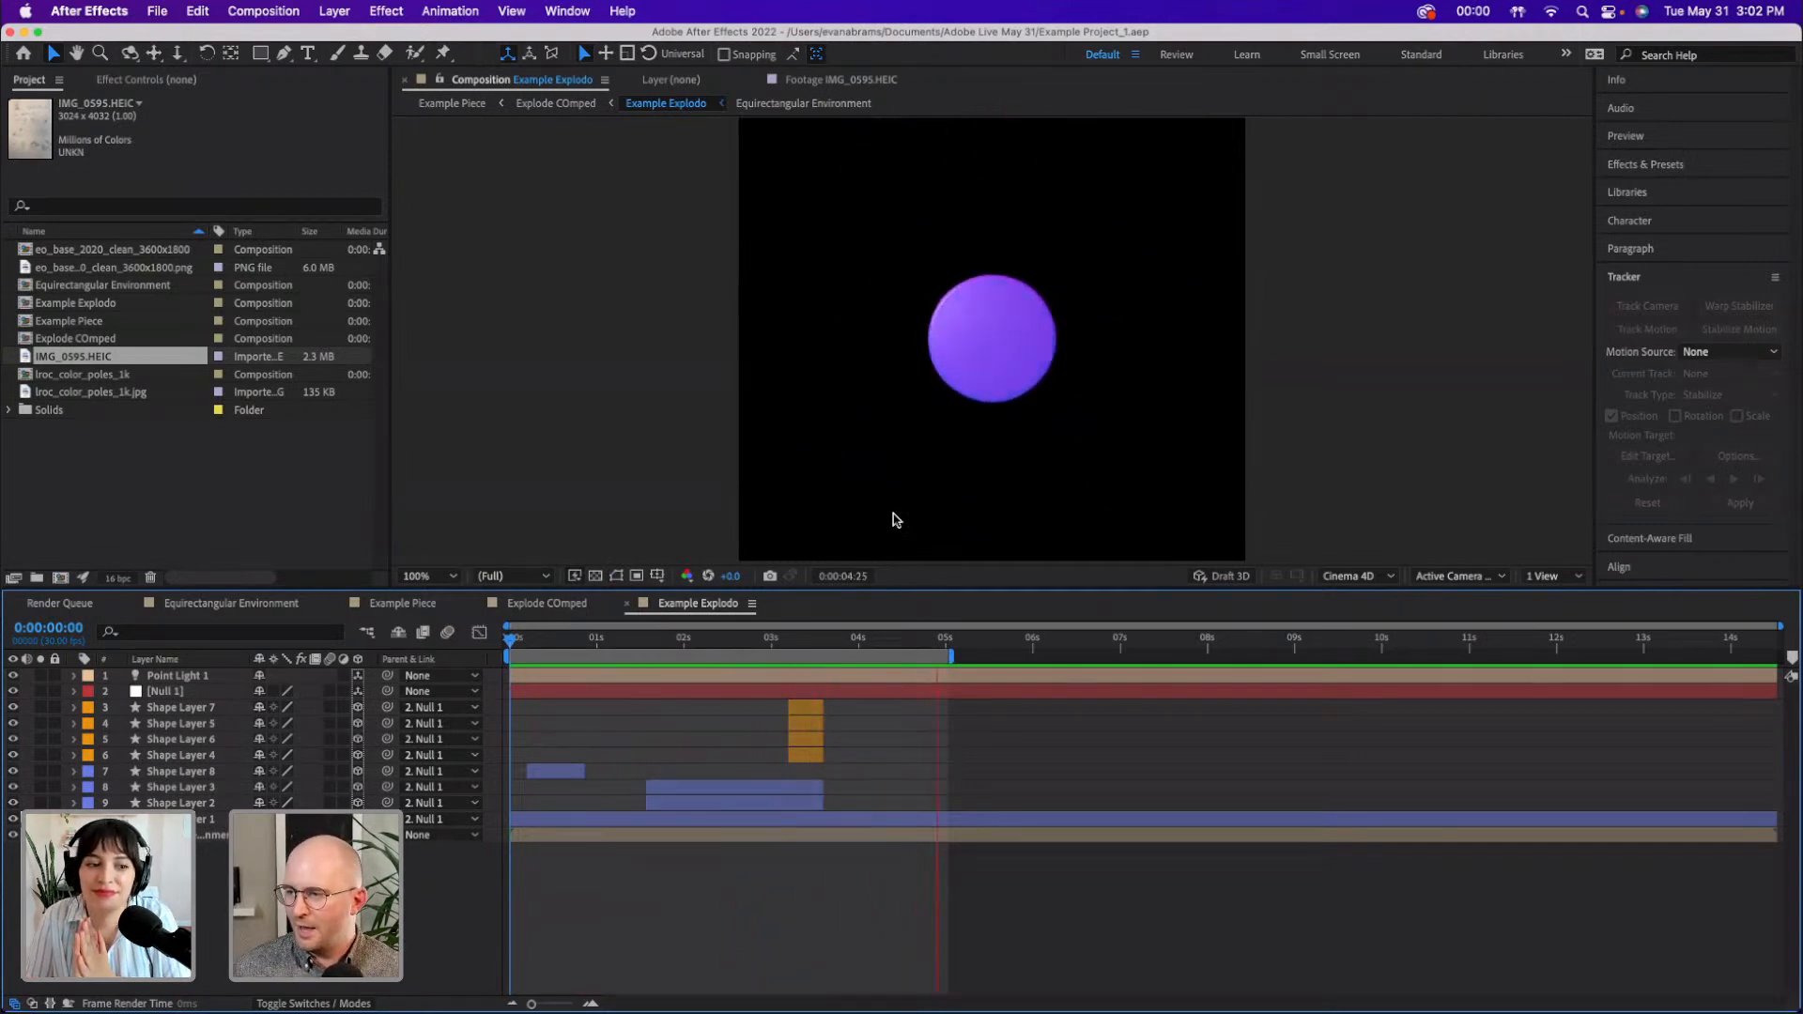
- Review the Example Explodo animation by scrubbing and previewing, and inspect the intersecting cylinders up close
{"action": "left_click", "coordinate": [567, 648]}
{"action": "left_click_drag", "start_coordinate": [566, 651], "coordinate": [769, 642]}
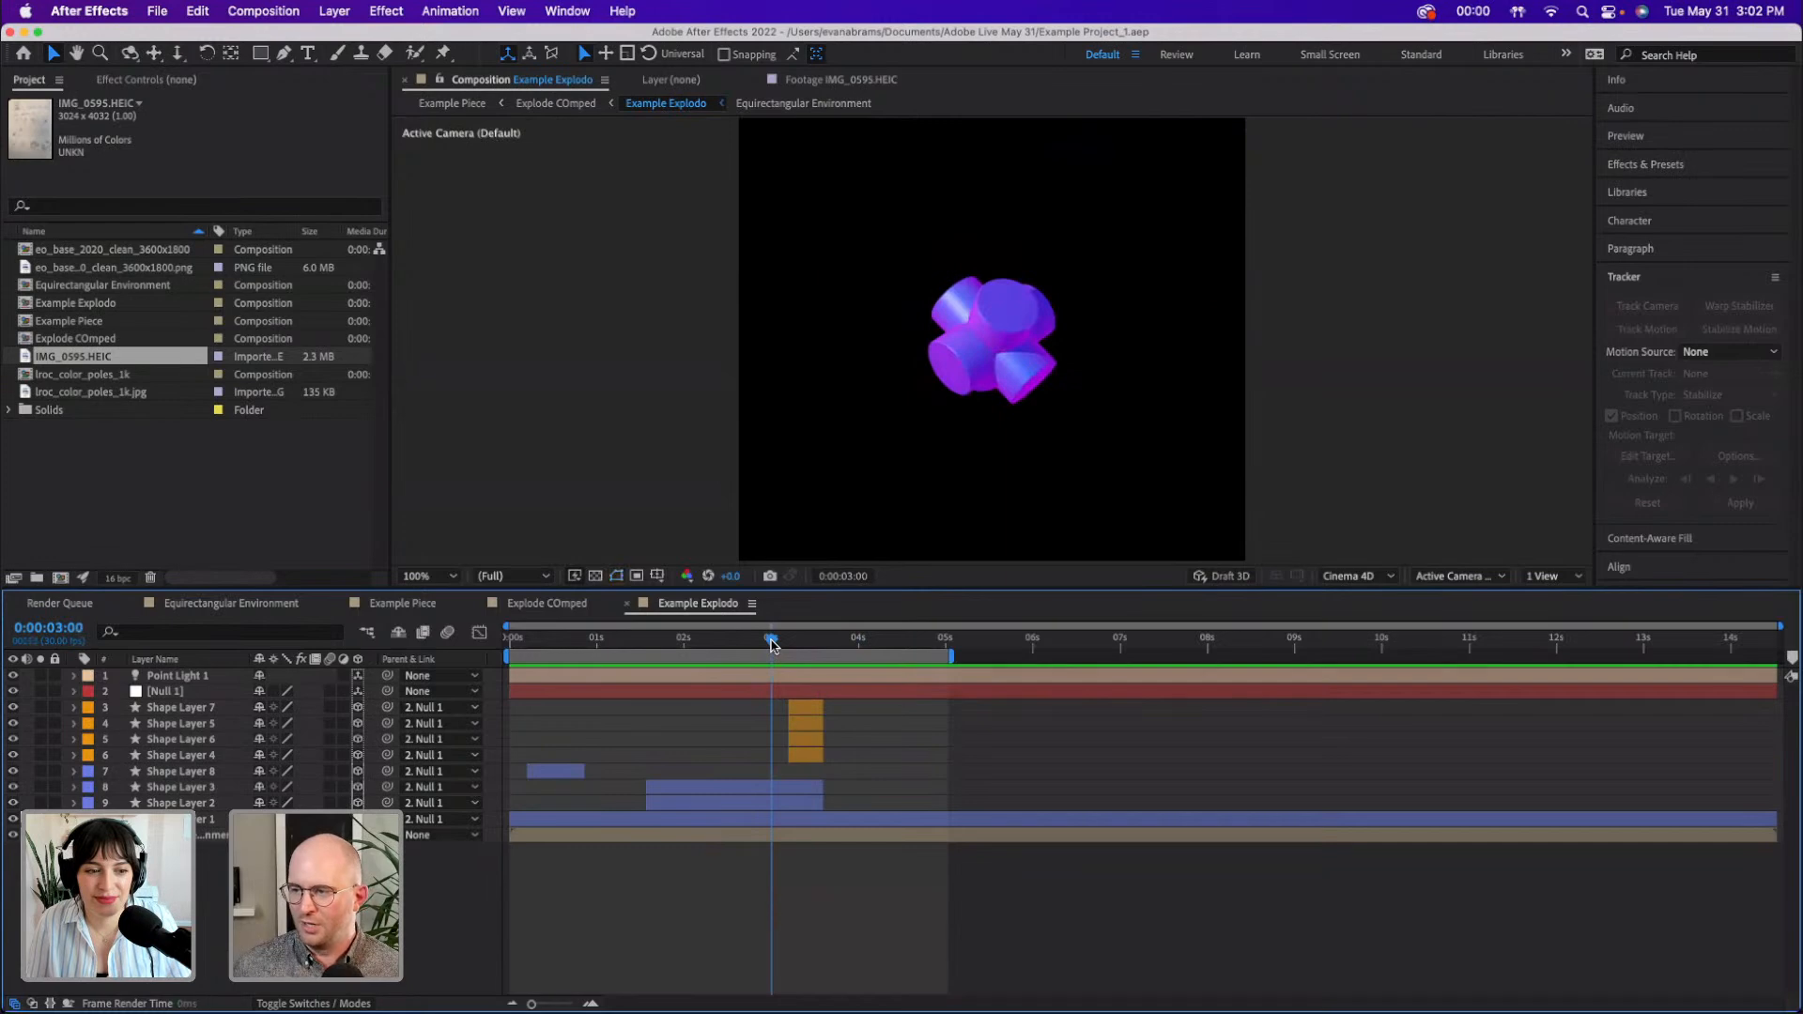
{"action": "key", "text": "space"}
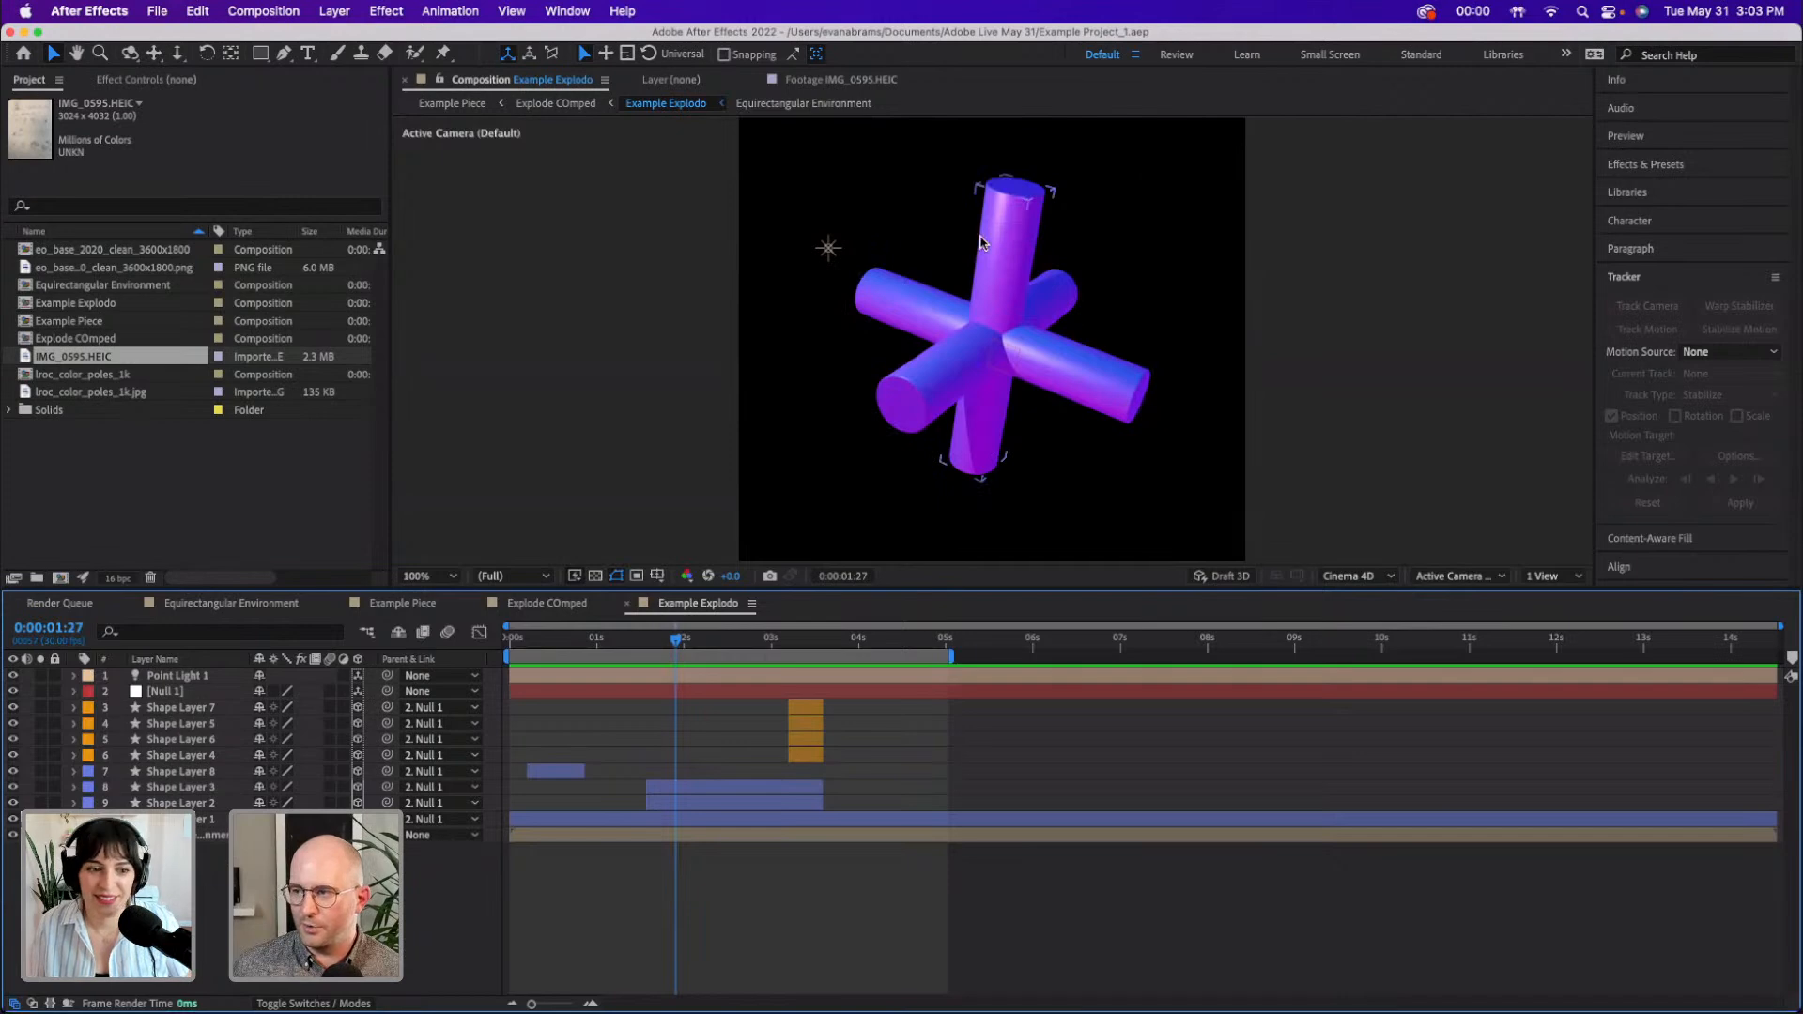
{"action": "key", "text": "period"}
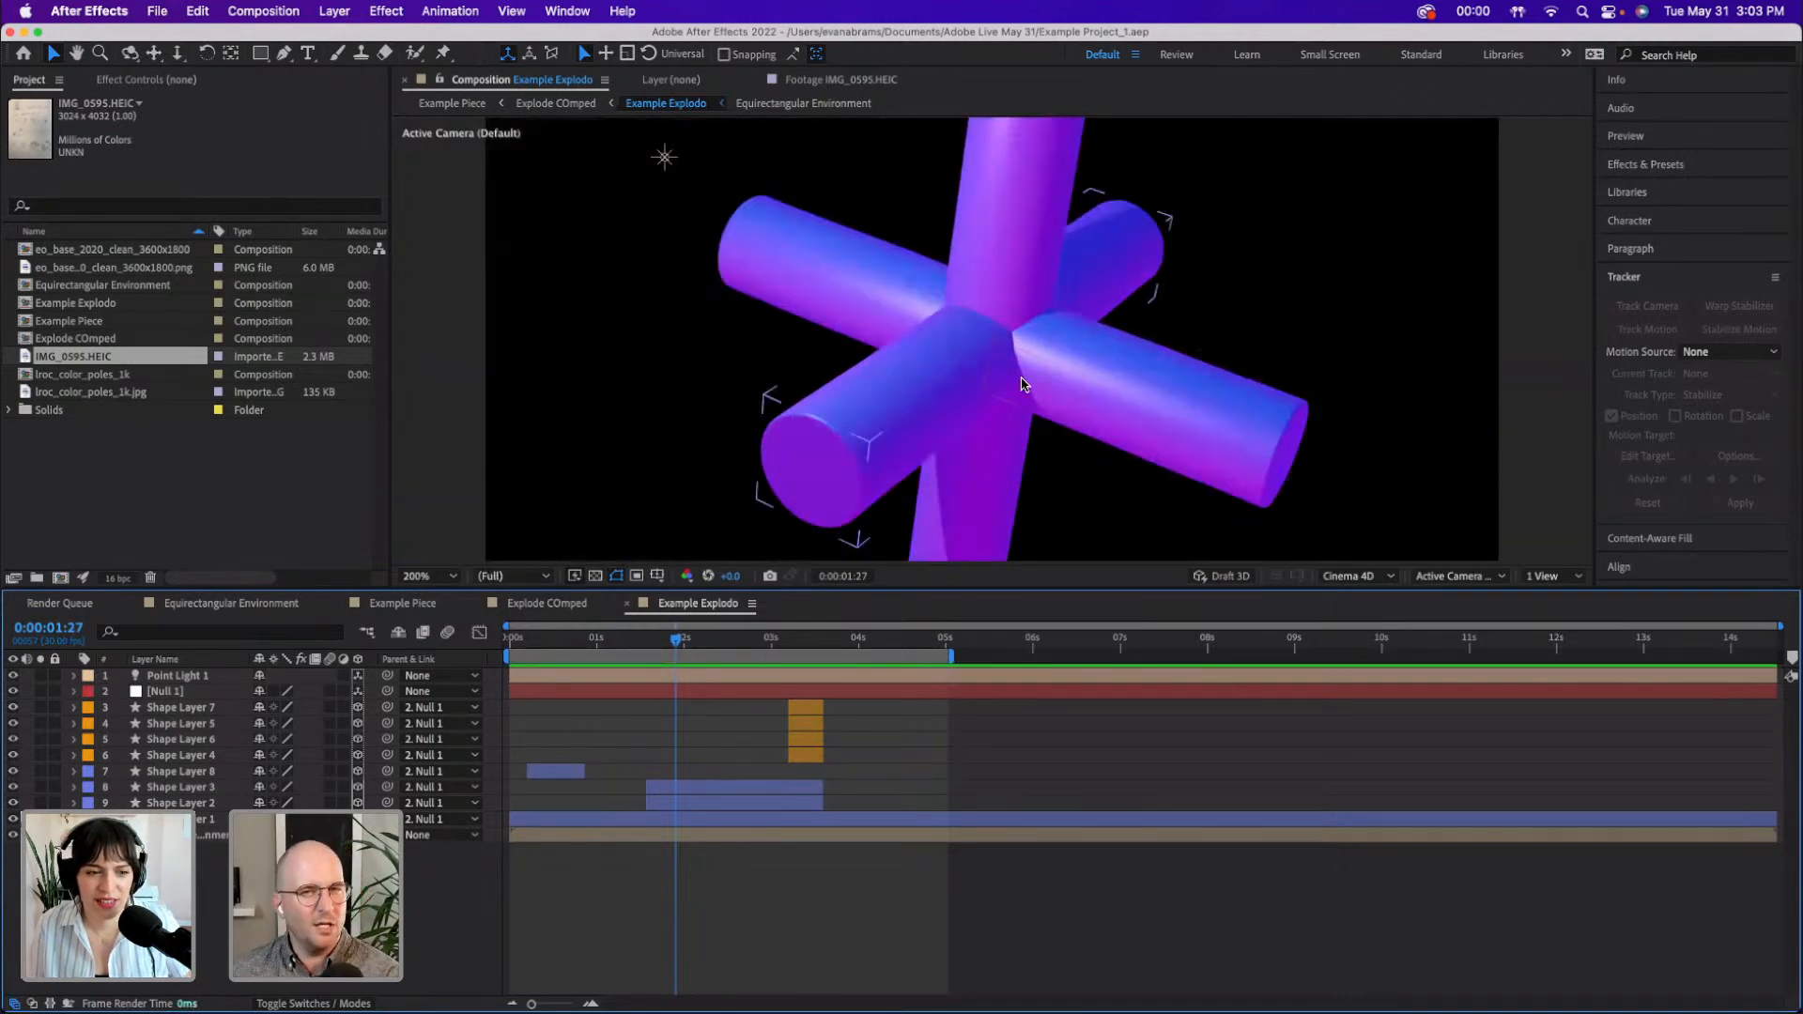
- Compare the cylinders with the environment layer hidden and shown in Example Explodo, using the transparency grid as the background
{"action": "left_click", "coordinate": [16, 836]}
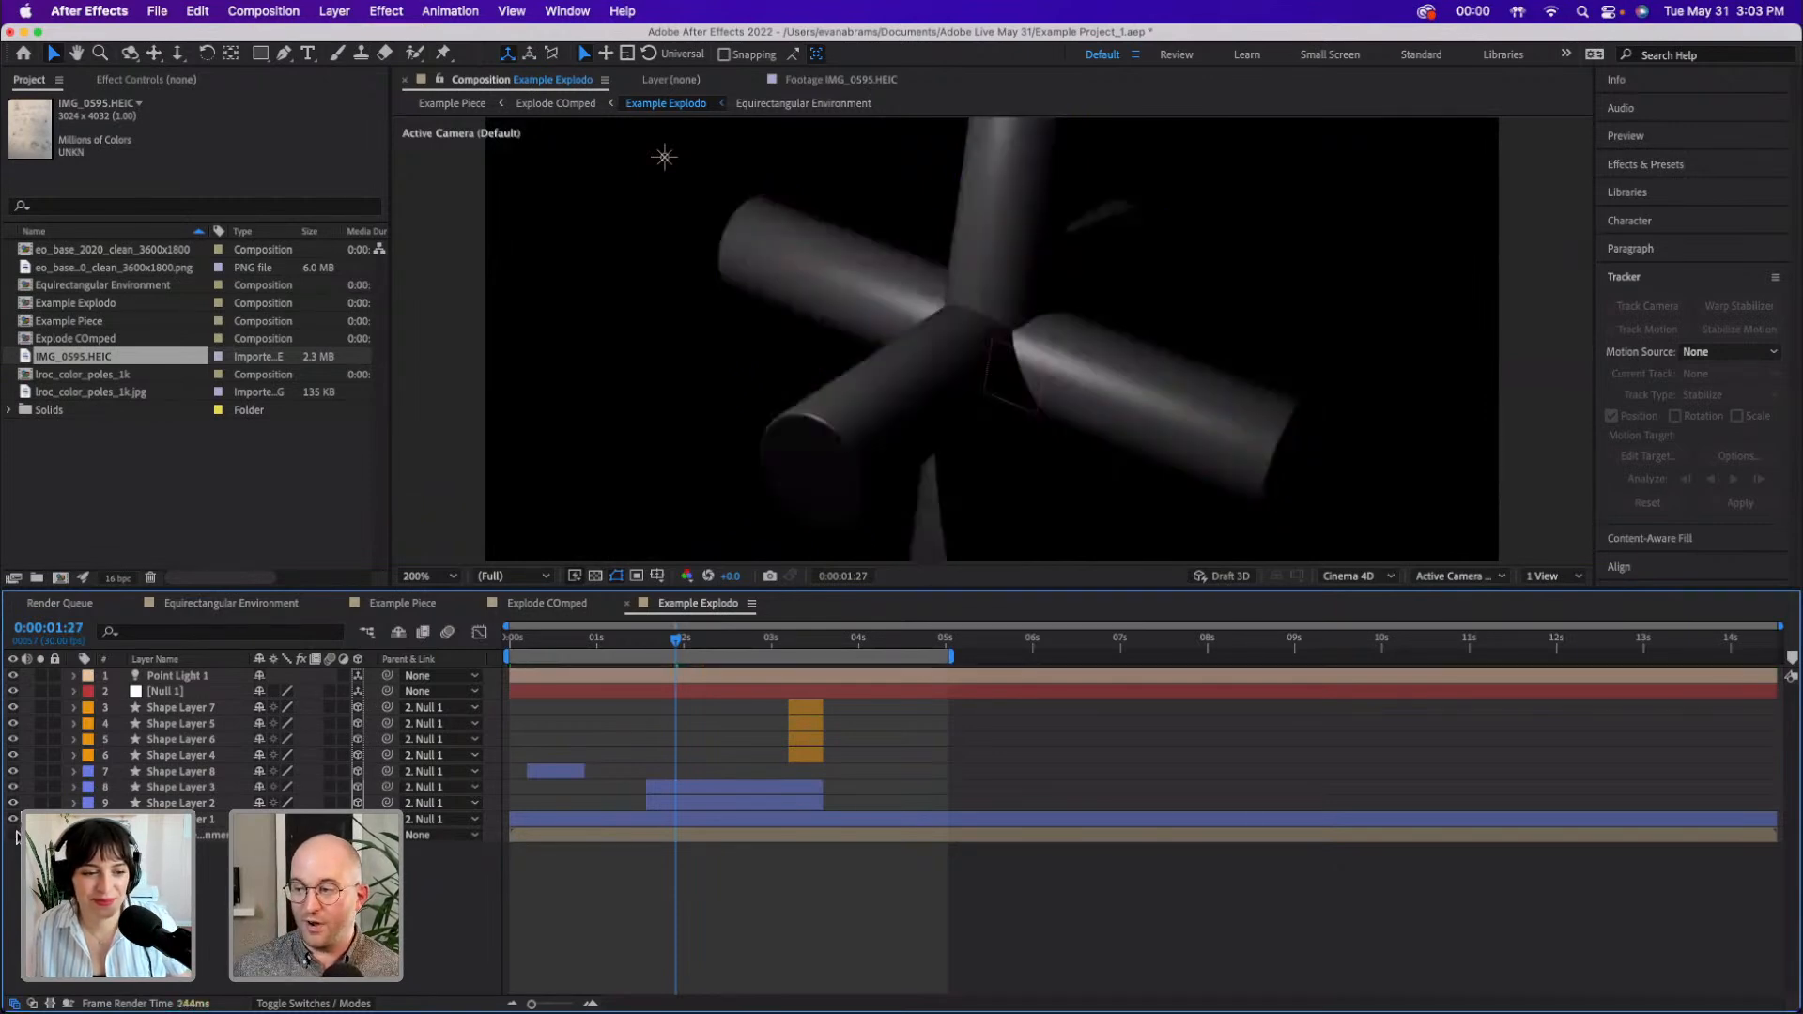
{"action": "key", "text": "comma"}
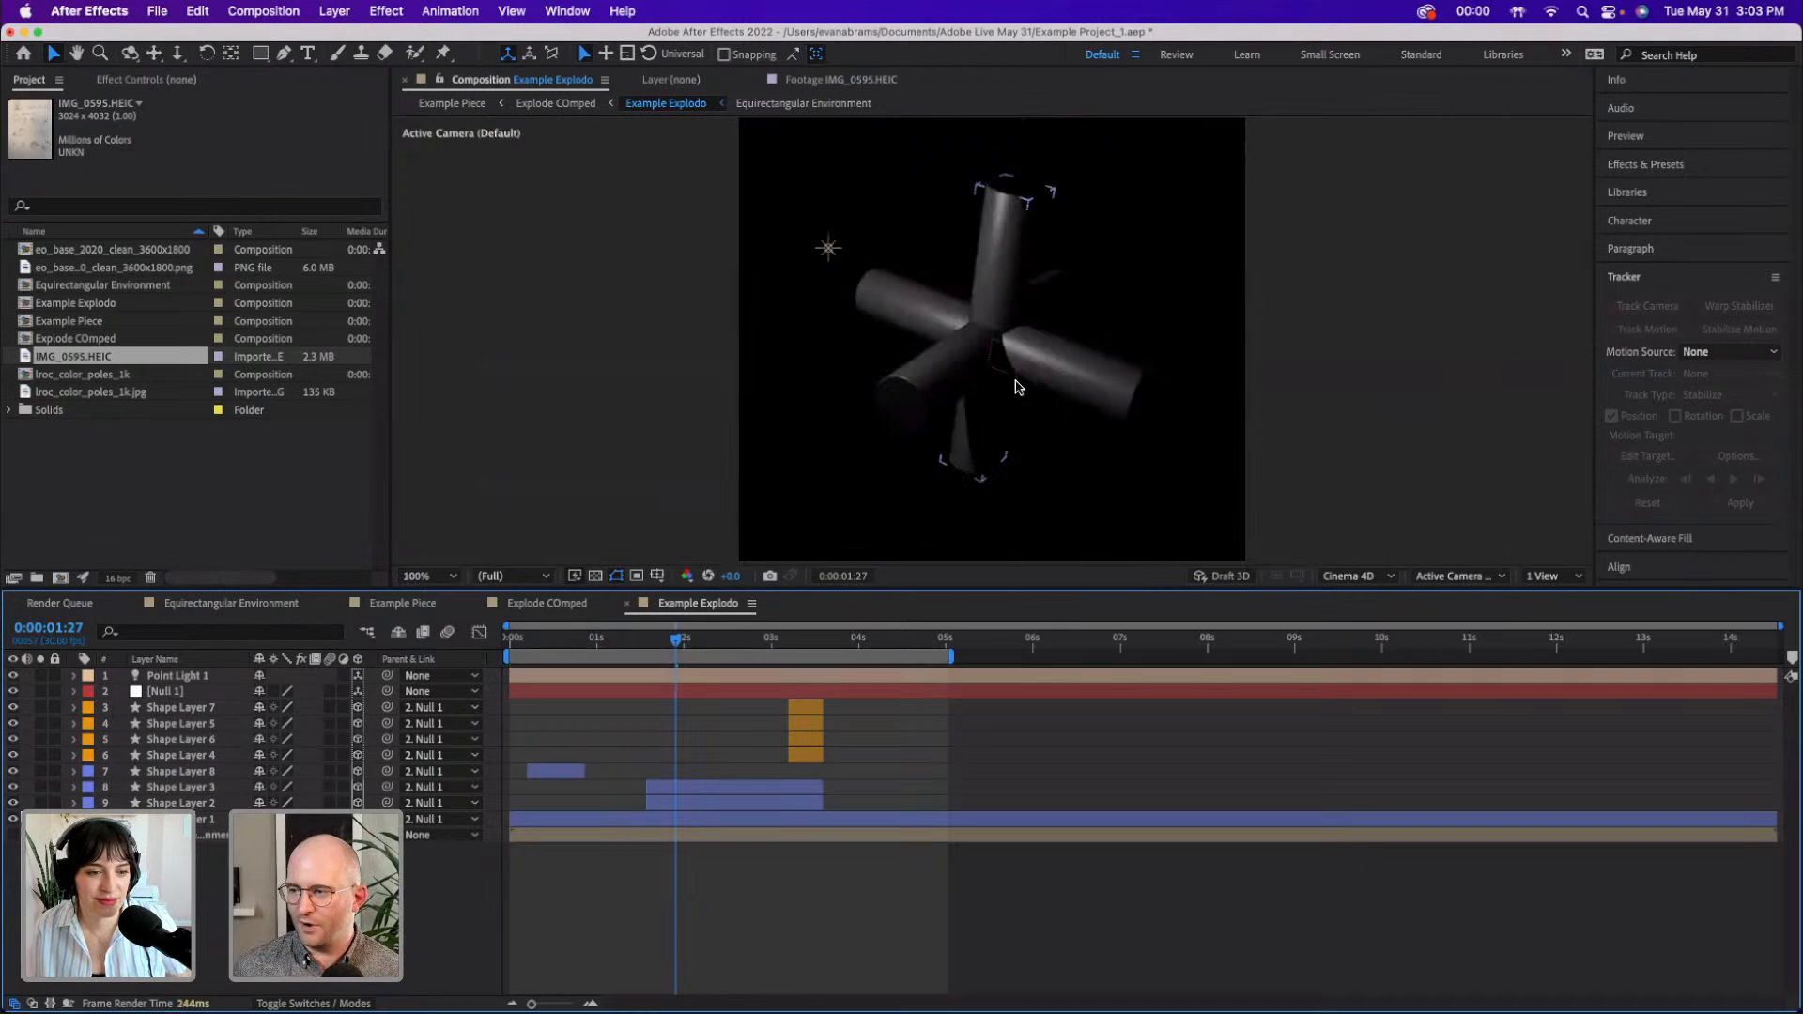
{"action": "left_click", "coordinate": [598, 579]}
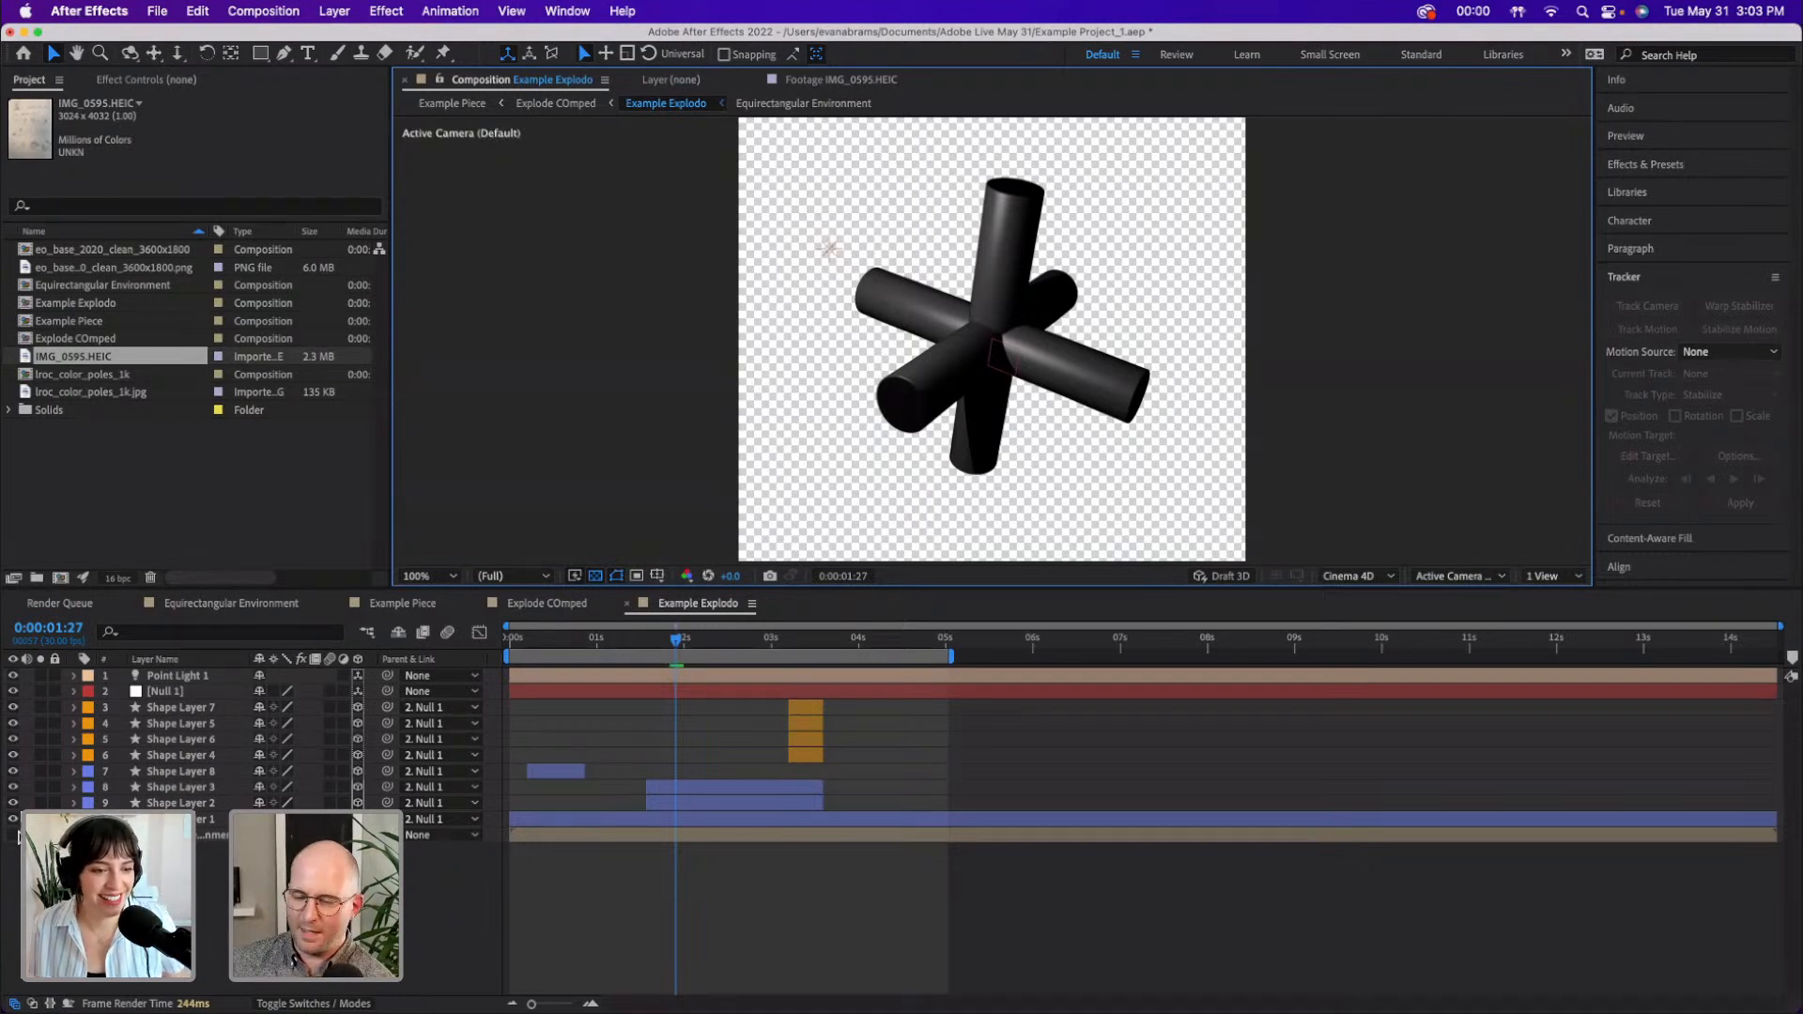
{"action": "left_click", "coordinate": [13, 836]}
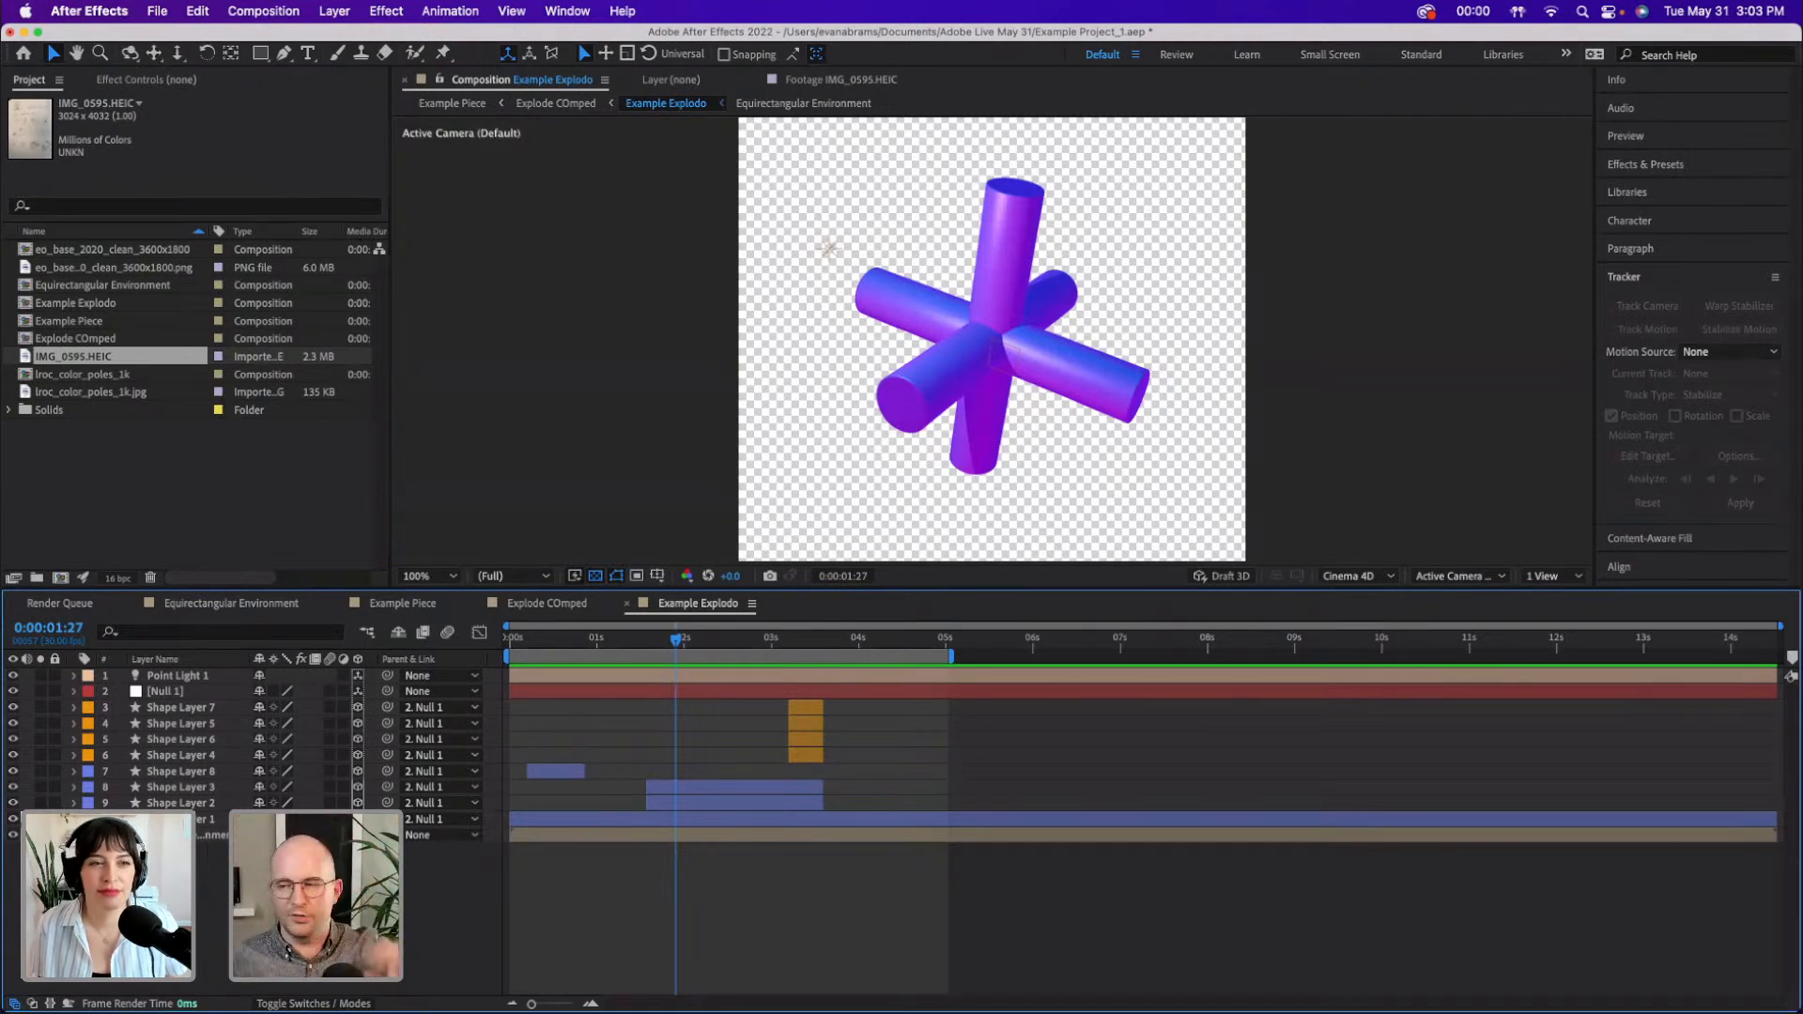
- Inspect the gradient inside the Equirectangular Environment composition, and return to Example Explodo
{"action": "double_click", "coordinate": [200, 836]}
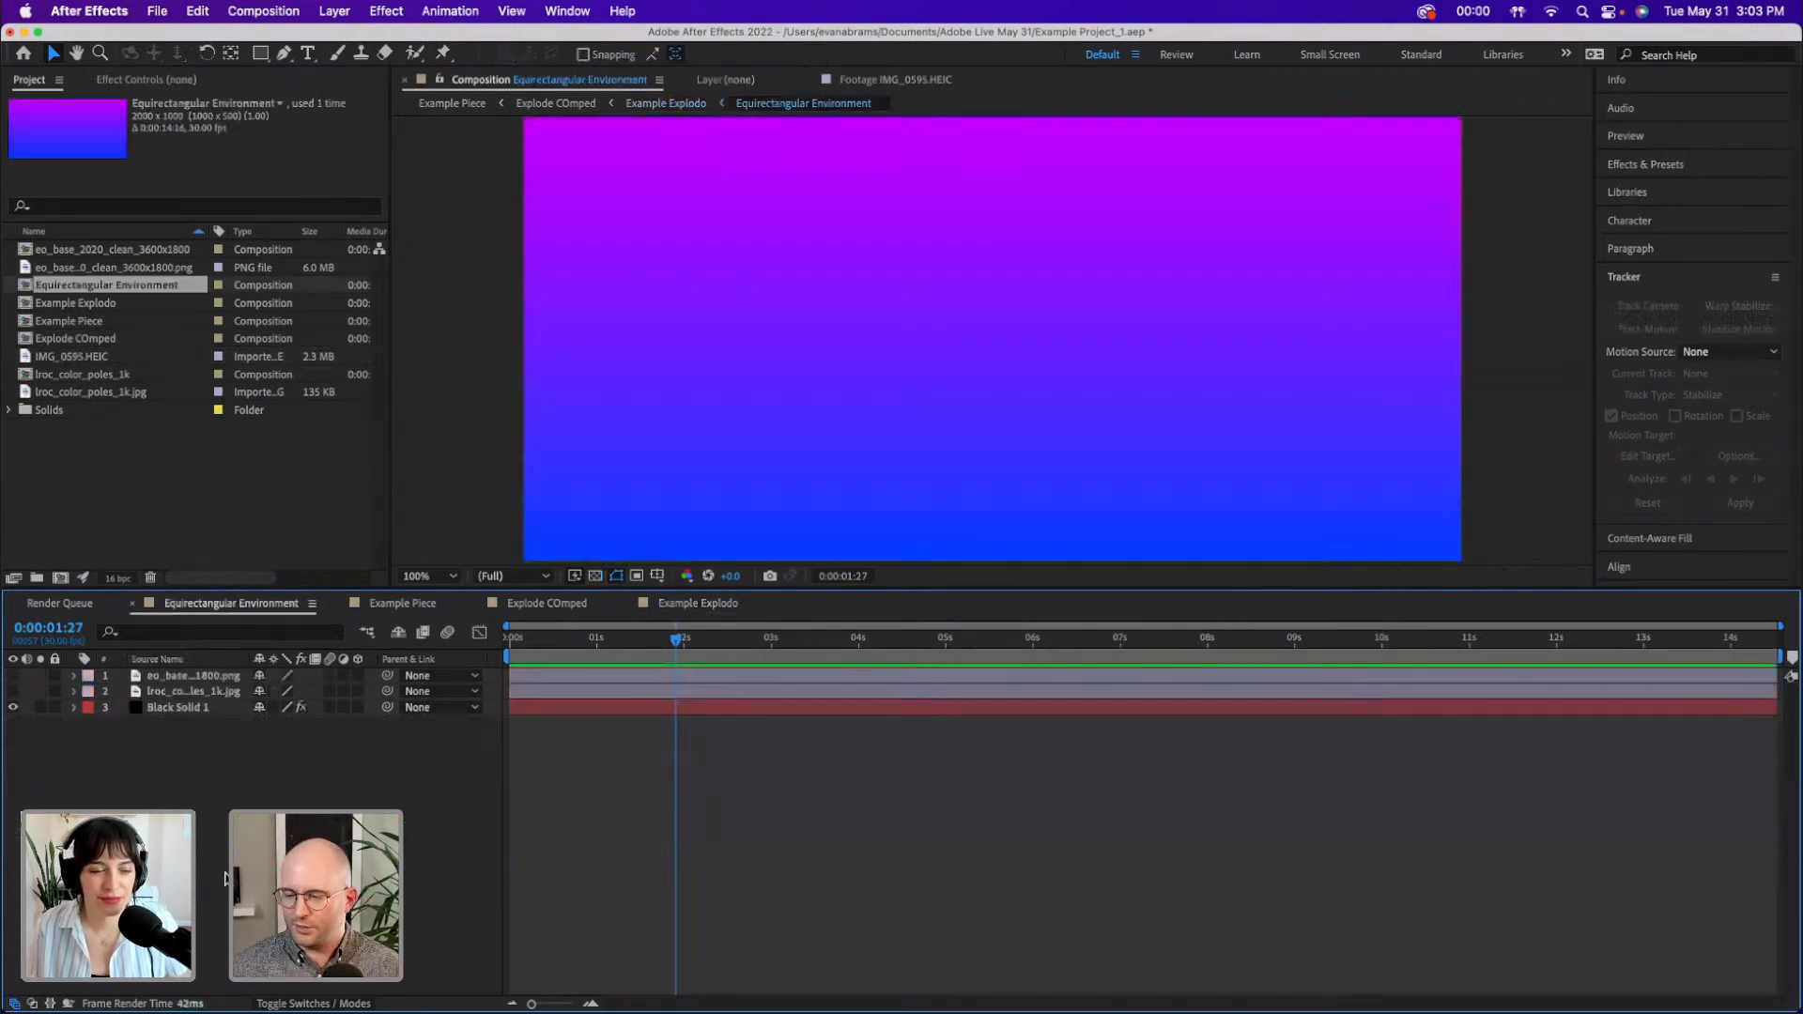
{"action": "key", "text": "comma"}
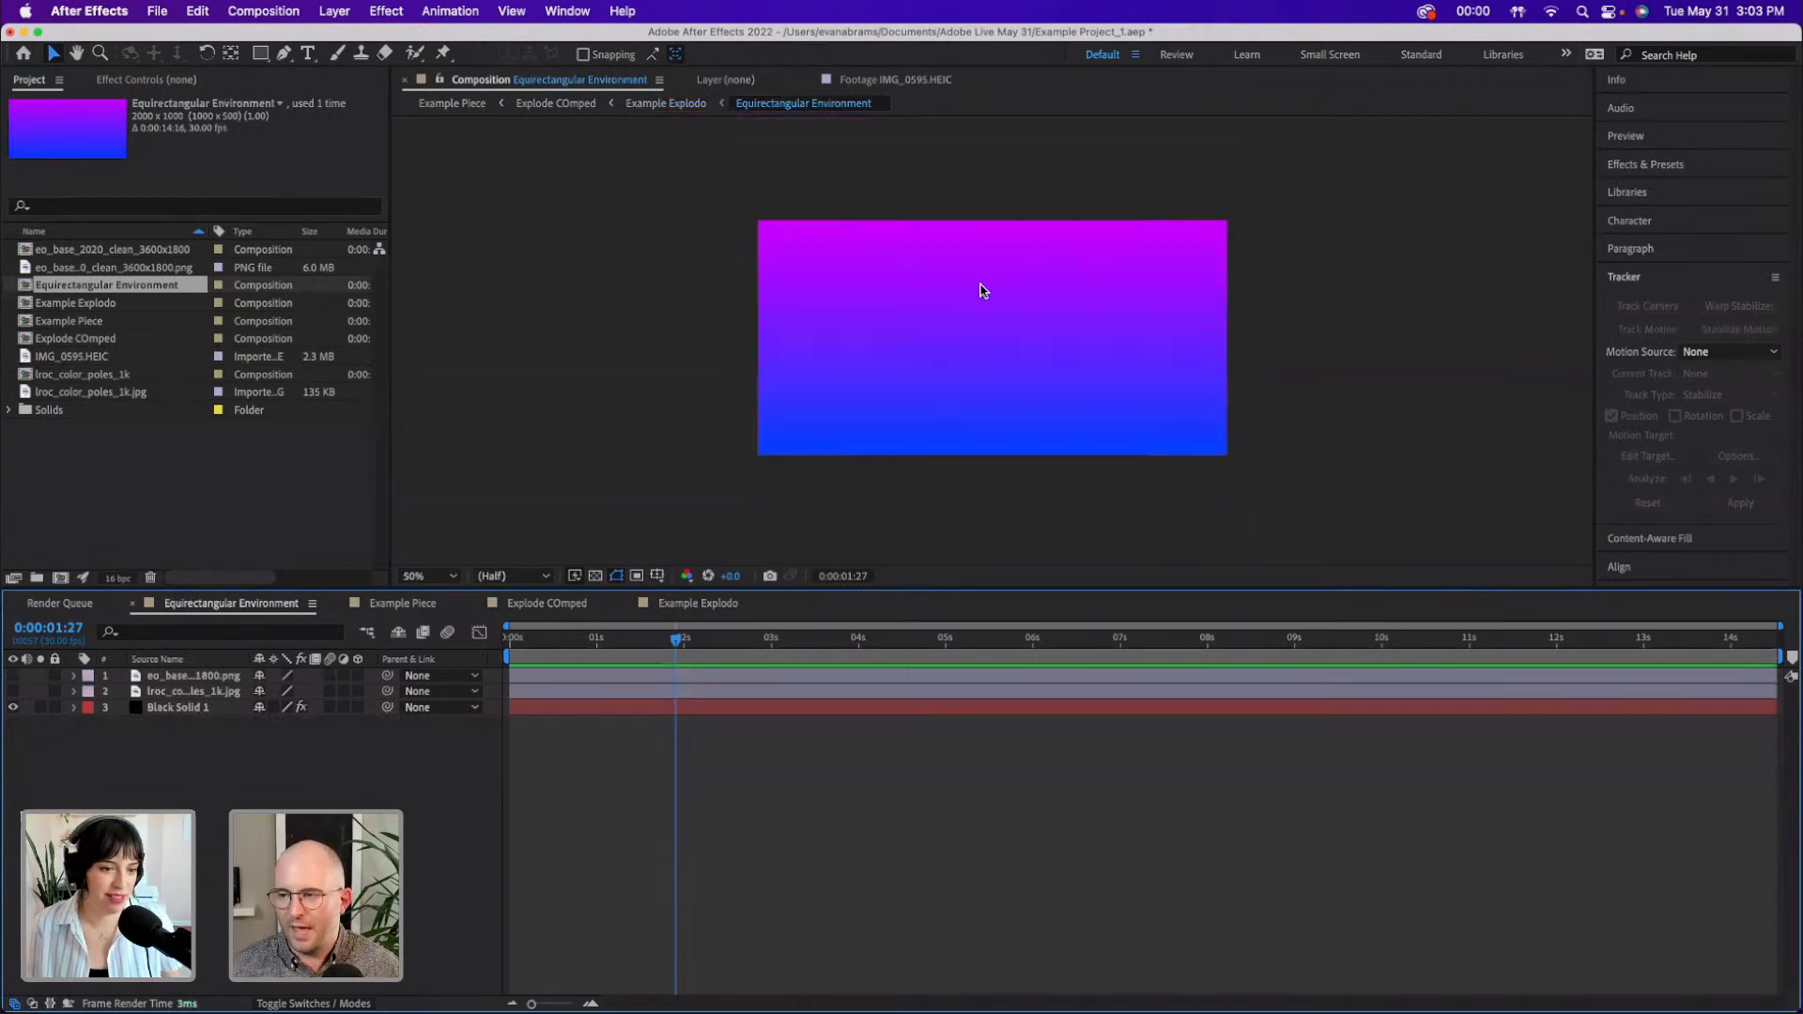
{"action": "left_click", "coordinate": [693, 606]}
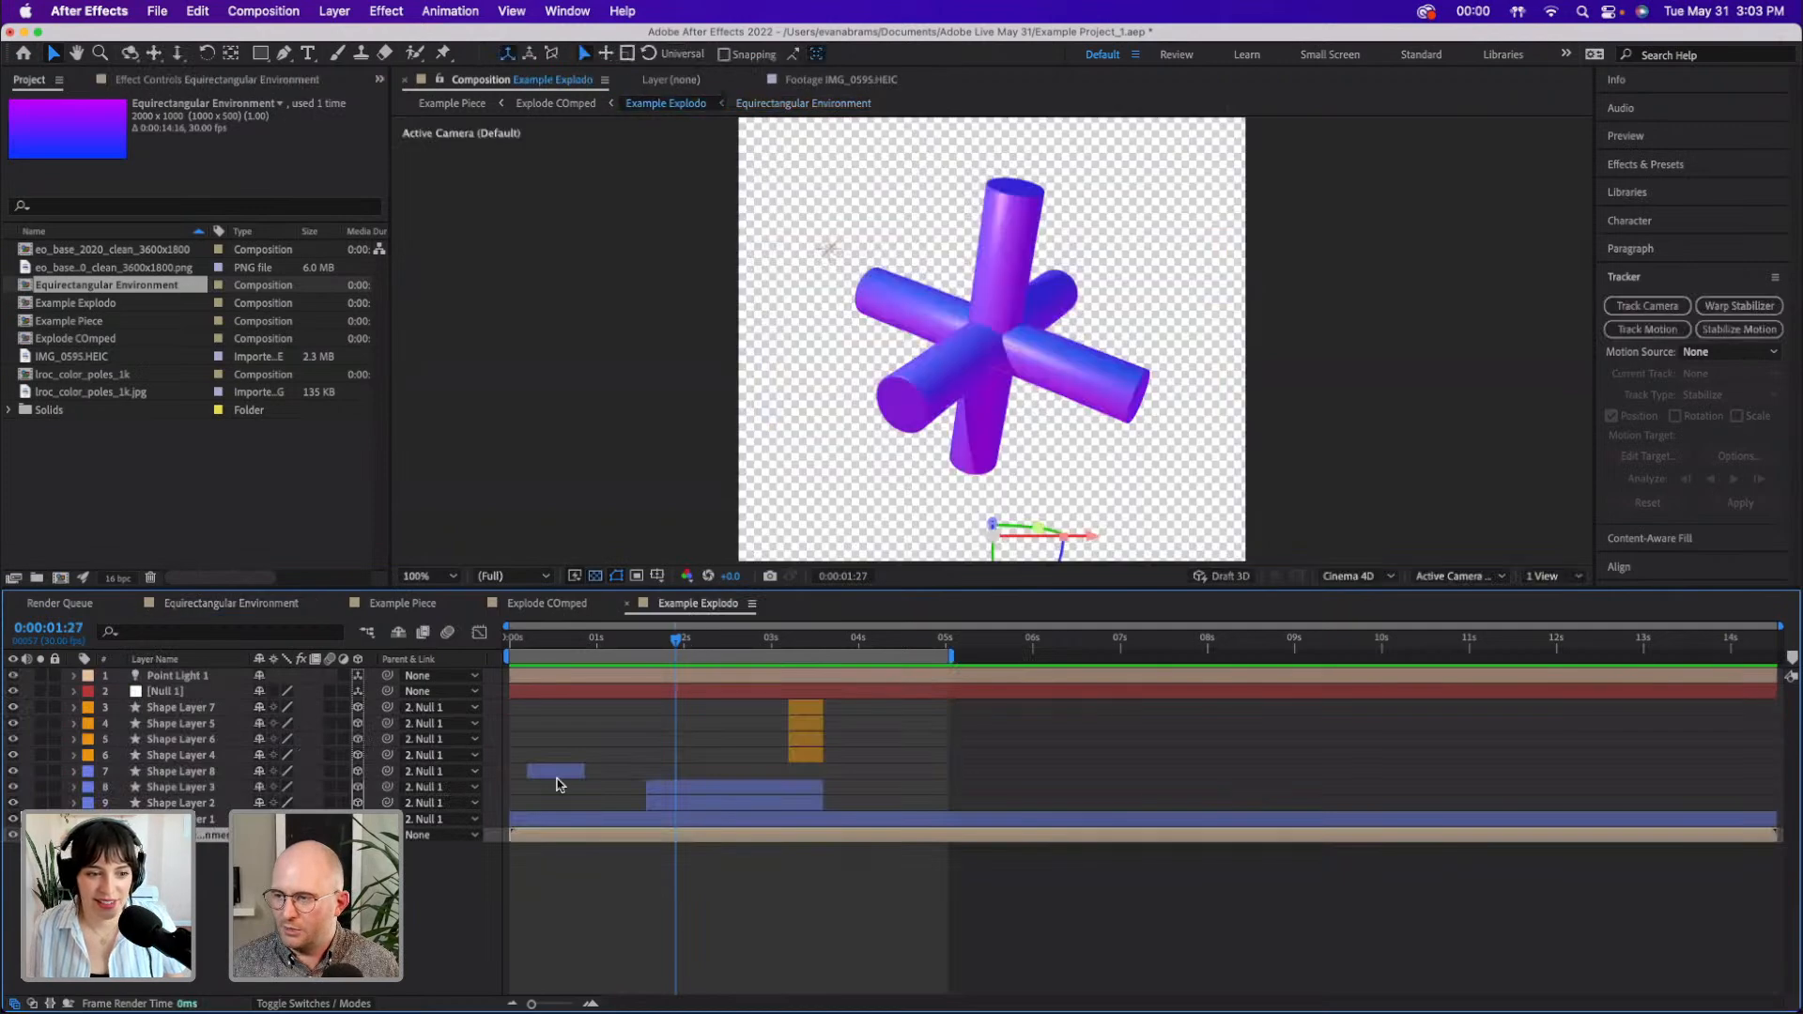
- Try rotating the environment layer to shift the gradient lighting on the cylinders, and undo the rotation
{"action": "key", "text": "r"}
{"action": "left_click_drag", "start_coordinate": [302, 851], "coordinate": [508, 866]}
{"action": "key", "text": "super+z"}
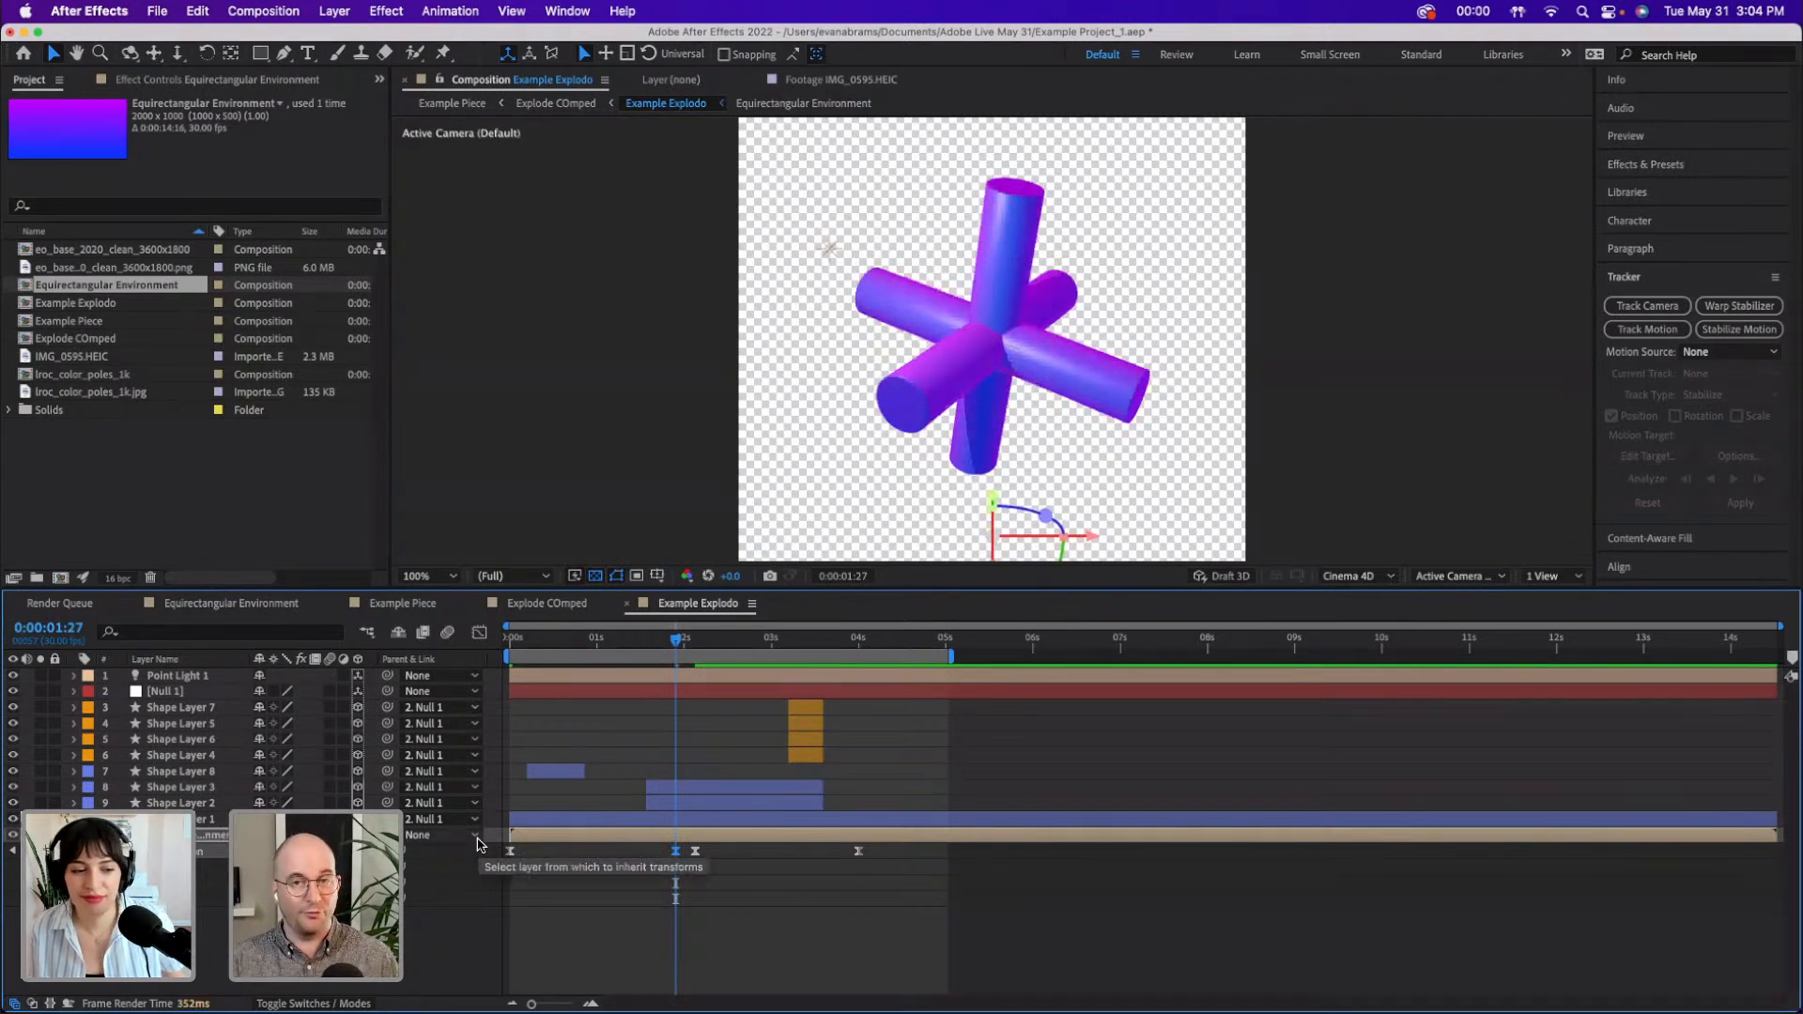
{"action": "key", "text": "super+z"}
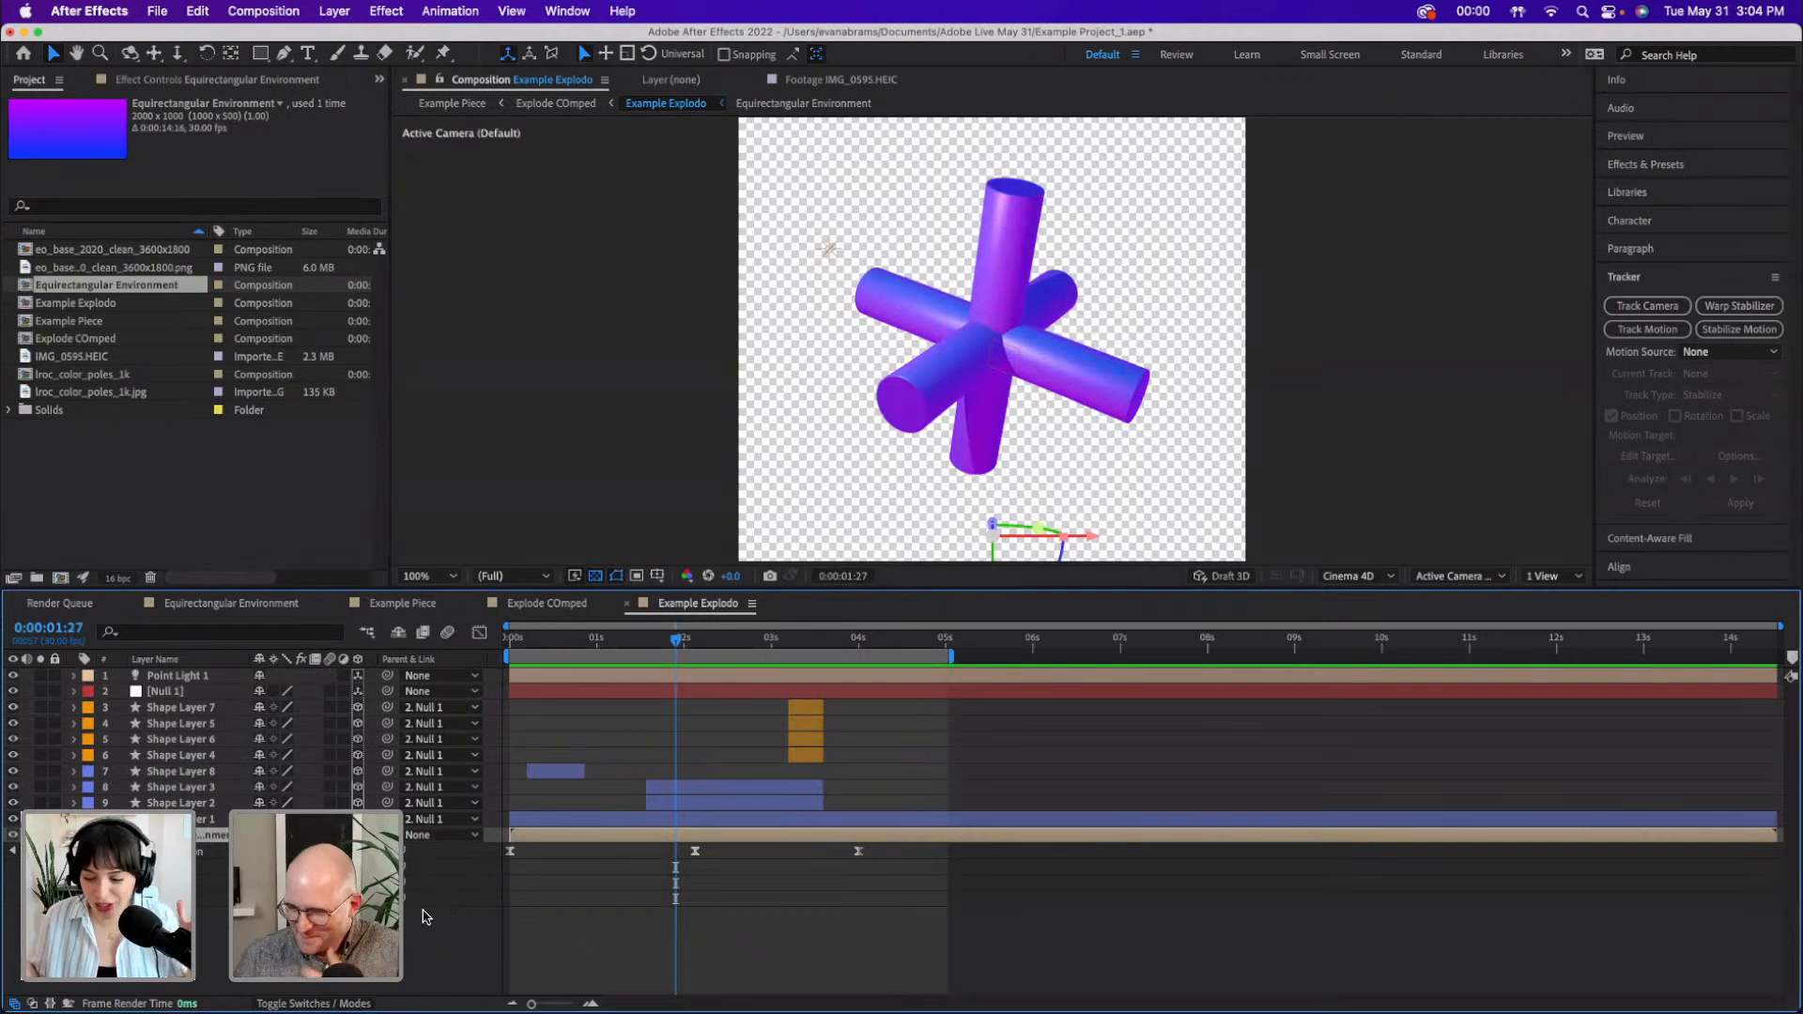
{"action": "left_click", "coordinate": [522, 931]}
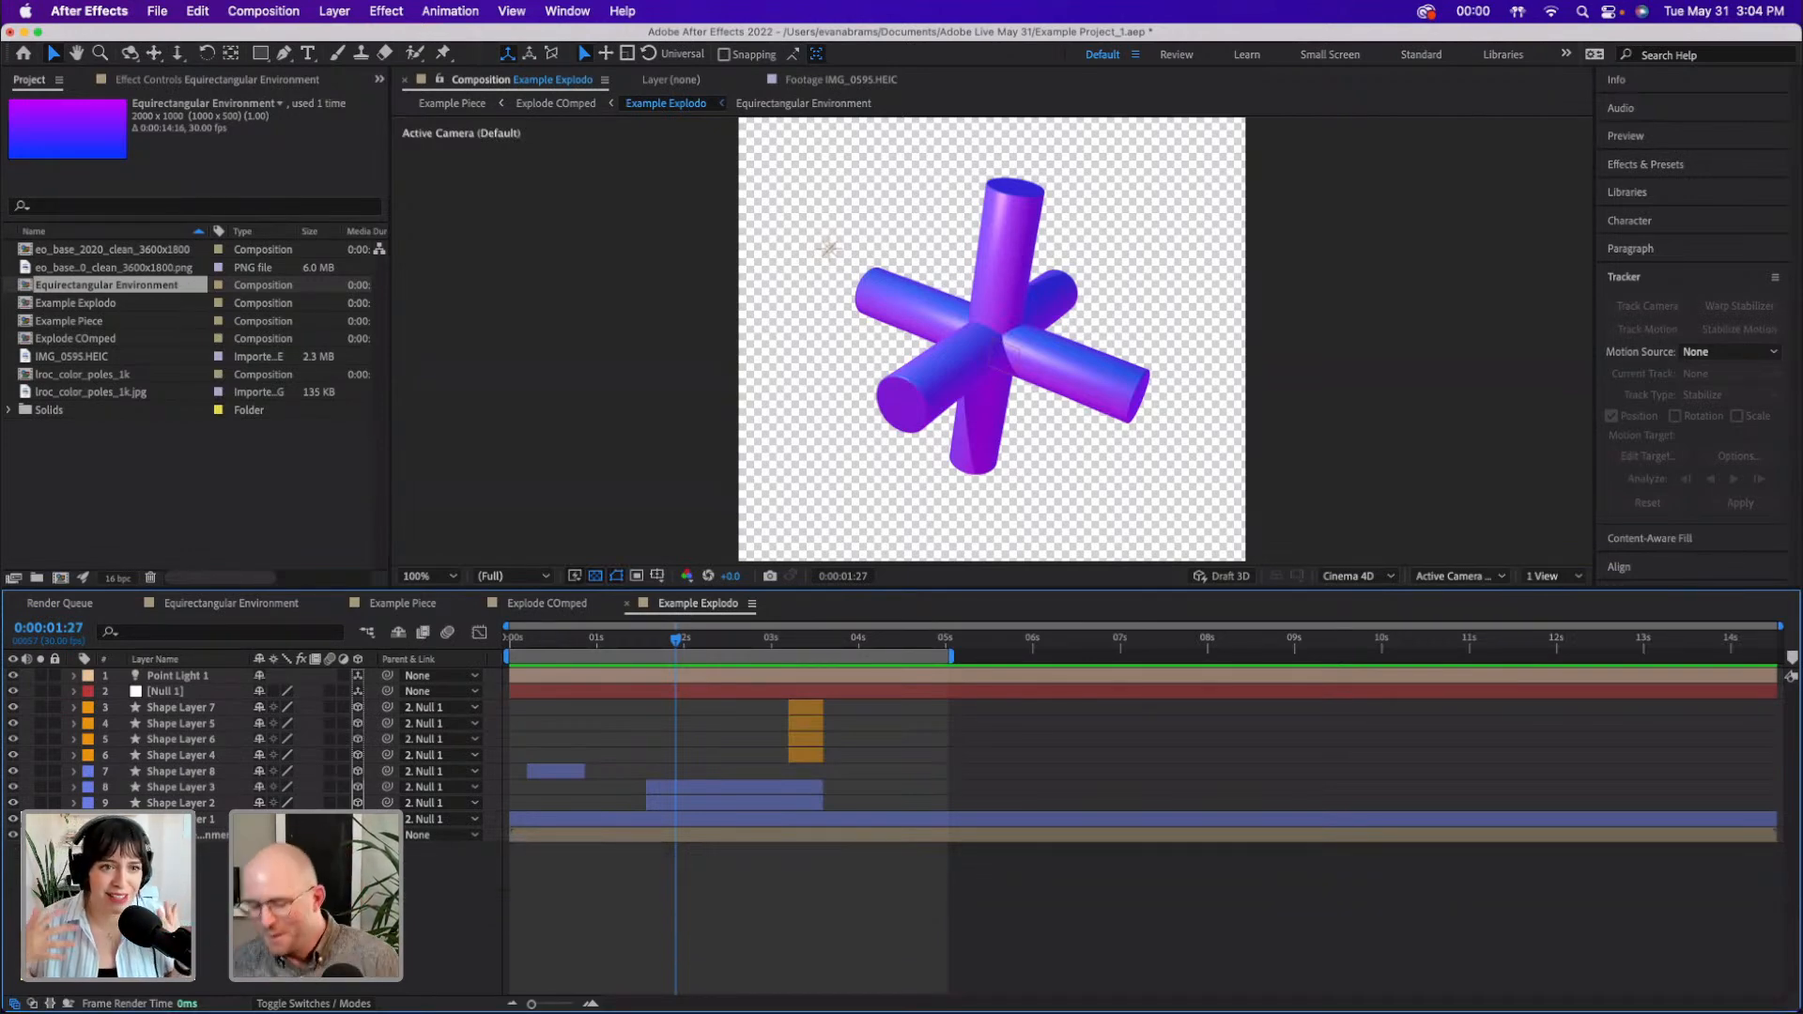
- Open the sketch image IMG_0595.HEIC from the project and view its cylinder drawings at 50% magnification
{"action": "left_click", "coordinate": [243, 468]}
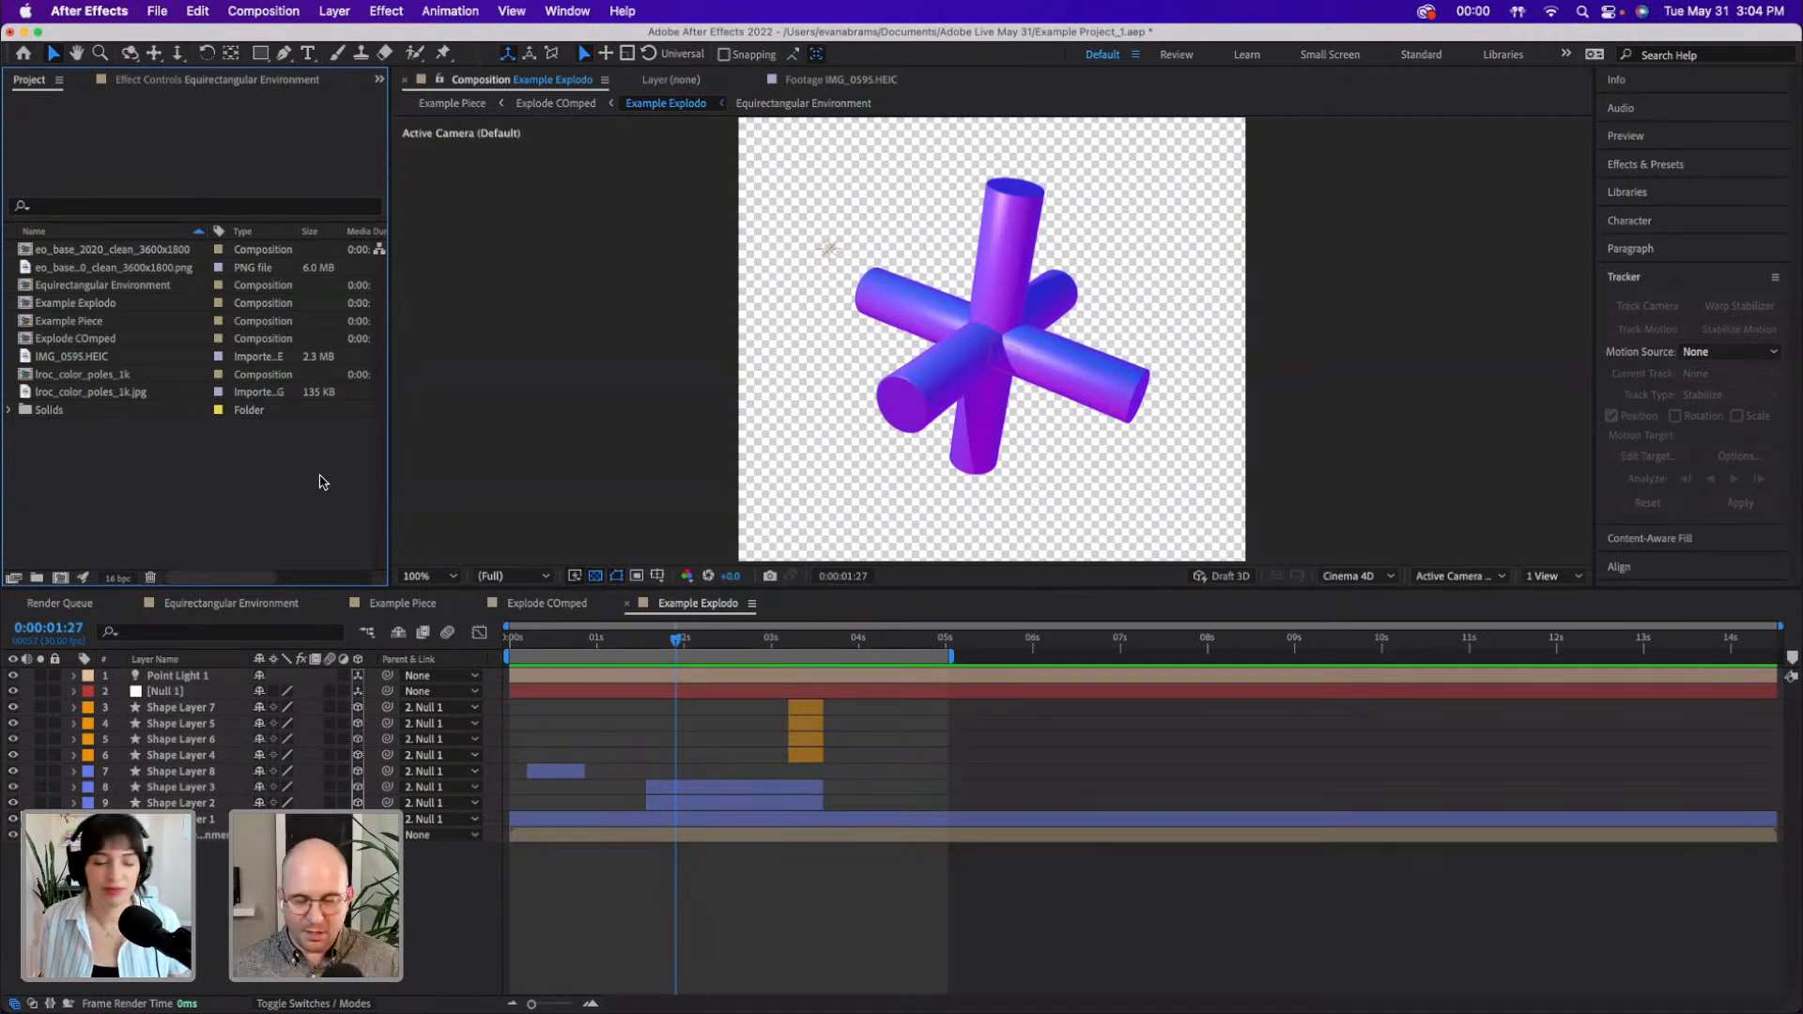
{"action": "left_click", "coordinate": [118, 355]}
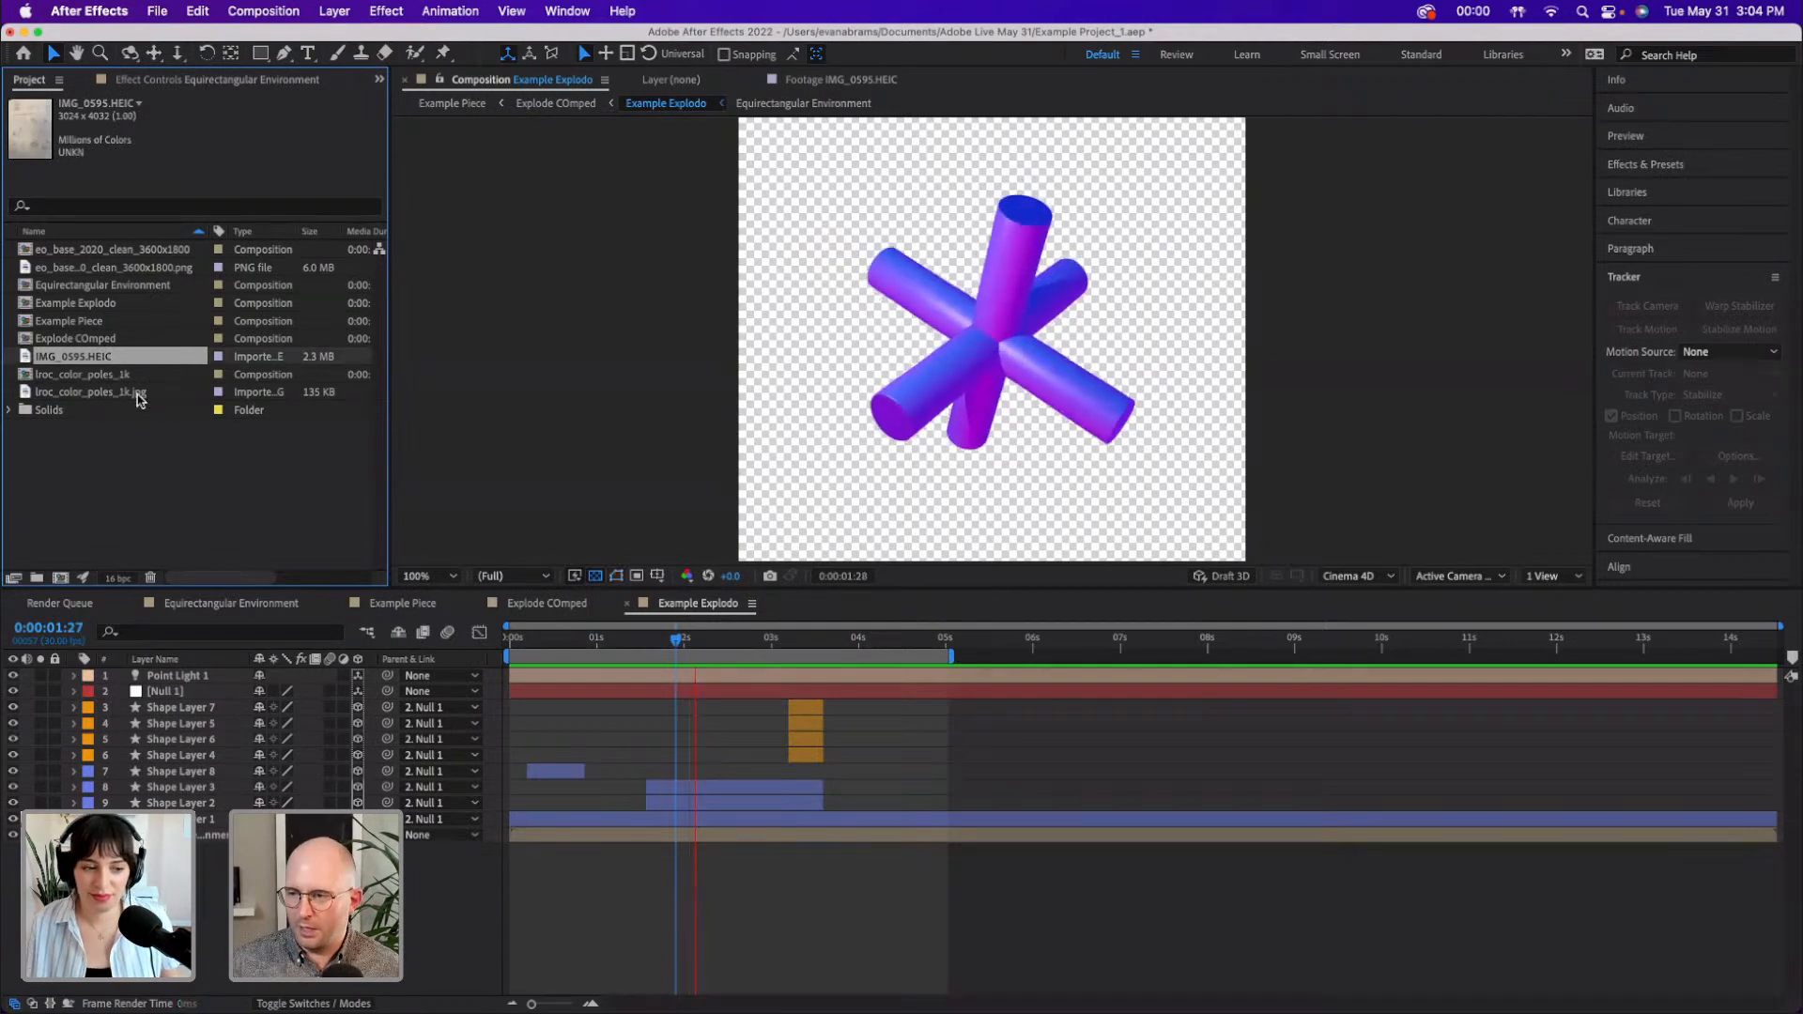
{"action": "double_click", "coordinate": [51, 359]}
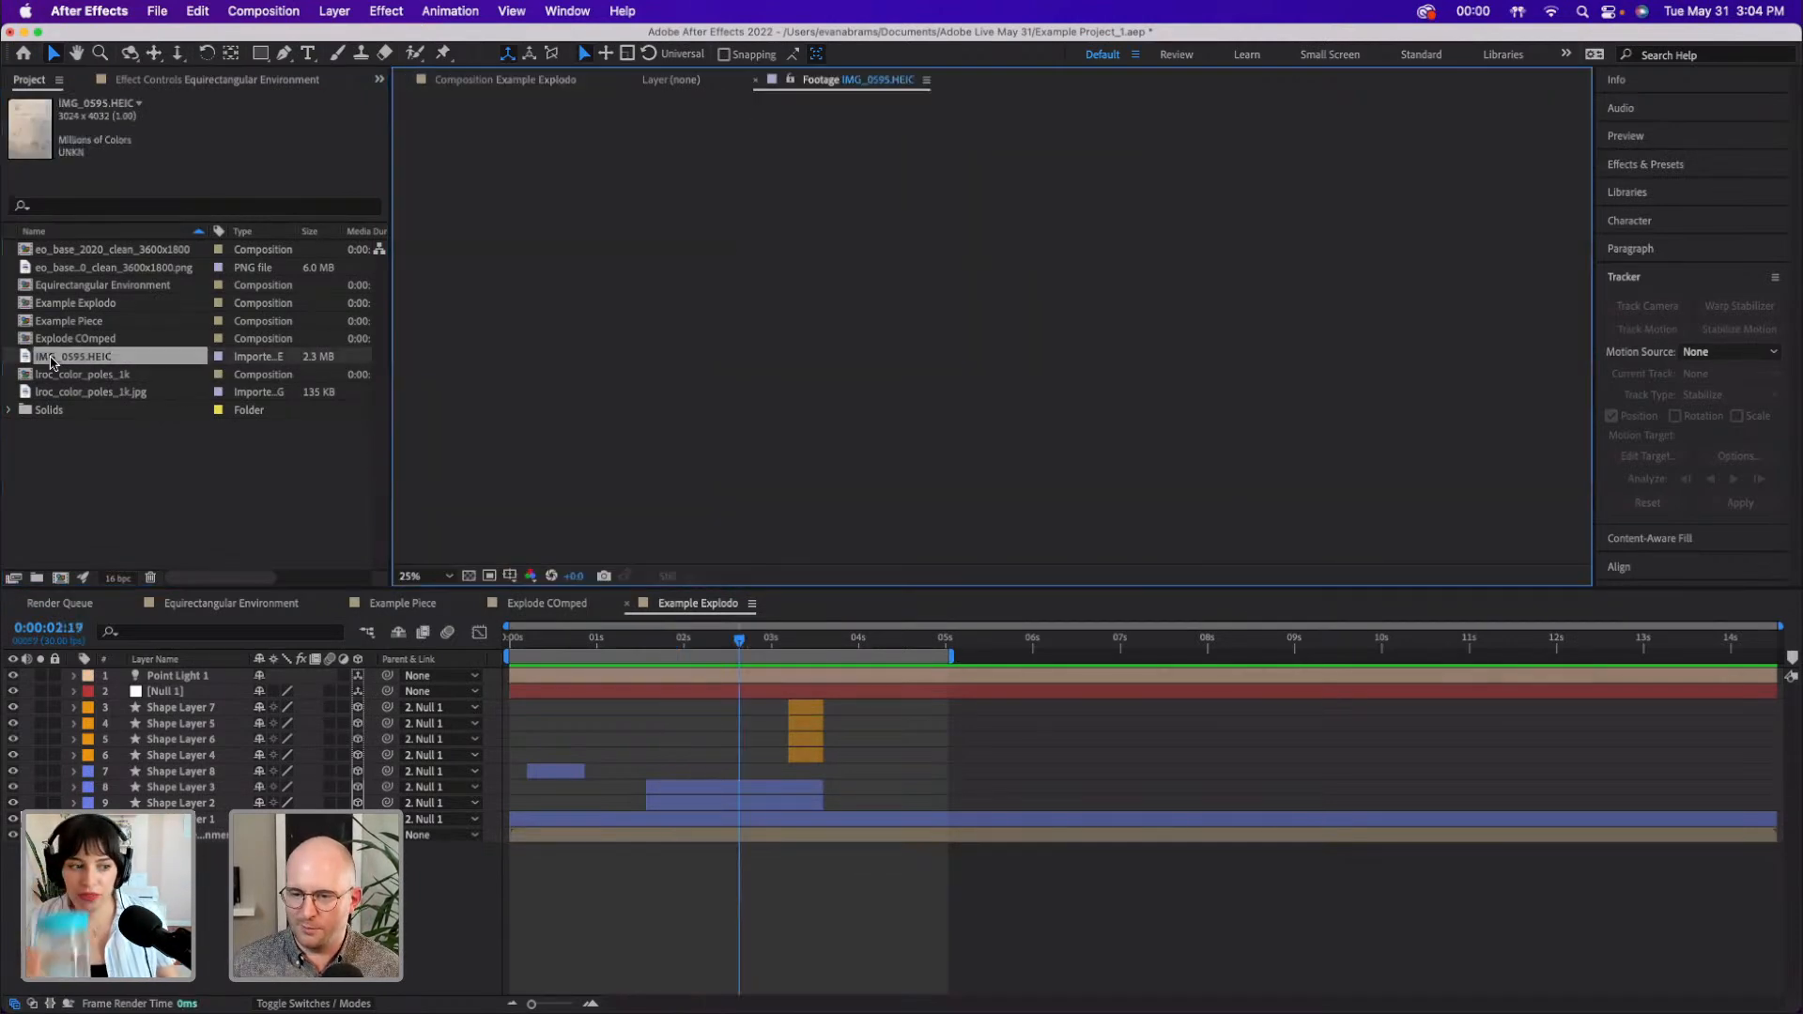
{"action": "scroll", "coordinate": [736, 351], "scroll_direction": "down", "scroll_amount": 2}
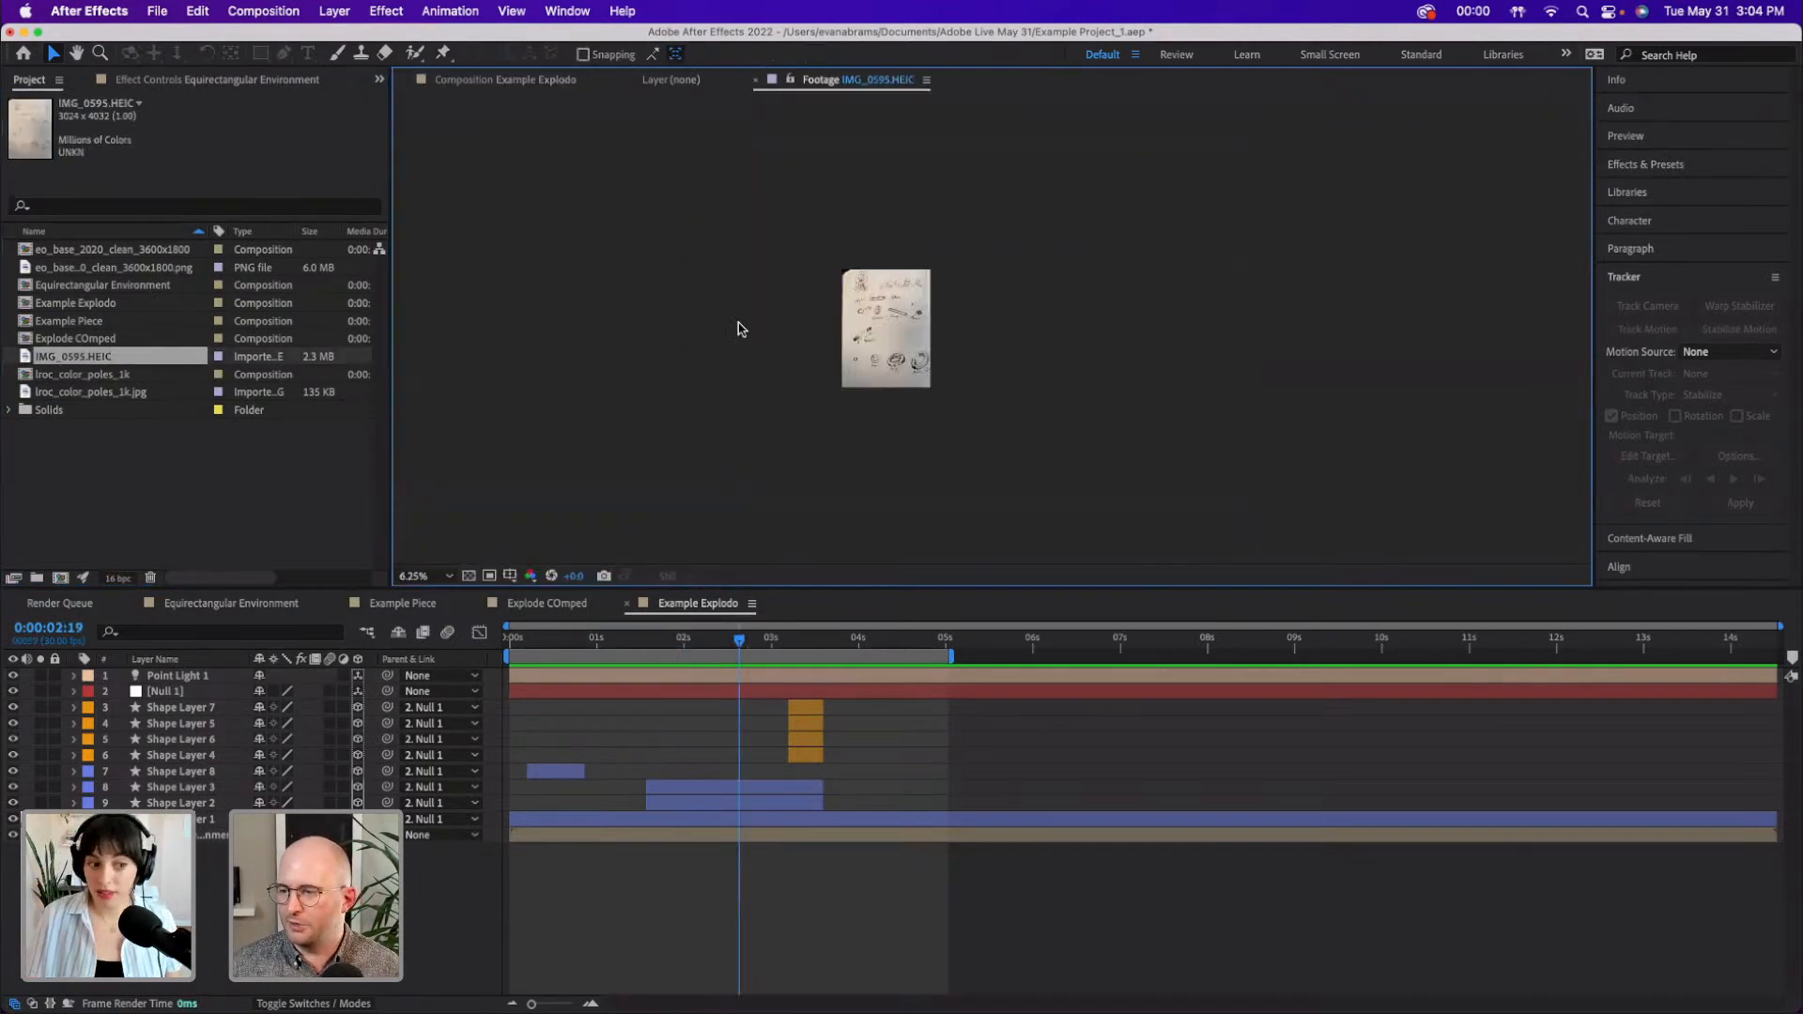
{"action": "scroll", "coordinate": [817, 322], "scroll_direction": "up", "scroll_amount": 2}
{"action": "scroll", "coordinate": [842, 339], "scroll_direction": "left", "scroll_amount": 3}
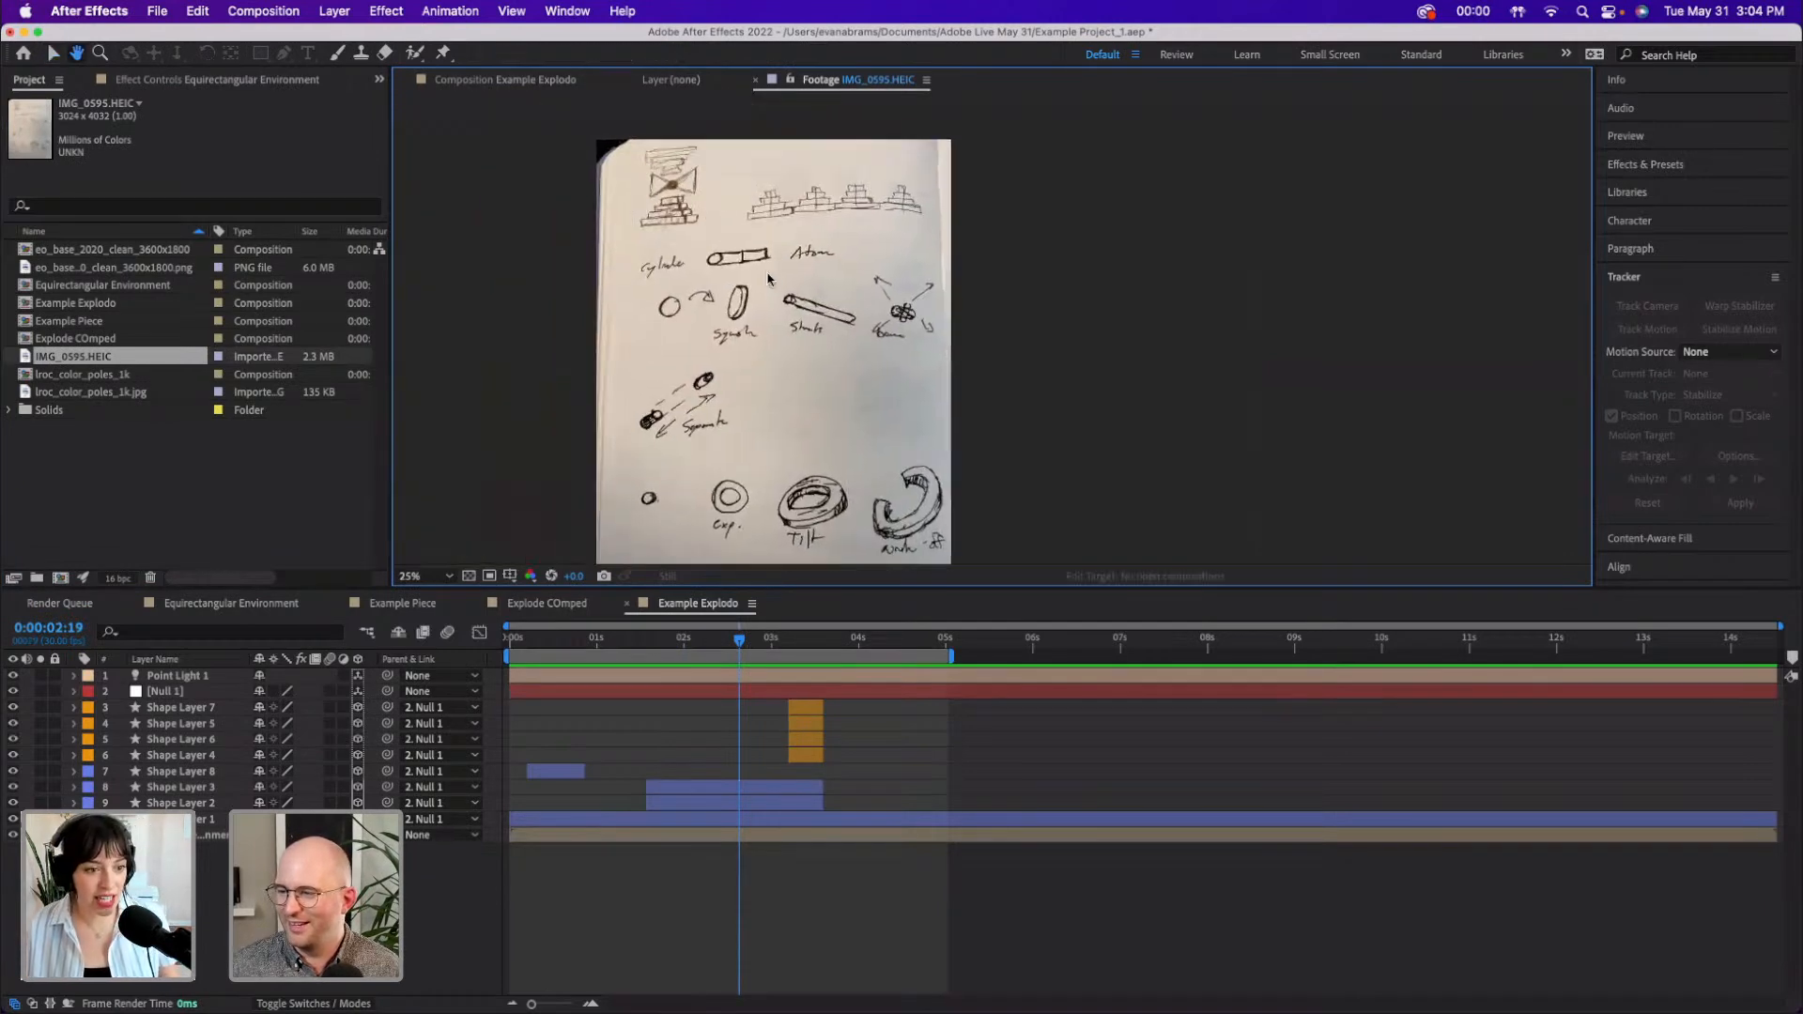
{"action": "scroll", "coordinate": [767, 279], "scroll_direction": "up", "scroll_amount": 1}
{"action": "mouse_move", "coordinate": [728, 261]}
{"action": "left_mouse_down"}
{"action": "mouse_move", "coordinate": [984, 399]}
{"action": "mouse_move", "coordinate": [986, 419]}
{"action": "left_mouse_up"}
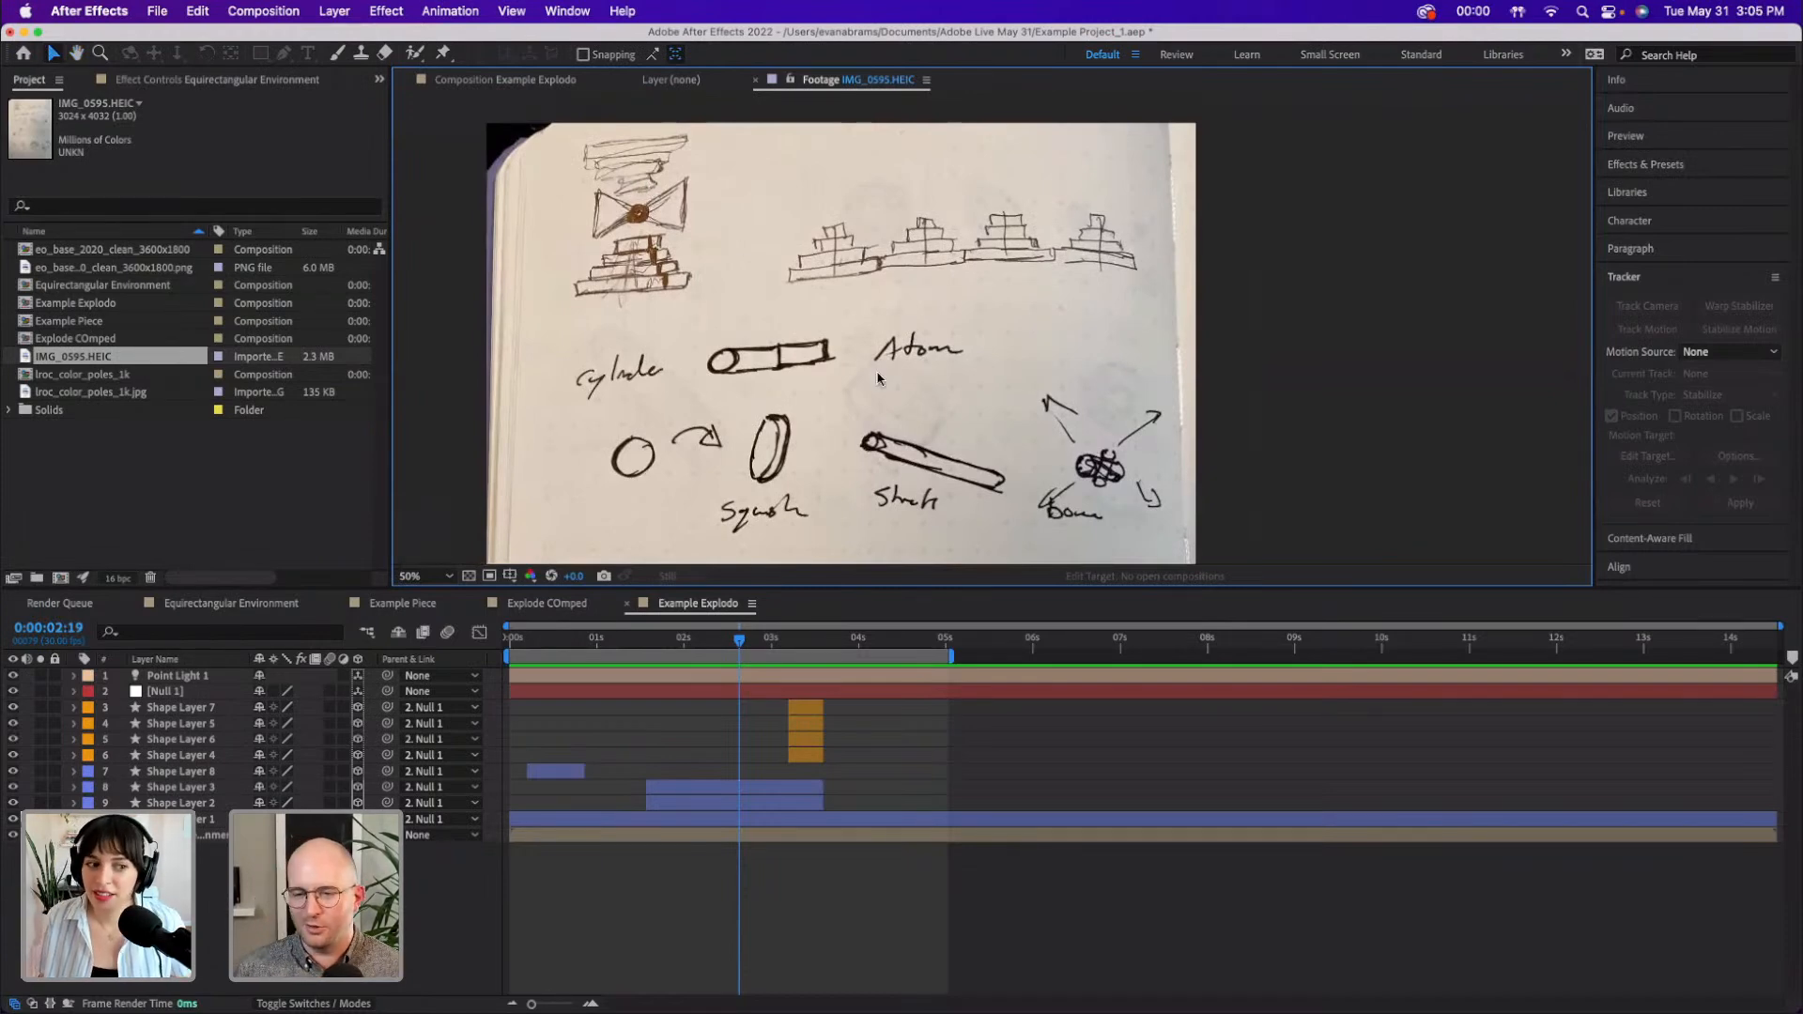
- Examine the cylinder concept sketches in IMG_0595.HEIC, including the squash, stretch and separate ideas
{"action": "mouse_move", "coordinate": [935, 380]}
{"action": "left_mouse_down"}
{"action": "mouse_move", "coordinate": [944, 428]}
{"action": "mouse_move", "coordinate": [928, 327]}
{"action": "mouse_move", "coordinate": [937, 354]}
{"action": "mouse_move", "coordinate": [949, 307]}
{"action": "mouse_move", "coordinate": [939, 481]}
{"action": "mouse_move", "coordinate": [933, 462]}
{"action": "left_mouse_up"}
{"action": "key", "text": "space"}
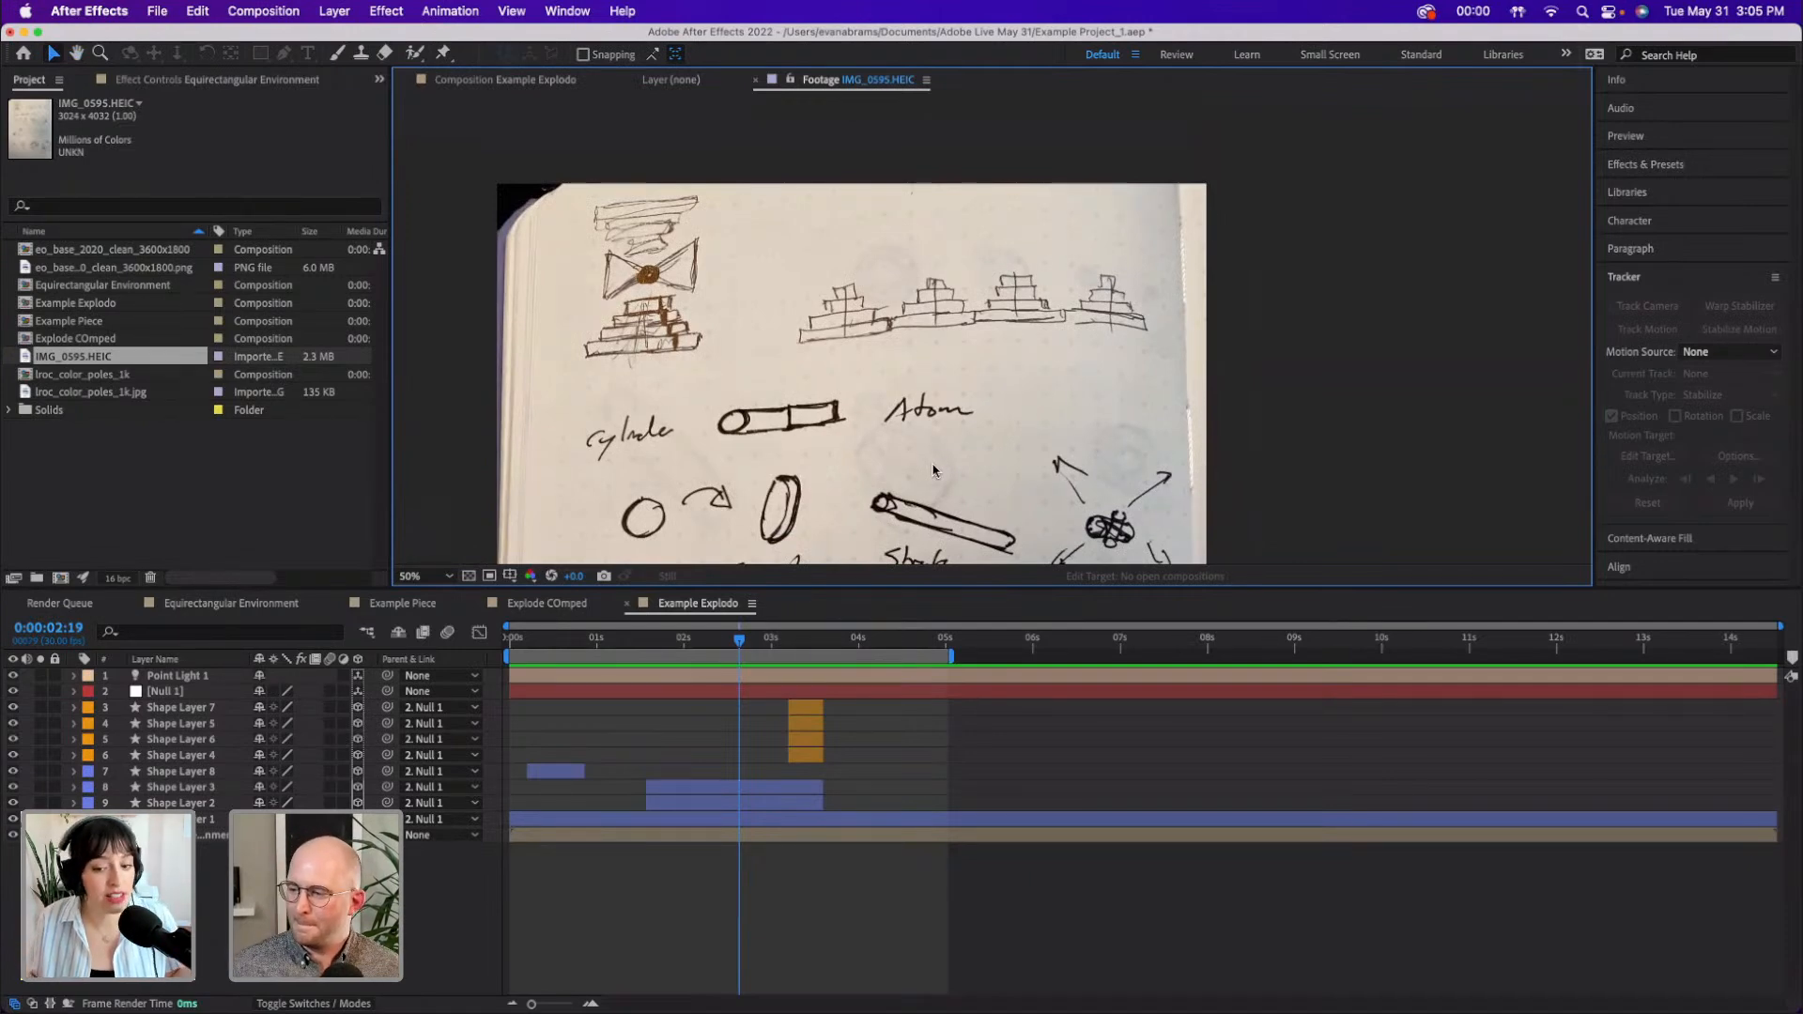
{"action": "key", "text": "space"}
{"action": "left_click_drag", "start_coordinate": [900, 497], "coordinate": [888, 235]}
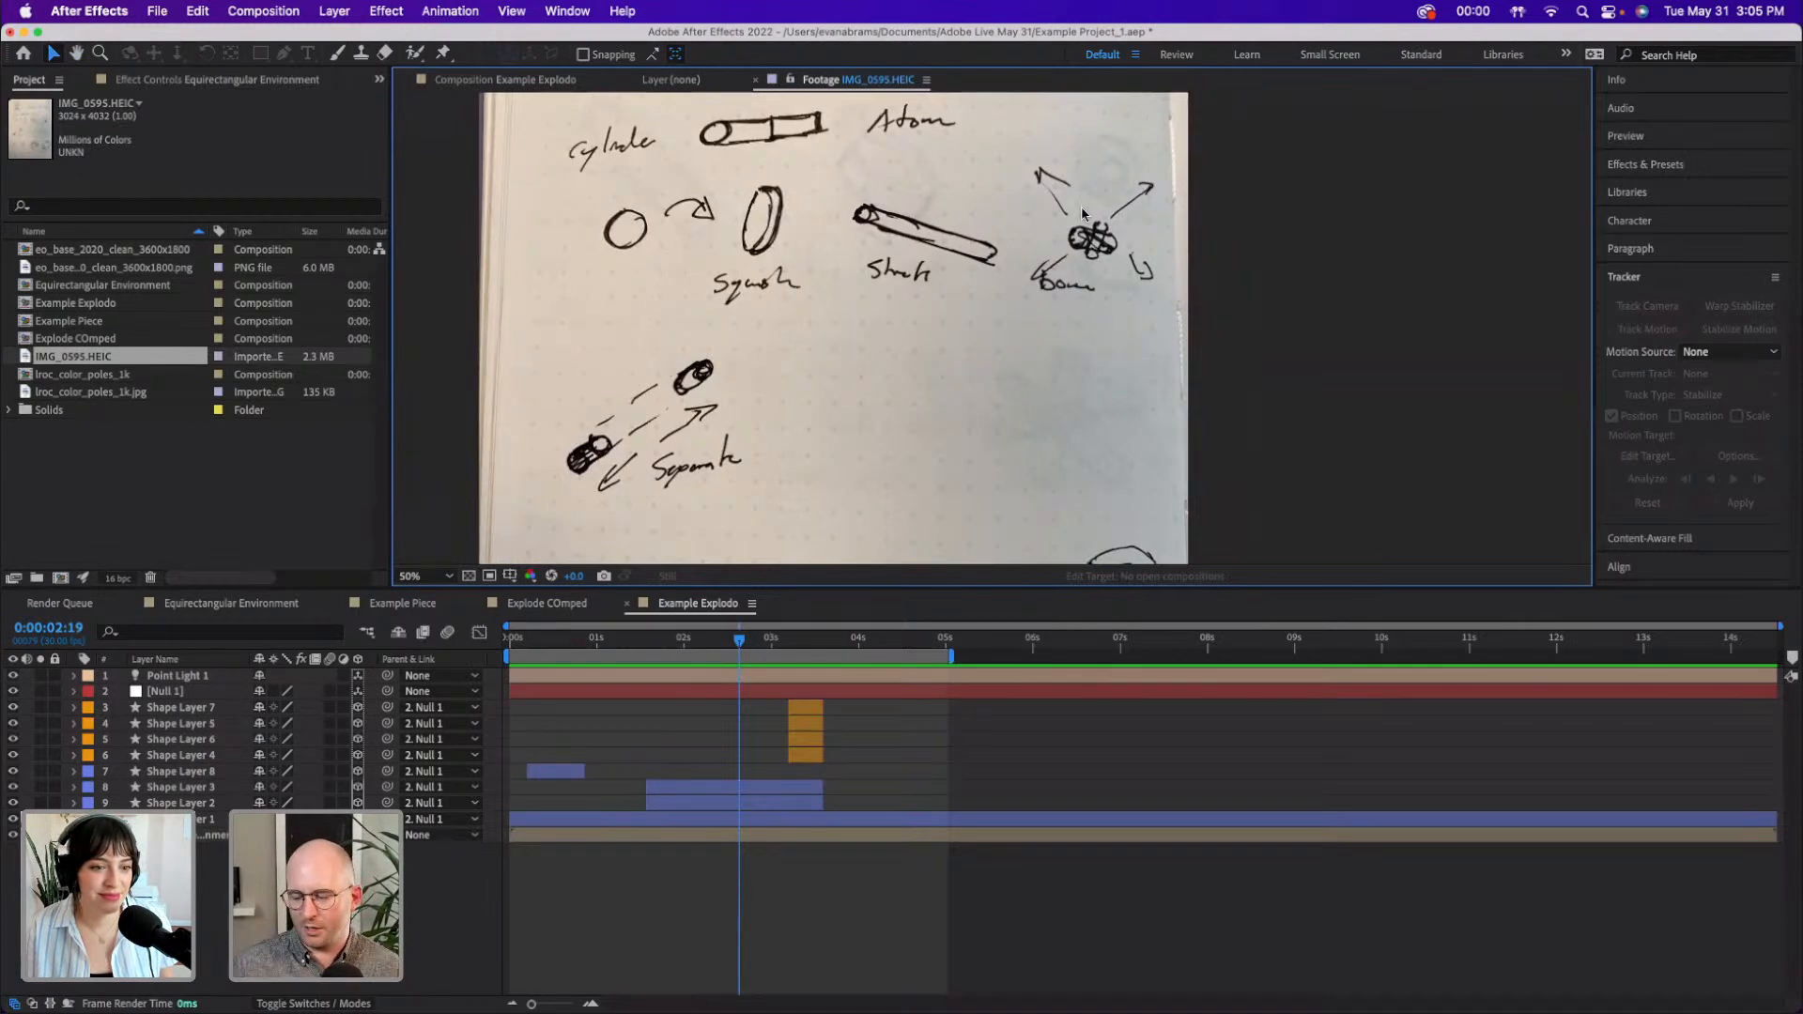
{"action": "left_click_drag", "start_coordinate": [657, 332], "coordinate": [720, 200]}
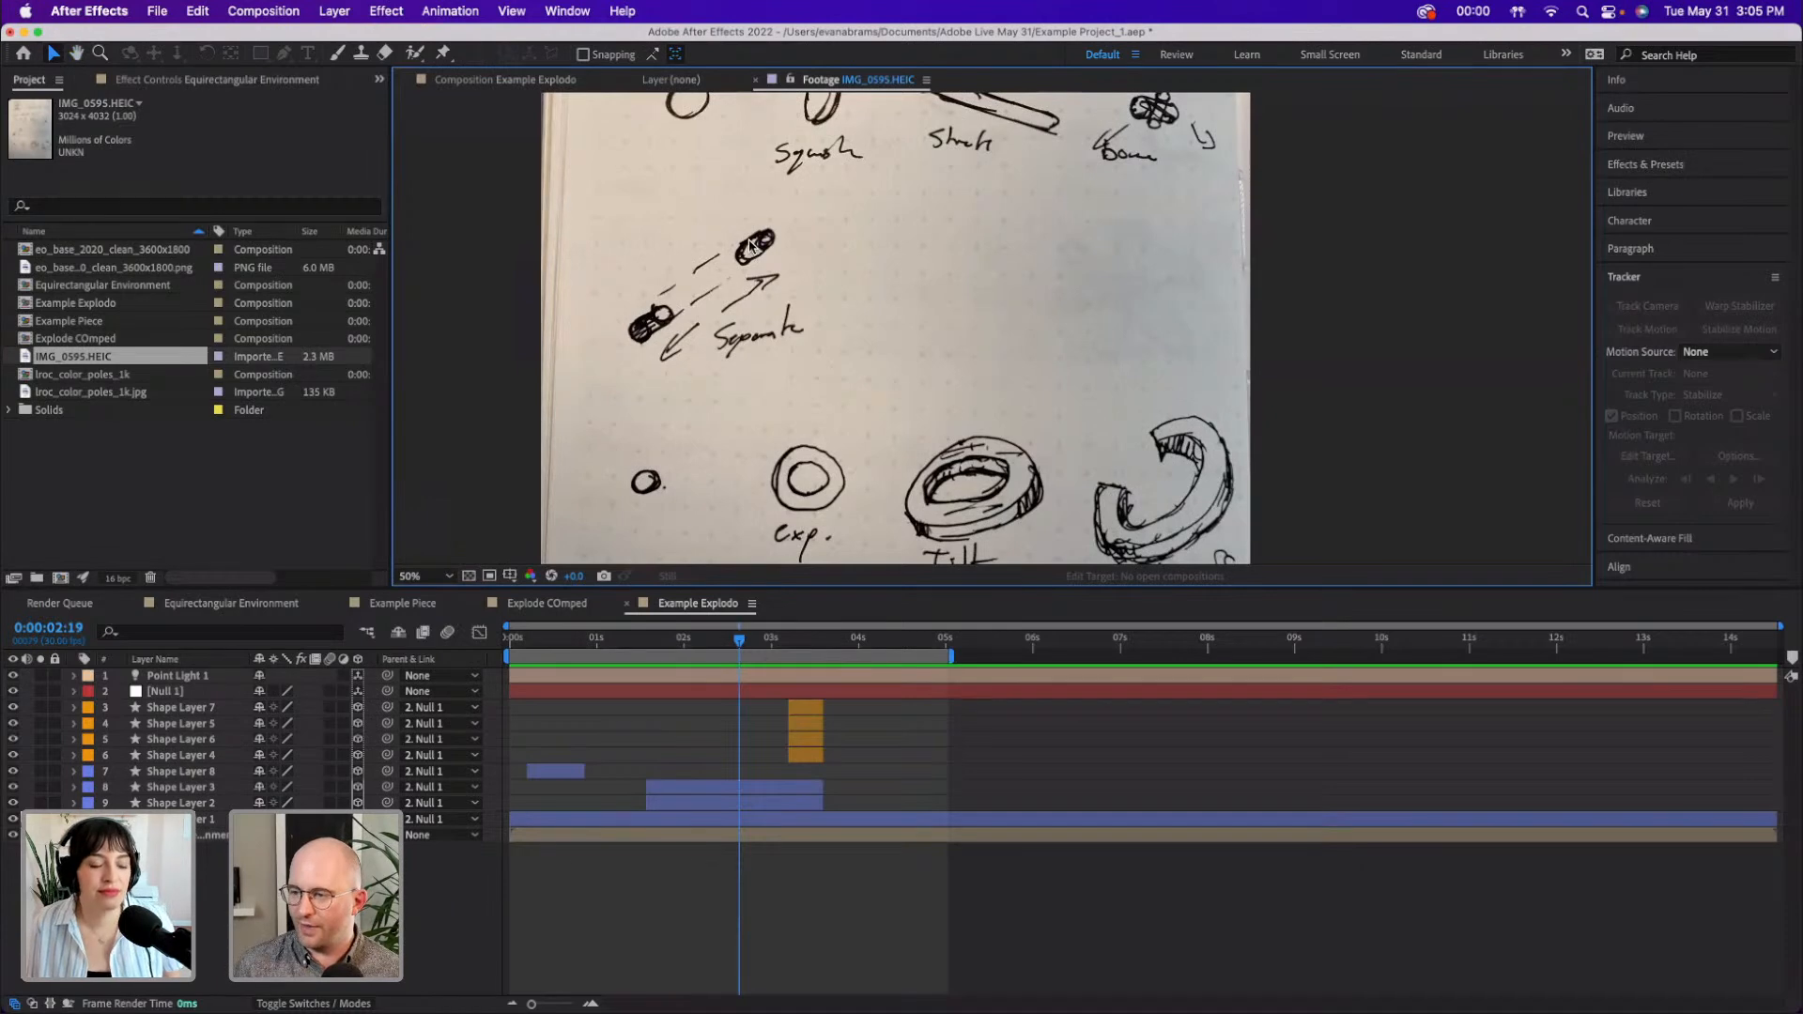
{"action": "left_click_drag", "start_coordinate": [829, 402], "coordinate": [789, 512]}
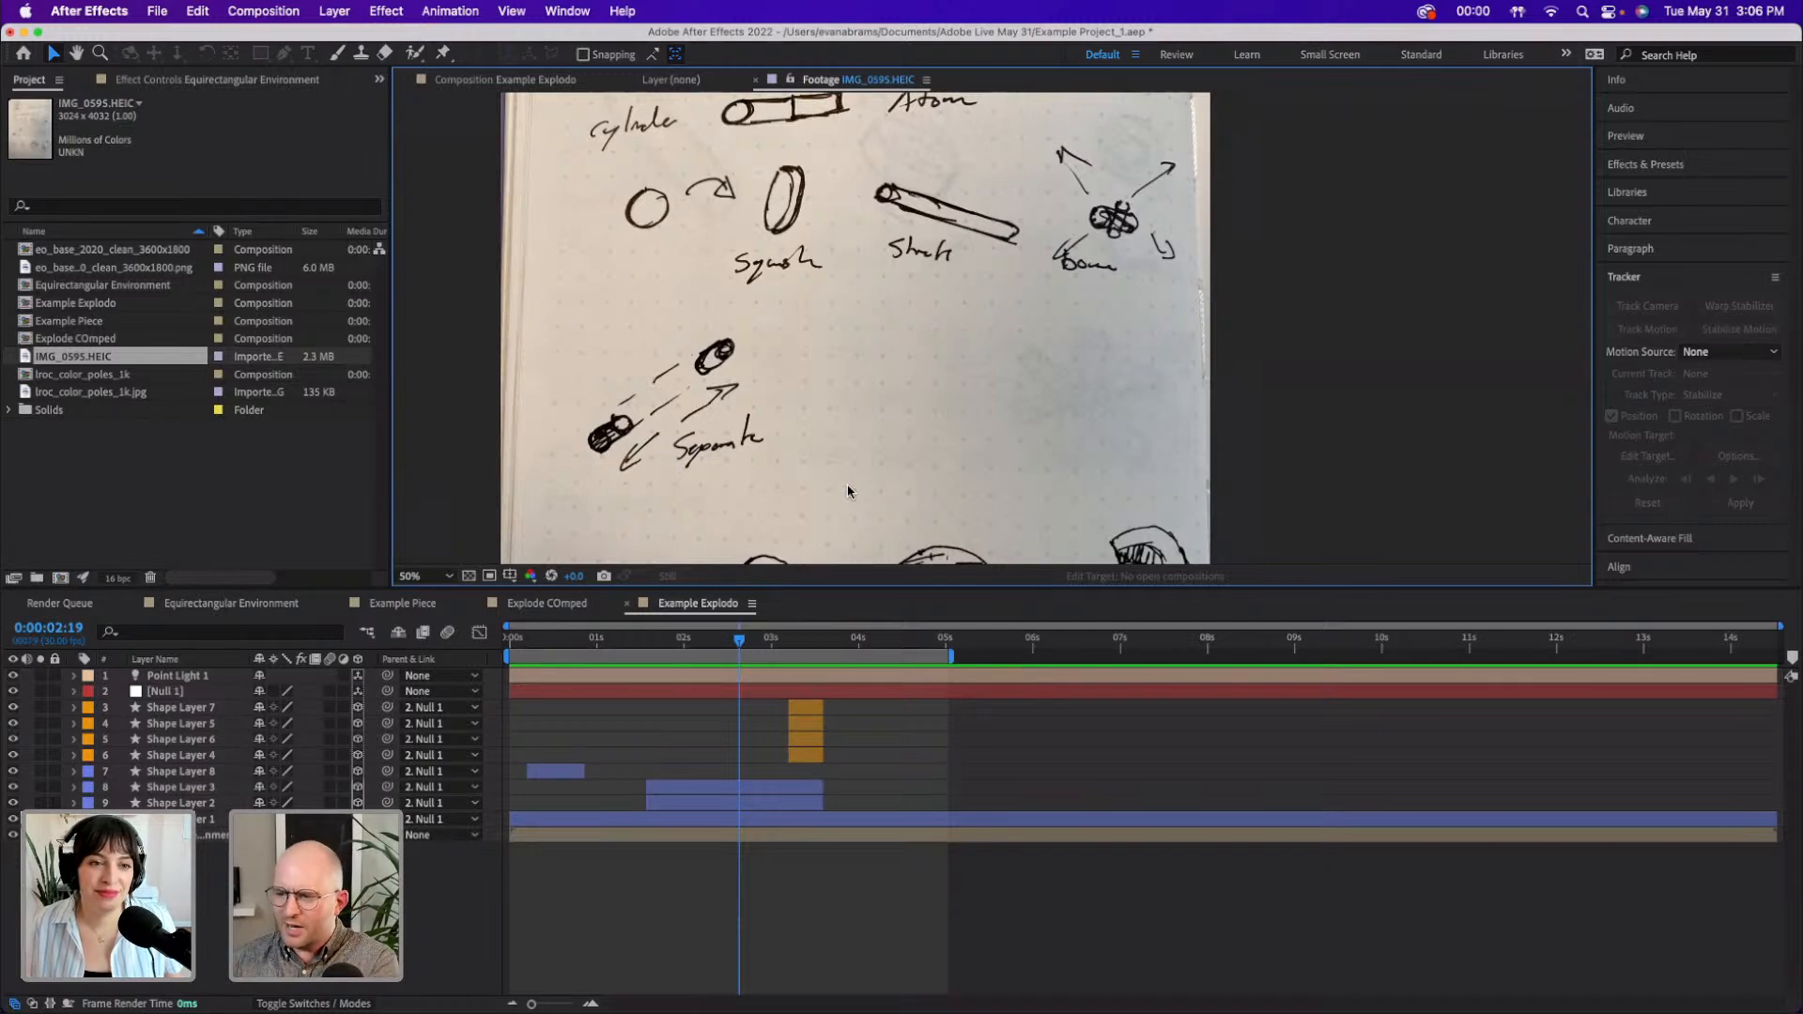
{"action": "left_click_drag", "start_coordinate": [861, 455], "coordinate": [853, 486]}
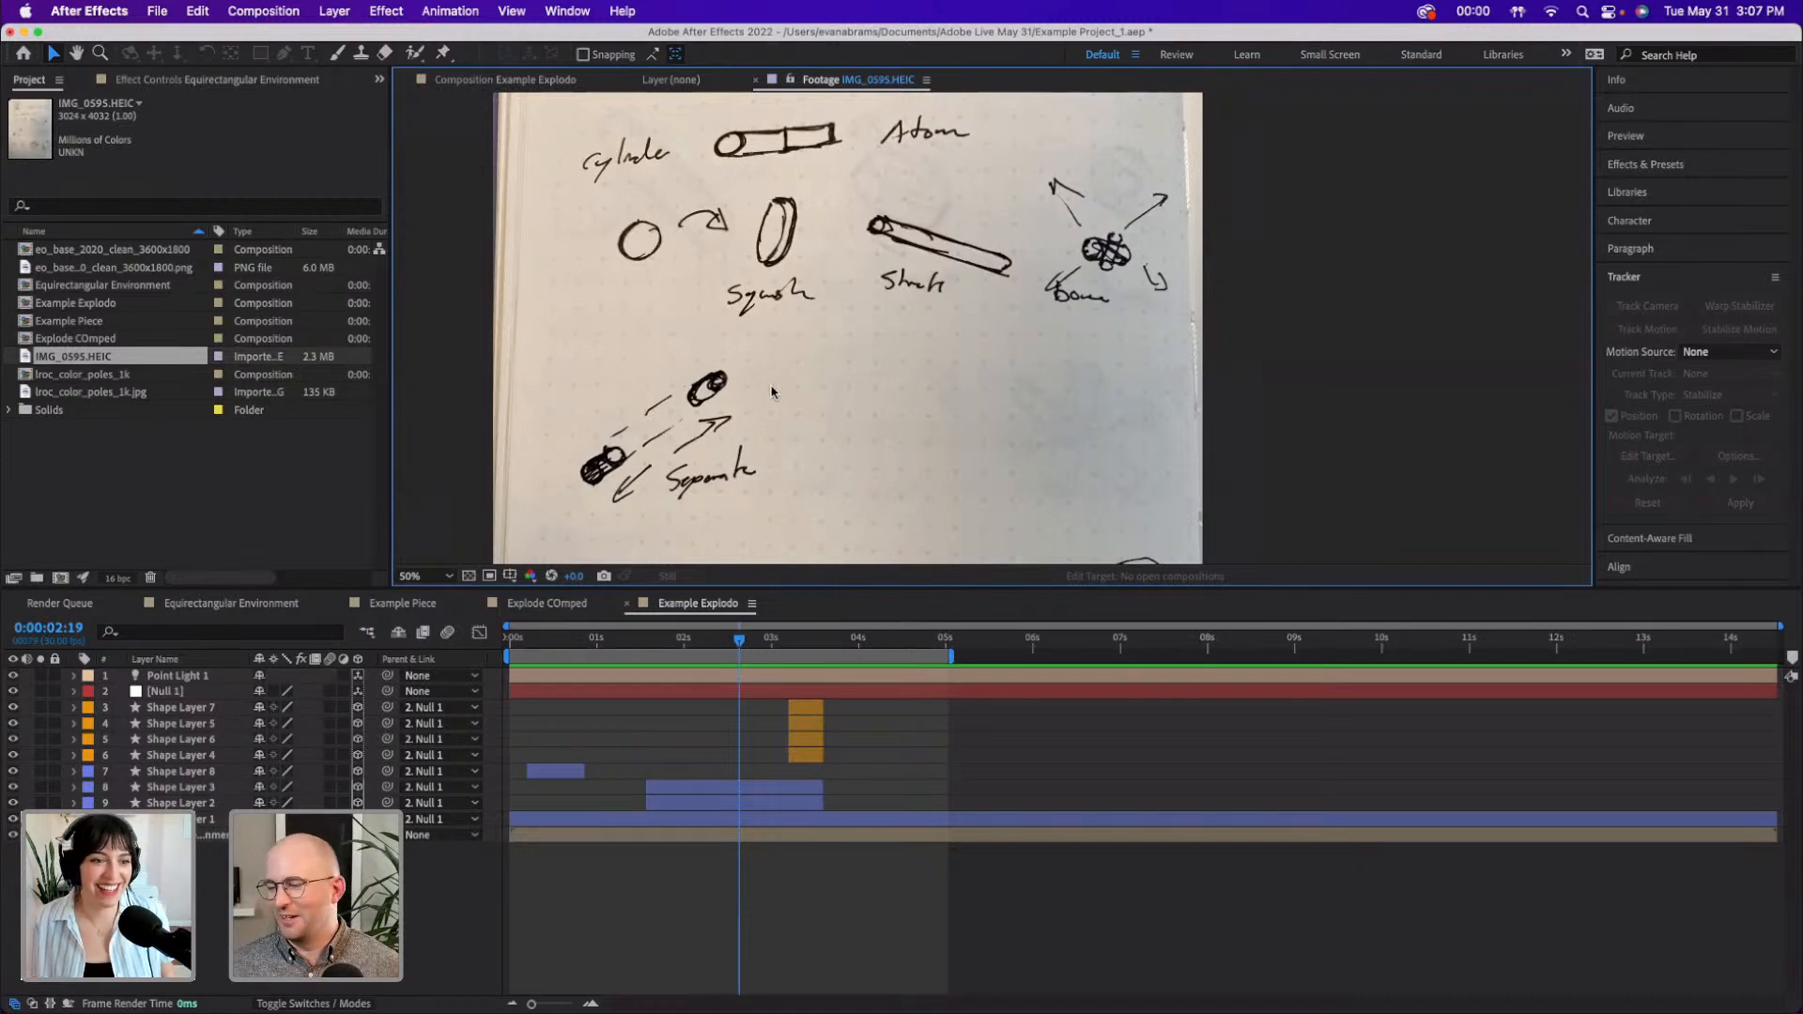
{"action": "left_click_drag", "start_coordinate": [772, 379], "coordinate": [783, 341]}
{"action": "scroll", "coordinate": [783, 341], "scroll_direction": "down", "scroll_amount": 10}
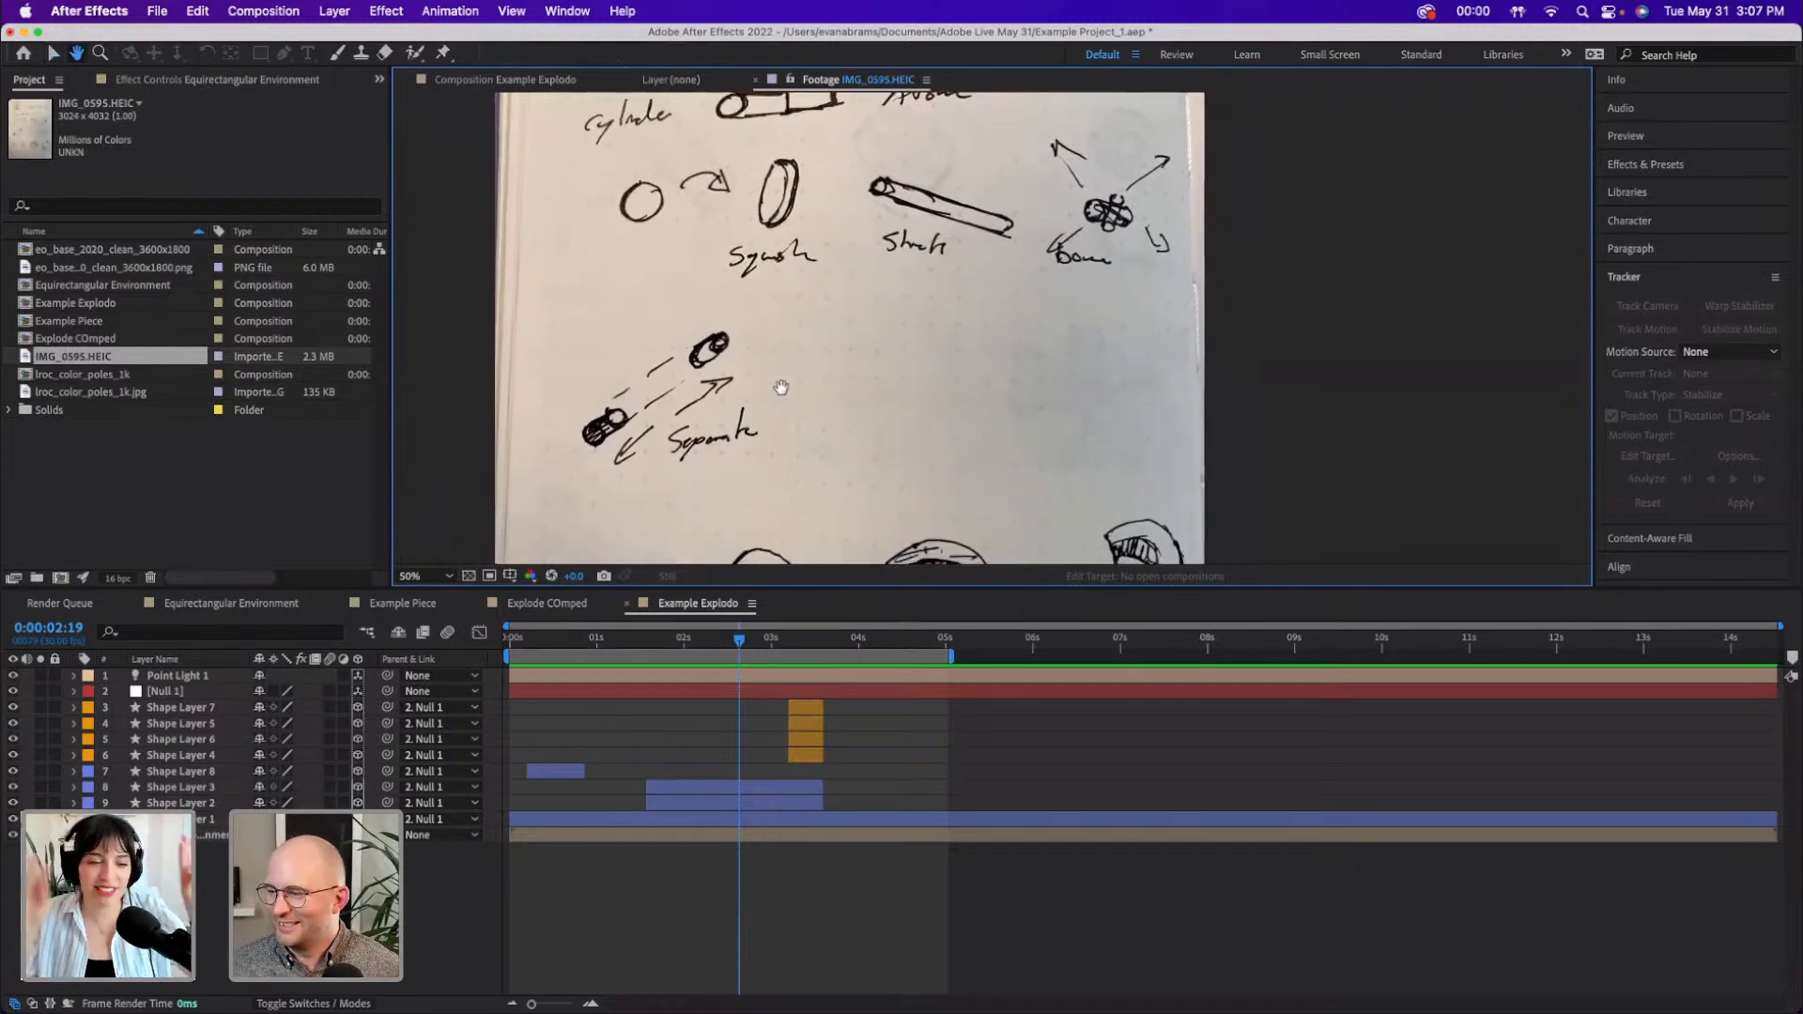
{"action": "scroll", "coordinate": [783, 335], "scroll_direction": "up", "scroll_amount": 10}
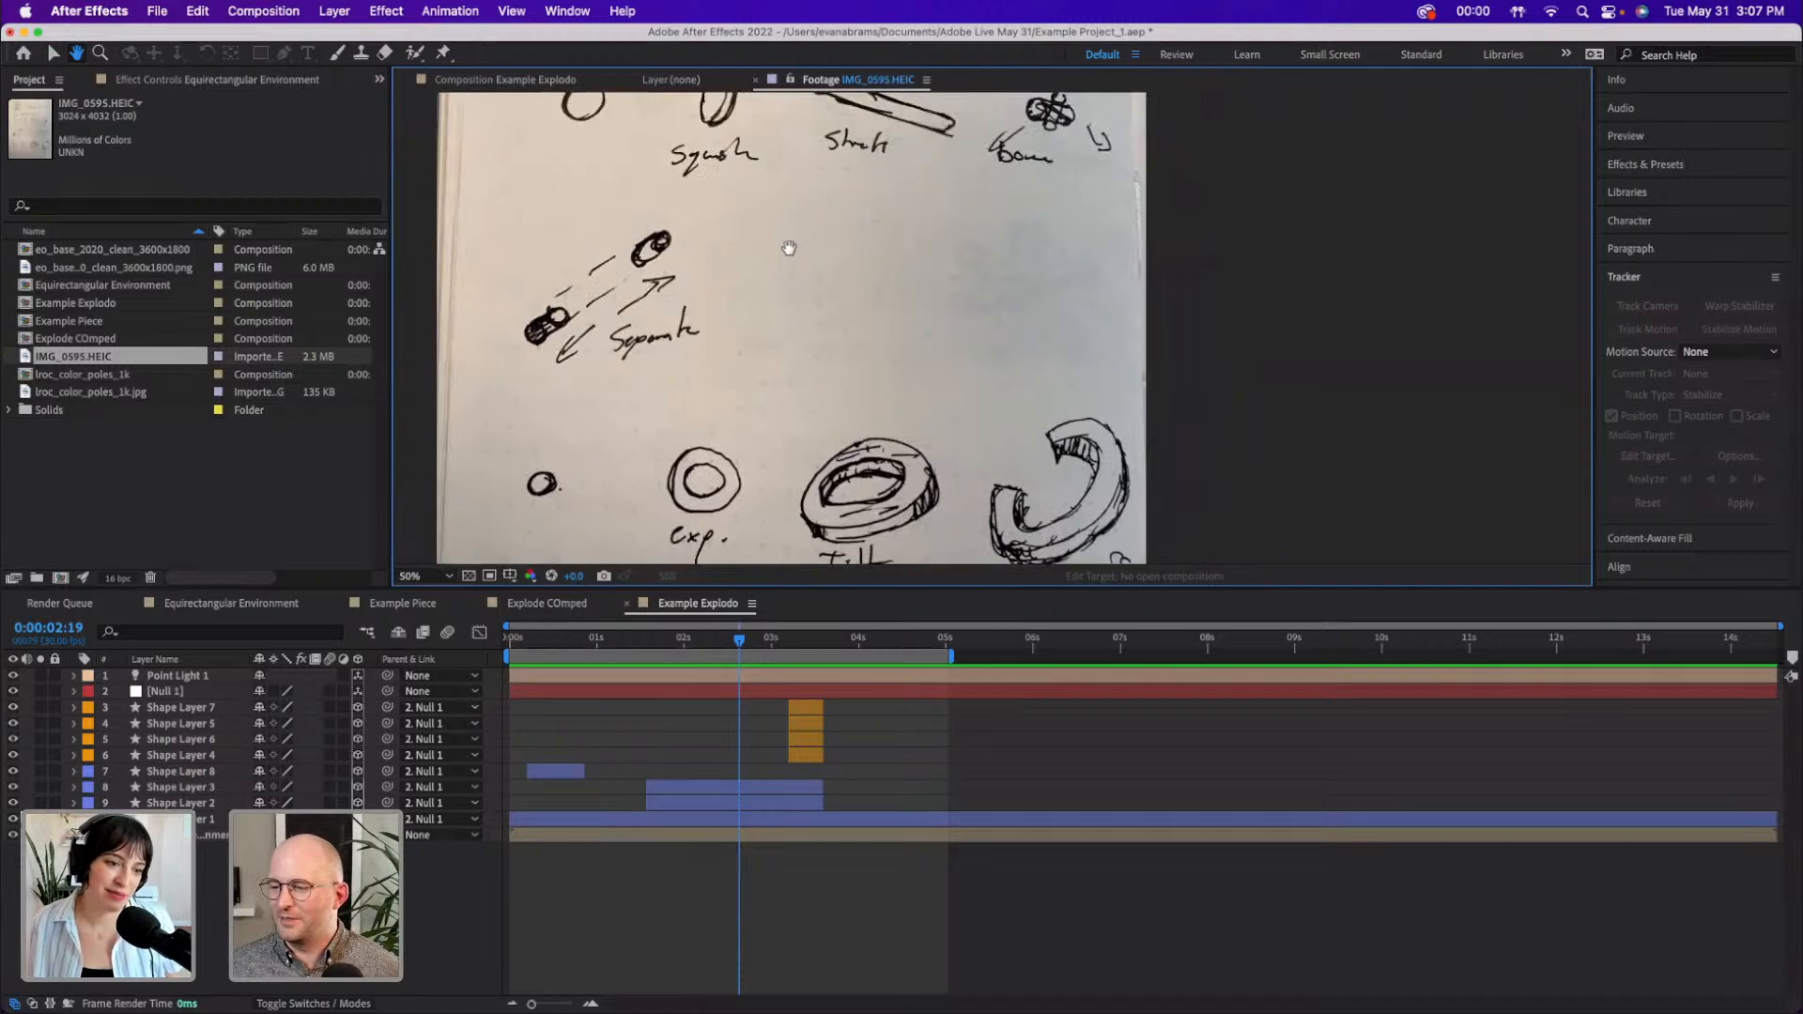
- Examine the ring concept sketches in the lower part of IMG_0595.HEIC, from the expanding circle to the tilted ring
{"action": "key", "text": "v"}
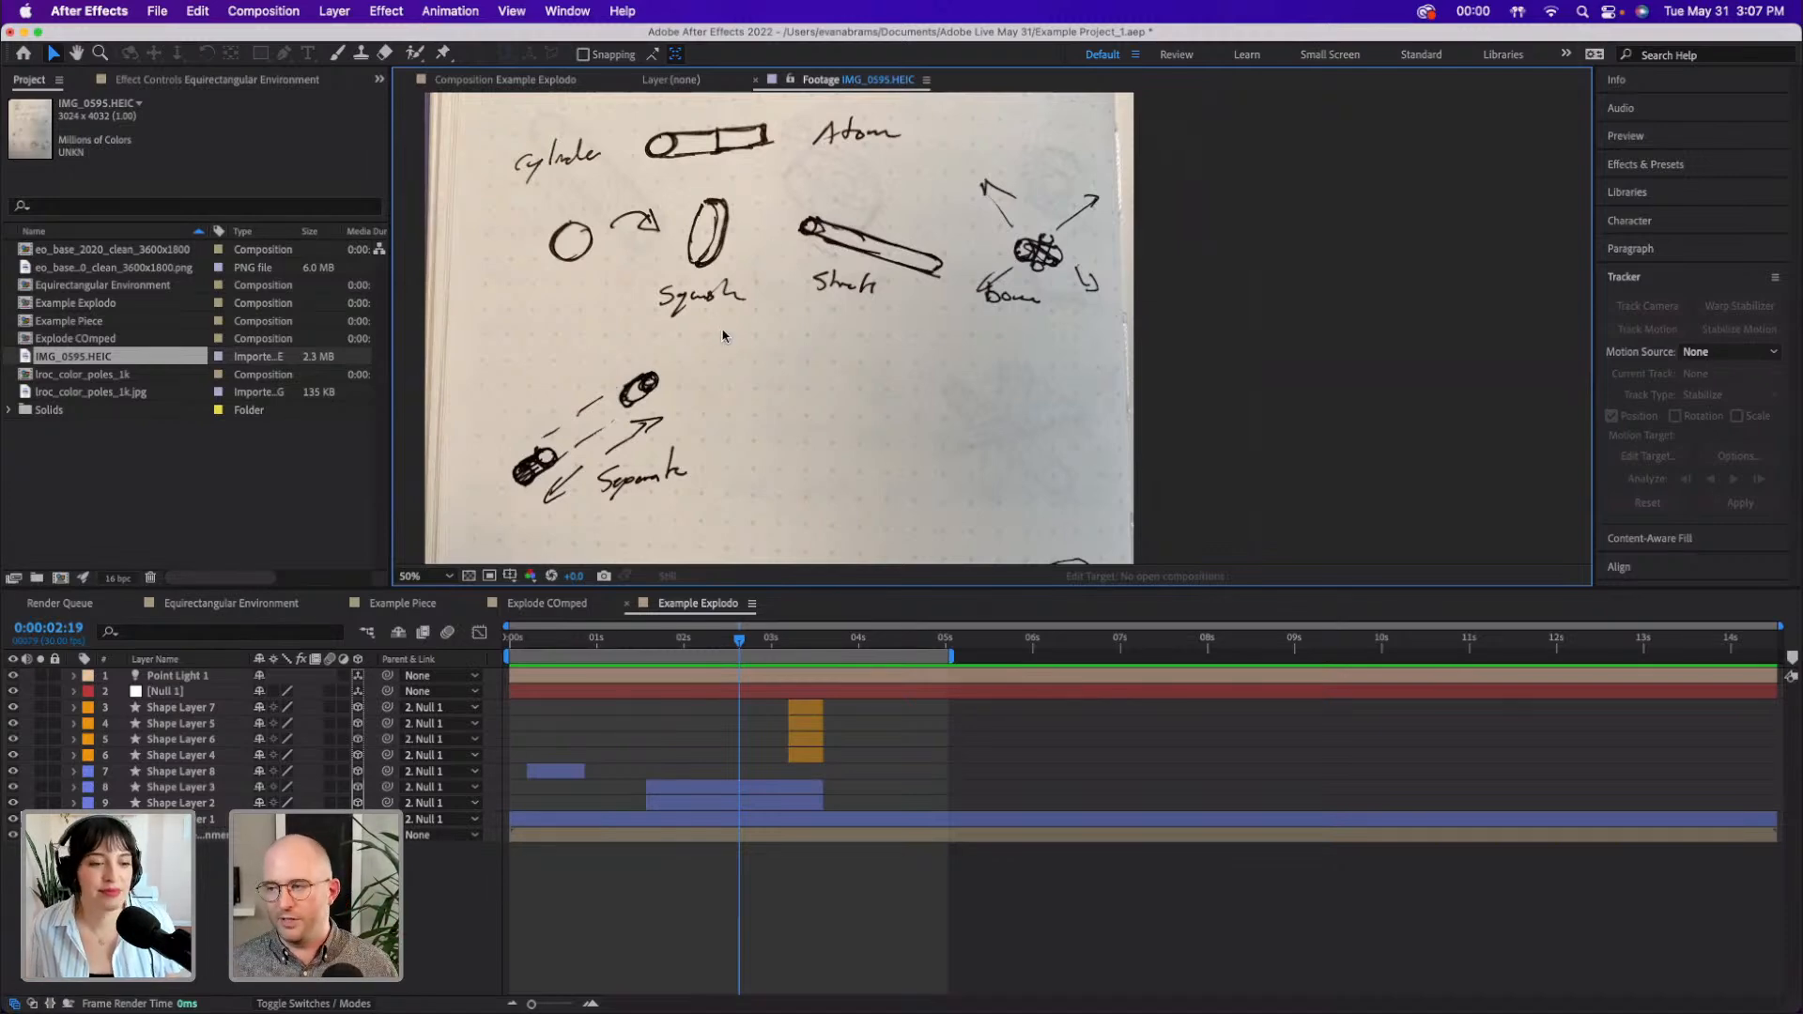
{"action": "key", "text": "space"}
{"action": "left_click_drag", "start_coordinate": [798, 392], "coordinate": [837, 157]}
{"action": "left_click_drag", "start_coordinate": [819, 460], "coordinate": [778, 352]}
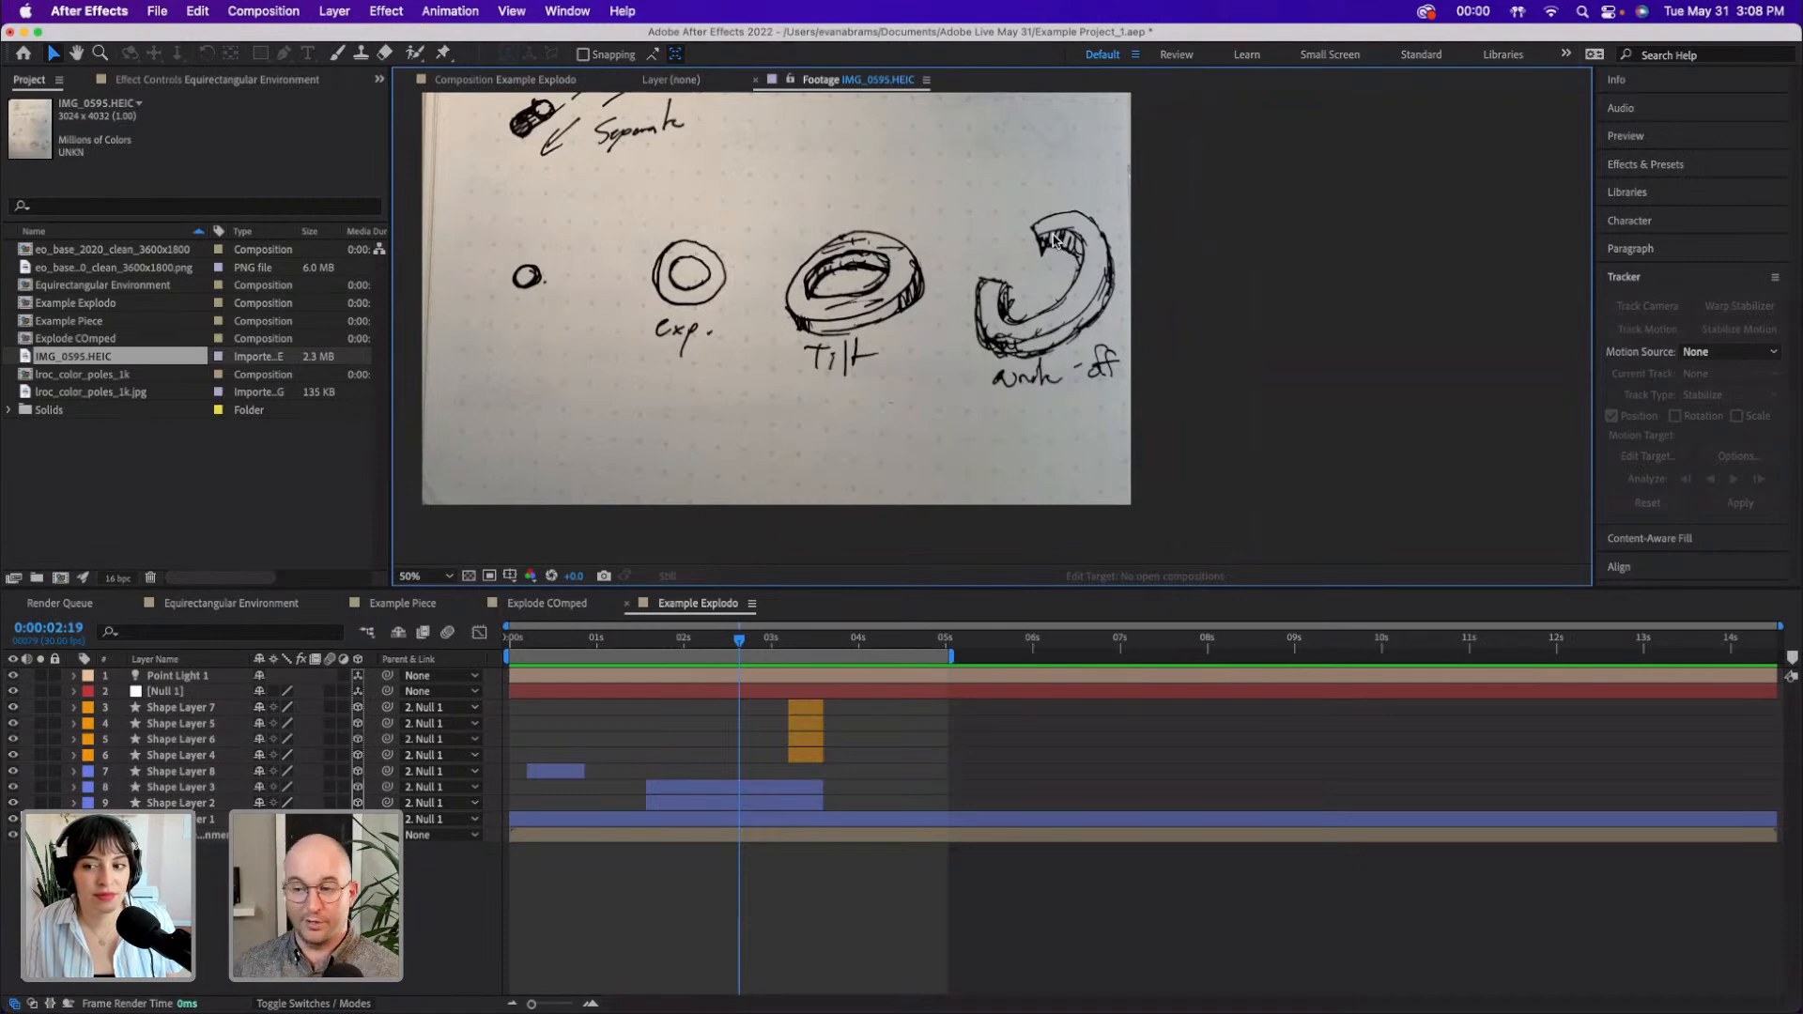
{"action": "key", "text": "space"}
{"action": "mouse_move", "coordinate": [781, 147]}
{"action": "left_mouse_down"}
{"action": "mouse_move", "coordinate": [847, 348]}
{"action": "mouse_move", "coordinate": [799, 458]}
{"action": "mouse_move", "coordinate": [792, 322]}
{"action": "left_mouse_up"}
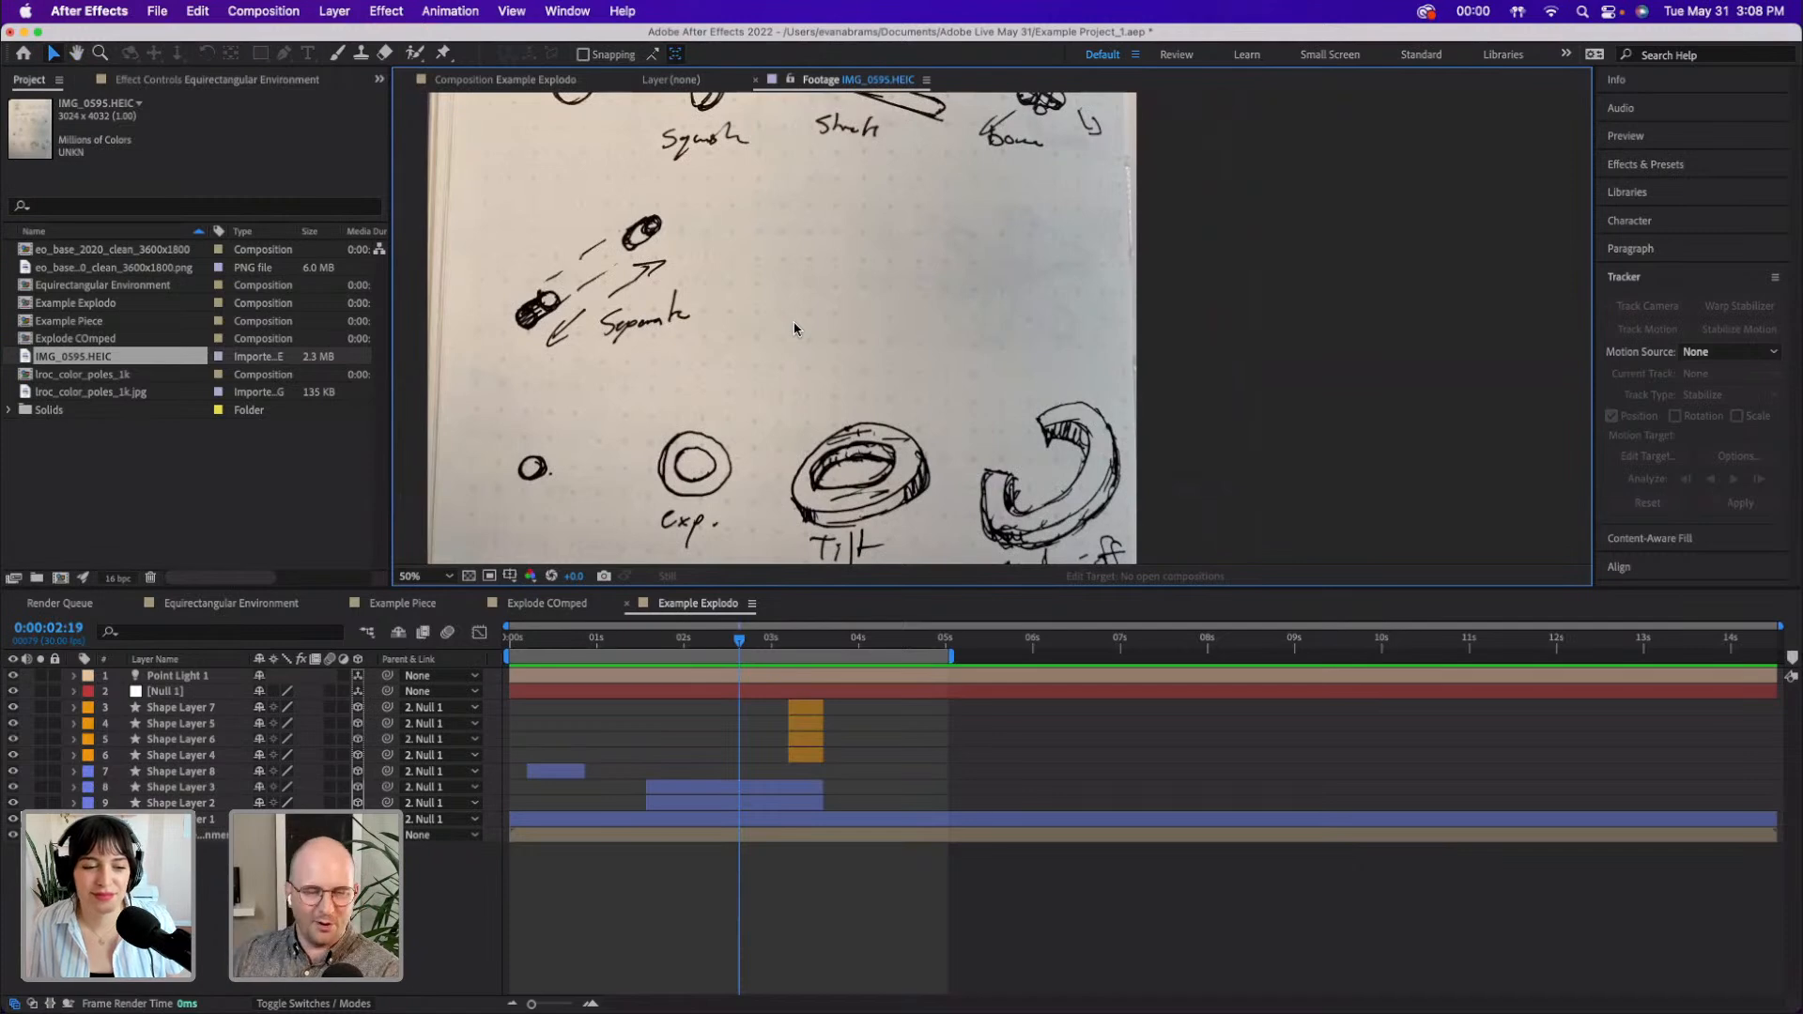
- Start a new composition named "Testing Groud" and set its width to 1080 px for a square frame
{"action": "left_click", "coordinate": [260, 509]}
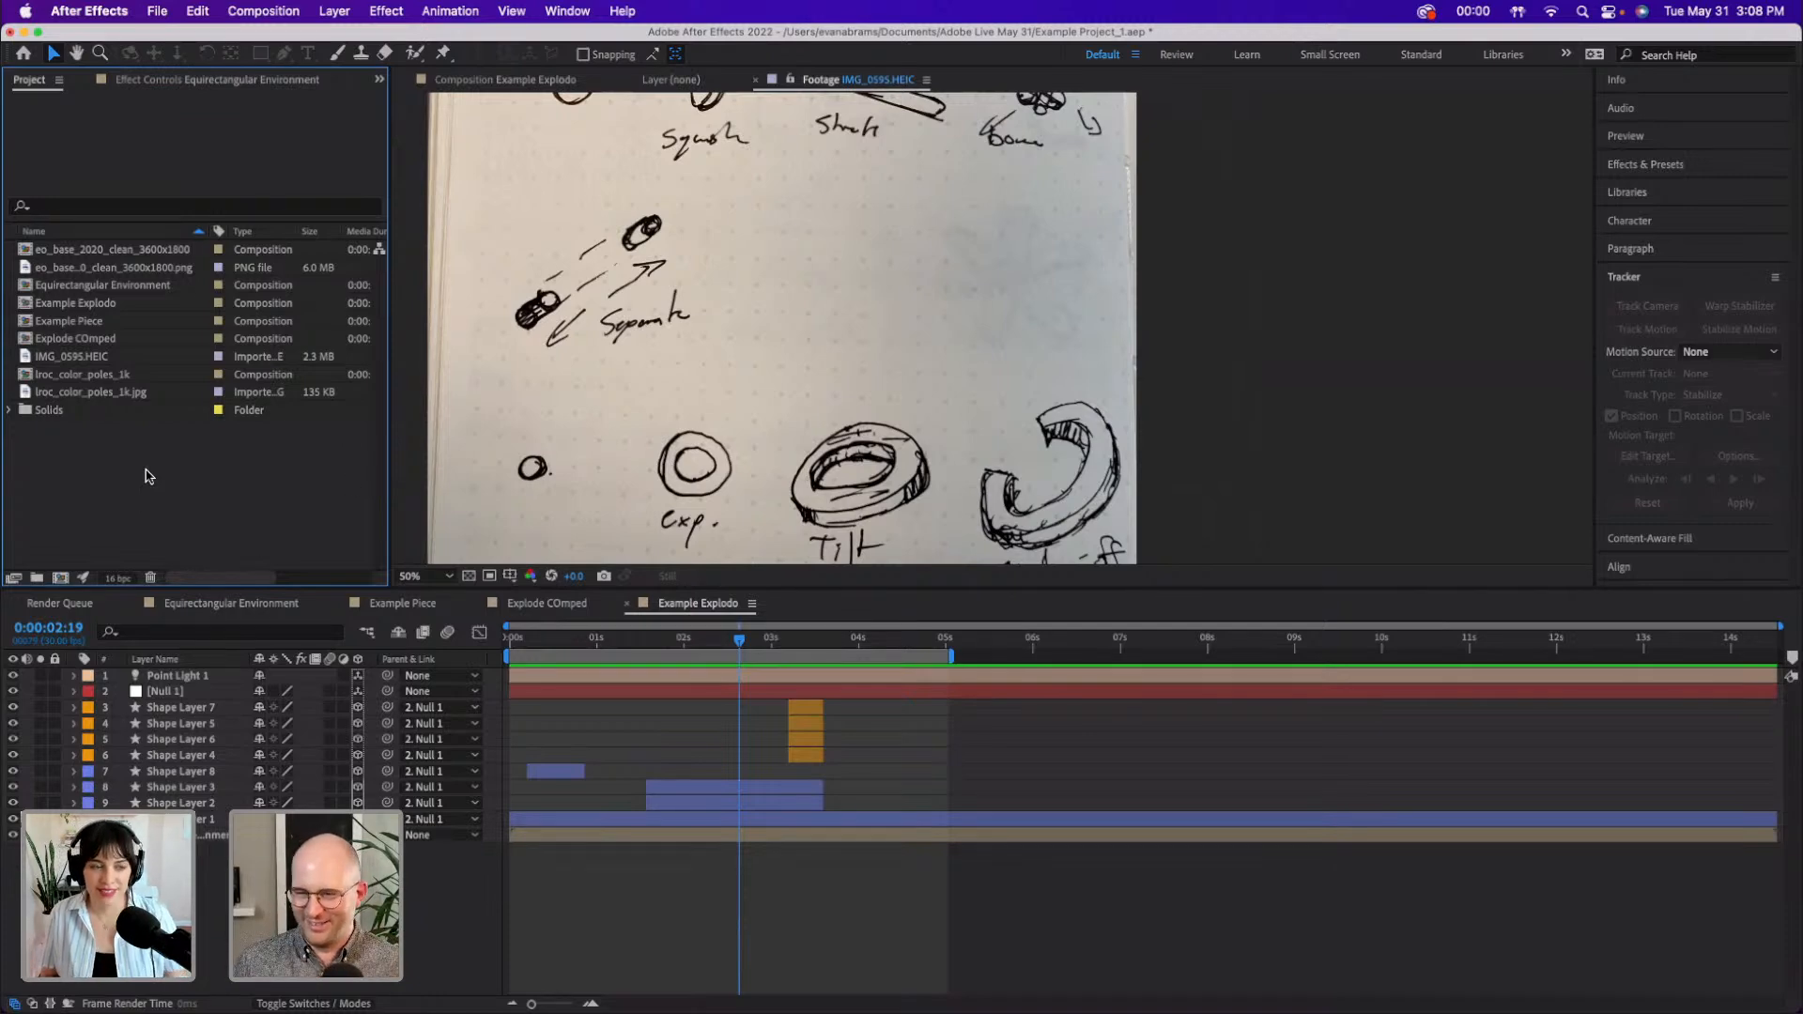
{"action": "left_click", "coordinate": [58, 578]}
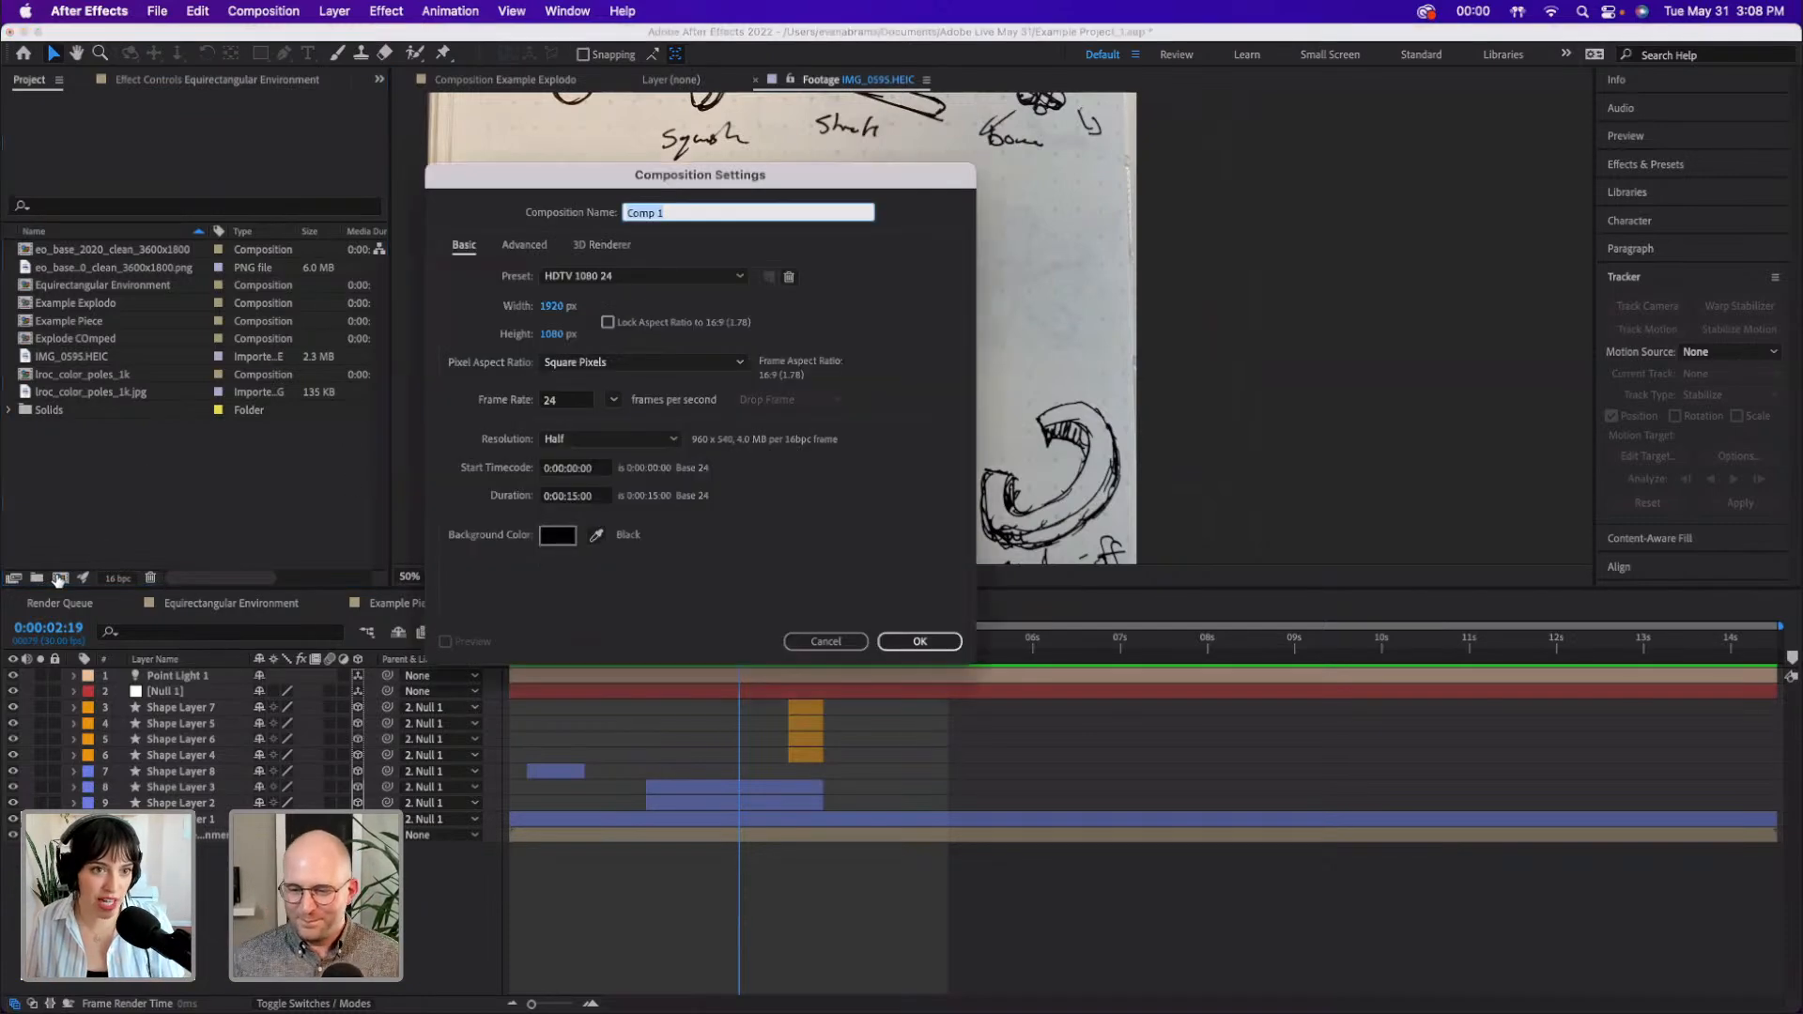
{"action": "type", "text": "Testing Groud"}
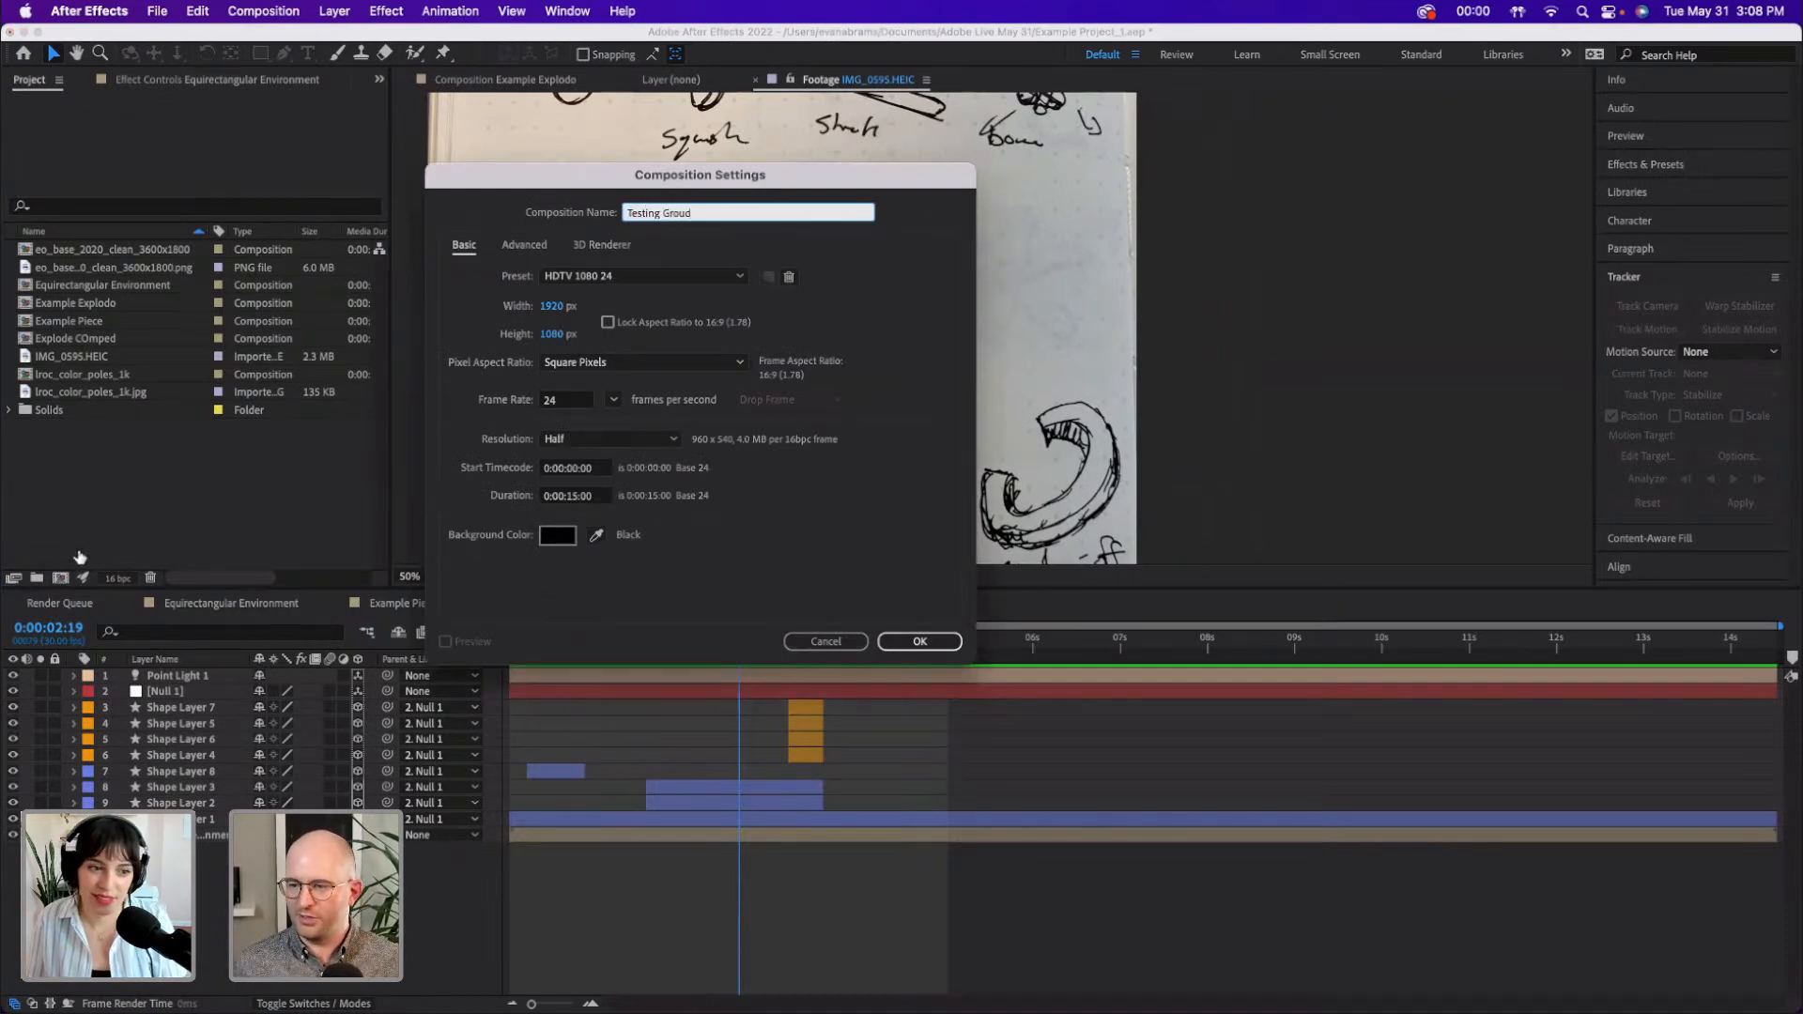
{"action": "left_click", "coordinate": [562, 308]}
{"action": "type", "text": "1080"}
{"action": "key", "text": "Tab"}
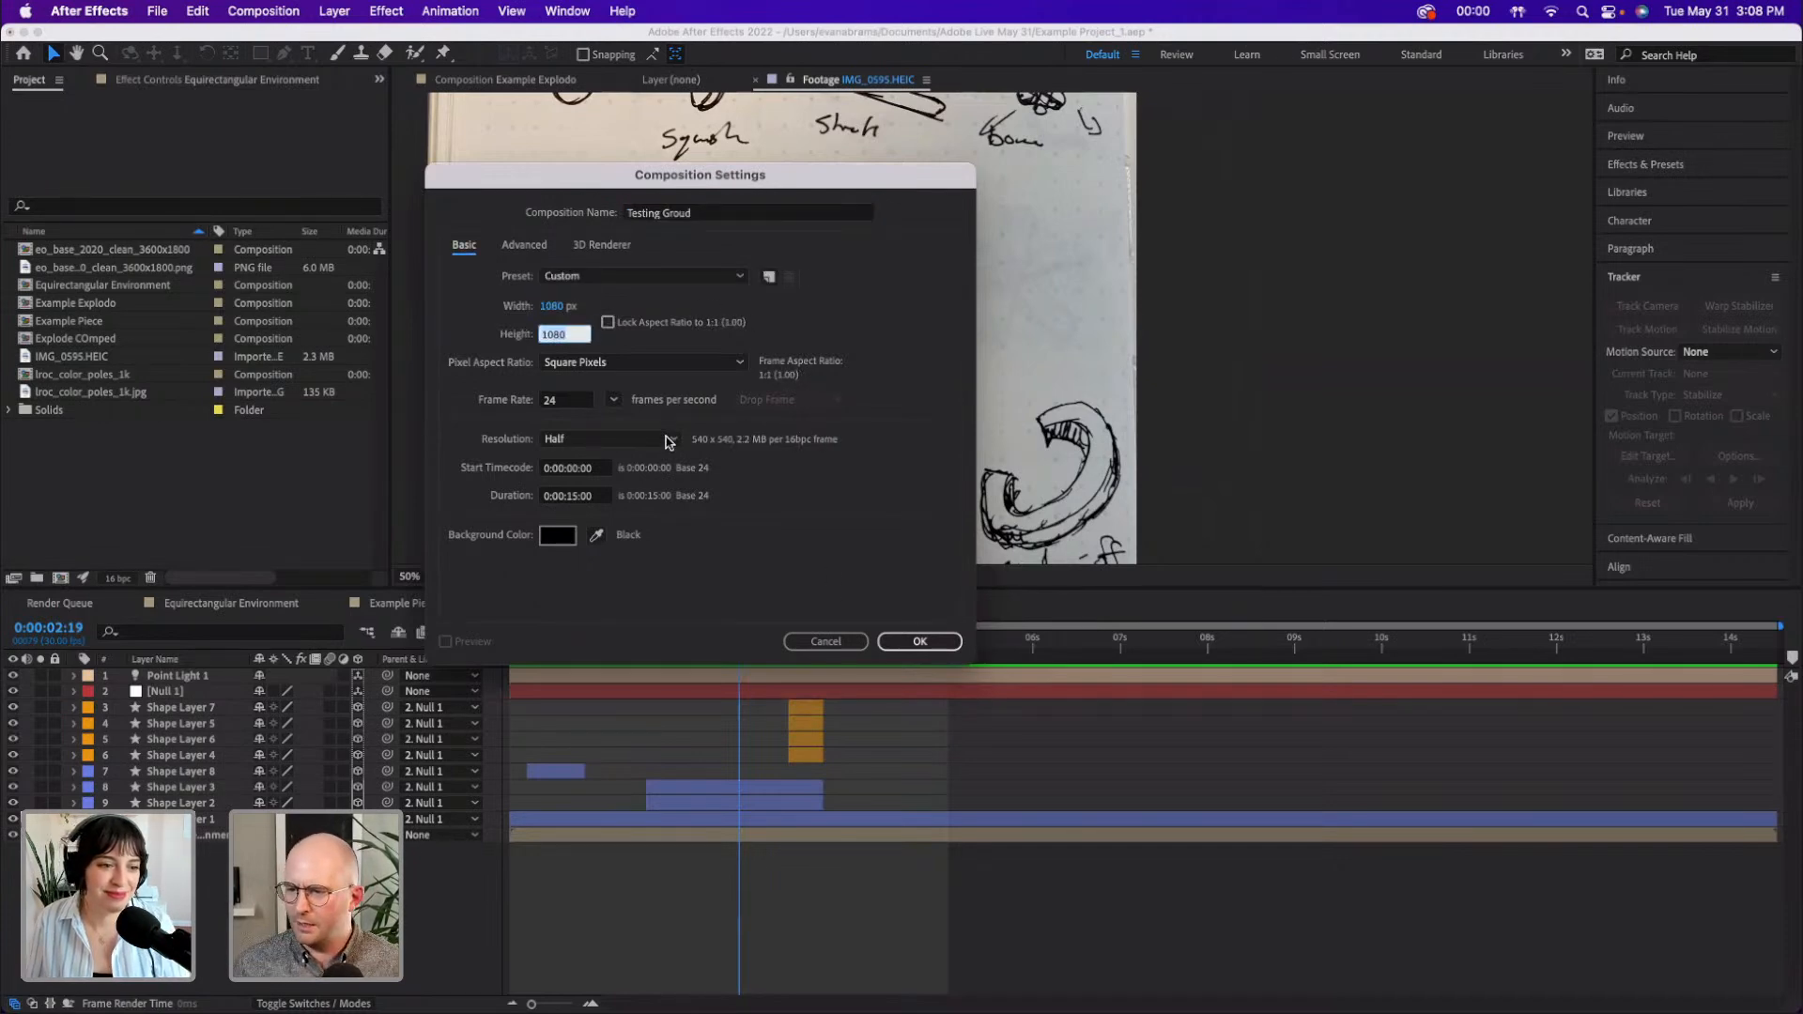
- Set the new composition's frame rate to 30 frames per second and its duration to 0:00:30:00
{"action": "left_click", "coordinate": [552, 403]}
{"action": "type", "text": "30"}
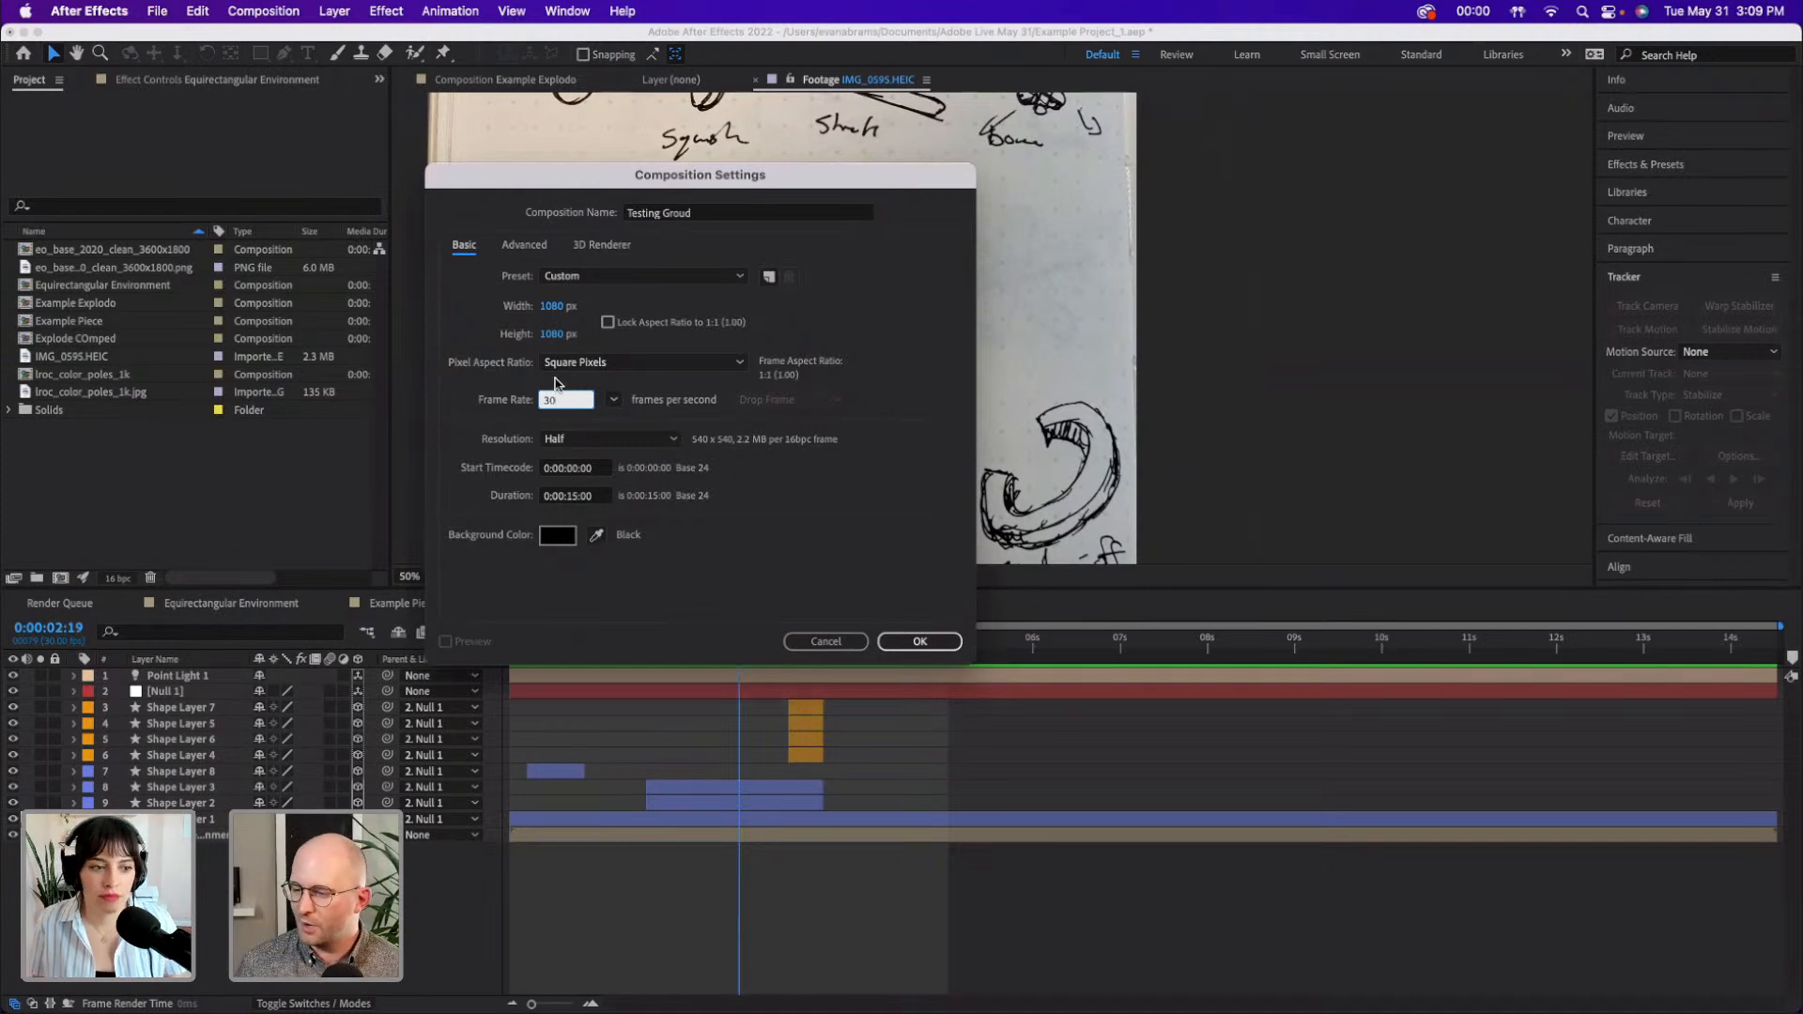
{"action": "left_click", "coordinate": [569, 495]}
{"action": "type", "text": "30"}
{"action": "left_click", "coordinate": [794, 500]}
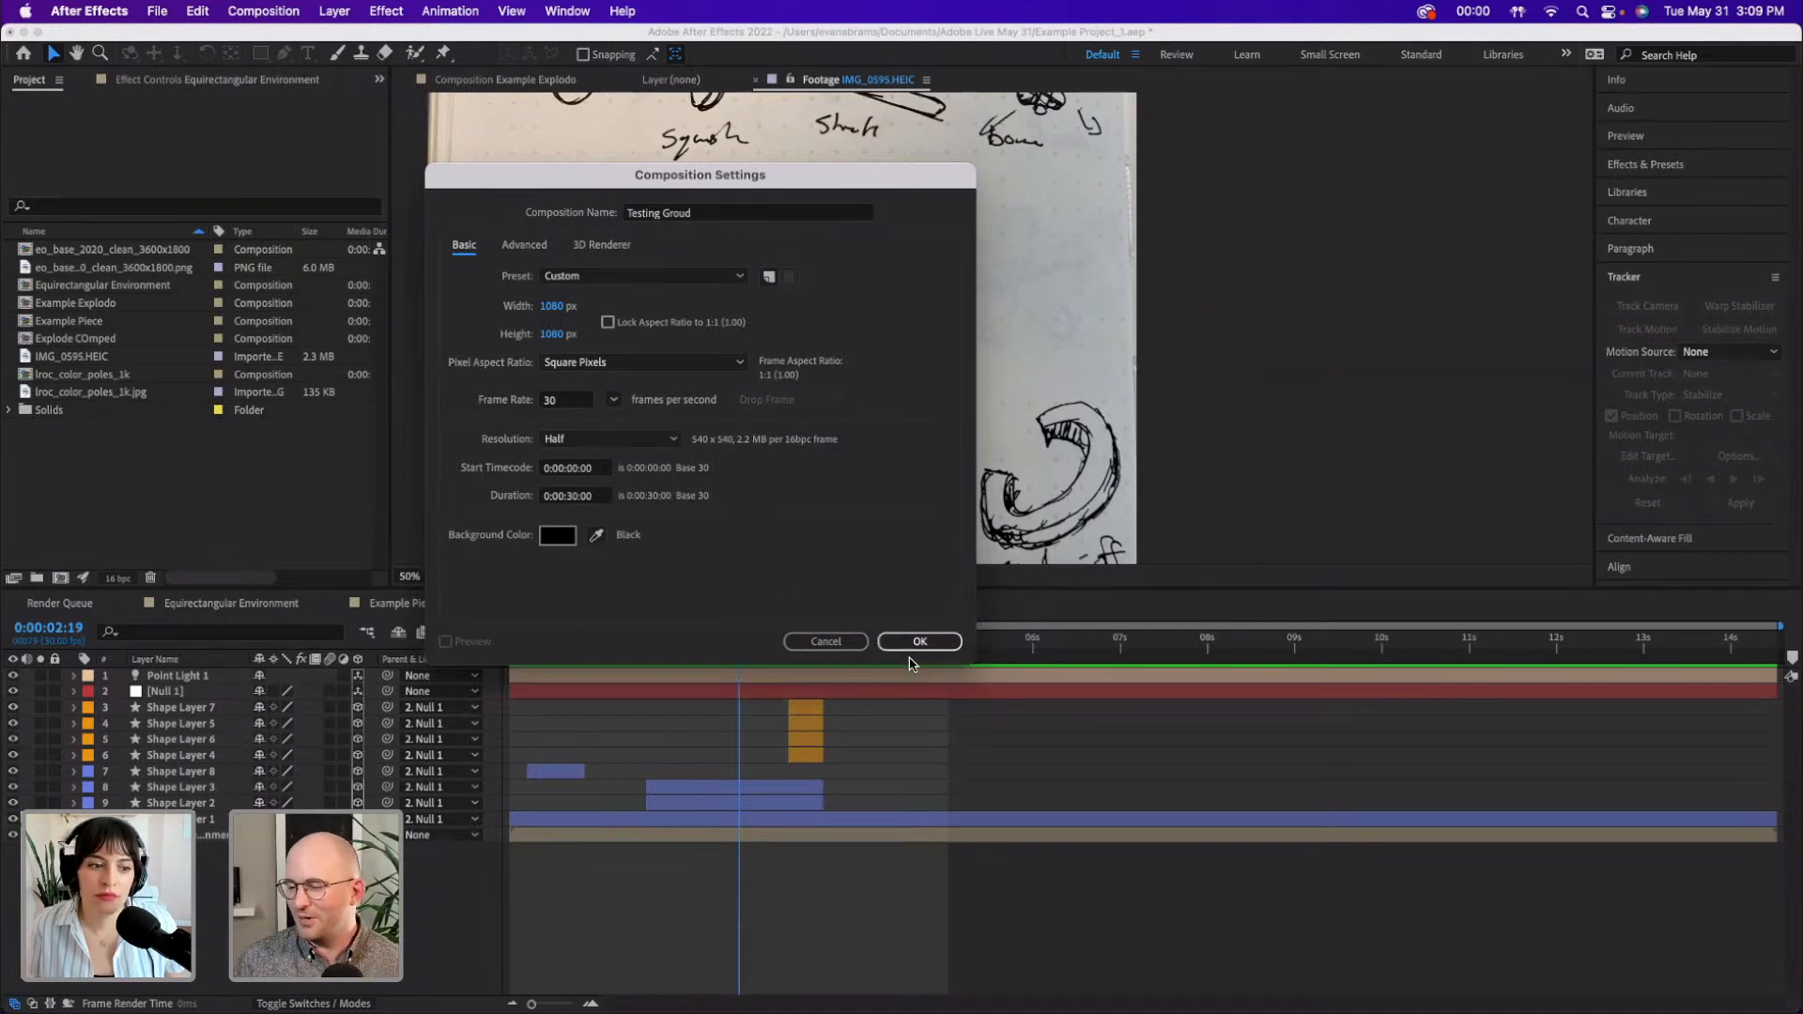
- Set the new composition's 3D renderer to Cinema 4D, review its enabled and disabled features, and create the composition
{"action": "left_click", "coordinate": [522, 246]}
{"action": "left_click", "coordinate": [588, 246]}
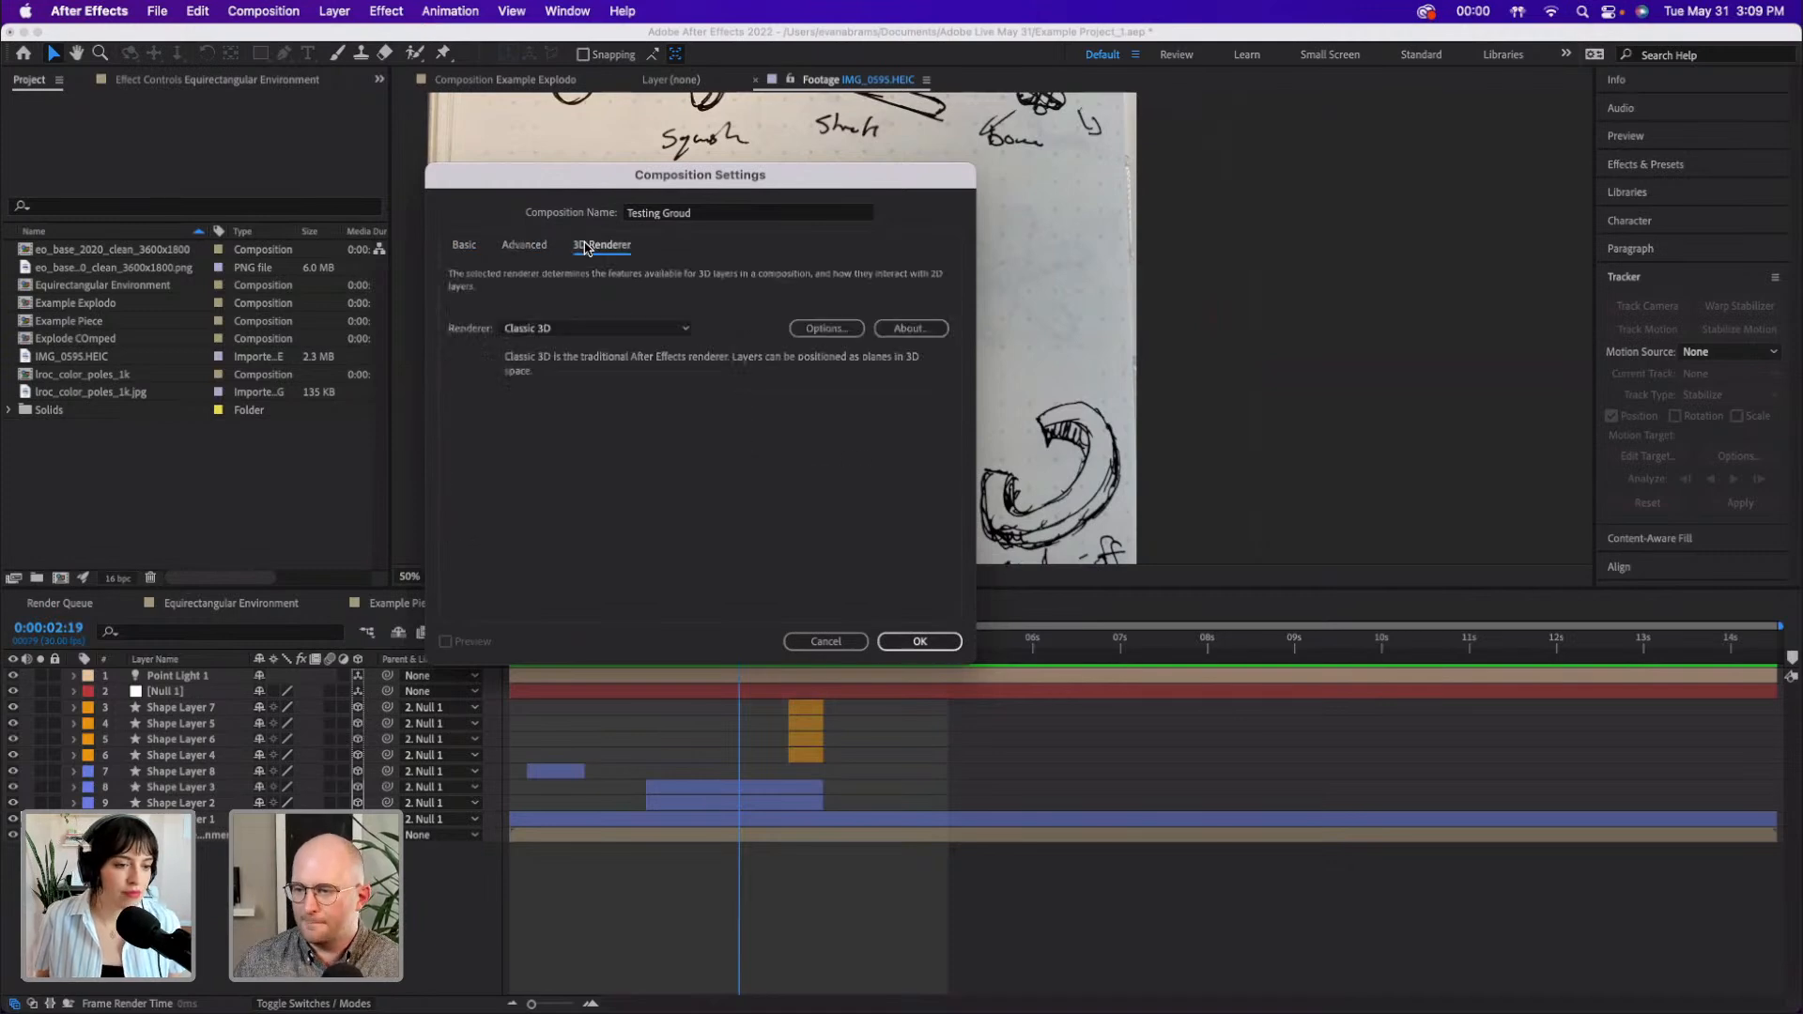
{"action": "left_click", "coordinate": [566, 330]}
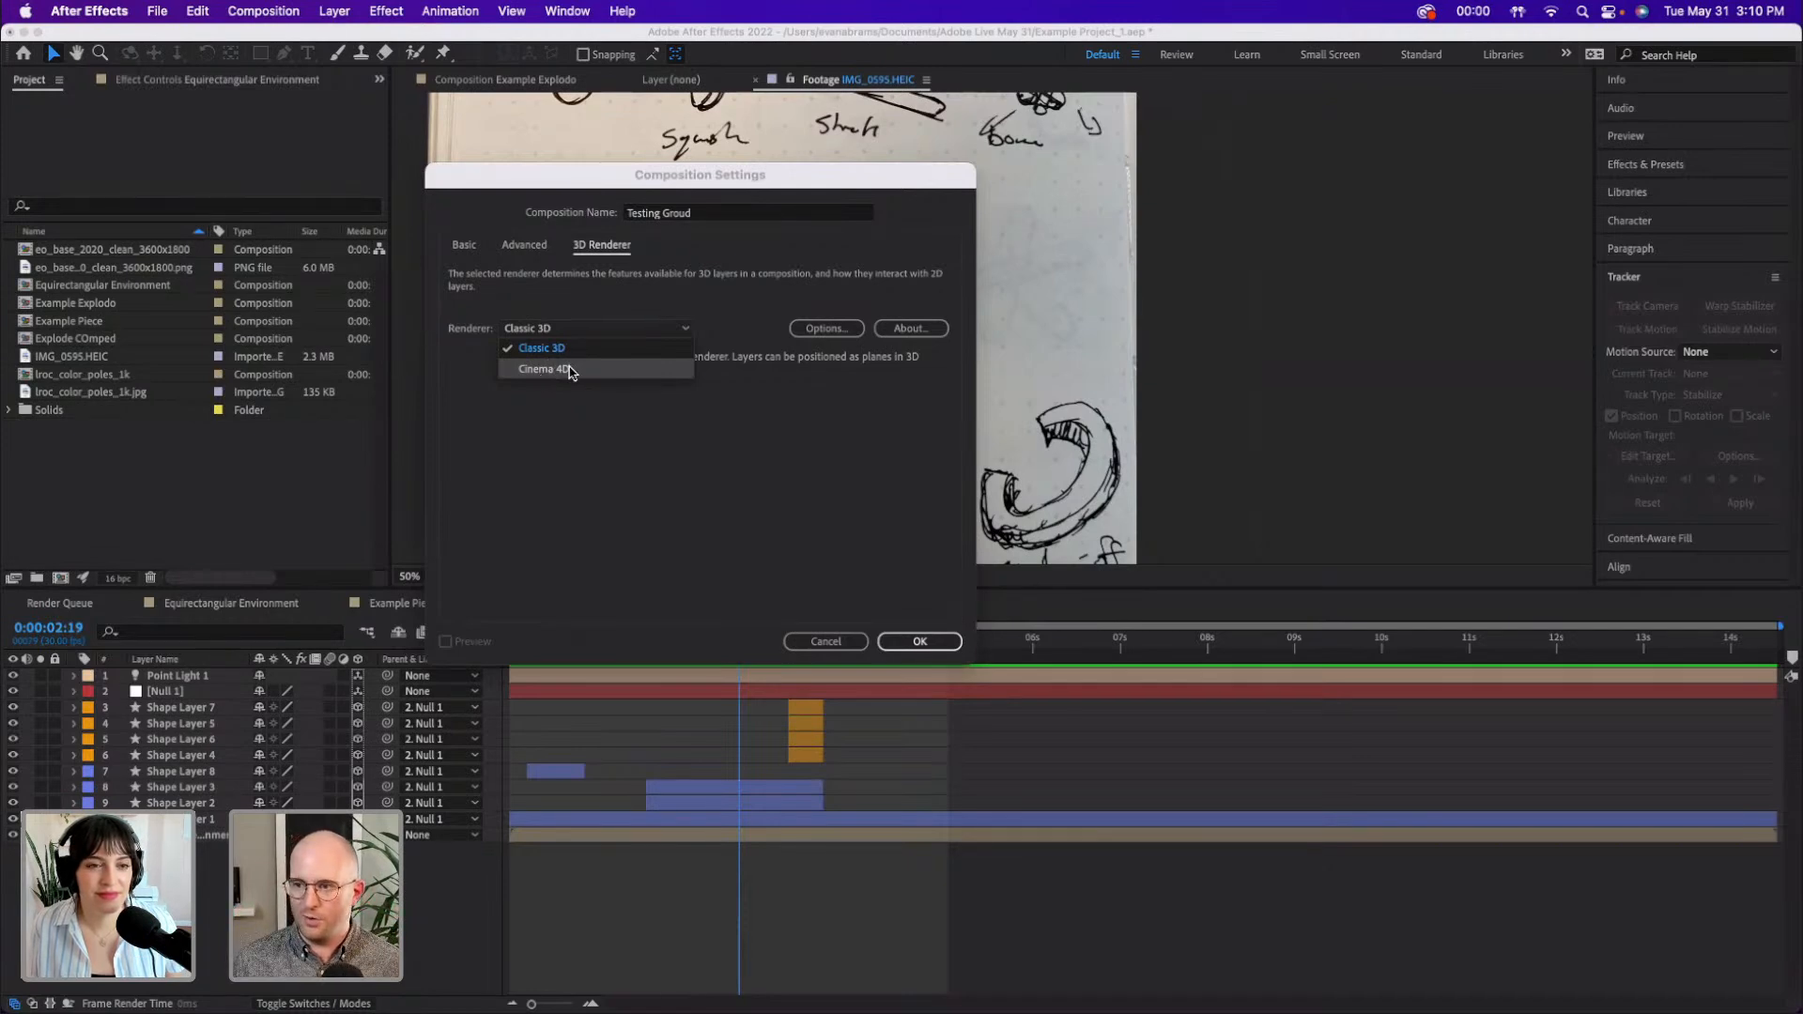
{"action": "left_click", "coordinate": [573, 370]}
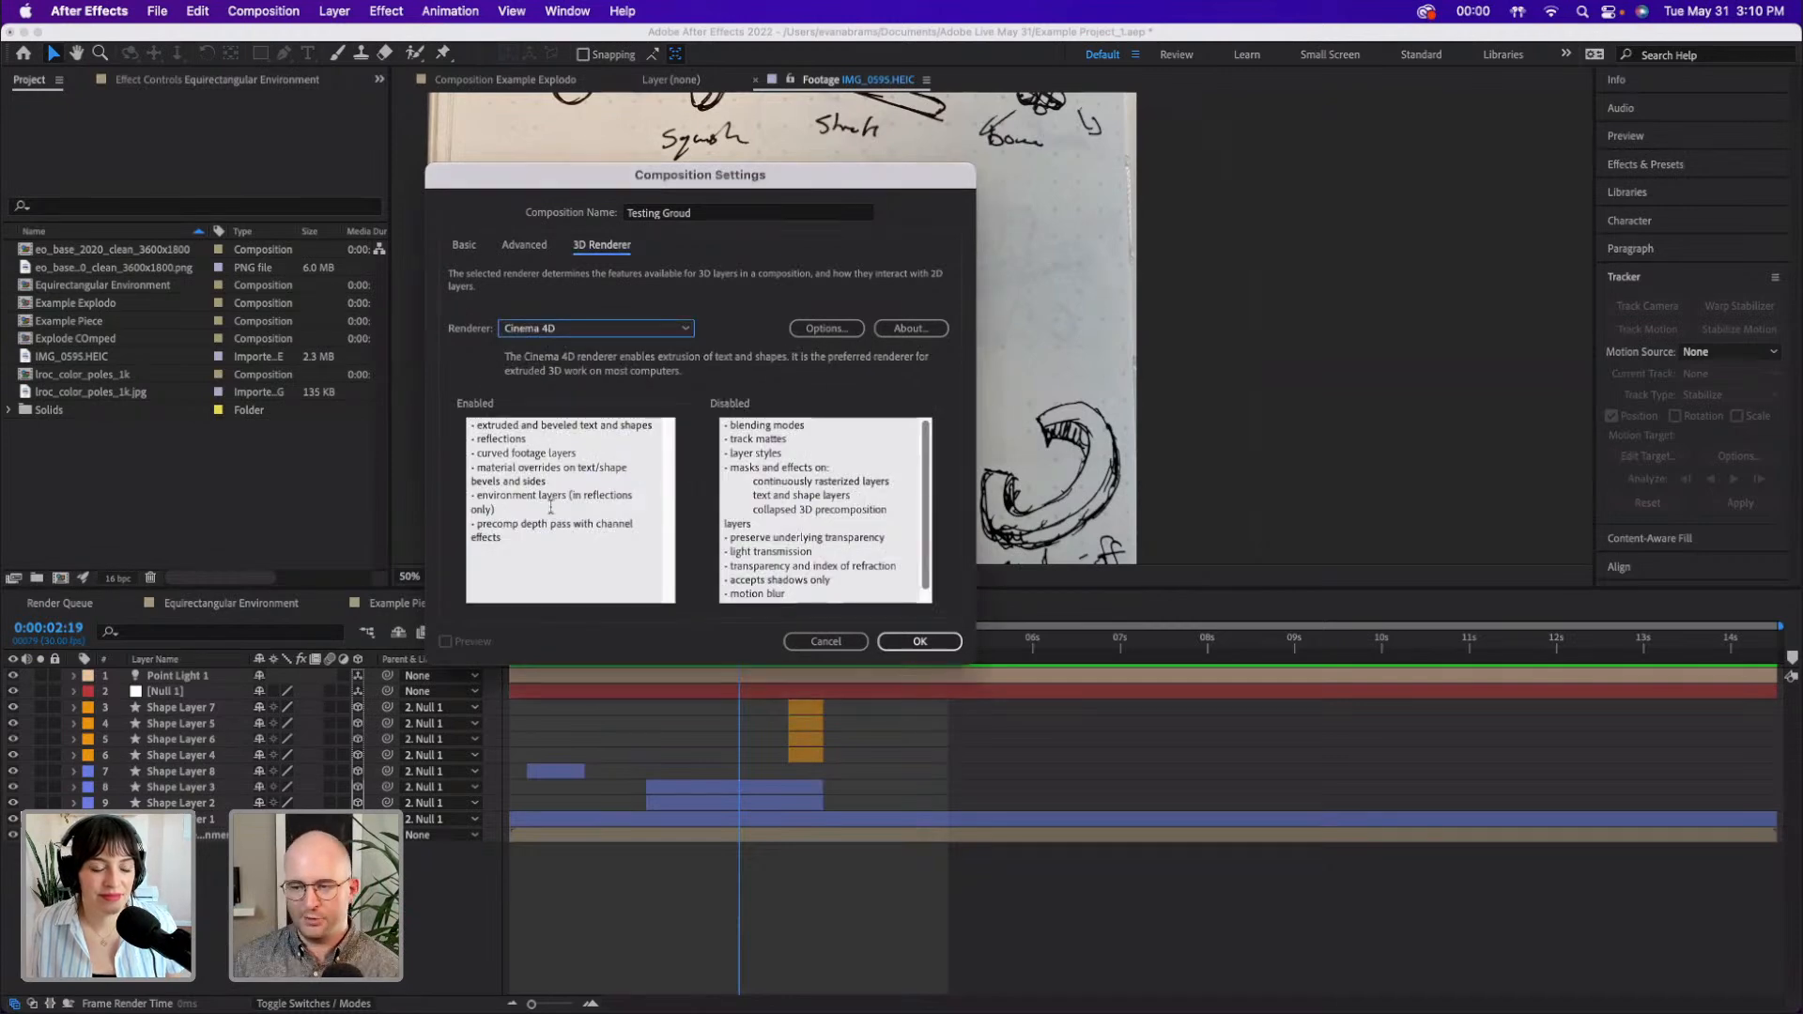
{"action": "mouse_move", "coordinate": [540, 547]}
{"action": "left_mouse_down"}
{"action": "mouse_move", "coordinate": [478, 425]}
{"action": "mouse_move", "coordinate": [509, 547]}
{"action": "left_mouse_up"}
{"action": "double_click", "coordinate": [491, 425]}
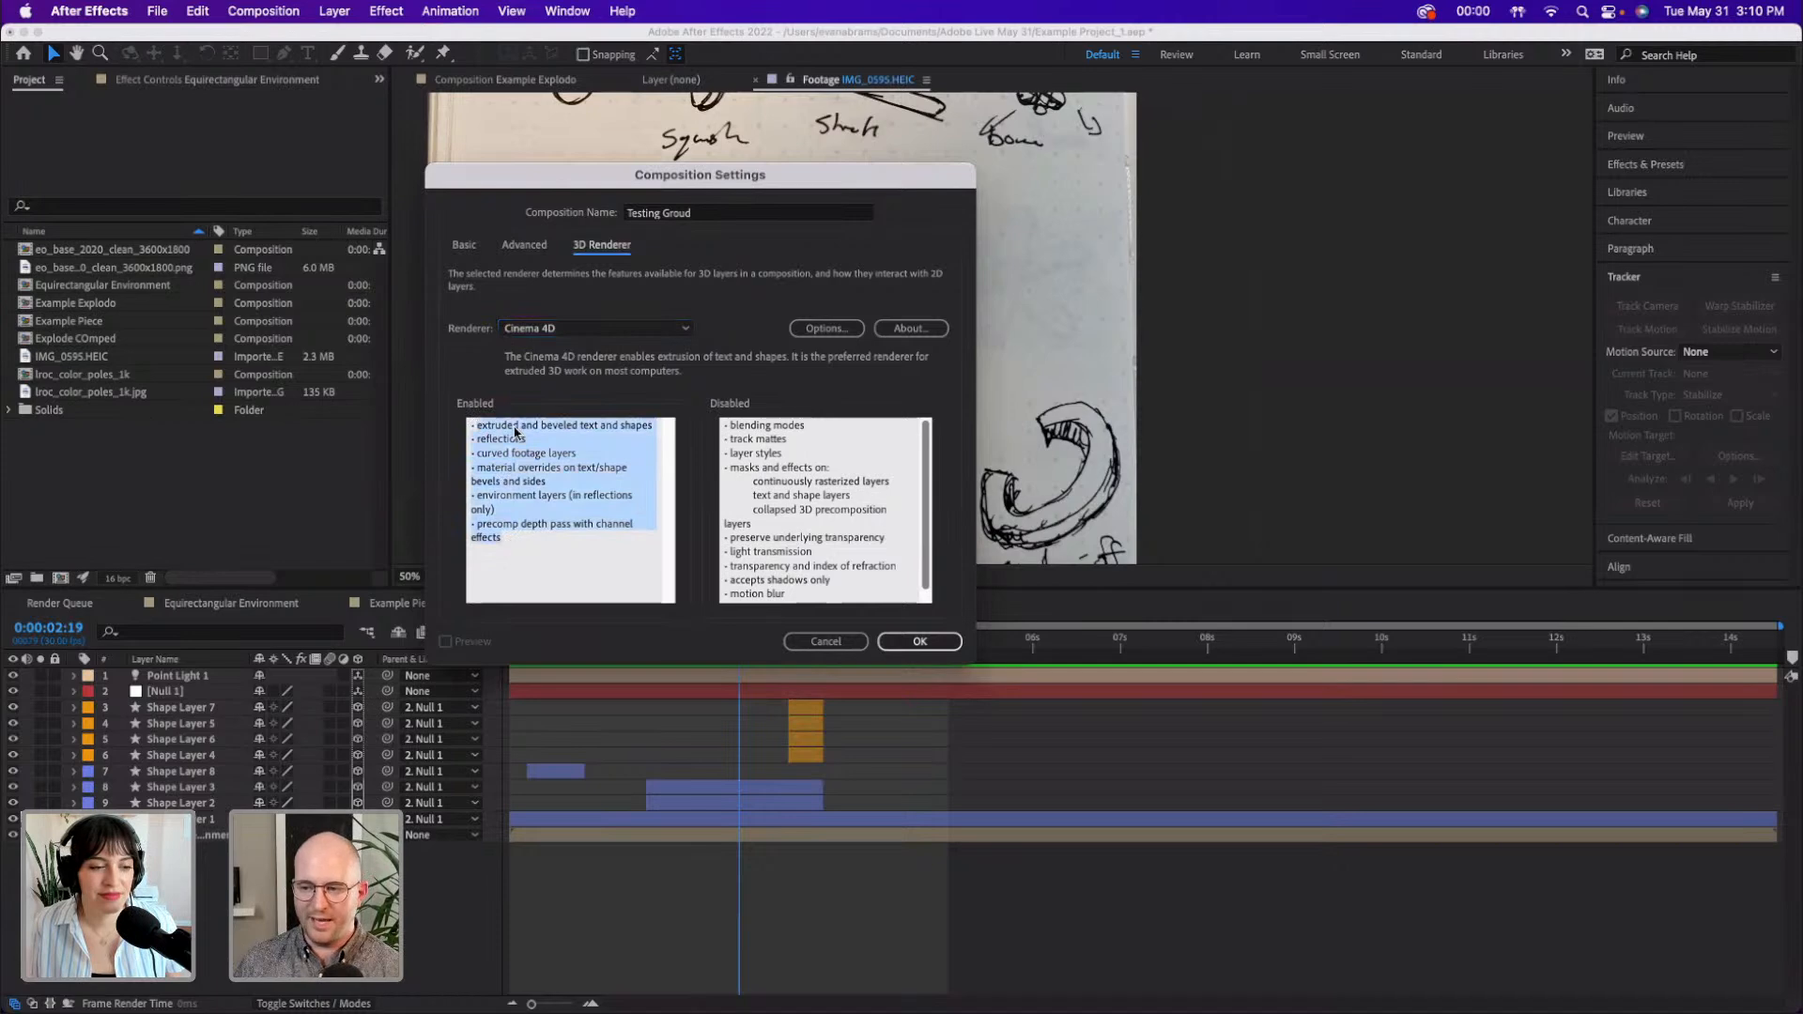
{"action": "left_click_drag", "start_coordinate": [512, 425], "coordinate": [529, 534]}
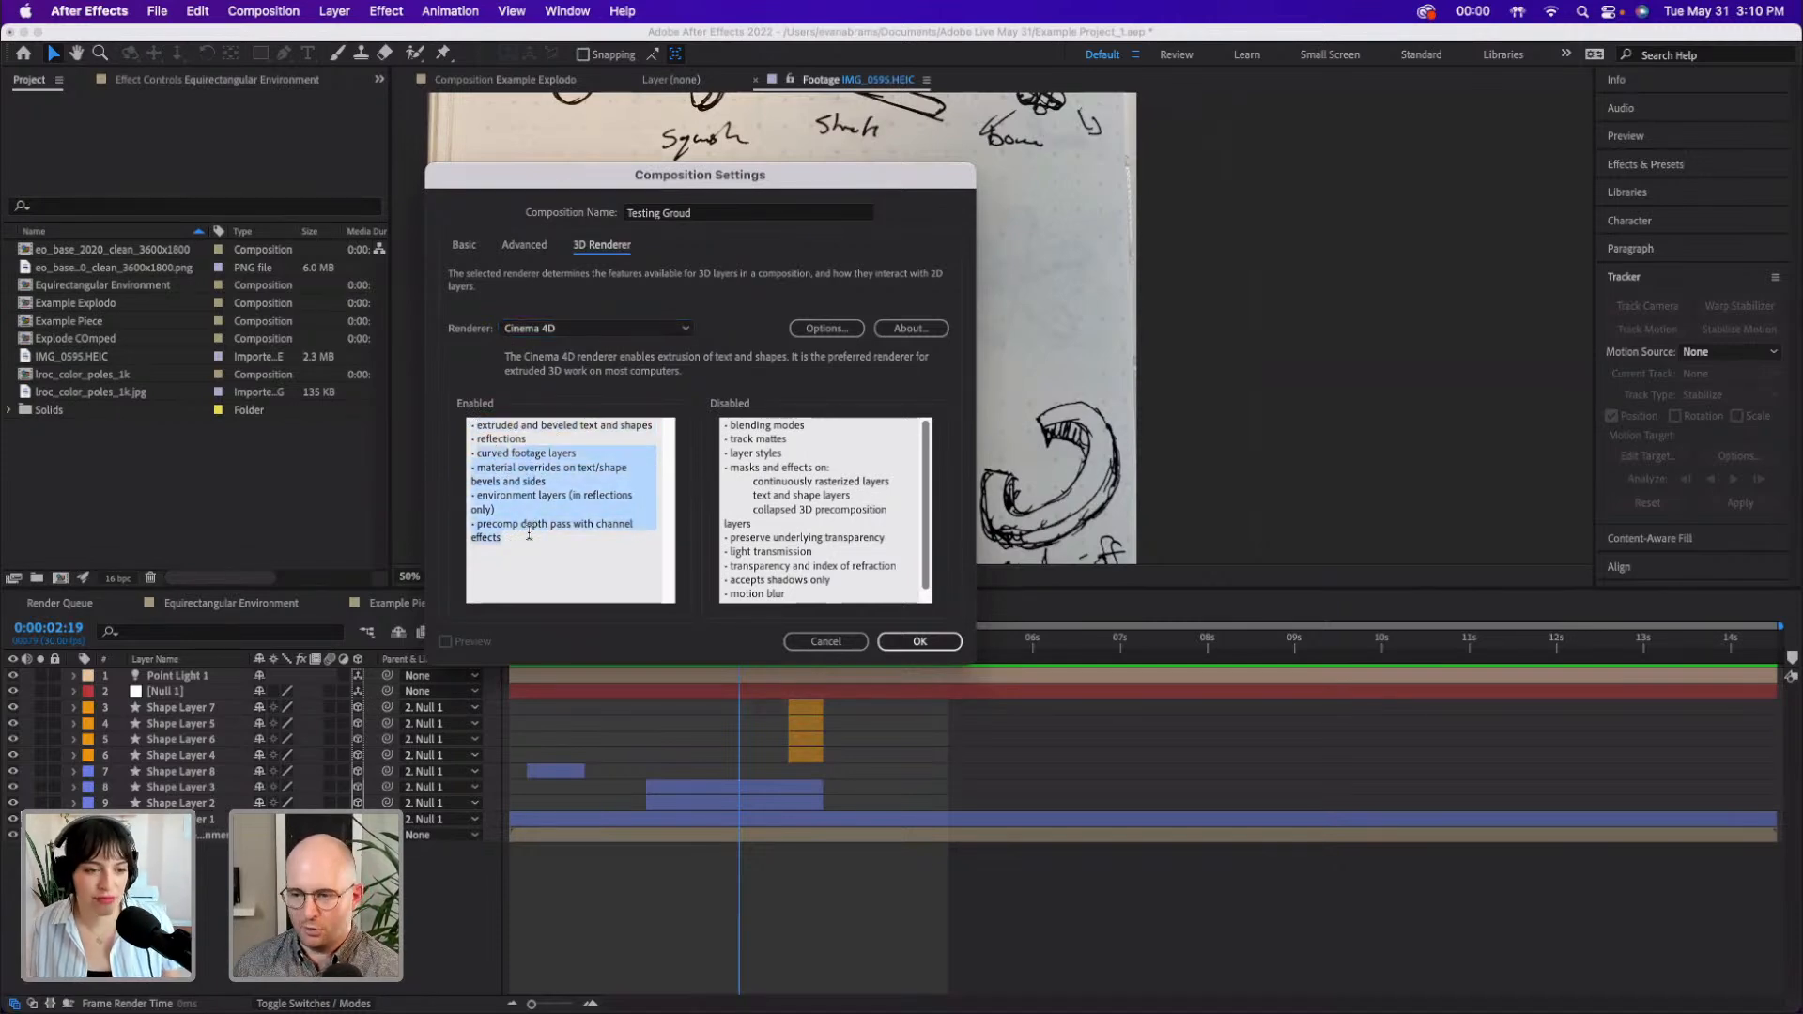
{"action": "left_click", "coordinate": [528, 534]}
{"action": "left_click_drag", "start_coordinate": [756, 424], "coordinate": [803, 464]}
{"action": "left_click", "coordinate": [803, 463]}
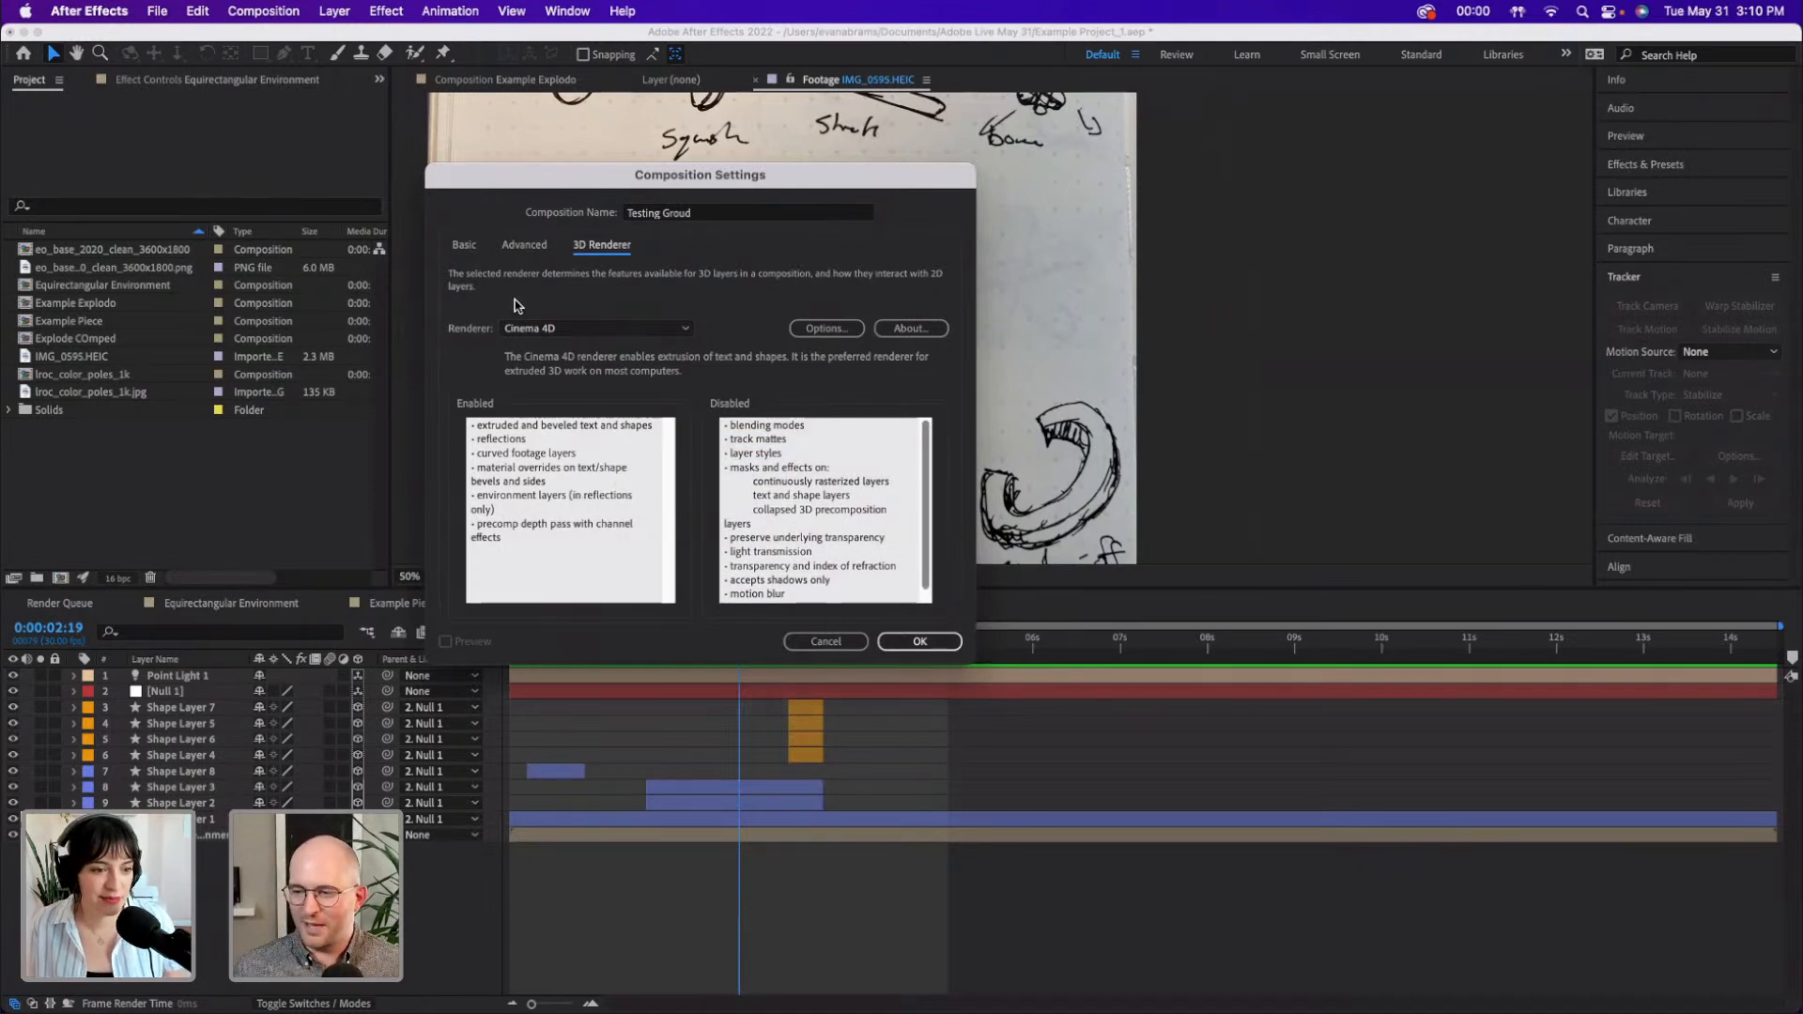
{"action": "left_click_drag", "start_coordinate": [501, 421], "coordinate": [546, 429]}
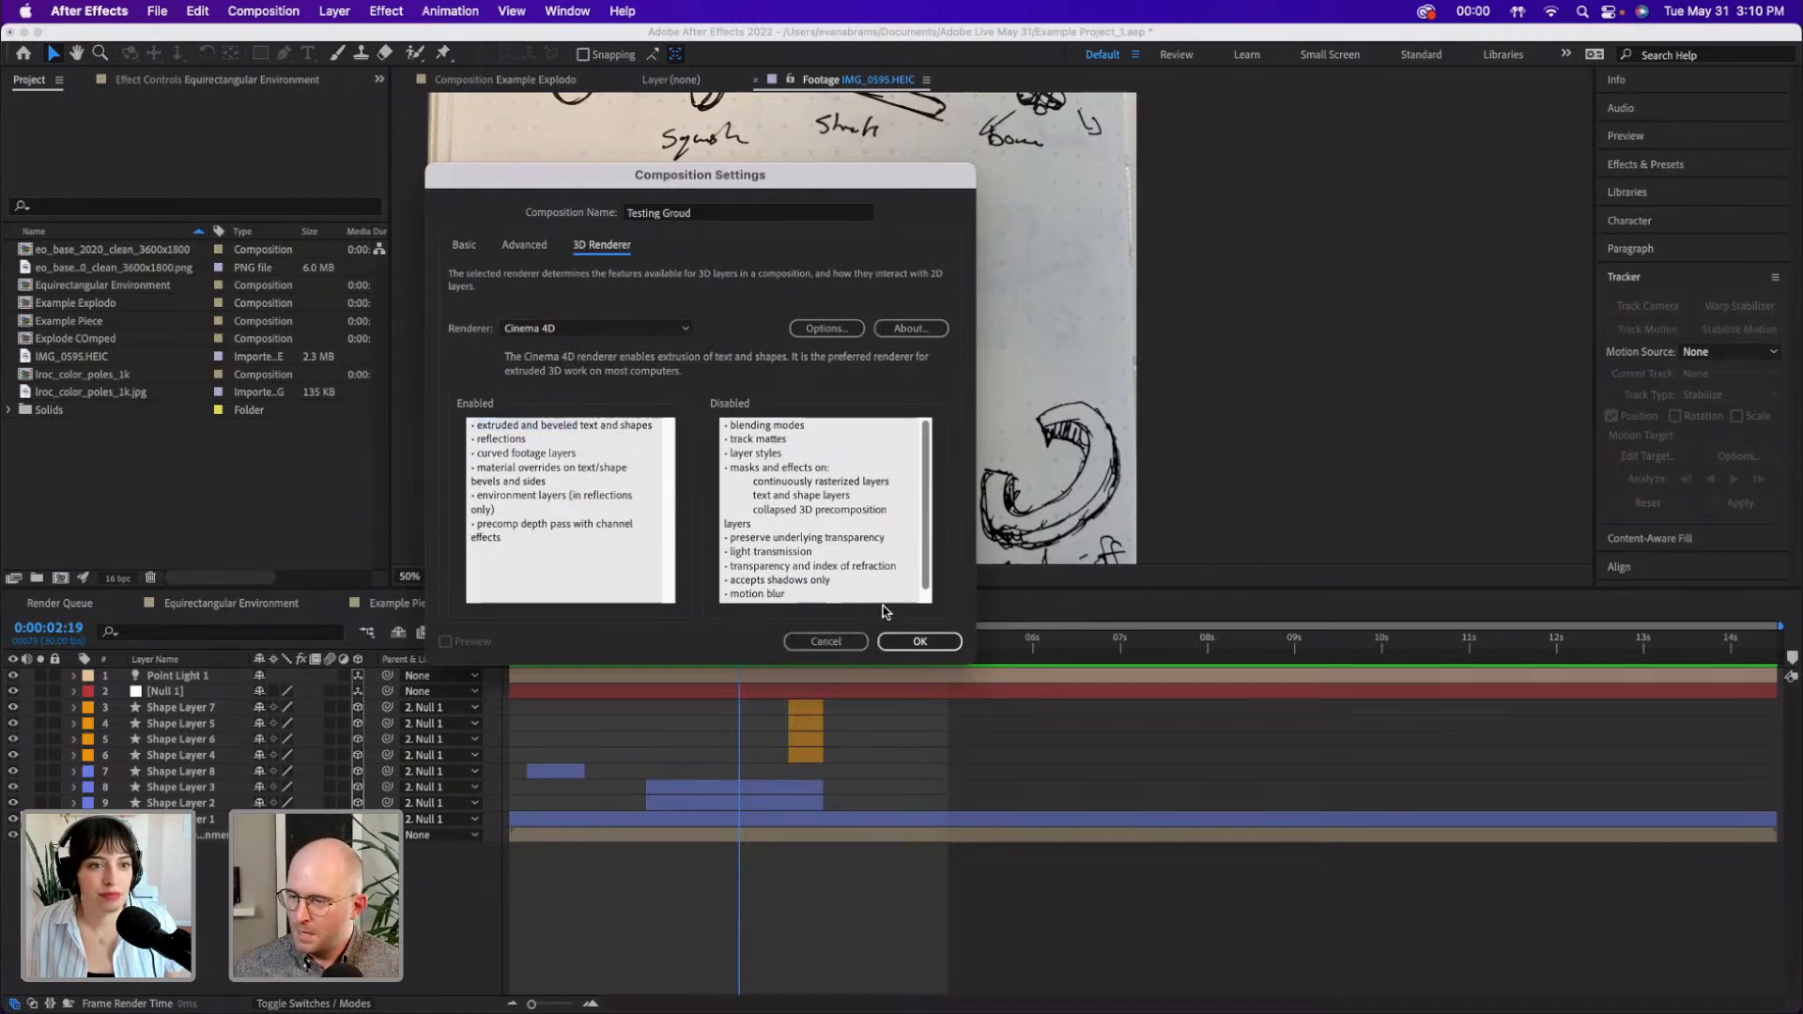
{"action": "left_click", "coordinate": [920, 642]}
- Move the current time to 0:00:05:04 and add a text layer reading "Fab"
{"action": "mouse_move", "coordinate": [748, 639]}
{"action": "left_mouse_down"}
{"action": "mouse_move", "coordinate": [796, 638]}
{"action": "mouse_move", "coordinate": [726, 639]}
{"action": "left_mouse_up"}
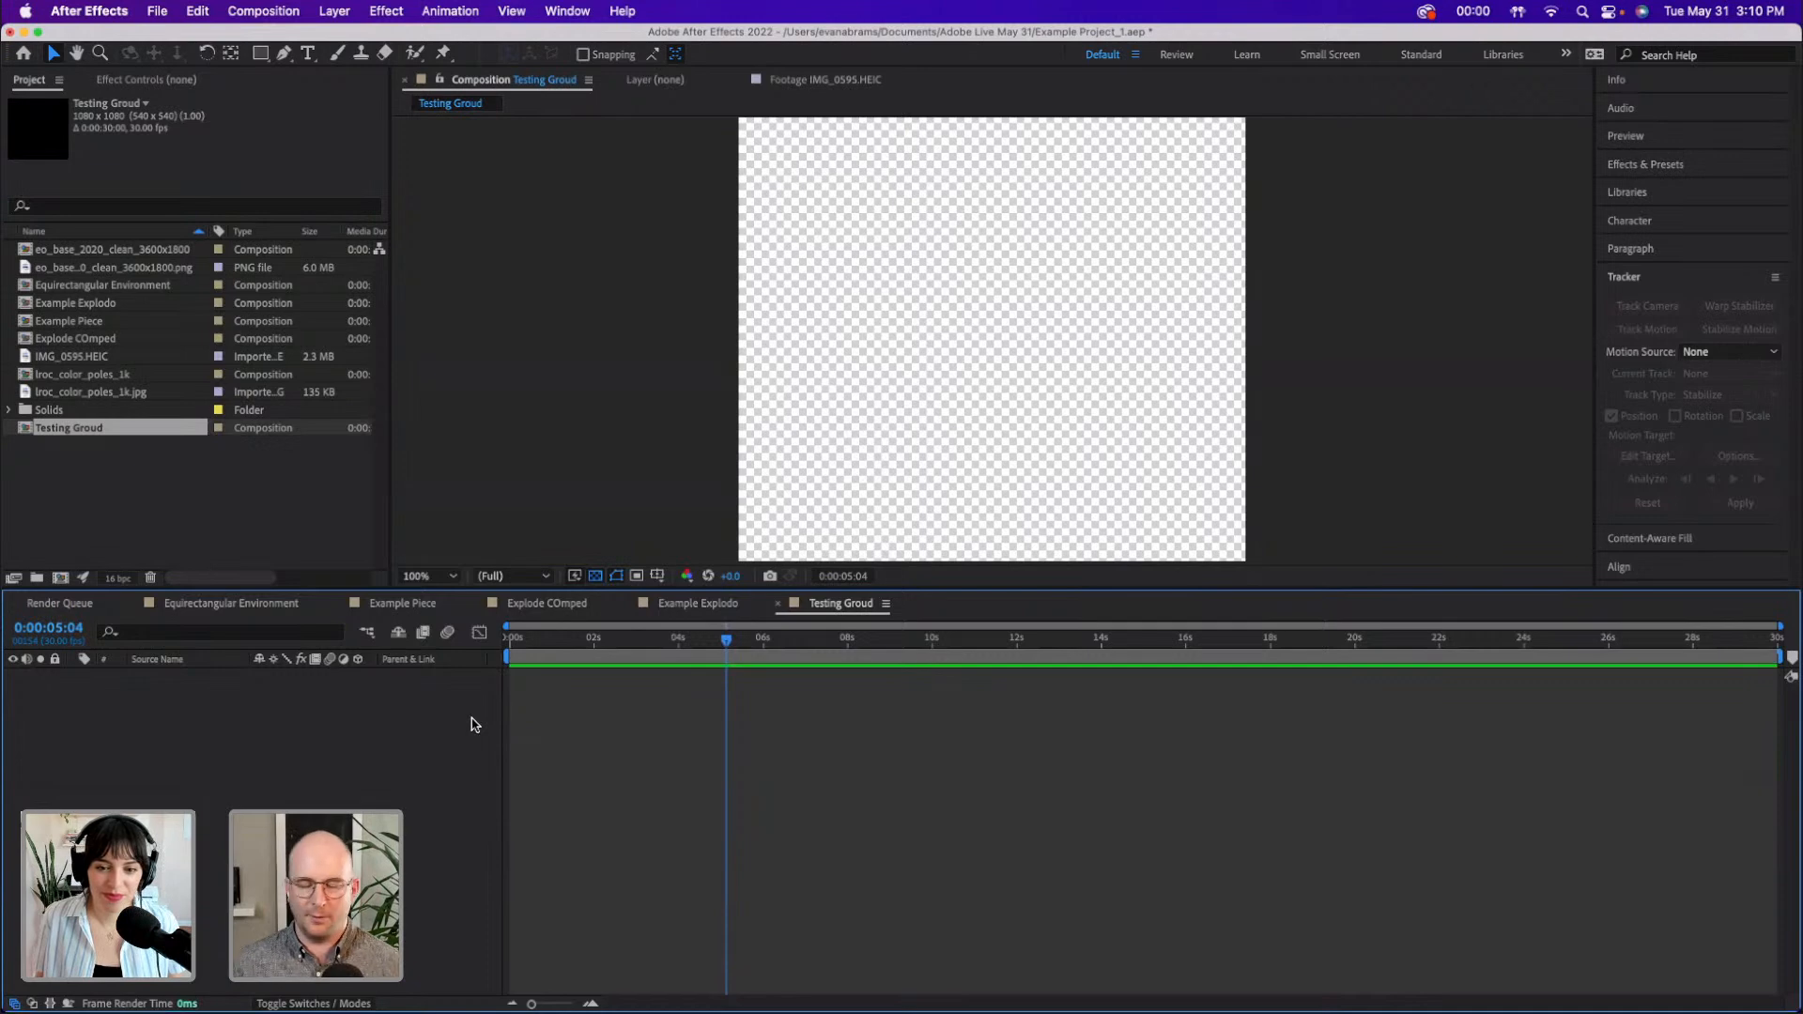
{"action": "key", "text": "super+t"}
{"action": "left_click", "coordinate": [899, 366]}
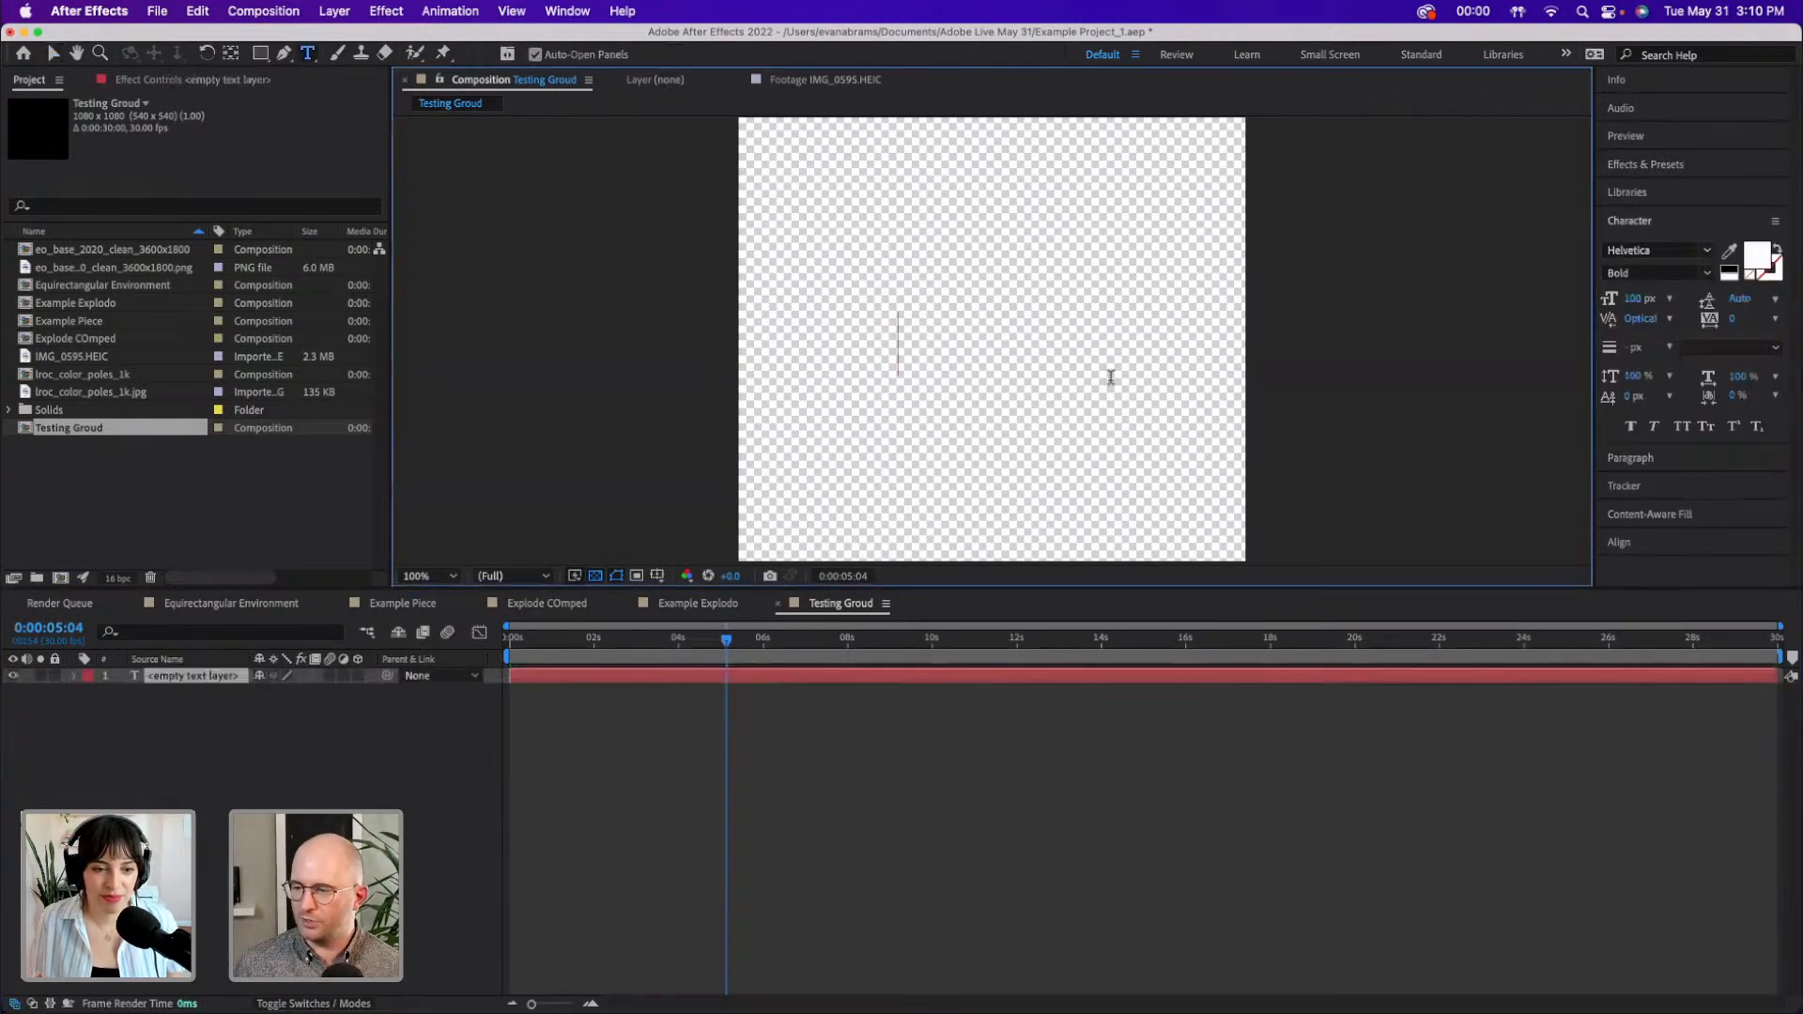
{"action": "type", "text": "Fab"}
{"action": "key", "text": "Escape"}
{"action": "key", "text": "v"}
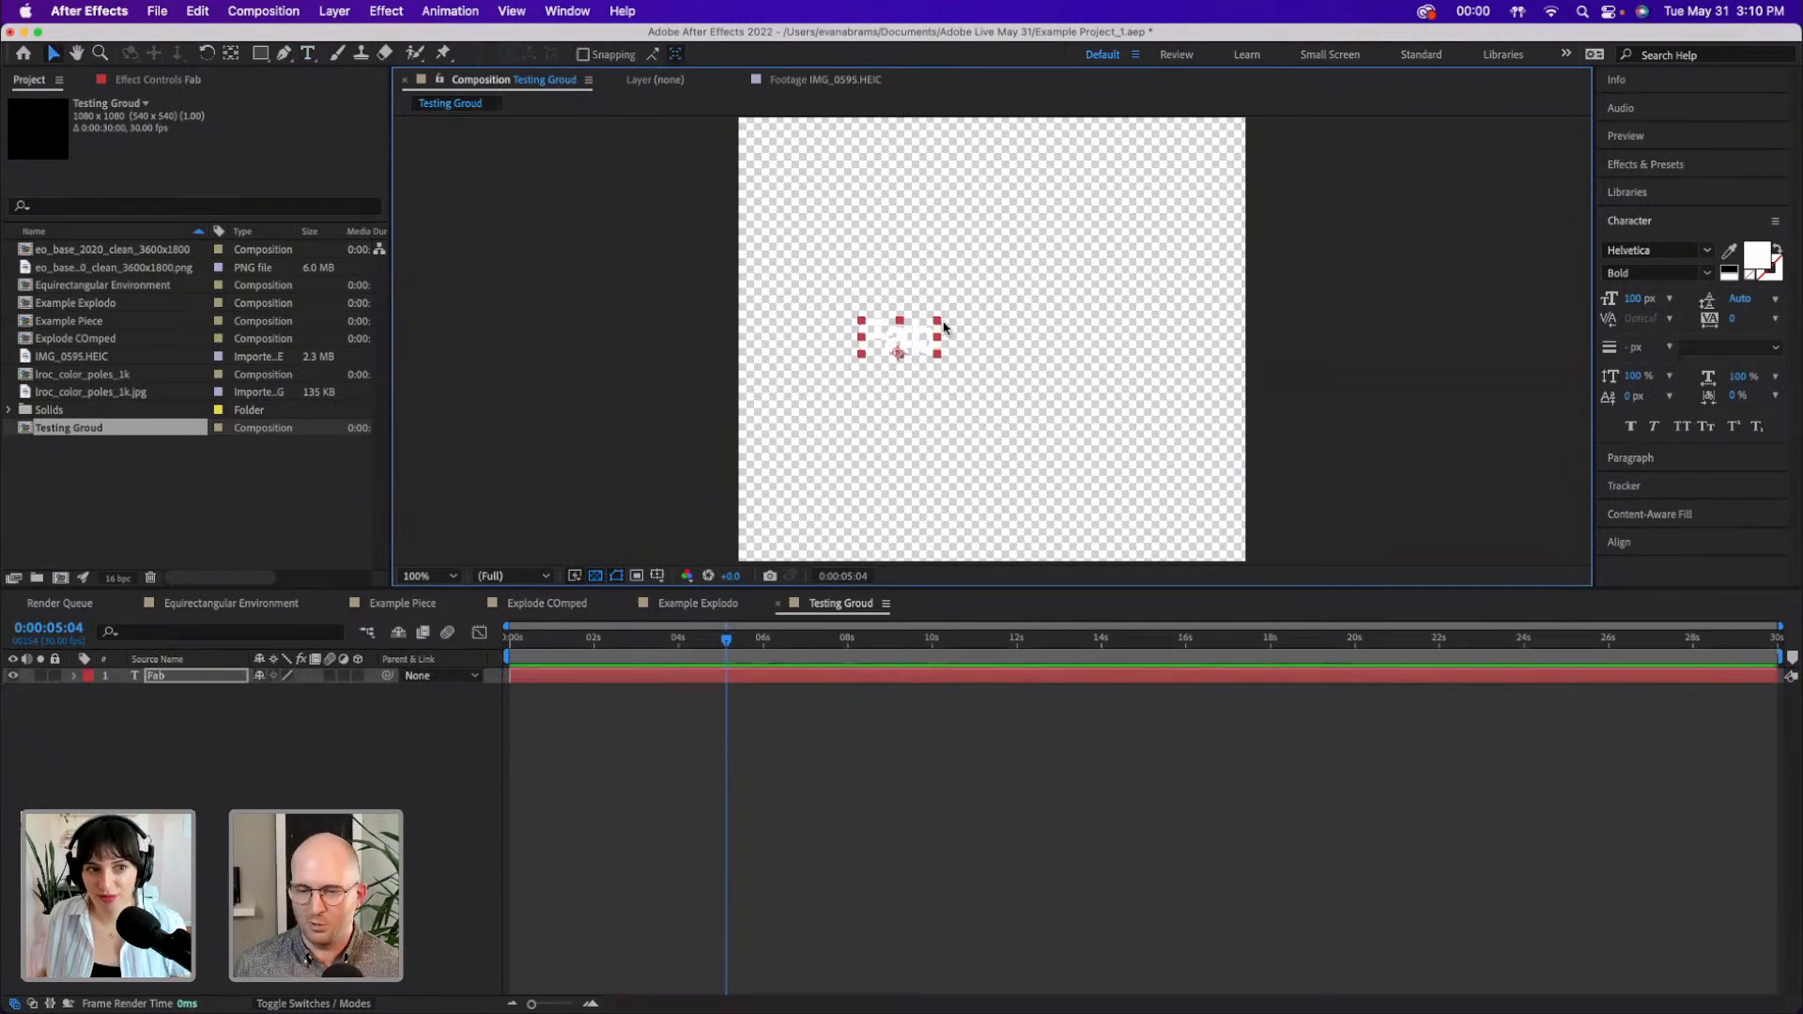
- Scale up the Fab text to nearly half the frame's width, centre its anchor point and place it mid-frame
{"action": "left_click_drag", "start_coordinate": [938, 320], "coordinate": [976, 344]}
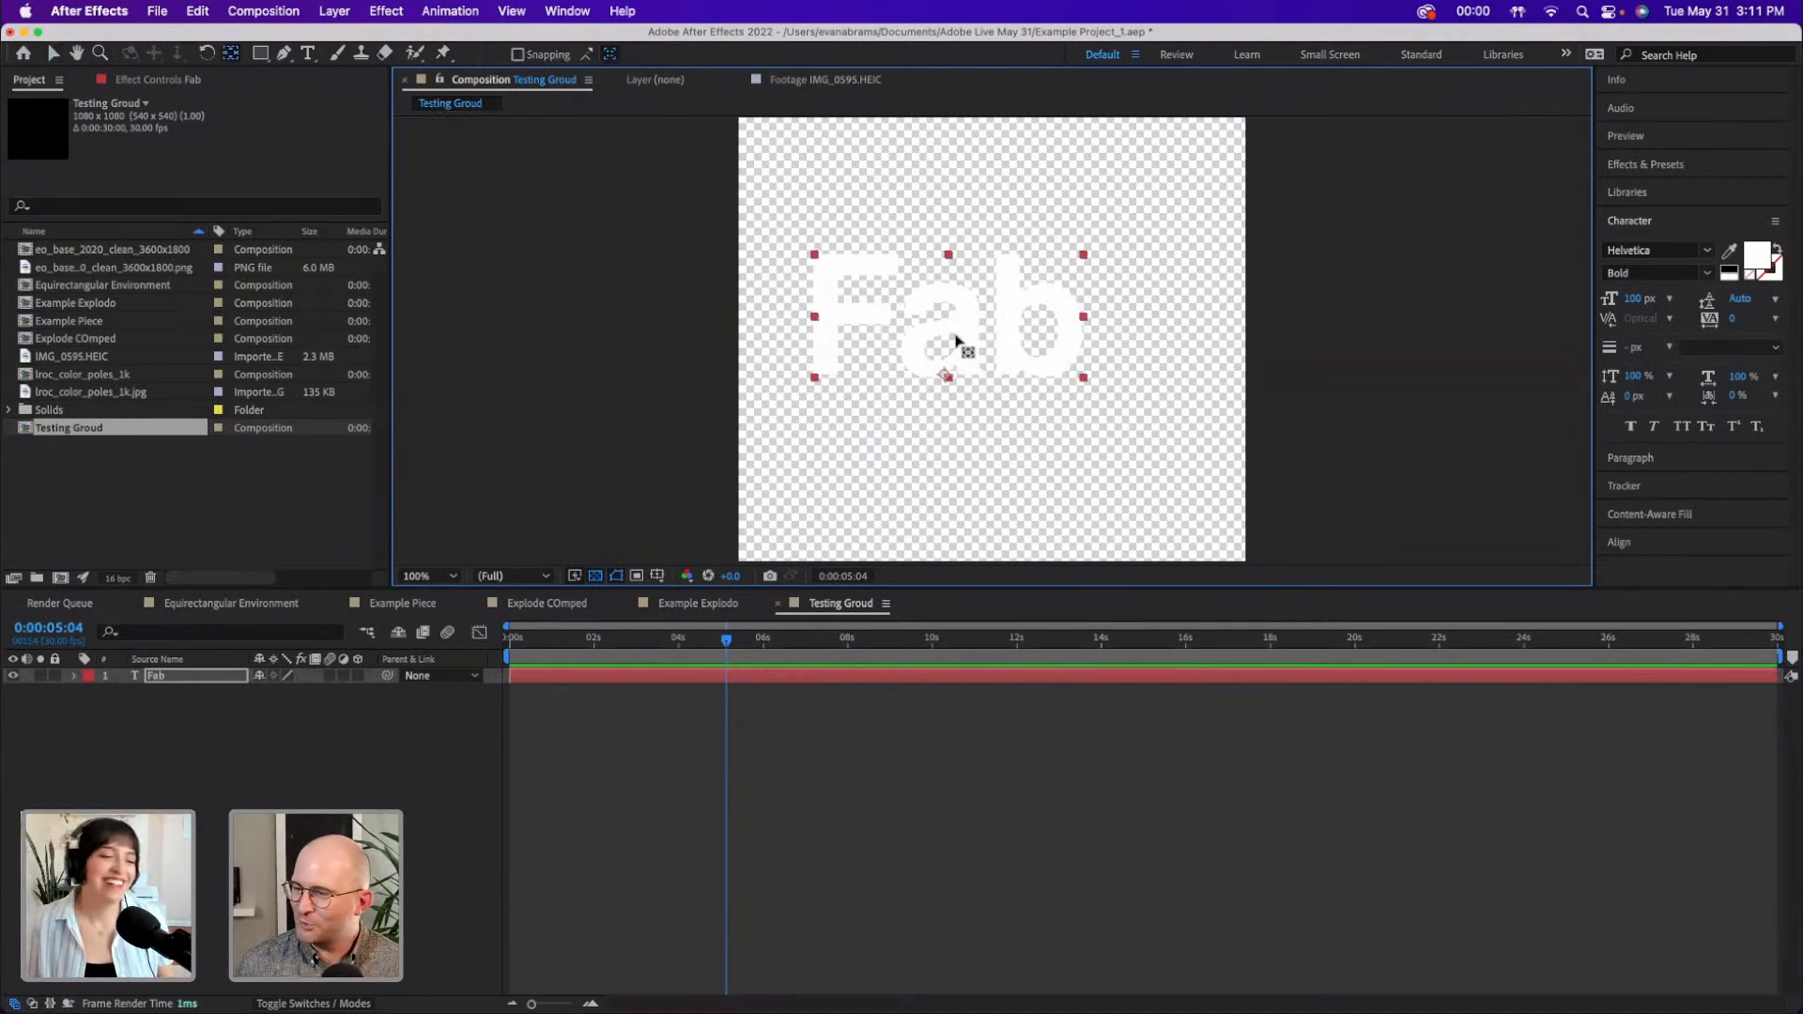
{"action": "key", "text": "v"}
{"action": "left_click_drag", "start_coordinate": [970, 334], "coordinate": [1017, 350]}
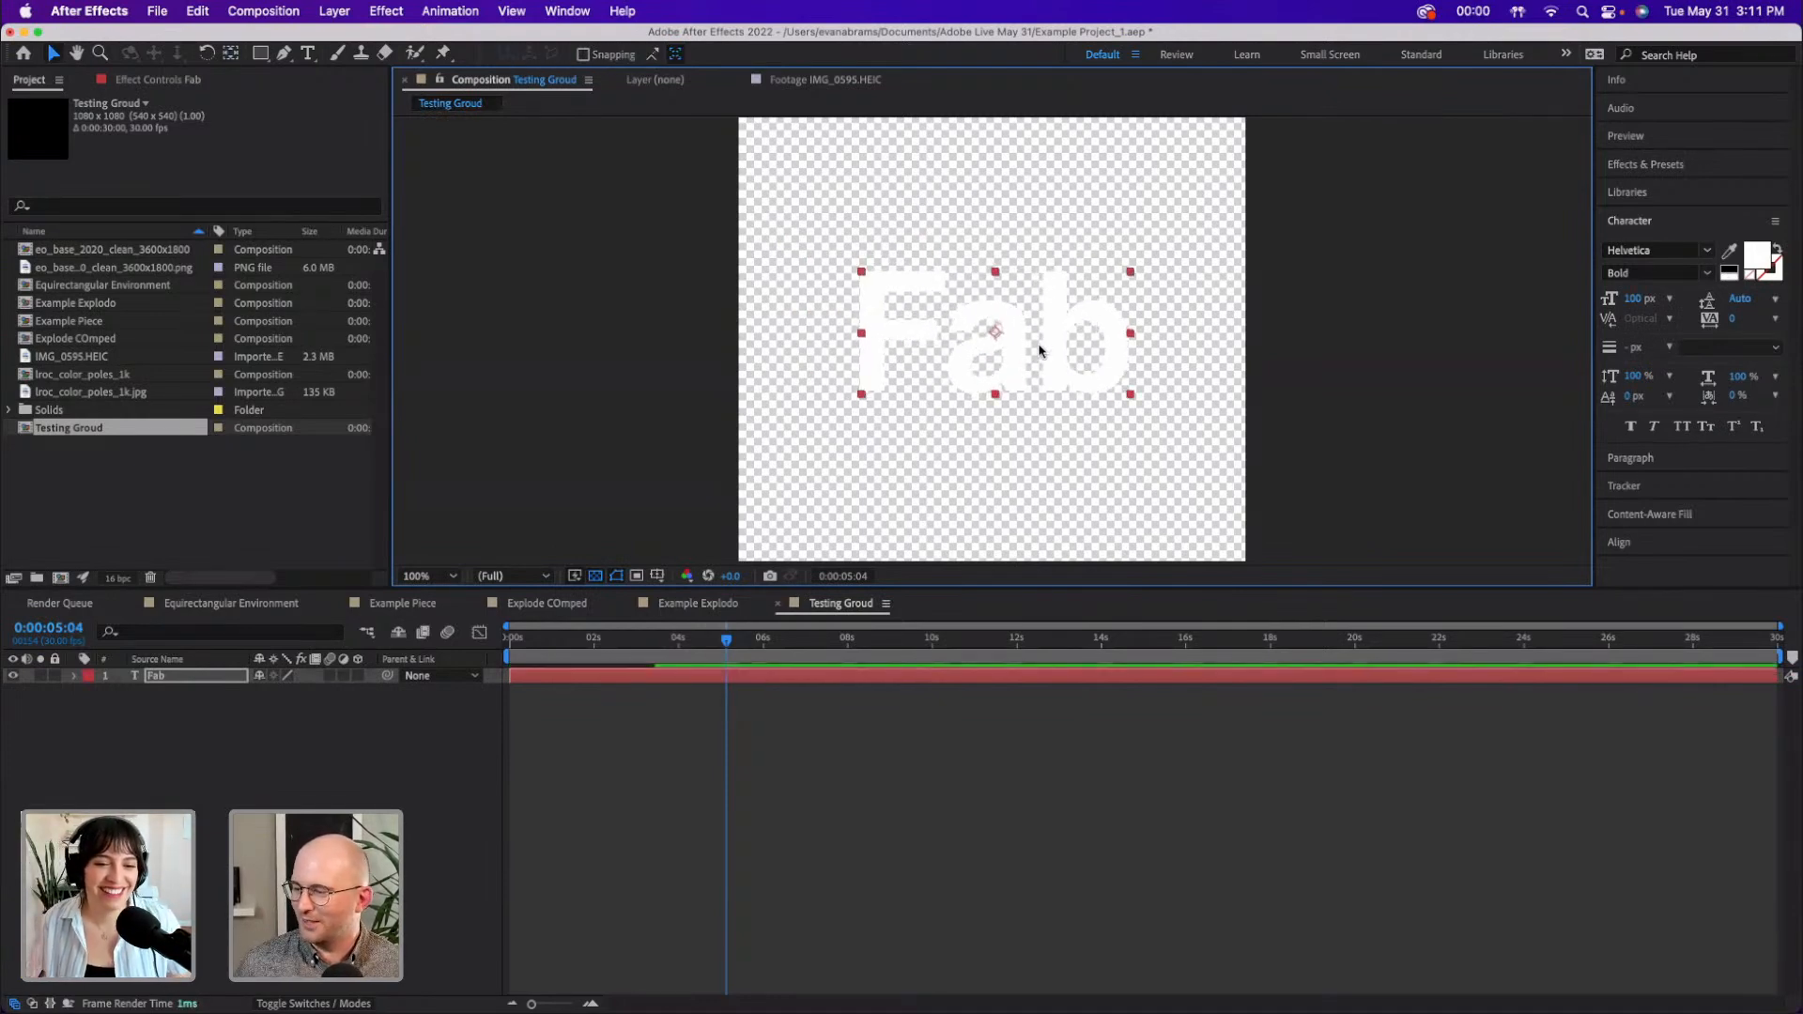
{"action": "left_click_drag", "start_coordinate": [1132, 336], "coordinate": [1043, 338]}
{"action": "scroll", "coordinate": [994, 345], "scroll_direction": "down", "scroll_amount": 1}
{"action": "scroll", "coordinate": [994, 346], "scroll_direction": "up", "scroll_amount": 1}
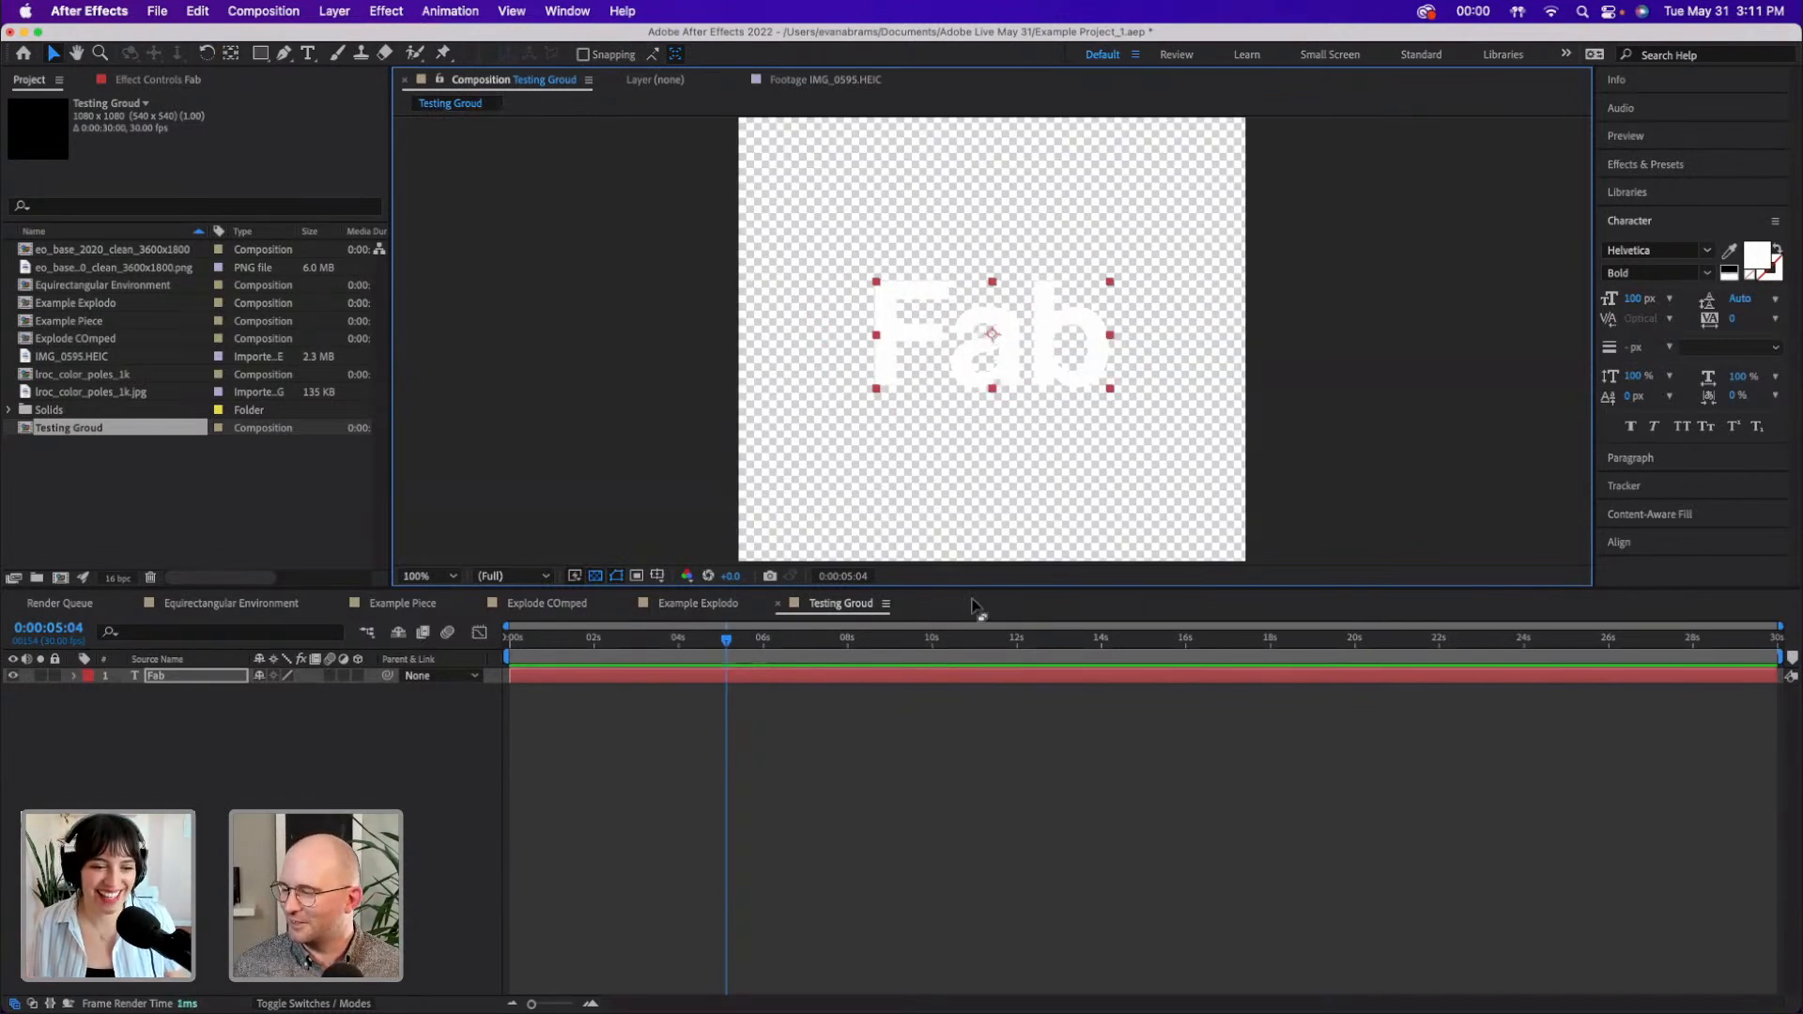
- Enlarge the composition view and turn off the transparency grid to show the black background
{"action": "left_click_drag", "start_coordinate": [978, 586], "coordinate": [979, 629]}
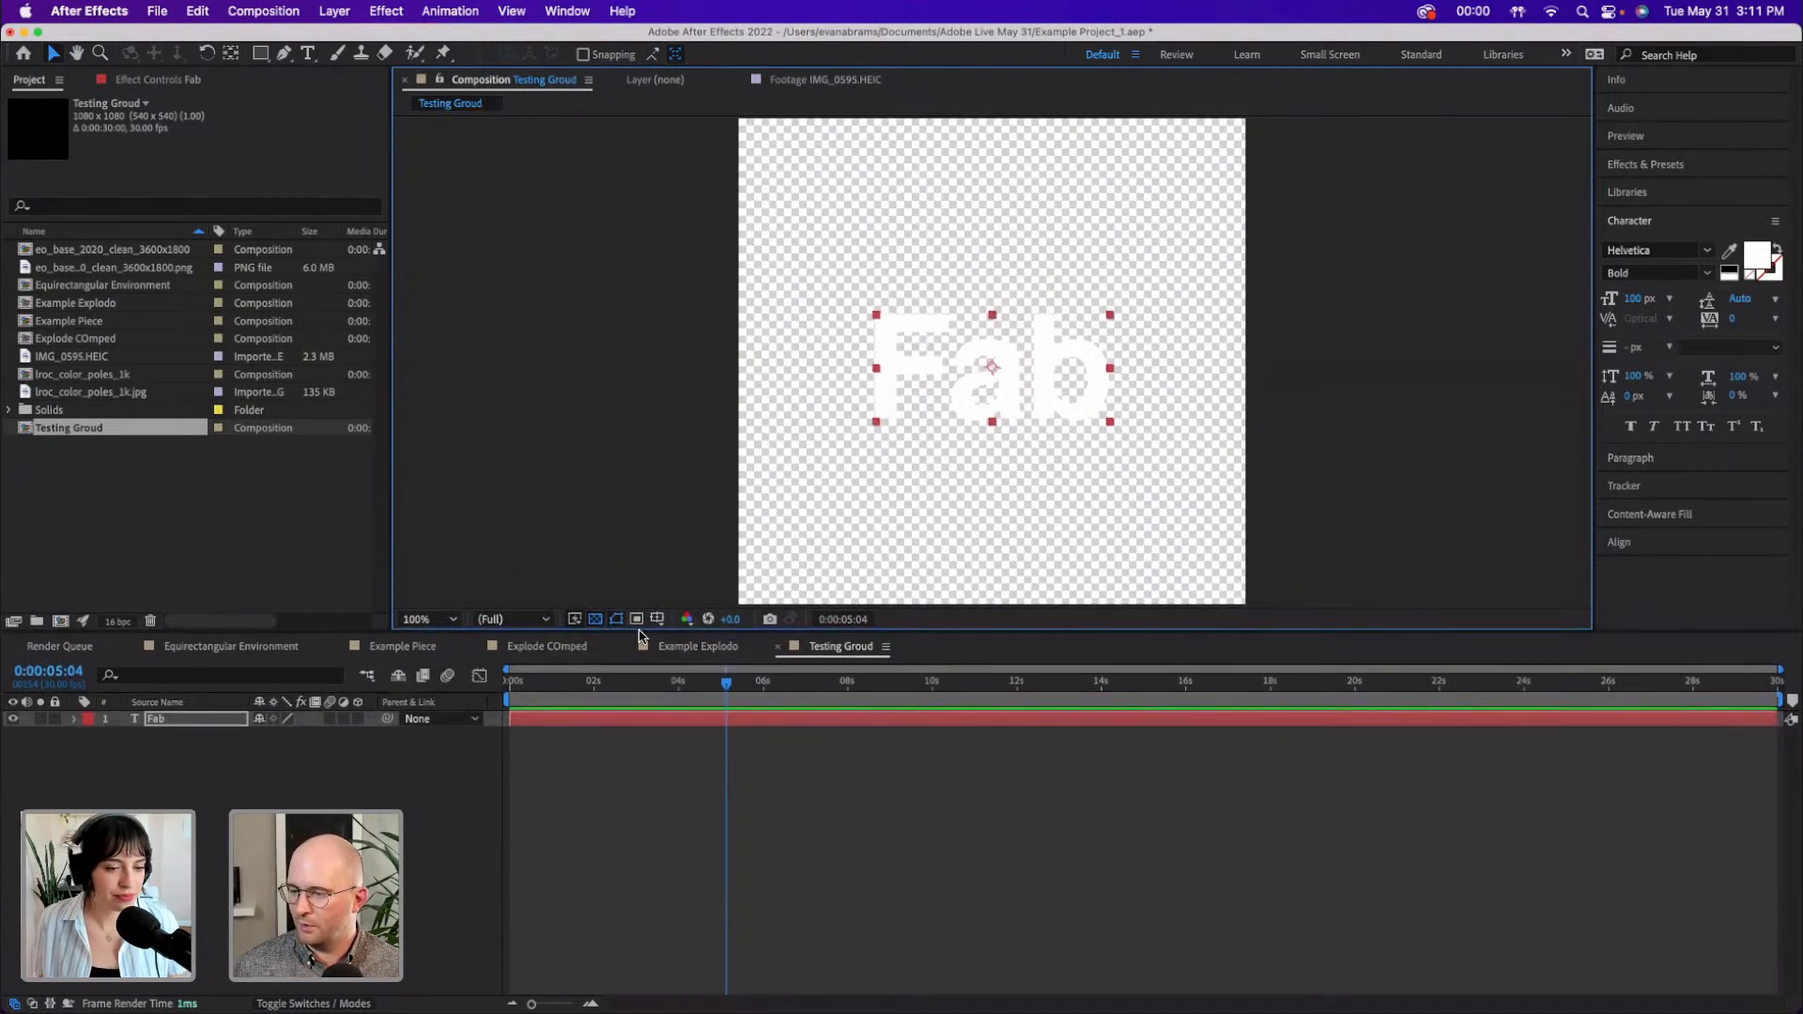
{"action": "left_click", "coordinate": [595, 621]}
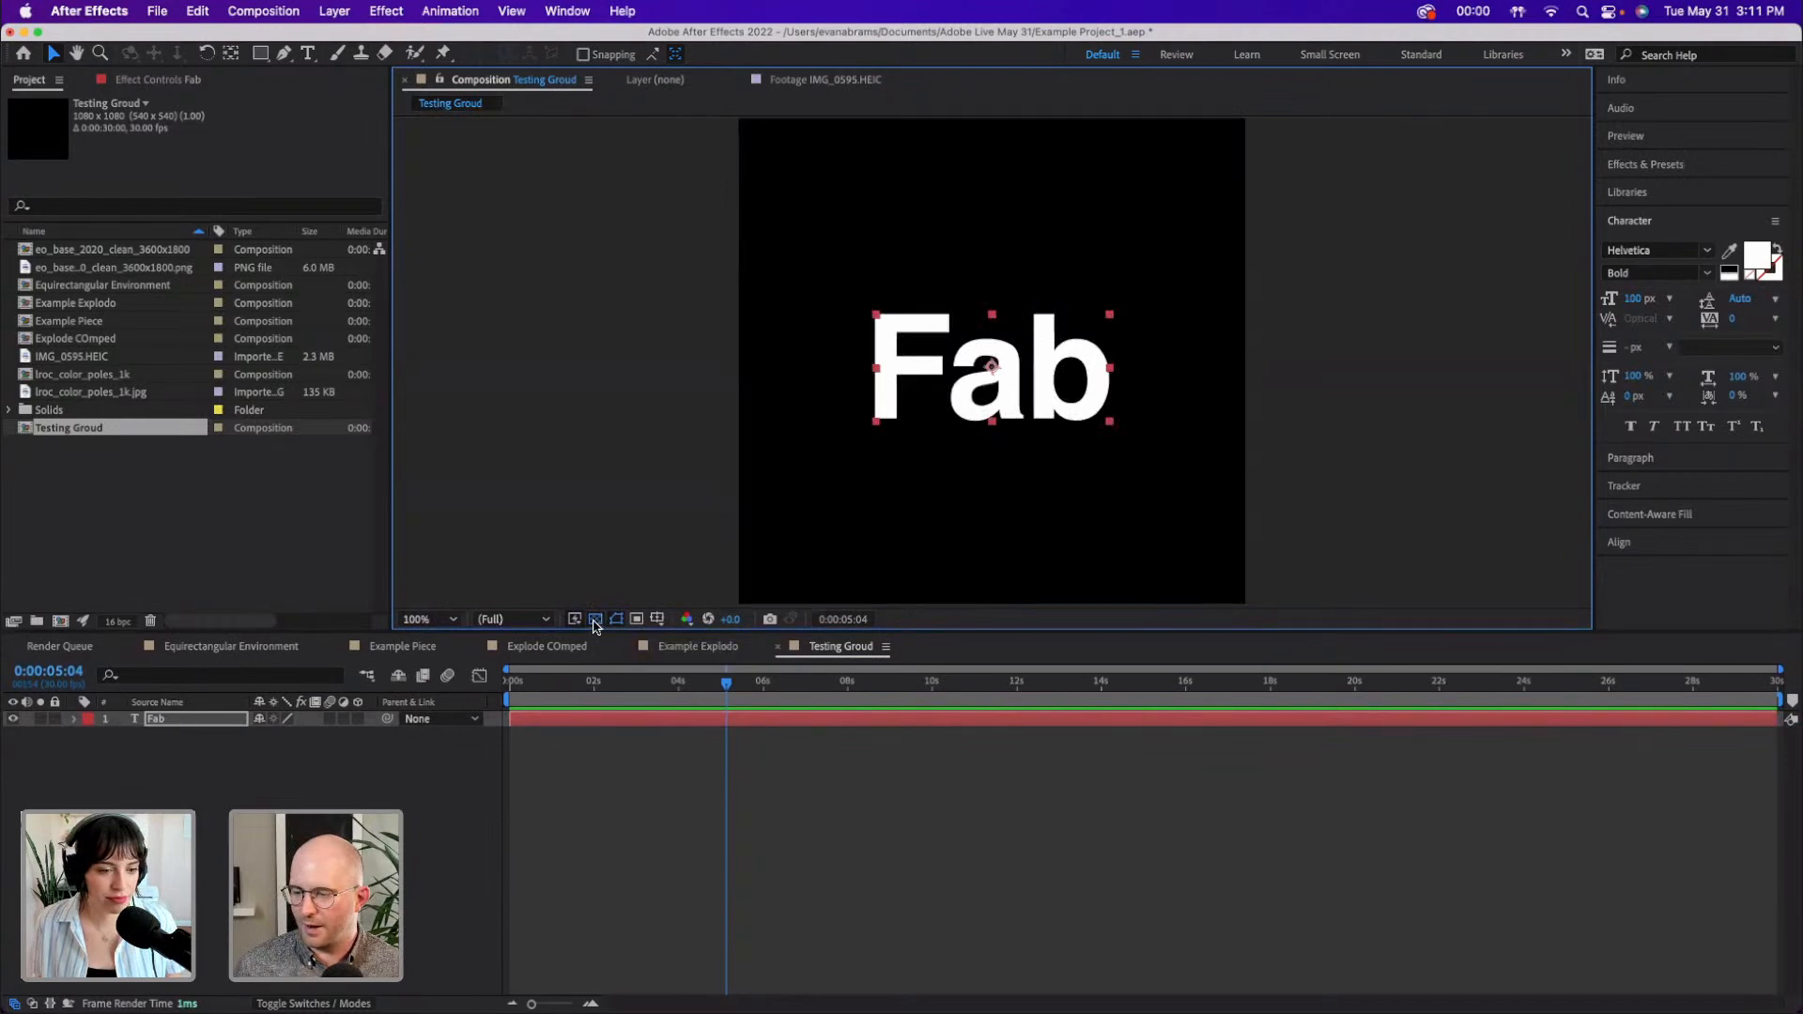
{"action": "left_click", "coordinate": [594, 622]}
{"action": "left_click", "coordinate": [595, 622]}
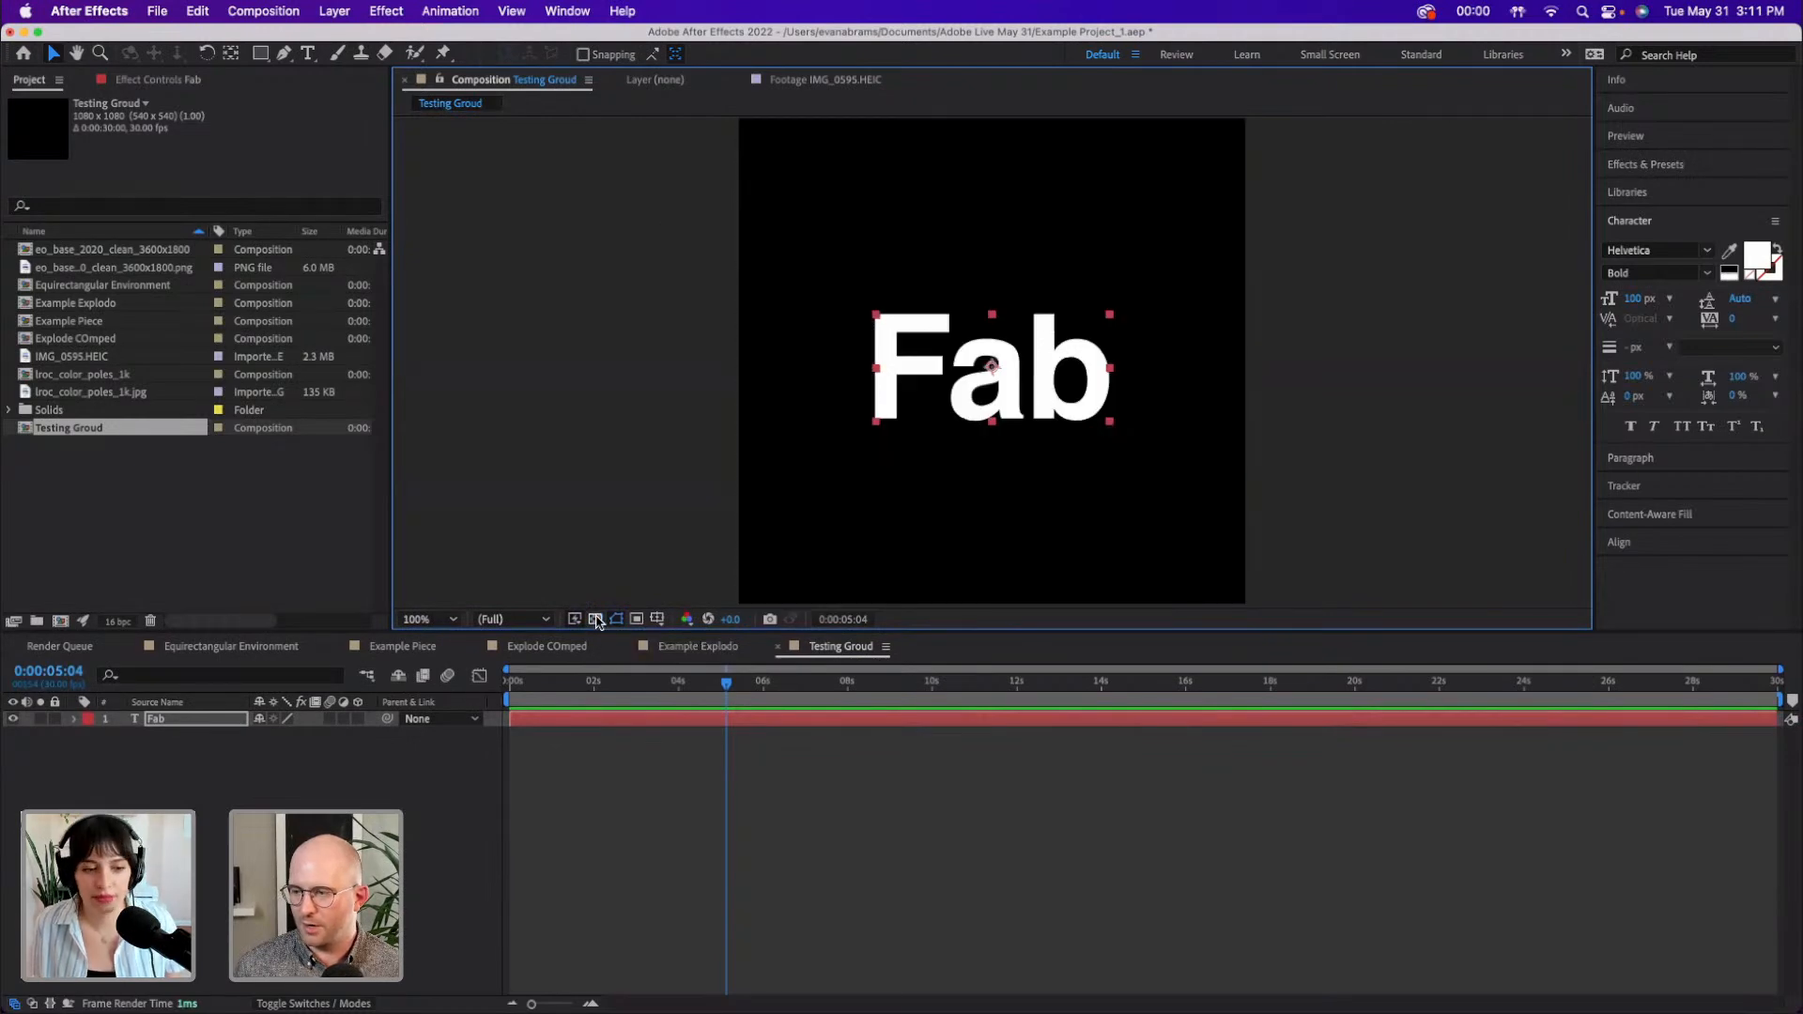
- Make the Fab text a 3D layer and rotate it in space to an angled view
{"action": "left_click", "coordinate": [183, 498]}
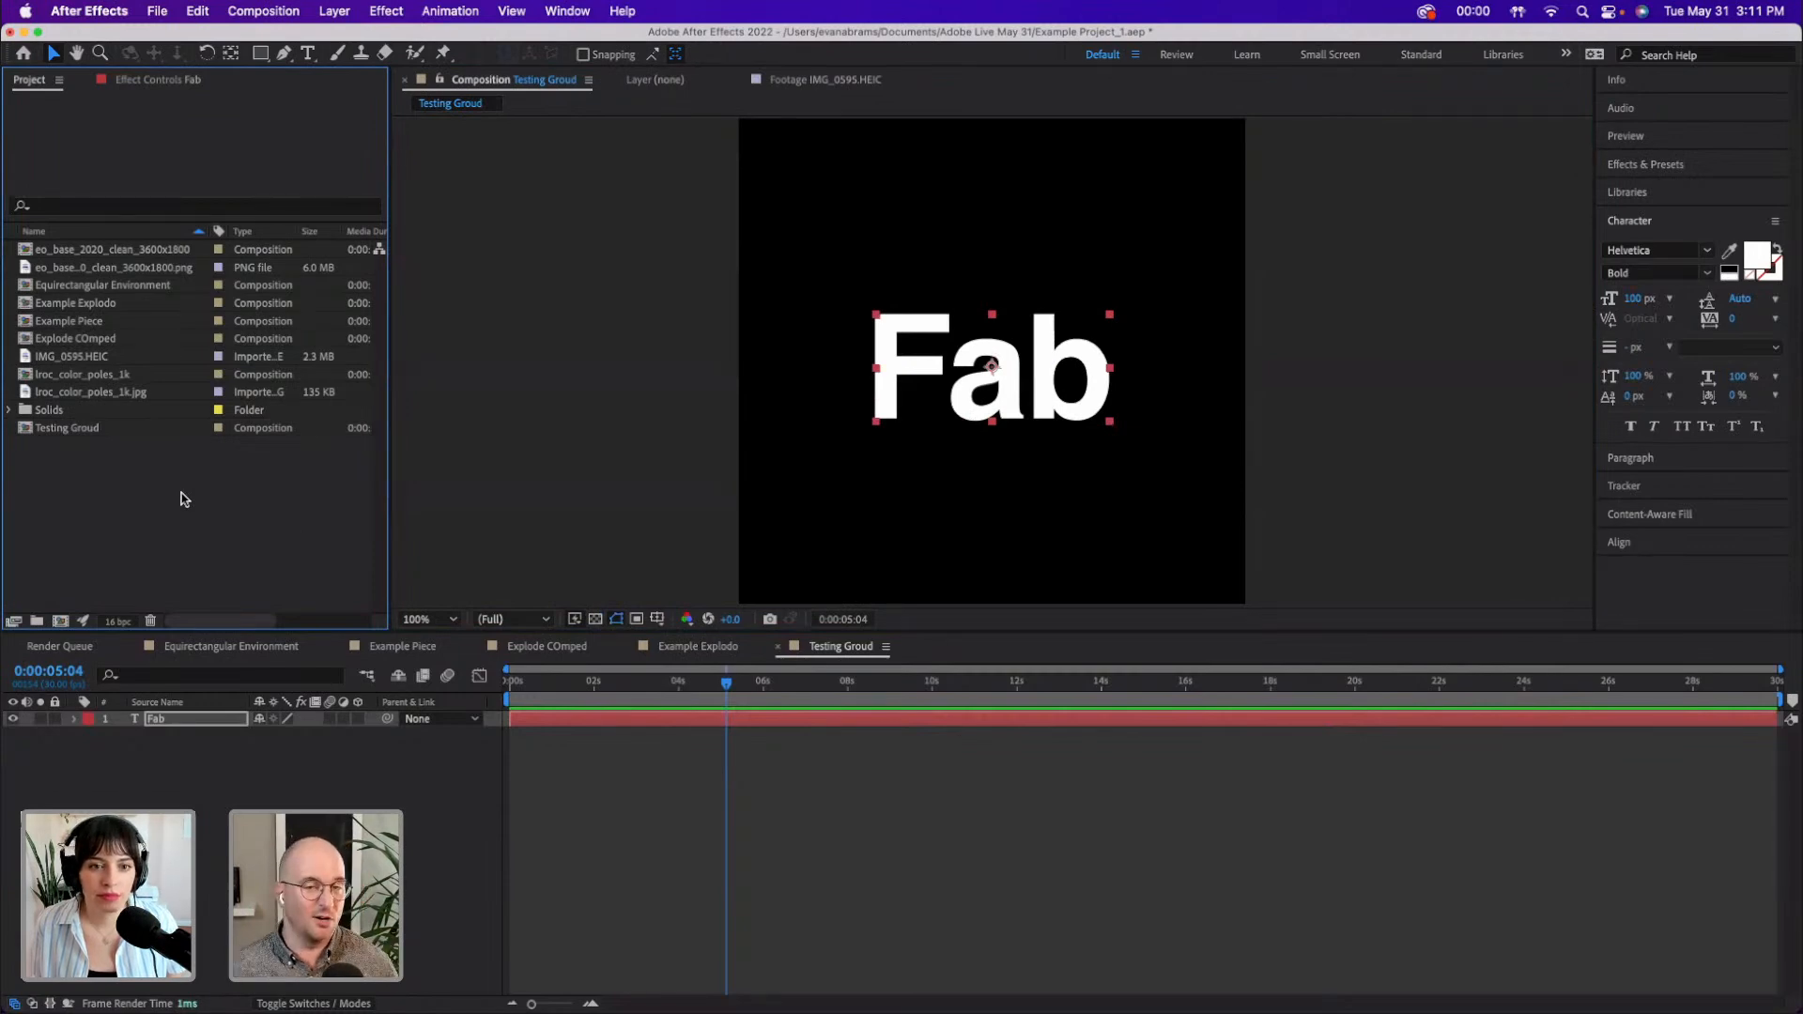
{"action": "left_click", "coordinate": [357, 719]}
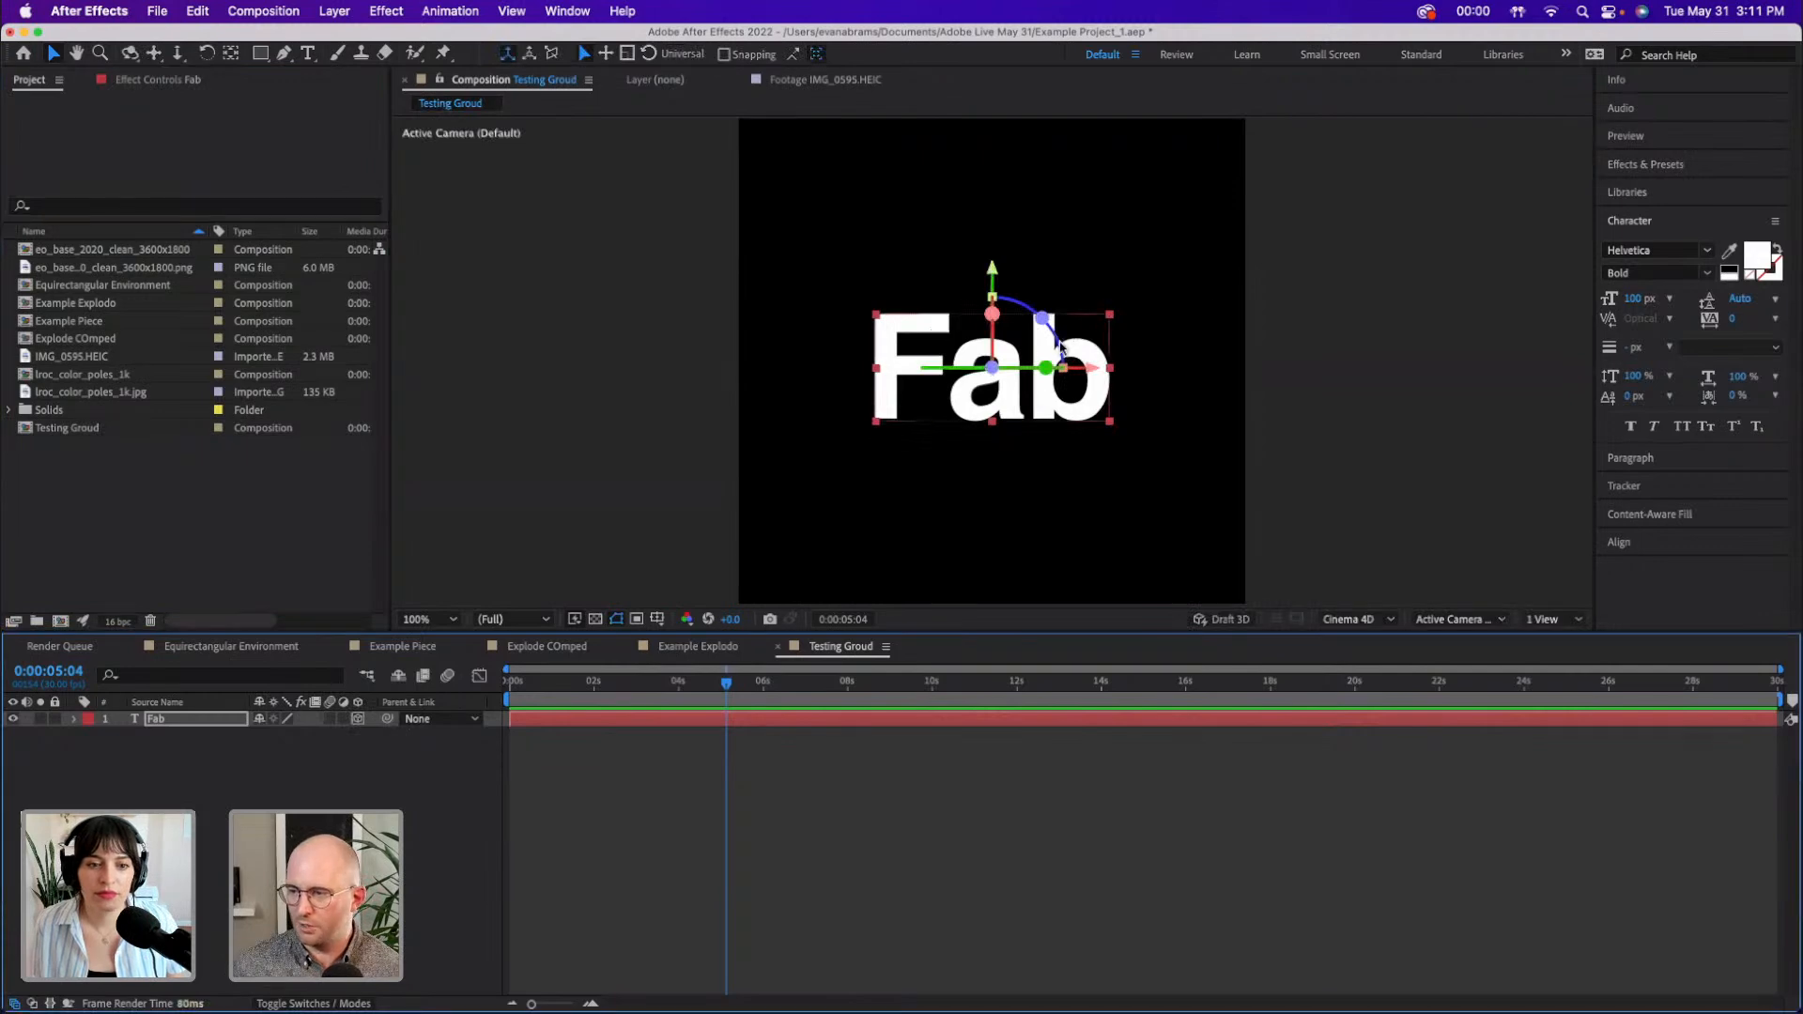
{"action": "left_click", "coordinate": [358, 719]}
{"action": "left_click", "coordinate": [358, 719]}
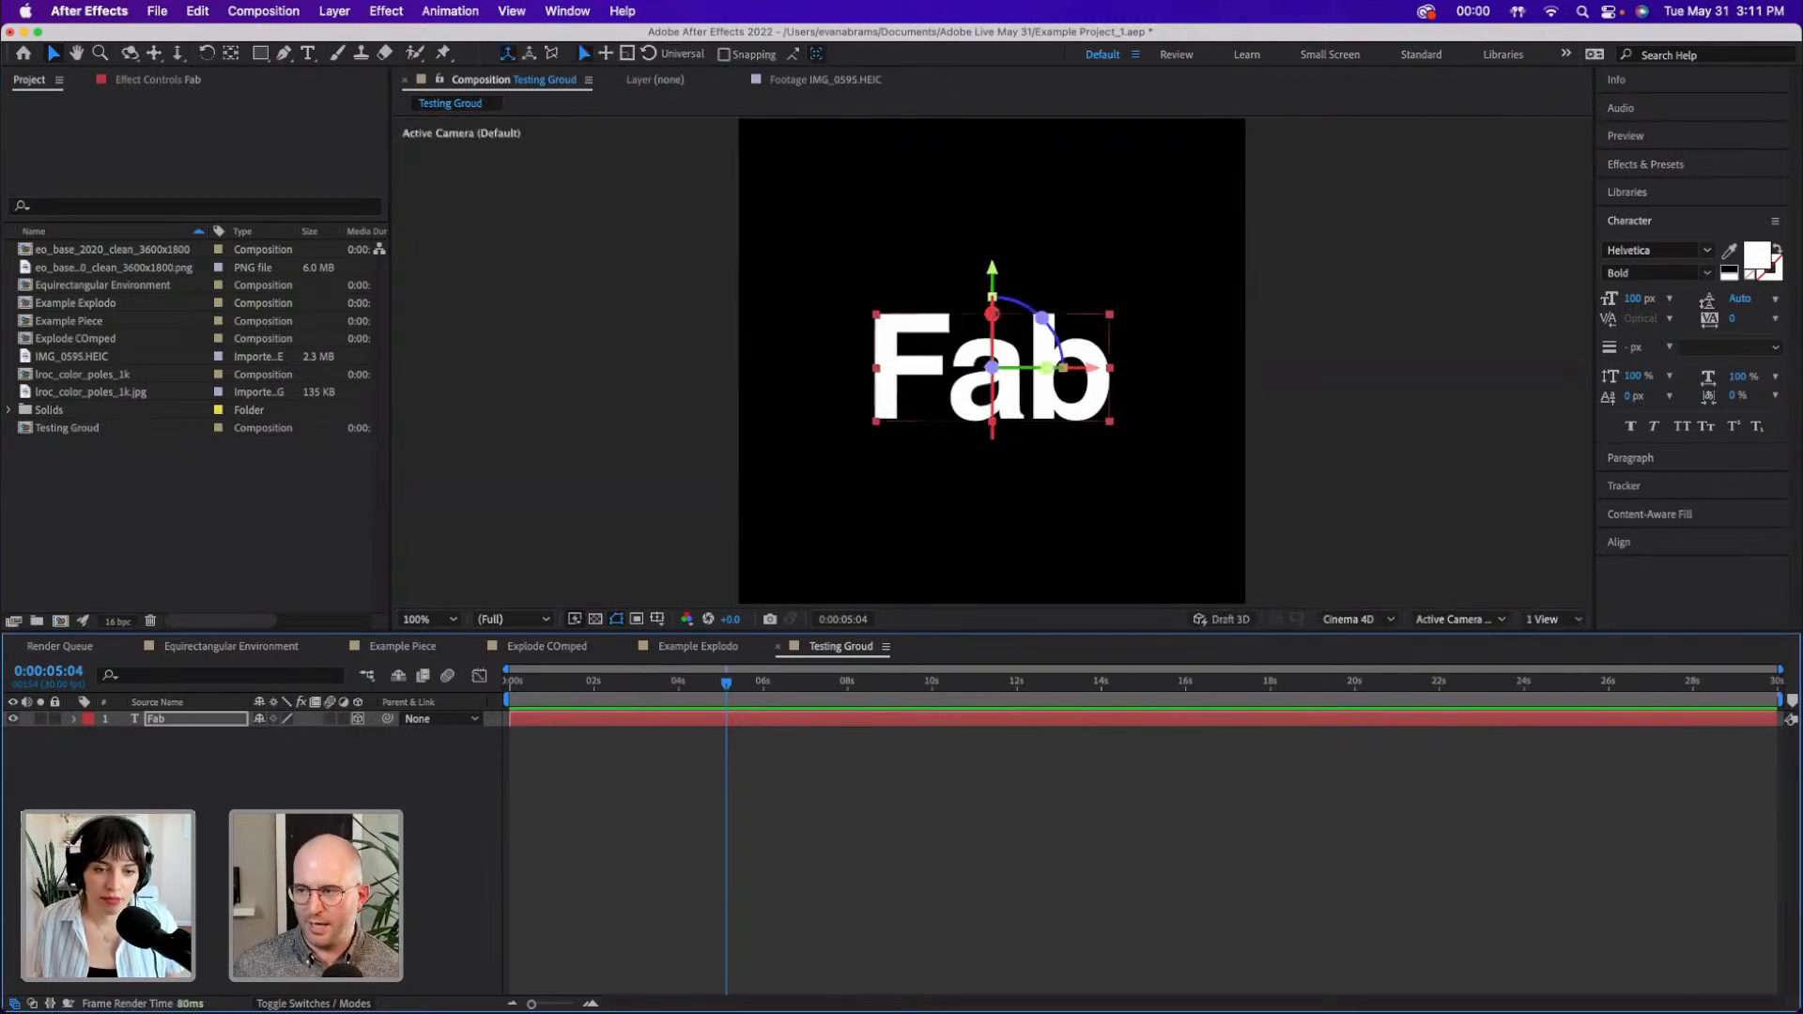
{"action": "mouse_move", "coordinate": [1022, 362]}
{"action": "left_mouse_down"}
{"action": "mouse_move", "coordinate": [1026, 330]}
{"action": "mouse_move", "coordinate": [1042, 341]}
{"action": "left_mouse_up"}
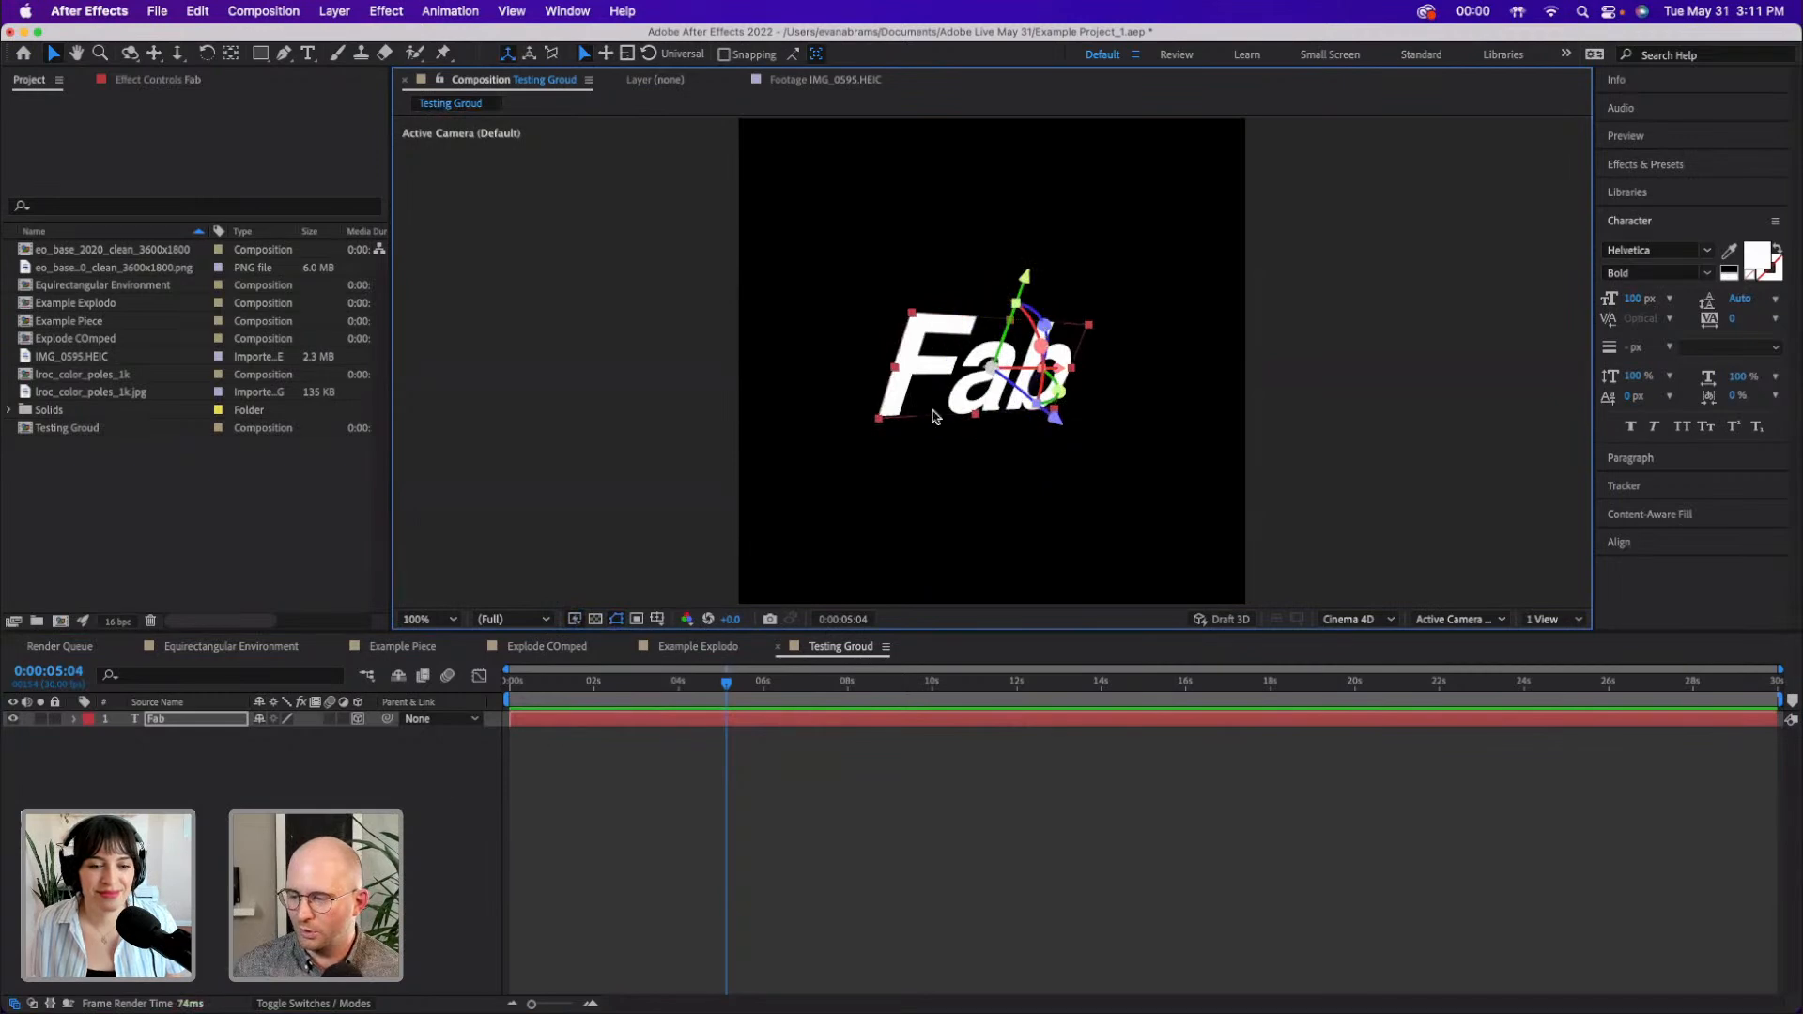
- Greatly increase the Fab text's Extrusion Depth so the letters stretch beyond the frame, and adjust the text's X rotation
{"action": "left_click", "coordinate": [75, 718]}
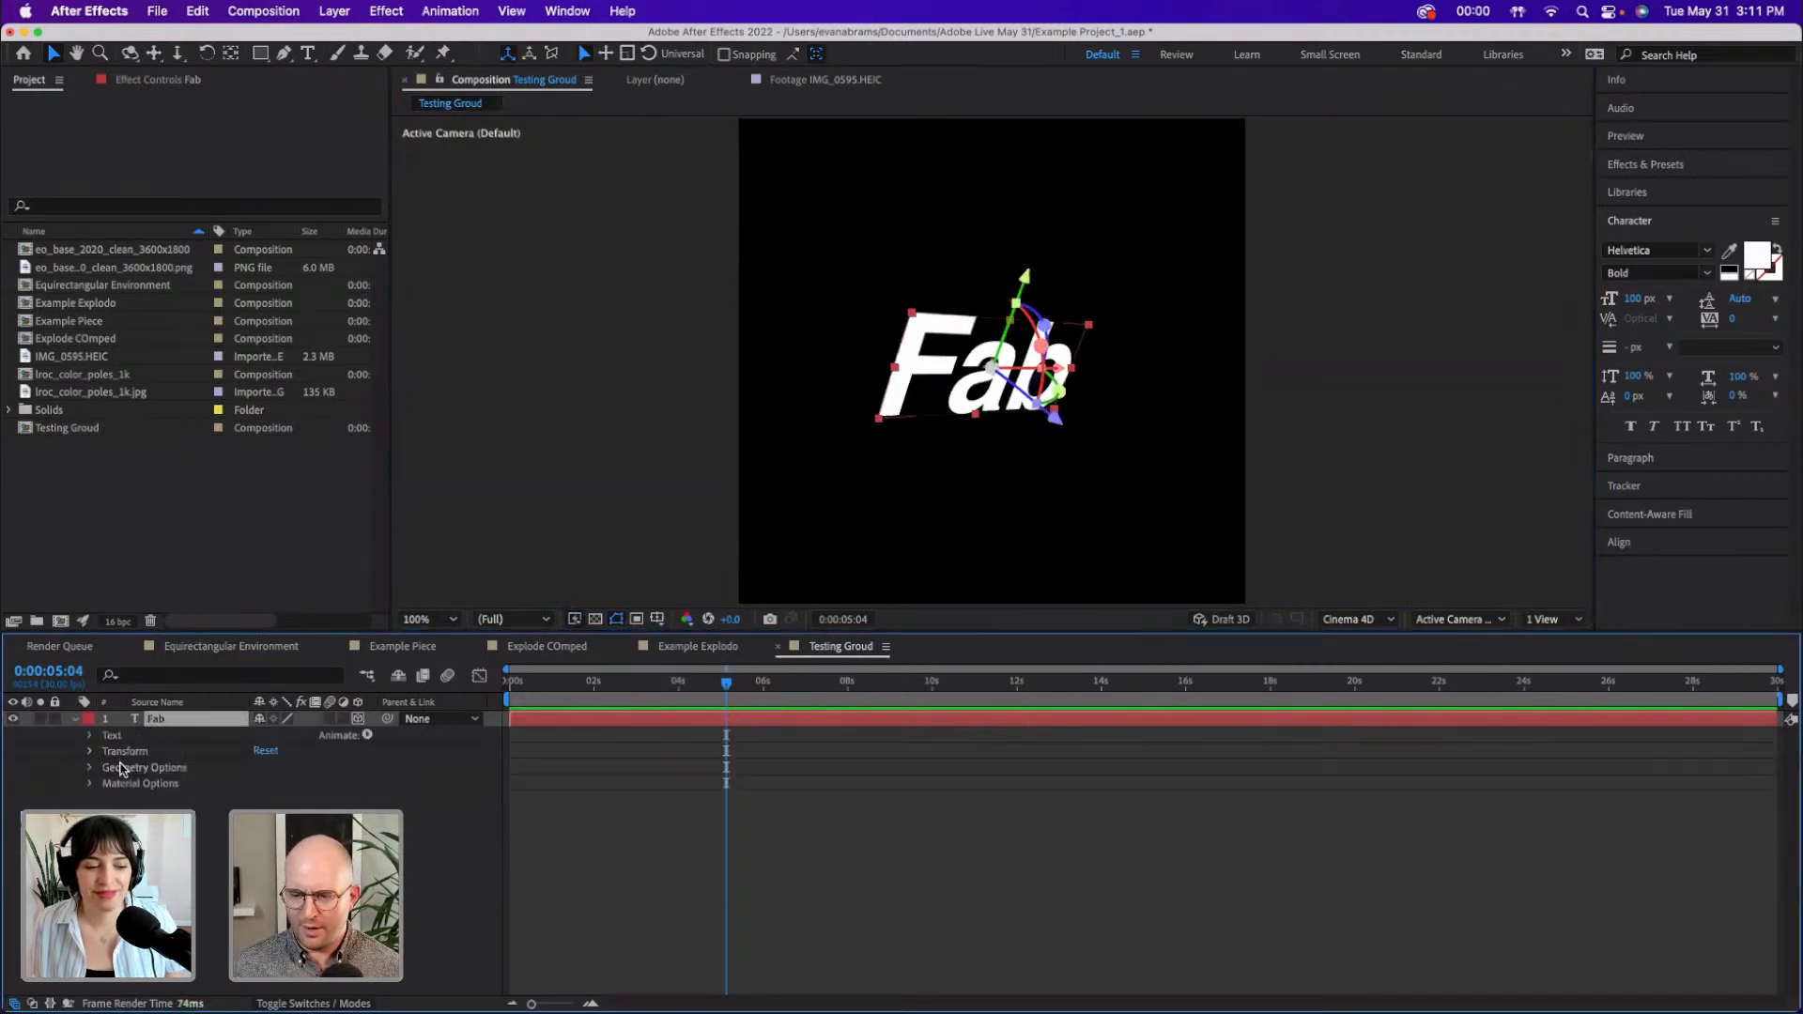
{"action": "left_click", "coordinate": [121, 768]}
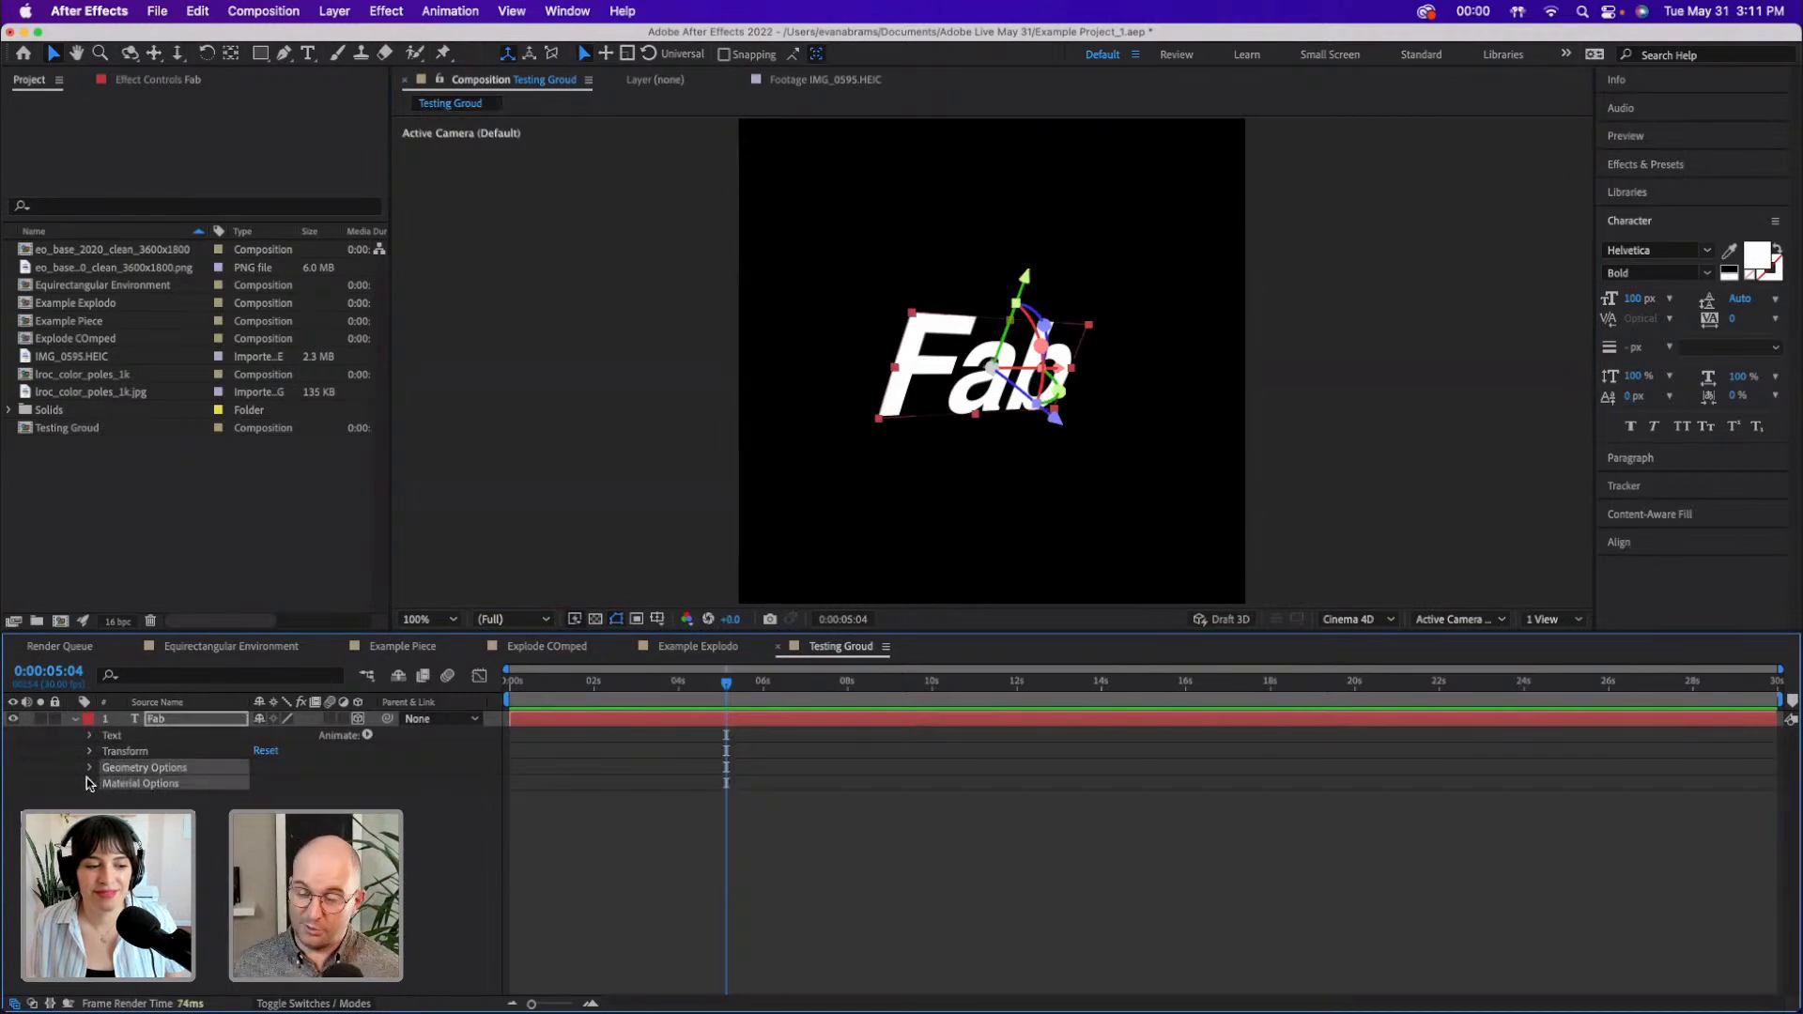
{"action": "left_click", "coordinate": [92, 768]}
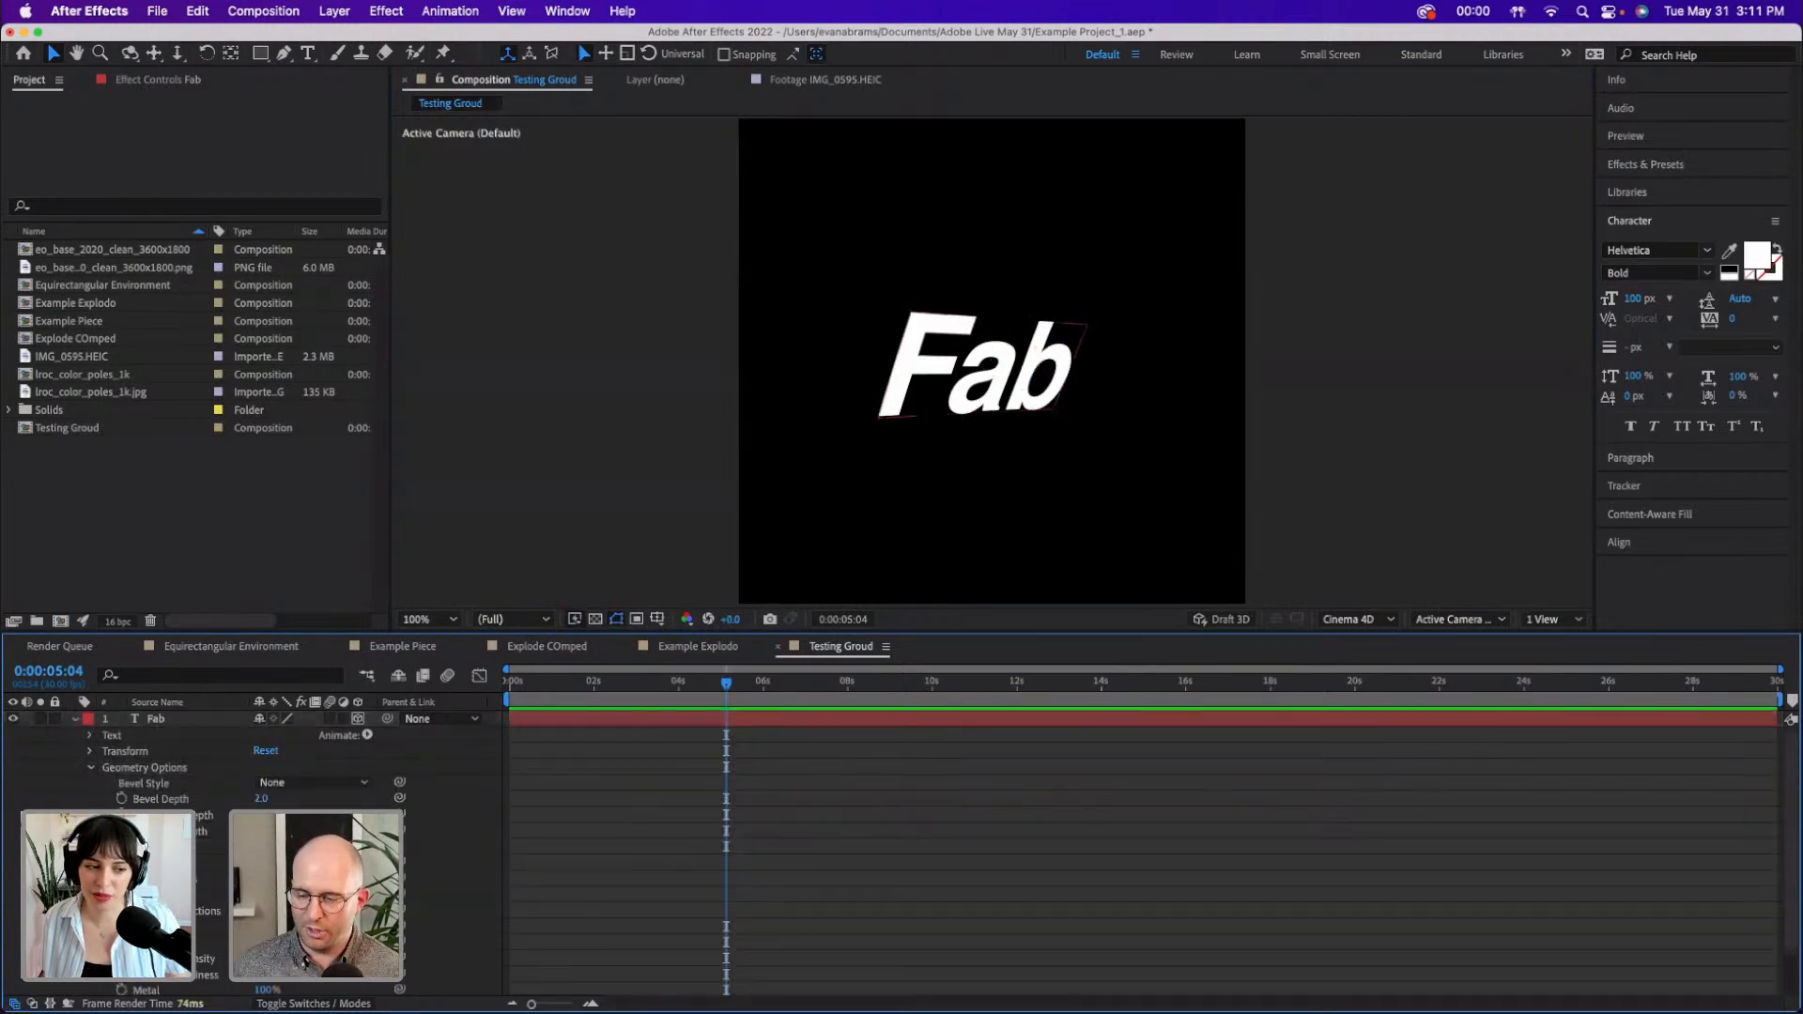
{"action": "left_click", "coordinate": [201, 831]}
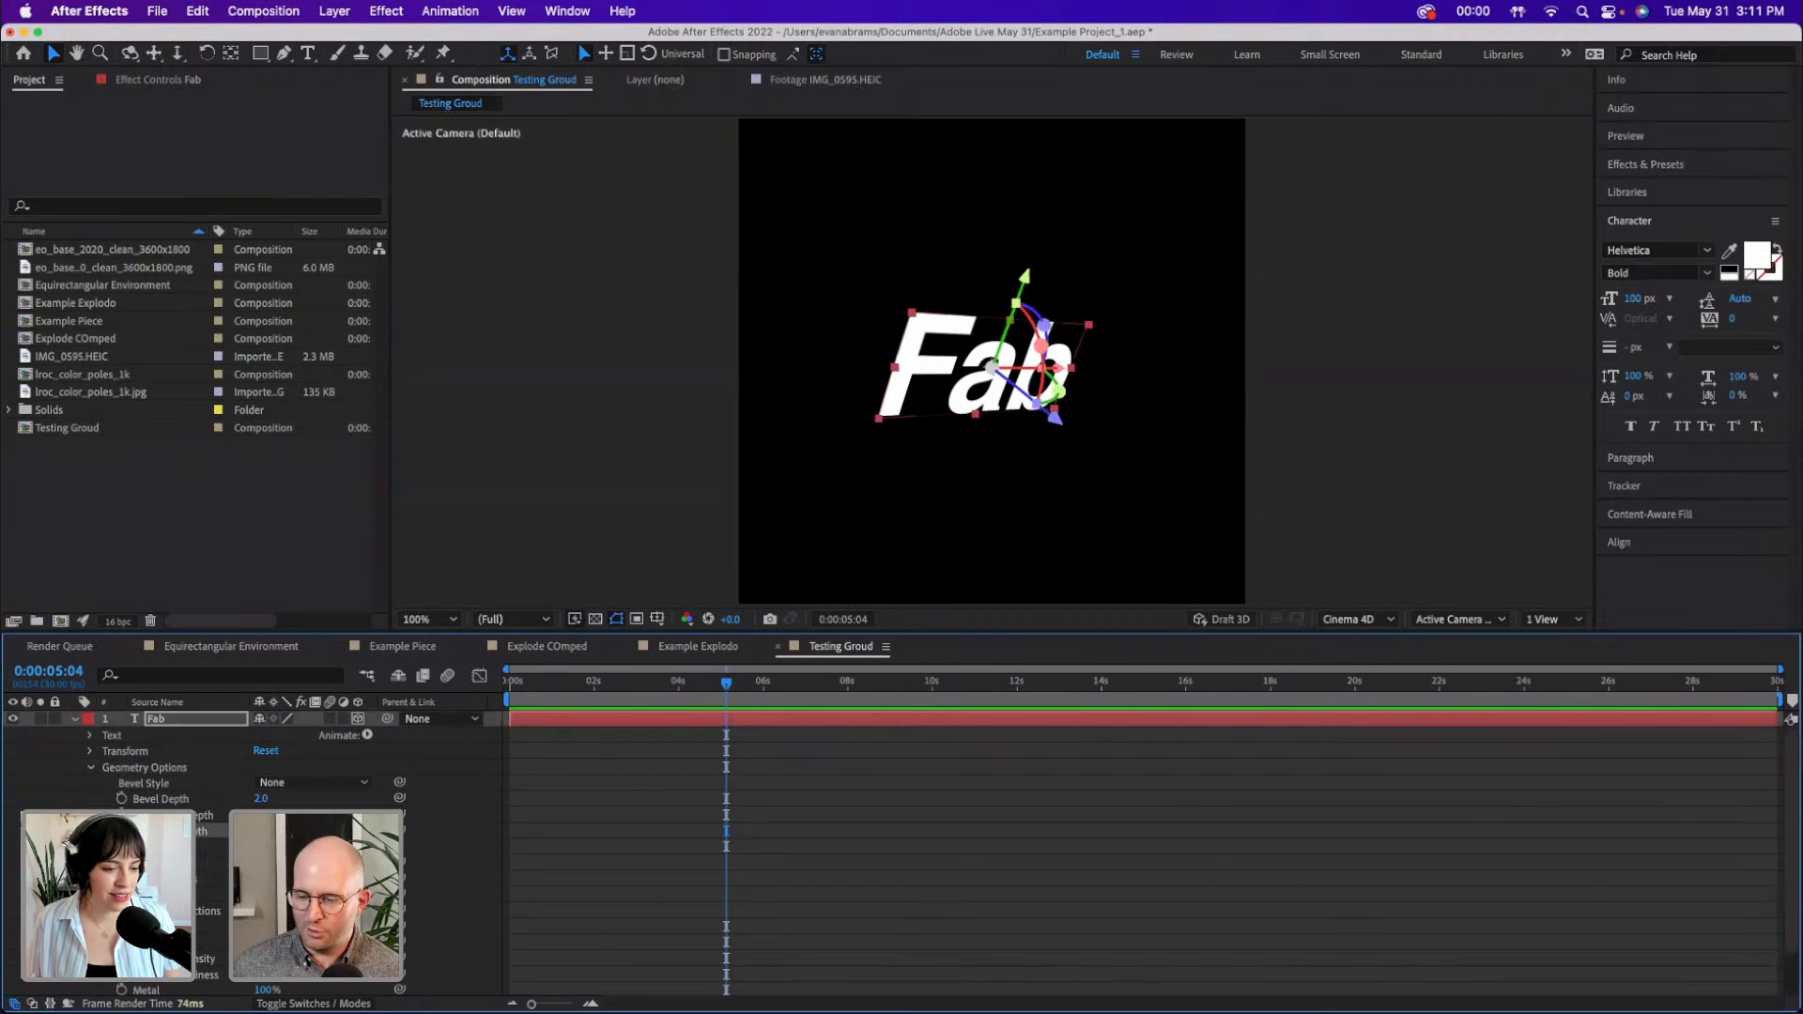
{"action": "left_click_drag", "start_coordinate": [262, 831], "coordinate": [873, 840]}
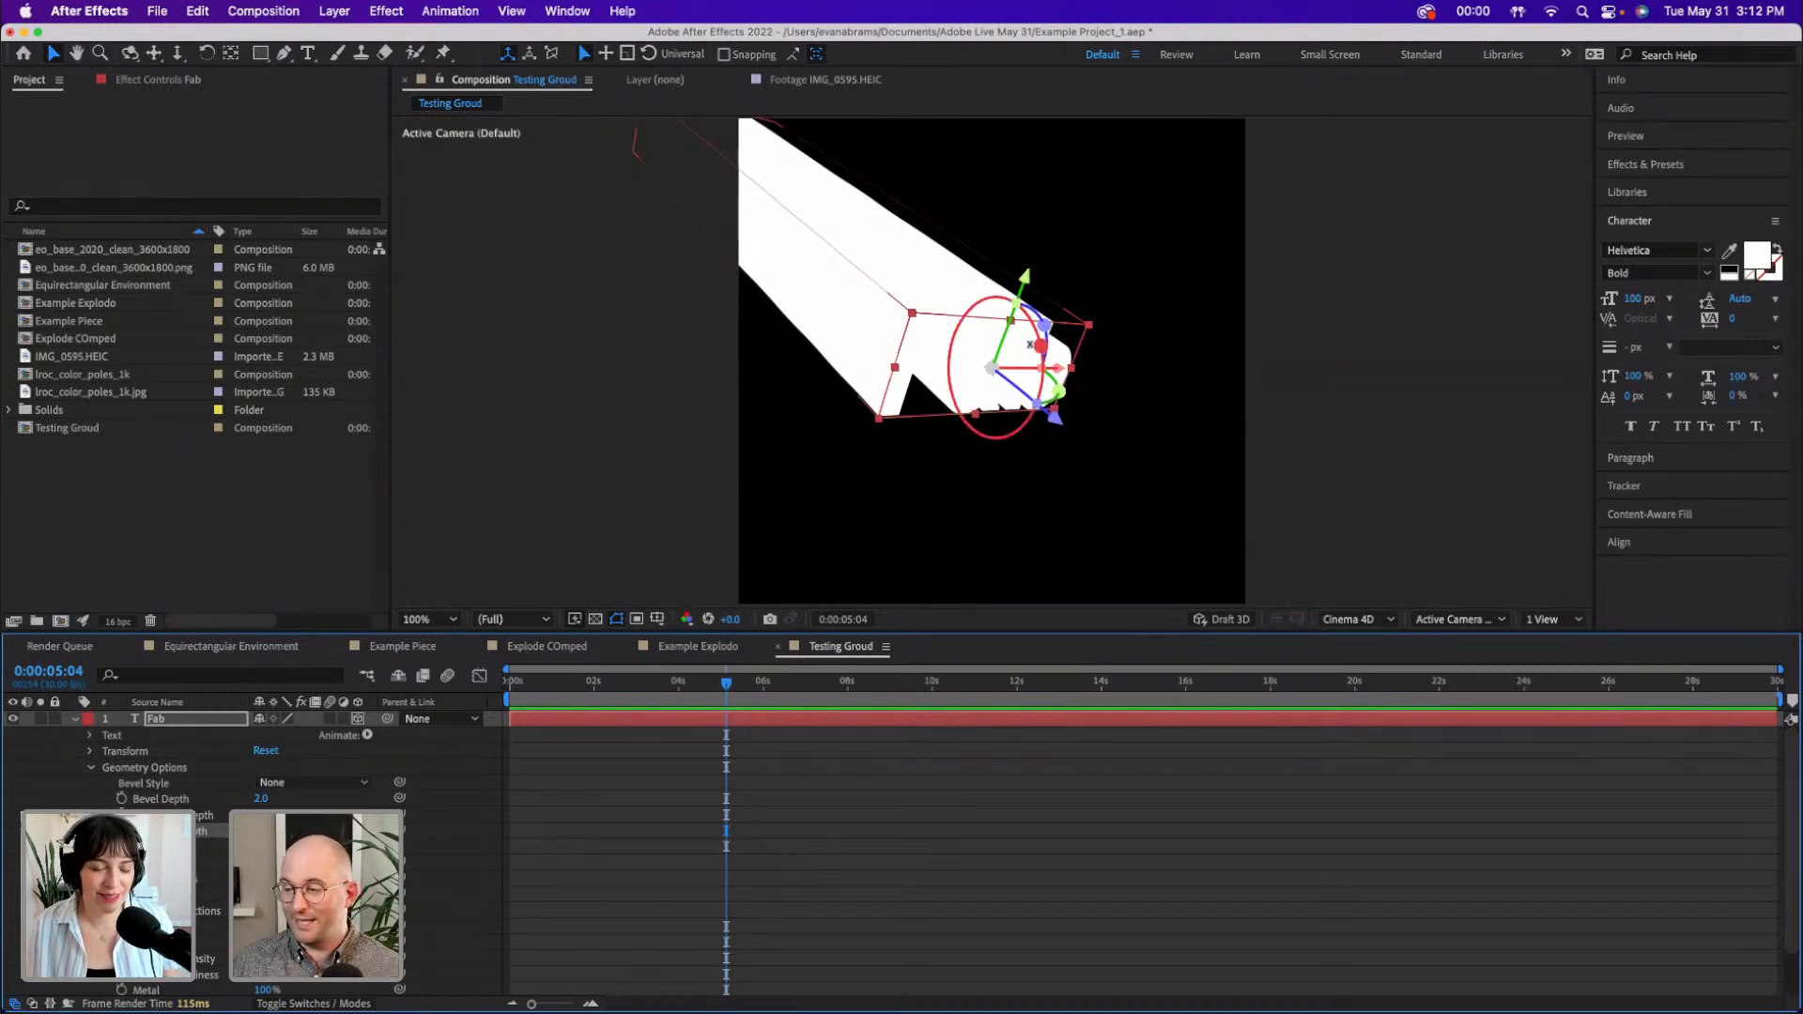
{"action": "left_click_drag", "start_coordinate": [1033, 350], "coordinate": [1039, 307]}
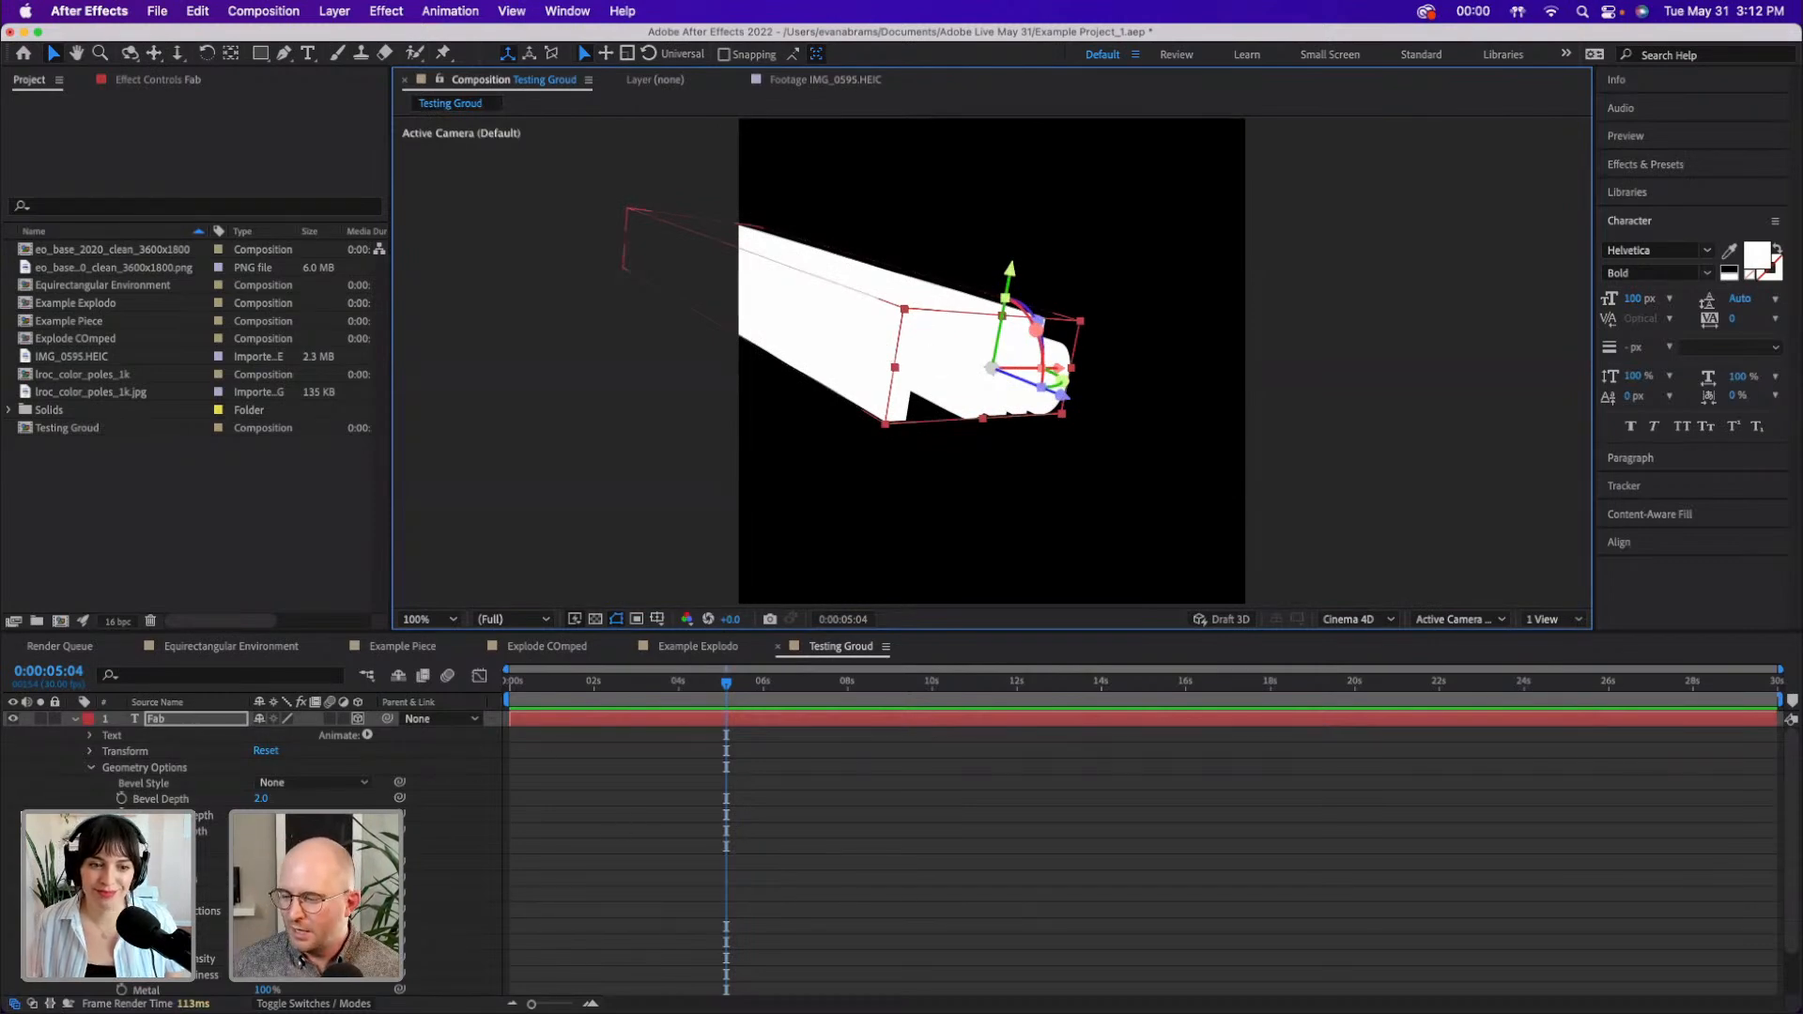
- Add a white point light with 100% intensity, no falloff and shadow casting to the composition
{"action": "left_click", "coordinate": [90, 768]}
{"action": "left_click", "coordinate": [90, 784]}
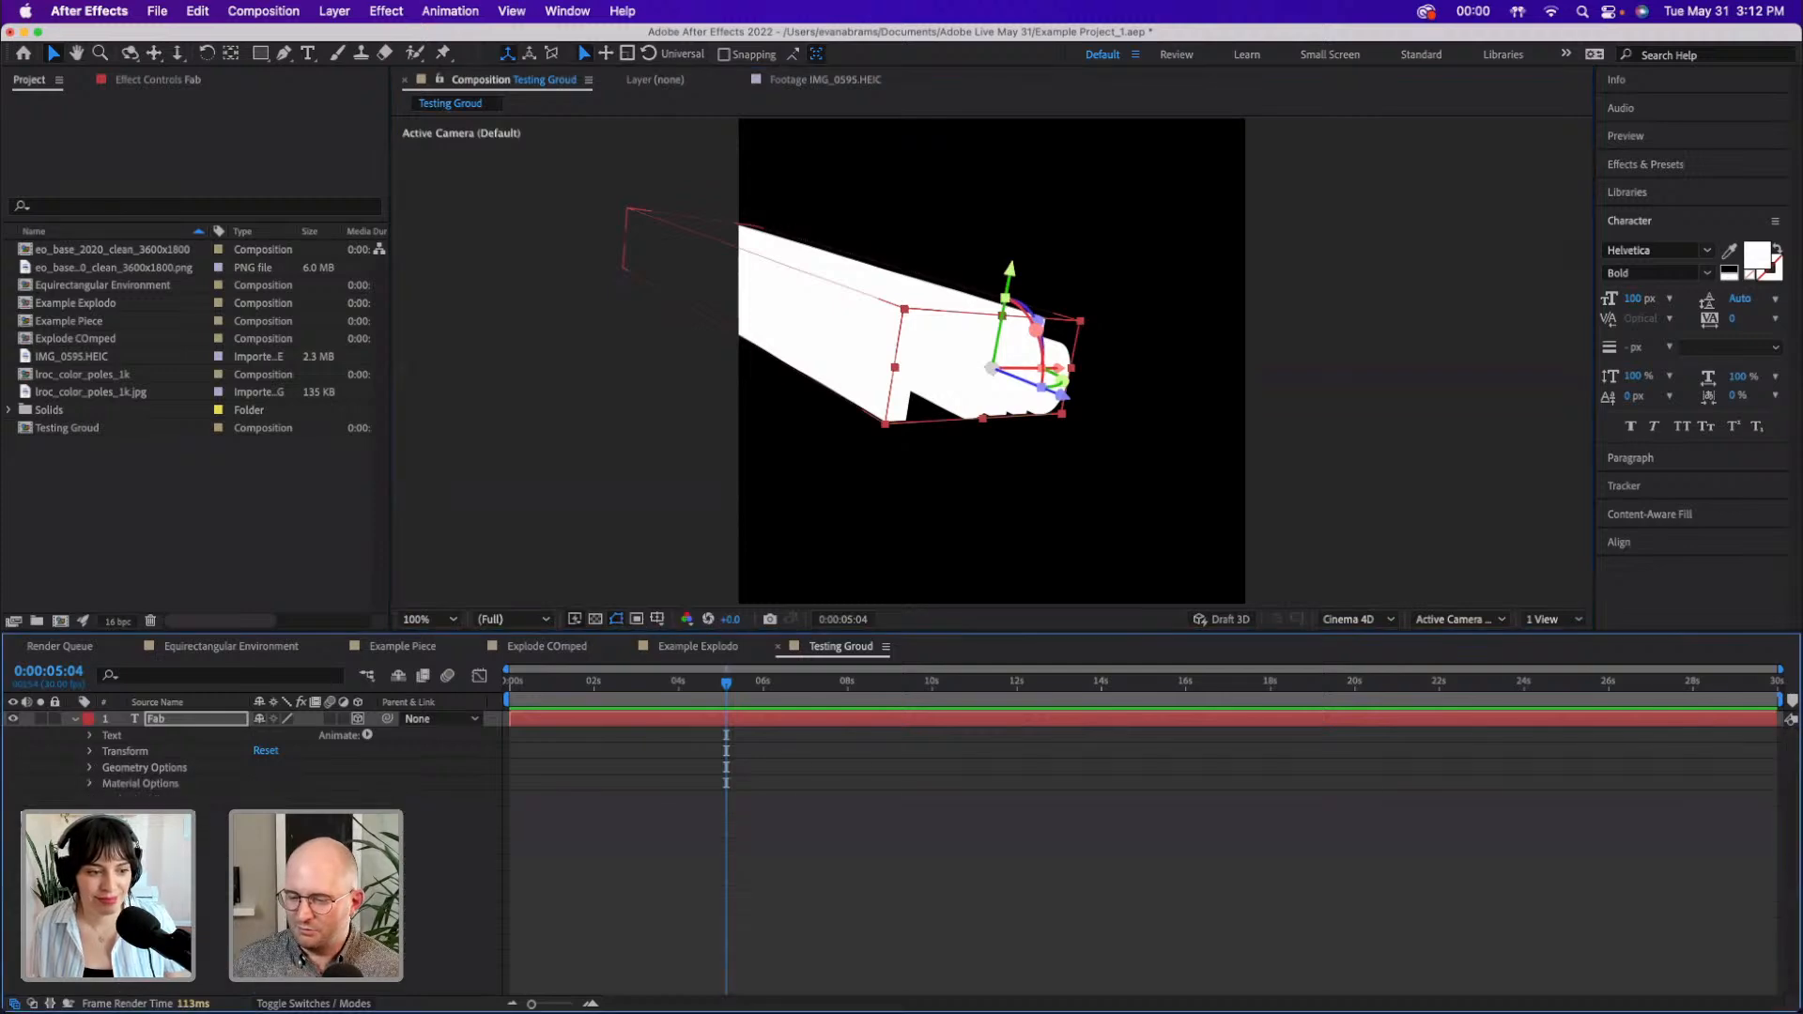
{"action": "left_click", "coordinate": [108, 840]}
{"action": "right_click", "coordinate": [409, 815]}
{"action": "mouse_move", "coordinate": [466, 768]}
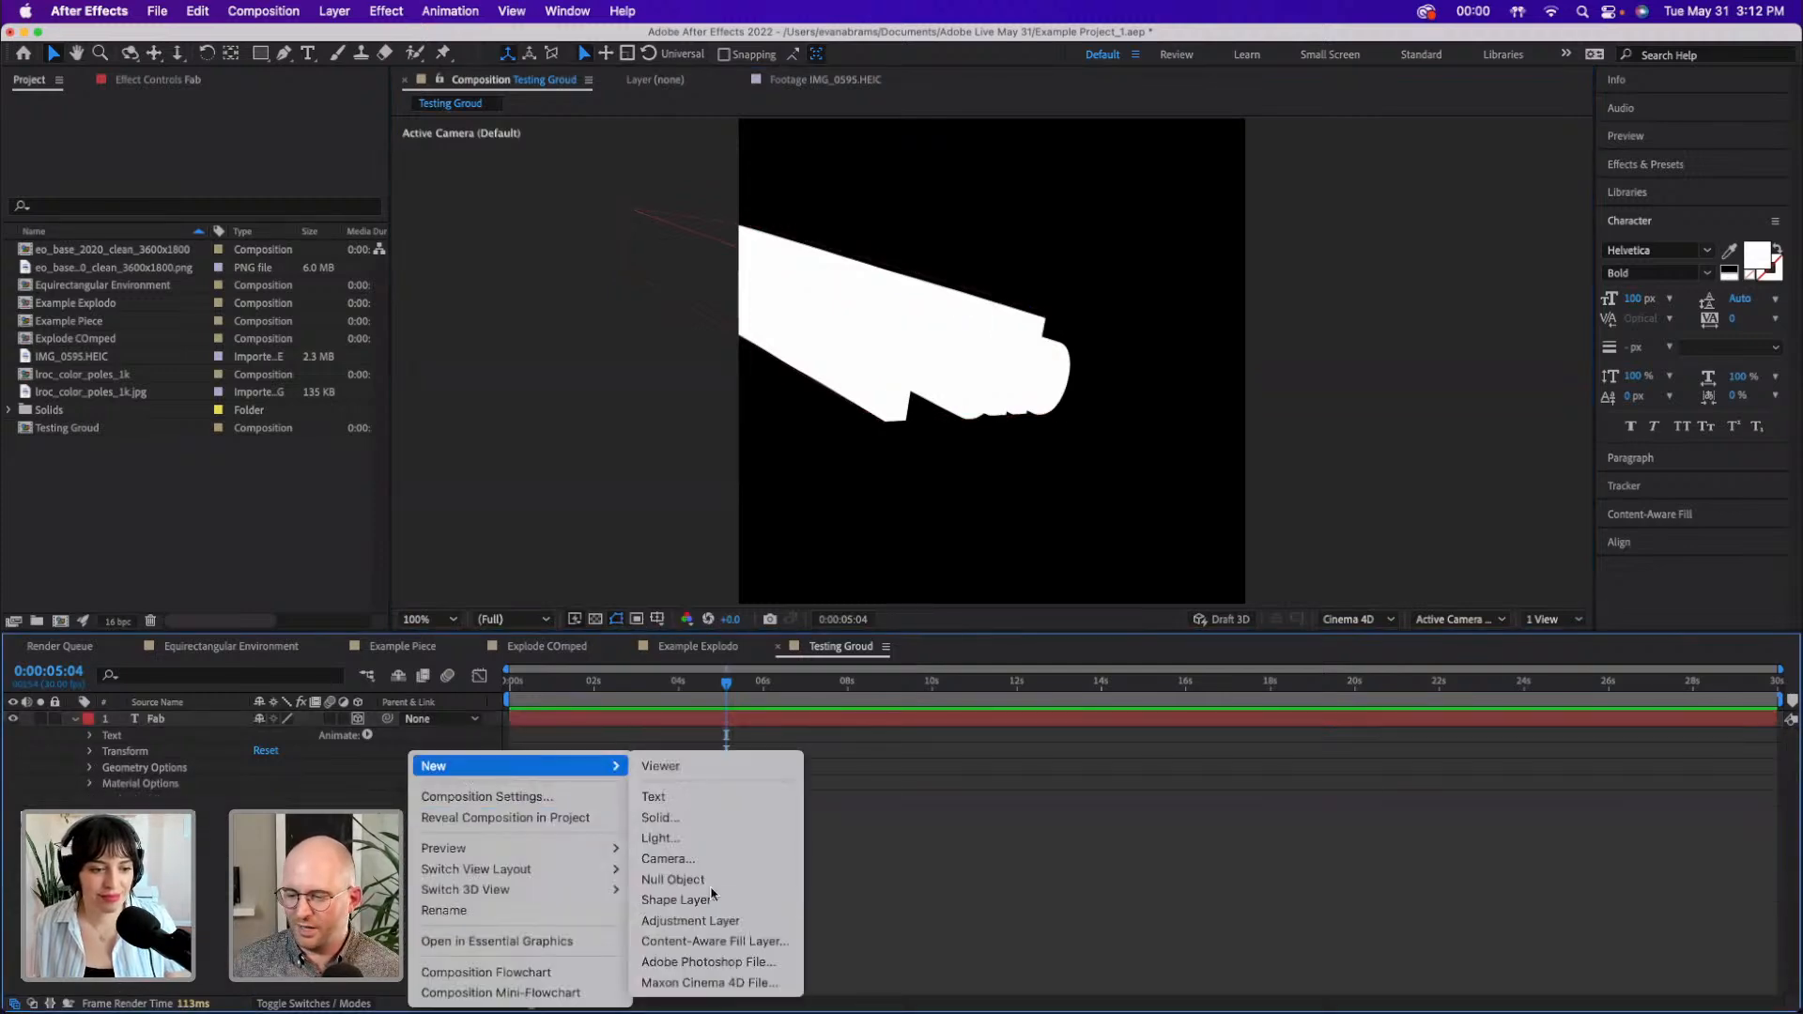
{"action": "left_click", "coordinate": [692, 841]}
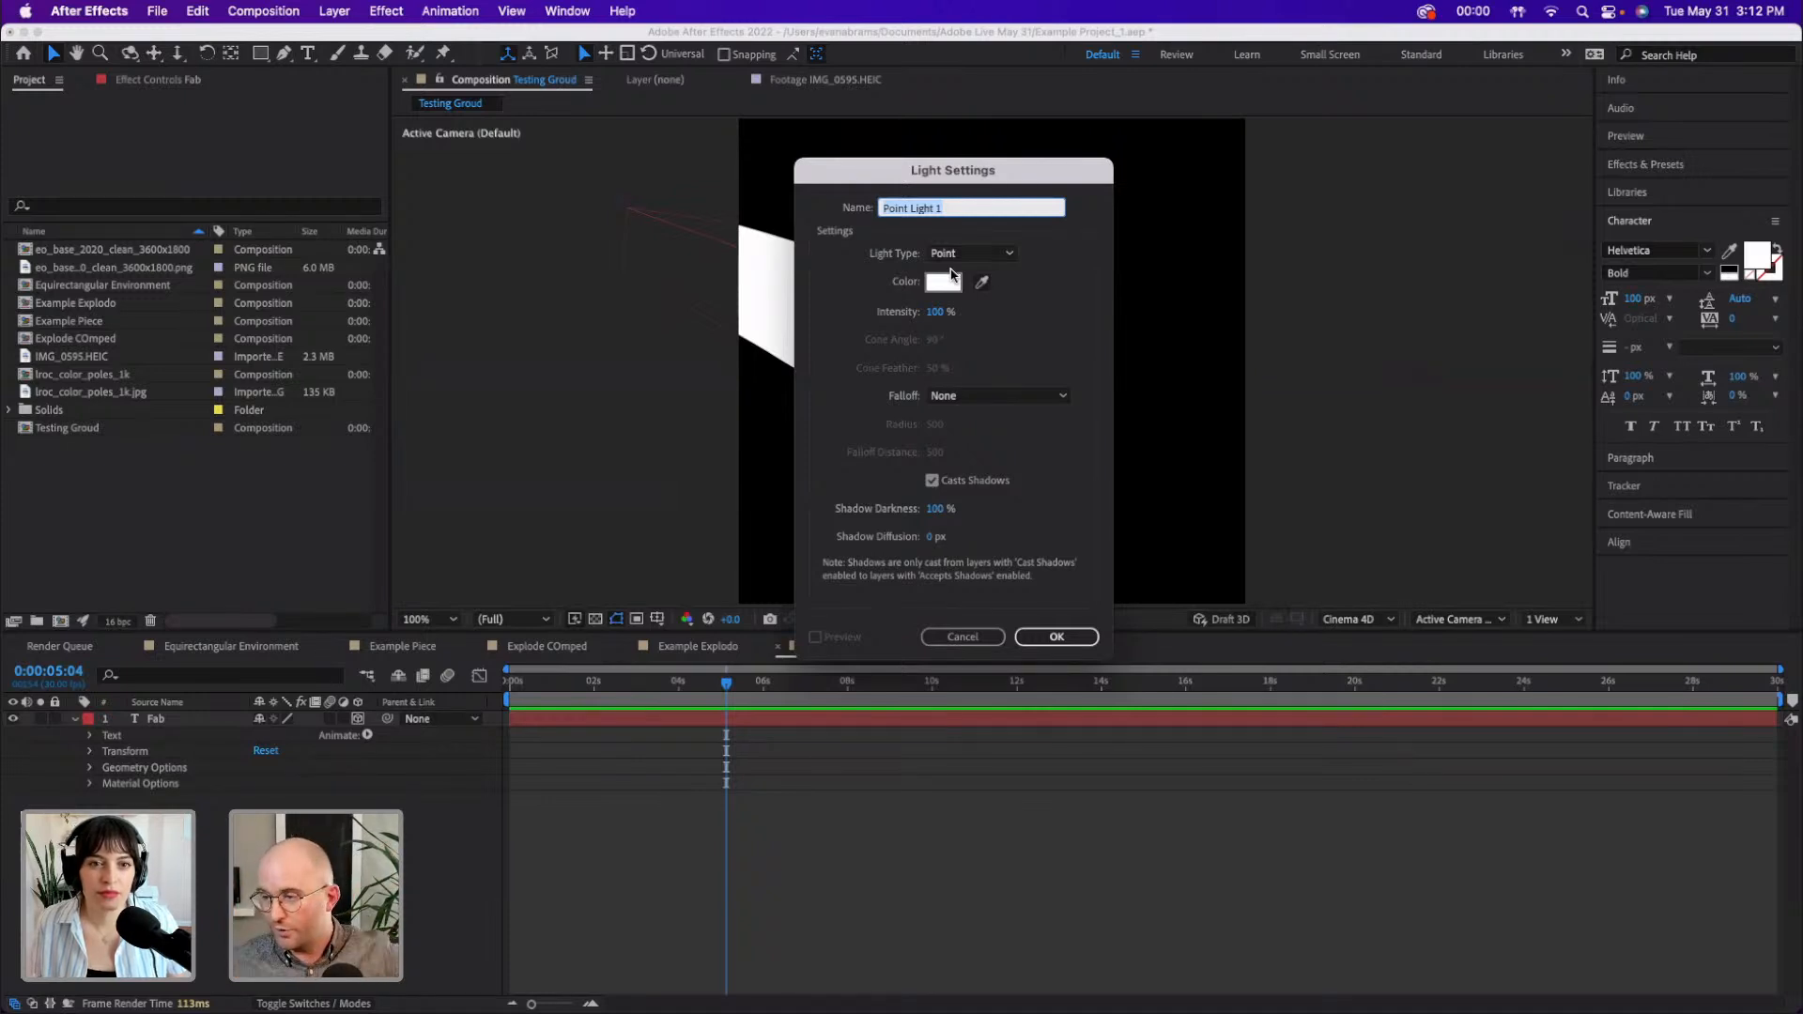
{"action": "left_click", "coordinate": [1056, 637]}
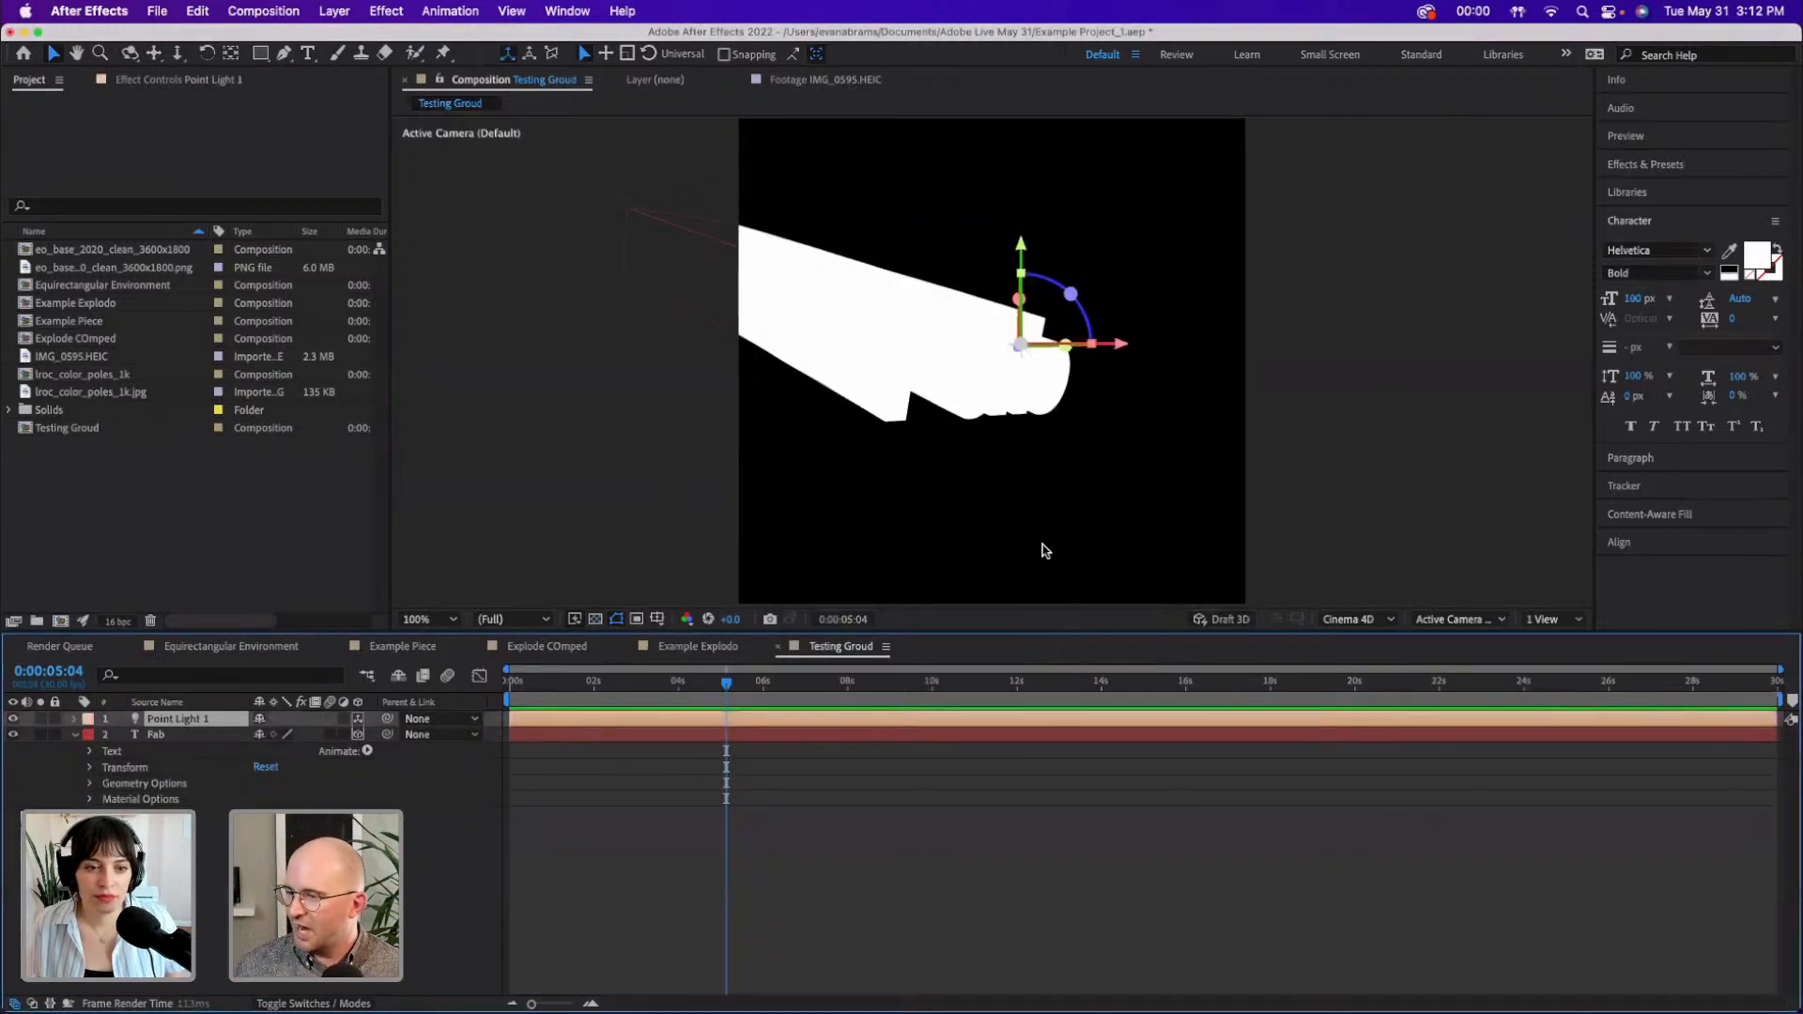
- Move the point light up and to the left, just above the extruded side of the Fab text
{"action": "left_click_drag", "start_coordinate": [1025, 257], "coordinate": [1024, 171]}
{"action": "left_click_drag", "start_coordinate": [1115, 262], "coordinate": [912, 261]}
{"action": "left_click_drag", "start_coordinate": [815, 167], "coordinate": [815, 139]}
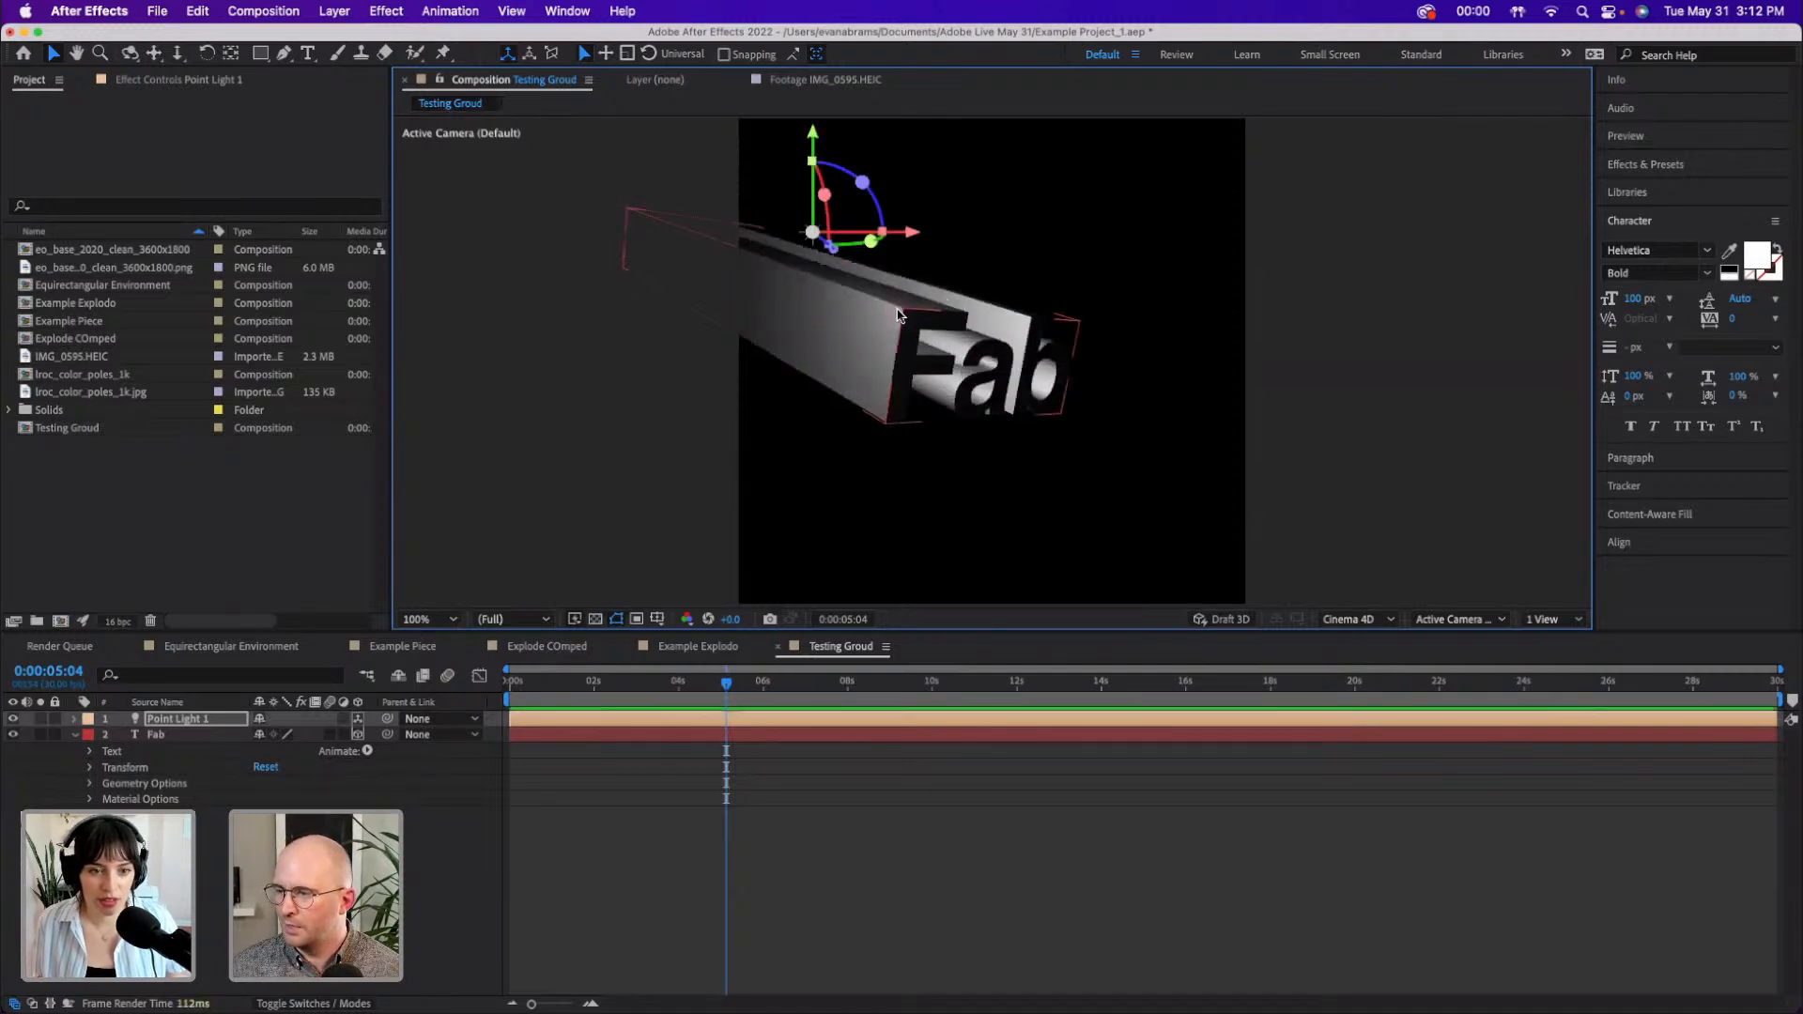
- Collapse the Fab layer's properties and select the extruded text in the composition
{"action": "left_click", "coordinate": [898, 315]}
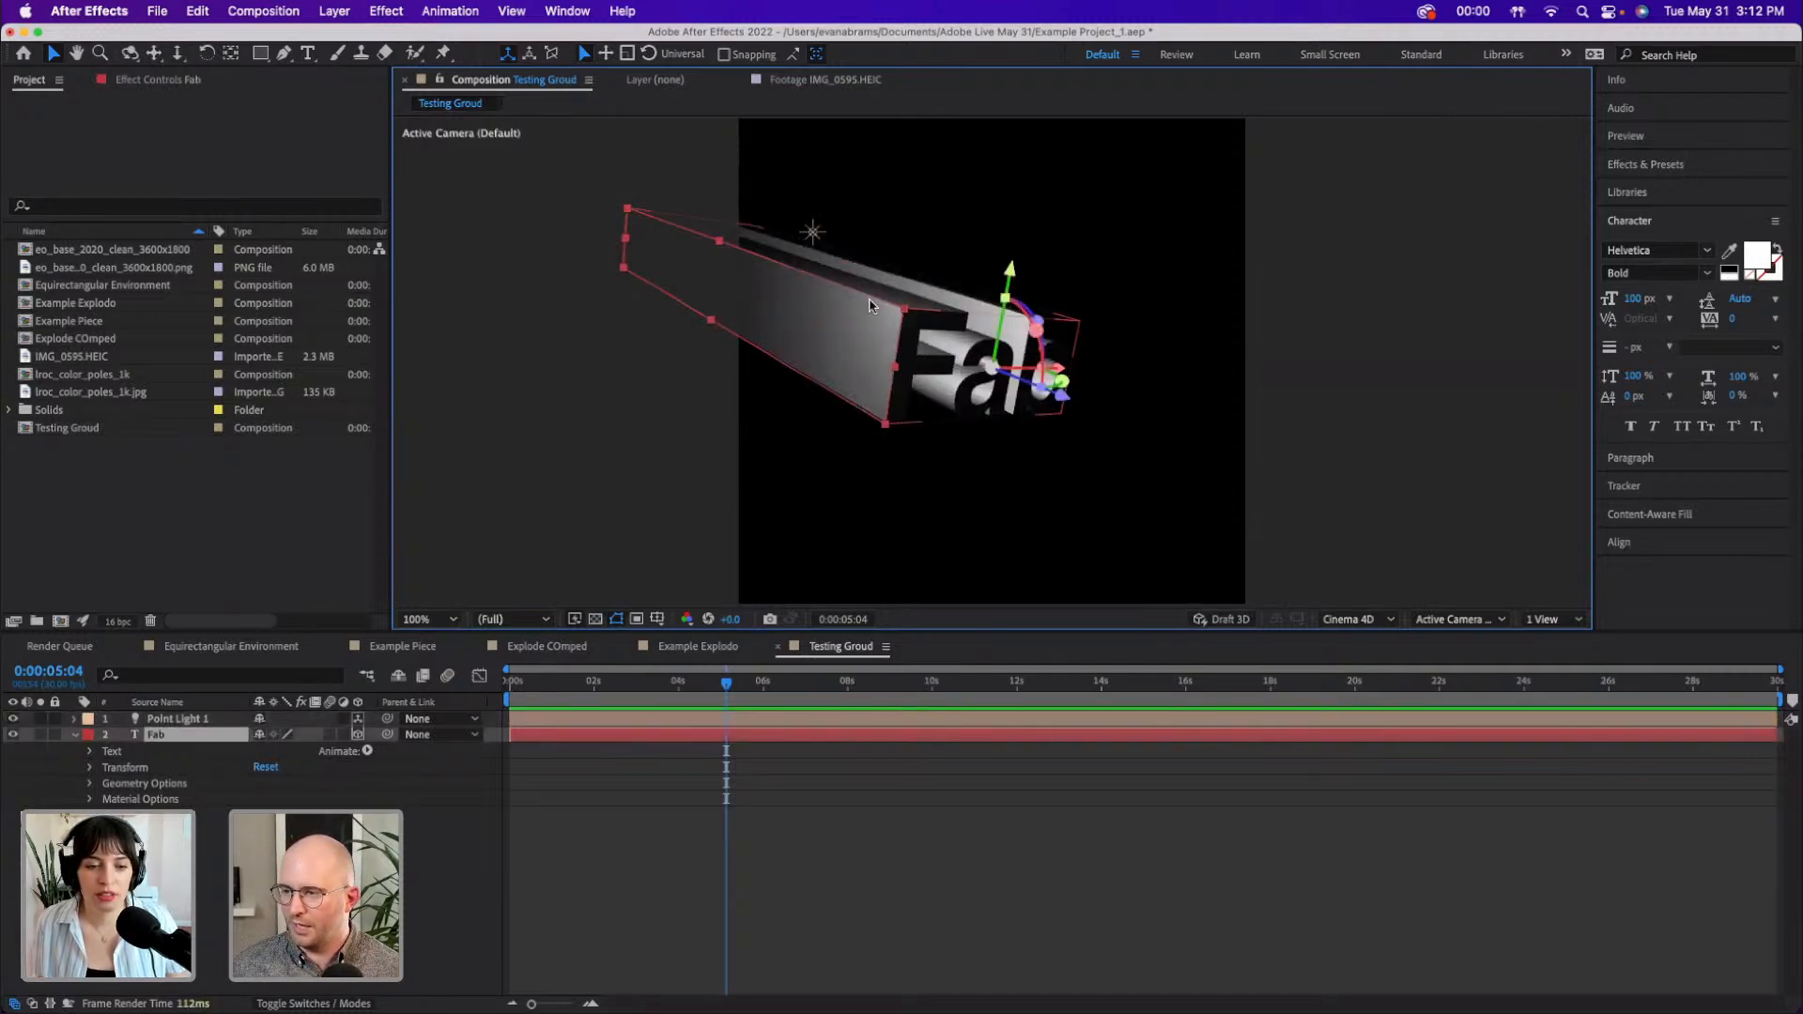
{"action": "left_click", "coordinate": [776, 904]}
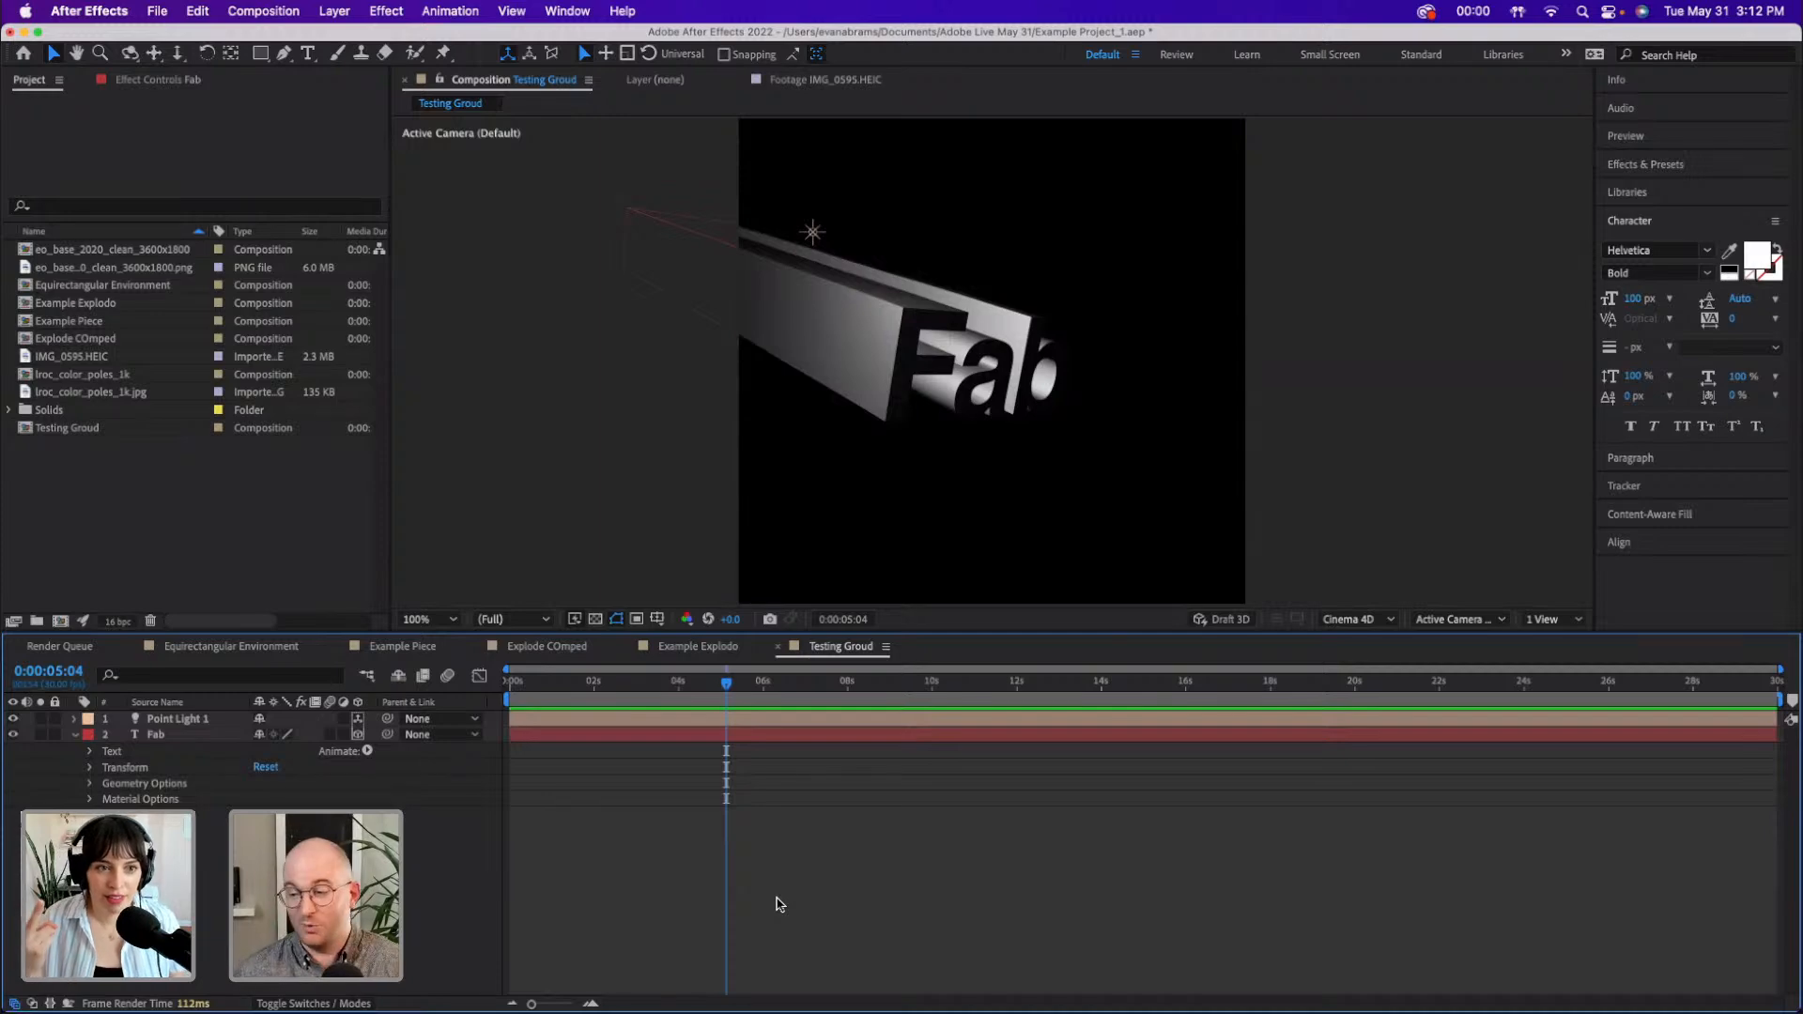
{"action": "left_click", "coordinate": [75, 734]}
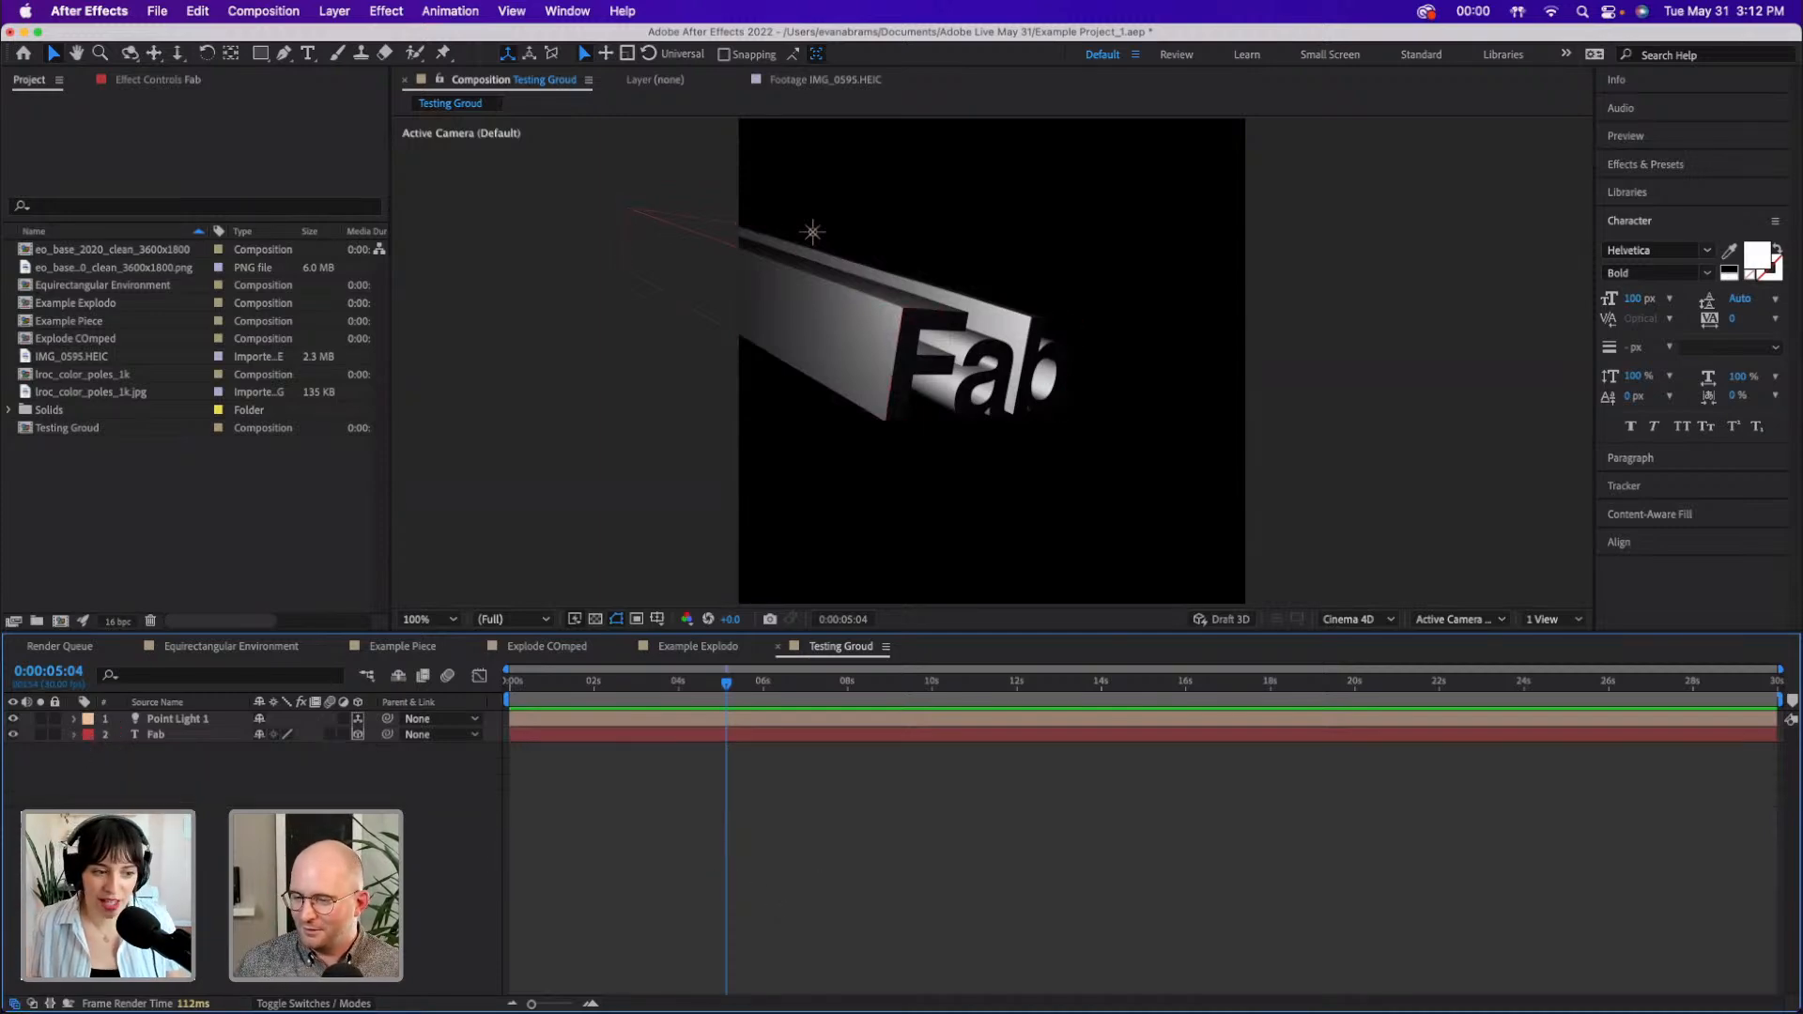
{"action": "left_click", "coordinate": [840, 350]}
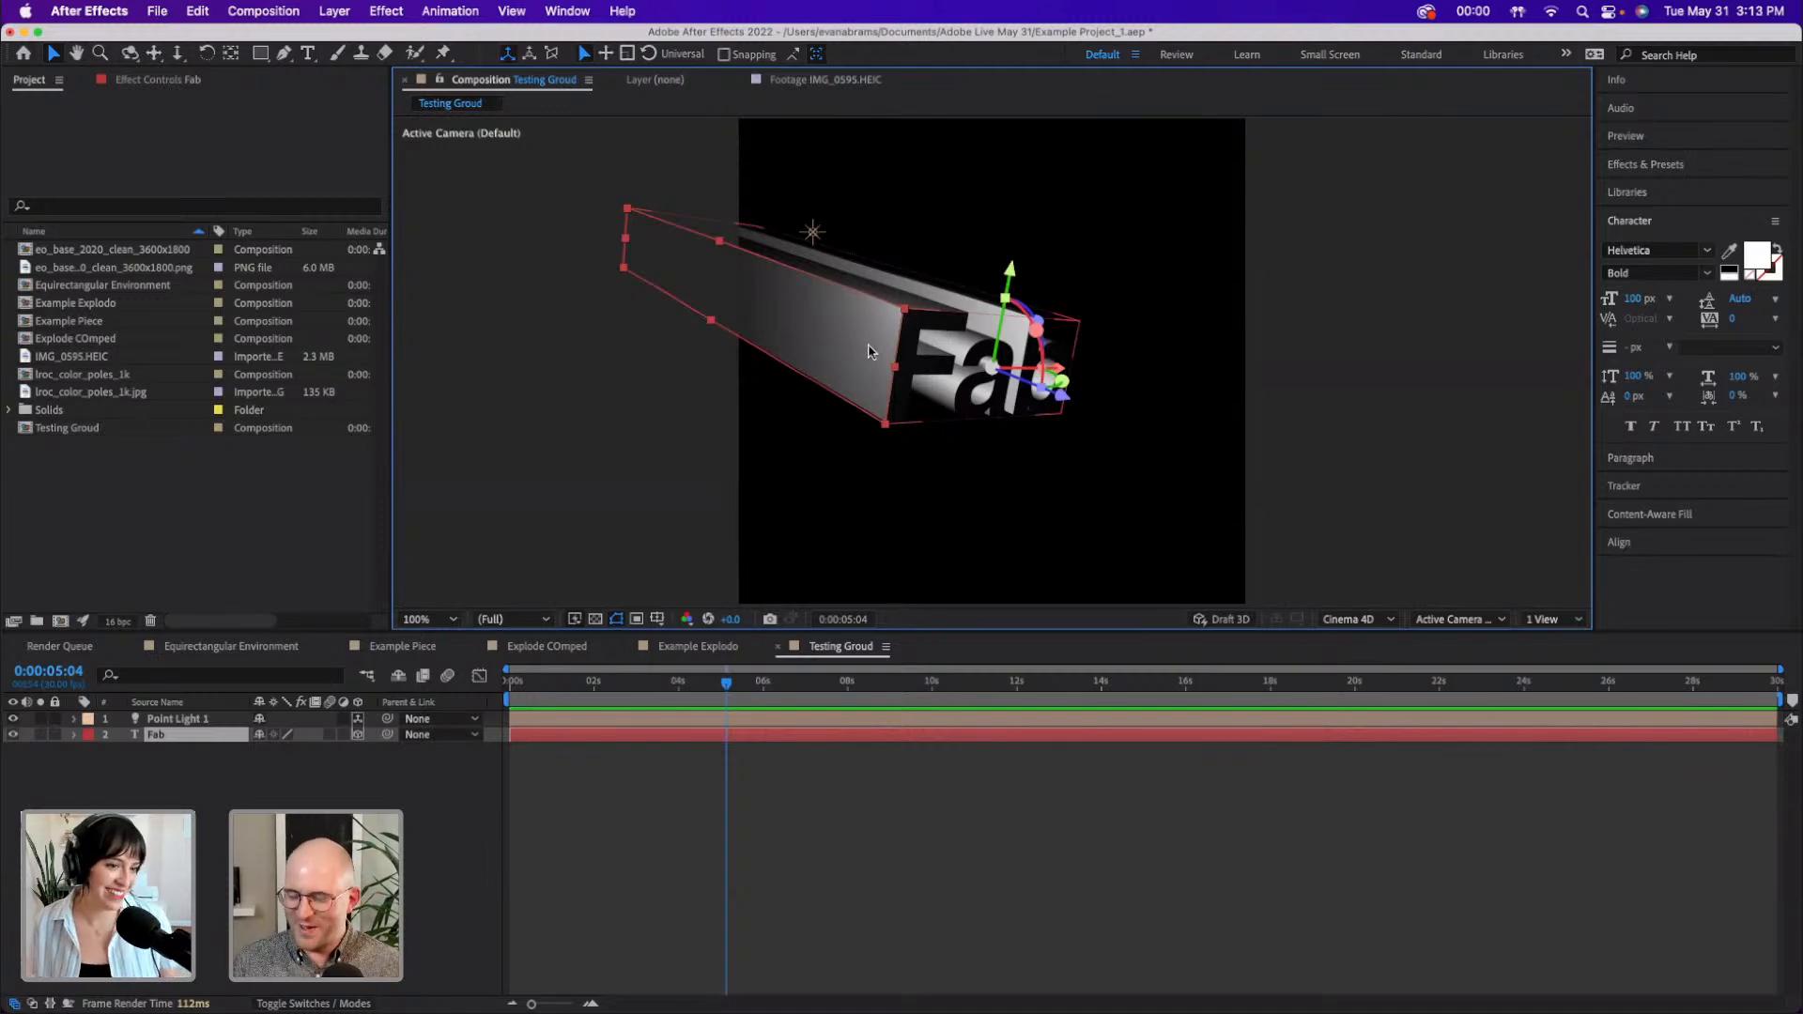
- Reduce the Fab text's Extrusion Depth to 108 and tilt the text about its X axis
{"action": "key", "text": "a"}
{"action": "key", "text": "a"}
{"action": "key", "text": "a"}
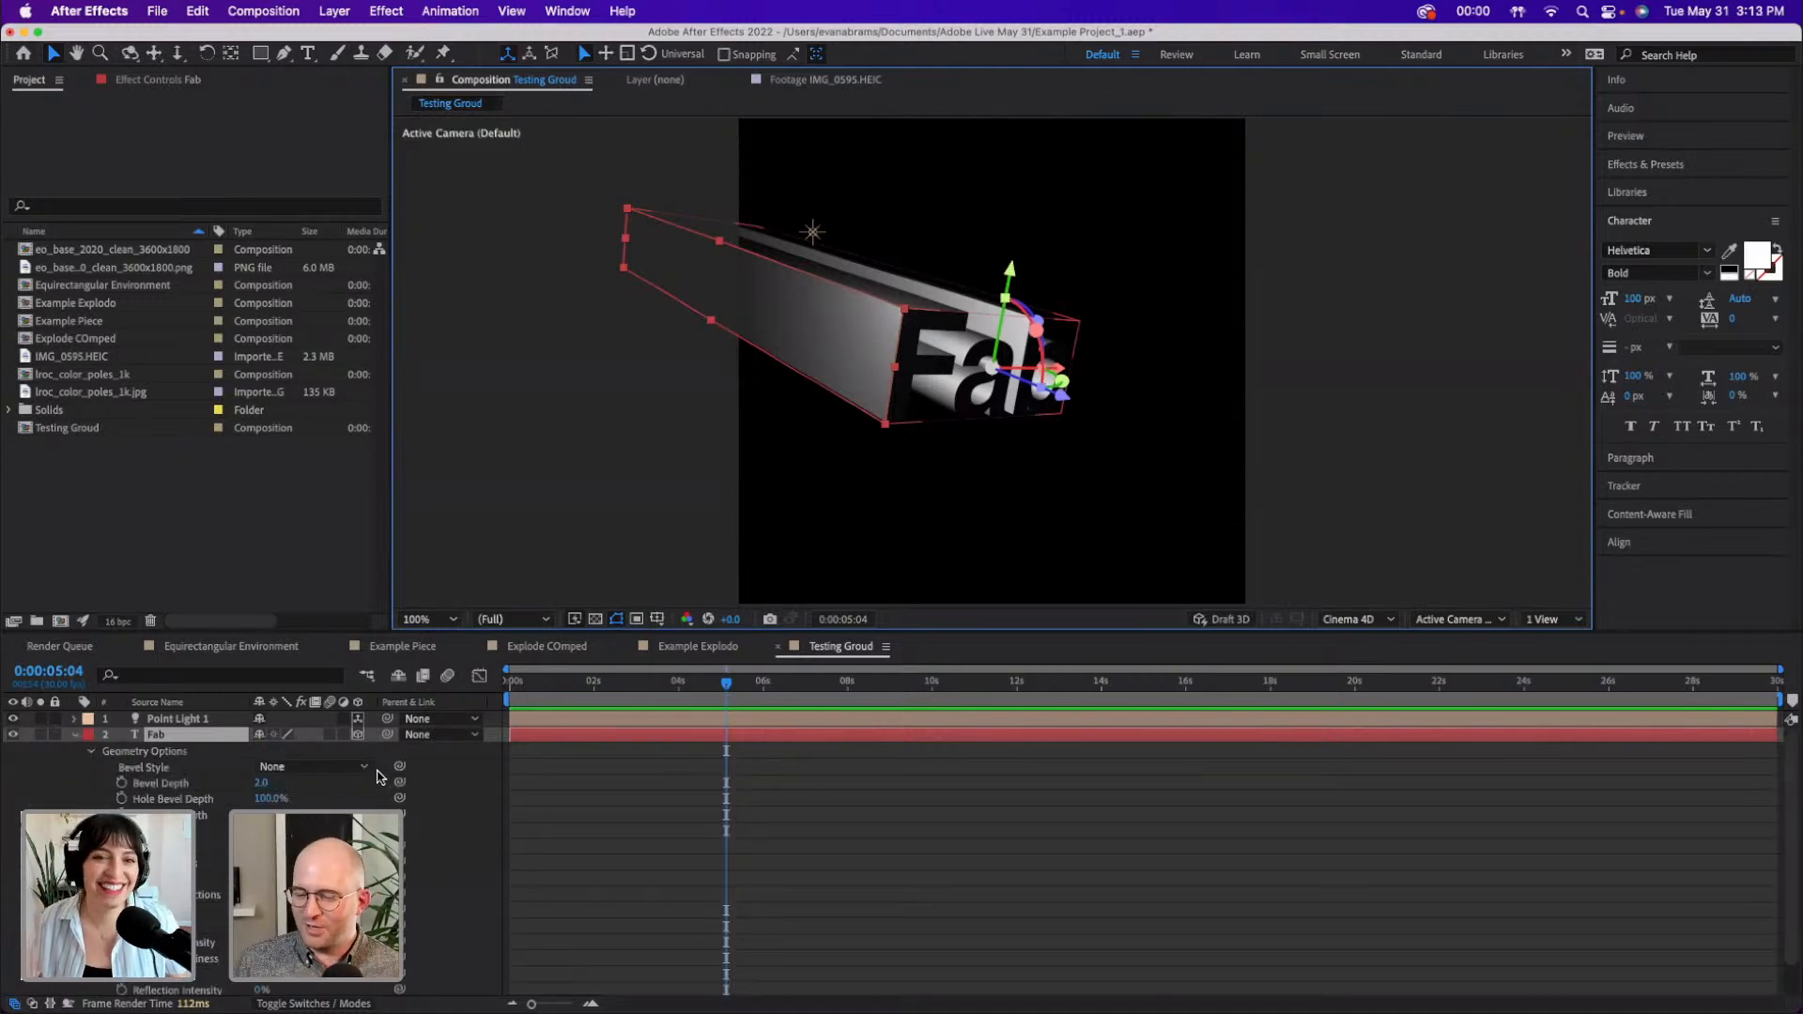
{"action": "left_click_drag", "start_coordinate": [268, 815], "coordinate": [200, 818]}
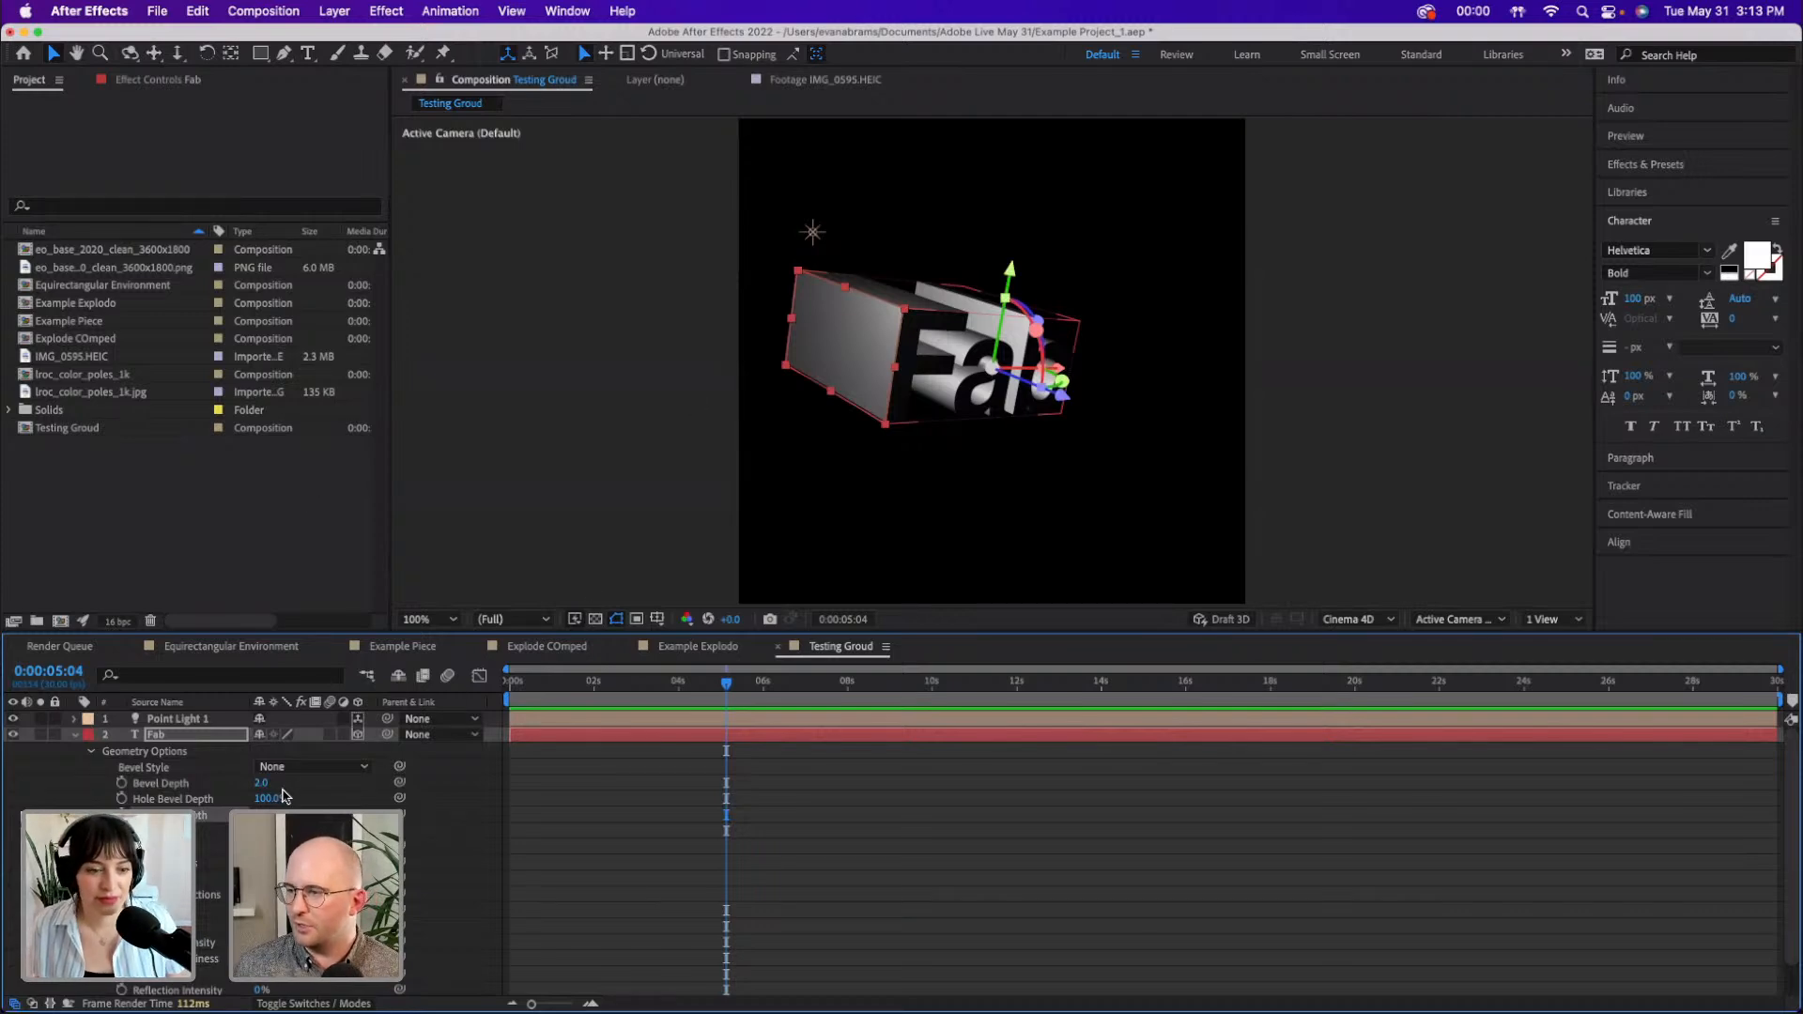
{"action": "left_click_drag", "start_coordinate": [557, 809], "coordinate": [399, 813]}
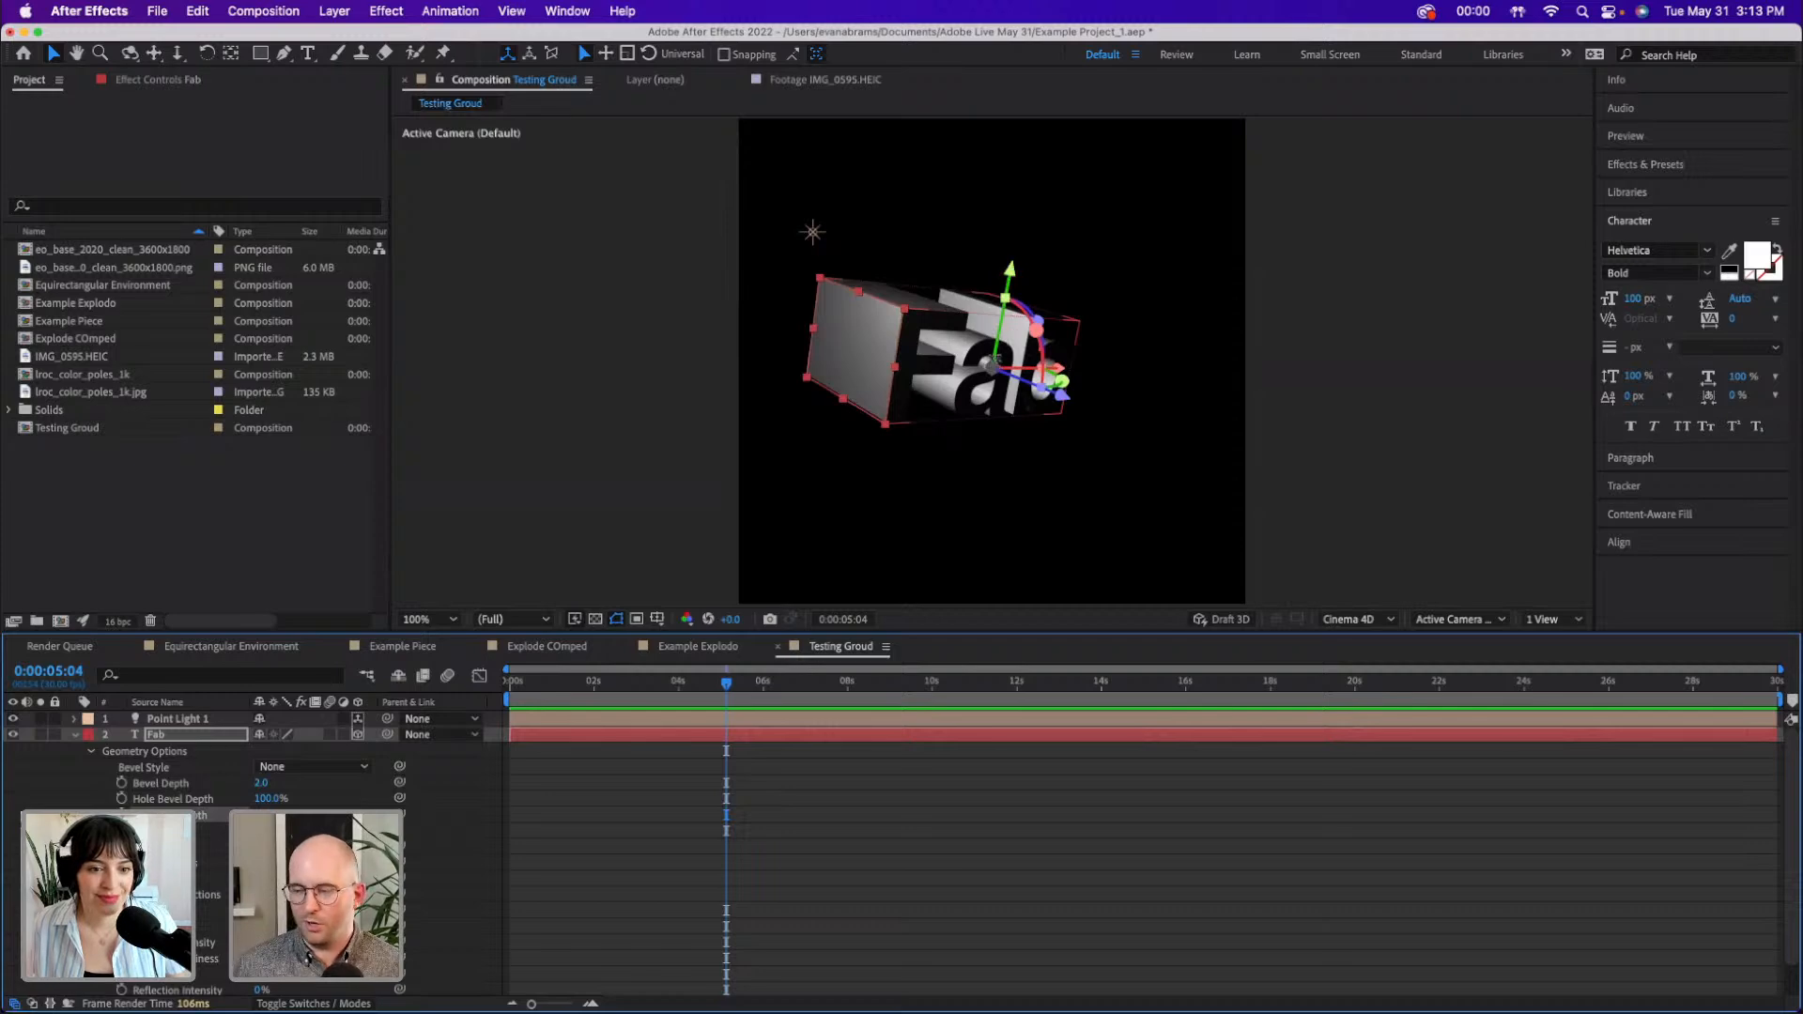
{"action": "mouse_move", "coordinate": [1036, 329]}
{"action": "left_mouse_down"}
{"action": "mouse_move", "coordinate": [1044, 359]}
{"action": "mouse_move", "coordinate": [1010, 404]}
{"action": "mouse_move", "coordinate": [1038, 380]}
{"action": "mouse_move", "coordinate": [977, 211]}
{"action": "mouse_move", "coordinate": [1014, 433]}
{"action": "mouse_move", "coordinate": [1043, 357]}
{"action": "left_mouse_up"}
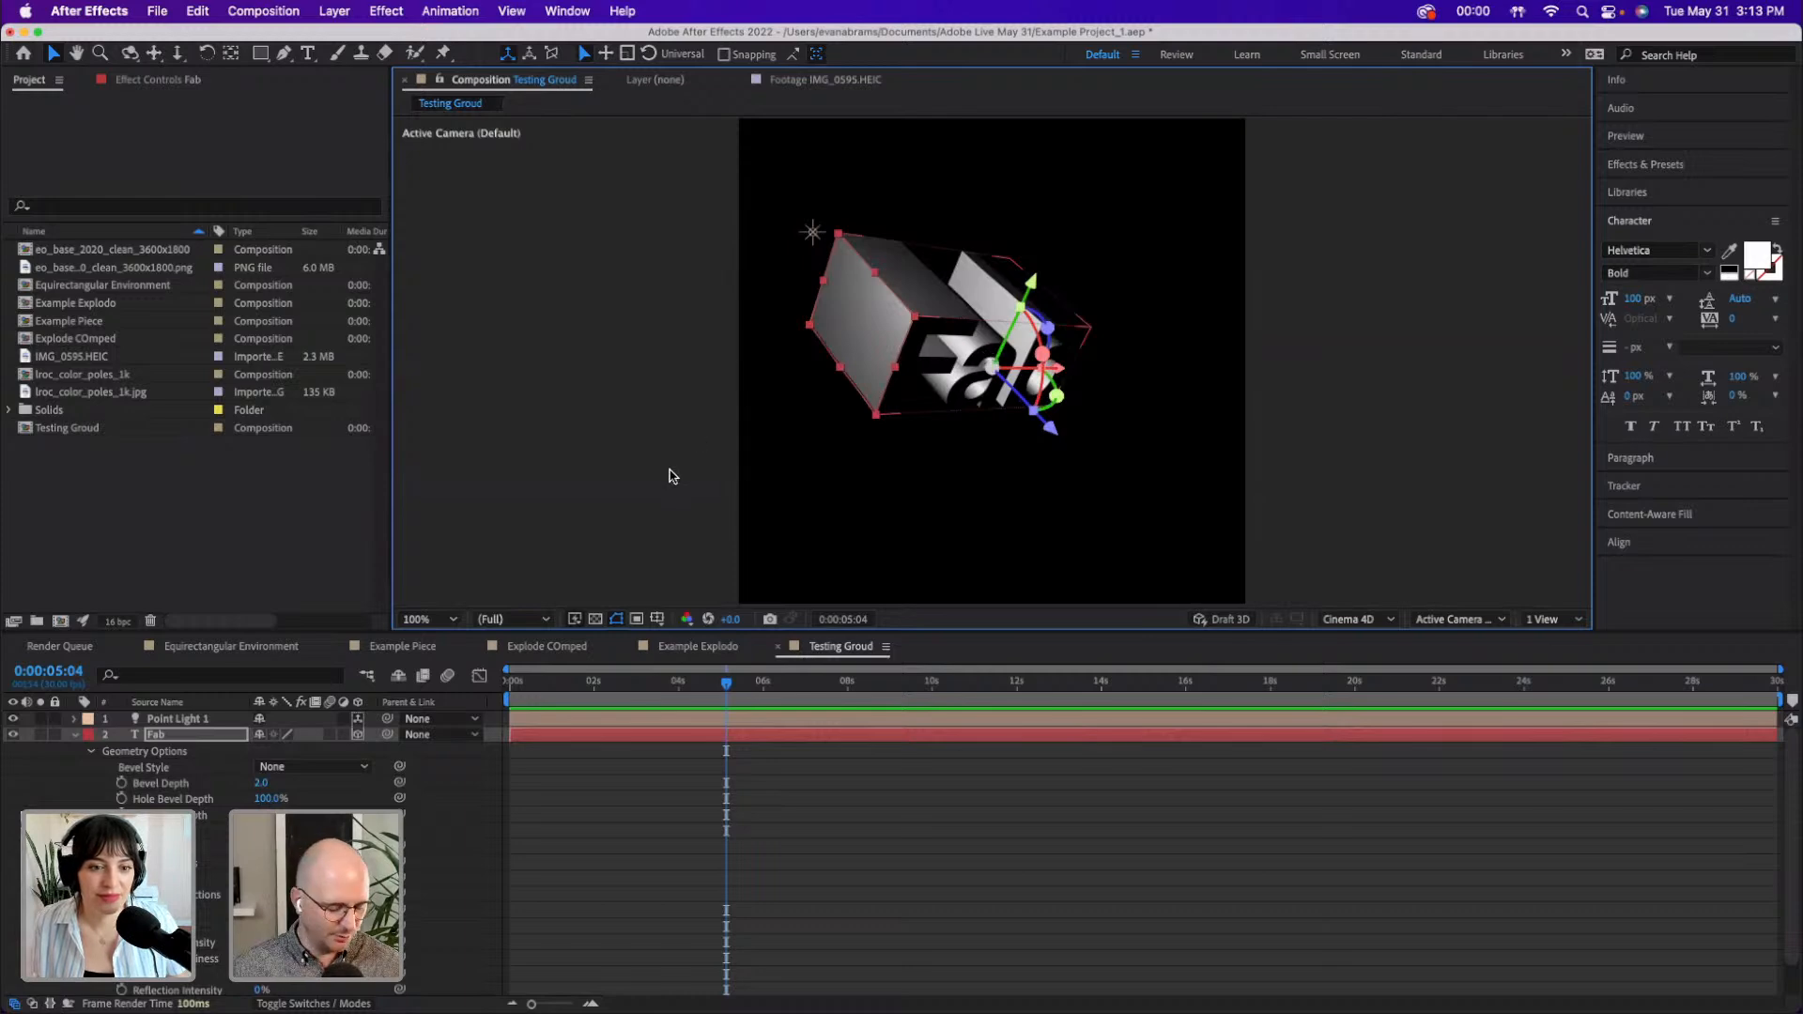
- Adjust the Fab layer's anchor point Y to -32.1 and link Anchor Point to Extrusion Depth with an expression
{"action": "key", "text": "shift+a"}
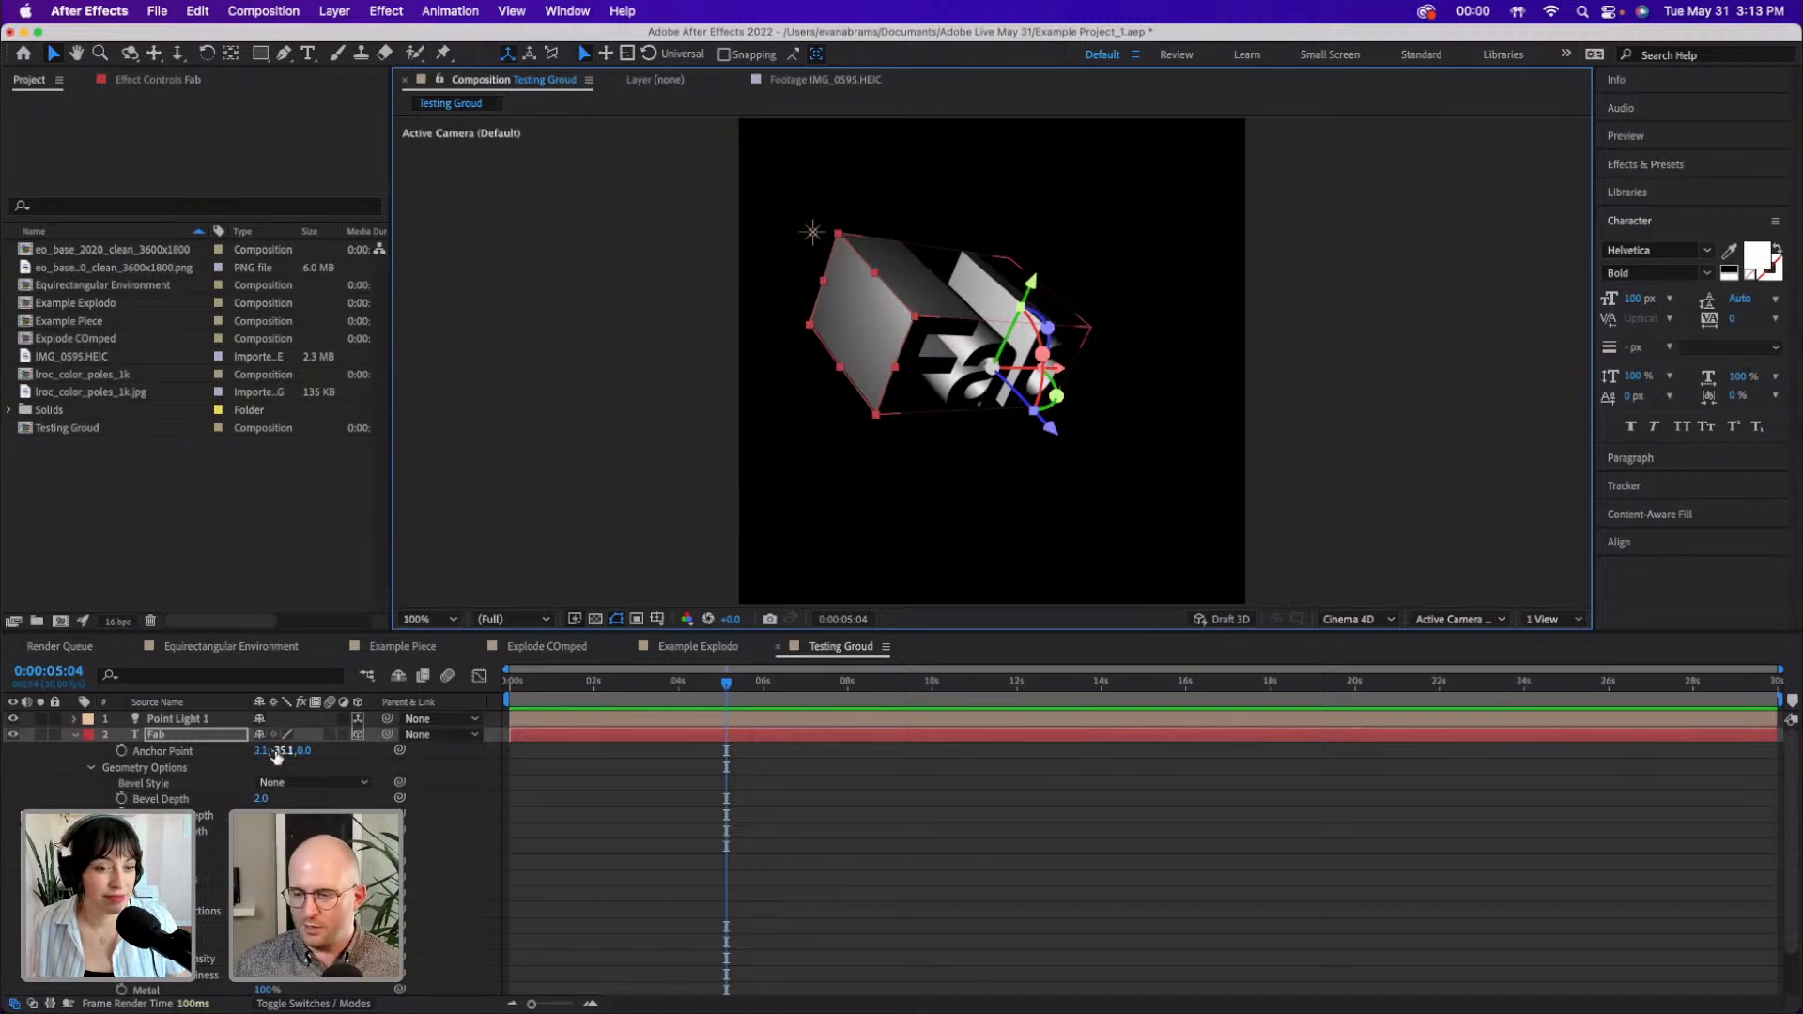
{"action": "left_click_drag", "start_coordinate": [276, 757], "coordinate": [305, 756]}
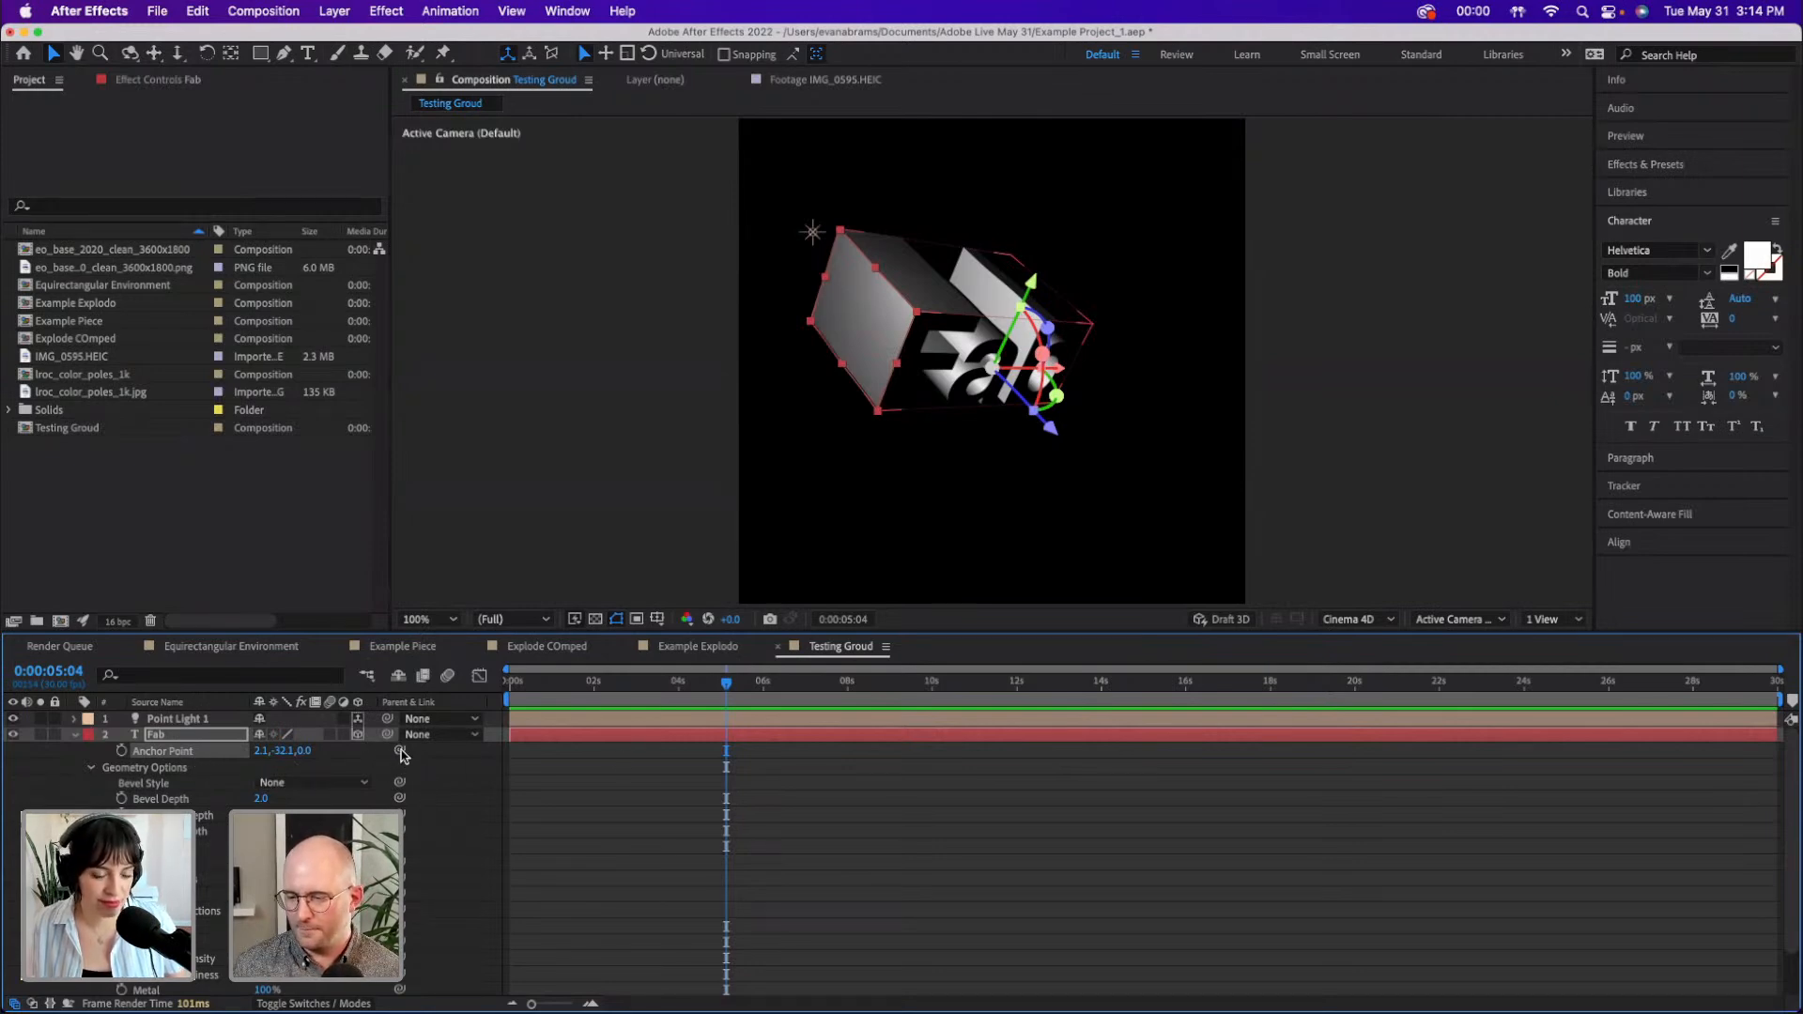
{"action": "left_click_drag", "start_coordinate": [399, 750], "coordinate": [199, 832]}
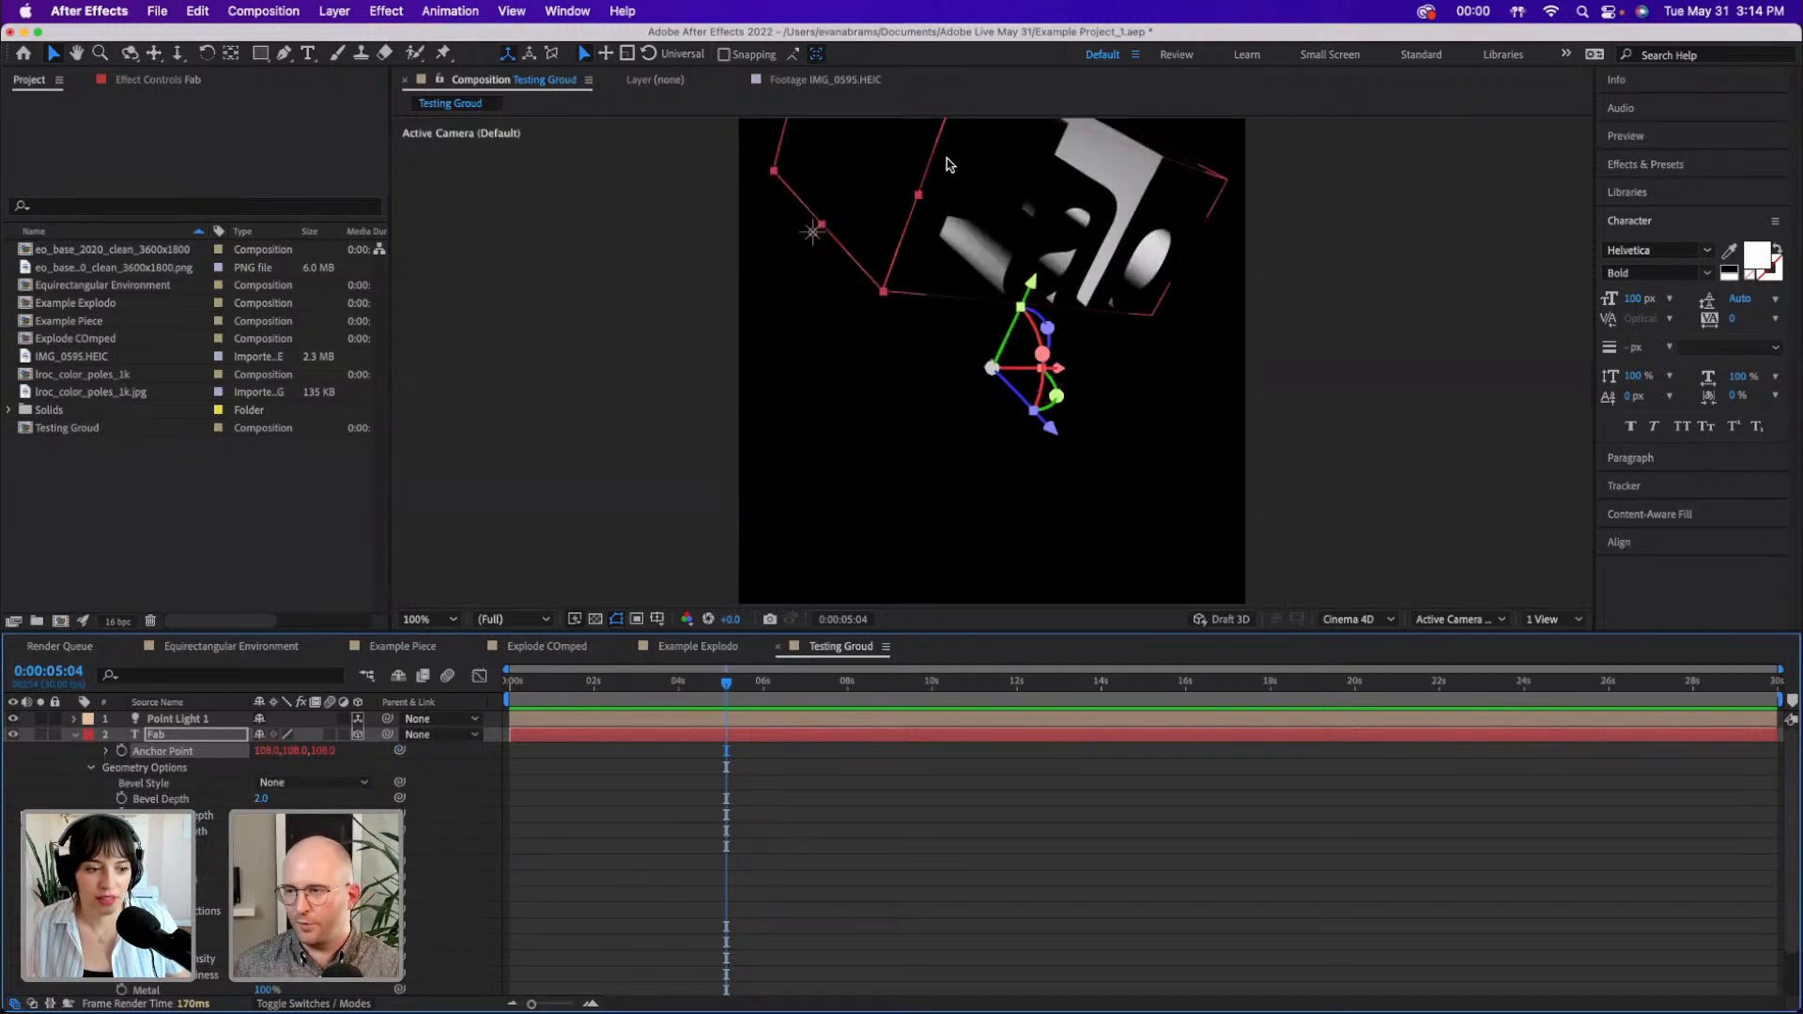
- Reveal the Anchor Point expression, enlarge its editing area and declare the temp variable with var
{"action": "left_click", "coordinate": [105, 752]}
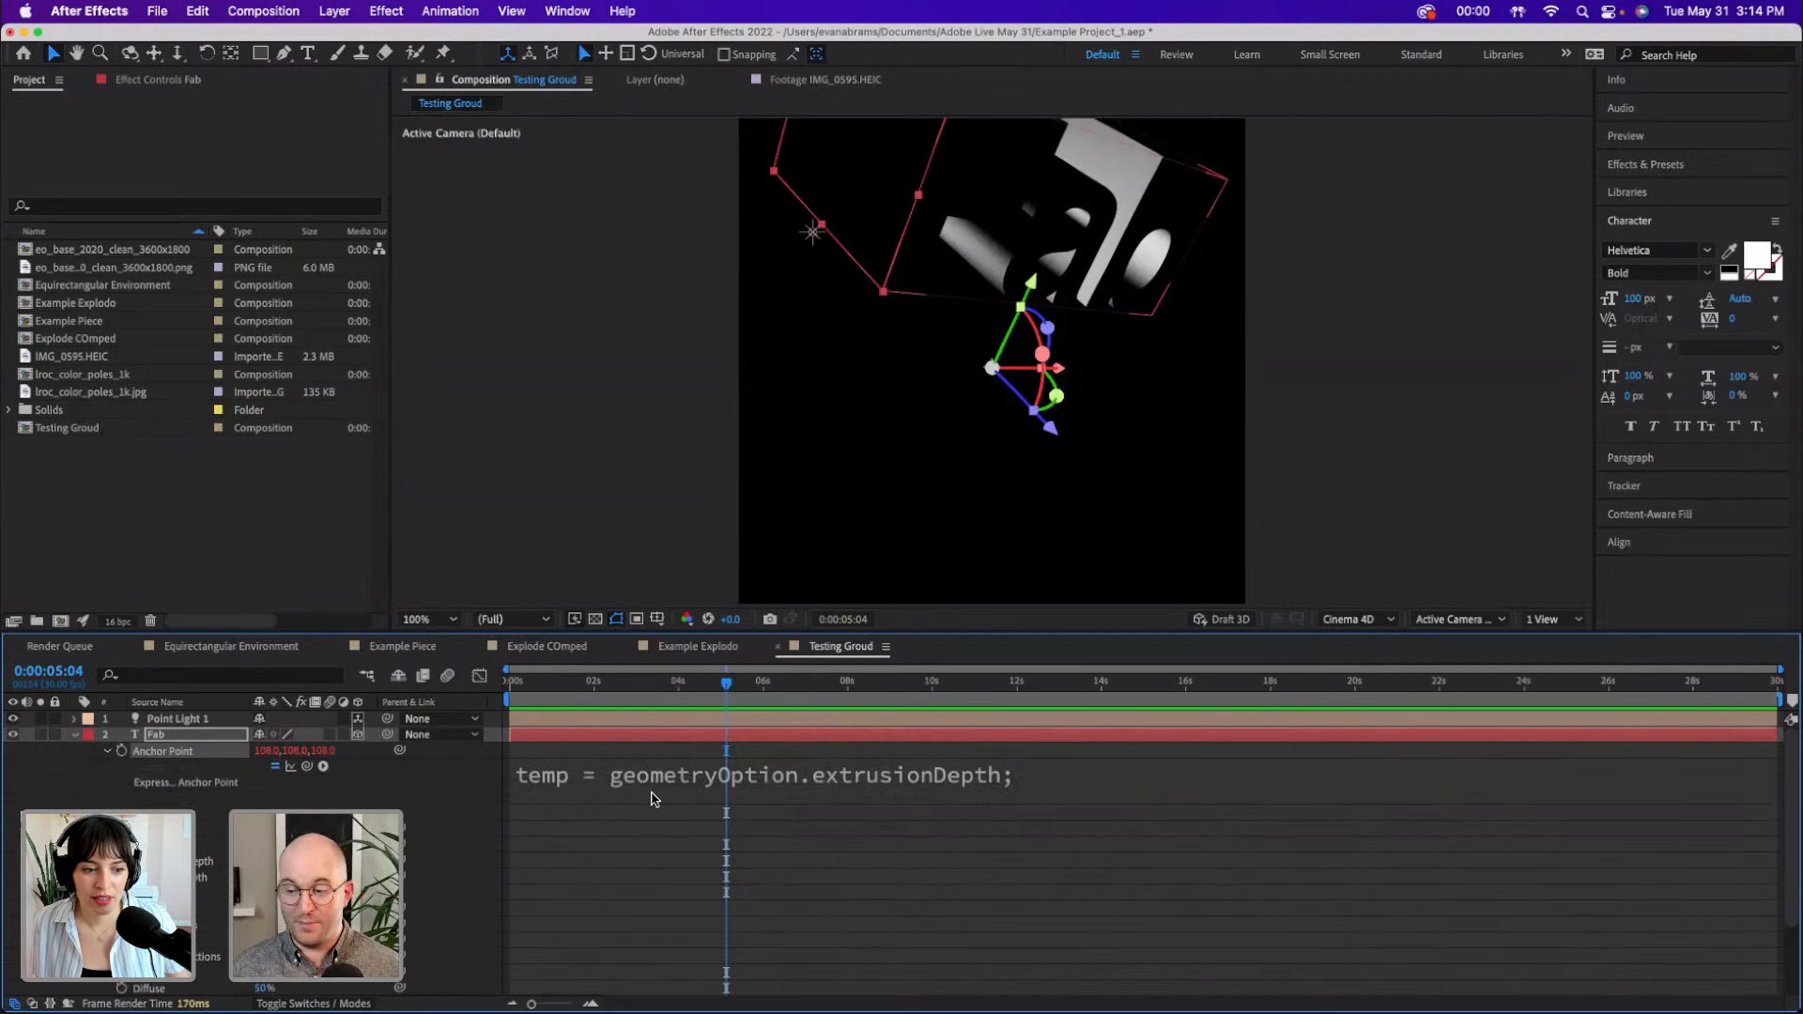
{"action": "left_click_drag", "start_coordinate": [659, 805], "coordinate": [670, 866]}
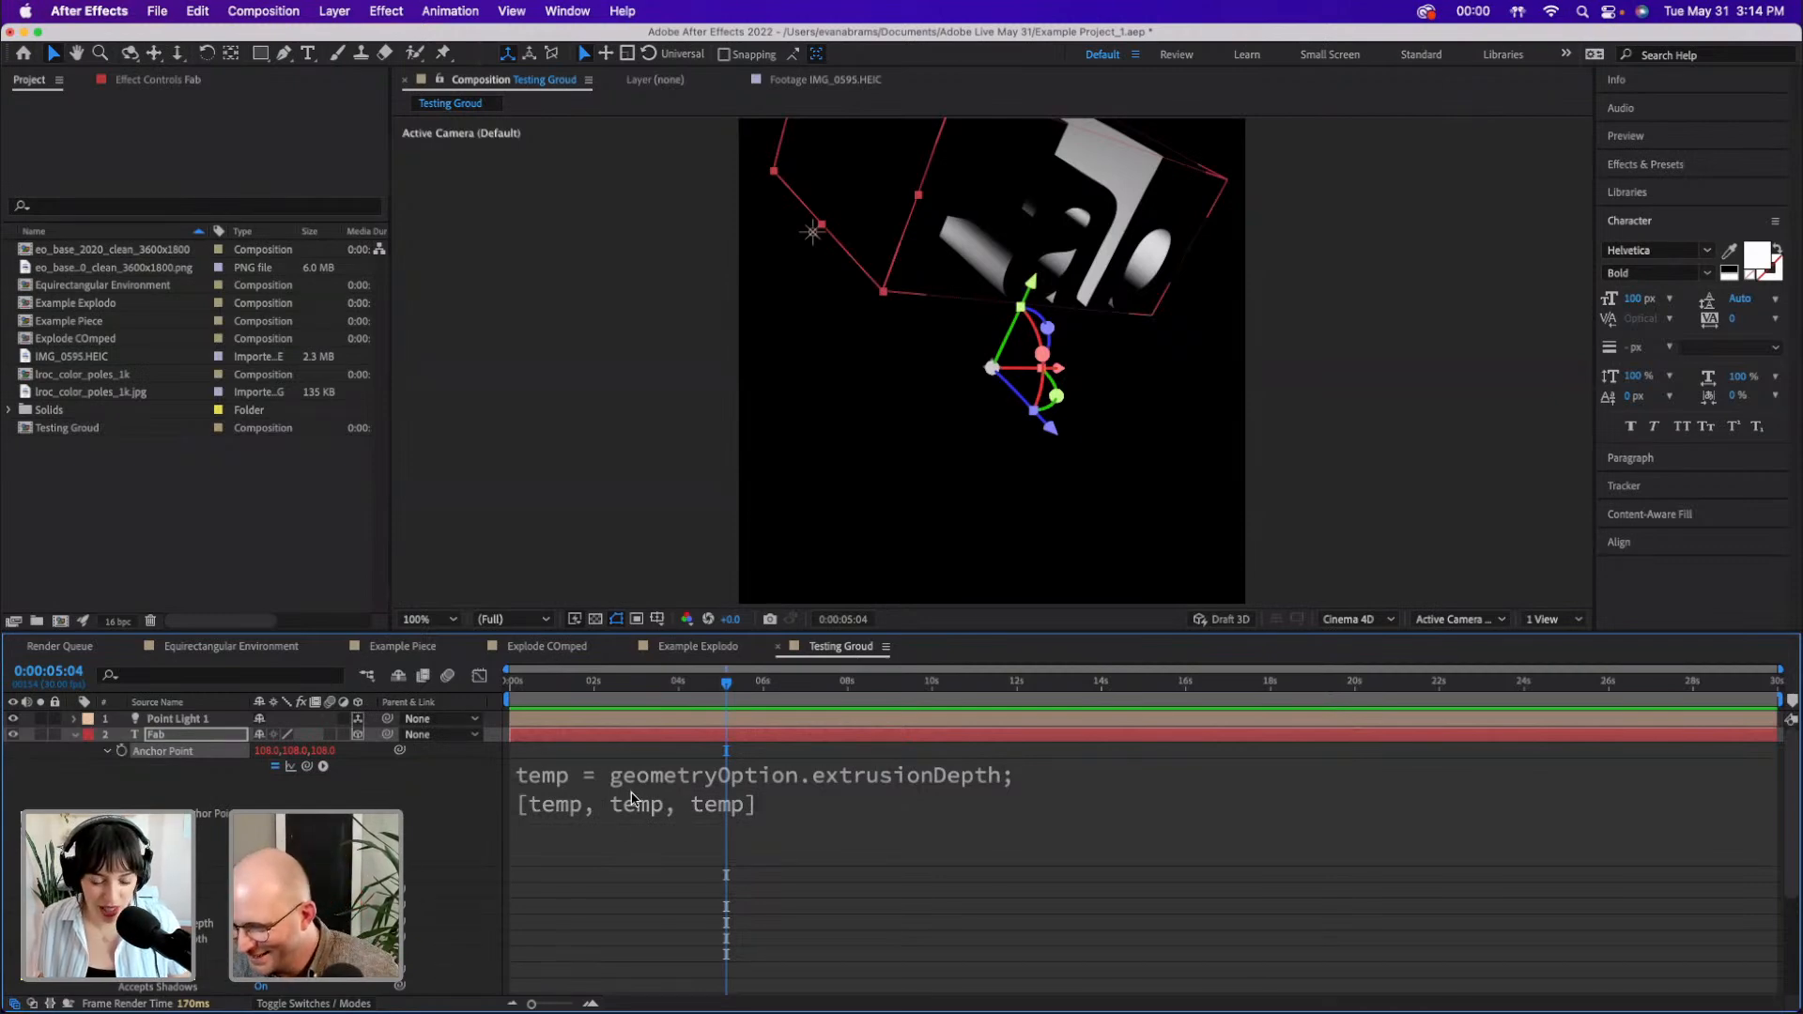
{"action": "left_click", "coordinate": [575, 791]}
{"action": "left_click", "coordinate": [583, 769]}
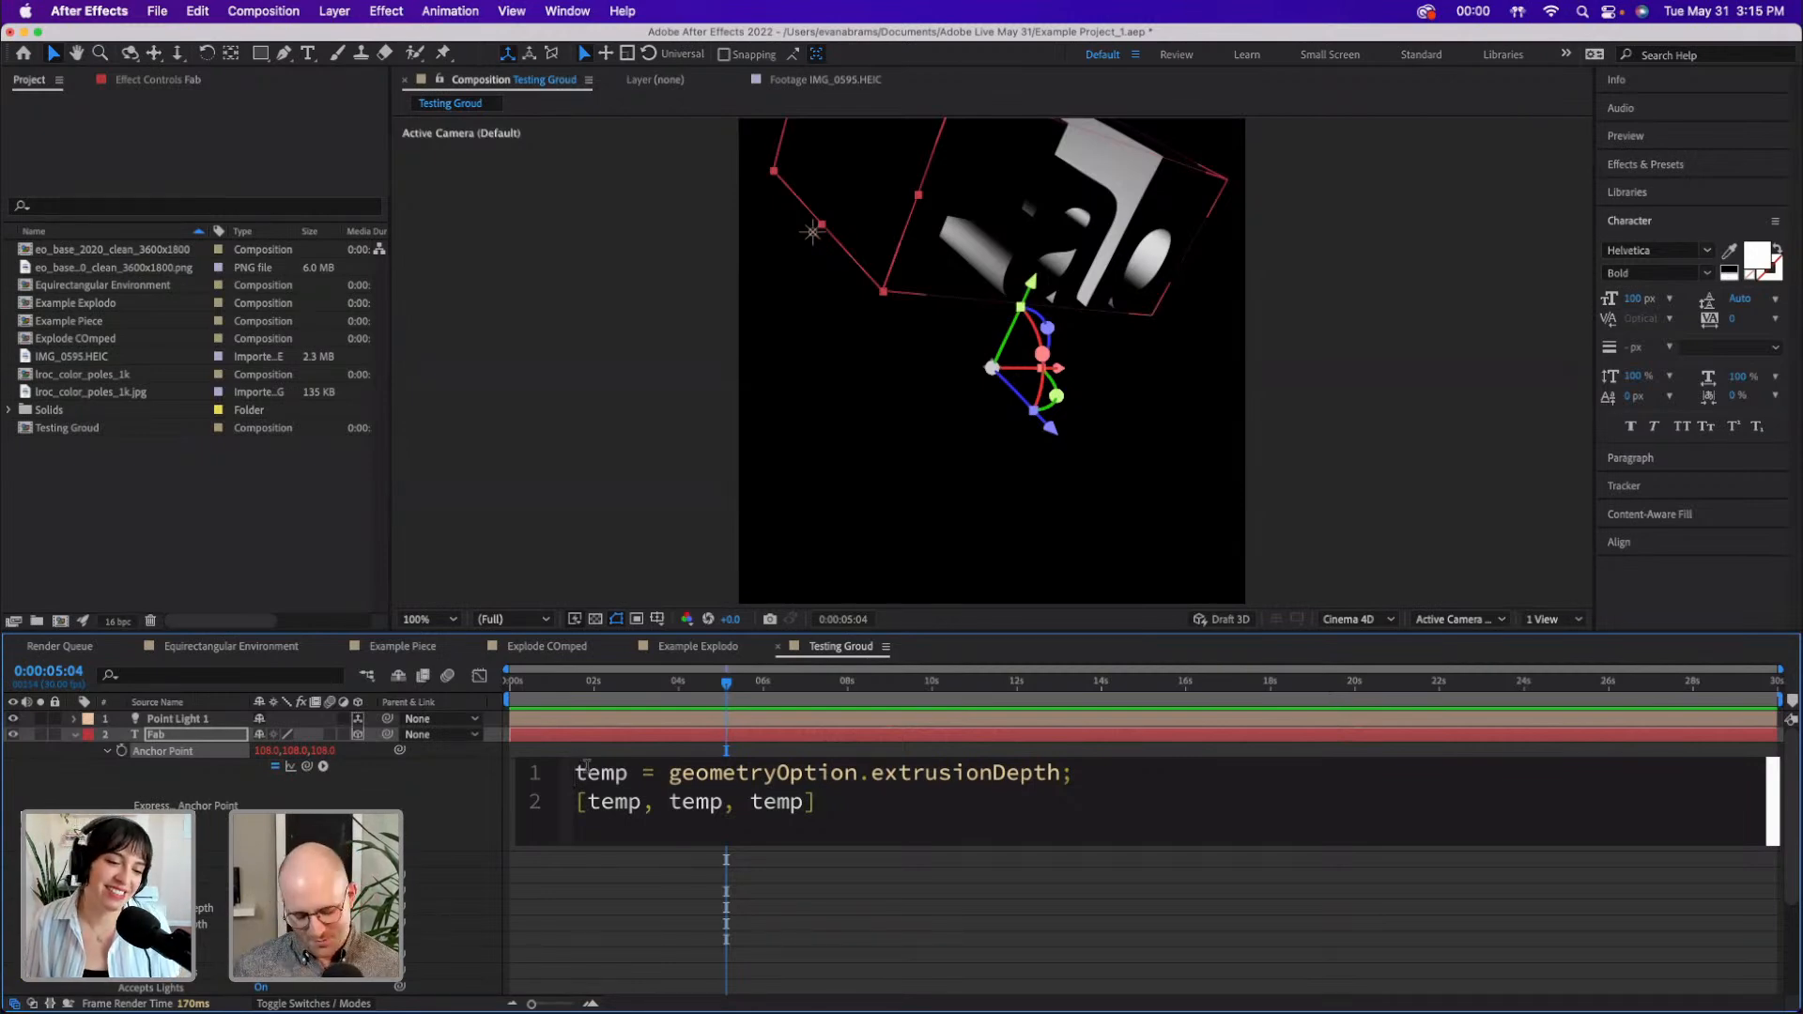
{"action": "type", "text": "v"}
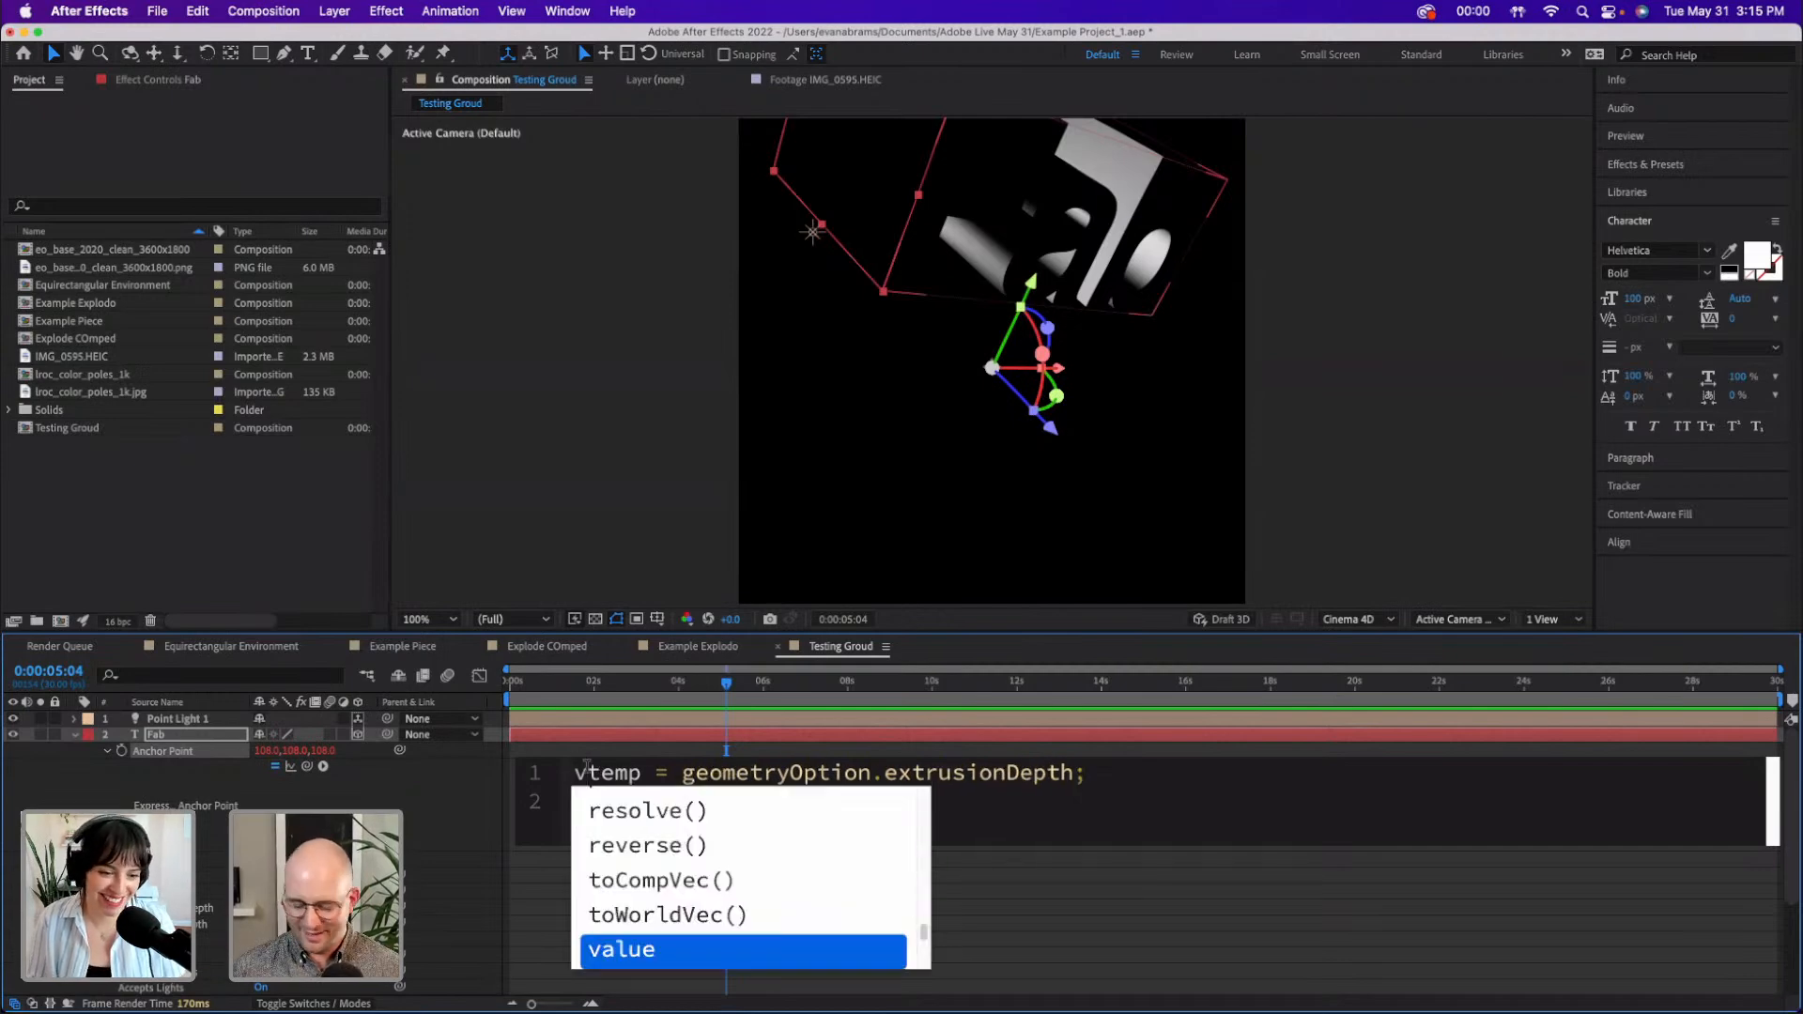
{"action": "type", "text": "ar"}
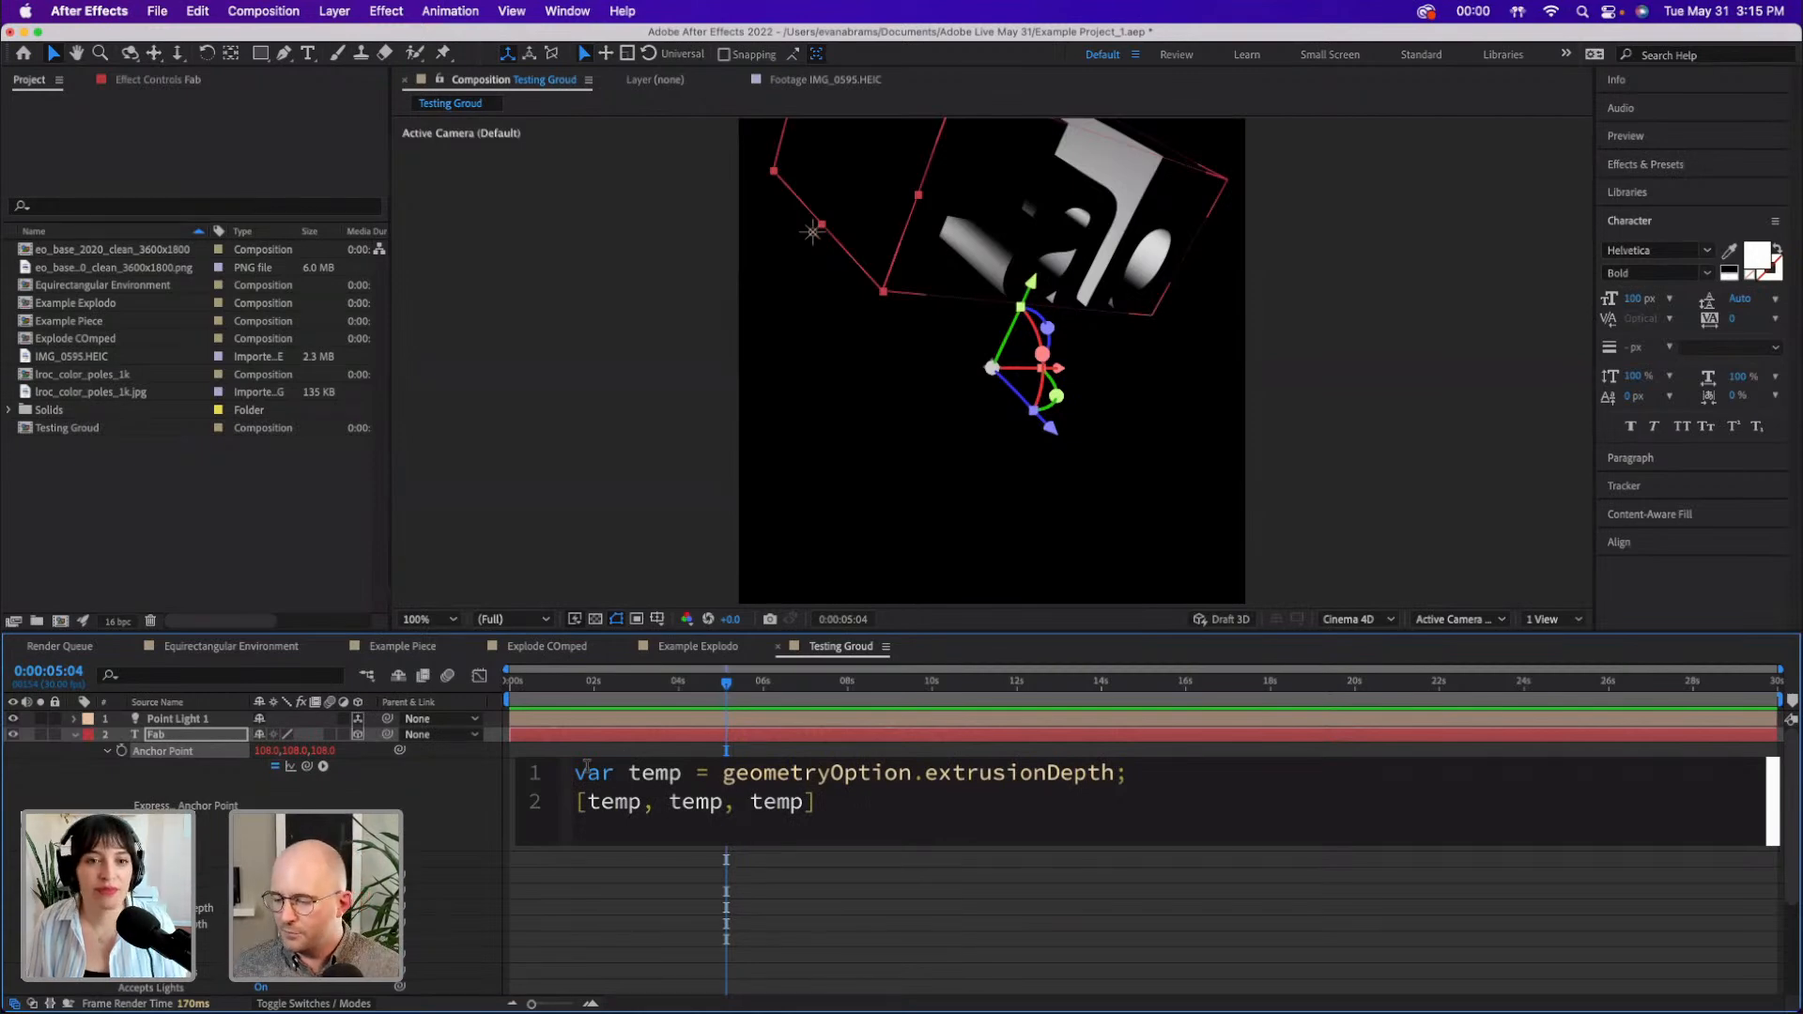
- Examine the expression's temp variable and the geometryOption.extrusionDepth reference assigned to it
{"action": "key", "text": "Right"}
{"action": "key", "text": "Right"}
{"action": "key", "text": "Right"}
{"action": "key", "text": "Right"}
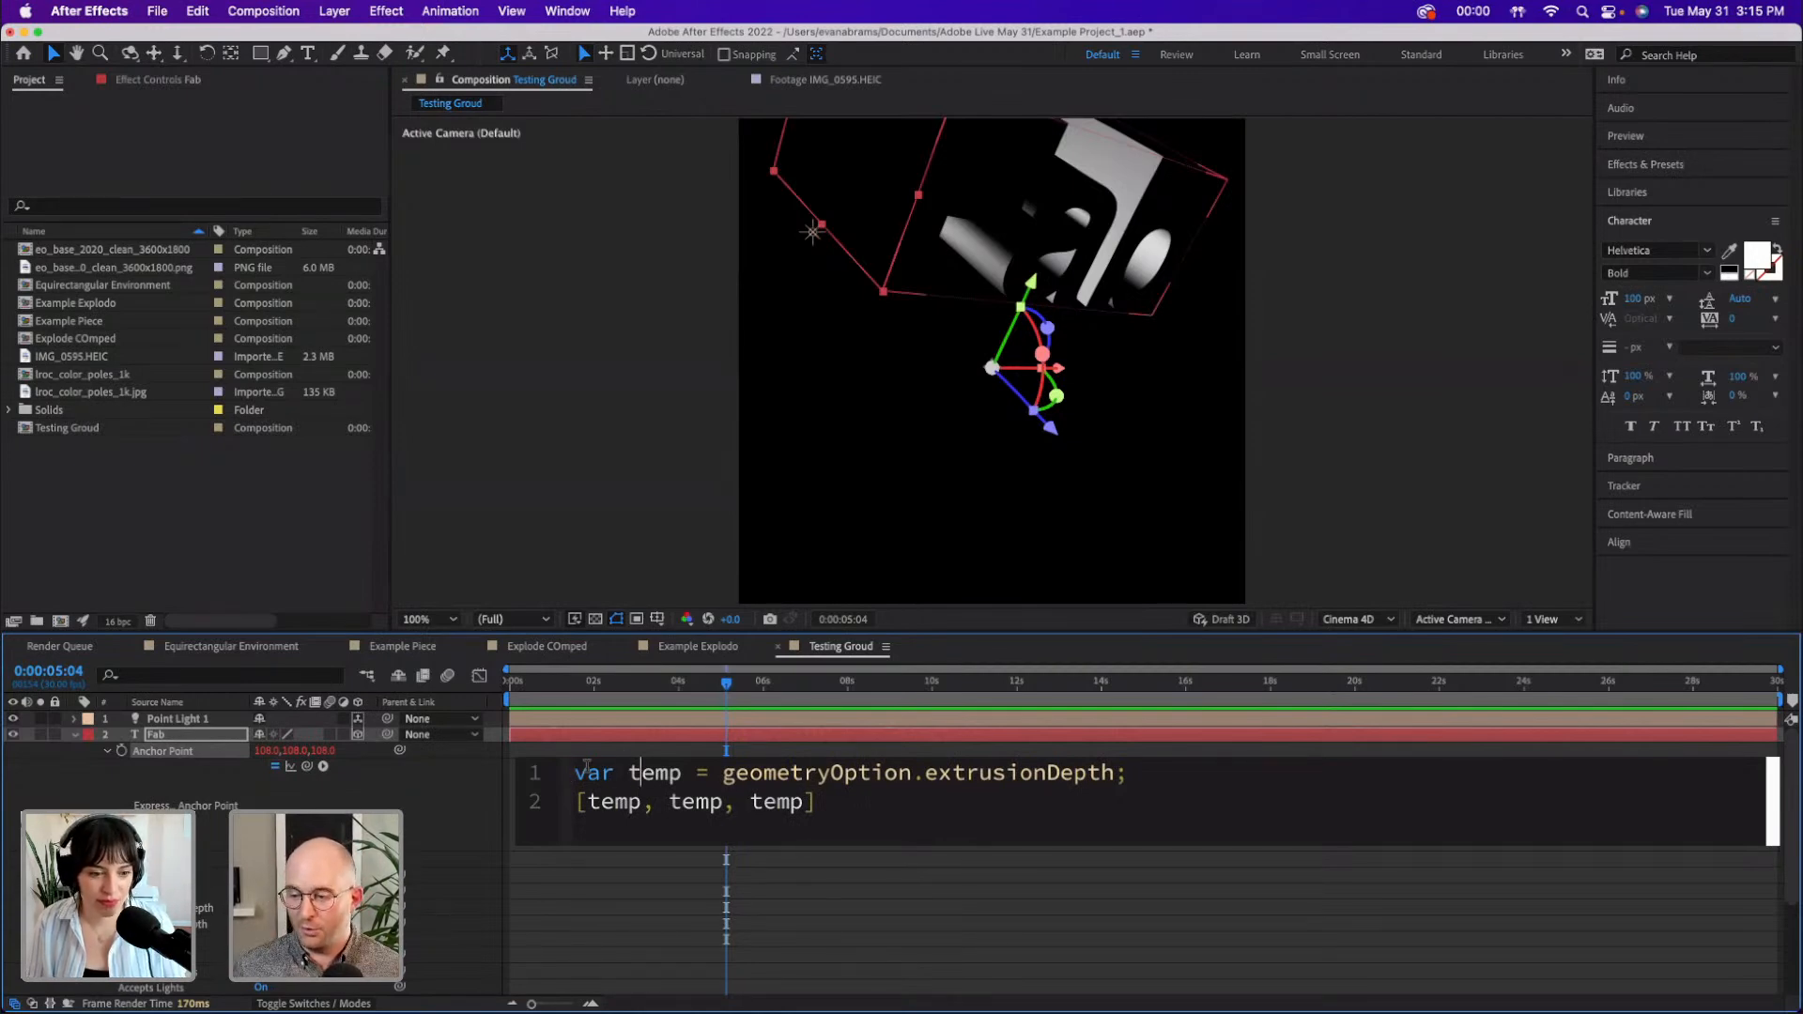
{"action": "key", "text": "Right"}
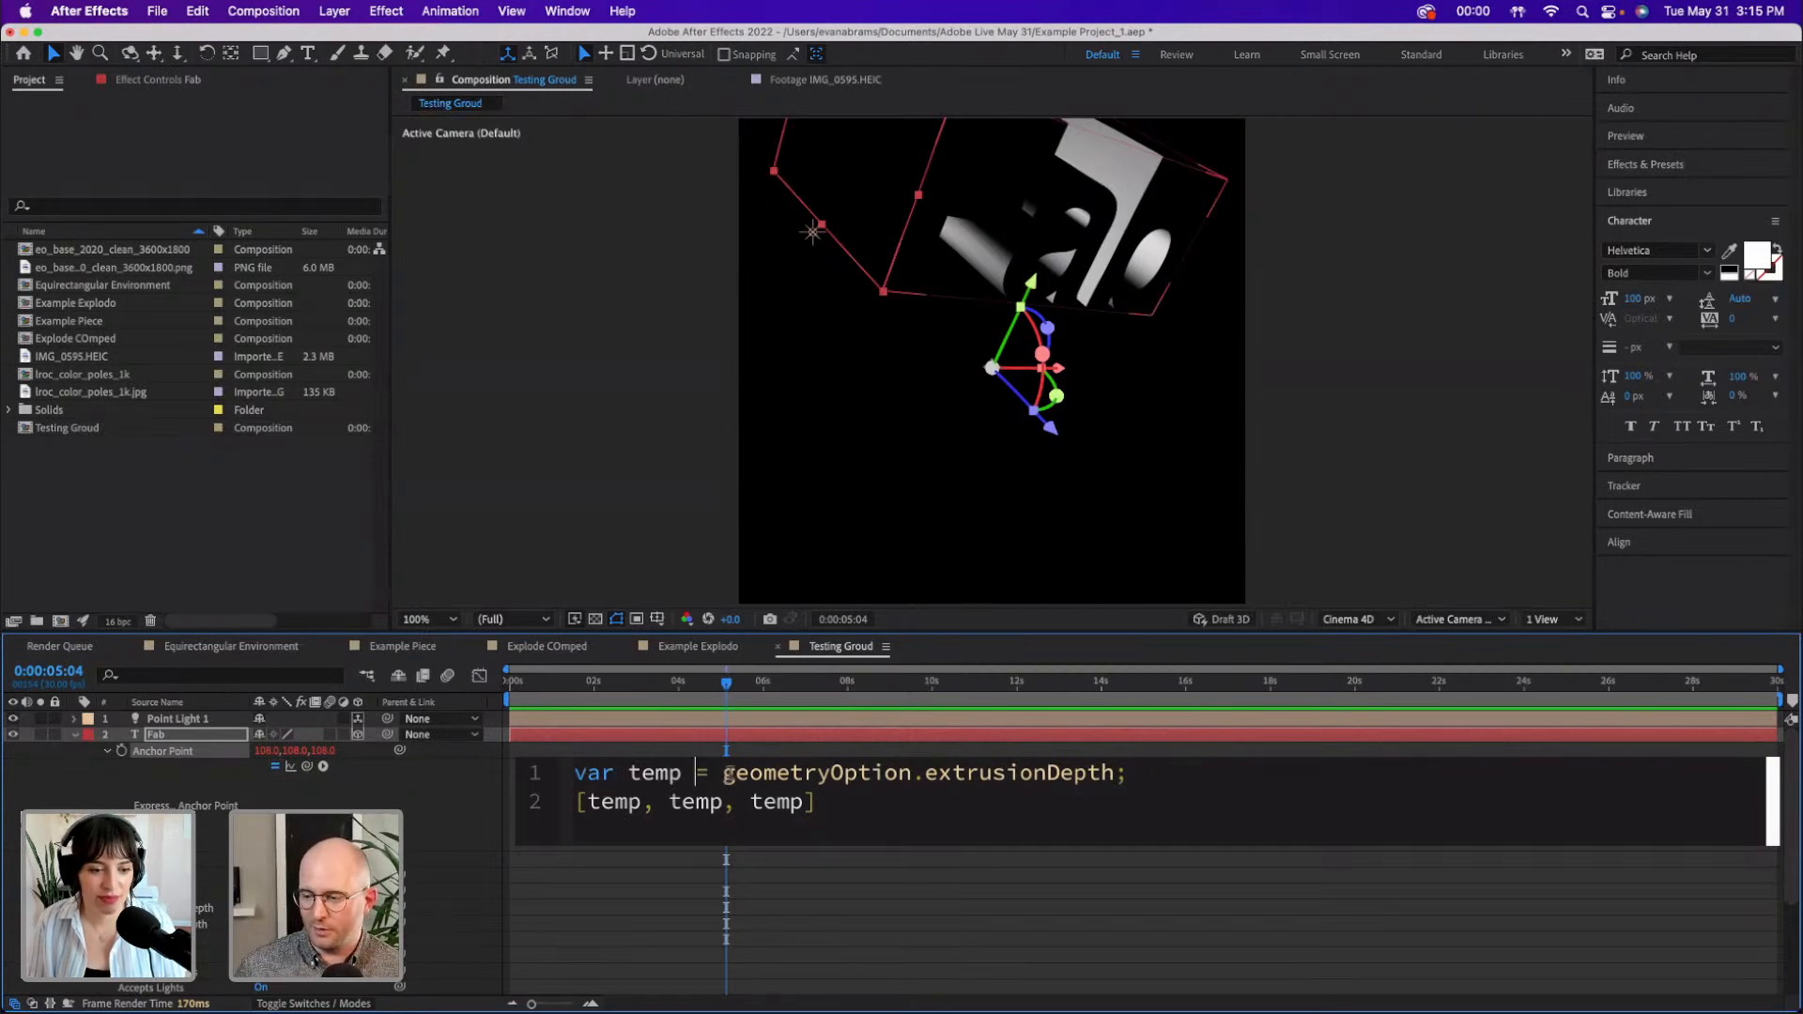
{"action": "double_click", "coordinate": [768, 774]}
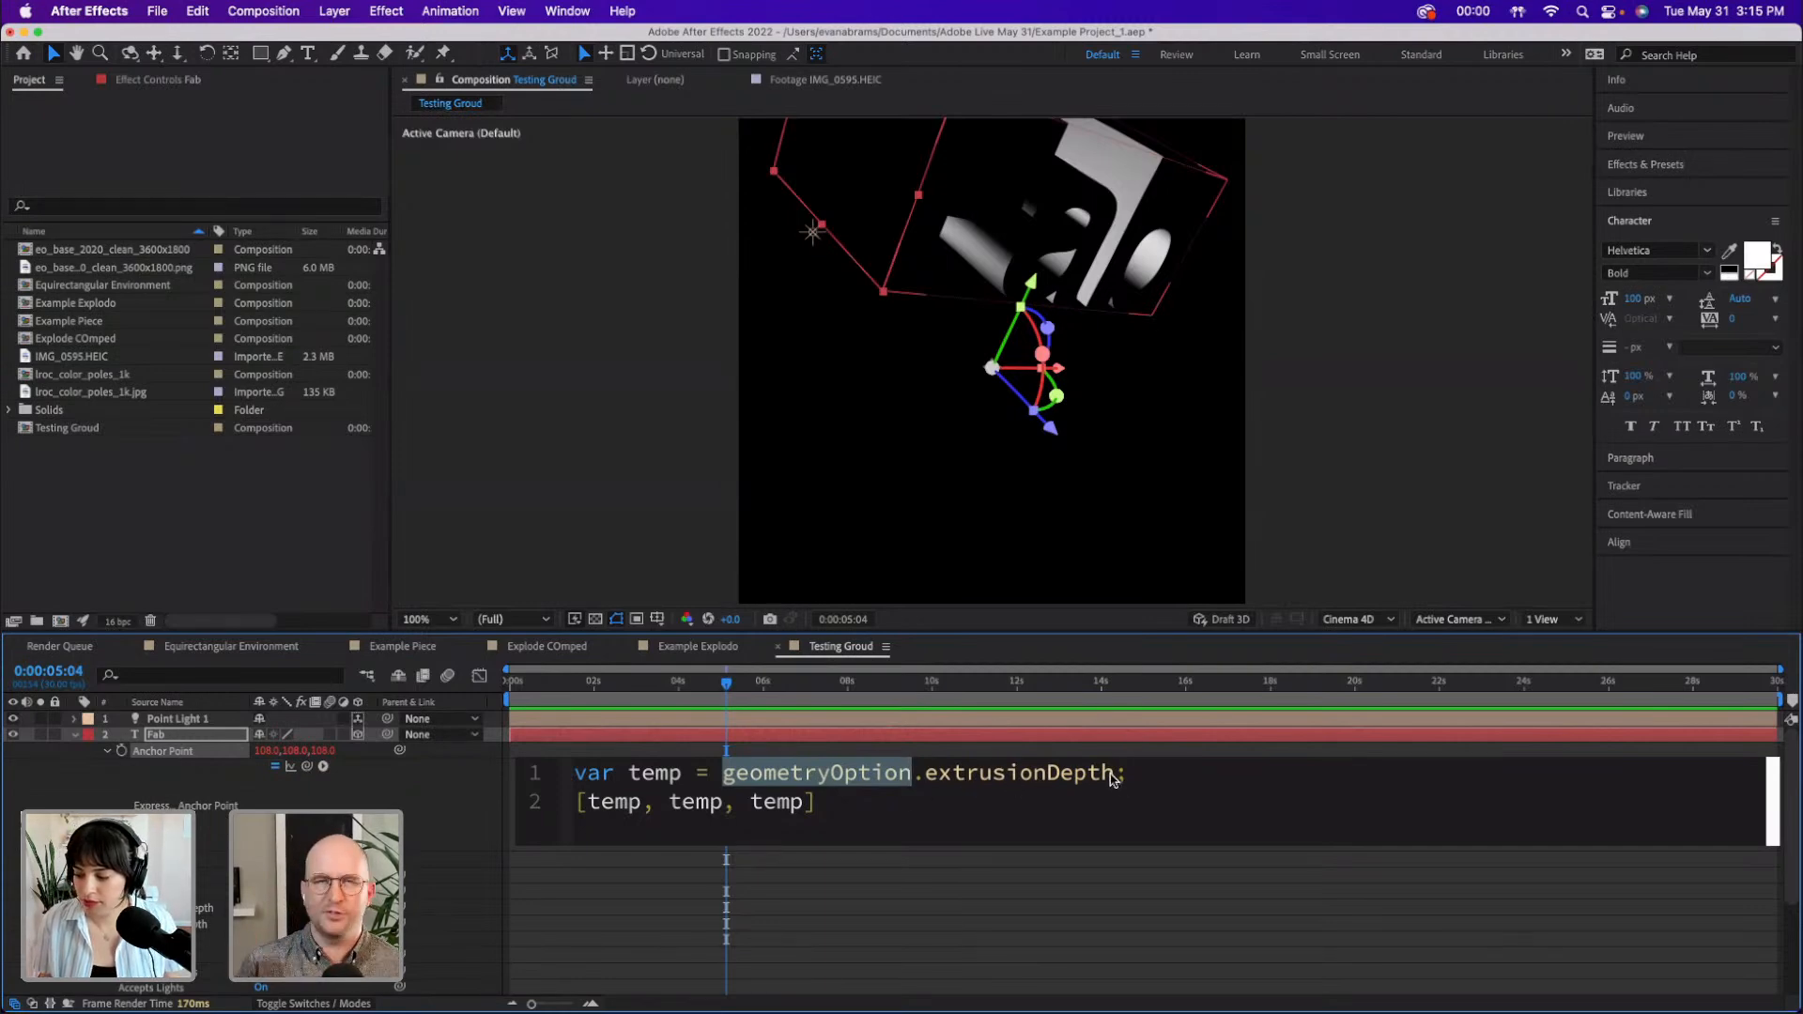
{"action": "left_click", "coordinate": [924, 764]}
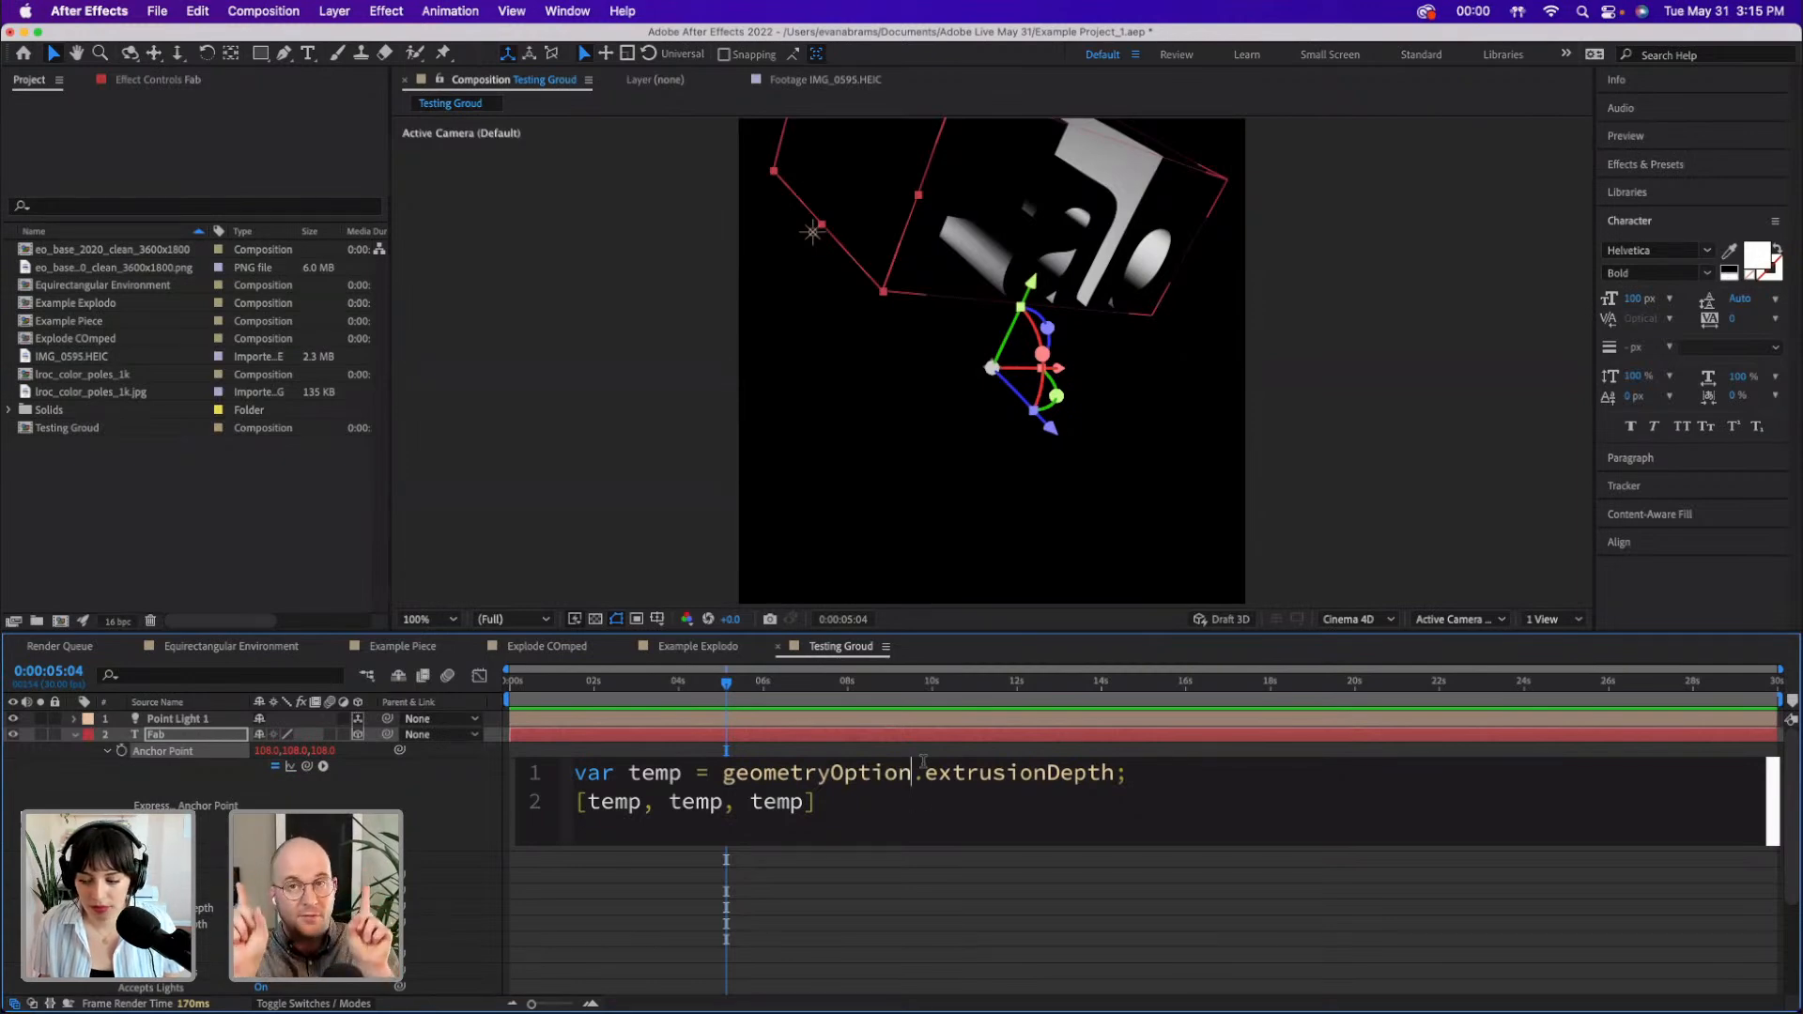
{"action": "left_click", "coordinate": [917, 770]}
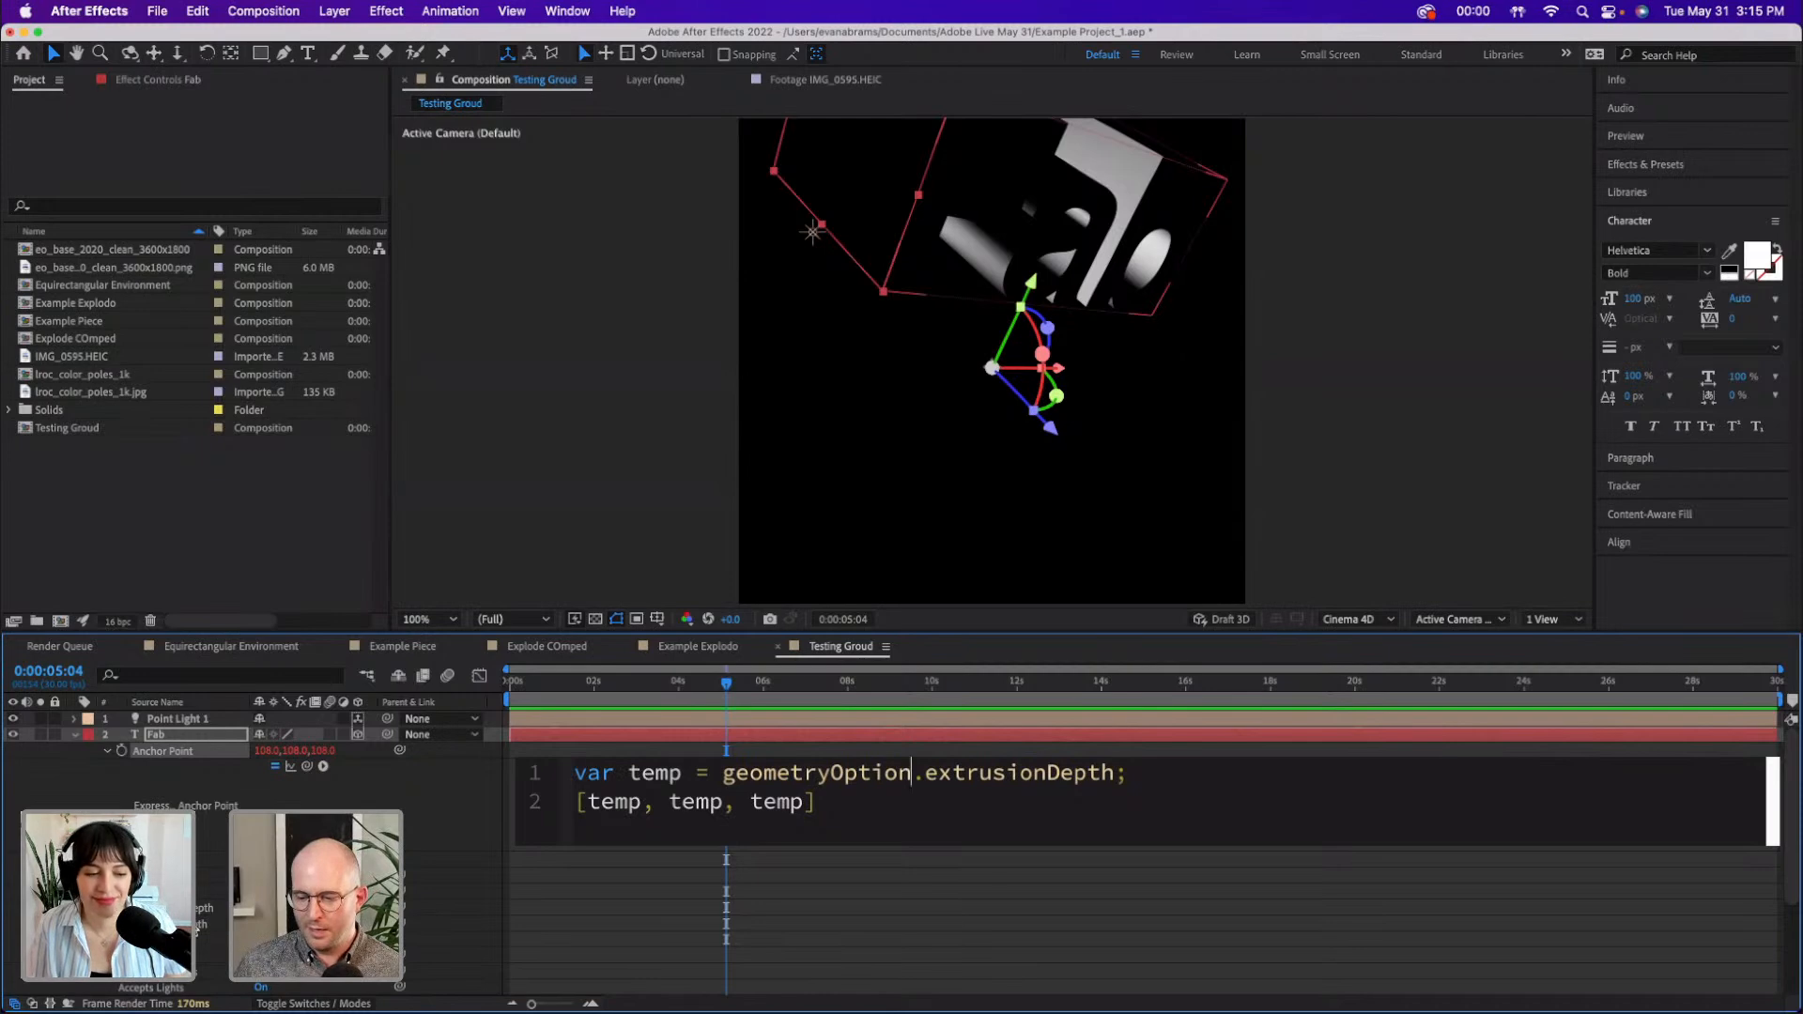
- Set the Fab text's Extrusion Depth to 60 and change the anchor expression's third value to temp/2
{"action": "left_click", "coordinate": [170, 924]}
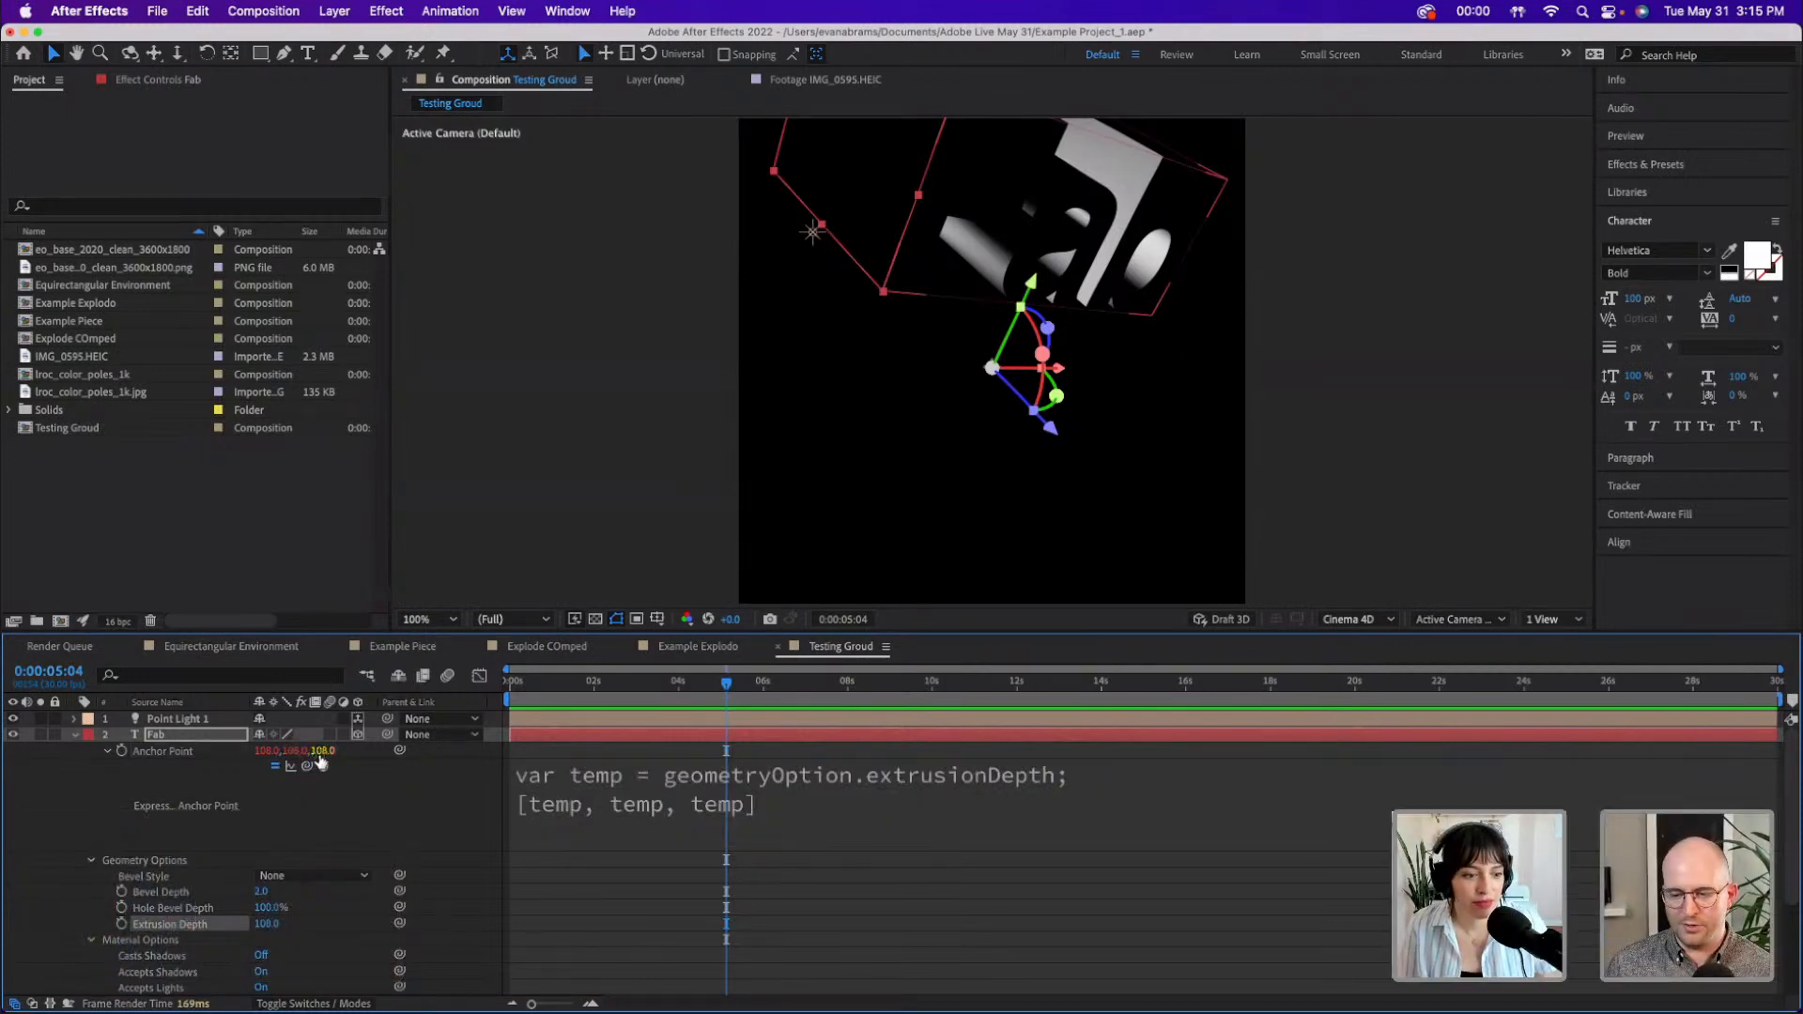
{"action": "left_click_drag", "start_coordinate": [273, 924], "coordinate": [231, 918]}
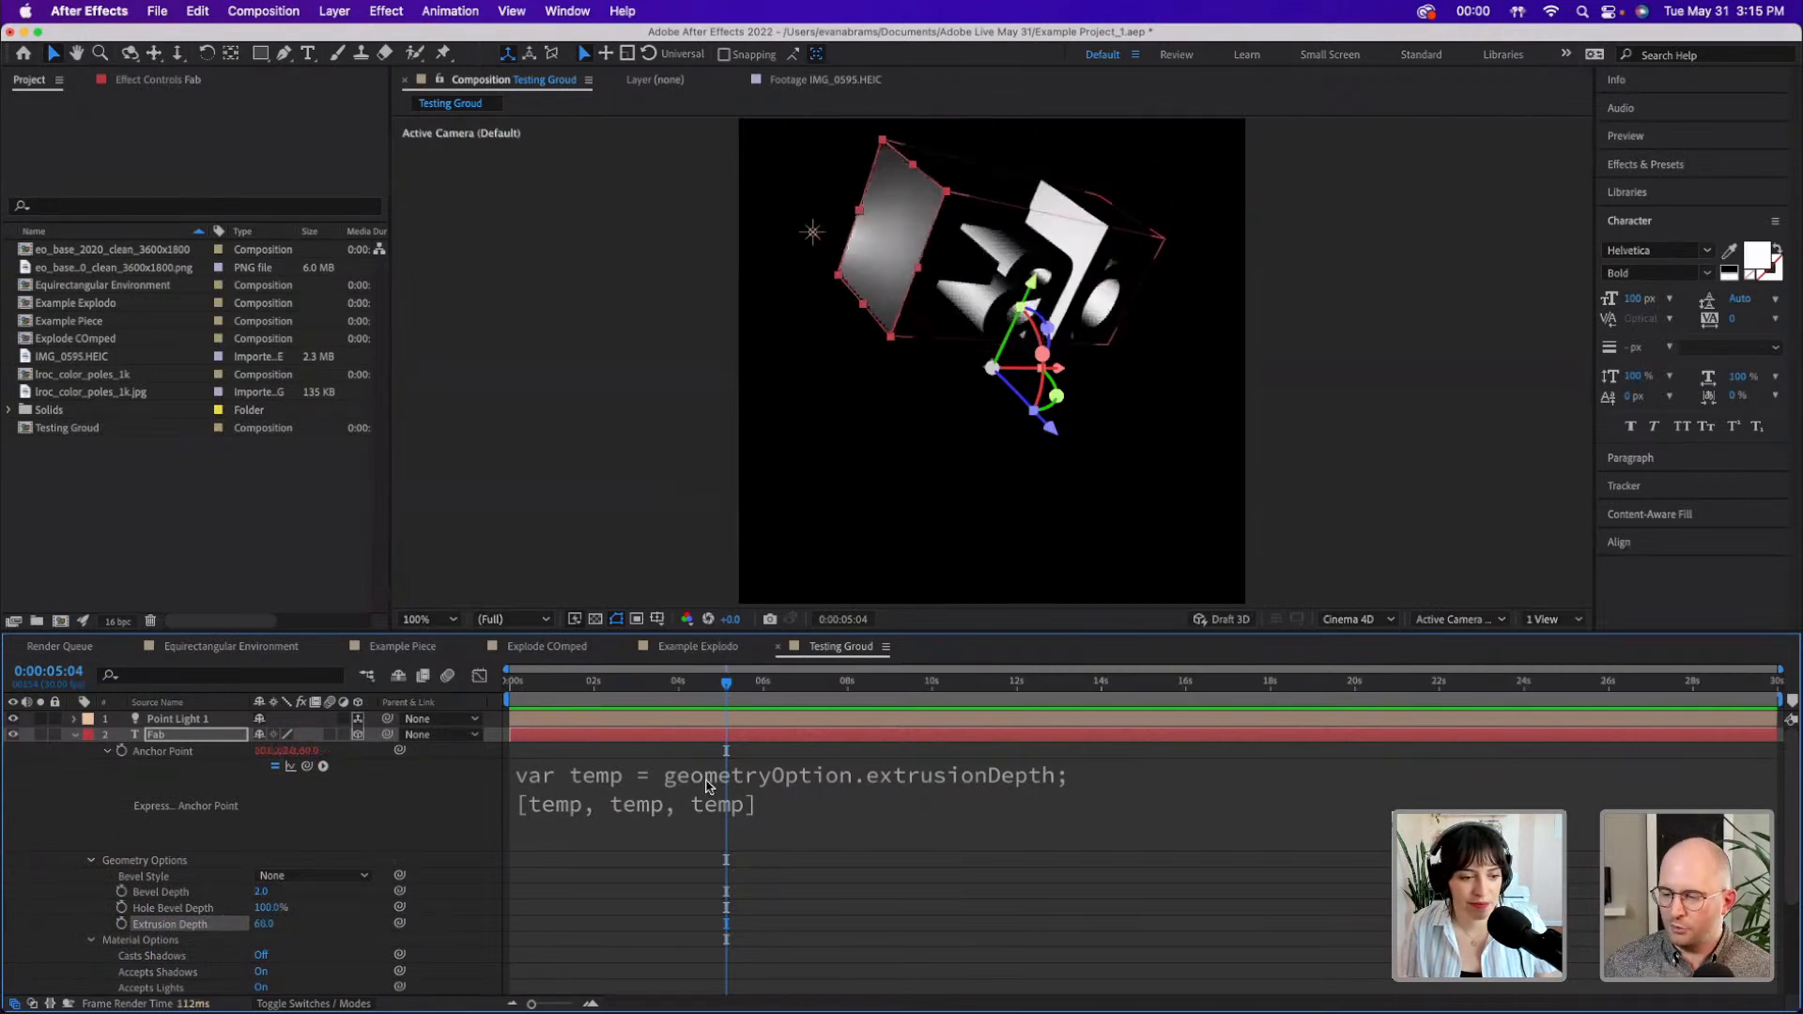
{"action": "left_click", "coordinate": [746, 830]}
{"action": "left_click", "coordinate": [799, 803]}
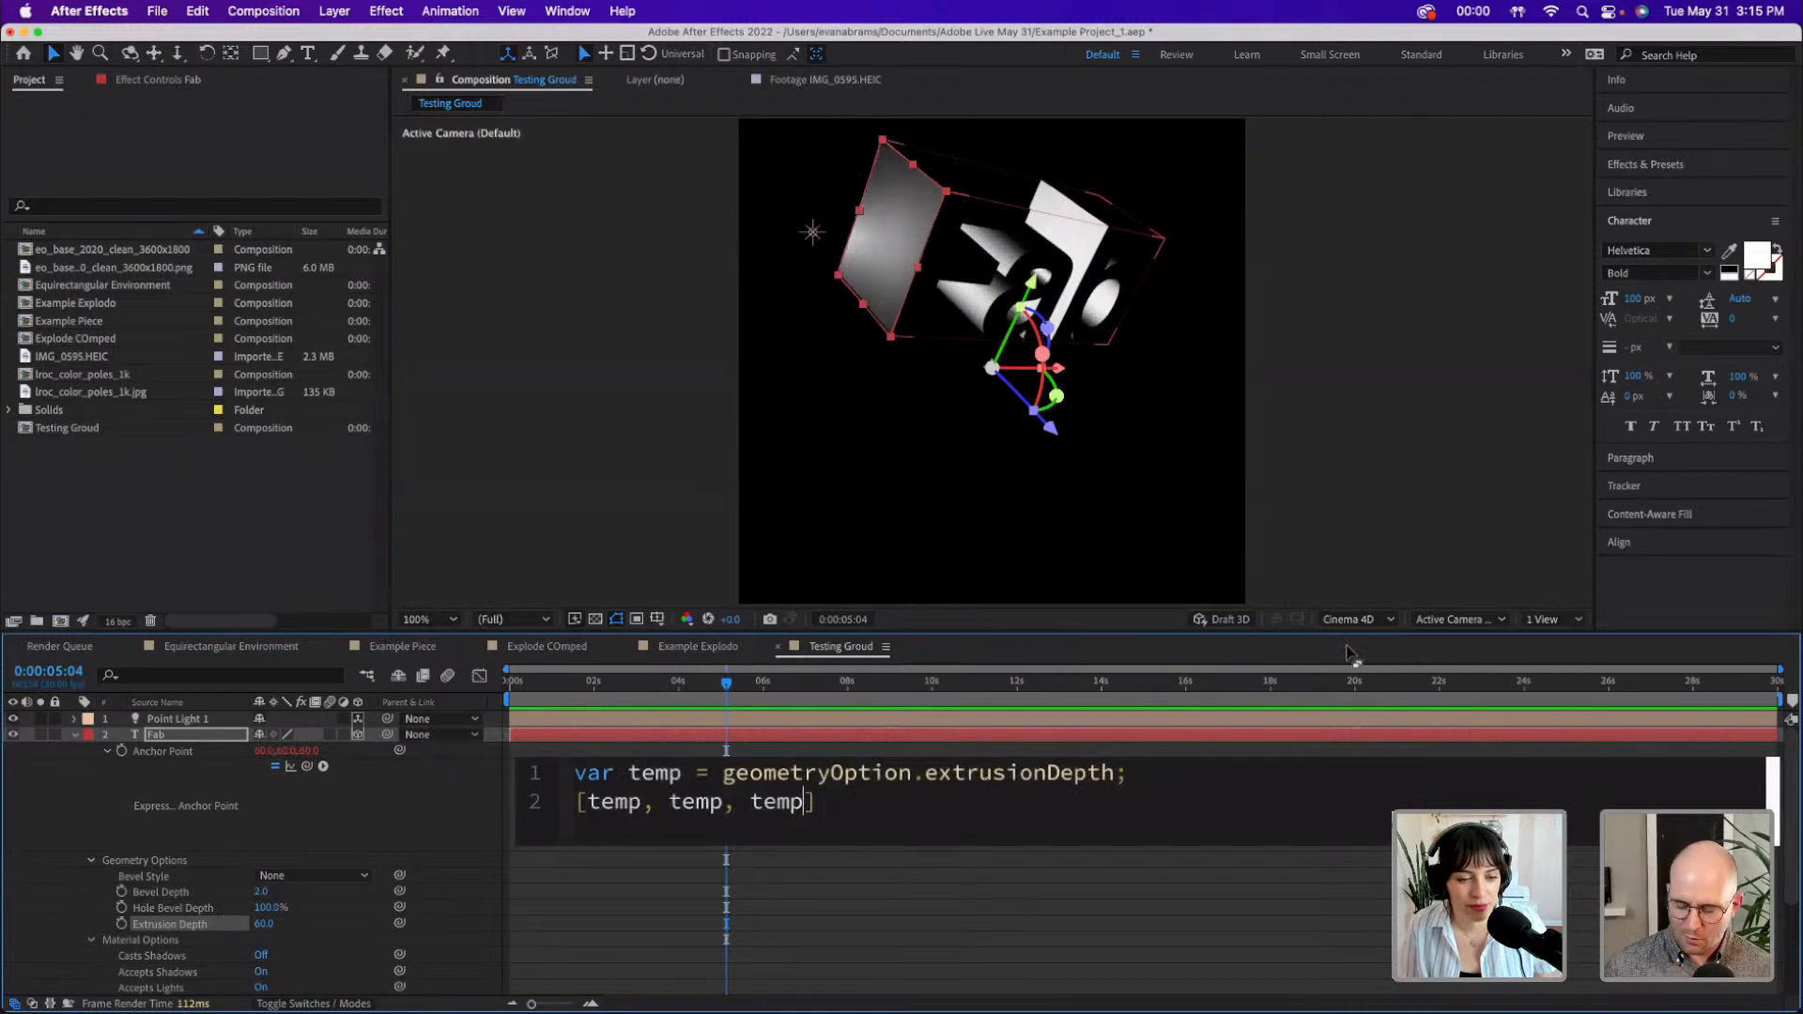
{"action": "type", "text": "/"}
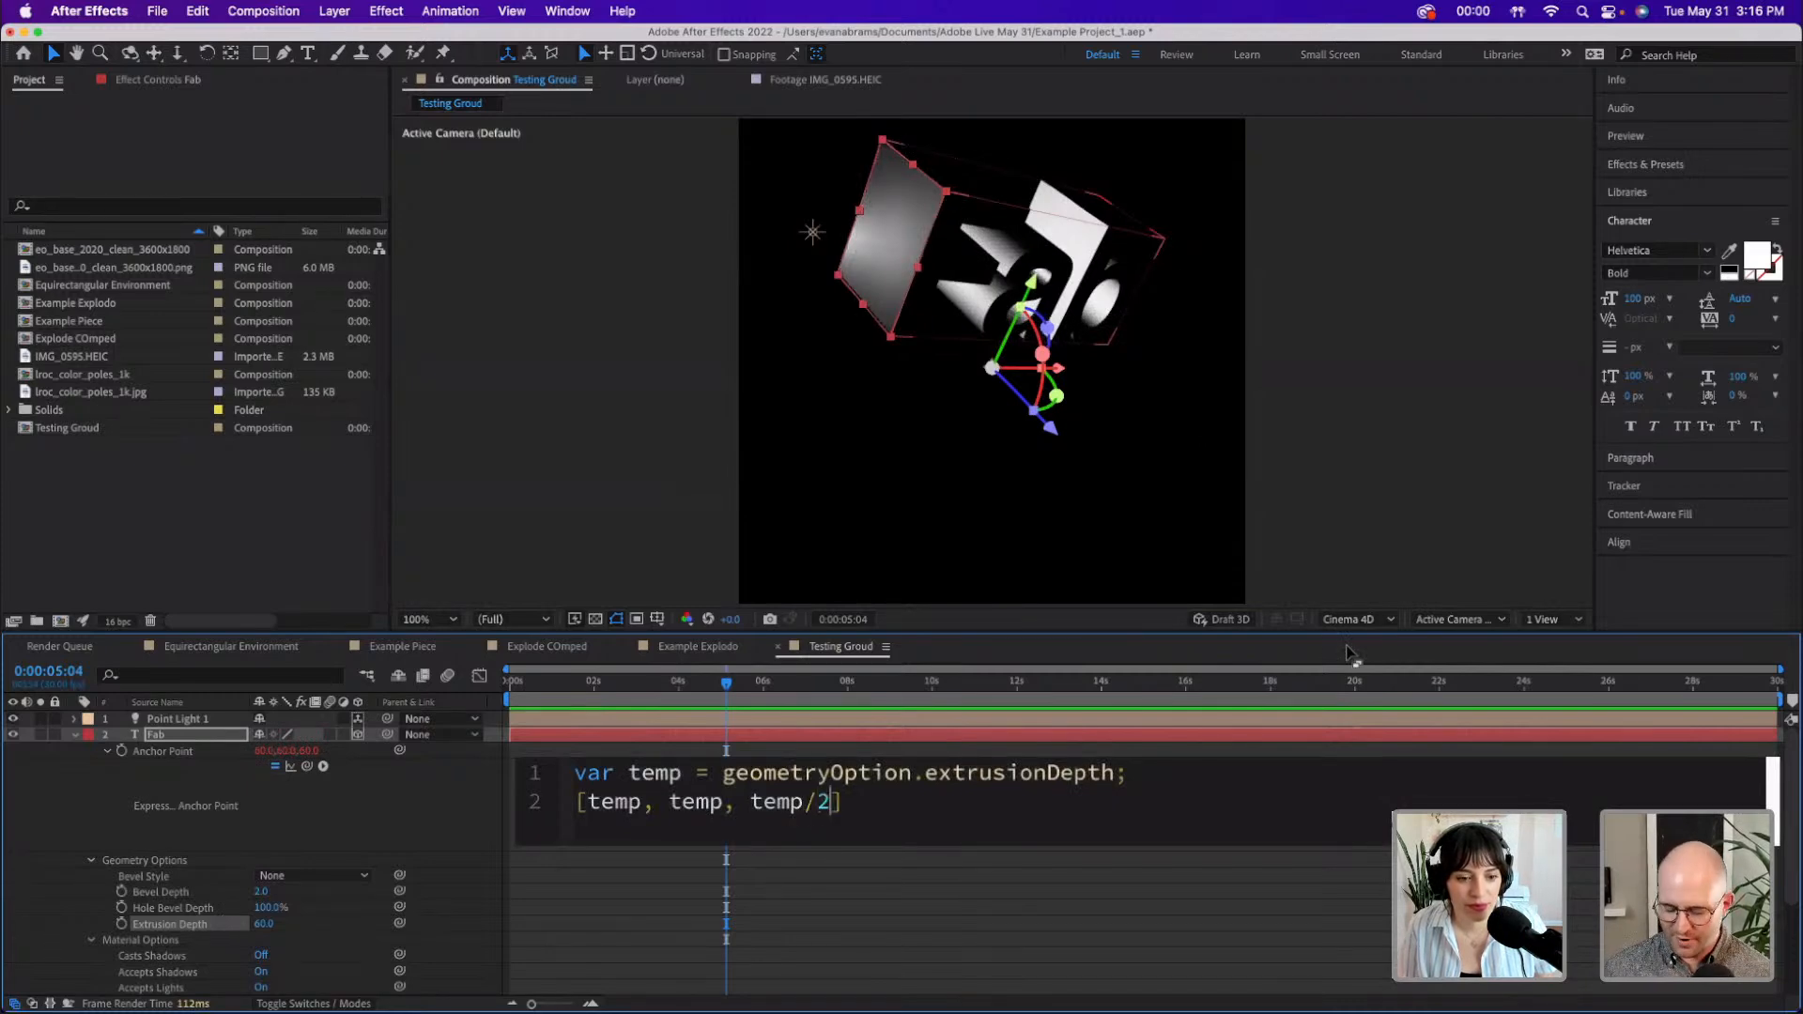
{"action": "type", "text": "2"}
{"action": "left_click", "coordinate": [1349, 655]}
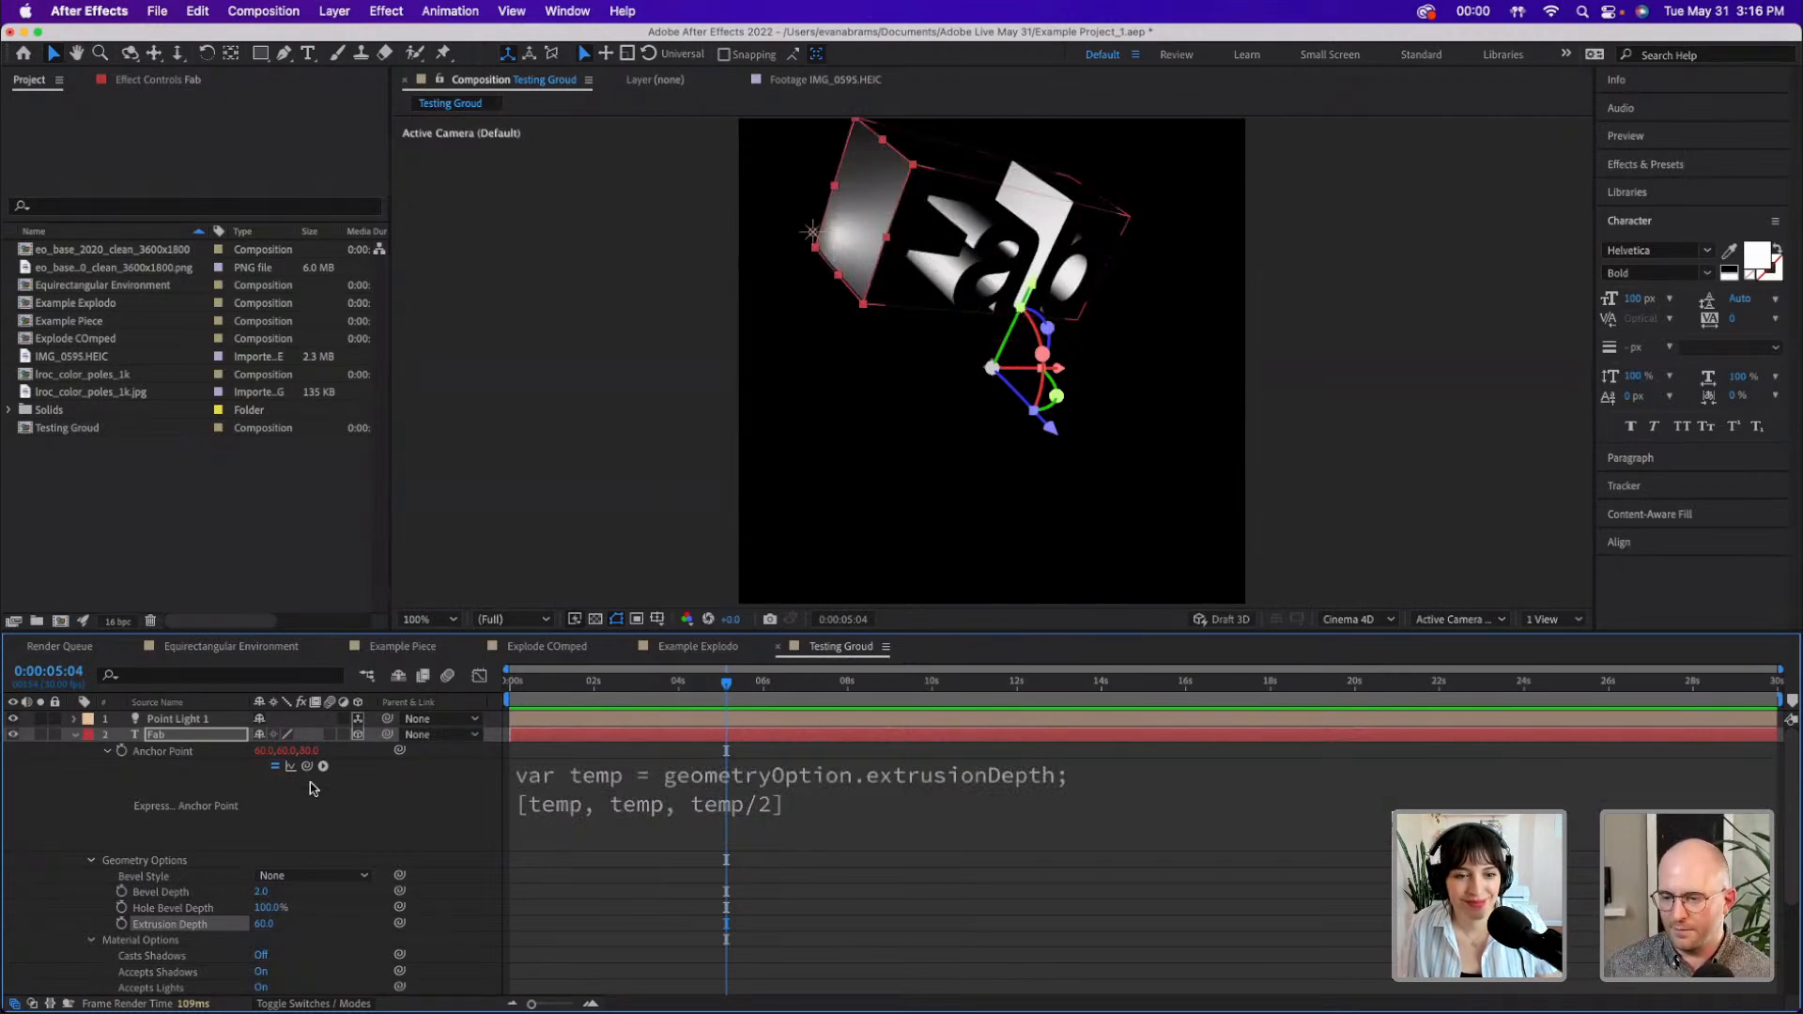
- Replace the first two values in the anchor expression with 0 and rotate the text to check its pivot
{"action": "left_click", "coordinate": [643, 832]}
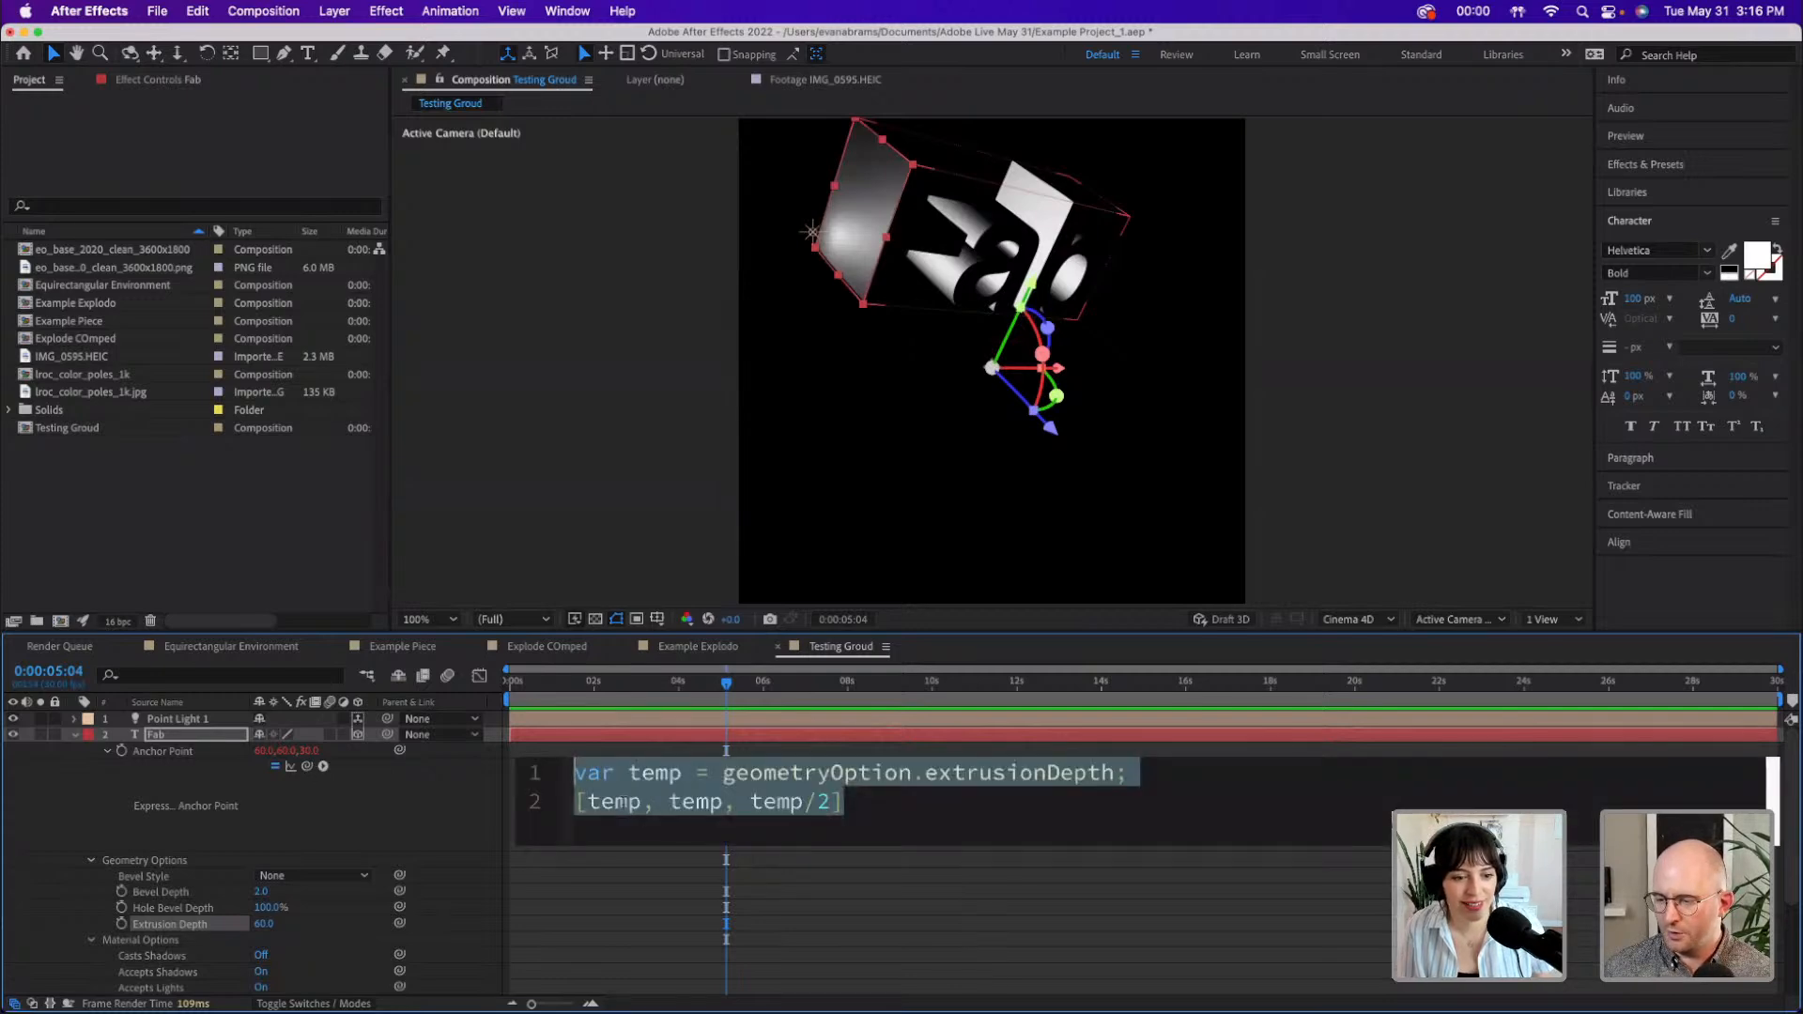
{"action": "double_click", "coordinate": [615, 803]}
{"action": "type", "text": "0"}
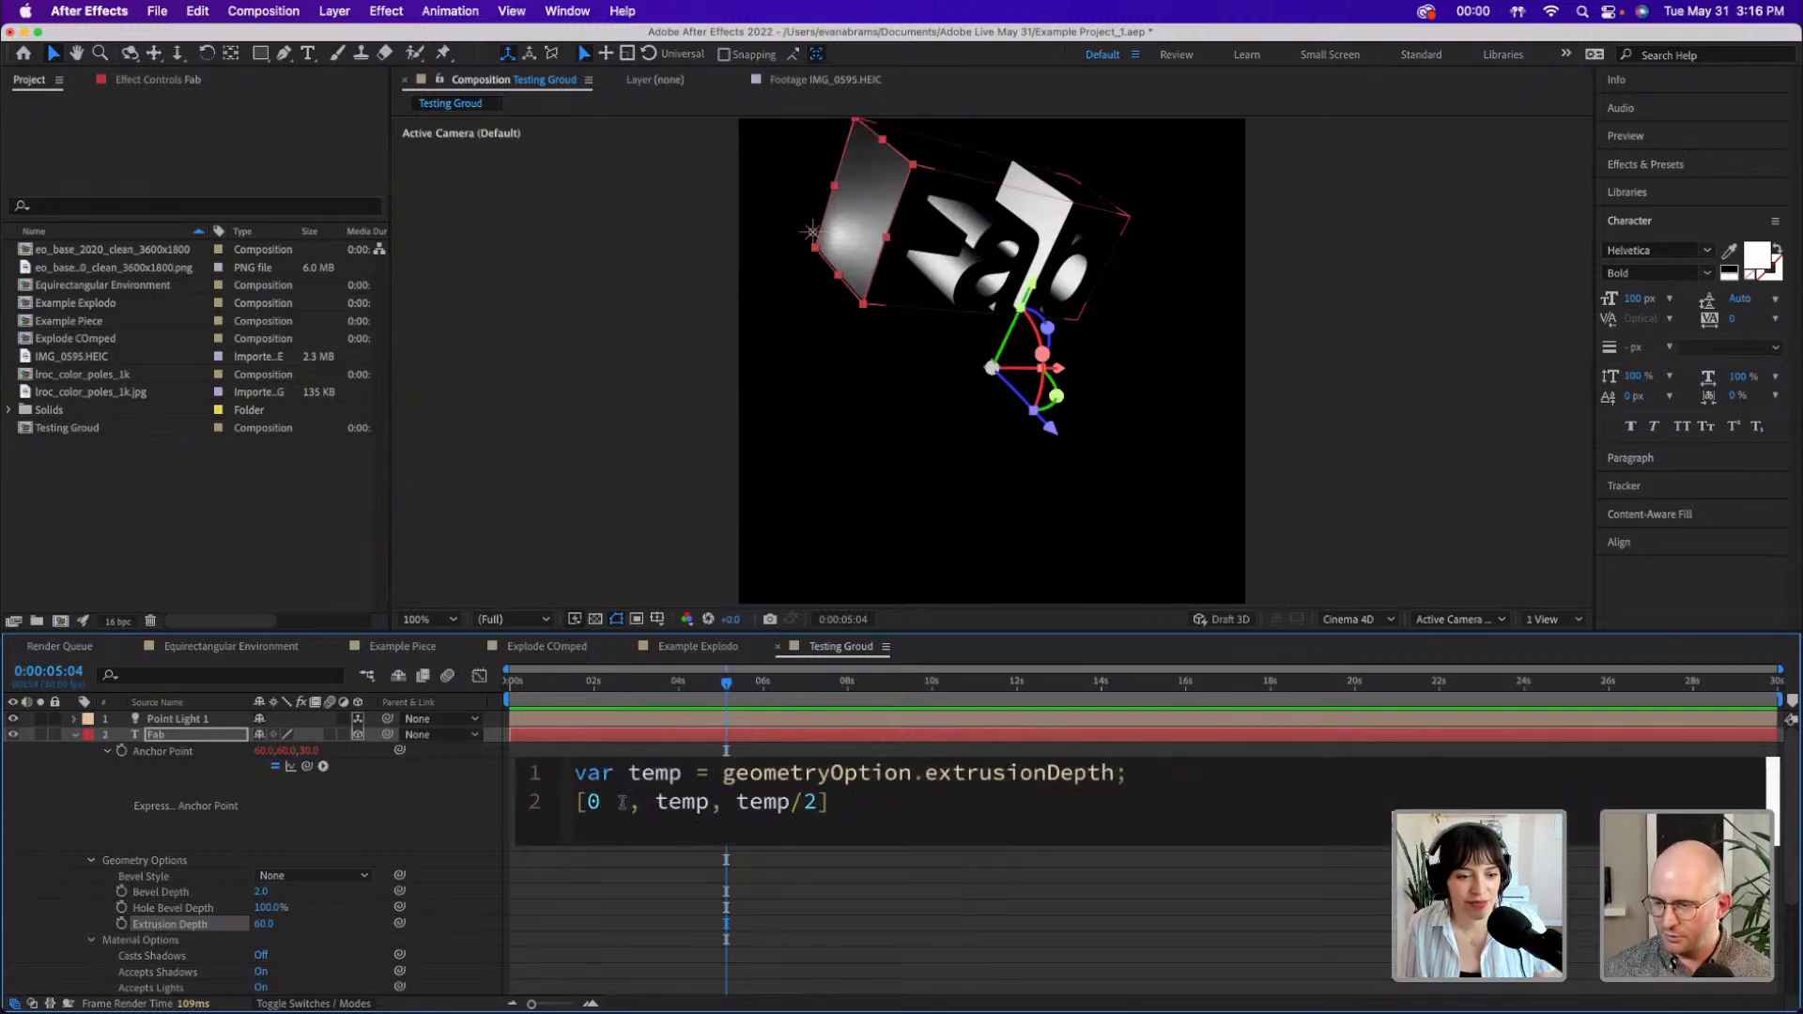
{"action": "key", "text": "BackSpace"}
{"action": "key", "text": "BackSpace"}
{"action": "double_click", "coordinate": [622, 802]}
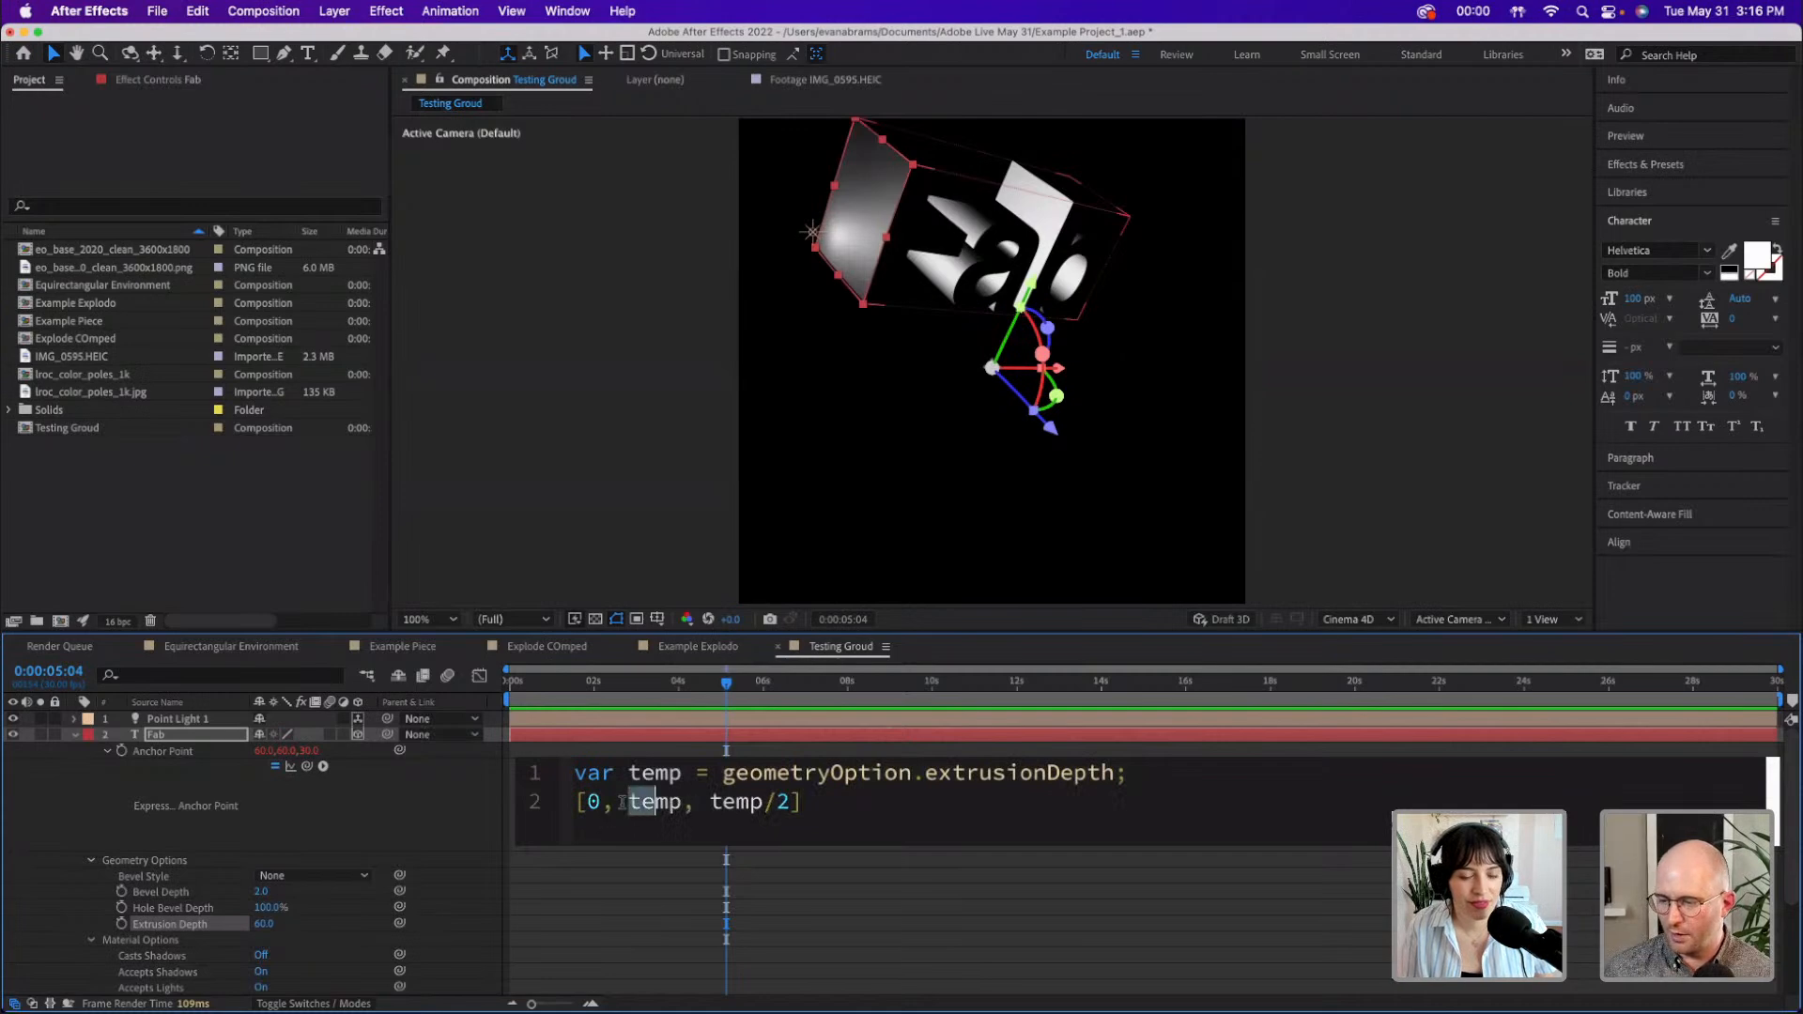
{"action": "type", "text": "0"}
{"action": "key", "text": "KP_Enter"}
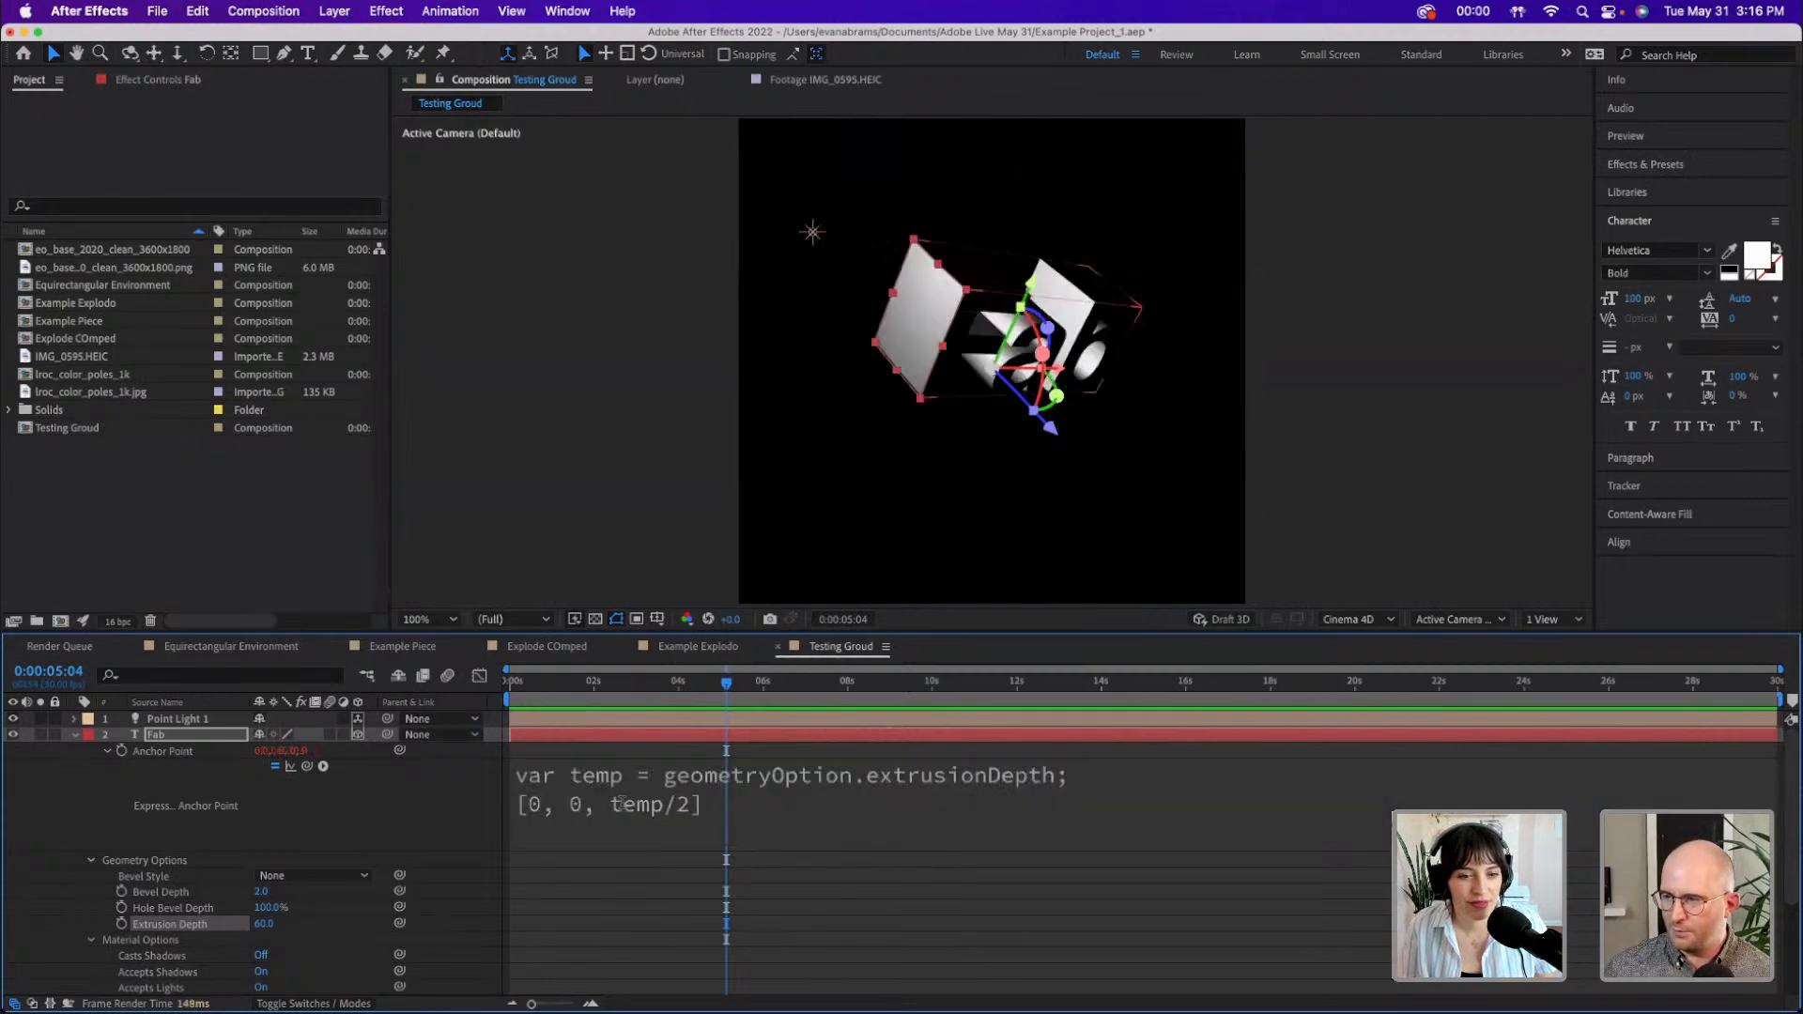
{"action": "left_click_drag", "start_coordinate": [1045, 424], "coordinate": [1005, 340]}
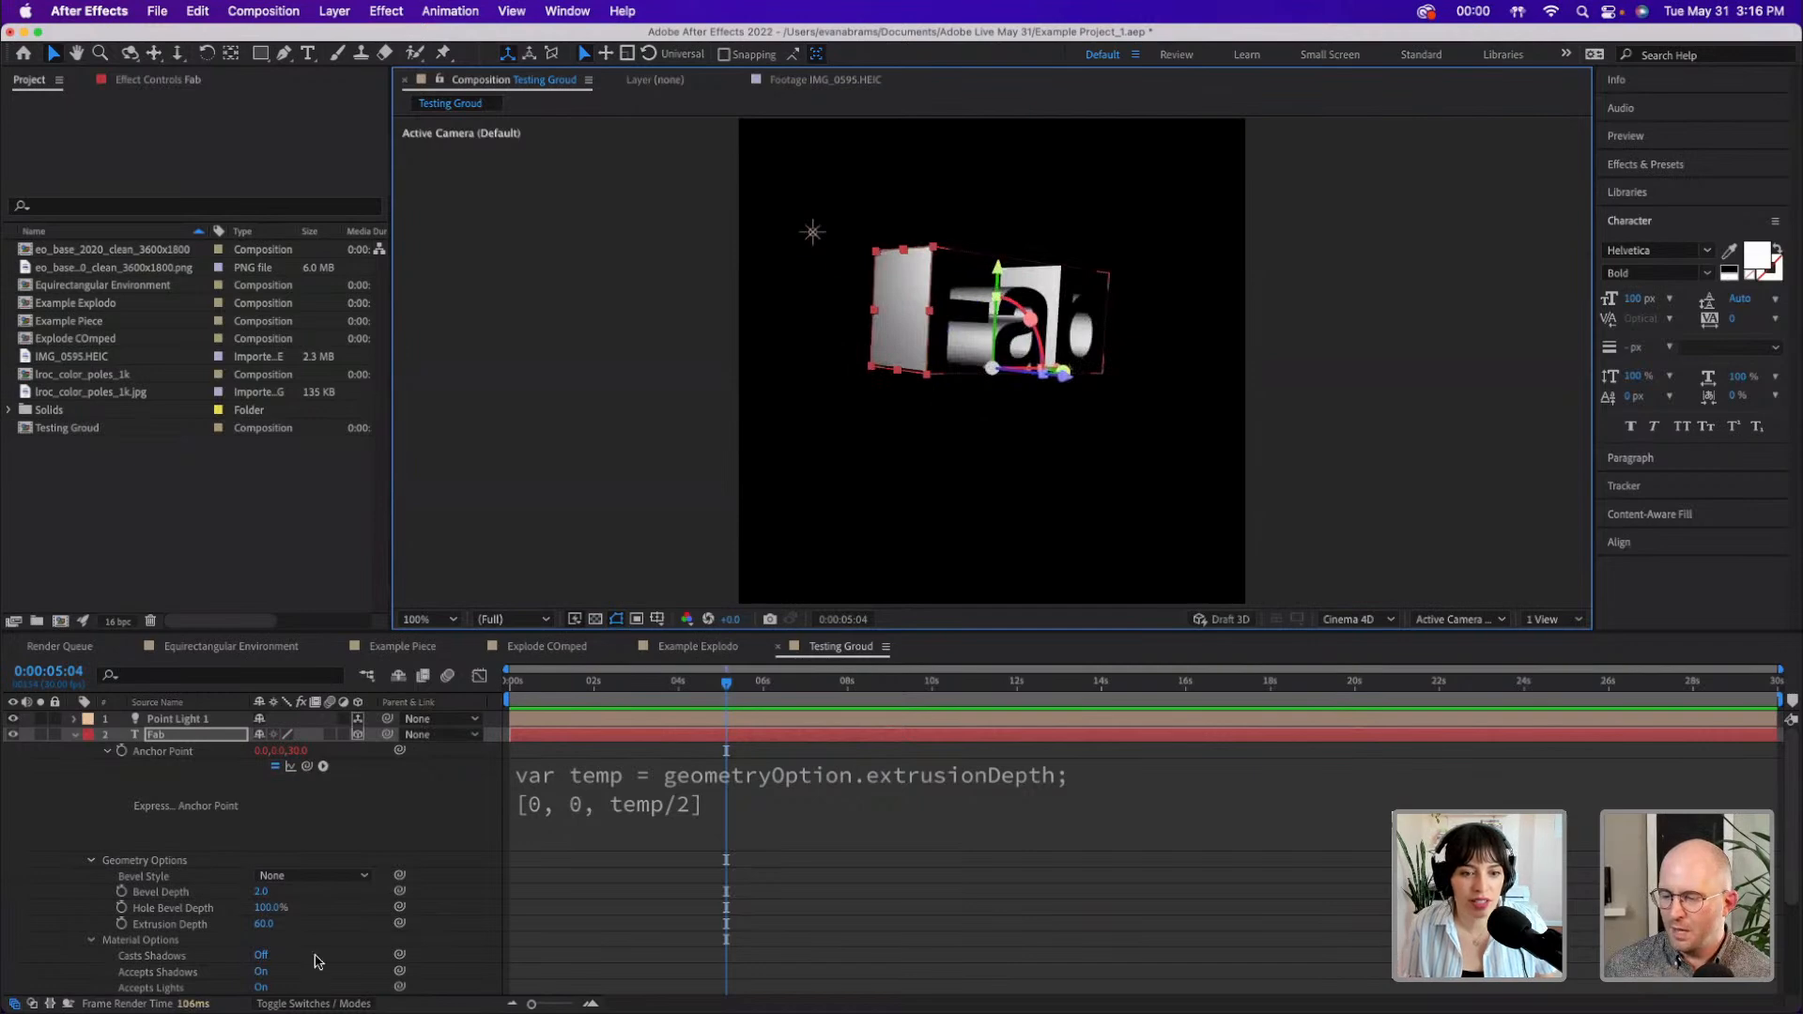
- Replace the first value in the anchor expression's array with value[0]
{"action": "left_click", "coordinate": [572, 813]}
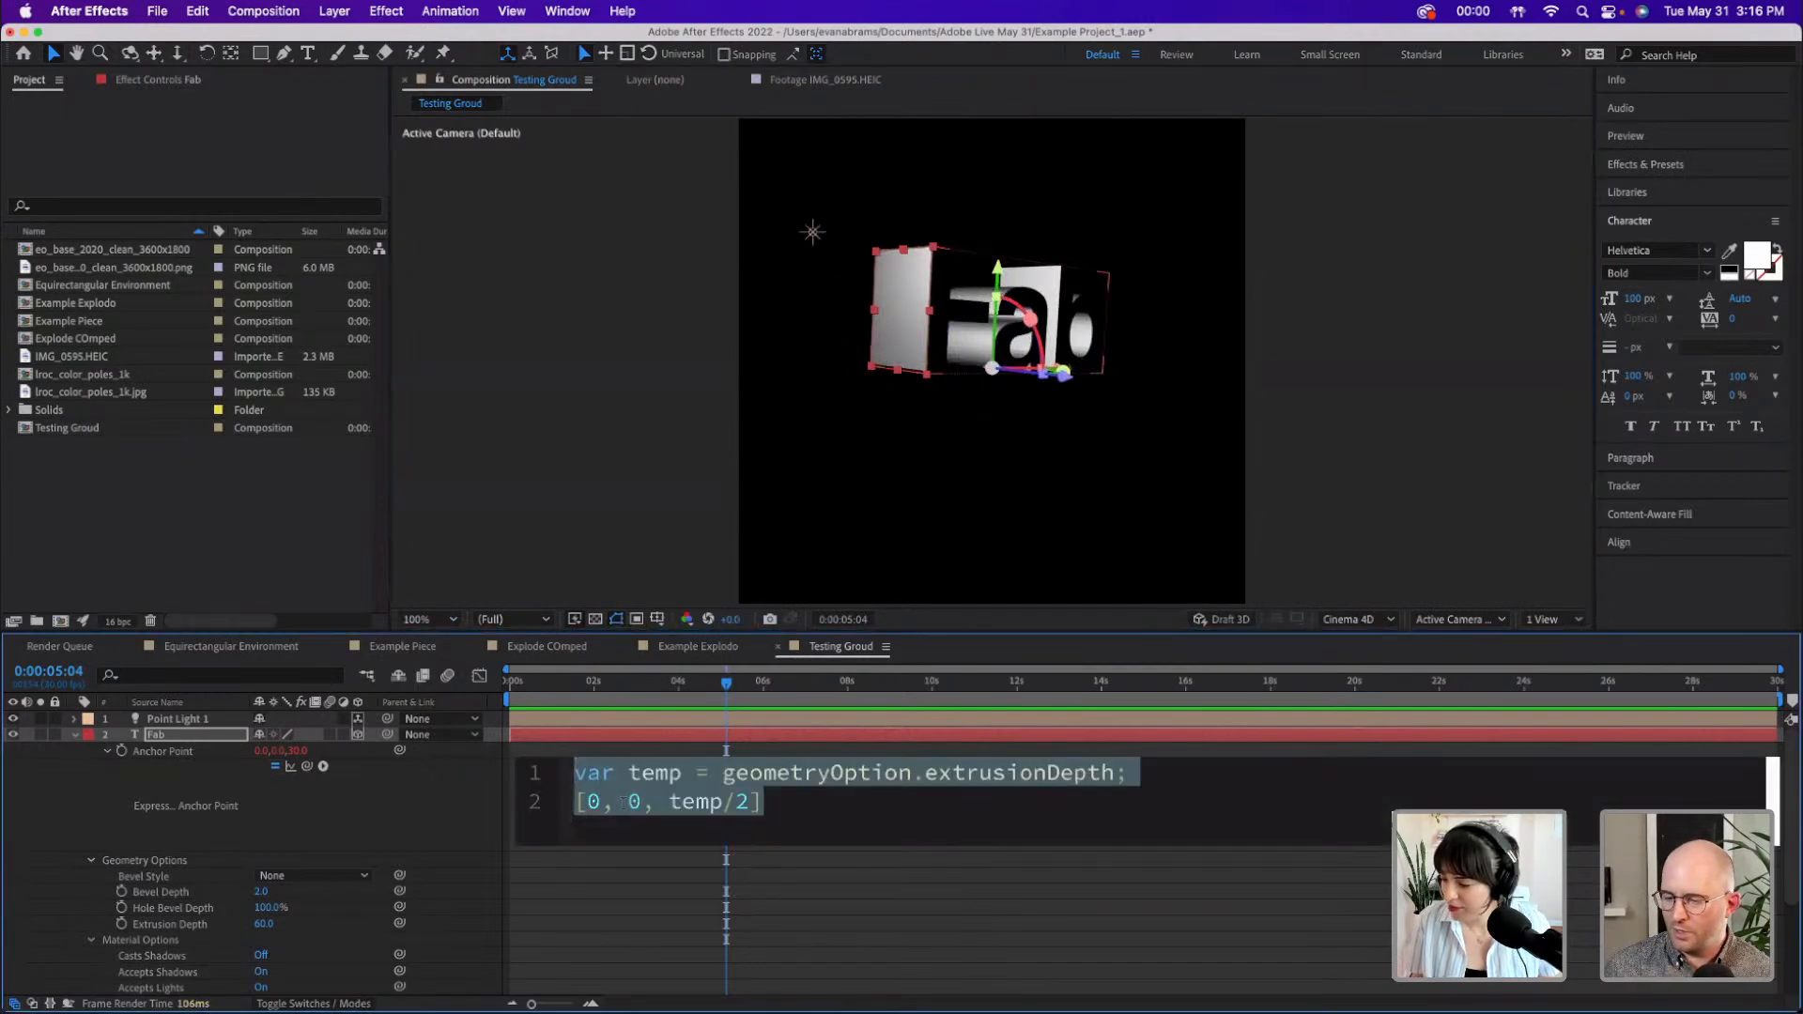
{"action": "left_click", "coordinate": [593, 801]}
{"action": "double_click", "coordinate": [631, 801]}
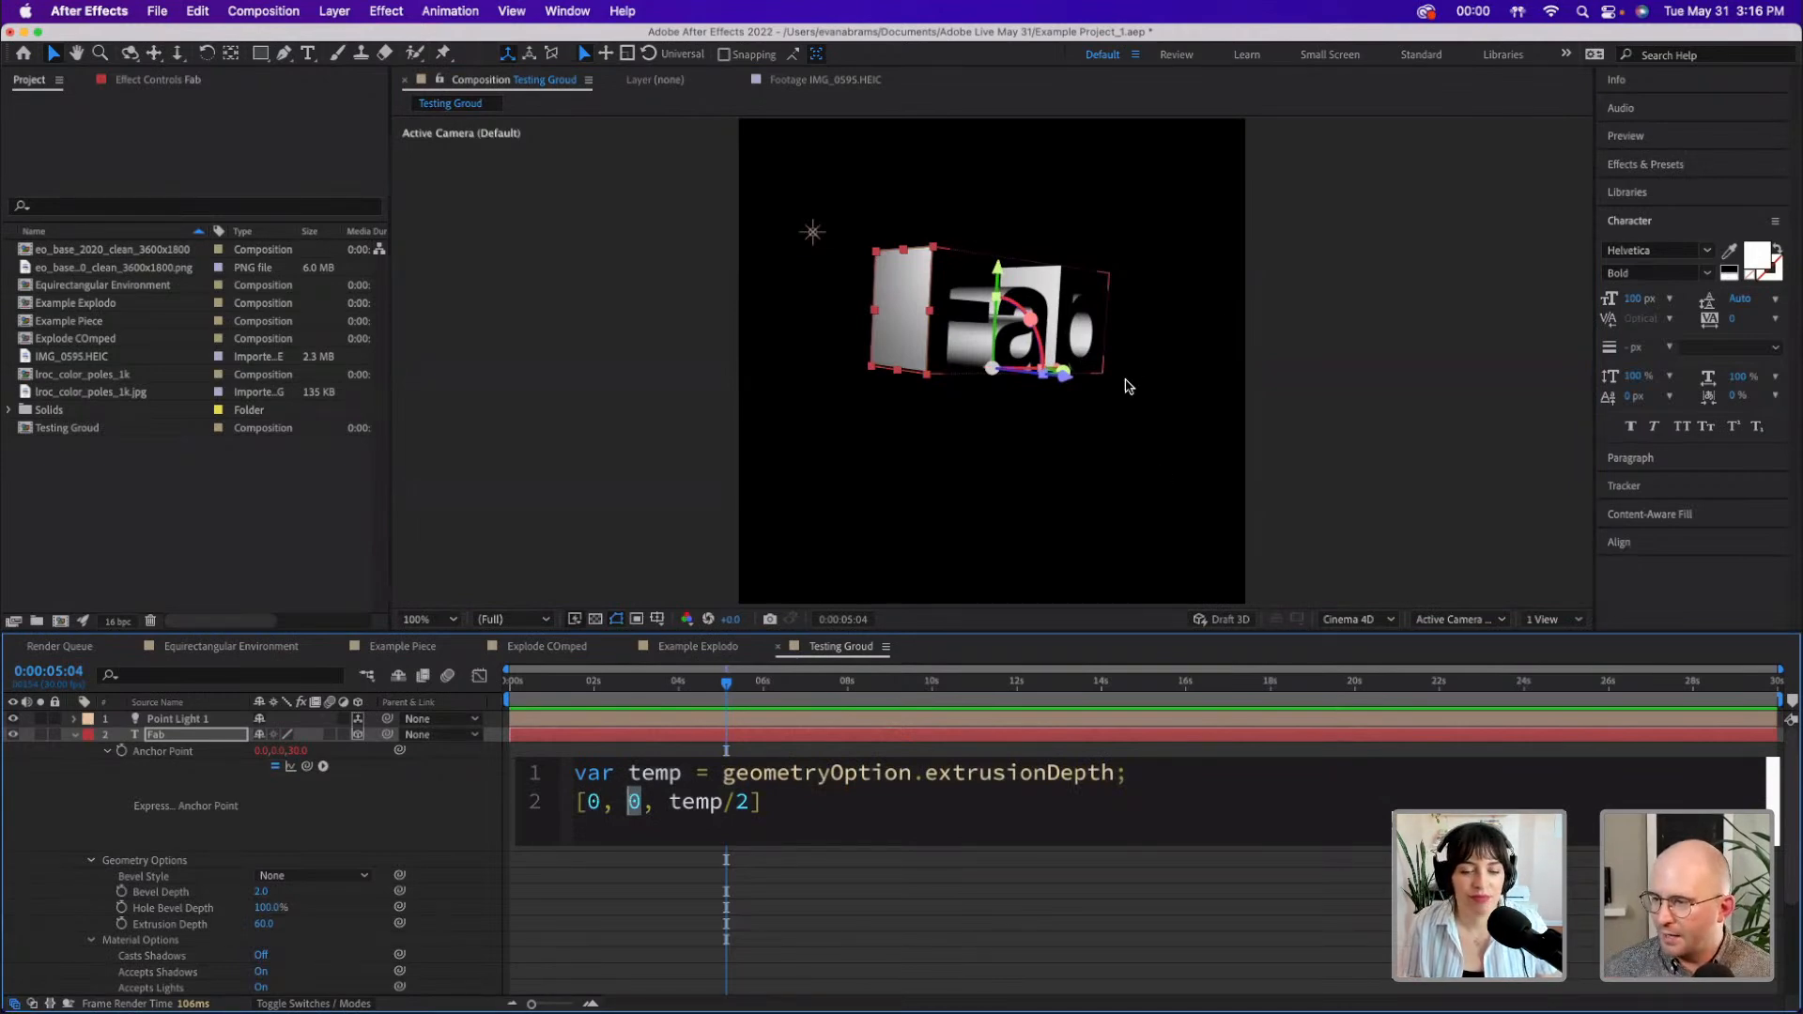
{"action": "key", "text": "Left"}
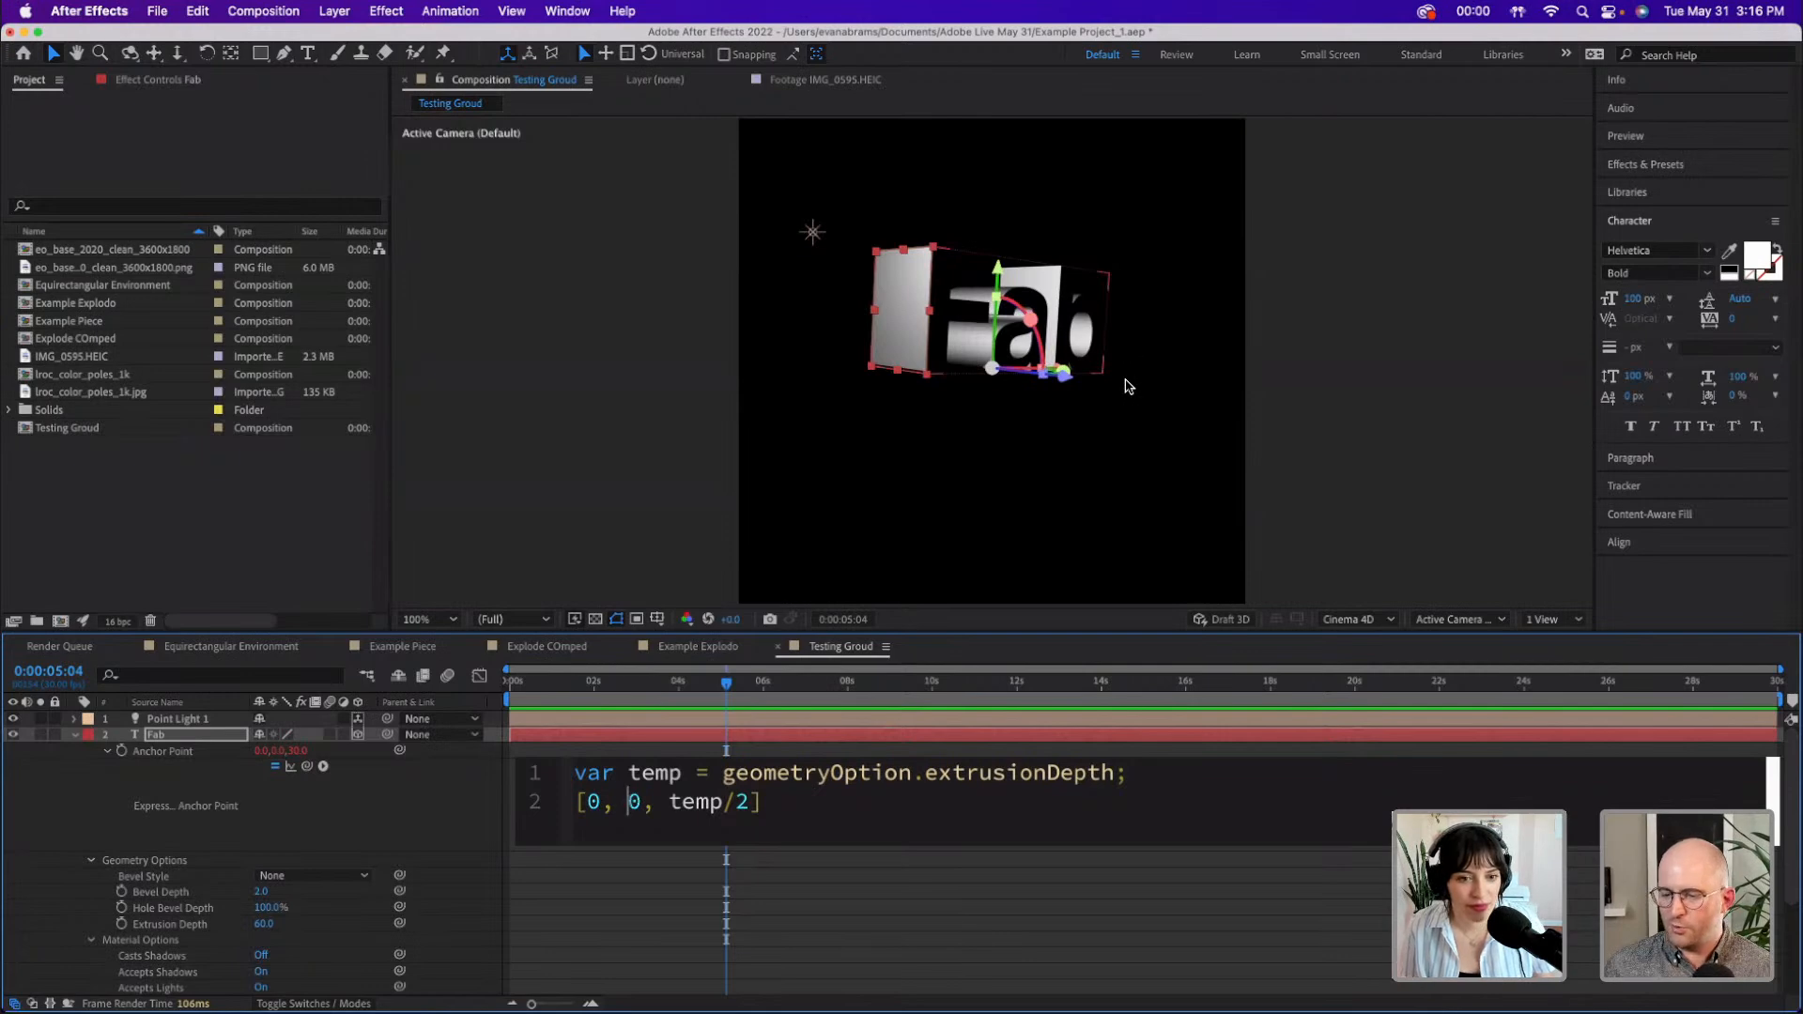
{"action": "left_click", "coordinate": [569, 801]}
{"action": "key", "text": "shift+Right"}
{"action": "type", "text": "value"}
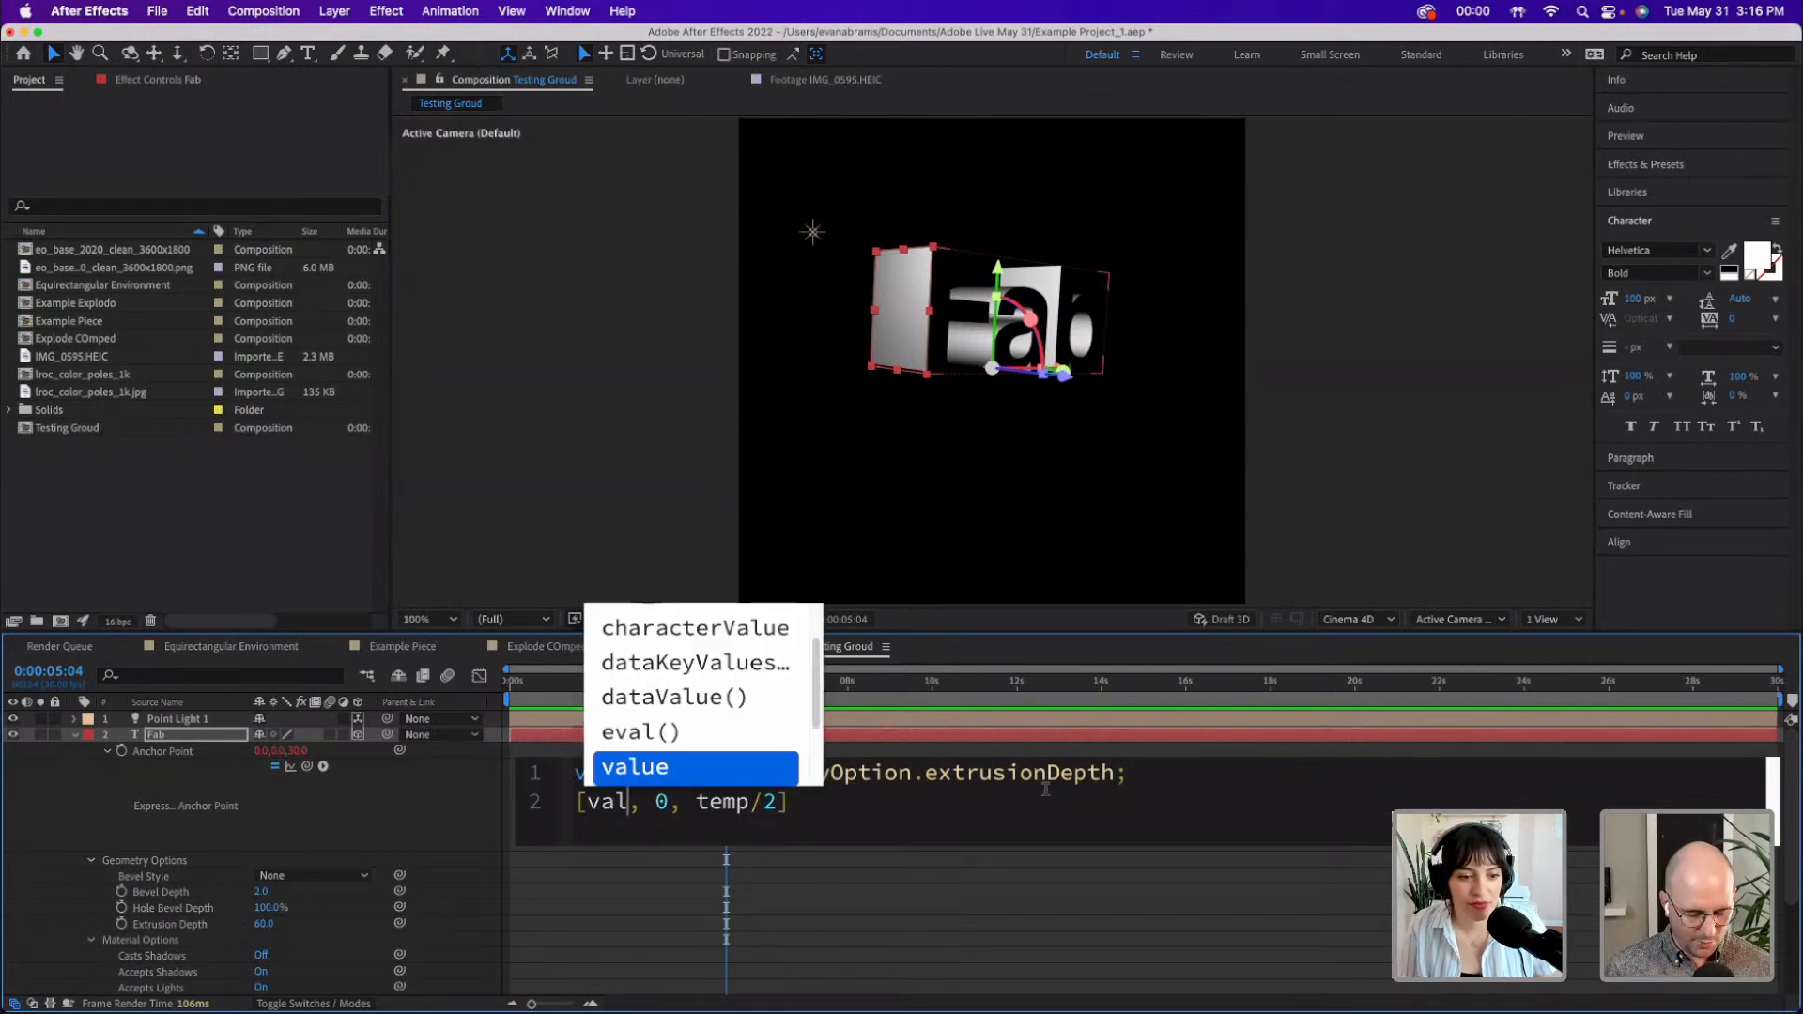
{"action": "type", "text": "[0"}
- Replace the array's second value with value[1] and apply the anchor expression
{"action": "key", "text": "Right"}
{"action": "key", "text": "Right"}
{"action": "key", "text": "Delete"}
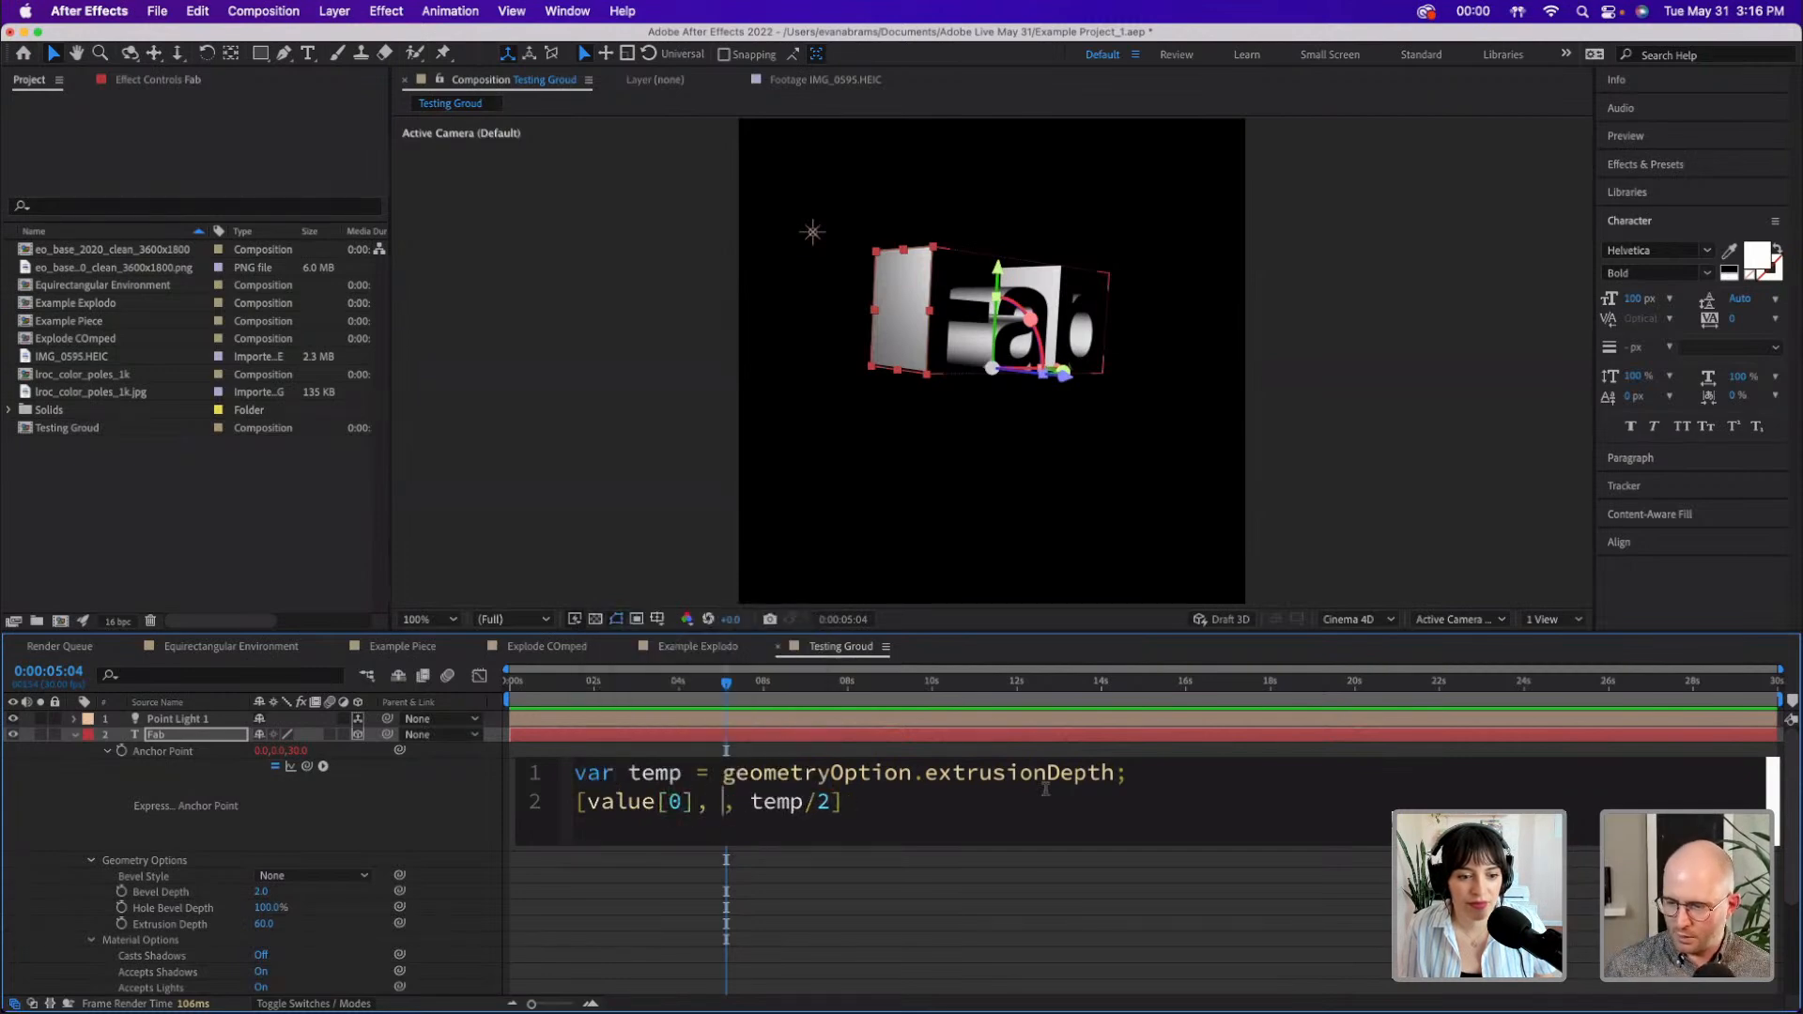
{"action": "type", "text": "value[1"}
{"action": "key", "text": "KP_Enter"}
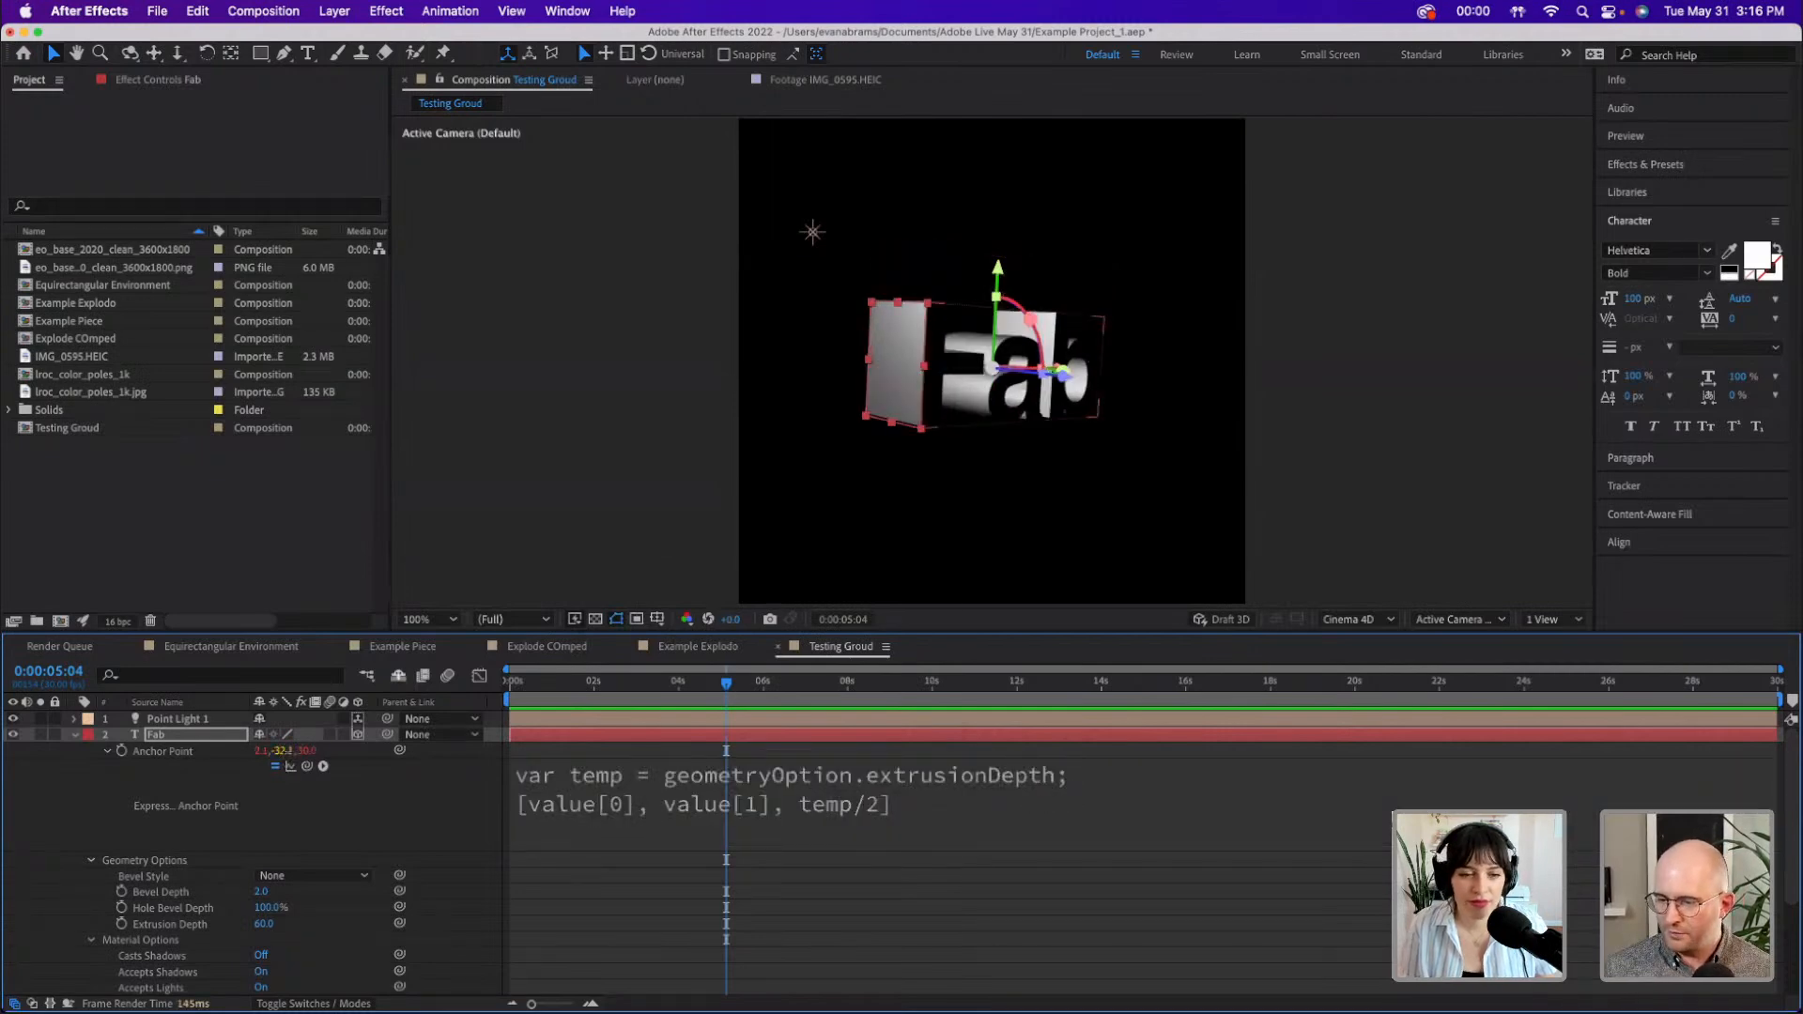
- Rotate the Fab text to face the camera with its anchor X at 6.1, and return the playhead to the first frame
{"action": "left_click_drag", "start_coordinate": [267, 752], "coordinate": [271, 753]}
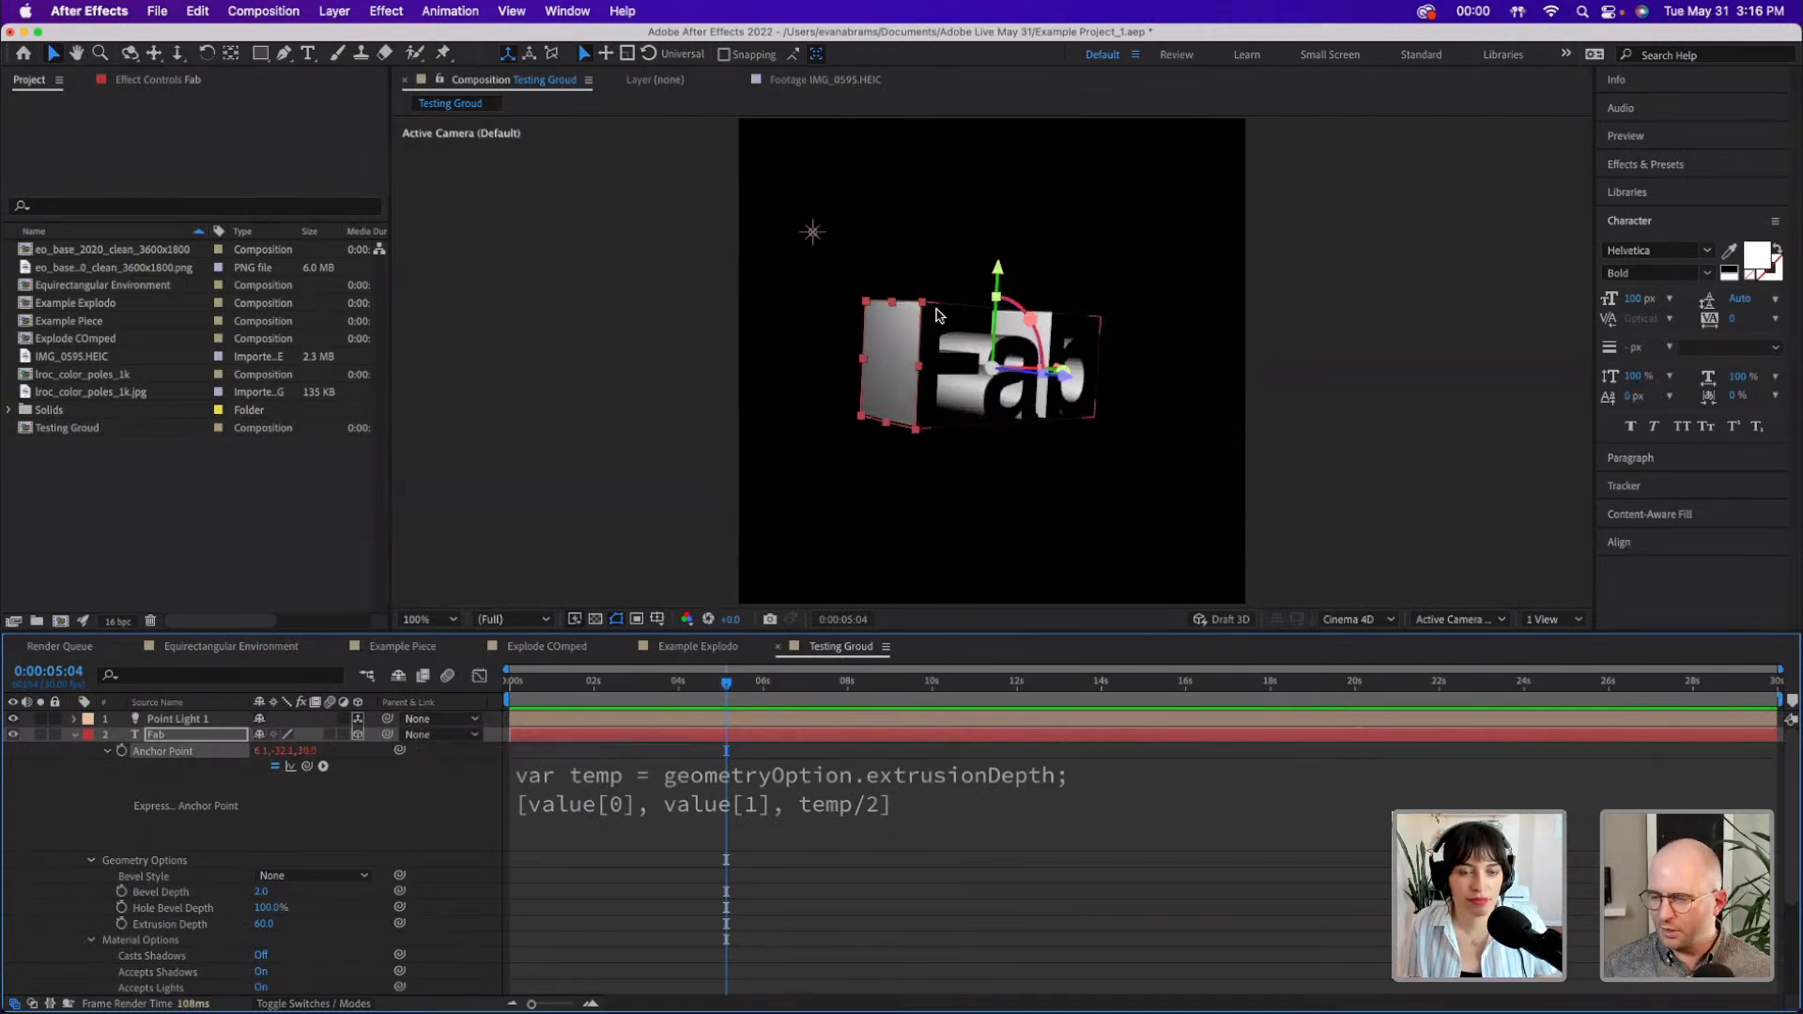
{"action": "left_click_drag", "start_coordinate": [1035, 324], "coordinate": [1011, 383]}
{"action": "left_click_drag", "start_coordinate": [697, 687], "coordinate": [421, 768]}
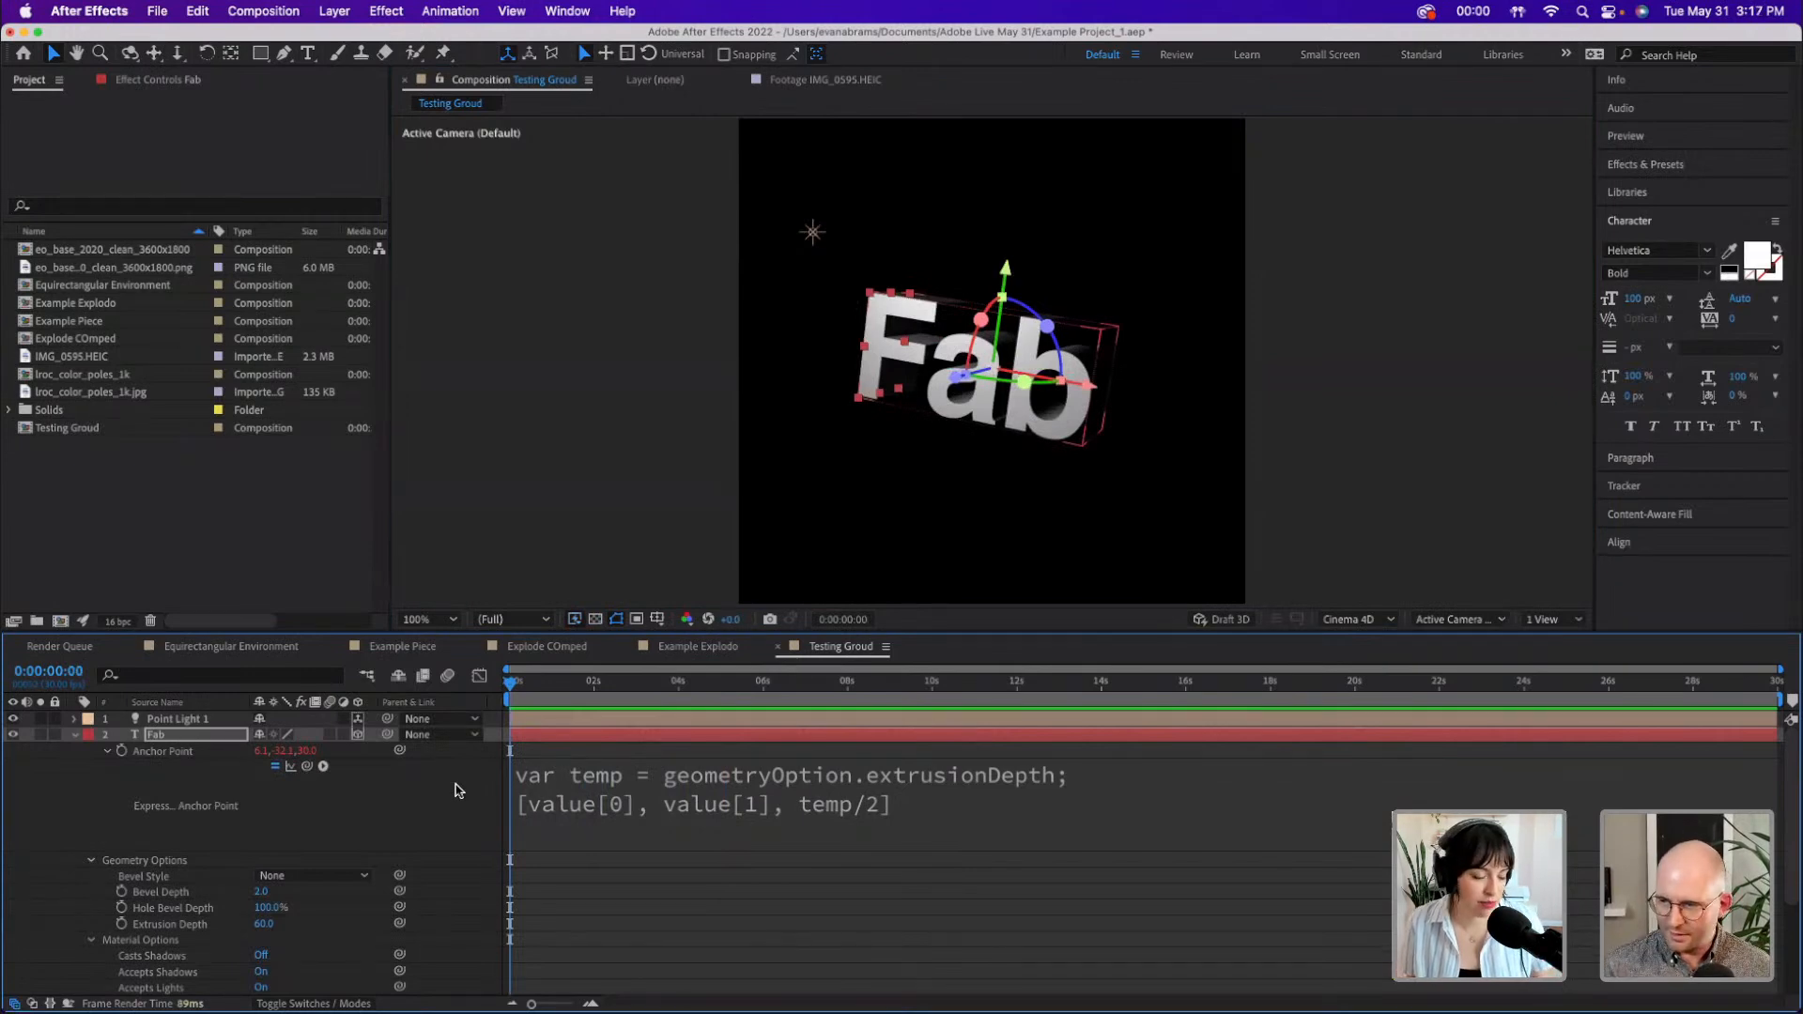
- Set starting keyframes for the Fab text's X and Z Rotation on the first frame, leaving Y Rotation unanimated
{"action": "key", "text": "r"}
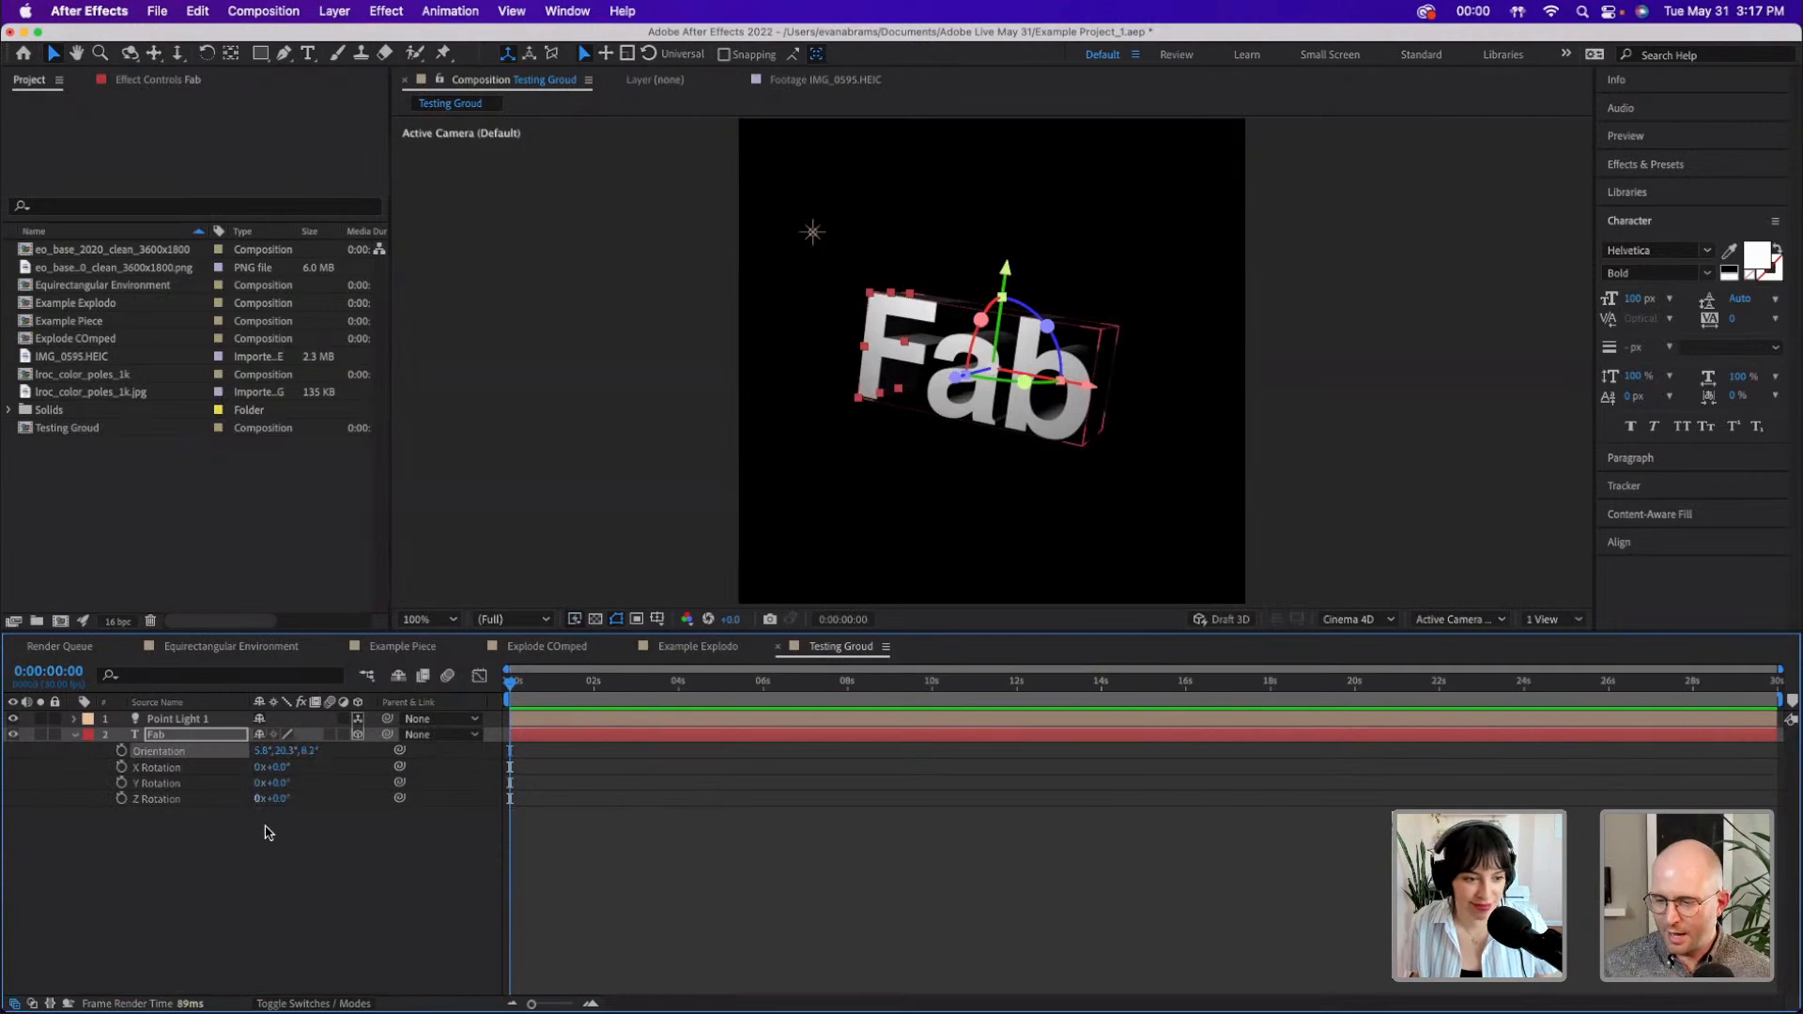
{"action": "left_click", "coordinate": [462, 794]}
{"action": "left_click_drag", "start_coordinate": [122, 767], "coordinate": [122, 799]}
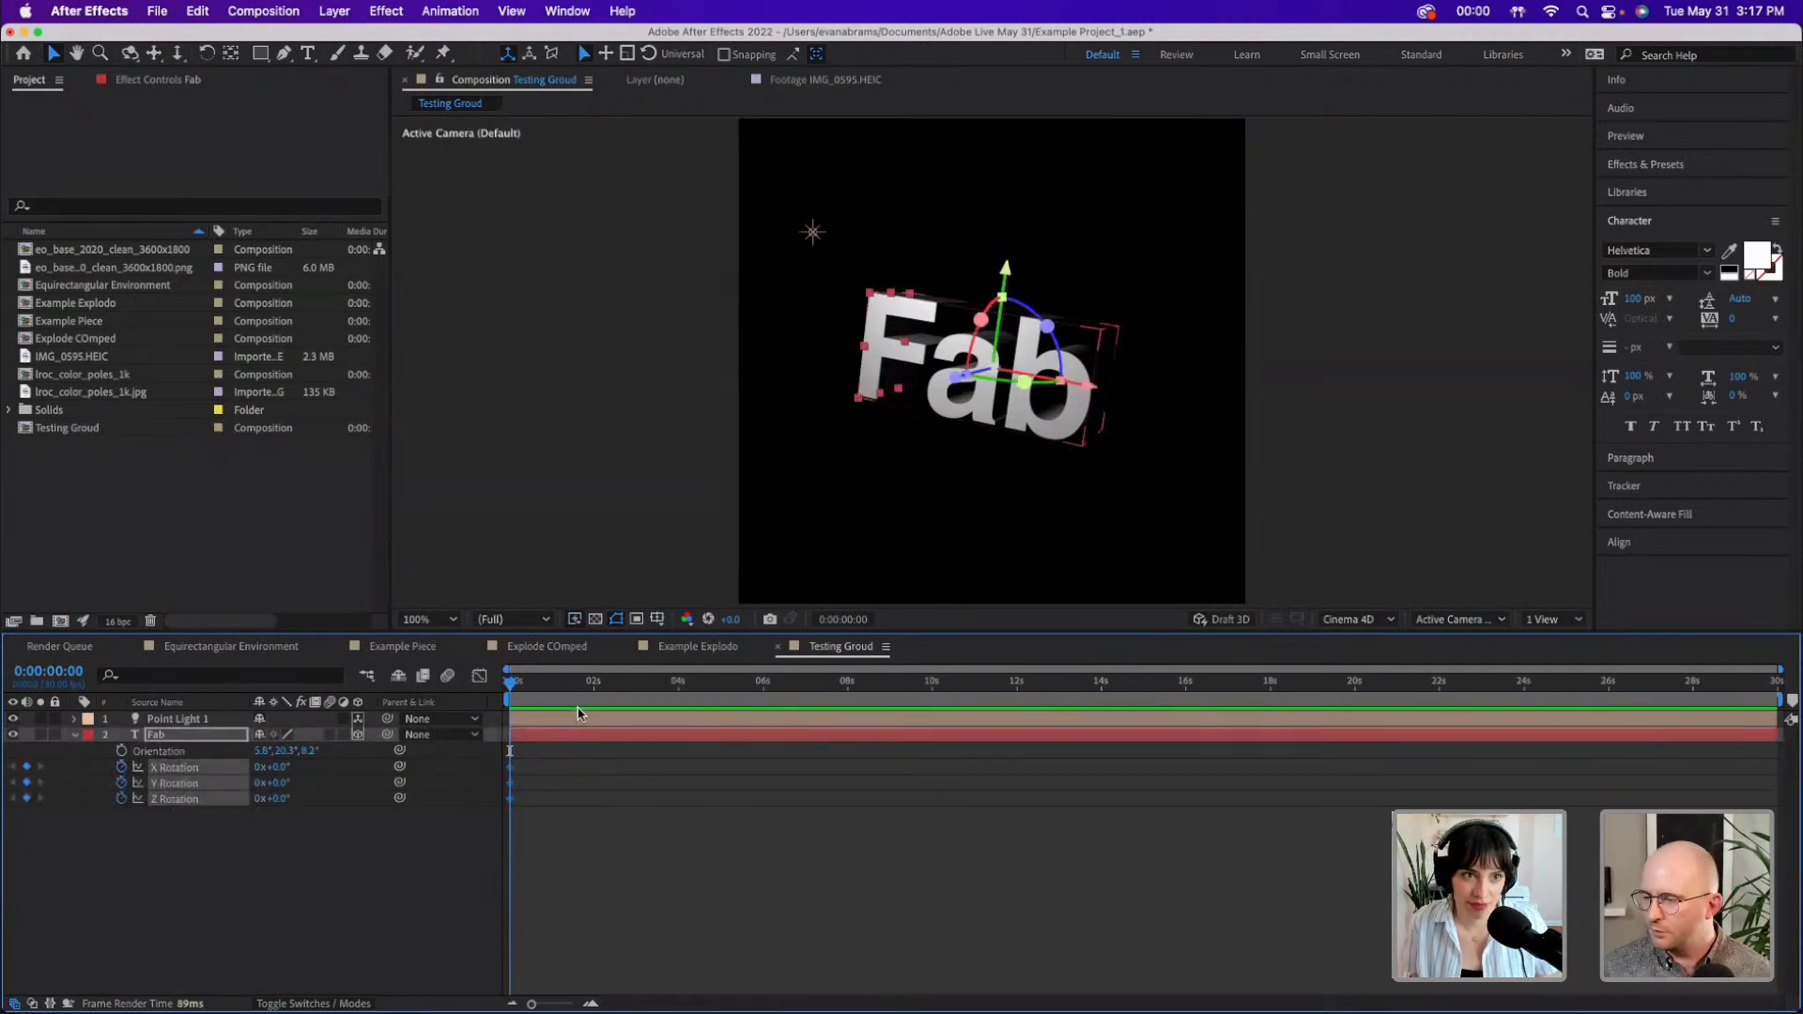
{"action": "left_click", "coordinate": [523, 804]}
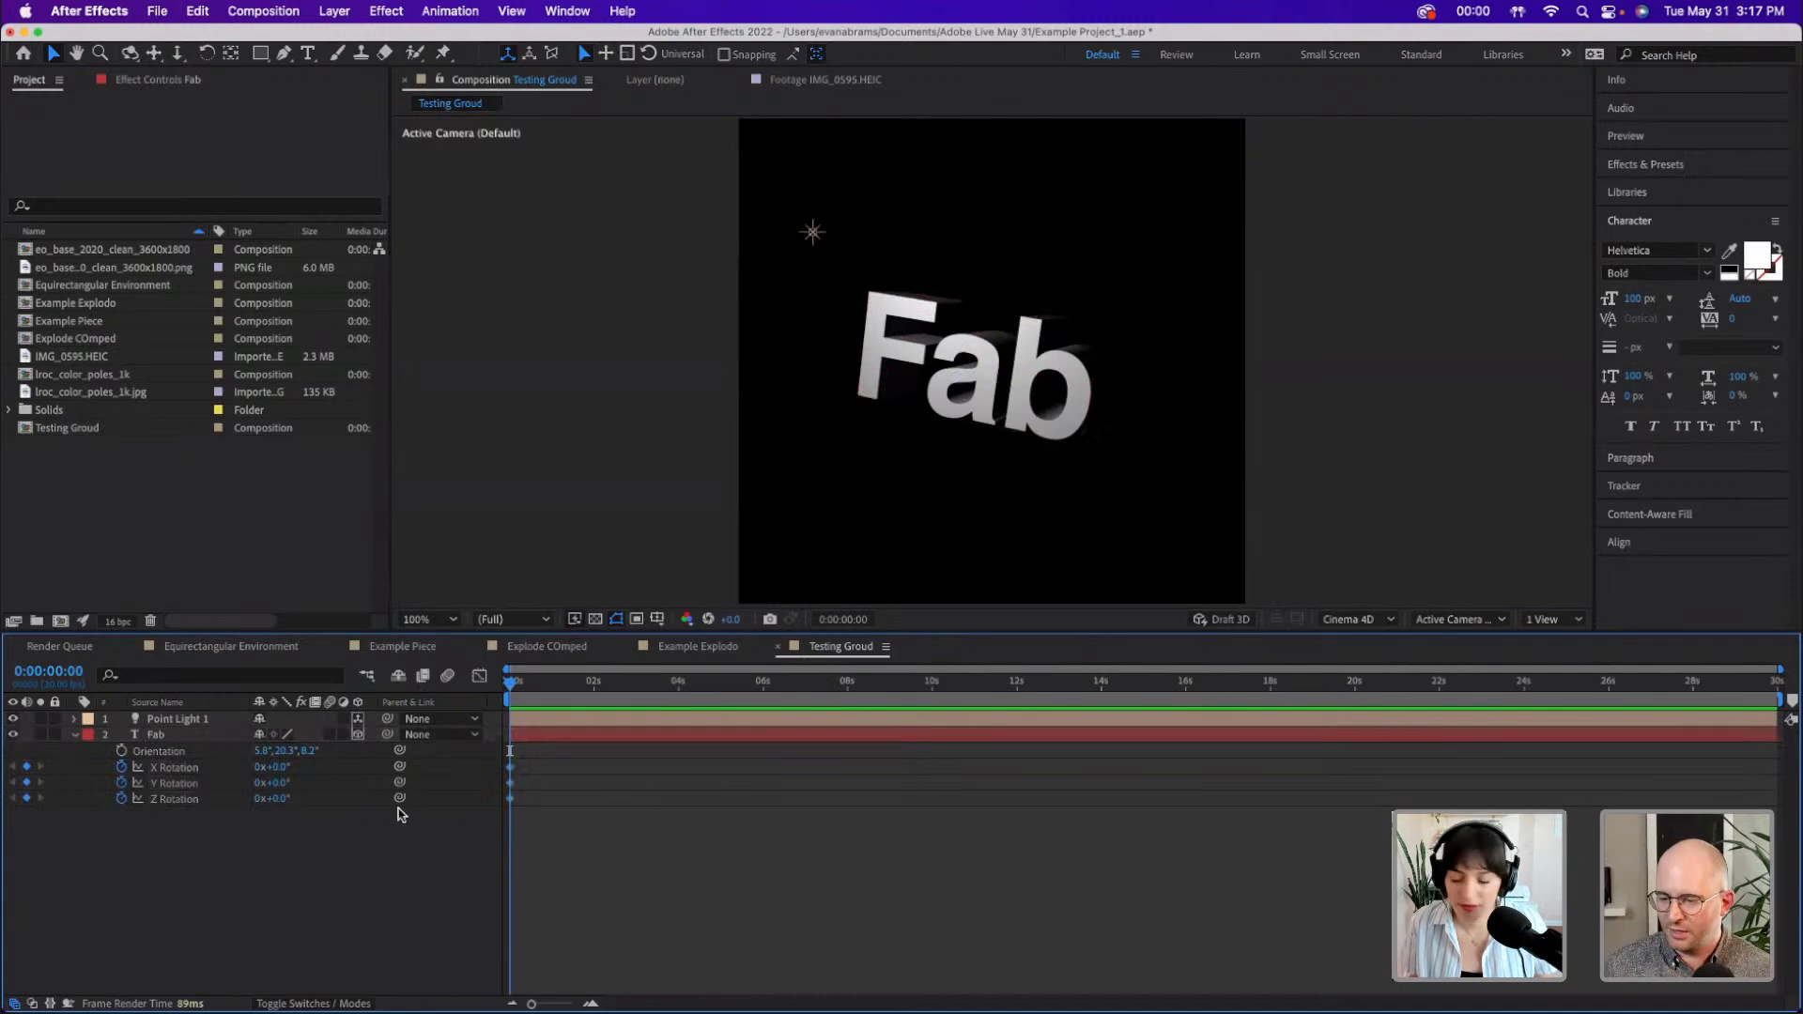
{"action": "left_click", "coordinate": [121, 783]}
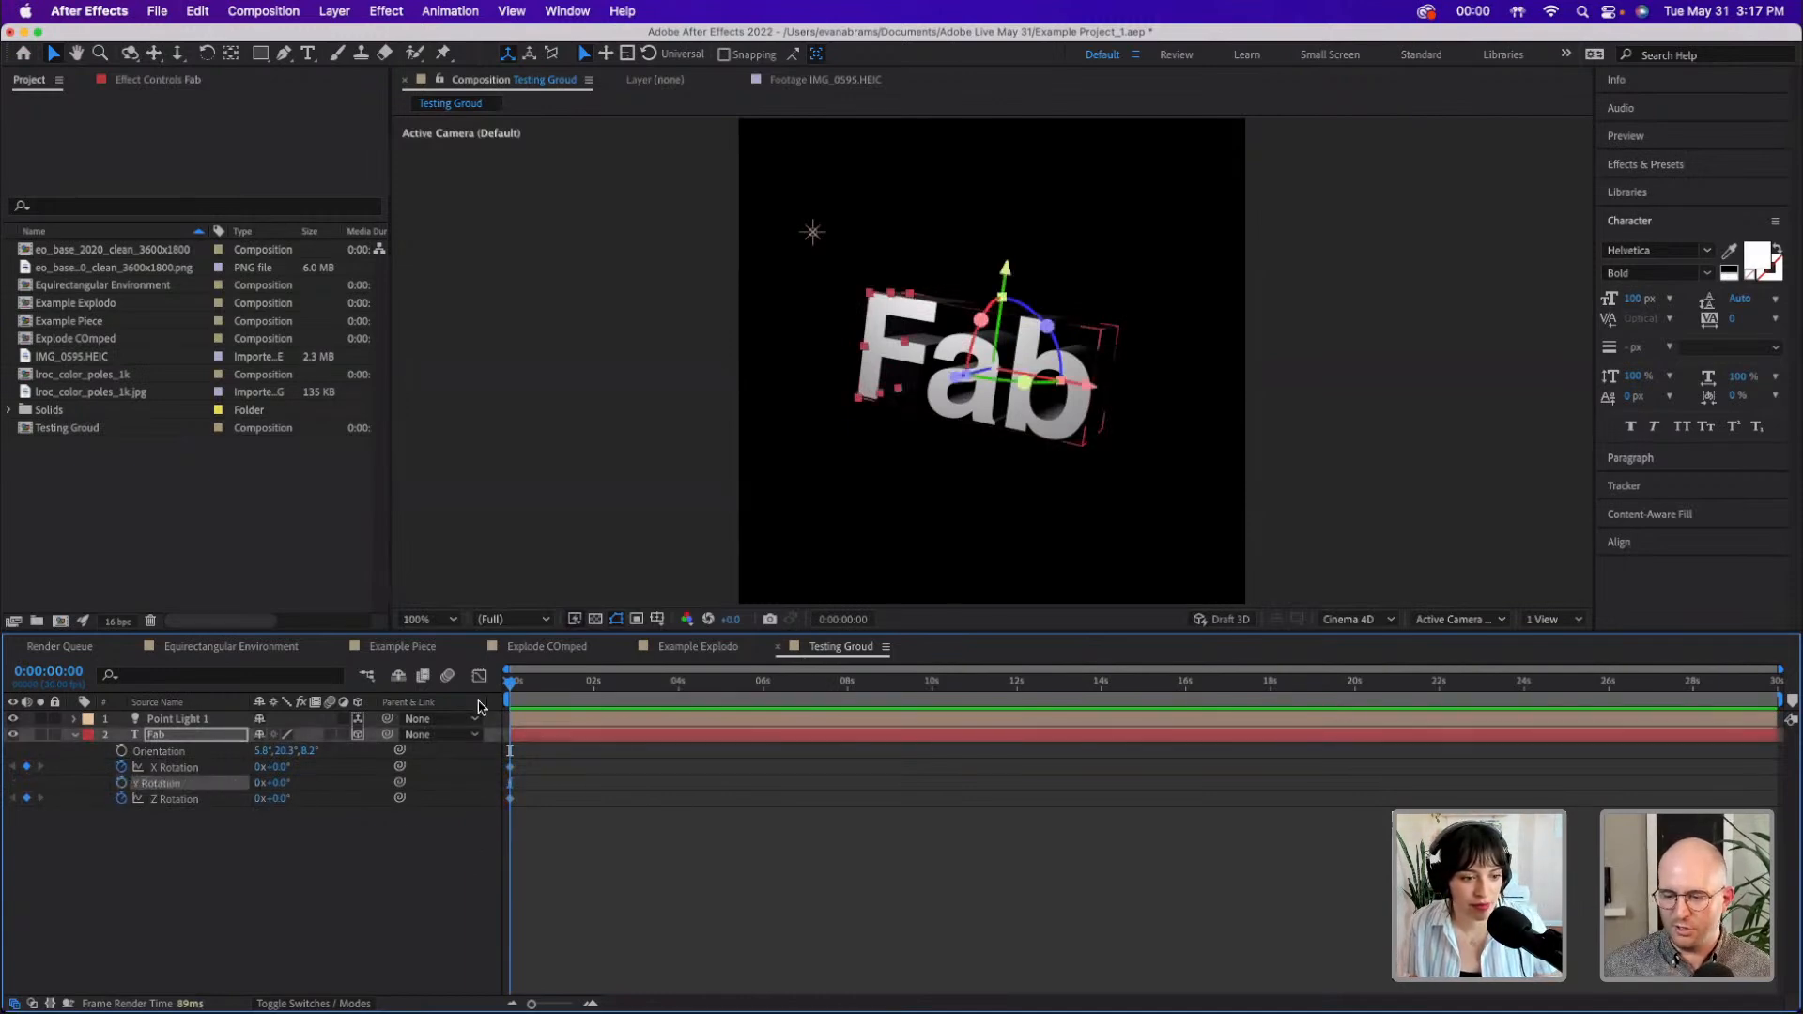
- Keyframe the Fab text's X Rotation to one full revolution at 0:00:26:08 and check the motion
{"action": "left_click_drag", "start_coordinate": [554, 692], "coordinate": [1620, 683]}
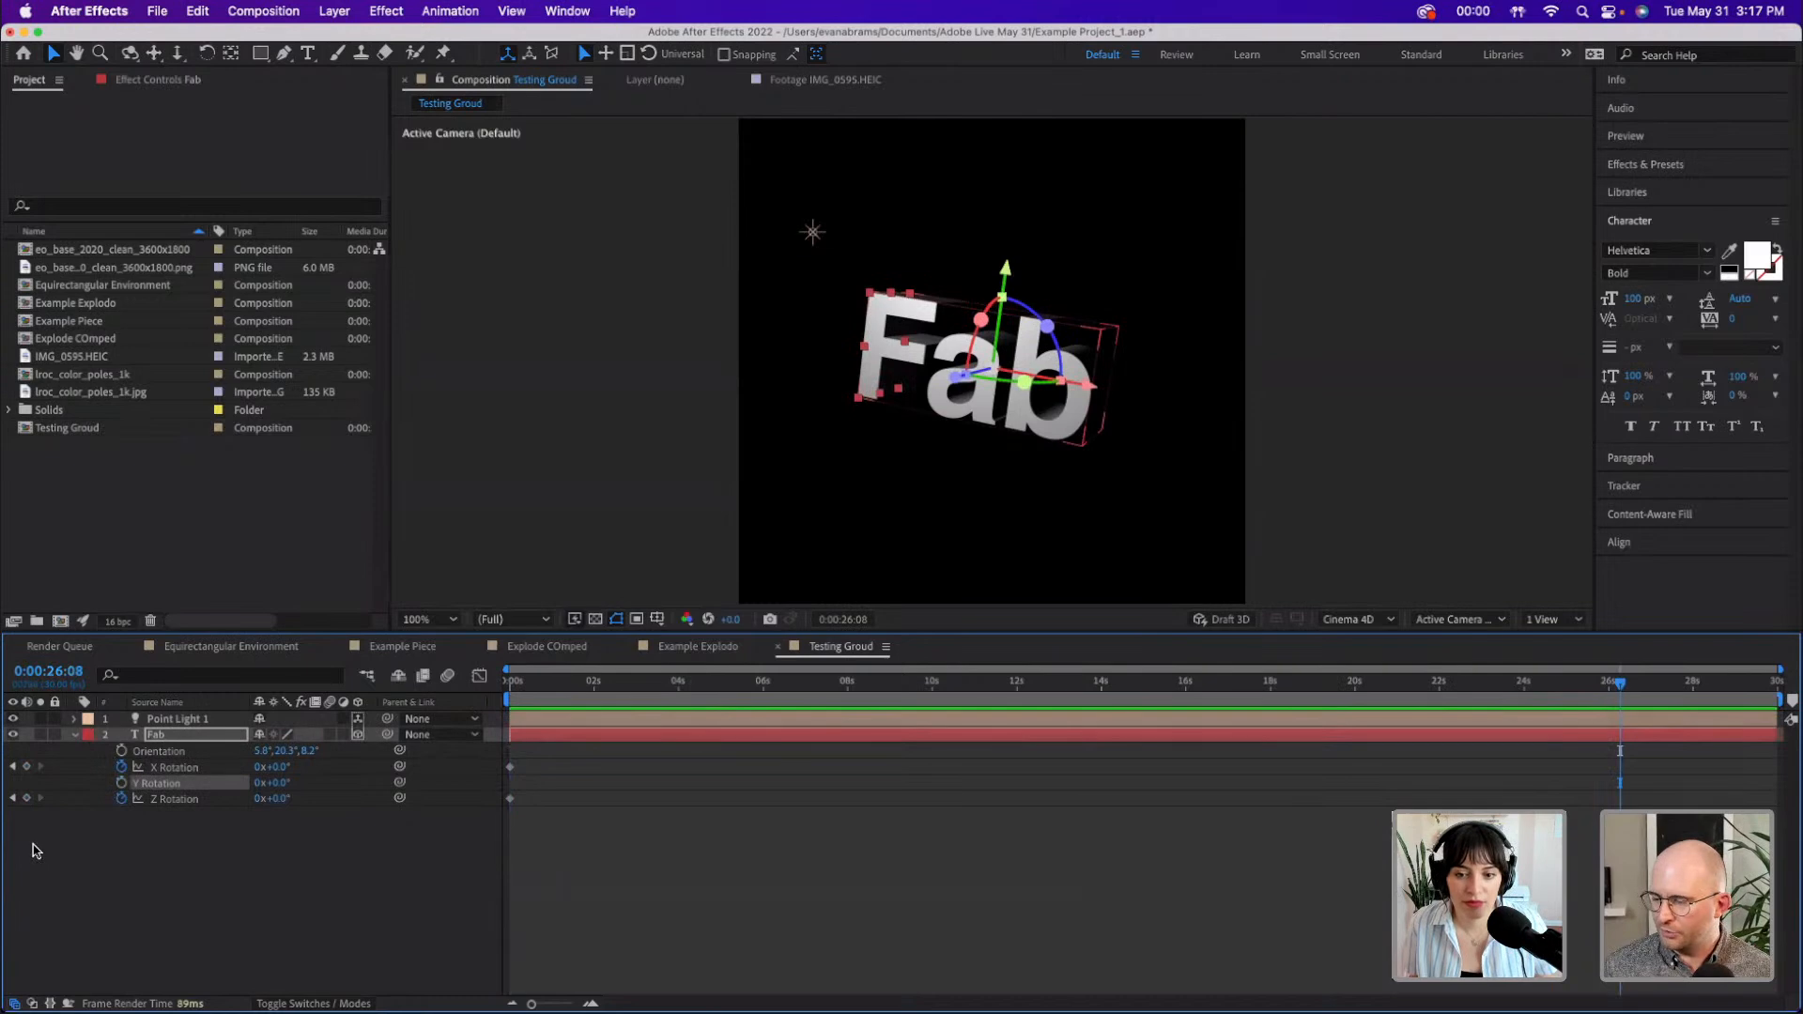
{"action": "left_click", "coordinate": [257, 767]}
{"action": "type", "text": "1"}
{"action": "key", "text": "Return"}
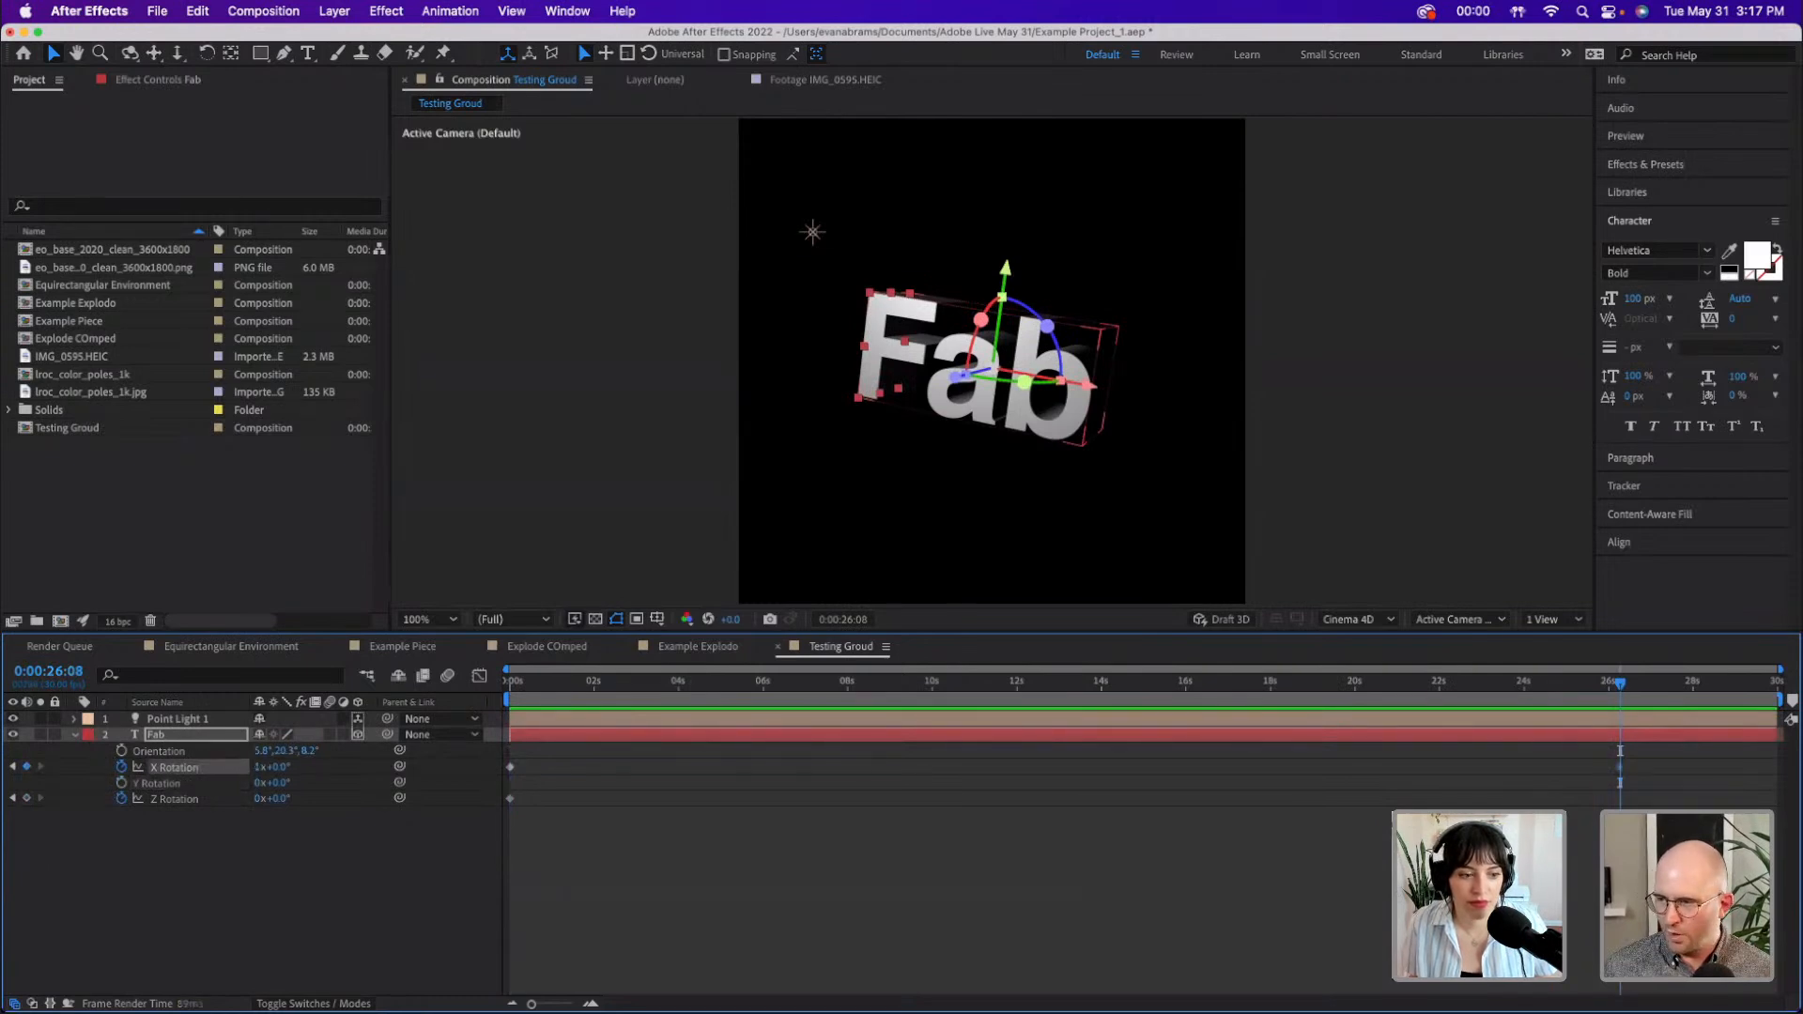
{"action": "left_click_drag", "start_coordinate": [1551, 686], "coordinate": [1617, 663]}
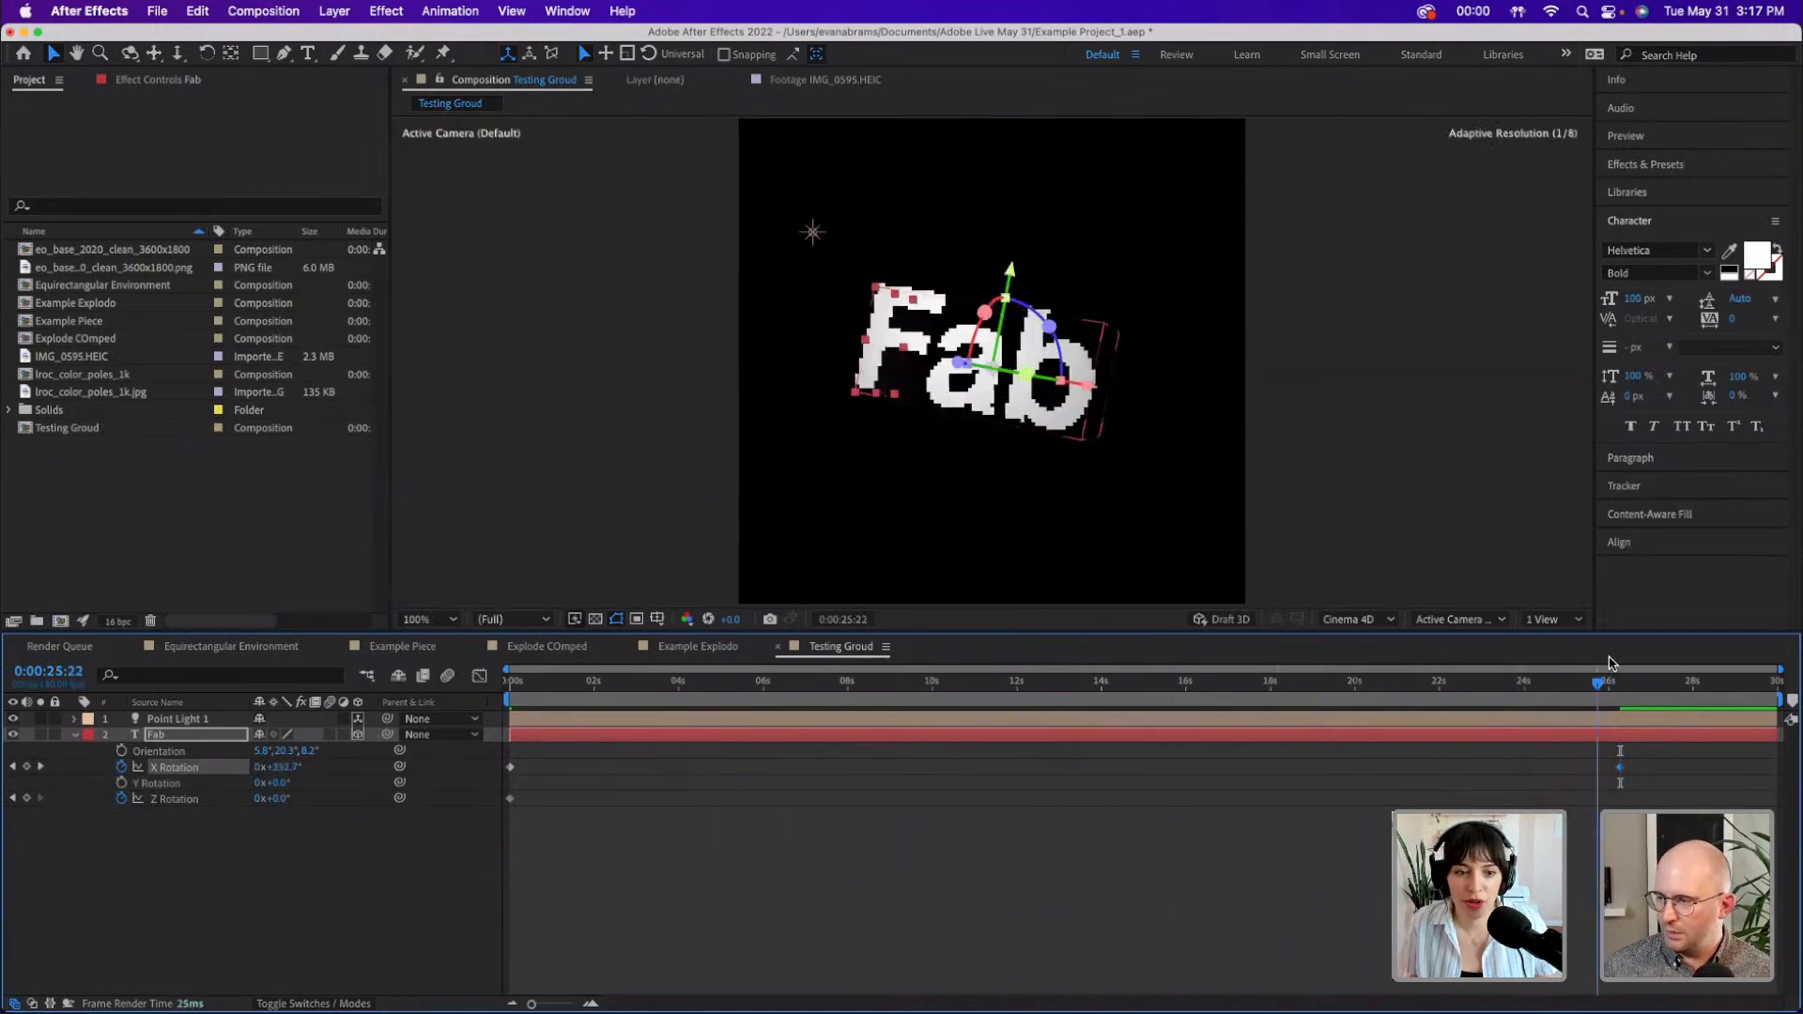
- Keyframe the Fab text's Z Rotation to one full revolution at 0:00:26:08 and preview the spin
{"action": "left_click", "coordinate": [257, 798]}
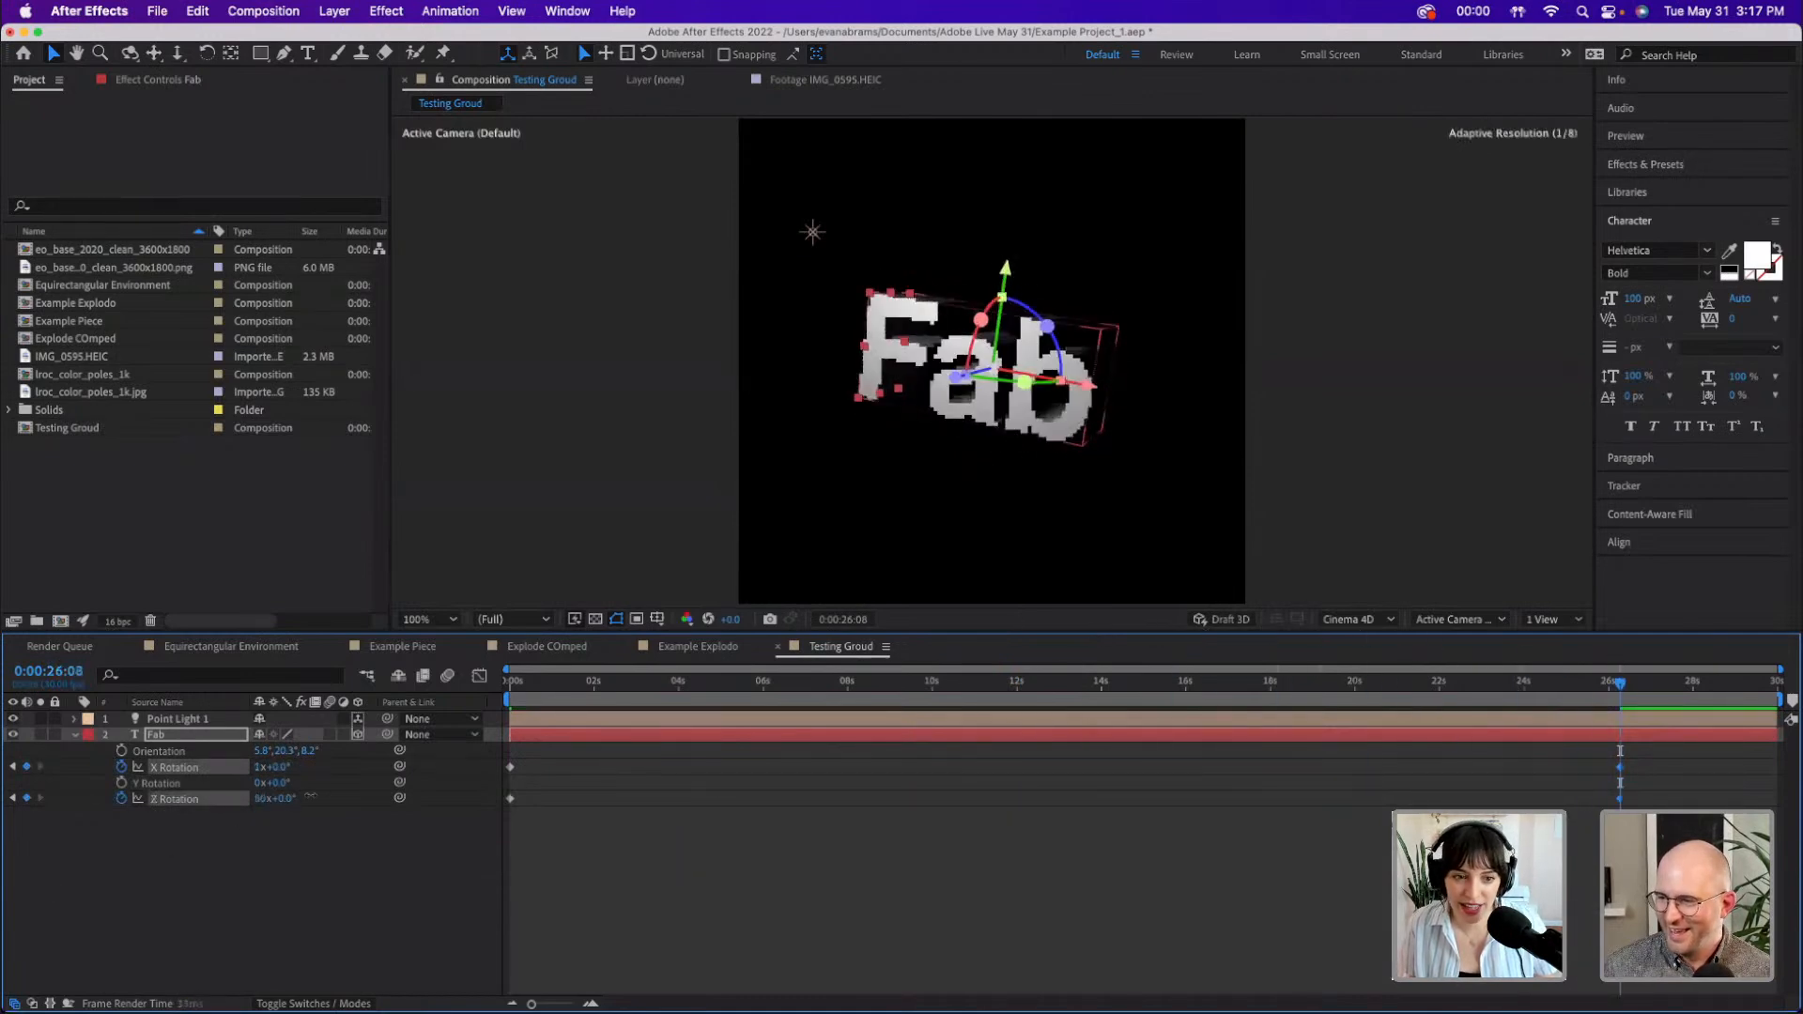
{"action": "type", "text": "58"}
{"action": "key", "text": "Return"}
{"action": "left_click_drag", "start_coordinate": [1033, 701], "coordinate": [1620, 692]}
{"action": "key", "text": "space"}
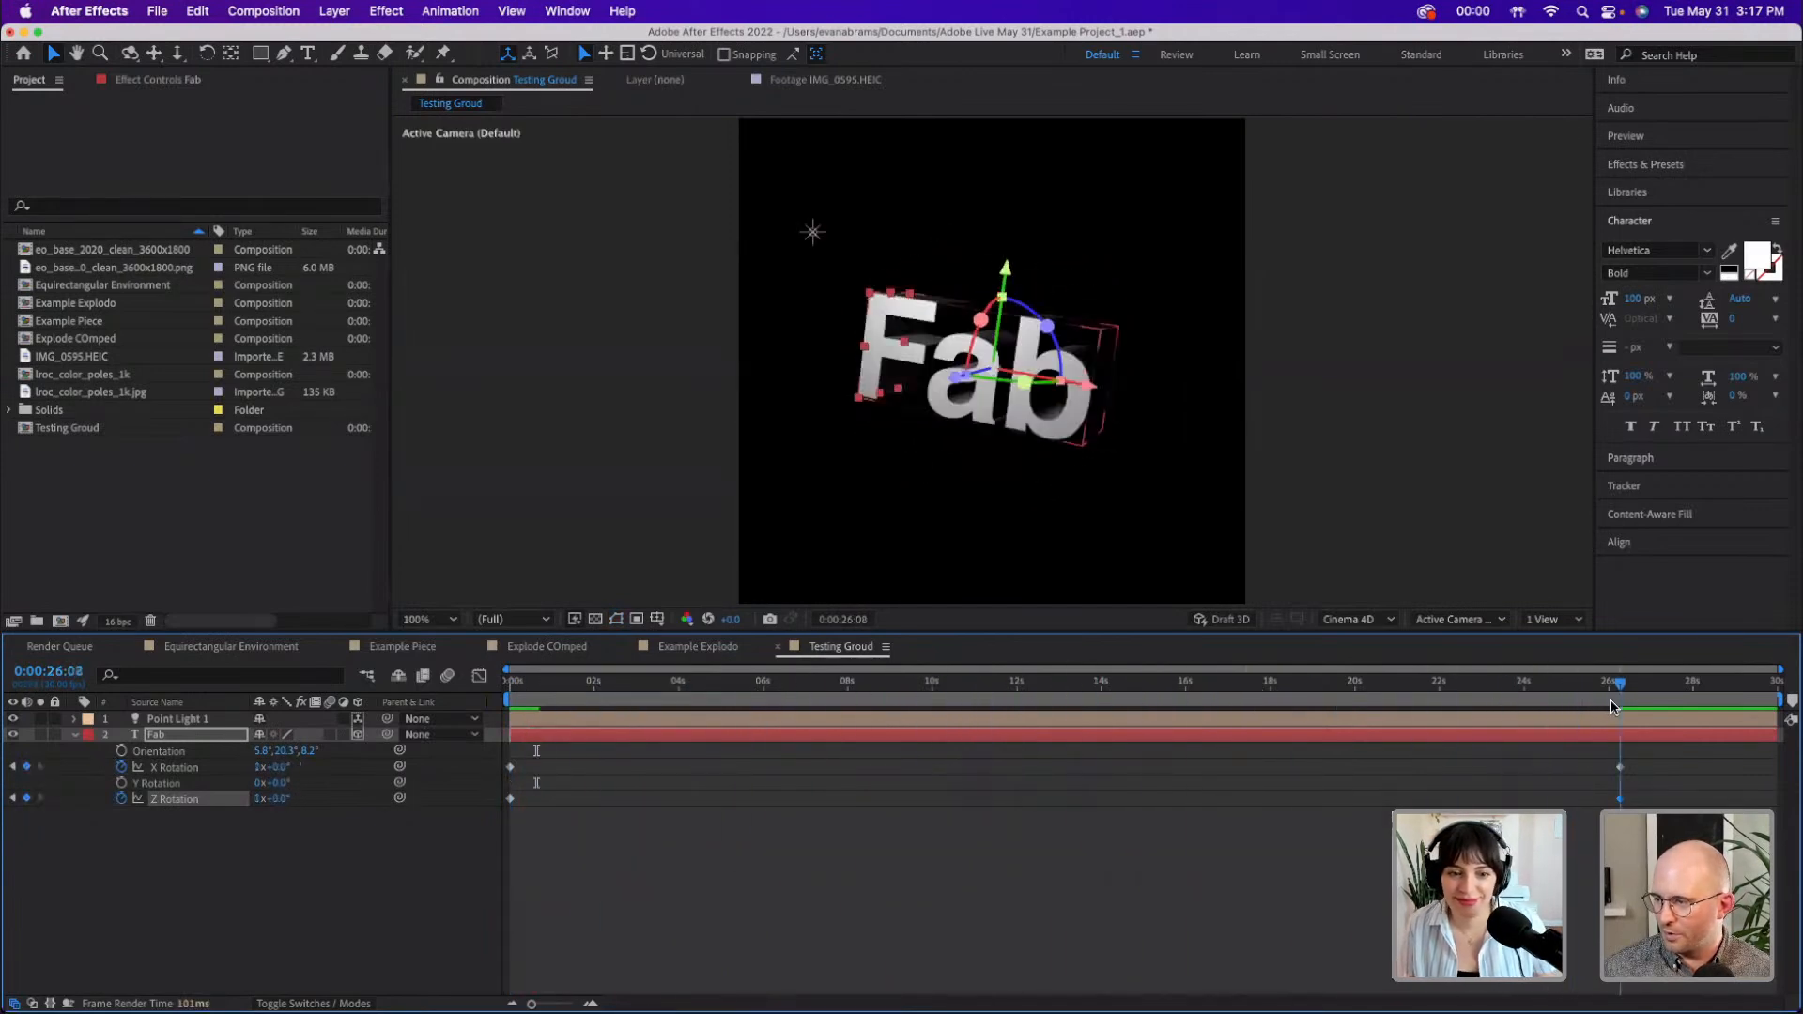
- Move the ending X and Z Rotation keyframes to 0:00:15:00
{"action": "left_click_drag", "start_coordinate": [1641, 760], "coordinate": [1017, 769]}
{"action": "left_click_drag", "start_coordinate": [1079, 692], "coordinate": [1144, 691]}
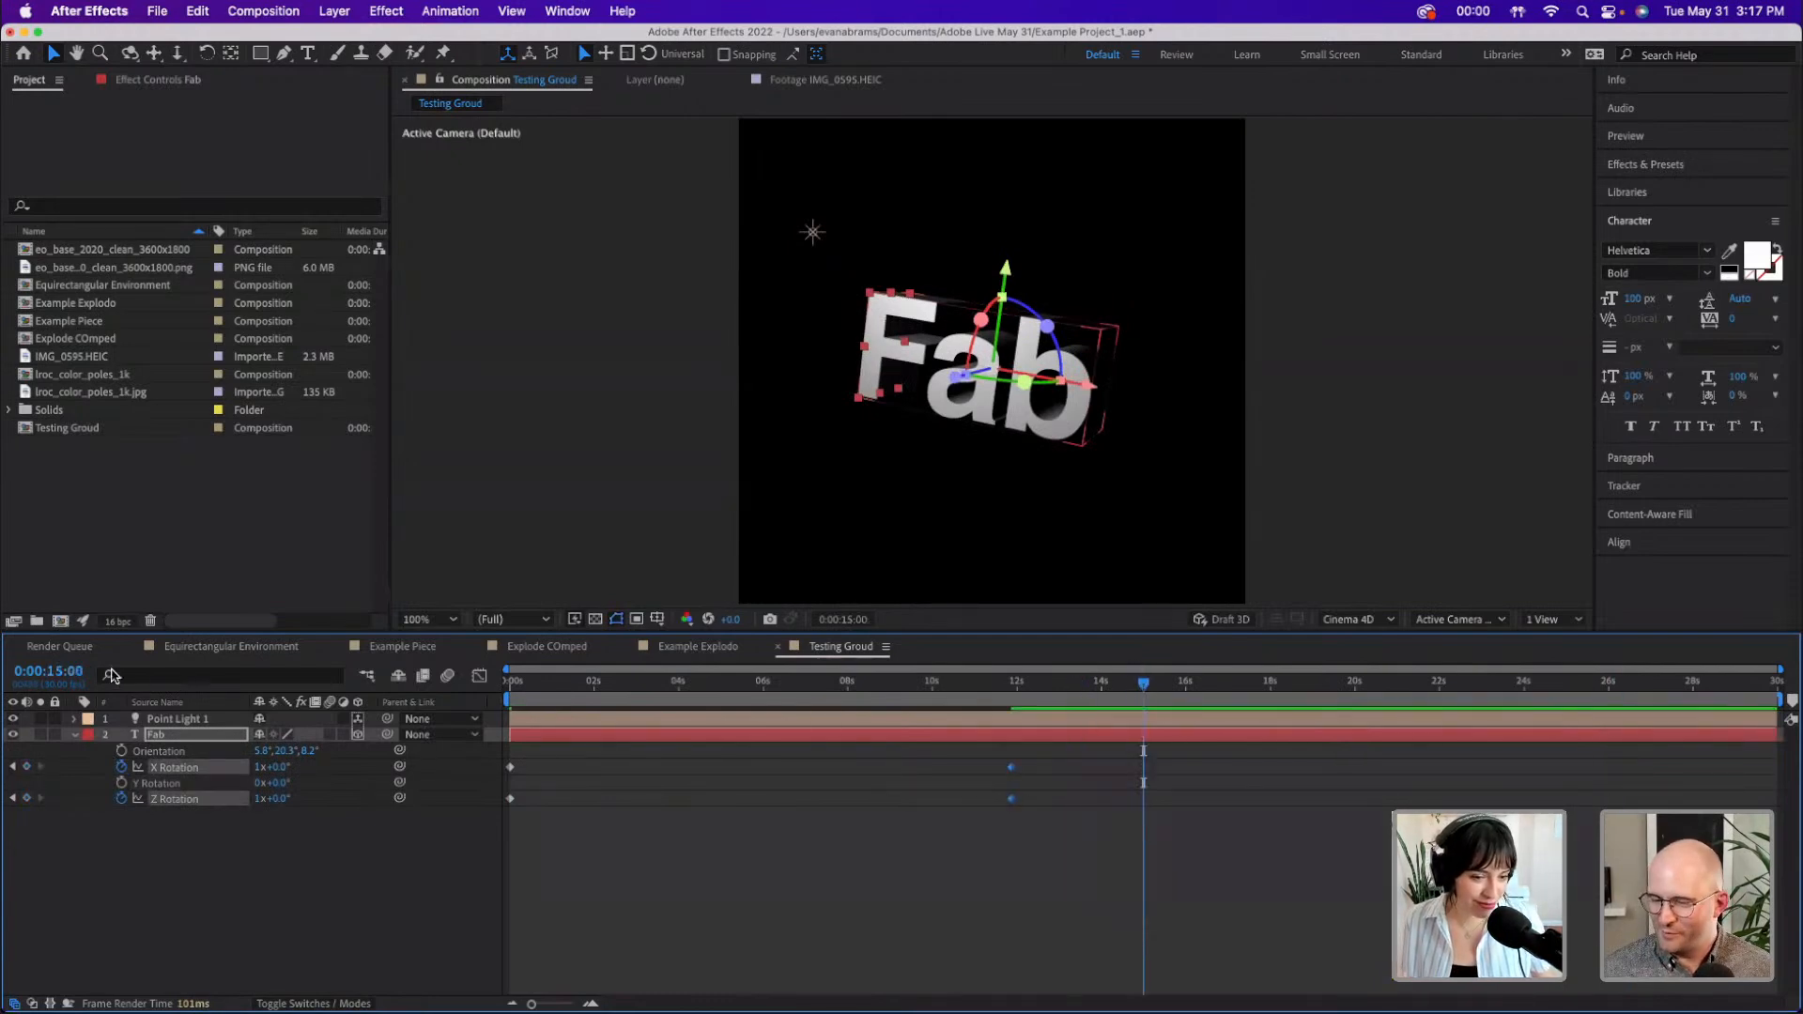
{"action": "left_click_drag", "start_coordinate": [1013, 774], "coordinate": [1144, 772]}
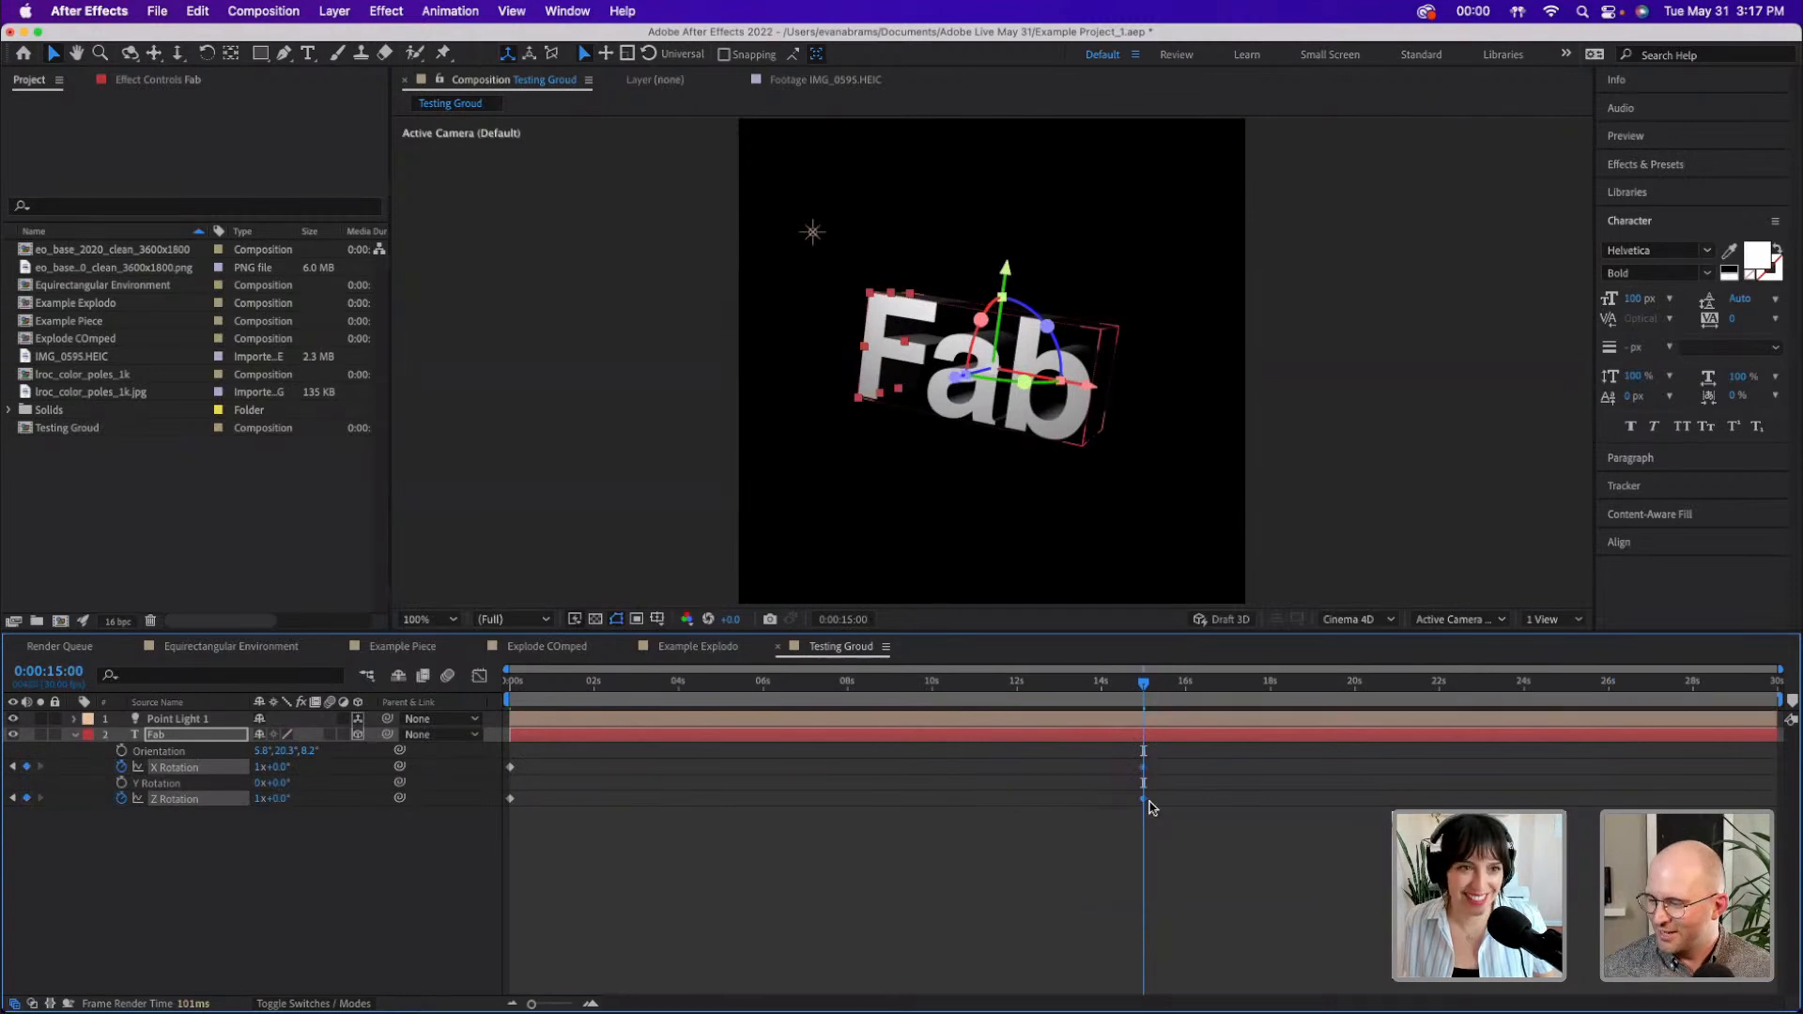
- Preview and scrub the Fab text's rotation to examine how its extruded sides catch the light
{"action": "key", "text": "space"}
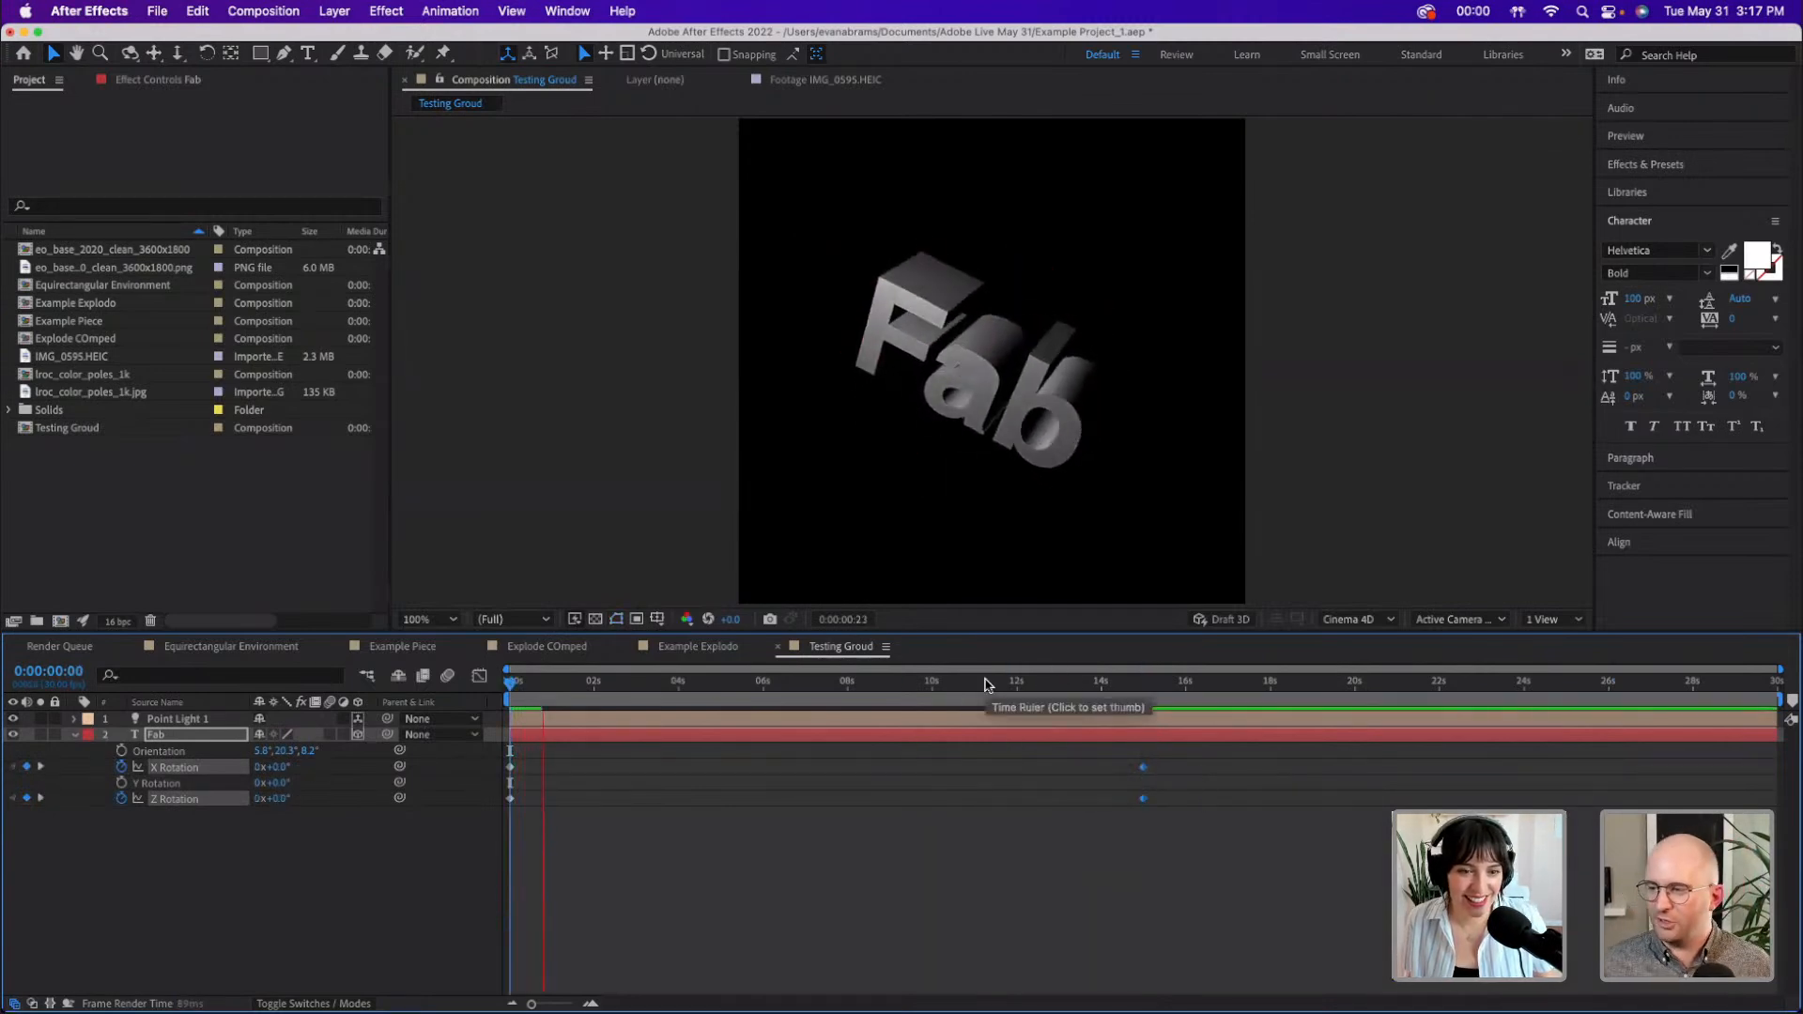
{"action": "key", "text": "space"}
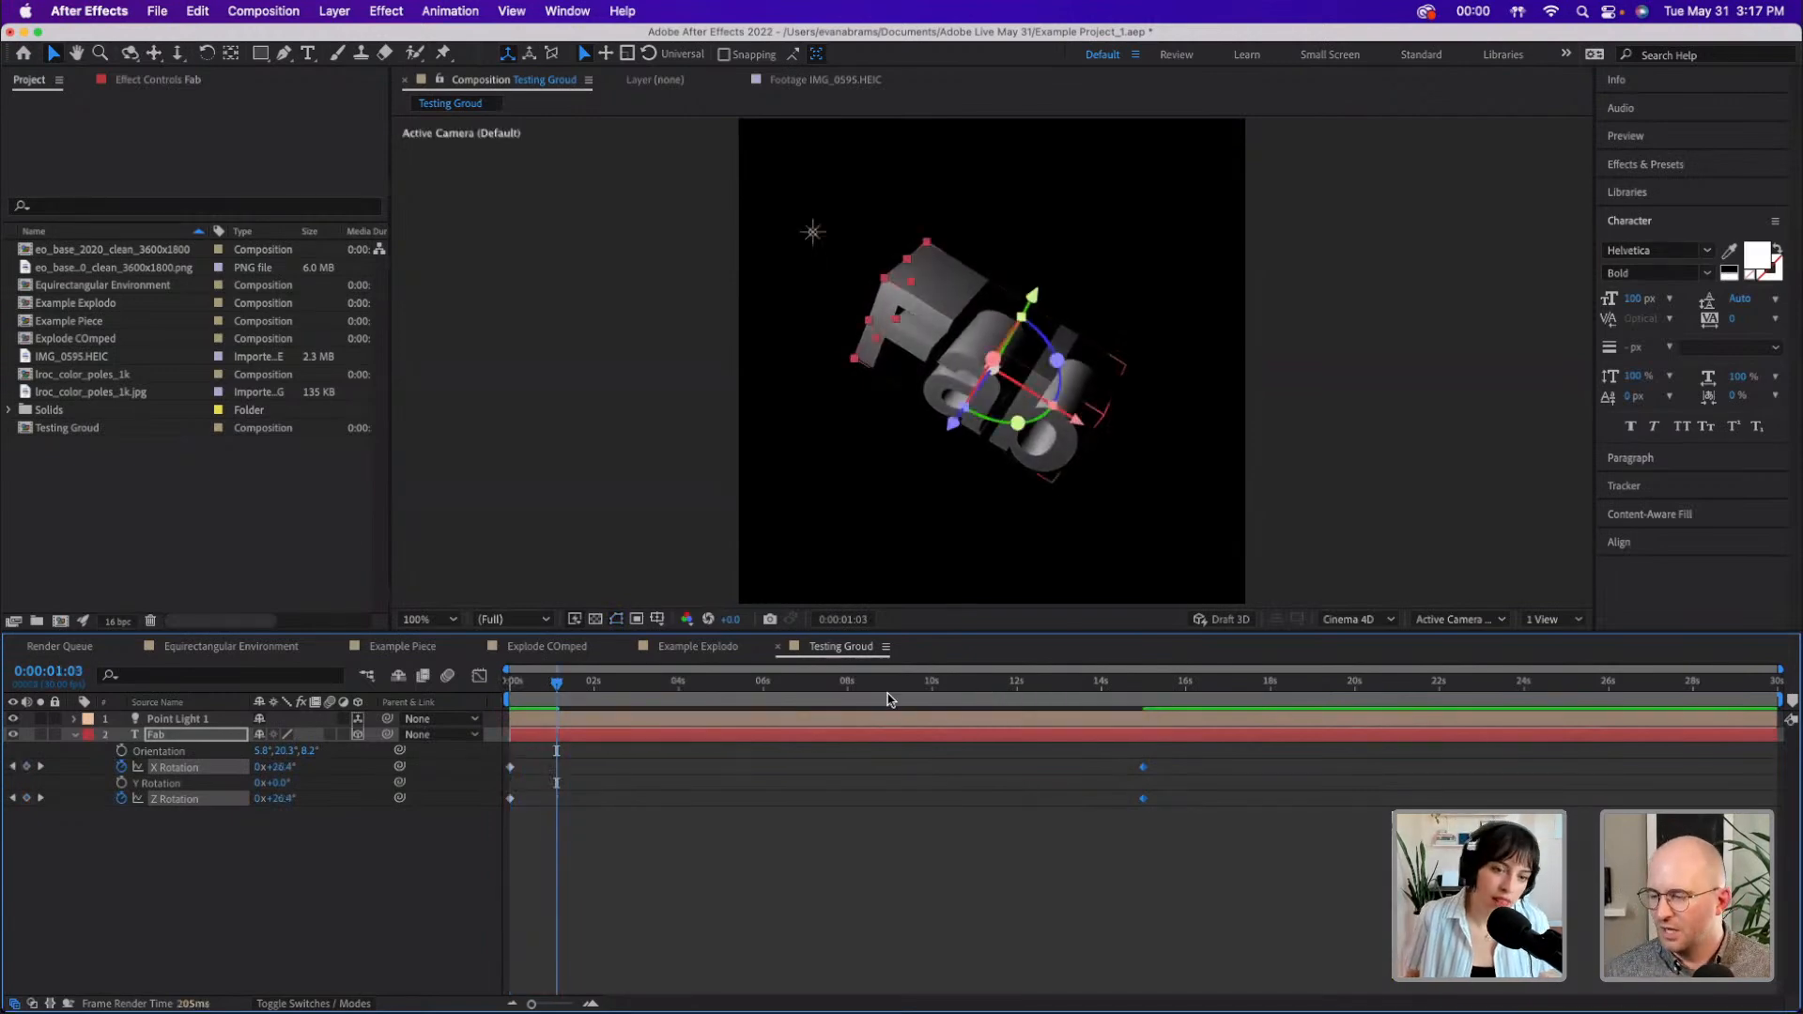
{"action": "left_click_drag", "start_coordinate": [888, 695], "coordinate": [852, 745]}
{"action": "left_click", "coordinate": [883, 919]}
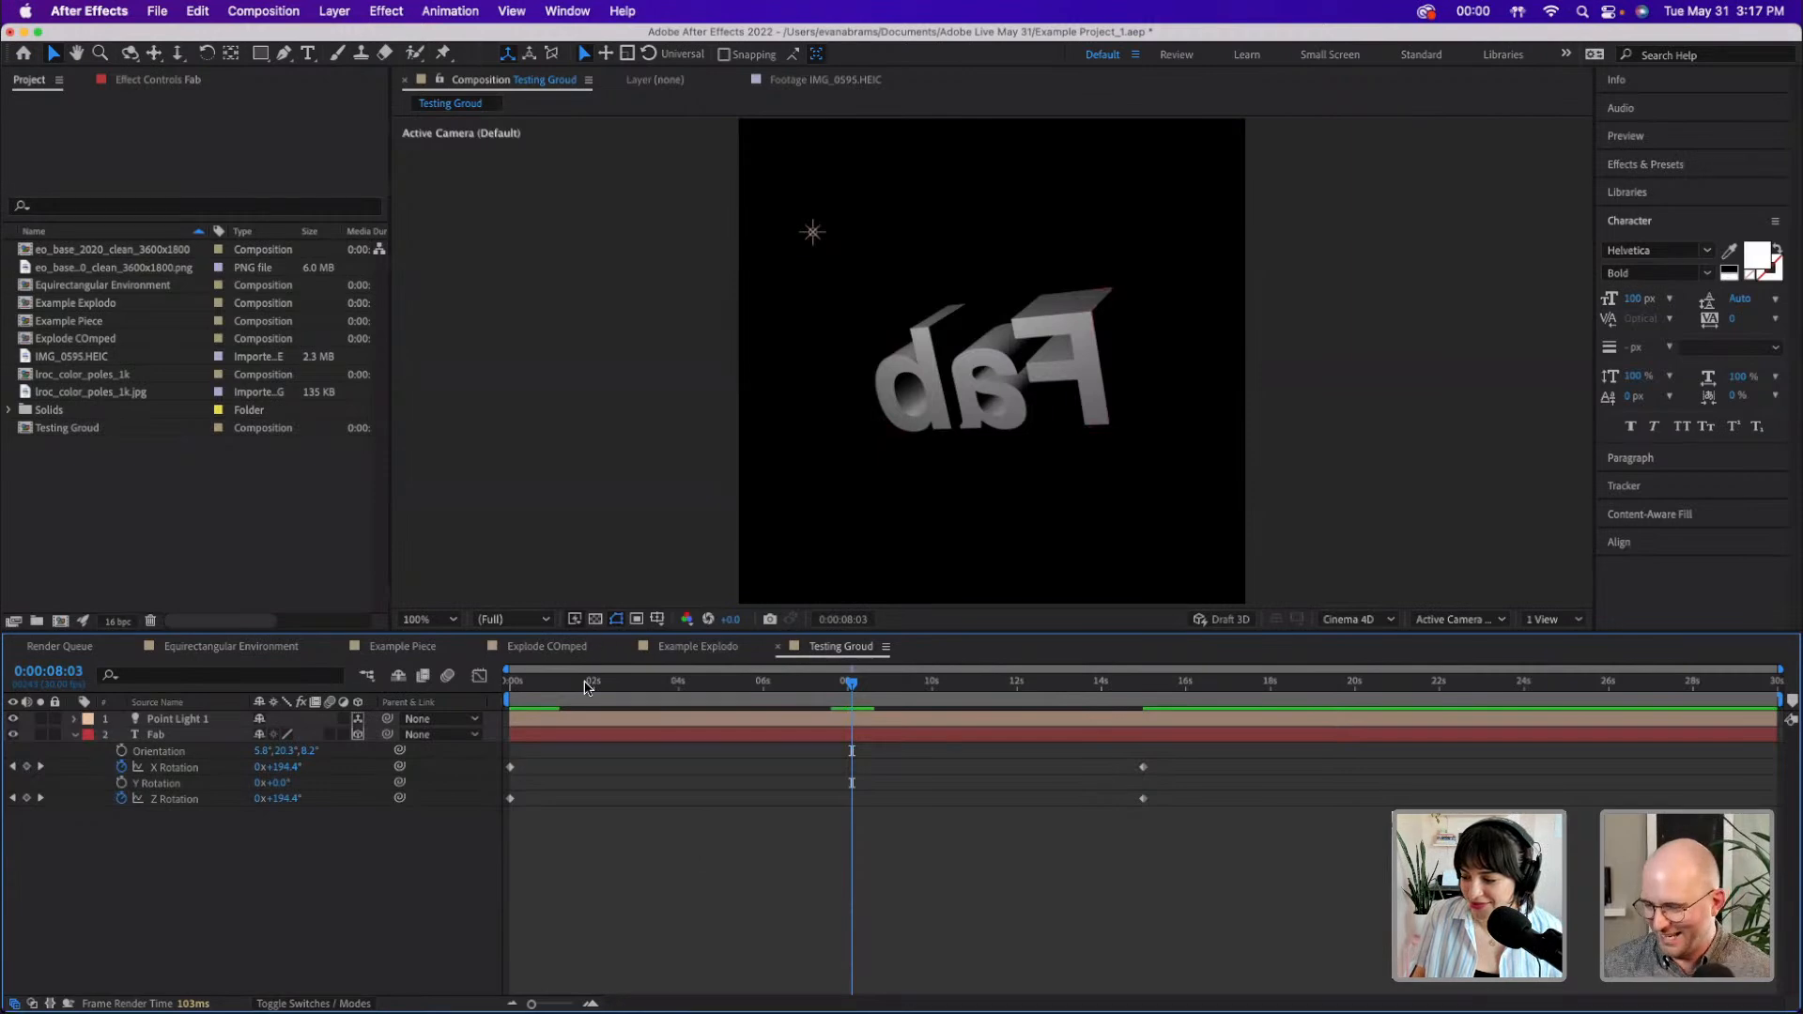
{"action": "left_click", "coordinate": [614, 684]}
{"action": "left_click_drag", "start_coordinate": [655, 684], "coordinate": [782, 684]}
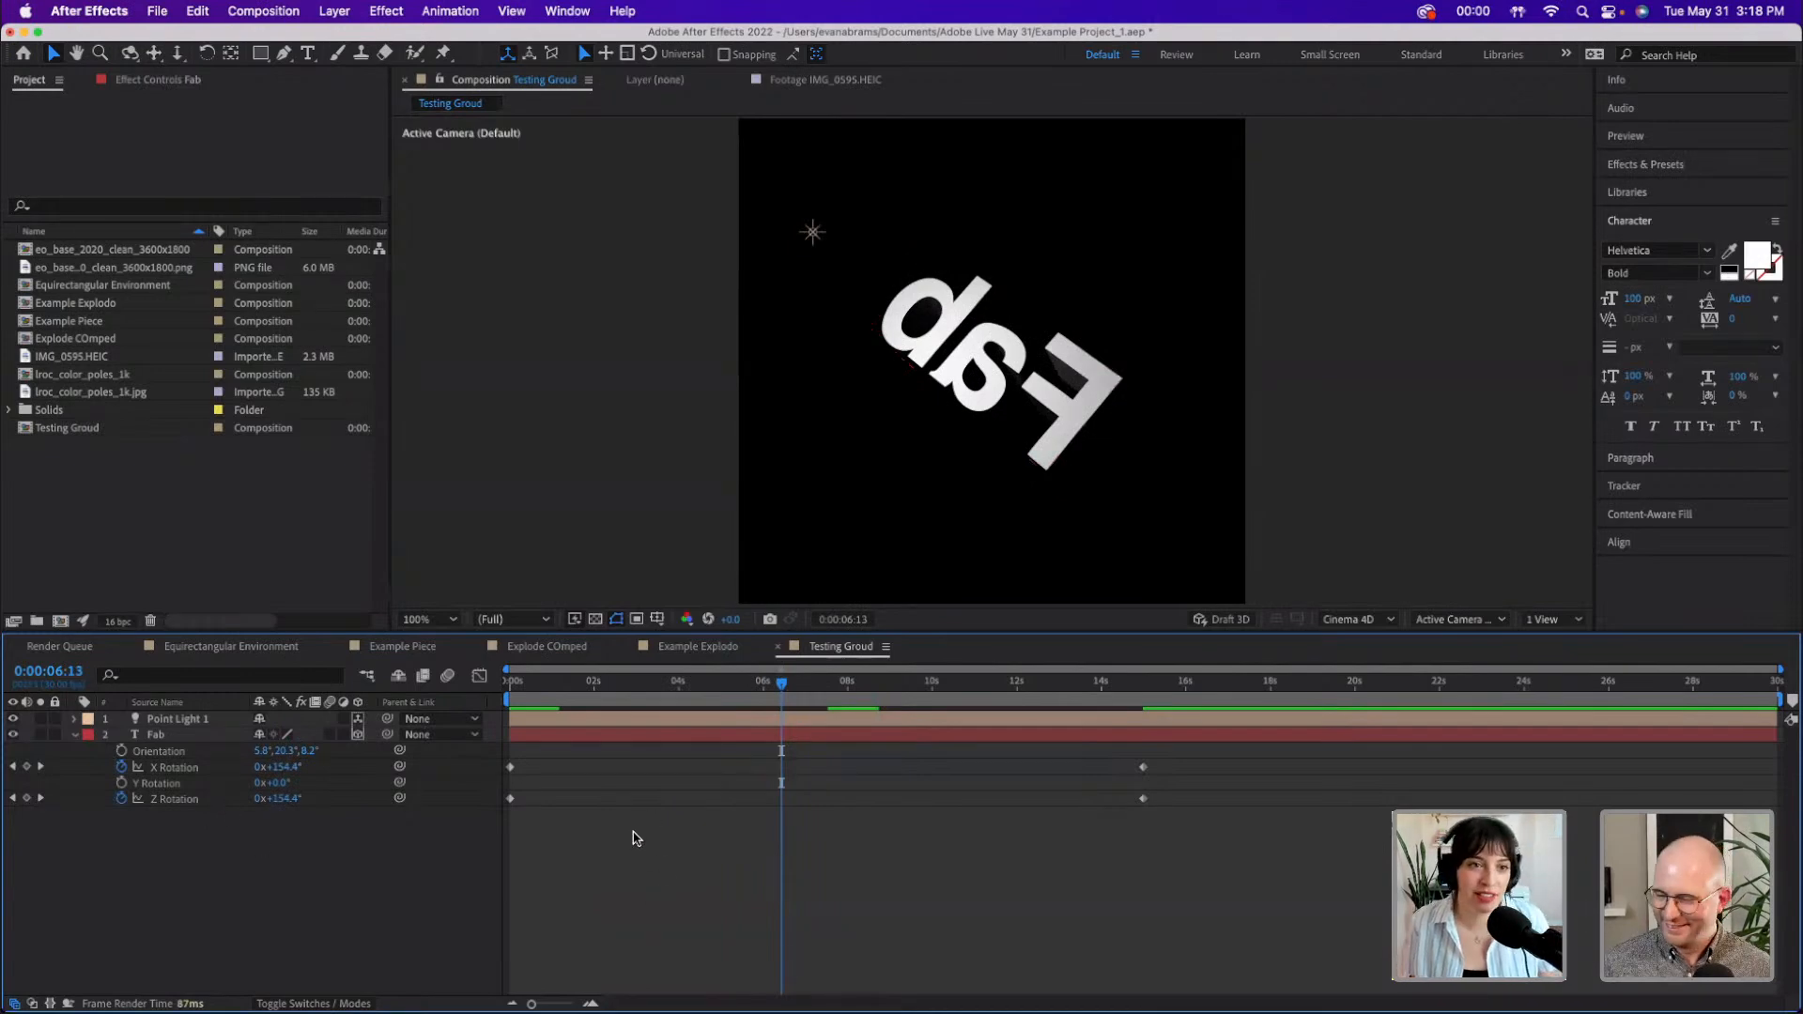
{"action": "left_click_drag", "start_coordinate": [782, 693], "coordinate": [784, 693]}
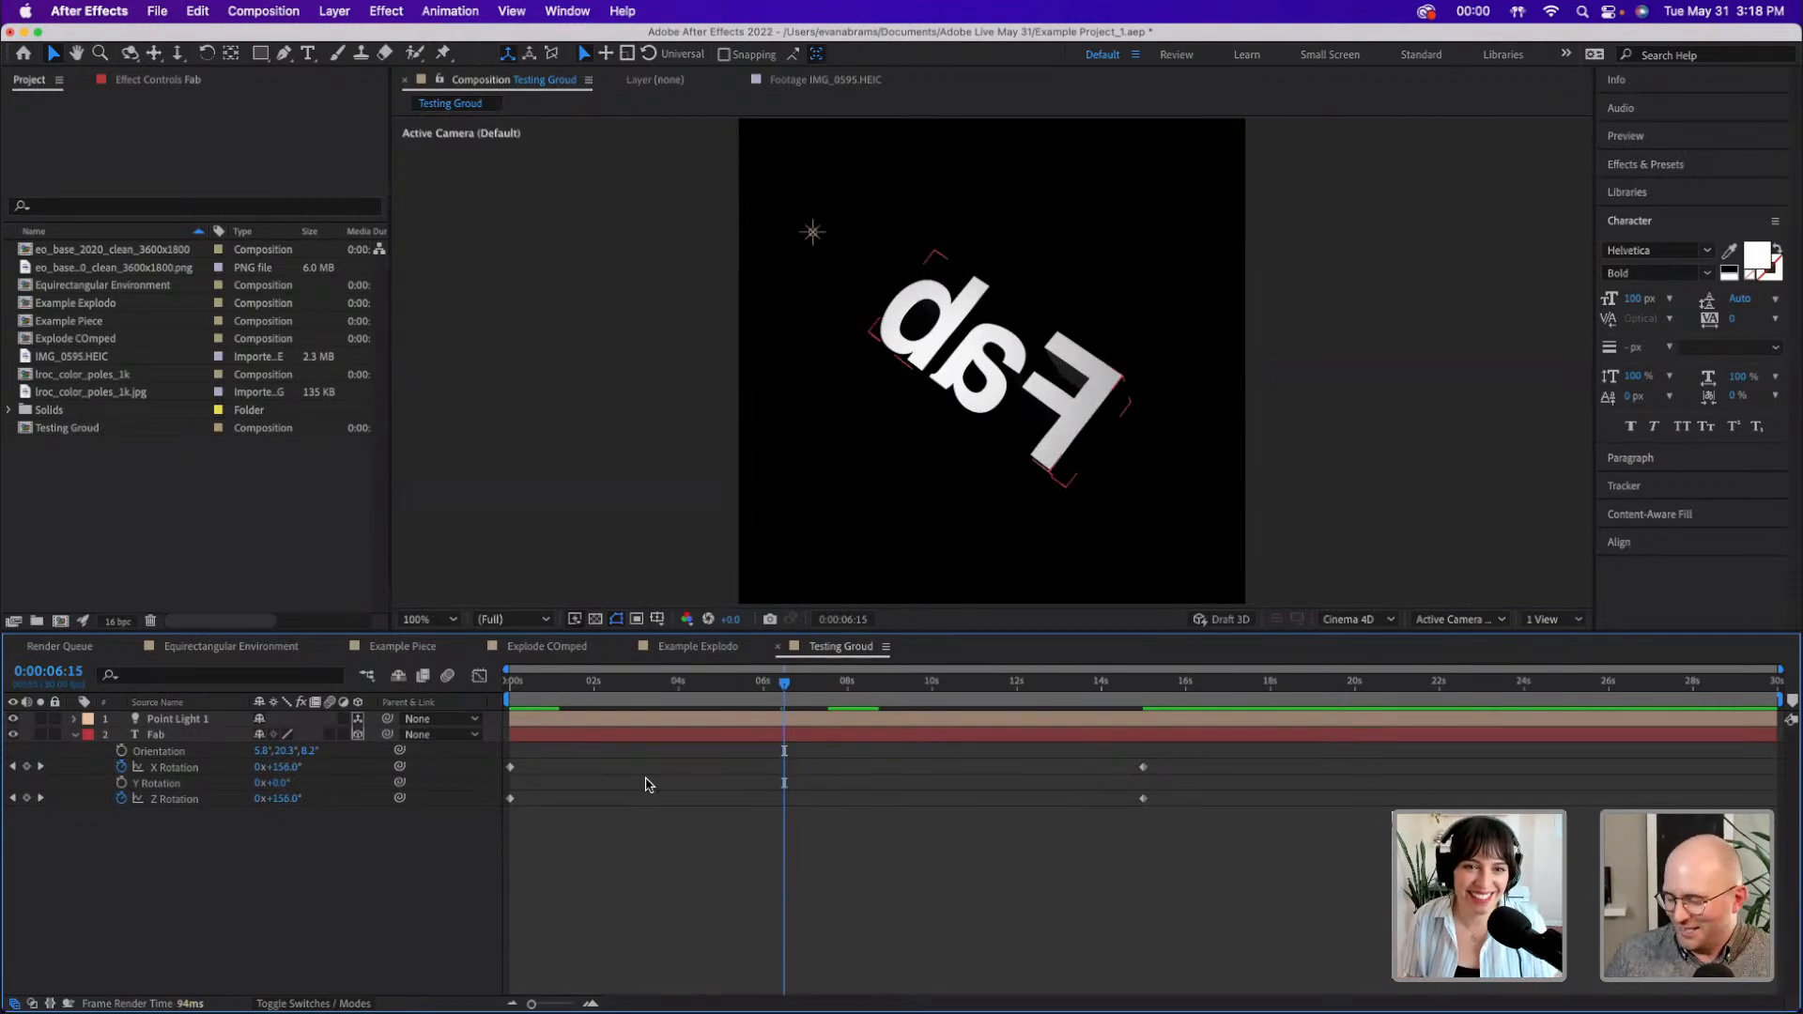
{"action": "key", "text": "Home"}
{"action": "key", "text": "space"}
{"action": "left_click_drag", "start_coordinate": [568, 693], "coordinate": [810, 669]}
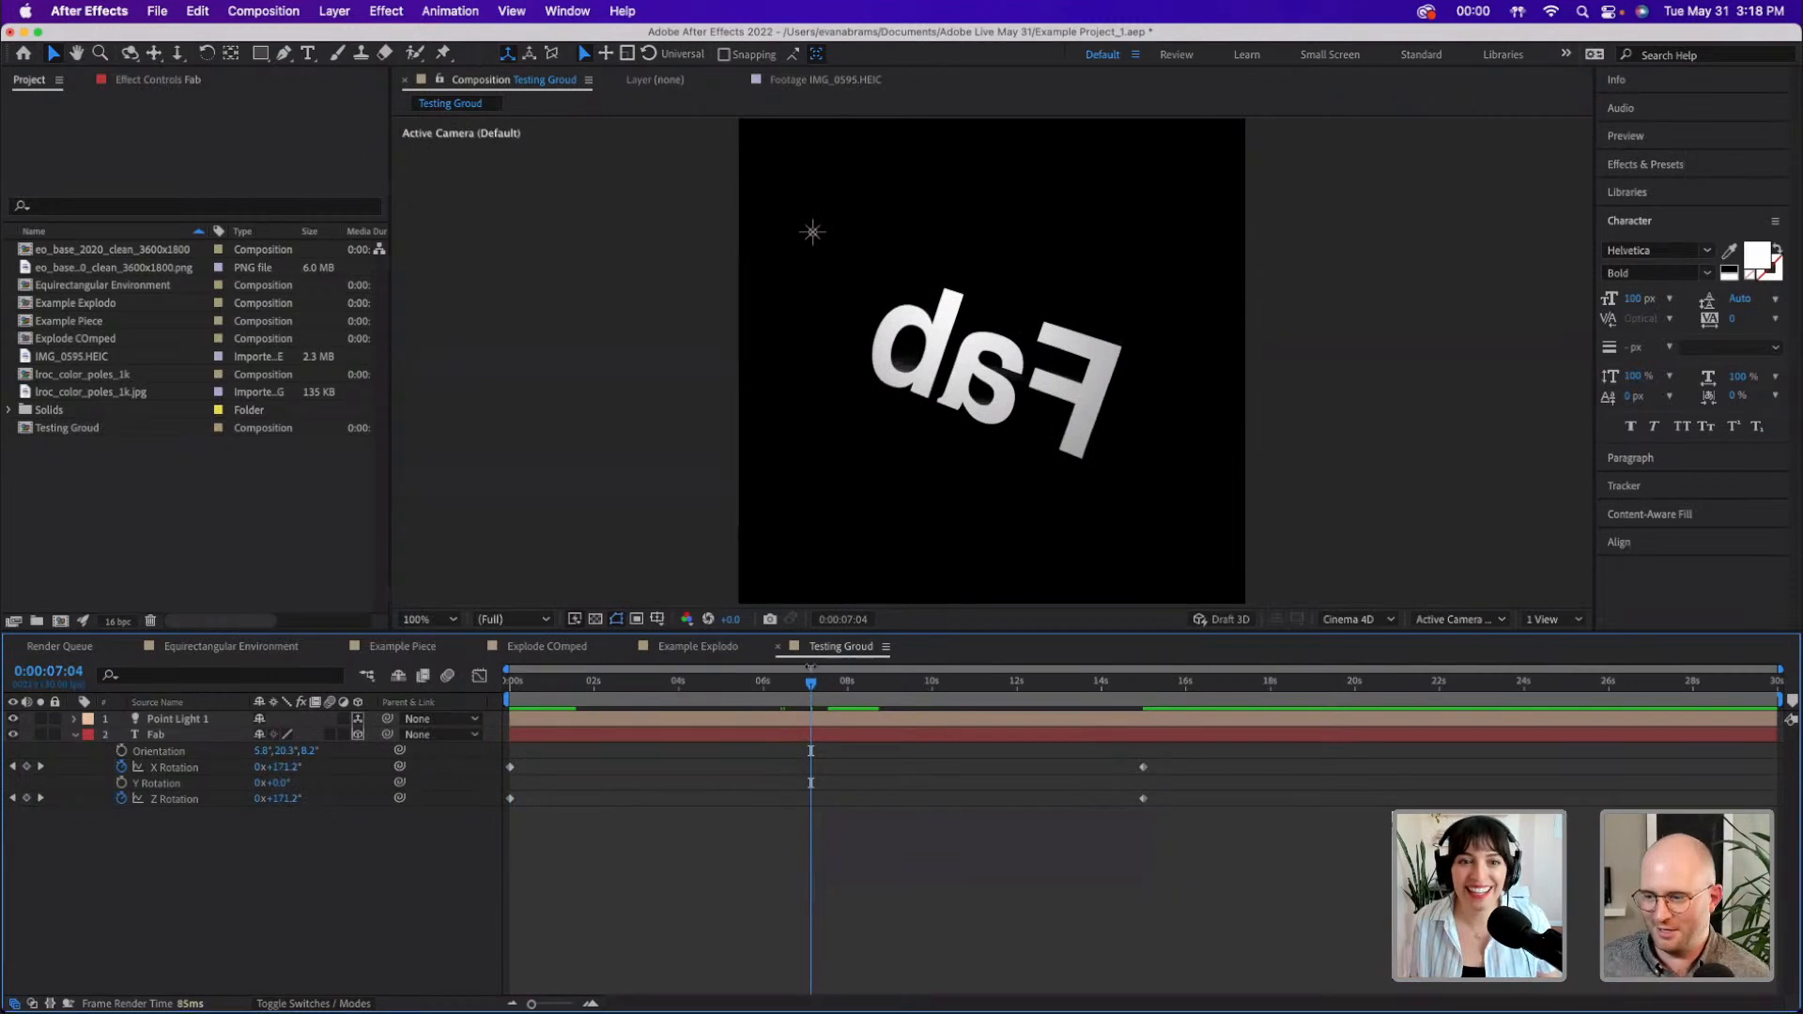
{"action": "key", "text": "Home"}
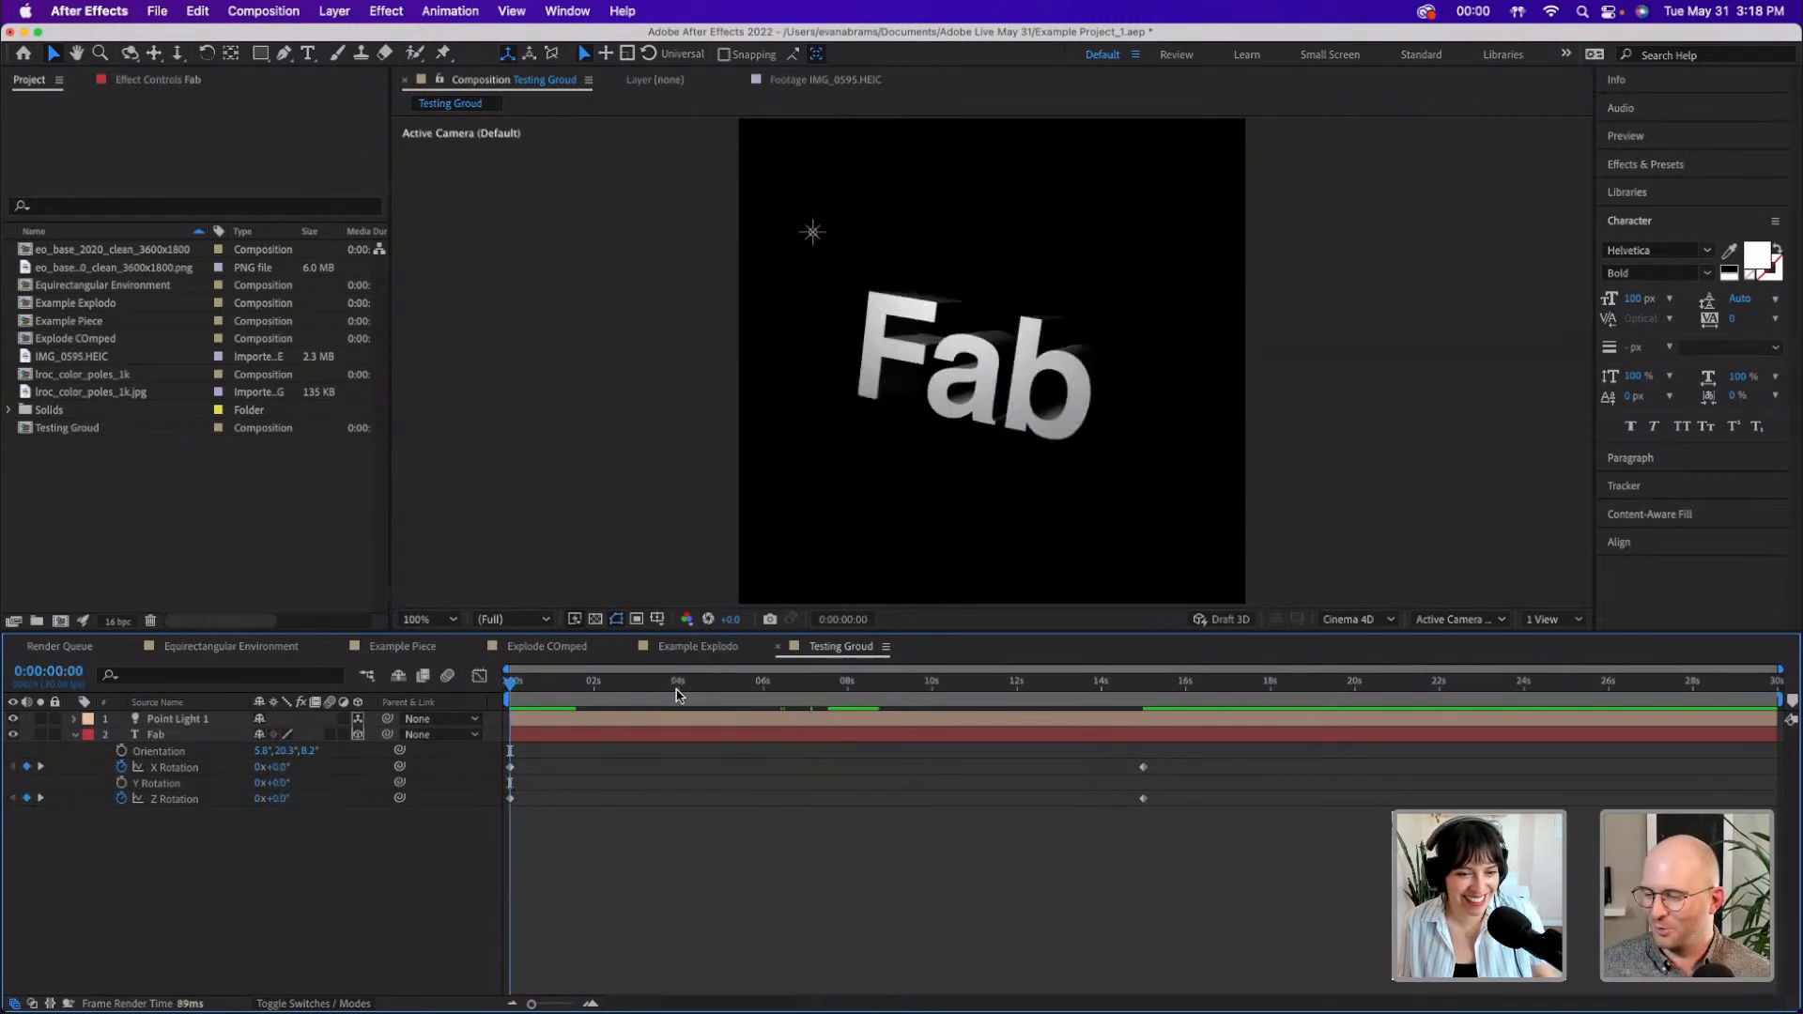
- Go to 0:00:01:08 and expand the Fab text layer's geometry options
{"action": "left_click_drag", "start_coordinate": [668, 703], "coordinate": [564, 718]}
{"action": "left_click", "coordinate": [965, 334]}
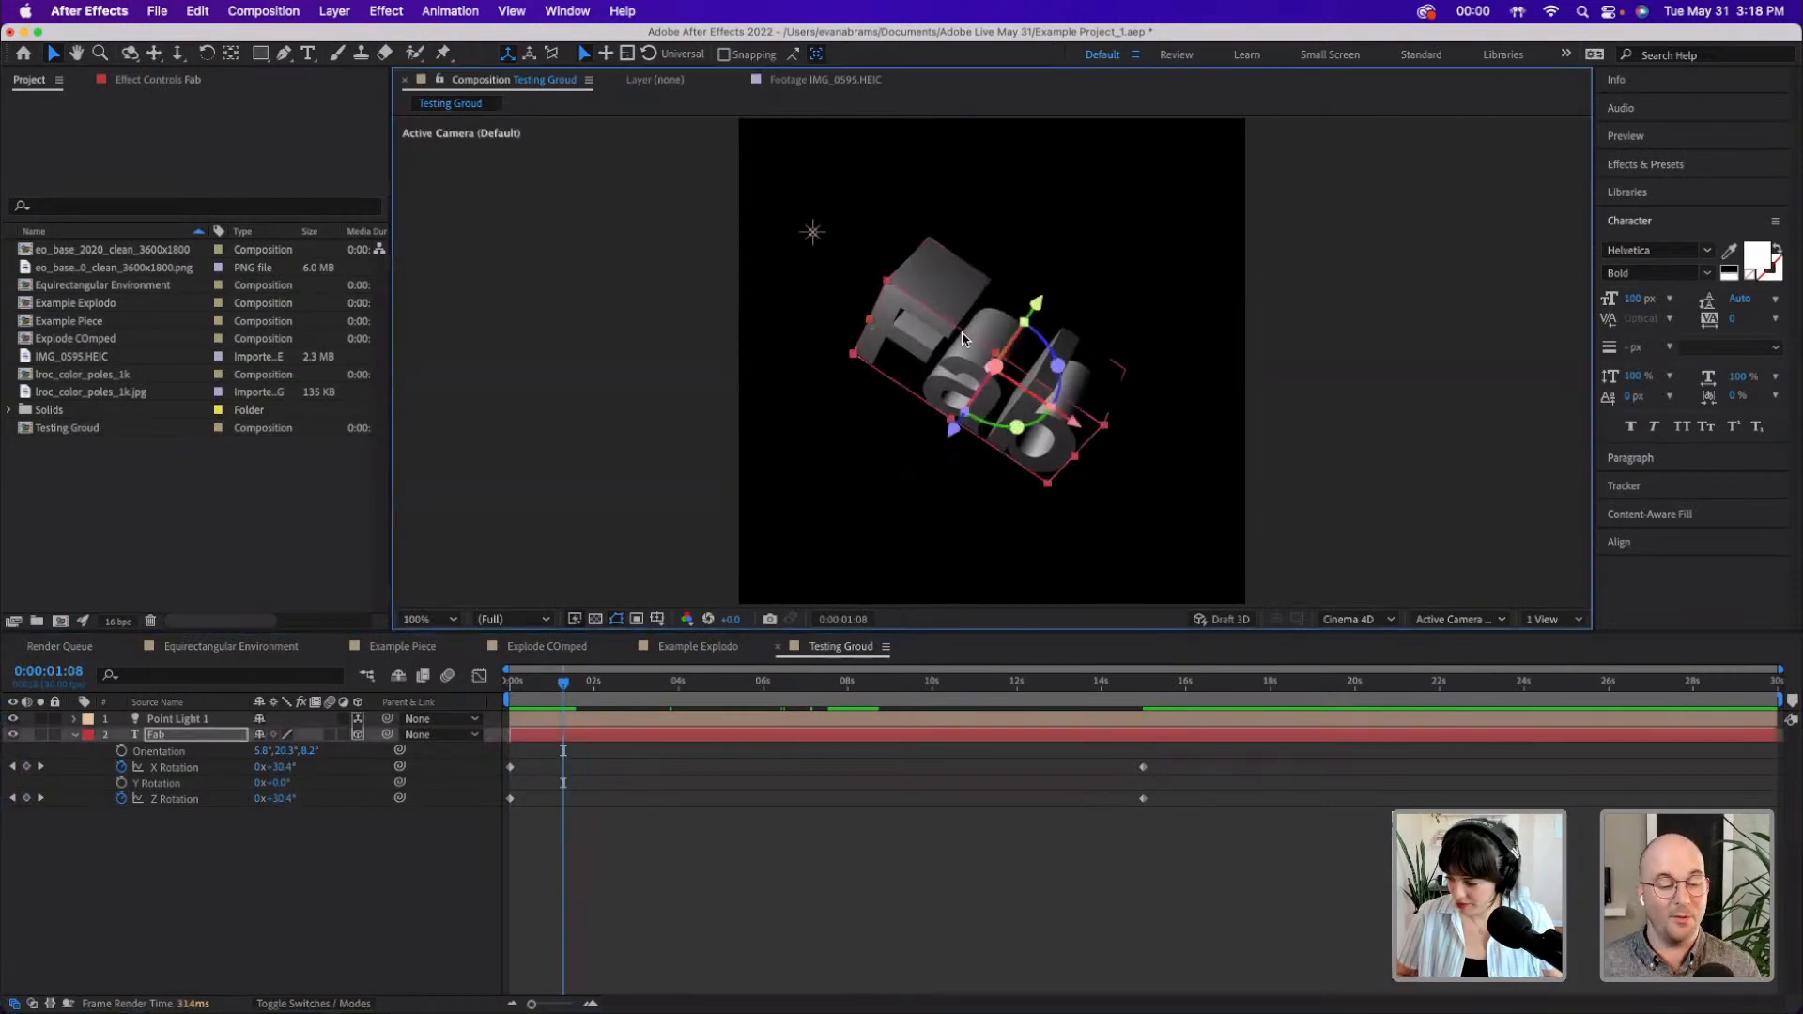
{"action": "key", "text": "a"}
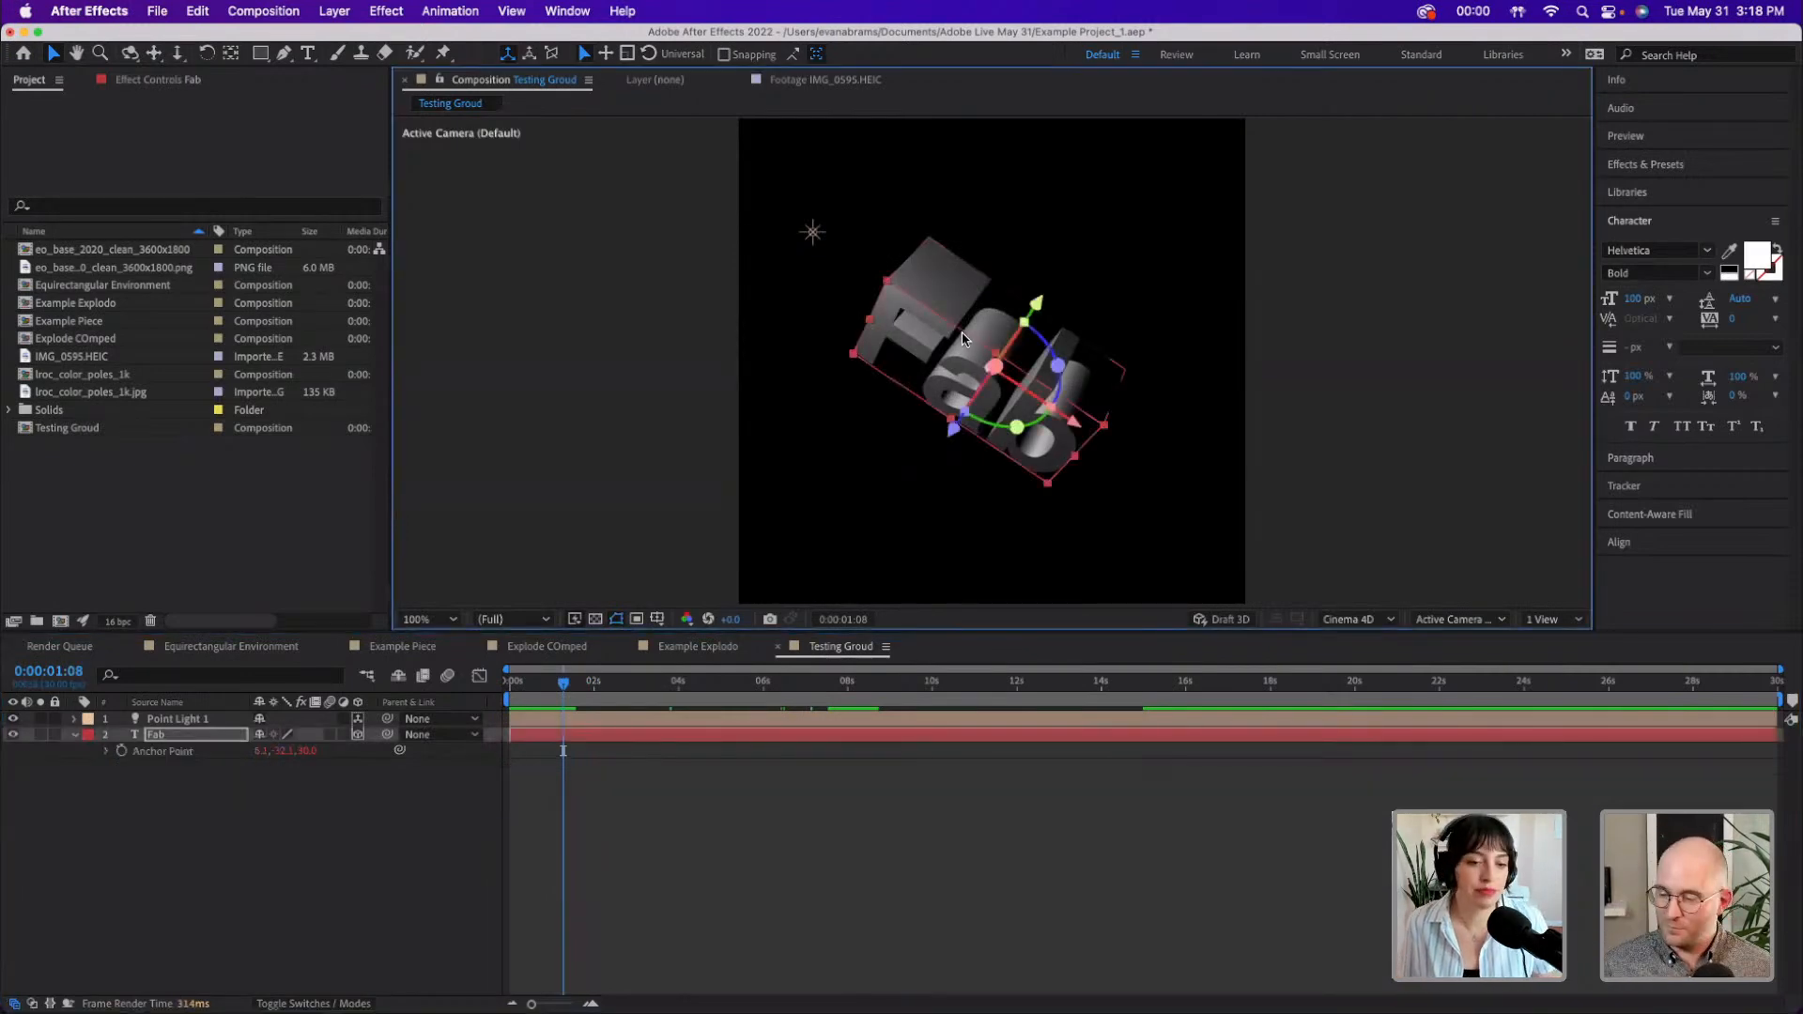
{"action": "left_click", "coordinate": [74, 734]}
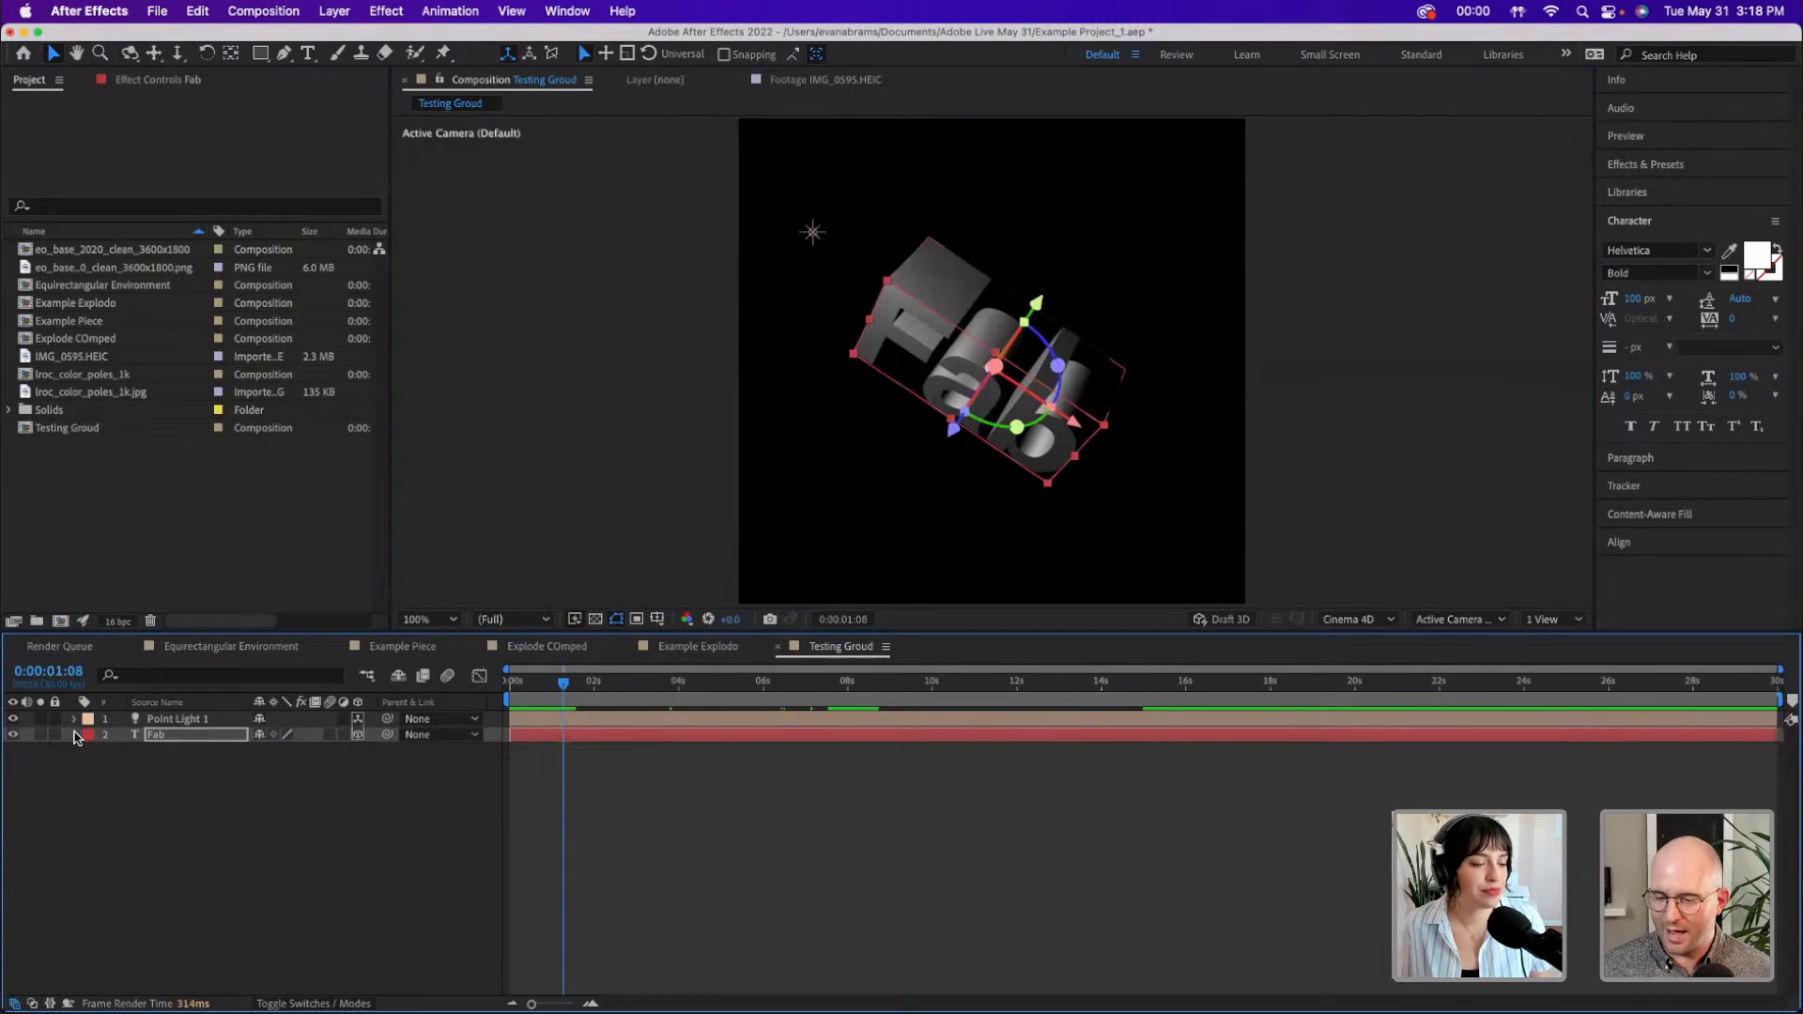
{"action": "left_click", "coordinate": [89, 767]}
{"action": "left_click", "coordinate": [90, 783]}
{"action": "left_click", "coordinate": [167, 815]}
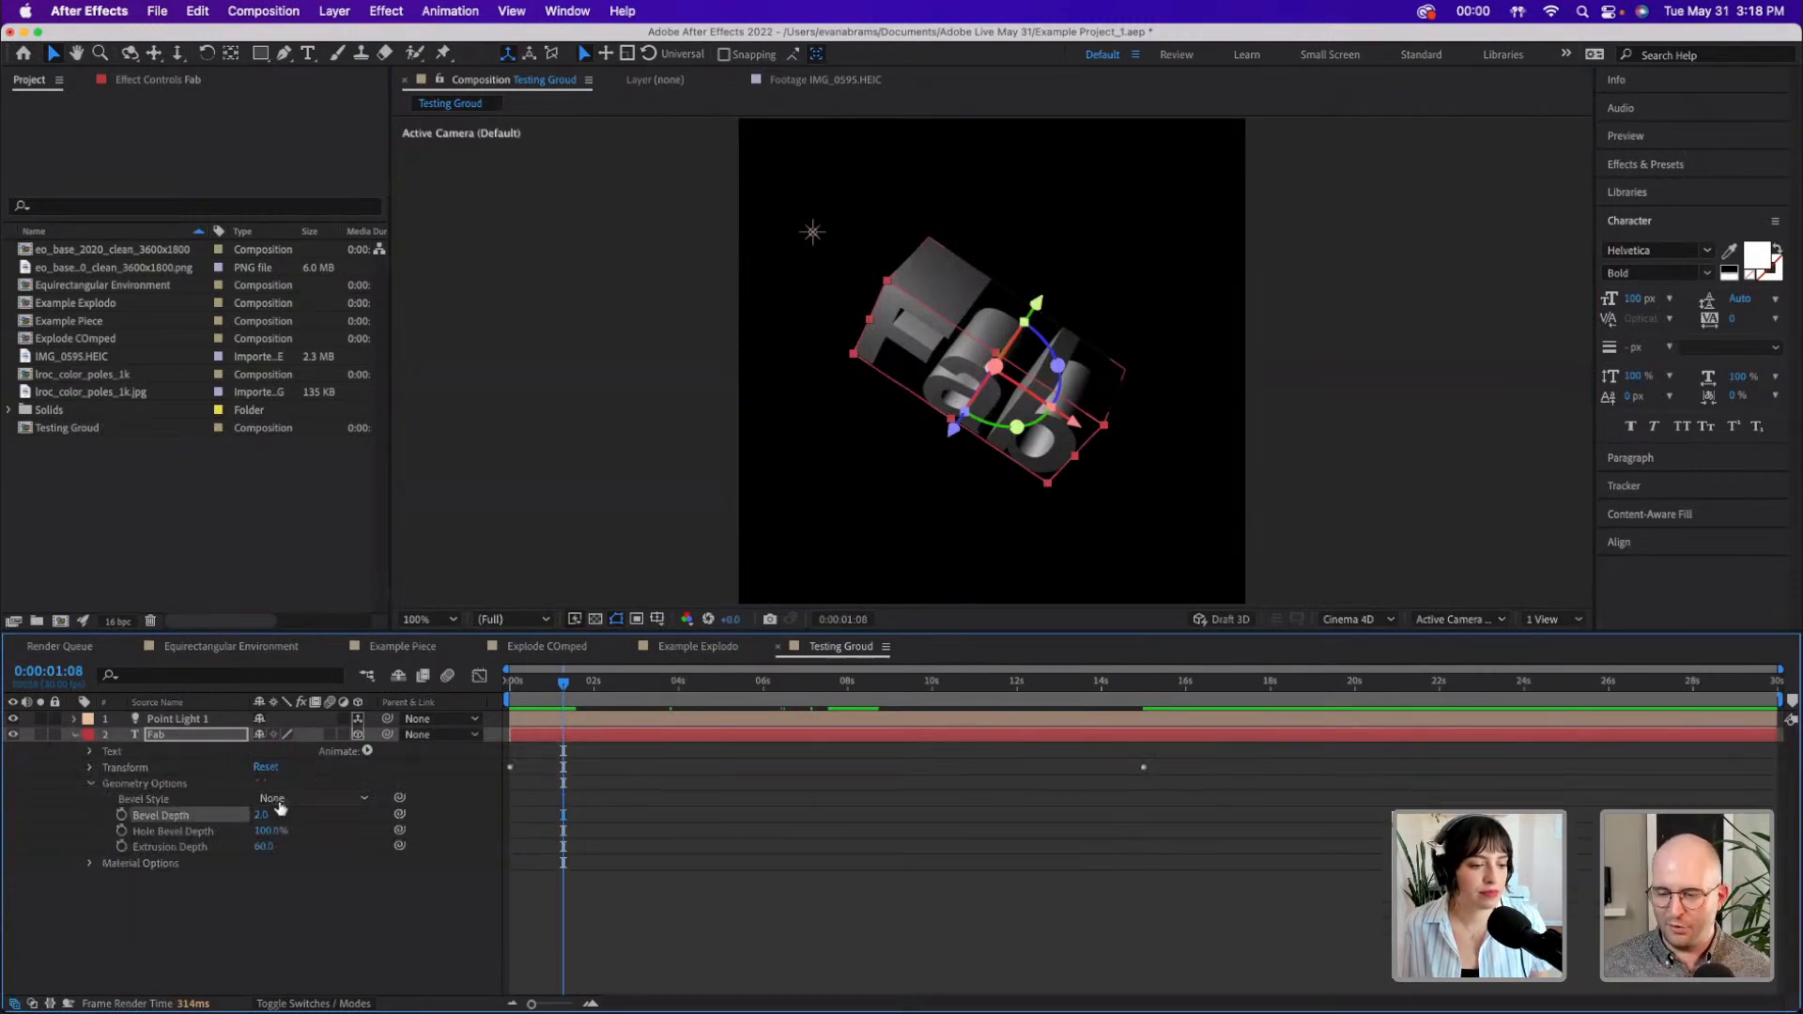
- Give the Fab text an Angular bevel with a bevel depth of 2.4
{"action": "left_click", "coordinate": [228, 801]}
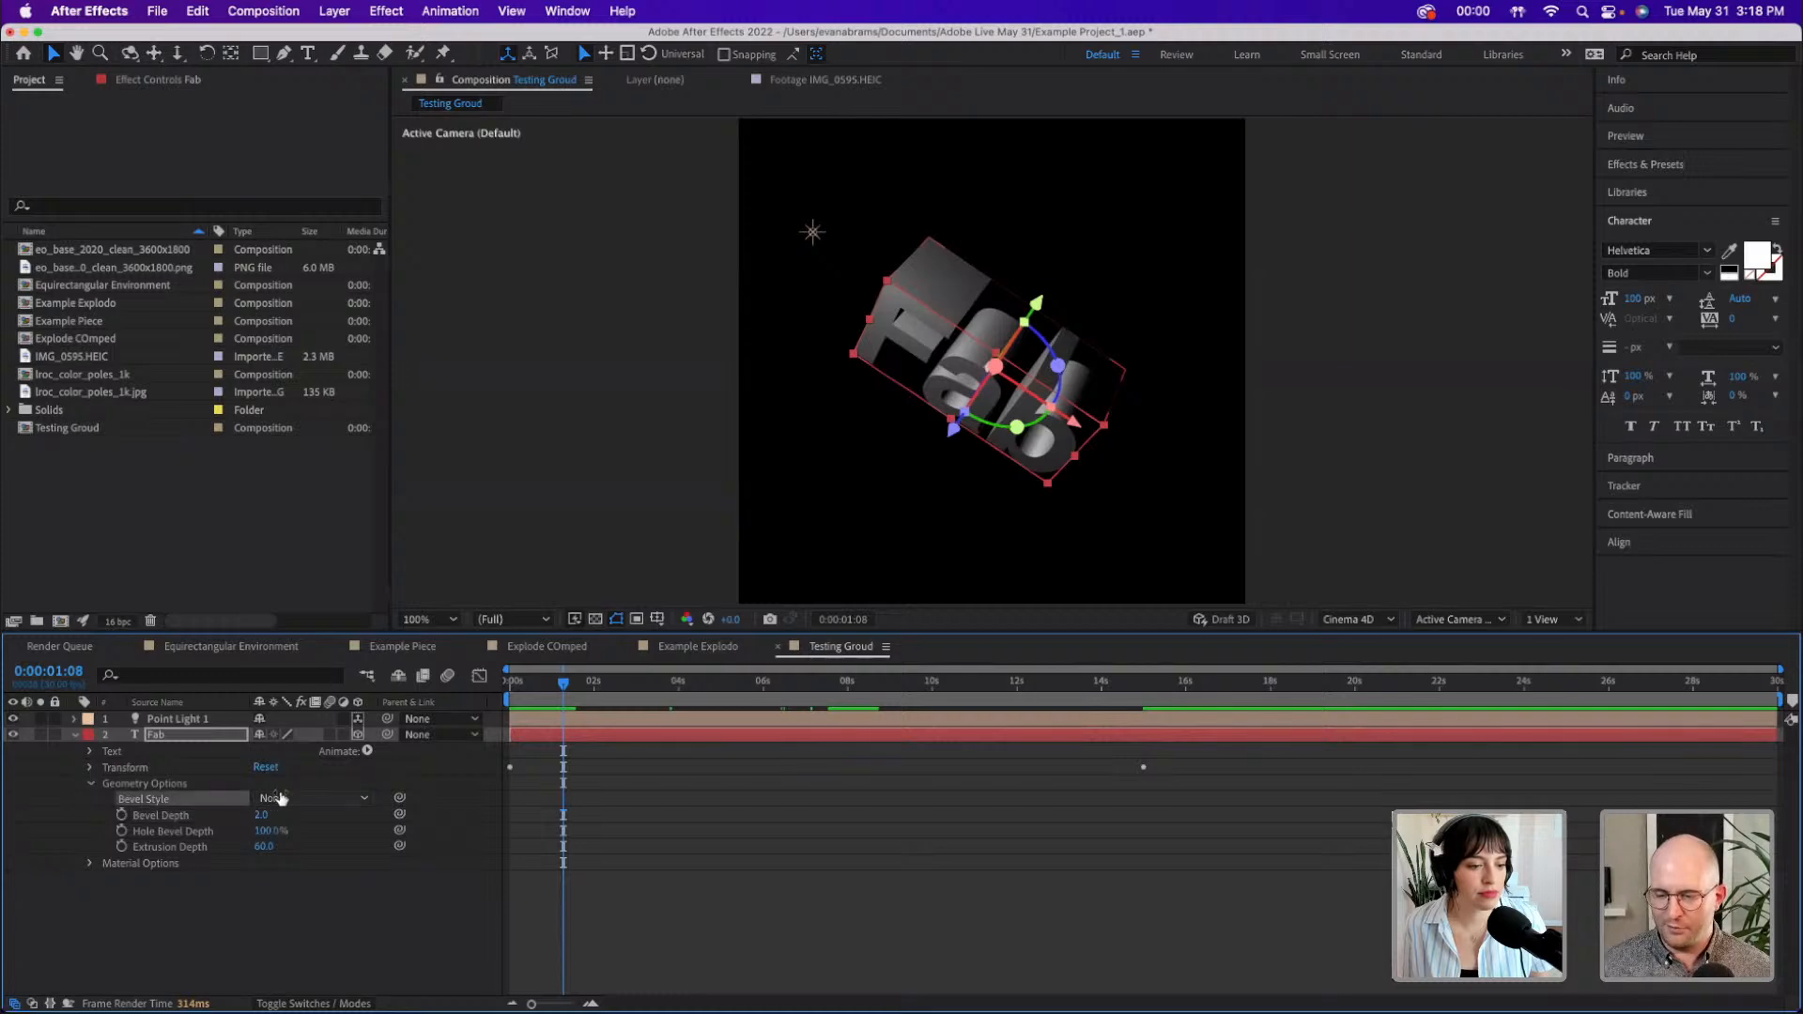
{"action": "left_click", "coordinate": [284, 798]}
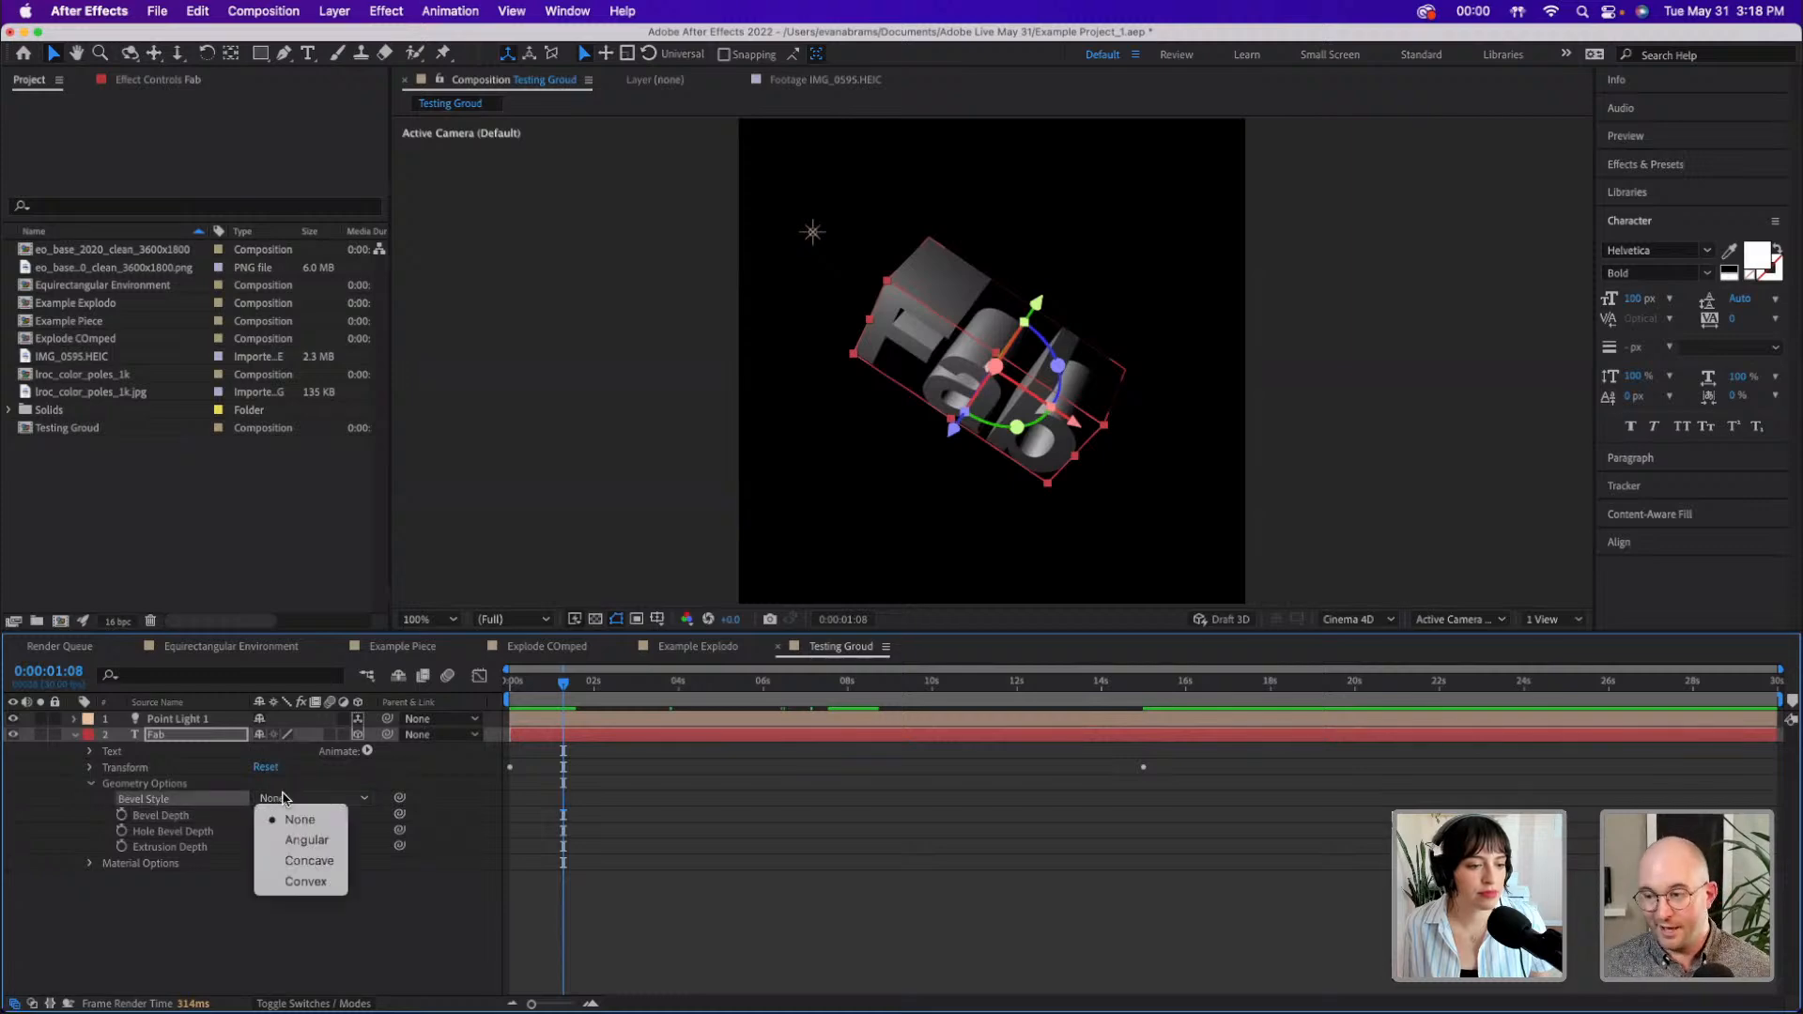
{"action": "left_click", "coordinate": [293, 840]}
{"action": "left_click", "coordinate": [765, 892]}
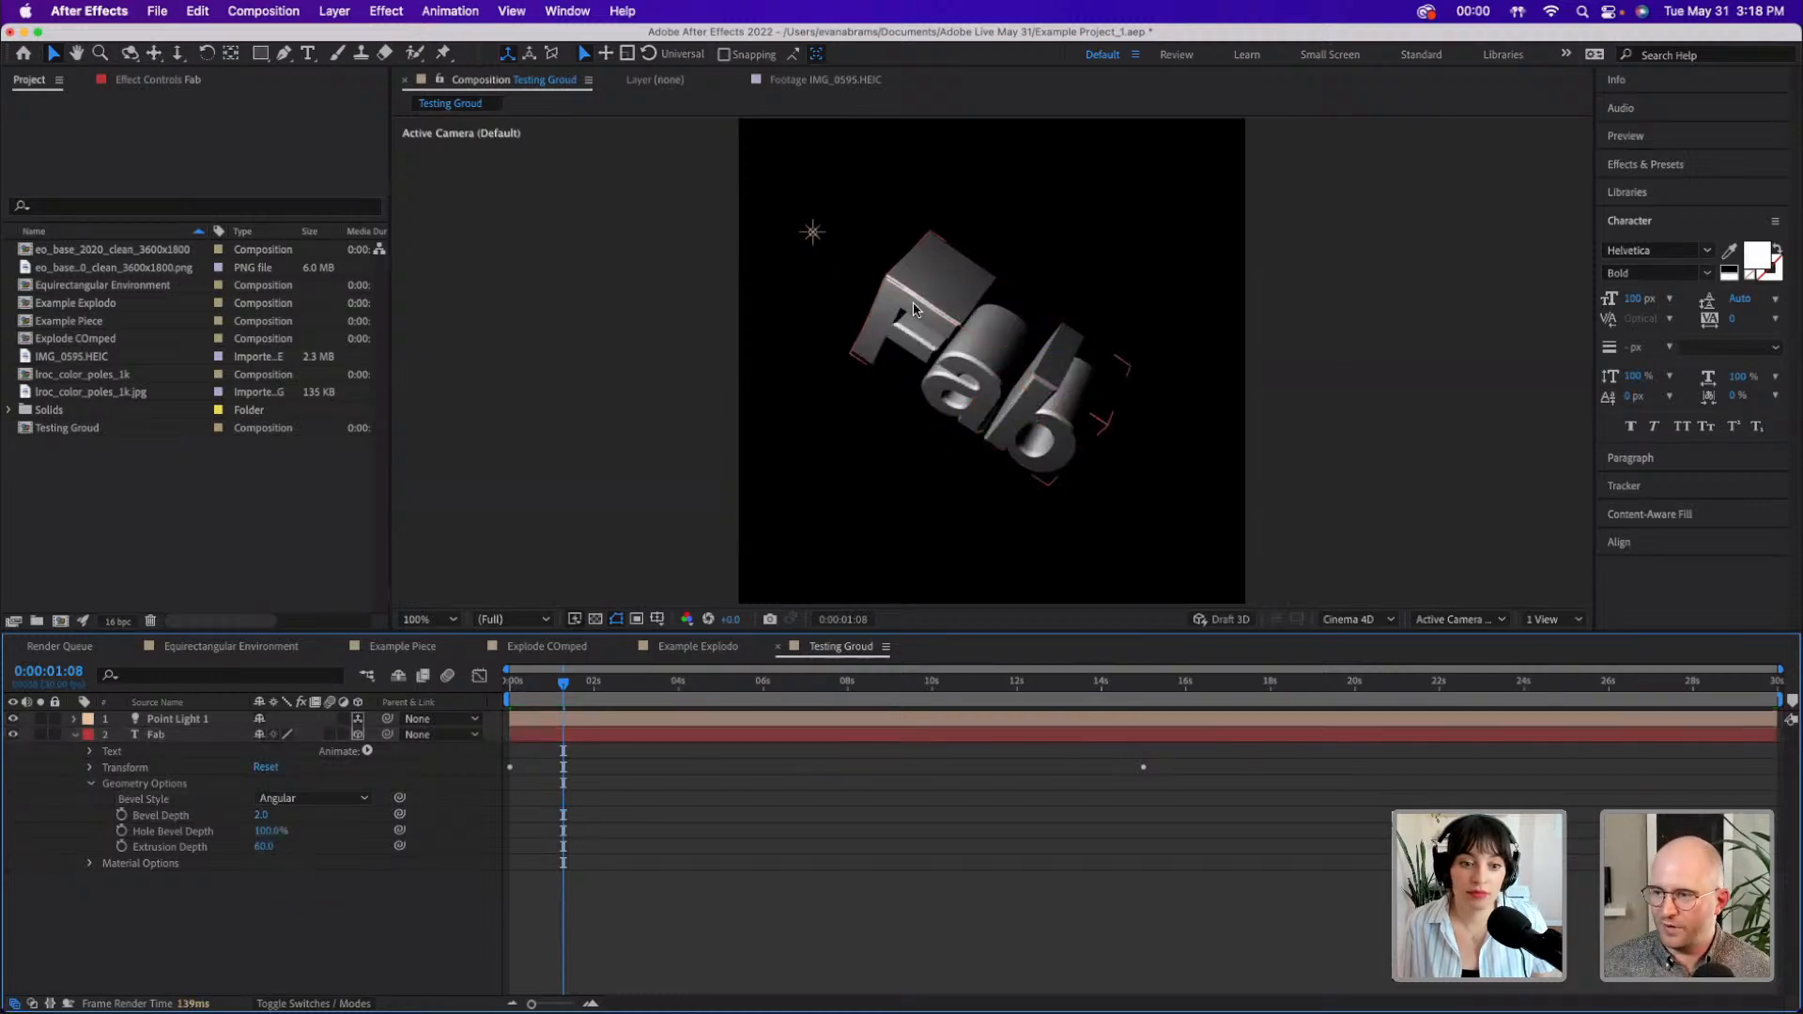
{"action": "key", "text": "period"}
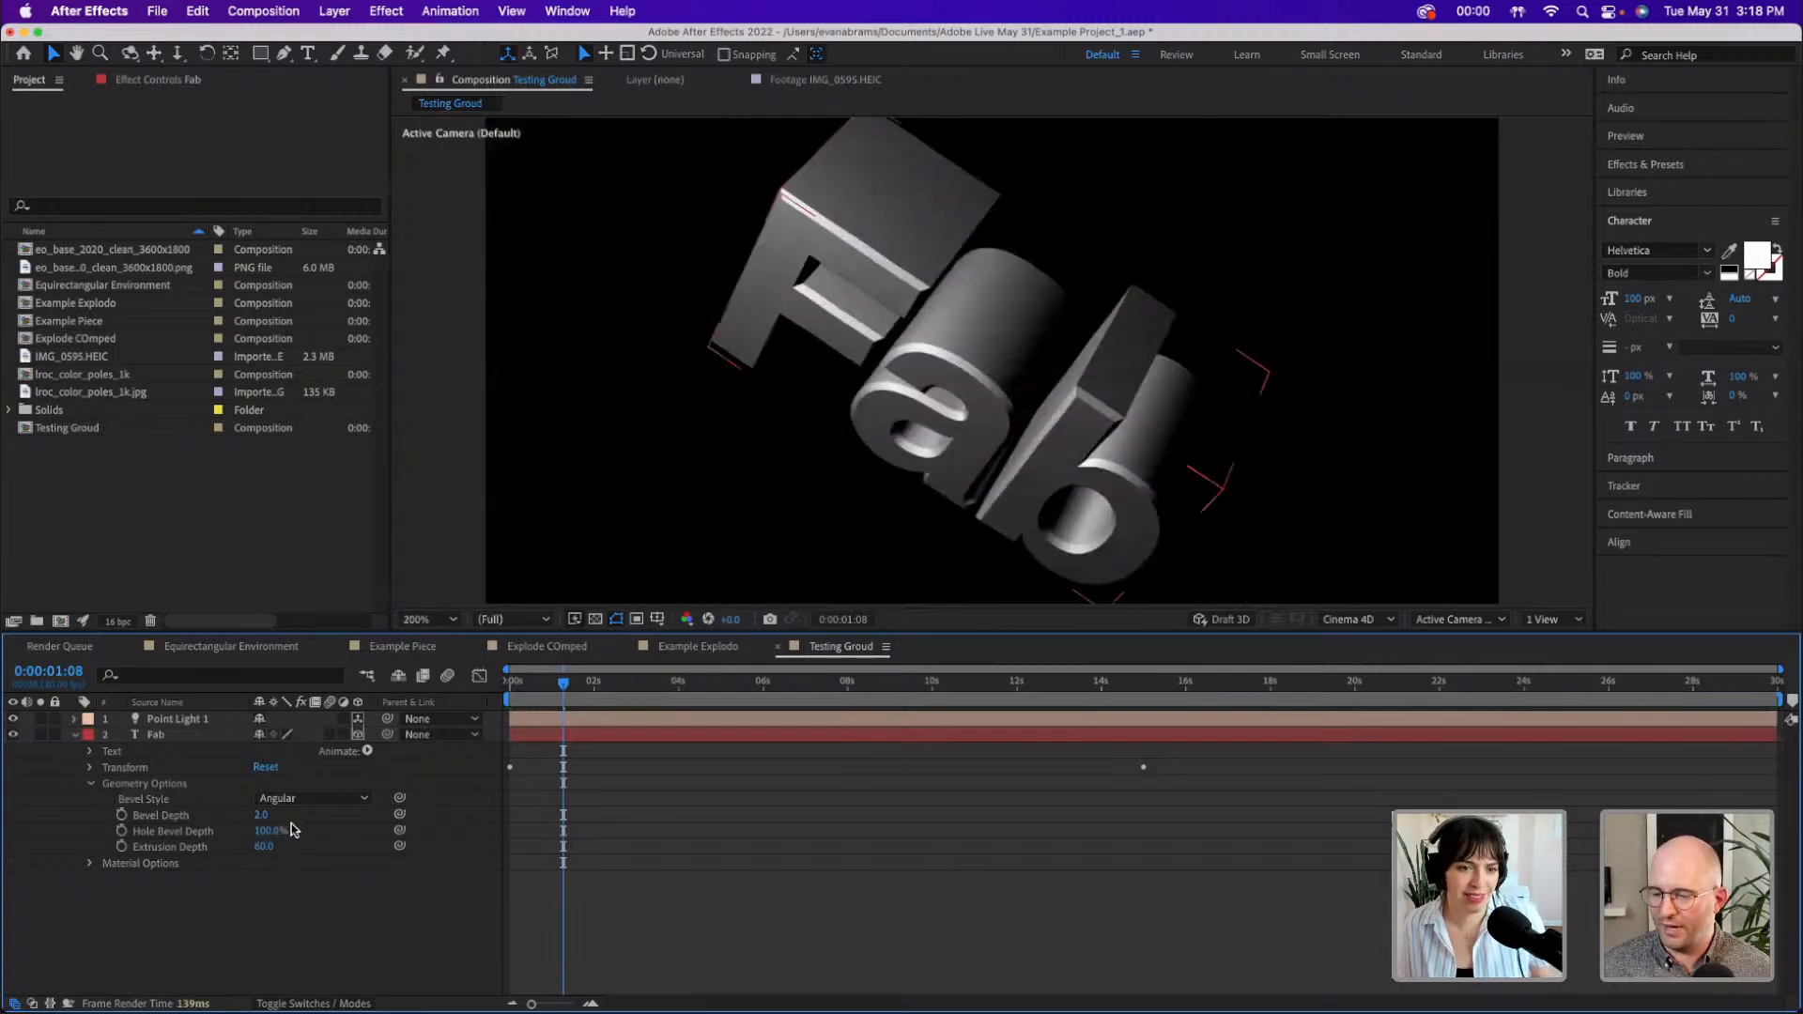
{"action": "left_click_drag", "start_coordinate": [261, 815], "coordinate": [276, 820]}
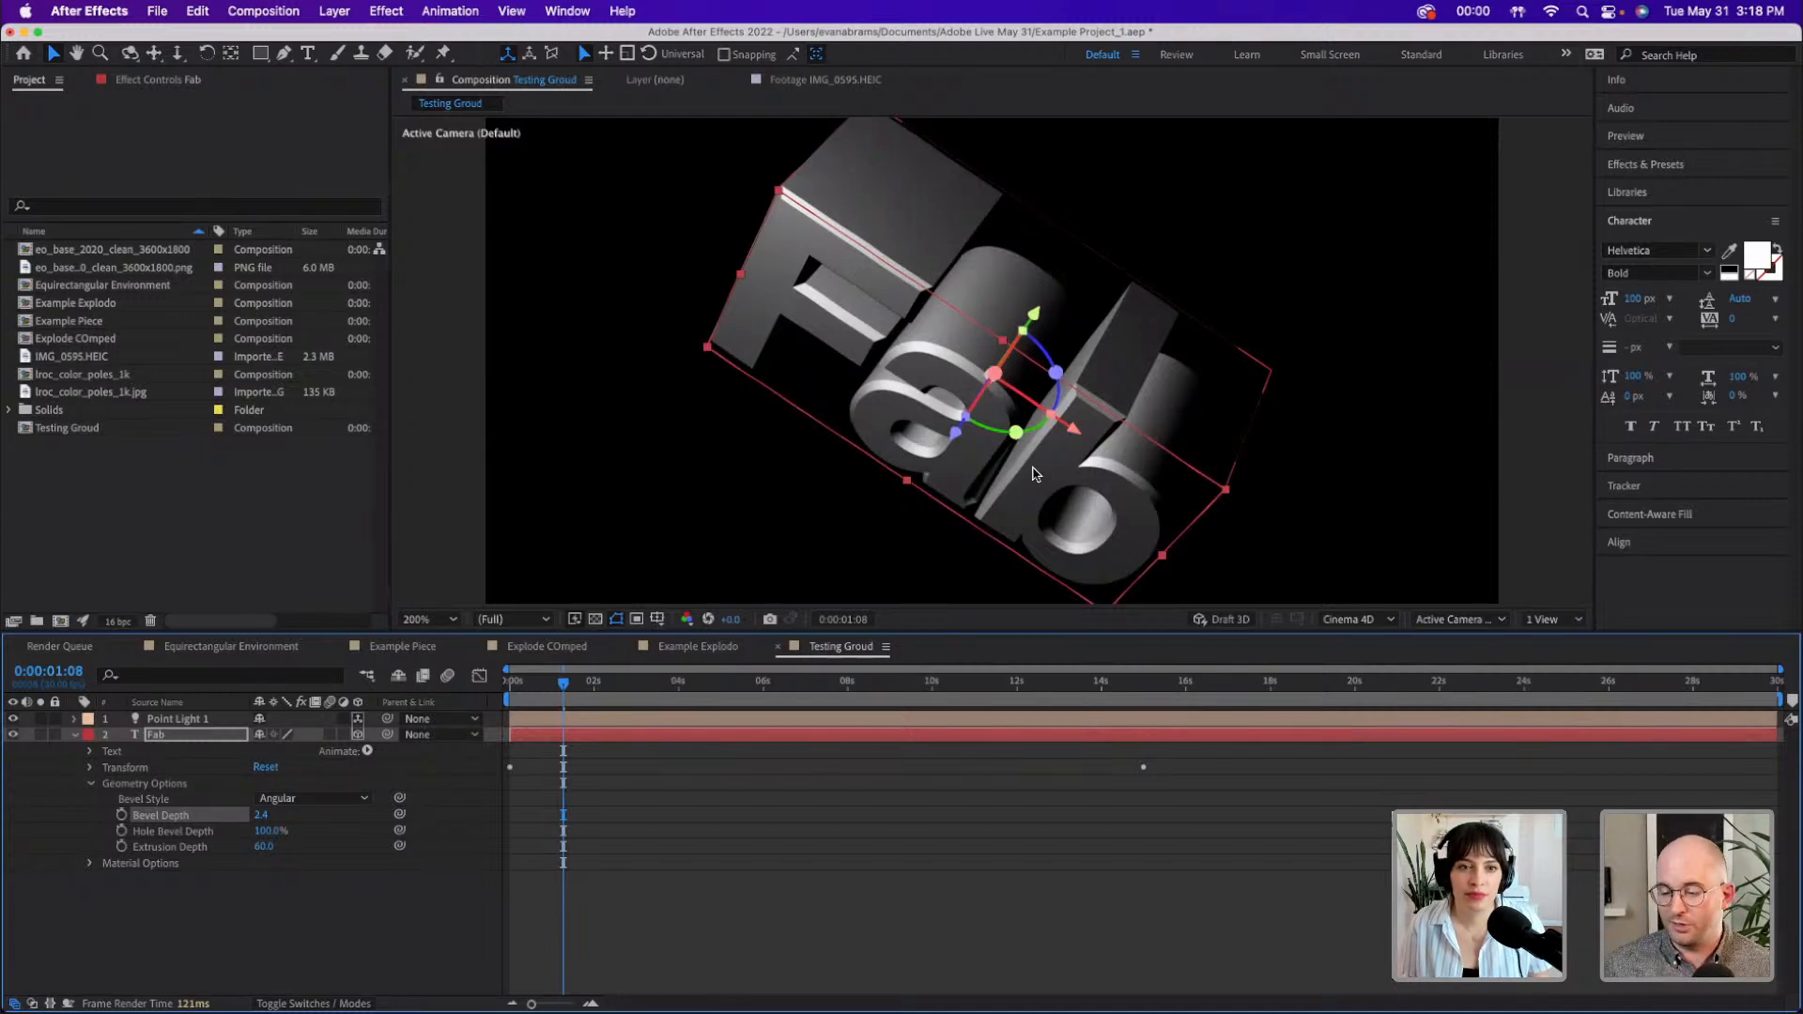
- Change the Fab text's bevel style to Concave
{"action": "left_click", "coordinate": [338, 799]}
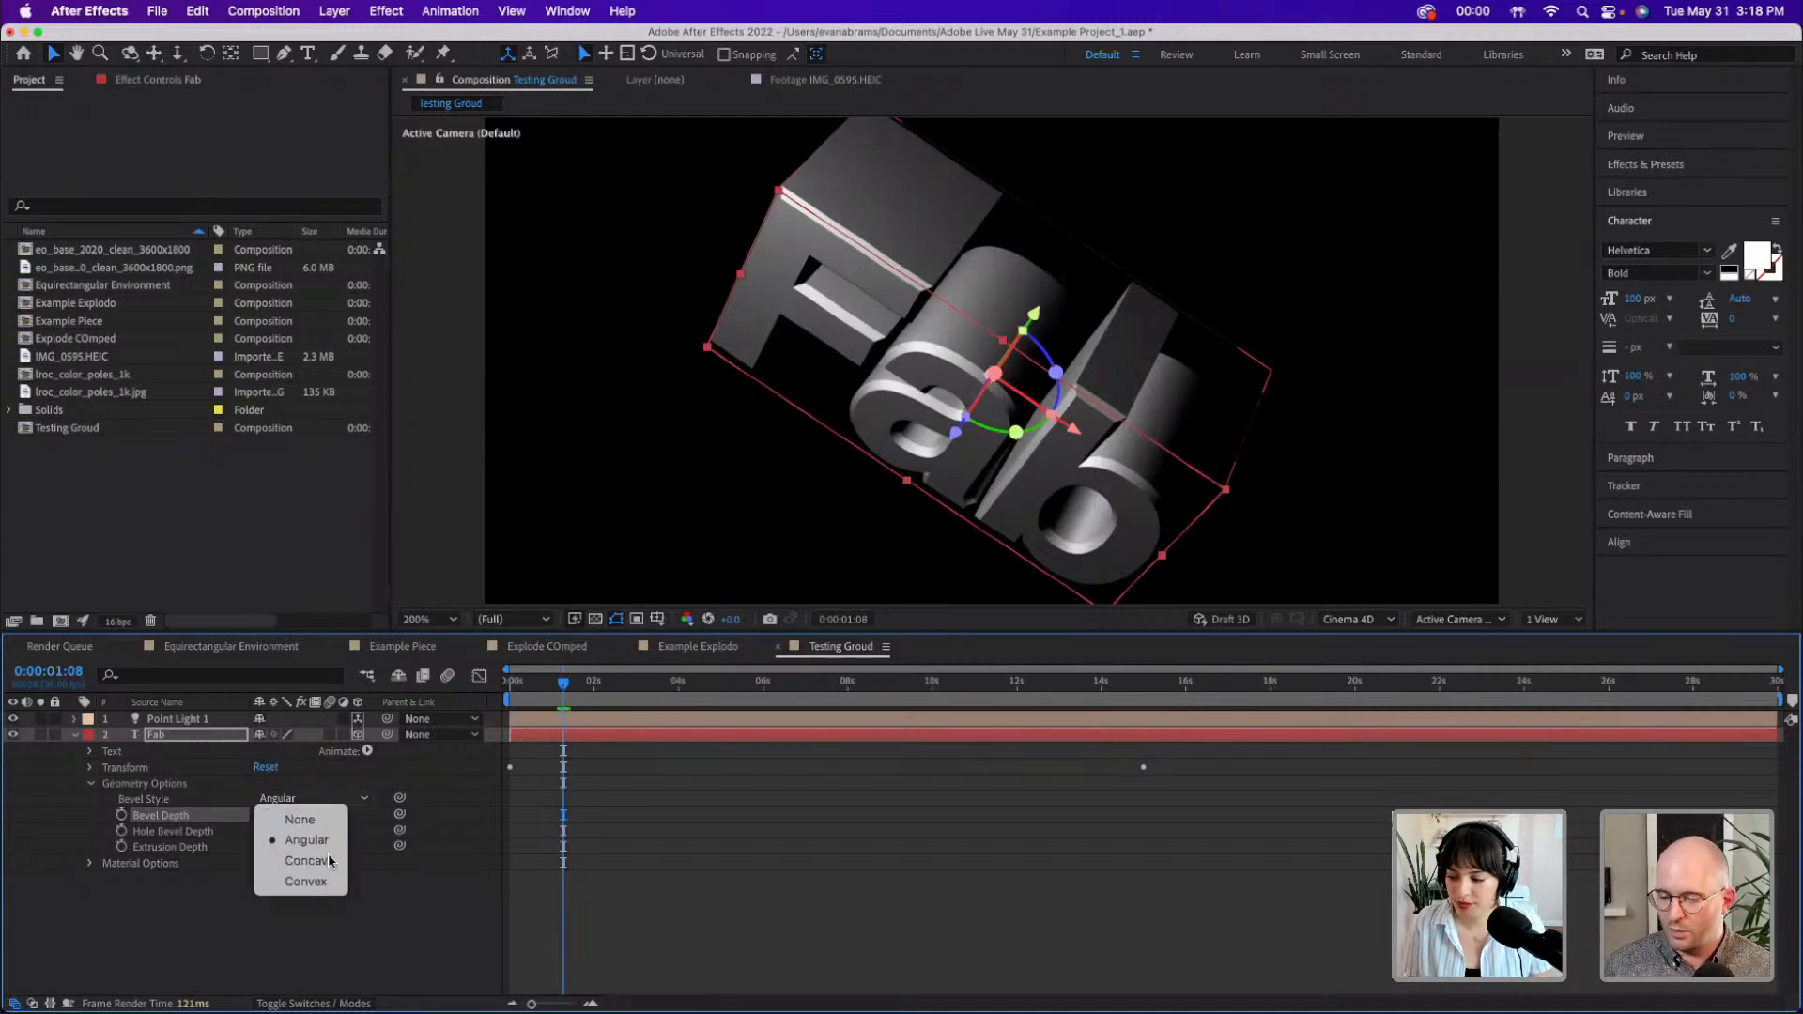
{"action": "left_click", "coordinate": [320, 861]}
{"action": "left_click", "coordinate": [925, 923]}
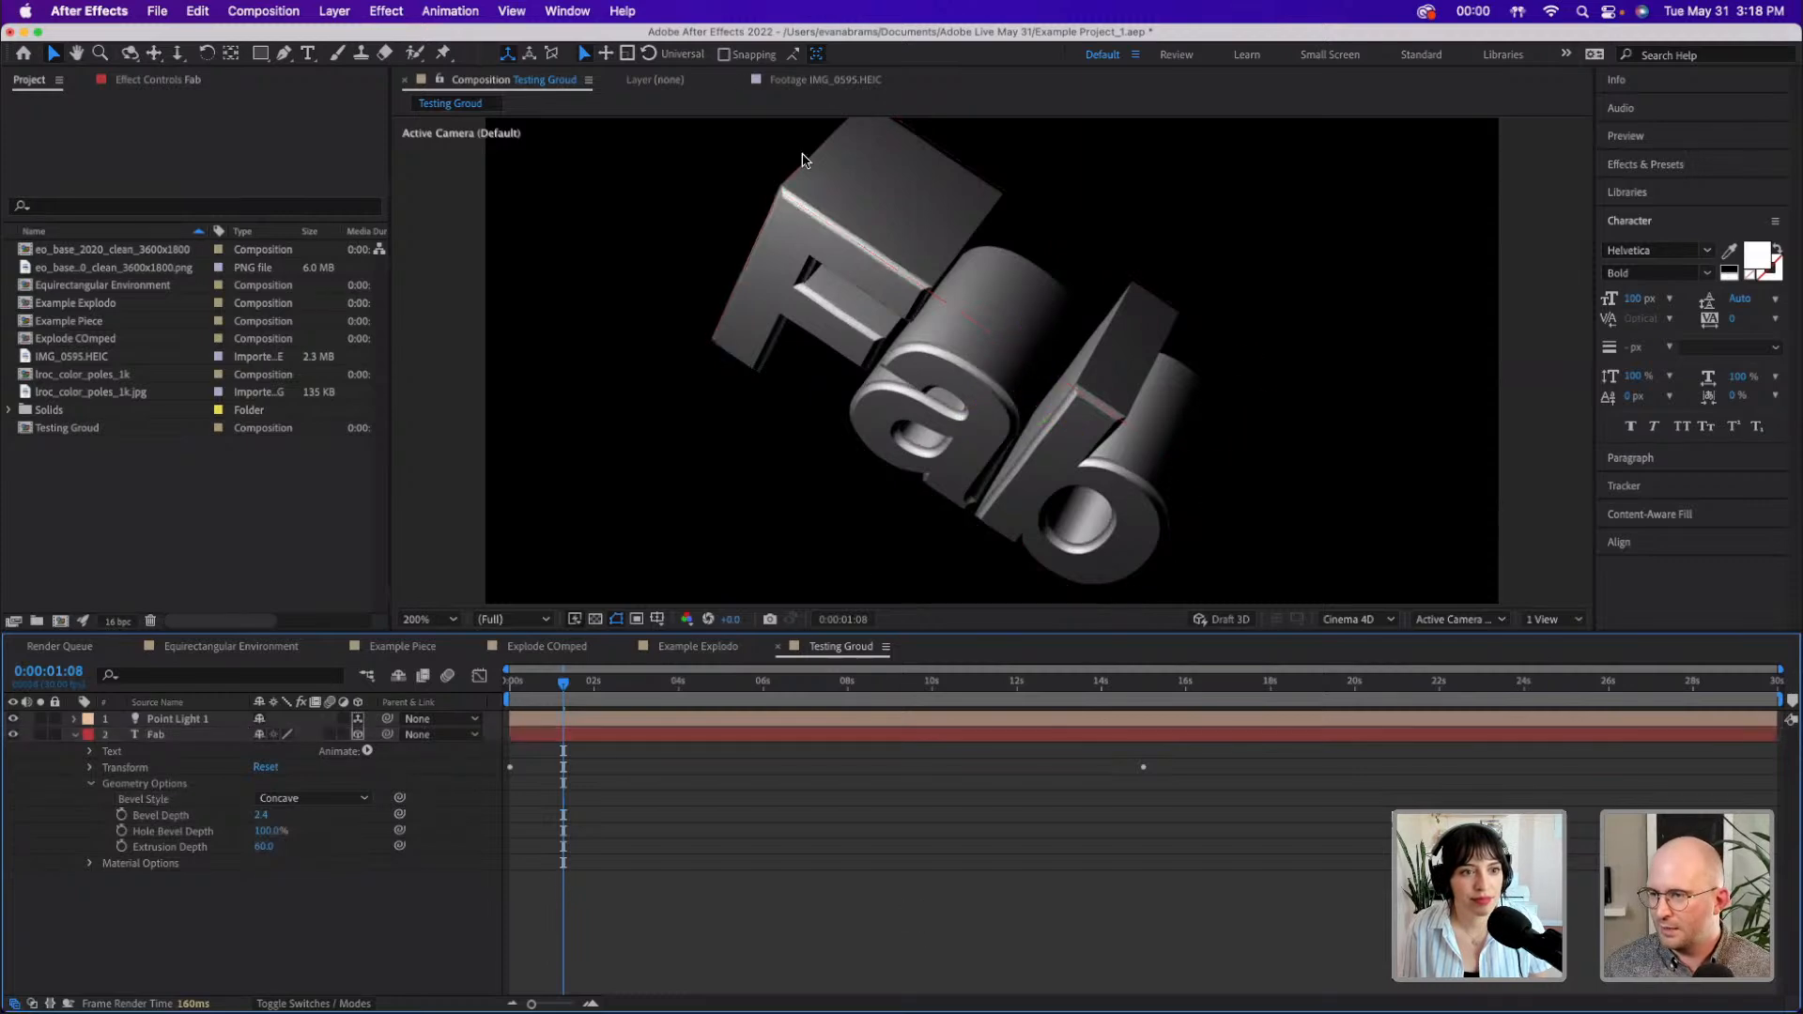
- Change the Fab text's bevel style to Convex with a bevel depth of 2, and inspect the F's edges up close
{"action": "left_click", "coordinate": [358, 797]}
{"action": "left_click", "coordinate": [320, 881]}
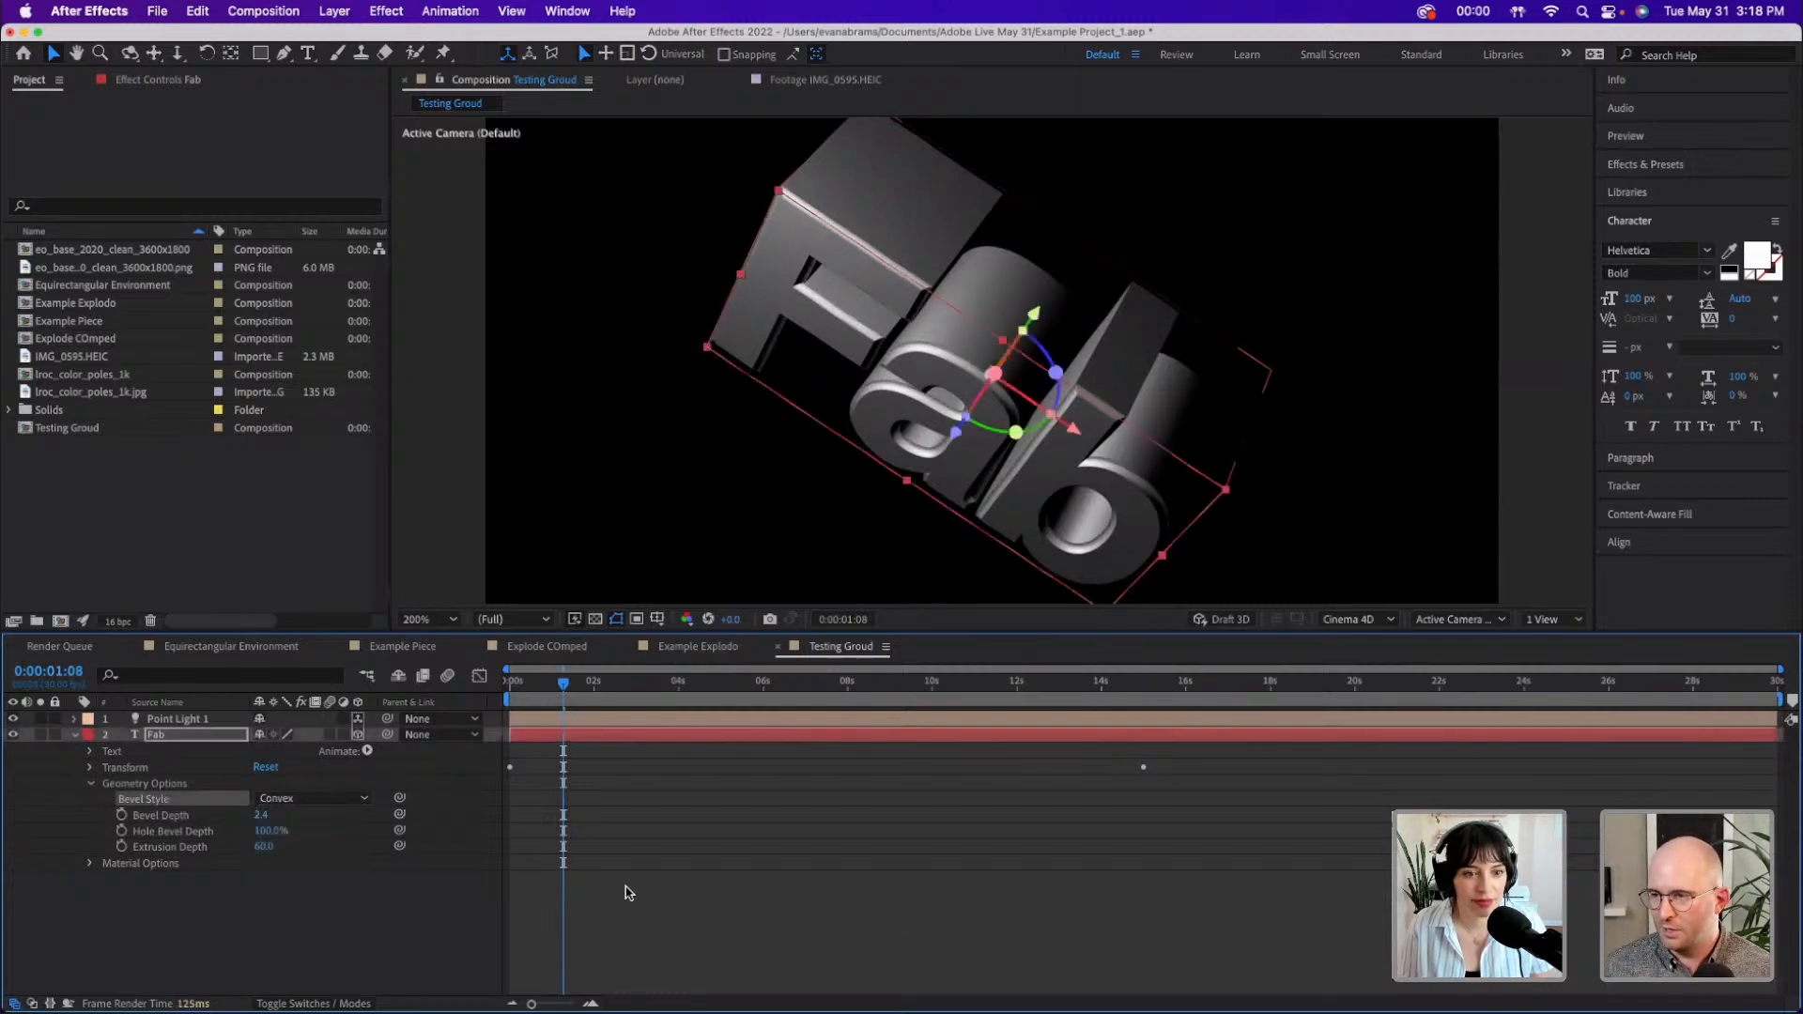
{"action": "left_click", "coordinate": [729, 576]}
{"action": "left_click", "coordinate": [263, 815]}
{"action": "type", "text": "2"}
{"action": "key", "text": "Return"}
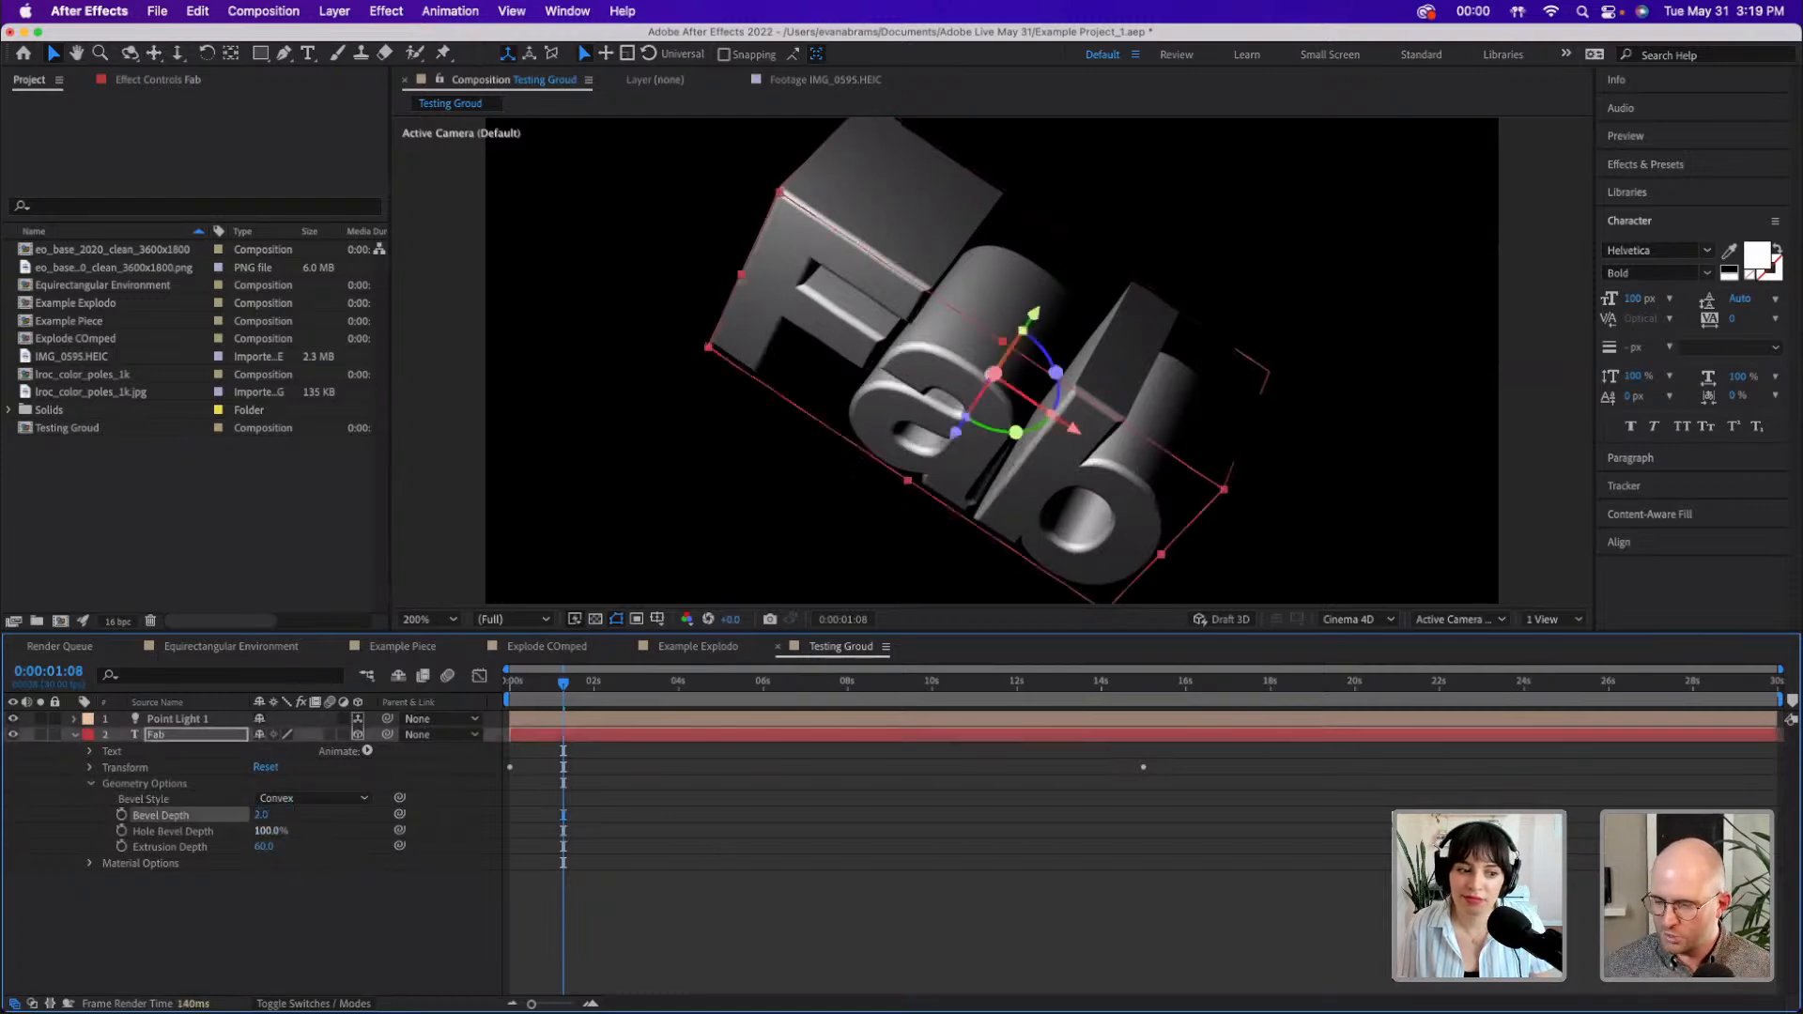
{"action": "left_click", "coordinate": [788, 862]}
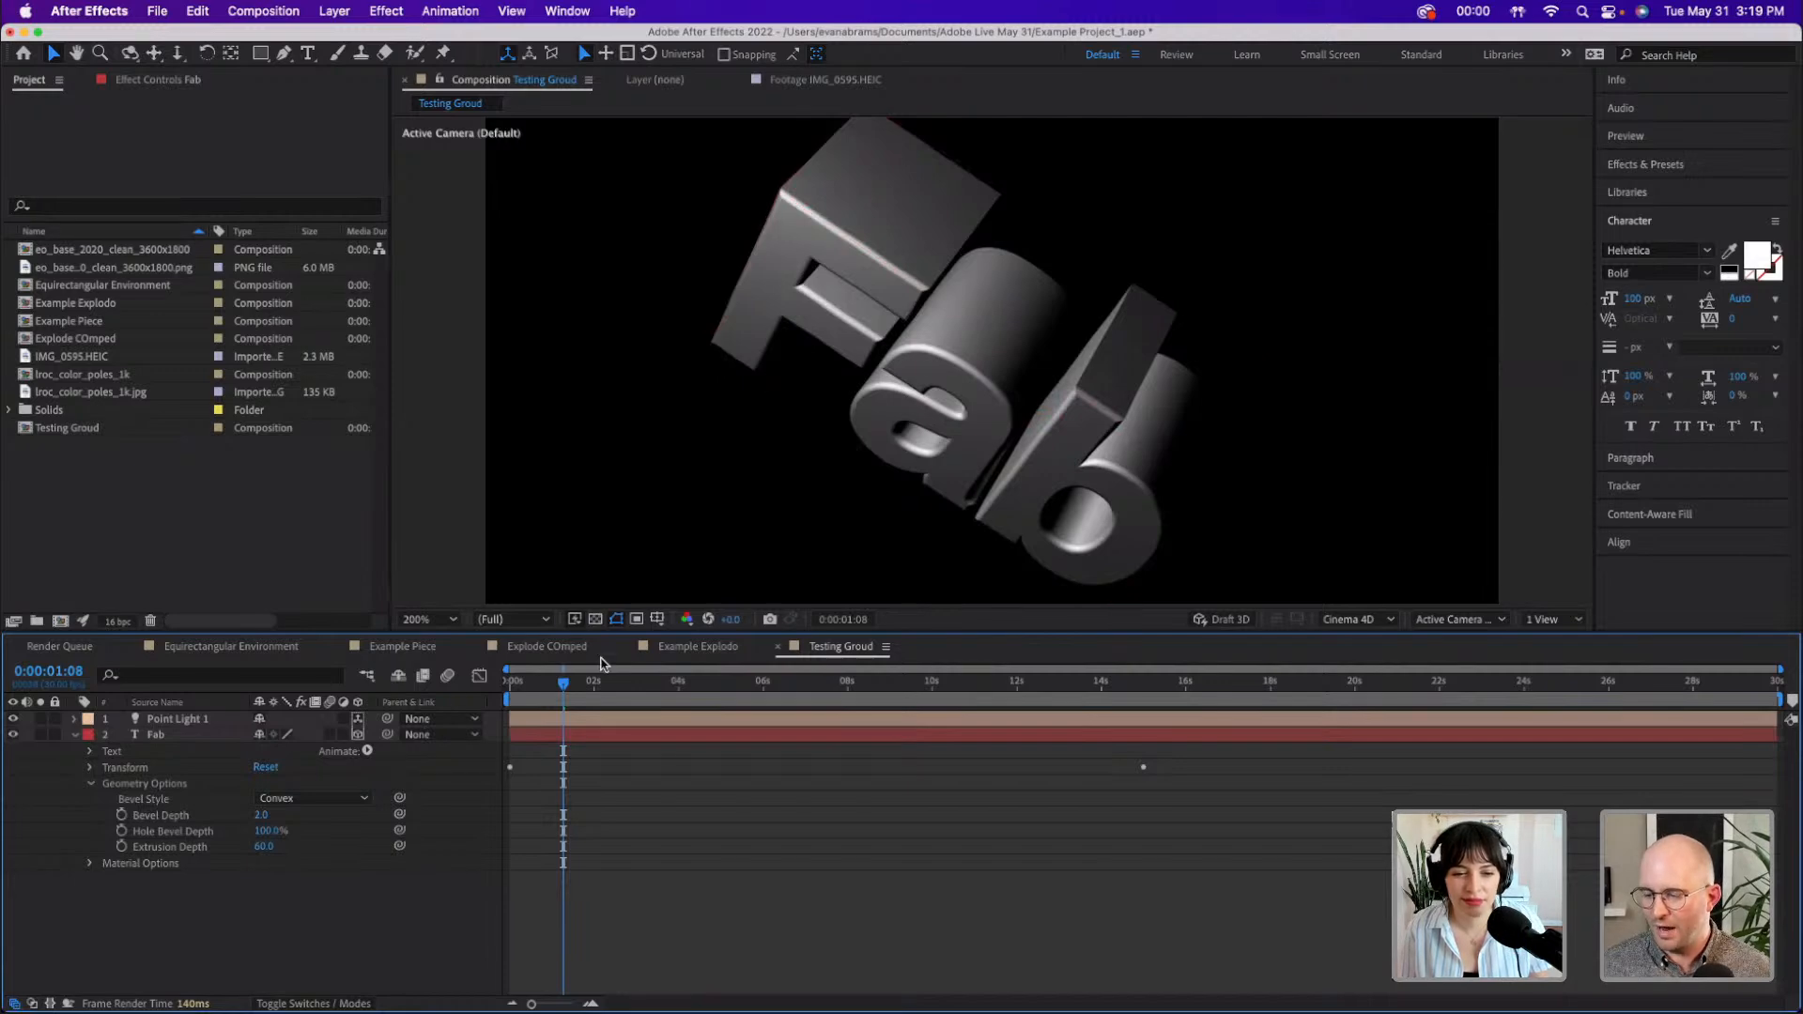
{"action": "scroll", "coordinate": [936, 338], "scroll_direction": "down", "scroll_amount": 2}
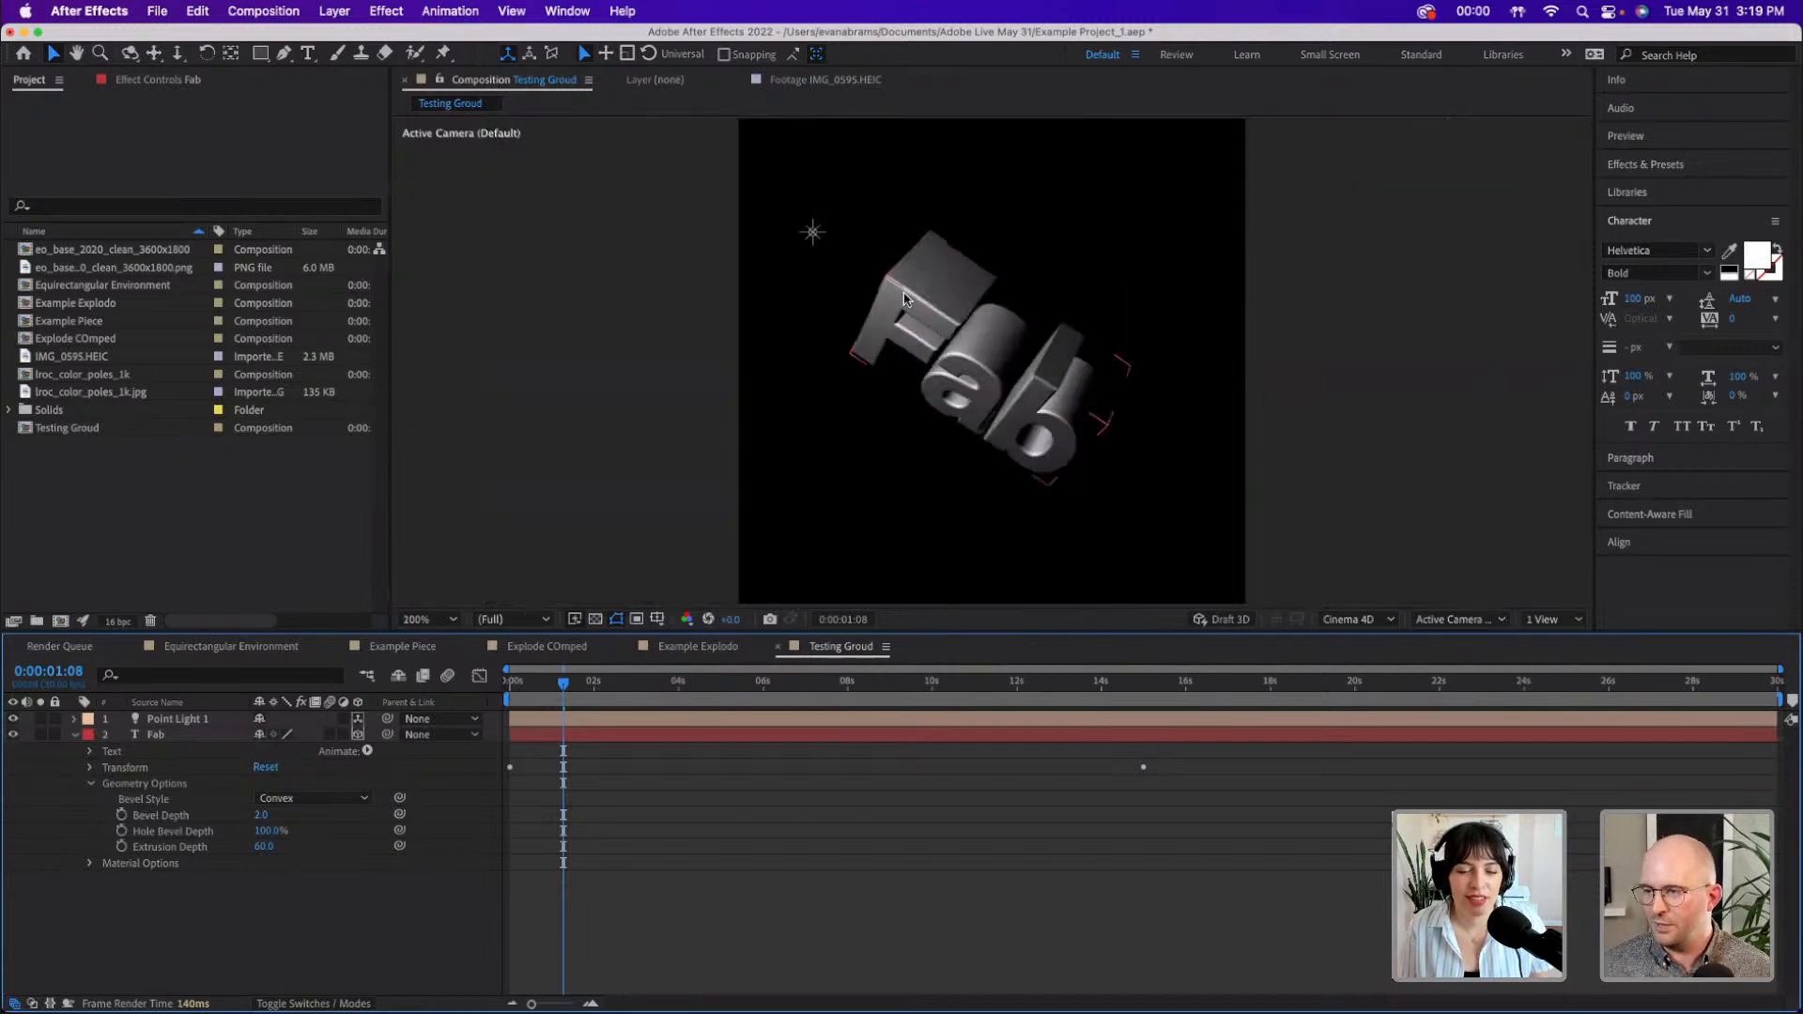
{"action": "scroll", "coordinate": [904, 299], "scroll_direction": "up", "scroll_amount": 4}
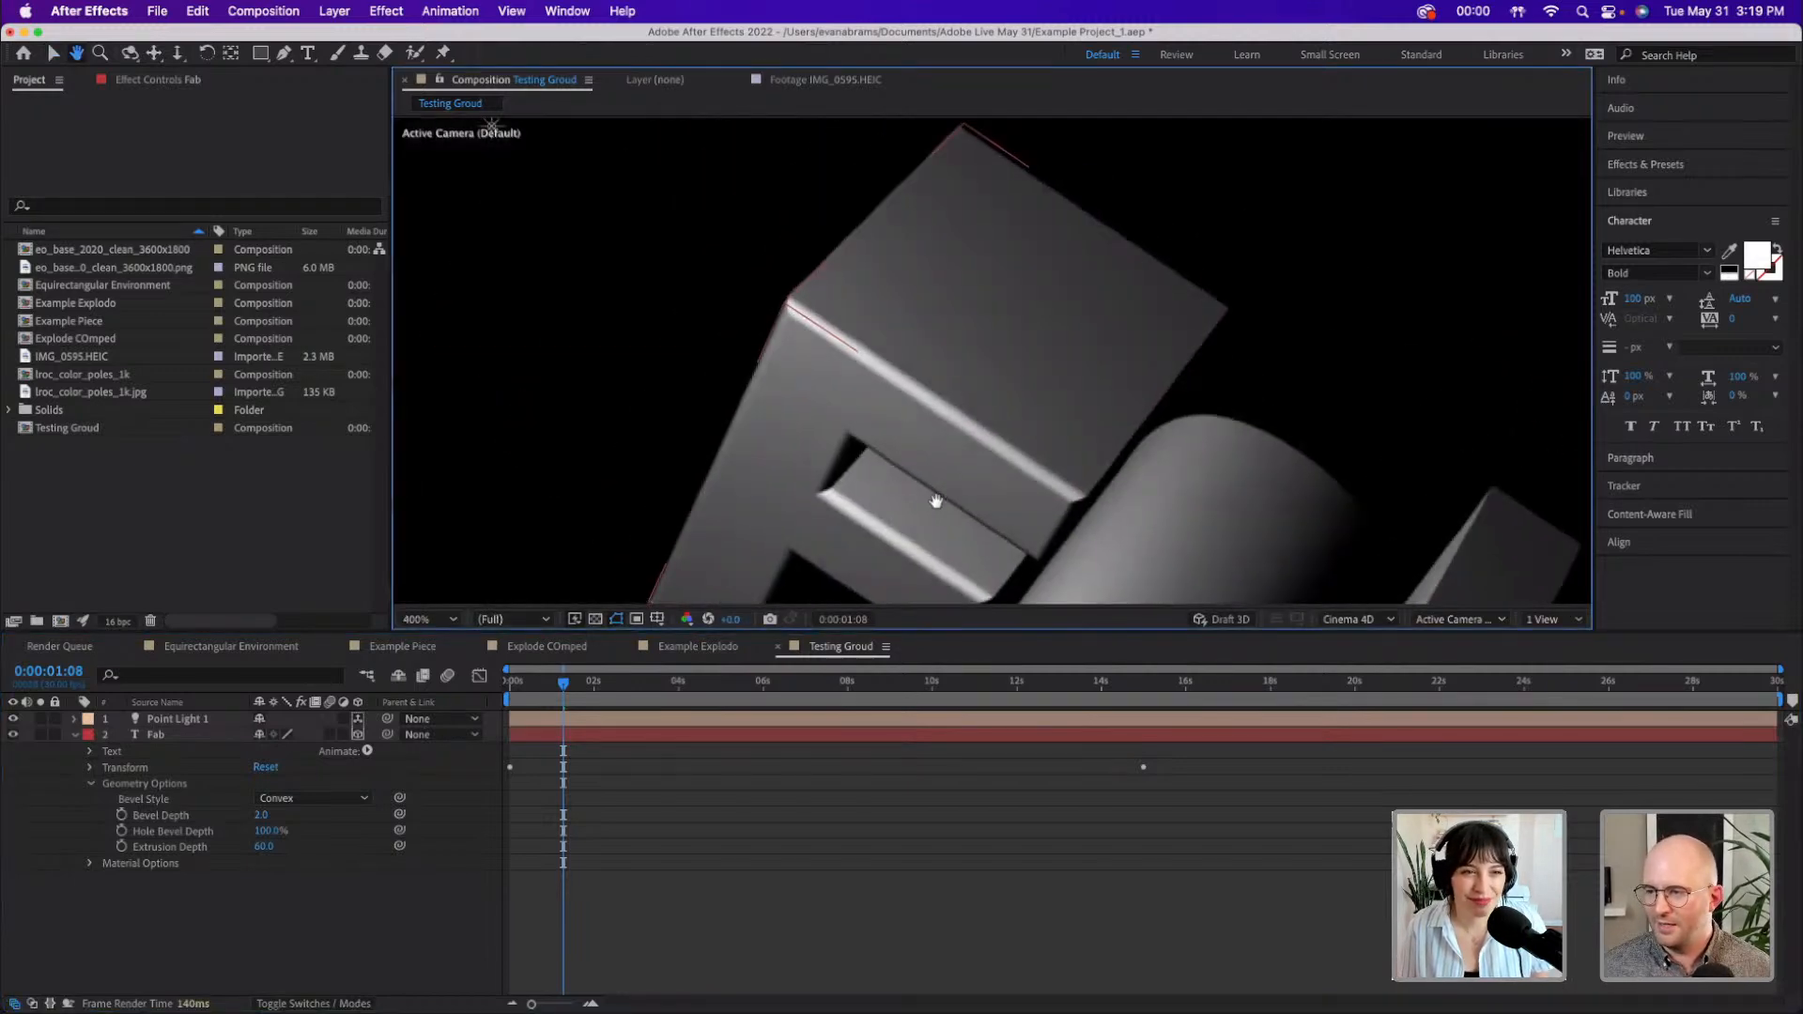
{"action": "left_click_drag", "start_coordinate": [936, 489], "coordinate": [953, 487]}
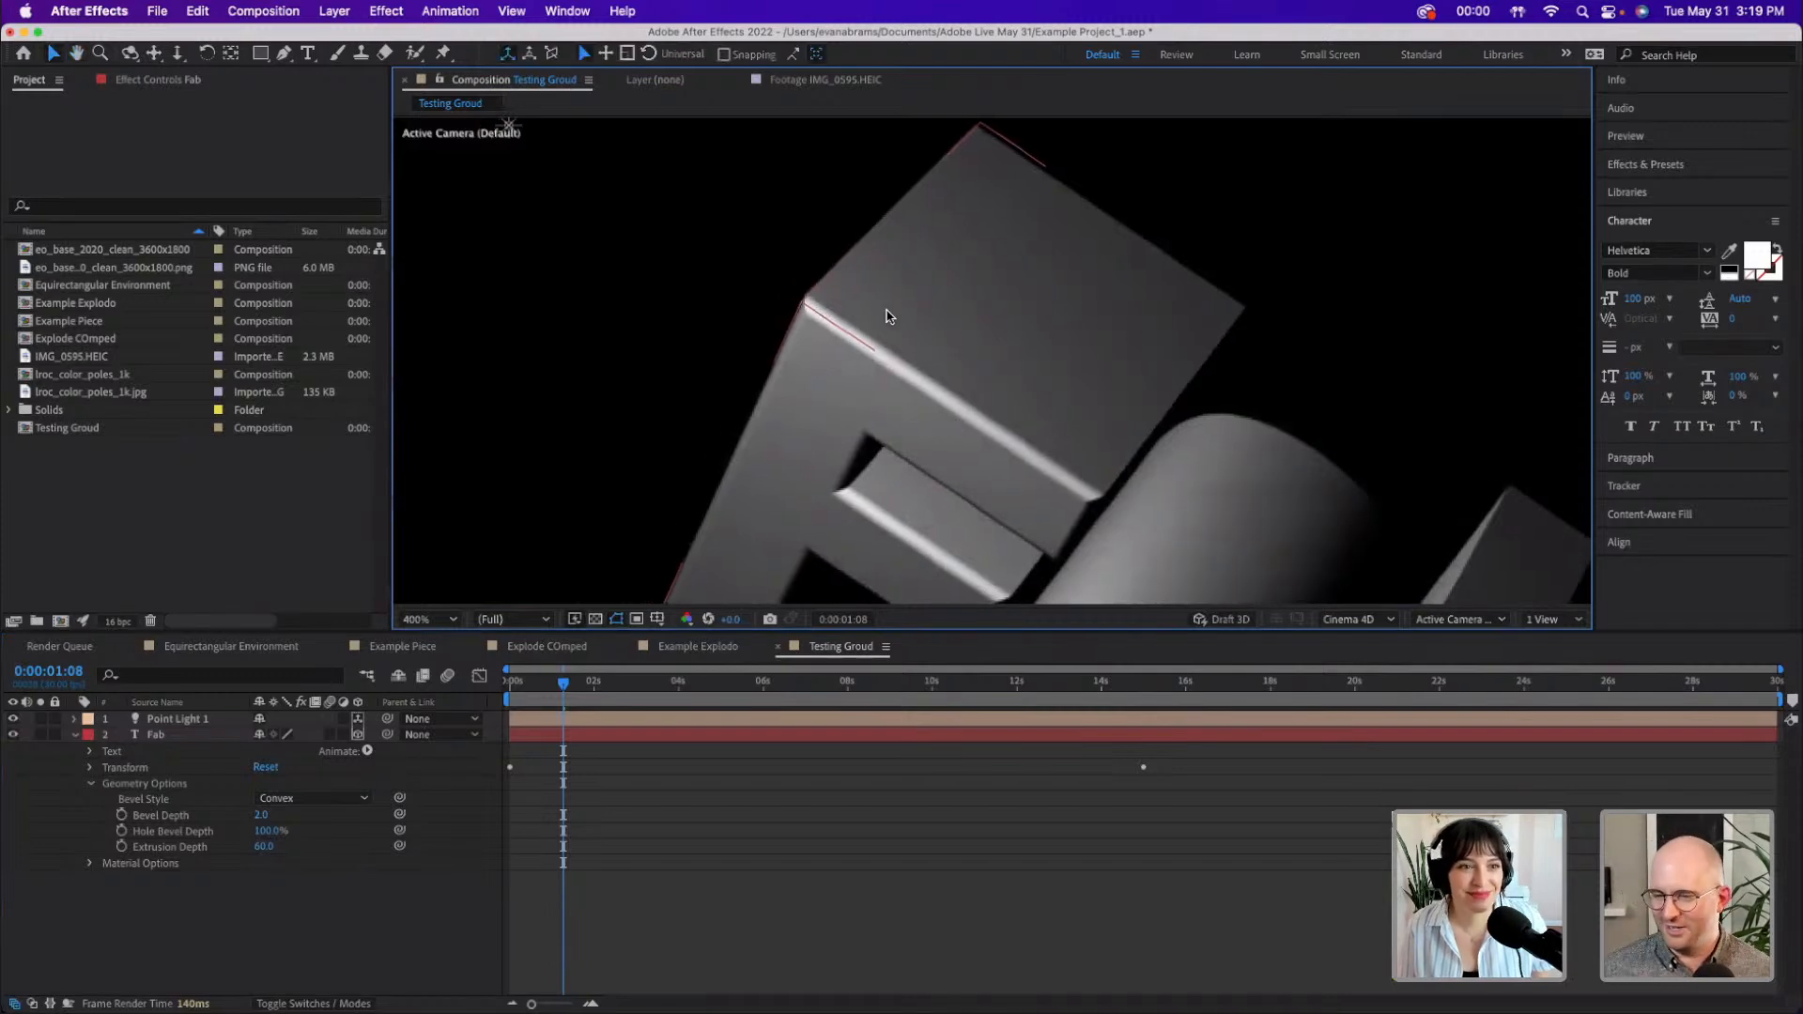
- Pull back from the F's close-up and reveal the Fab text layer's material options
{"action": "left_click_drag", "start_coordinate": [885, 317], "coordinate": [933, 354]}
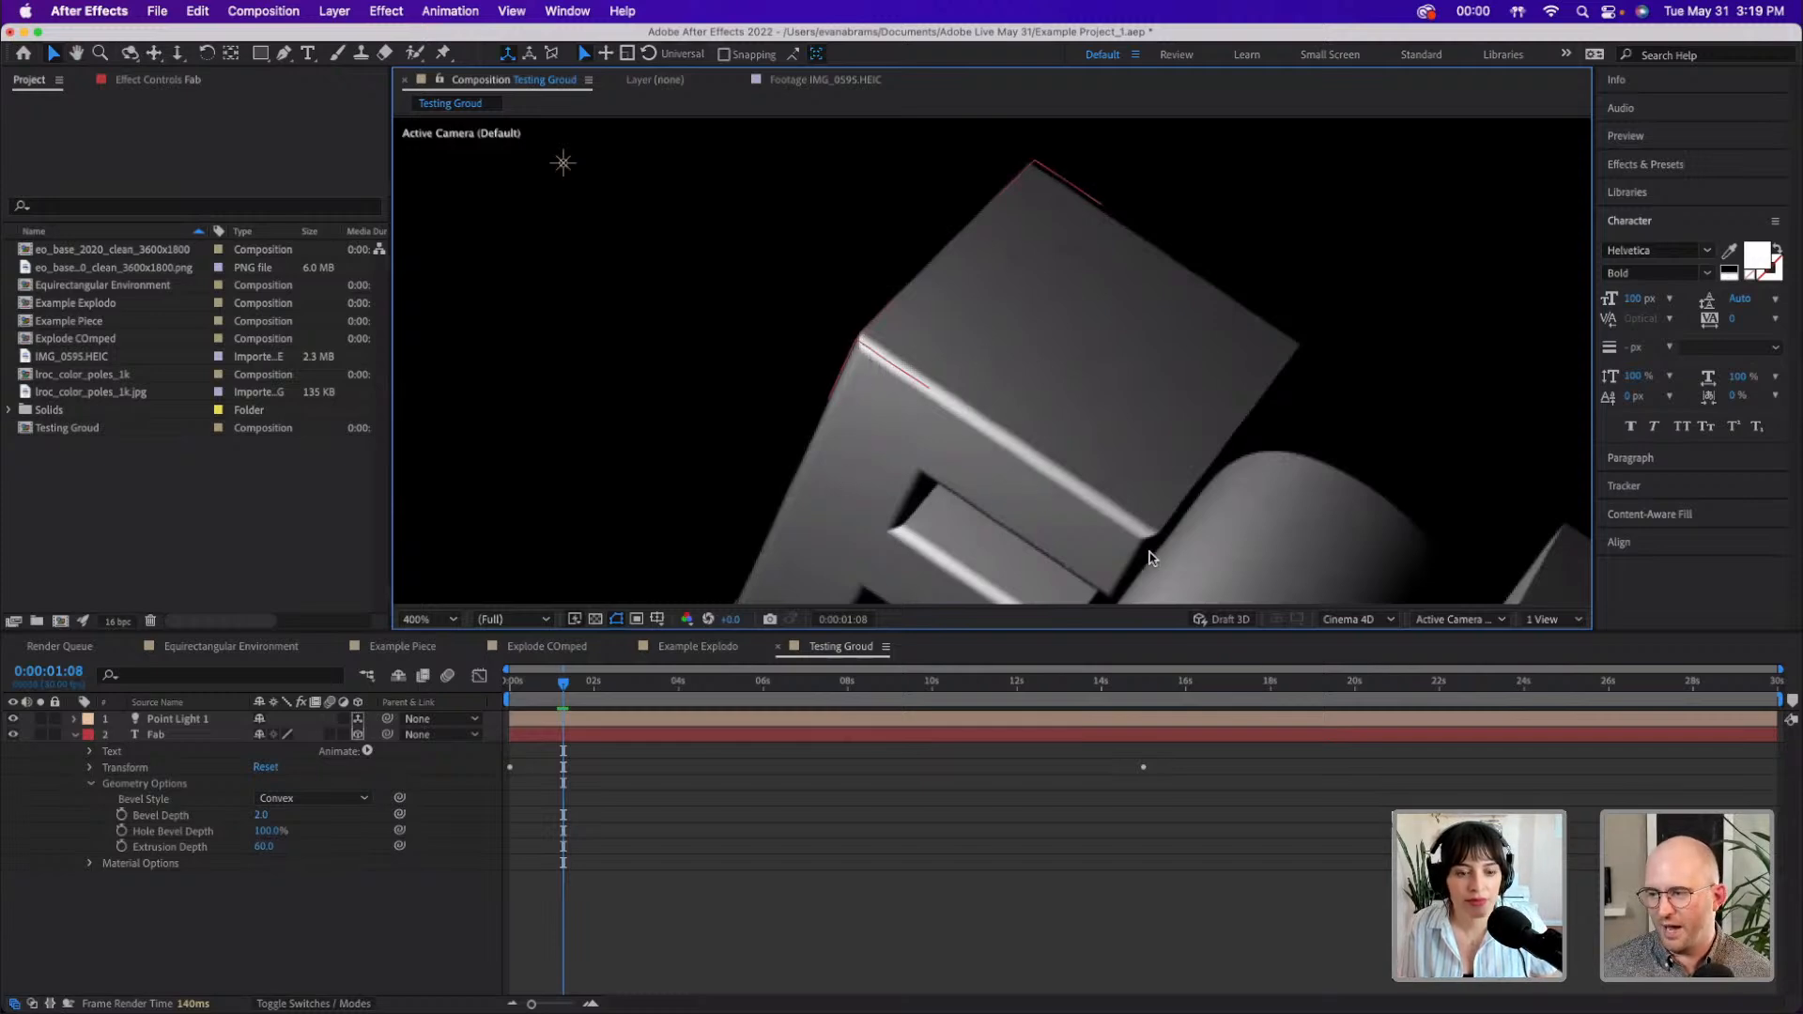
{"action": "scroll", "coordinate": [915, 364], "scroll_direction": "down", "scroll_amount": 2}
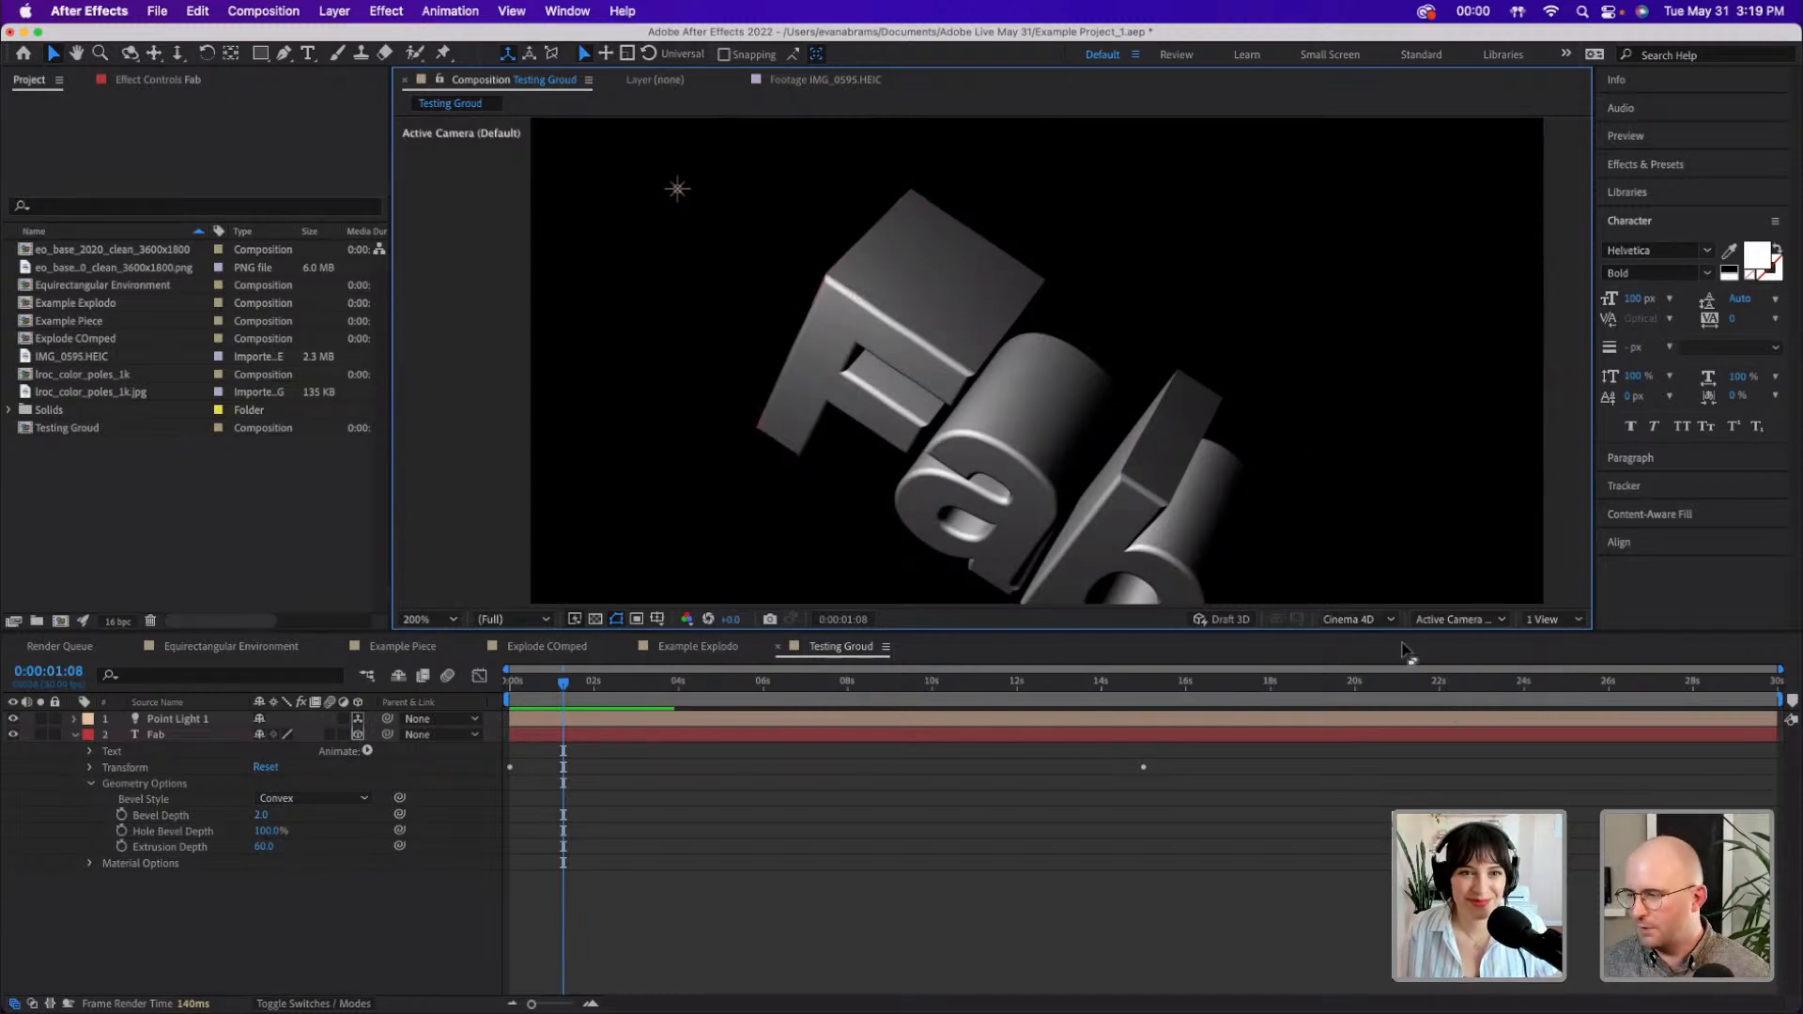
{"action": "left_click", "coordinate": [662, 737]}
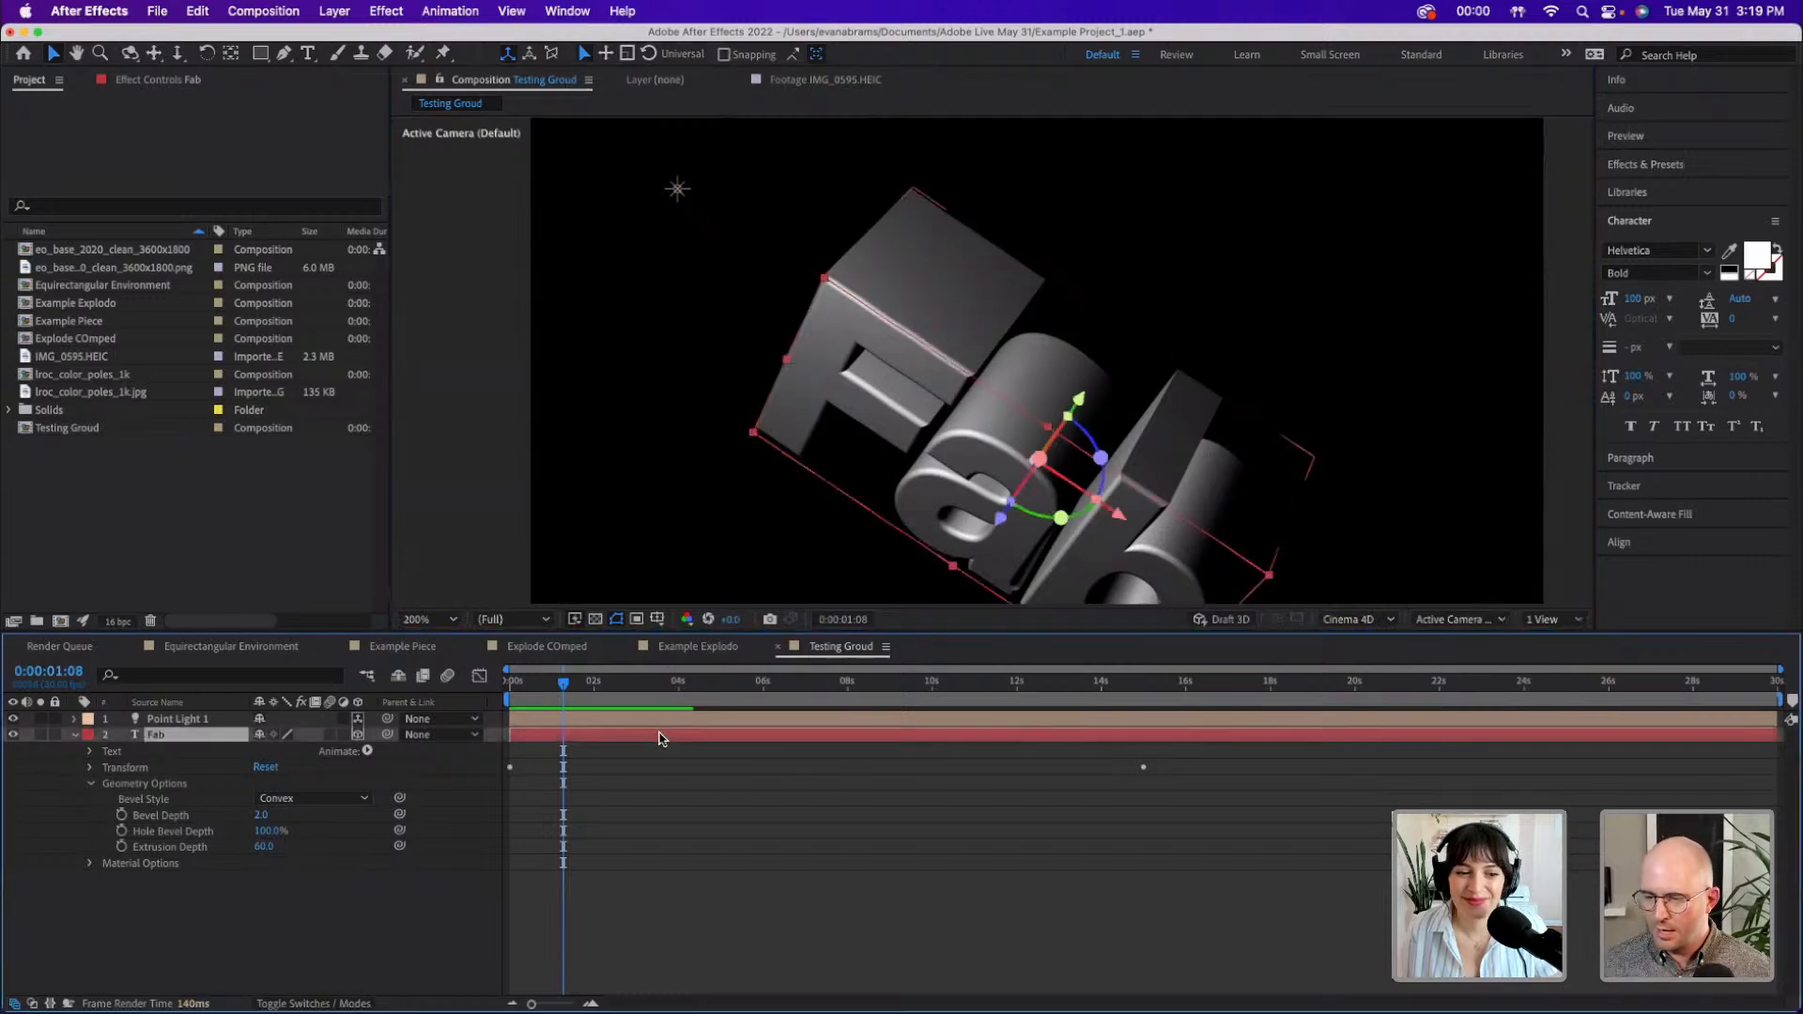
{"action": "key", "text": "a"}
{"action": "key", "text": "a"}
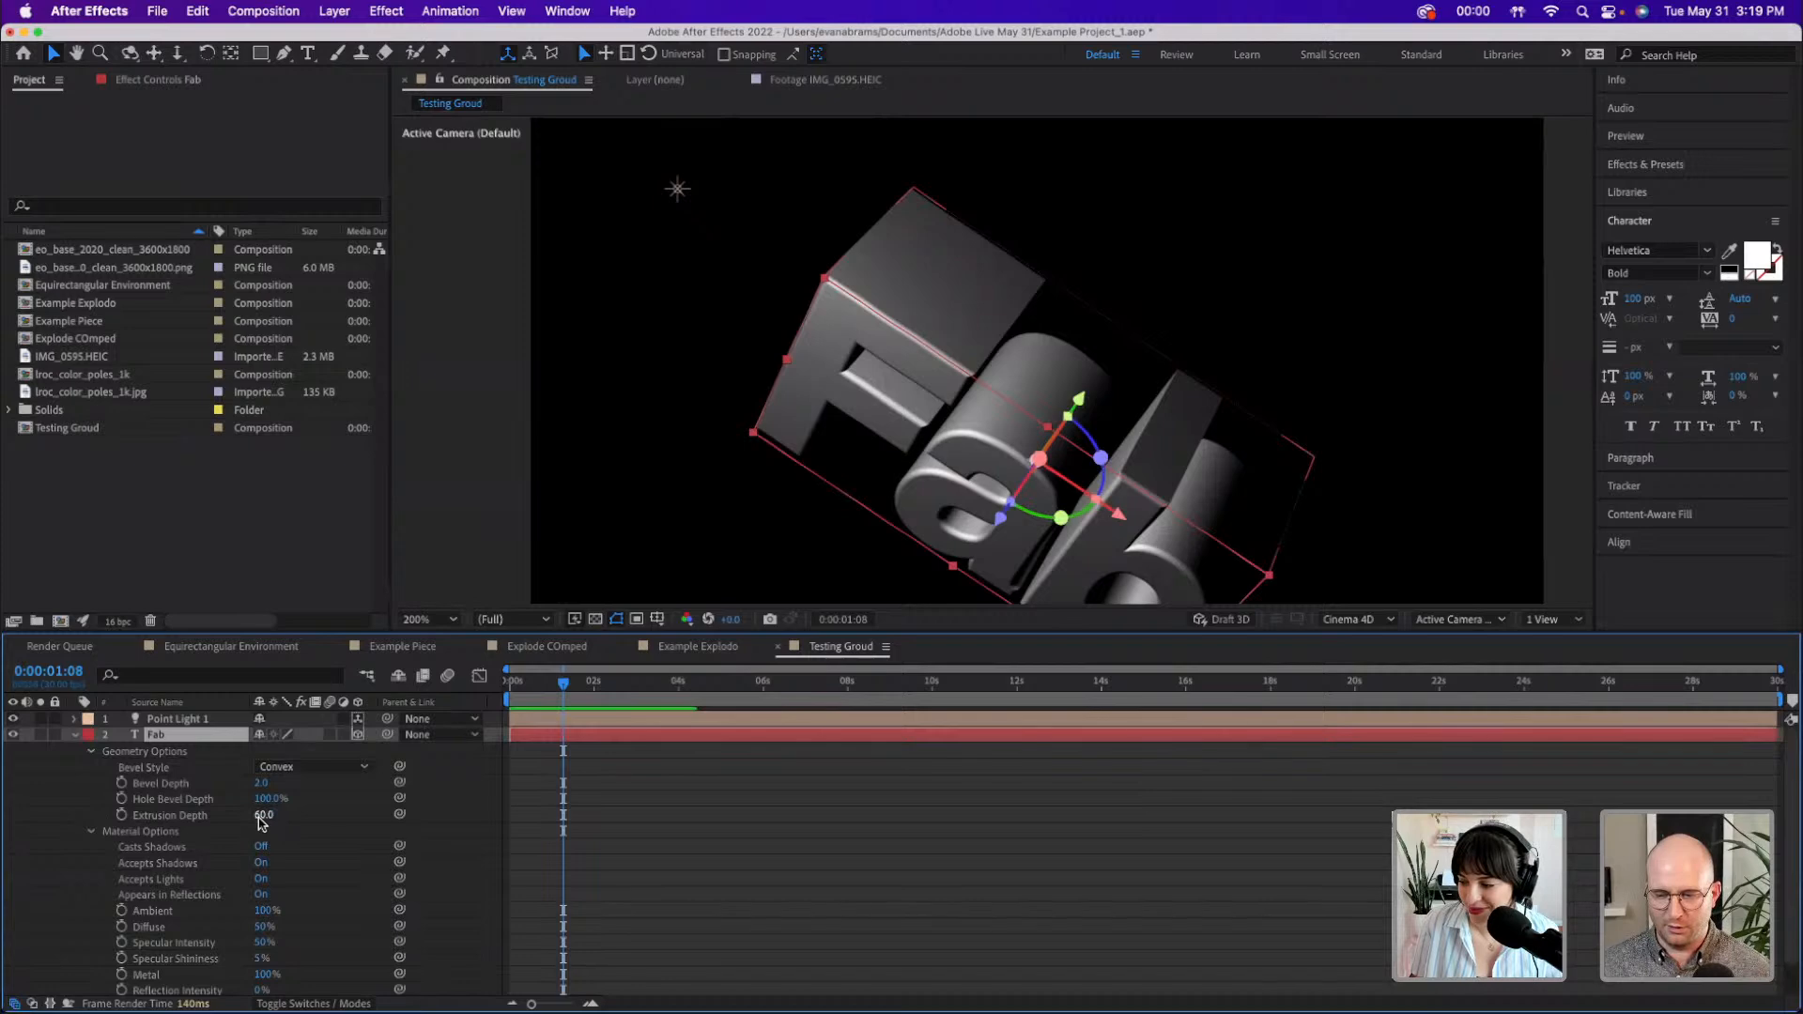
- Go to 0:00:00:15 and collapse the Fab text layer's properties
{"action": "scroll", "coordinate": [880, 406], "scroll_direction": "down", "scroll_amount": 3}
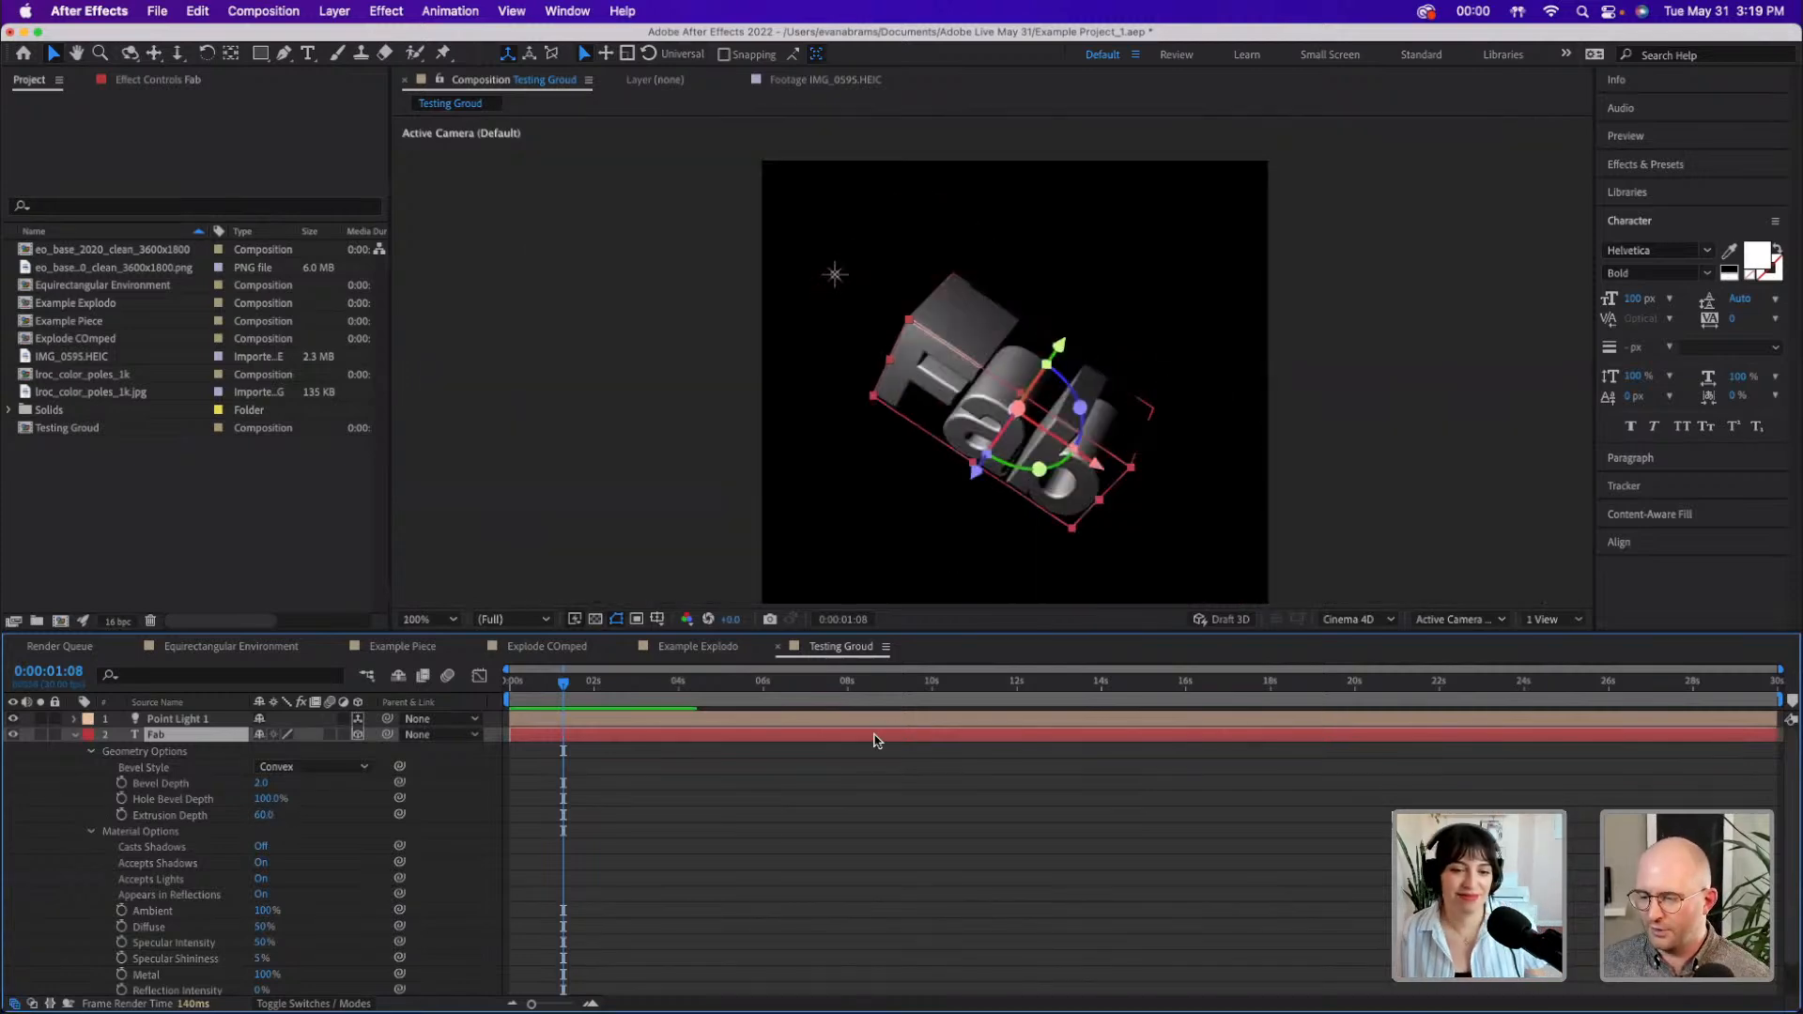
{"action": "left_click", "coordinate": [799, 828]}
{"action": "left_click_drag", "start_coordinate": [651, 683], "coordinate": [531, 715]}
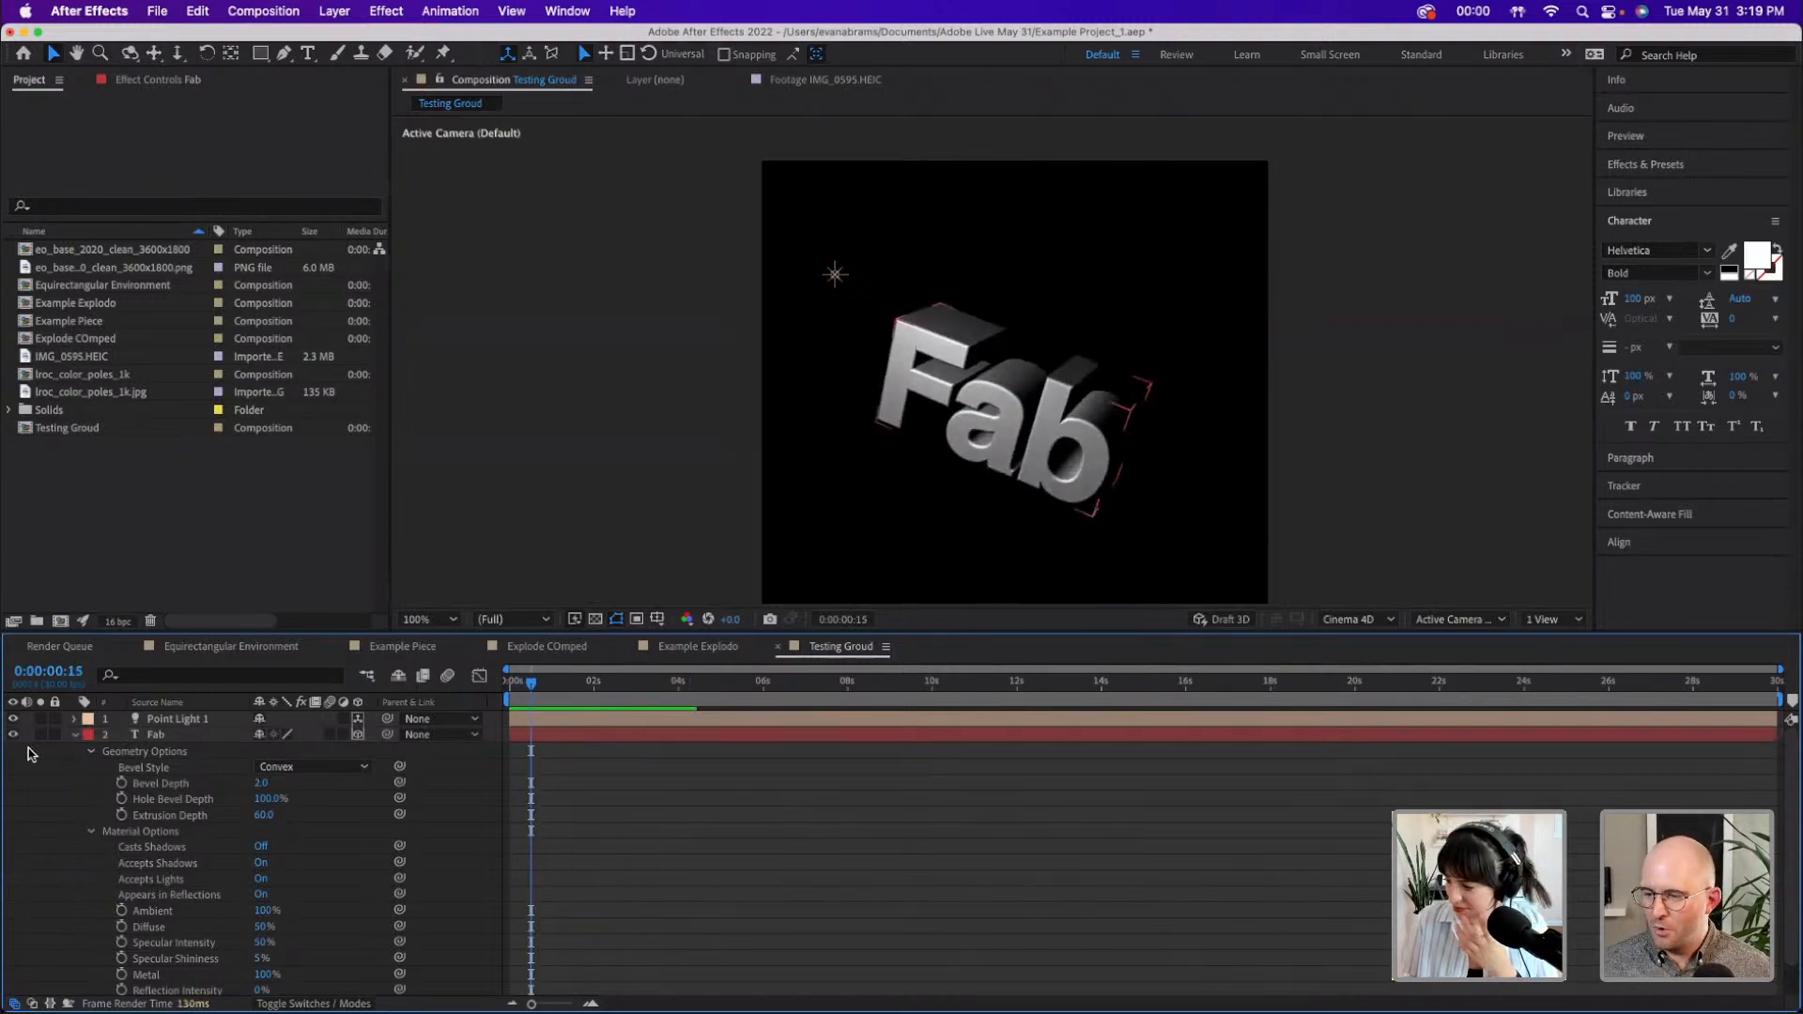
{"action": "left_click", "coordinate": [75, 736]}
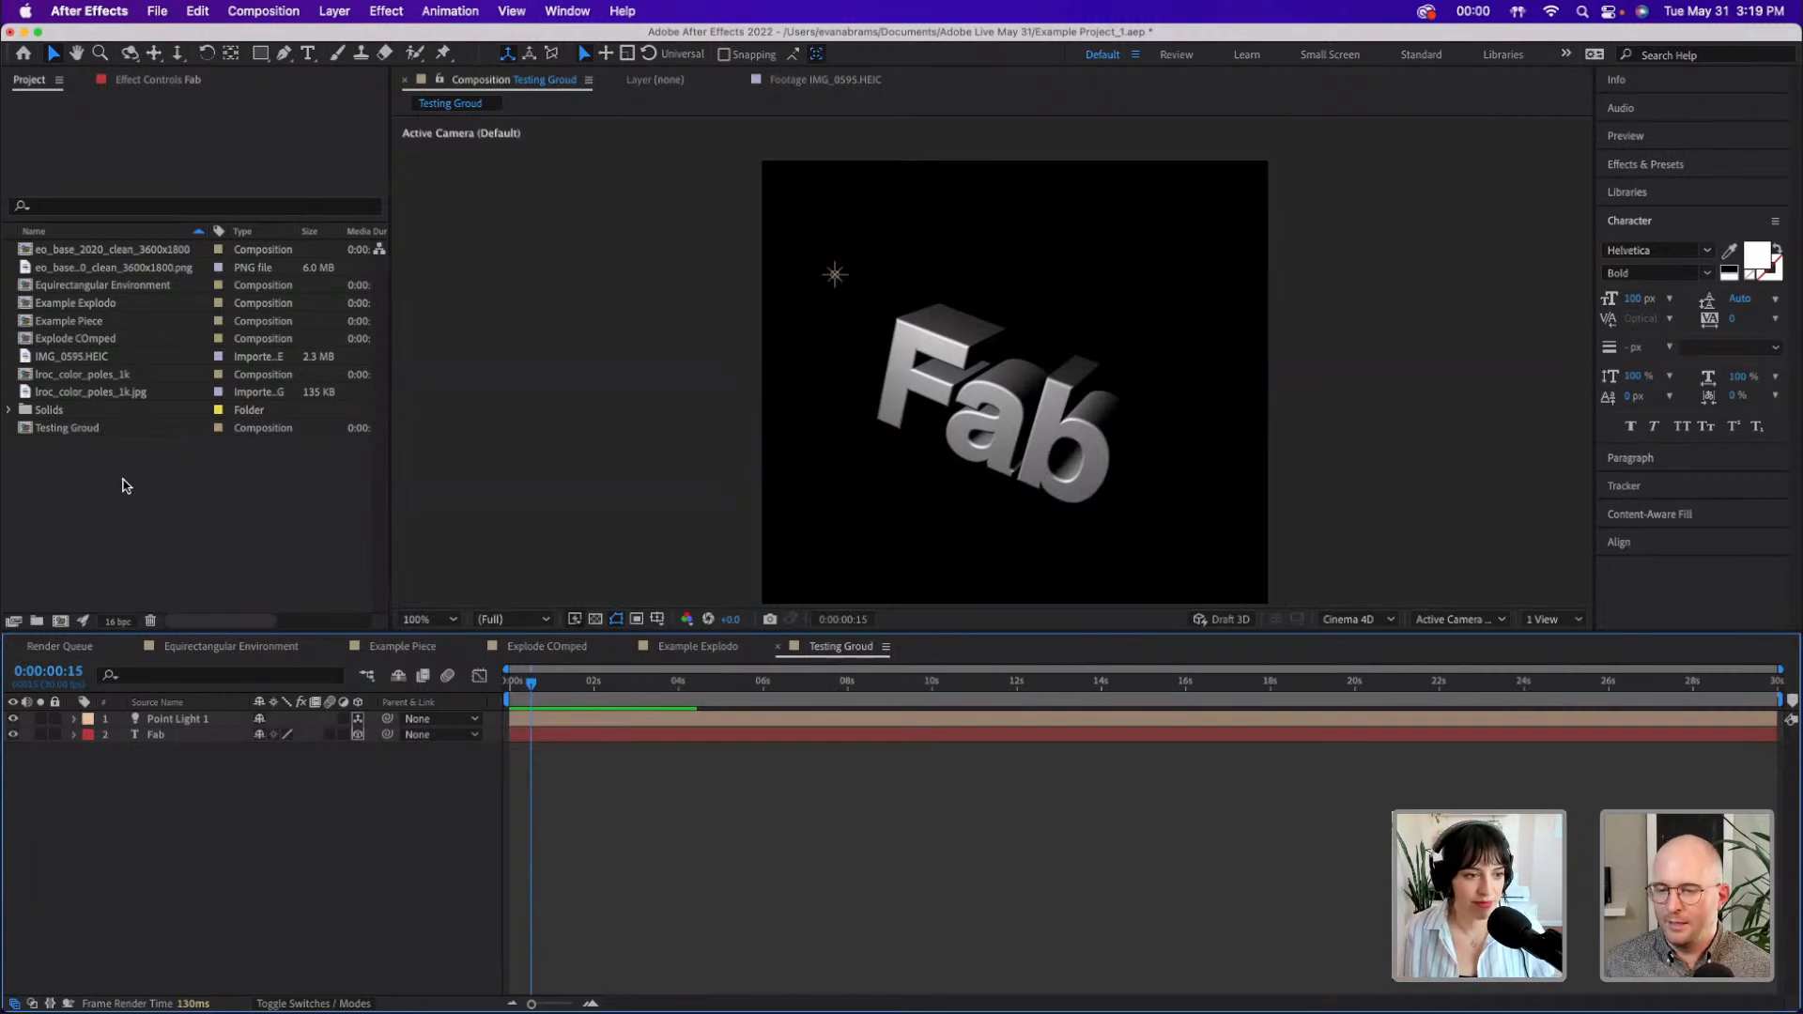
- Open the eo_base_2020_clean_3600x1800.png world map as footage and examine its equirectangular layout
{"action": "left_click", "coordinate": [103, 396]}
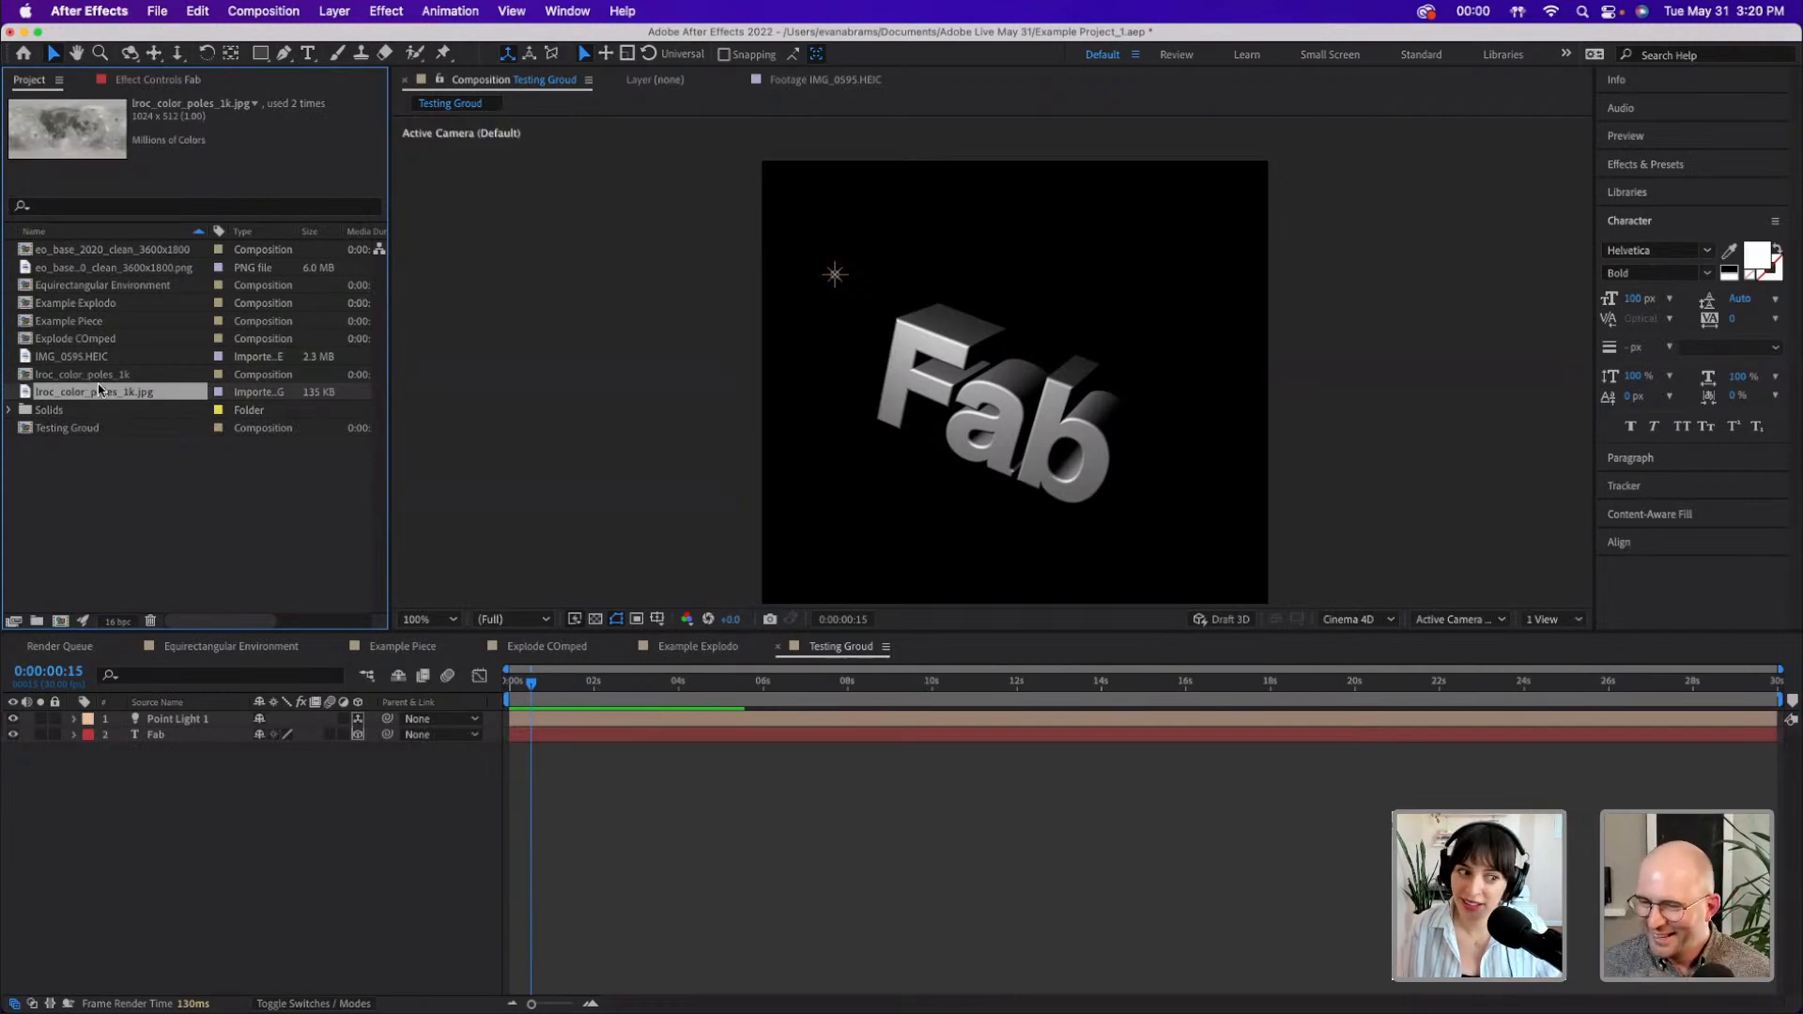
{"action": "left_click", "coordinate": [111, 471]}
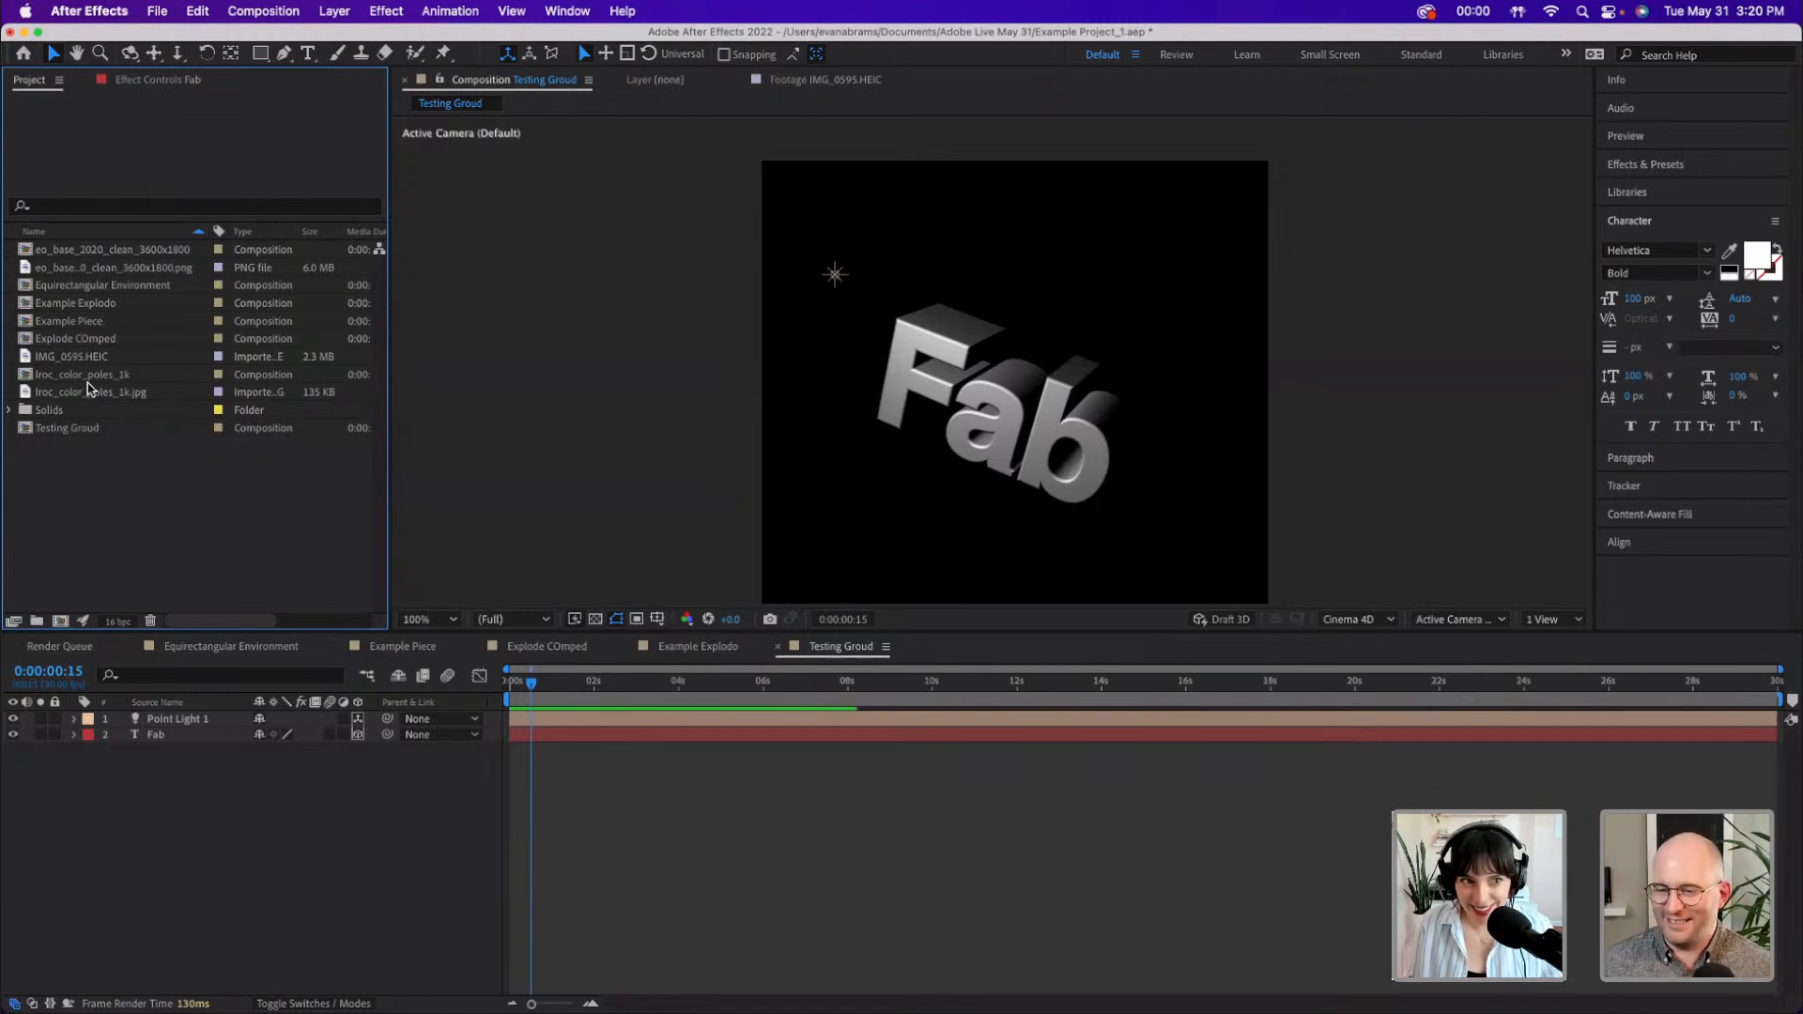
{"action": "double_click", "coordinate": [113, 269]}
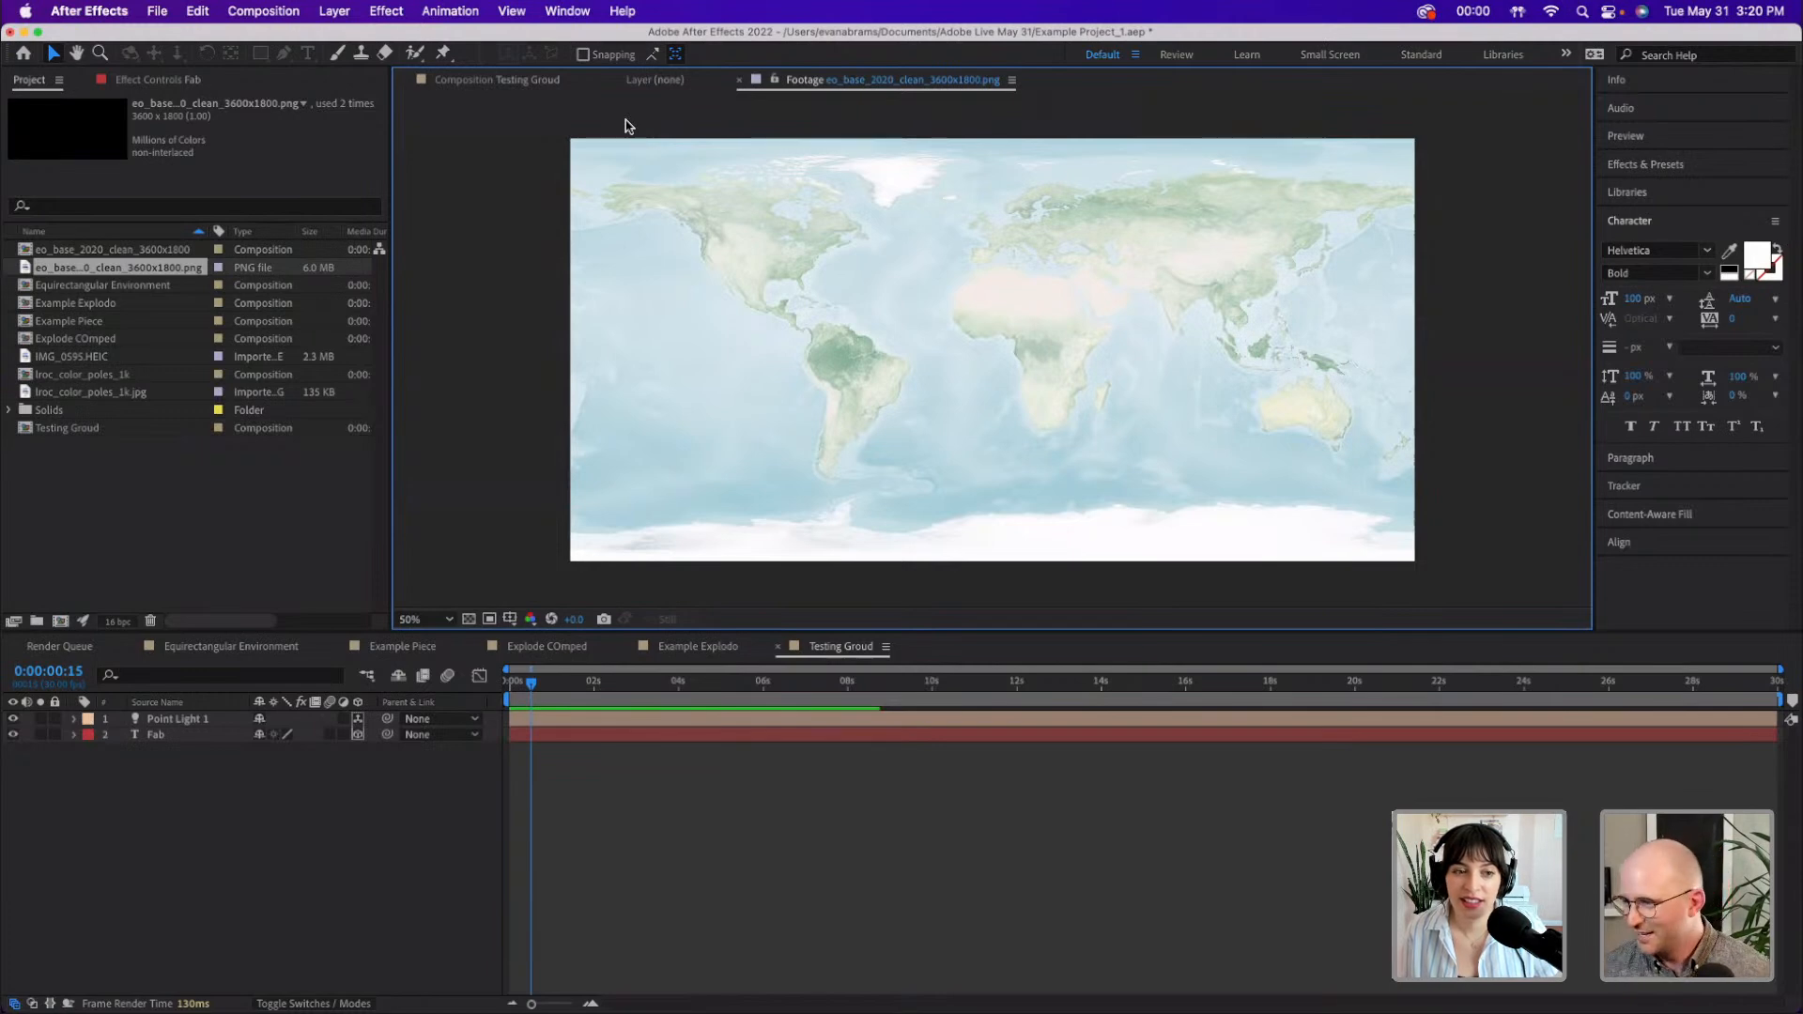
{"action": "mouse_move", "coordinate": [552, 696]}
{"action": "left_mouse_down"}
{"action": "mouse_move", "coordinate": [624, 695]}
{"action": "mouse_move", "coordinate": [537, 696]}
{"action": "left_mouse_up"}
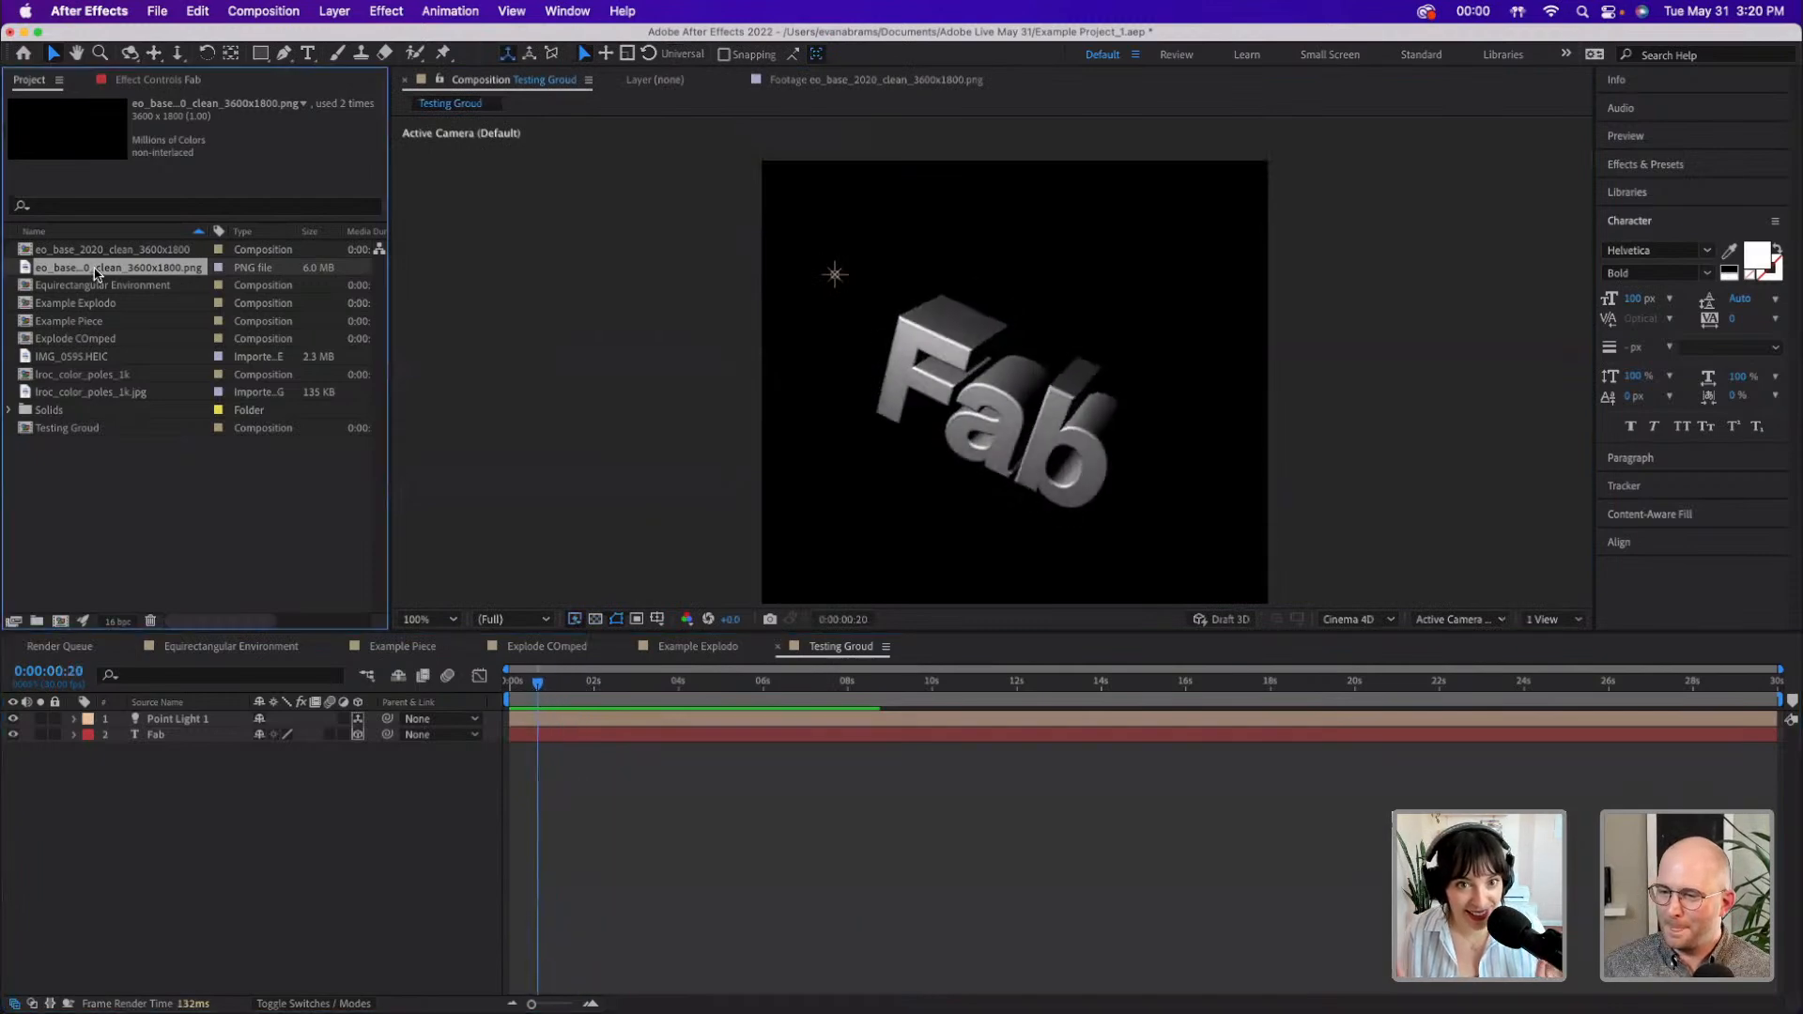
{"action": "double_click", "coordinate": [97, 272]}
{"action": "left_click", "coordinate": [155, 503]}
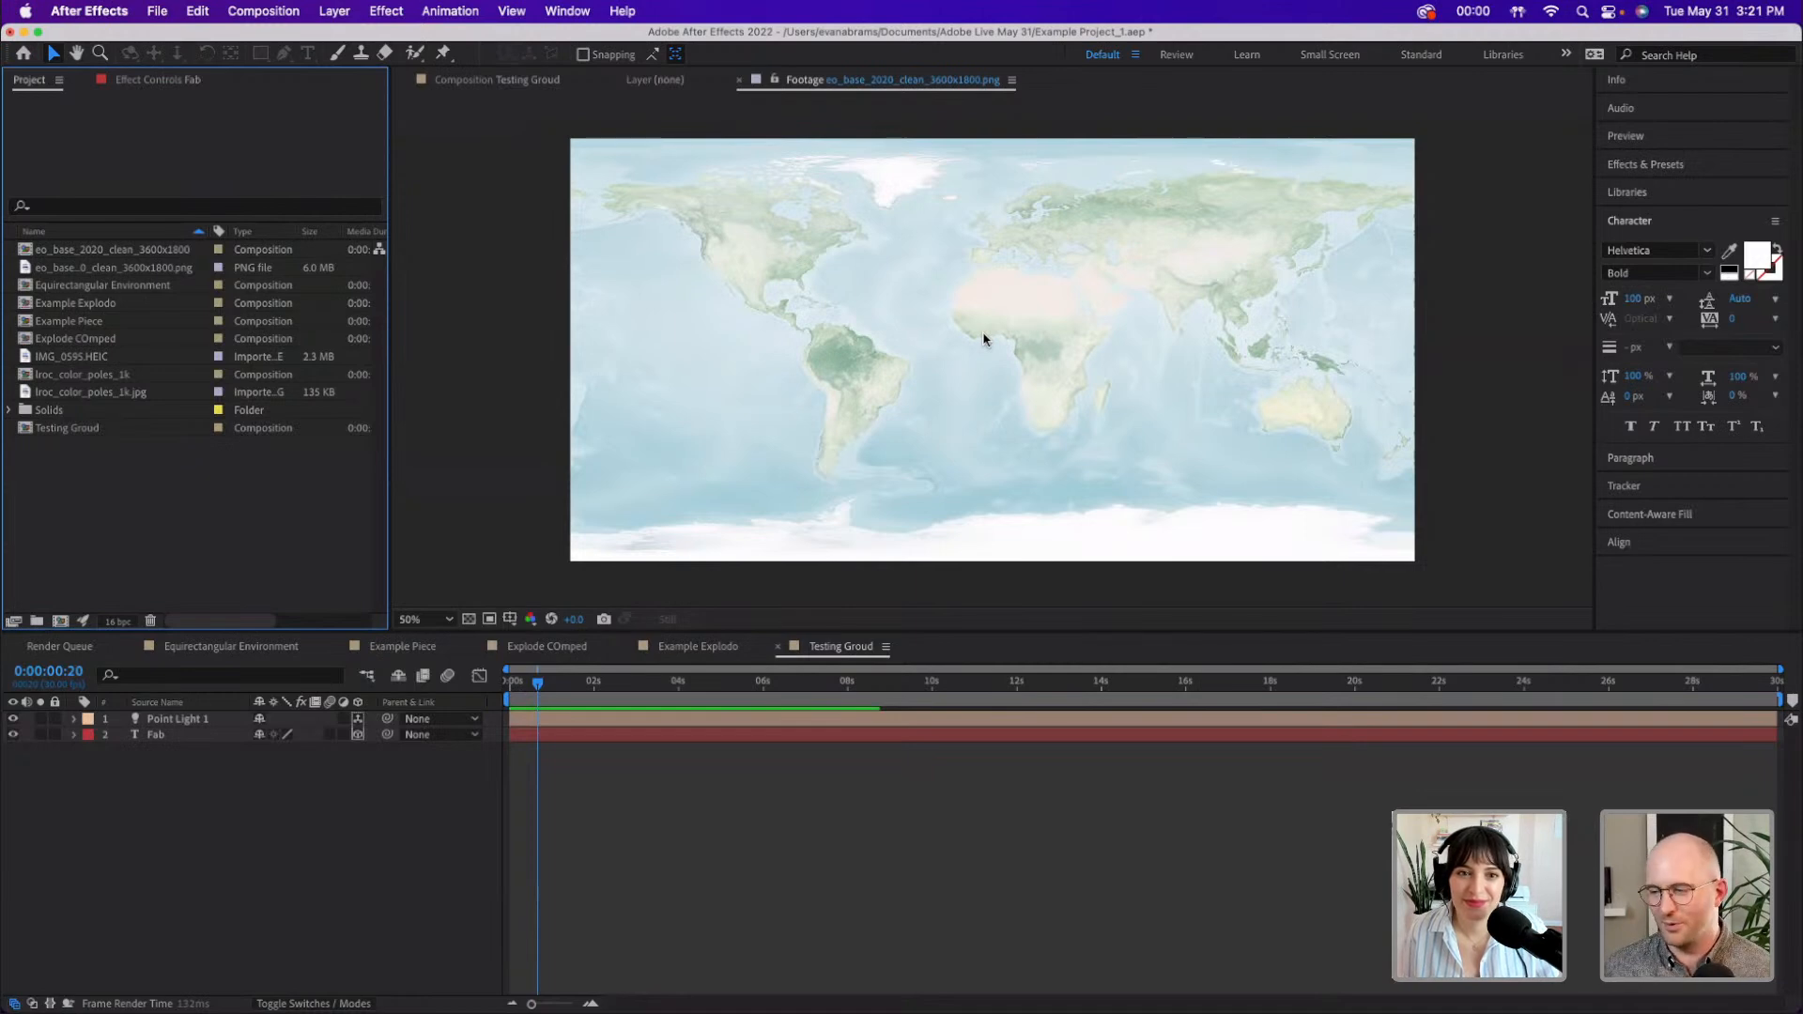
- Return to the Testing Groud composition, play the spinning text, and go to 0:00:00:28
{"action": "left_click", "coordinate": [707, 840]}
{"action": "key", "text": "space"}
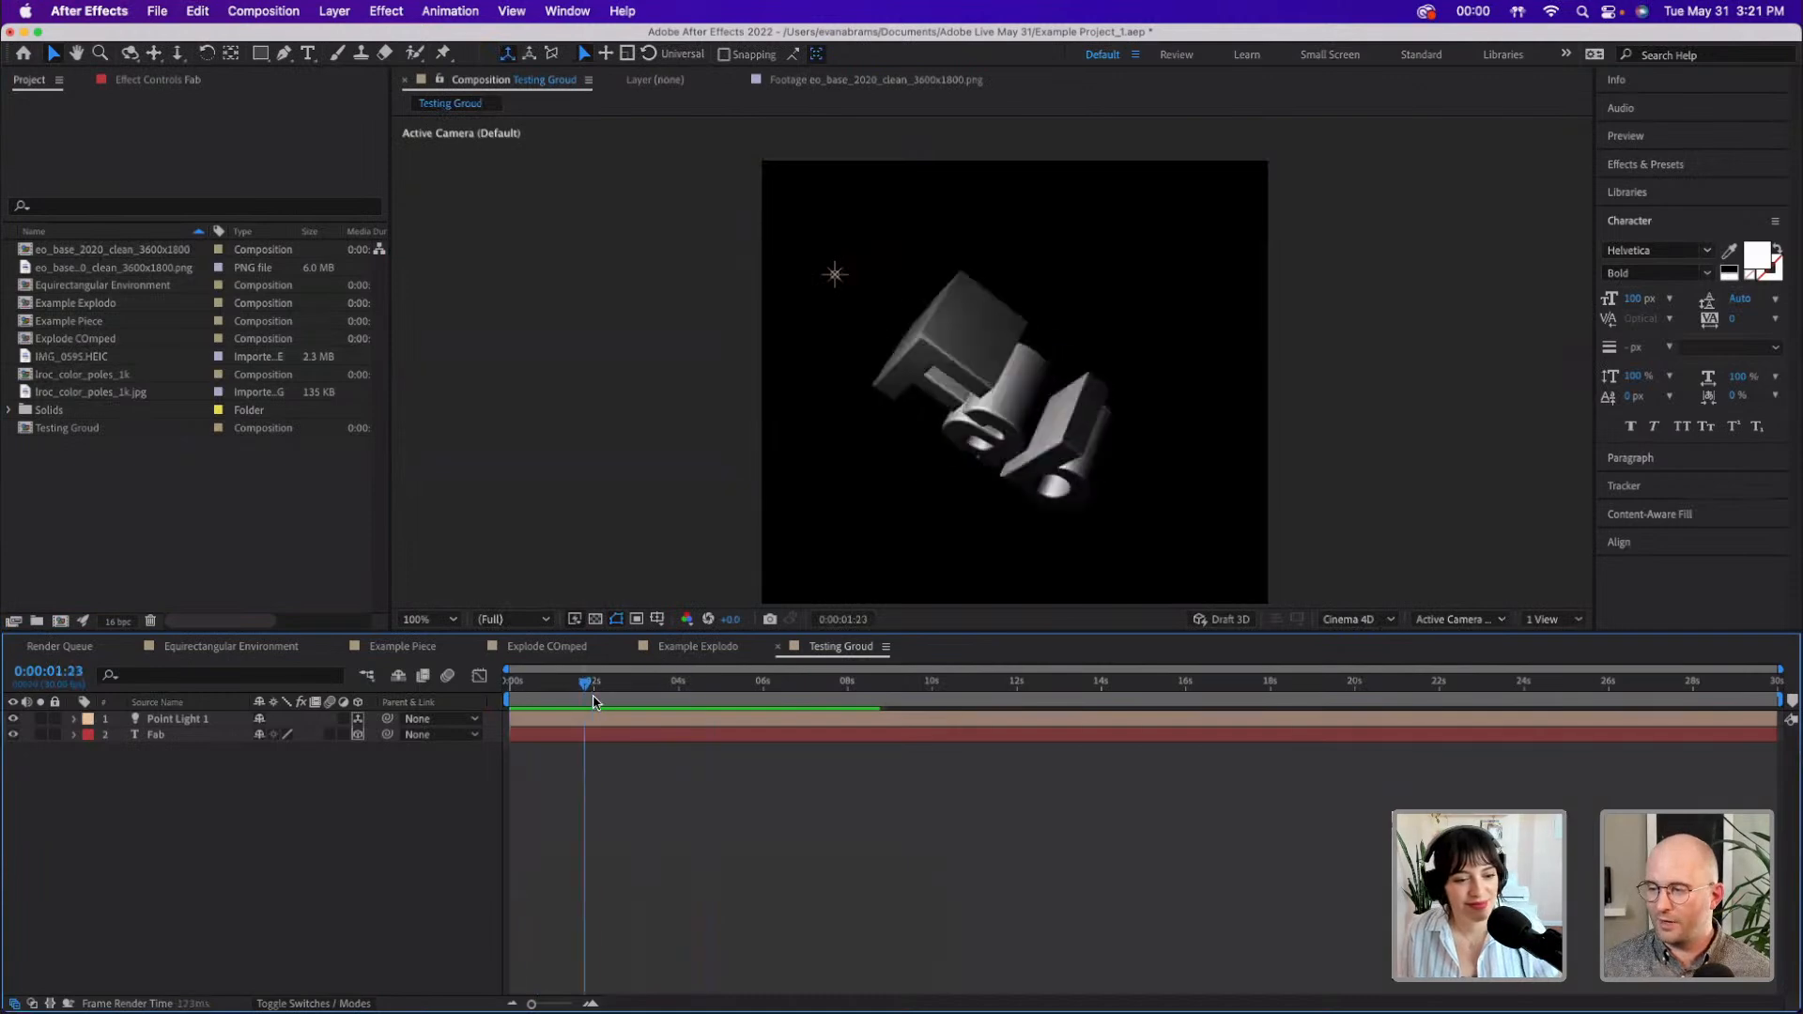
{"action": "left_click", "coordinate": [94, 269]}
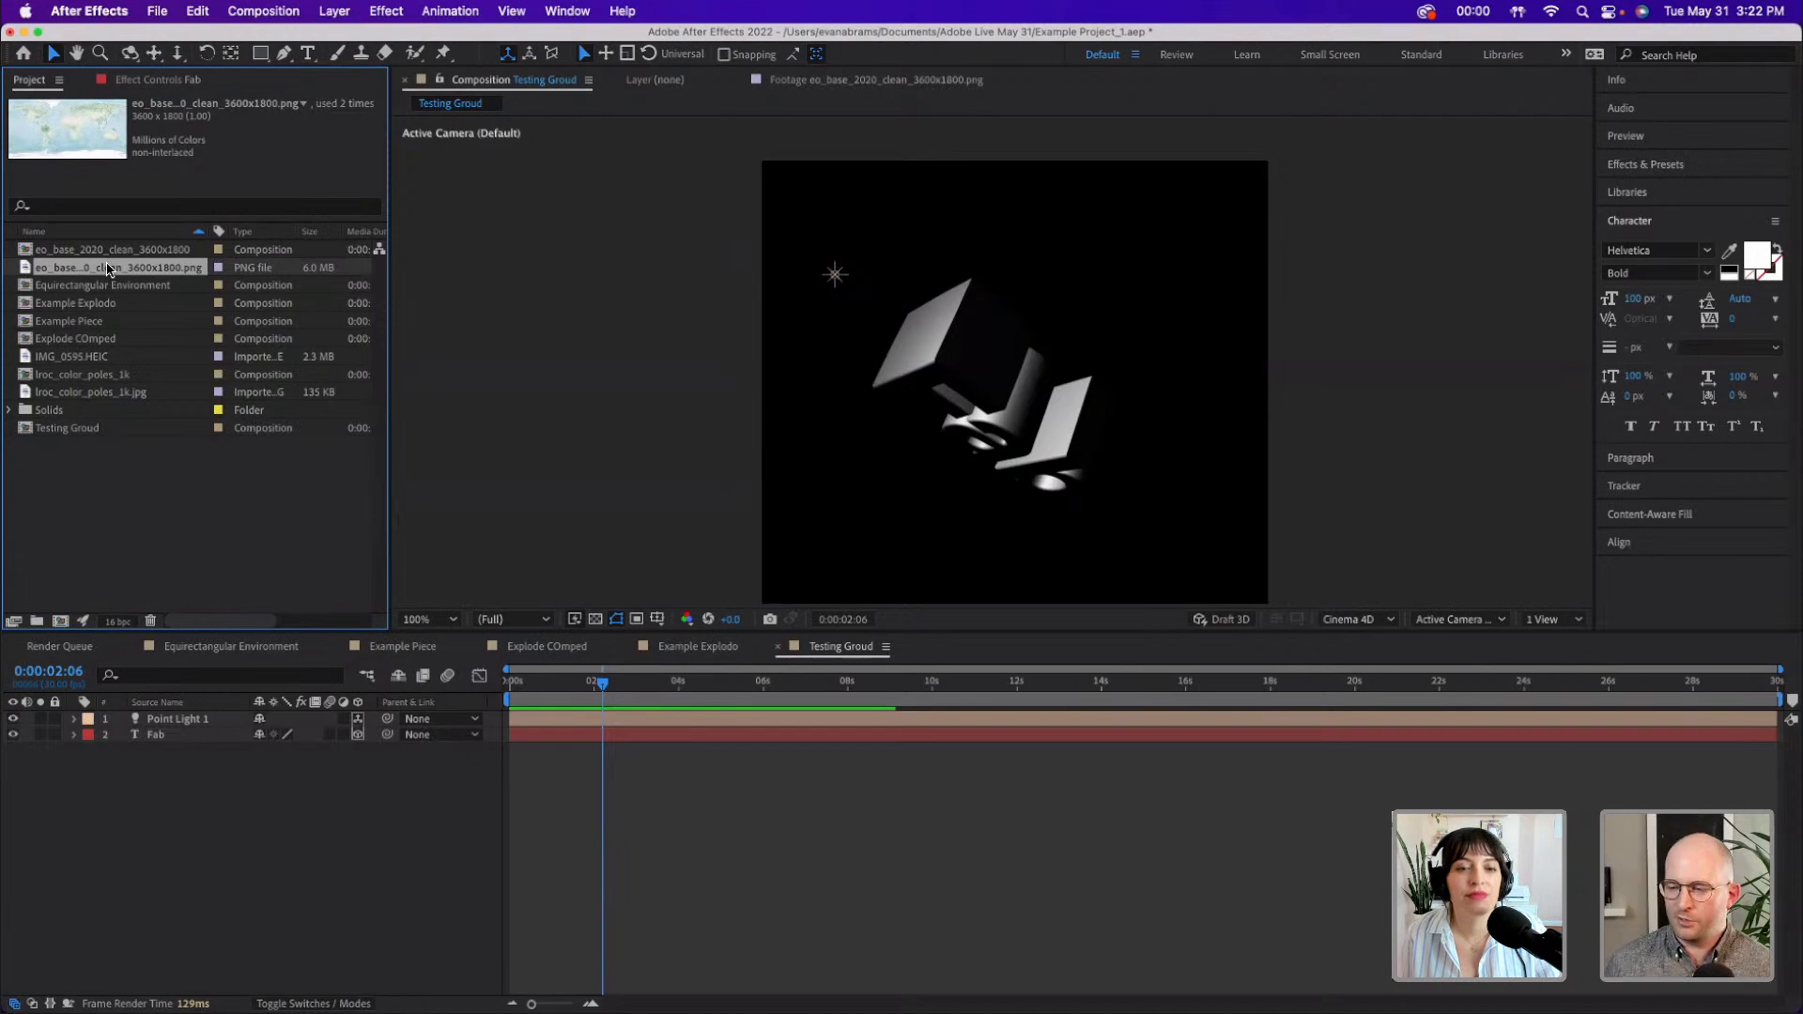
{"action": "left_click", "coordinate": [108, 509]}
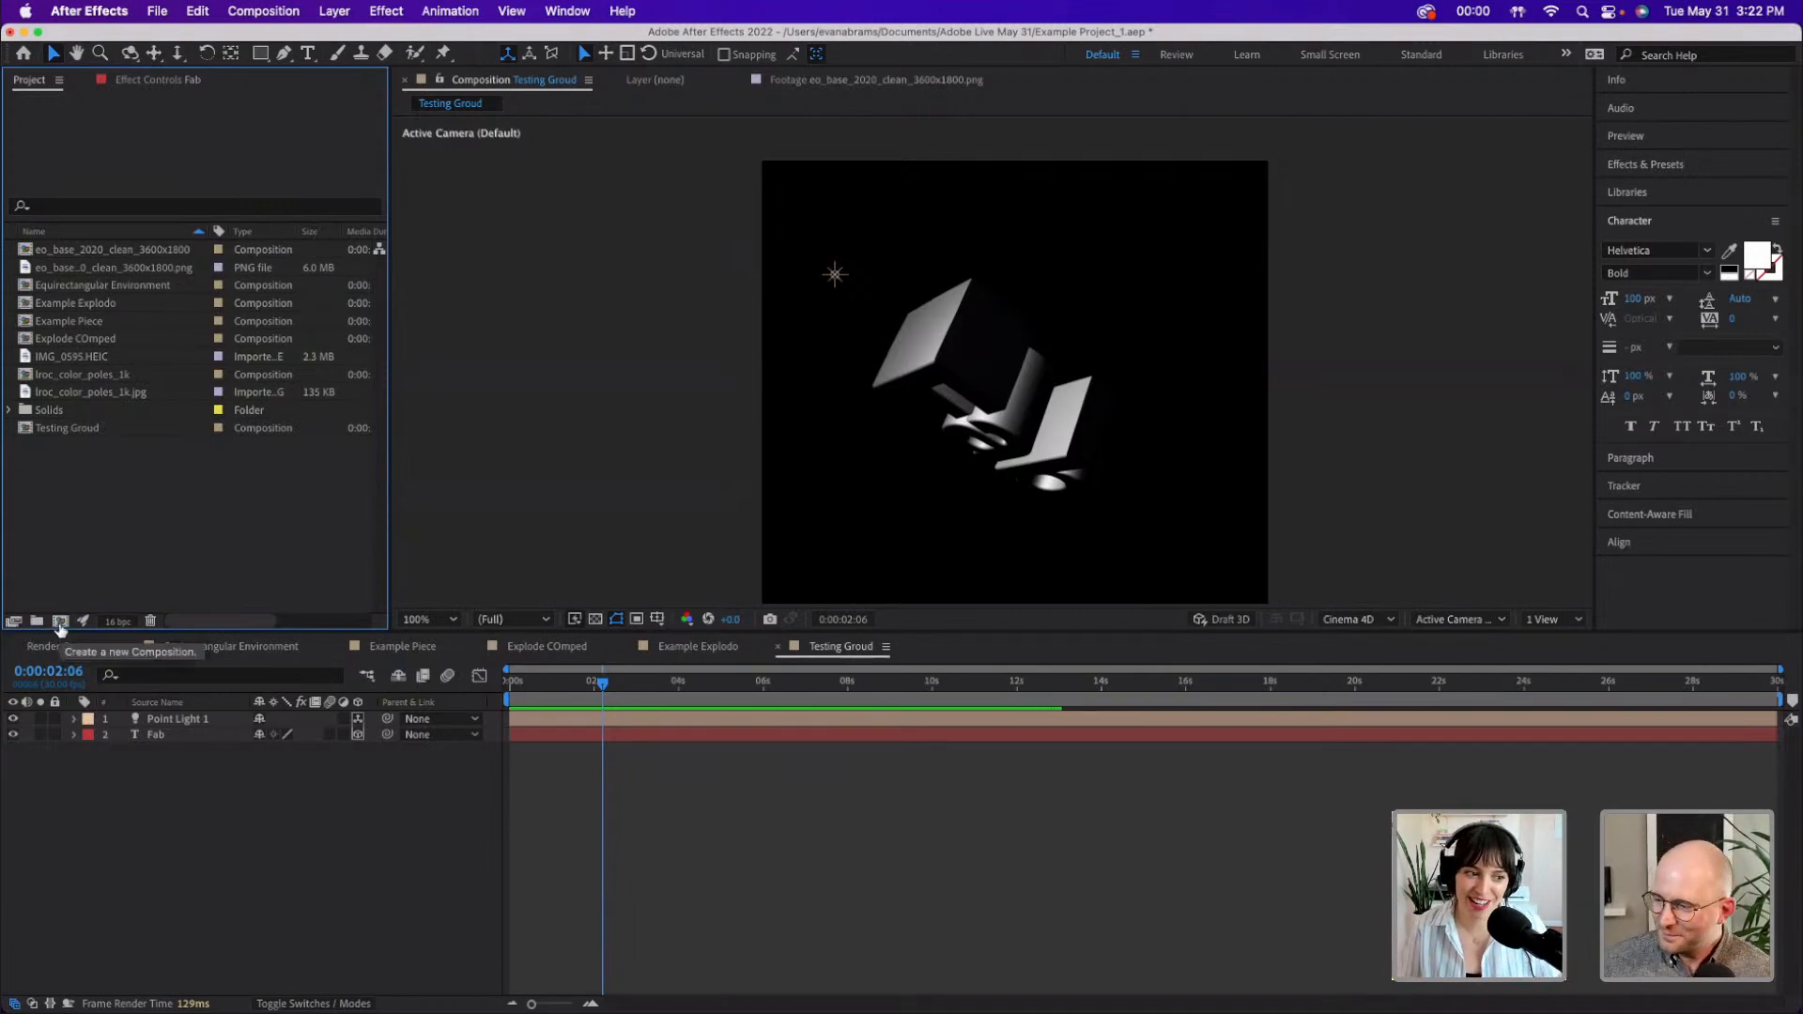
{"action": "left_click", "coordinate": [551, 683]}
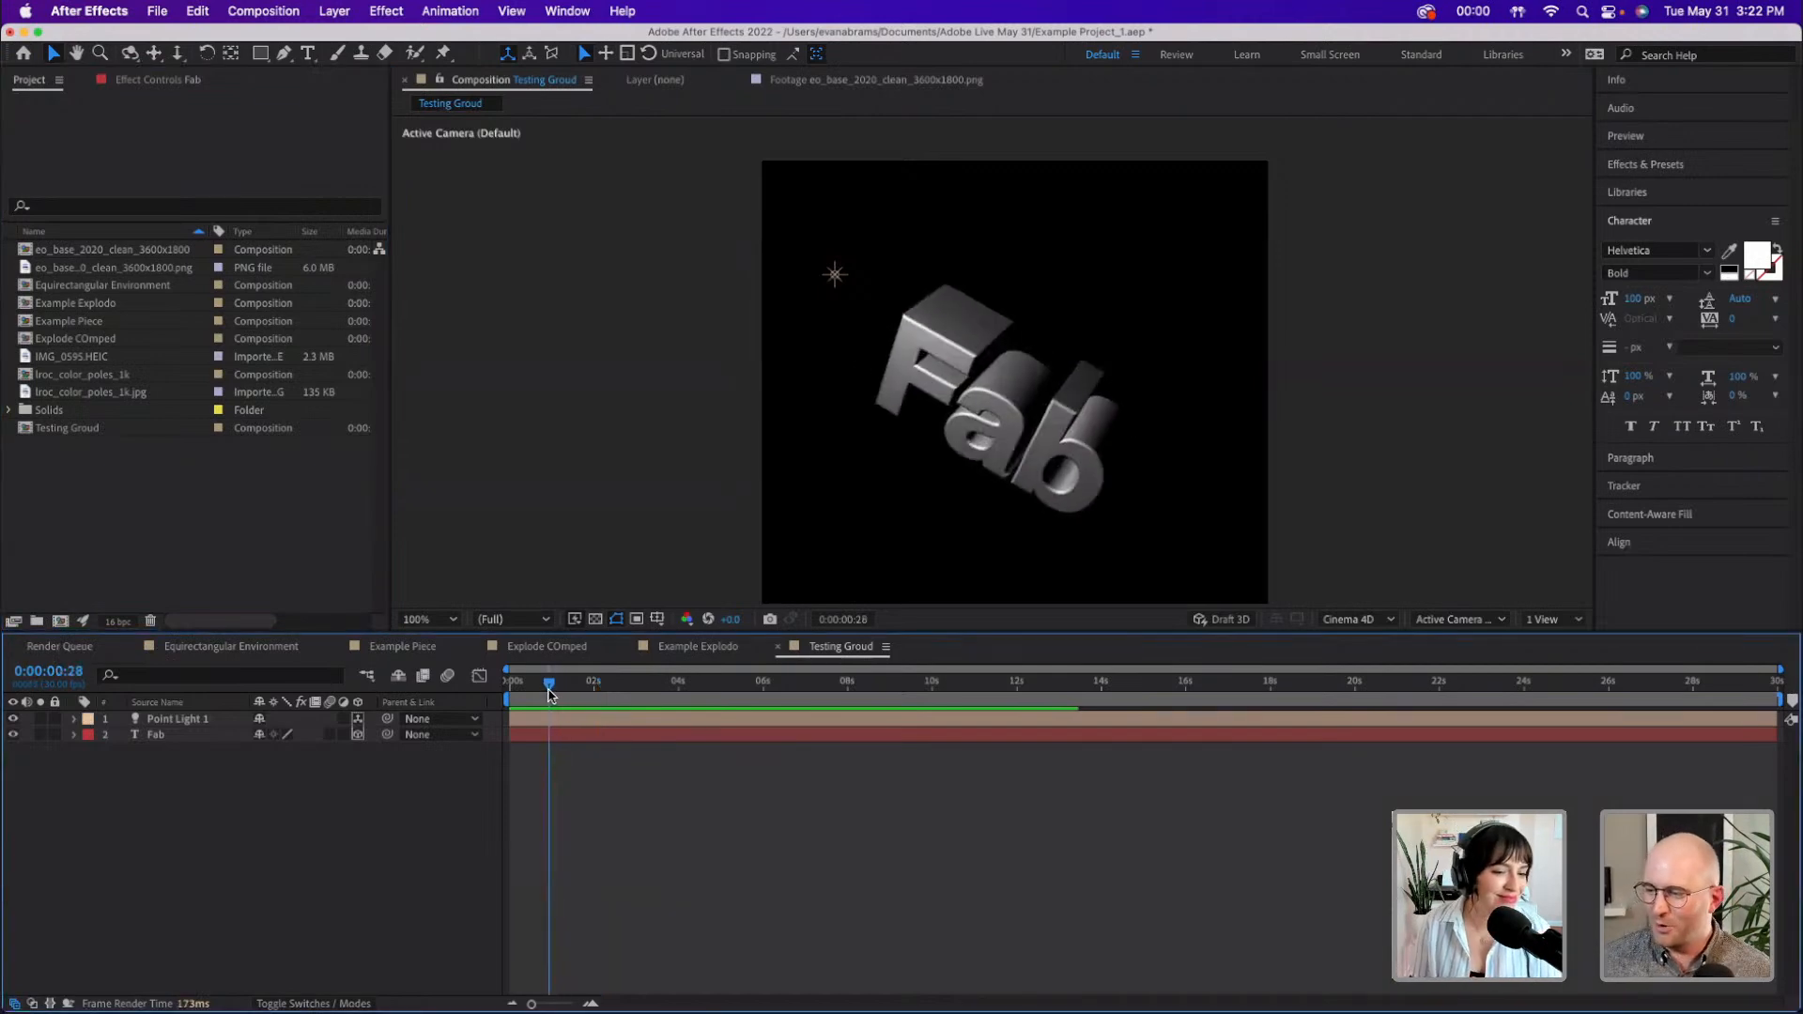
- Create a new composition named Env, 2000 px wide and 1000 px high
{"action": "left_click", "coordinate": [60, 621]}
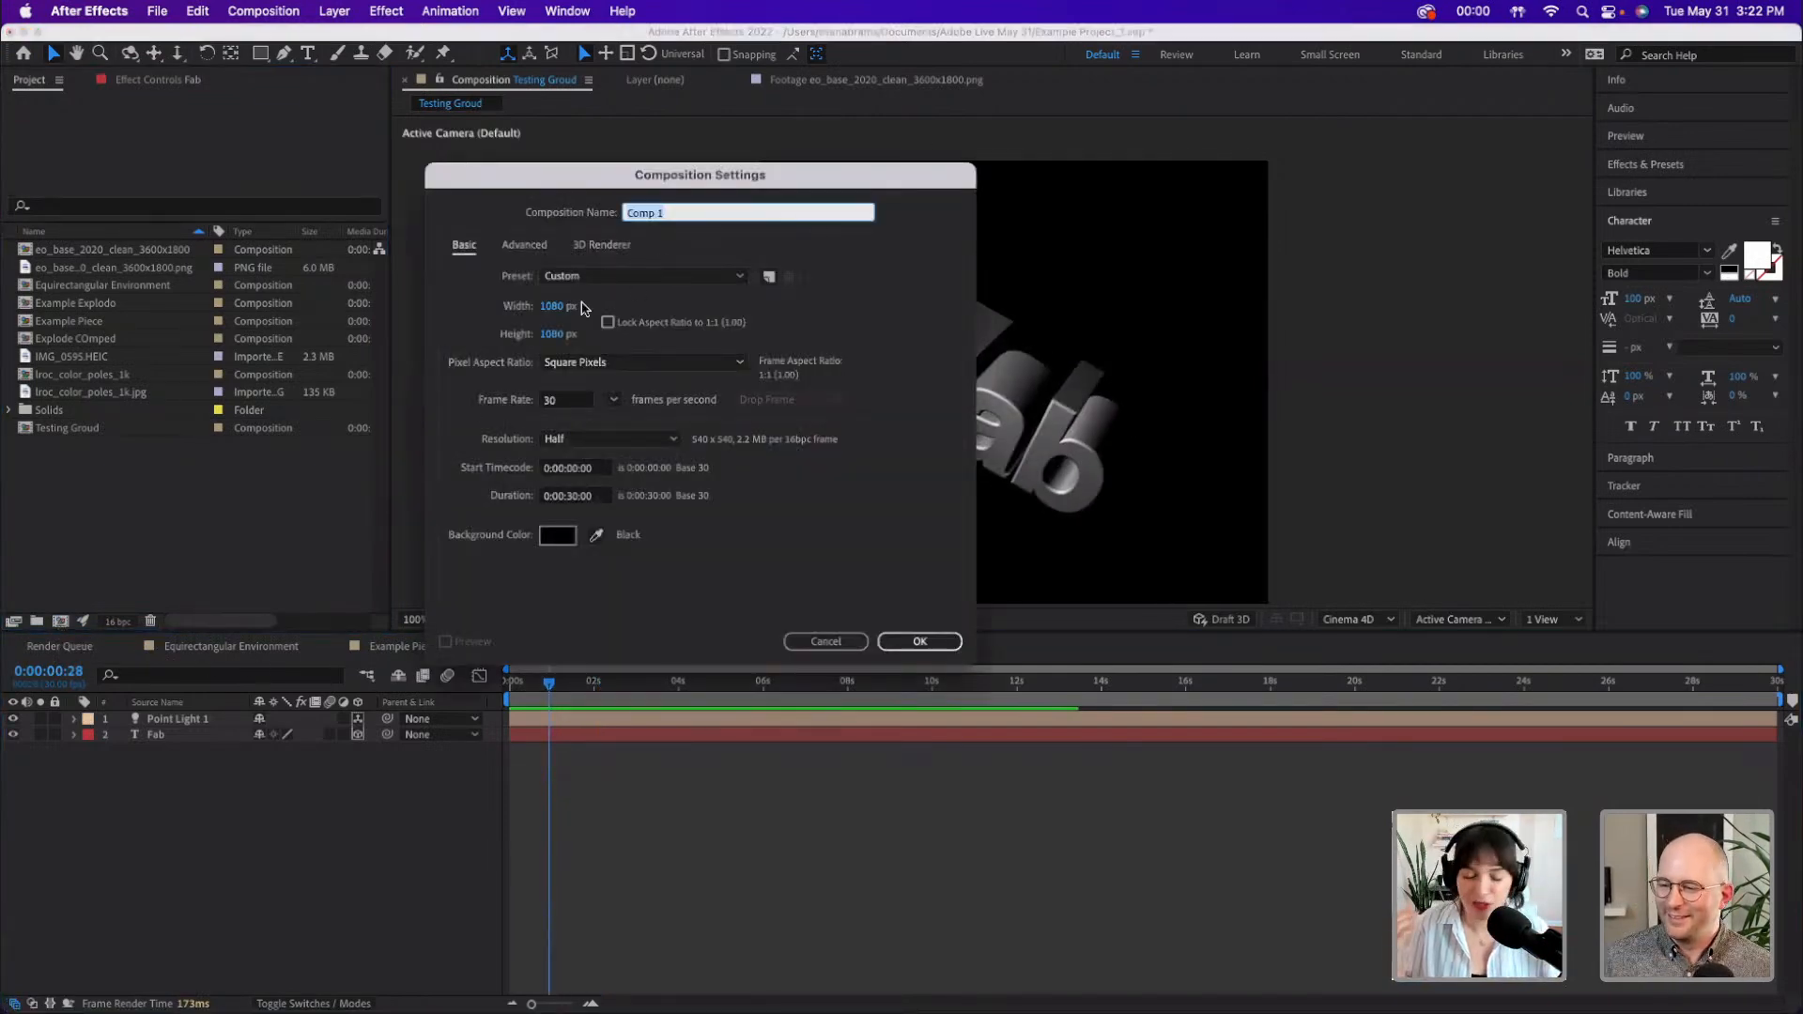
{"action": "left_click", "coordinate": [582, 307]}
{"action": "type", "text": "2000"}
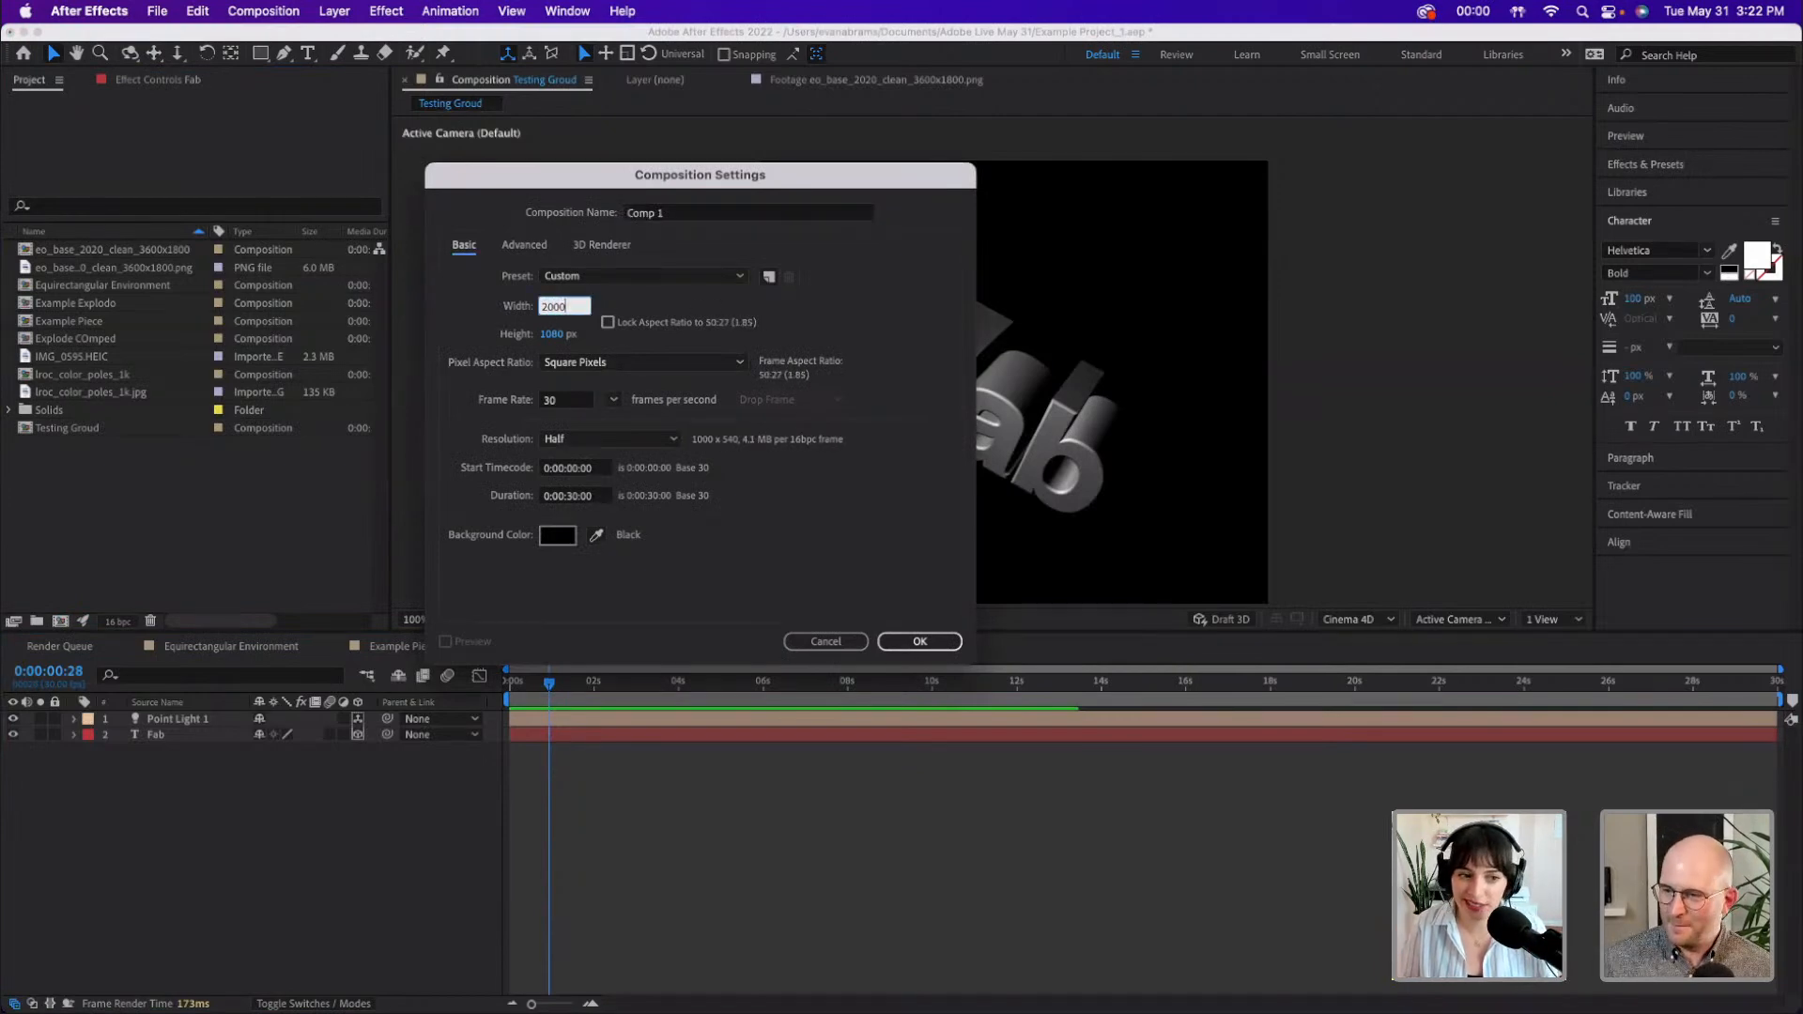
{"action": "key", "text": "Tab"}
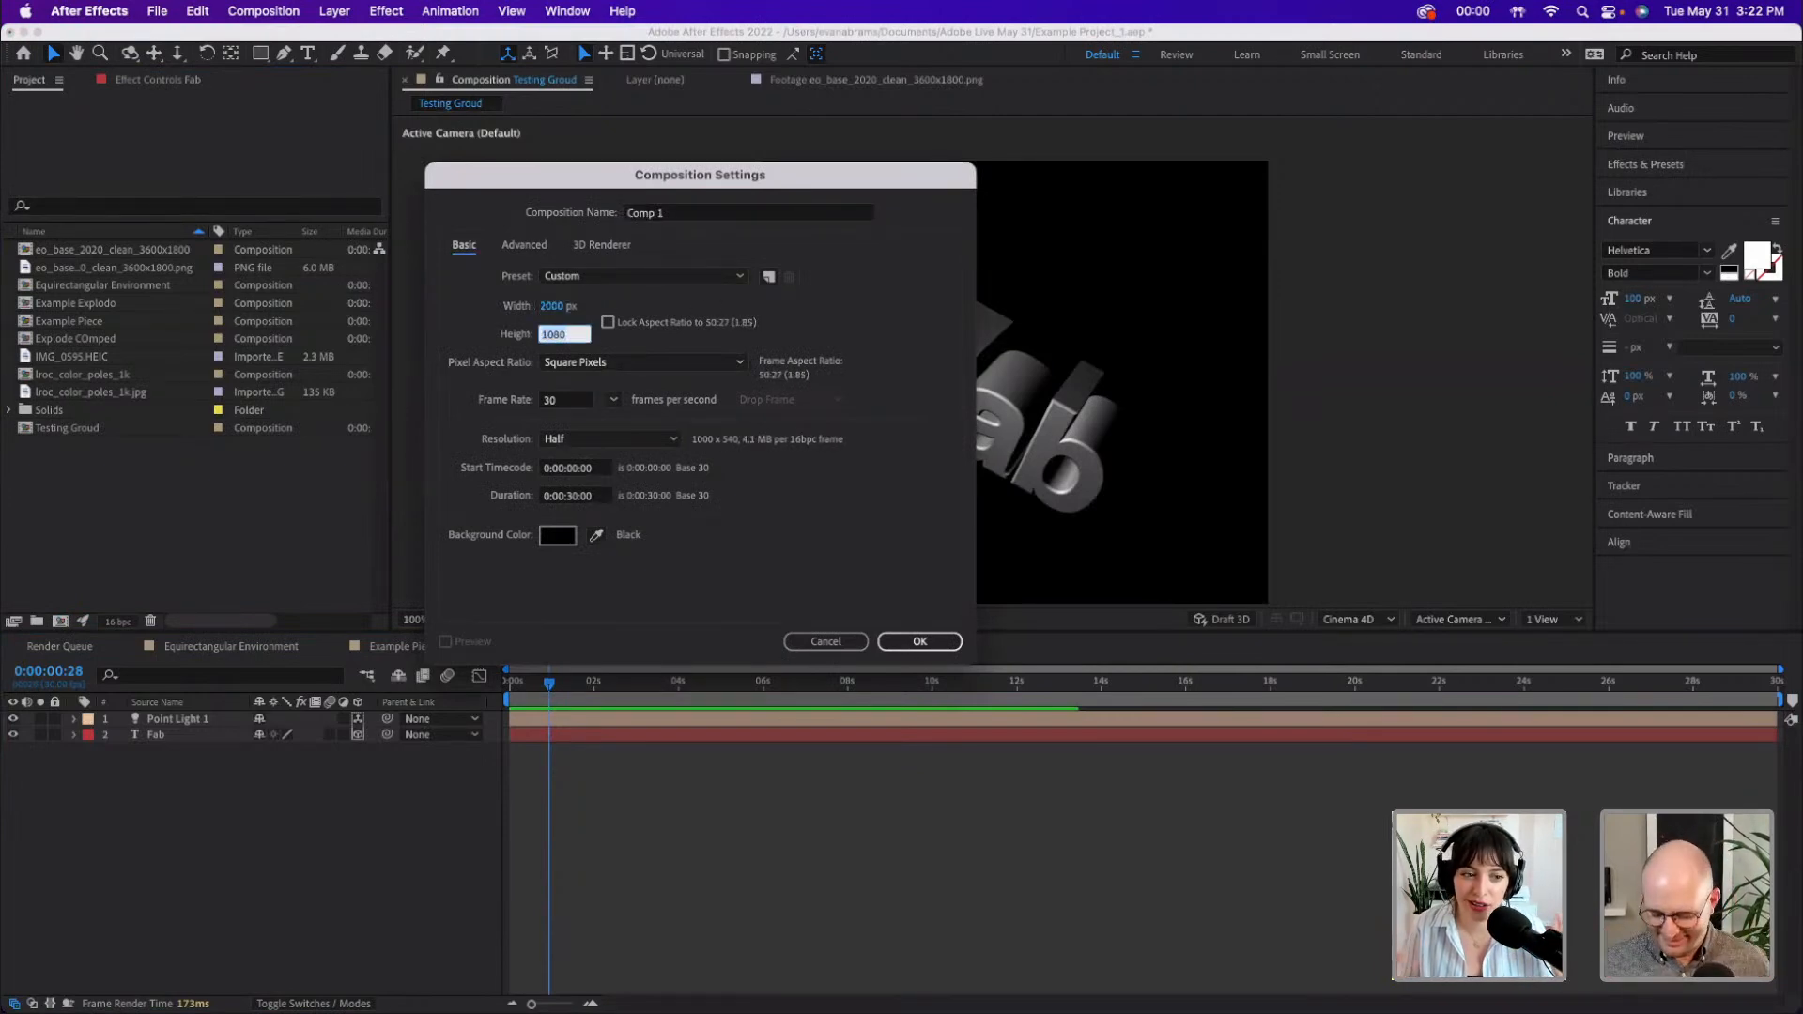
{"action": "type", "text": "1000"}
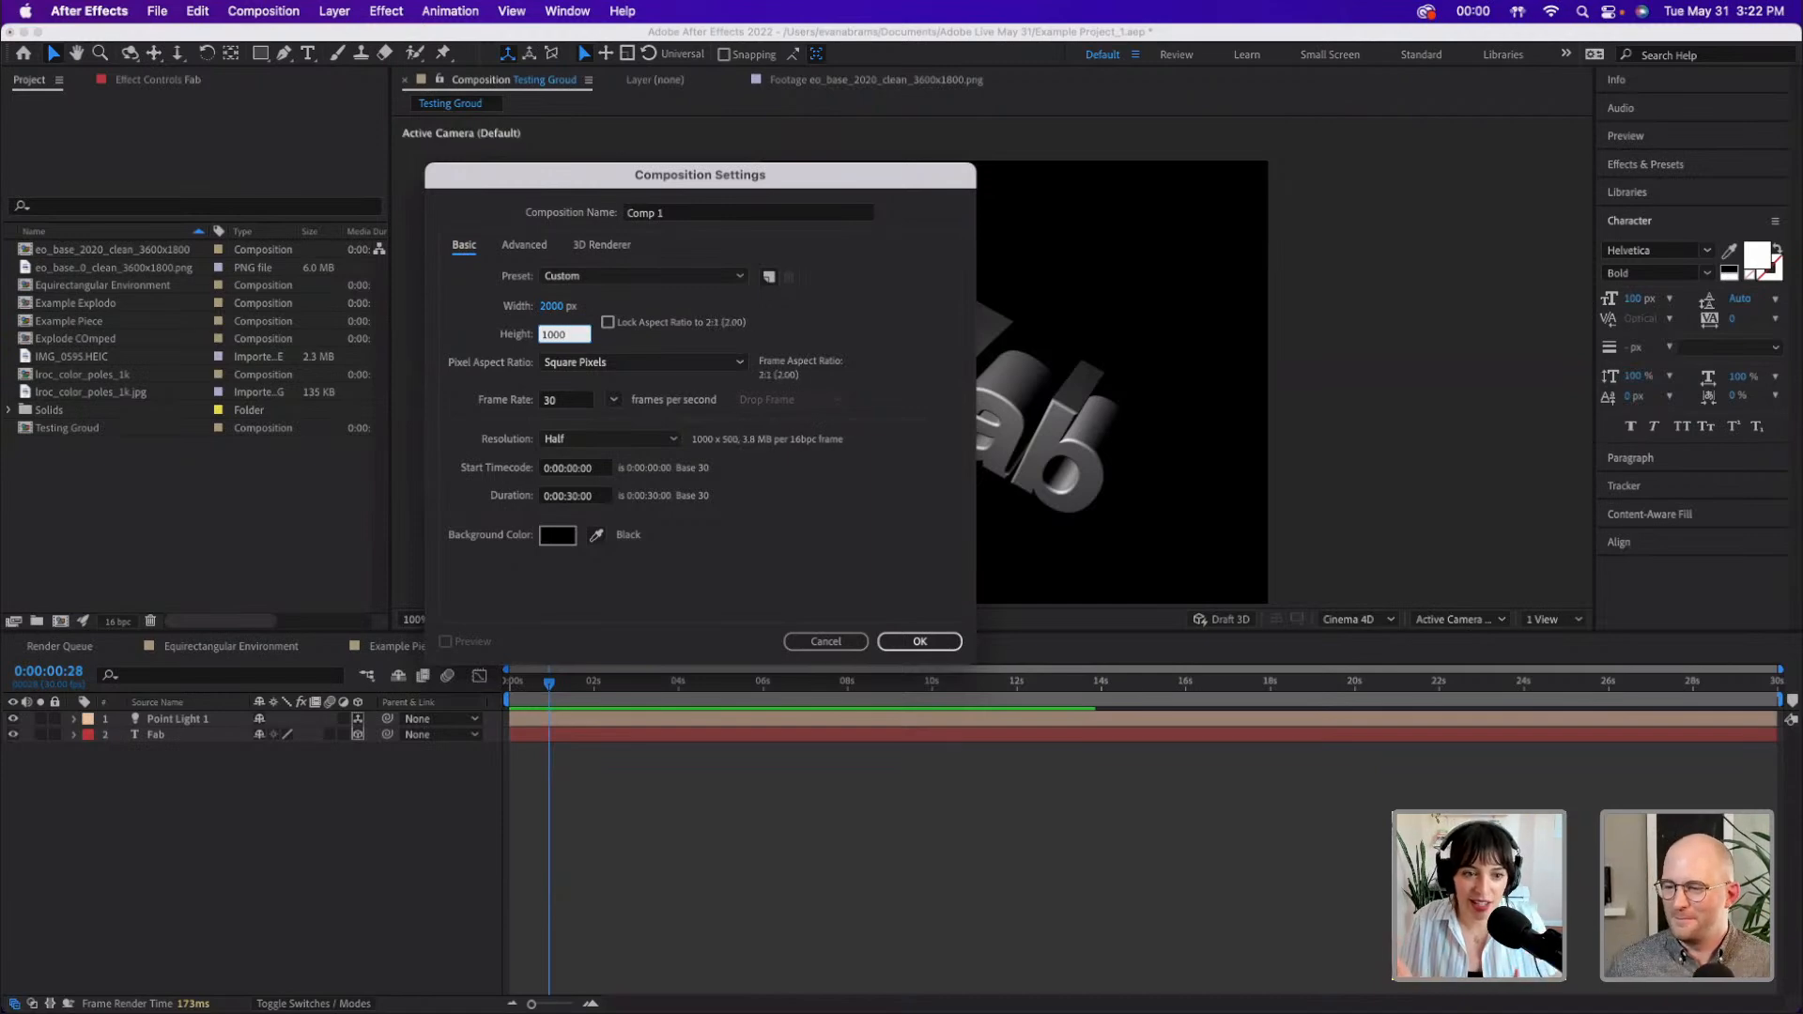
{"action": "left_click", "coordinate": [760, 217]}
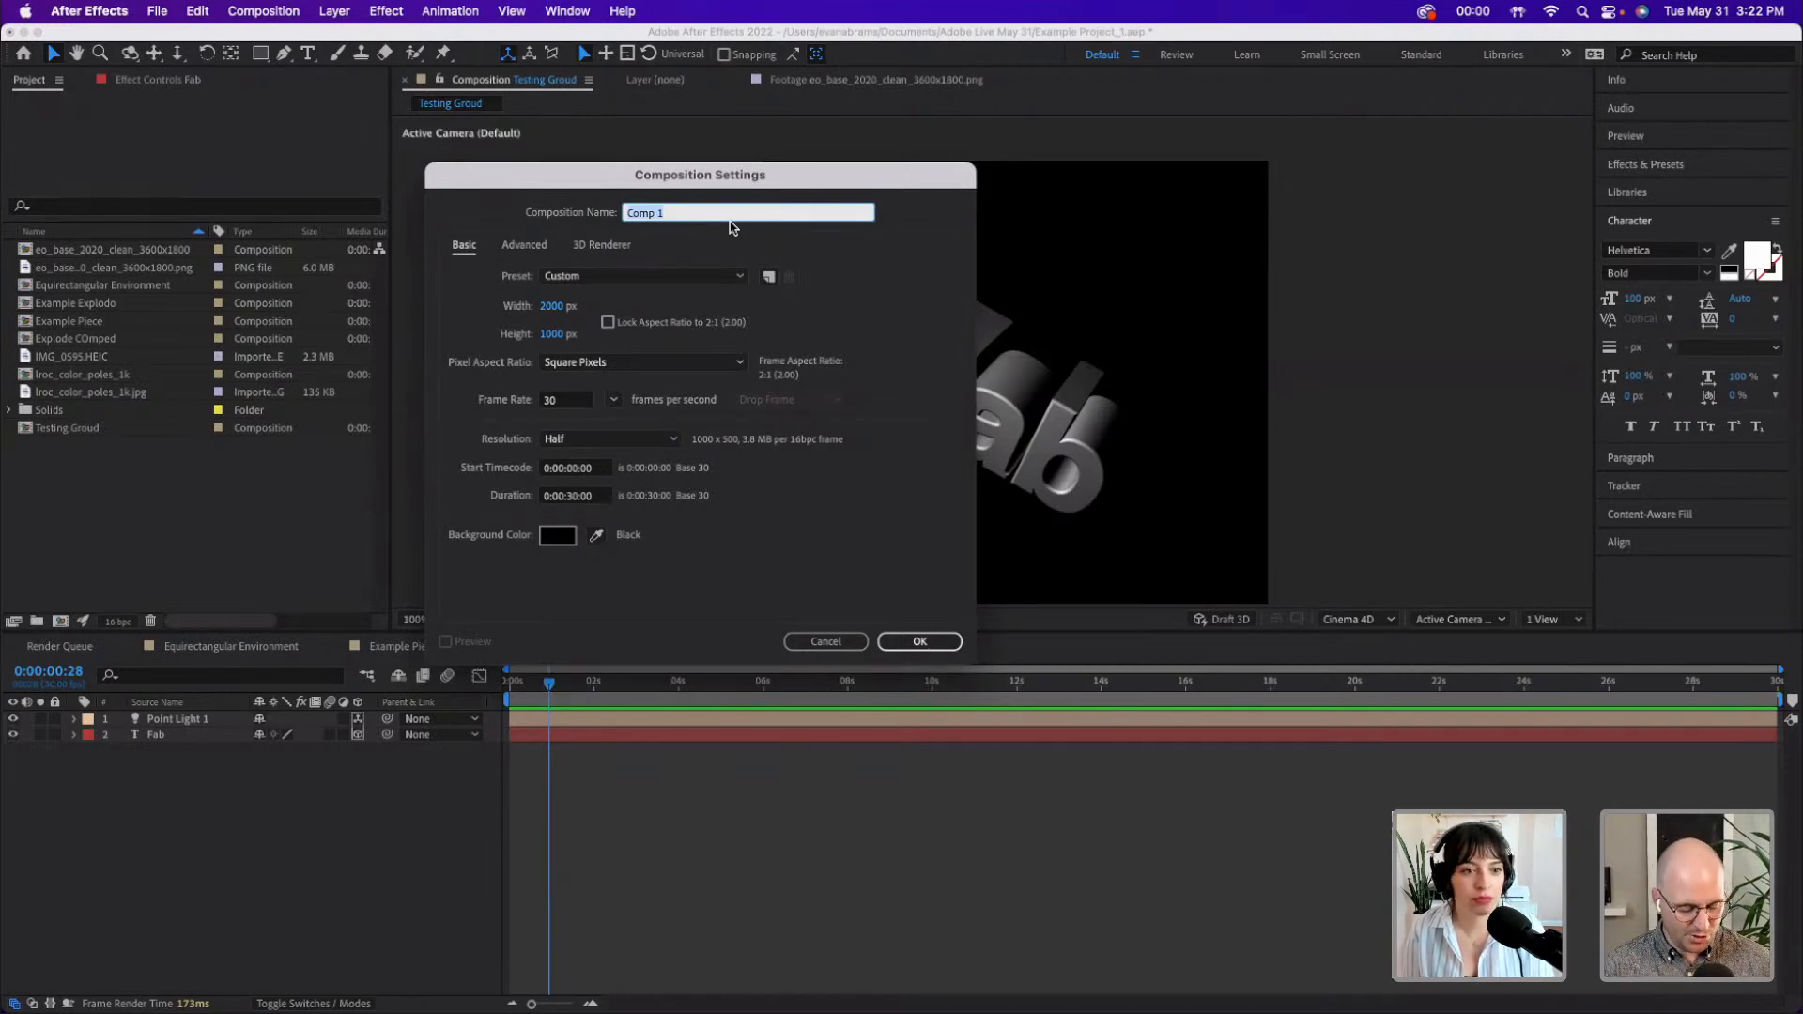
{"action": "key", "text": "BackSpace"}
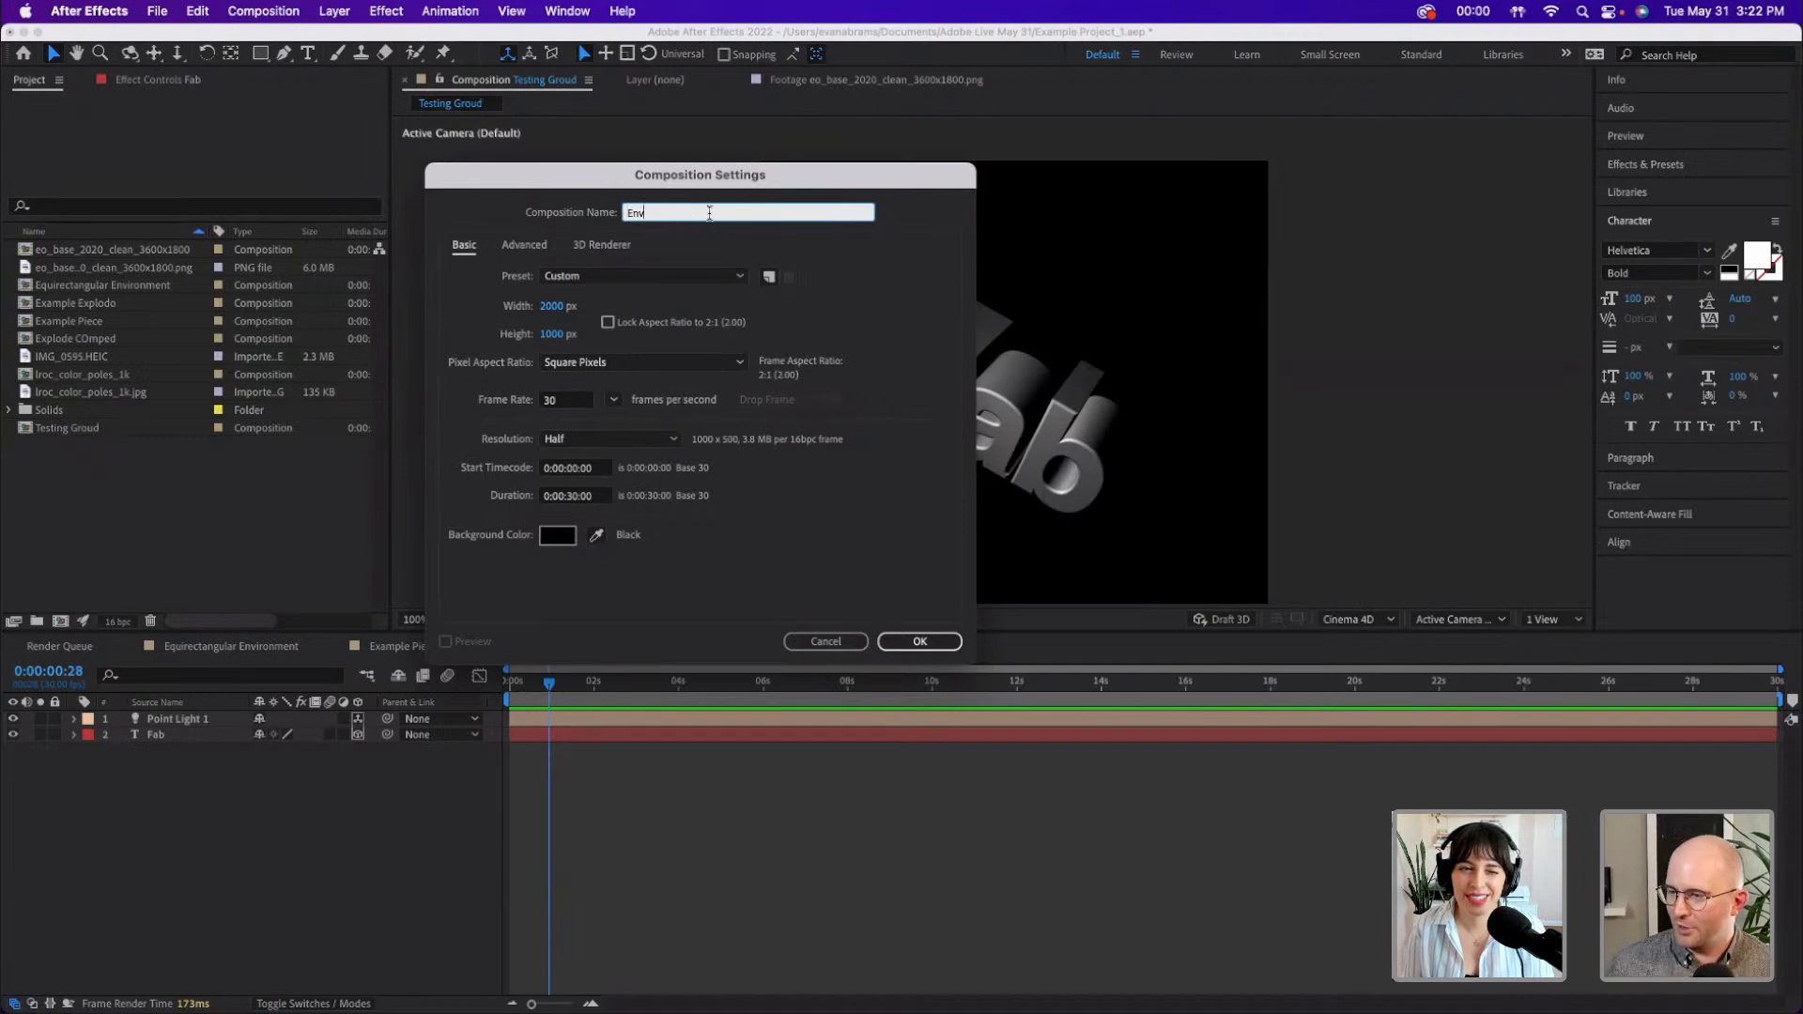
{"action": "left_click", "coordinate": [919, 641]}
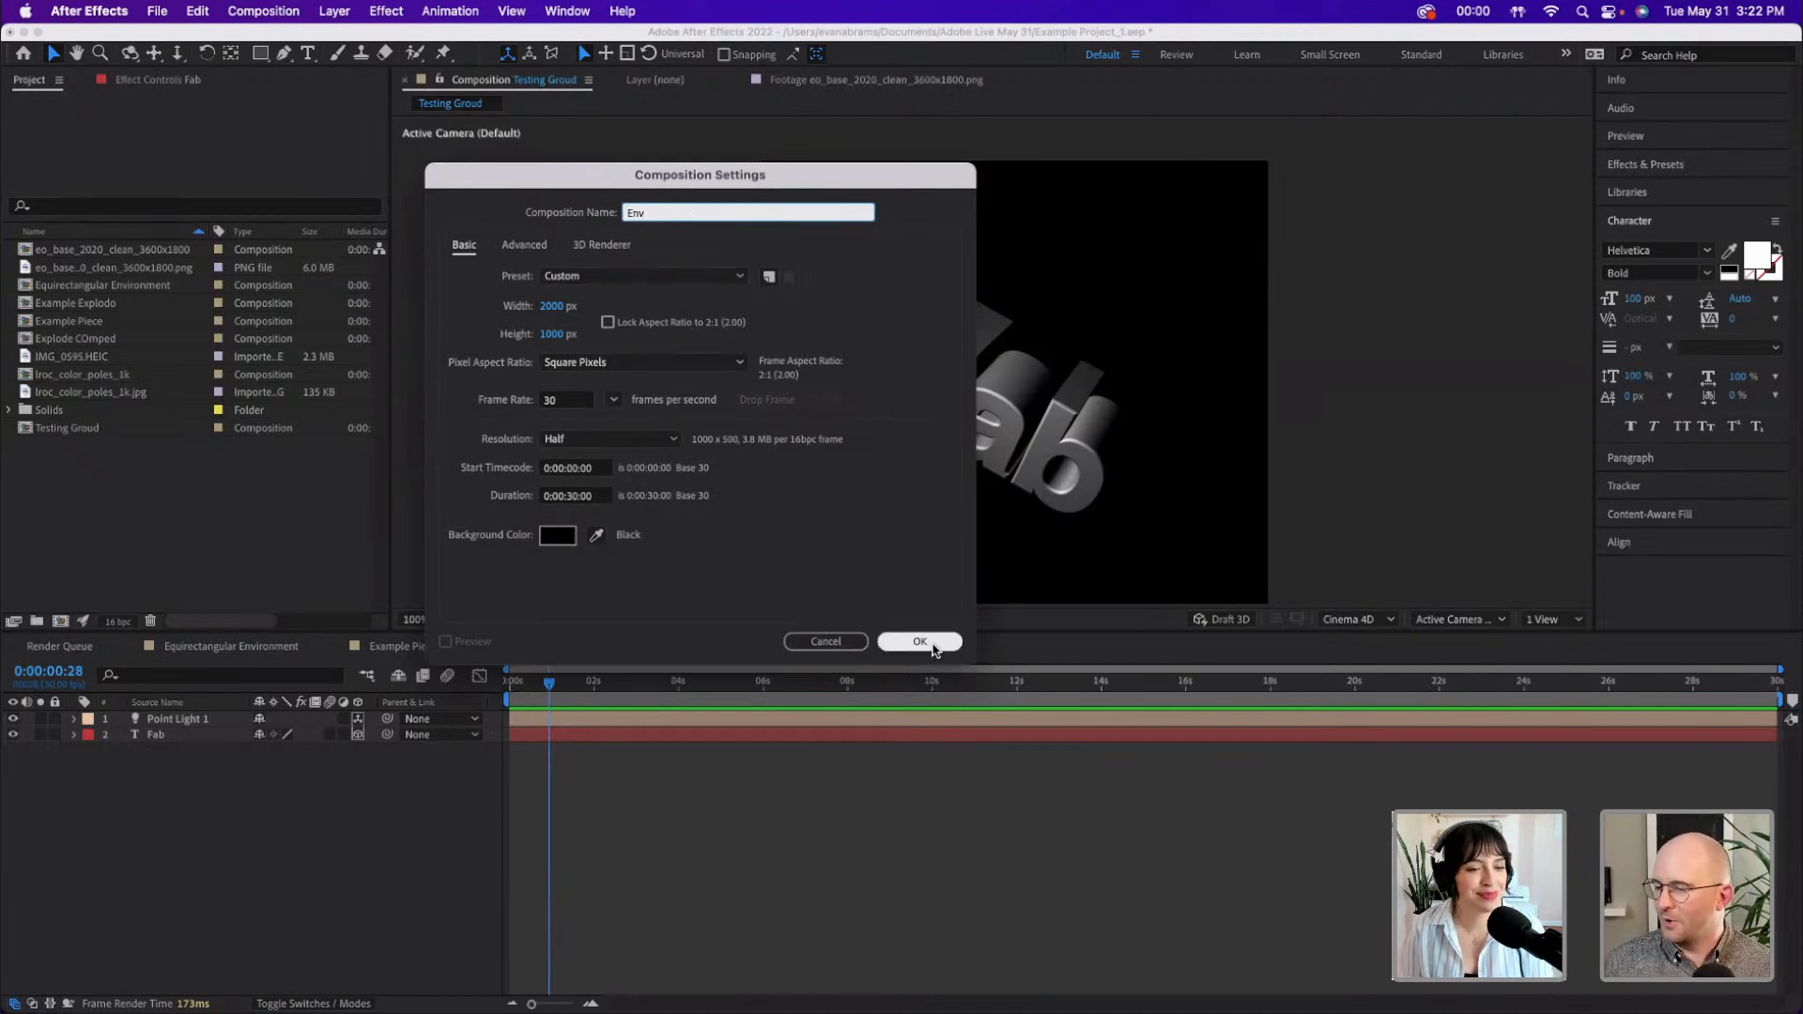
- Add the eo_base_2020_clean_3600x1800.png world map to the Env composition and fit it to the comp width
{"action": "left_click", "coordinate": [888, 692]}
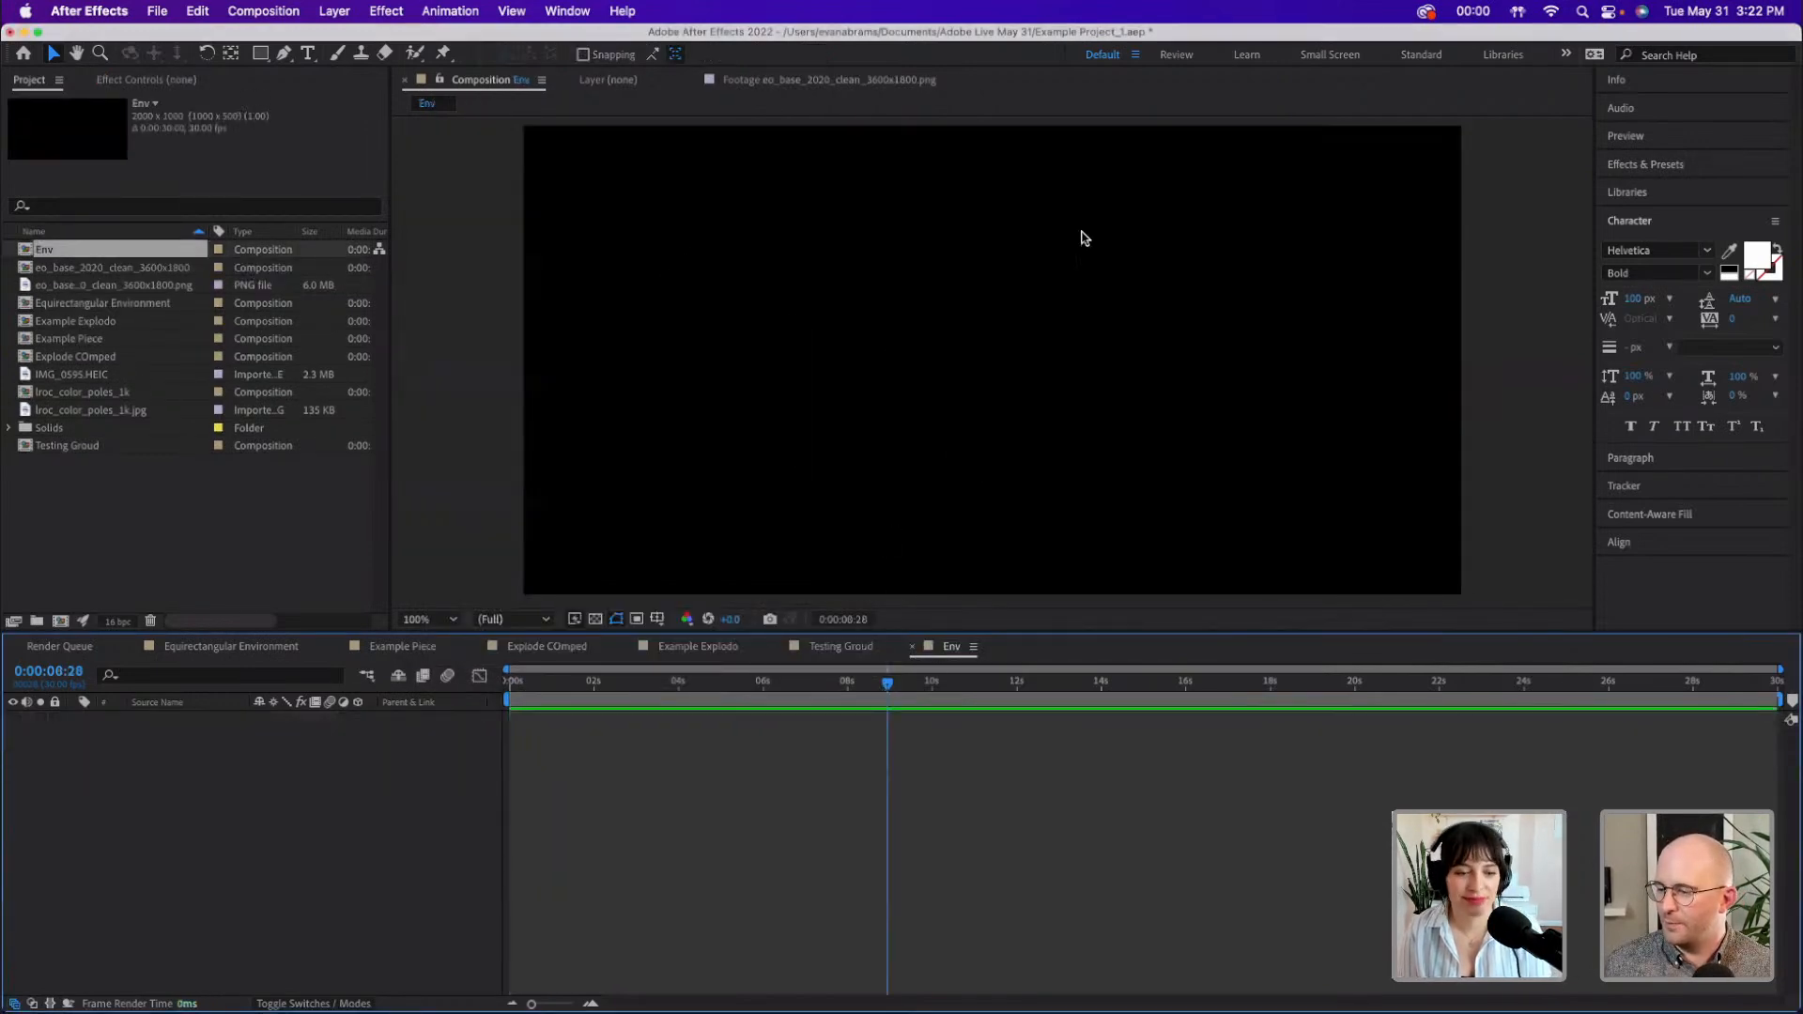
{"action": "scroll", "coordinate": [1082, 230], "scroll_direction": "down", "scroll_amount": 1}
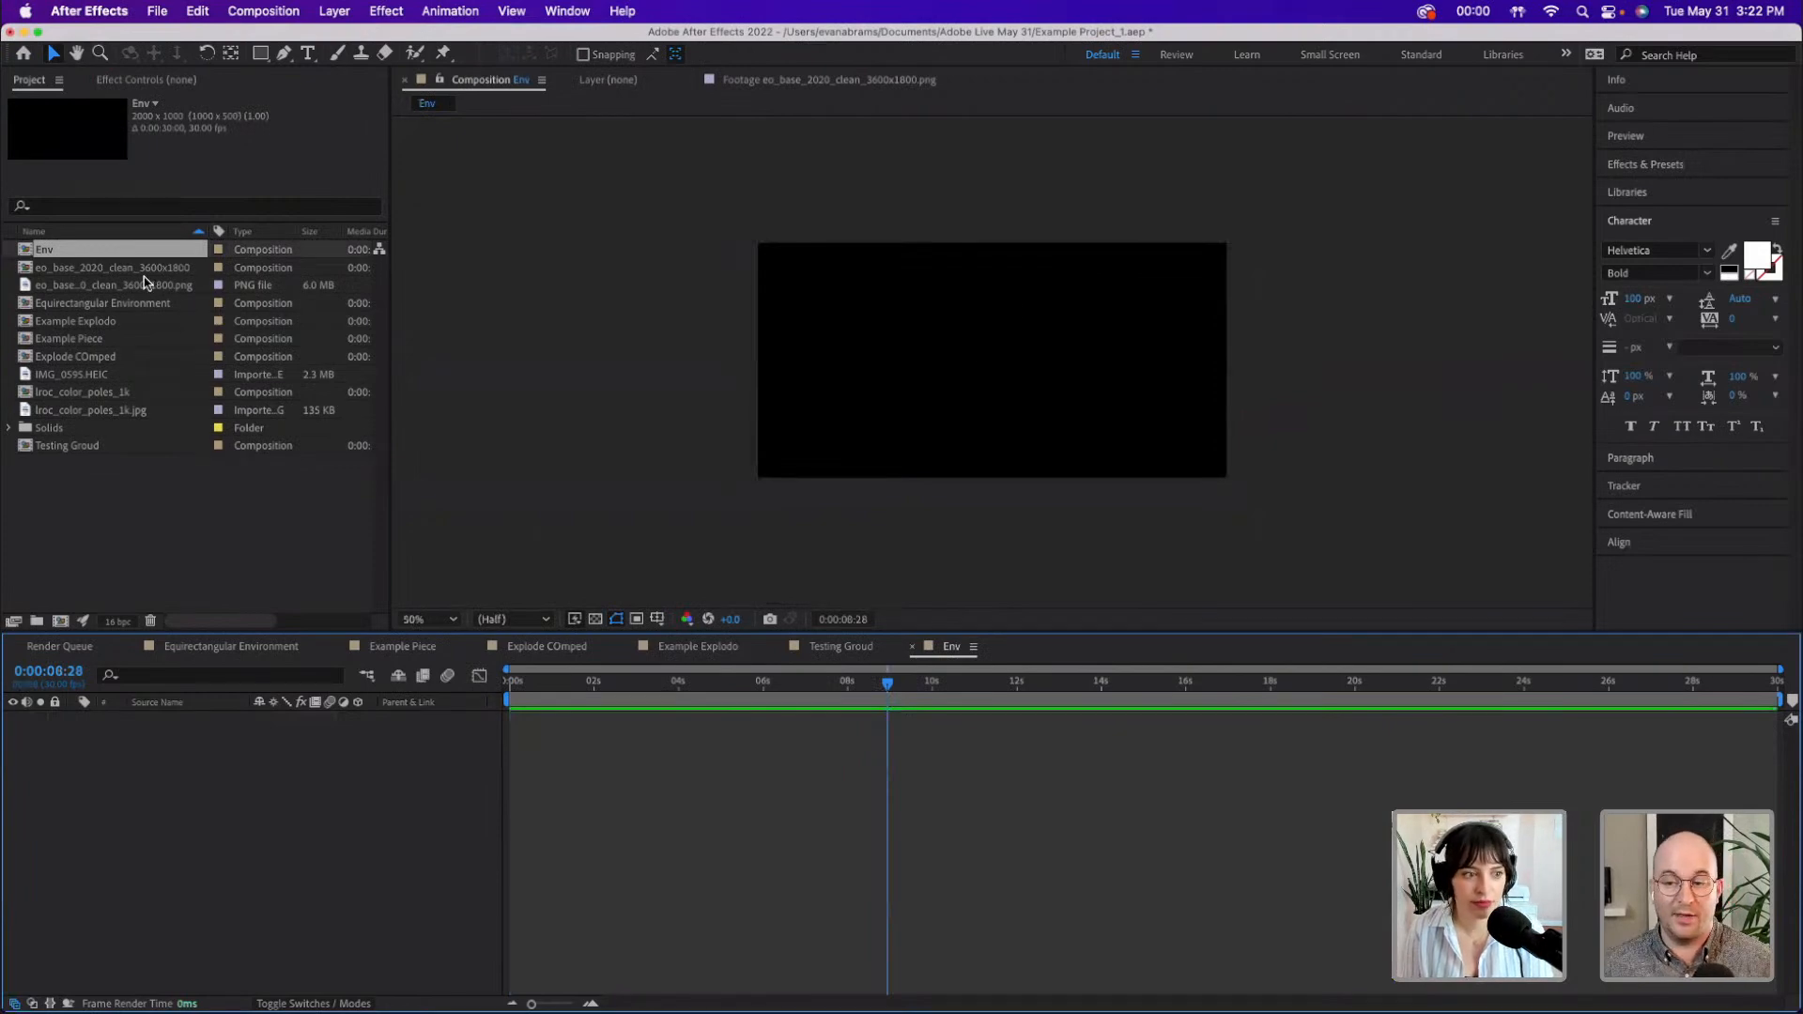
{"action": "left_click_drag", "start_coordinate": [119, 292], "coordinate": [209, 778]}
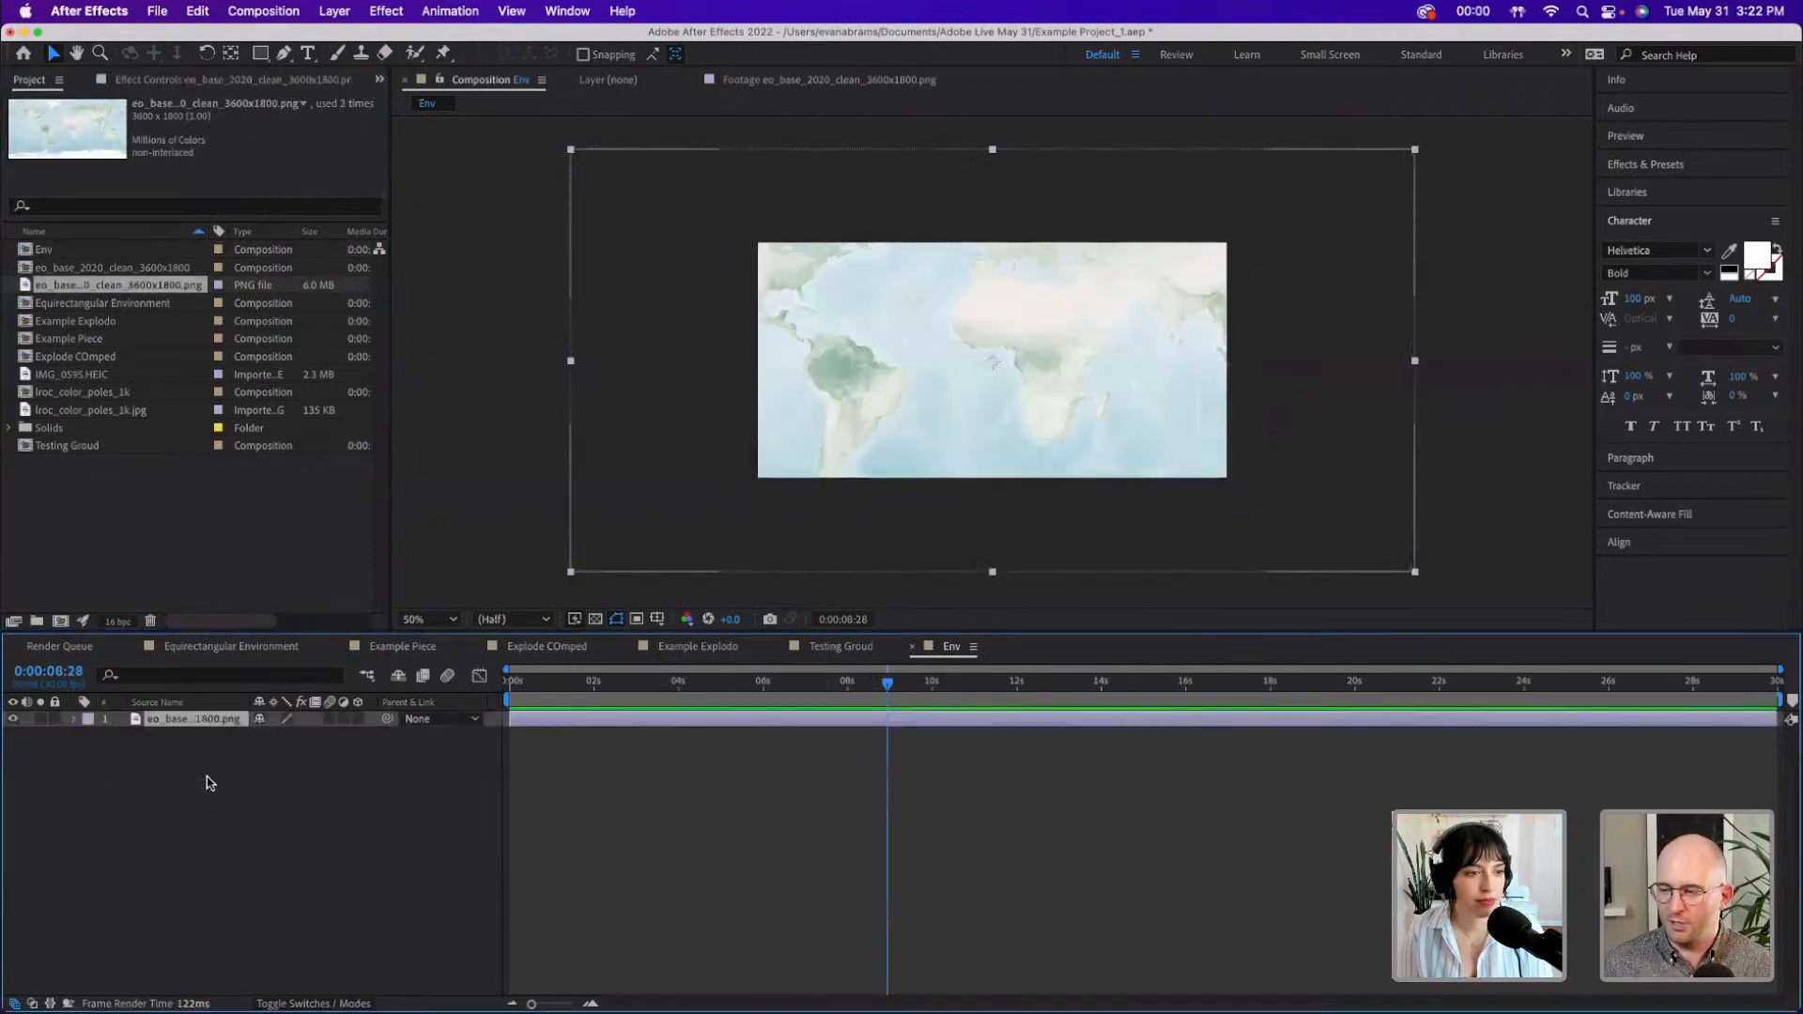
{"action": "right_click", "coordinate": [918, 343]}
{"action": "mouse_move", "coordinate": [1007, 569]}
{"action": "mouse_move", "coordinate": [1033, 439]}
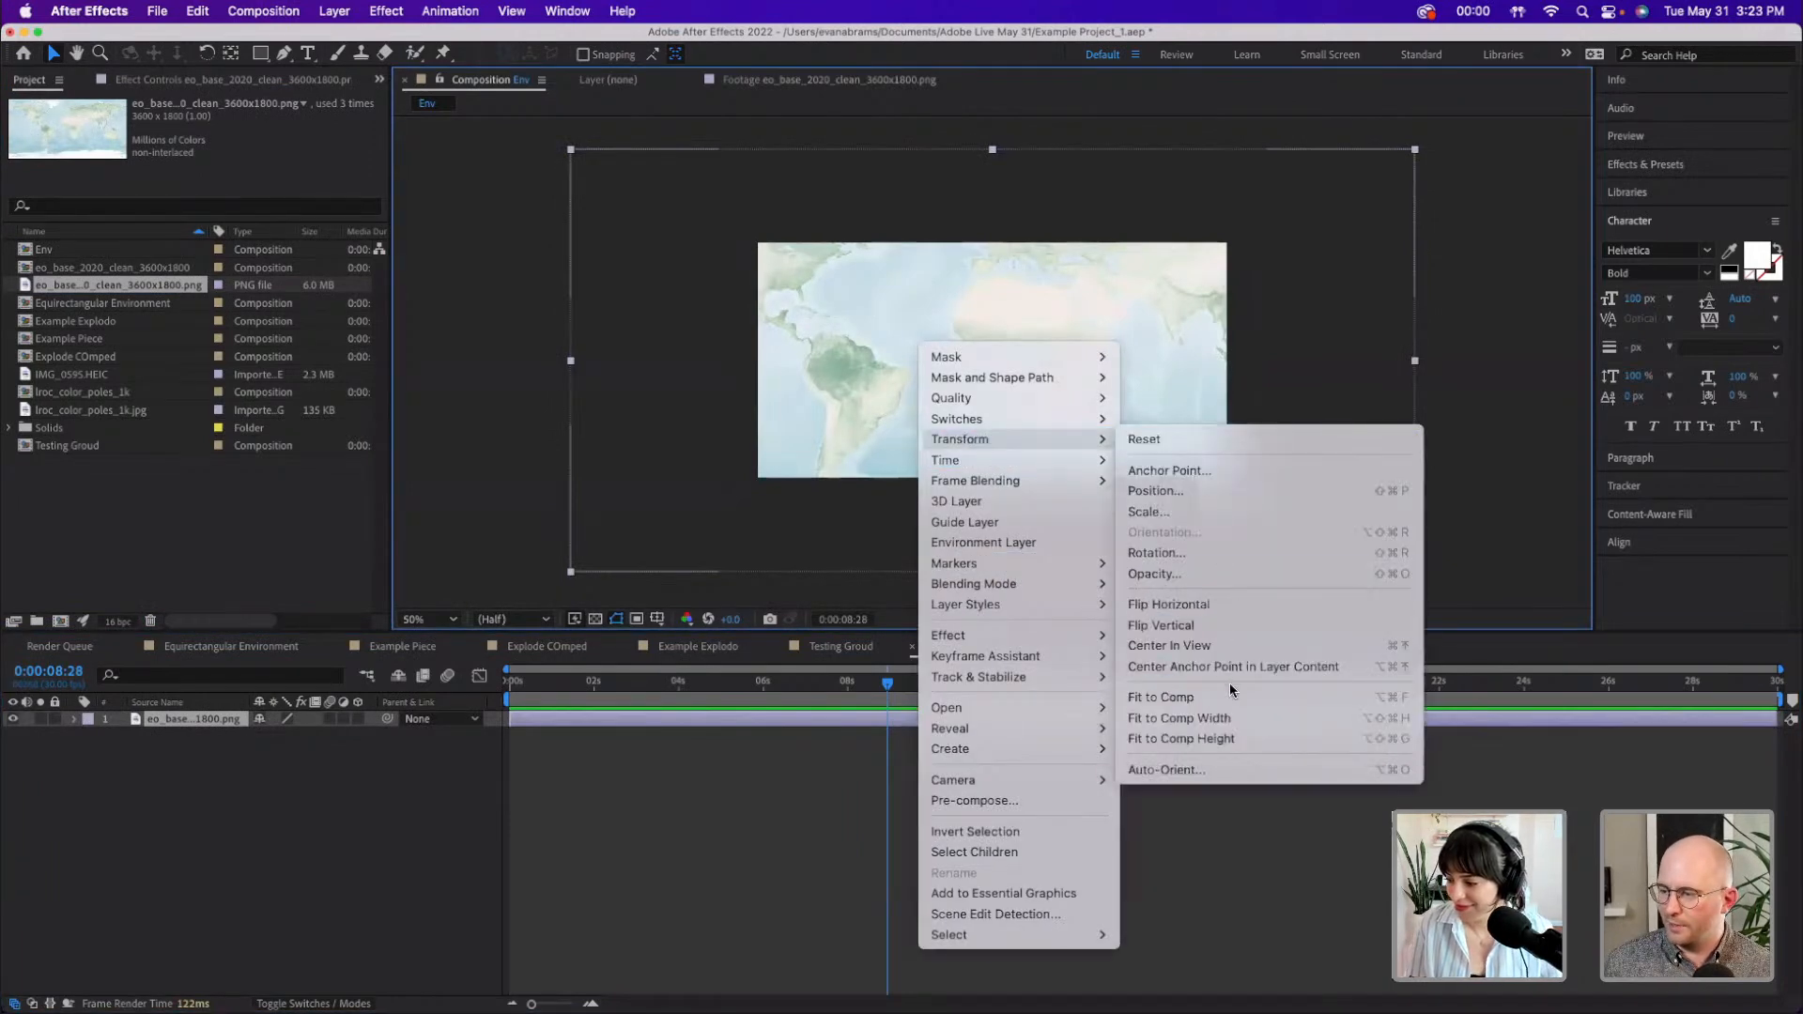
{"action": "left_click", "coordinate": [1228, 721]}
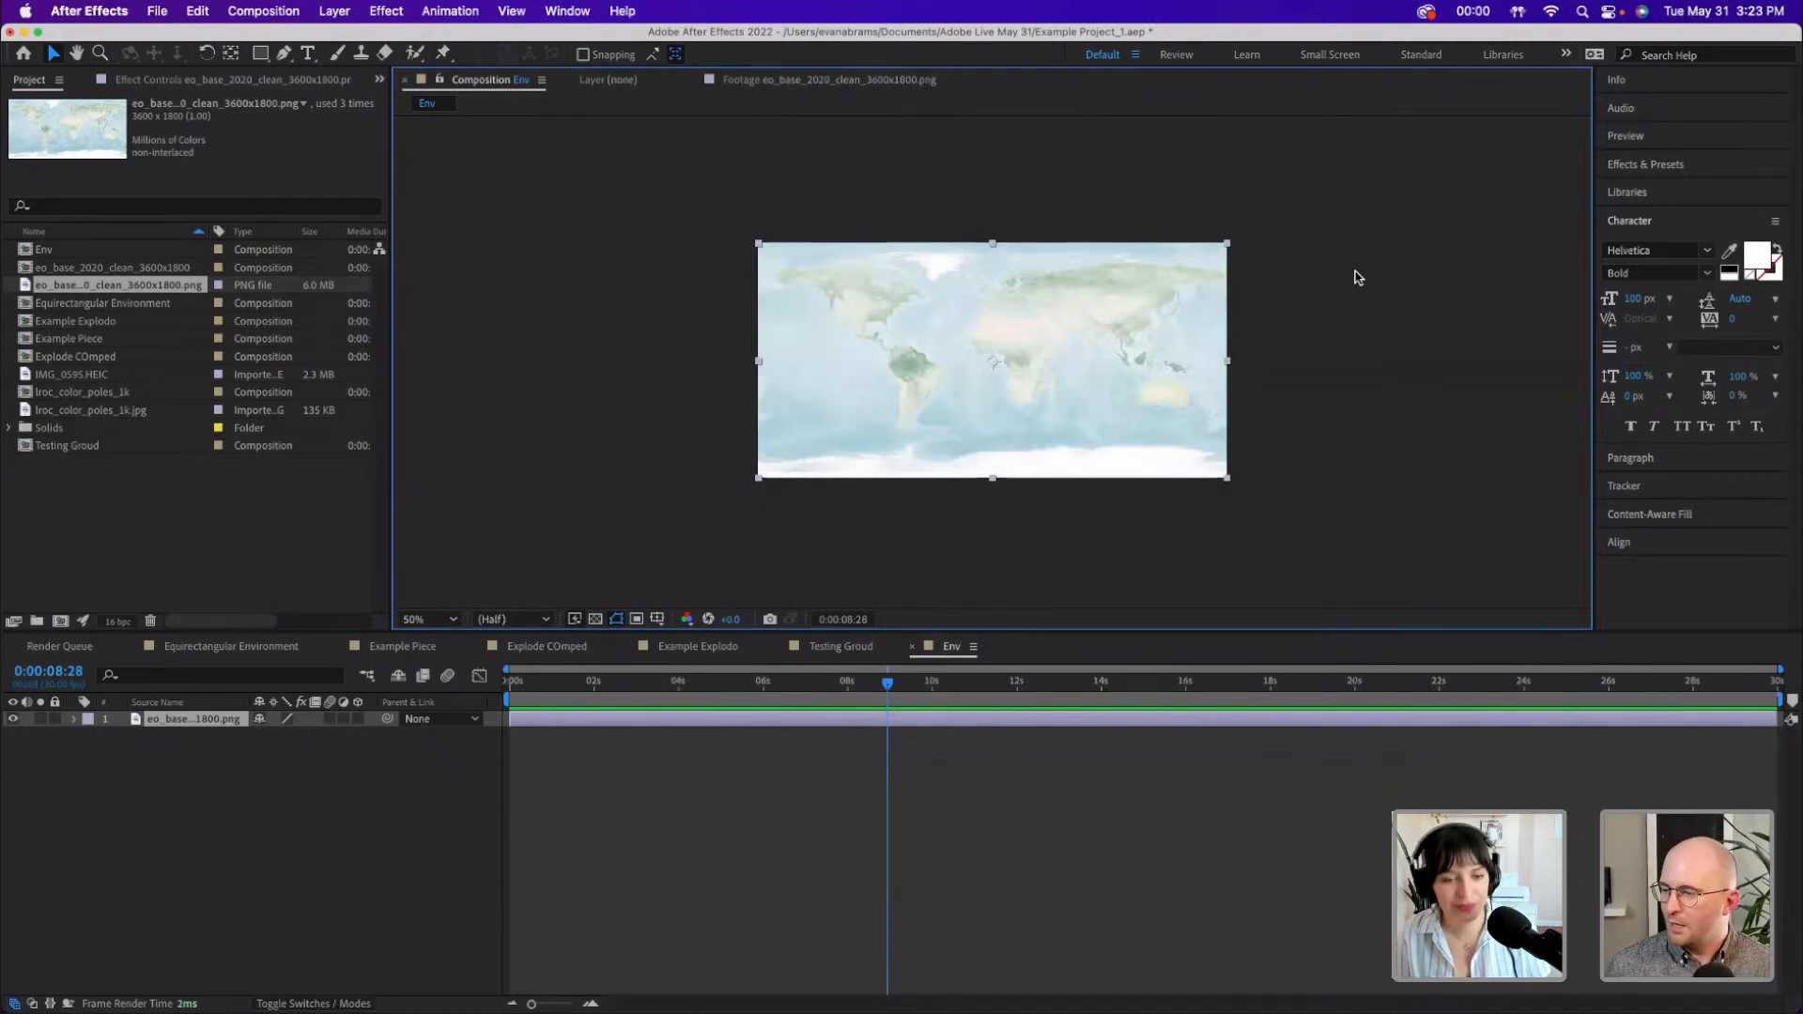
- Place the Env composition below the Fab text in Testing Groud and make it a 3D layer
{"action": "left_click", "coordinate": [816, 785]}
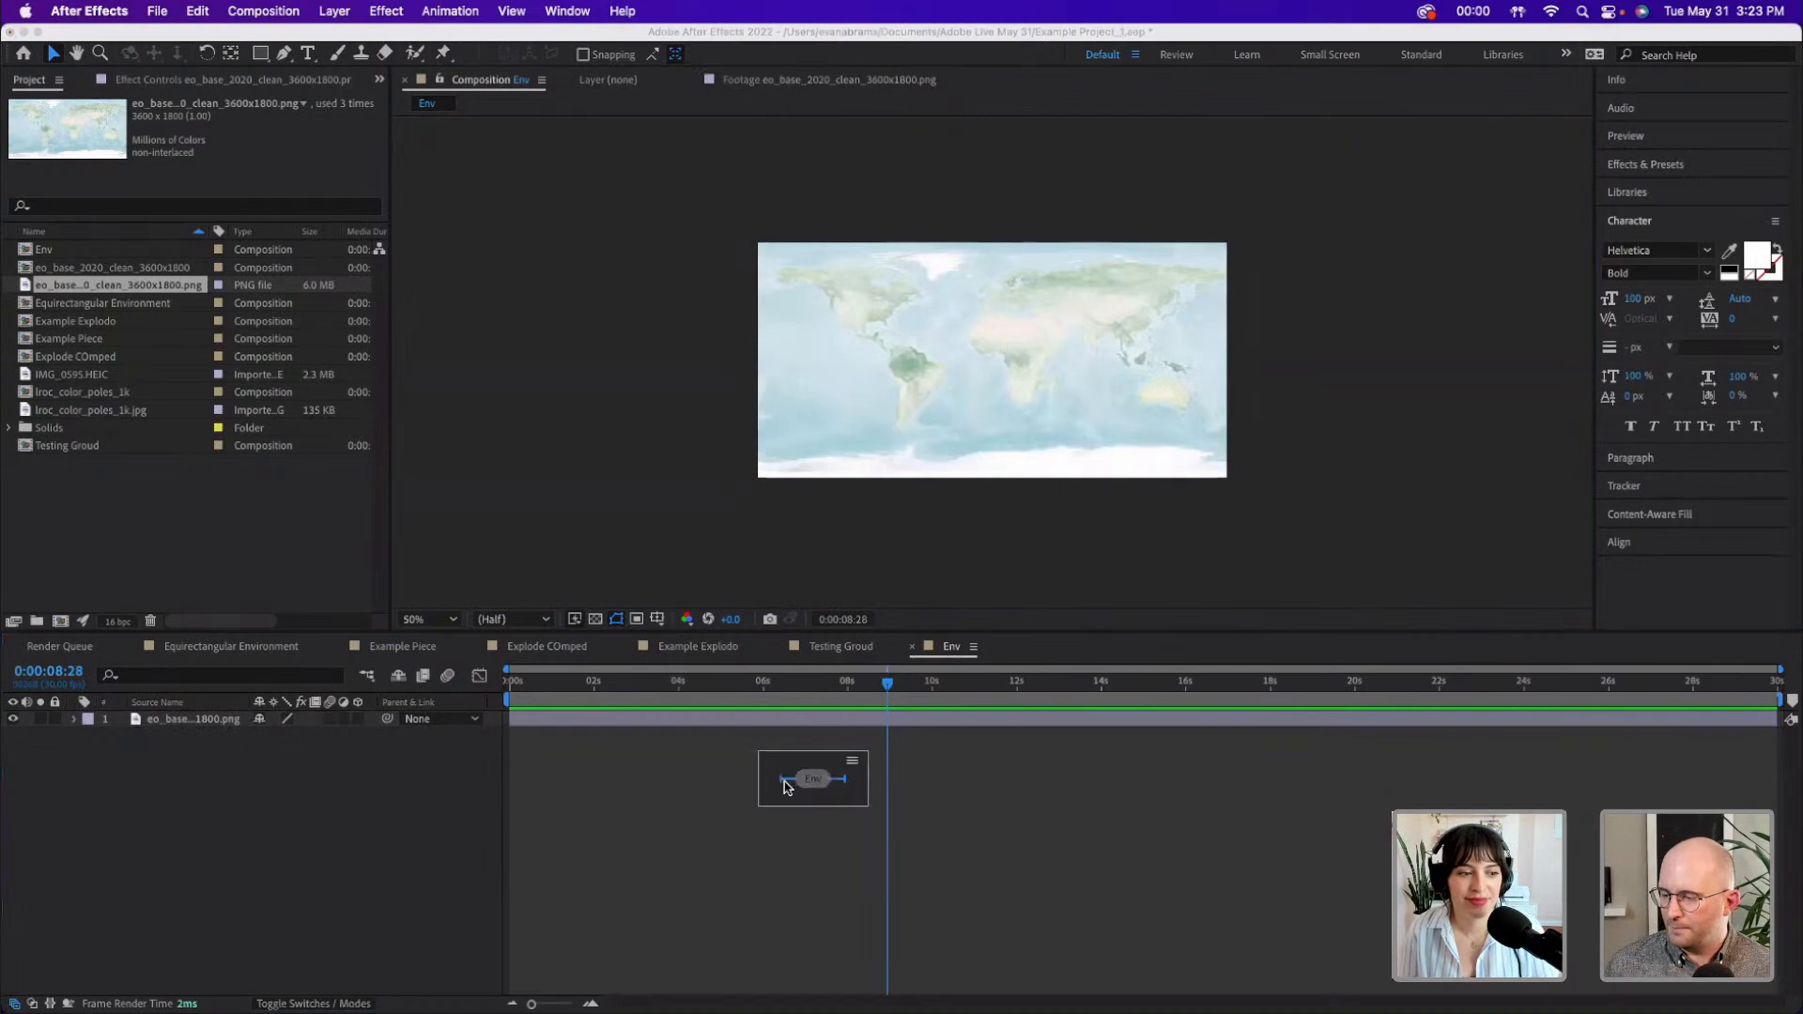
{"action": "left_click", "coordinate": [837, 647]}
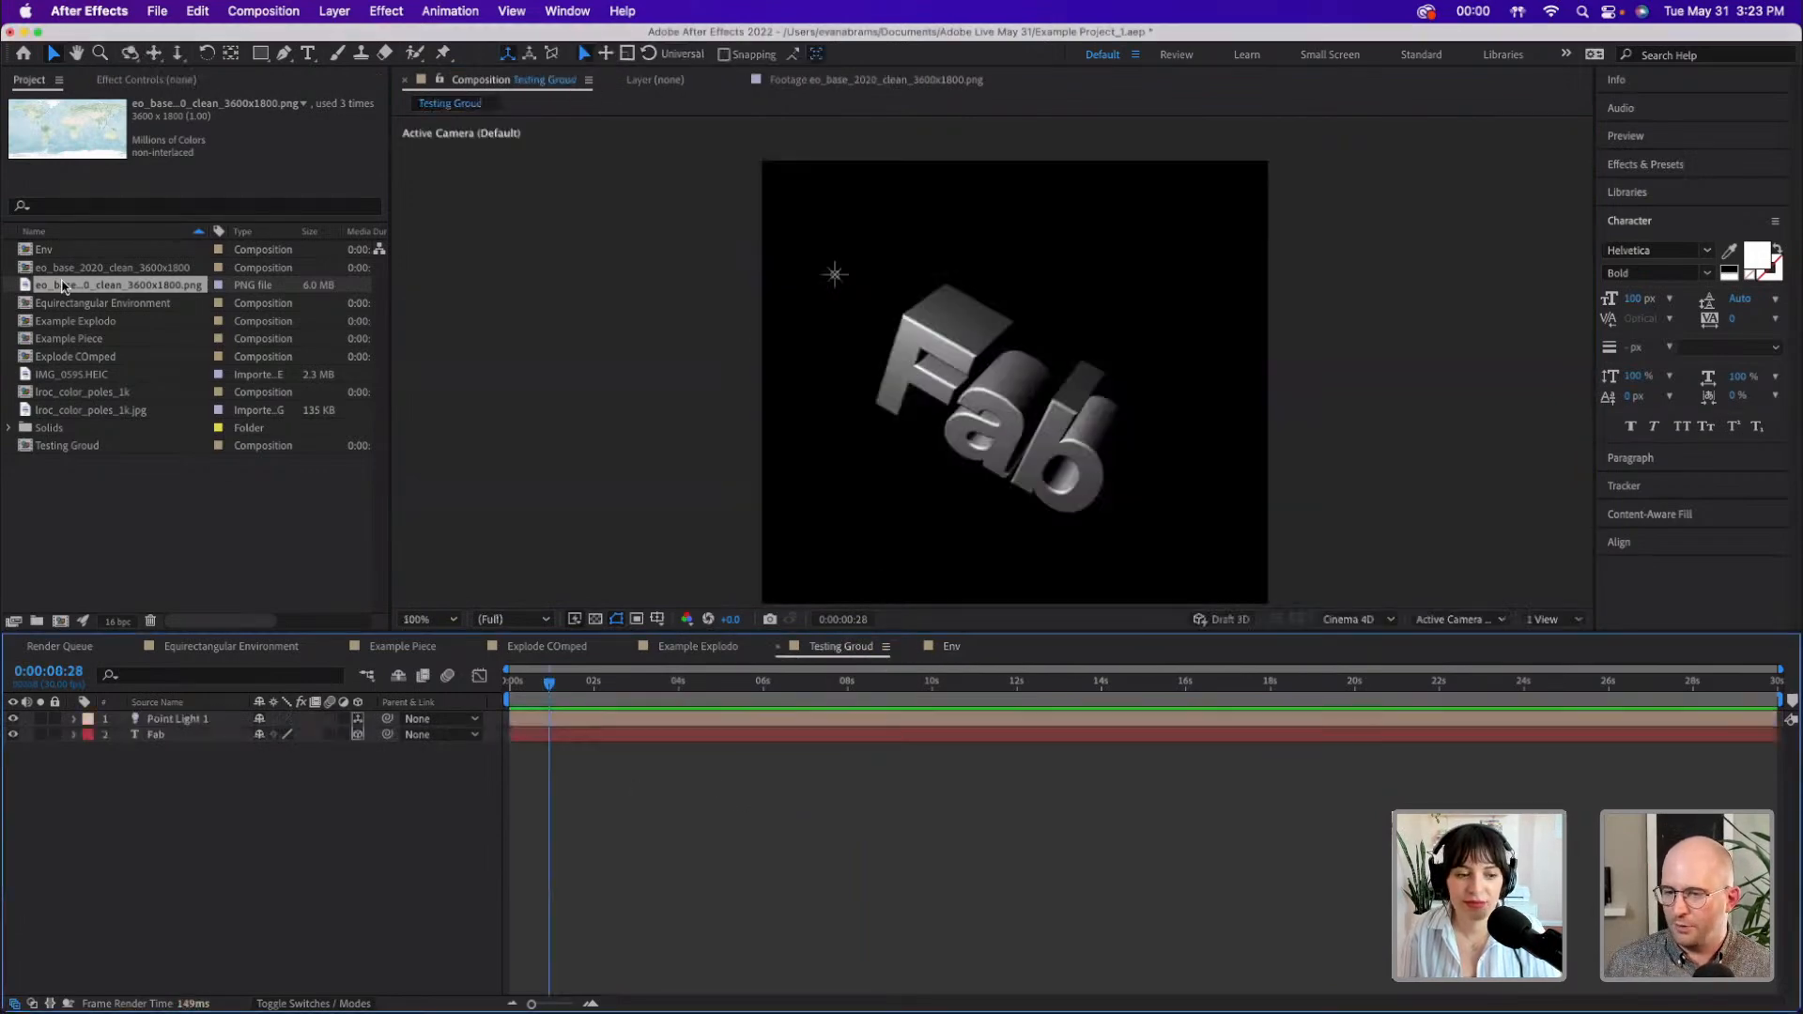
{"action": "left_click_drag", "start_coordinate": [62, 250], "coordinate": [212, 794]}
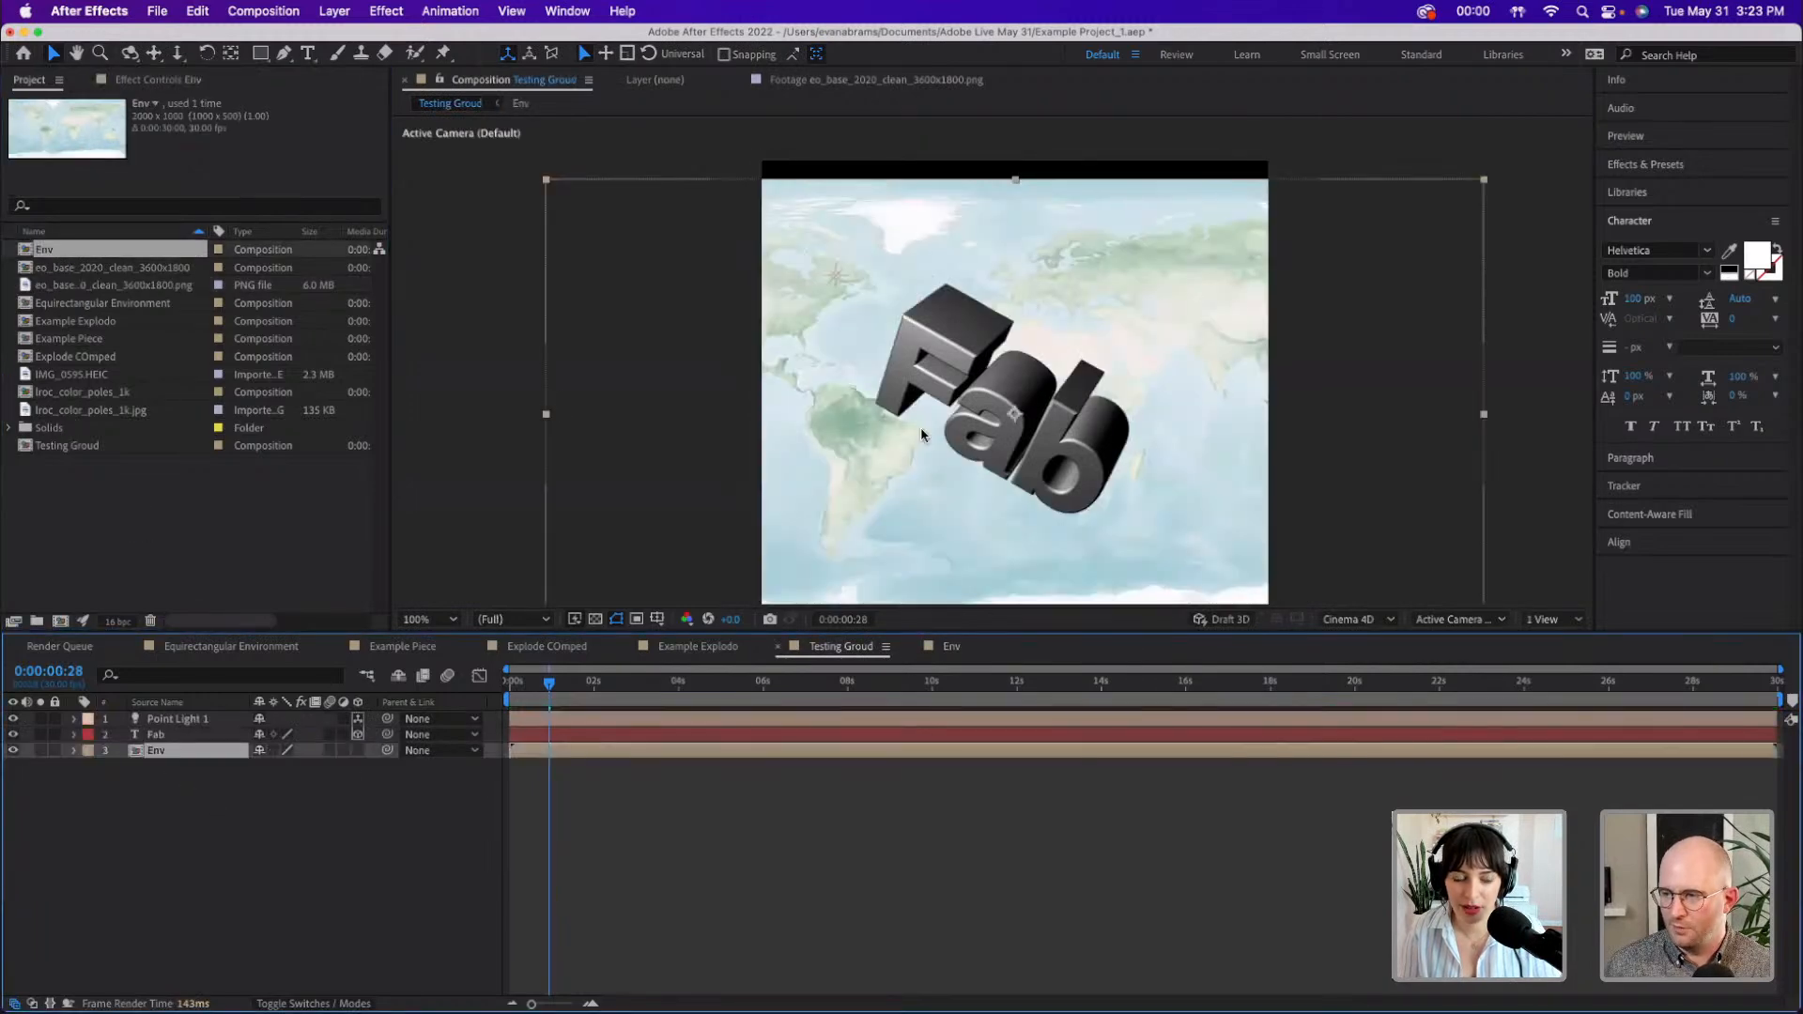
{"action": "left_click", "coordinate": [359, 751]}
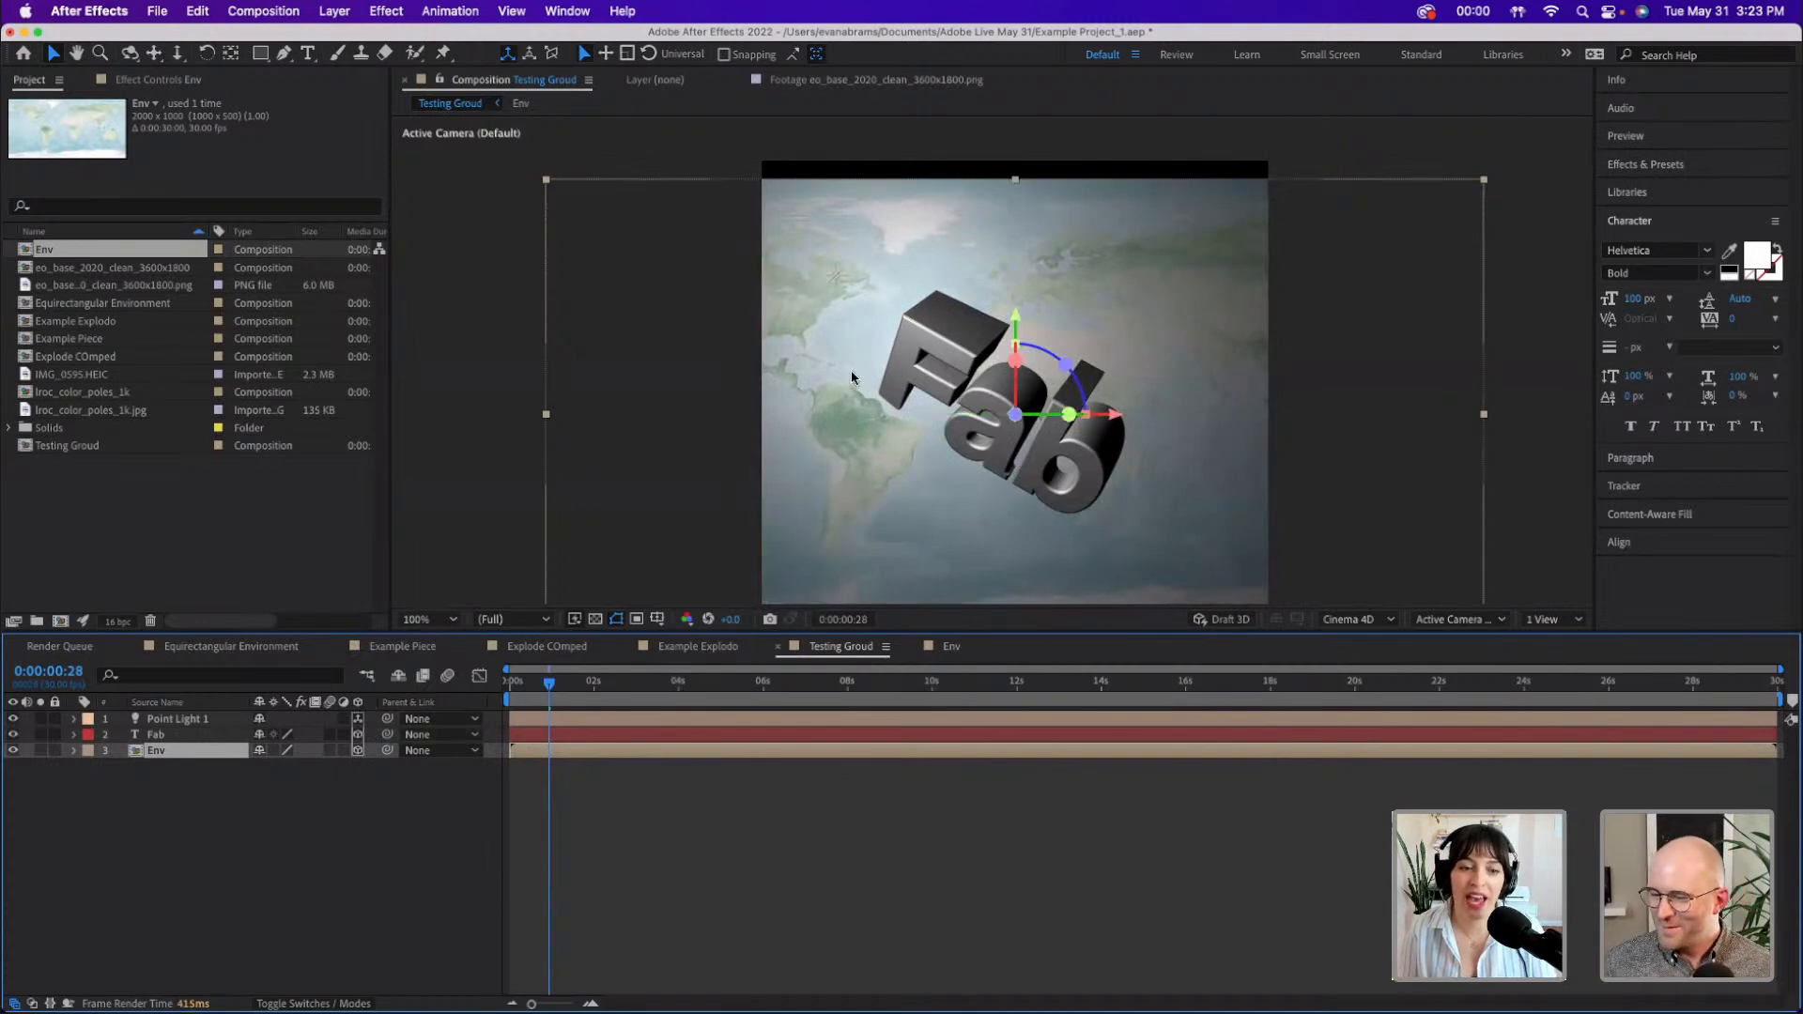
- Turn the Env layer into an environment layer and select the Fab text layer
{"action": "right_click", "coordinate": [219, 759]}
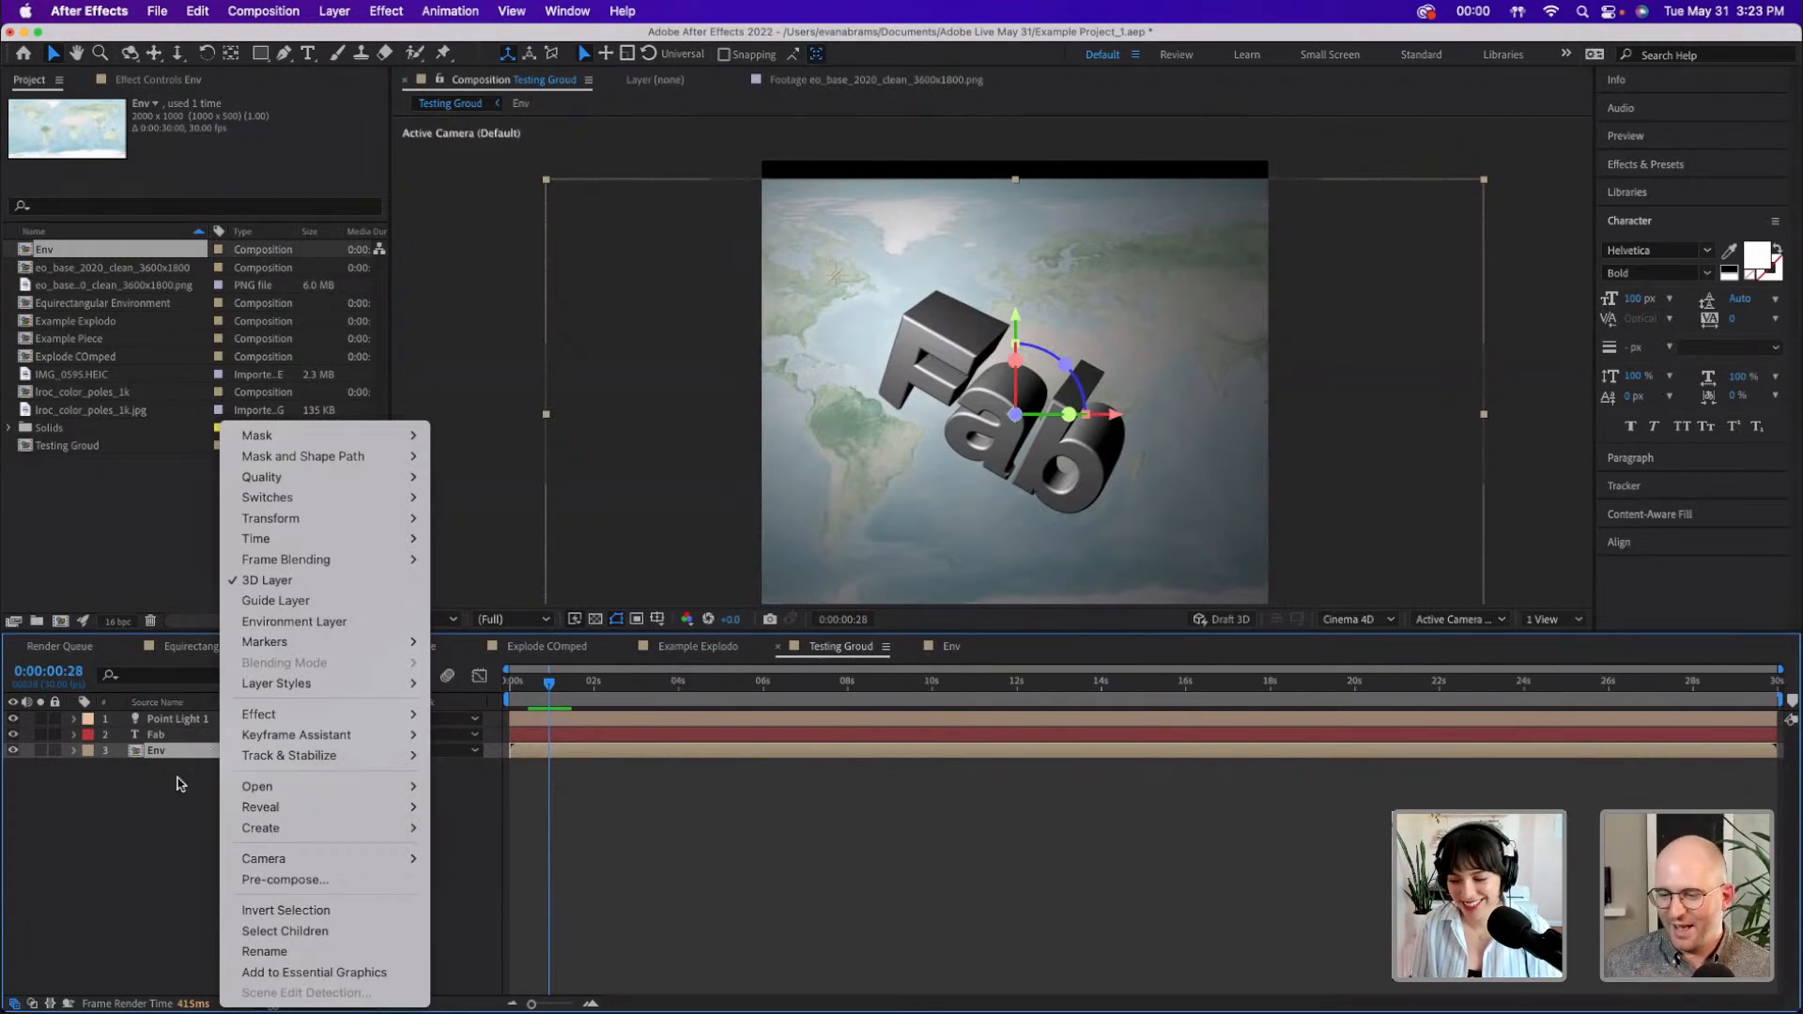
{"action": "left_click", "coordinate": [304, 625]}
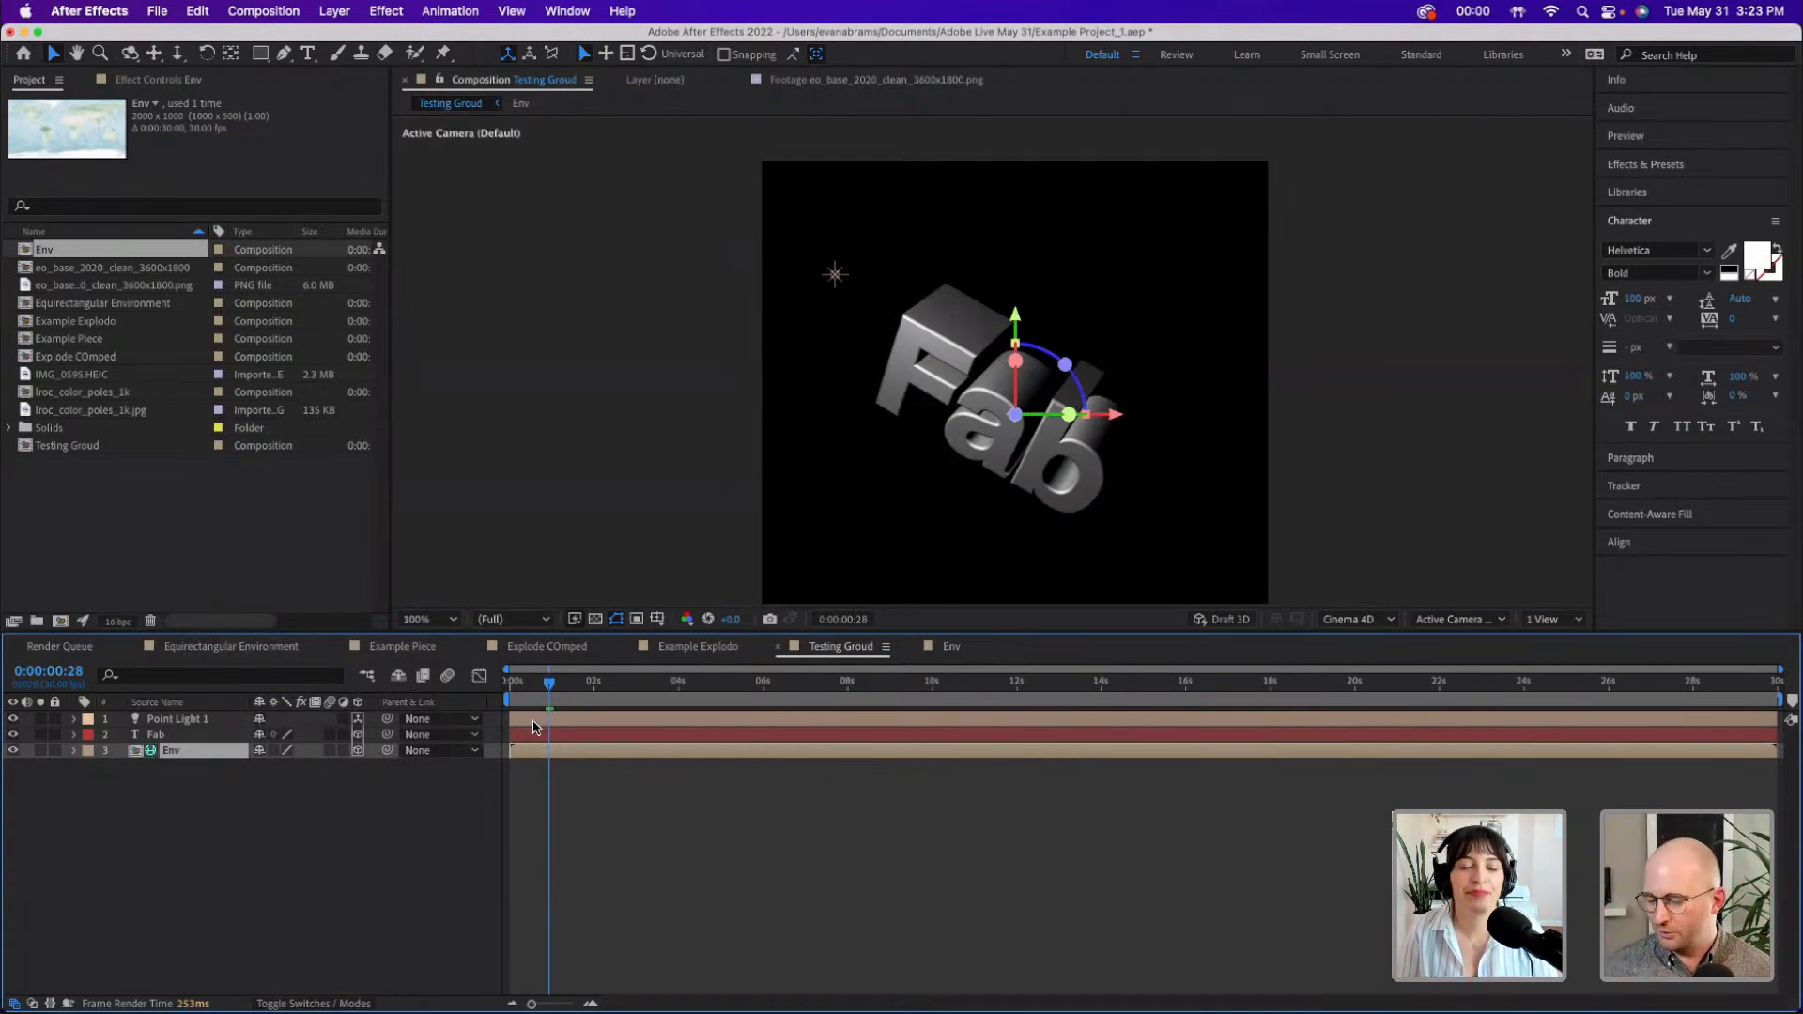
{"action": "left_click", "coordinate": [215, 736]}
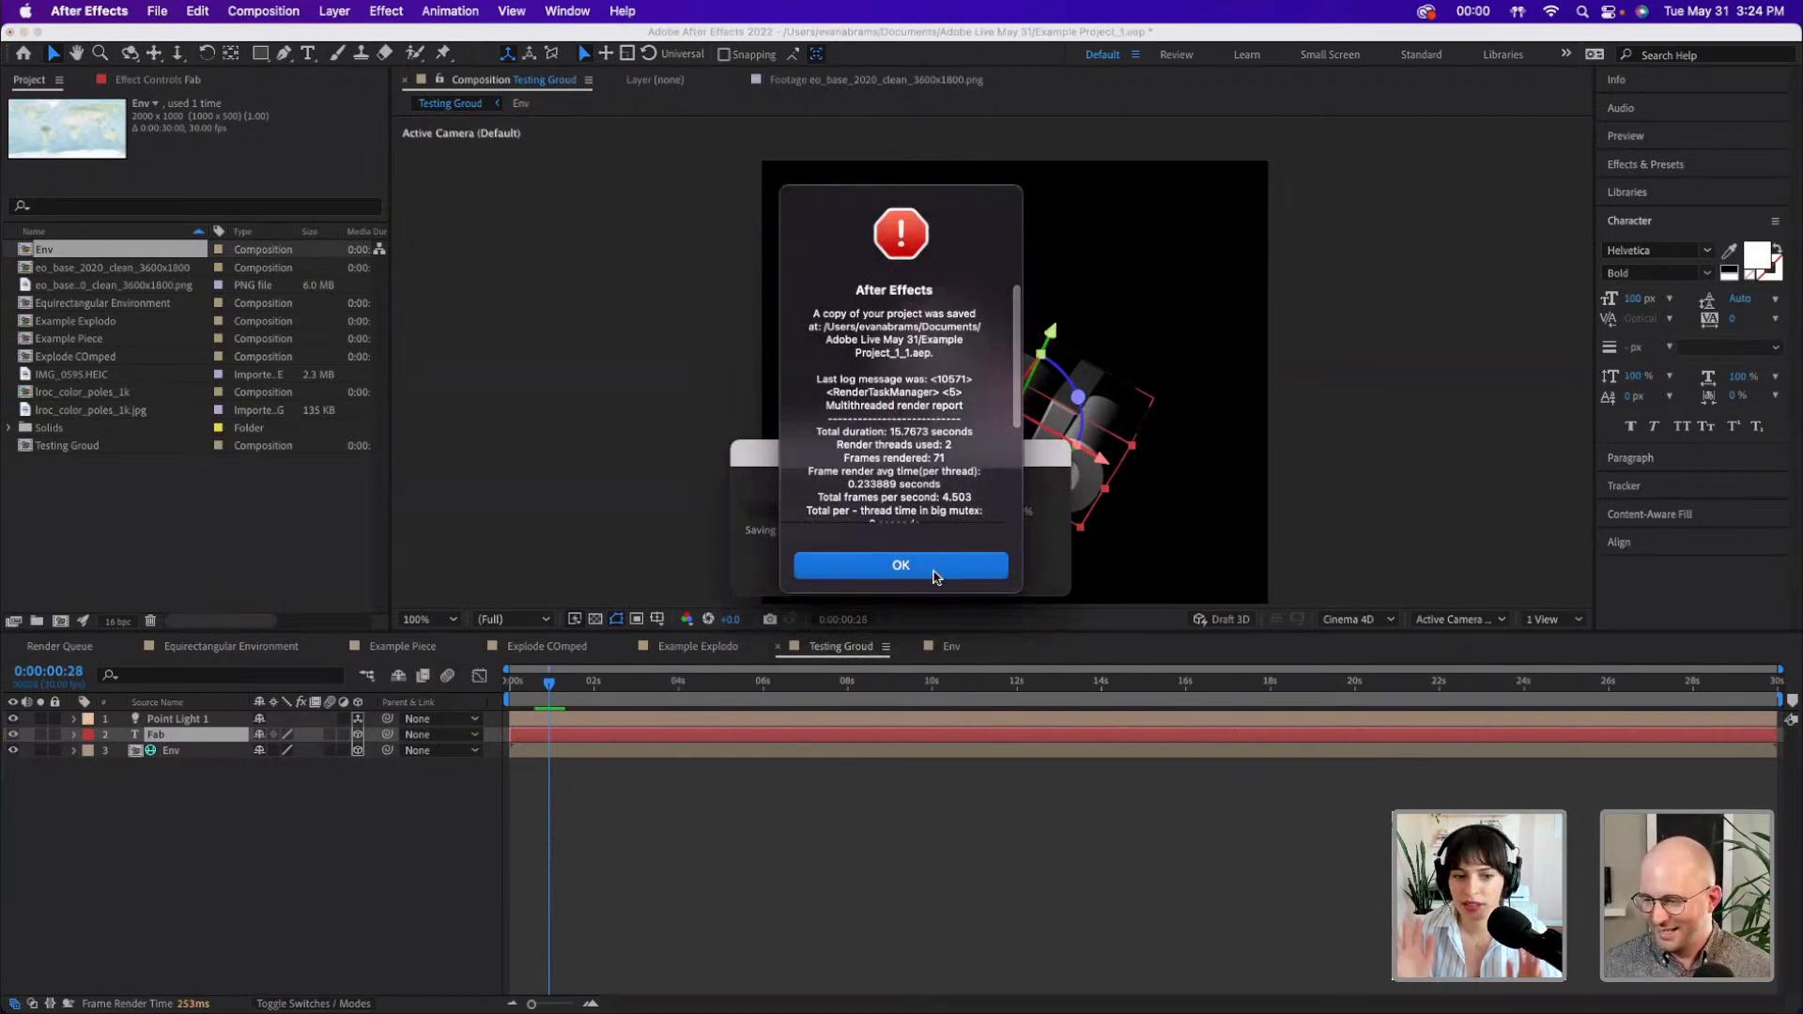
- Read through the After Effects crash report and dismiss its dialogs
{"action": "left_click_drag", "start_coordinate": [955, 230], "coordinate": [617, 170]}
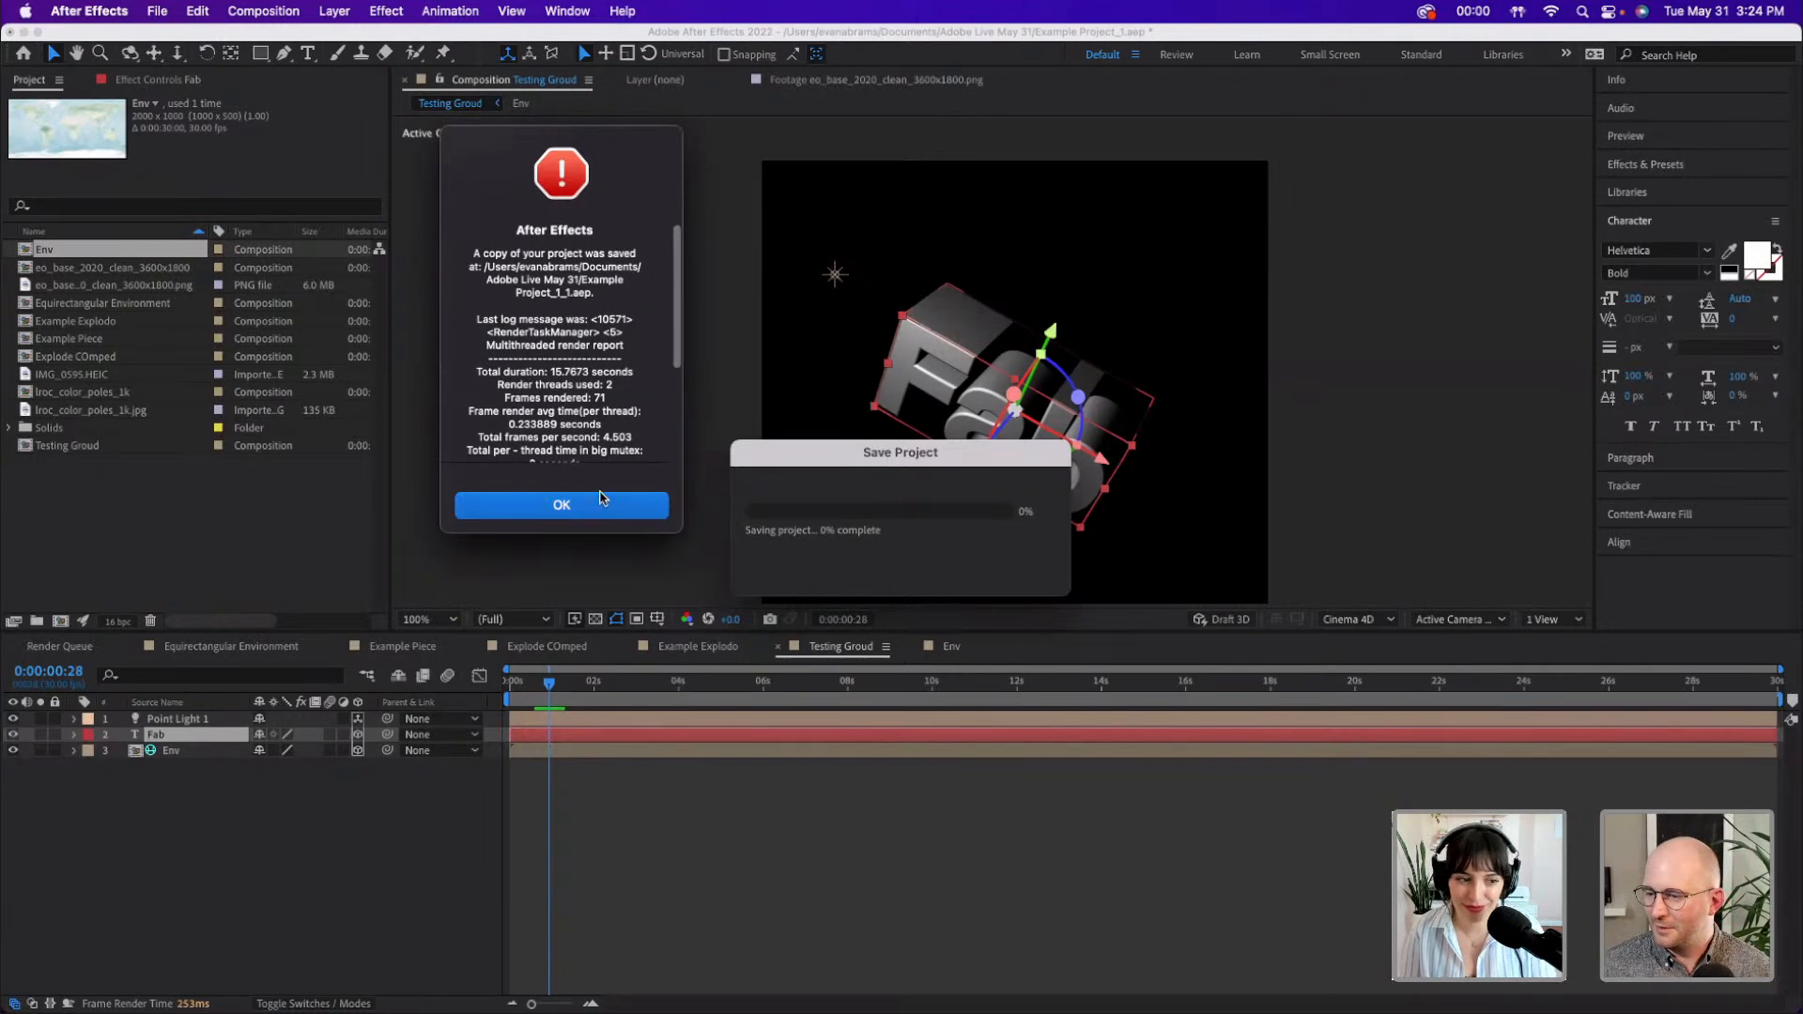
{"action": "scroll", "coordinate": [601, 498], "scroll_direction": "down", "scroll_amount": 5}
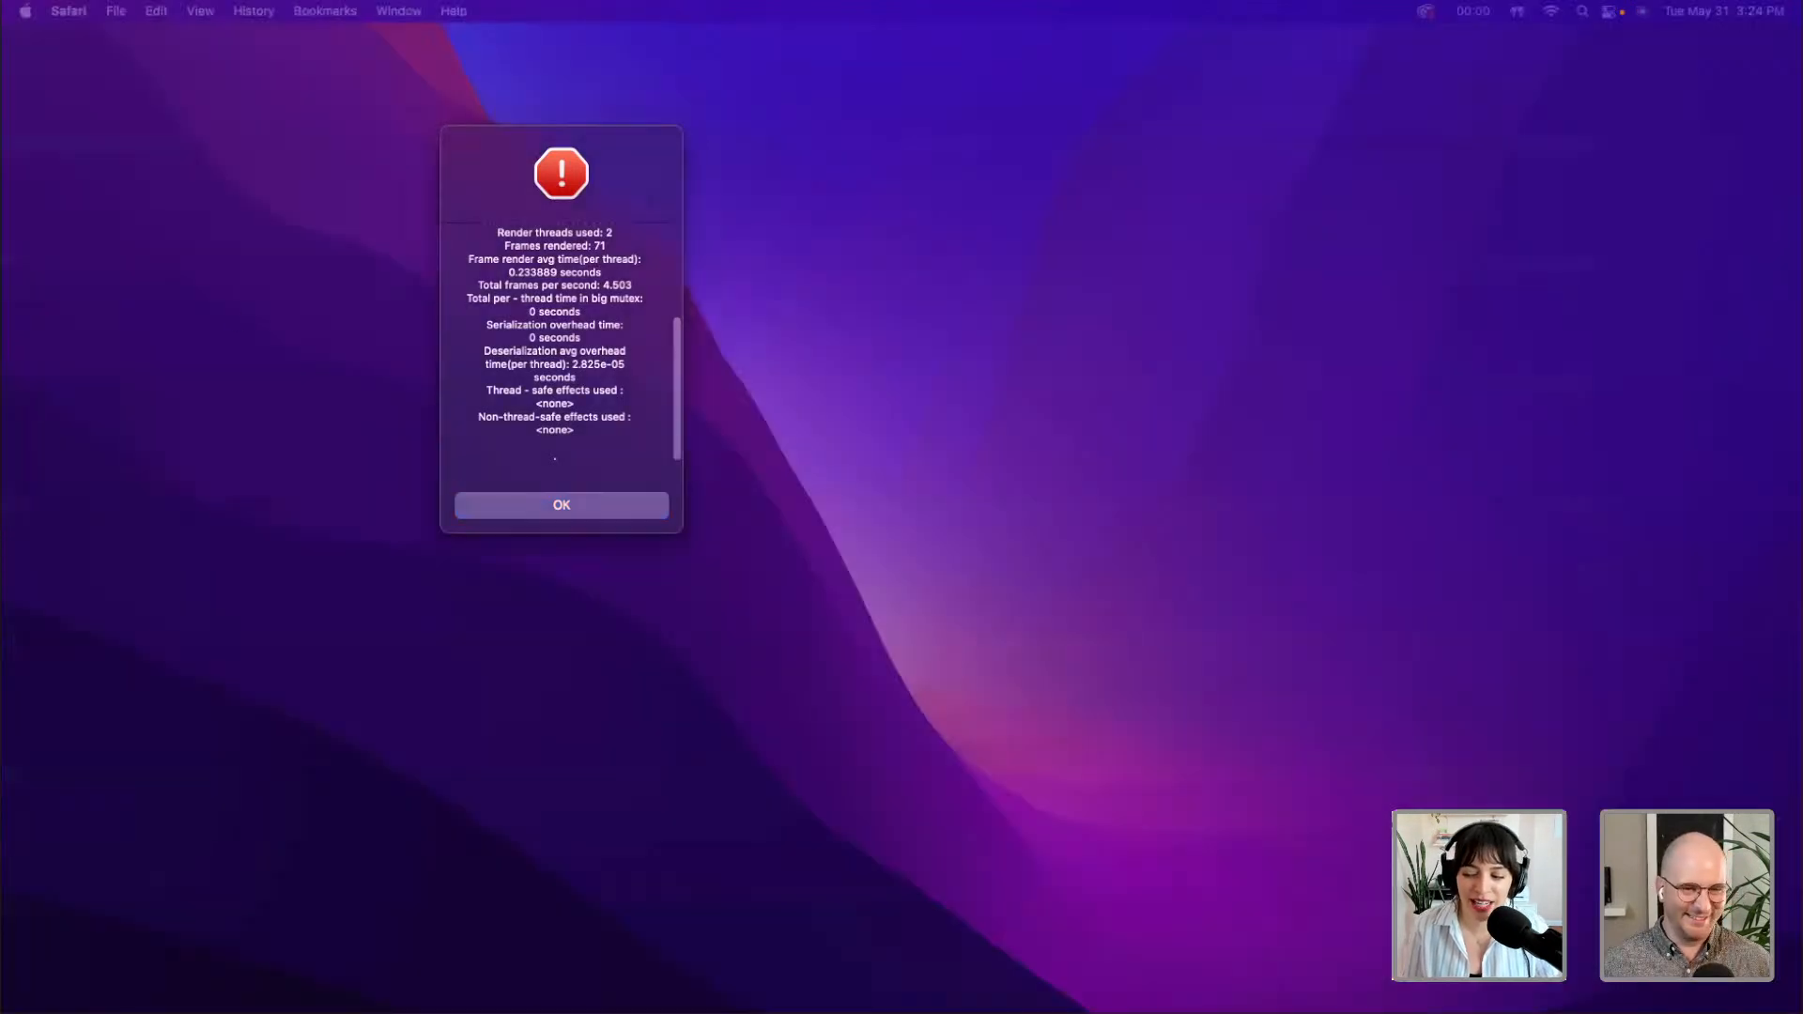
{"action": "left_click", "coordinate": [577, 508]}
{"action": "left_click_drag", "start_coordinate": [533, 490], "coordinate": [354, 599]}
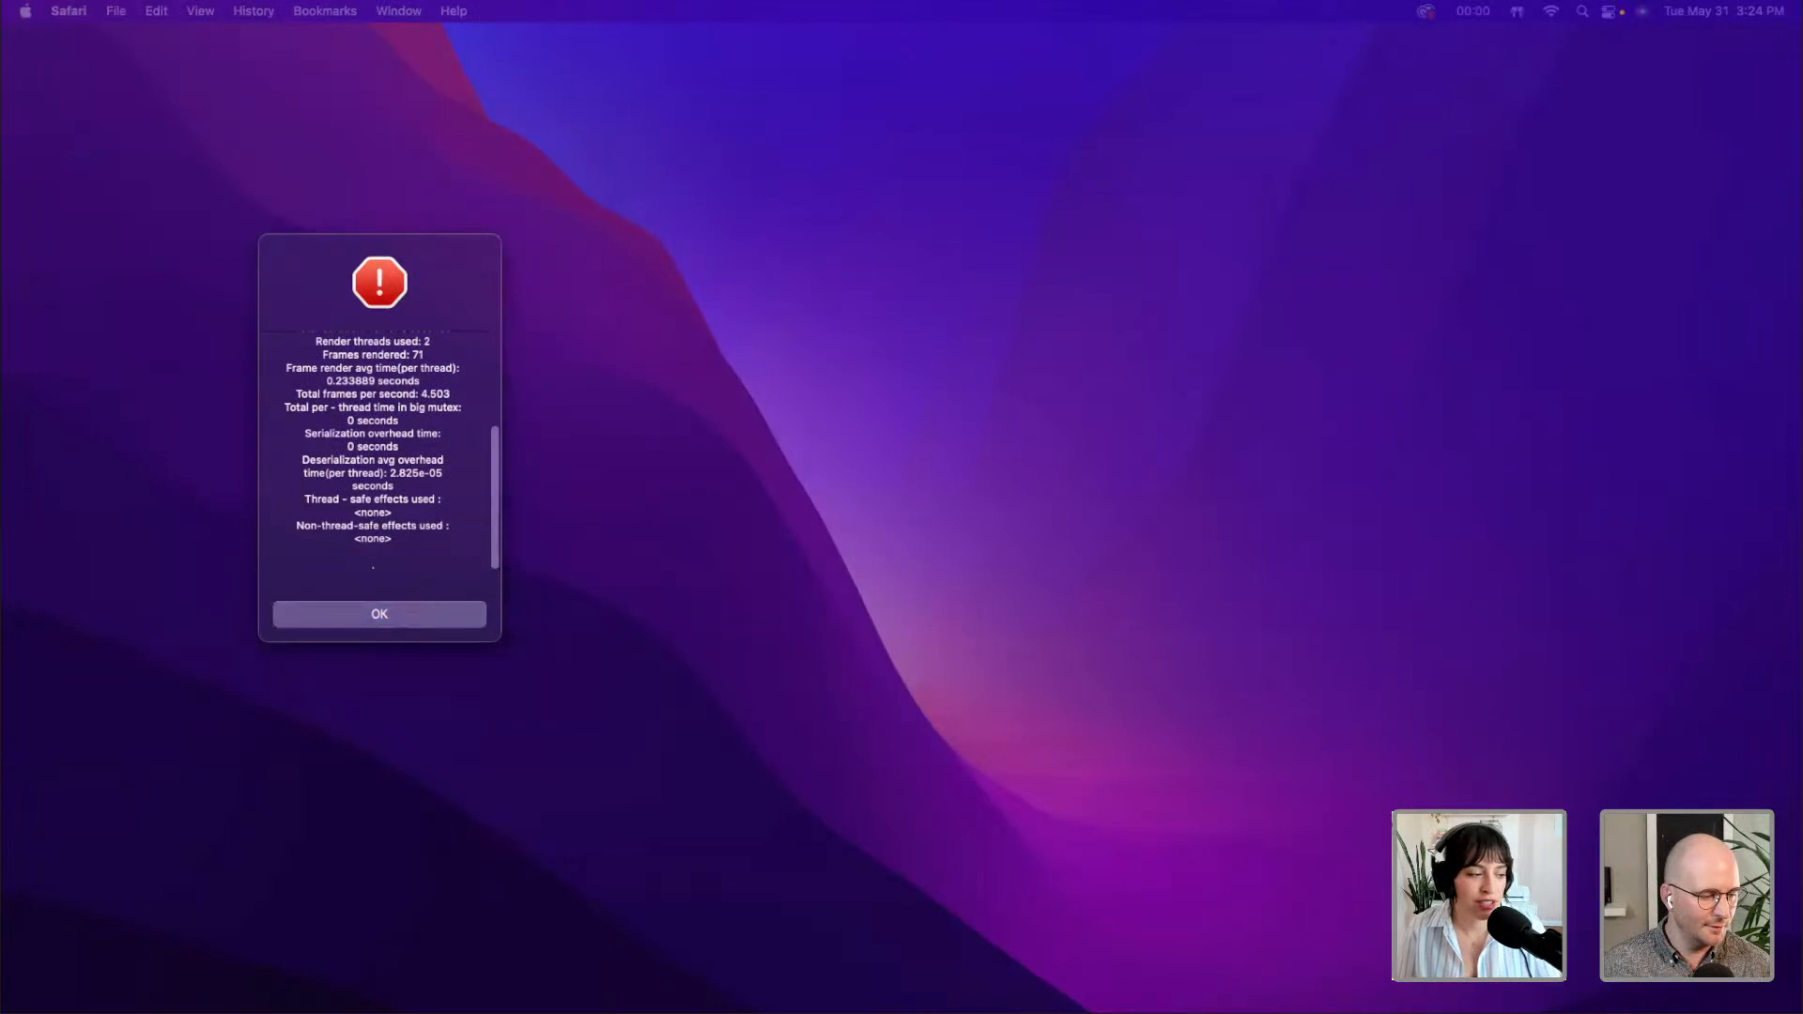
{"action": "left_click", "coordinate": [379, 515]}
{"action": "scroll", "coordinate": [379, 515], "scroll_direction": "up", "scroll_amount": 5}
{"action": "left_click", "coordinate": [401, 615]}
{"action": "left_click_drag", "start_coordinate": [441, 245], "coordinate": [0, 381]}
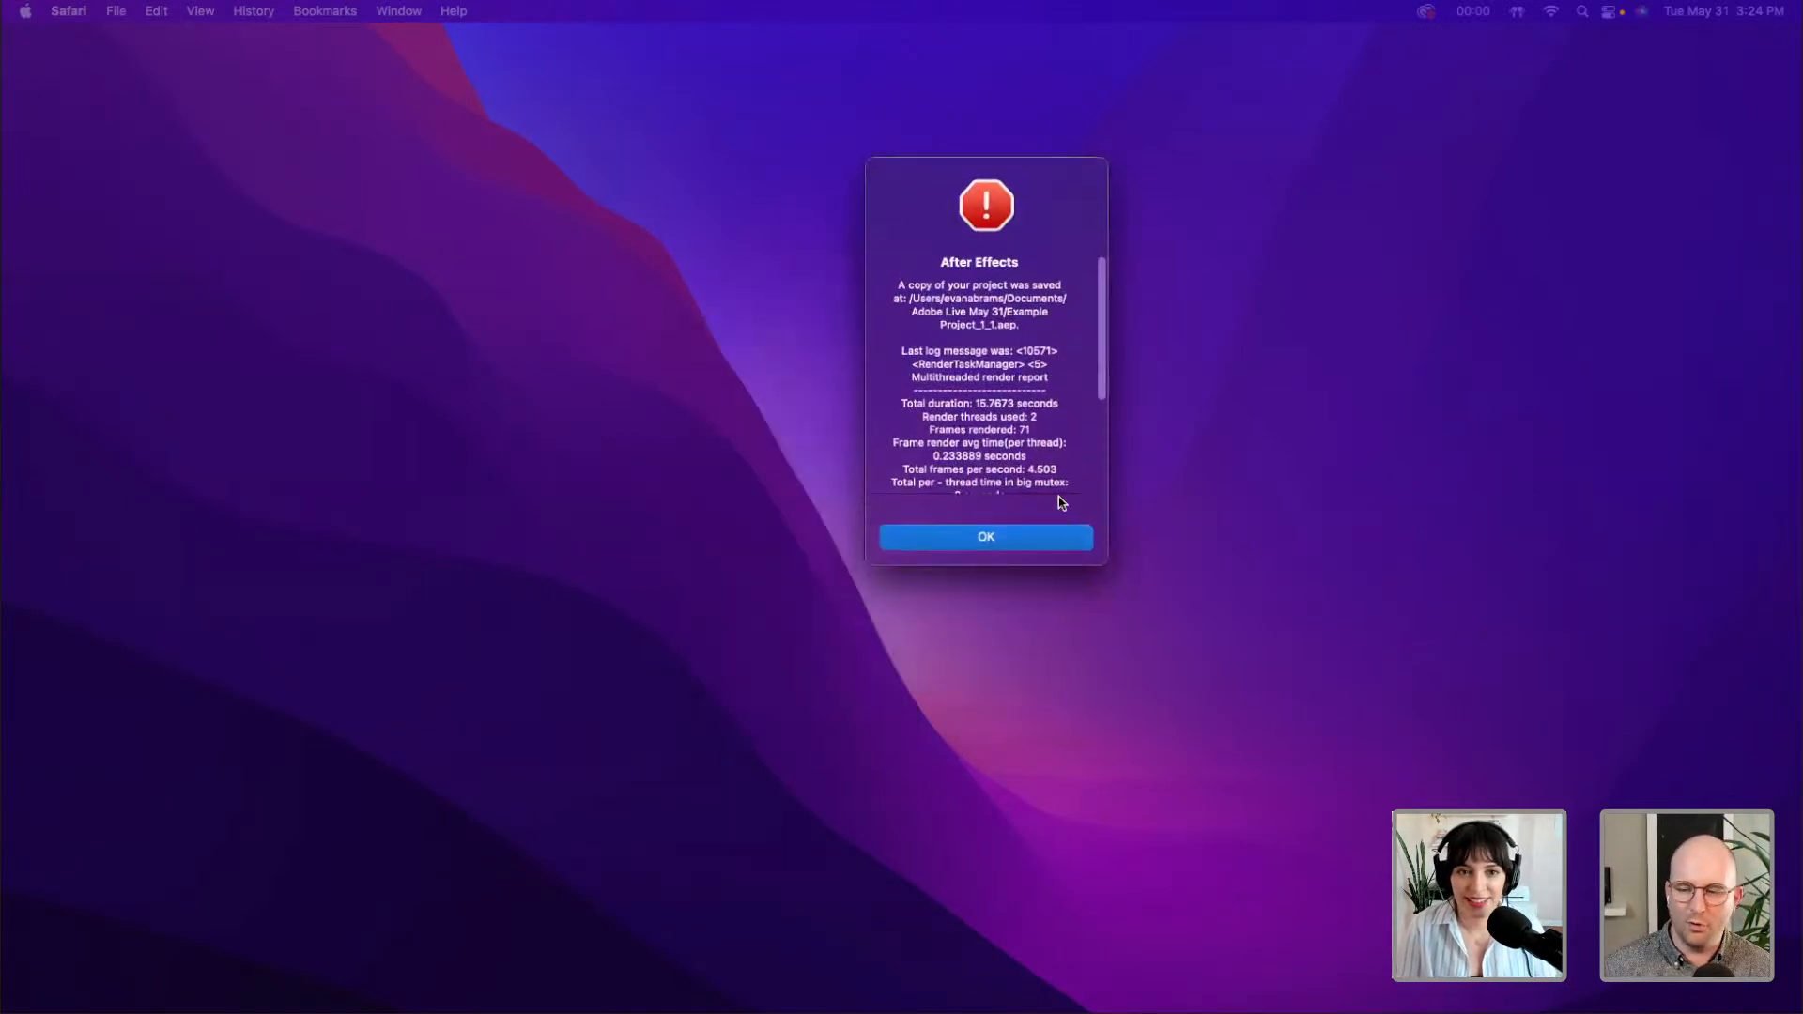
{"action": "left_click_drag", "start_coordinate": [983, 262], "coordinate": [443, 287]}
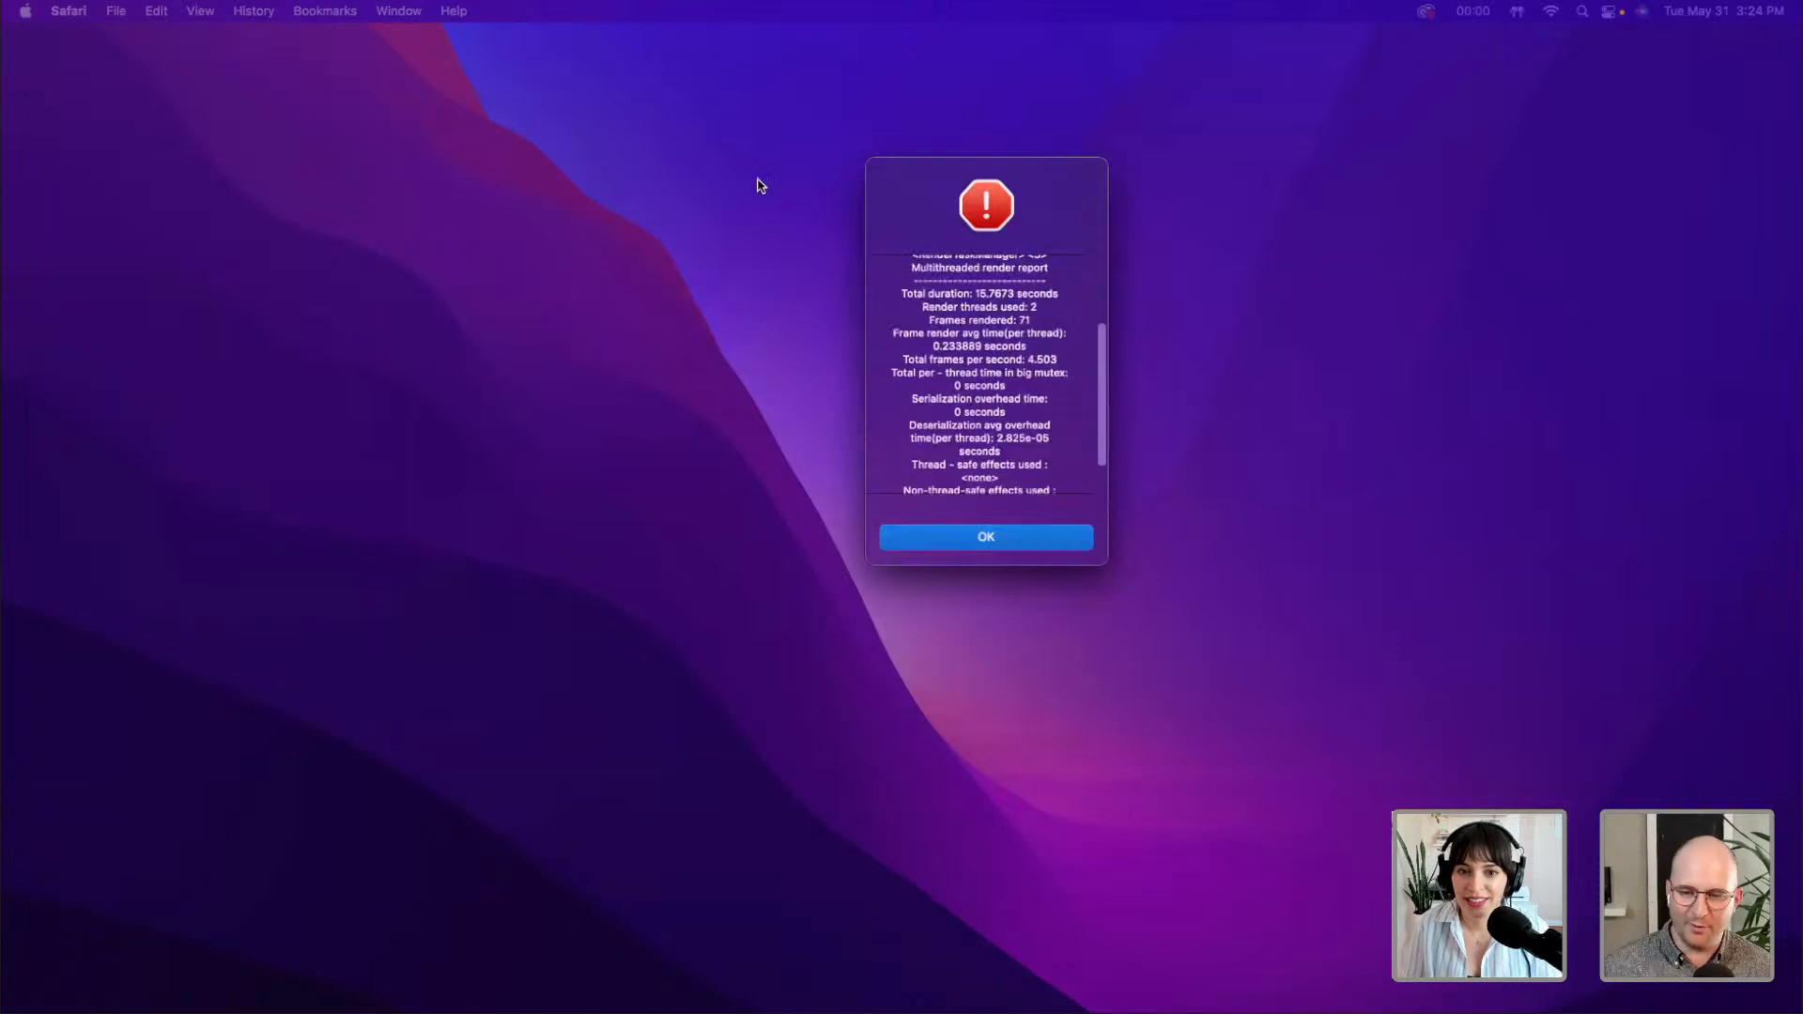
{"action": "left_click_drag", "start_coordinate": [985, 173], "coordinate": [2, 179]}
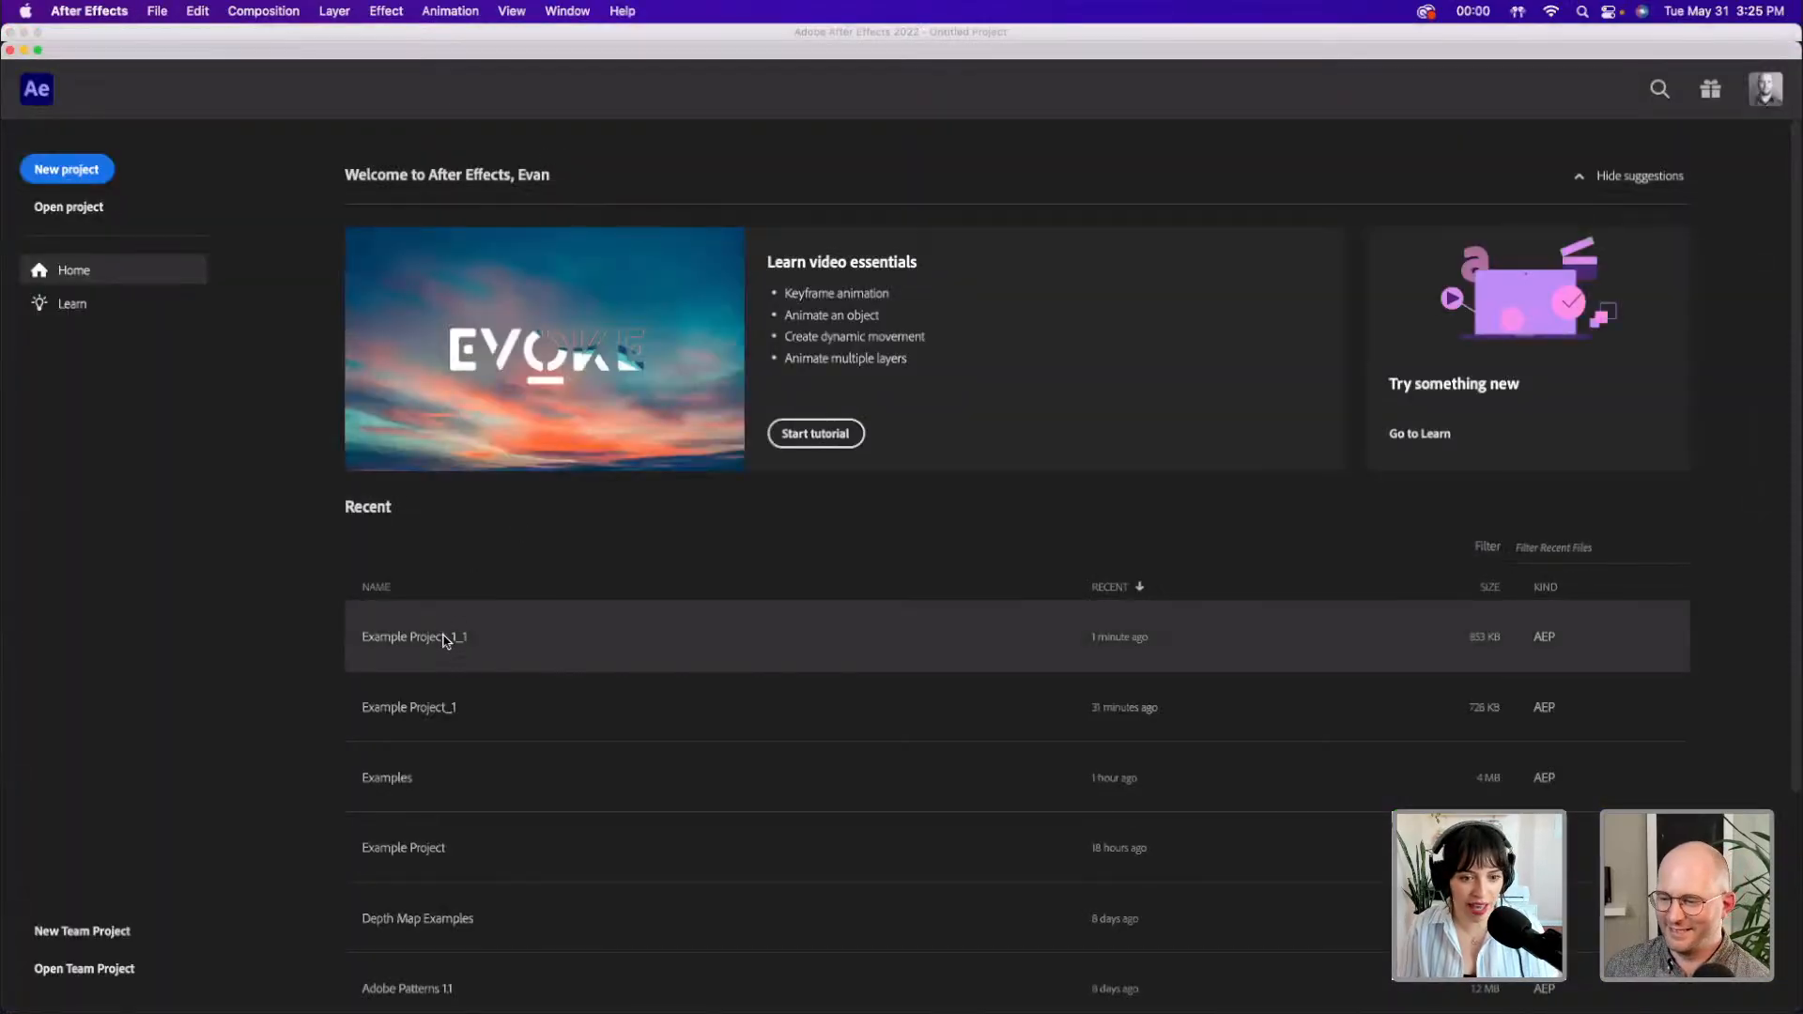
- Reopen the recovered Example Project_1_1 and preview the spinning Fab text at 0:00:04:21 in Testing Groud
{"action": "left_click", "coordinate": [445, 641]}
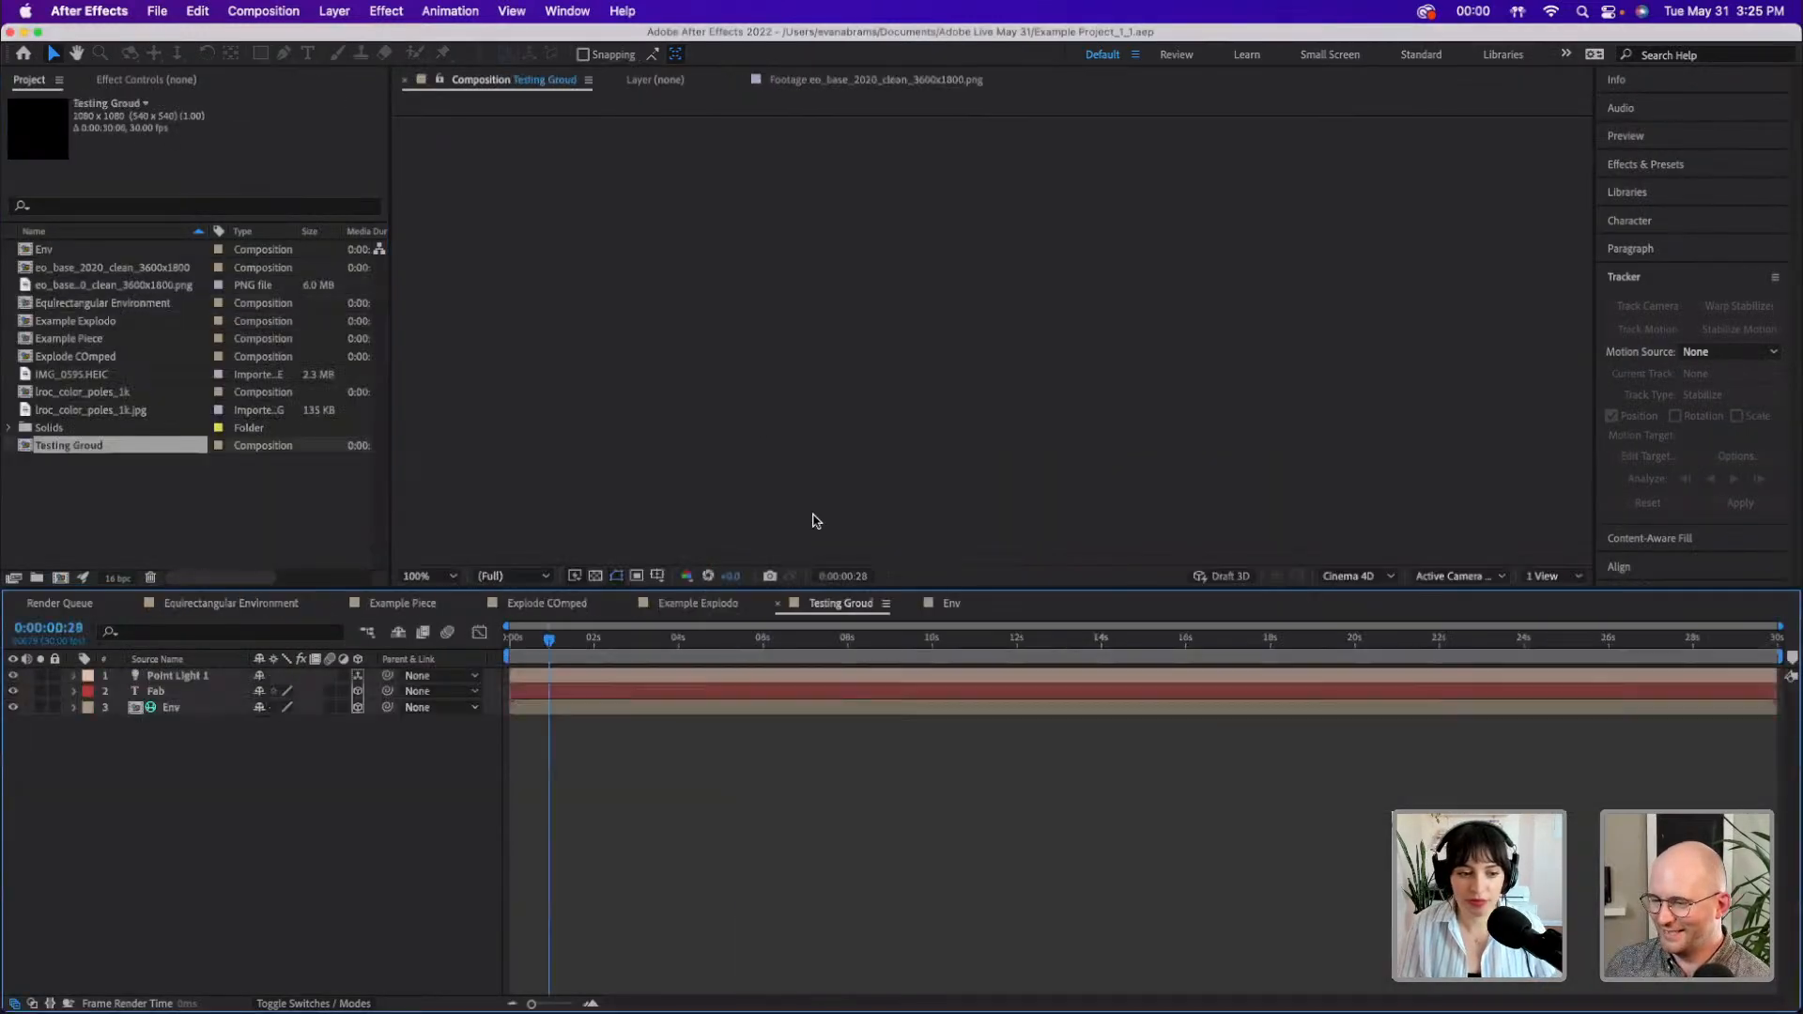
{"action": "left_click", "coordinate": [756, 644]}
{"action": "left_click_drag", "start_coordinate": [757, 645], "coordinate": [723, 642]}
{"action": "left_click", "coordinate": [103, 695]}
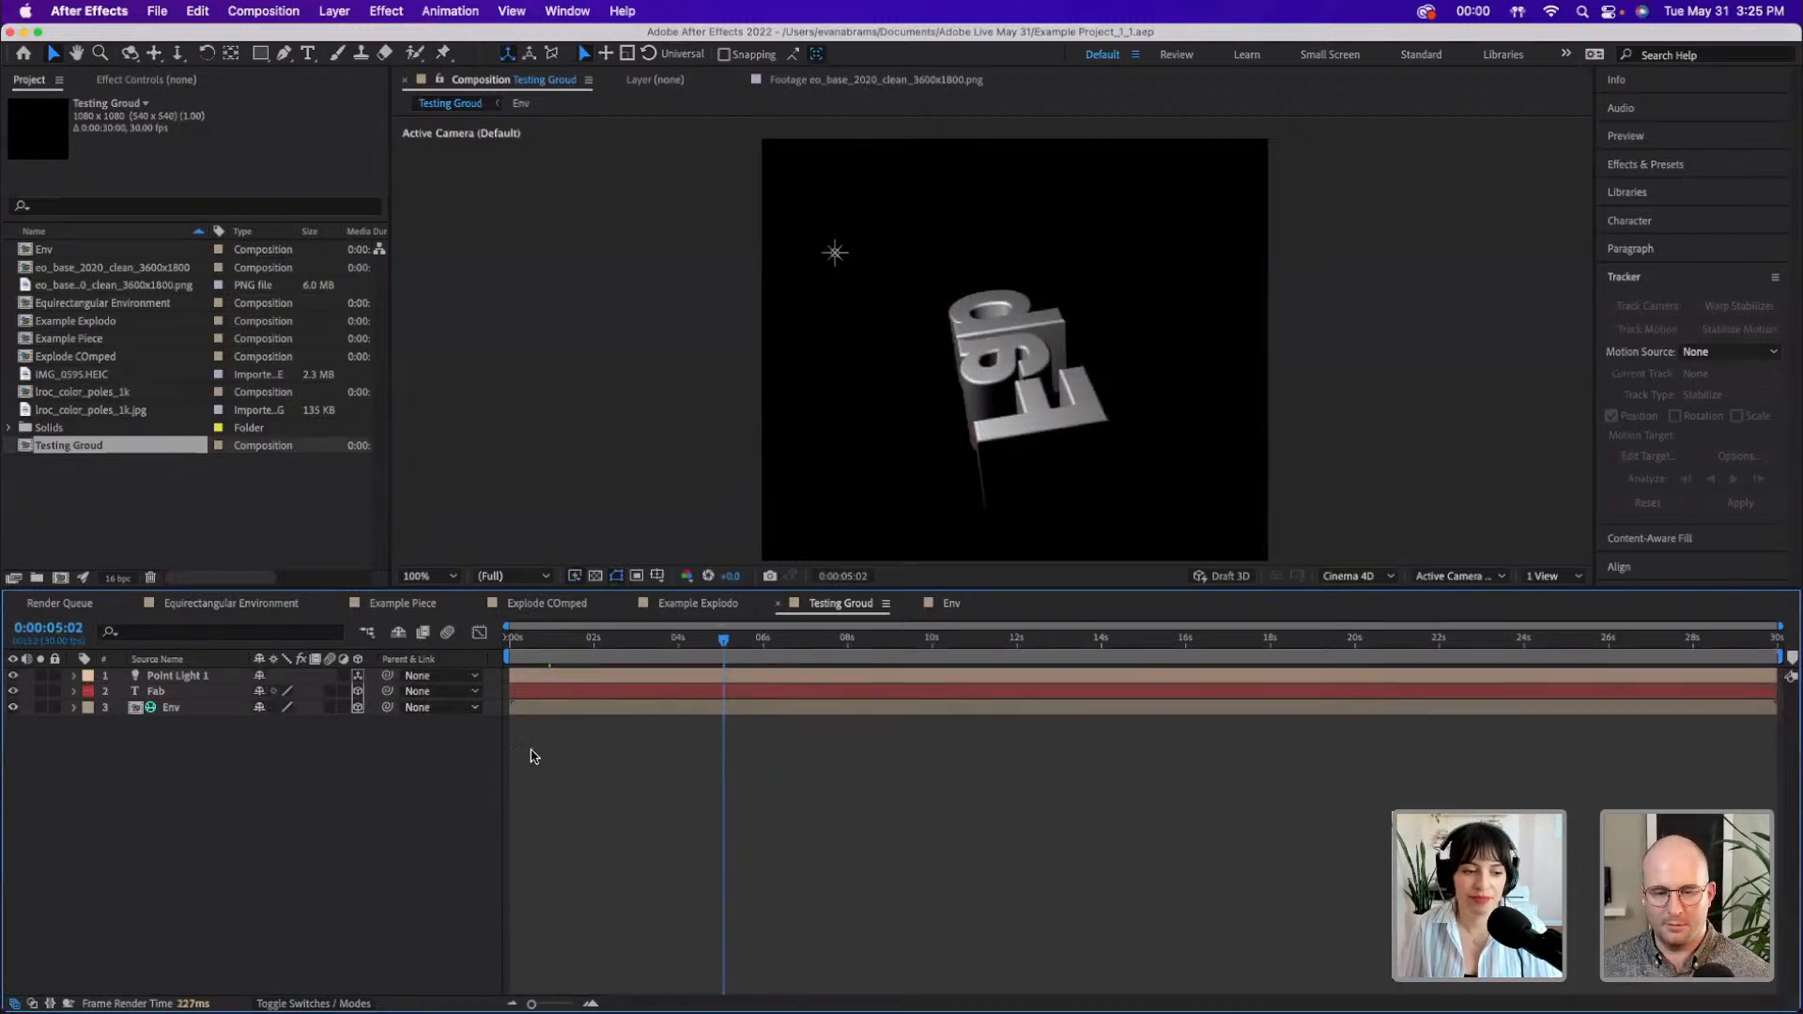
{"action": "left_click_drag", "start_coordinate": [722, 644], "coordinate": [709, 644]}
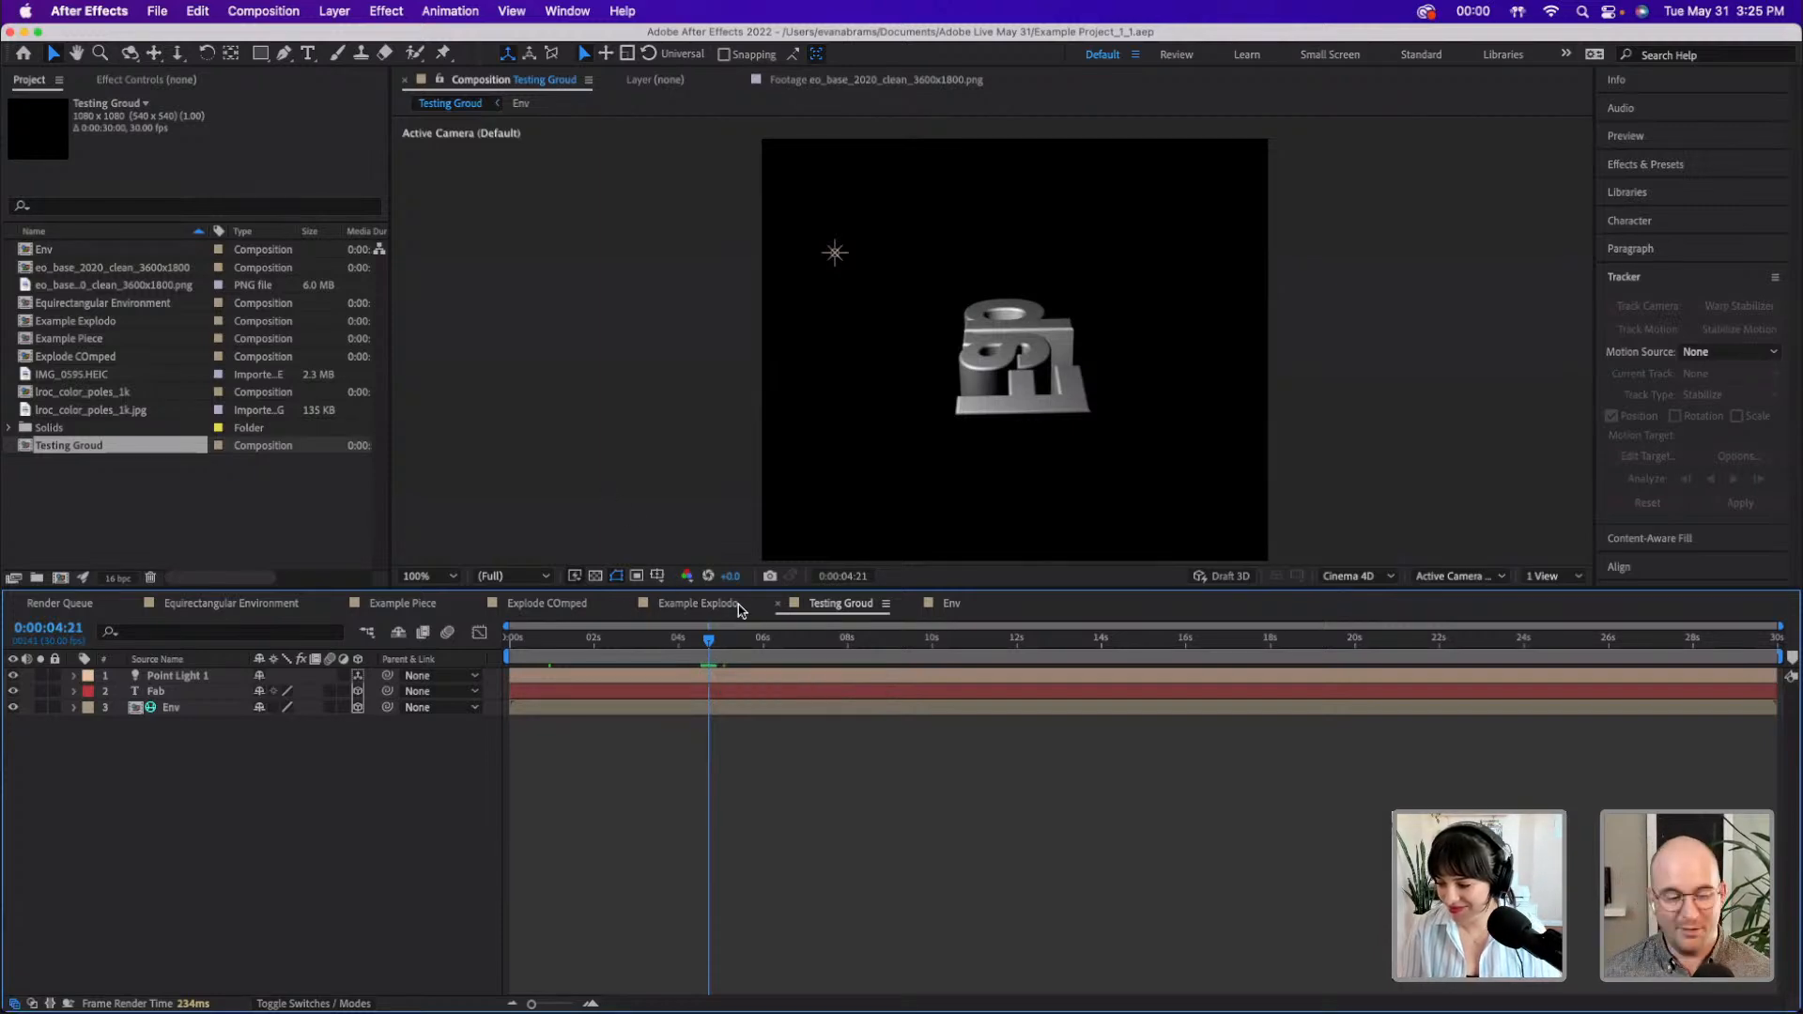
- Lower the Cinema 4D renderer quality of Testing Groud to 6 and save the project
{"action": "left_click", "coordinate": [170, 694]}
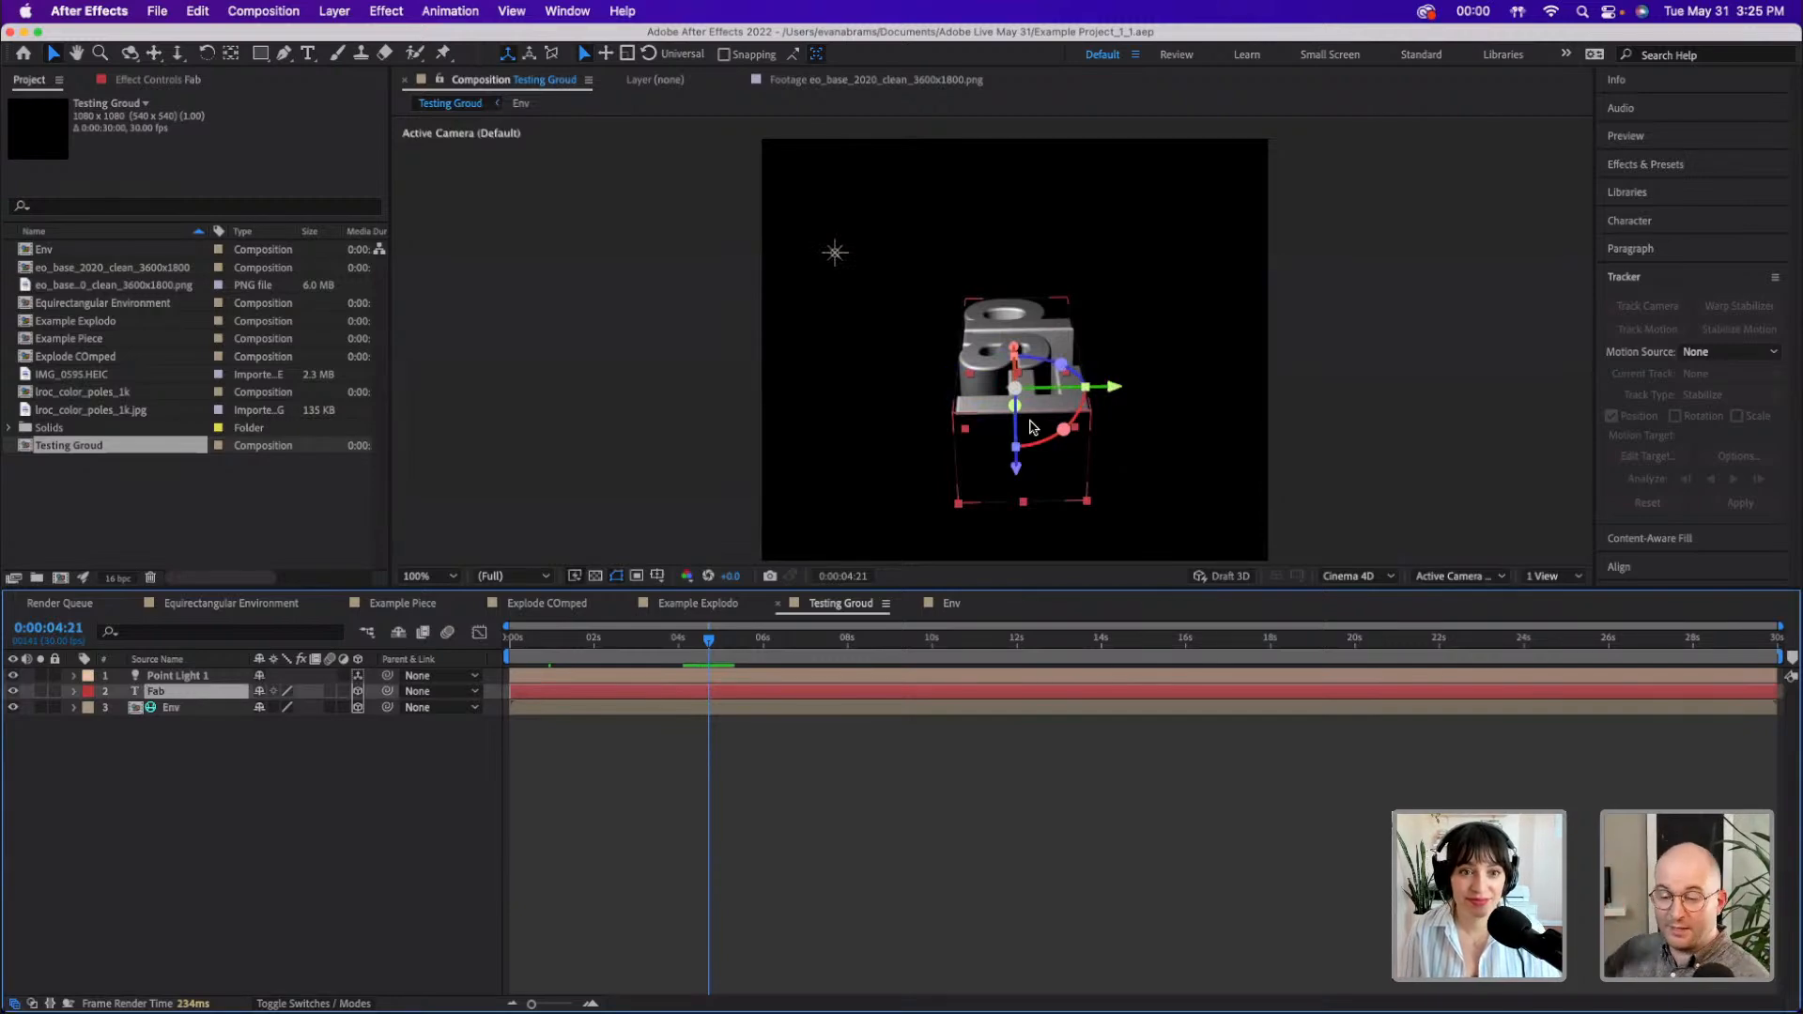
{"action": "left_click", "coordinate": [73, 692]}
{"action": "left_click", "coordinate": [1392, 577]}
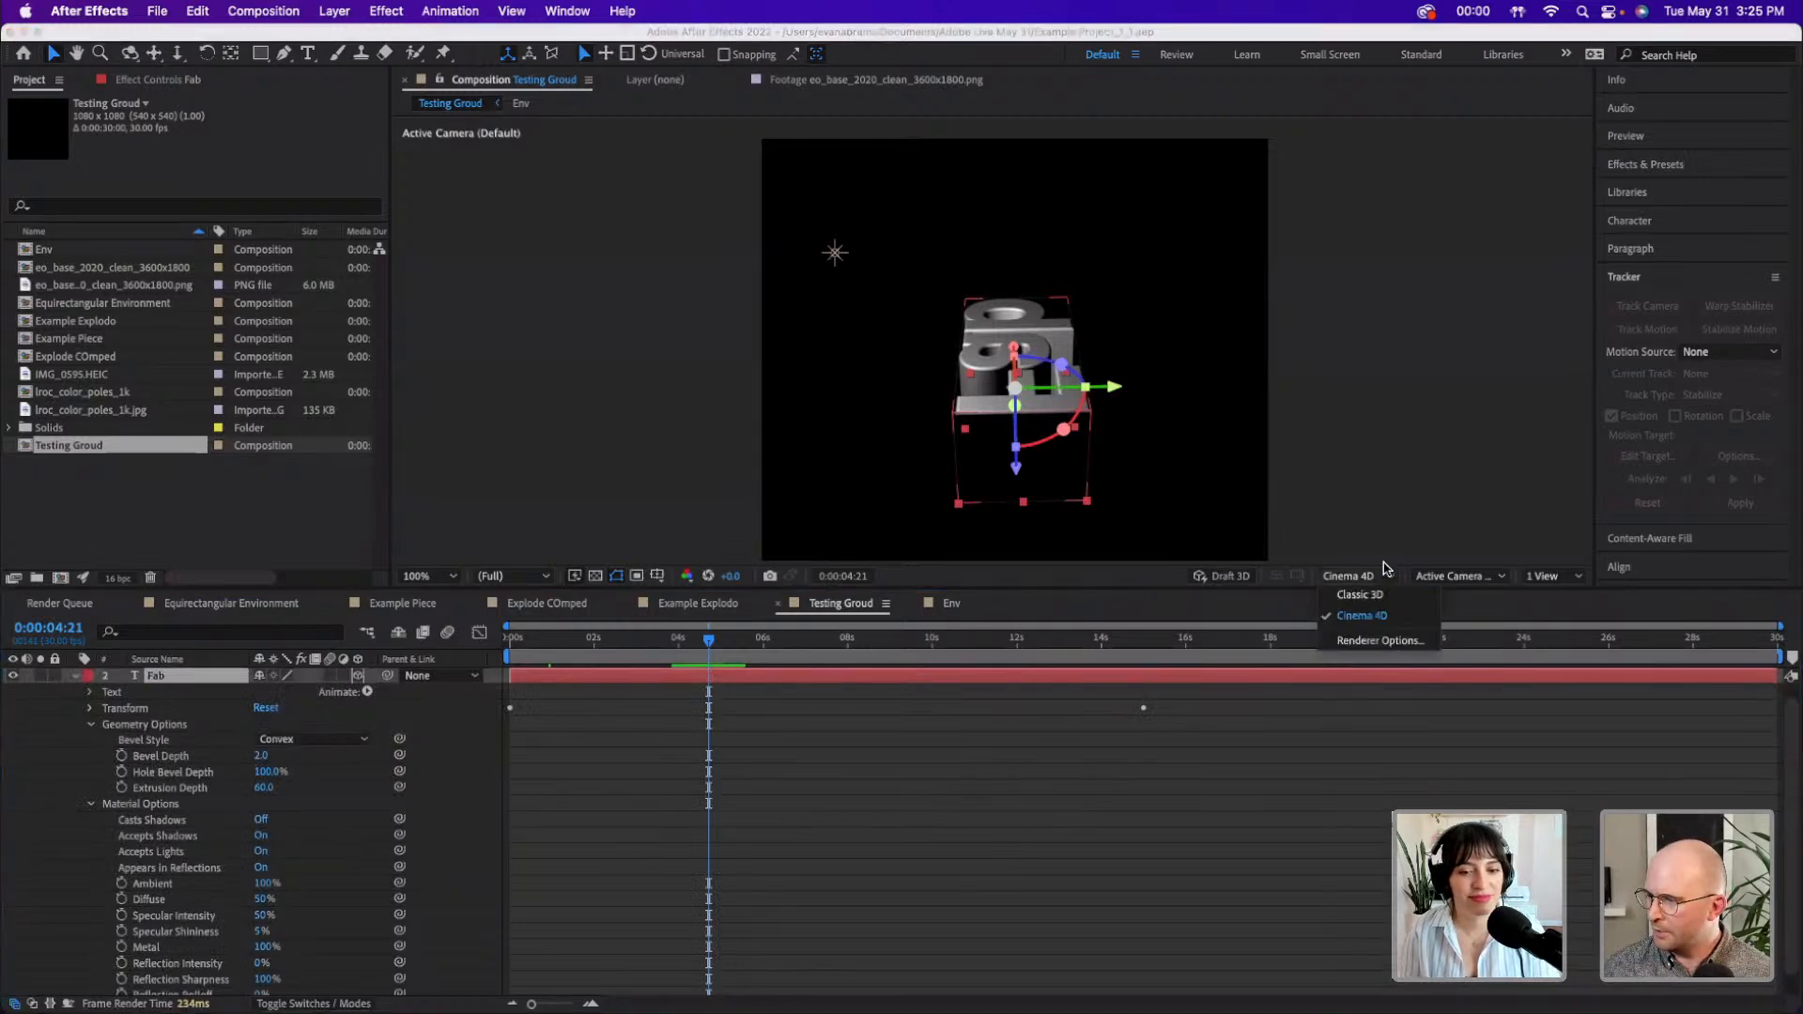
{"action": "left_click", "coordinate": [1376, 641]}
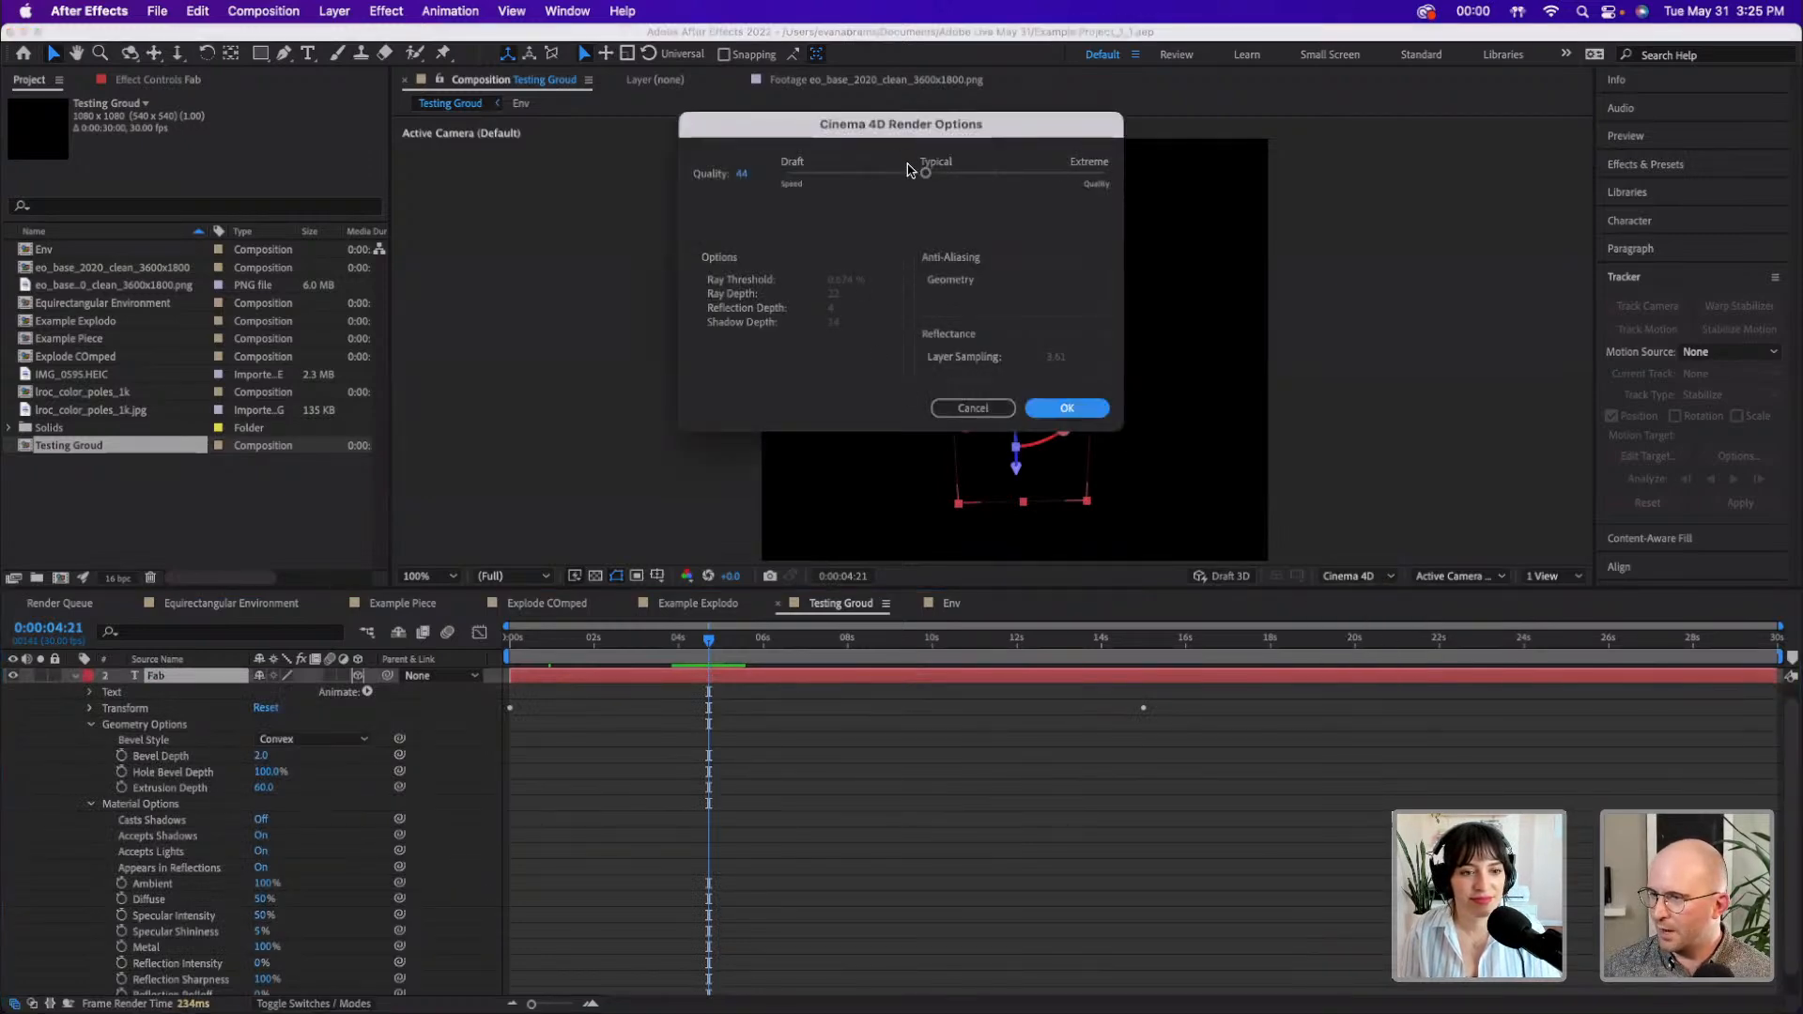
{"action": "left_click_drag", "start_coordinate": [920, 175], "coordinate": [805, 177]}
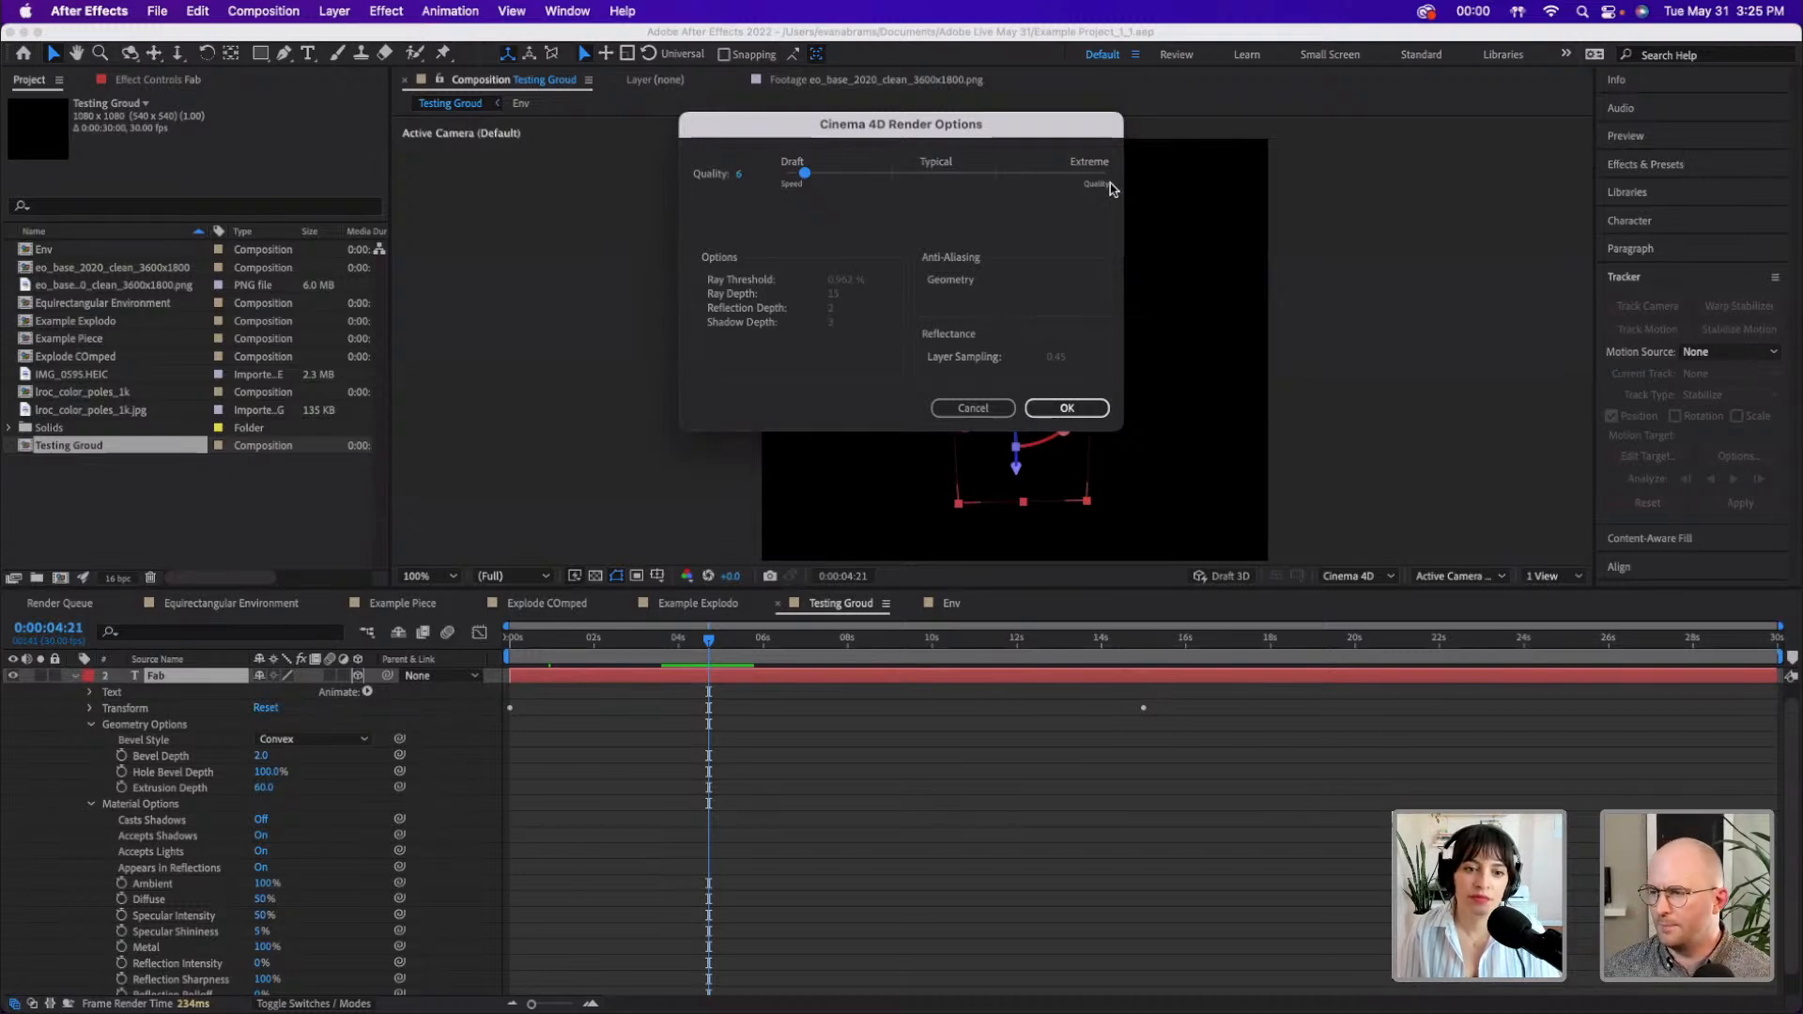
{"action": "left_click", "coordinate": [1070, 410]}
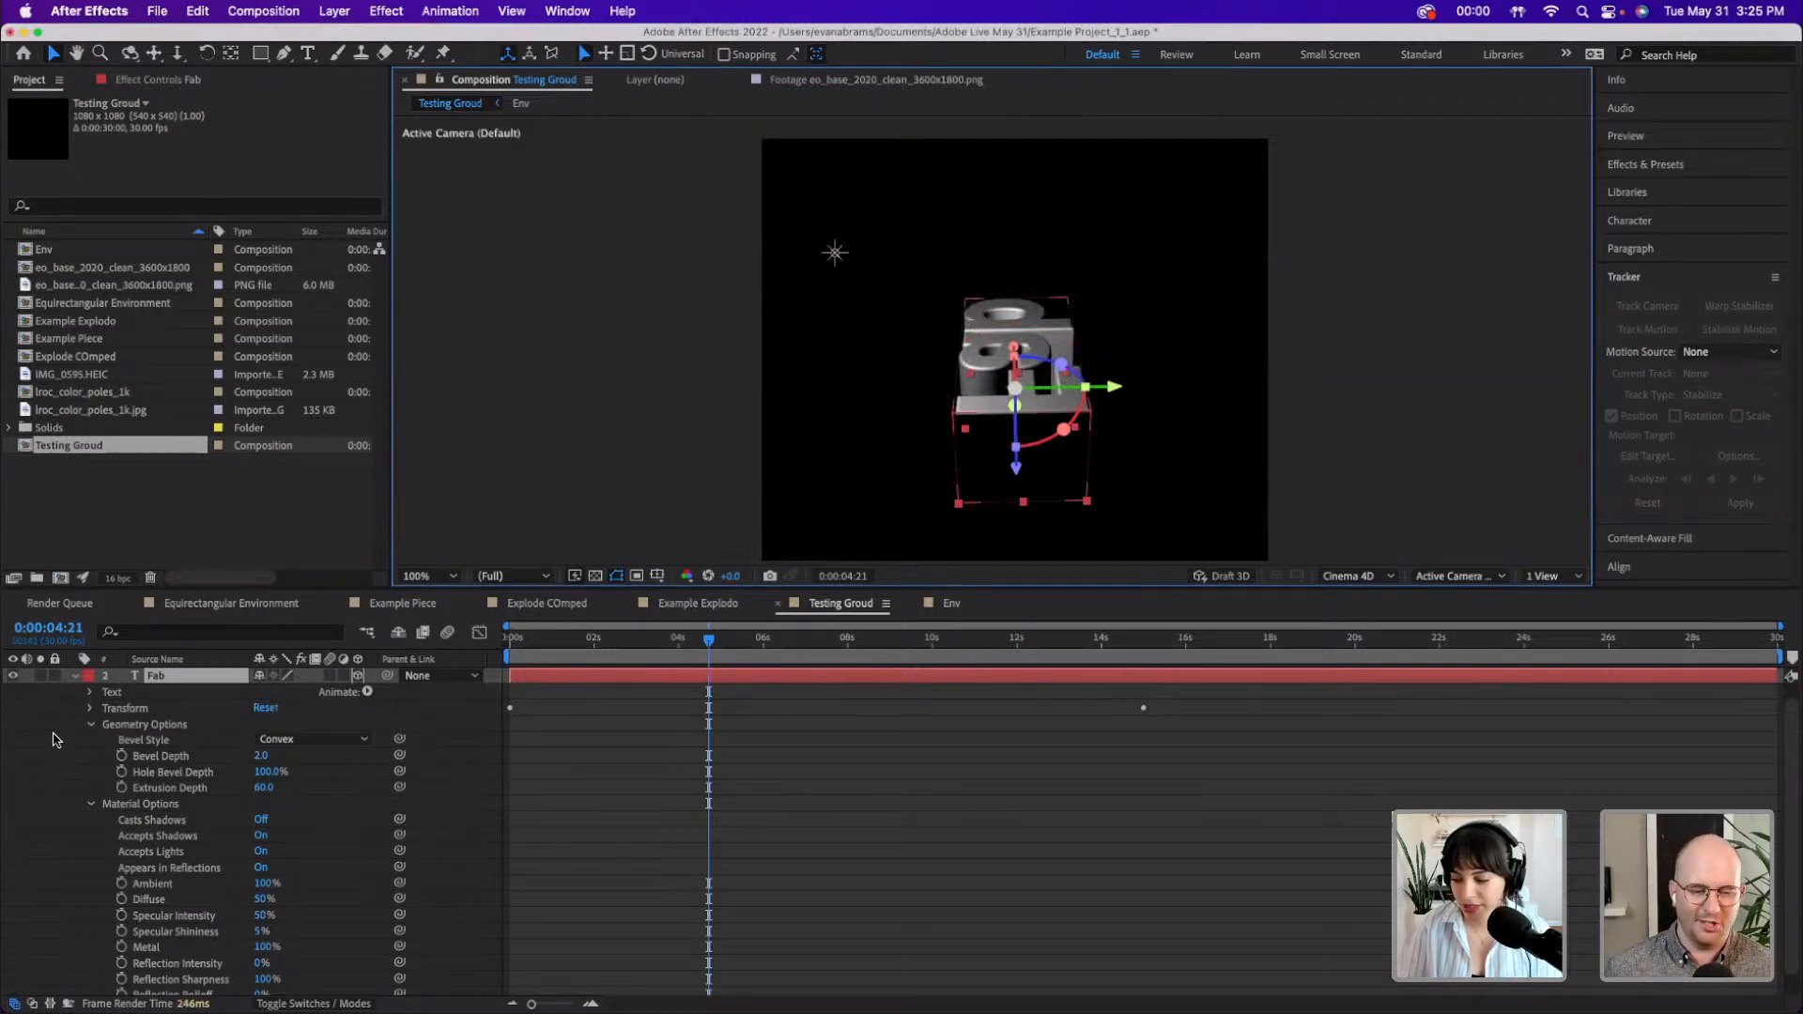
{"action": "left_click", "coordinate": [666, 738]}
{"action": "key", "text": "super+s"}
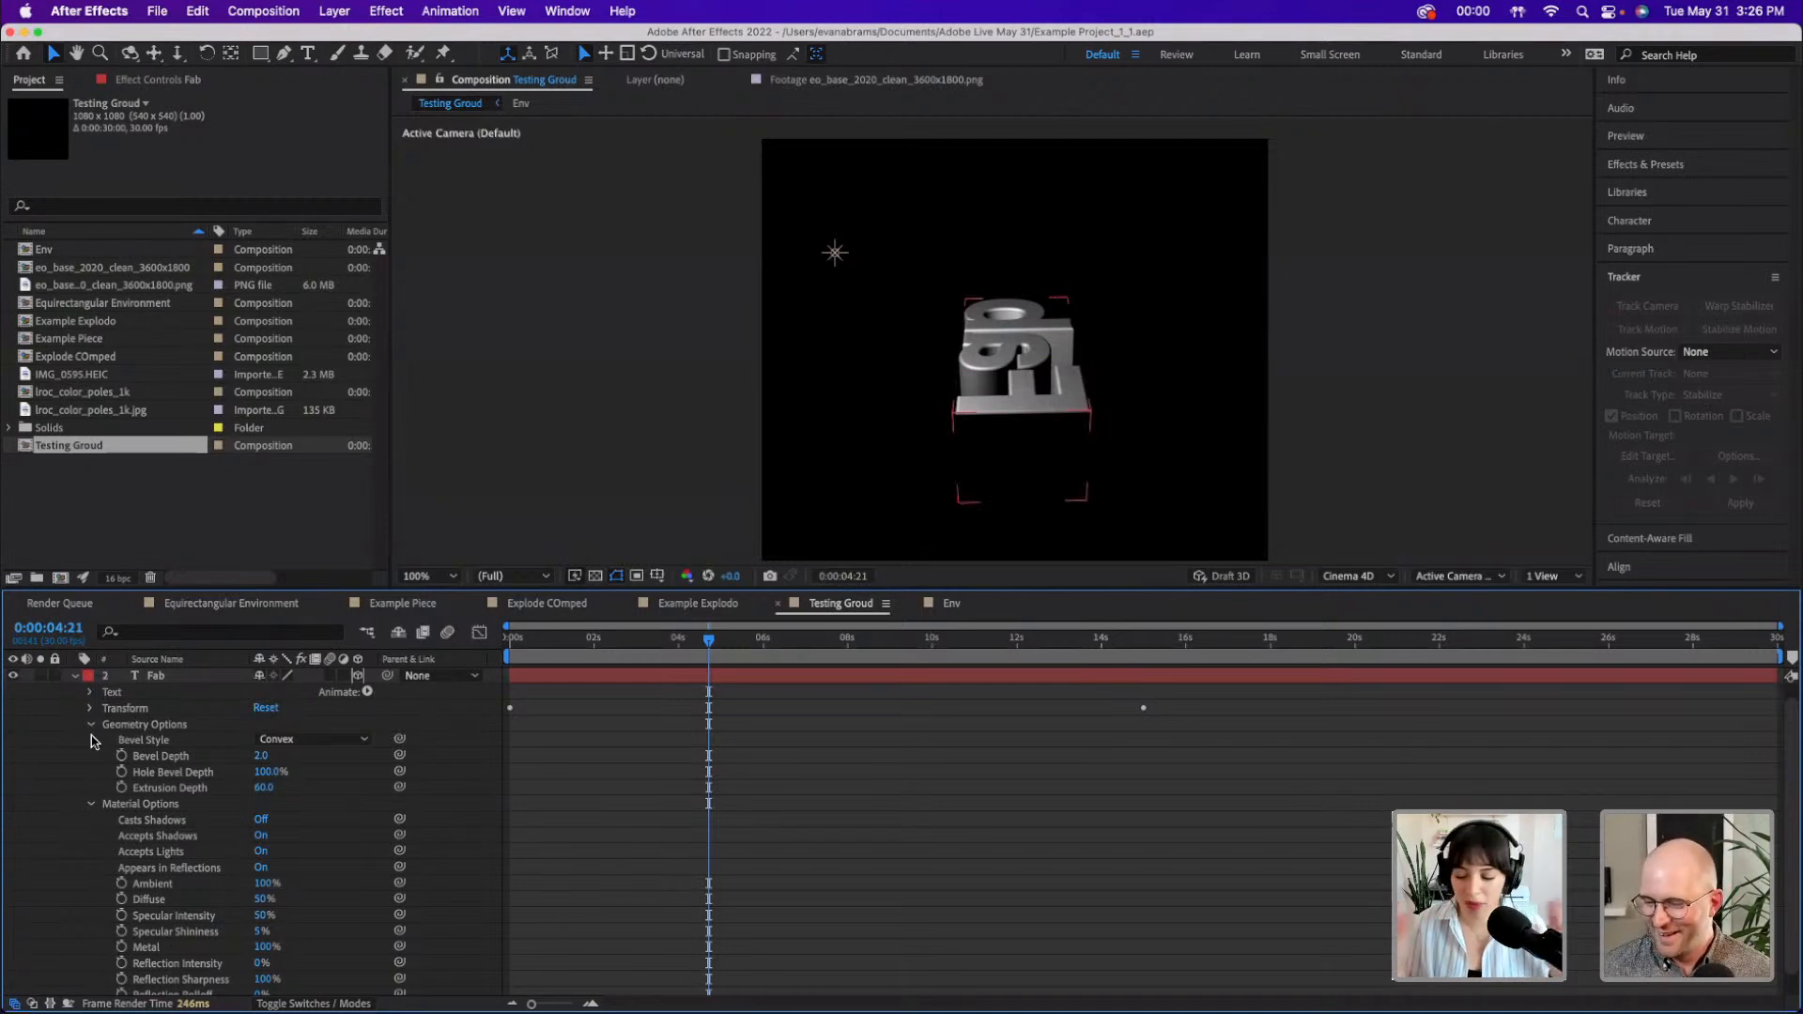
- Set the Fab text layer's material Reflection Intensity to 100%
{"action": "left_click", "coordinate": [92, 726]}
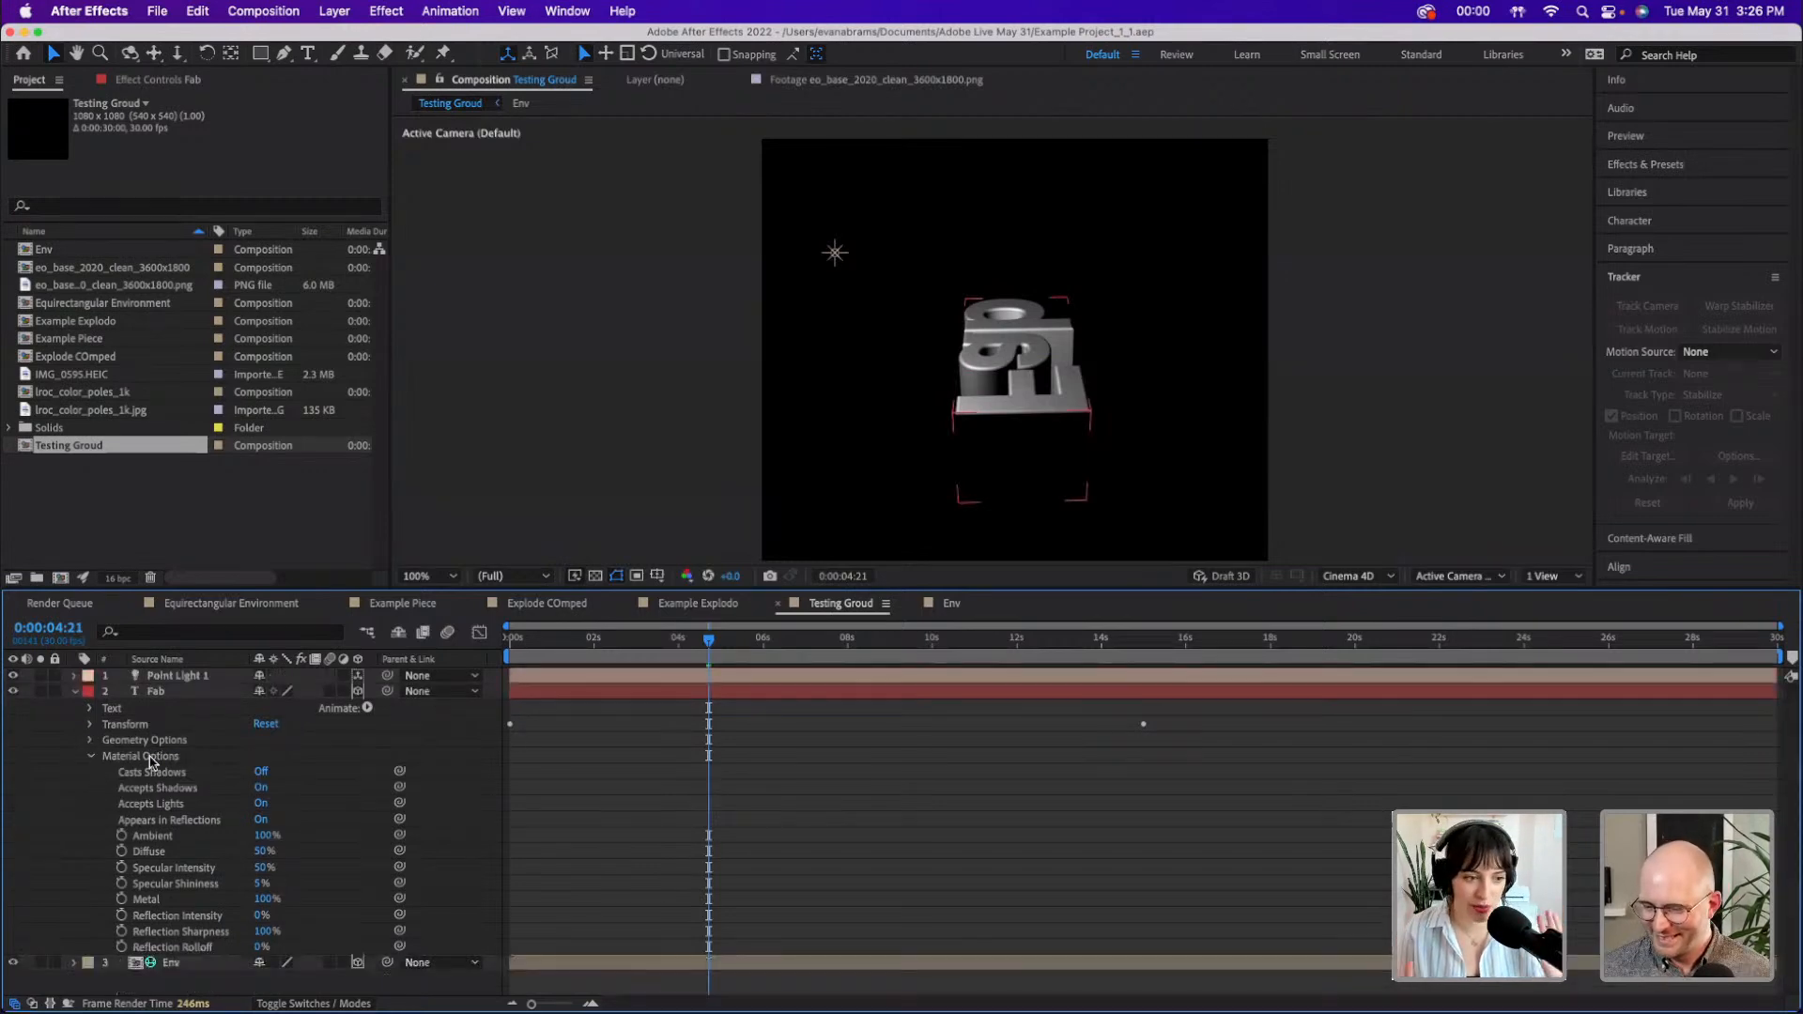
{"action": "left_click", "coordinate": [148, 756]}
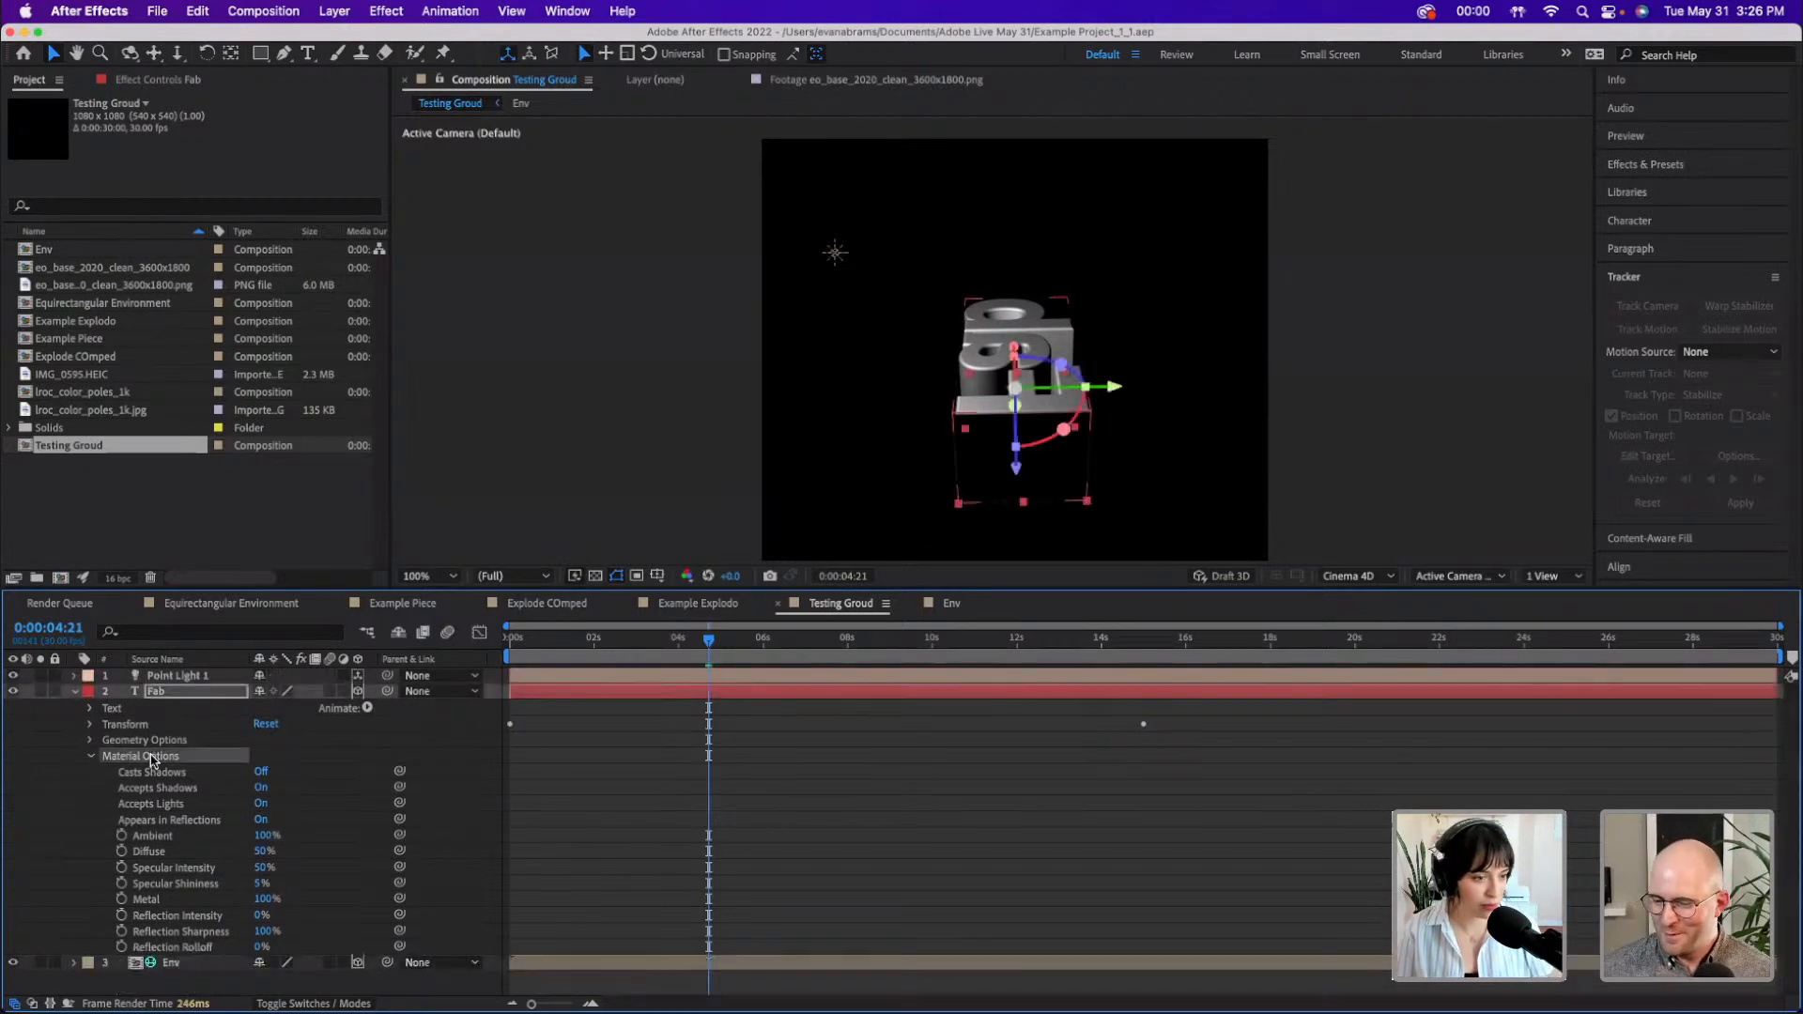
{"action": "left_click", "coordinate": [192, 918]}
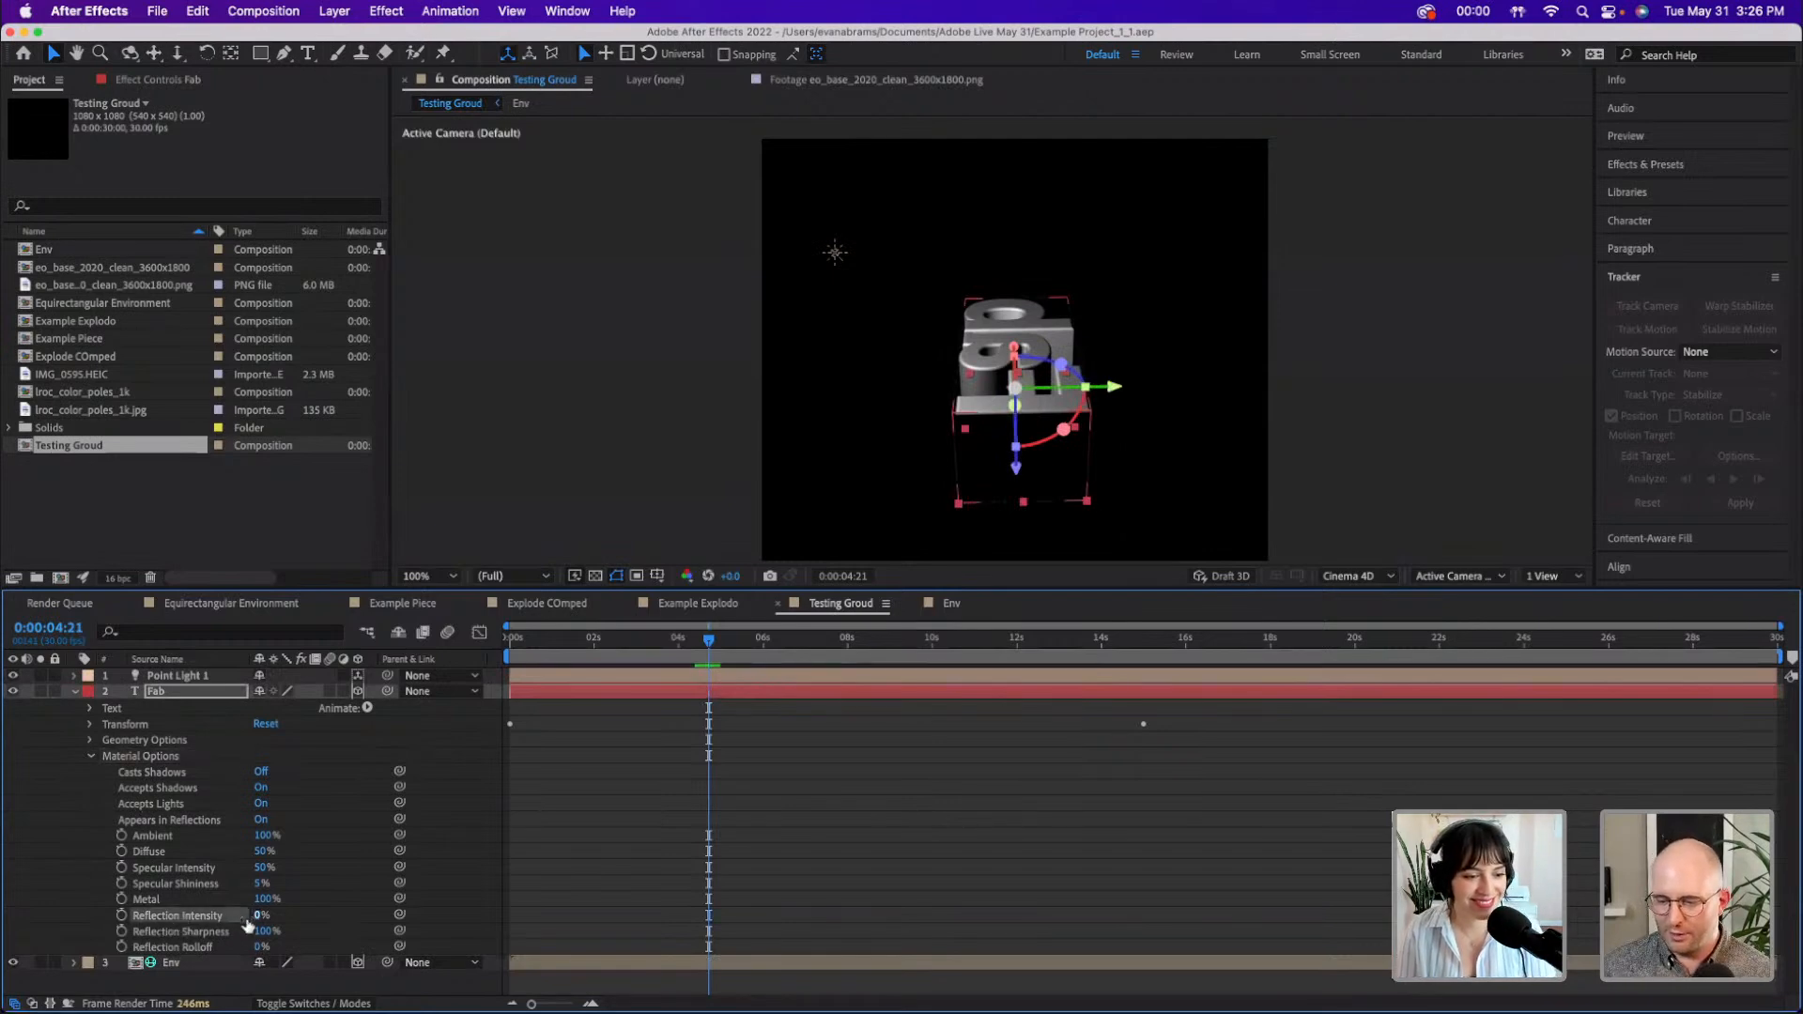
{"action": "left_click_drag", "start_coordinate": [261, 915], "coordinate": [389, 914]}
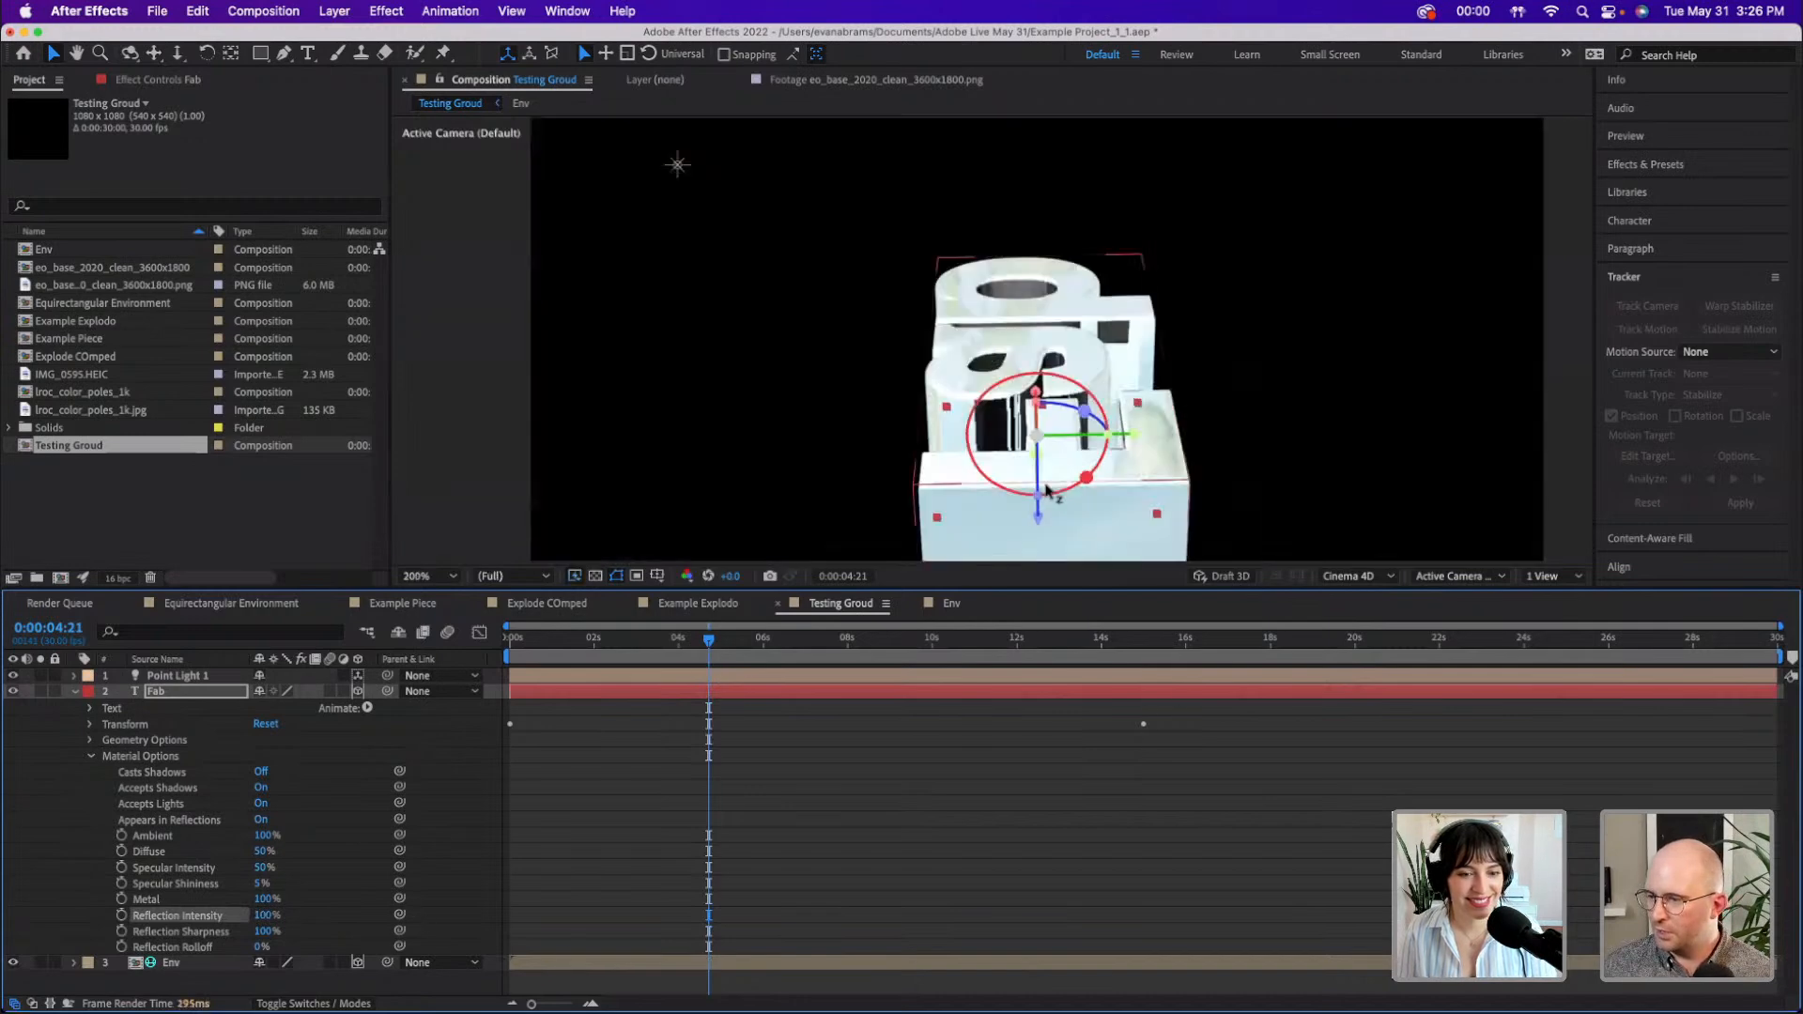
- Examine the environment reflections on the Fab letters up close and at 0:00:13:09
{"action": "scroll", "coordinate": [1094, 454], "scroll_direction": "up", "scroll_amount": 1}
{"action": "left_click_drag", "start_coordinate": [1148, 443], "coordinate": [1047, 231]}
{"action": "left_click_drag", "start_coordinate": [1110, 484], "coordinate": [1036, 320]}
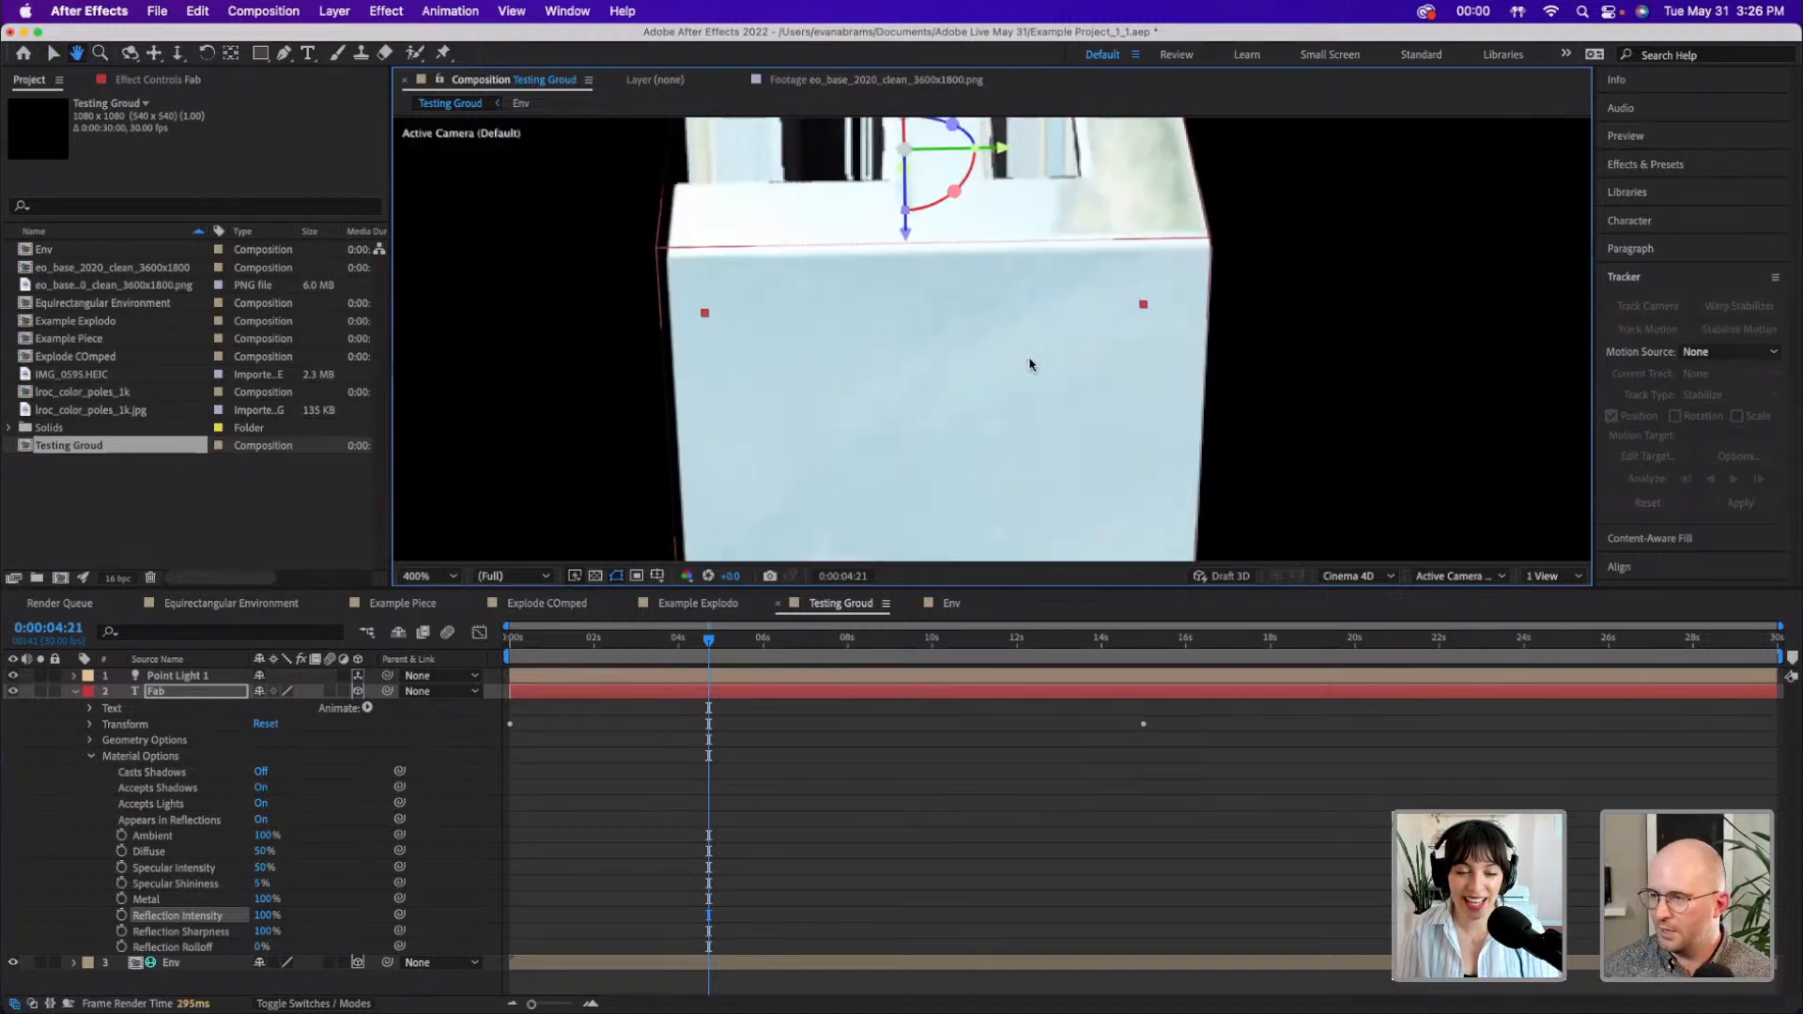
{"action": "scroll", "coordinate": [1030, 364], "scroll_direction": "down", "scroll_amount": 2}
{"action": "key", "text": "v"}
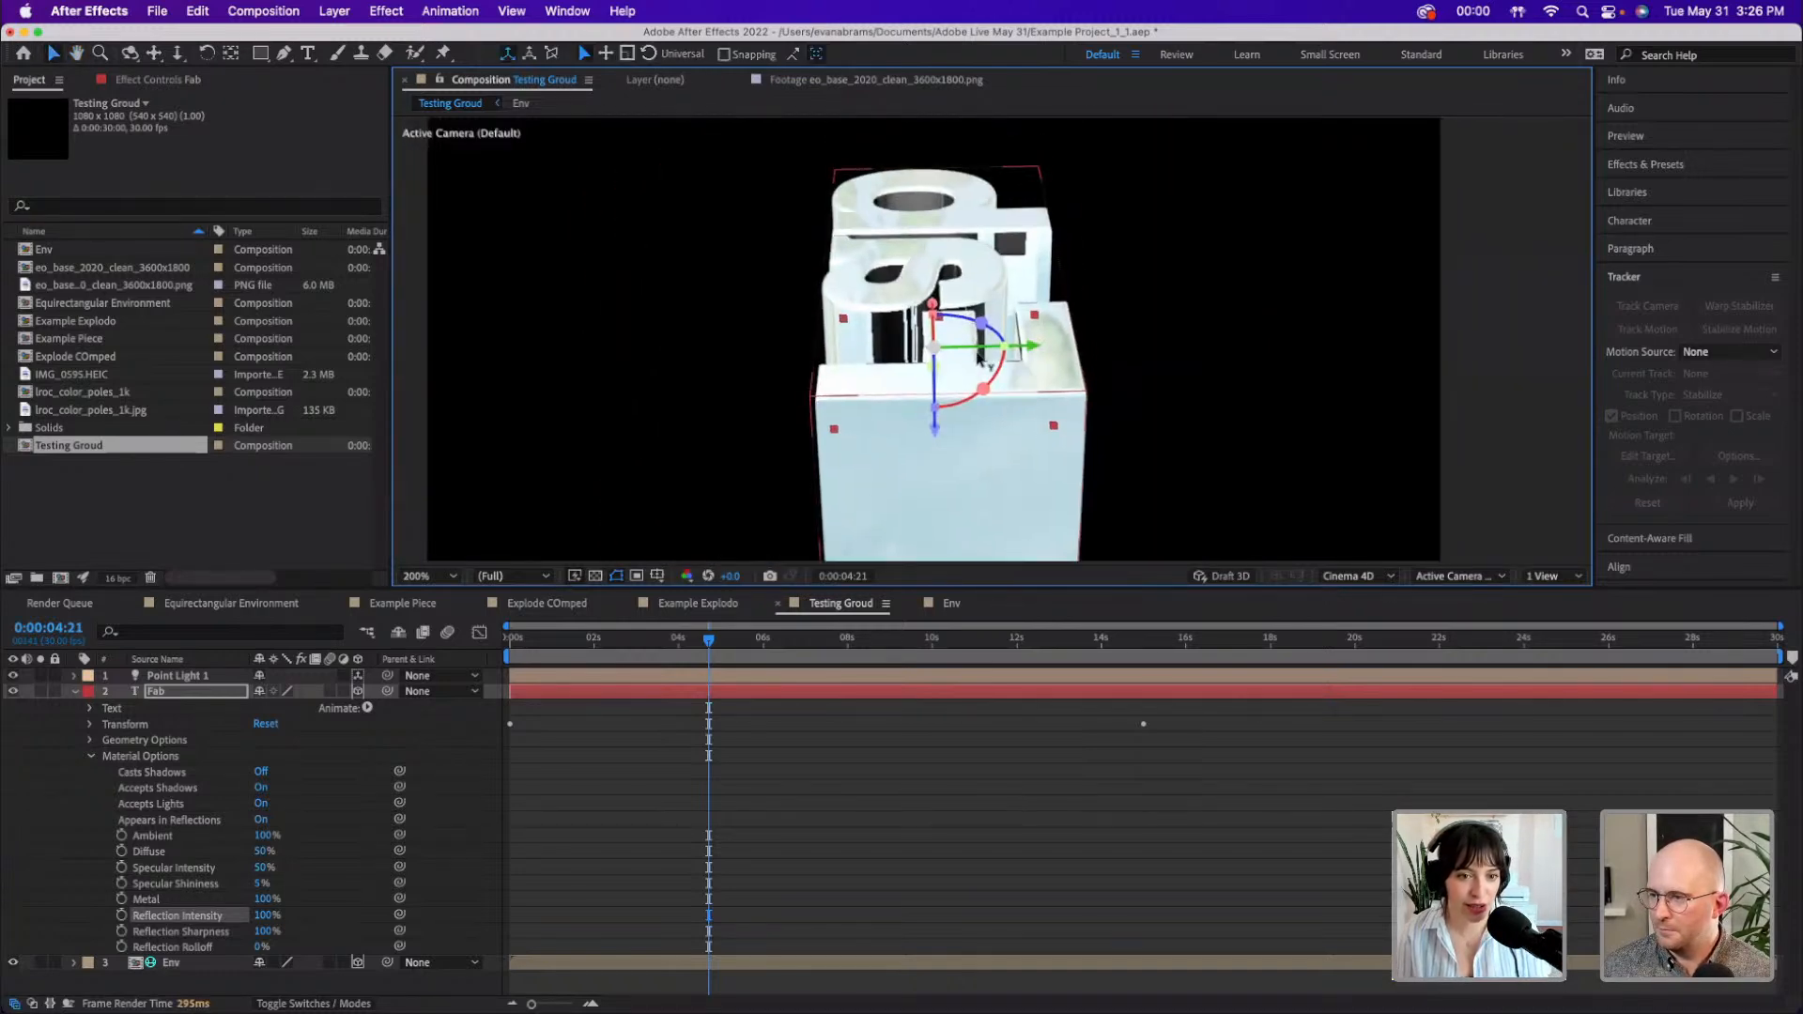
{"action": "left_click_drag", "start_coordinate": [938, 646], "coordinate": [1072, 648]}
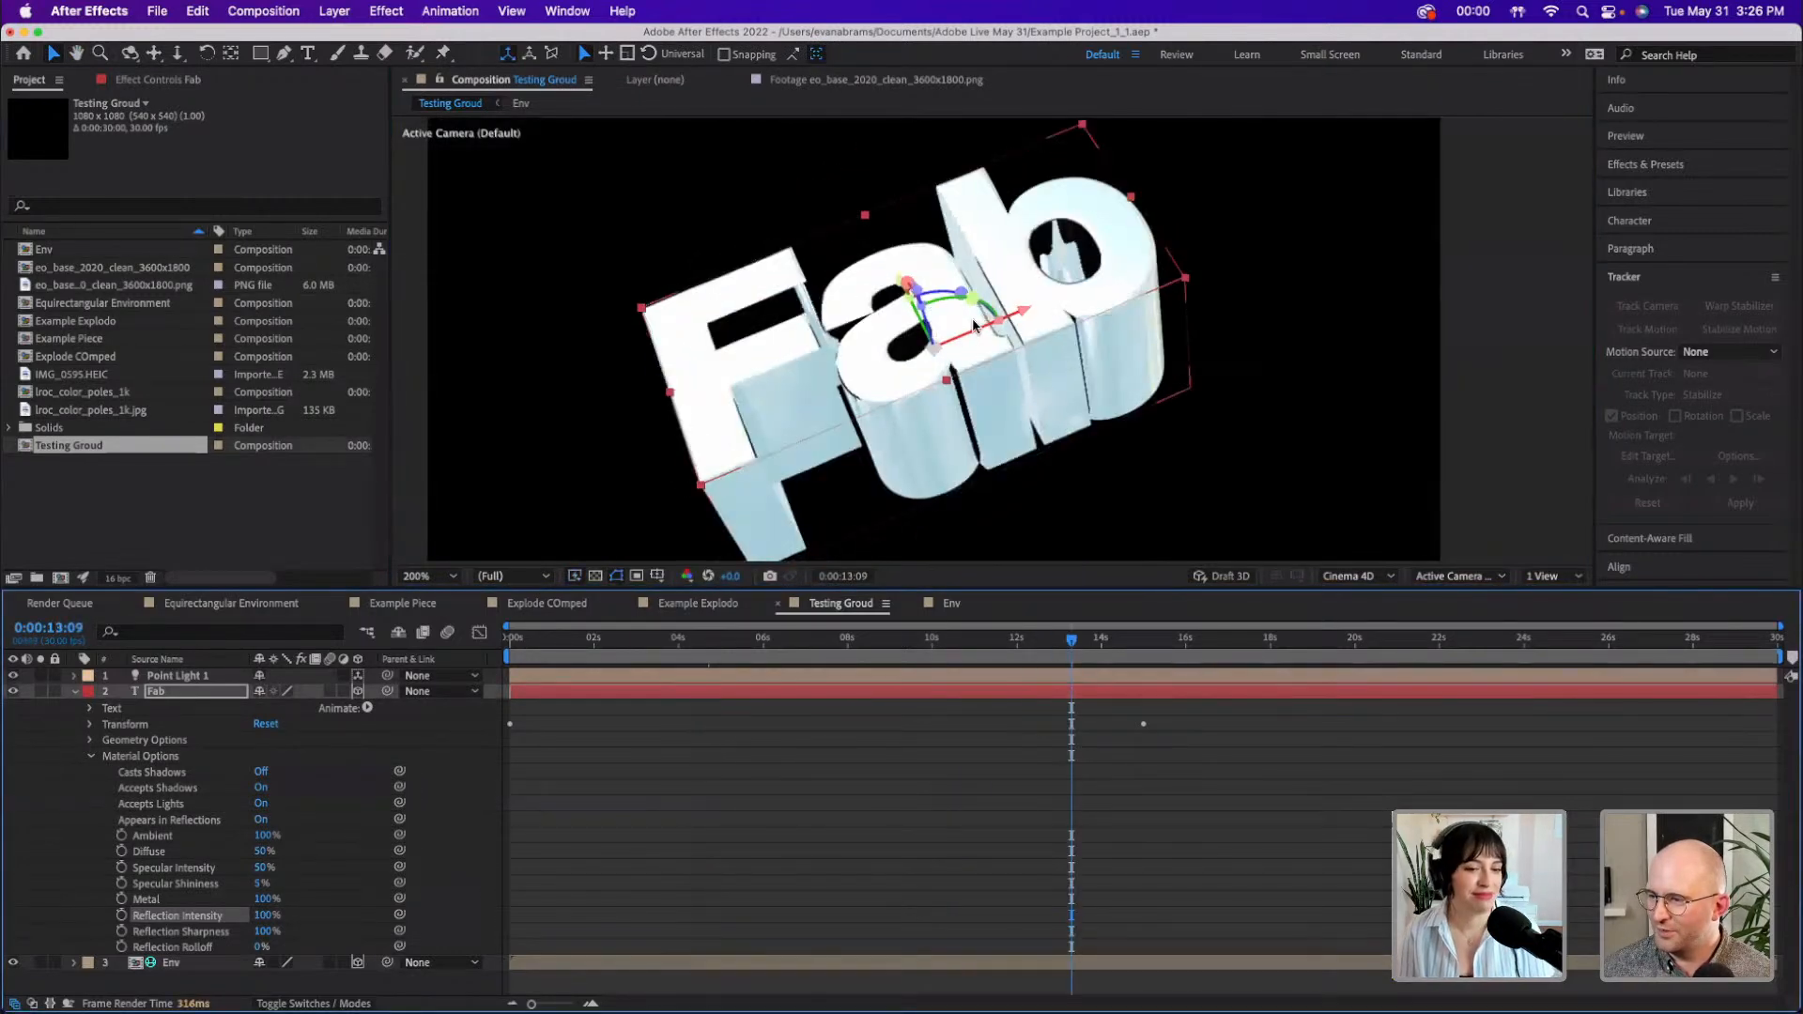
{"action": "scroll", "coordinate": [970, 328], "scroll_direction": "down", "scroll_amount": 2}
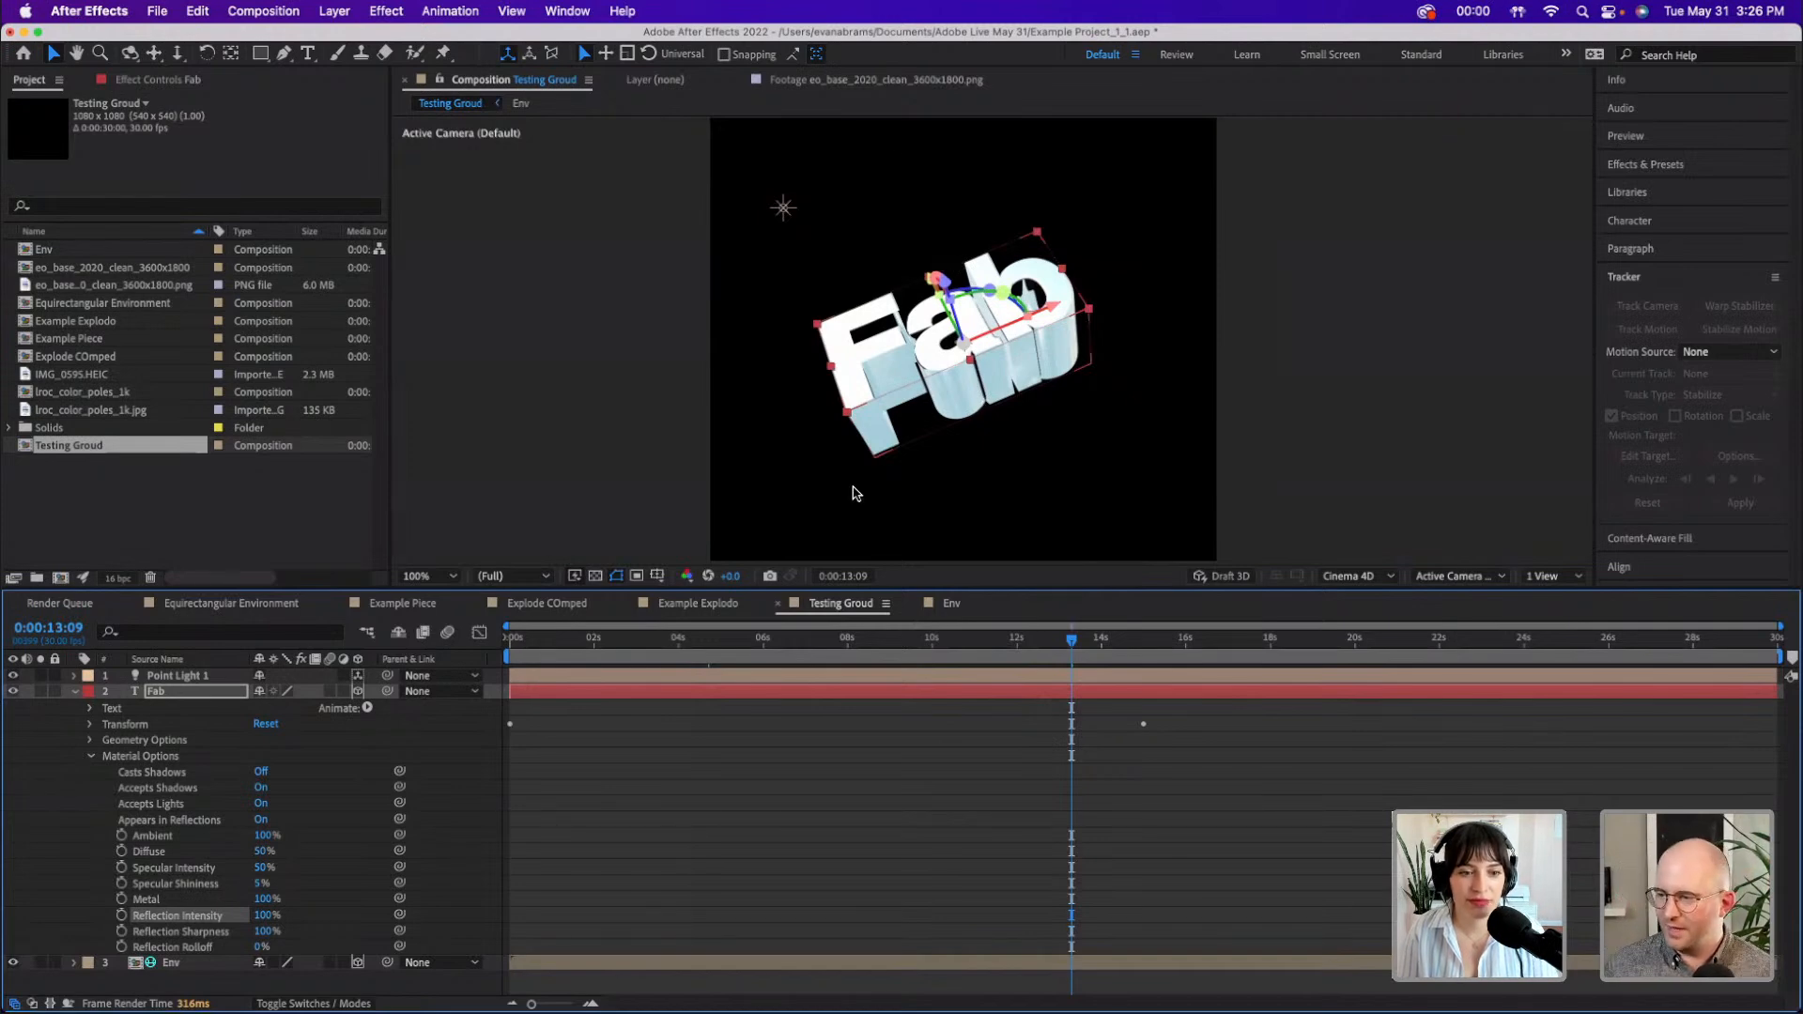
{"action": "left_click", "coordinate": [75, 692]}
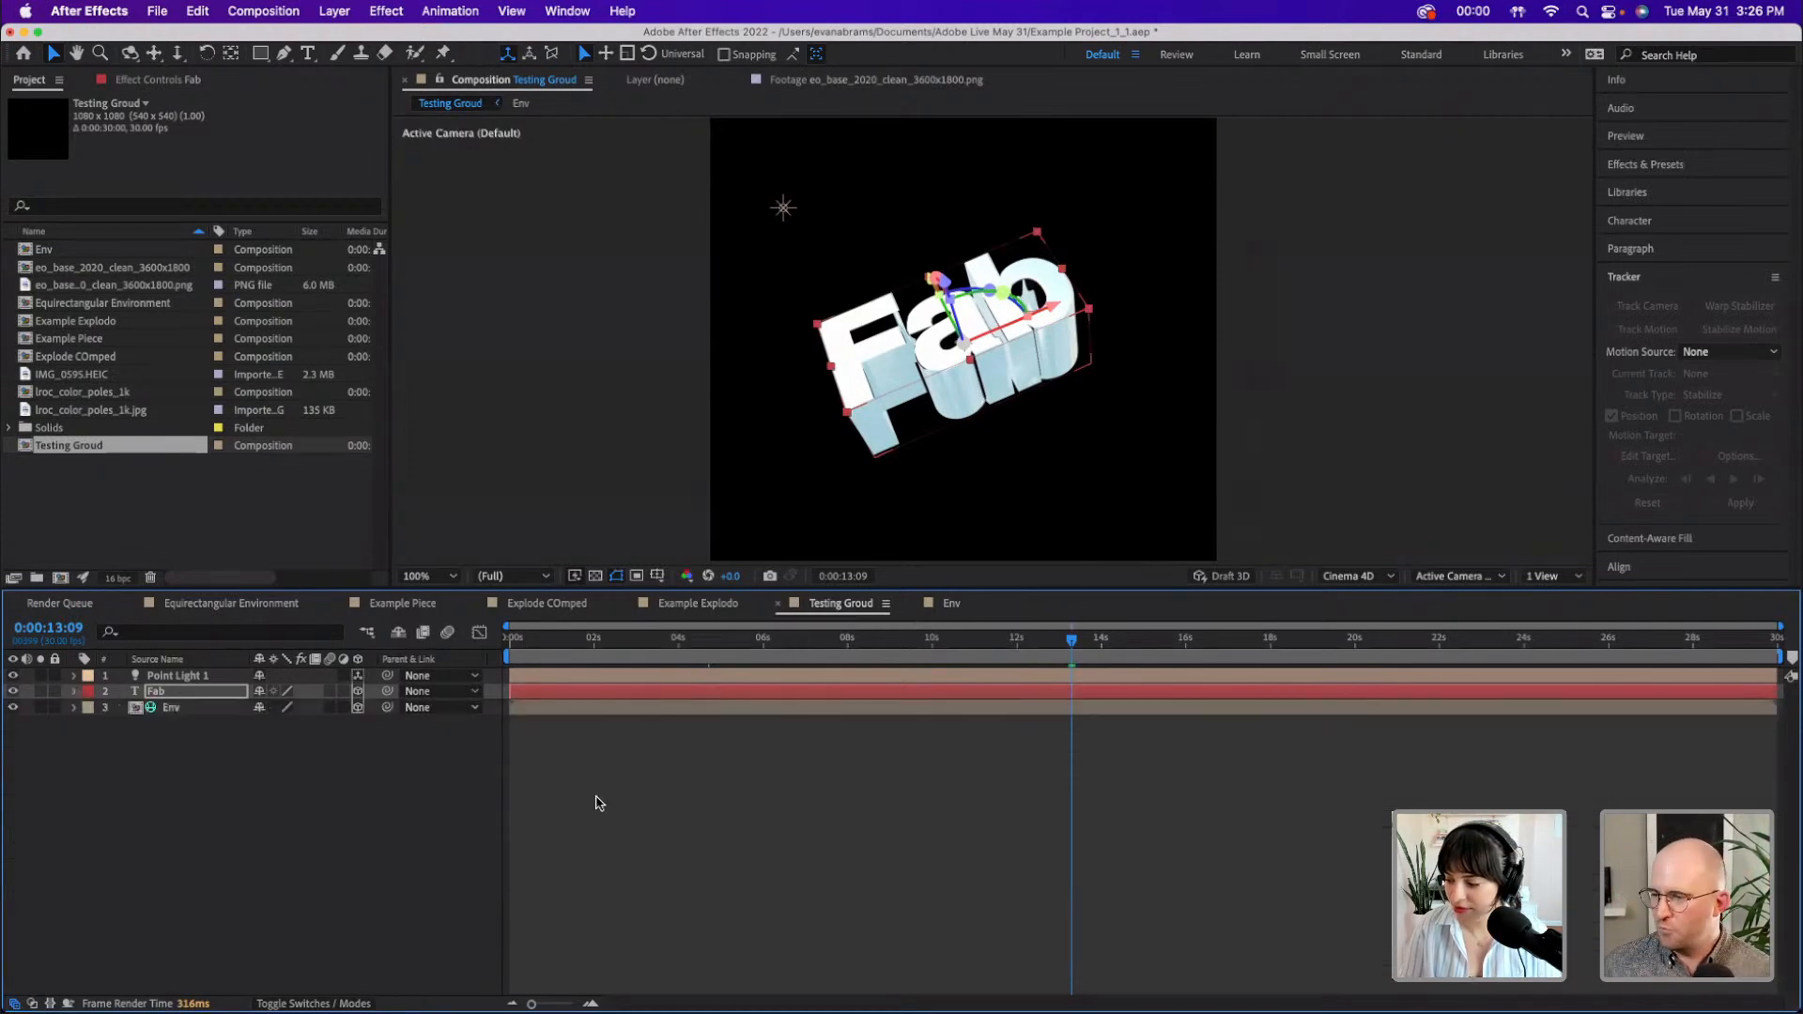
- Add lroc_color_poles_1k.jpg above the world map in the Env composition and fit it to the comp width
{"action": "left_click", "coordinate": [605, 721]}
{"action": "double_click", "coordinate": [604, 709]}
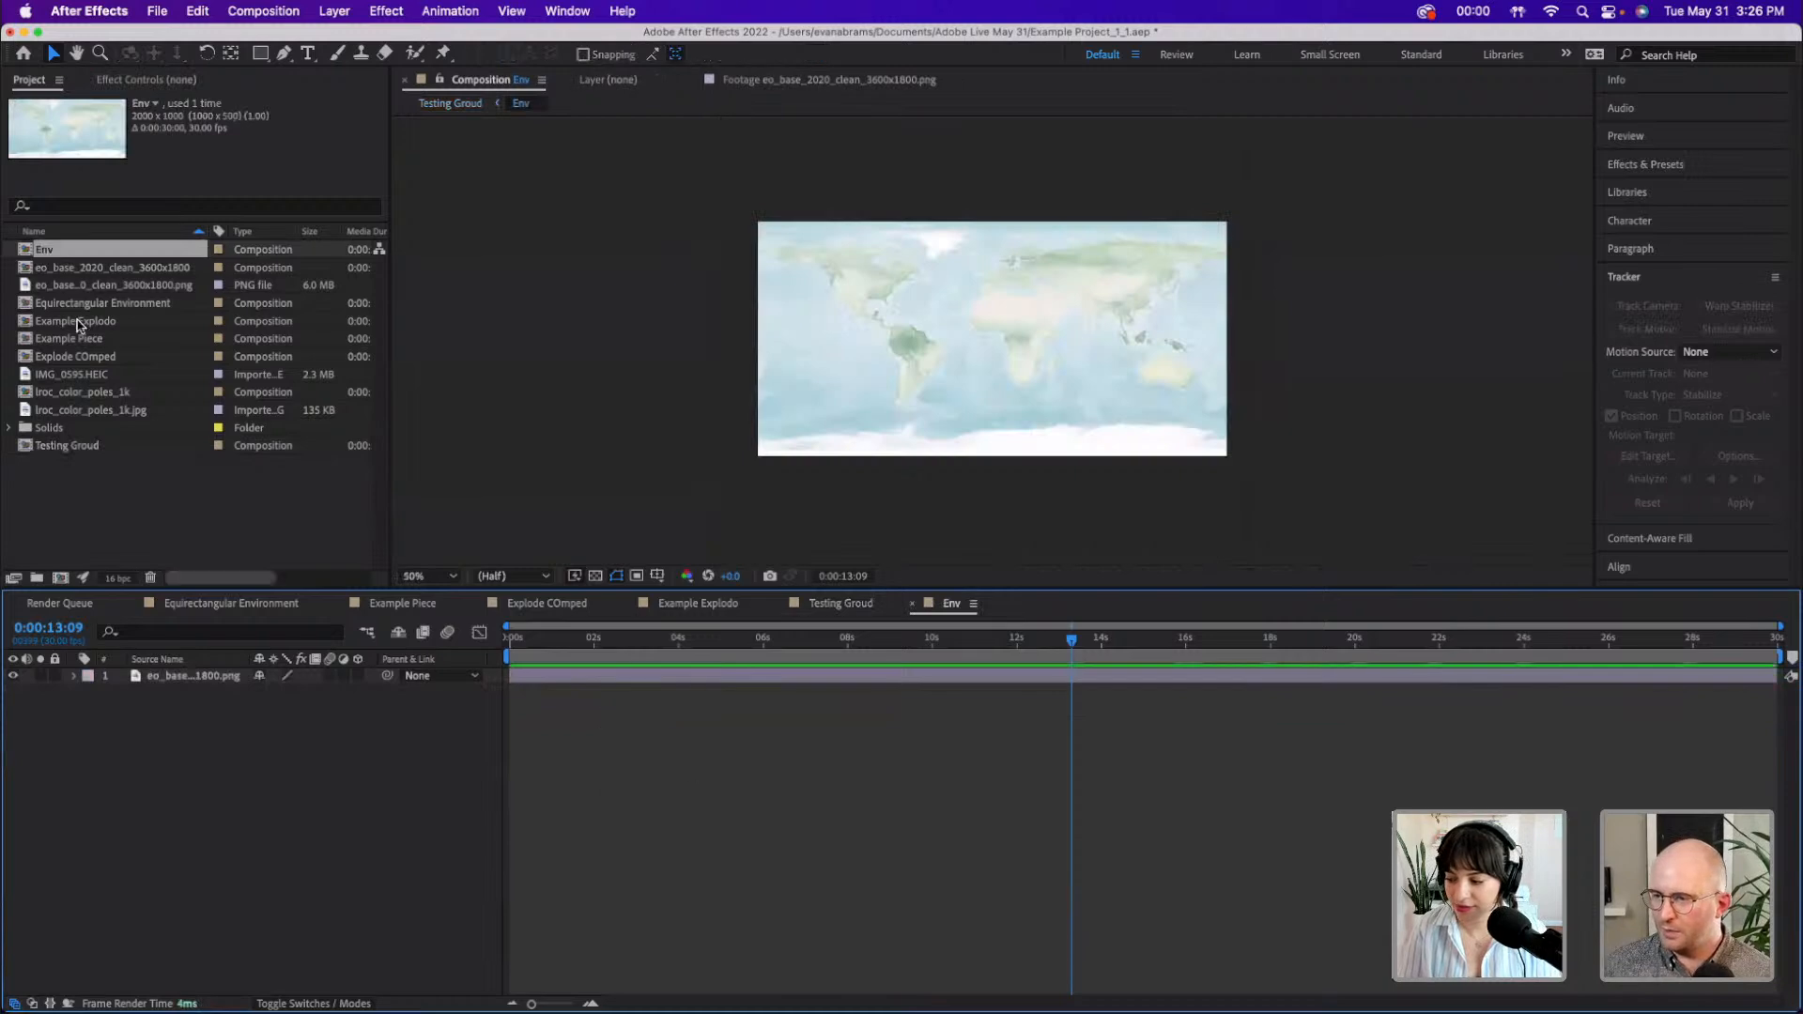
{"action": "left_click_drag", "start_coordinate": [84, 417], "coordinate": [148, 680]}
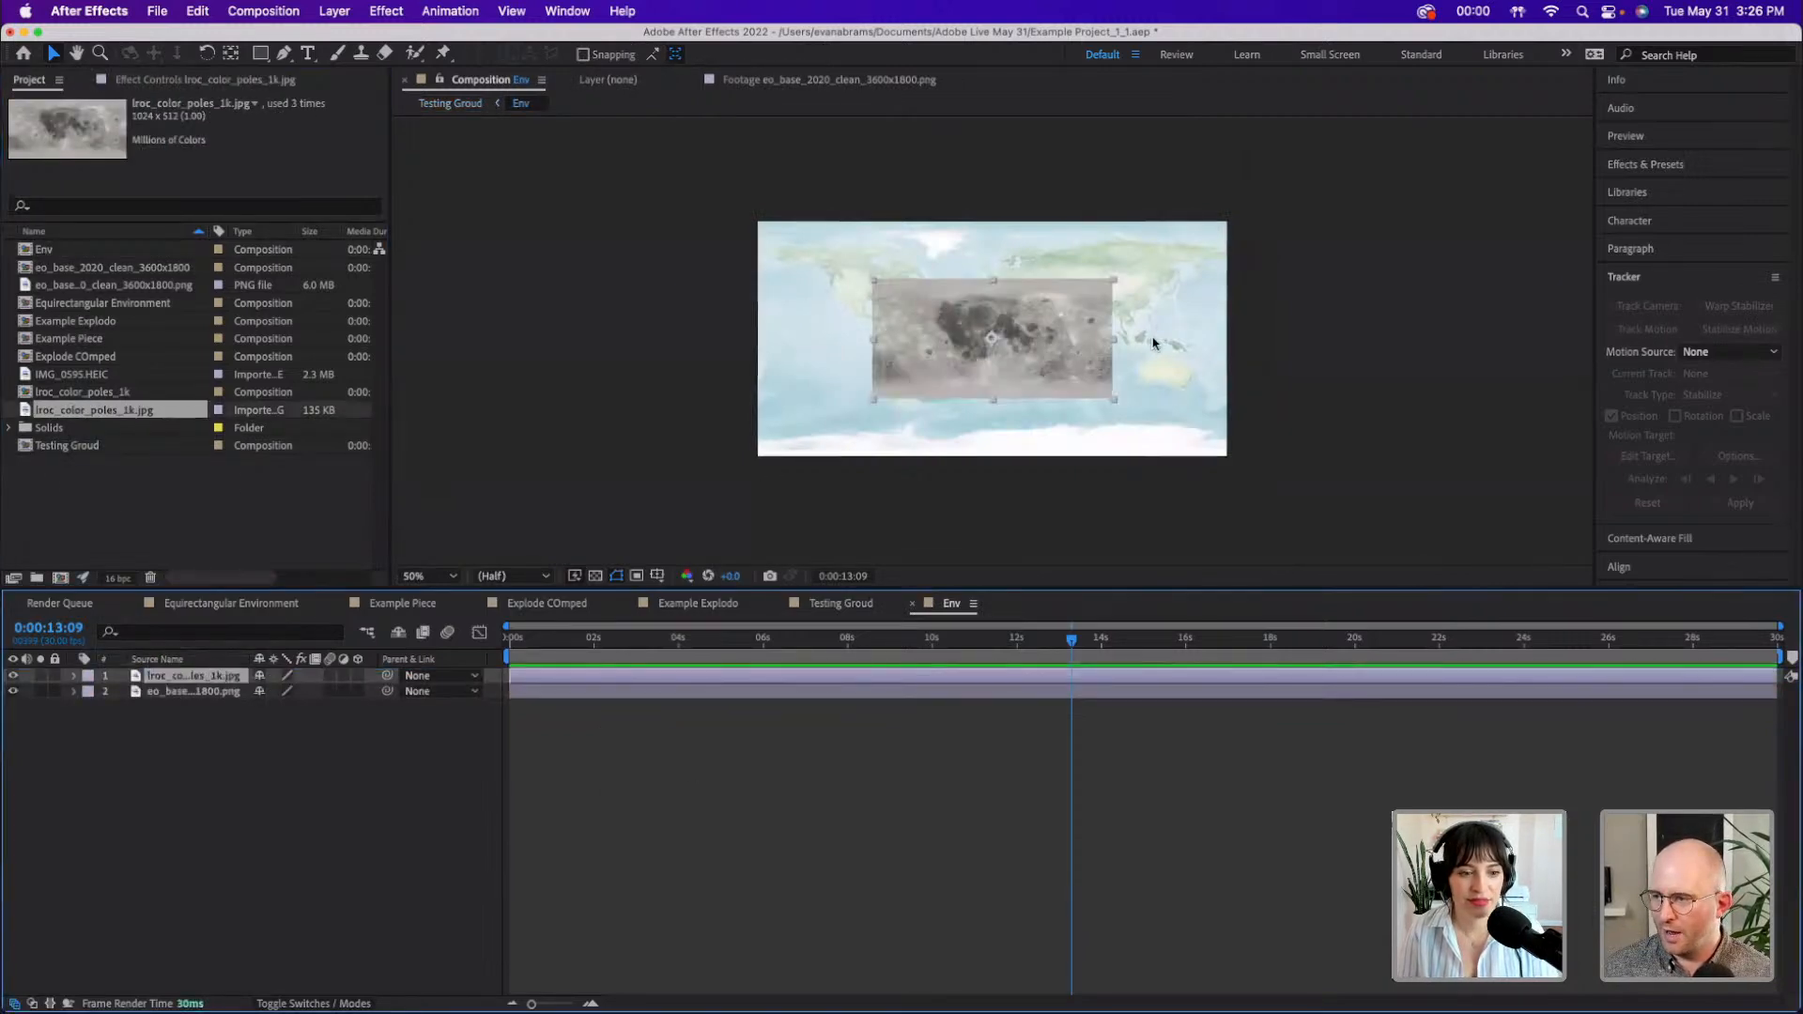
{"action": "right_click", "coordinate": [1044, 357]}
{"action": "mouse_move", "coordinate": [1117, 450]}
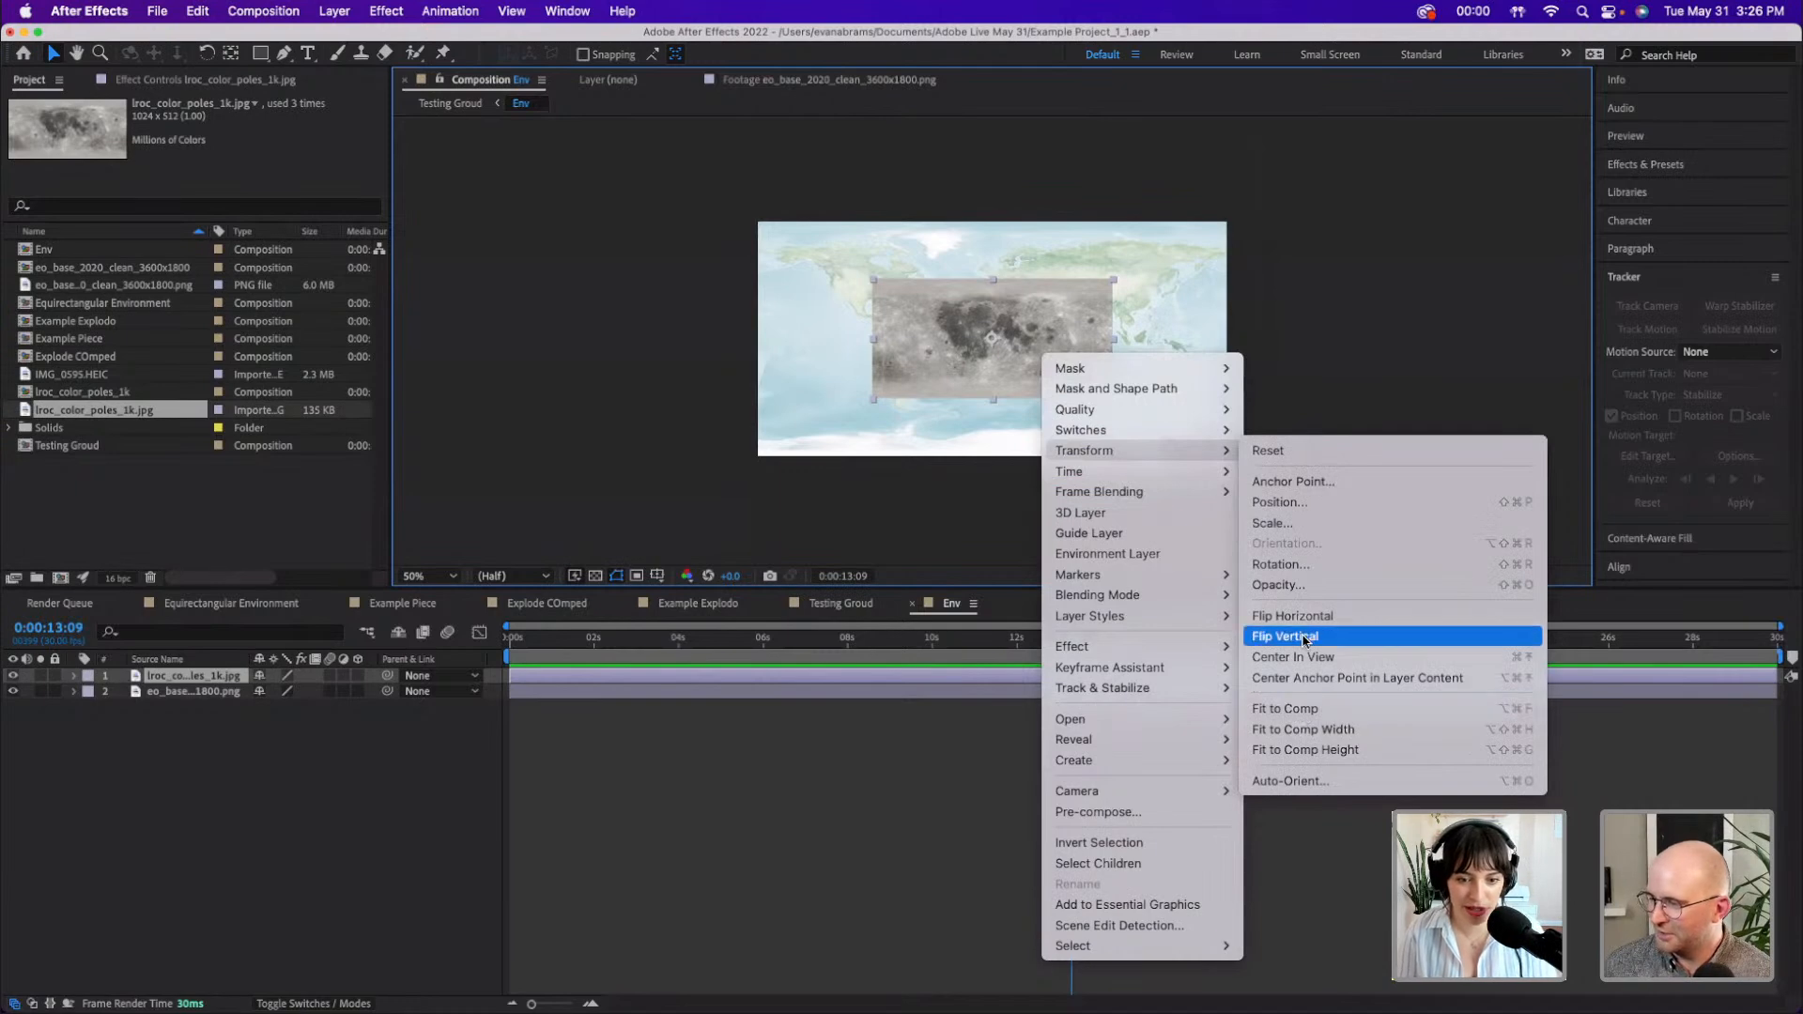
{"action": "left_click", "coordinate": [1320, 729]}
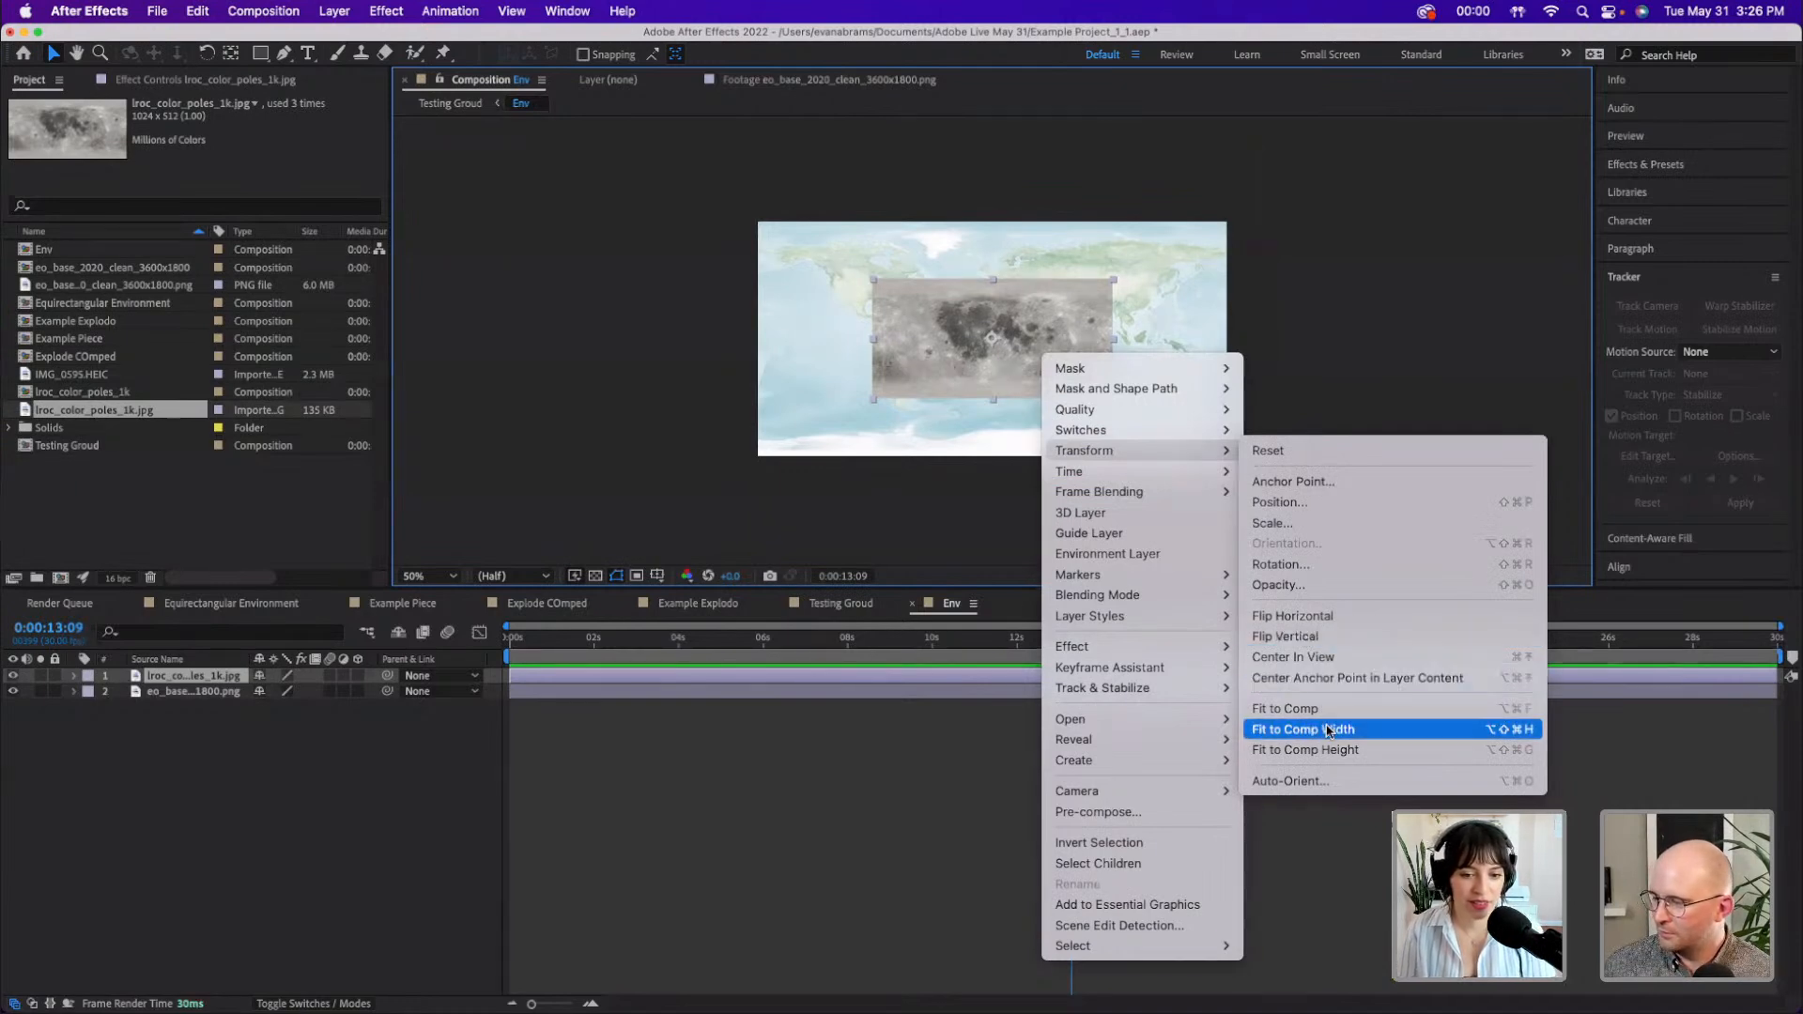
{"action": "left_click", "coordinate": [1045, 794]}
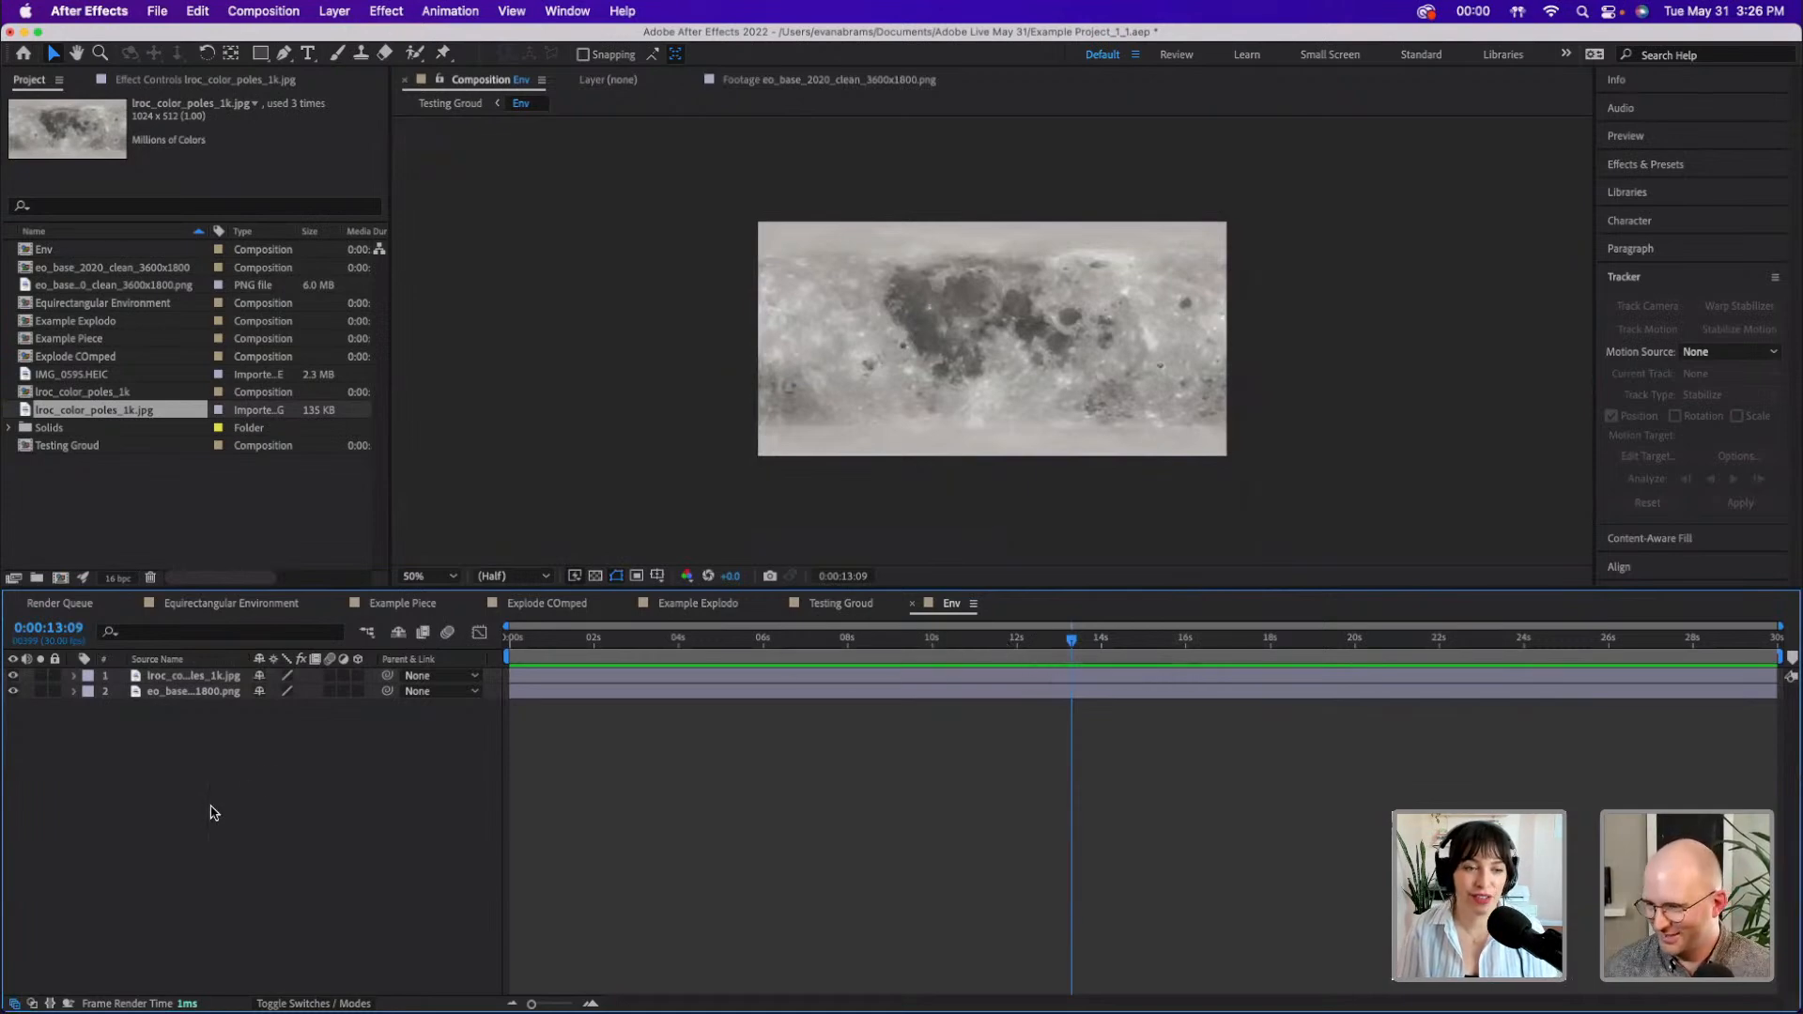
- Return to Testing Groud and check the moon map's reflections on the Fab text between 0:00:12:17 and 0:00:13:08
{"action": "key", "text": "Tab"}
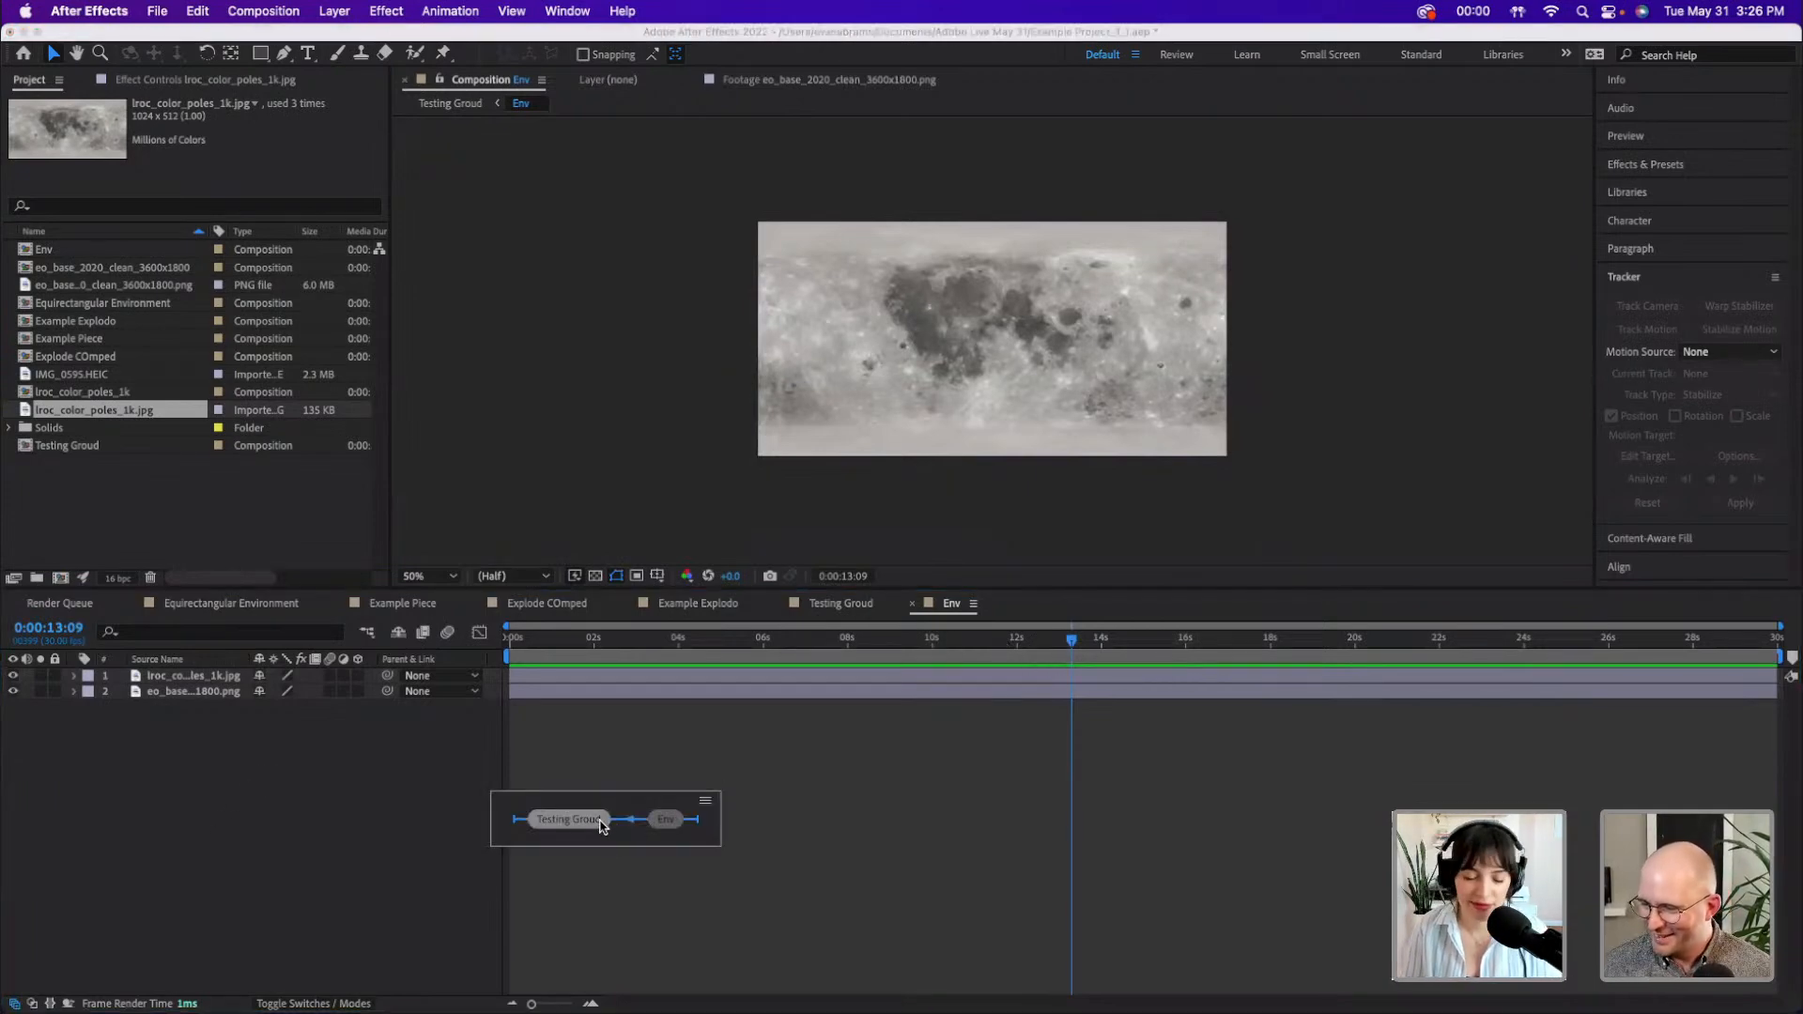
{"action": "left_click", "coordinate": [603, 826]}
{"action": "left_click_drag", "start_coordinate": [1057, 657], "coordinate": [1041, 659]}
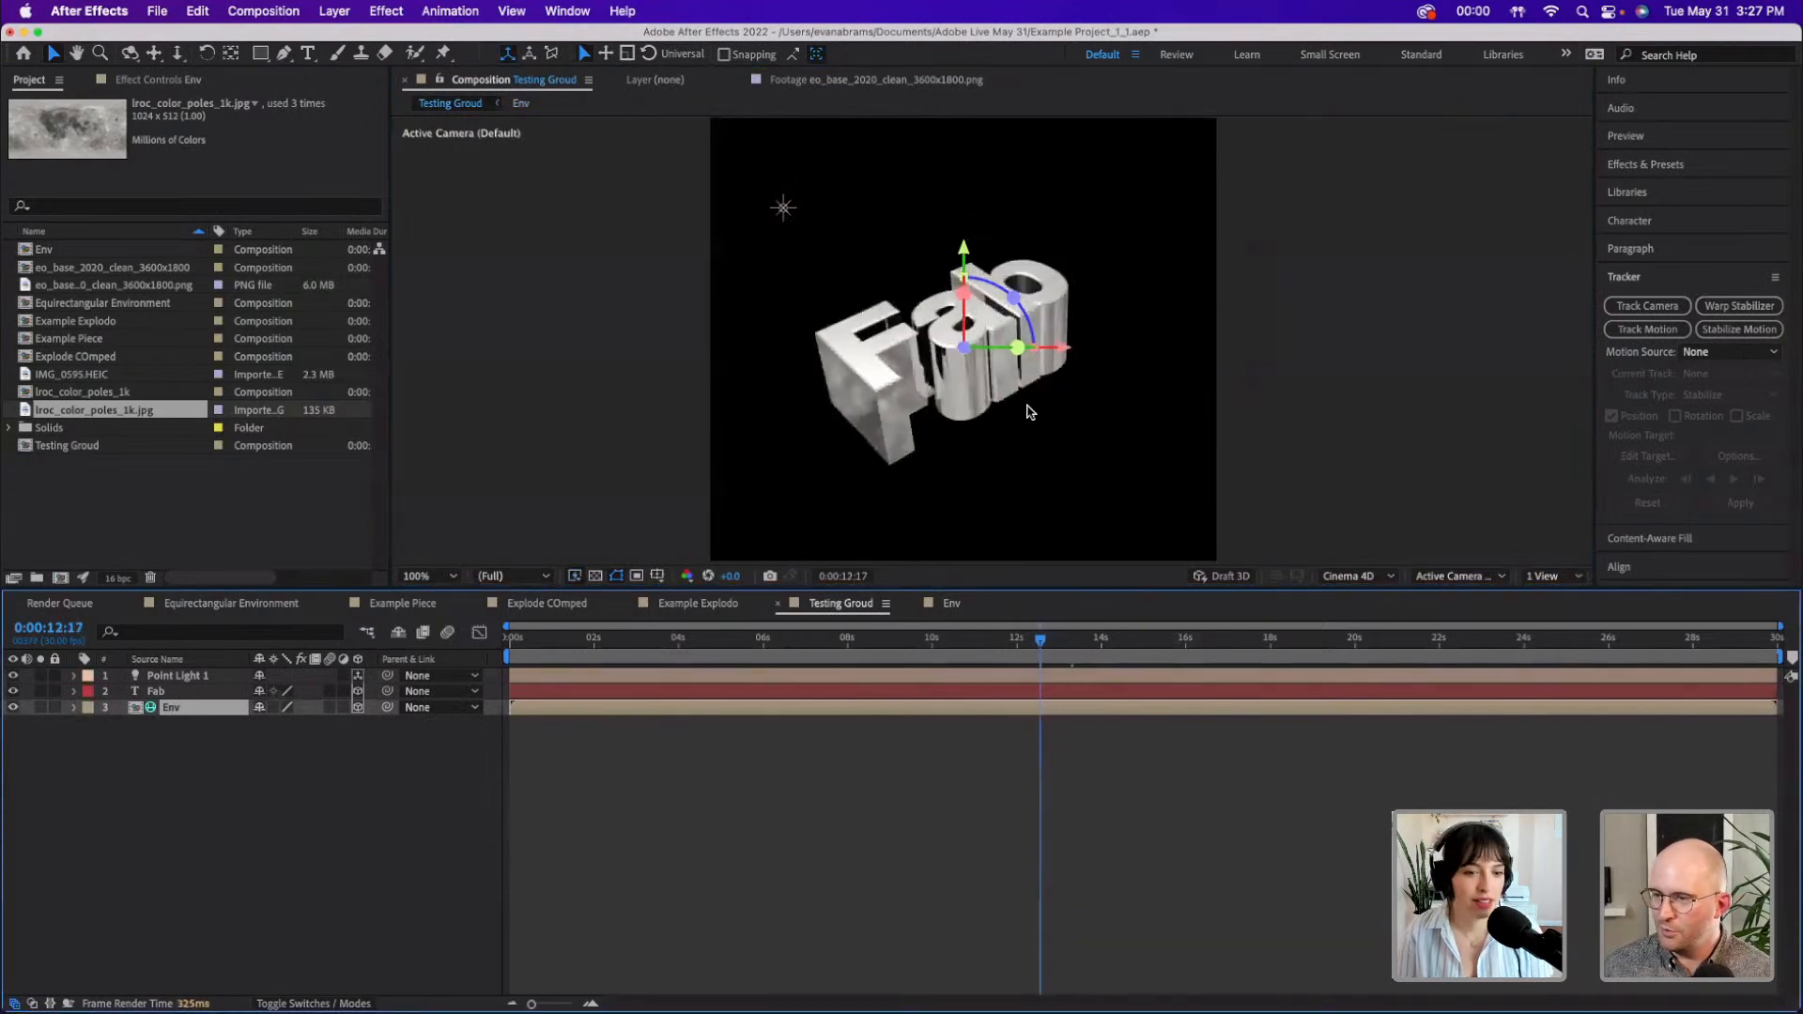
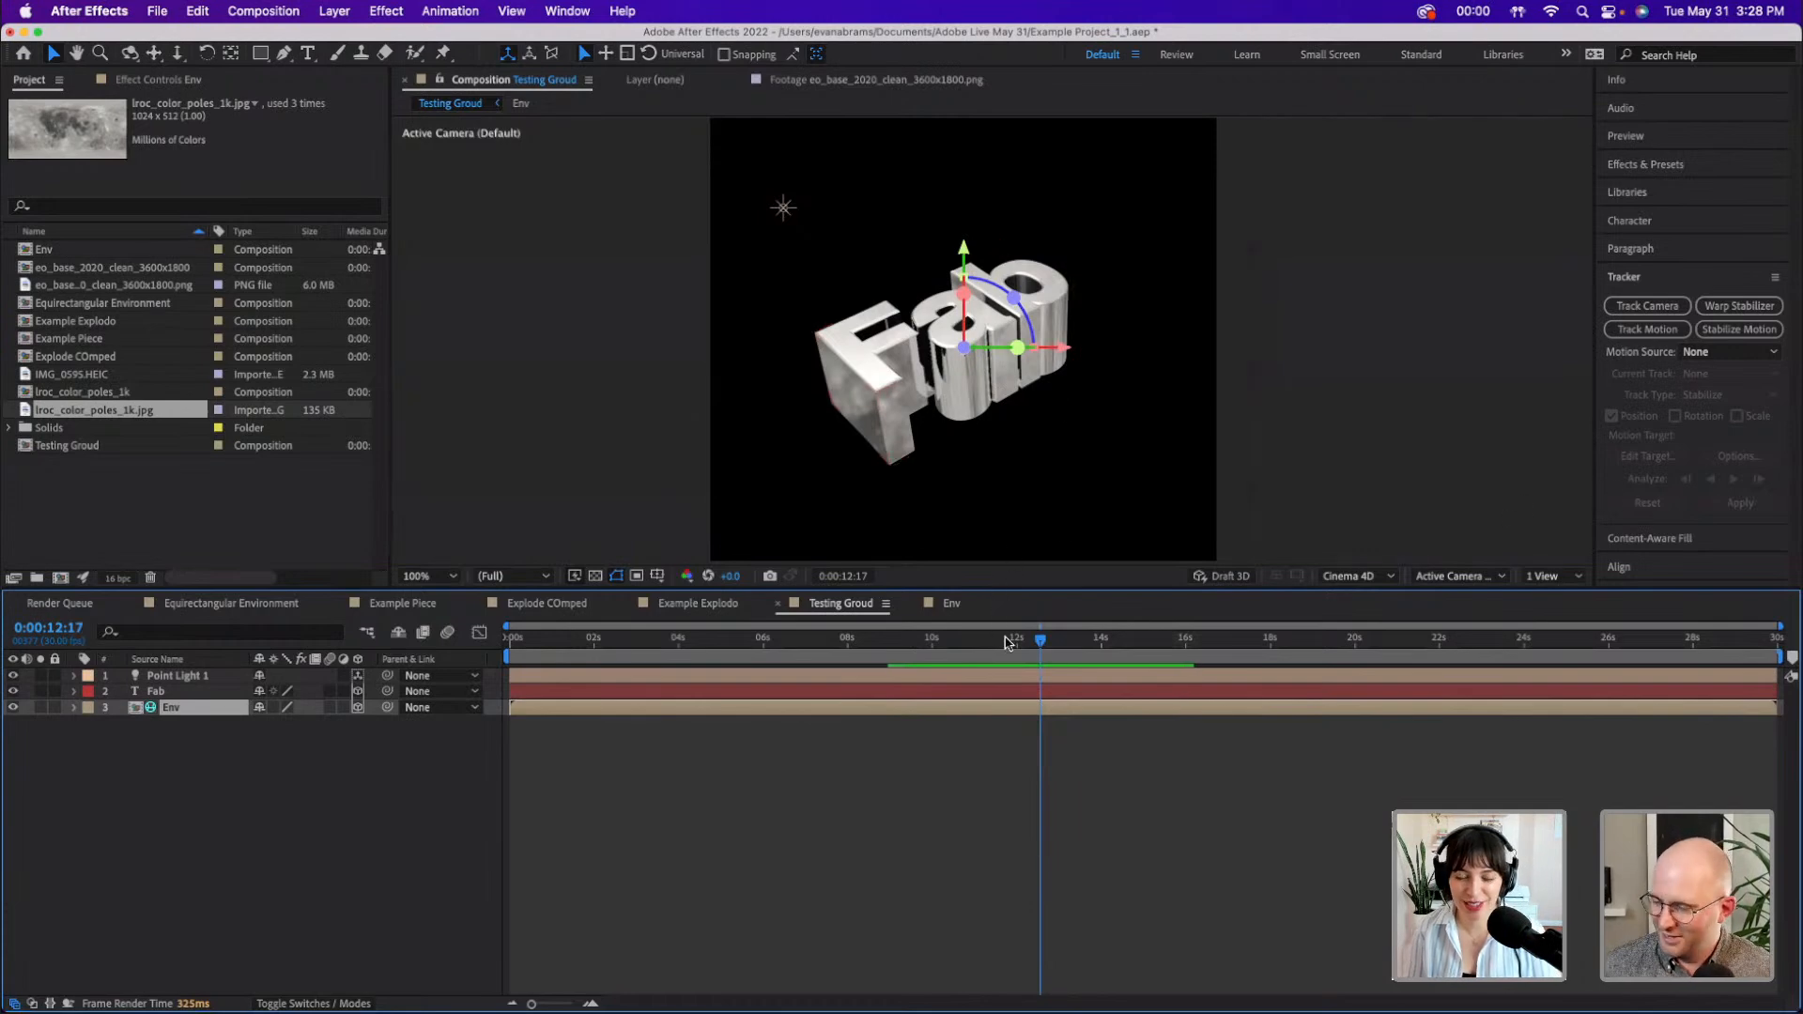
{"action": "left_click_drag", "start_coordinate": [1005, 644], "coordinate": [1070, 664]}
{"action": "left_click", "coordinate": [826, 753]}
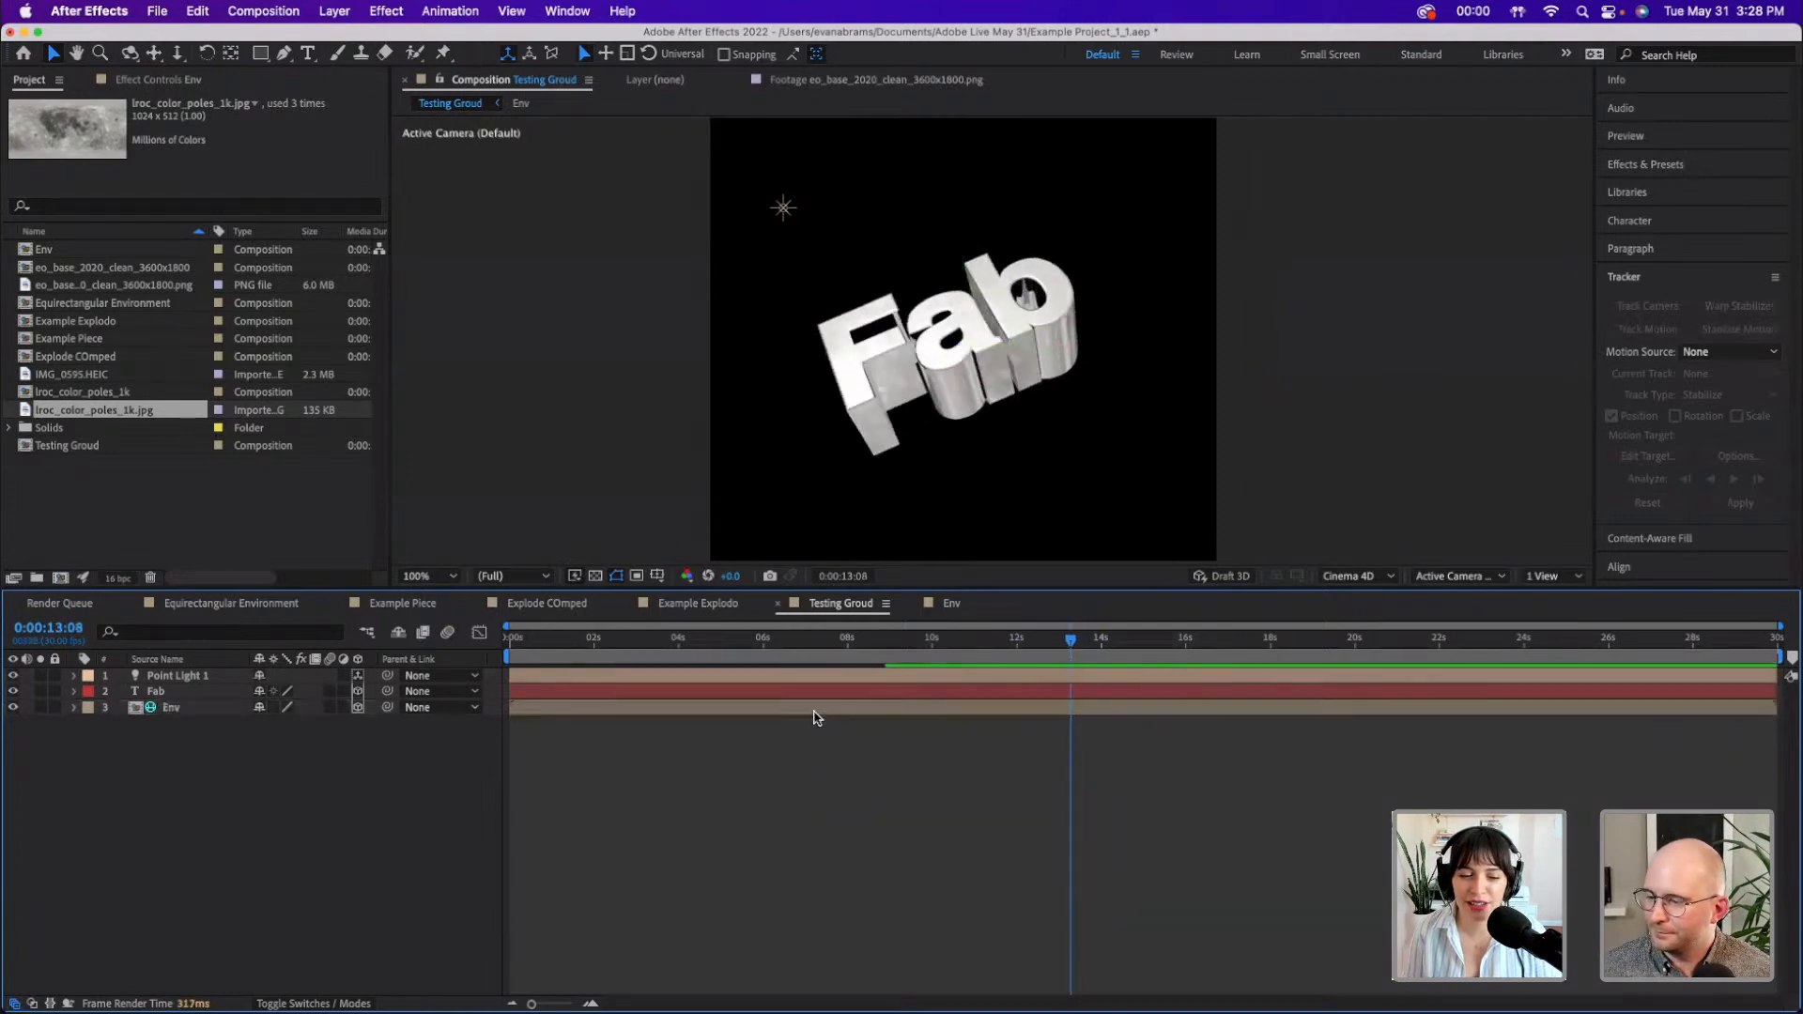
- View the moon map in the Env composition and compare it with the Fab text's reflections in Testing Groud
{"action": "left_click", "coordinate": [815, 716]}
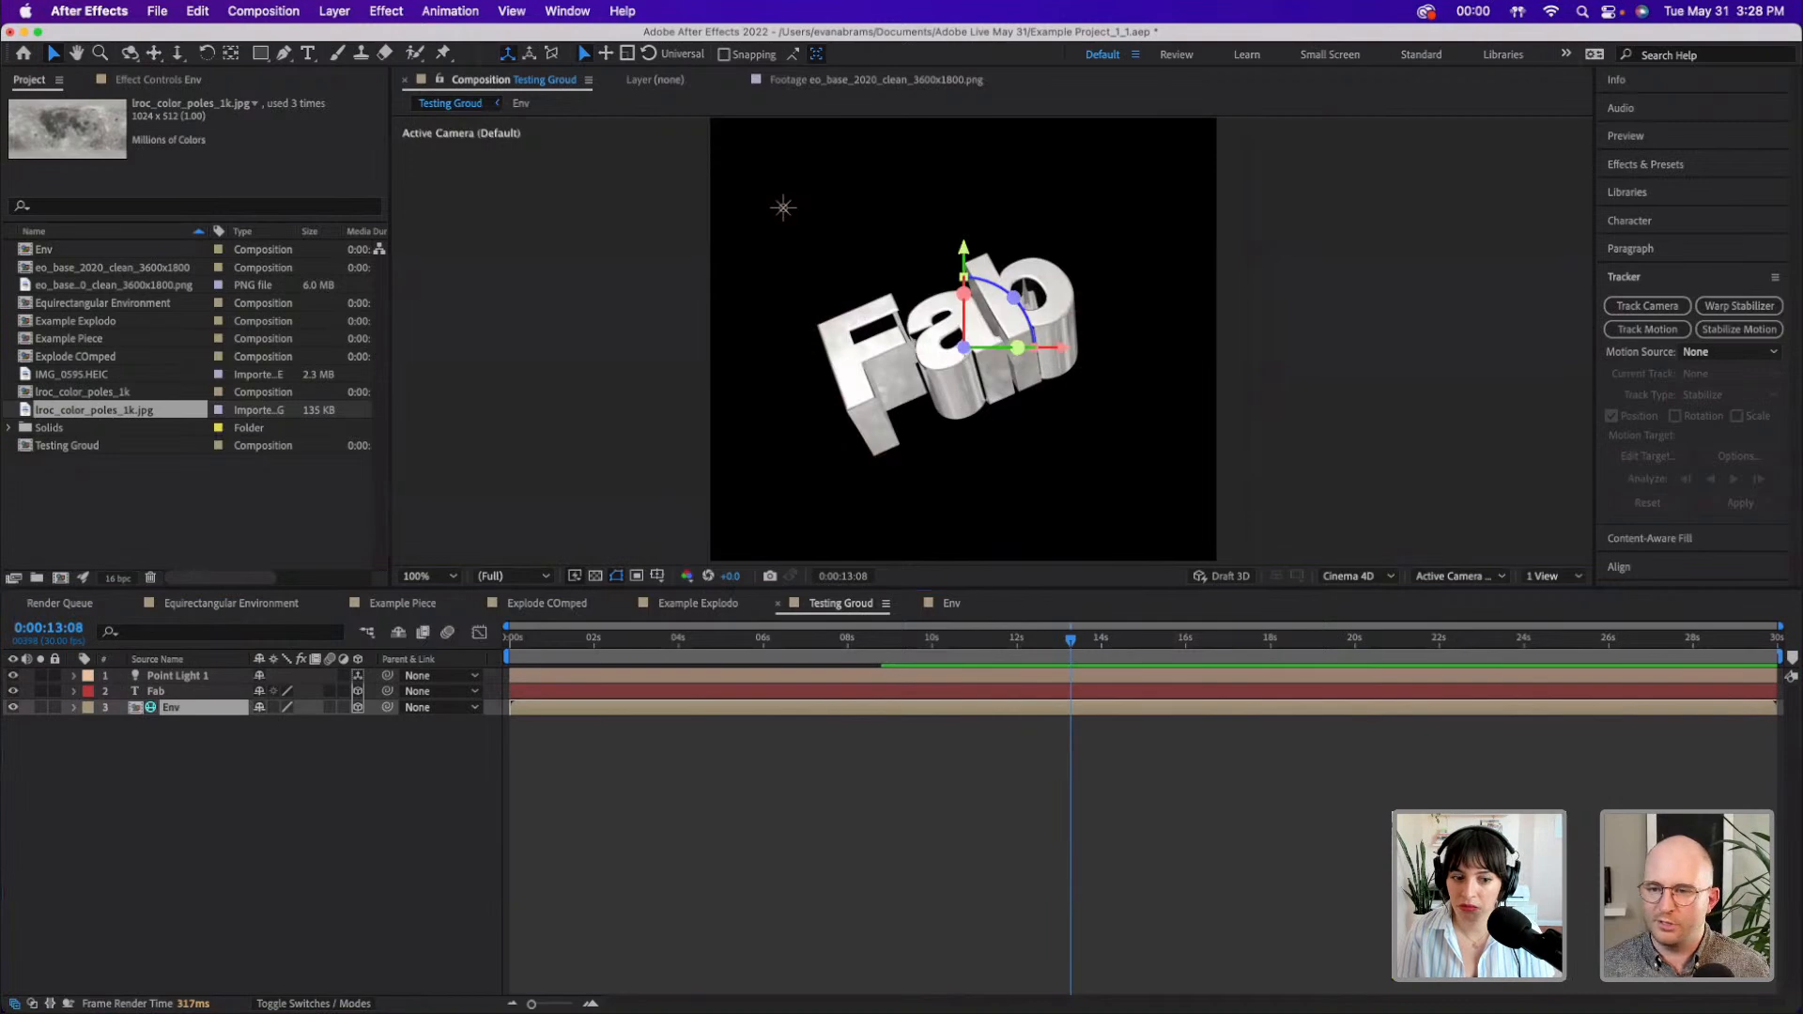
{"action": "double_click", "coordinate": [215, 709]}
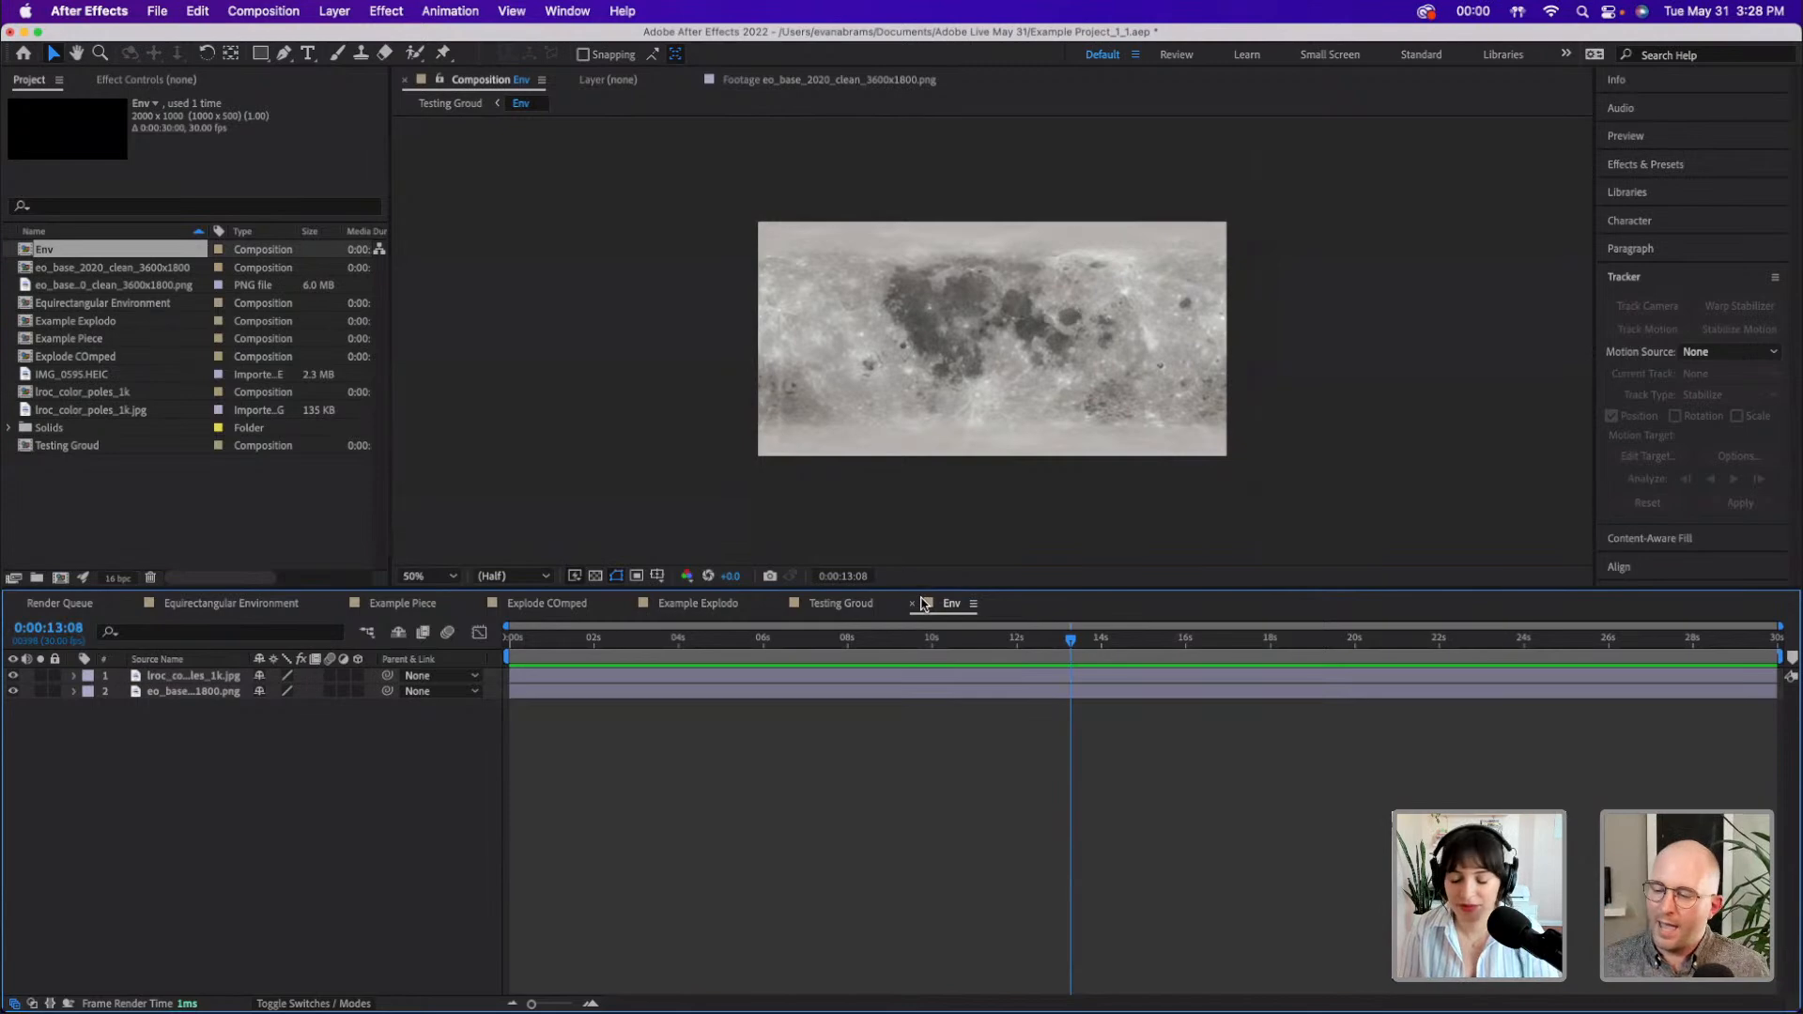
{"action": "left_click", "coordinate": [854, 606]}
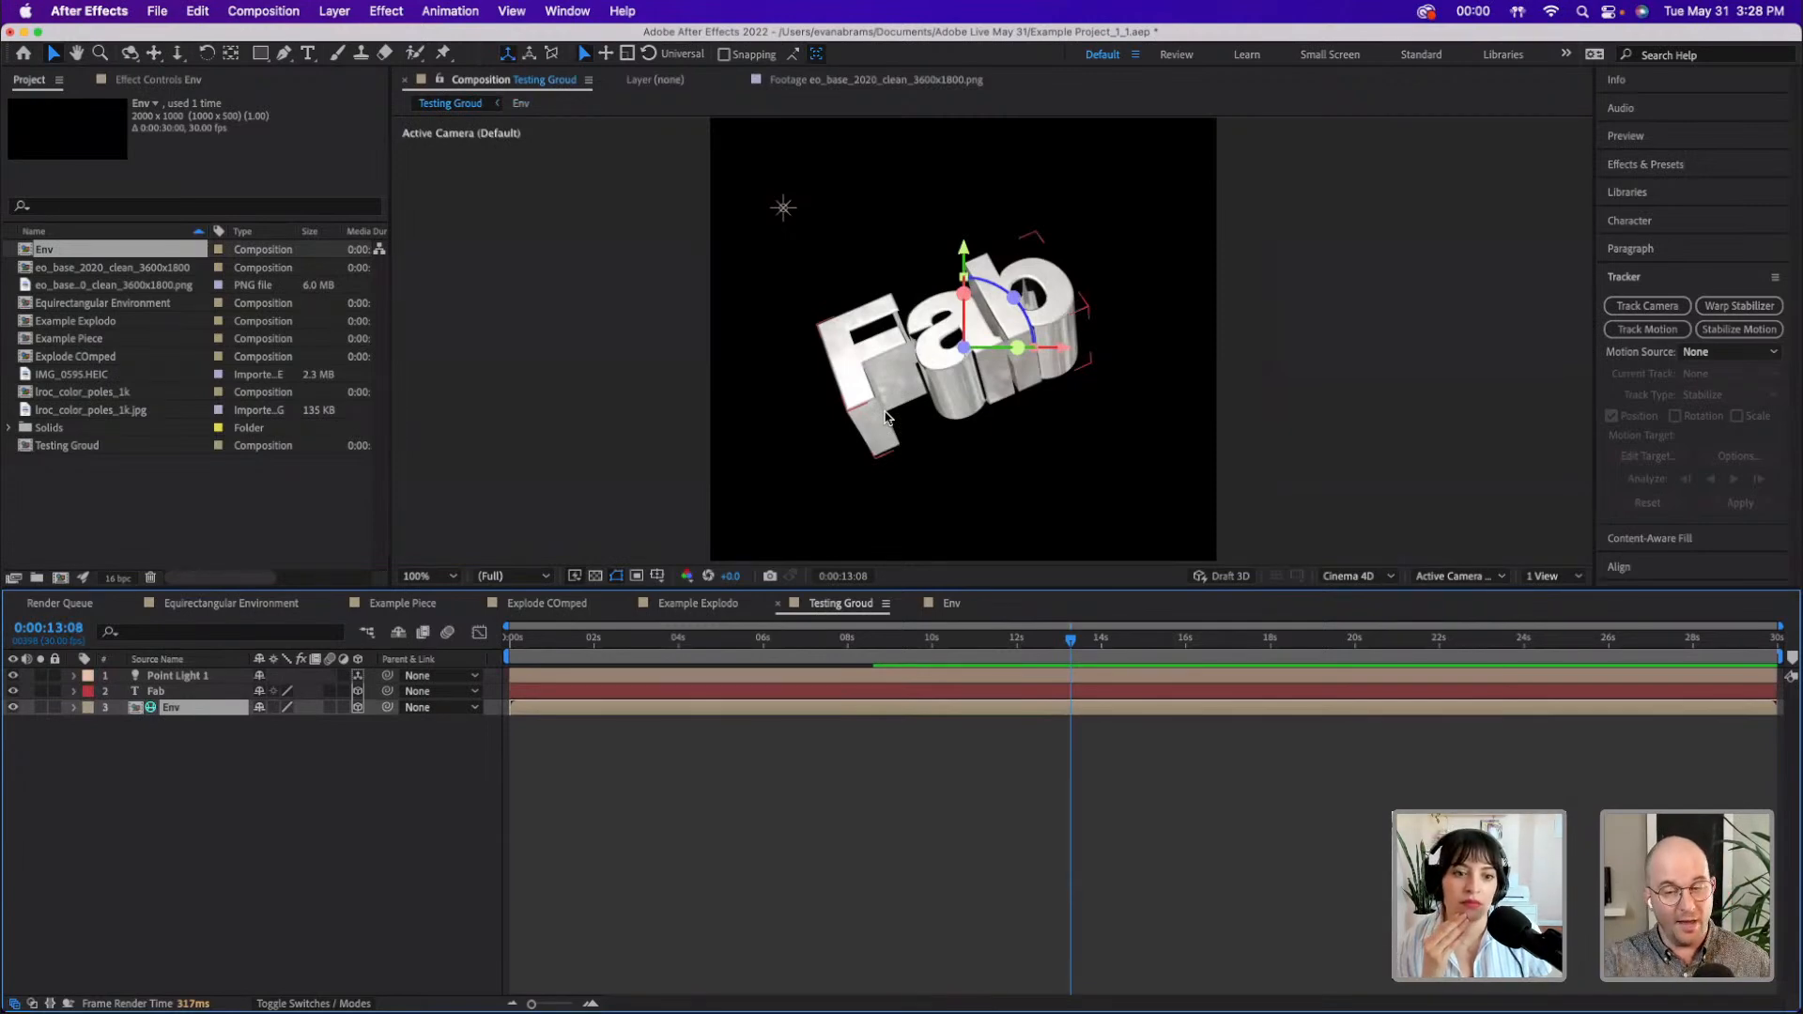
- Add a comp-sized pale orange solid above the moon map in the Env composition
{"action": "double_click", "coordinate": [917, 705]}
{"action": "right_click", "coordinate": [178, 752]}
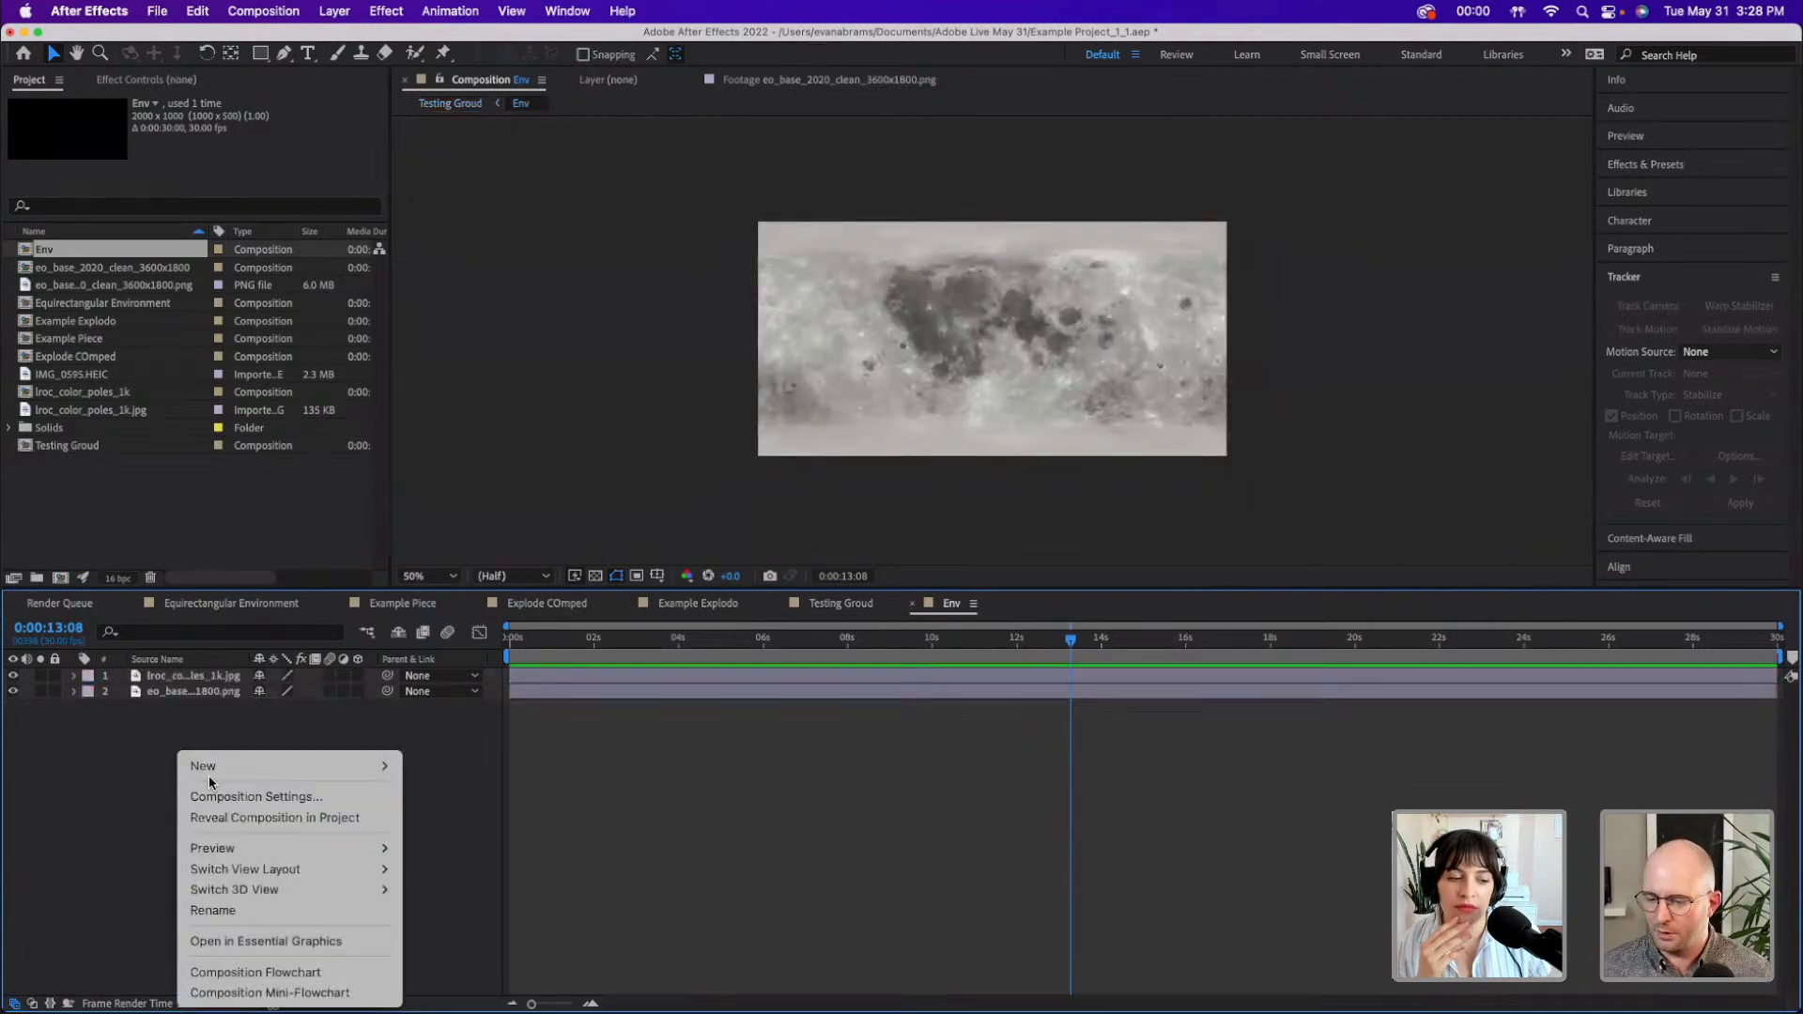
{"action": "mouse_move", "coordinate": [275, 779]}
{"action": "left_click", "coordinate": [473, 816]}
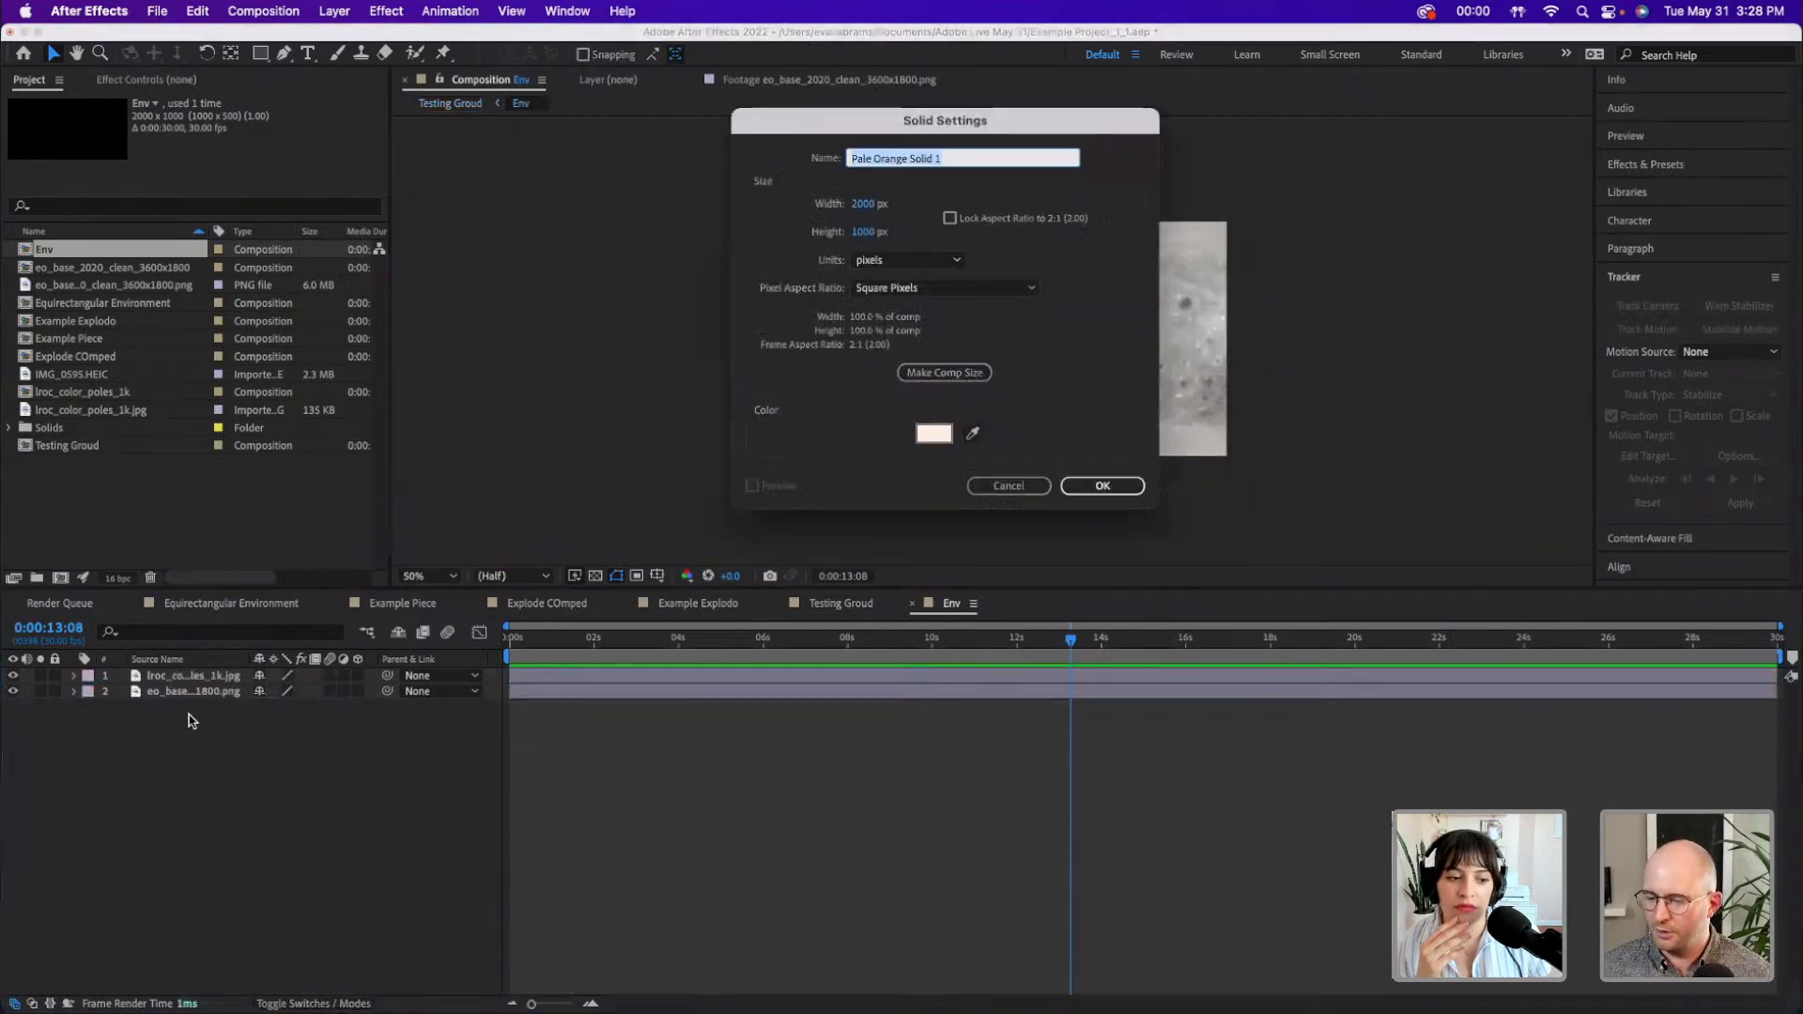
{"action": "left_click", "coordinate": [943, 372]}
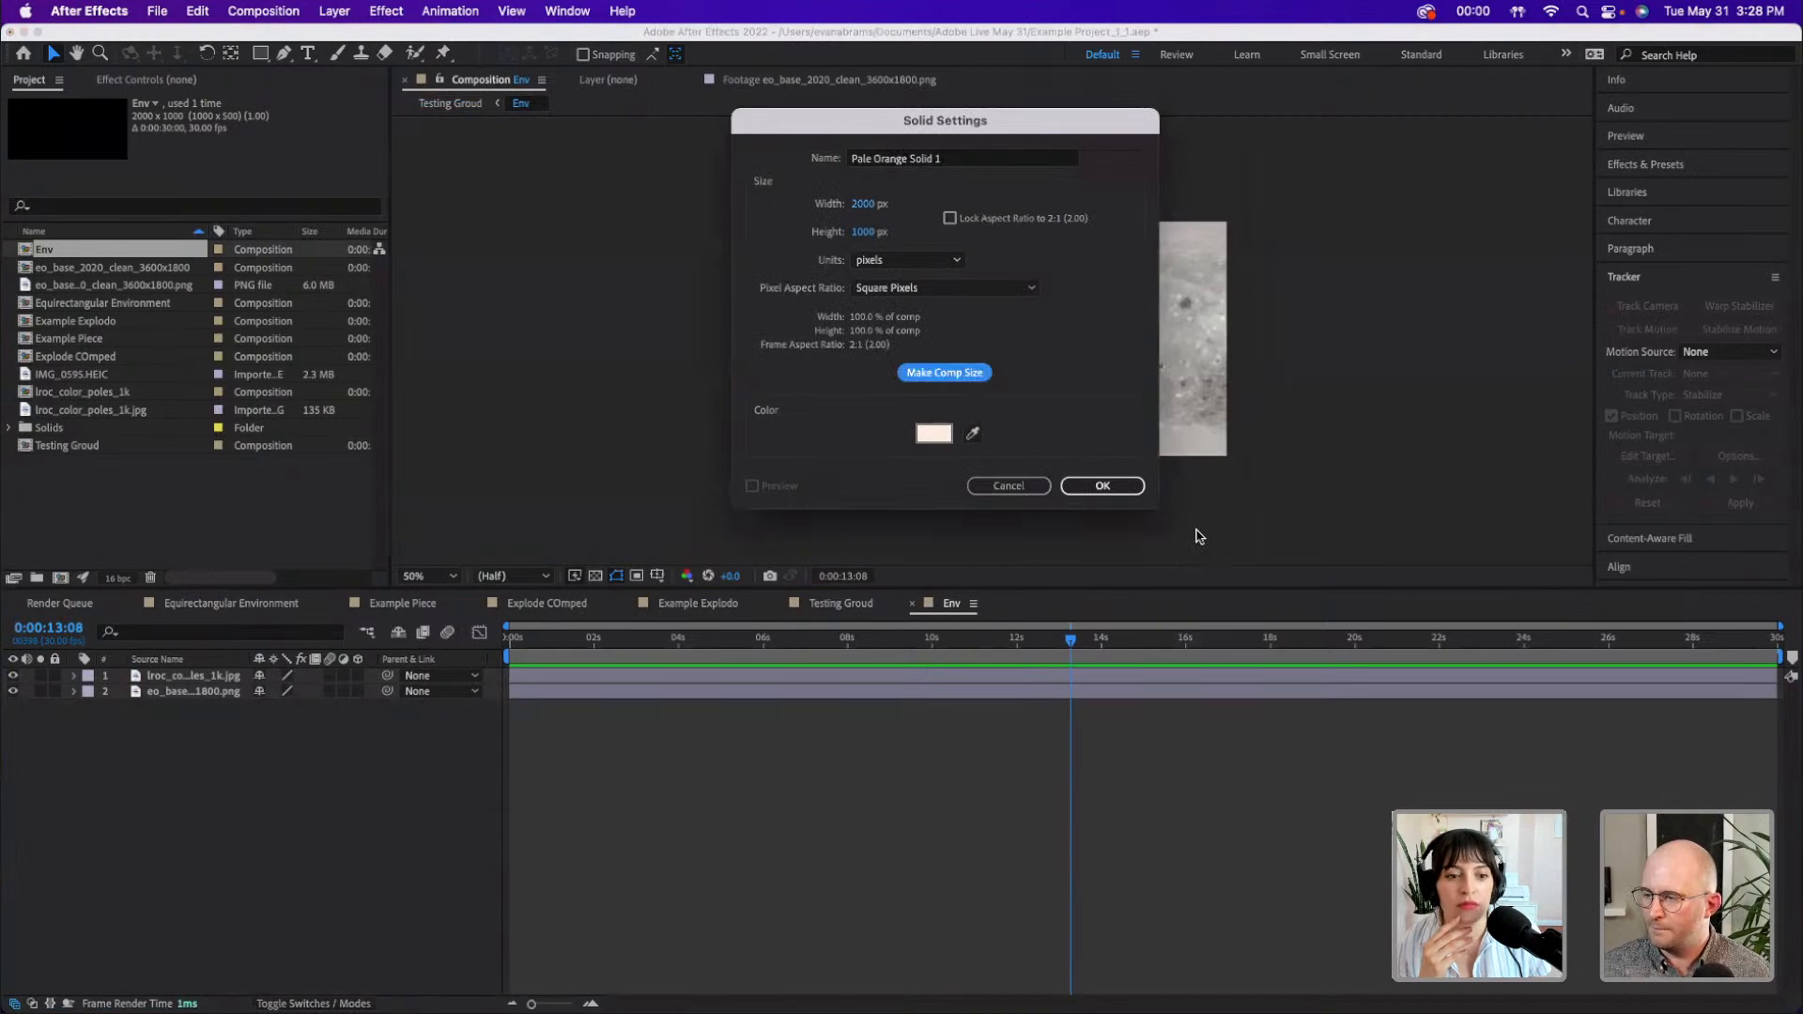
{"action": "left_click", "coordinate": [1102, 485]}
- Find the Gradient Ramp effect and apply it to the pale orange solid
{"action": "left_click", "coordinate": [1629, 176]}
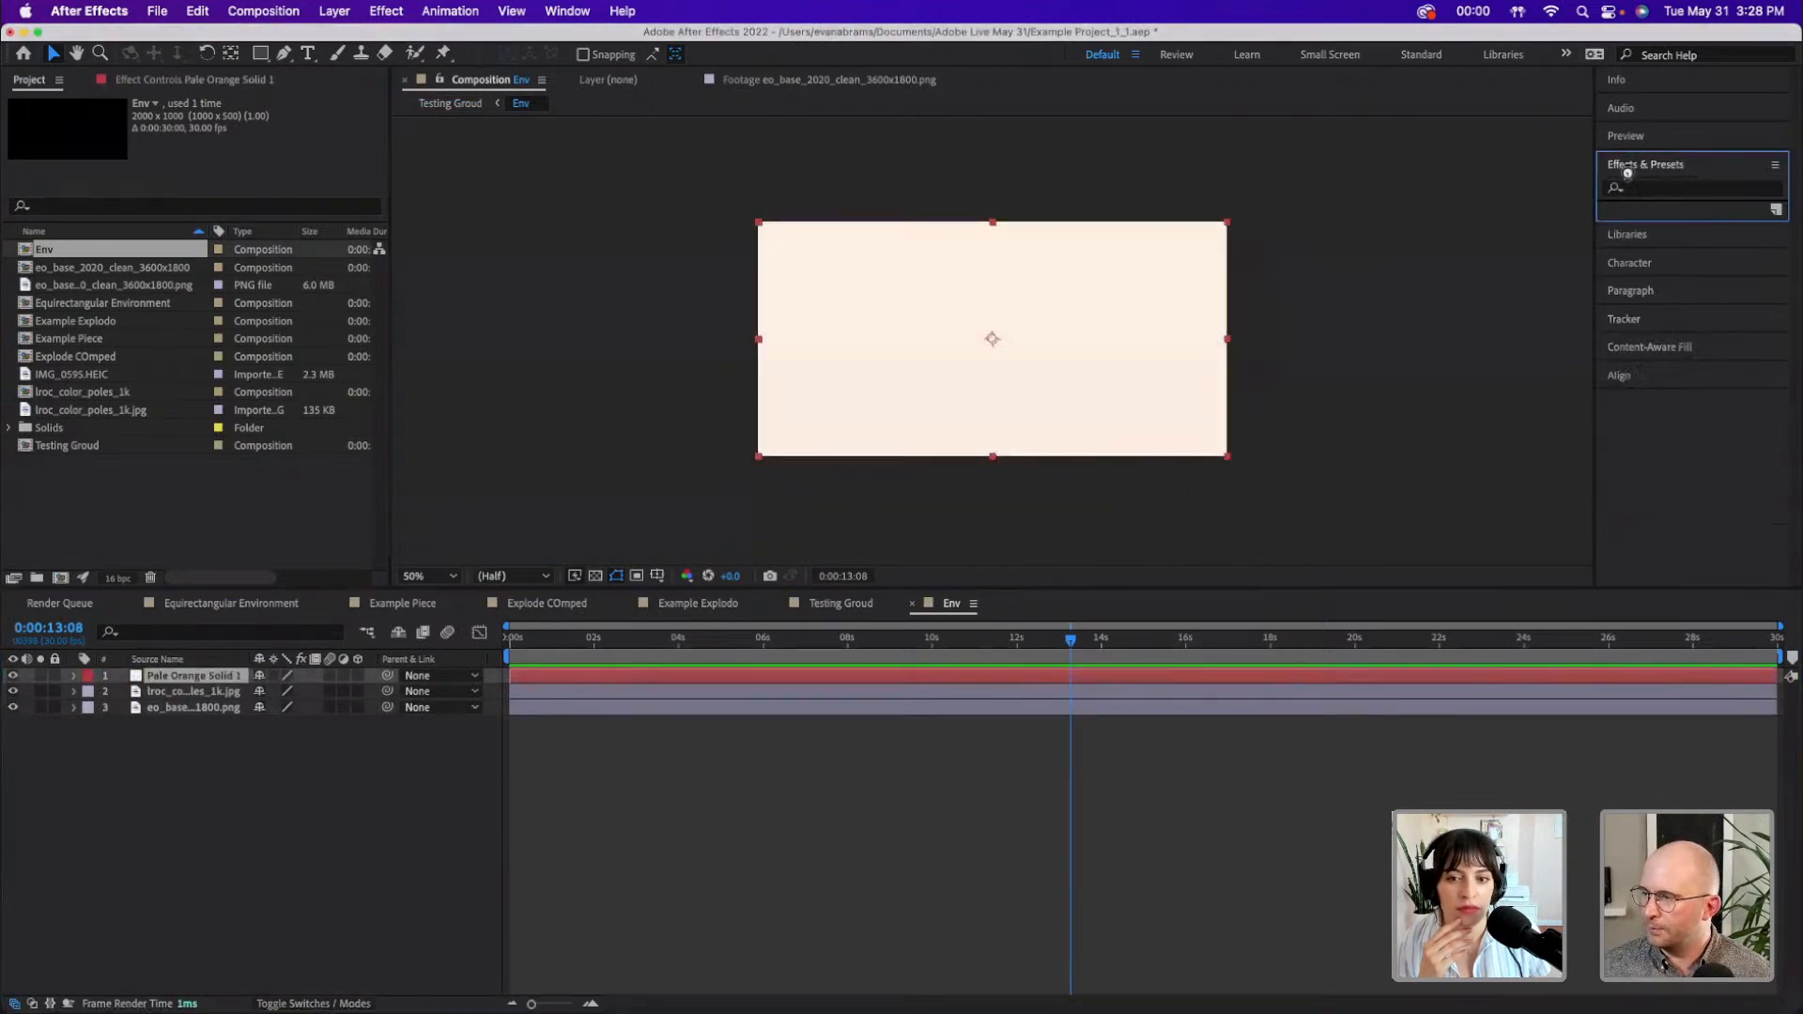
{"action": "left_click", "coordinate": [1631, 189]}
{"action": "type", "text": "ramp"}
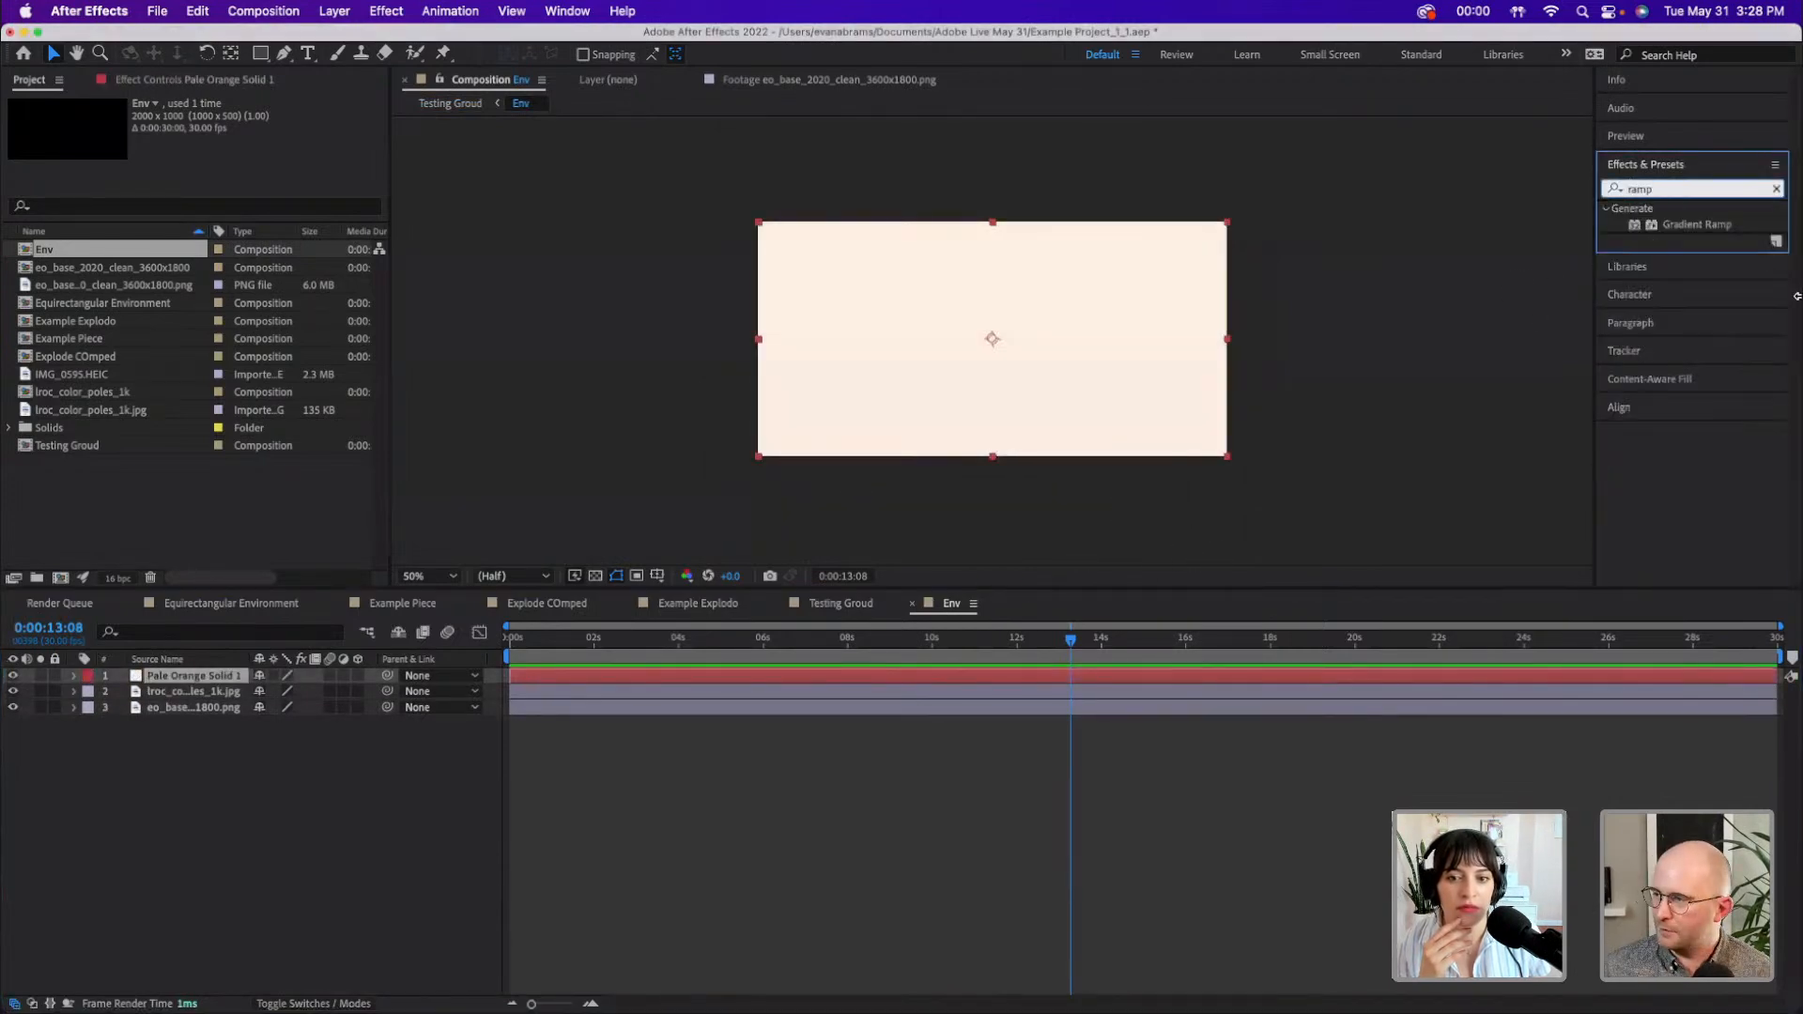
{"action": "double_click", "coordinate": [1696, 225]}
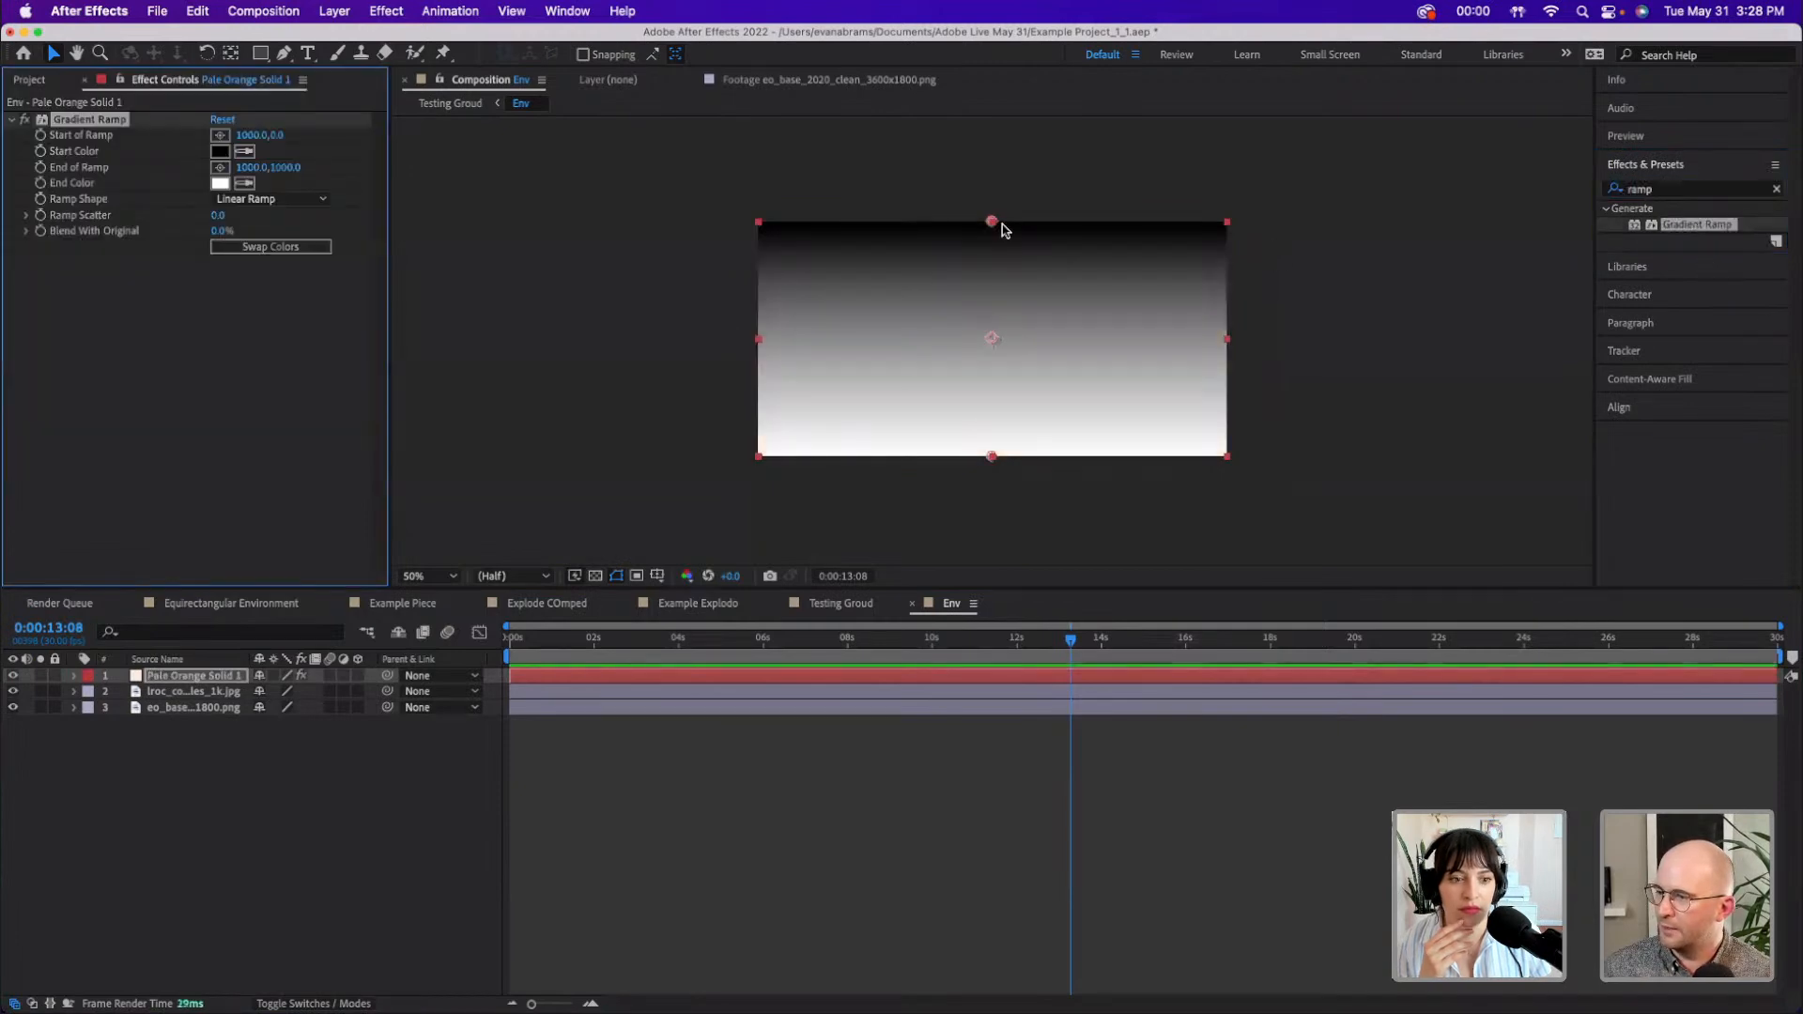
- Make the ramp run horizontally, starting at about 2008, 480 on the solid's right edge and ending at about -4, 500 on its left edge
{"action": "left_click_drag", "start_coordinate": [992, 223], "coordinate": [1228, 335]}
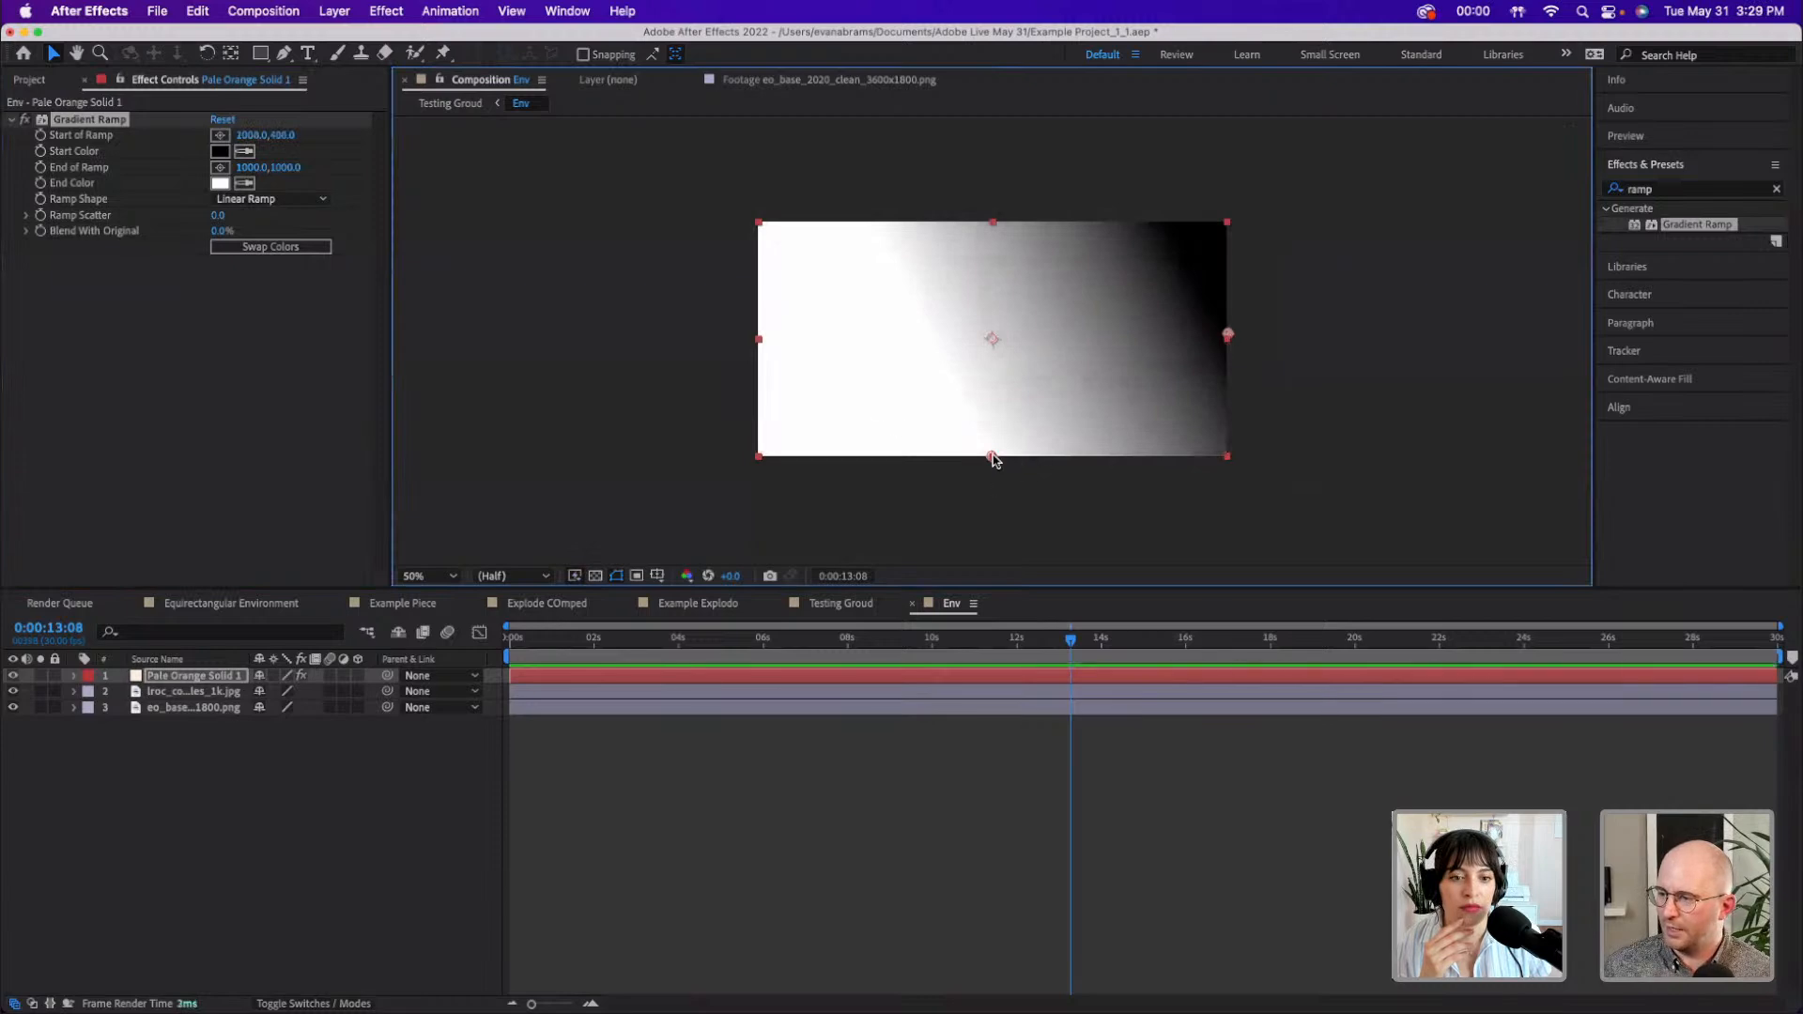
{"action": "left_click_drag", "start_coordinate": [994, 459], "coordinate": [757, 339]}
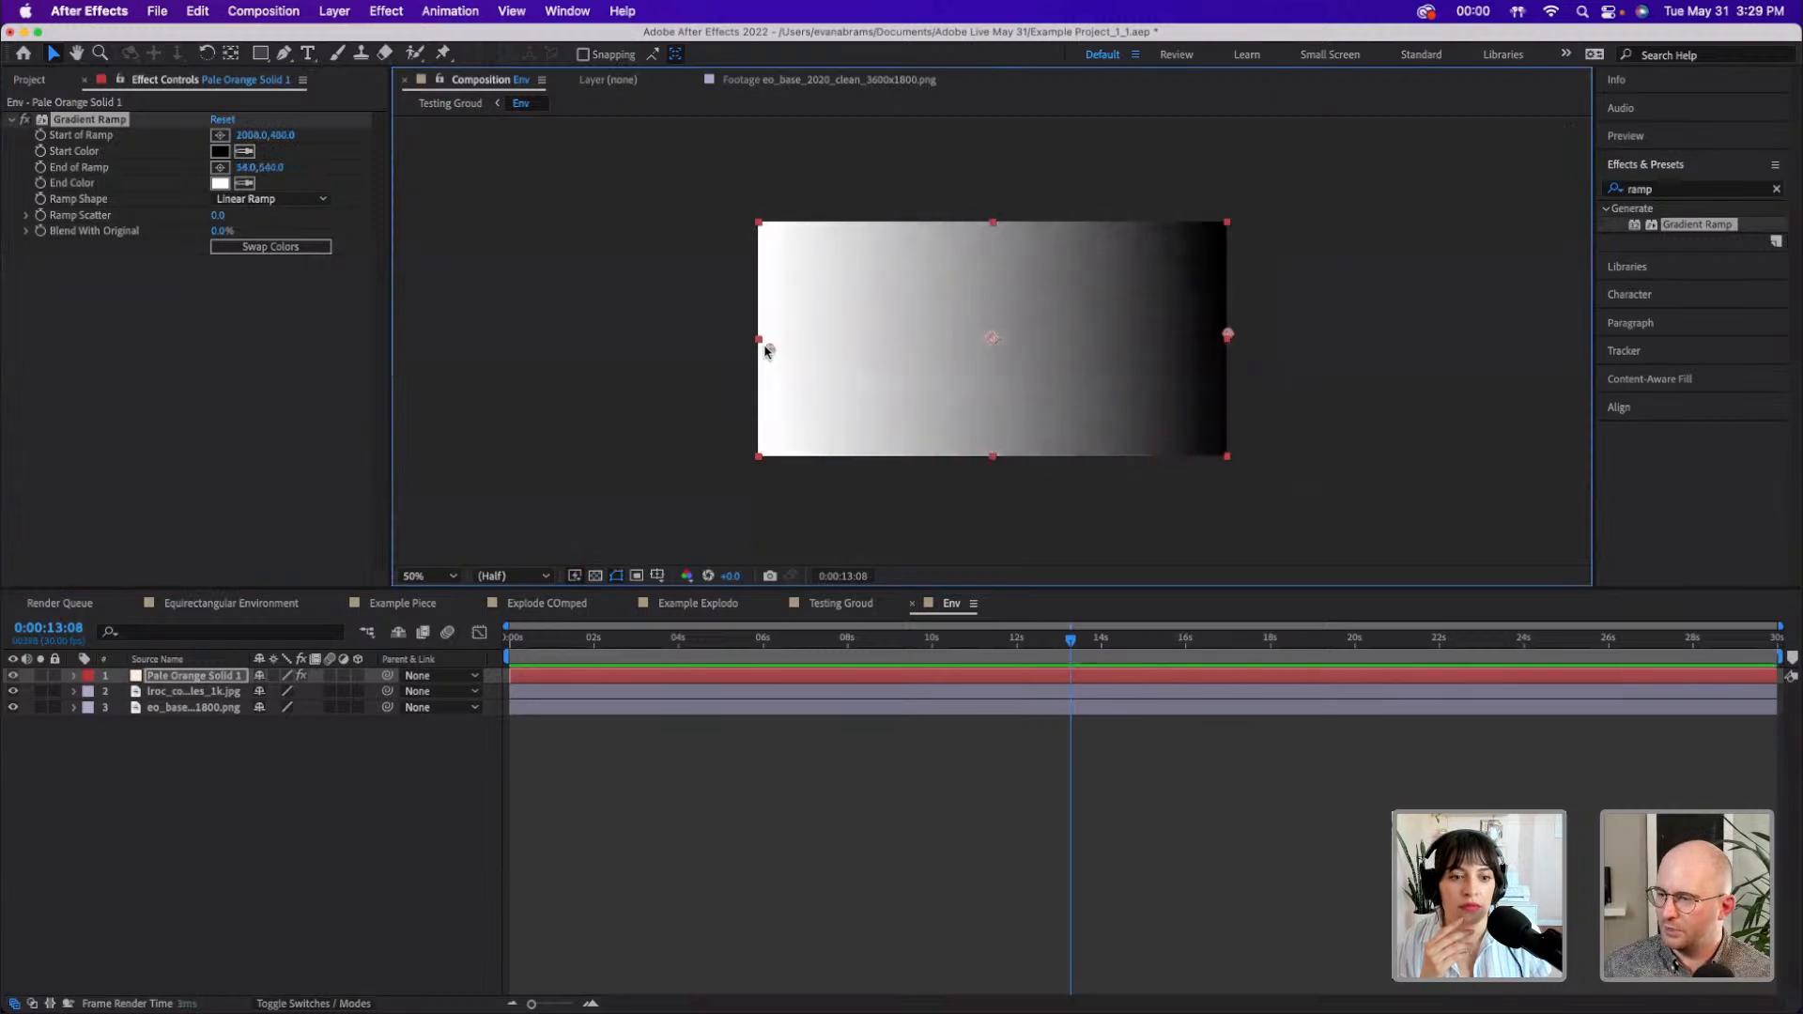
{"action": "left_click", "coordinate": [1233, 335]}
{"action": "left_click", "coordinate": [1148, 680]}
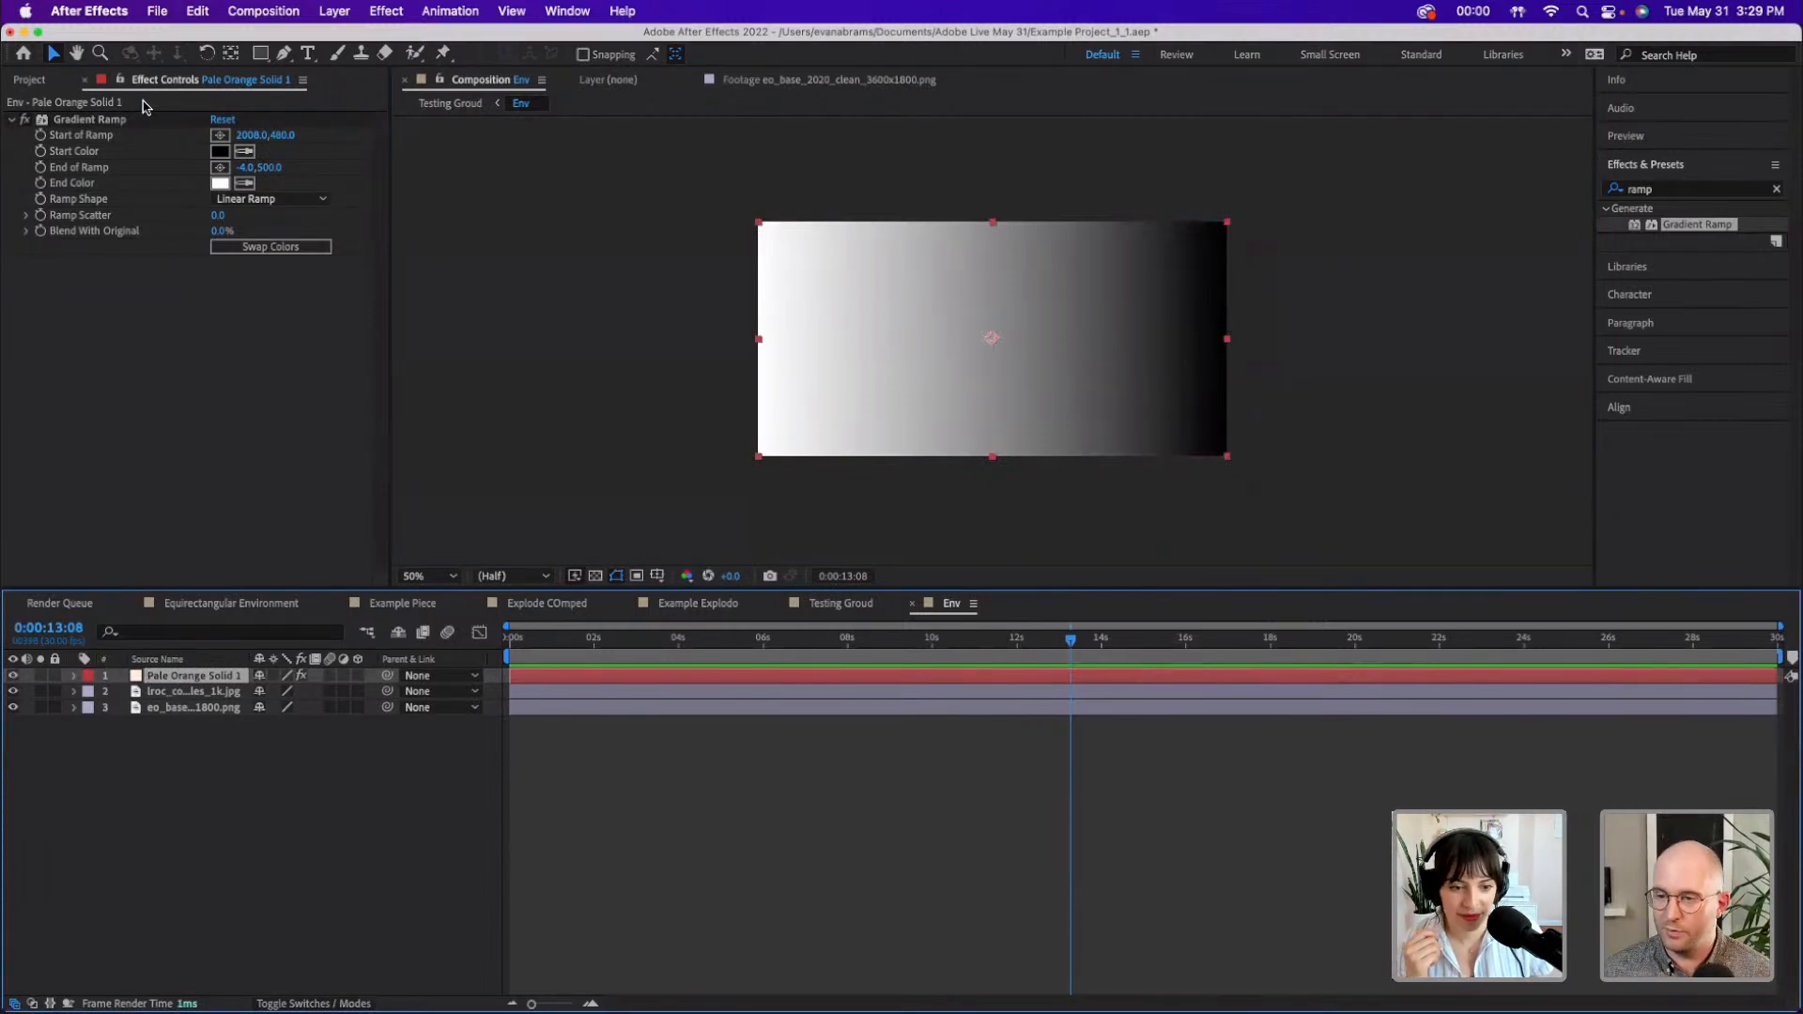
- Set the Gradient Ramp's start color to a saturated blue-violet and its end color to a bright magenta
{"action": "left_click", "coordinate": [220, 151]}
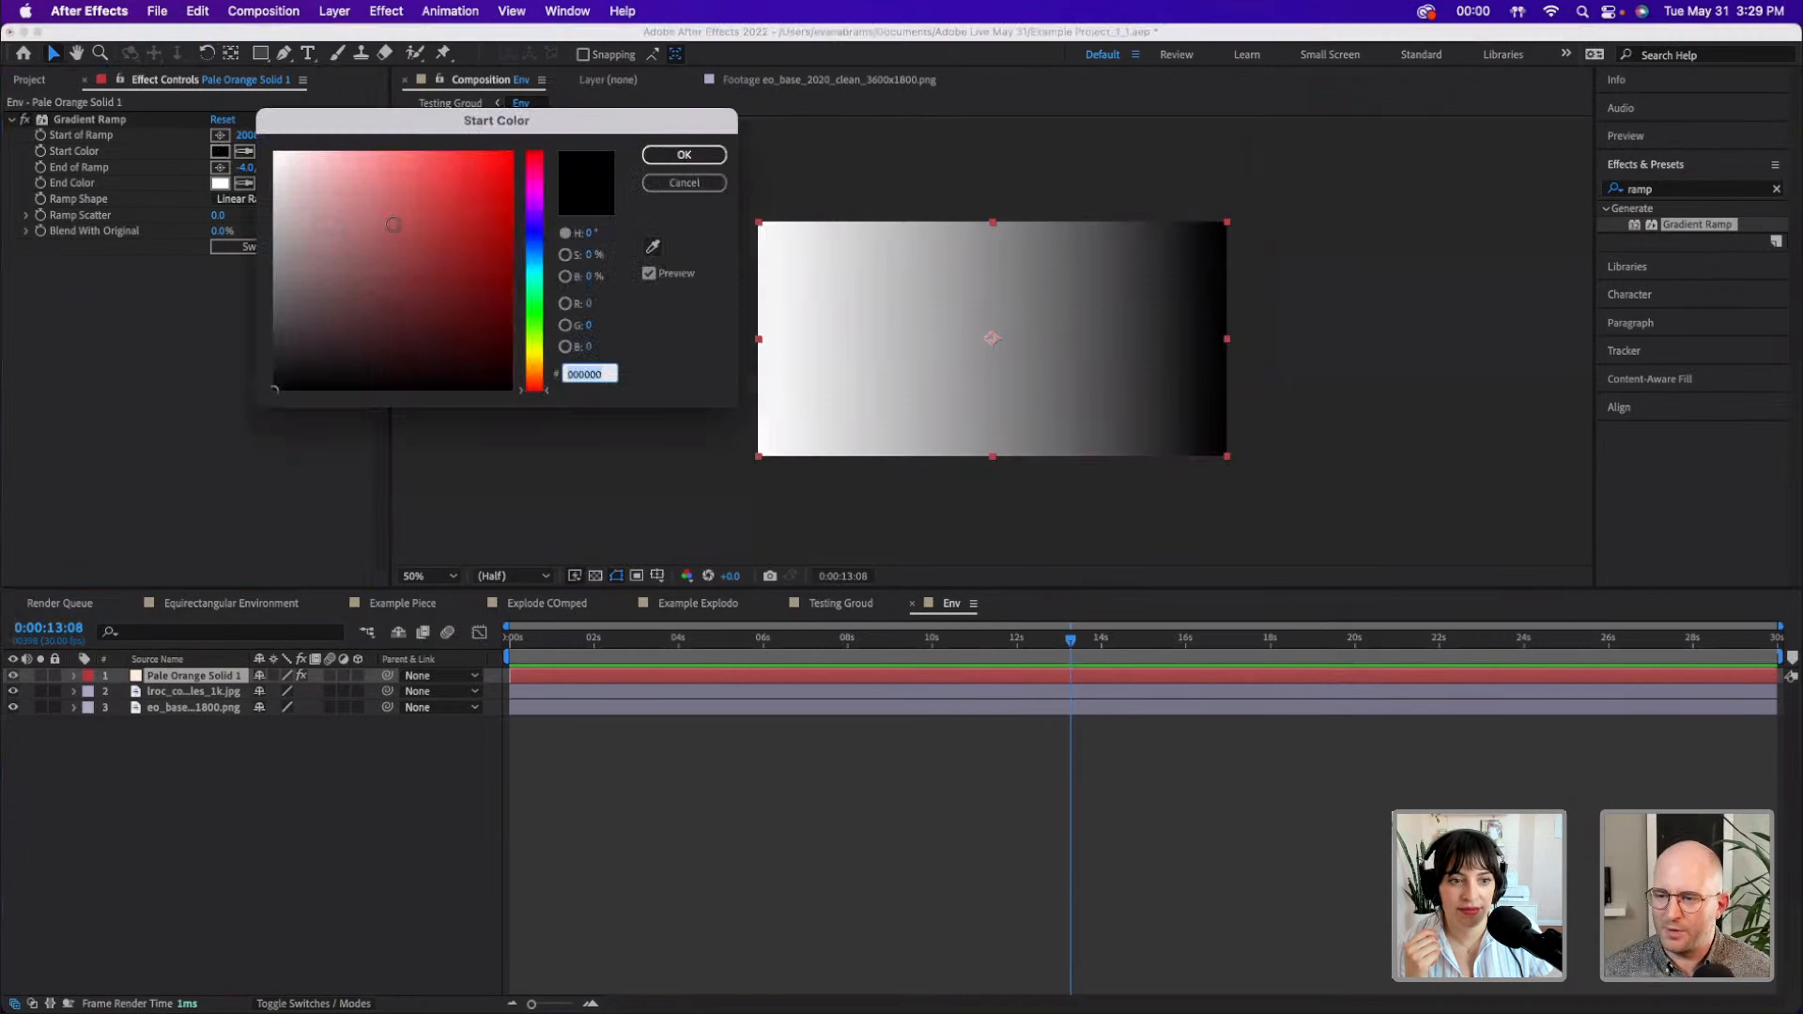
{"action": "left_click", "coordinate": [534, 221]}
{"action": "left_click", "coordinate": [508, 163]}
{"action": "left_click", "coordinate": [663, 157]}
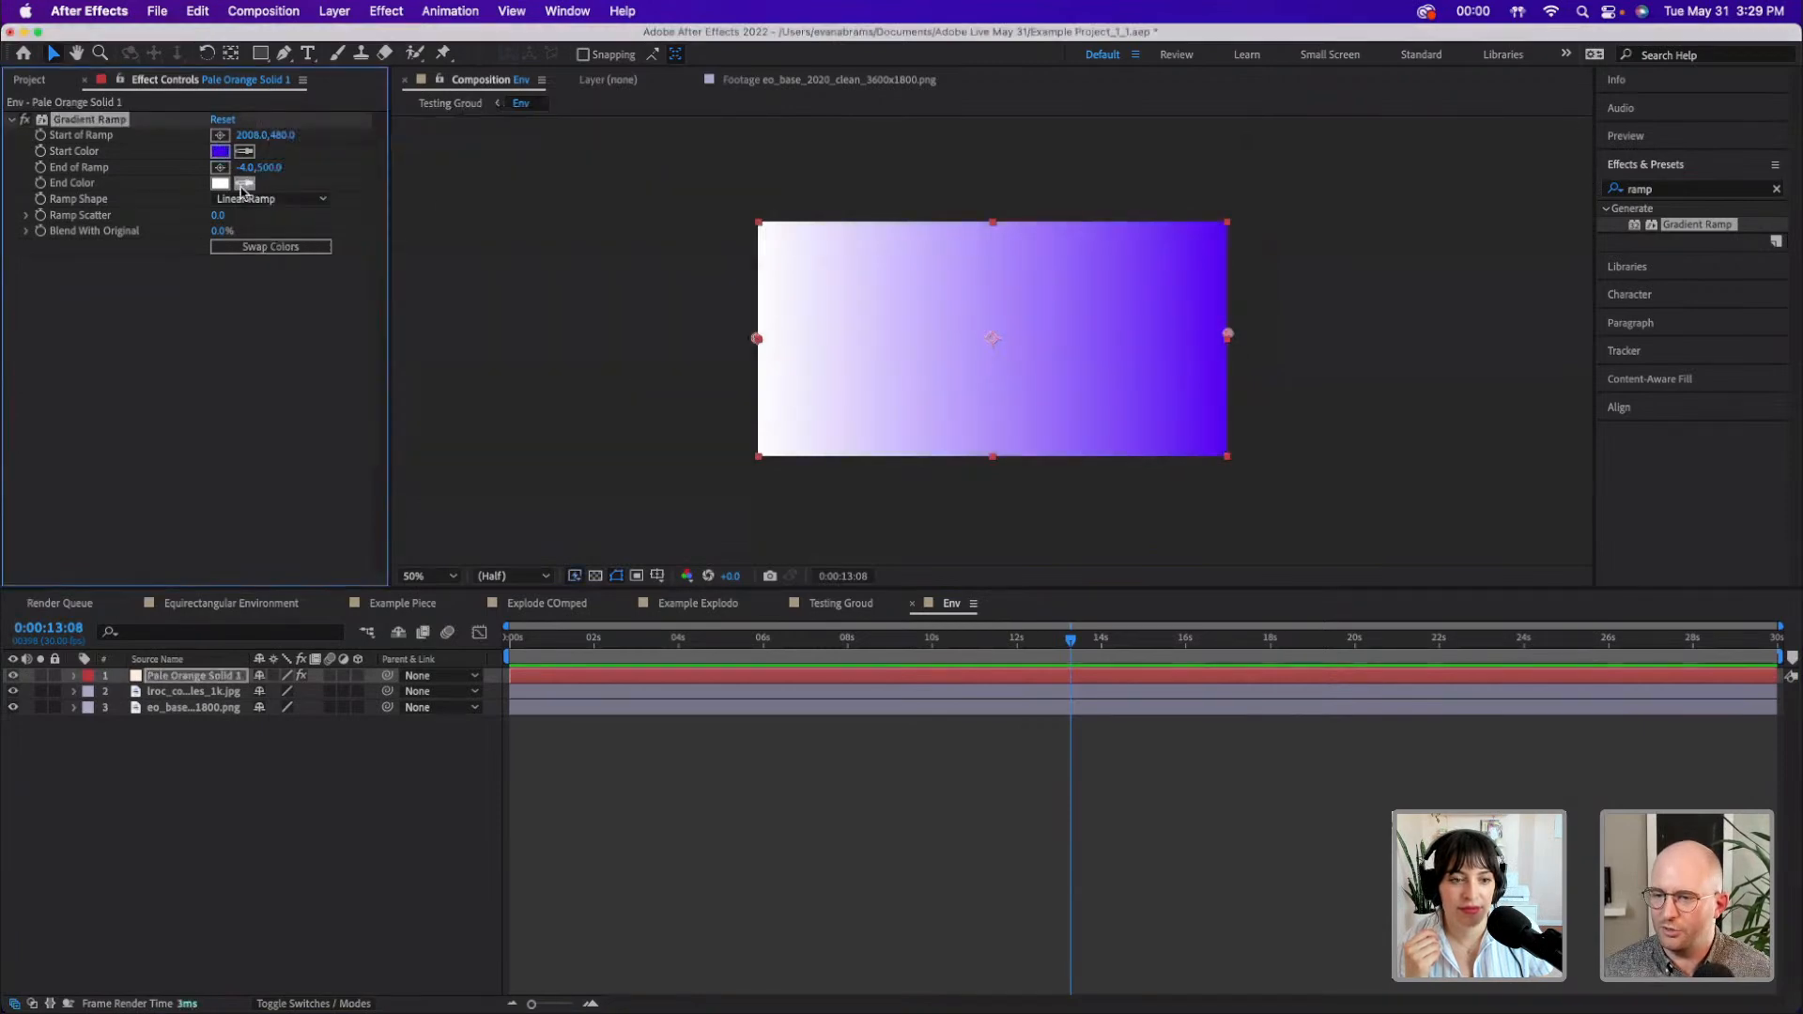
{"action": "left_click", "coordinate": [220, 183]}
{"action": "left_click_drag", "start_coordinate": [530, 240], "coordinate": [534, 197]}
{"action": "left_click", "coordinate": [510, 153]}
{"action": "left_click", "coordinate": [683, 155]}
{"action": "left_click", "coordinate": [842, 971]}
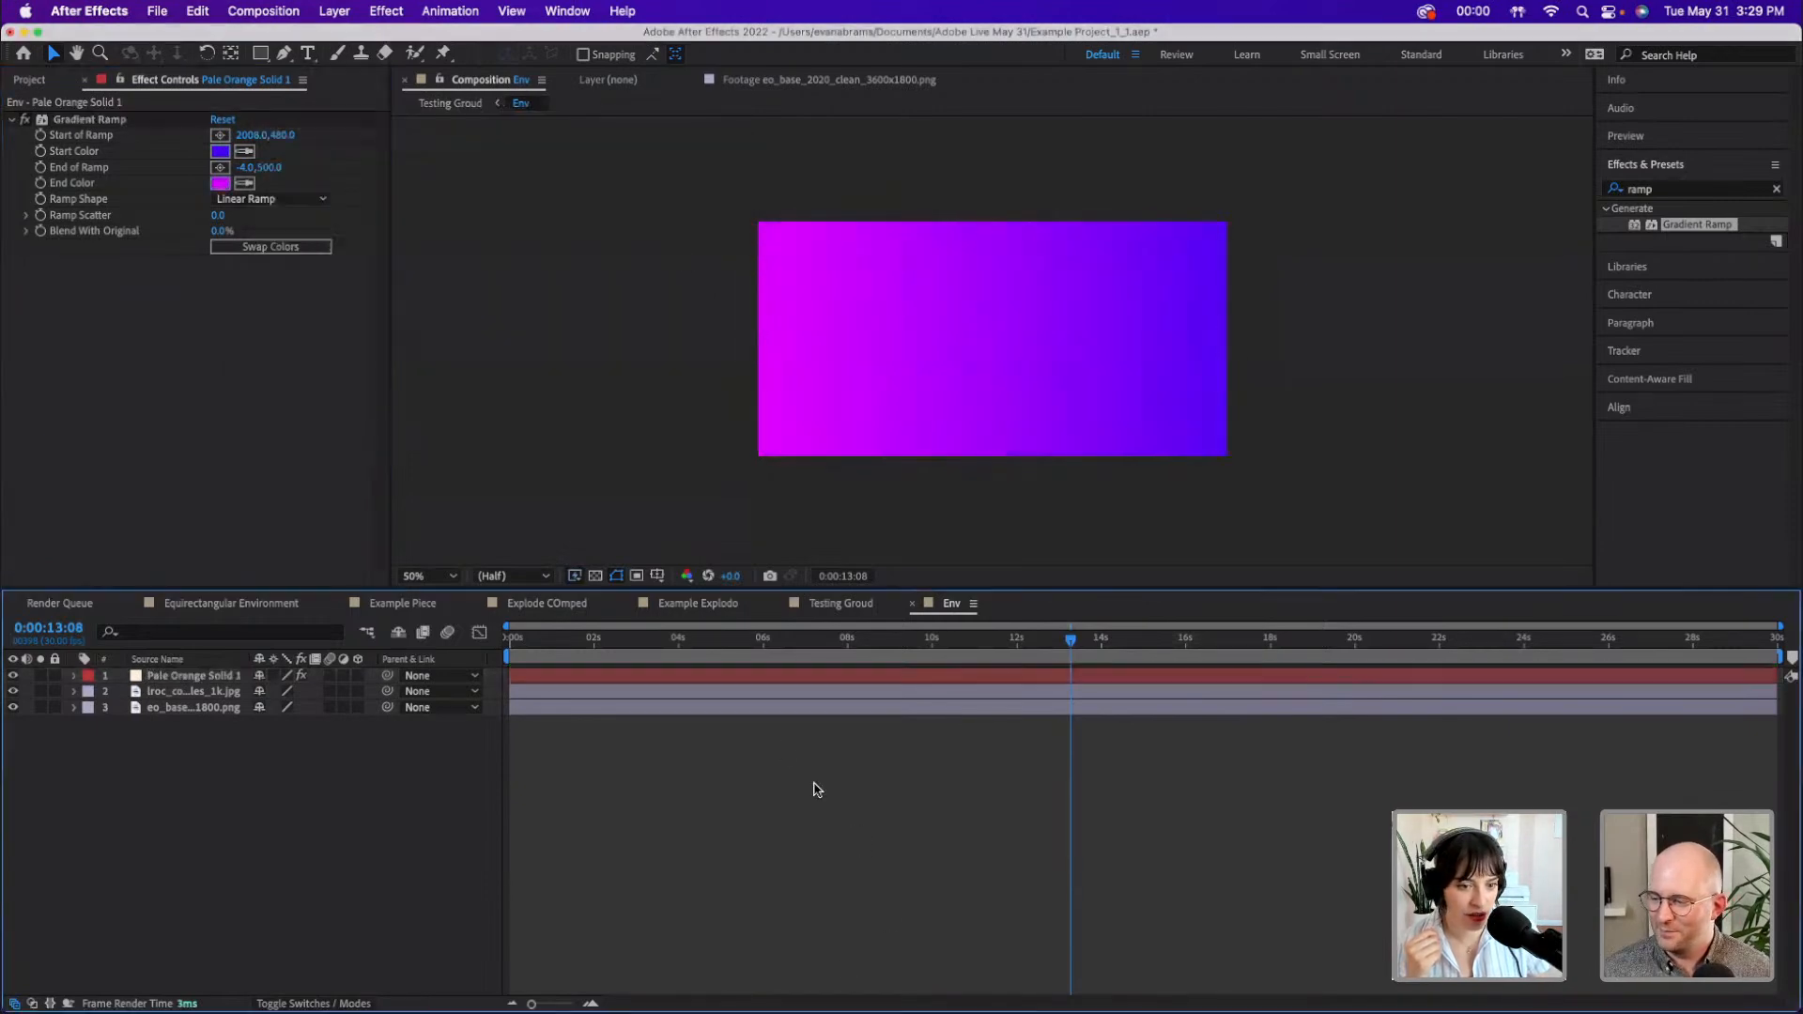
- Return to Testing Groud and check the gradient's reflections on the Fab text at 0:00:13:08 and 0:00:10:14
{"action": "left_click", "coordinate": [1132, 327]}
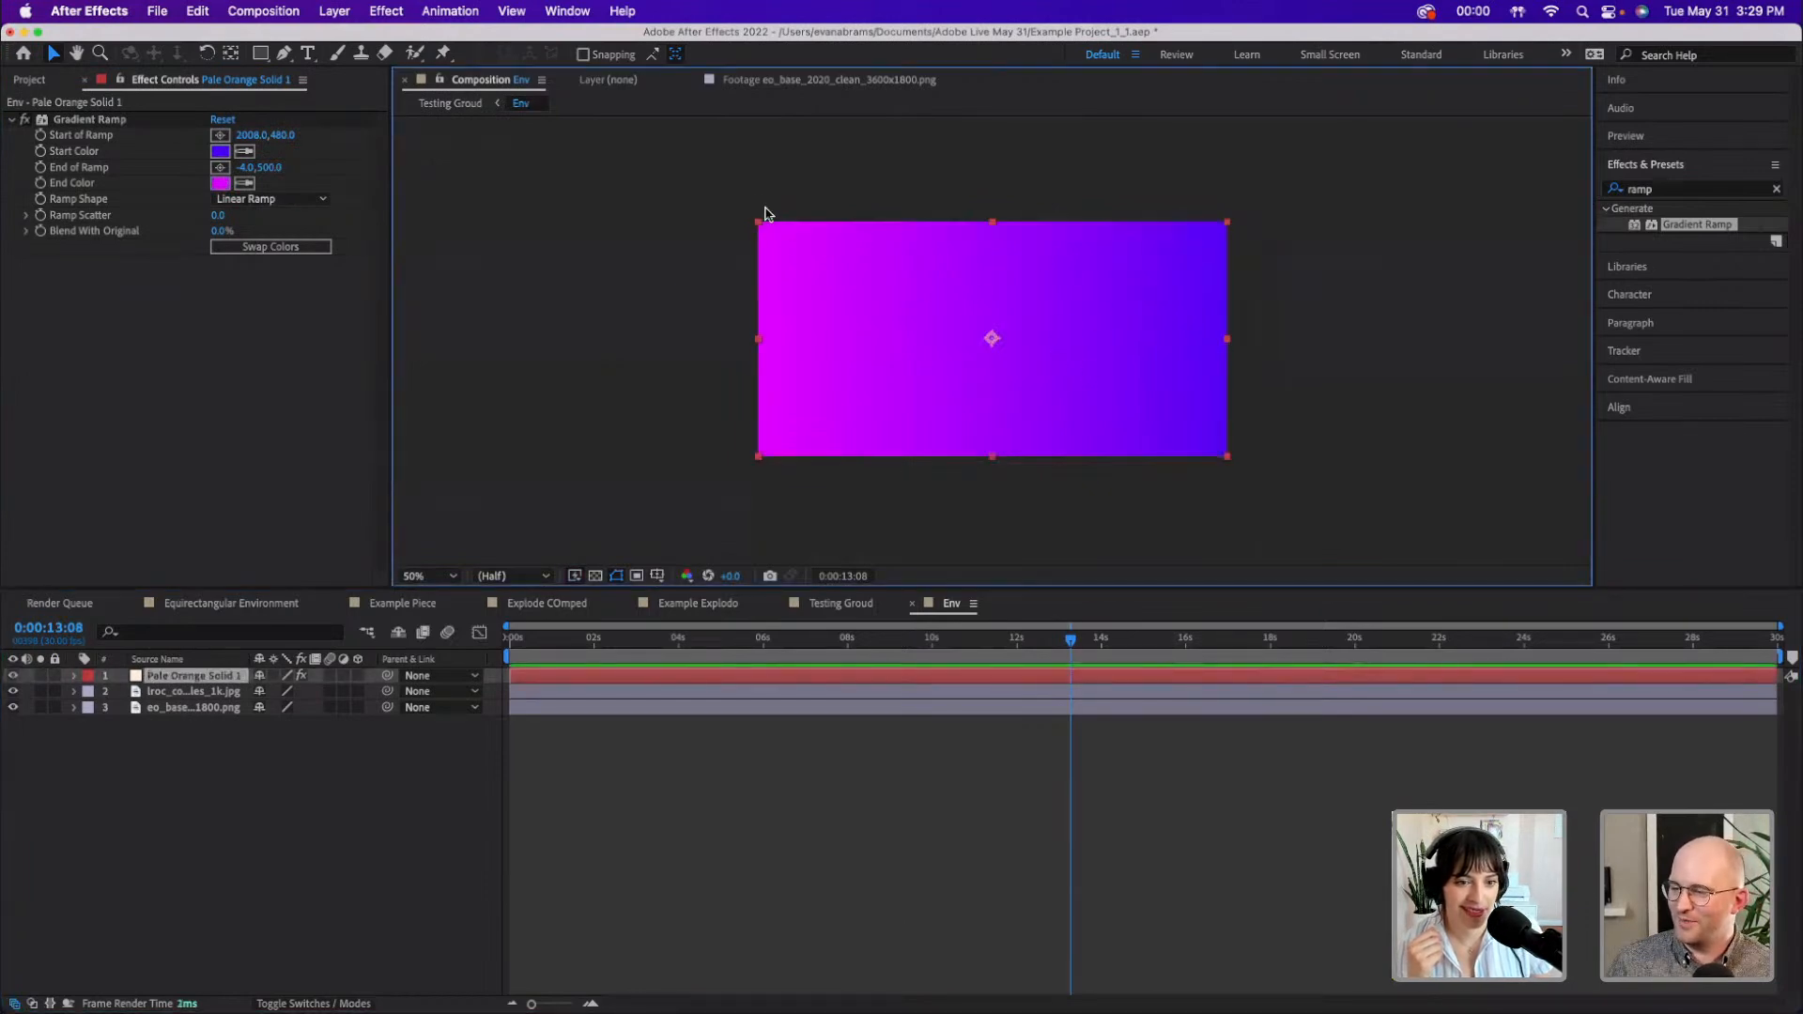
{"action": "key", "text": "Tab"}
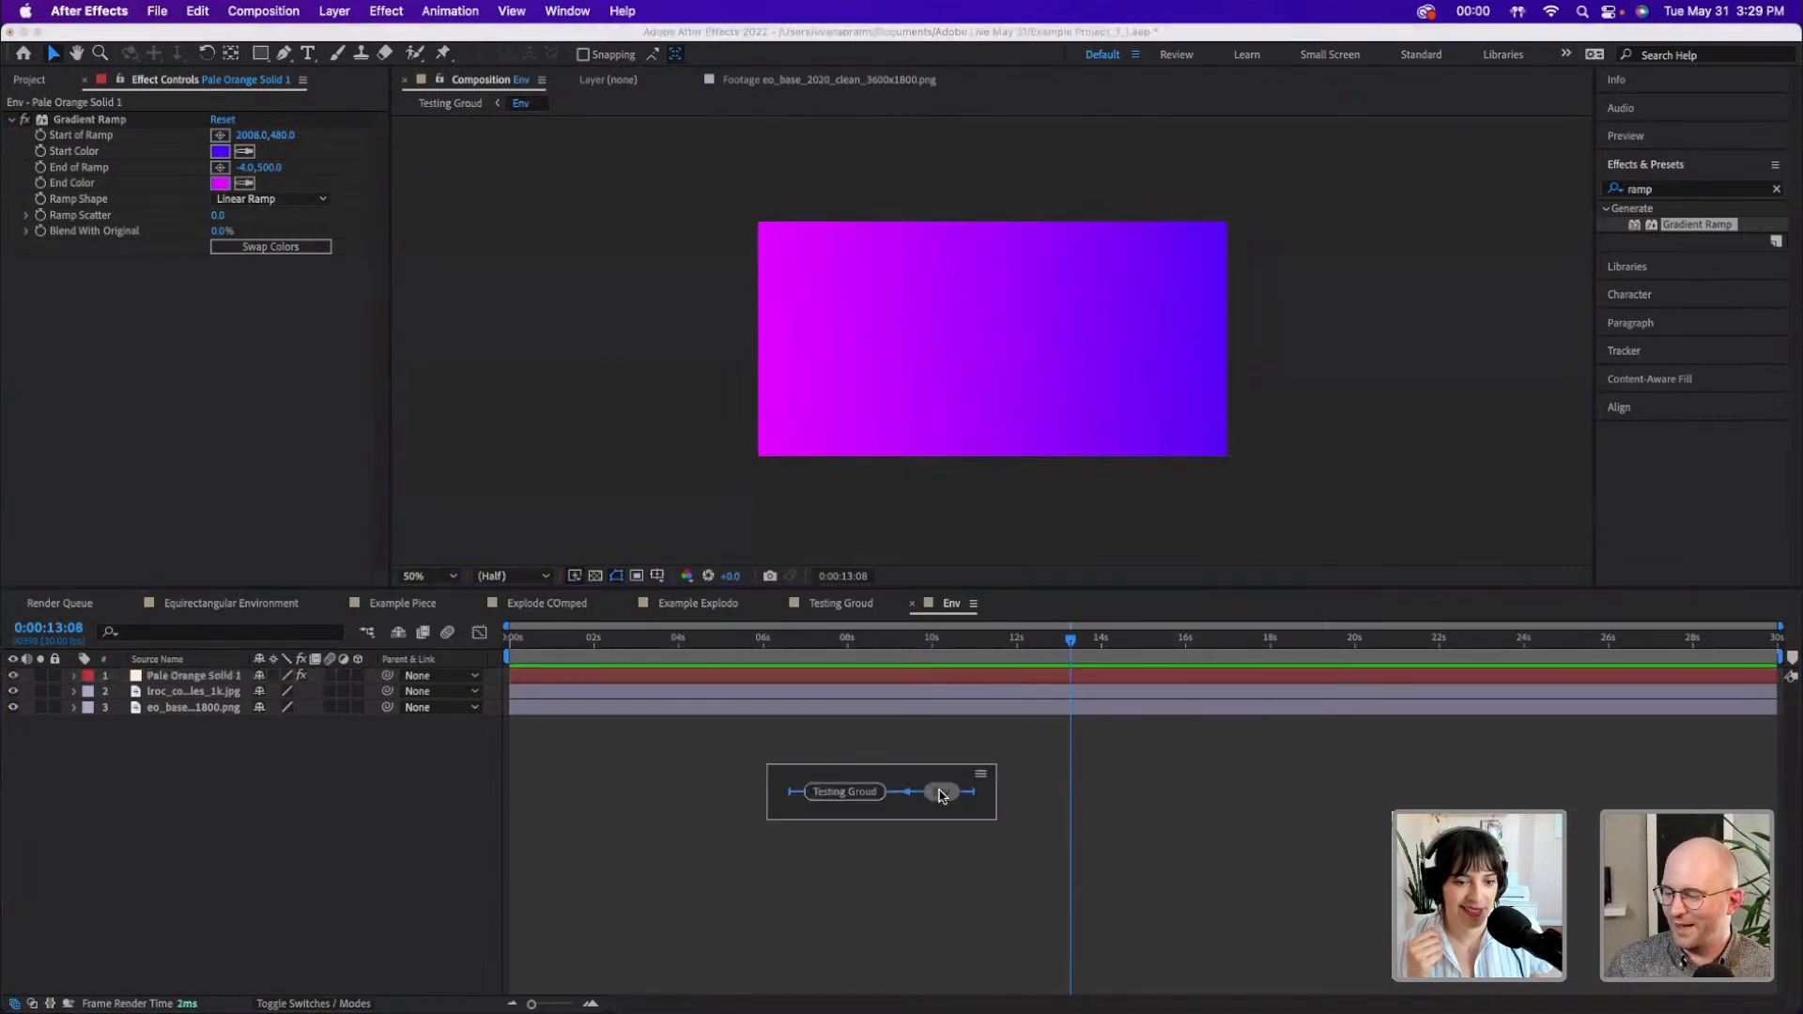
{"action": "left_click", "coordinate": [826, 793]}
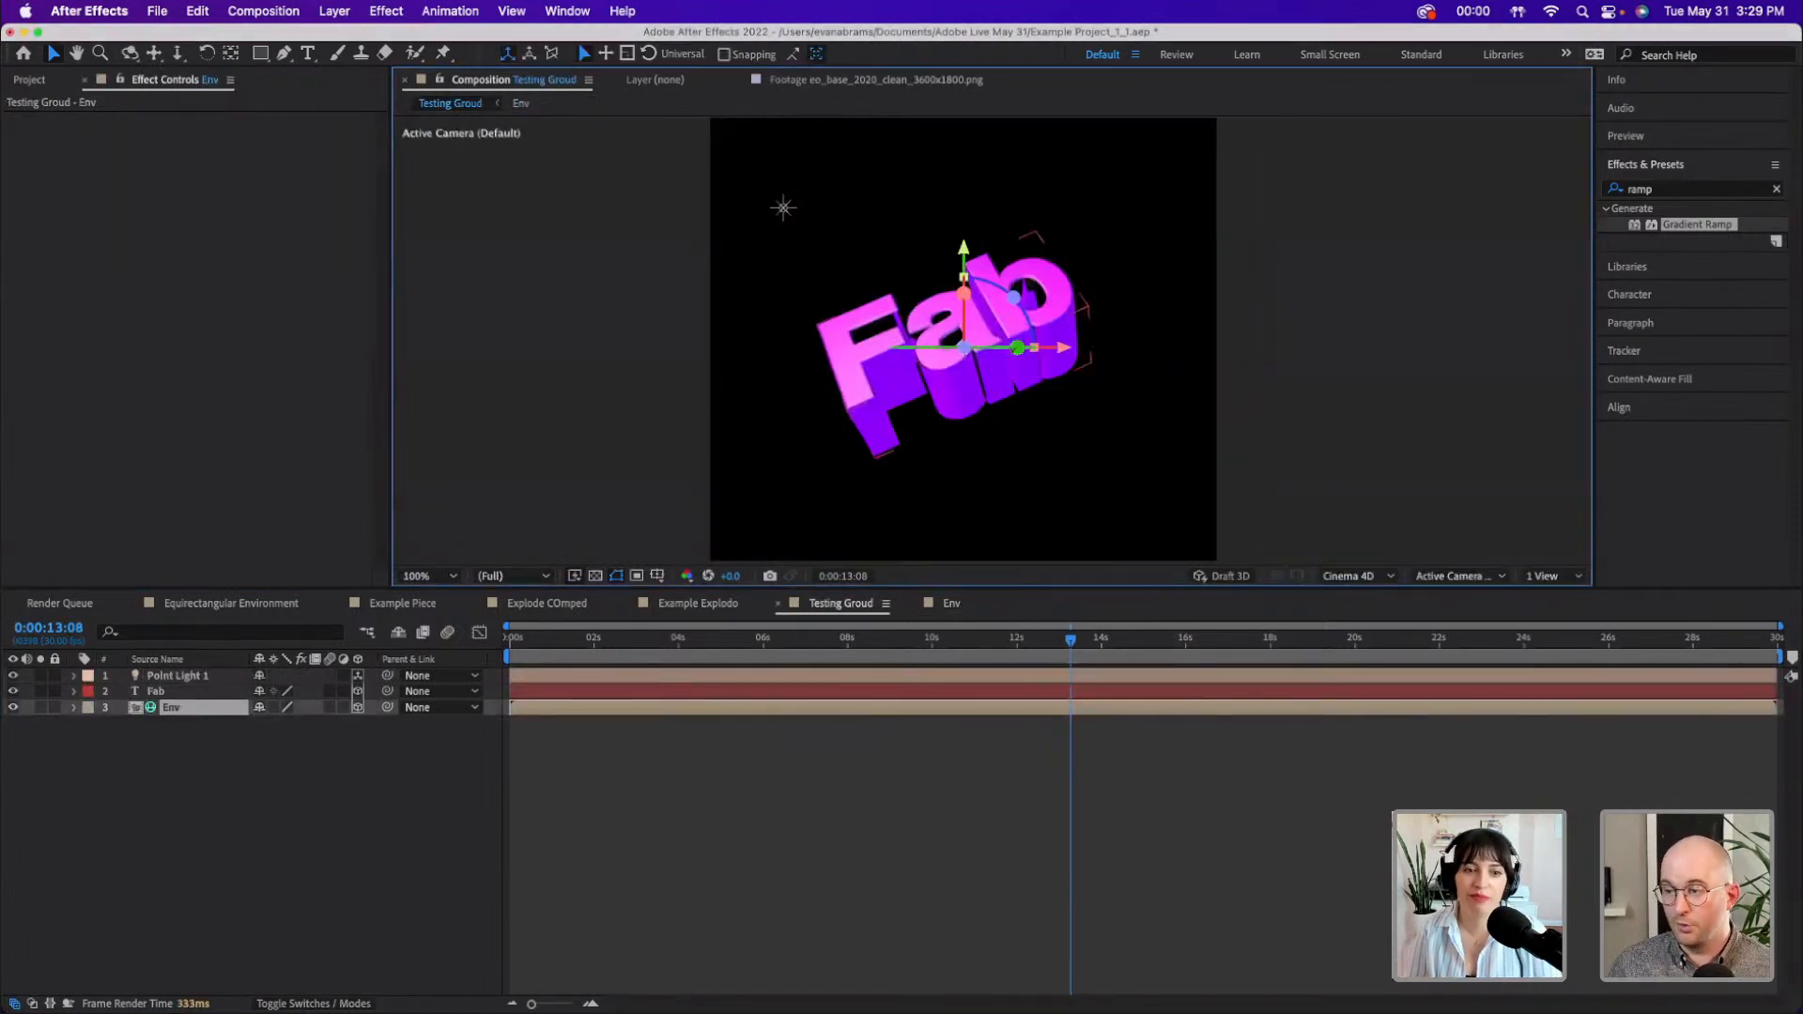
{"action": "left_click", "coordinate": [993, 642]}
{"action": "left_click_drag", "start_coordinate": [992, 642], "coordinate": [953, 623]}
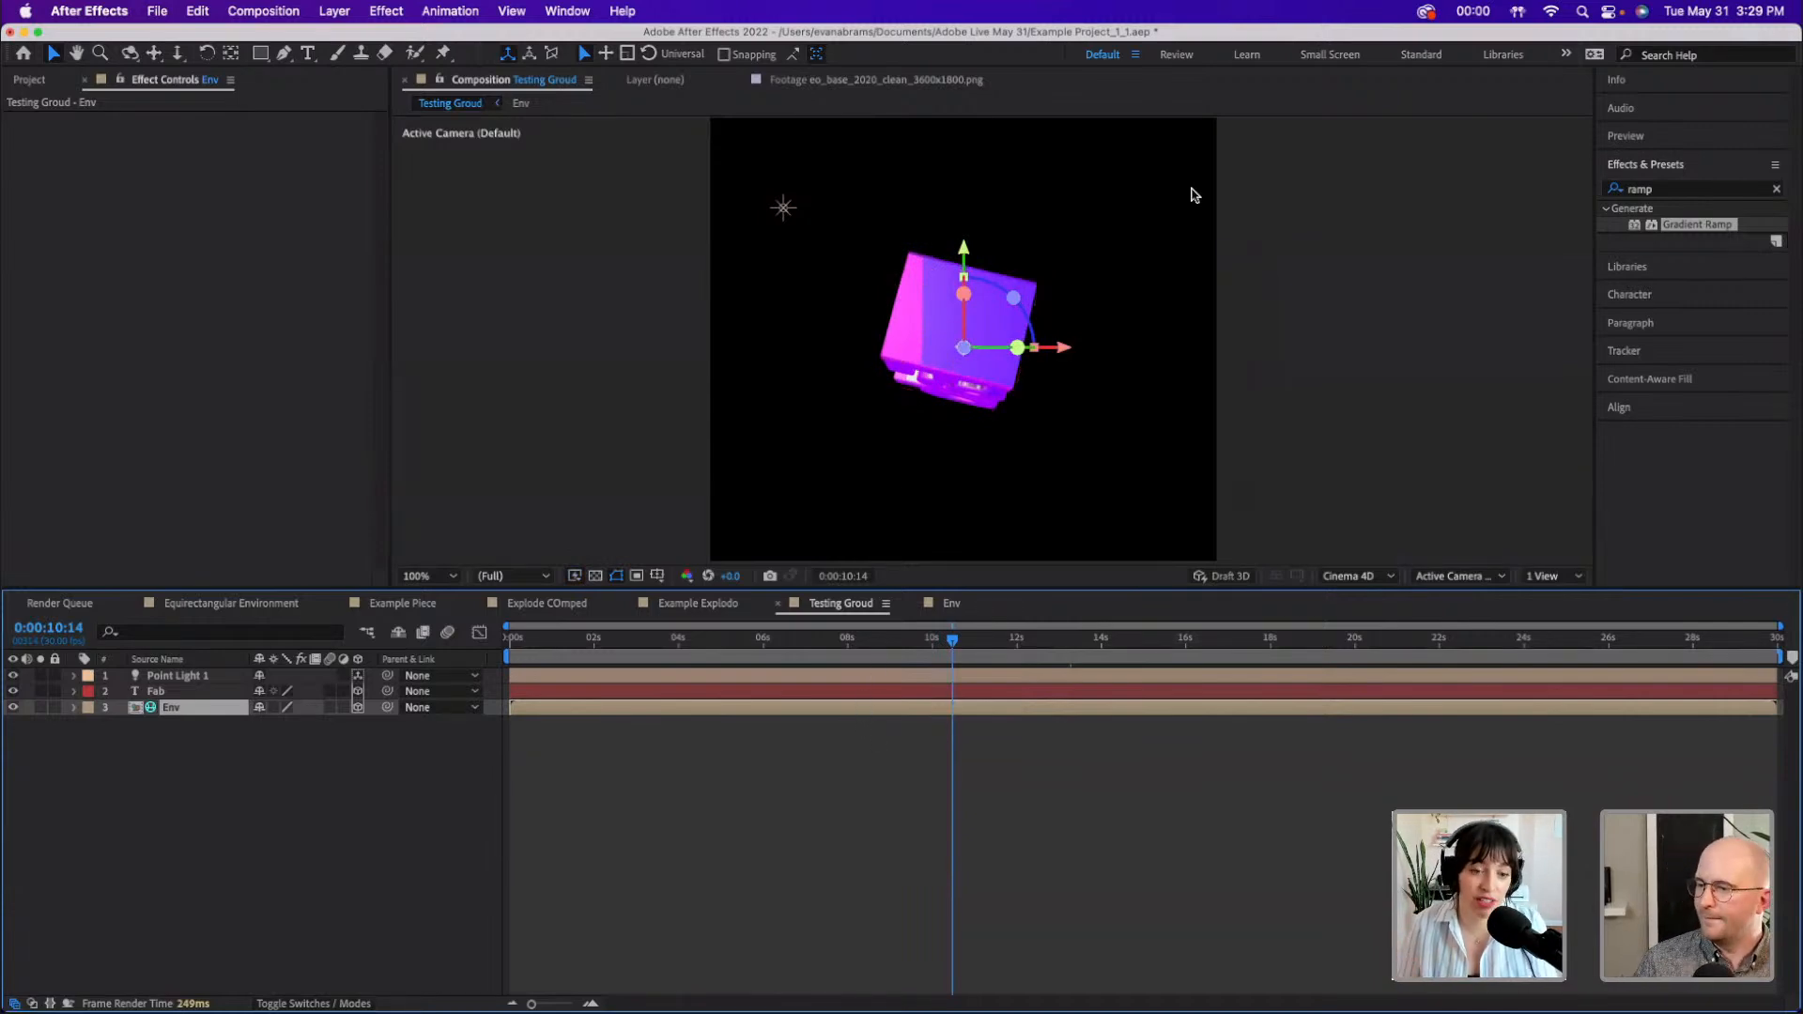
- Set the Env environment layer's Y orientation to 180°
{"action": "key", "text": "r"}
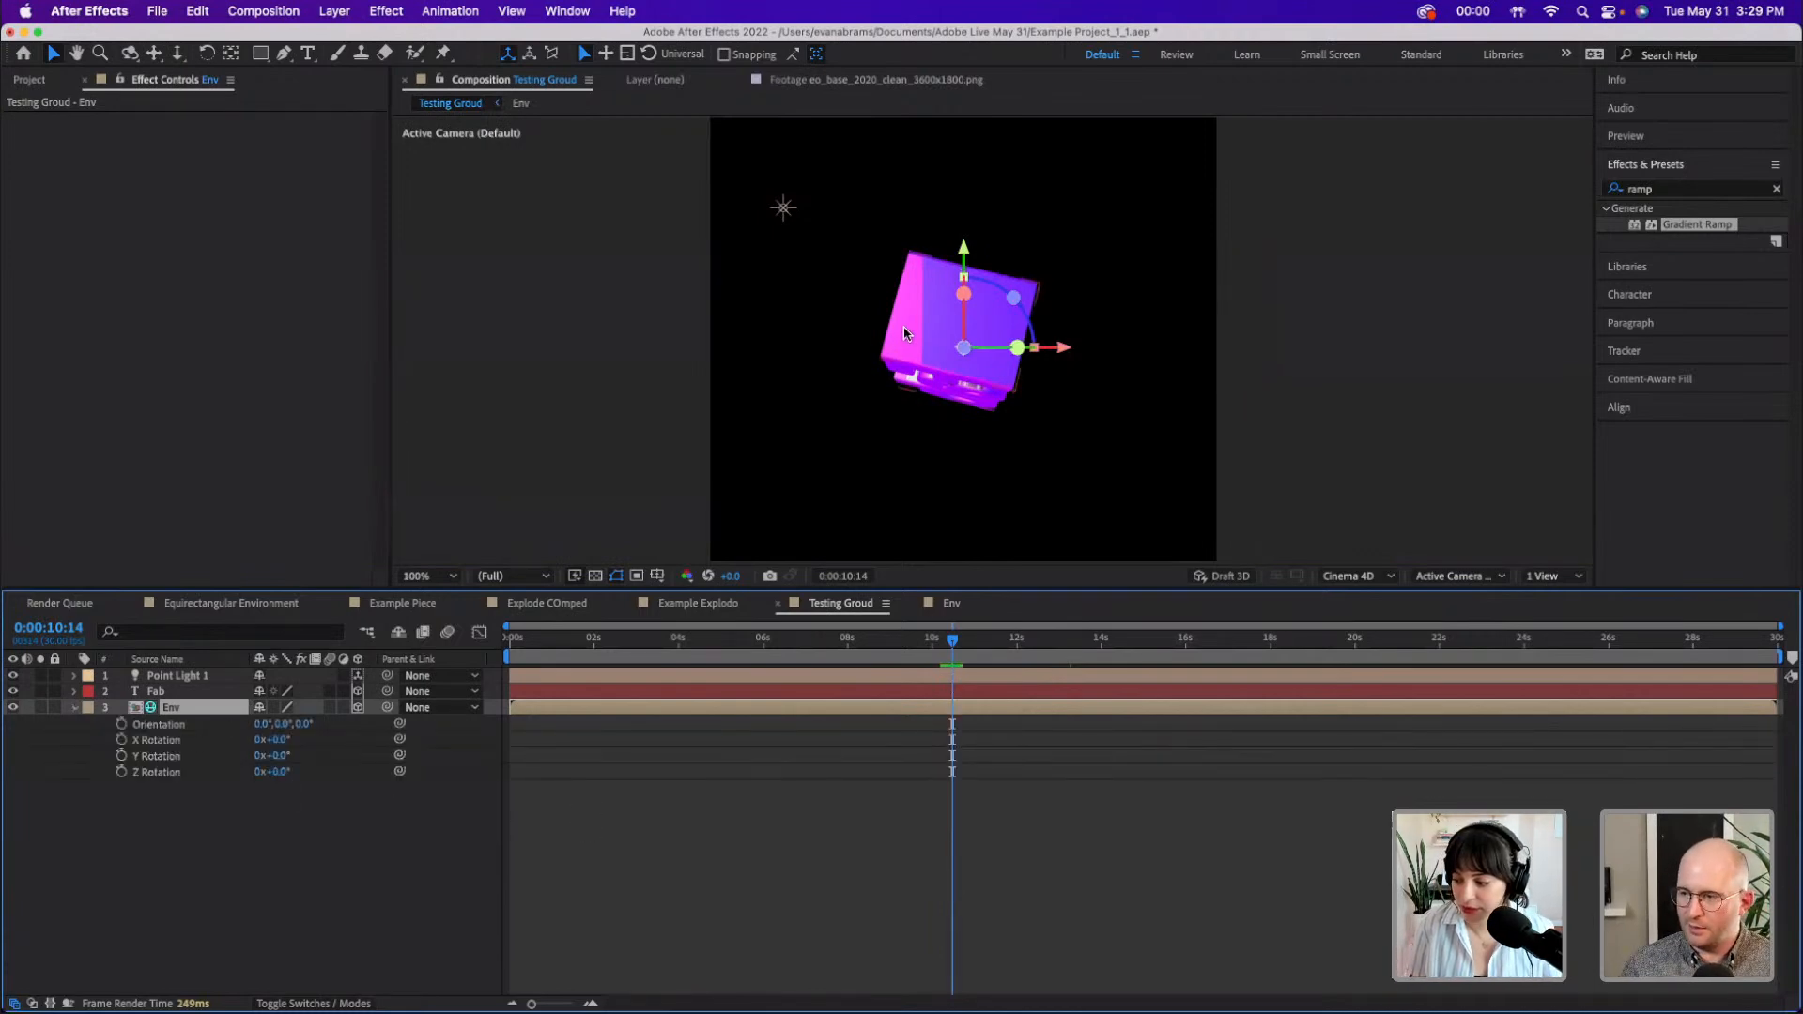
{"action": "left_click_drag", "start_coordinate": [282, 724], "coordinate": [300, 727]}
{"action": "left_click", "coordinate": [289, 724]}
{"action": "type", "text": "180"}
{"action": "key", "text": "Return"}
{"action": "left_click", "coordinate": [1045, 912]}
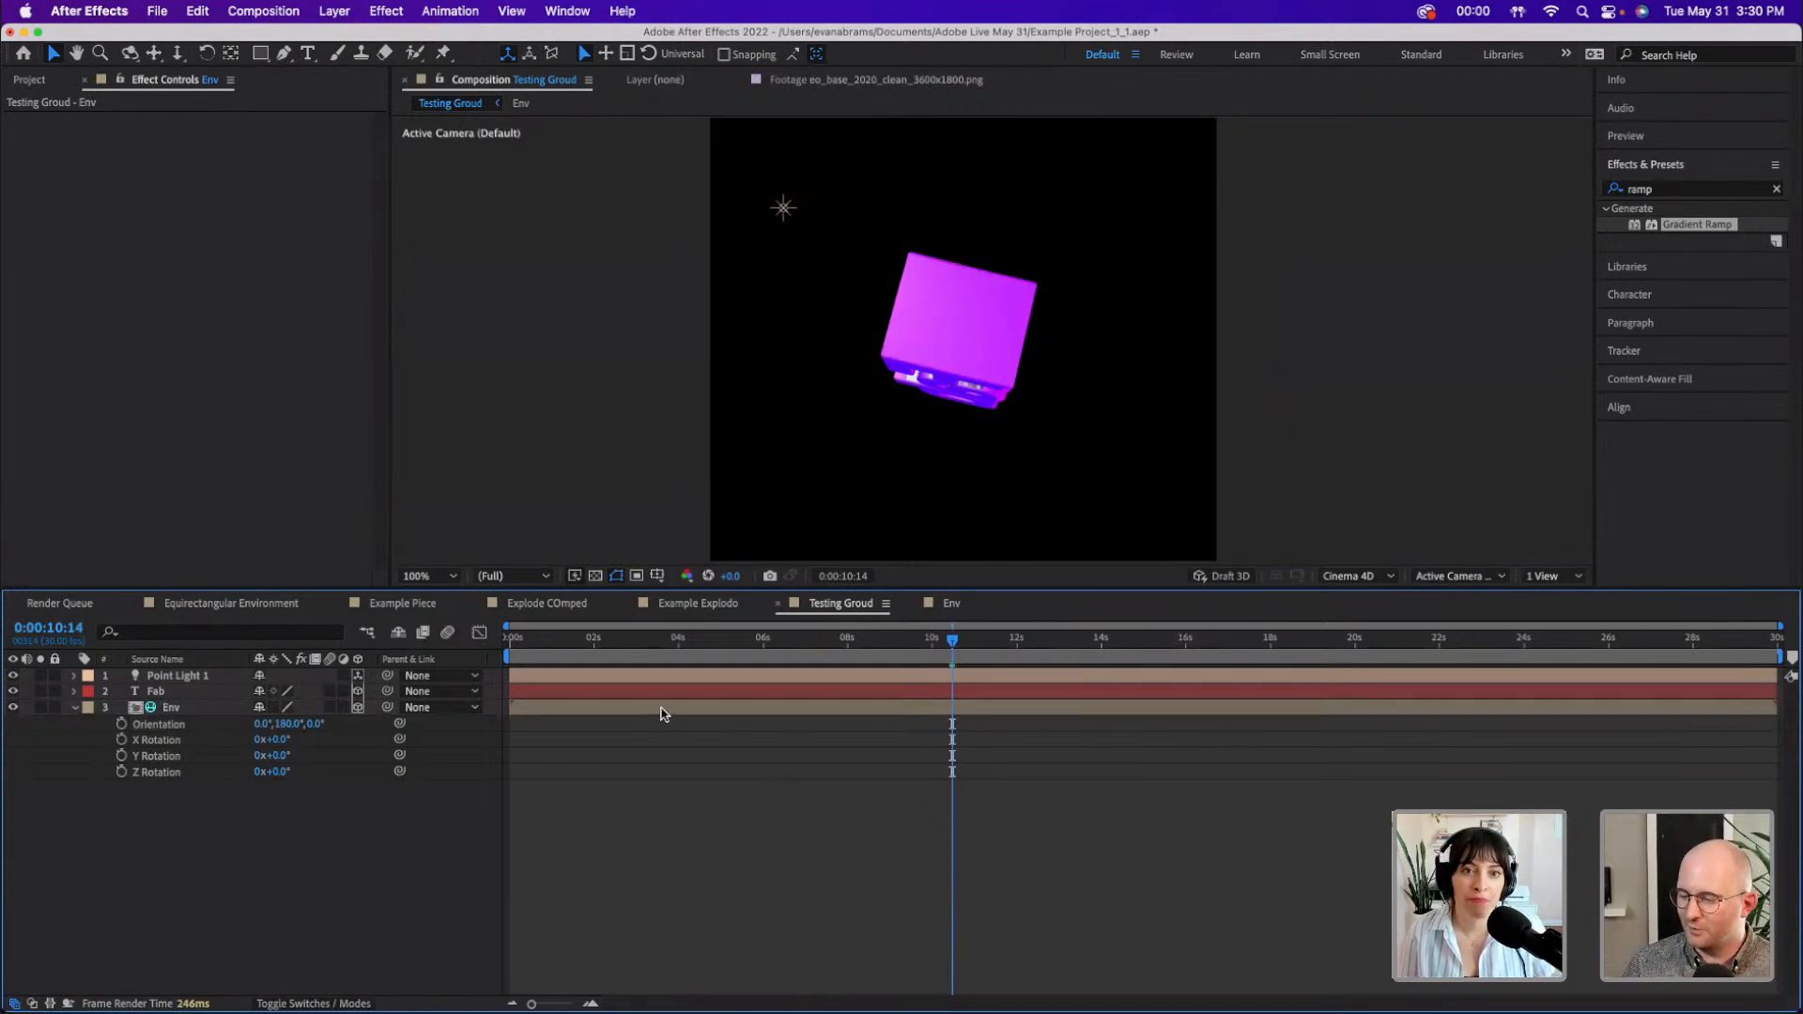
- In the Env composition, set the solid's Start of Ramp to 0, 0
{"action": "double_click", "coordinate": [171, 707]}
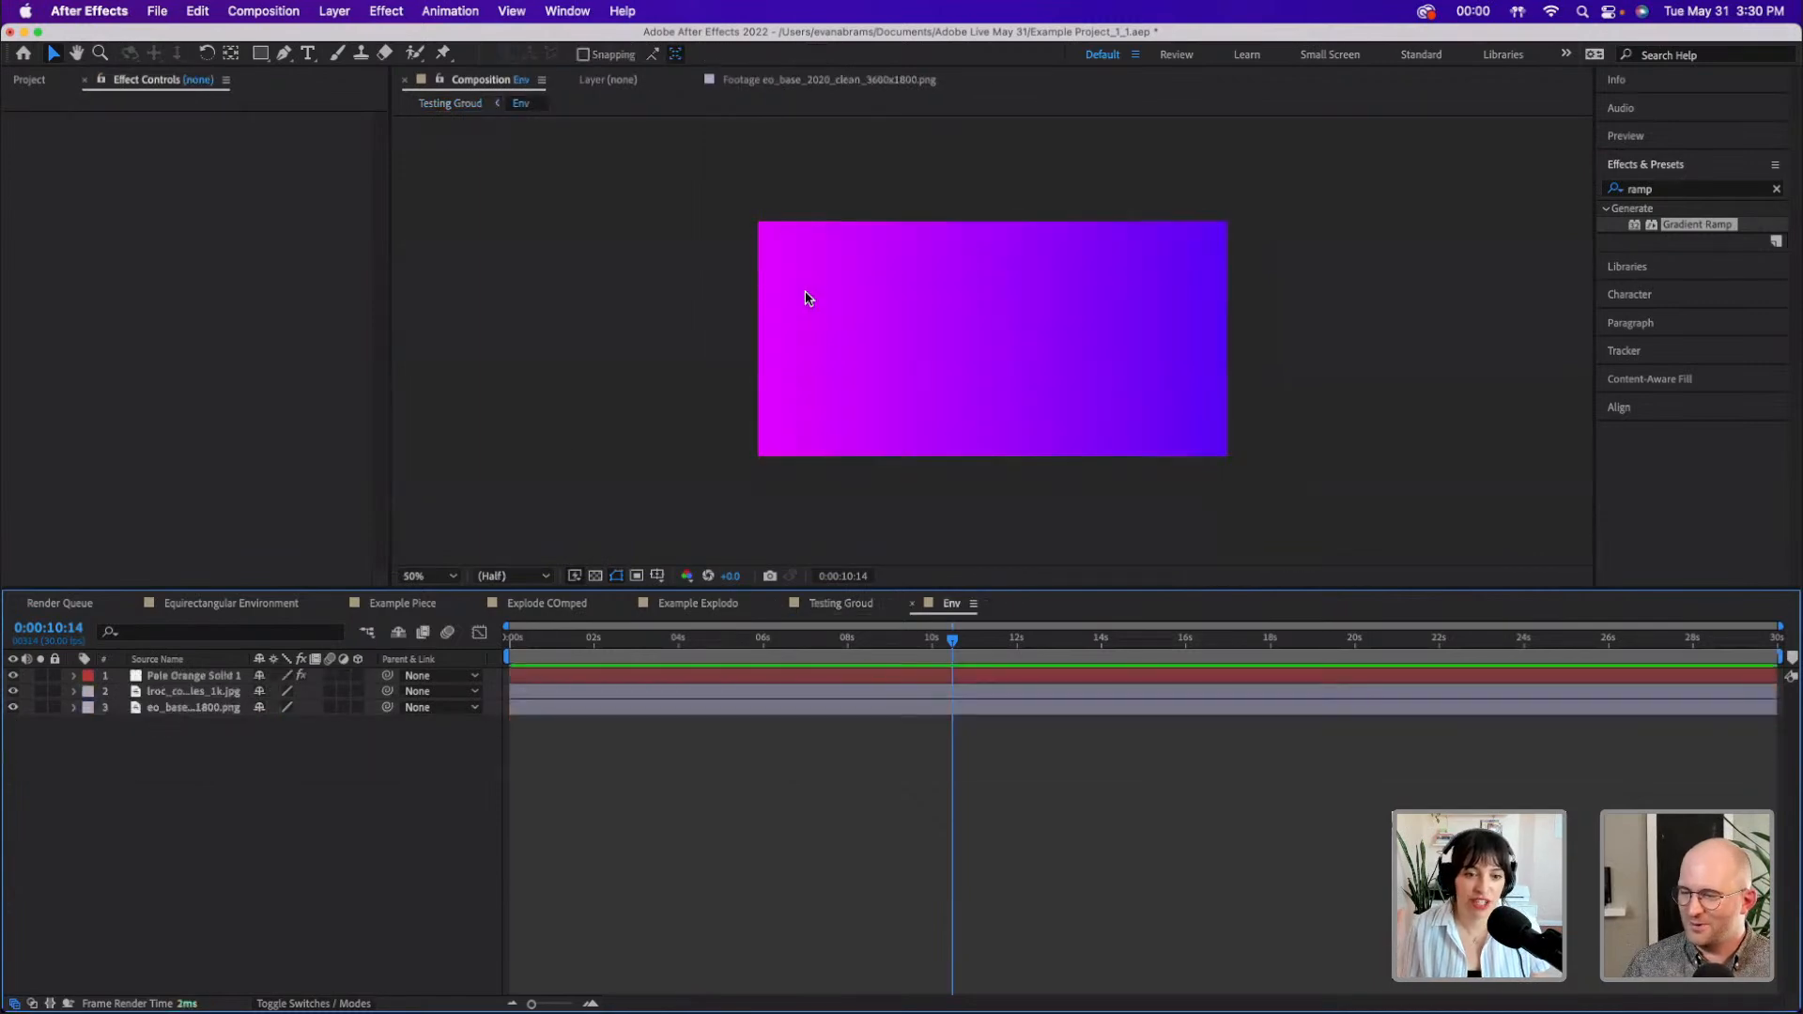
{"action": "left_click", "coordinate": [878, 328]}
{"action": "left_click", "coordinate": [251, 135]}
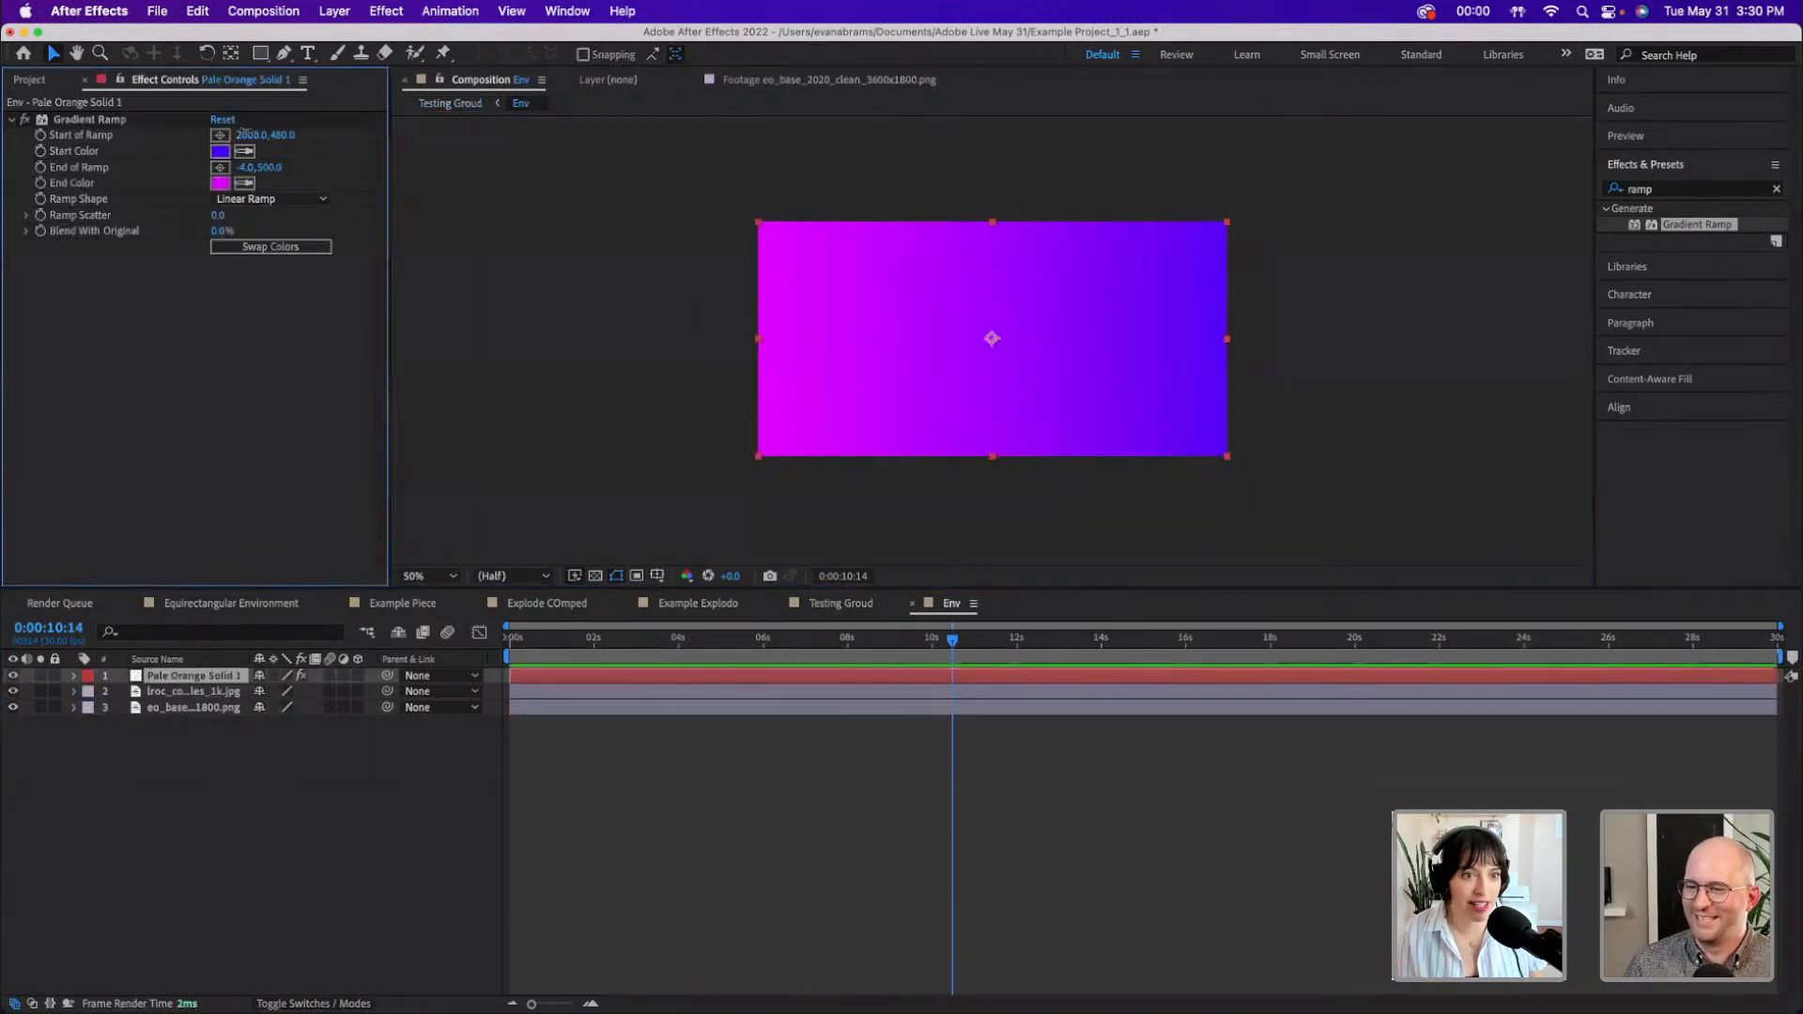
{"action": "type", "text": "0"}
{"action": "key", "text": "Tab"}
{"action": "type", "text": "0"}
{"action": "key", "text": "Return"}
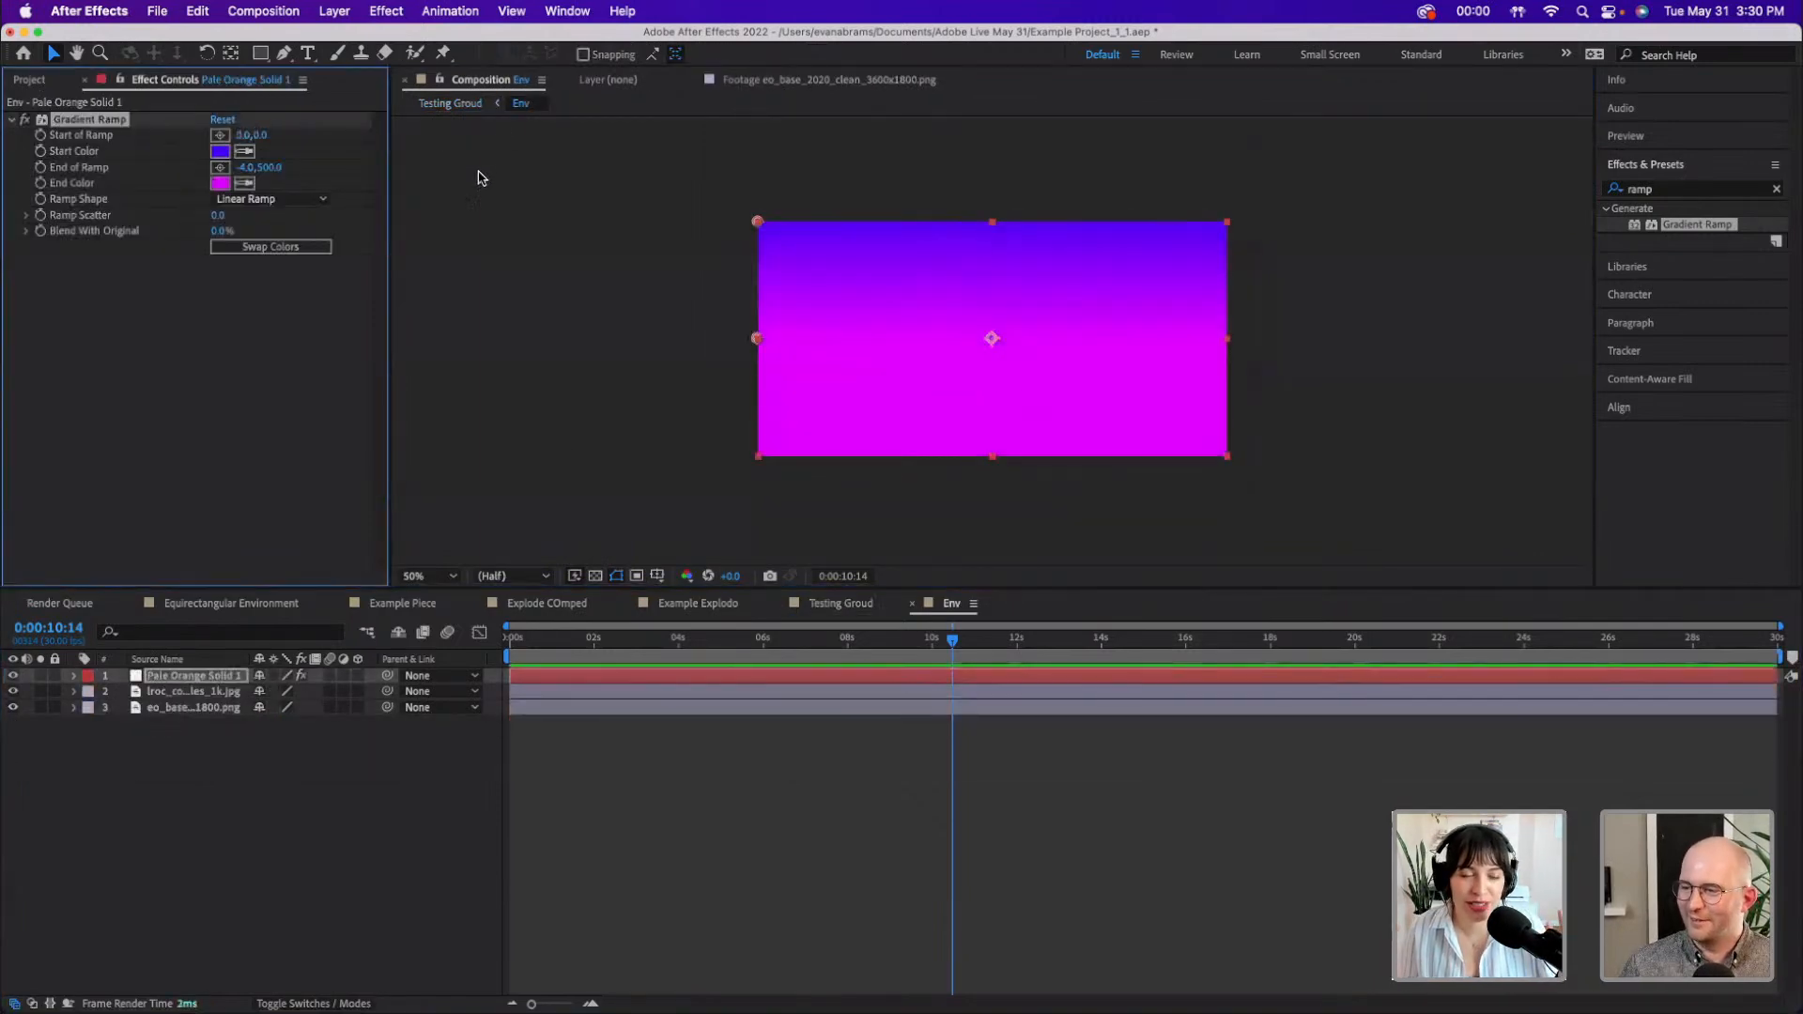
- Set the End of Ramp to 0, 1000 so the gradient runs vertically down the solid
{"action": "left_click_drag", "start_coordinate": [757, 340], "coordinate": [759, 457]}
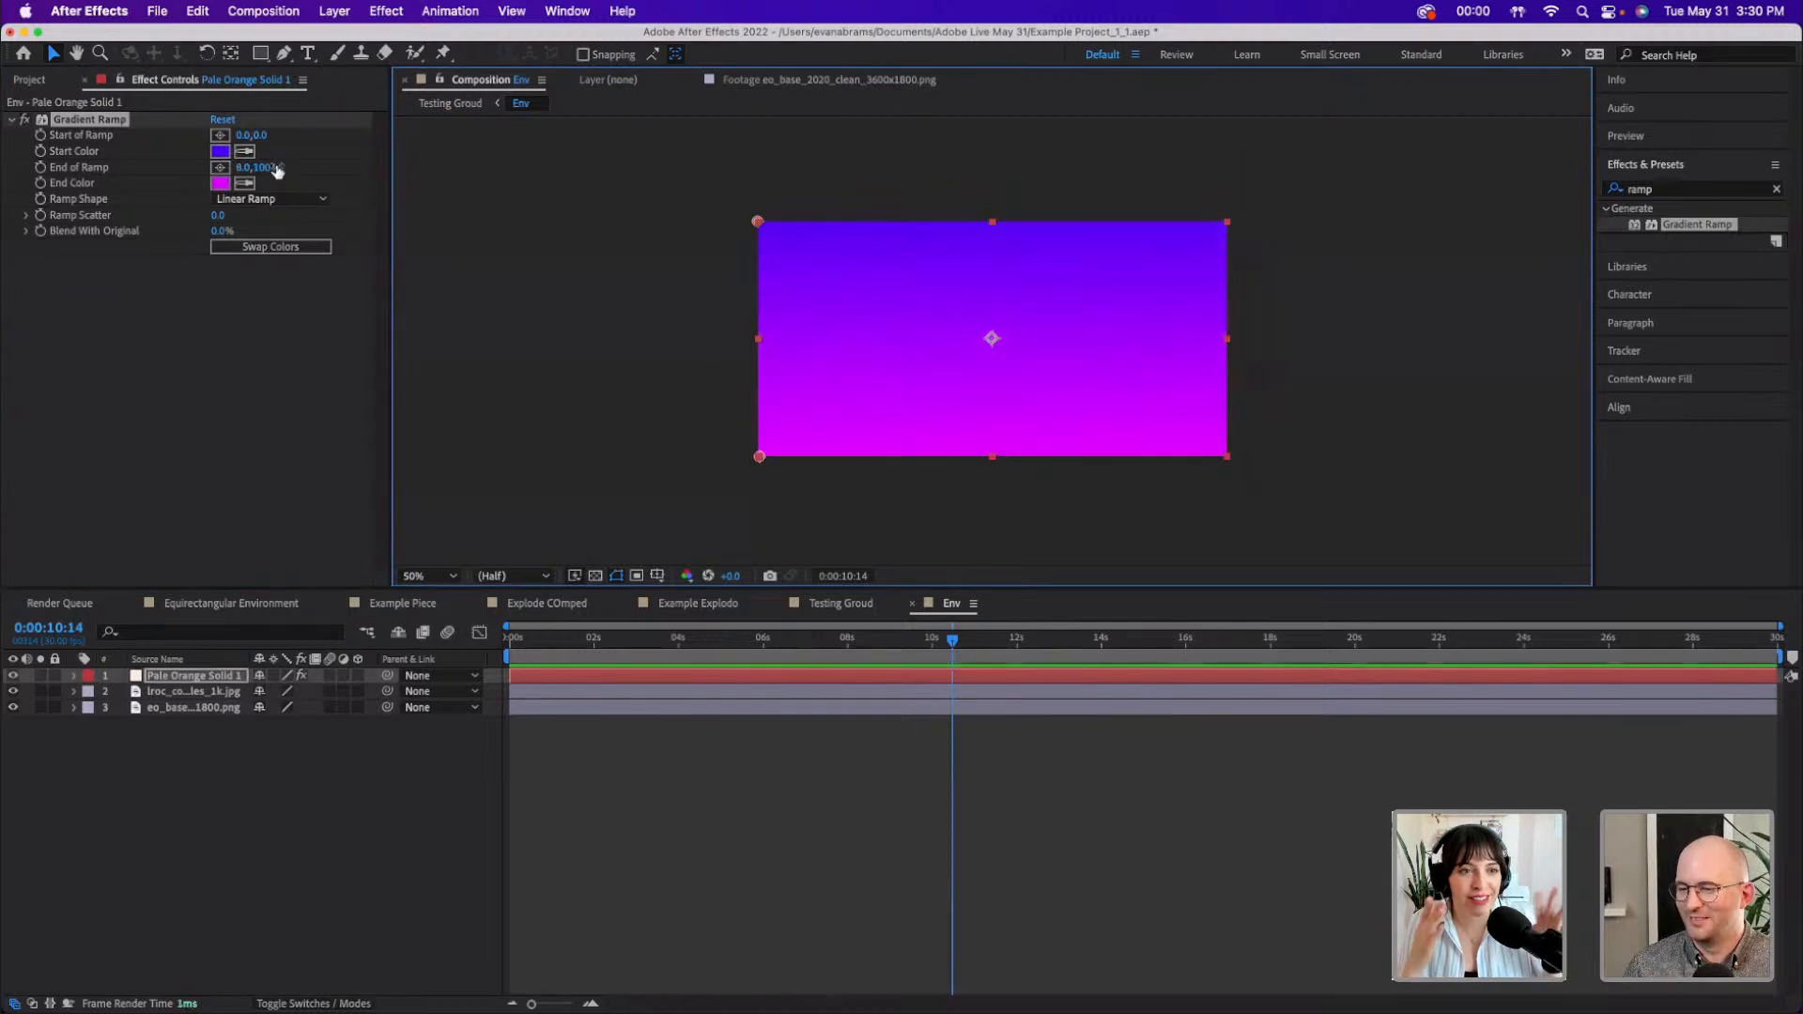
{"action": "left_click", "coordinate": [243, 167]}
{"action": "type", "text": "8"}
{"action": "key", "text": "Tab"}
{"action": "type", "text": "100"}
{"action": "key", "text": "Return"}
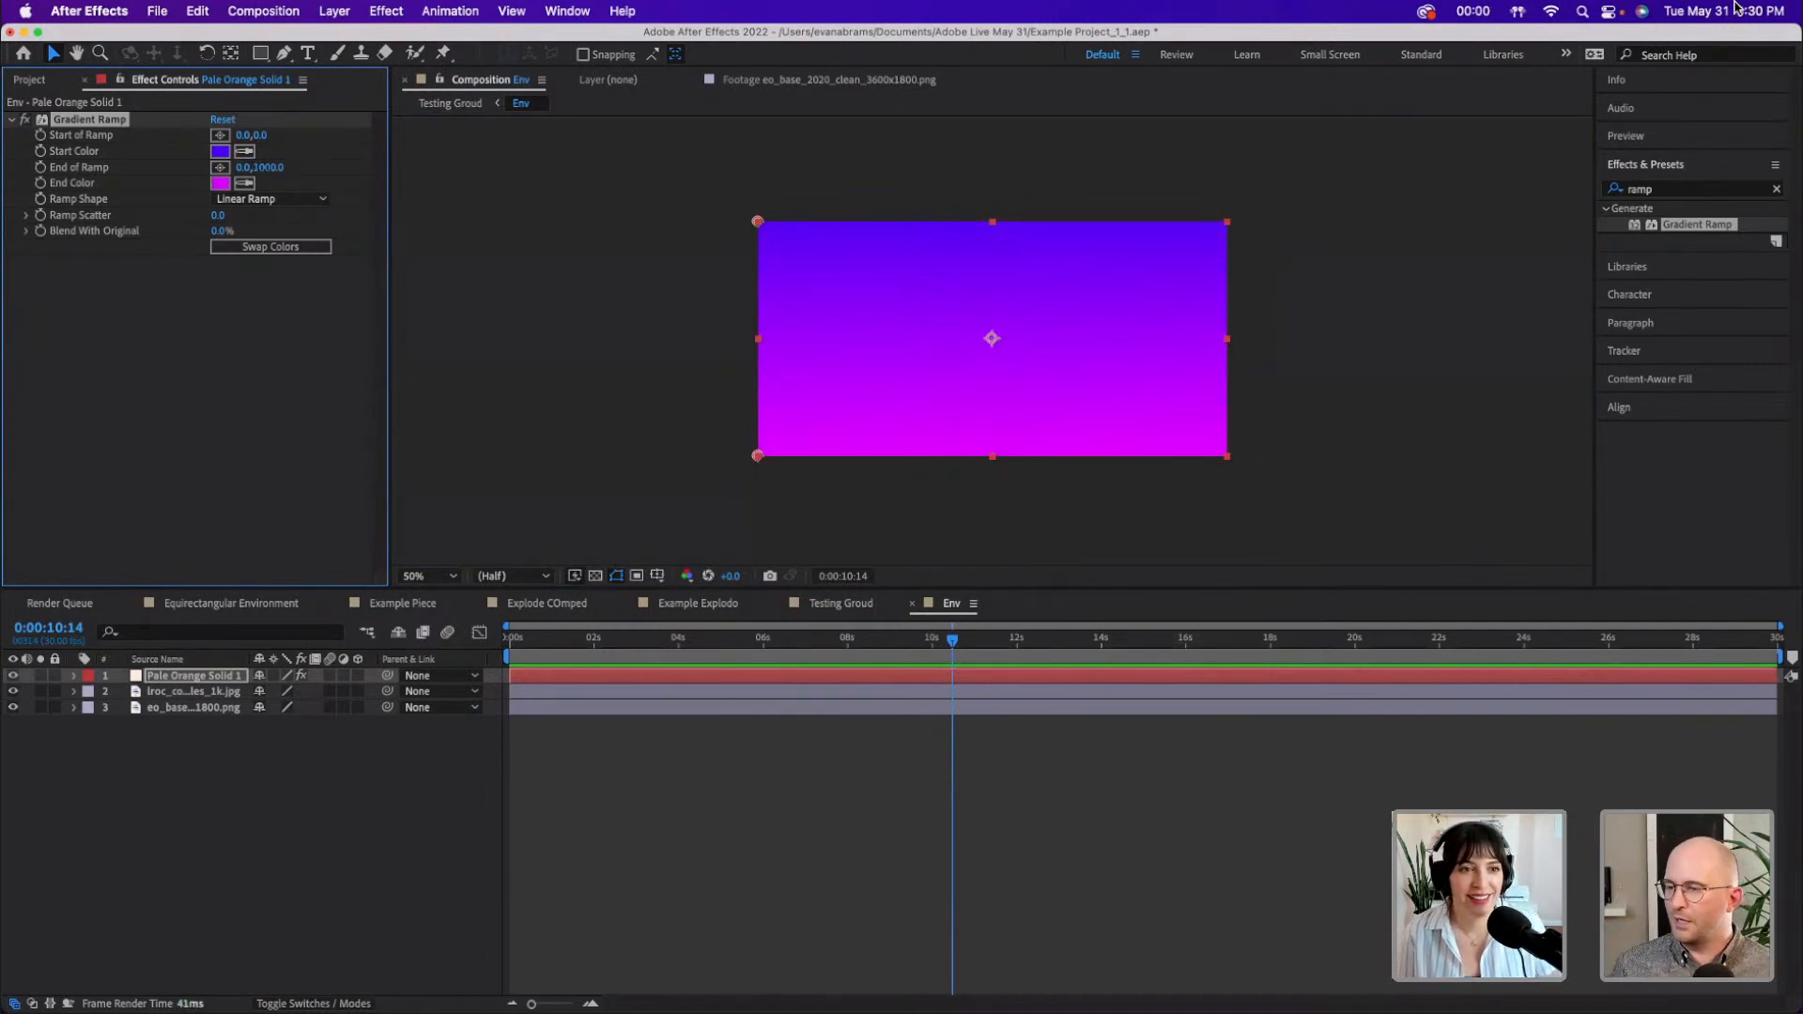
{"action": "left_click", "coordinate": [698, 273]}
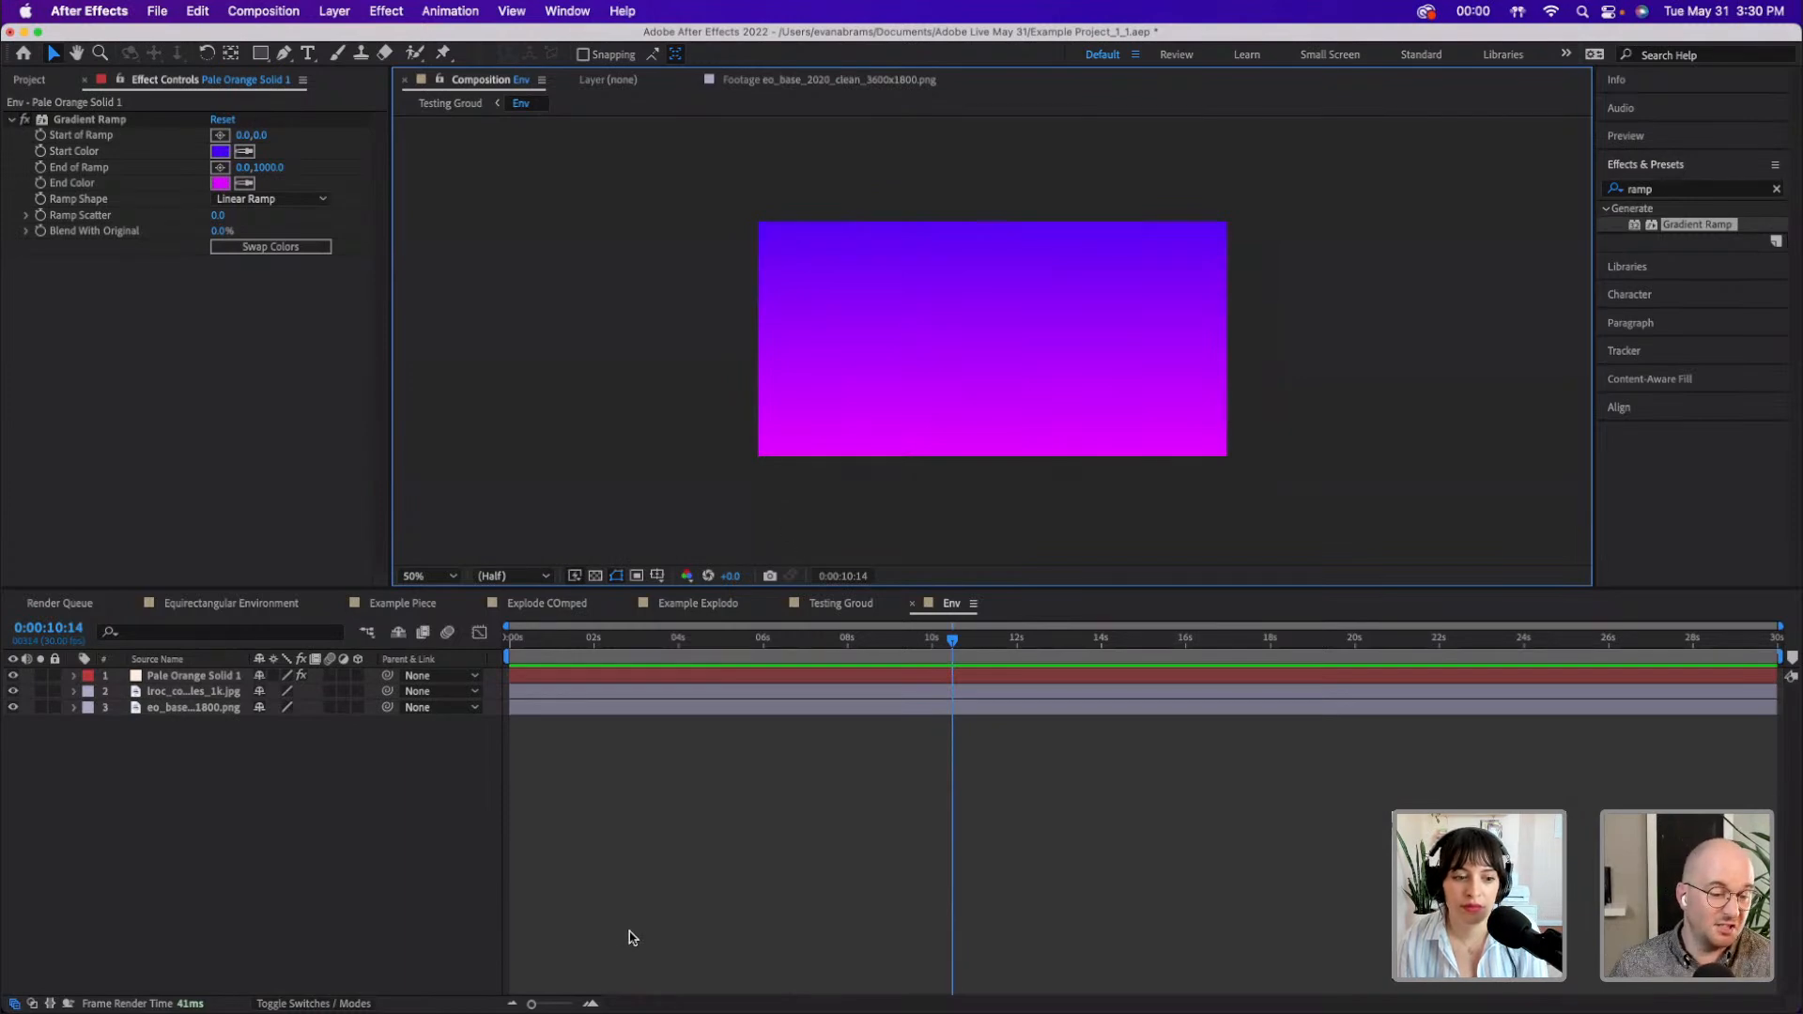
- Return to Testing Groud and check the vertical gradient's reflections on the Fab text at 0:00:12:05
{"action": "left_click", "coordinate": [738, 897]}
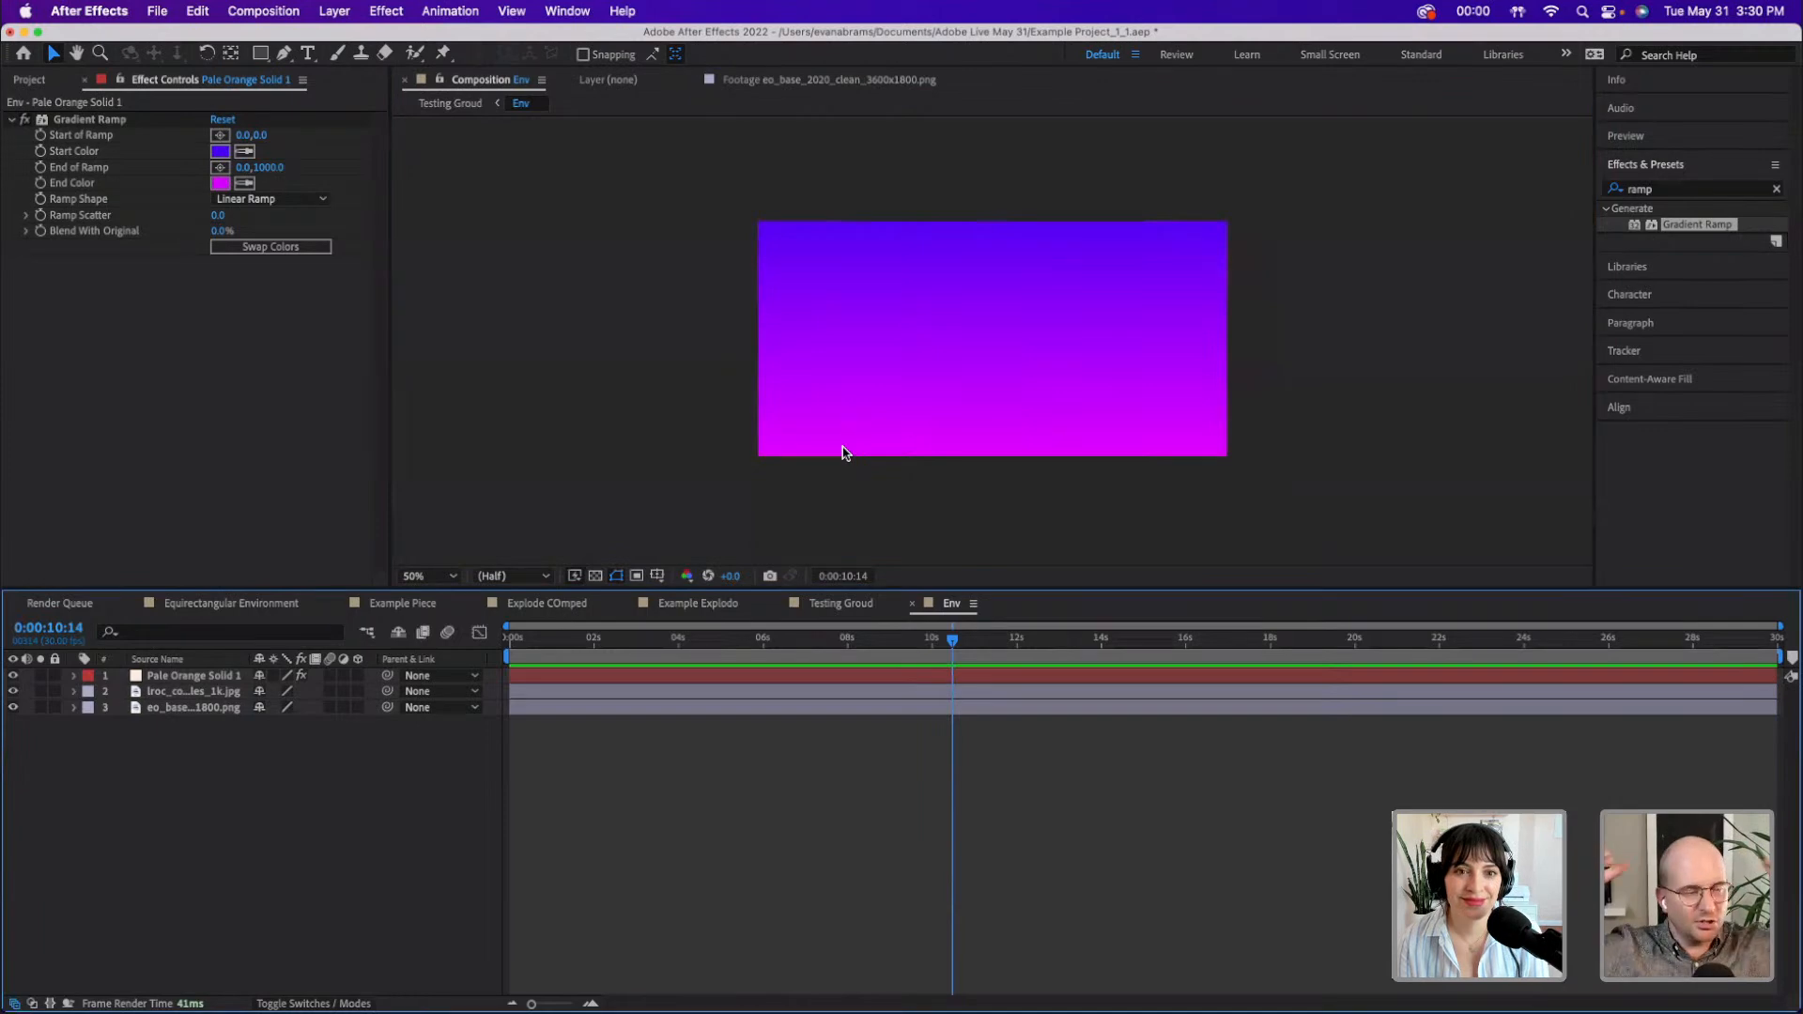
{"action": "left_click", "coordinate": [794, 733]}
{"action": "key", "text": "Tab"}
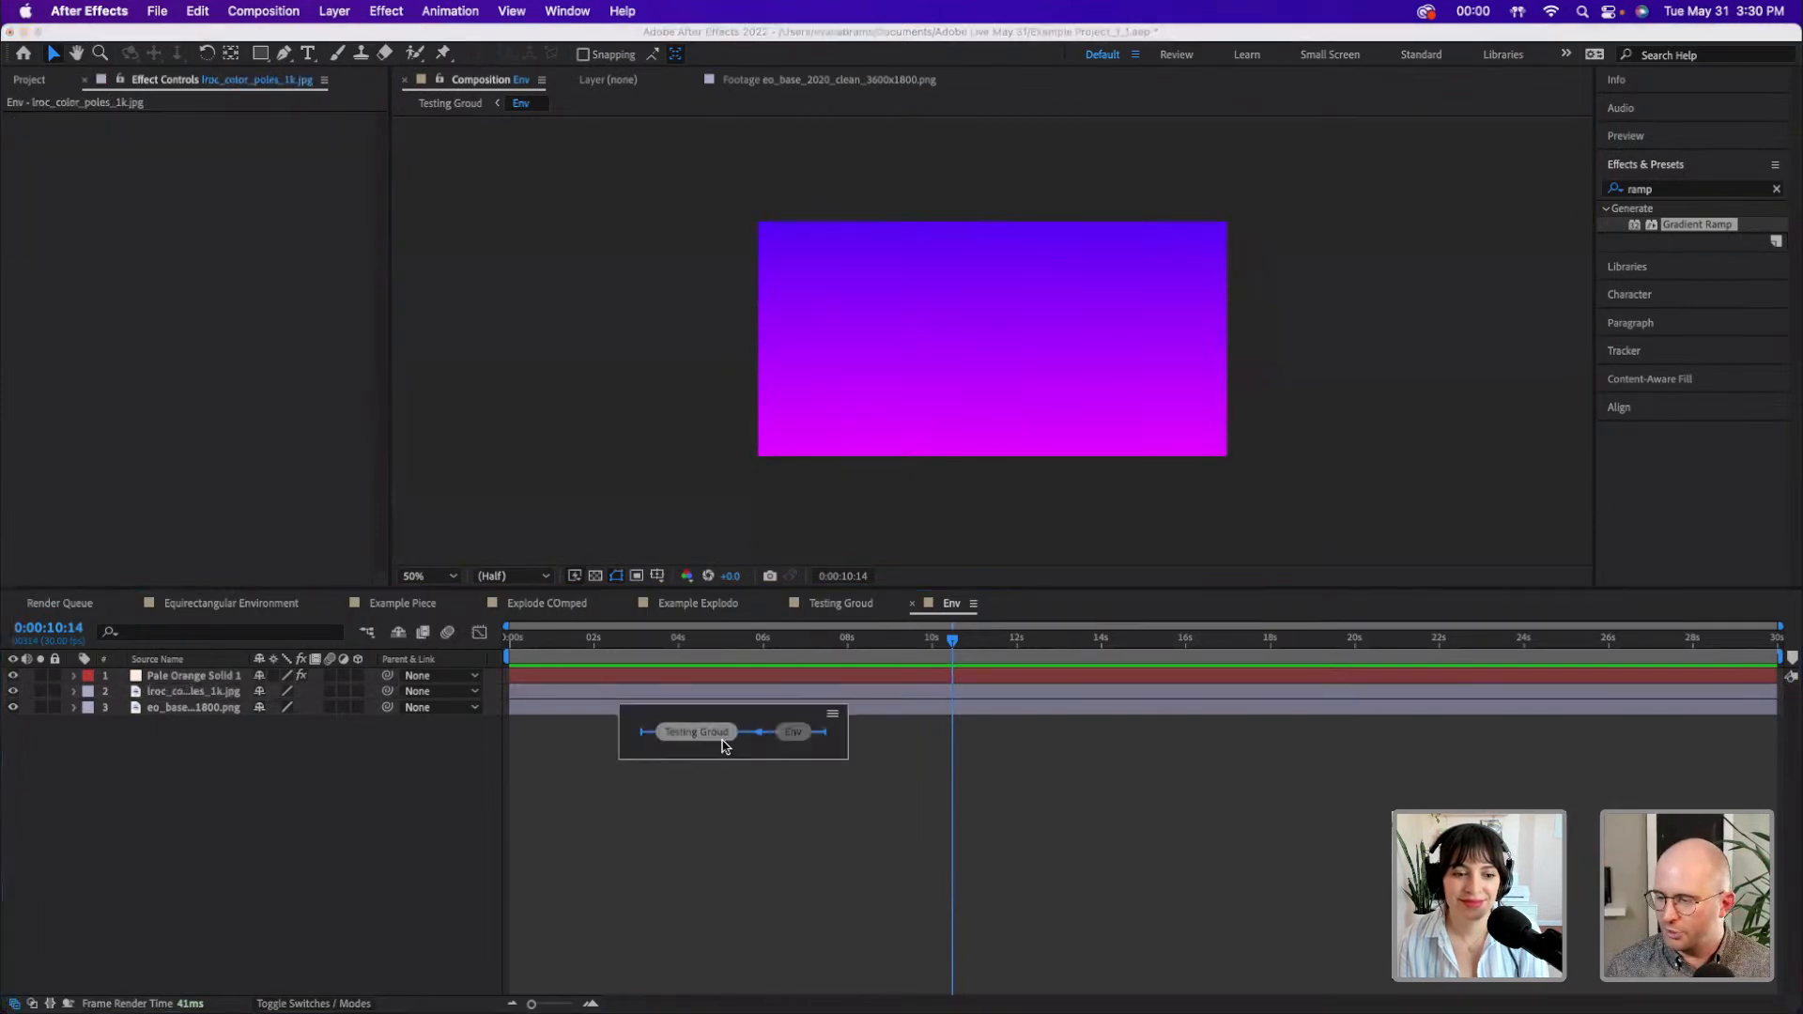
{"action": "left_click", "coordinate": [714, 738]}
{"action": "left_click_drag", "start_coordinate": [923, 648], "coordinate": [1024, 643]}
{"action": "left_click", "coordinate": [1111, 859]}
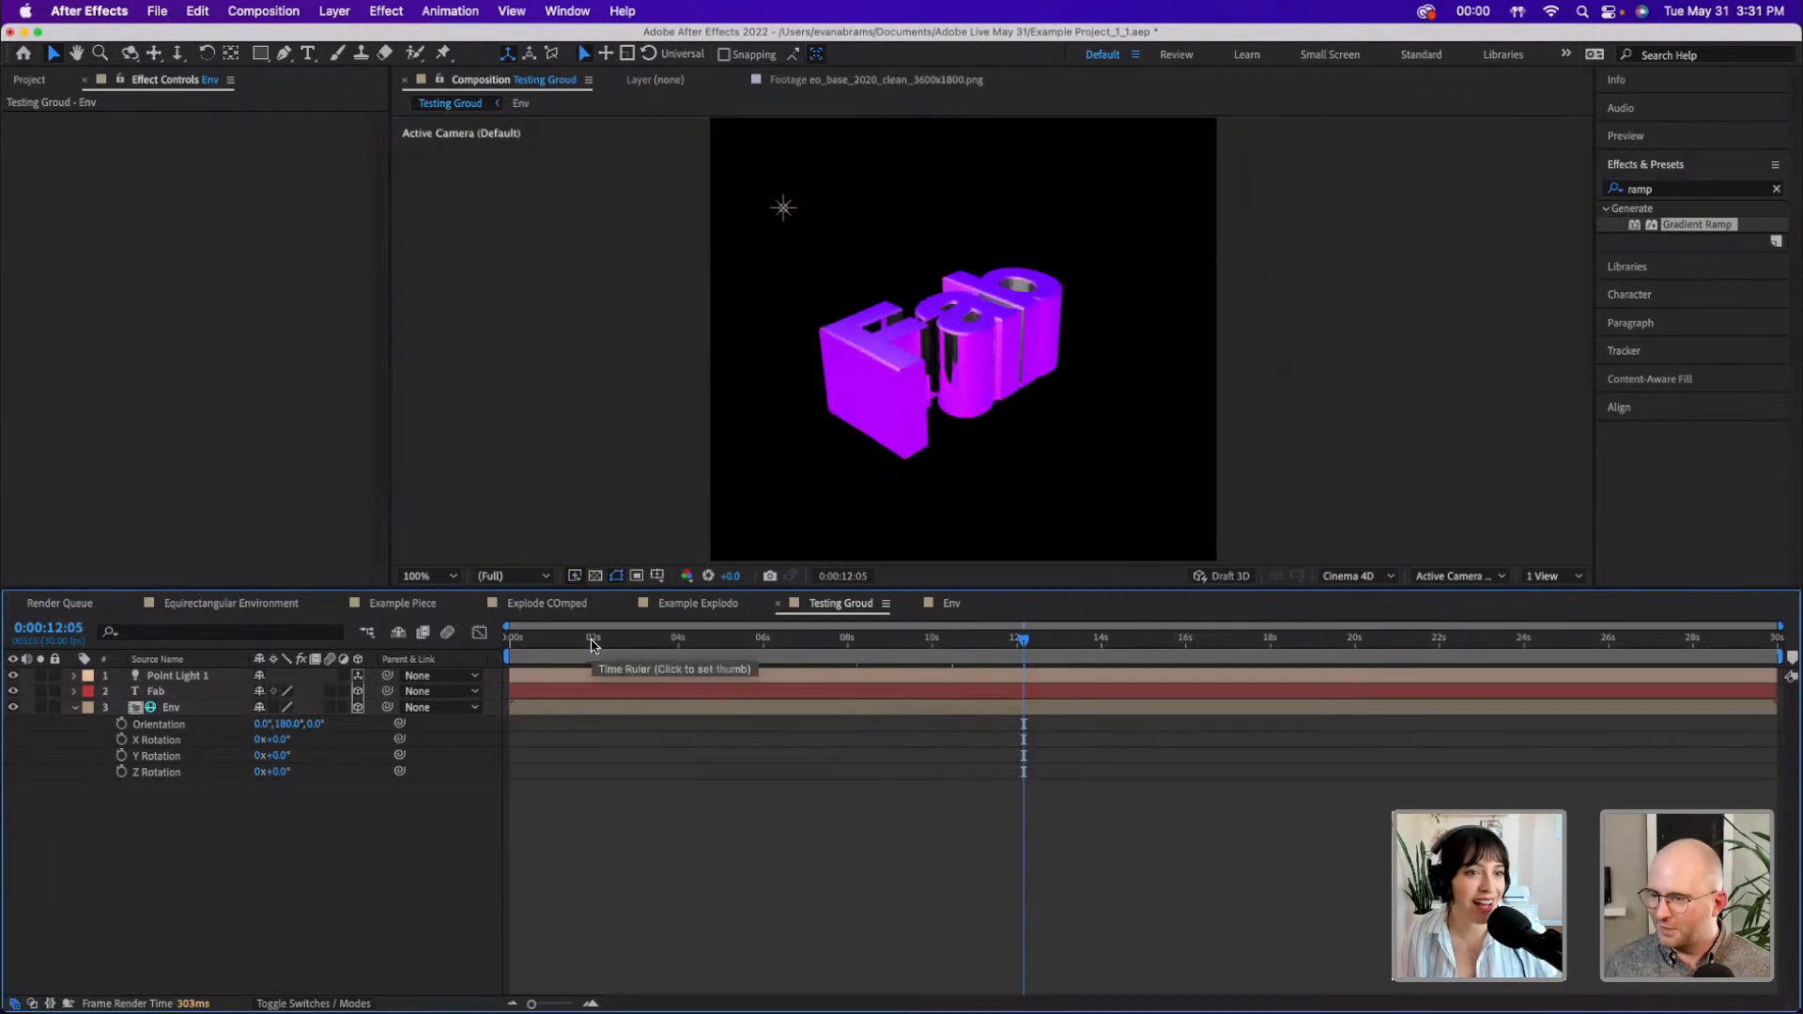
- Examine the reflections inside the Fab letters at 400% magnification, and collapse the Env layer's rotation properties
{"action": "left_click", "coordinate": [984, 303]}
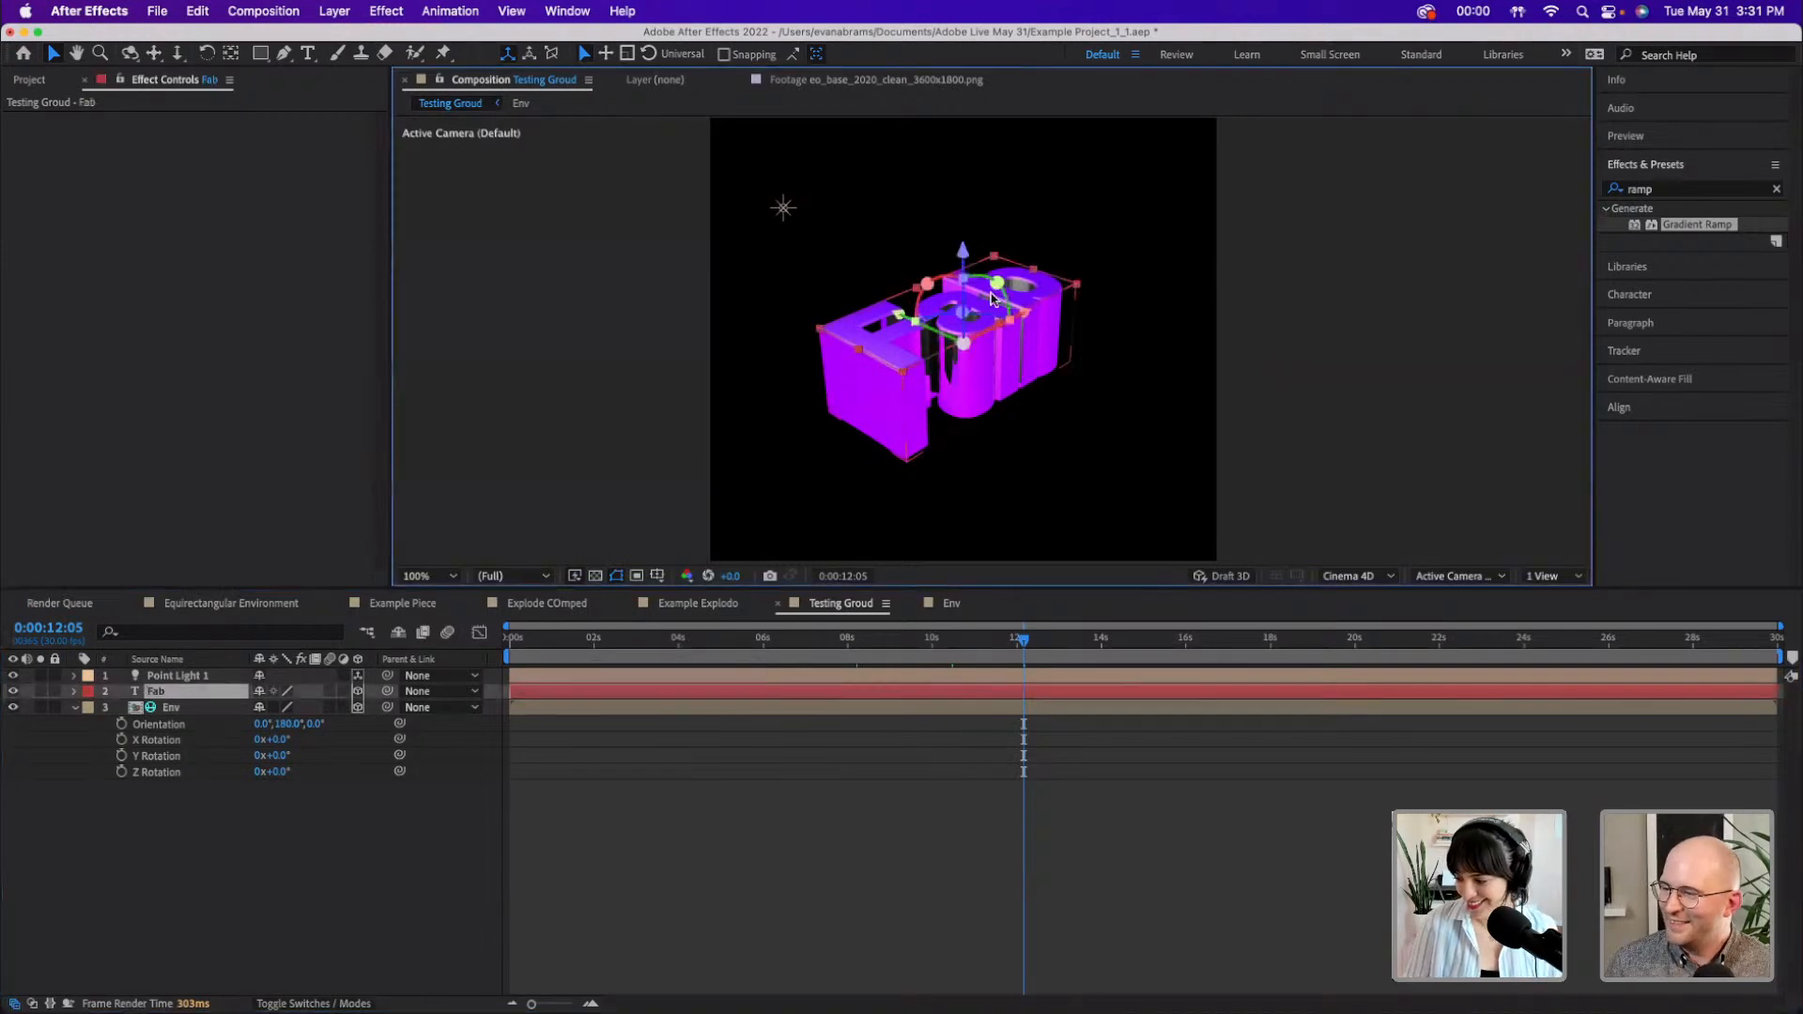
{"action": "scroll", "coordinate": [1014, 310], "scroll_direction": "down", "scroll_amount": 2}
{"action": "scroll", "coordinate": [1001, 325], "scroll_direction": "up", "scroll_amount": 5}
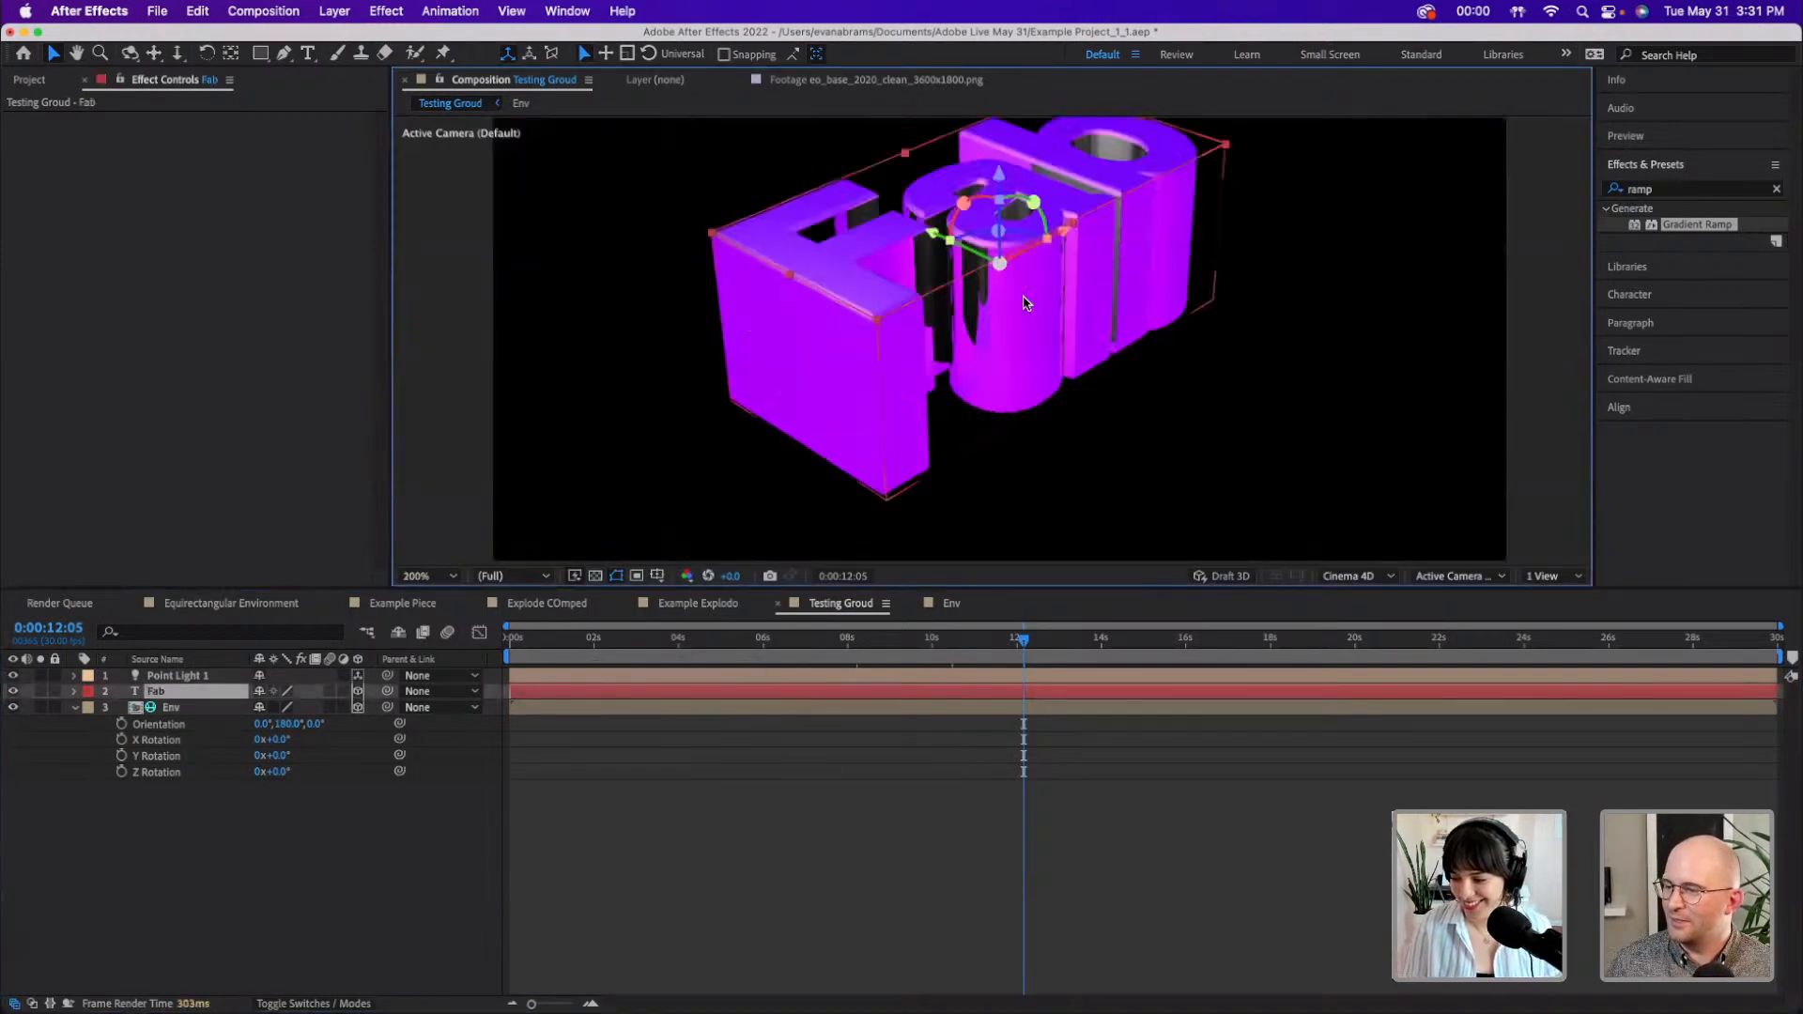
{"action": "left_click_drag", "start_coordinate": [1001, 324], "coordinate": [839, 616]}
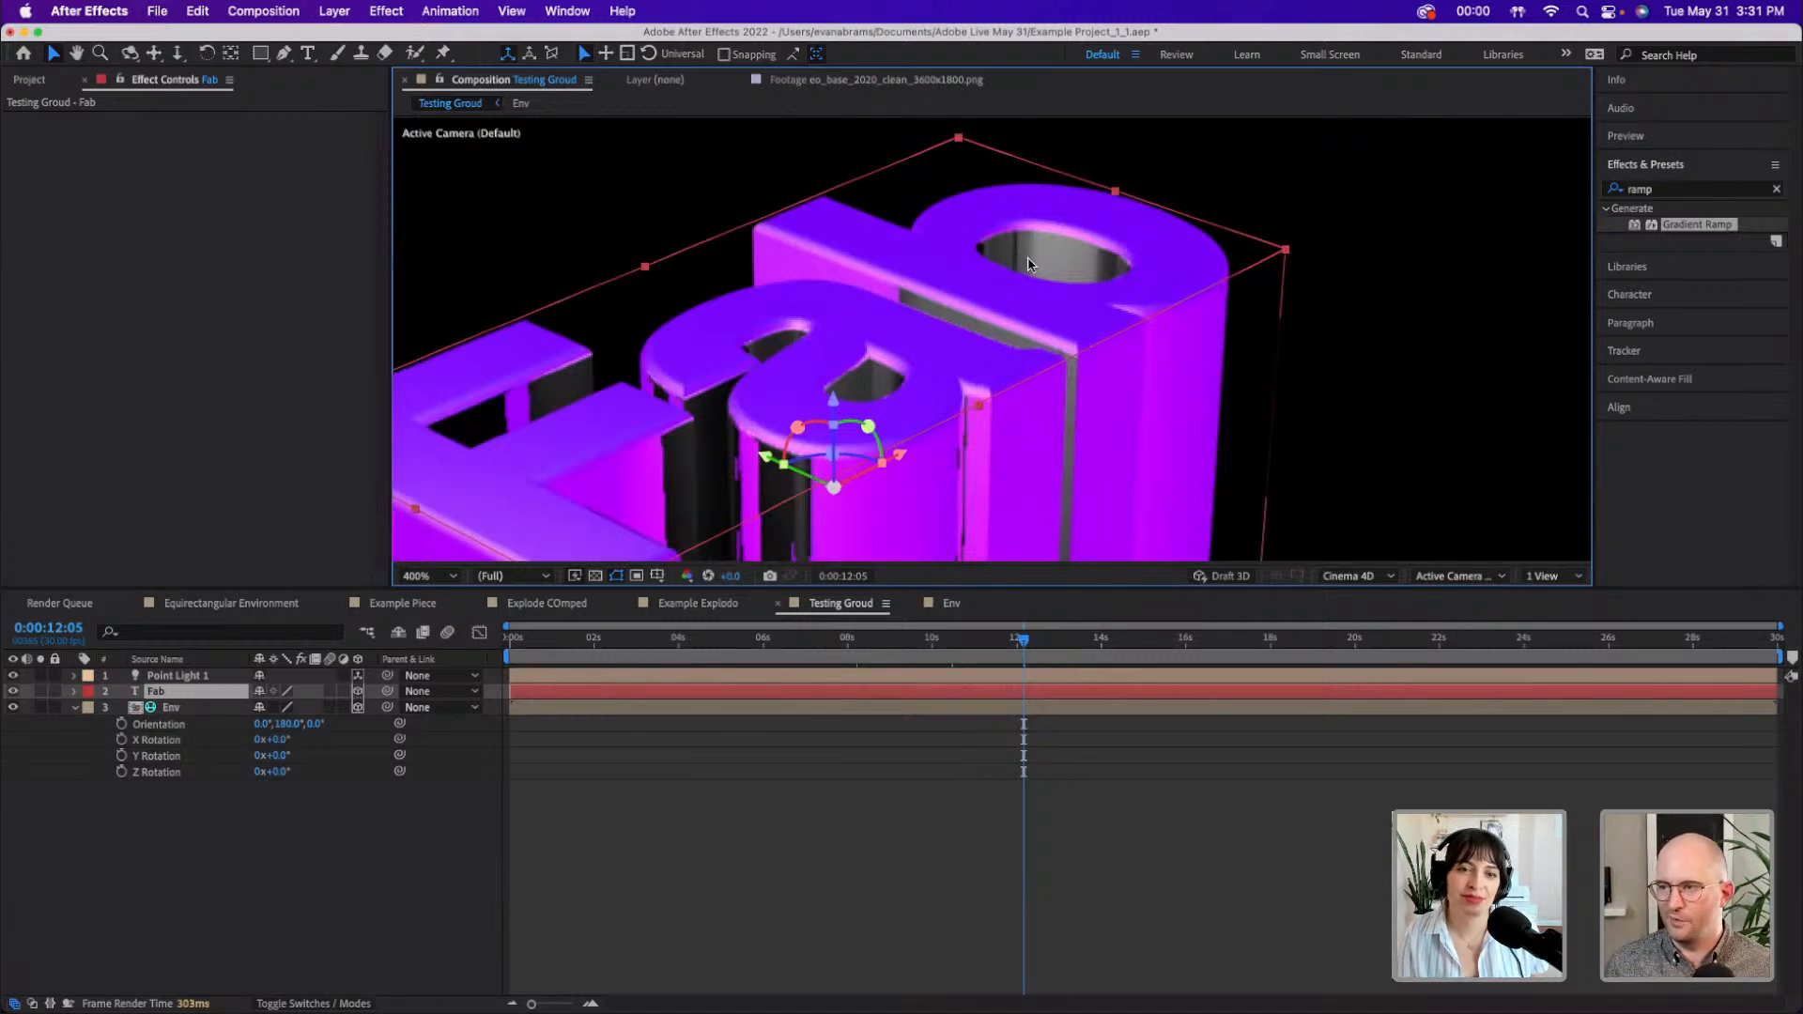
{"action": "left_click", "coordinate": [186, 711]}
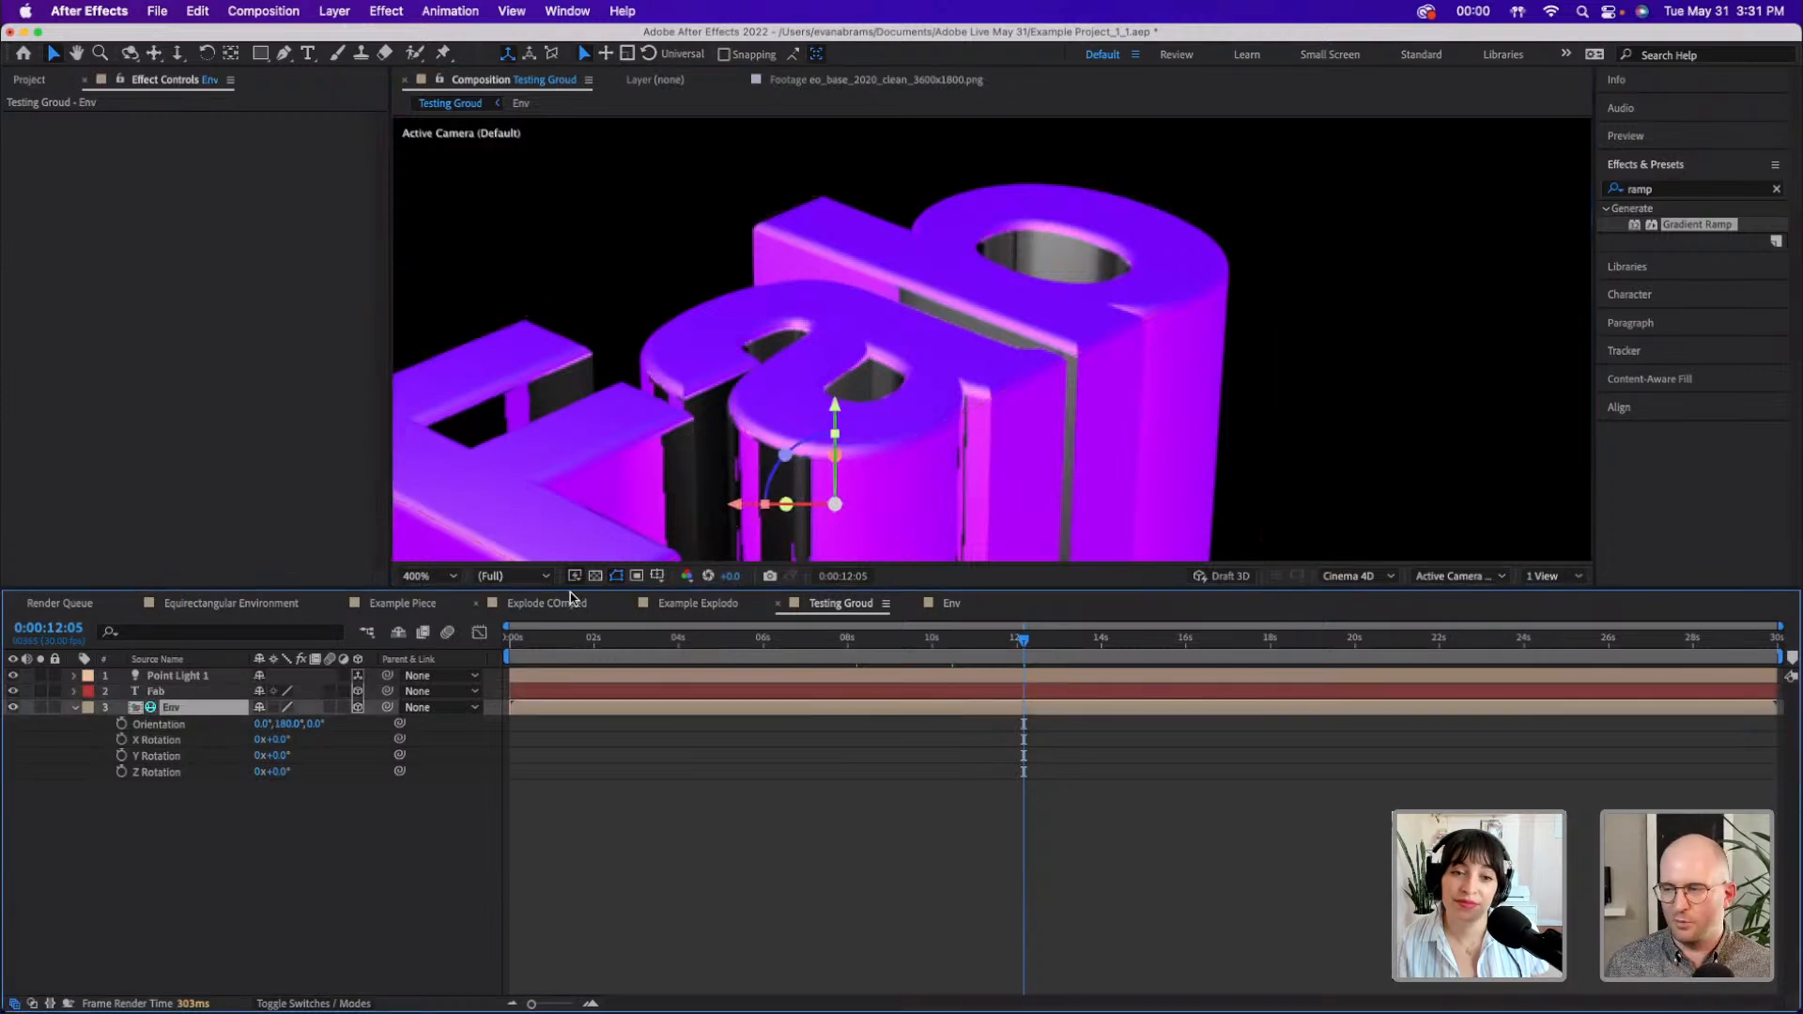
{"action": "key", "text": "r"}
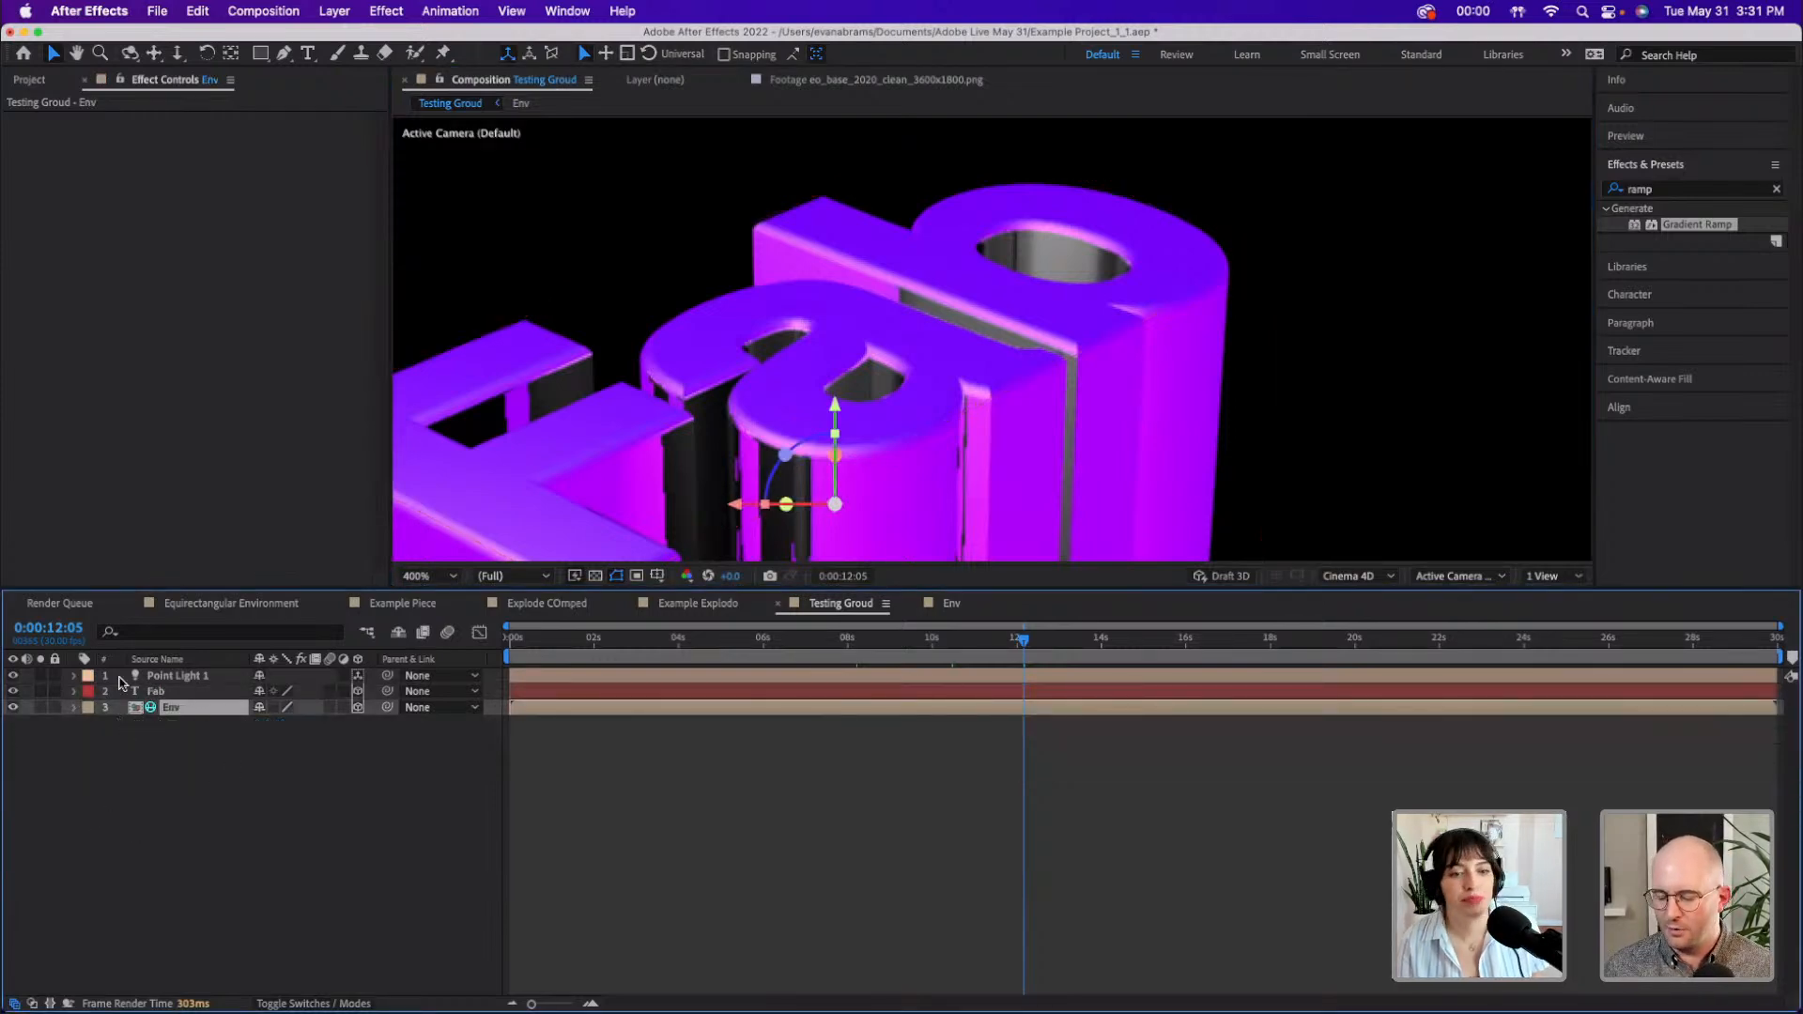
- Expand the Env layer's Options and view the whole Fab text at 200% magnification
{"action": "left_click", "coordinate": [75, 708]}
{"action": "left_click", "coordinate": [91, 724]}
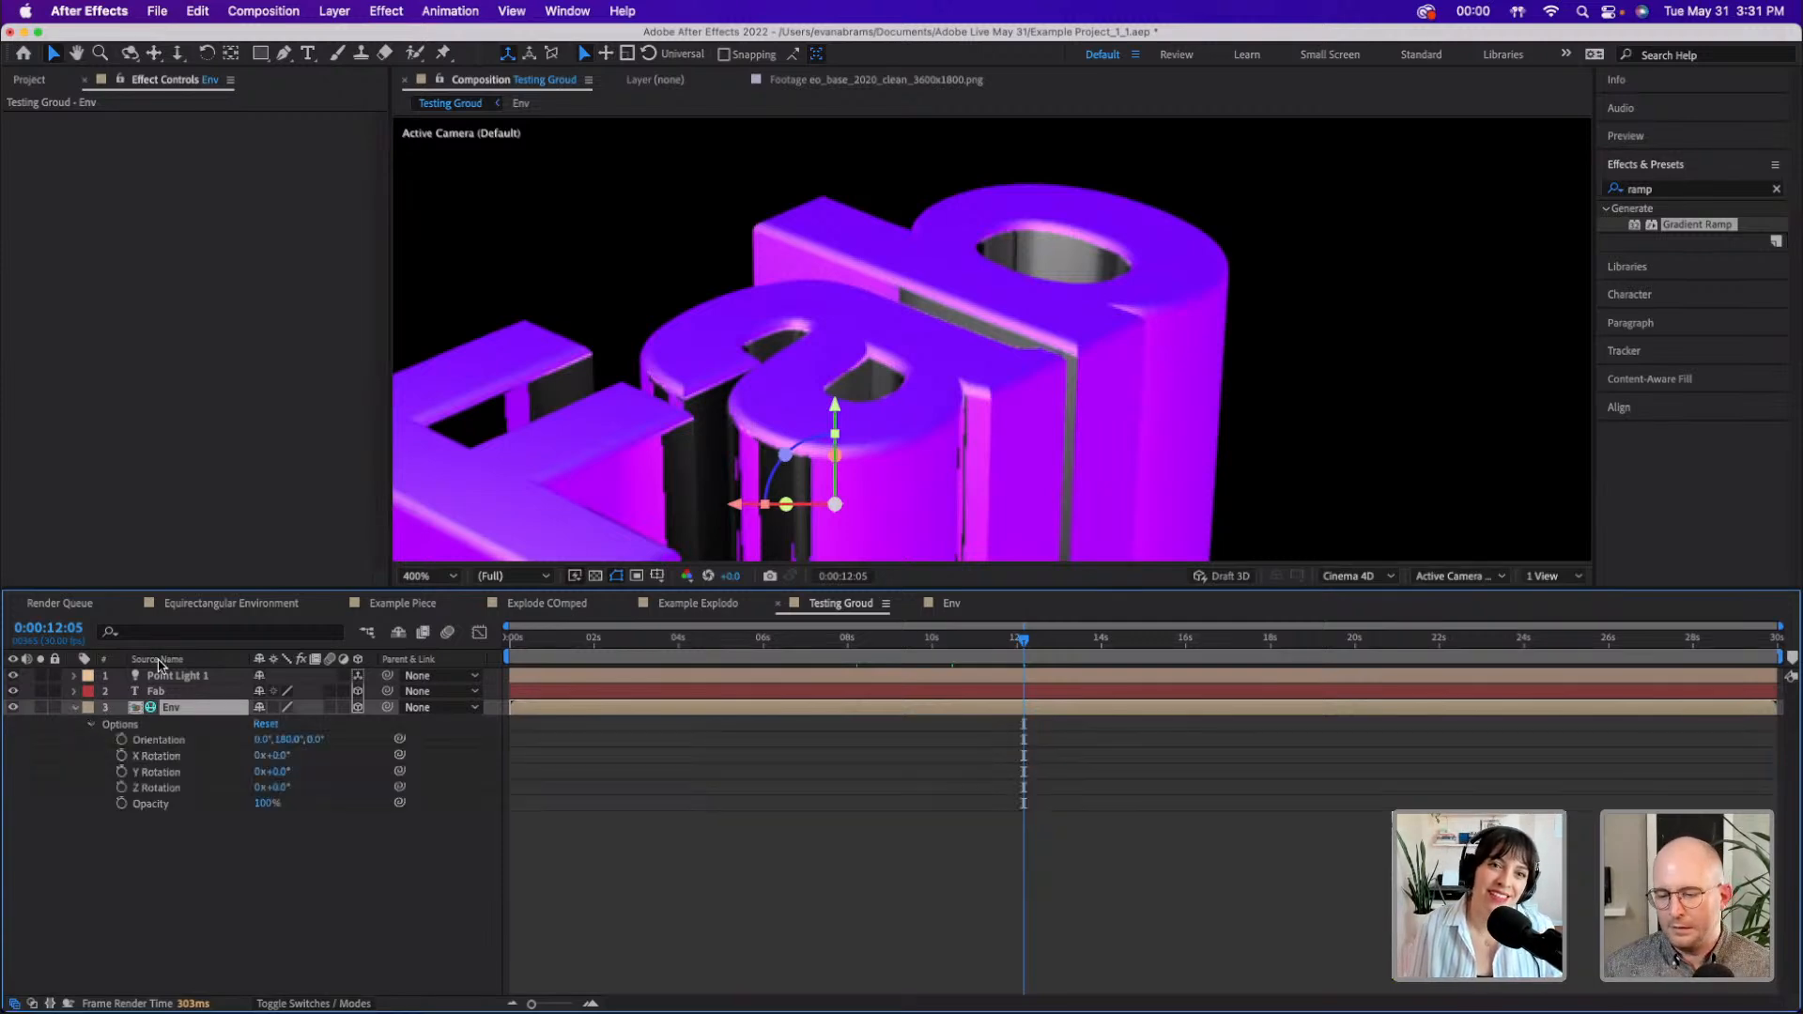
{"action": "key", "text": "comma"}
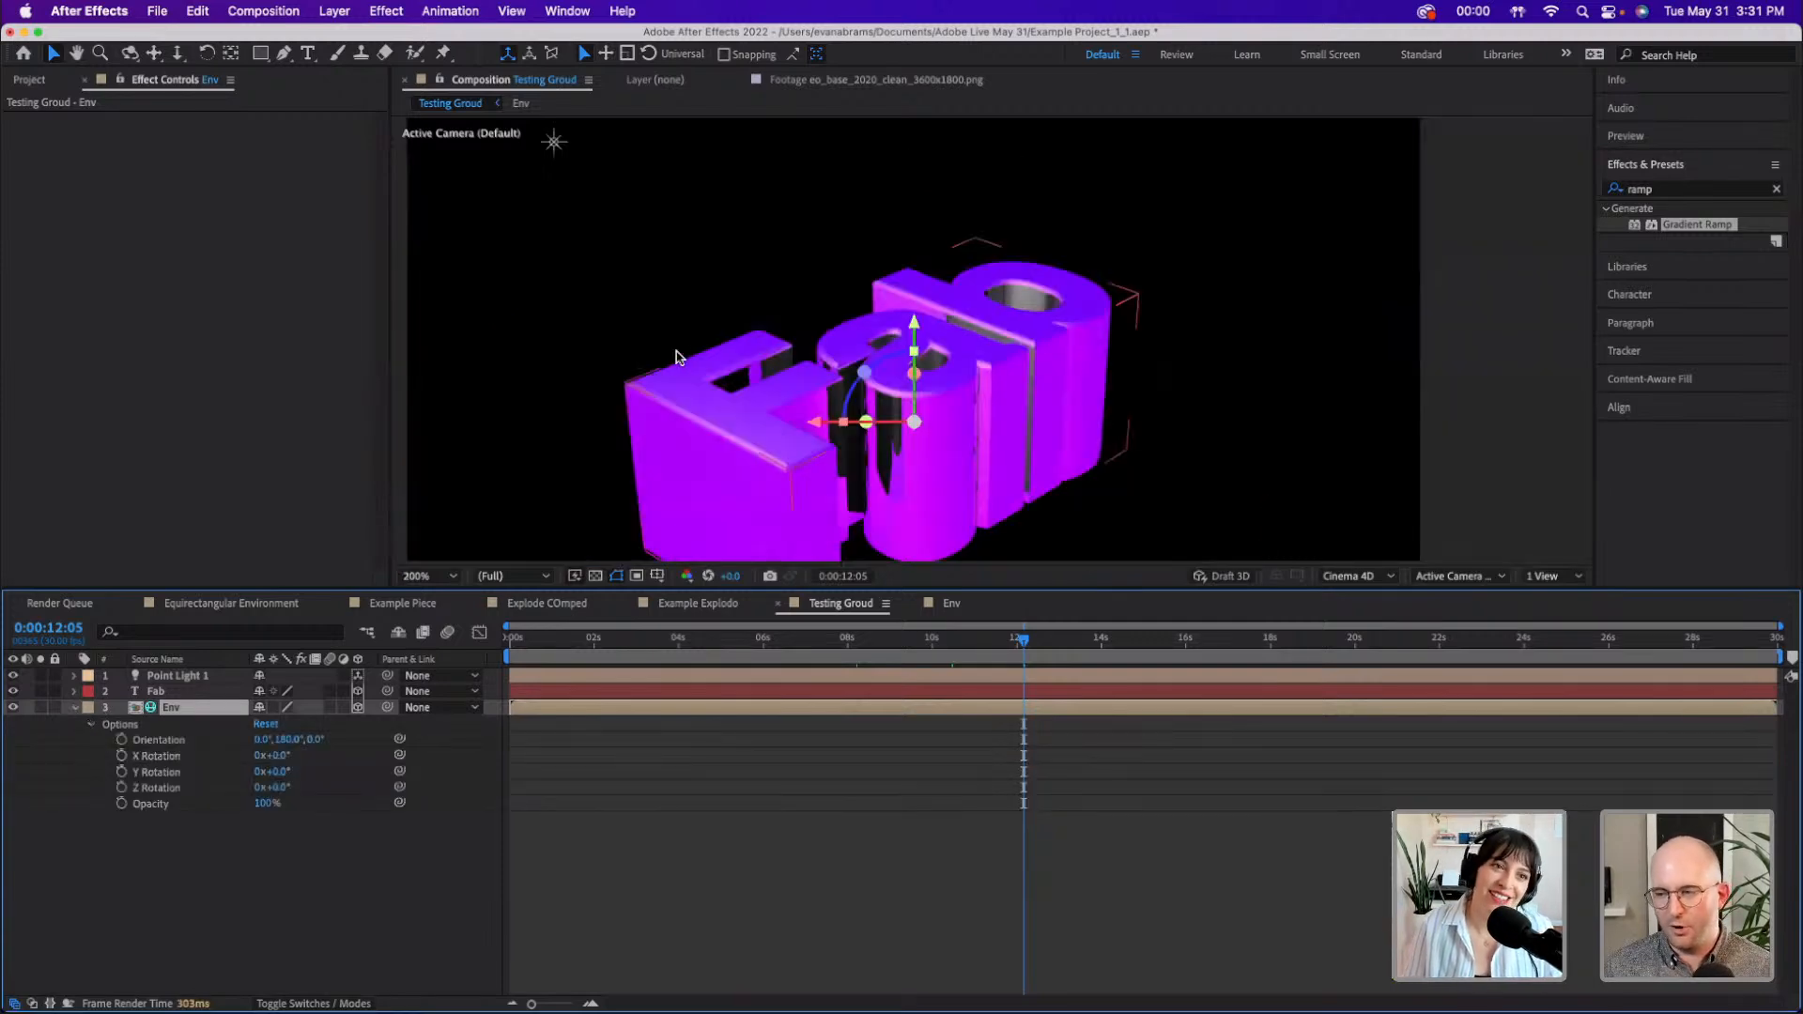
- Replace the Fab layer's text with the letter L at 0:00:14:15
{"action": "left_click", "coordinate": [955, 692]}
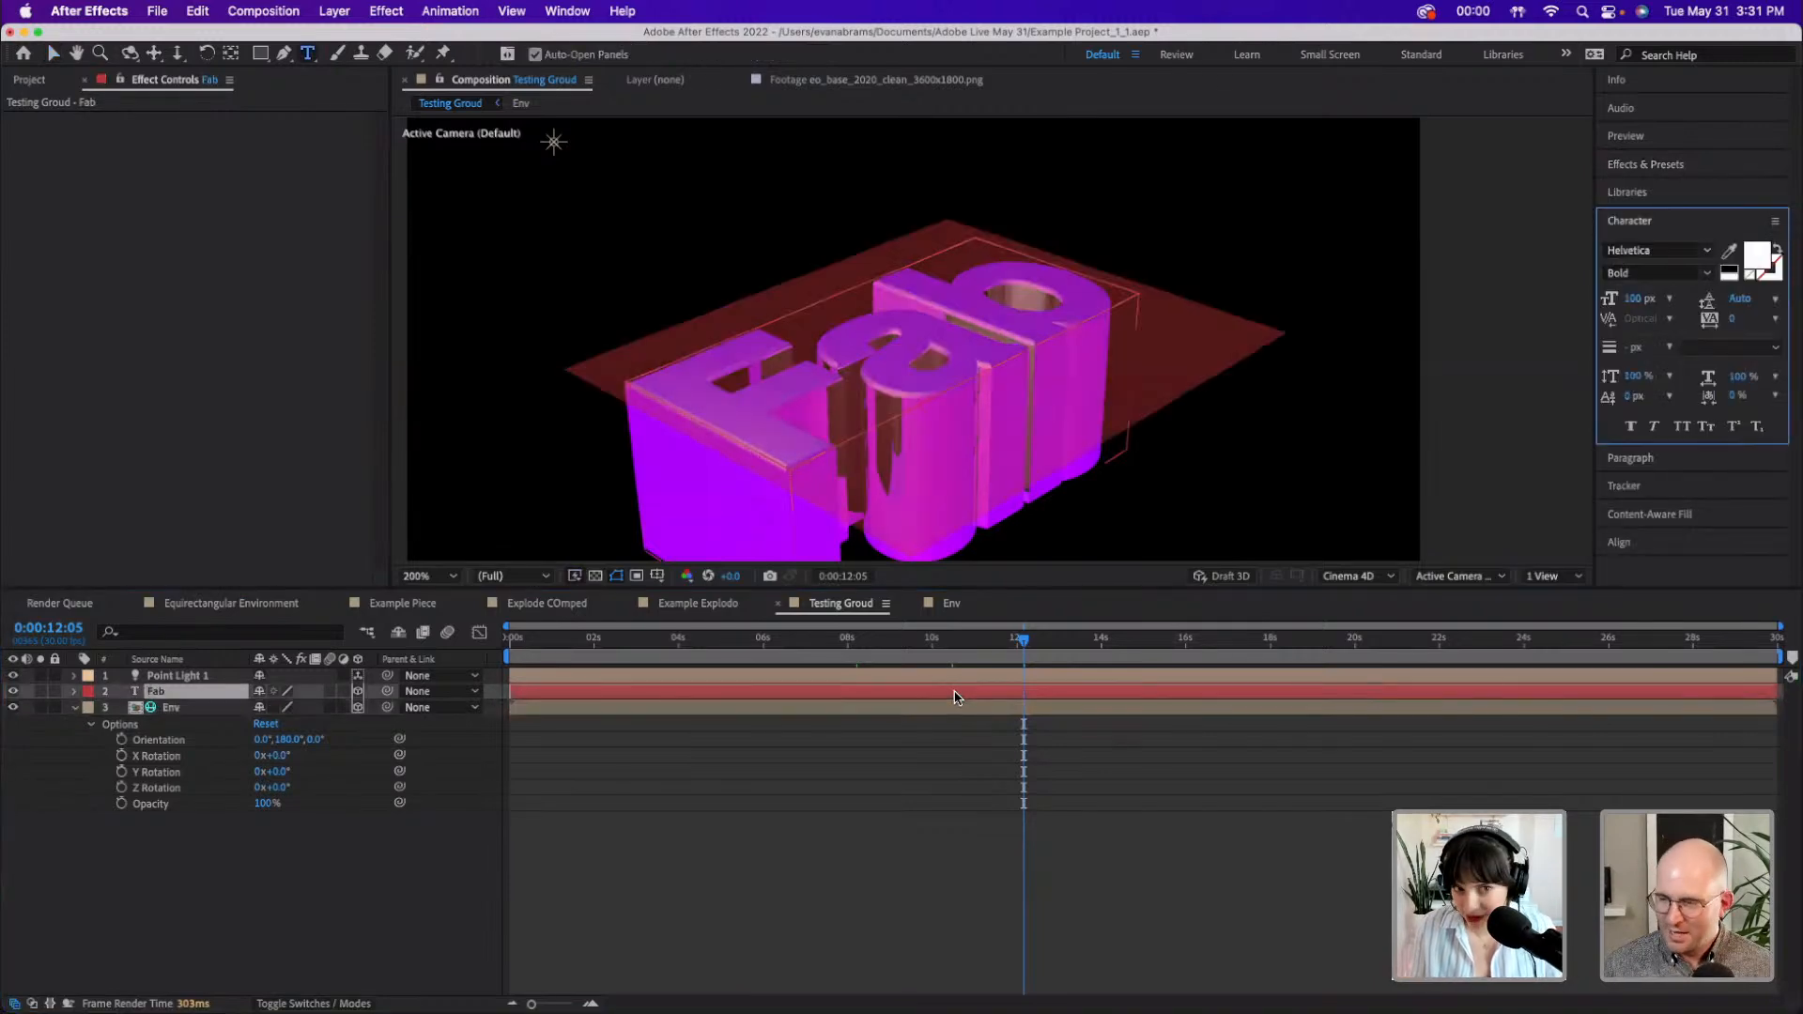
{"action": "key", "text": "Escape"}
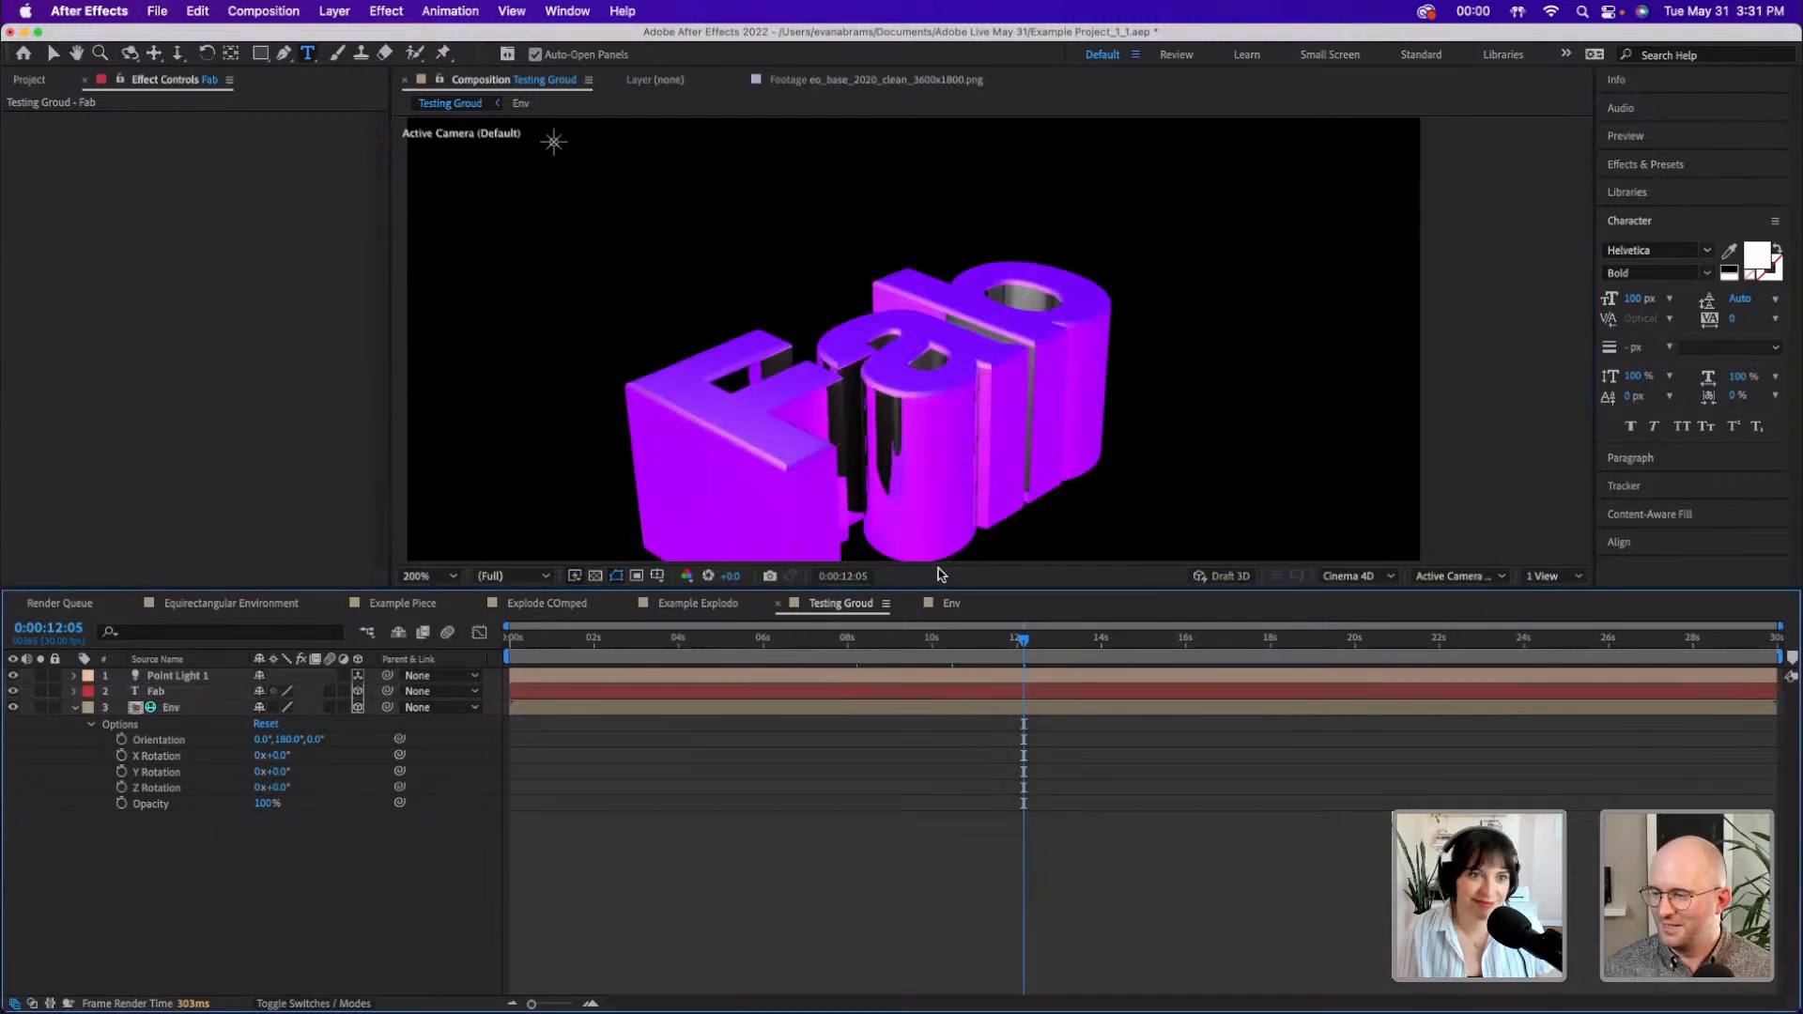
{"action": "left_click_drag", "start_coordinate": [1020, 643], "coordinate": [1124, 642]}
{"action": "left_click", "coordinate": [1094, 693]}
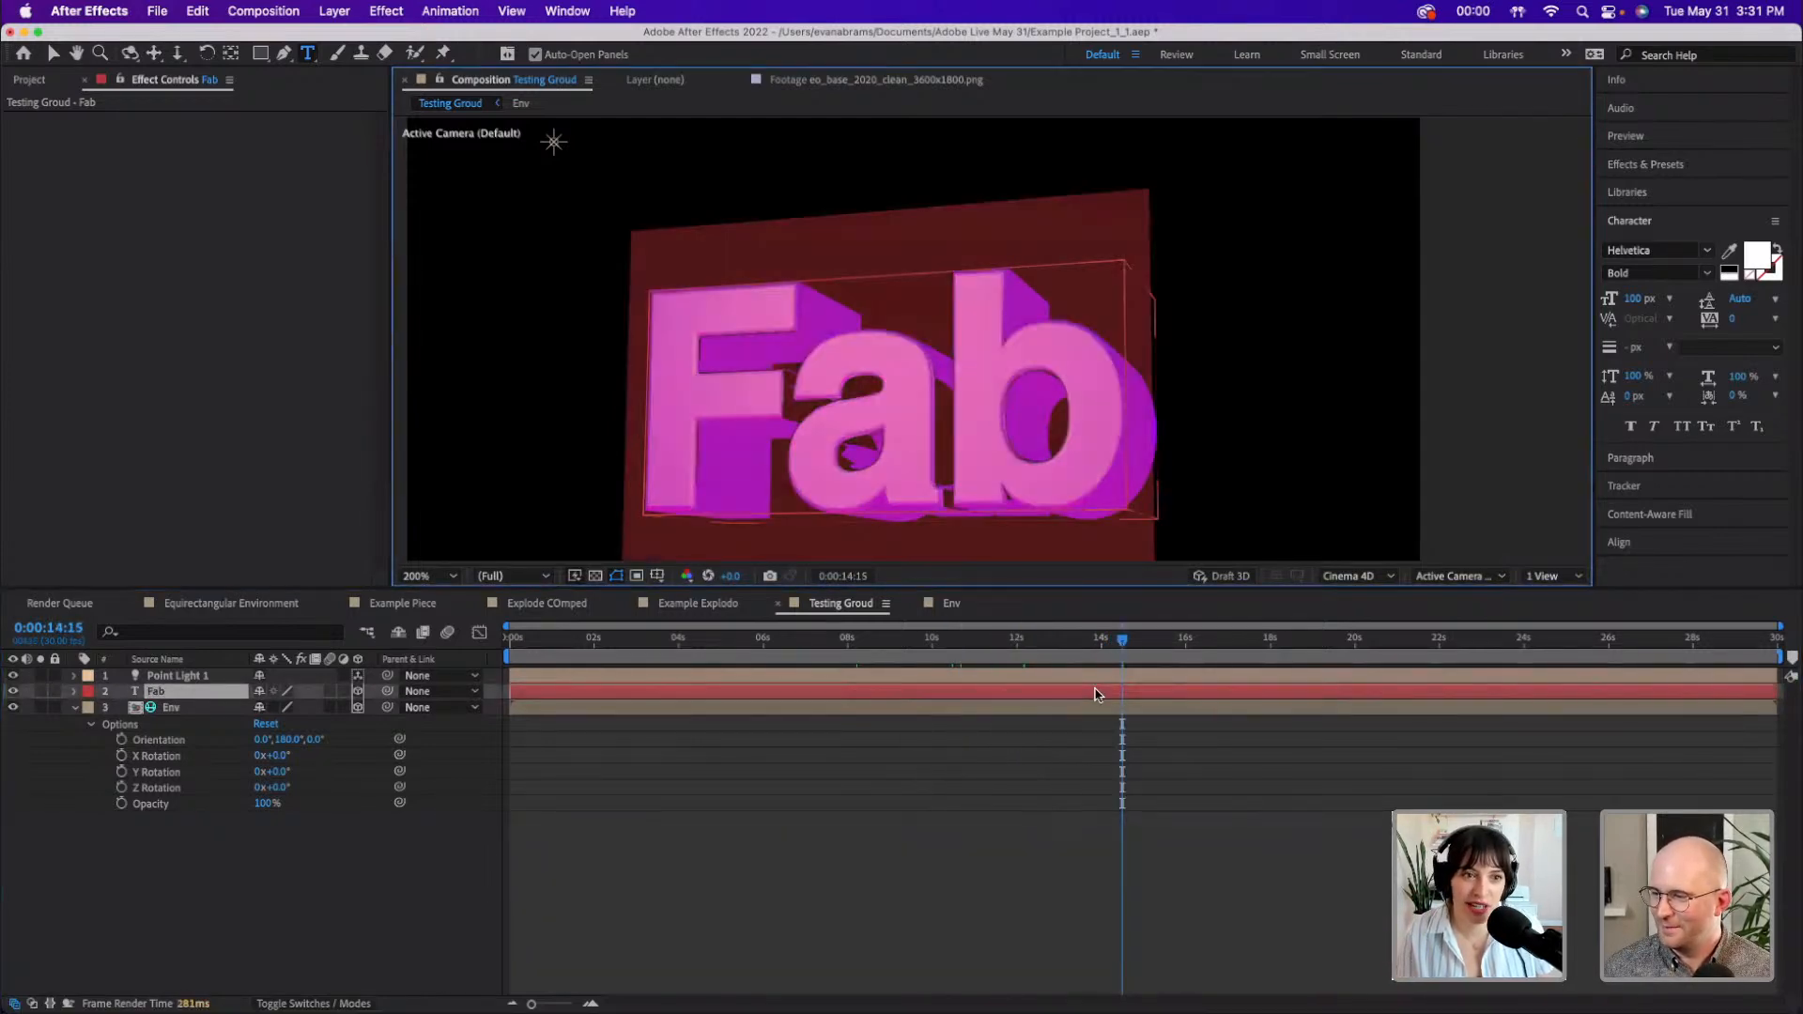
{"action": "type", "text": "L"}
{"action": "key", "text": "Escape"}
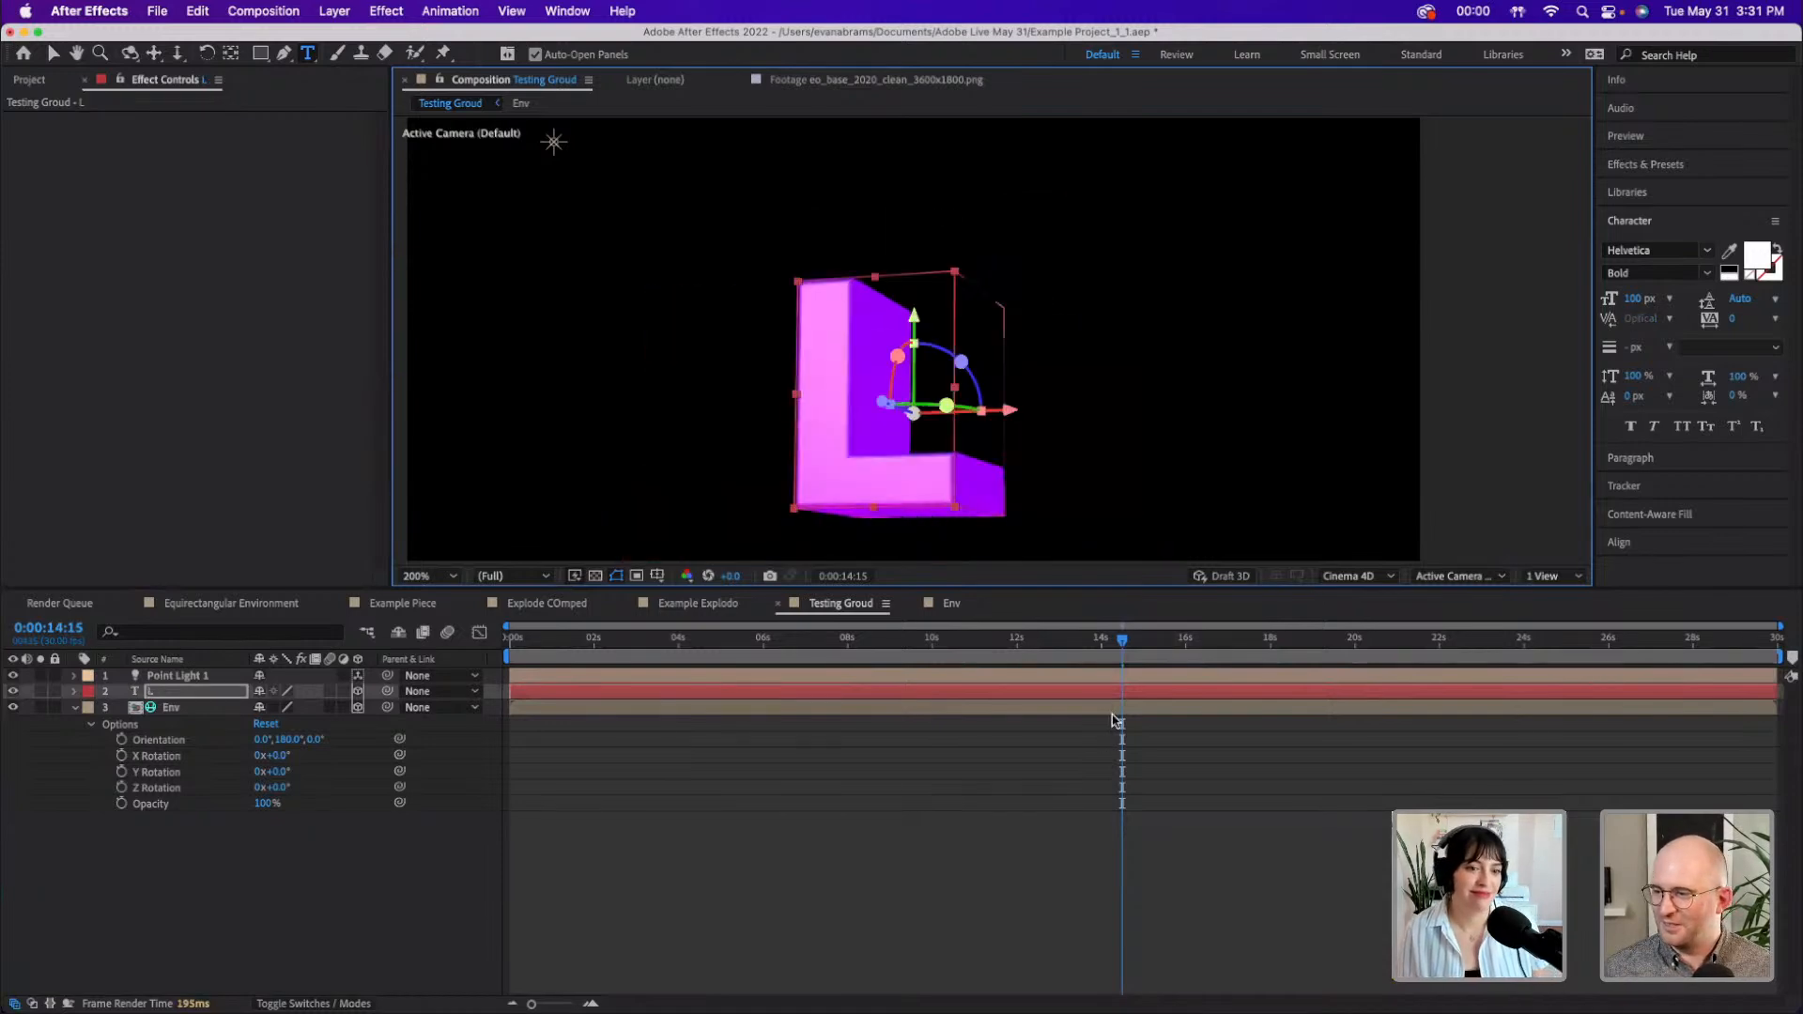
- Replace the L with the letter F and check its extruded sides at 0:00:14:03
{"action": "left_click_drag", "start_coordinate": [1164, 638], "coordinate": [1119, 660]}
{"action": "double_click", "coordinate": [1103, 694]}
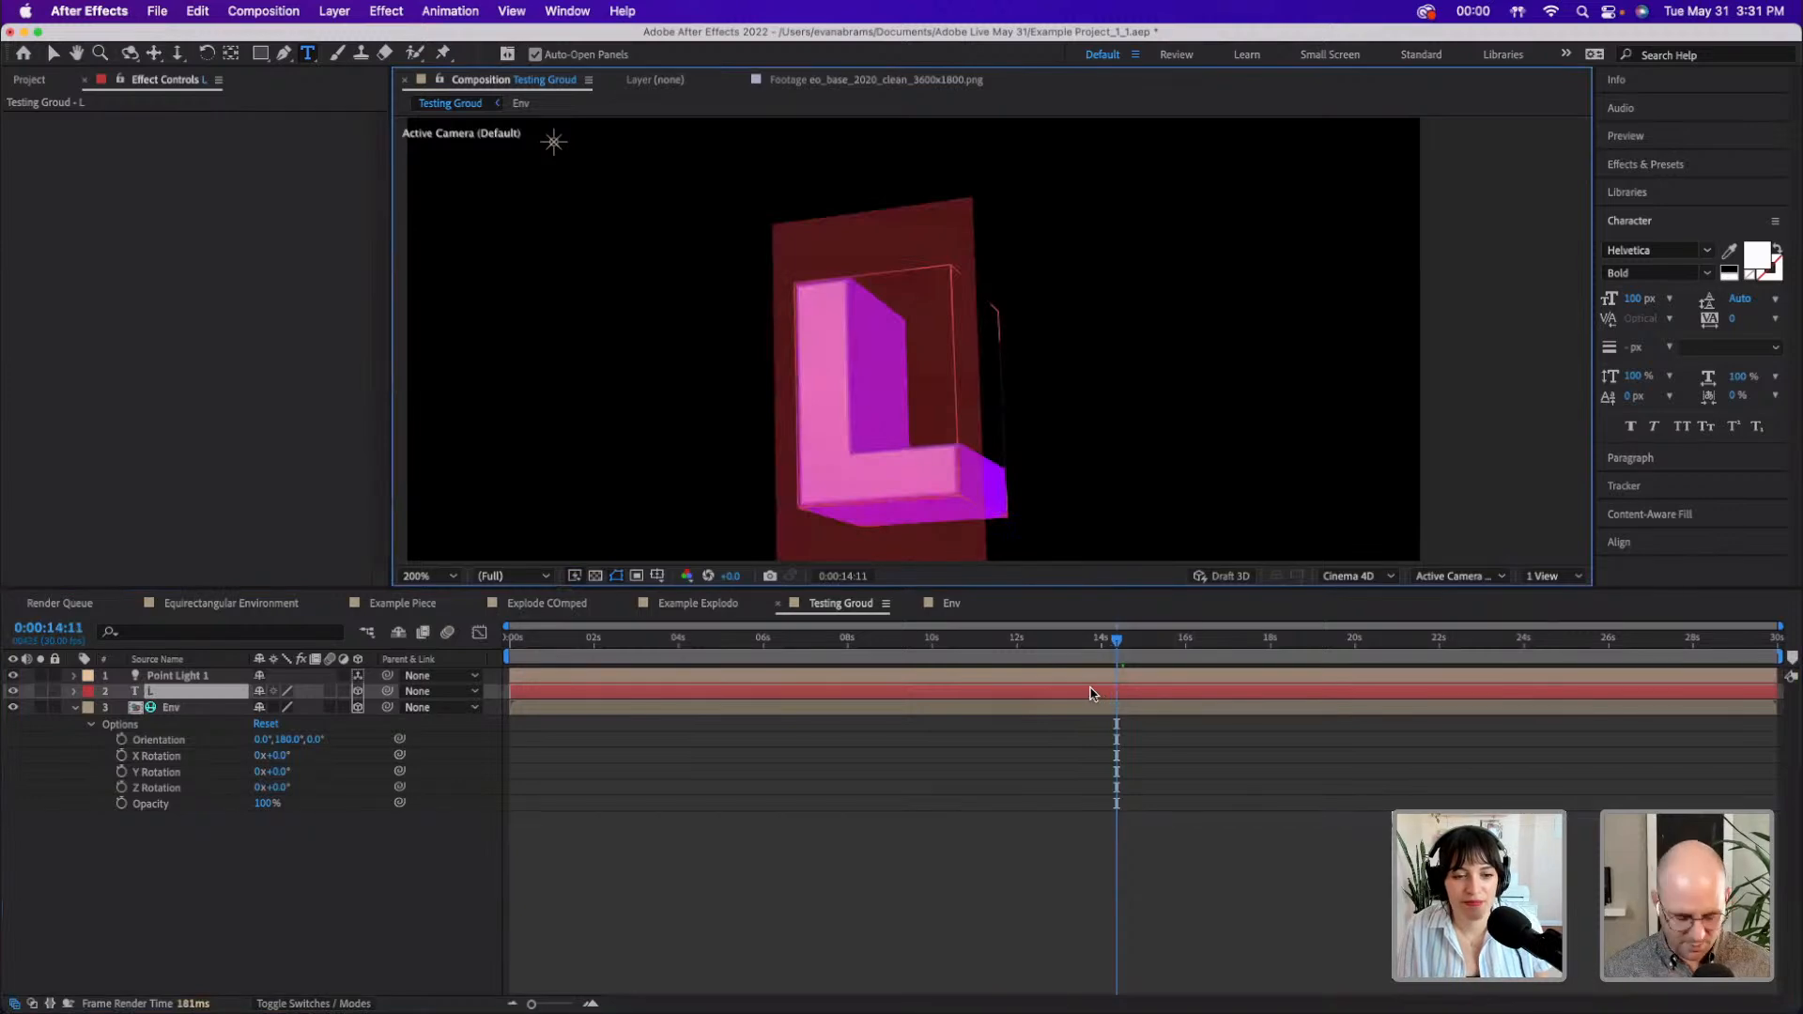
{"action": "type", "text": "F"}
{"action": "left_click", "coordinate": [1030, 833]}
{"action": "left_click_drag", "start_coordinate": [1117, 645], "coordinate": [1105, 644]}
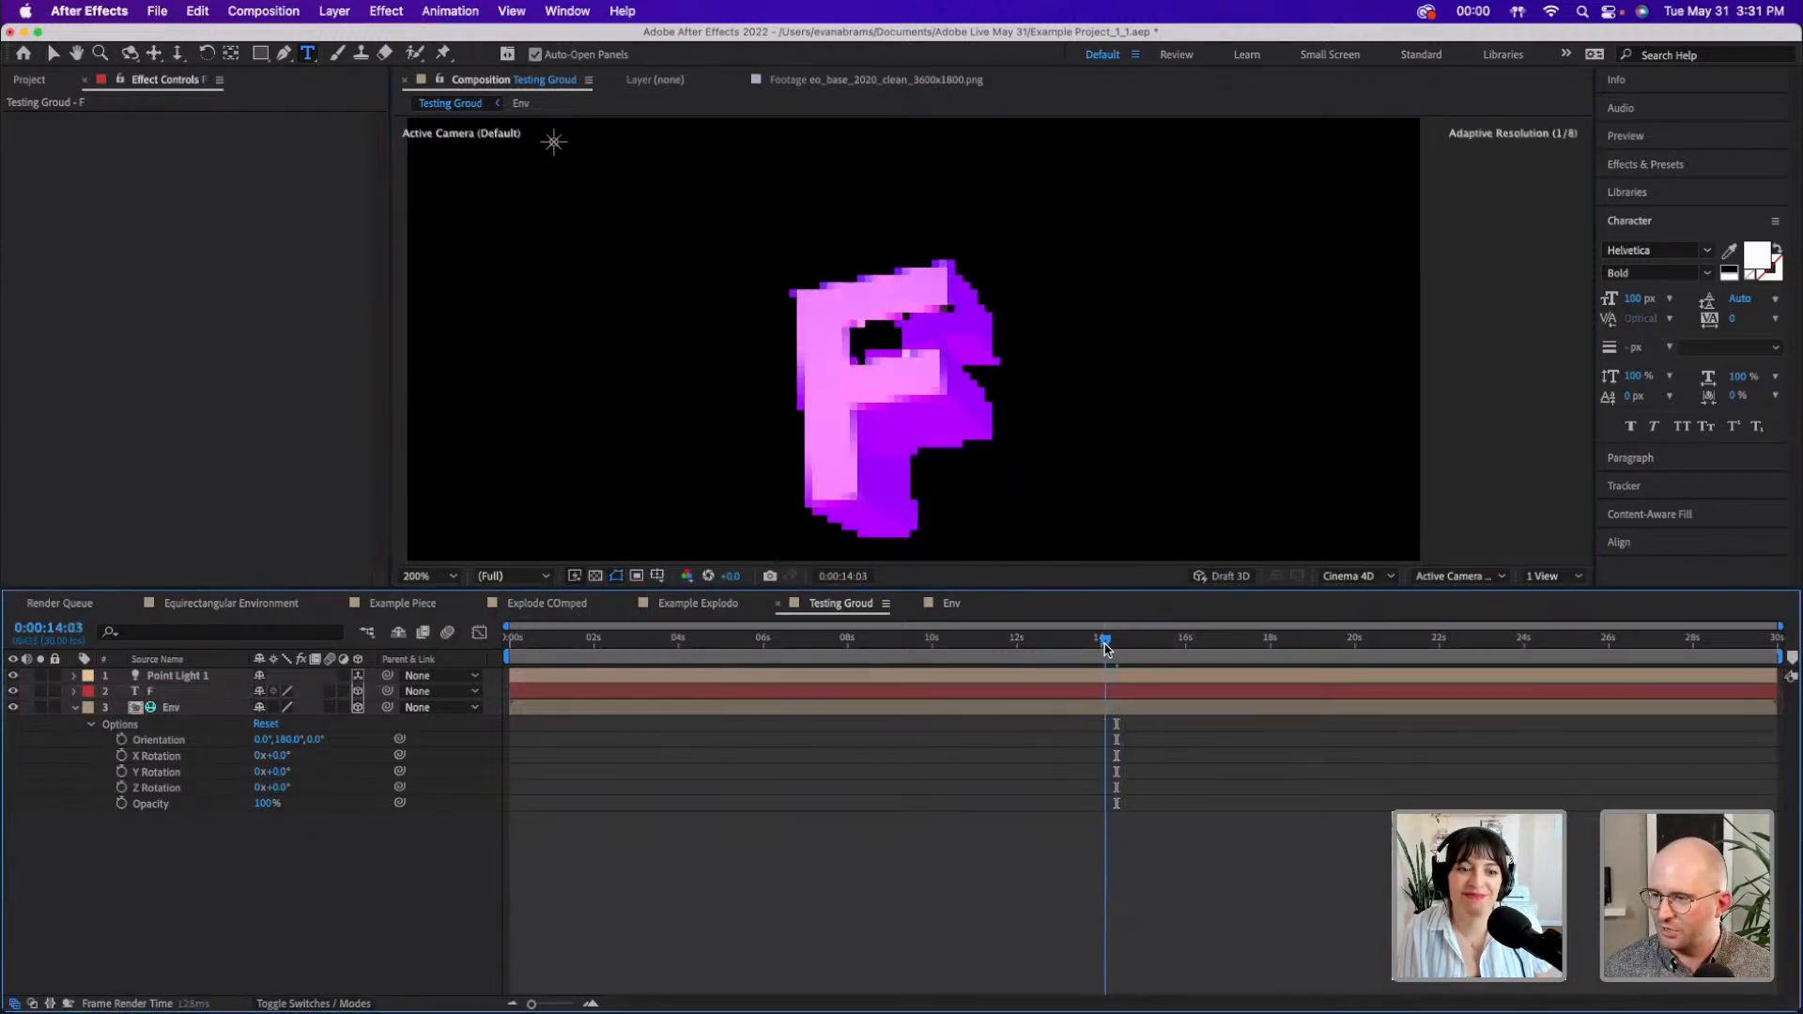
- Reveal the F text layer's Geometry Options and Material Options
{"action": "left_click", "coordinate": [1070, 712]}
{"action": "left_click", "coordinate": [76, 708]}
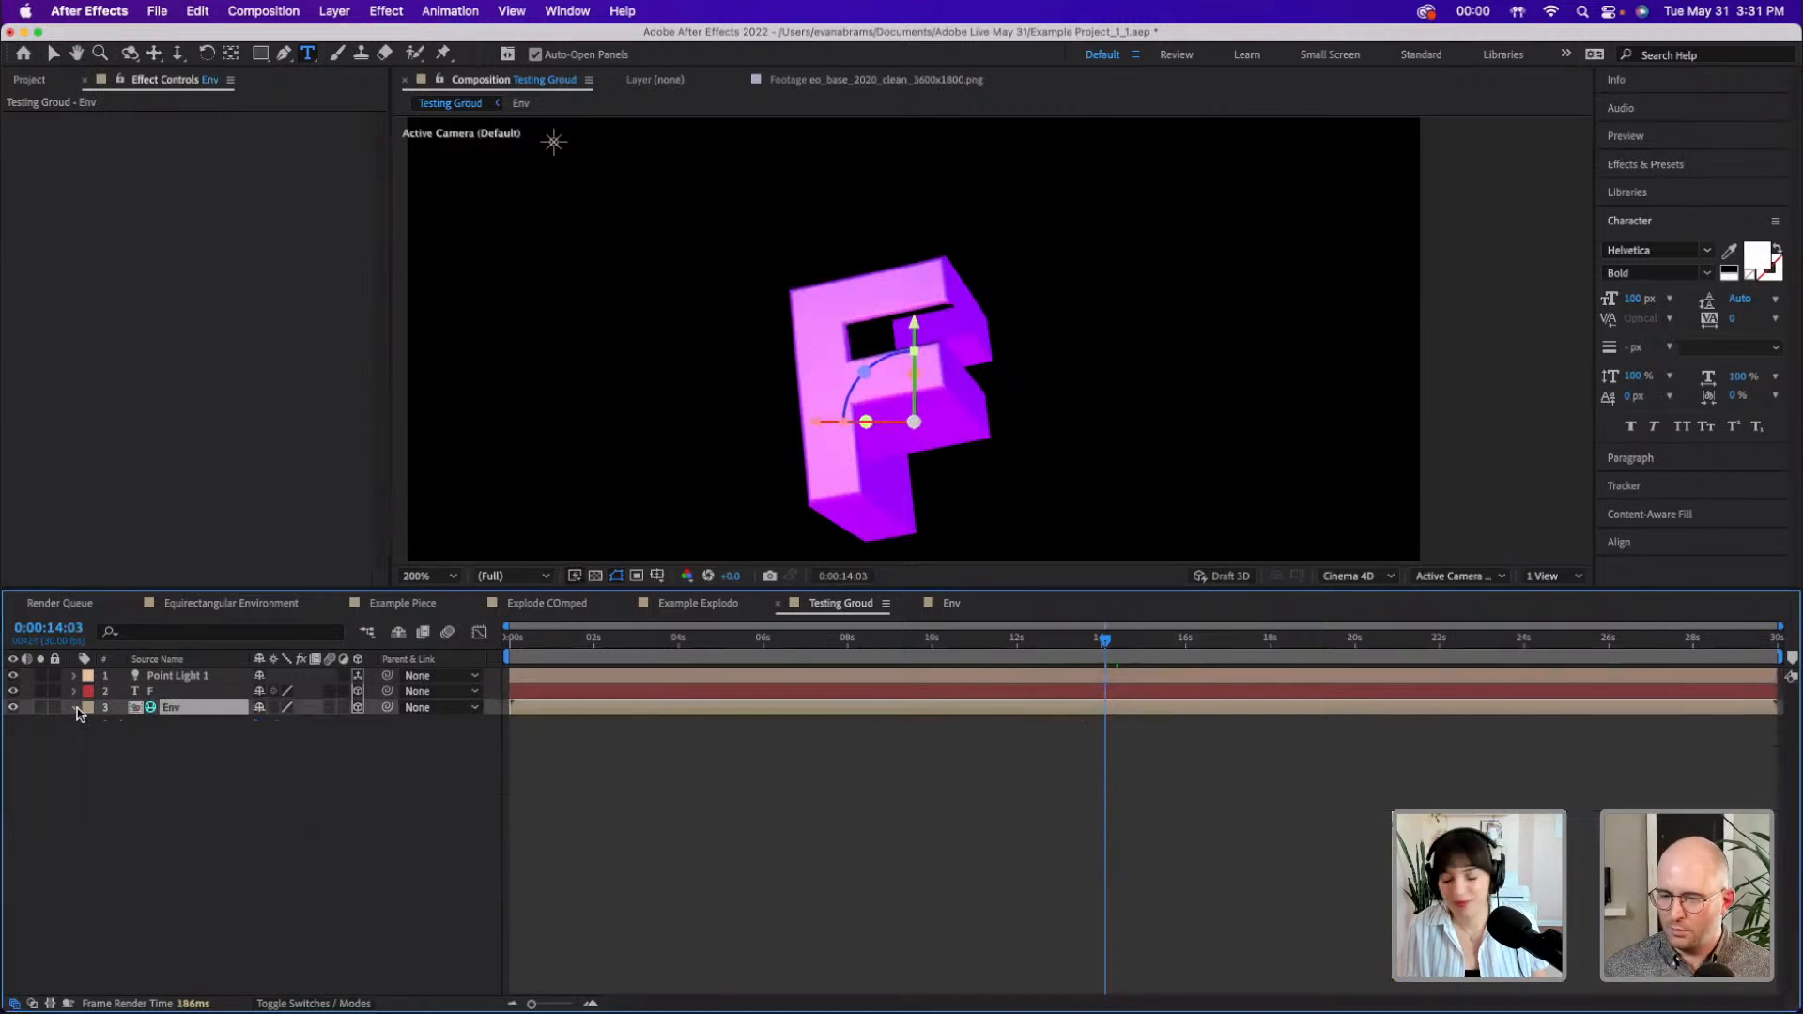
{"action": "left_click", "coordinate": [76, 708]}
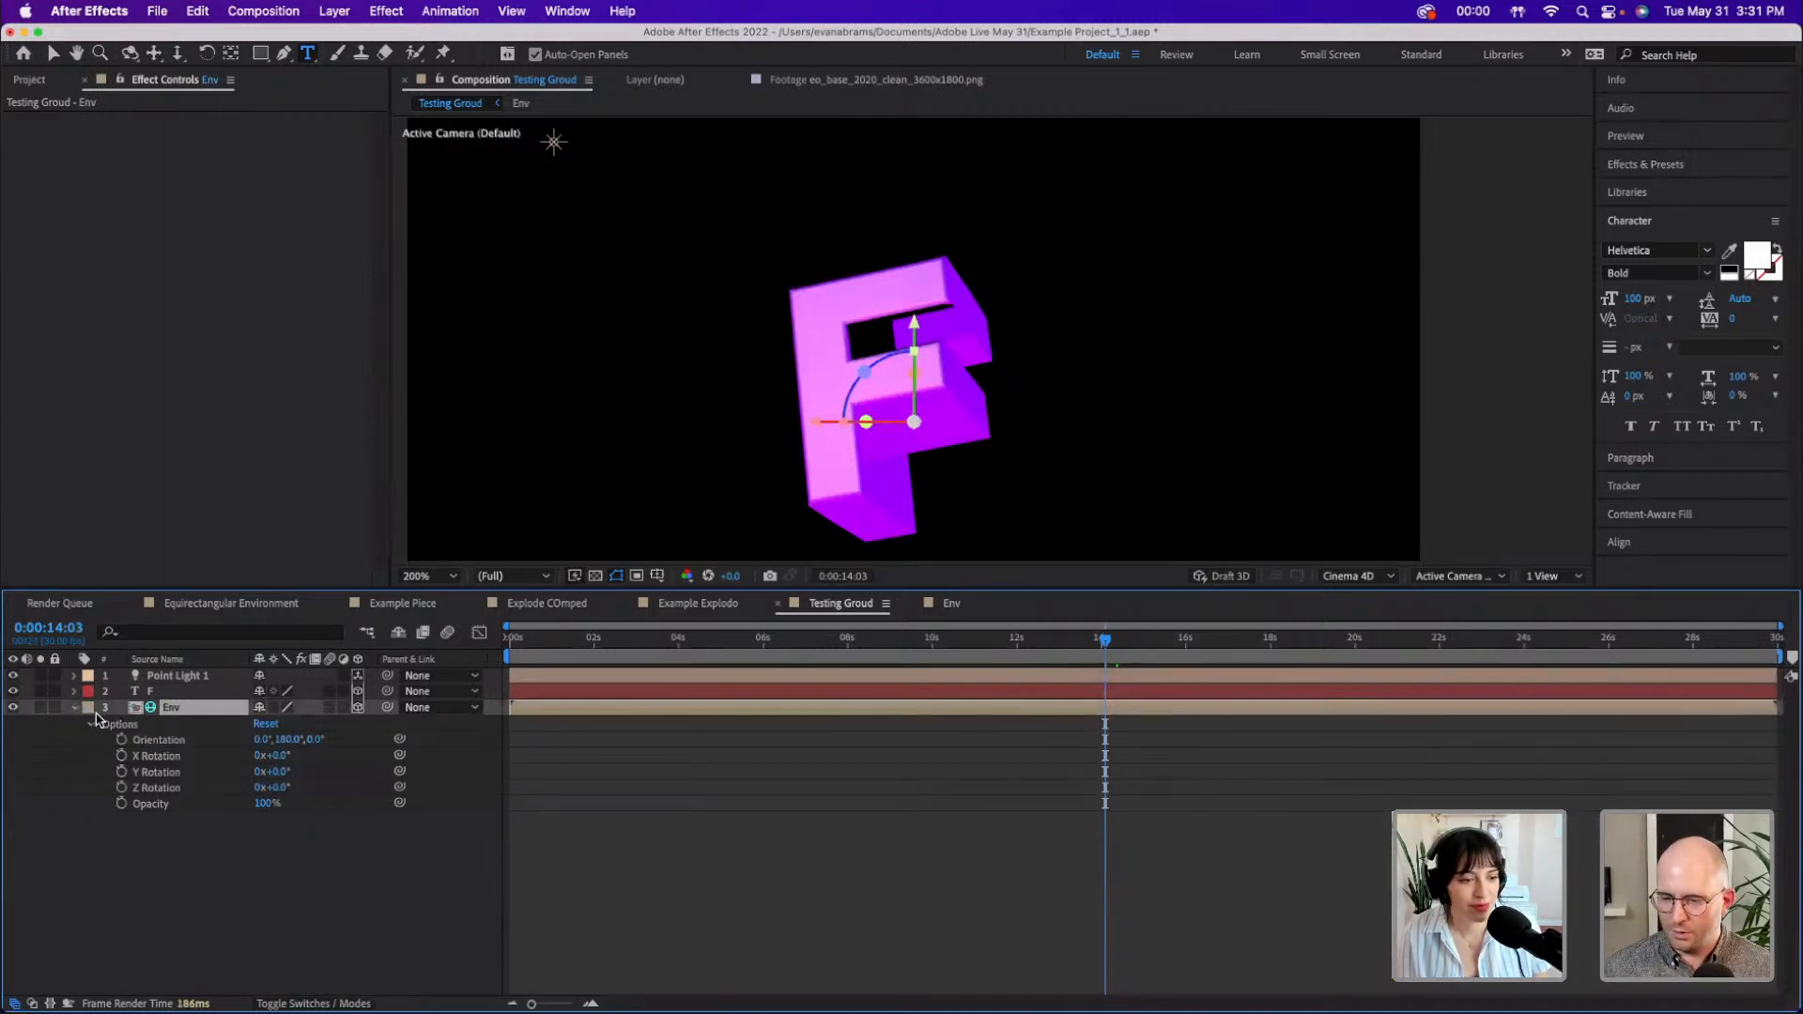
{"action": "left_click", "coordinate": [181, 693]}
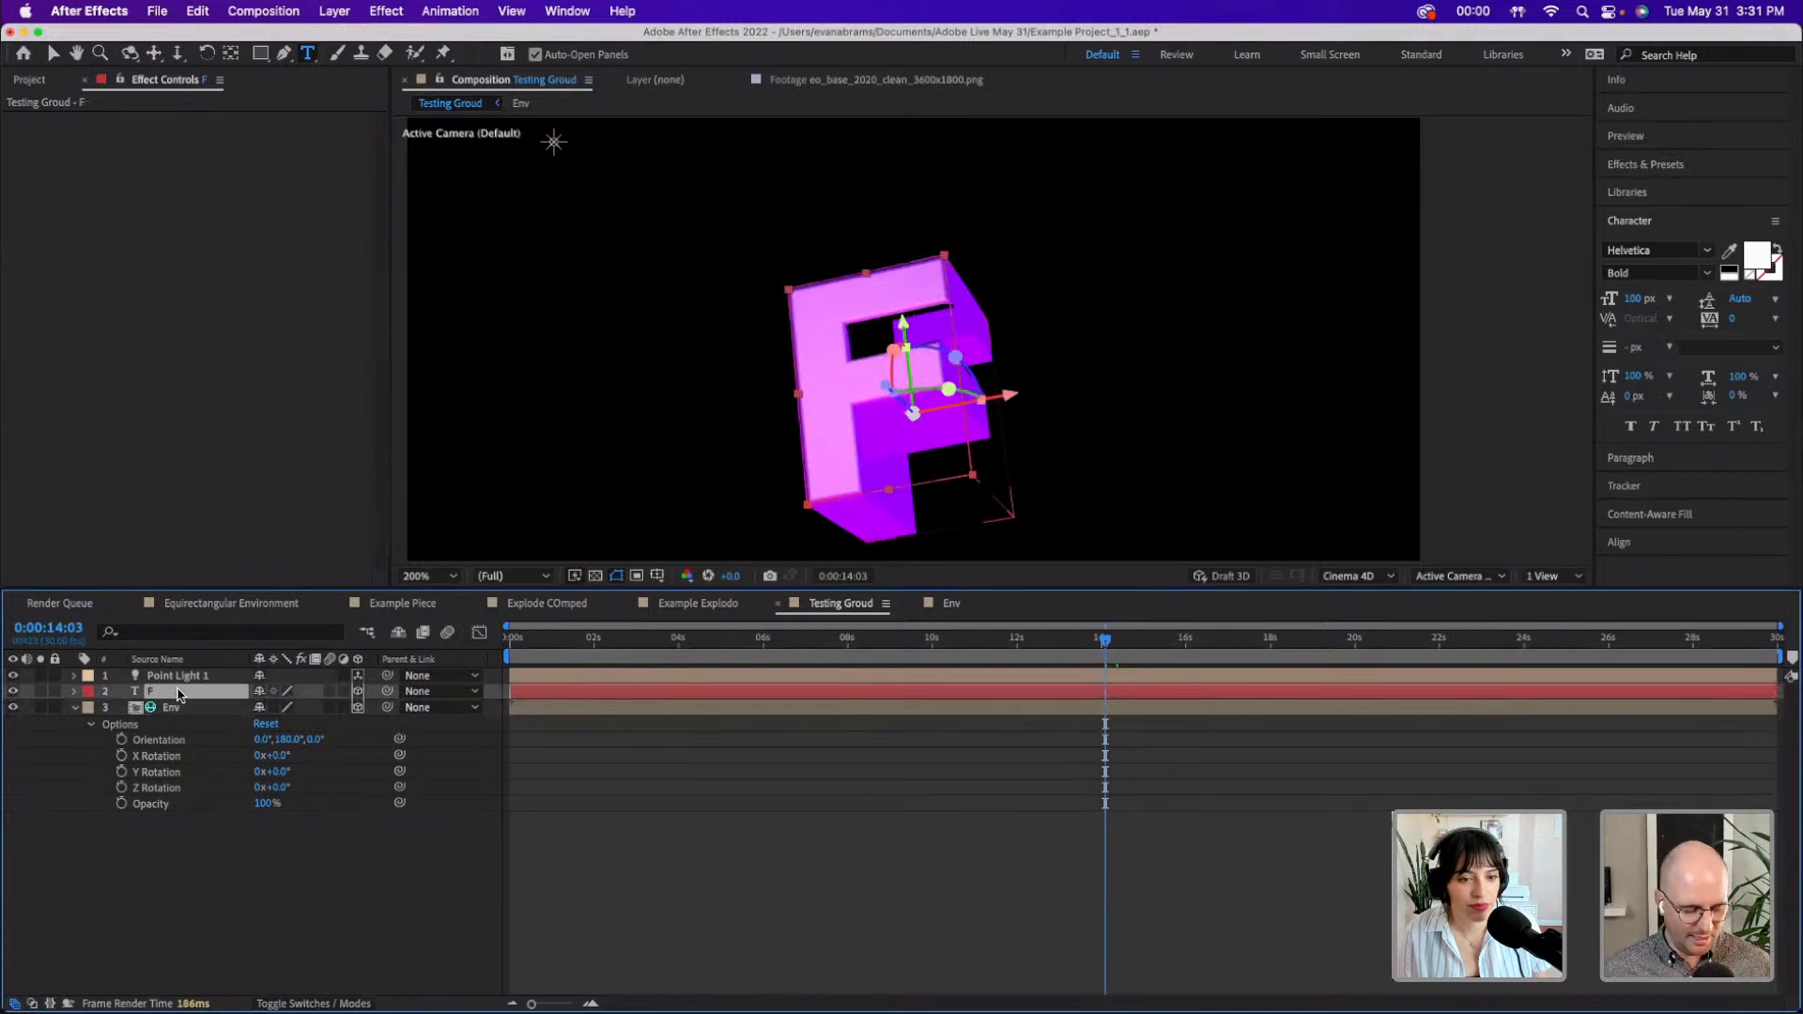
{"action": "key", "text": "a"}
{"action": "key", "text": "a"}
{"action": "left_click", "coordinate": [129, 786]}
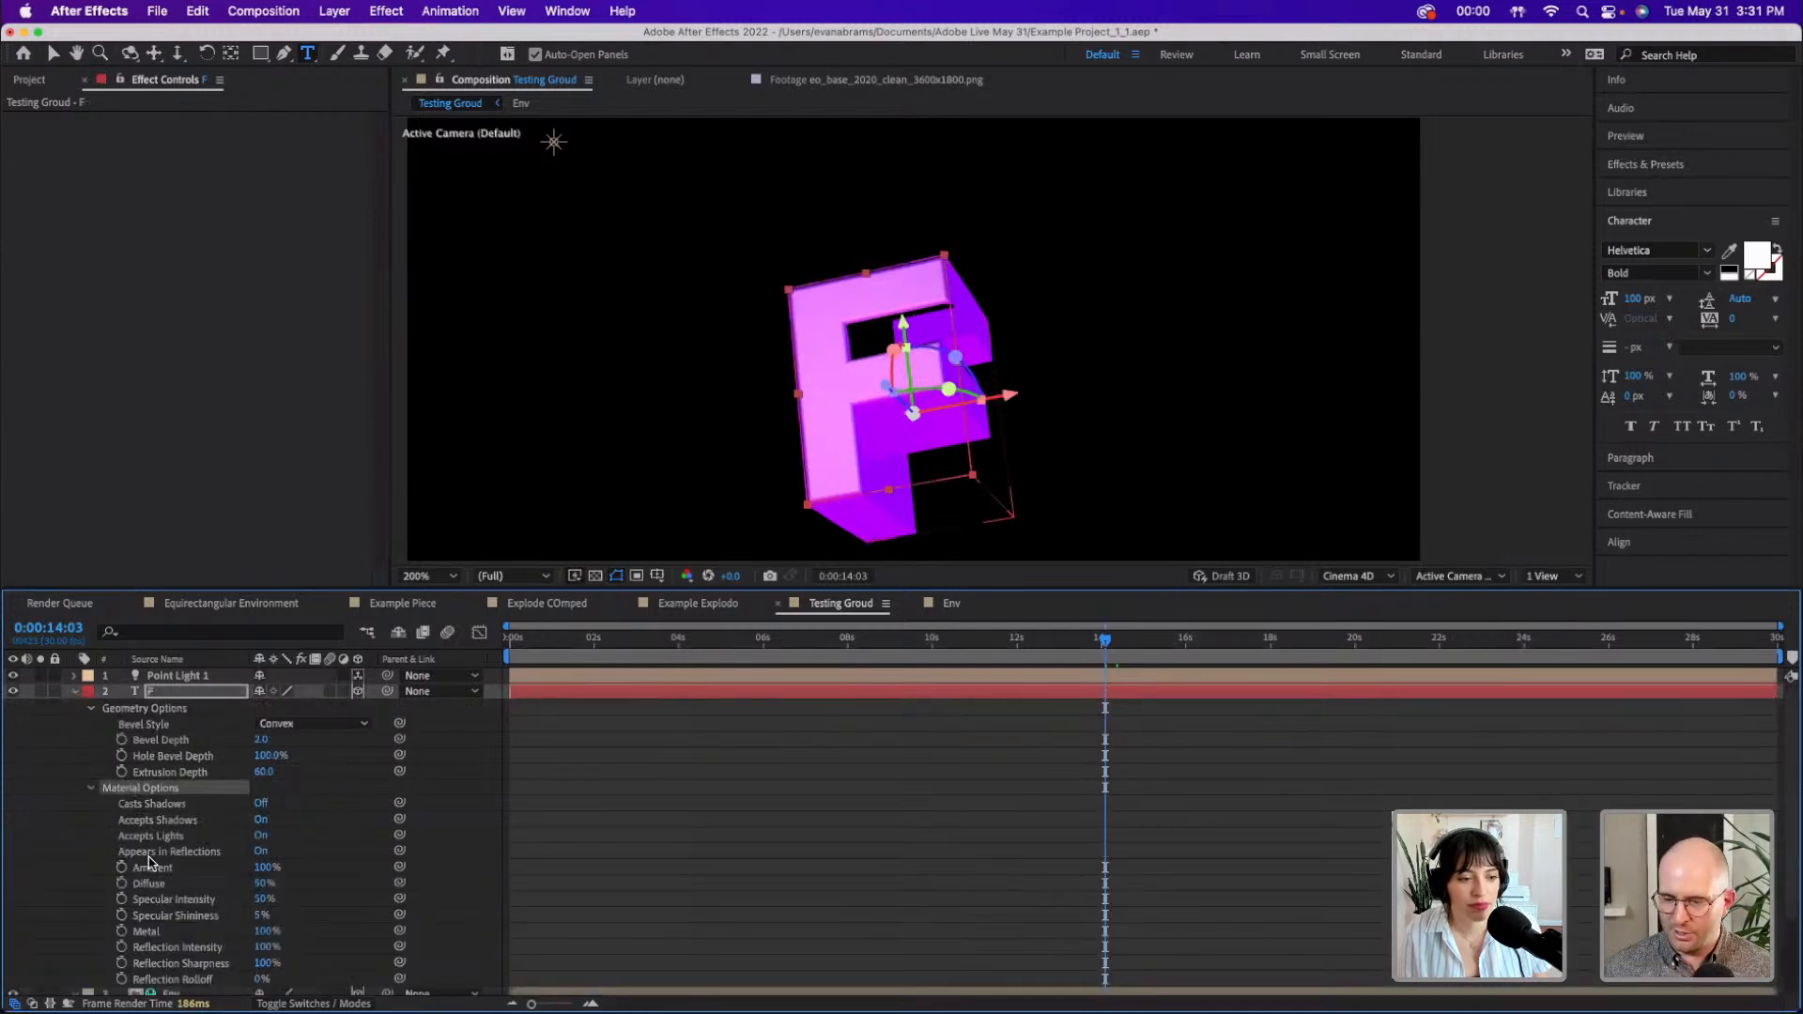
- Turn on Casts Shadows for the F layer and check the spinning letter at several times up to 0:00:11:10
{"action": "left_click", "coordinate": [152, 855]}
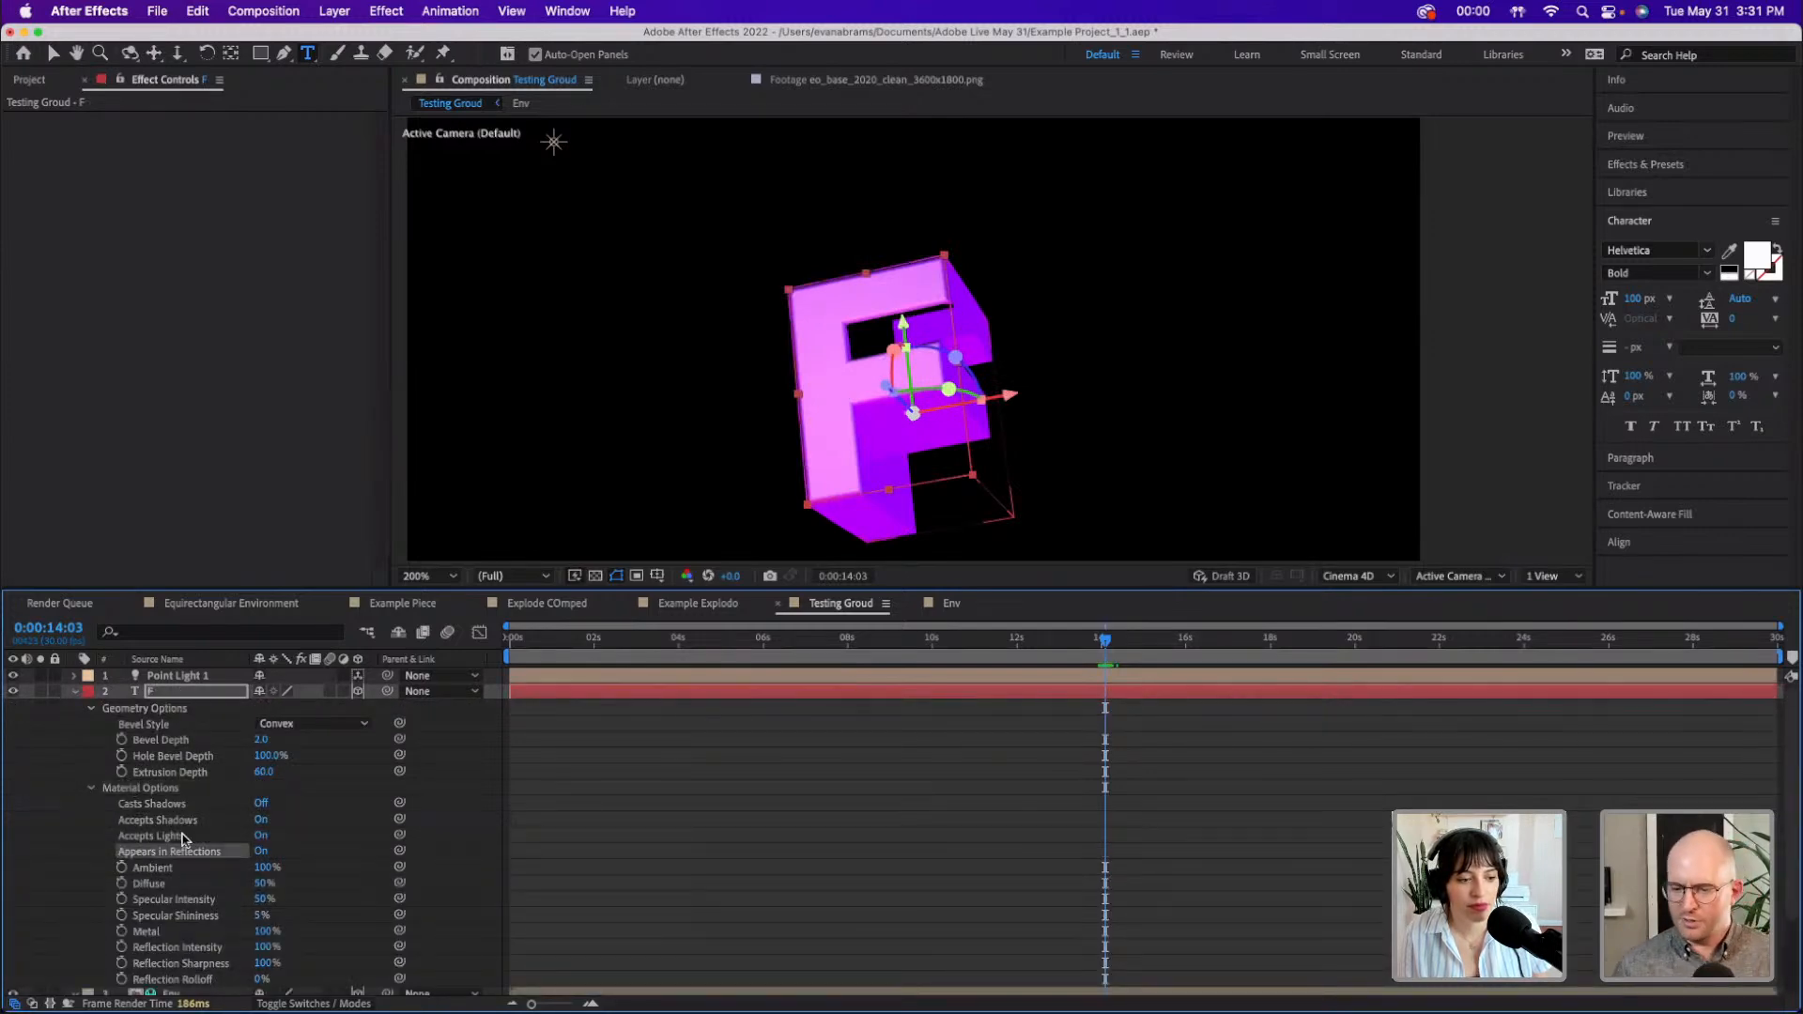
{"action": "left_click", "coordinate": [161, 806]}
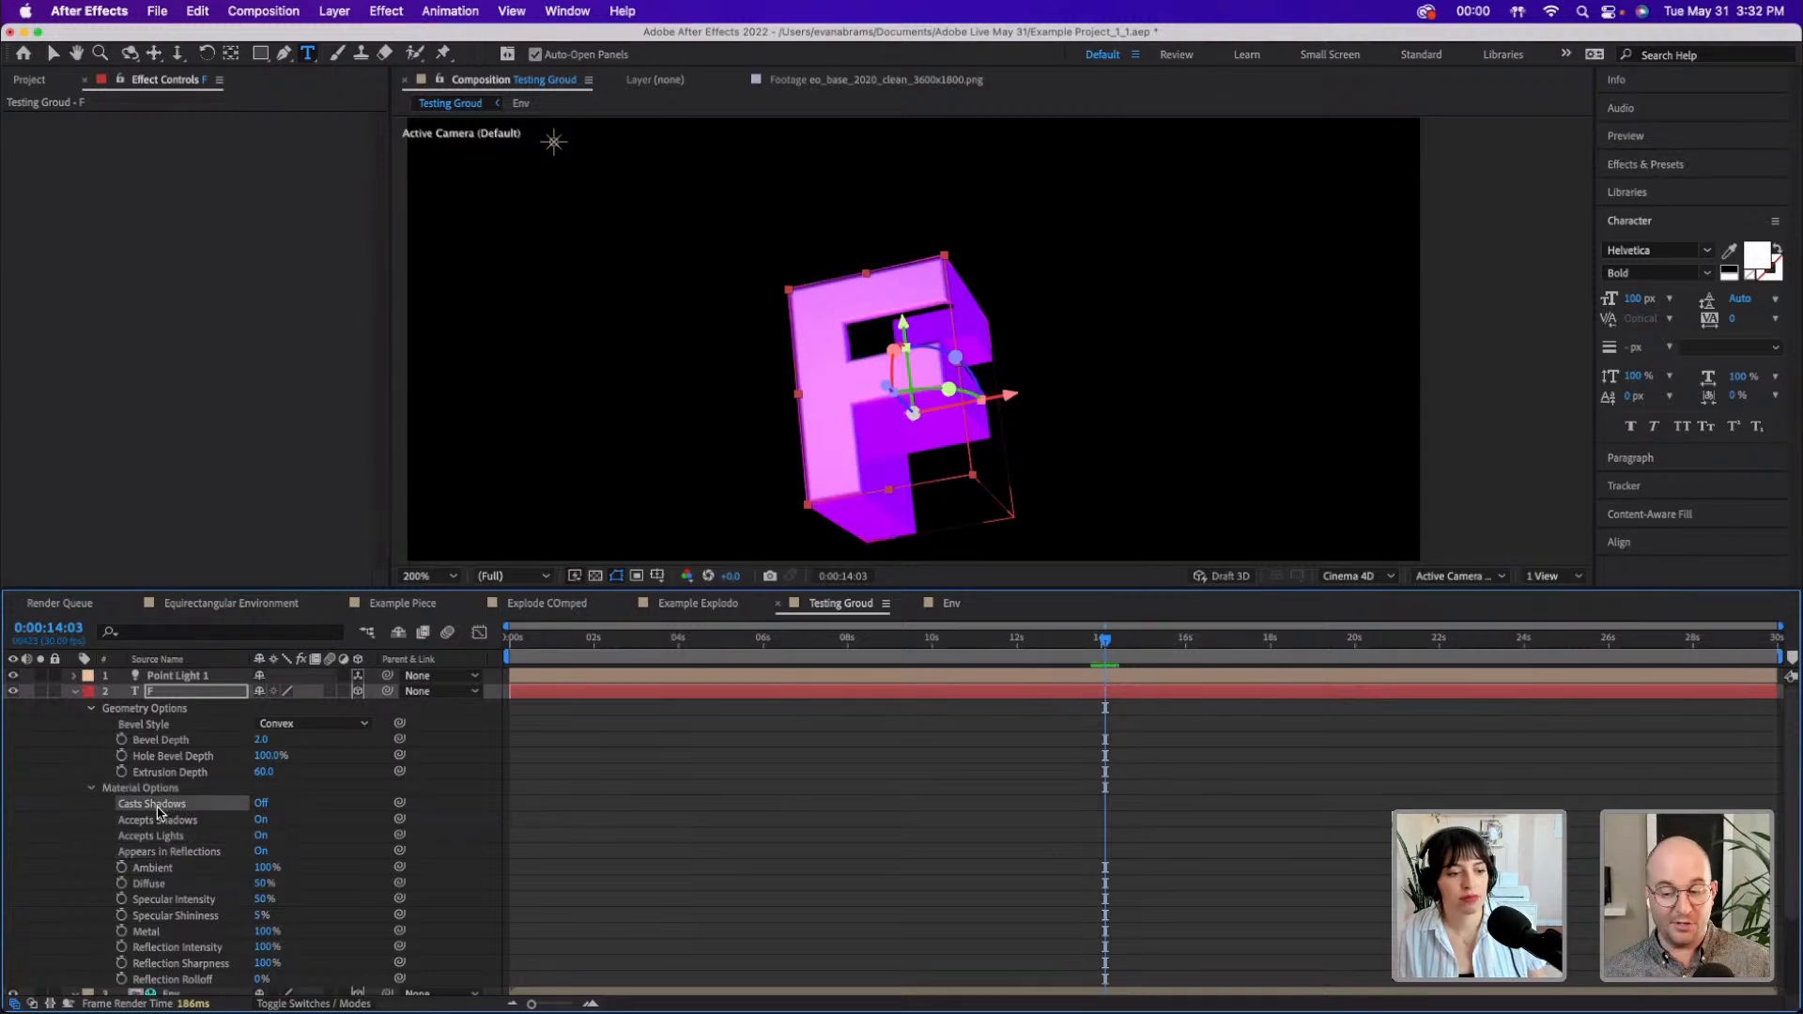
{"action": "left_click", "coordinate": [261, 804]}
{"action": "left_click_drag", "start_coordinate": [1052, 638], "coordinate": [1208, 633]}
{"action": "left_click", "coordinate": [1290, 646]}
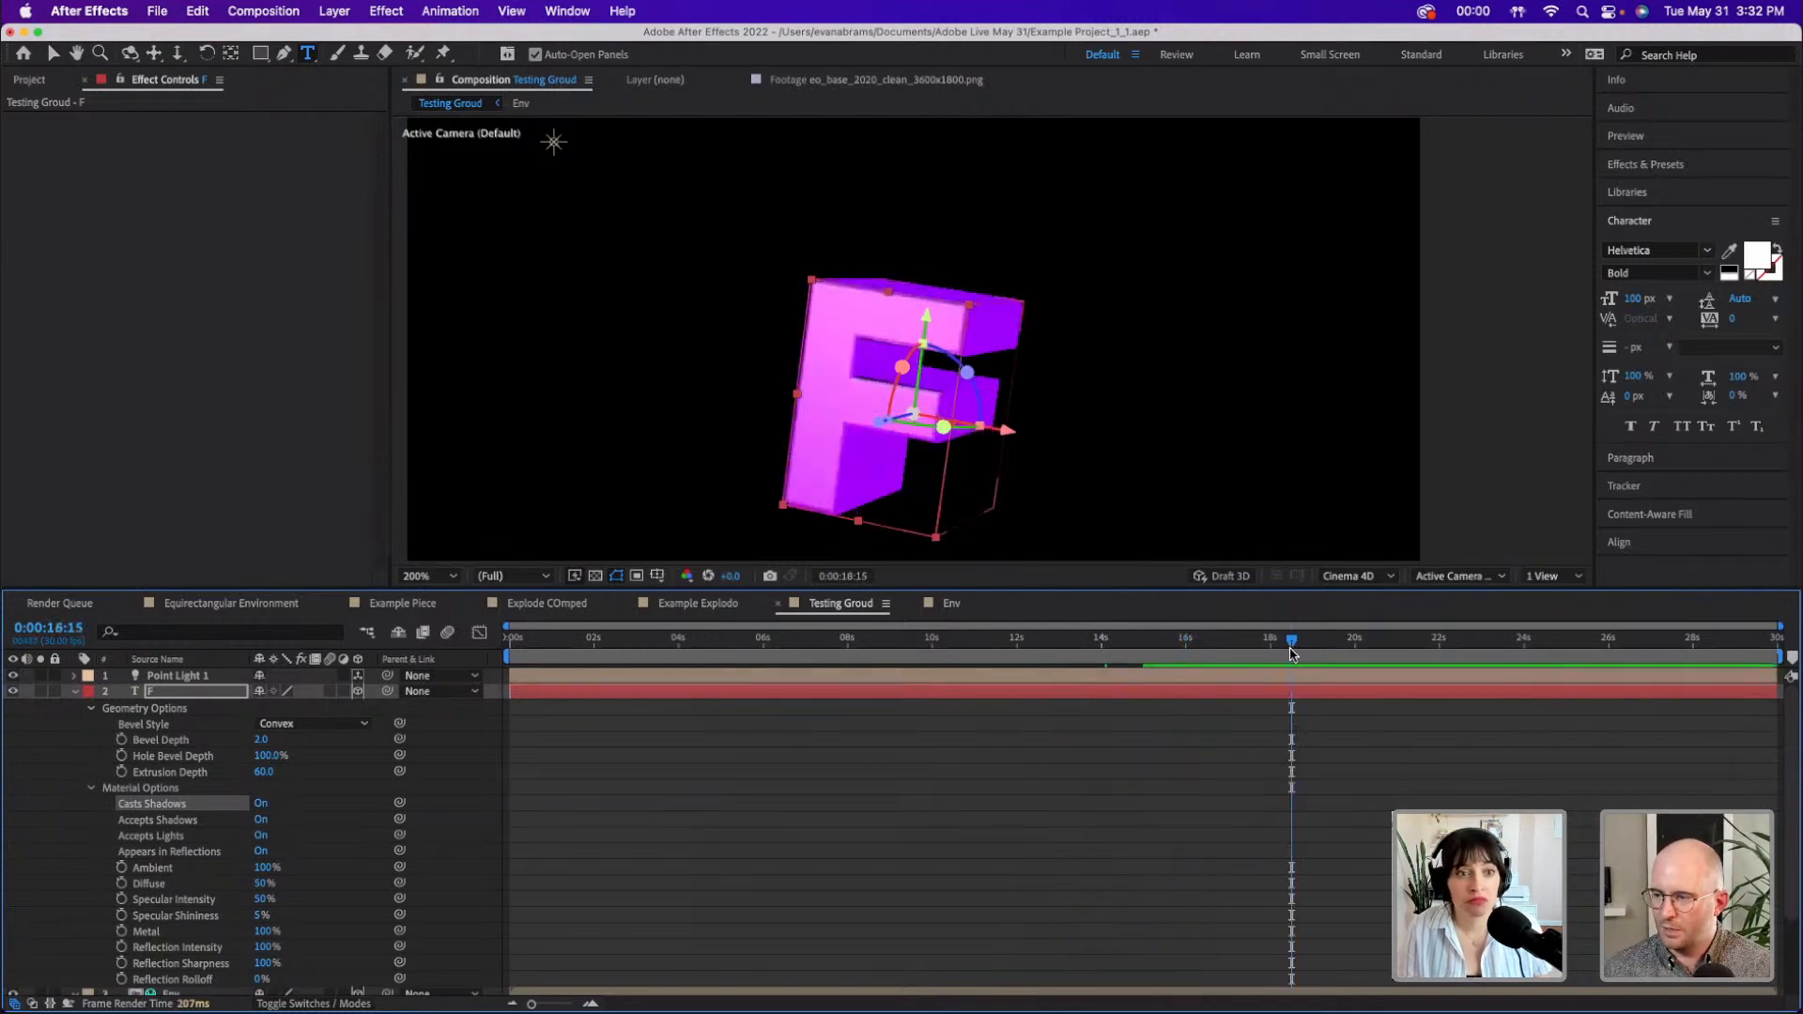
{"action": "left_click_drag", "start_coordinate": [1281, 652], "coordinate": [988, 692]}
{"action": "scroll", "coordinate": [969, 524], "scroll_direction": "down", "scroll_amount": 1}
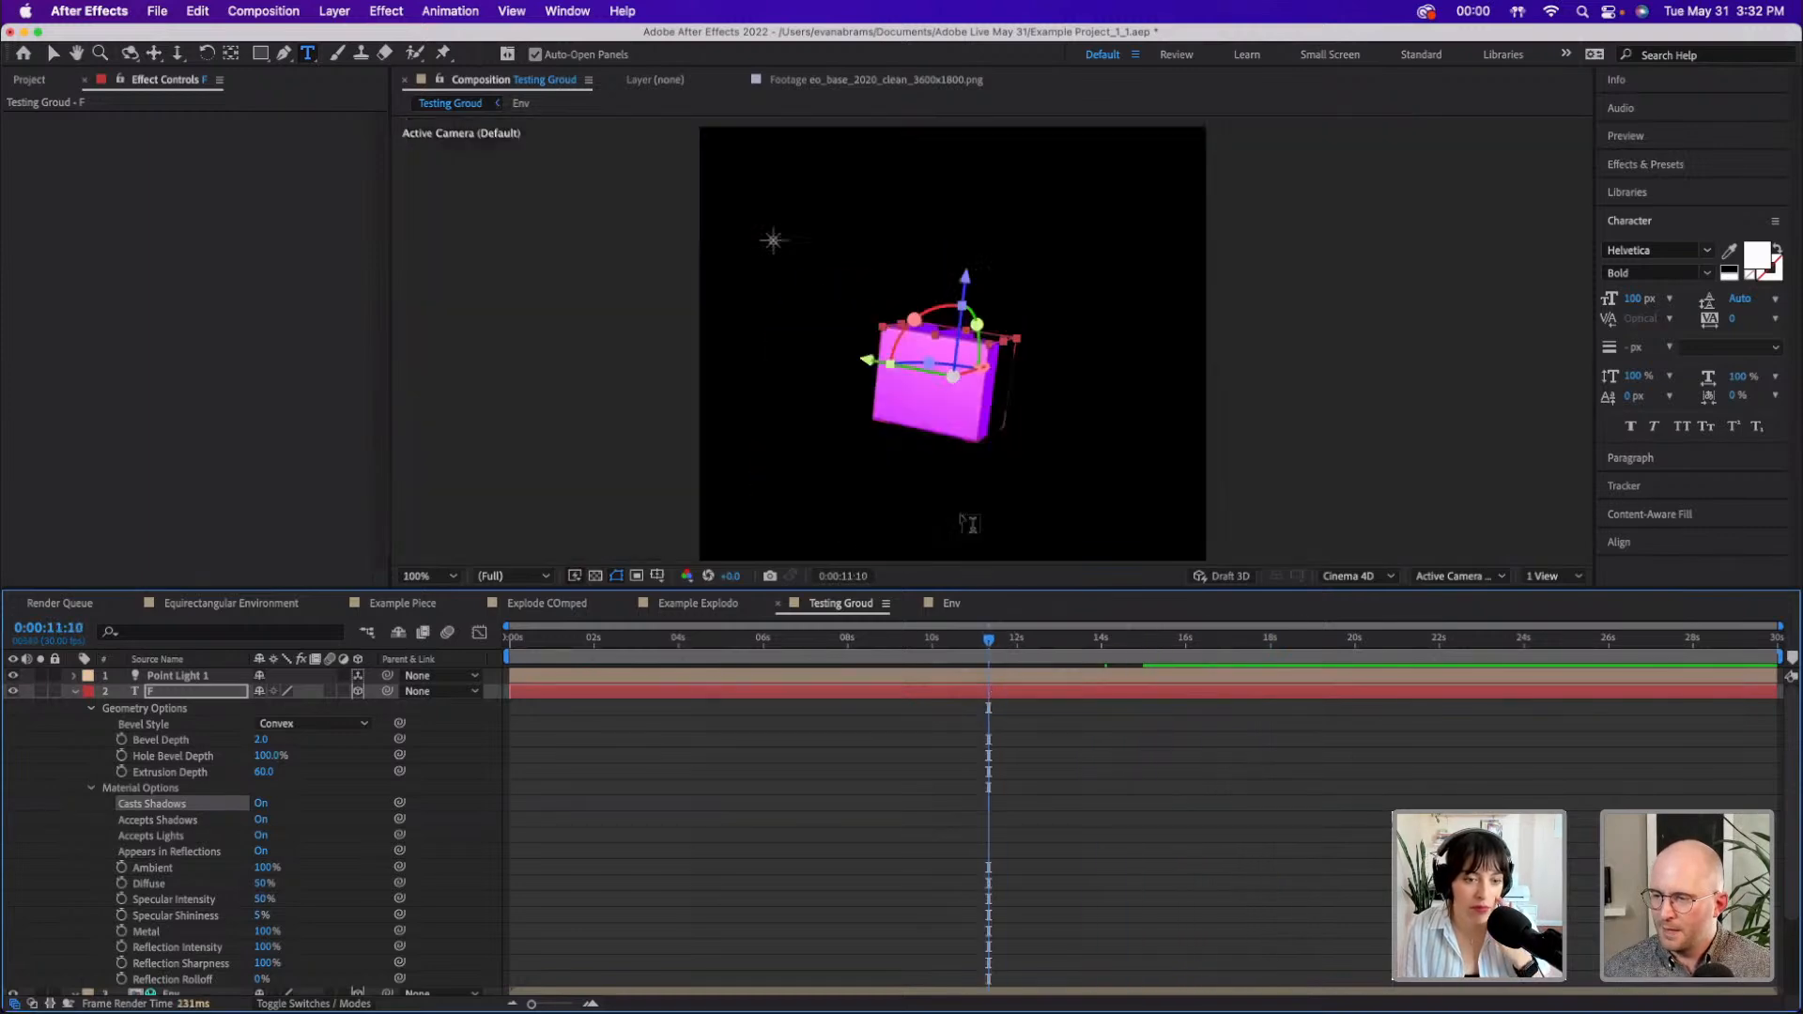
- Purge all memory and the disk cache
{"action": "left_click", "coordinate": [722, 757]}
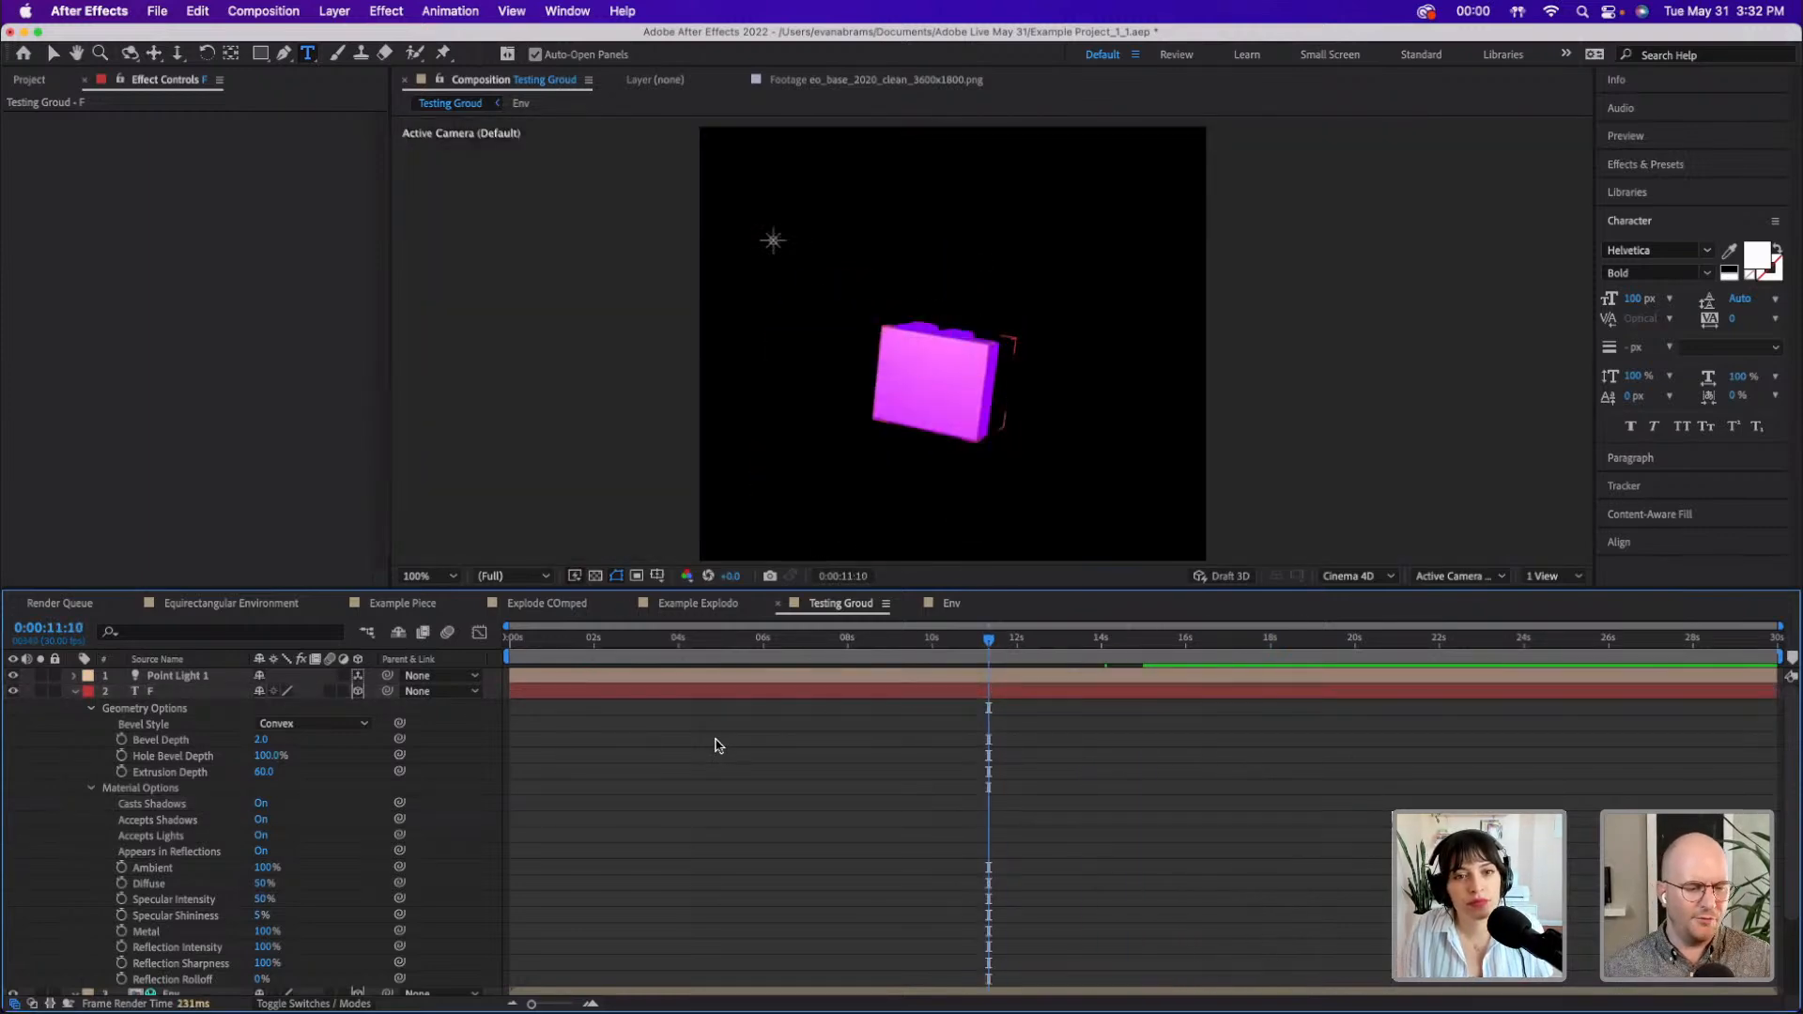
{"action": "left_click", "coordinate": [188, 11]}
{"action": "mouse_move", "coordinate": [235, 431]}
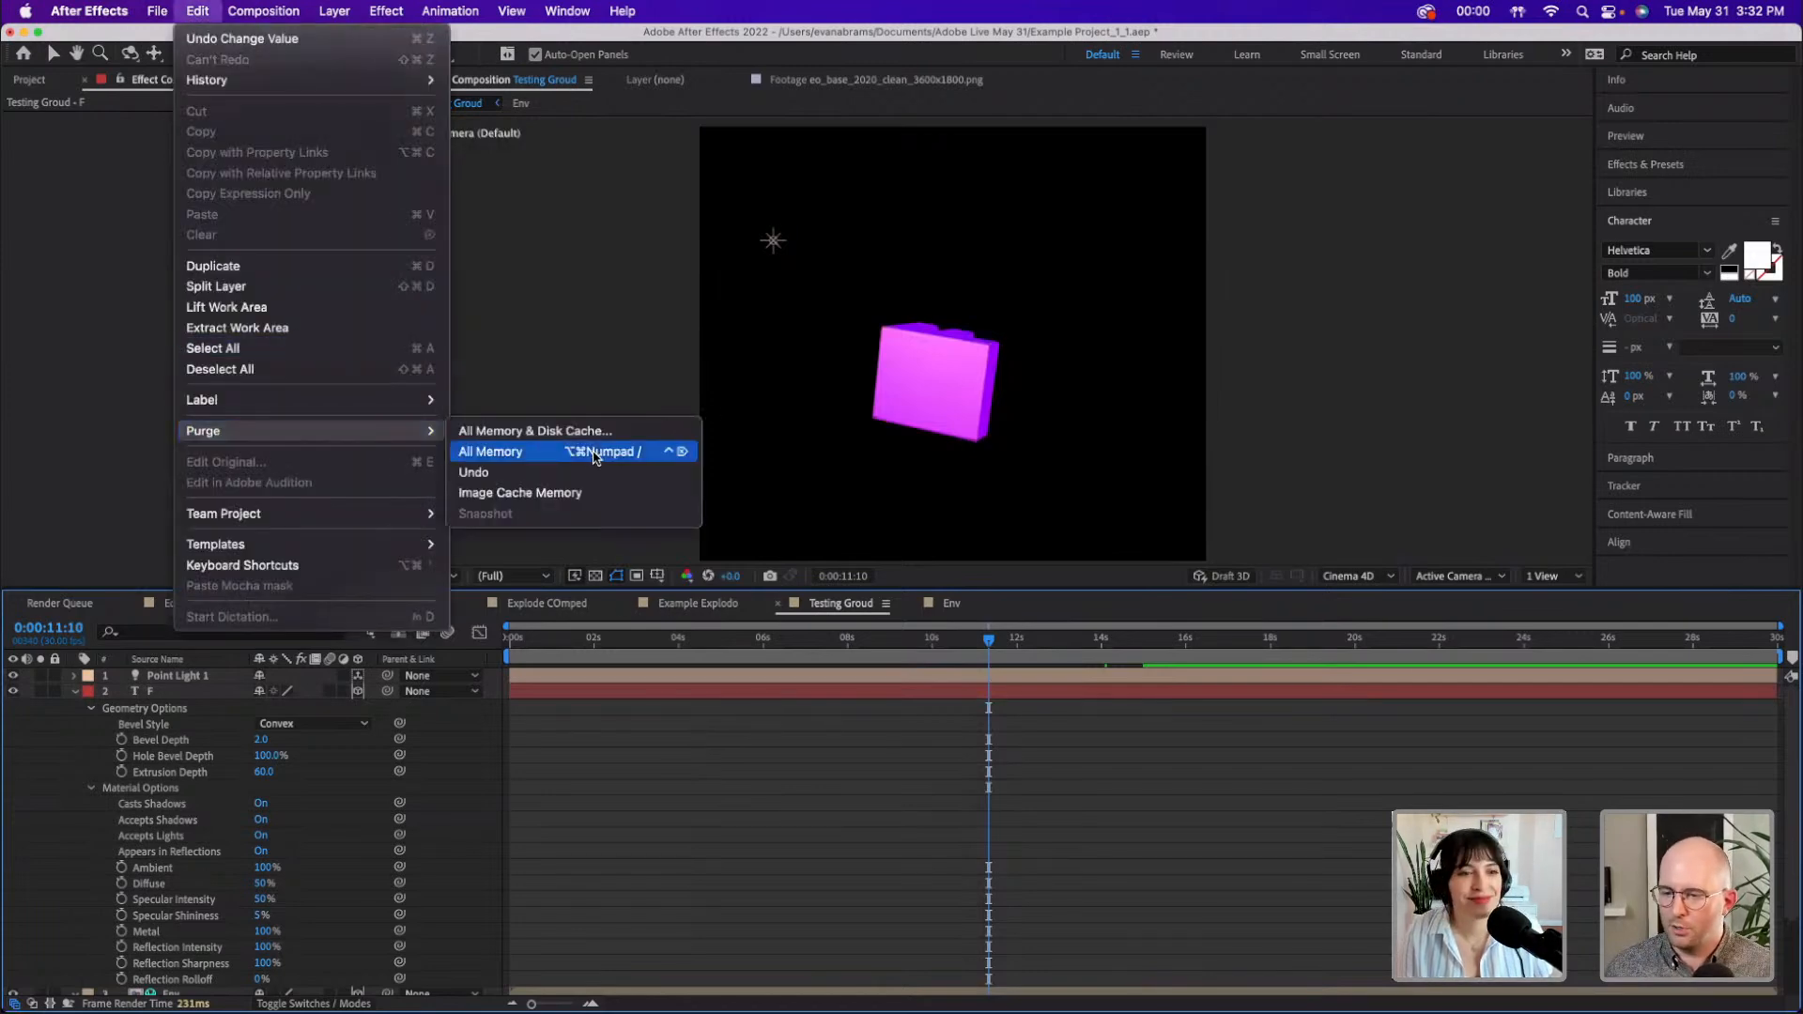
{"action": "left_click", "coordinate": [596, 431]}
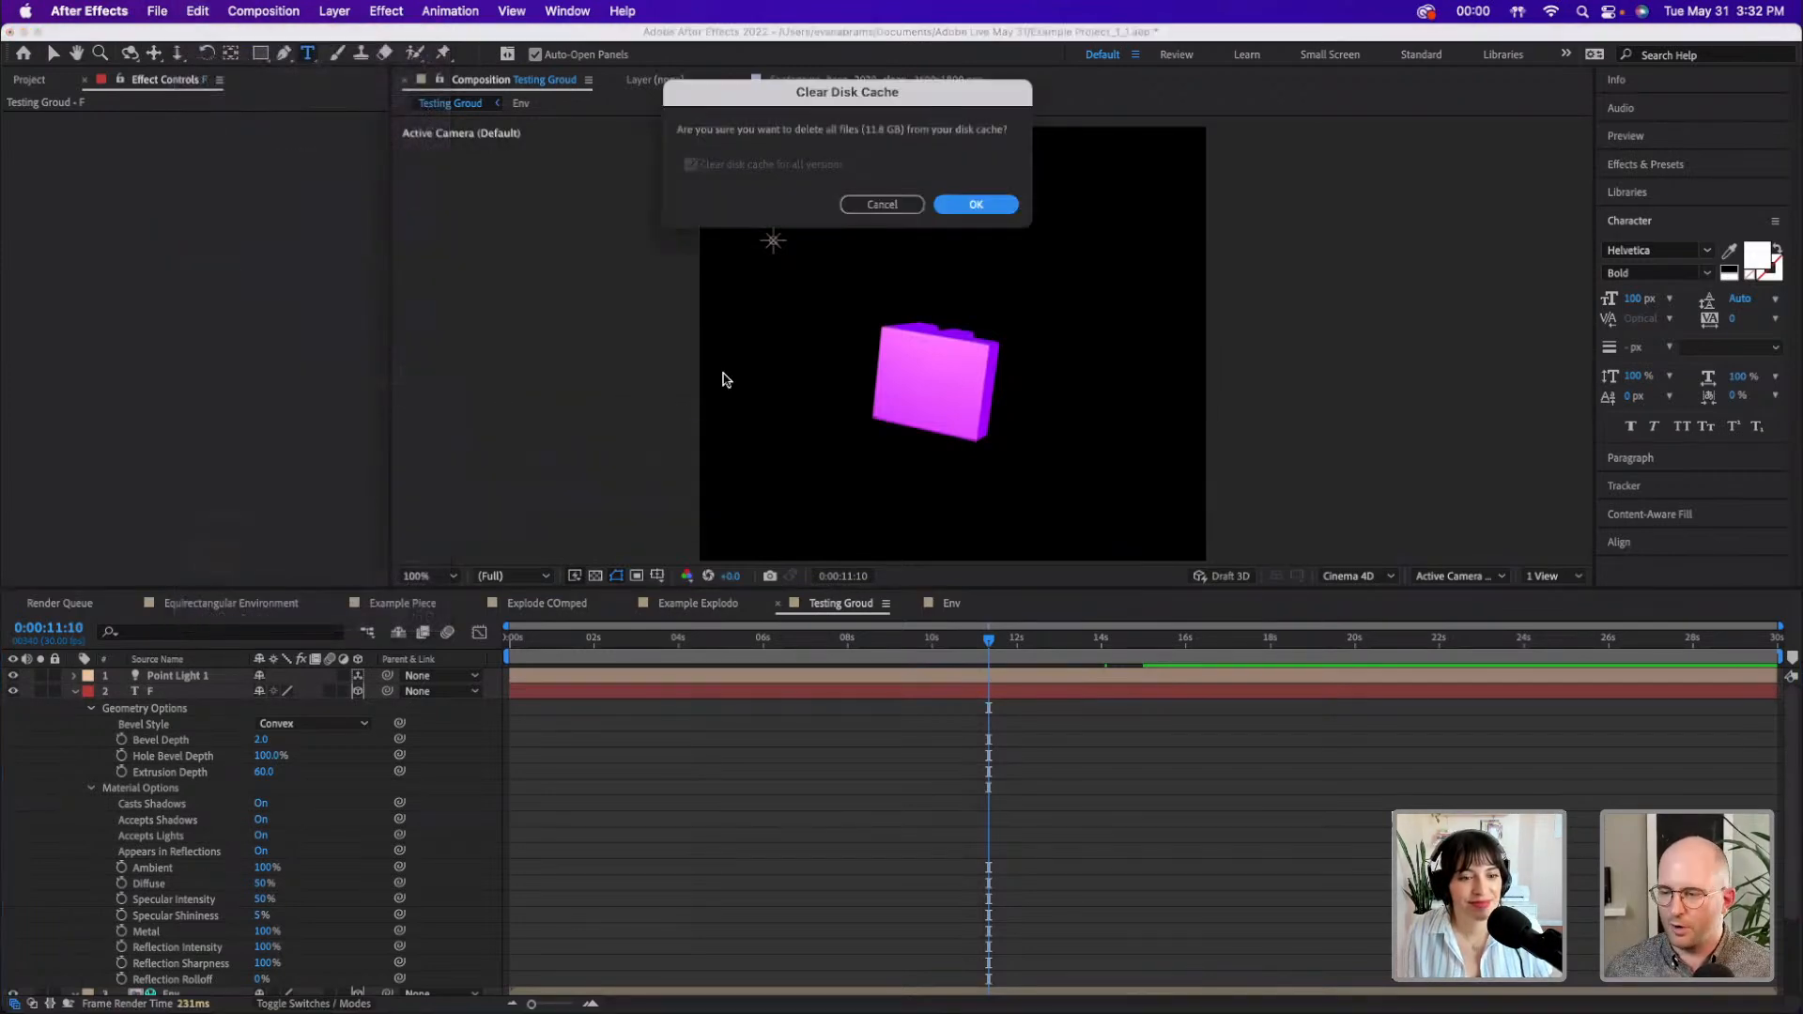
{"action": "left_click", "coordinate": [1003, 208]}
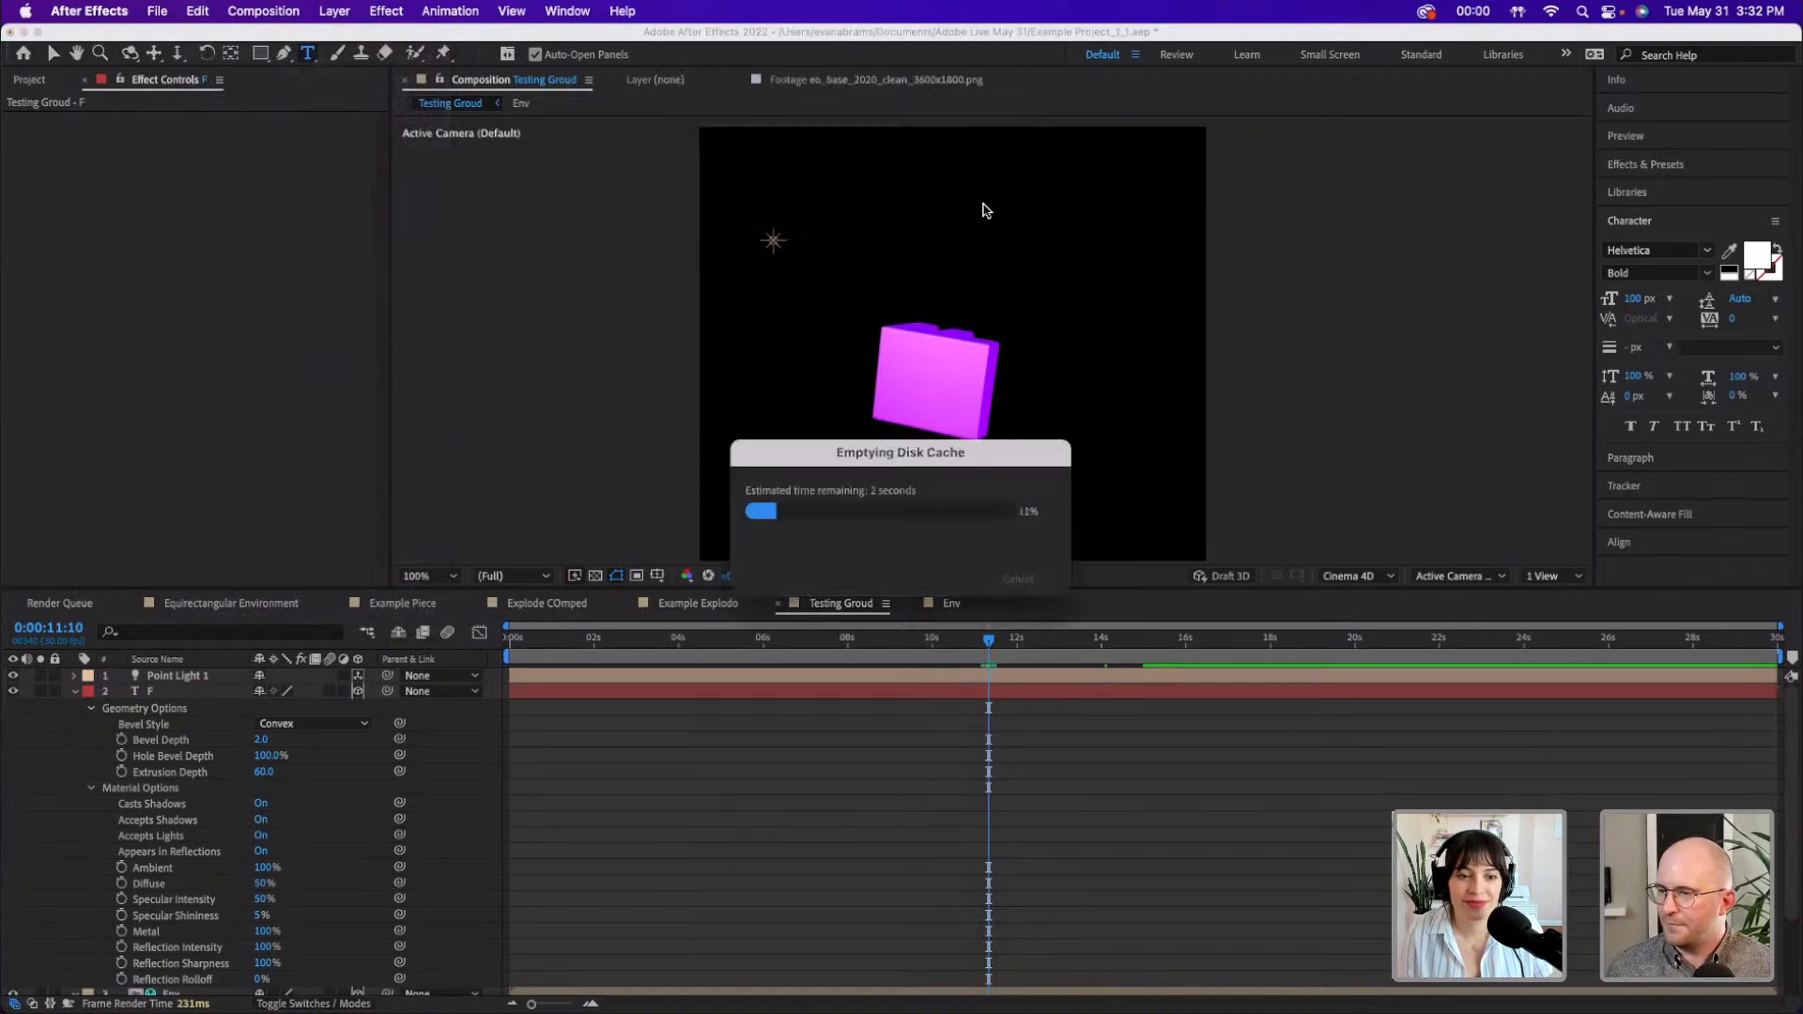
- Examine the F's shading at 0:00:08:06 at 400% magnification, with its geometry and material options displayed
{"action": "left_click_drag", "start_coordinate": [1217, 645], "coordinate": [857, 648]}
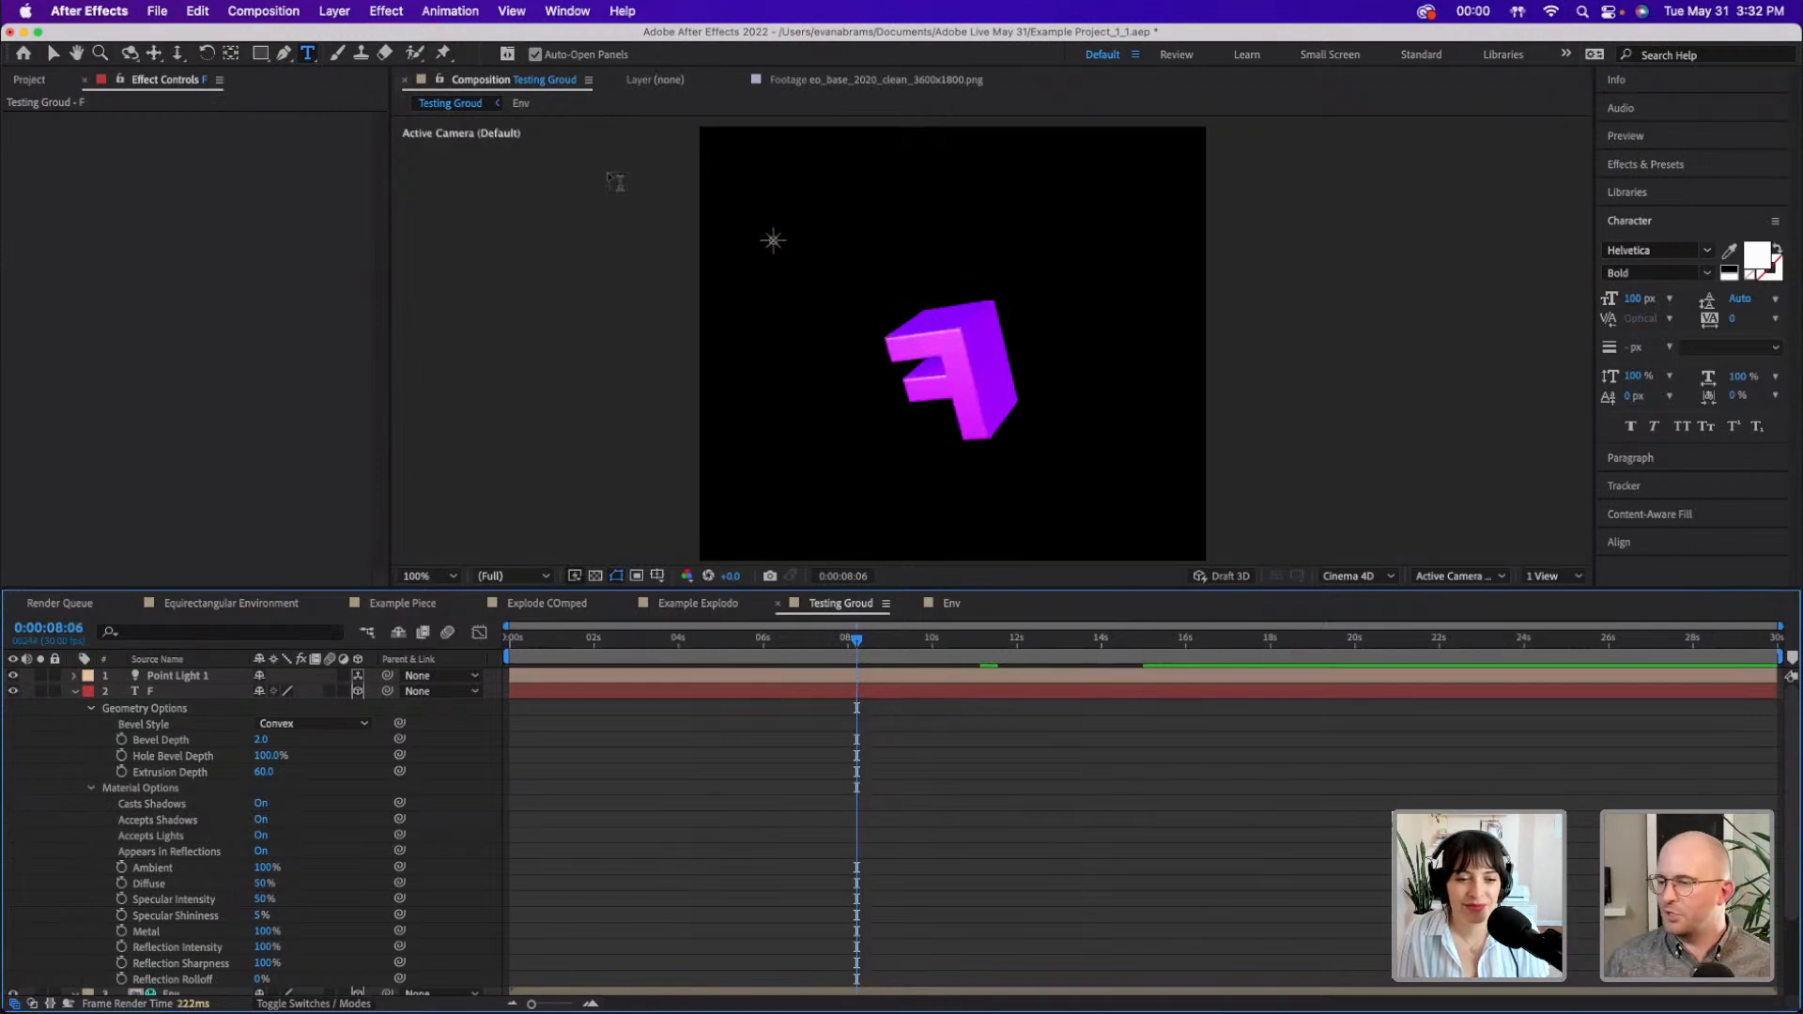
{"action": "key", "text": "v"}
{"action": "left_click", "coordinate": [930, 375]}
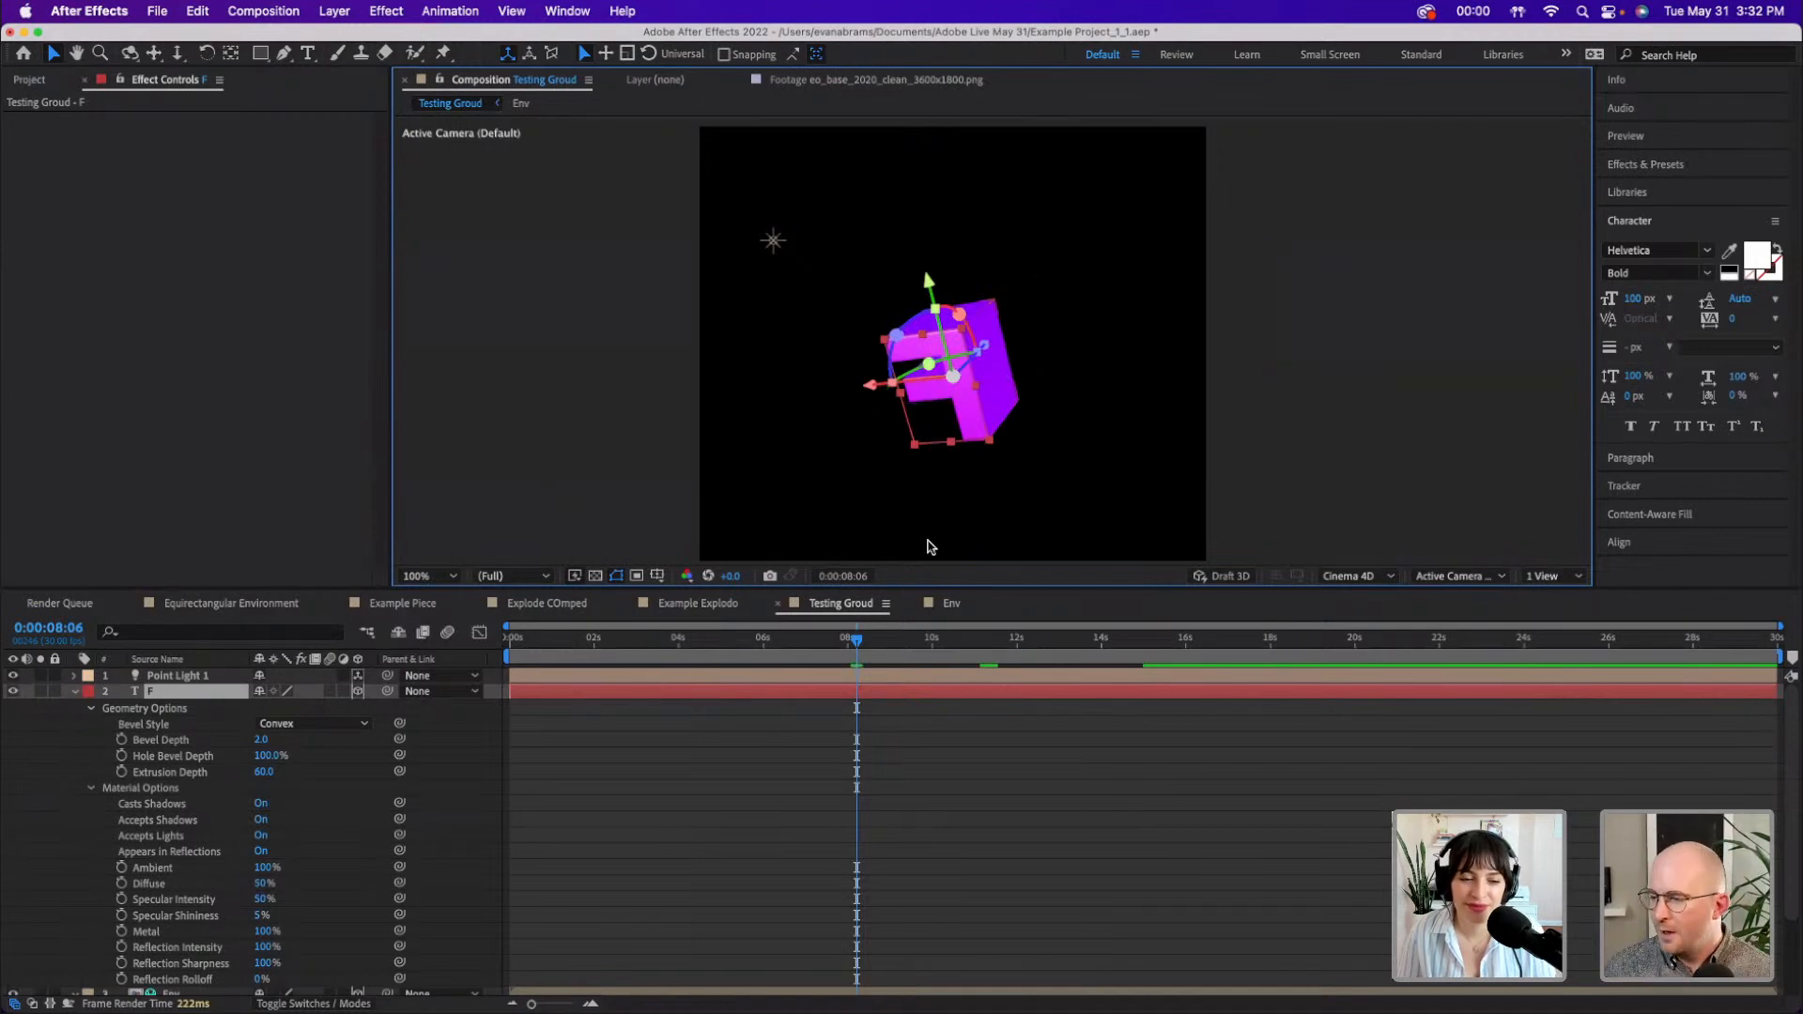
{"action": "left_click", "coordinate": [826, 693]}
{"action": "key", "text": "a"}
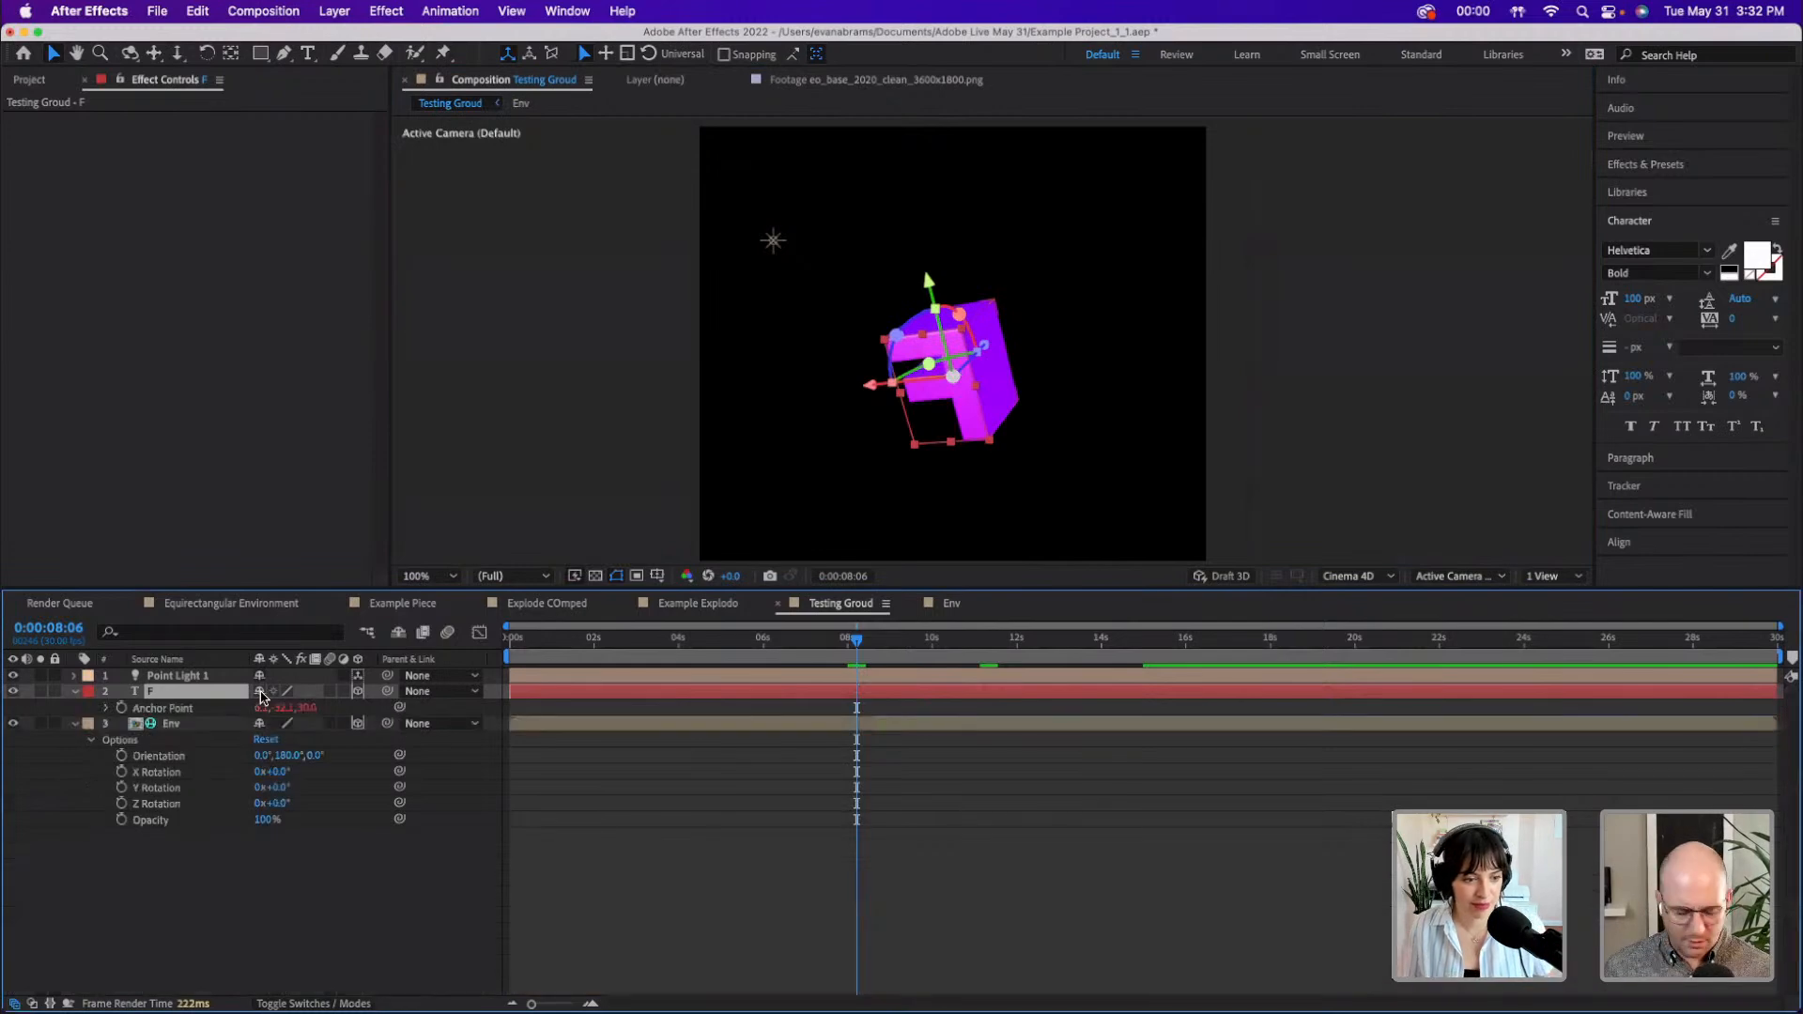
{"action": "key", "text": "a"}
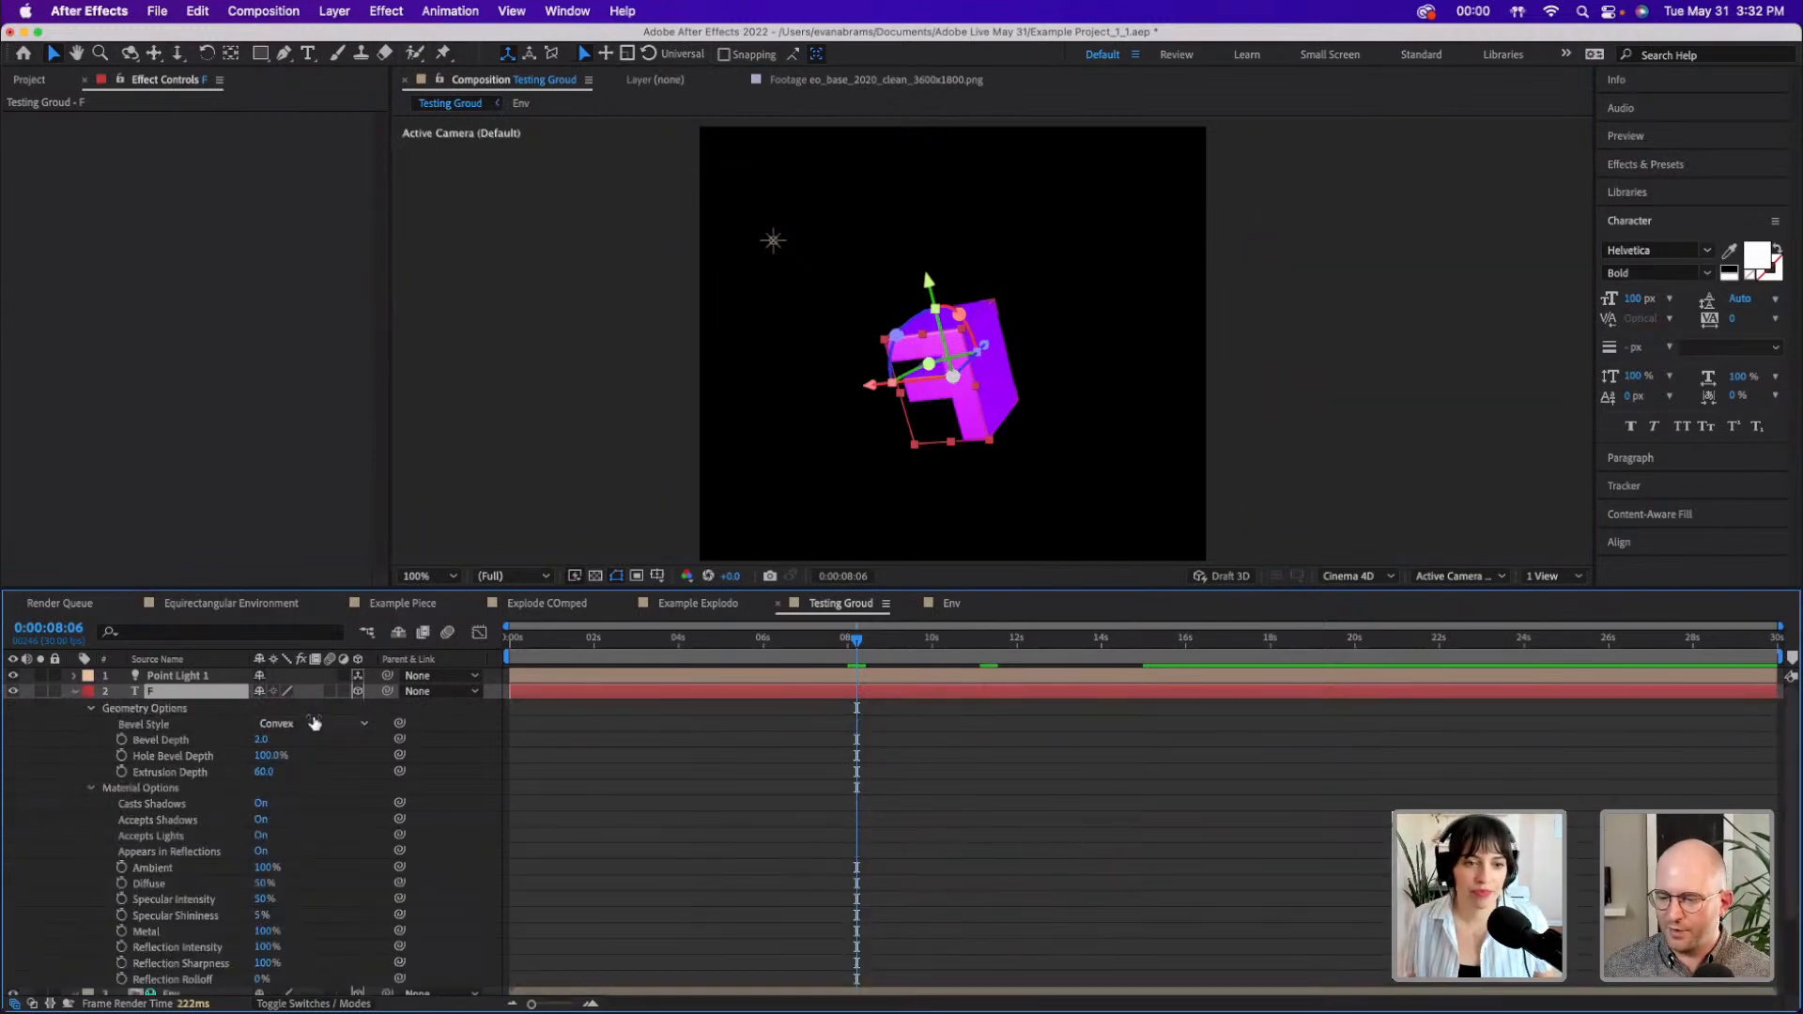
{"action": "scroll", "coordinate": [981, 230], "scroll_direction": "down", "scroll_amount": 1}
{"action": "scroll", "coordinate": [962, 291], "scroll_direction": "up", "scroll_amount": 3}
{"action": "left_click_drag", "start_coordinate": [906, 455], "coordinate": [989, 408]}
- Replace the F with the letter L and check the extruded shape at 0:00:06:06 at 200% magnification
{"action": "double_click", "coordinate": [858, 696]}
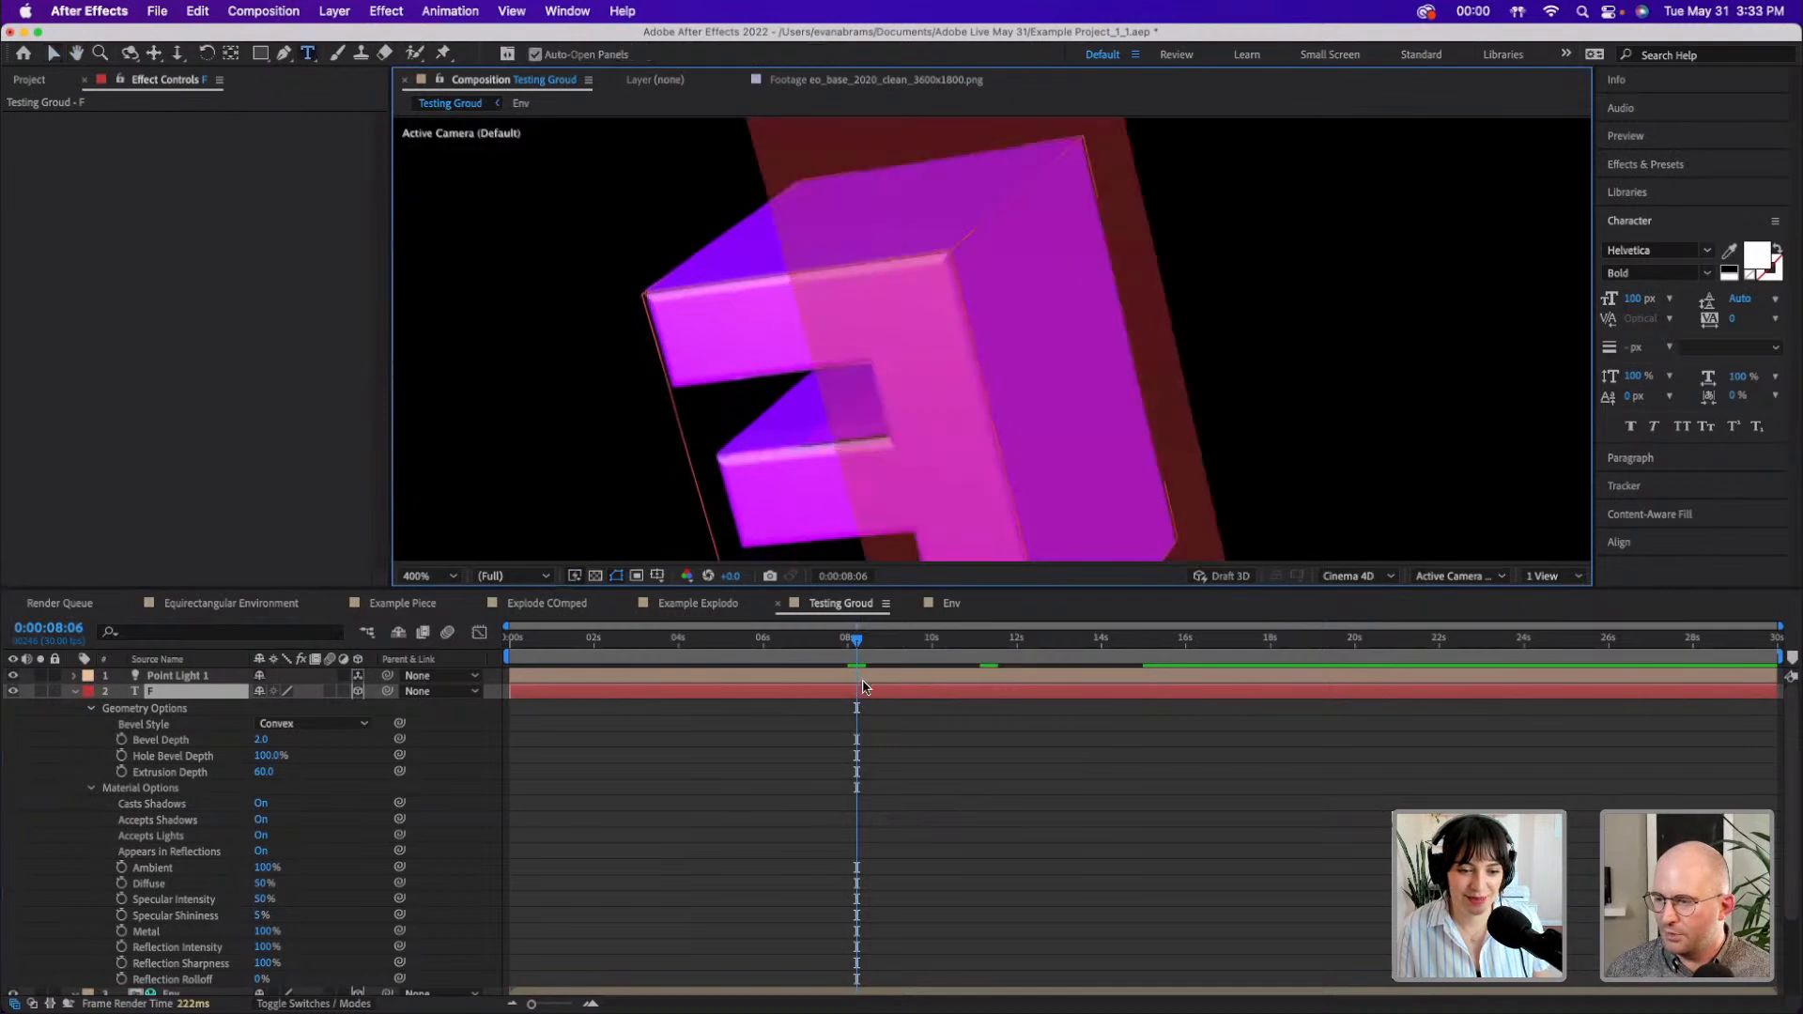
{"action": "type", "text": "L"}
{"action": "key", "text": "Escape"}
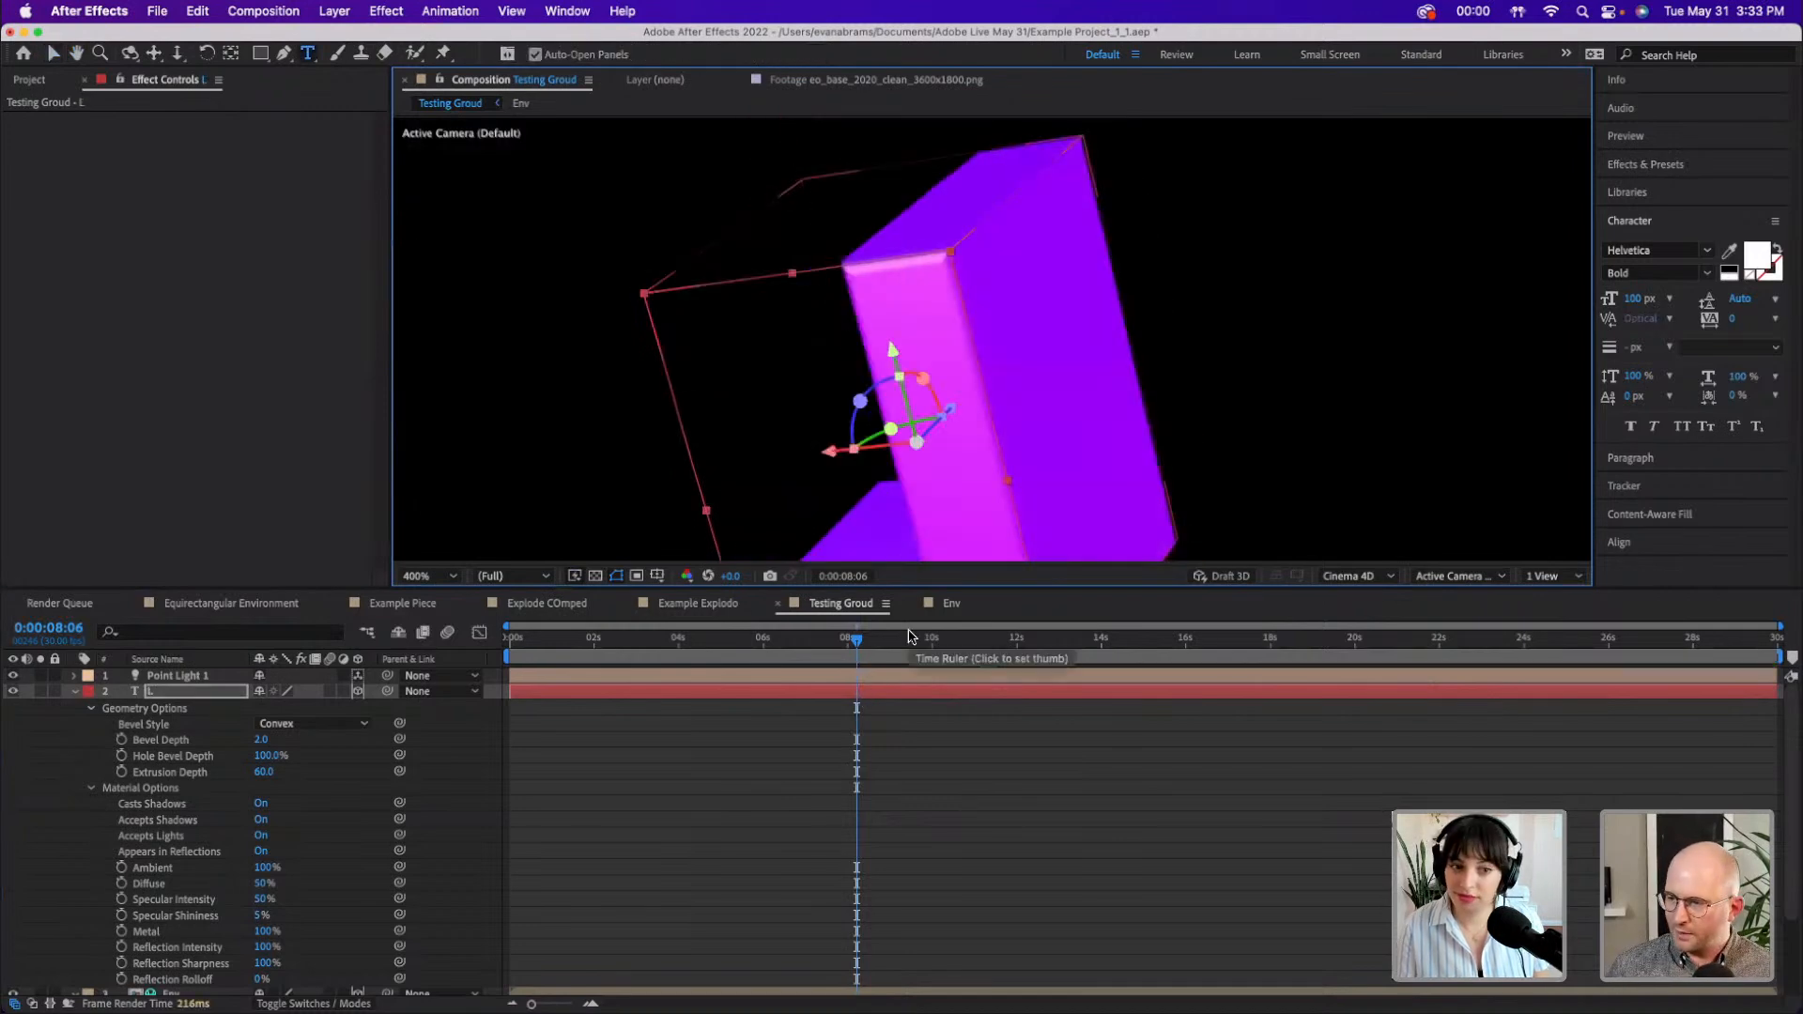
{"action": "left_click_drag", "start_coordinate": [858, 640], "coordinate": [771, 641]}
{"action": "key", "text": "comma"}
{"action": "left_click", "coordinate": [856, 713]}
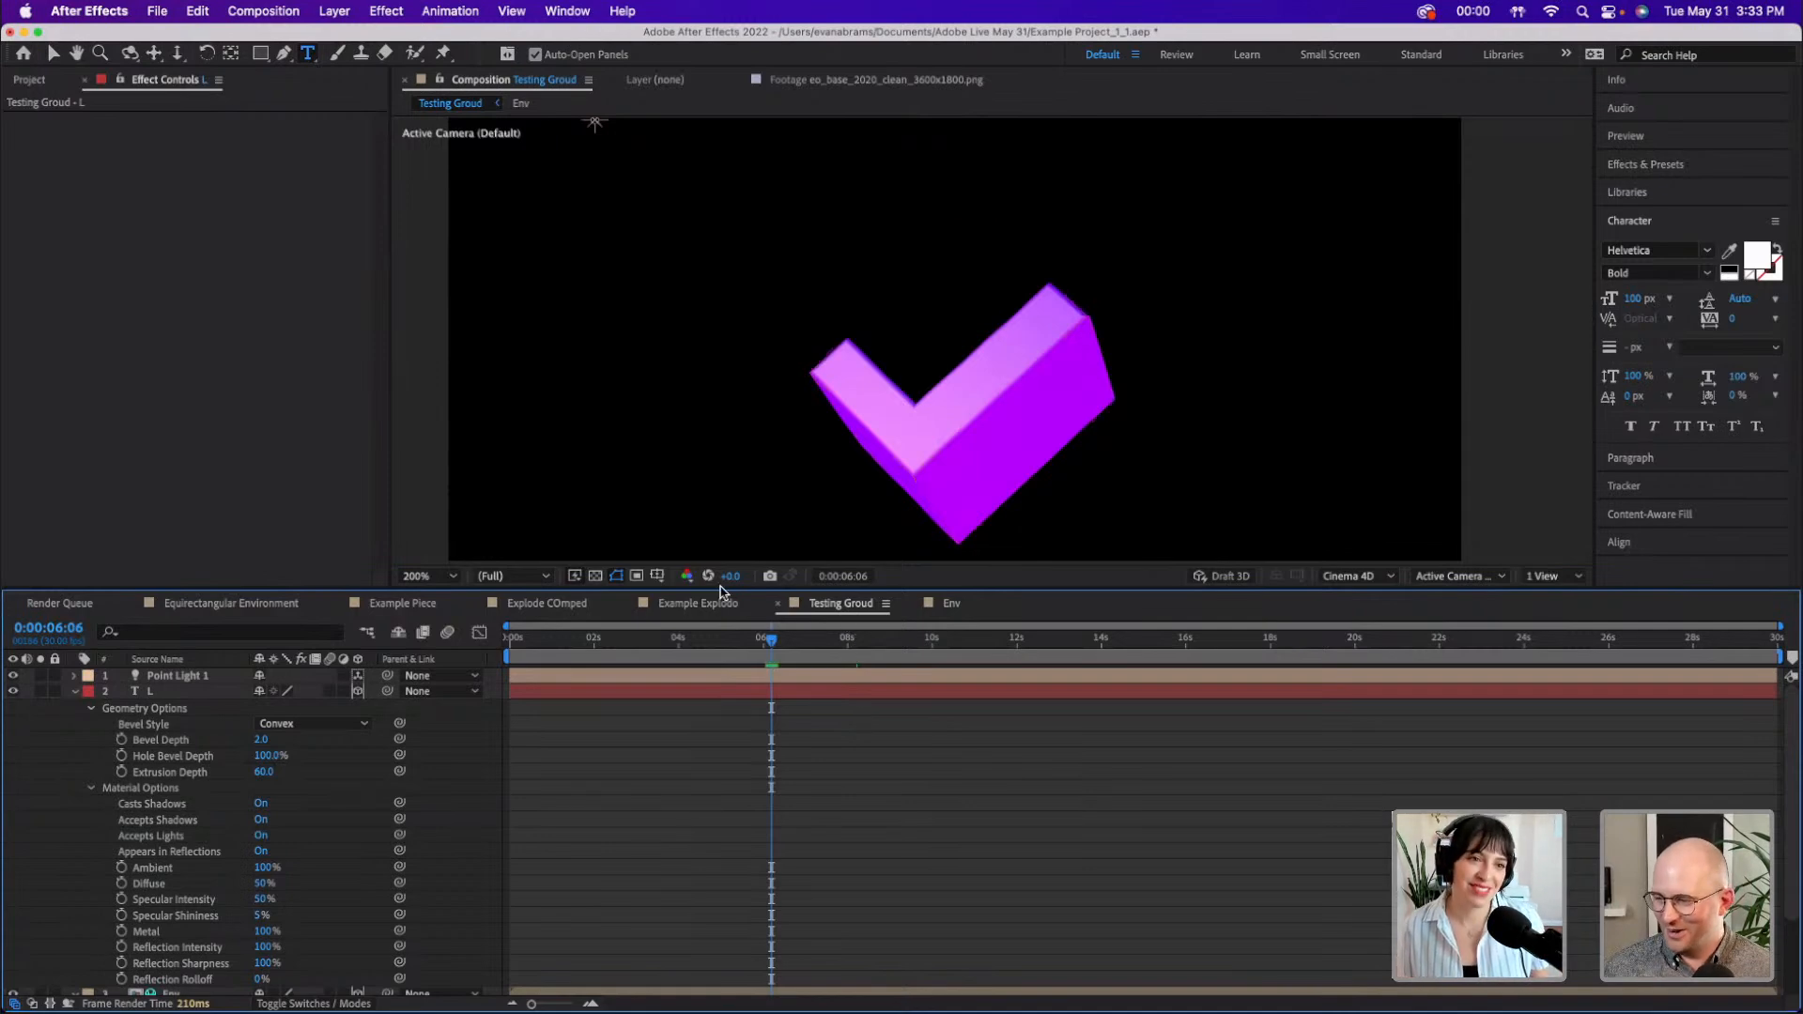
- Enlarge the timeline area and highlight the L layer's material properties from Ambient through Reflection Rolloff
{"action": "left_click", "coordinate": [719, 693]}
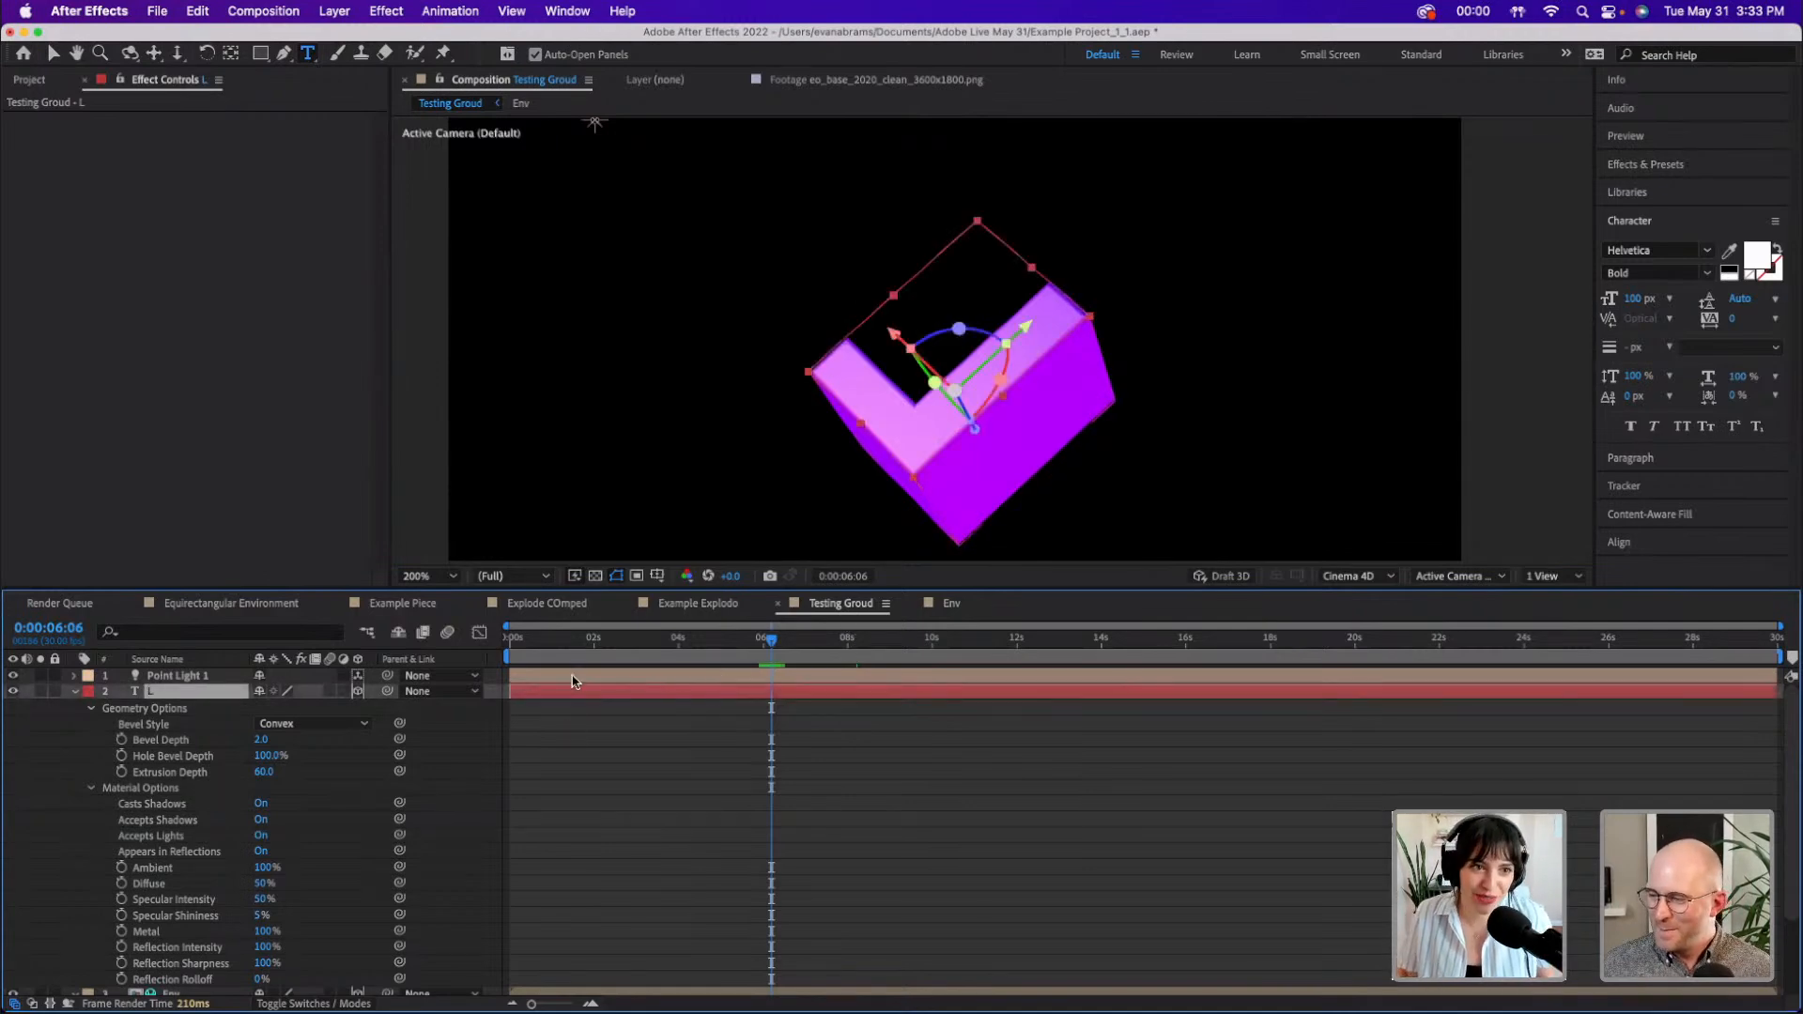
{"action": "left_click_drag", "start_coordinate": [279, 590], "coordinate": [289, 531]}
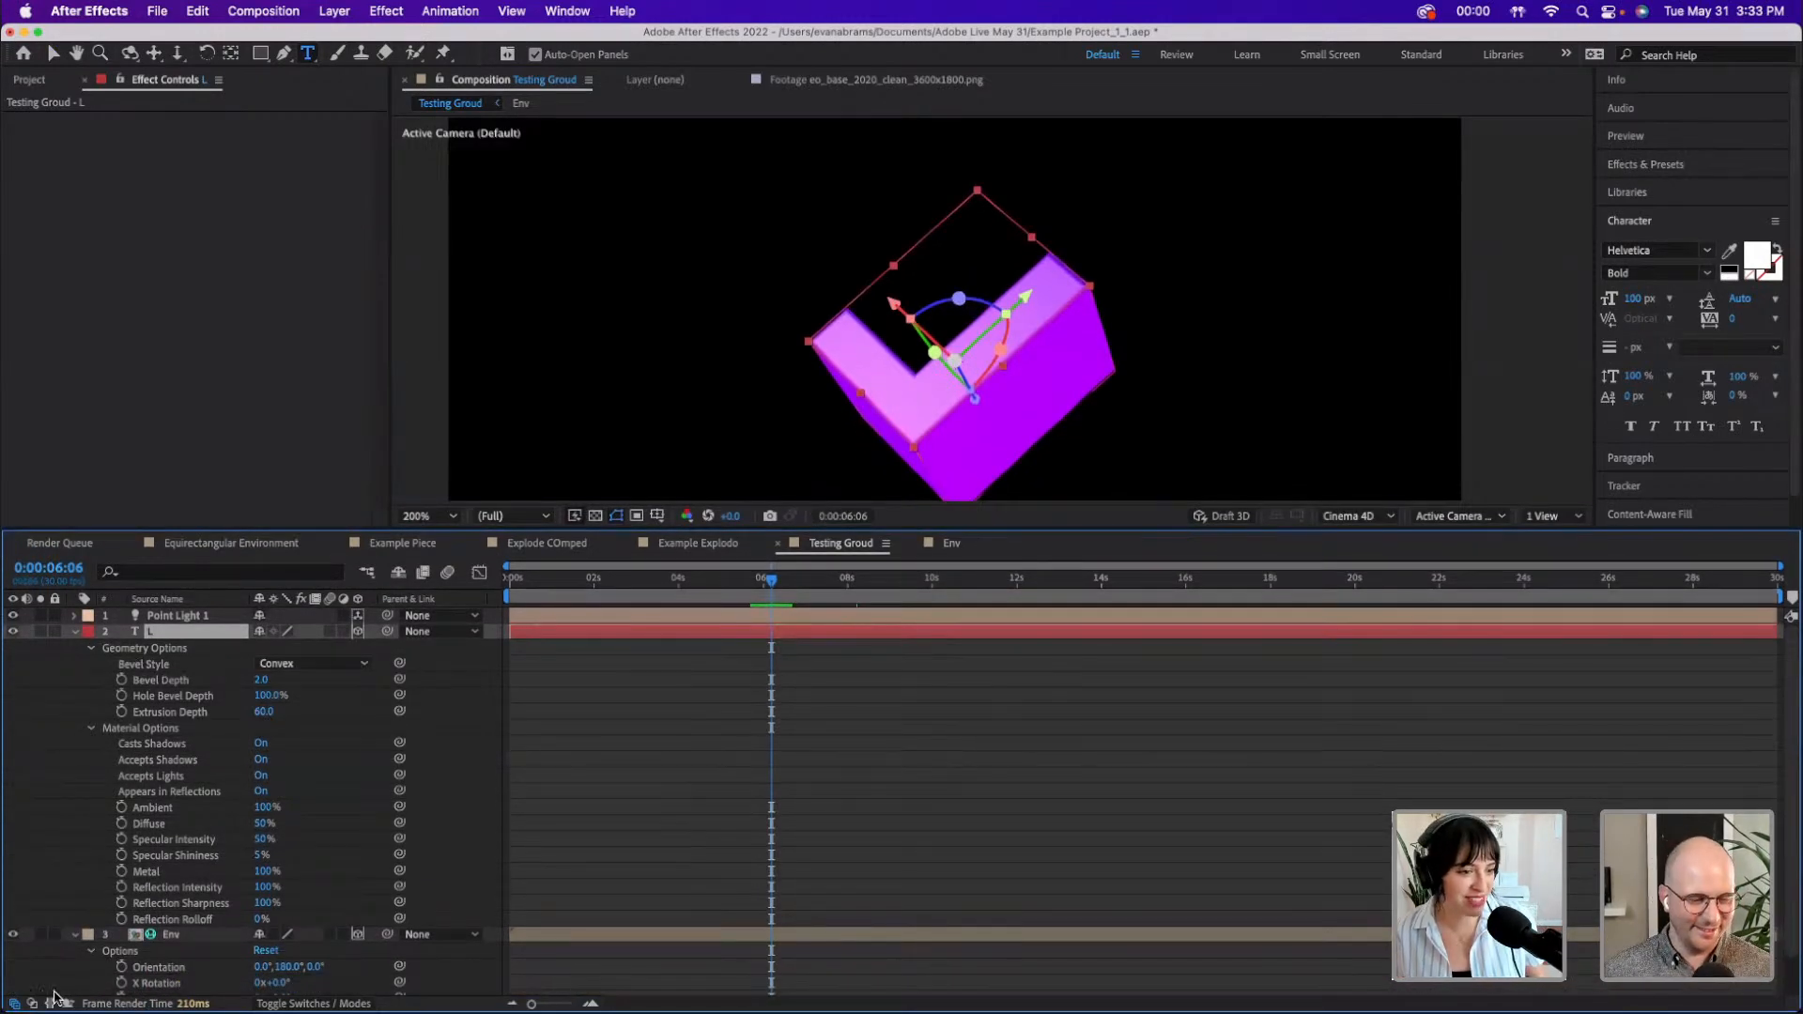
{"action": "left_click", "coordinate": [140, 730]}
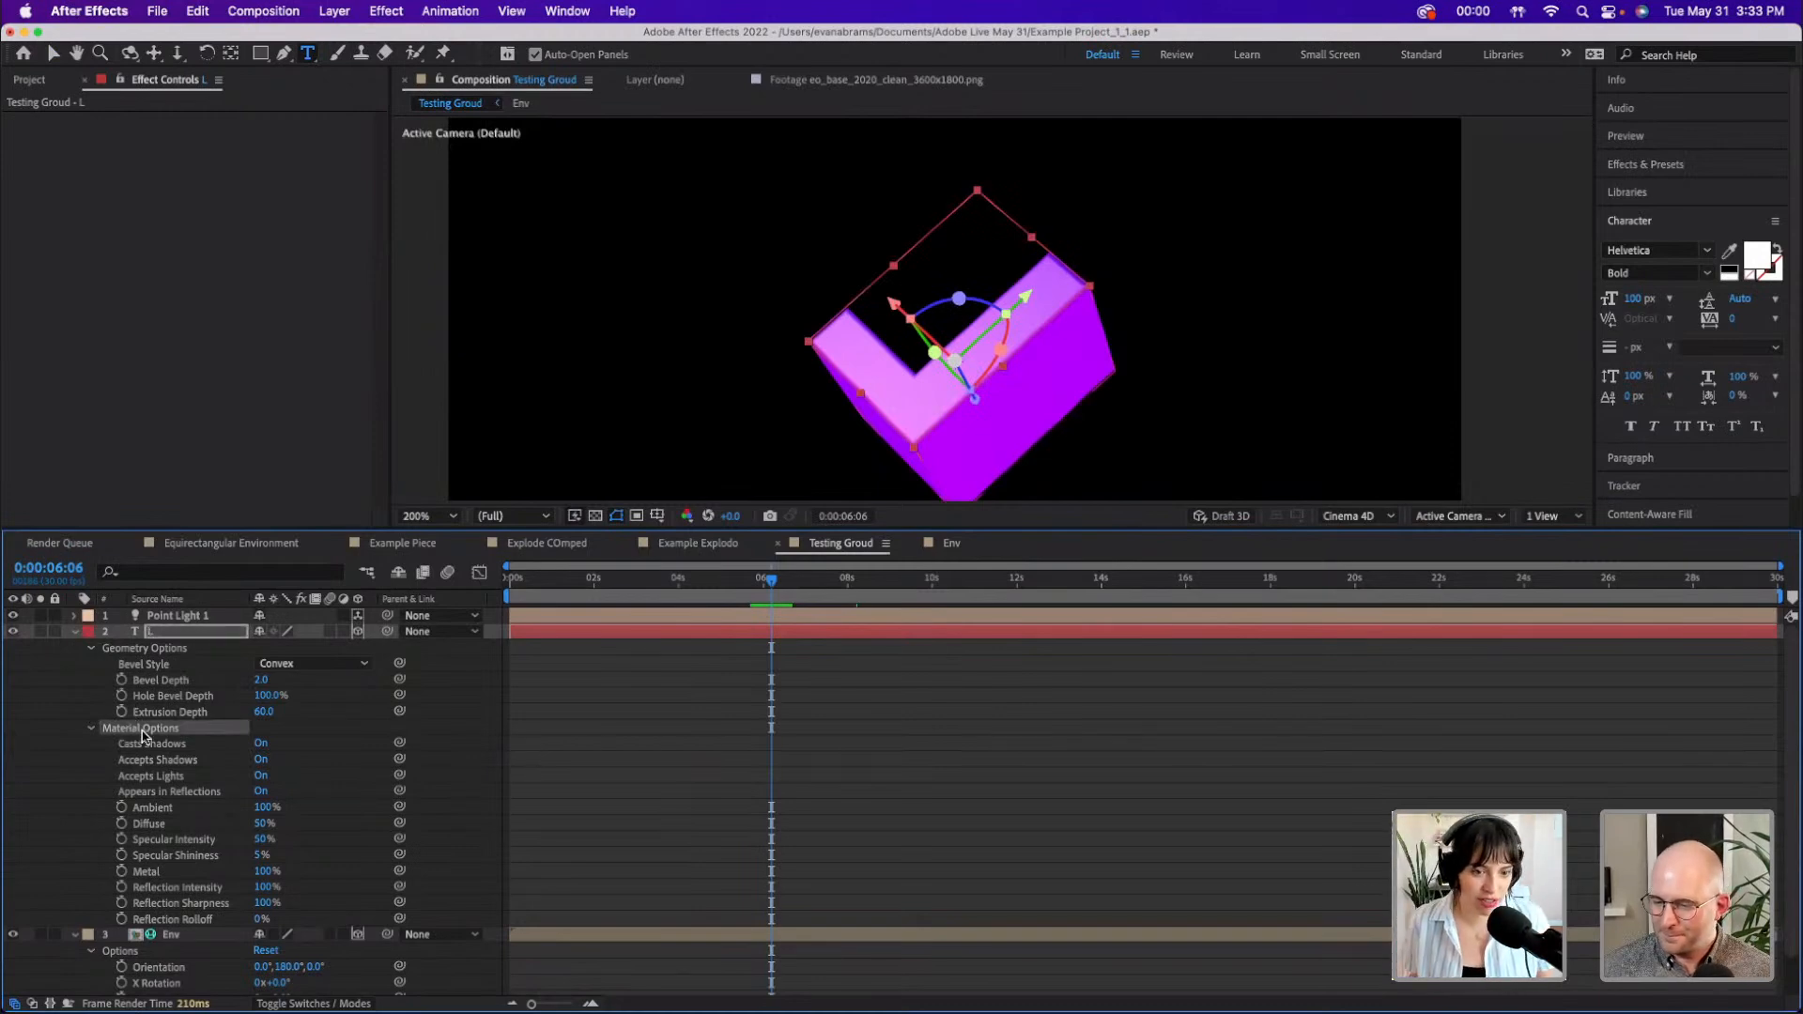
{"action": "left_click", "coordinate": [177, 811]}
{"action": "left_click", "coordinate": [171, 922], "text": "shift"}
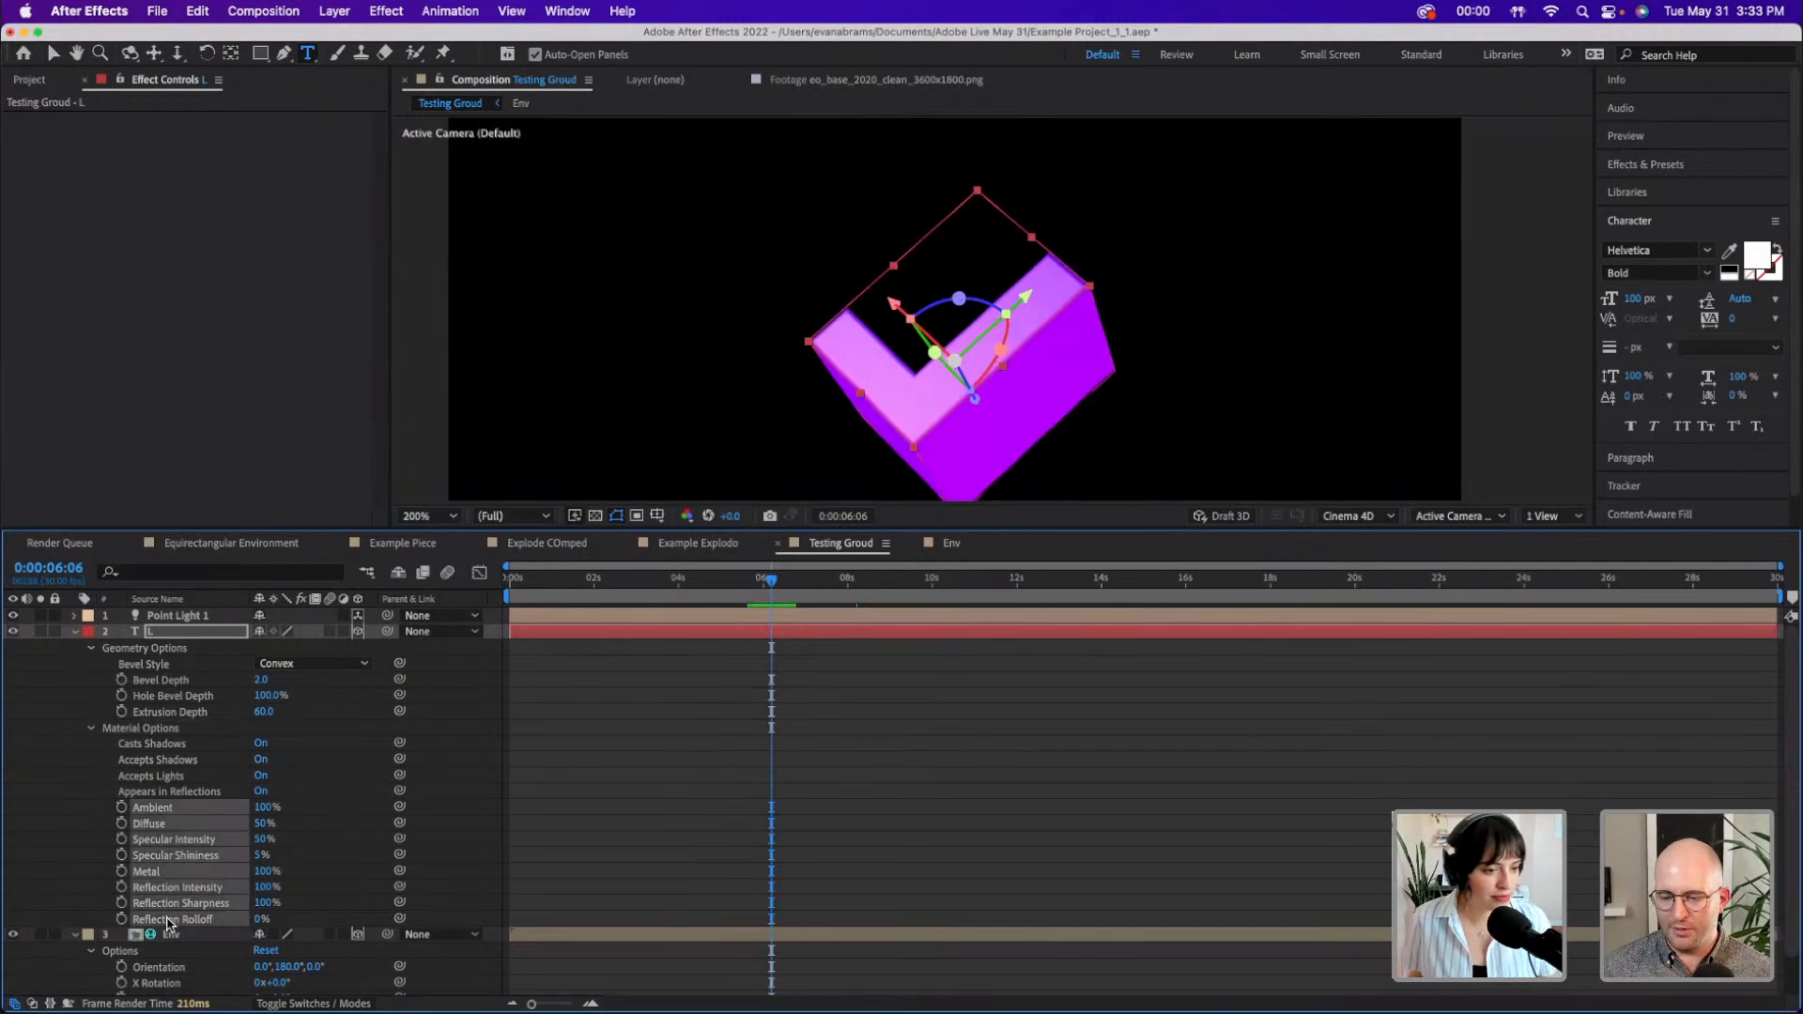
{"action": "key", "text": "comma"}
{"action": "key", "text": "period"}
{"action": "key", "text": "v"}
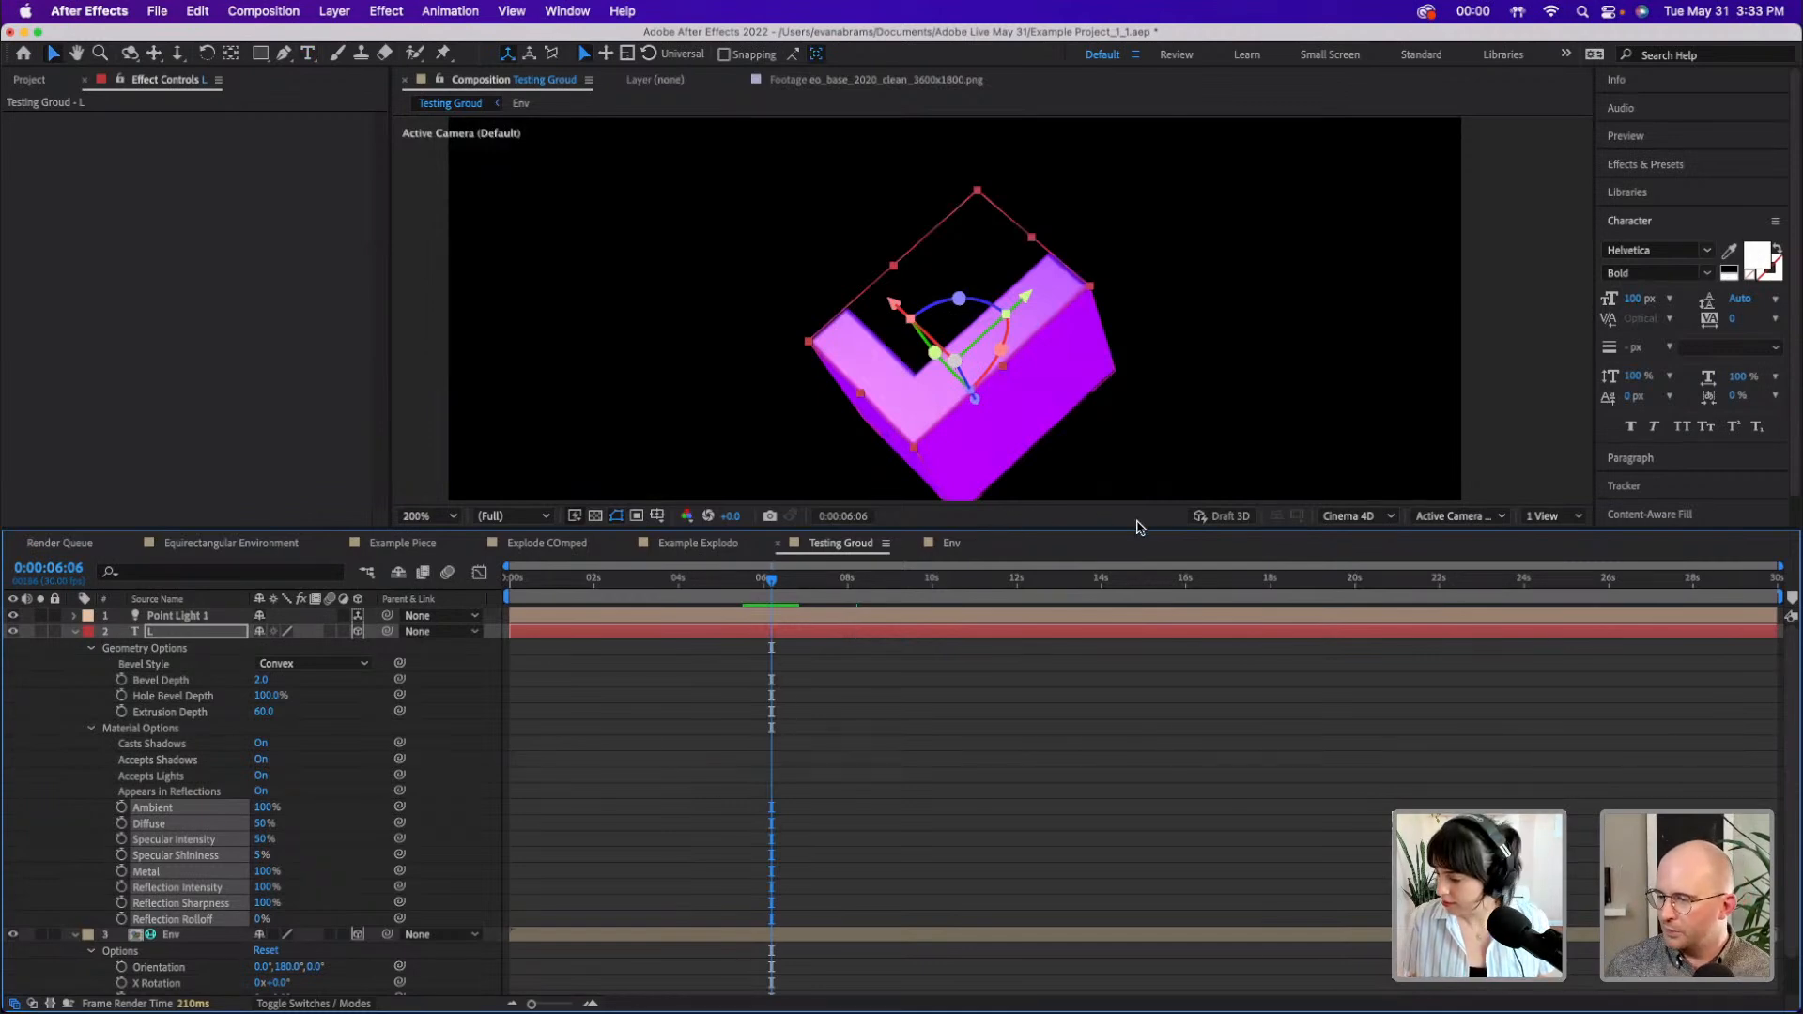
- Turn on Draft 3D and preview the spinning L around 0:00:04:06
{"action": "left_click", "coordinate": [1203, 517]}
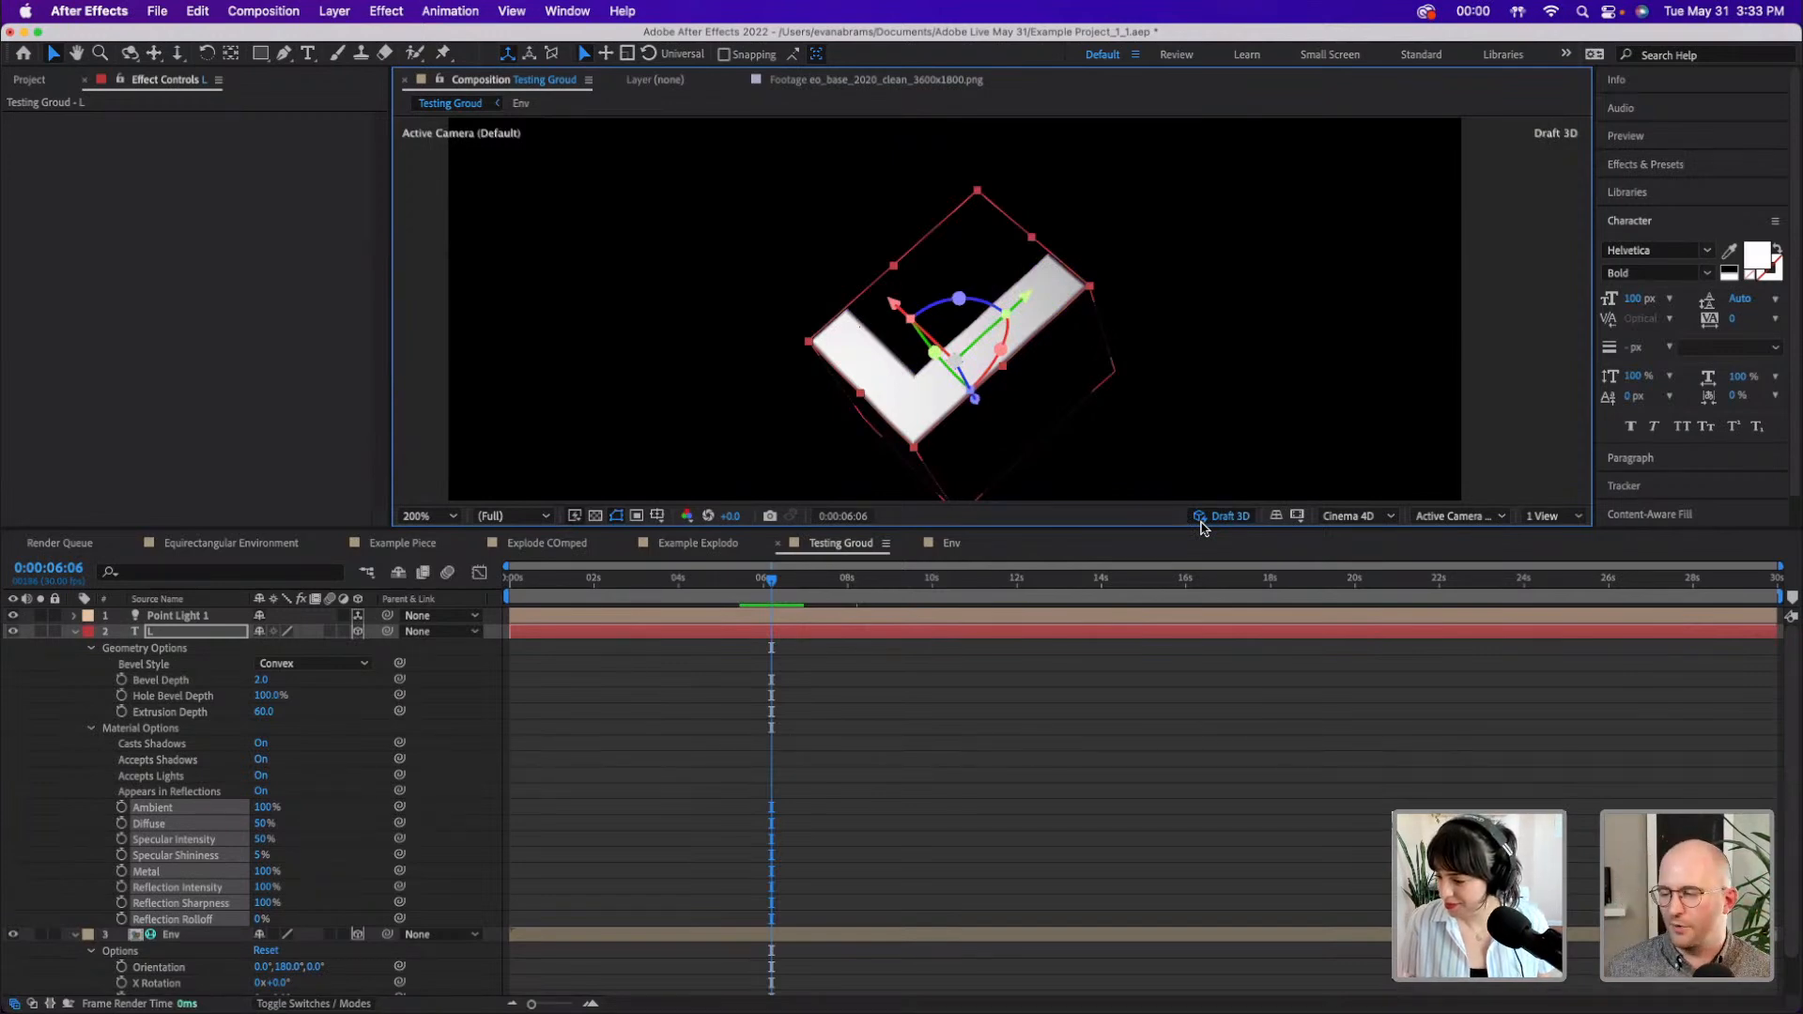
{"action": "left_click", "coordinate": [1211, 517]}
{"action": "left_click", "coordinate": [1218, 518]}
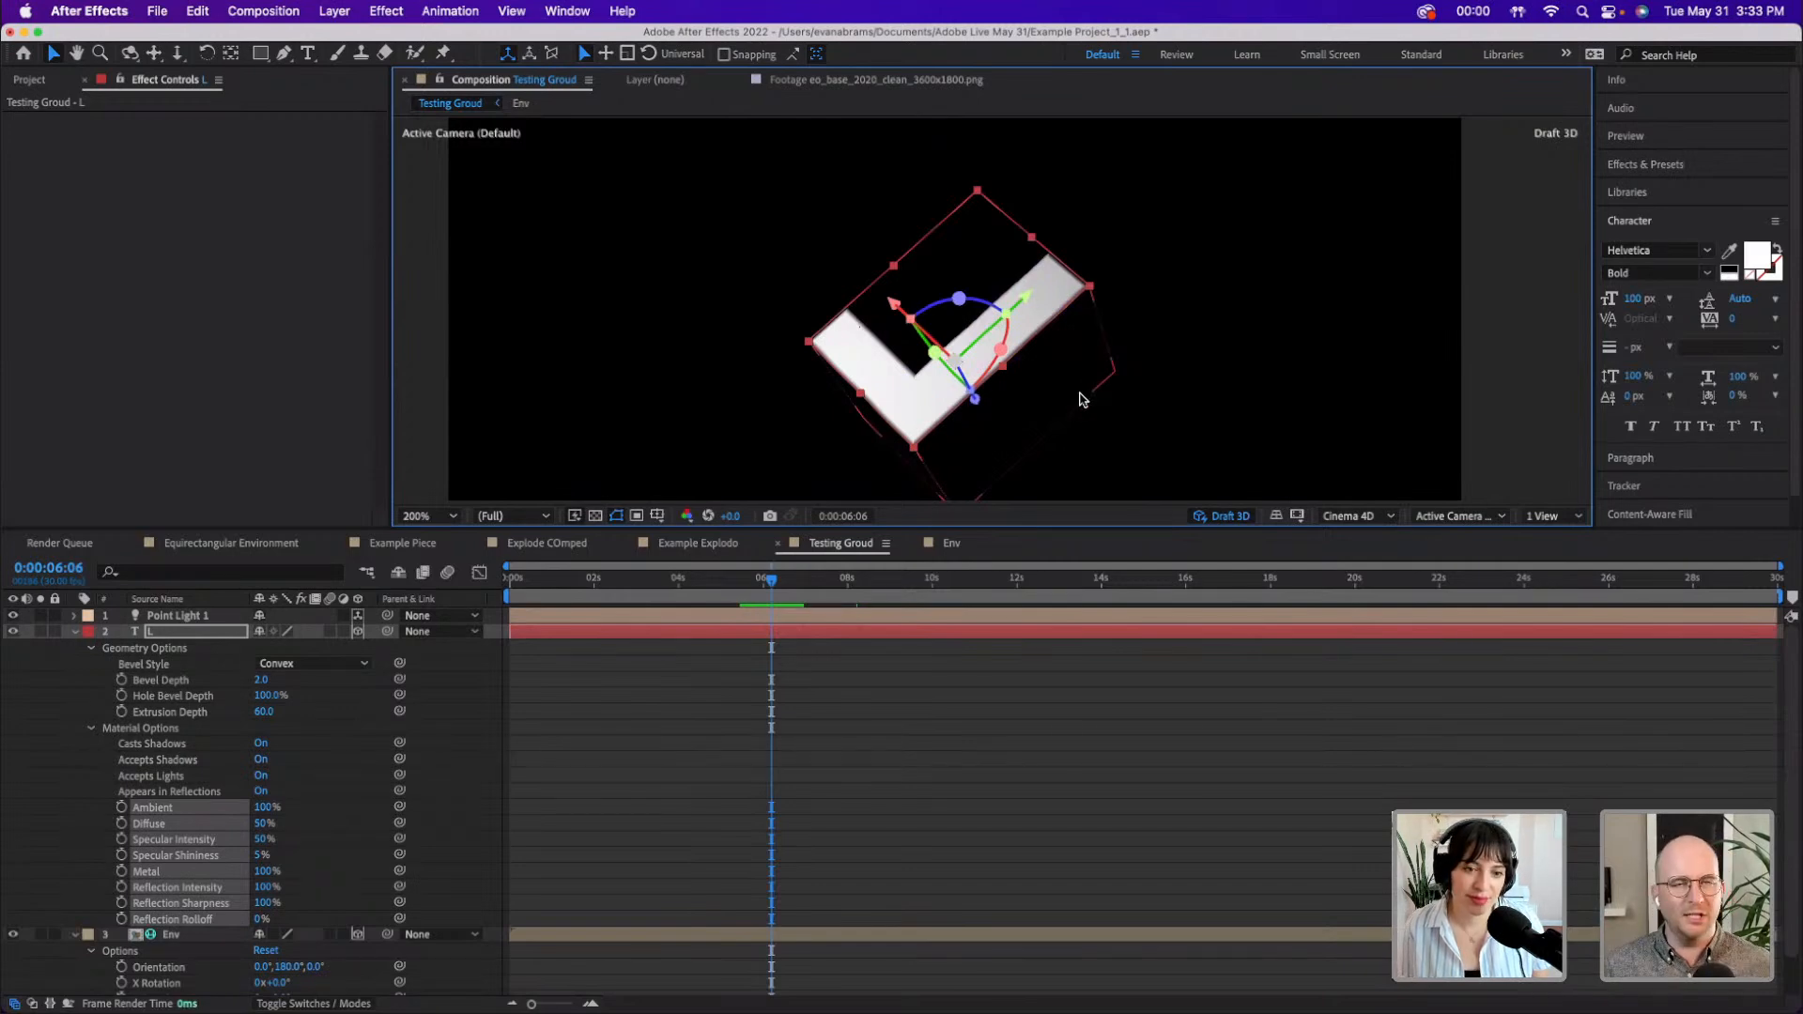
{"action": "left_click_drag", "start_coordinate": [905, 579], "coordinate": [687, 603]}
{"action": "key", "text": "space"}
{"action": "key", "text": "space"}
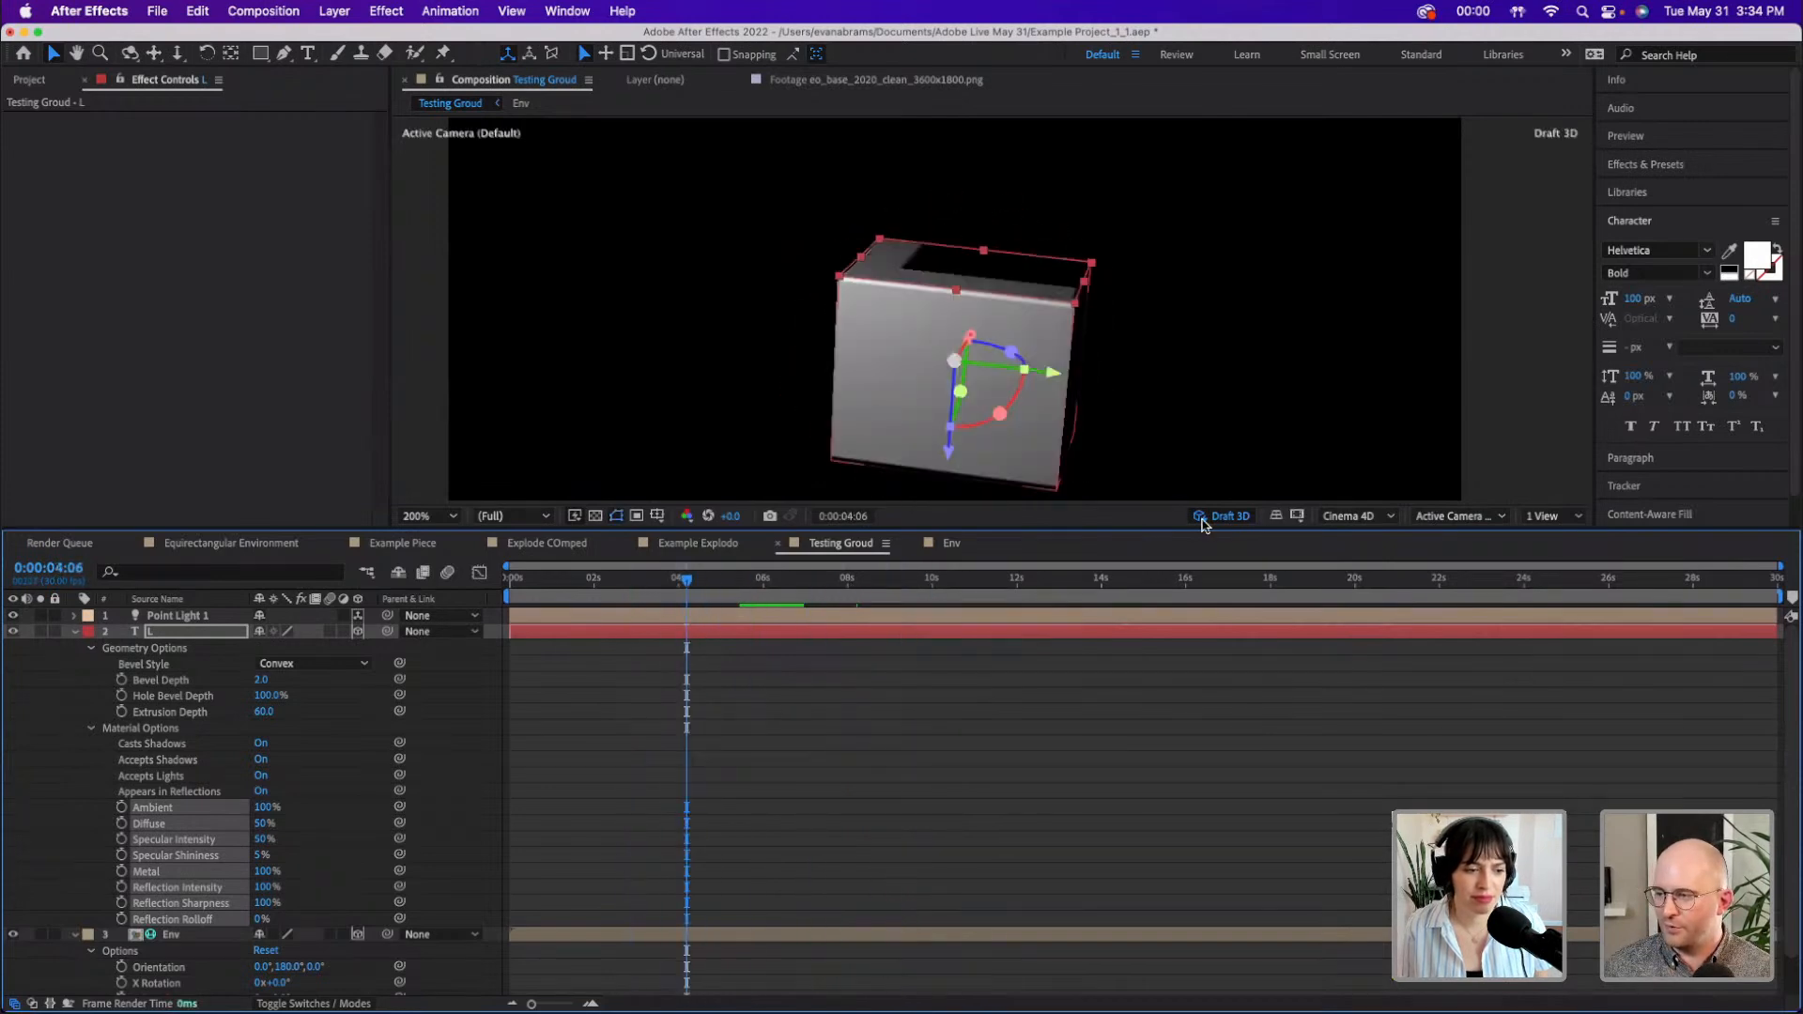
- Compare the L at 0:00:04:06 with Draft 3D on and off, viewing the composition at 100% magnification
{"action": "left_click", "coordinate": [1222, 518]}
{"action": "left_click", "coordinate": [1224, 518]}
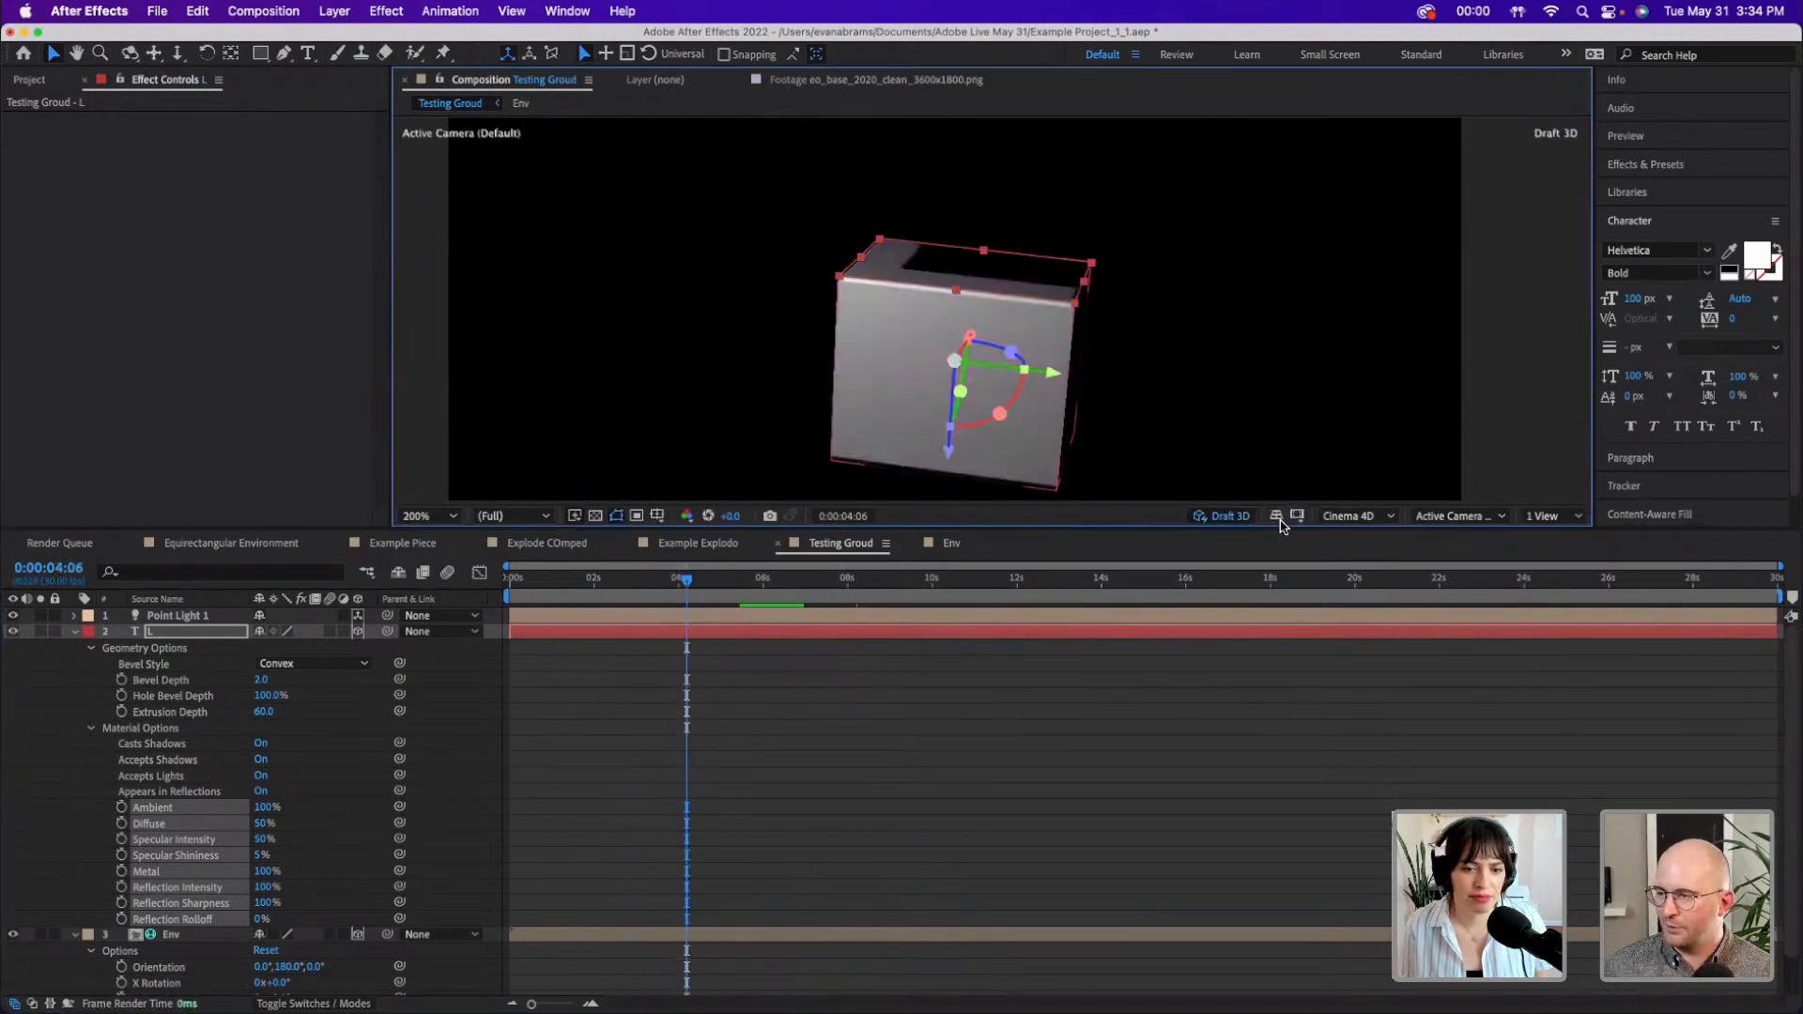
{"action": "scroll", "coordinate": [1180, 452], "scroll_direction": "down", "scroll_amount": 2}
{"action": "scroll", "coordinate": [1185, 460], "scroll_direction": "up", "scroll_amount": 1}
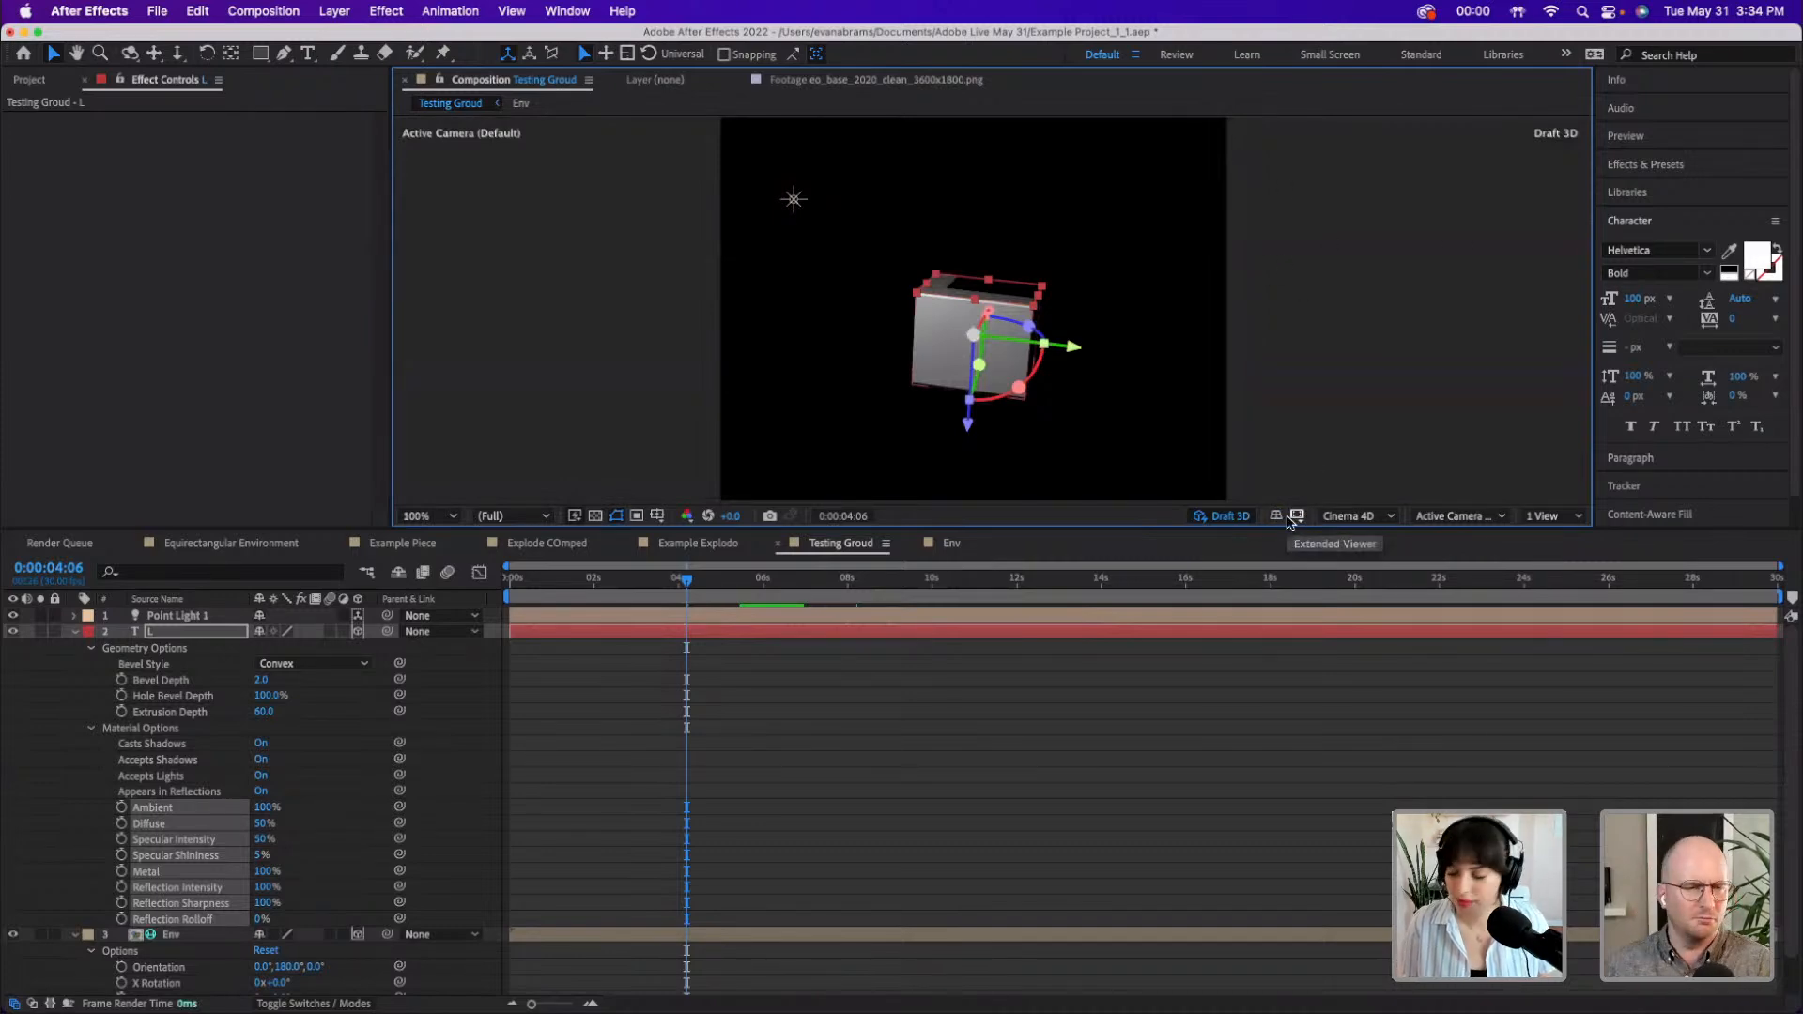
{"action": "left_click", "coordinate": [1223, 517]}
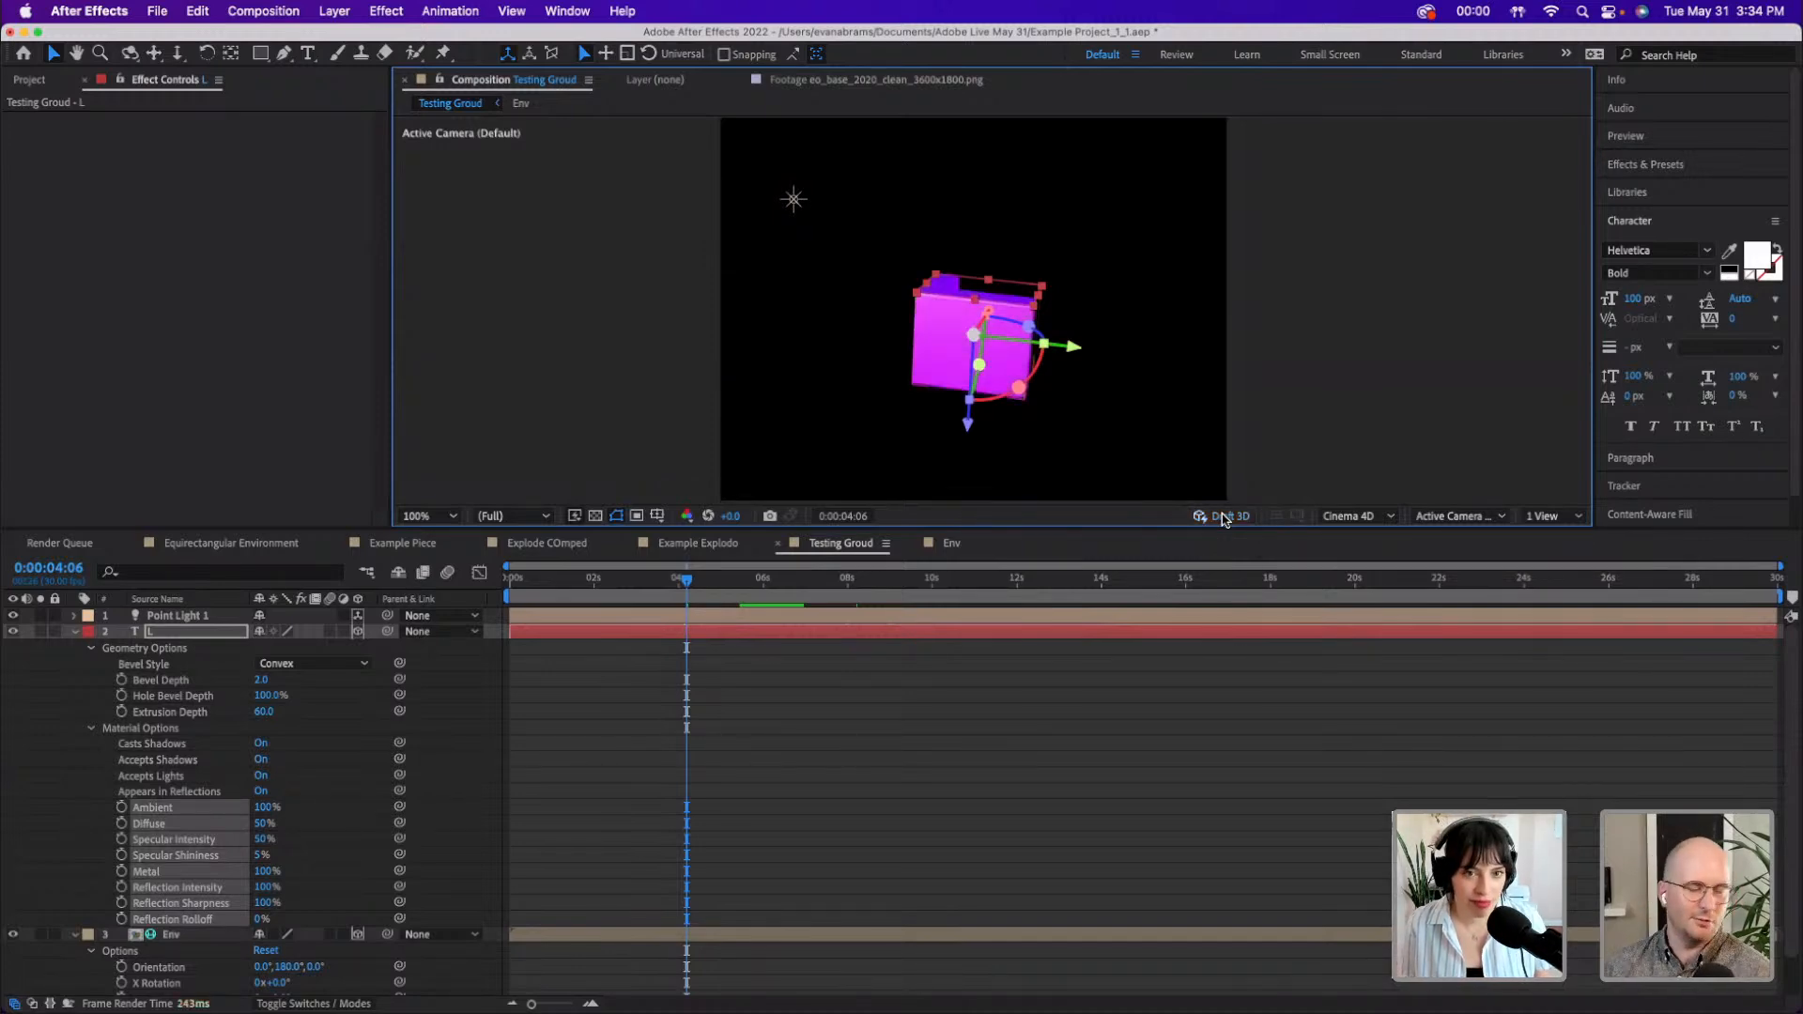
{"action": "left_click", "coordinate": [1241, 518]}
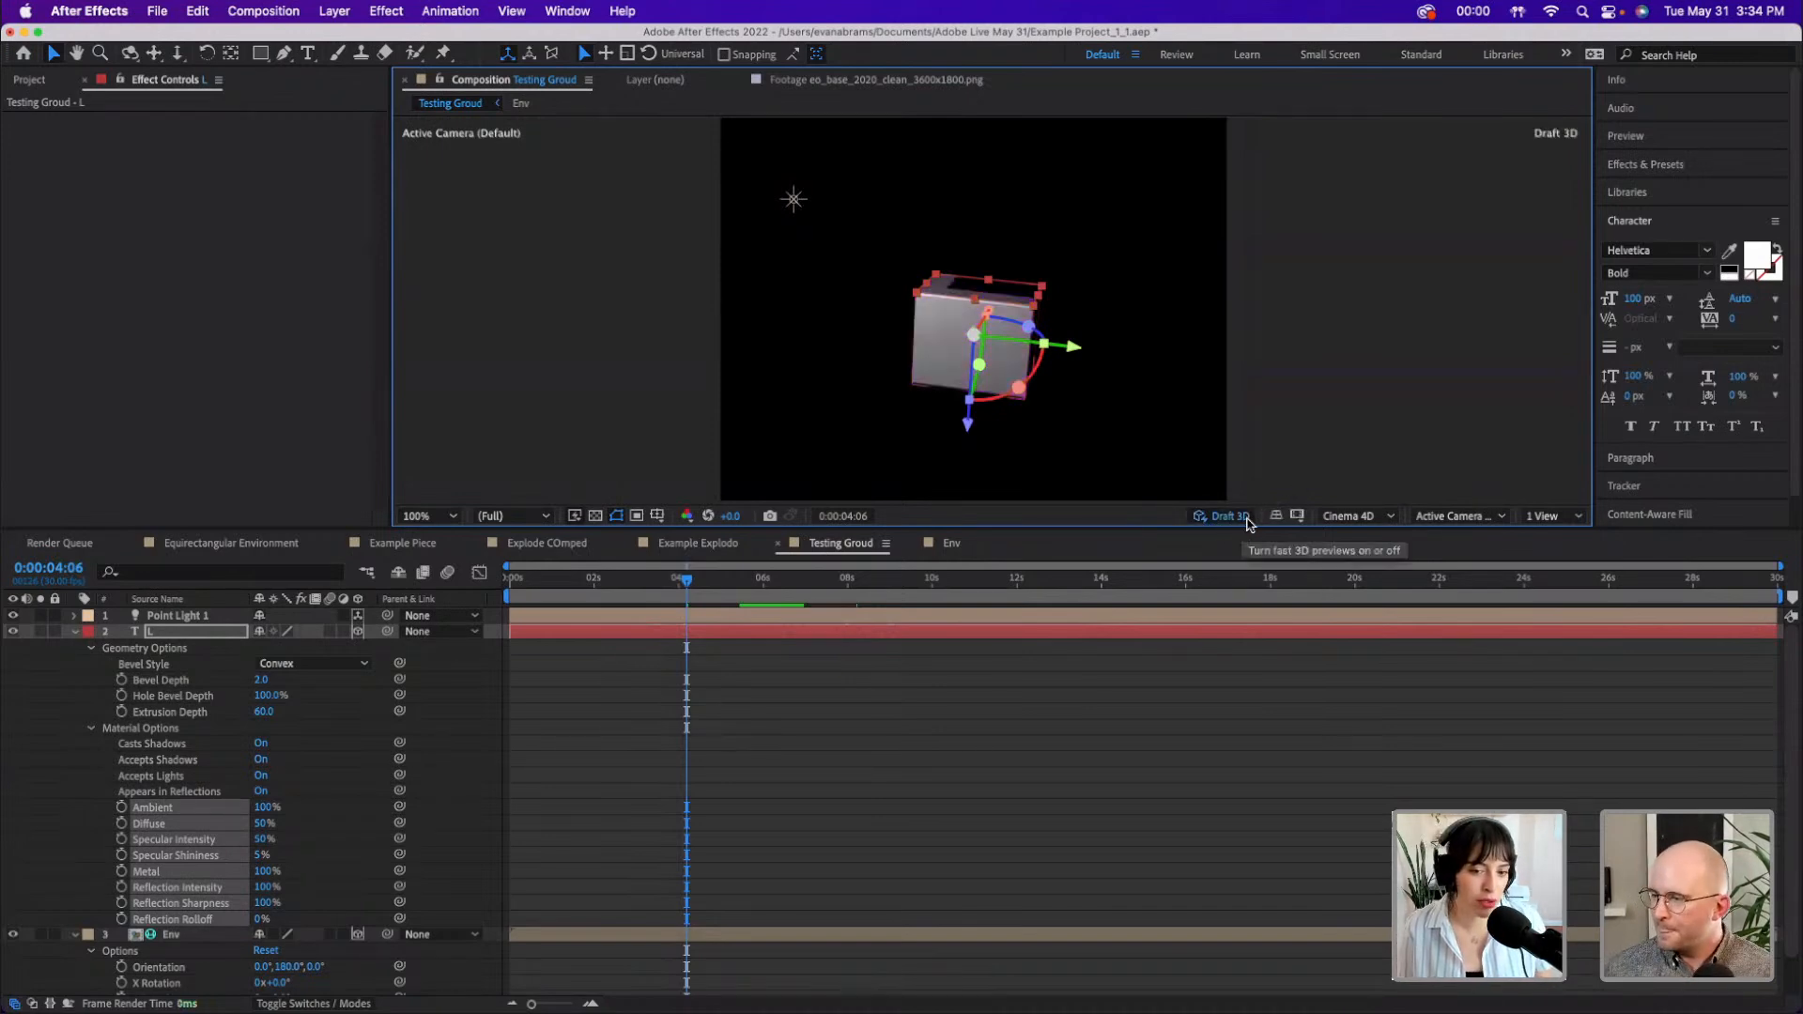
- Compare the L's Draft 3D preview with the full render at 0:00:03:04, leaving Draft 3D off
{"action": "left_click_drag", "start_coordinate": [786, 594], "coordinate": [642, 649]}
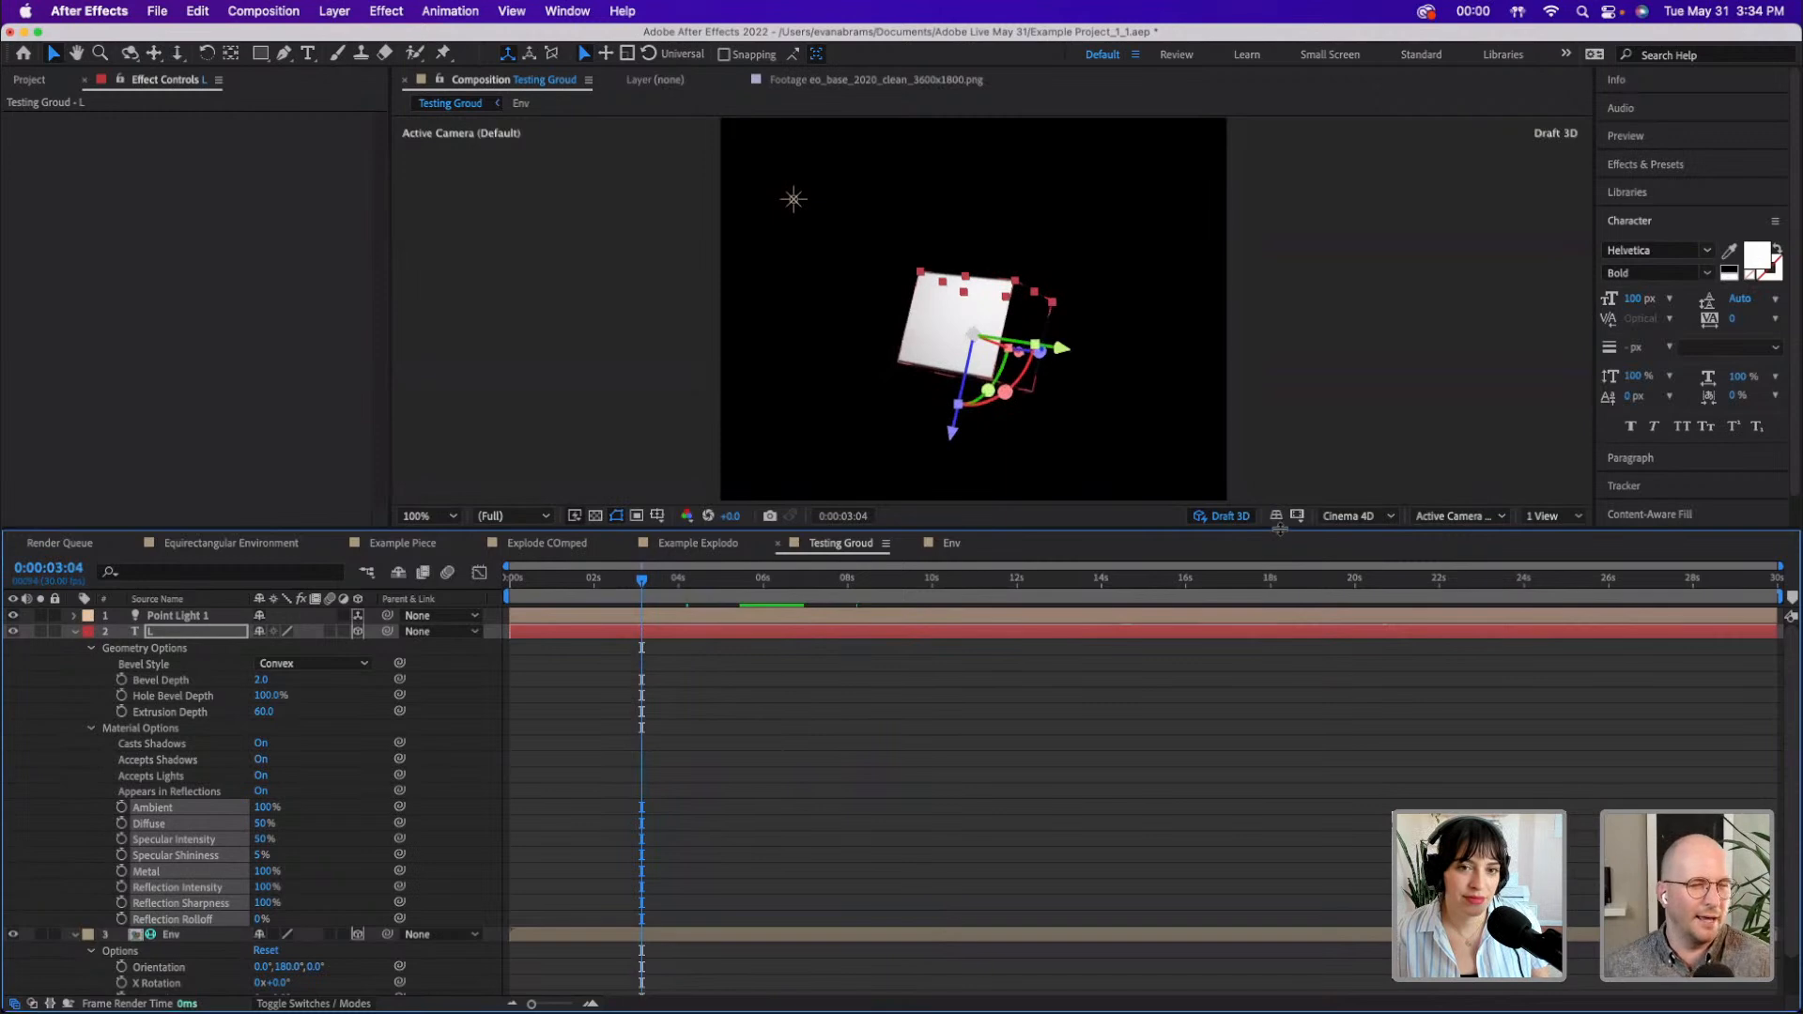
{"action": "left_click", "coordinate": [1214, 517]}
{"action": "left_click", "coordinate": [1214, 518]}
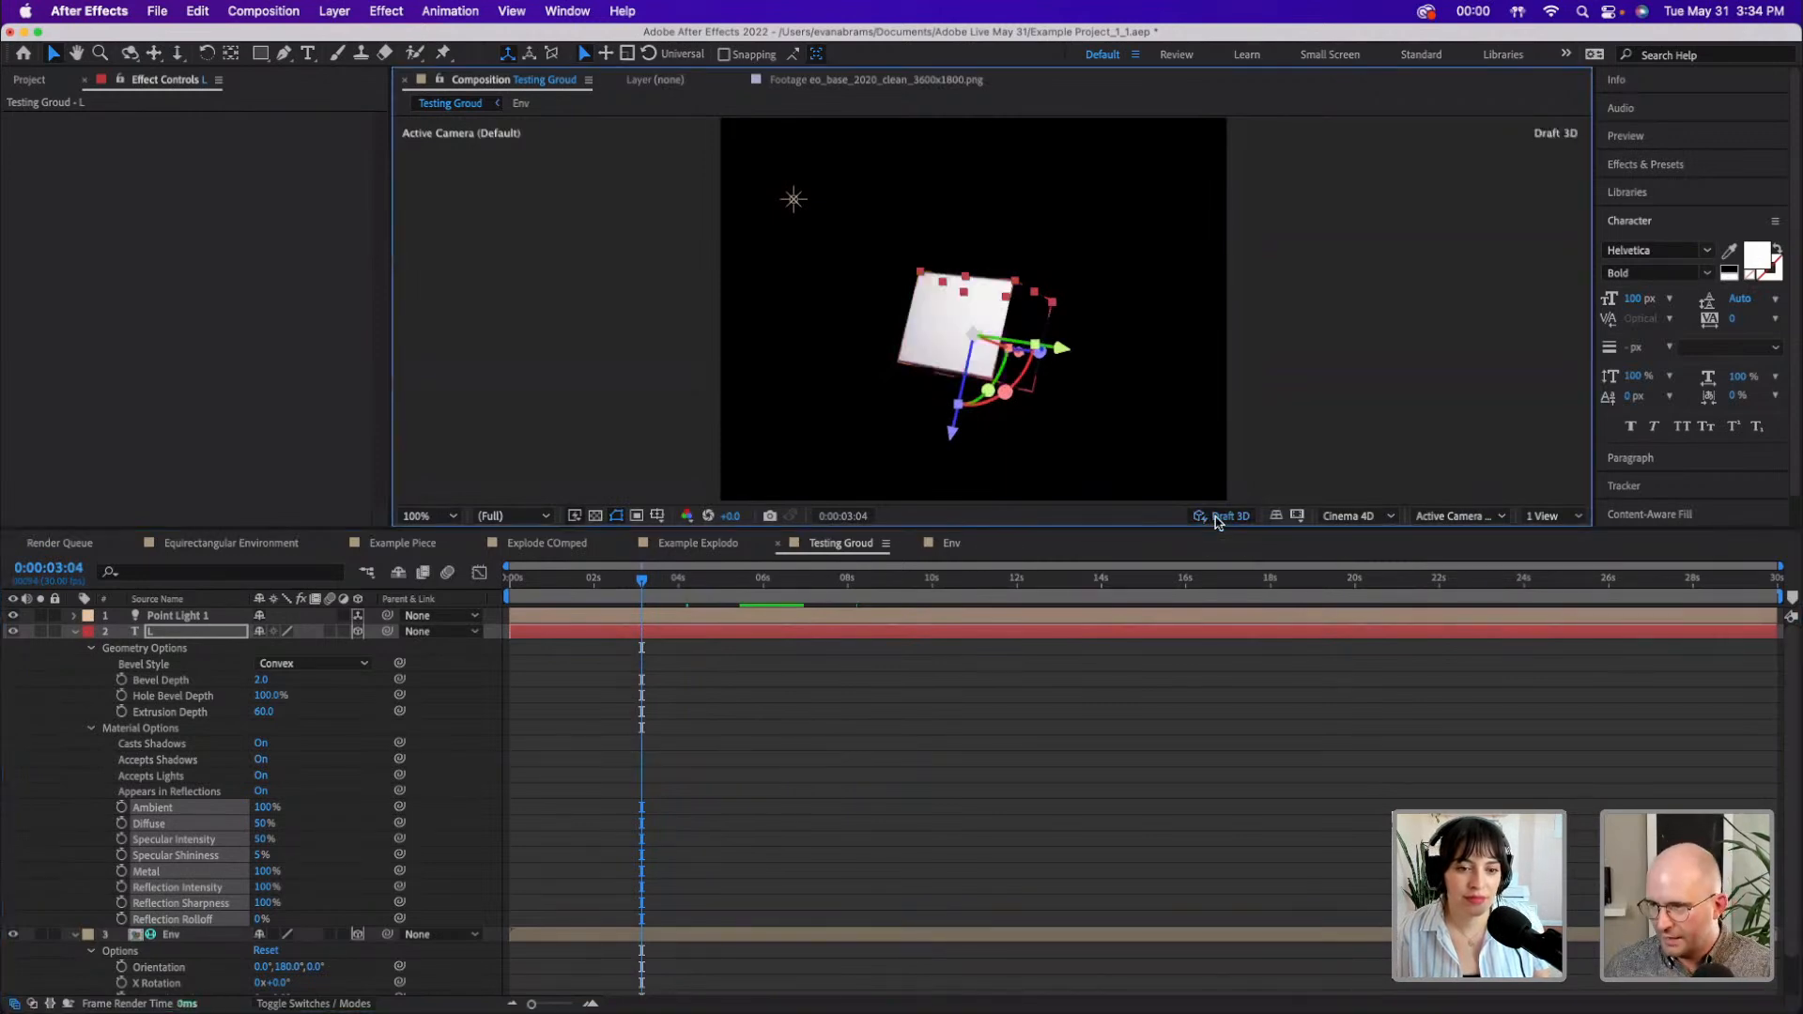
{"action": "left_click", "coordinate": [1214, 518]}
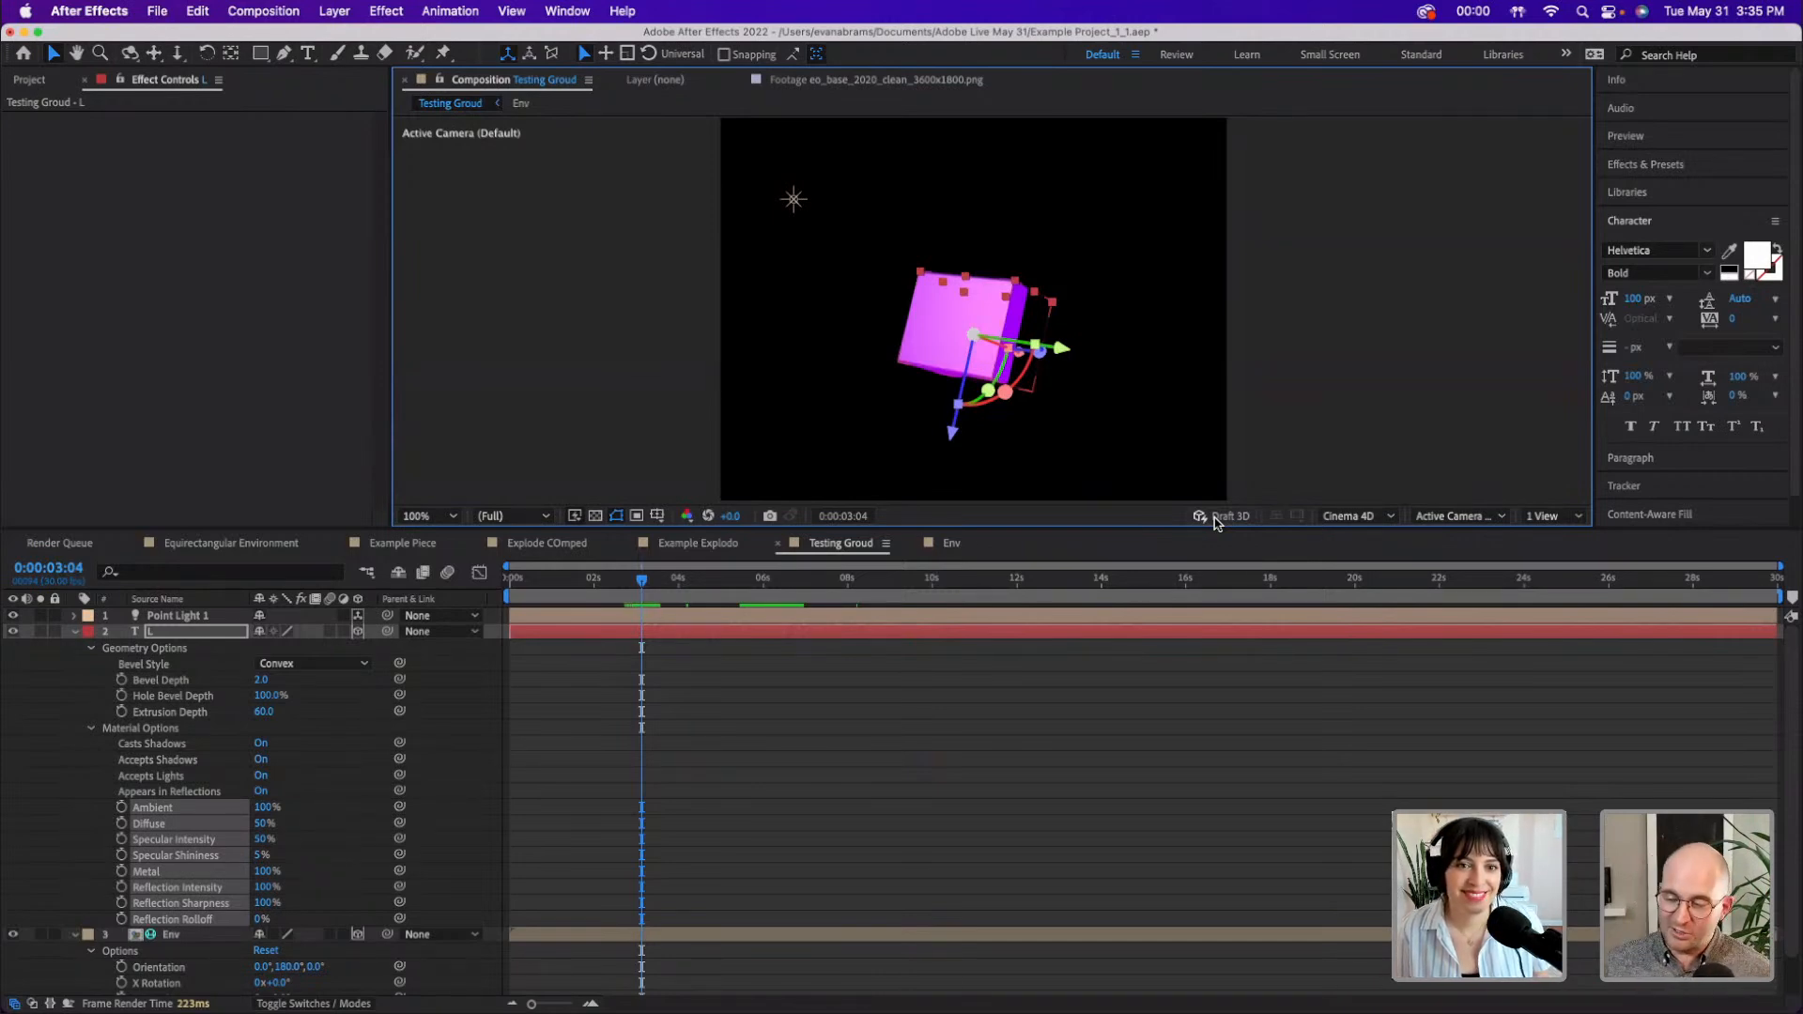
- Examine the L's rendered edges and reflective sides around 0:00:05:22 at 400% magnification with the layer deselected
{"action": "left_click", "coordinate": [762, 590]}
{"action": "left_click_drag", "start_coordinate": [763, 595], "coordinate": [761, 596]}
{"action": "left_click", "coordinate": [785, 685]}
{"action": "left_click", "coordinate": [965, 373]}
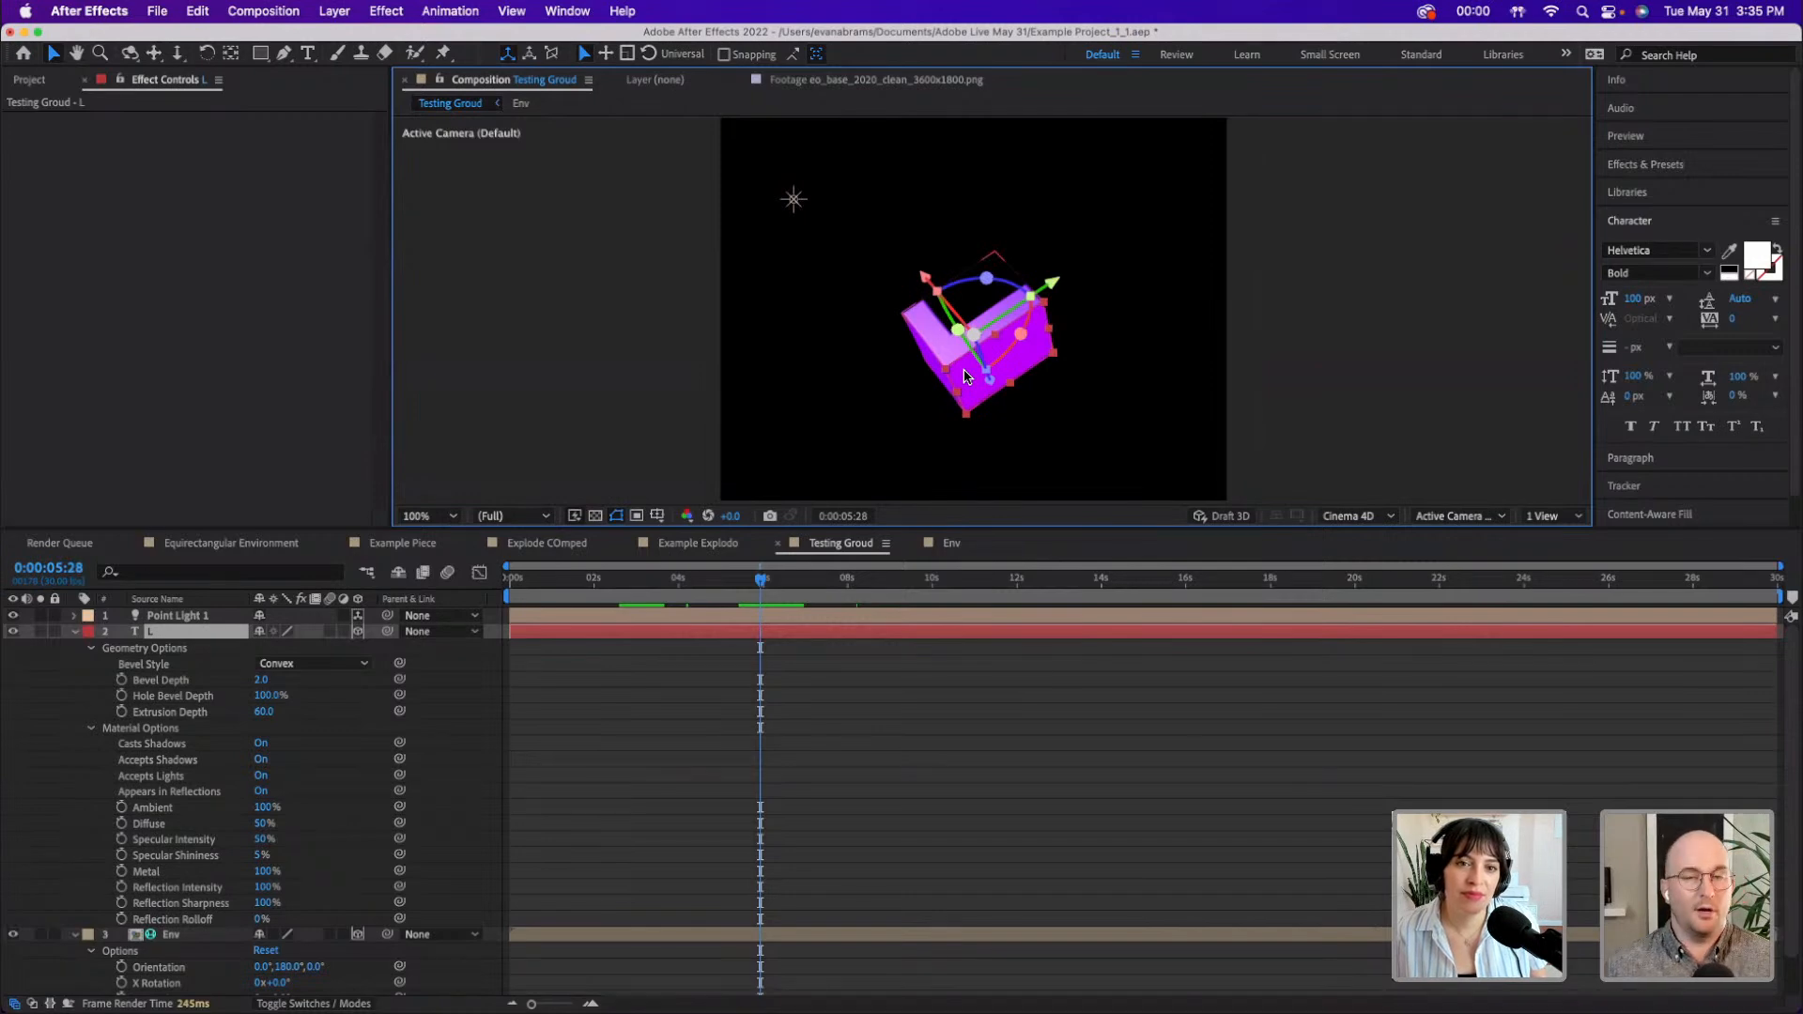
{"action": "scroll", "coordinate": [1001, 372], "scroll_direction": "down", "scroll_amount": 1}
{"action": "scroll", "coordinate": [1001, 371], "scroll_direction": "up", "scroll_amount": 3}
{"action": "left_click_drag", "start_coordinate": [1055, 362], "coordinate": [1098, 267]}
{"action": "left_click_drag", "start_coordinate": [760, 591], "coordinate": [751, 593]}
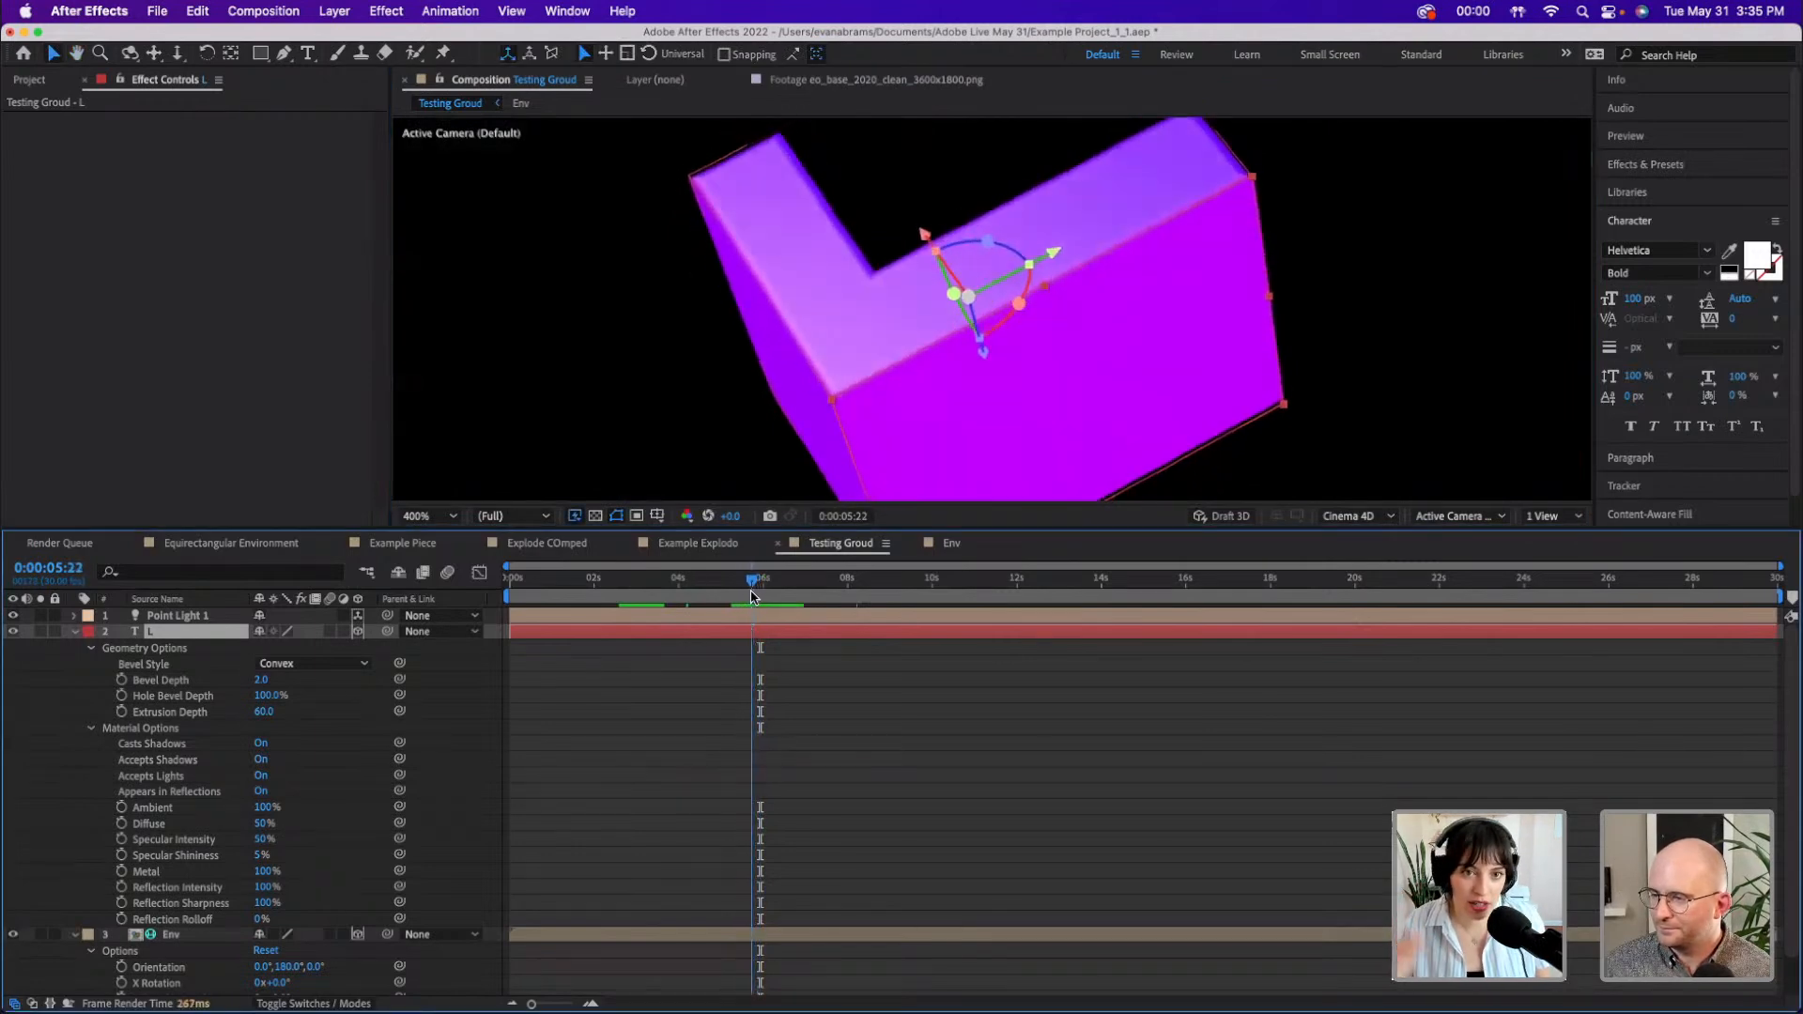
{"action": "left_click", "coordinate": [714, 644]}
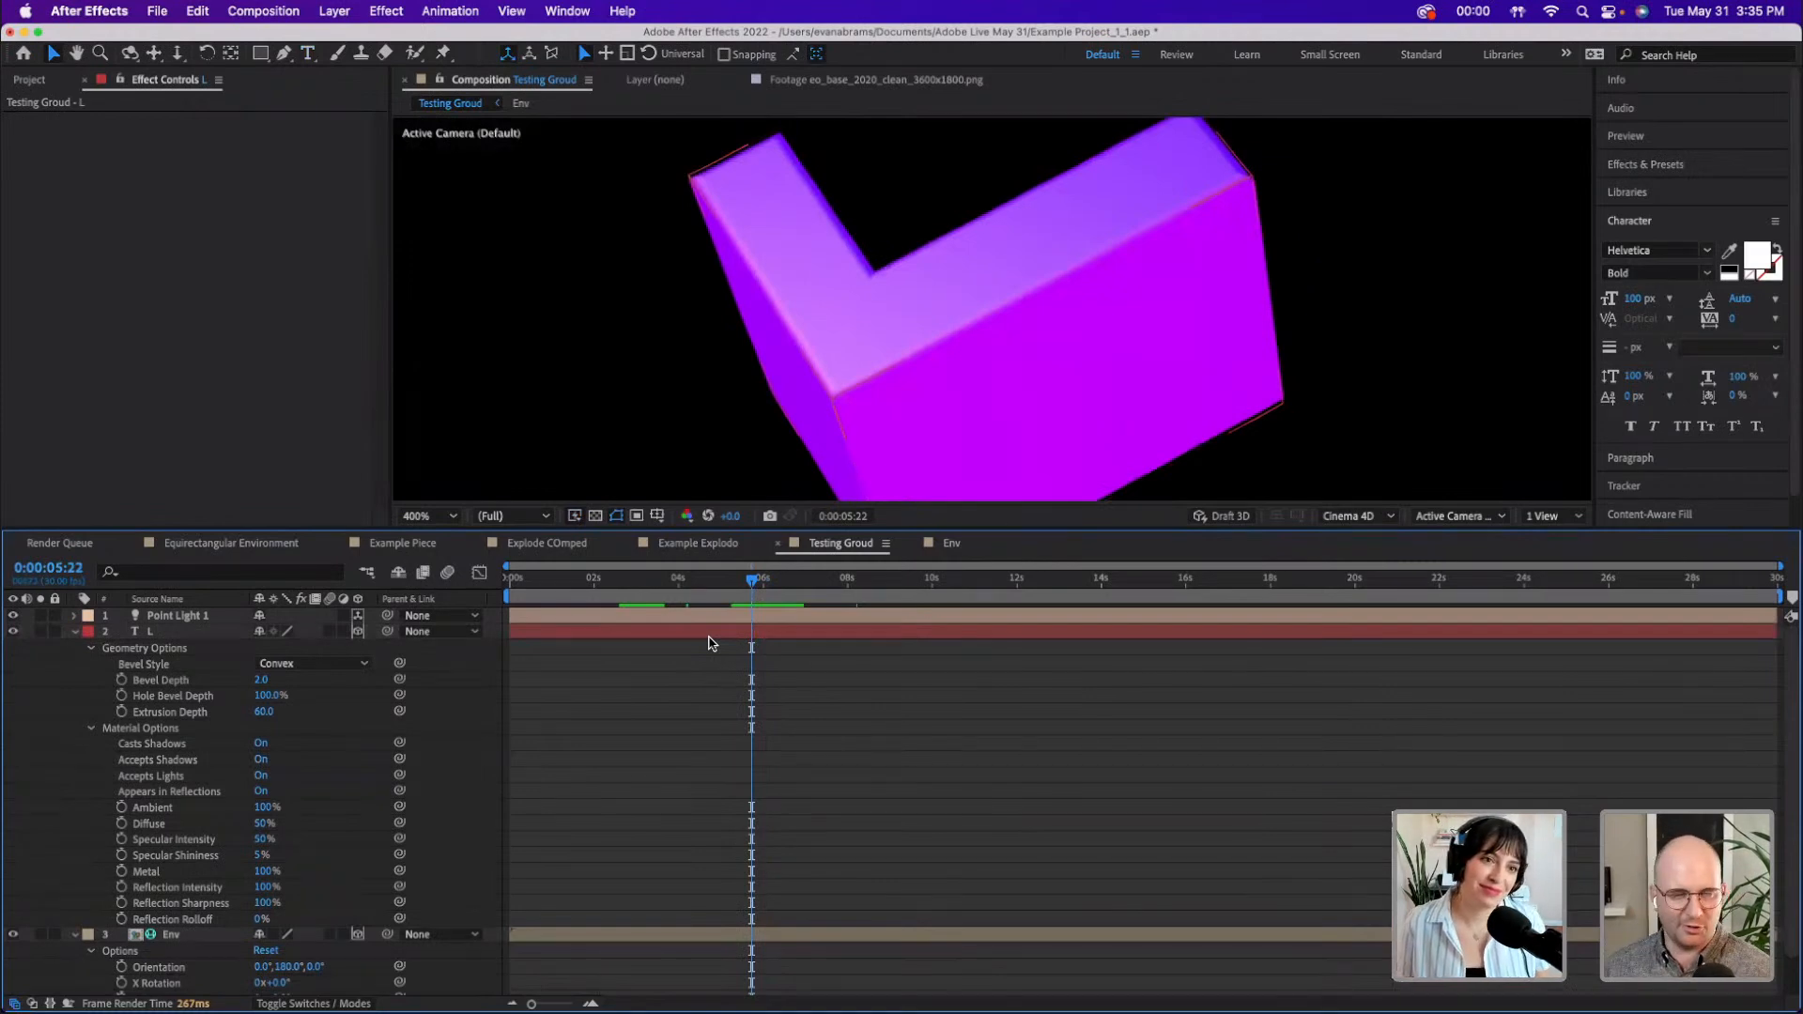
- Collapse the Env layer's properties and compare the L at 0:00:05:22 with Draft 3D on and off
{"action": "left_click", "coordinate": [655, 634]}
{"action": "left_click", "coordinate": [75, 935]}
{"action": "left_click", "coordinate": [554, 693]}
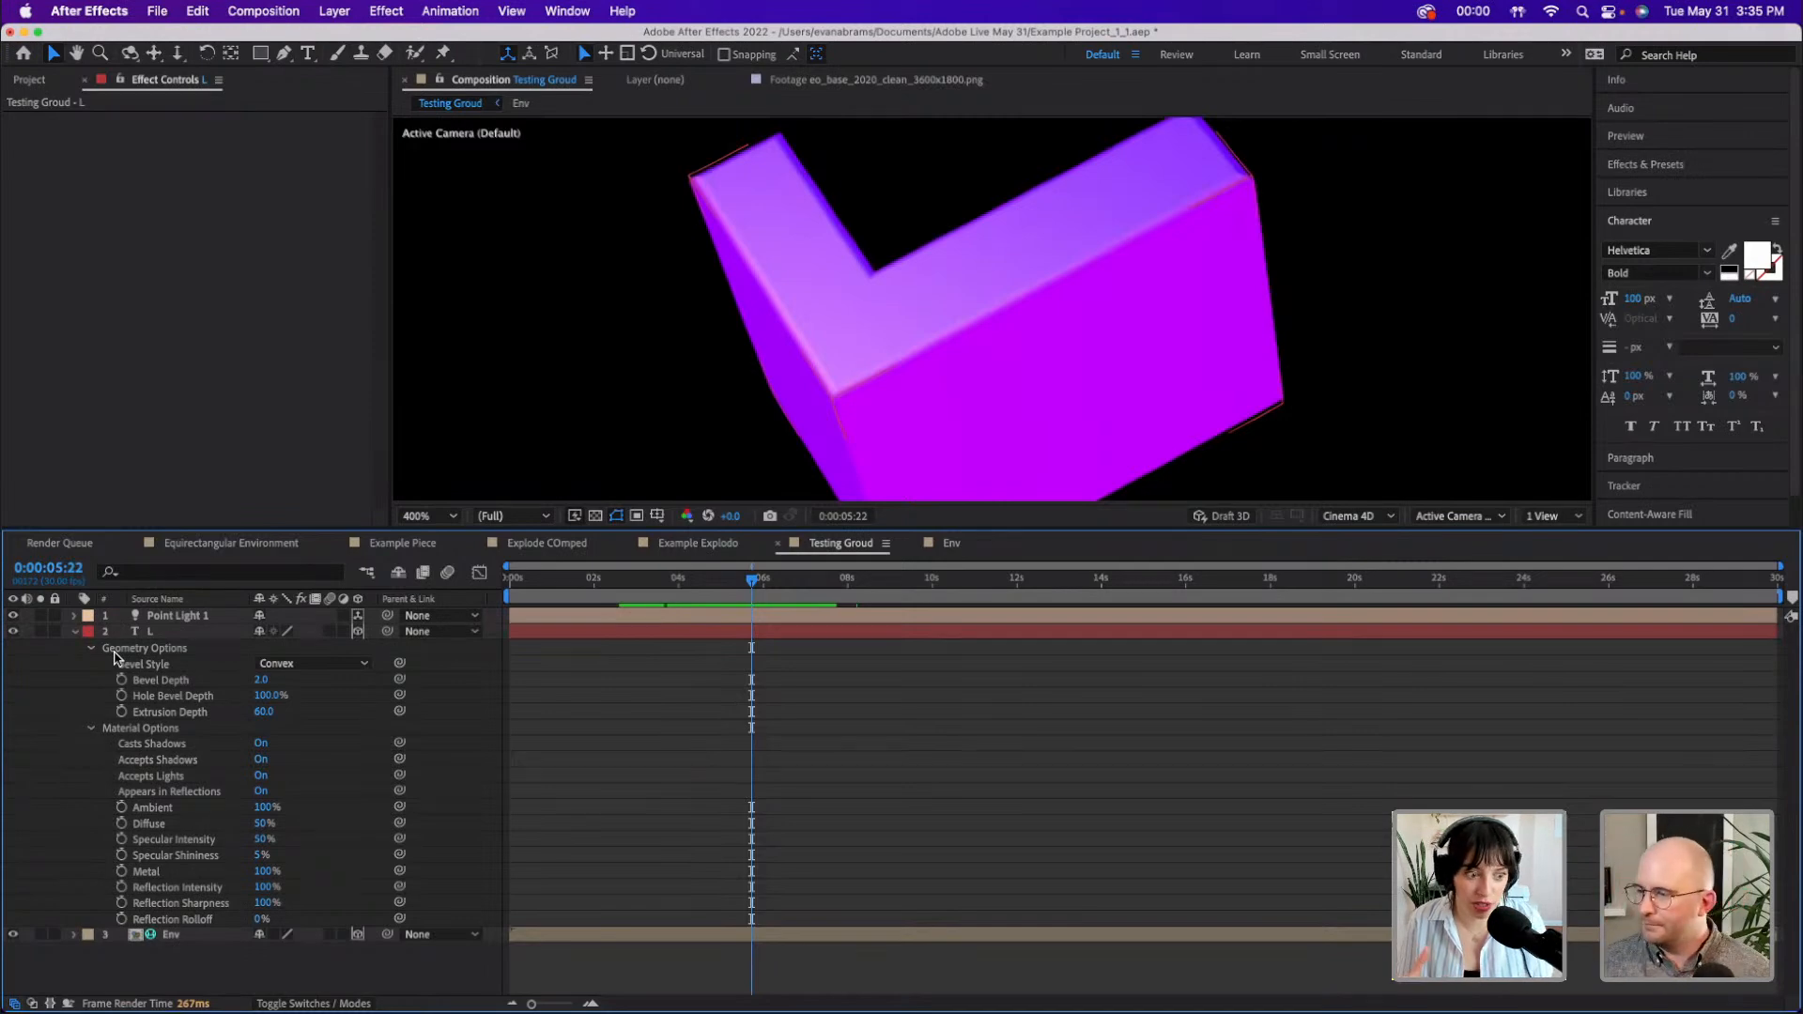
{"action": "left_click", "coordinate": [1220, 515]}
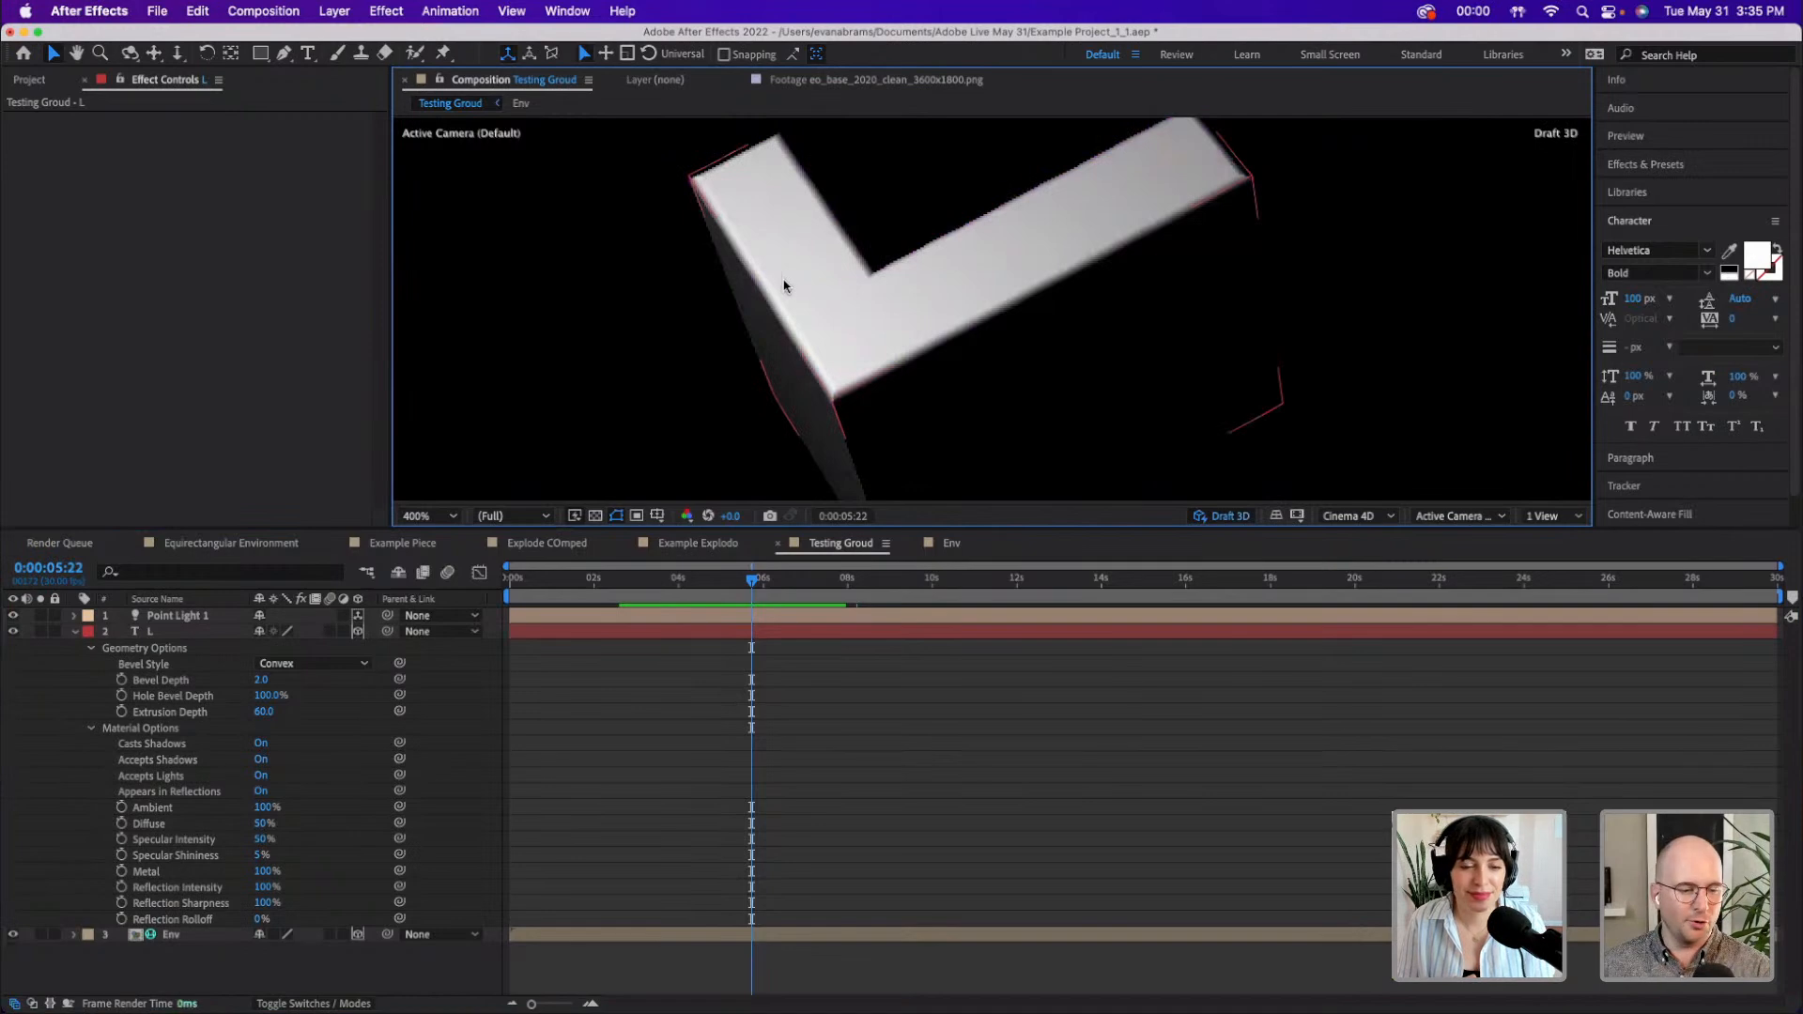
{"action": "left_click", "coordinate": [1230, 516]}
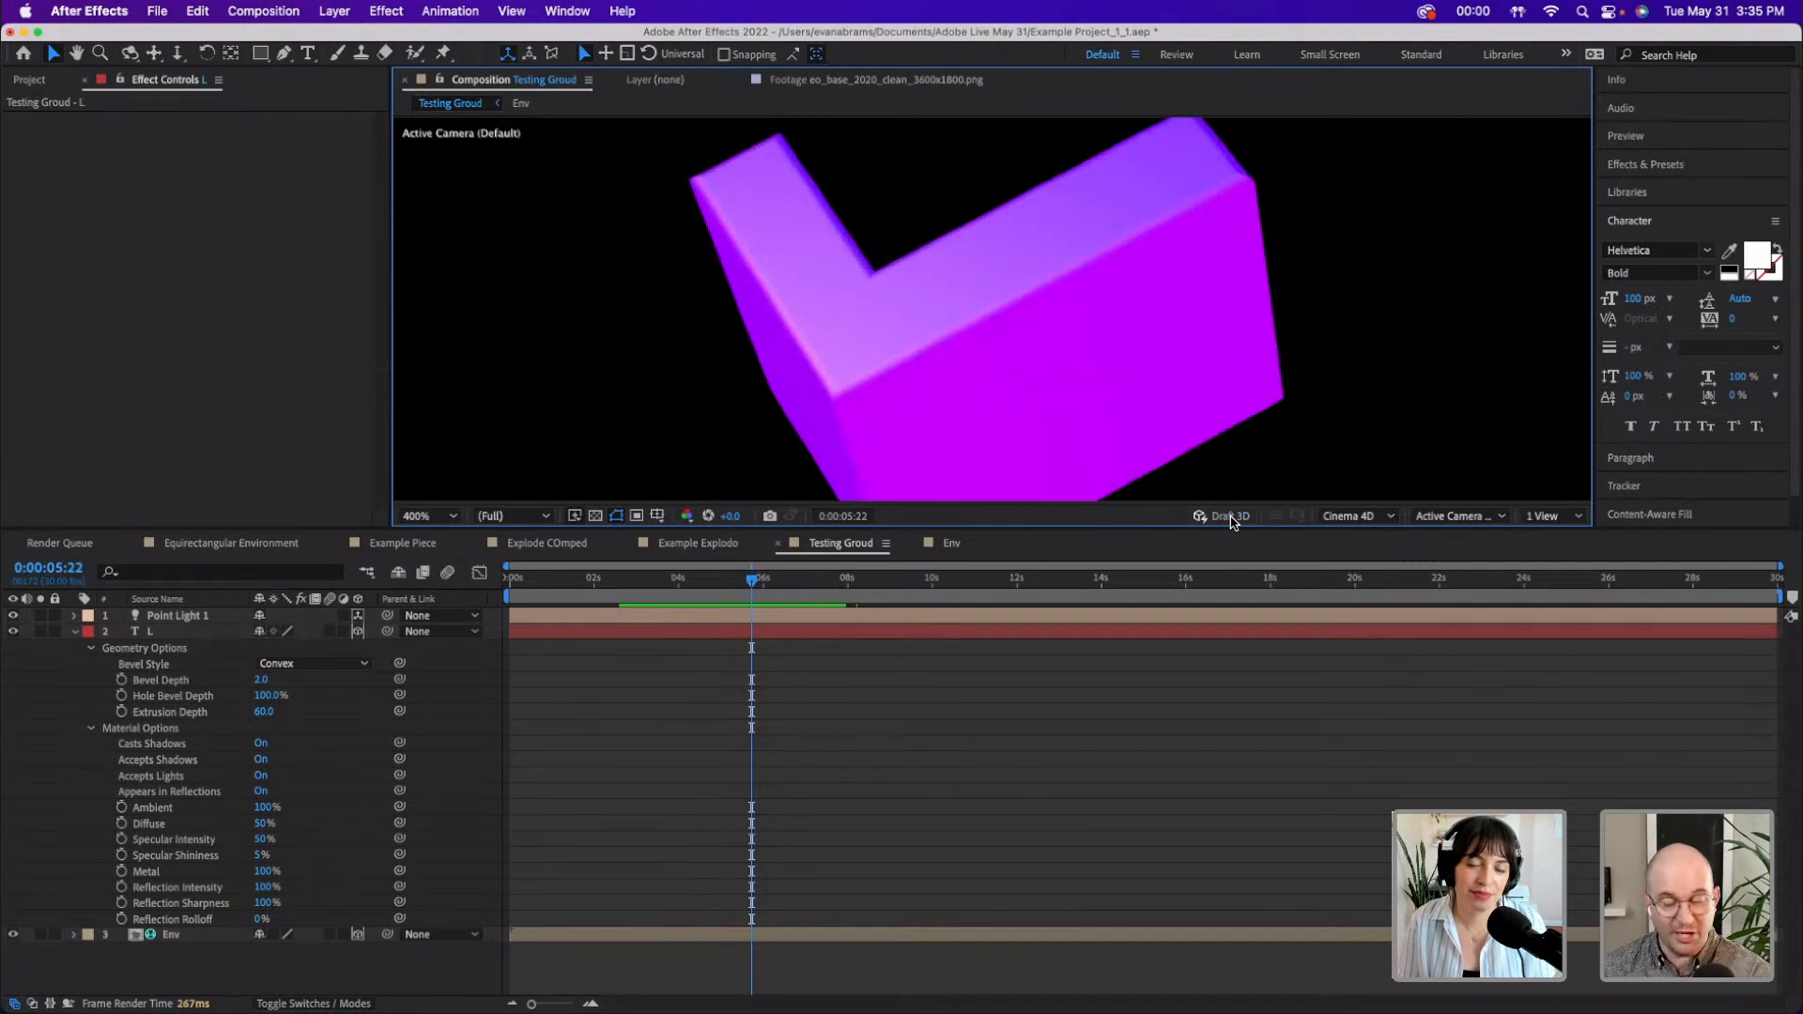
- Set the L's material options to Ambient 81%, Diffuse 35% and Reflection Intensity 86%
{"action": "left_click", "coordinate": [184, 812]}
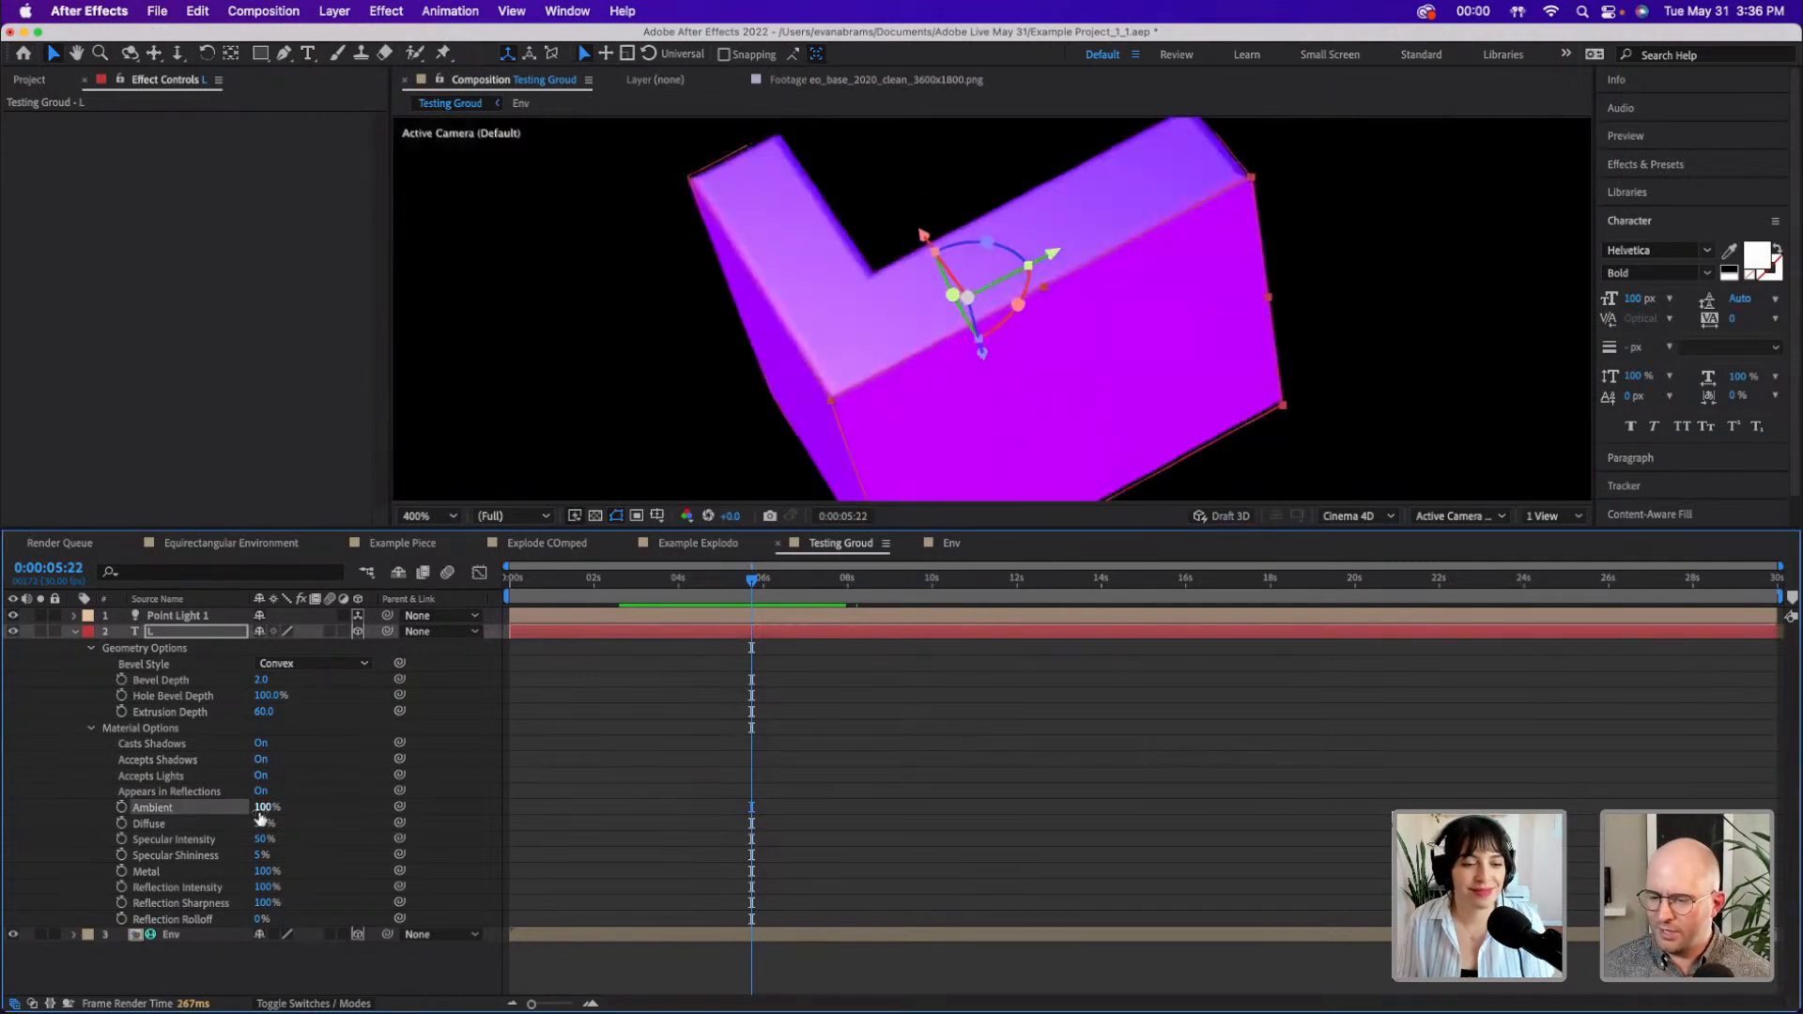
{"action": "left_click_drag", "start_coordinate": [220, 813], "coordinate": [301, 830]}
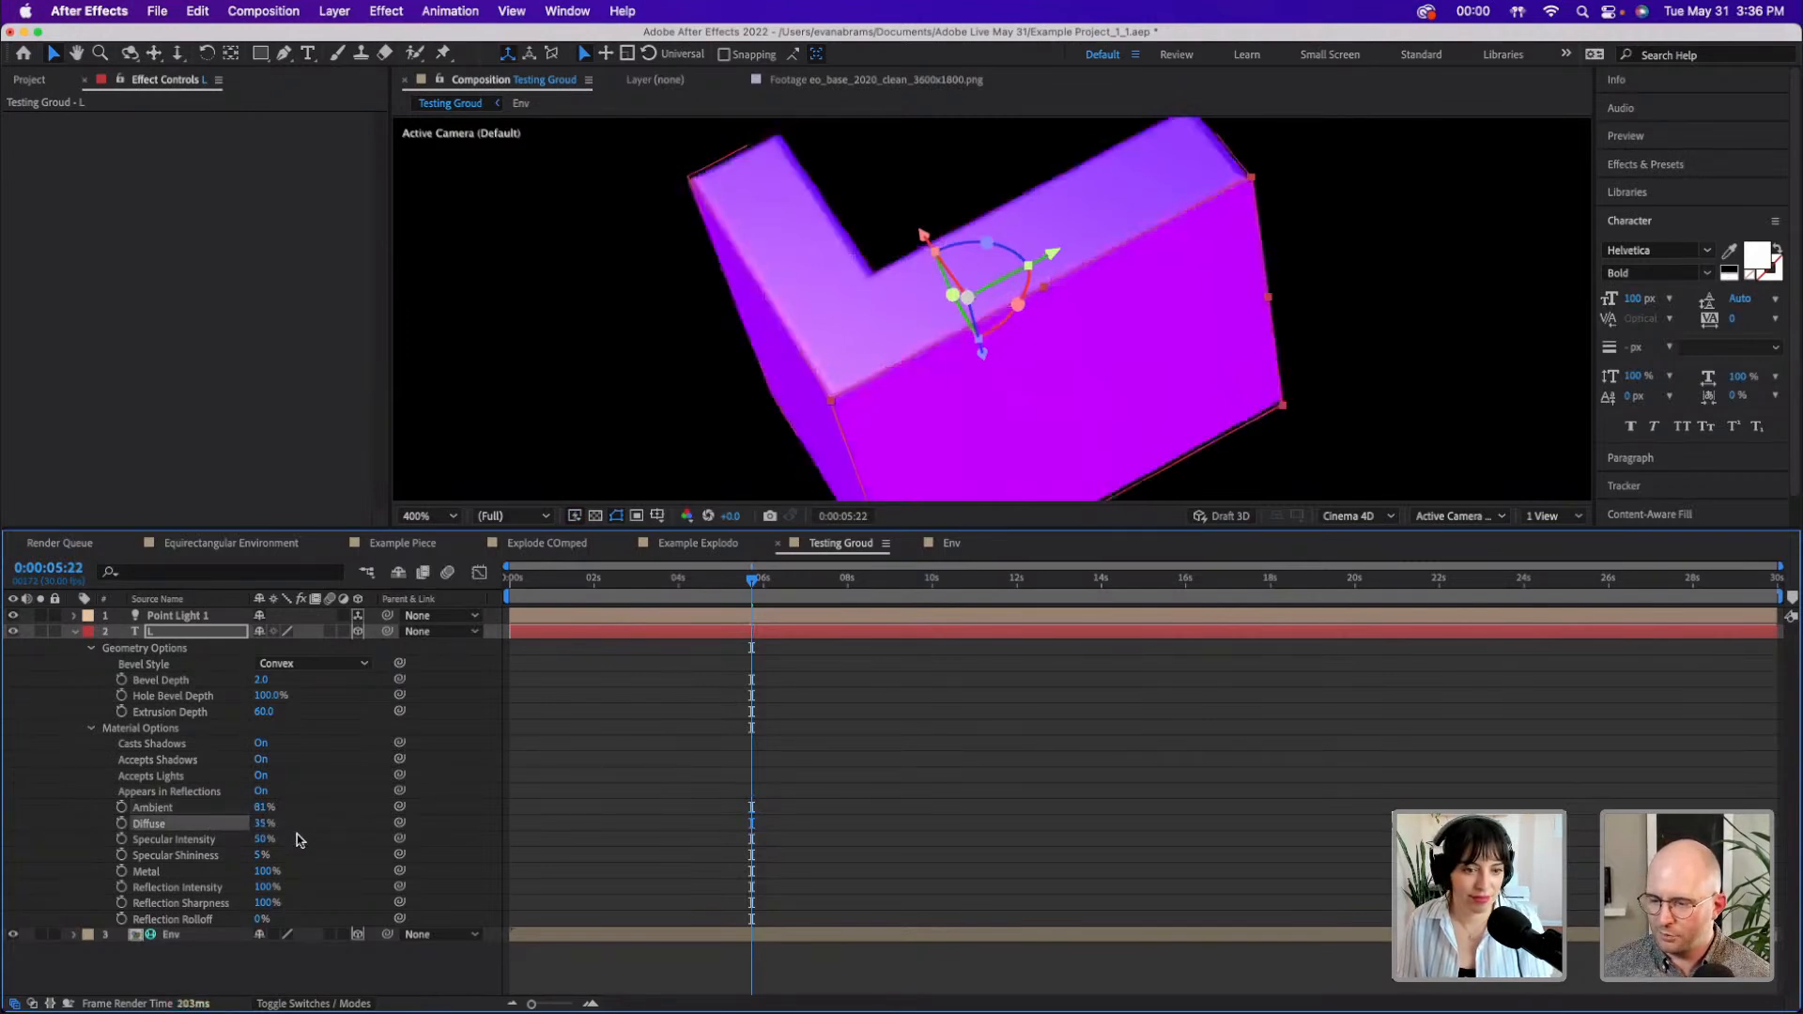
{"action": "left_click", "coordinate": [214, 888]}
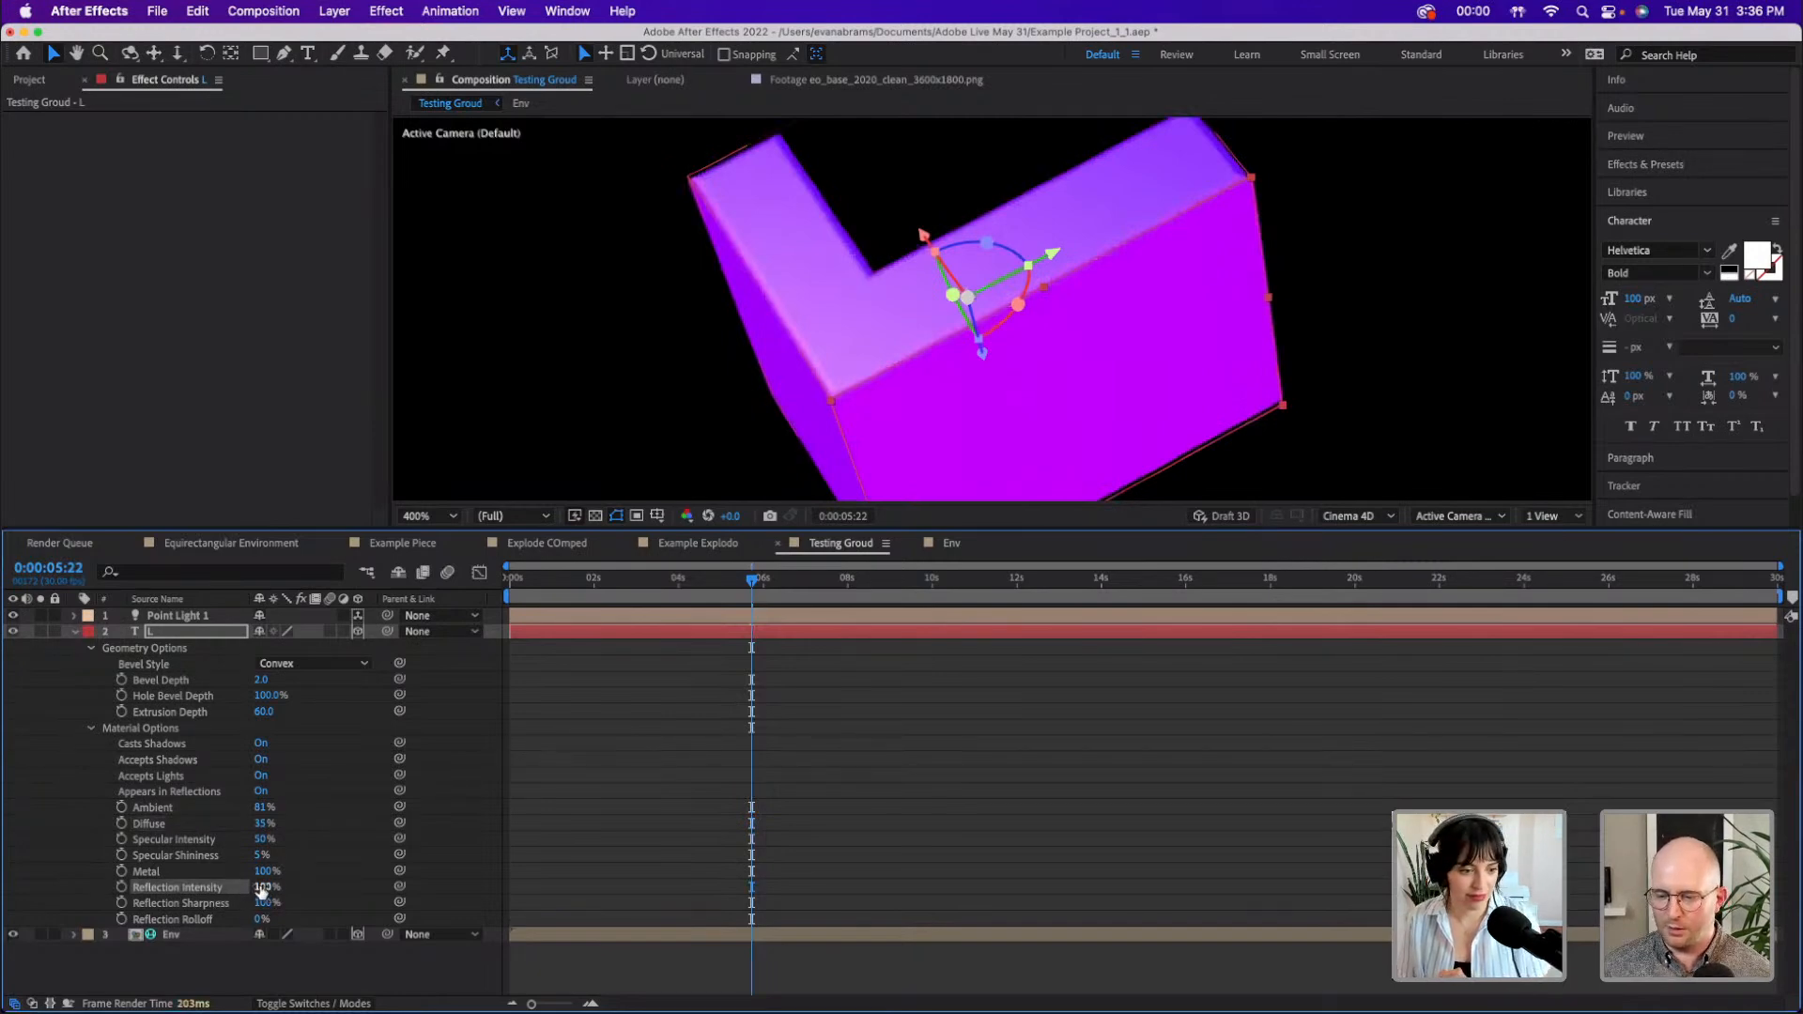
{"action": "left_click_drag", "start_coordinate": [263, 886], "coordinate": [237, 887]}
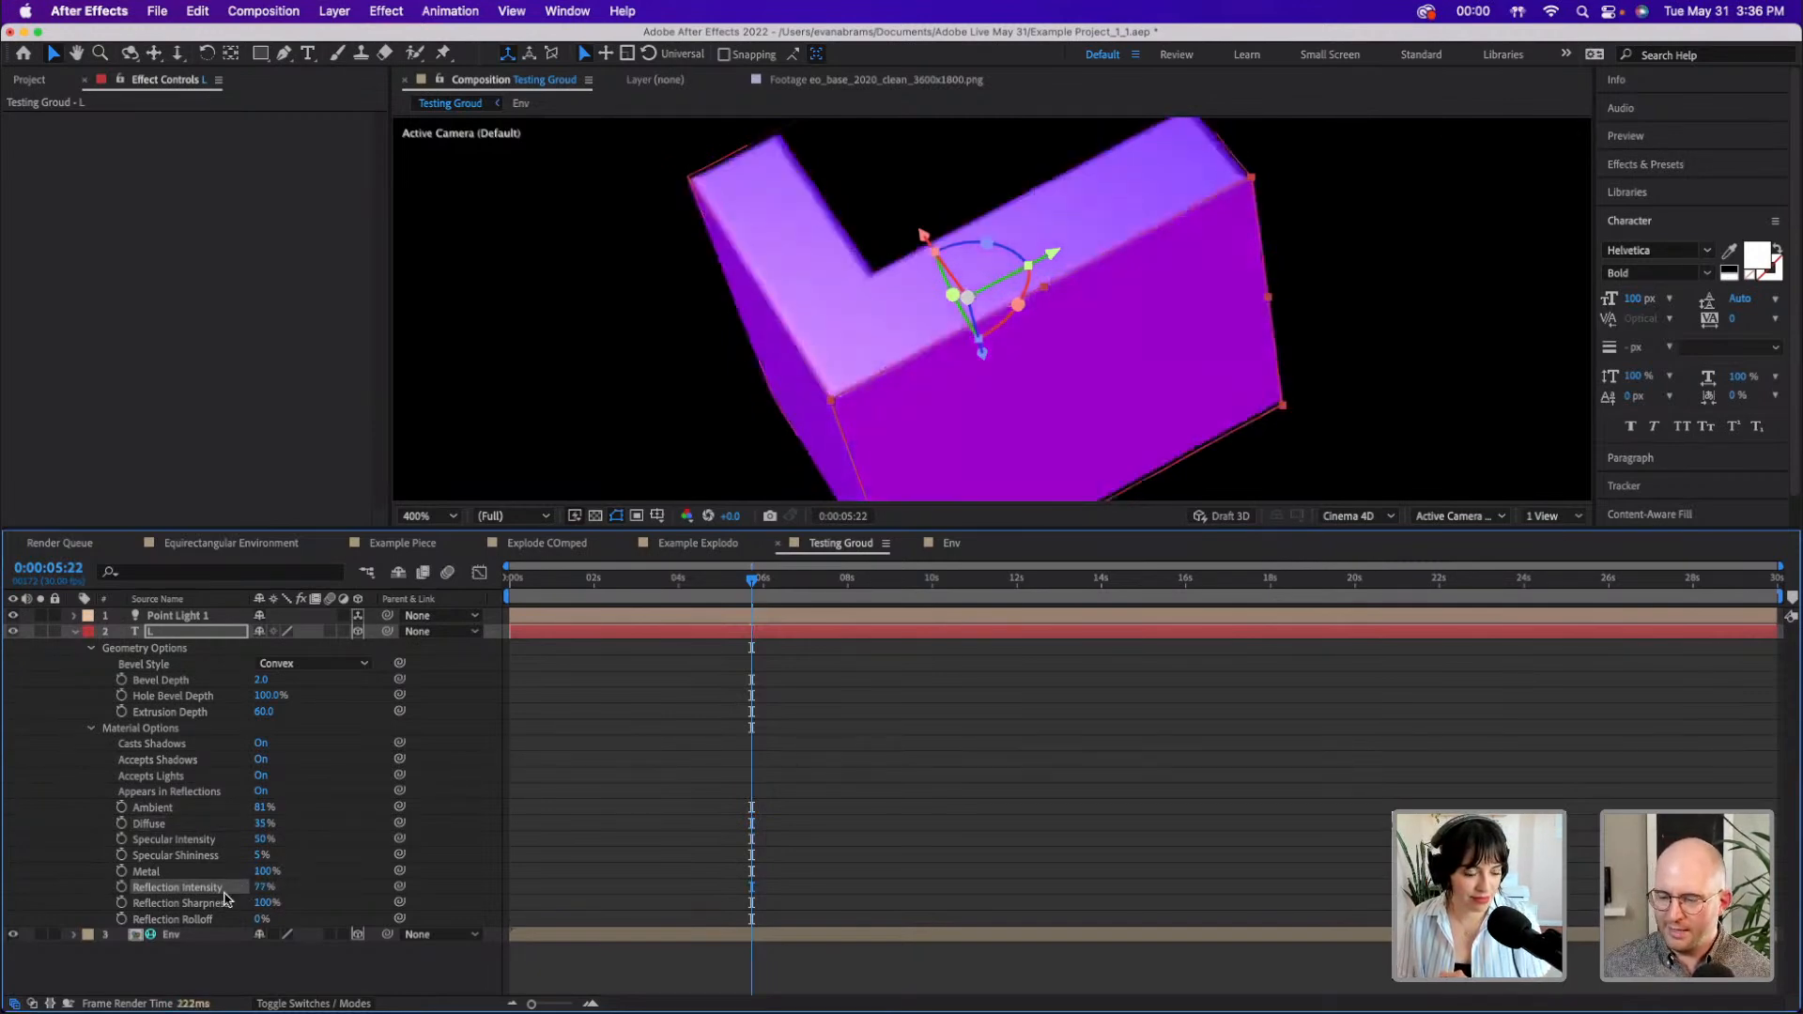
{"action": "key", "text": "comma"}
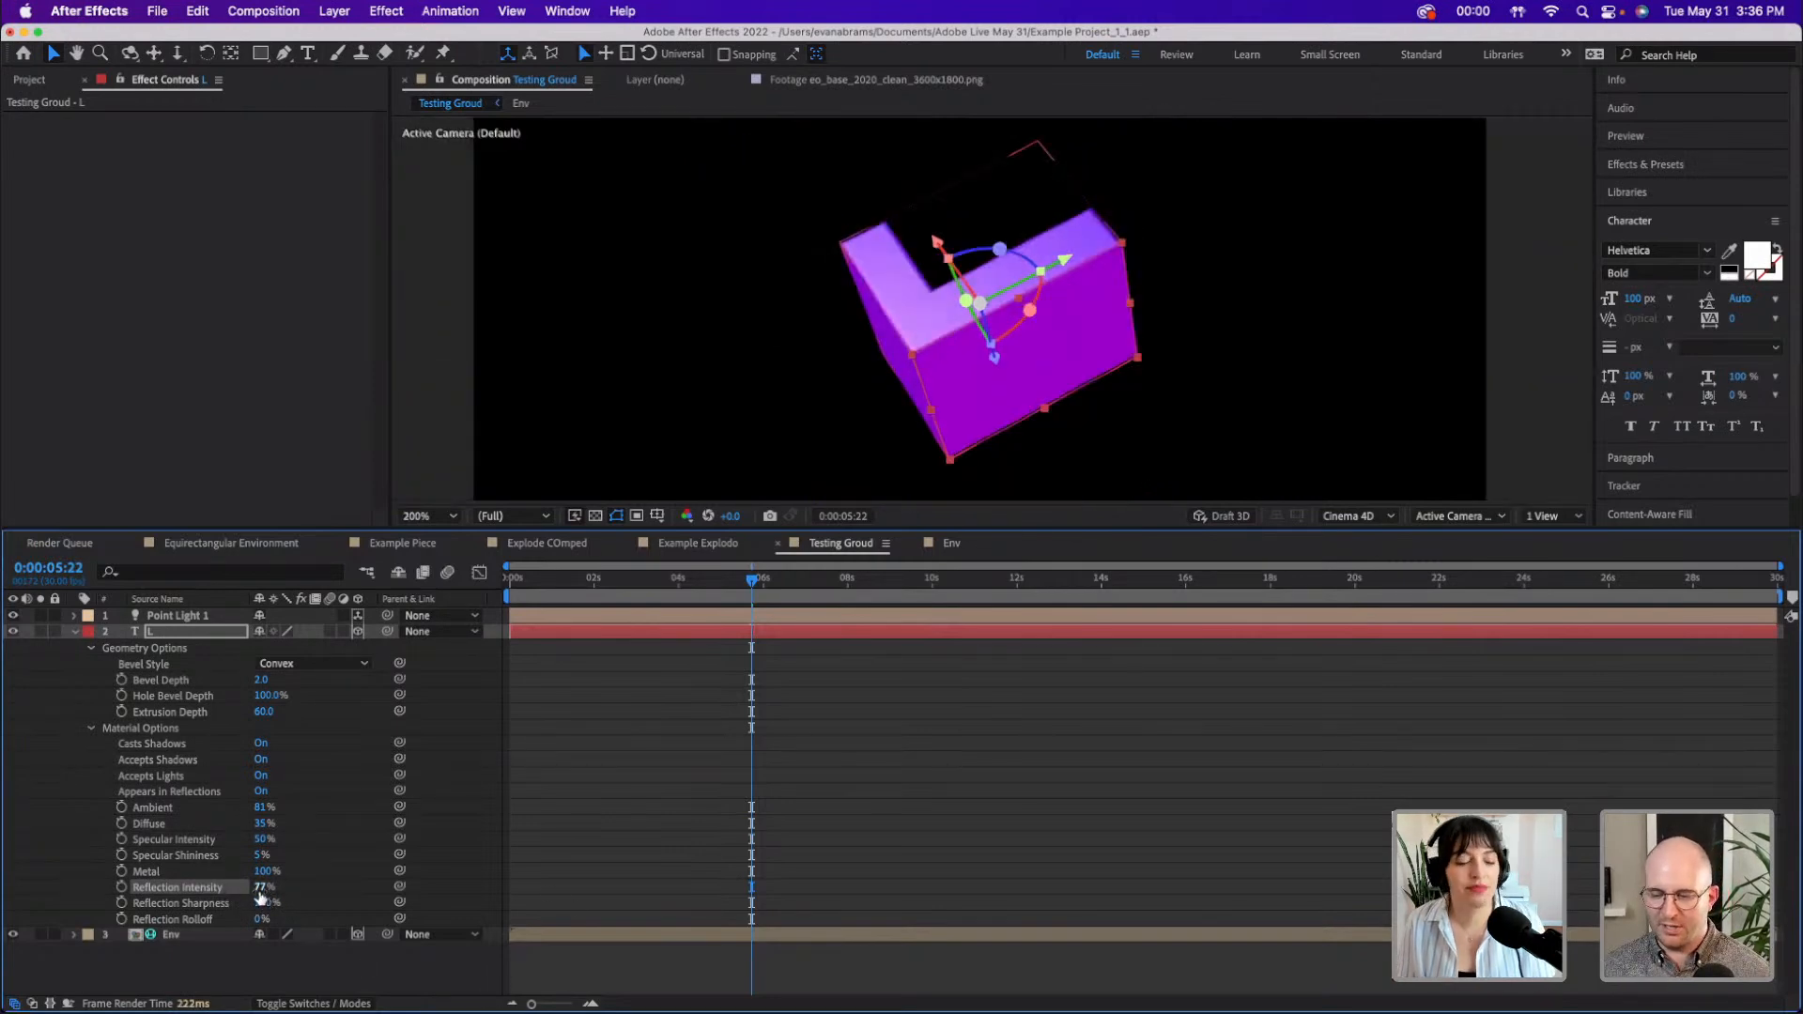
{"action": "left_click_drag", "start_coordinate": [262, 886], "coordinate": [290, 886]}
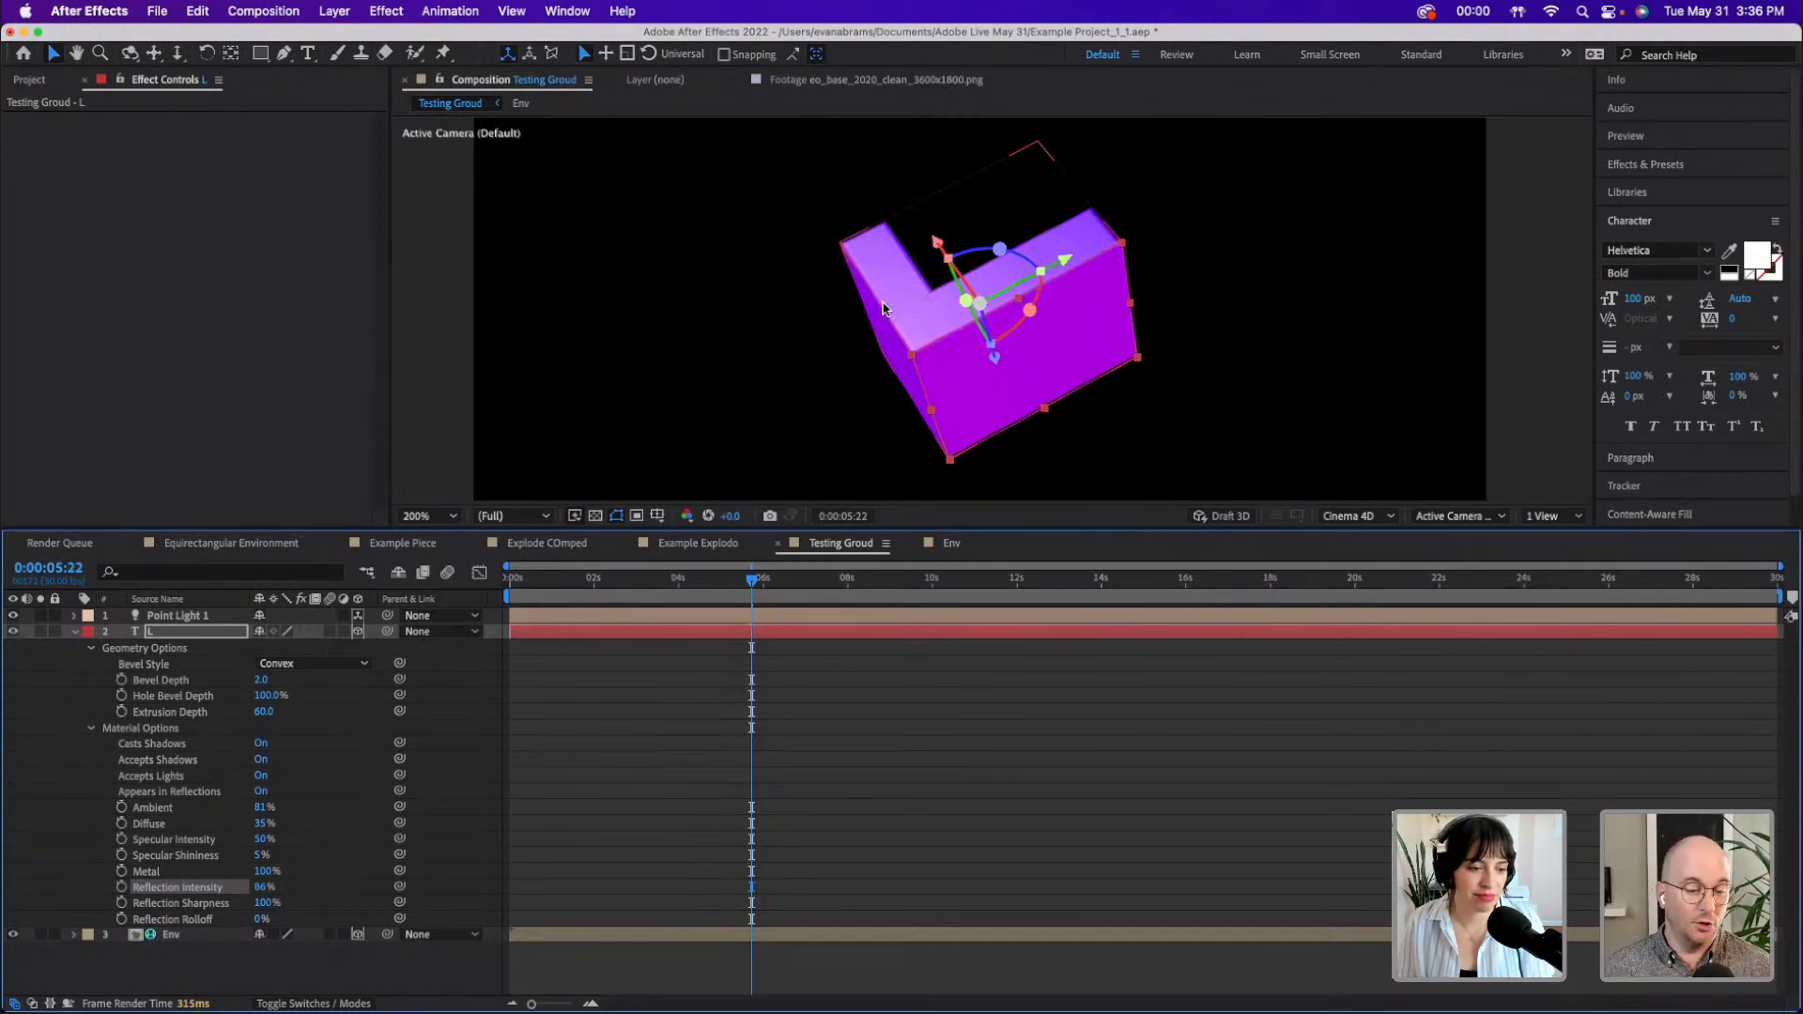
- Try black (000000) as the L's text color, and return the color to white (FFFFFF)
{"action": "left_click", "coordinate": [1757, 257]}
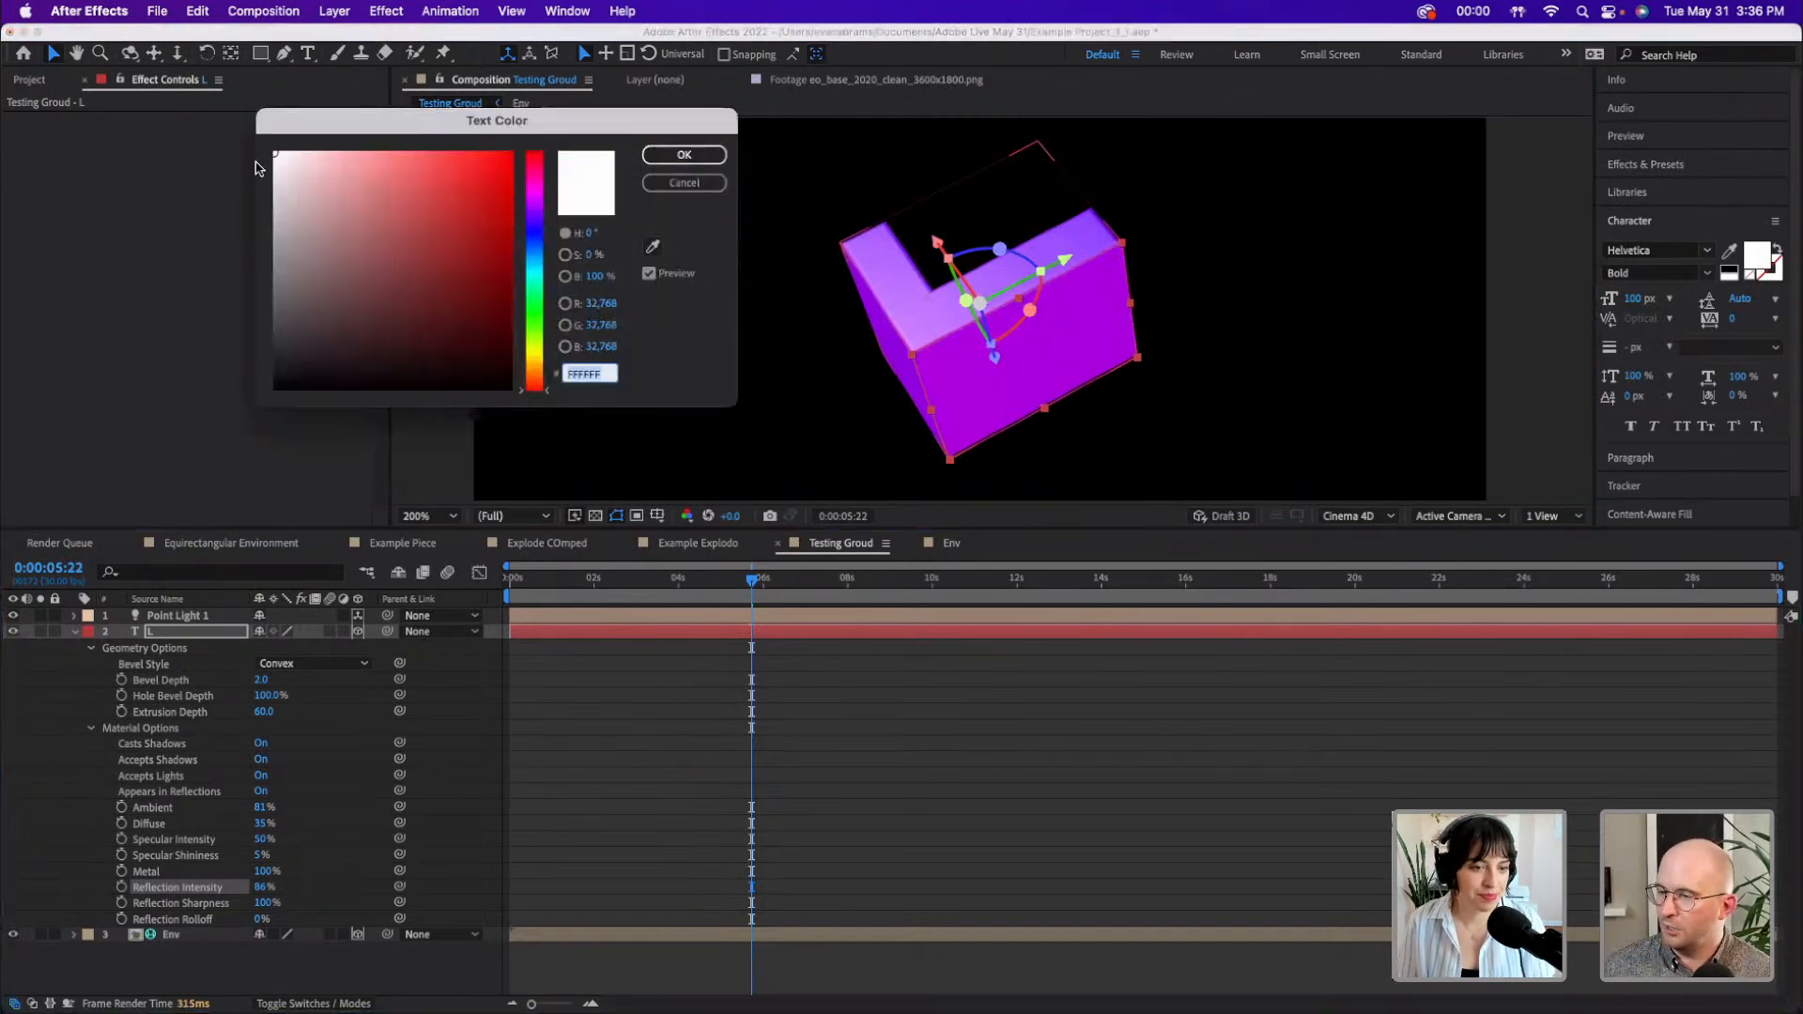
{"action": "left_click_drag", "start_coordinate": [318, 133], "coordinate": [148, 226]}
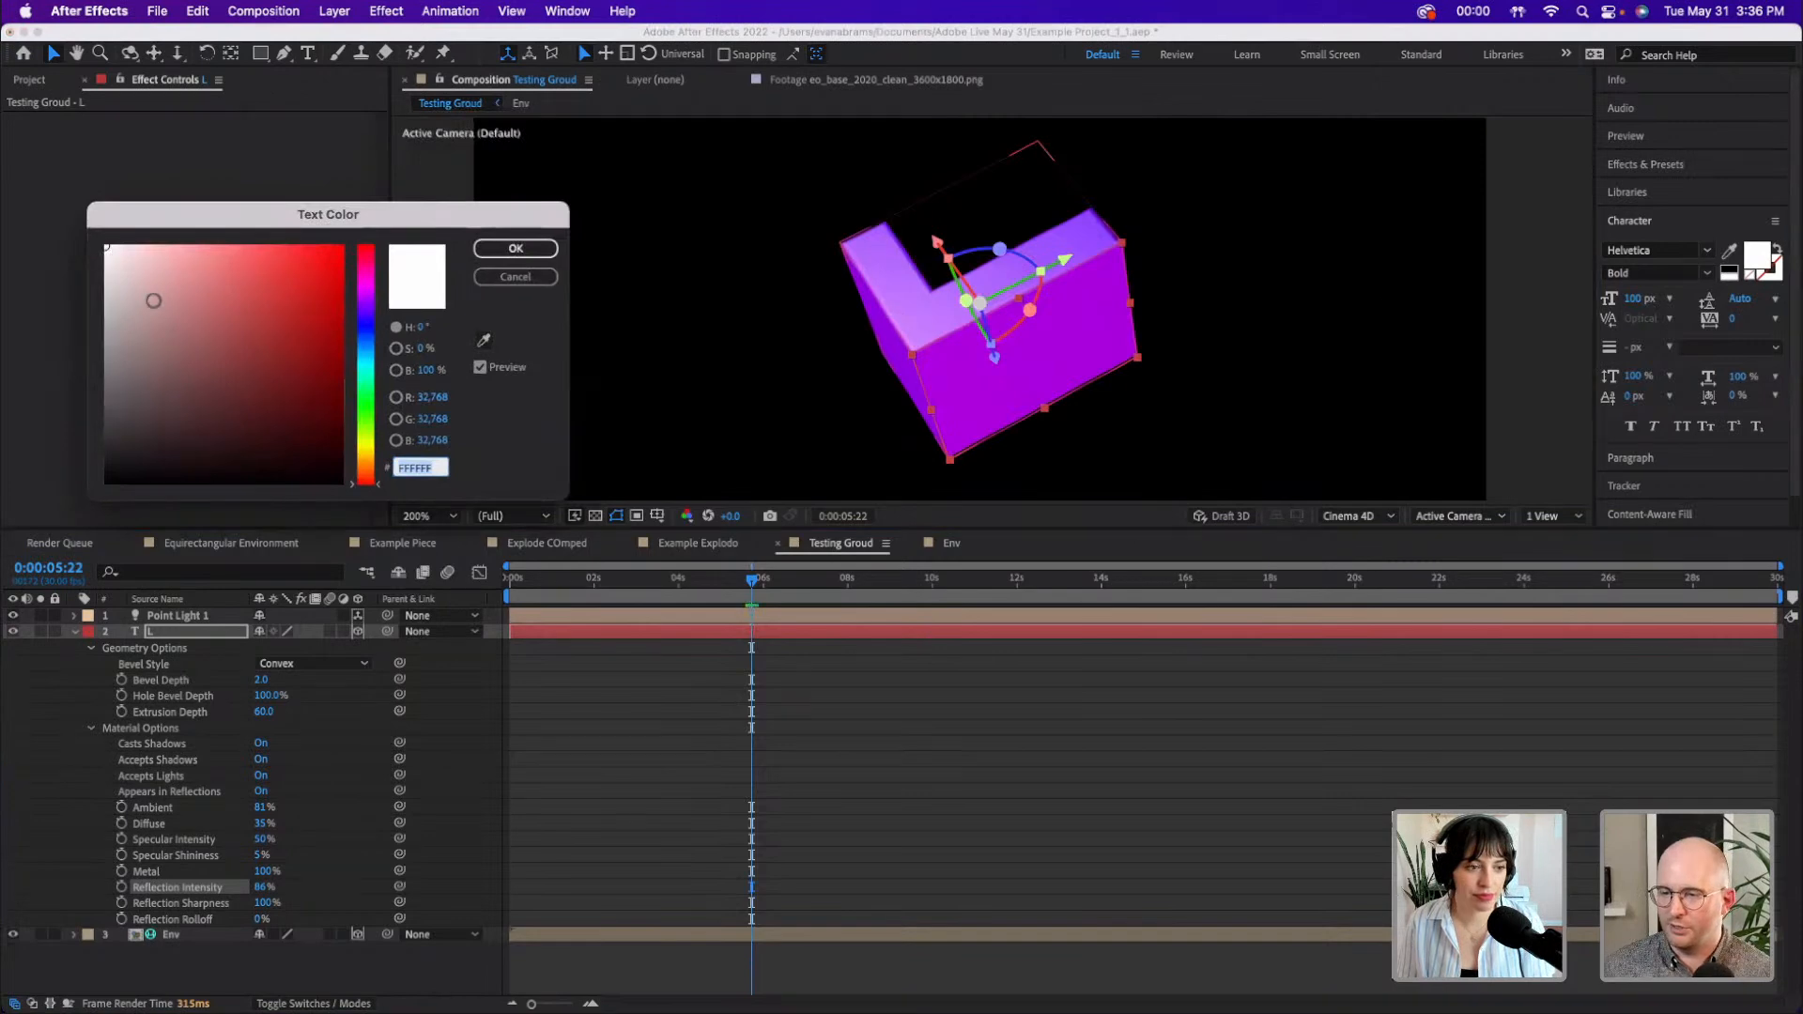
{"action": "left_click_drag", "start_coordinate": [111, 307], "coordinate": [84, 538]}
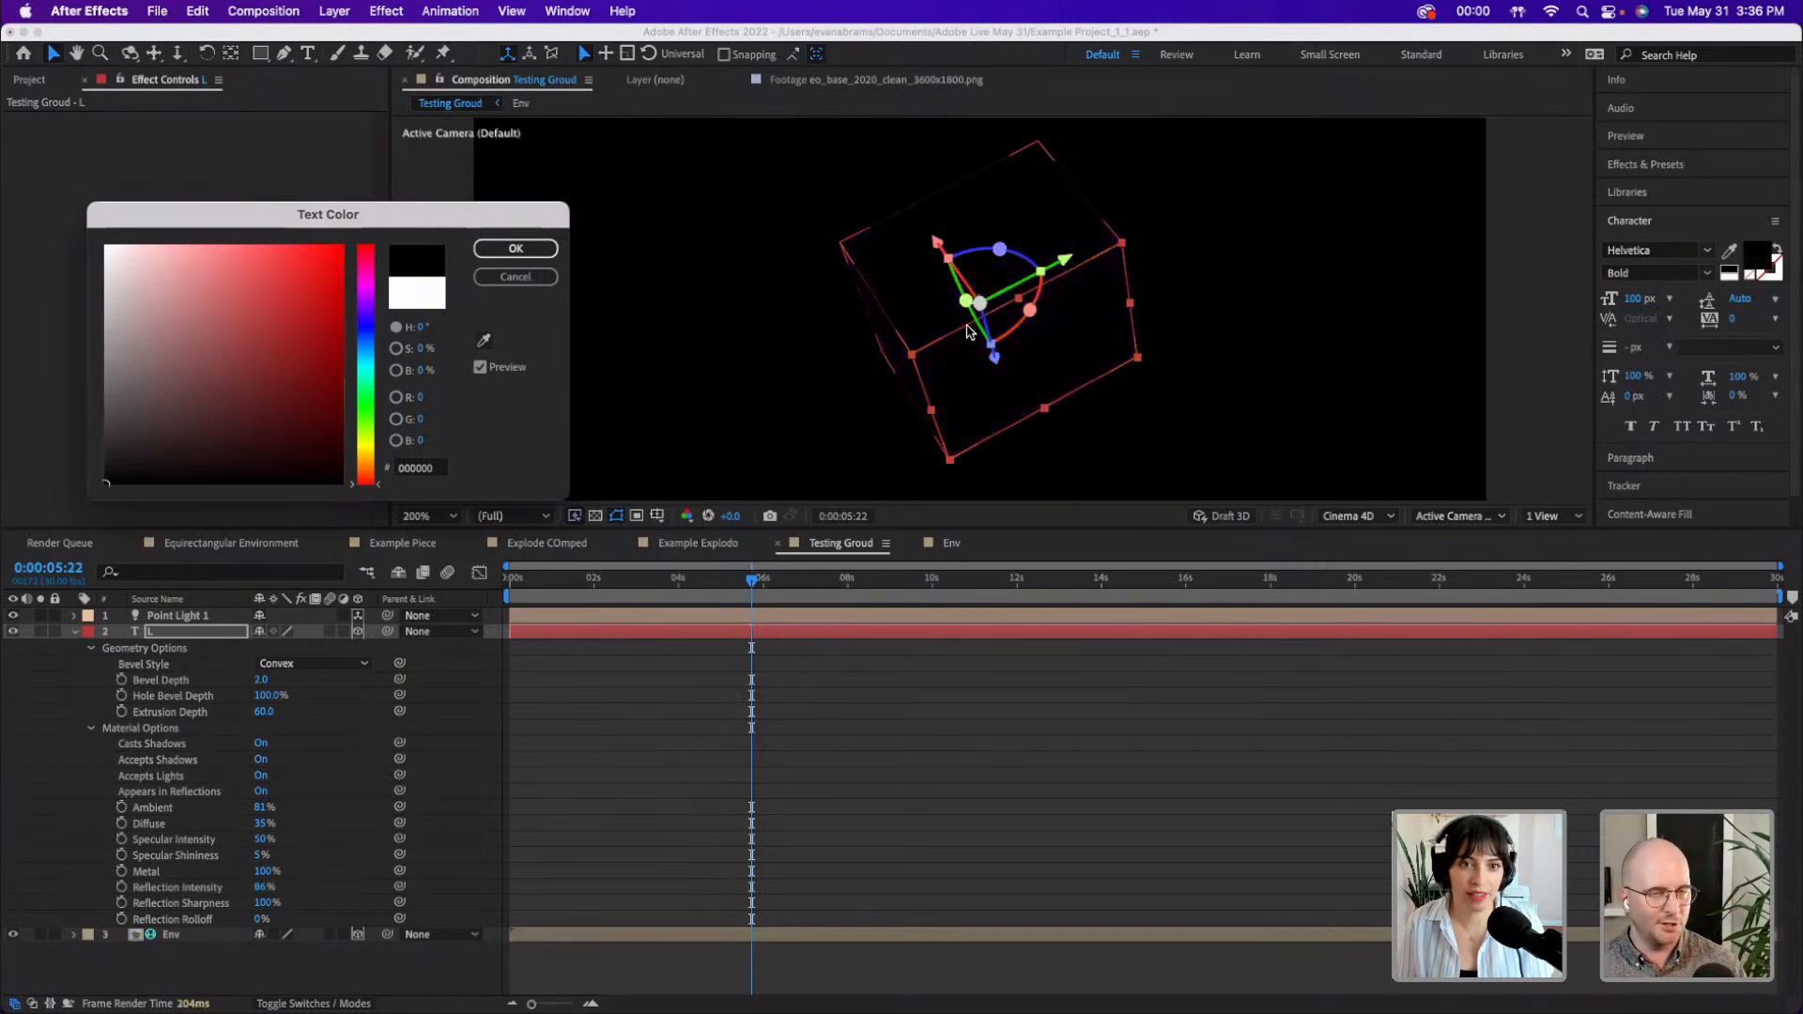
{"action": "left_click_drag", "start_coordinate": [105, 358], "coordinate": [39, 232]}
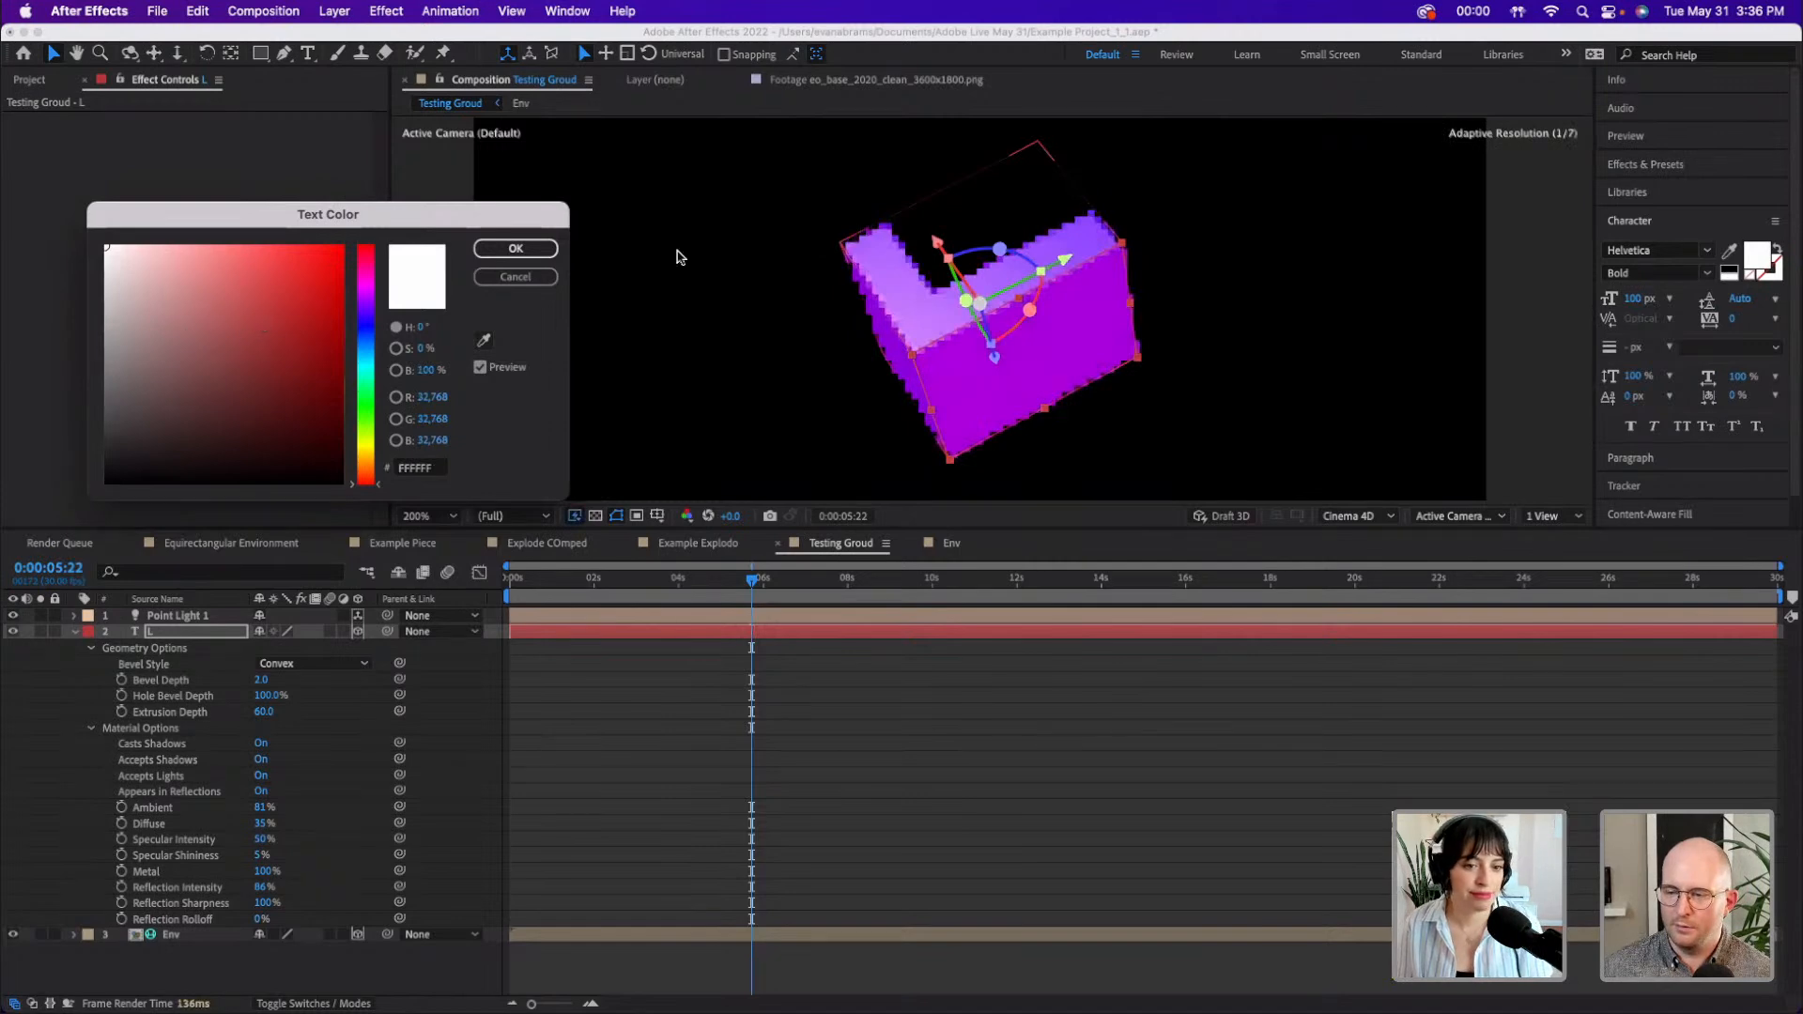
{"action": "left_click", "coordinate": [526, 250]}
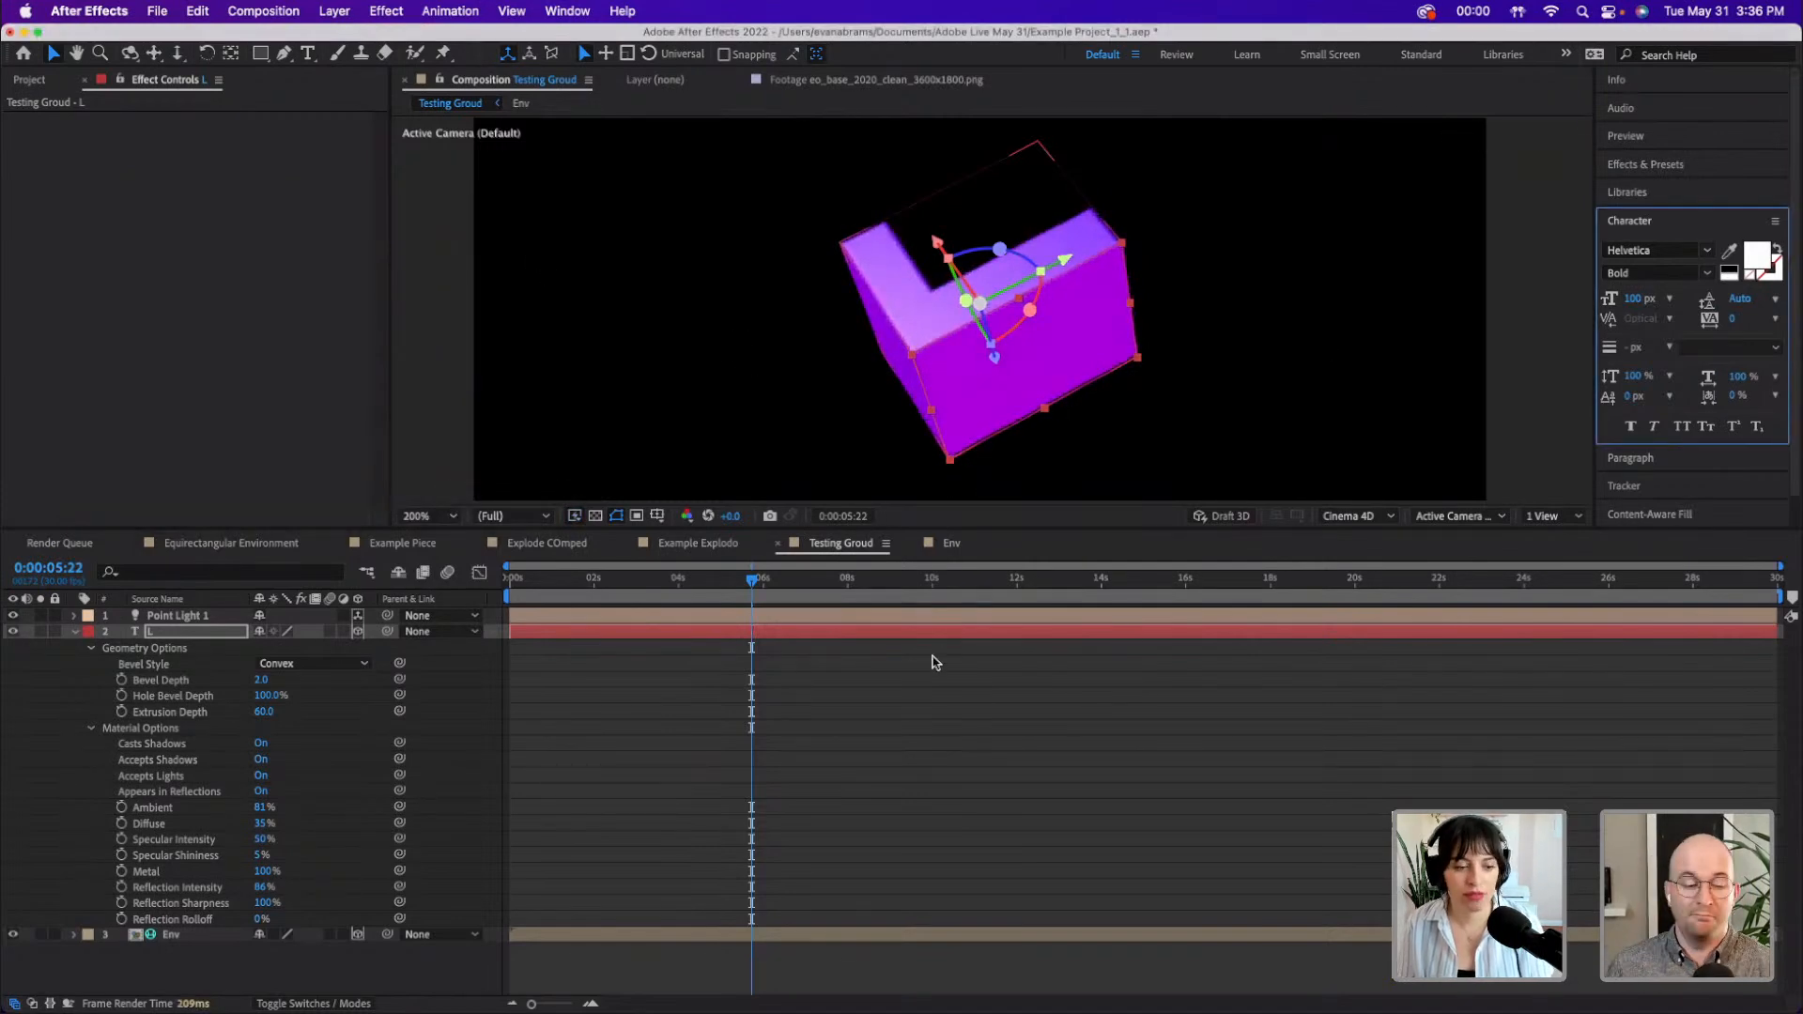
- Test light red (FF6D6D) and light green (B3FF6D) as the L's text color, ending on white
{"action": "left_click", "coordinate": [1762, 263]}
{"action": "mouse_move", "coordinate": [117, 246]}
{"action": "left_mouse_down"}
{"action": "mouse_move", "coordinate": [405, 252]}
{"action": "mouse_move", "coordinate": [240, 246]}
{"action": "left_mouse_up"}
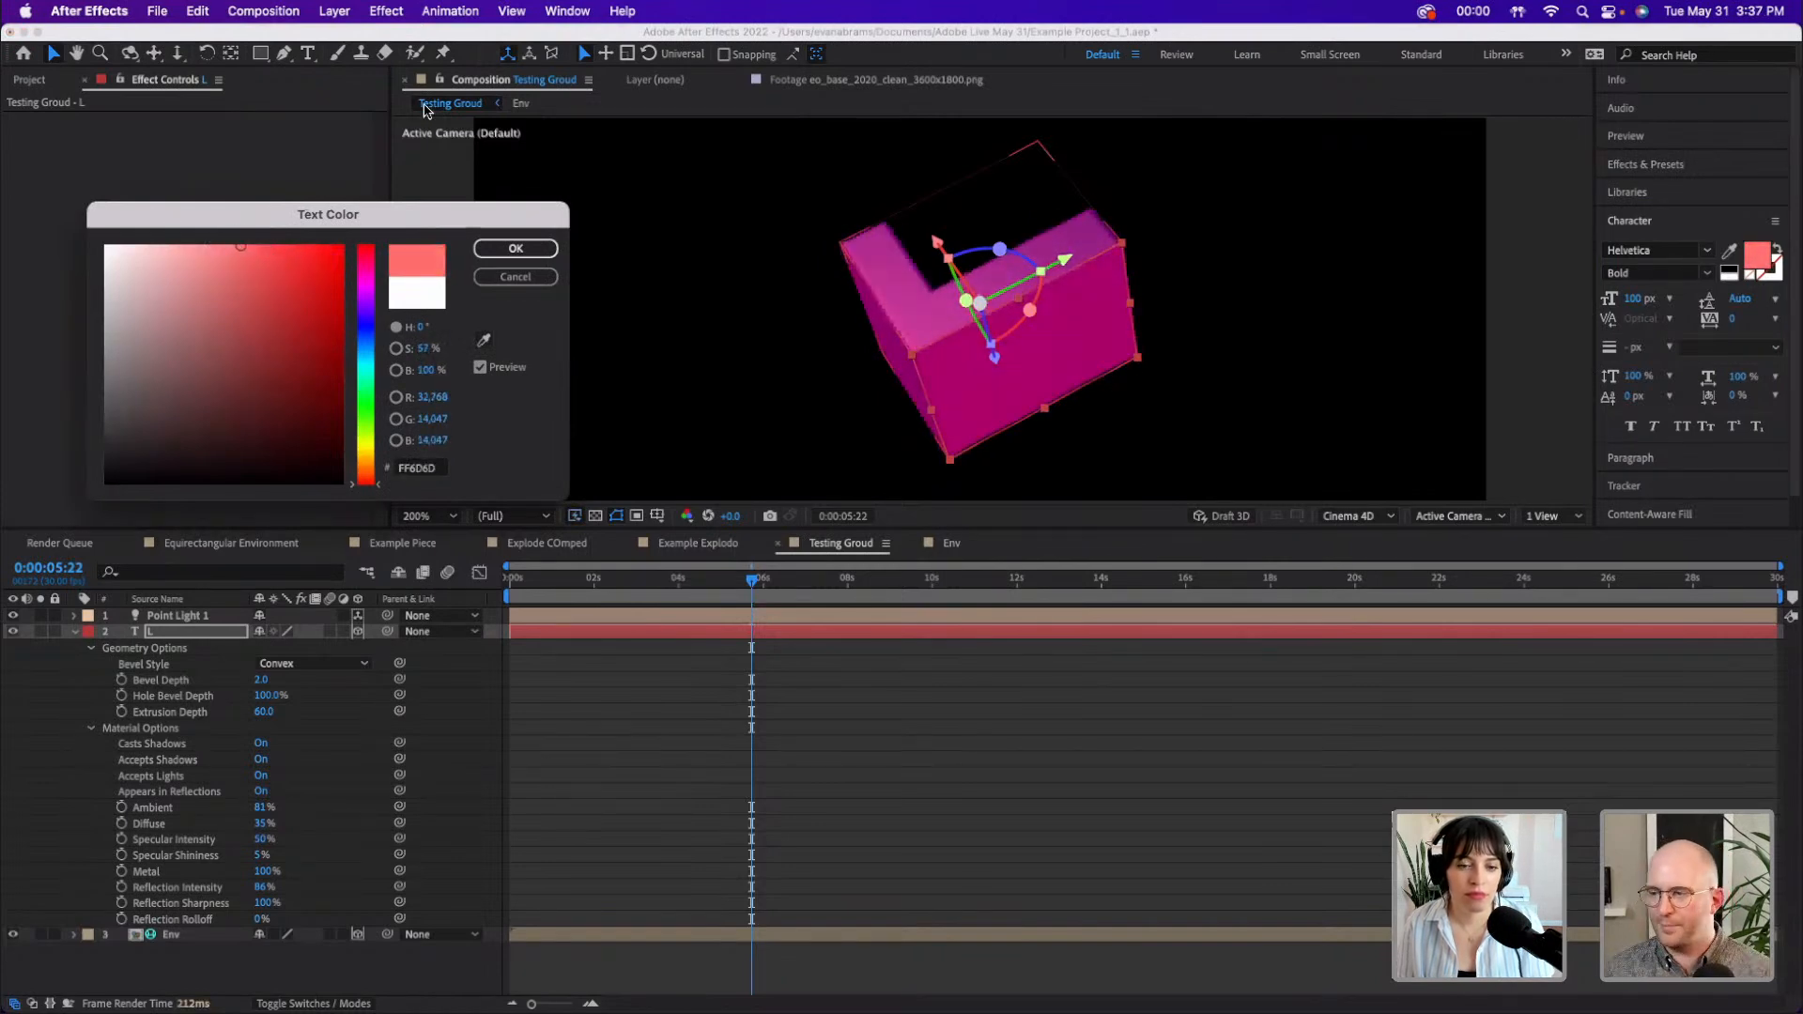
{"action": "left_click", "coordinate": [372, 423]}
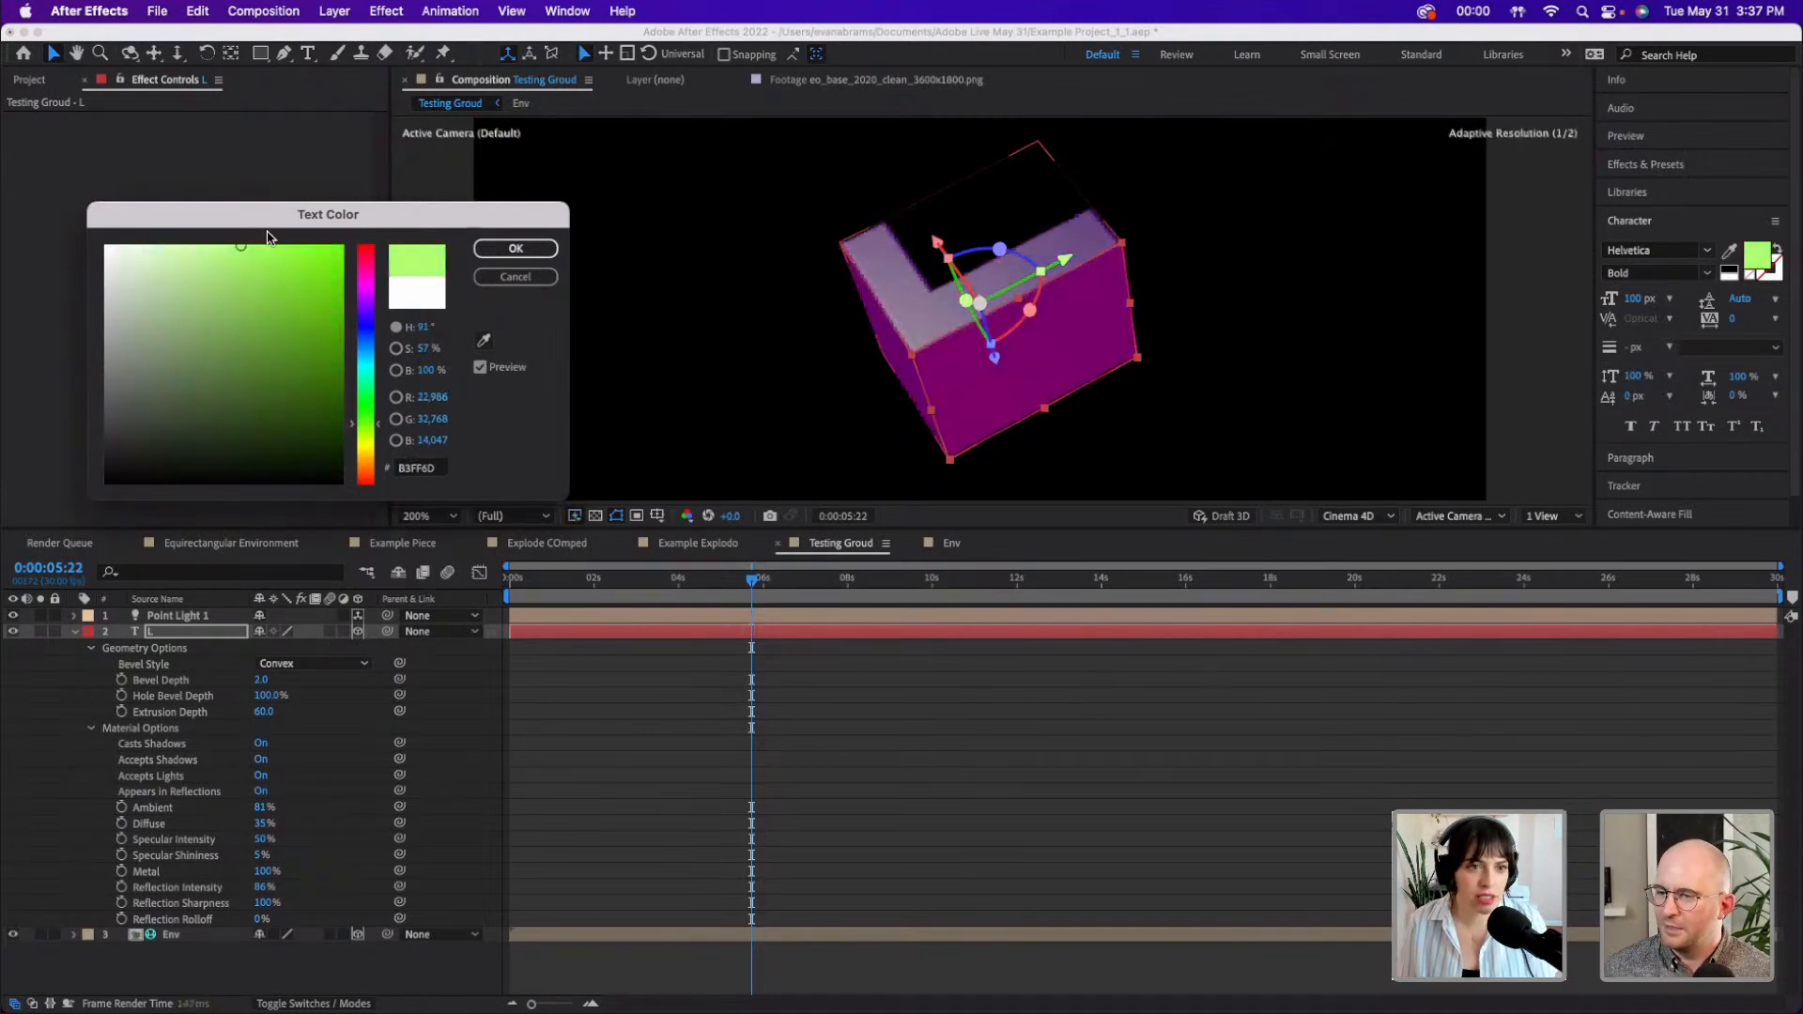
{"action": "left_click_drag", "start_coordinate": [246, 247], "coordinate": [72, 242]}
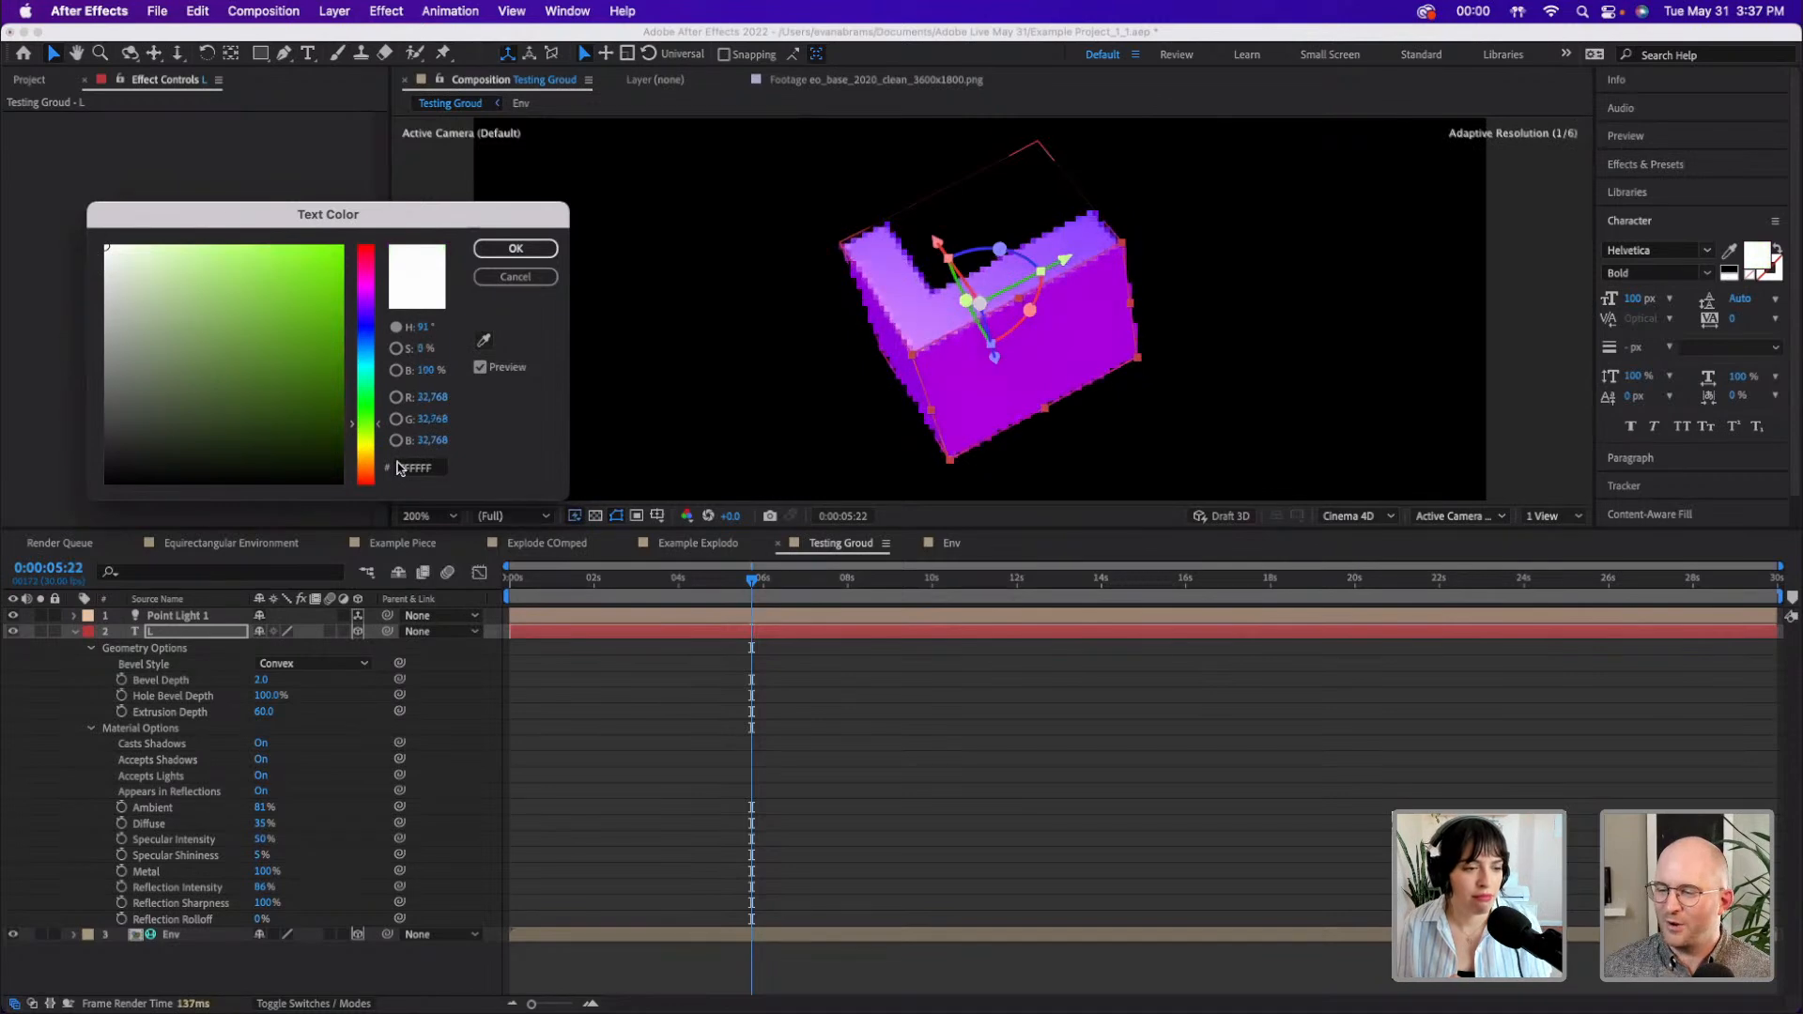
{"action": "left_click", "coordinate": [365, 246]}
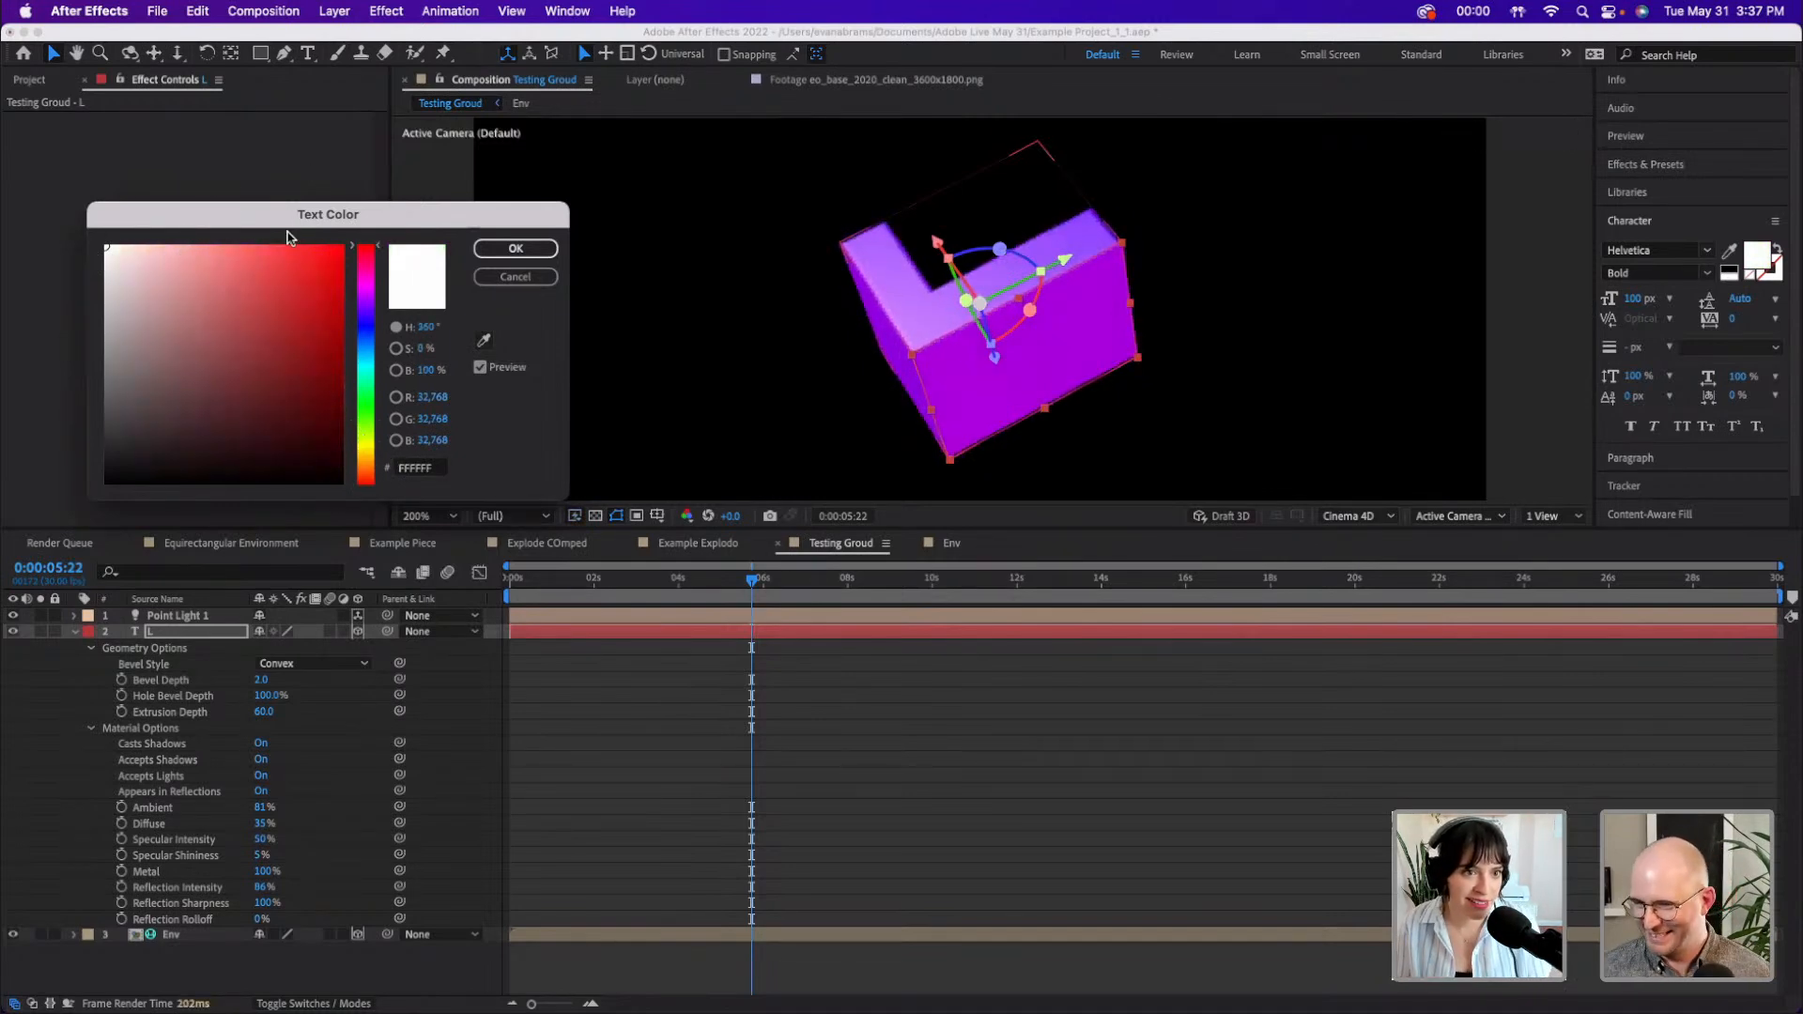
{"action": "left_click", "coordinate": [518, 250]}
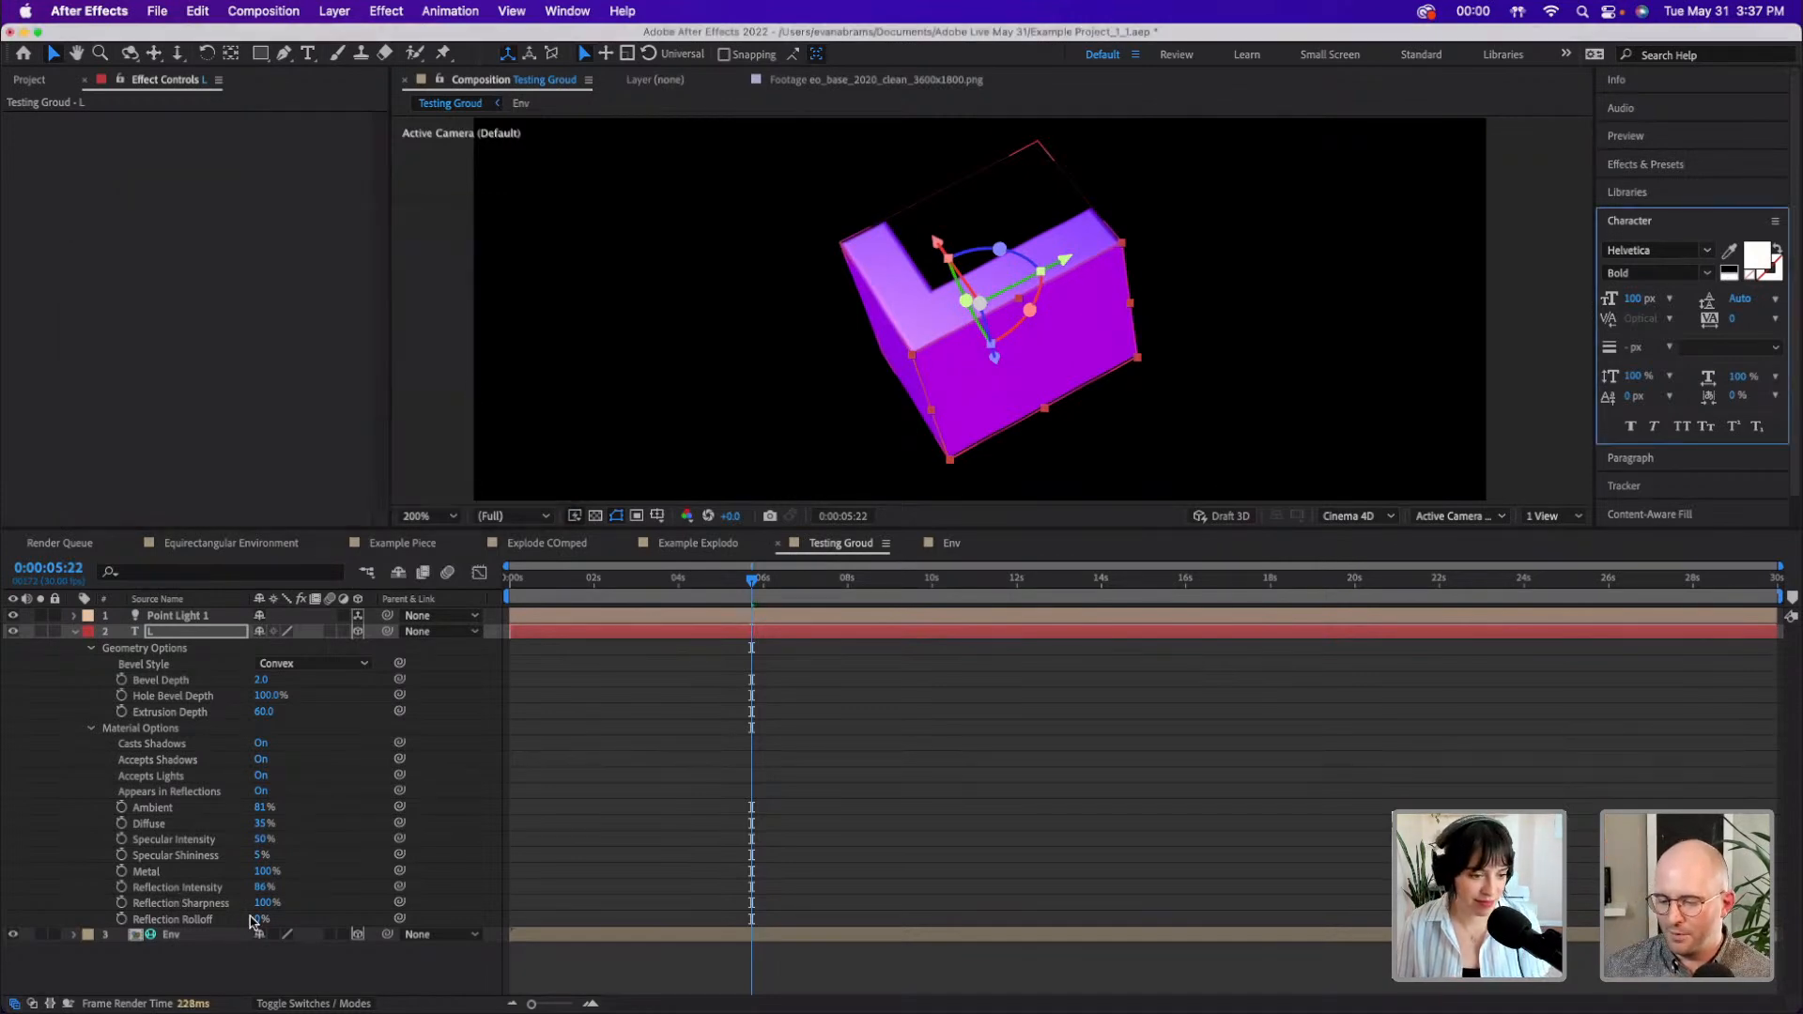
- Set the L's Reflection Intensity to 78% and Reflection Sharpness to 0%, and inspect the noisy sides at 800% magnification
{"action": "left_click_drag", "start_coordinate": [261, 887], "coordinate": [141, 904]}
{"action": "left_click", "coordinate": [225, 905]}
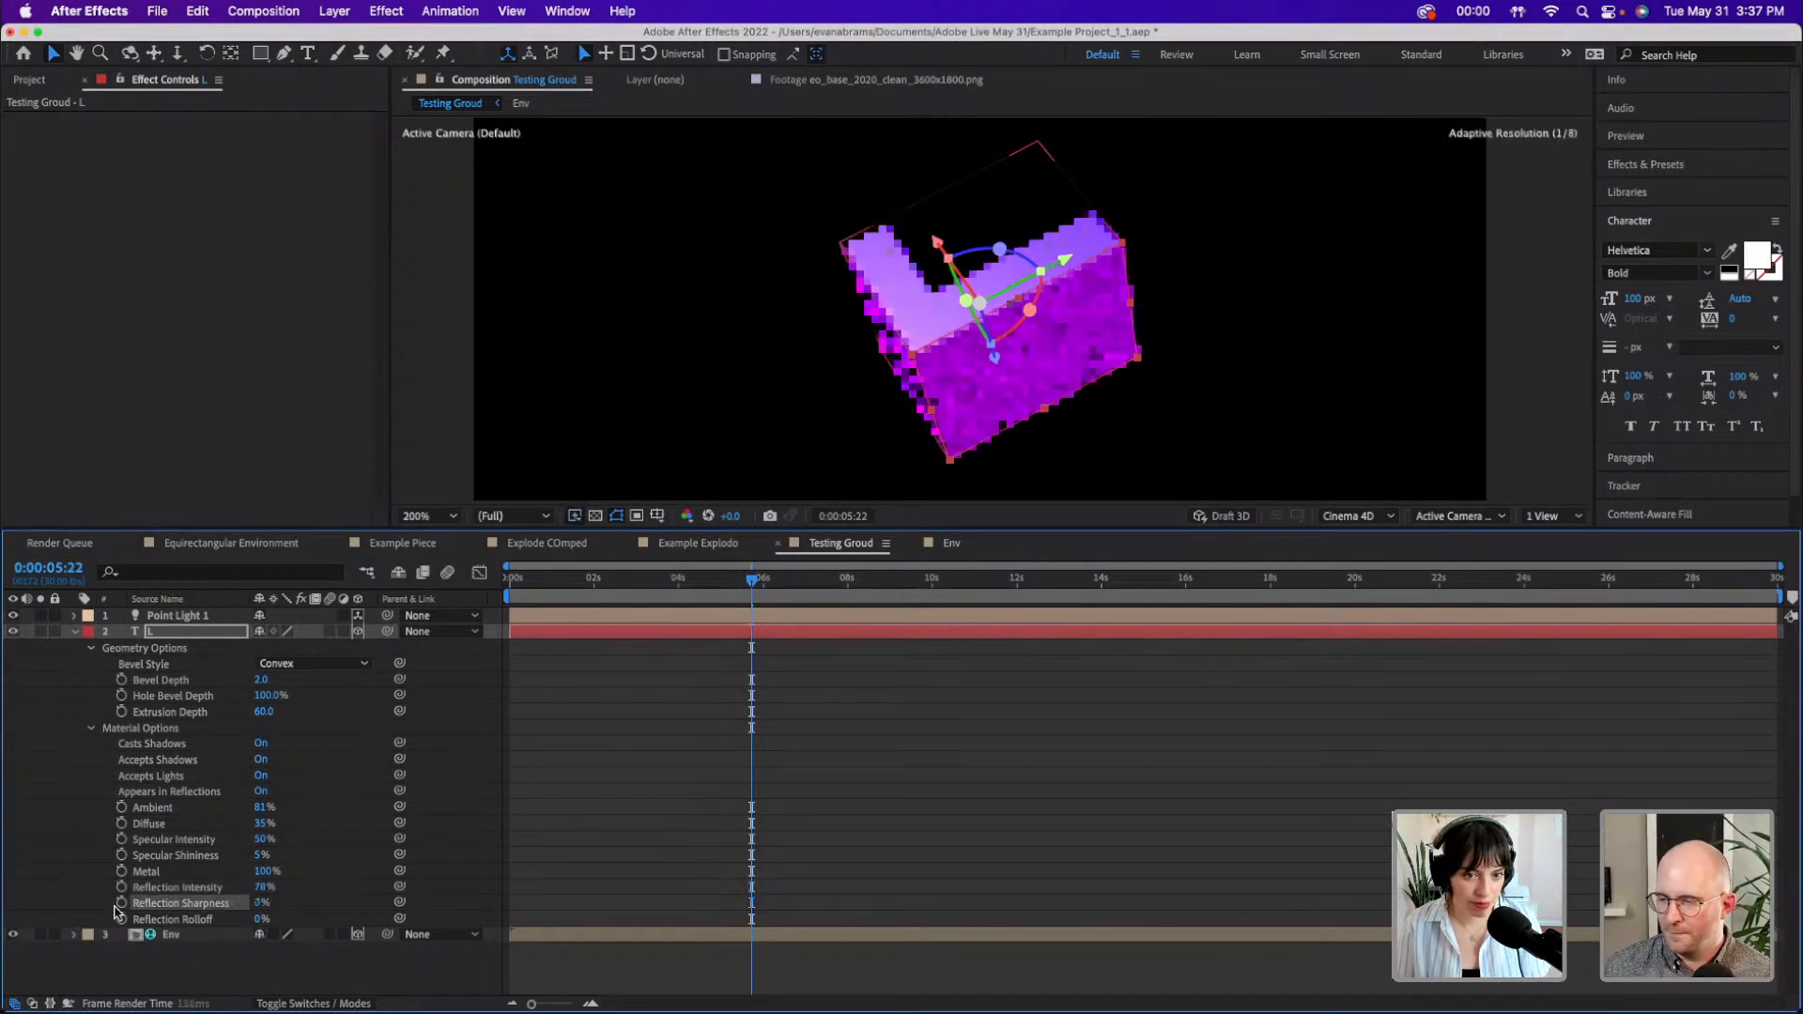
{"action": "scroll", "coordinate": [945, 404], "scroll_direction": "down", "scroll_amount": 1}
{"action": "scroll", "coordinate": [946, 406], "scroll_direction": "up", "scroll_amount": 3}
{"action": "left_click_drag", "start_coordinate": [808, 394], "coordinate": [957, 340]}
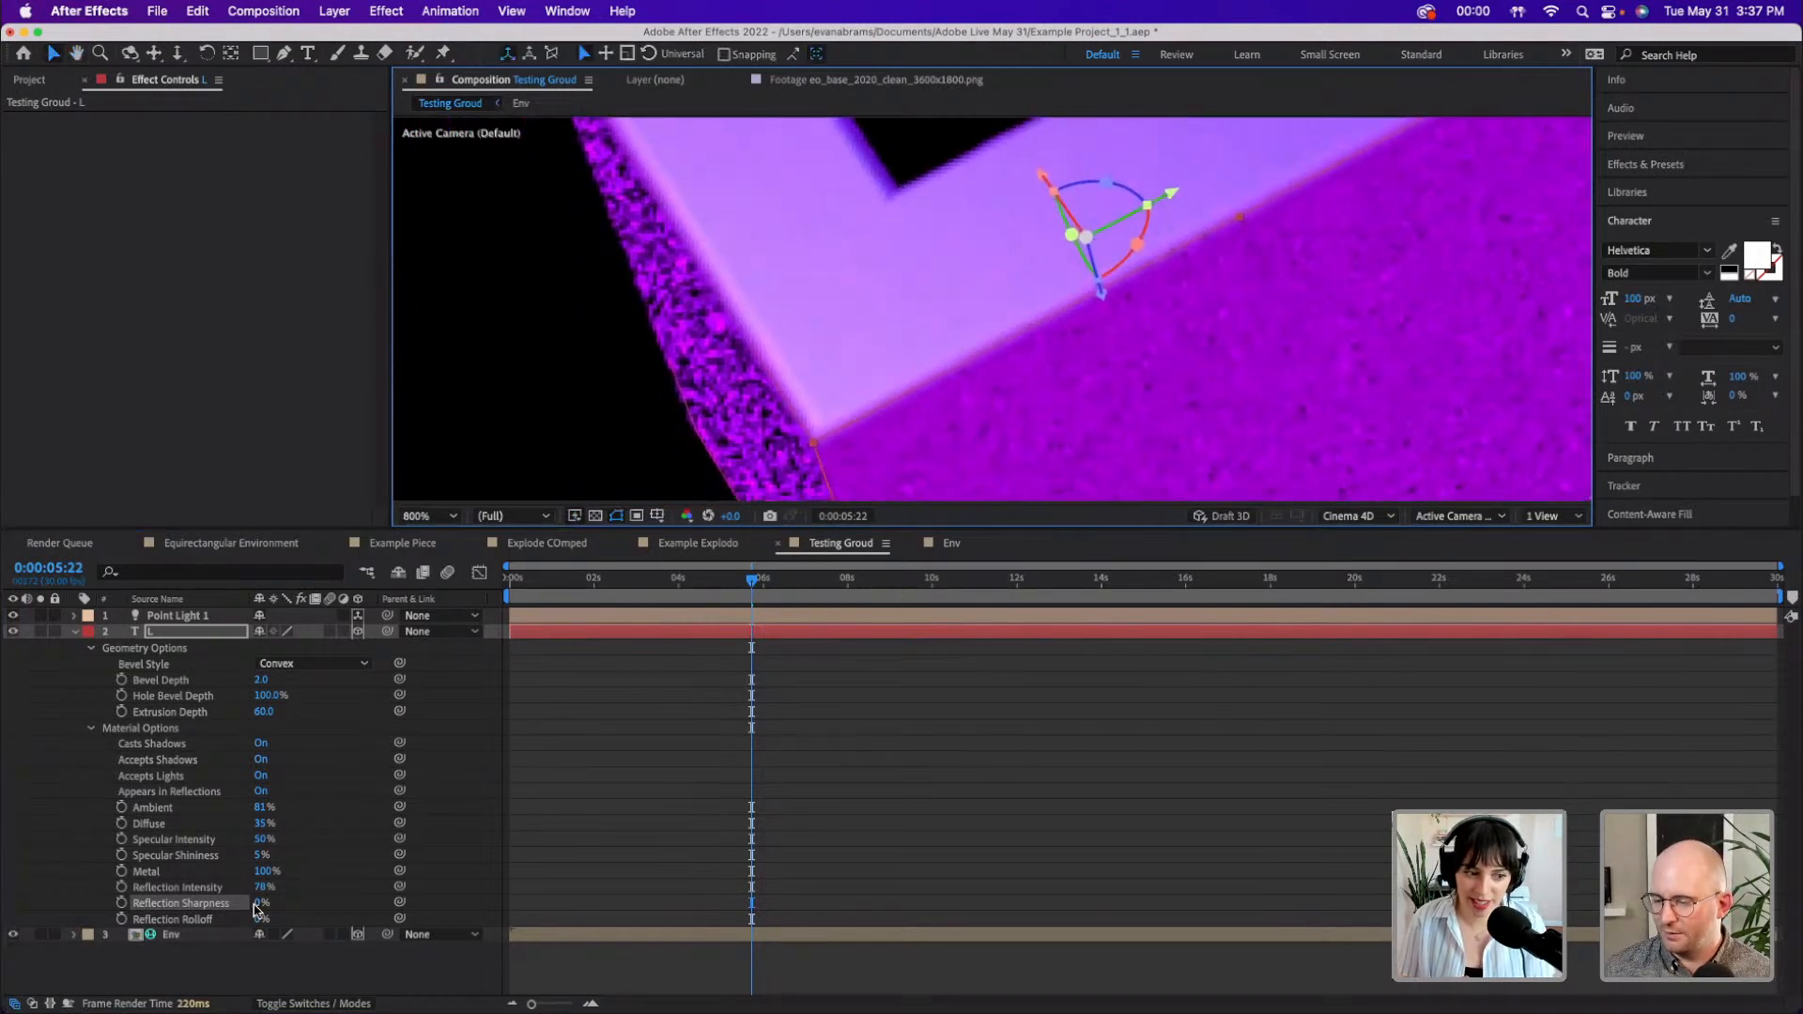
- Try a Reflection Sharpness of 79%, return it to 0%, and preview the L at 0:00:07:18 at 400% magnification
{"action": "left_click_drag", "start_coordinate": [260, 908], "coordinate": [308, 896]}
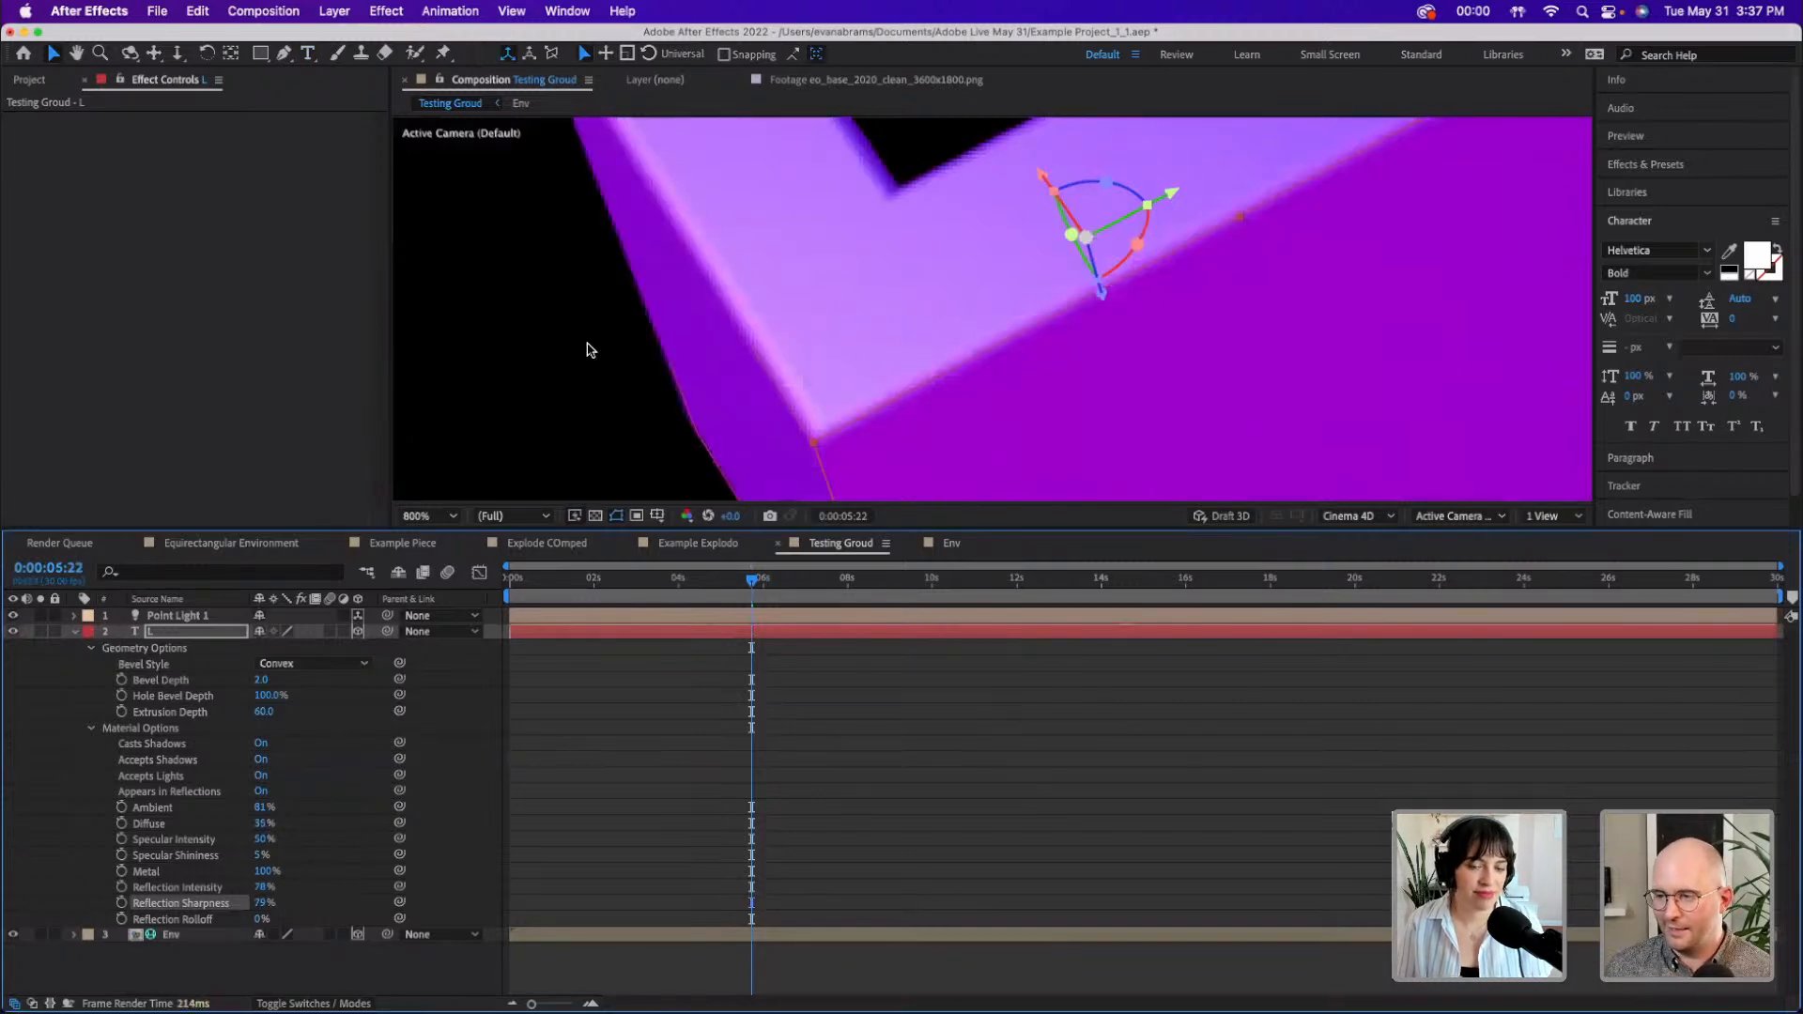
{"action": "key", "text": "comma"}
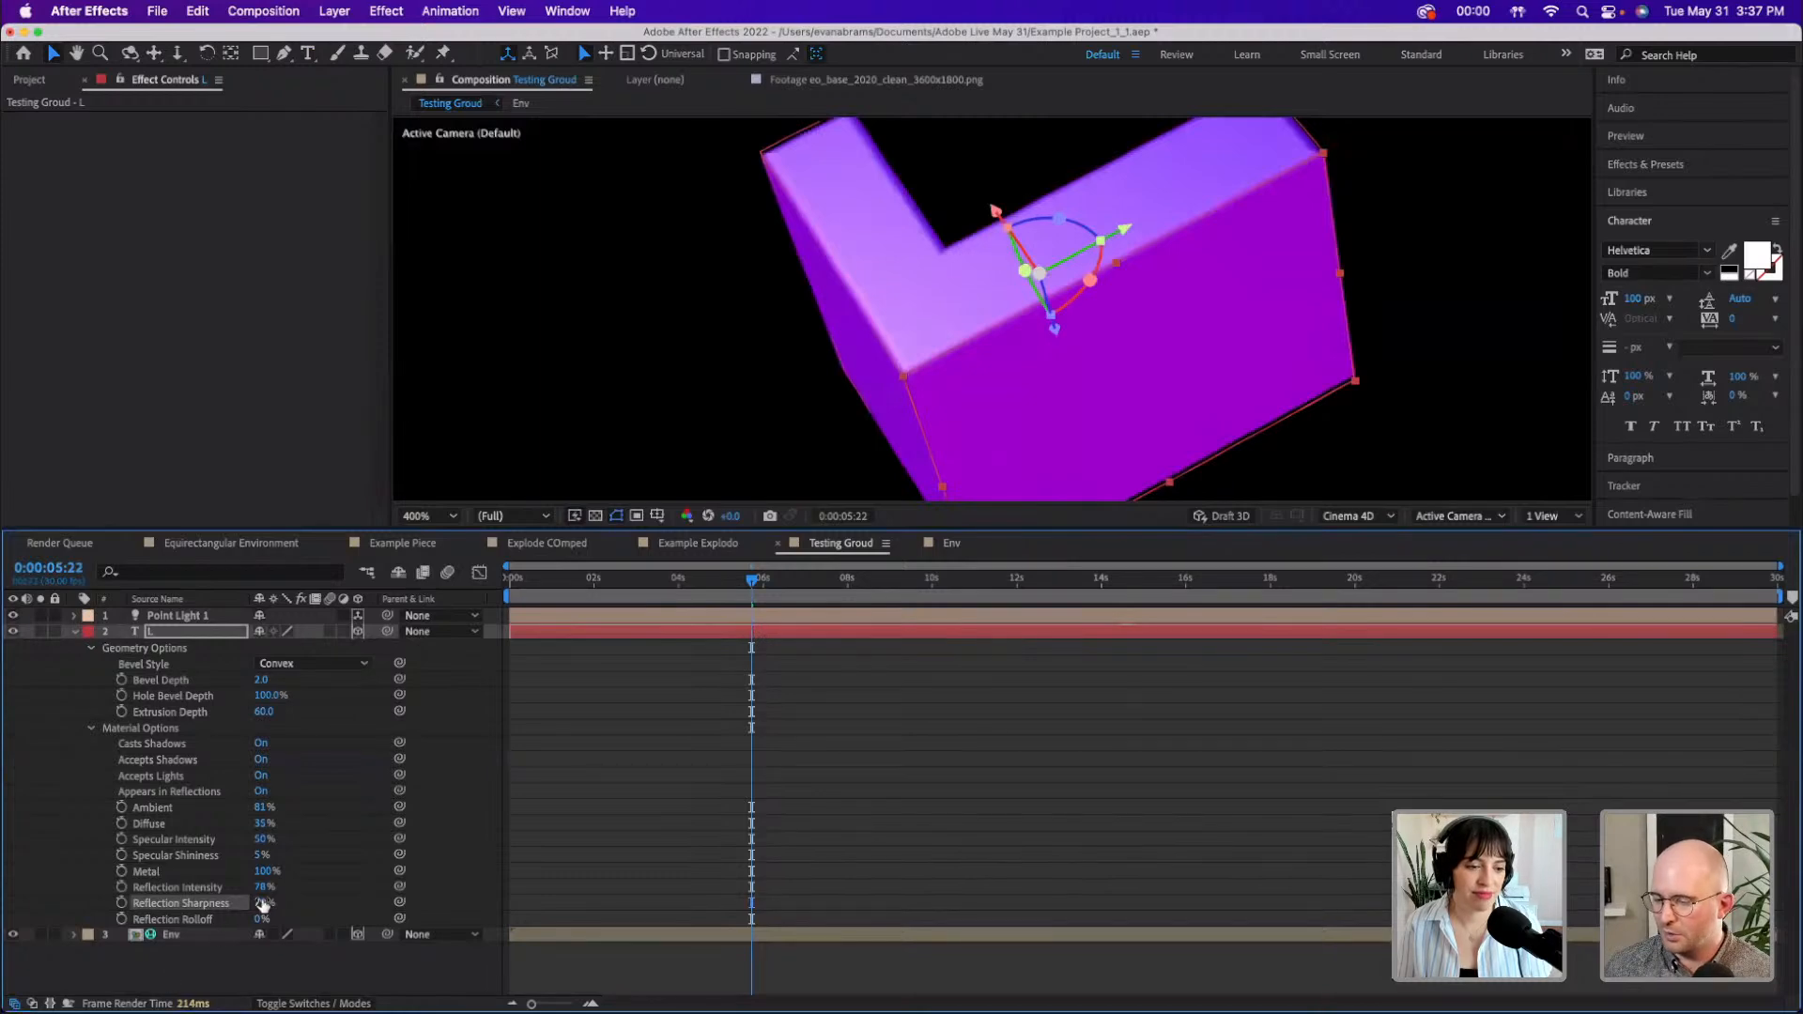
{"action": "left_click_drag", "start_coordinate": [263, 905], "coordinate": [83, 922]}
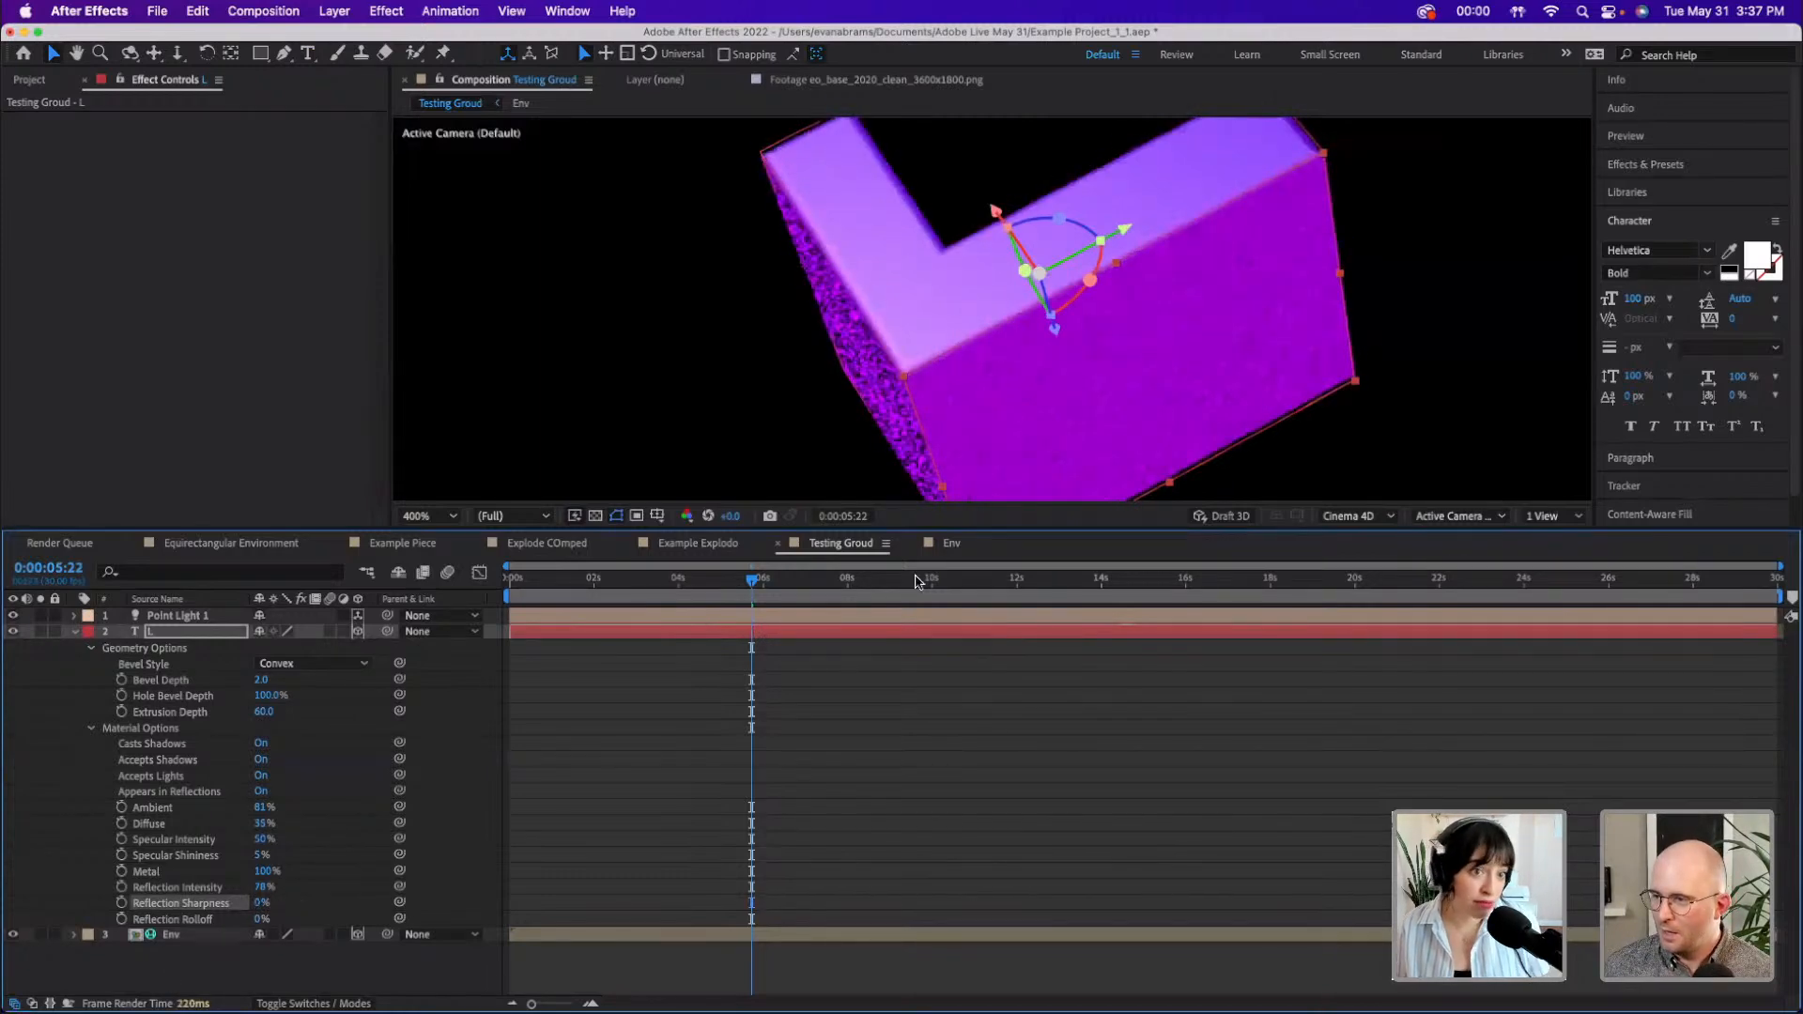
{"action": "left_click_drag", "start_coordinate": [813, 587], "coordinate": [831, 588]}
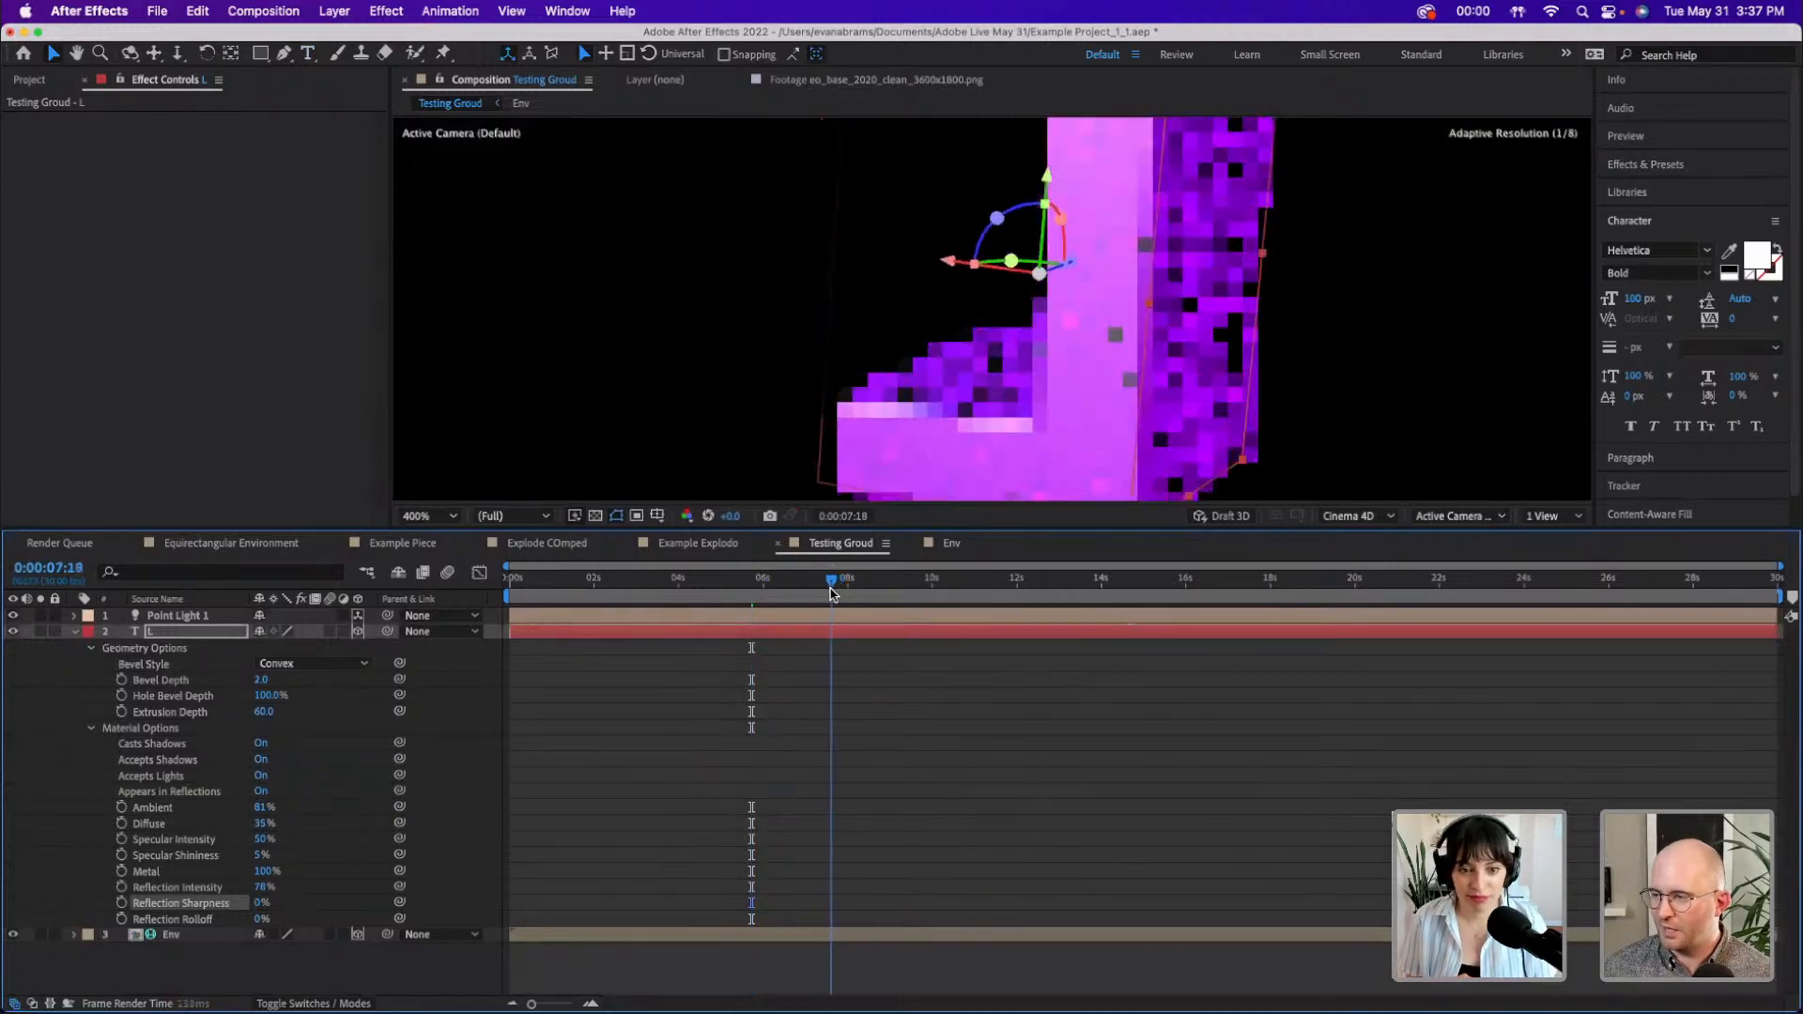
- Preview the L's spin, compare Reflection Sharpness at 43% and 0% at 800% magnification, and set it to 83%
{"action": "key", "text": "comma"}
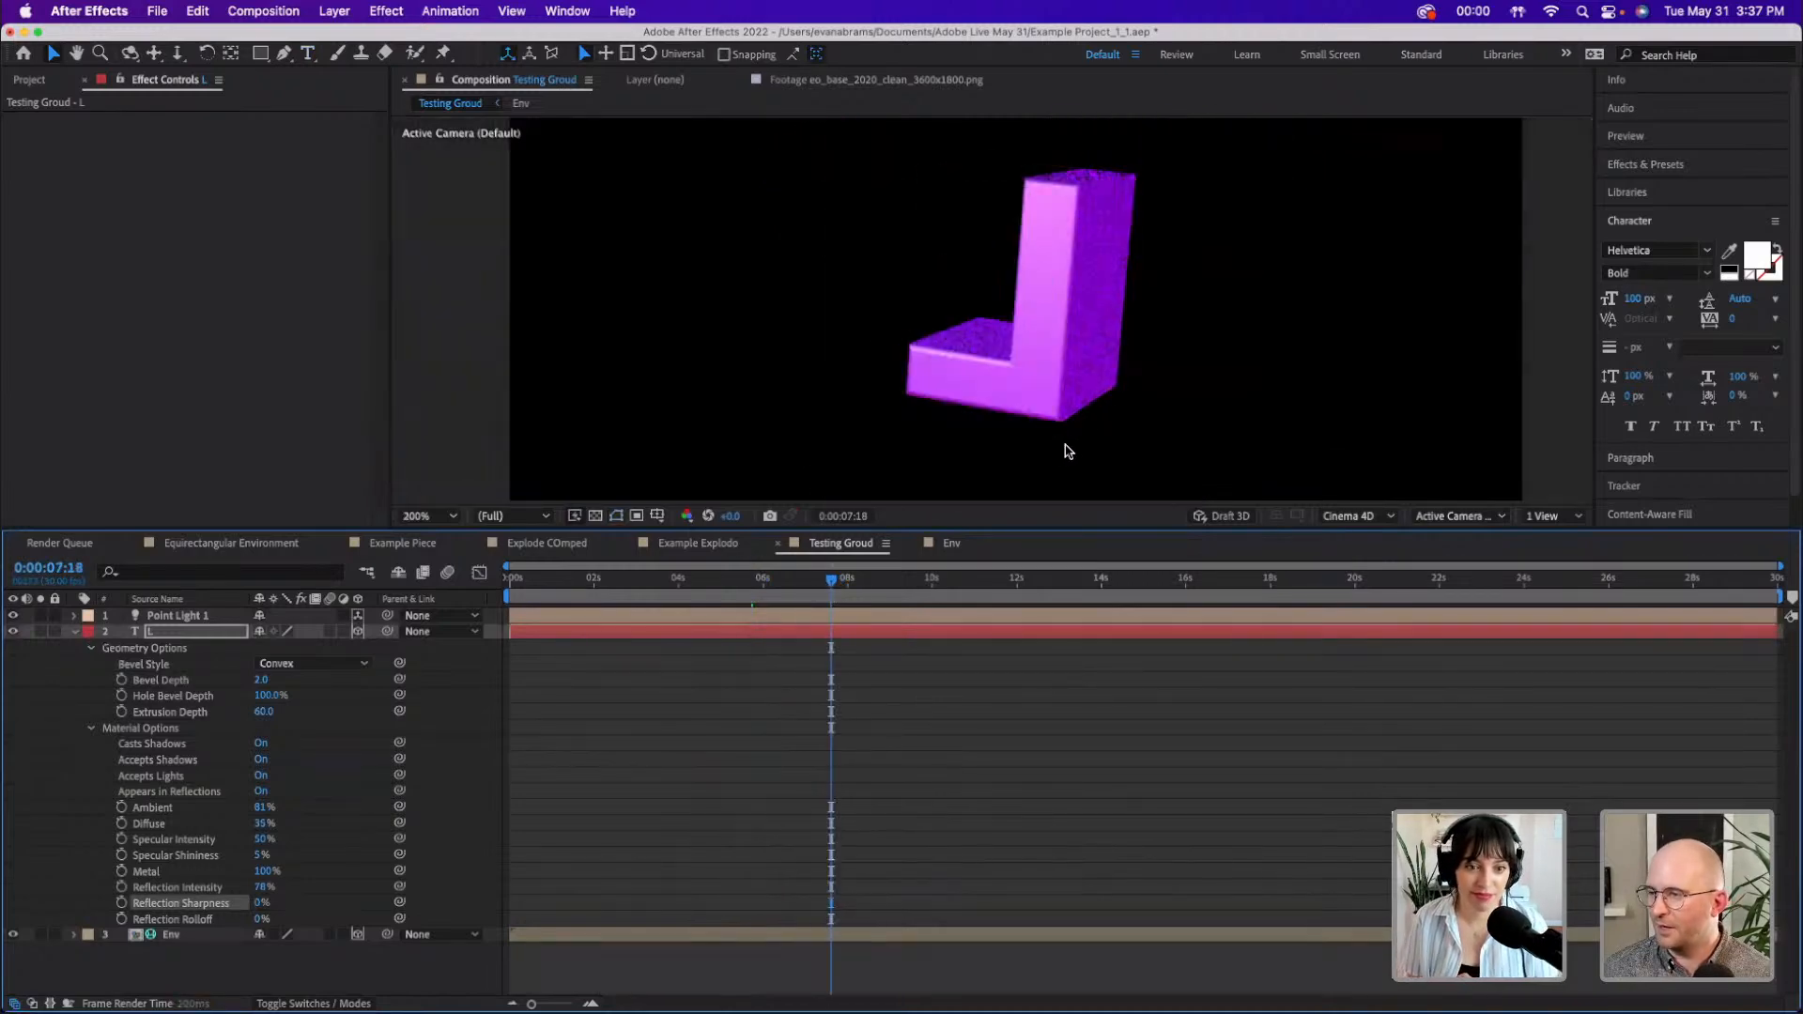
{"action": "key", "text": "space"}
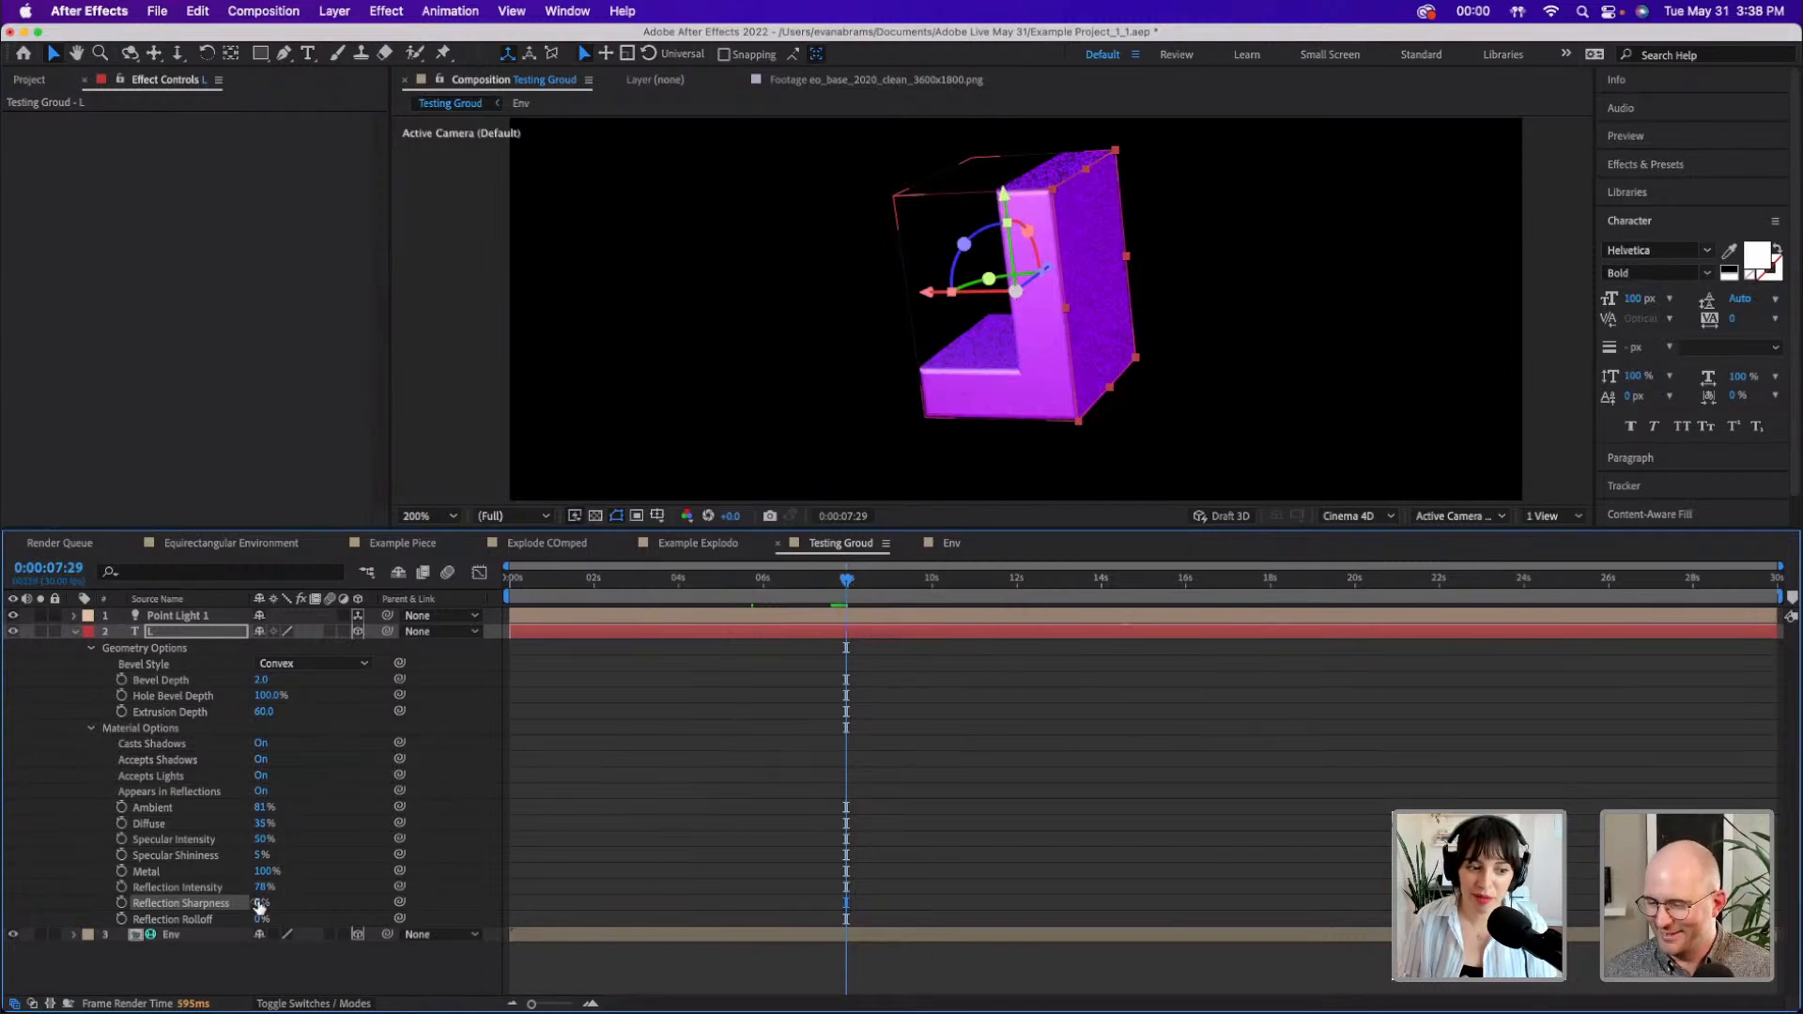
{"action": "mouse_move", "coordinate": [259, 902]}
{"action": "left_mouse_down"}
{"action": "mouse_move", "coordinate": [282, 904]}
{"action": "mouse_move", "coordinate": [271, 922]}
{"action": "left_mouse_up"}
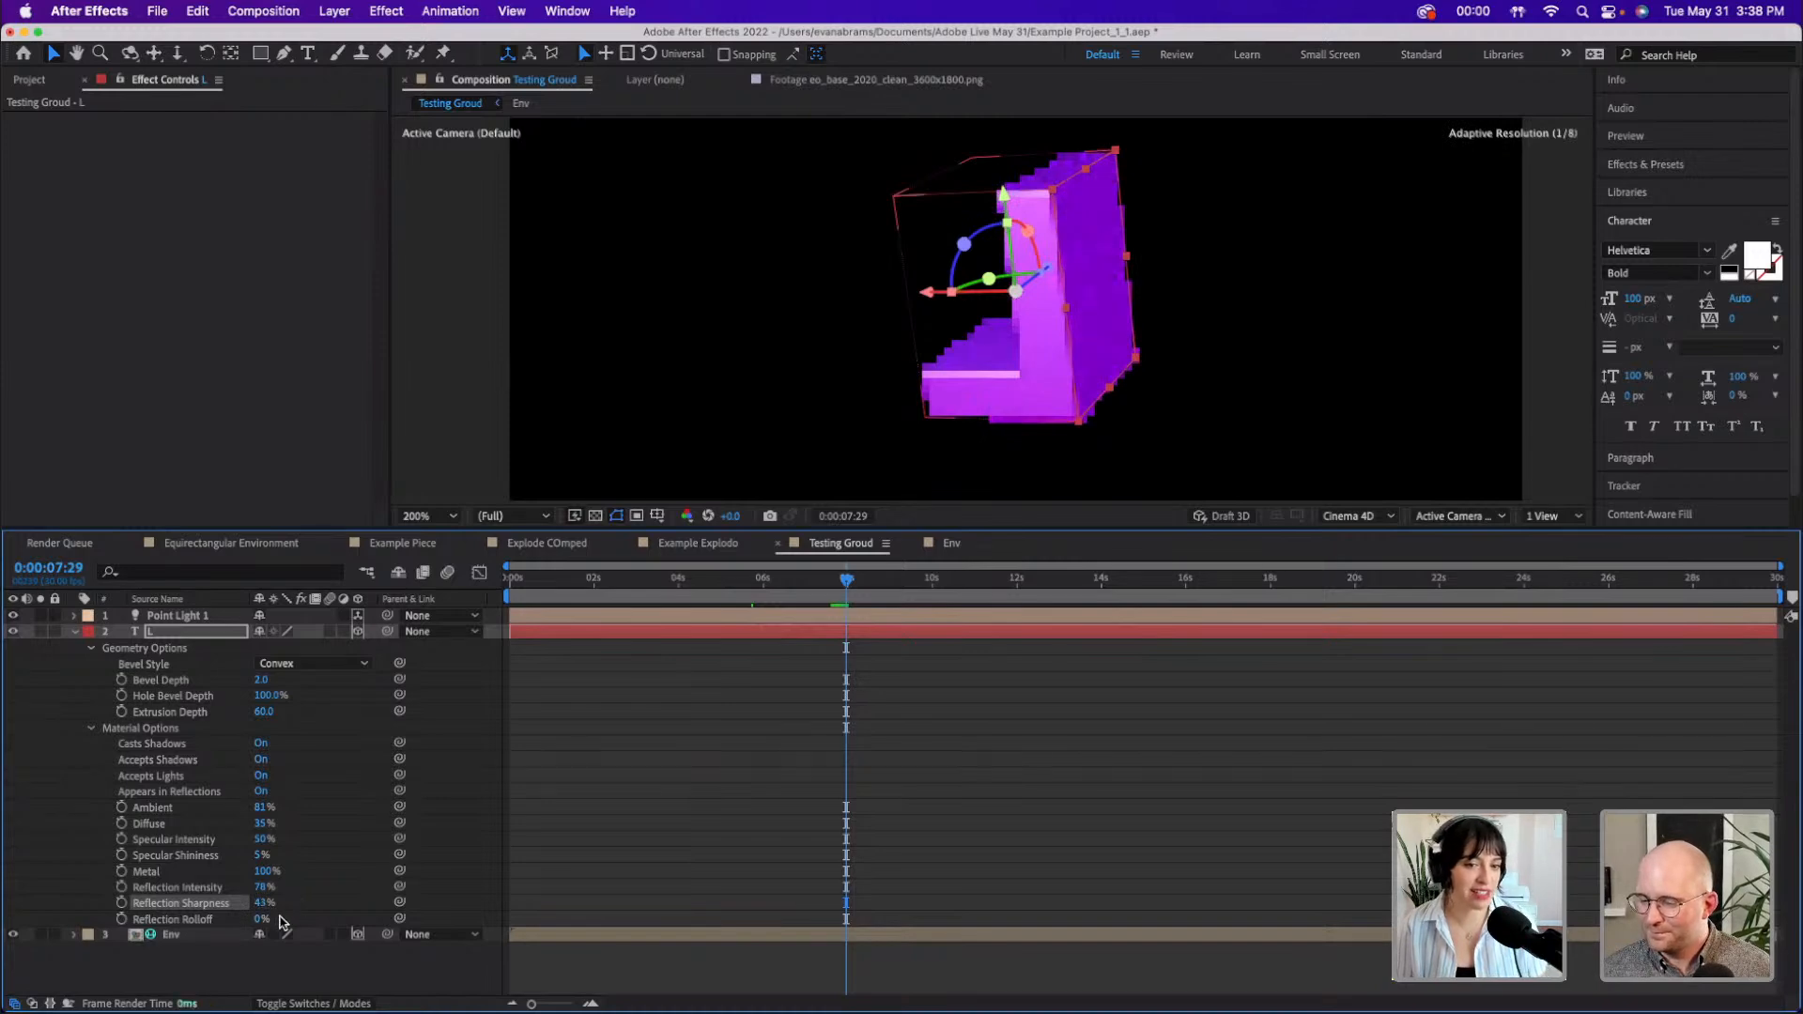
{"action": "scroll", "coordinate": [1144, 283], "scroll_direction": "up", "scroll_amount": 4}
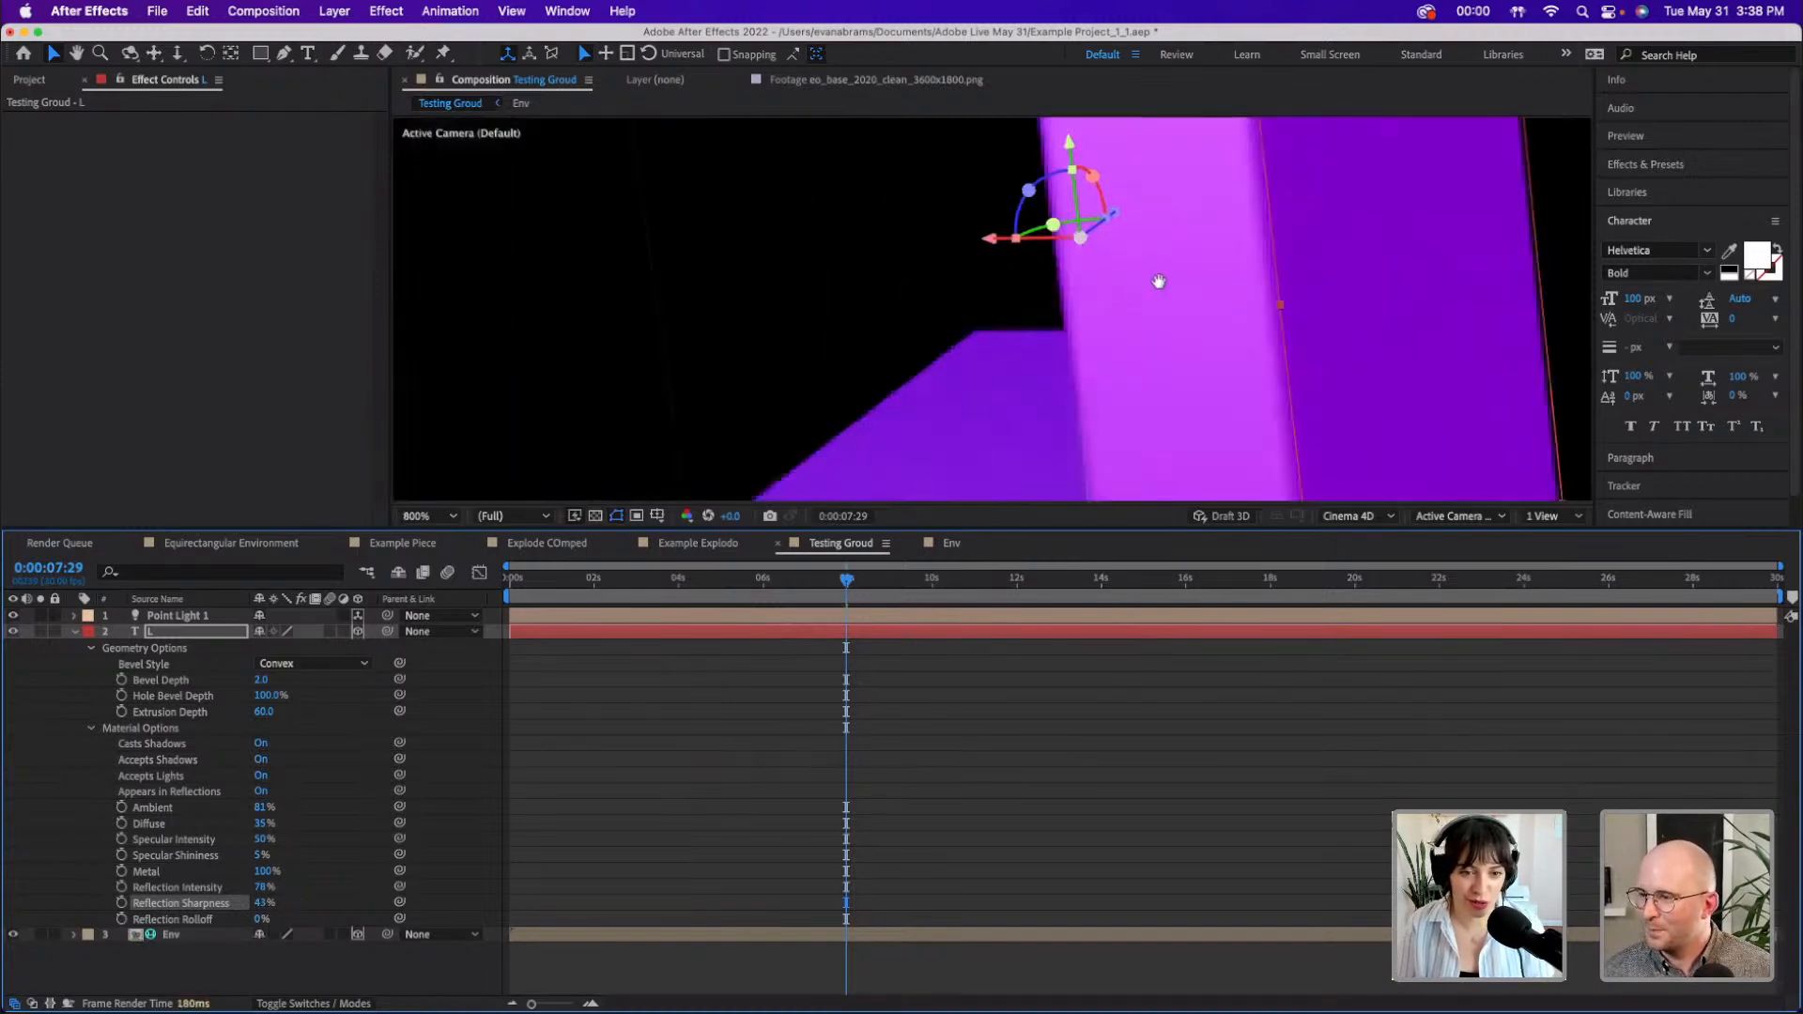
{"action": "left_click_drag", "start_coordinate": [1143, 282], "coordinate": [855, 307]}
{"action": "left_click_drag", "start_coordinate": [991, 187], "coordinate": [902, 413]}
{"action": "left_click_drag", "start_coordinate": [909, 159], "coordinate": [814, 320]}
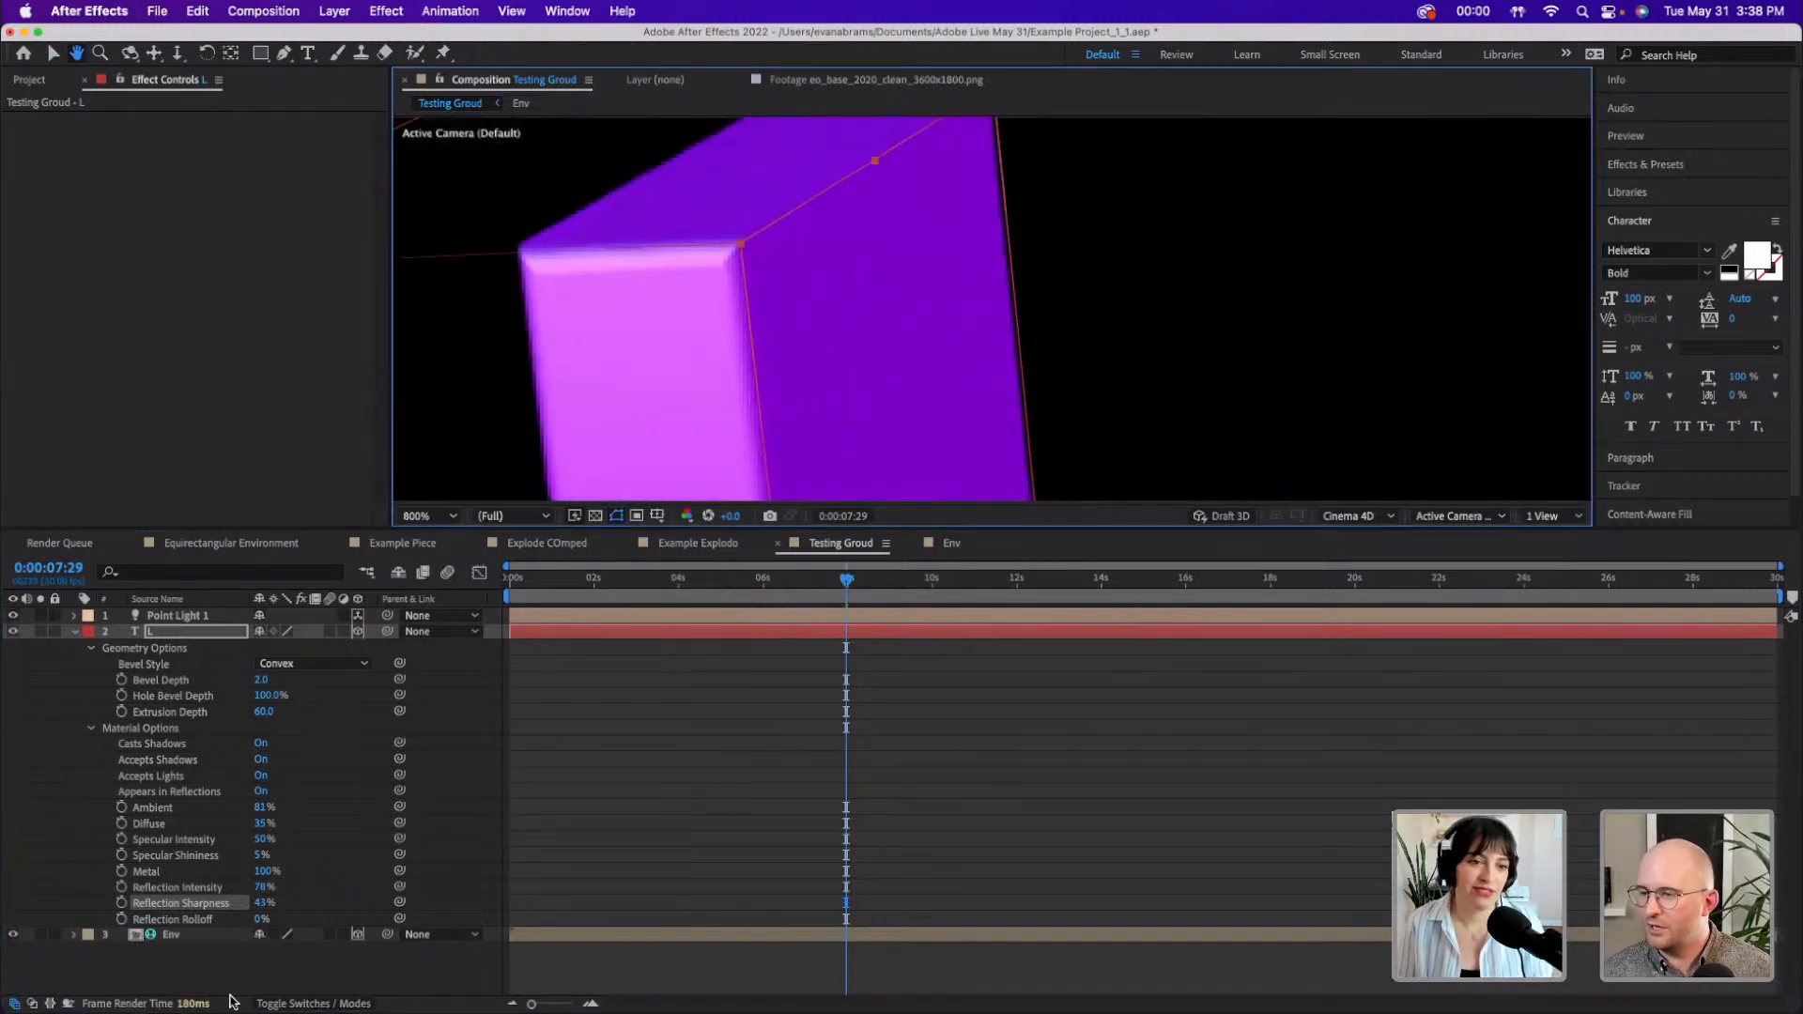
{"action": "left_click_drag", "start_coordinate": [272, 902], "coordinate": [160, 925]}
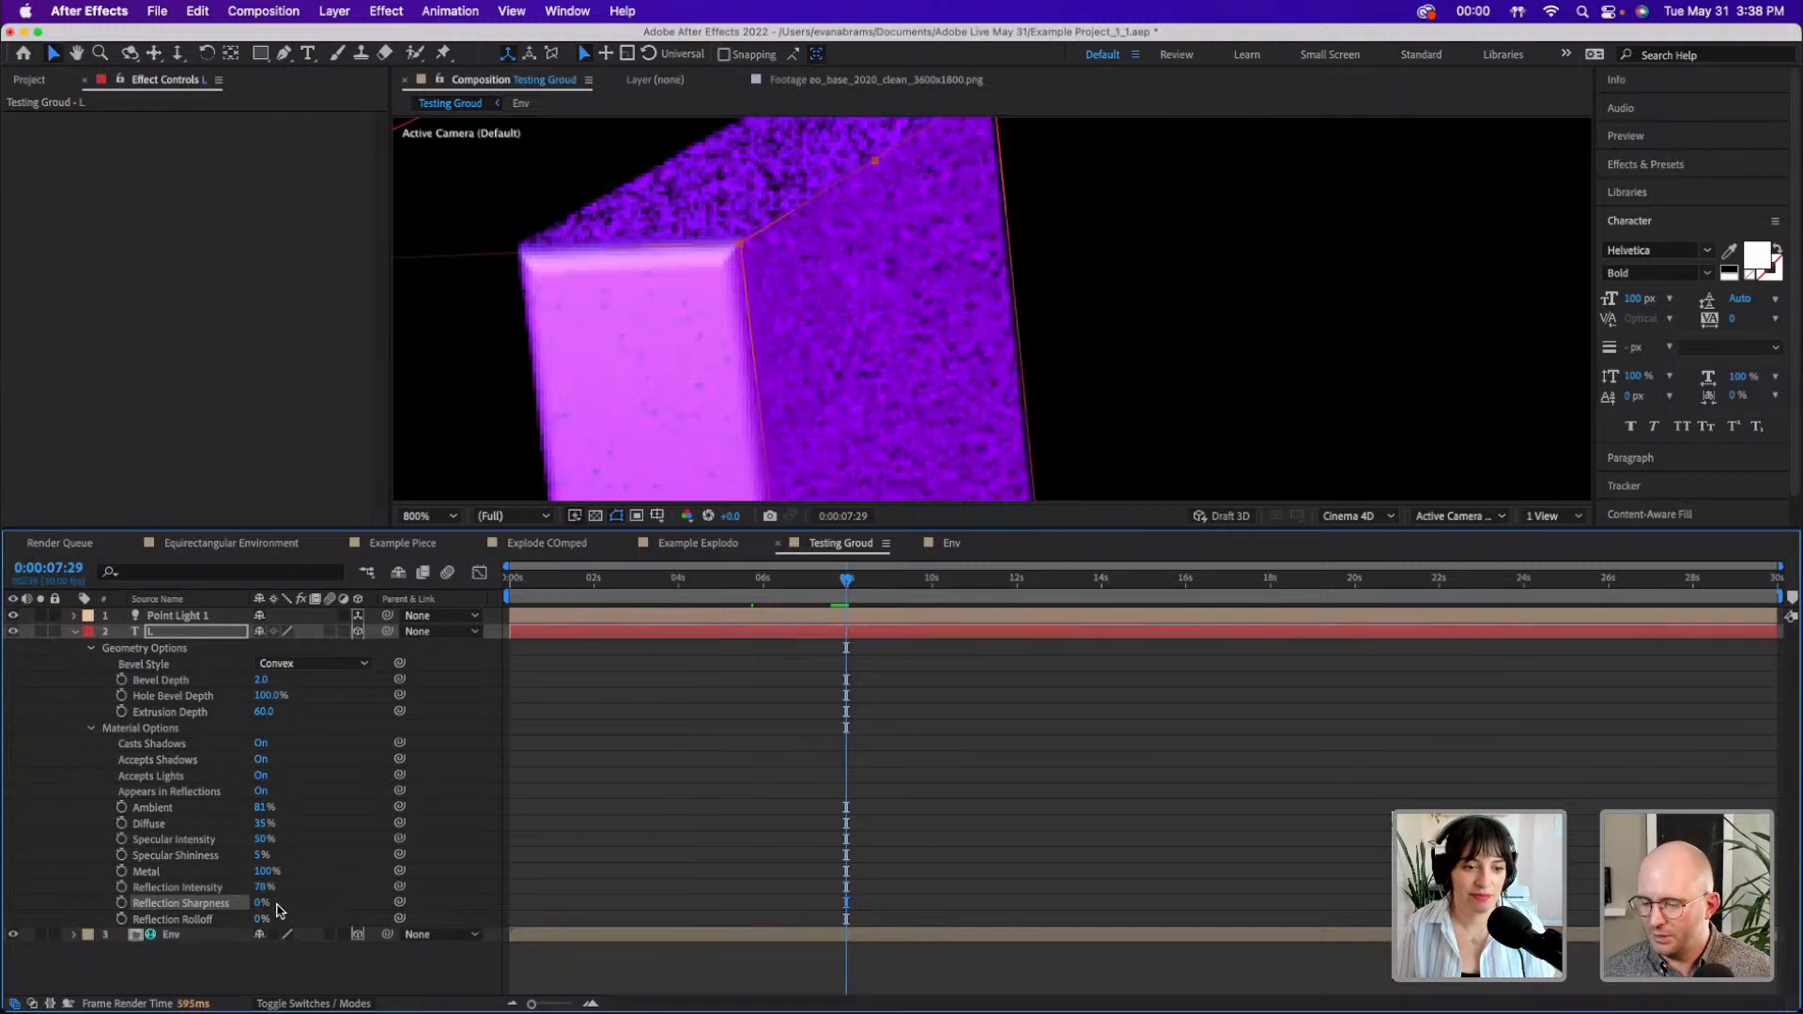
{"action": "left_click_drag", "start_coordinate": [260, 903], "coordinate": [376, 894]}
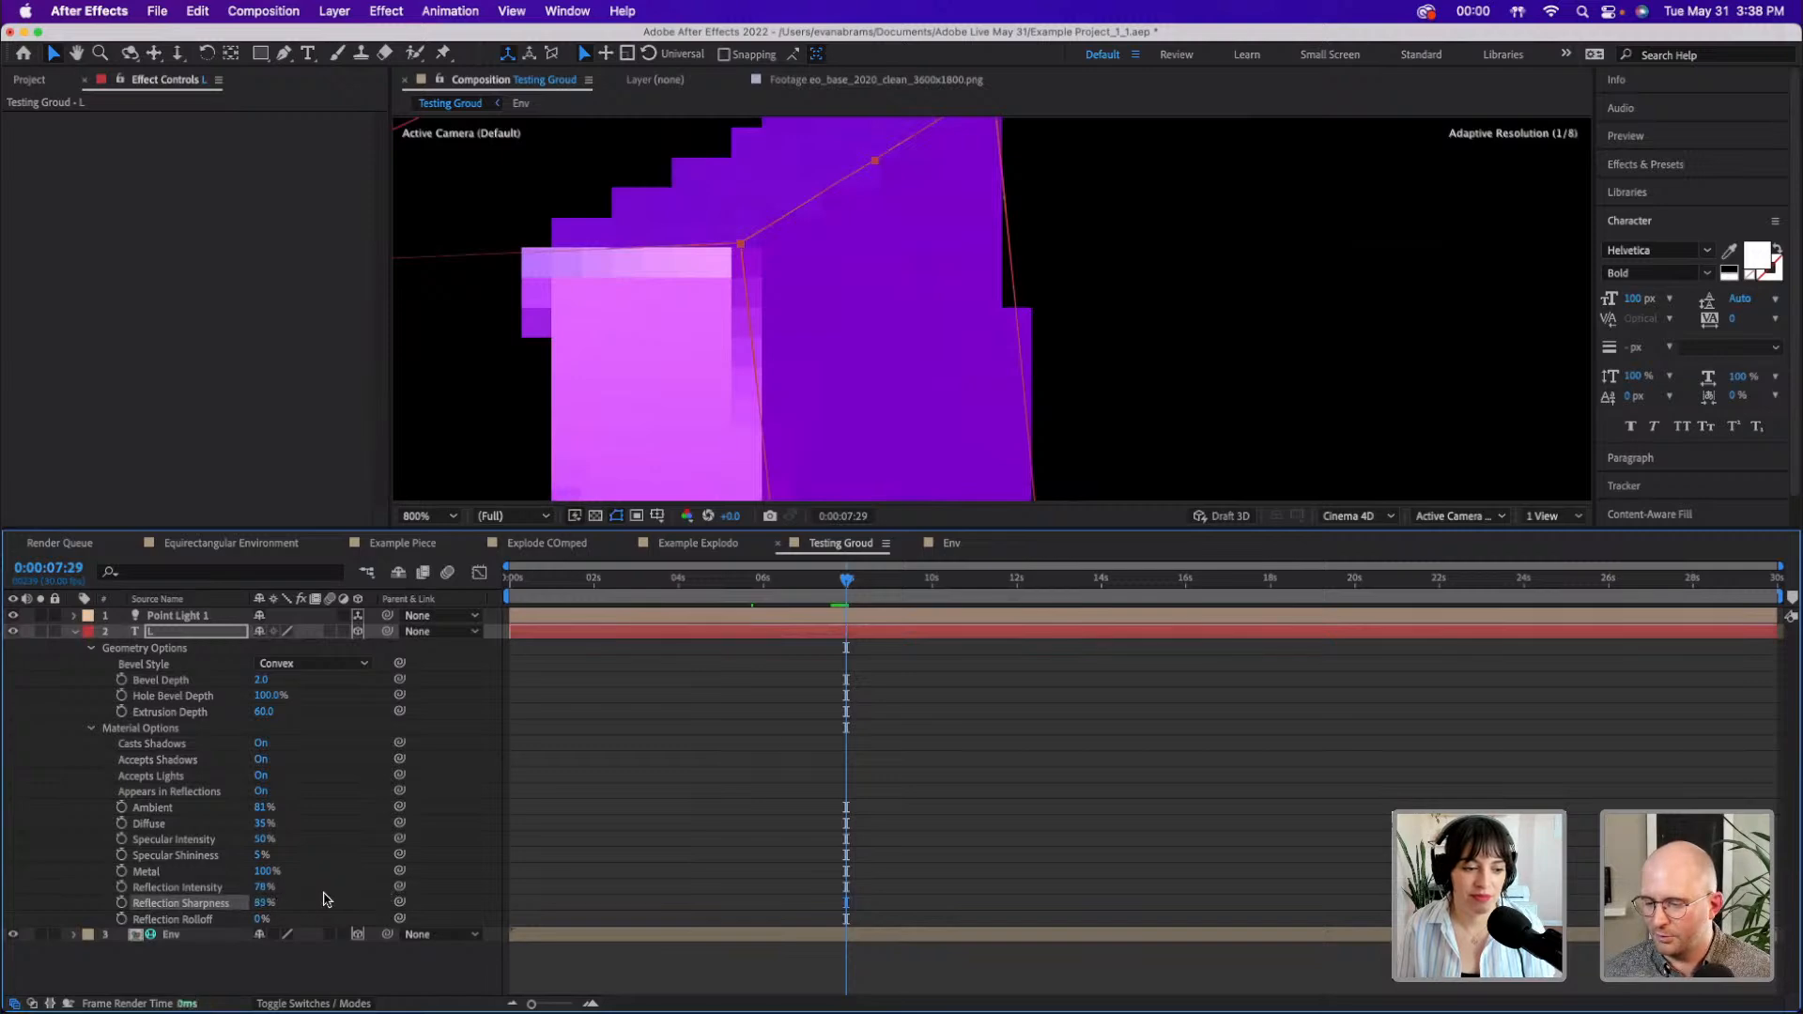
- Try a Specular Intensity of 100% on the L, settle on 94%, and raise Specular Shininess to 100%
{"action": "left_click", "coordinate": [214, 840]}
{"action": "left_click", "coordinate": [212, 855], "text": "shift"}
{"action": "scroll", "coordinate": [624, 346], "scroll_direction": "down", "scroll_amount": 2}
{"action": "scroll", "coordinate": [1020, 239], "scroll_direction": "down", "scroll_amount": 1}
{"action": "scroll", "coordinate": [793, 354], "scroll_direction": "up", "scroll_amount": 1}
{"action": "scroll", "coordinate": [792, 354], "scroll_direction": "down", "scroll_amount": 1}
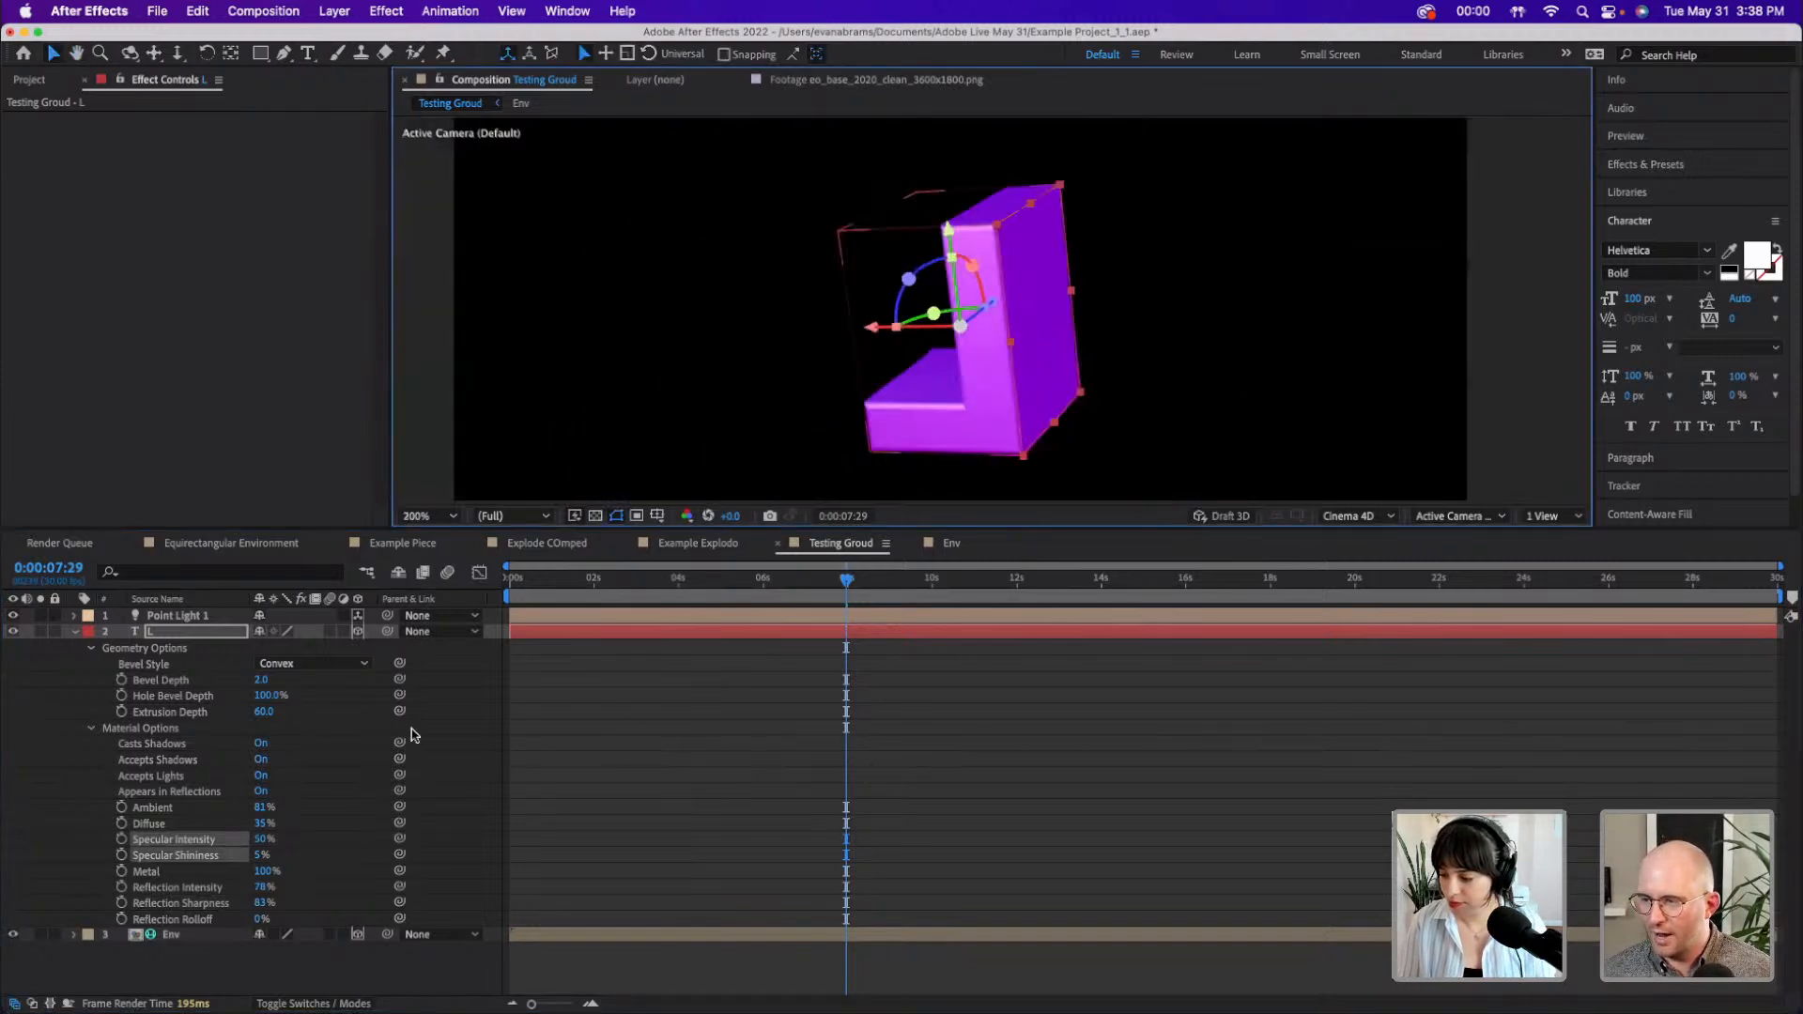
{"action": "left_click", "coordinate": [317, 787]}
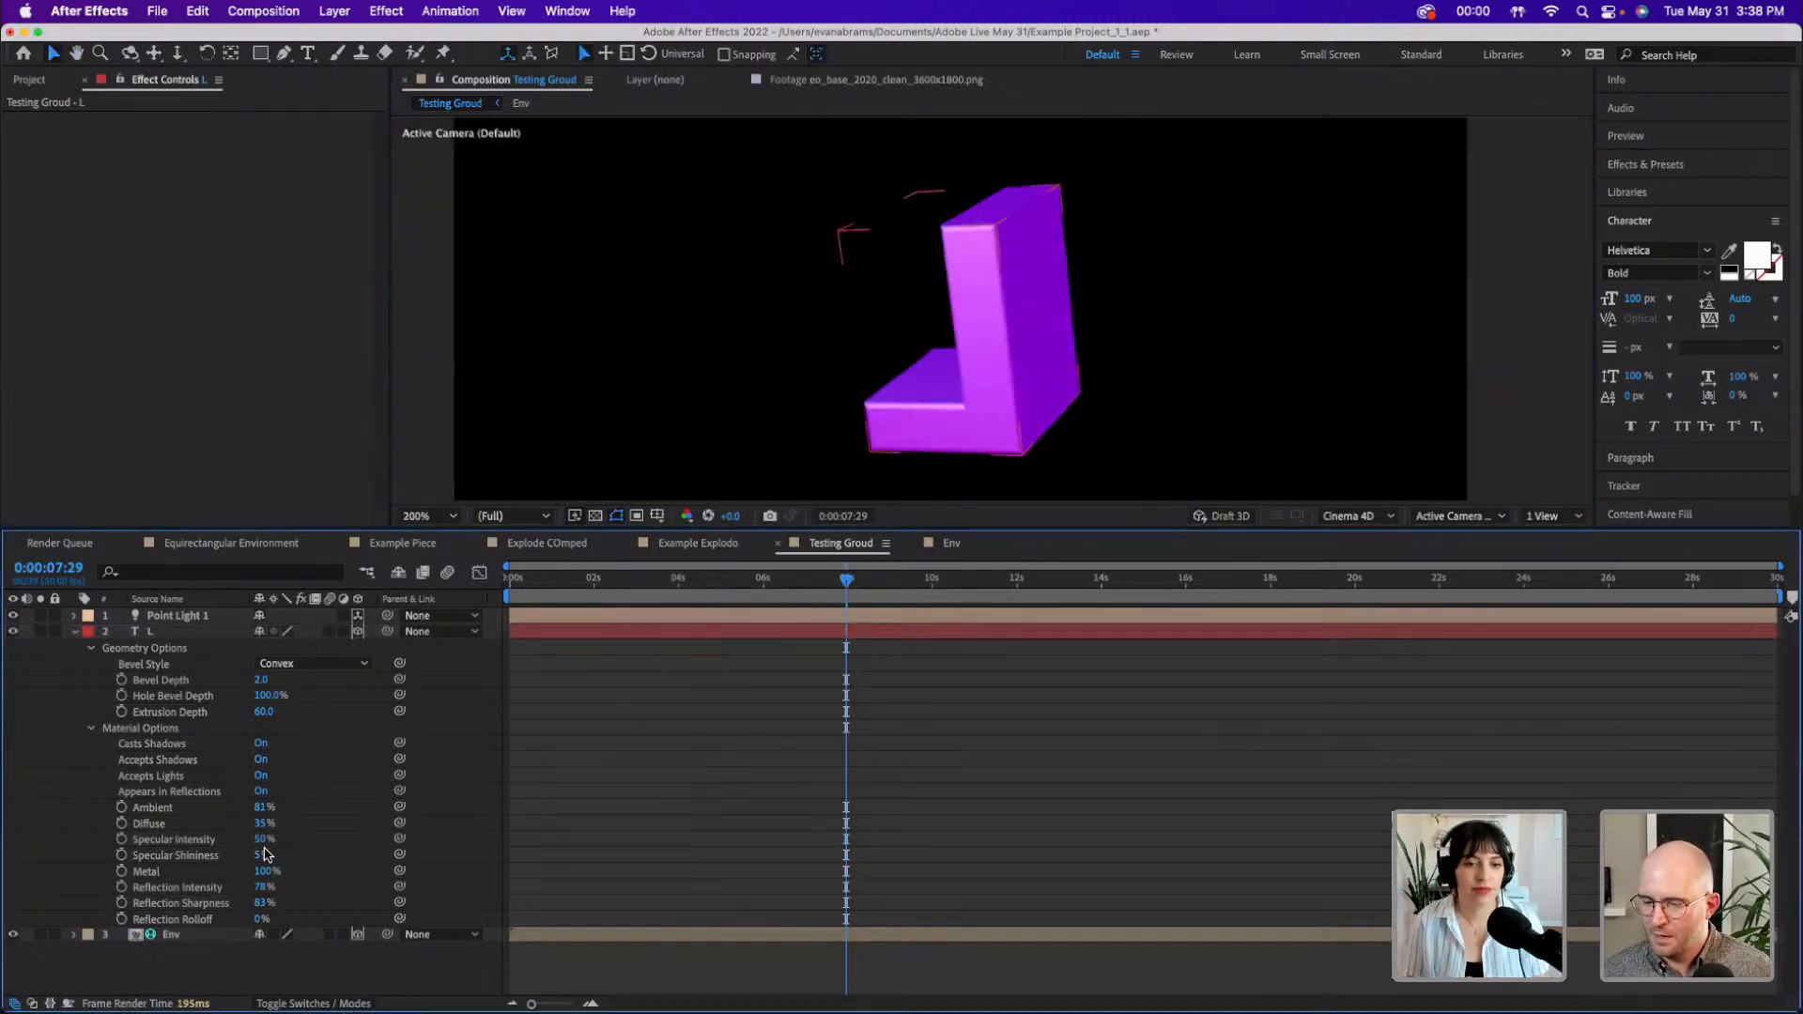
{"action": "left_click_drag", "start_coordinate": [265, 840], "coordinate": [335, 829]}
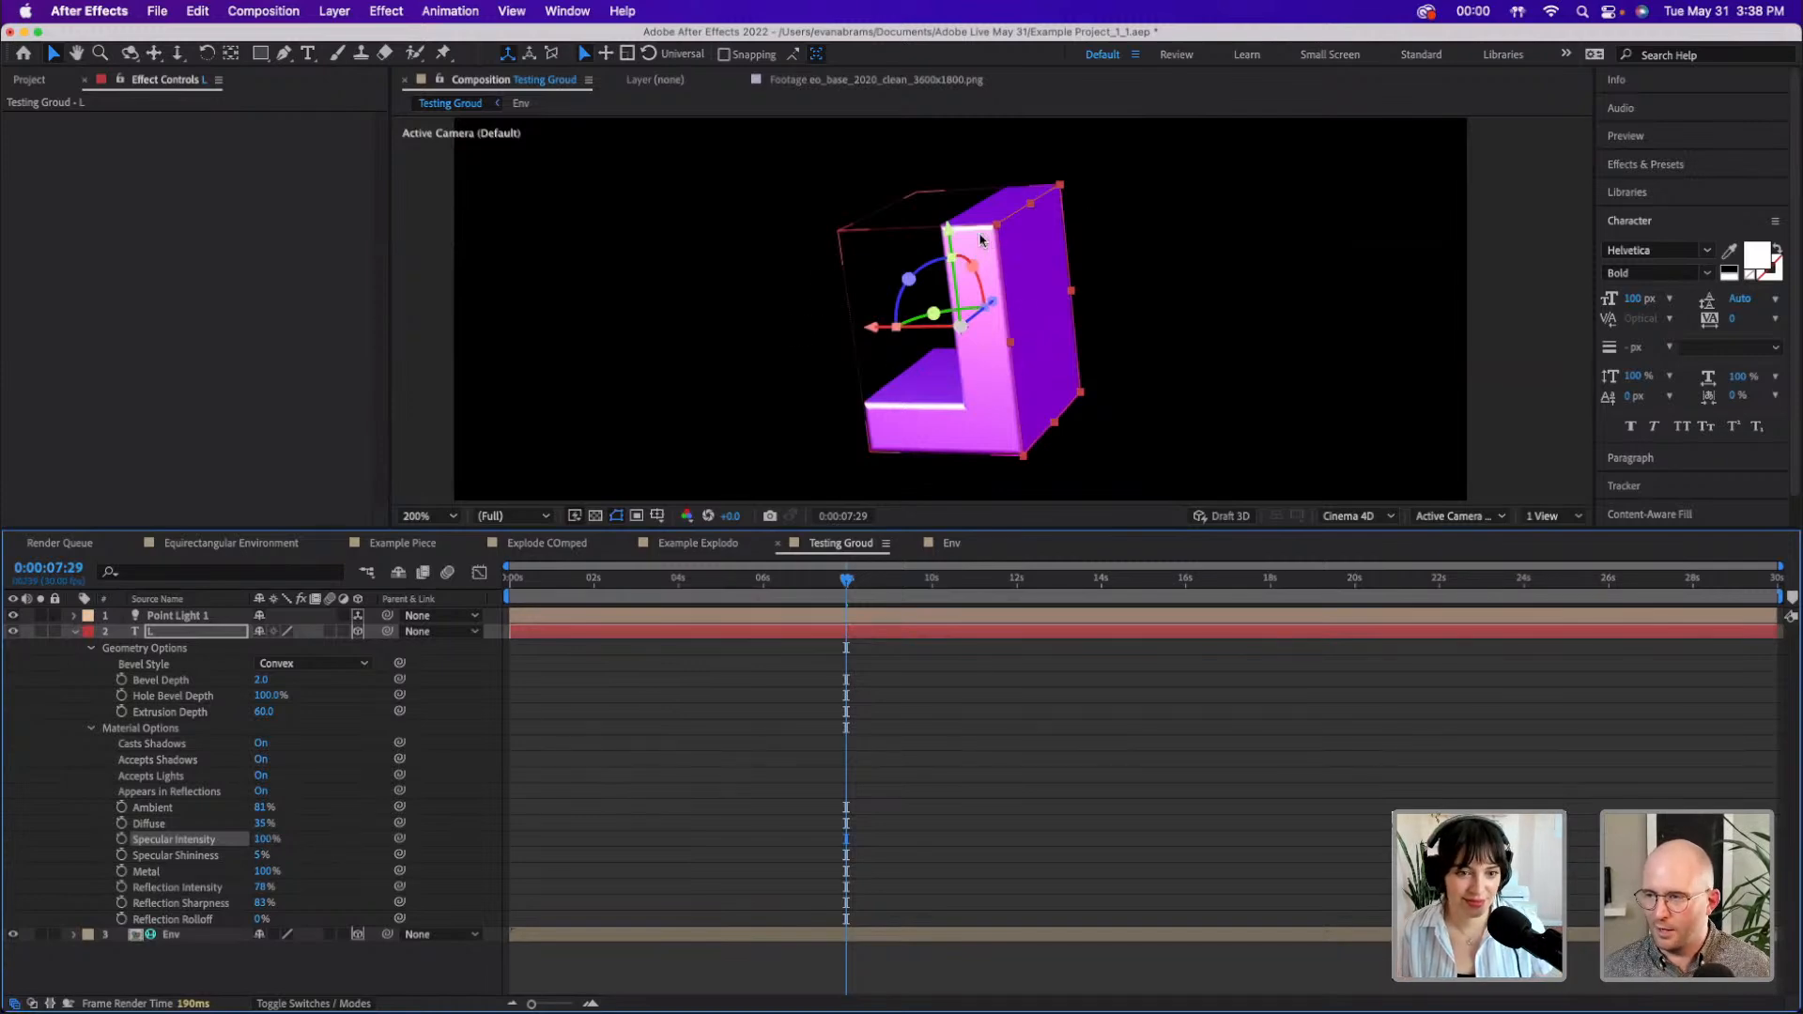
{"action": "left_click_drag", "start_coordinate": [264, 839], "coordinate": [604, 865]}
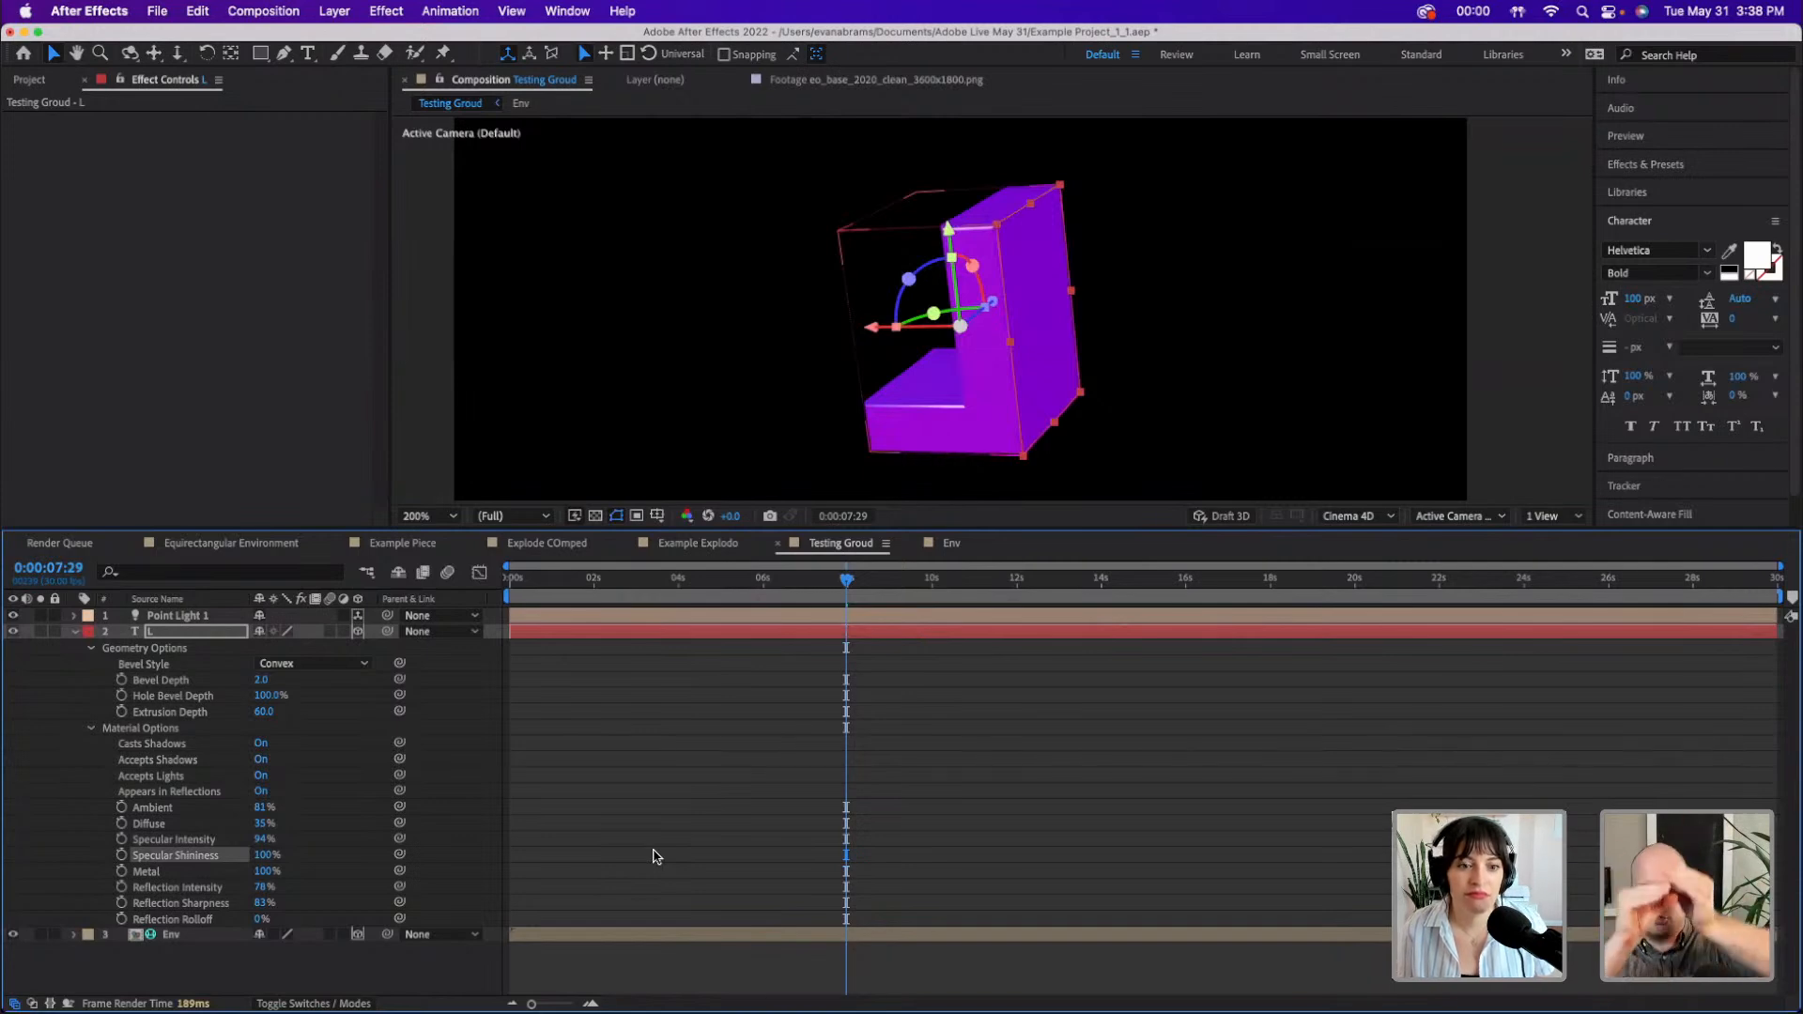
- Try a Specular Shininess of 0%, set it to 6%, and preview the L from the start through 0:00:00:24
{"action": "left_click_drag", "start_coordinate": [263, 855], "coordinate": [160, 879]}
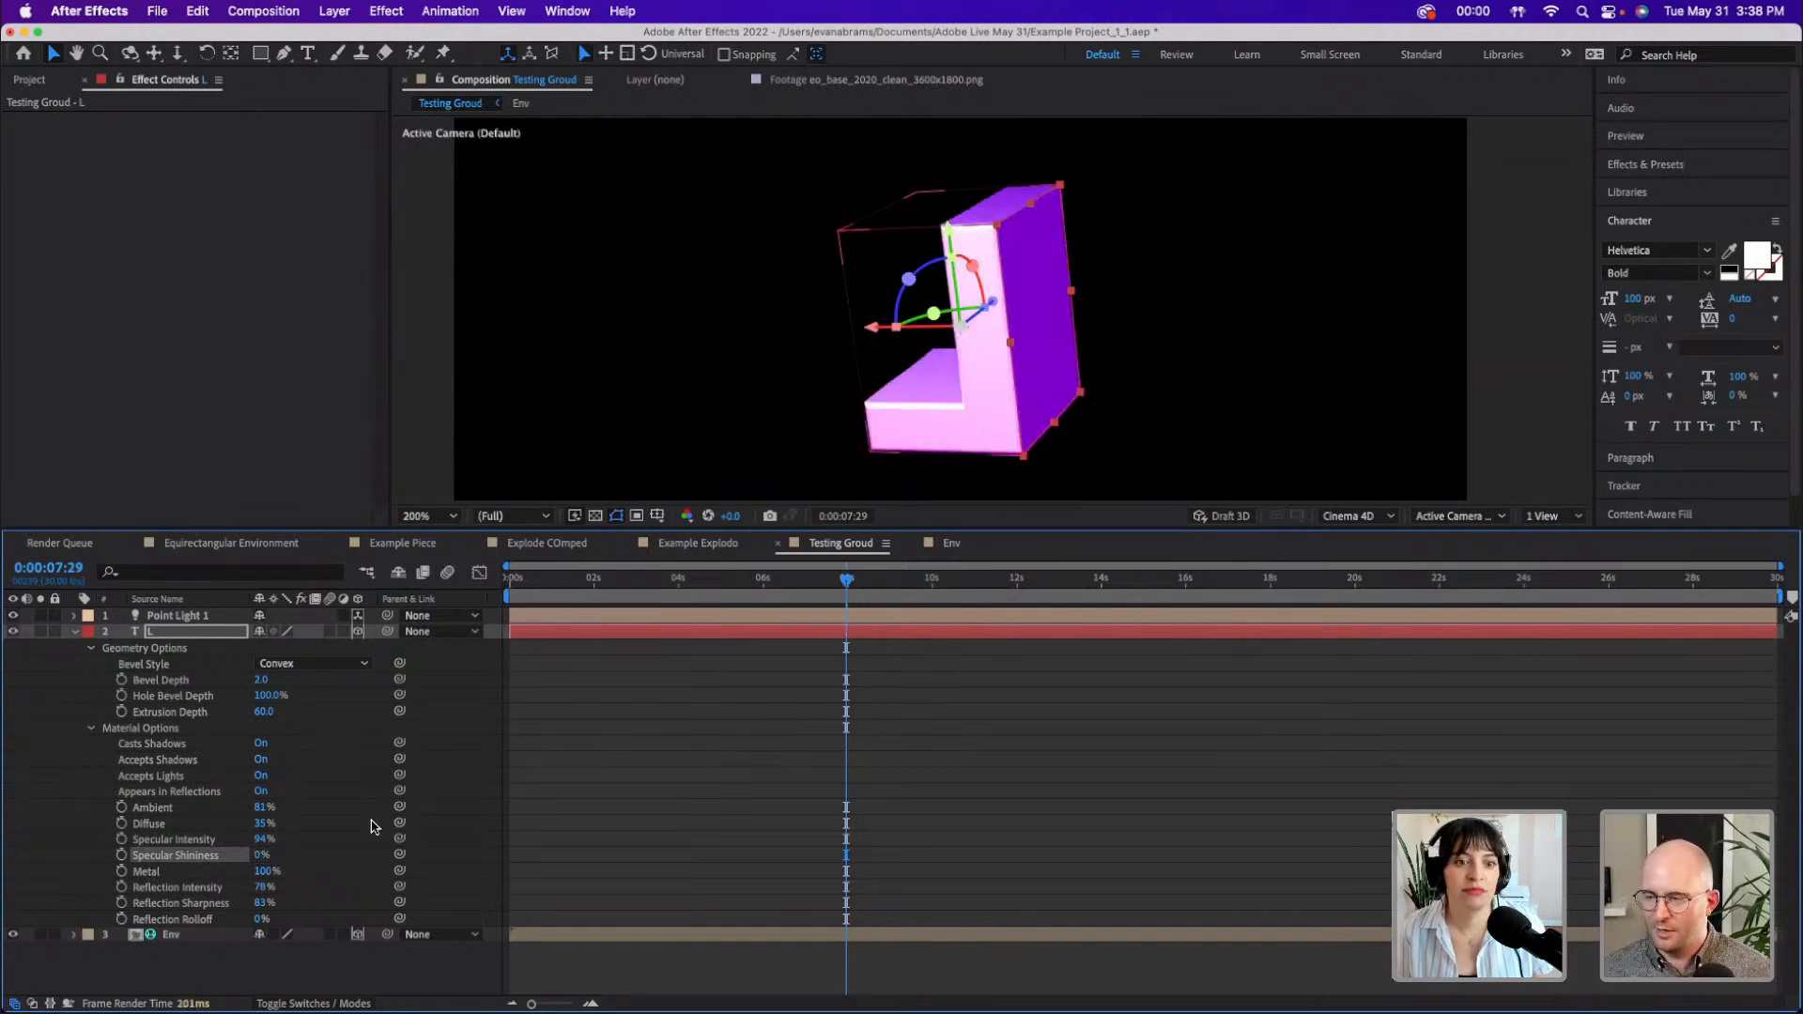
{"action": "left_click_drag", "start_coordinate": [254, 855], "coordinate": [263, 856]}
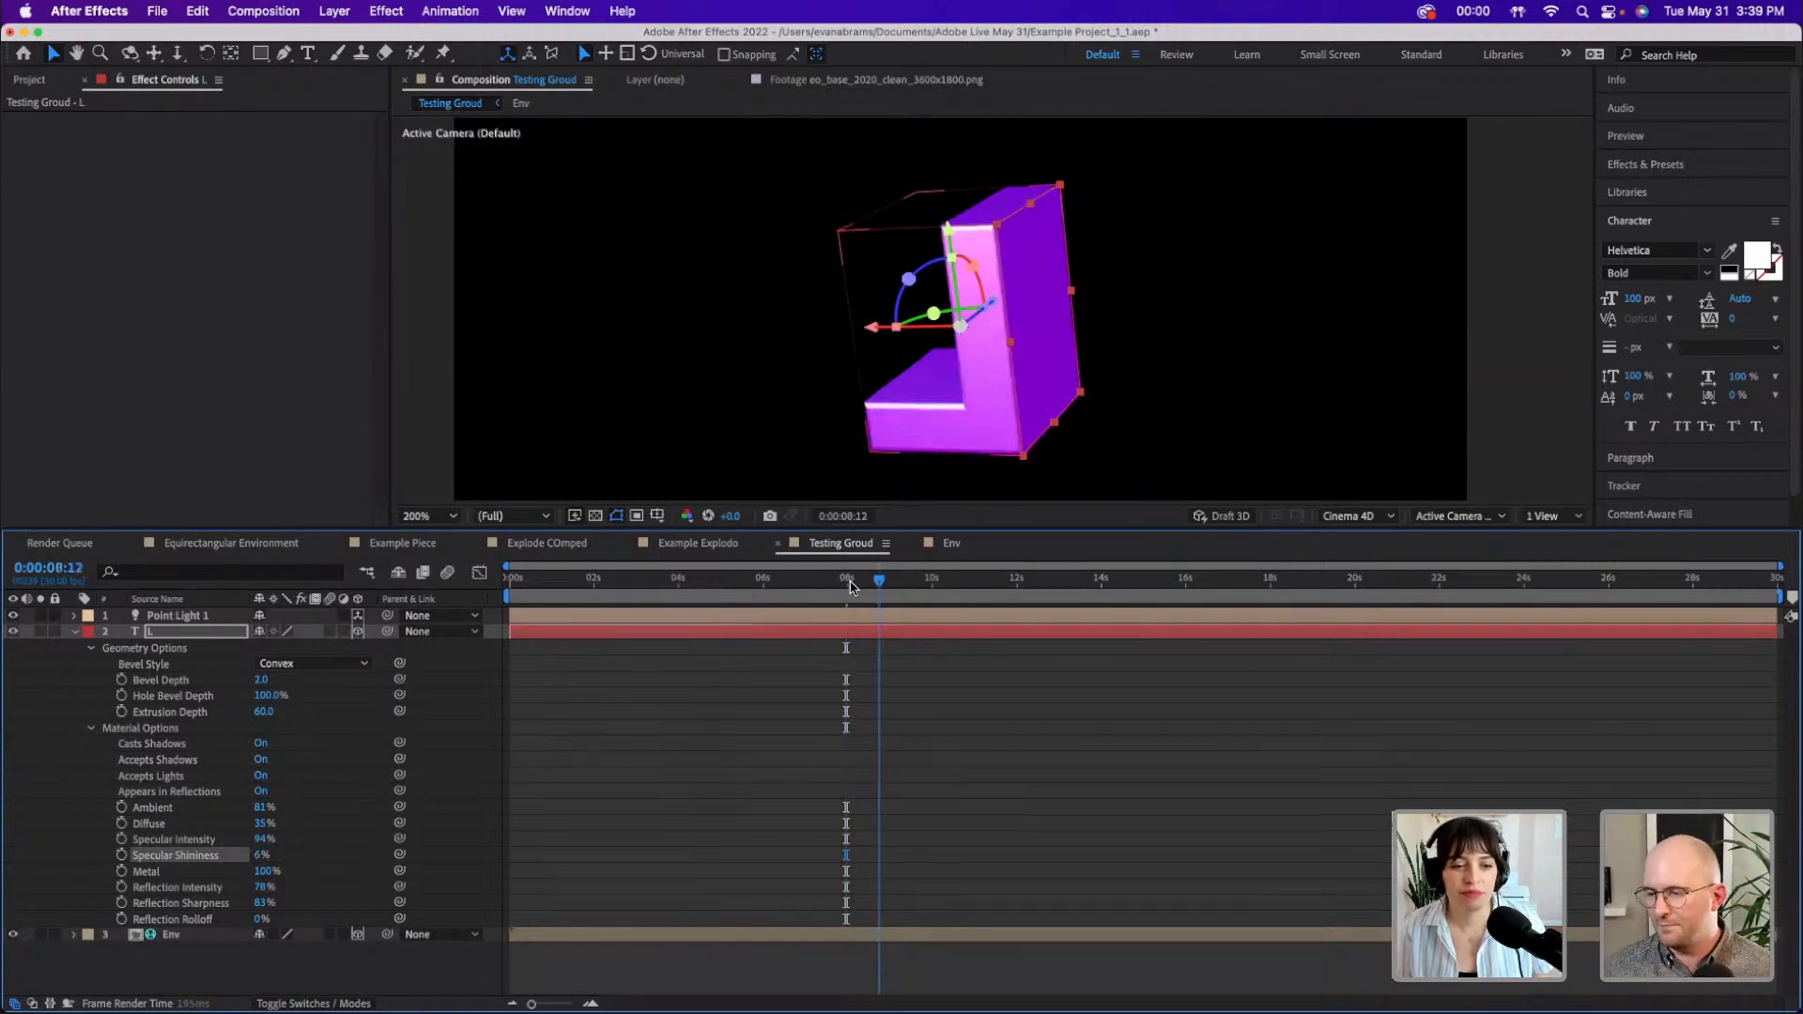
{"action": "key", "text": "Home"}
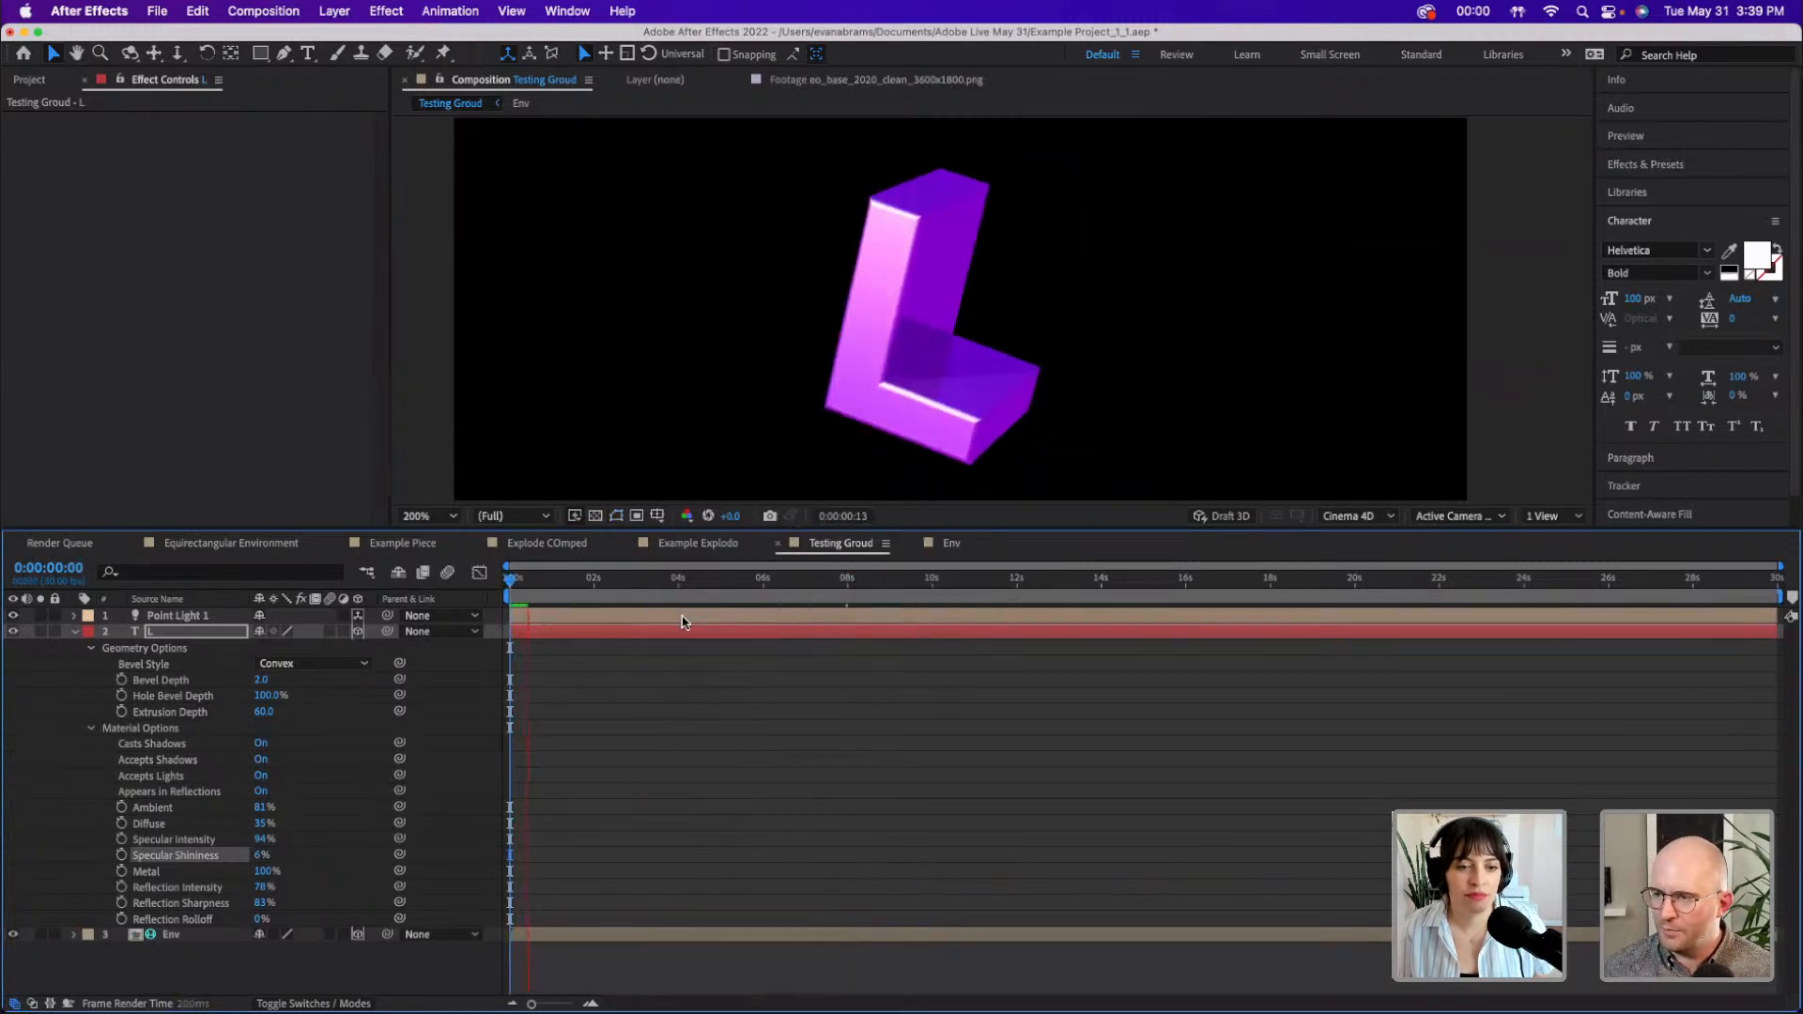
{"action": "key", "text": "space"}
{"action": "mouse_move", "coordinate": [551, 598]}
{"action": "left_mouse_down"}
{"action": "mouse_move", "coordinate": [567, 597]}
{"action": "mouse_move", "coordinate": [543, 597]}
{"action": "left_mouse_up"}
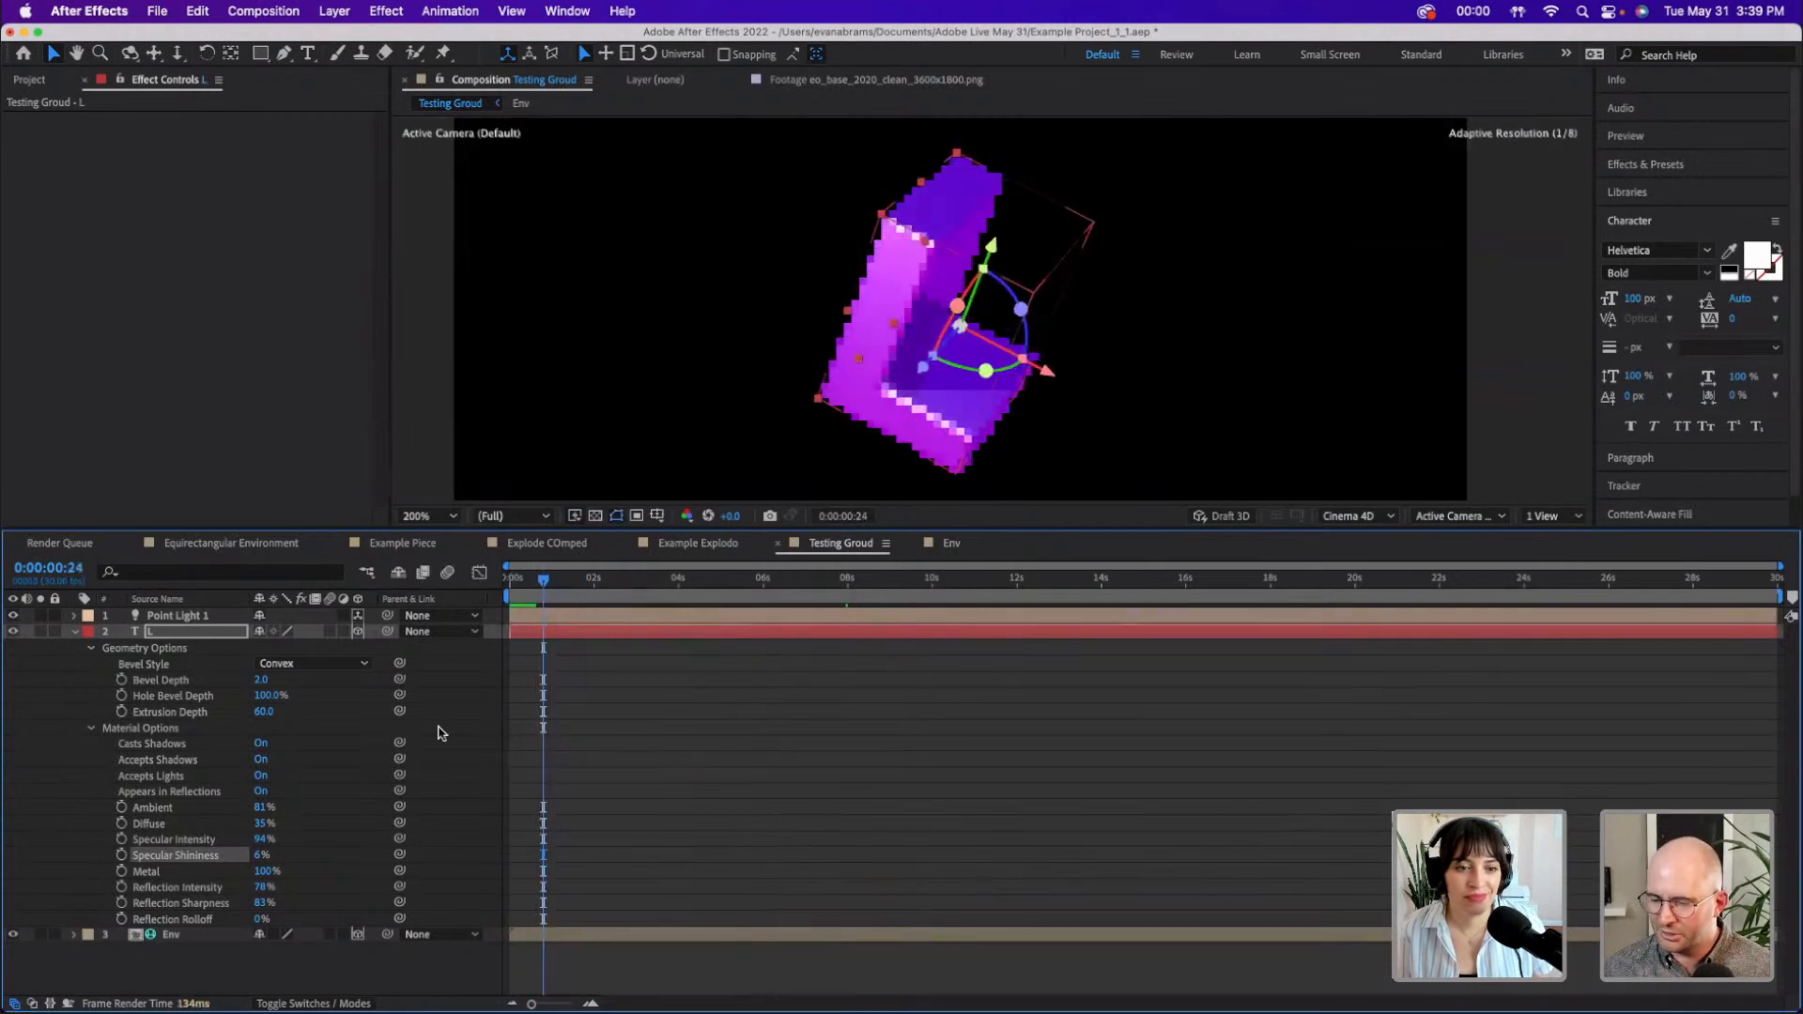
- Try a Metal value of 33% on the L, set it to 50%, and save the project
{"action": "left_click_drag", "start_coordinate": [267, 871], "coordinate": [209, 875]}
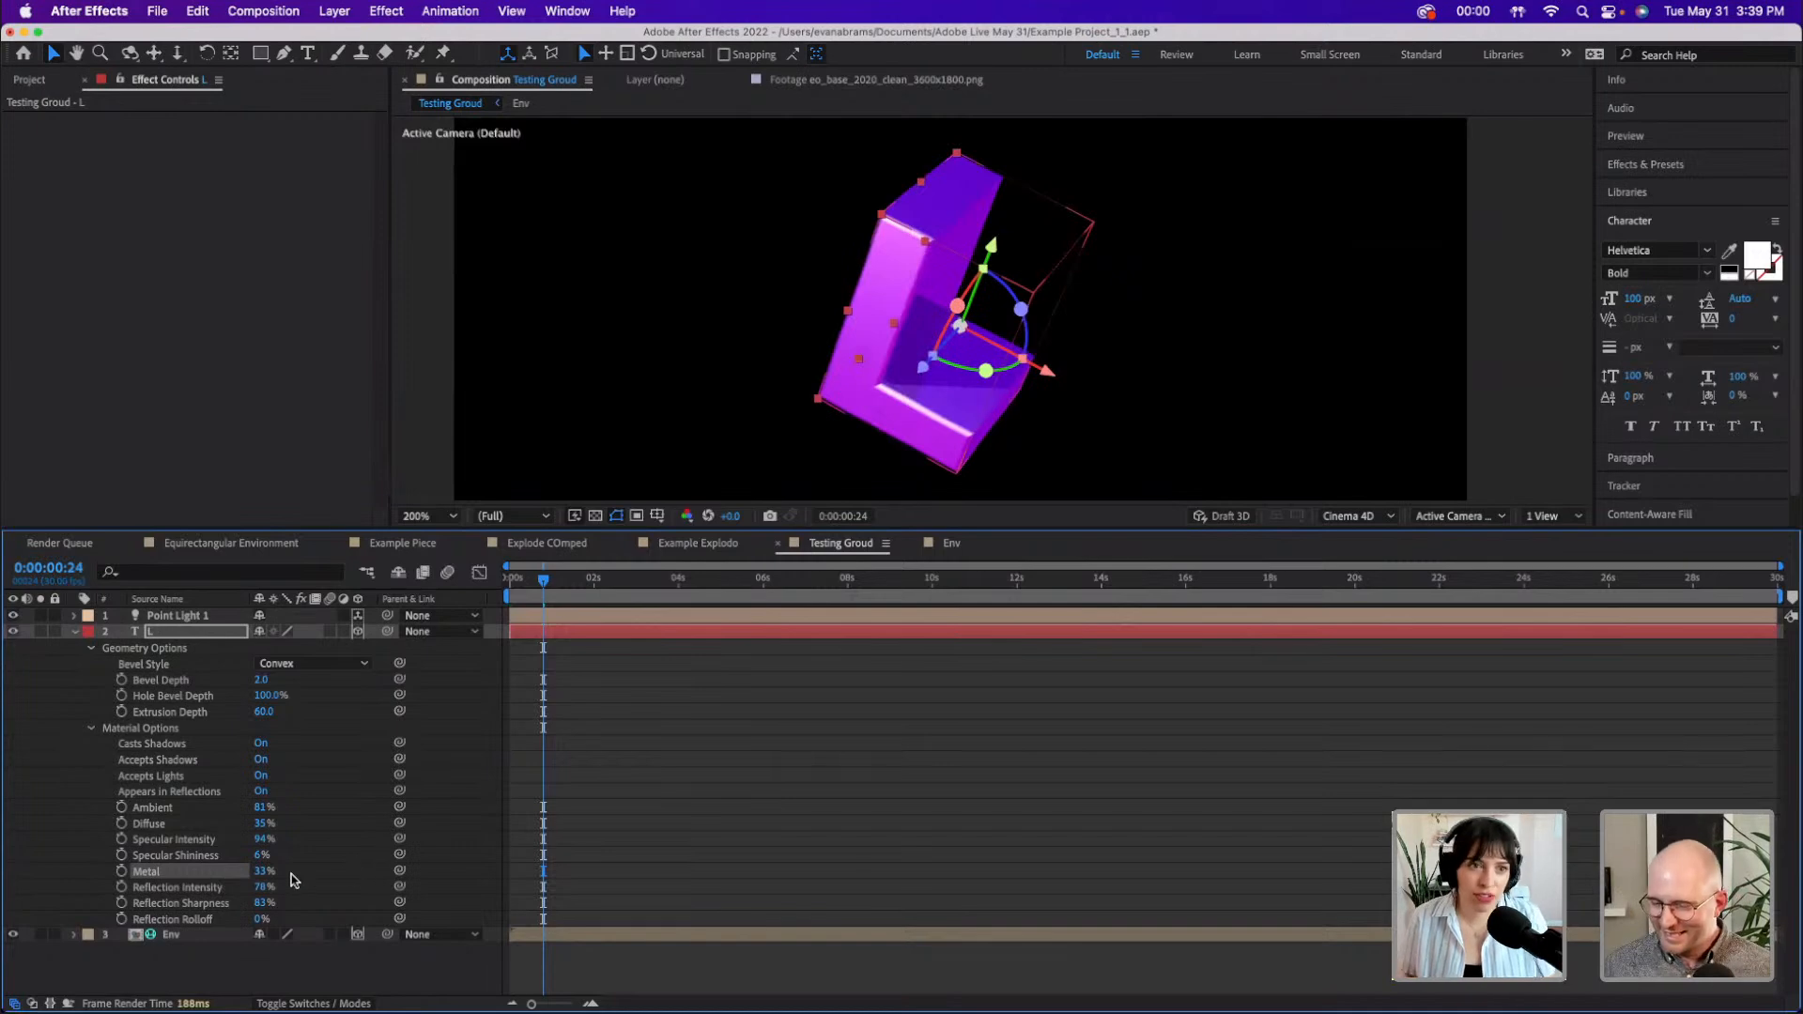
{"action": "right_click", "coordinate": [173, 879]}
{"action": "left_click", "coordinate": [123, 875]}
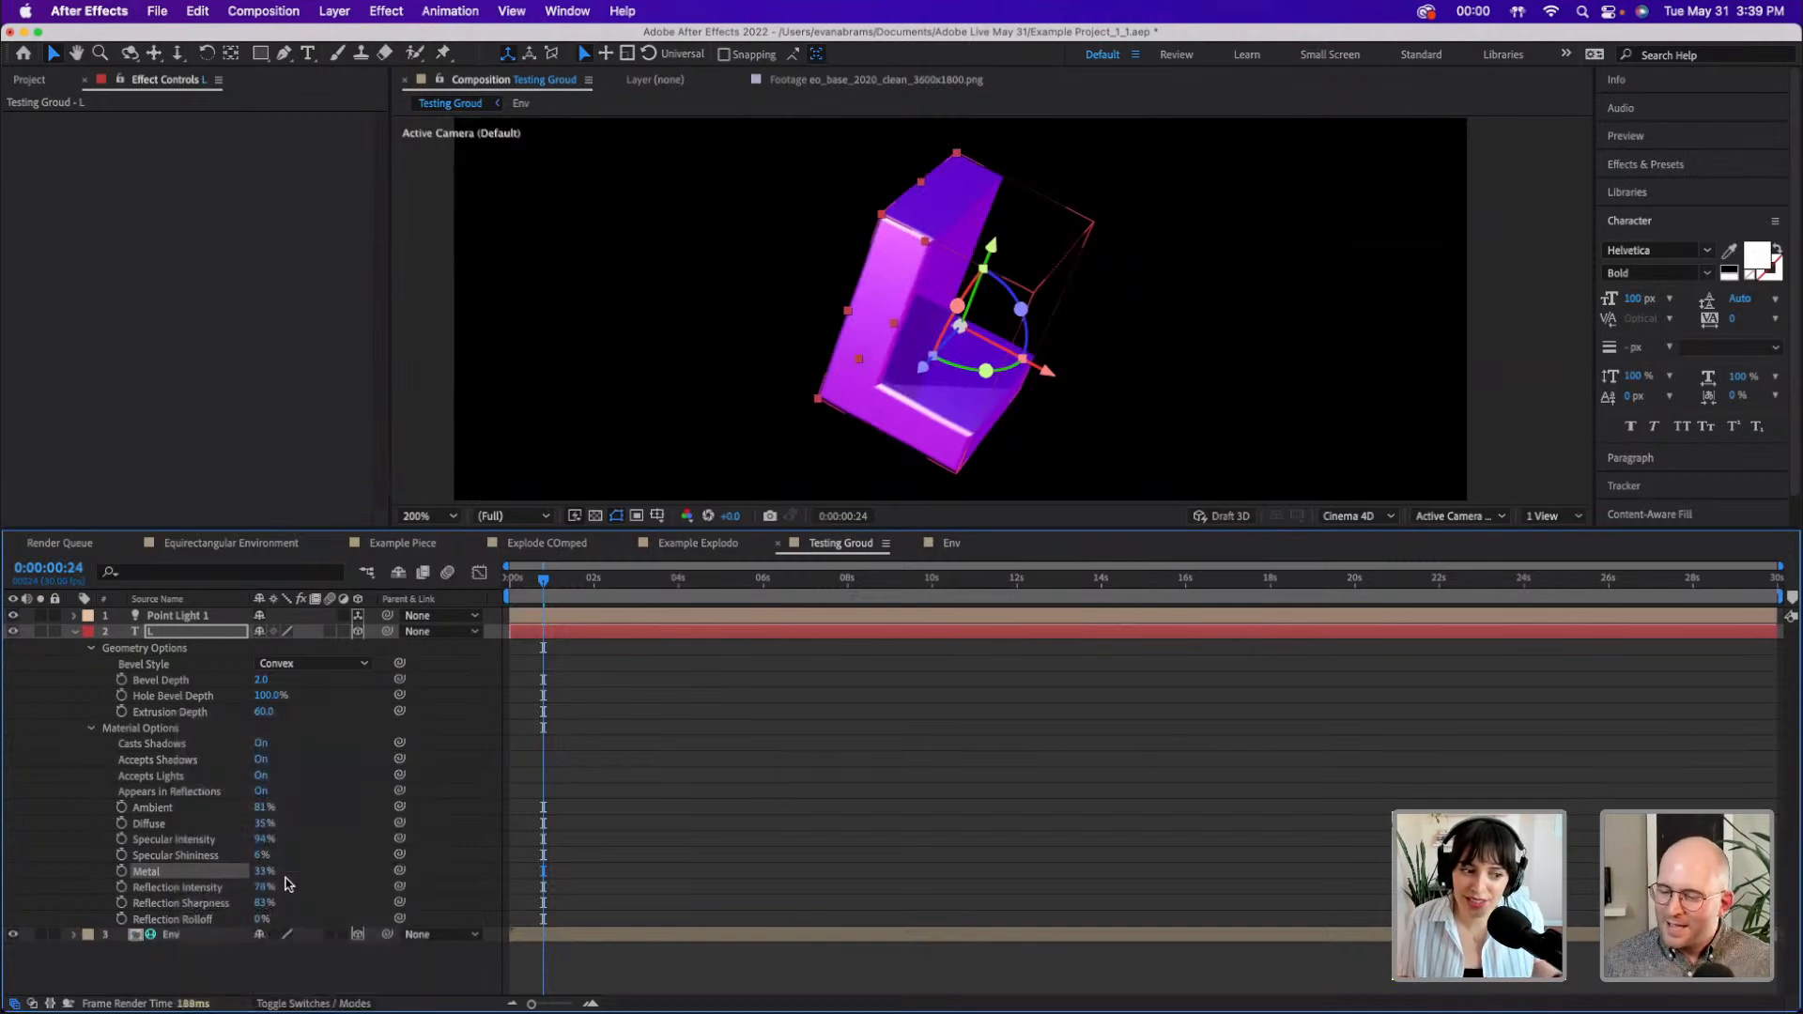
{"action": "left_click", "coordinate": [262, 871]}
{"action": "type", "text": "50"}
{"action": "key", "text": "Return"}
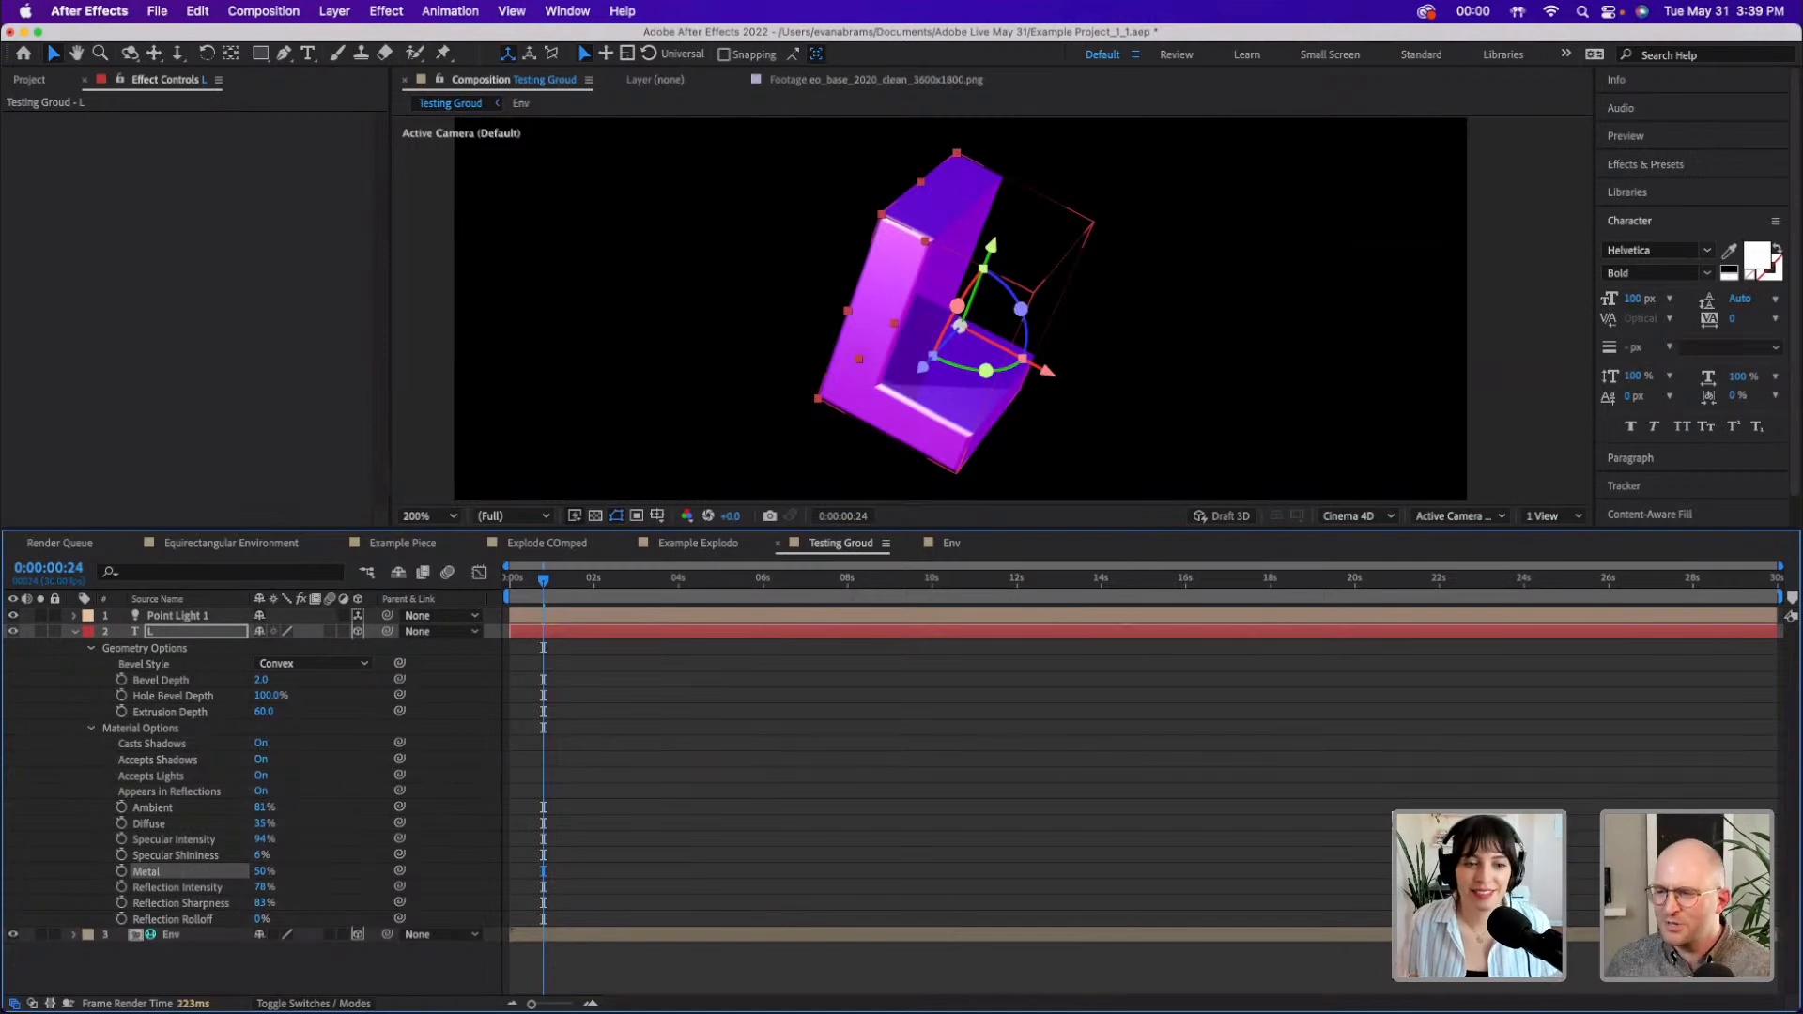
{"action": "left_click", "coordinate": [422, 715]}
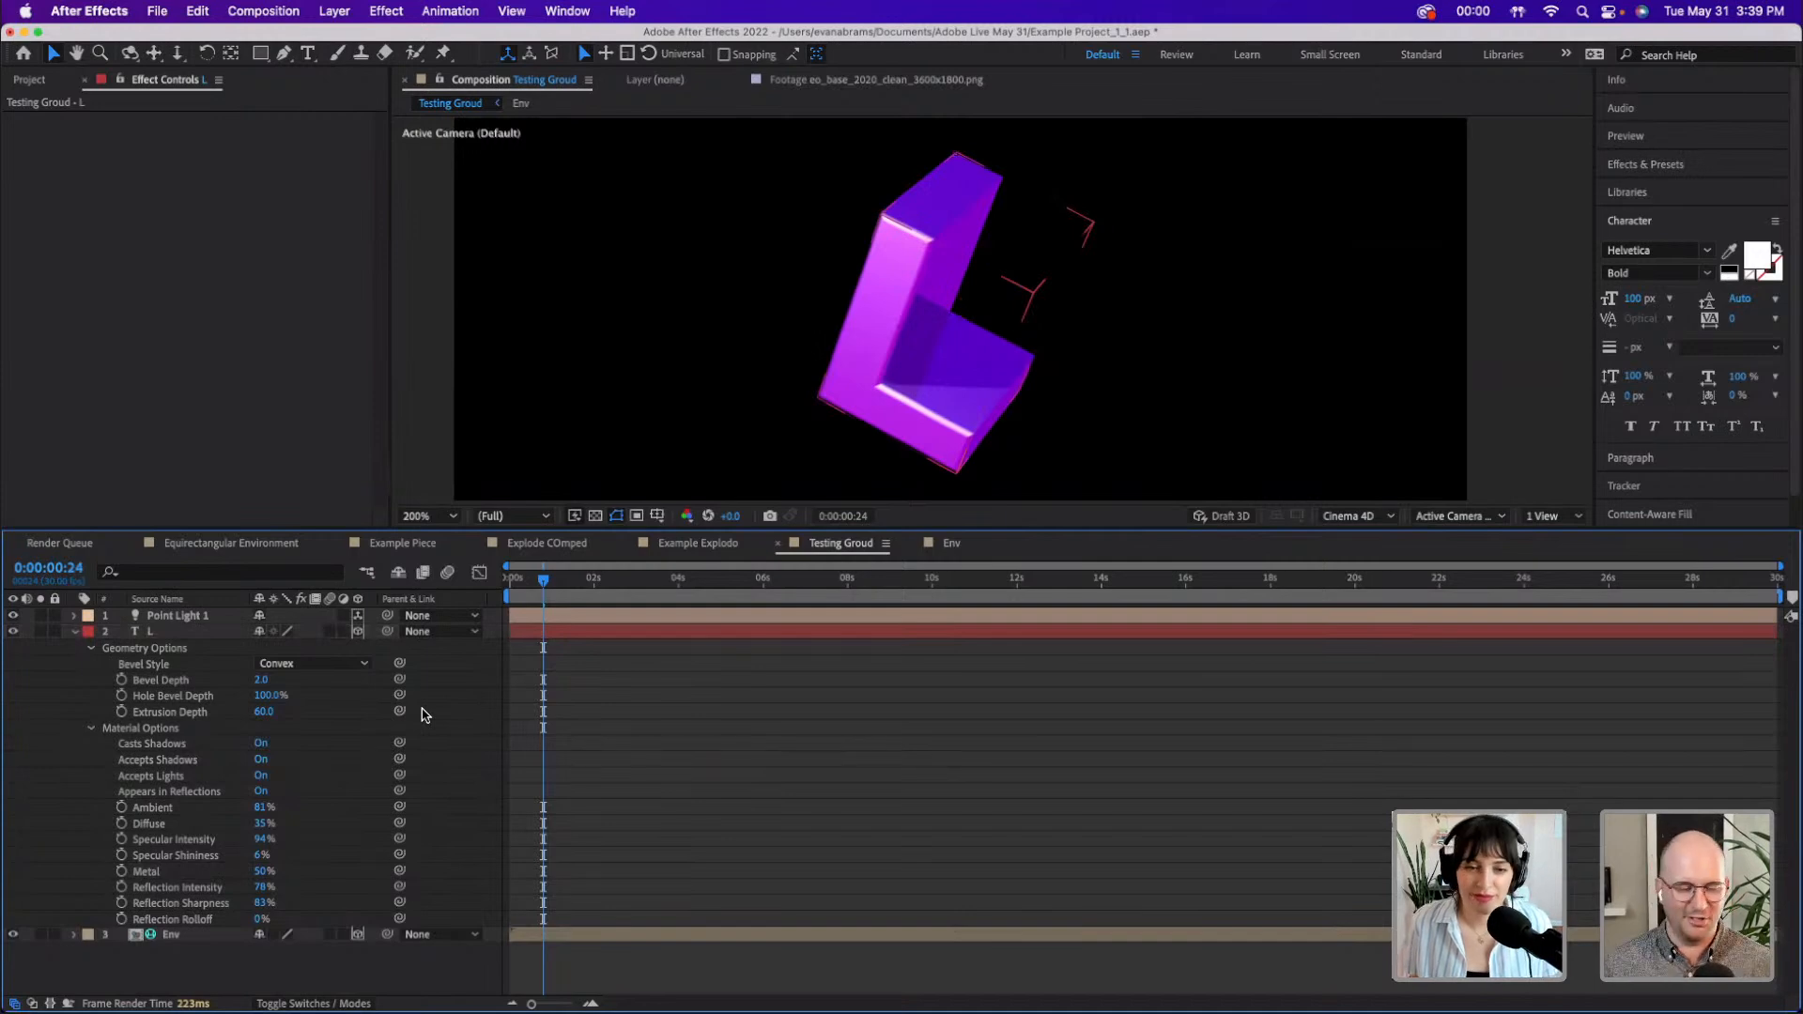
{"action": "key", "text": "super+s"}
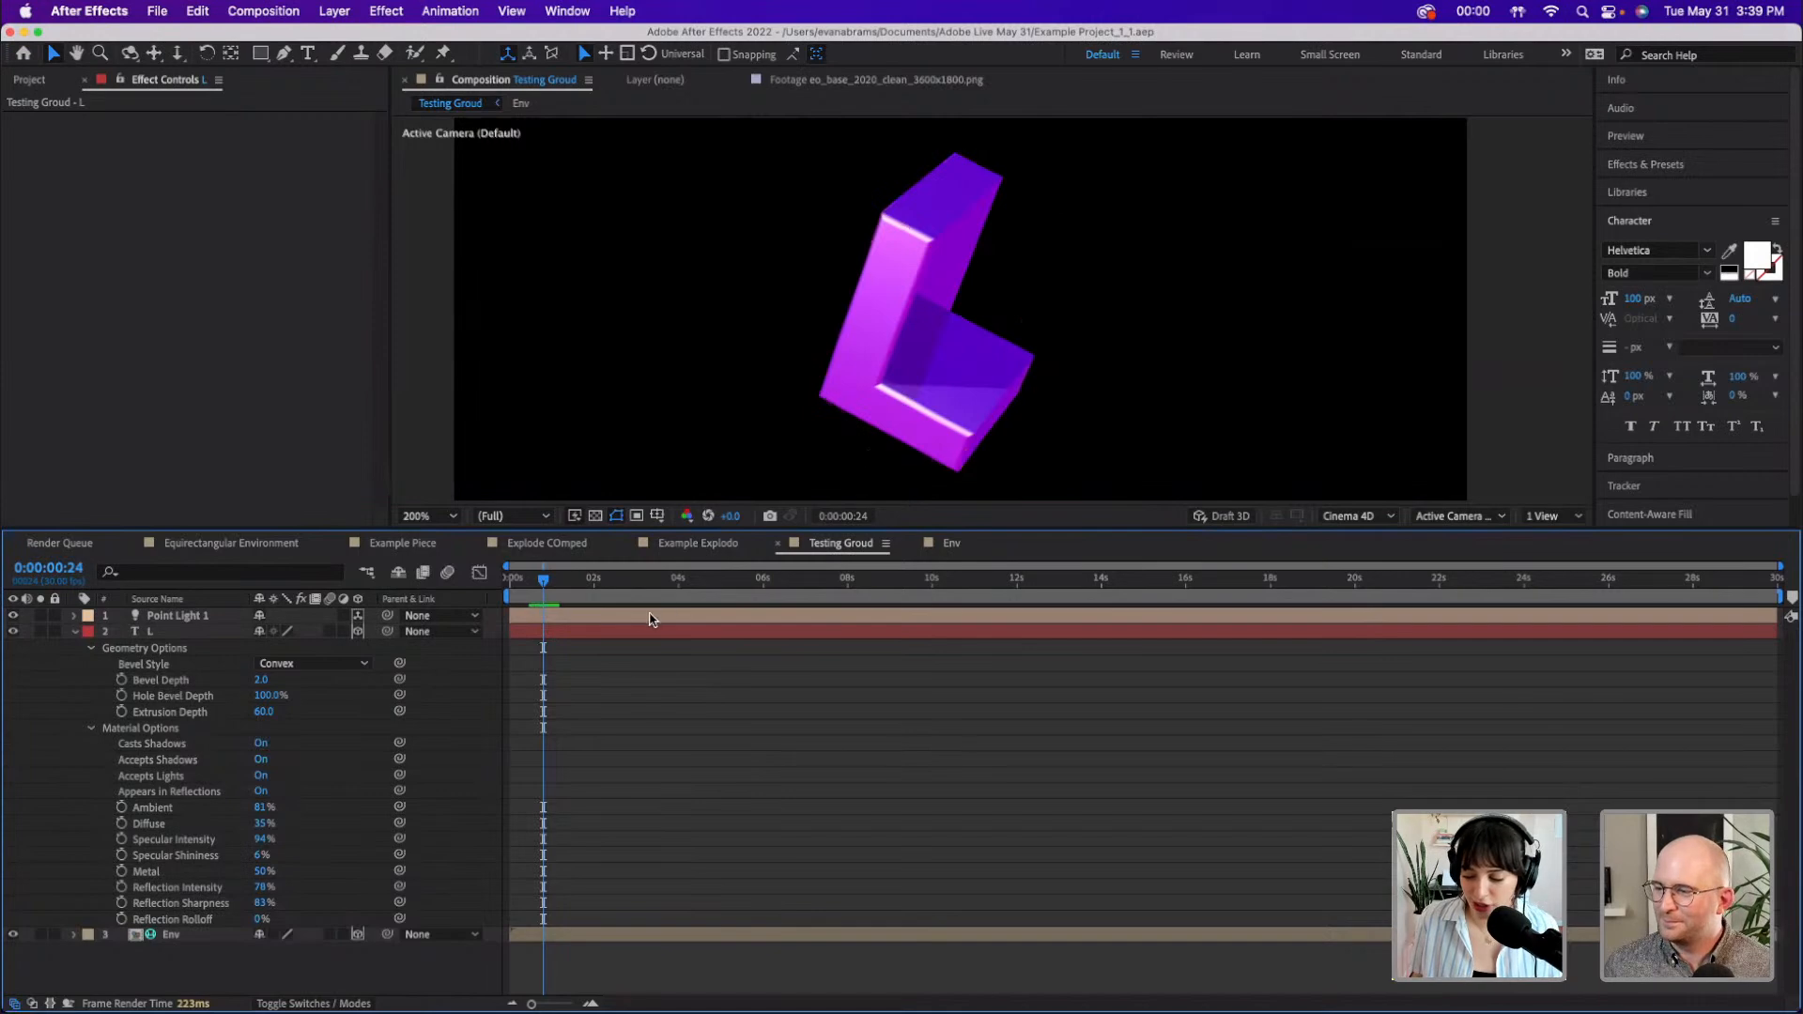
- Preview the spinning L from 0:00:01:29, collapse its layer properties, and view the composition at 100% magnification
{"action": "left_click_drag", "start_coordinate": [564, 587], "coordinate": [593, 588]}
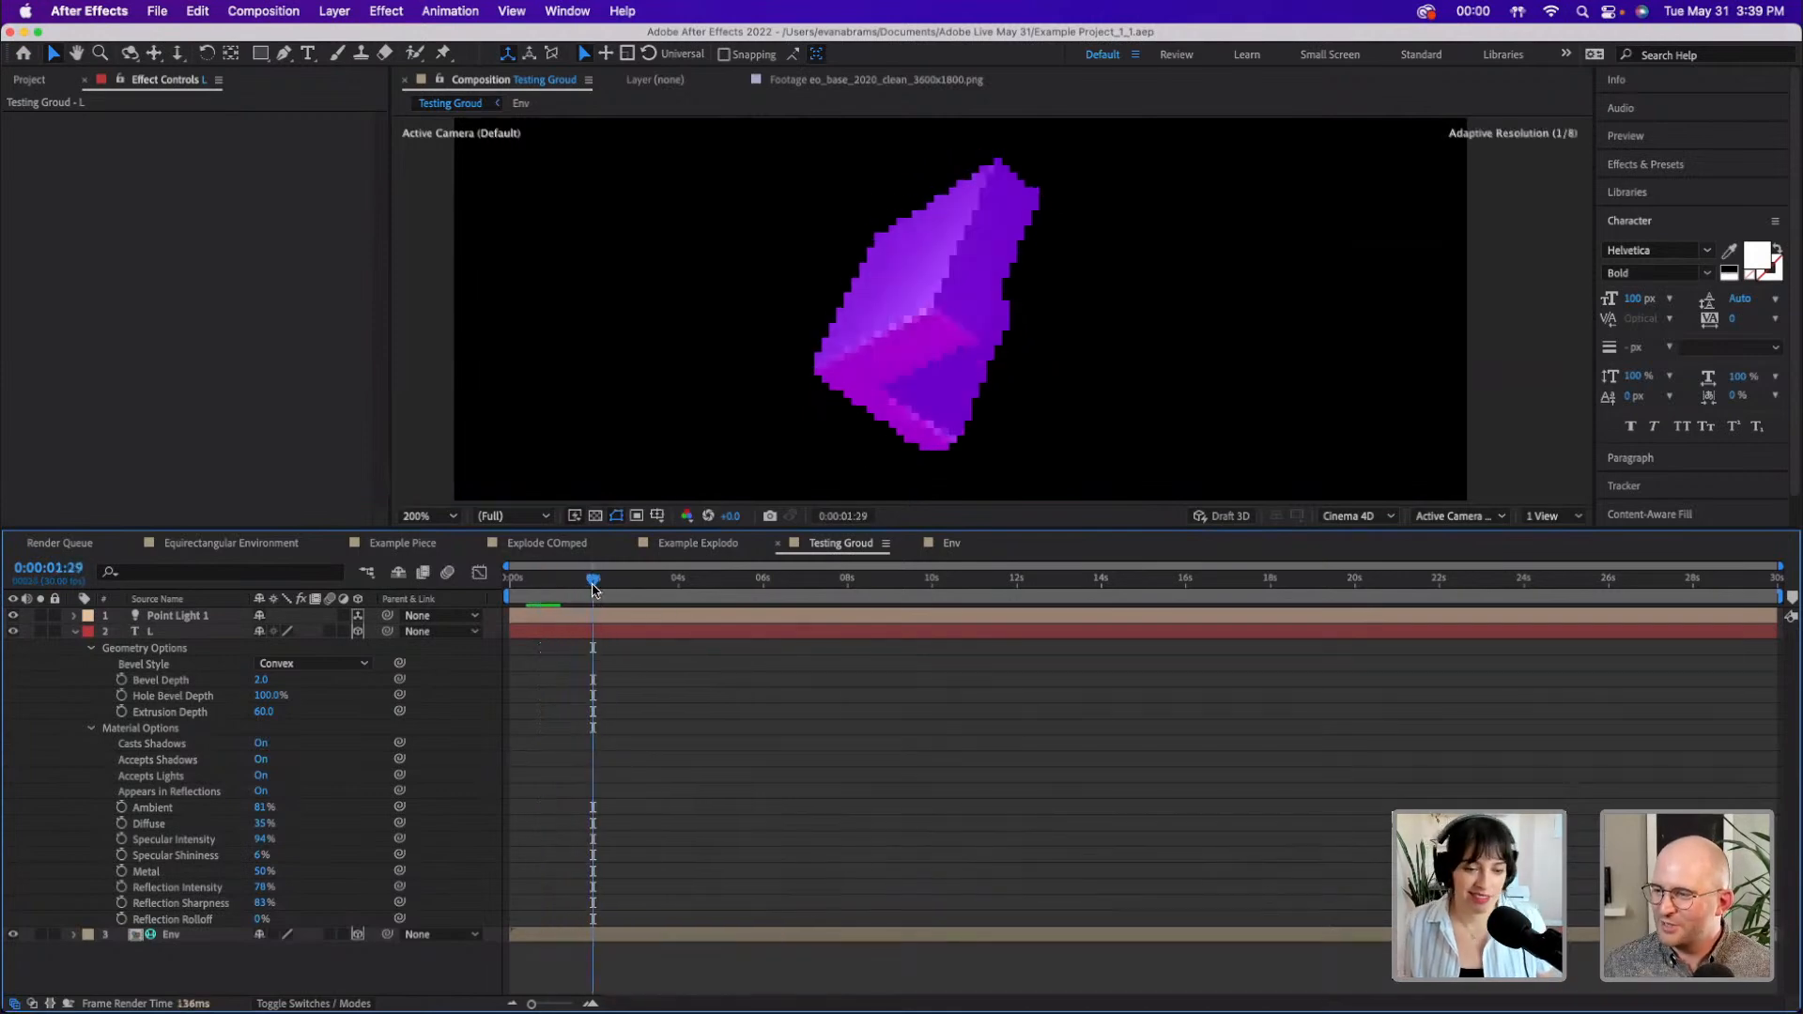
{"action": "key", "text": "space"}
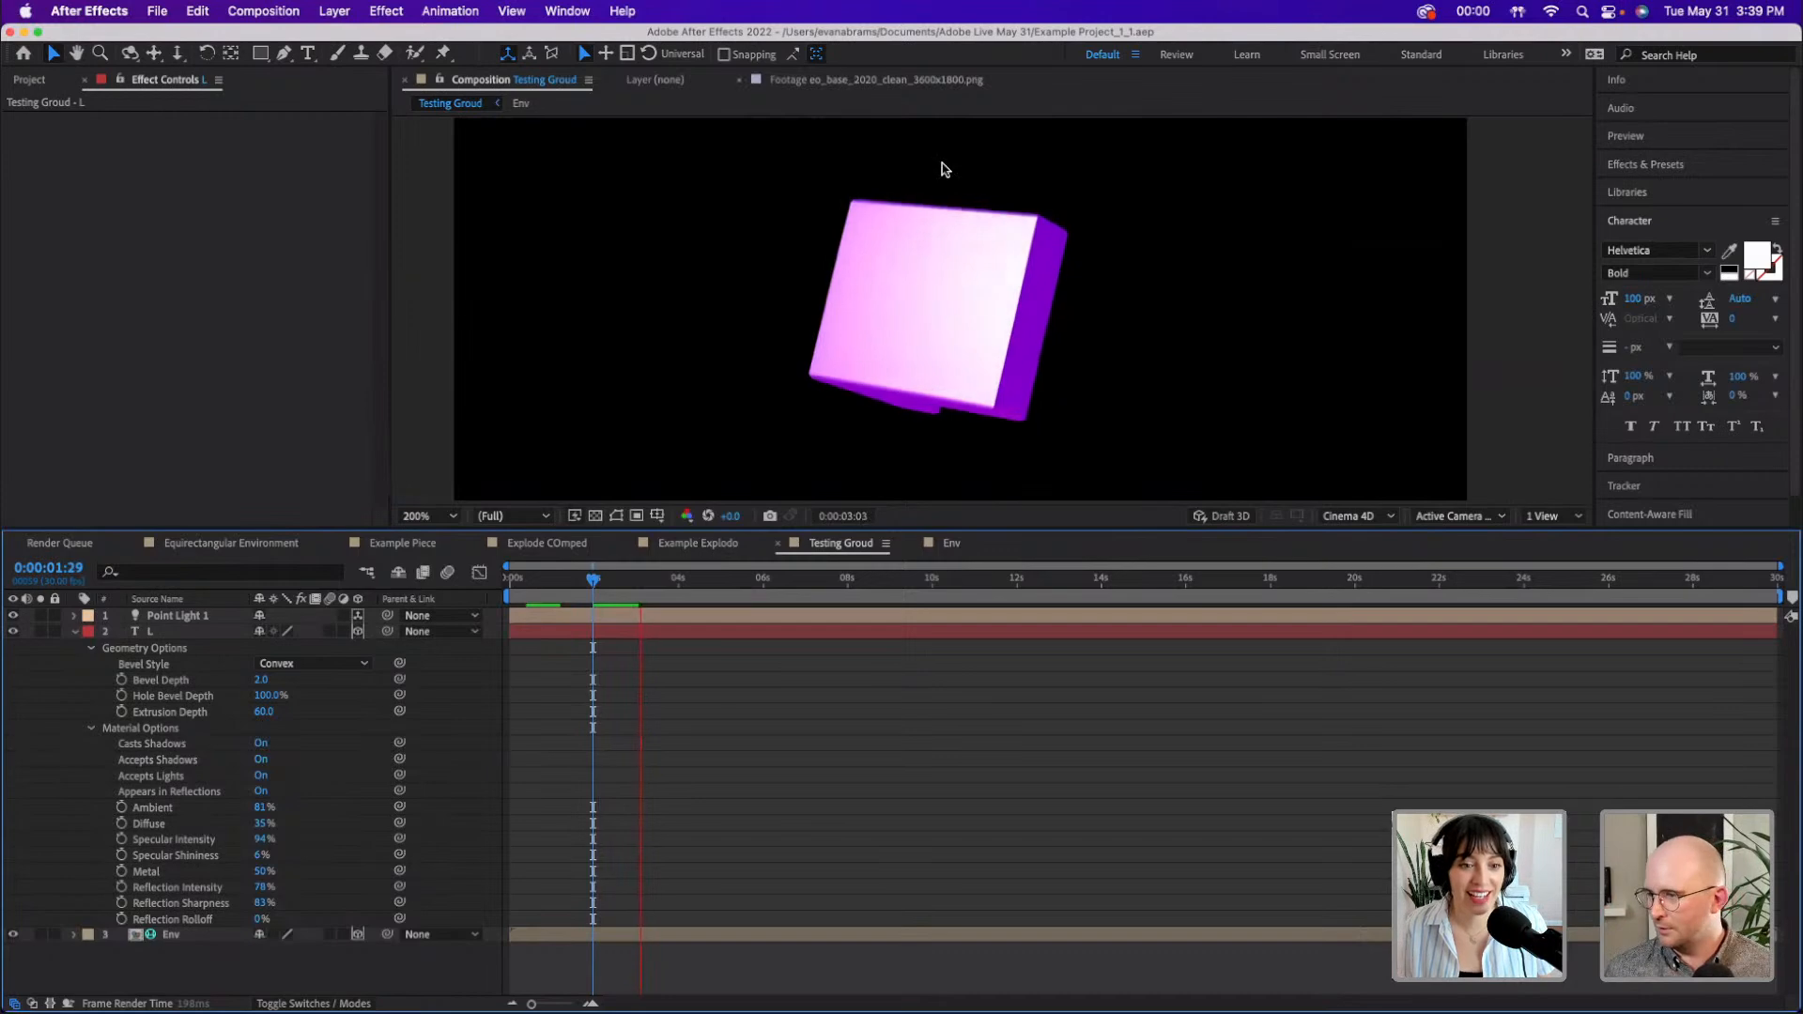
{"action": "key", "text": "space"}
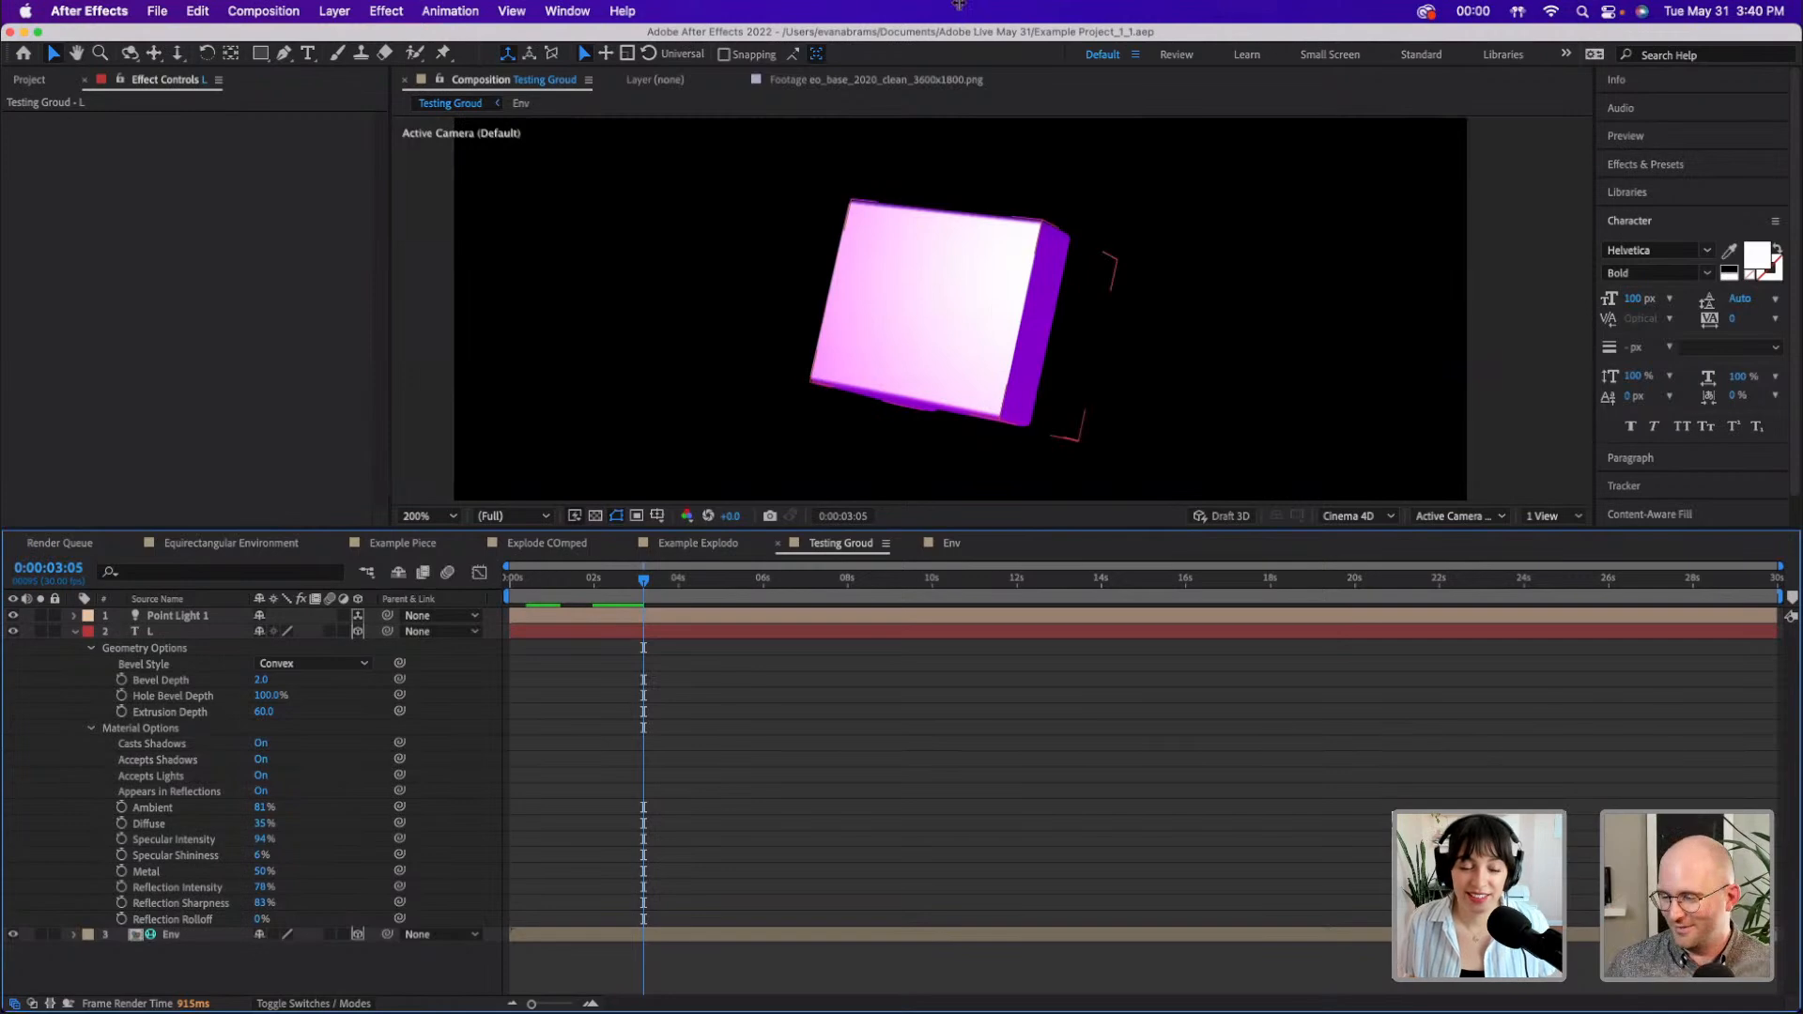
{"action": "left_click", "coordinate": [75, 631]}
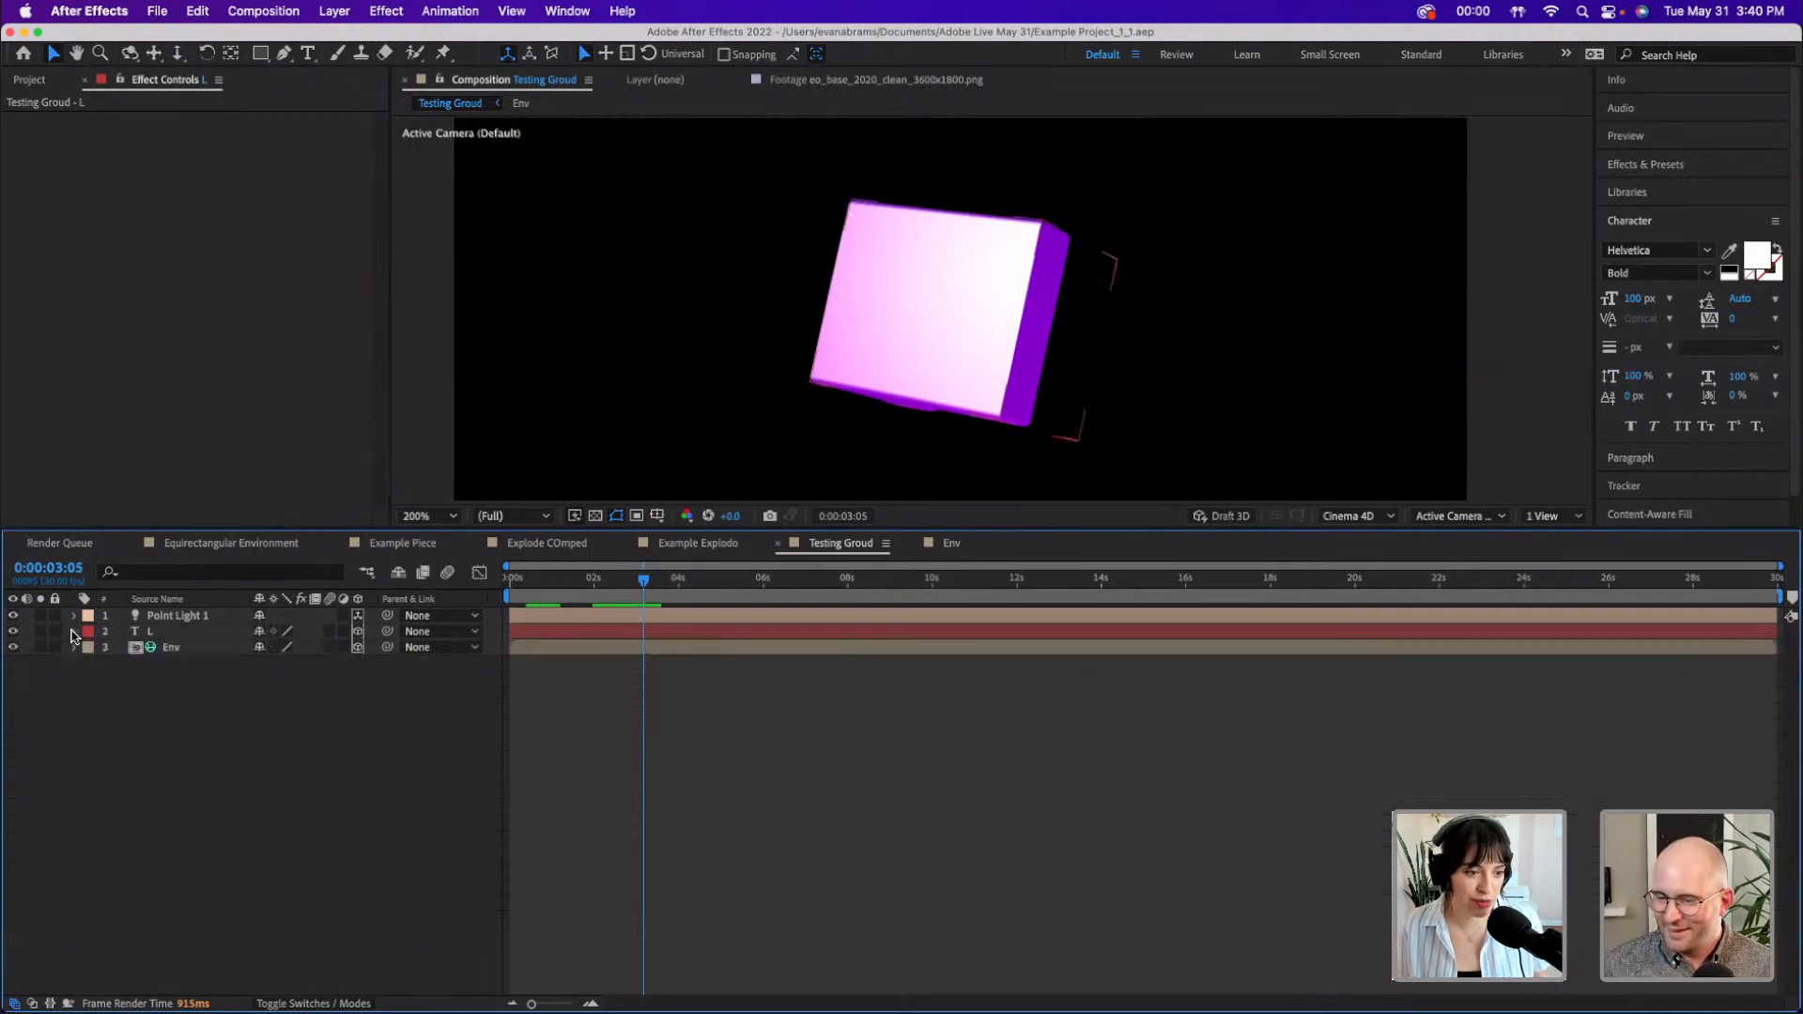
{"action": "left_click", "coordinate": [981, 320]}
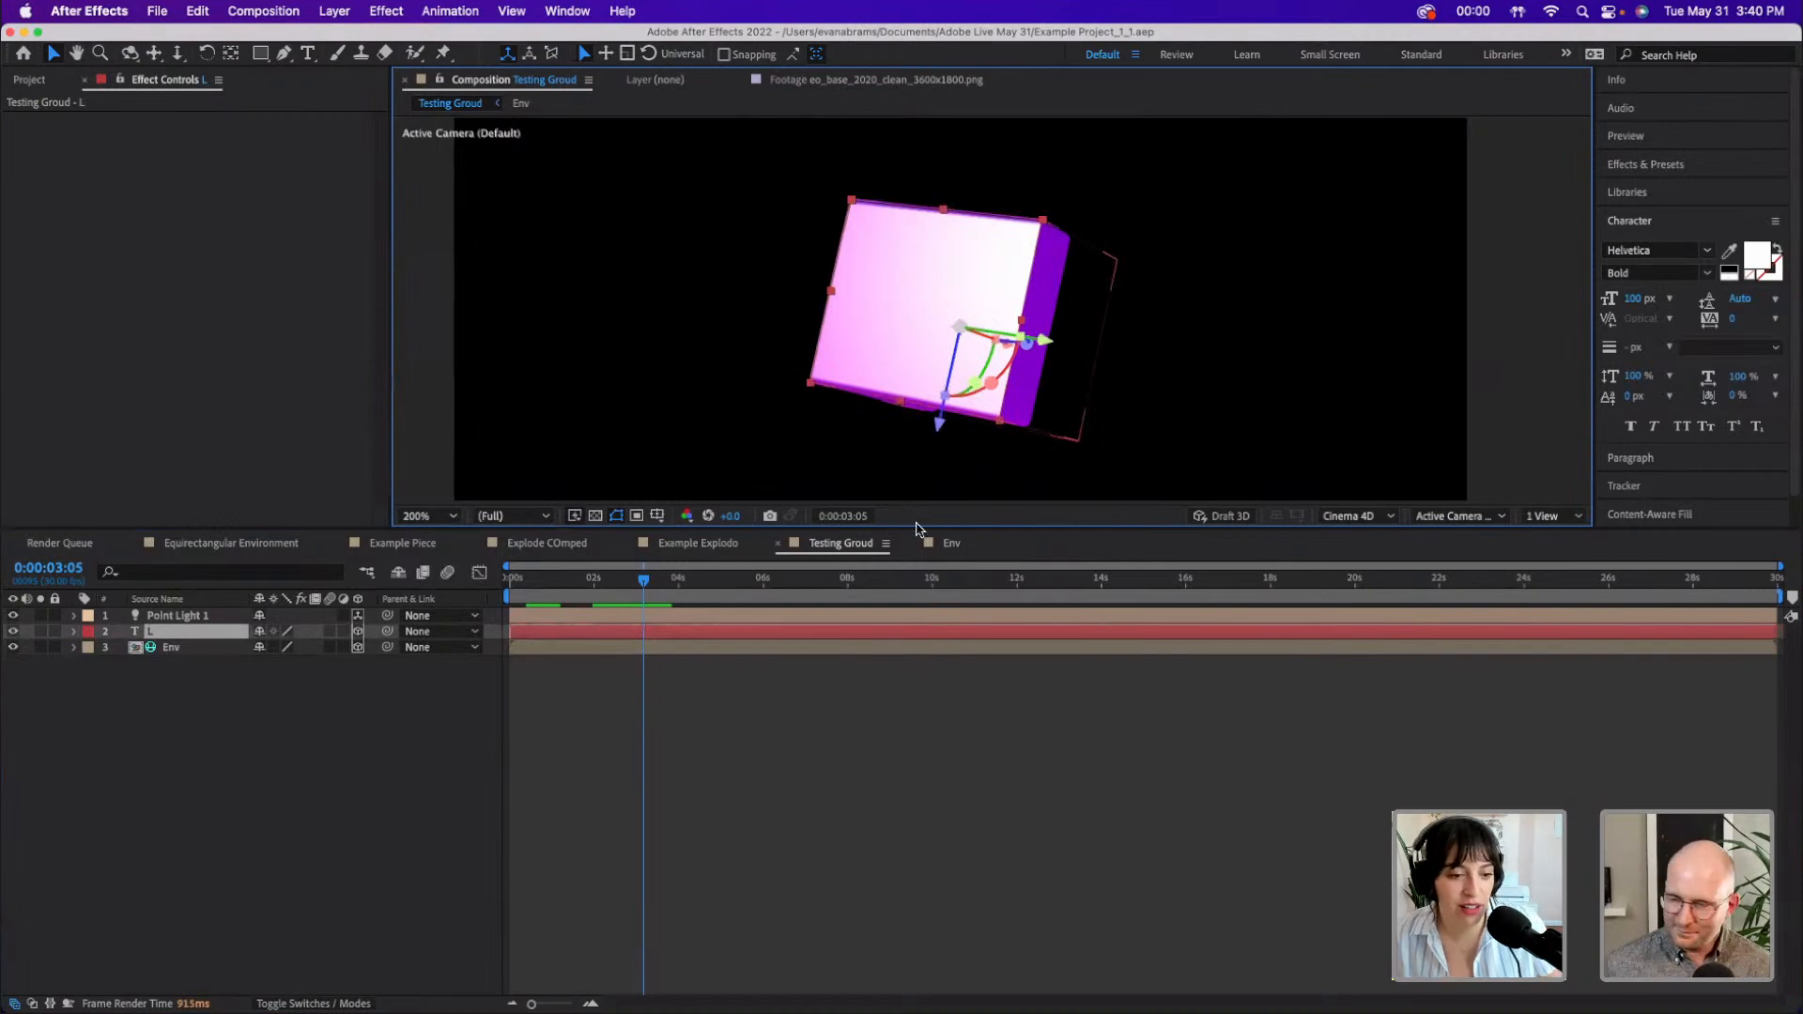
{"action": "left_click", "coordinate": [706, 696]}
{"action": "left_click", "coordinate": [940, 303]}
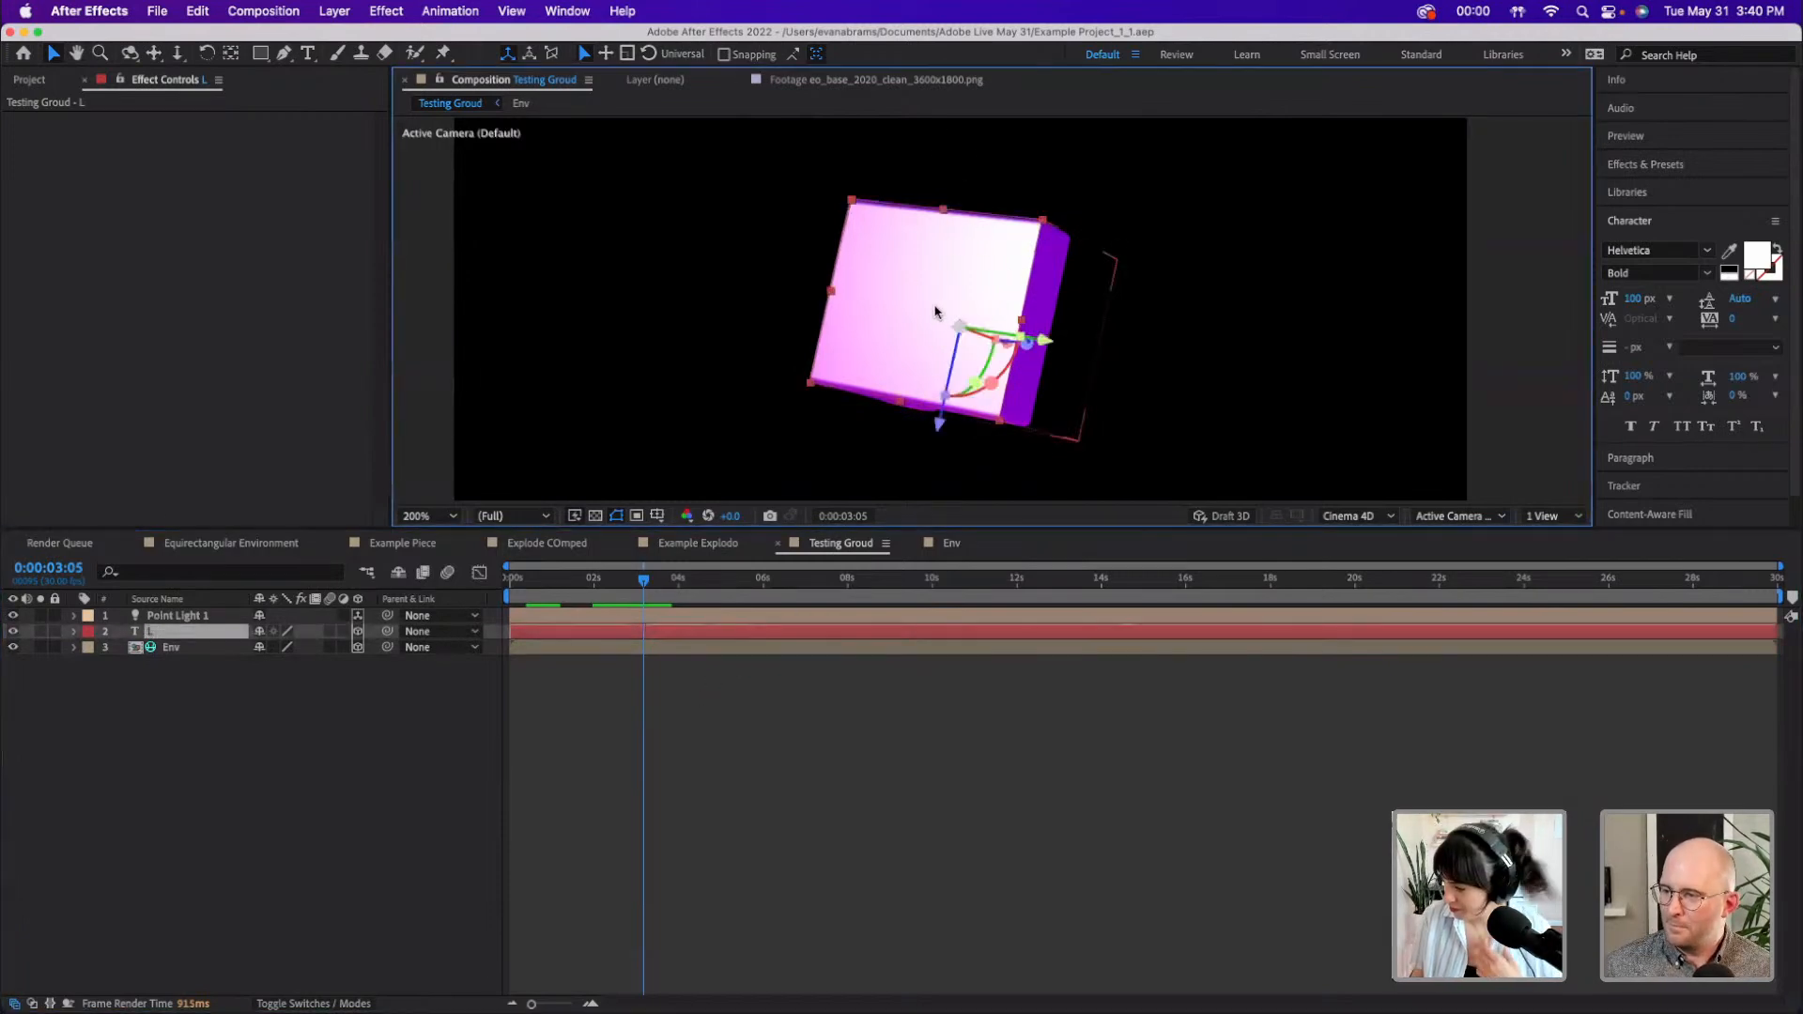
{"action": "key", "text": "comma"}
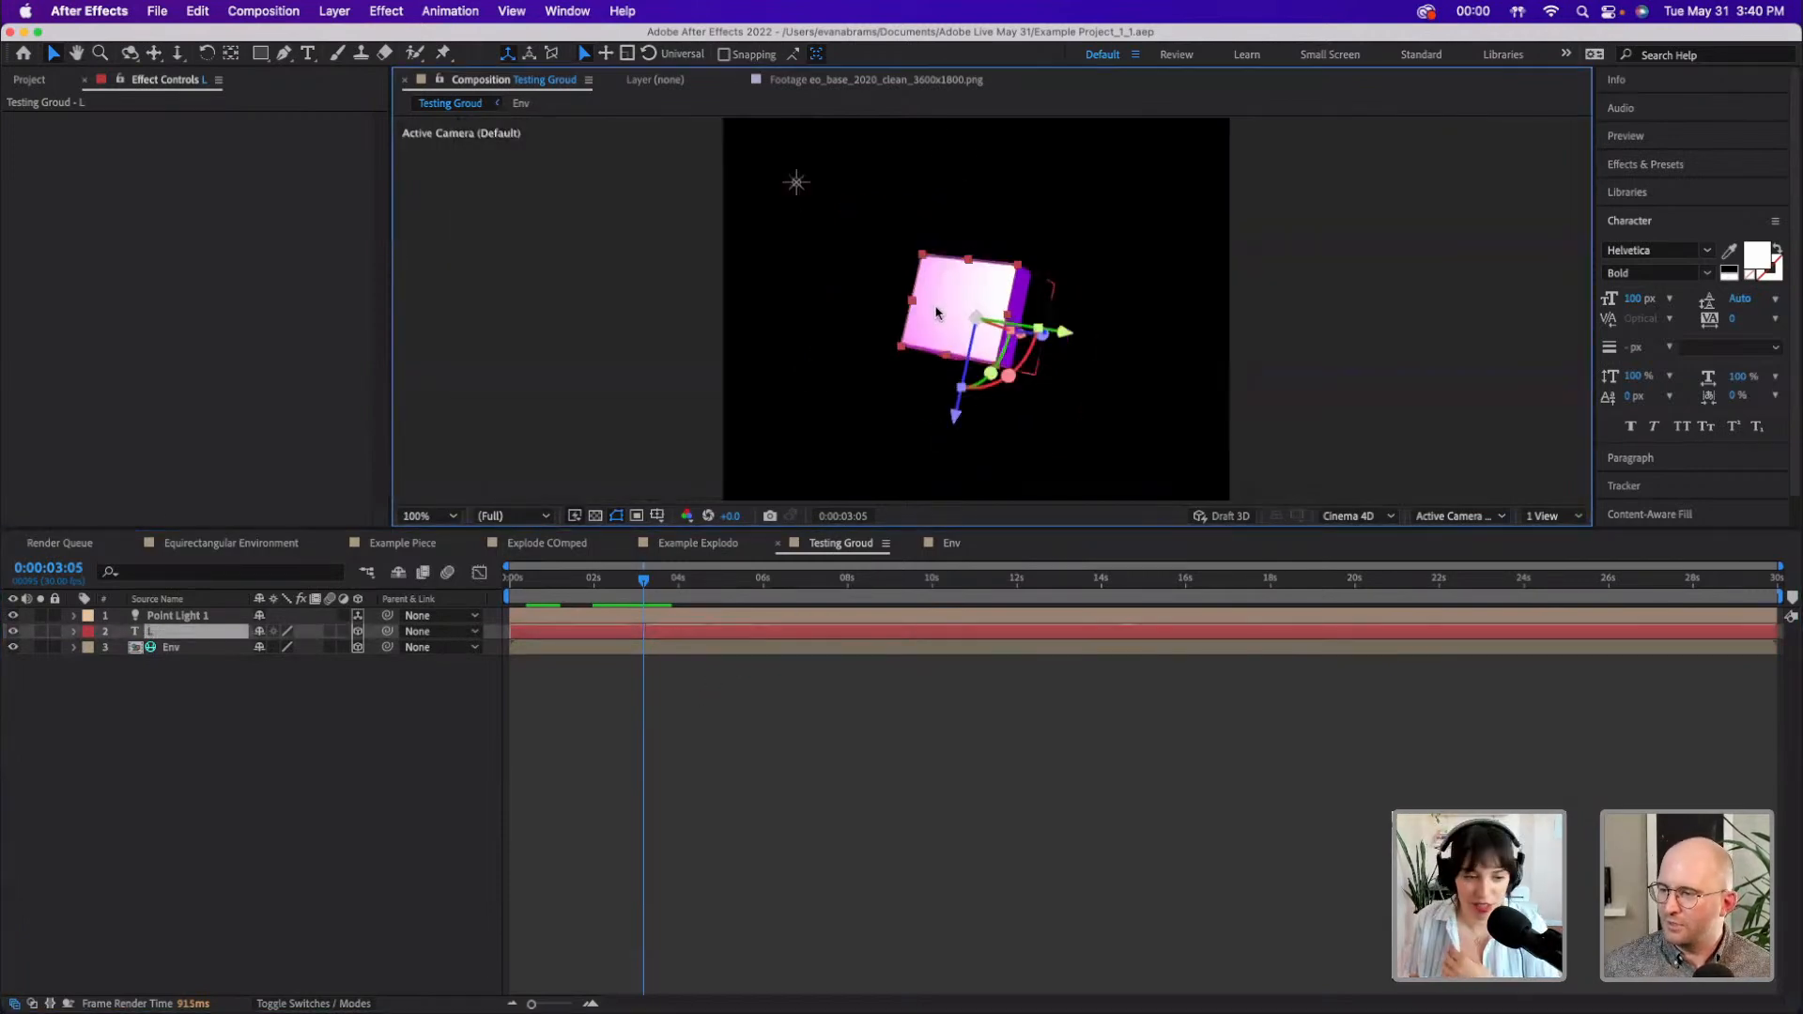
- Duplicate the Testing Groud composition, rename the copy "For Real this time!", and open it
{"action": "left_click", "coordinate": [28, 80]}
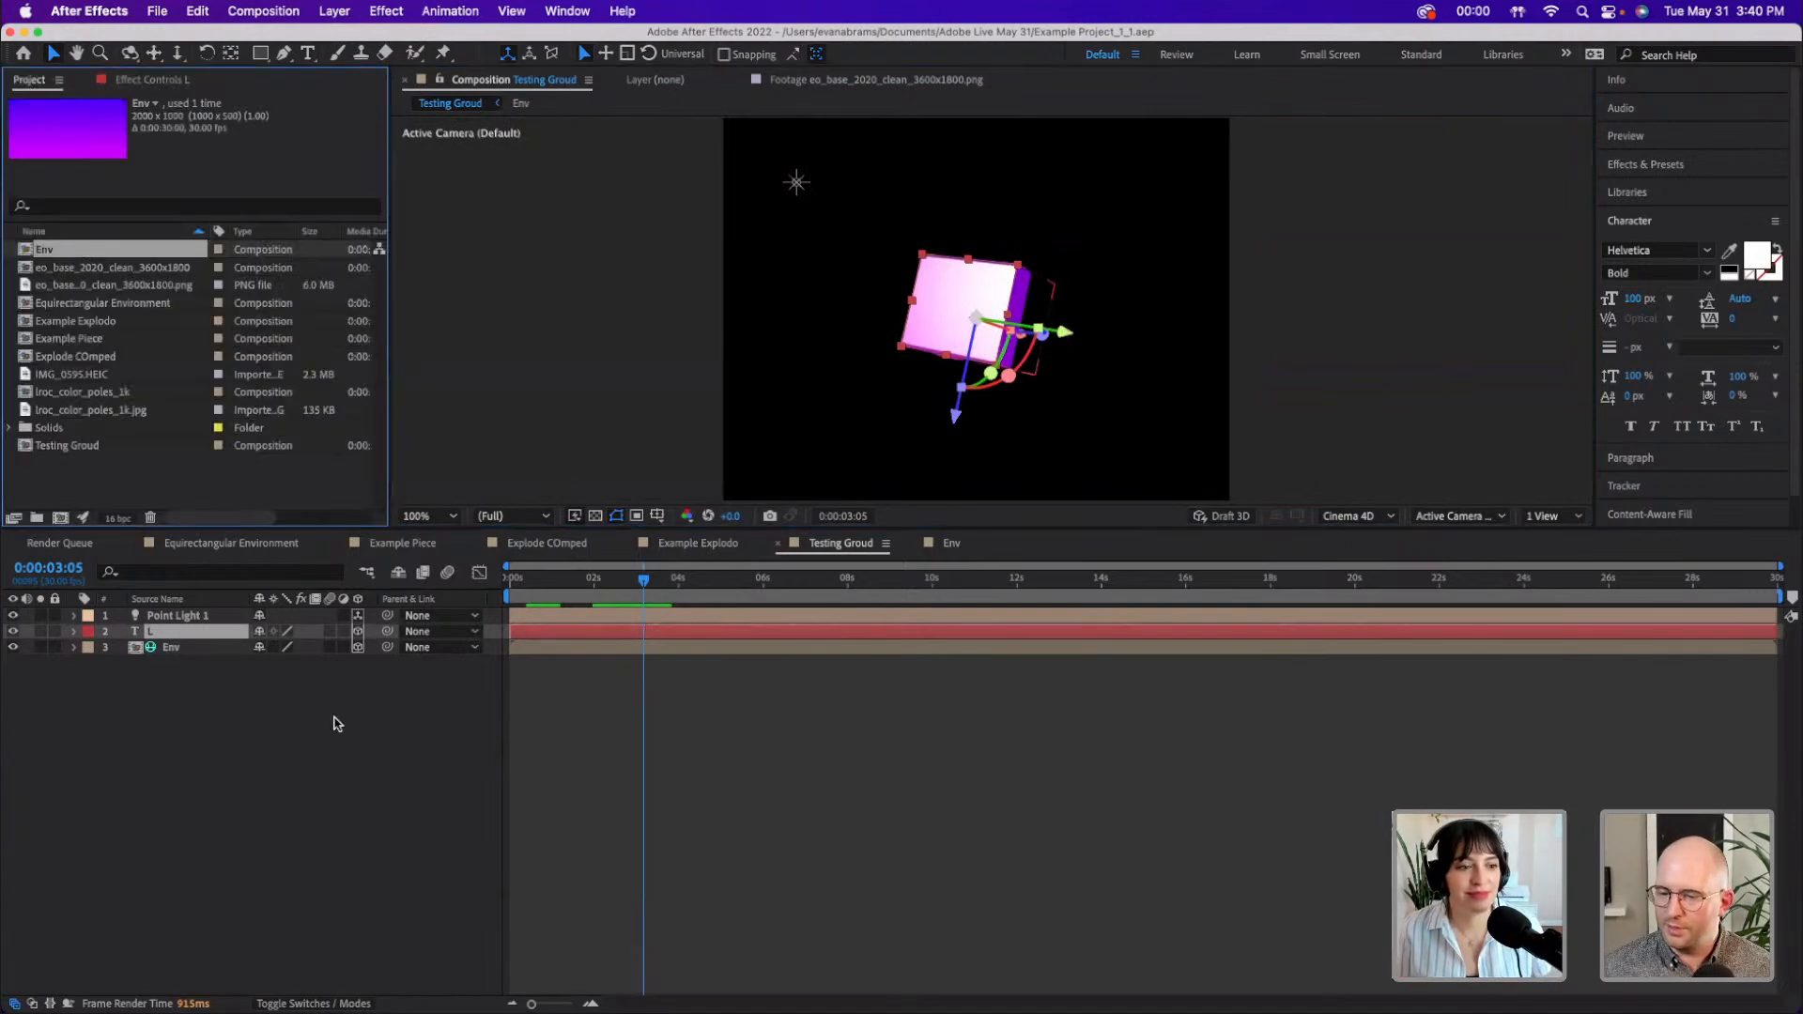
{"action": "left_click", "coordinate": [303, 702]}
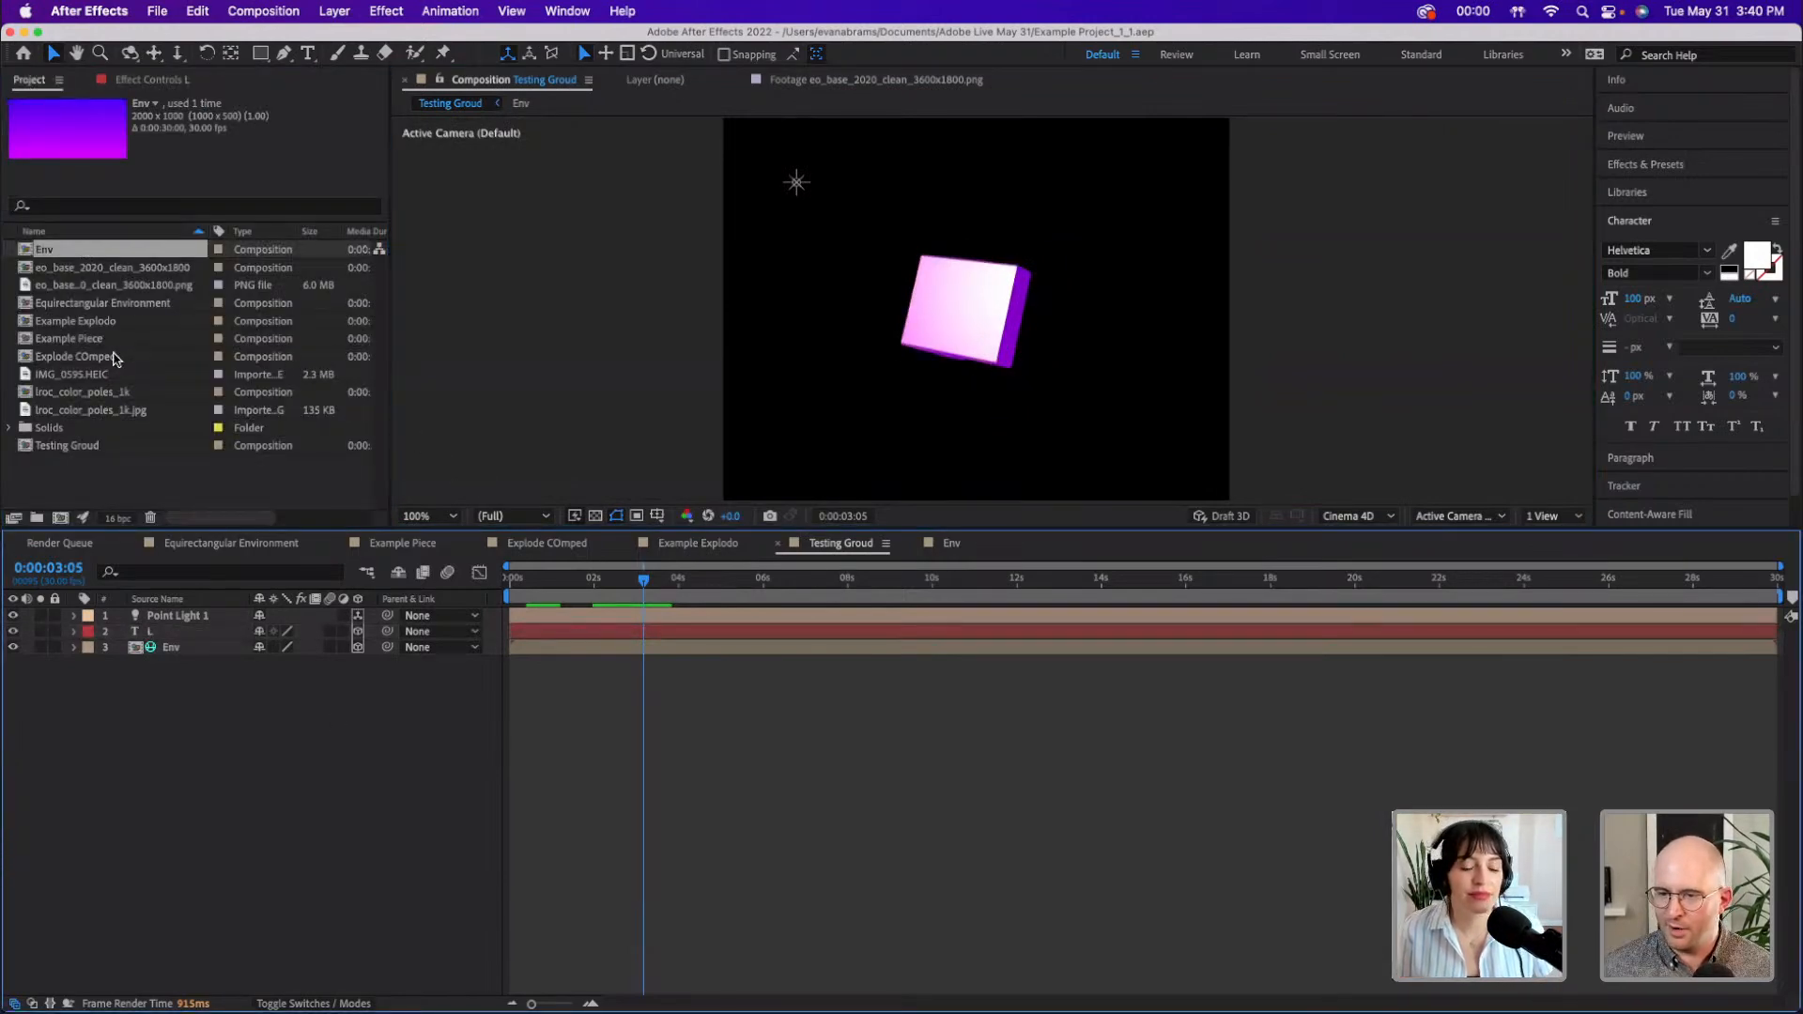
{"action": "left_click", "coordinate": [96, 446]}
{"action": "key", "text": "super+d"}
{"action": "key", "text": "Return"}
{"action": "type", "text": "For Real this time"}
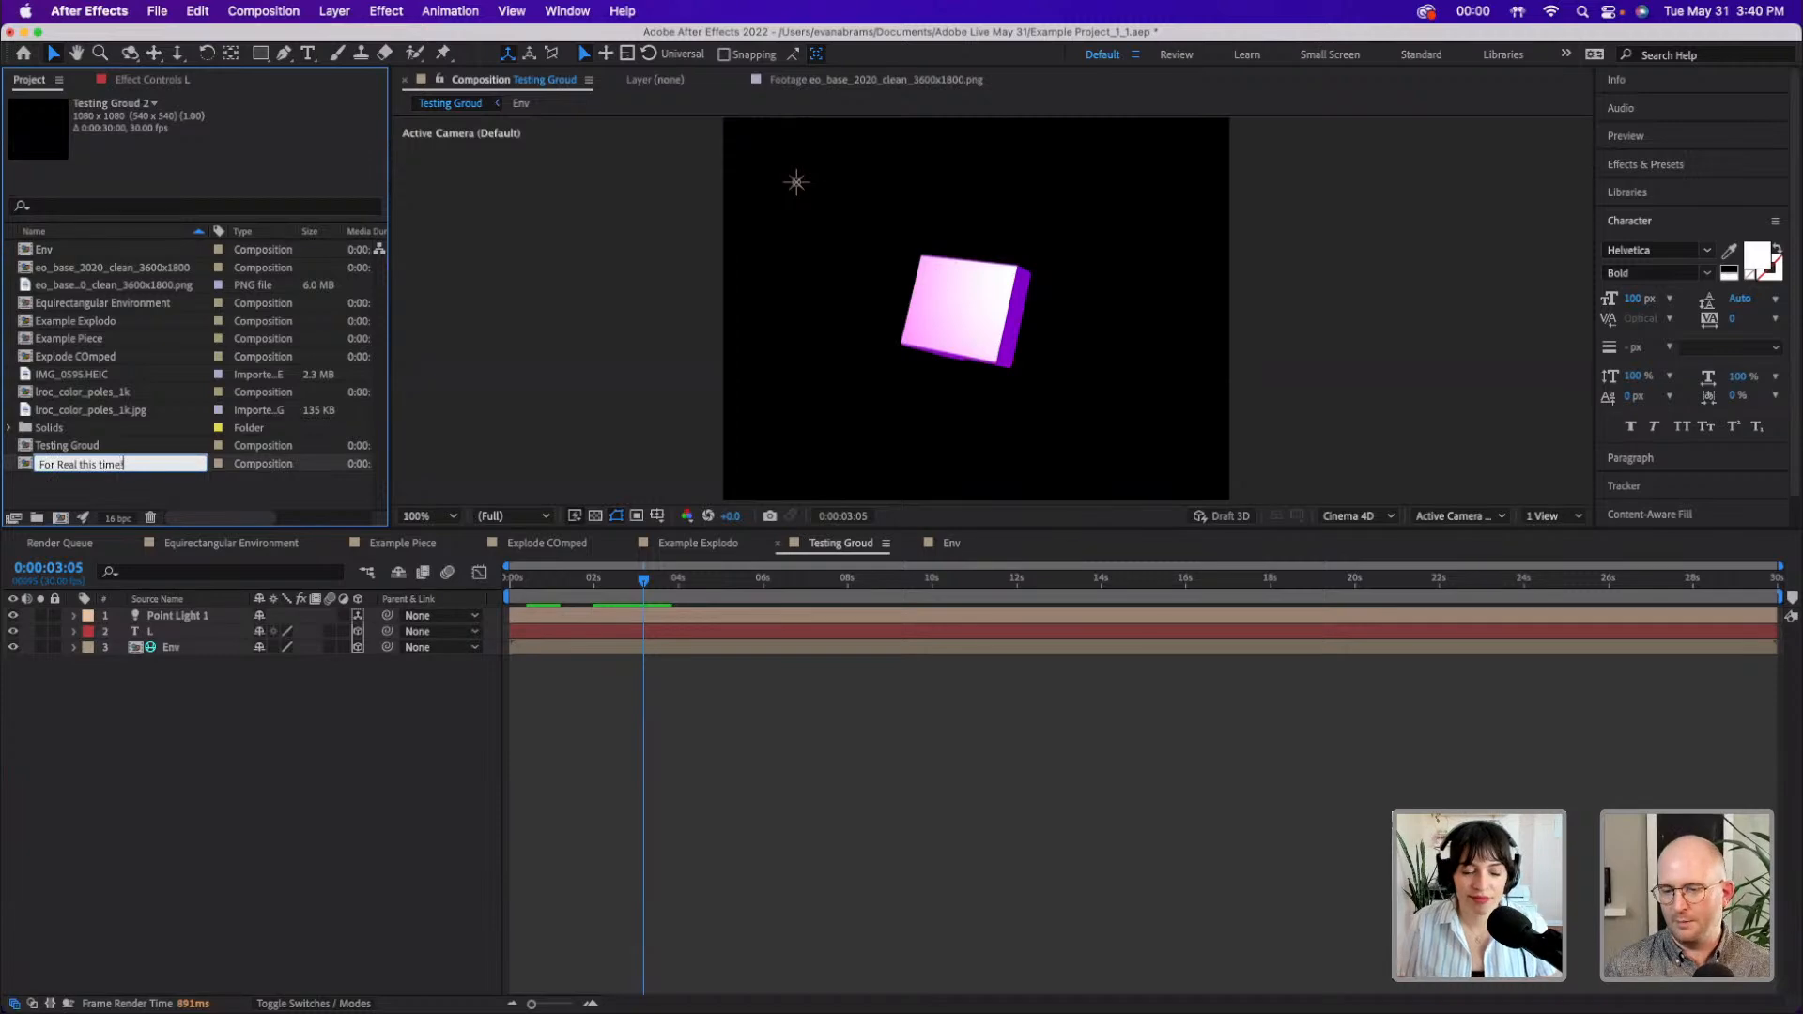
{"action": "key", "text": "Return"}
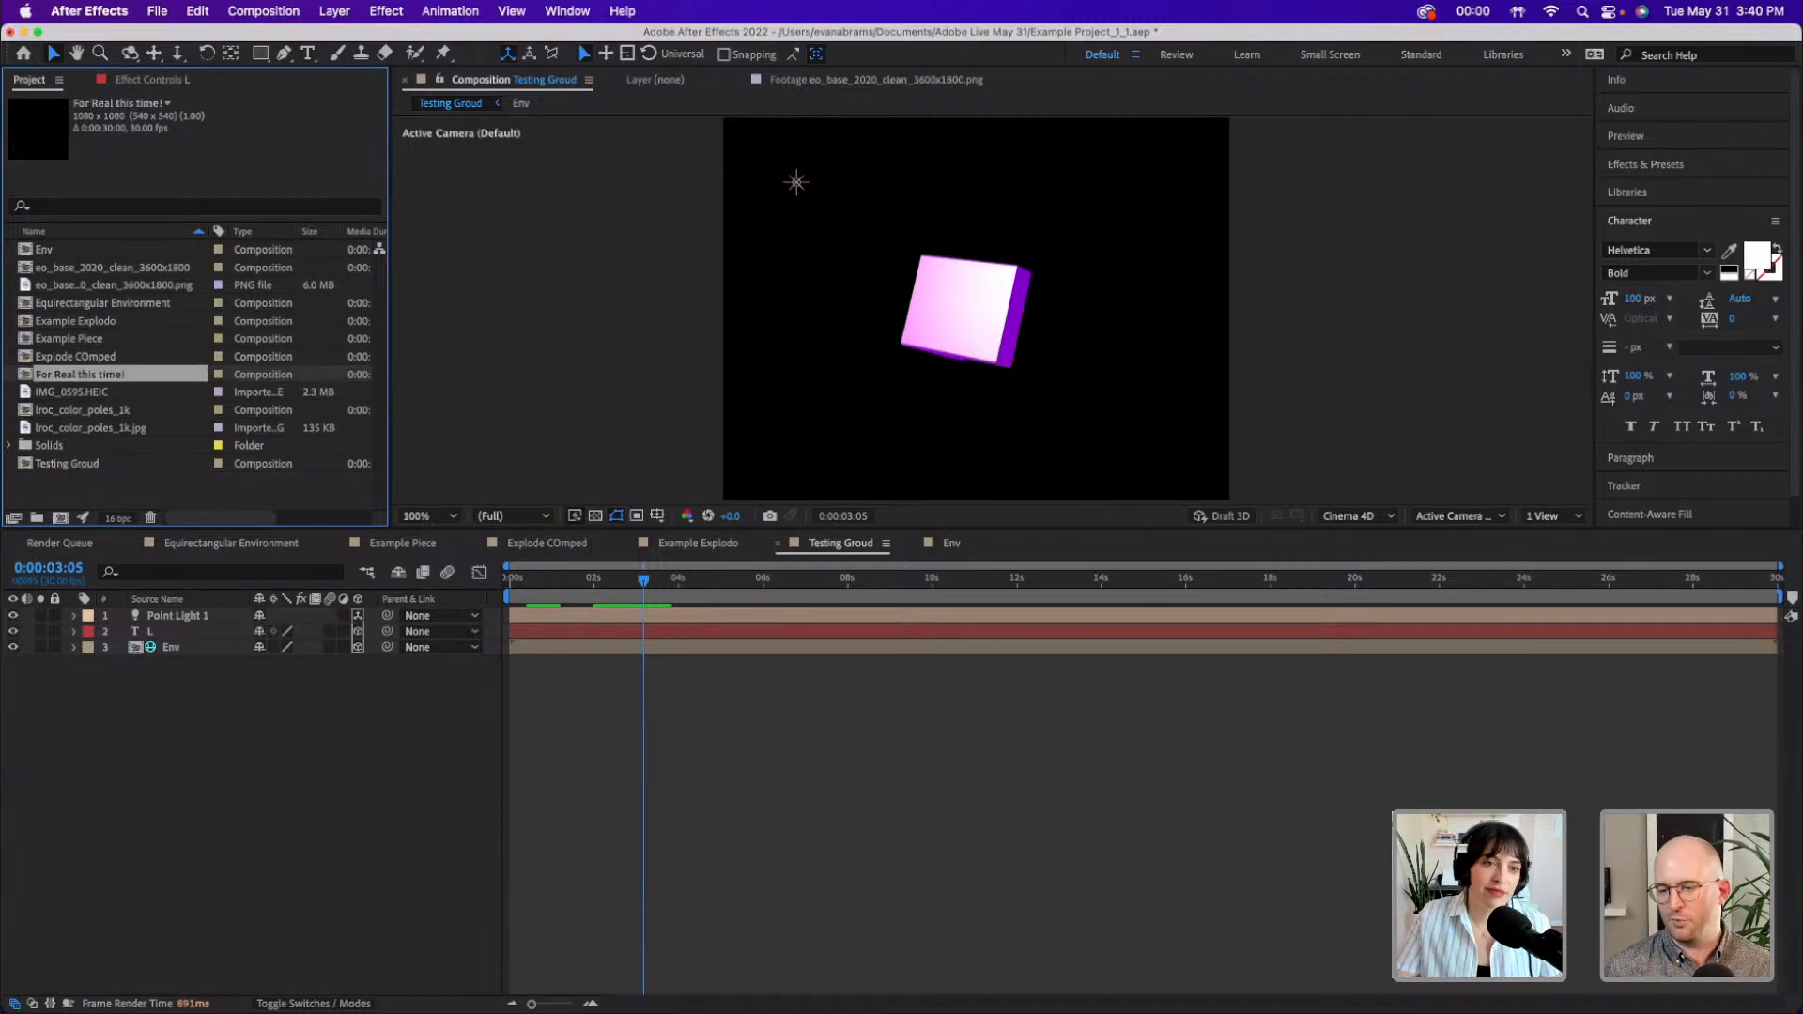
{"action": "double_click", "coordinate": [92, 377]}
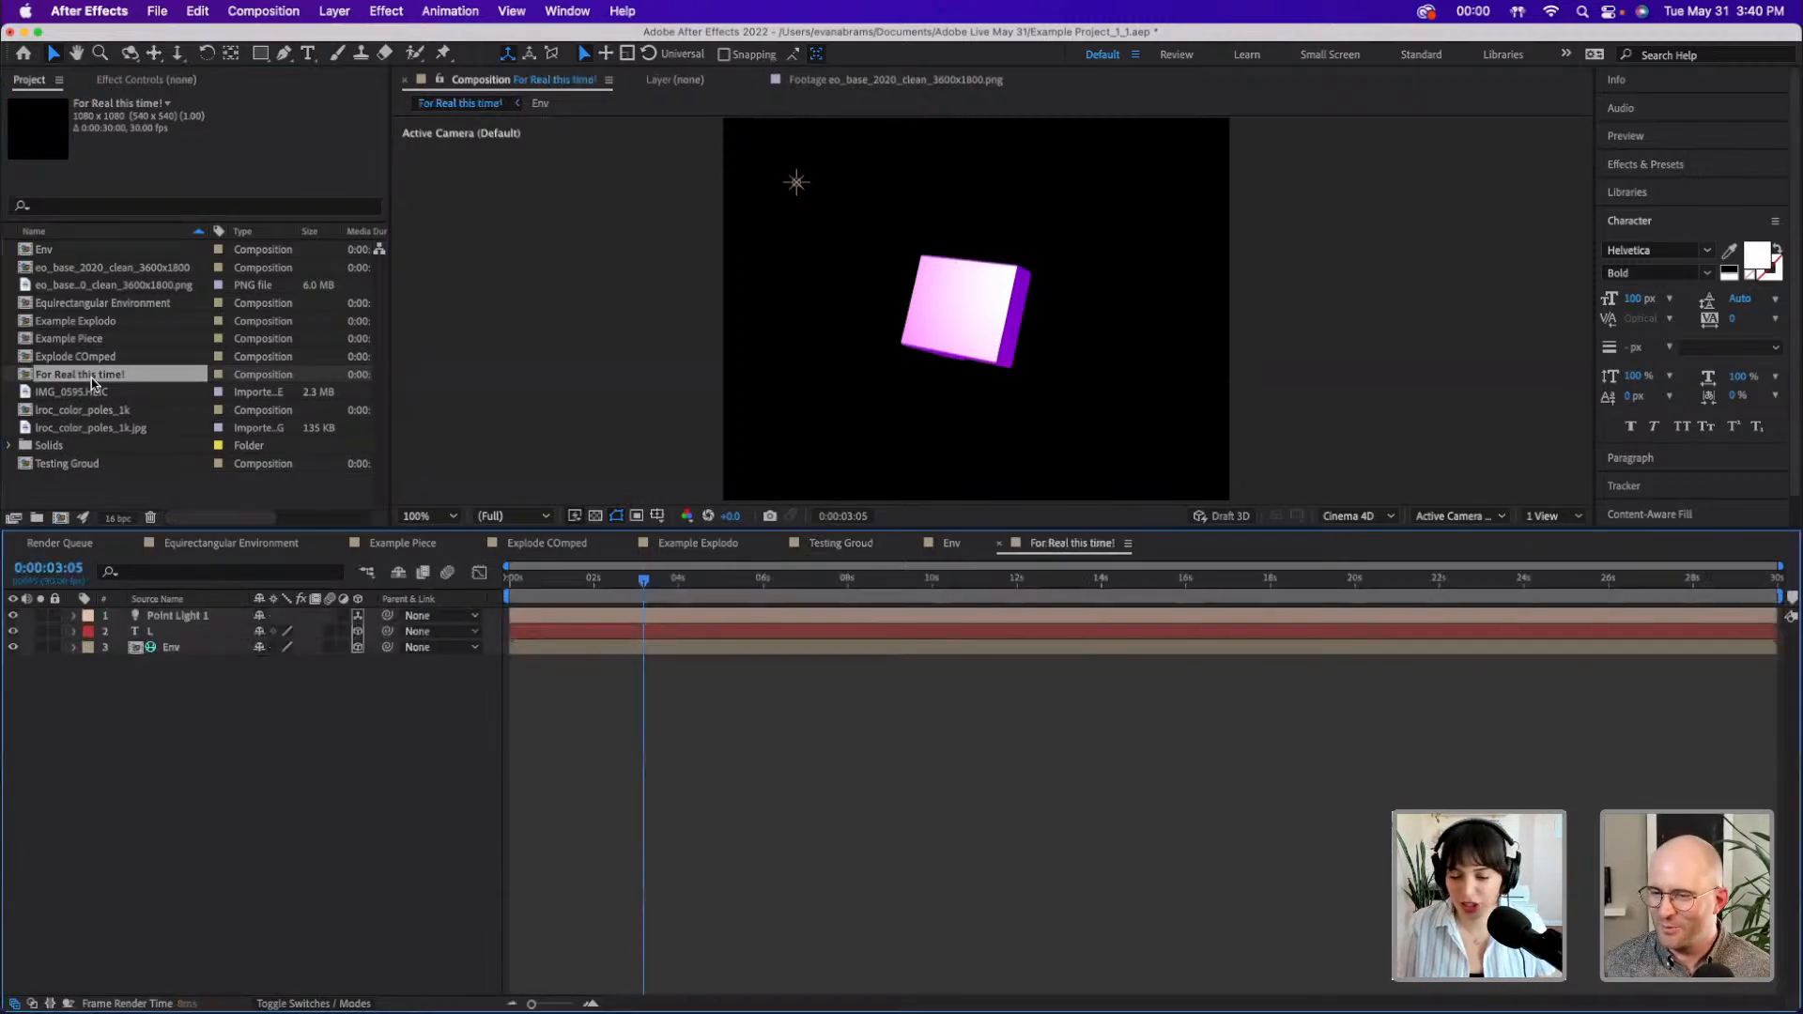
- Hide the L layer in the For Real this time! composition and move the current time to 0:00:01:15
{"action": "left_click", "coordinate": [642, 633]}
{"action": "left_click", "coordinate": [637, 743]}
{"action": "left_click", "coordinate": [646, 635]}
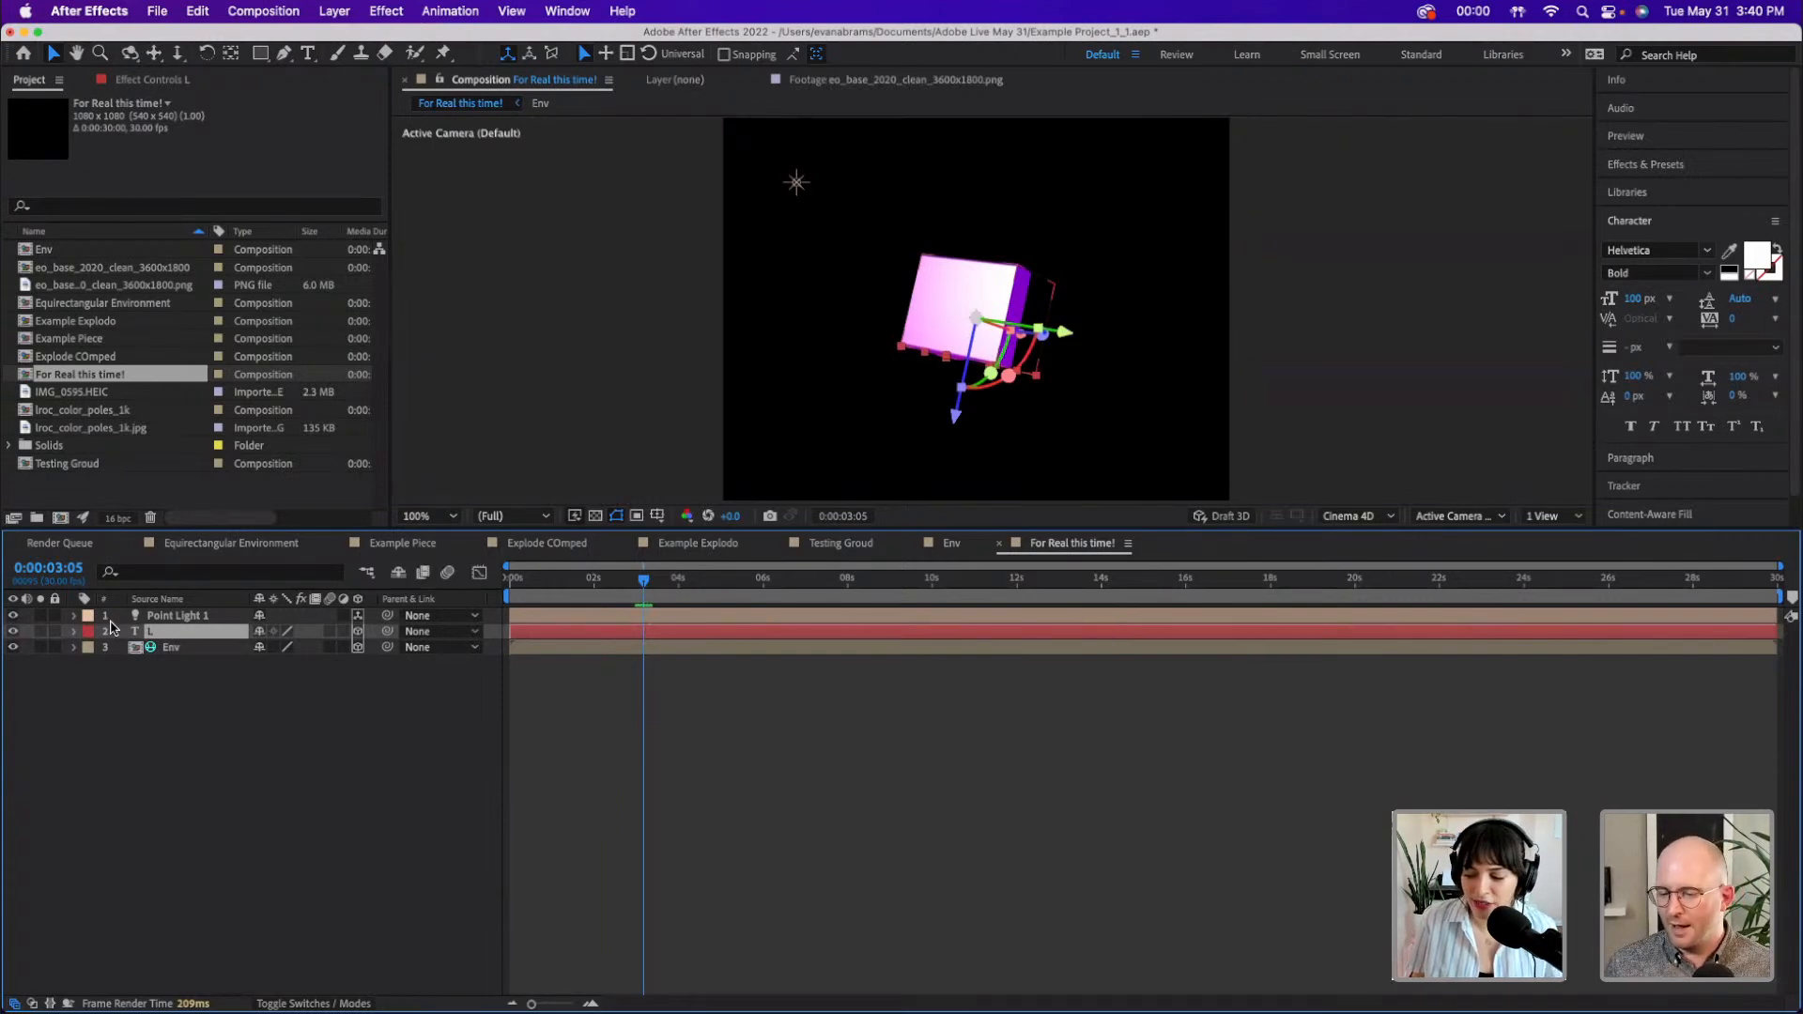
{"action": "left_click", "coordinate": [13, 631]}
{"action": "left_click", "coordinate": [68, 712]}
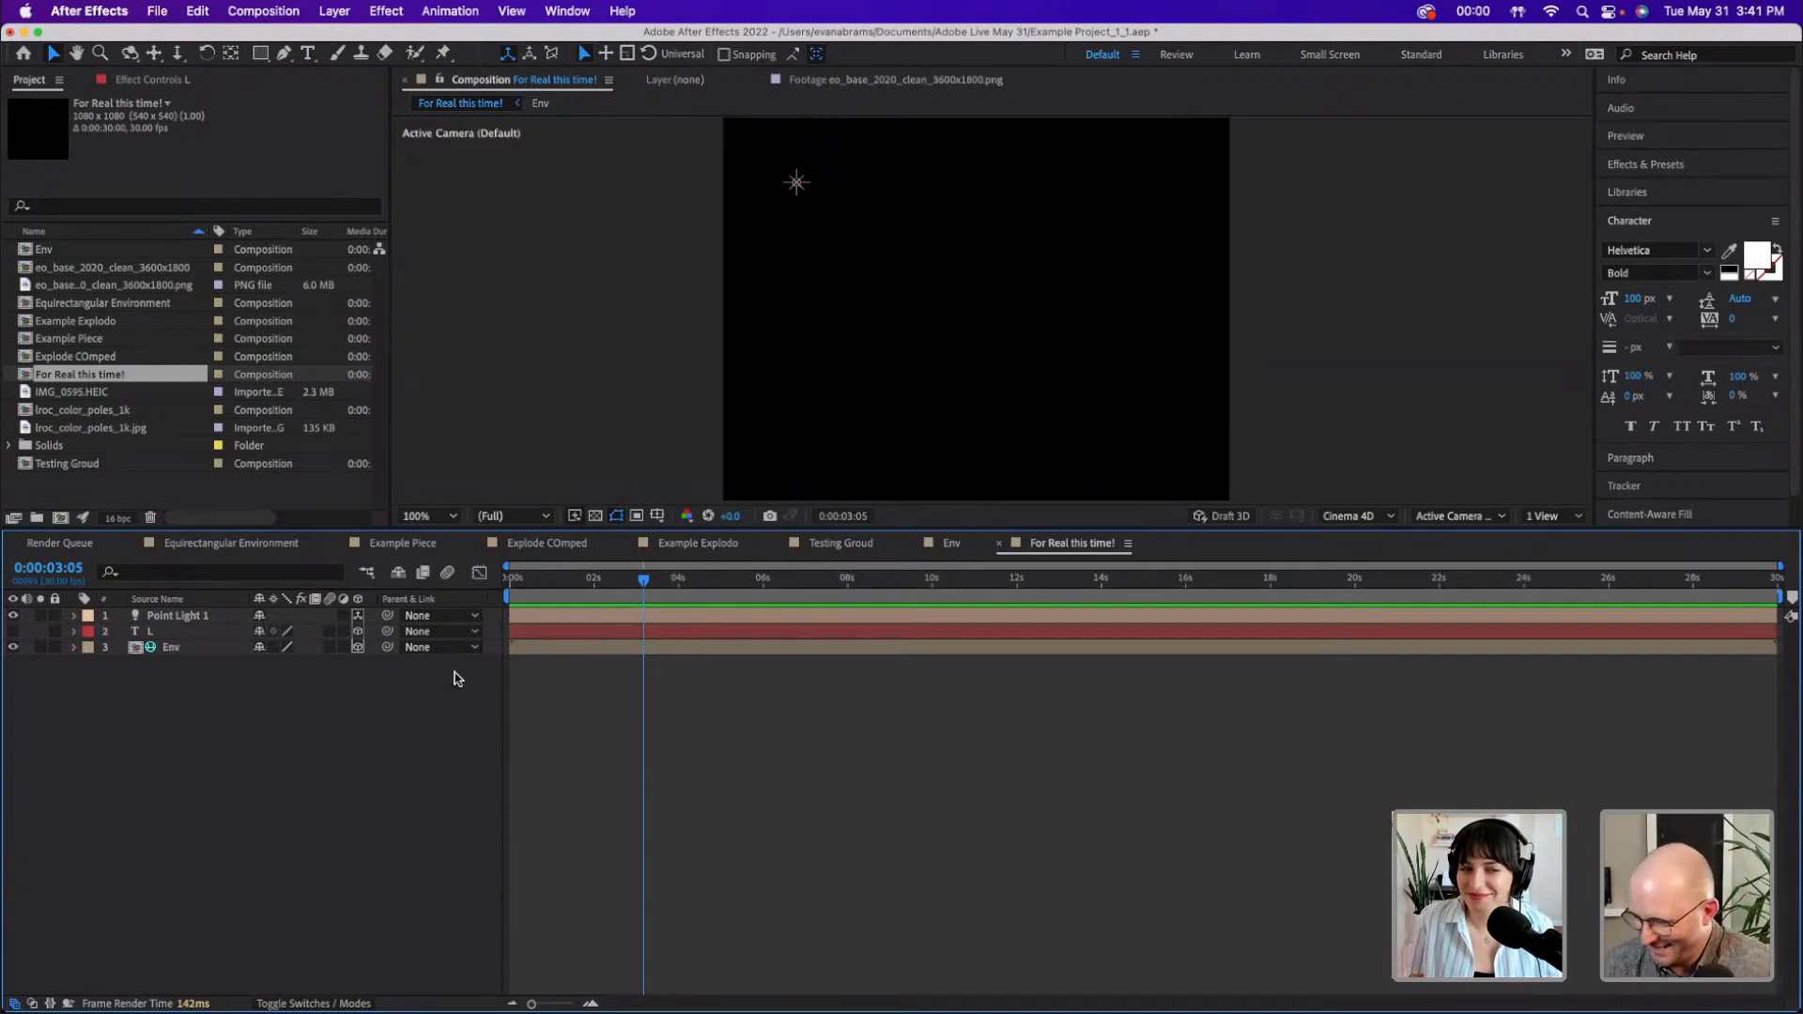
{"action": "left_click_drag", "start_coordinate": [574, 589], "coordinate": [566, 589]}
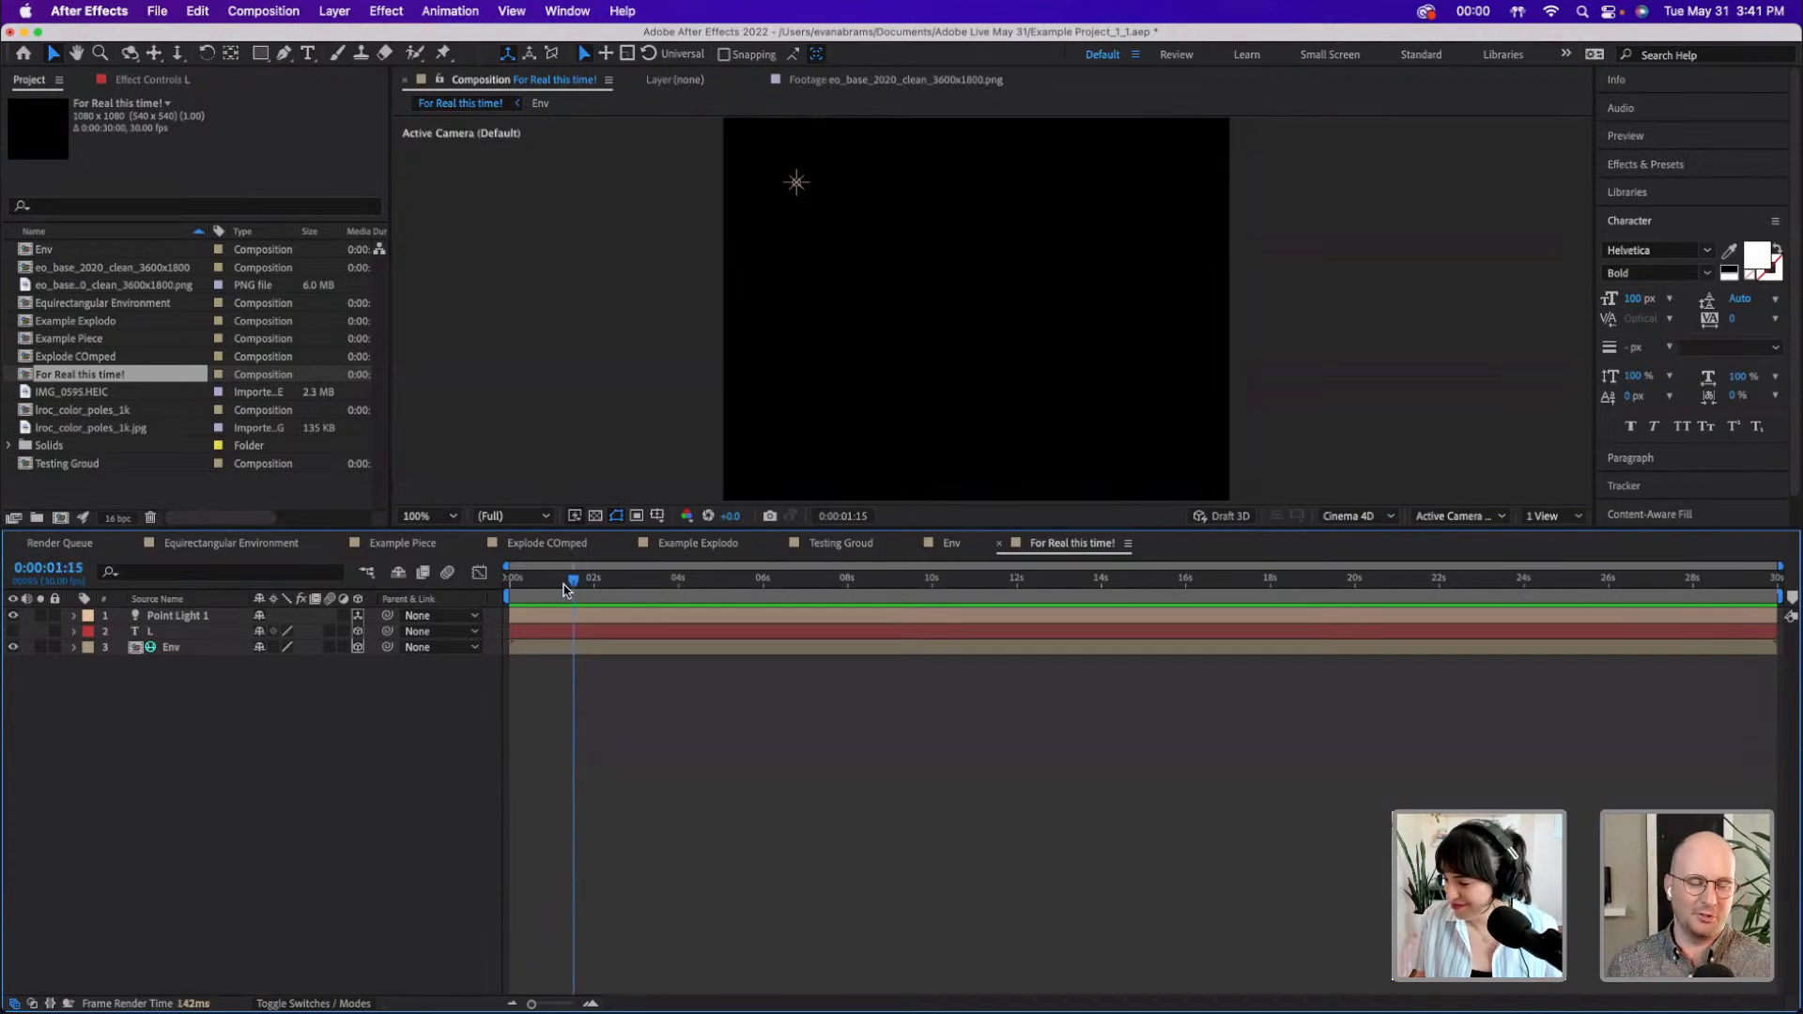
{"action": "key", "text": "Home"}
{"action": "left_click_drag", "start_coordinate": [566, 590], "coordinate": [585, 589]}
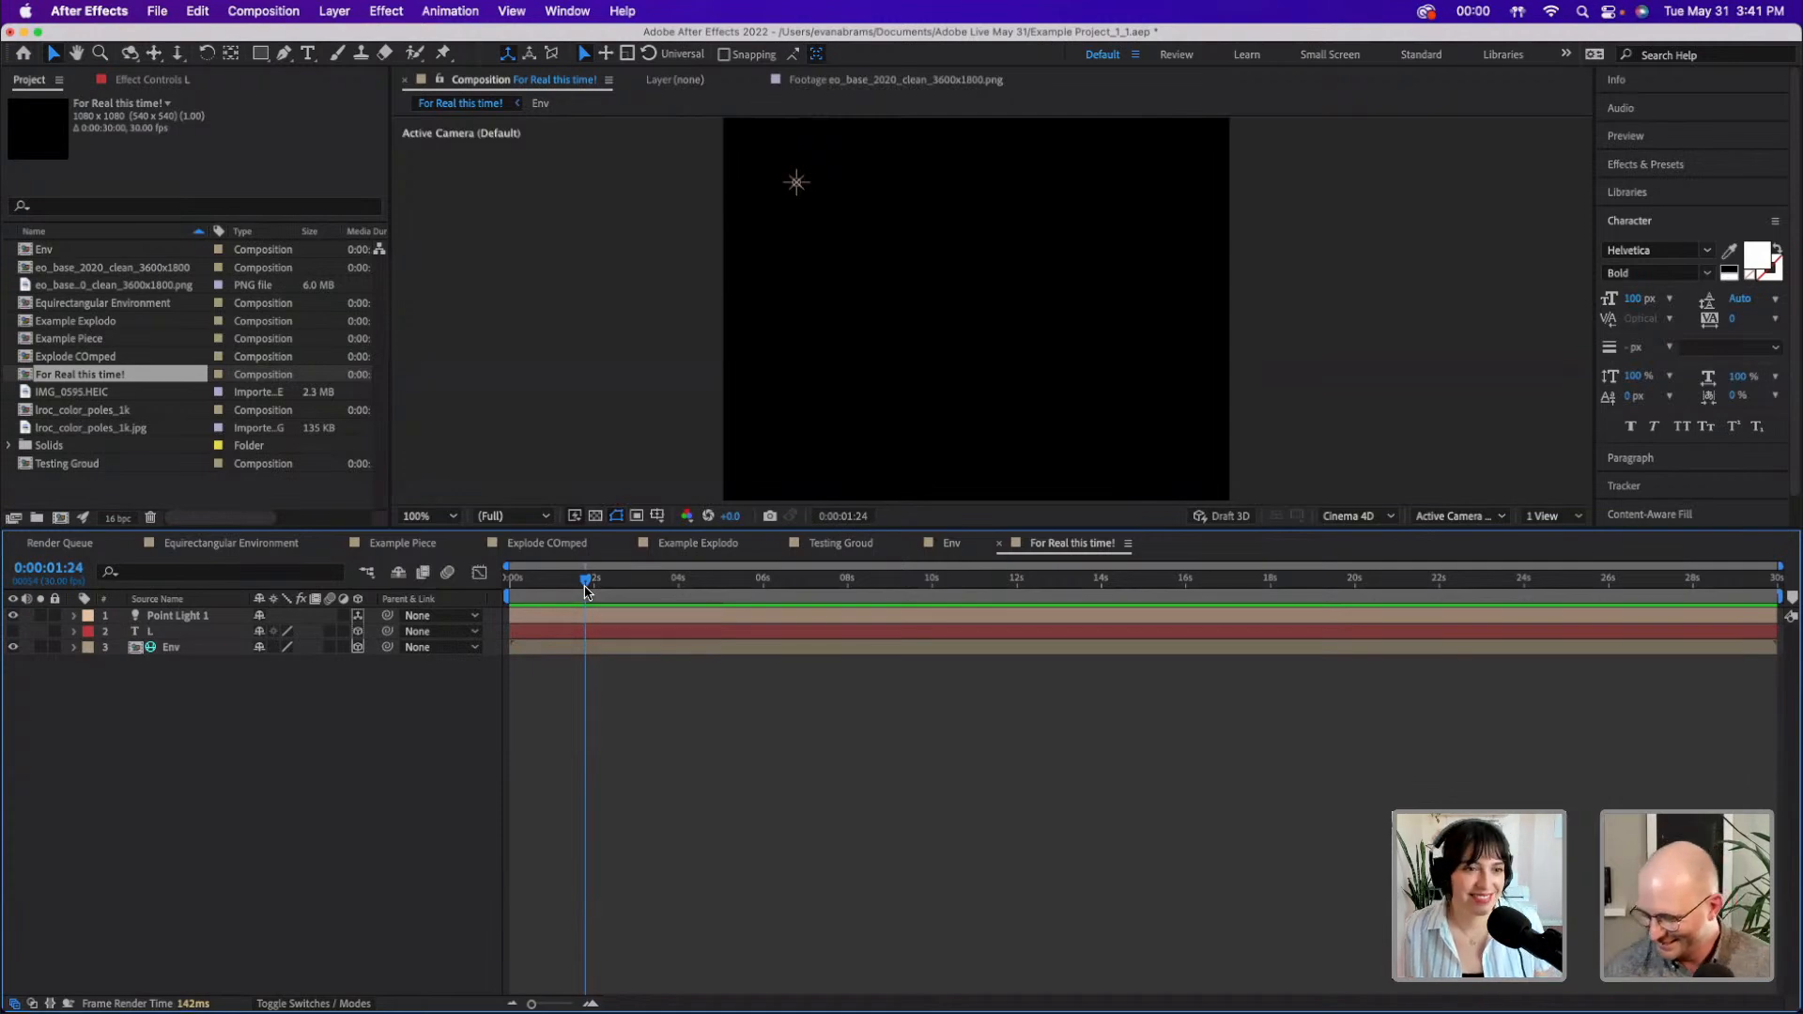
{"action": "left_click_drag", "start_coordinate": [585, 590], "coordinate": [560, 590]}
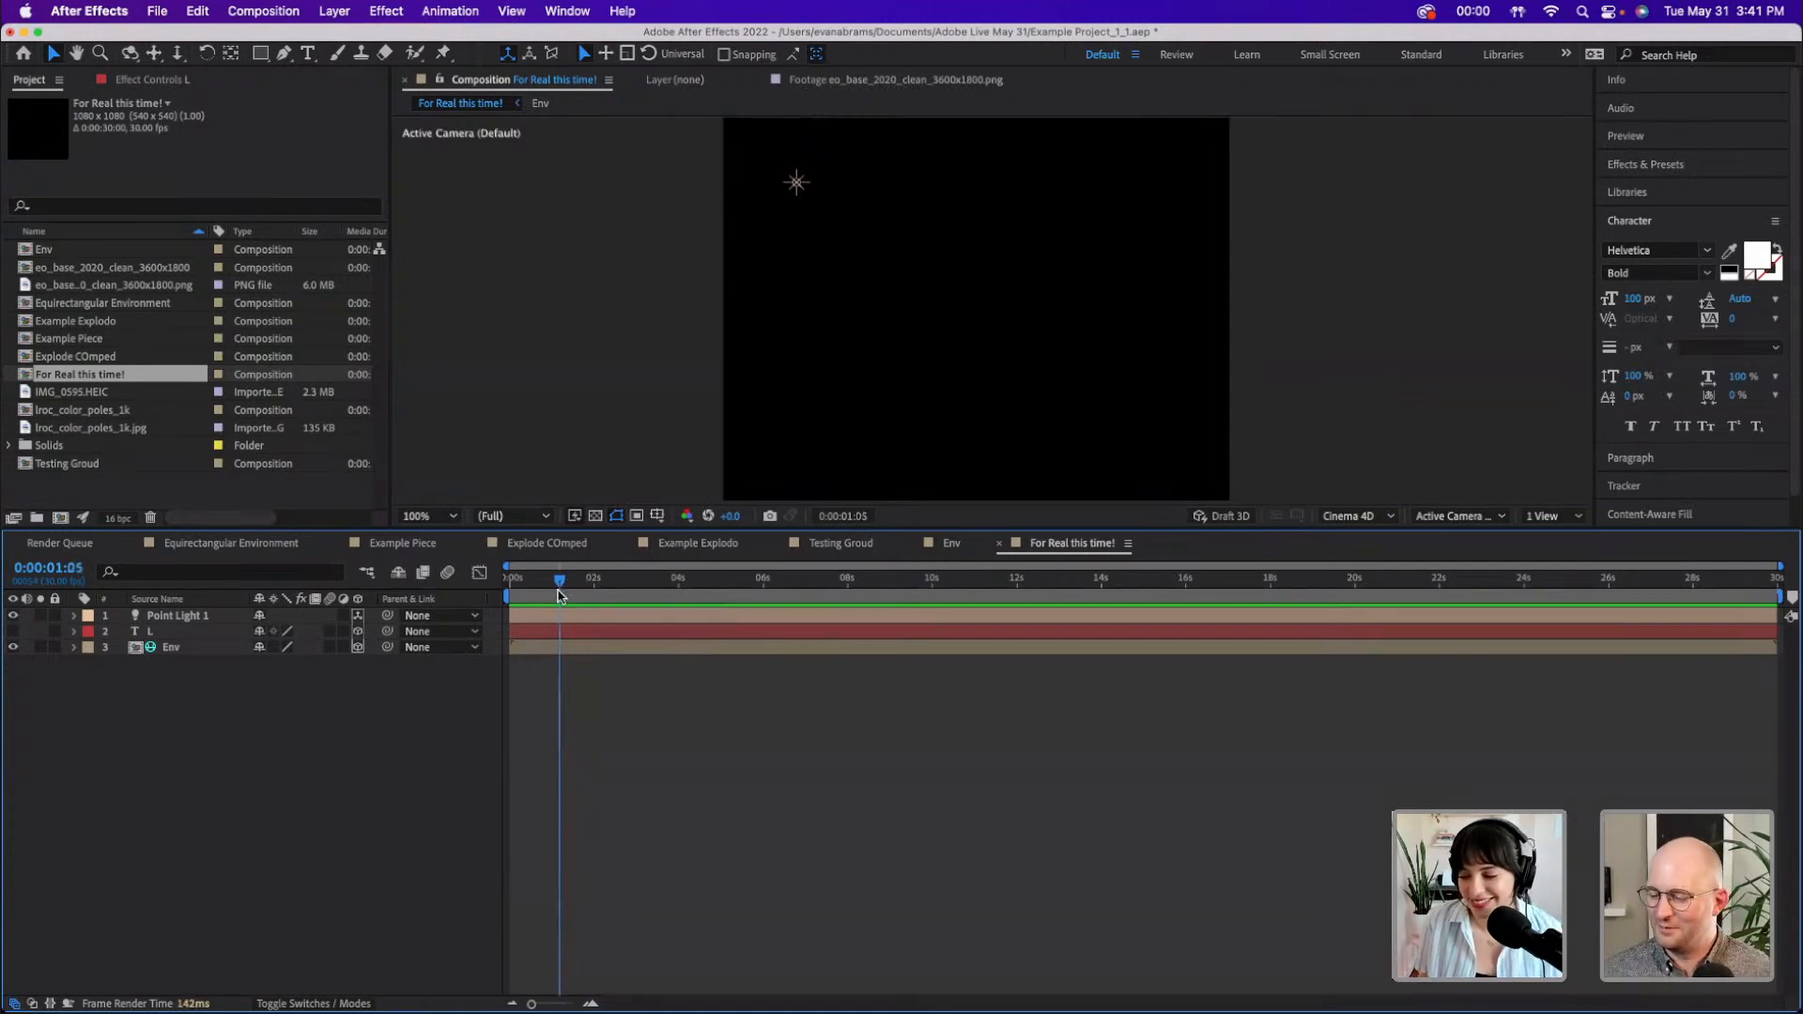
{"action": "left_click", "coordinate": [573, 648]}
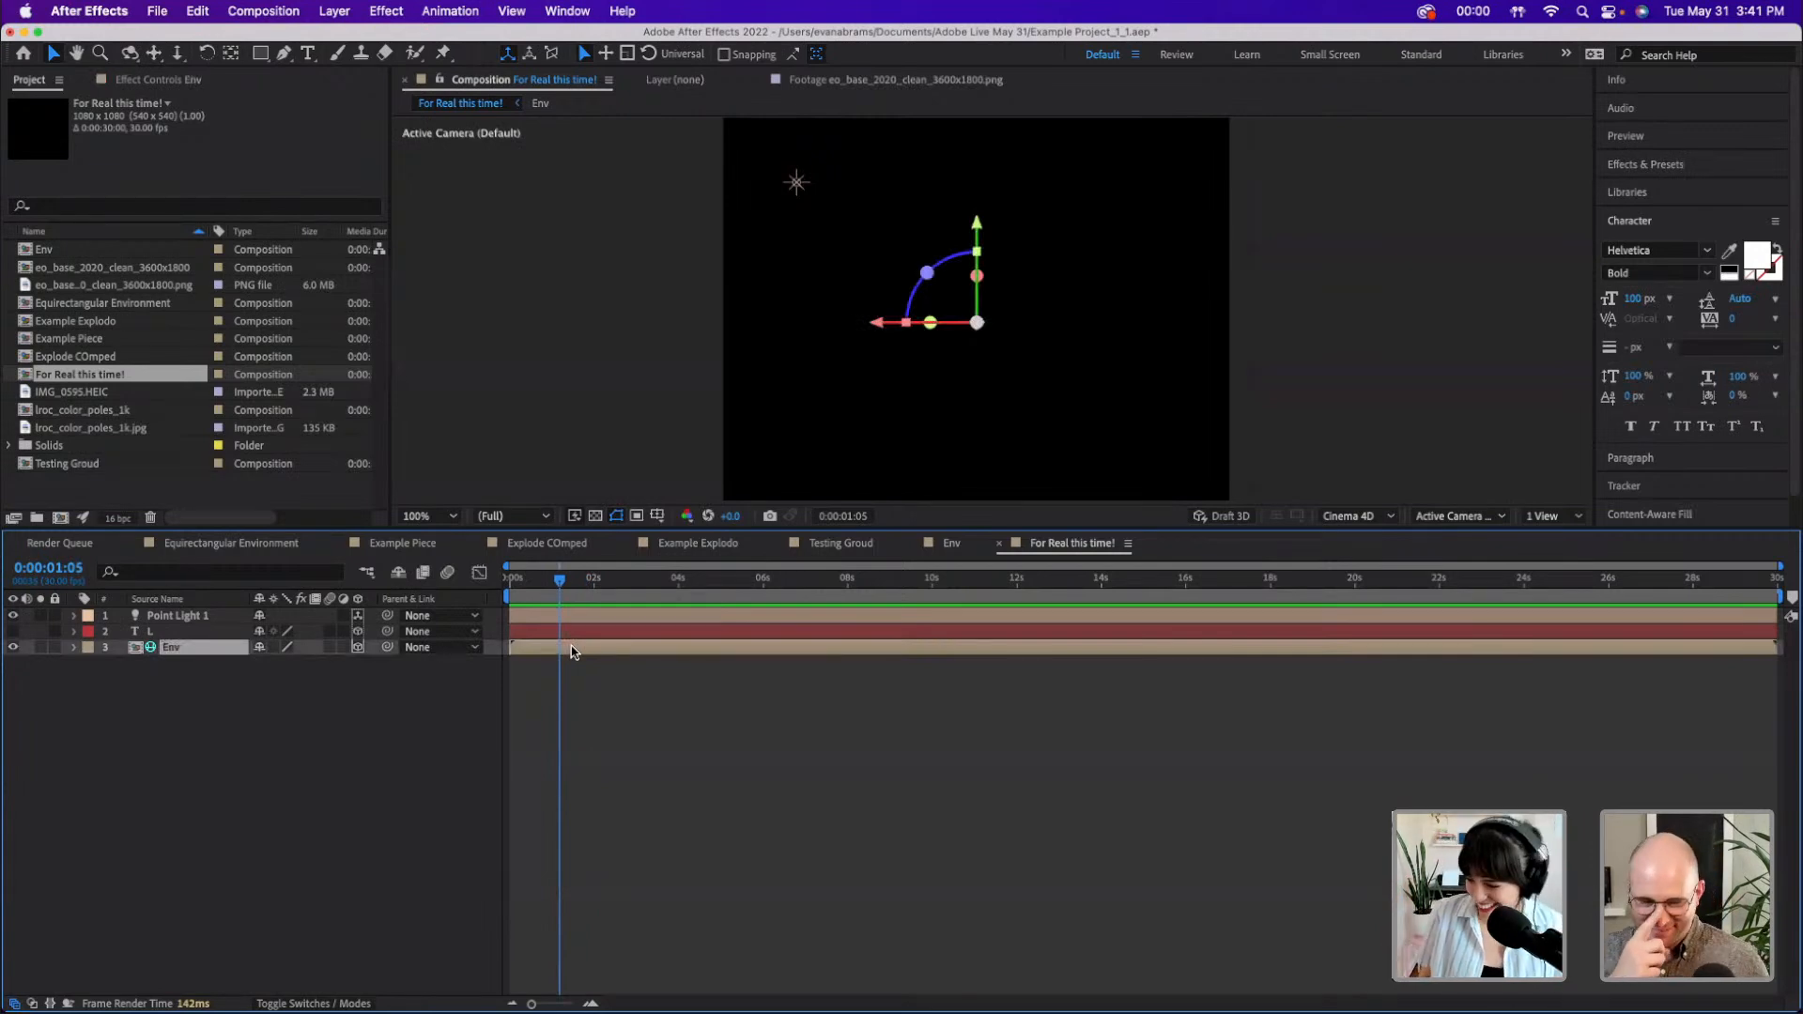
{"action": "left_click", "coordinate": [709, 712]}
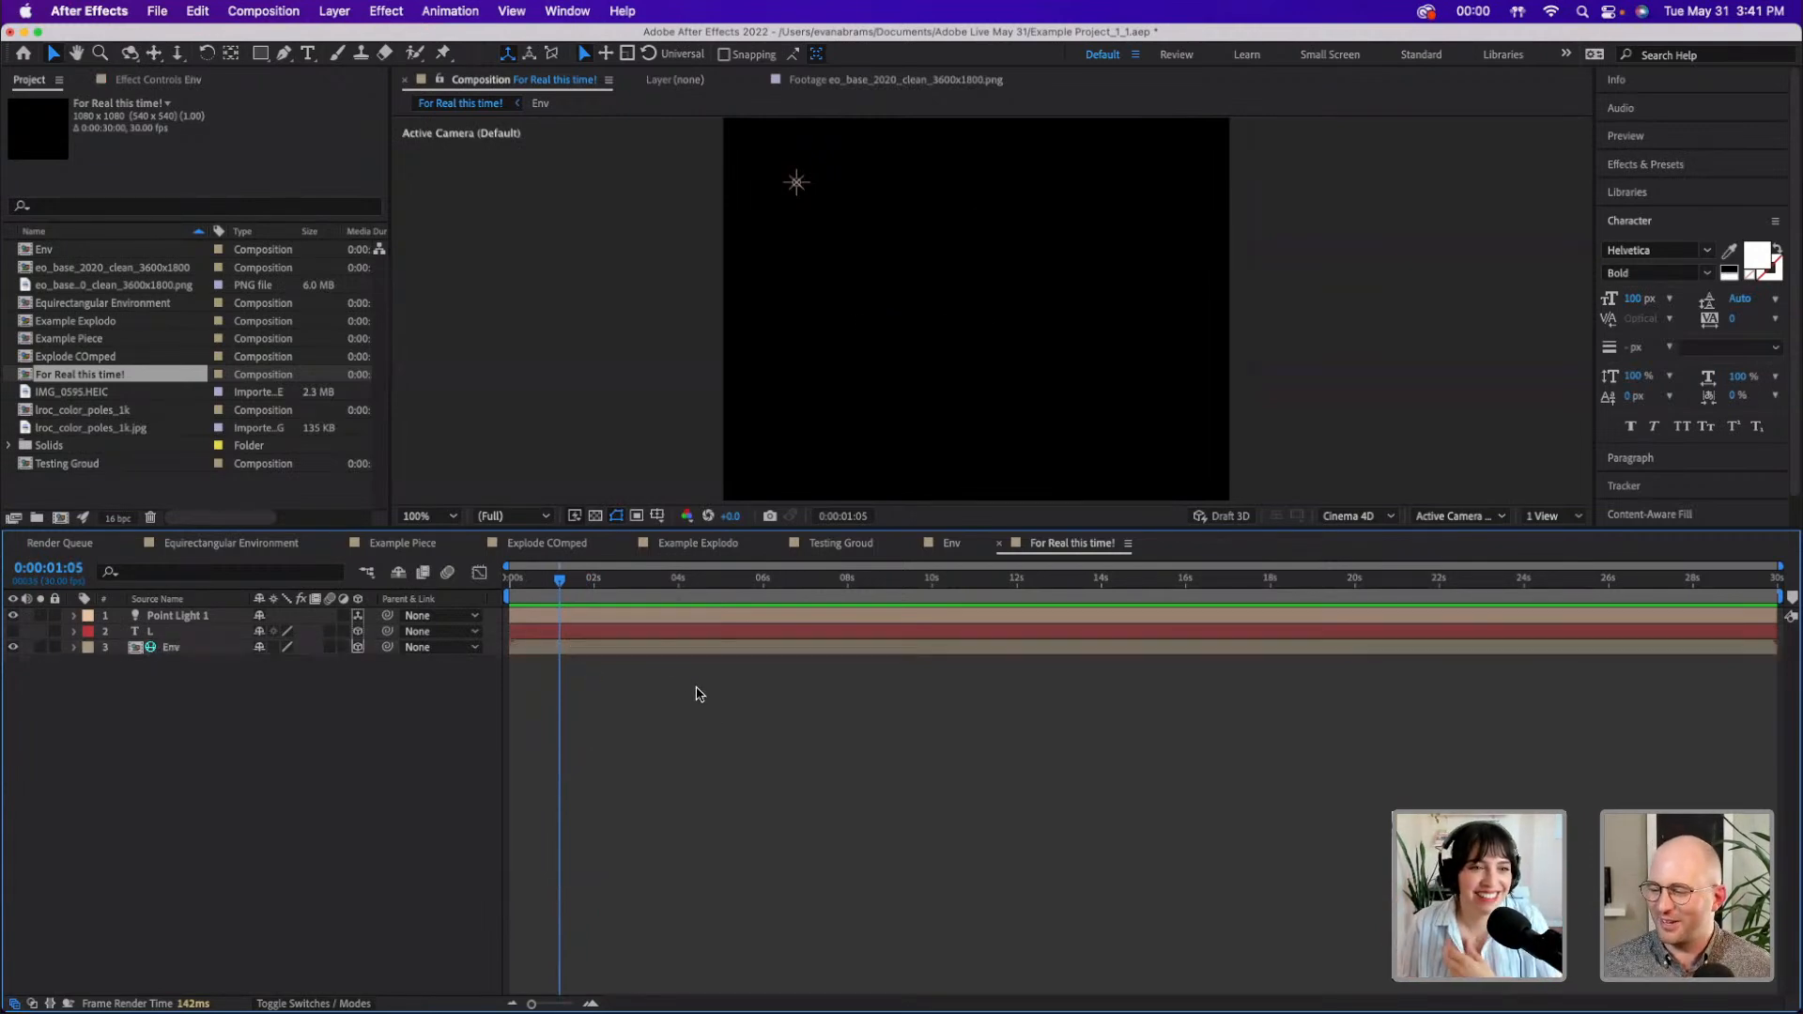
- Make the L layer visible again in the For Real this time! composition
{"action": "left_click", "coordinate": [13, 631]}
{"action": "left_click", "coordinate": [1006, 309]}
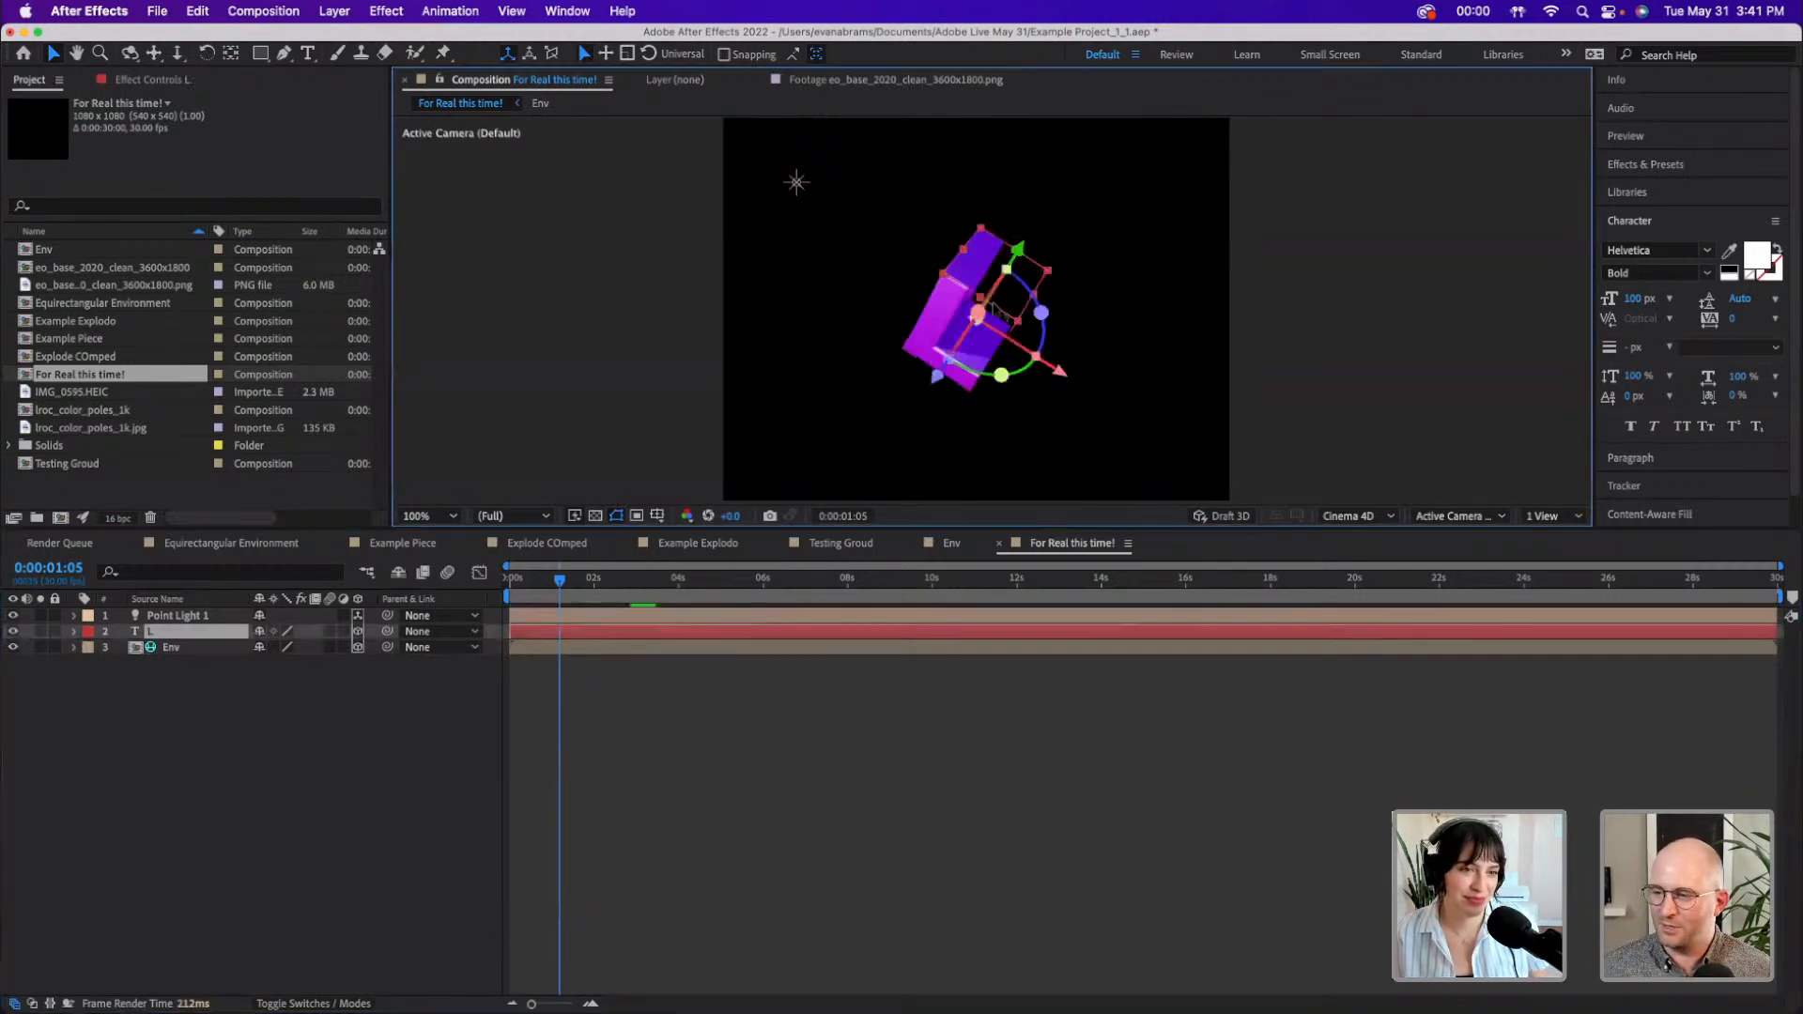
{"action": "left_click", "coordinate": [498, 916]}
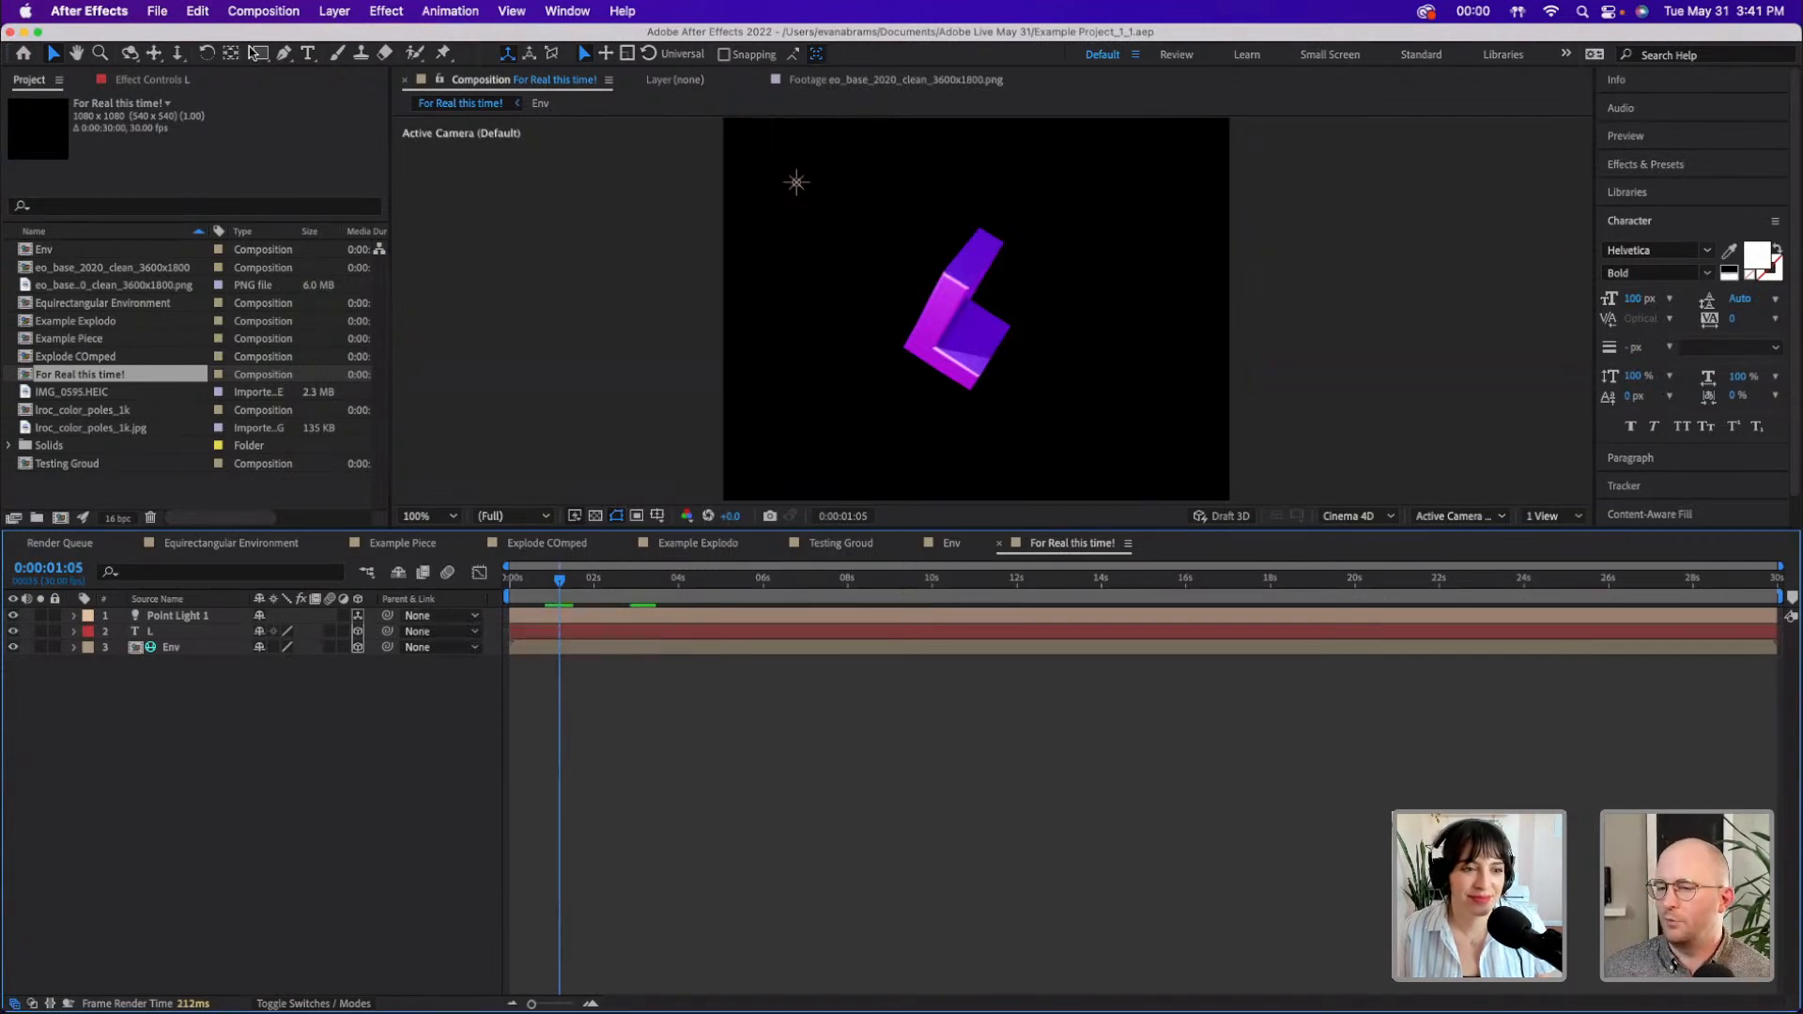
- Add an ellipse shape layer that fills the composition and reduce its size to 374 by 374
{"action": "left_click_drag", "start_coordinate": [260, 57], "coordinate": [300, 99]}
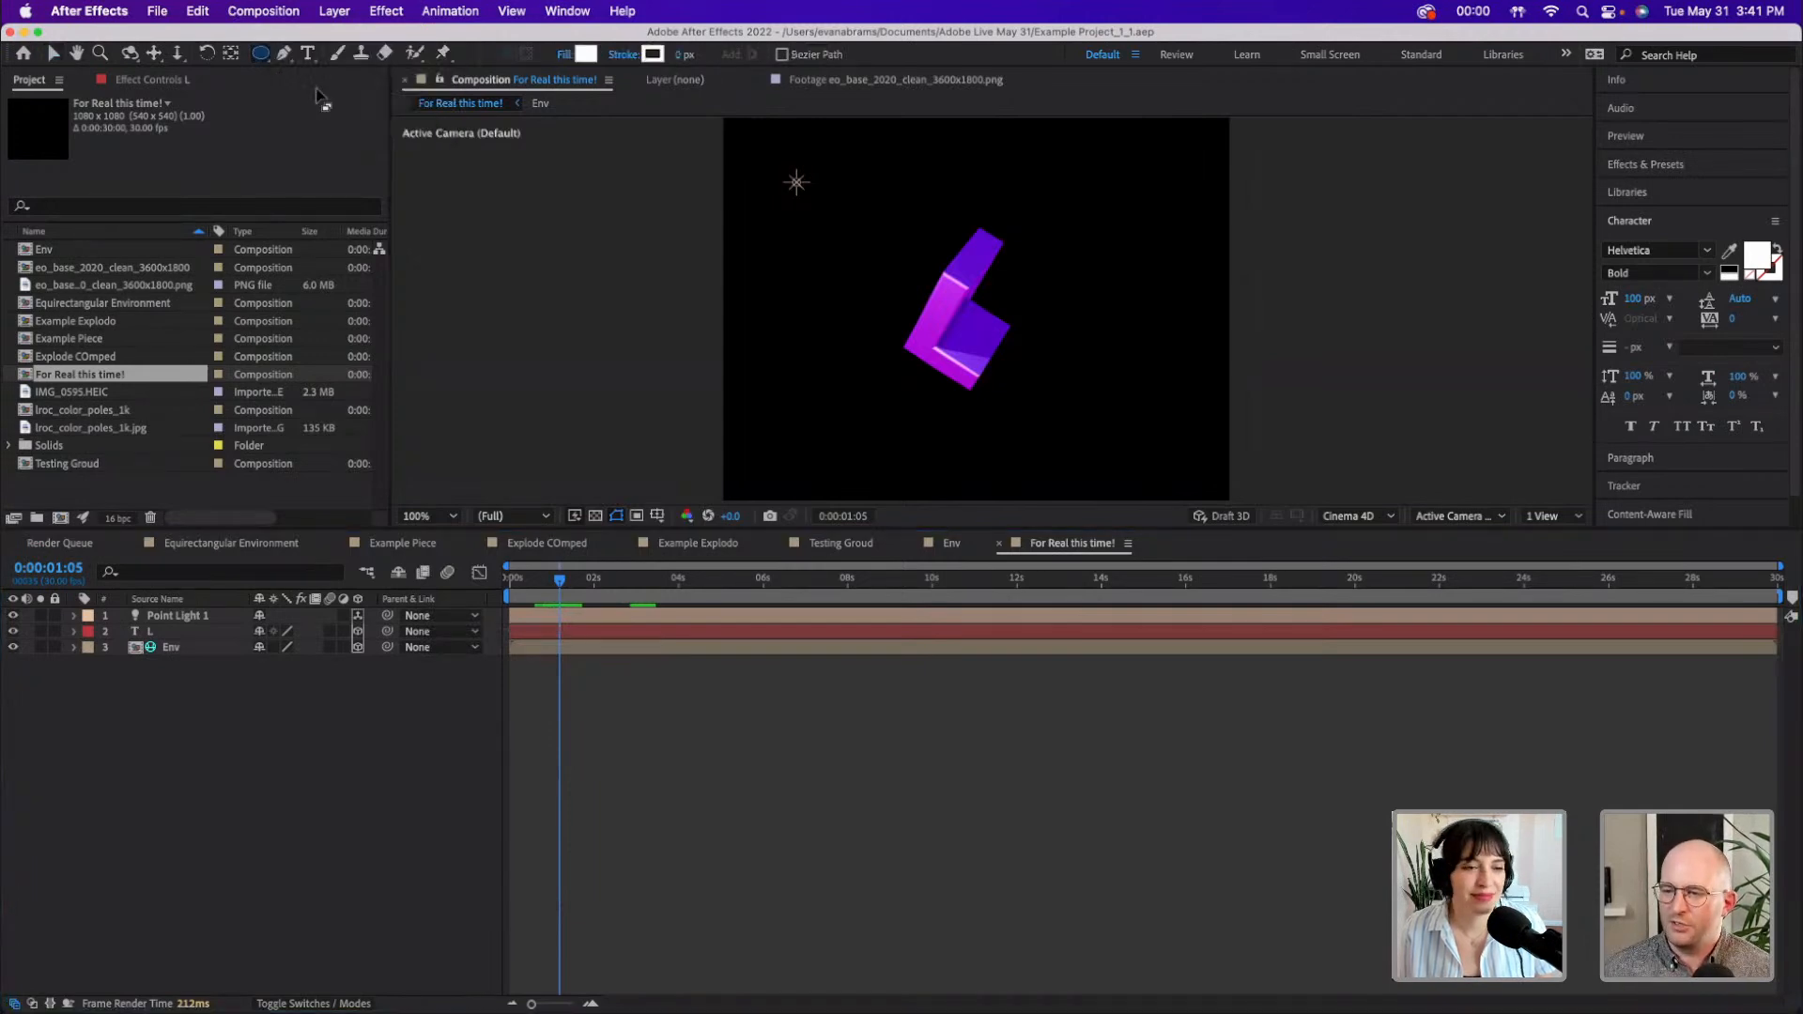
{"action": "double_click", "coordinate": [260, 54]}
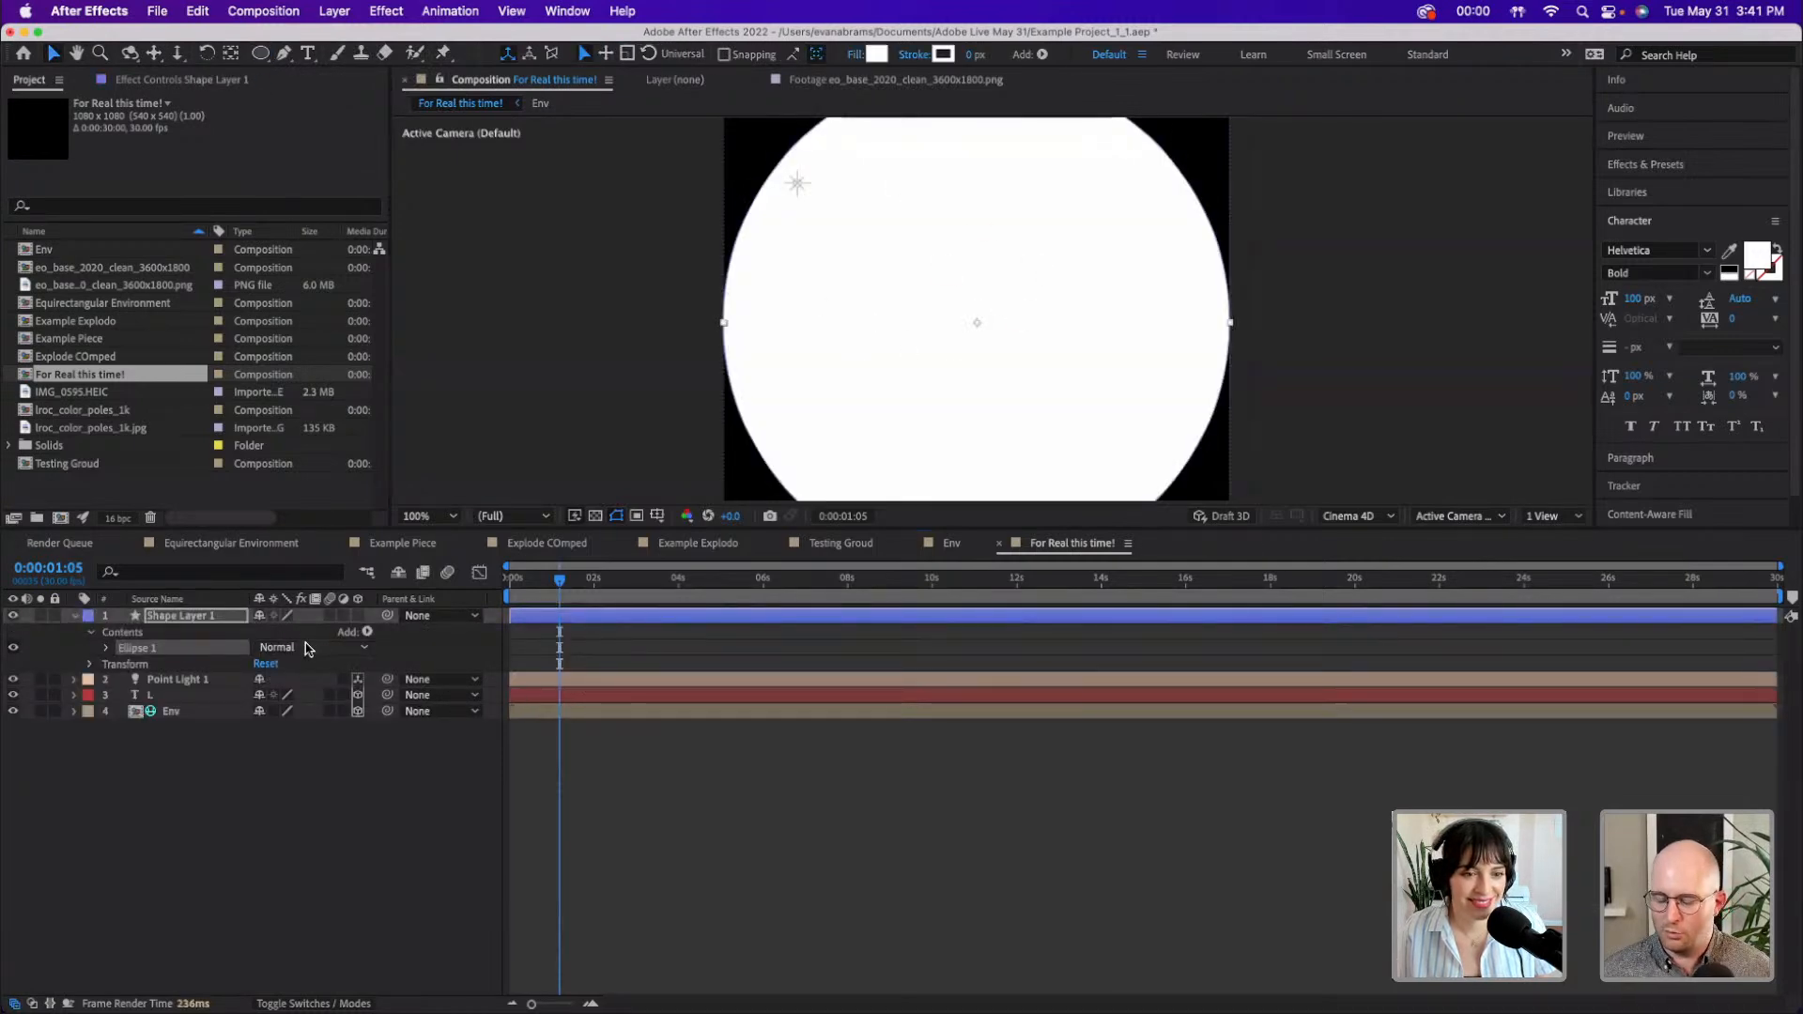
{"action": "key", "text": "u"}
{"action": "key", "text": "u"}
{"action": "left_click_drag", "start_coordinate": [302, 680], "coordinate": [234, 694]}
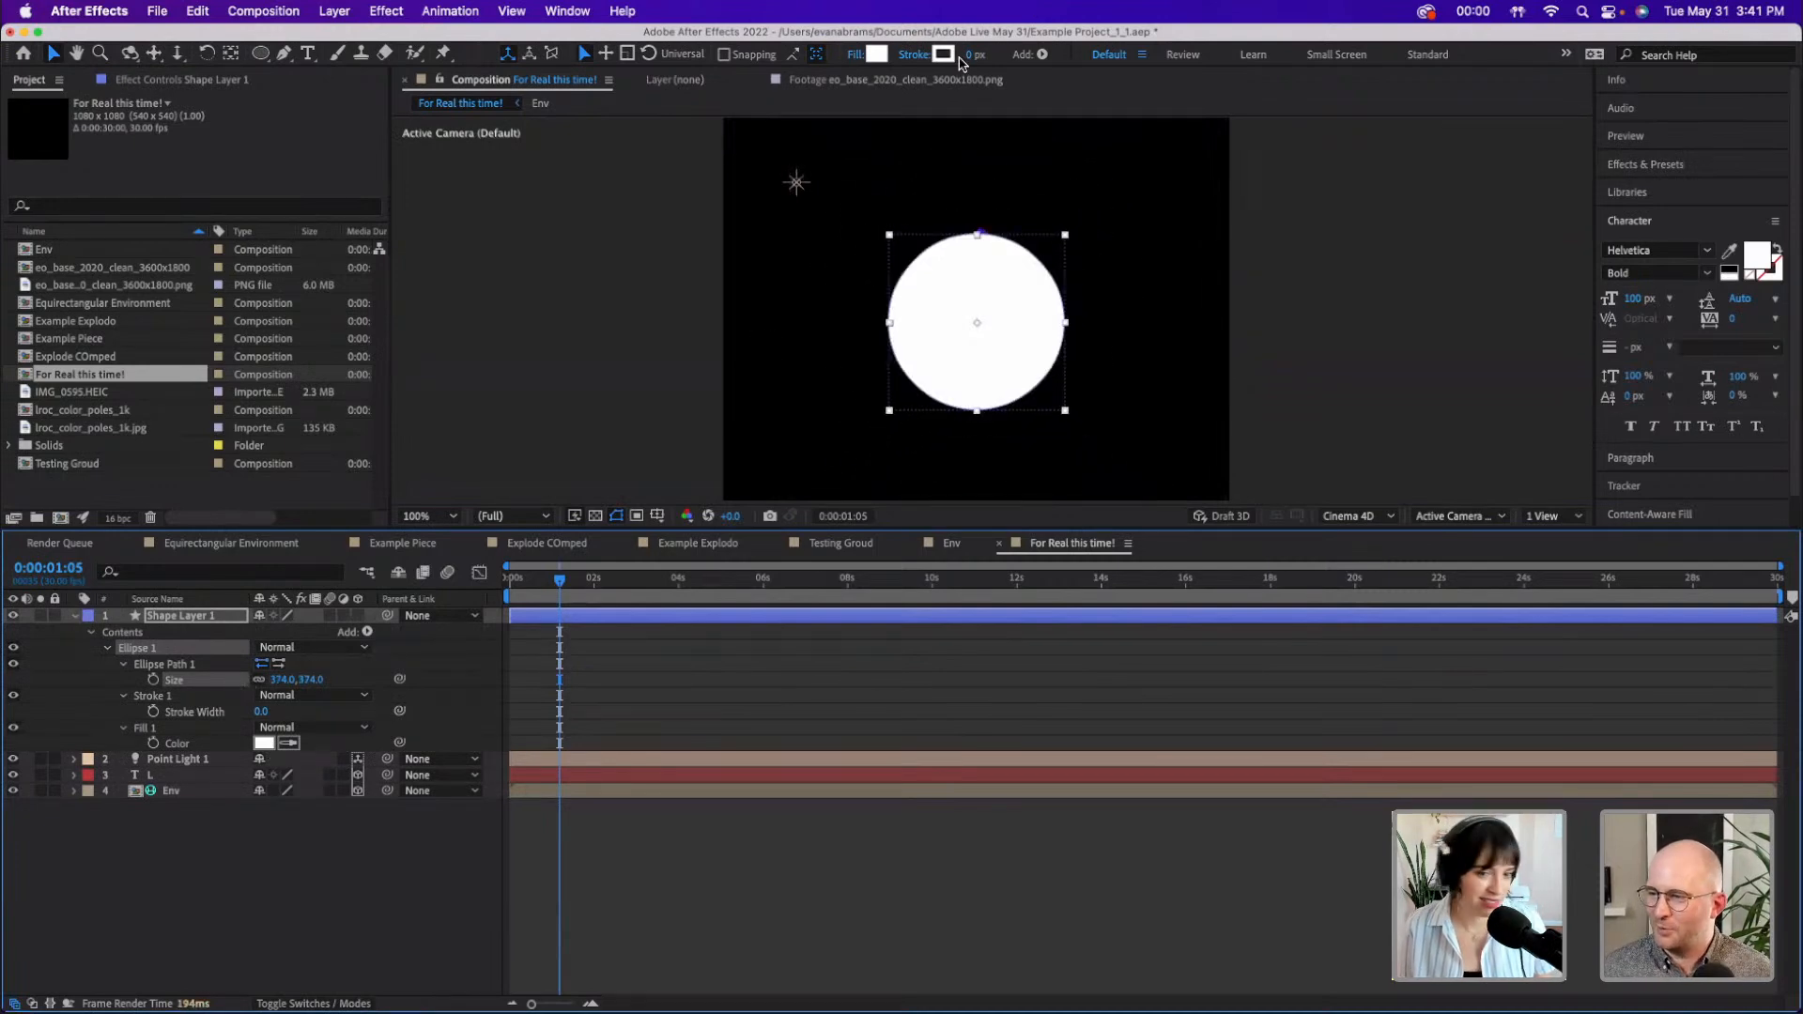
- Turn the ellipse into a ring by giving it an 85 px stroke and setting its fill to None
{"action": "left_click_drag", "start_coordinate": [974, 56], "coordinate": [1044, 54]}
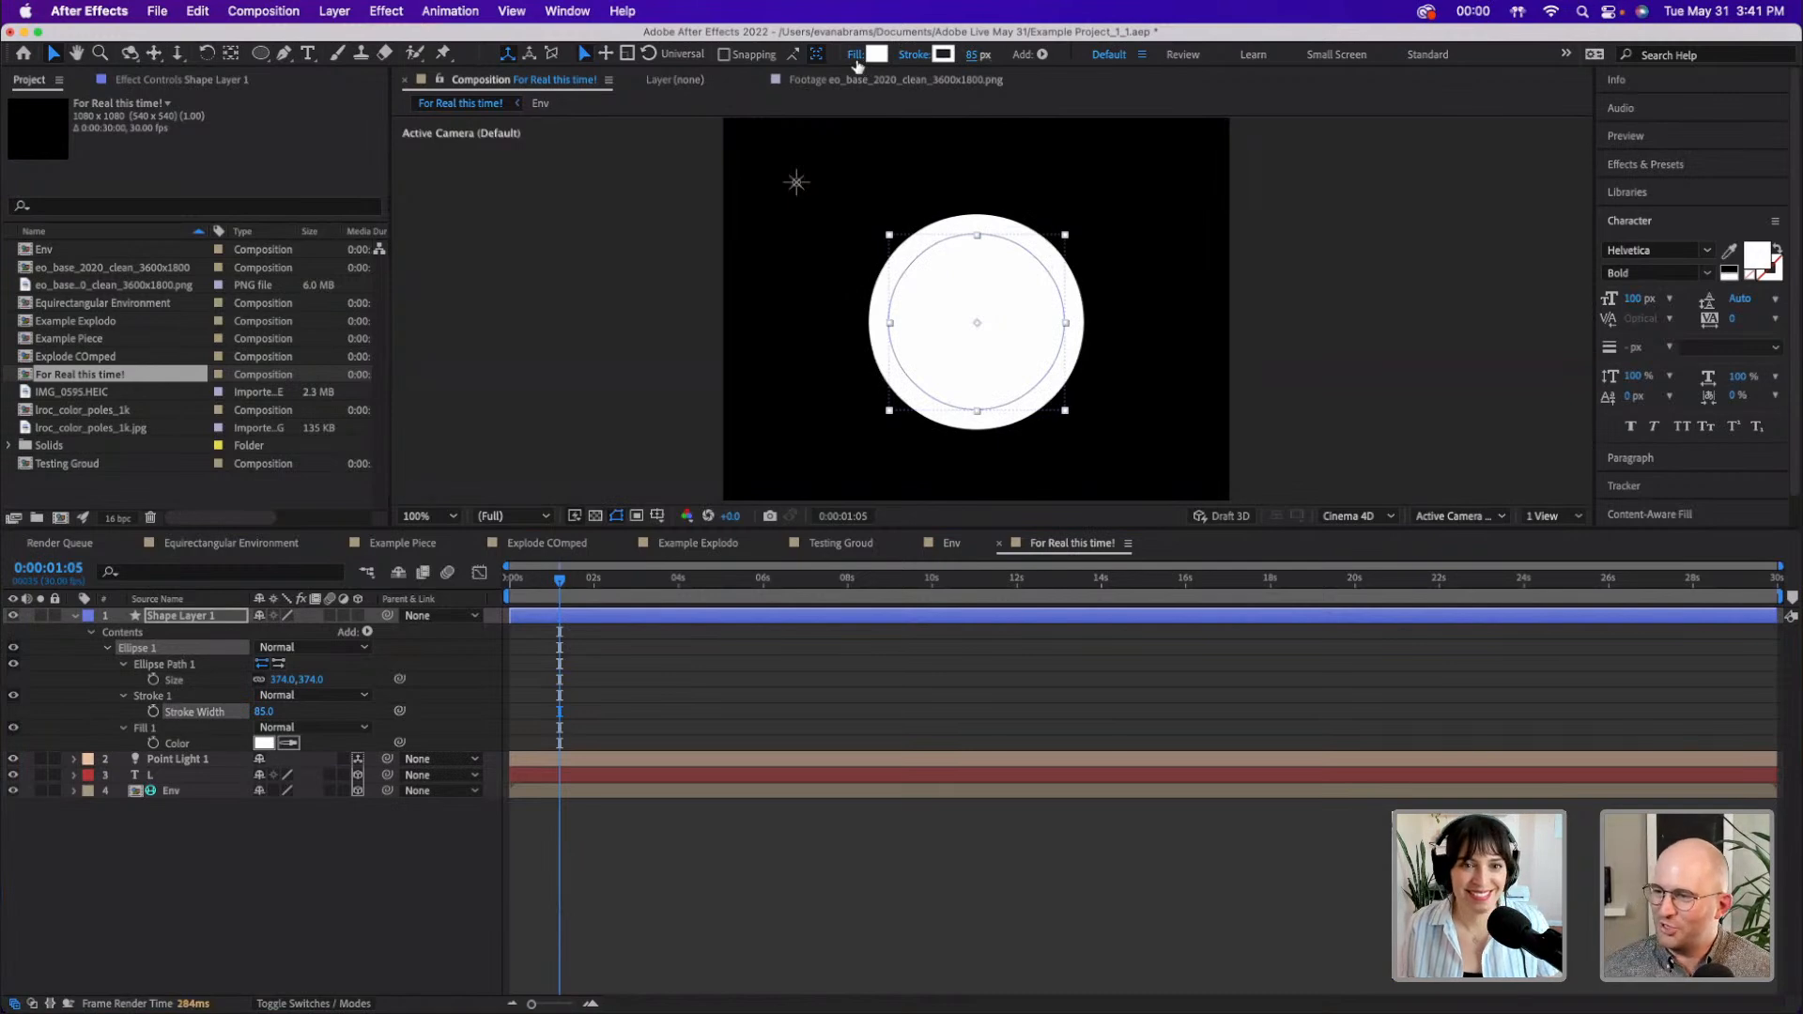
{"action": "left_click", "coordinate": [857, 55]}
{"action": "left_click", "coordinate": [812, 231]}
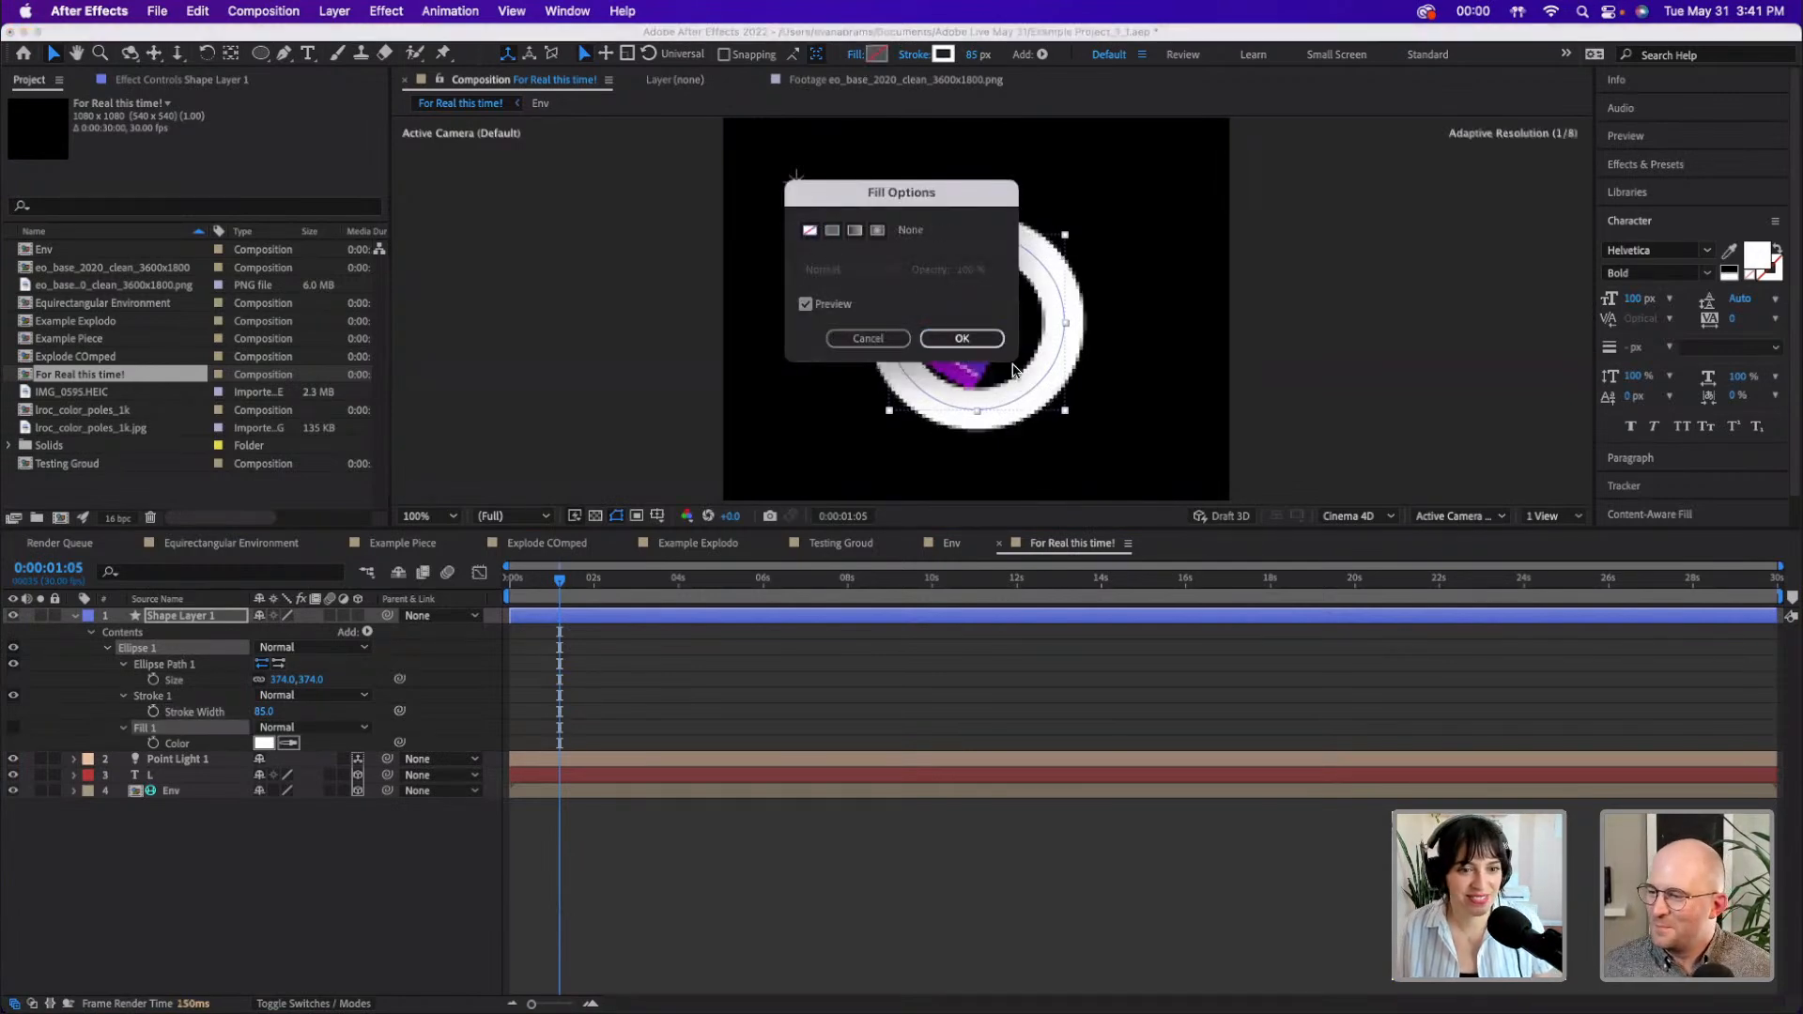
{"action": "left_click", "coordinate": [961, 338]}
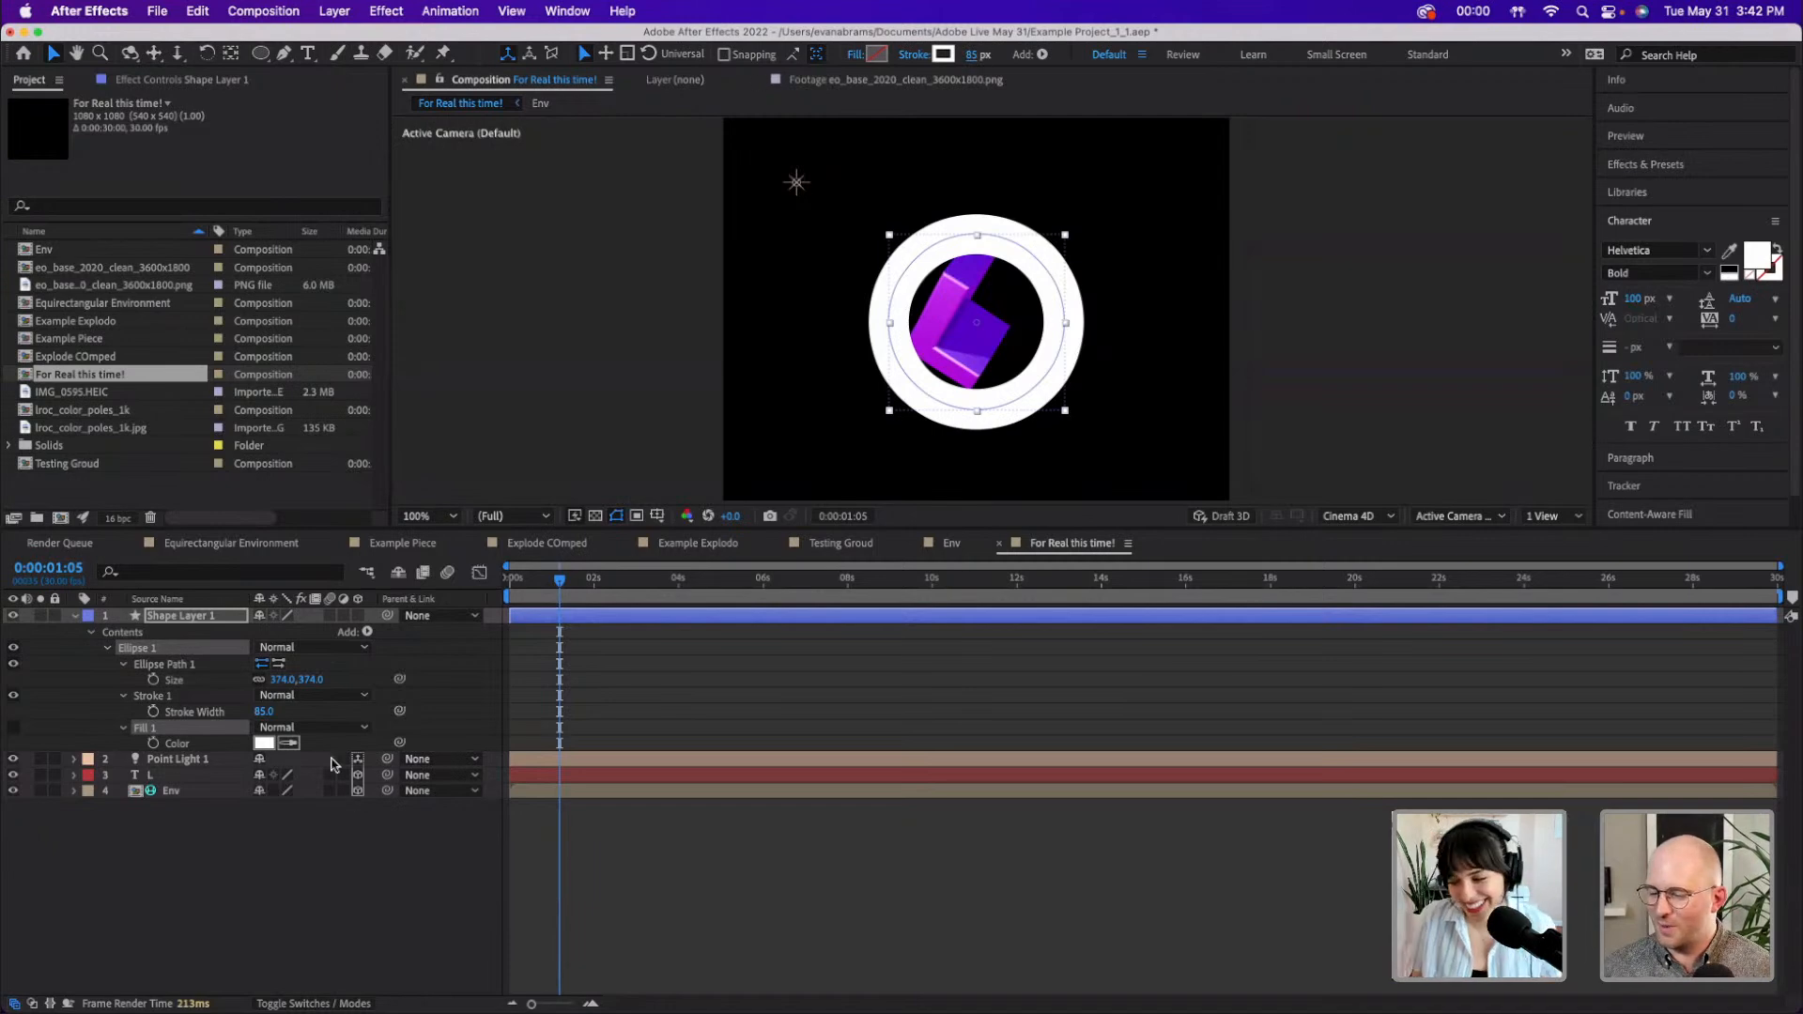
- Set the ellipse size to 200 by 200 and its stroke width to 50 px
{"action": "left_click", "coordinate": [316, 681]}
{"action": "type", "text": "200"}
{"action": "key", "text": "Return"}
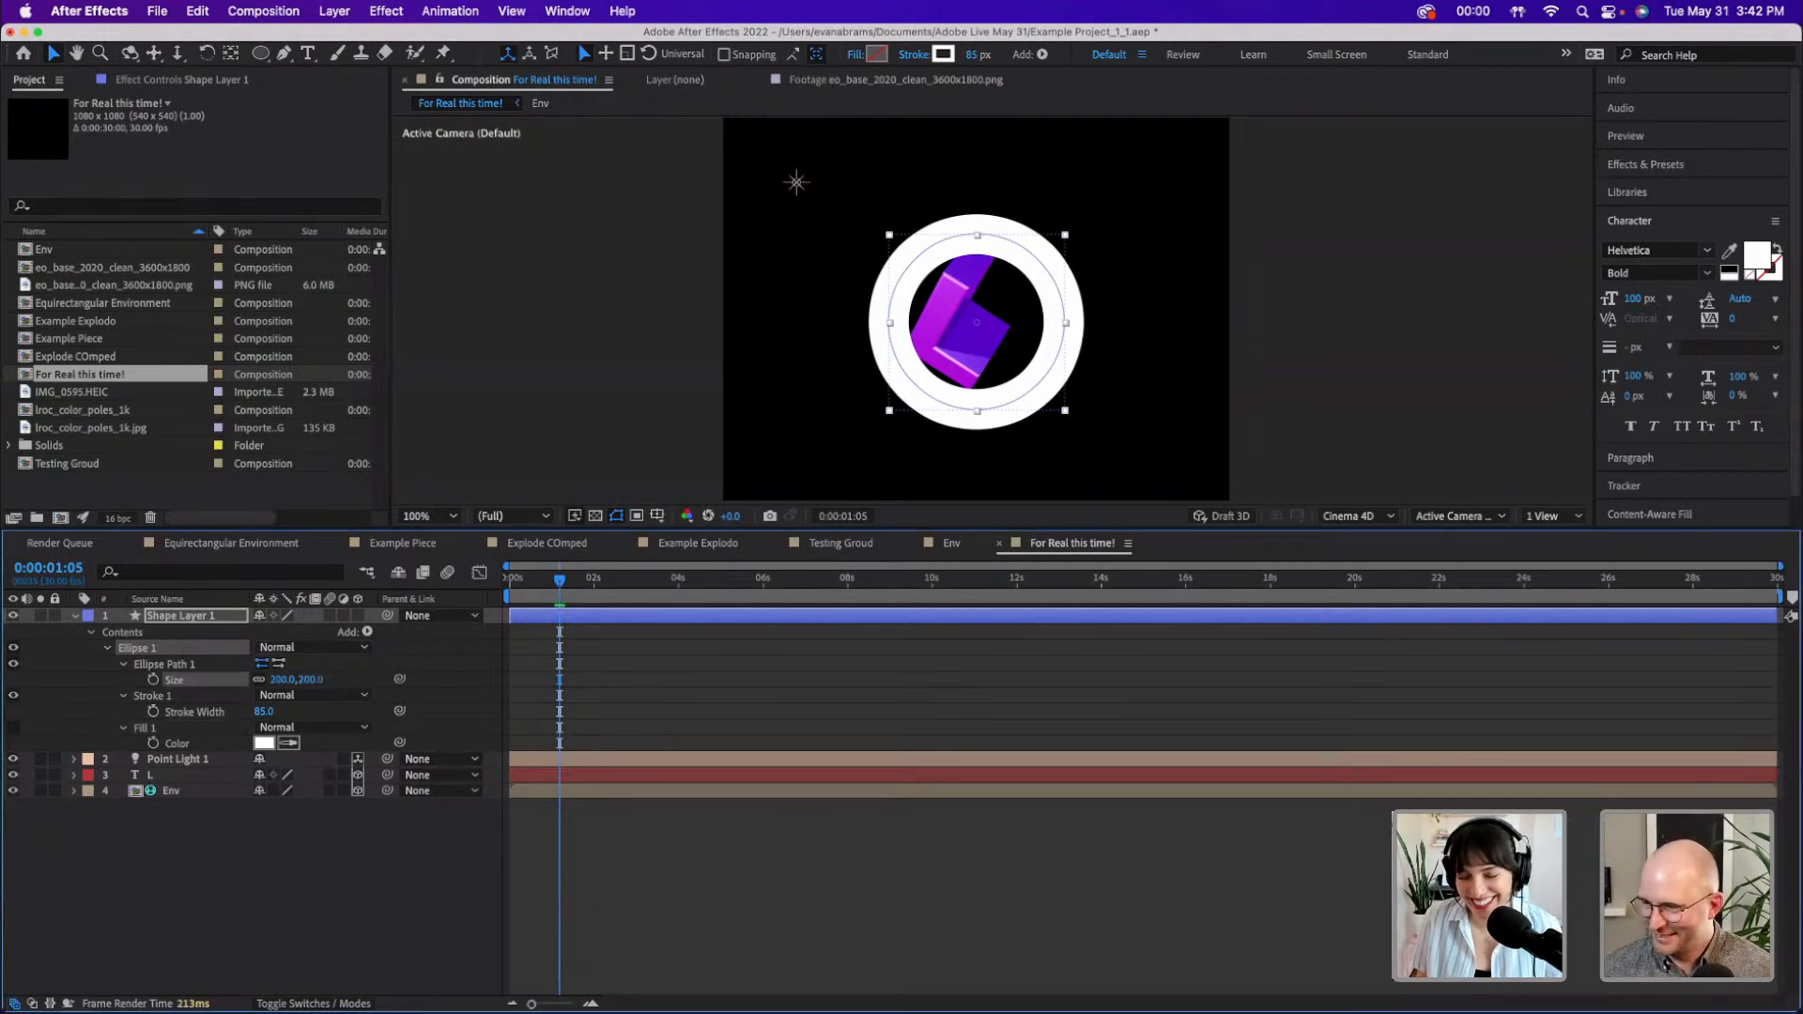
{"action": "left_click", "coordinate": [977, 55]}
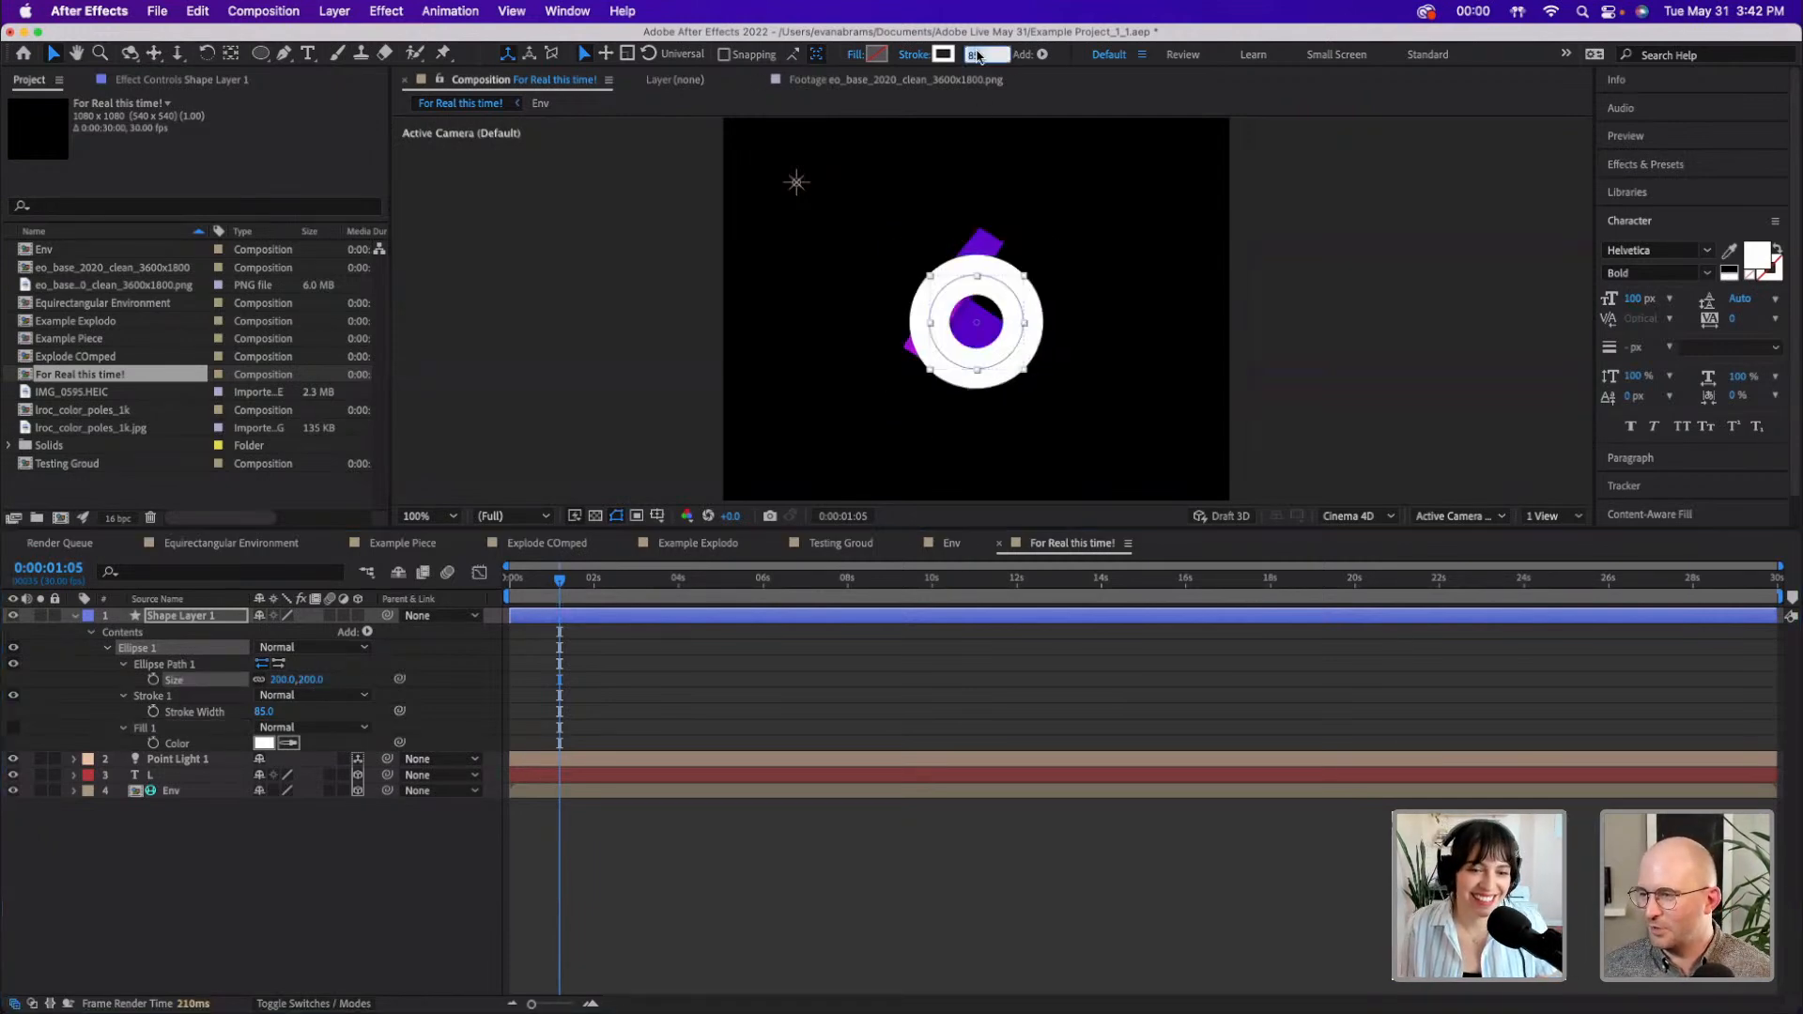
{"action": "type", "text": "50"}
{"action": "key", "text": "Return"}
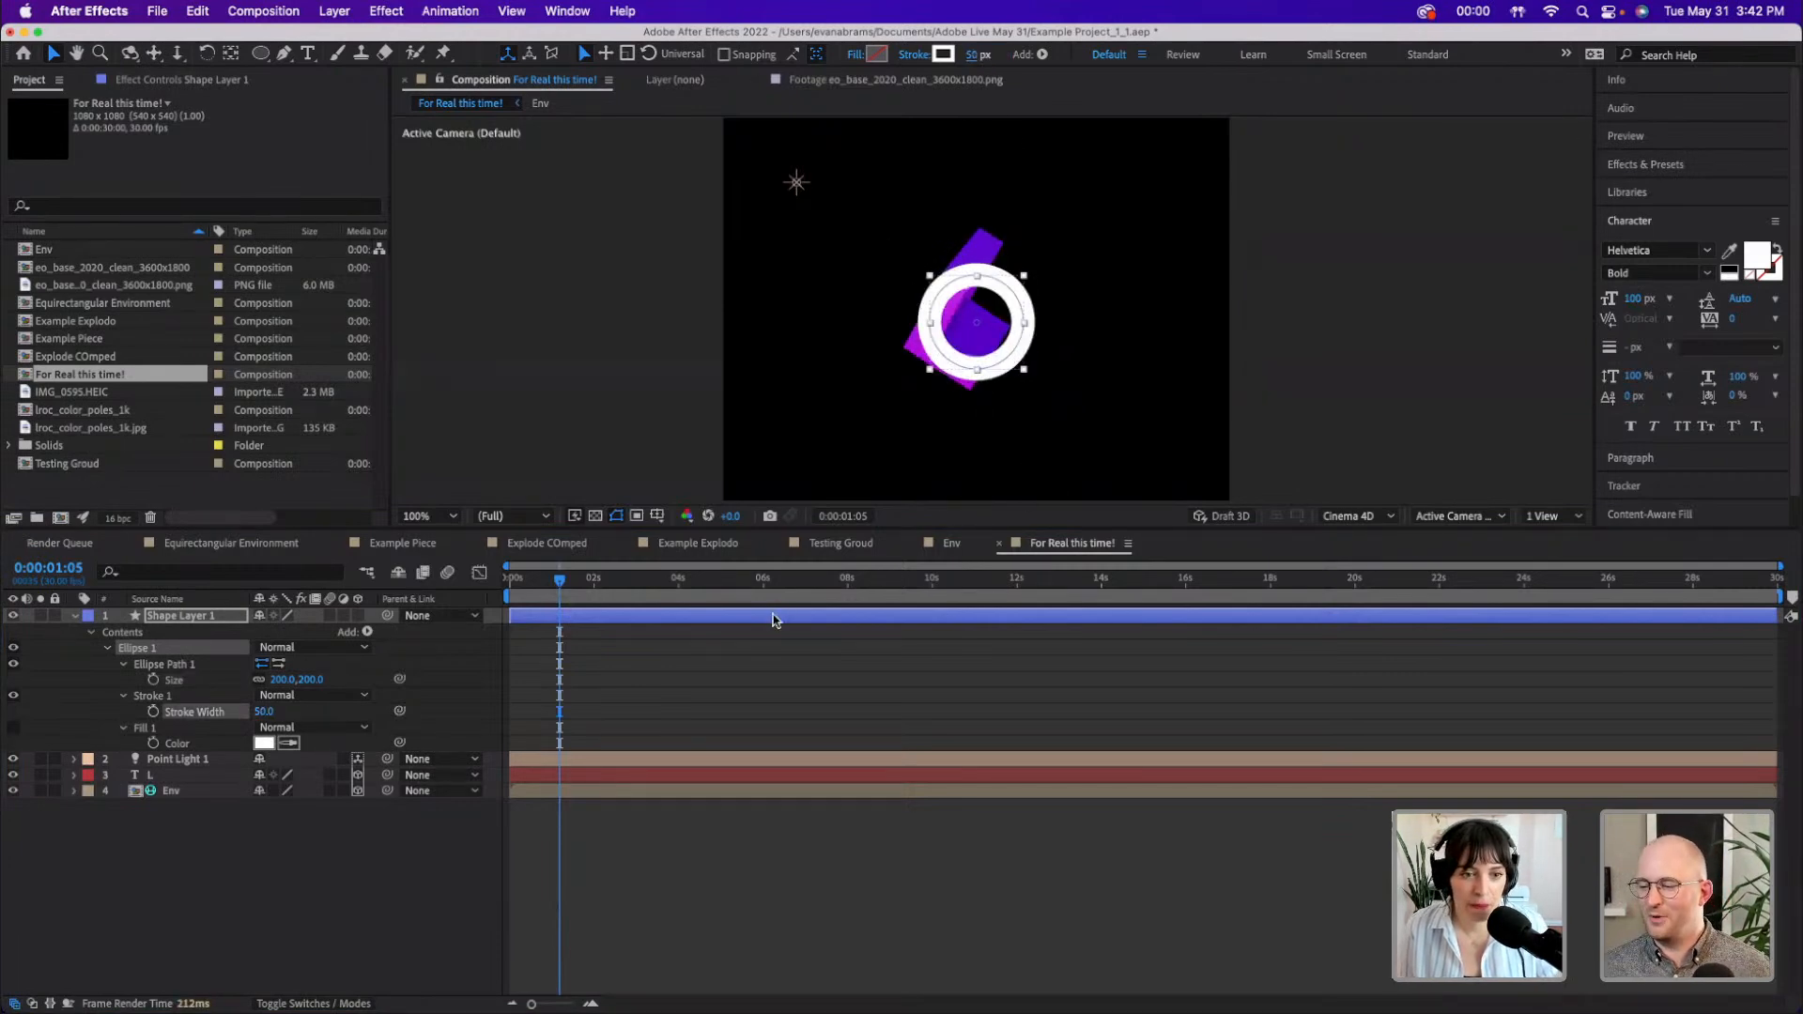
- Make the ring's shape layer 3D and copy the L layer's Anchor Point with its extrusion-depth expression onto it
{"action": "left_click", "coordinate": [635, 613]}
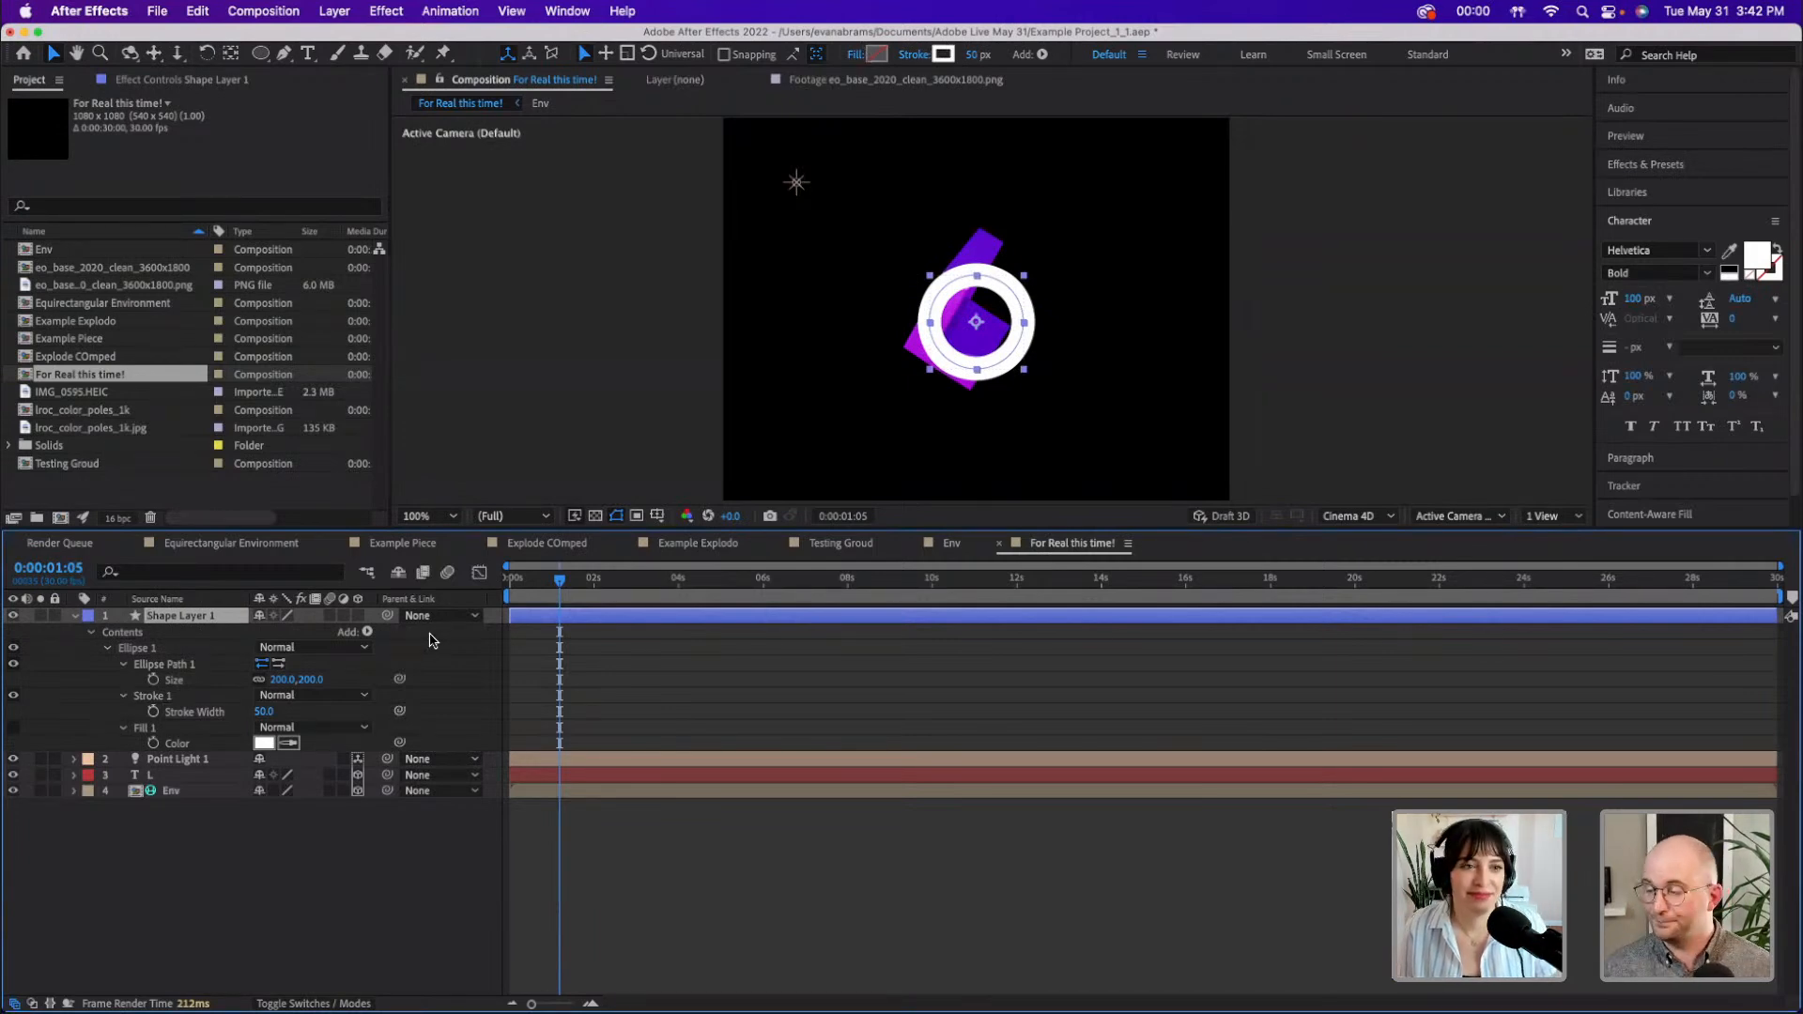
{"action": "left_click", "coordinate": [358, 615]}
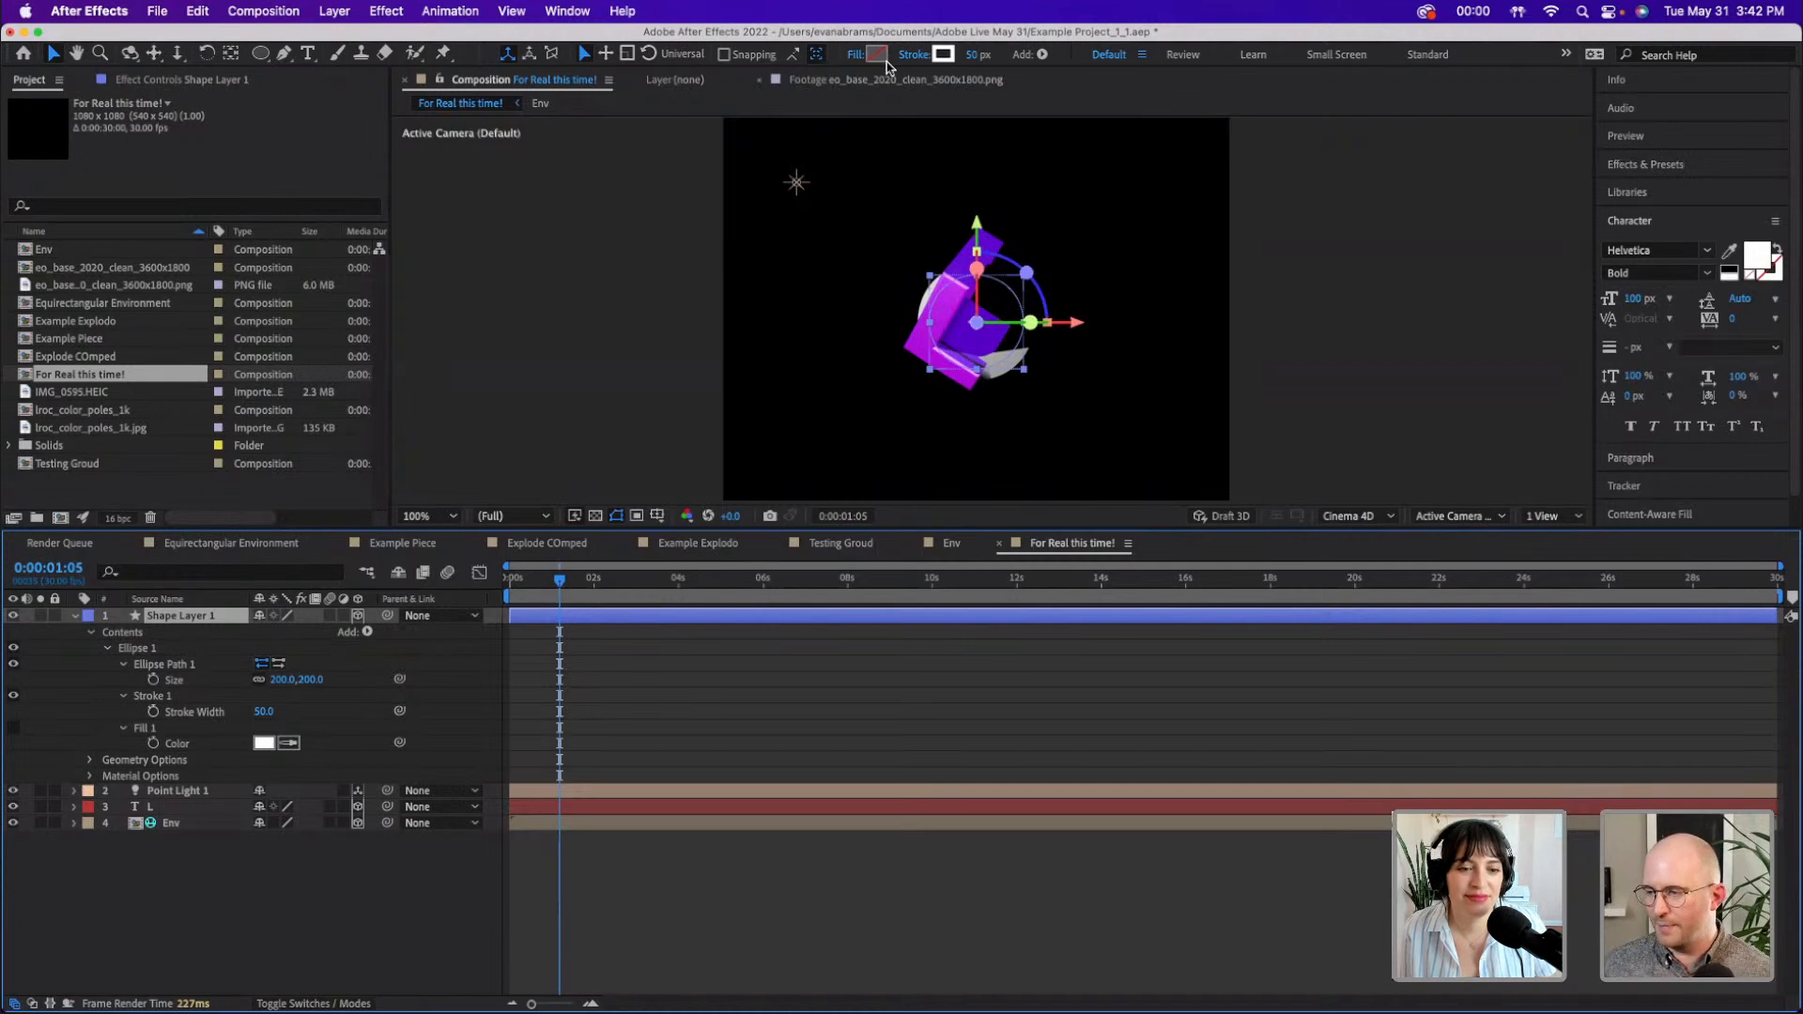
{"action": "left_click", "coordinate": [156, 808]}
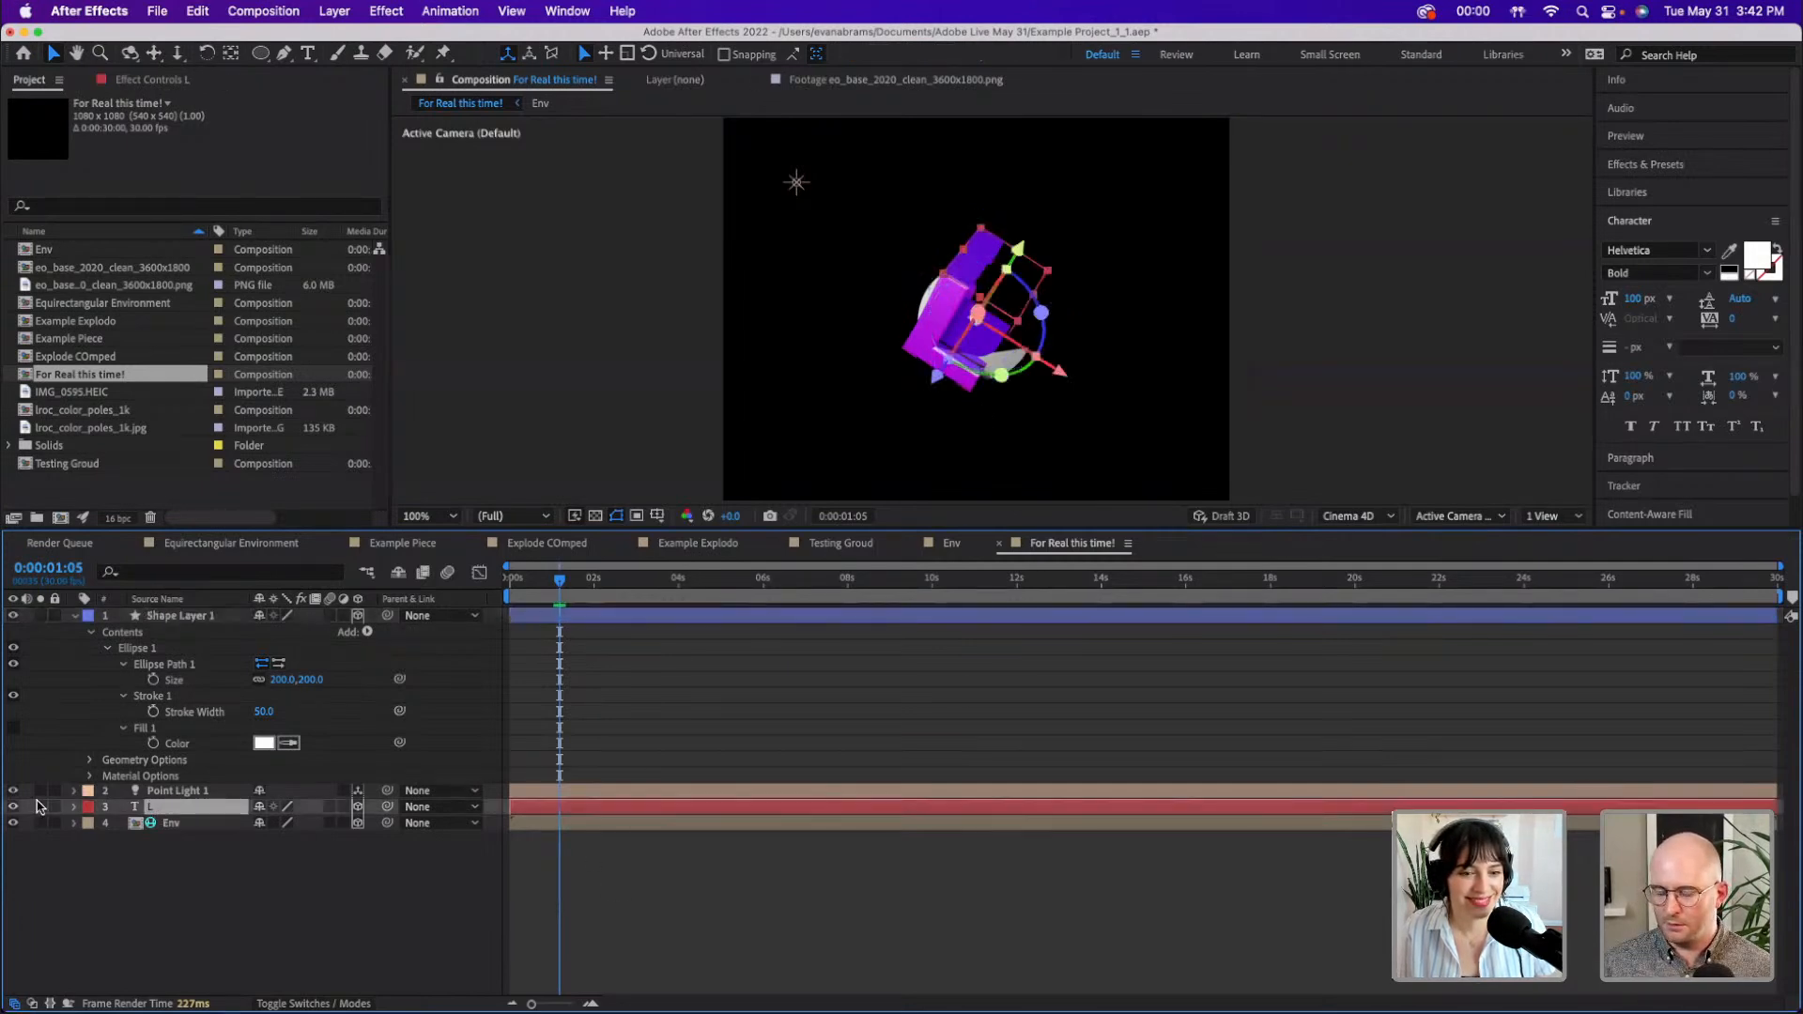
{"action": "key", "text": "a"}
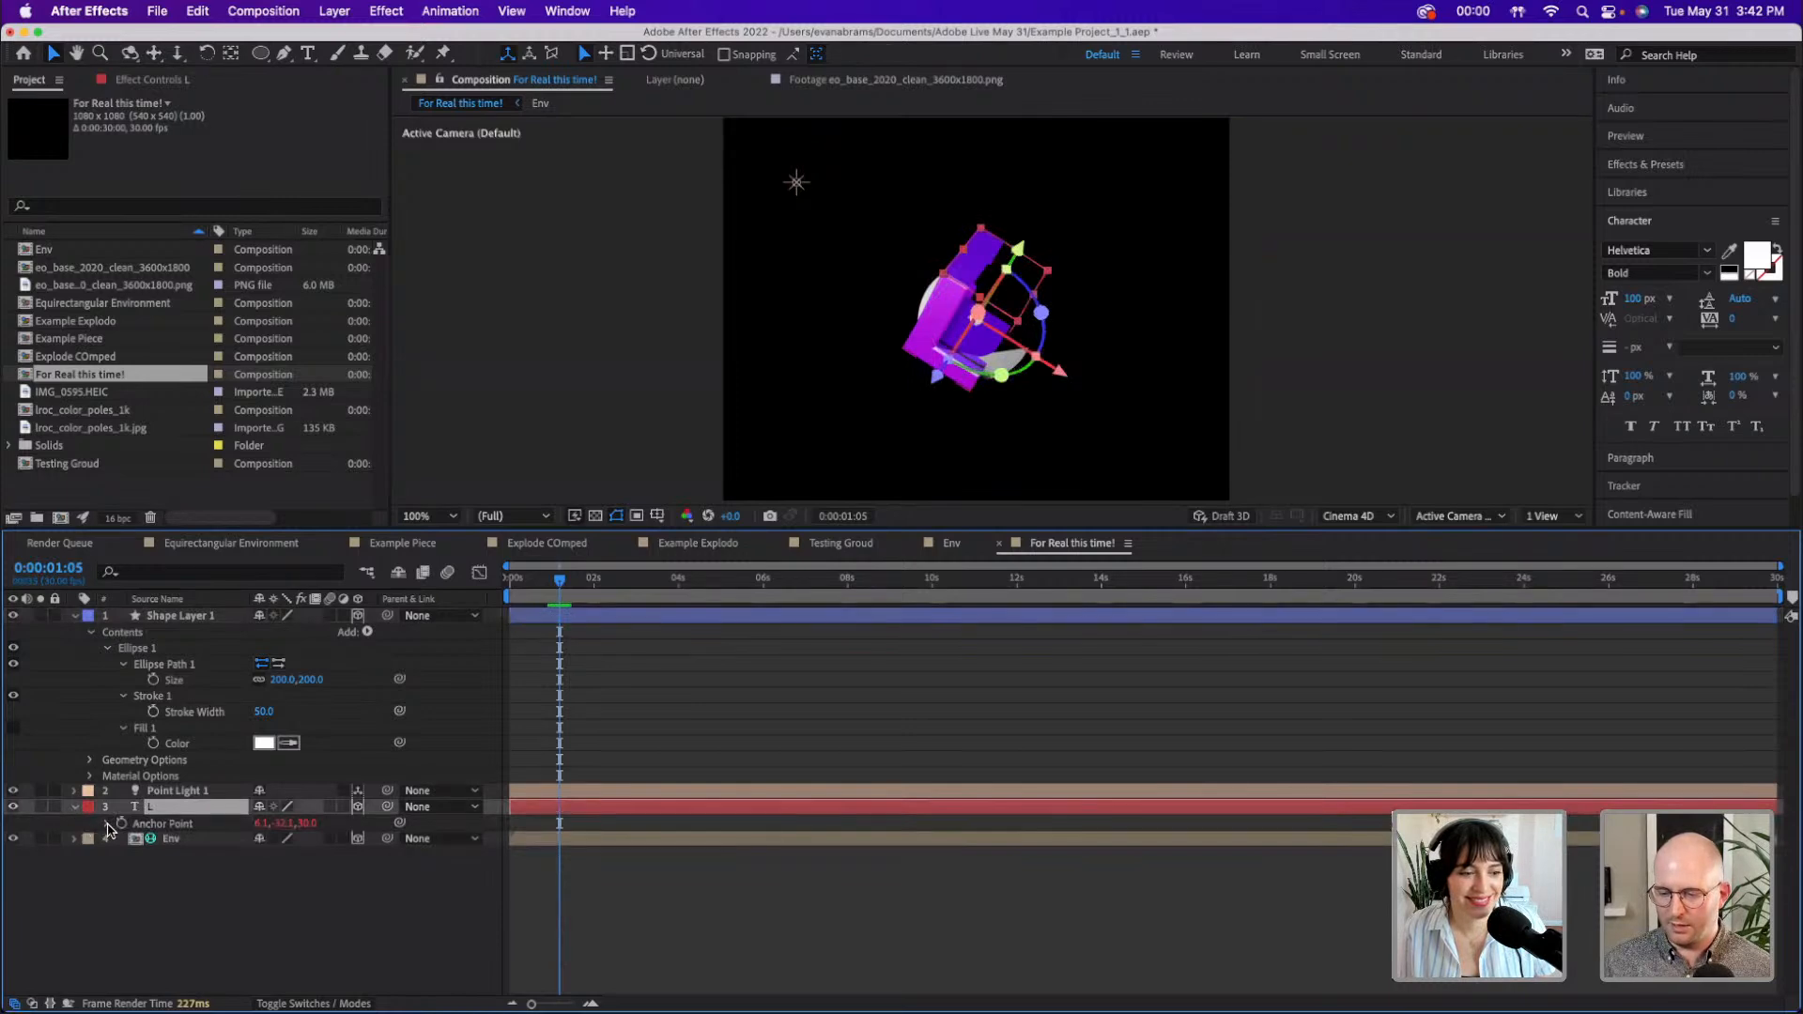
{"action": "left_click", "coordinate": [105, 824]}
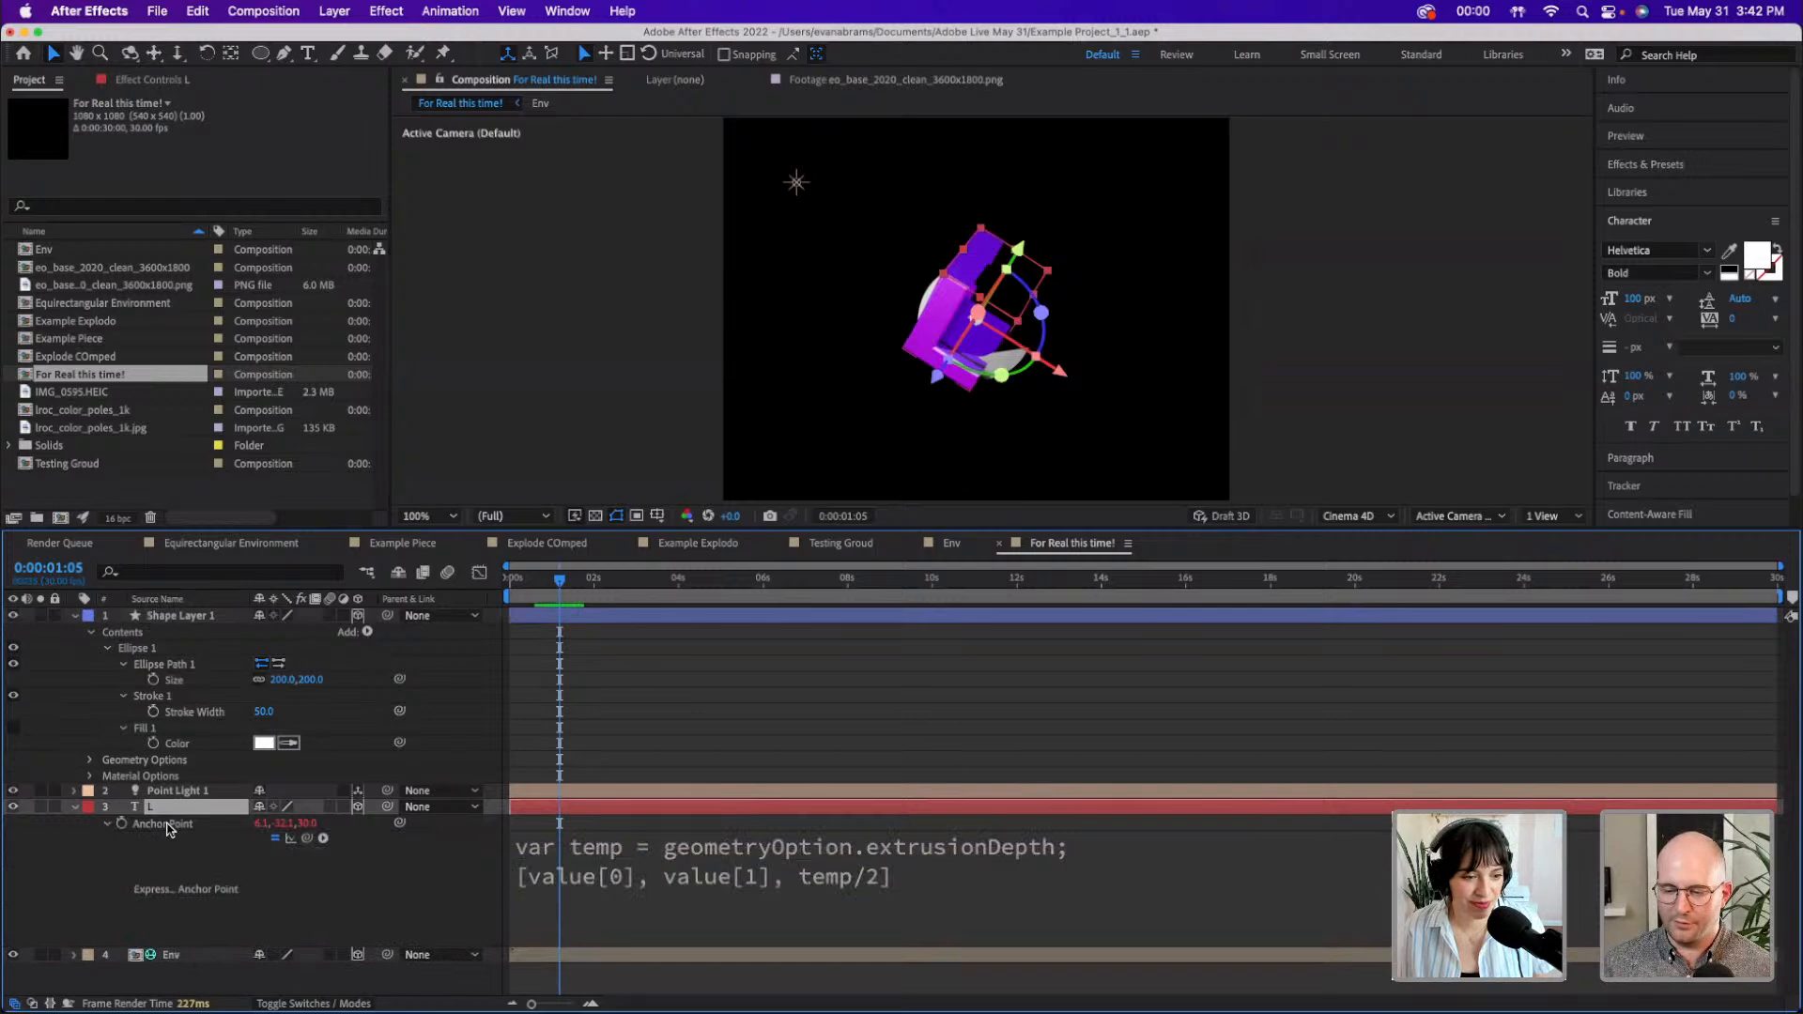
{"action": "left_click", "coordinate": [193, 617]}
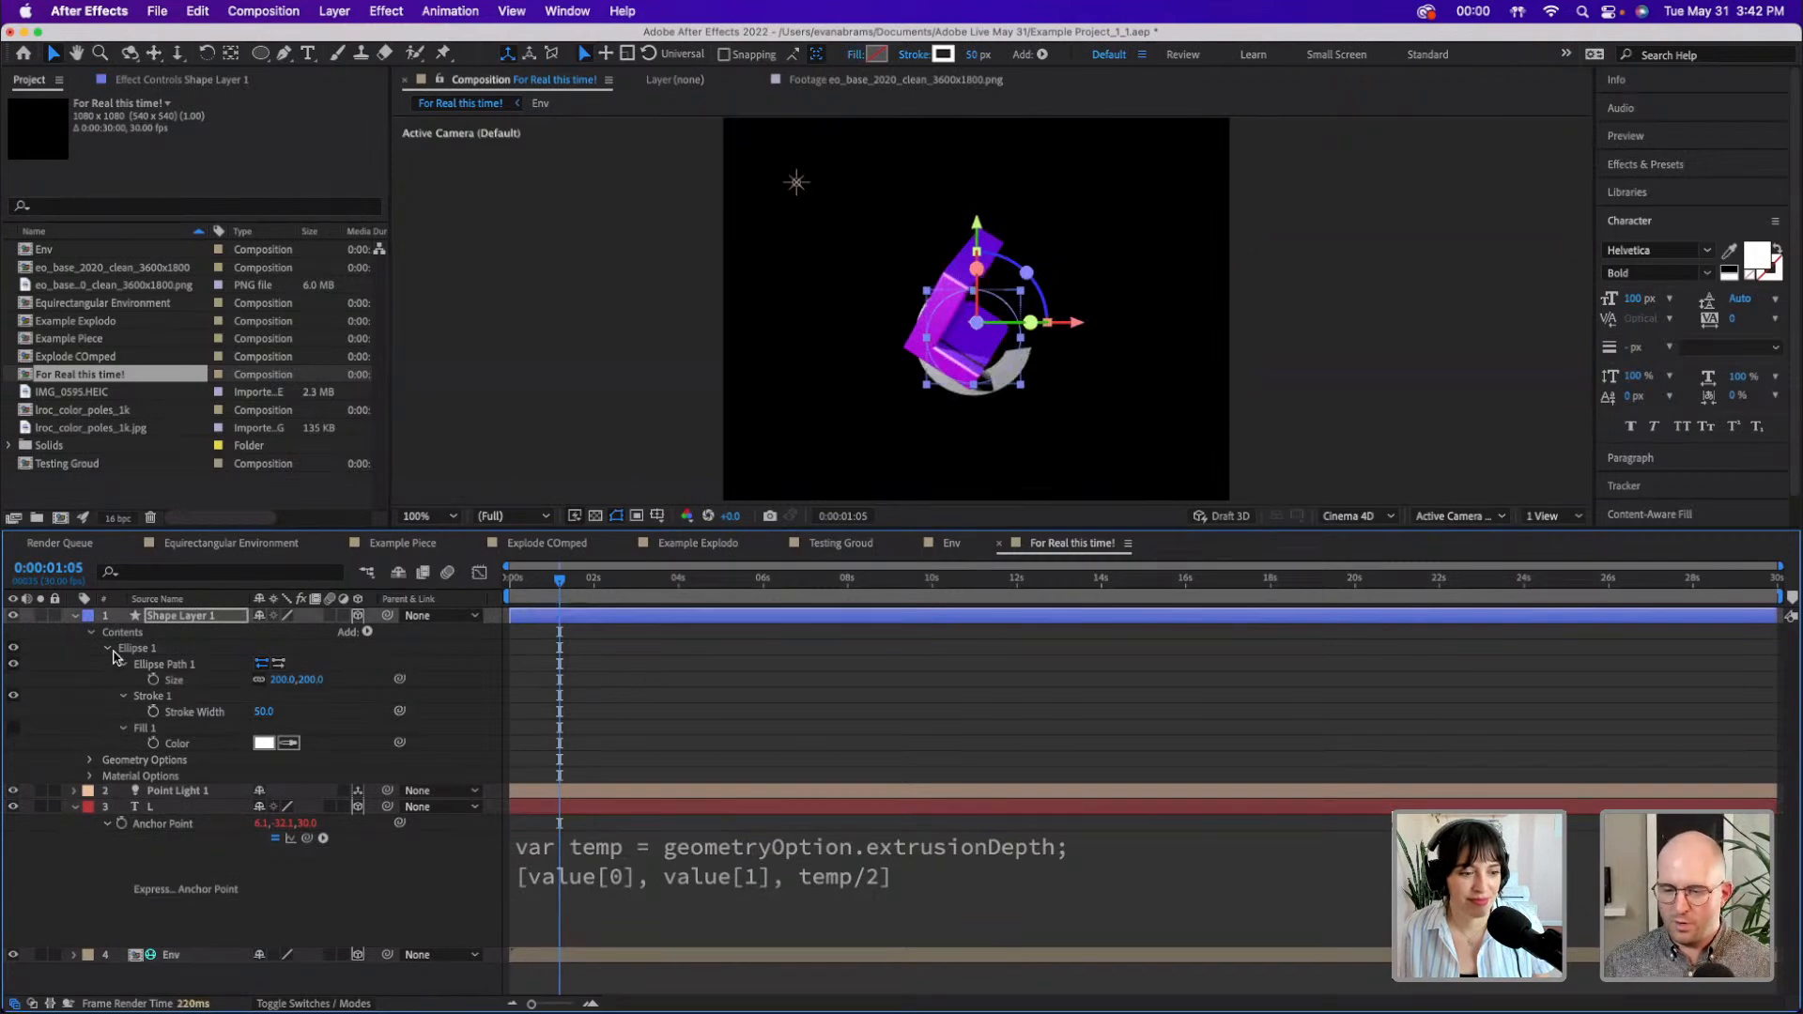
- Set the X and Y values of the ring layer's Anchor Point to 0
{"action": "key", "text": "a"}
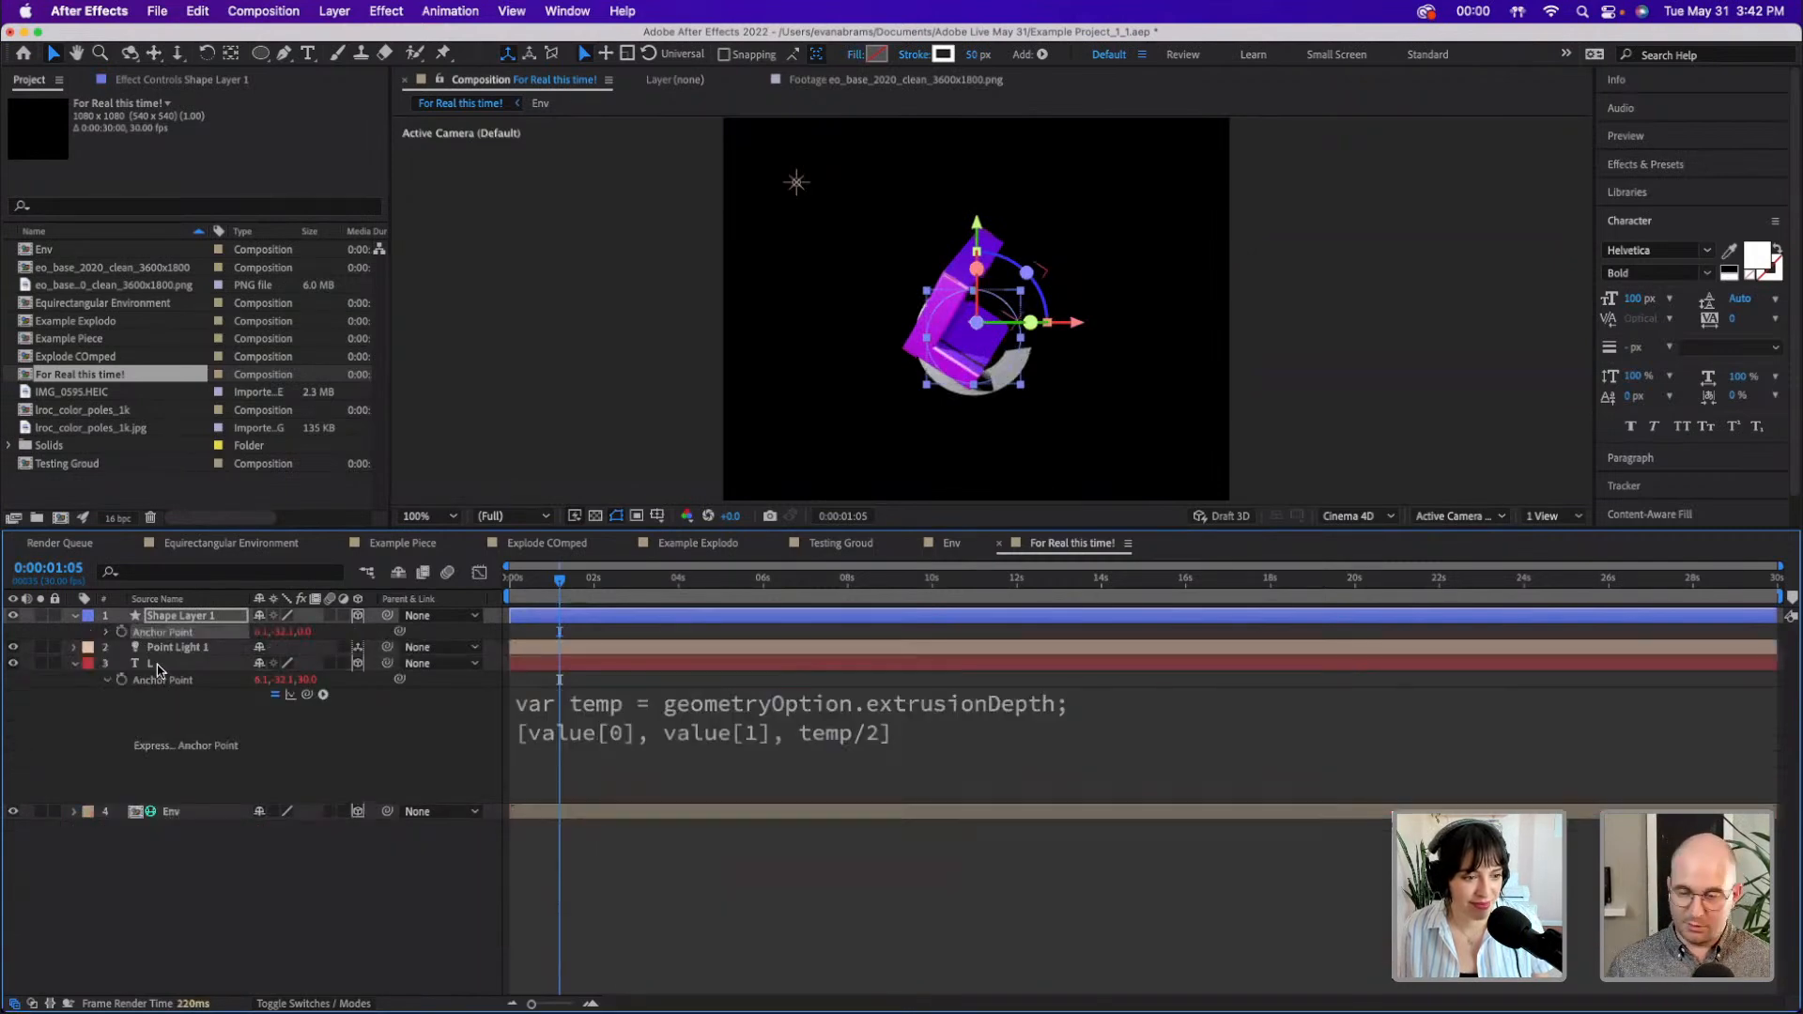
{"action": "left_click", "coordinate": [261, 633]}
{"action": "type", "text": "0"}
{"action": "key", "text": "Tab"}
{"action": "type", "text": "0"}
{"action": "key", "text": "Return"}
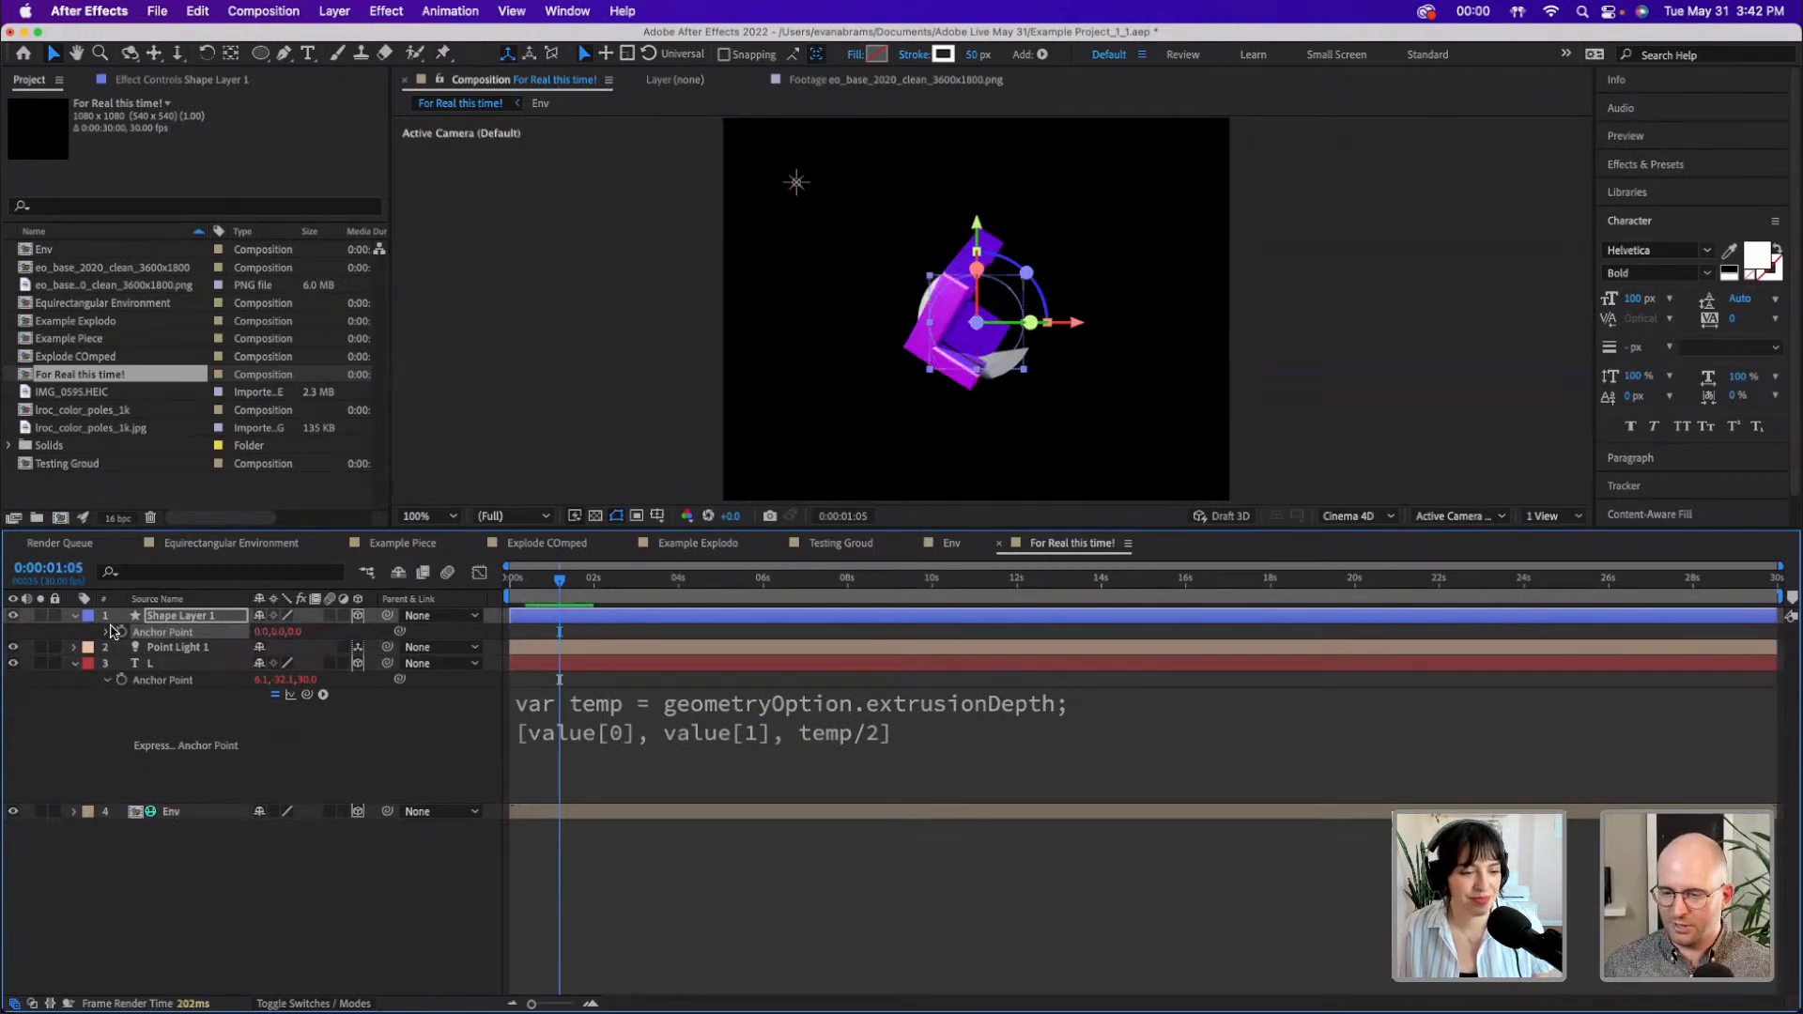
- Set the ring layer's Extrusion Depth to 104 and collapse its properties
{"action": "key", "text": "a"}
{"action": "key", "text": "a"}
{"action": "left_click_drag", "start_coordinate": [260, 700], "coordinate": [1092, 800]}
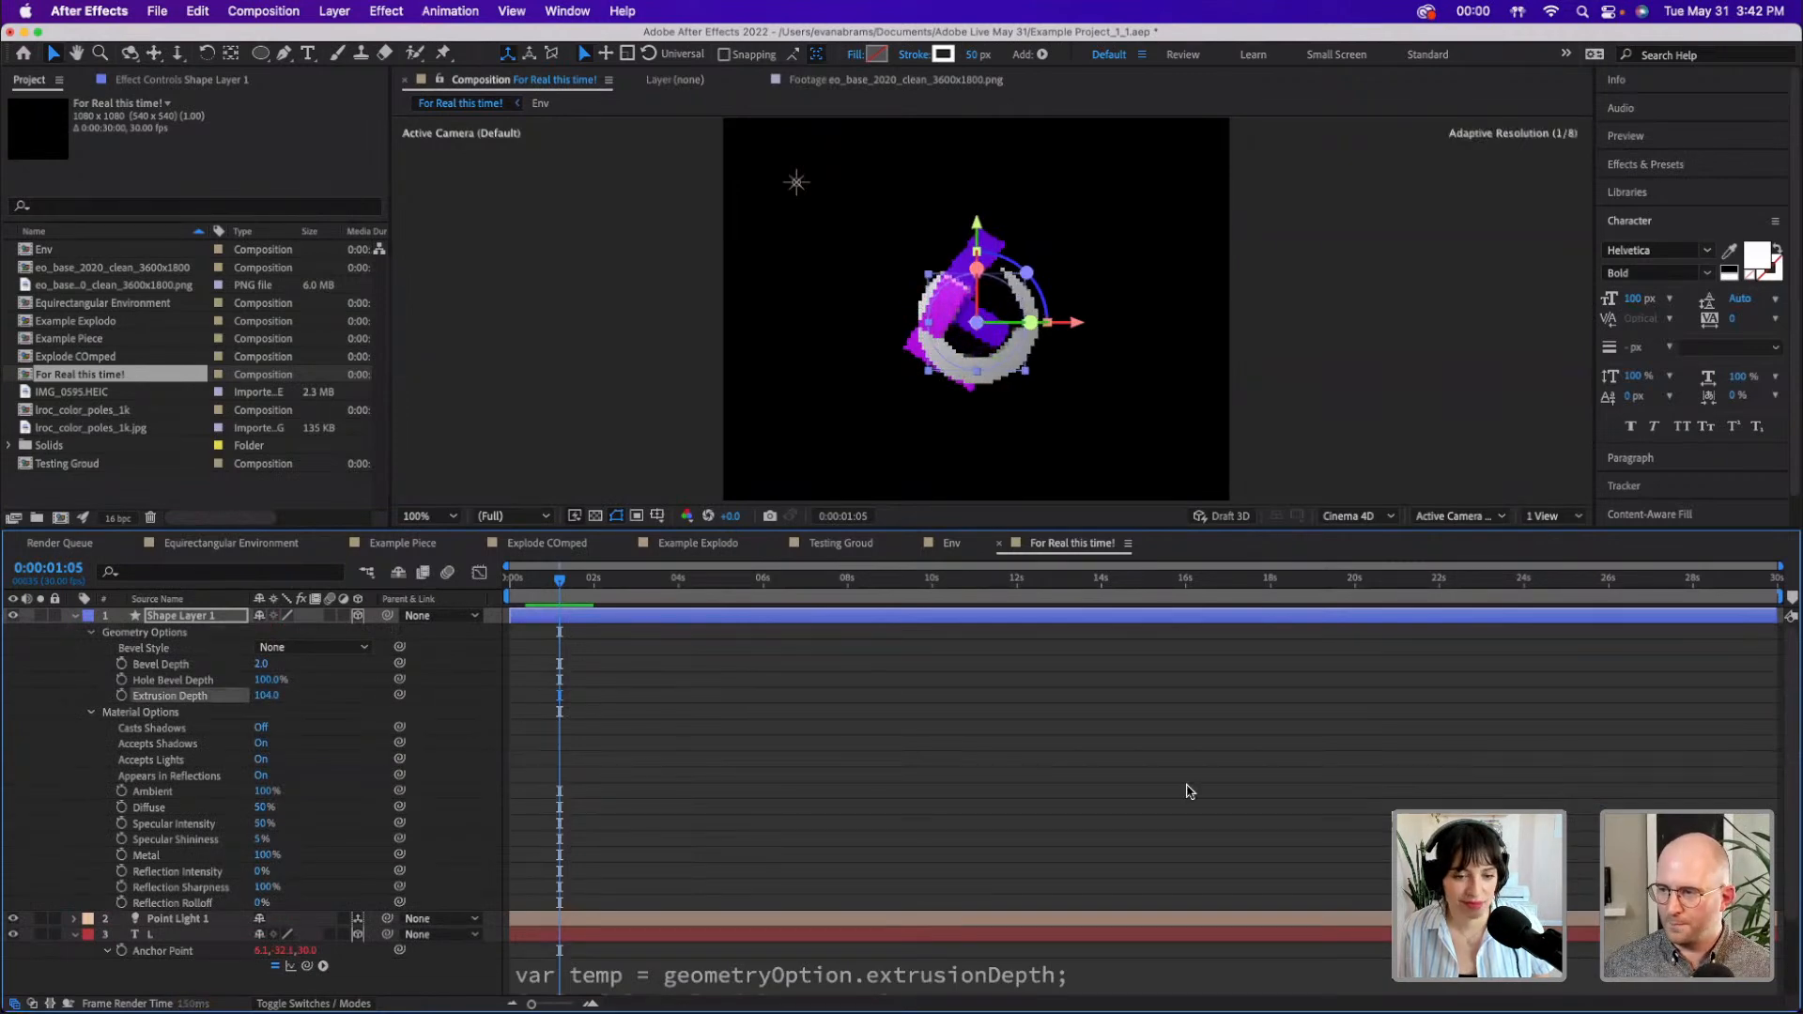
{"action": "left_click", "coordinate": [76, 619]}
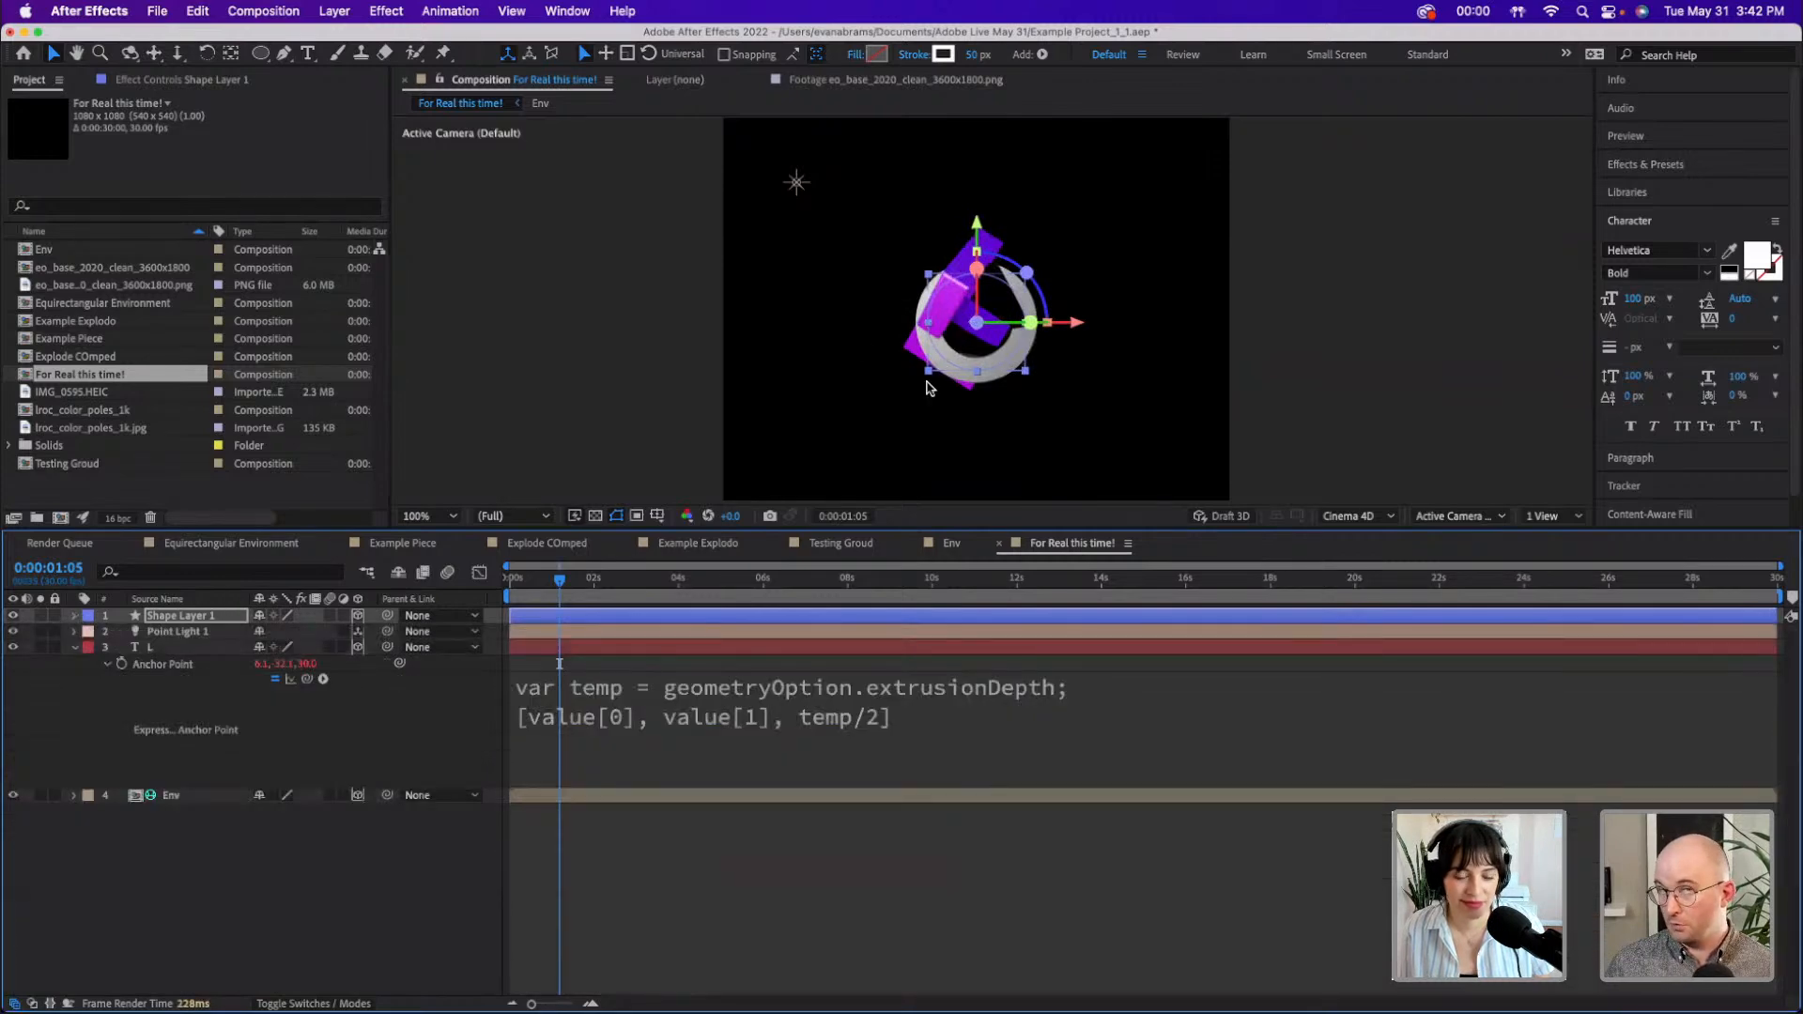
- Hide the L layer and select the ring in the composition
{"action": "left_click", "coordinate": [13, 648]}
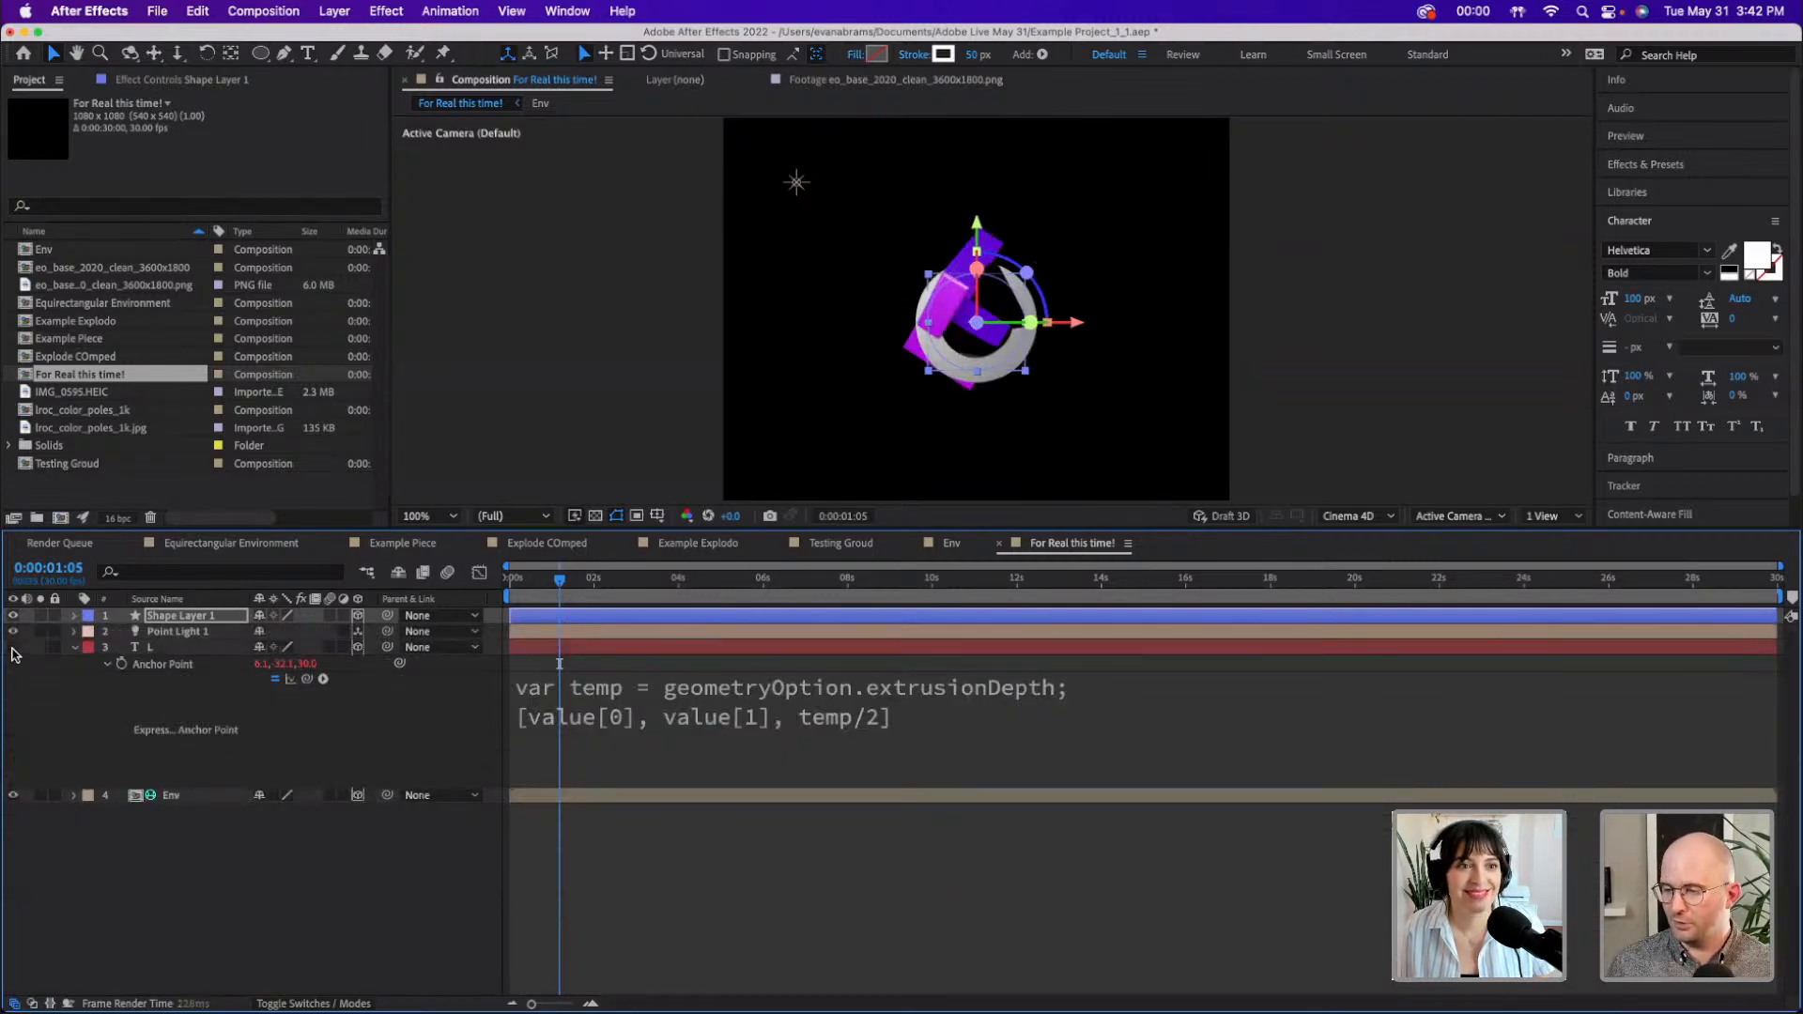
{"action": "left_click", "coordinate": [845, 917]}
{"action": "left_click", "coordinate": [1033, 328]}
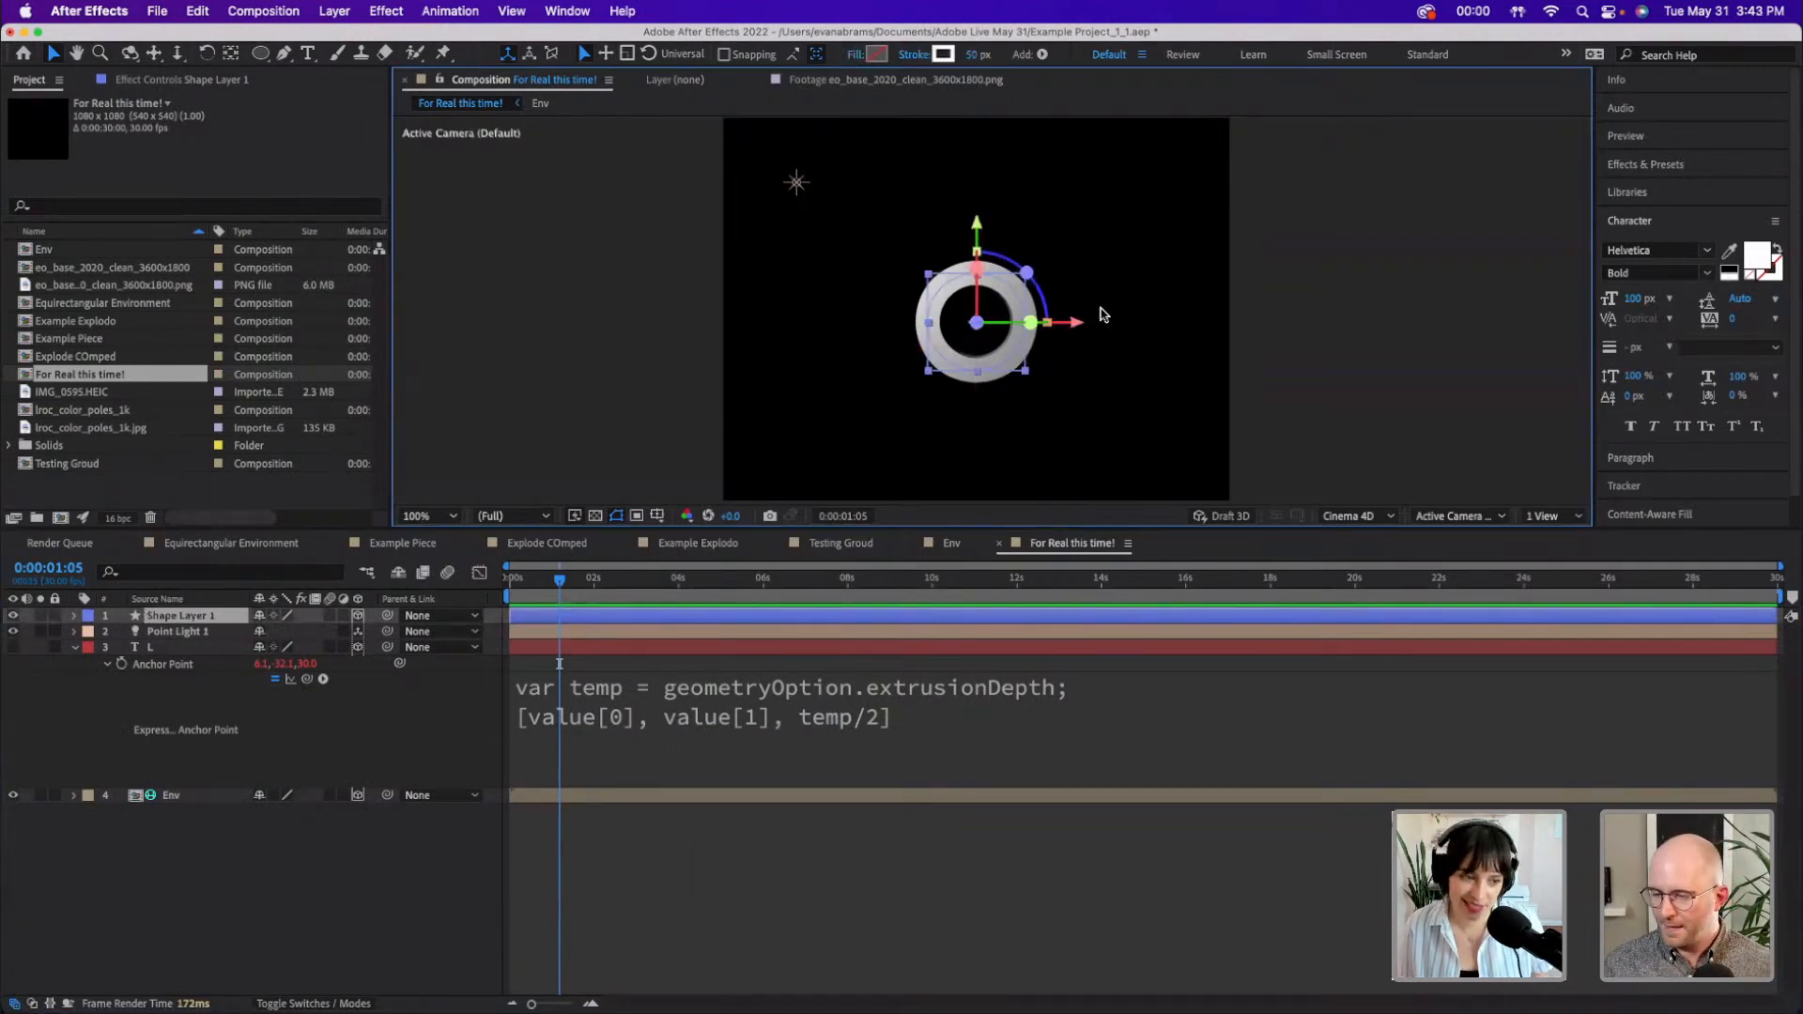
- Copy the L layer's Material Options, paste them onto the ring's shape layer, and collapse the L layer
{"action": "left_click", "coordinate": [163, 620]}
{"action": "key", "text": "a"}
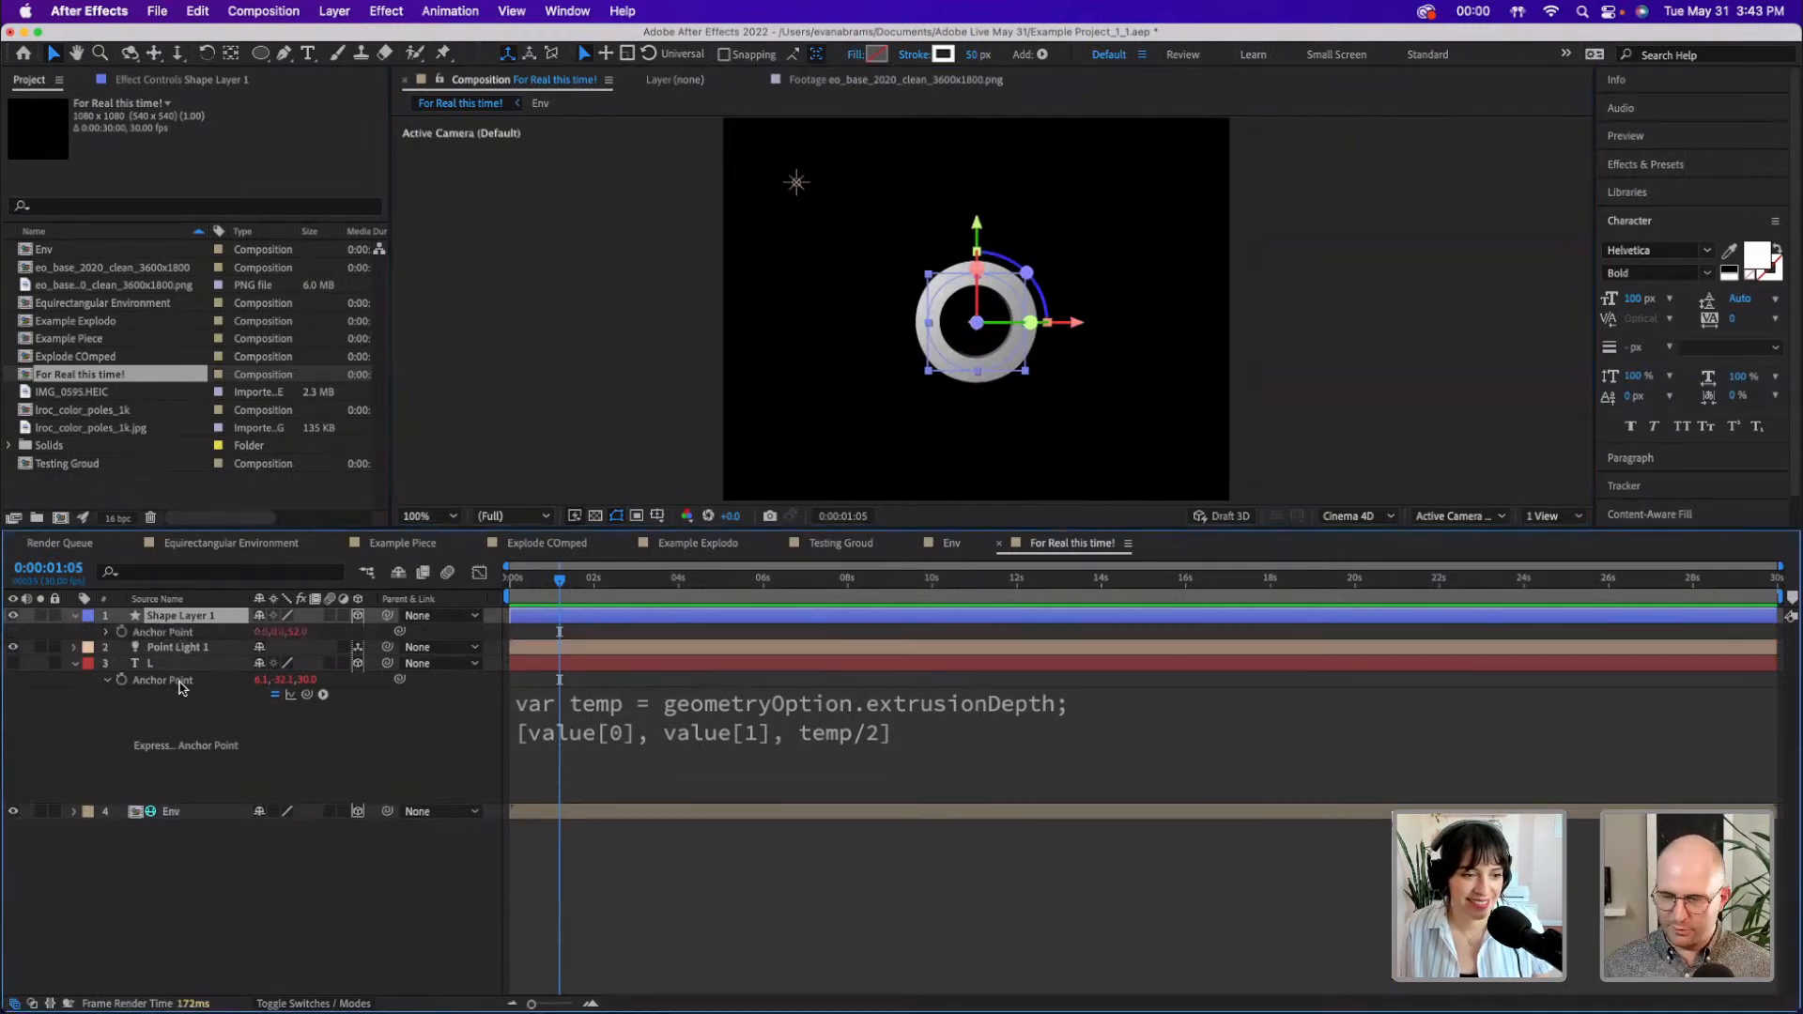
{"action": "left_click", "coordinate": [174, 663]}
{"action": "key", "text": "a"}
{"action": "key", "text": "a"}
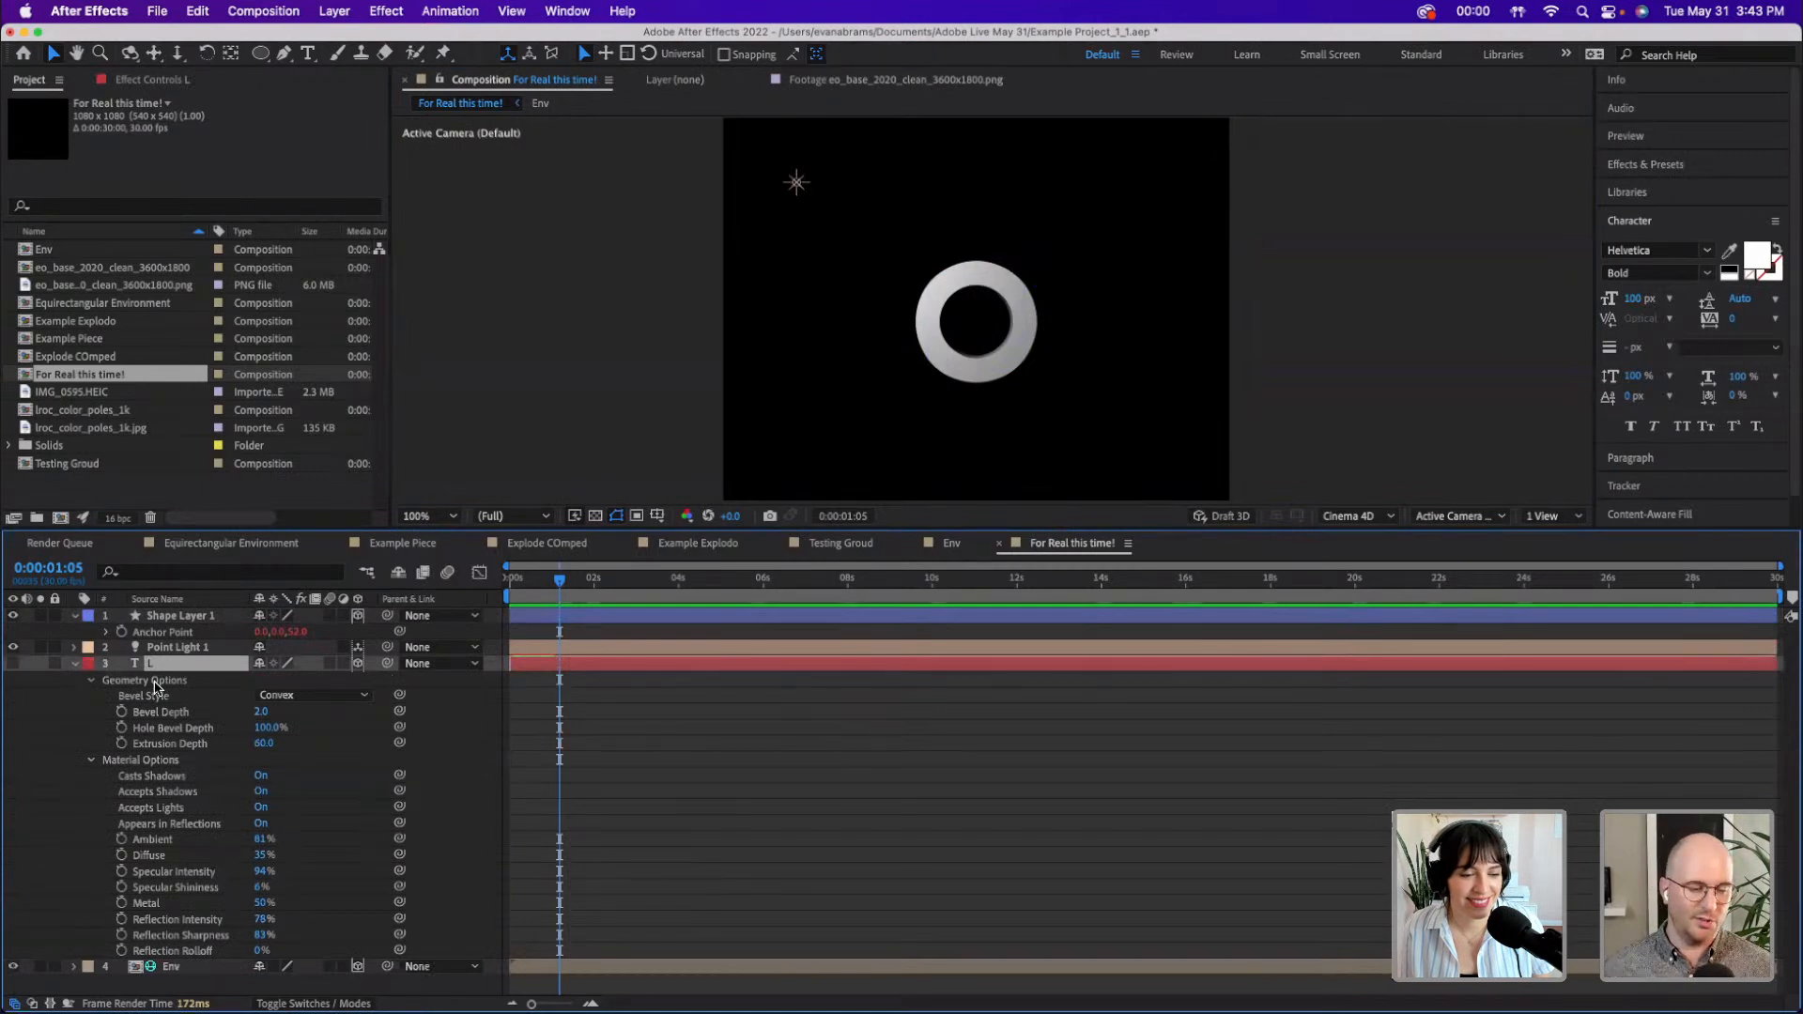
{"action": "left_click", "coordinate": [158, 760]}
{"action": "left_click", "coordinate": [167, 615]}
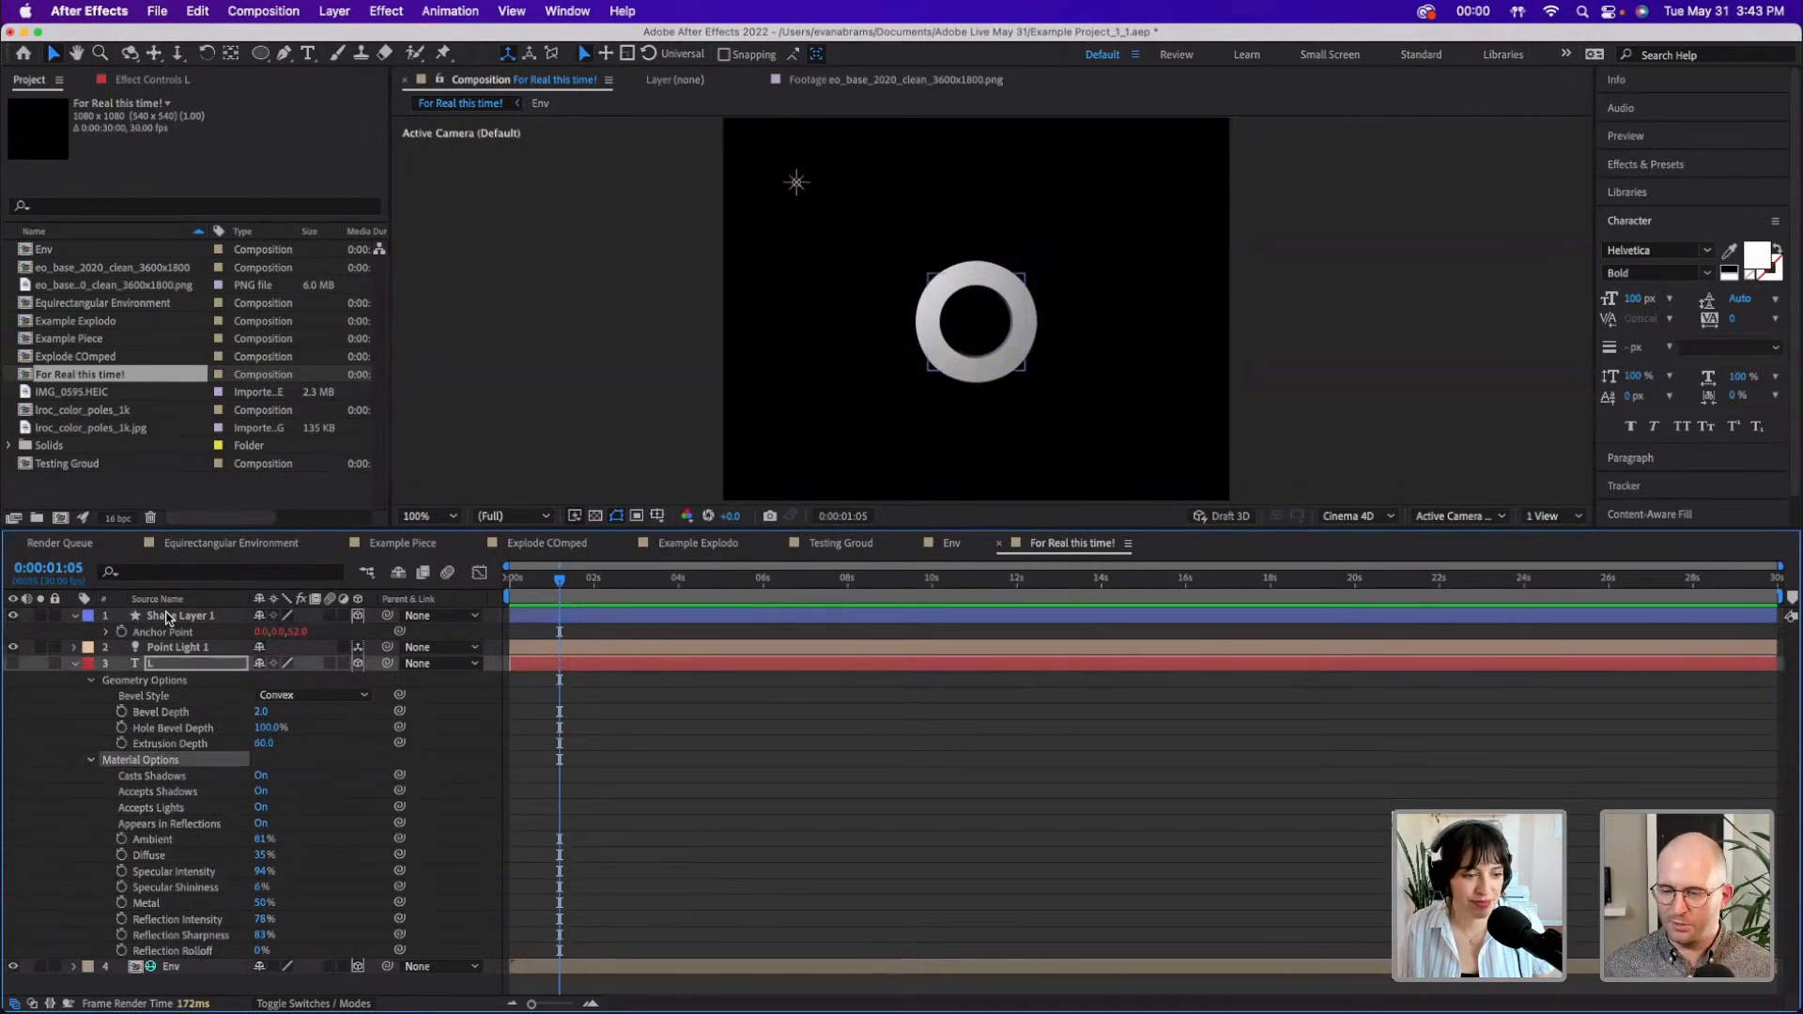
{"action": "key", "text": "cmd+v"}
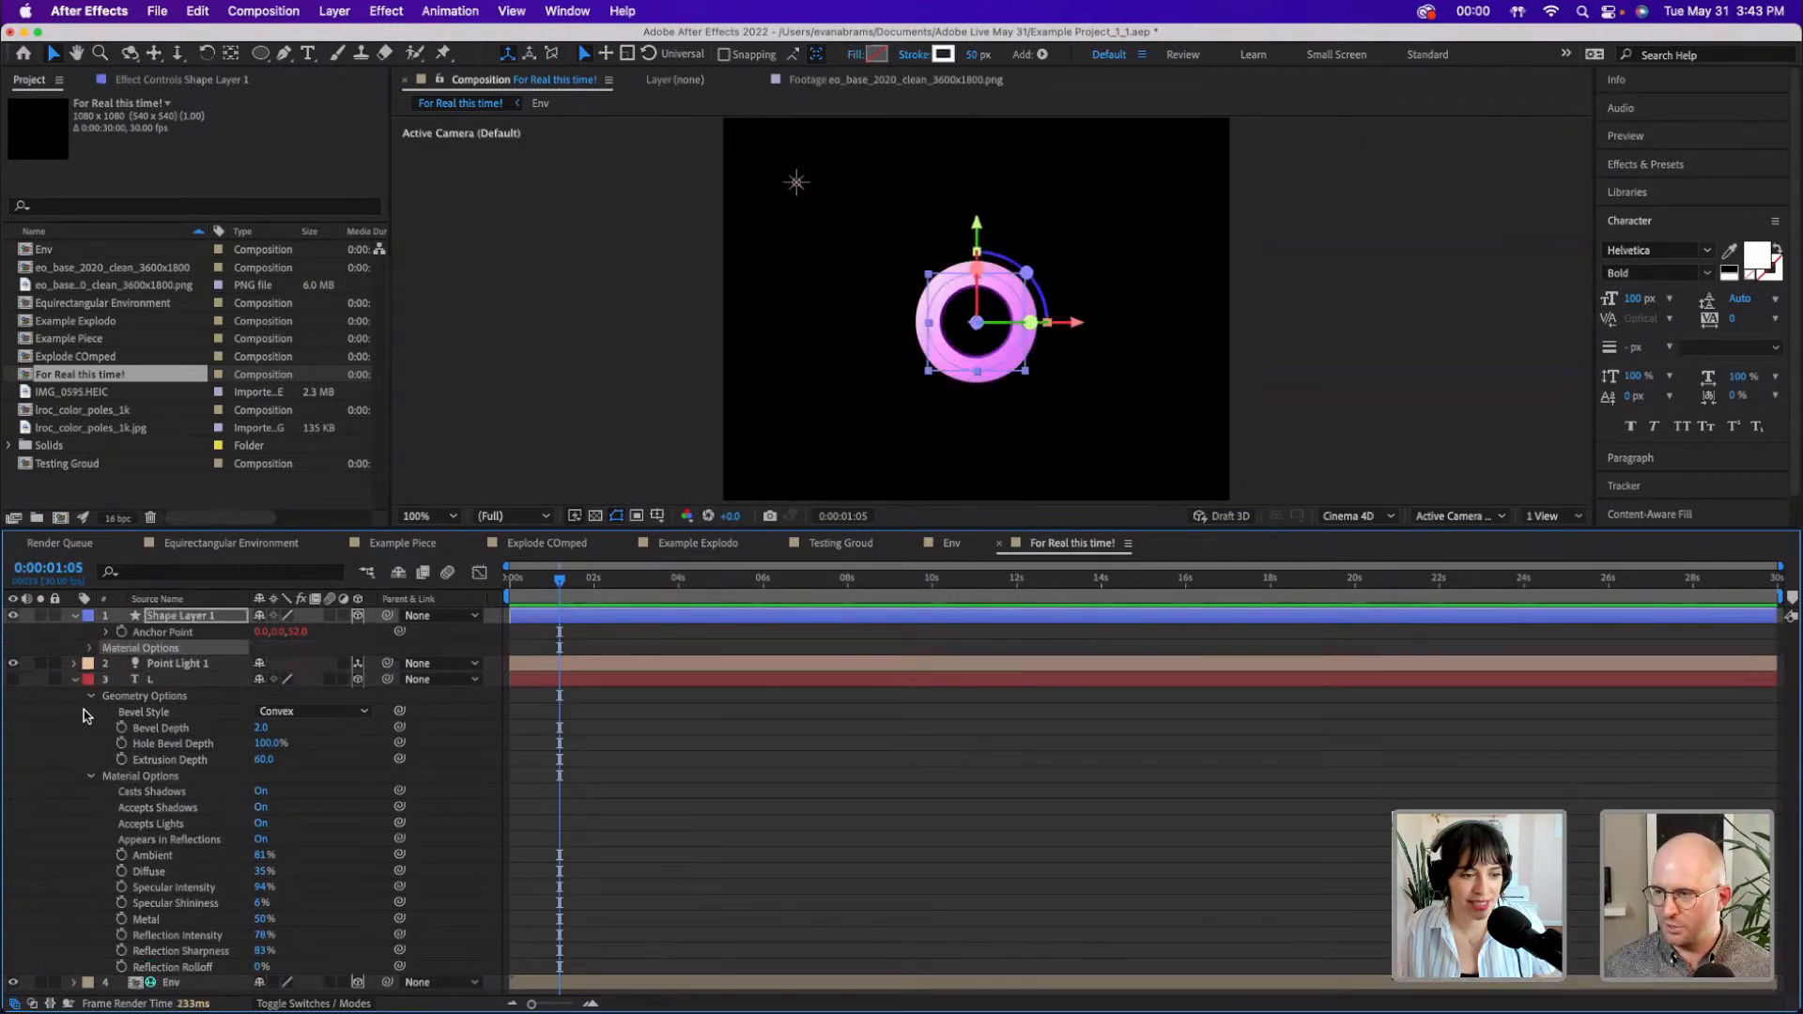
{"action": "left_click", "coordinate": [75, 680]}
{"action": "left_click", "coordinate": [354, 814]}
- Move the current time to 0:00:01:07 and tilt the ring to an orientation of about 324°, 37.2°, 0°
{"action": "left_click_drag", "start_coordinate": [727, 579], "coordinate": [700, 581]}
{"action": "left_click", "coordinate": [695, 616]}
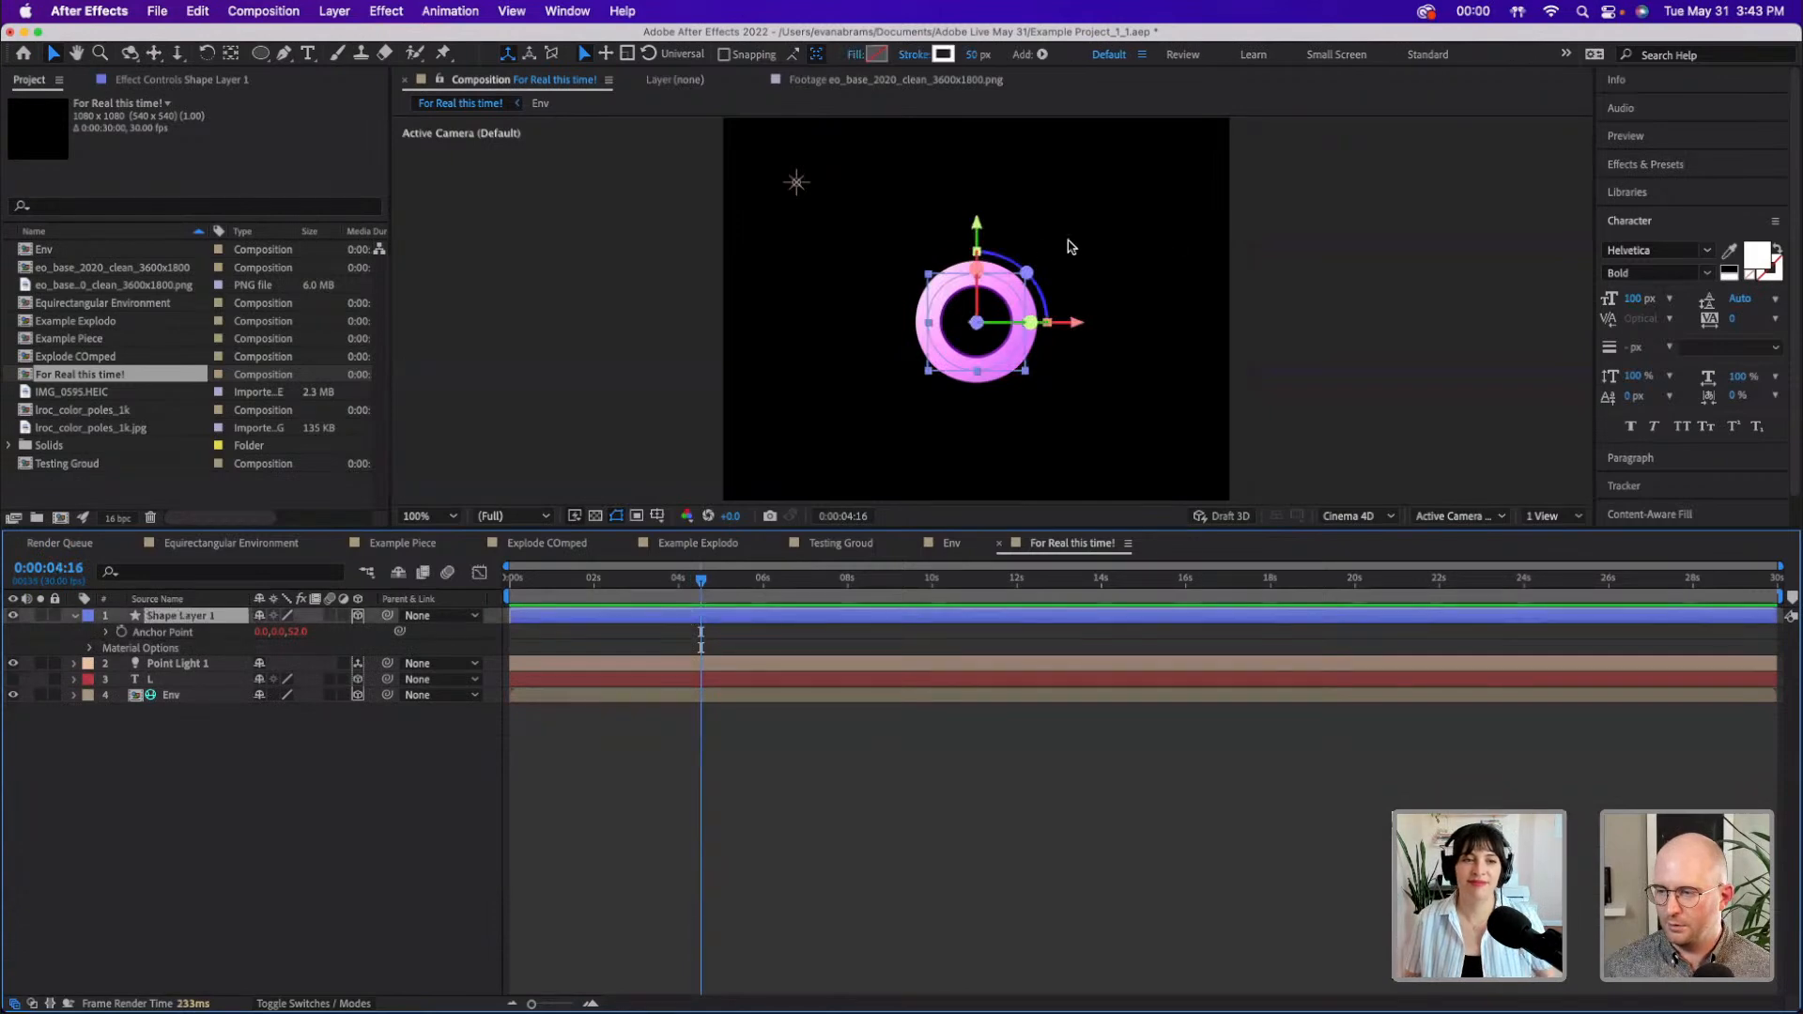
{"action": "left_click", "coordinate": [562, 580]}
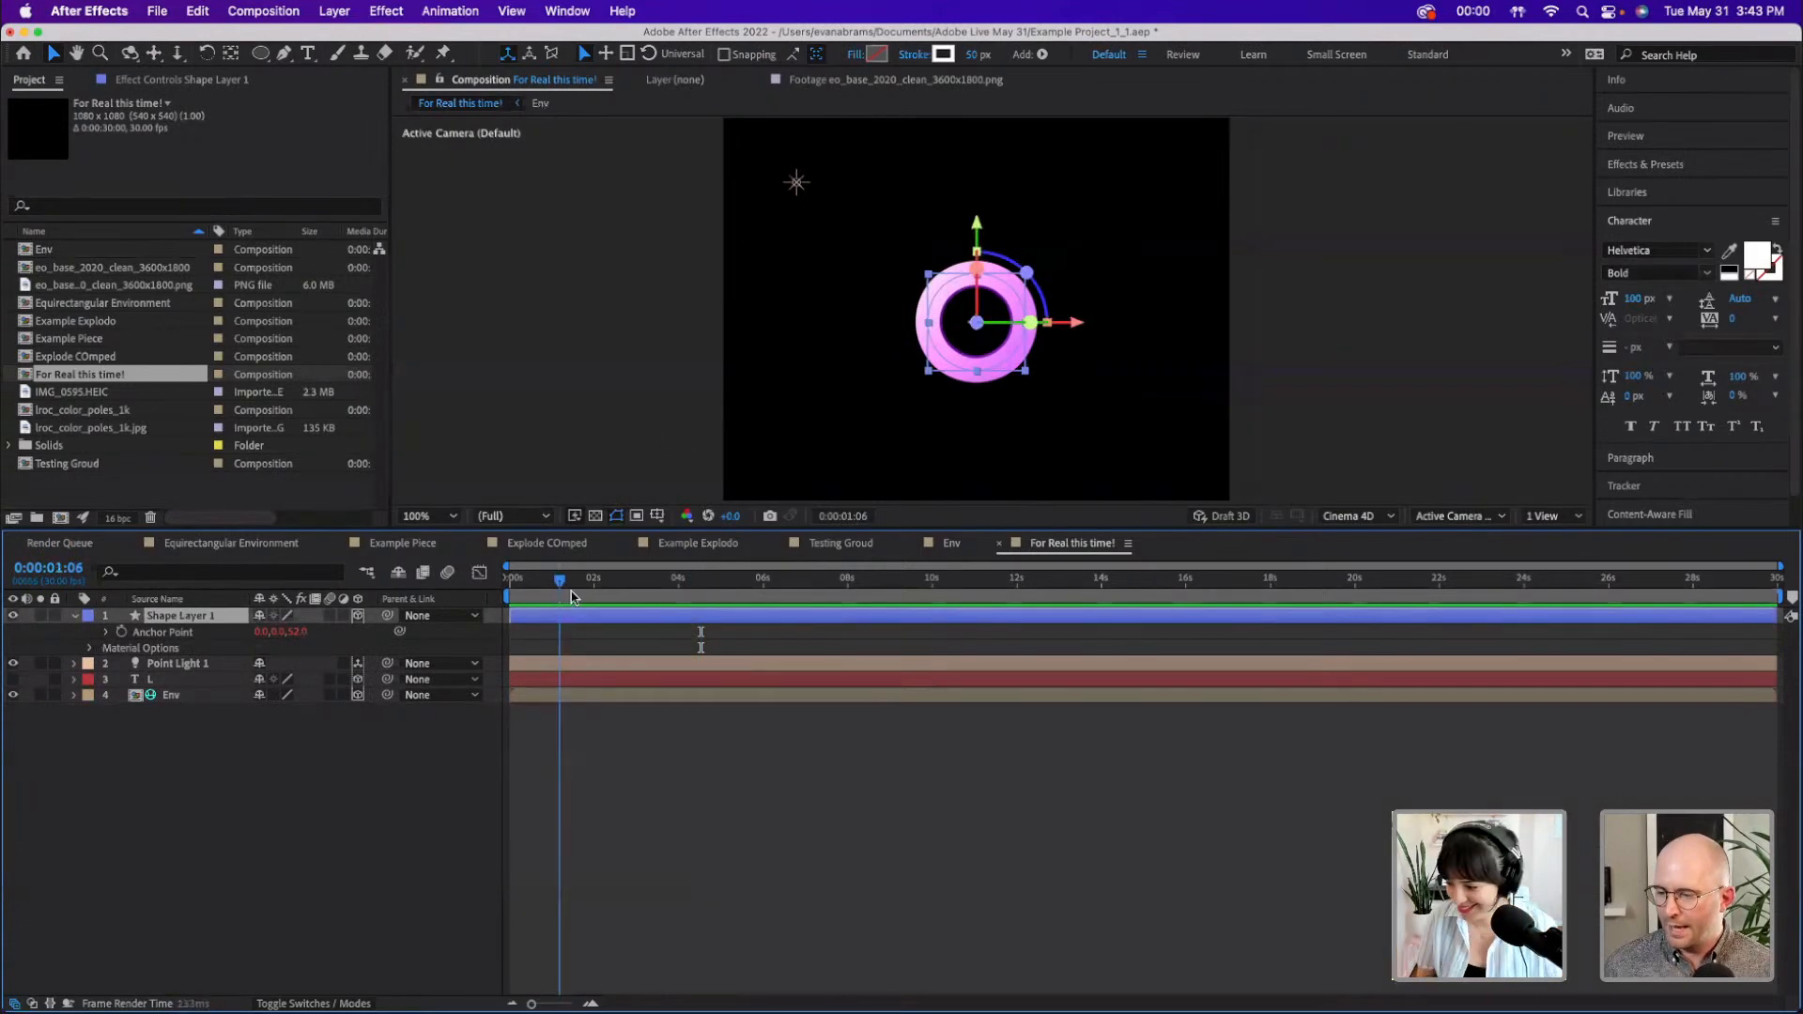
{"action": "key", "text": "r"}
{"action": "left_click_drag", "start_coordinate": [979, 336], "coordinate": [995, 285]}
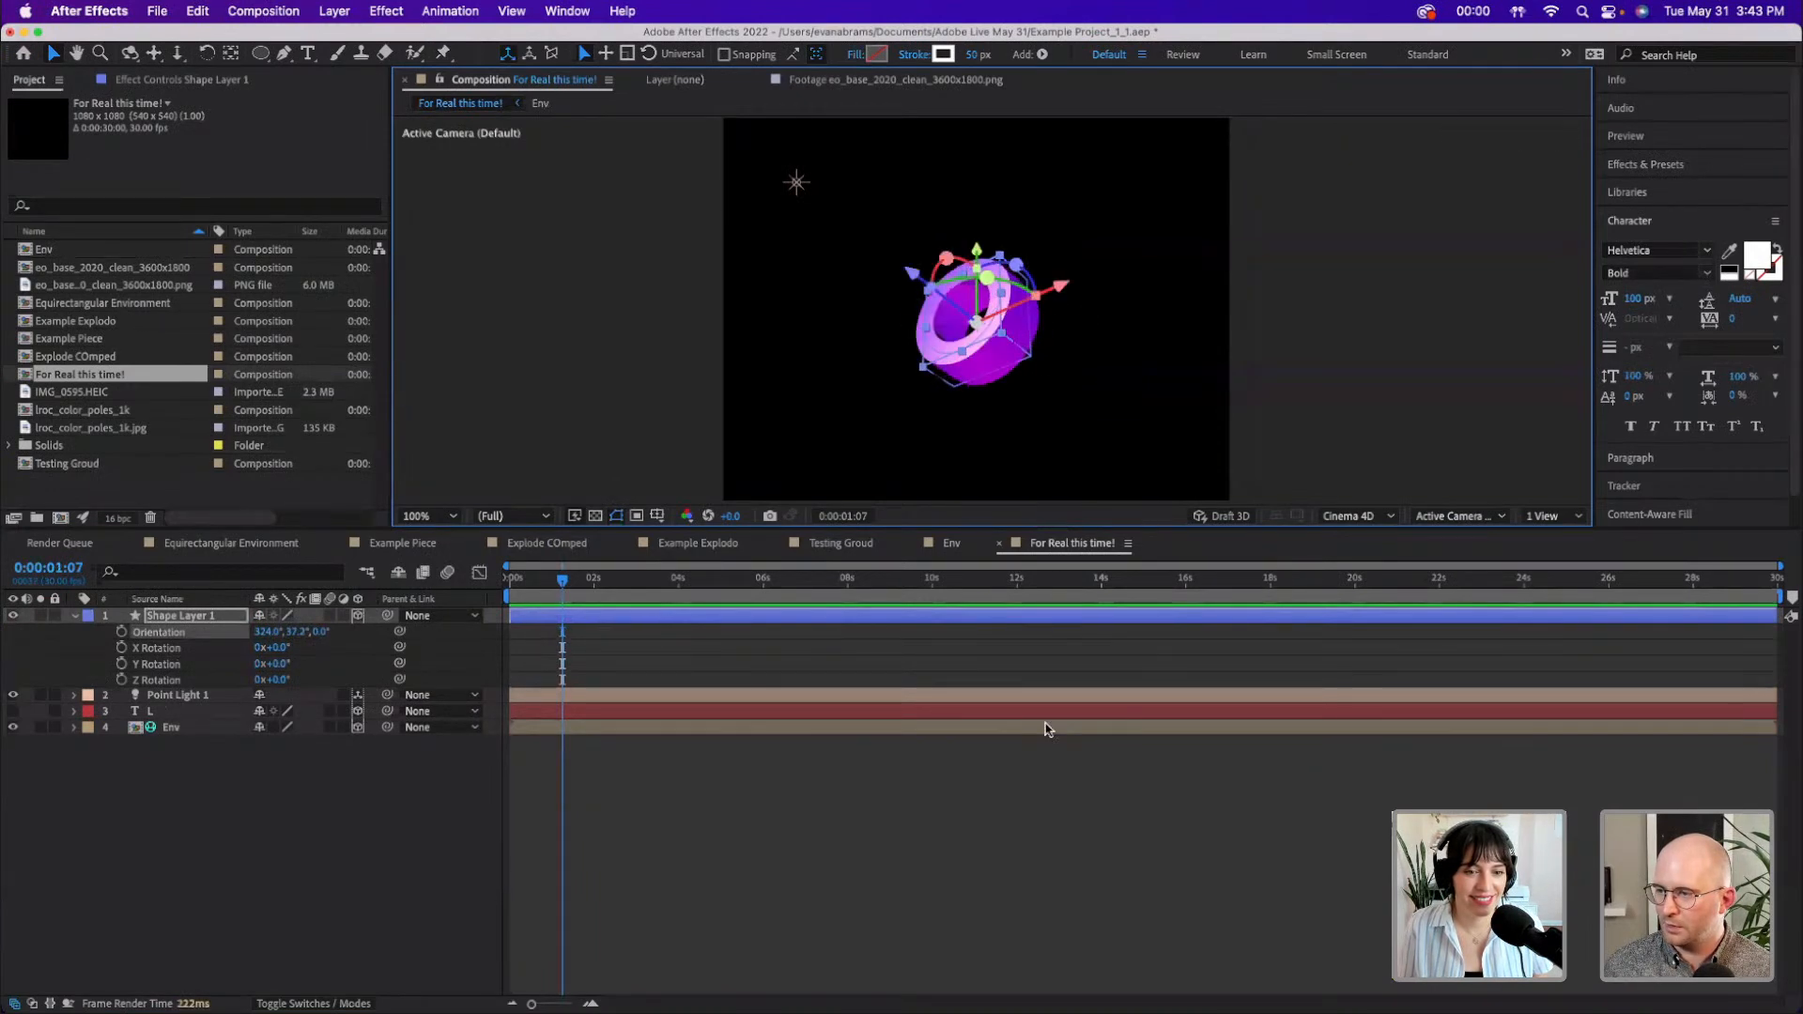
{"action": "left_click", "coordinate": [1042, 745]}
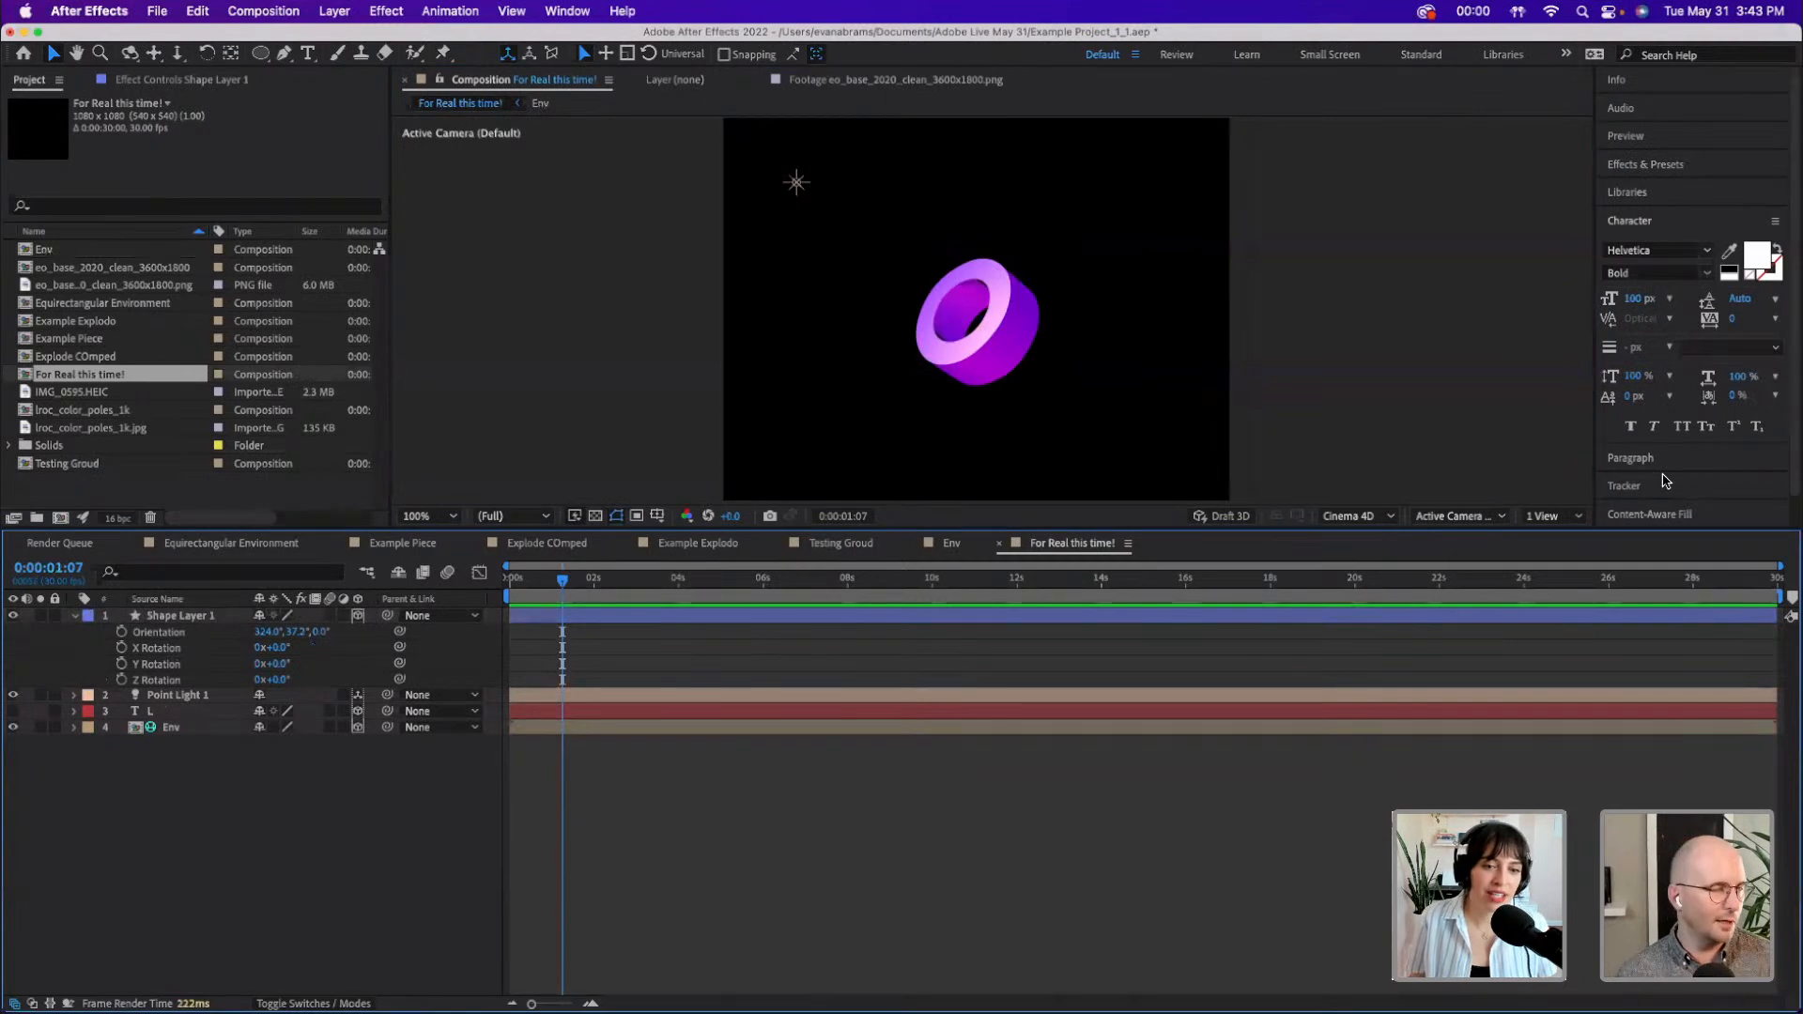
{"action": "scroll", "coordinate": [949, 329], "scroll_direction": "down", "scroll_amount": 1}
{"action": "scroll", "coordinate": [946, 327], "scroll_direction": "up", "scroll_amount": 5}
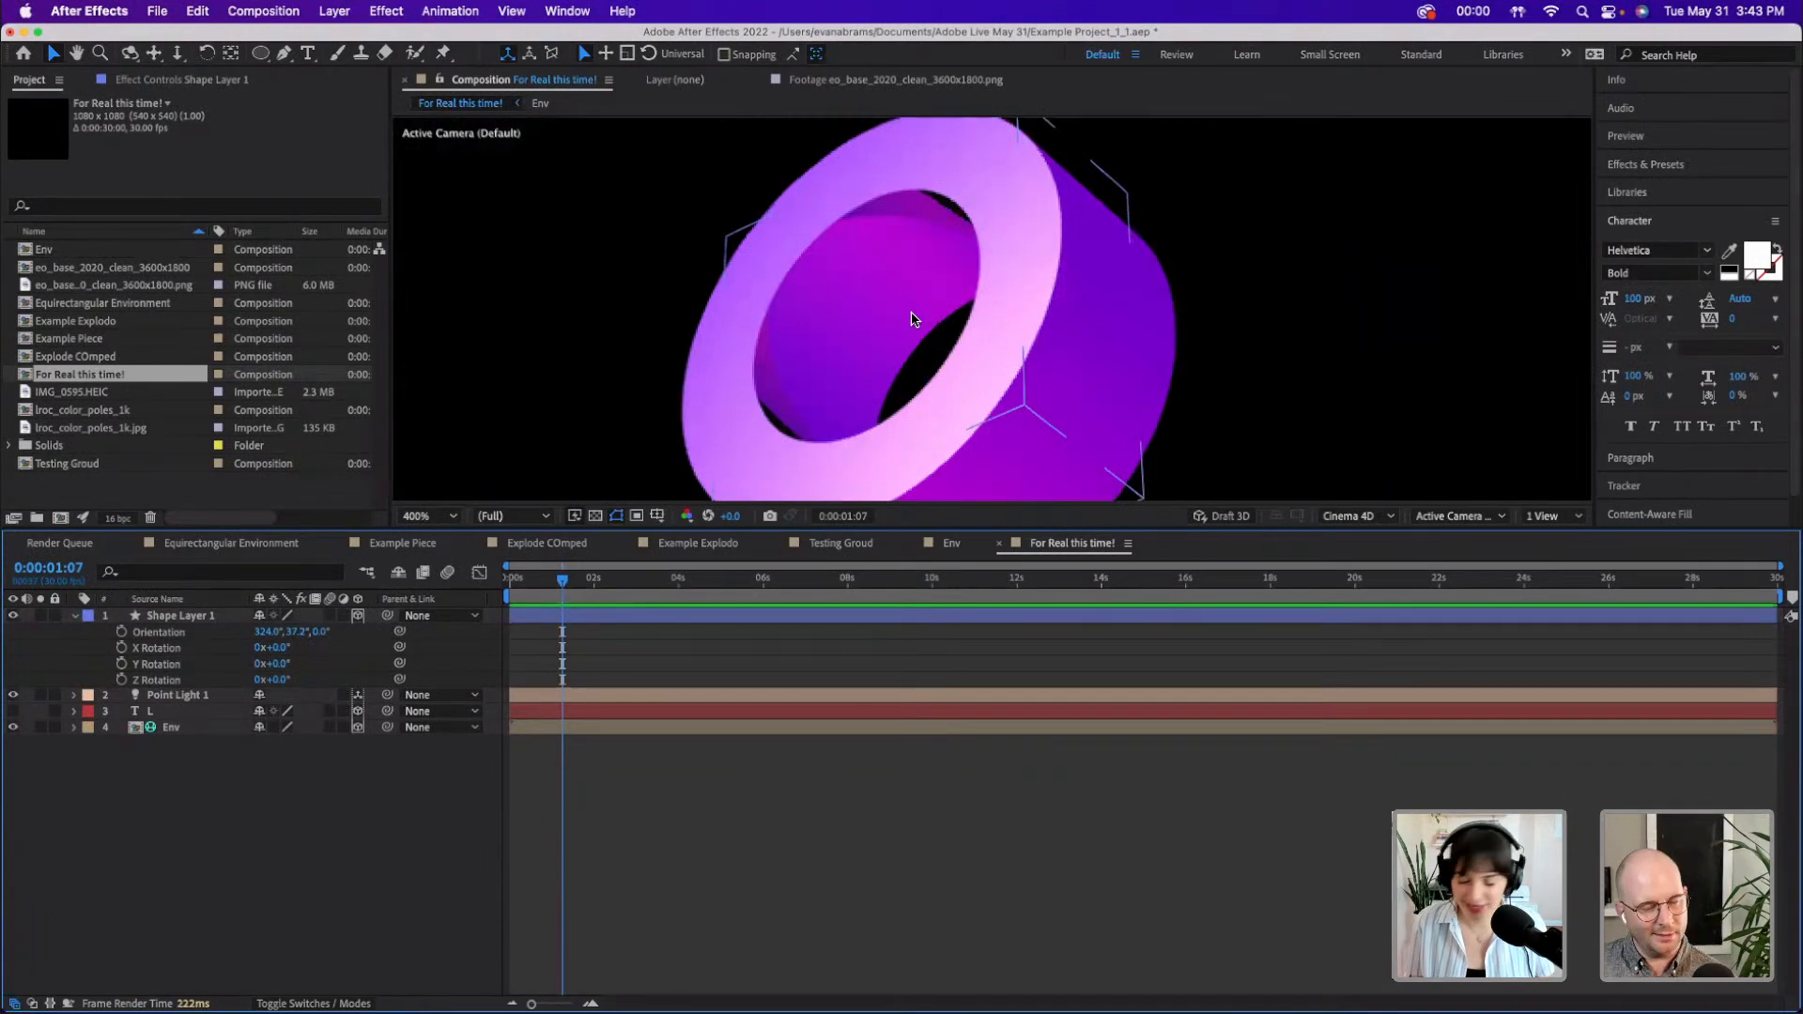
{"action": "scroll", "coordinate": [911, 321], "scroll_direction": "down", "scroll_amount": 2}
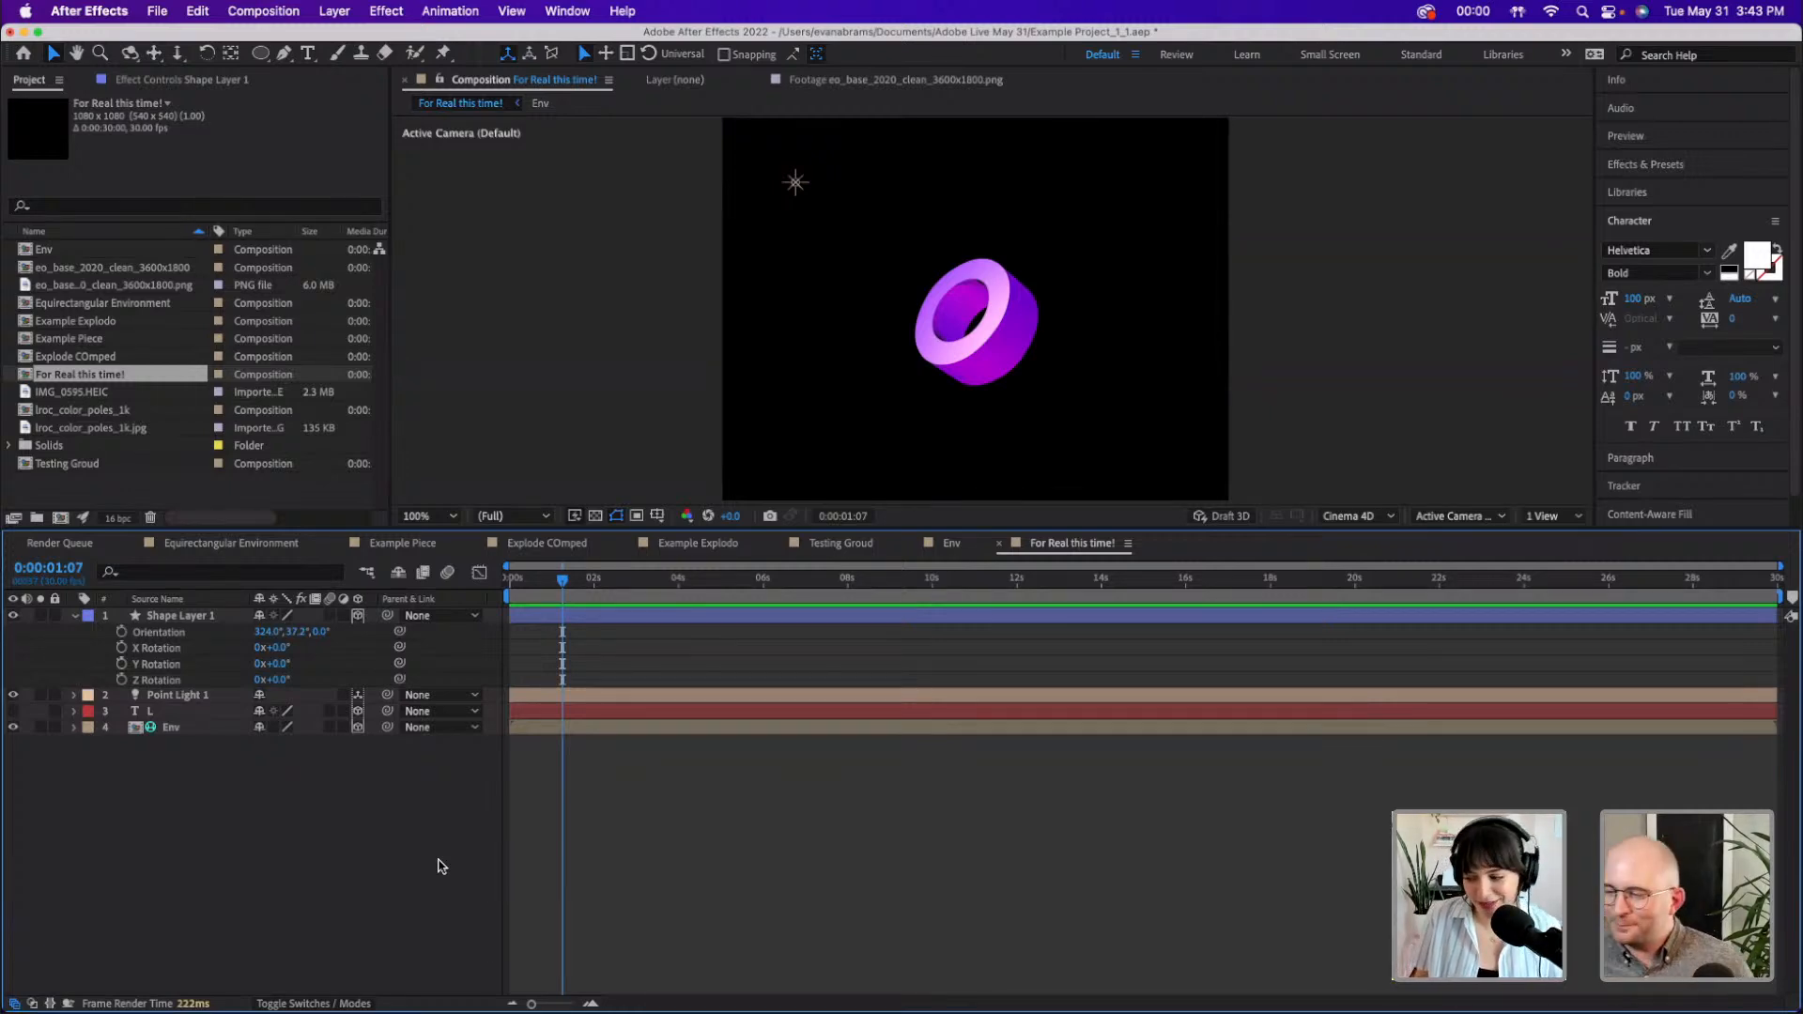
- Move the current time to the composition's start and collapse the ring layer's properties after reviewing its modified ones
{"action": "key", "text": "Home"}
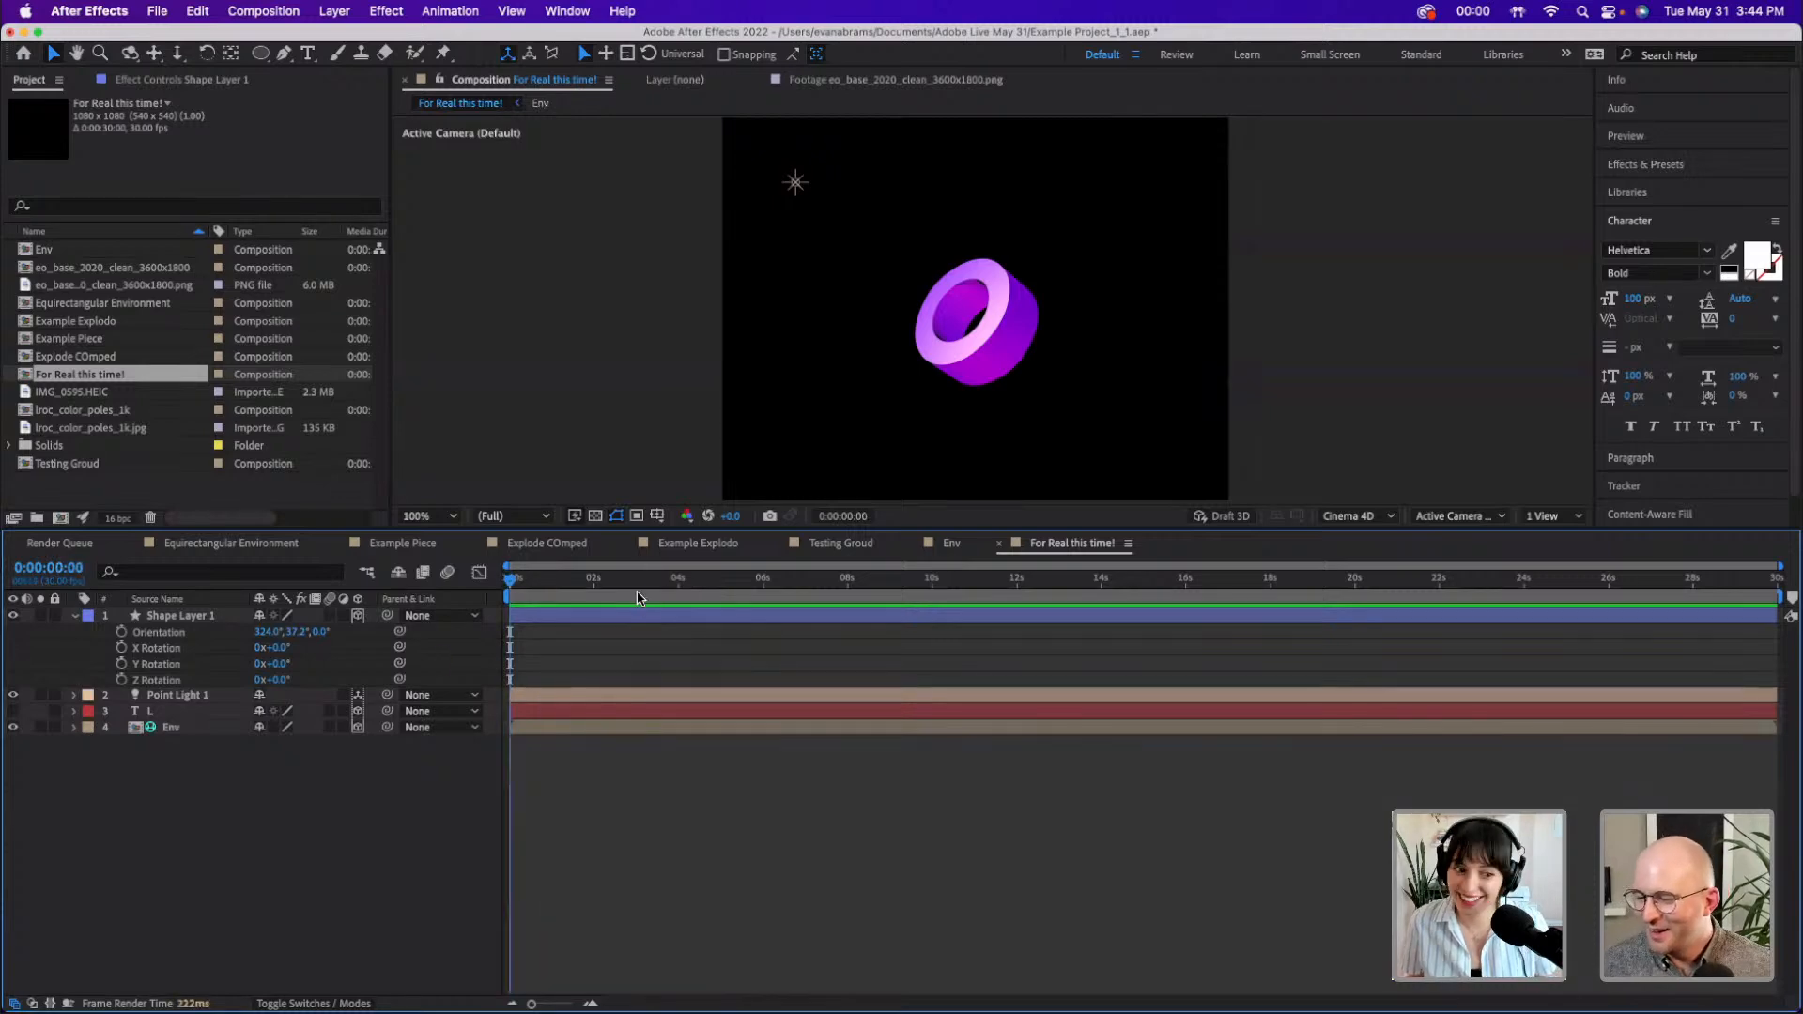
{"action": "left_click", "coordinate": [612, 615]}
{"action": "key", "text": "r"}
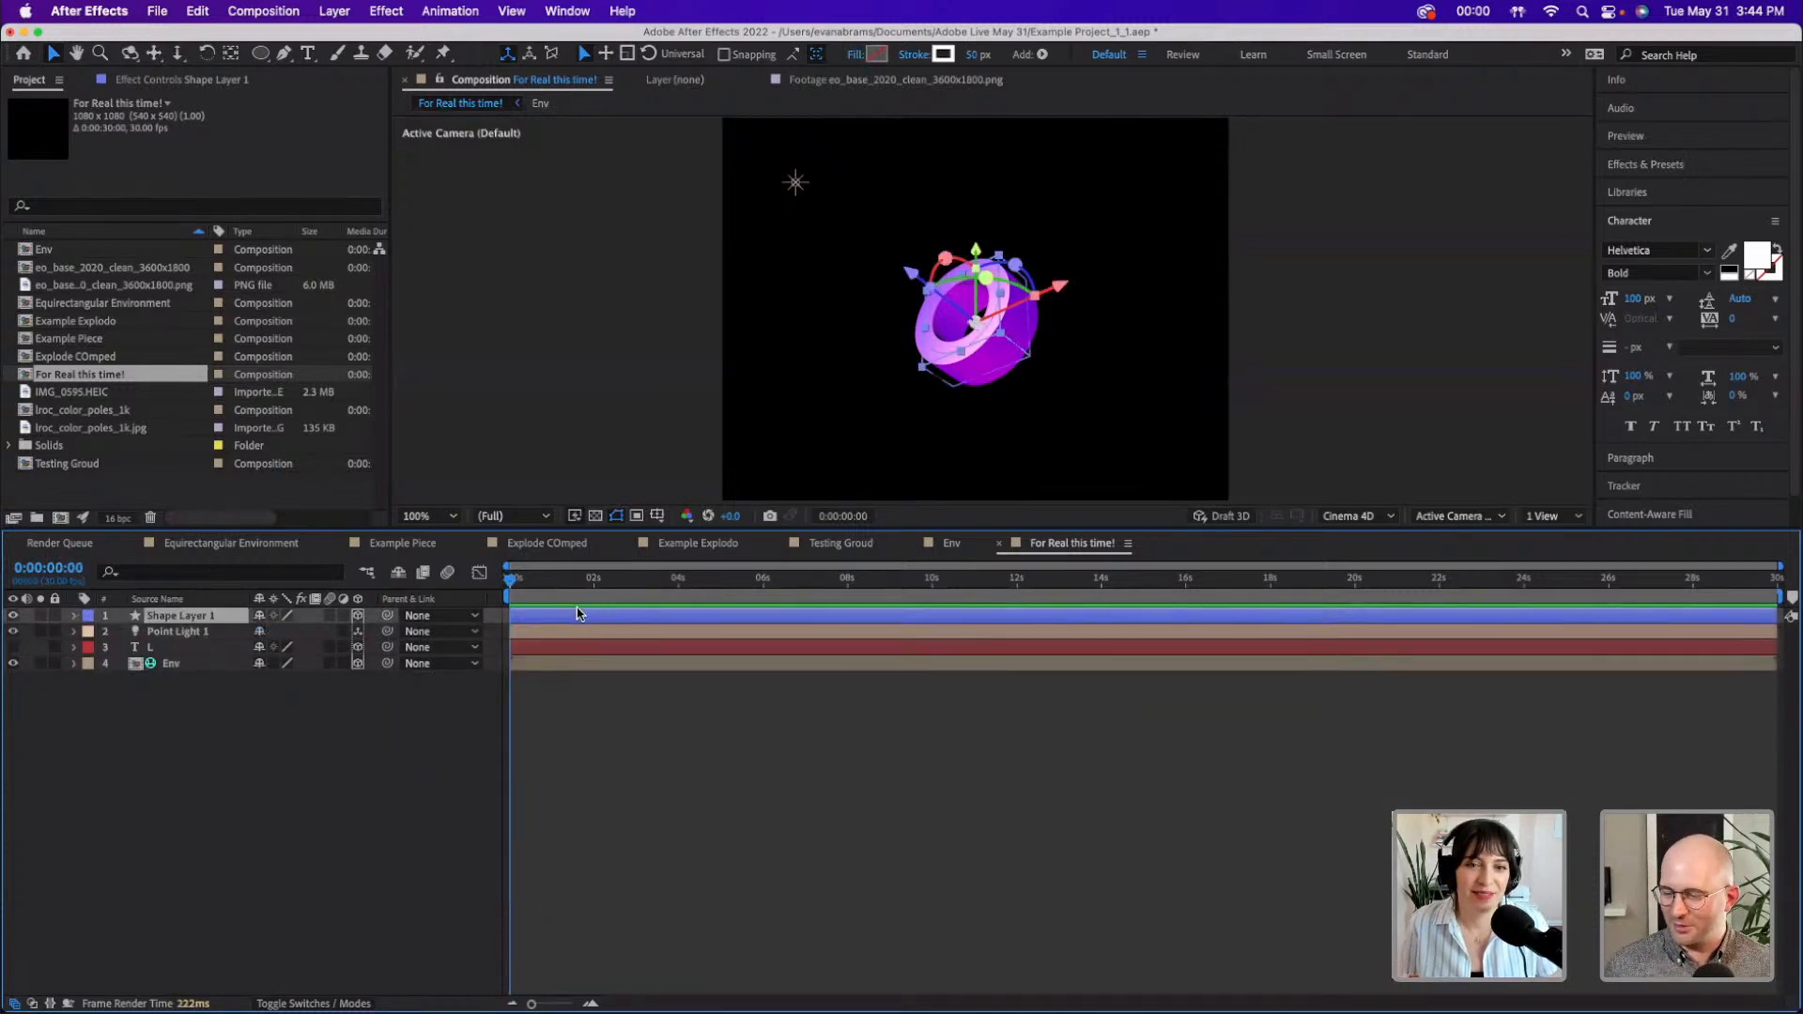
{"action": "key", "text": "u"}
{"action": "key", "text": "u"}
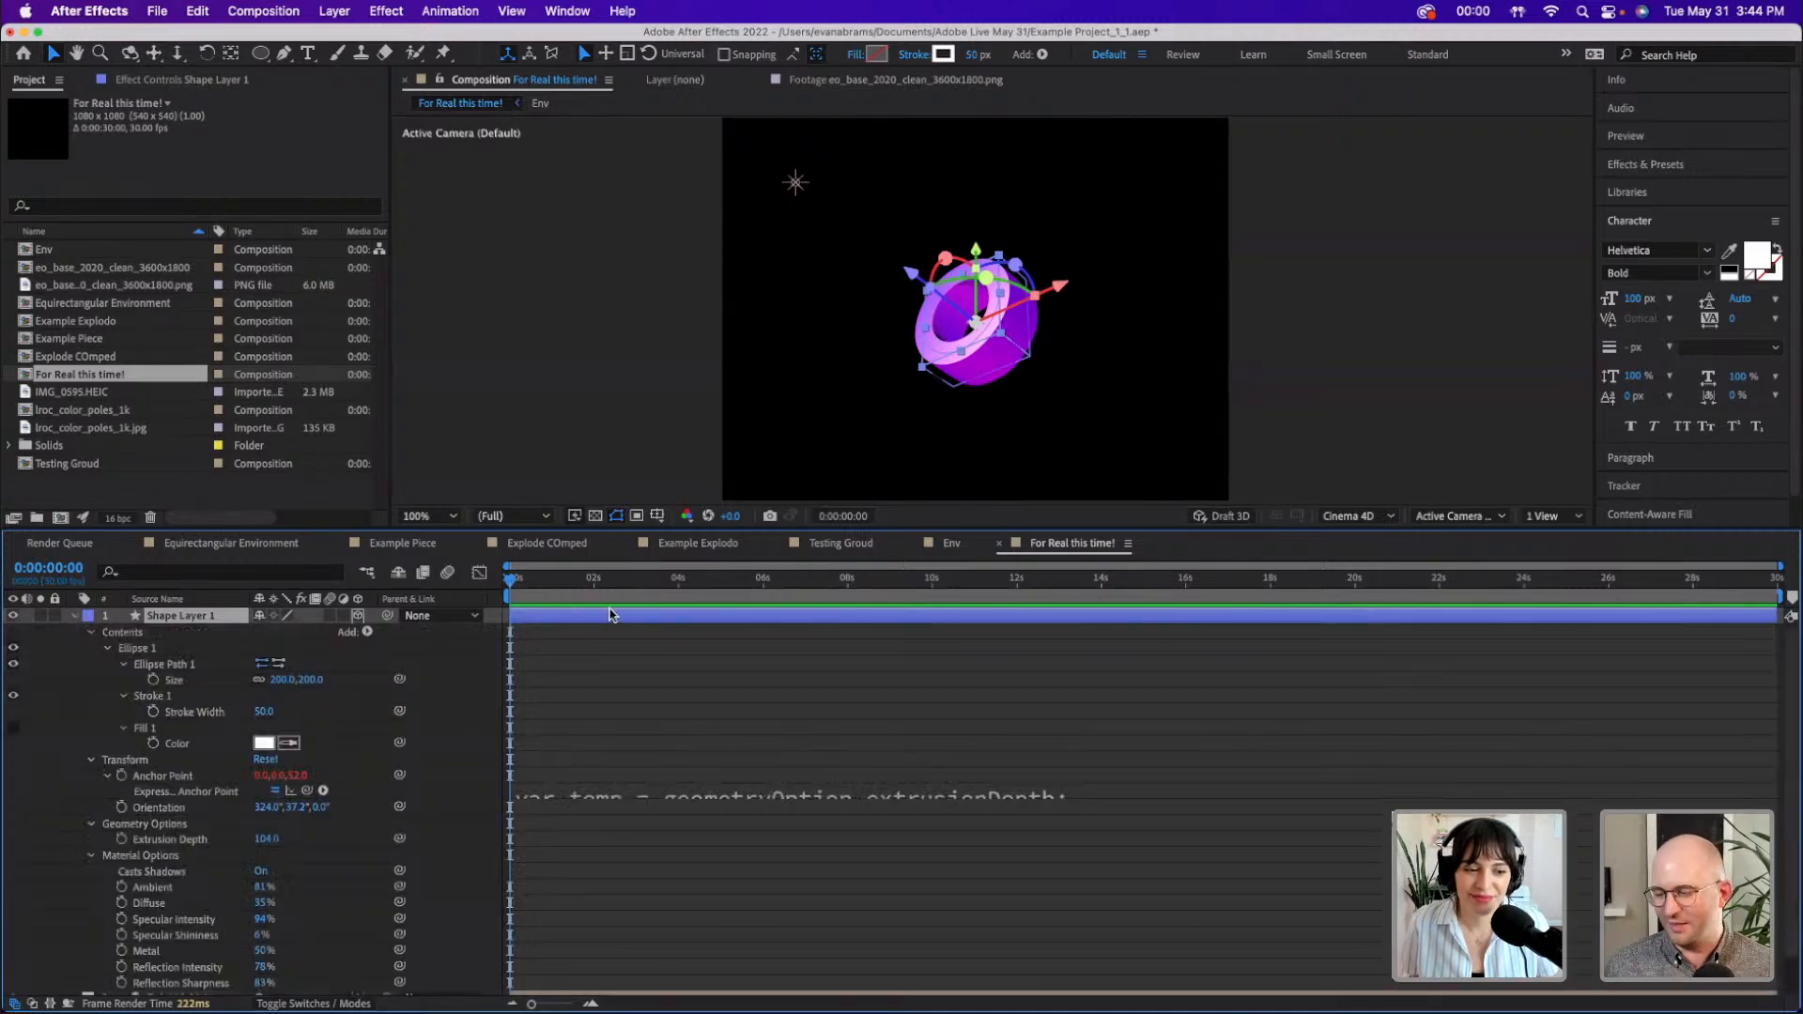
{"action": "key", "text": "u"}
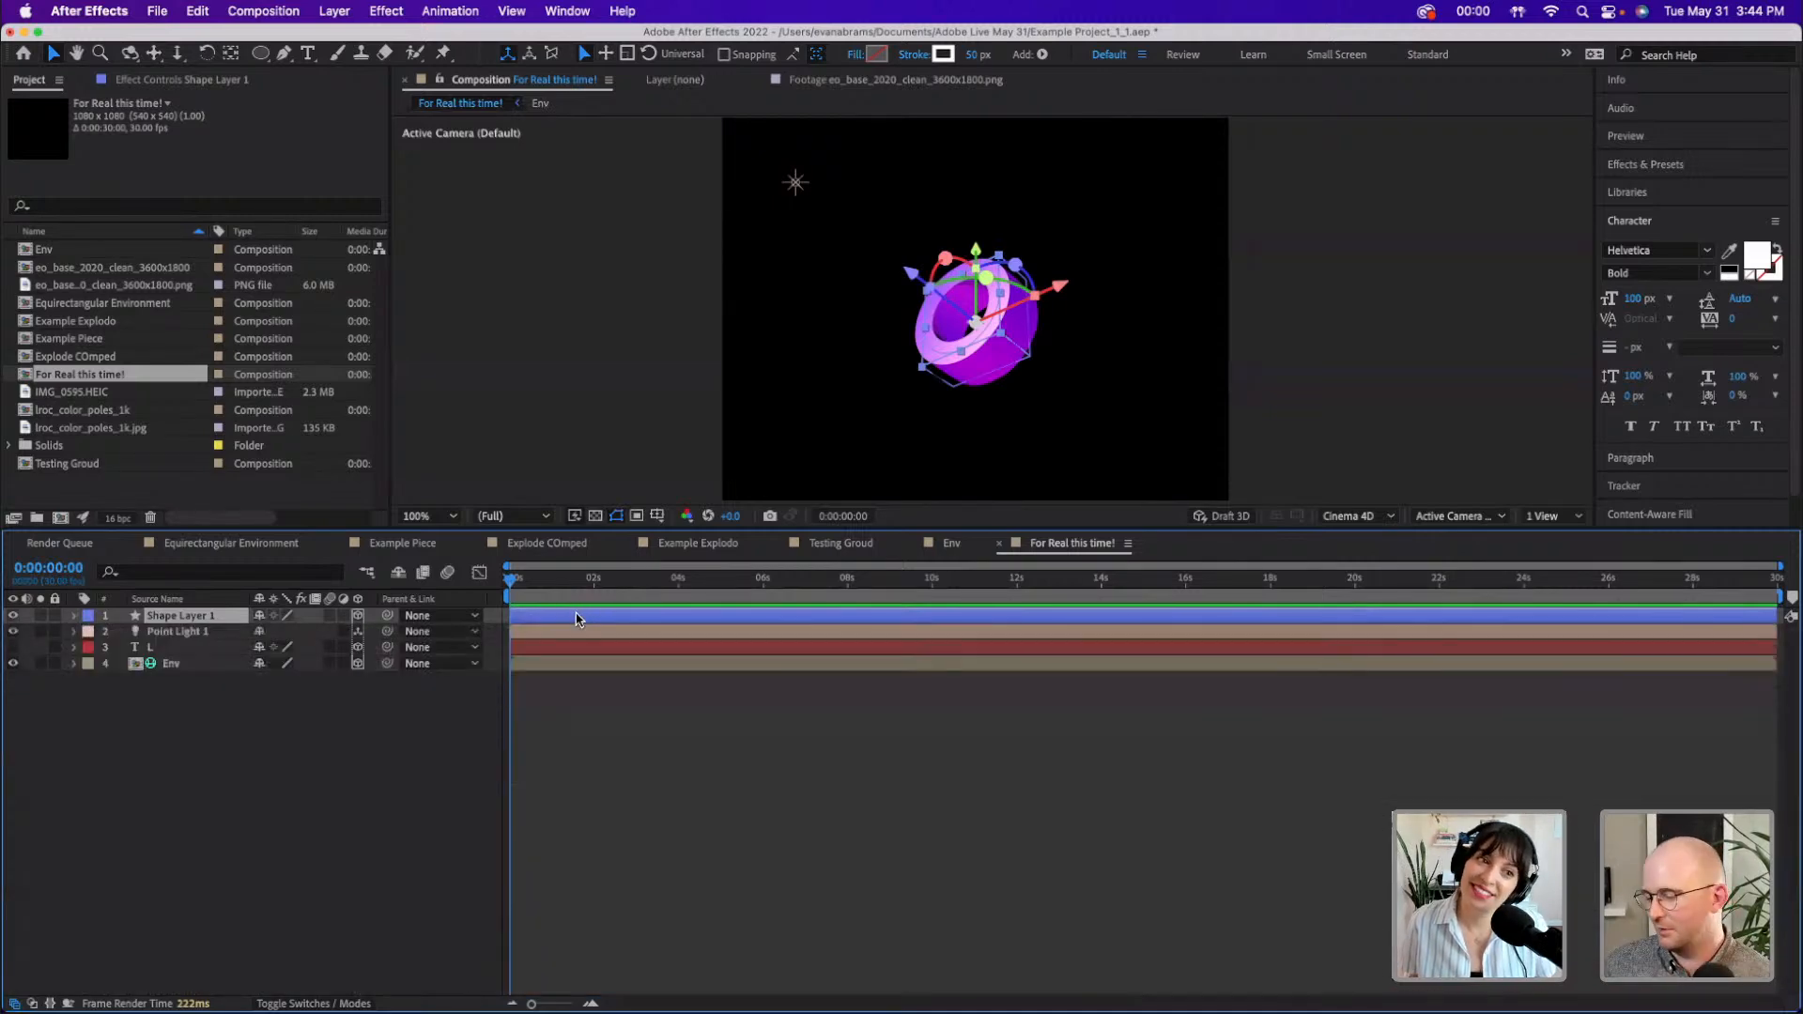
{"action": "left_click", "coordinate": [598, 695]}
{"action": "left_click", "coordinate": [606, 620]}
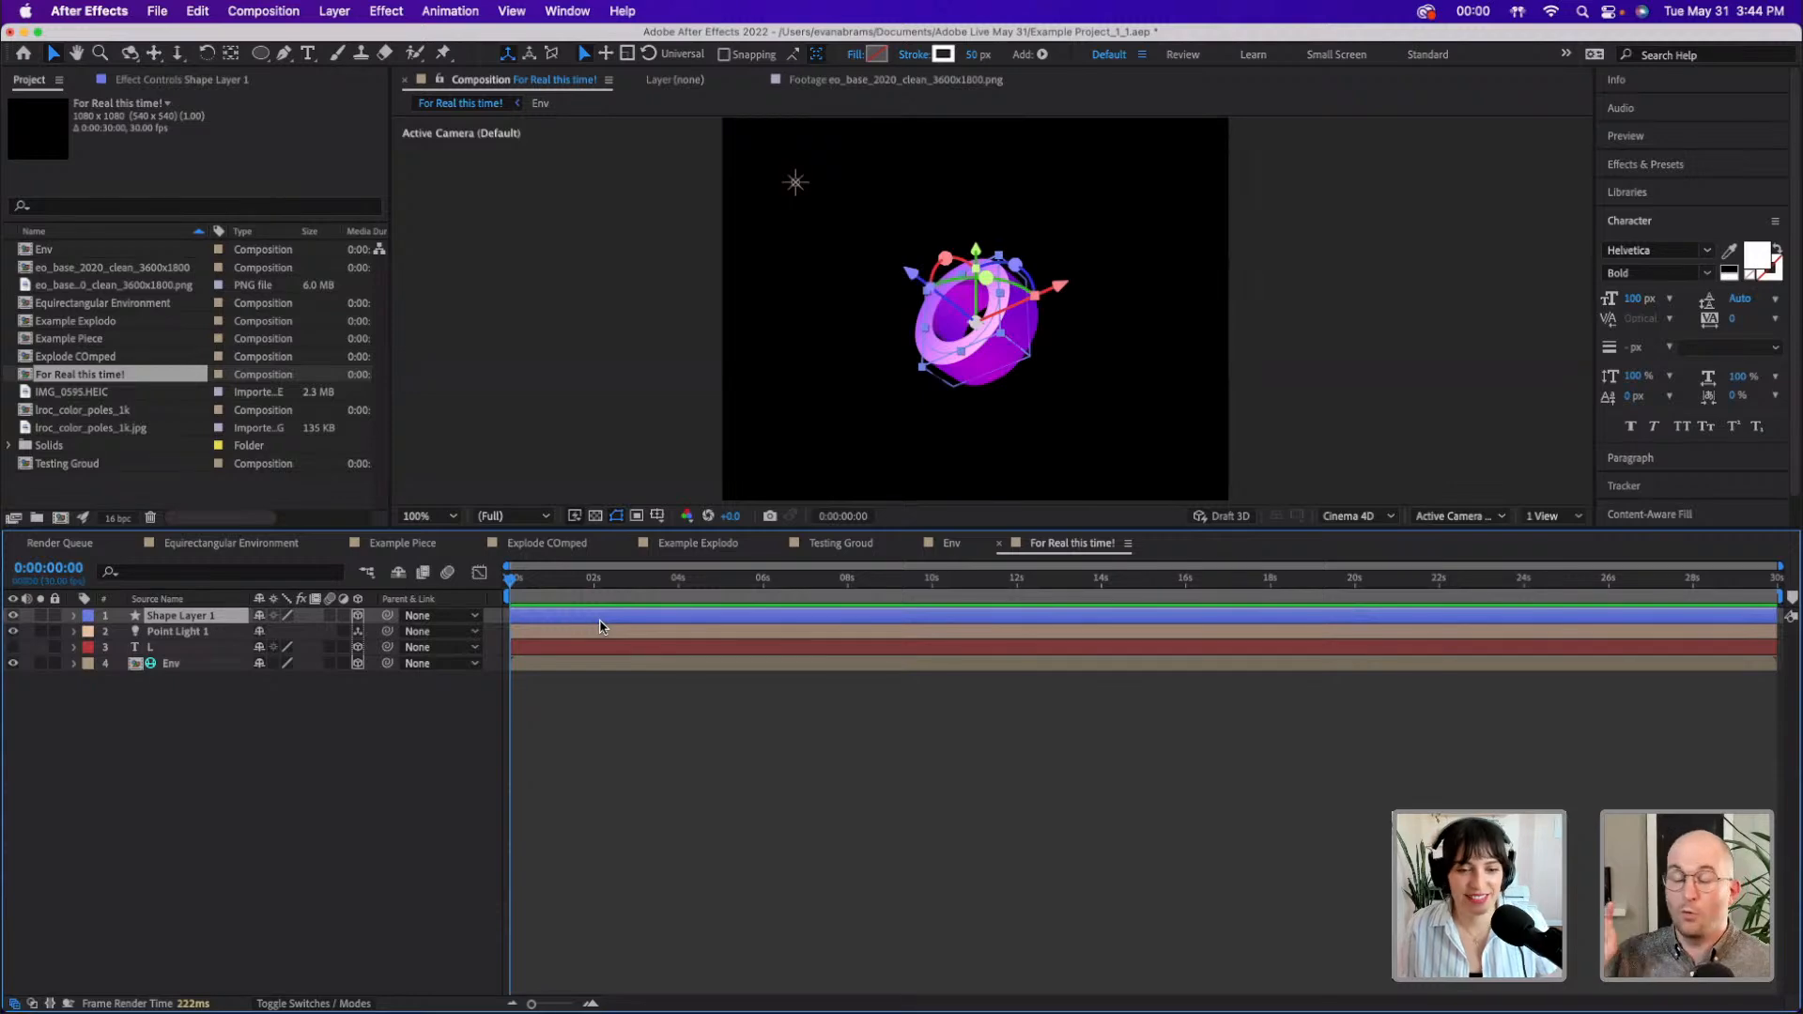
- Switch the composition preview to Draft 3D with the transparency grid on, and save the project
{"action": "left_click", "coordinate": [1249, 519]}
{"action": "left_click", "coordinate": [793, 898]}
{"action": "key", "text": "super+s"}
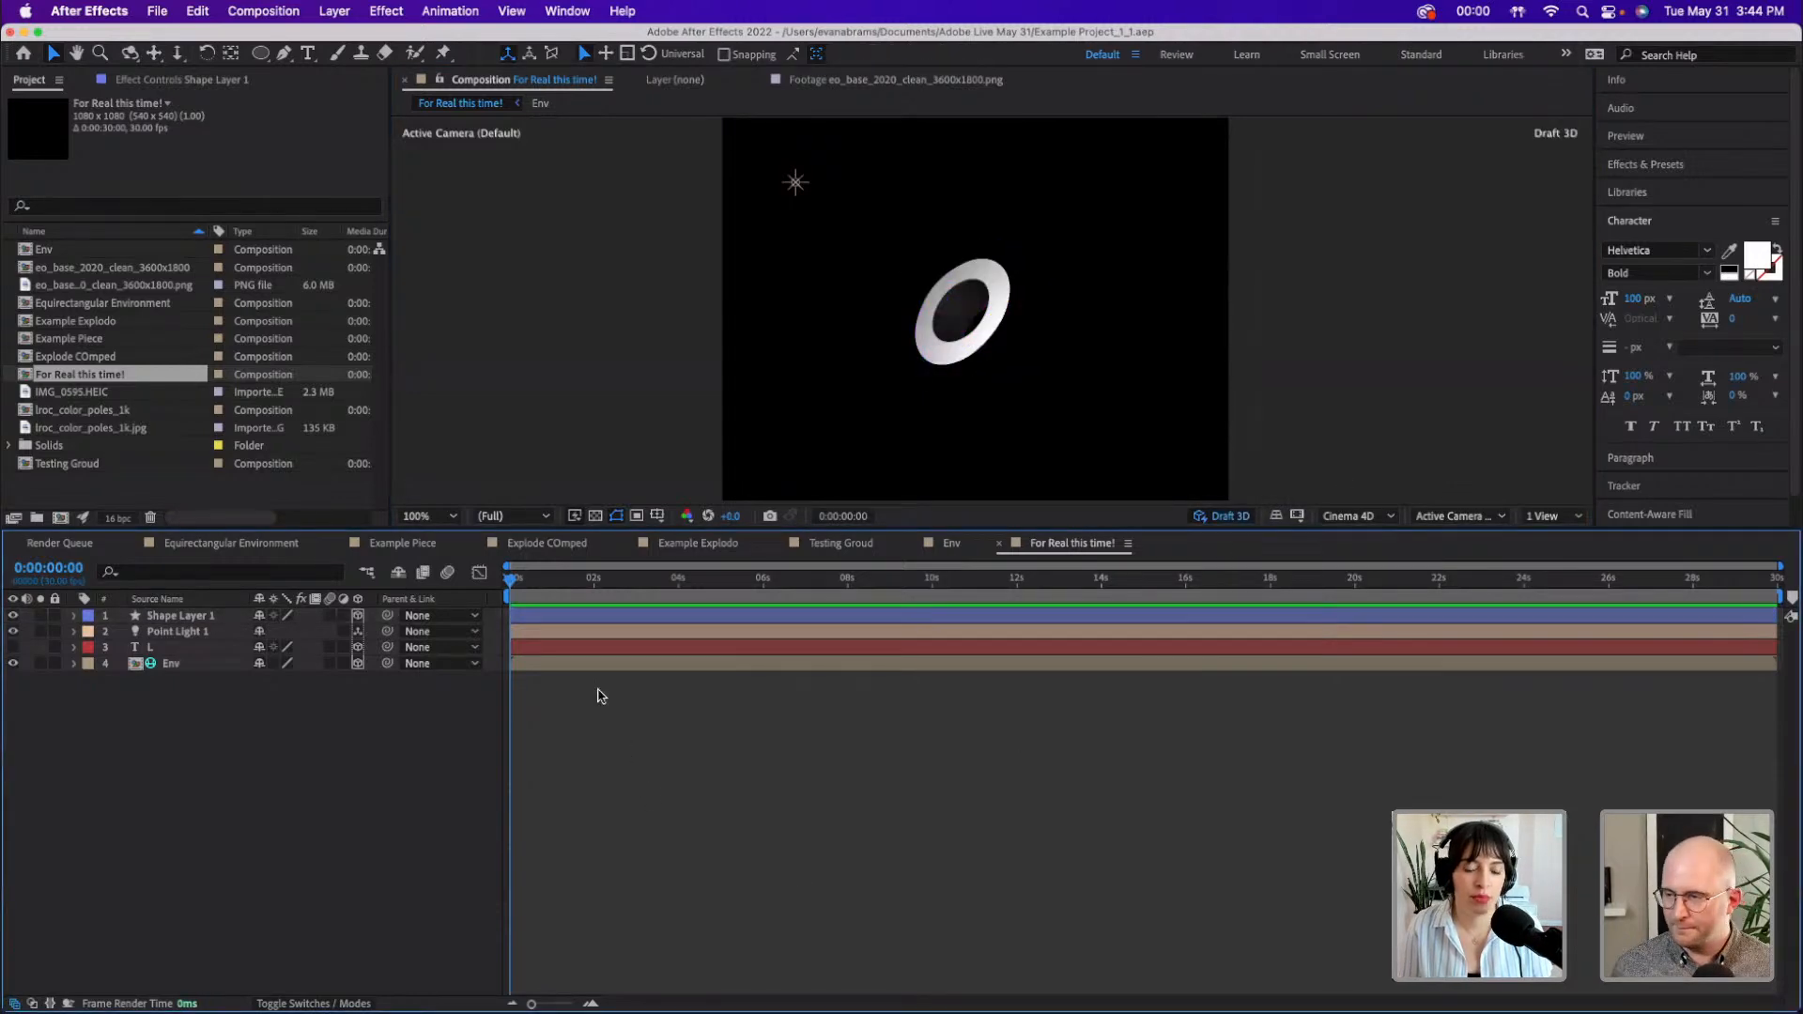
{"action": "left_click", "coordinate": [595, 516]}
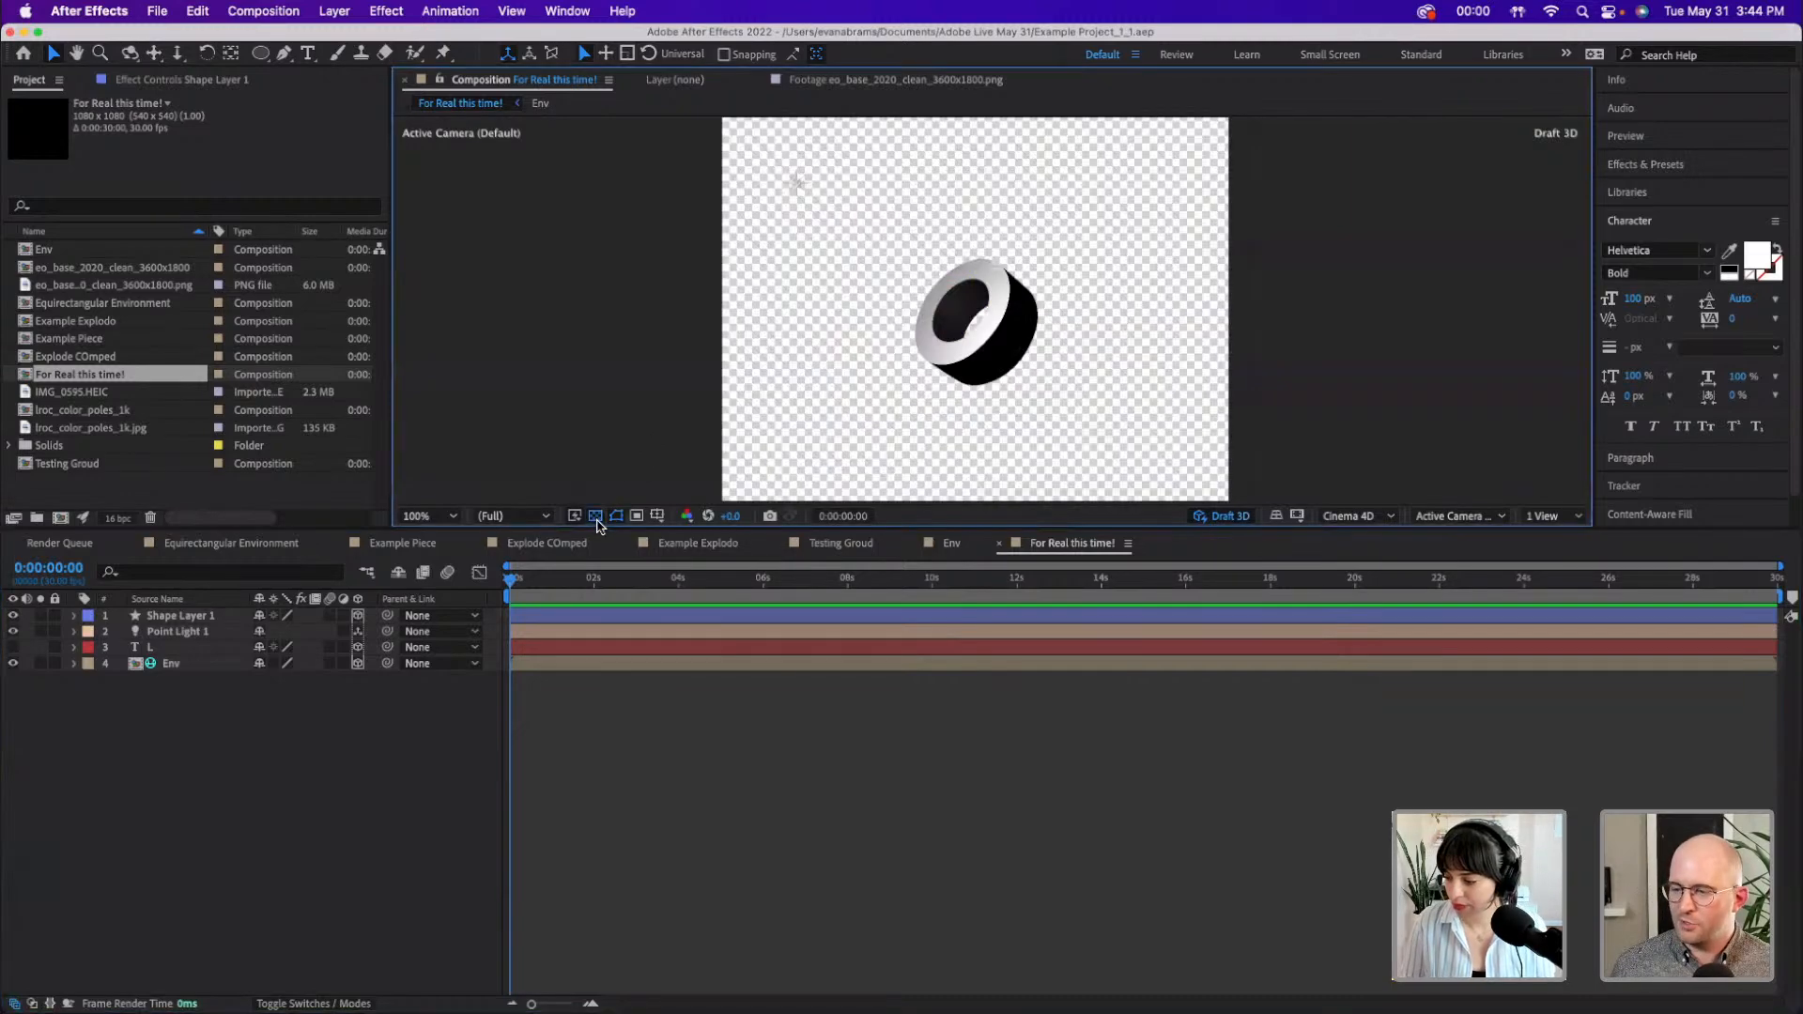
- Reveal the ring layer's Geometry Options and set its Bevel Style to Convex
{"action": "left_click", "coordinate": [1002, 335]}
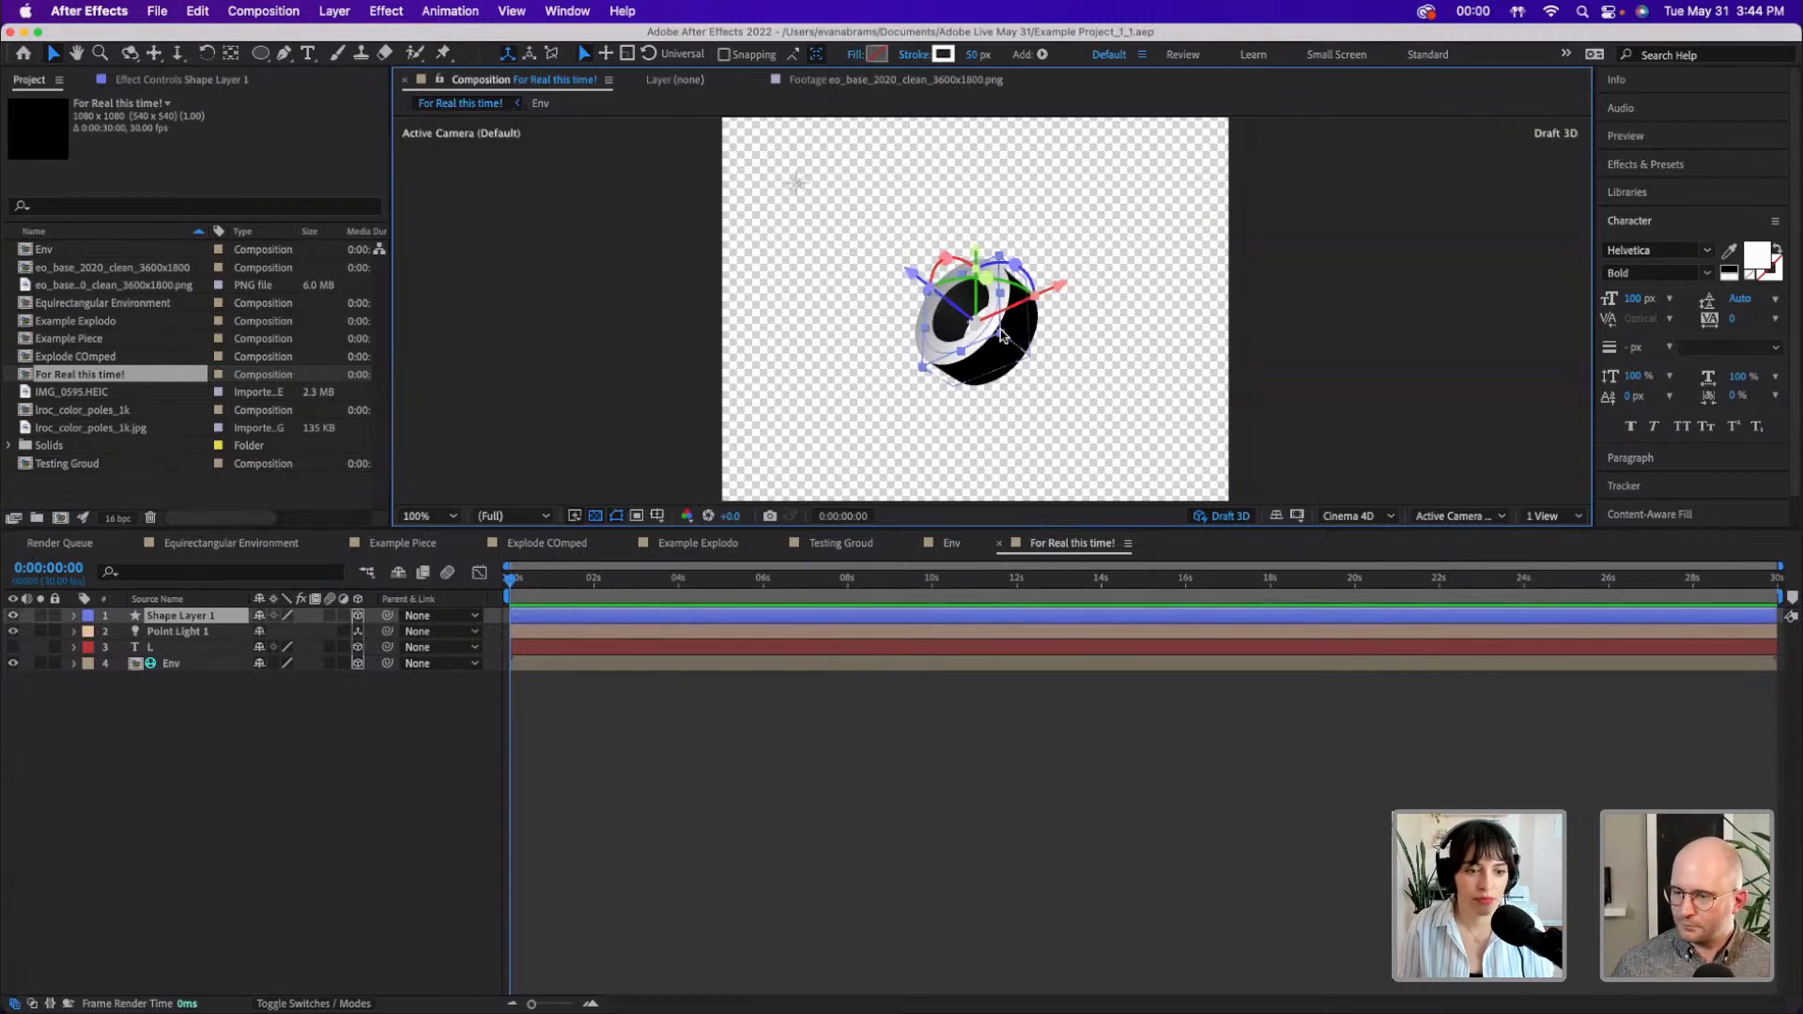
{"action": "key", "text": "a"}
{"action": "key", "text": "a"}
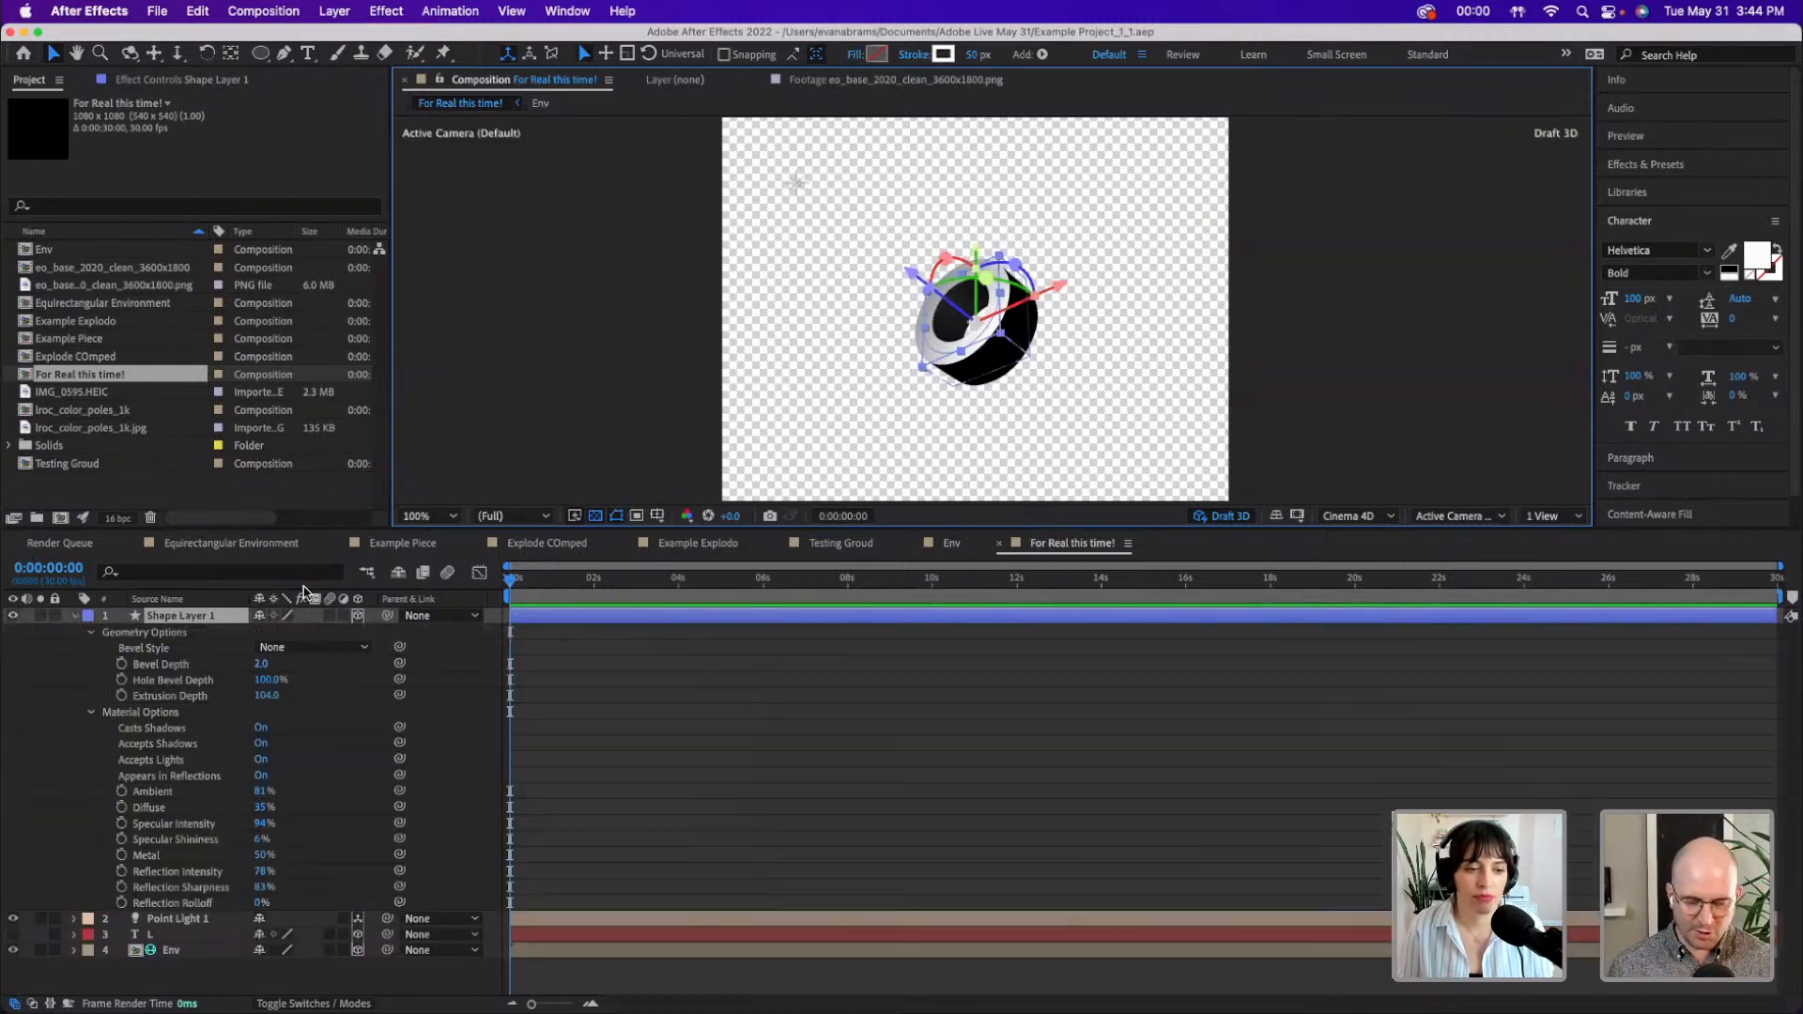
{"action": "left_click", "coordinate": [188, 666]}
{"action": "left_click", "coordinate": [279, 648]}
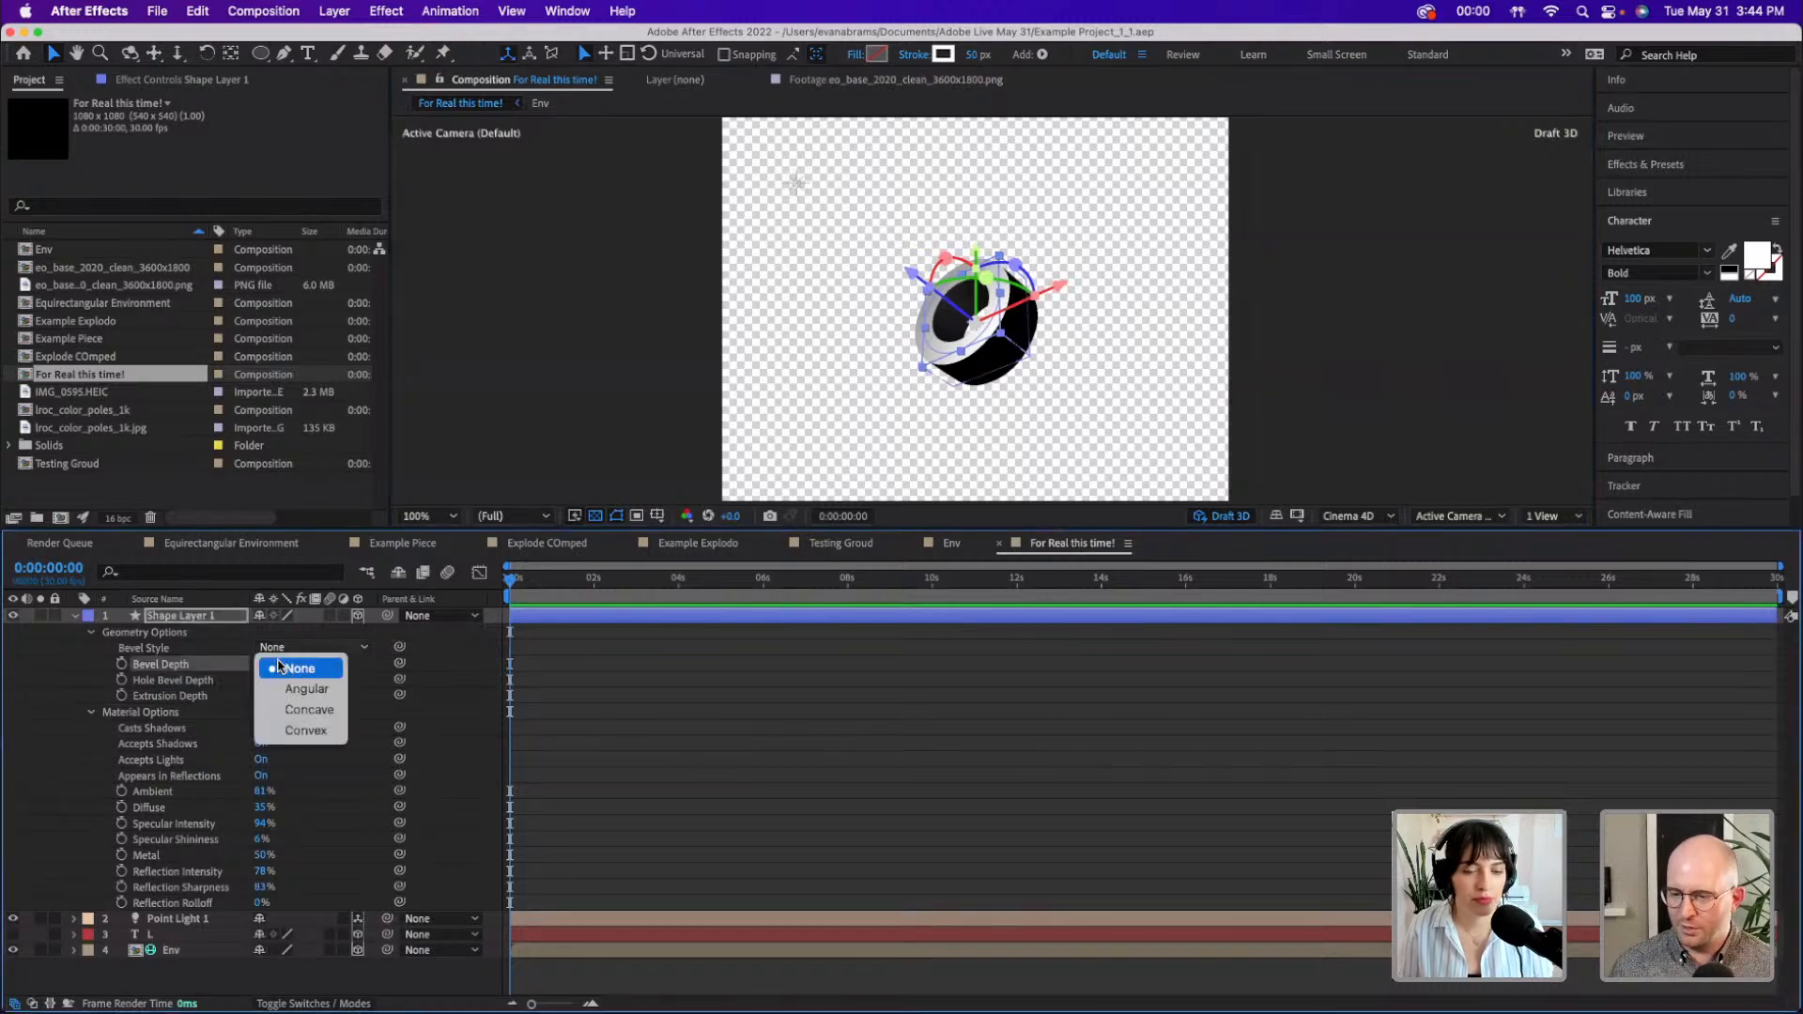
{"action": "left_click", "coordinate": [282, 730]}
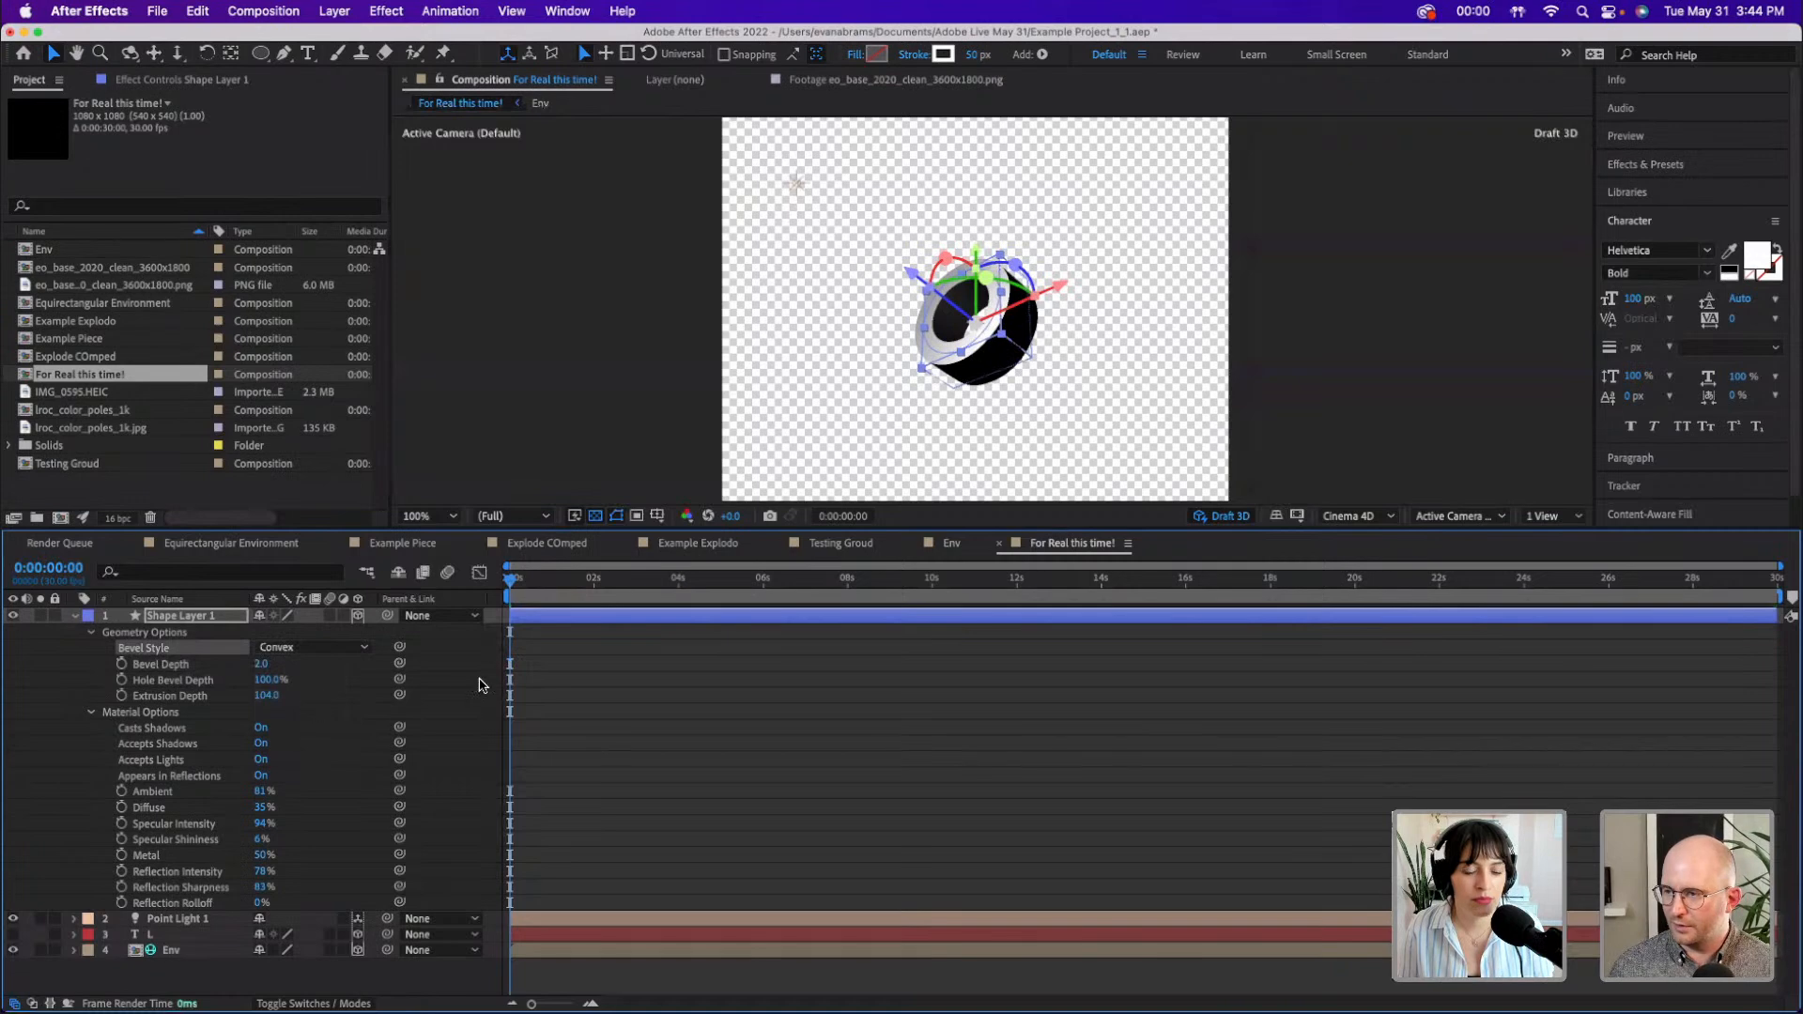
- Set the Bevel Depth of Shape Layer 1 to 3
{"action": "left_click", "coordinate": [817, 369]}
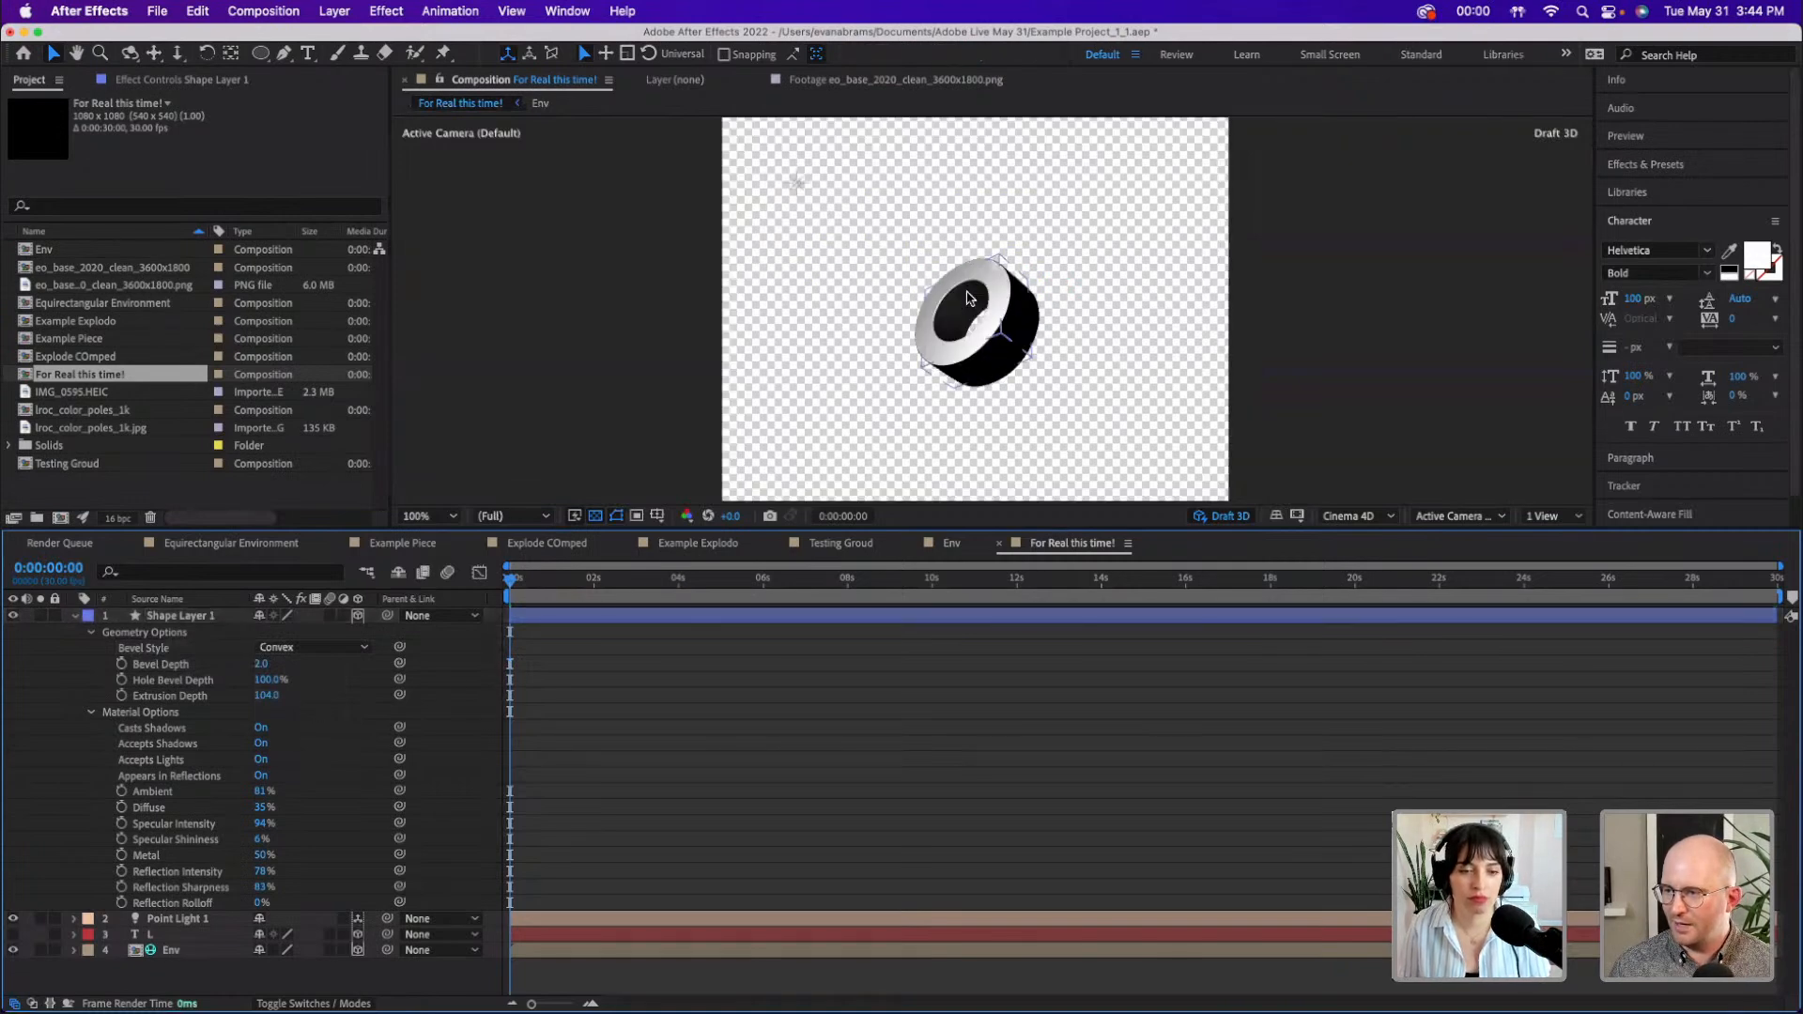
{"action": "key", "text": "period"}
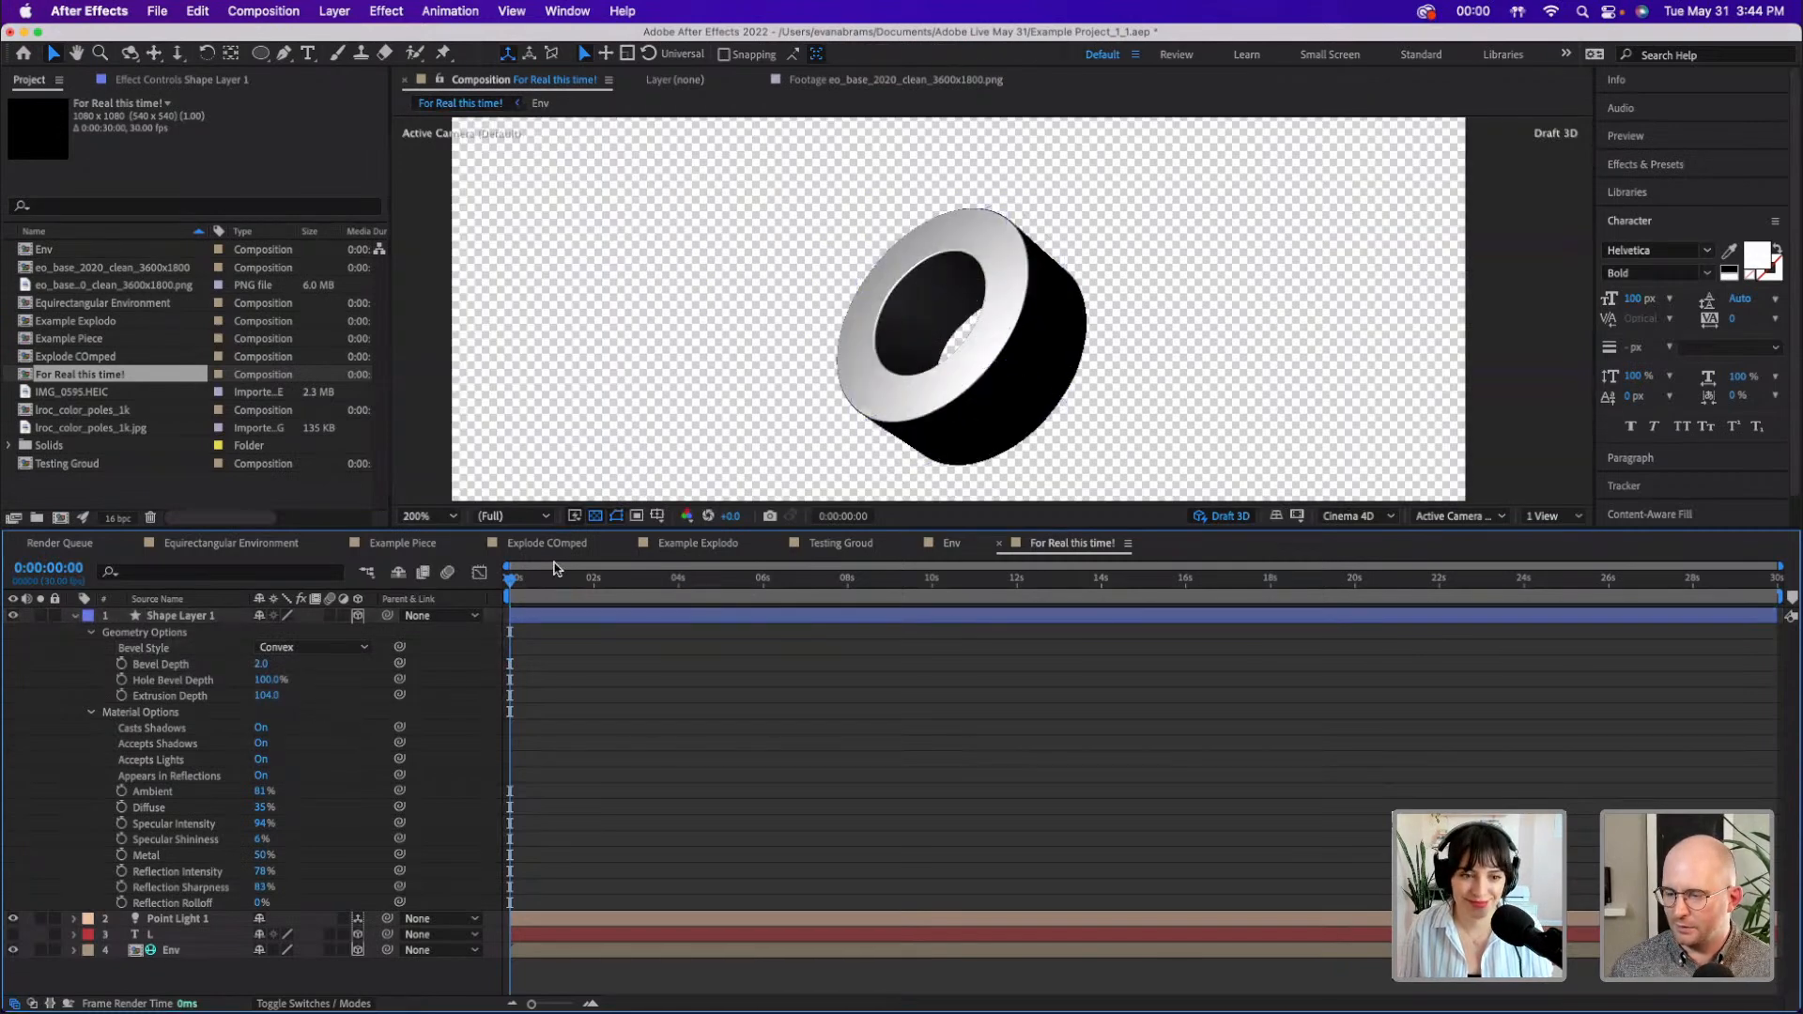
{"action": "left_click", "coordinate": [262, 664]}
{"action": "type", "text": "3"}
{"action": "key", "text": "Return"}
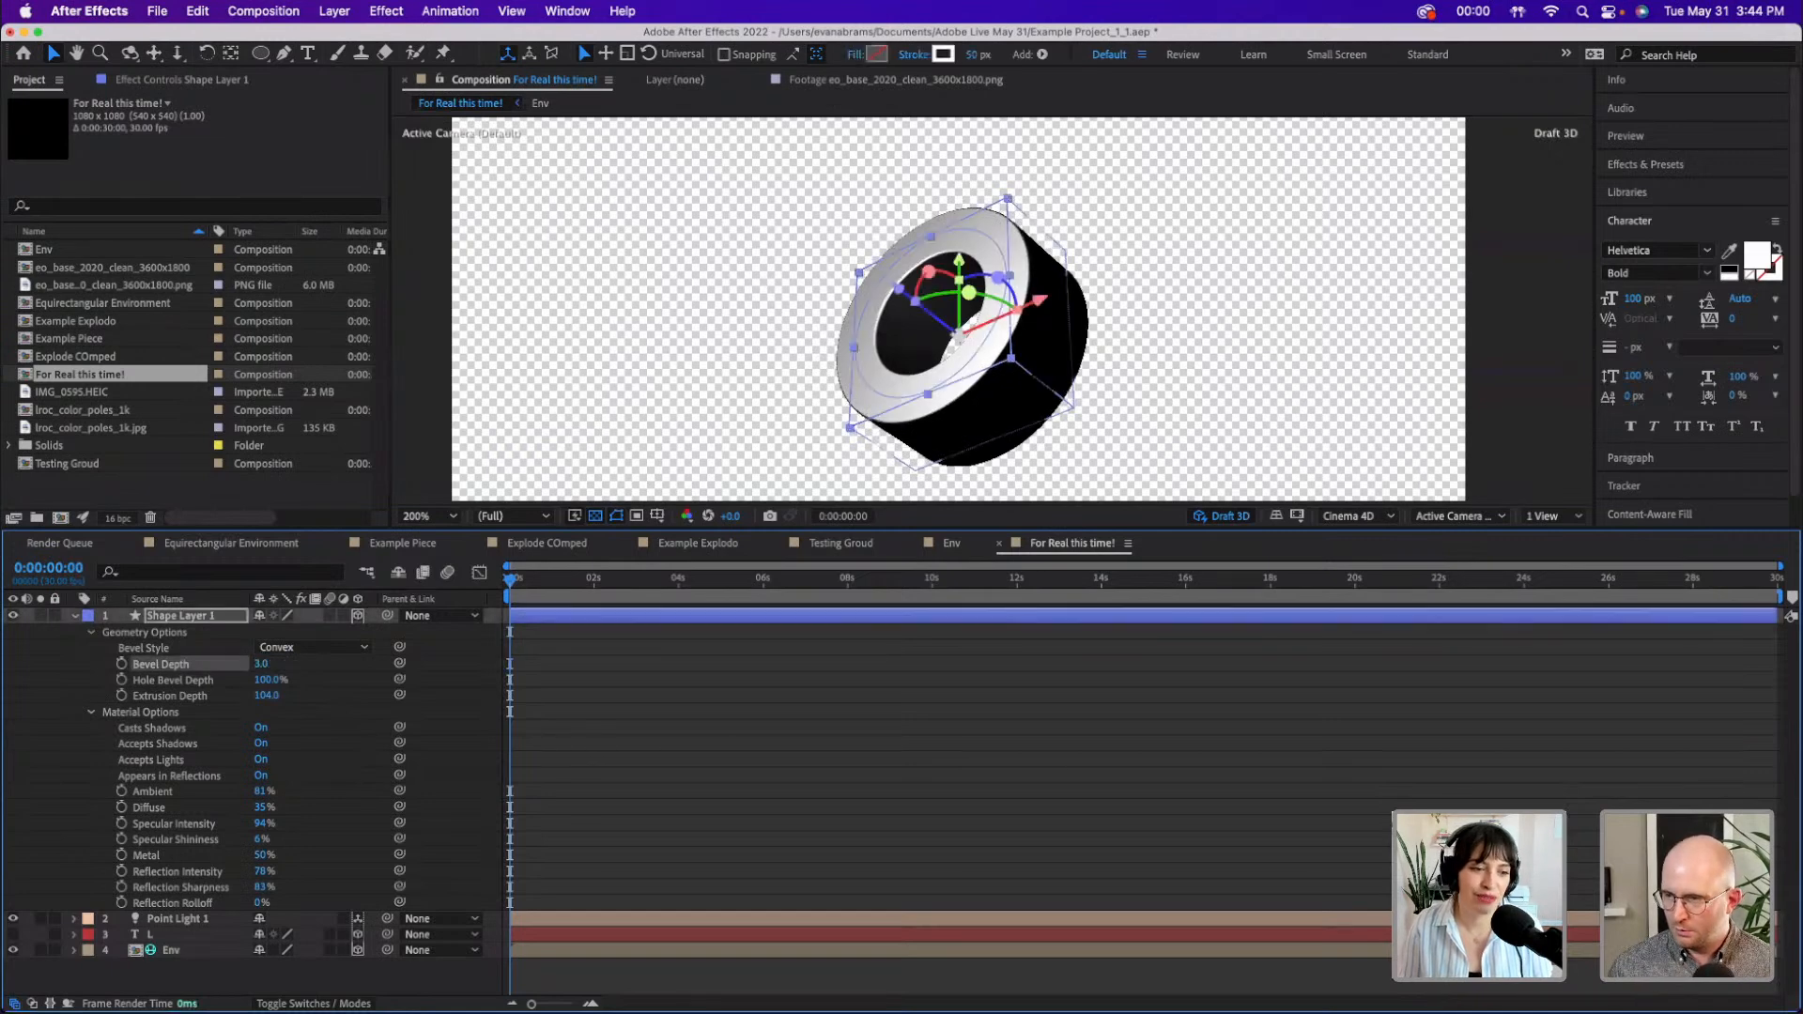
{"action": "left_click", "coordinate": [710, 711]}
{"action": "key", "text": "comma"}
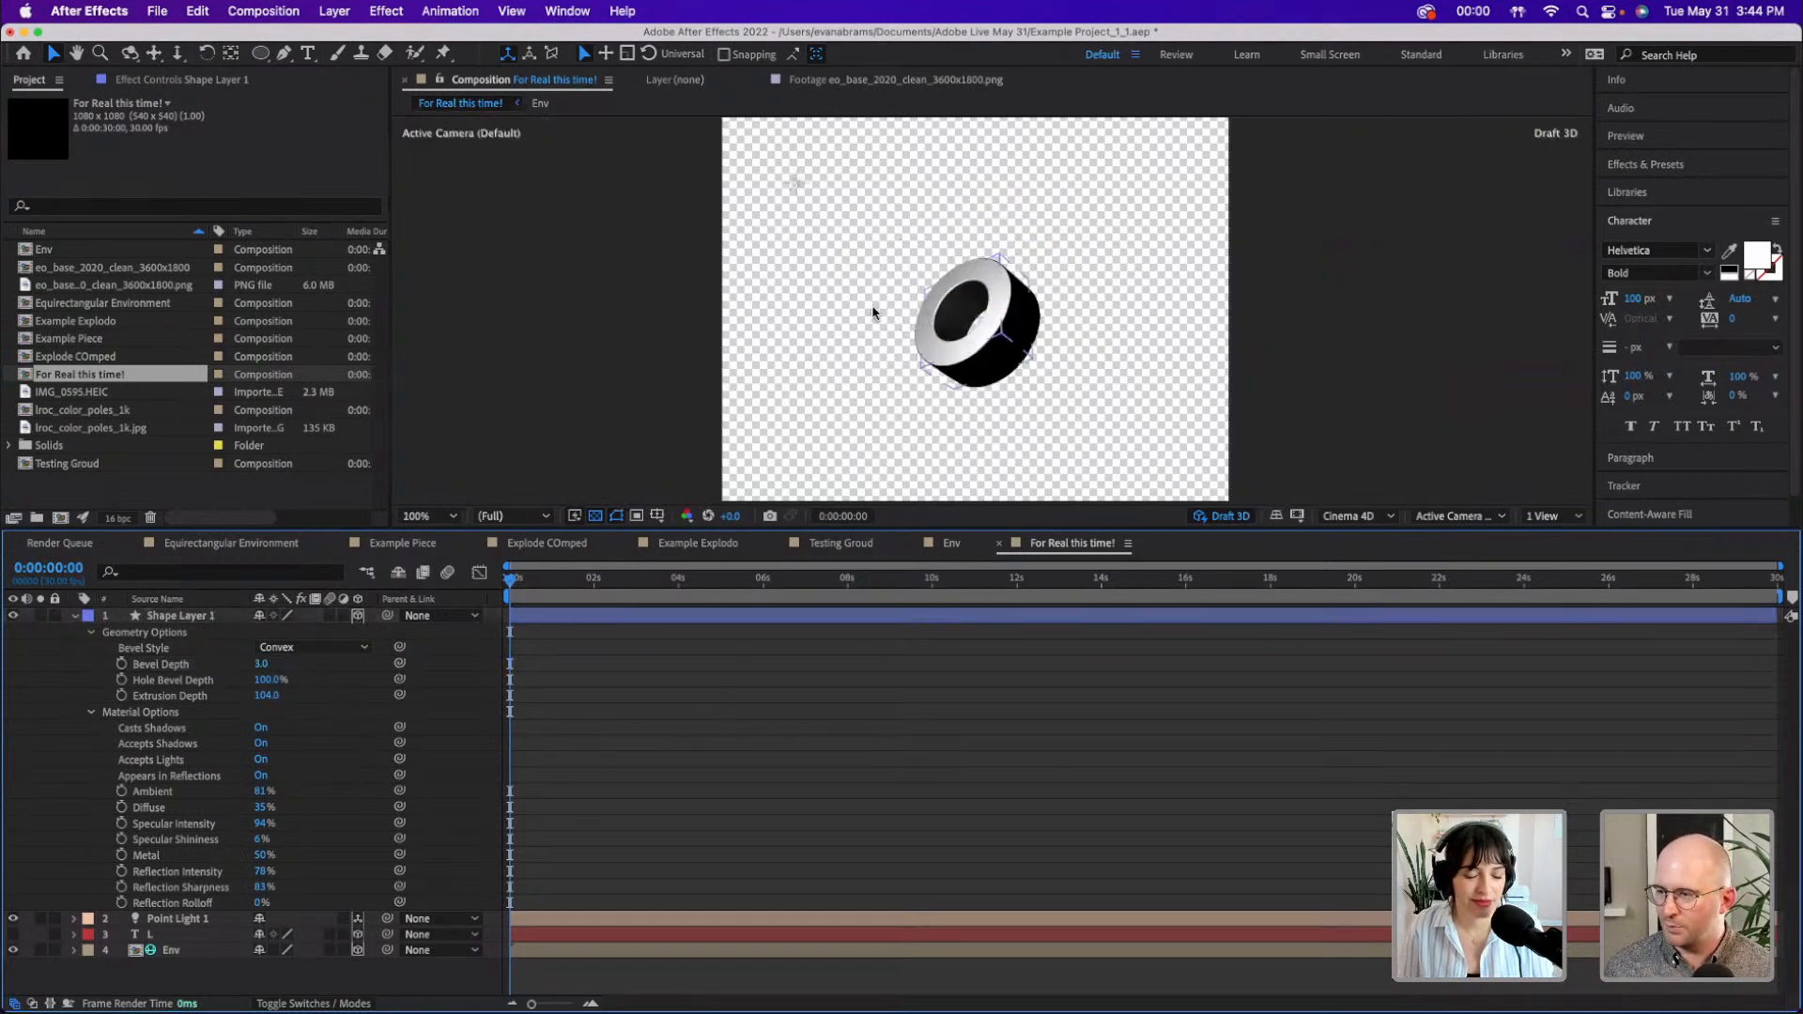
- Compare the ring's rendering with Draft 3D off and on, and collapse the layer's Geometry and Material Options
{"action": "left_click", "coordinate": [1230, 519]}
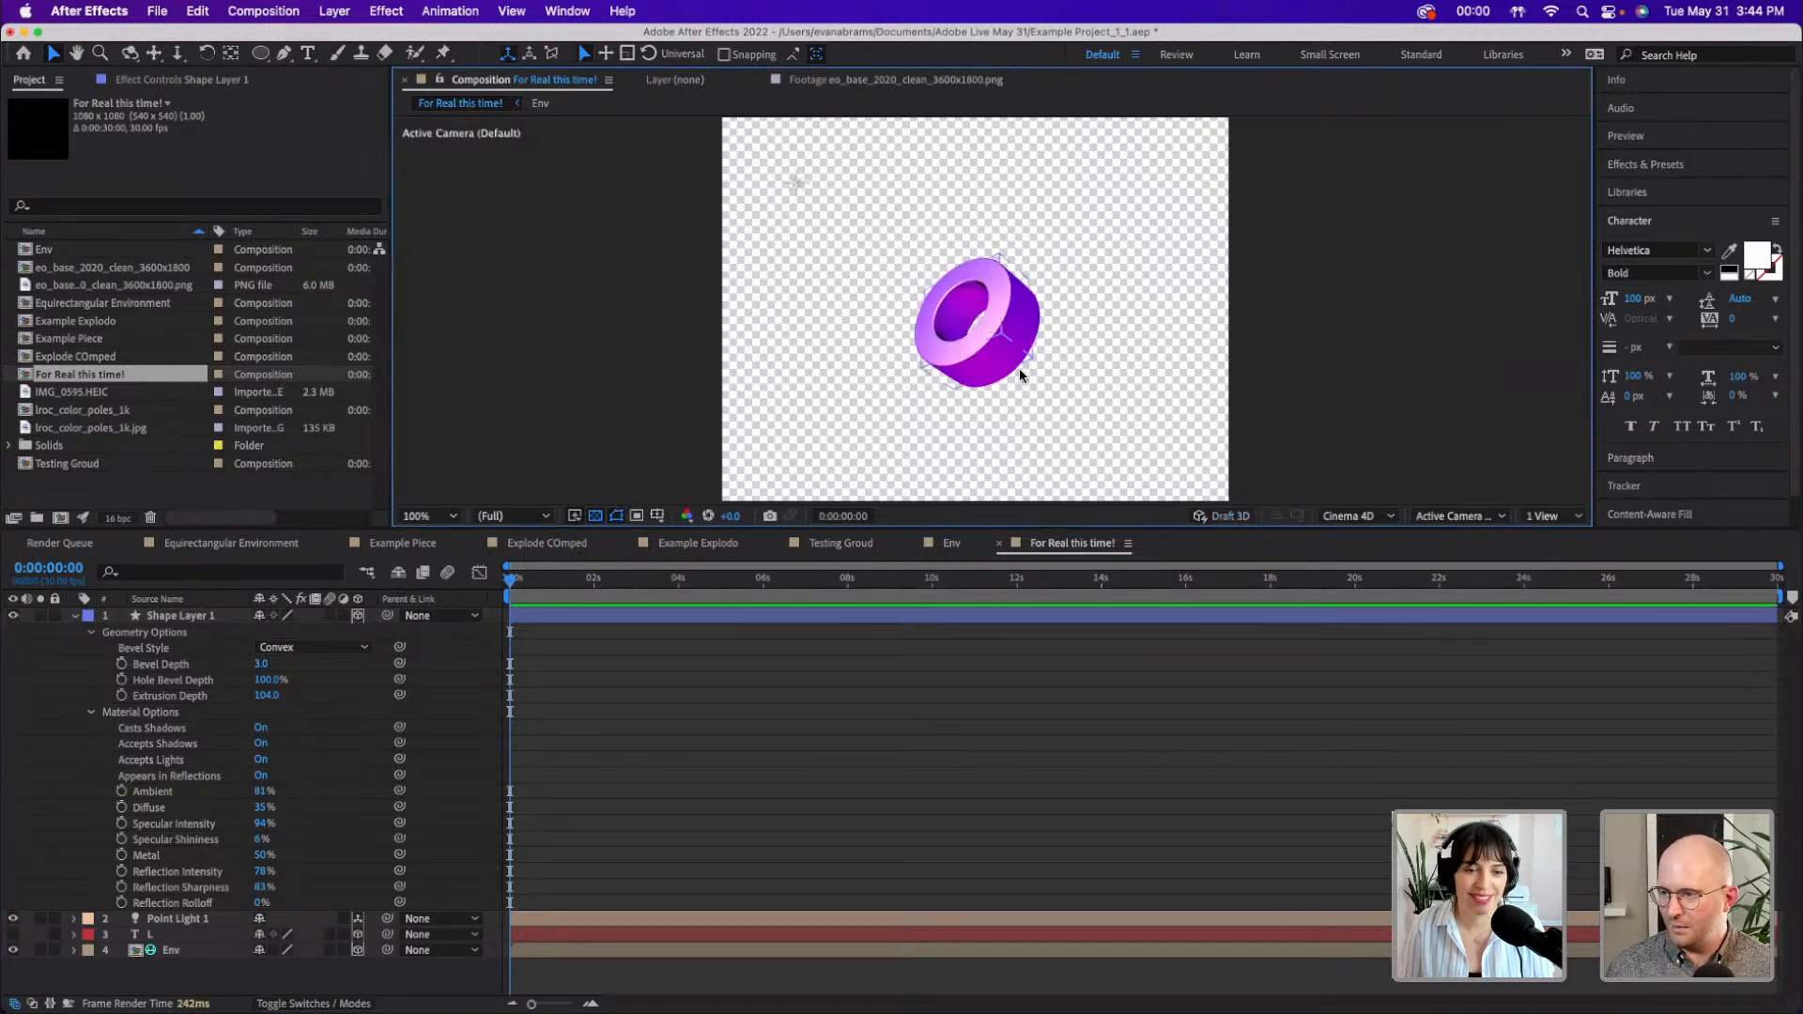
{"action": "left_click", "coordinate": [1230, 519]}
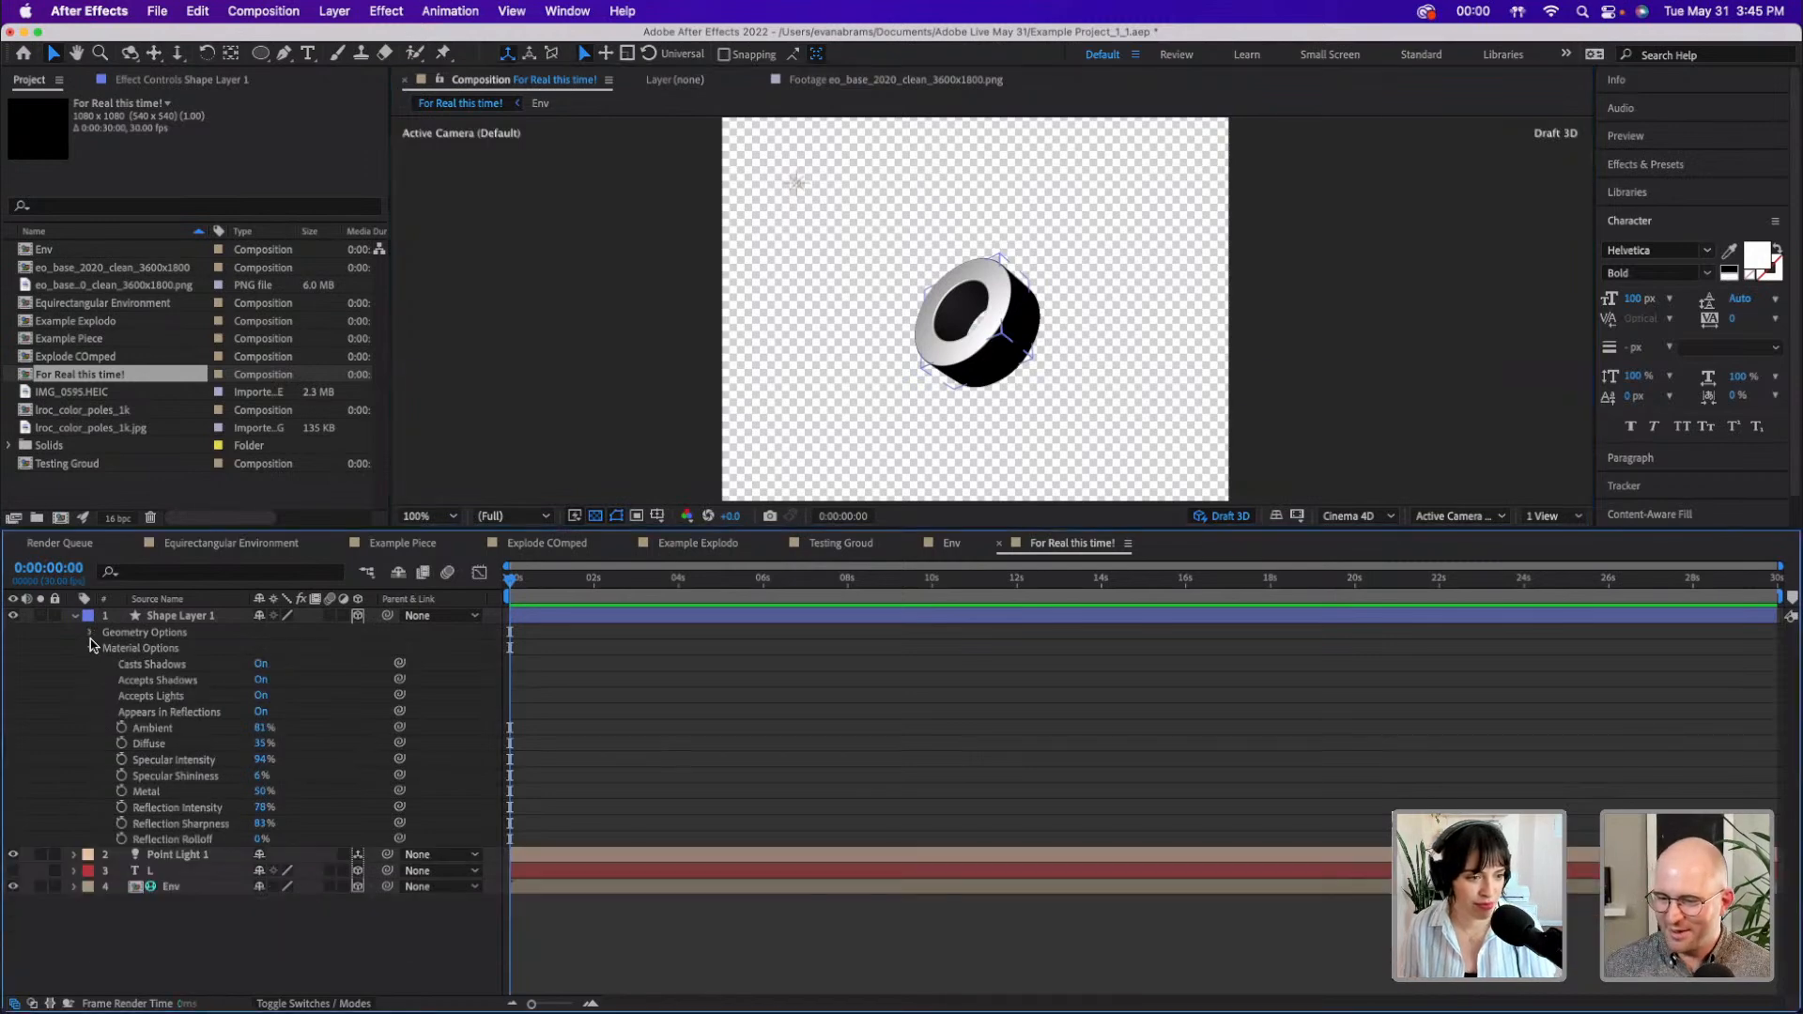
{"action": "left_click", "coordinate": [91, 632]}
{"action": "left_click", "coordinate": [89, 648]}
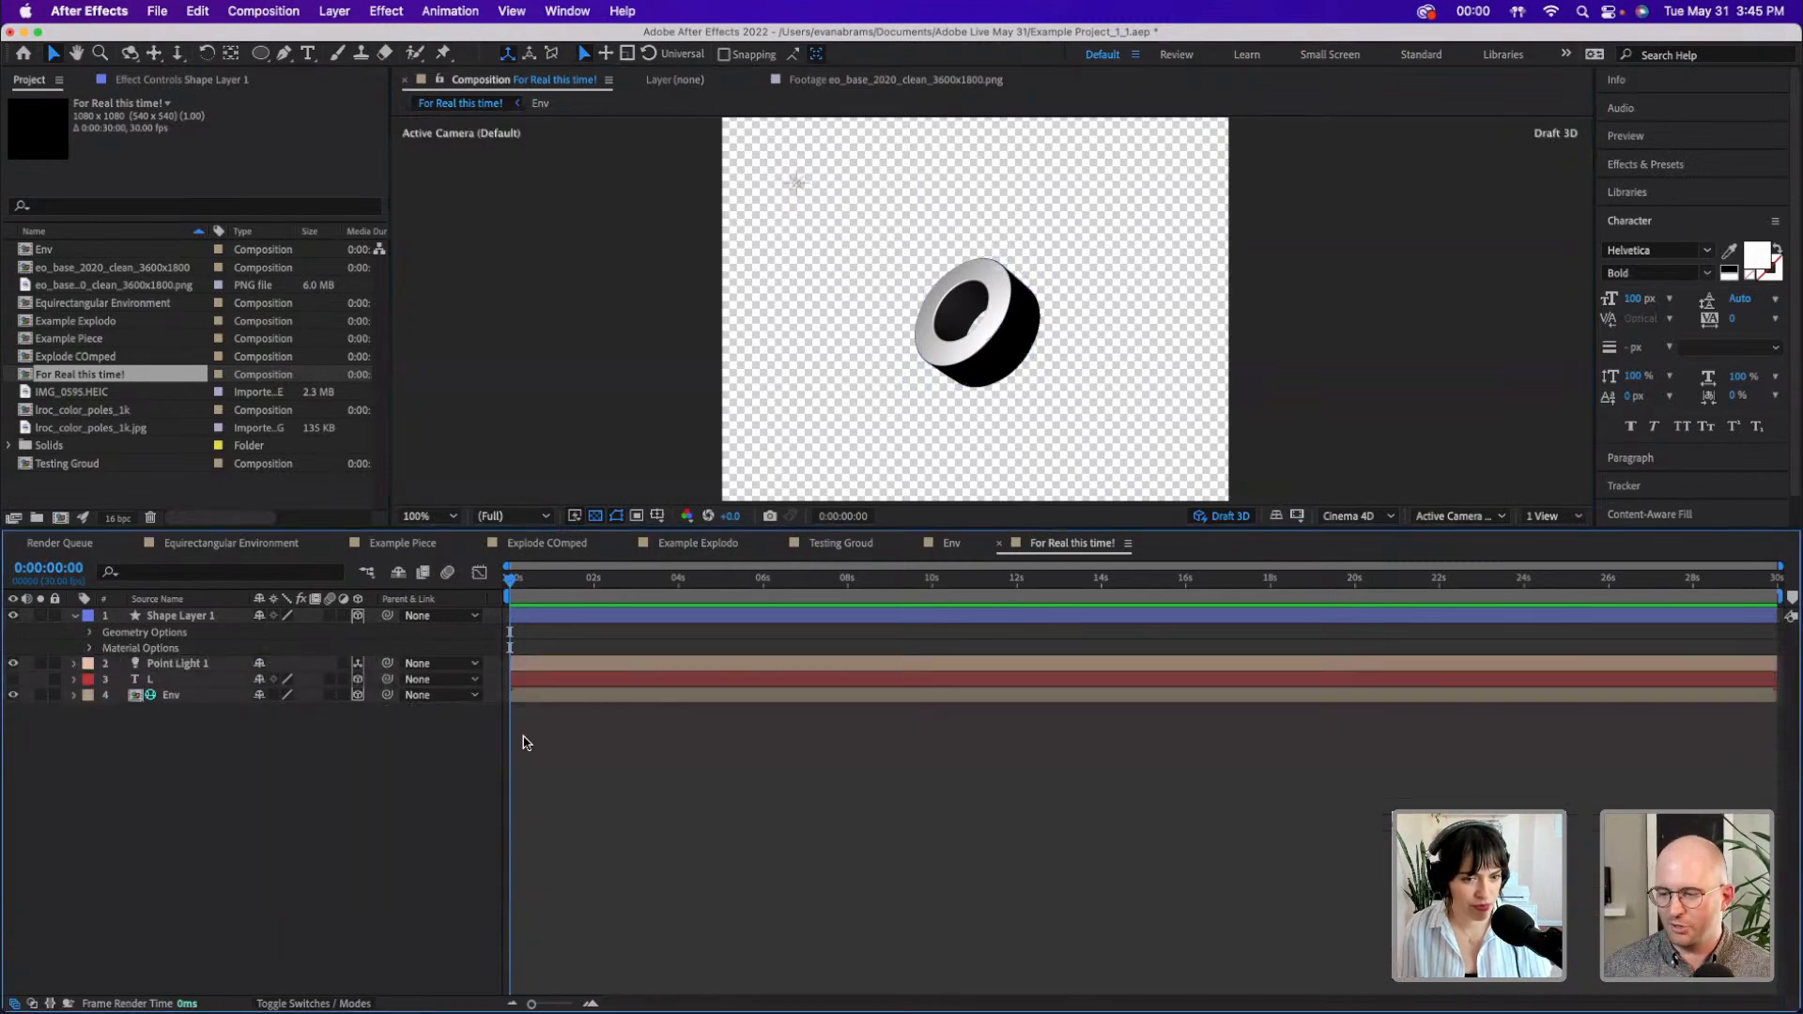
- Enable keyframing for the Extrusion Depth of Shape Layer 1 at the start of the composition
{"action": "left_click", "coordinate": [527, 618]}
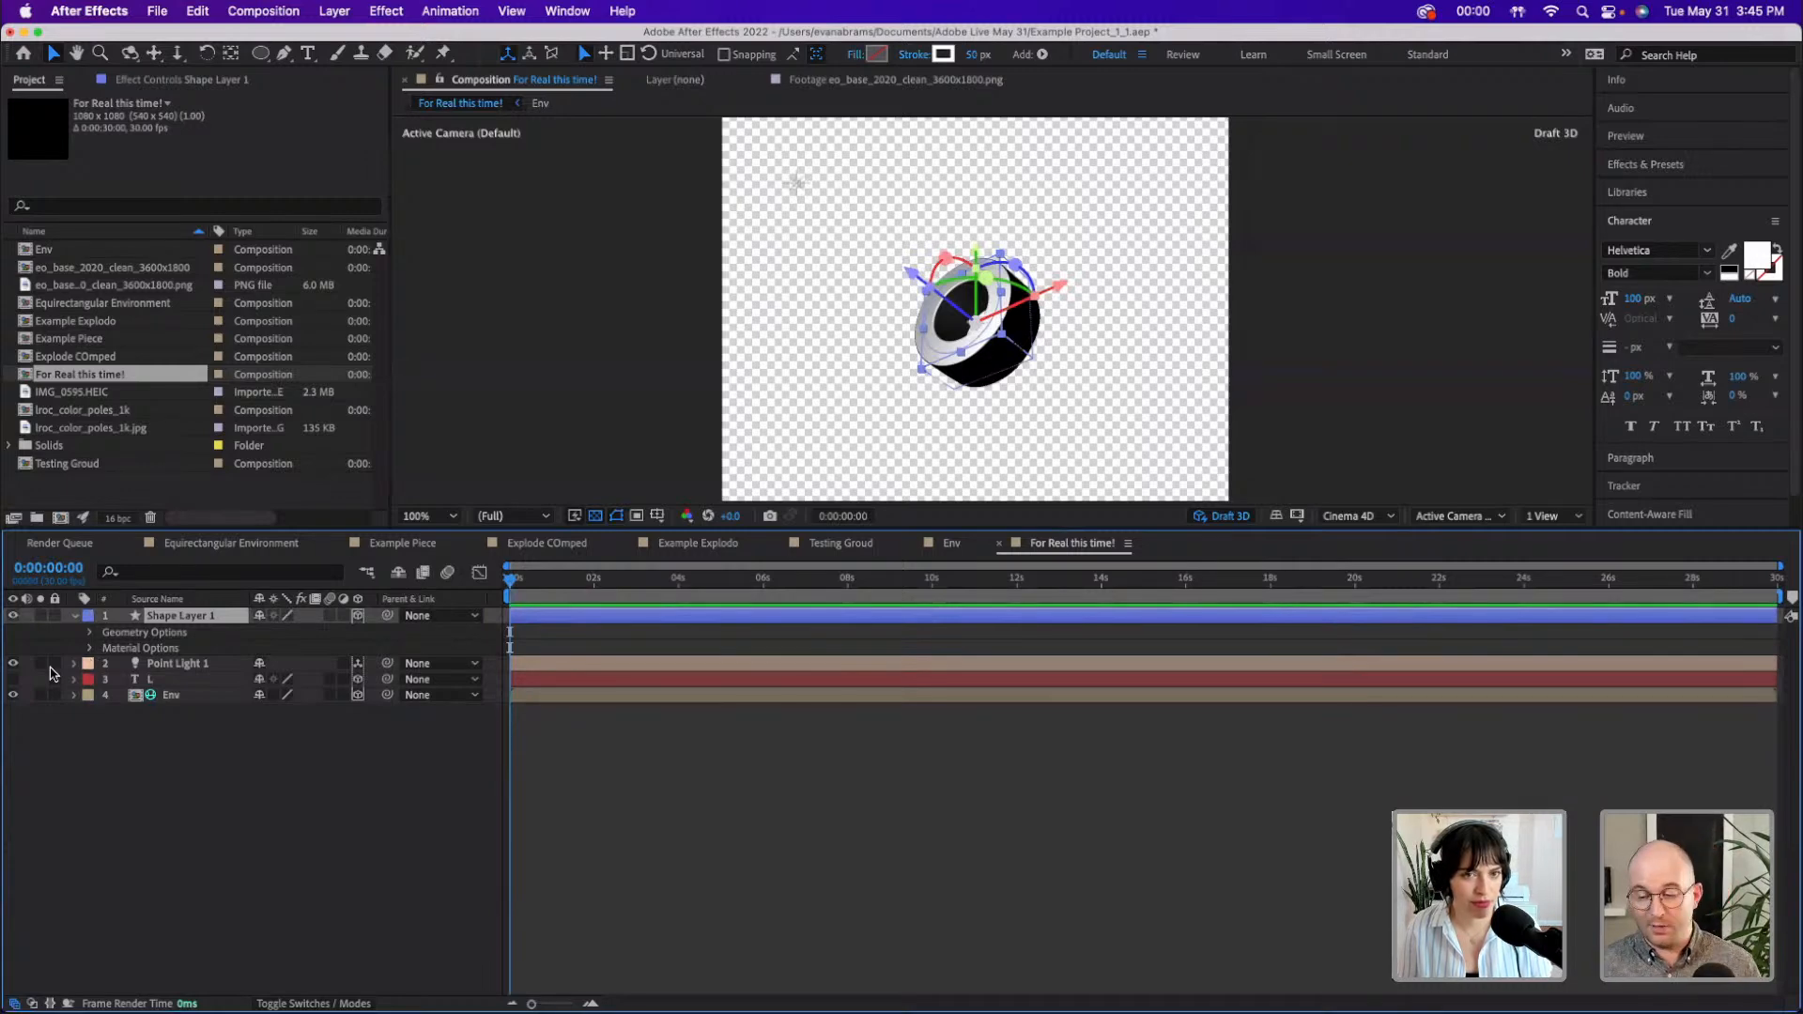
{"action": "left_click", "coordinate": [89, 648]}
{"action": "left_click", "coordinate": [89, 631]}
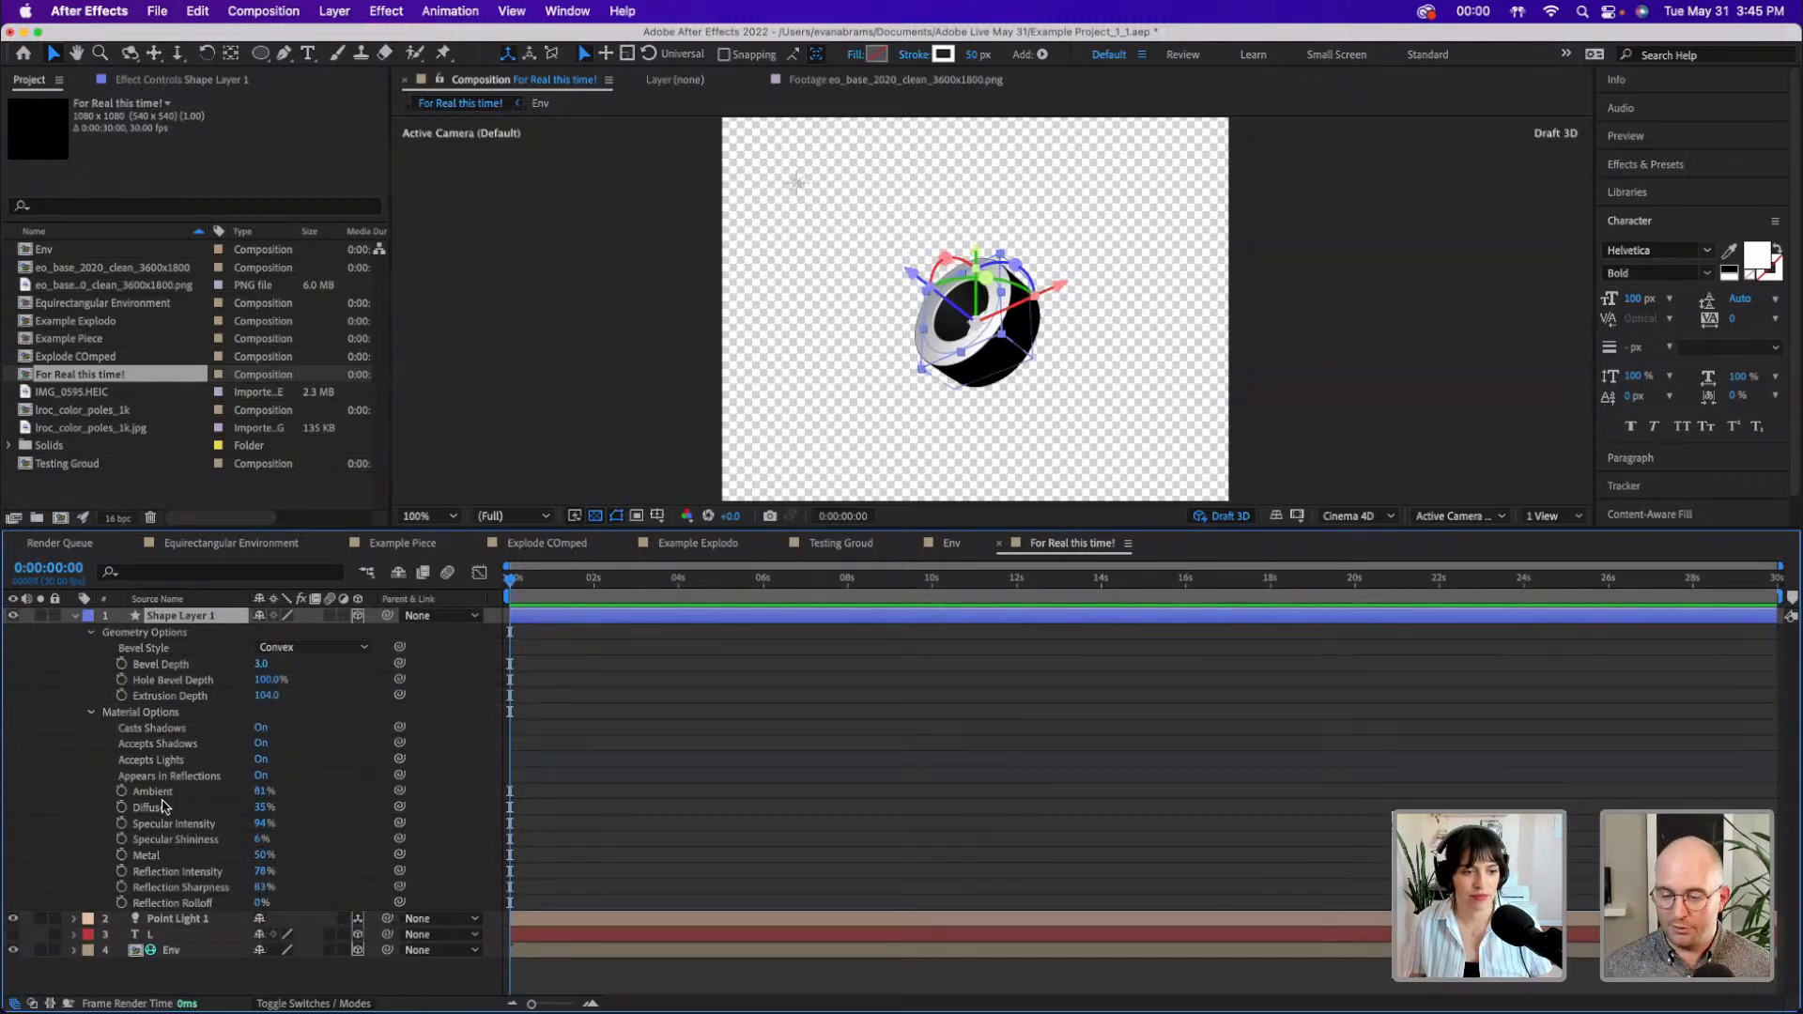
{"action": "left_click", "coordinate": [123, 696]}
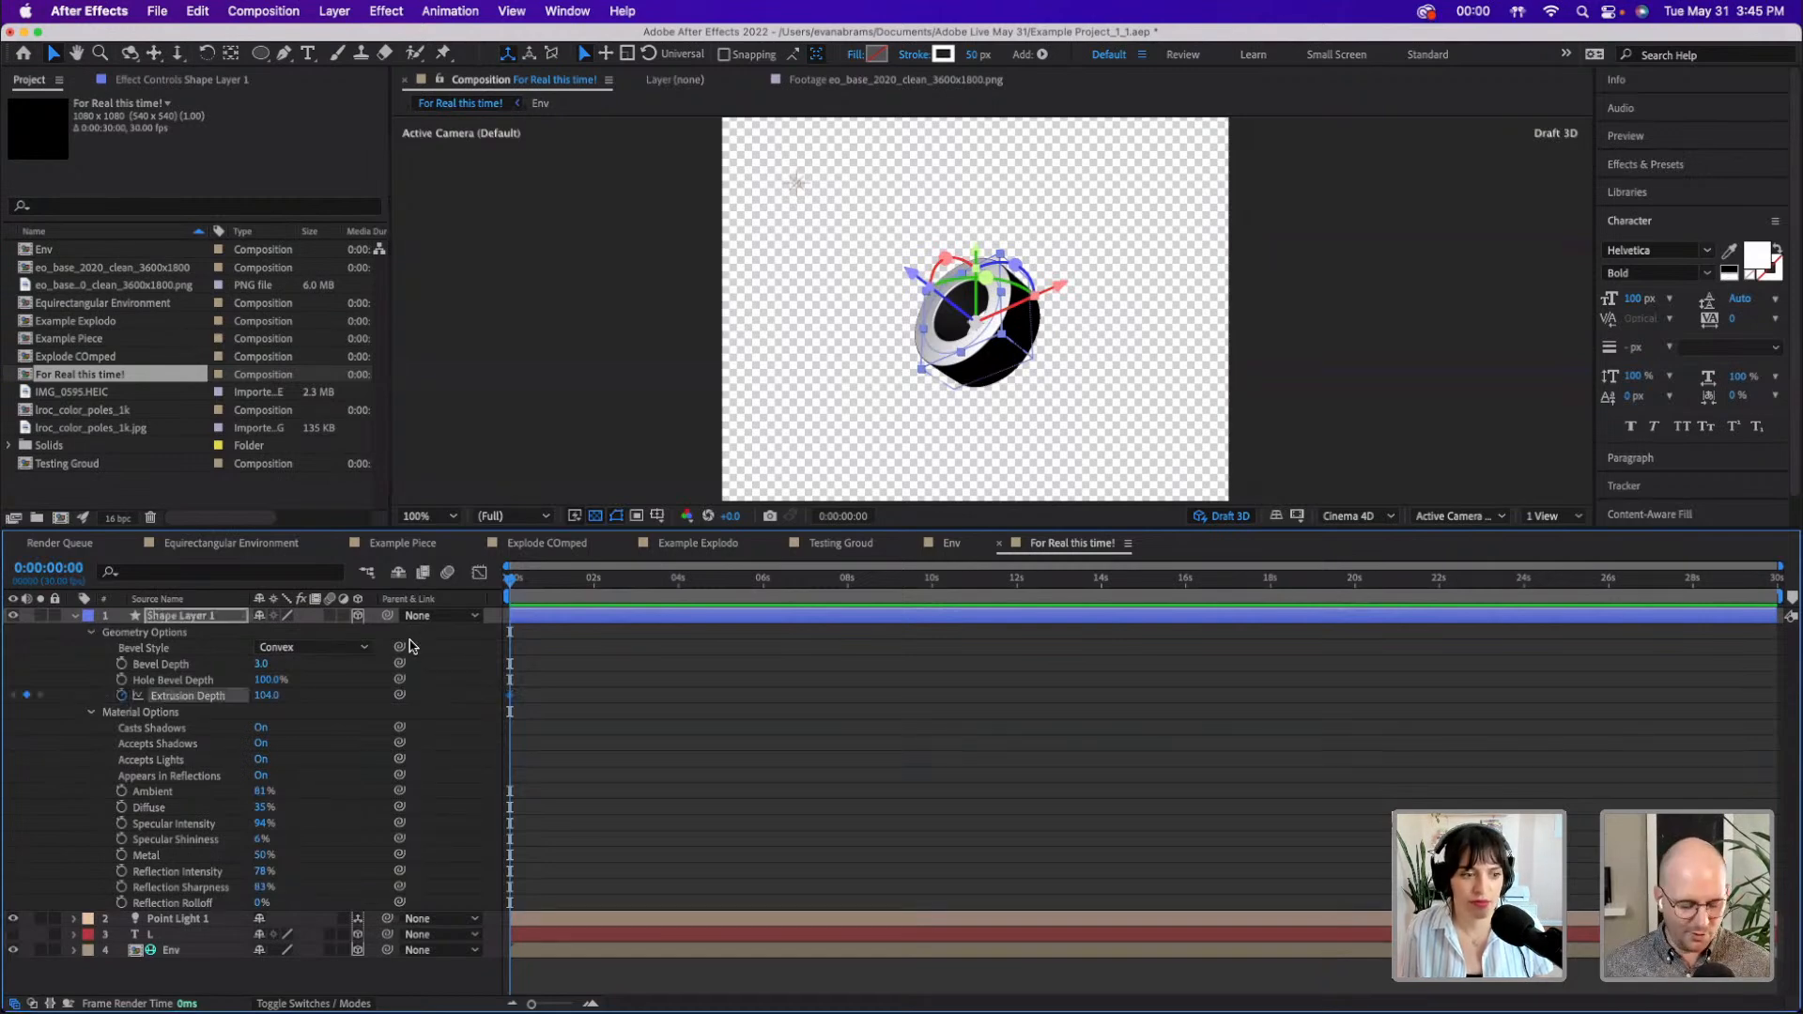
- Filter the layer properties by "siz" and enable keyframing for the ellipse path's Size at time zero
{"action": "left_click", "coordinate": [226, 572]}
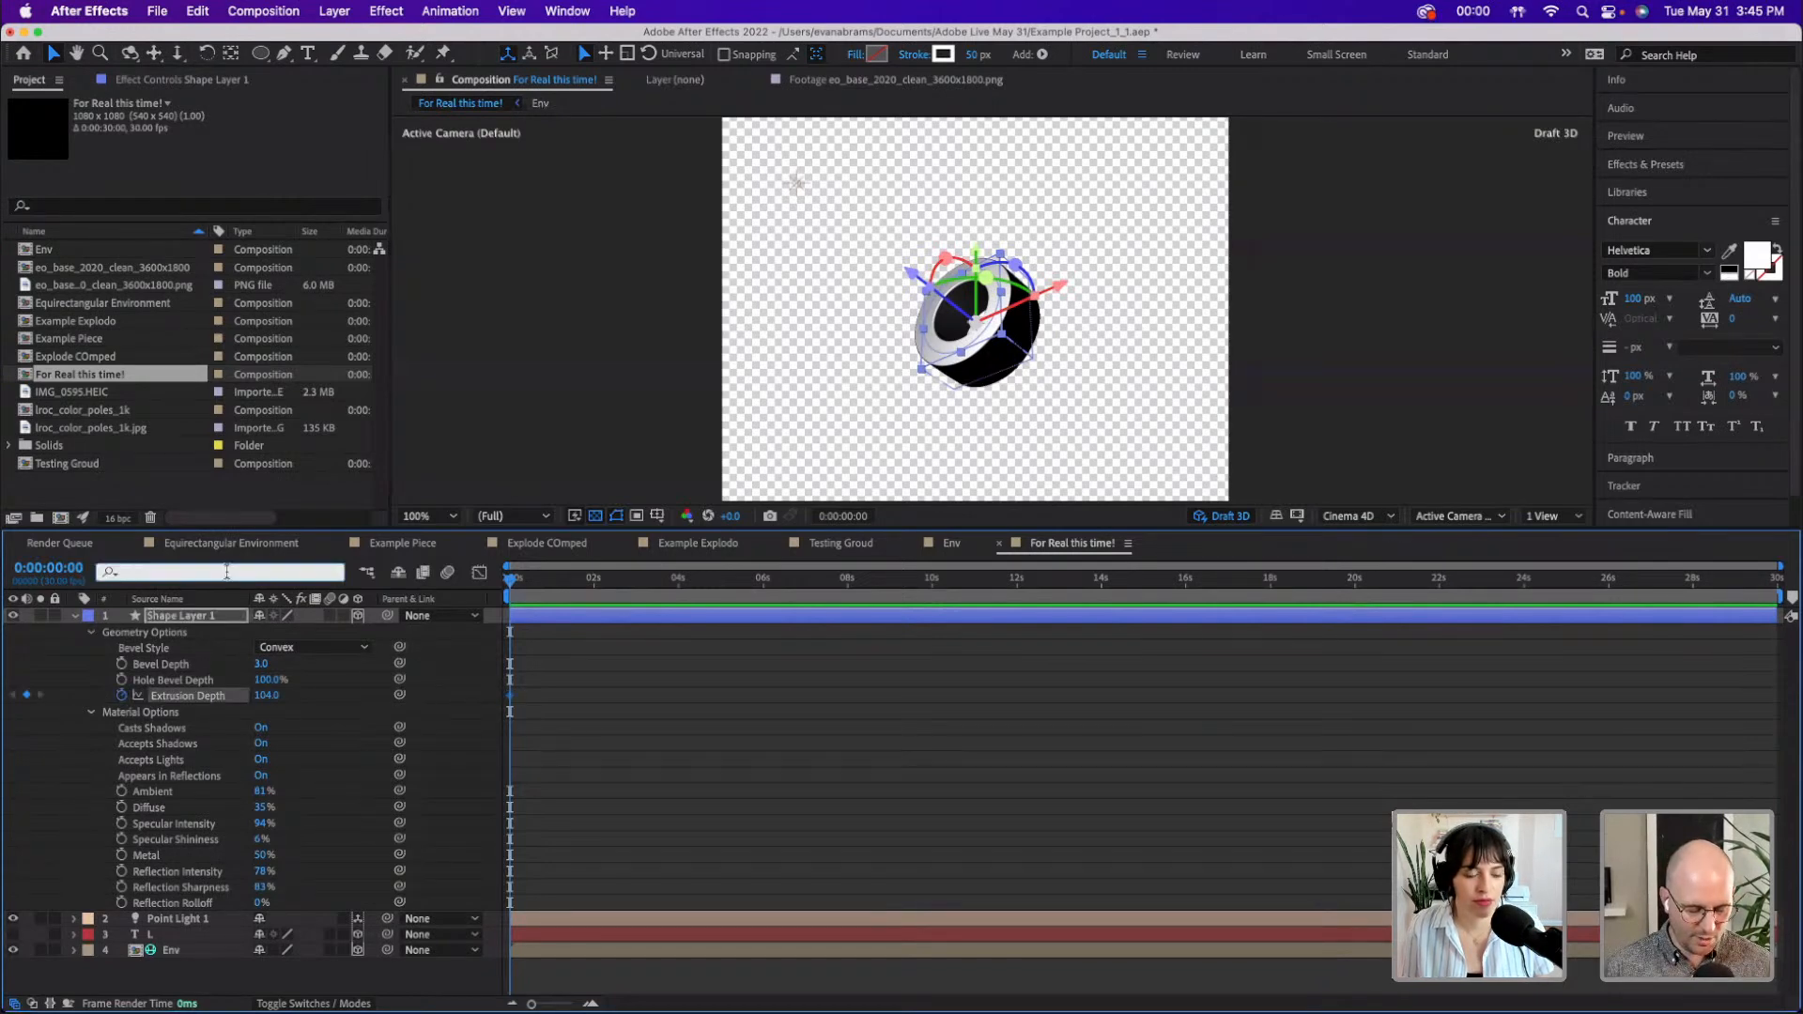
{"action": "type", "text": "siz"}
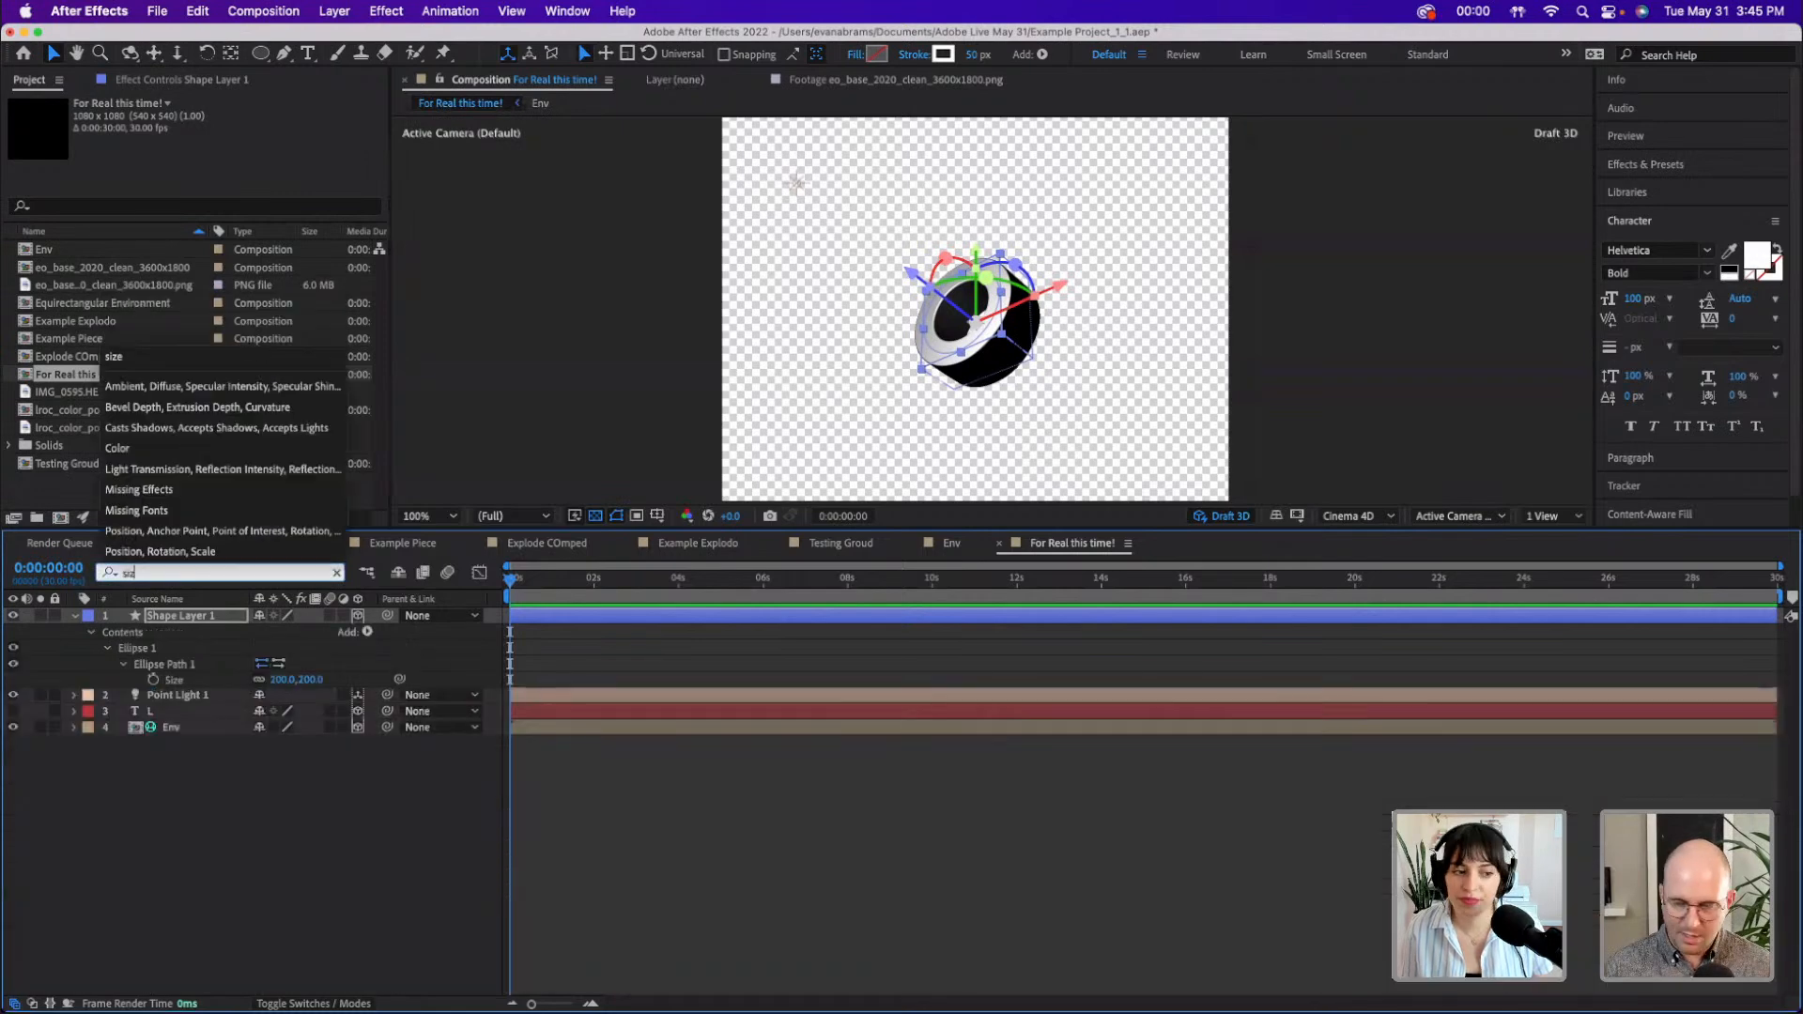
{"action": "left_click", "coordinate": [154, 680]}
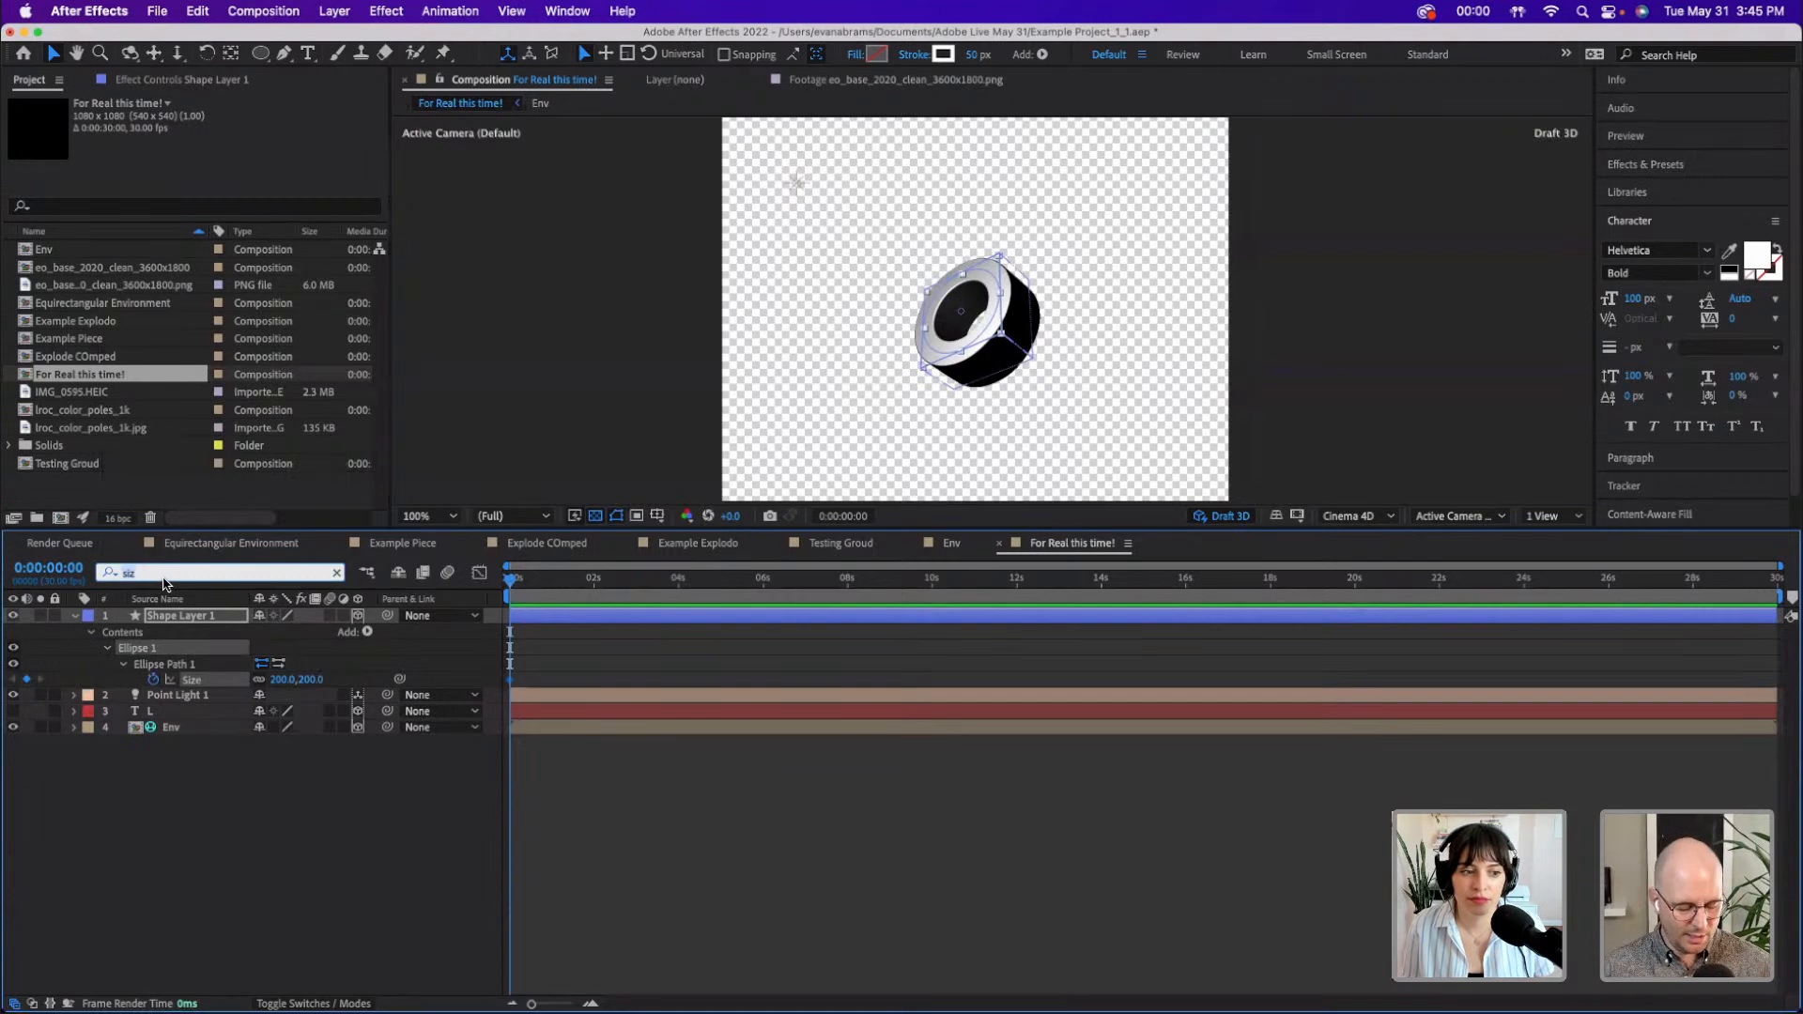
- Filter the layer properties by "width", enable keyframing for Stroke Width at time zero, and save the project
{"action": "type", "text": "width"}
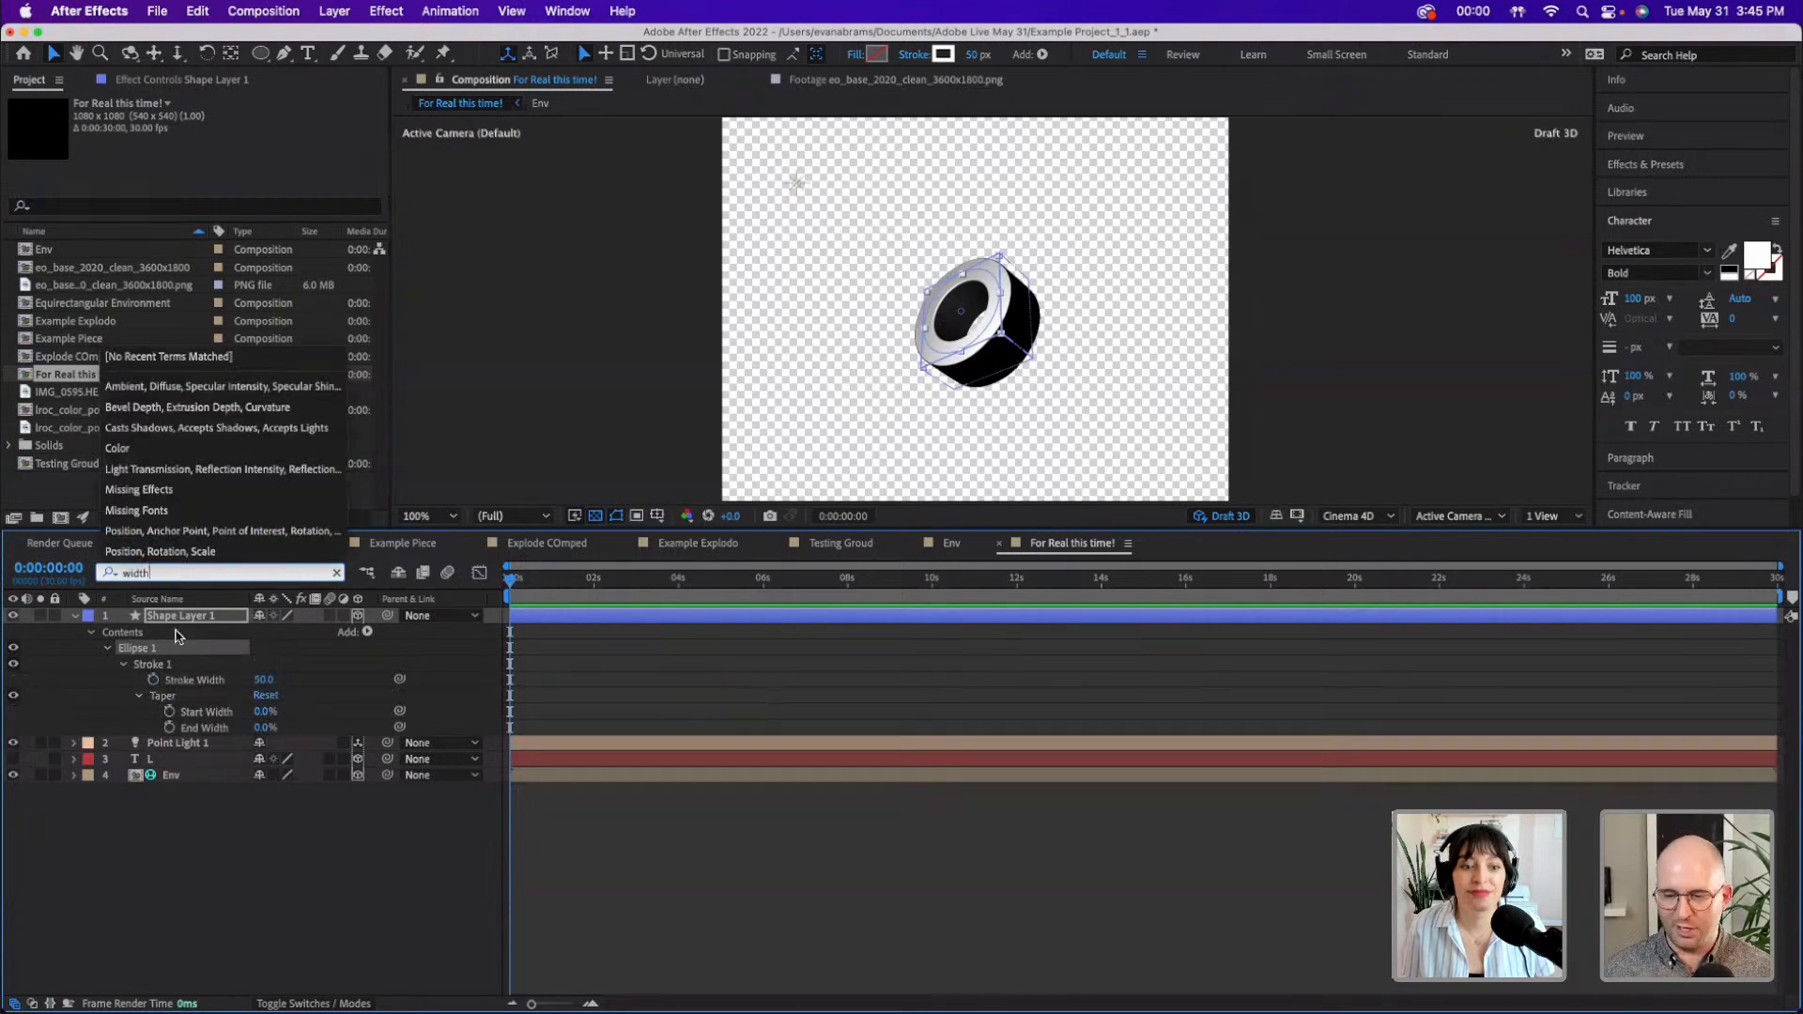
{"action": "left_click", "coordinate": [193, 680]}
{"action": "left_click", "coordinate": [154, 680]}
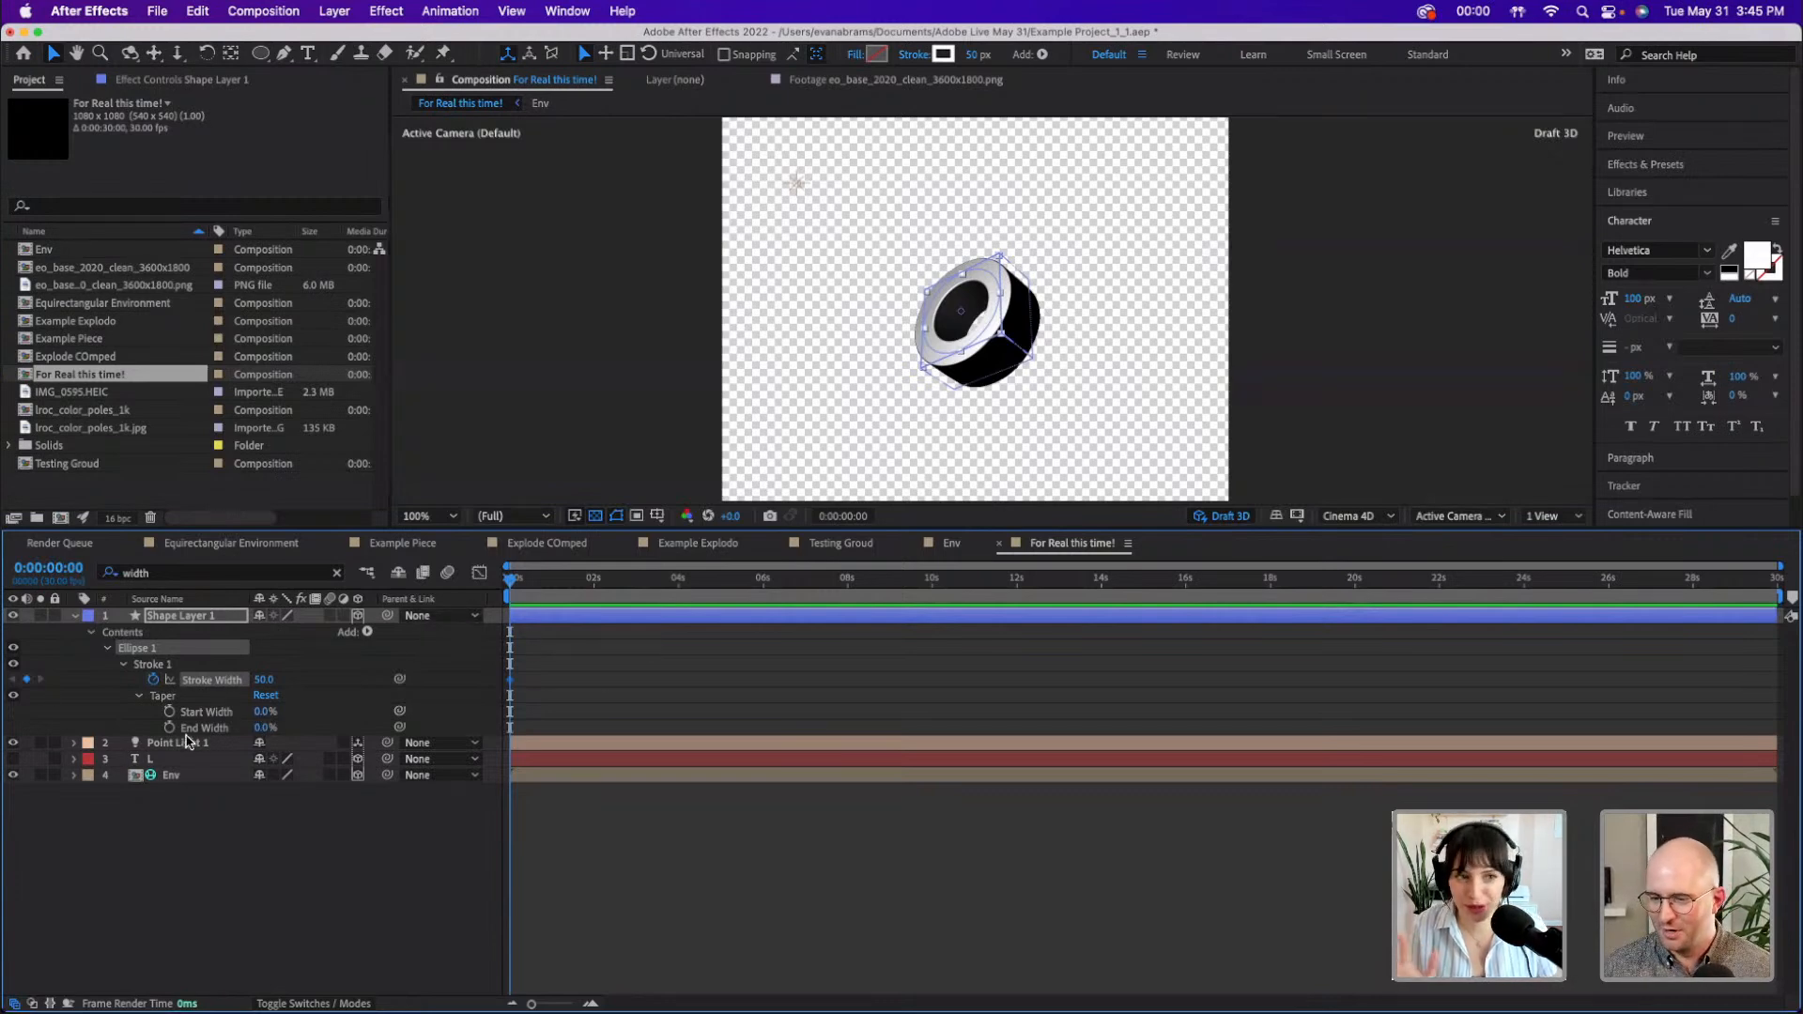
{"action": "key", "text": "super+s"}
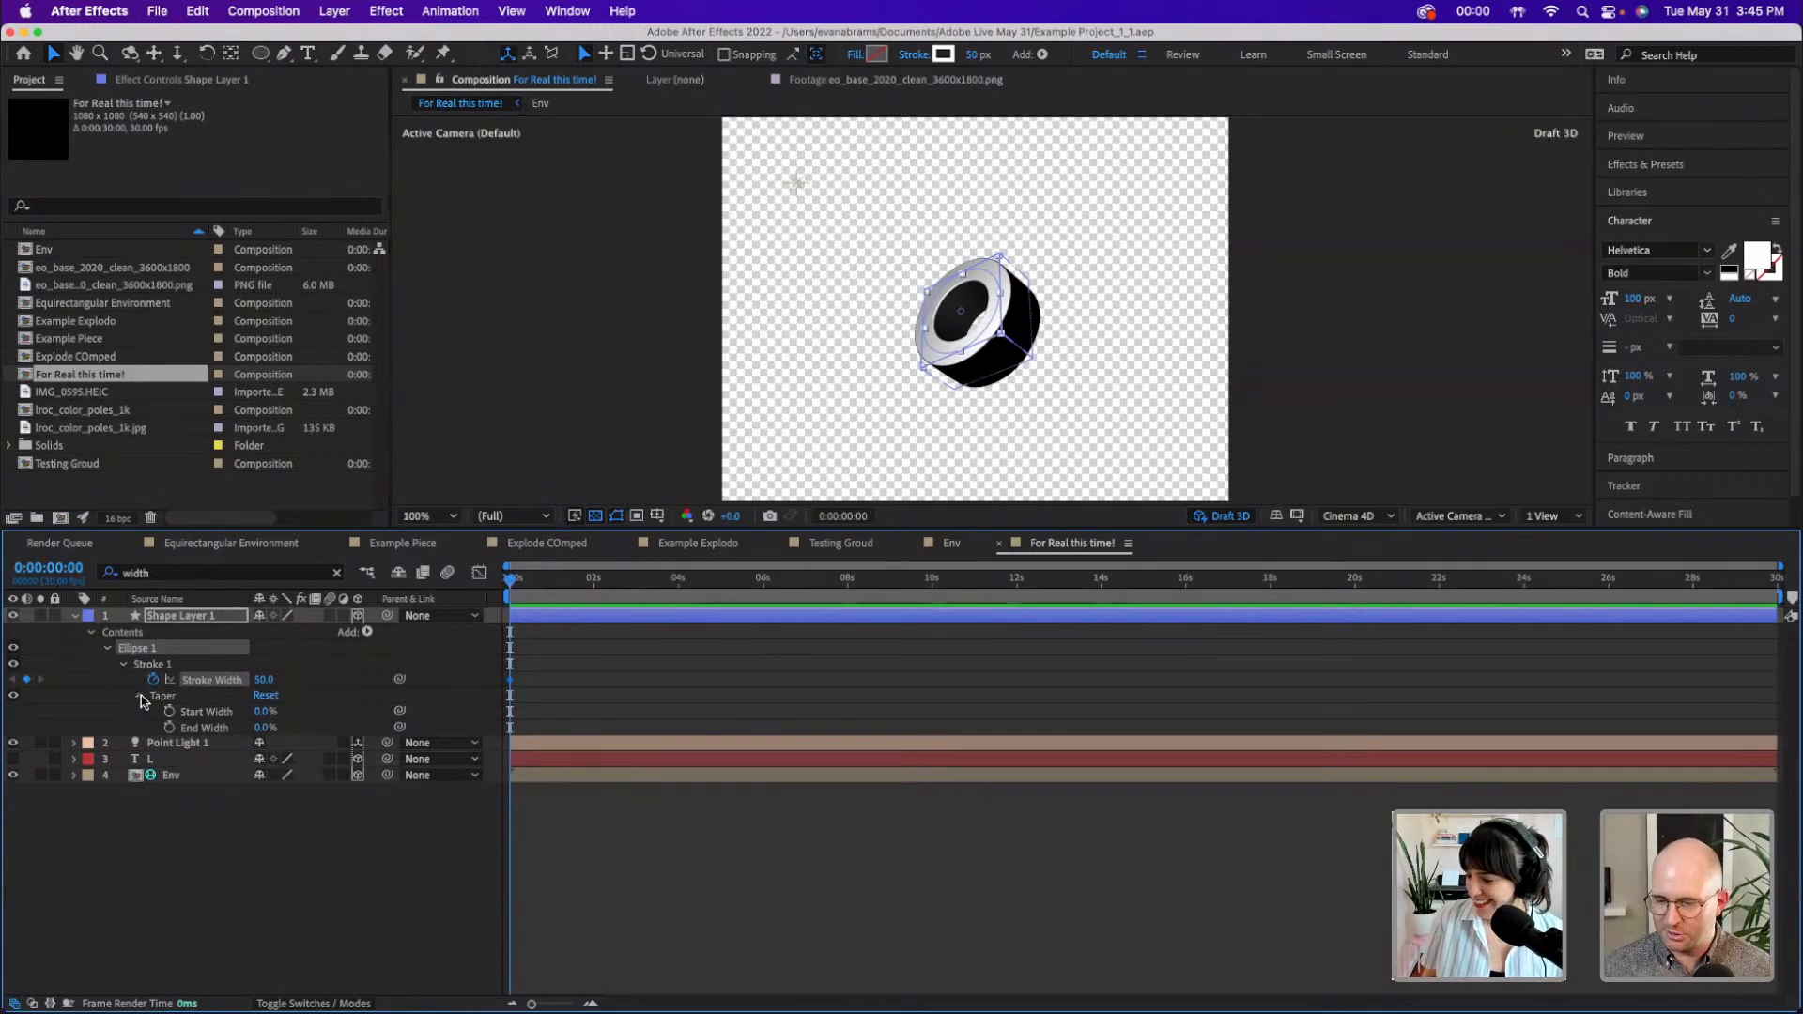
- Expand the Wave settings of Stroke 1 and set the Wave Amount to 75%
{"action": "left_click", "coordinate": [140, 697]}
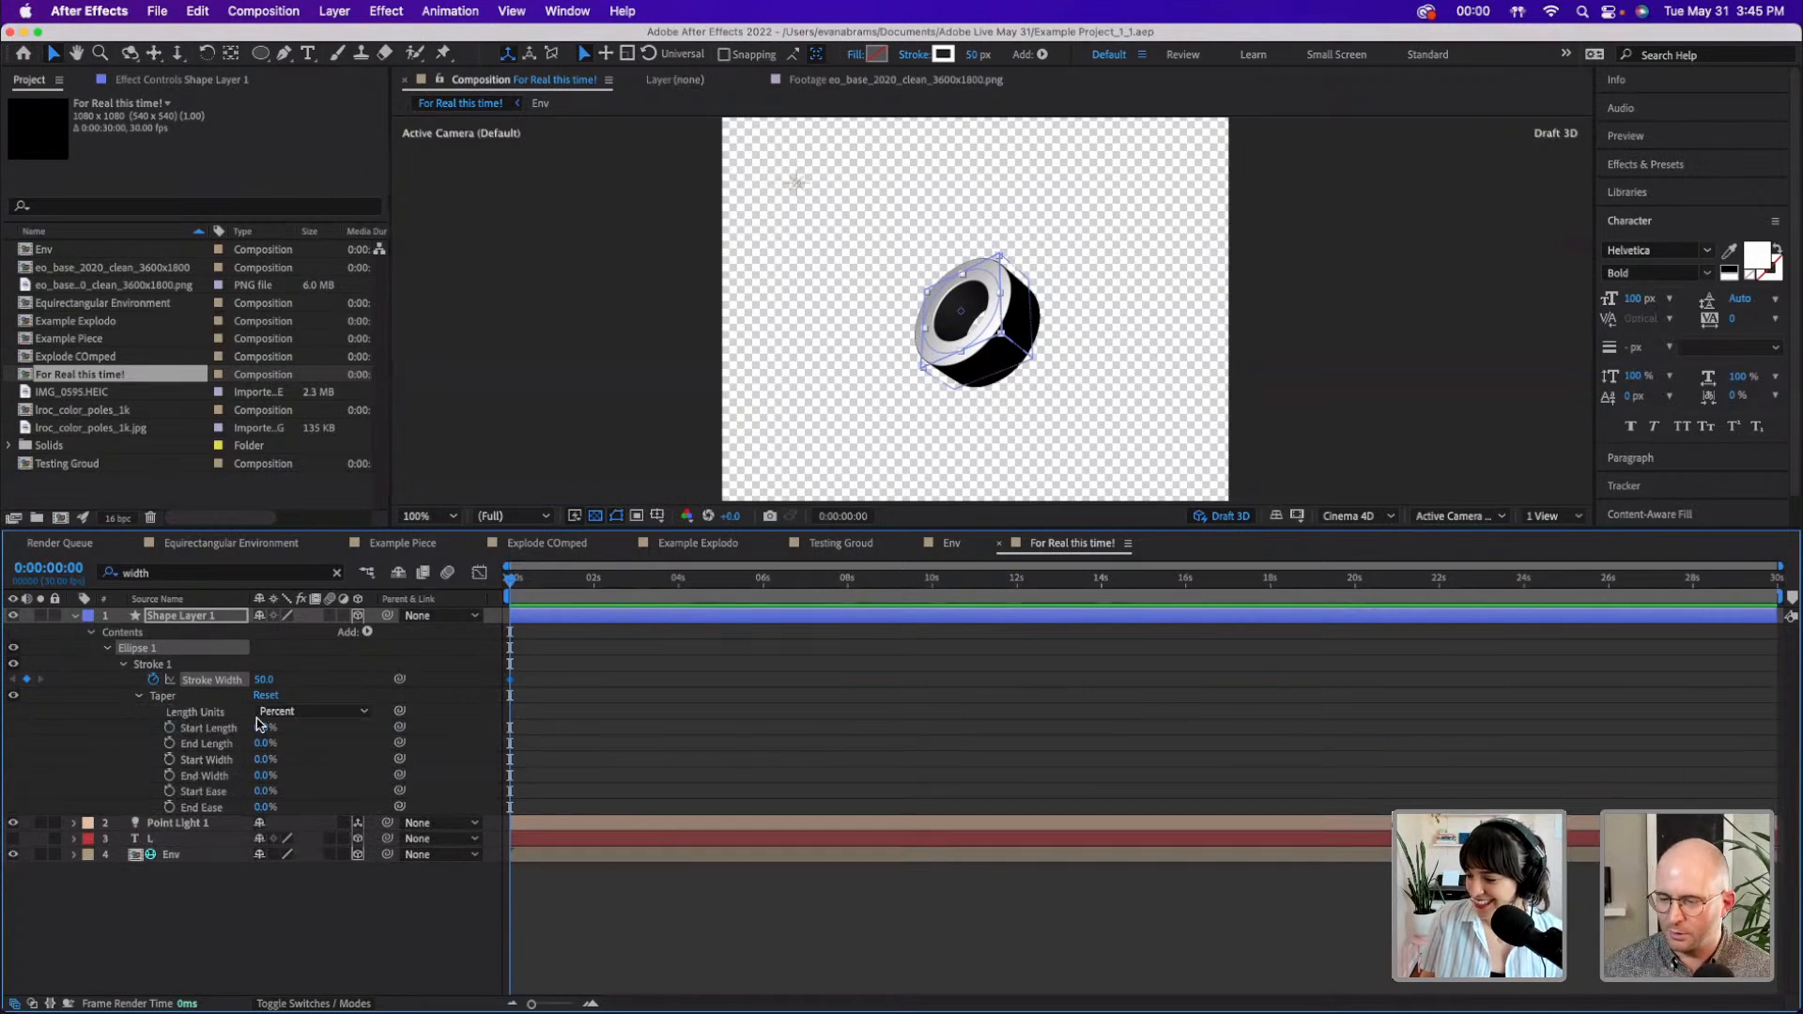
{"action": "left_click", "coordinate": [127, 665]}
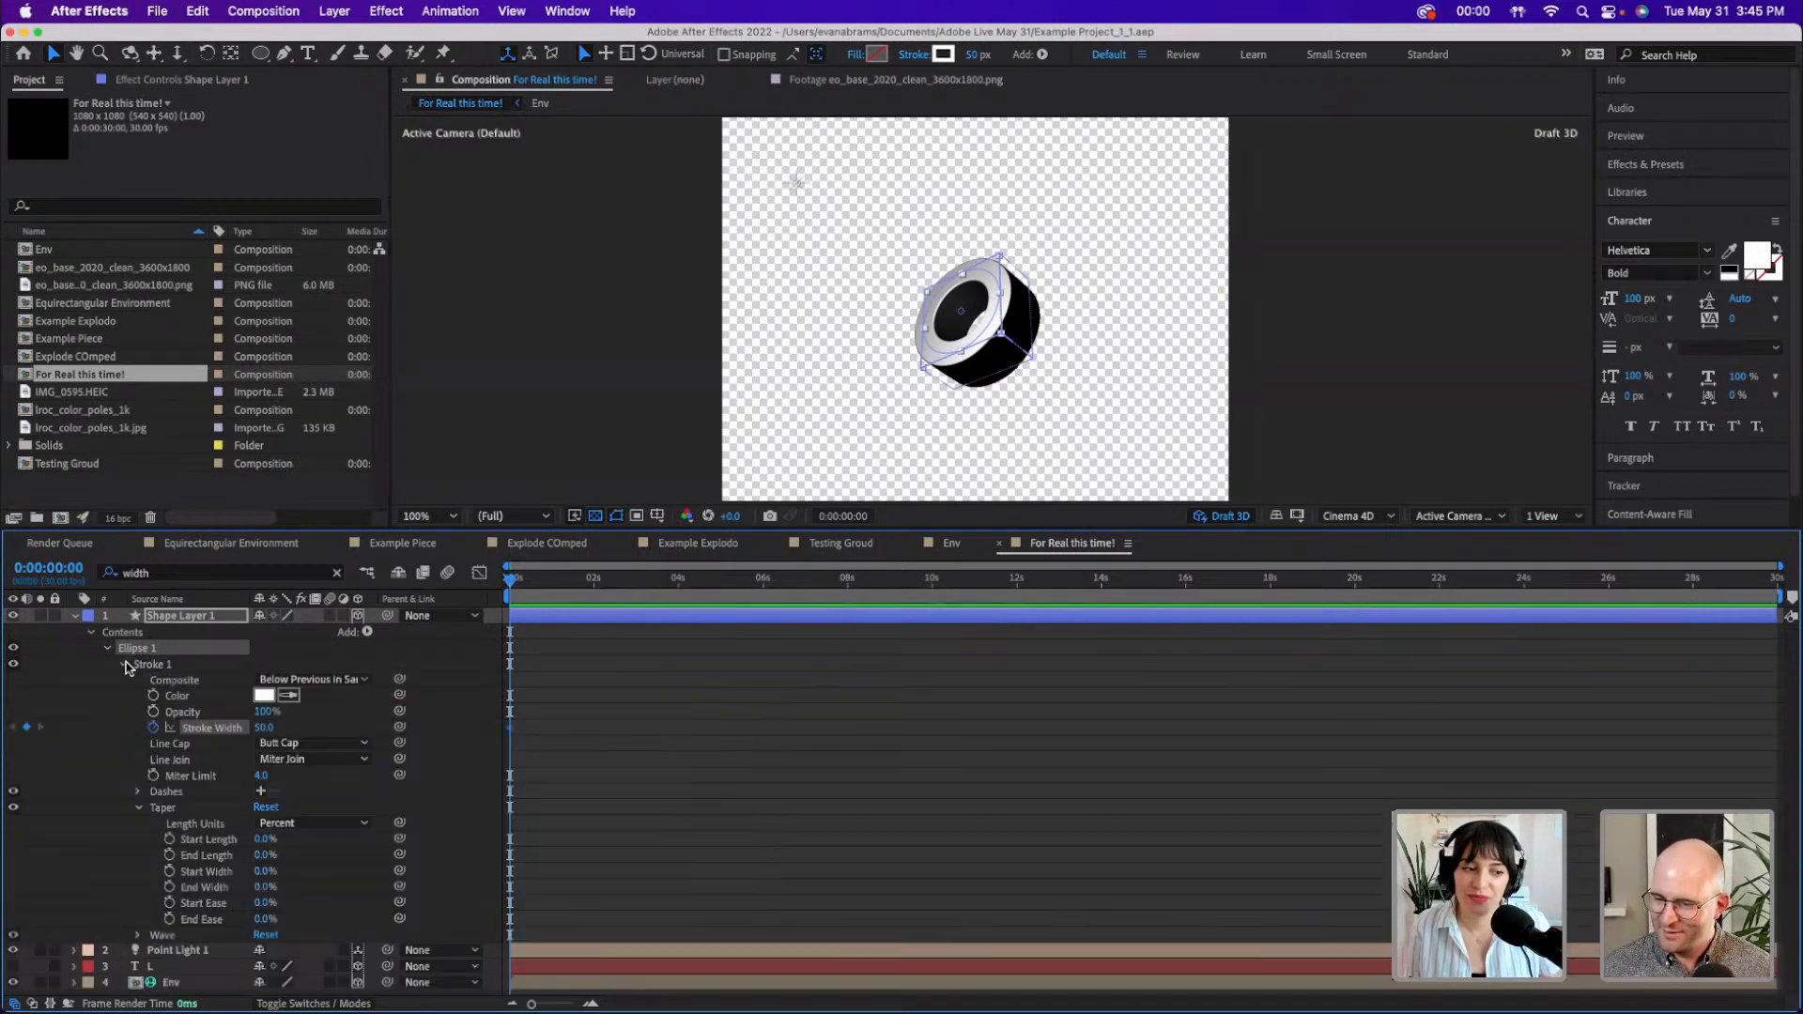
{"action": "left_click", "coordinate": [138, 808]}
{"action": "left_click", "coordinate": [139, 824]}
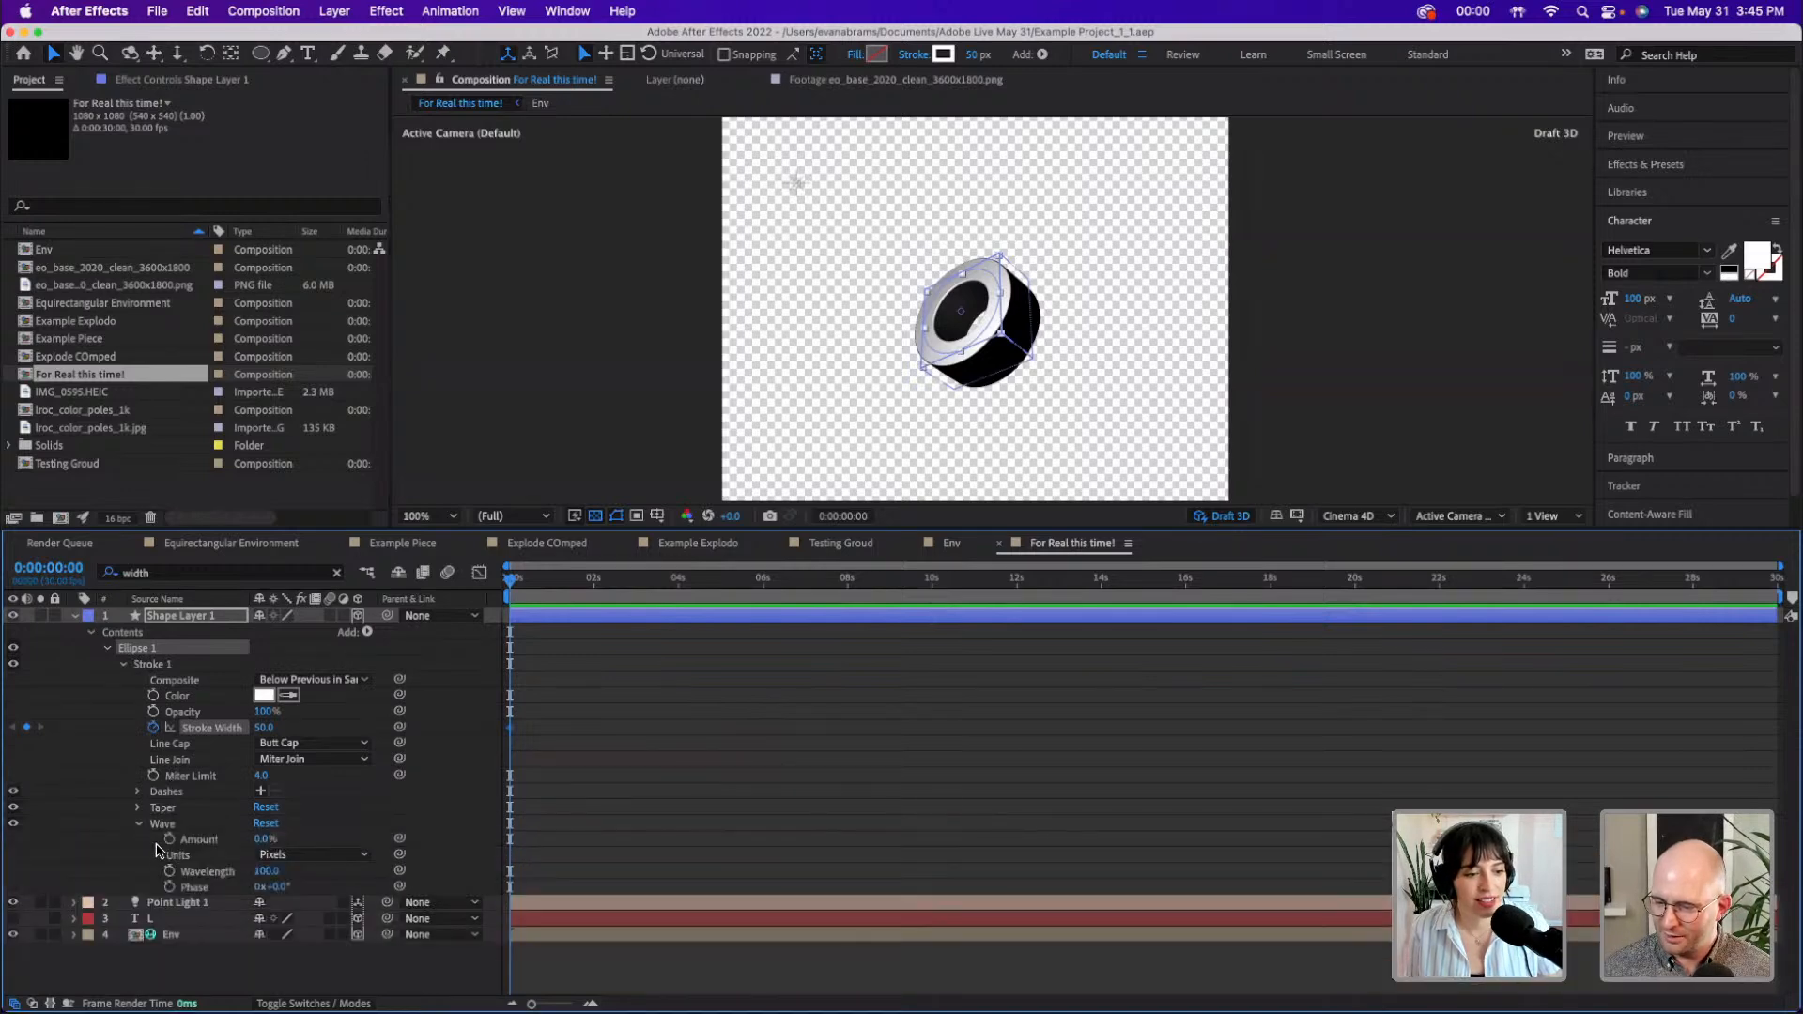
{"action": "left_click_drag", "start_coordinate": [257, 841], "coordinate": [316, 828]}
{"action": "left_click", "coordinate": [974, 765]}
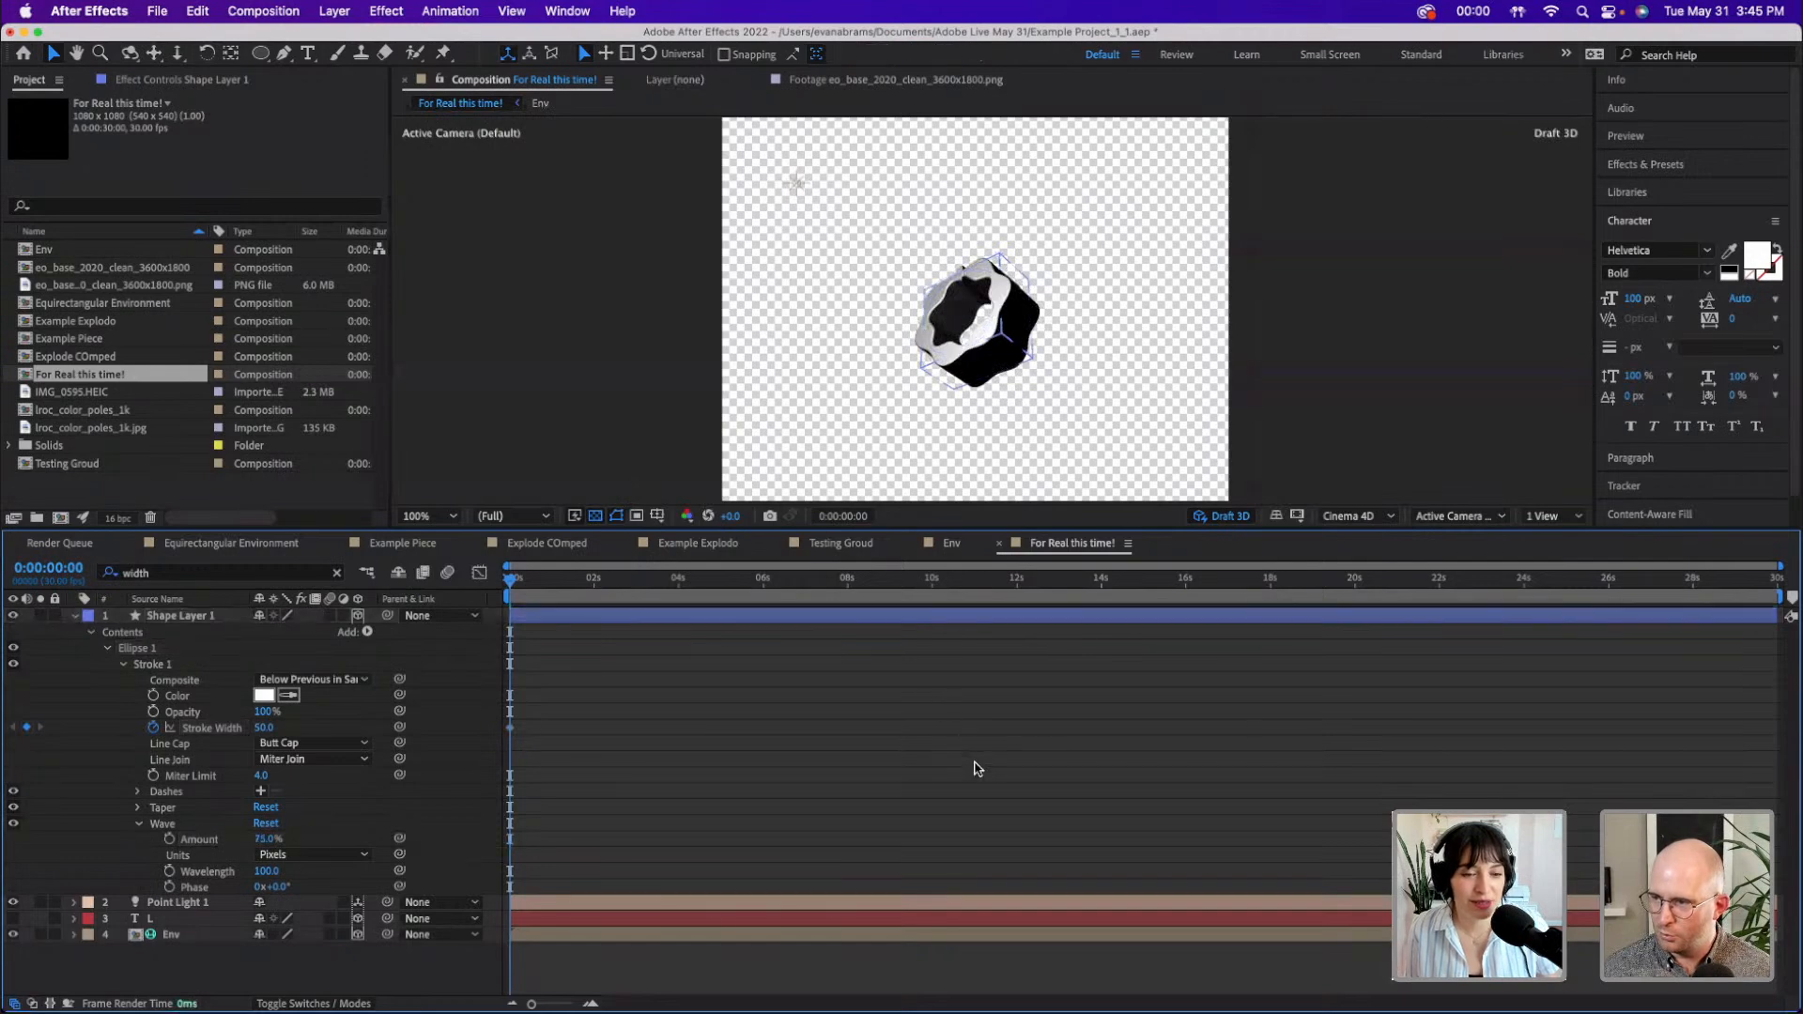
{"action": "scroll", "coordinate": [973, 260], "scroll_direction": "up", "scroll_amount": 2}
{"action": "left_click", "coordinate": [970, 249]}
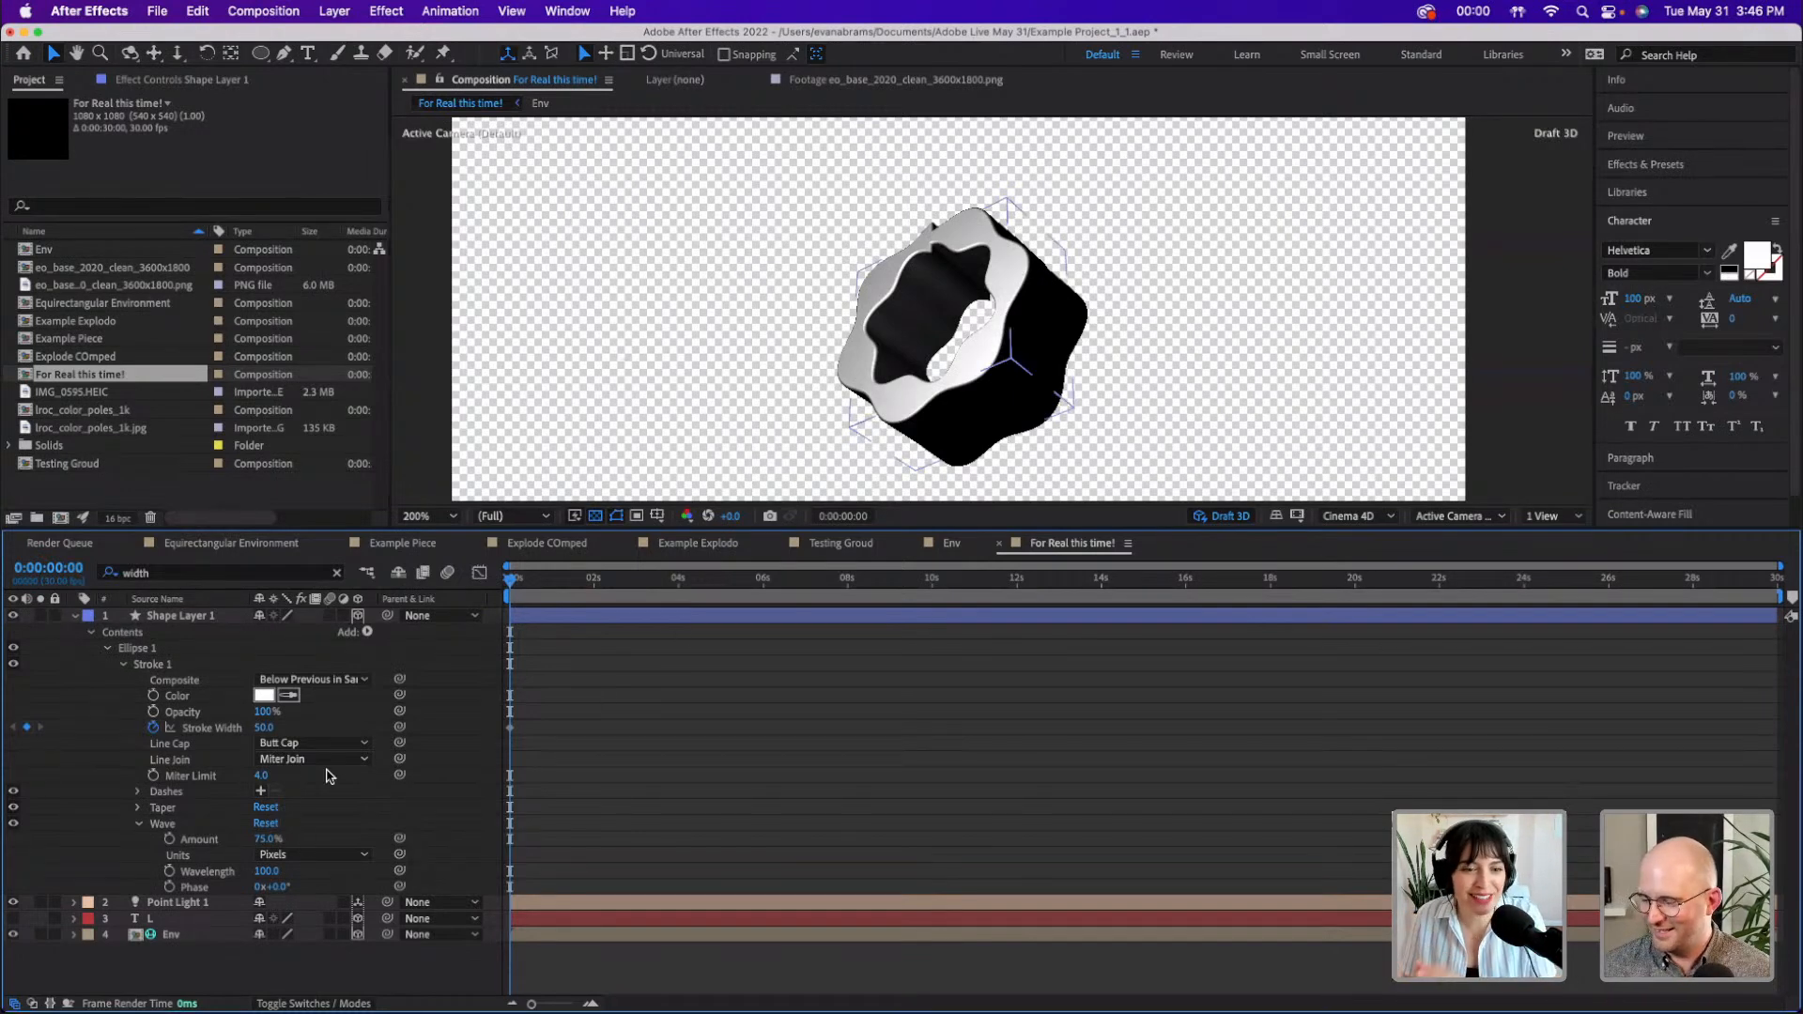
- Adjust the stroke's Wave settings to Amount 95%, Wavelength 103.5 and Phase 109°
{"action": "left_click_drag", "start_coordinate": [269, 841], "coordinate": [324, 813]}
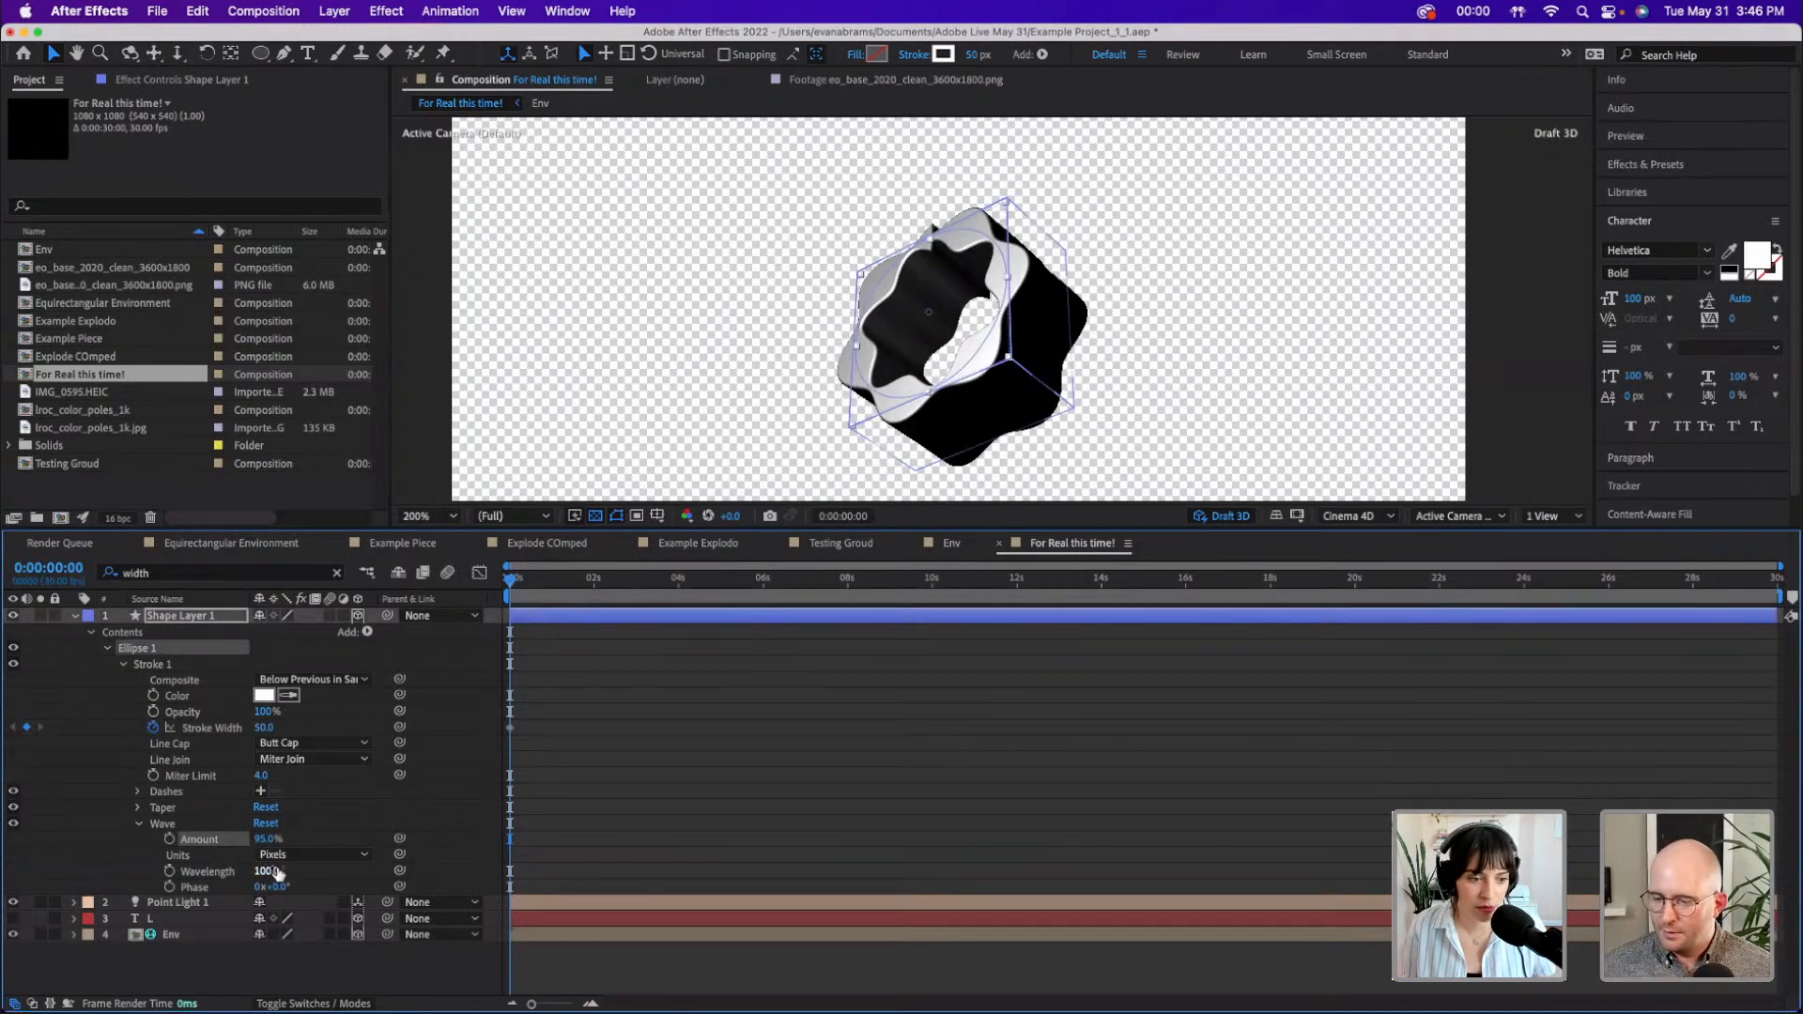
{"action": "left_click_drag", "start_coordinate": [272, 873], "coordinate": [298, 864]}
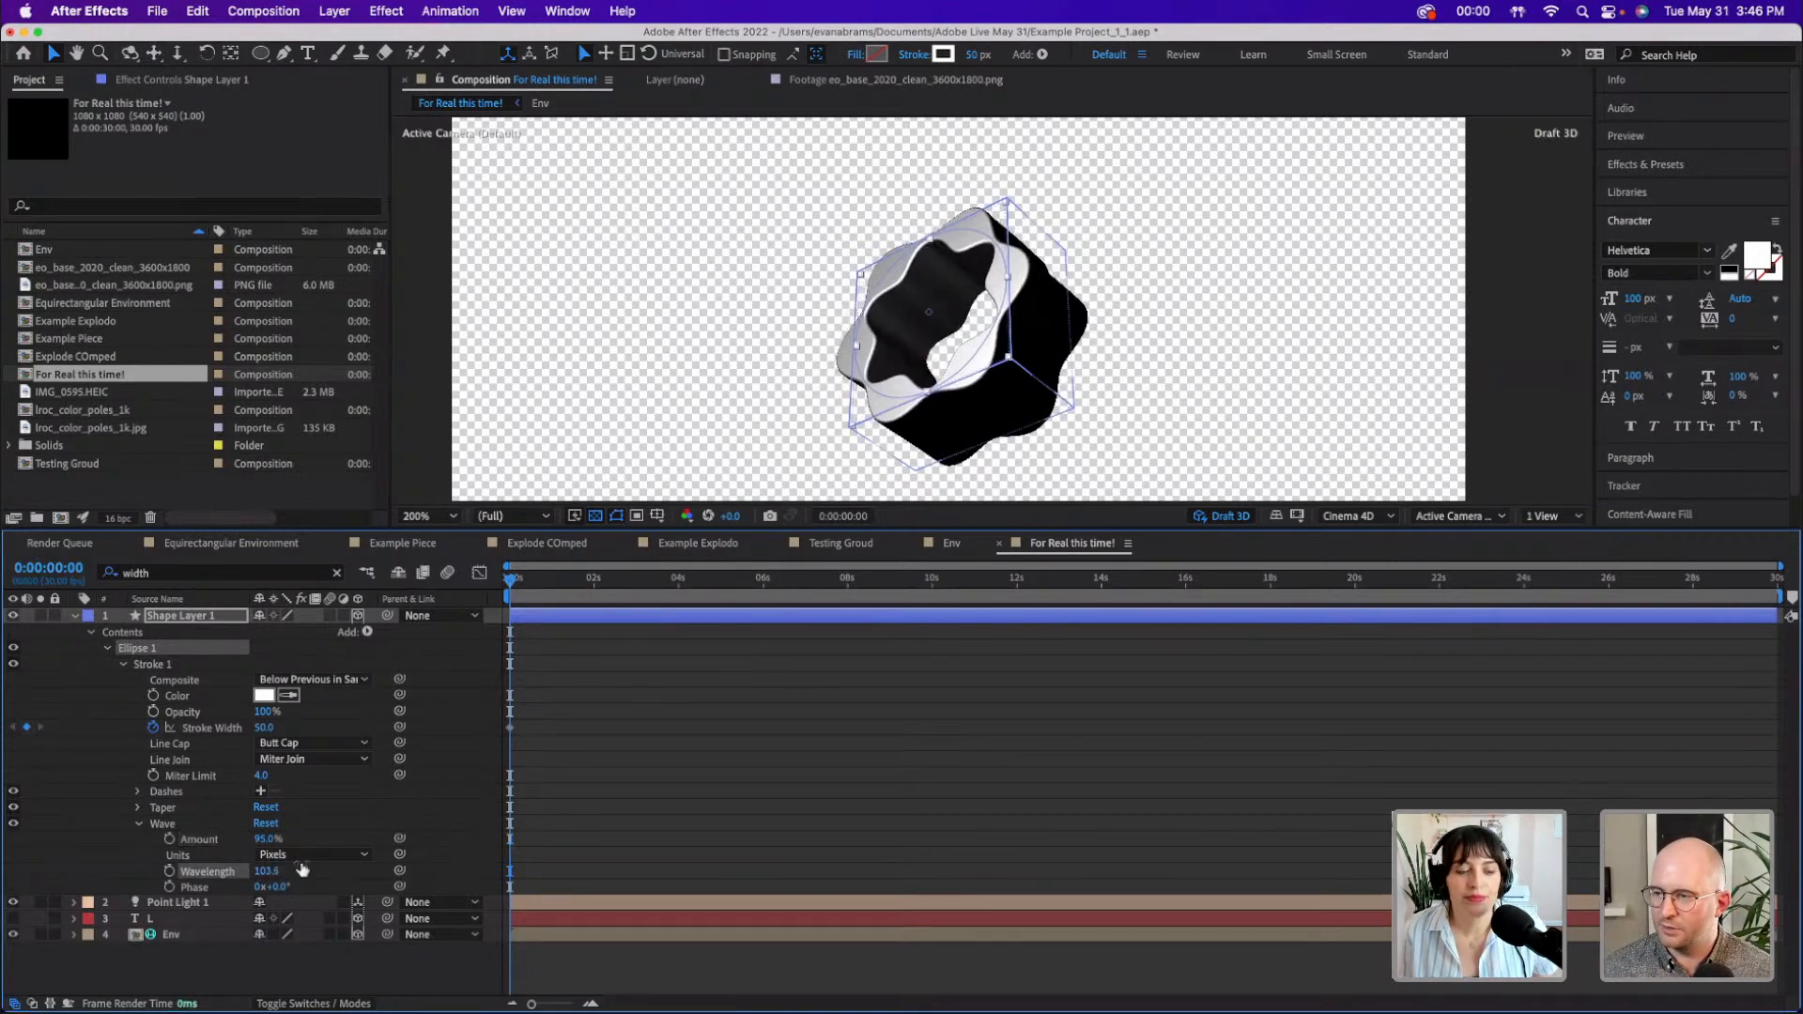
{"action": "left_click", "coordinate": [452, 846]}
{"action": "left_click", "coordinate": [956, 246]}
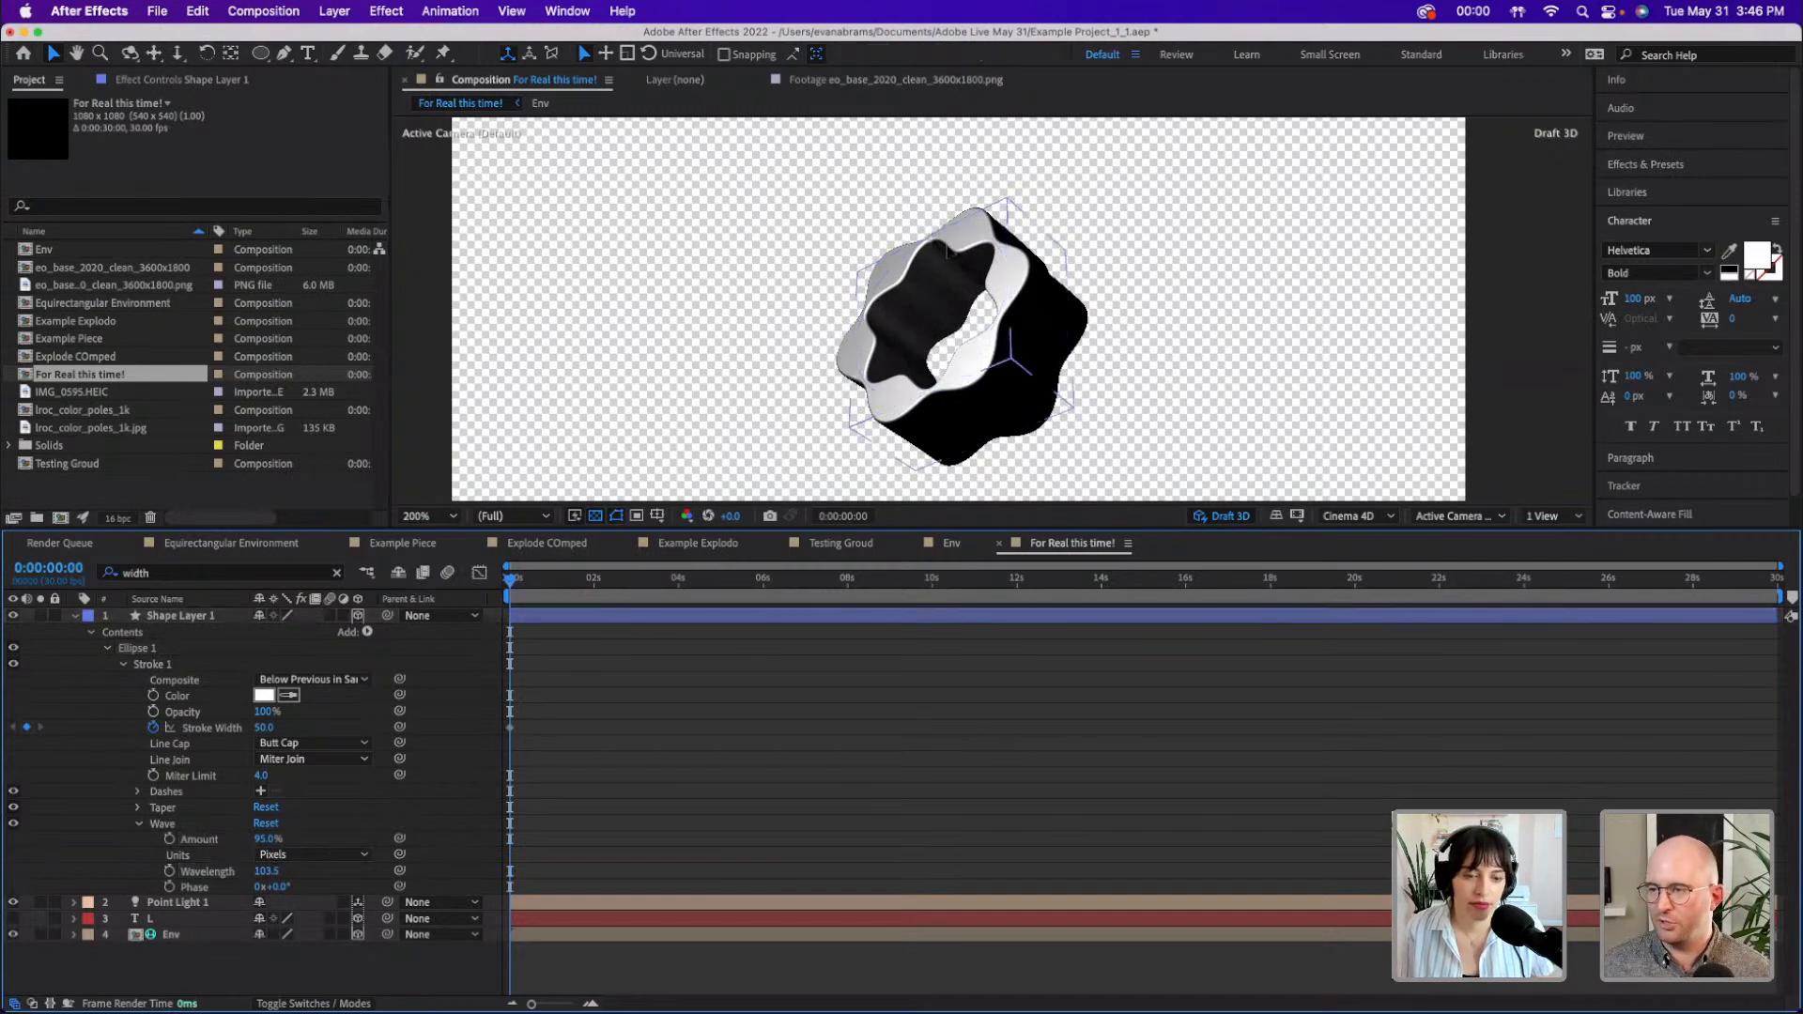
{"action": "left_click", "coordinate": [949, 250]}
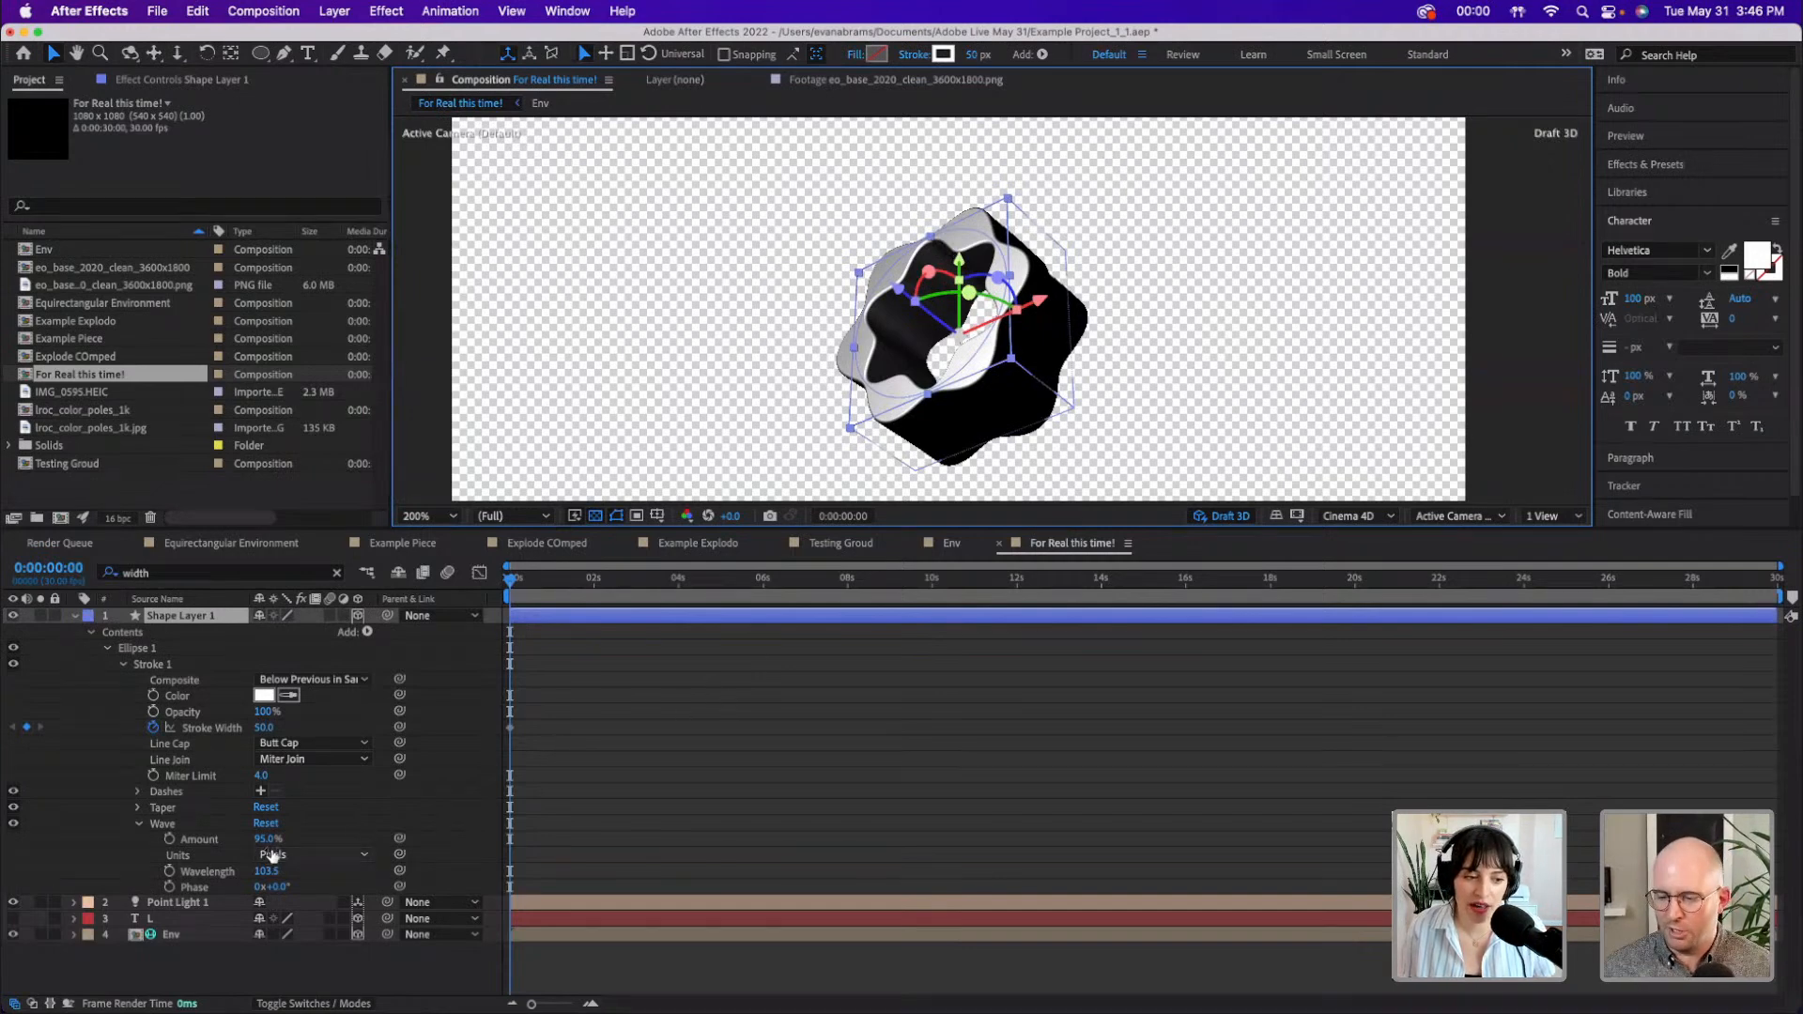
{"action": "left_click_drag", "start_coordinate": [277, 887], "coordinate": [357, 869]}
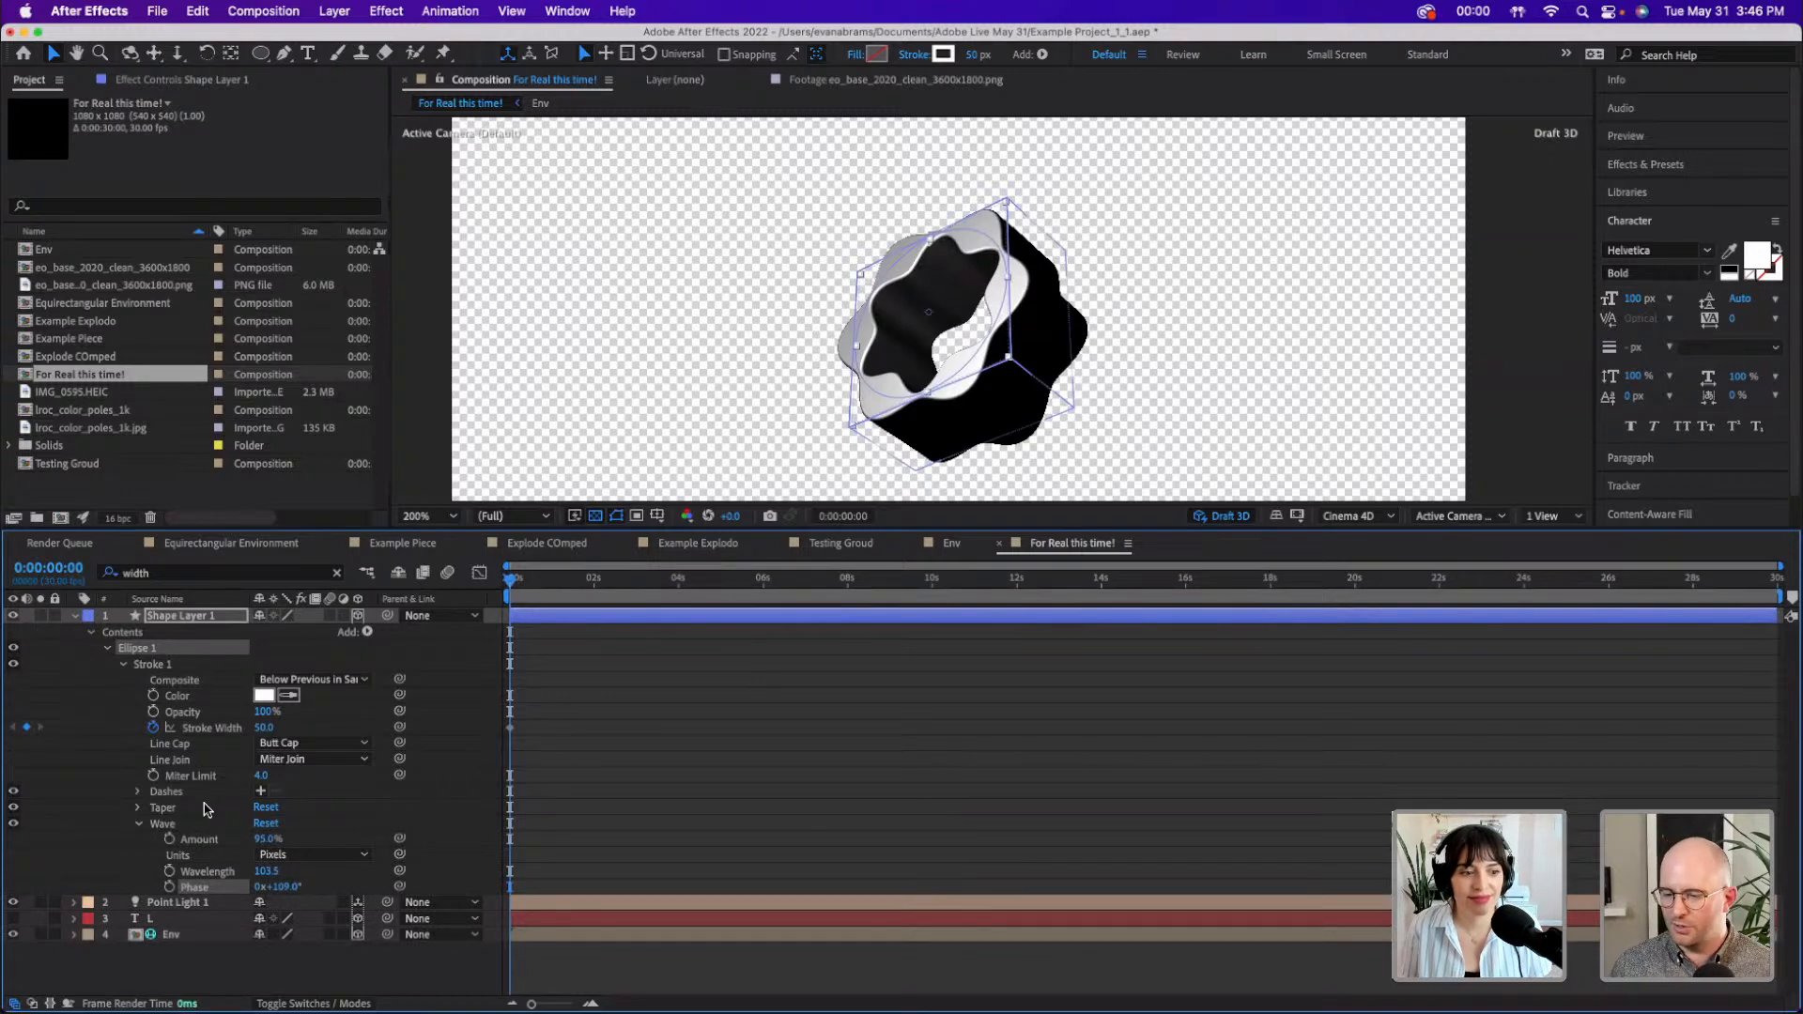
- Try tapering the stroke with Start Length 66% and End Length 45%, and return both lengths to 0%
{"action": "left_click", "coordinate": [178, 809]}
{"action": "left_click", "coordinate": [138, 807]}
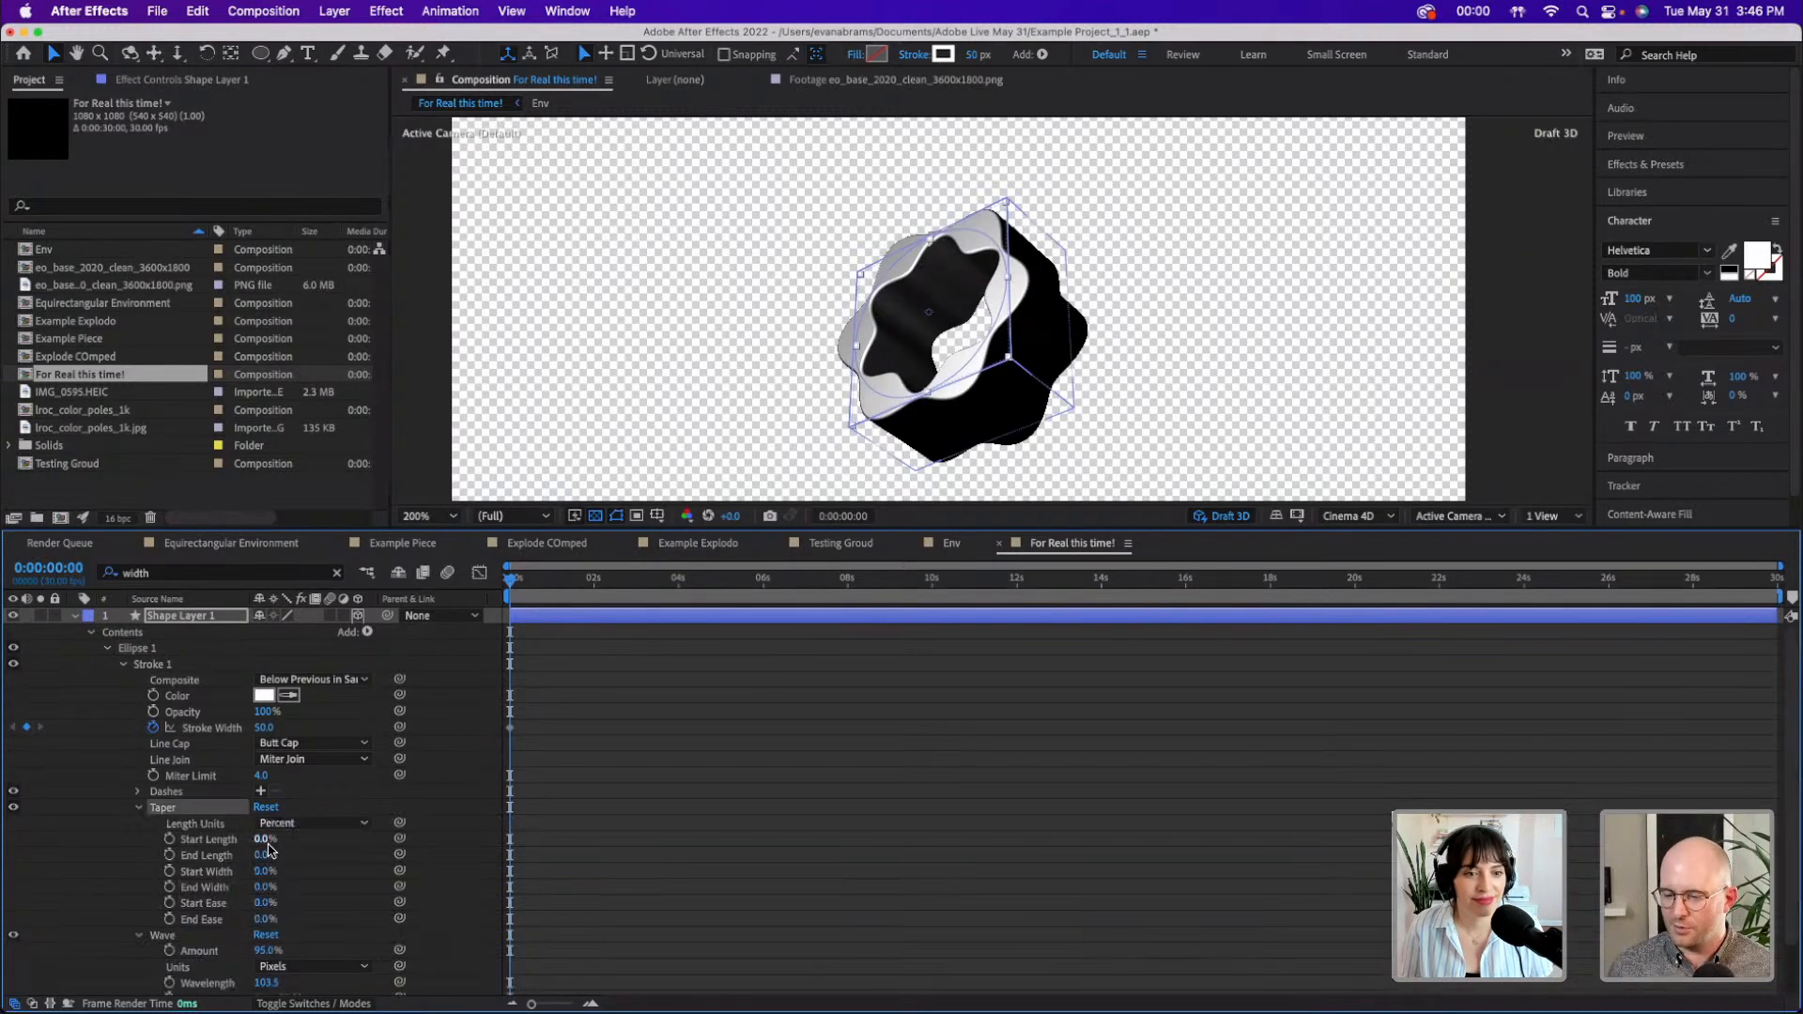
{"action": "left_click_drag", "start_coordinate": [264, 839], "coordinate": [654, 596]}
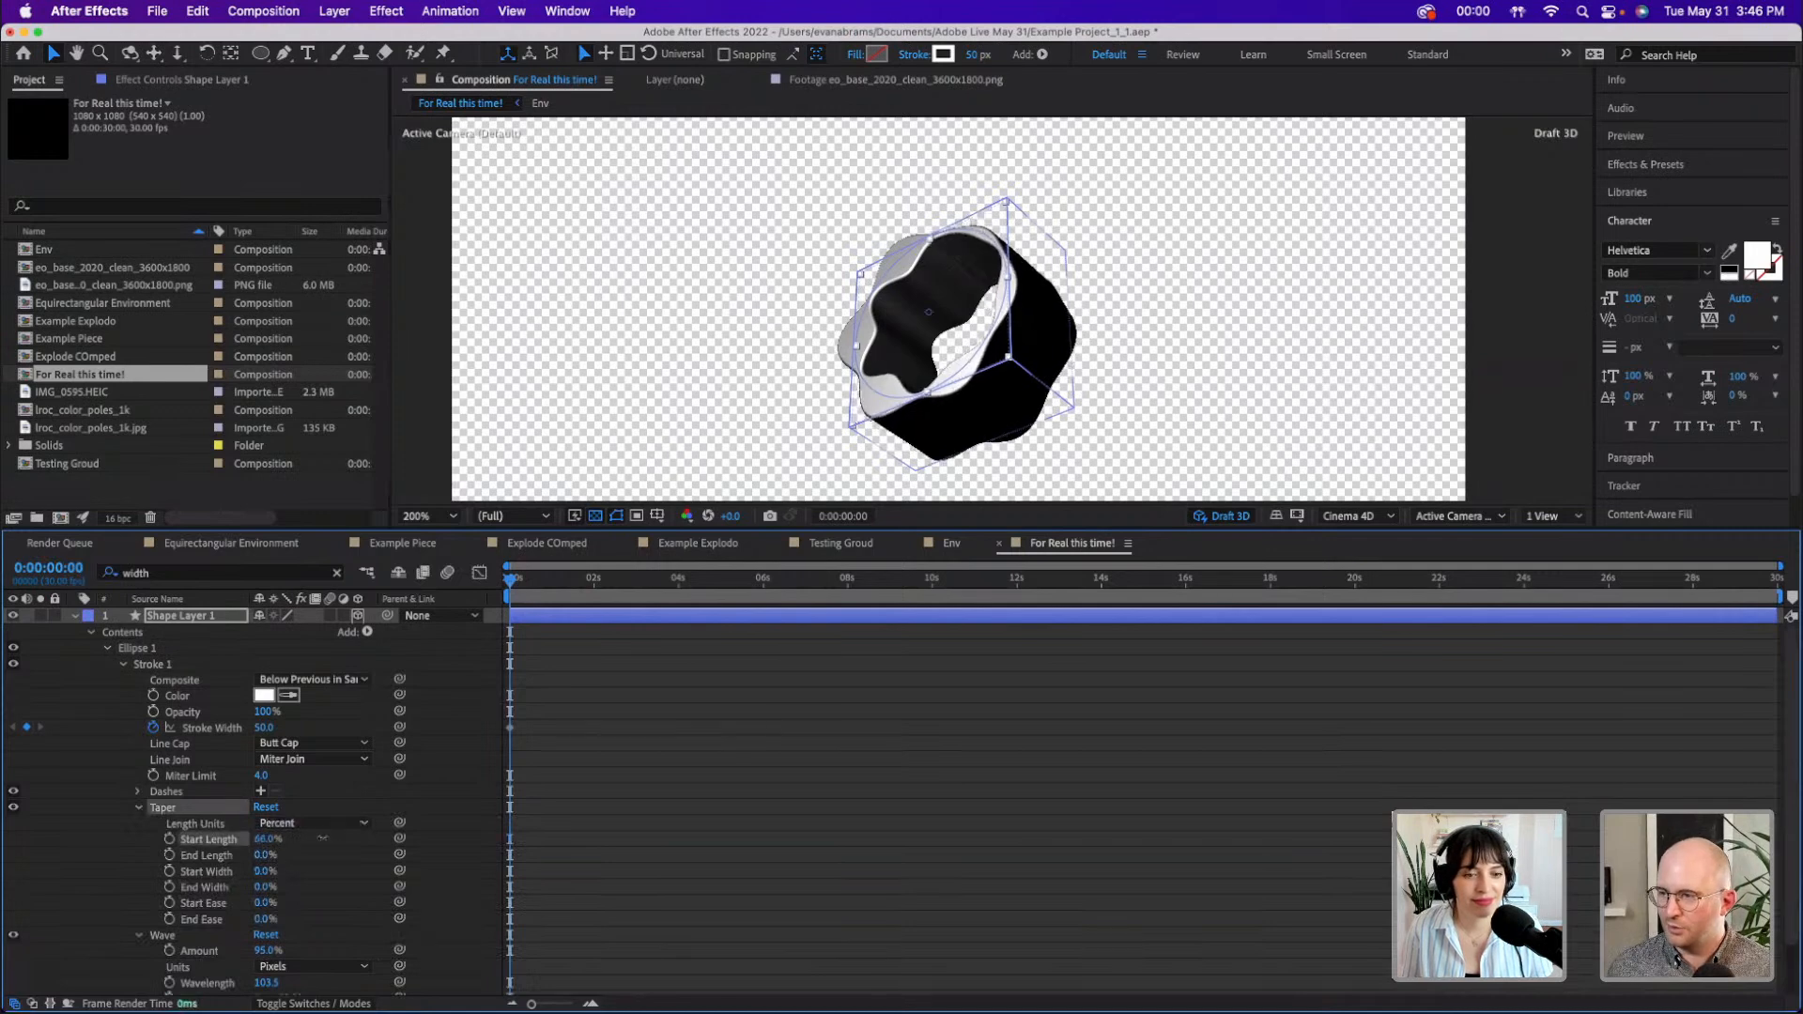
{"action": "left_click_drag", "start_coordinate": [266, 854], "coordinate": [606, 787]}
{"action": "left_click", "coordinate": [605, 787]}
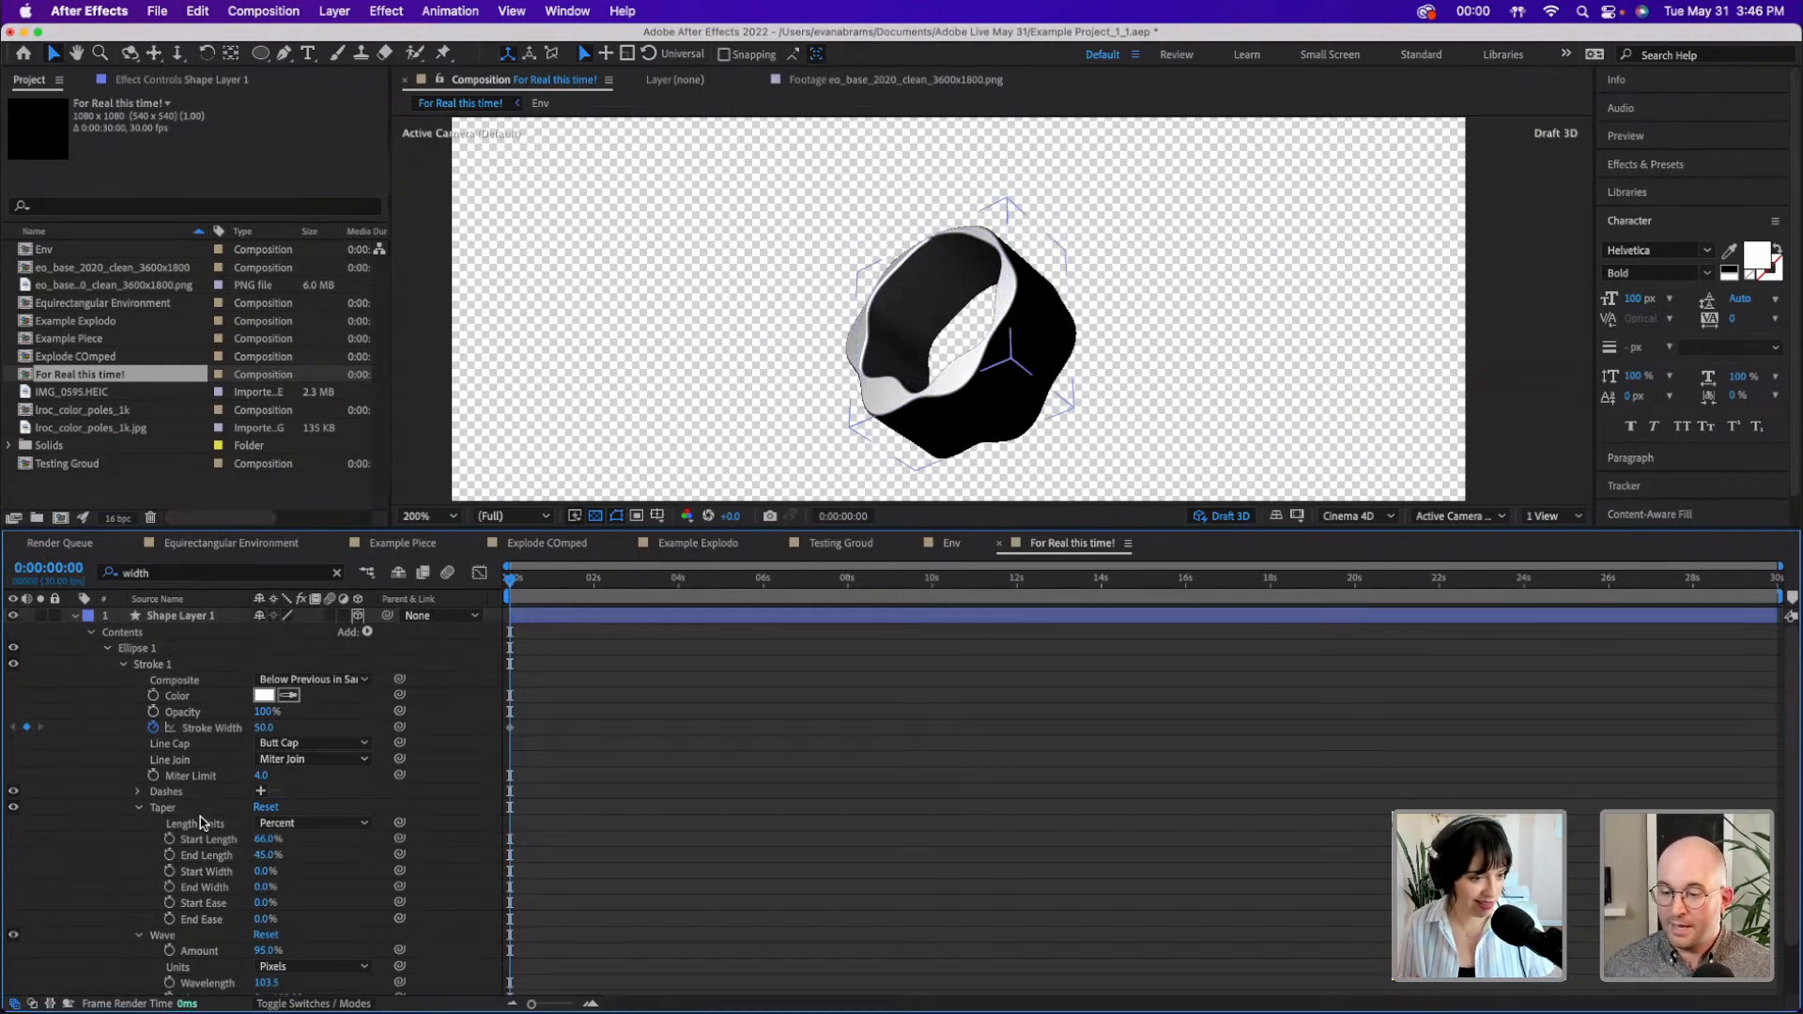
{"action": "left_click_drag", "start_coordinate": [264, 841], "coordinate": [184, 843]}
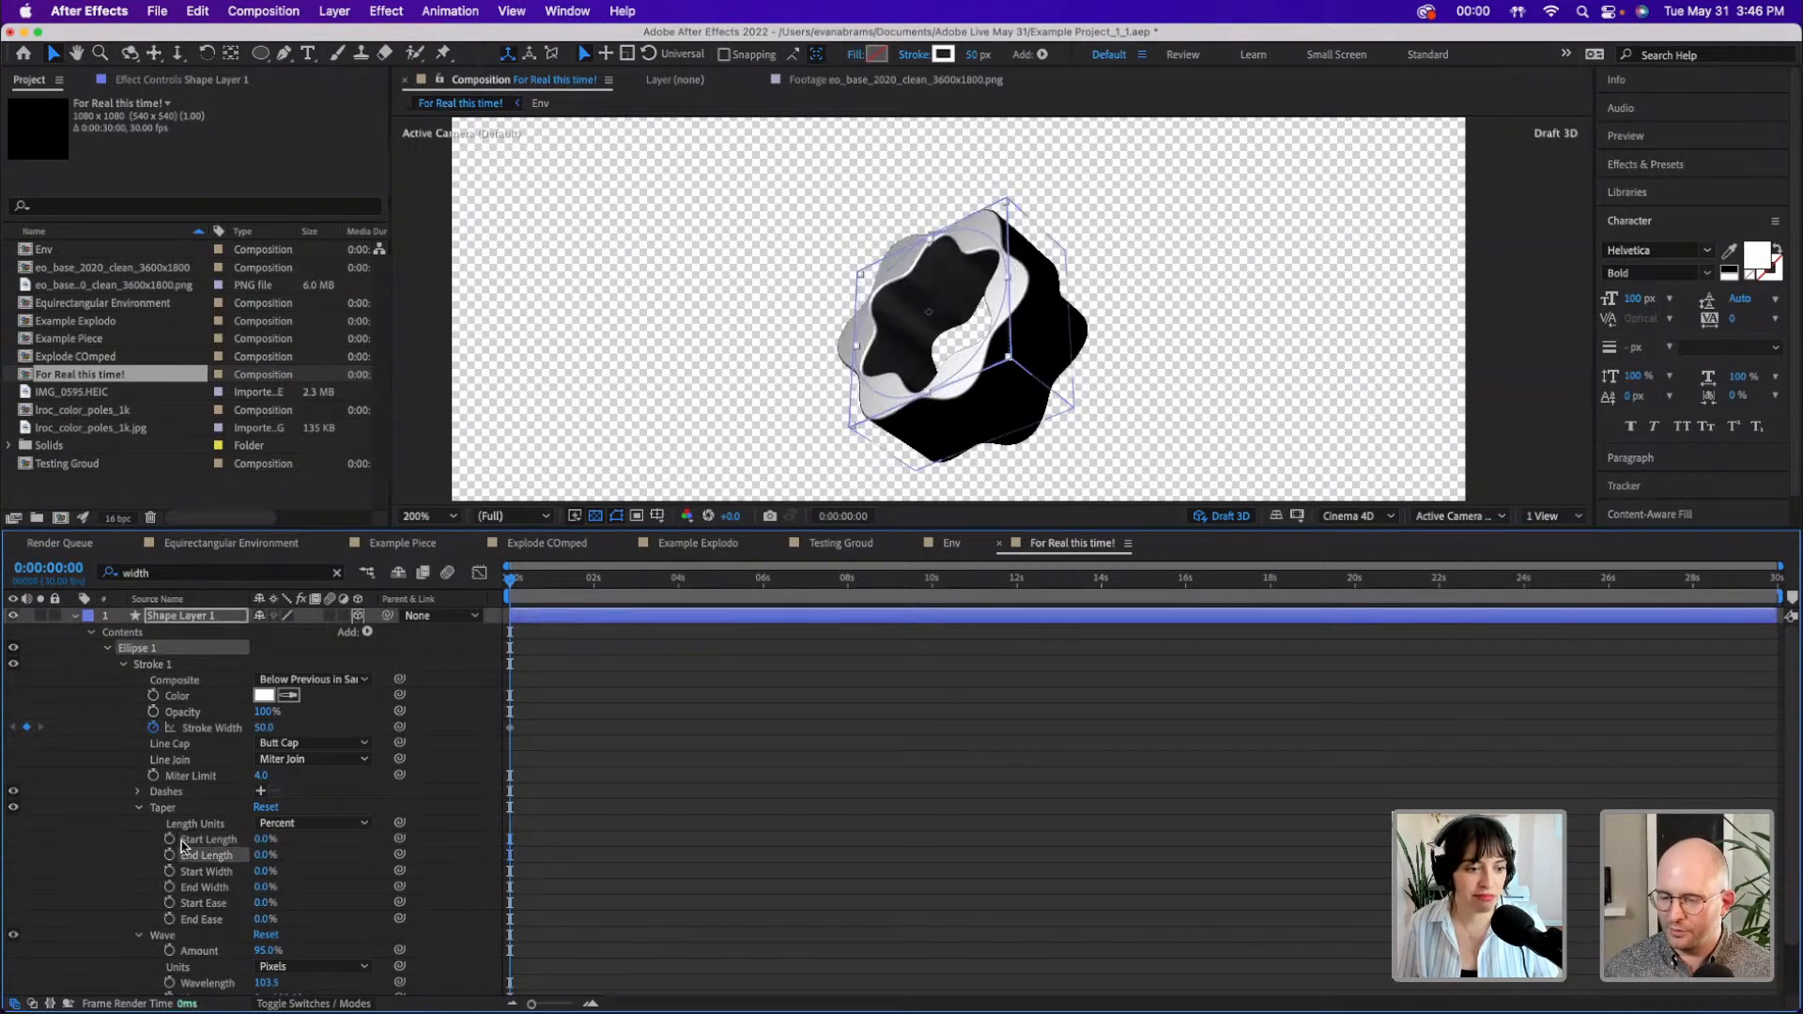
{"action": "left_click", "coordinate": [135, 810]}
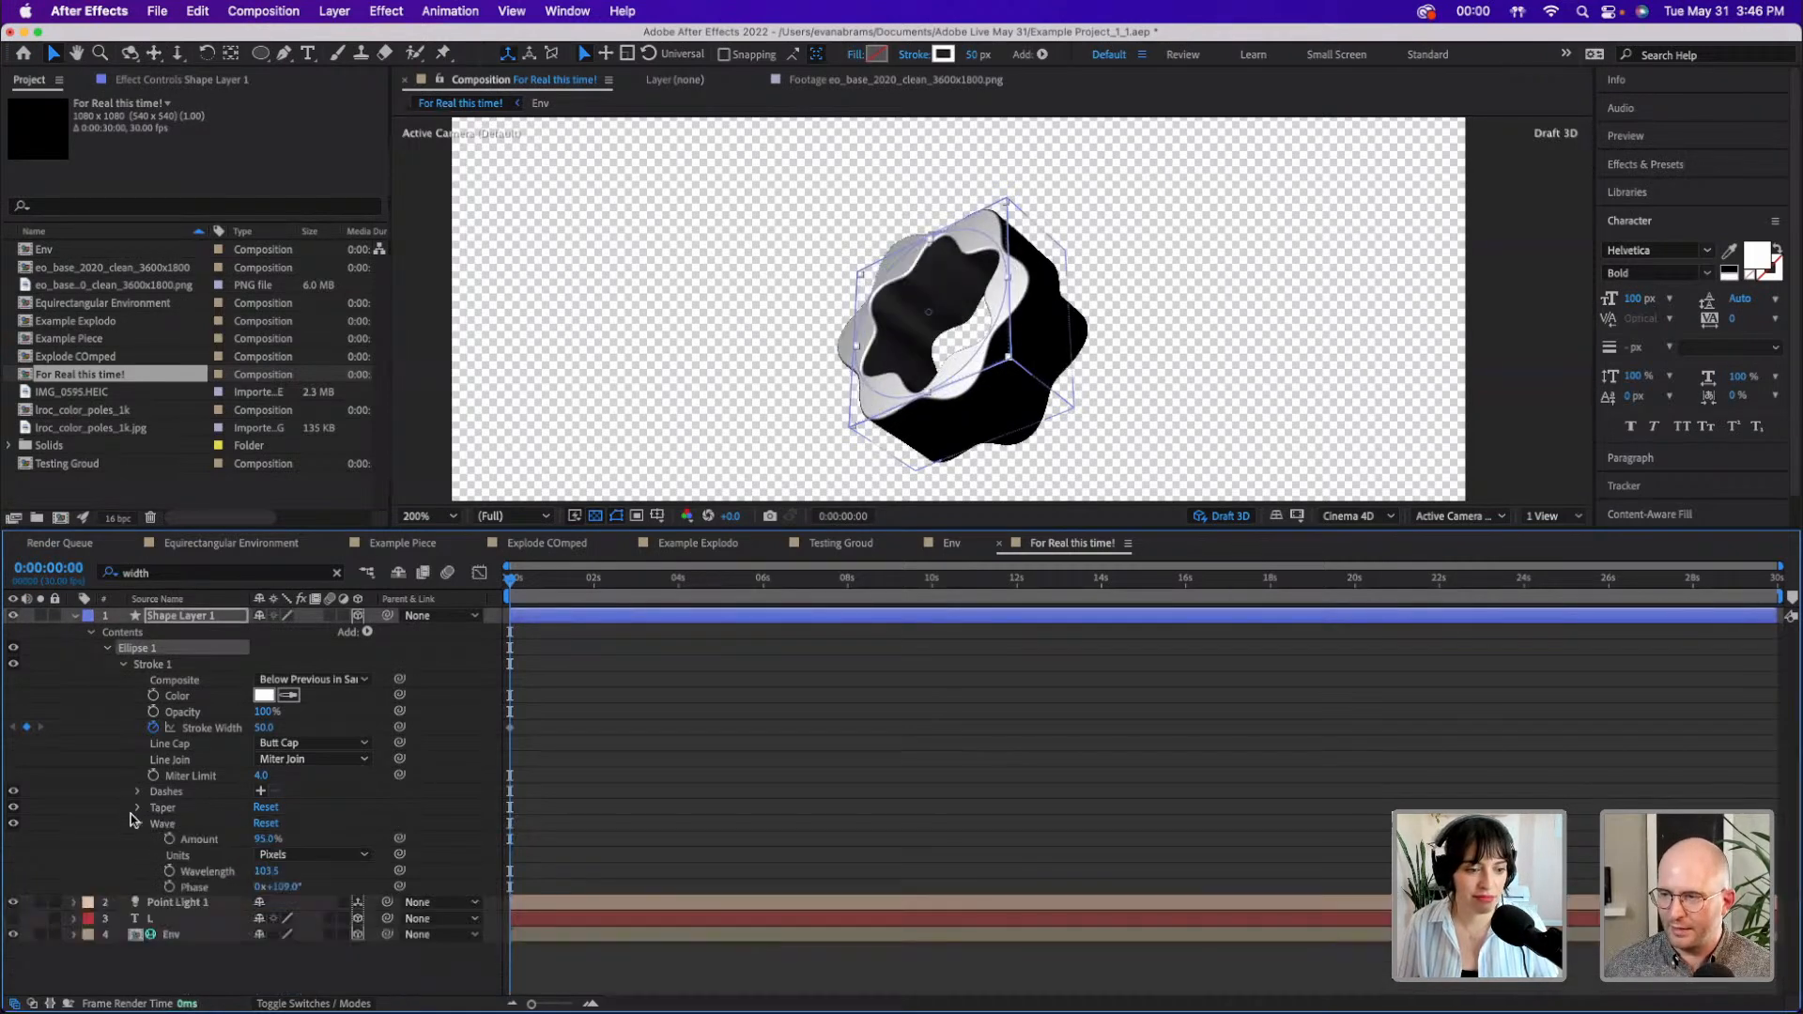
- Set the stroke's Wave Amount to 0% and deselect the layer
{"action": "left_click", "coordinate": [266, 840]}
{"action": "type", "text": "0"}
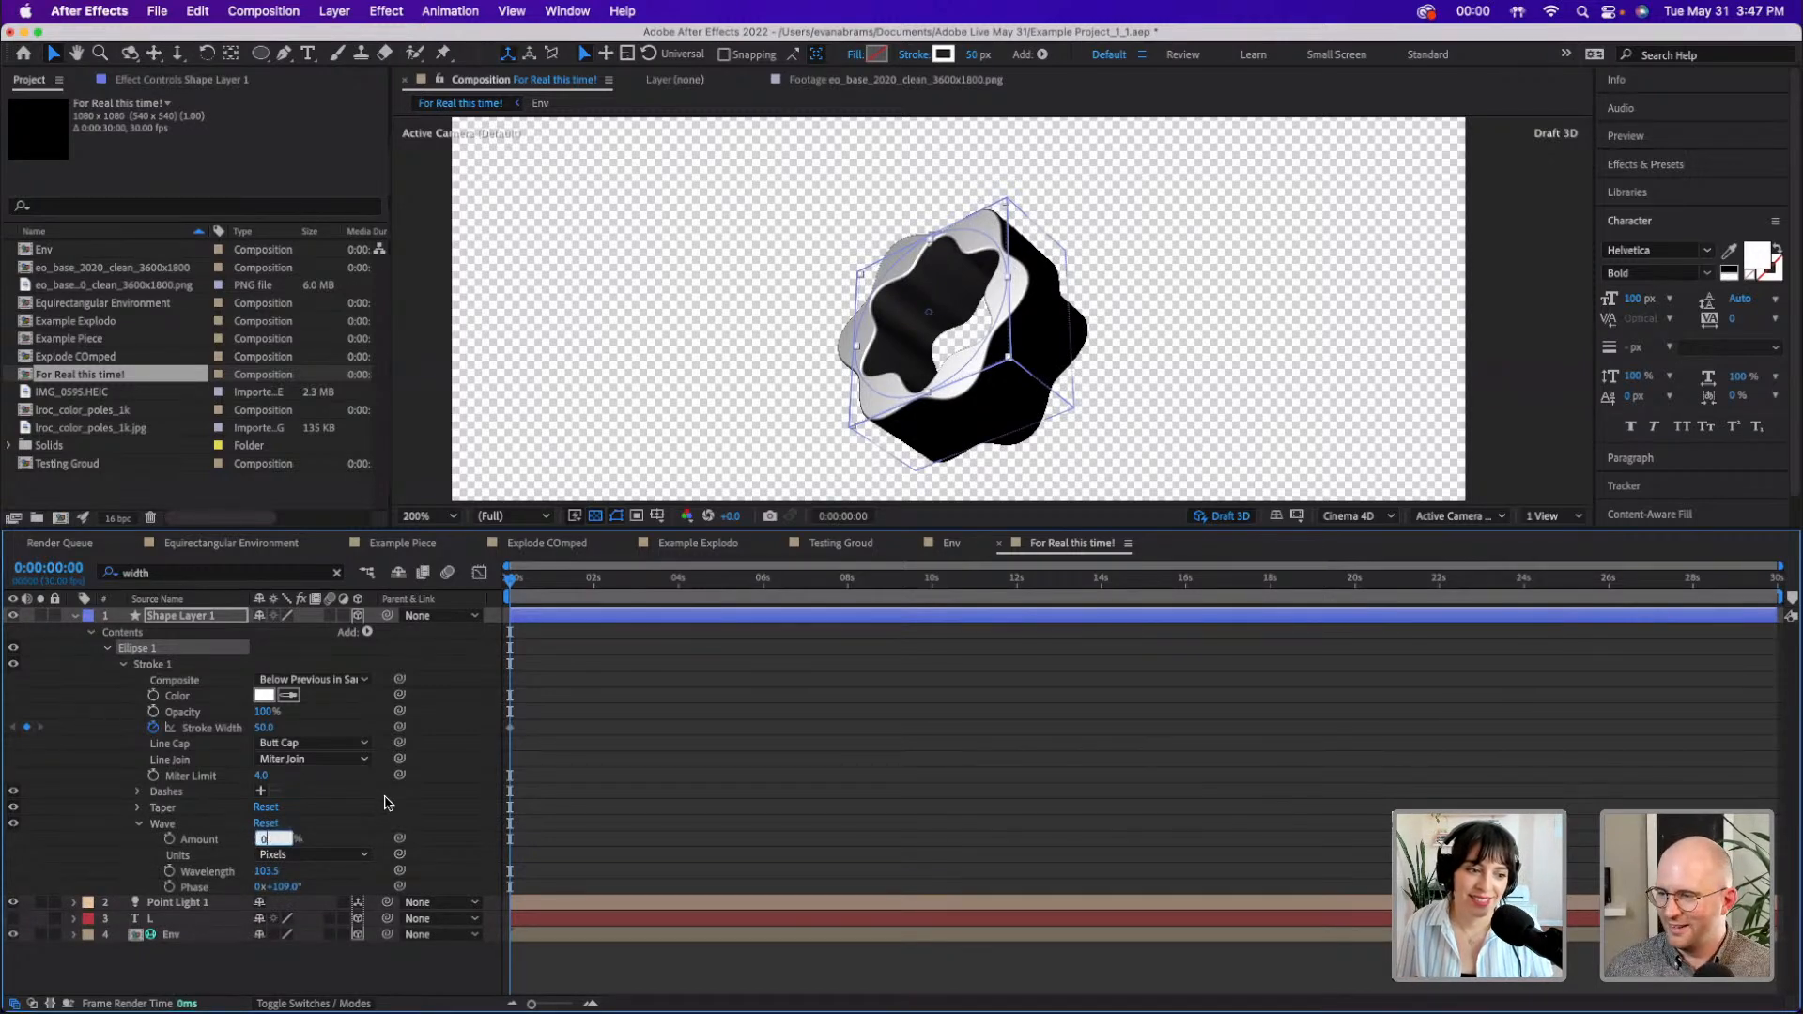
{"action": "key", "text": "Return"}
{"action": "left_click", "coordinate": [366, 820]}
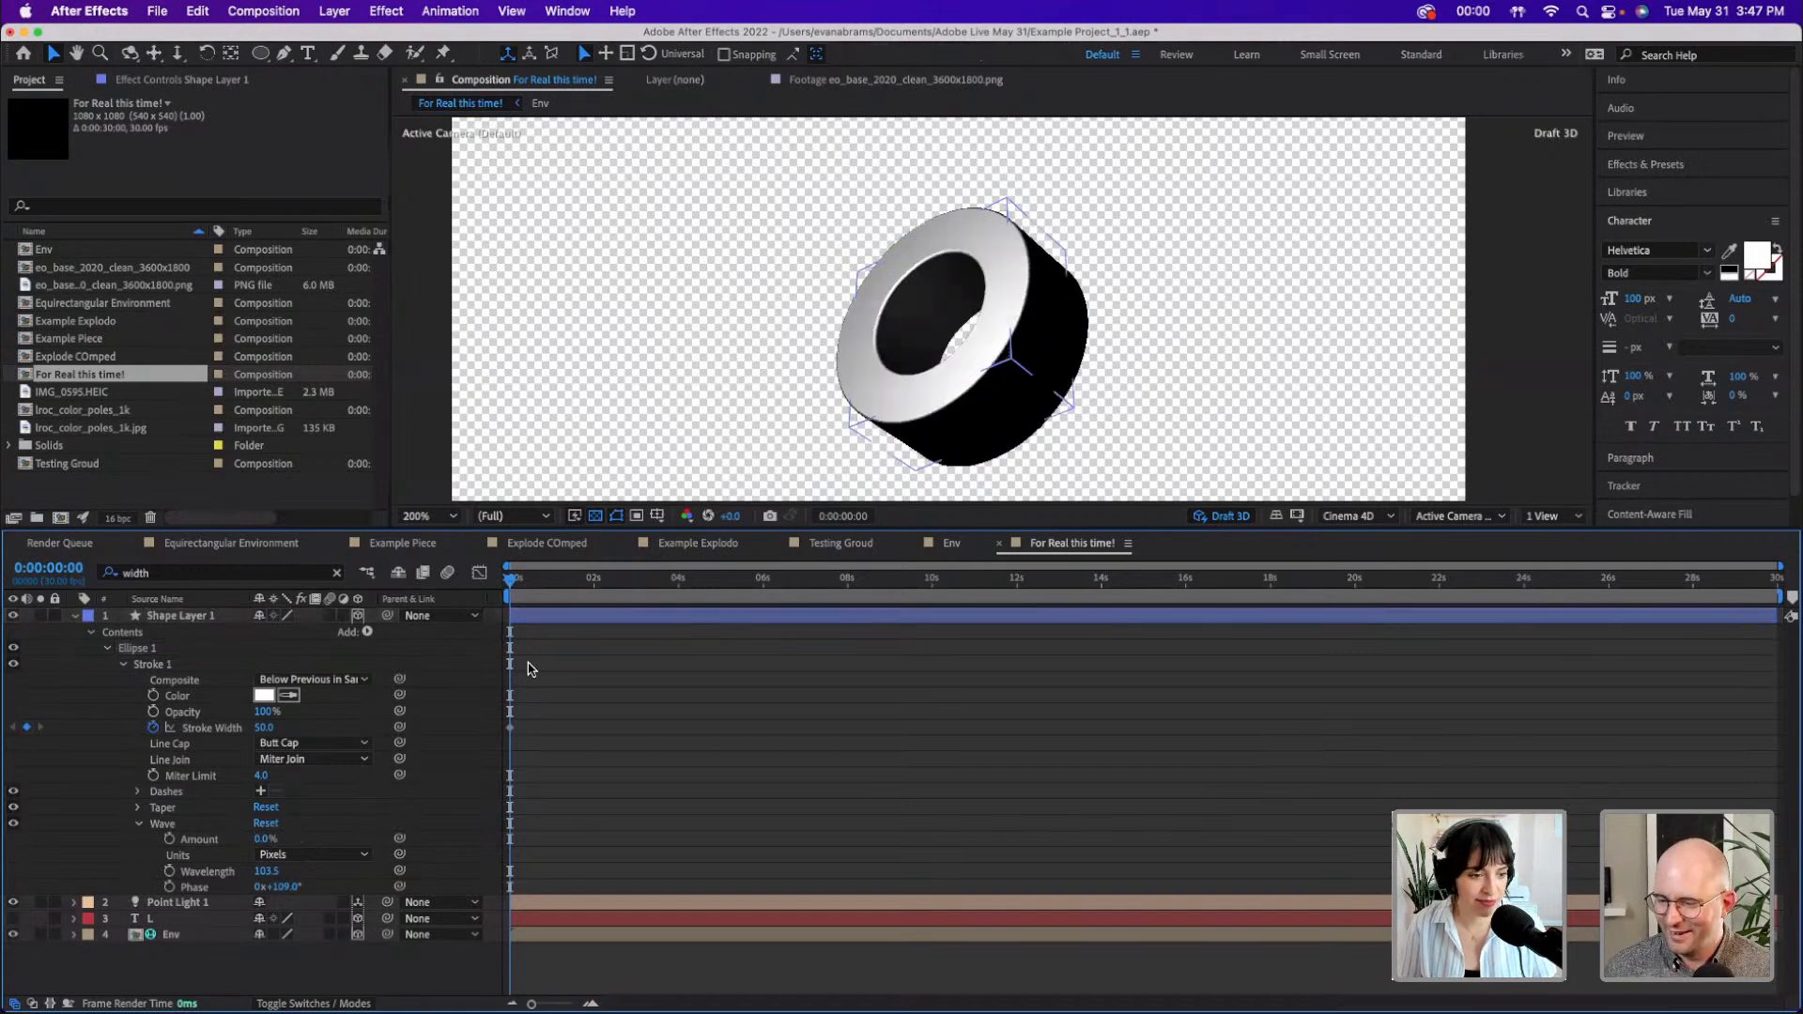
- Return the playhead to the start of the composition and show only the keyframed properties of Shape Layer 1
{"action": "left_click_drag", "start_coordinate": [646, 575], "coordinate": [510, 587]}
{"action": "left_click", "coordinate": [541, 618]}
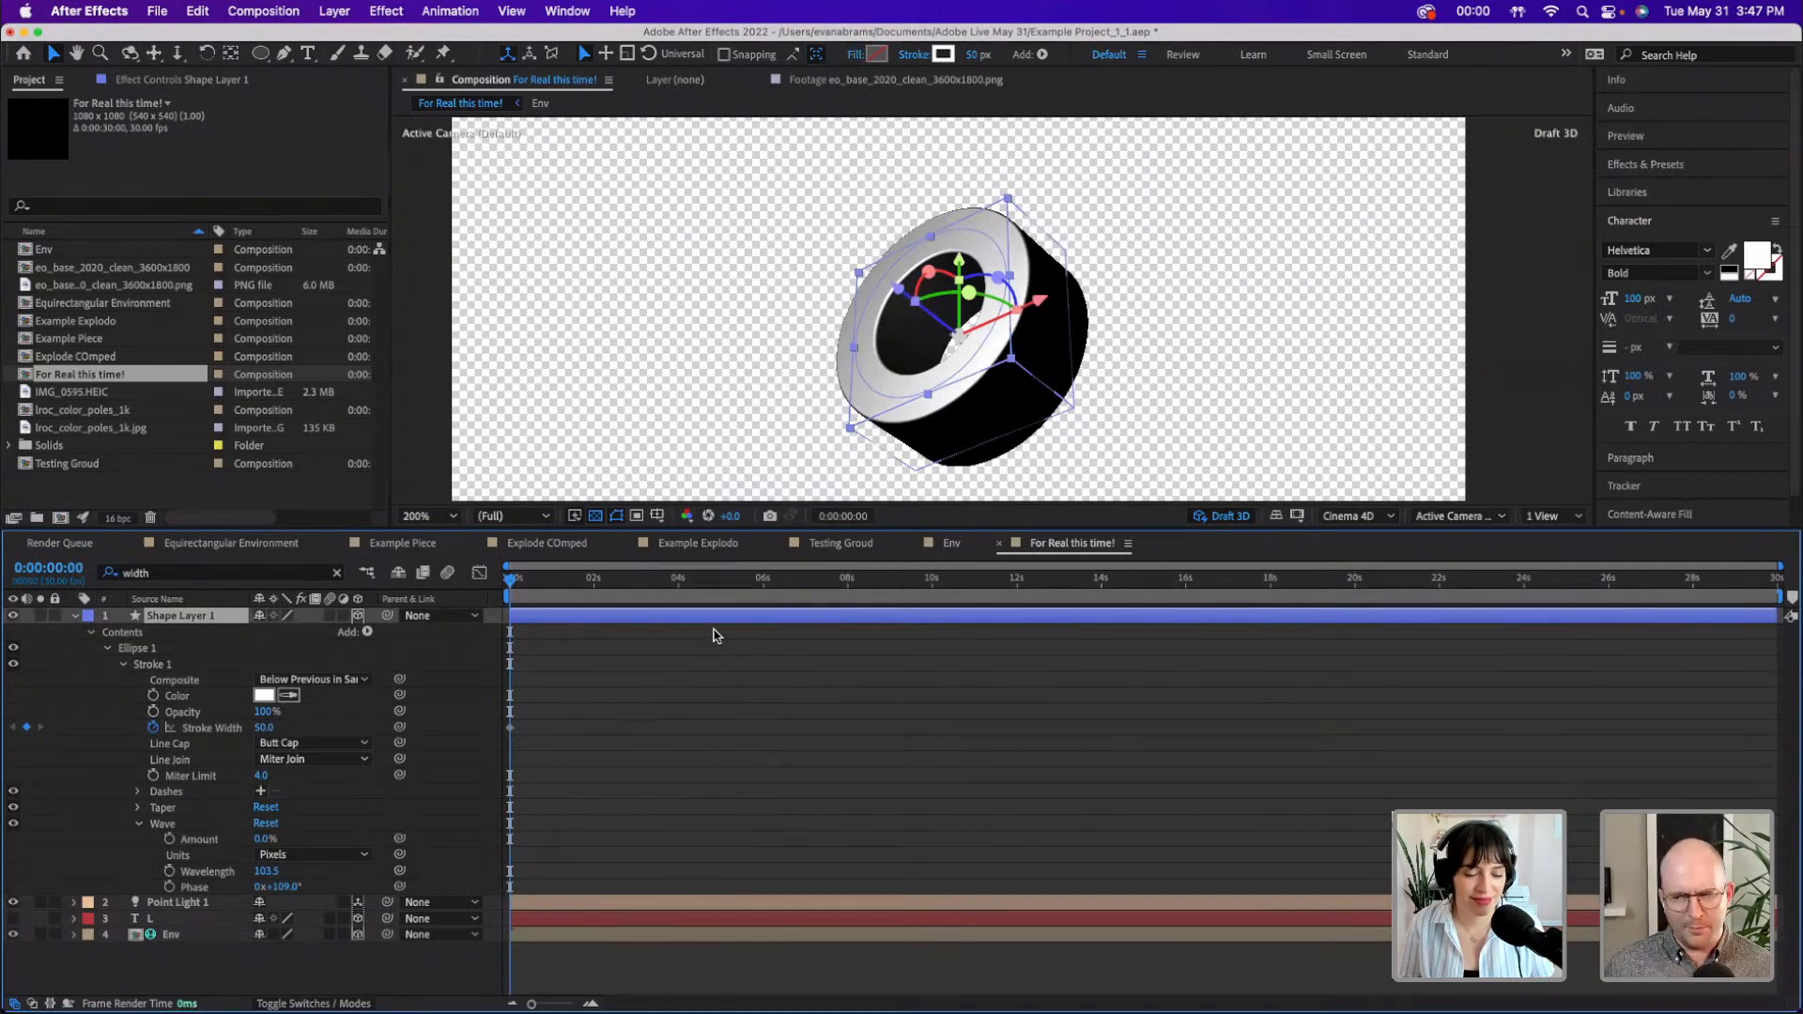
{"action": "key", "text": "u"}
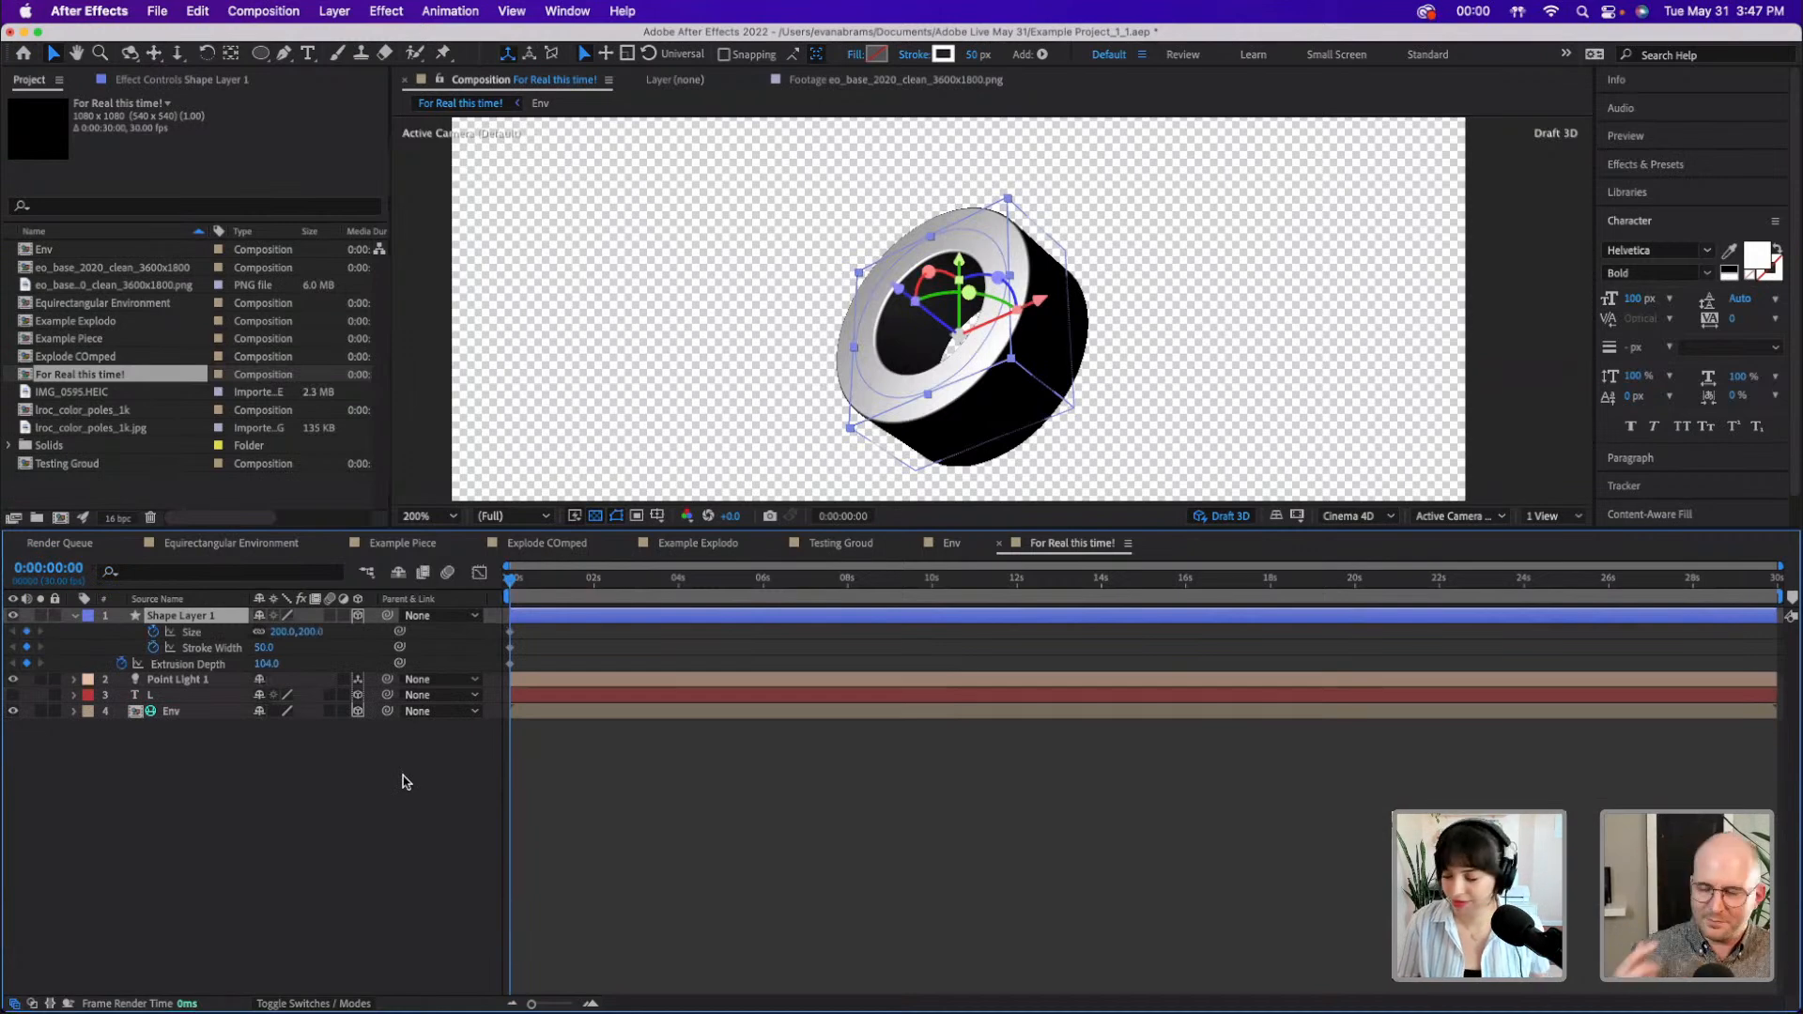
- Set the ring shape's Size to 52, 52 on Shape Layer 1
{"action": "left_click", "coordinate": [199, 633]}
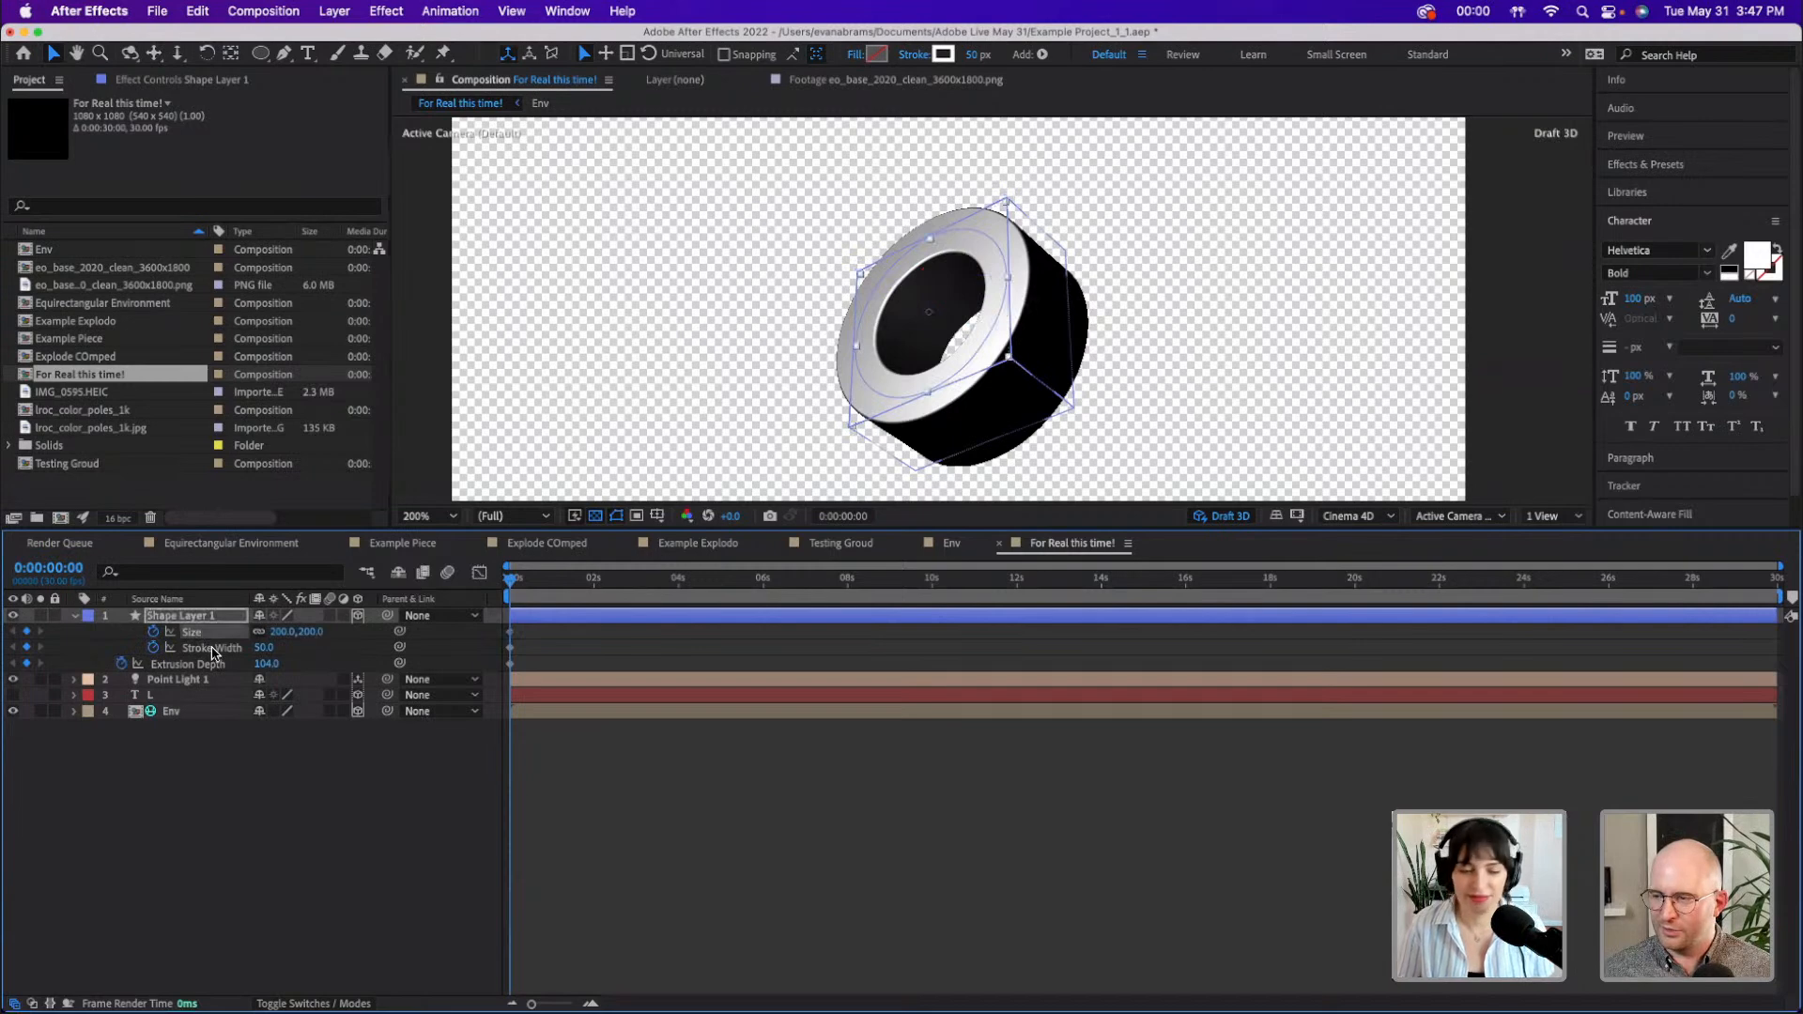
{"action": "left_click_drag", "start_coordinate": [287, 631], "coordinate": [217, 695]}
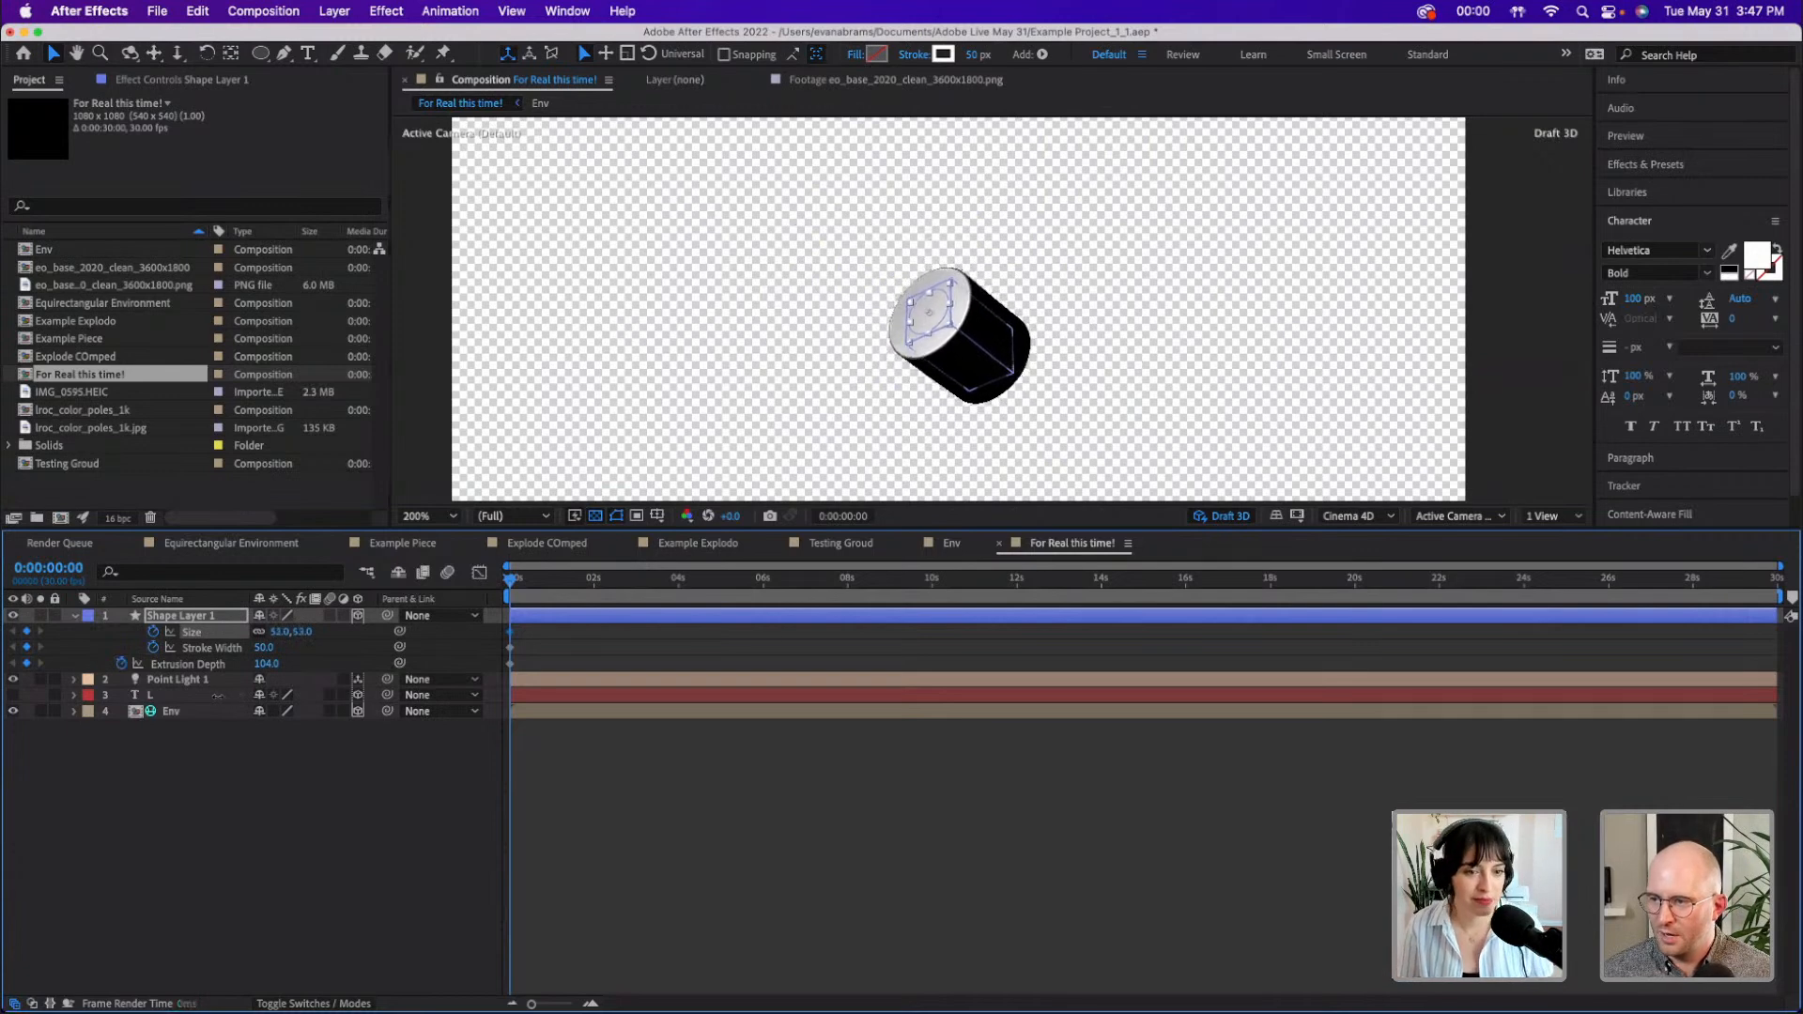
{"action": "left_click", "coordinate": [582, 813]}
{"action": "left_click", "coordinate": [937, 298]}
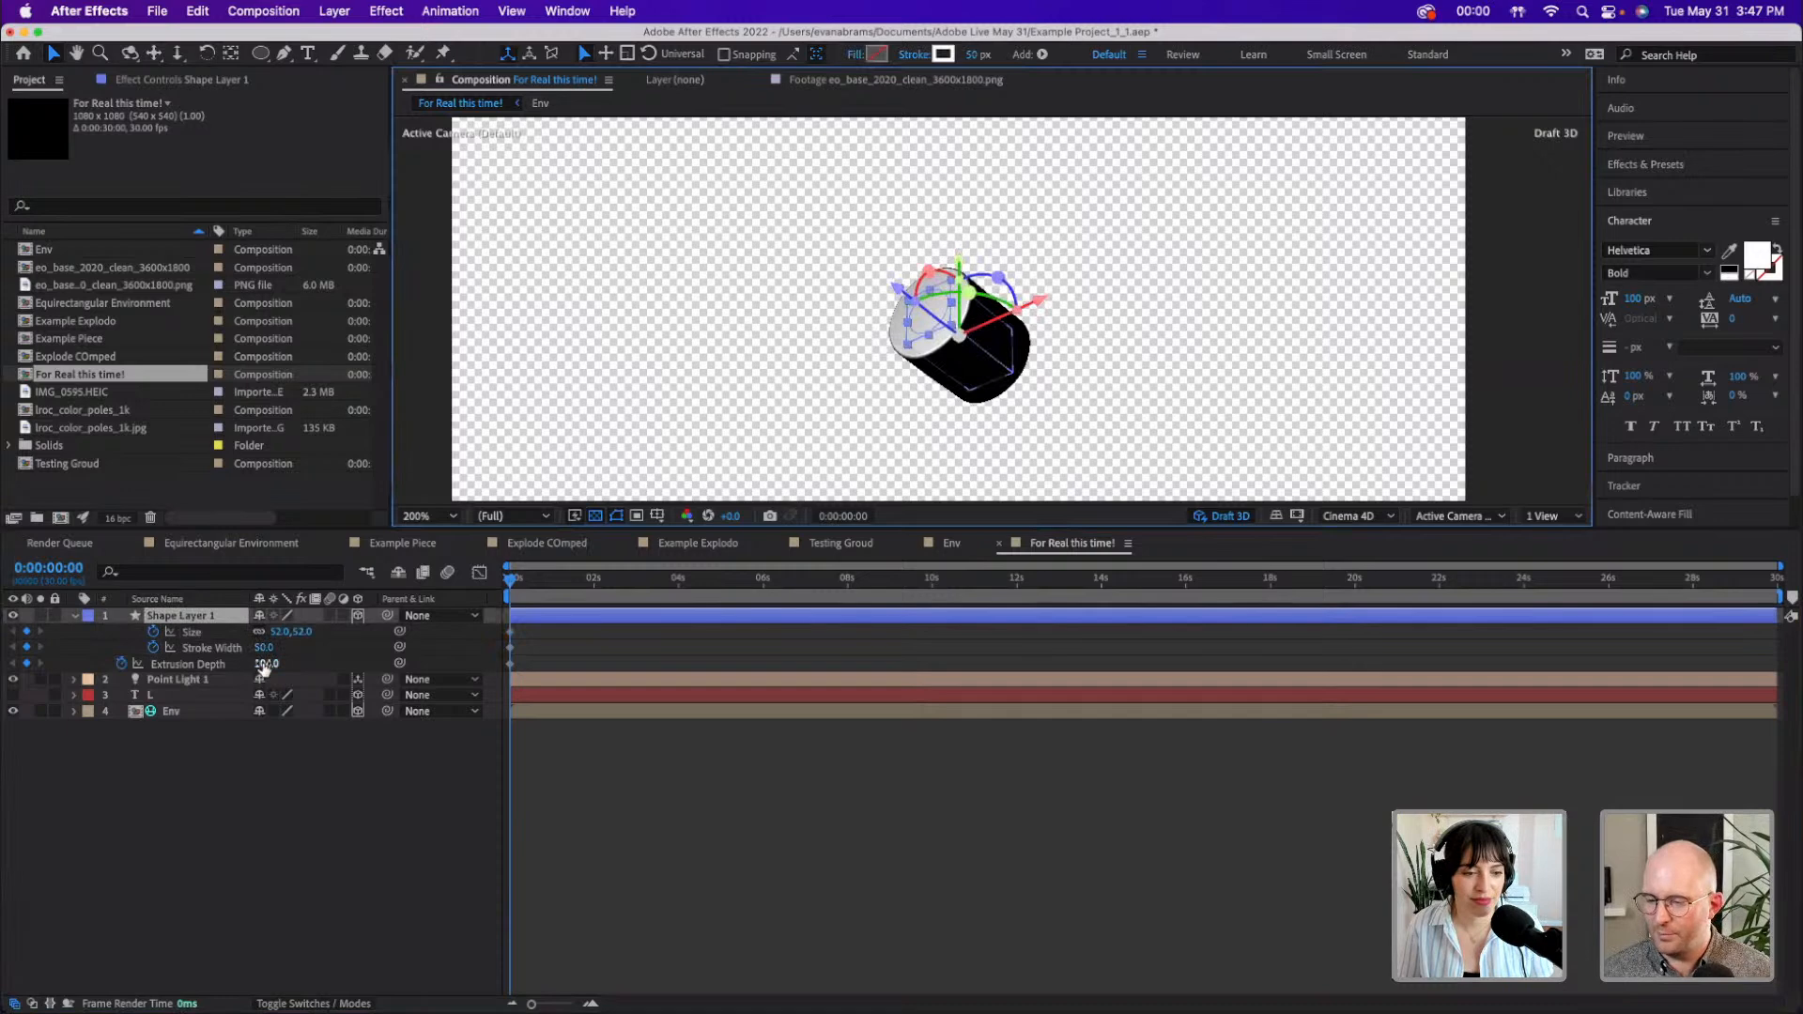
- Set Shape Layer 1's Extrusion Depth to 34 and leave the layer deselected
{"action": "left_click_drag", "start_coordinate": [266, 664], "coordinate": [186, 663]}
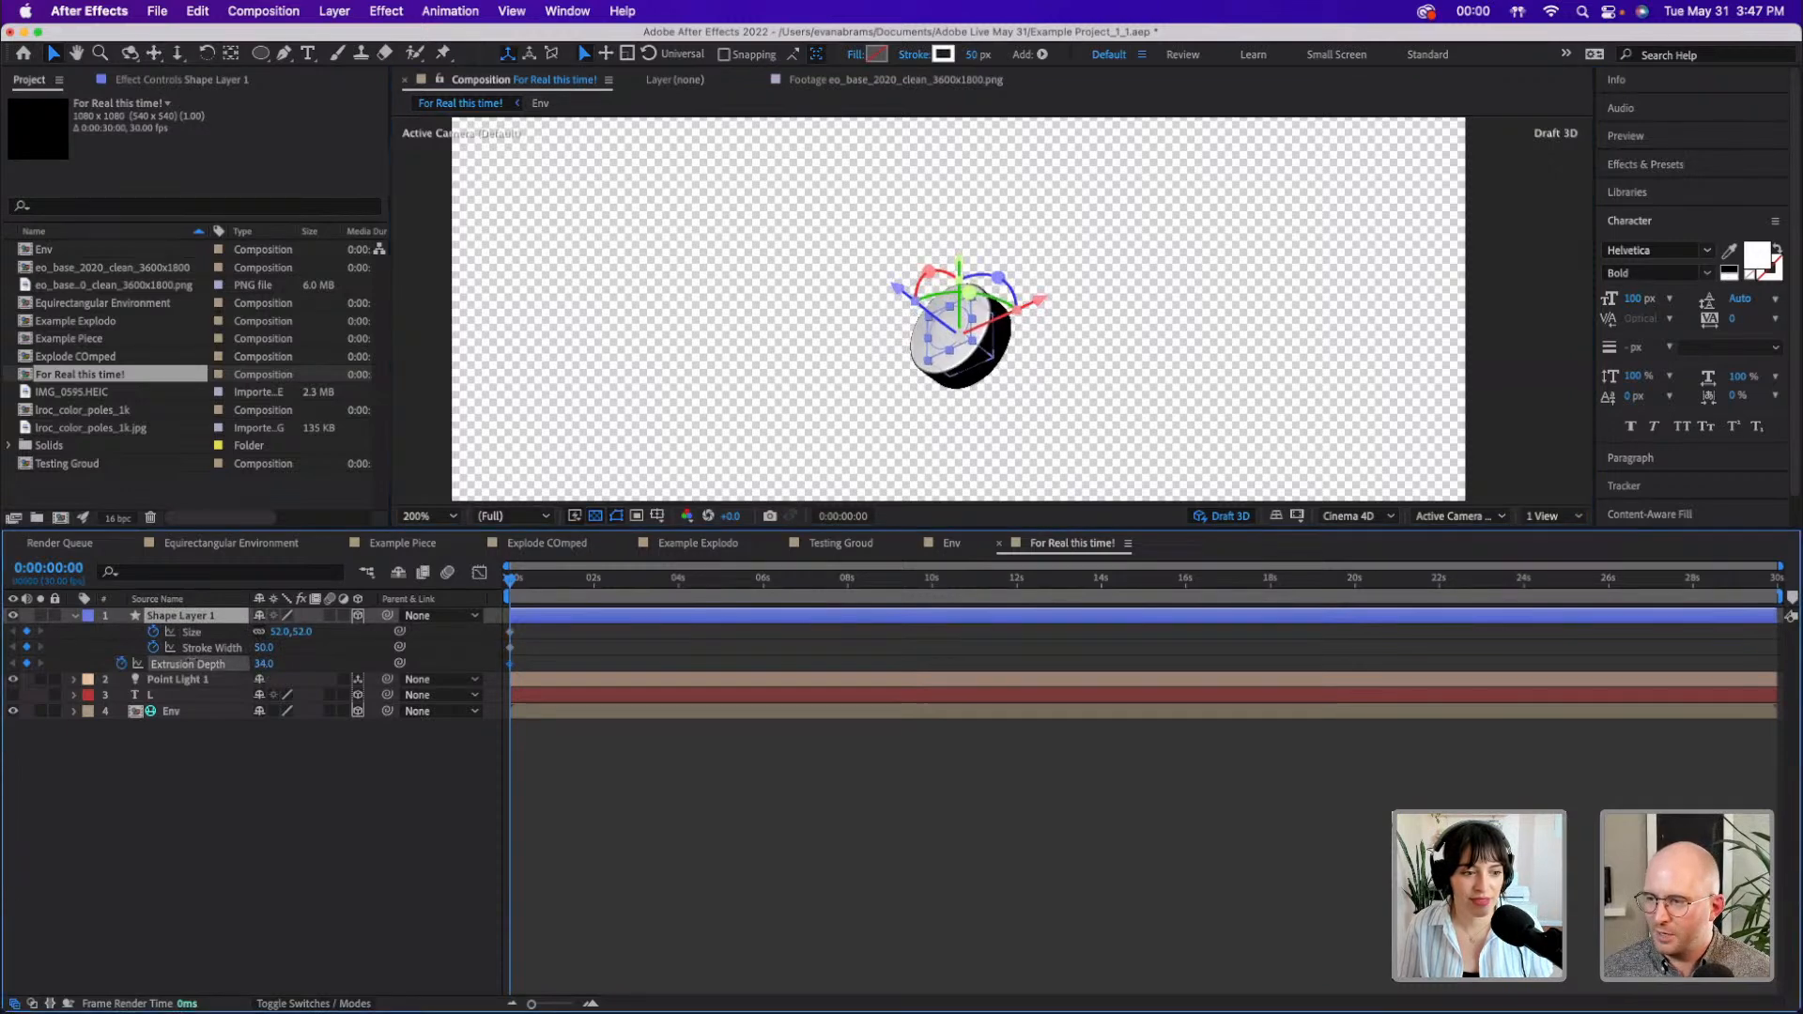
{"action": "left_click", "coordinate": [599, 833]}
{"action": "scroll", "coordinate": [1090, 277], "scroll_direction": "down", "scroll_amount": 1}
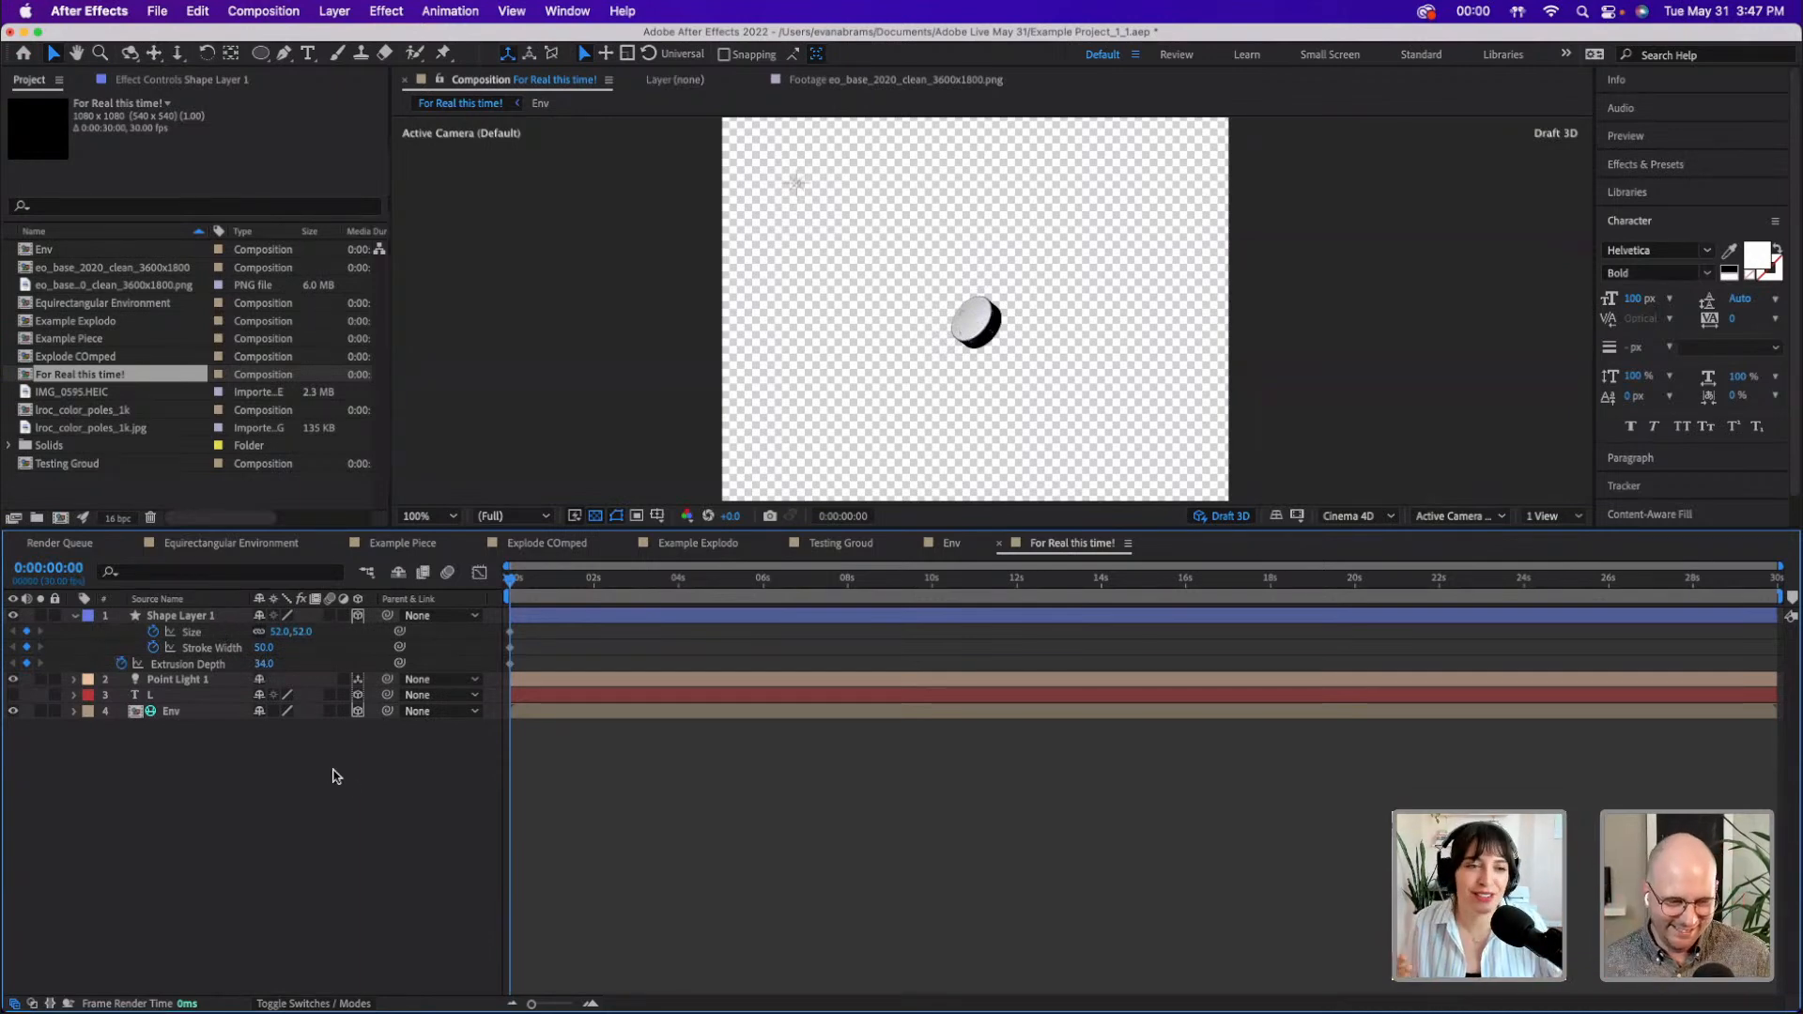
{"action": "left_click", "coordinate": [521, 616]}
{"action": "left_click", "coordinate": [441, 772]}
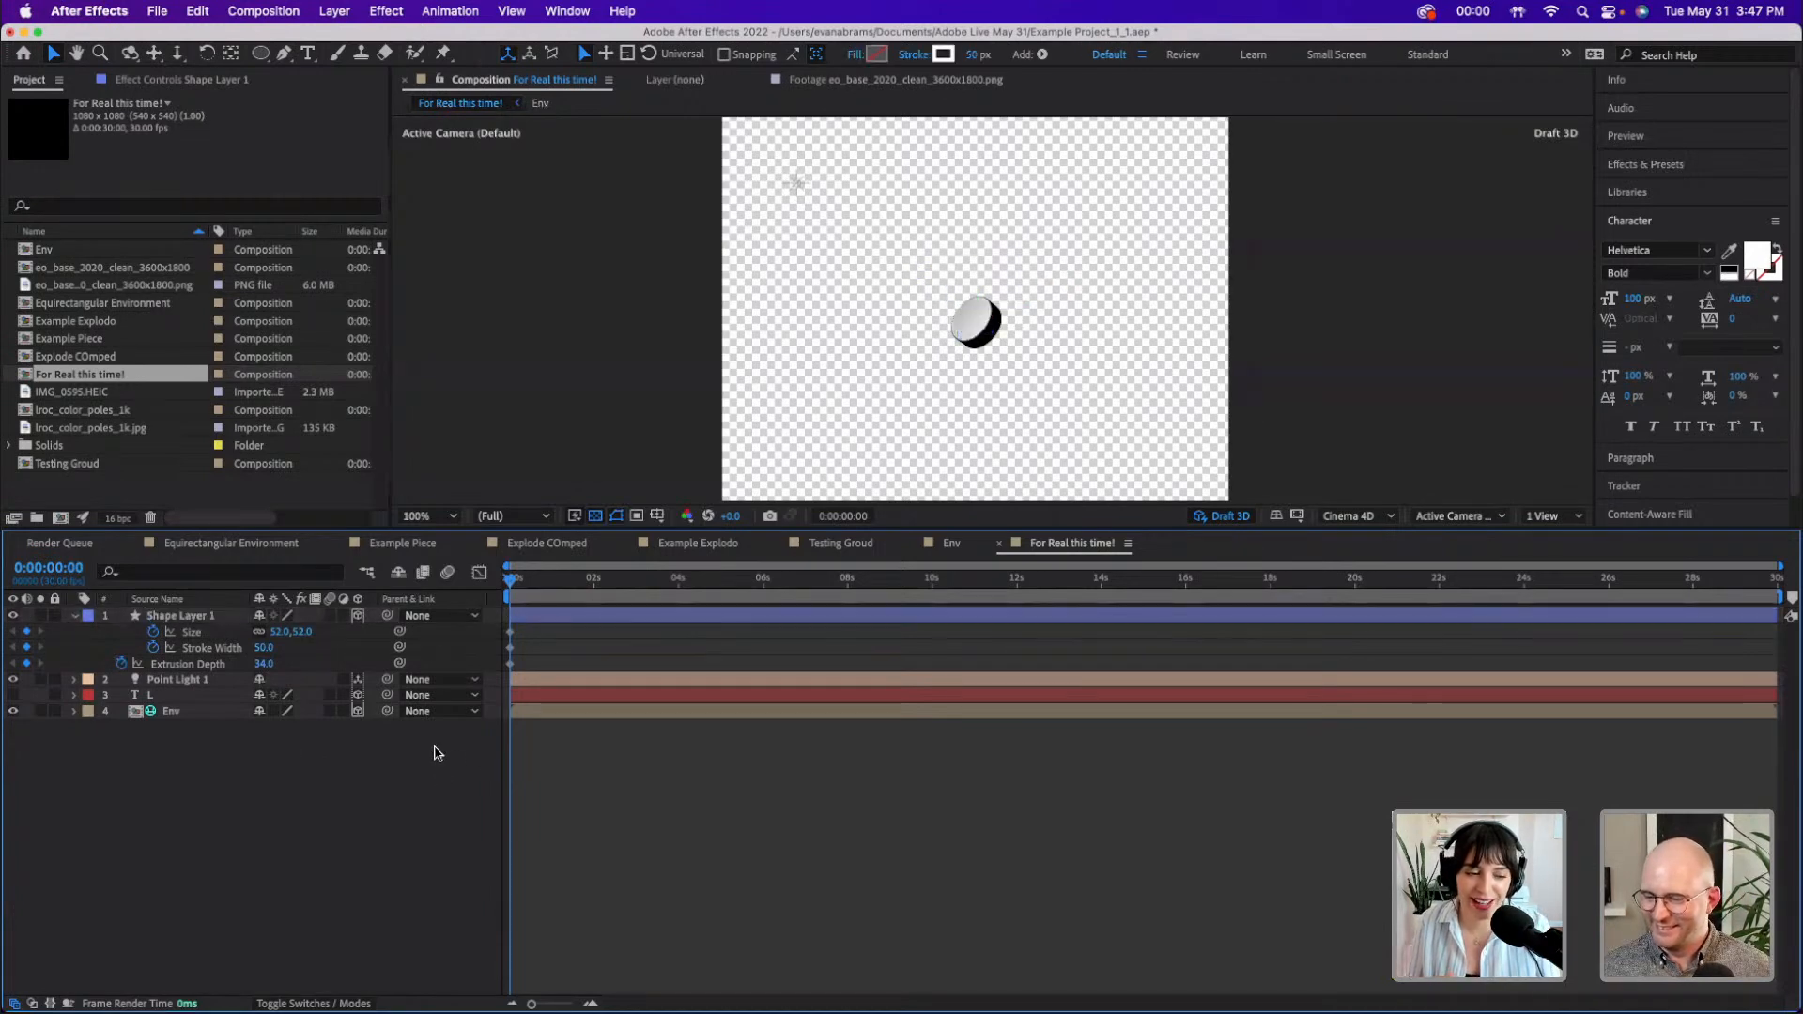
- Show Shape Layer 1's rotation properties and set its Orientation to 0°, 0°, 0°
{"action": "left_click", "coordinate": [518, 620]}
{"action": "key", "text": "shift+r"}
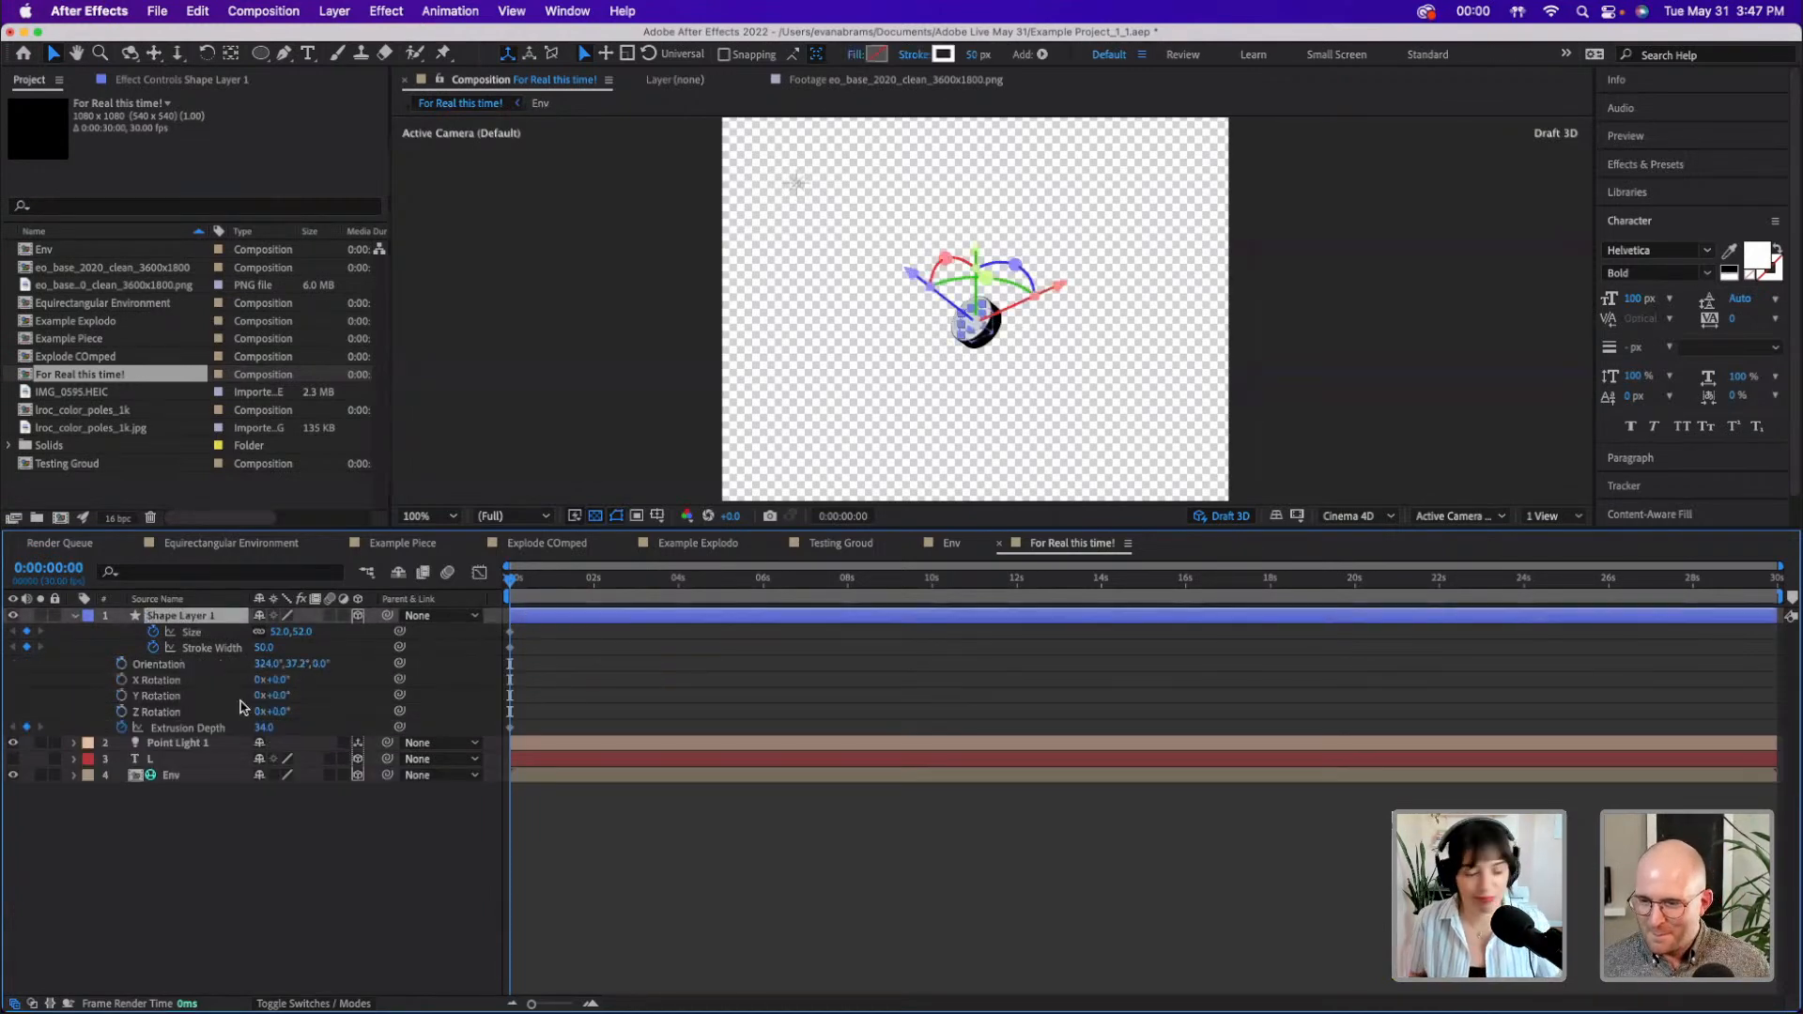
{"action": "left_click", "coordinate": [267, 665]}
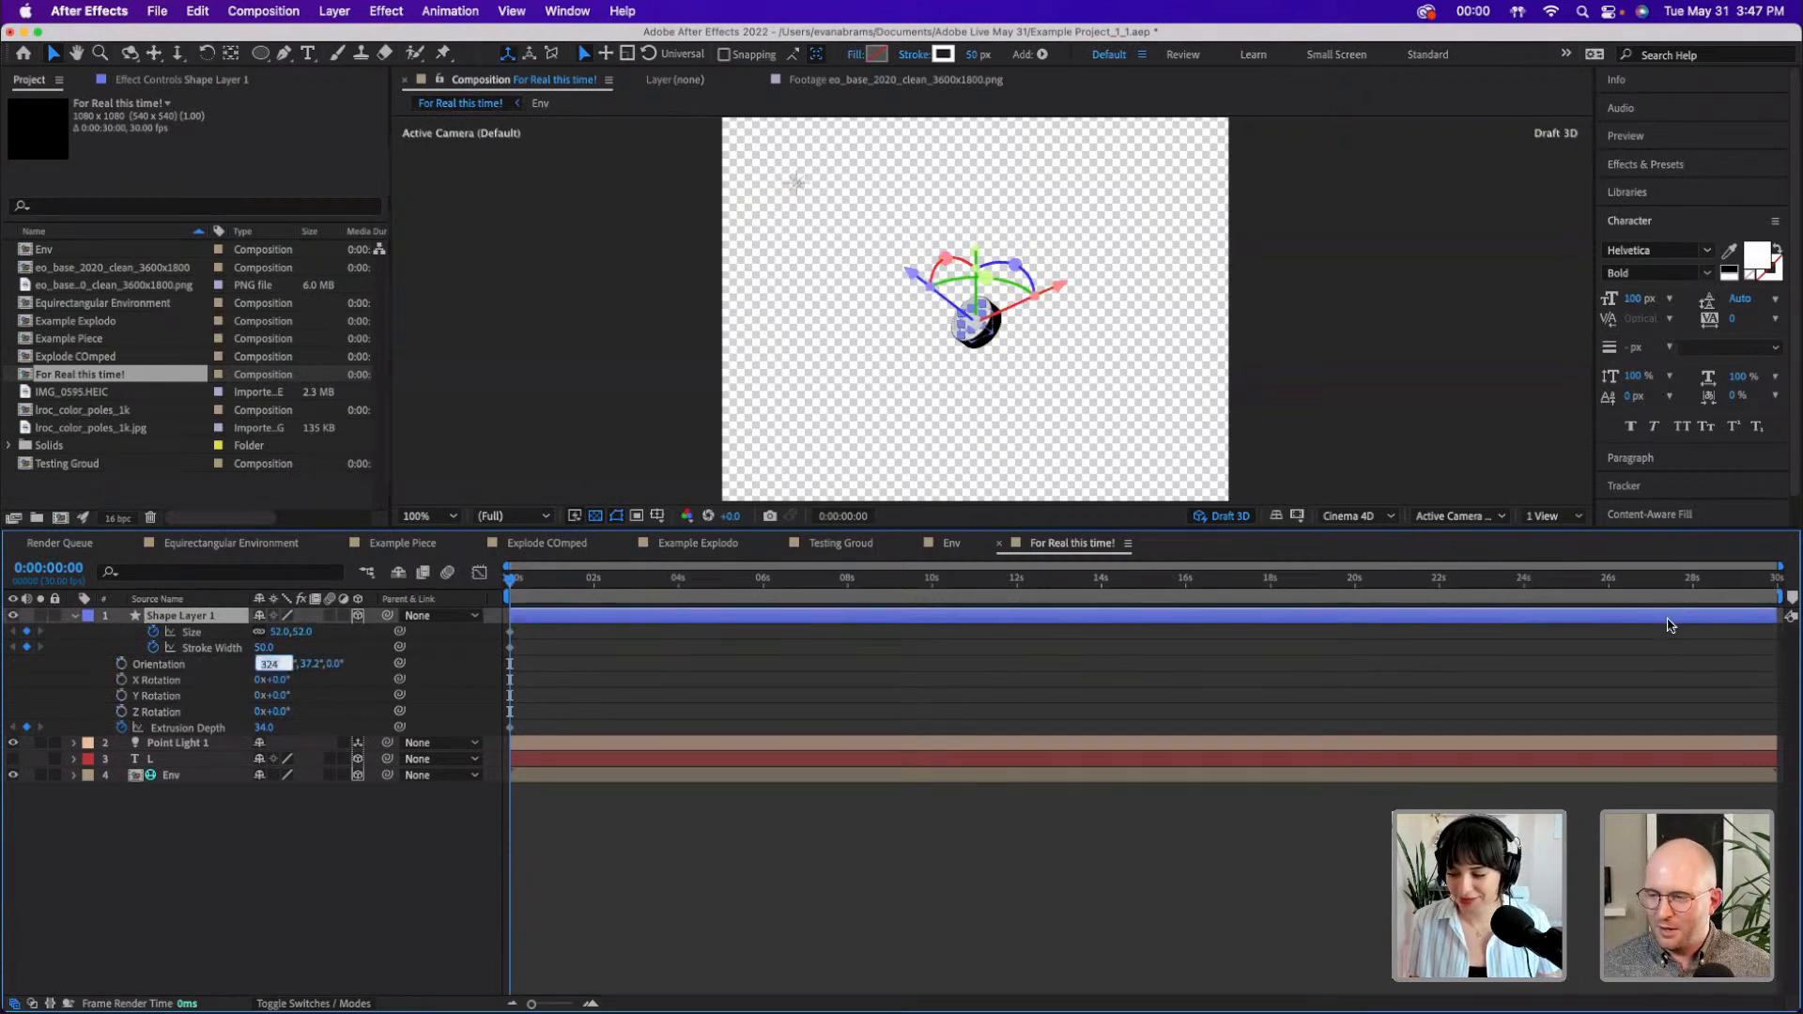
{"action": "type", "text": "0"}
{"action": "key", "text": "Tab"}
{"action": "type", "text": "0"}
{"action": "key", "text": "Tab"}
{"action": "key", "text": "Return"}
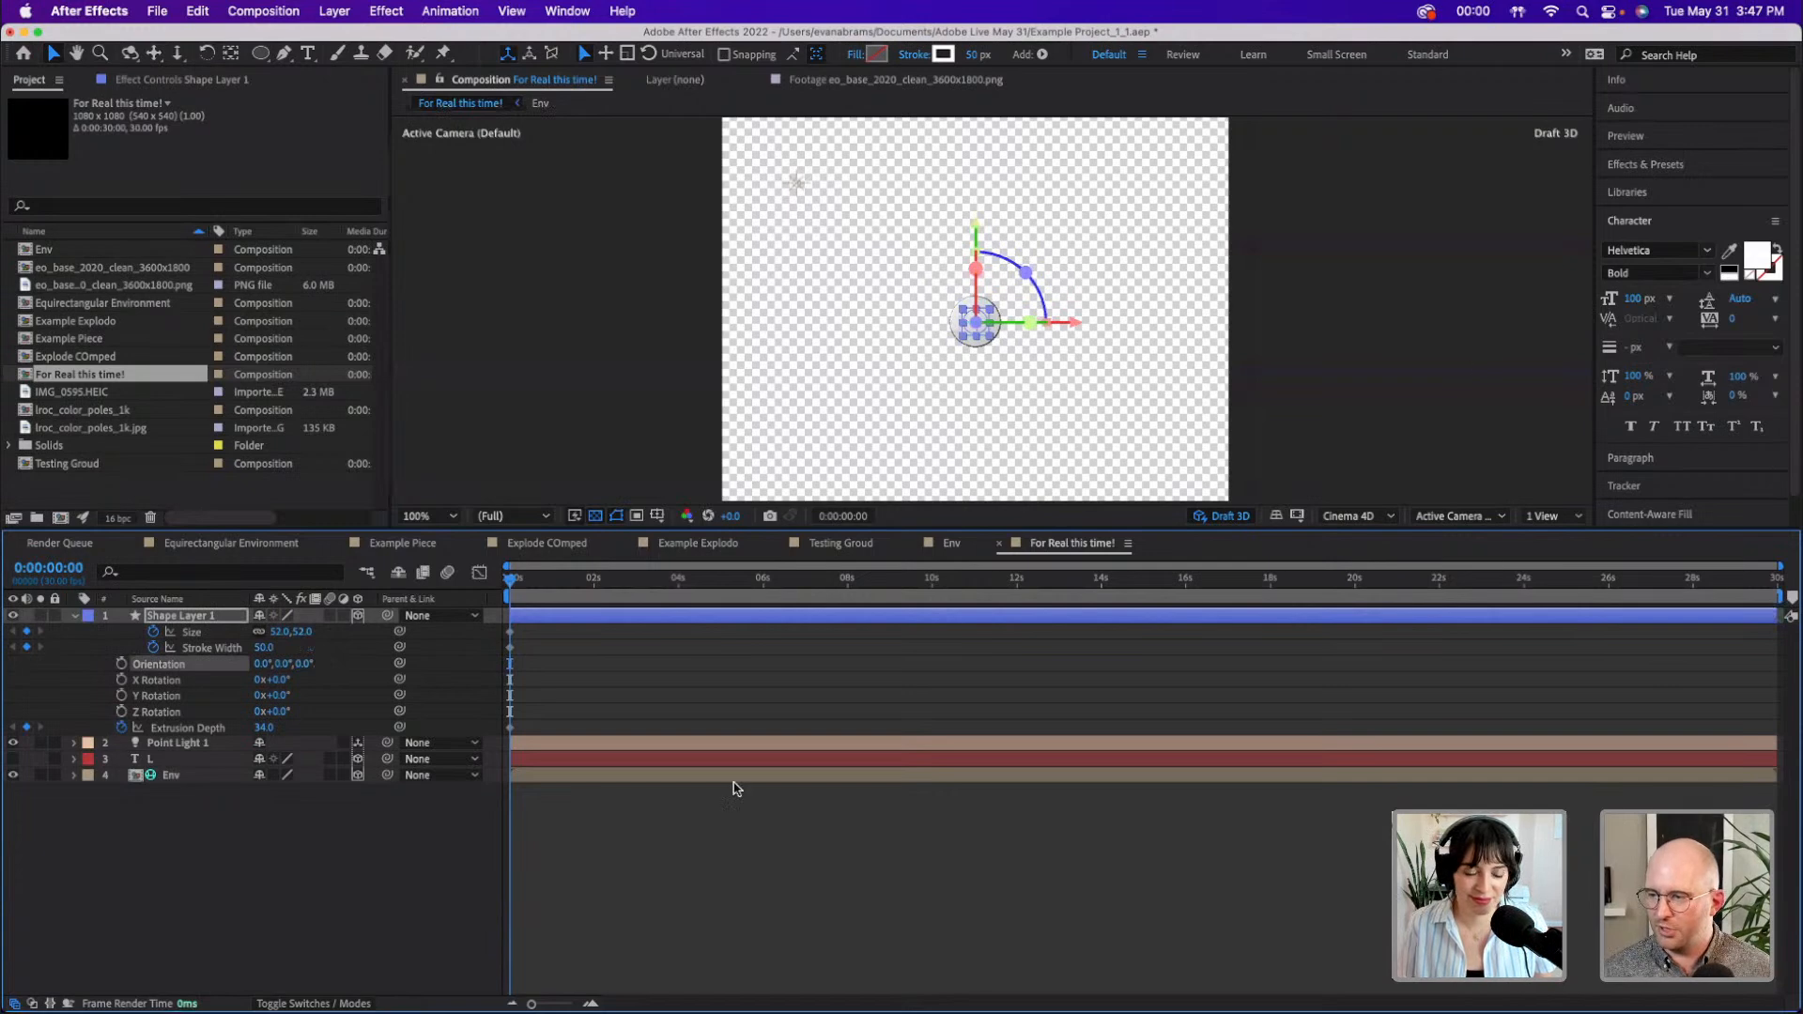
{"action": "left_click", "coordinate": [607, 932]}
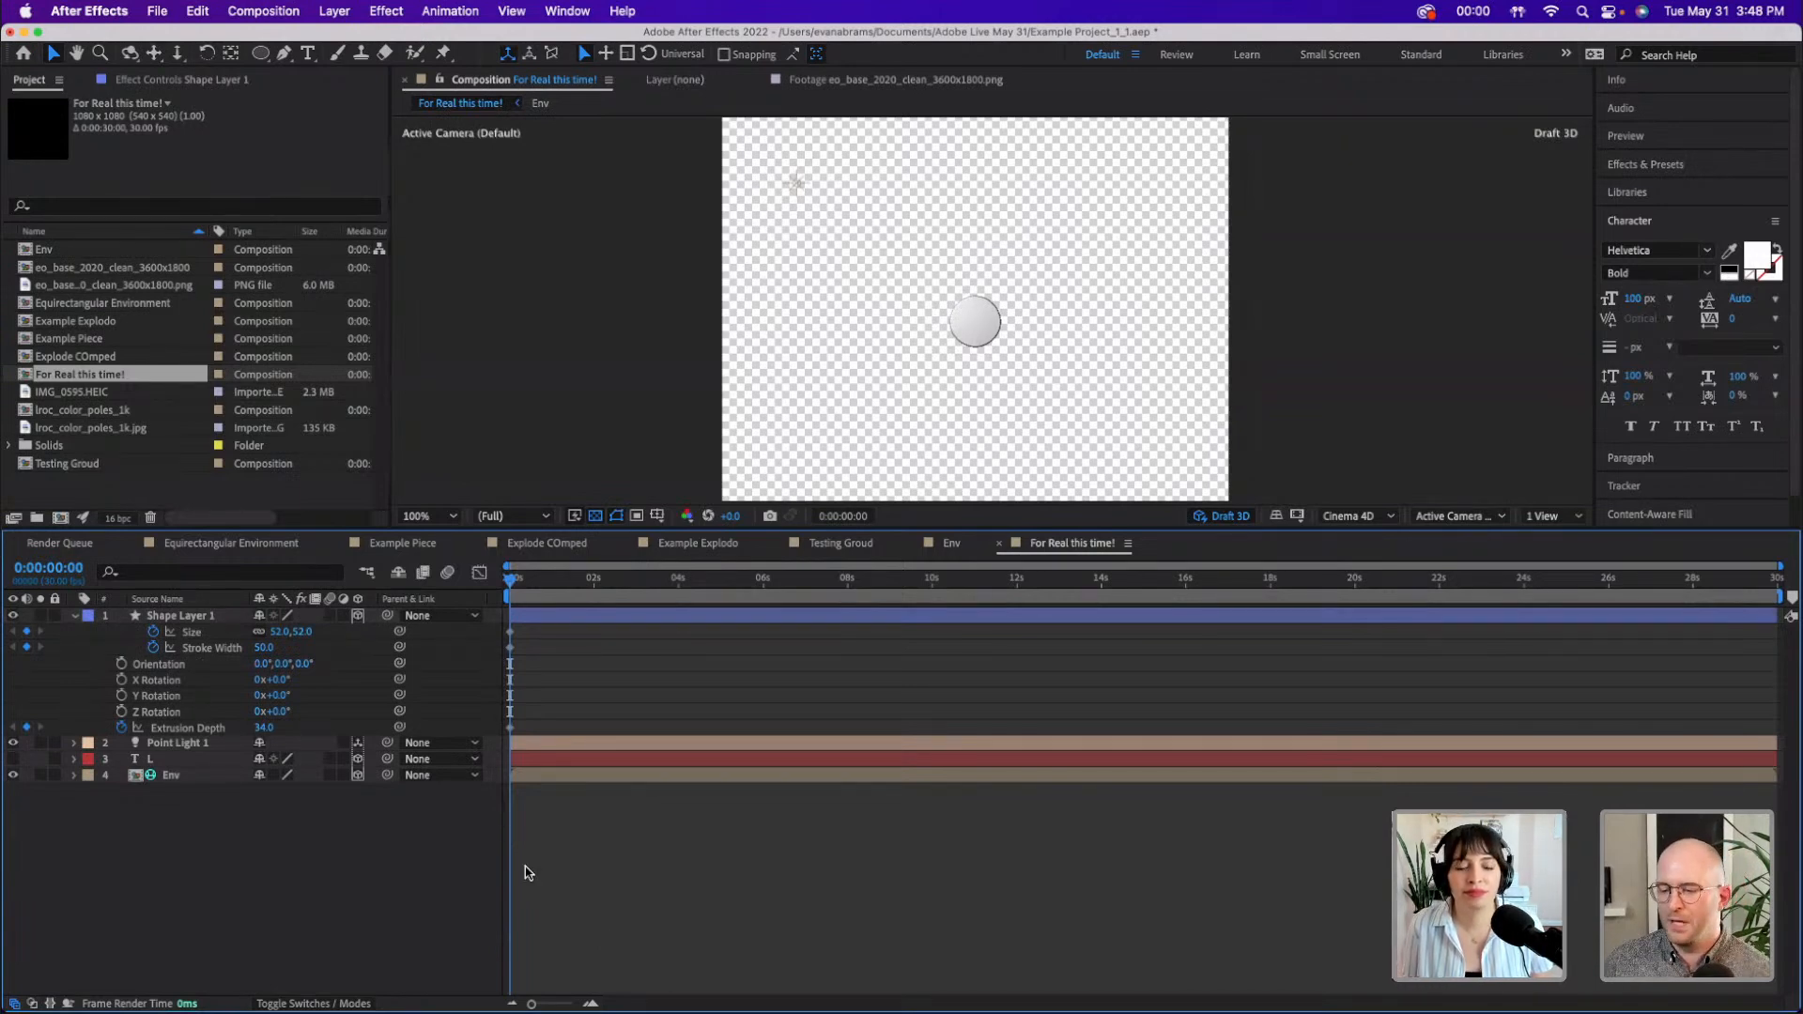
{"action": "left_click", "coordinate": [156, 666]}
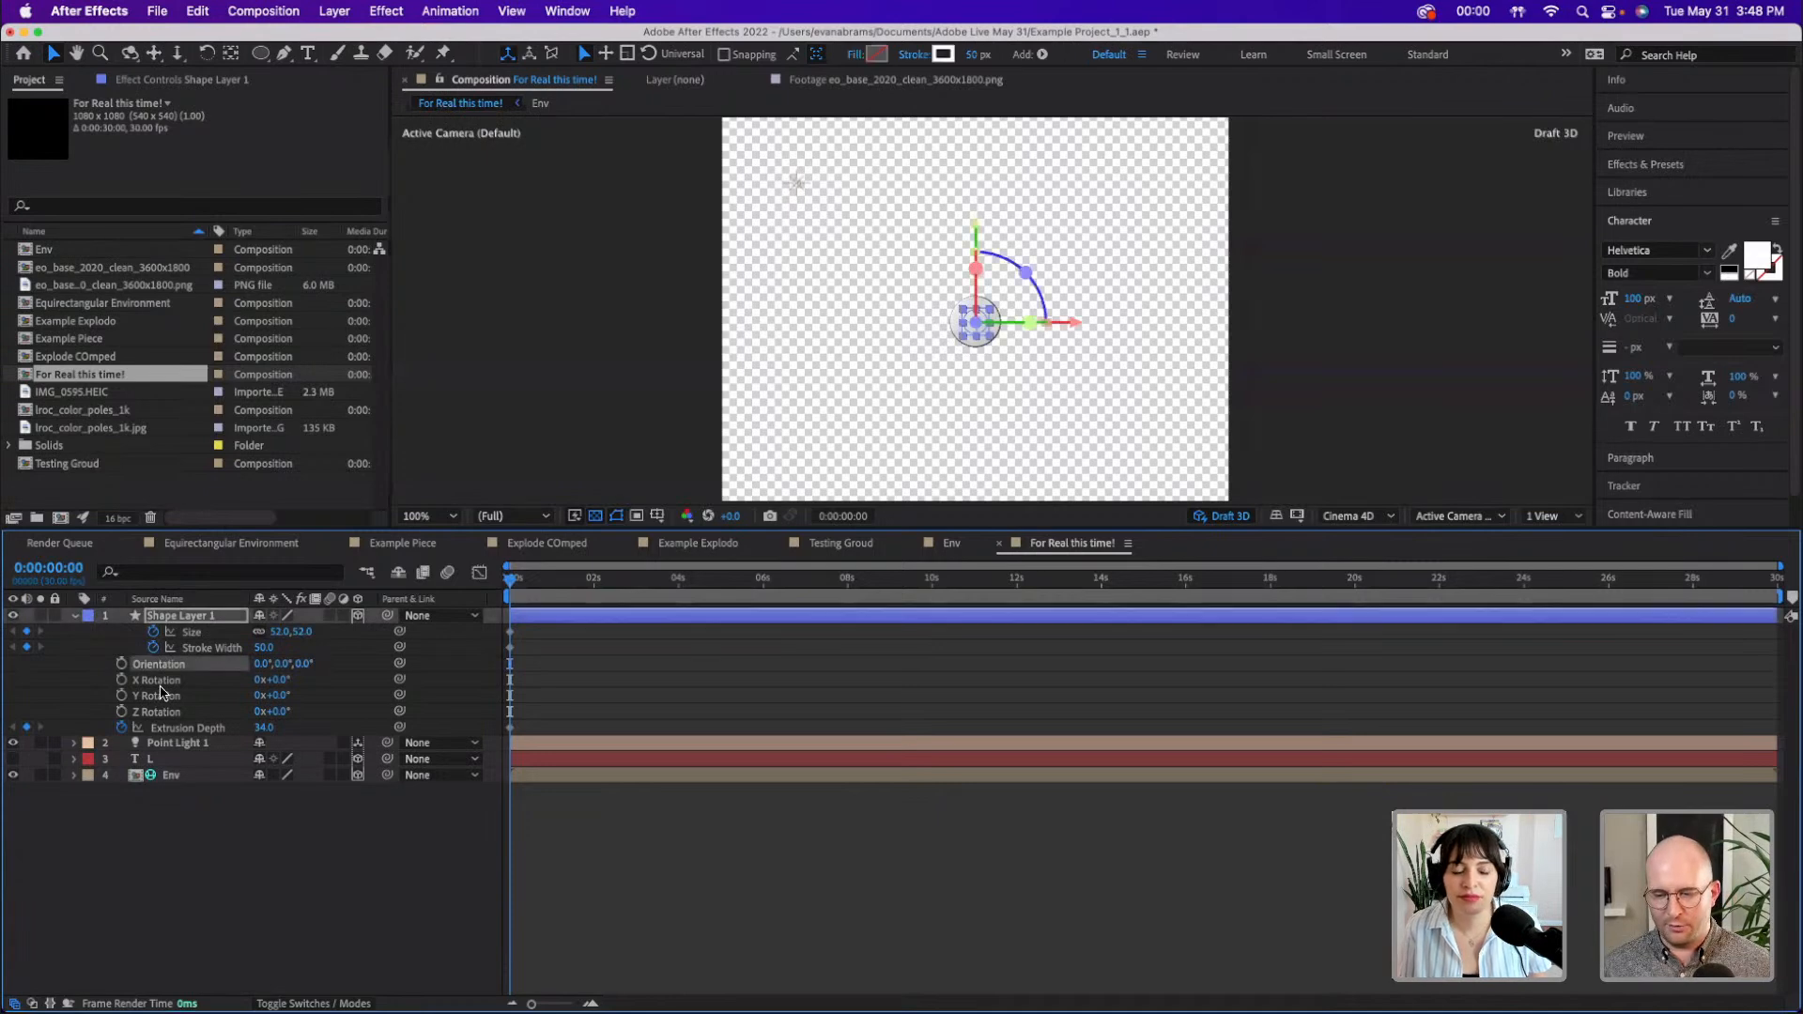
{"action": "left_click", "coordinate": [162, 682]}
{"action": "left_click", "coordinate": [151, 715], "text": "shift"}
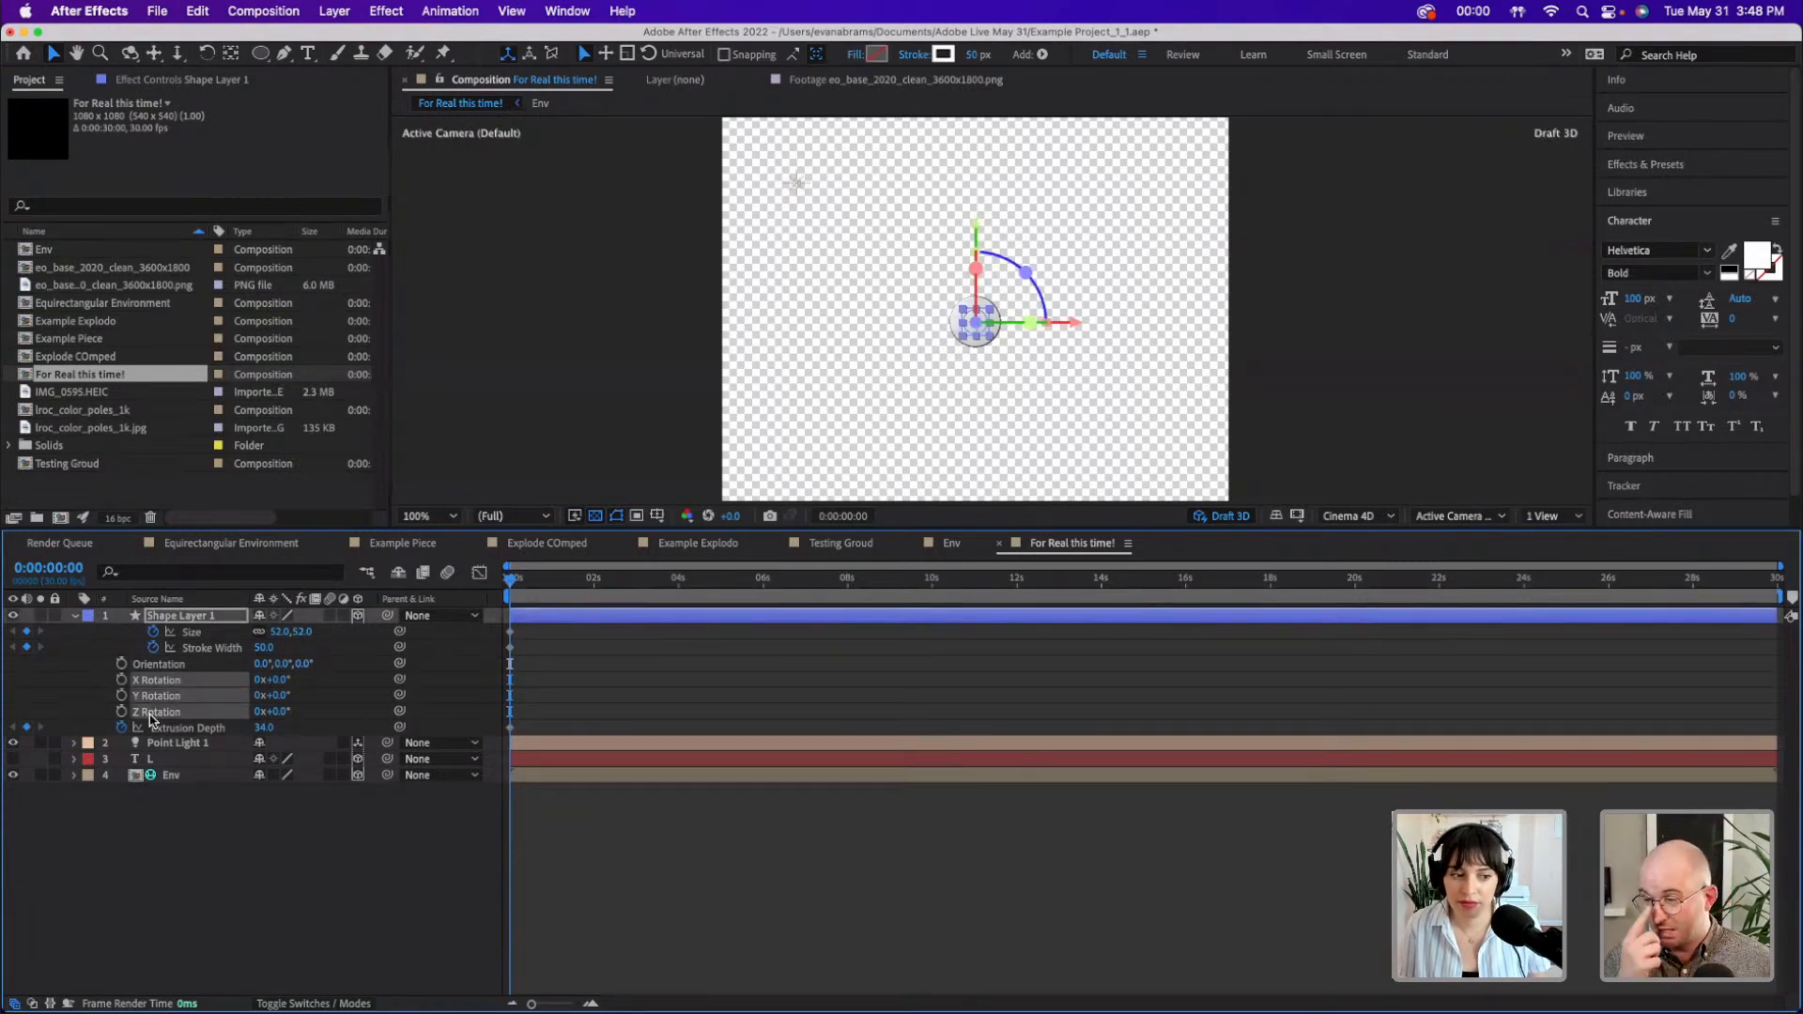
- Add a null object to the composition and make it a 3D layer
{"action": "right_click", "coordinate": [247, 824]}
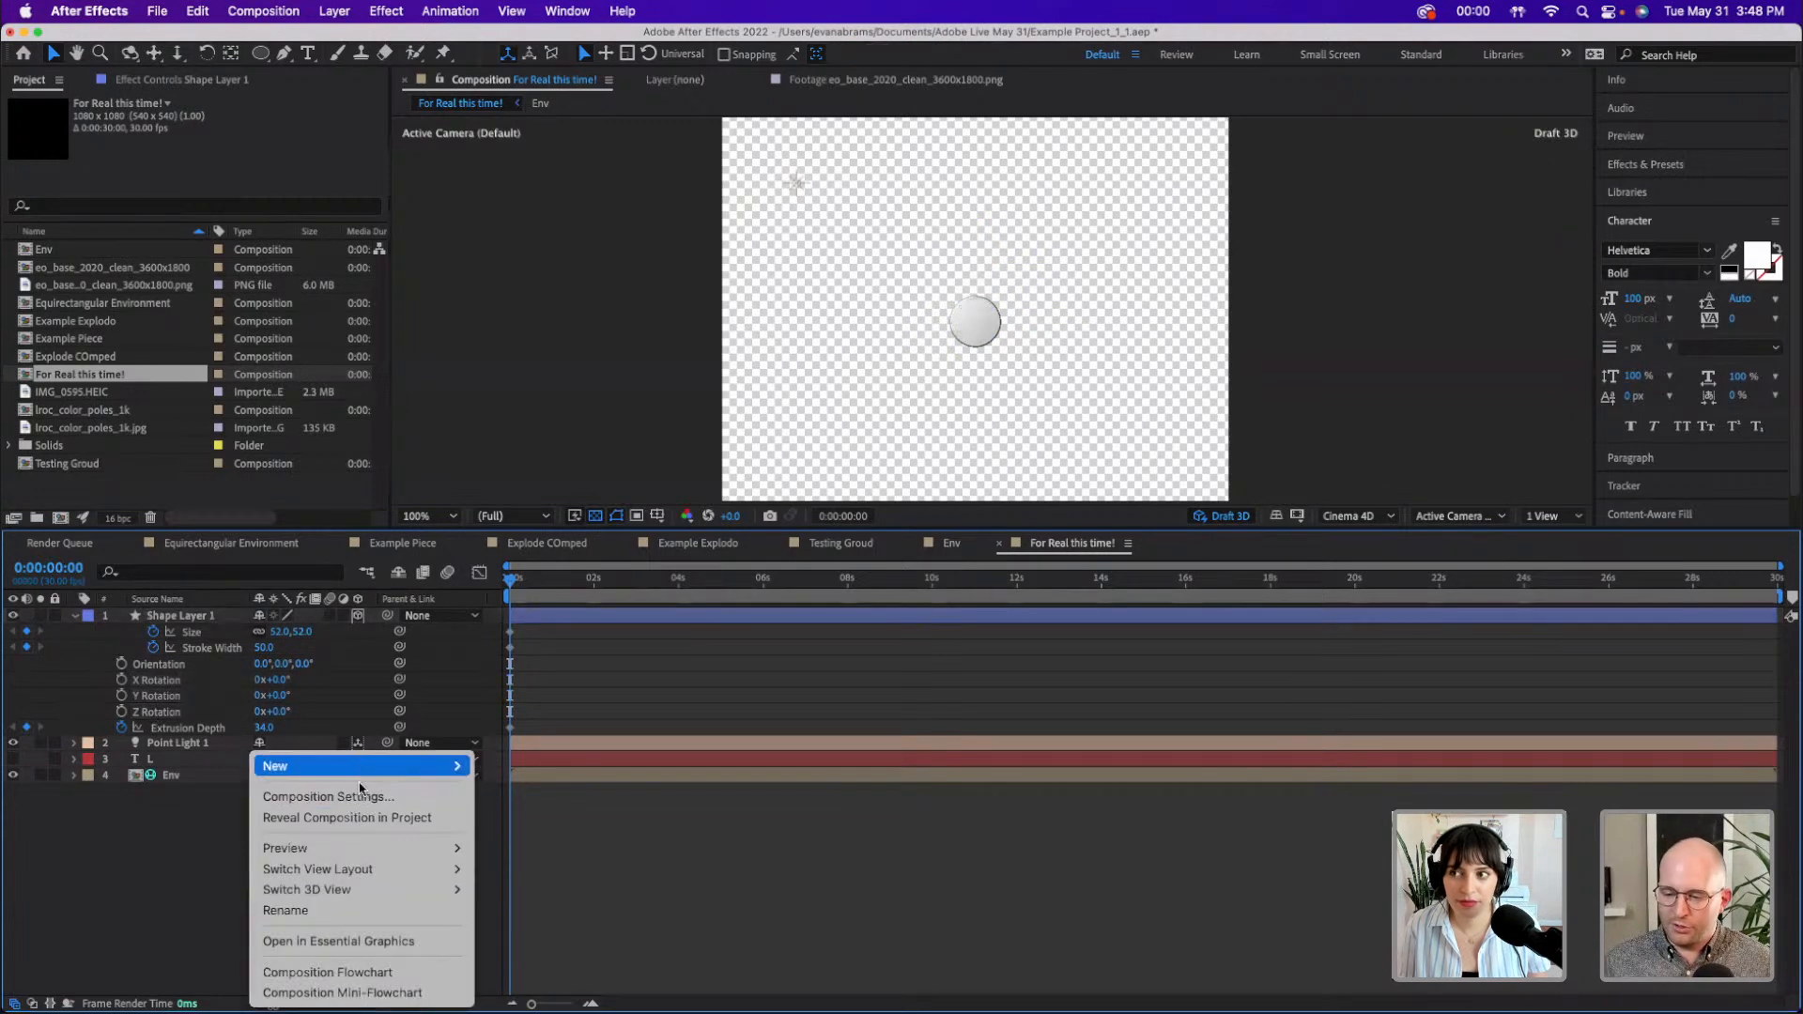
{"action": "mouse_move", "coordinate": [360, 763]}
{"action": "left_click", "coordinate": [529, 880]}
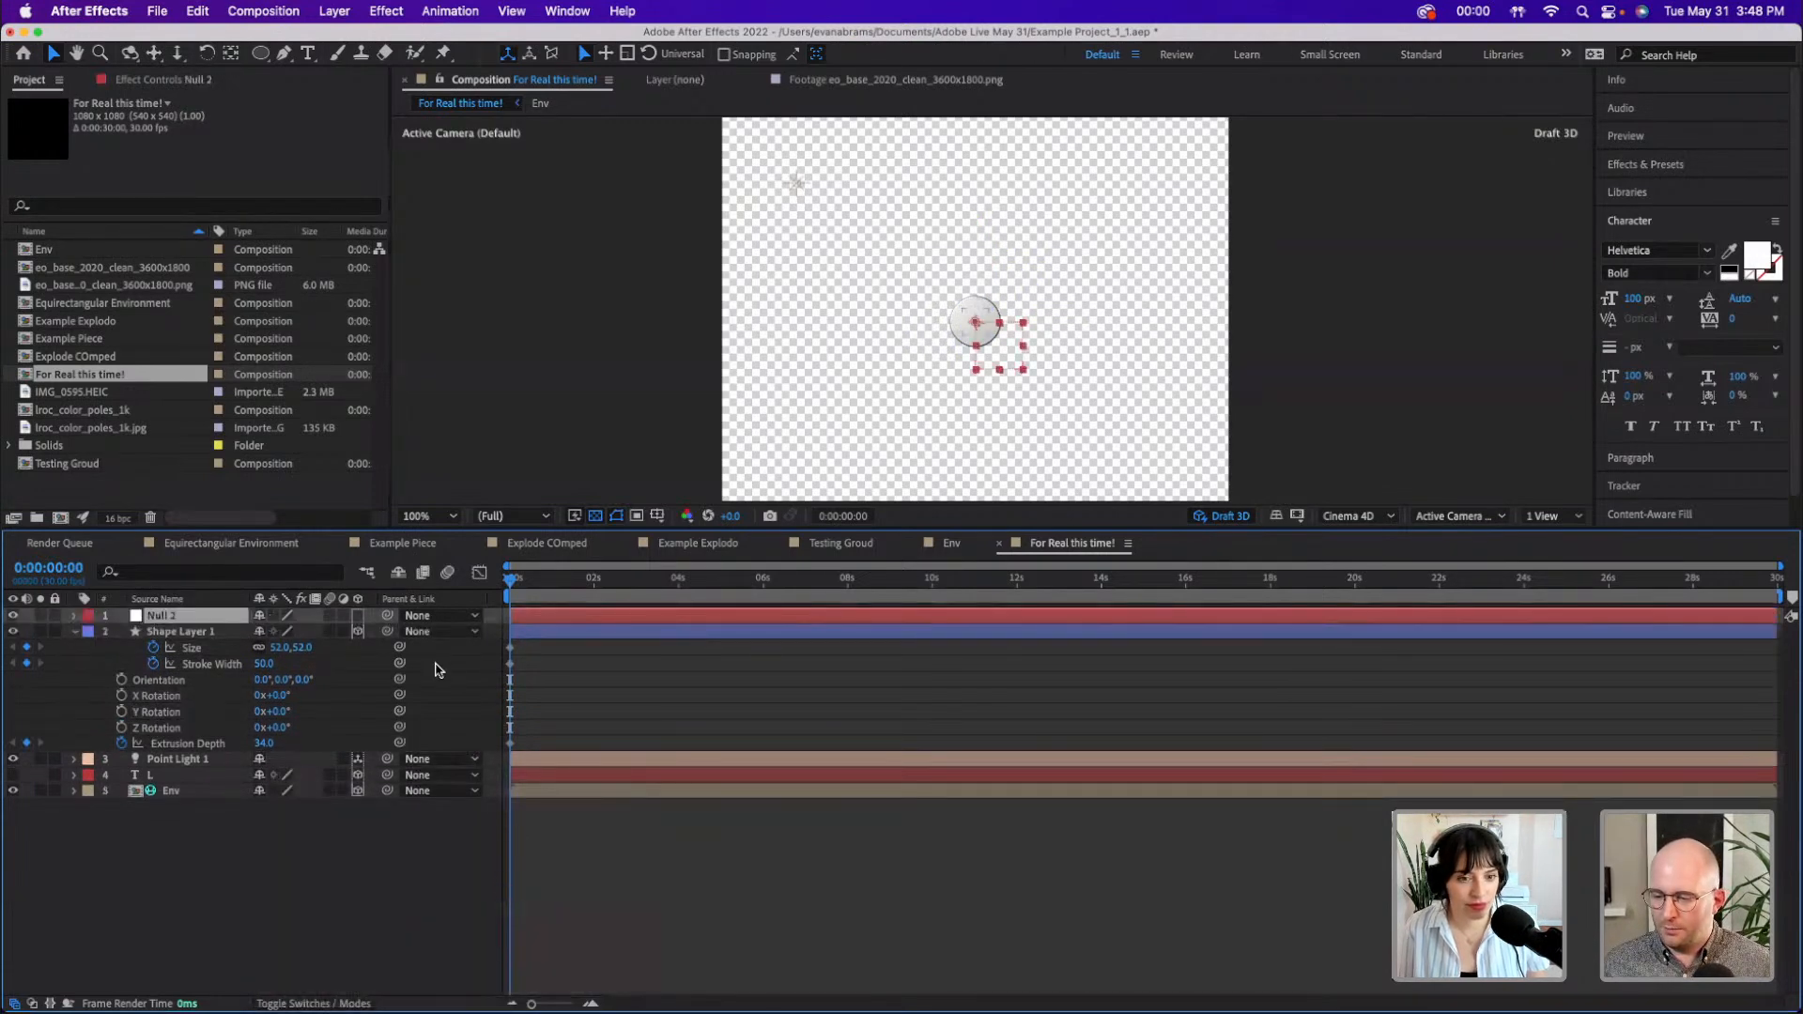
{"action": "left_click", "coordinate": [358, 616]}
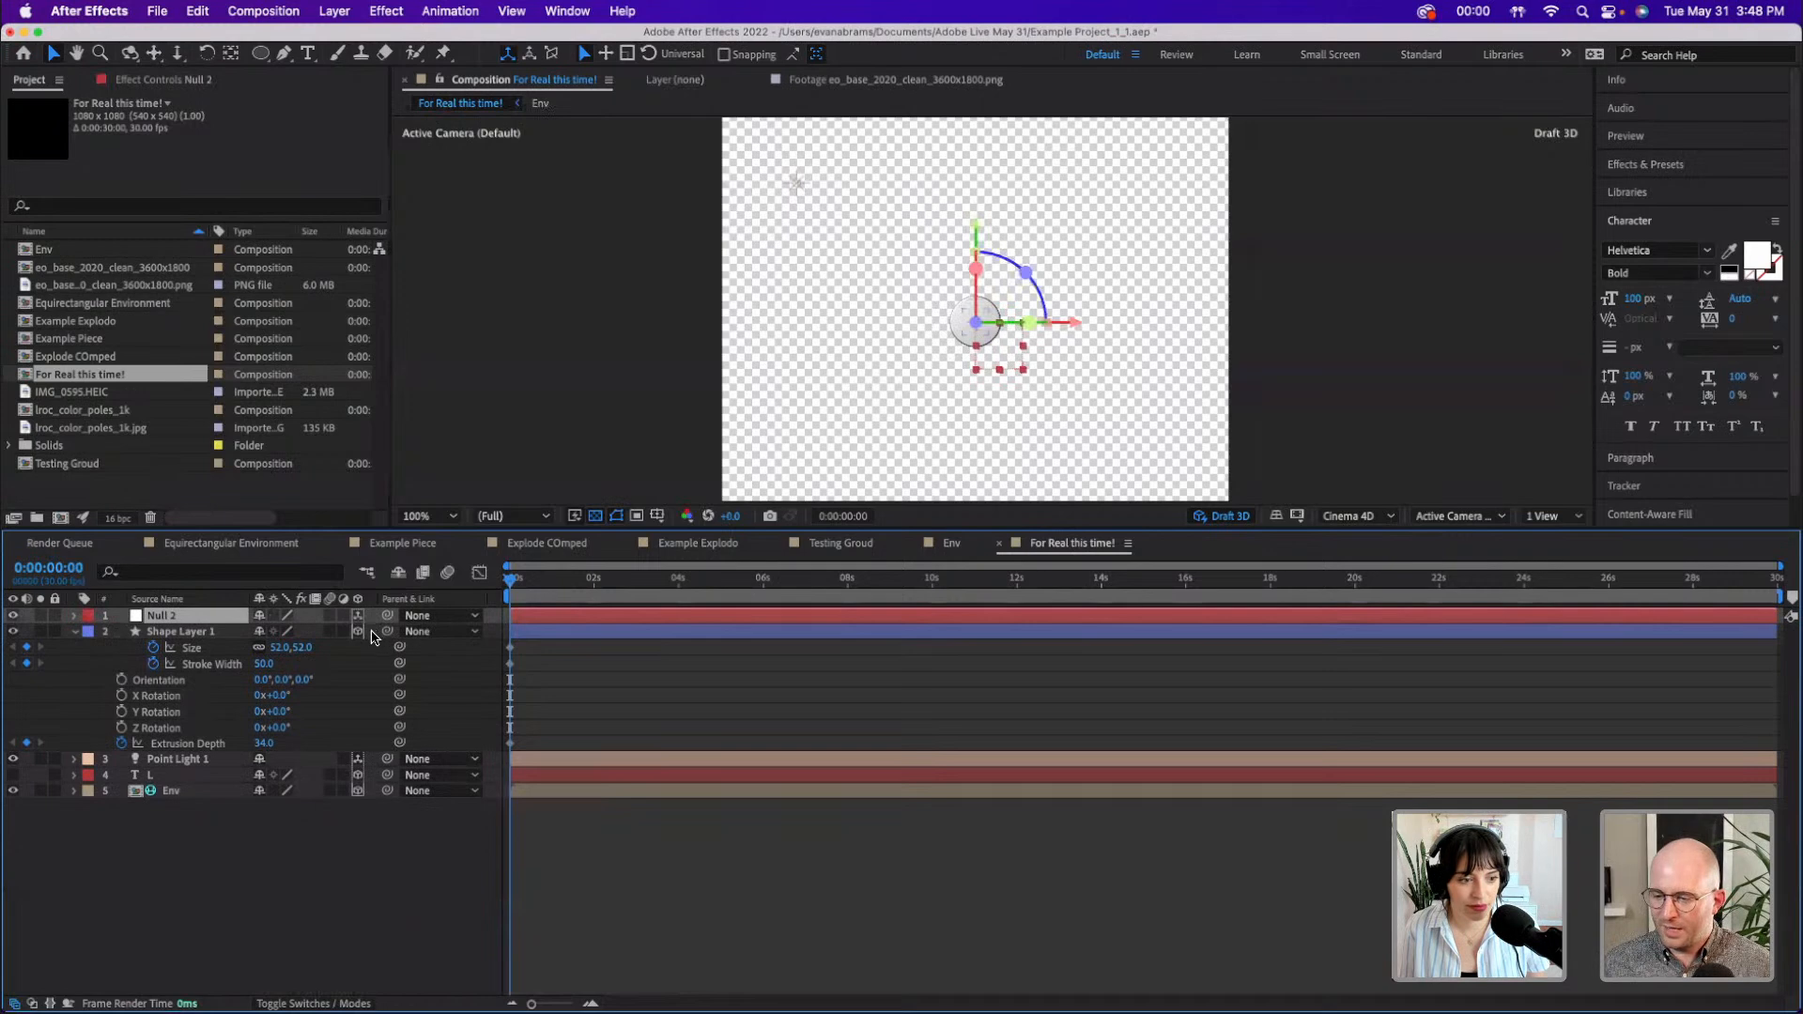
- Try parenting Shape Layer 1 to the new 3D null
{"action": "left_click", "coordinate": [231, 634]}
{"action": "left_click_drag", "start_coordinate": [387, 631], "coordinate": [169, 615]}
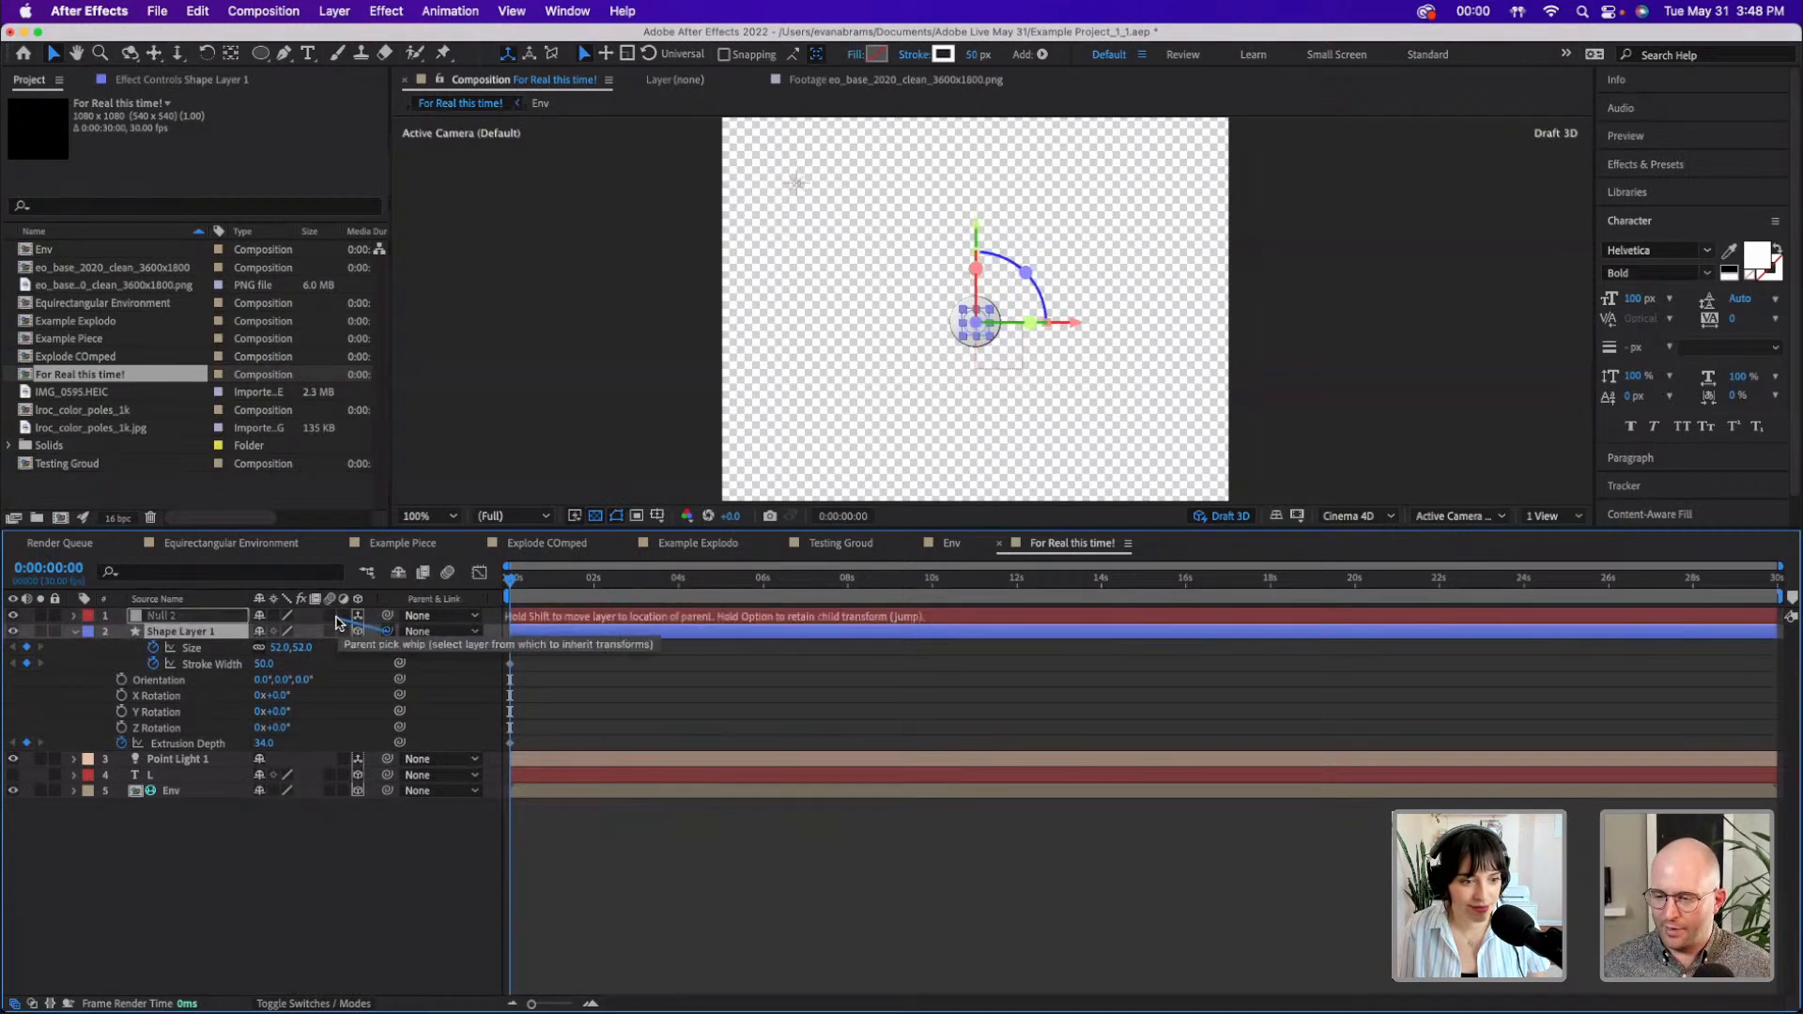
{"action": "left_click", "coordinate": [528, 967]}
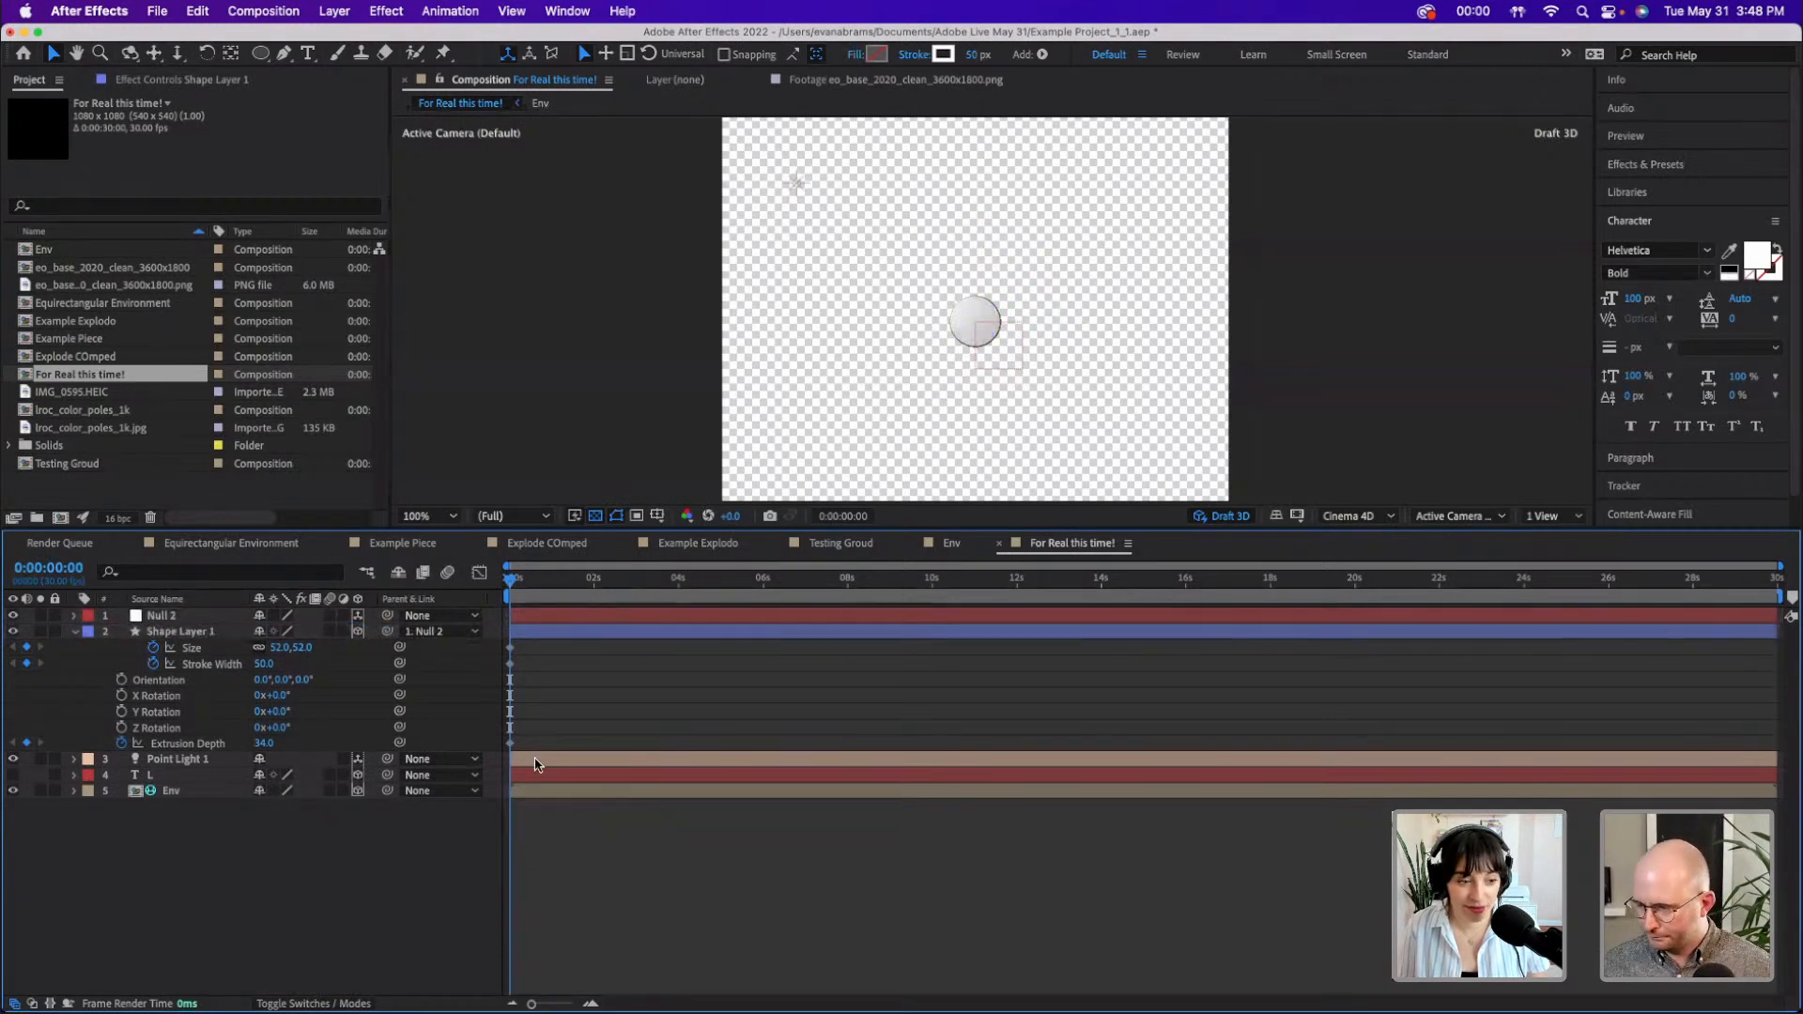
- Show the null's rotation properties and try a Y Rotation of 58°
{"action": "left_click", "coordinate": [542, 617]}
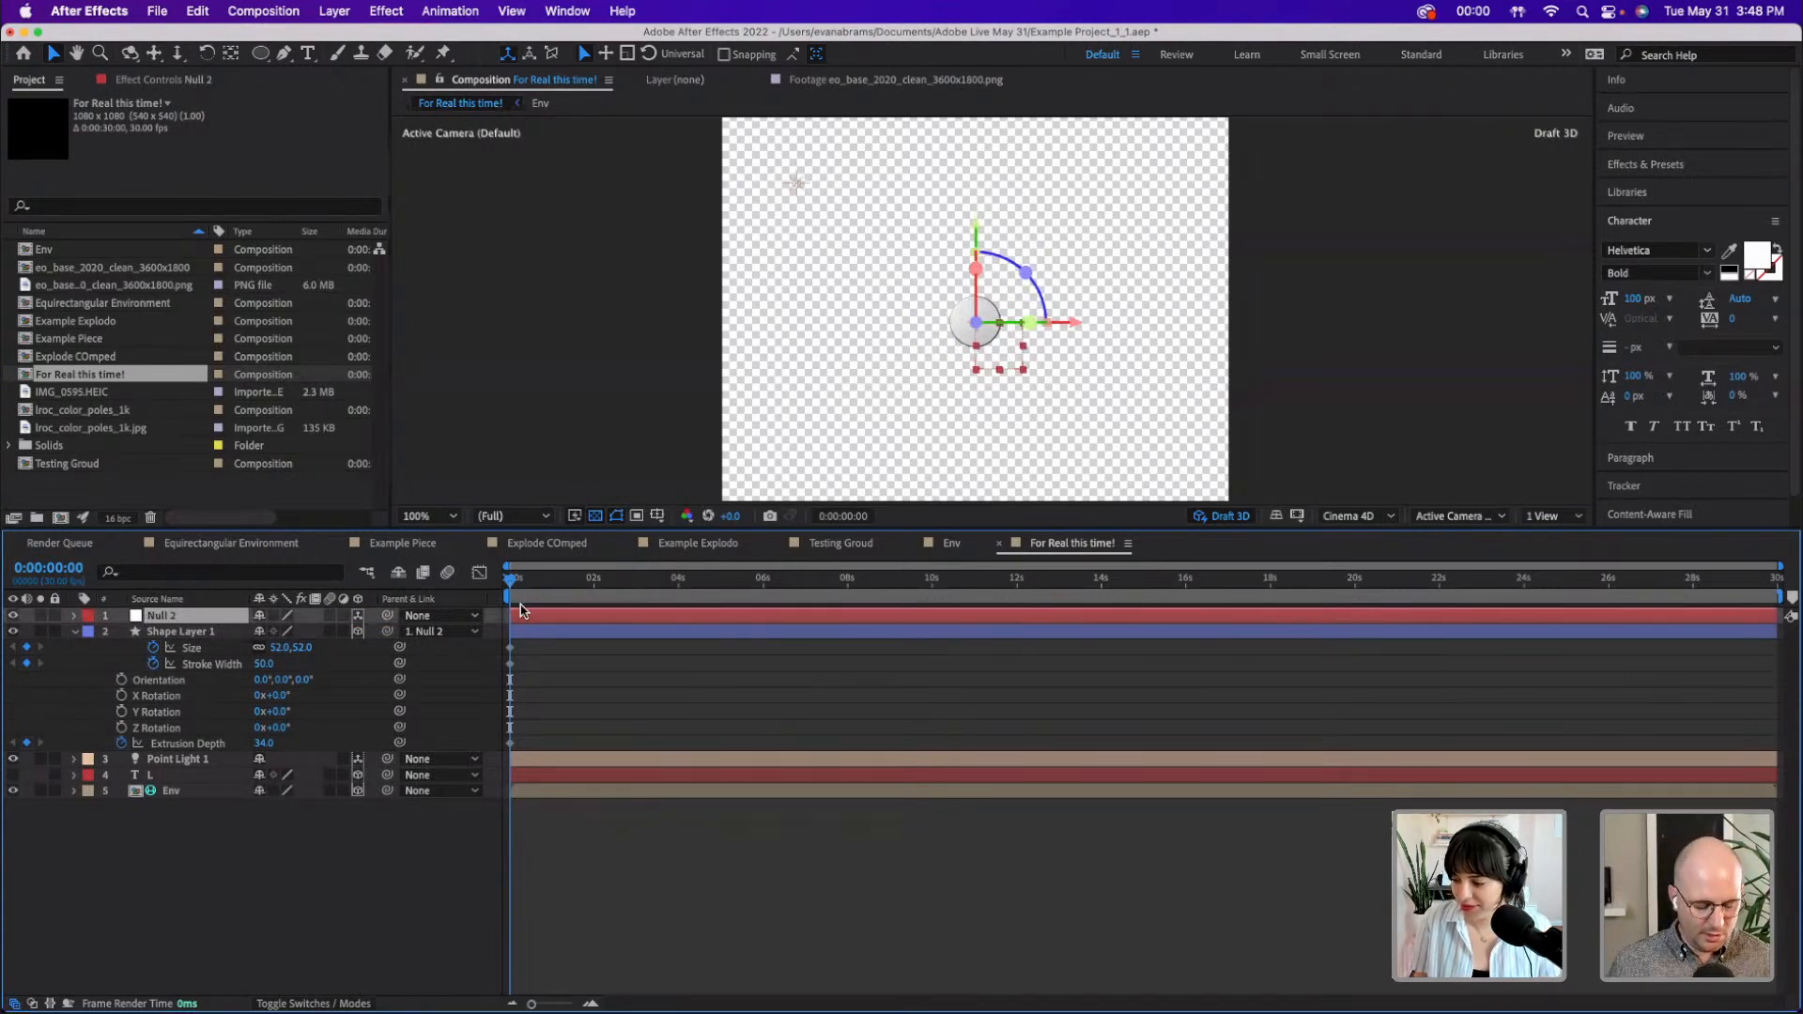
{"action": "key", "text": "r"}
{"action": "left_click_drag", "start_coordinate": [277, 664], "coordinate": [324, 664]}
{"action": "key", "text": "Return"}
- Show Shape Layer 1's Position and try moving it to about -326 in Z
{"action": "left_click", "coordinate": [548, 700]}
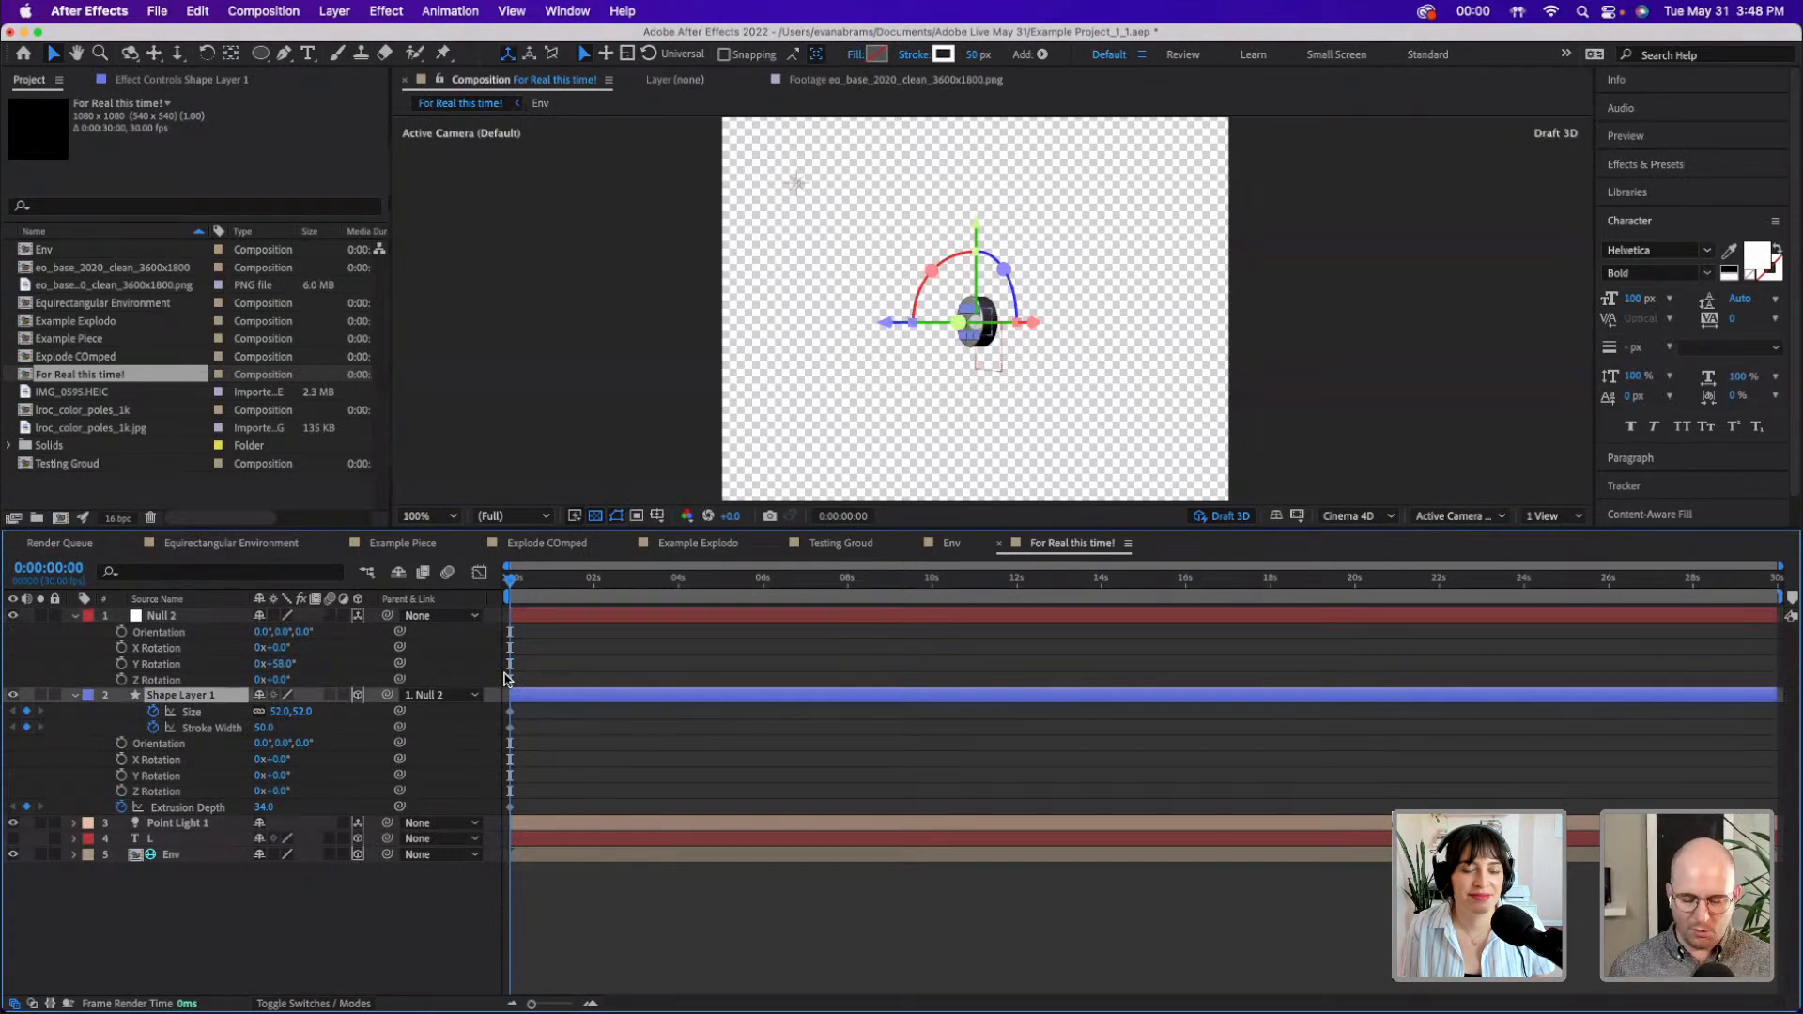
{"action": "key", "text": "p"}
{"action": "left_click_drag", "start_coordinate": [299, 711], "coordinate": [100, 811]}
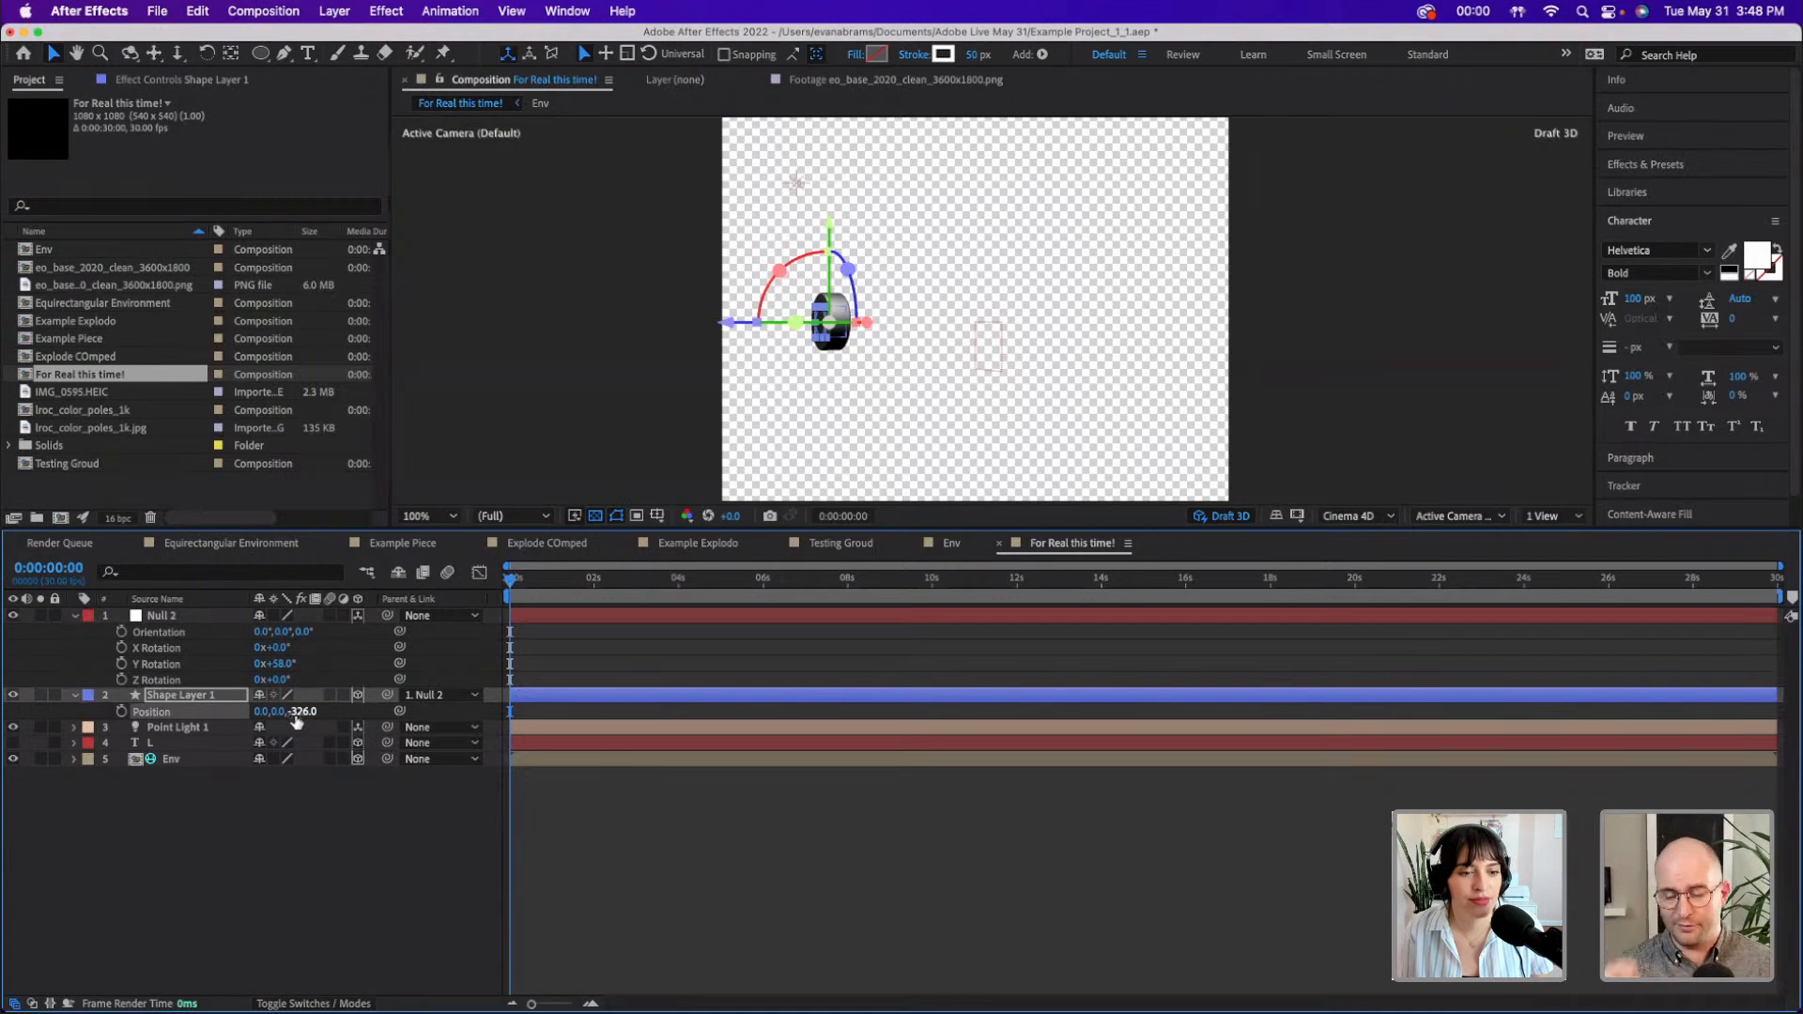
- Undo the shape's Z move, the null's Y rotation and the parenting of Shape Layer 1
{"action": "key", "text": "super+z"}
{"action": "key", "text": "super+z"}
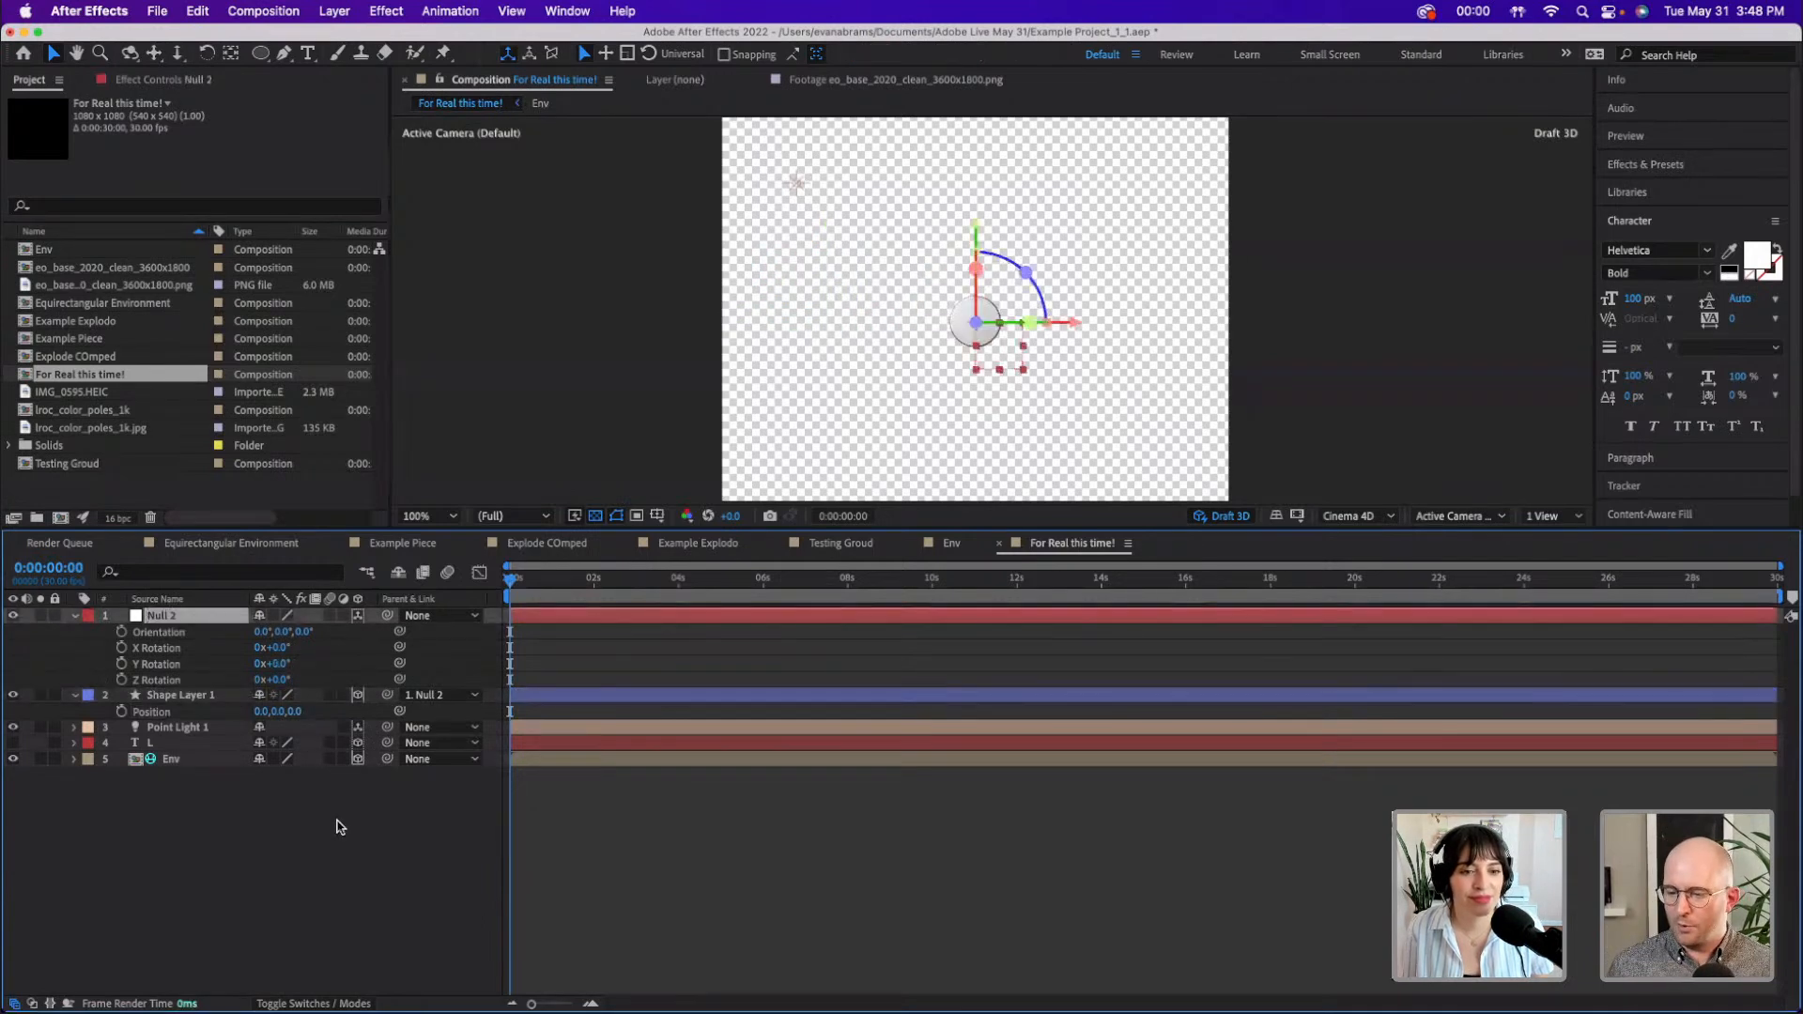
{"action": "key", "text": "super+z"}
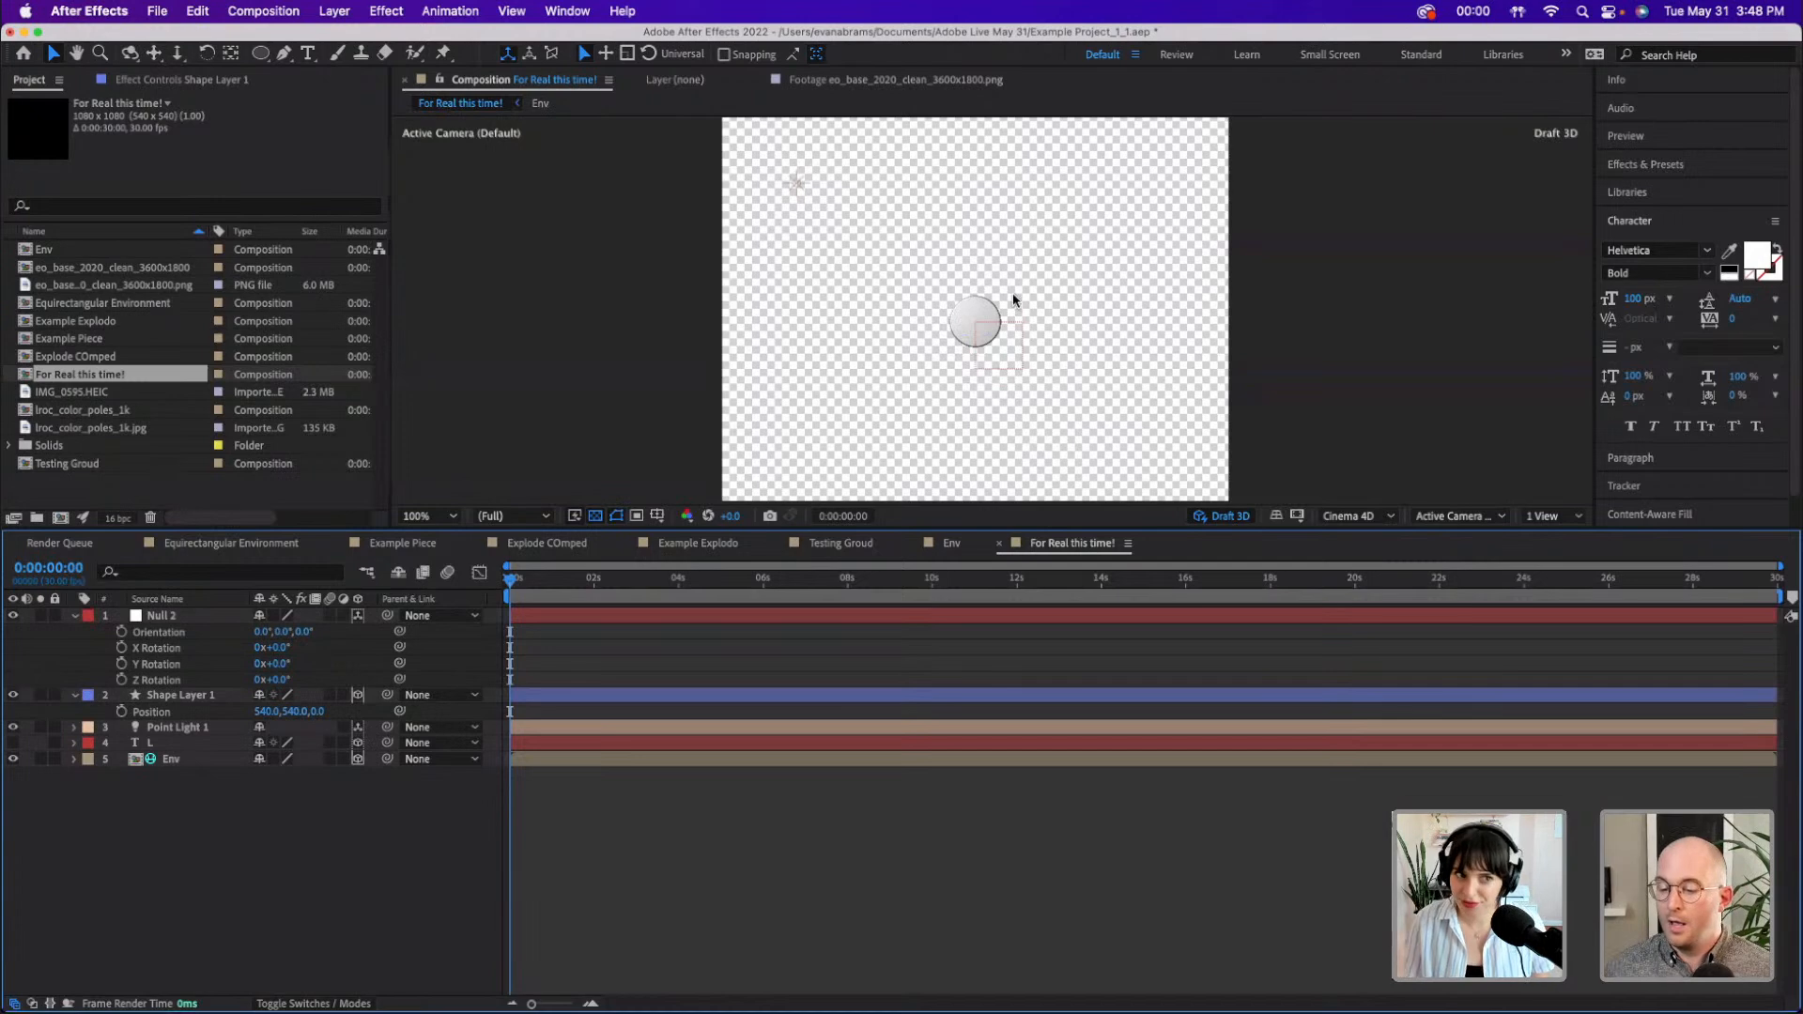
- Parent Shape Layer 1 to the Null 2 layer
{"action": "left_click", "coordinate": [193, 618]}
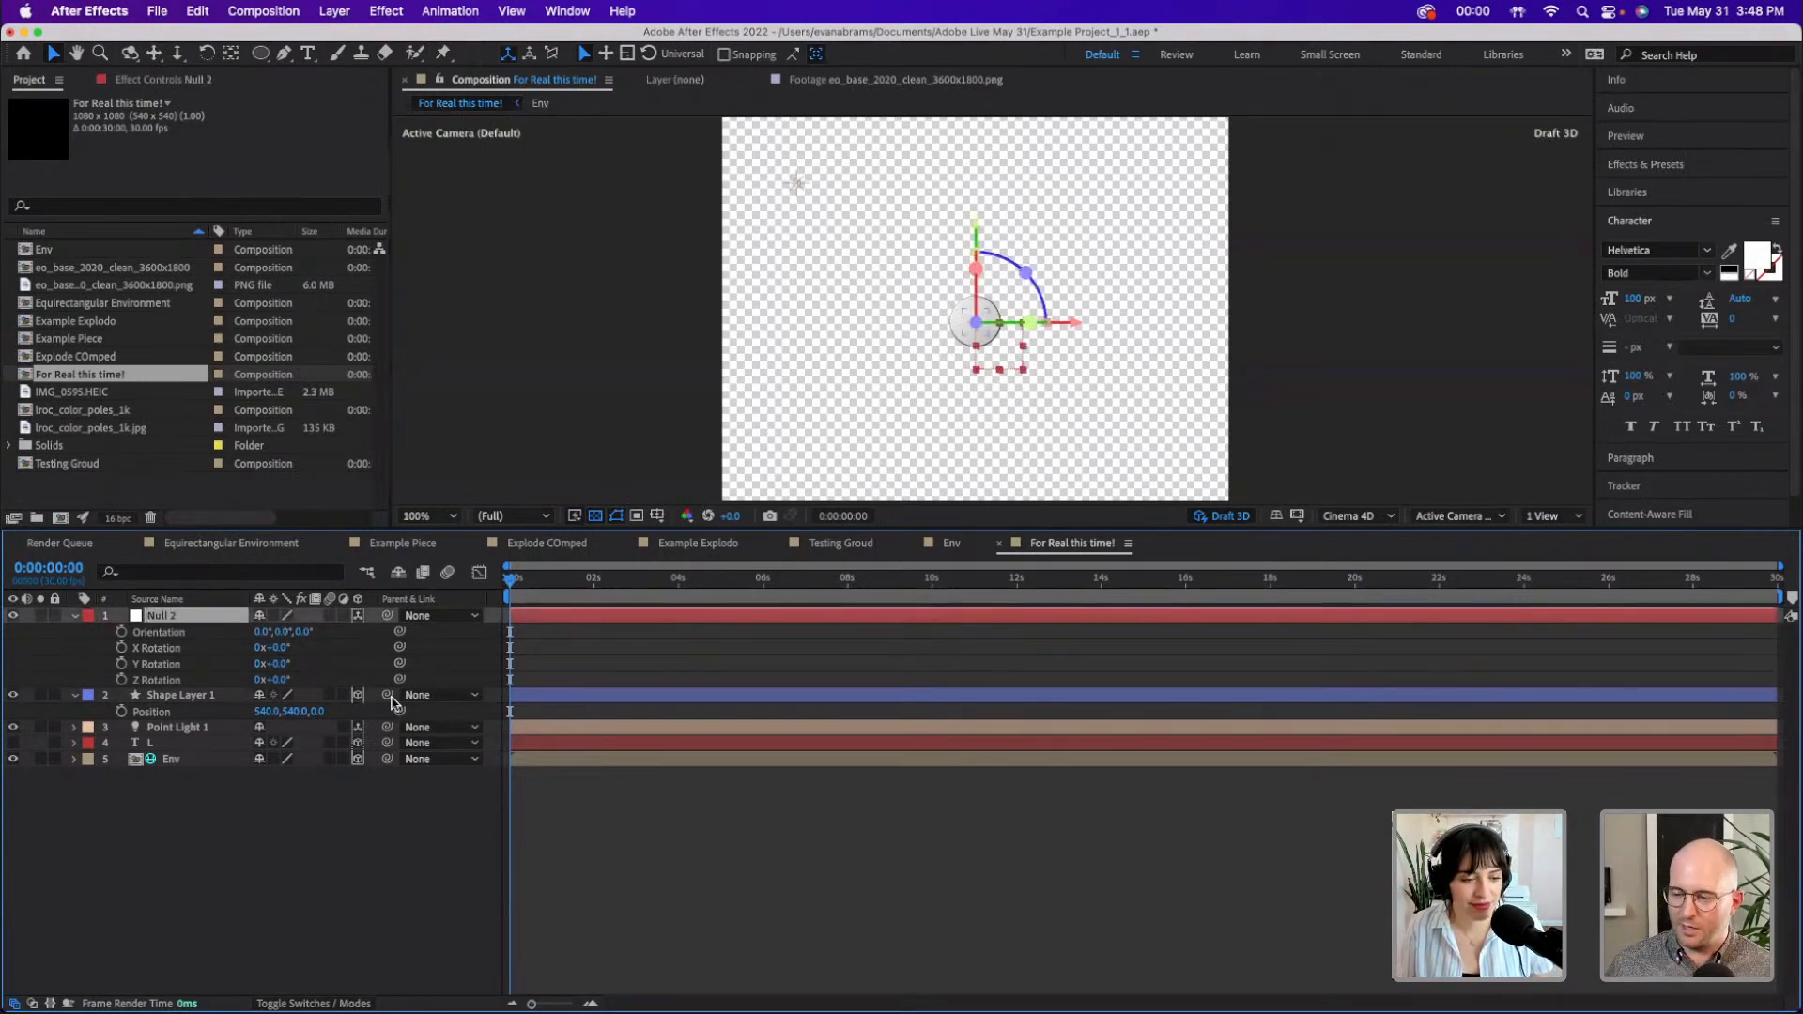
{"action": "left_click_drag", "start_coordinate": [389, 696], "coordinate": [174, 615]}
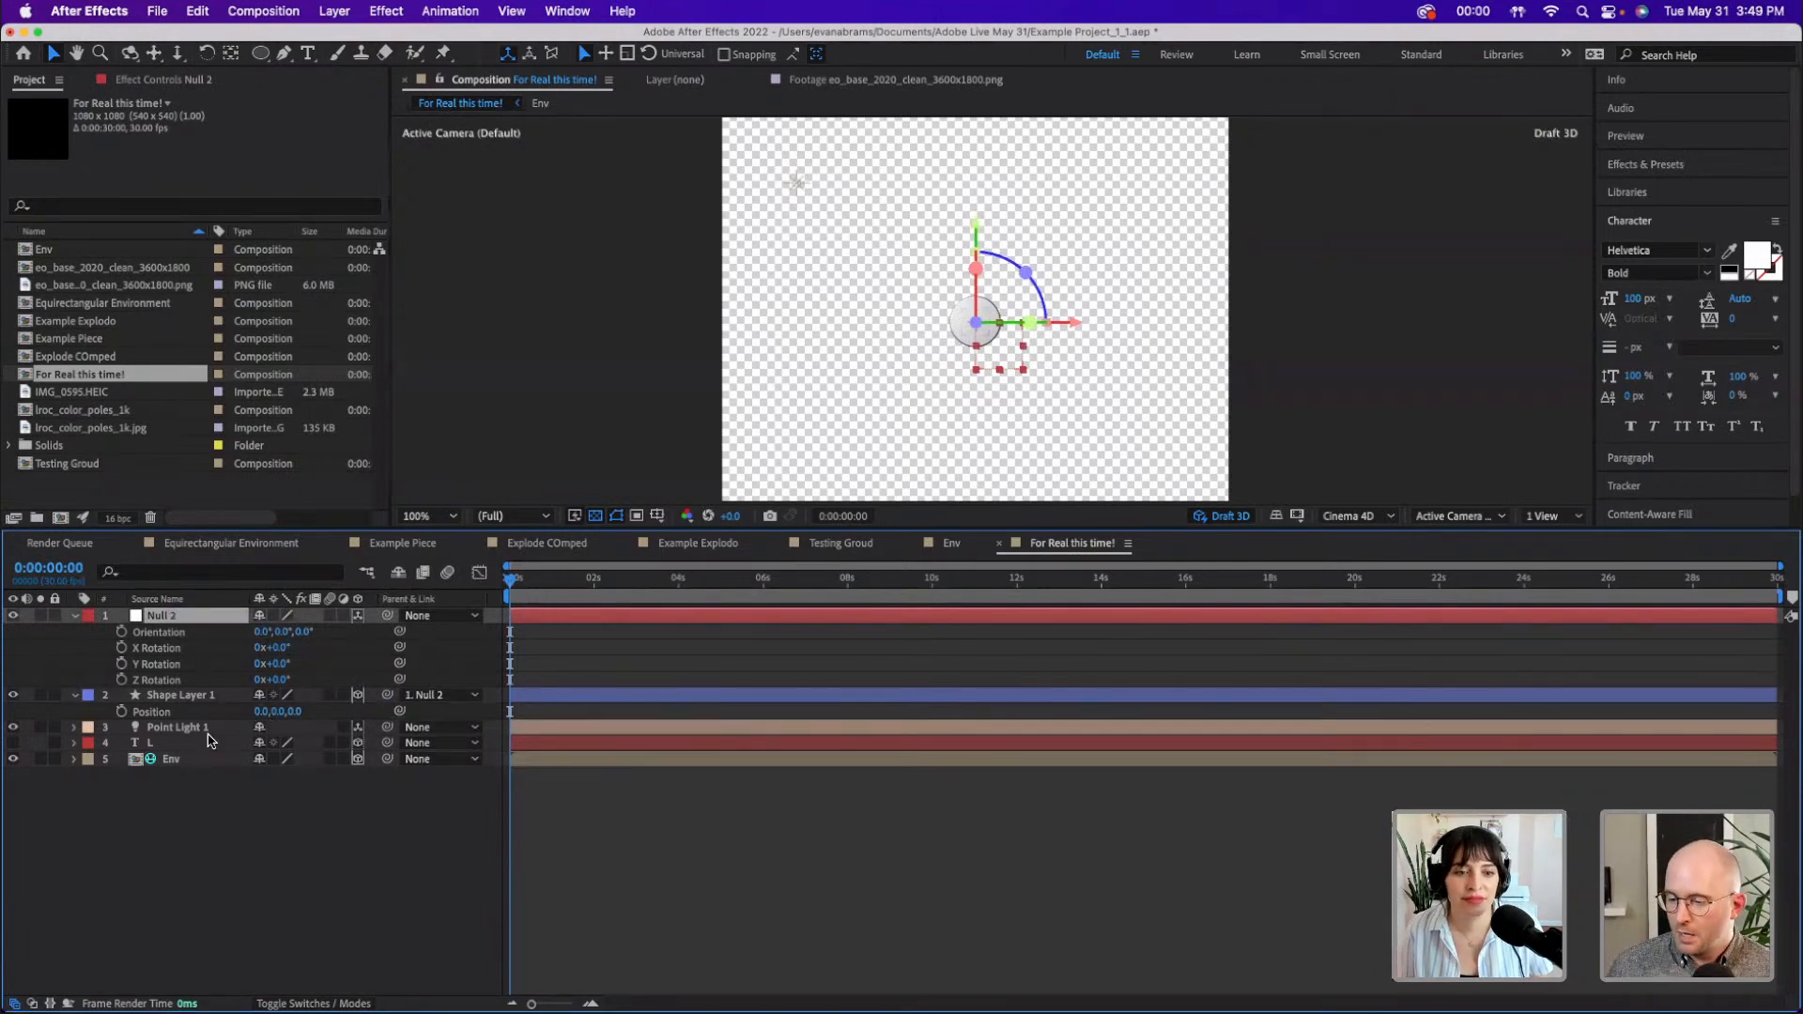
- Try offsetting Shape Layer 1 to a Z Position of -350 with Null 2's Y Rotation at 83°
{"action": "left_click_drag", "start_coordinate": [295, 712], "coordinate": [297, 712]}
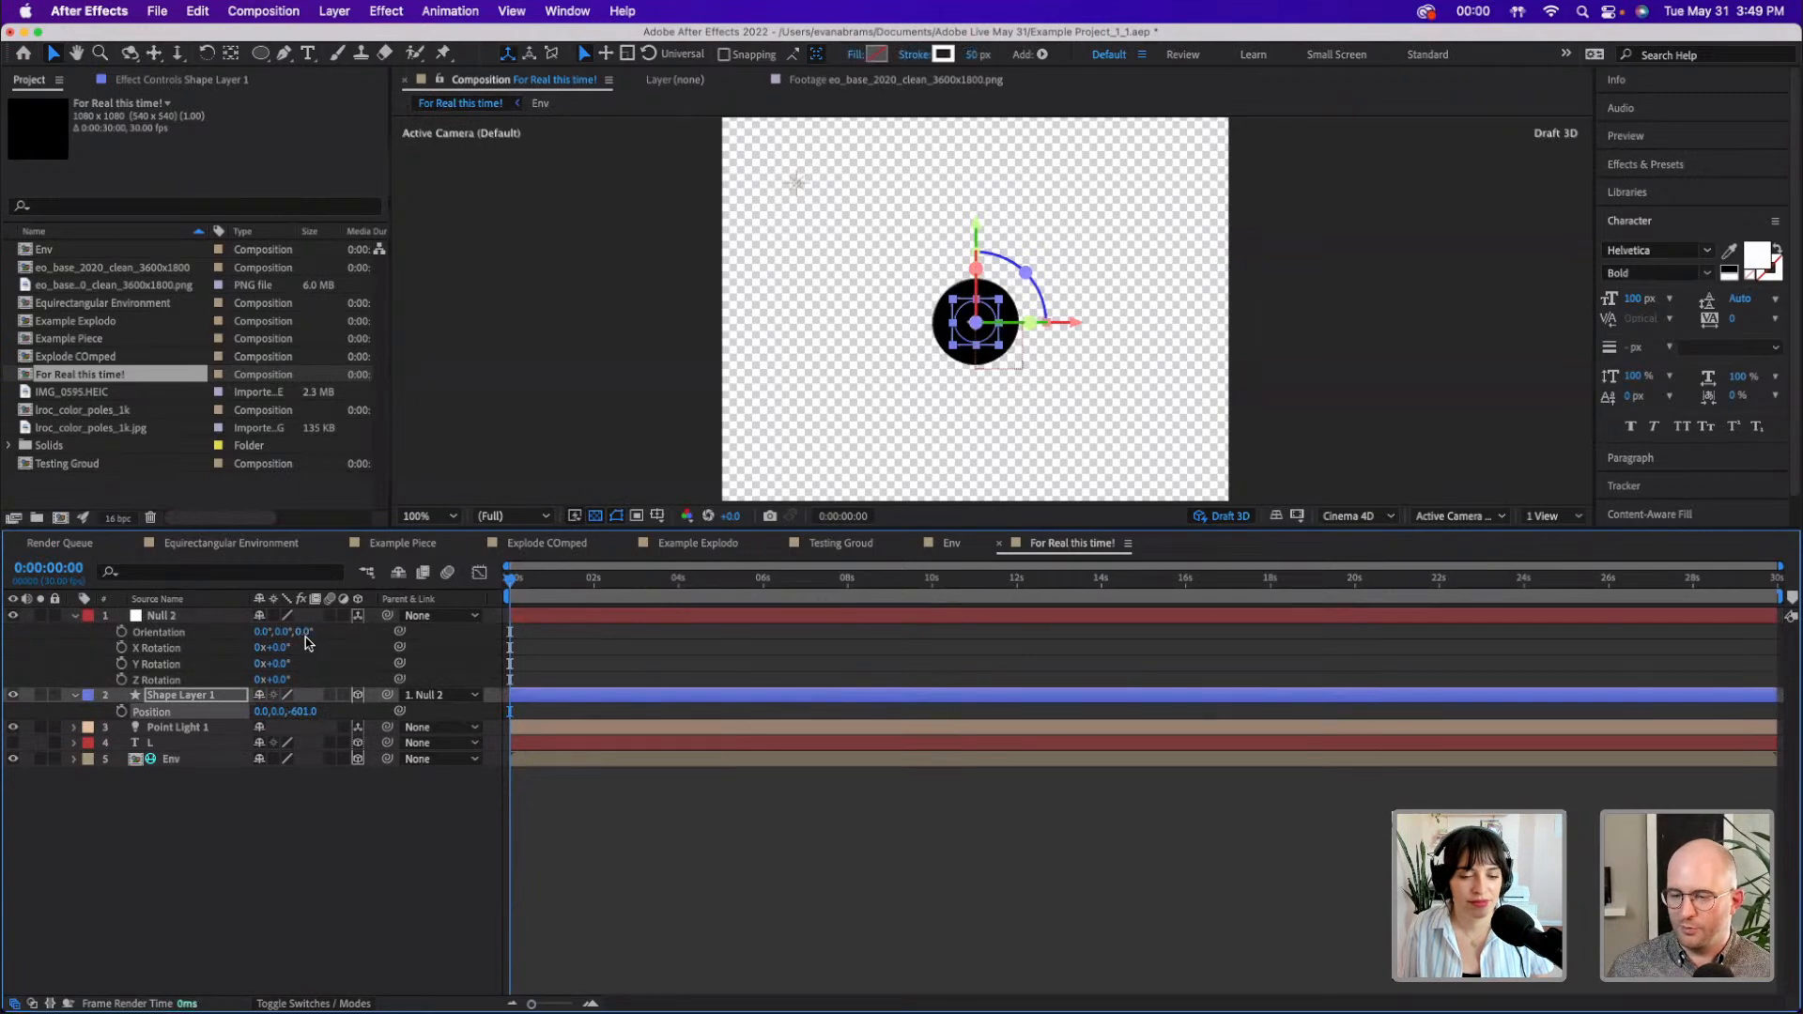
{"action": "left_click_drag", "start_coordinate": [280, 663], "coordinate": [304, 711]}
{"action": "left_click", "coordinate": [306, 714]}
{"action": "type", "text": "-350"}
{"action": "key", "text": "Return"}
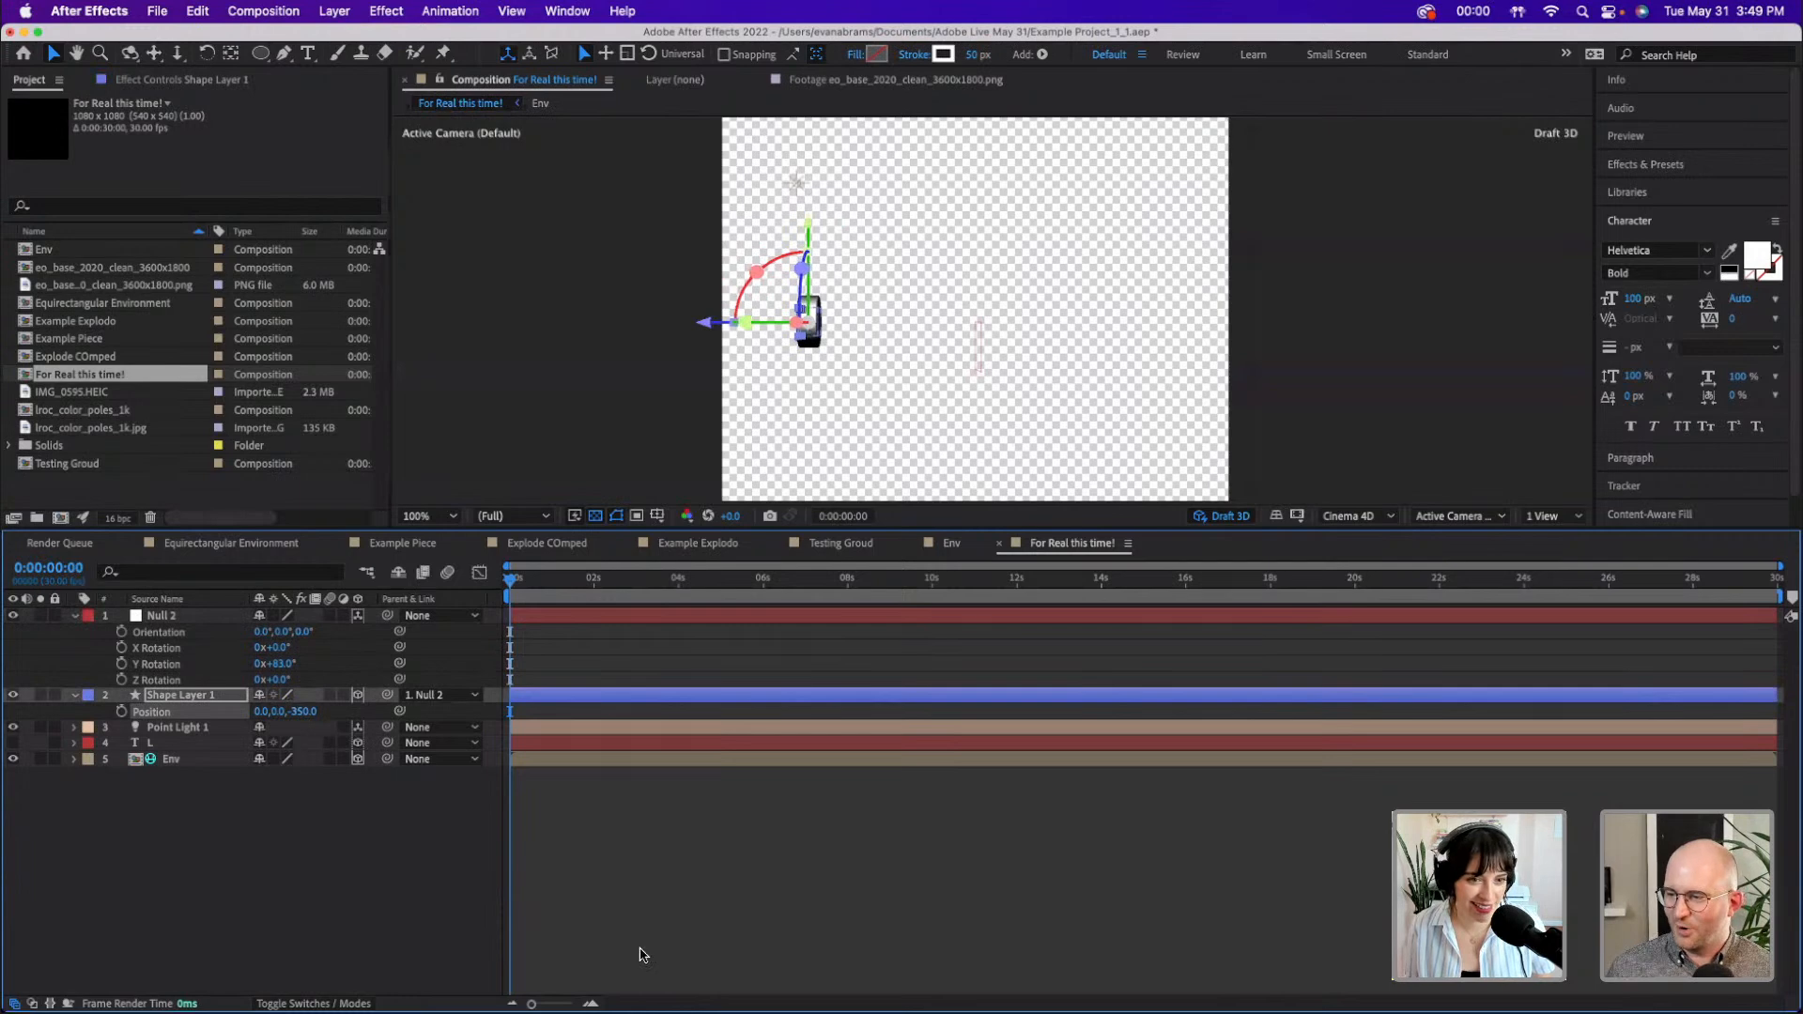
- Orbit the shape by rotating Null 2 to a Y Rotation of 1x+34°
{"action": "left_click", "coordinate": [673, 804]}
{"action": "left_click_drag", "start_coordinate": [281, 664], "coordinate": [494, 659]}
{"action": "left_click_drag", "start_coordinate": [451, 670], "coordinate": [575, 656]}
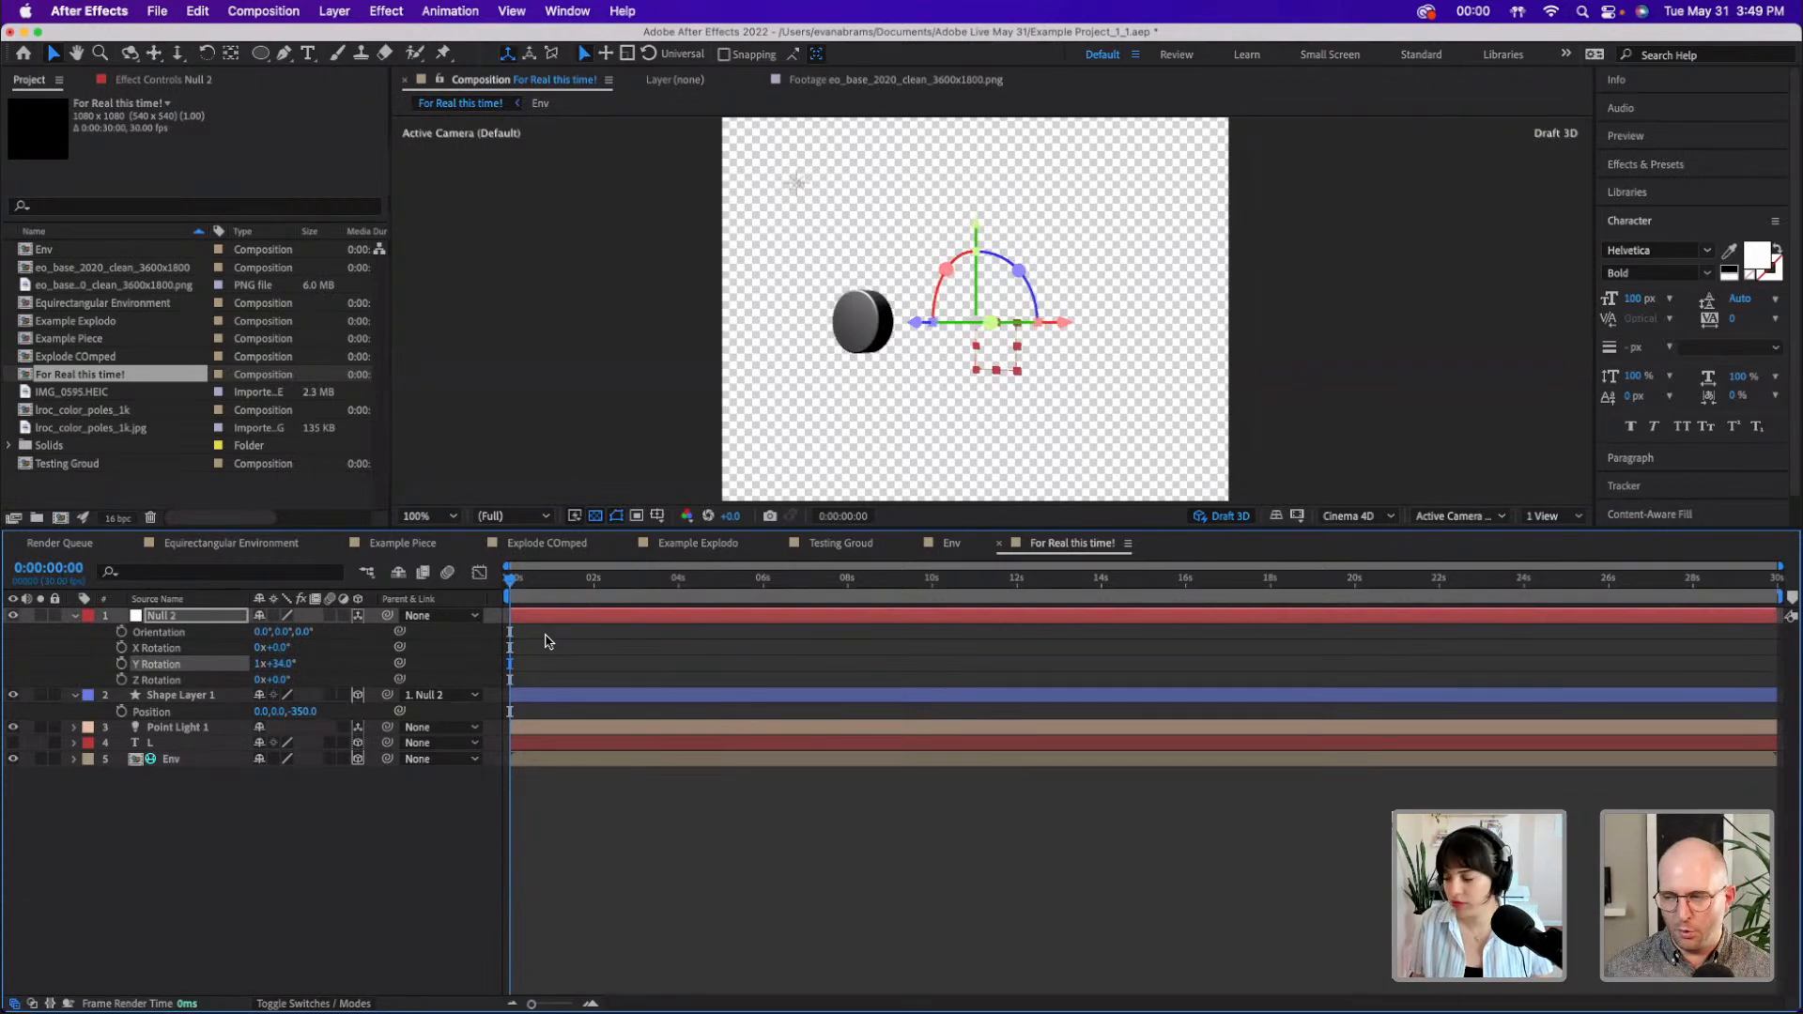
{"action": "left_click", "coordinate": [583, 629]}
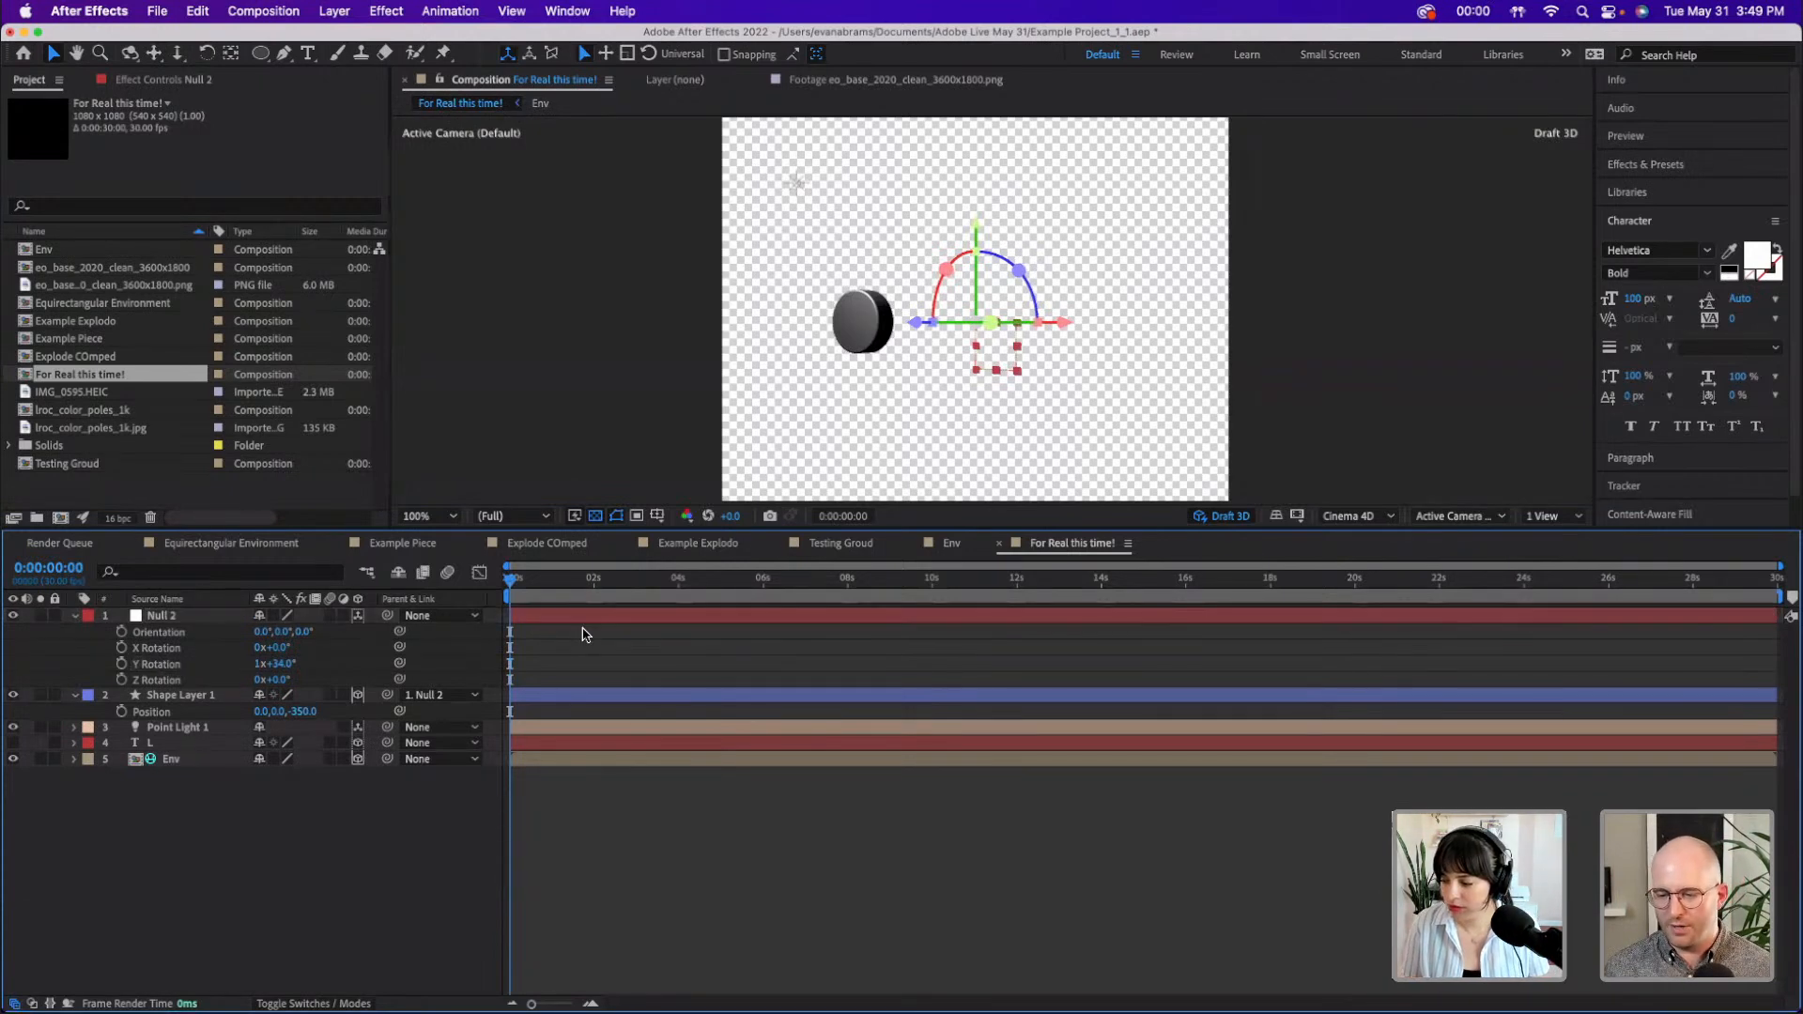
- Set Shape Layer 1's Z Position to 0 and show only its keyframed properties
{"action": "left_click", "coordinate": [559, 701]}
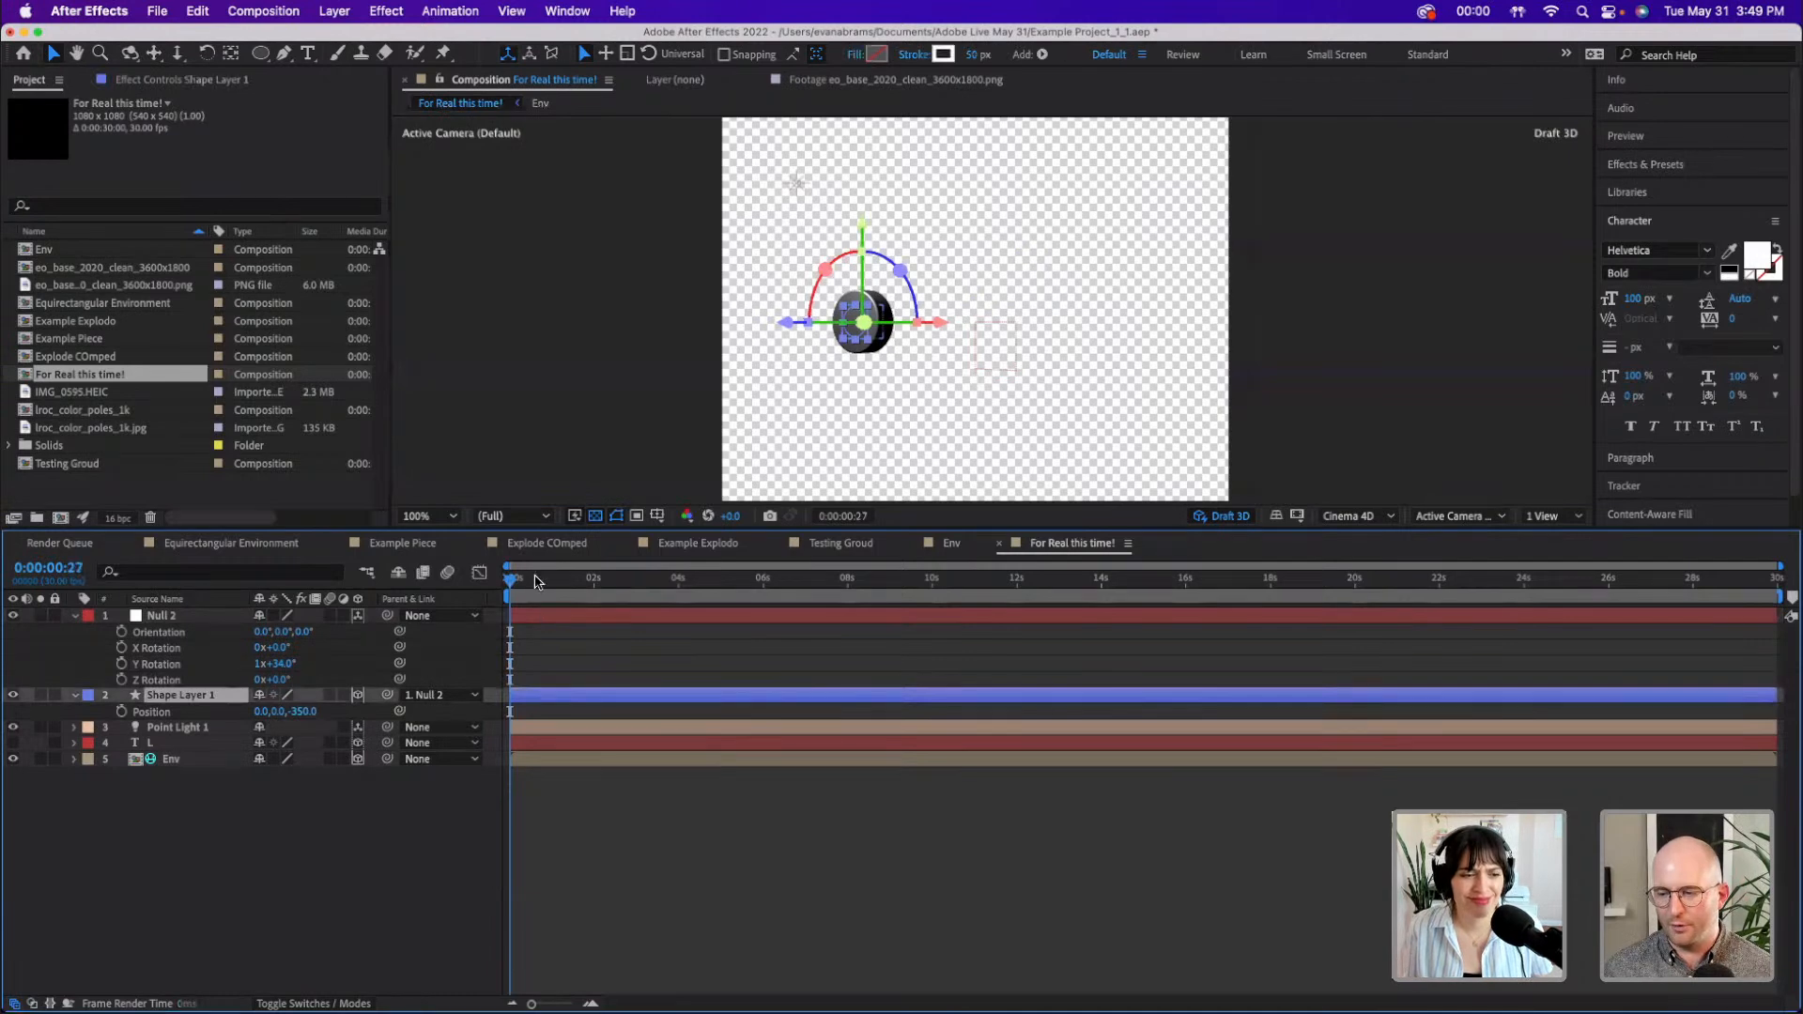
{"action": "left_click", "coordinate": [313, 712]}
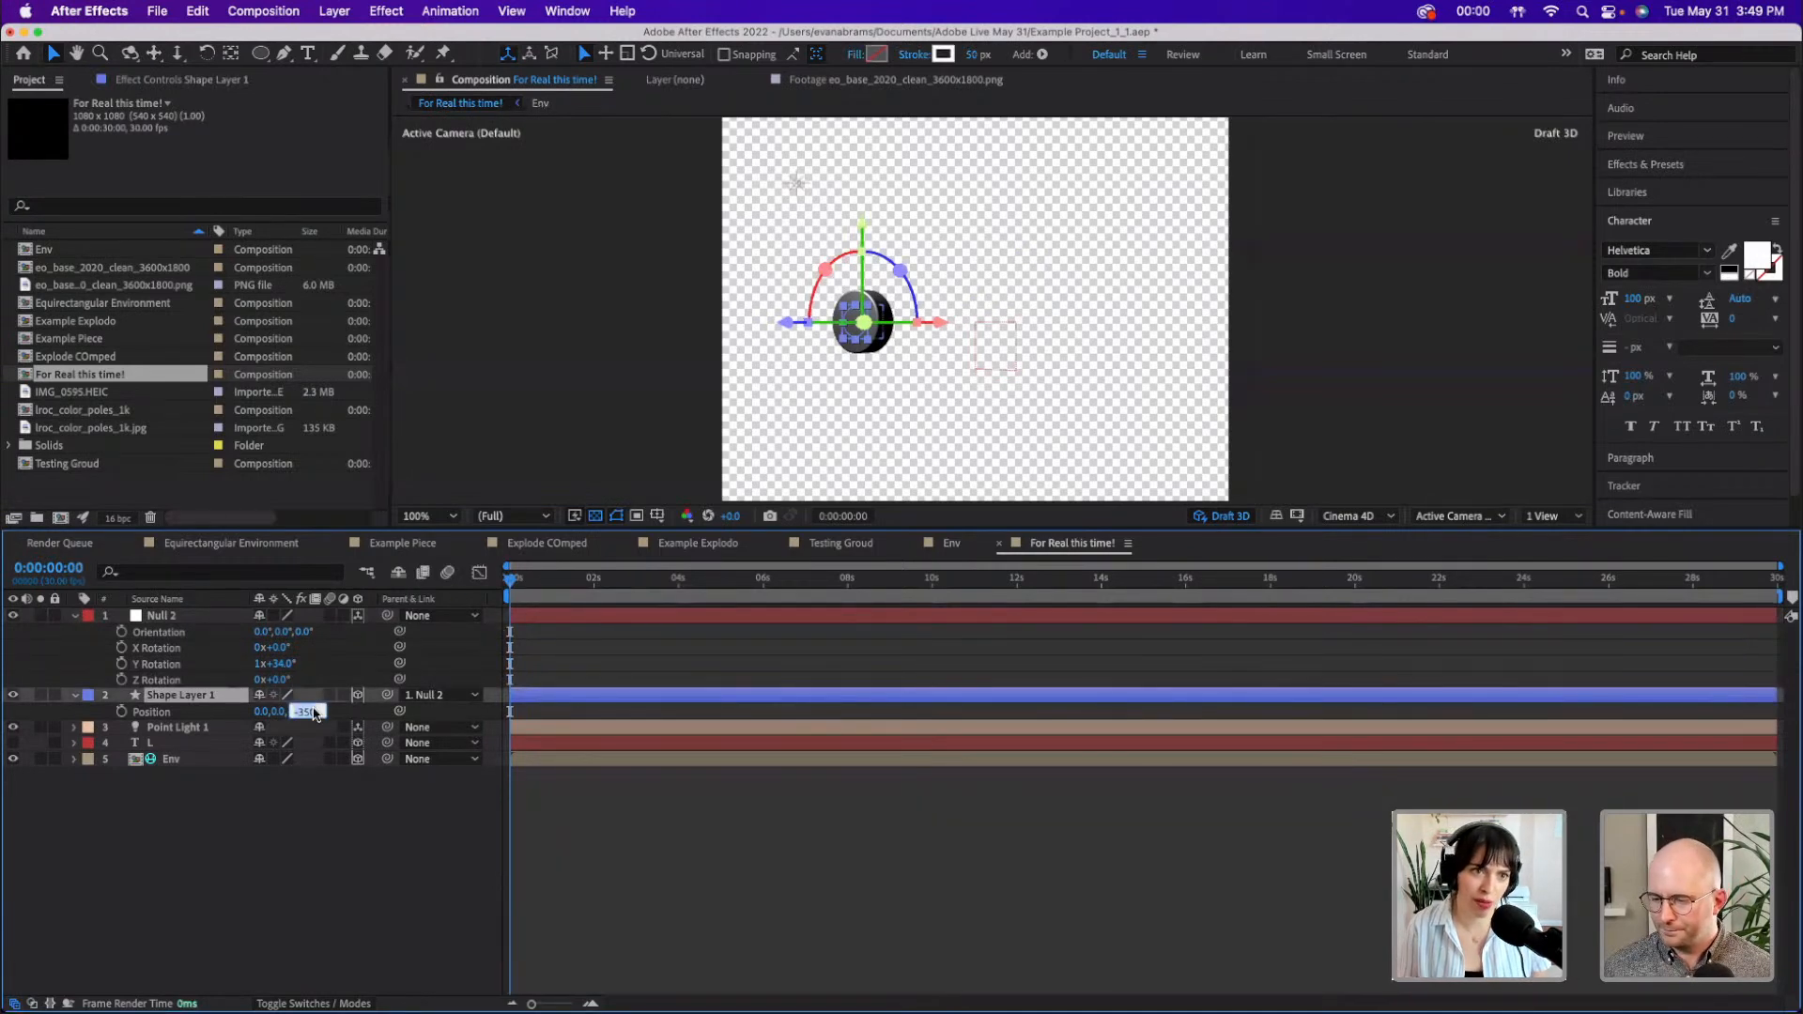
{"action": "type", "text": "0"}
{"action": "key", "text": "Return"}
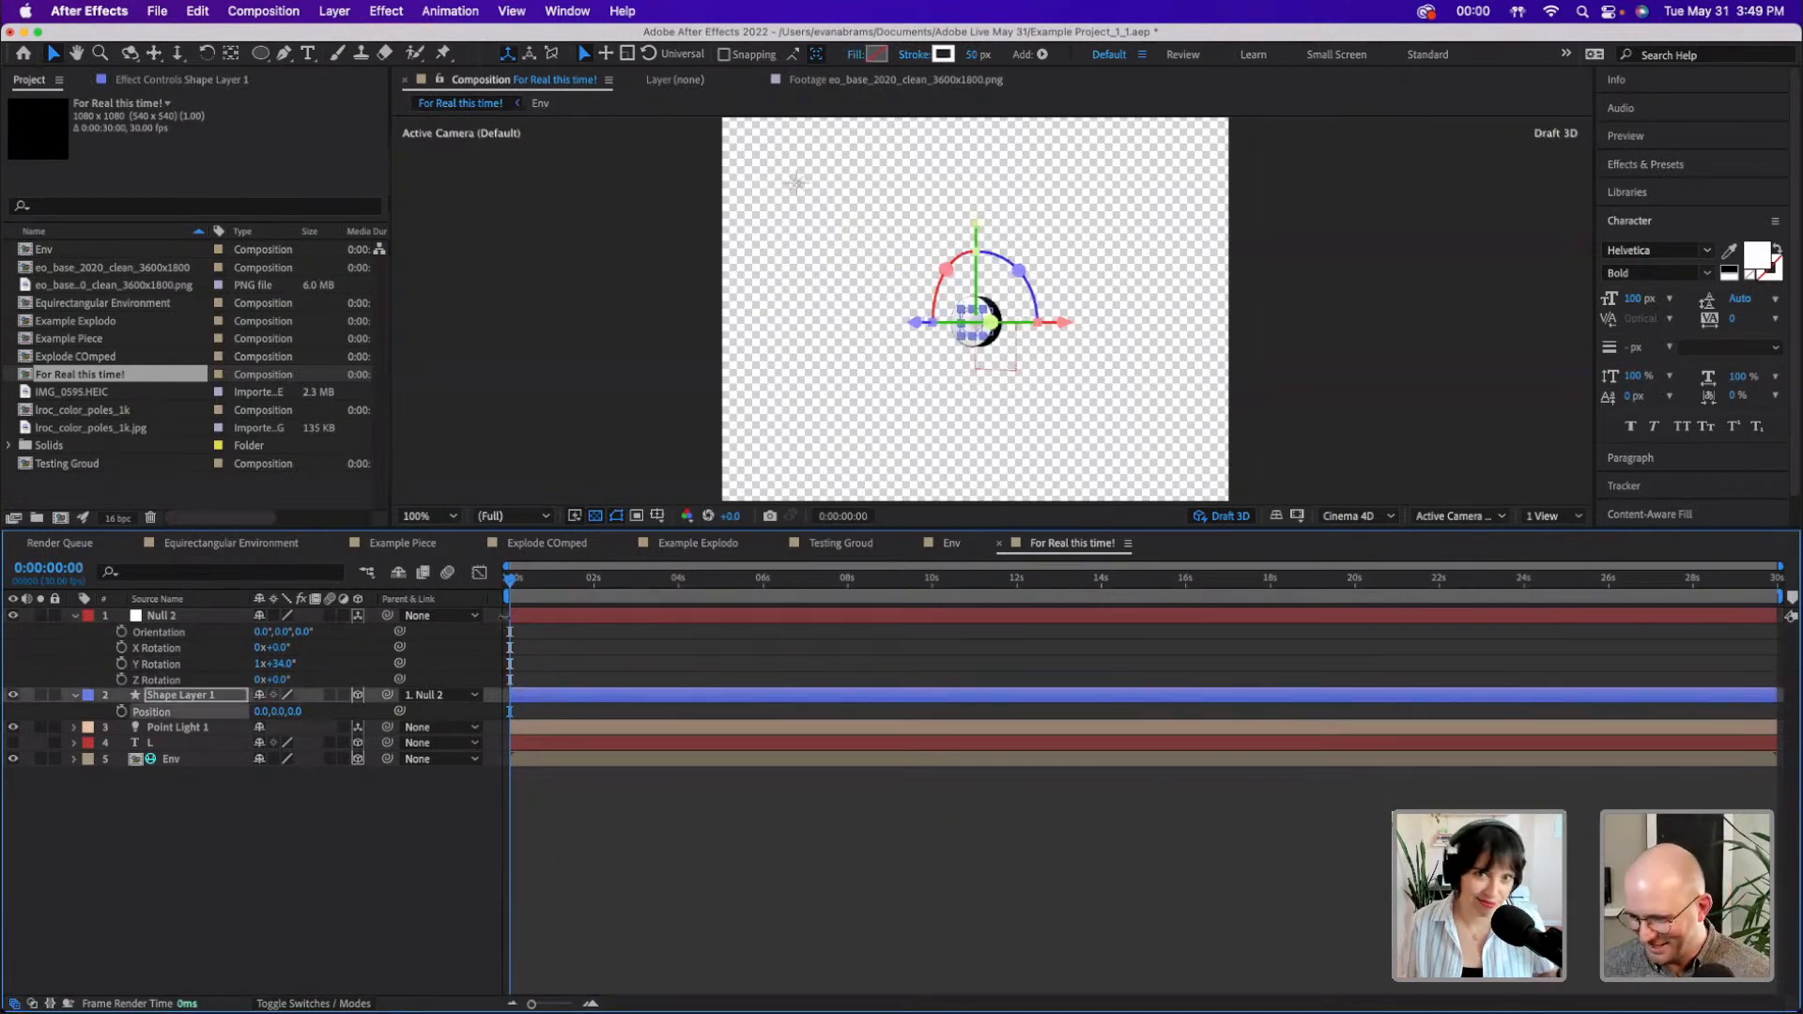
{"action": "key", "text": "u"}
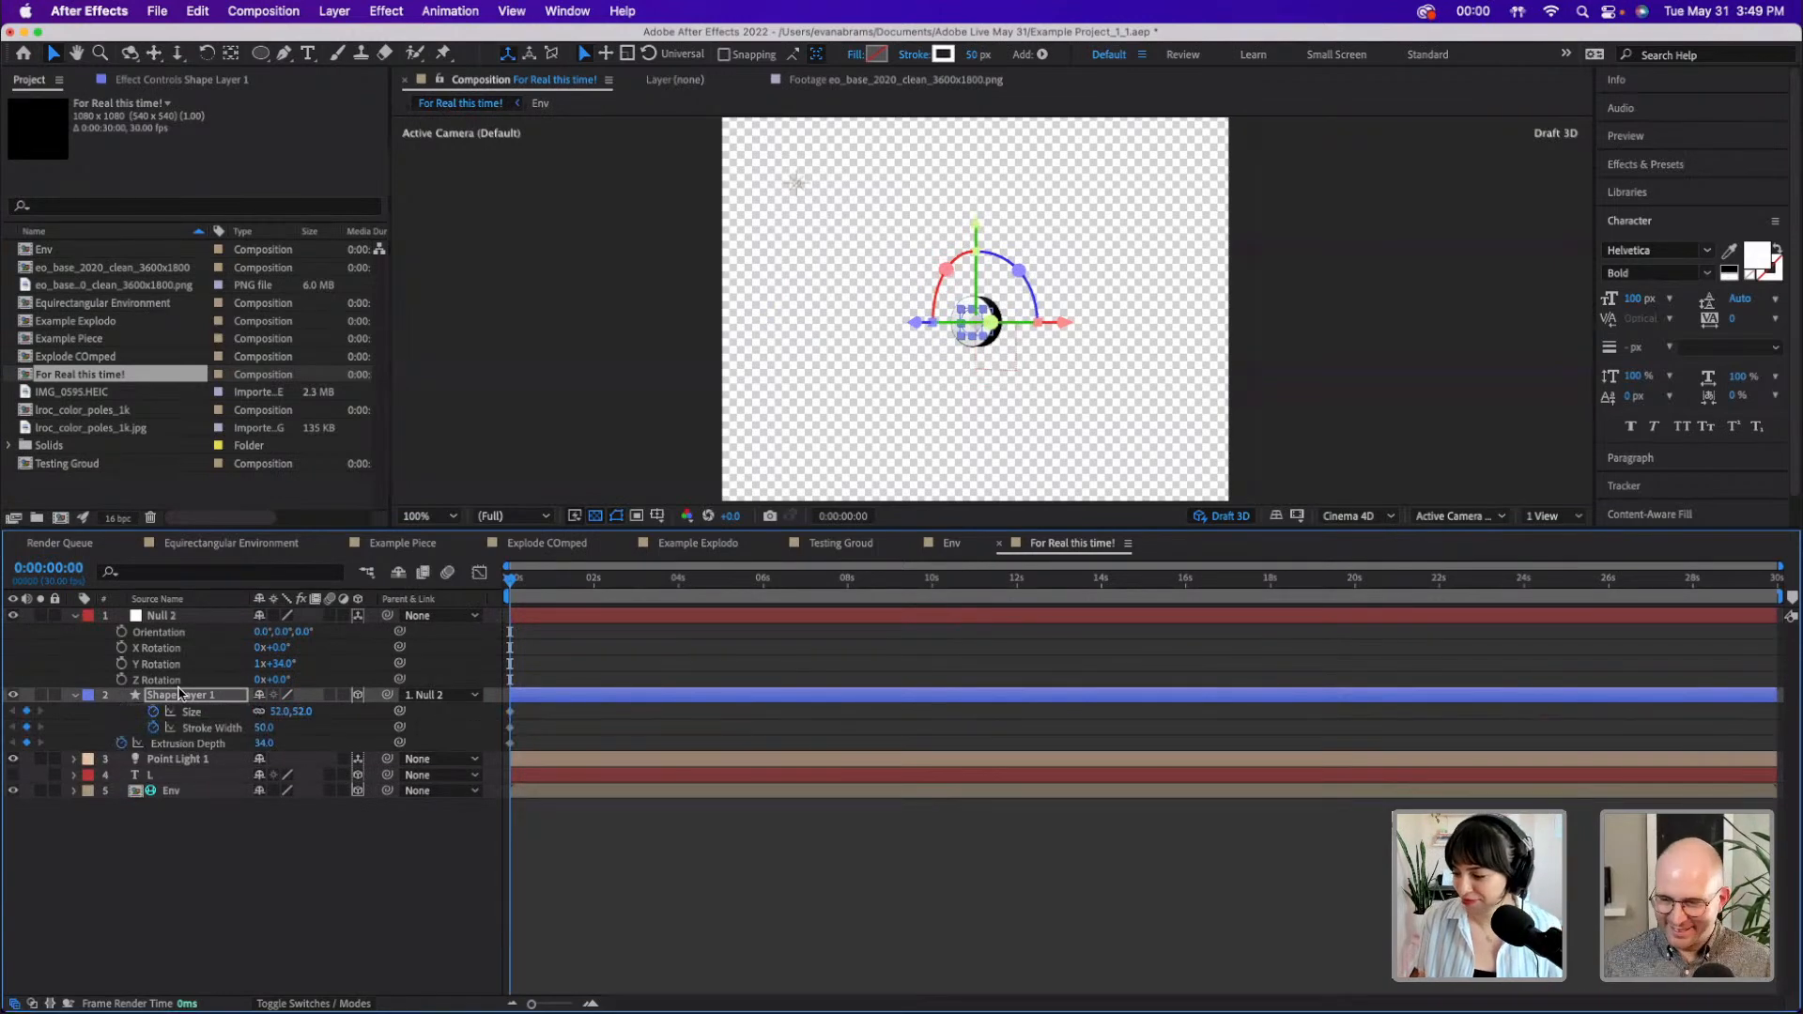
- Add starting keyframes to Null 2's Orientation and its X, Y and Z Rotation
{"action": "left_click_drag", "start_coordinate": [121, 633], "coordinate": [121, 680]}
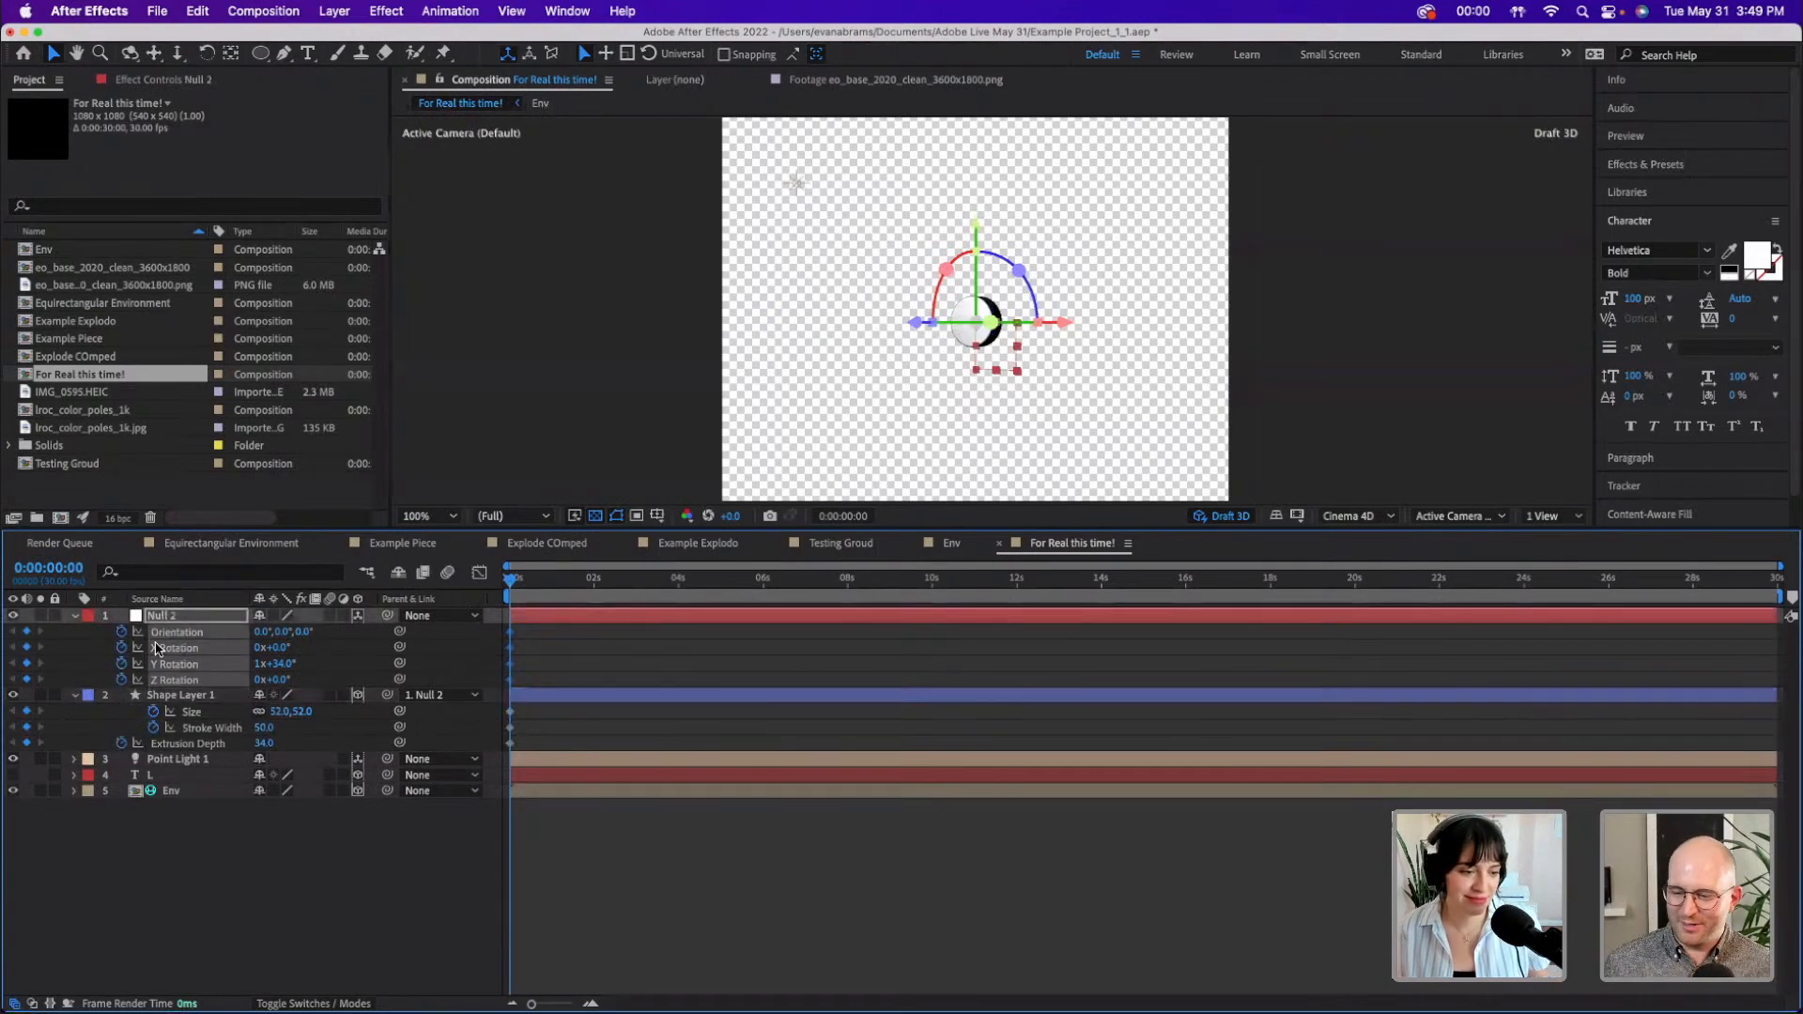
{"action": "left_click", "coordinate": [87, 647]}
{"action": "left_click", "coordinate": [165, 616]}
{"action": "left_click", "coordinate": [815, 644]}
- Rename the Null 2 layer to Orbit CTRL
{"action": "left_click", "coordinate": [631, 614]}
{"action": "key", "text": "Return"}
{"action": "type", "text": "Orbit CTRL"}
{"action": "key", "text": "Return"}
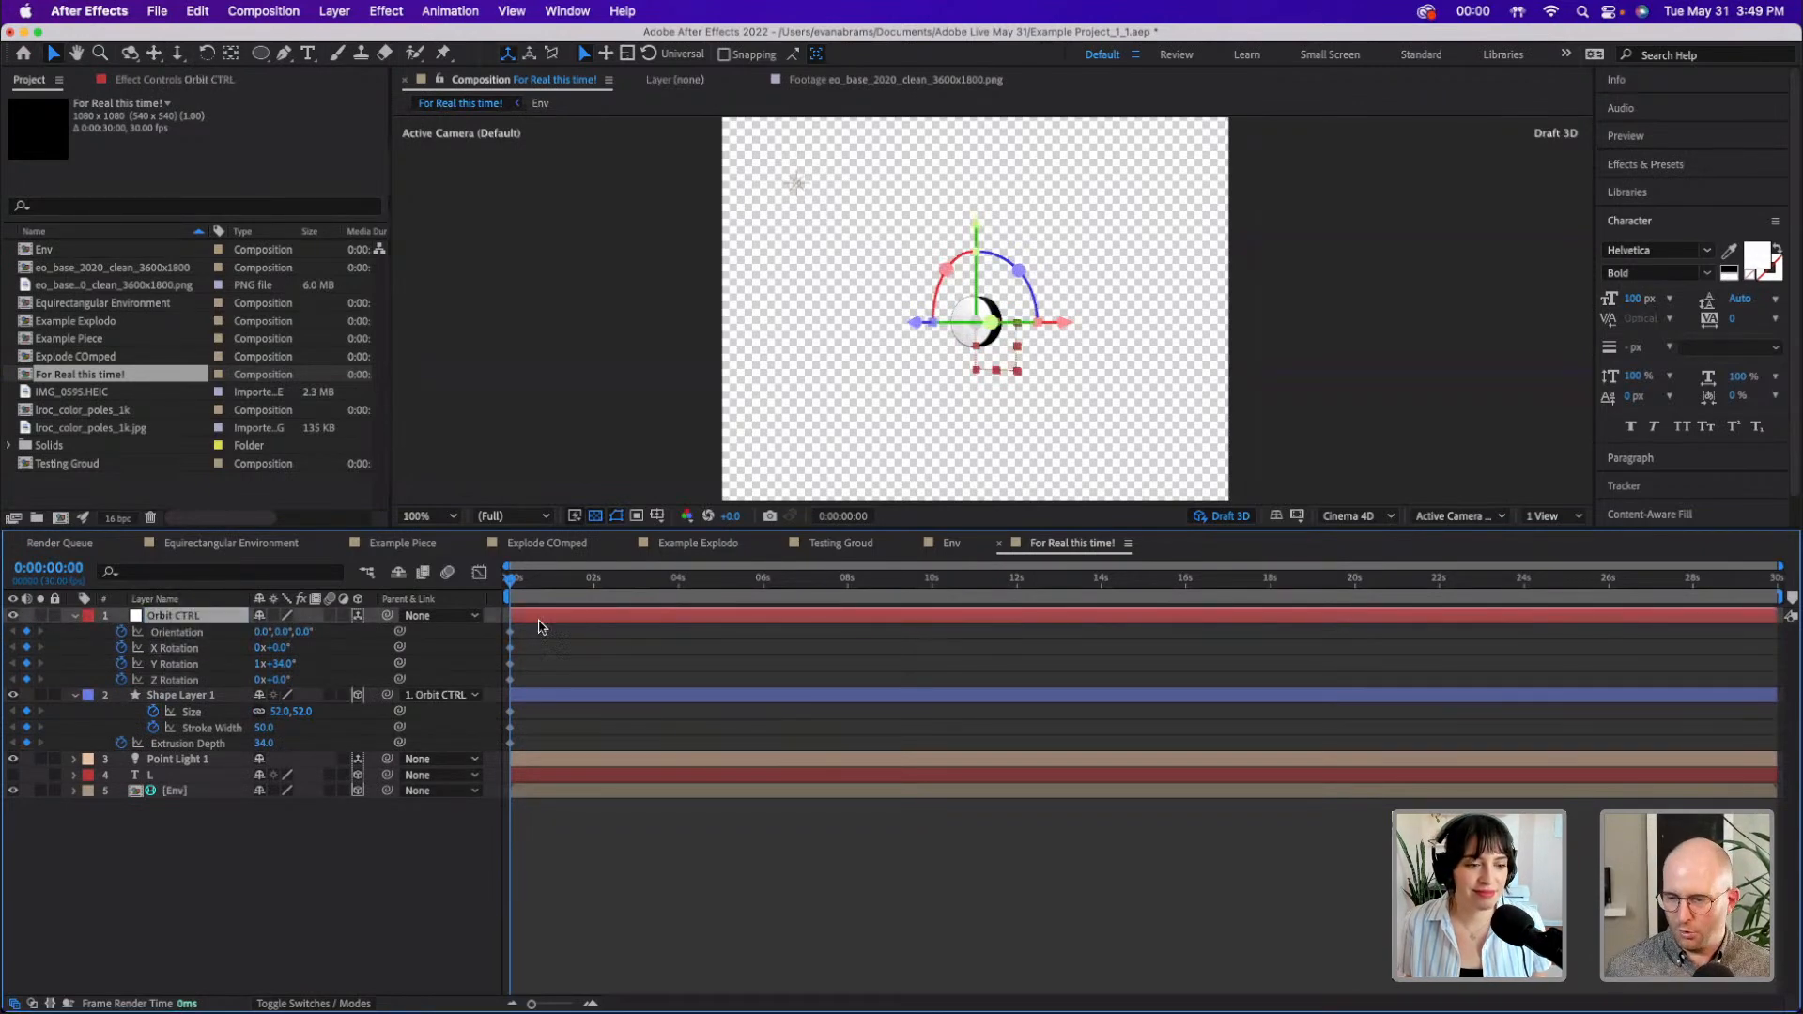
- Rename the Shape Layer 1 layer to Ring 1
{"action": "left_click", "coordinate": [170, 696]}
{"action": "key", "text": "Return"}
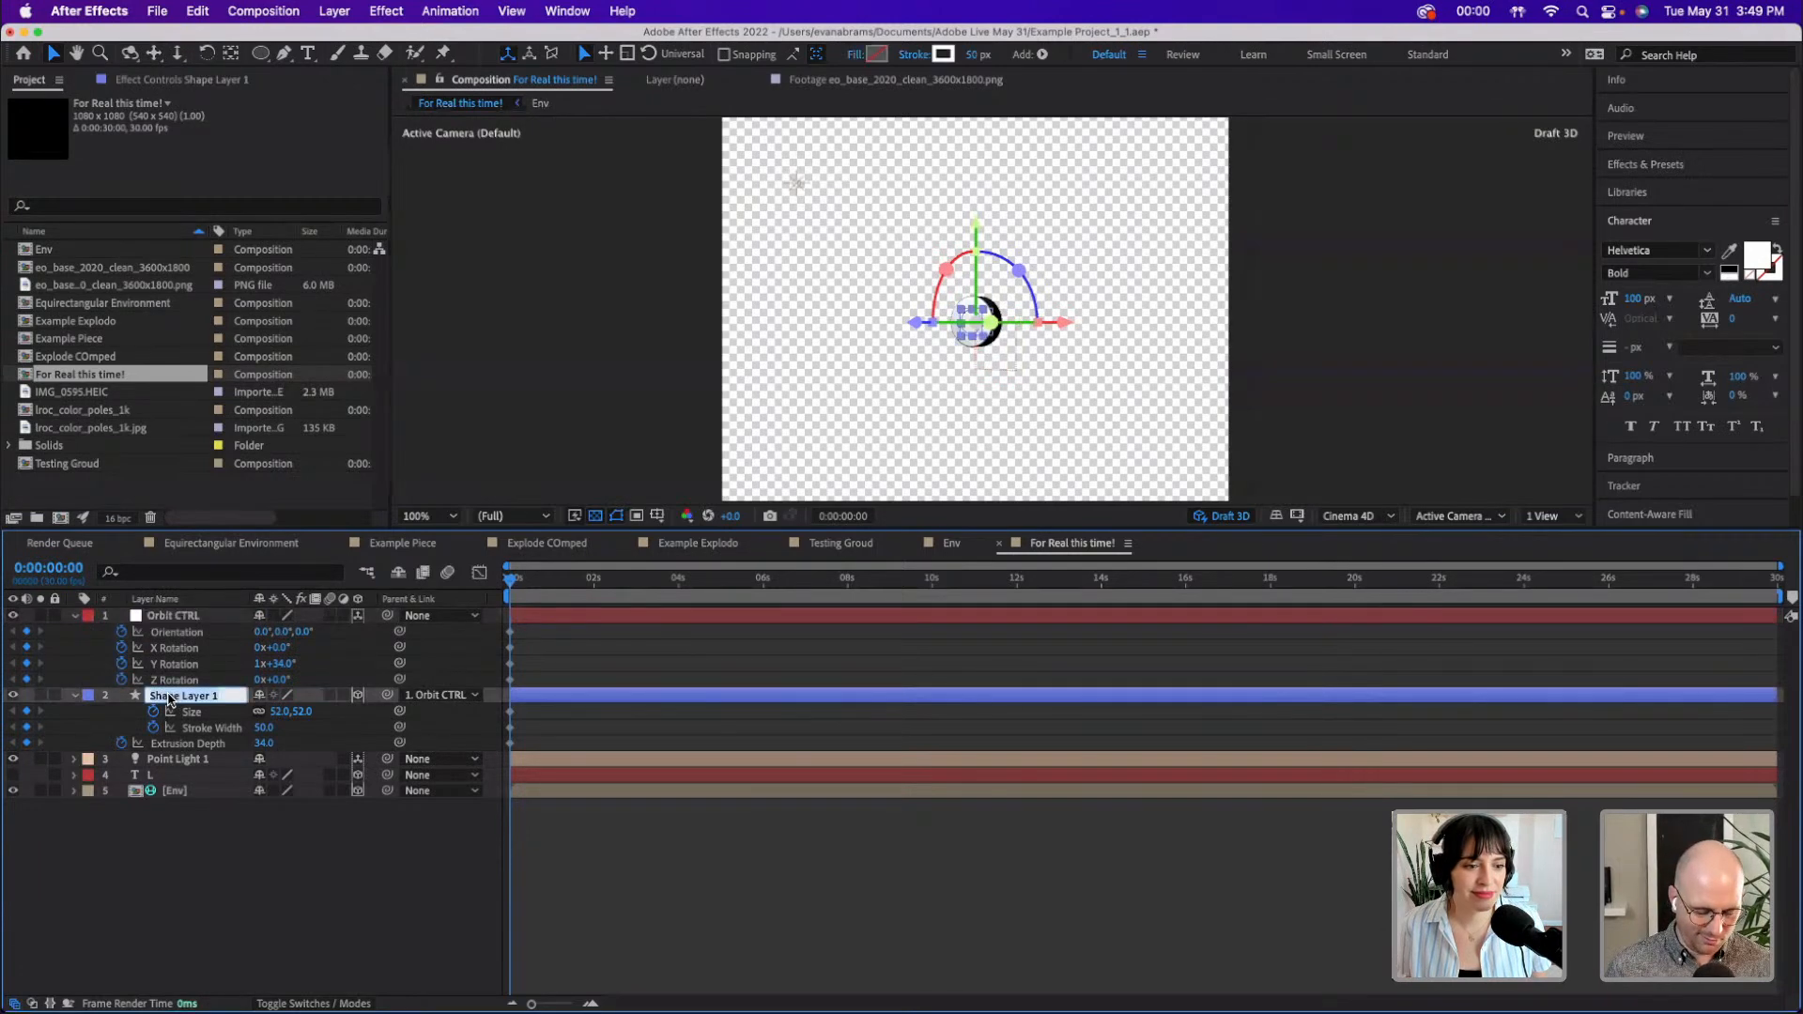
{"action": "type", "text": "Ring"}
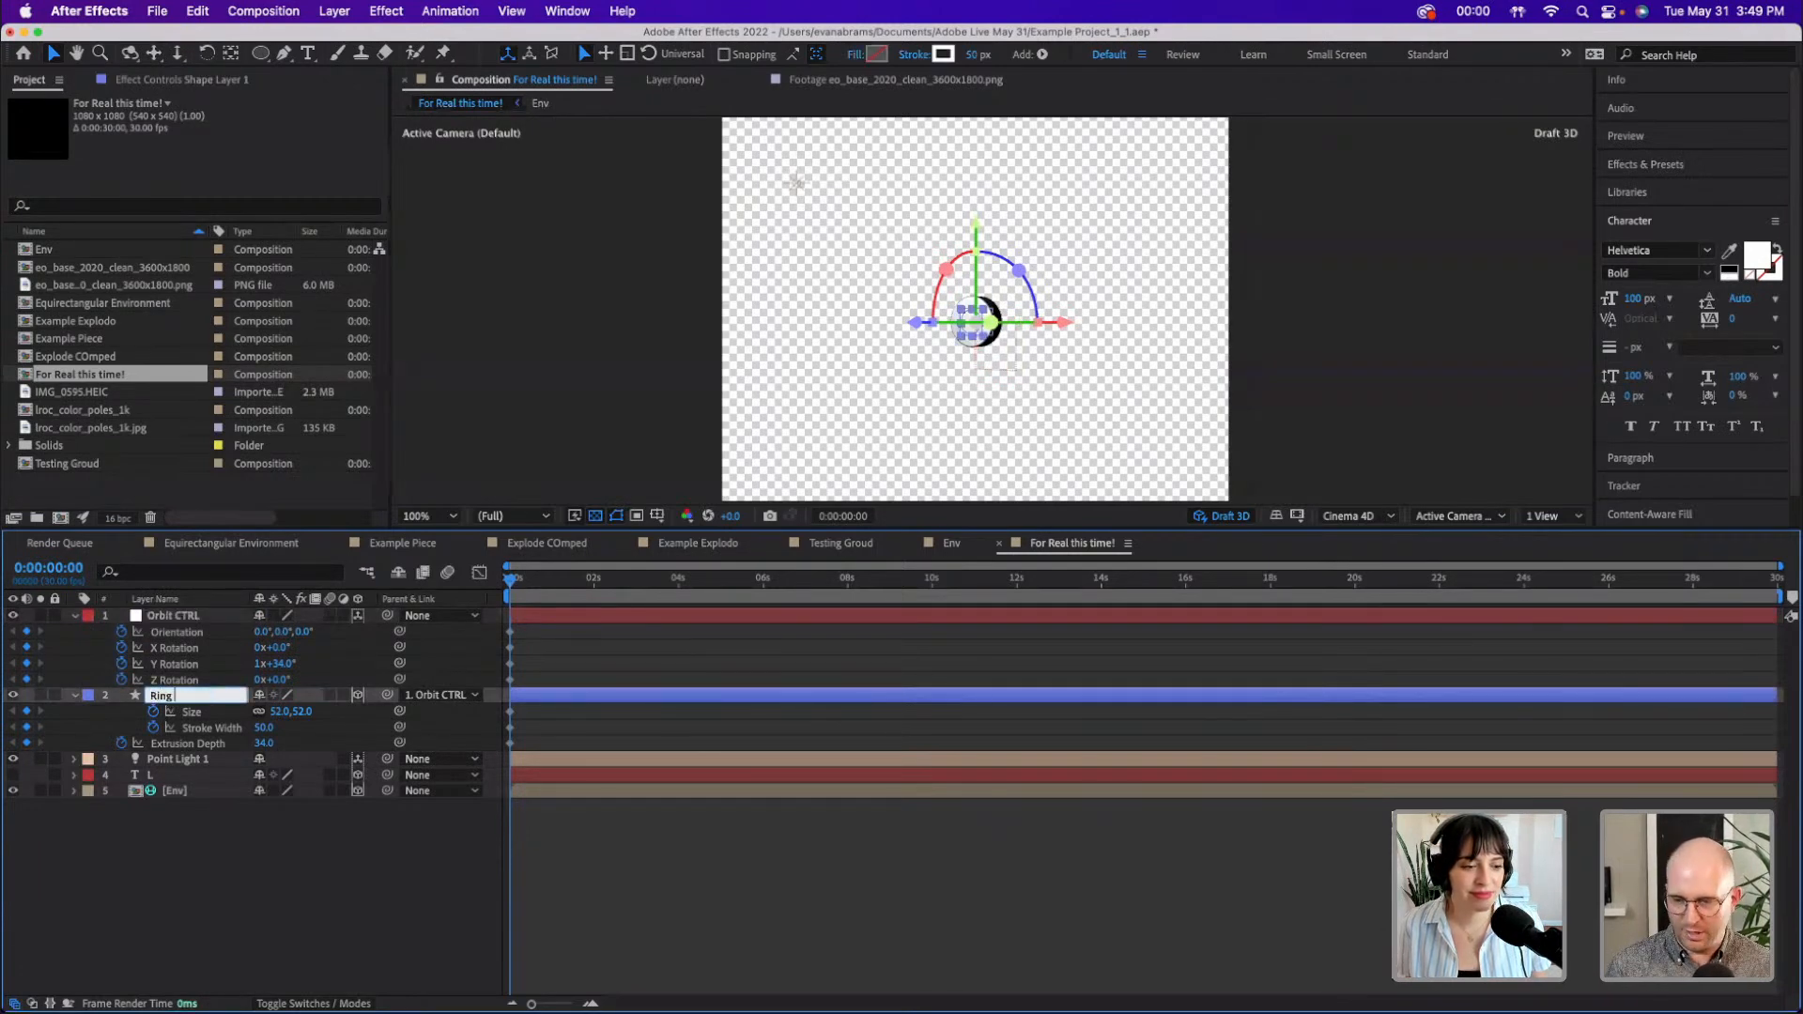
{"action": "type", "text": " 1"}
{"action": "key", "text": "Return"}
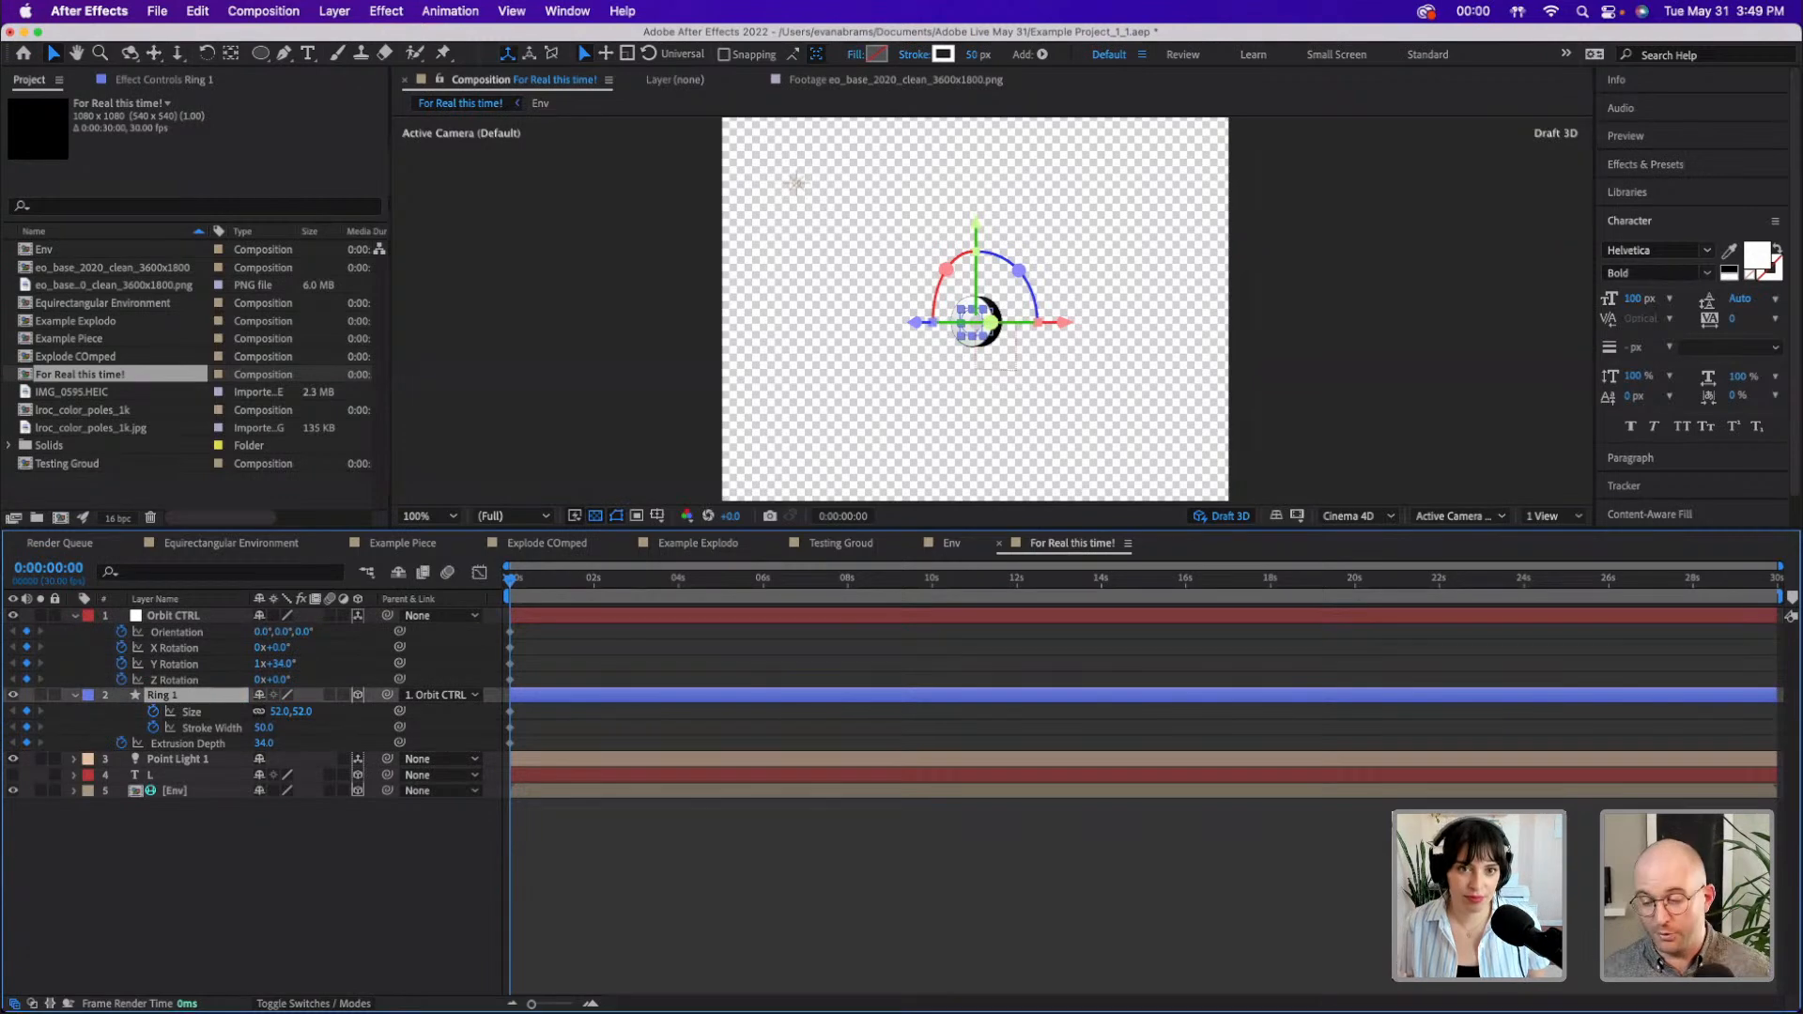
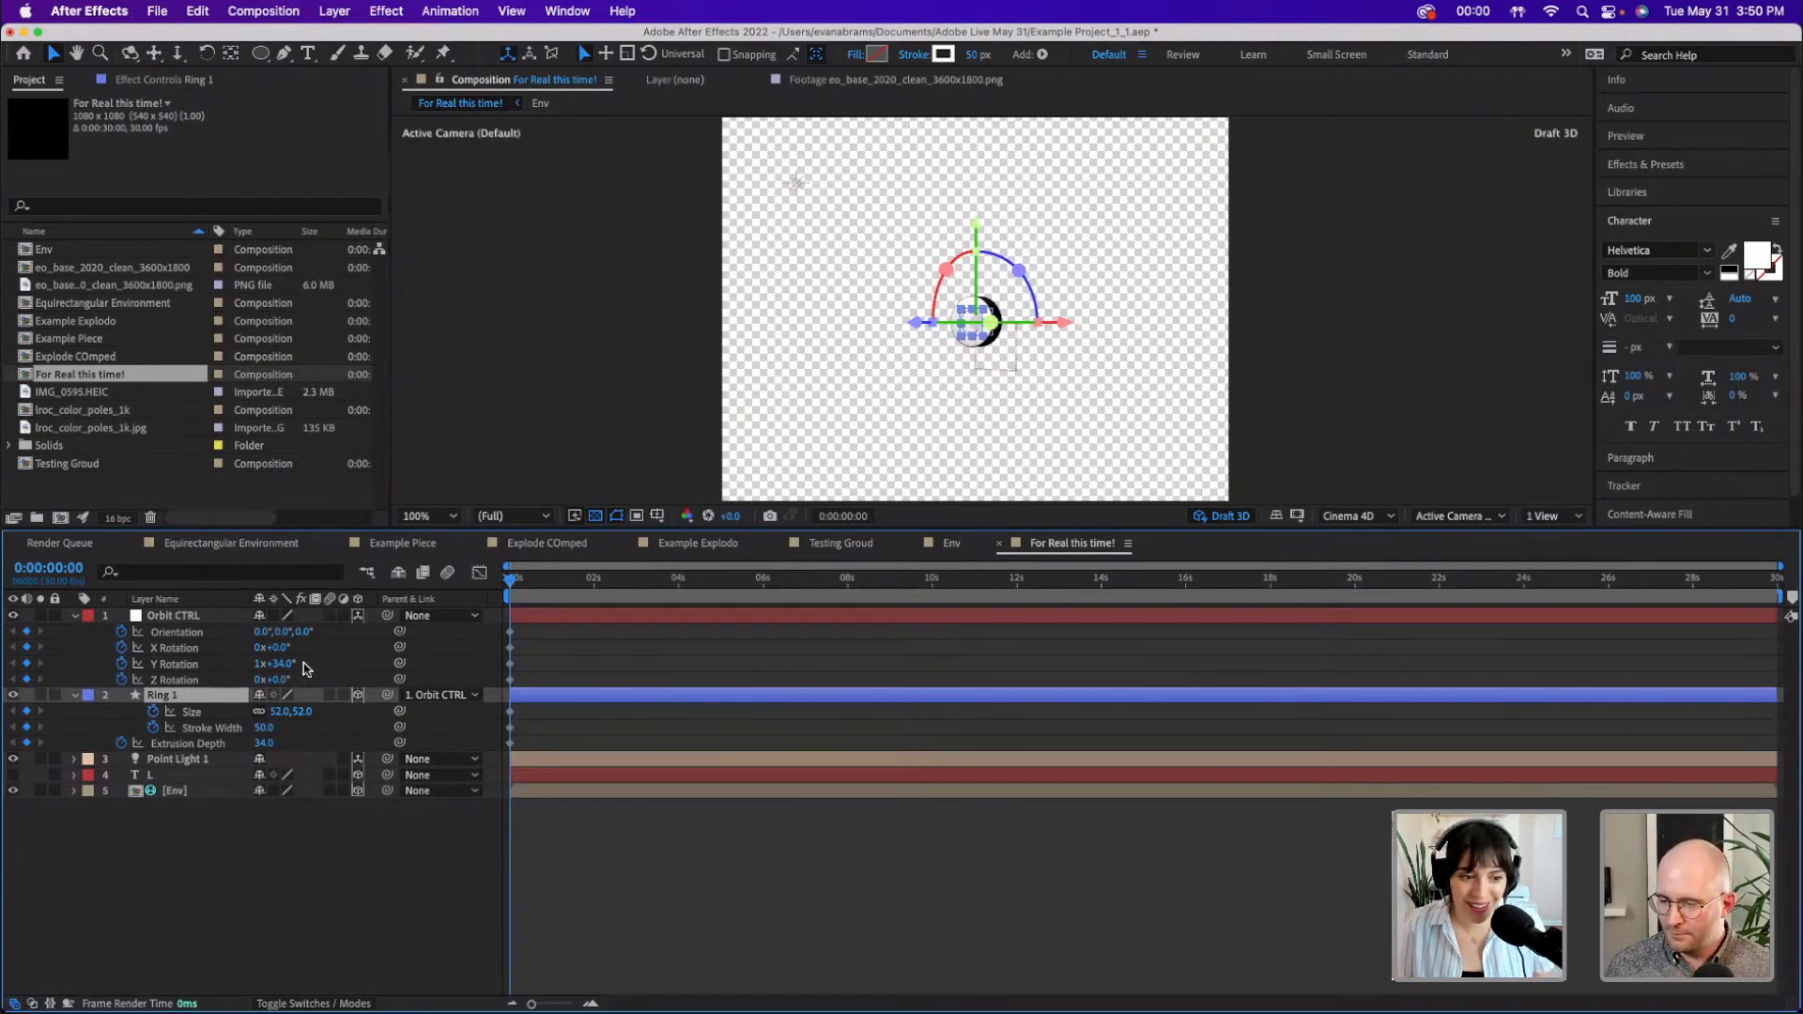
- Reset Orbit CTRL's Y Rotation to 0x+0.0° at the first frame
{"action": "left_click", "coordinate": [259, 664]}
{"action": "type", "text": "0"}
{"action": "key", "text": "Tab"}
{"action": "type", "text": "0"}
{"action": "key", "text": "Return"}
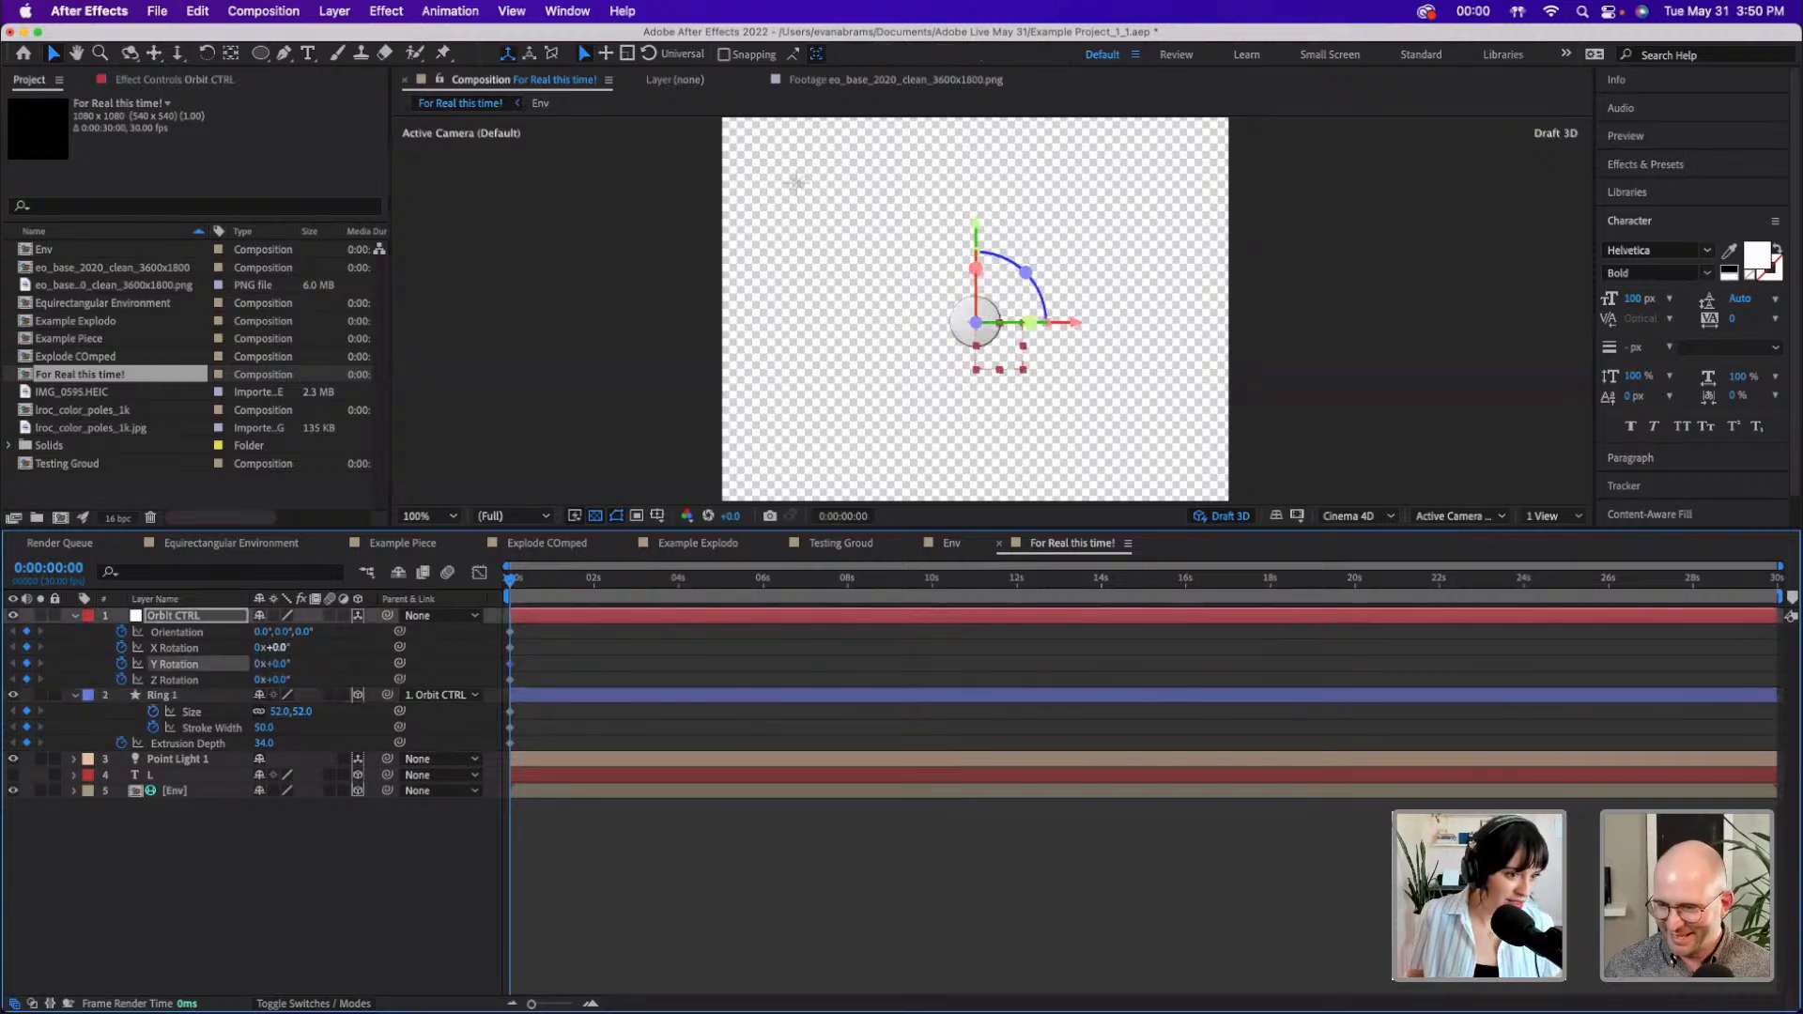
{"action": "left_click", "coordinate": [742, 869]}
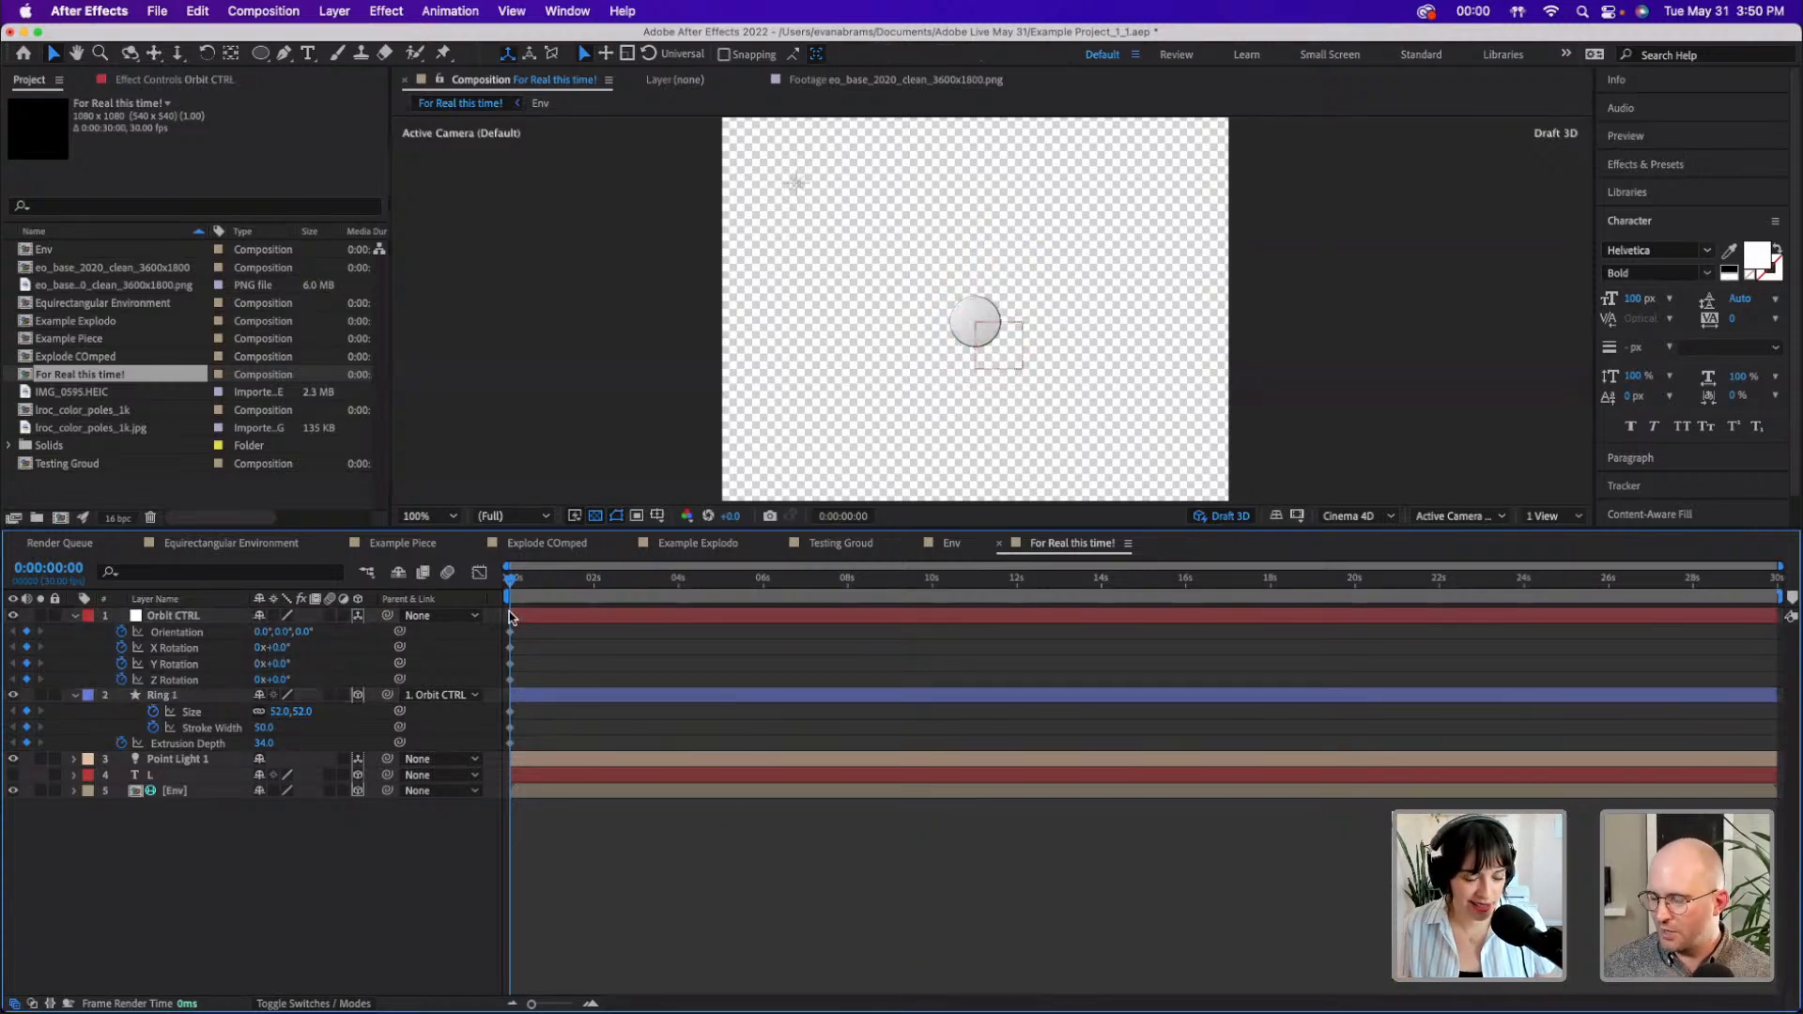
- Set Ring 1's Size to 100, 100 at the first frame
{"action": "left_click", "coordinate": [535, 694]}
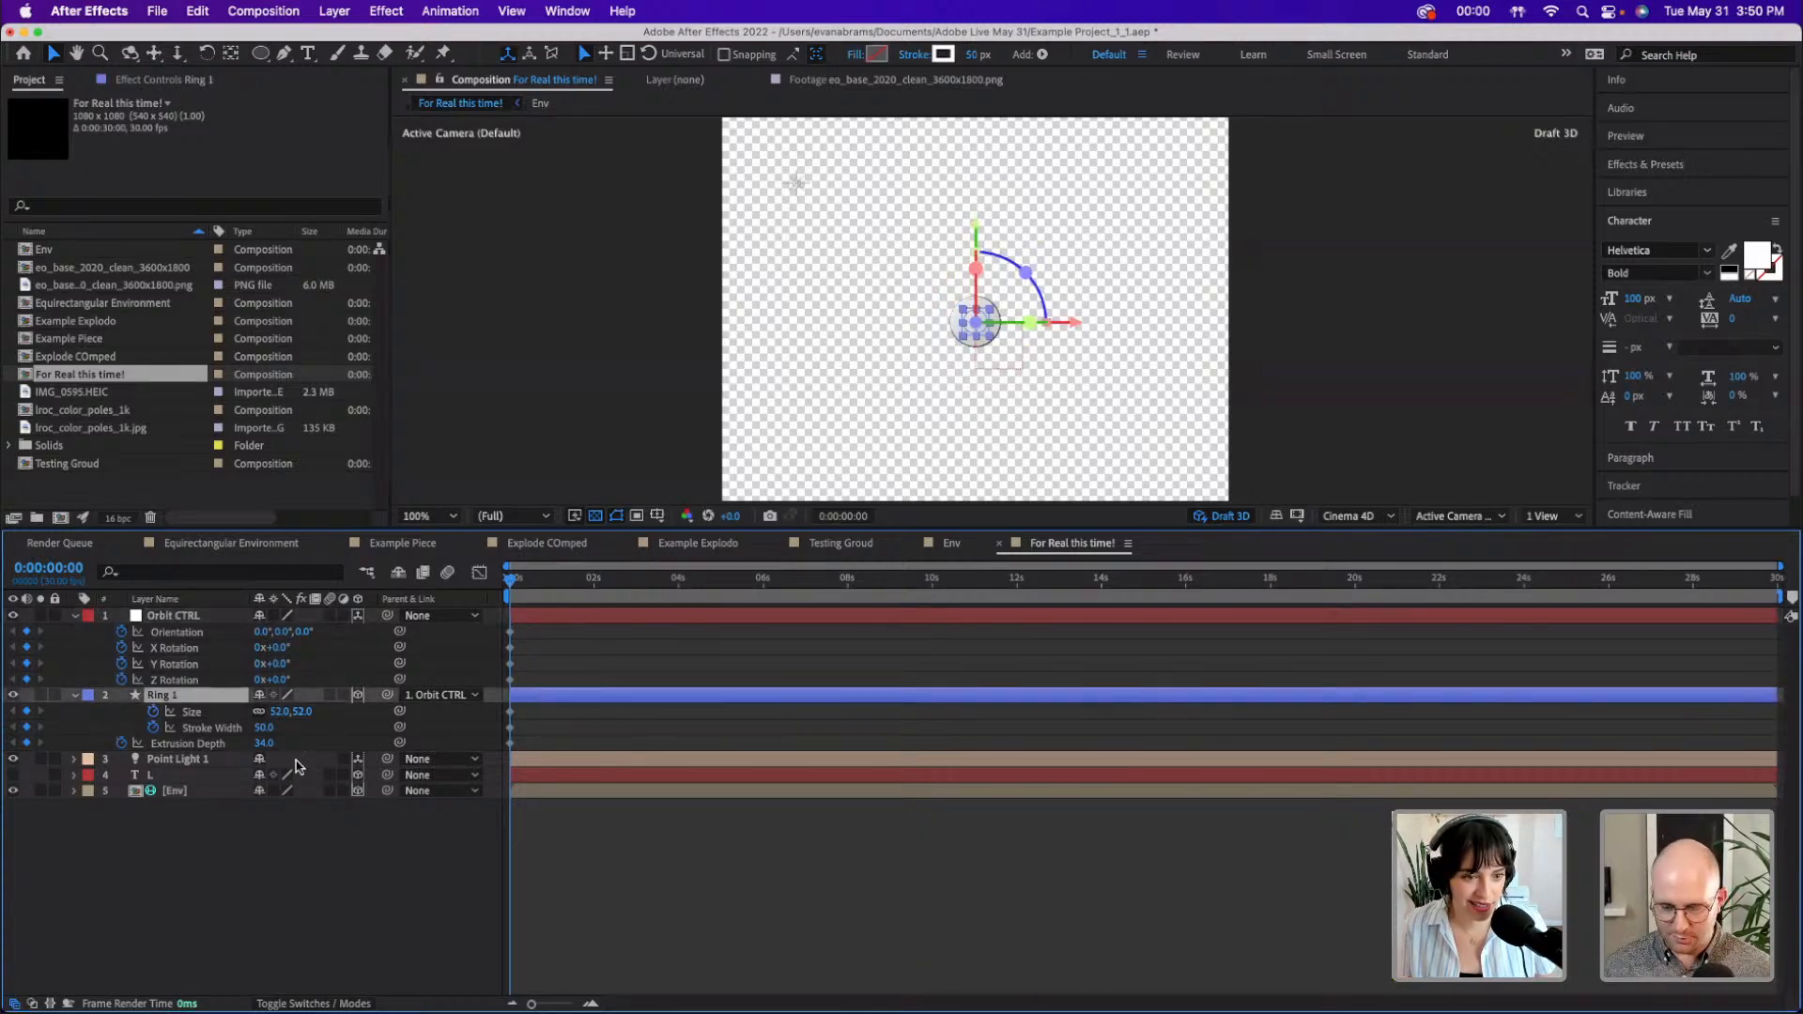
{"action": "left_click", "coordinate": [302, 711]}
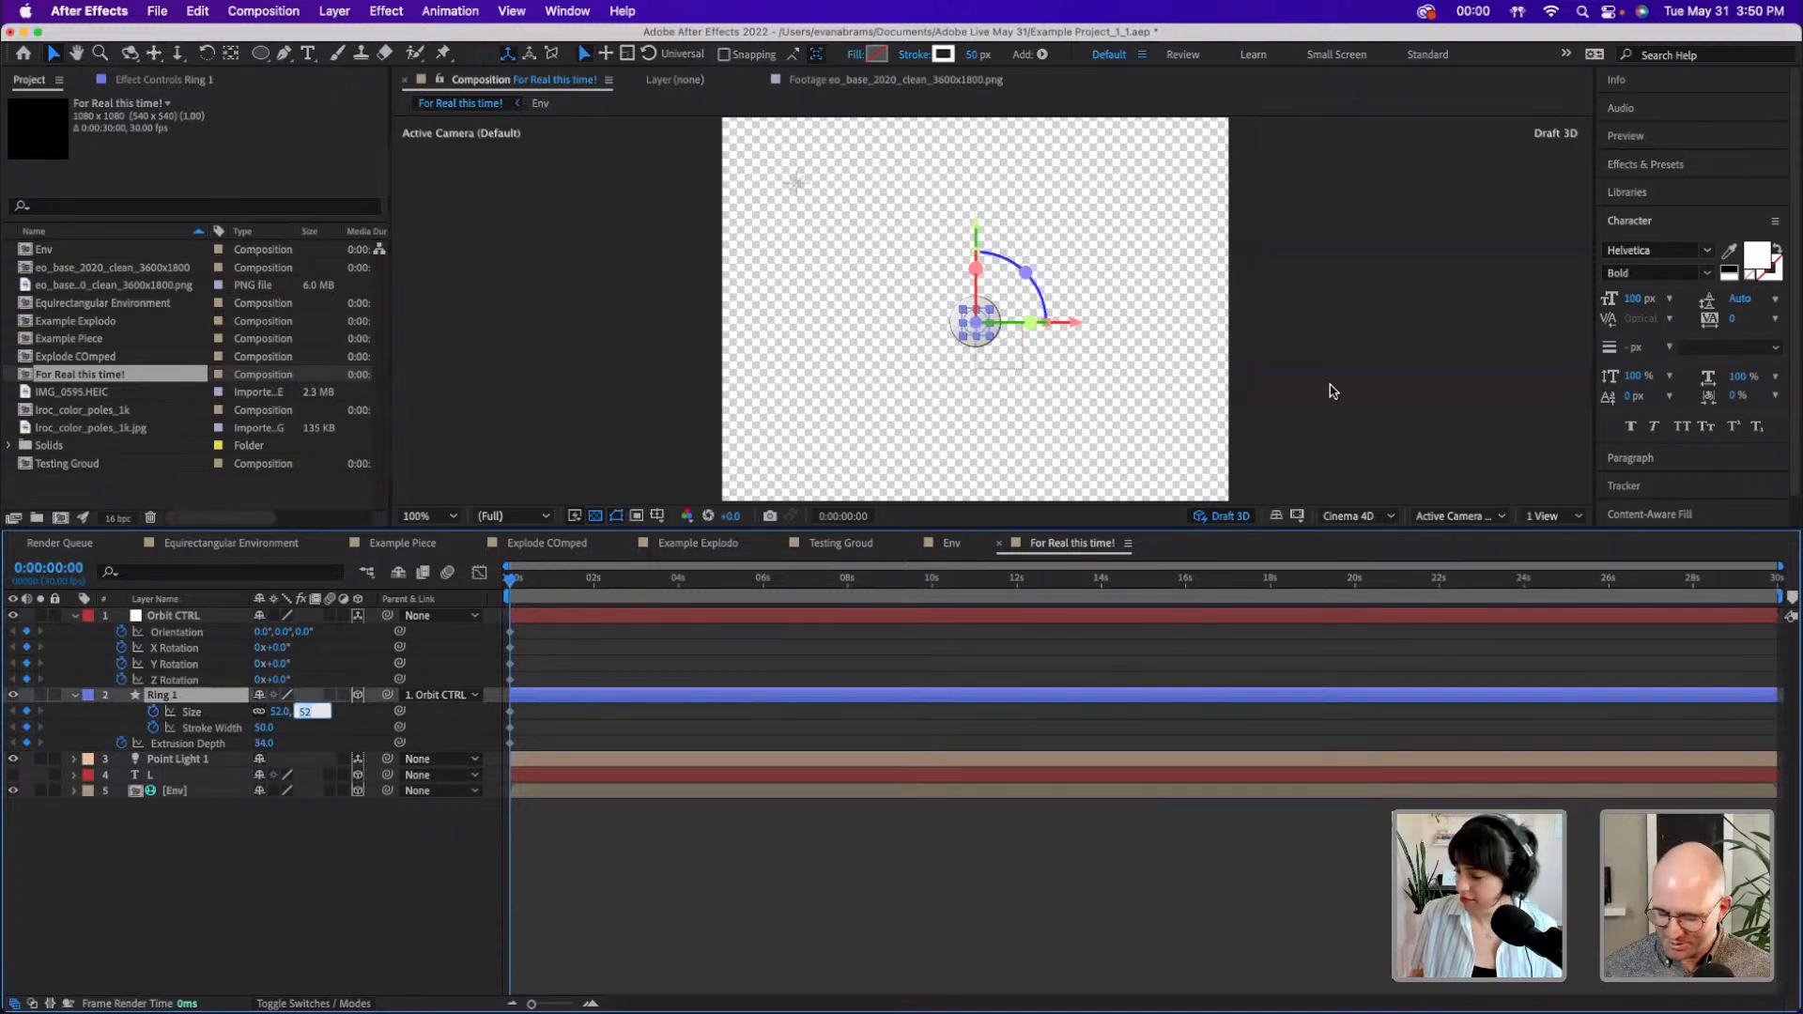
{"action": "type", "text": "100"}
{"action": "key", "text": "Return"}
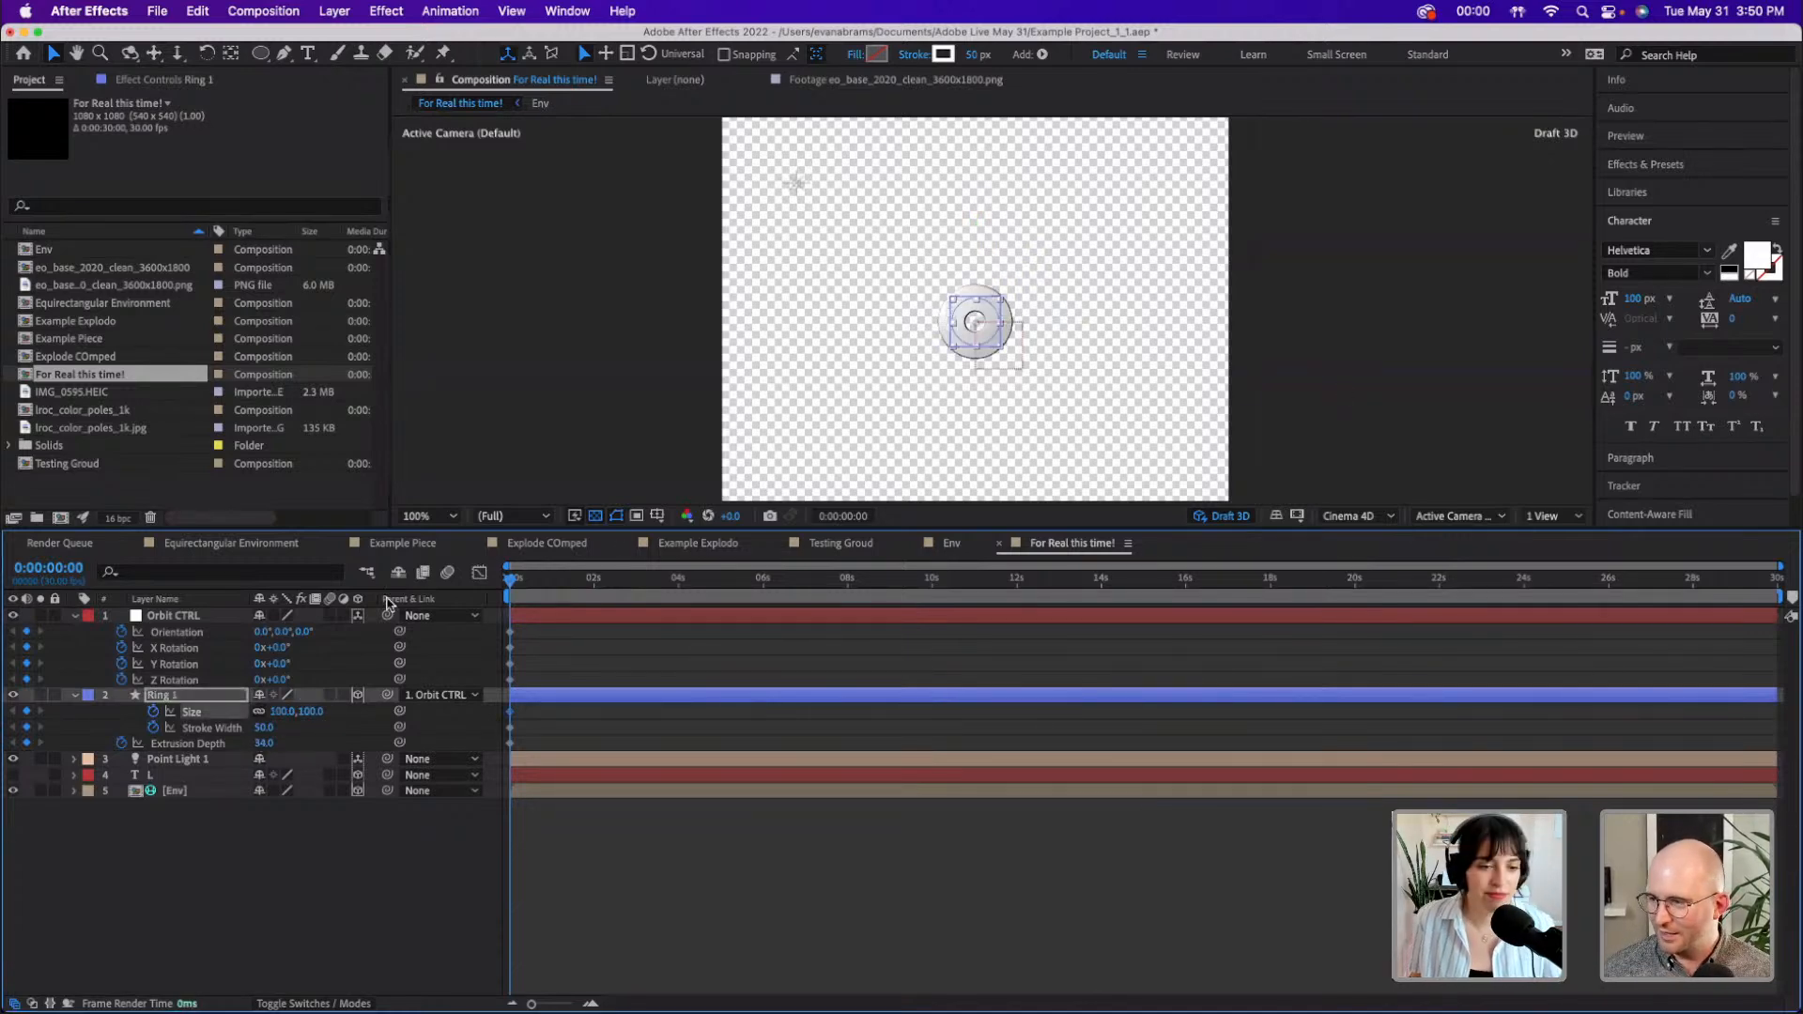
{"action": "left_click_drag", "start_coordinate": [299, 711], "coordinate": [318, 718]}
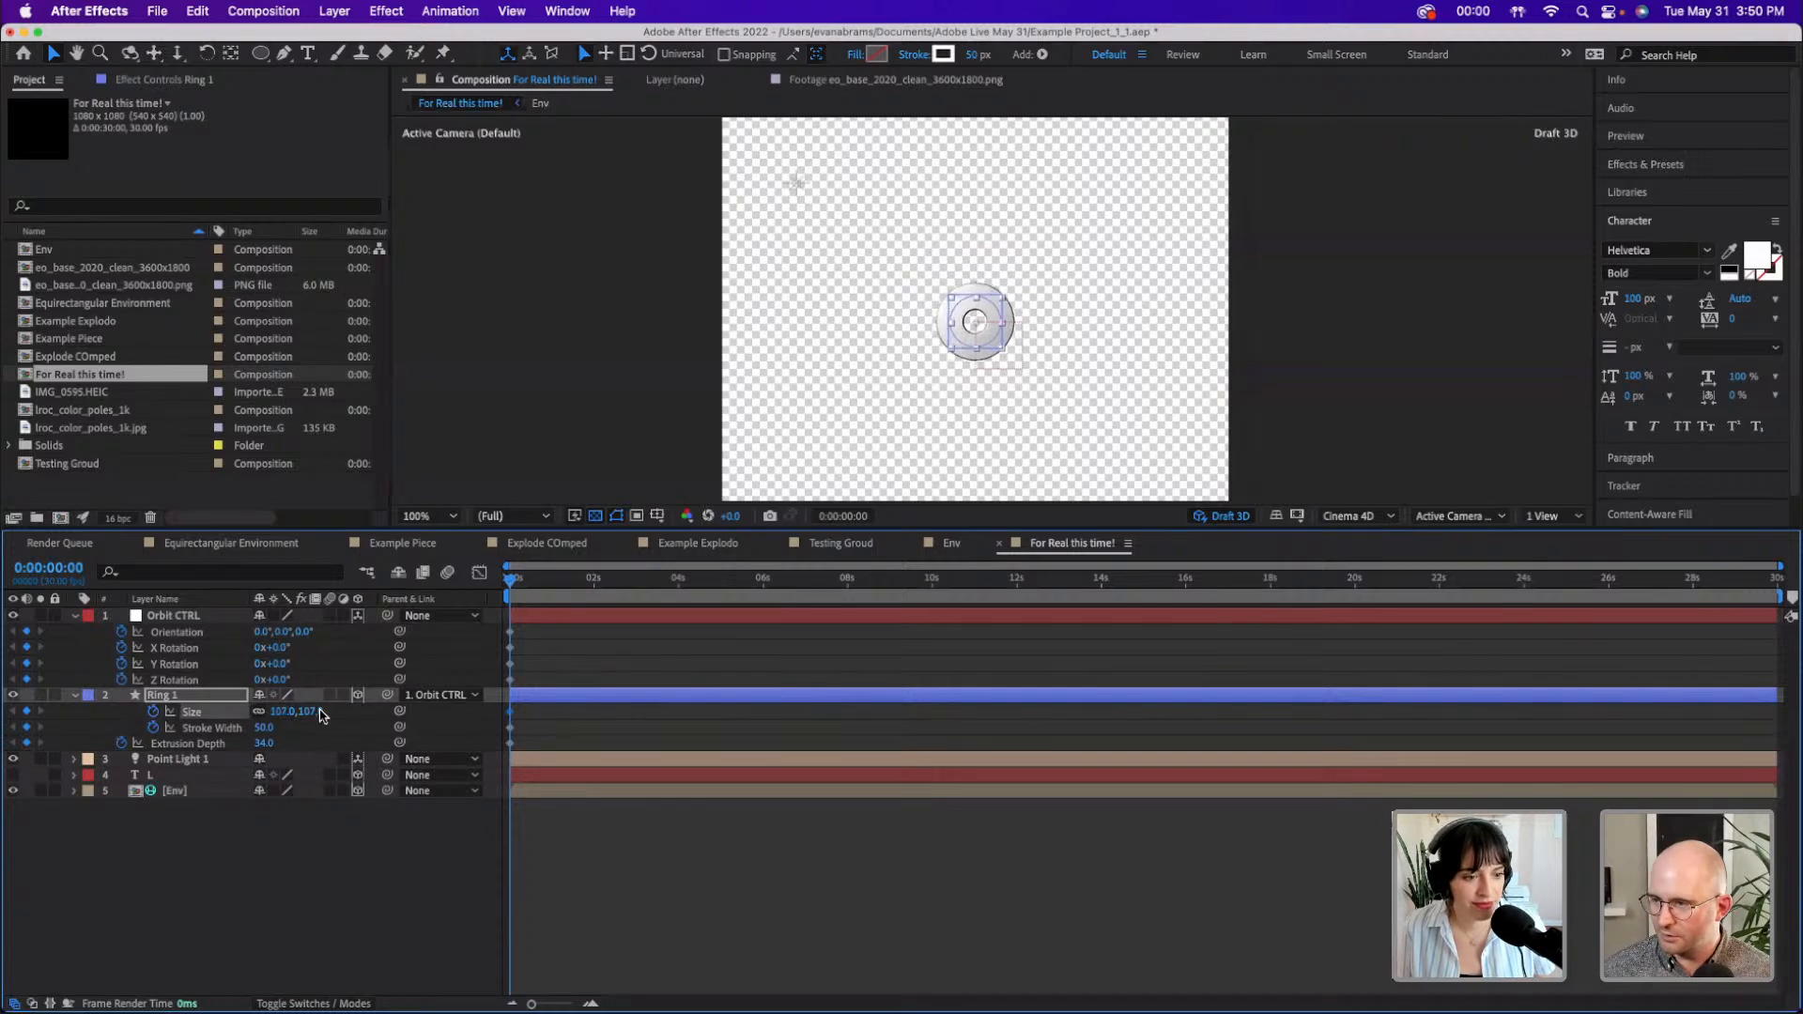
{"action": "key", "text": "super+z"}
- Set Ring 1's Stroke Width to 100 at the first frame
{"action": "left_click_drag", "start_coordinate": [264, 727], "coordinate": [315, 729]}
{"action": "left_click", "coordinate": [266, 728]}
{"action": "type", "text": "100"}
{"action": "key", "text": "Return"}
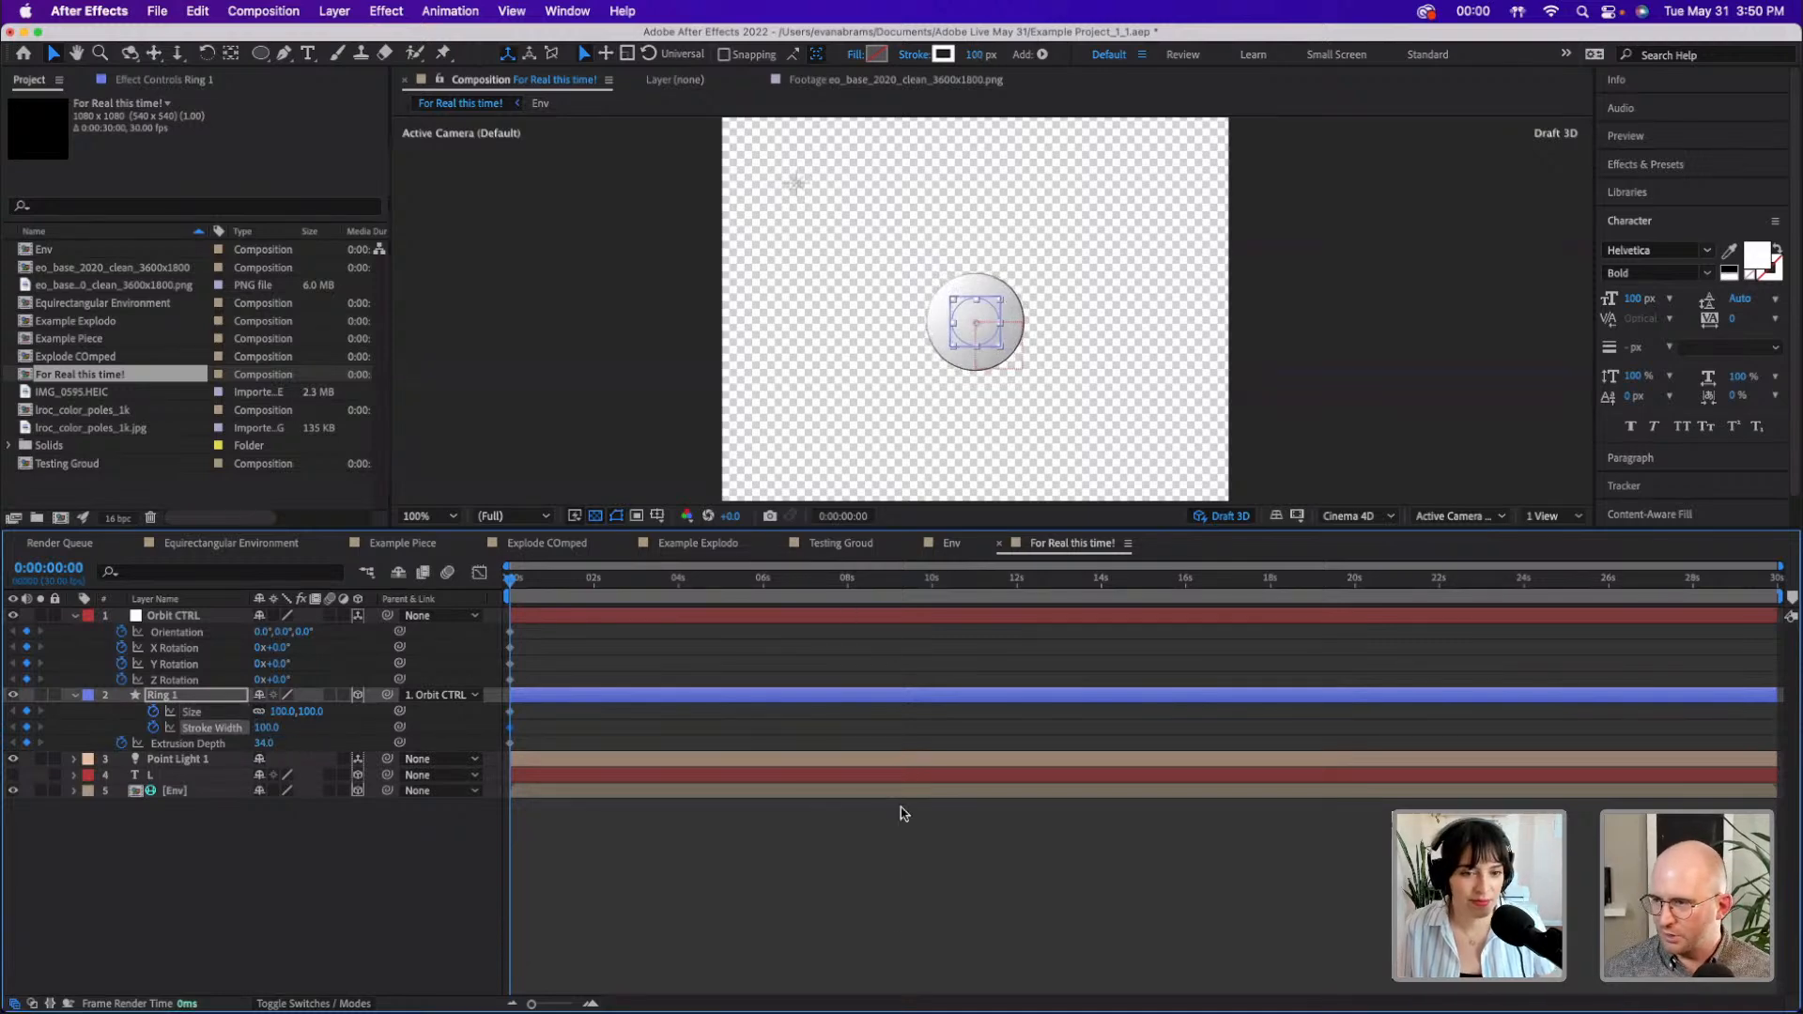
{"action": "left_click", "coordinate": [1062, 349]}
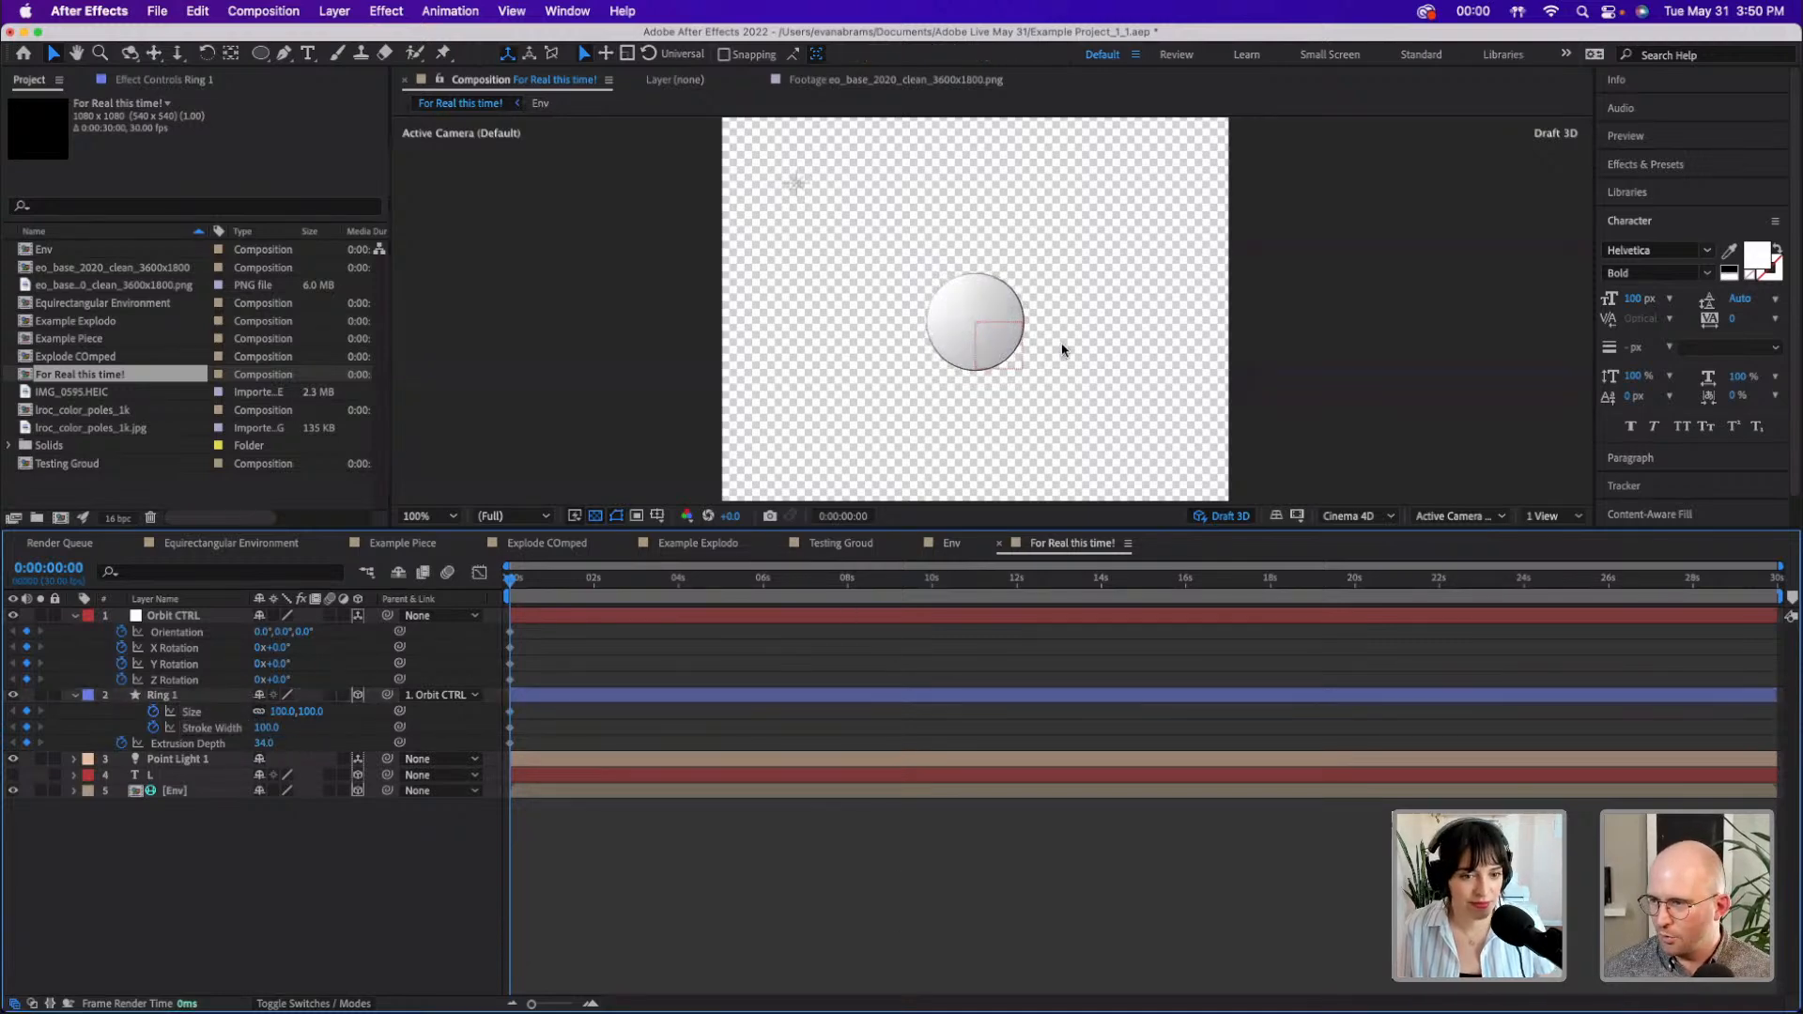
- Show Ring 1's Scale alongside its keyframed properties and add a starting Scale keyframe at frame 0
{"action": "left_click", "coordinate": [541, 699]}
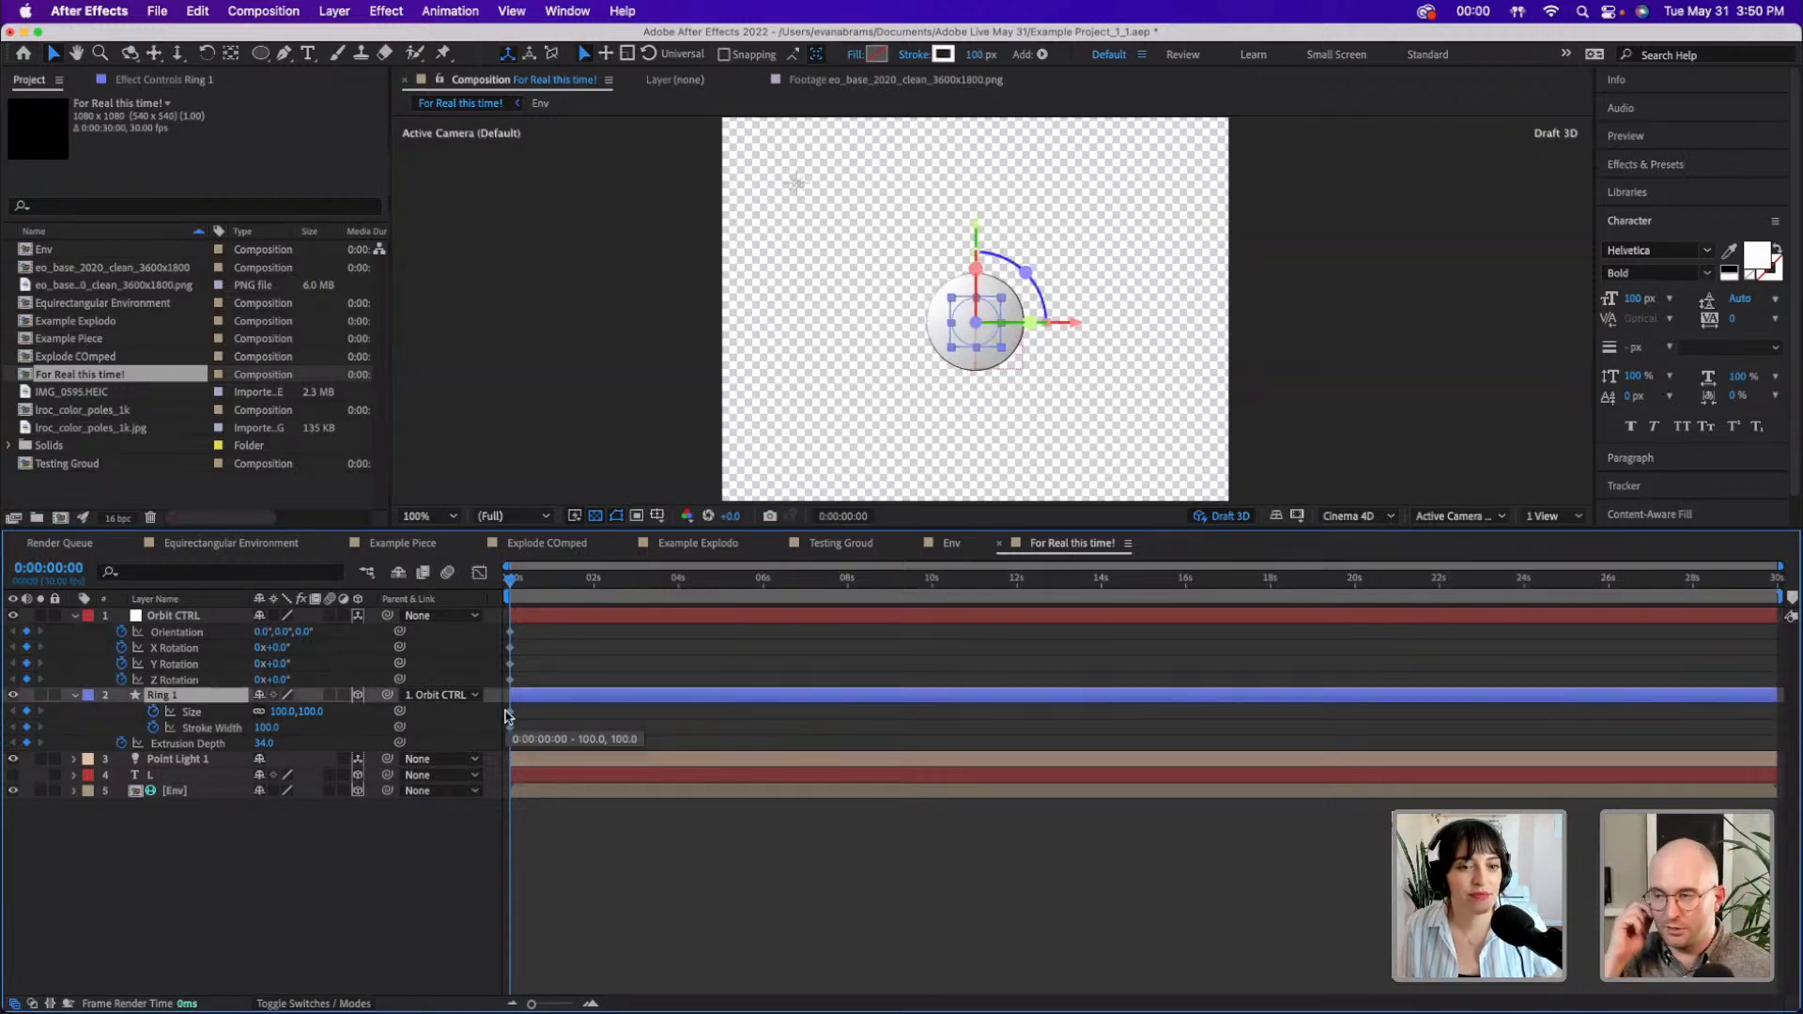
{"action": "key", "text": "shift+s"}
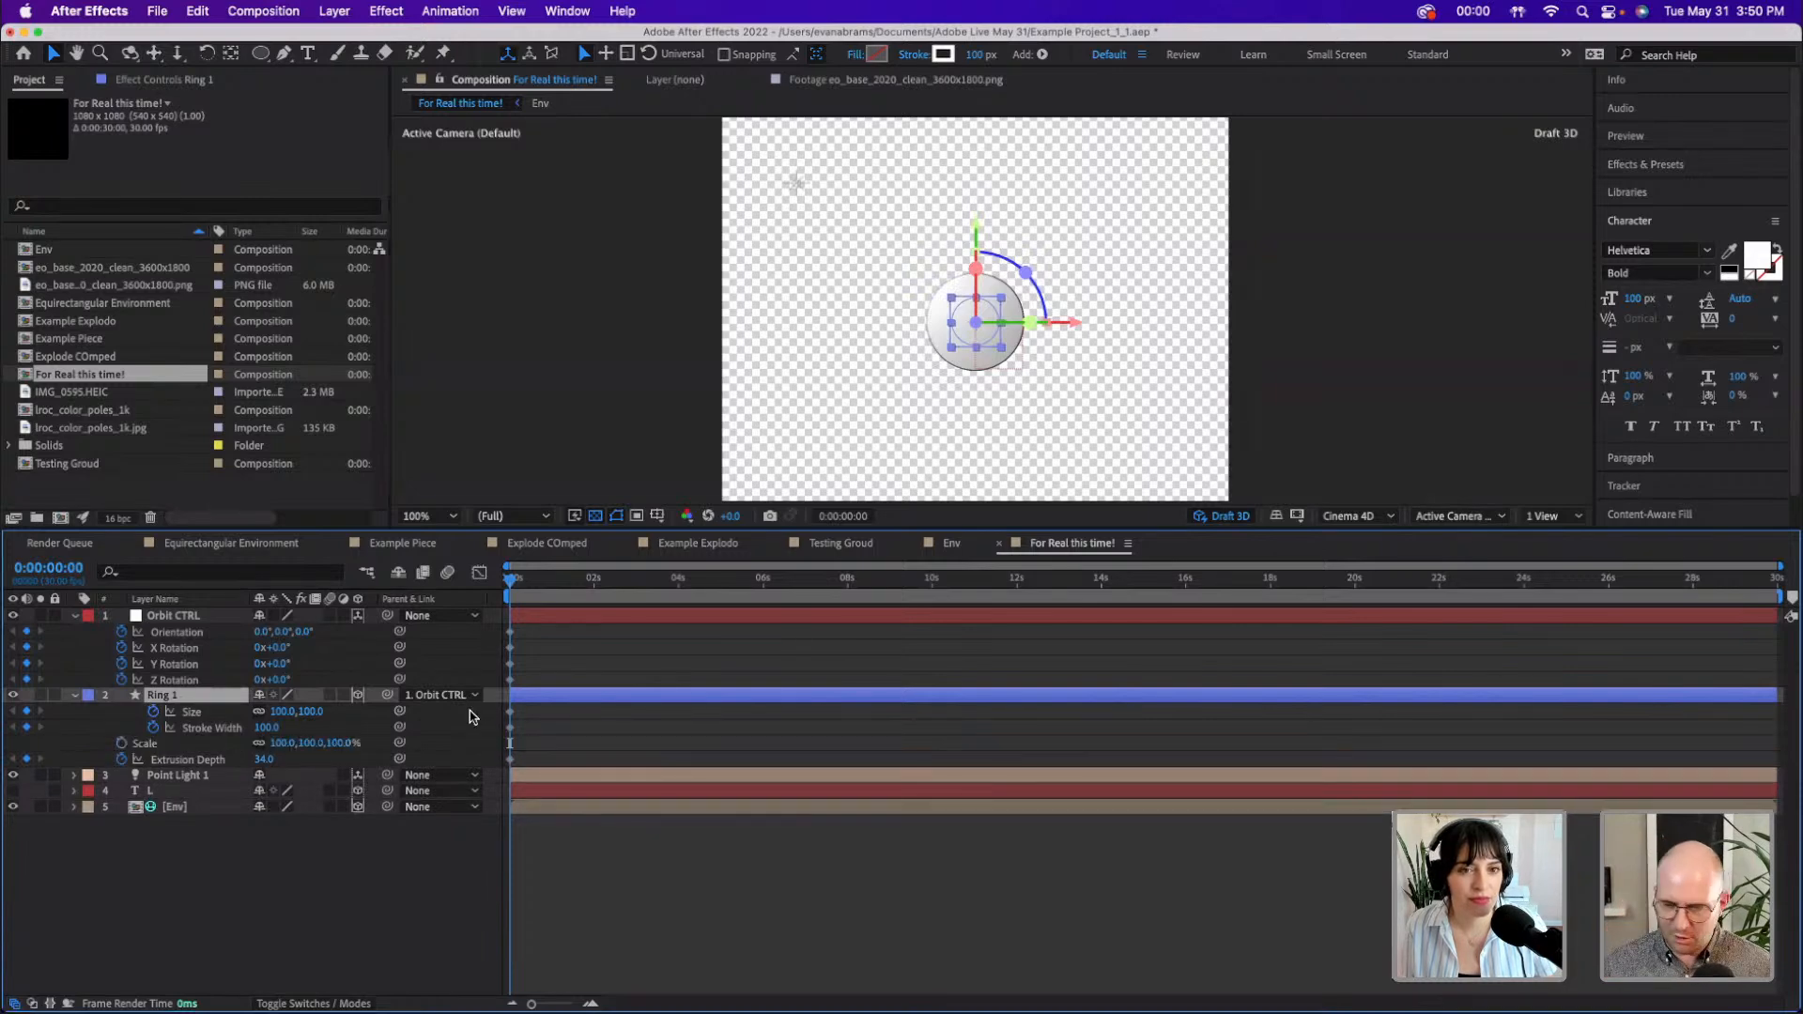
{"action": "left_click", "coordinate": [141, 748]}
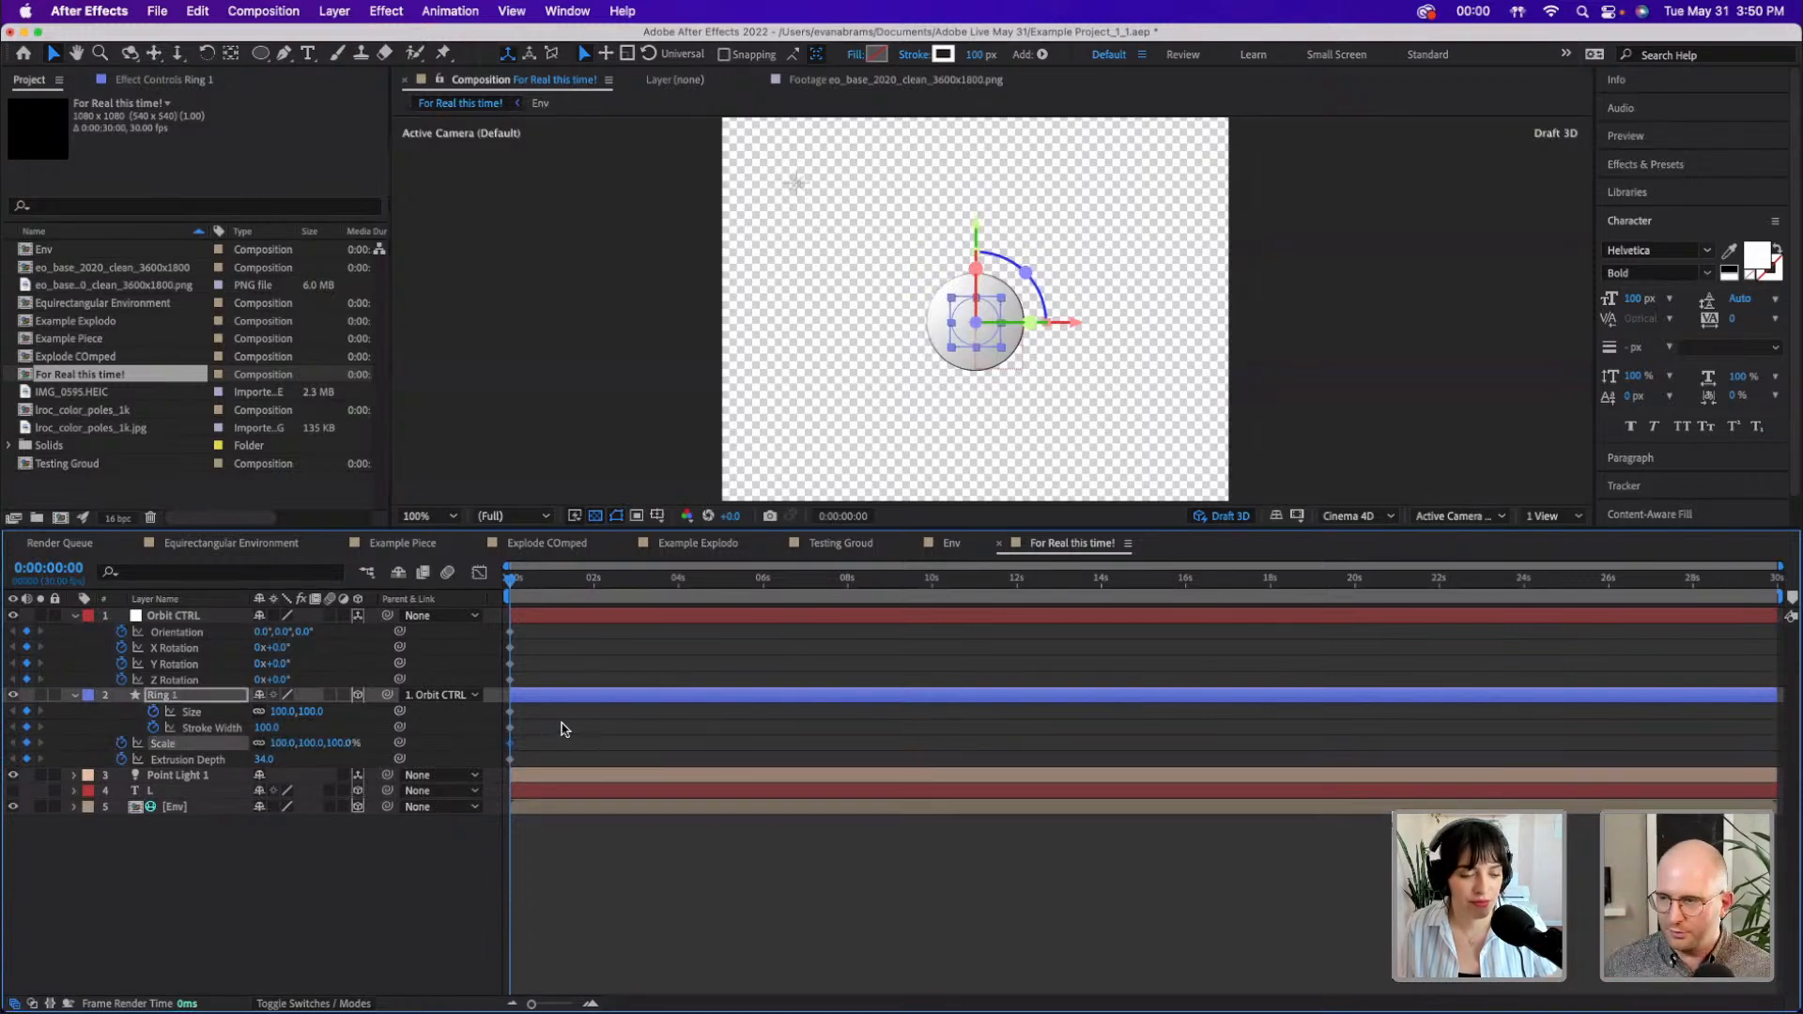
{"action": "left_click", "coordinate": [540, 711]}
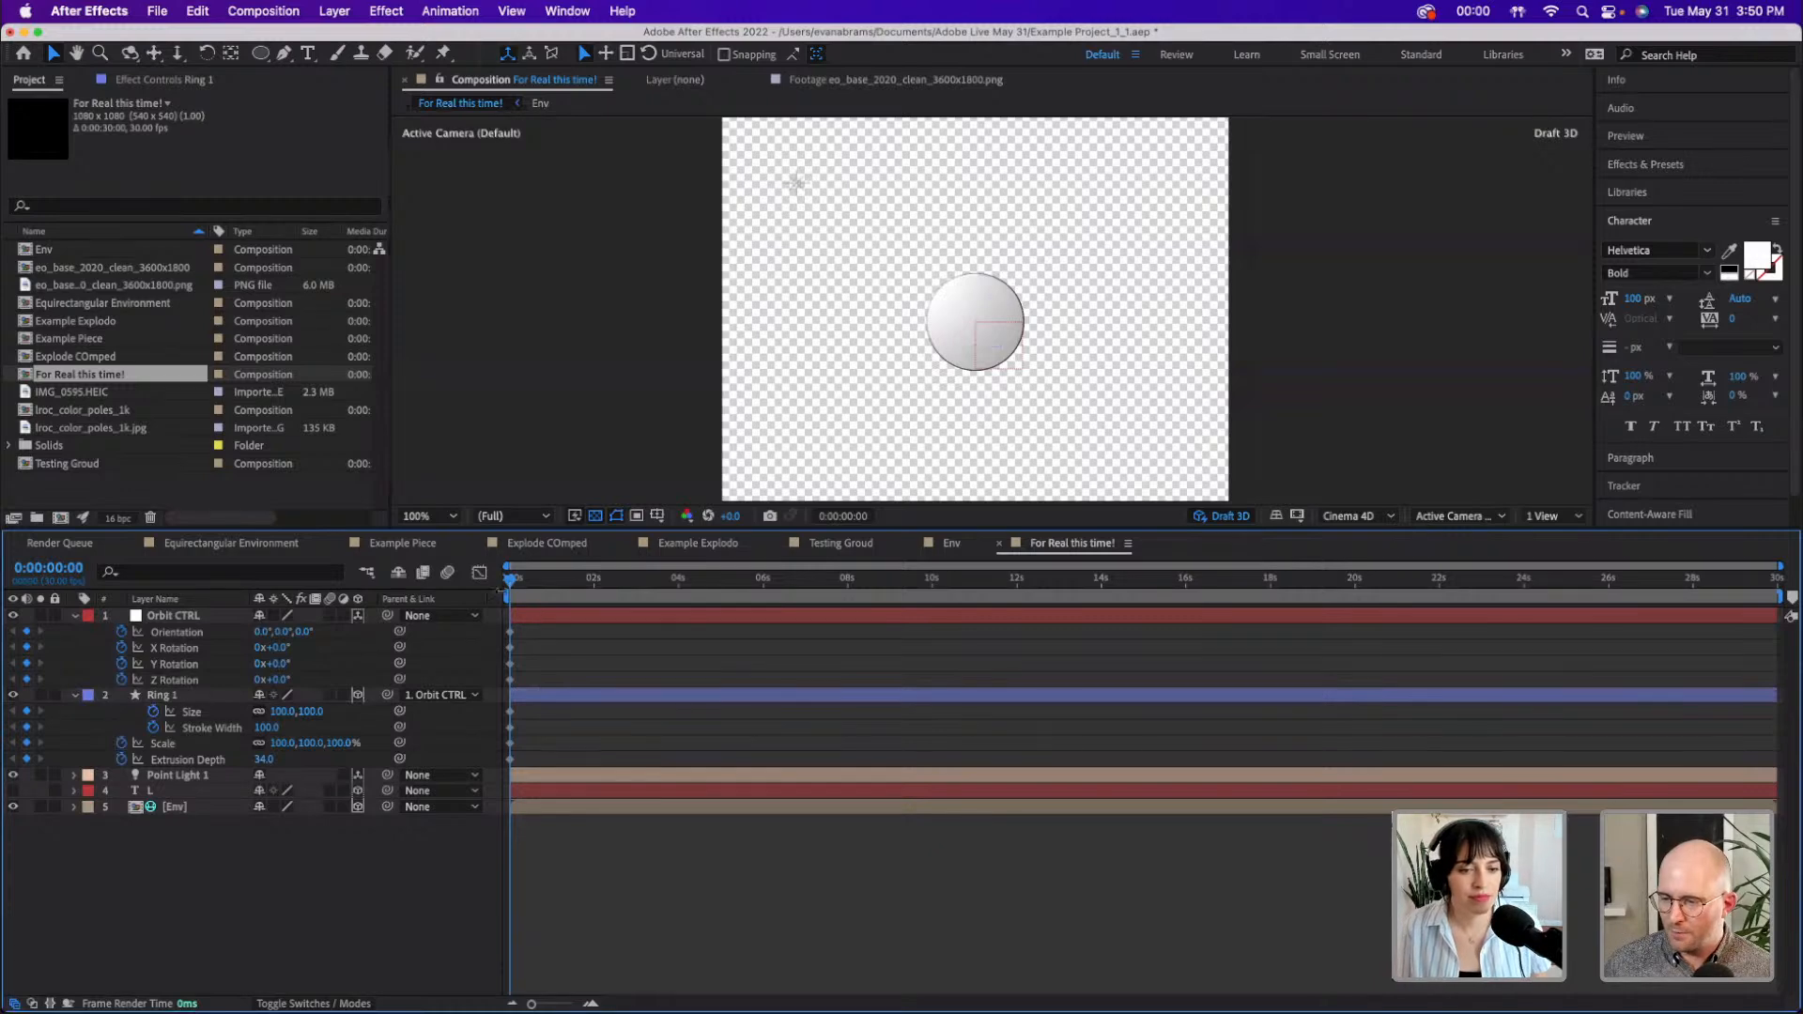
{"action": "left_click_drag", "start_coordinate": [514, 590], "coordinate": [507, 589]}
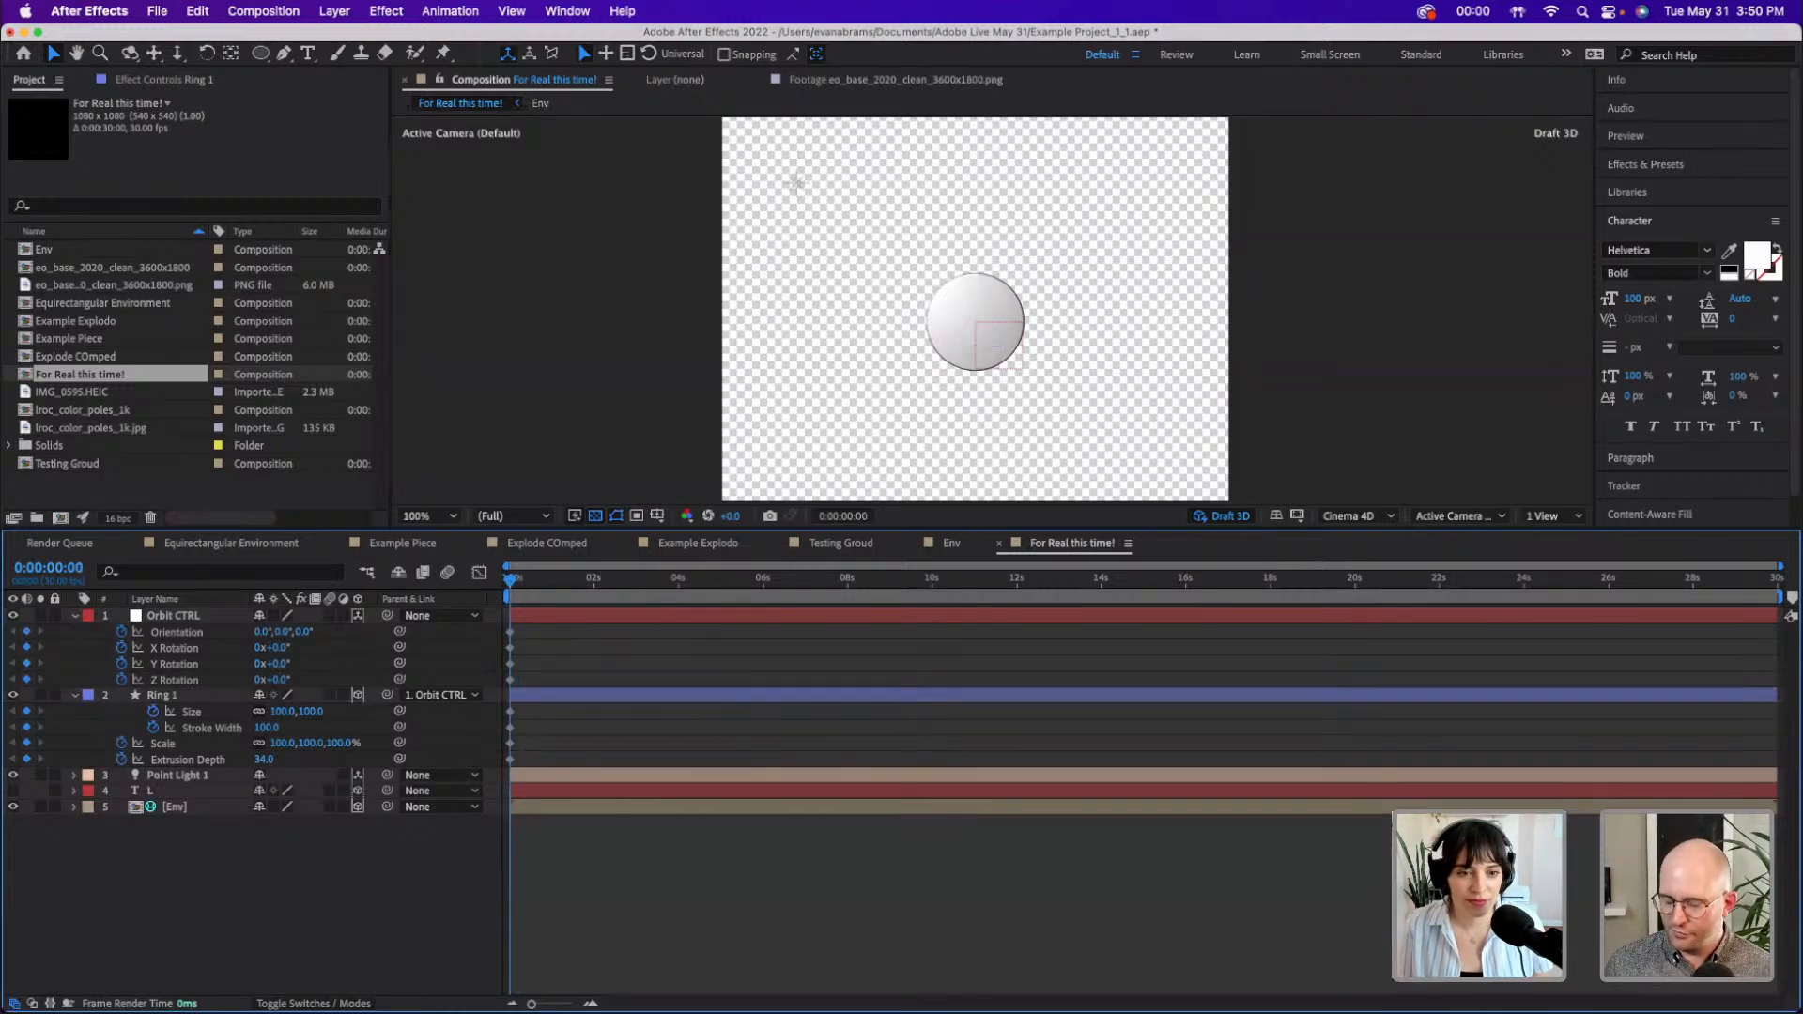
- Add a Scale keyframe of 74% to Ring 1 at 0:00:00:09
{"action": "scroll", "coordinate": [470, 821], "scroll_direction": "up", "scroll_amount": 5}
{"action": "scroll", "coordinate": [508, 817], "scroll_direction": "down", "scroll_amount": 5}
{"action": "scroll", "coordinate": [508, 815], "scroll_direction": "up", "scroll_amount": 5}
{"action": "scroll", "coordinate": [640, 870], "scroll_direction": "left", "scroll_amount": 10}
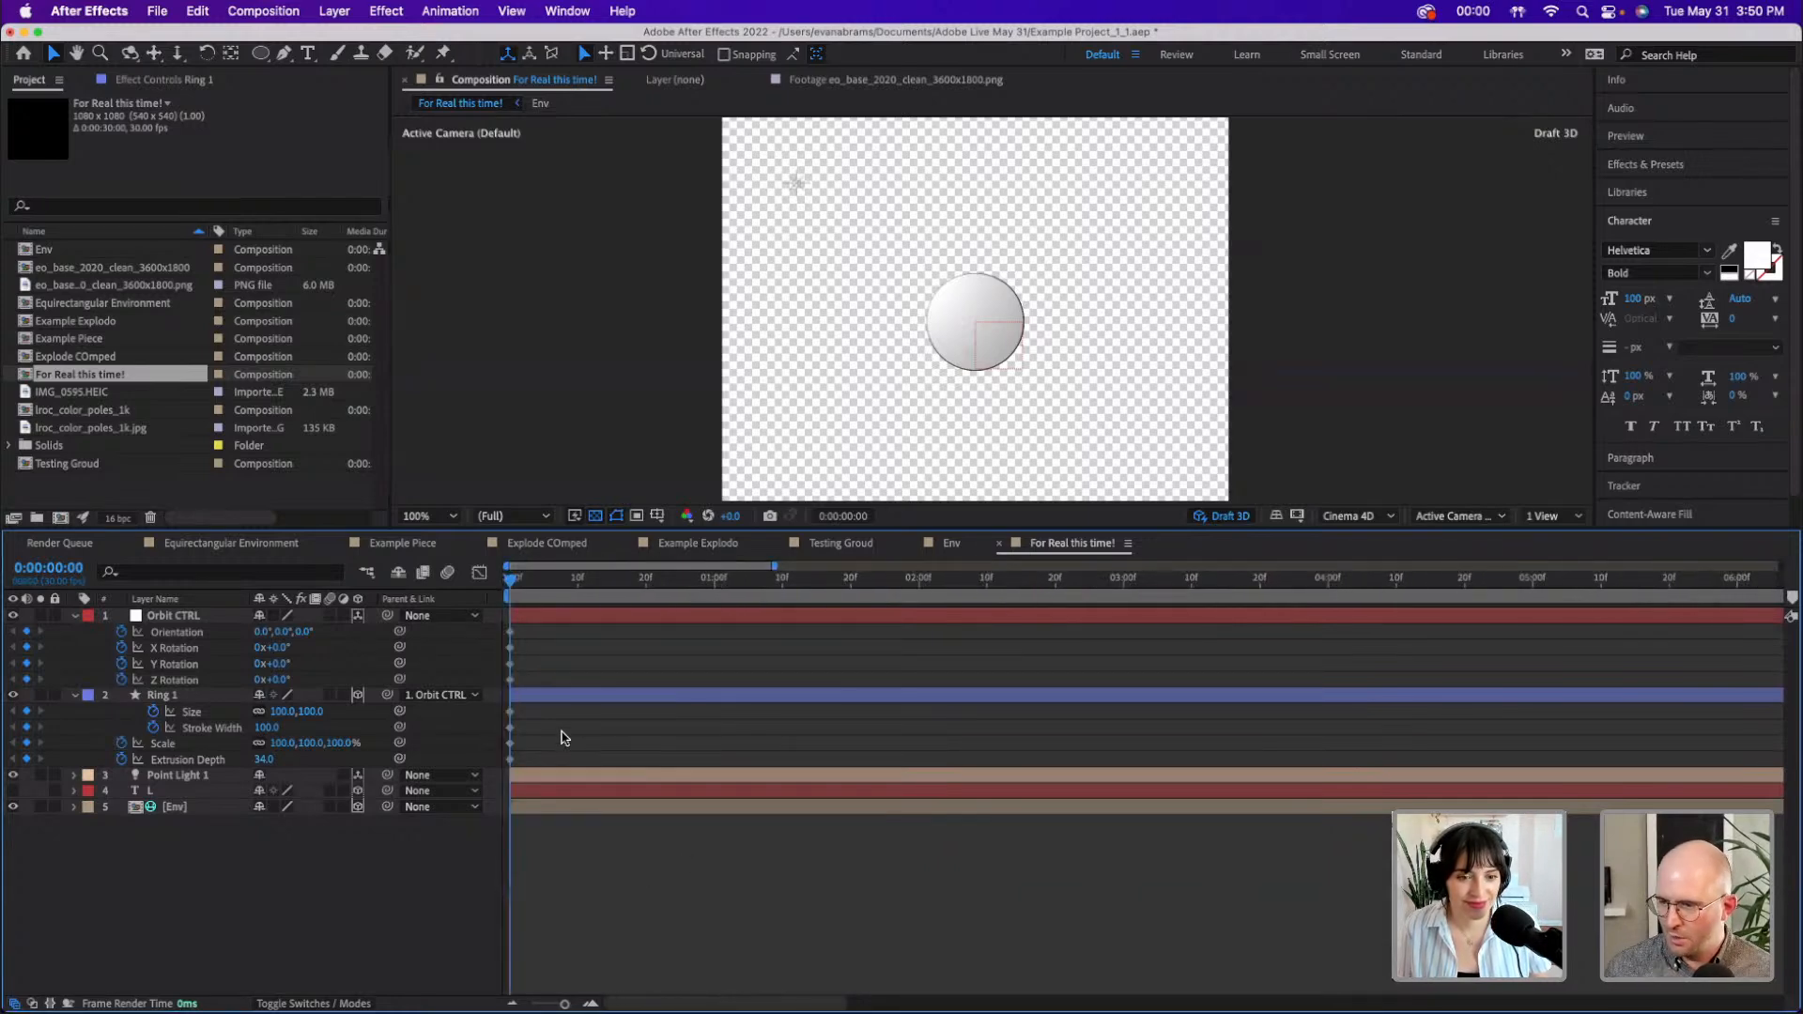
{"action": "left_click_drag", "start_coordinate": [551, 582], "coordinate": [570, 583]}
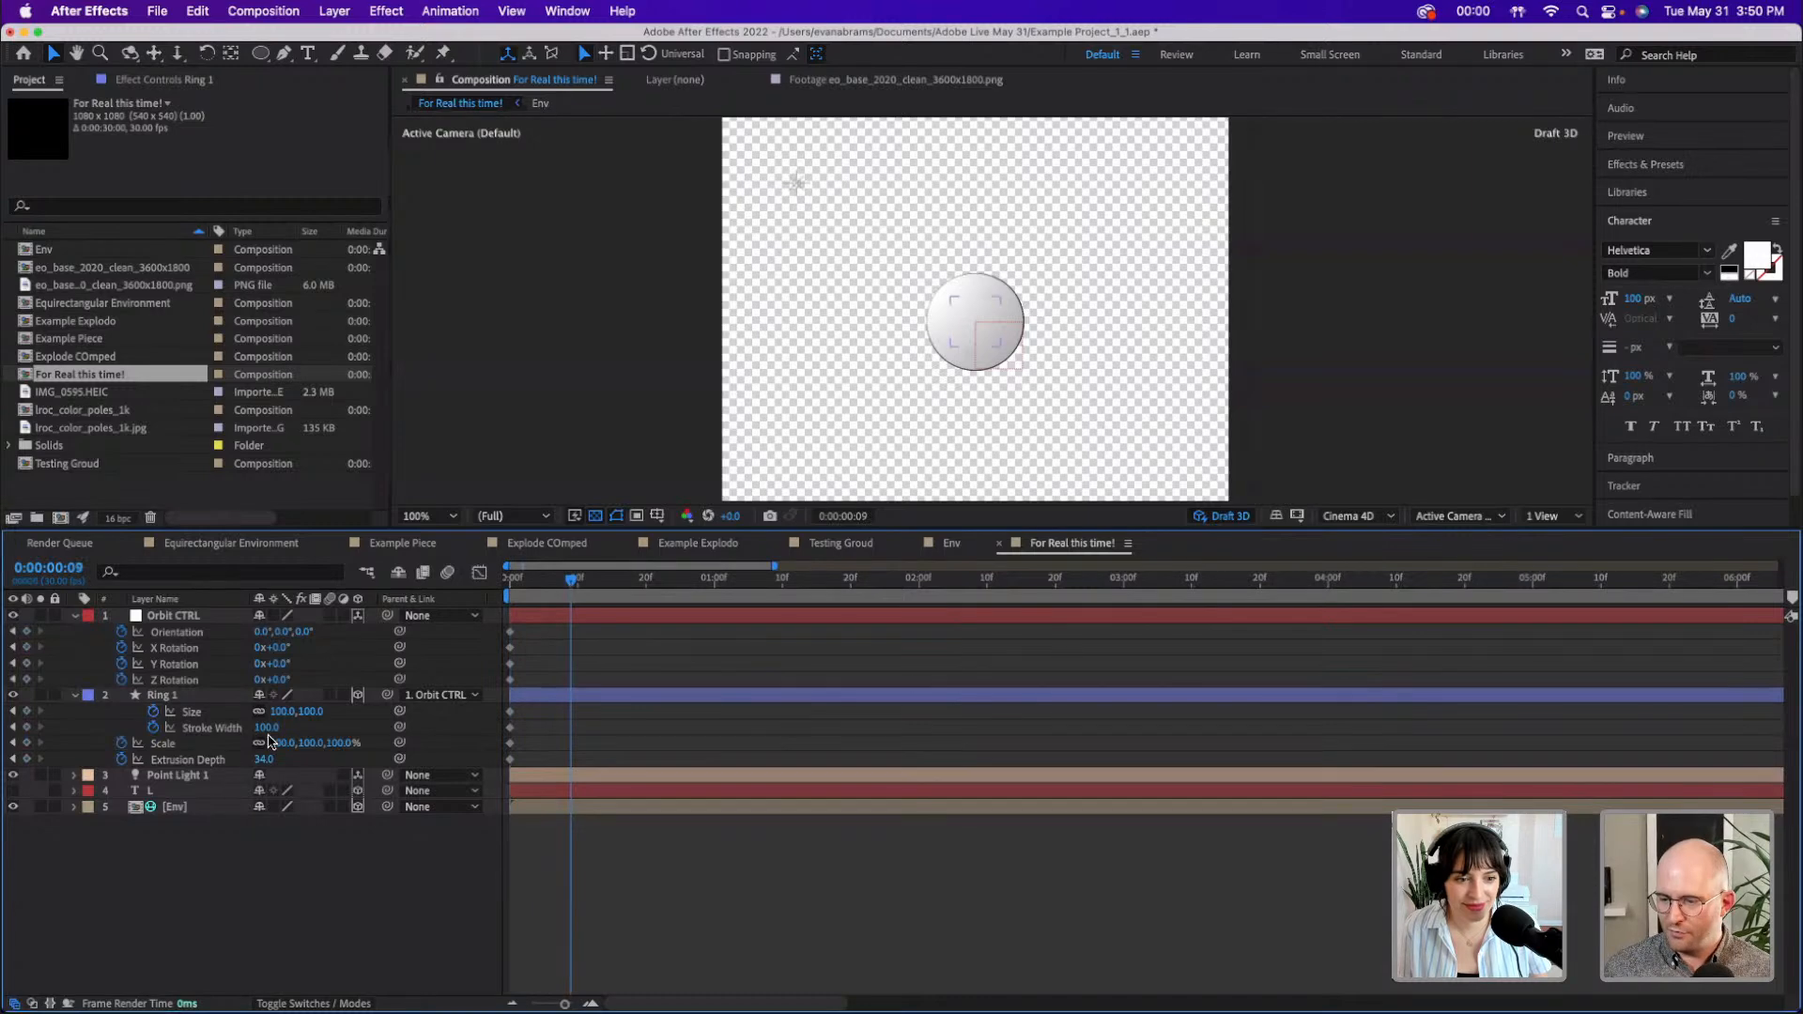
{"action": "left_click_drag", "start_coordinate": [279, 743], "coordinate": [264, 746]}
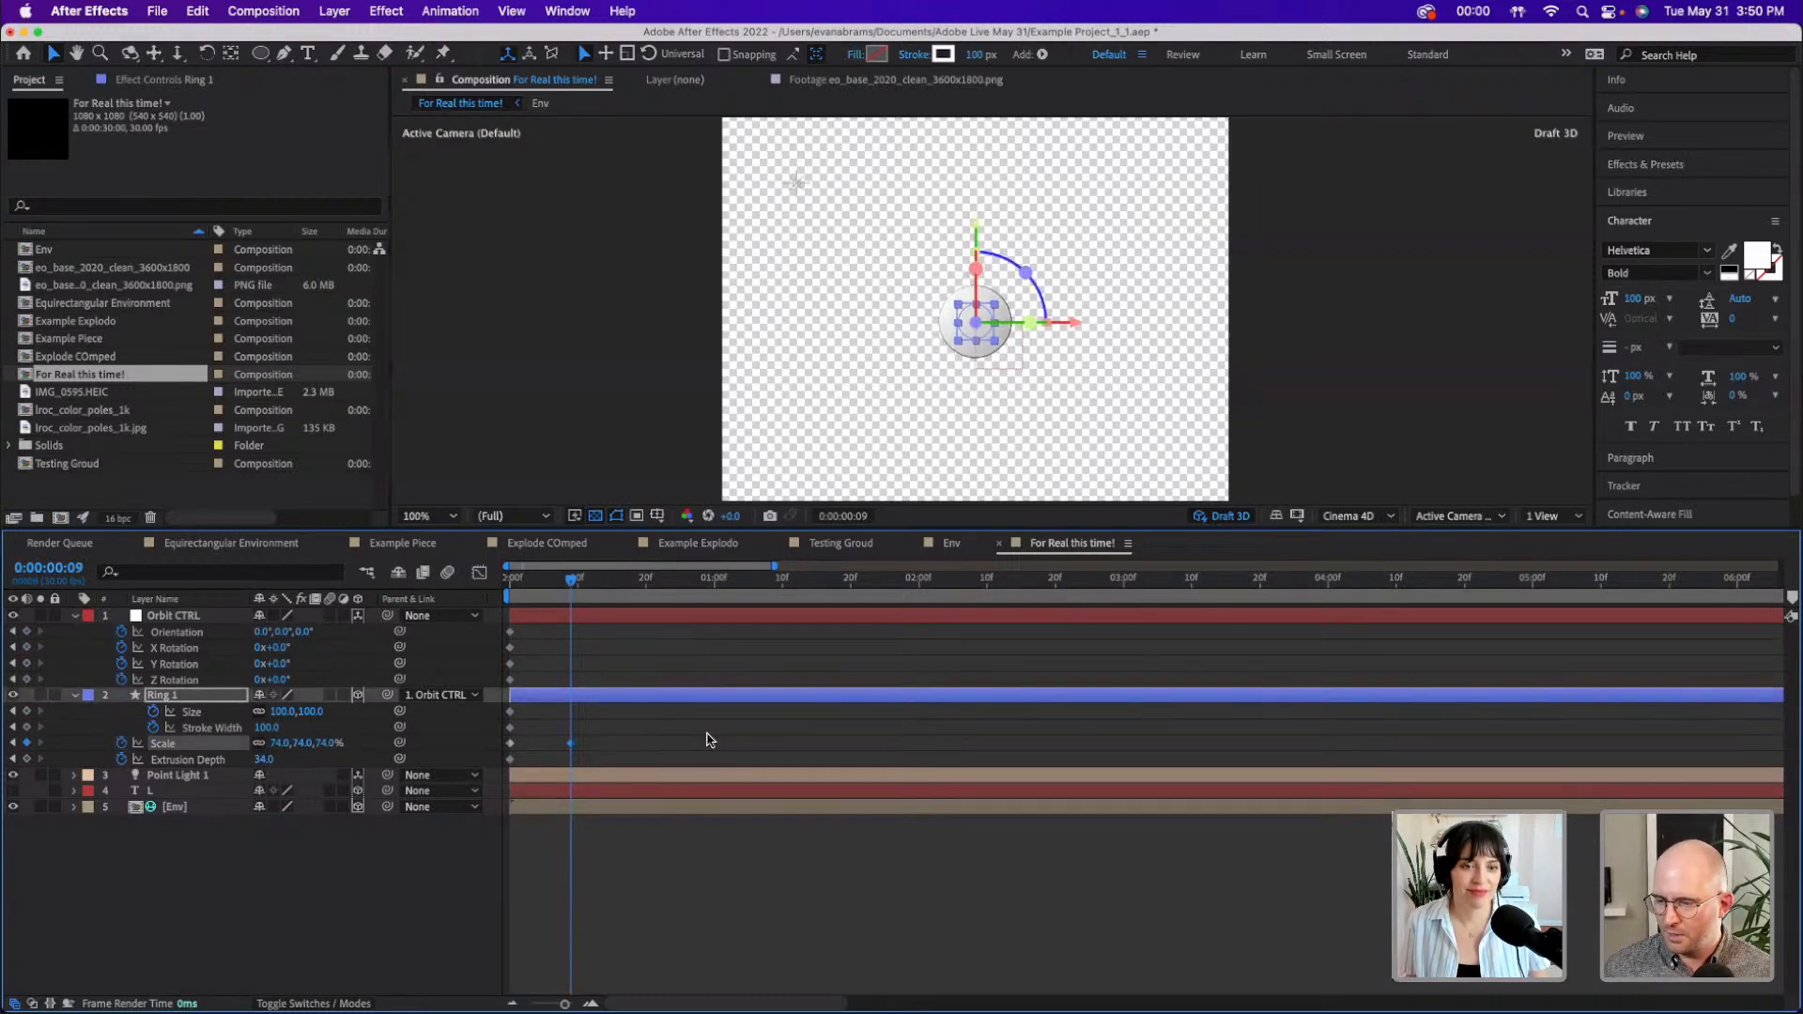
- Add a Scale keyframe of 100% to Ring 1 at 0:00:00:19
{"action": "left_click", "coordinate": [632, 583]}
{"action": "left_click_drag", "start_coordinate": [634, 584], "coordinate": [640, 586]}
{"action": "left_click", "coordinate": [299, 743]}
{"action": "type", "text": "100"}
{"action": "key", "text": "Return"}
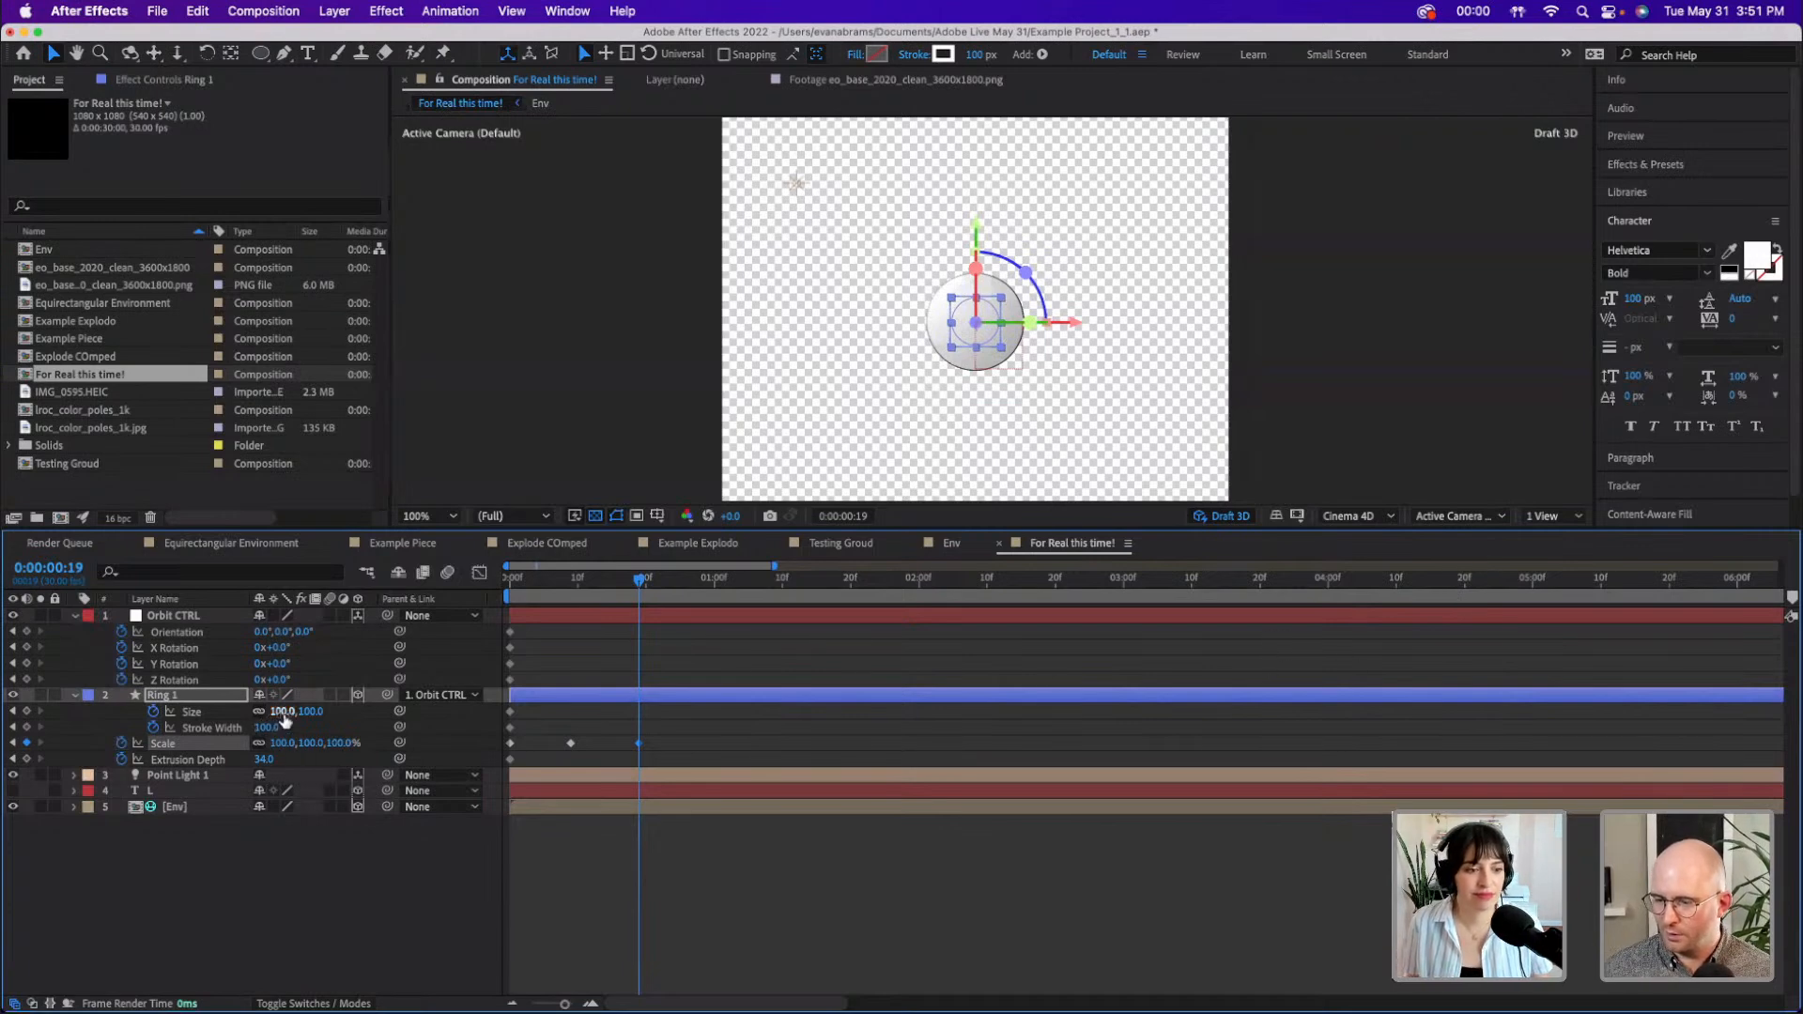
- Move Ring 1's starting Size and Stroke Width keyframes to frame 9, set Size to 510 and Stroke Width to 45 at frame 19, and preview
{"action": "left_click_drag", "start_coordinate": [511, 712], "coordinate": [571, 718]}
{"action": "left_click_drag", "start_coordinate": [286, 711], "coordinate": [611, 716]}
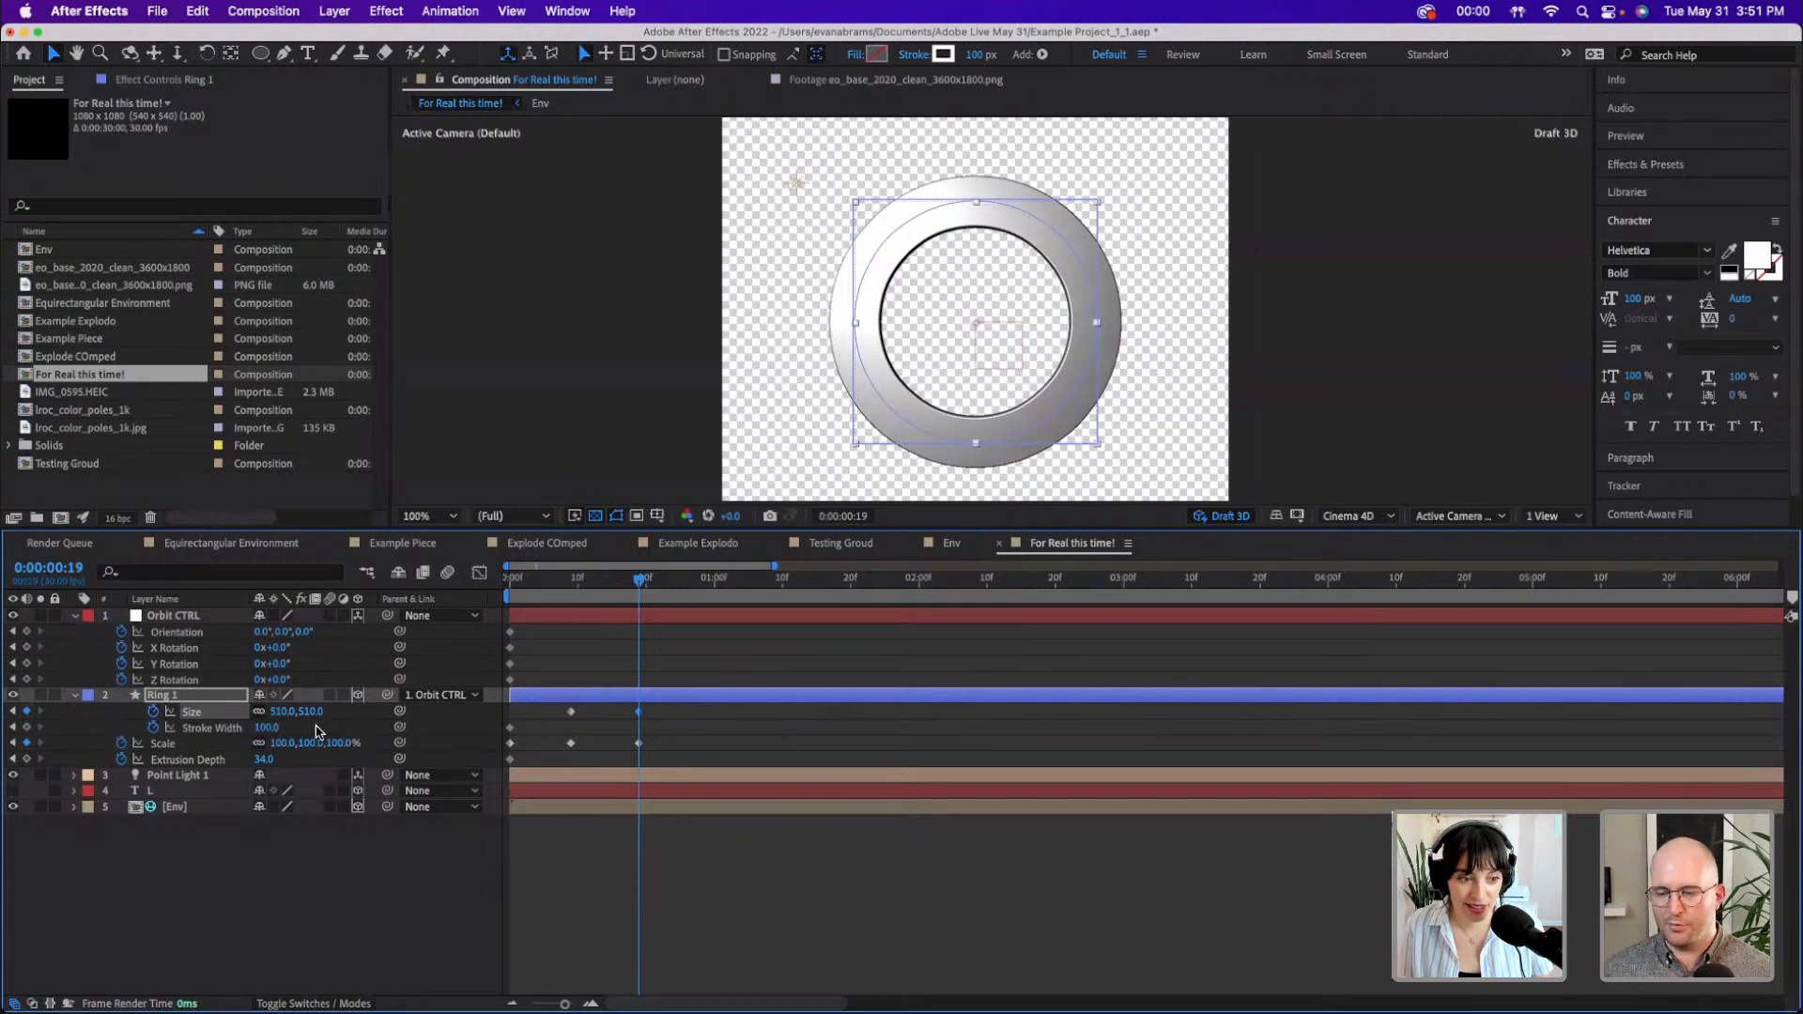
{"action": "left_click", "coordinate": [510, 729]}
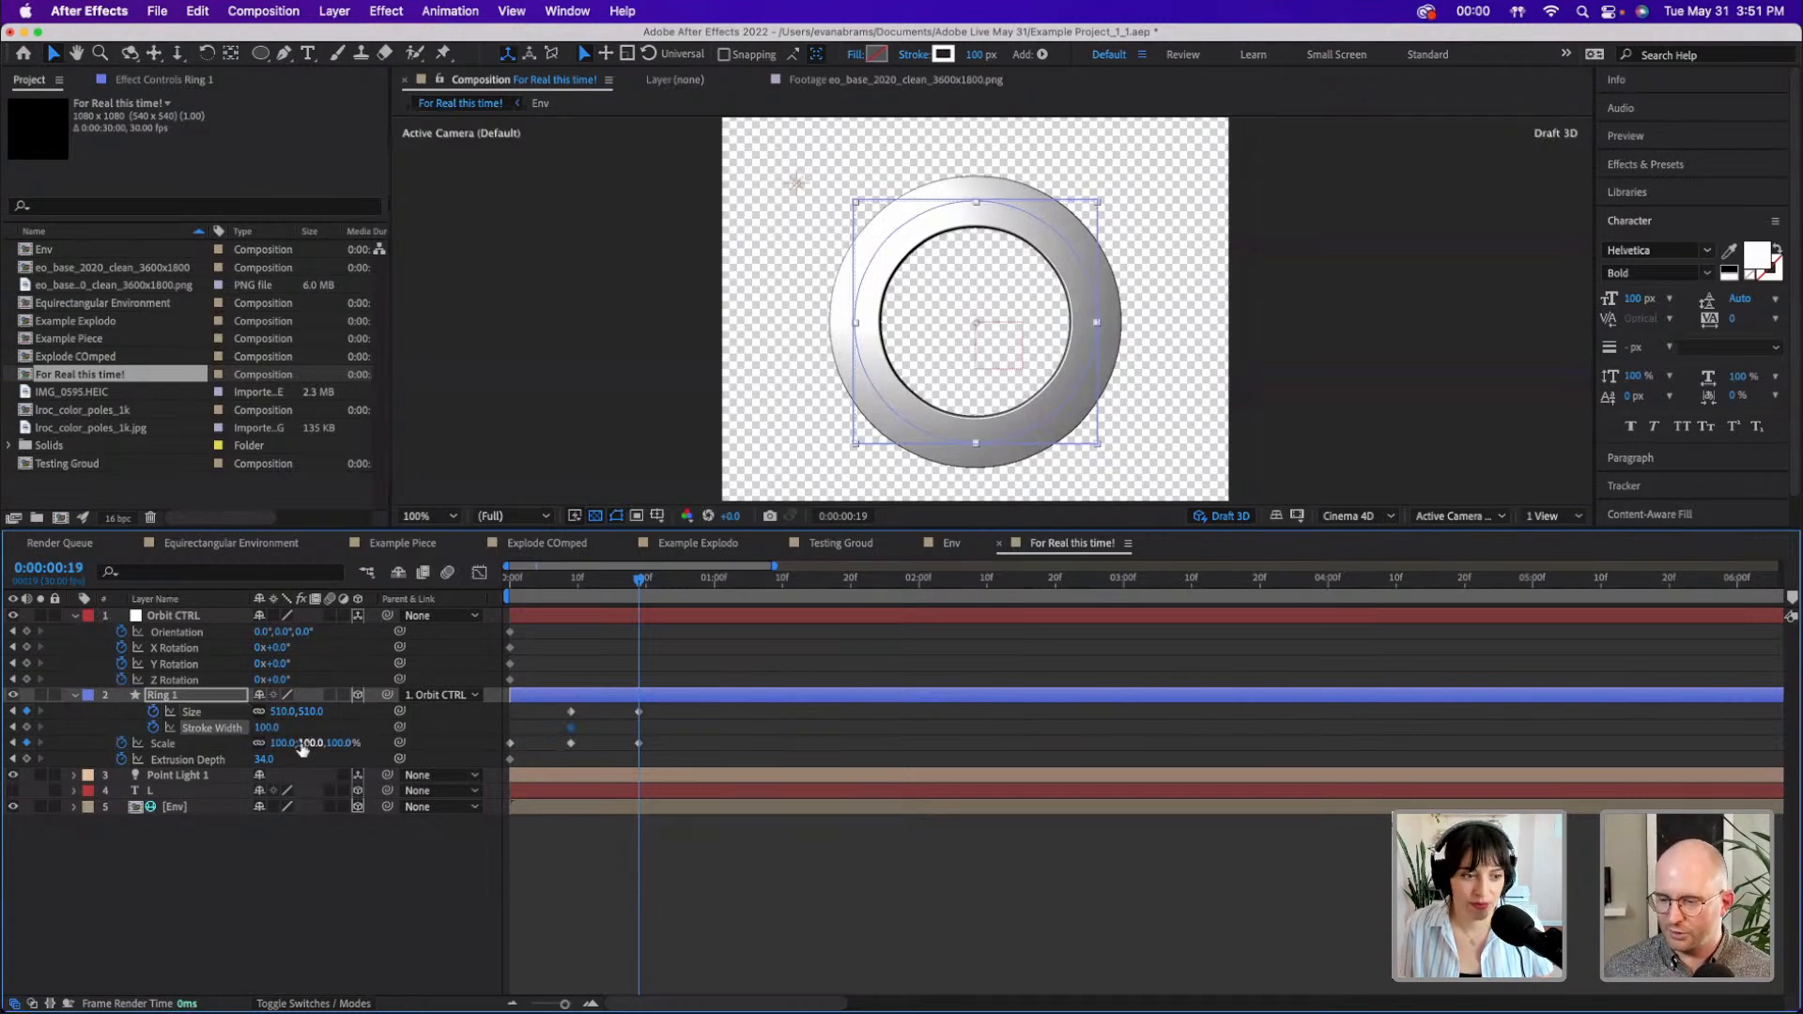
{"action": "left_click_drag", "start_coordinate": [272, 727], "coordinate": [216, 729]}
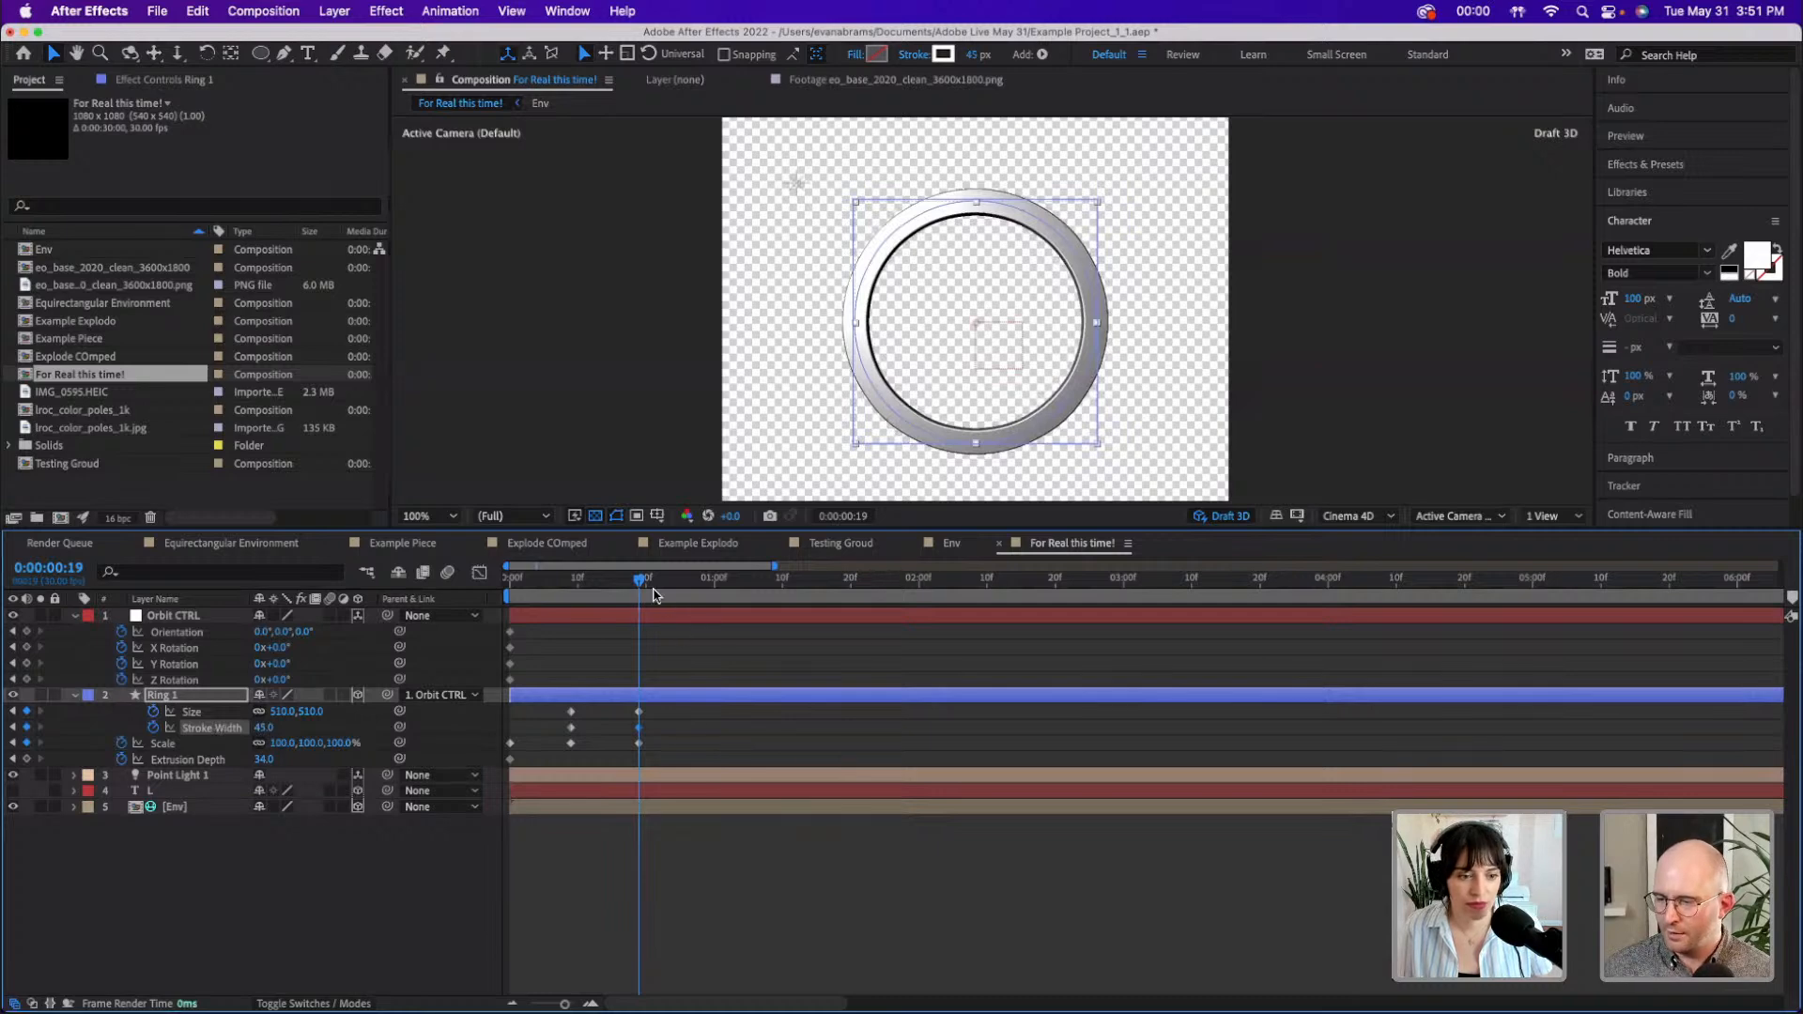
{"action": "key", "text": "space"}
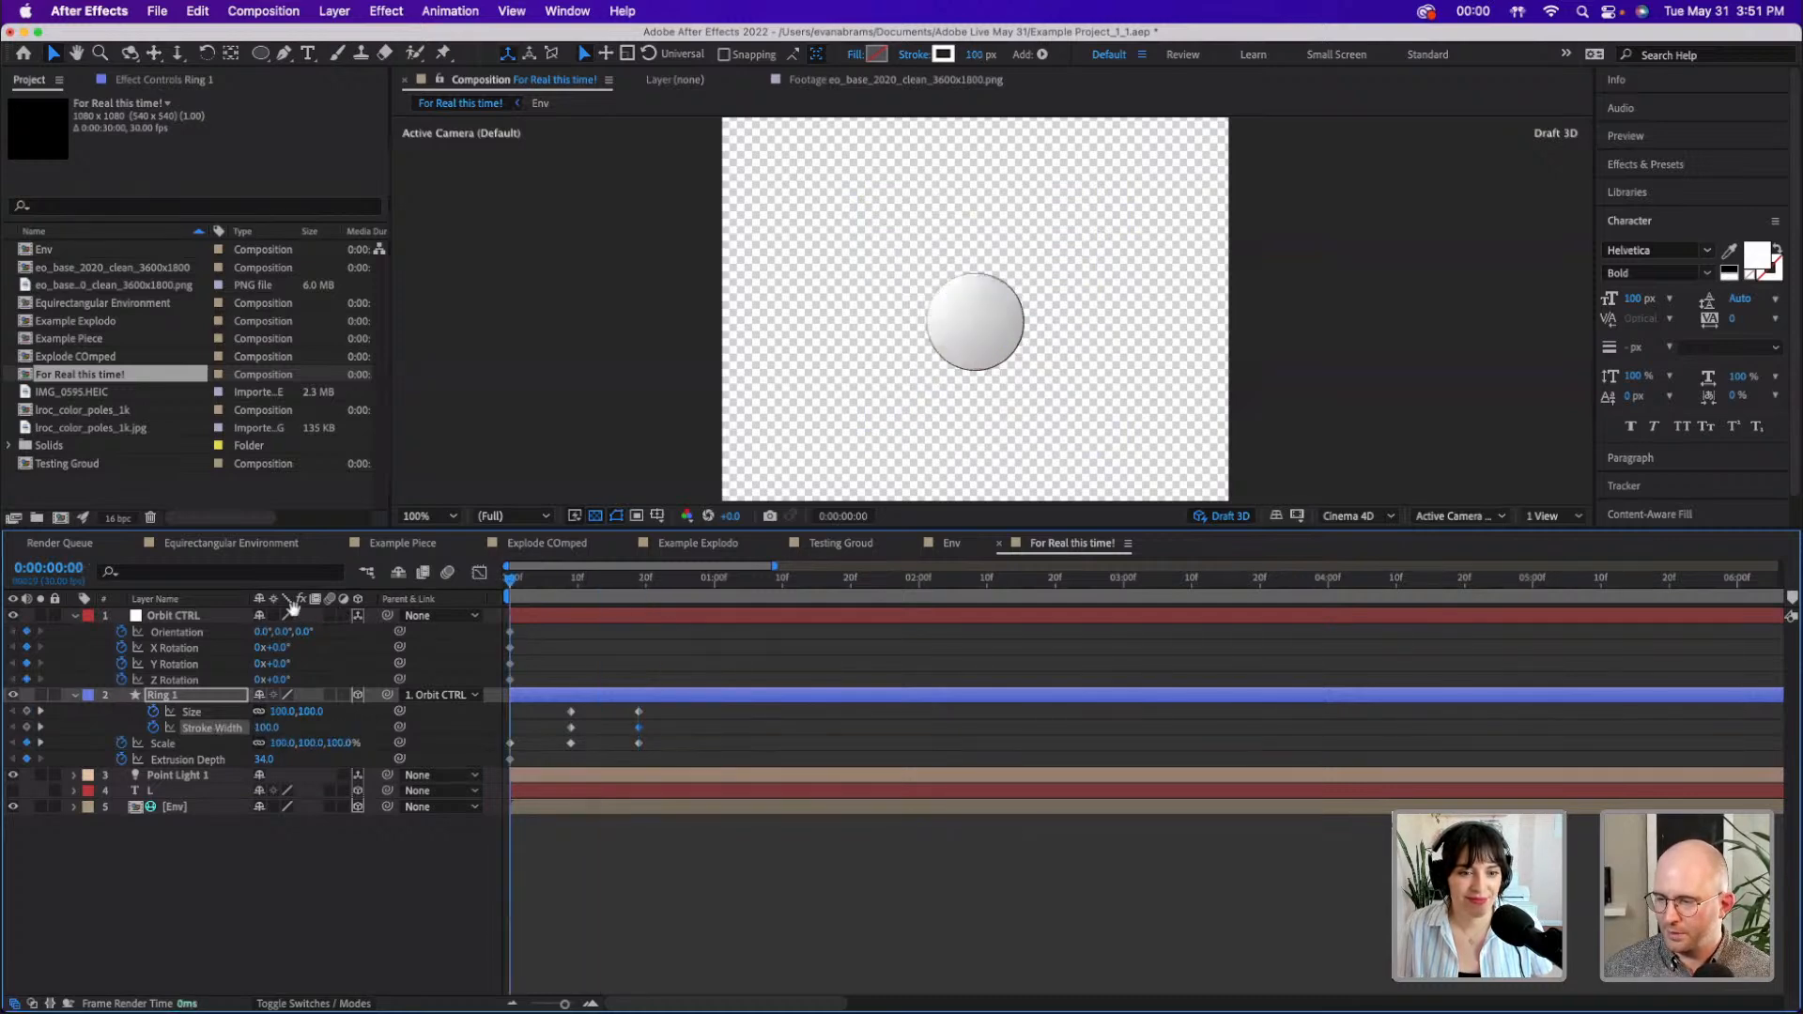
{"action": "key", "text": "space"}
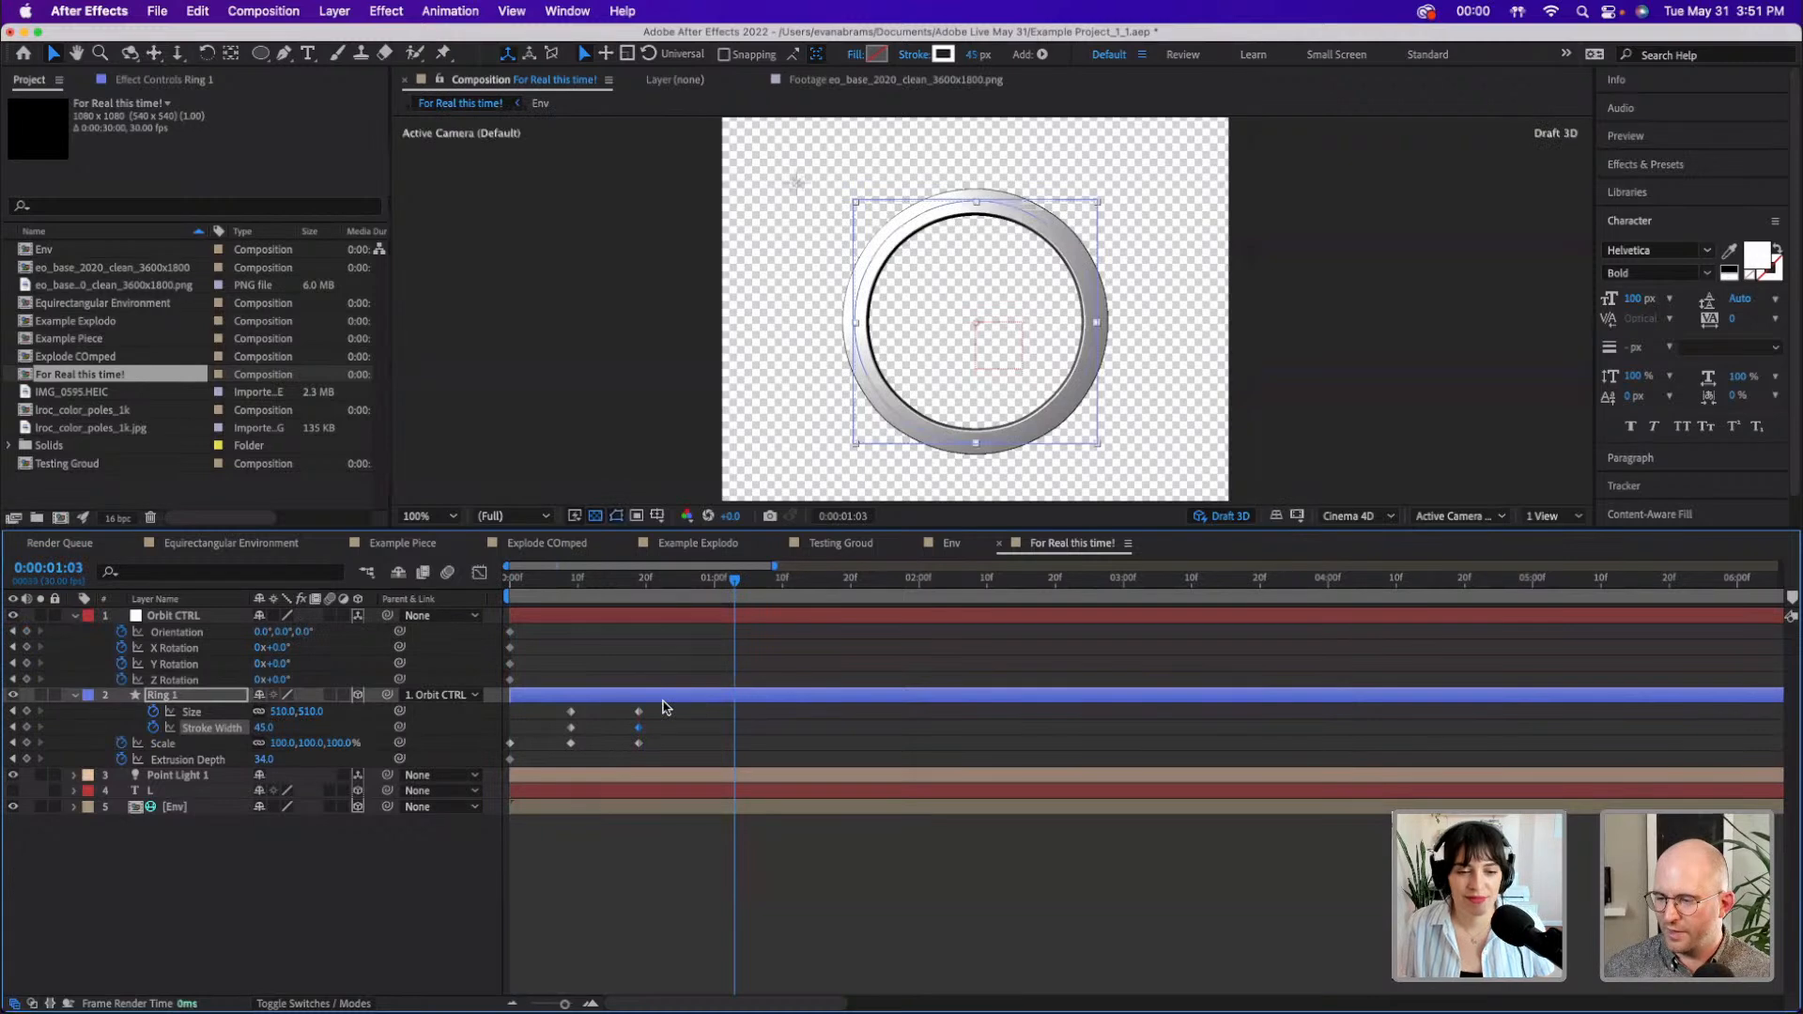
- Shift Ring 1's frame 9 and frame 19 keyframes for Size, Stroke Width and Scale to frames 10 and 20
{"action": "mouse_move", "coordinate": [665, 715]}
{"action": "left_mouse_down"}
{"action": "mouse_move", "coordinate": [563, 755]}
{"action": "mouse_move", "coordinate": [579, 743]}
{"action": "left_mouse_up"}
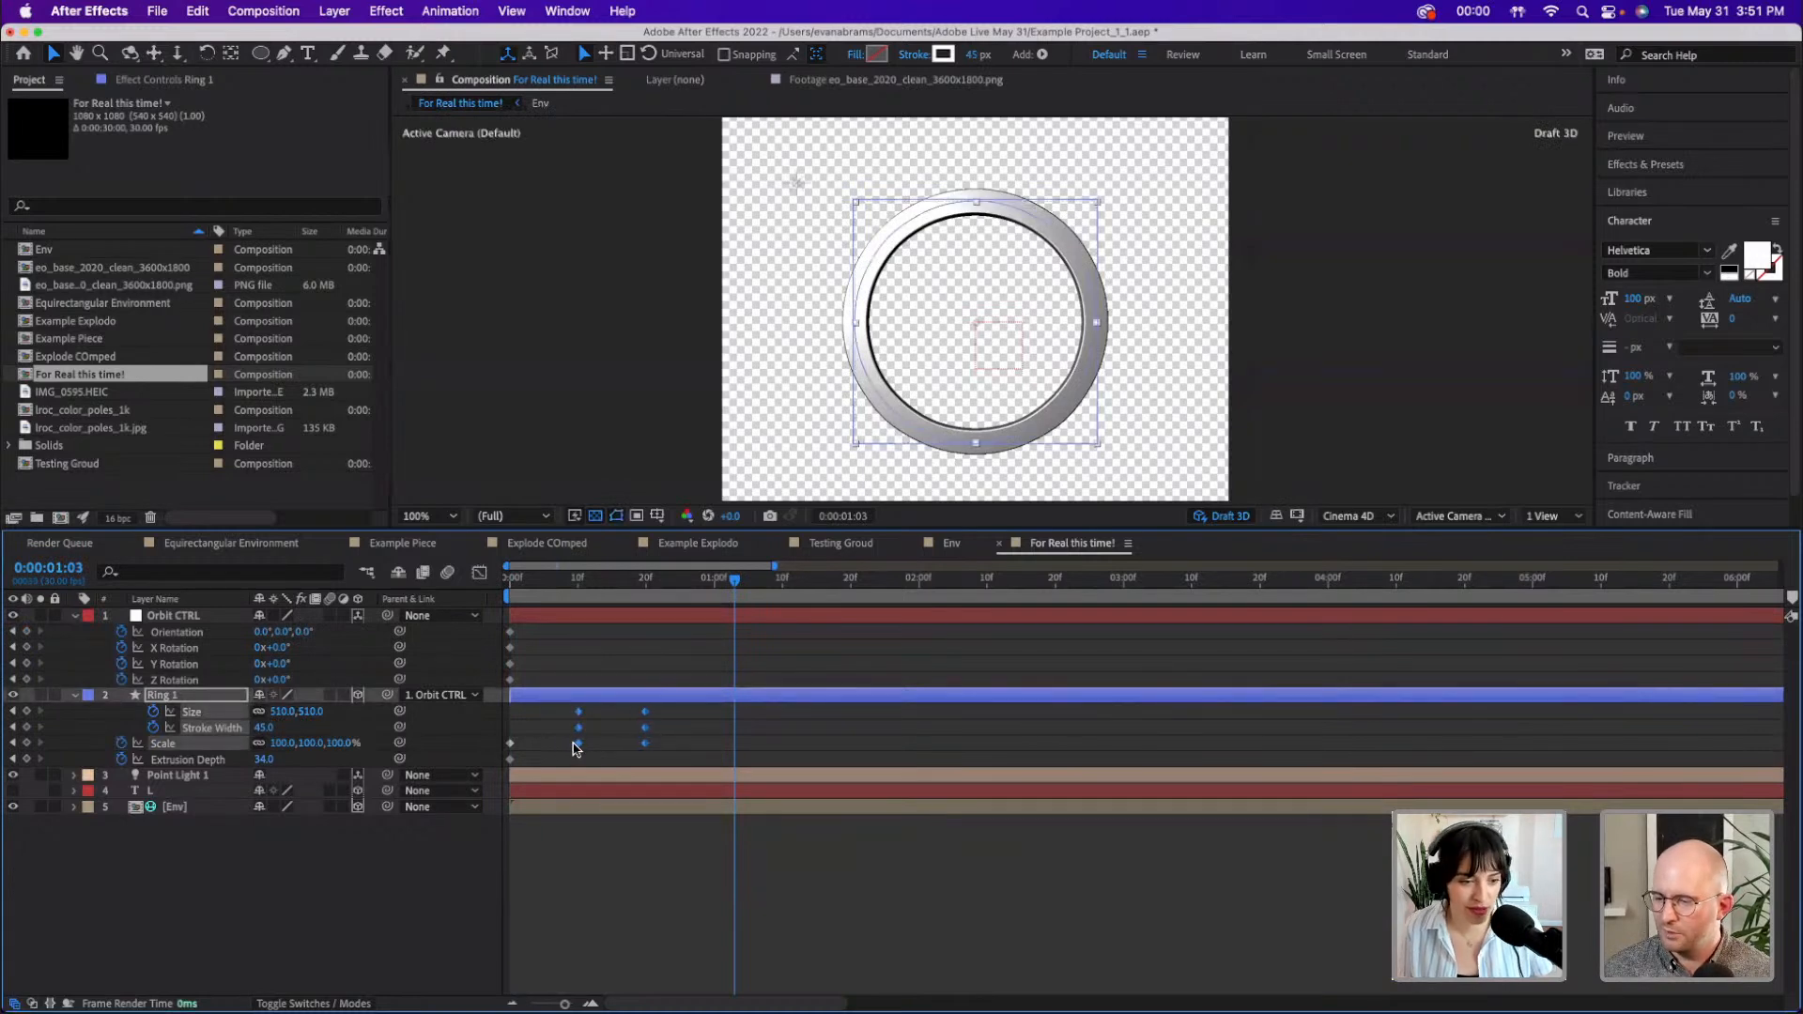
{"action": "left_click", "coordinate": [661, 734]}
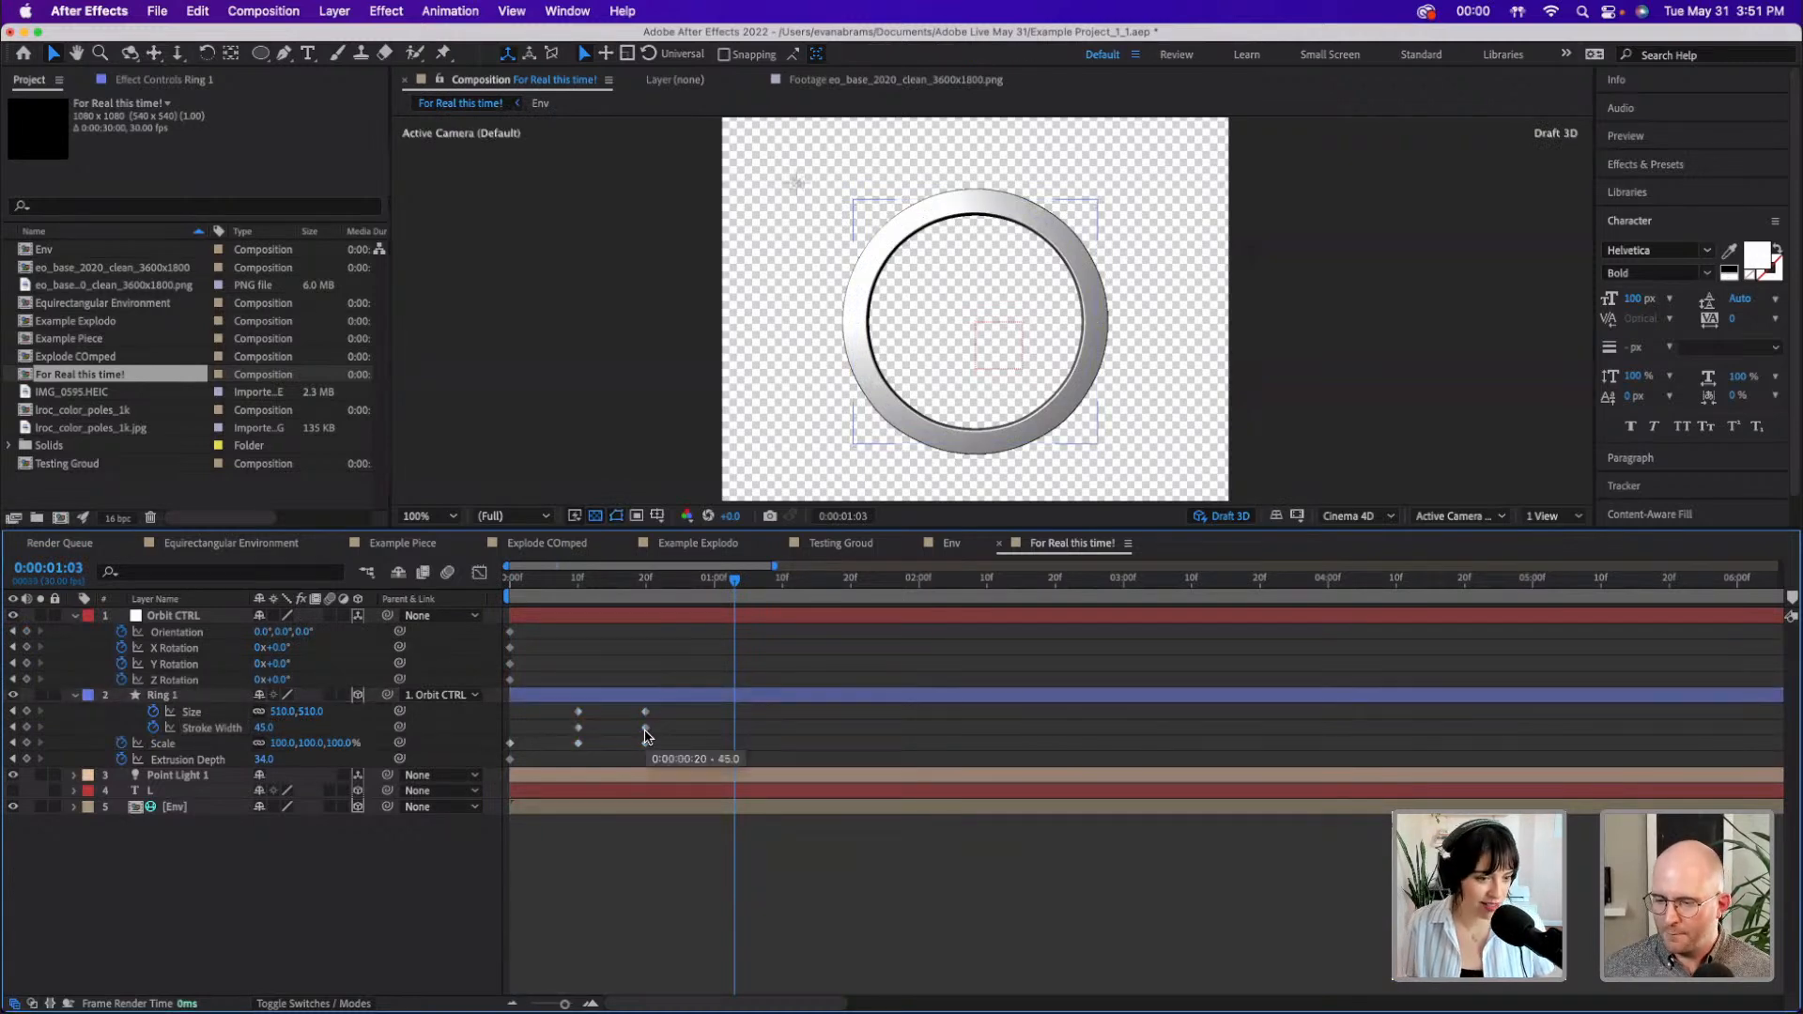
- Move Ring 1's last Size and Stroke Width keyframes to about frame 28, Easy Ease the Size, Stroke Width and Scale keyframes, and preview
{"action": "mouse_move", "coordinate": [639, 731]}
{"action": "left_mouse_down"}
{"action": "mouse_move", "coordinate": [653, 706]}
{"action": "mouse_move", "coordinate": [713, 734]}
{"action": "mouse_move", "coordinate": [501, 763]}
{"action": "left_mouse_up"}
{"action": "key", "text": "F9"}
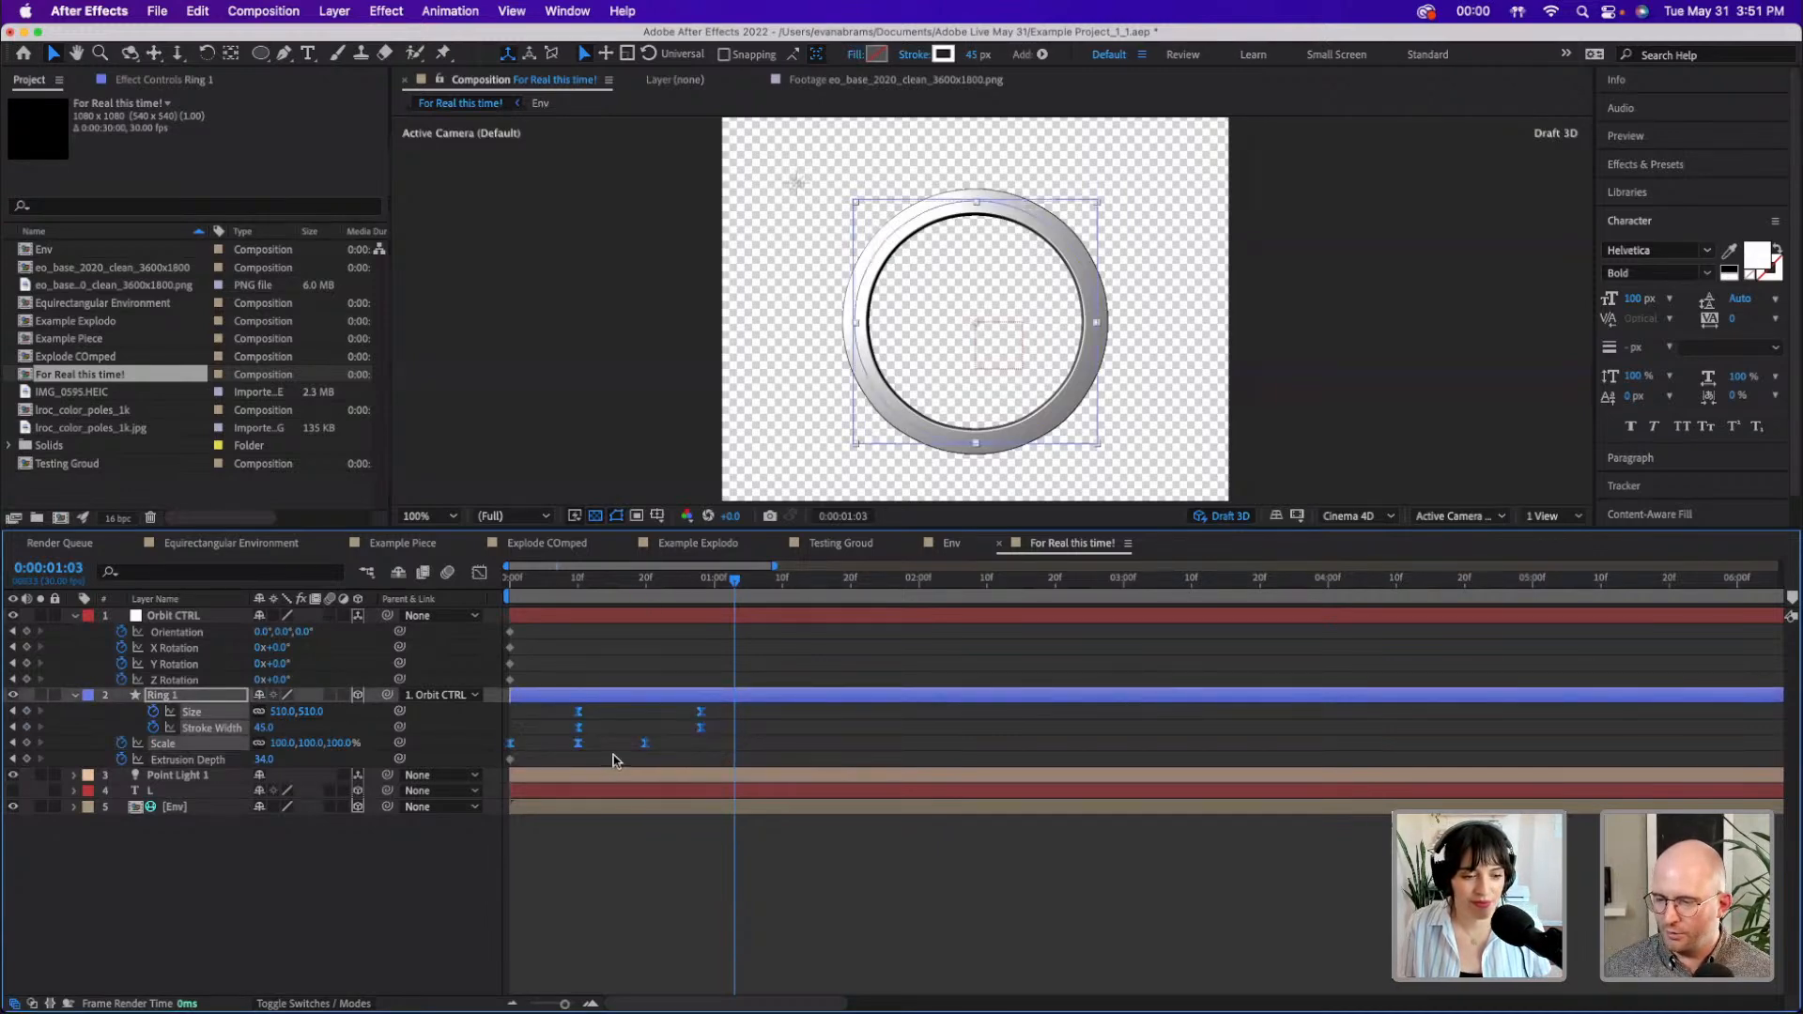
{"action": "key", "text": "Home"}
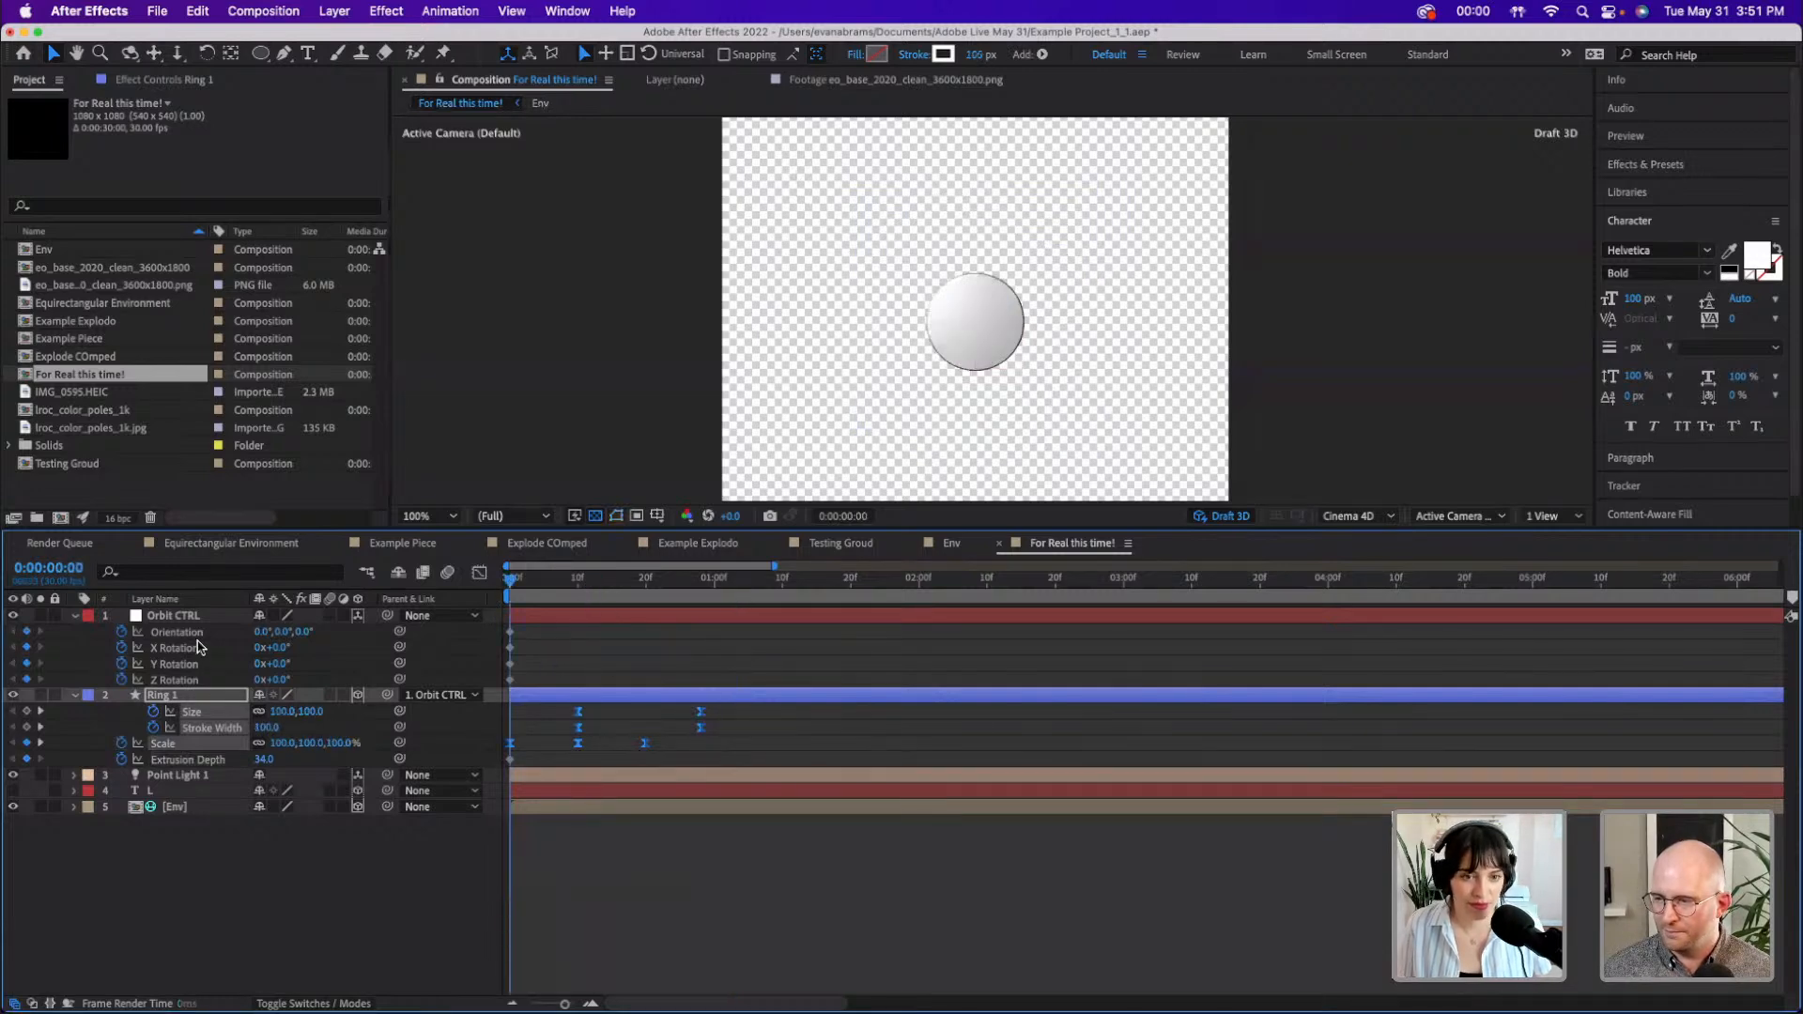
{"action": "key", "text": "space"}
{"action": "key", "text": "space"}
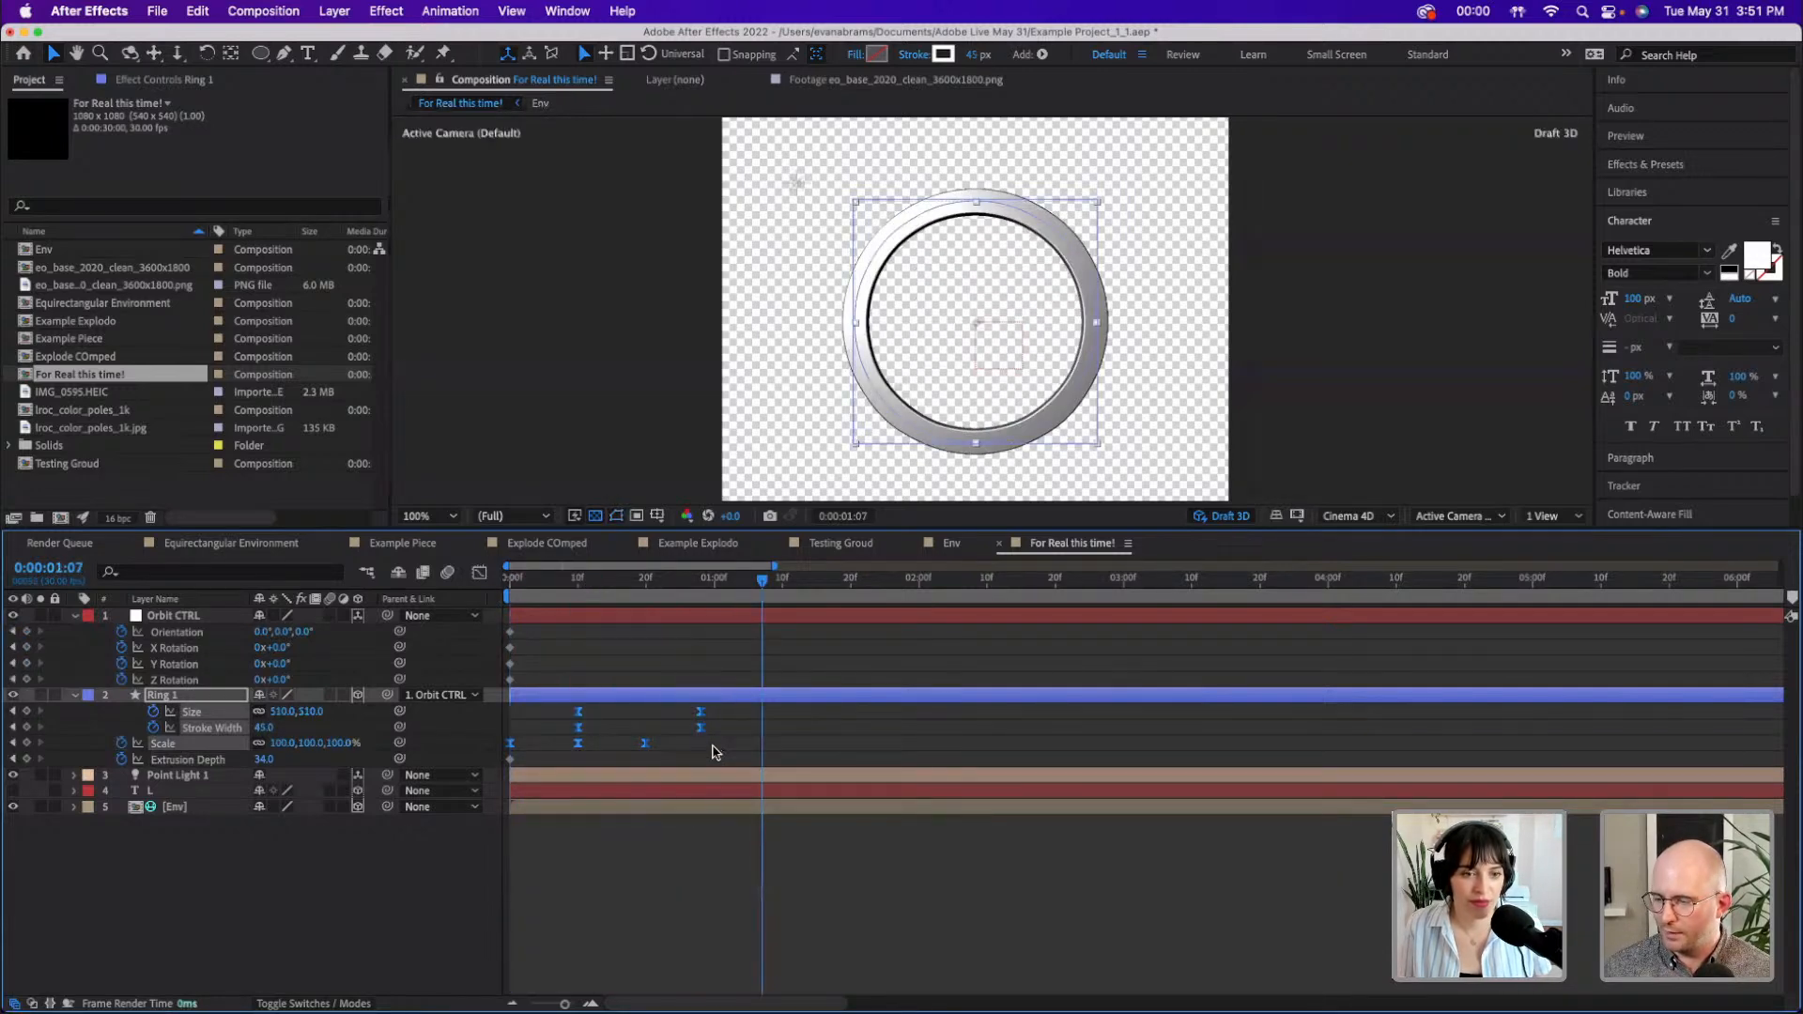
{"action": "left_click", "coordinate": [630, 733]}
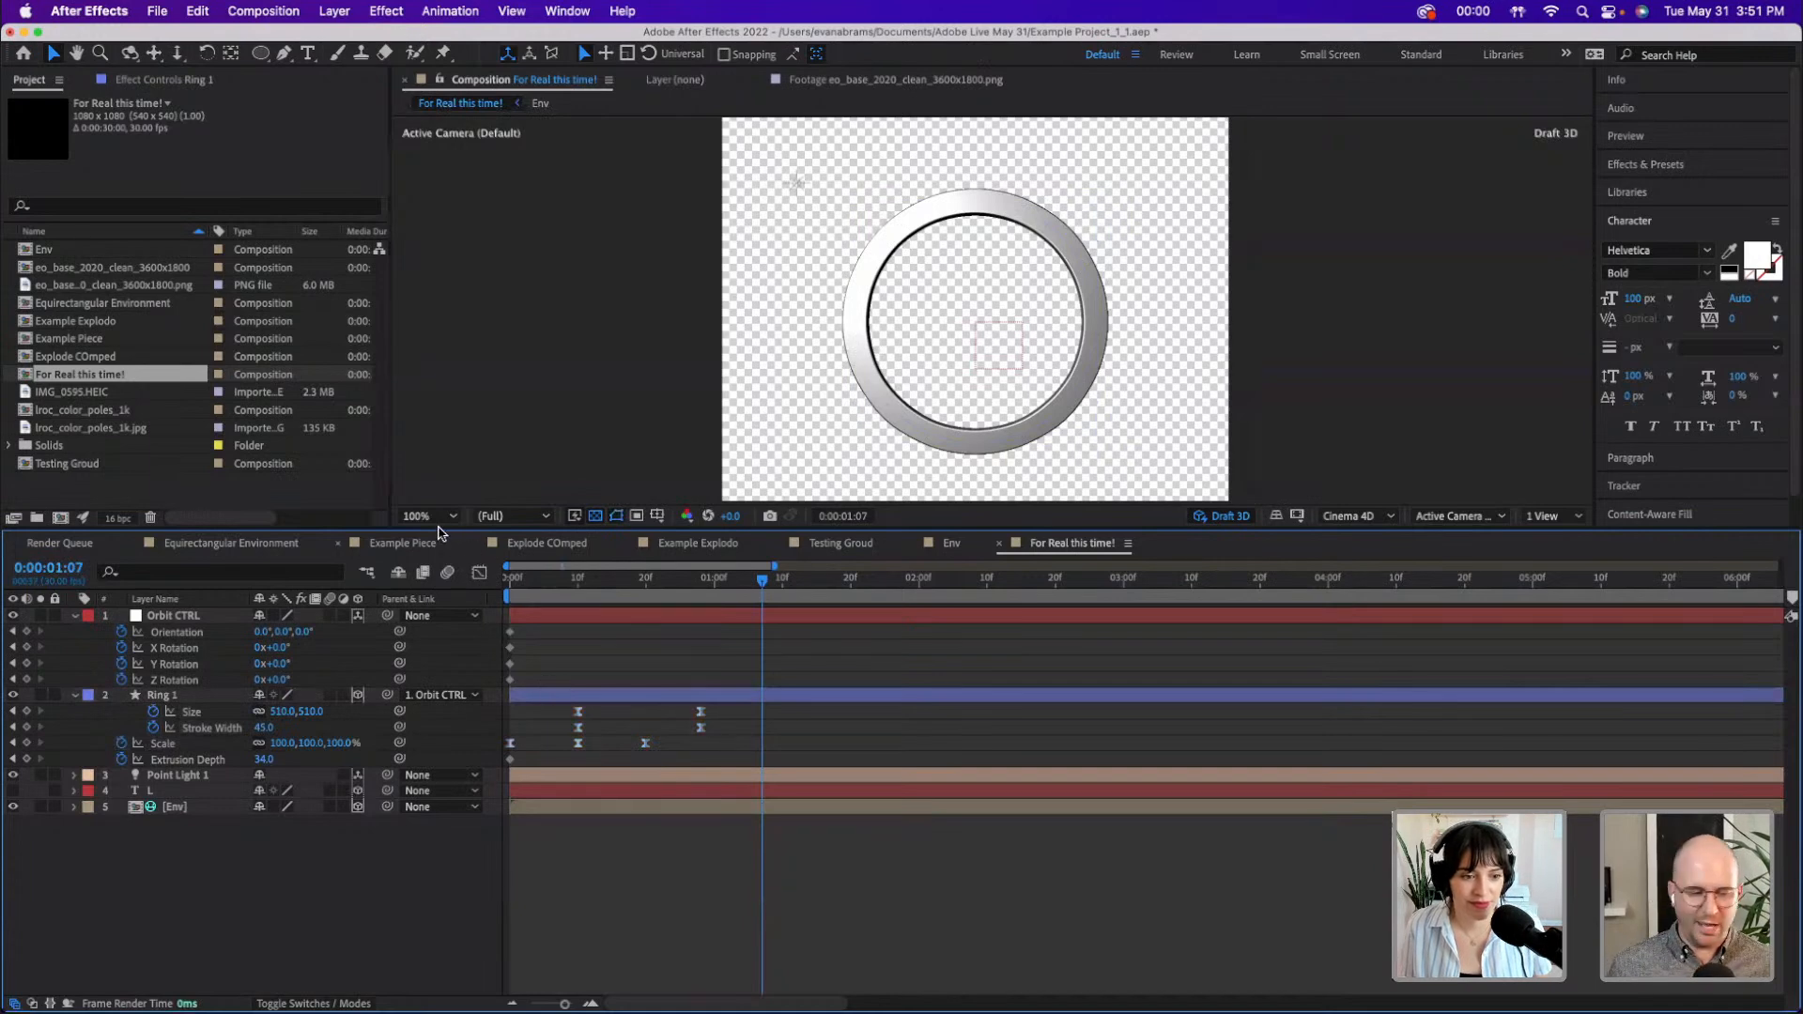
- Display Ring 1's Size animation in the Graph Editor as an editable speed graph
{"action": "left_click", "coordinate": [479, 572]}
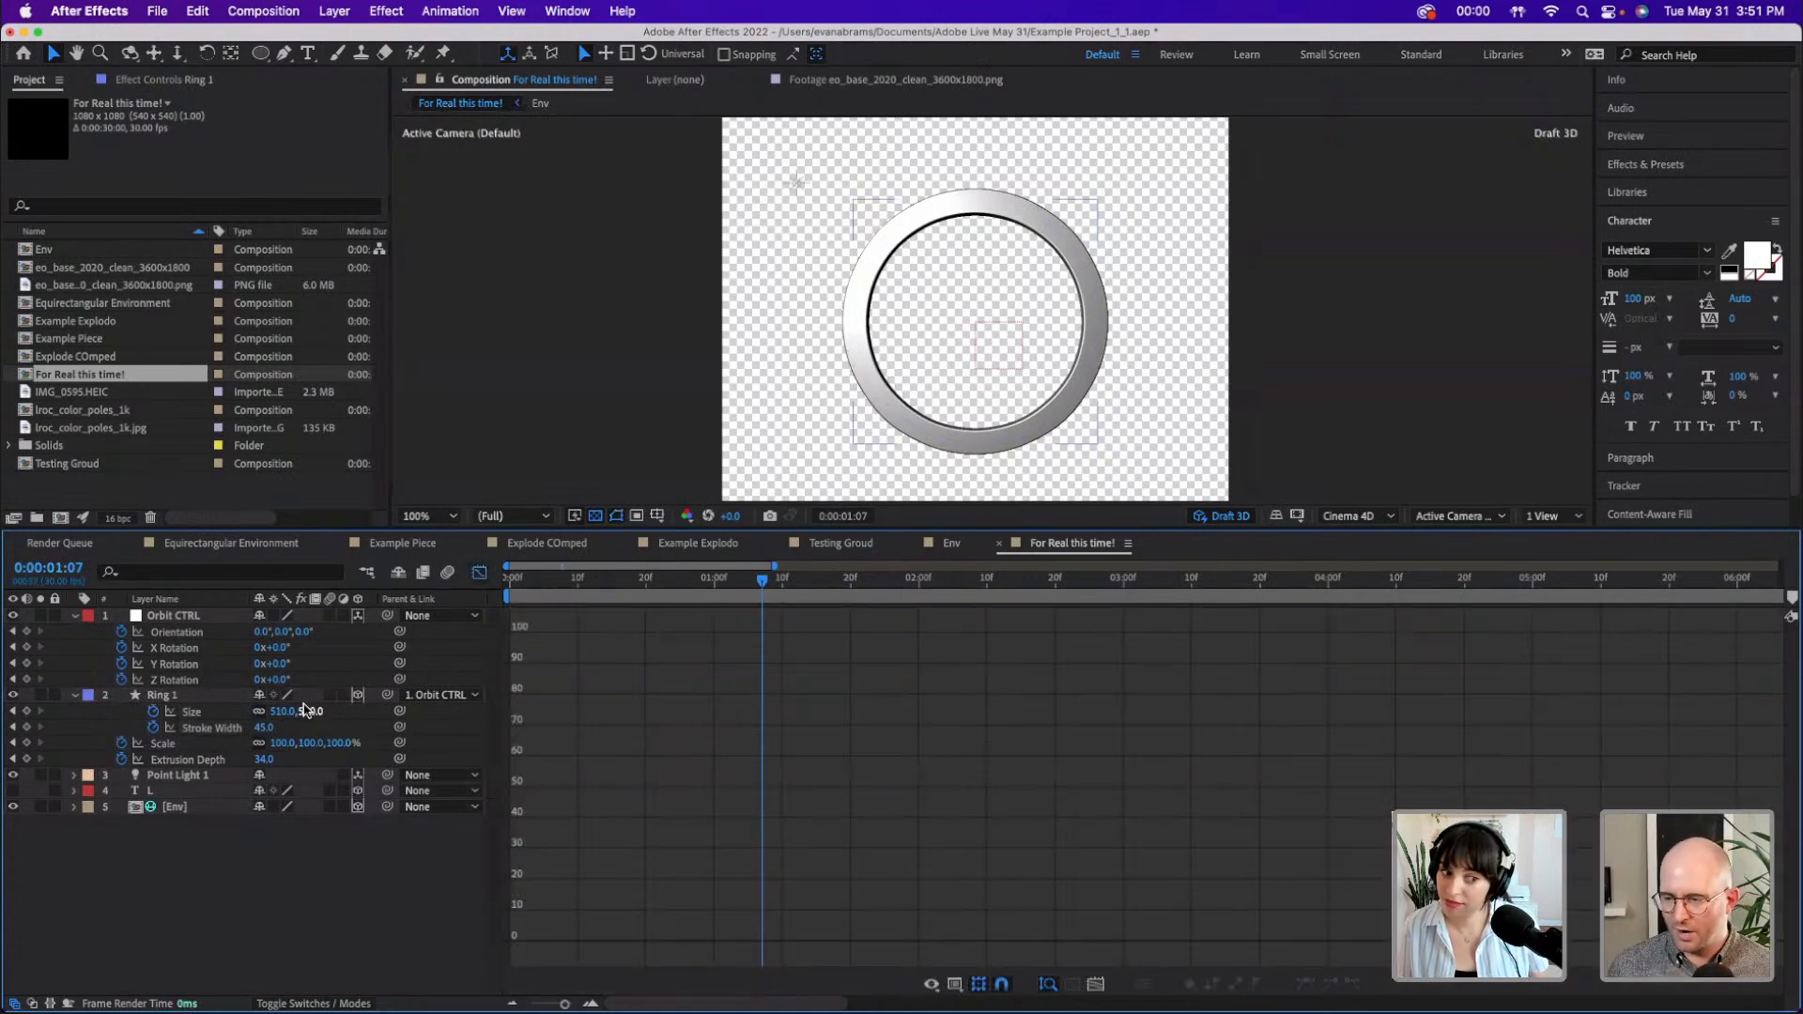
{"action": "left_click", "coordinate": [192, 712]}
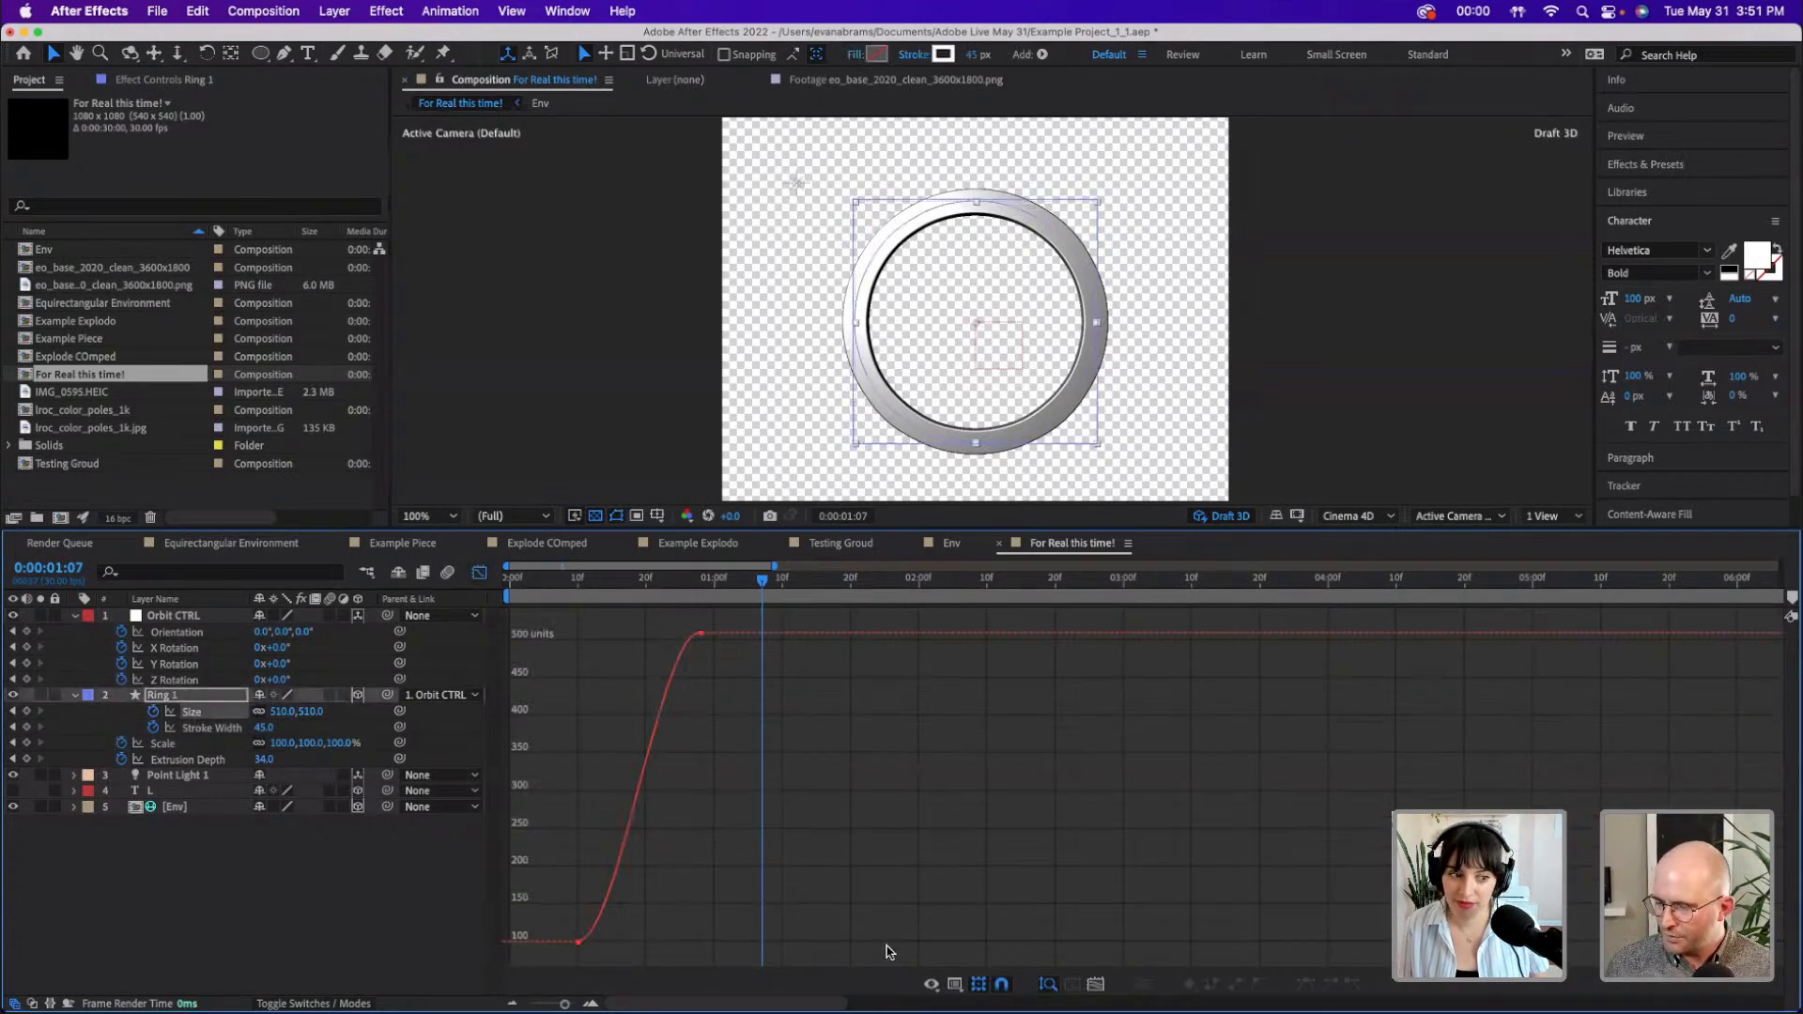
{"action": "left_click", "coordinate": [932, 983]}
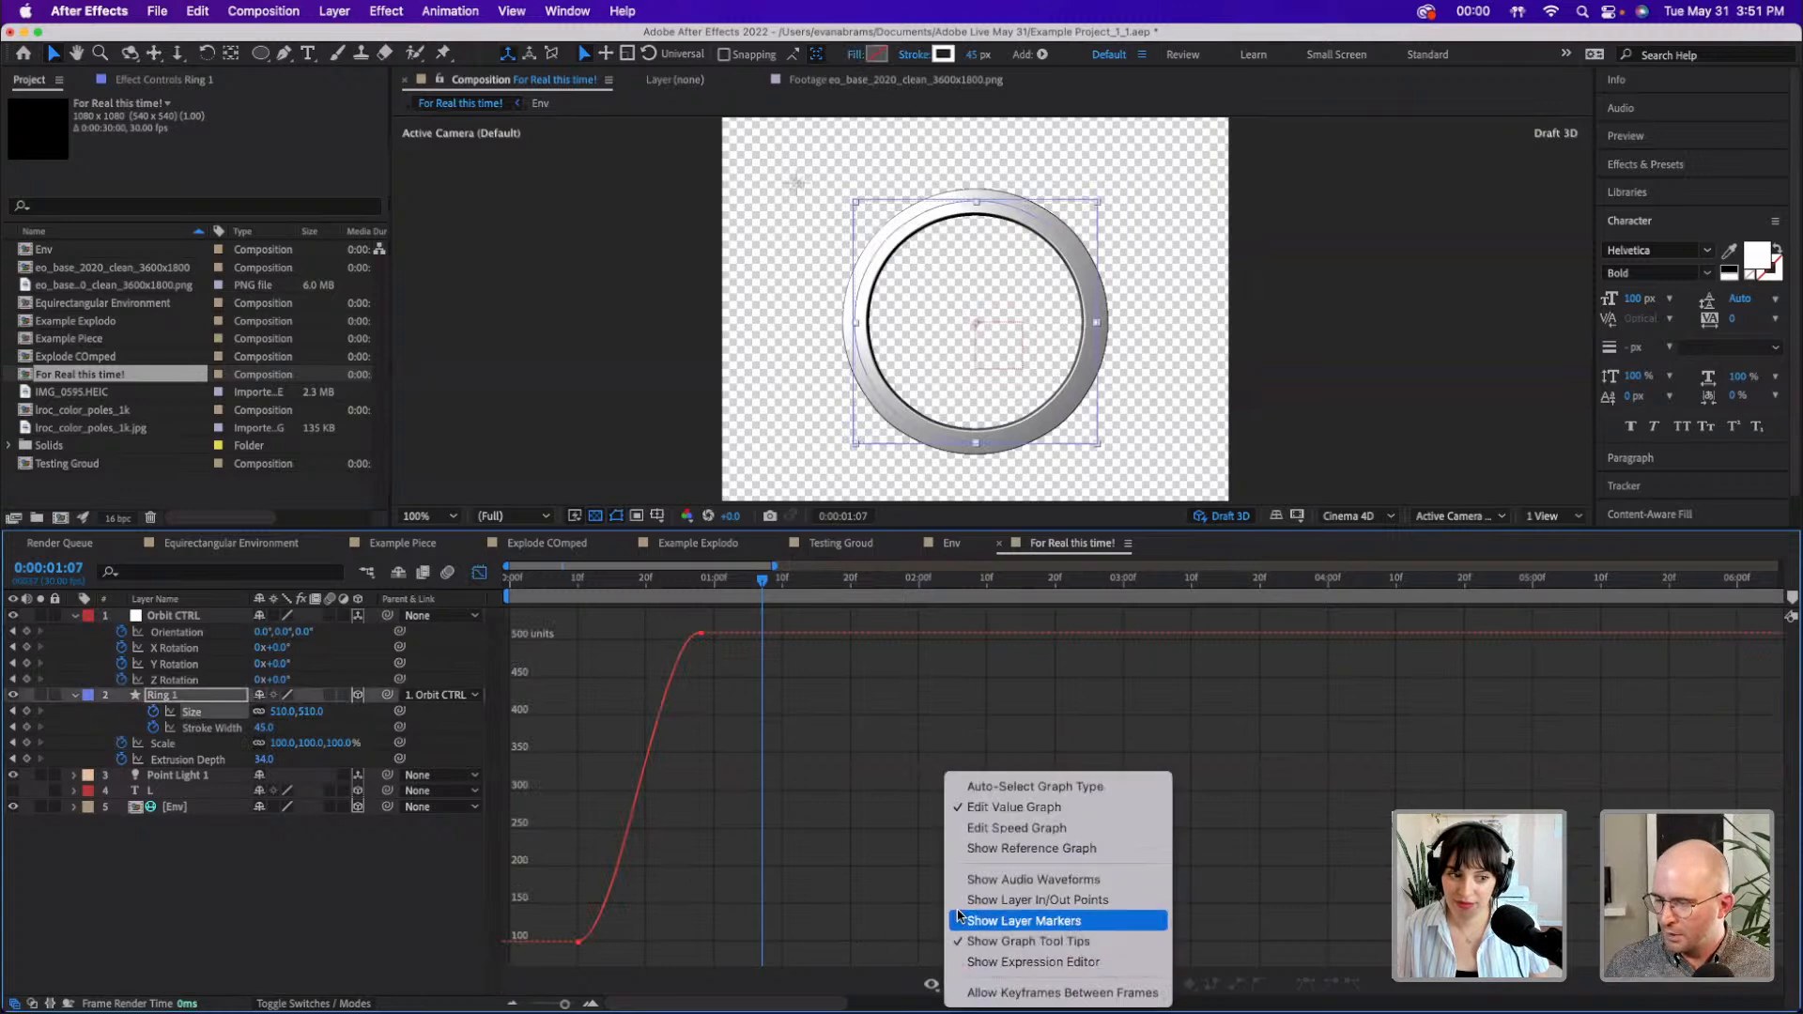
{"action": "left_click", "coordinate": [984, 828]}
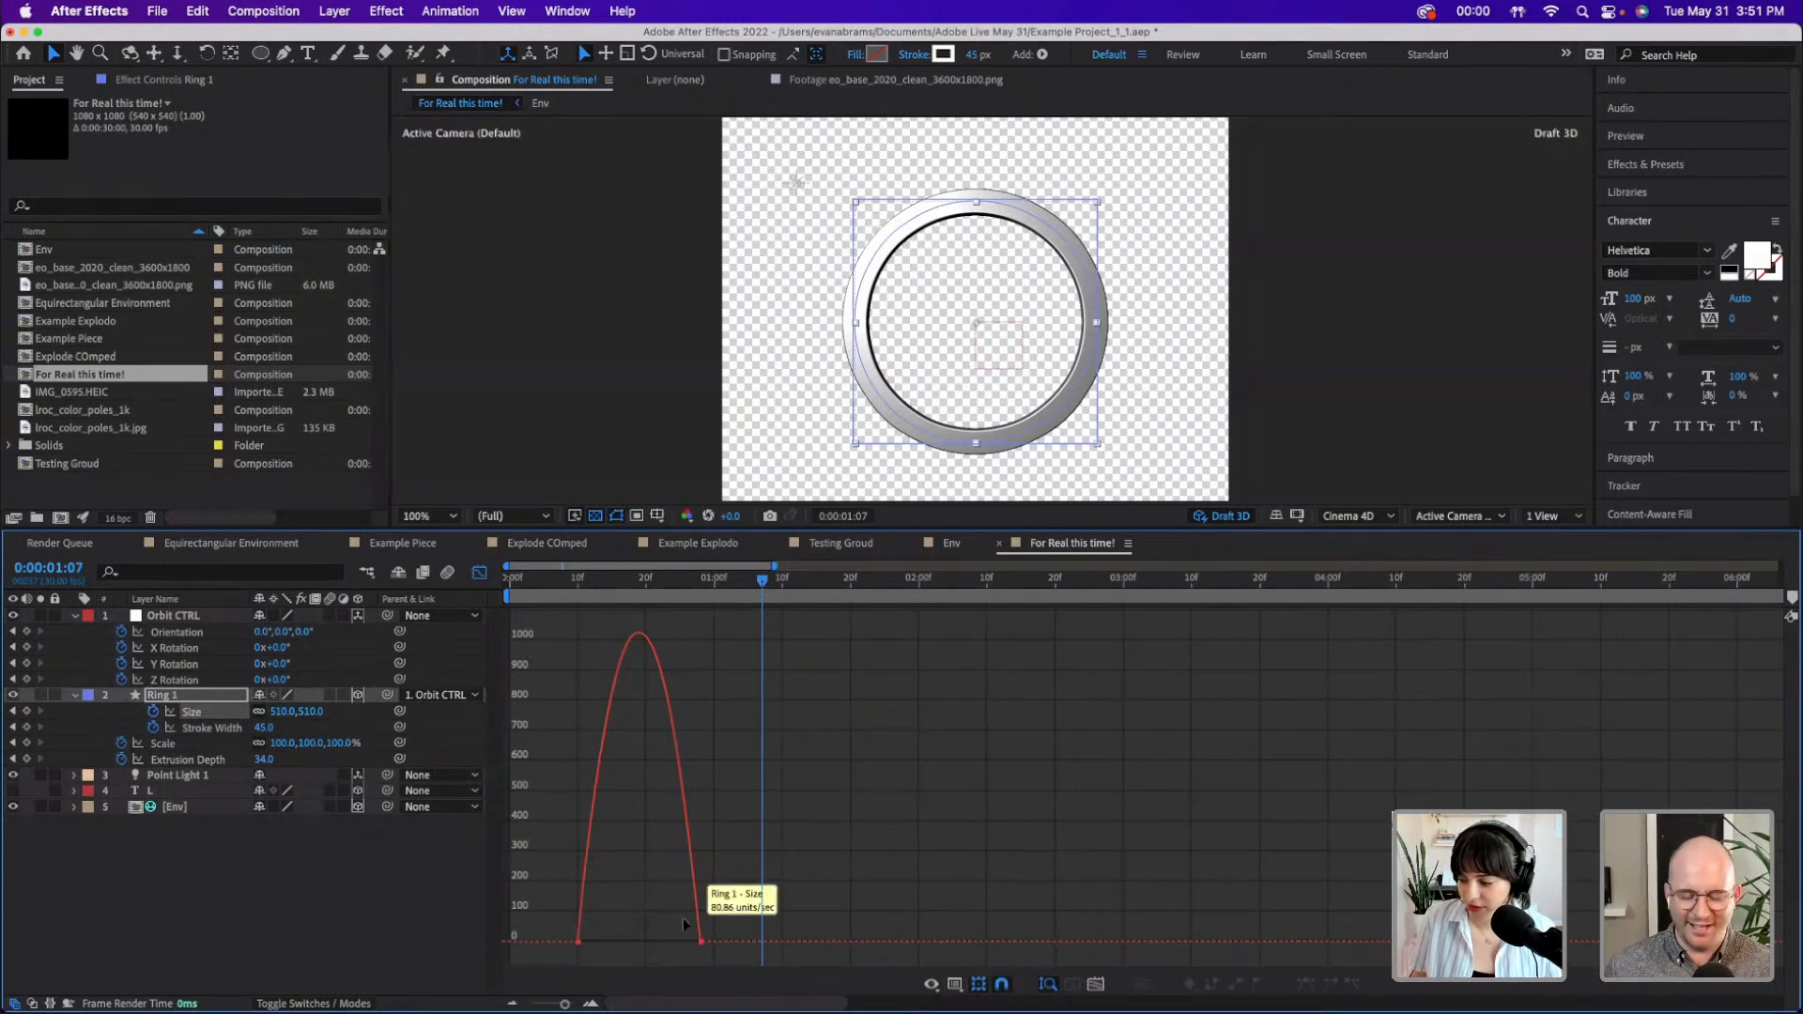
- Greatly lengthen the incoming ease of Ring 1's last Size keyframe so the growth slows gradually, and preview the animation
{"action": "left_click", "coordinate": [701, 941]}
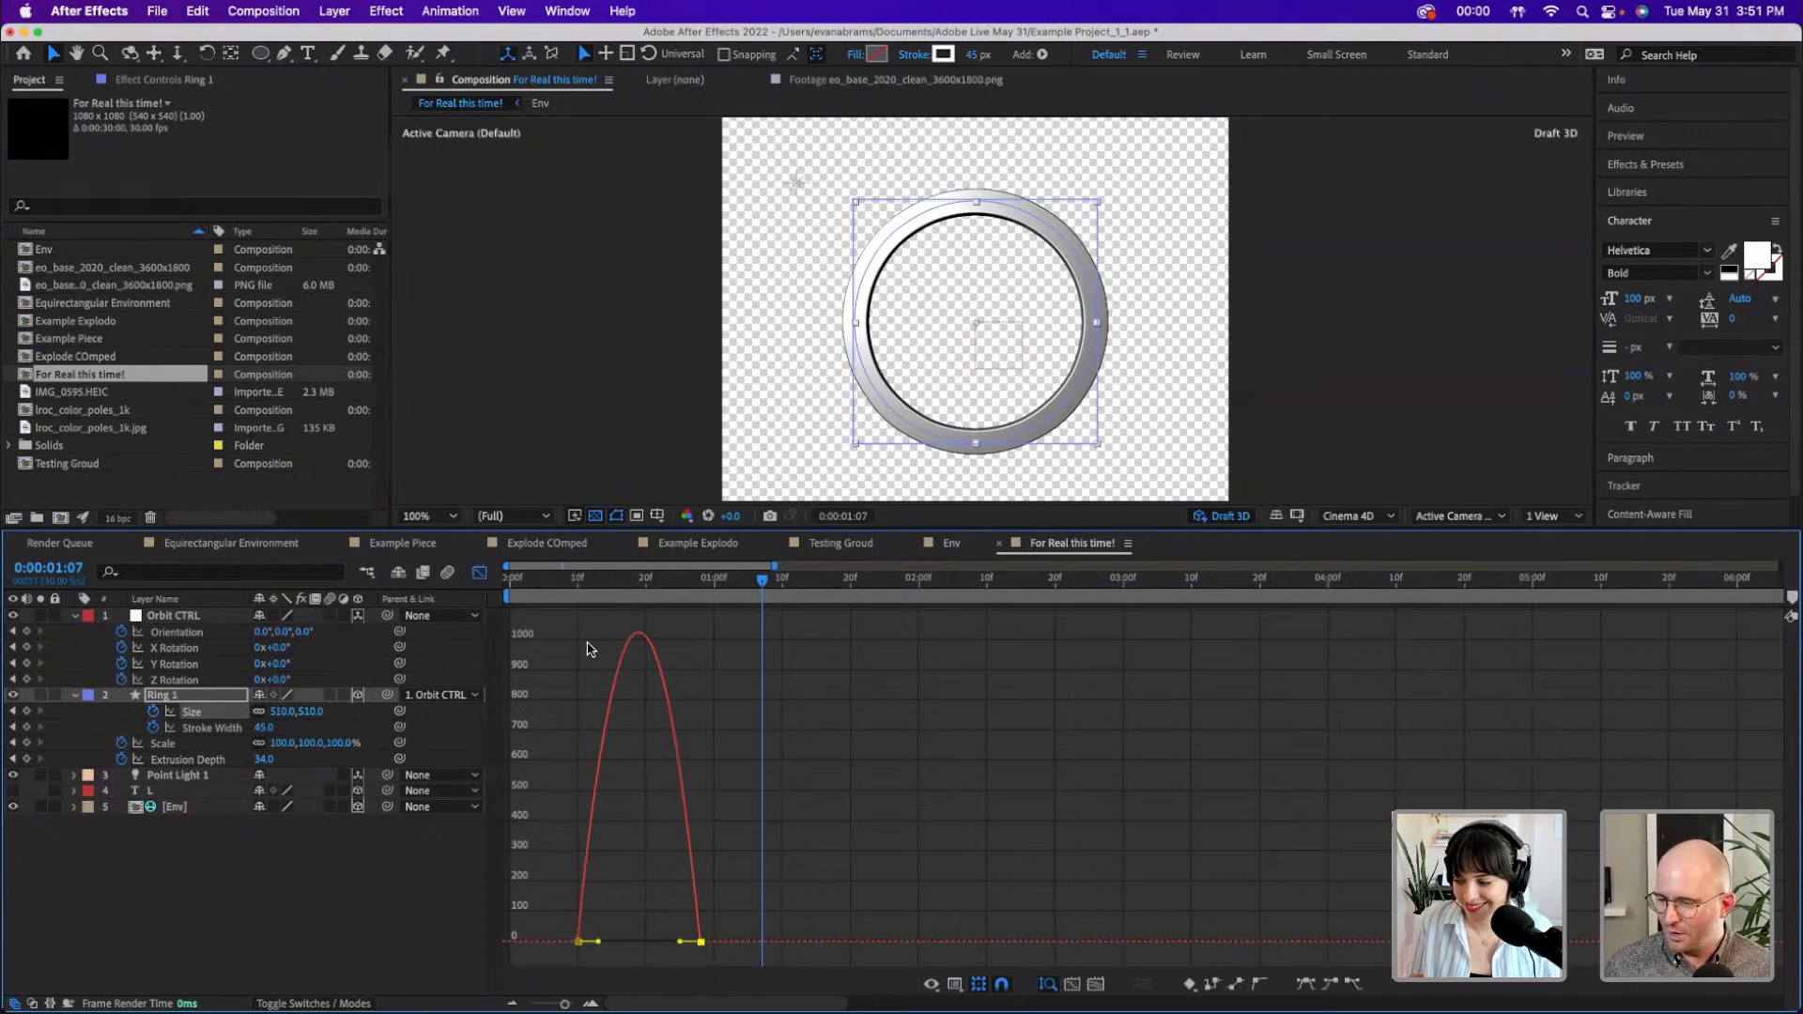
{"action": "left_click", "coordinate": [699, 935]}
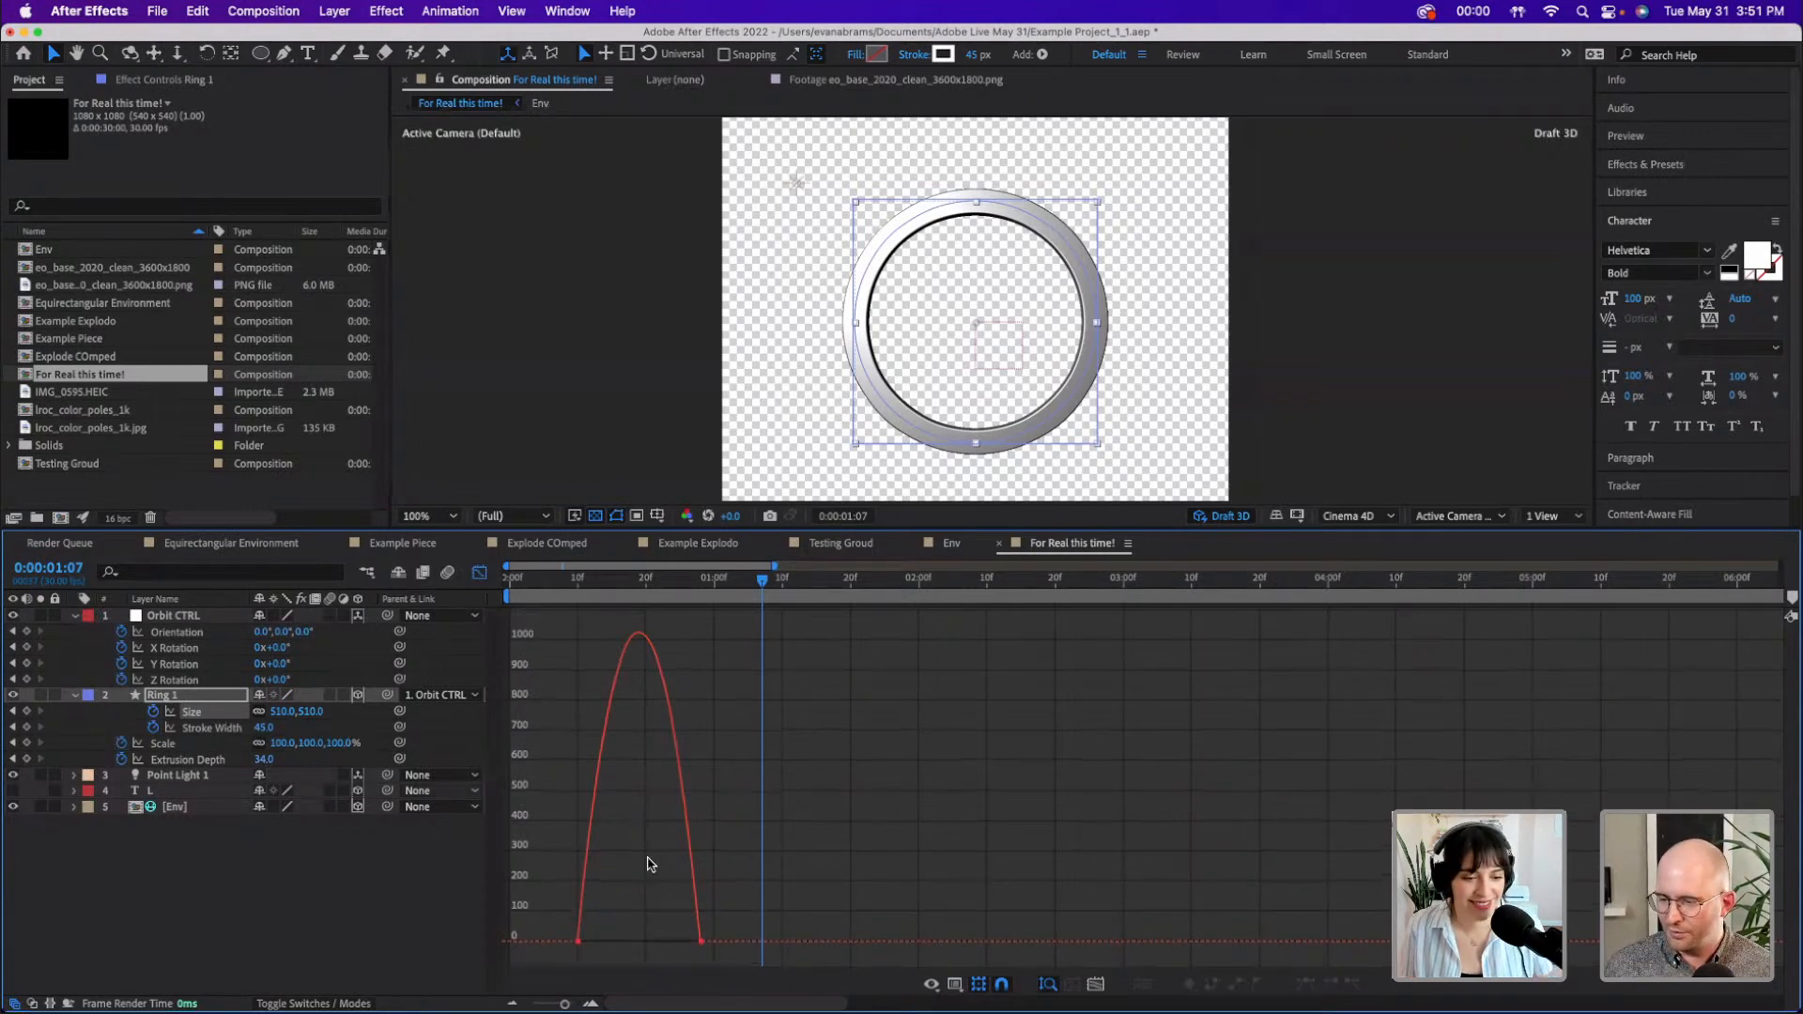
{"action": "left_click_drag", "start_coordinate": [679, 942], "coordinate": [638, 941]}
{"action": "key", "text": "space"}
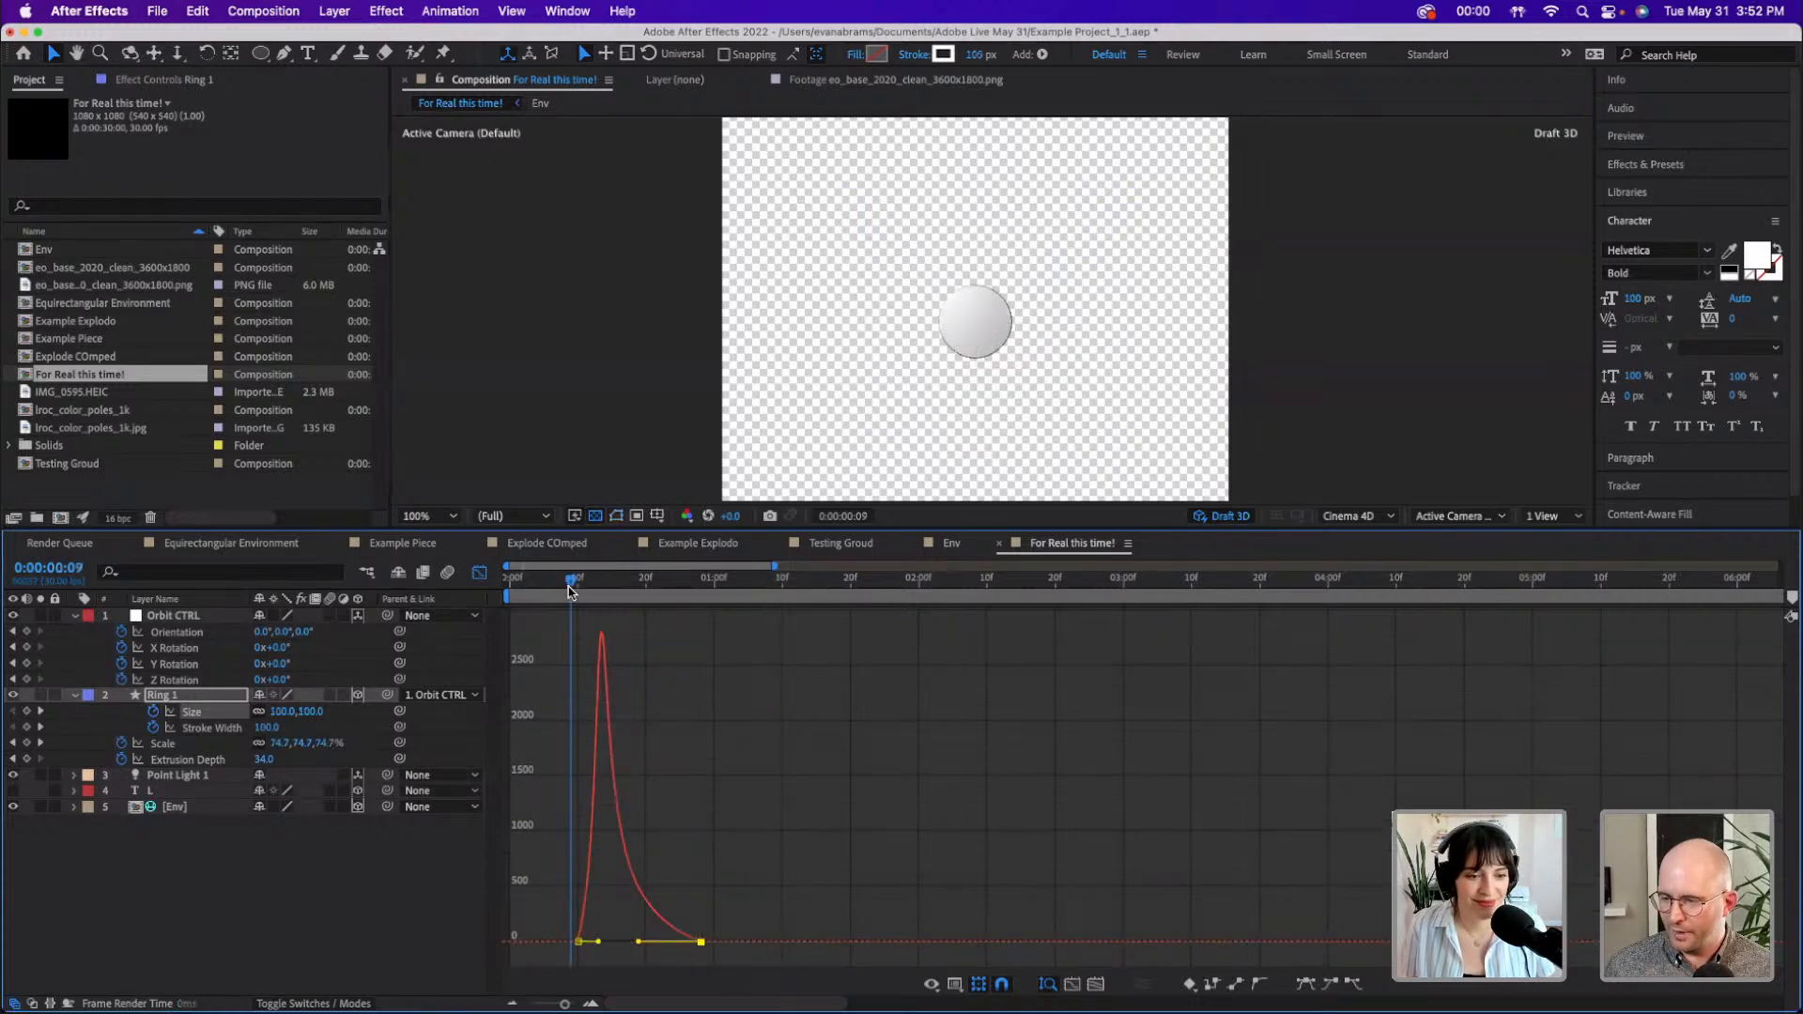
- Increase the outgoing influence of Ring 1's first Size keyframe until the speed peaks around frame 15, and preview the motion
{"action": "left_click_drag", "start_coordinate": [599, 941], "coordinate": [610, 942]}
{"action": "left_click", "coordinate": [558, 580]}
{"action": "key", "text": "space"}
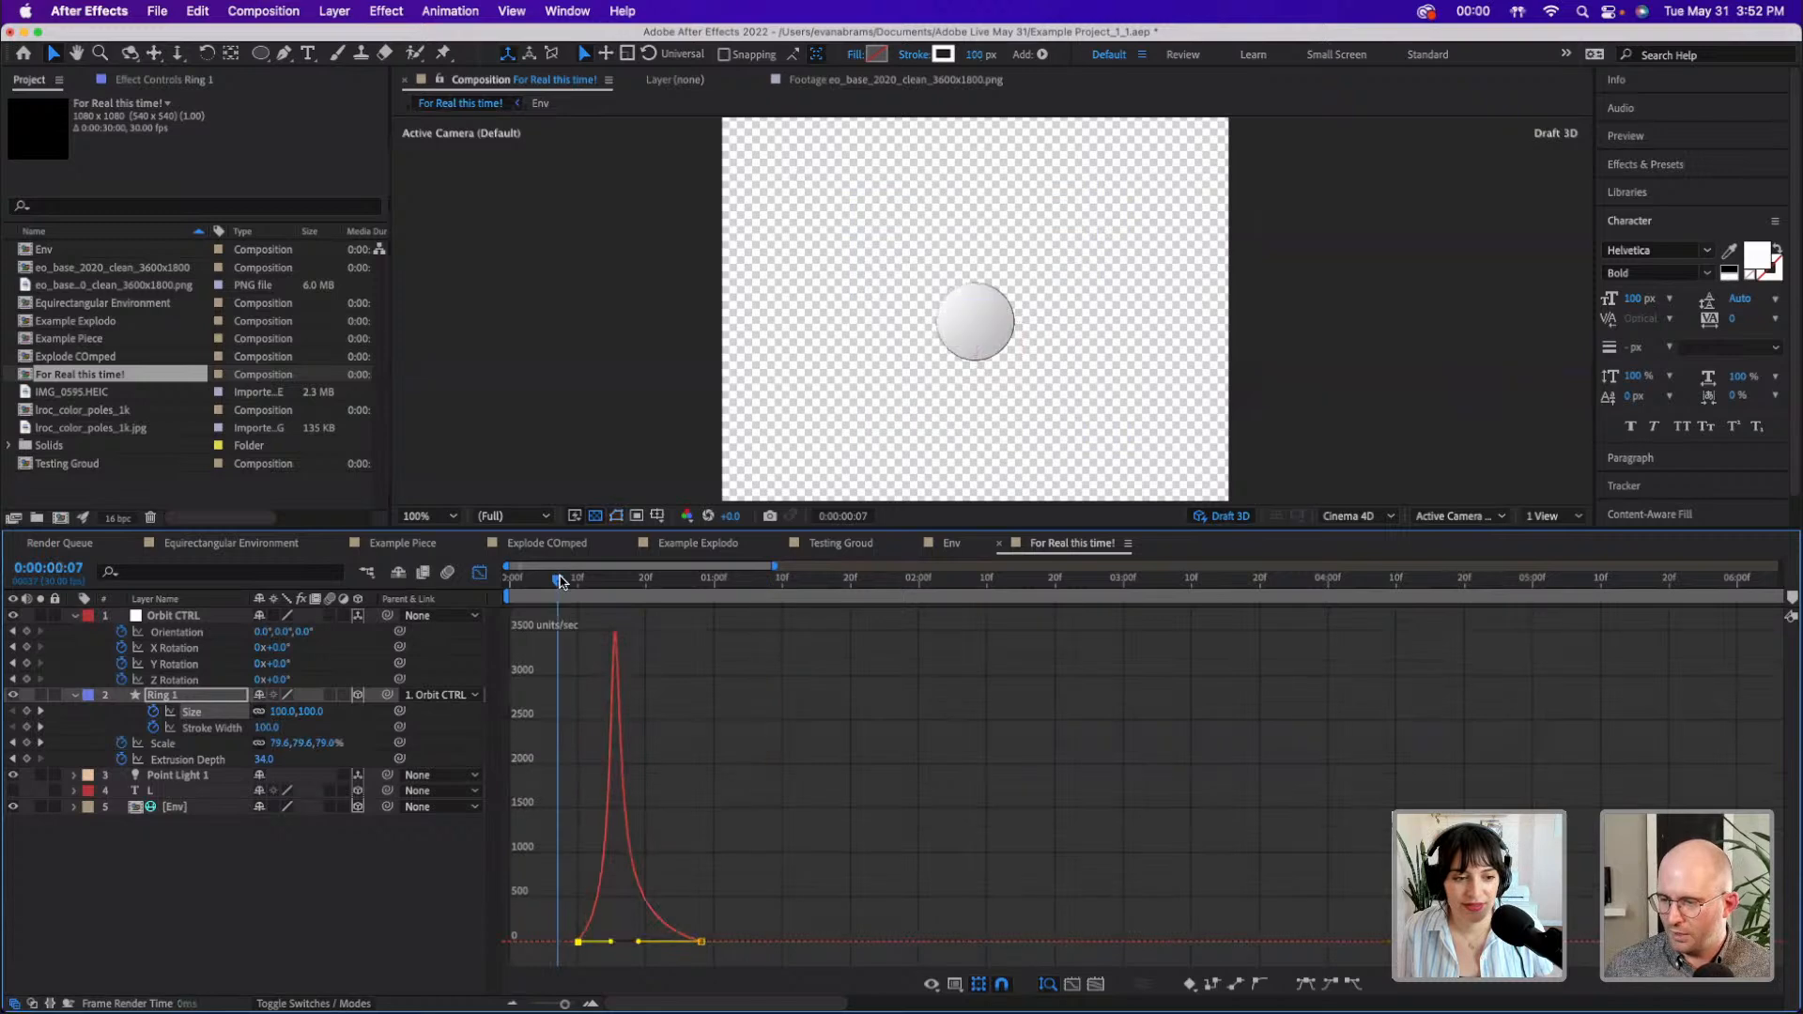
{"action": "left_click", "coordinate": [561, 584]}
{"action": "key", "text": "space"}
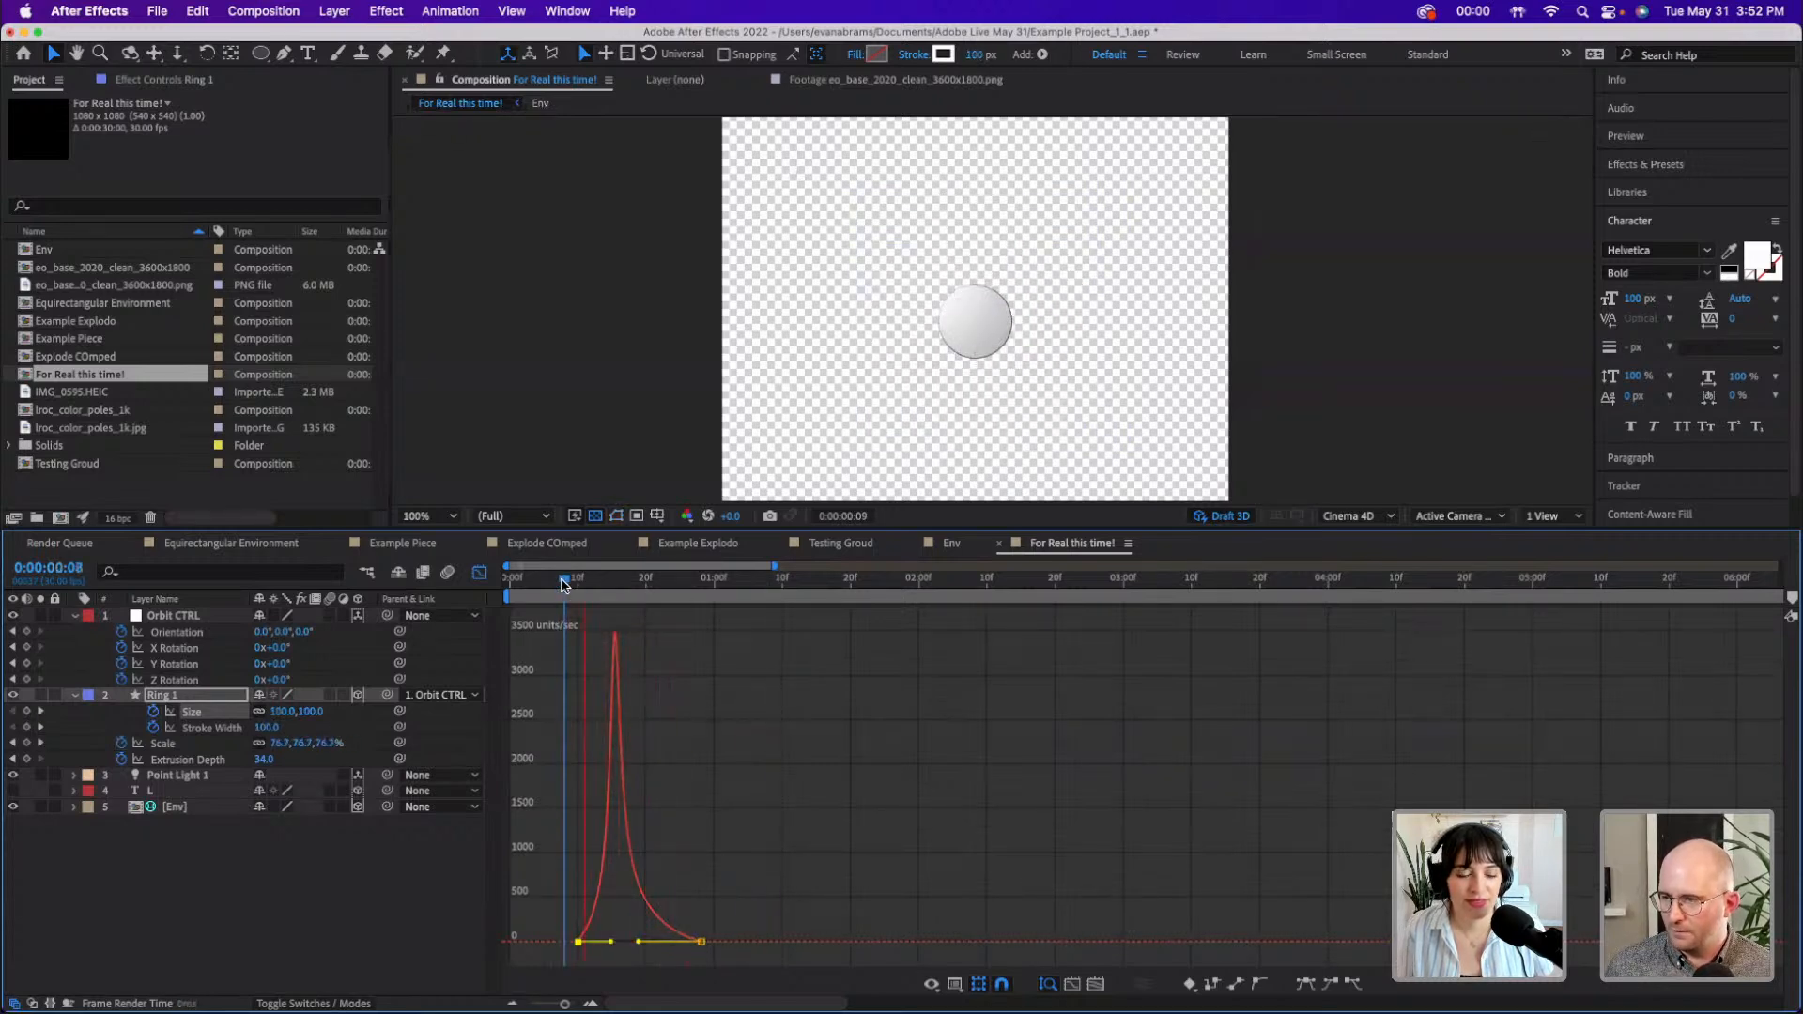
{"action": "key", "text": "space"}
{"action": "left_click", "coordinate": [594, 587]}
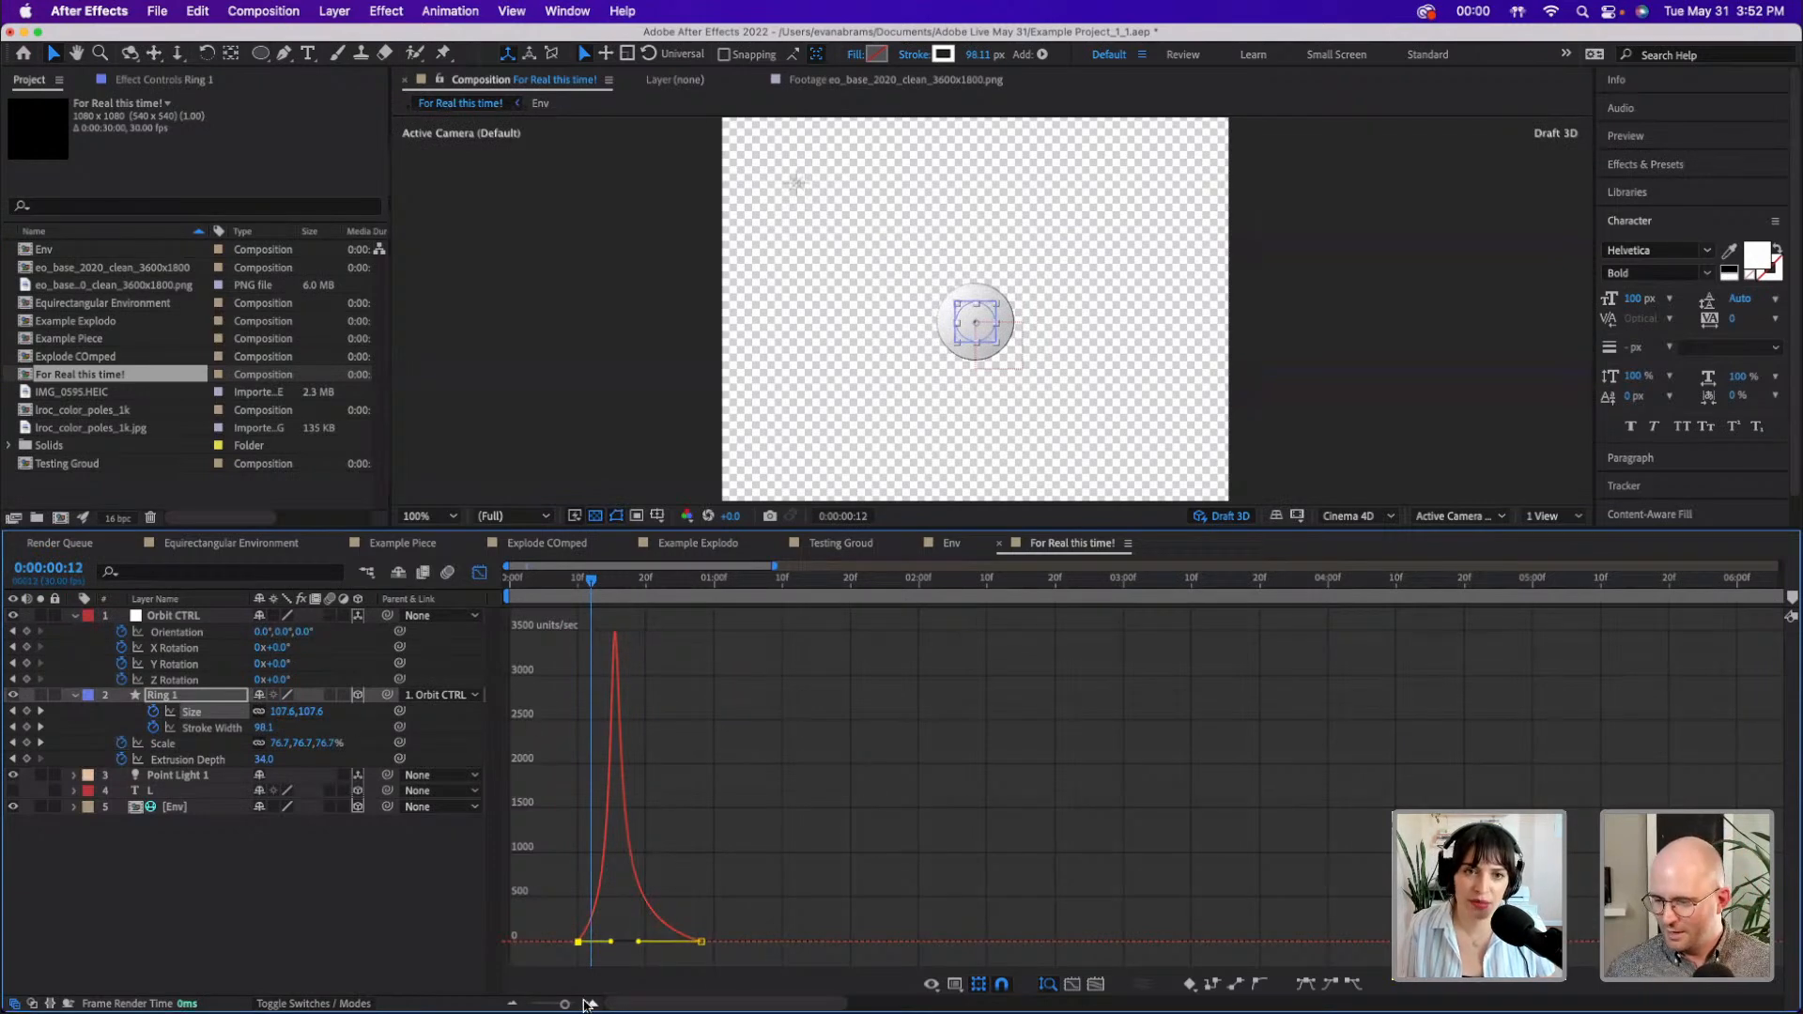
{"action": "left_click_drag", "start_coordinate": [566, 1004], "coordinate": [569, 993]}
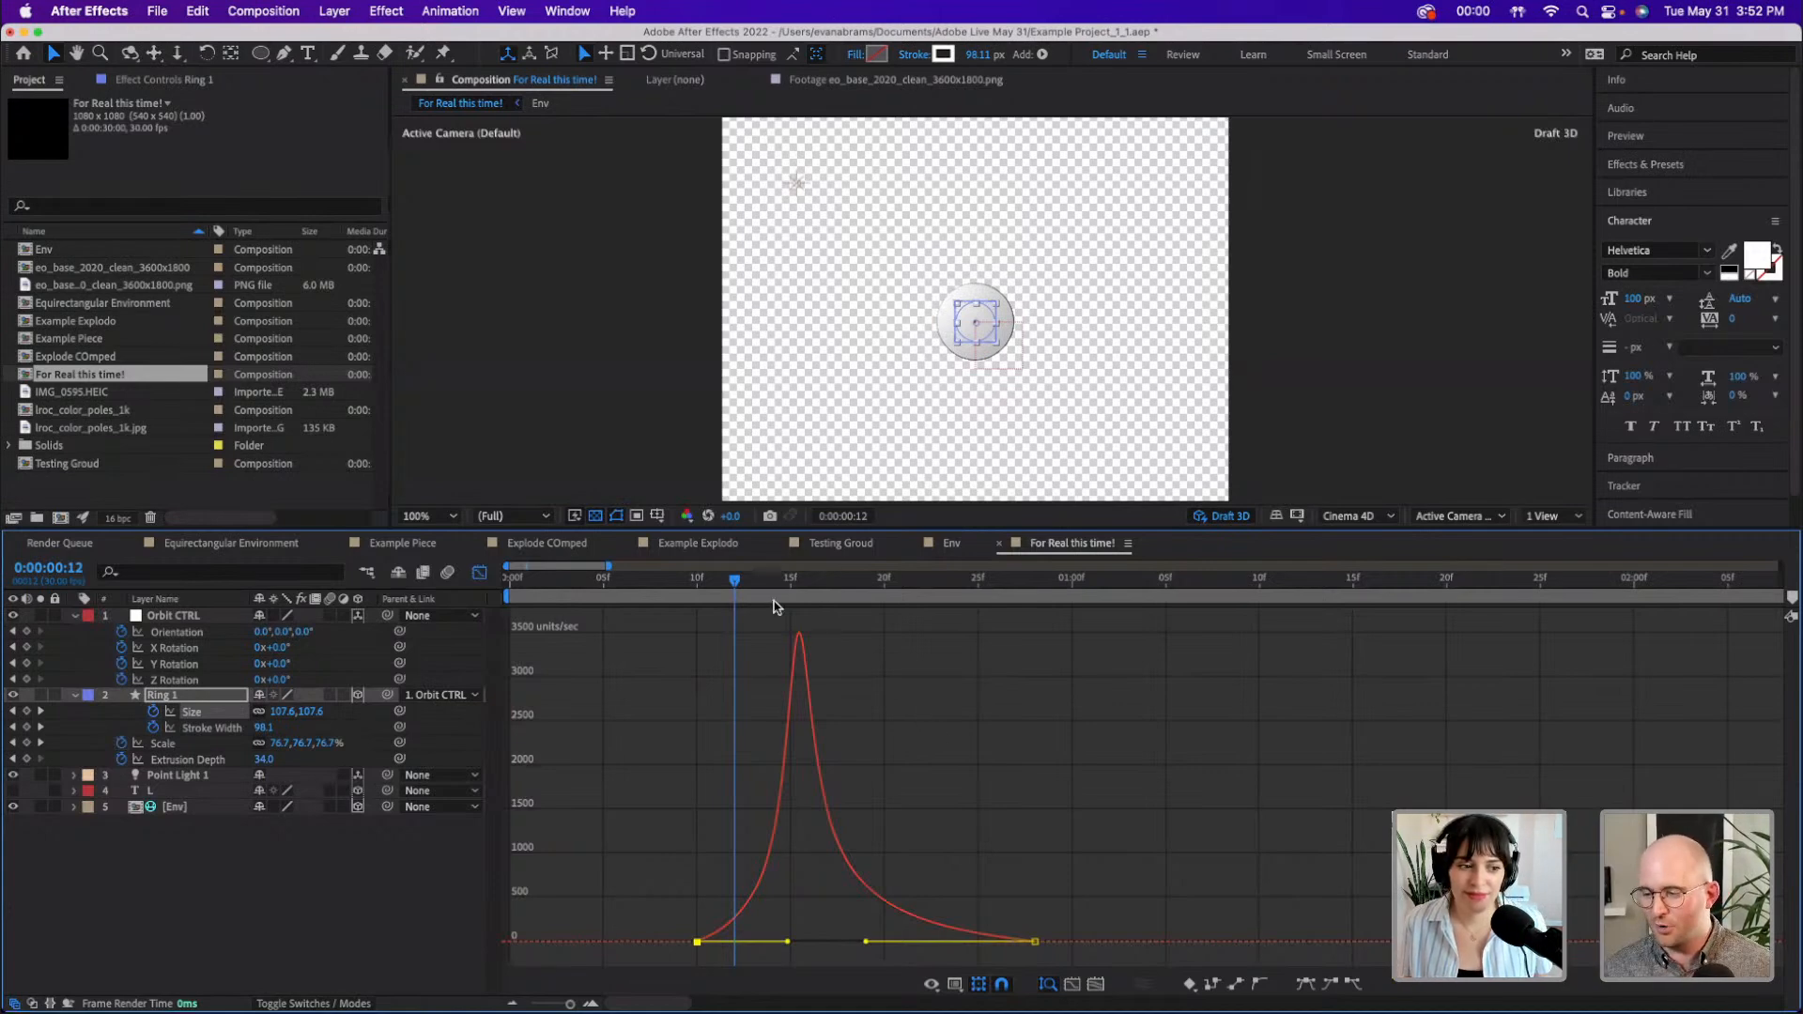
{"action": "left_click_drag", "start_coordinate": [789, 589], "coordinate": [621, 592]}
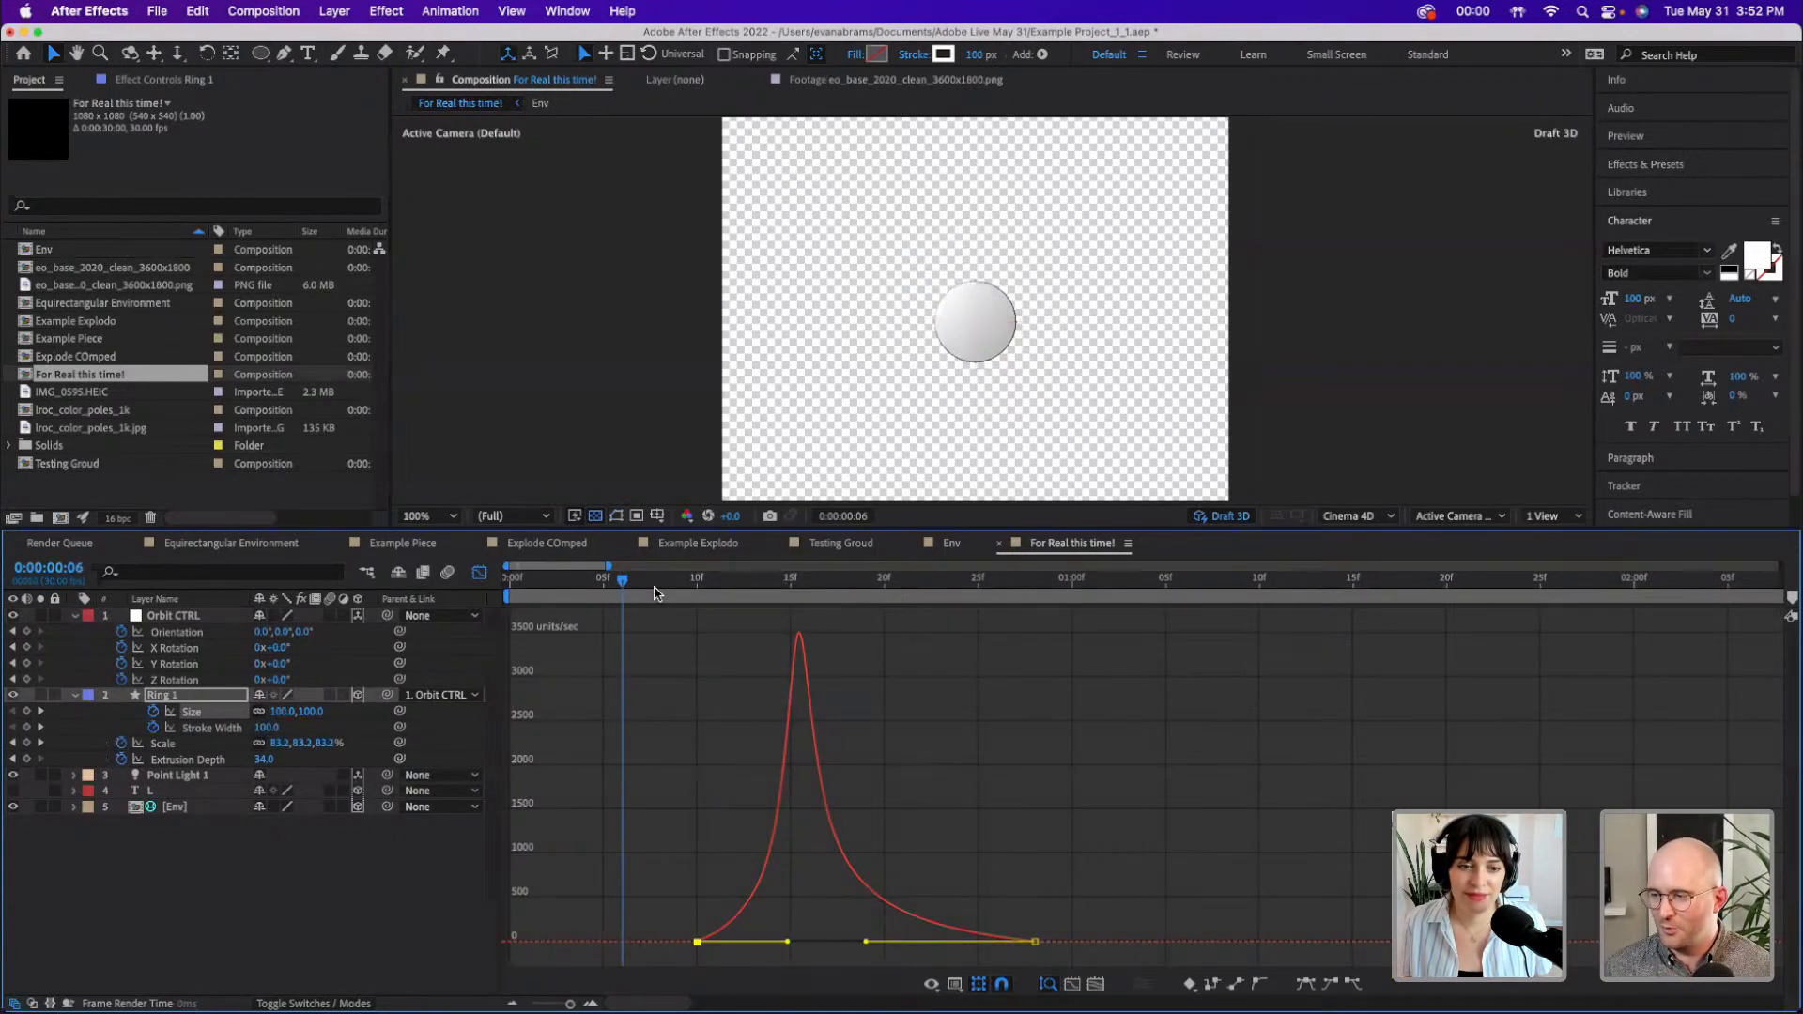
{"action": "key", "text": "space"}
{"action": "left_click", "coordinate": [794, 585]}
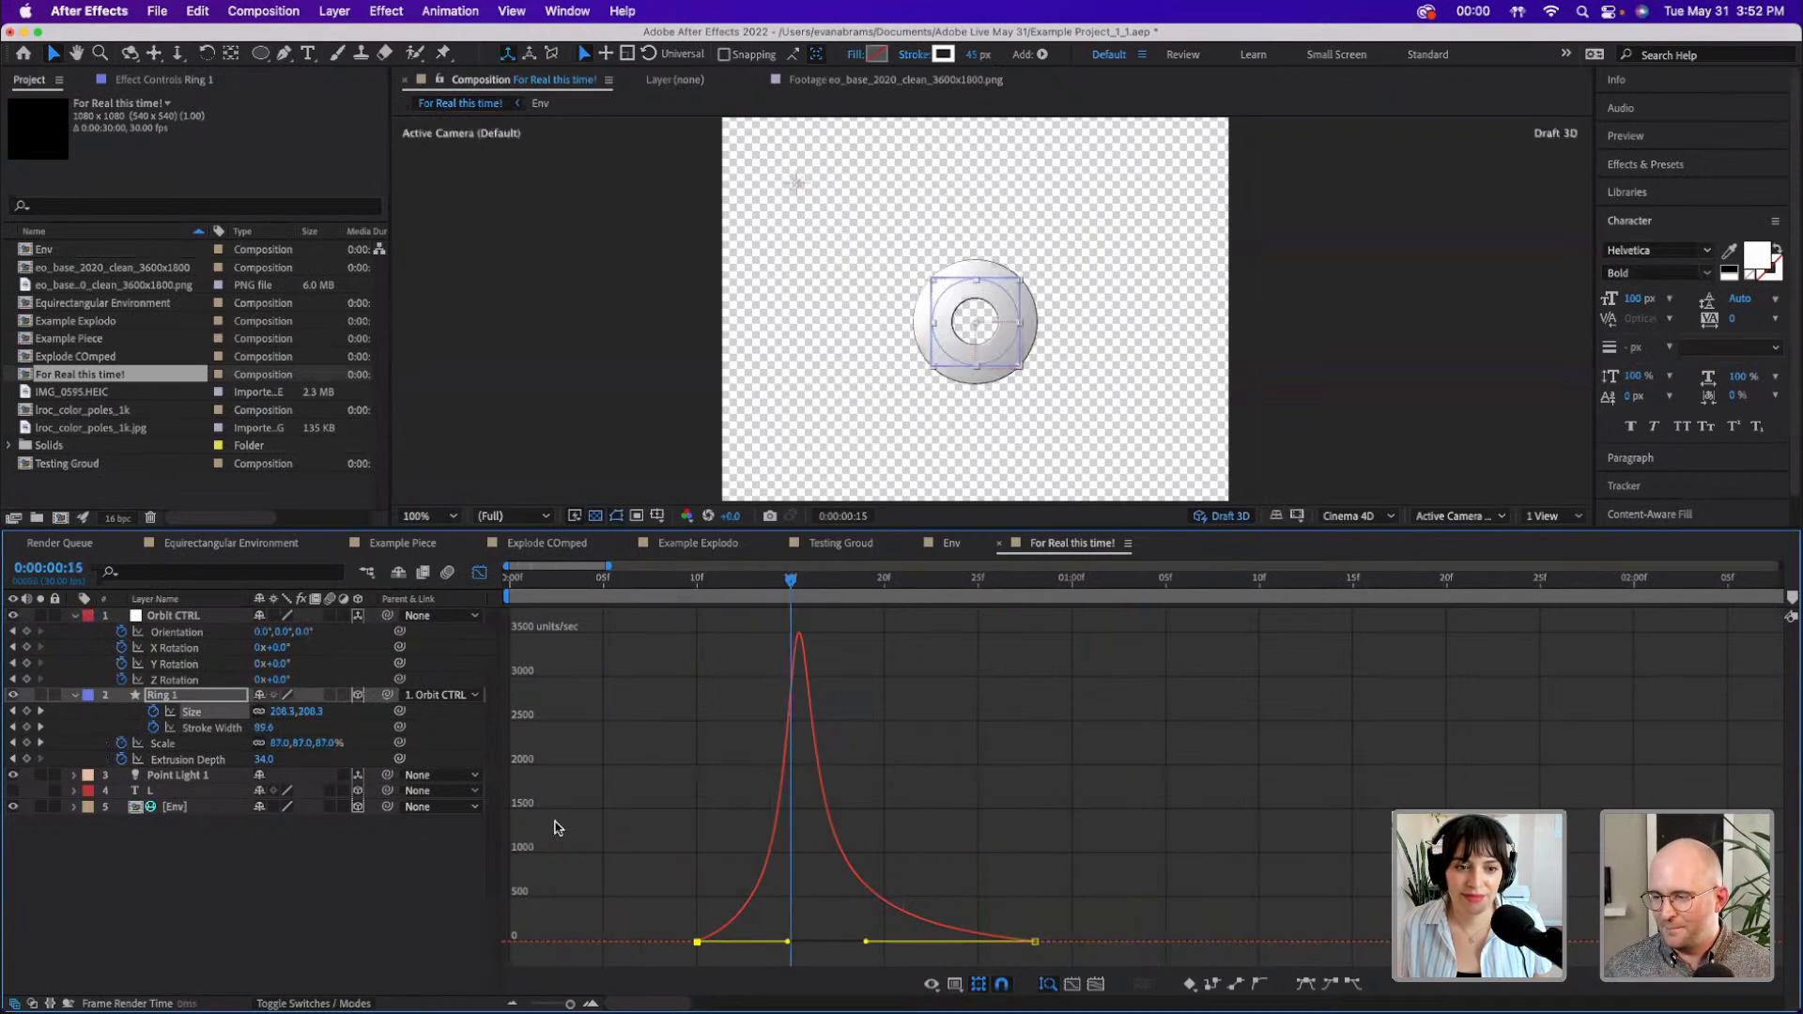
- Show the speed curves of Ring 1's Stroke Width and Size together in the Graph Editor
{"action": "left_click", "coordinate": [221, 729]}
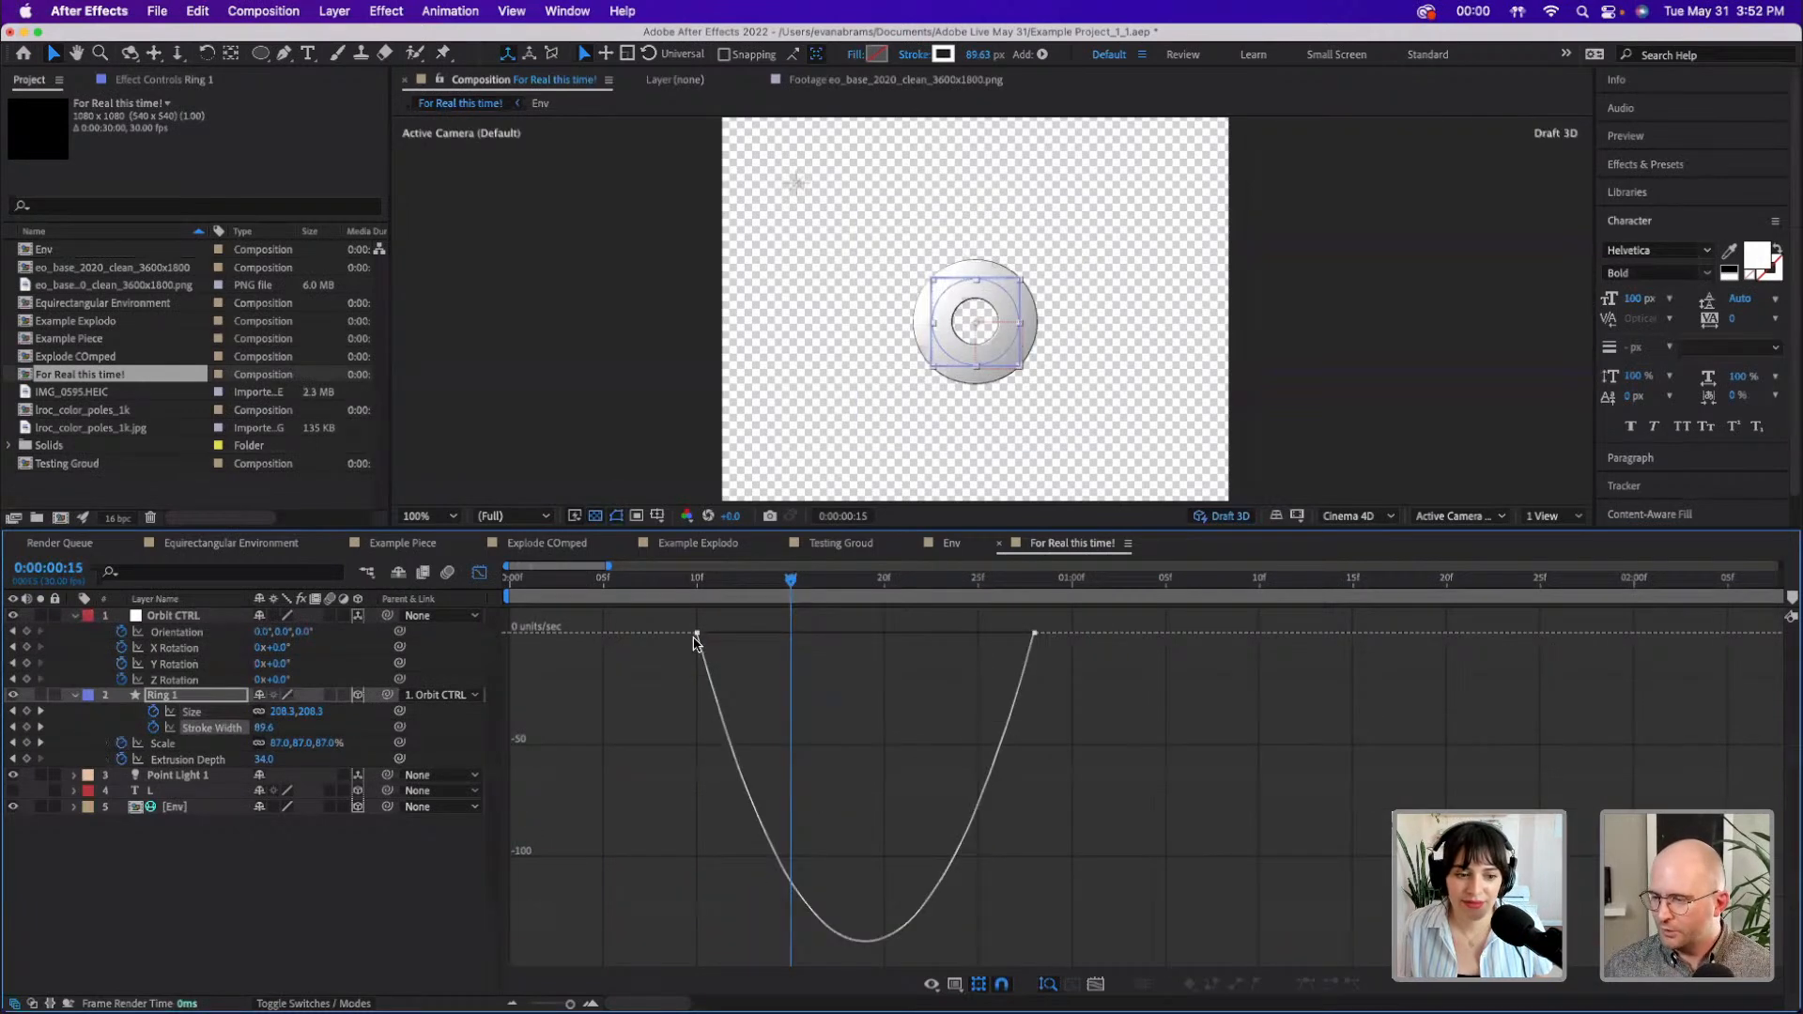
{"action": "left_click", "coordinate": [931, 984]}
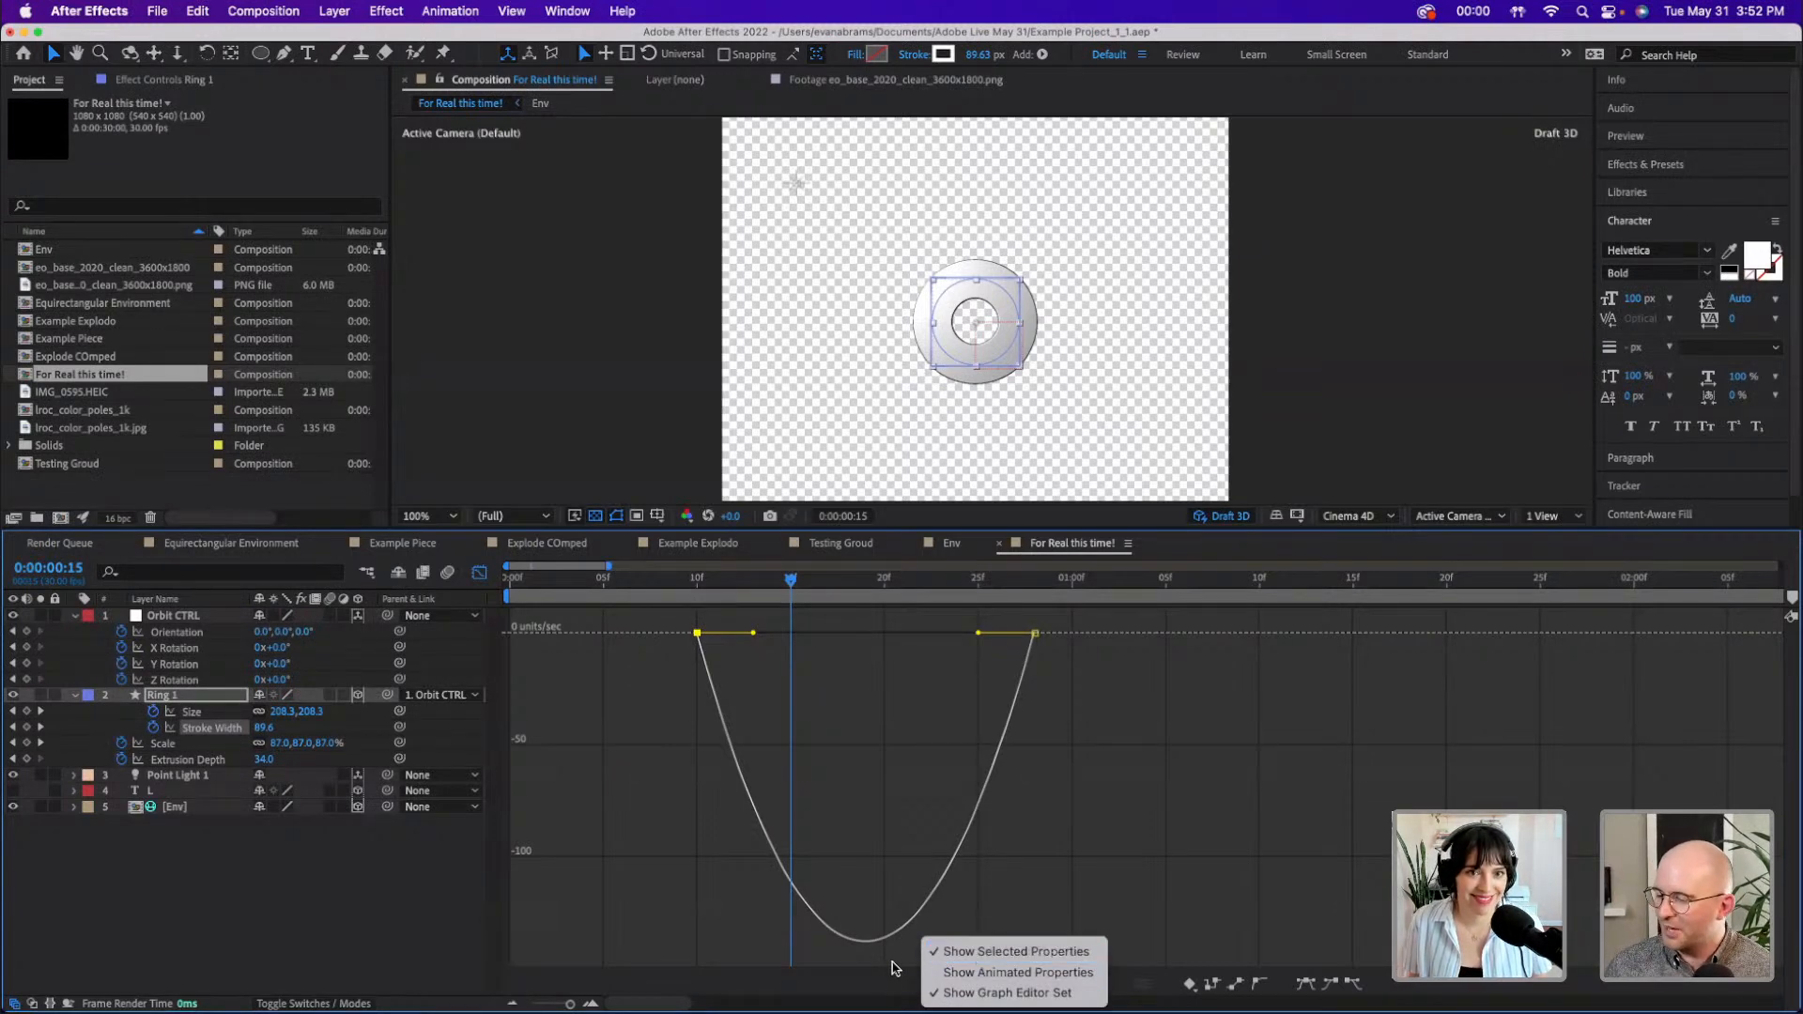
{"action": "left_click", "coordinate": [151, 729]}
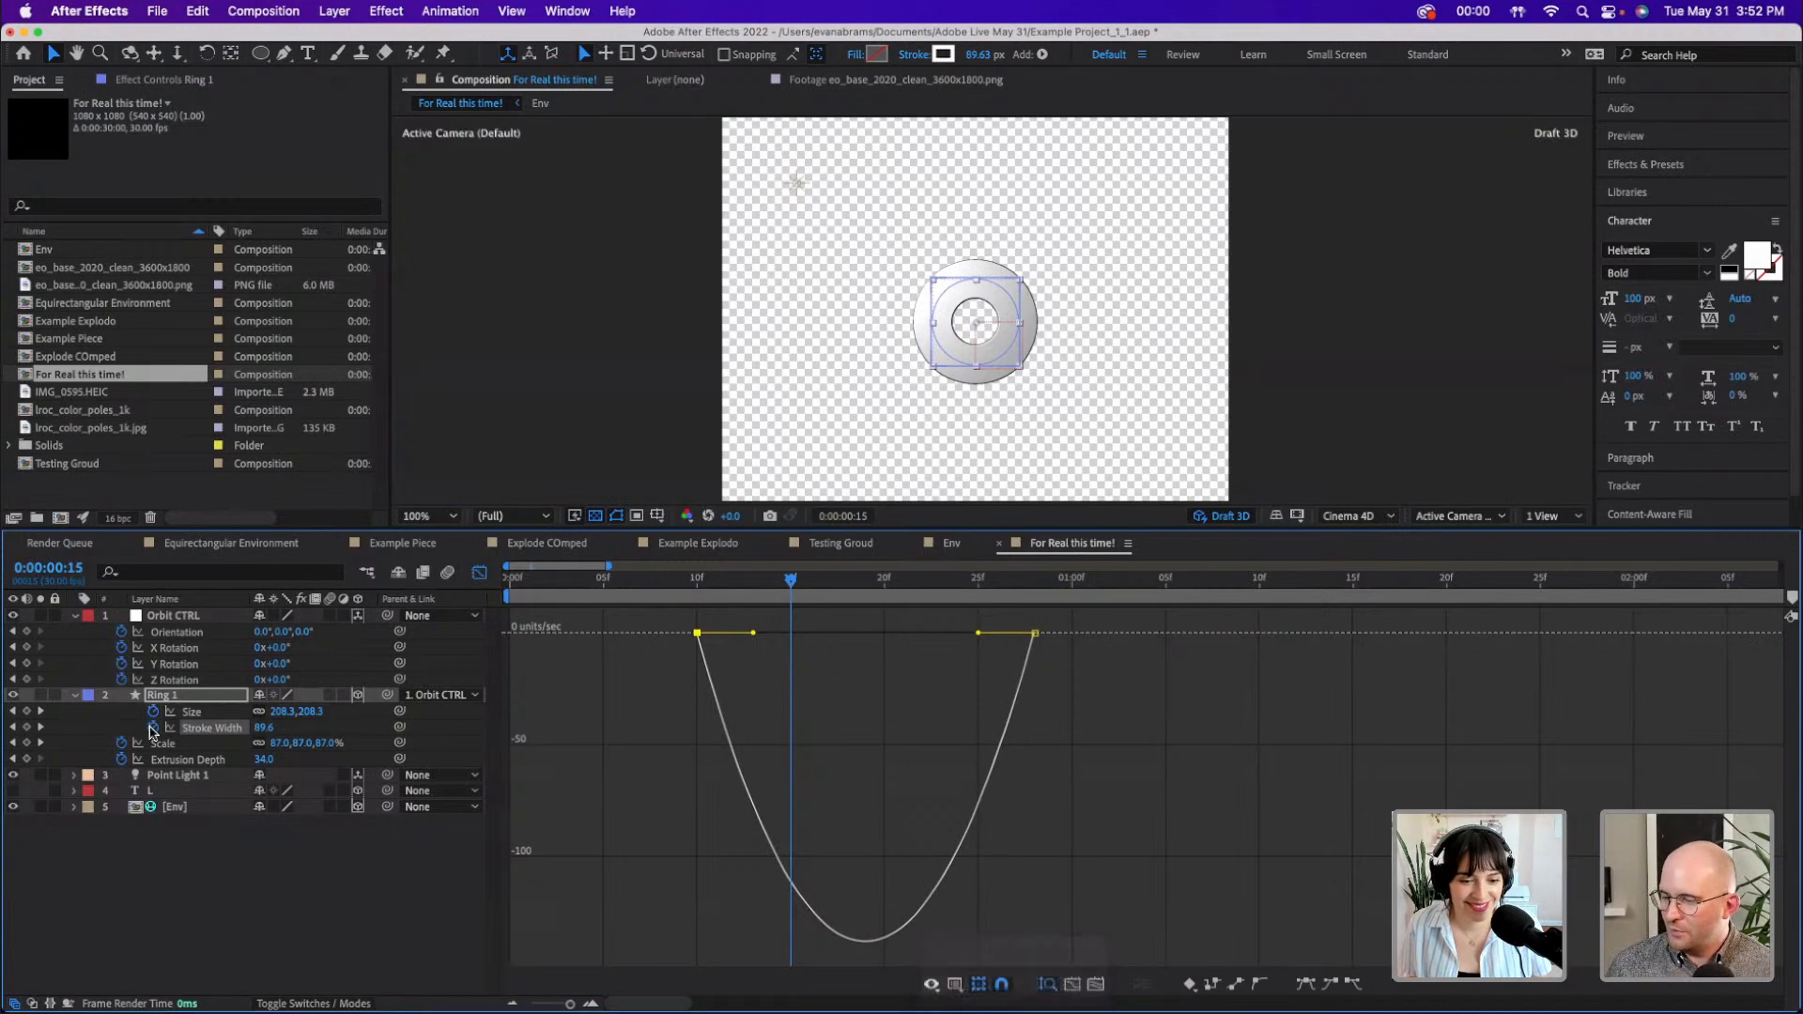
{"action": "left_click", "coordinate": [199, 712], "text": "shift"}
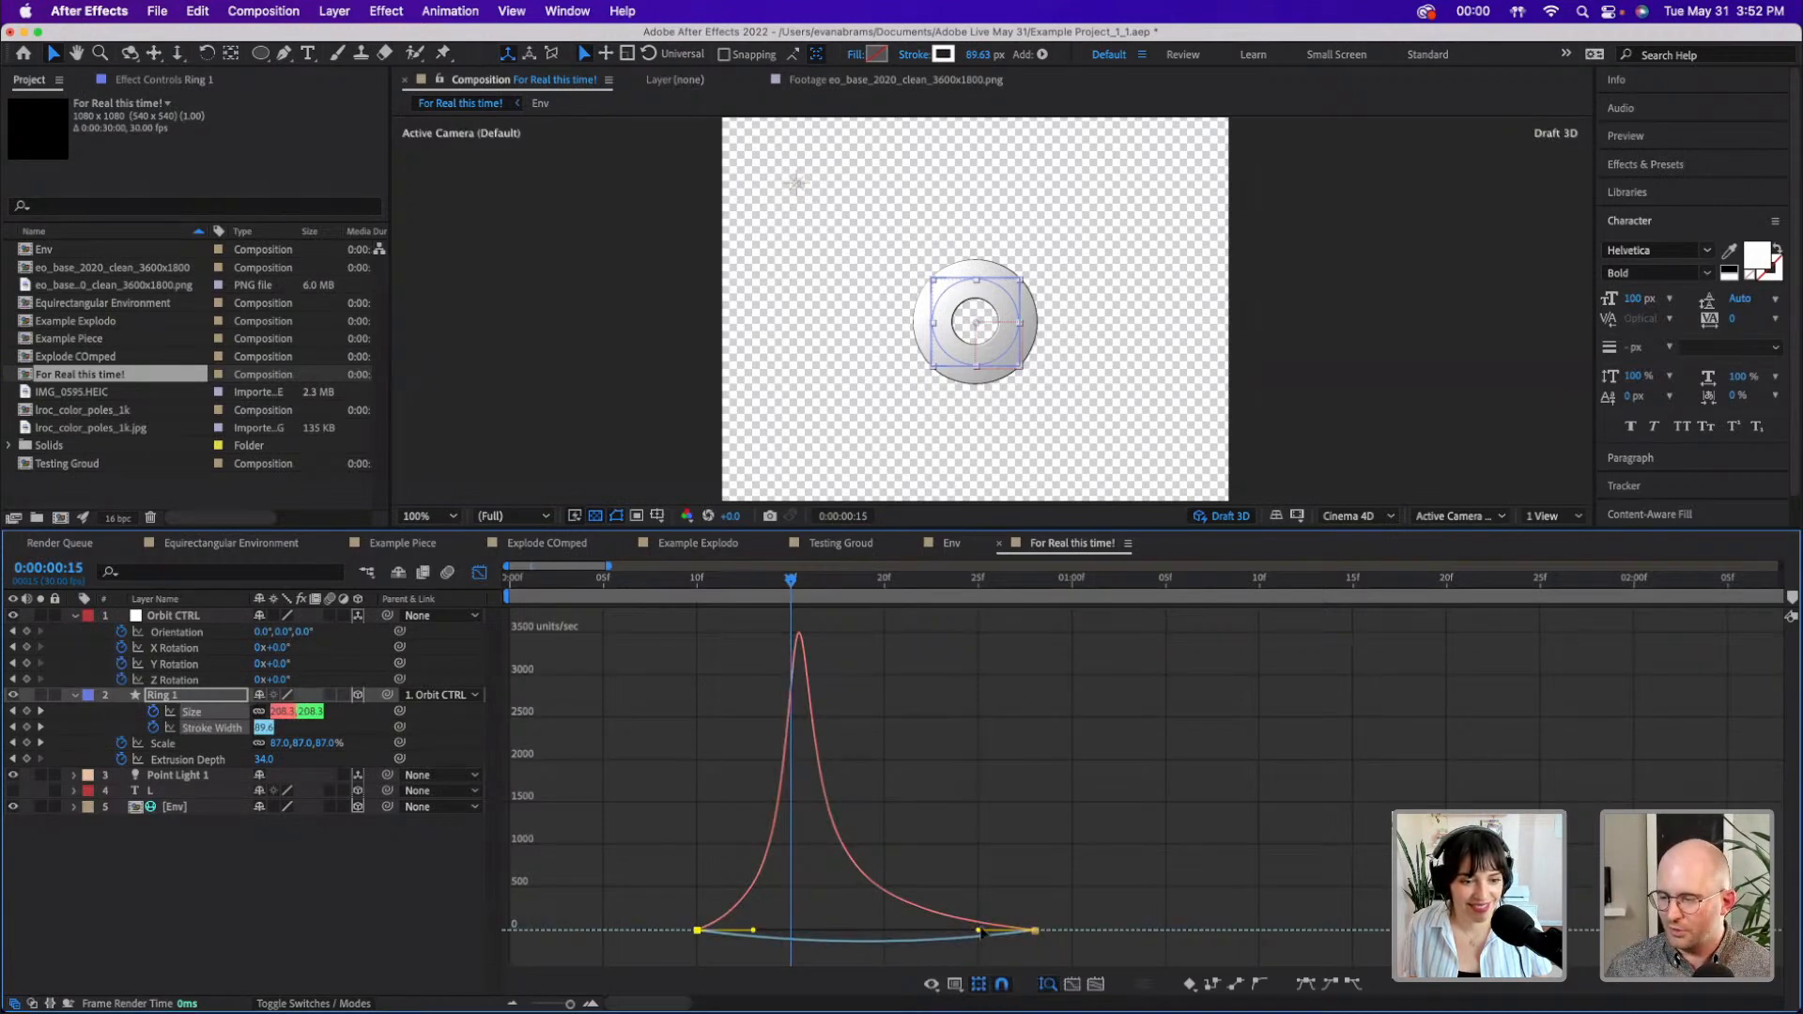
- Lengthen the easing of both Stroke Width keyframes, mostly into the last one, so its speed peaks around frame 15 like Size
{"action": "left_click_drag", "start_coordinate": [978, 930], "coordinate": [884, 934]}
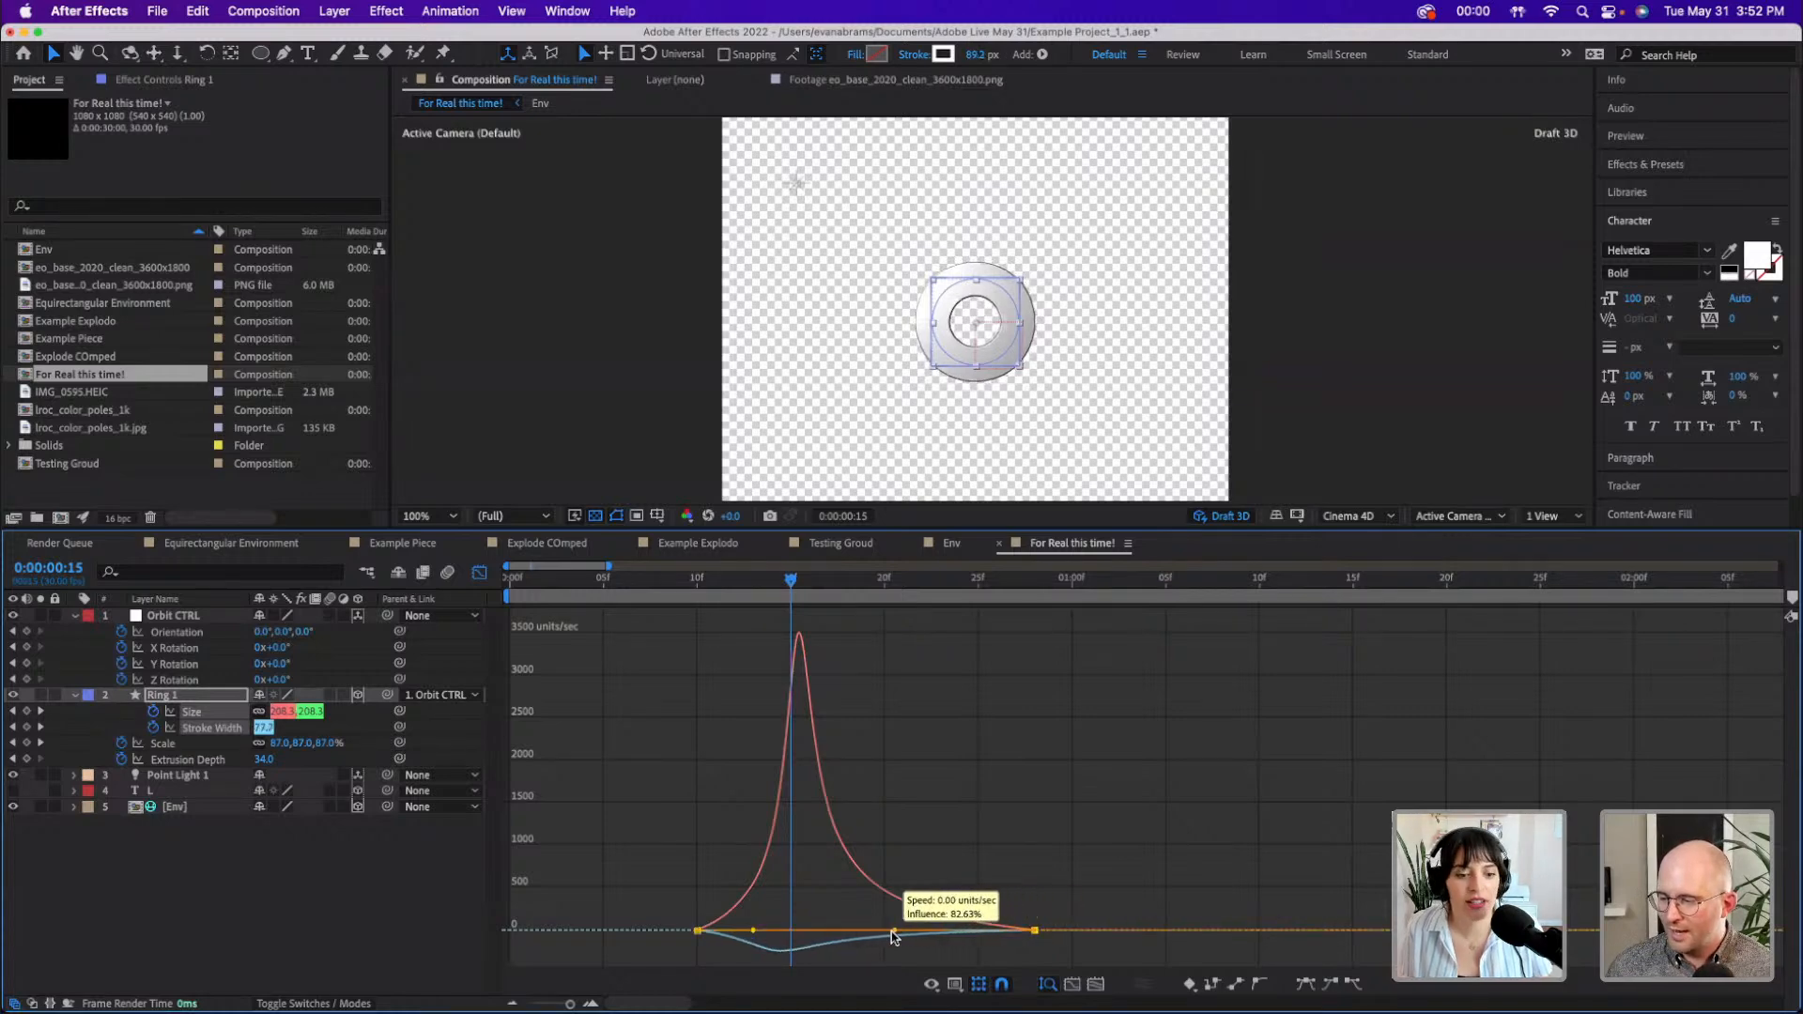
{"action": "left_click_drag", "start_coordinate": [755, 922], "coordinate": [770, 919]}
{"action": "left_click_drag", "start_coordinate": [892, 921], "coordinate": [885, 923]}
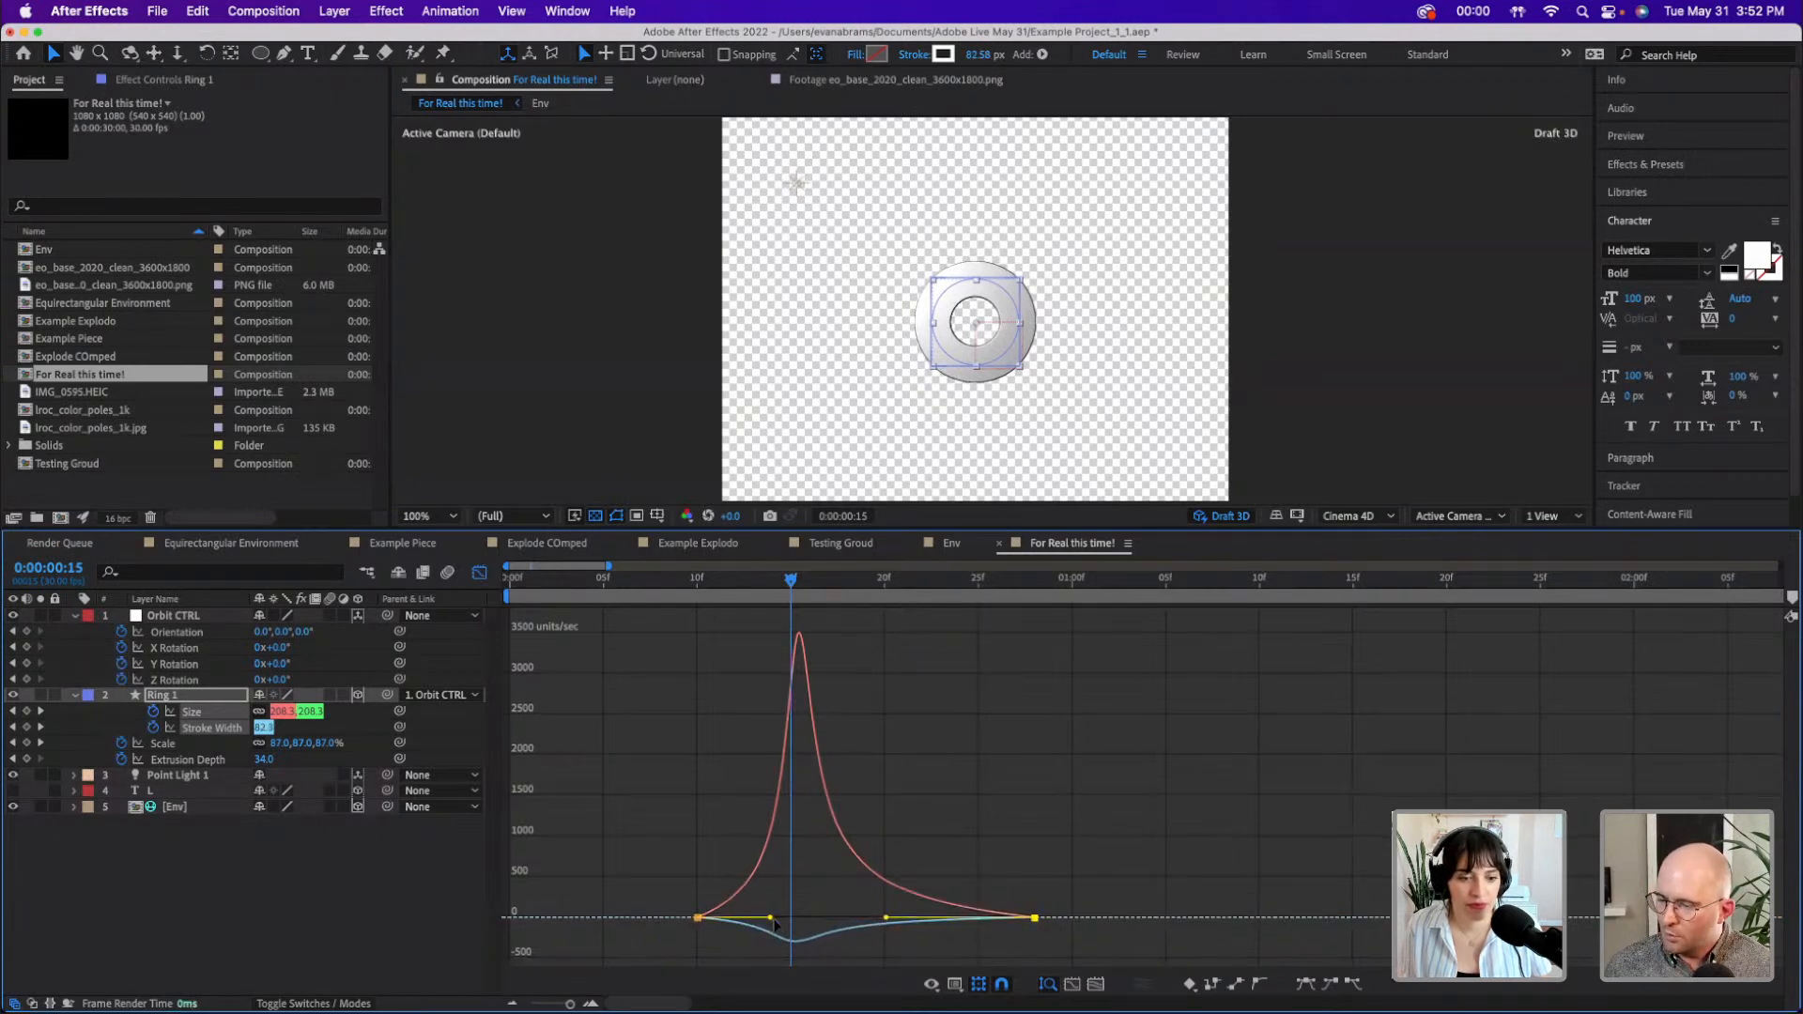
- Move Ring 1's last Stroke Width keyframe to 0:00:01:02 and its first to frame 9, and preview the animation
{"action": "left_click_drag", "start_coordinate": [1036, 917], "coordinate": [1123, 925]}
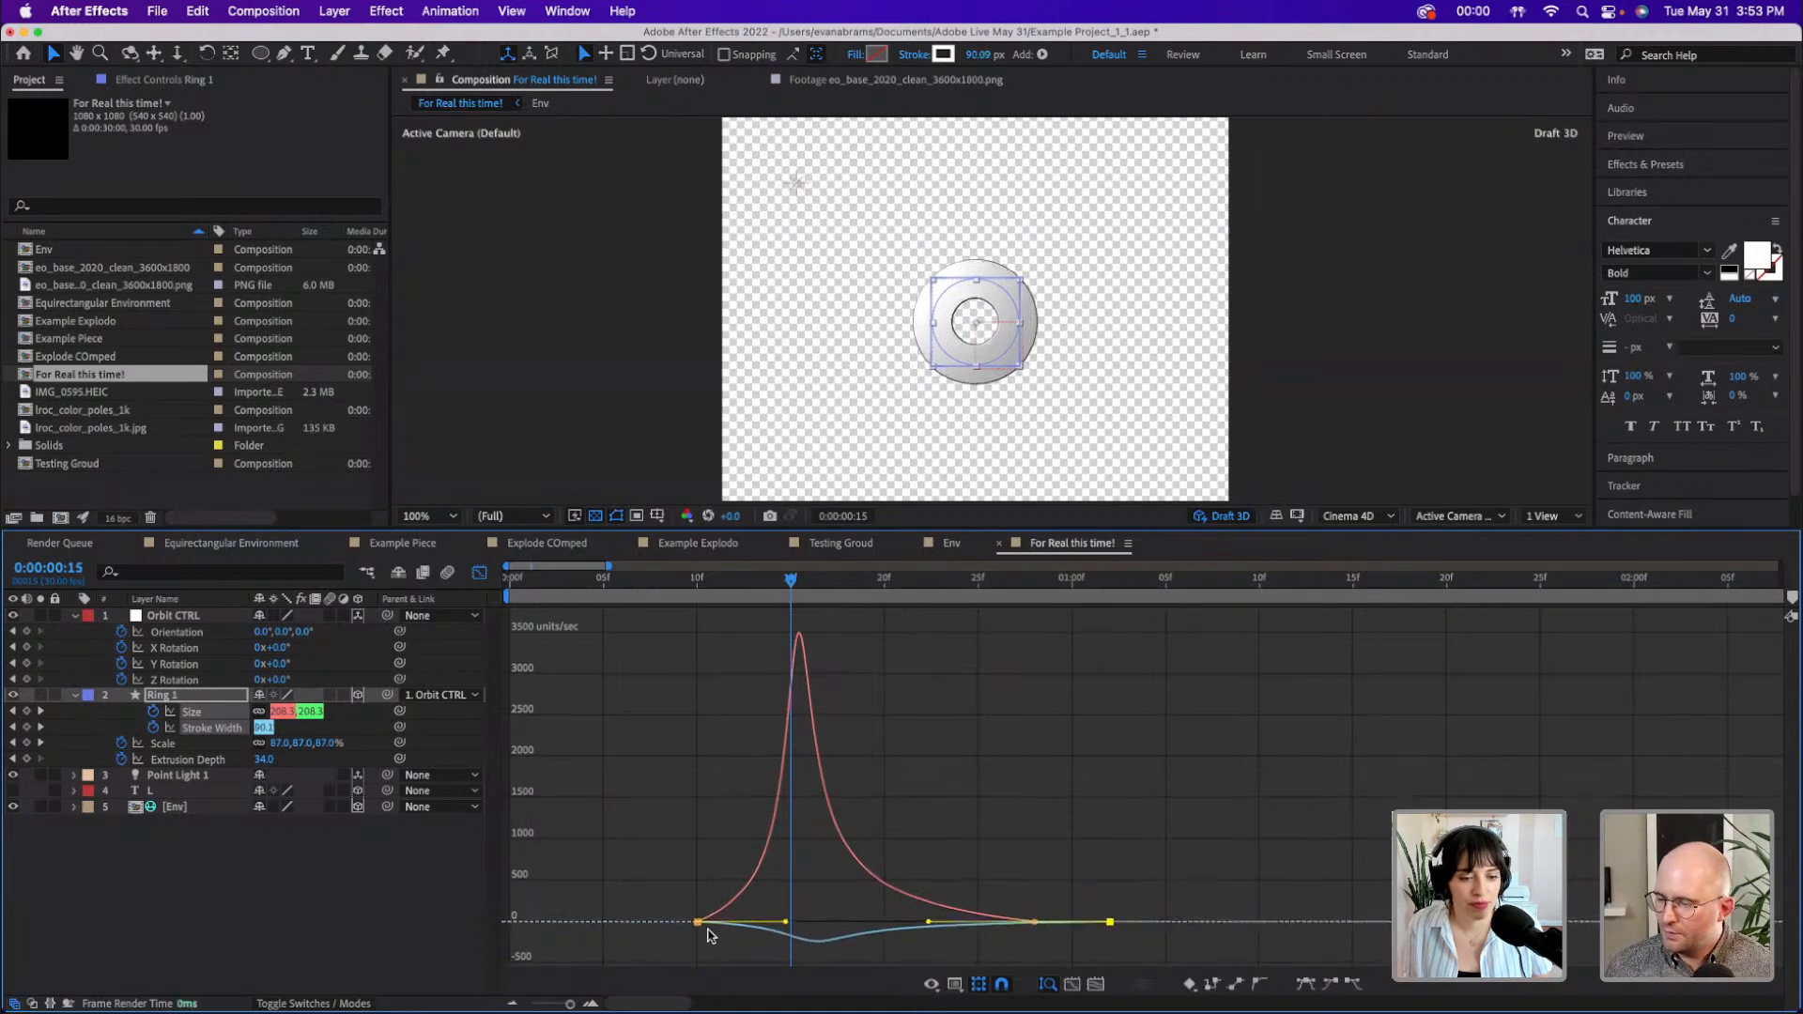
{"action": "left_click_drag", "start_coordinate": [698, 923], "coordinate": [678, 923]}
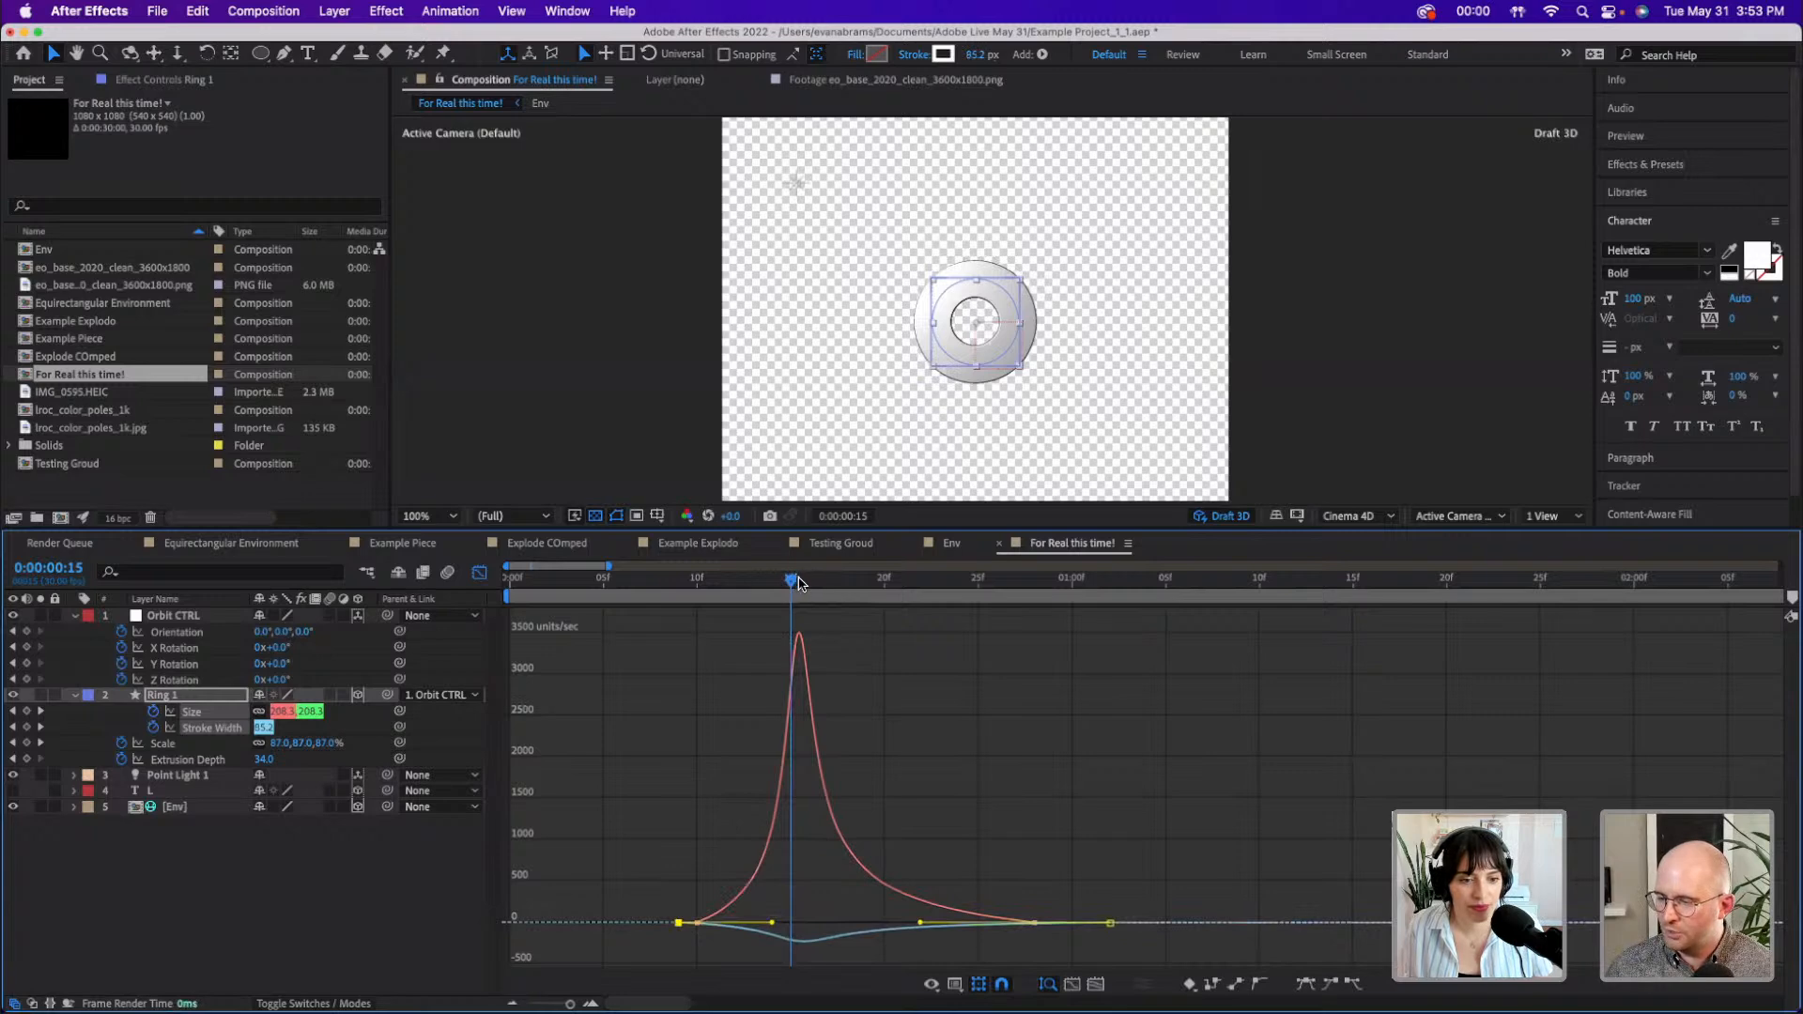
{"action": "left_click_drag", "start_coordinate": [791, 579], "coordinate": [641, 580]}
{"action": "key", "text": "space"}
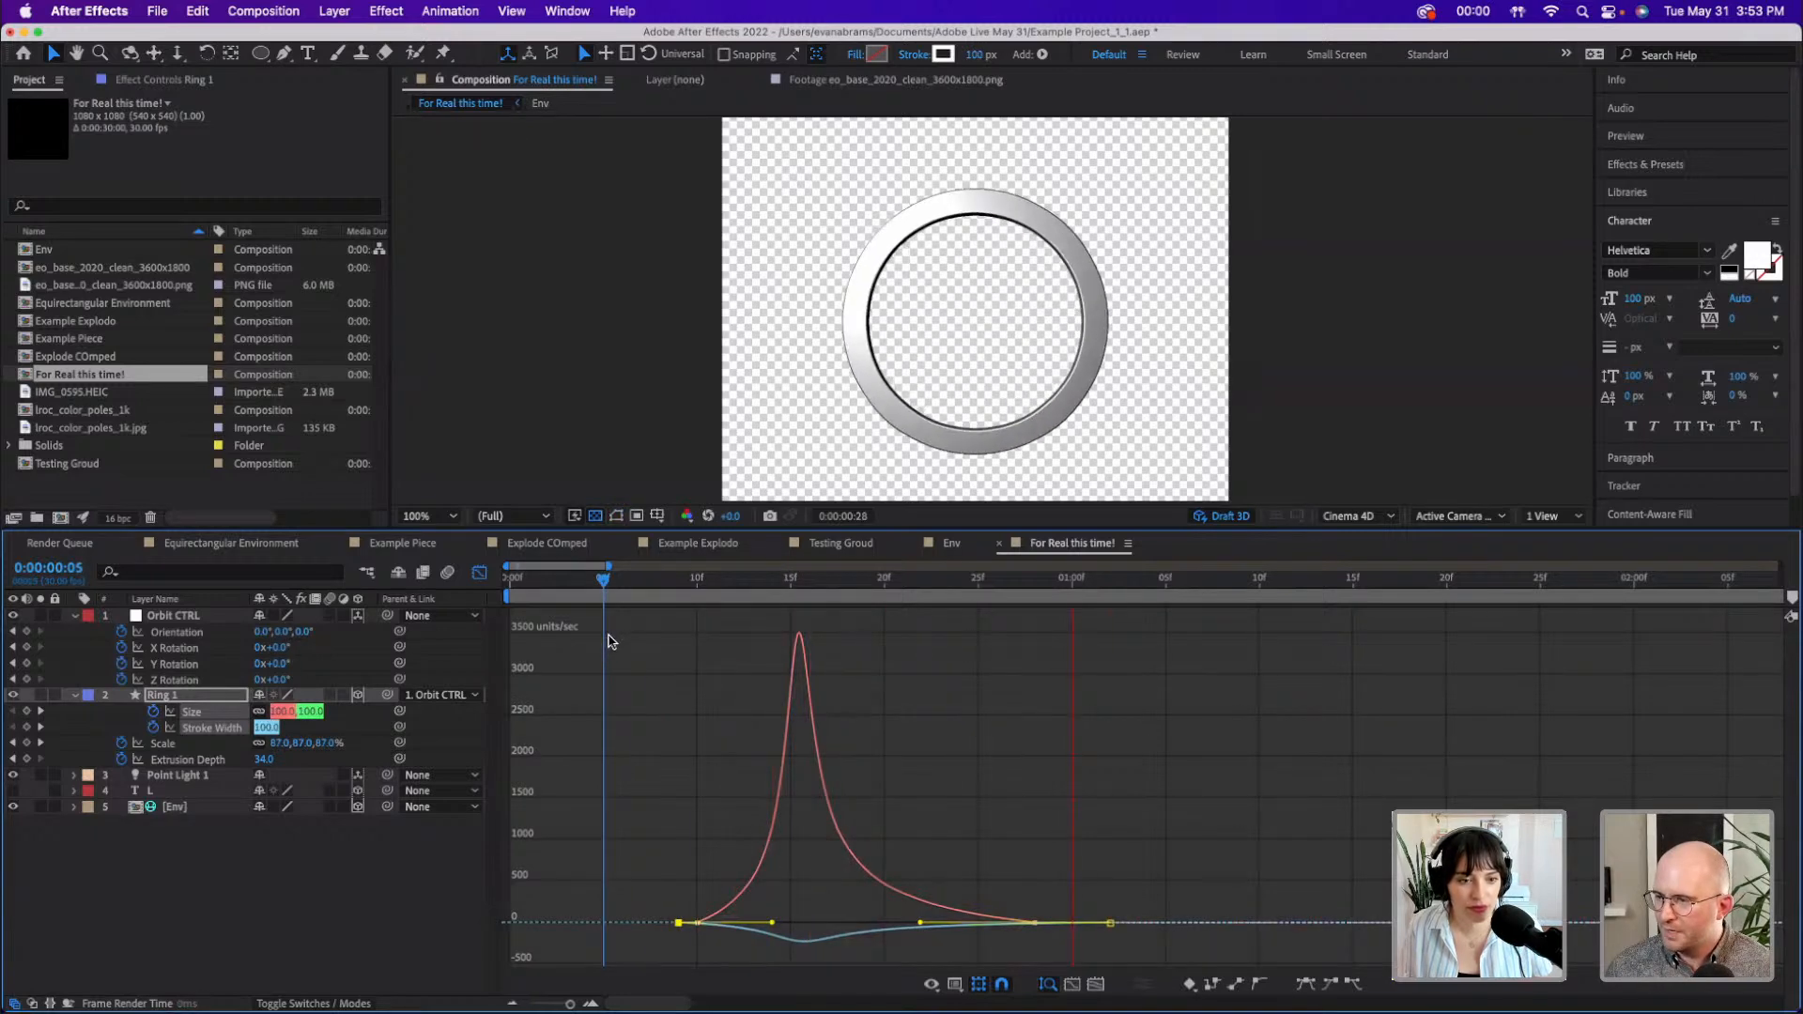
{"action": "left_click", "coordinate": [695, 579]}
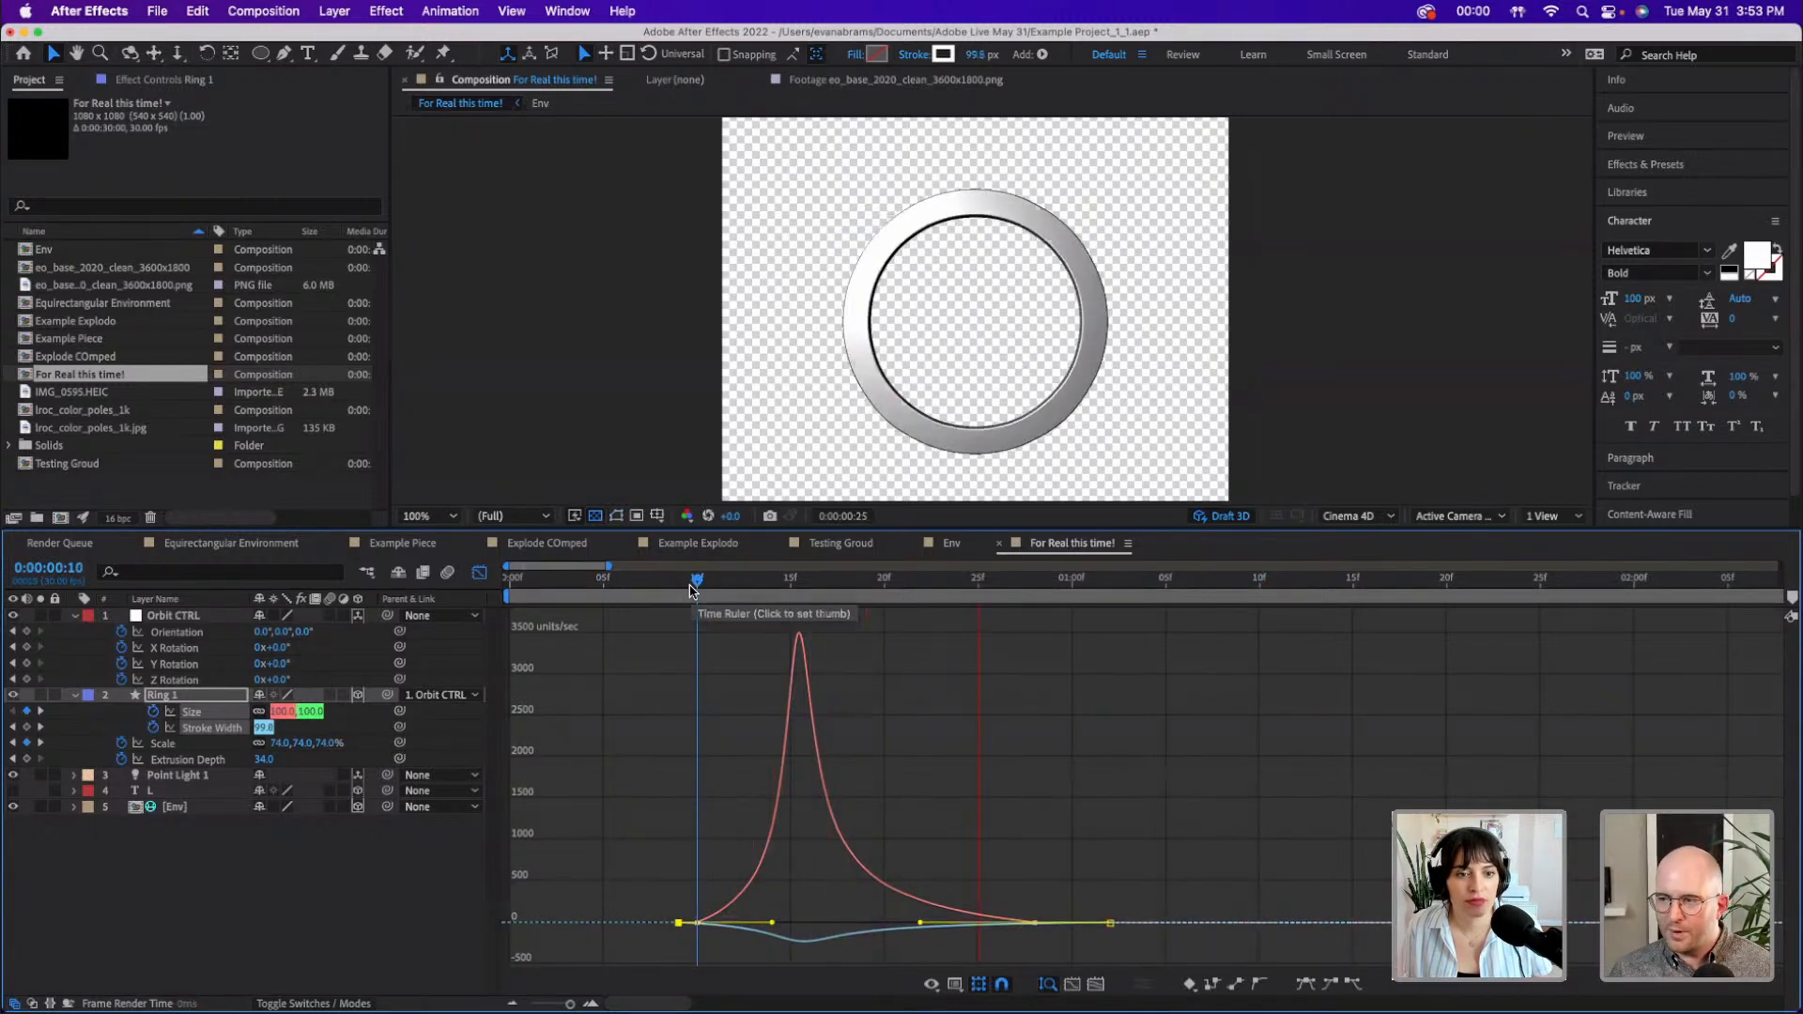
{"action": "key", "text": "space"}
{"action": "left_click_drag", "start_coordinate": [692, 584], "coordinate": [112, 678]}
{"action": "key", "text": "space"}
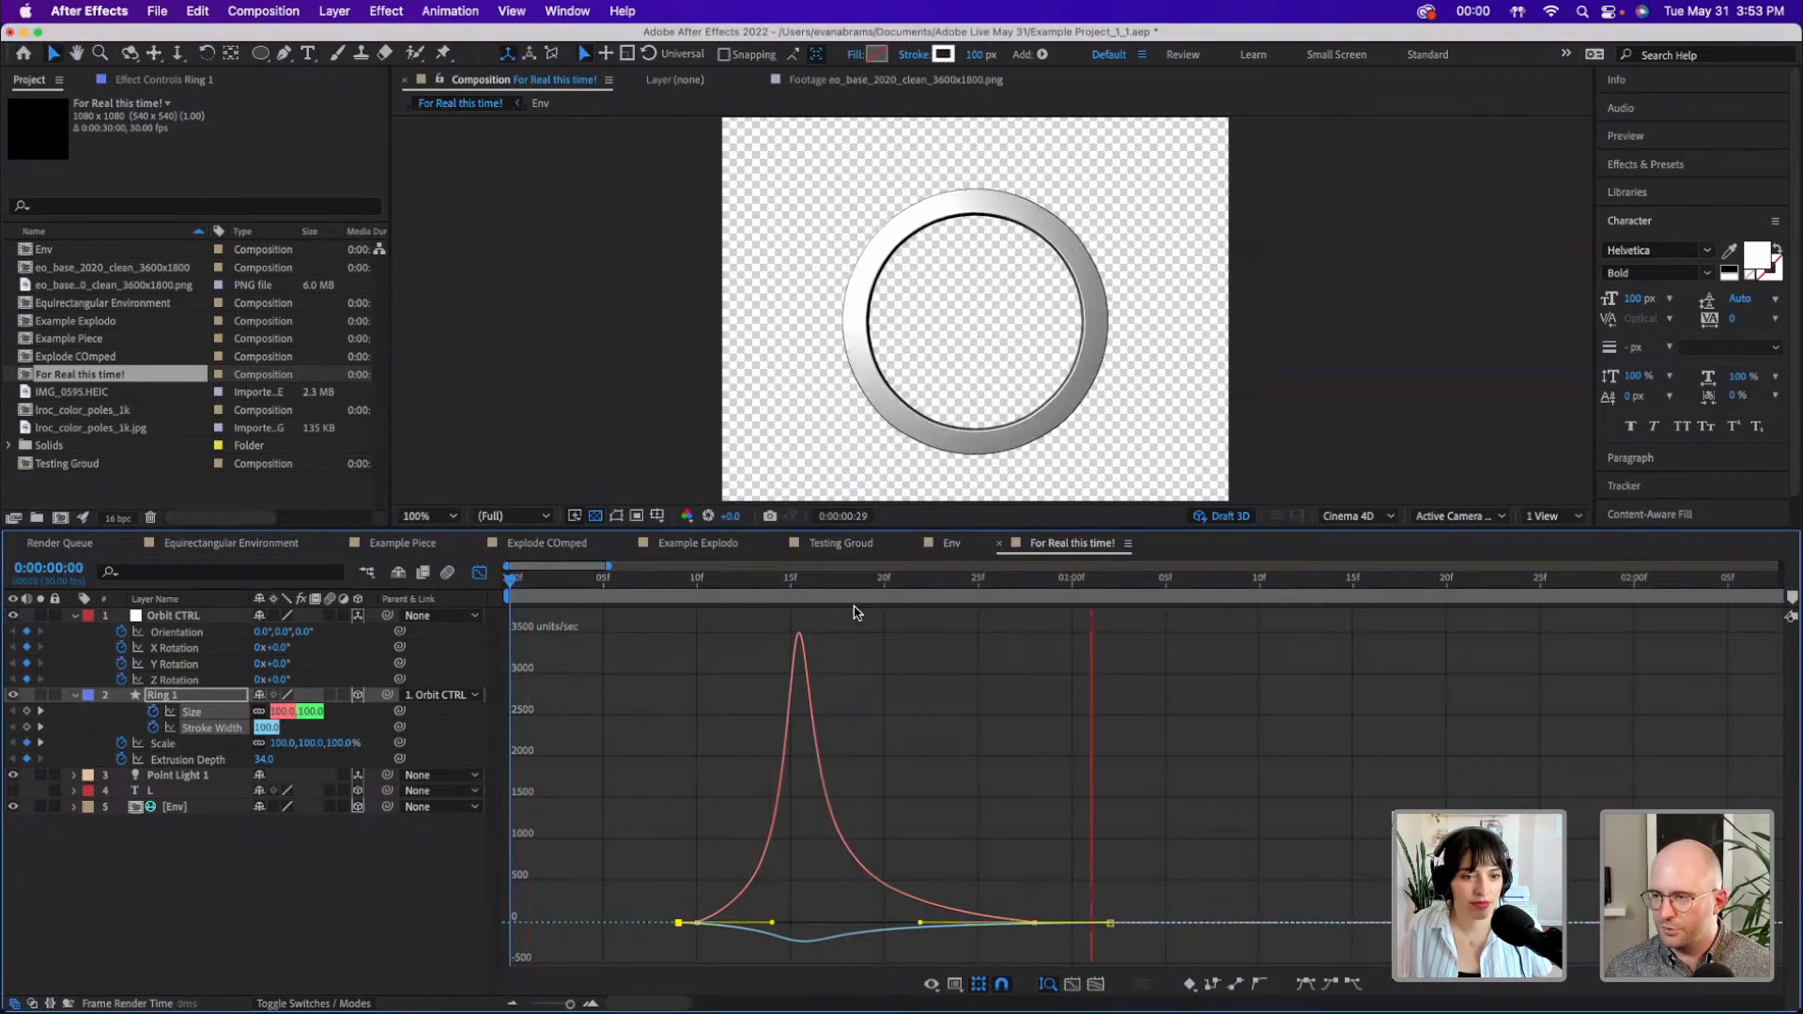
{"action": "left_click", "coordinate": [697, 578]}
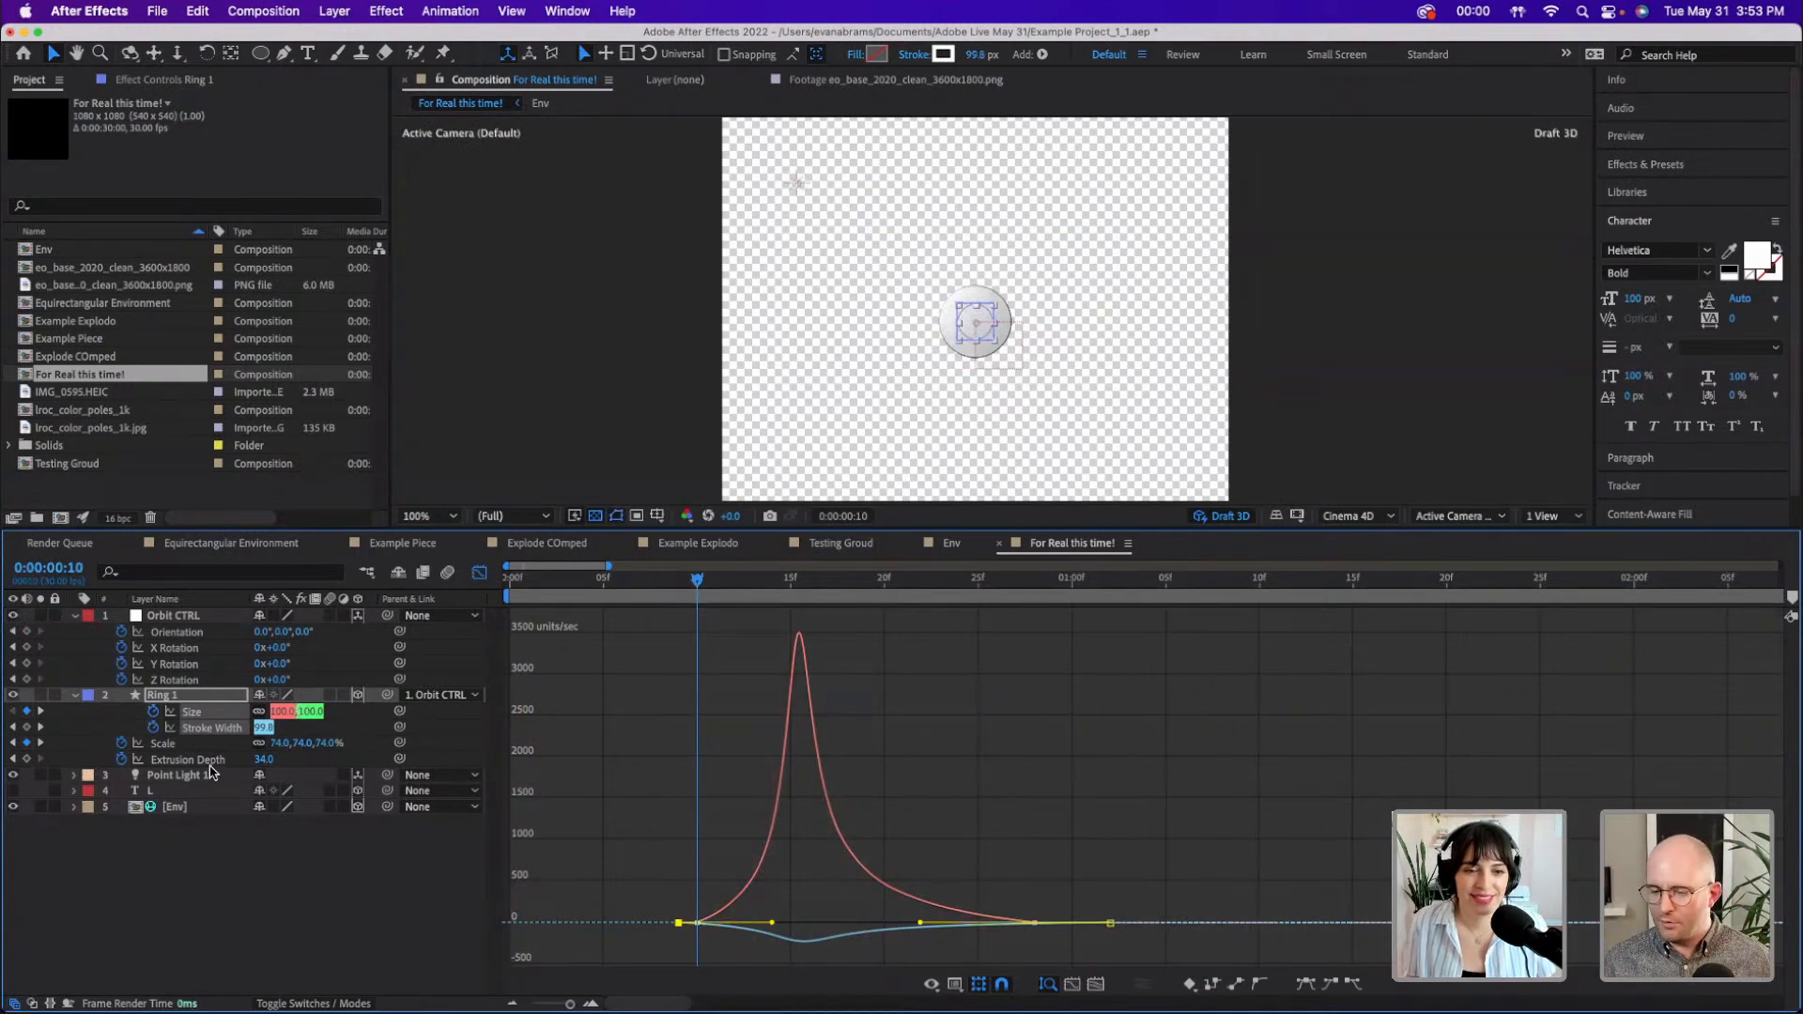
- Show Ring 1's Scale, Stroke Width and Size speed curves together in the Graph Editor
{"action": "left_click", "coordinate": [191, 744]}
{"action": "left_click_drag", "start_coordinate": [982, 734], "coordinate": [446, 829]}
{"action": "left_click", "coordinate": [211, 729], "text": "shift"}
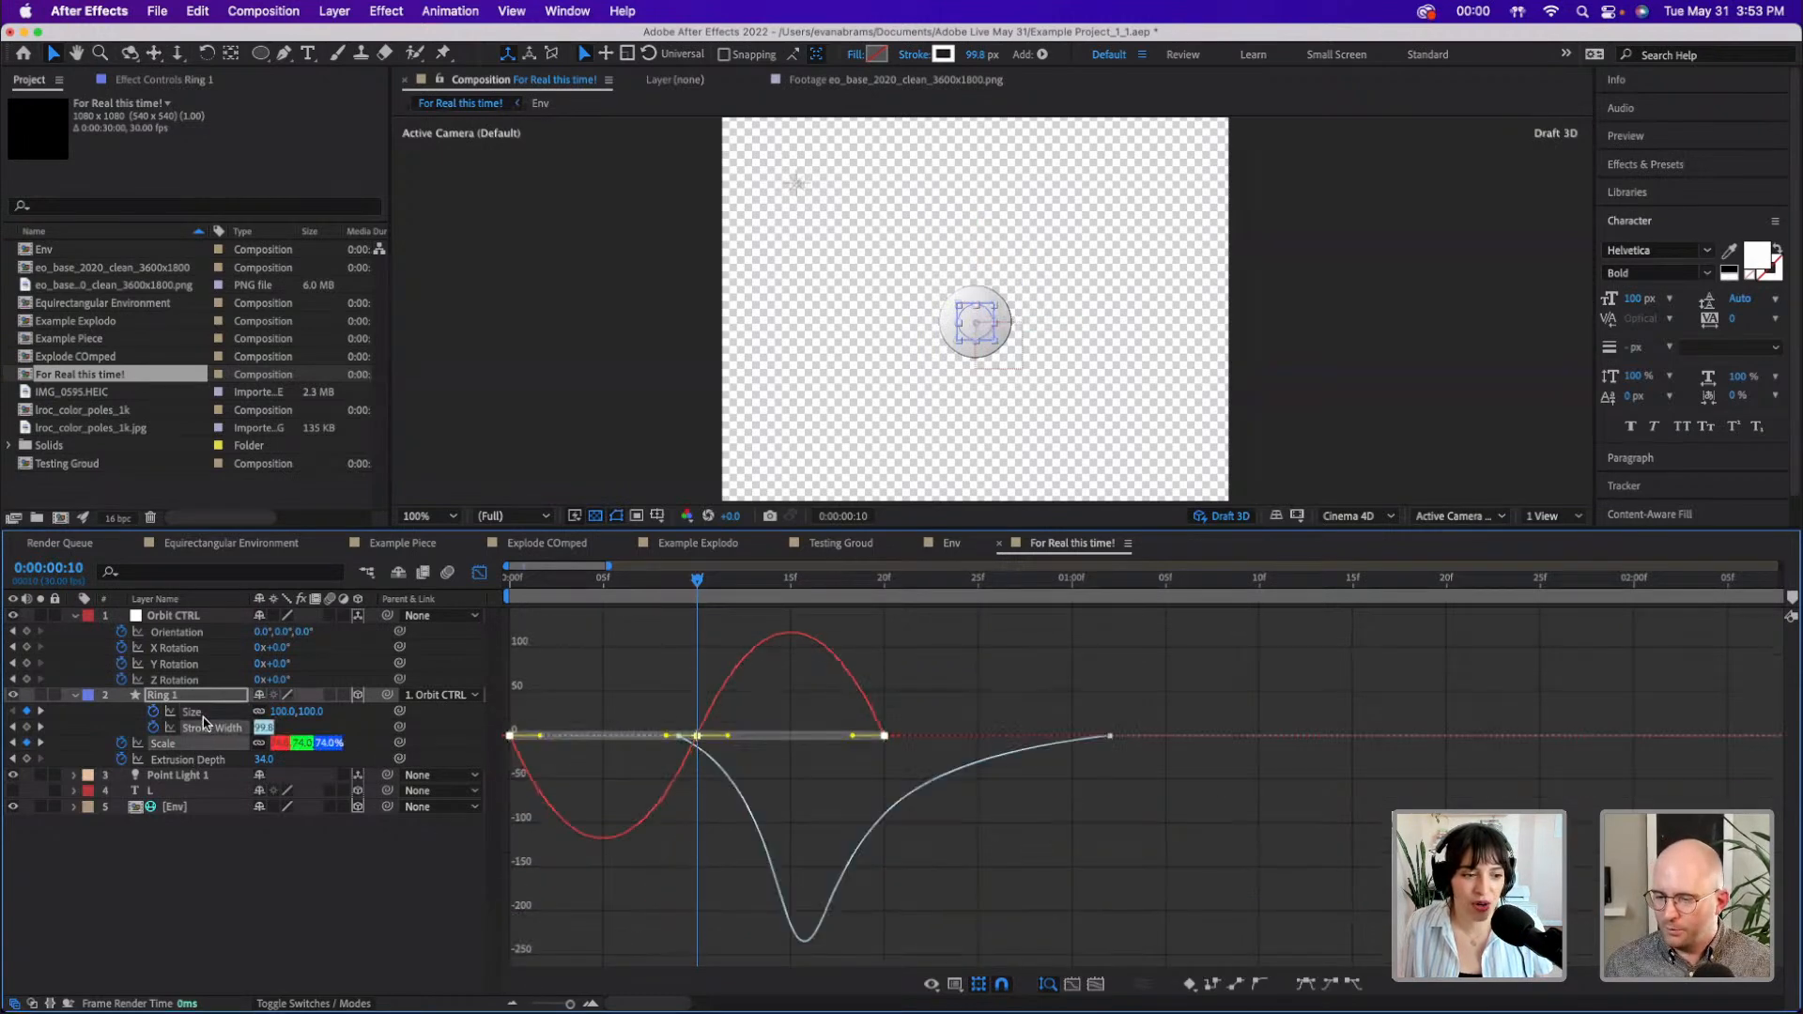
{"action": "left_click", "coordinate": [200, 714], "text": "shift"}
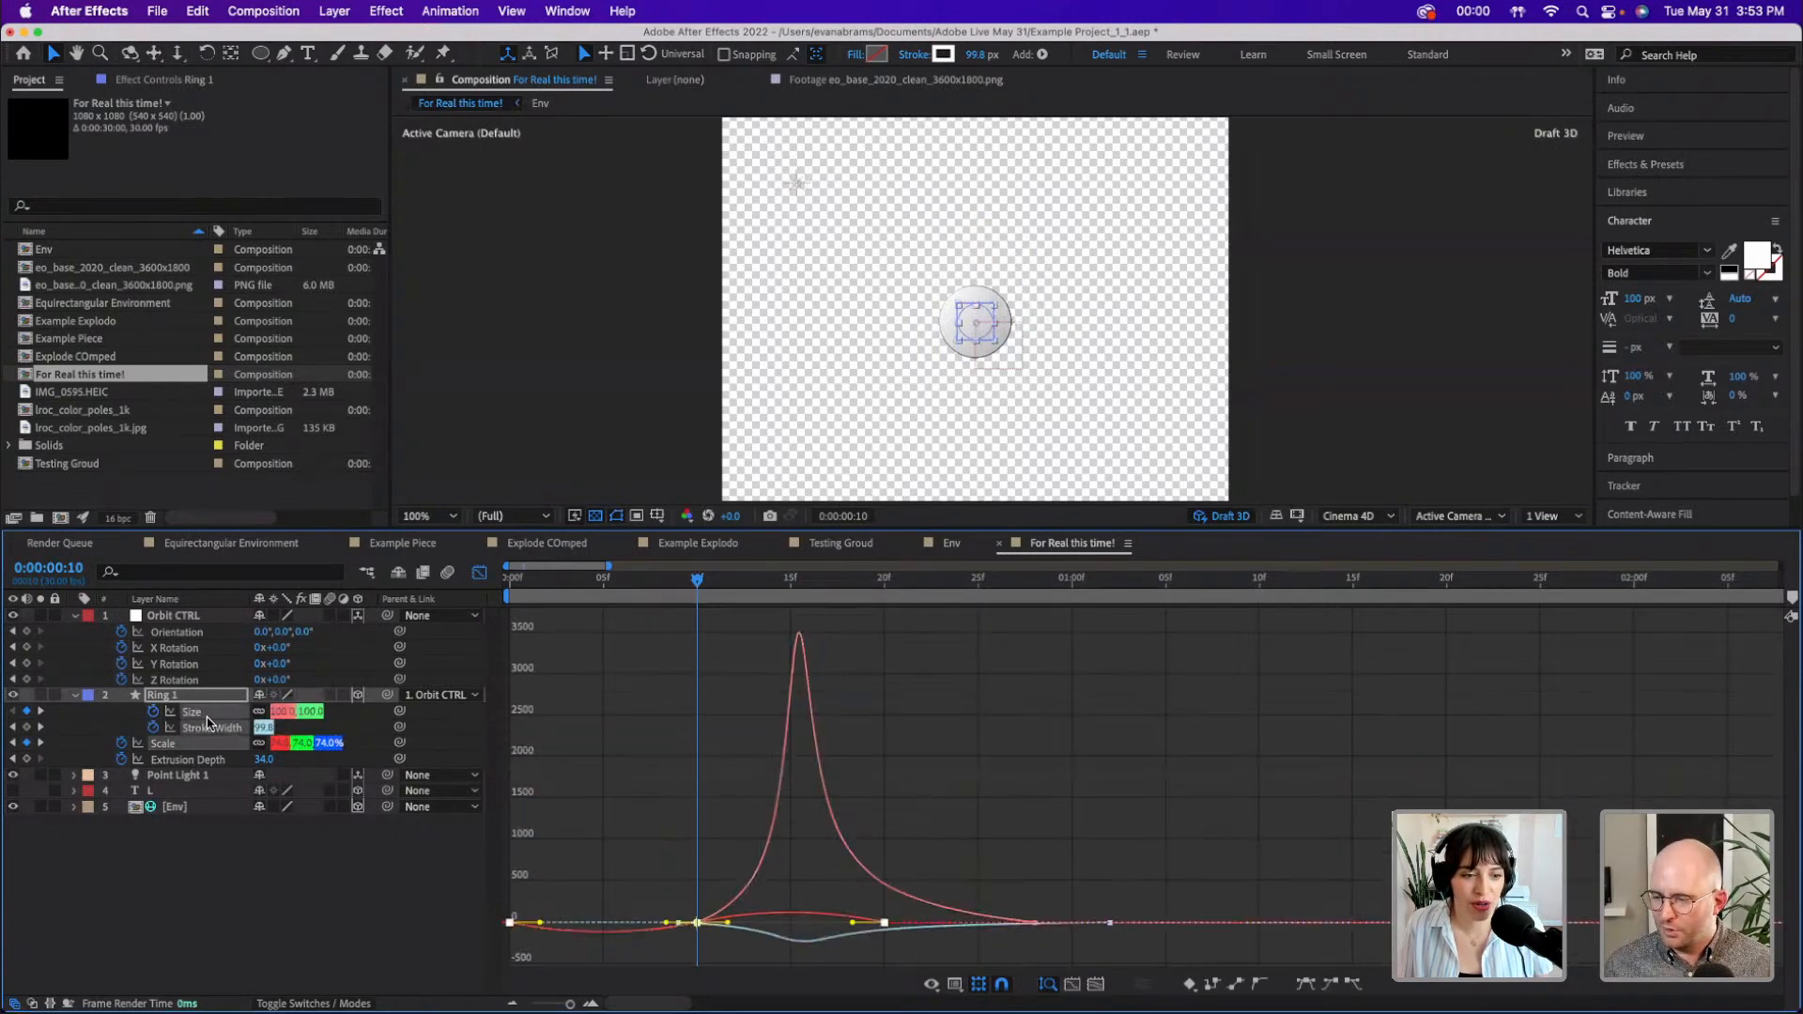
- Lengthen the easing of Ring 1's Scale keyframes, extending the ease into frame 10 so the initial shrink is fastest near frame 3
{"action": "left_click", "coordinate": [817, 901]}
{"action": "left_click", "coordinate": [822, 914]}
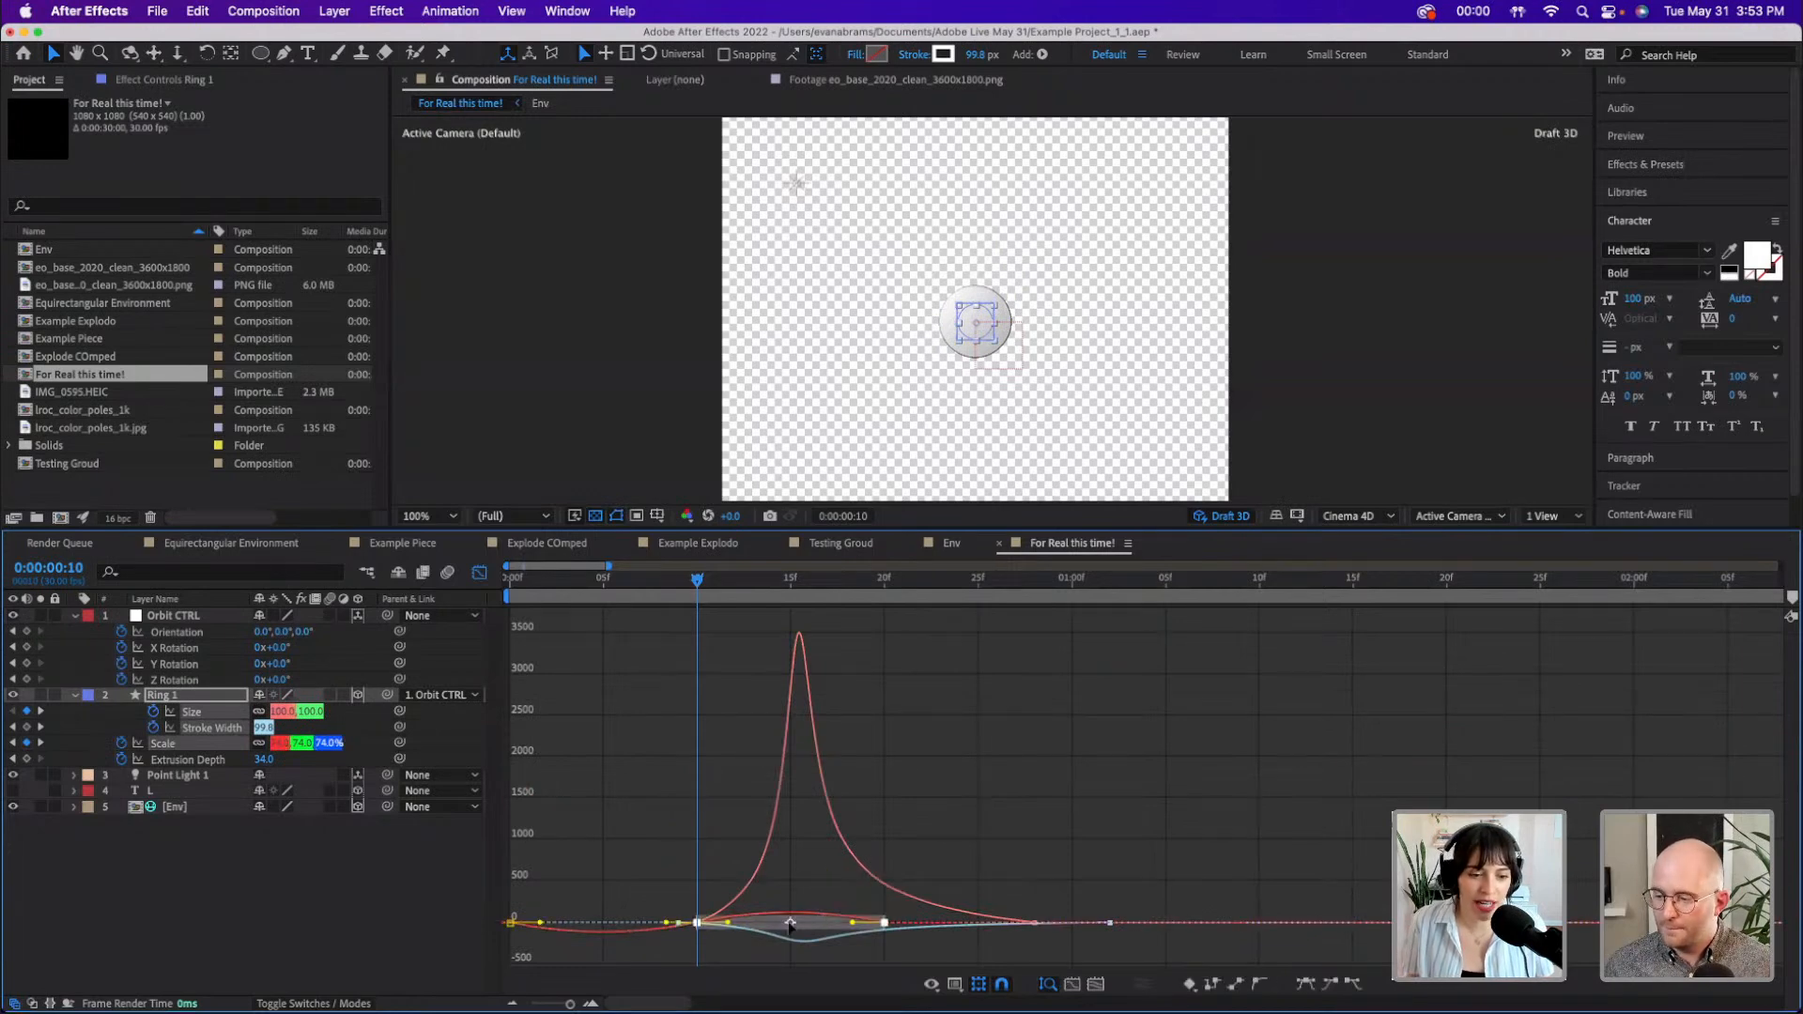
{"action": "left_click_drag", "start_coordinate": [728, 922], "coordinate": [835, 924]}
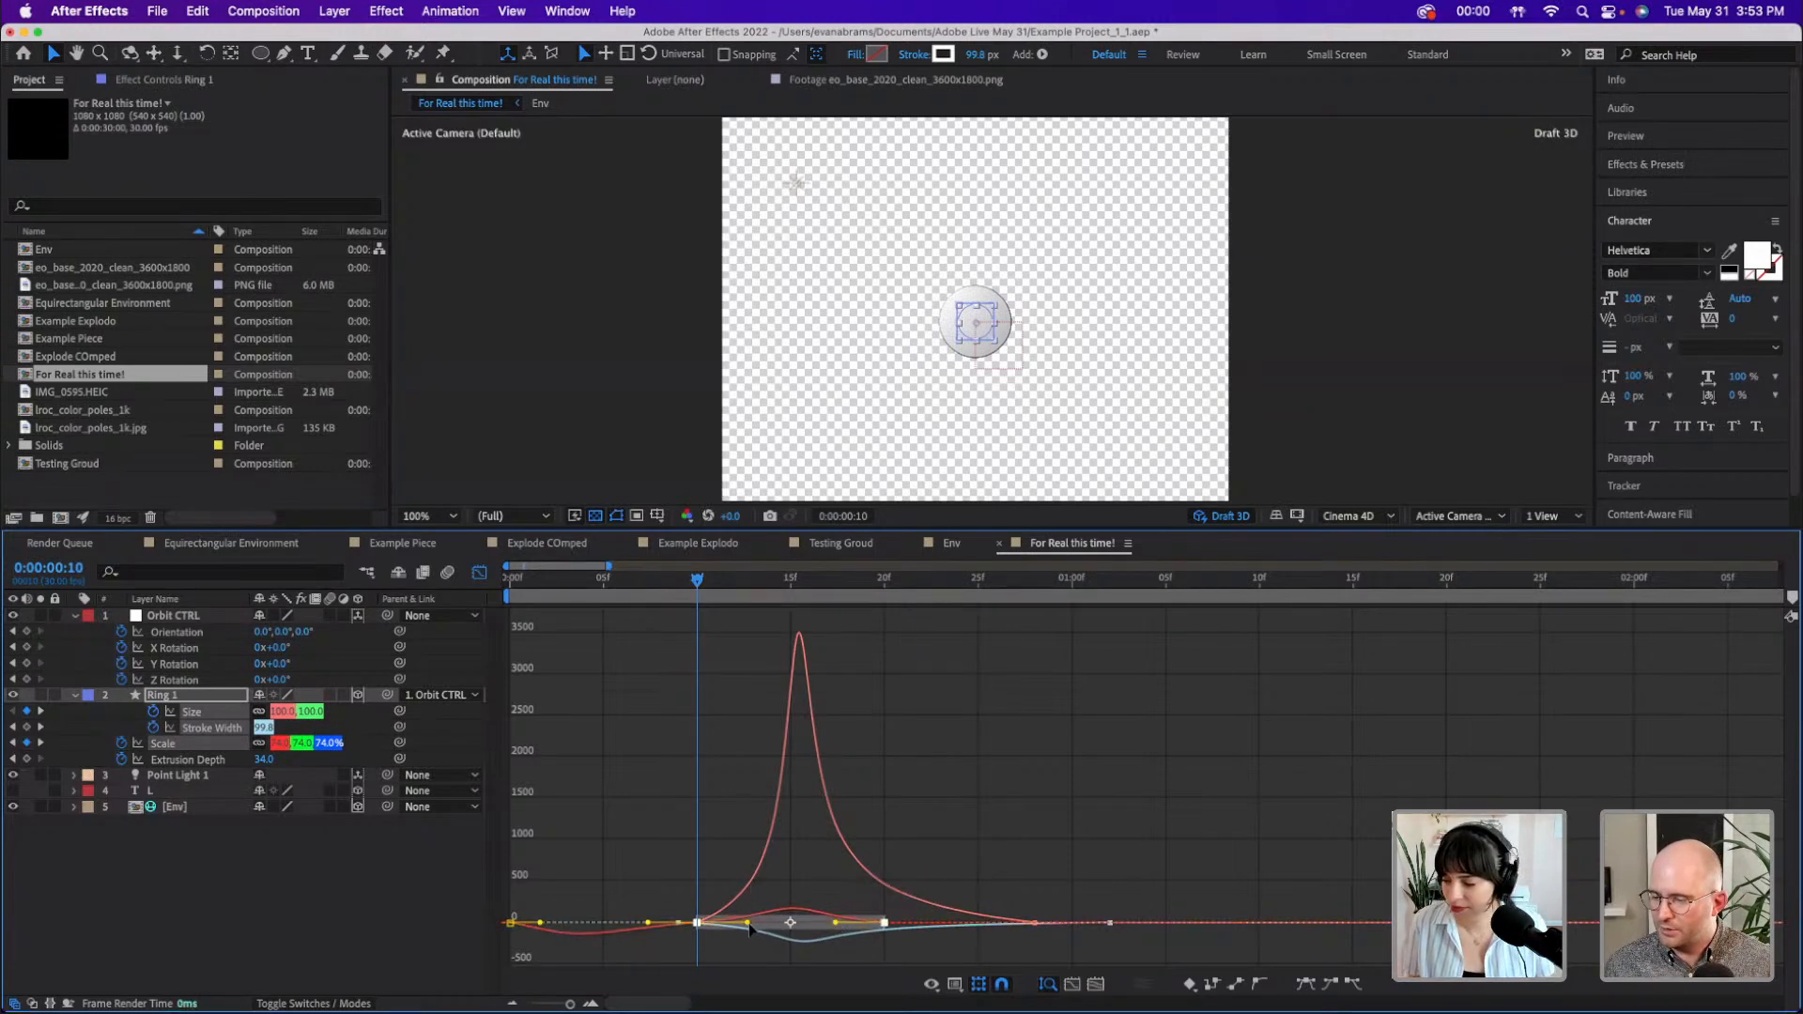
{"action": "left_click", "coordinate": [648, 930]}
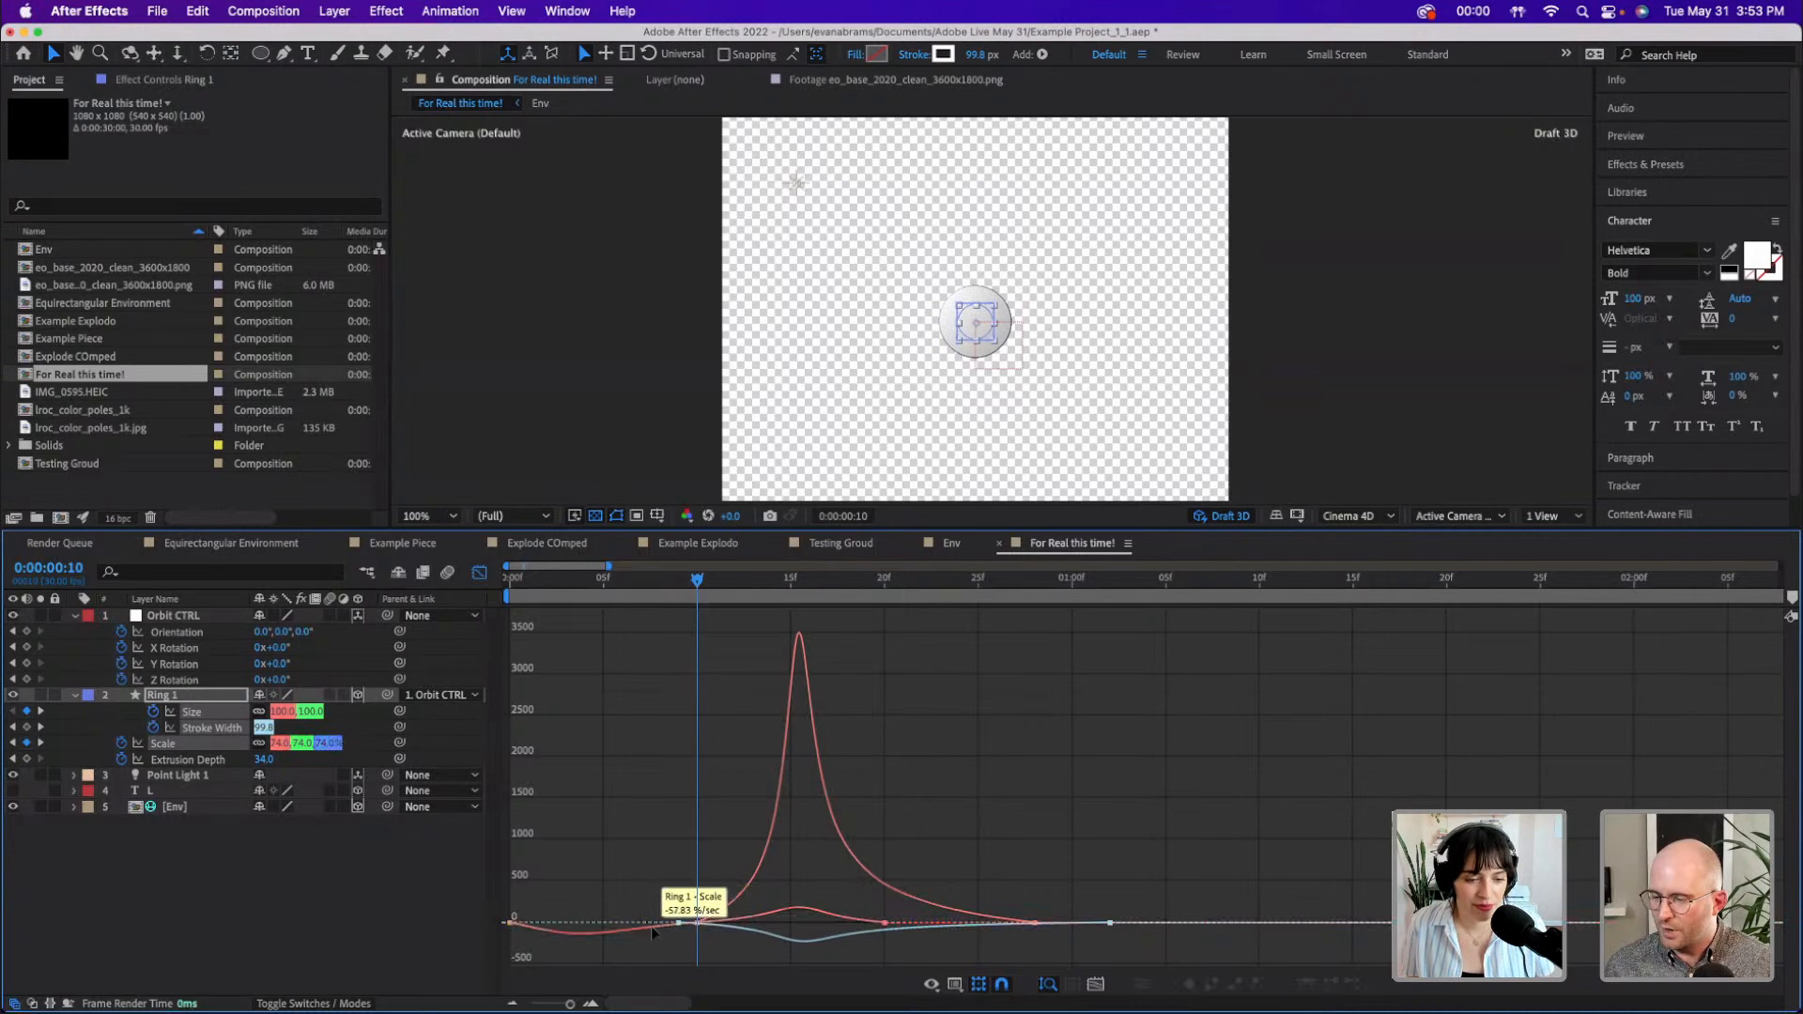
{"action": "left_click", "coordinate": [652, 928]}
{"action": "left_click_drag", "start_coordinate": [644, 926], "coordinate": [551, 925]}
{"action": "left_click", "coordinate": [590, 885]}
- Play the ring animation from the start several times and inspect the opening ring at 0:00:00:15
{"action": "key", "text": "Home"}
{"action": "key", "text": "space"}
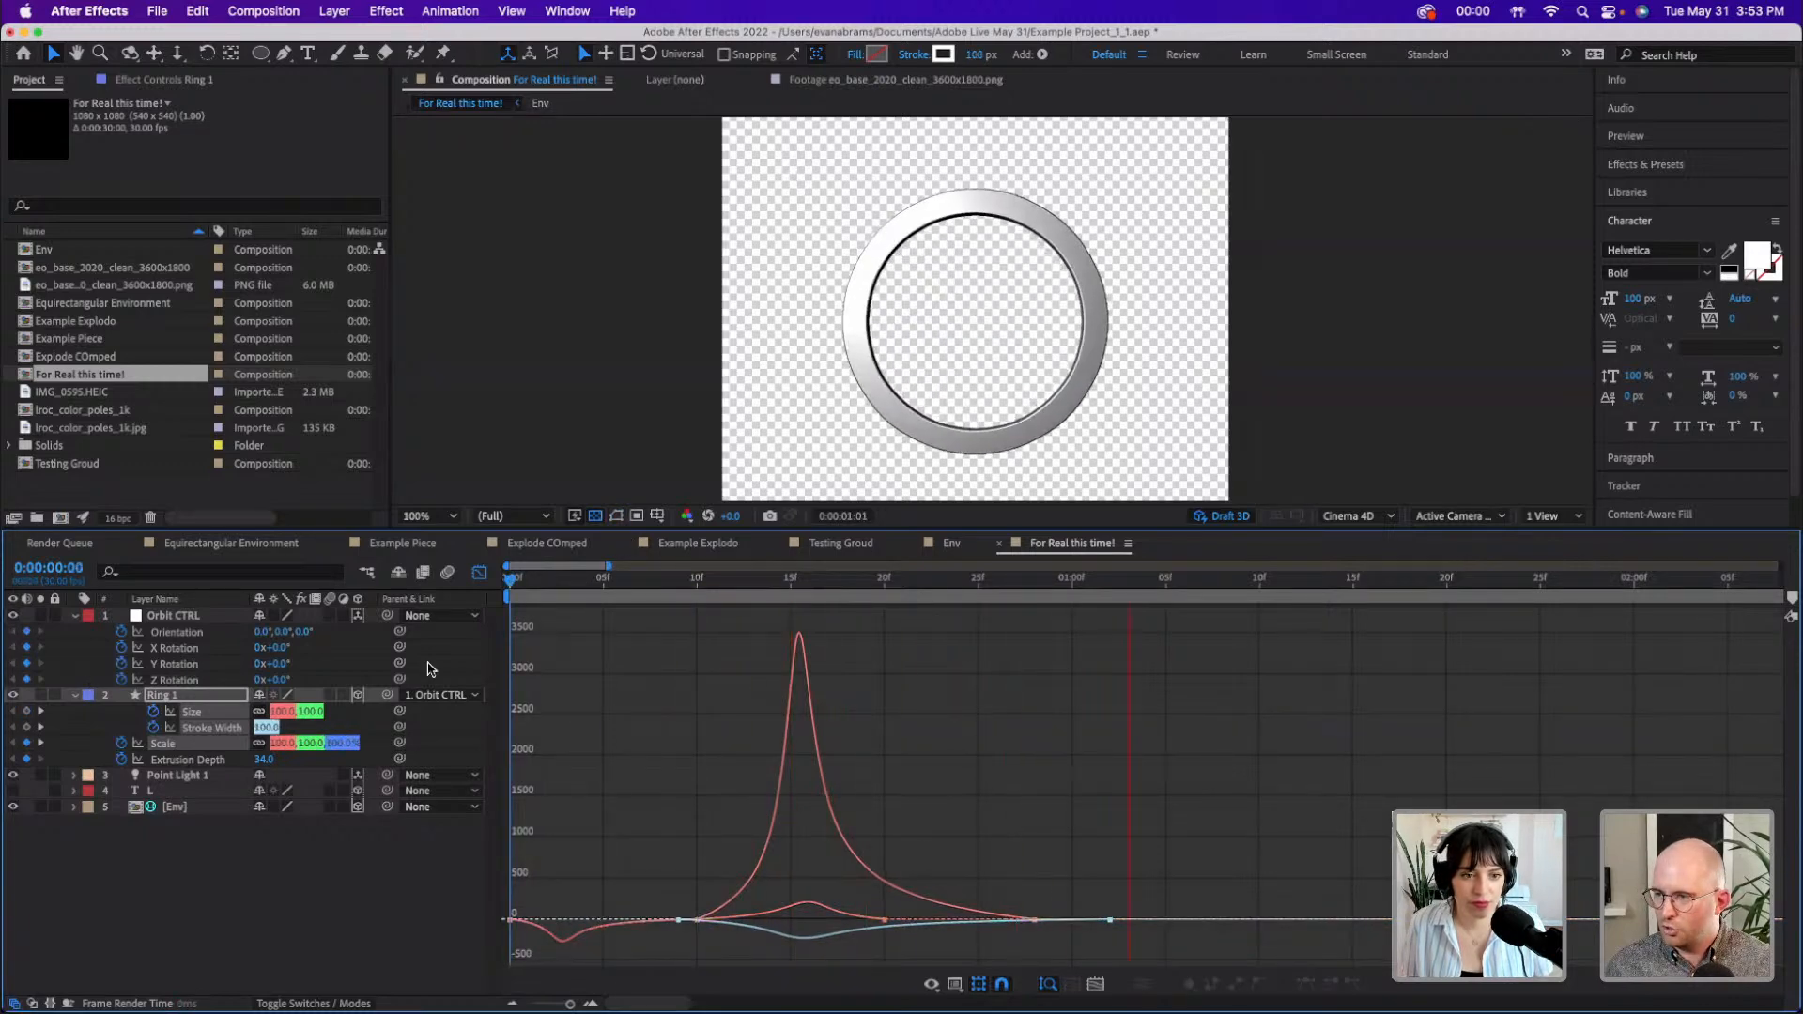
{"action": "key", "text": "space"}
{"action": "key", "text": "space"}
{"action": "key", "text": "space"}
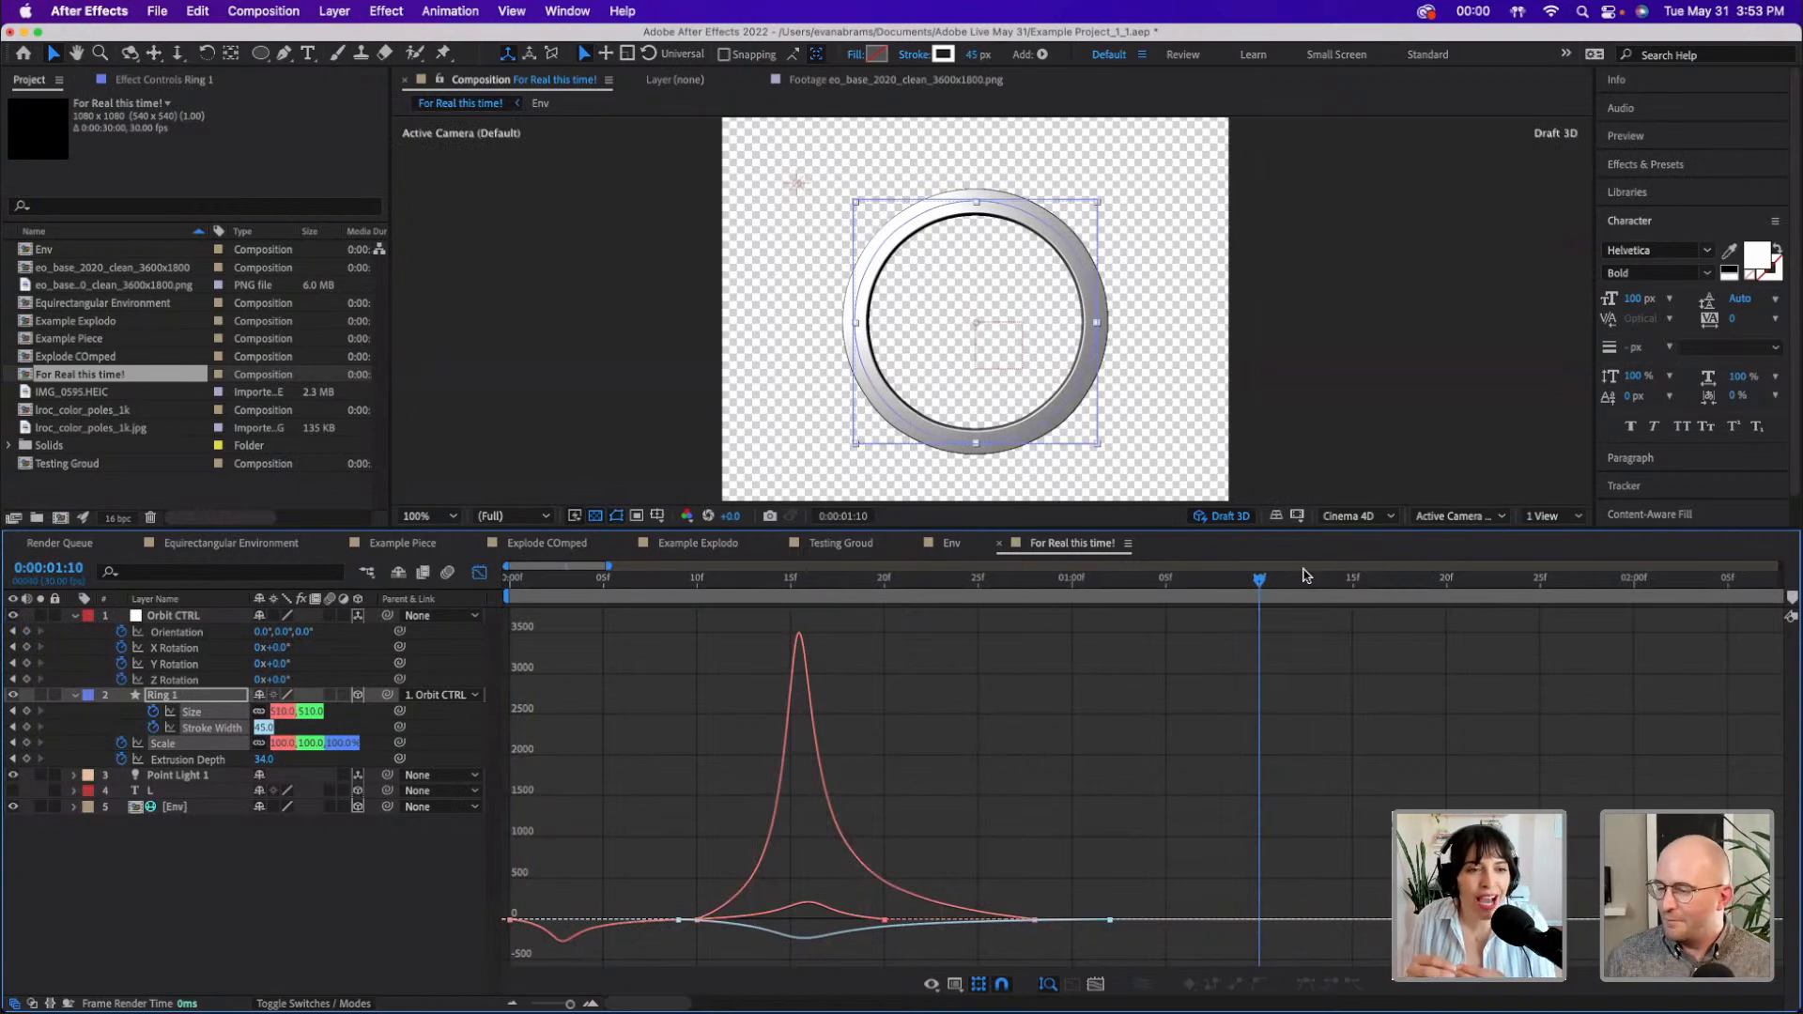
{"action": "left_click_drag", "start_coordinate": [805, 580], "coordinate": [496, 622]}
{"action": "key", "text": "space"}
{"action": "key", "text": "space"}
{"action": "mouse_move", "coordinate": [1353, 681]}
{"action": "left_mouse_down"}
{"action": "mouse_move", "coordinate": [635, 708]}
{"action": "mouse_move", "coordinate": [853, 708]}
{"action": "mouse_move", "coordinate": [734, 737]}
{"action": "left_mouse_up"}
{"action": "key", "text": "space"}
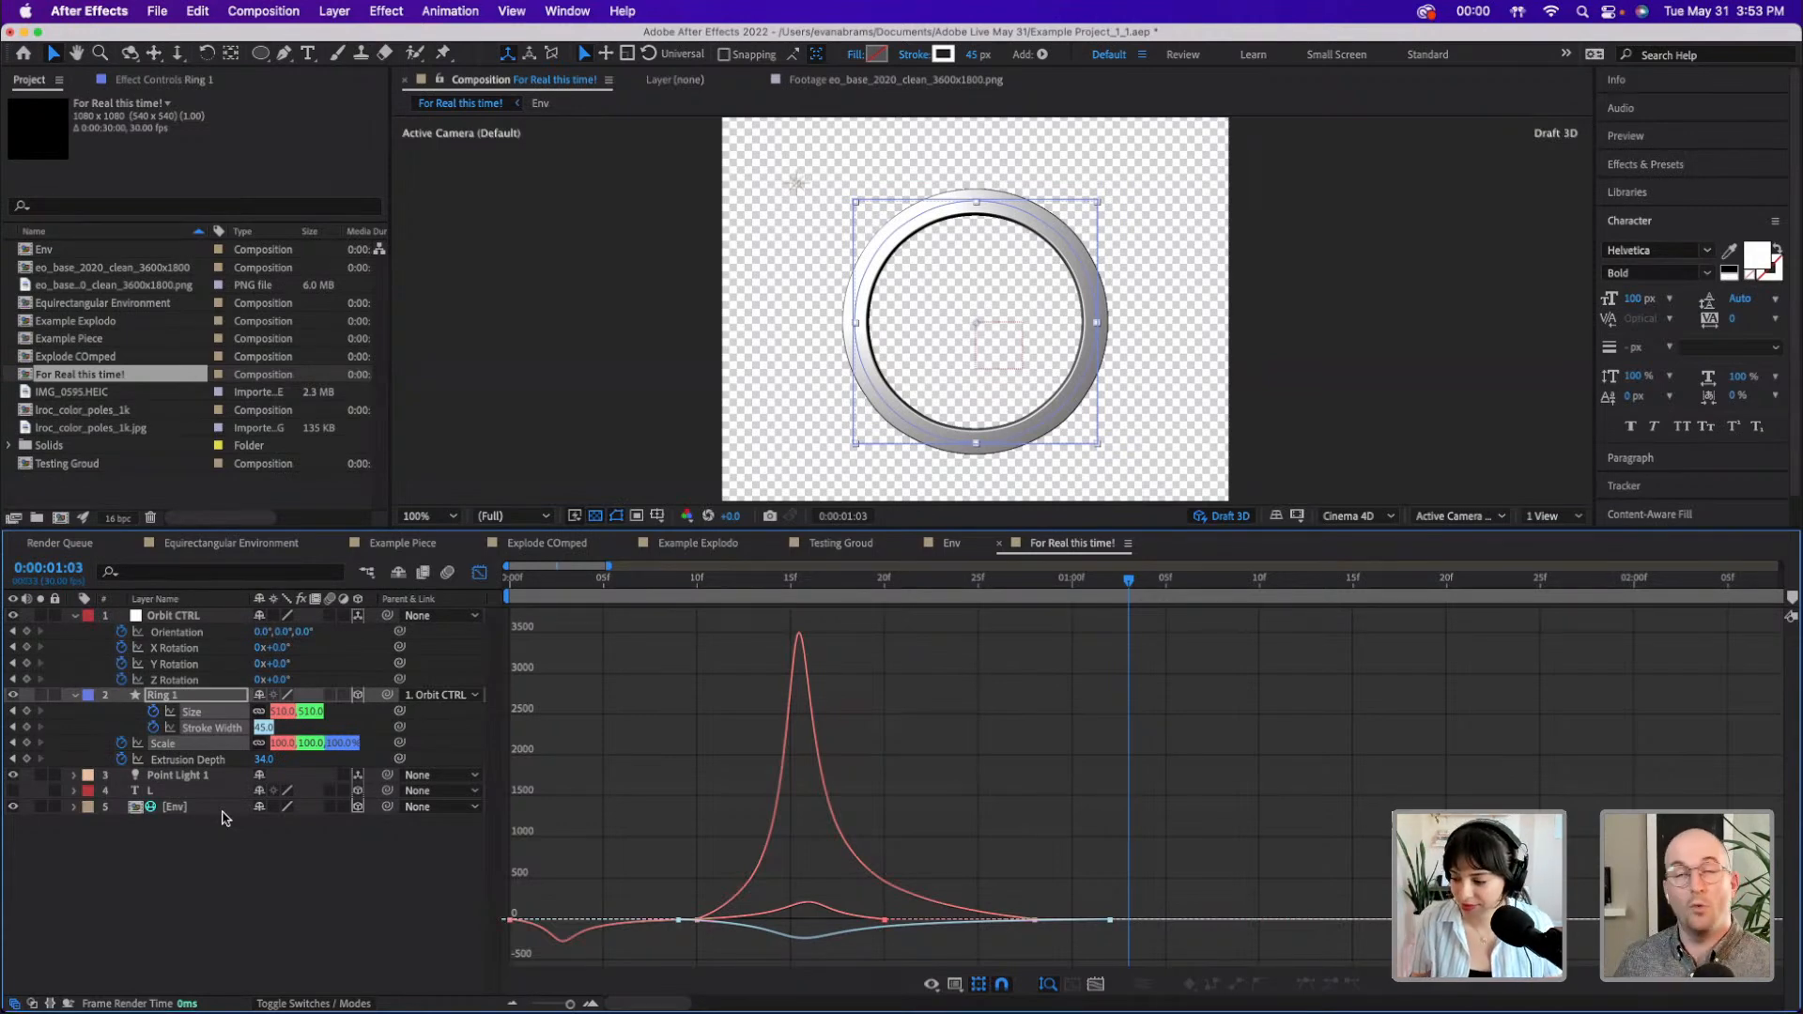
{"action": "key", "text": "Home"}
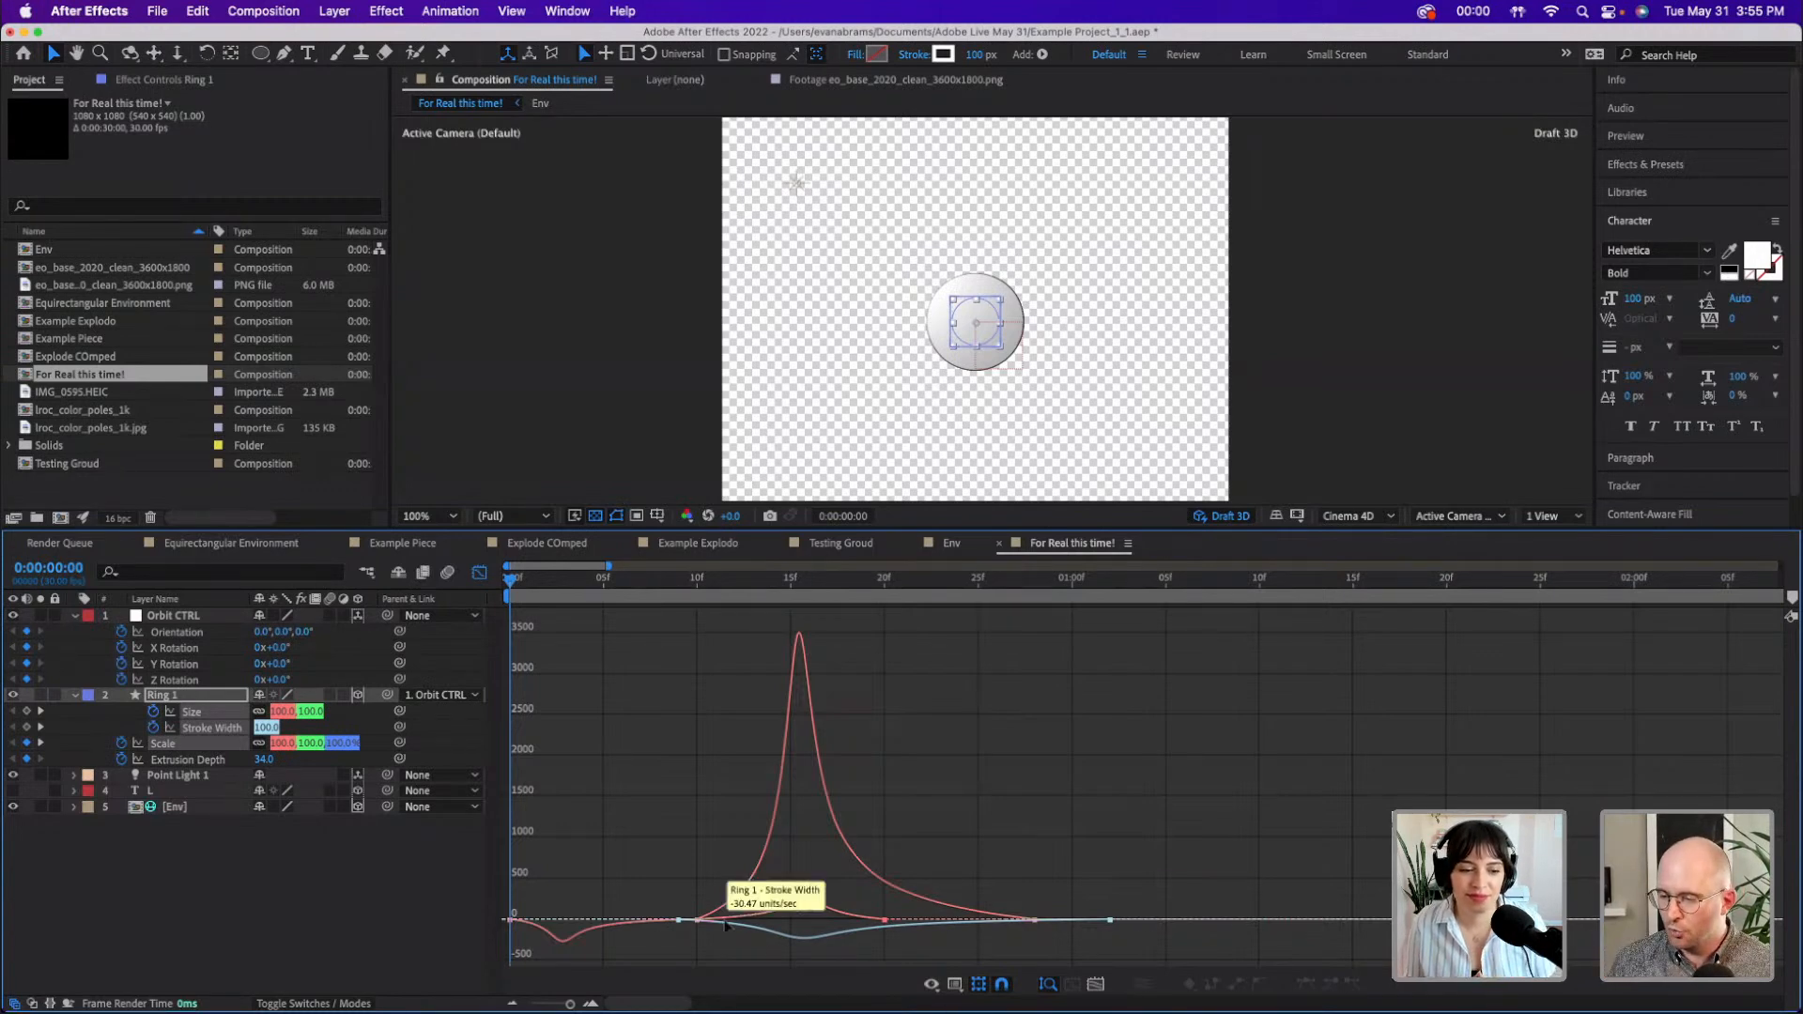
{"action": "left_click", "coordinate": [792, 582]}
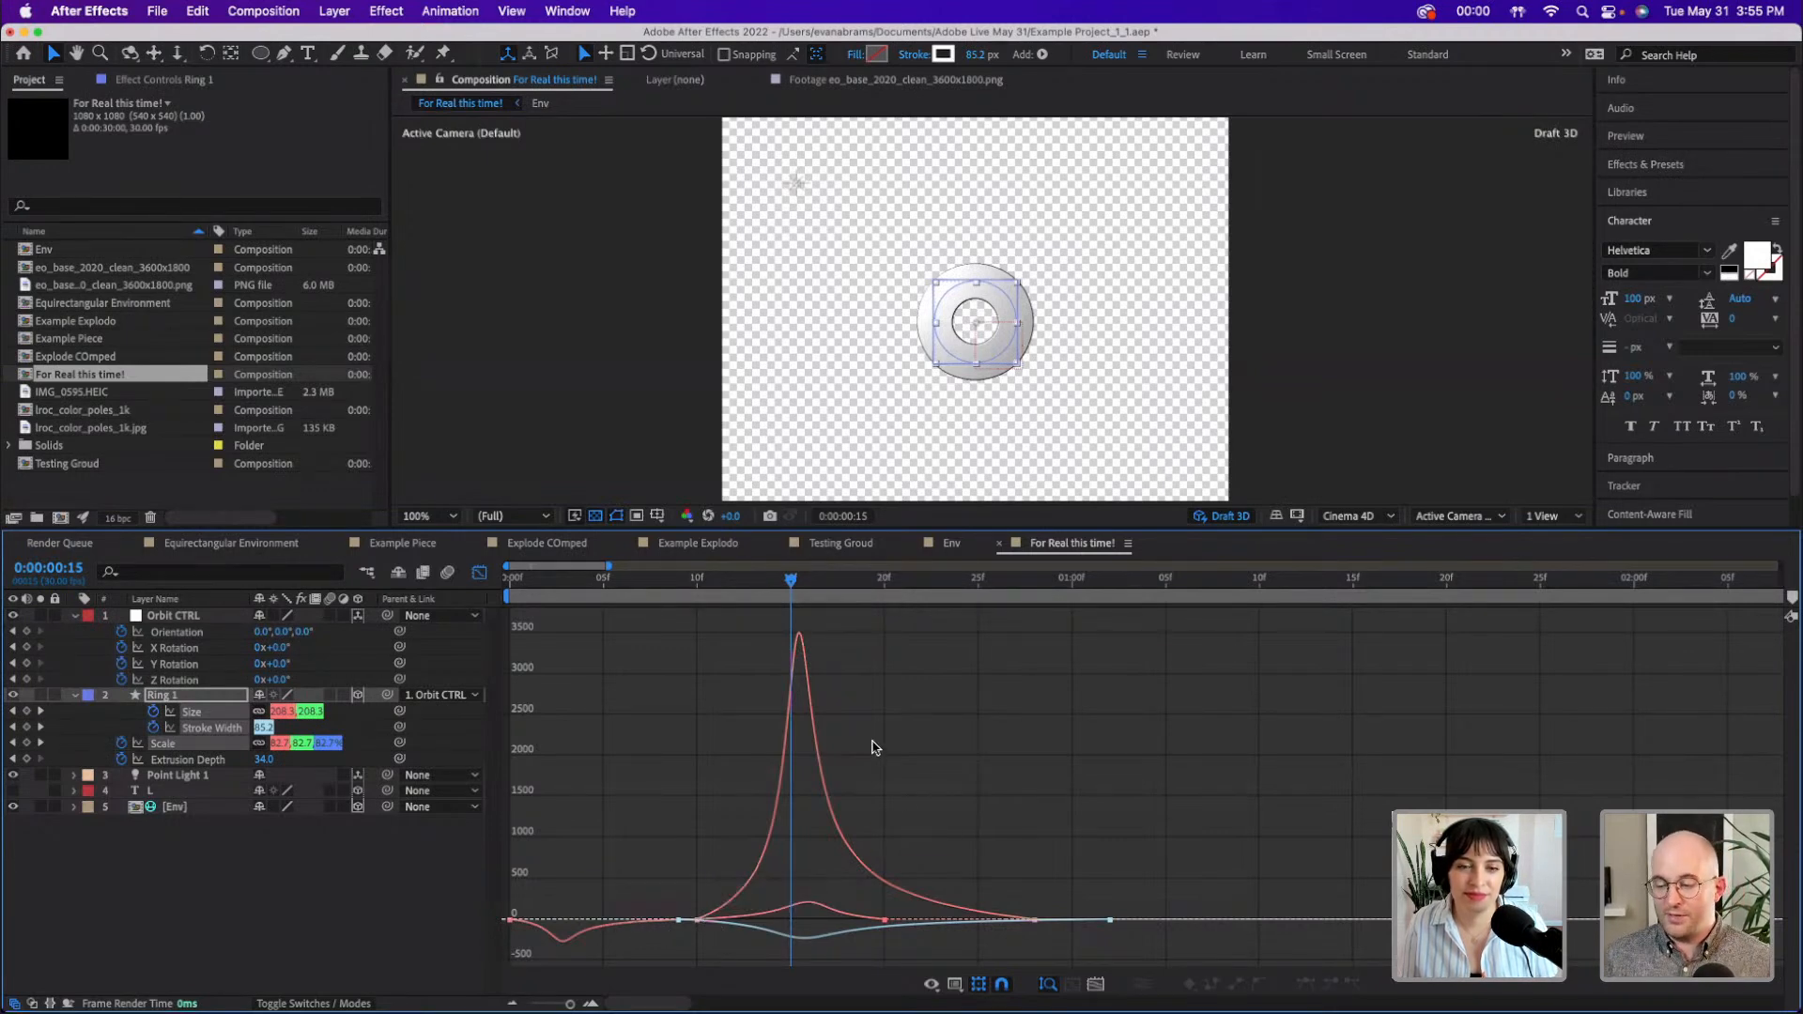
- Try linear interpolation on all of Ring 1's Size, Stroke Width and Scale keyframes, preview the motion, and restore the eased curves
{"action": "left_click_drag", "start_coordinate": [1236, 790], "coordinate": [244, 864]}
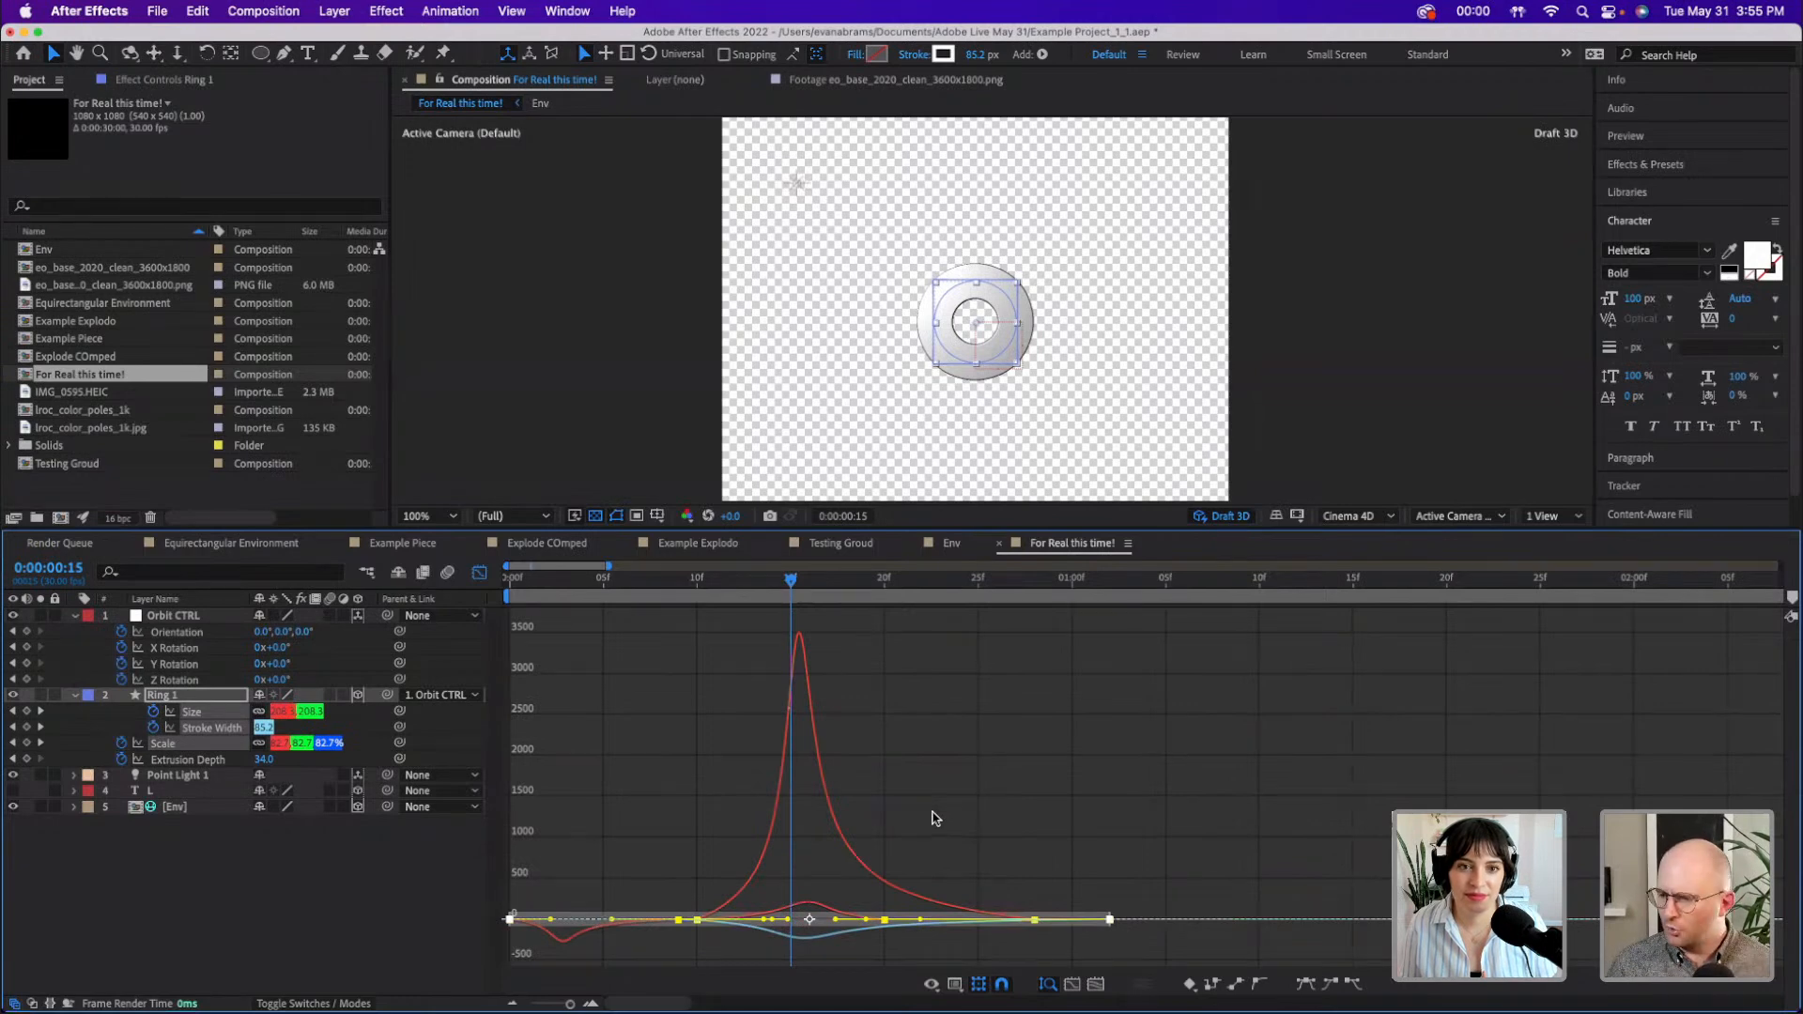
{"action": "left_click", "coordinate": [1242, 986]}
{"action": "key", "text": "space"}
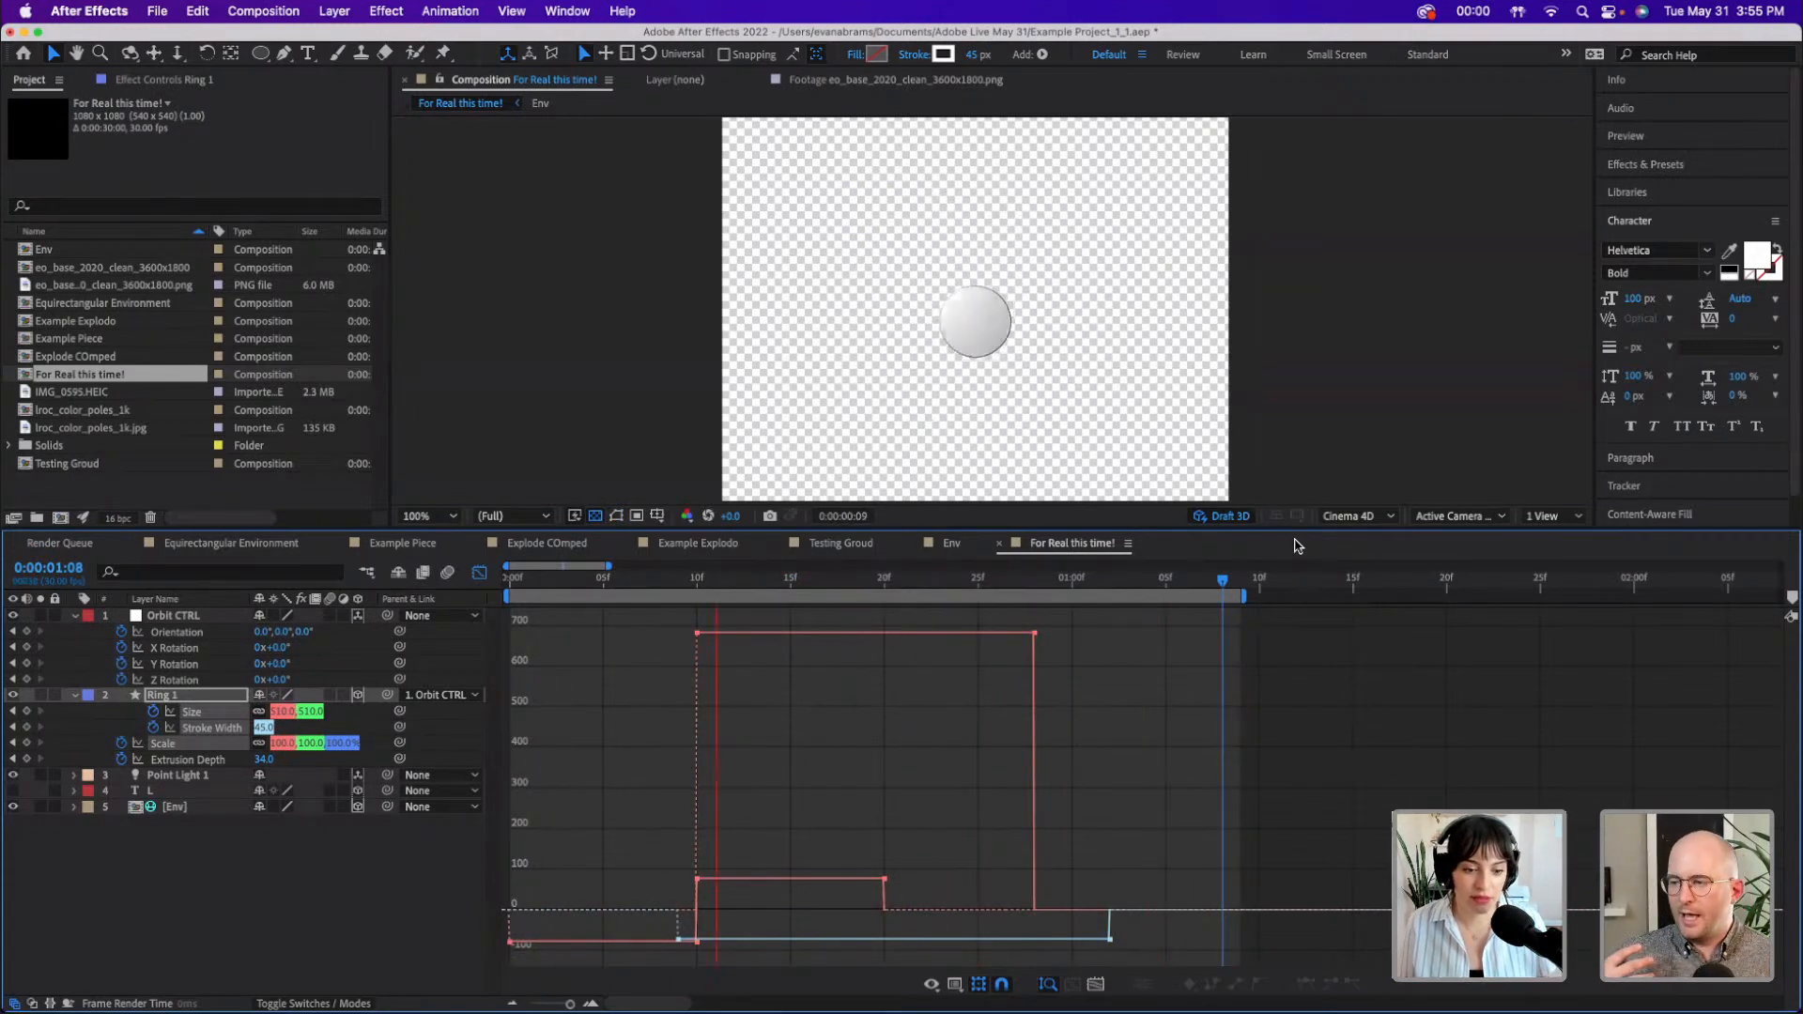
{"action": "key", "text": "space"}
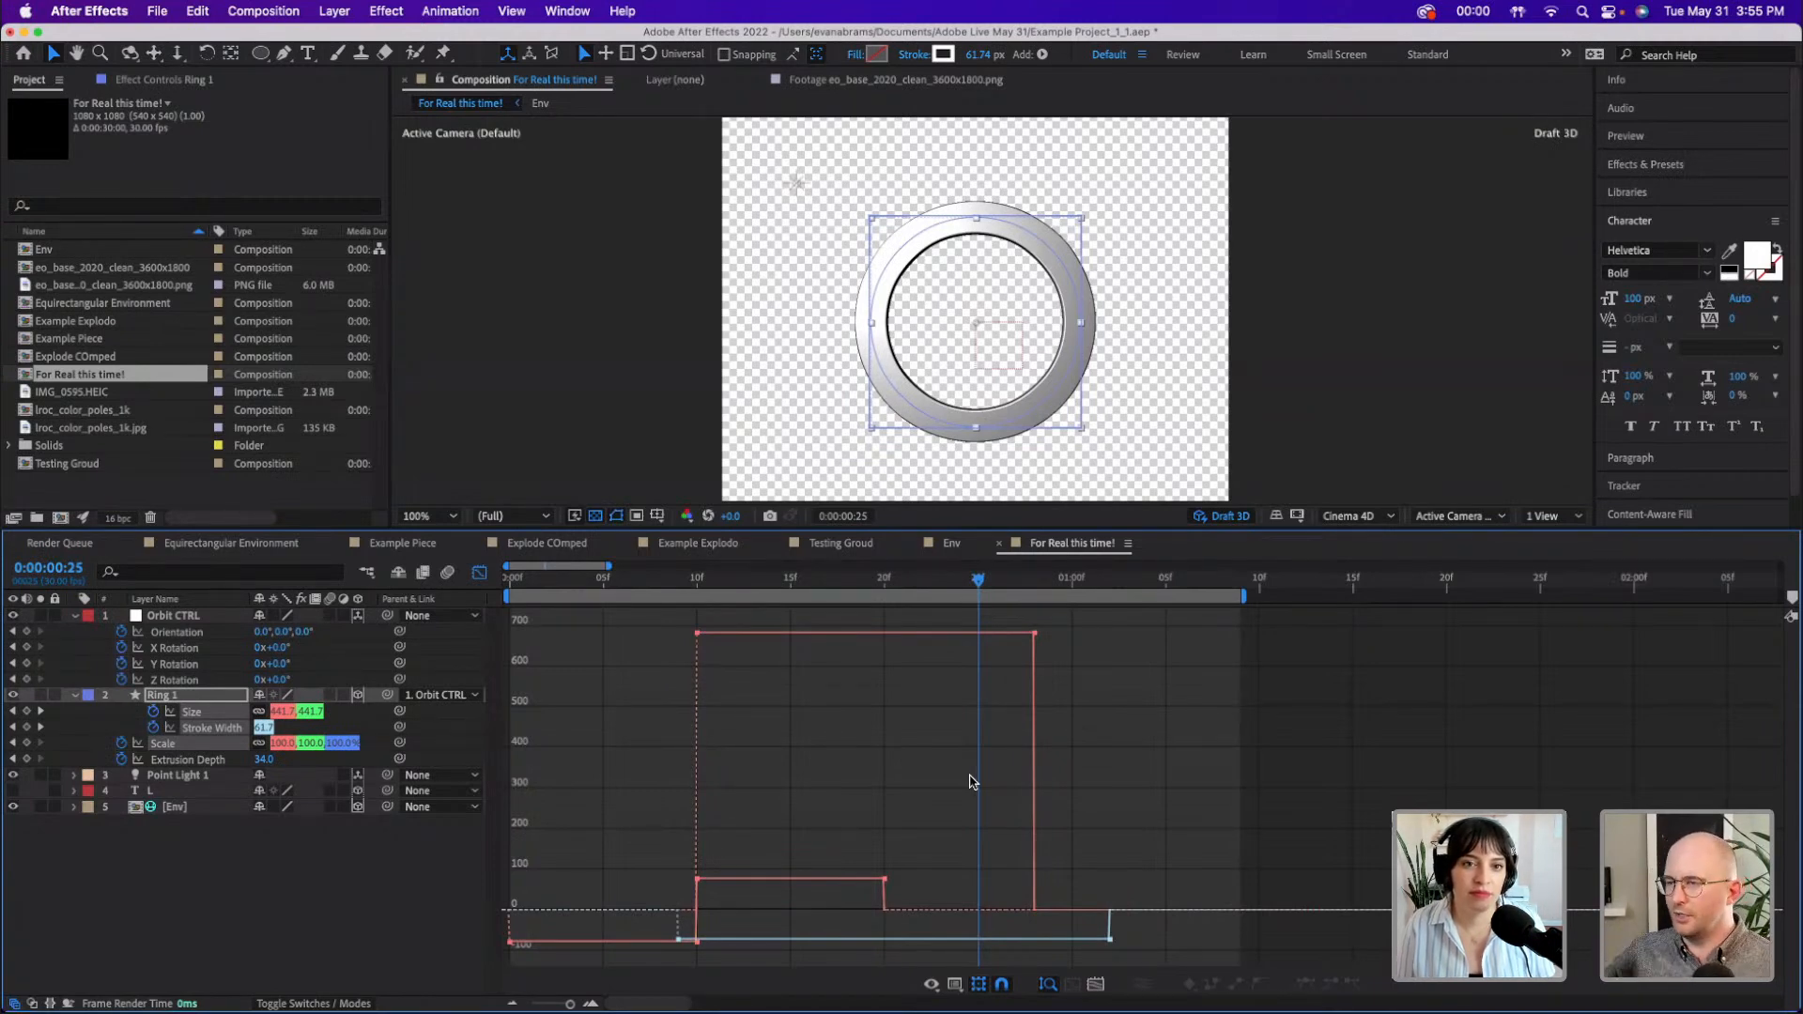
{"action": "key", "text": "super+z"}
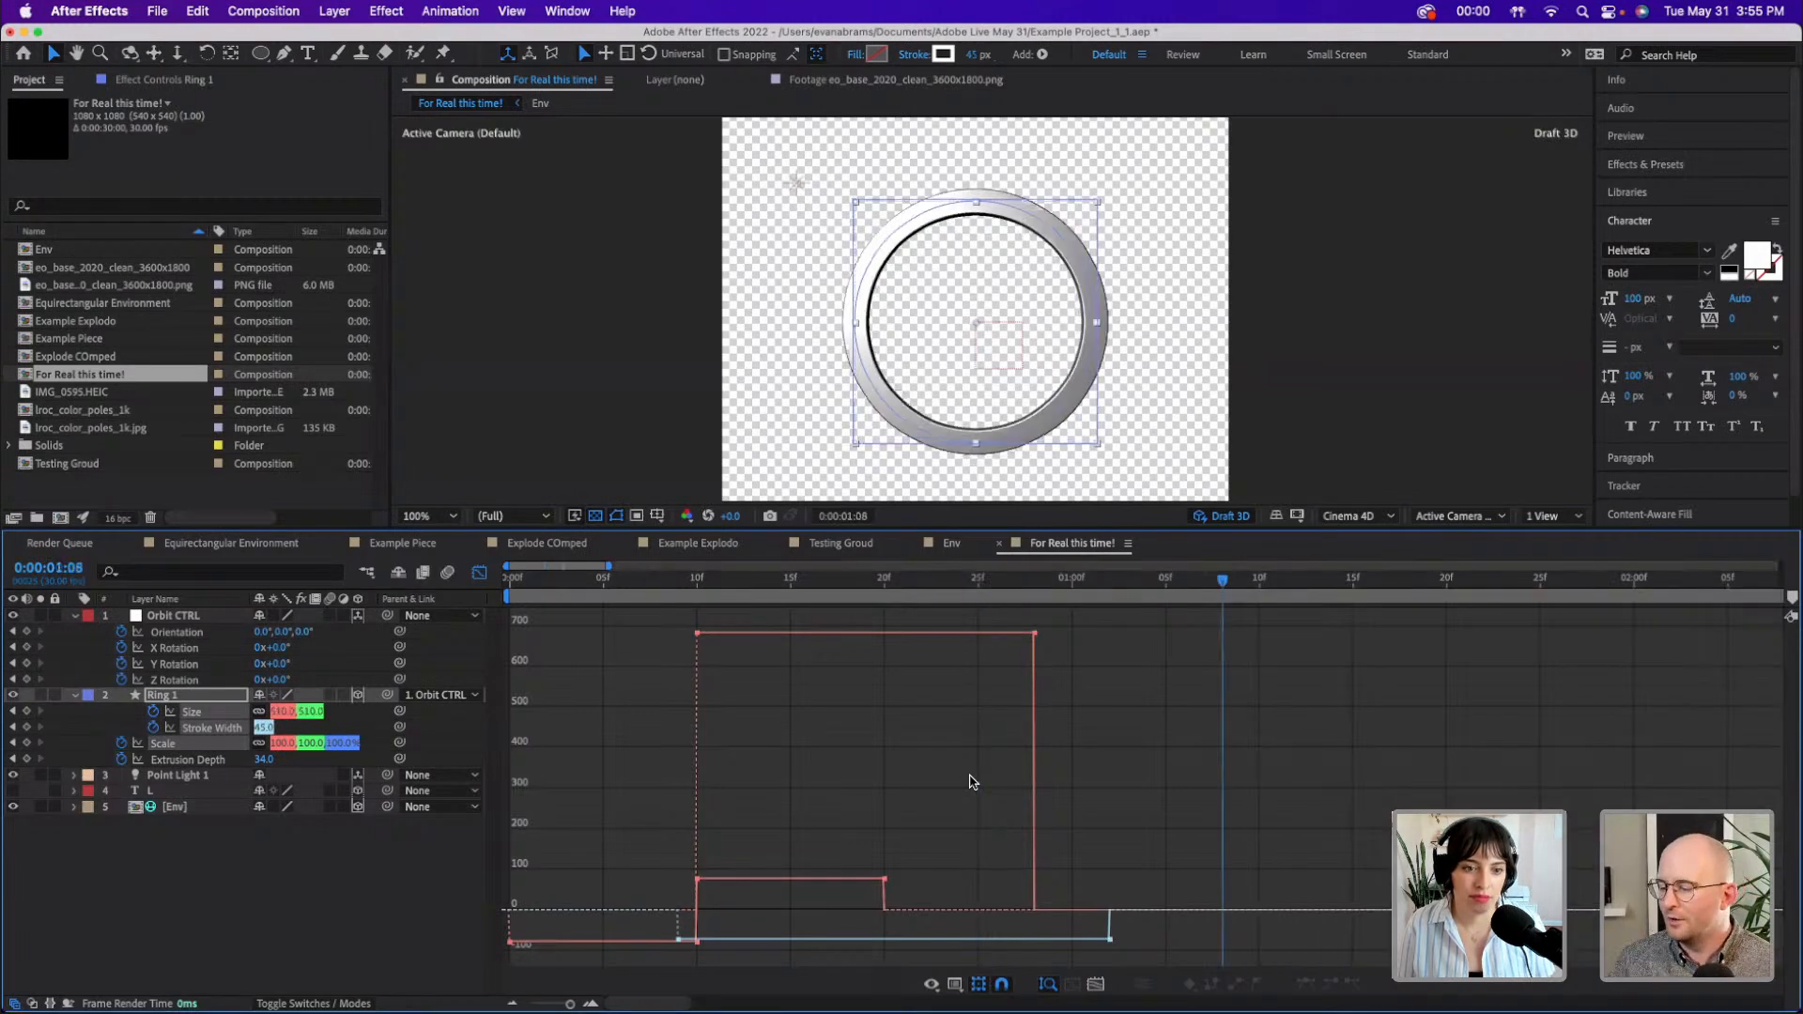
{"action": "key", "text": "super+z"}
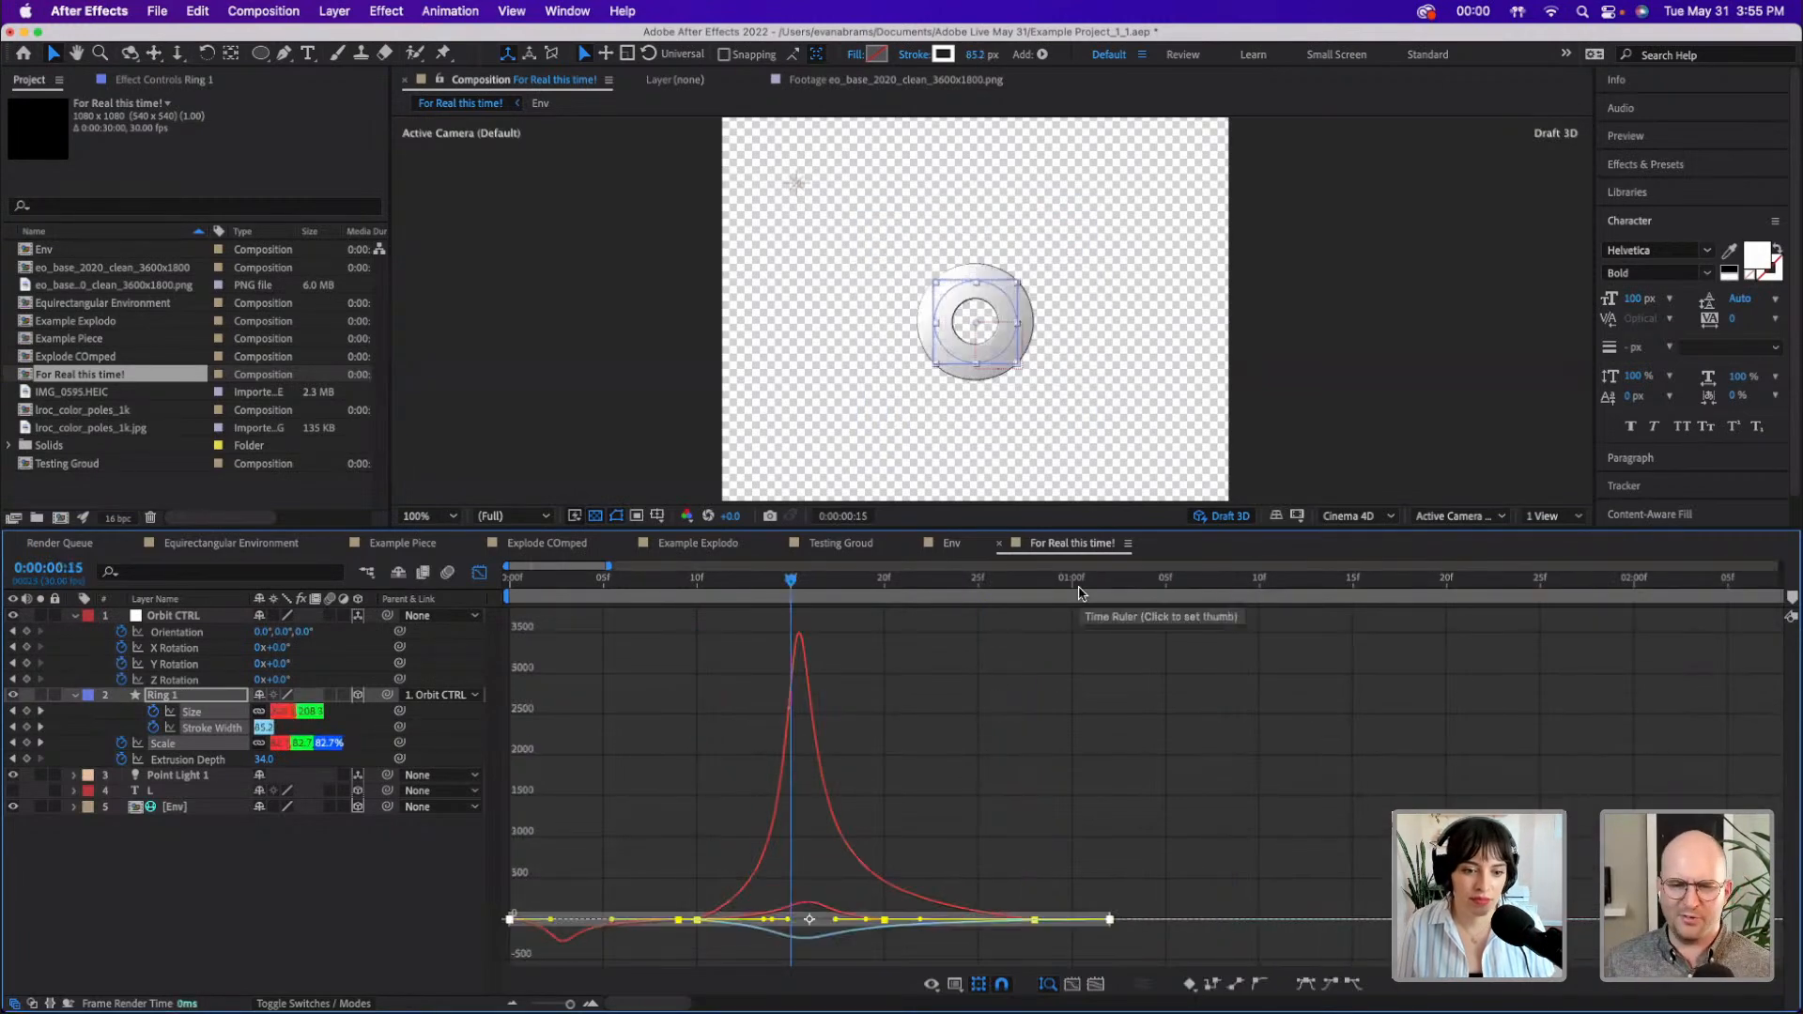
- End the work area at 0:00:01:09, preview the eased ring animation, and deselect the keyframes
{"action": "left_click_drag", "start_coordinate": [1078, 594], "coordinate": [1241, 593]}
{"action": "key", "text": "n"}
{"action": "key", "text": "space"}
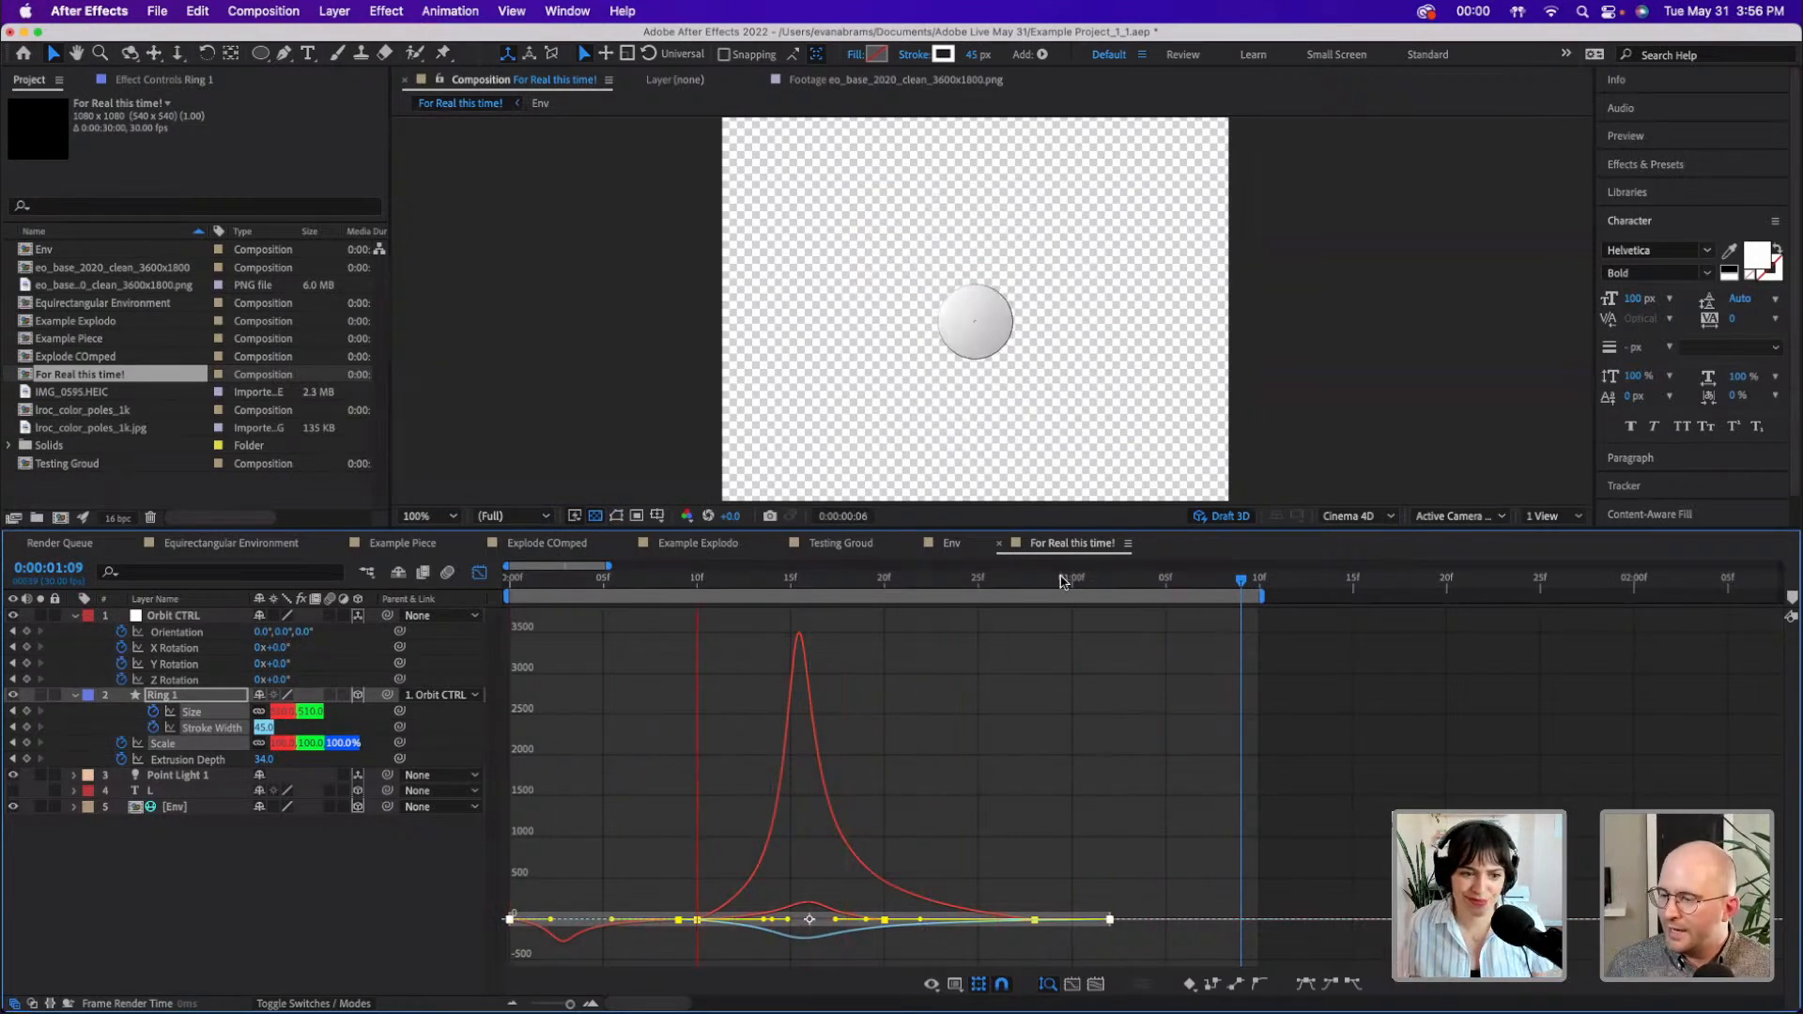
{"action": "key", "text": "space"}
{"action": "left_click", "coordinate": [984, 678]}
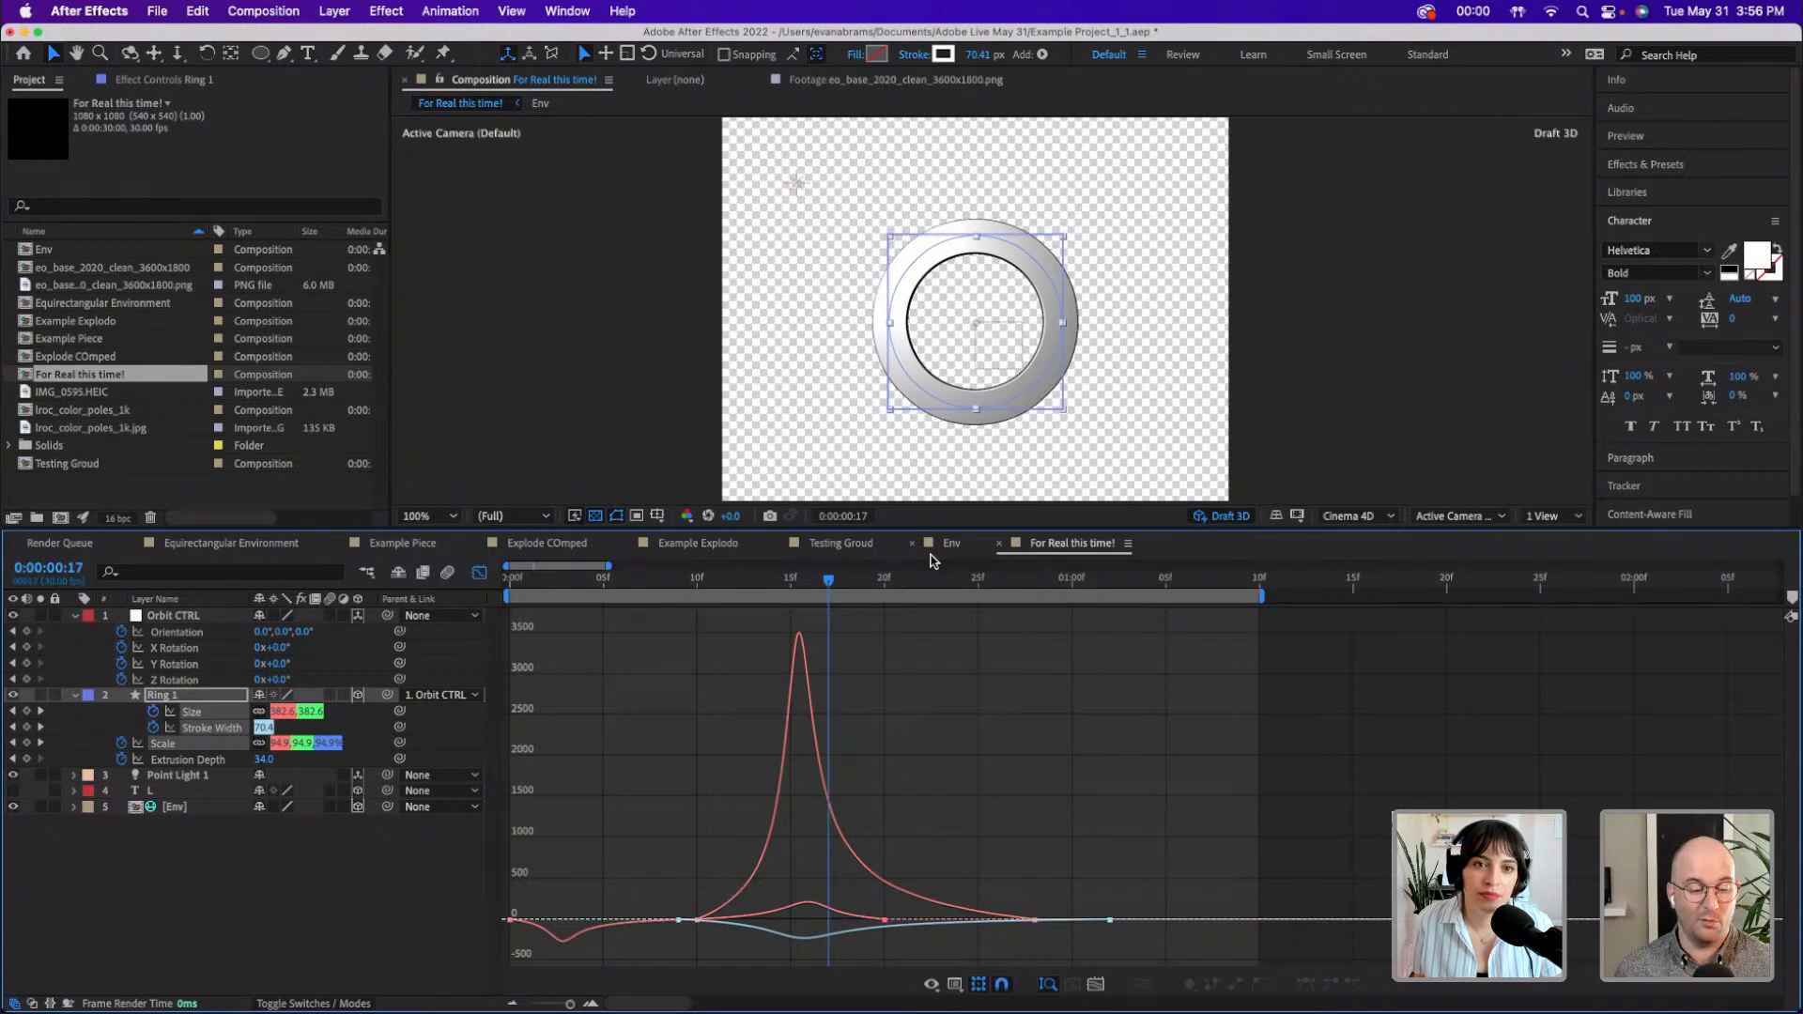
- Shorten the outgoing ease of Ring 1's first Scale keyframe so the shrink peaks almost immediately, and preview it
{"action": "left_click", "coordinate": [510, 920]}
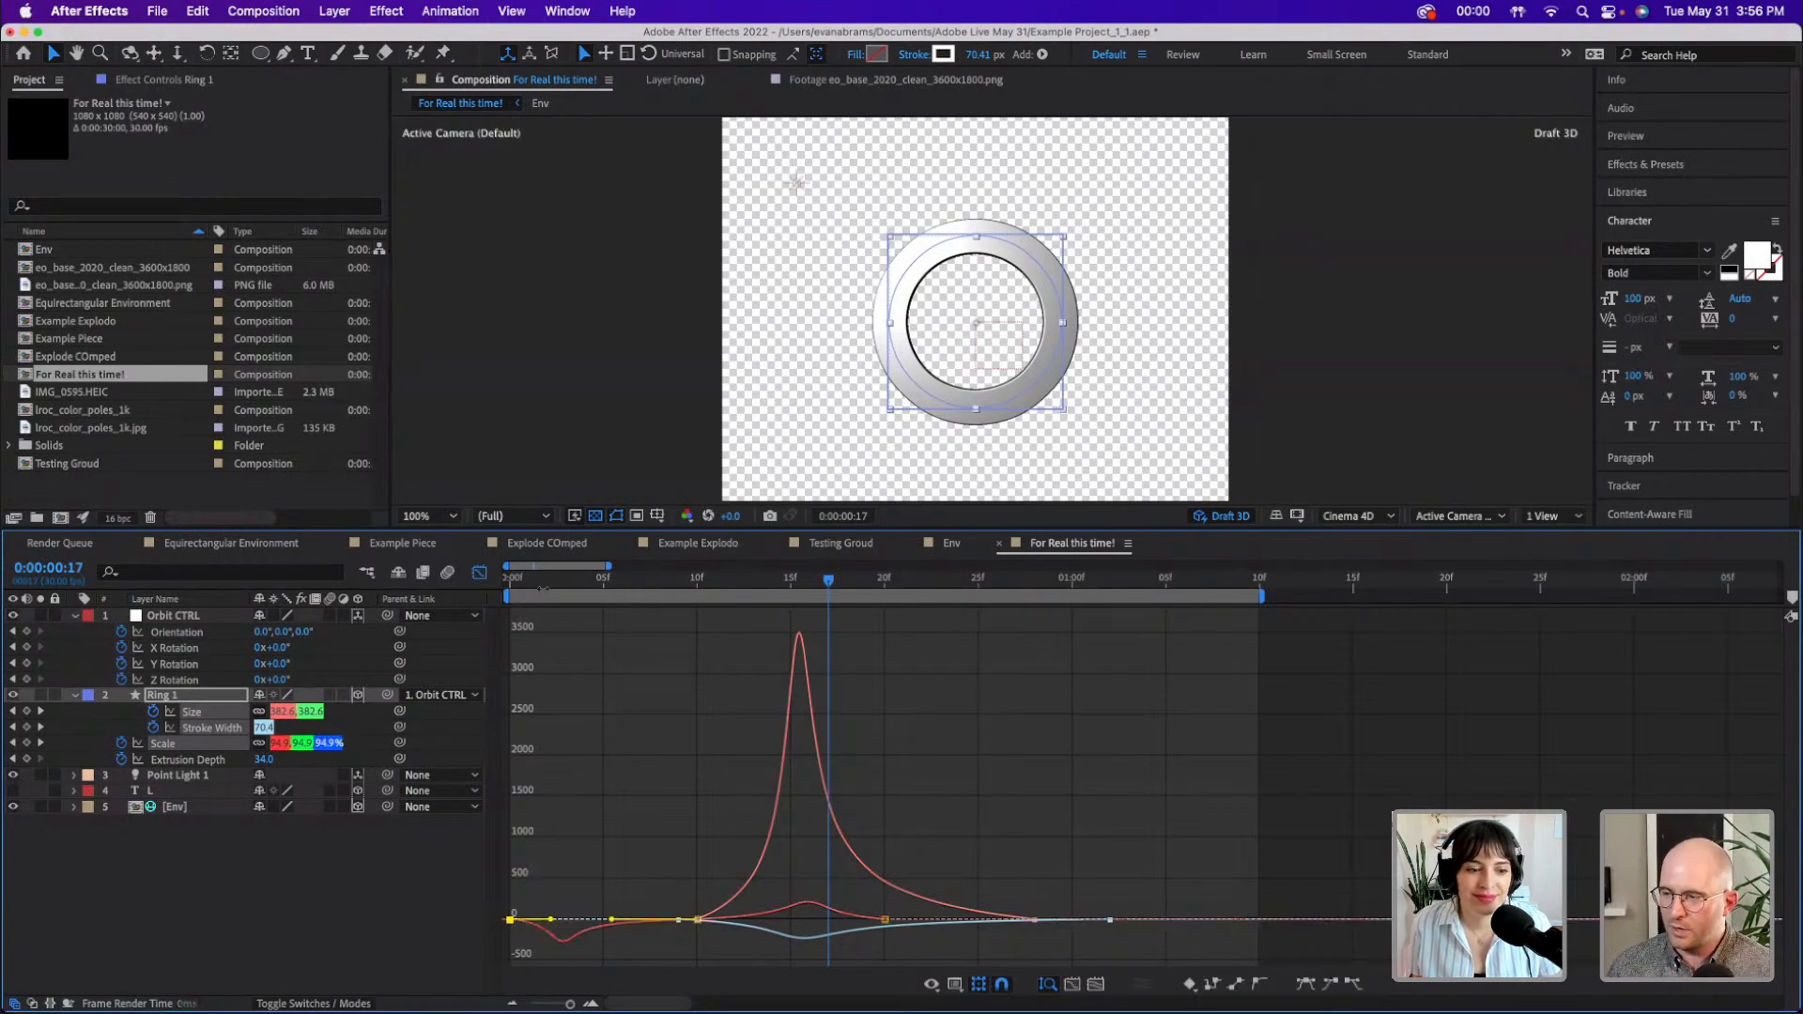
{"action": "left_click_drag", "start_coordinate": [547, 588], "coordinate": [385, 595]}
{"action": "key", "text": "space"}
{"action": "key", "text": "space"}
{"action": "left_click", "coordinate": [555, 919]}
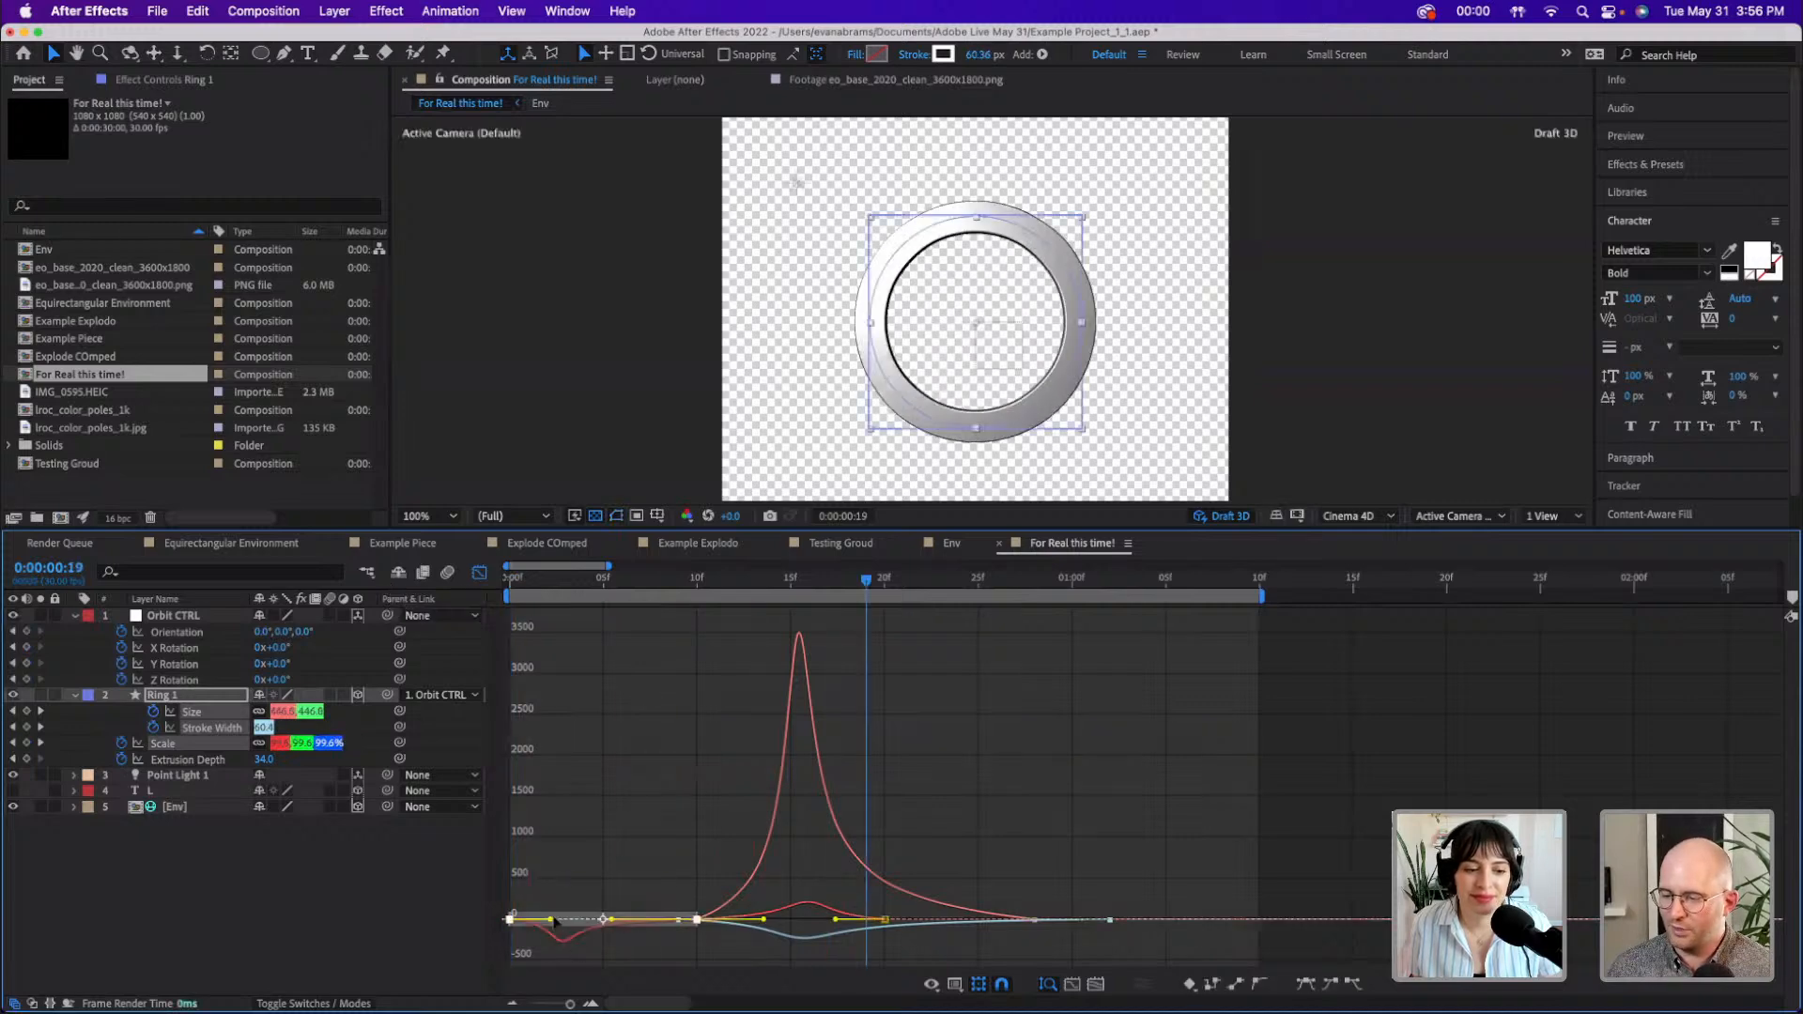
{"action": "left_click", "coordinate": [564, 888]}
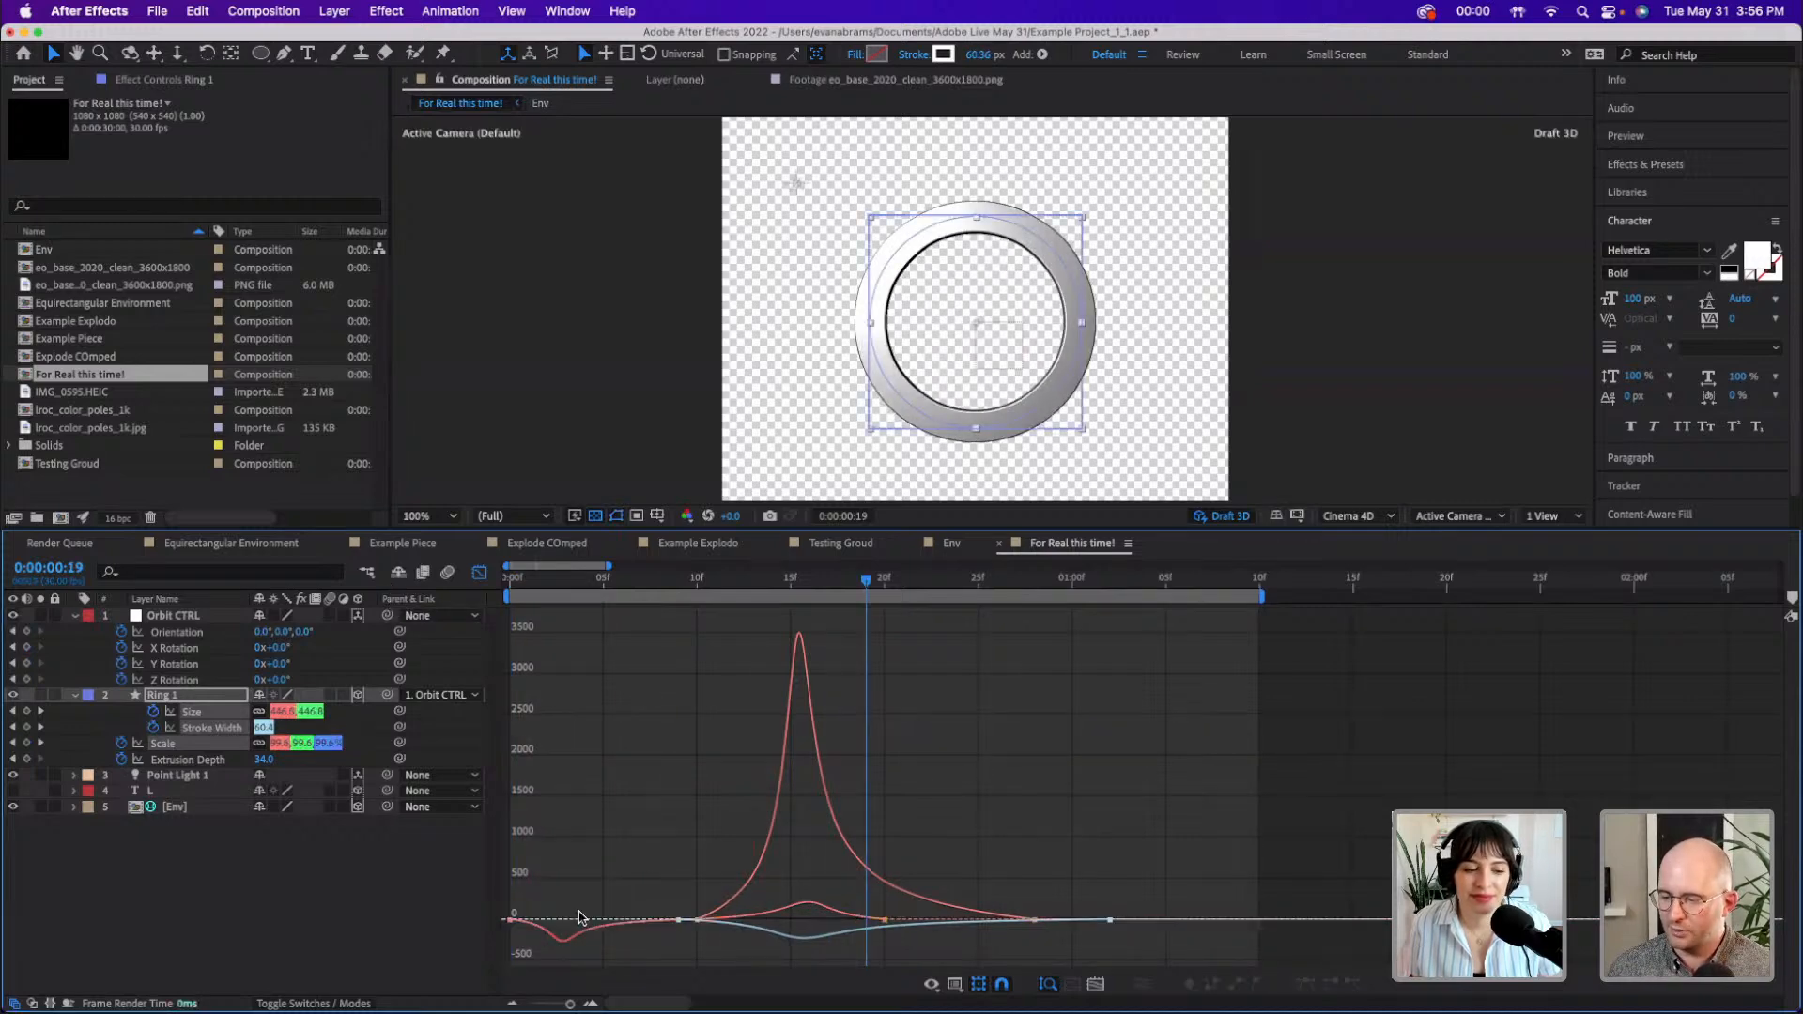
{"action": "left_click", "coordinate": [567, 939]}
{"action": "left_click", "coordinate": [557, 888]}
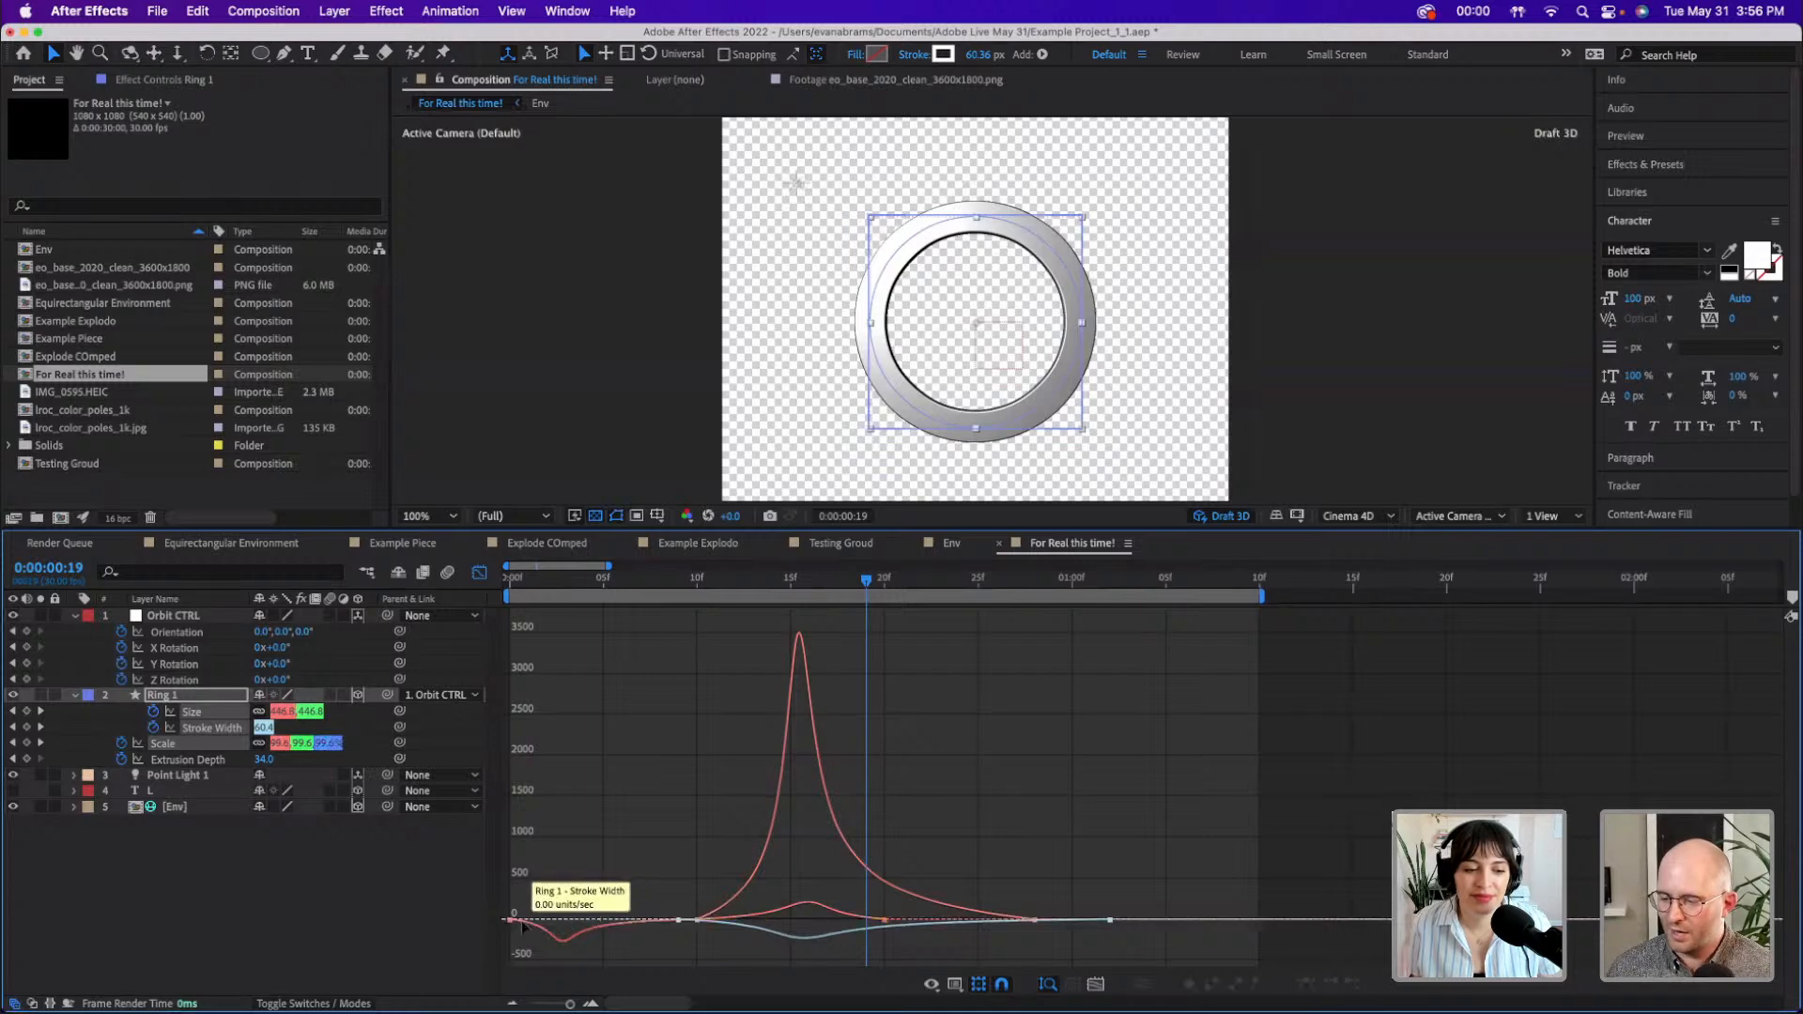
{"action": "left_click", "coordinate": [521, 926]}
{"action": "left_click_drag", "start_coordinate": [521, 926], "coordinate": [519, 926]}
{"action": "left_click_drag", "start_coordinate": [551, 576], "coordinate": [258, 641]}
{"action": "key", "text": "space"}
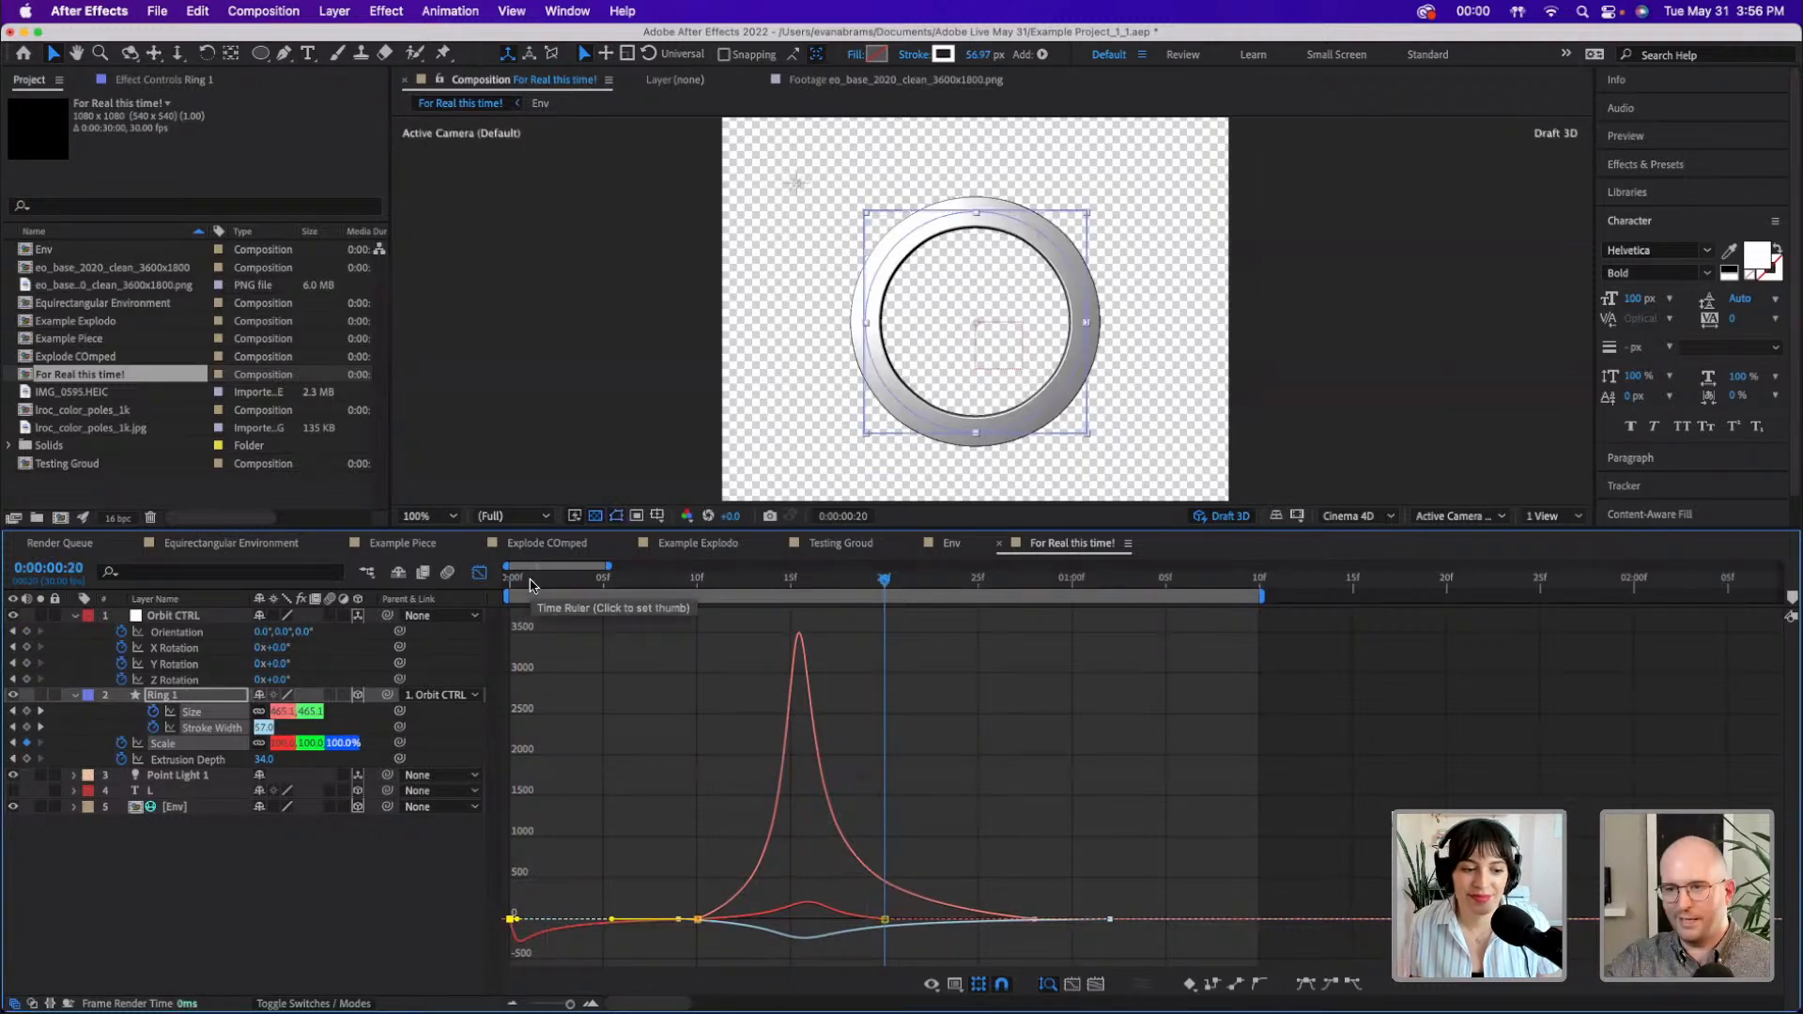
- Set Ring 1's Scale at frame 10 to 39% and preview the deeper shrink from the start
{"action": "left_click", "coordinate": [705, 584]}
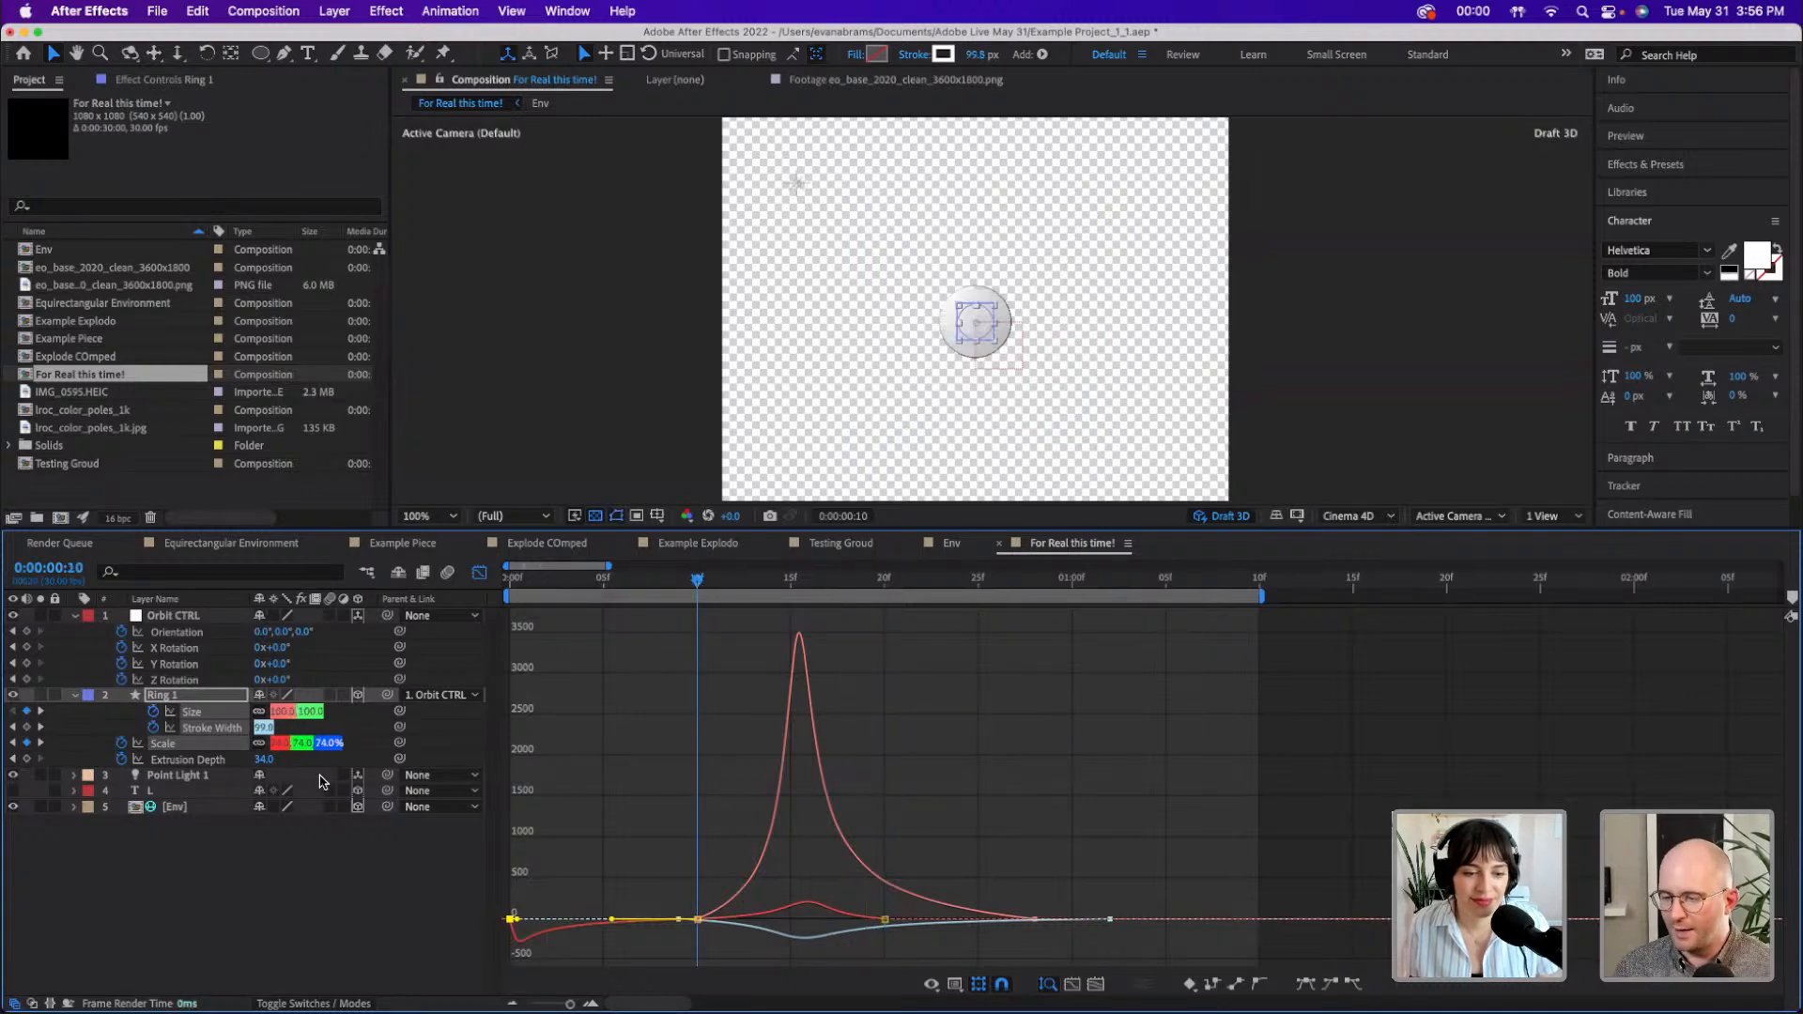
{"action": "left_click", "coordinate": [349, 728]}
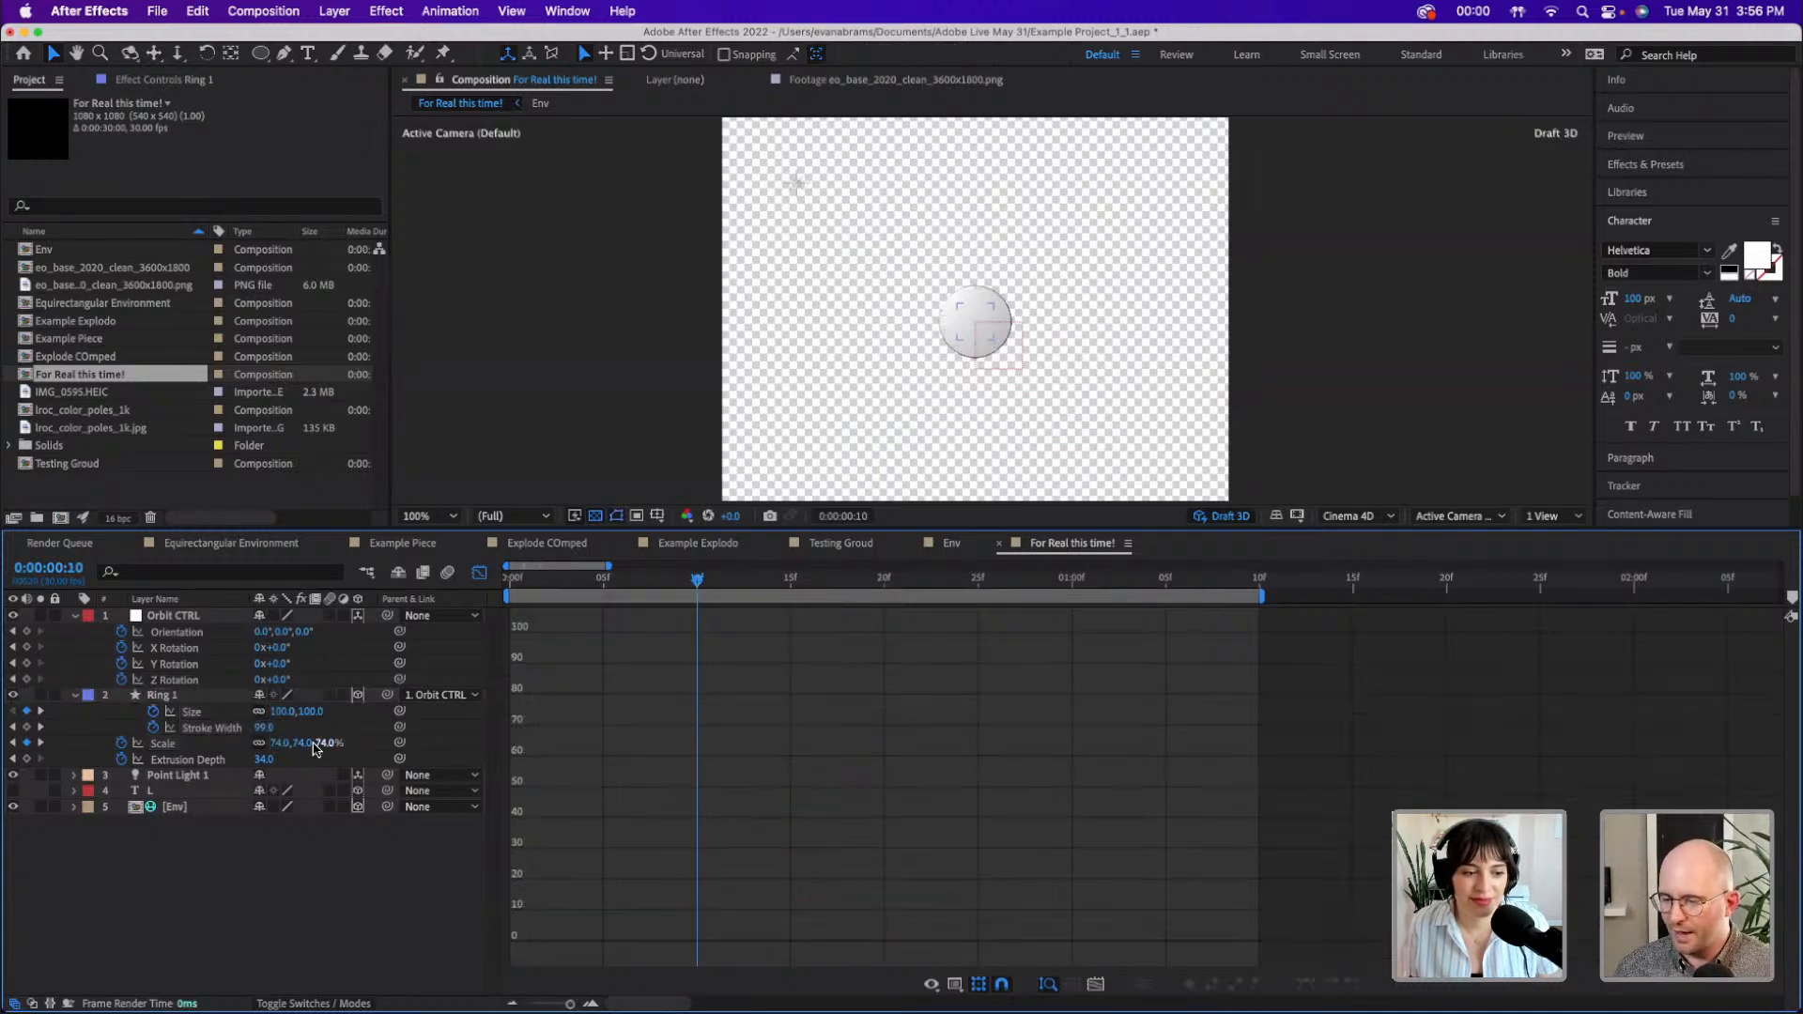
{"action": "left_click_drag", "start_coordinate": [304, 743], "coordinate": [269, 743]}
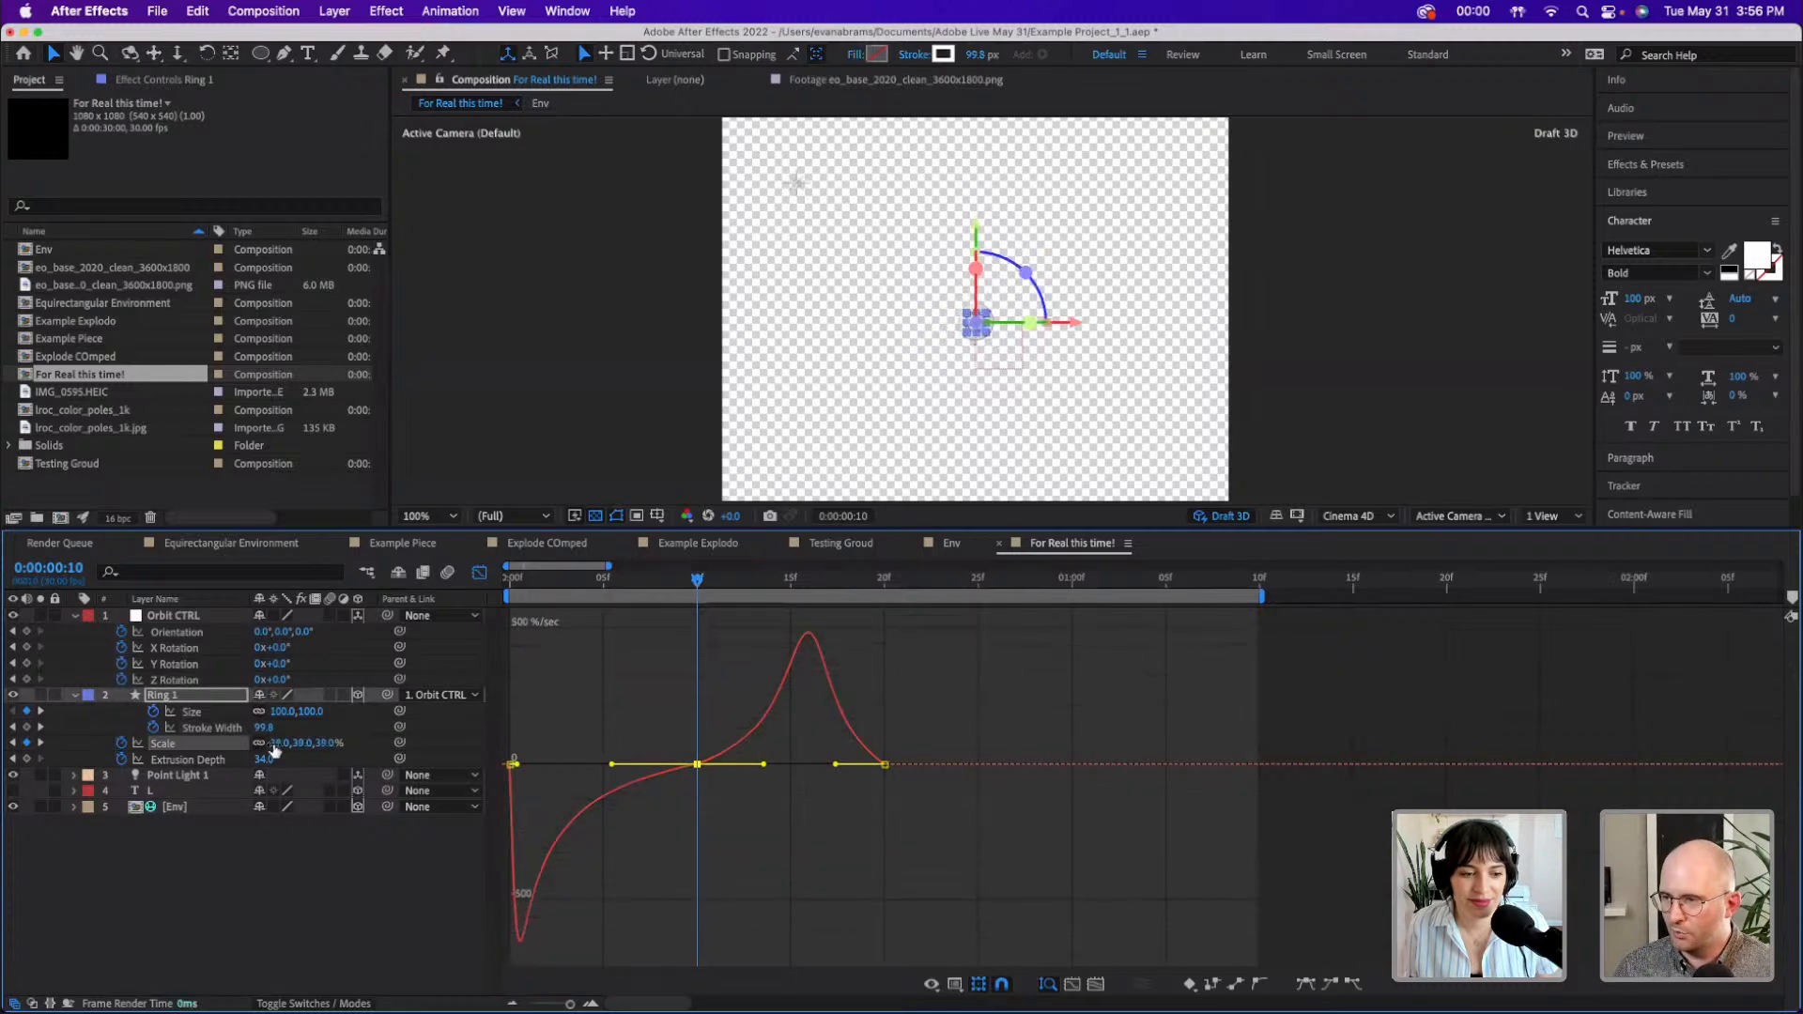
{"action": "key", "text": "space"}
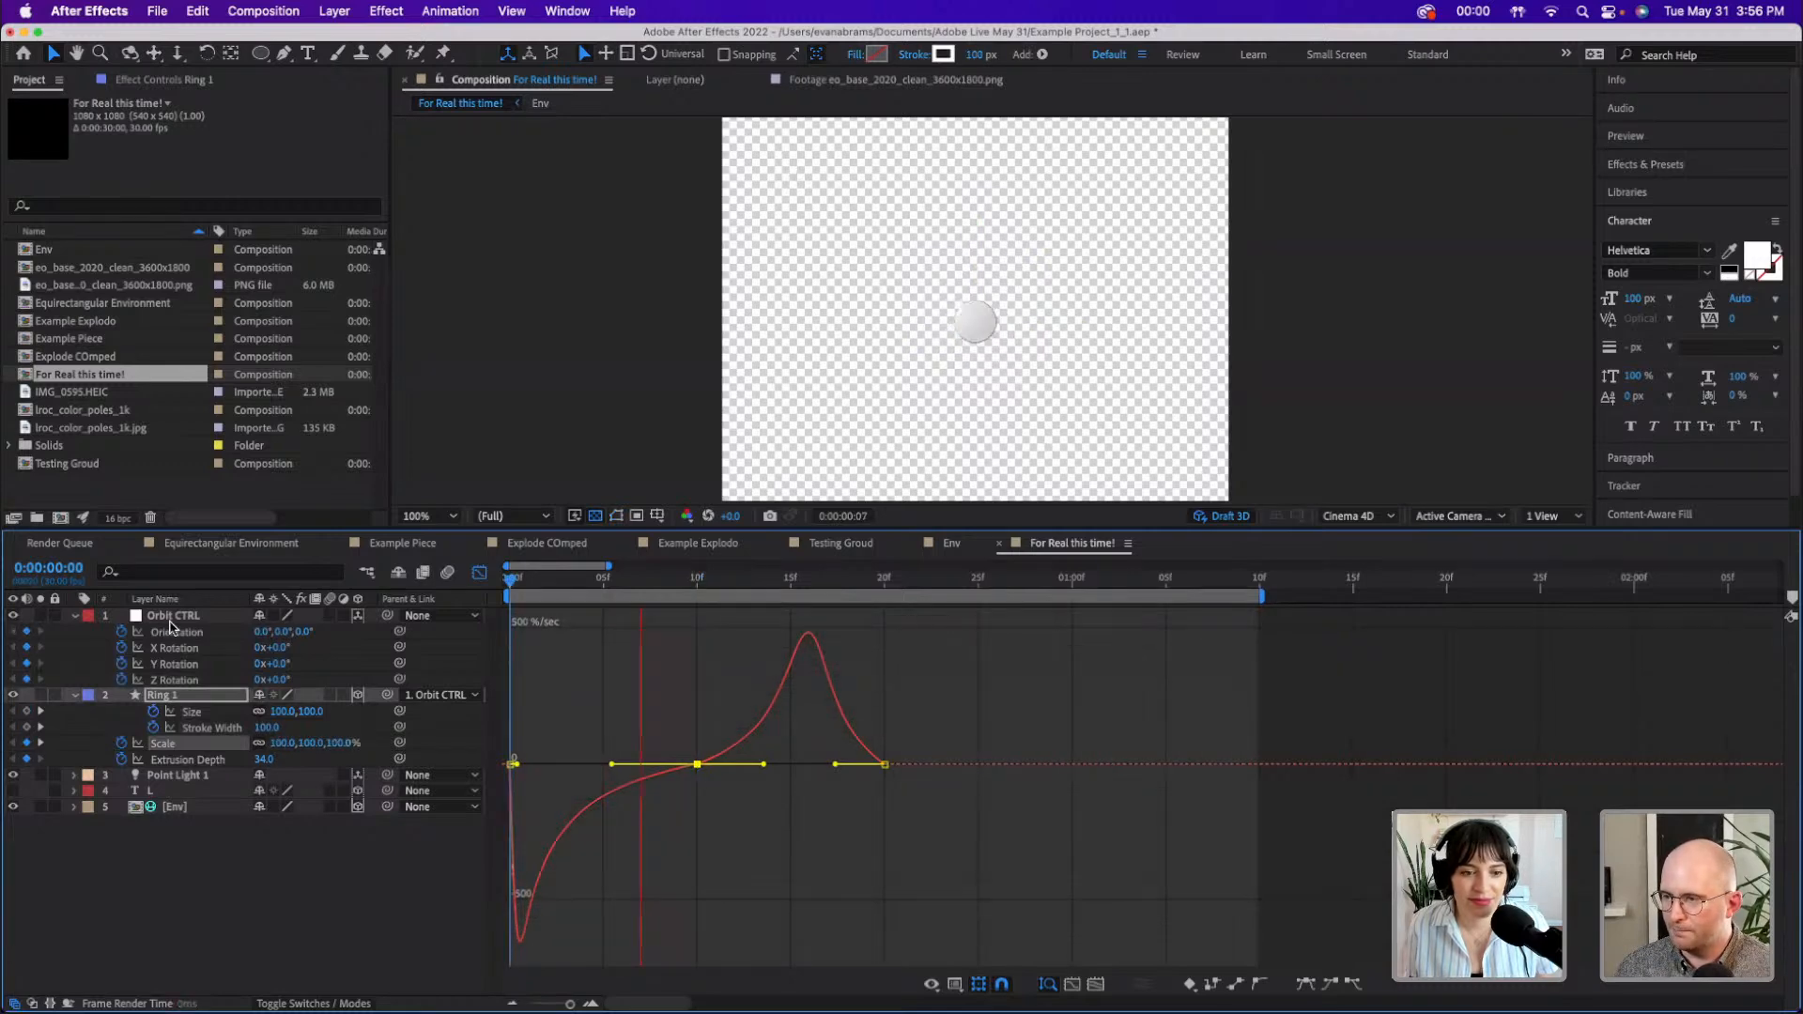
{"action": "key", "text": "space"}
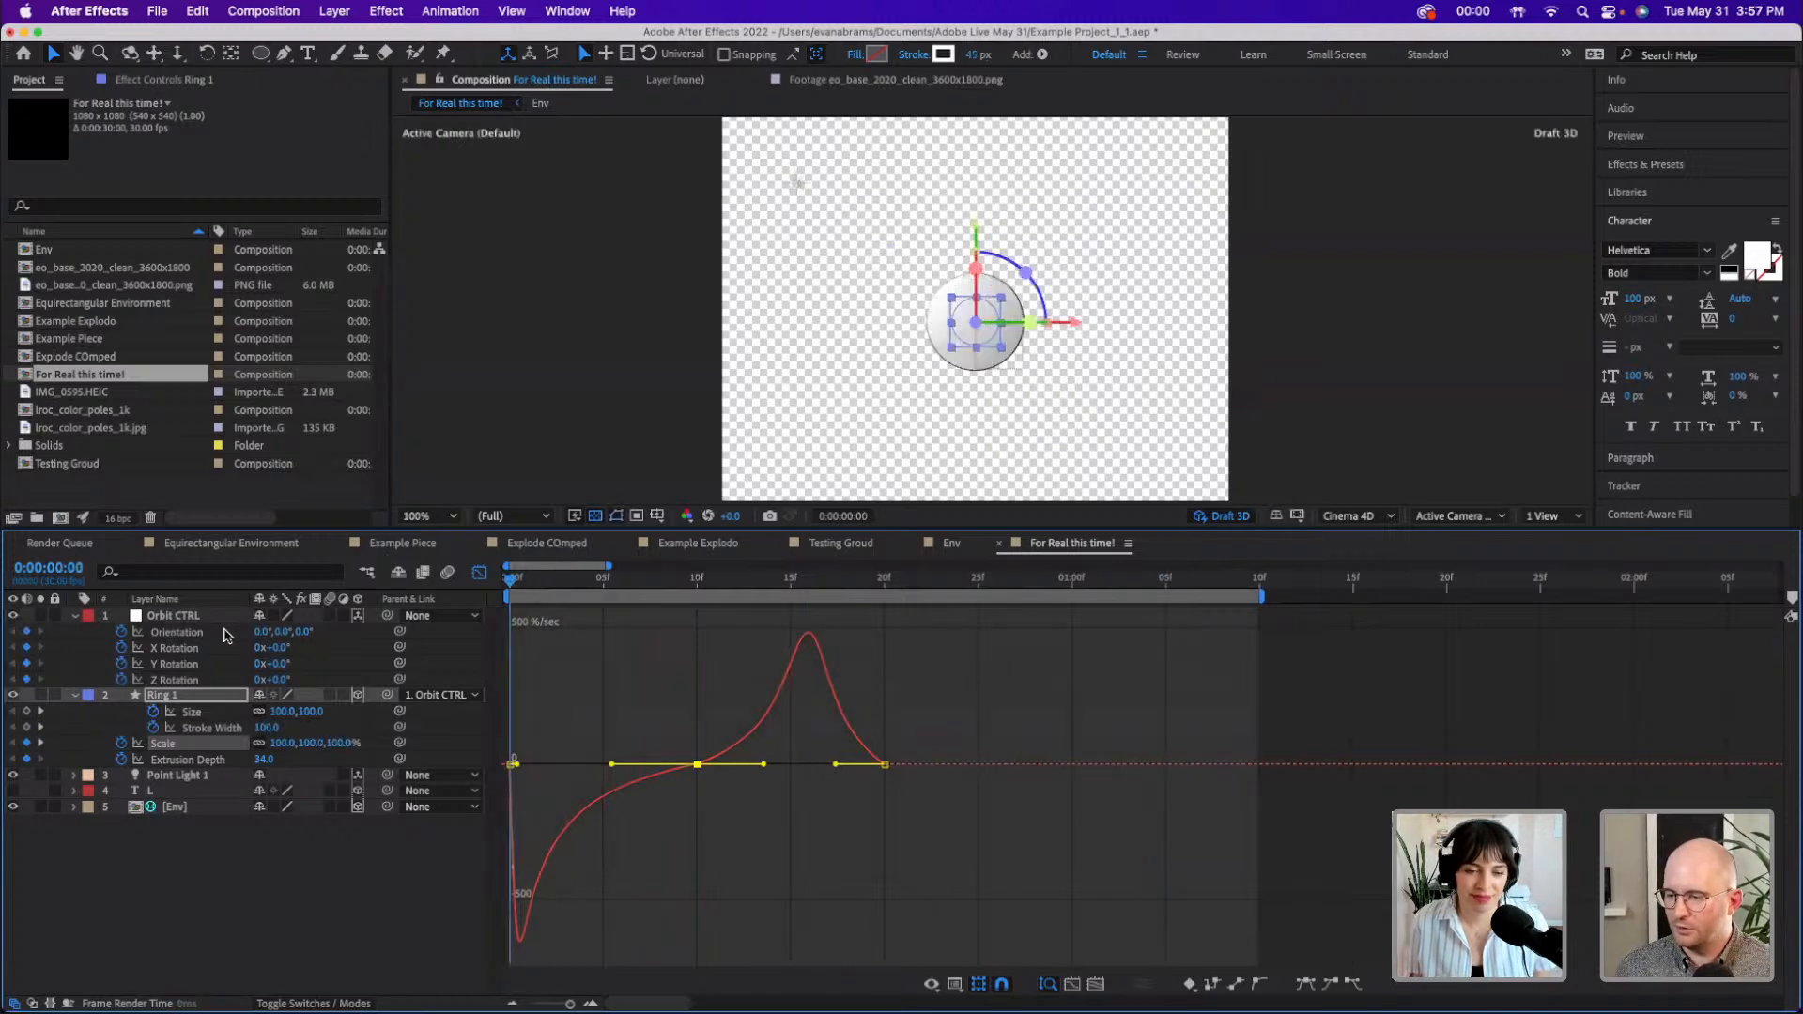
{"action": "key", "text": "space"}
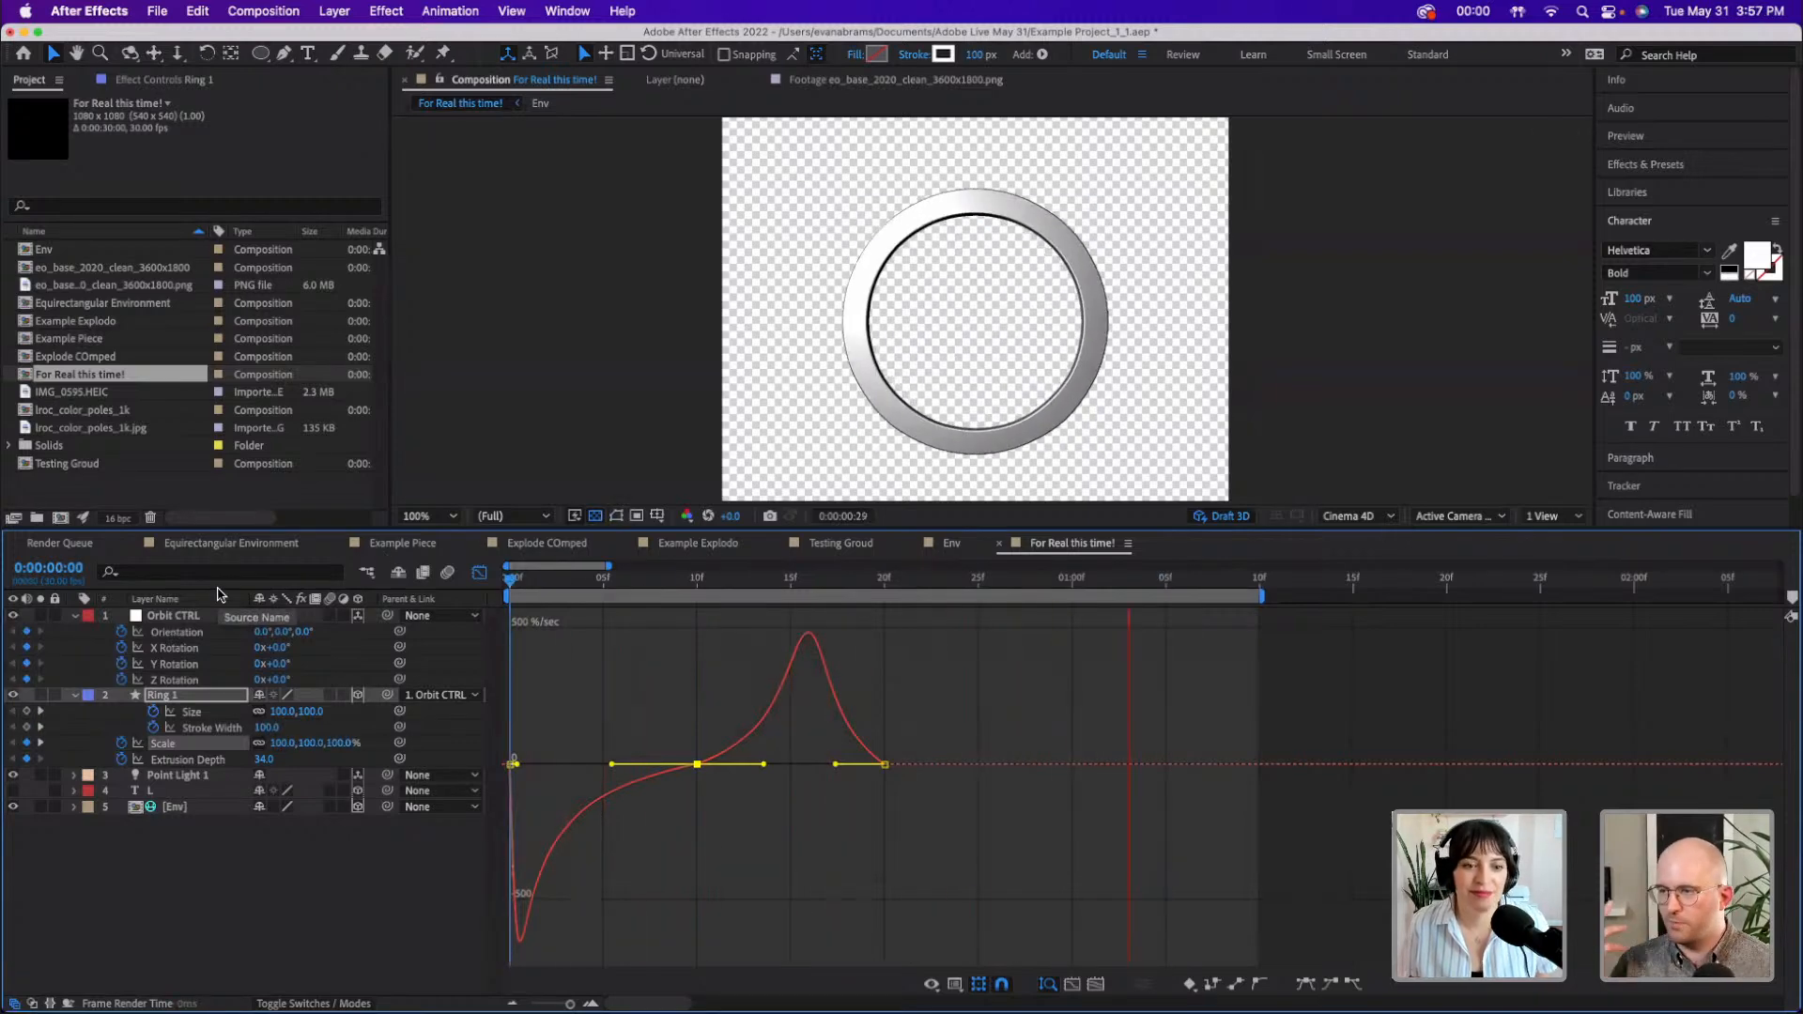
{"action": "key", "text": "space"}
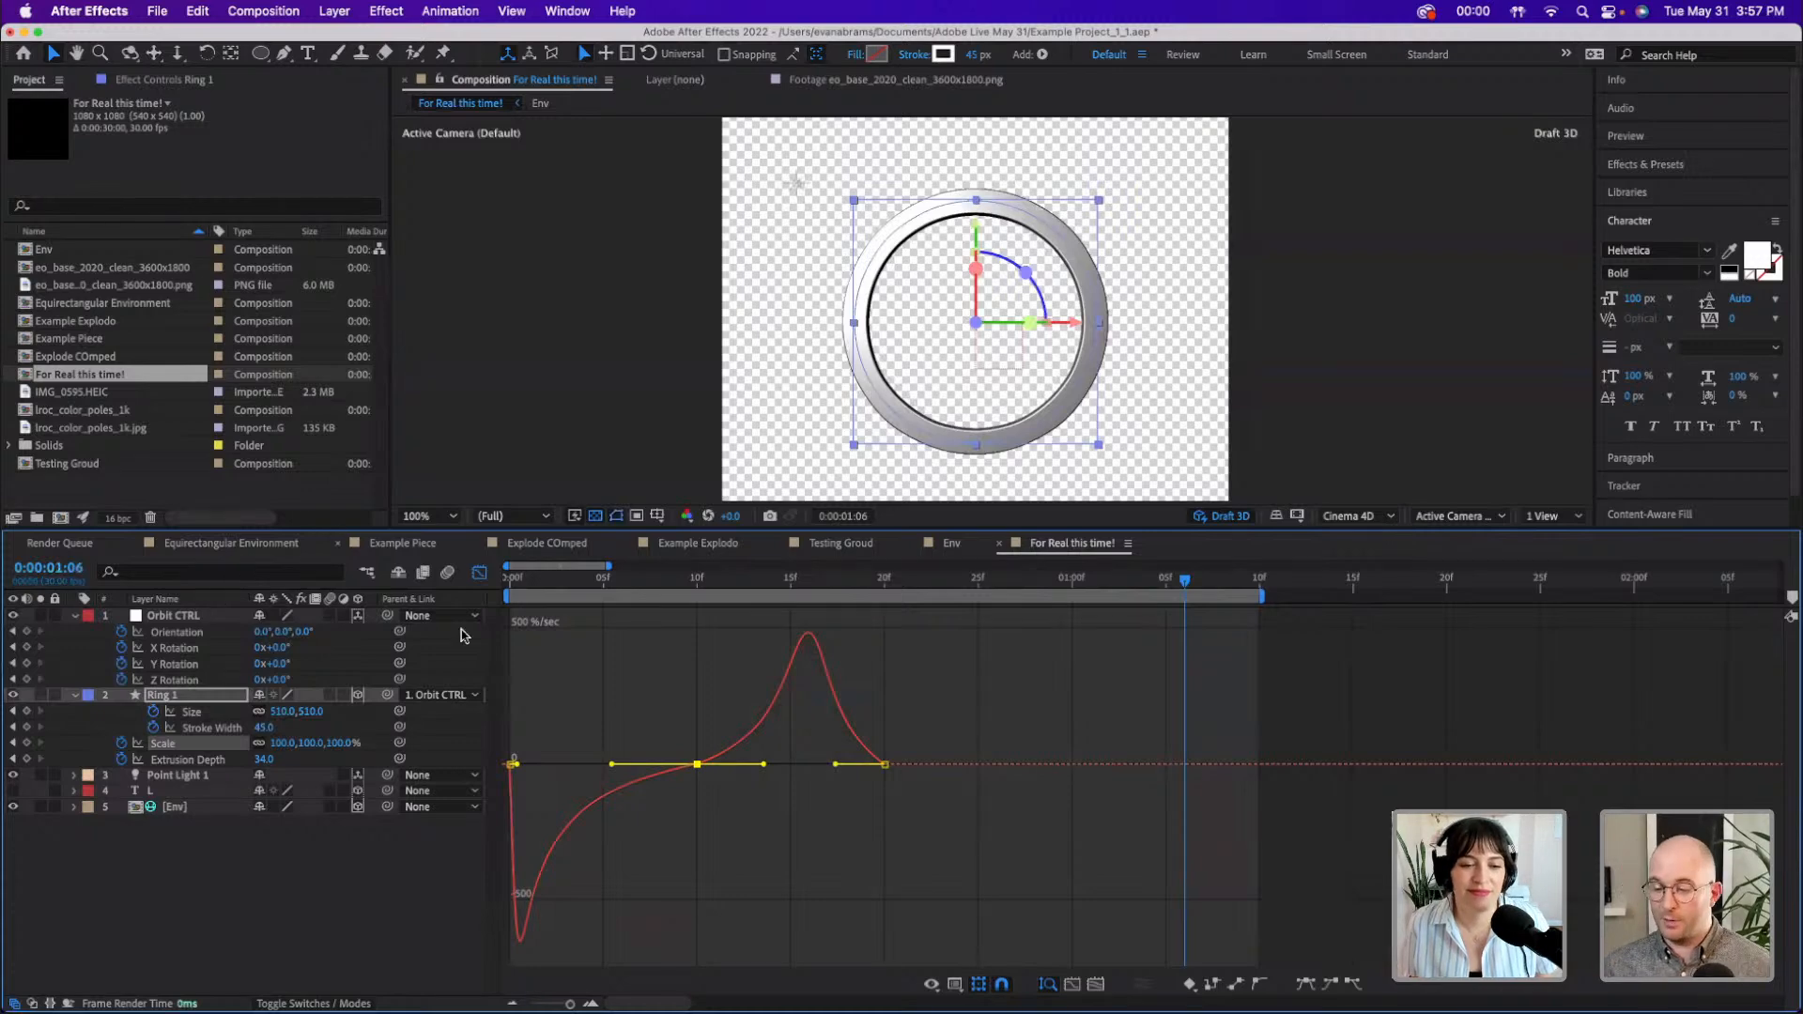
- Lengthen the outgoing ease of Ring 1's first Scale keyframe so the shrink is fastest near frame 4, and preview from the start
{"action": "mouse_move", "coordinate": [513, 766]}
{"action": "left_click_drag", "start_coordinate": [515, 763], "coordinate": [576, 764]}
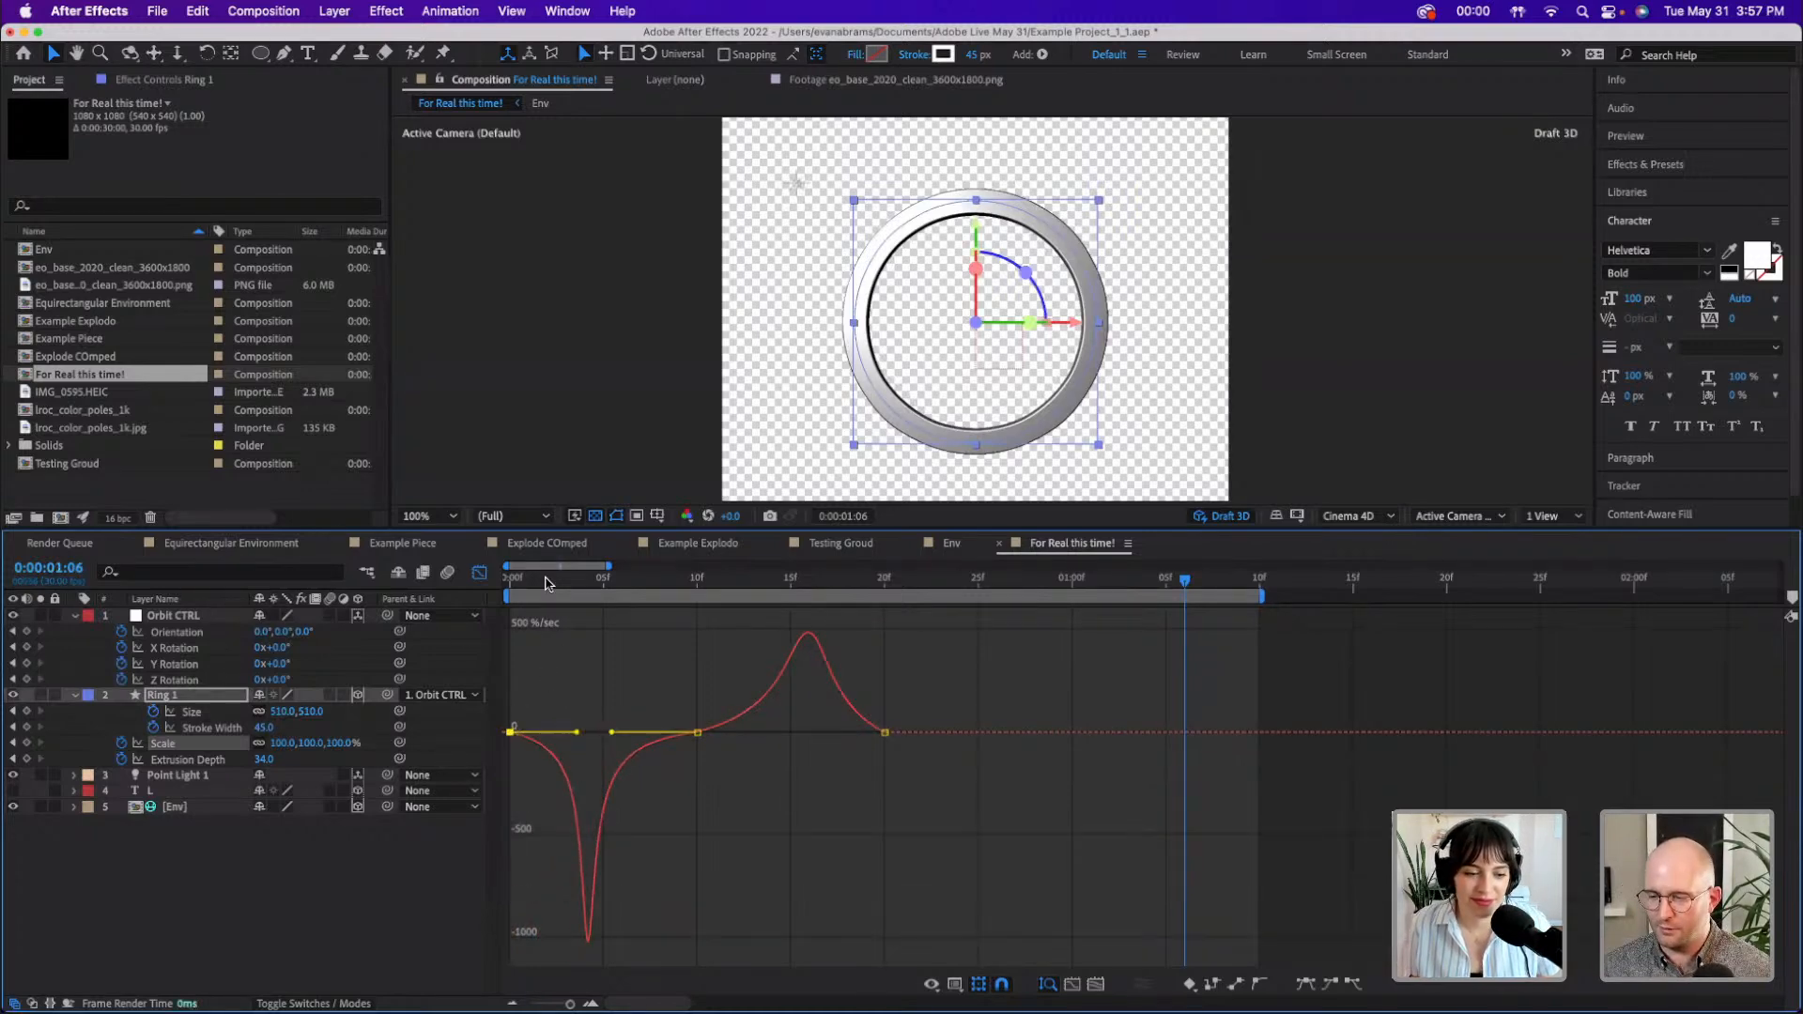
{"action": "key", "text": "space"}
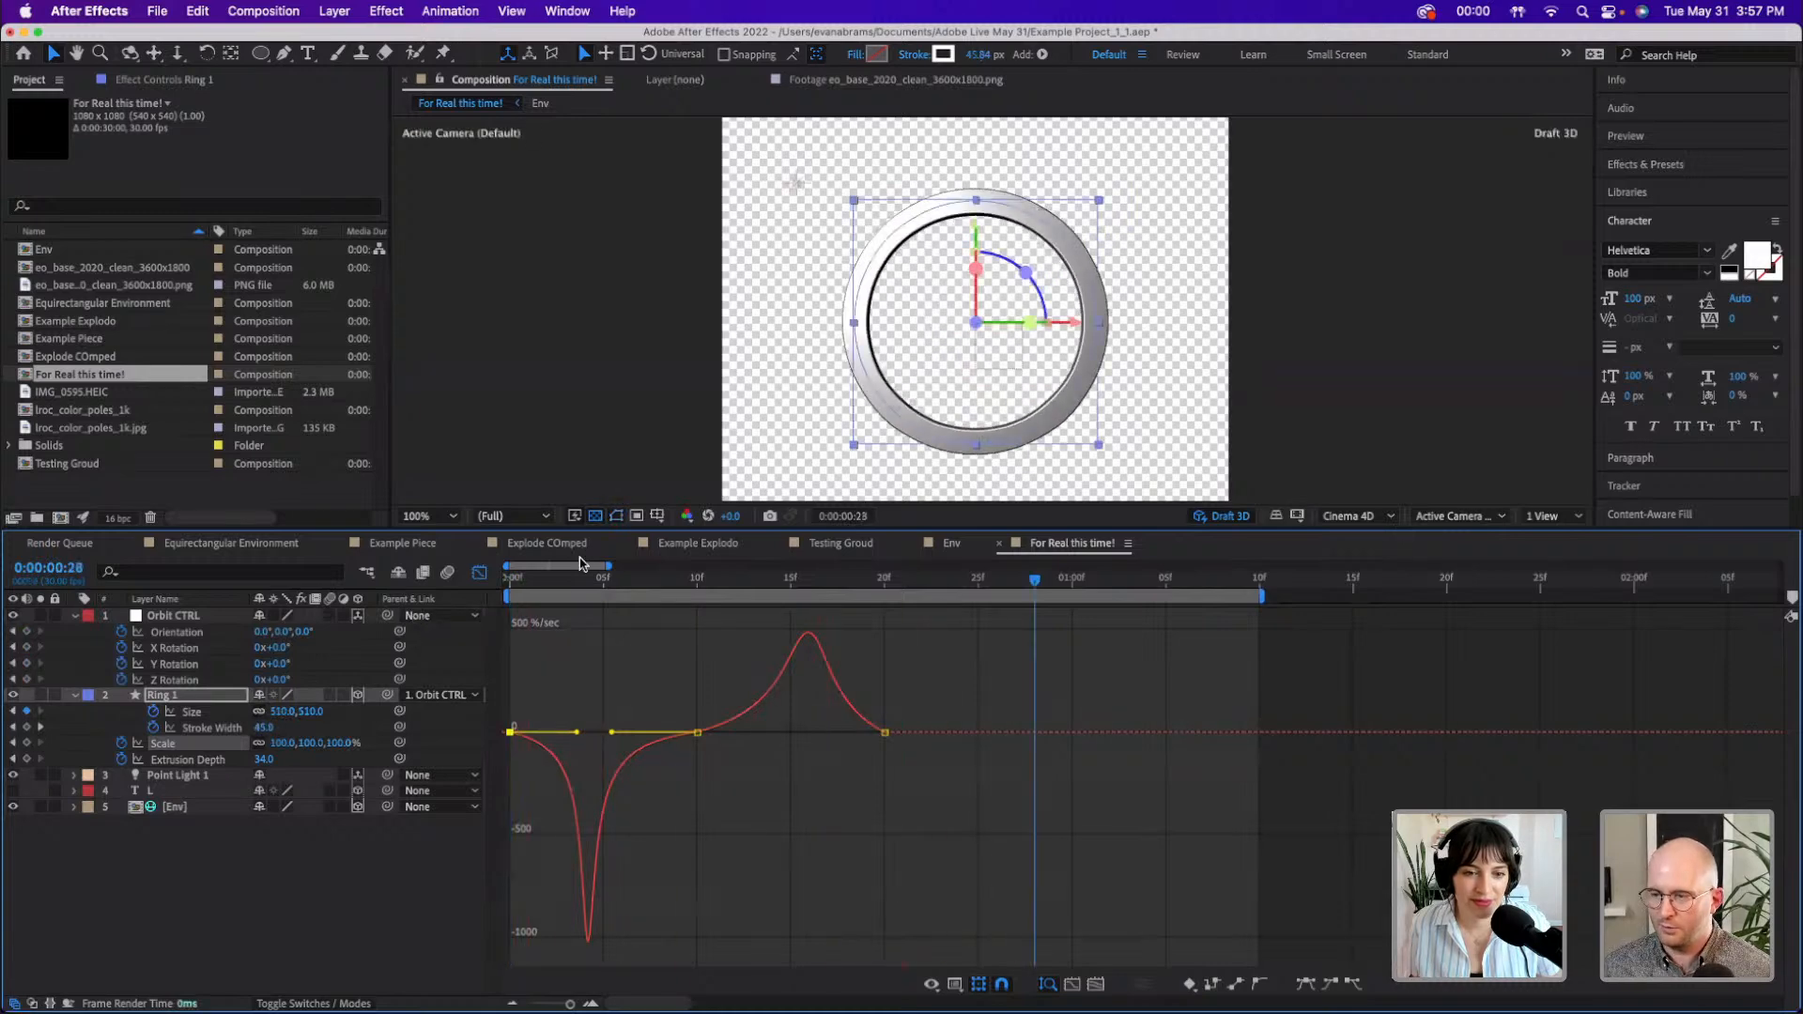
{"action": "left_click_drag", "start_coordinate": [576, 588], "coordinate": [654, 621]}
{"action": "key", "text": "space"}
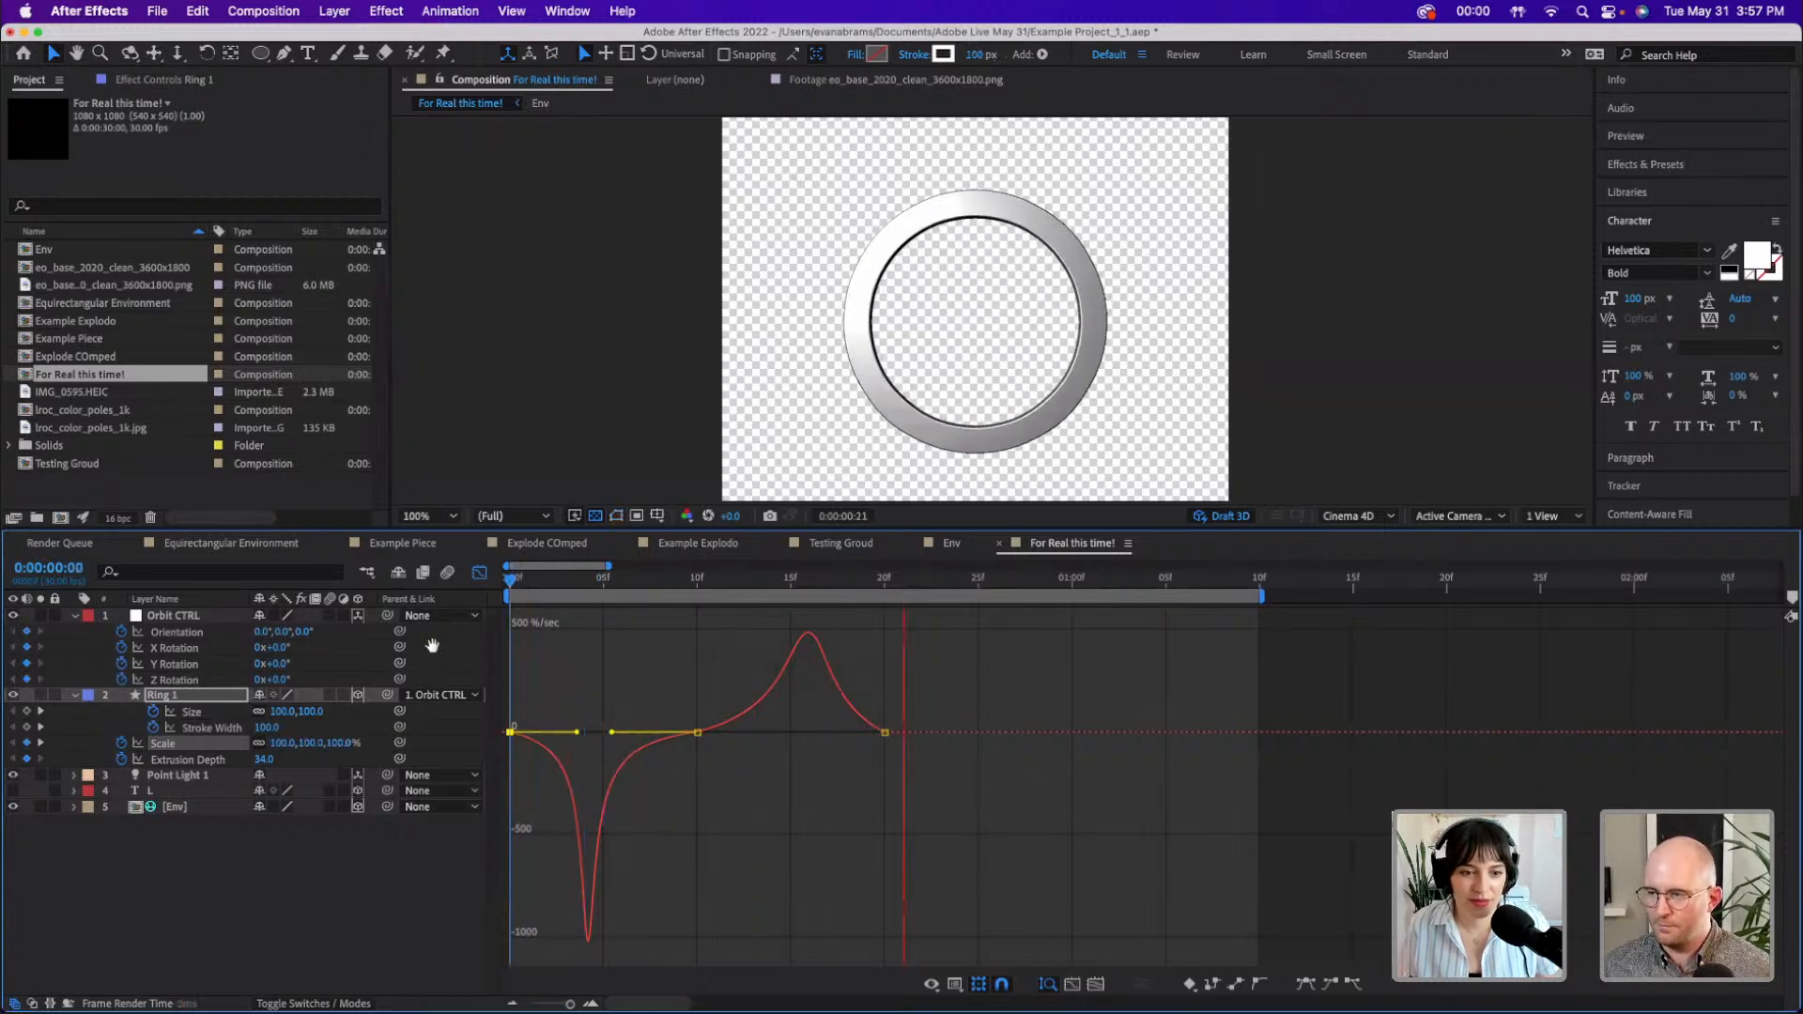
{"action": "key", "text": "space"}
{"action": "key", "text": "space"}
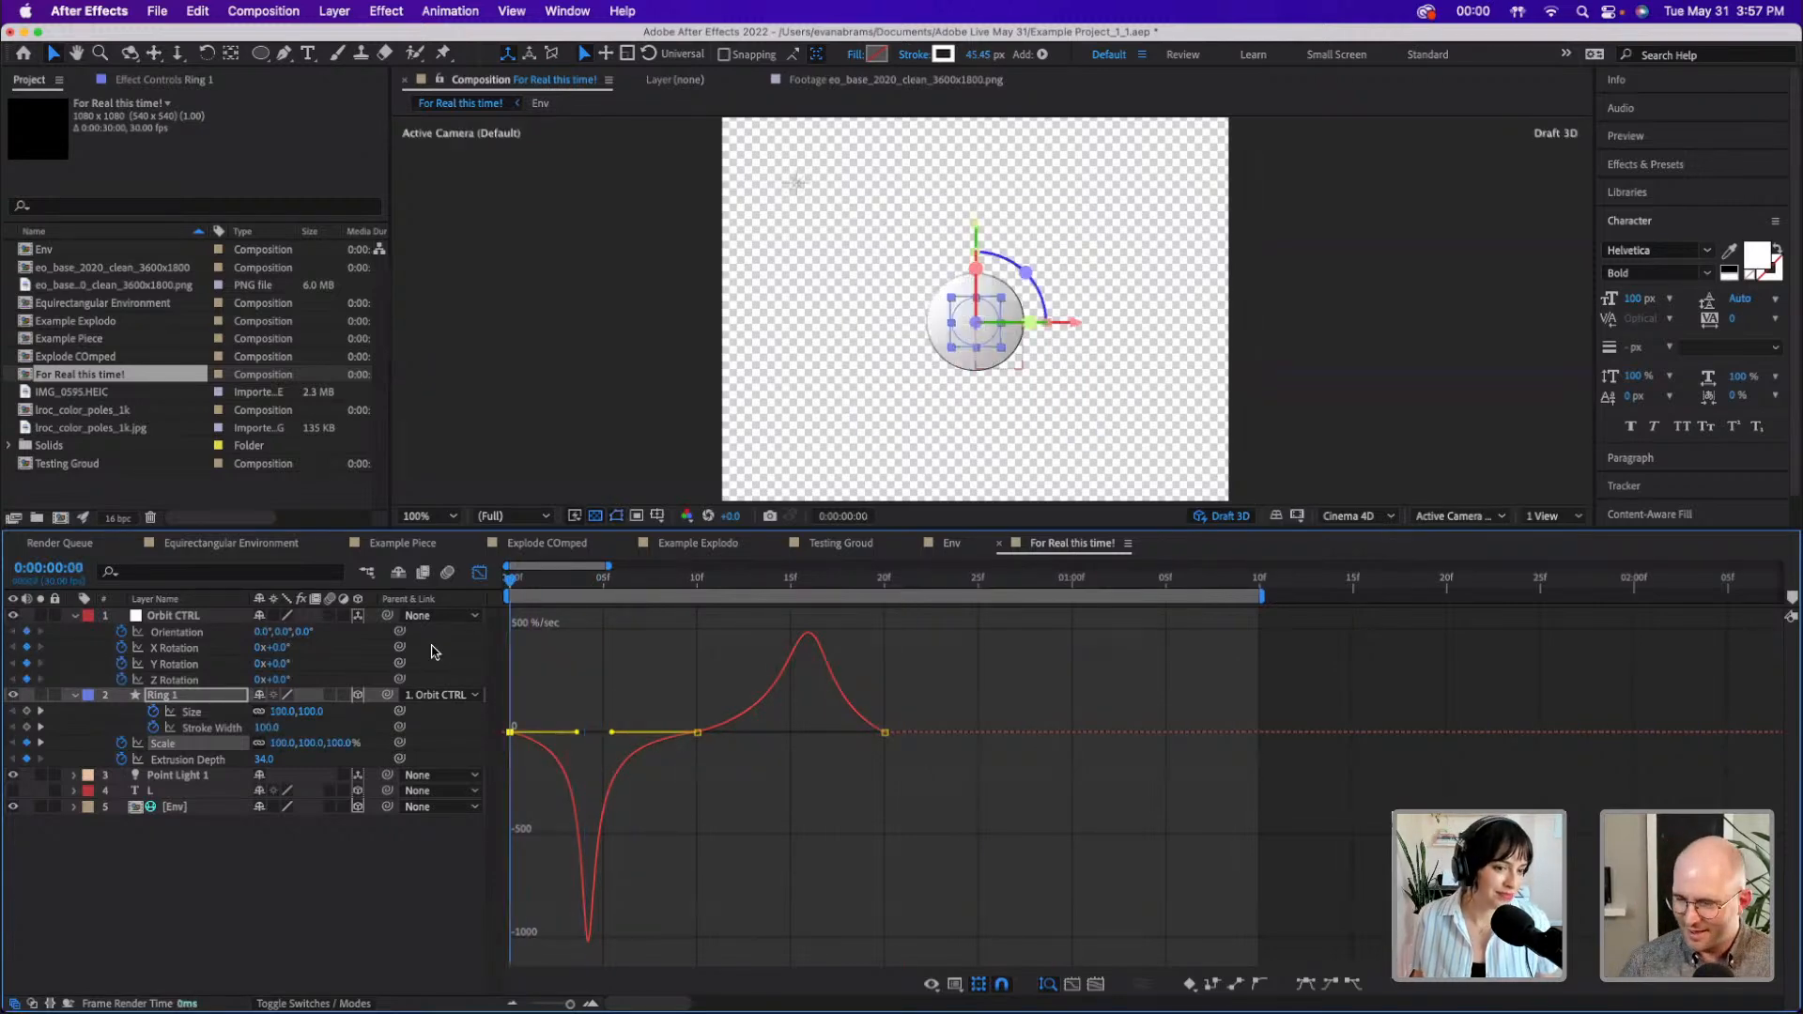
{"action": "key", "text": "space"}
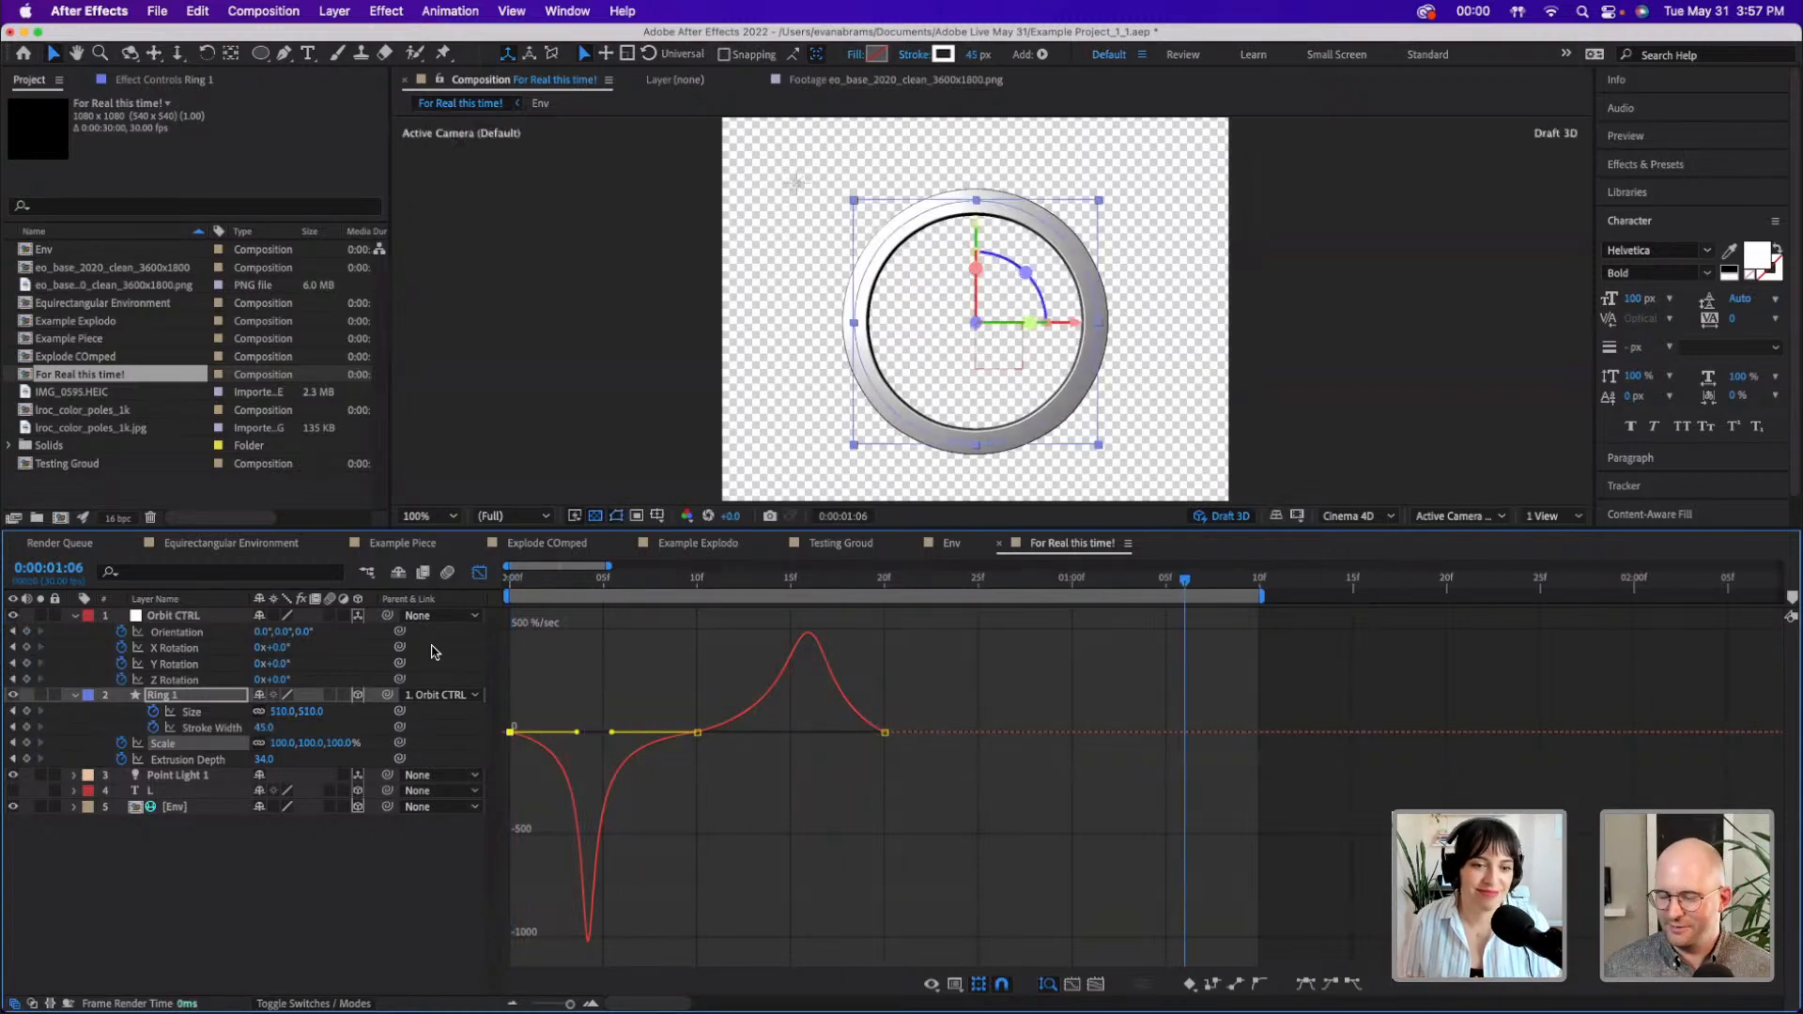
{"action": "left_click_drag", "start_coordinate": [650, 580], "coordinate": [697, 579]}
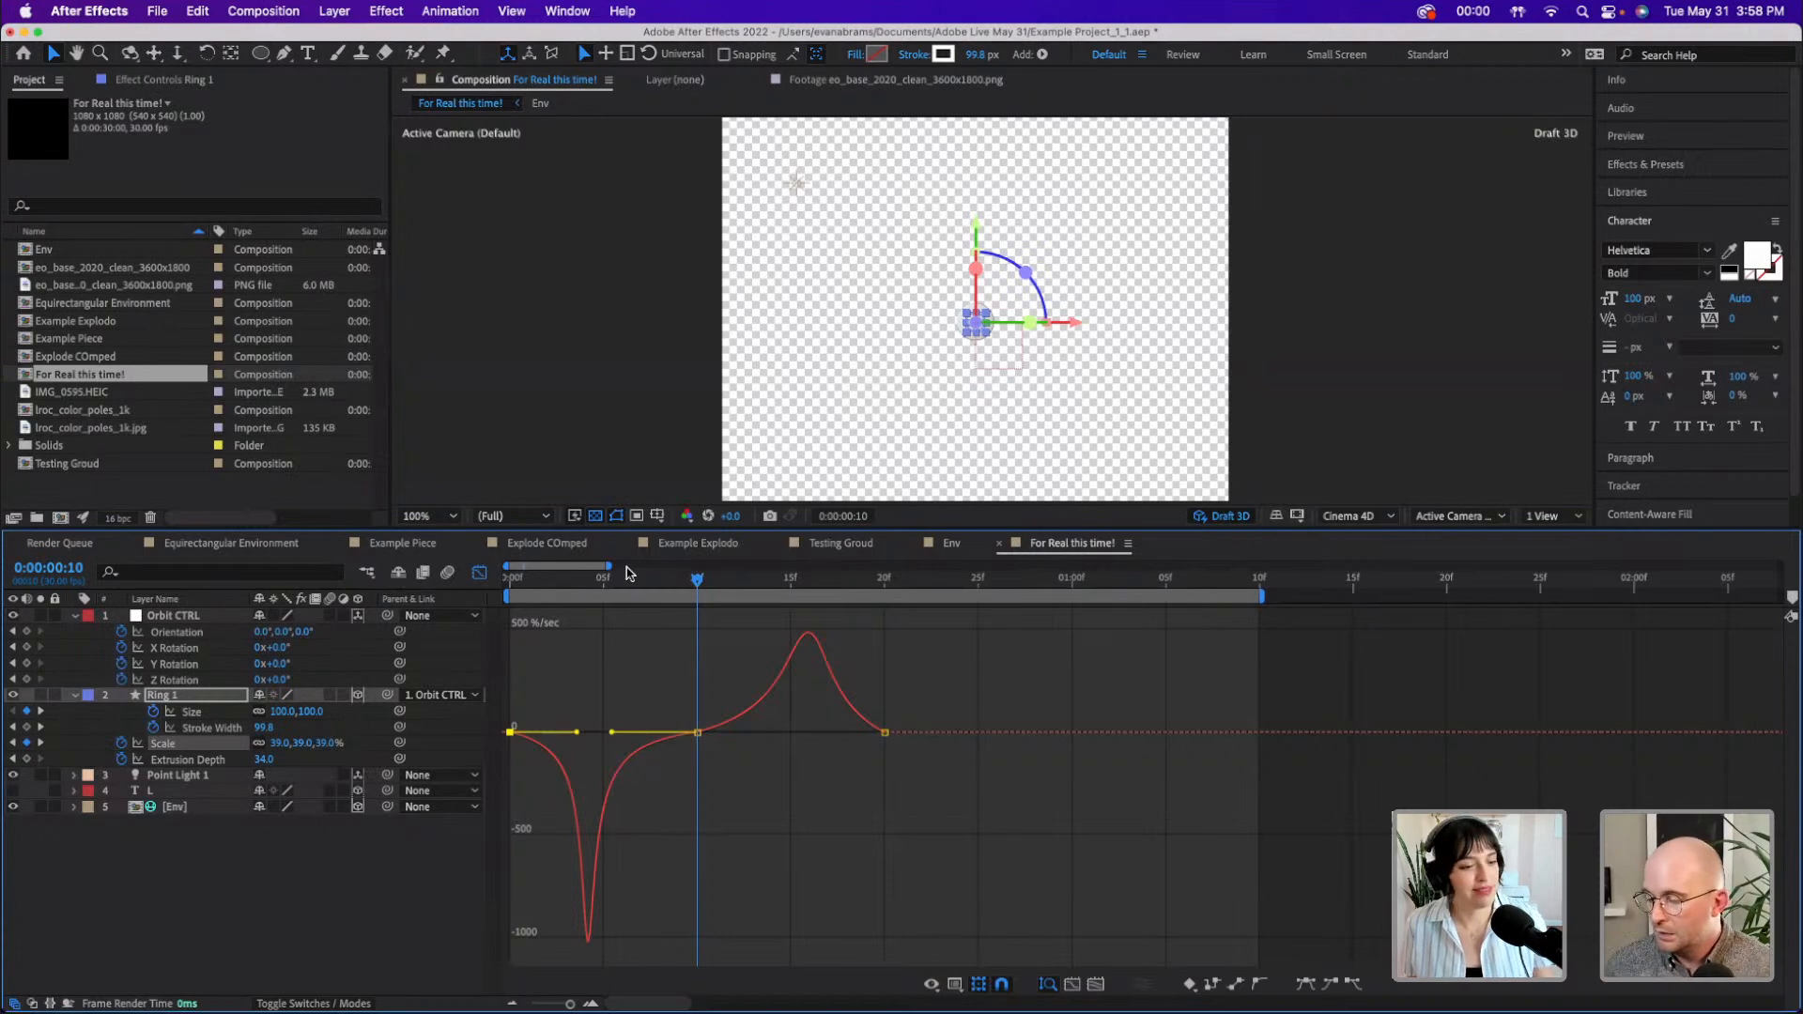
{"action": "key", "text": "Home"}
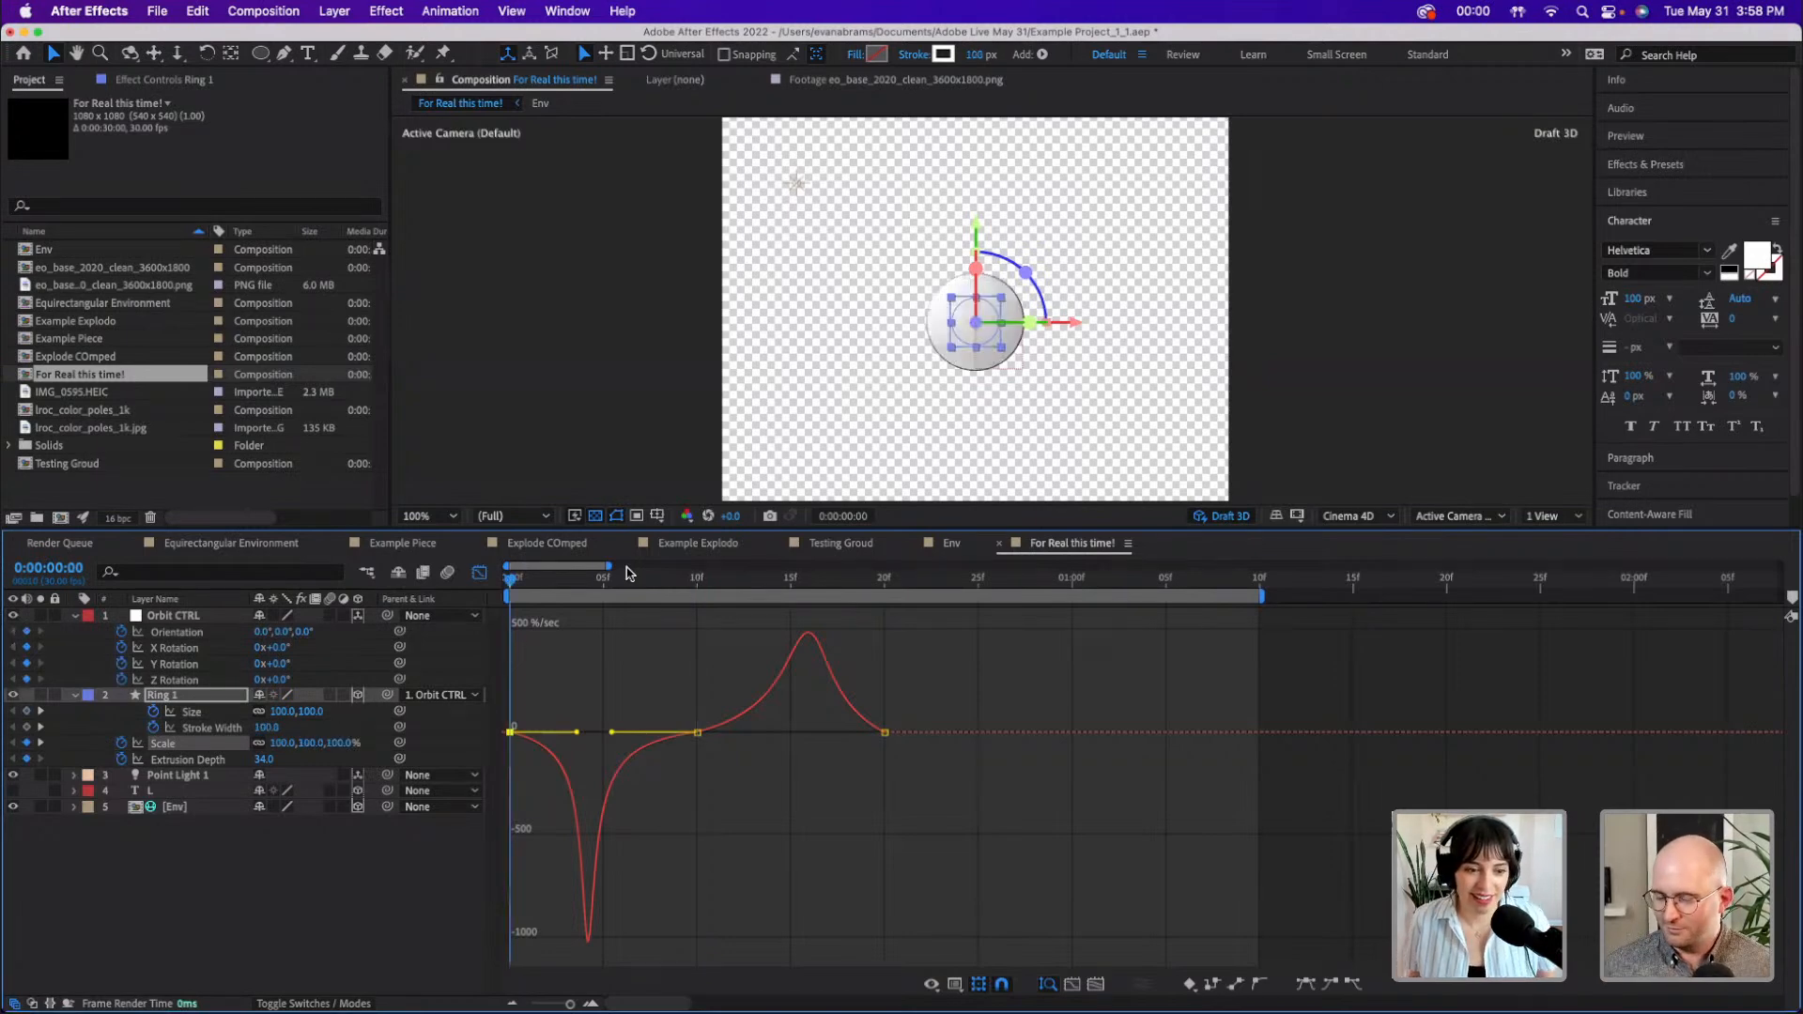
{"action": "key", "text": "space"}
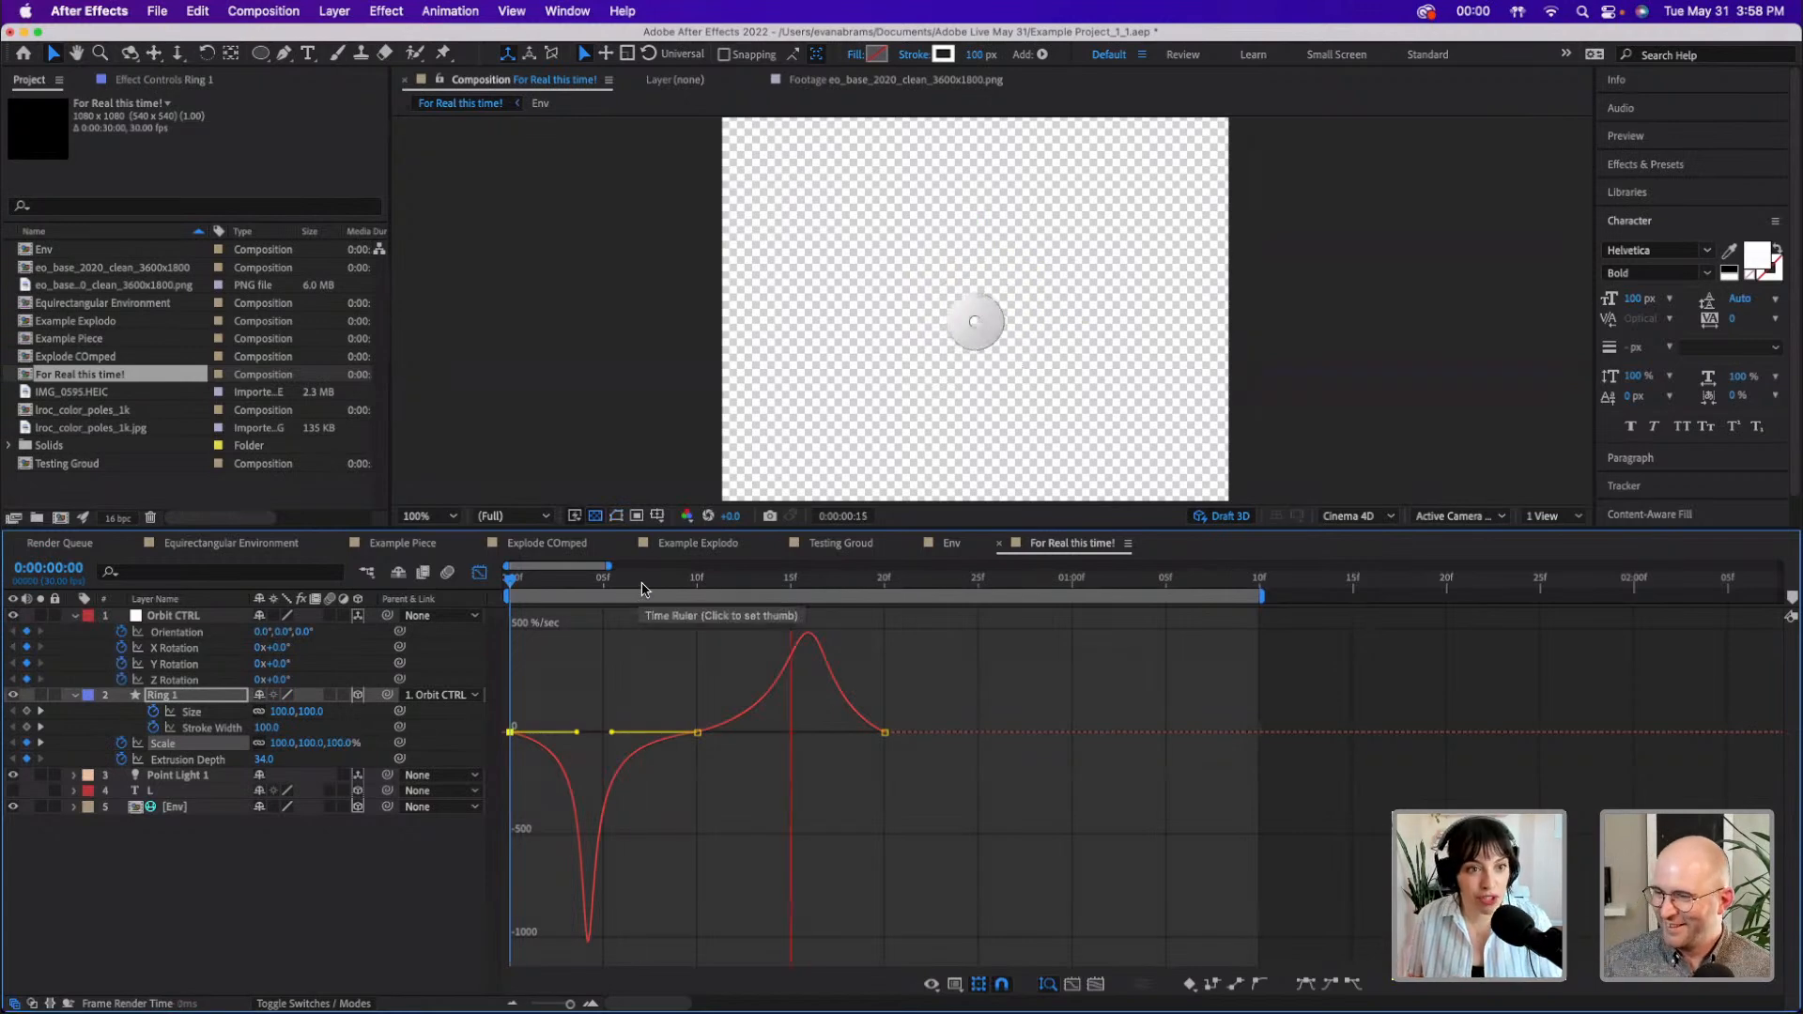
- Leave the Graph Editor and add an Extrusion Depth keyframe to Ring 1 at 0:00:01:02, keeping the depth at 34
{"action": "left_click", "coordinate": [479, 572]}
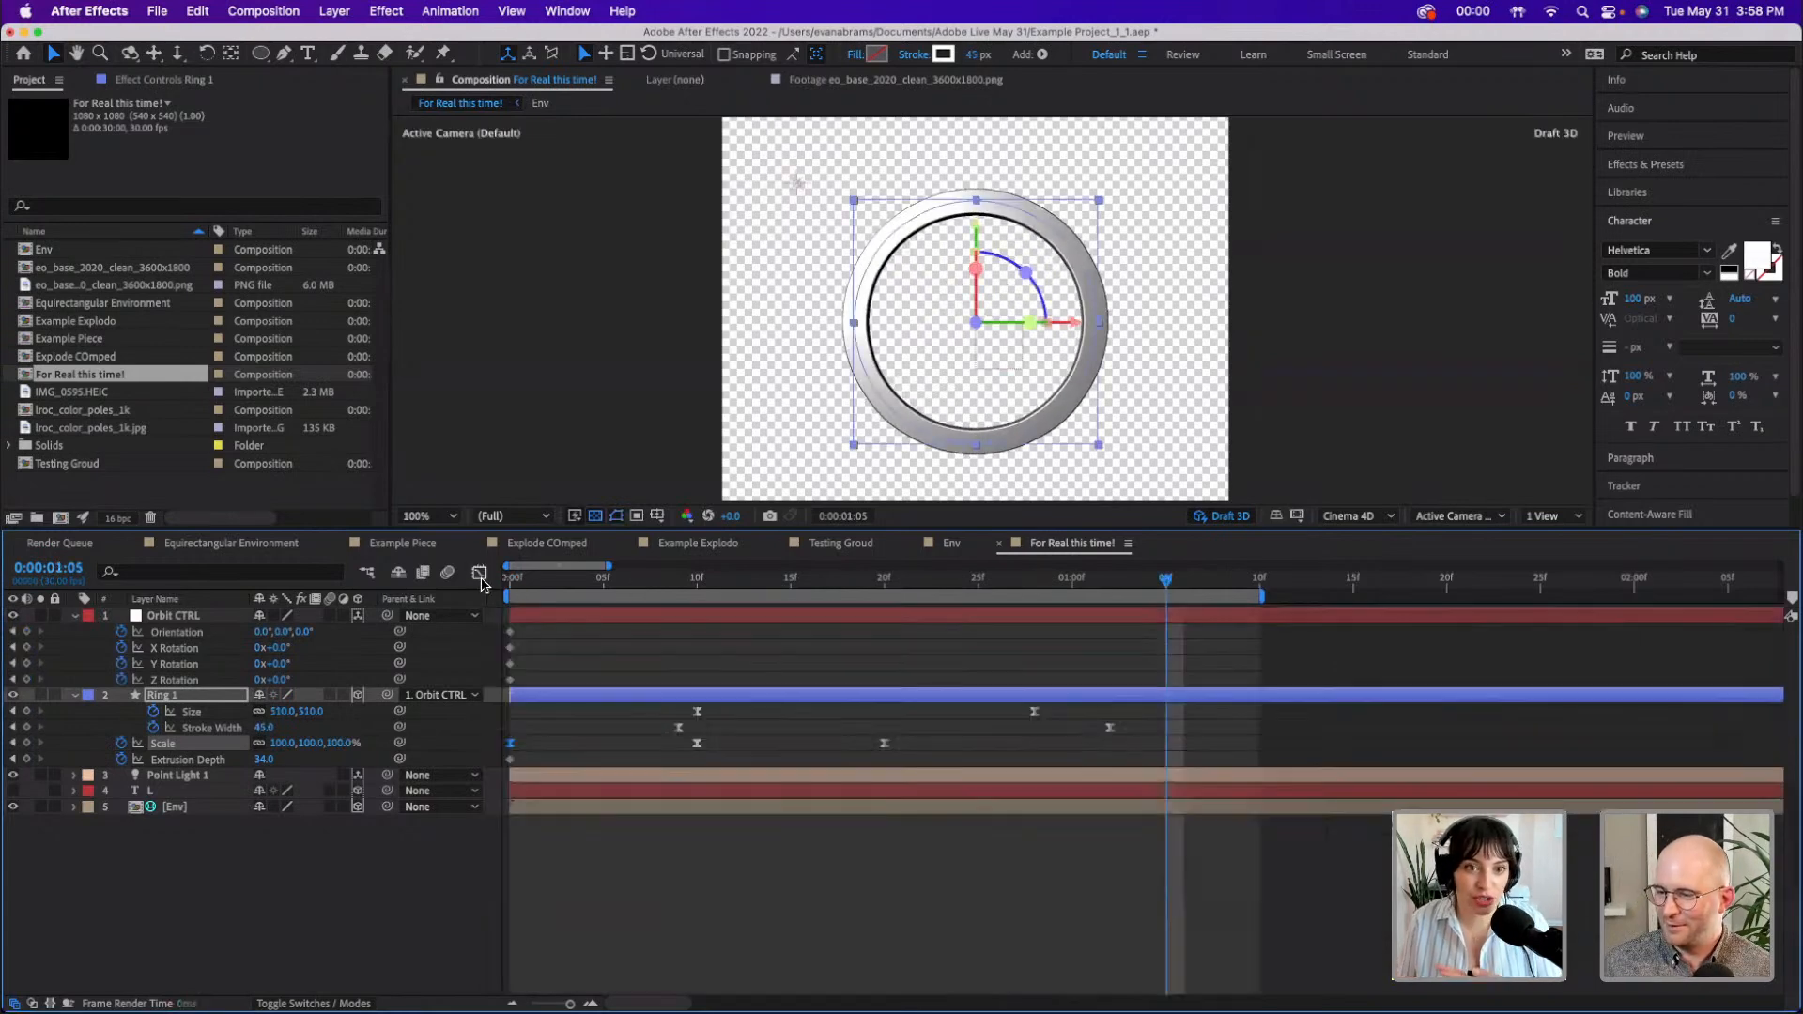
{"action": "left_click", "coordinate": [932, 635]}
{"action": "left_click_drag", "start_coordinate": [662, 588], "coordinate": [1110, 589]}
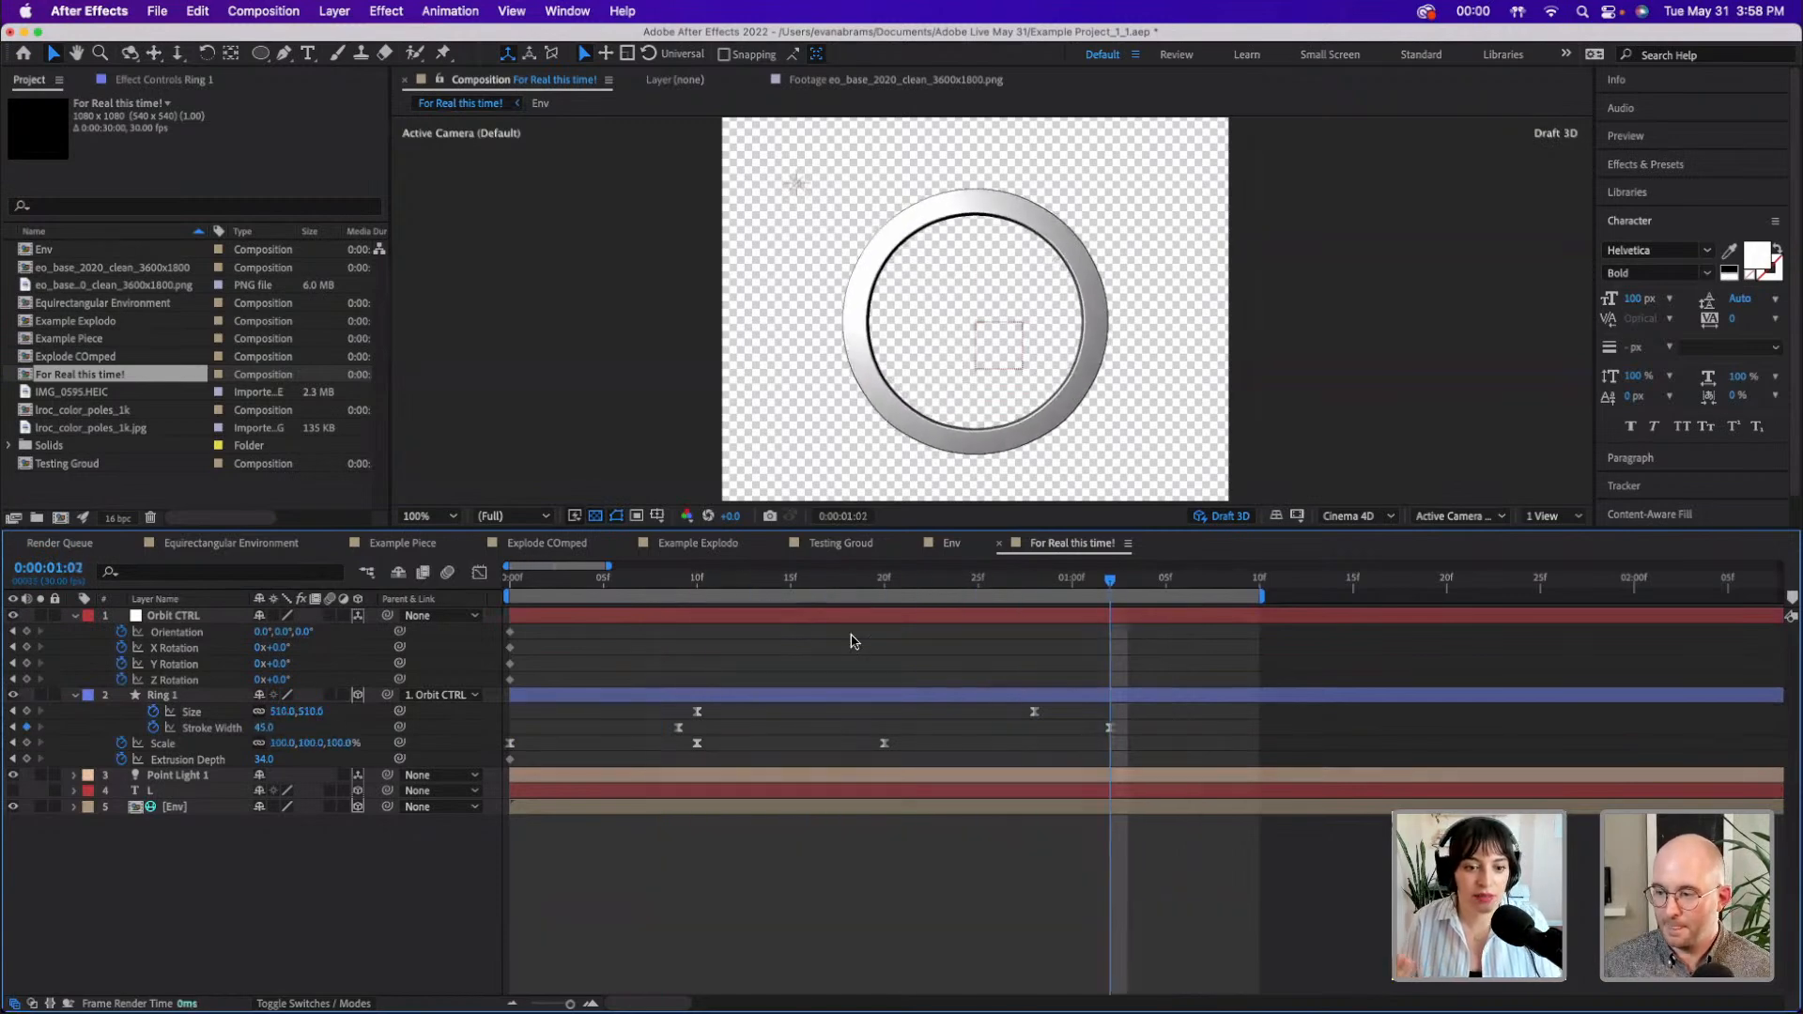
{"action": "left_click", "coordinate": [27, 760]}
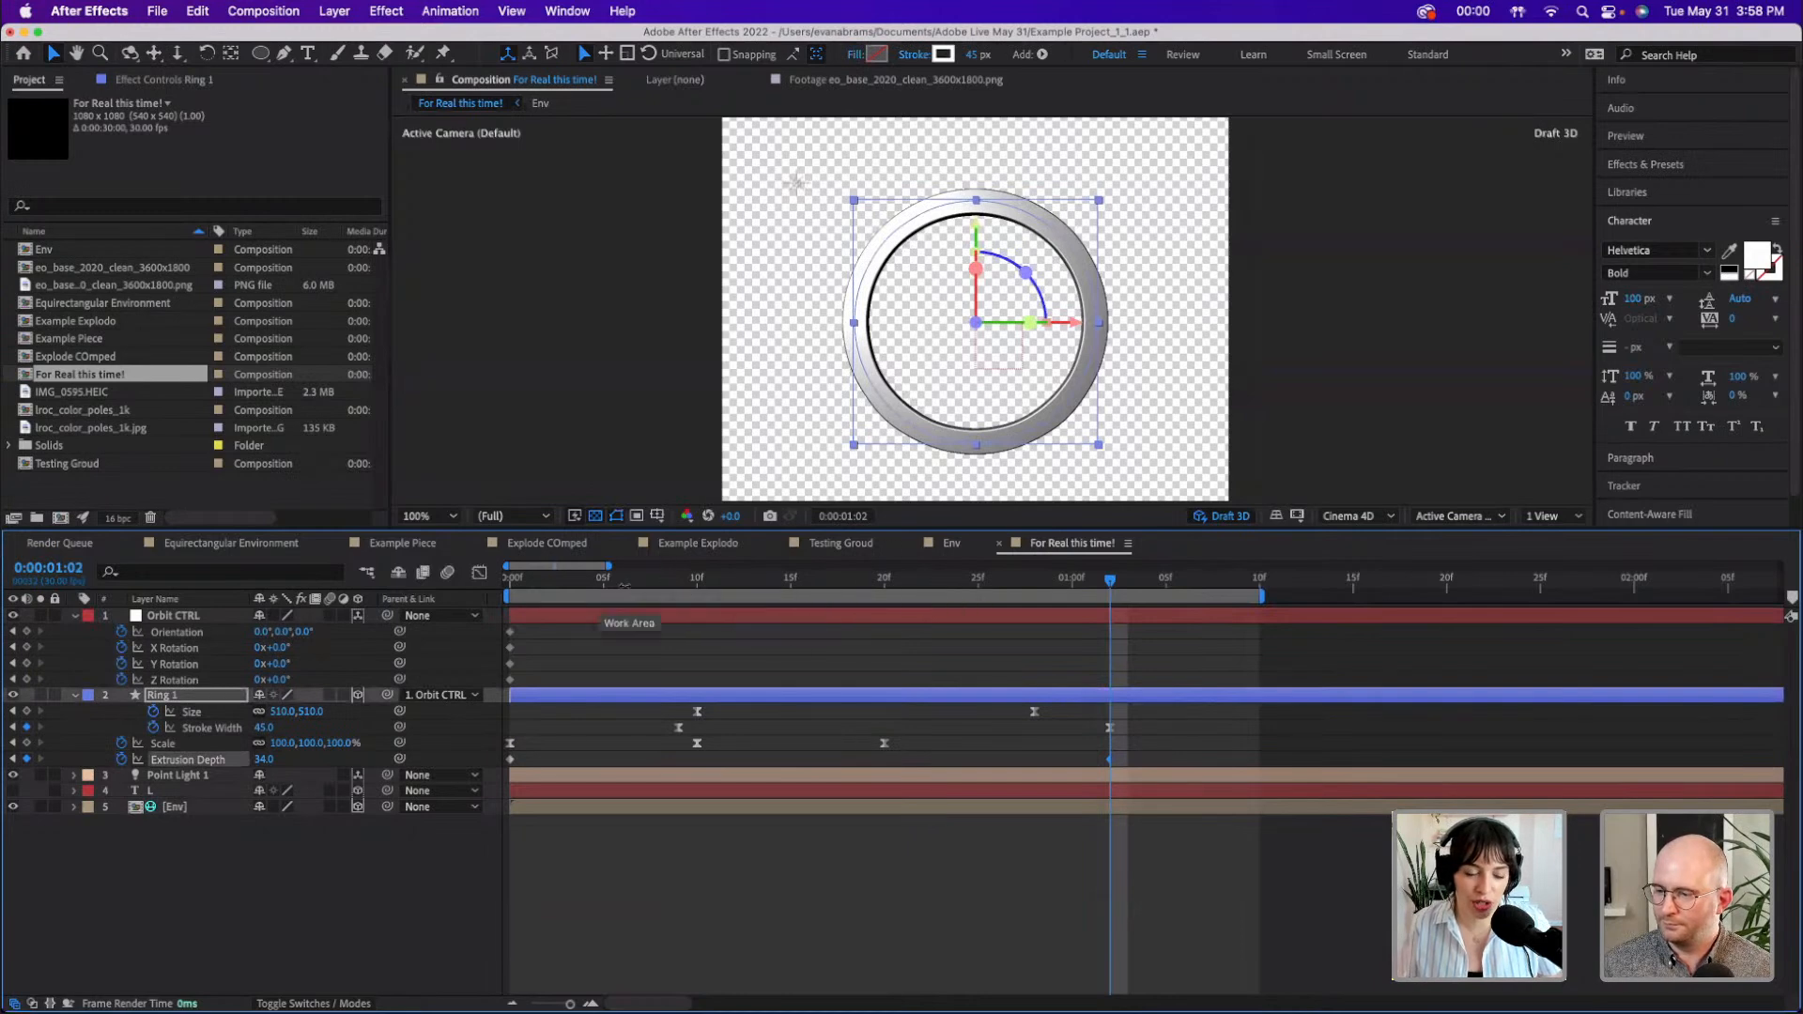
- Keyframe Ring 1's Extrusion Depth at frame 10 with a value of 295
{"action": "left_click", "coordinate": [696, 580]}
{"action": "left_click", "coordinate": [773, 821]}
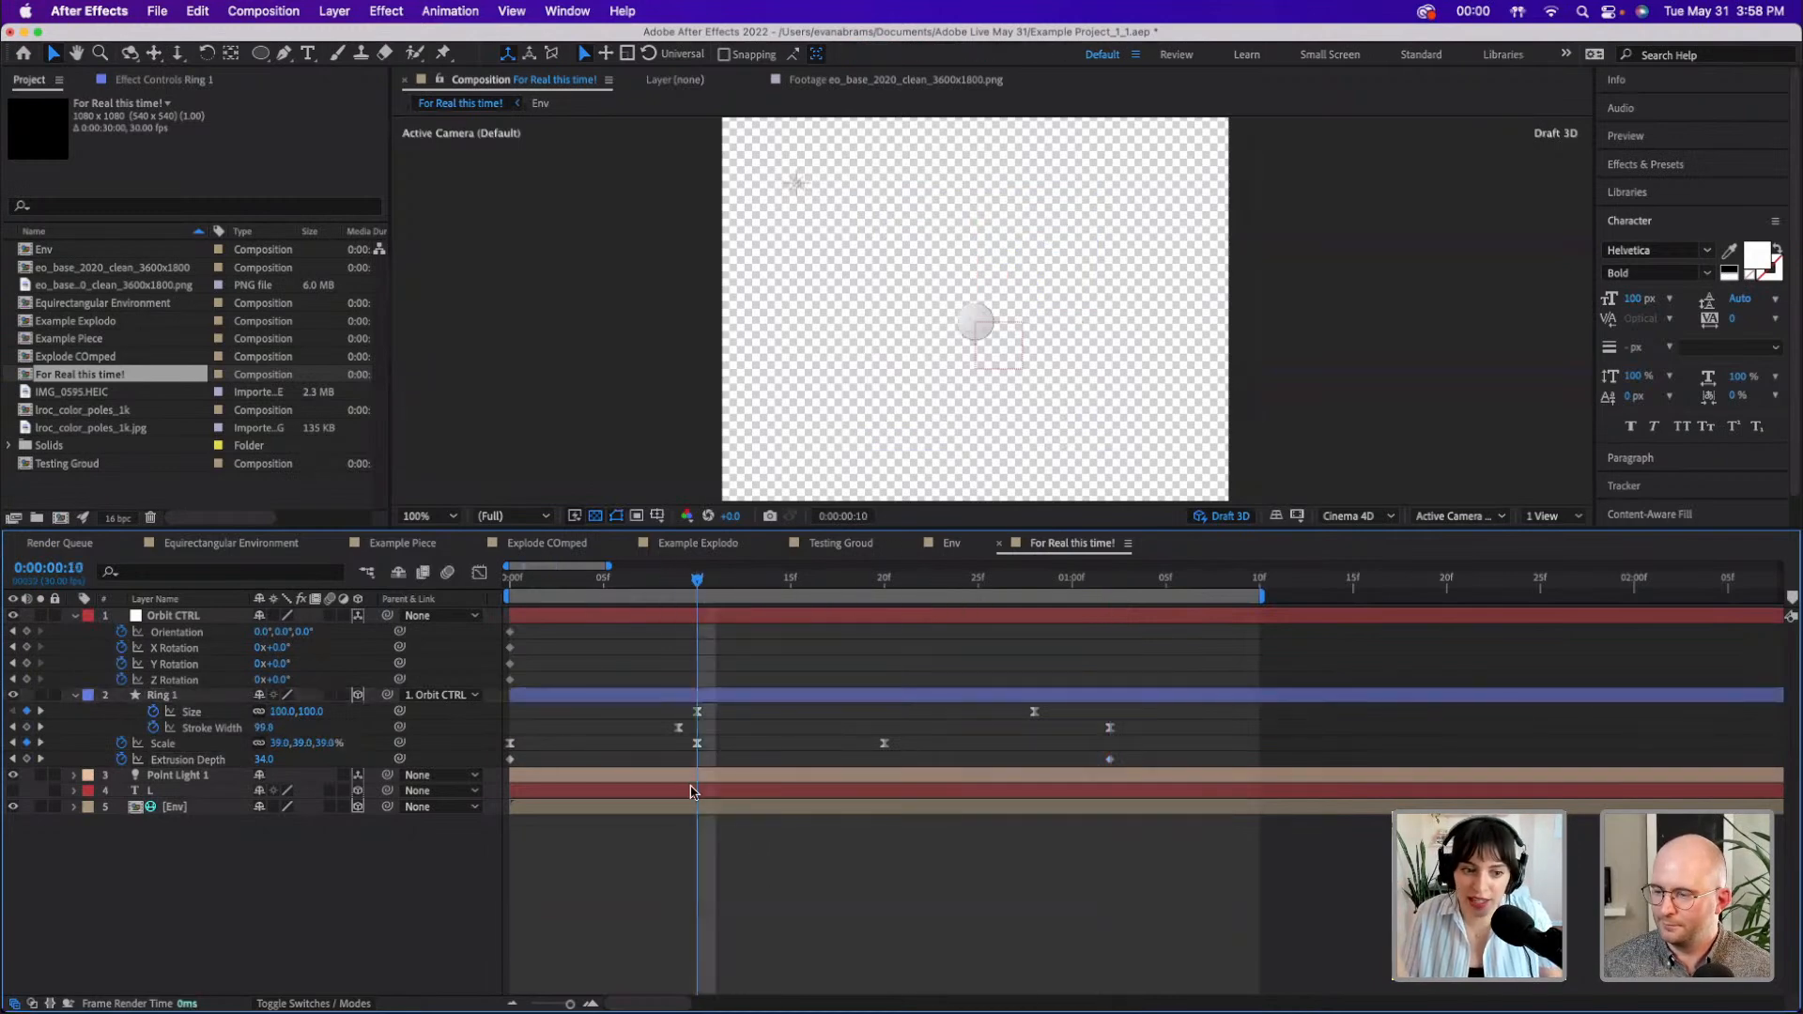
{"action": "left_click_drag", "start_coordinate": [264, 759], "coordinate": [329, 762]}
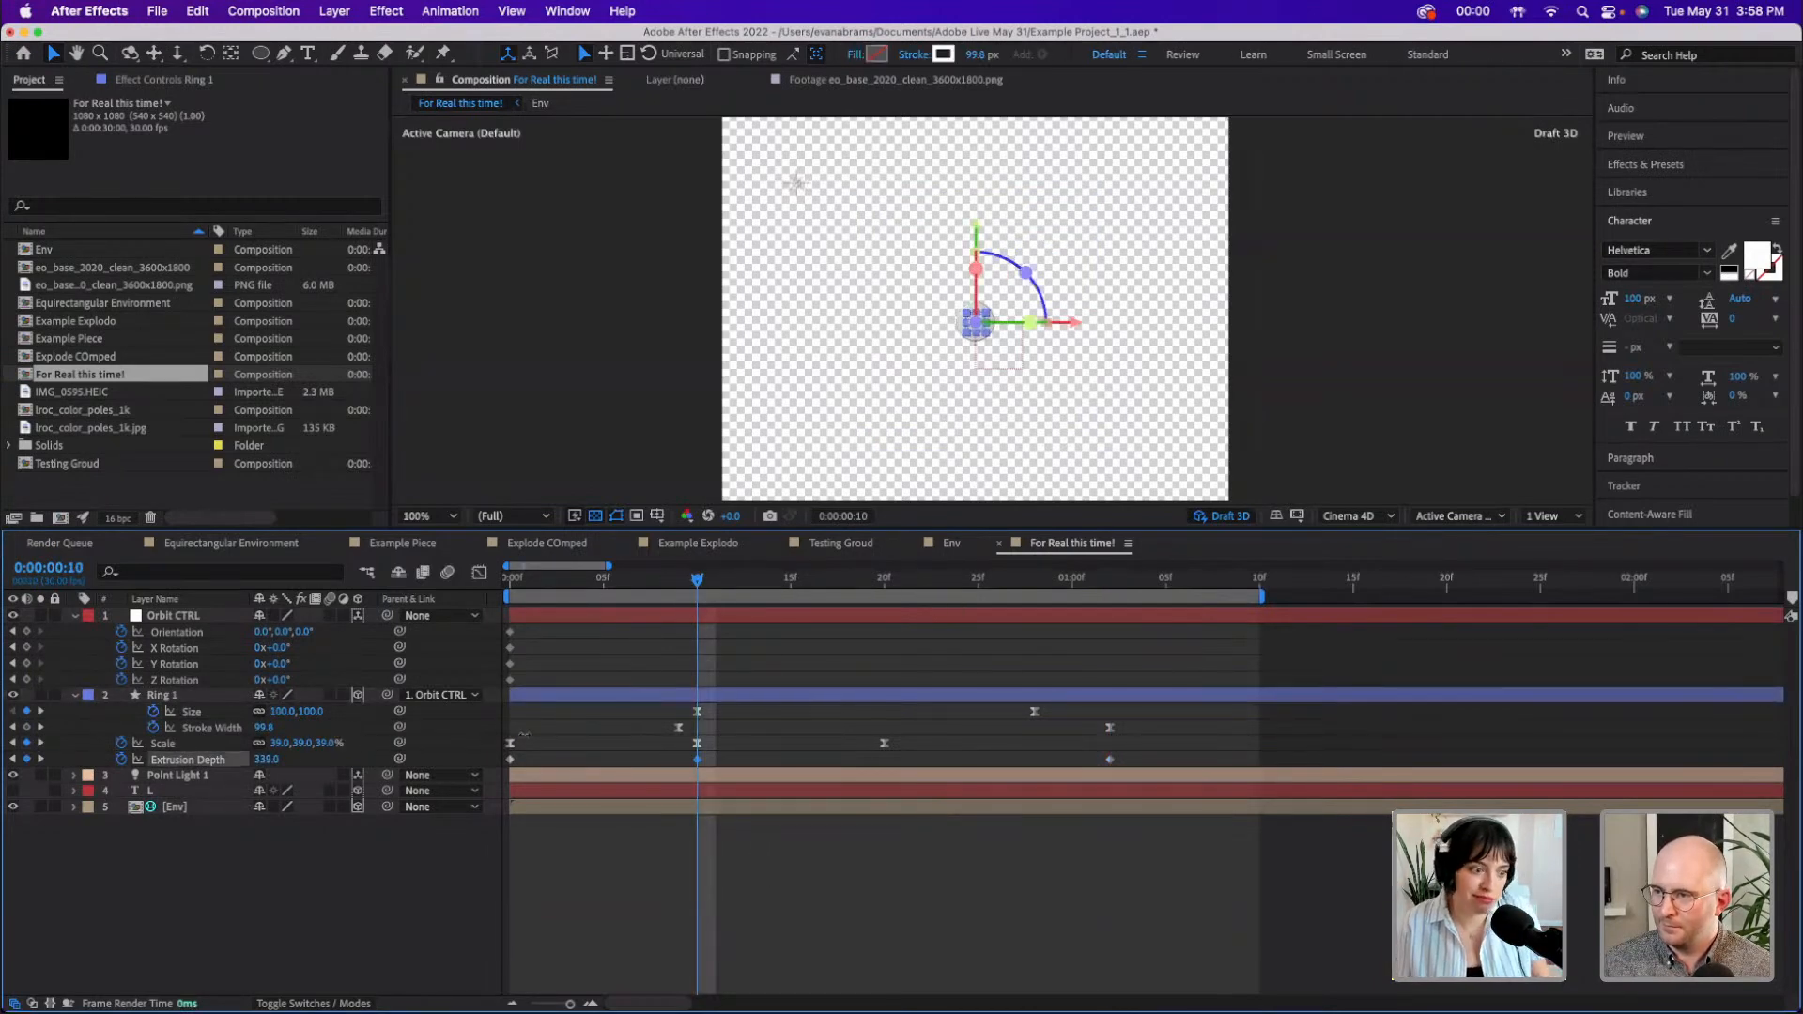
{"action": "left_click_drag", "start_coordinate": [499, 752], "coordinate": [501, 752]}
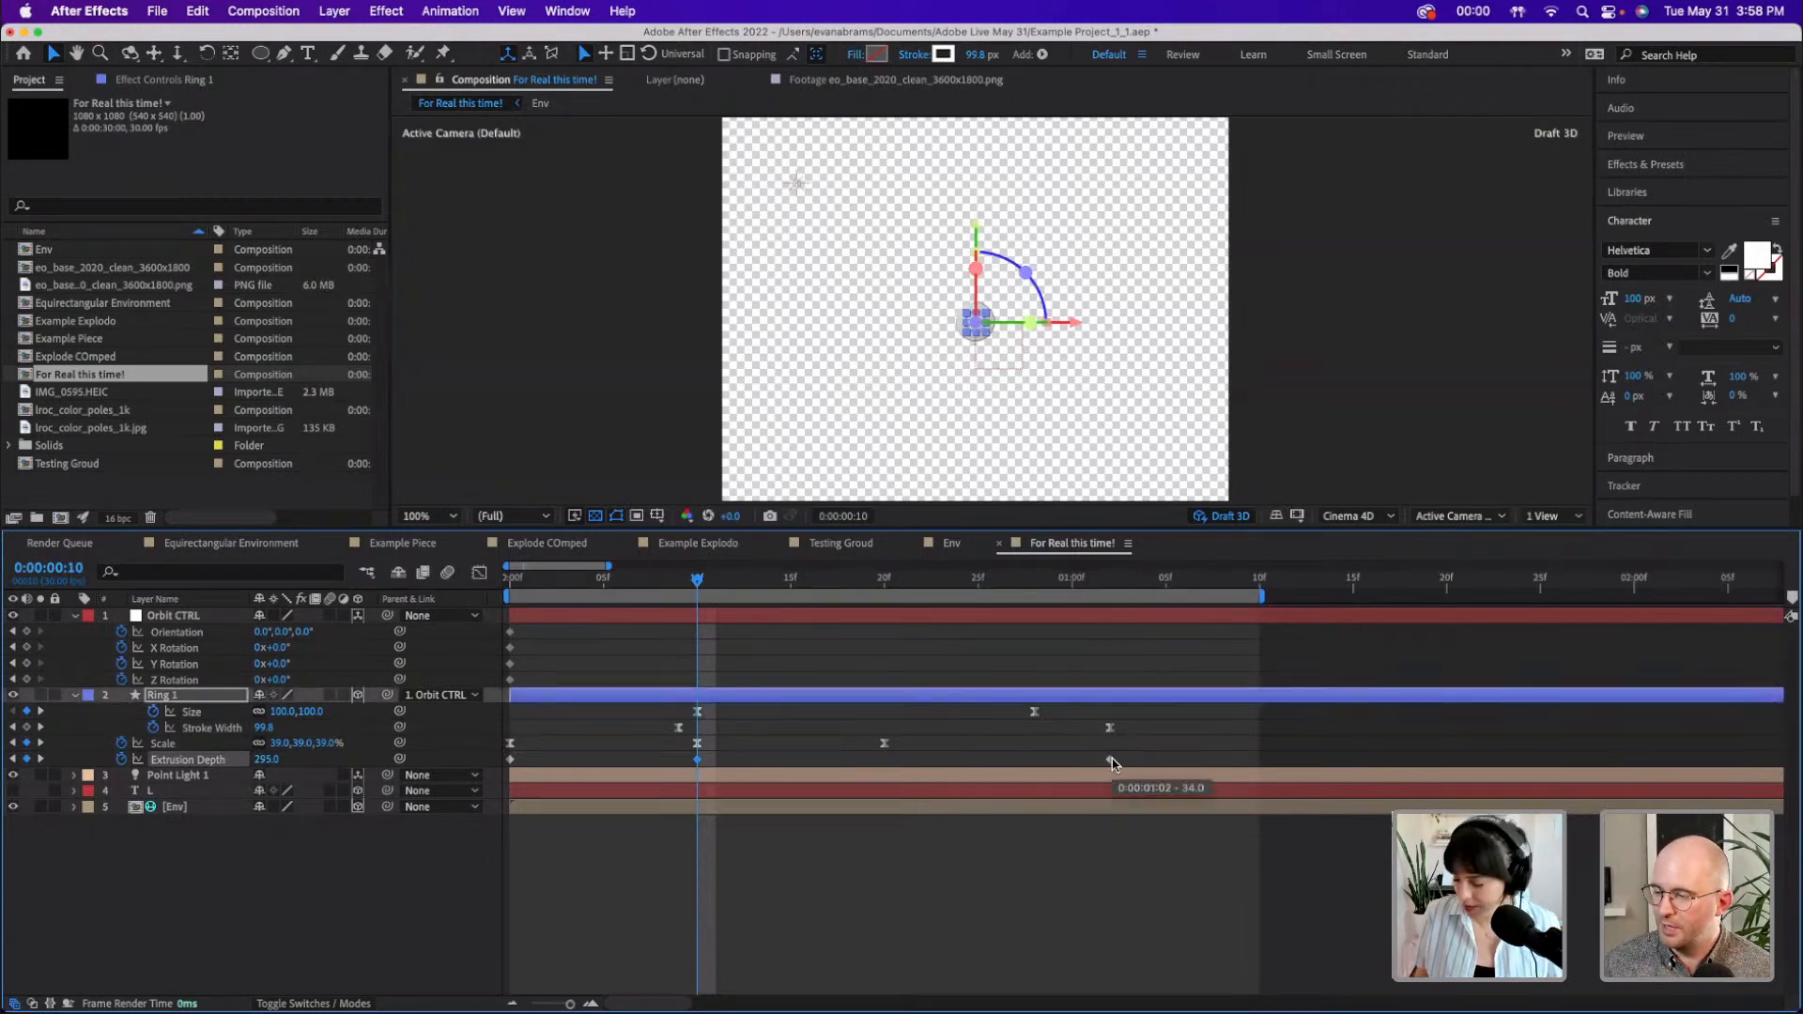
- Set Ring 1's Extrusion Depth at 0:00:01:02 to 60 and apply Easy Ease to all its Extrusion Depth keyframes
{"action": "left_click", "coordinate": [1110, 582]}
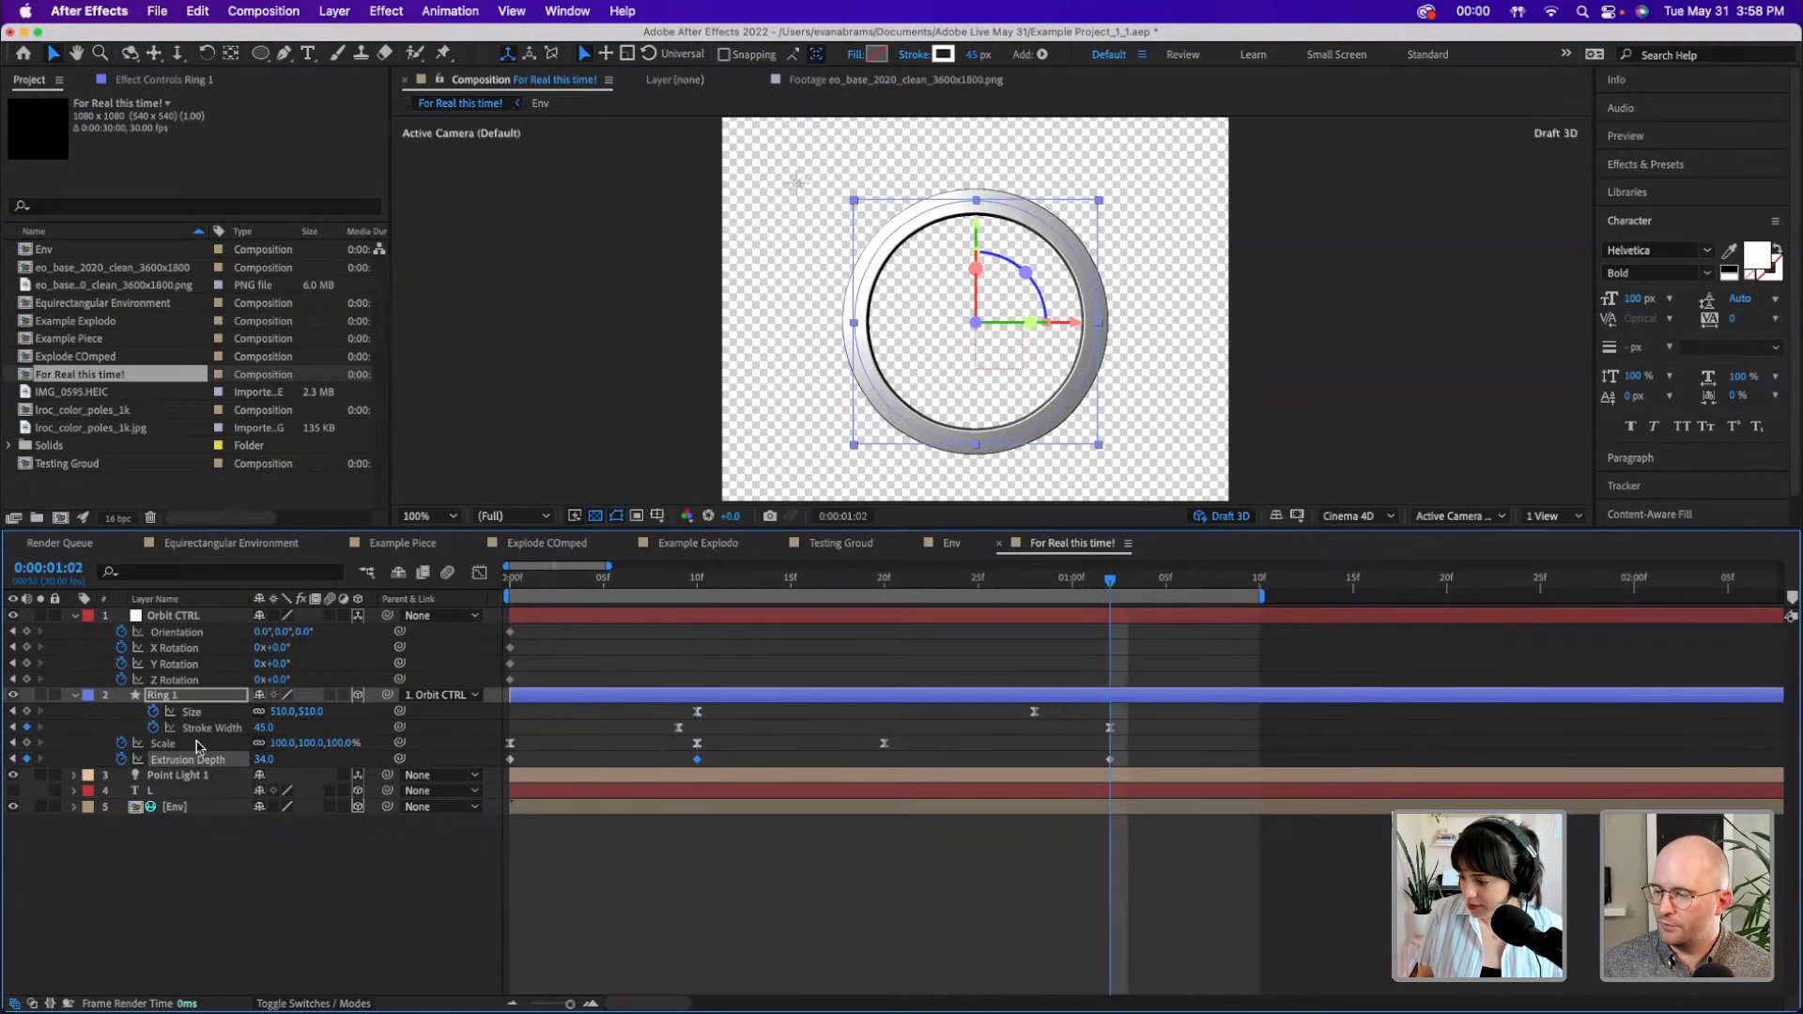
{"action": "left_click", "coordinate": [267, 759]}
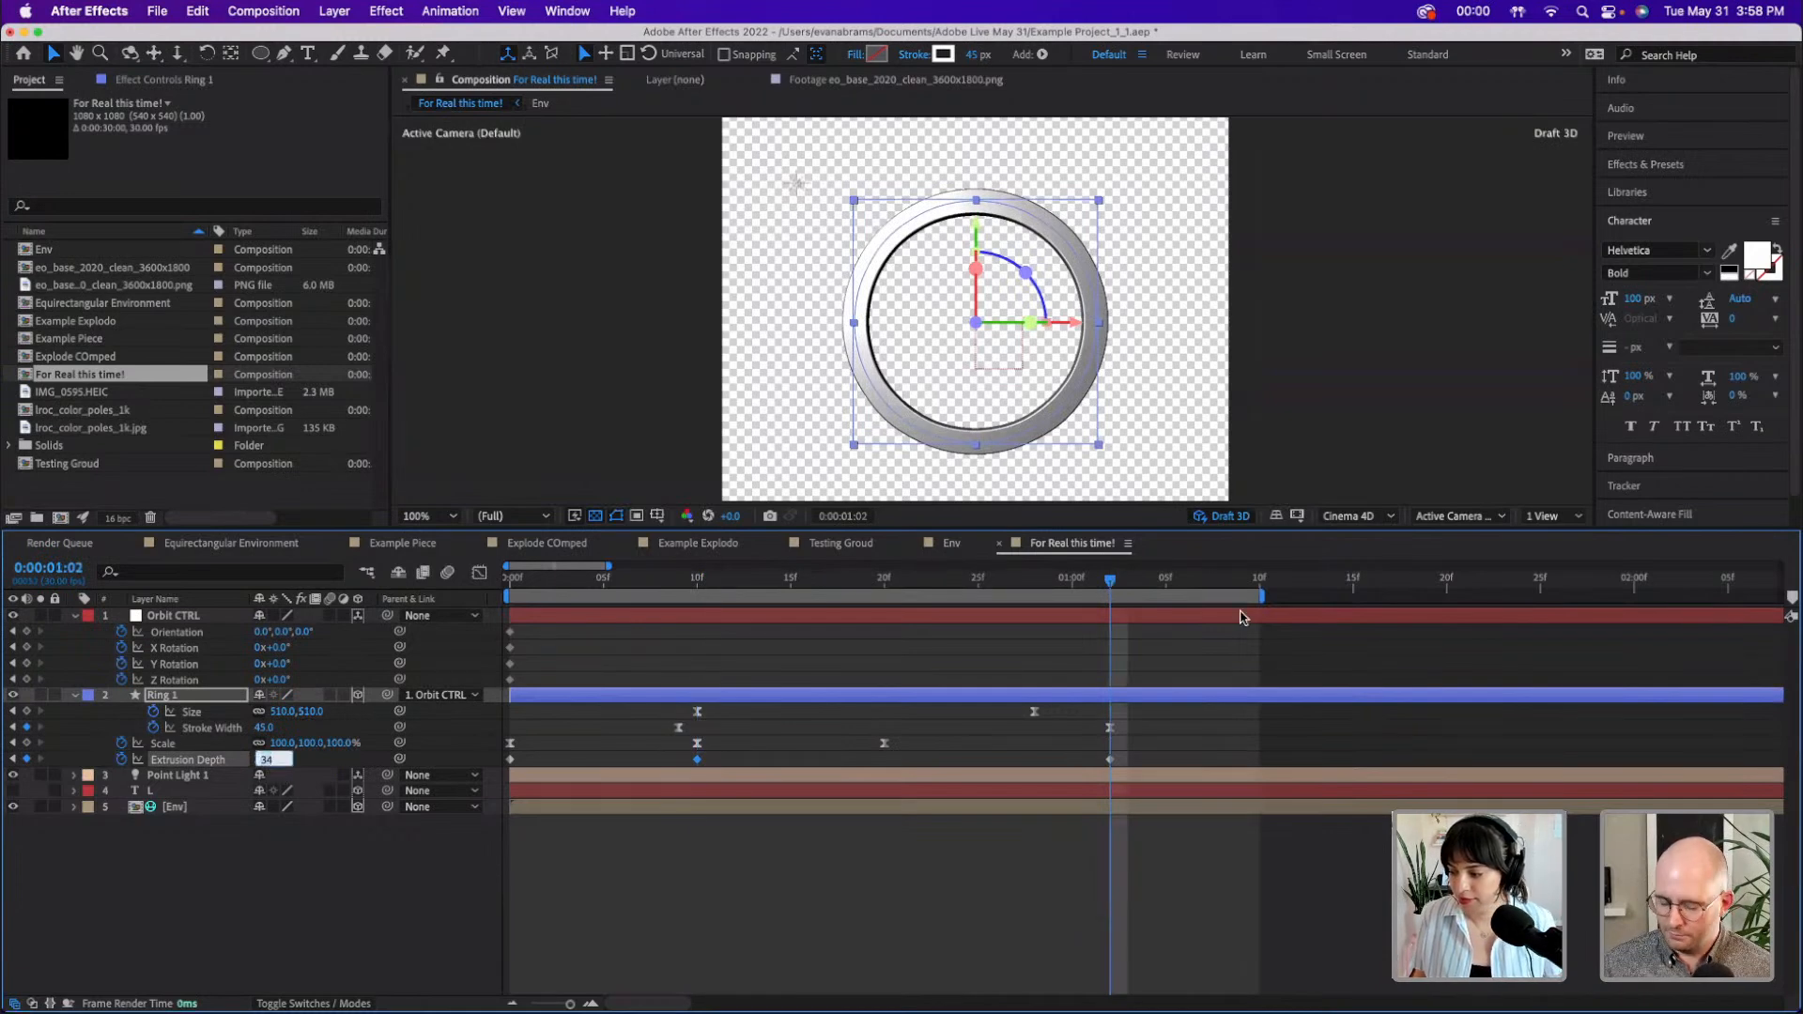
{"action": "type", "text": "60"}
{"action": "key", "text": "Return"}
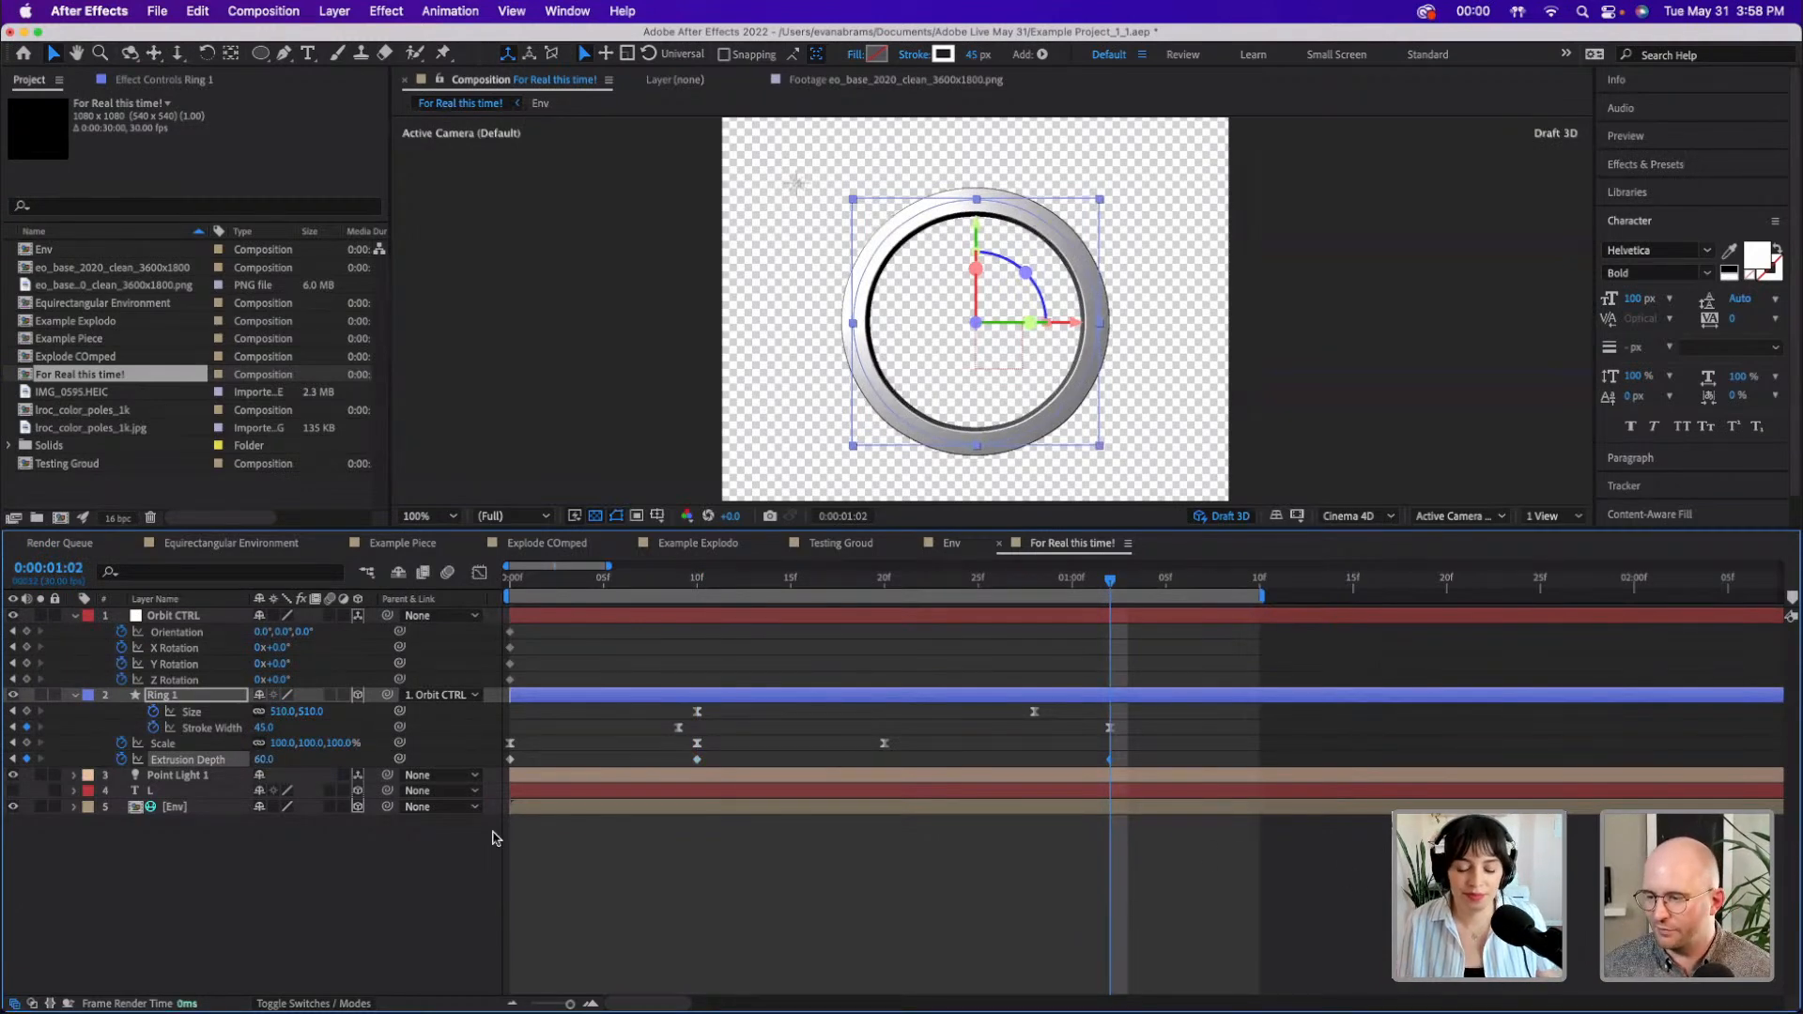
{"action": "key", "text": "F9"}
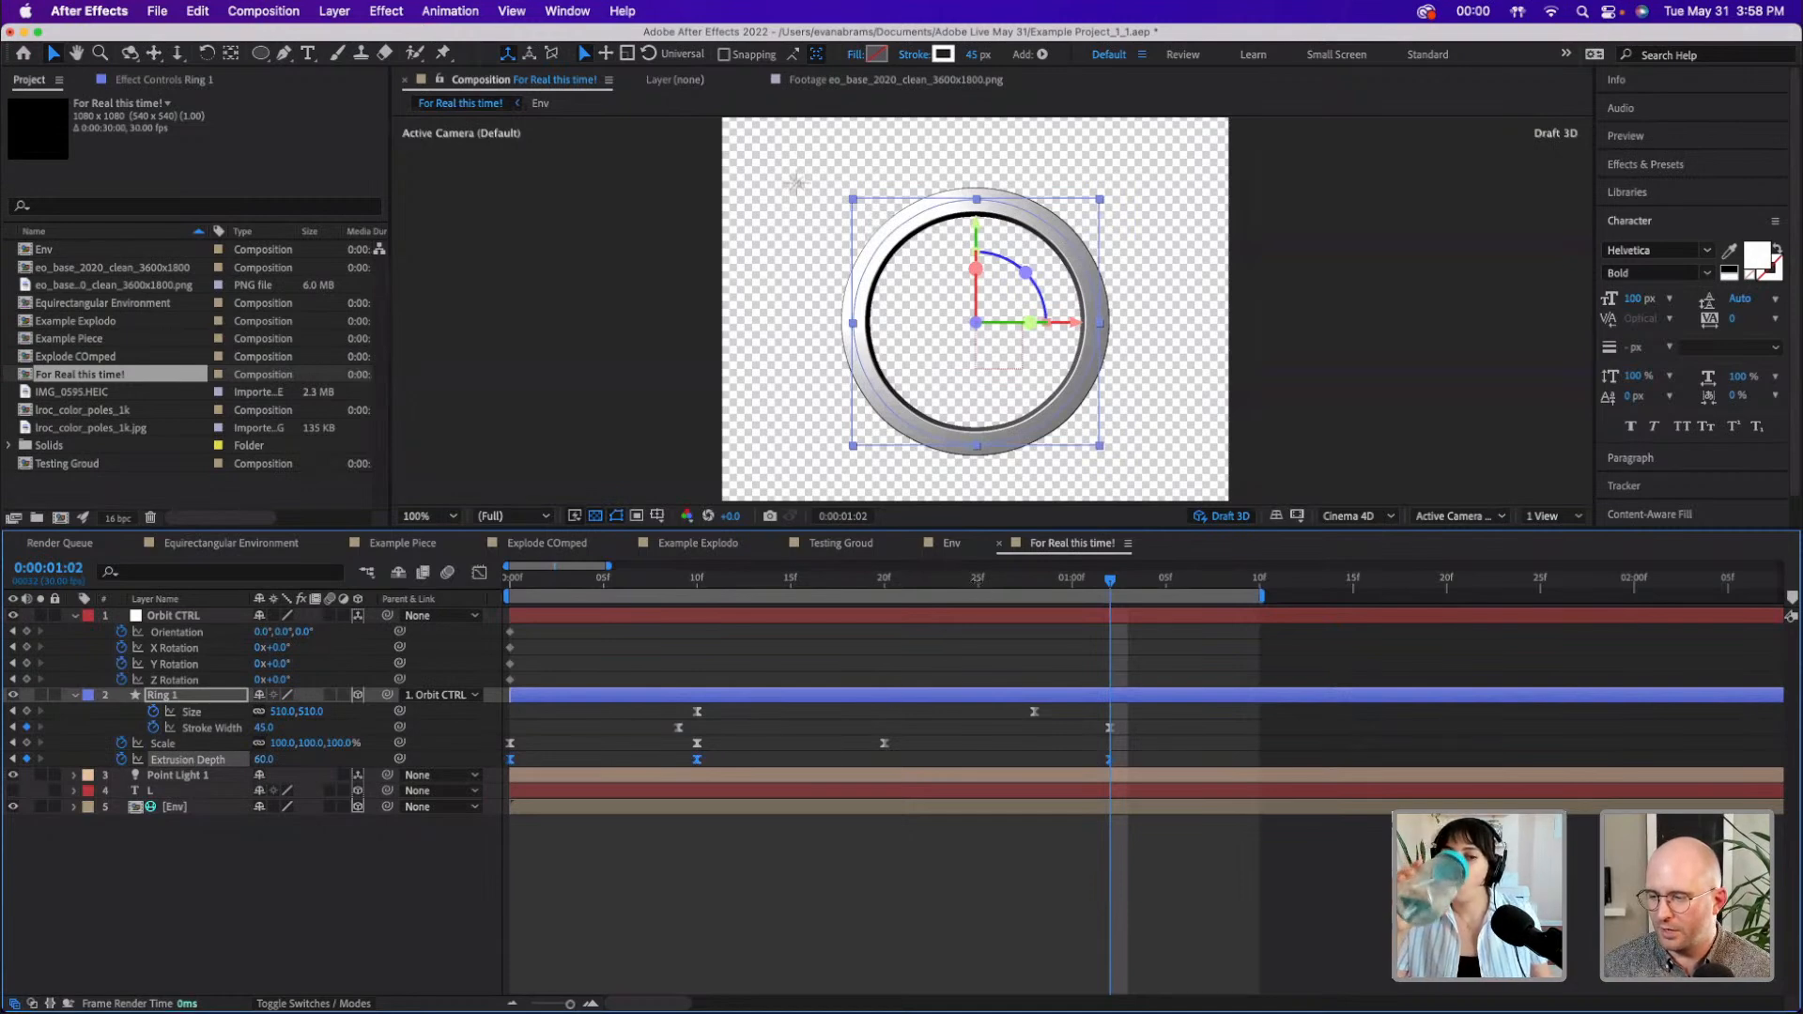
- Preview the disc-to-ring animation several times to judge the eased extrusion change
{"action": "key", "text": "space"}
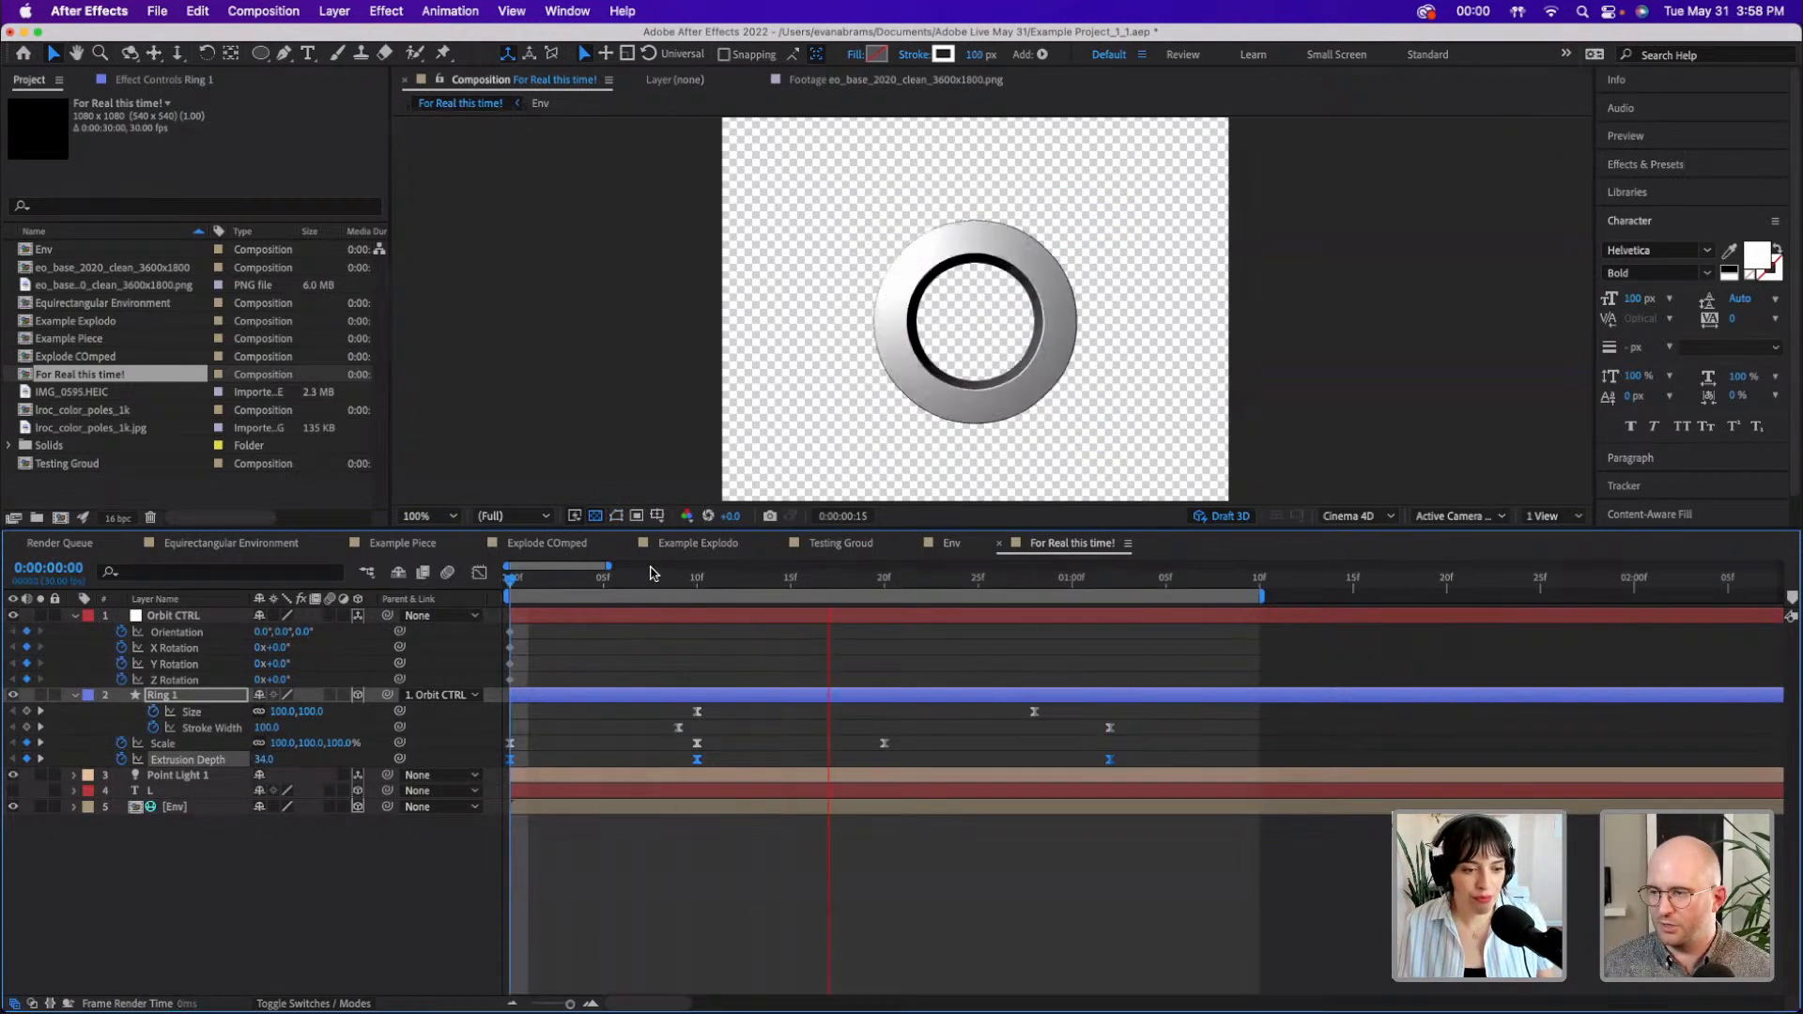
{"action": "key", "text": "space"}
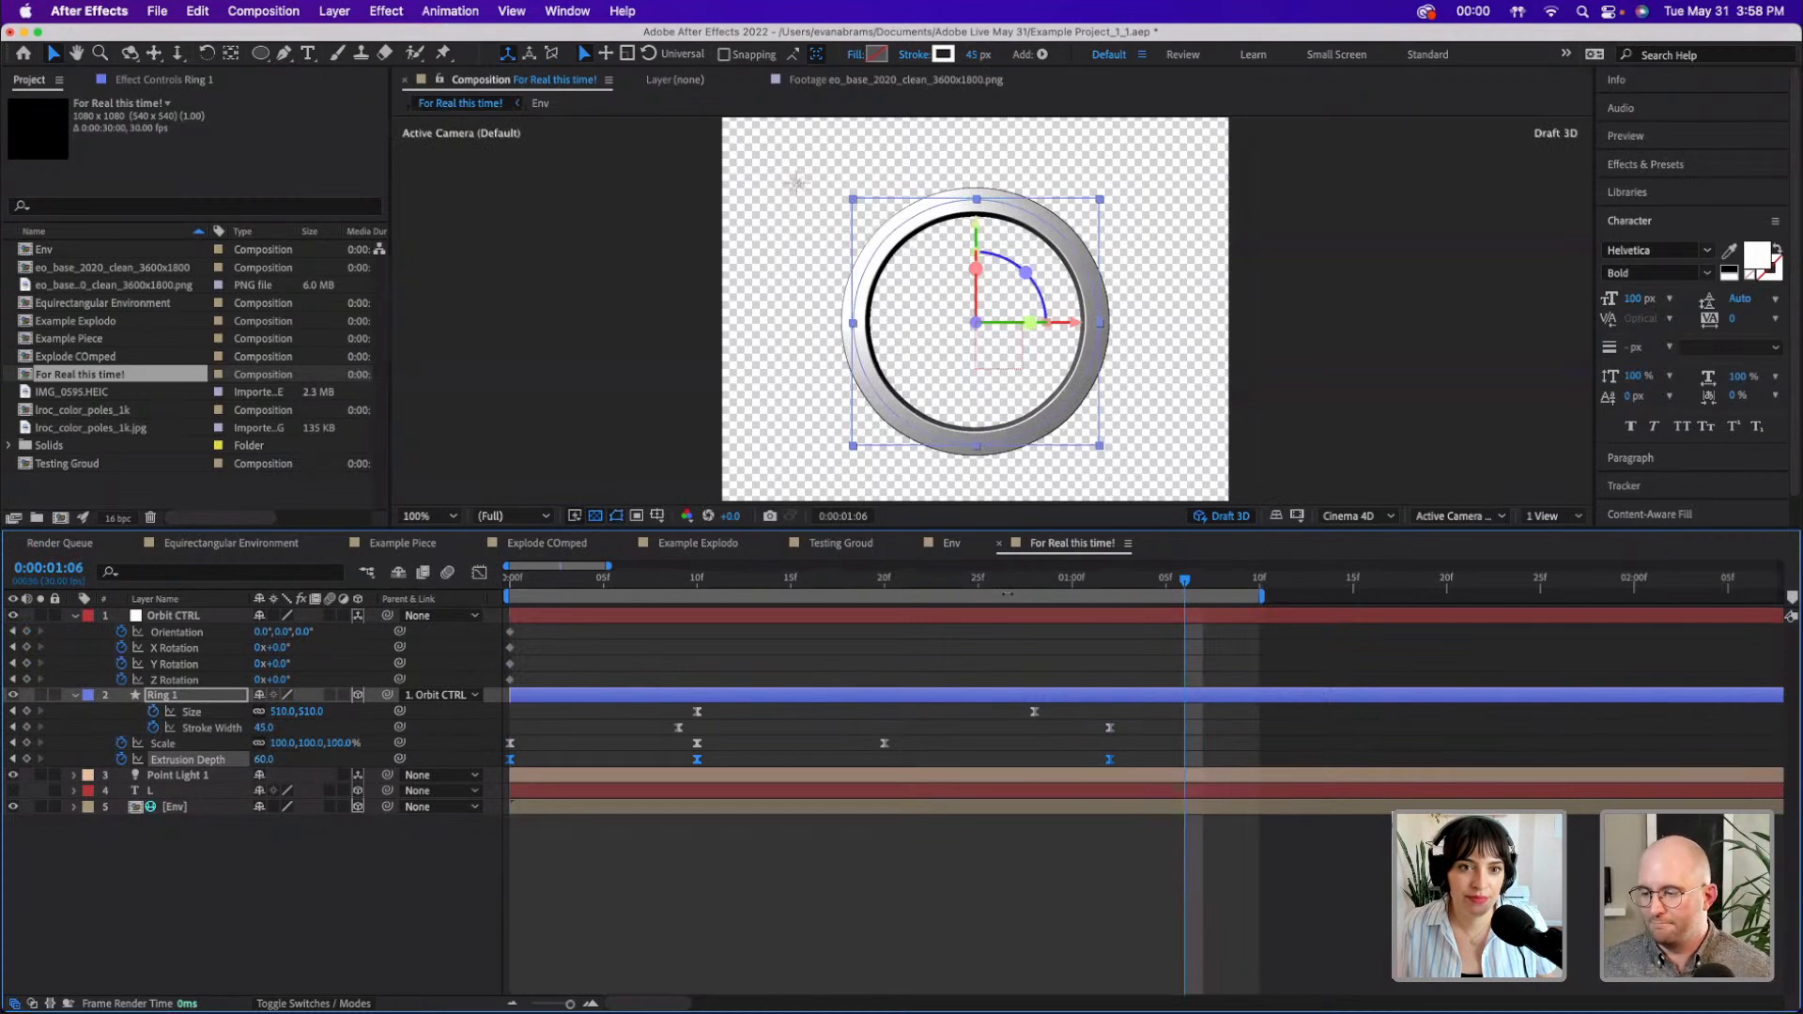
{"action": "key", "text": "space"}
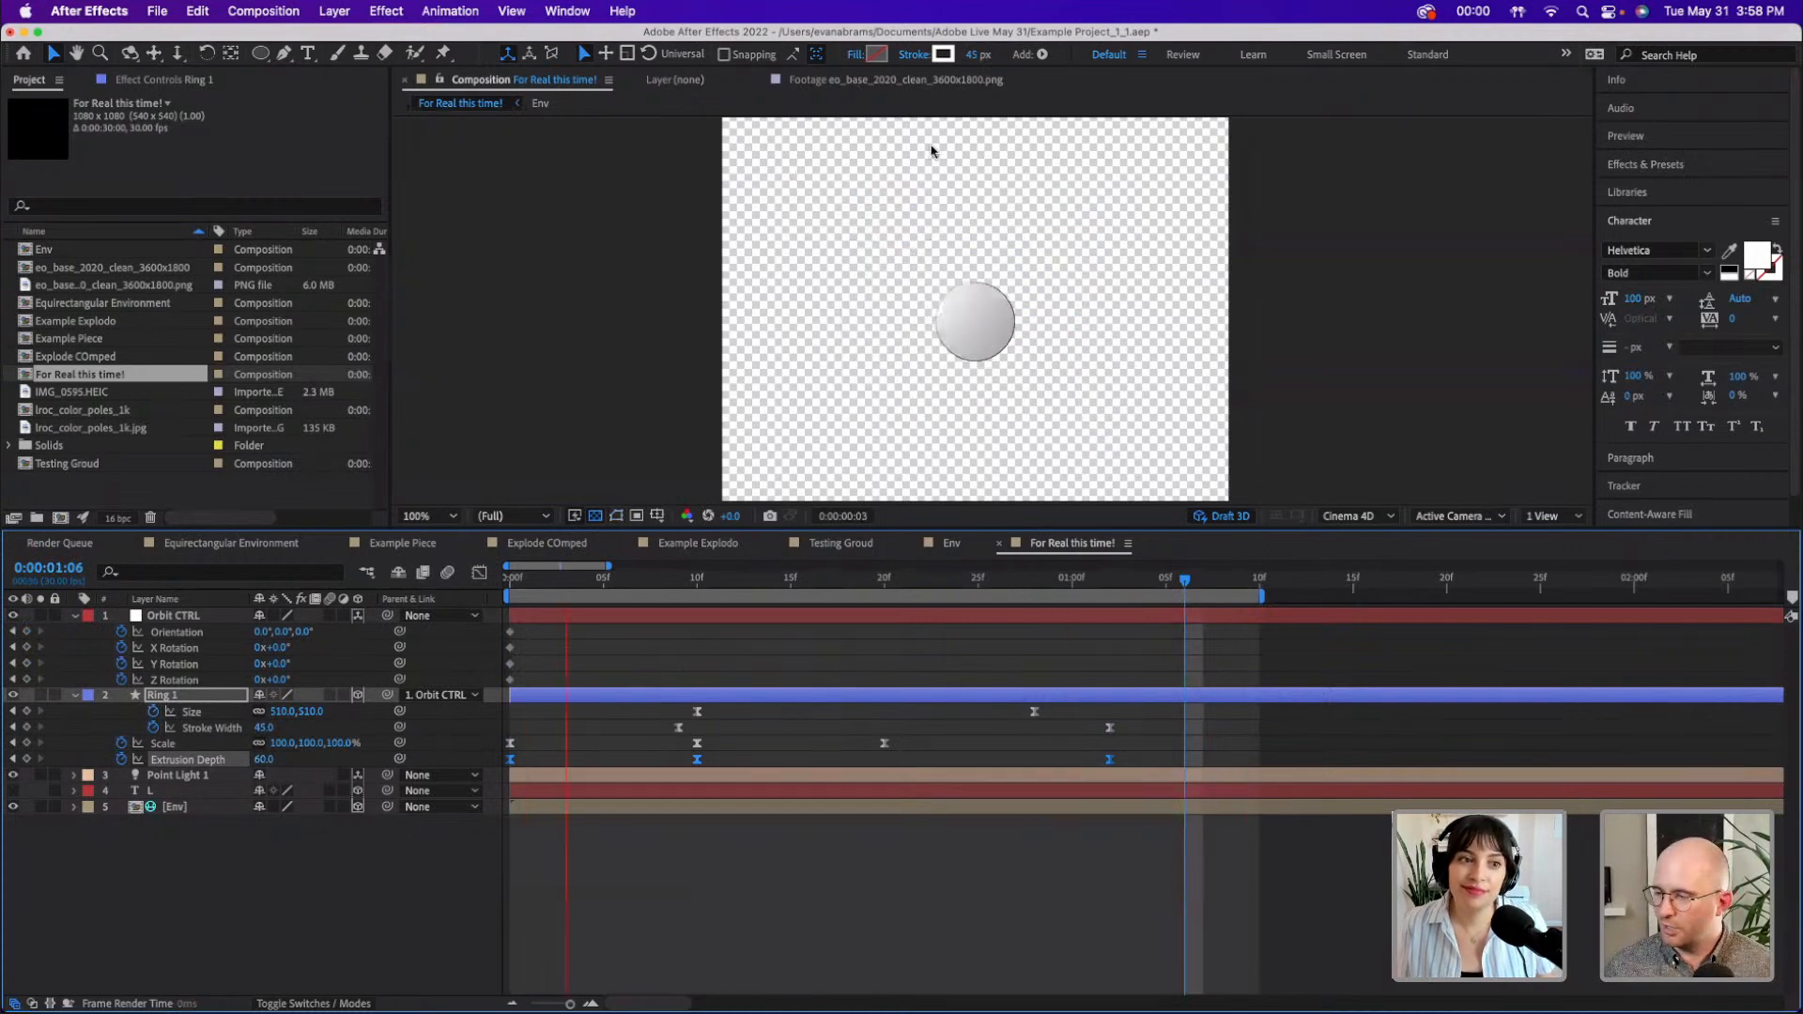
{"action": "key", "text": "space"}
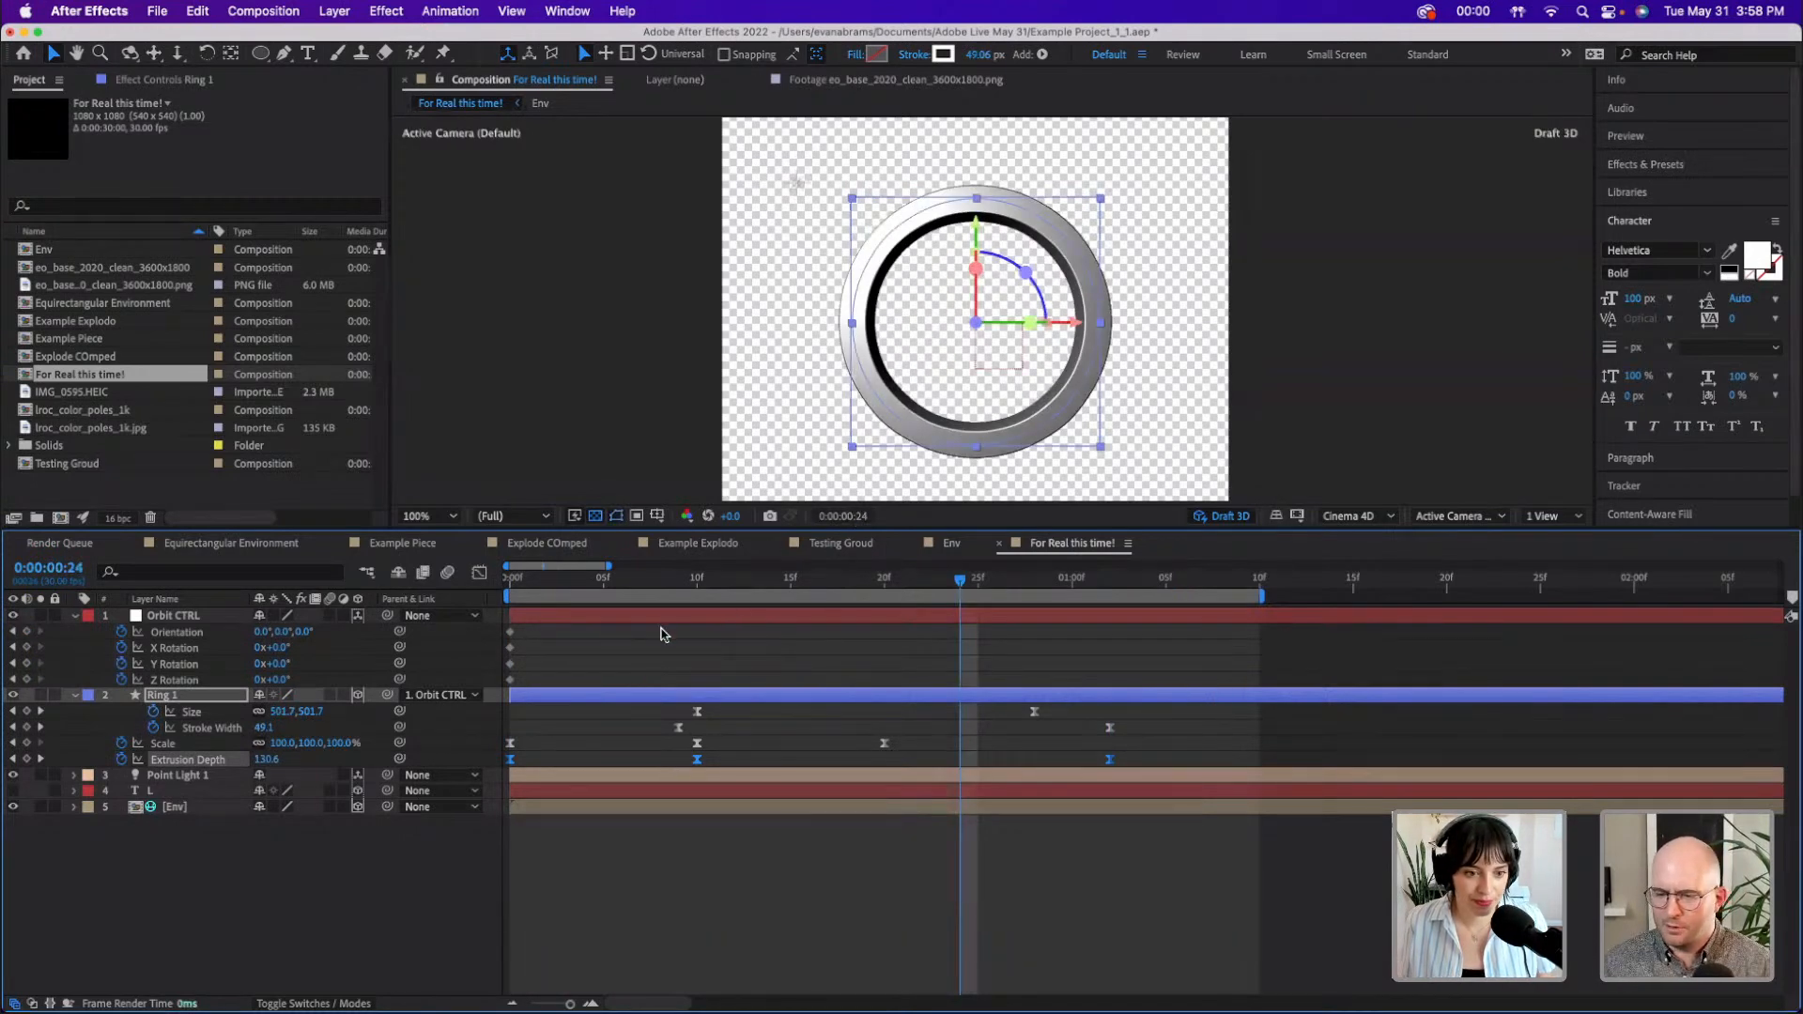
{"action": "left_click", "coordinate": [679, 590]}
{"action": "key", "text": "space"}
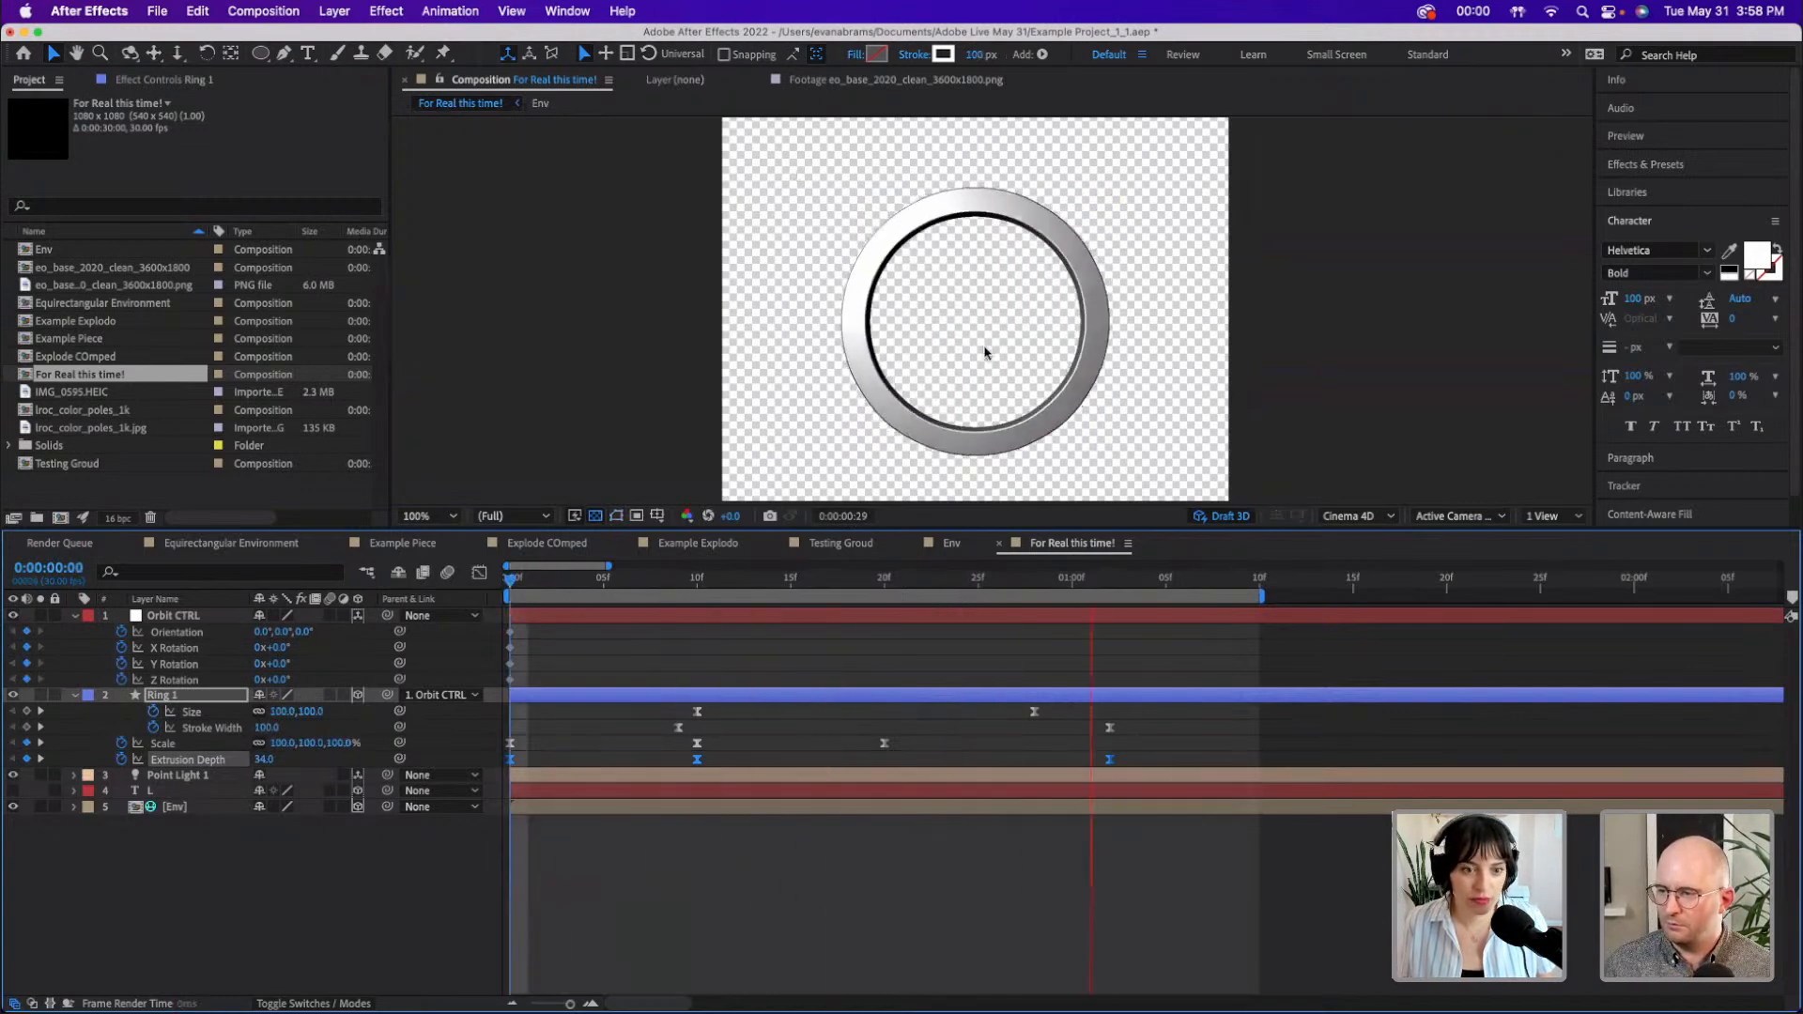
{"action": "key", "text": "space"}
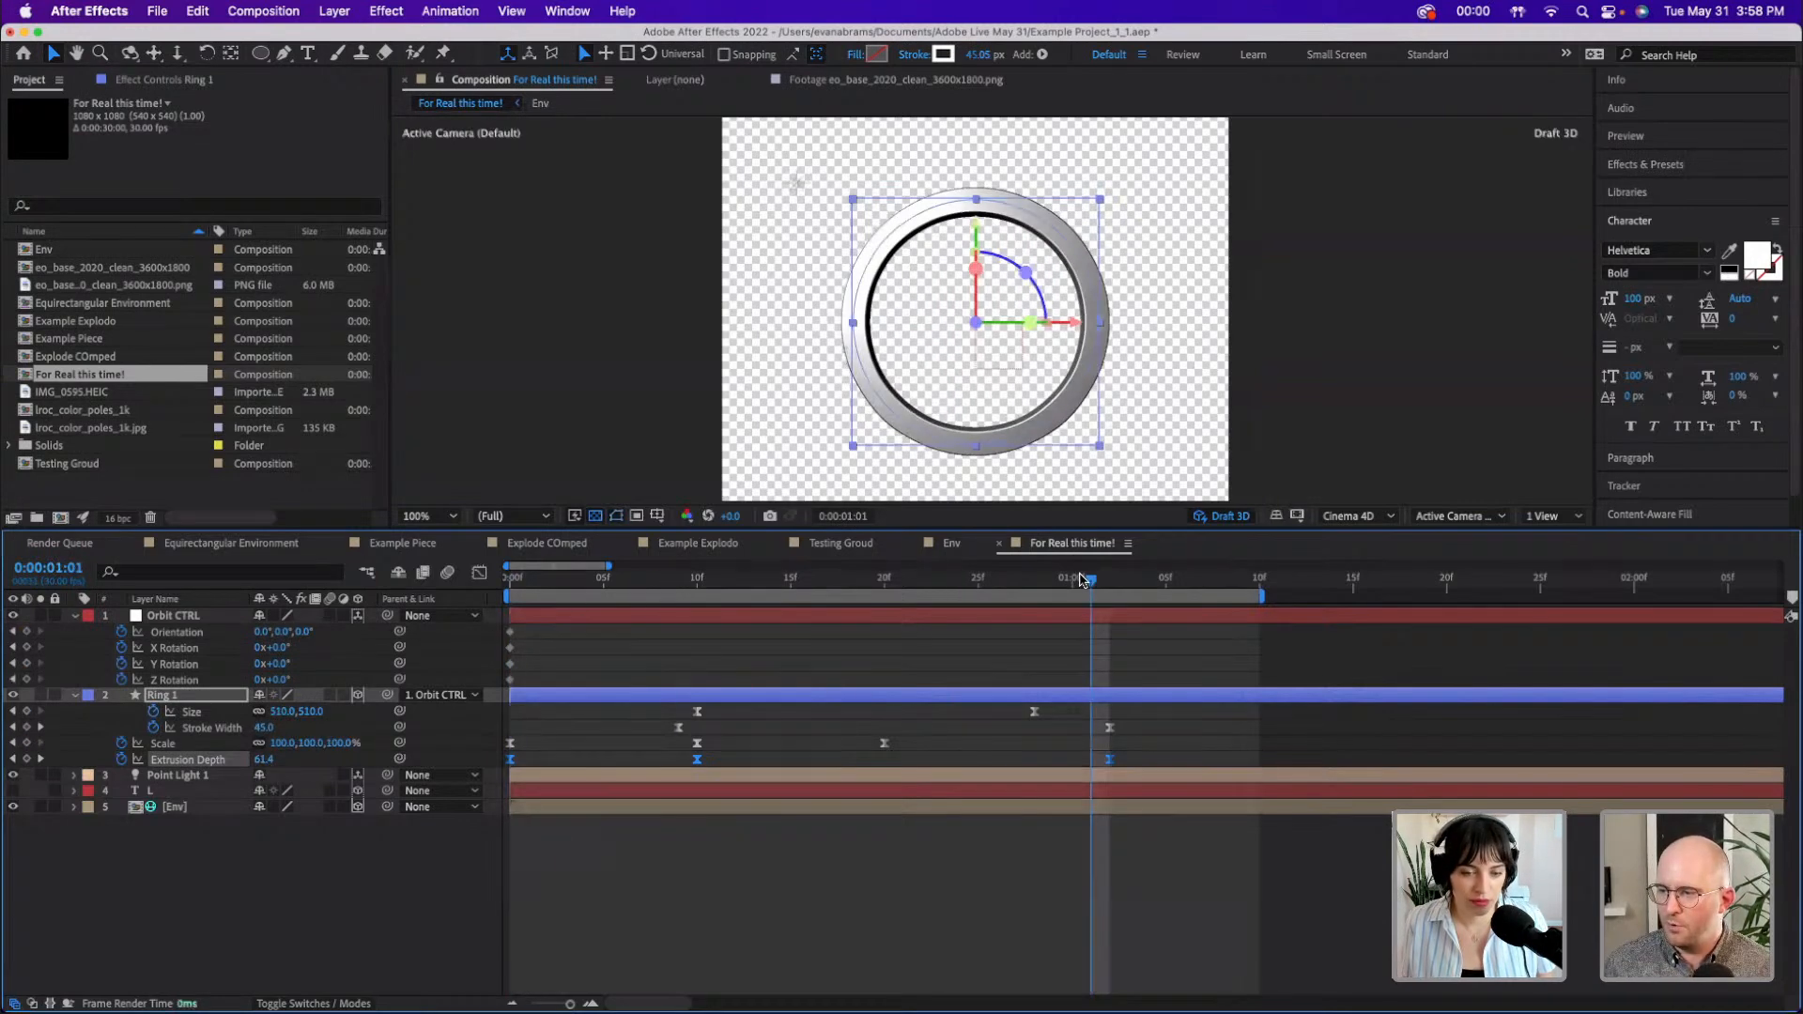
- Keyframe Orbit CTRL's Y Rotation at frame 10 with a value of 45°
{"action": "left_click", "coordinate": [697, 587]}
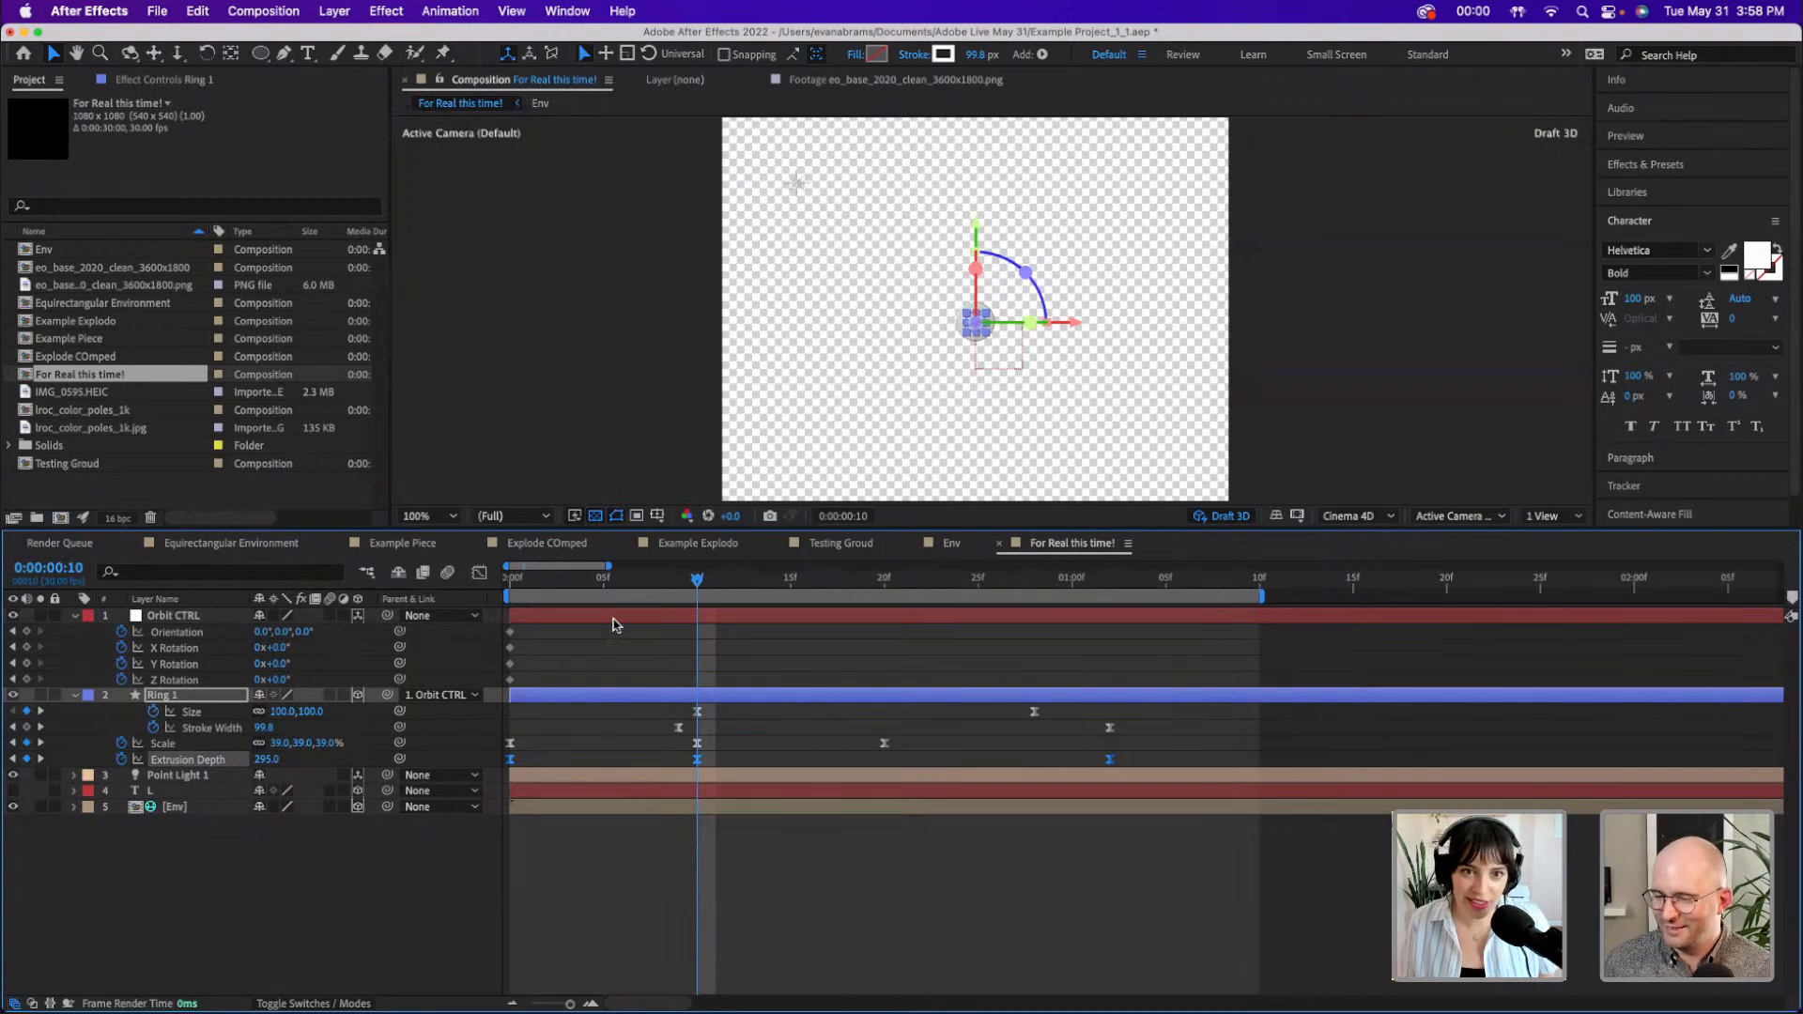
{"action": "left_click", "coordinate": [169, 680]}
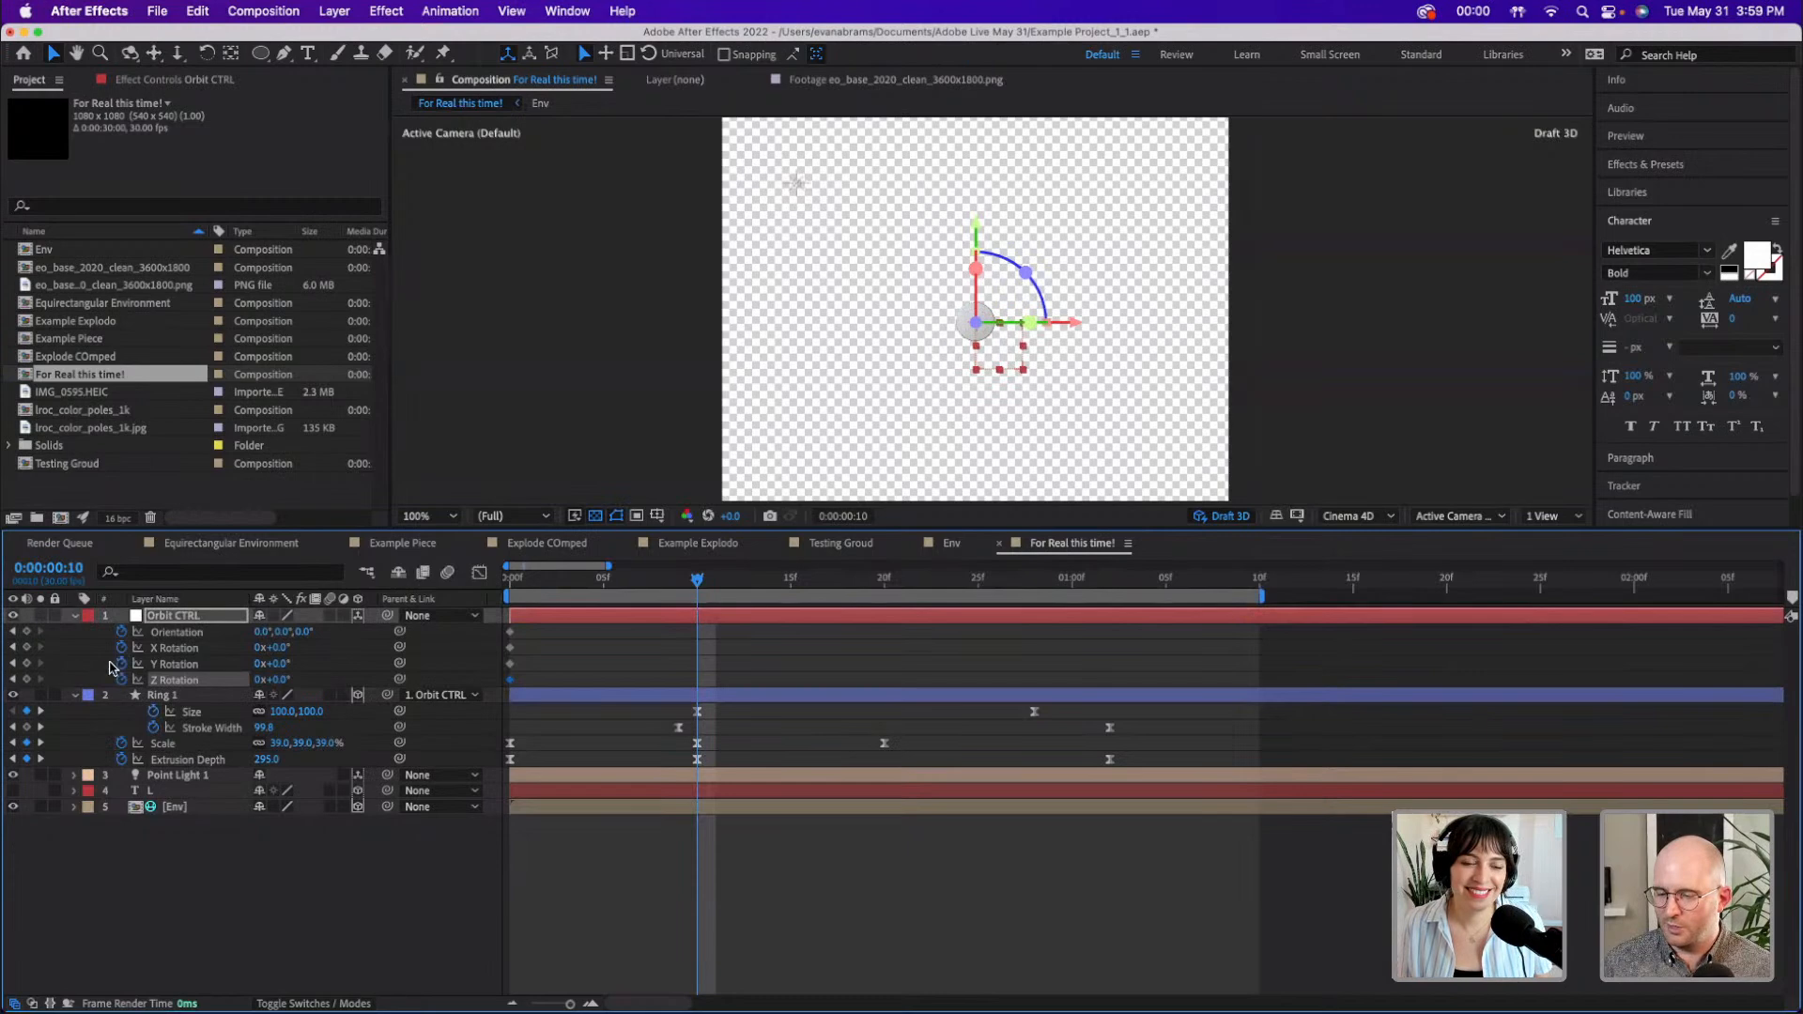
{"action": "left_click_drag", "start_coordinate": [280, 663], "coordinate": [318, 663]}
{"action": "left_click", "coordinate": [283, 665]}
{"action": "type", "text": "45"}
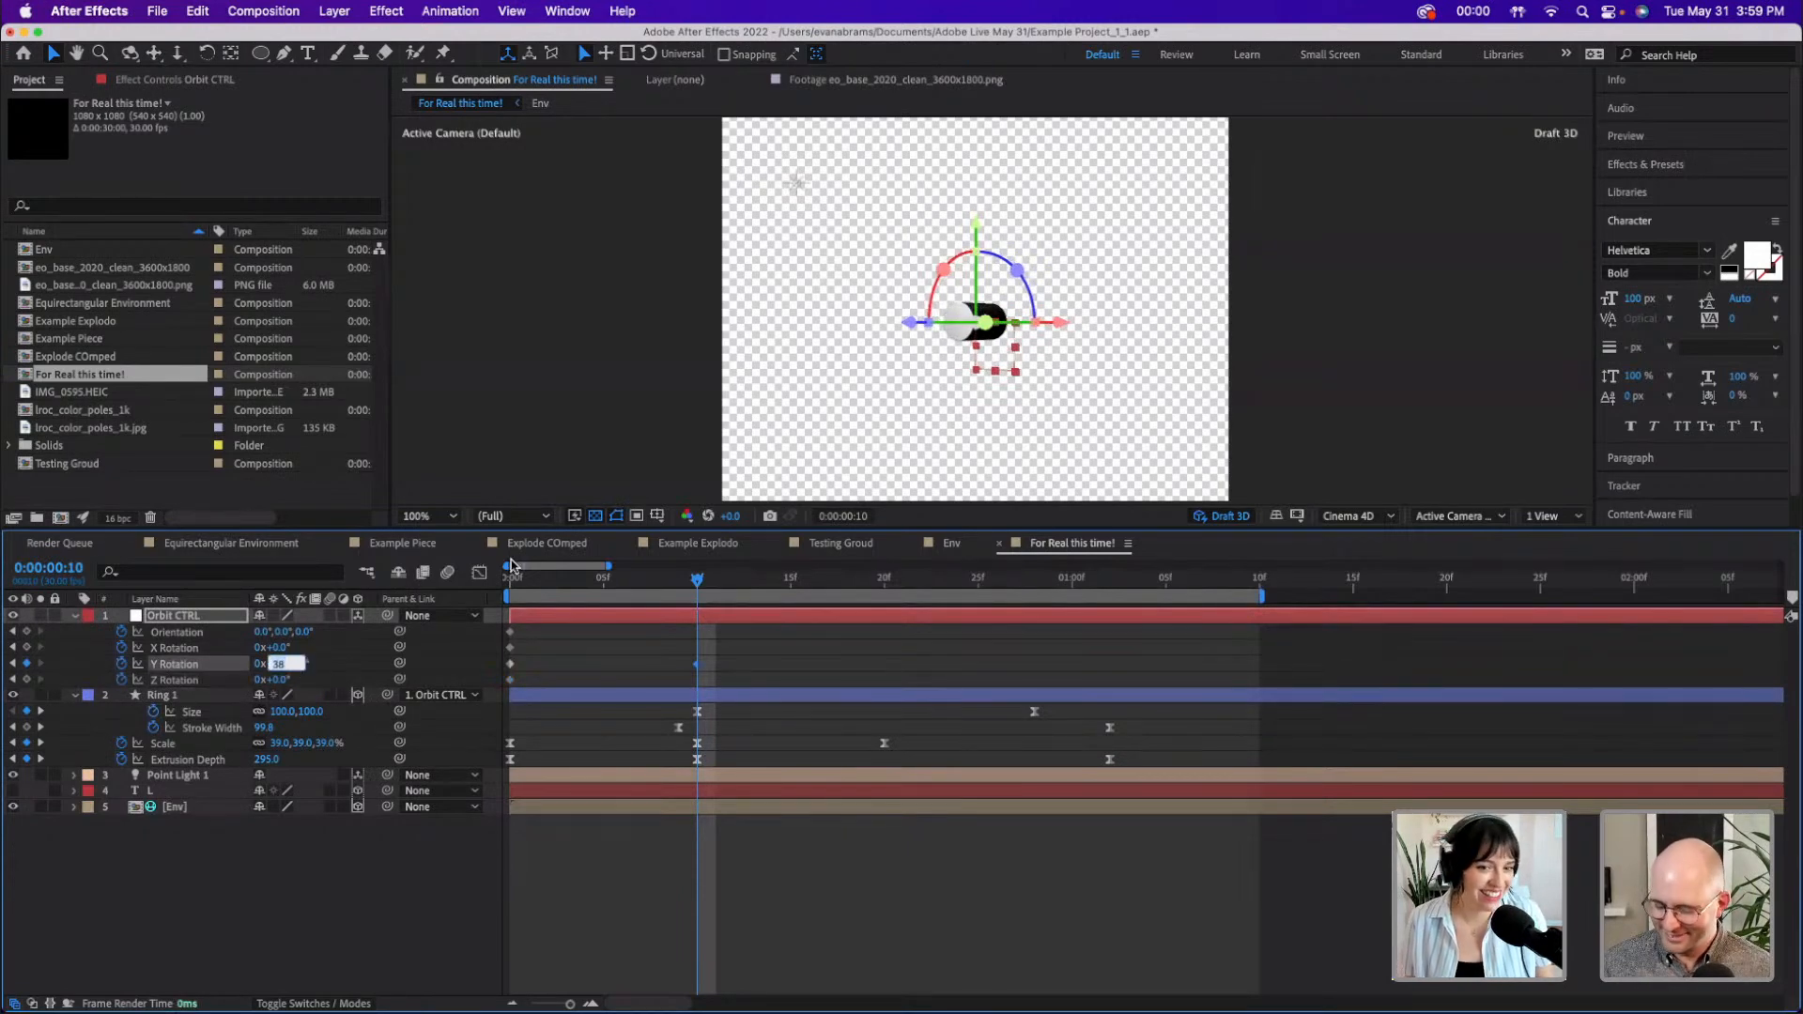
{"action": "key", "text": "Return"}
- Move Orbit CTRL's 45° Y Rotation keyframe to frame 15 and preview the turn from the start
{"action": "left_click_drag", "start_coordinate": [696, 664], "coordinate": [791, 665]}
{"action": "left_click_drag", "start_coordinate": [695, 582], "coordinate": [471, 606]}
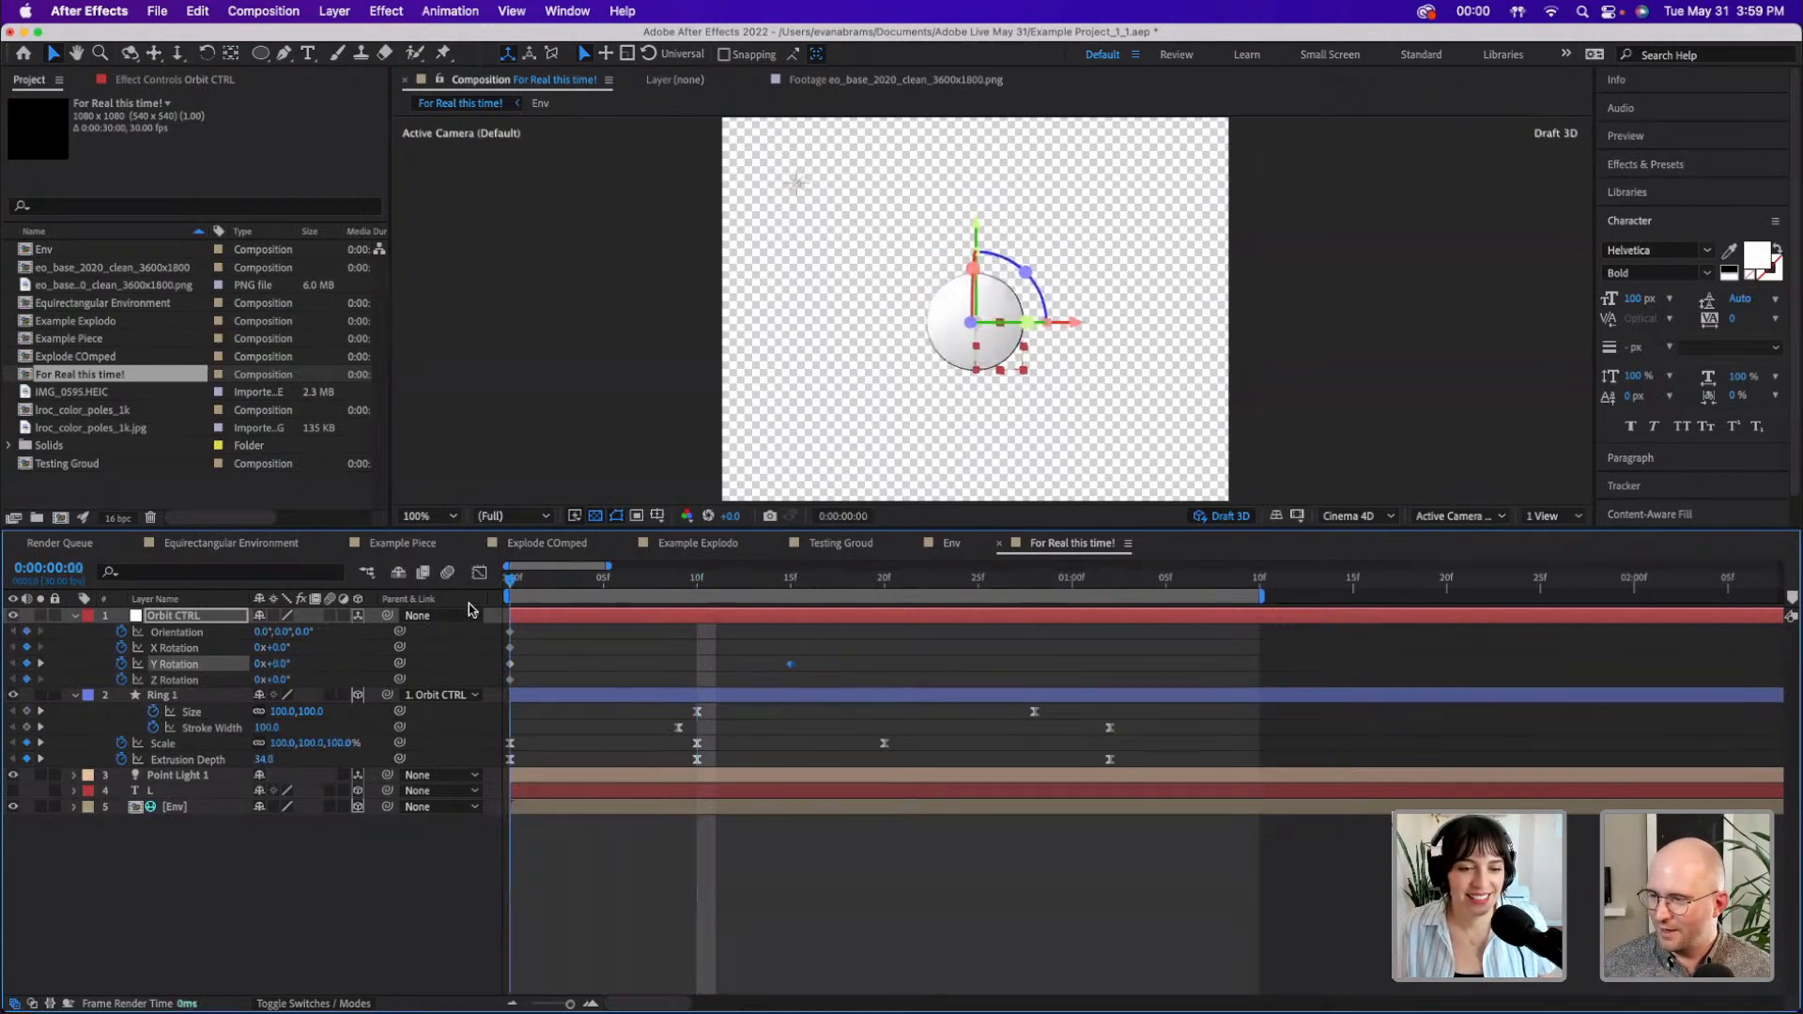
{"action": "key", "text": "space"}
{"action": "key", "text": "space"}
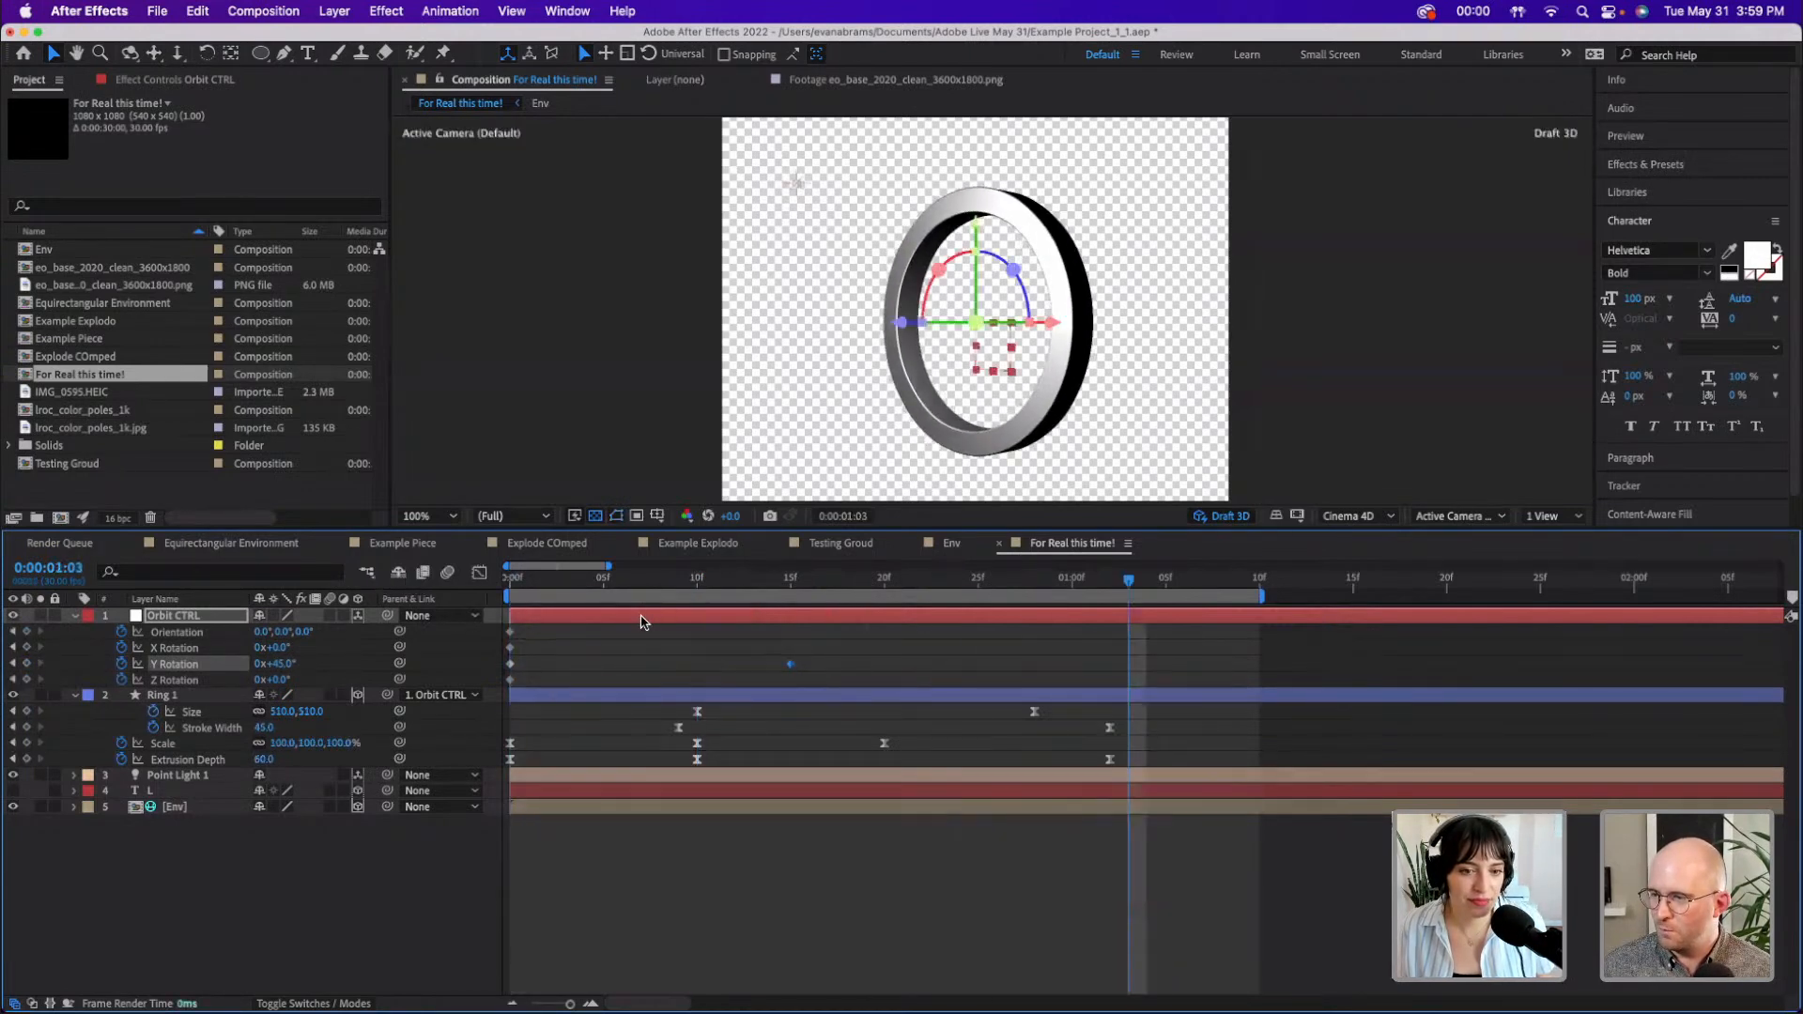
- Move Orbit CTRL's 45° Y Rotation keyframe to frame 11 and apply Easy Ease to both Y Rotation keyframes
{"action": "left_click", "coordinate": [696, 587]}
{"action": "left_click_drag", "start_coordinate": [697, 587], "coordinate": [715, 667]}
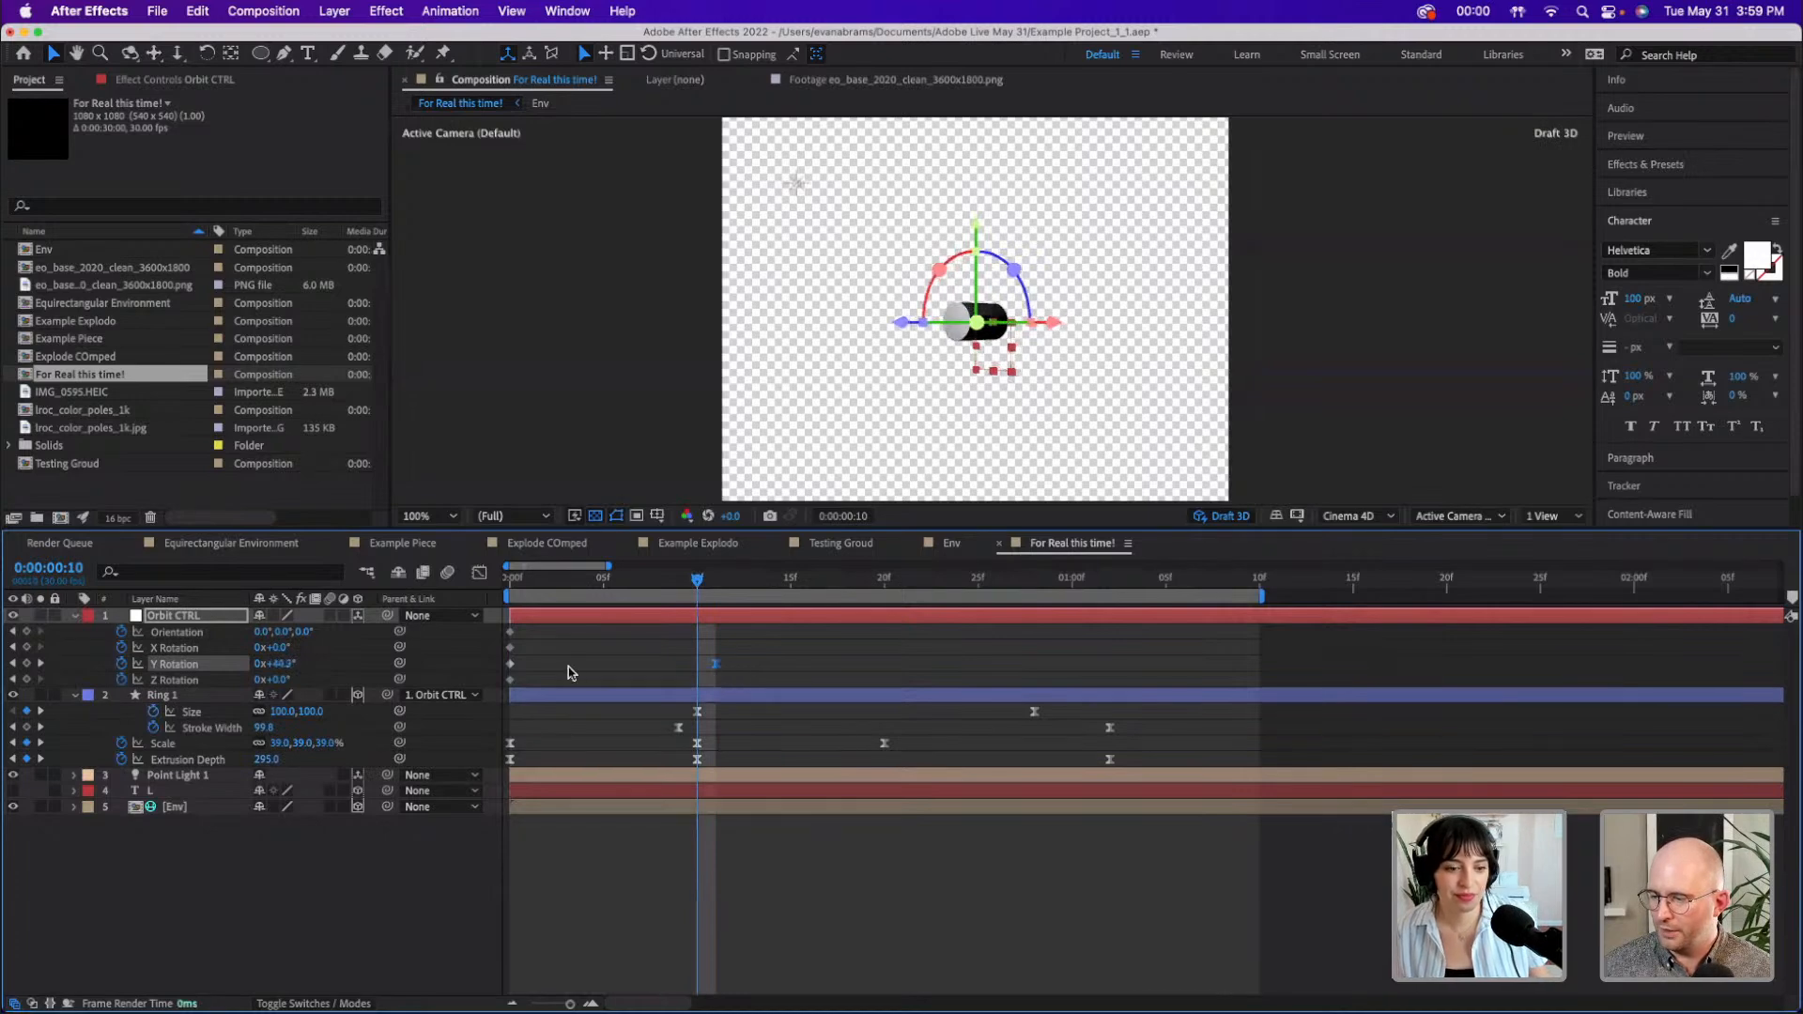
{"action": "left_click", "coordinate": [488, 676]}
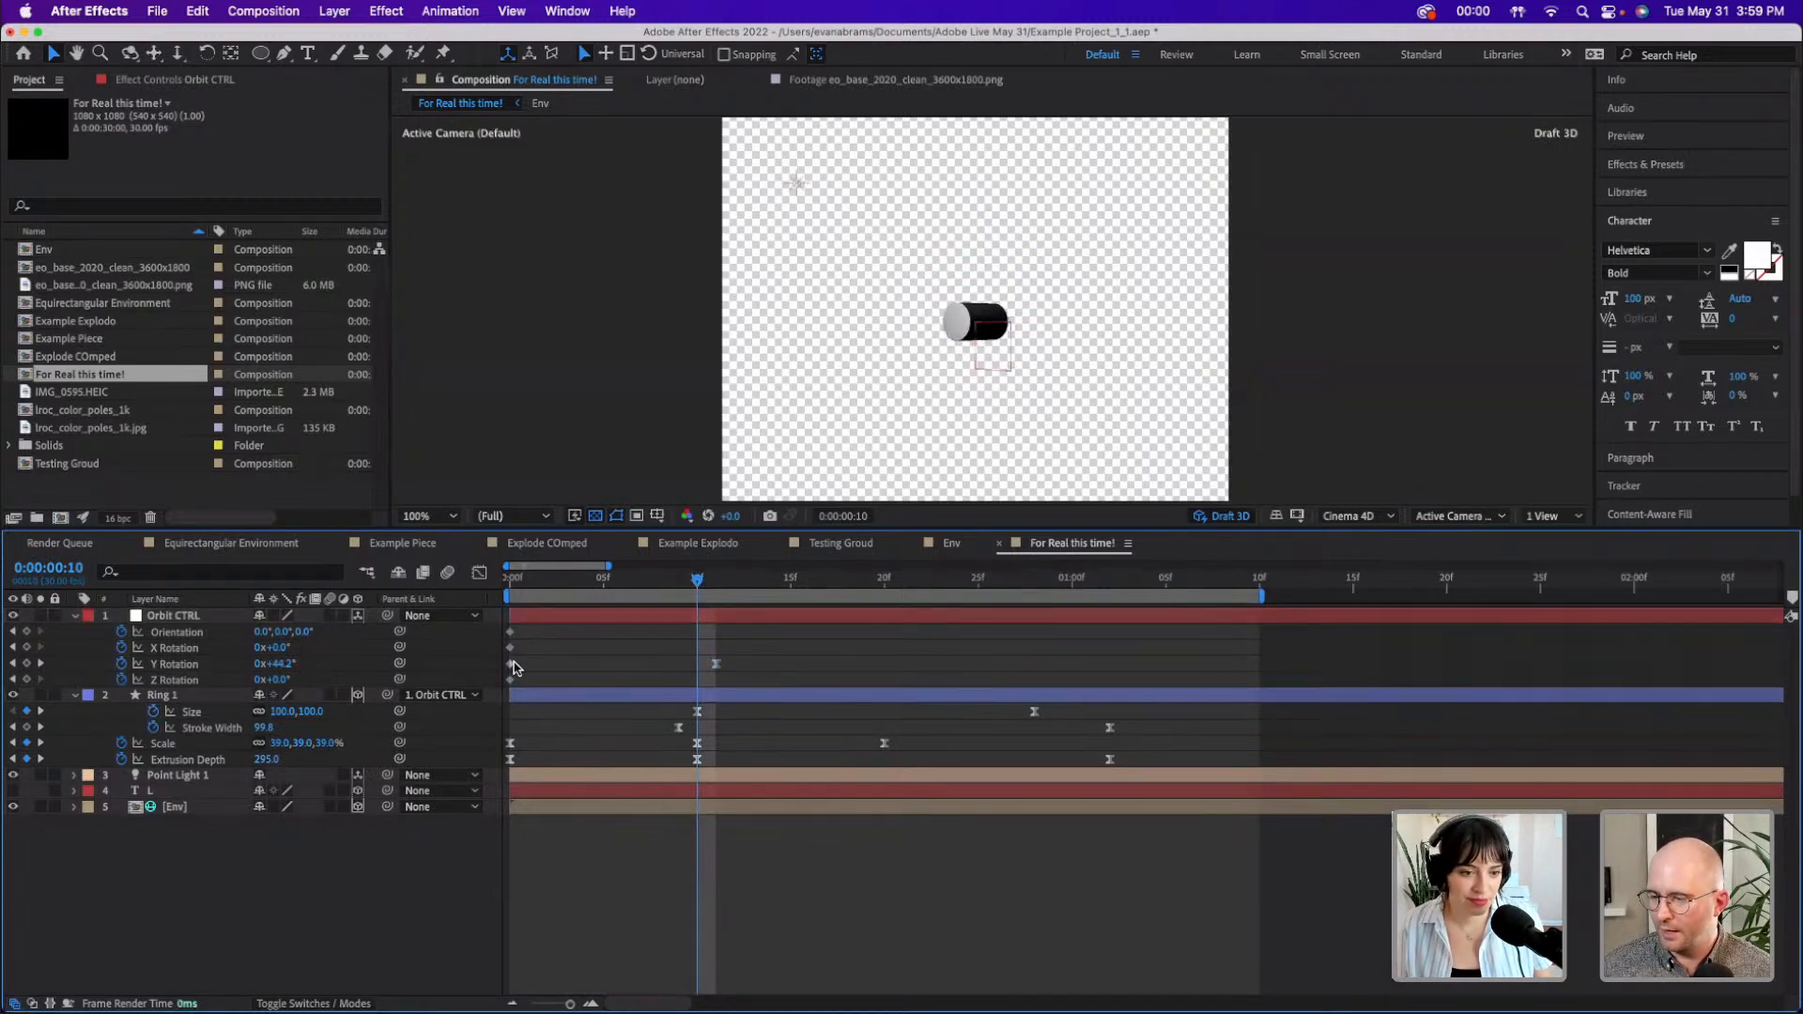
{"action": "left_click", "coordinate": [510, 664]}
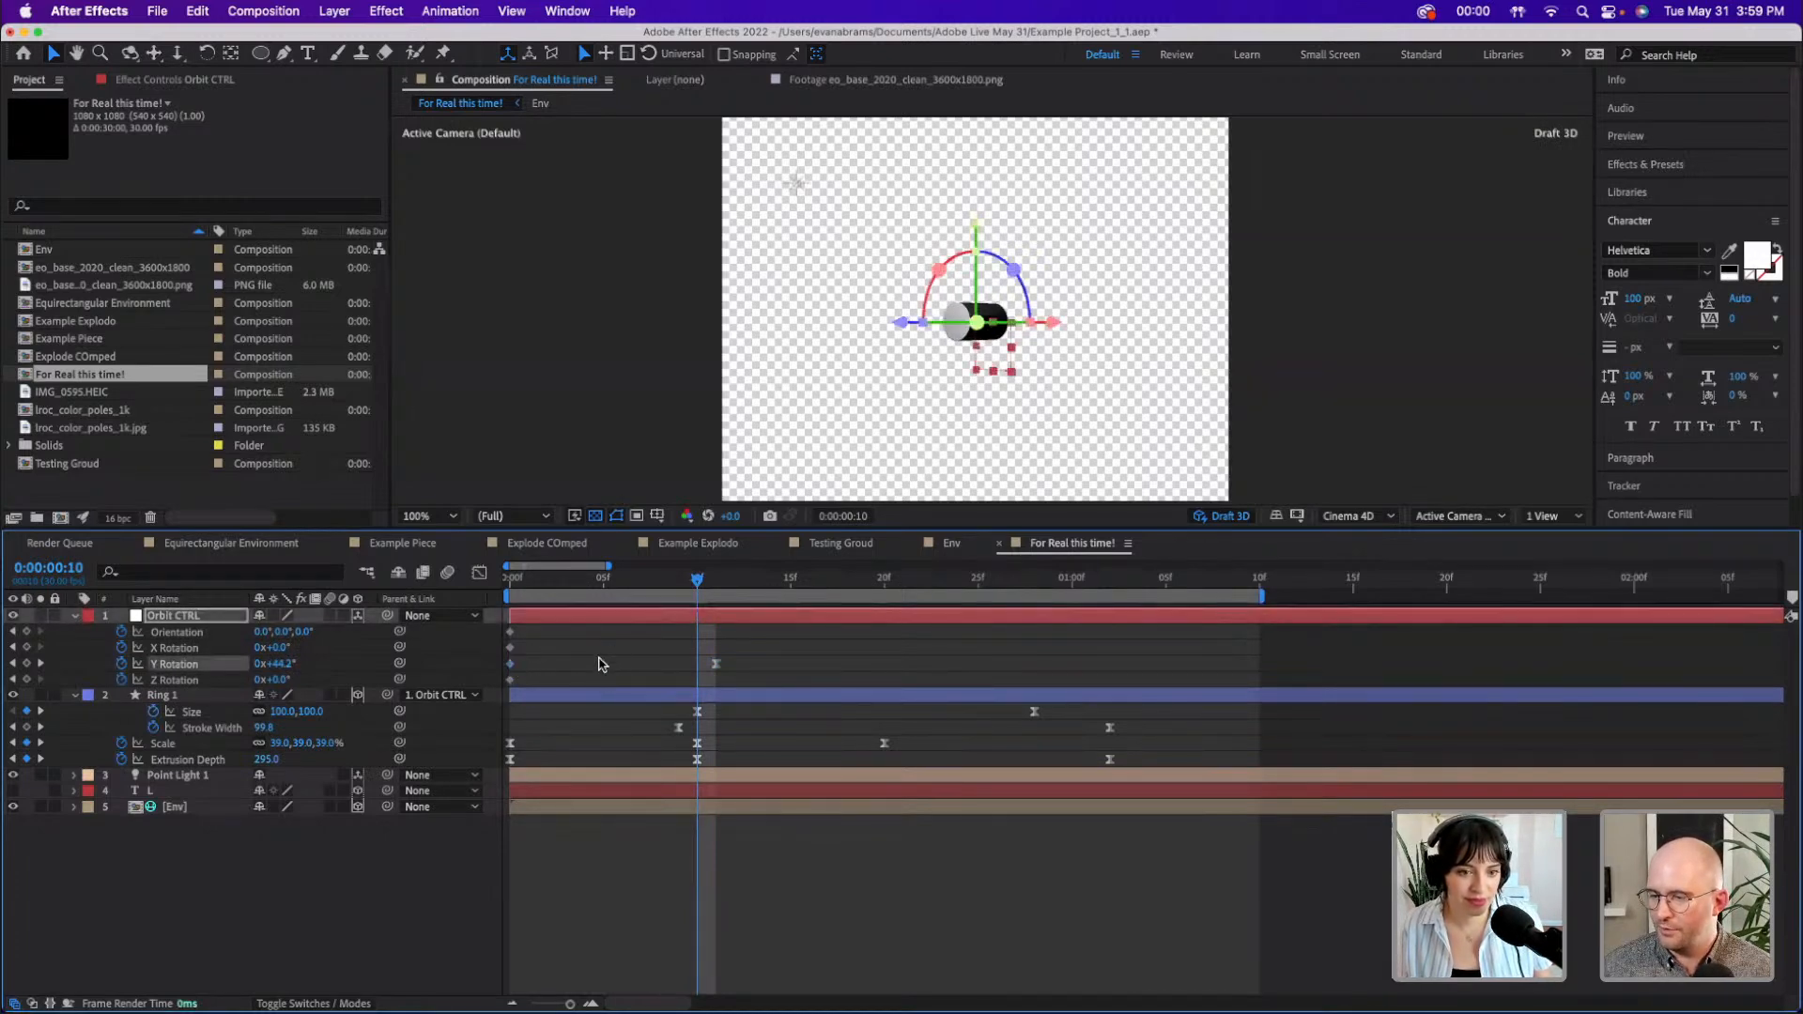
- Add a -45° Y Rotation keyframe to Orbit CTRL, place it at 0:00:01:09, and preview the swing
{"action": "left_click_drag", "start_coordinate": [615, 577], "coordinate": [1031, 626]}
{"action": "left_click", "coordinate": [279, 664]}
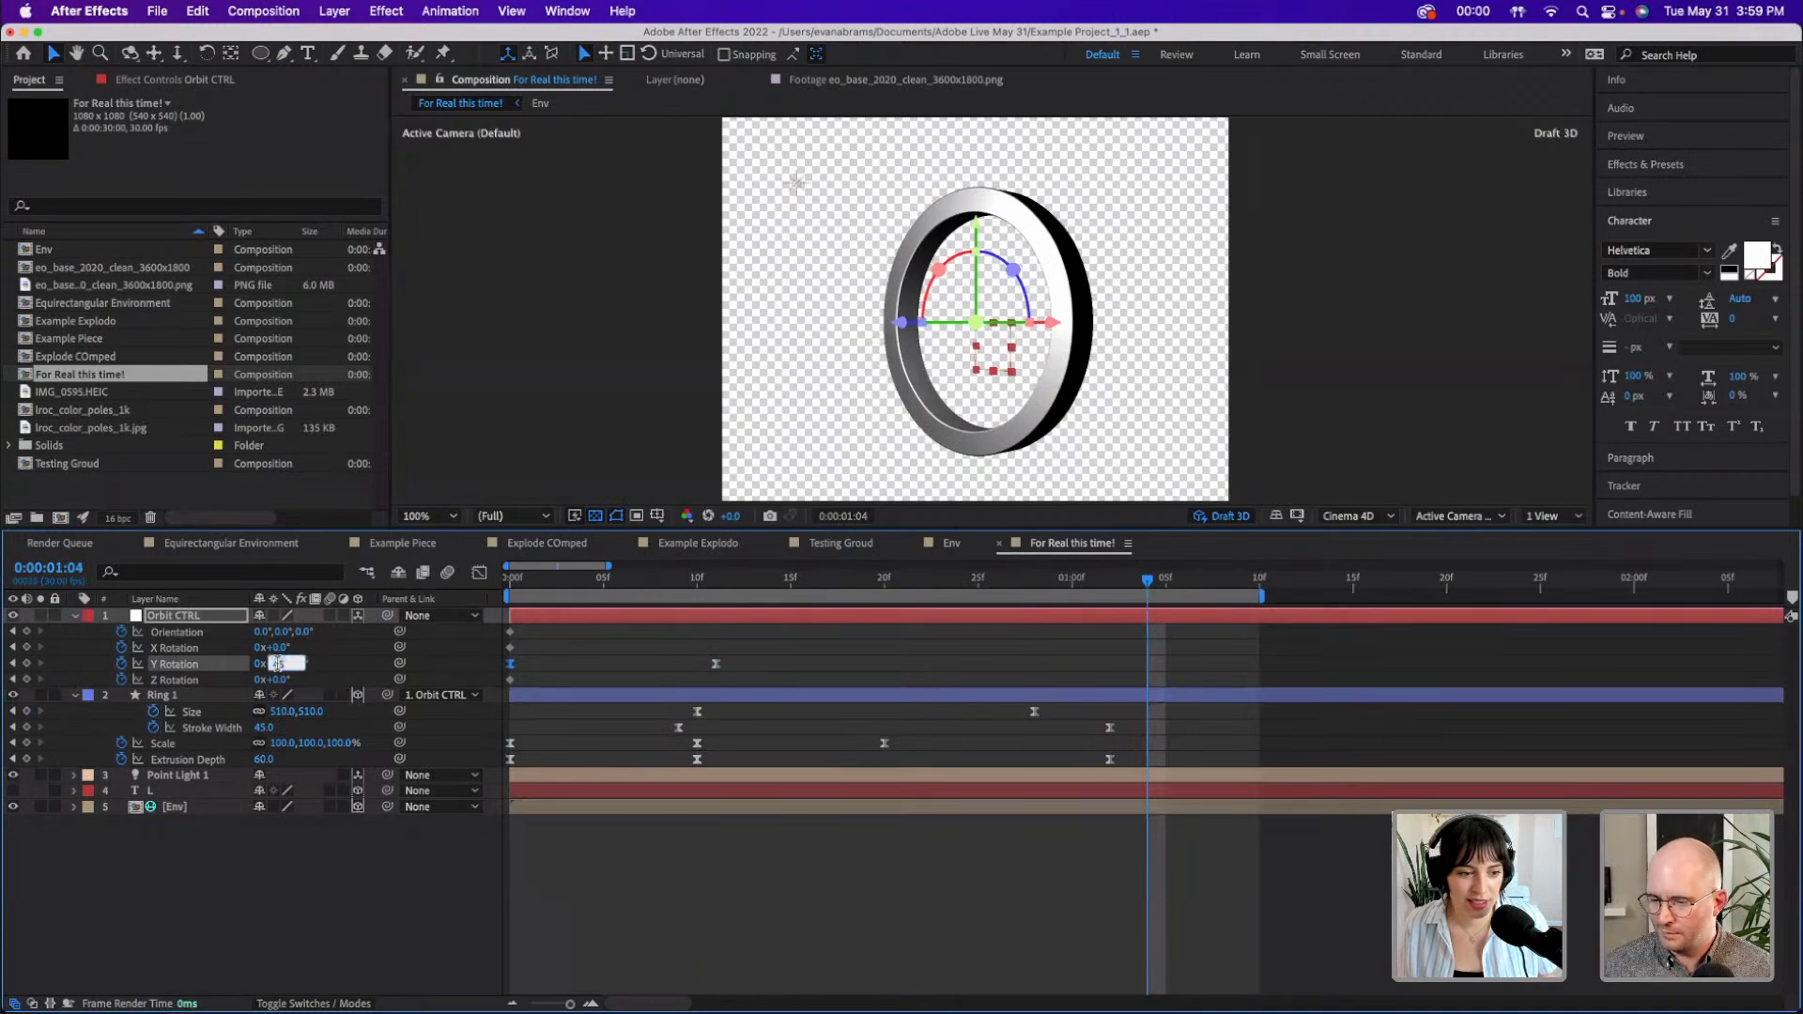
{"action": "type", "text": "-45"}
{"action": "key", "text": "Return"}
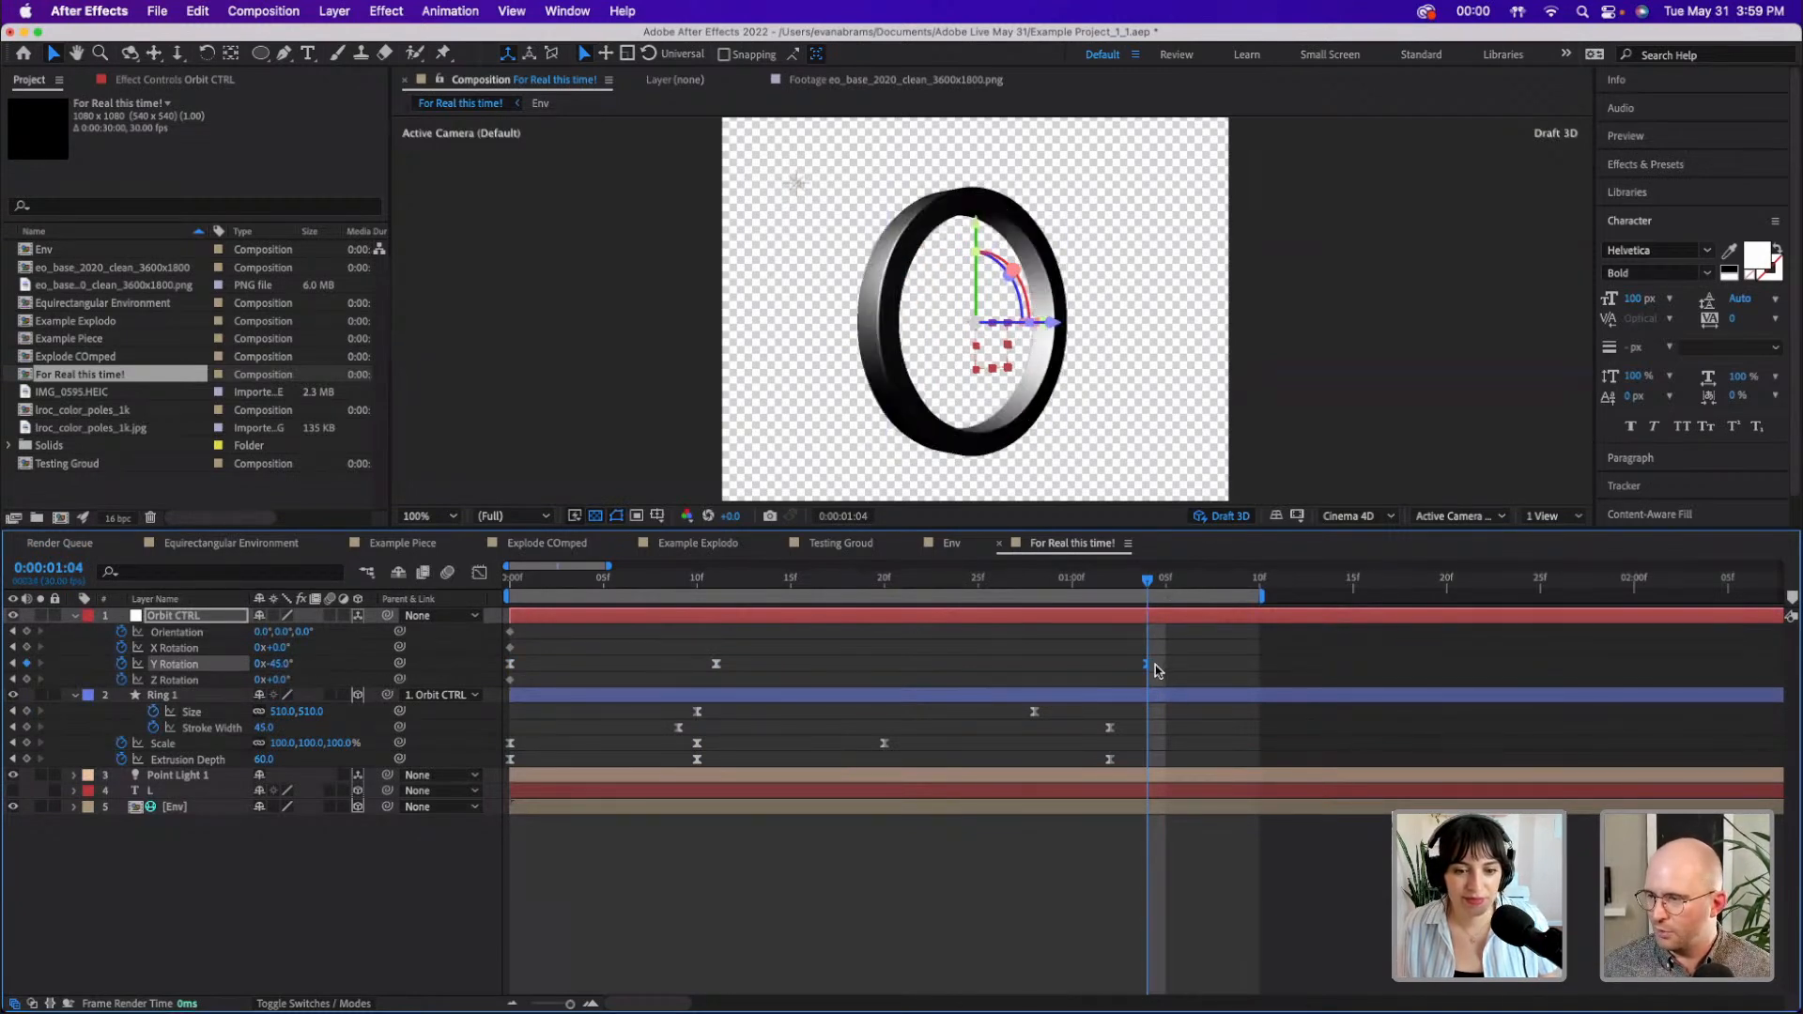
{"action": "left_click_drag", "start_coordinate": [1147, 664], "coordinate": [1240, 664]}
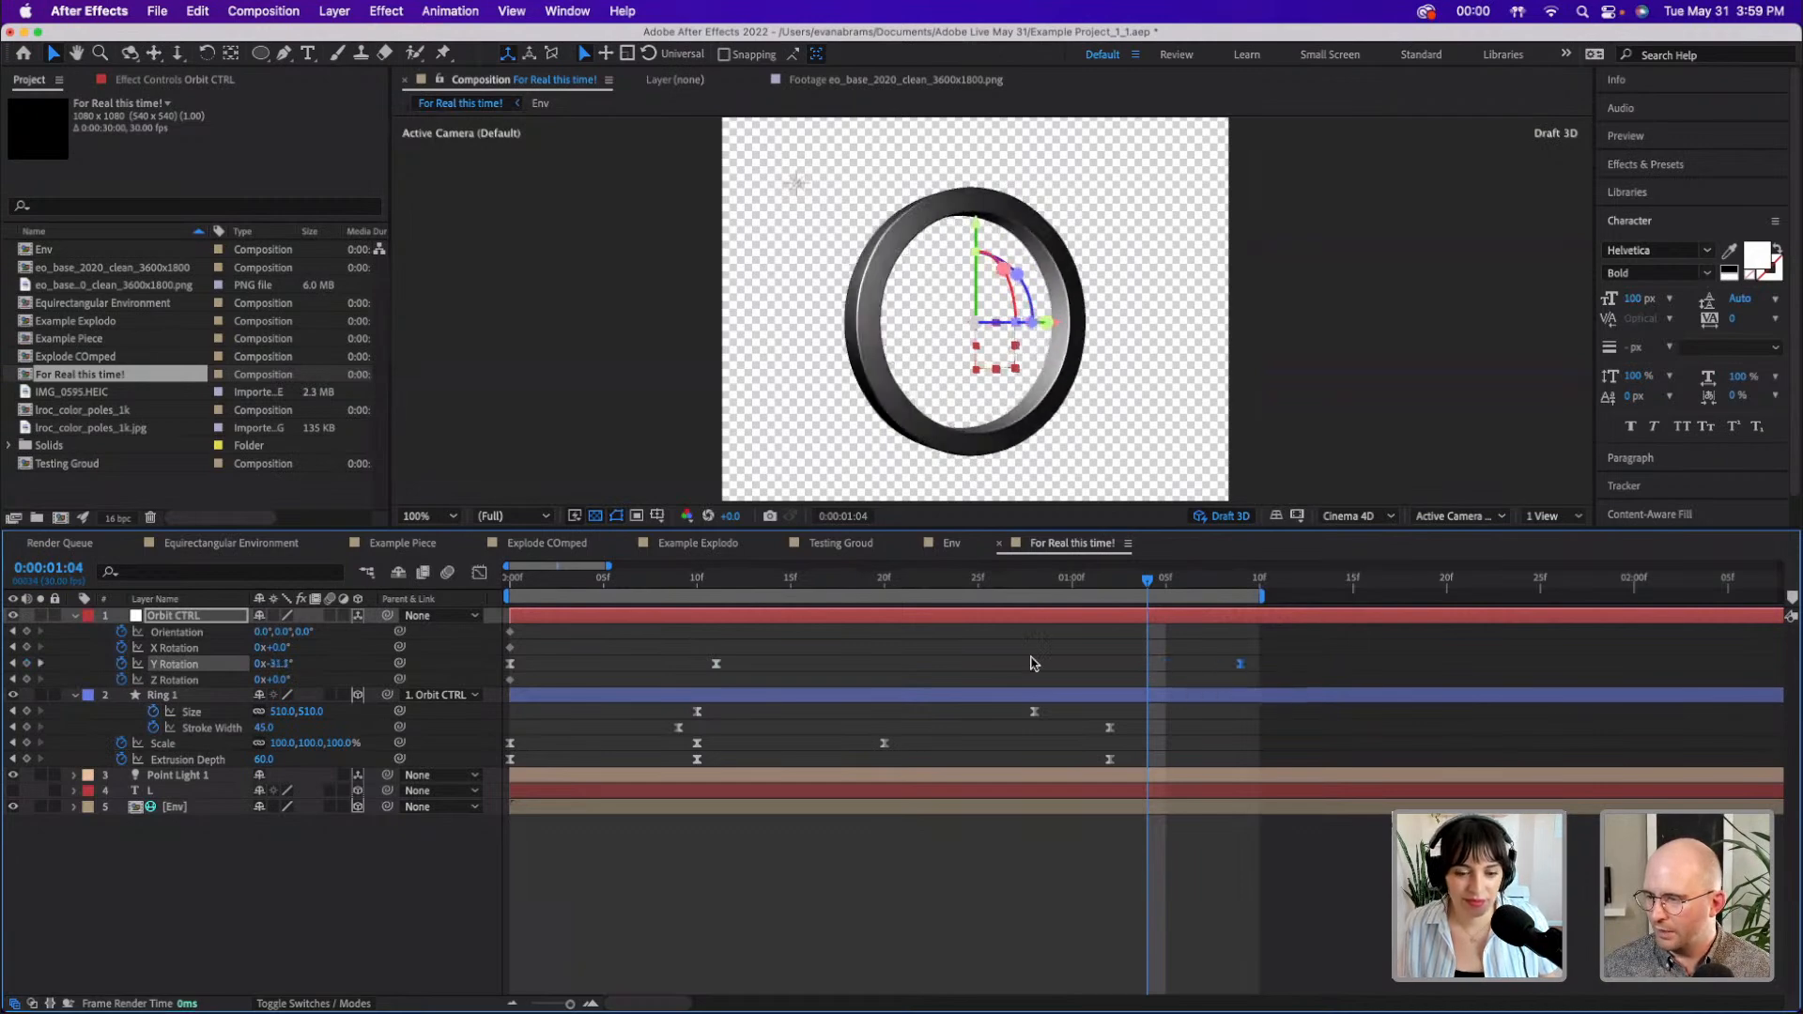
{"action": "key", "text": "space"}
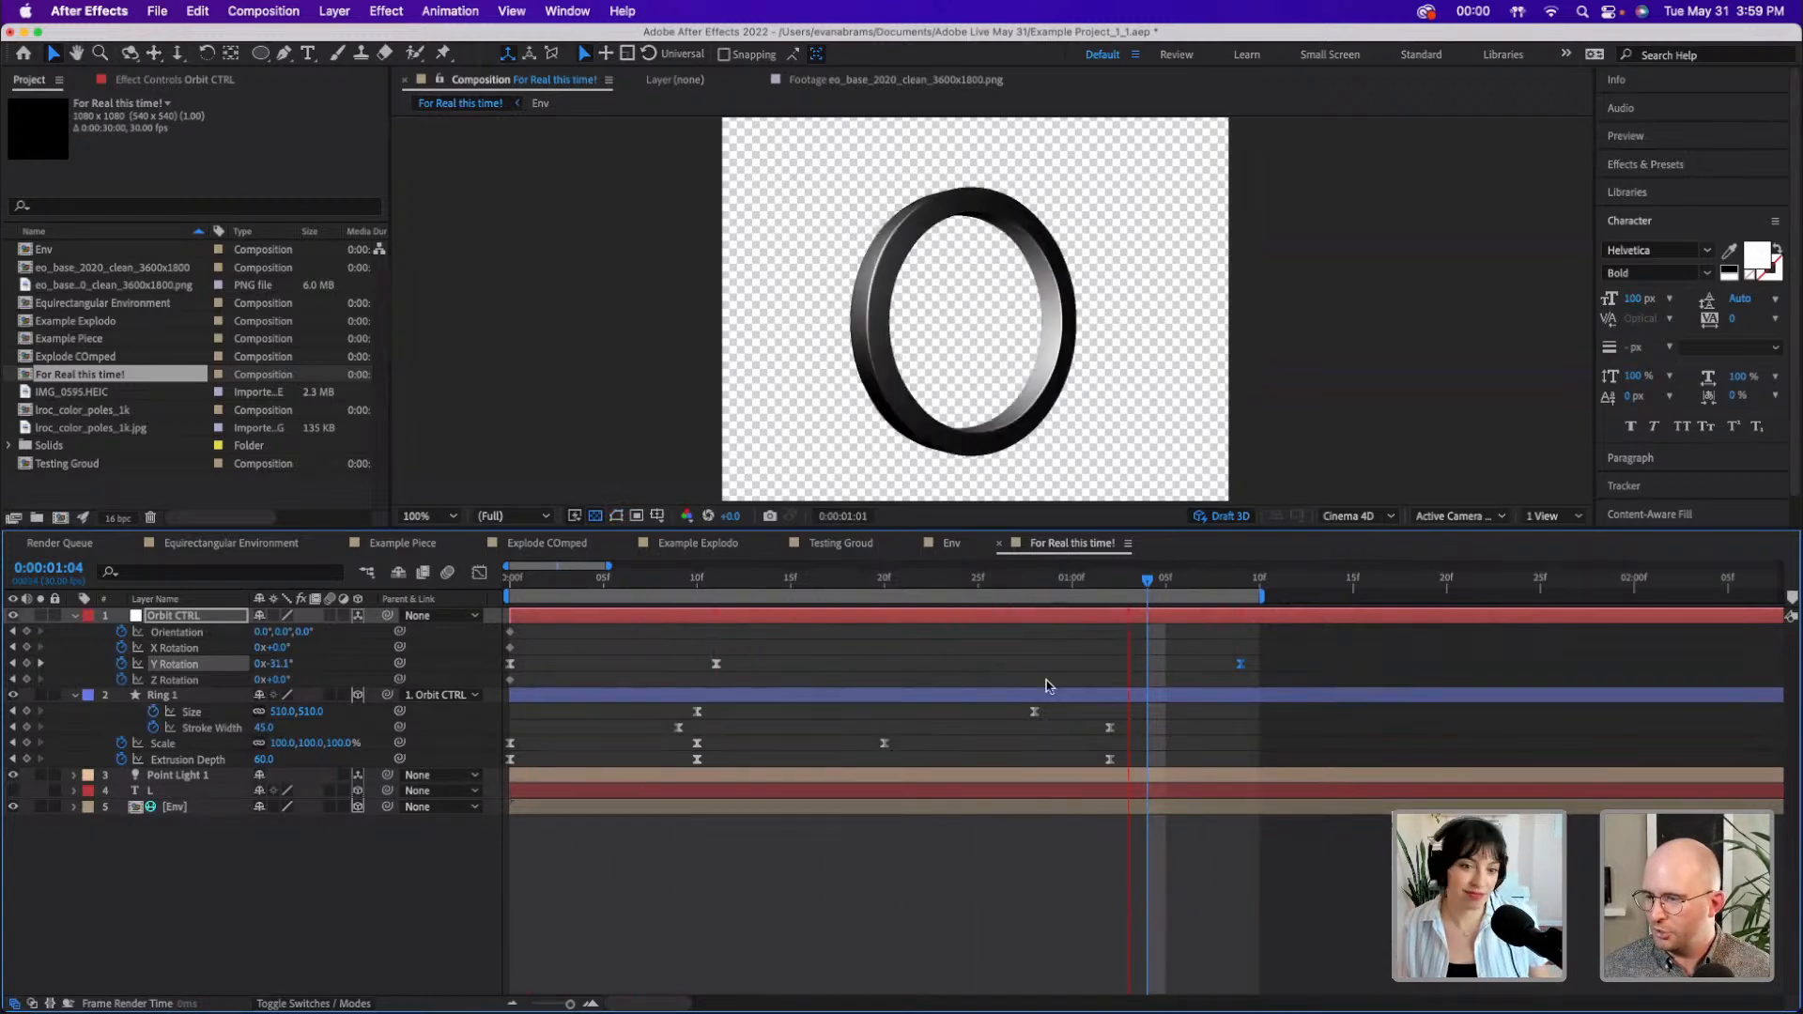
{"action": "key", "text": "space"}
- In the Graph Editor, lengthen the last Y Rotation keyframe's incoming ease so the return turn is fastest near frame 18, and preview it
{"action": "left_click_drag", "start_coordinate": [1264, 658], "coordinate": [1227, 686]}
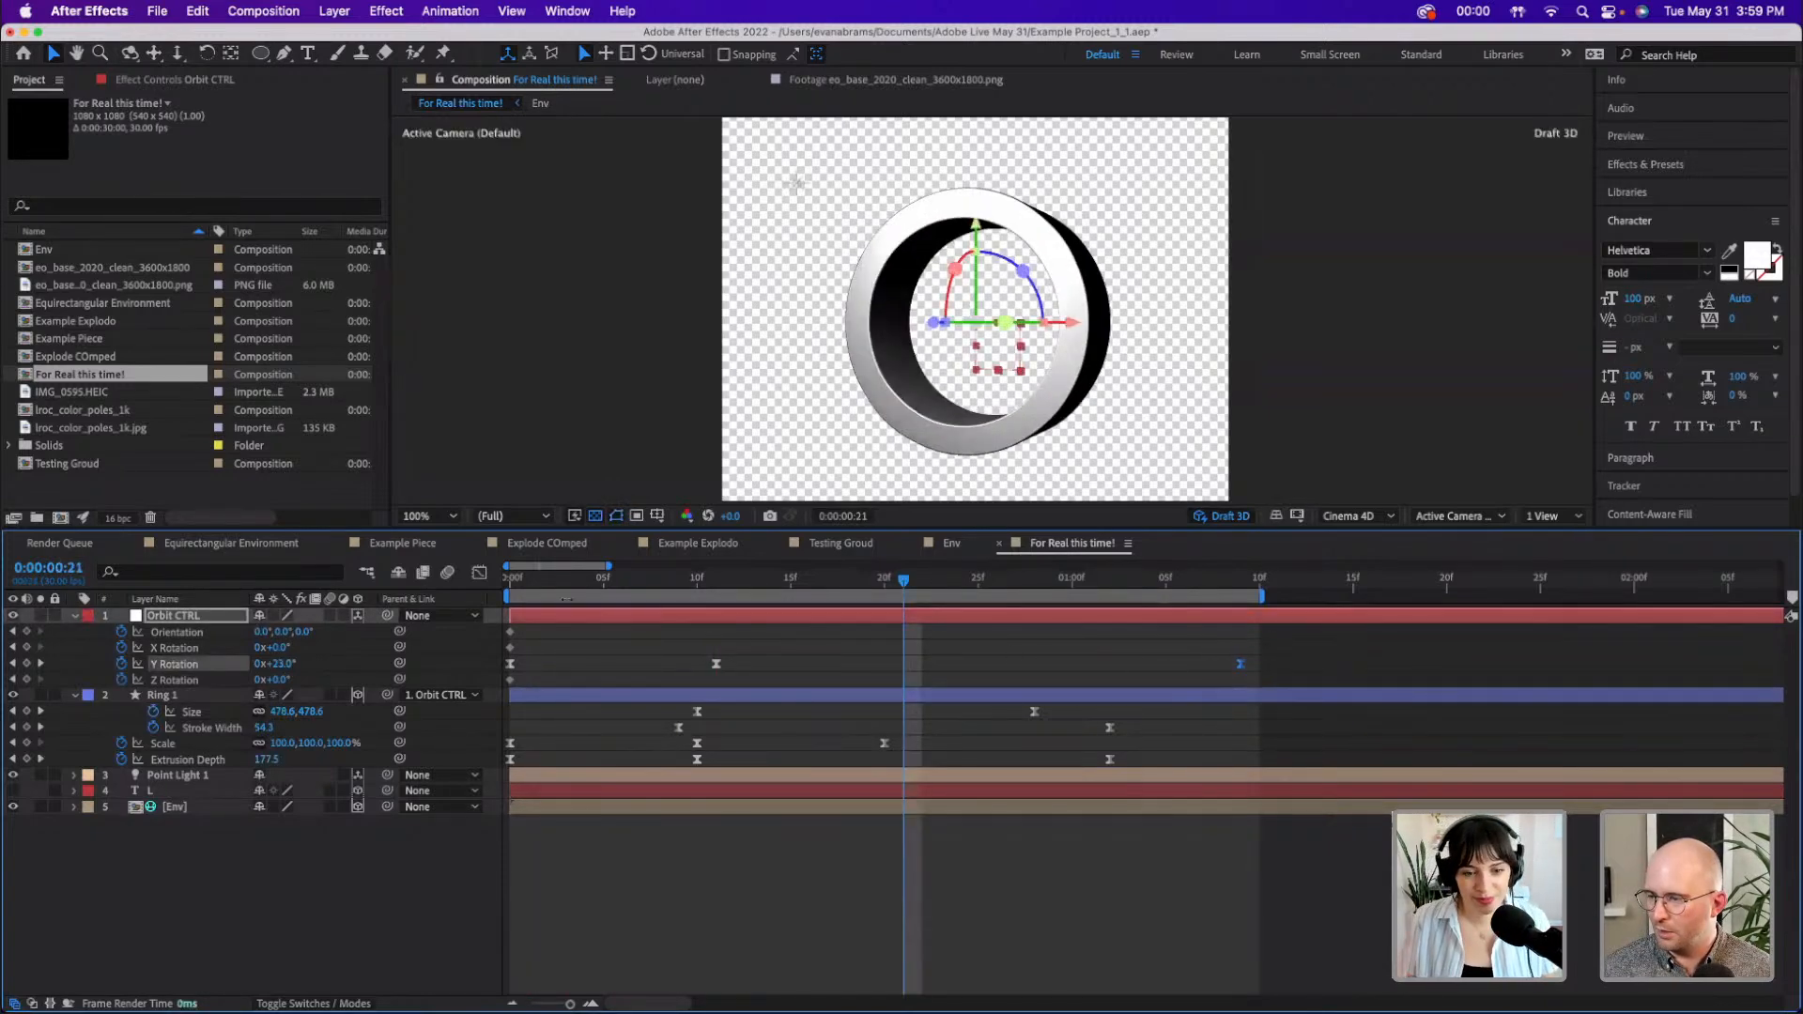
{"action": "left_click", "coordinate": [479, 572]}
{"action": "left_click_drag", "start_coordinate": [1277, 756], "coordinate": [318, 883]}
{"action": "key", "text": "F9"}
{"action": "left_click", "coordinate": [1179, 730]}
{"action": "left_click", "coordinate": [1241, 806]}
{"action": "left_click_drag", "start_coordinate": [1153, 806], "coordinate": [1023, 784]}
{"action": "left_click", "coordinate": [766, 584]}
{"action": "key", "text": "space"}
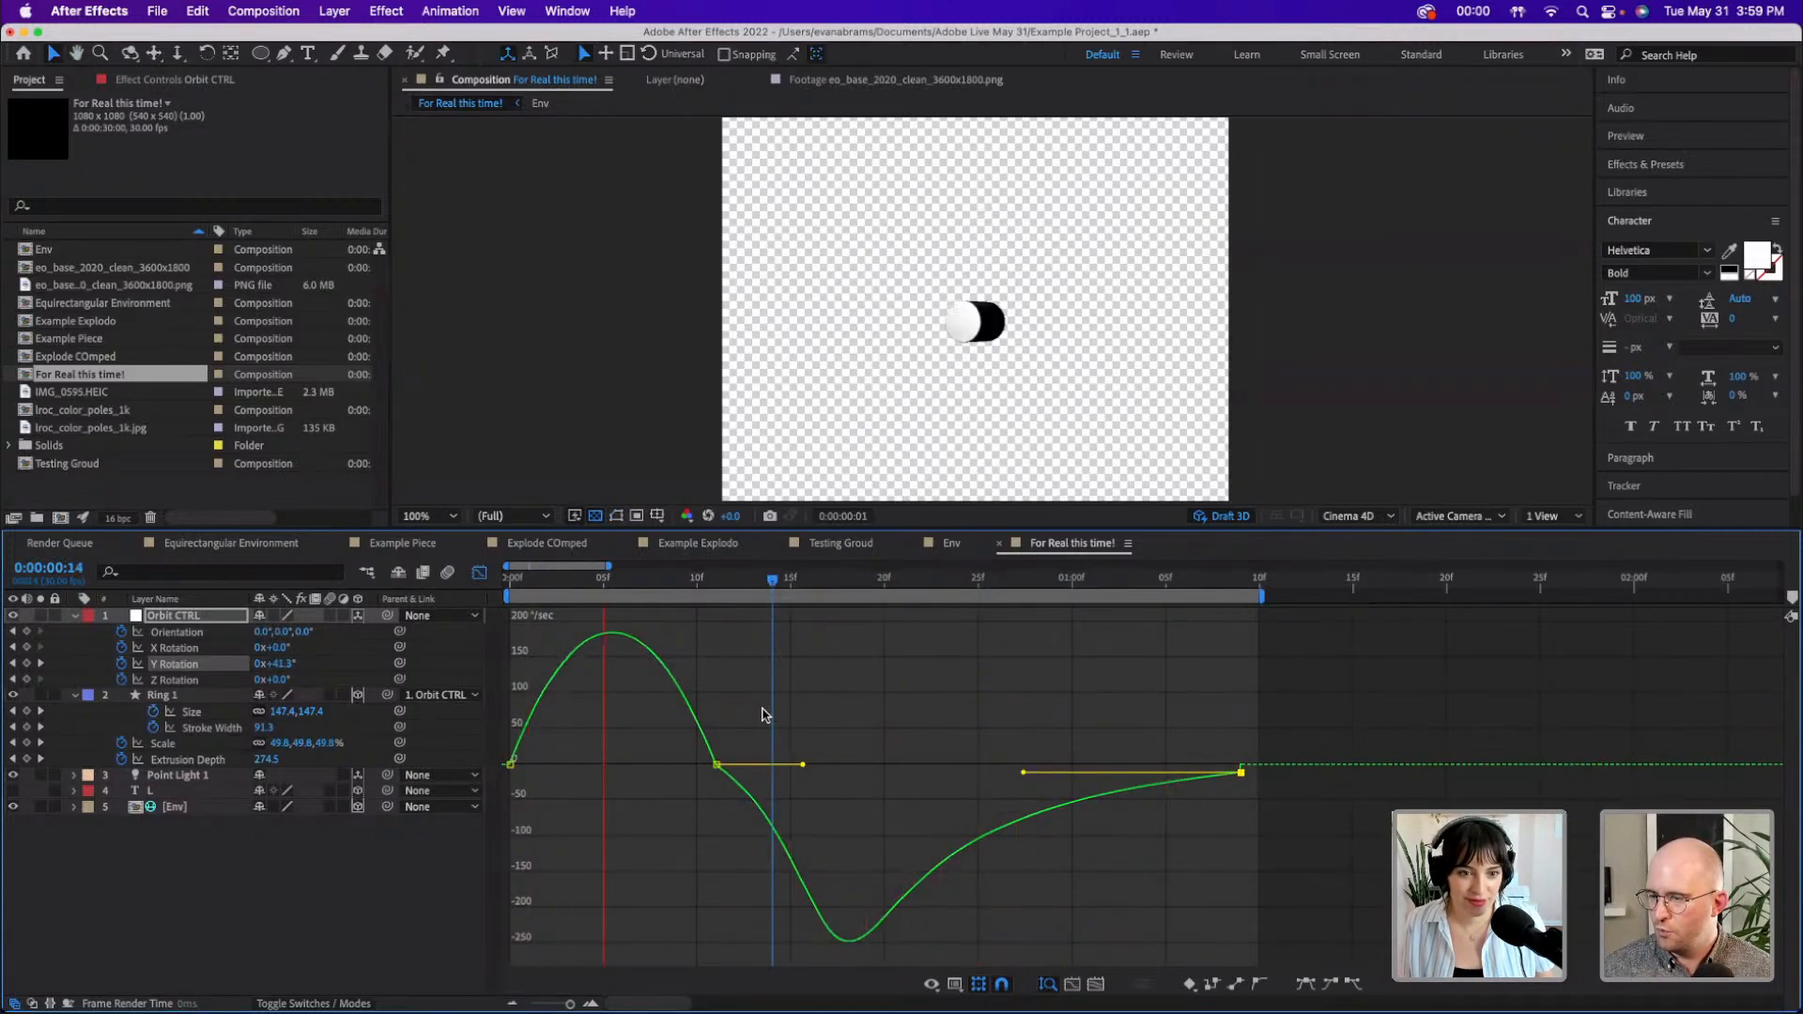
{"action": "key", "text": "space"}
- Lengthen the Y Rotation eases between frames 0 and 11 so the first turn peaks near frame 5, and preview it
{"action": "left_click", "coordinate": [716, 766]}
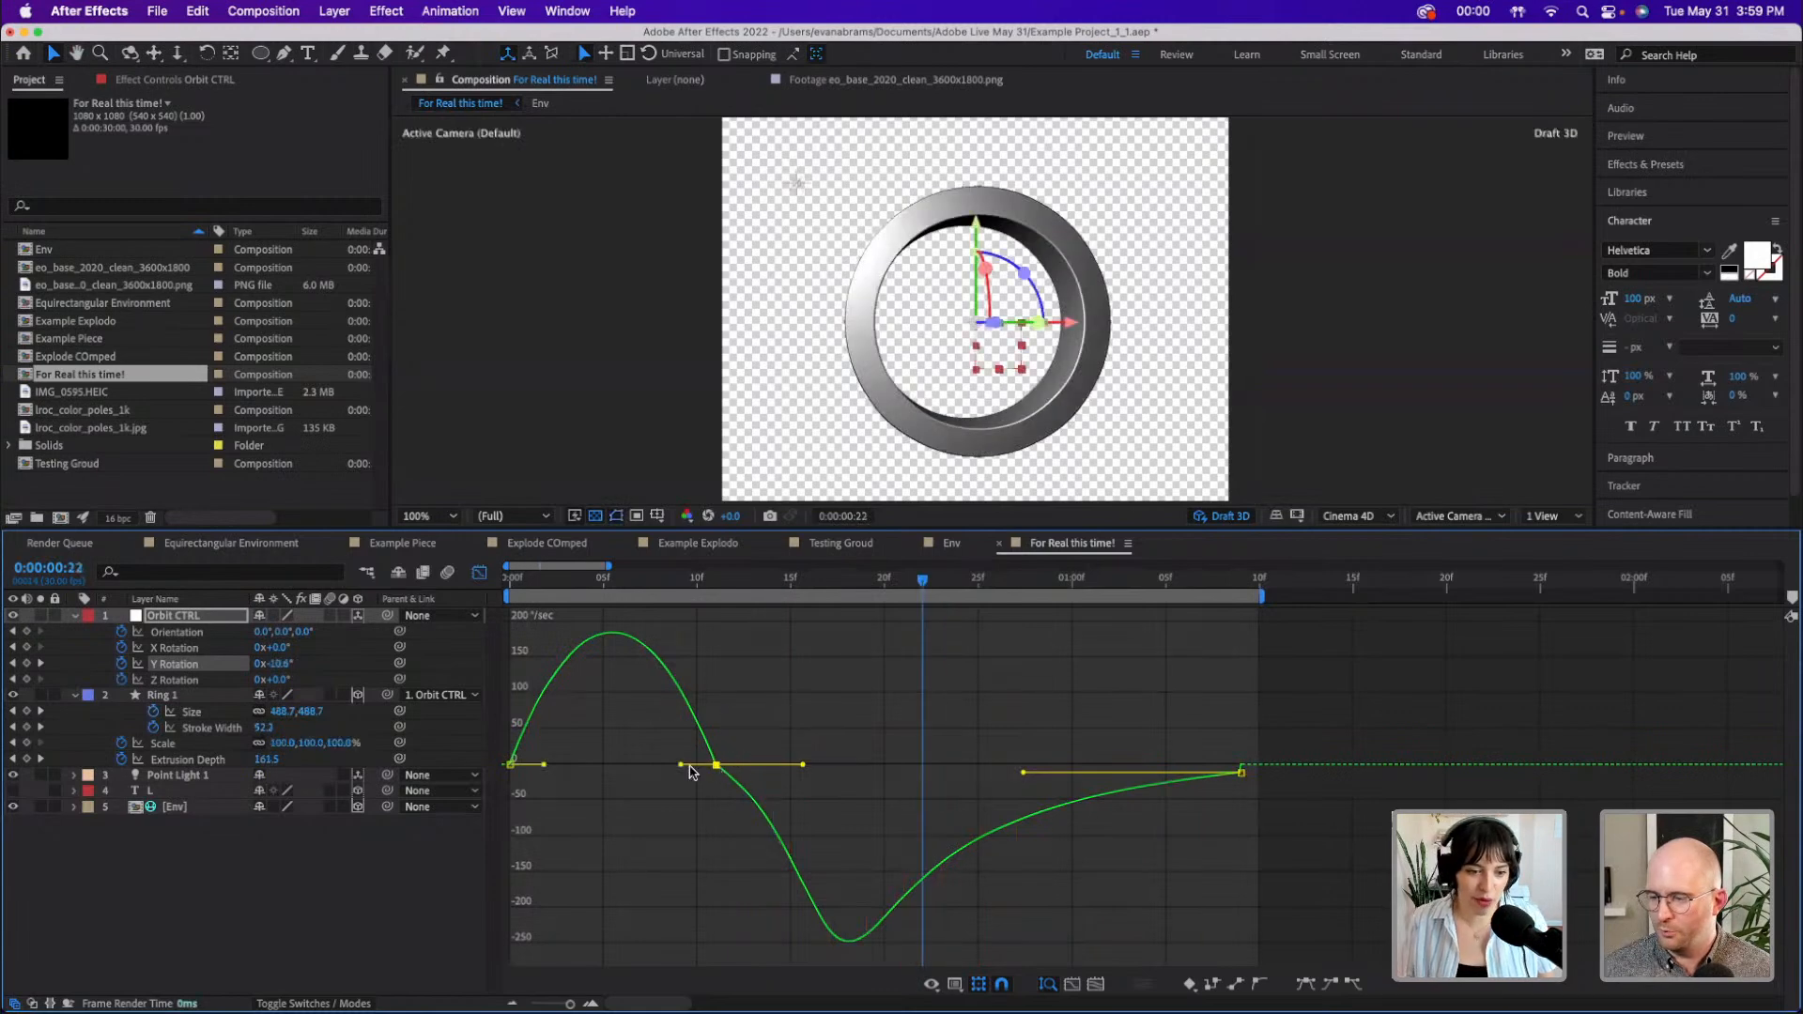
{"action": "left_click_drag", "start_coordinate": [681, 765], "coordinate": [648, 765]}
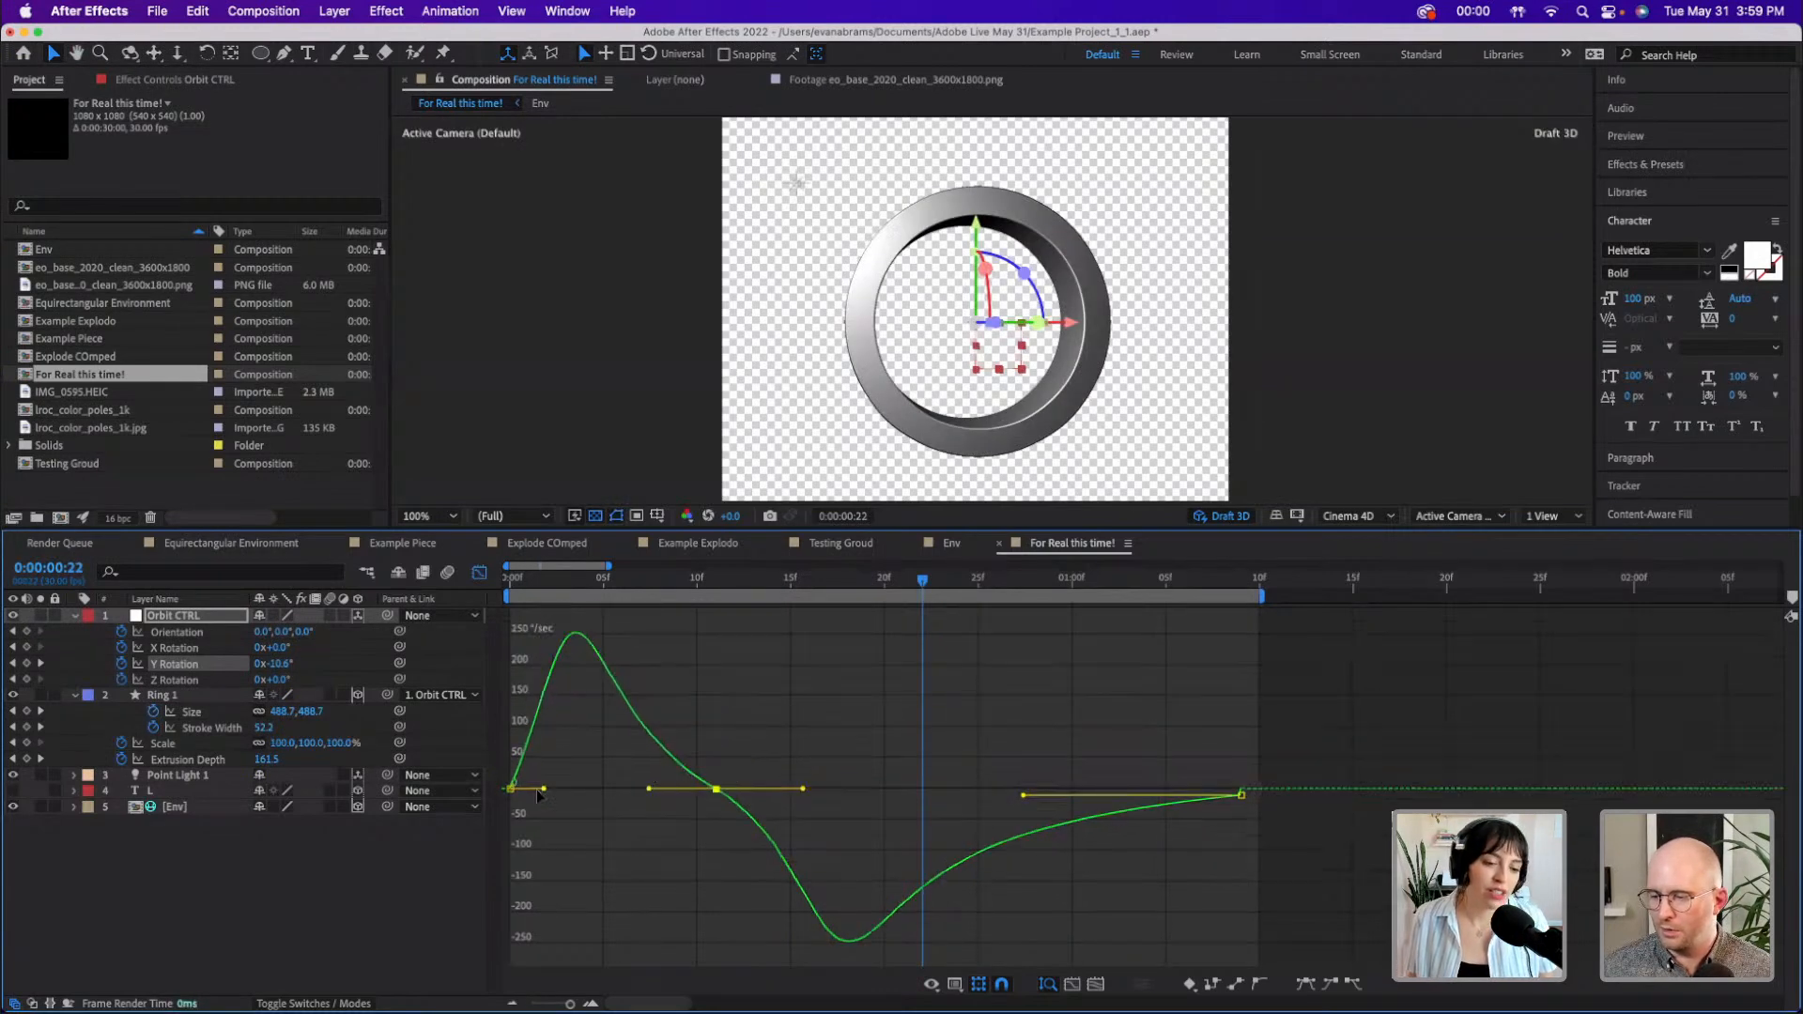
{"action": "left_click_drag", "start_coordinate": [545, 791], "coordinate": [583, 758]}
{"action": "key", "text": "space"}
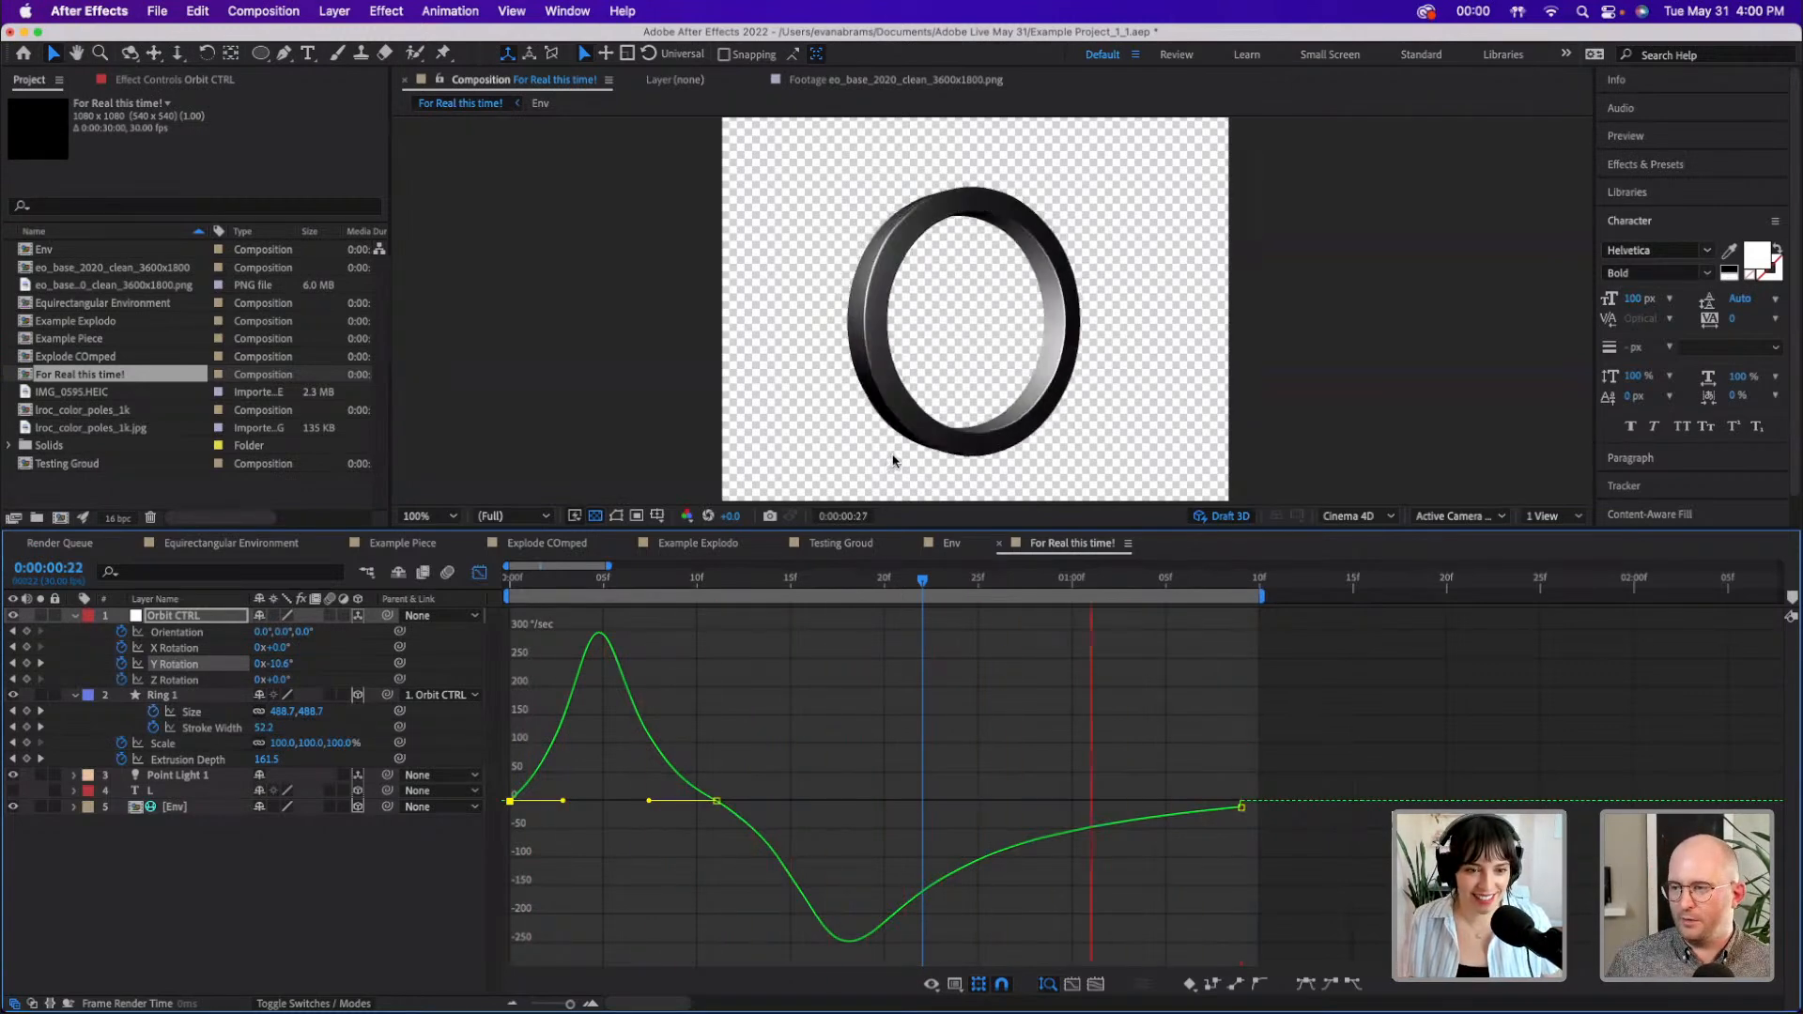
{"action": "key", "text": "space"}
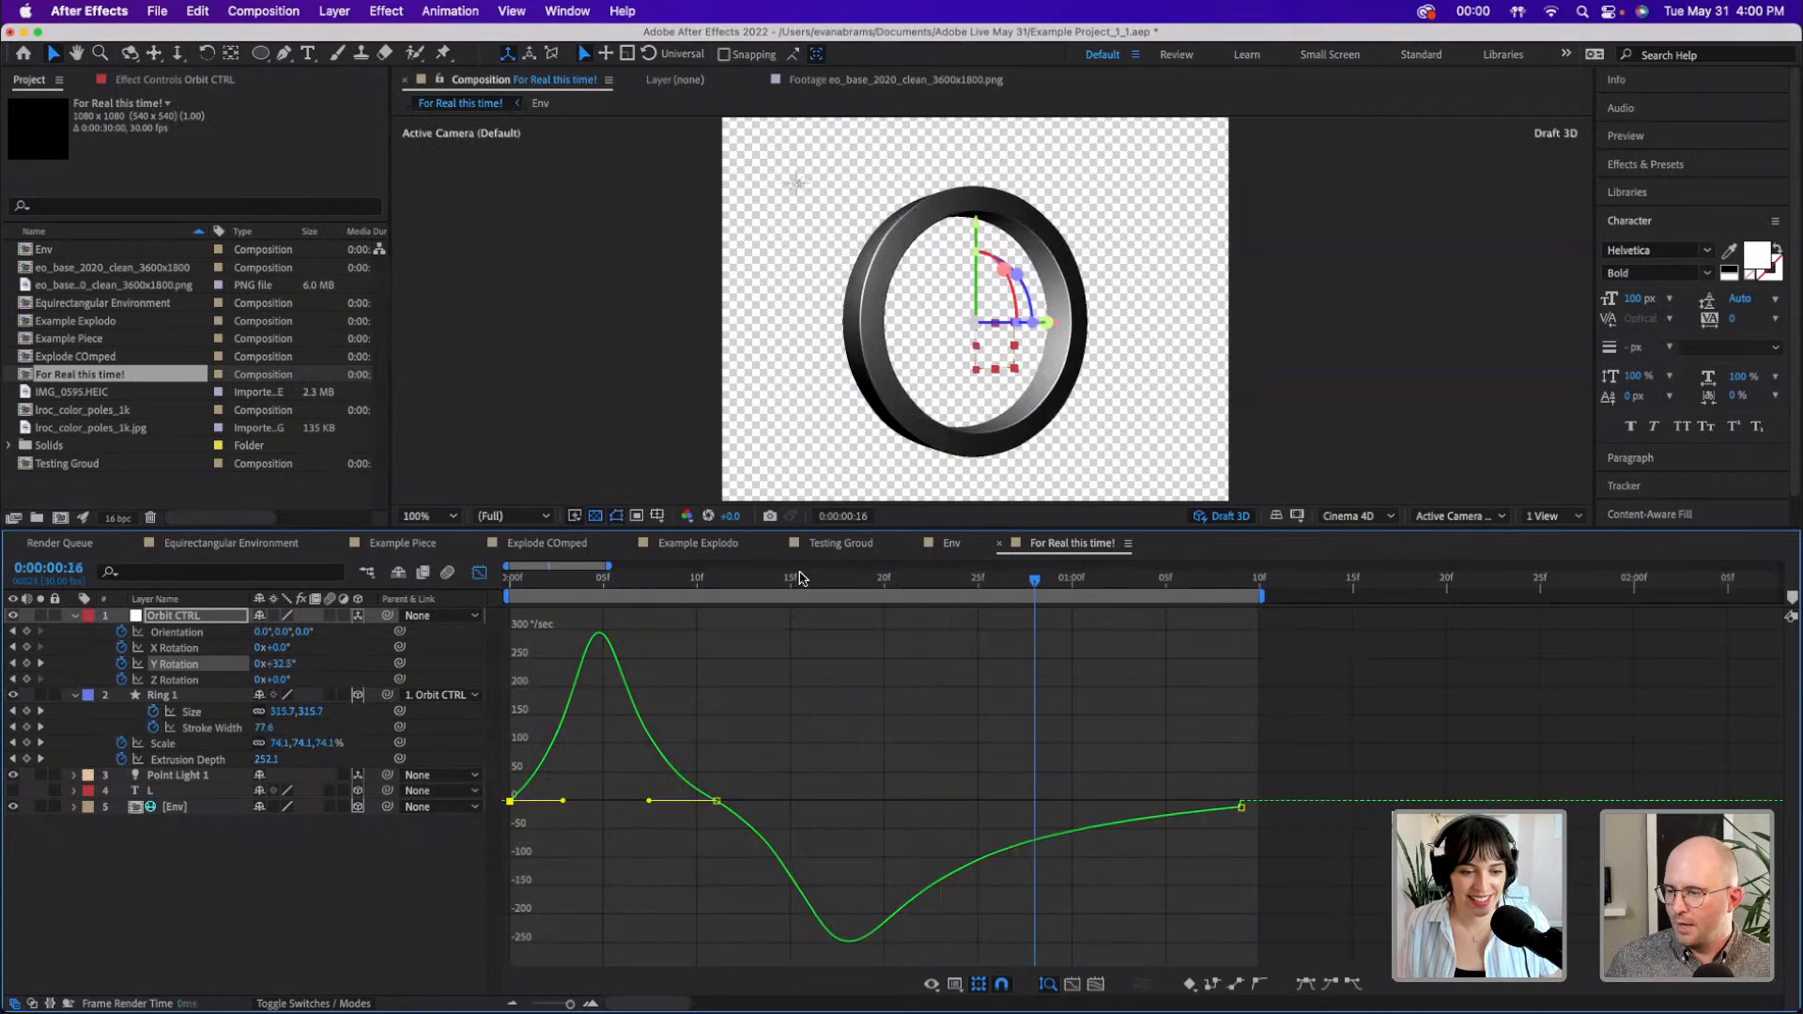
- Add an X Rotation keyframe to Orbit CTRL at frame 11, keeping 0°, and leave the Graph Editor
{"action": "left_click", "coordinate": [753, 590]}
{"action": "left_click_drag", "start_coordinate": [736, 598], "coordinate": [719, 606]}
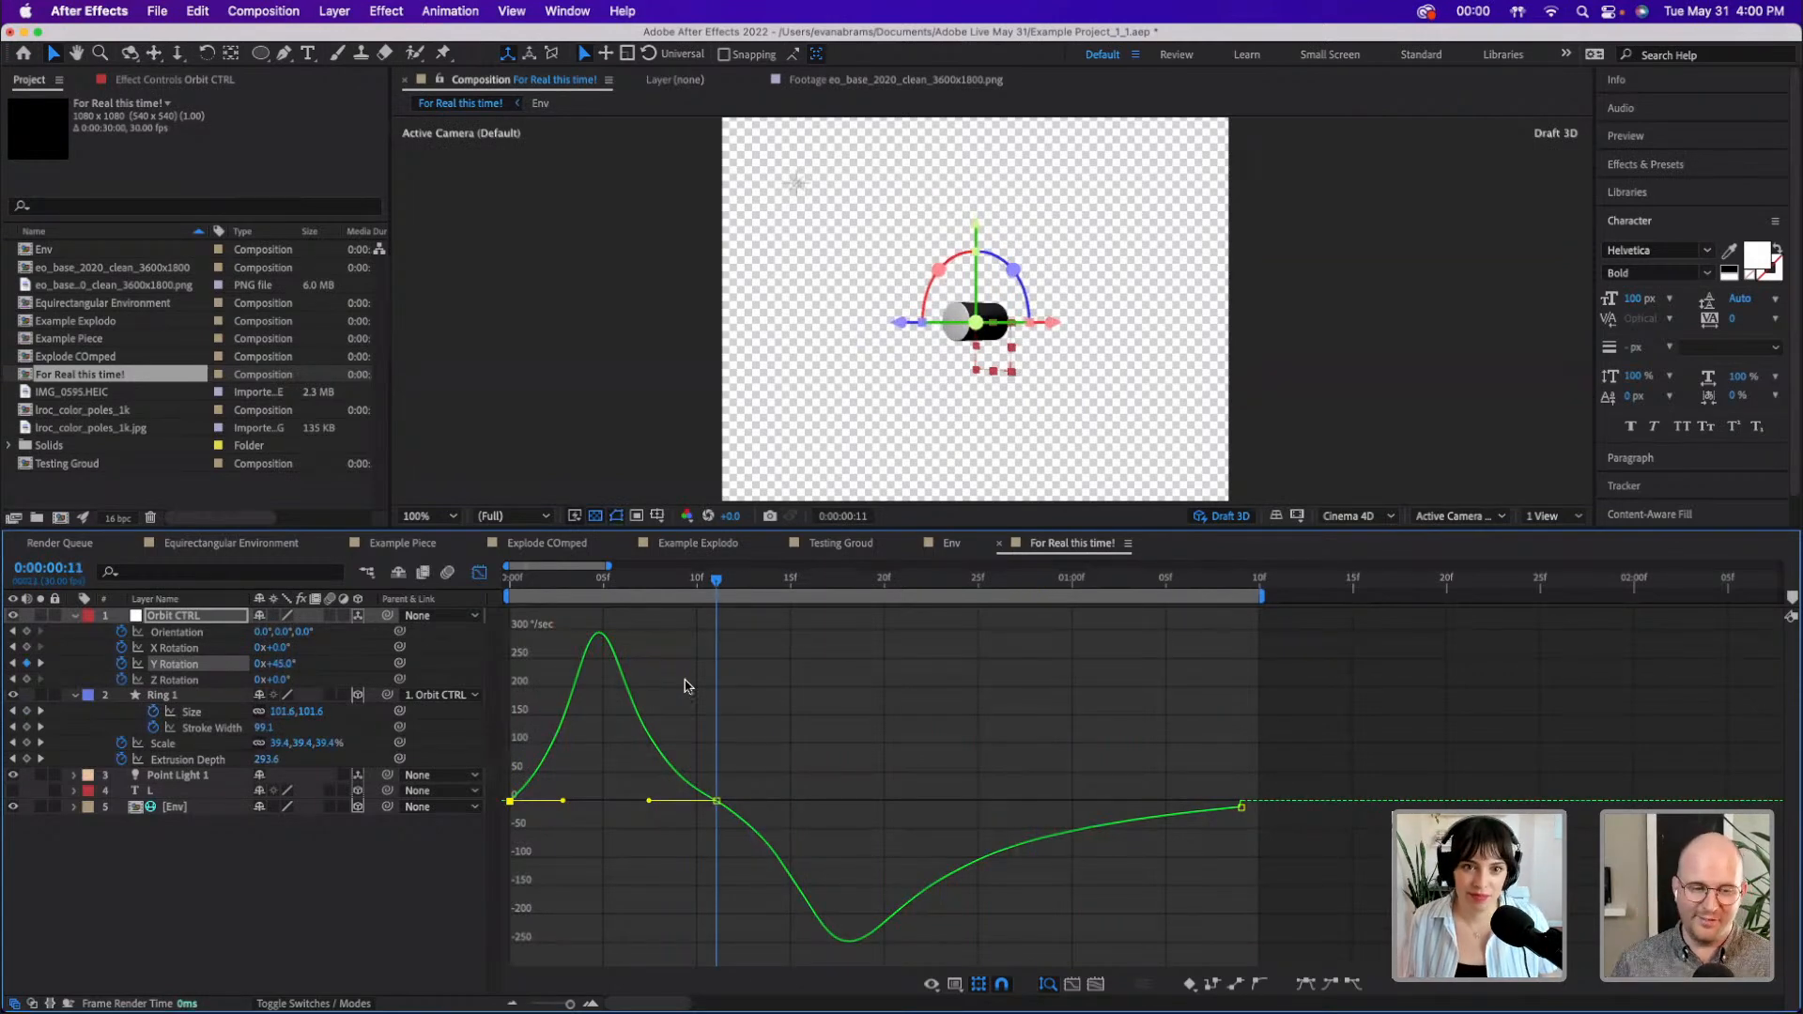
{"action": "left_click_drag", "start_coordinate": [280, 651], "coordinate": [264, 652]}
{"action": "key", "text": "super+z"}
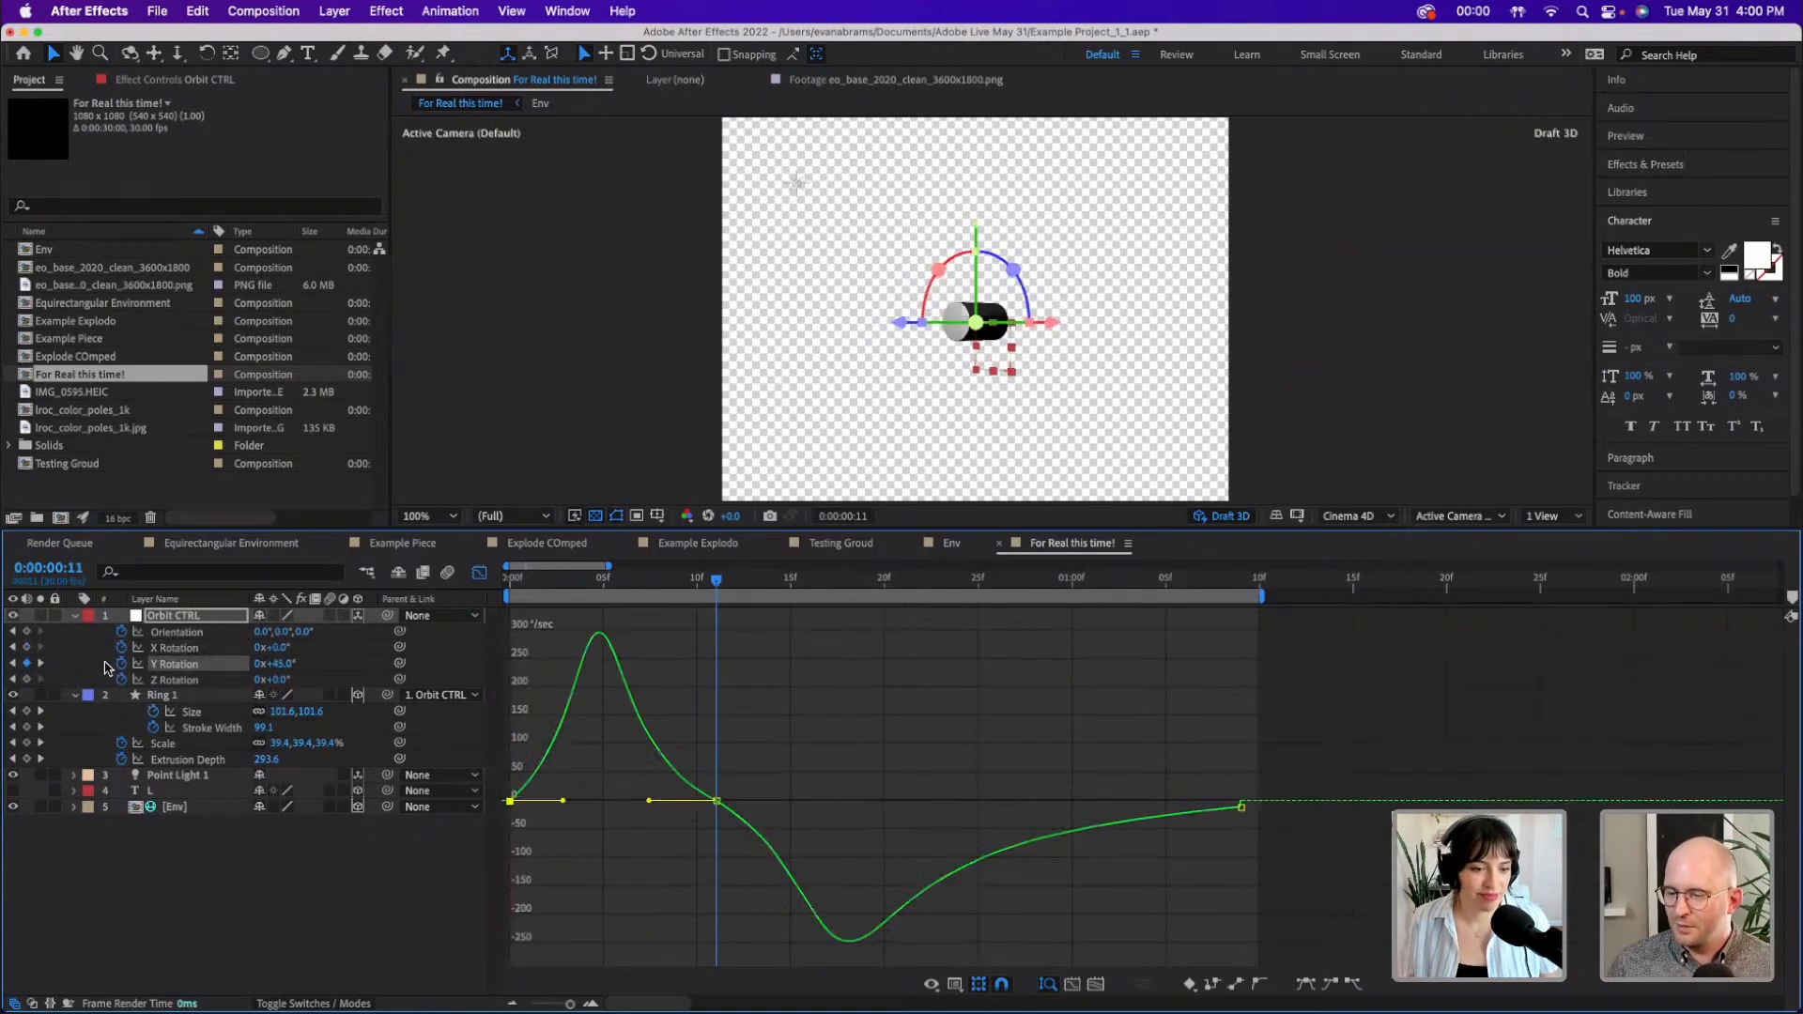
{"action": "left_click", "coordinate": [26, 648]}
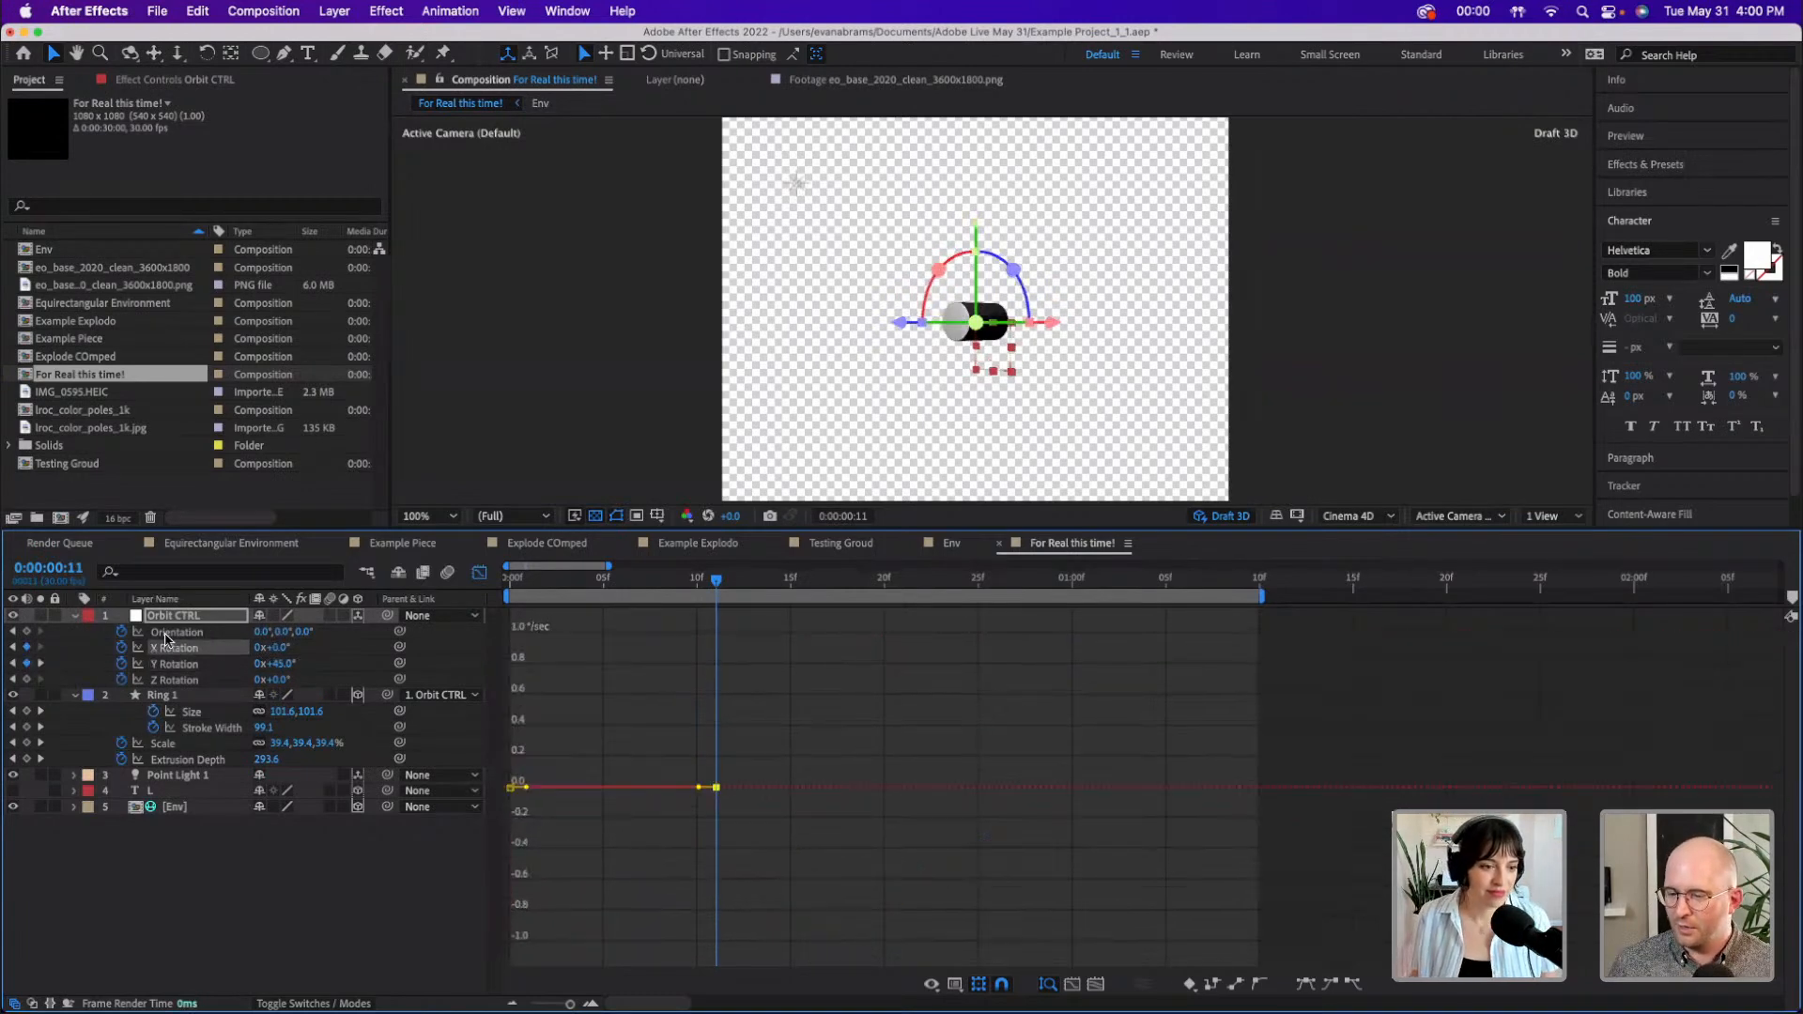
{"action": "left_click", "coordinate": [479, 572]}
- Keyframe Orbit CTRL's X Rotation at -45° and align the keyframe with the last Y Rotation keyframe at 0:00:01:09
{"action": "left_click_drag", "start_coordinate": [770, 586], "coordinate": [1185, 586]}
{"action": "left_click_drag", "start_coordinate": [283, 650], "coordinate": [246, 650]}
{"action": "left_click", "coordinate": [276, 649]}
{"action": "type", "text": "-45"}
{"action": "key", "text": "Return"}
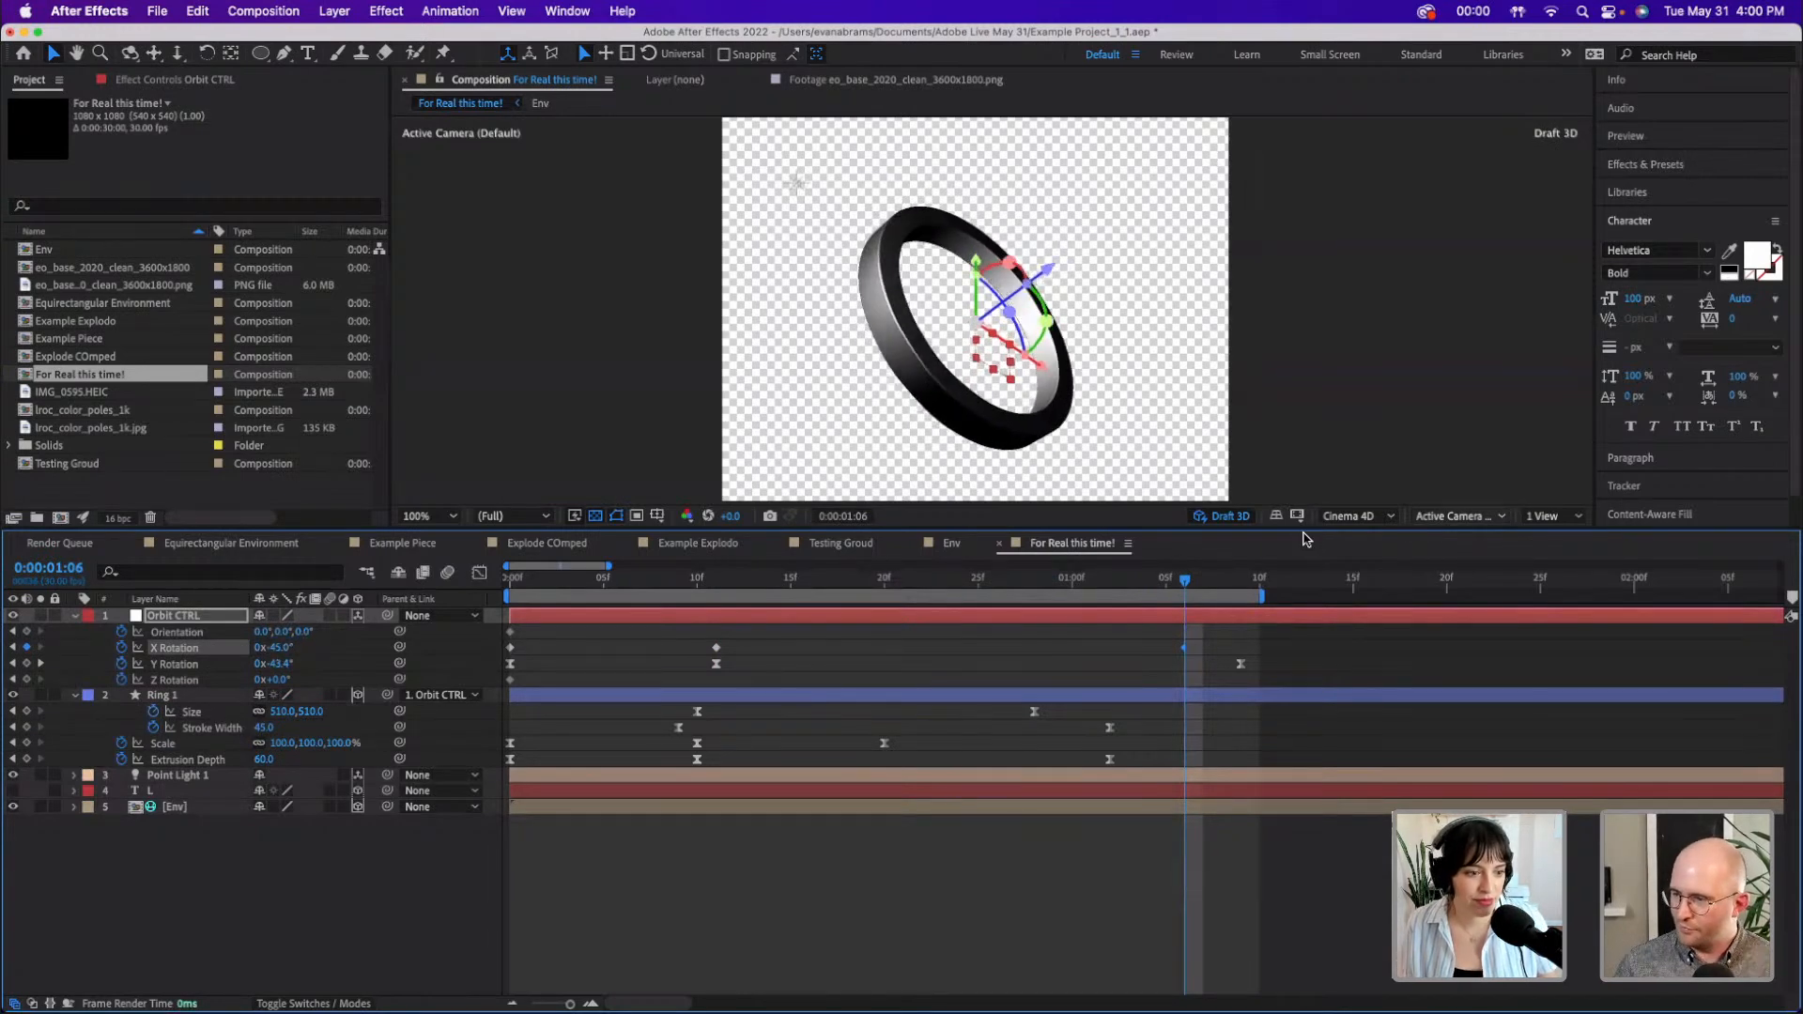
{"action": "left_click_drag", "start_coordinate": [1186, 647], "coordinate": [1237, 647]}
- Apply Easy Ease to Orbit CTRL's X Rotation keyframes and delete the one at frame 0
{"action": "left_click", "coordinate": [716, 648]}
{"action": "key", "text": "F9"}
{"action": "left_click", "coordinate": [510, 648]}
{"action": "key", "text": "Delete"}
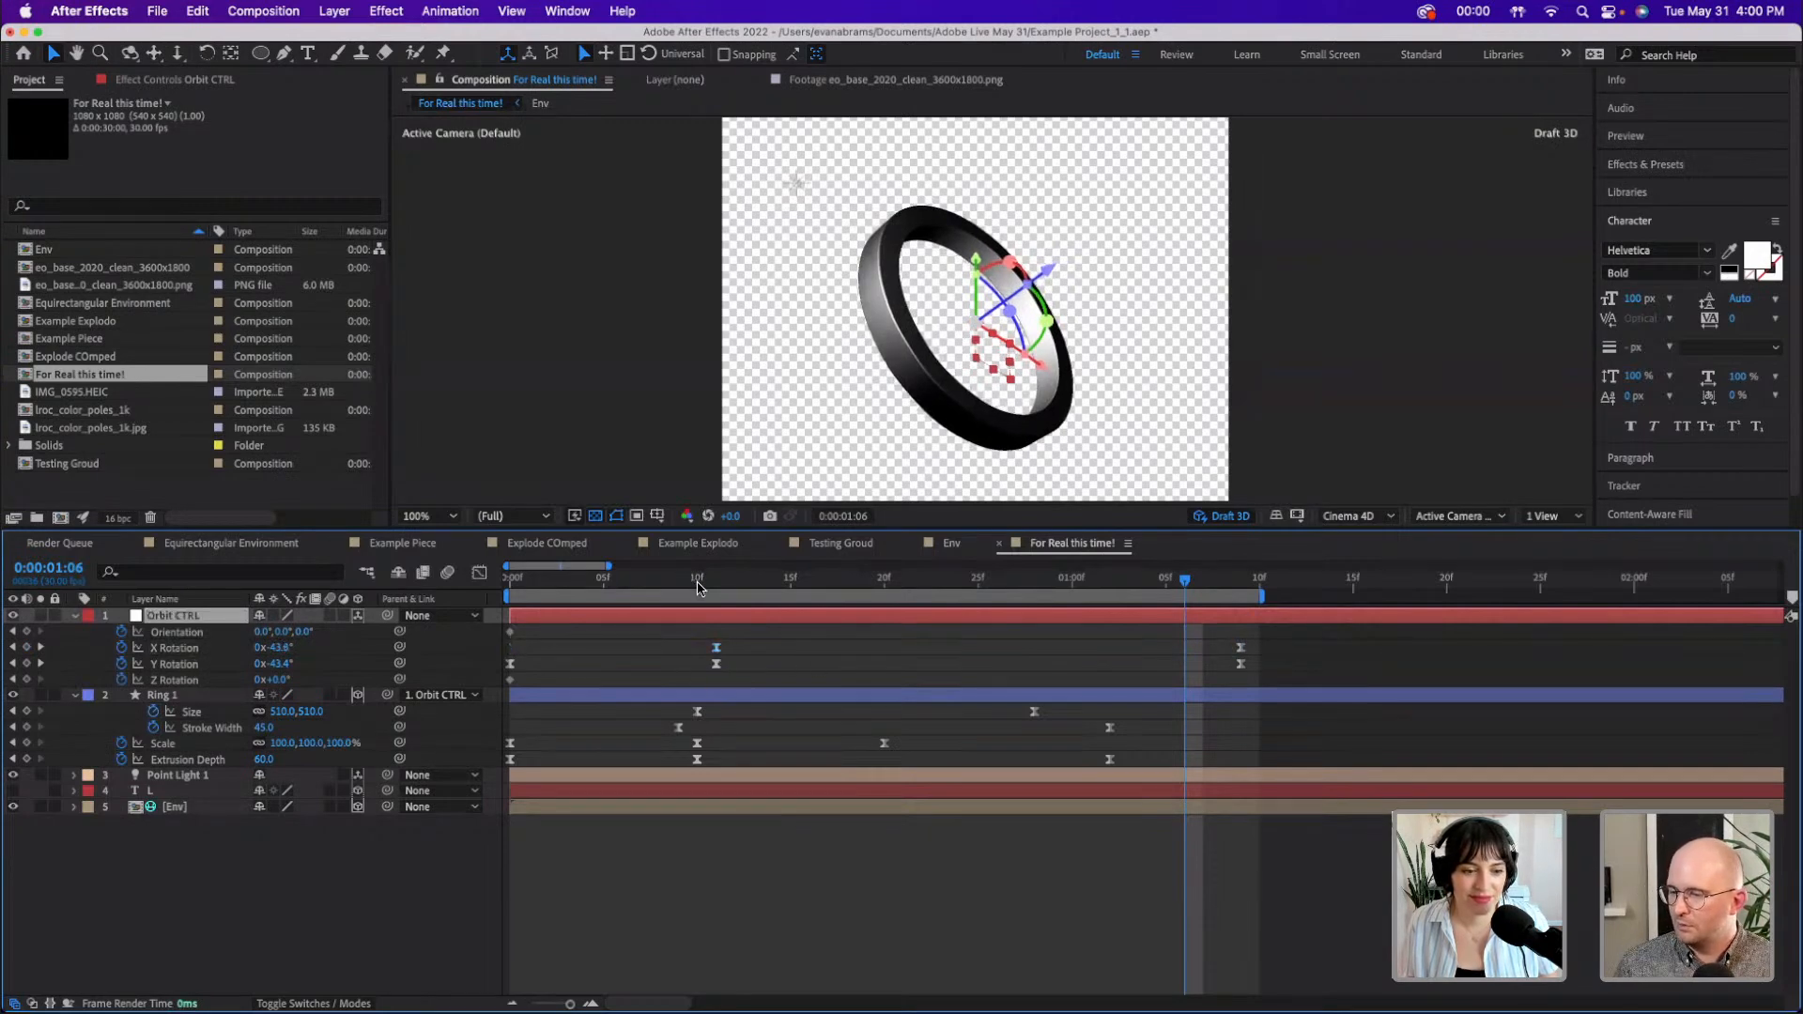
- Preview the combined X and Y rotation from frame 10
{"action": "left_click", "coordinate": [698, 577]}
{"action": "key", "text": "space"}
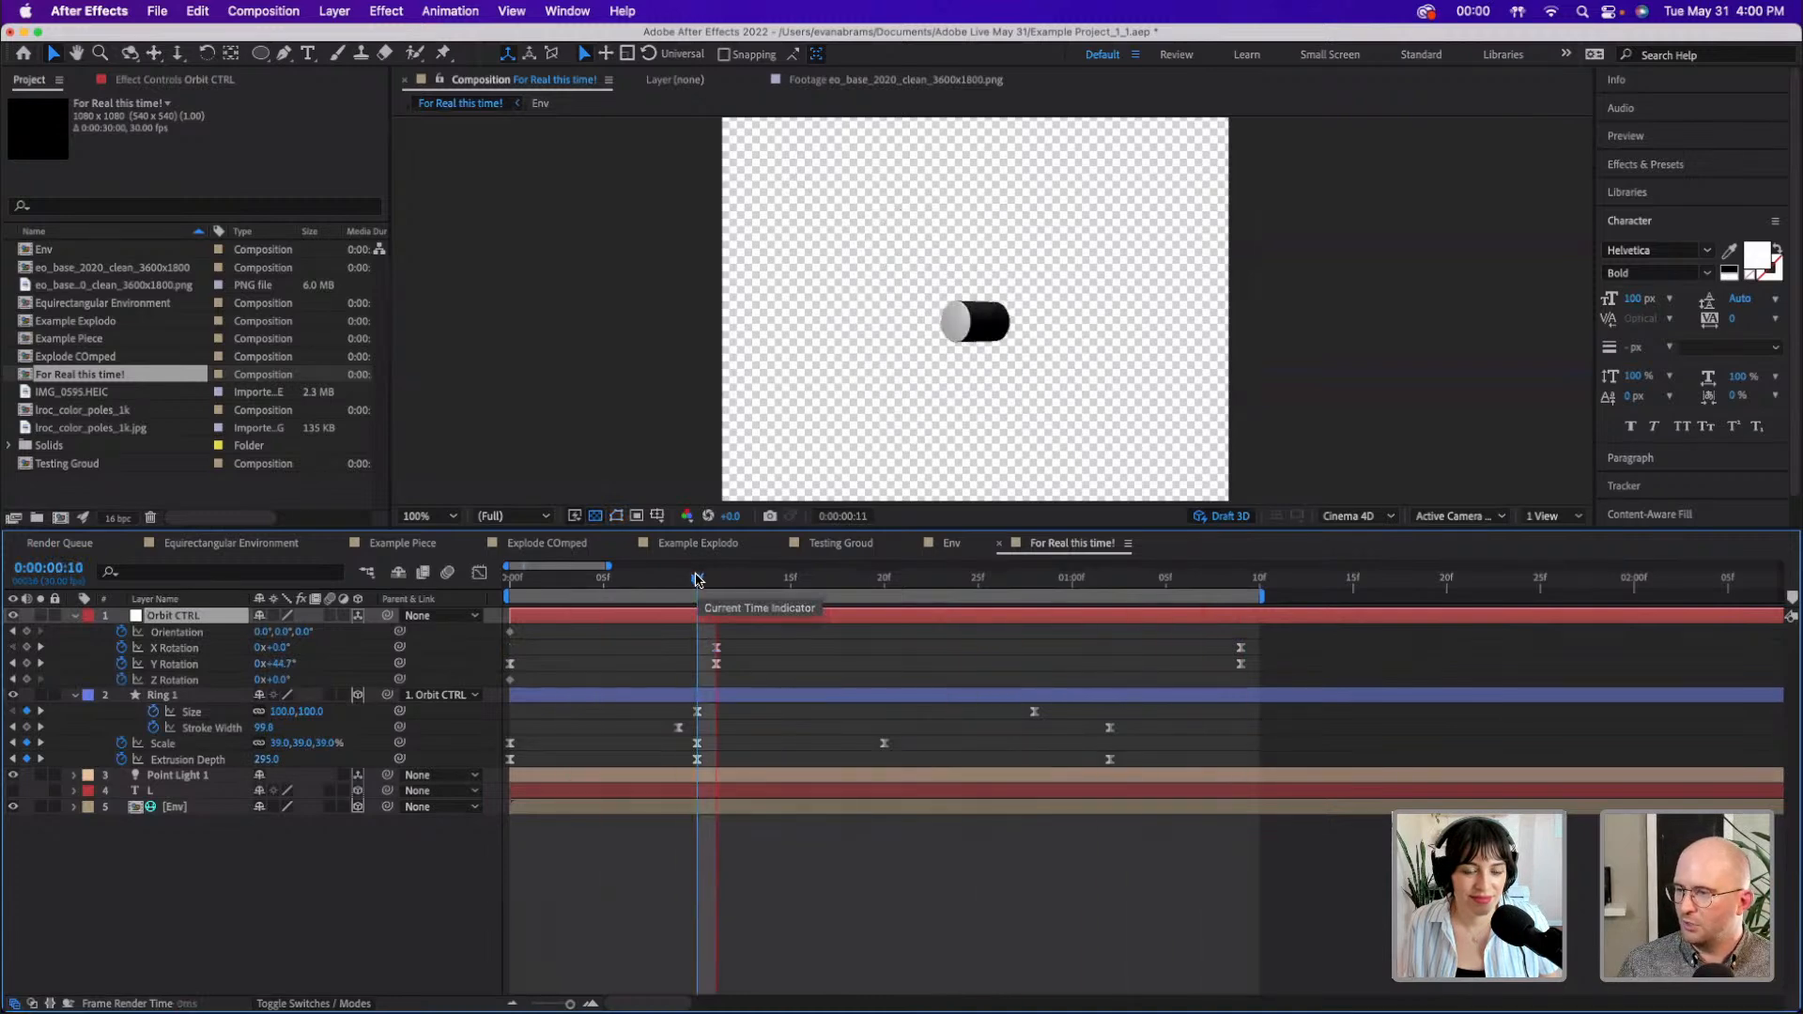
{"action": "key", "text": "space"}
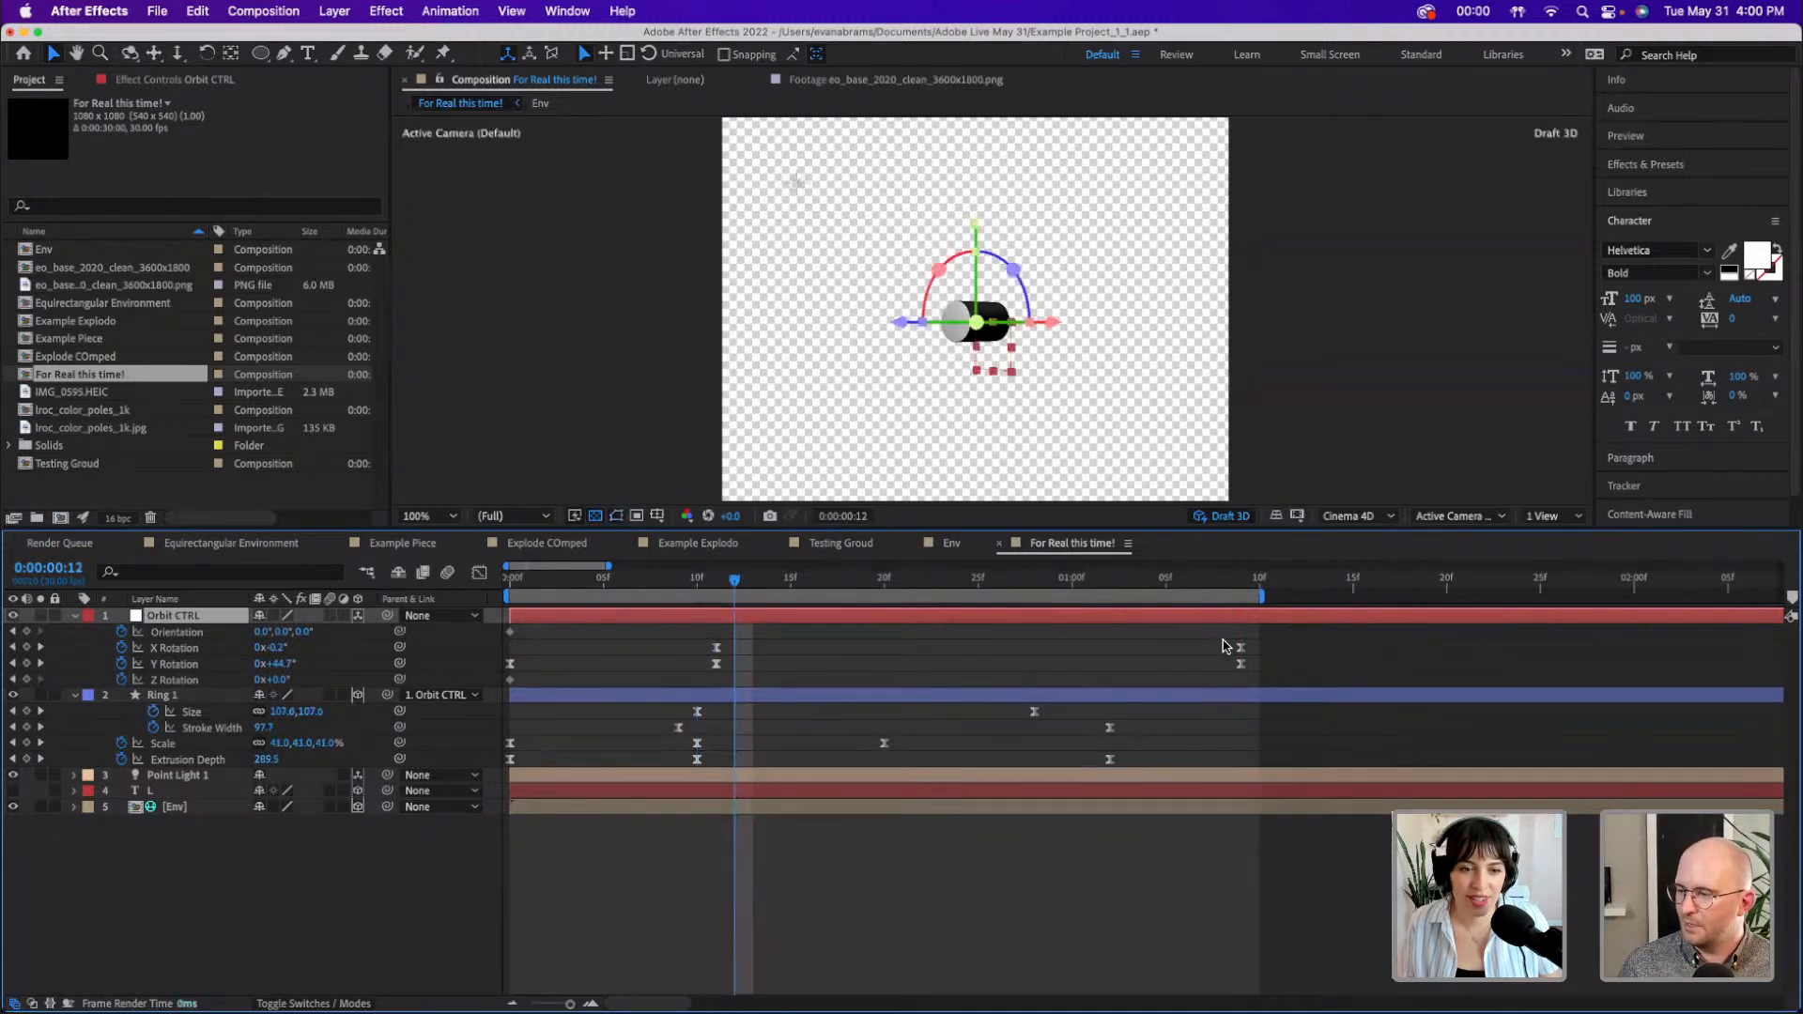
- Try offsetting Orbit CTRL's X Rotation keyframes to frame 13 and 0:00:01:13, previewing the motion from frame 11
{"action": "left_click_drag", "start_coordinate": [1240, 647], "coordinate": [982, 661]}
{"action": "left_click_drag", "start_coordinate": [717, 649], "coordinate": [756, 650]}
{"action": "left_click", "coordinate": [715, 580]}
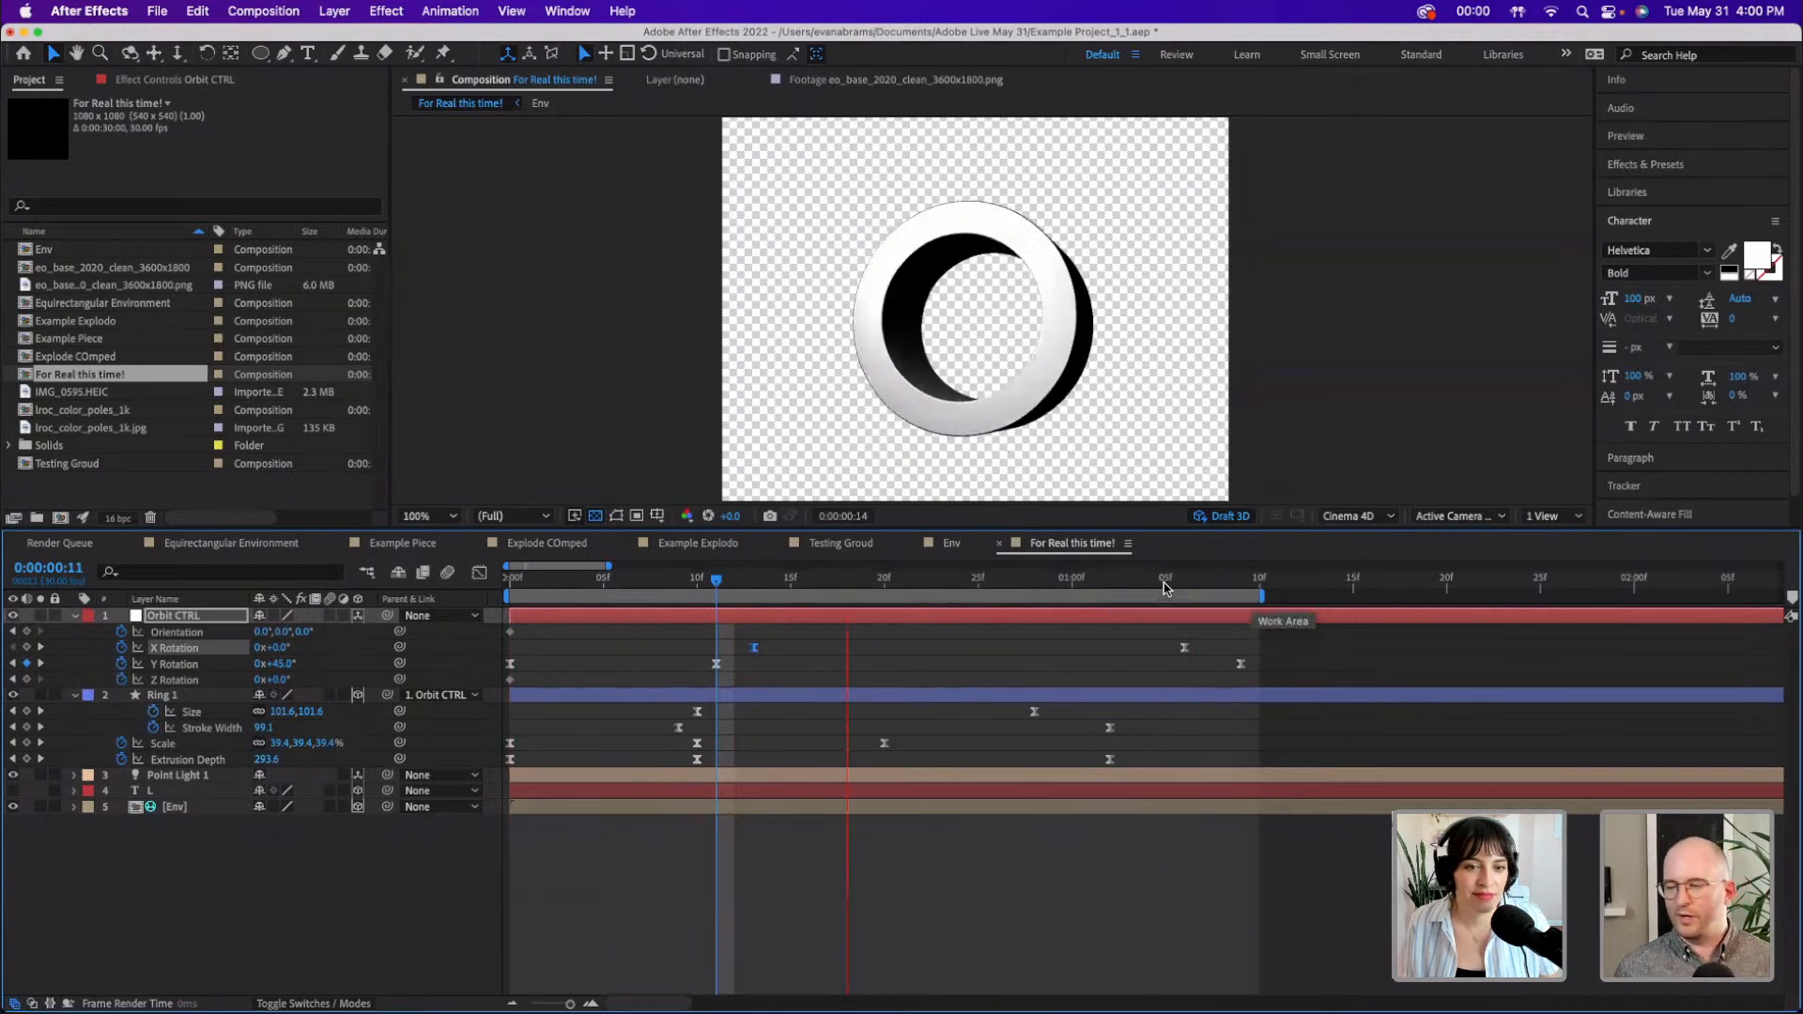
{"action": "key", "text": "space"}
{"action": "left_click_drag", "start_coordinate": [1296, 647], "coordinate": [1315, 647]}
- Extend the work area to the full composition and preview the ring animation from the start
{"action": "double_click", "coordinate": [1255, 599]}
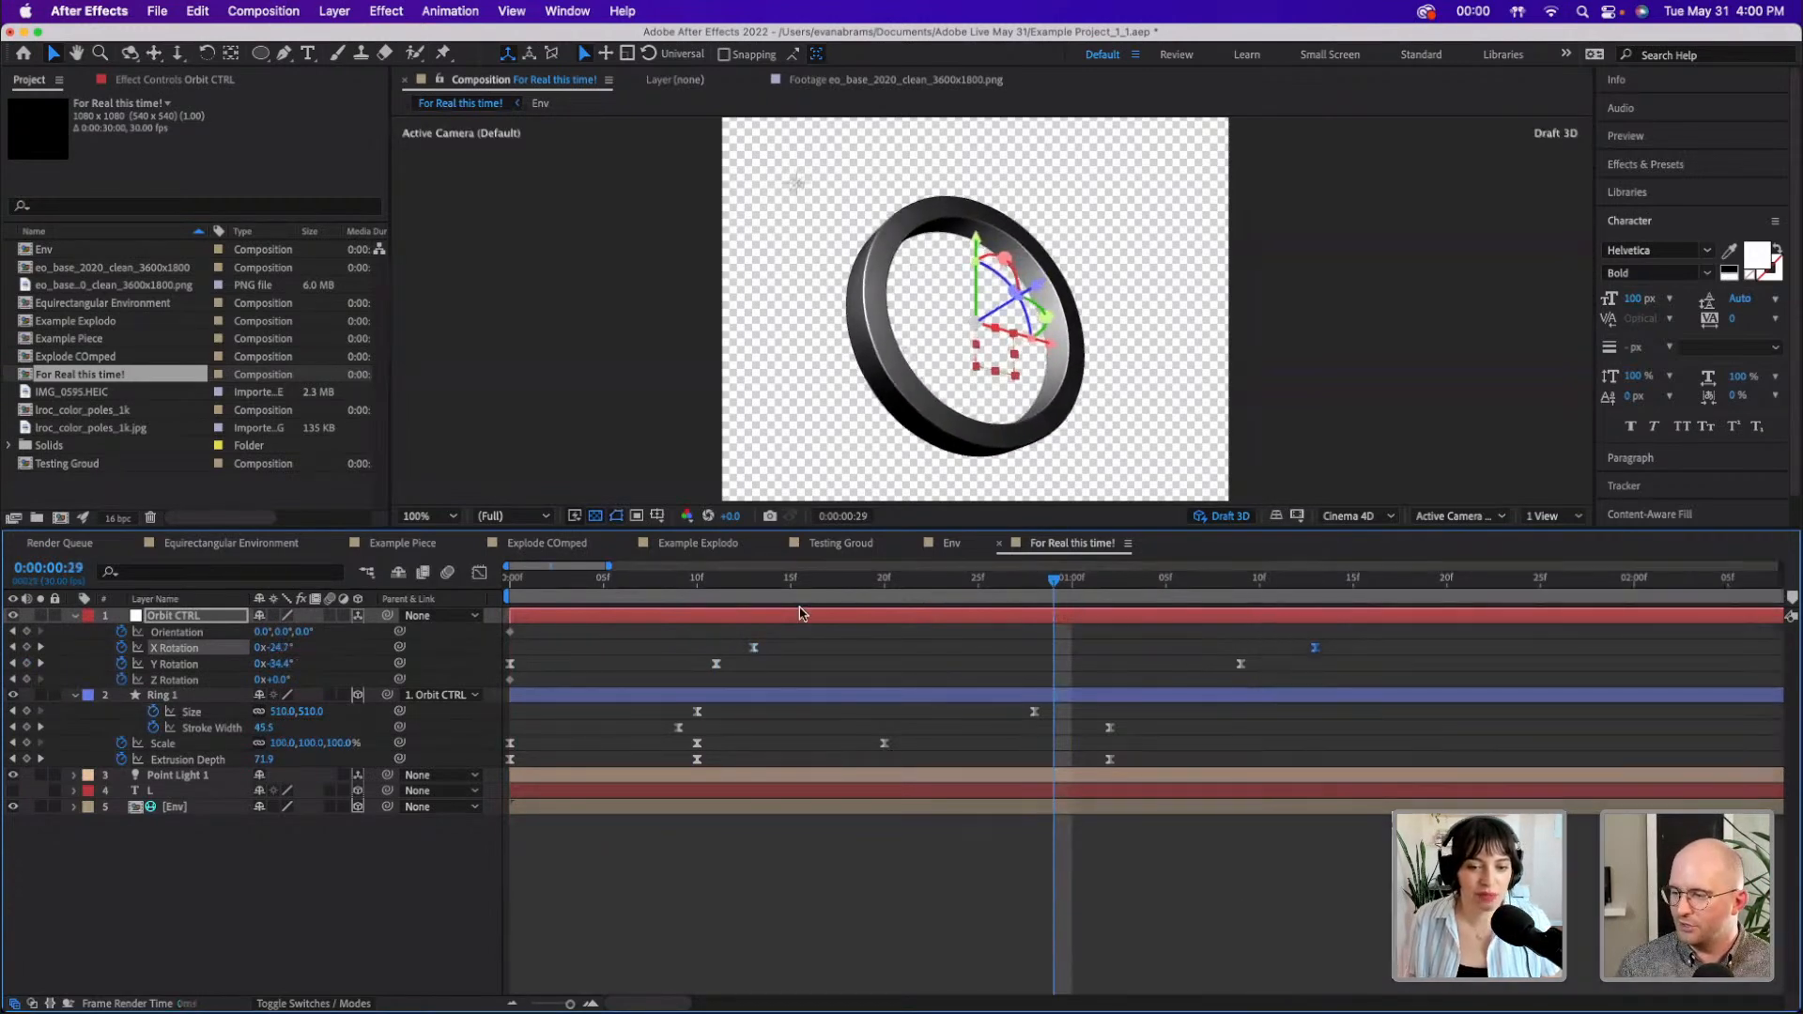
{"action": "left_click_drag", "start_coordinate": [1053, 580], "coordinate": [434, 595]}
{"action": "key", "text": "space"}
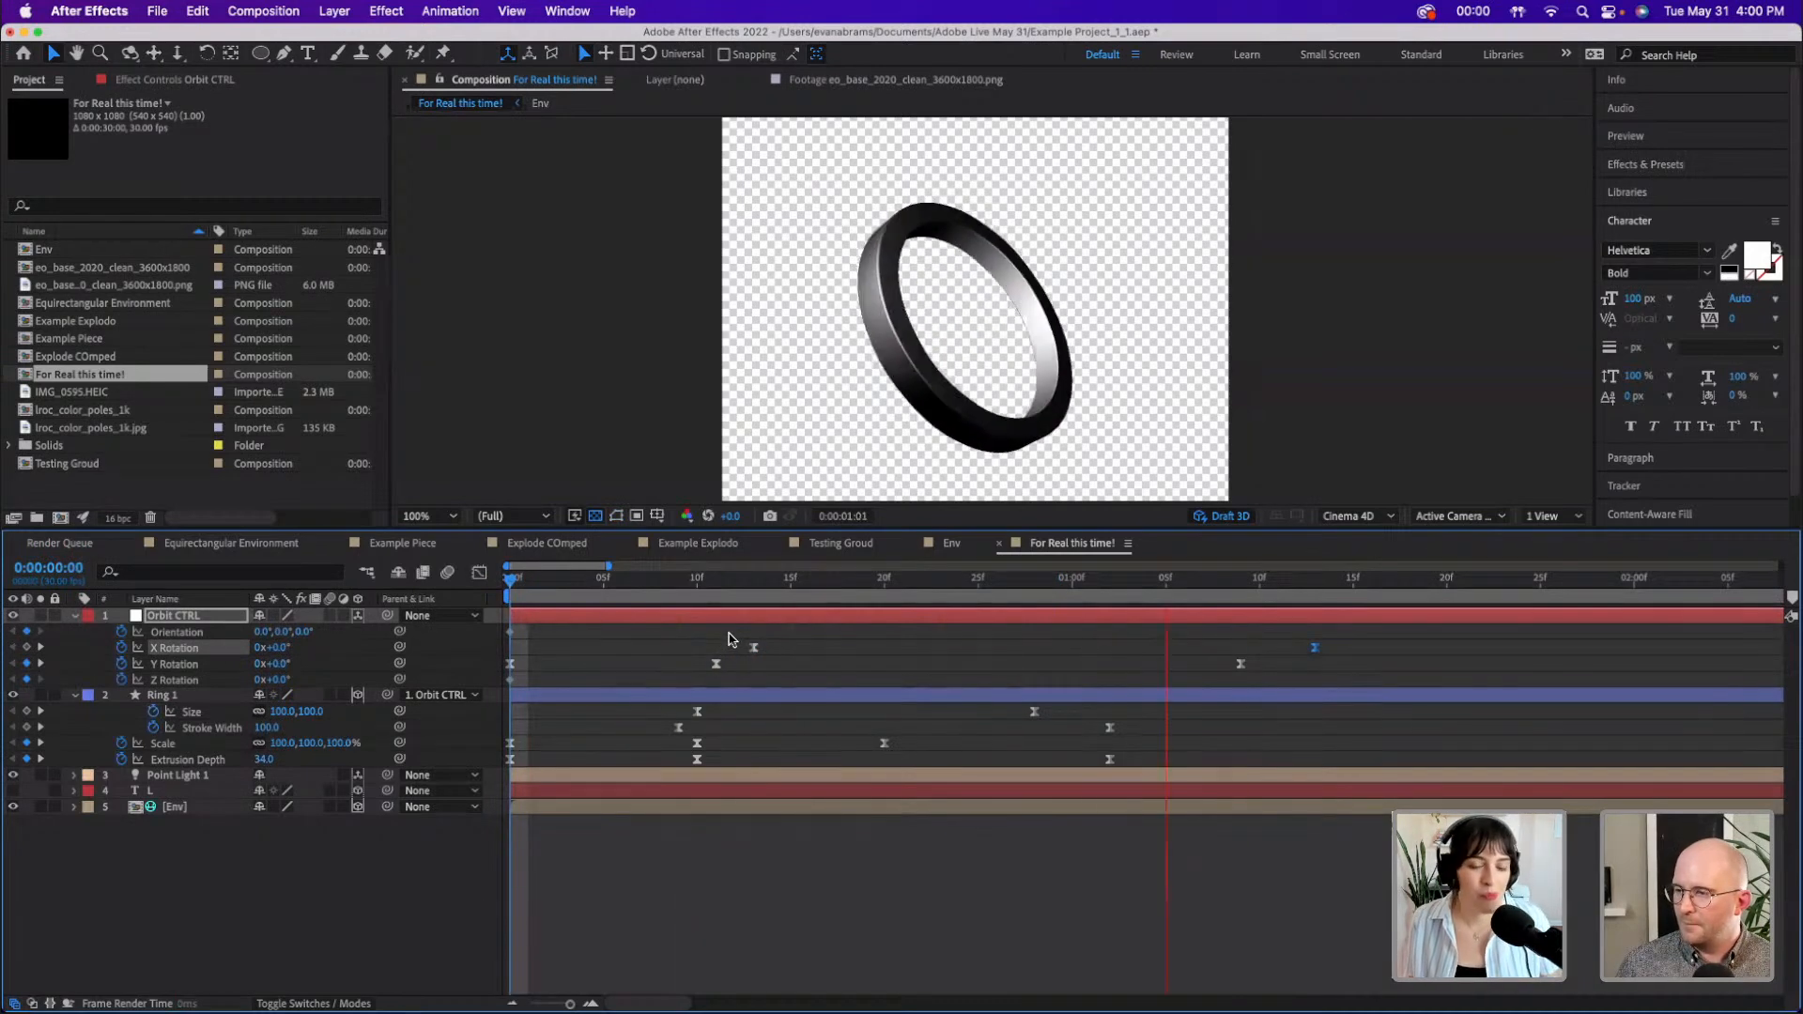
{"action": "key", "text": "space"}
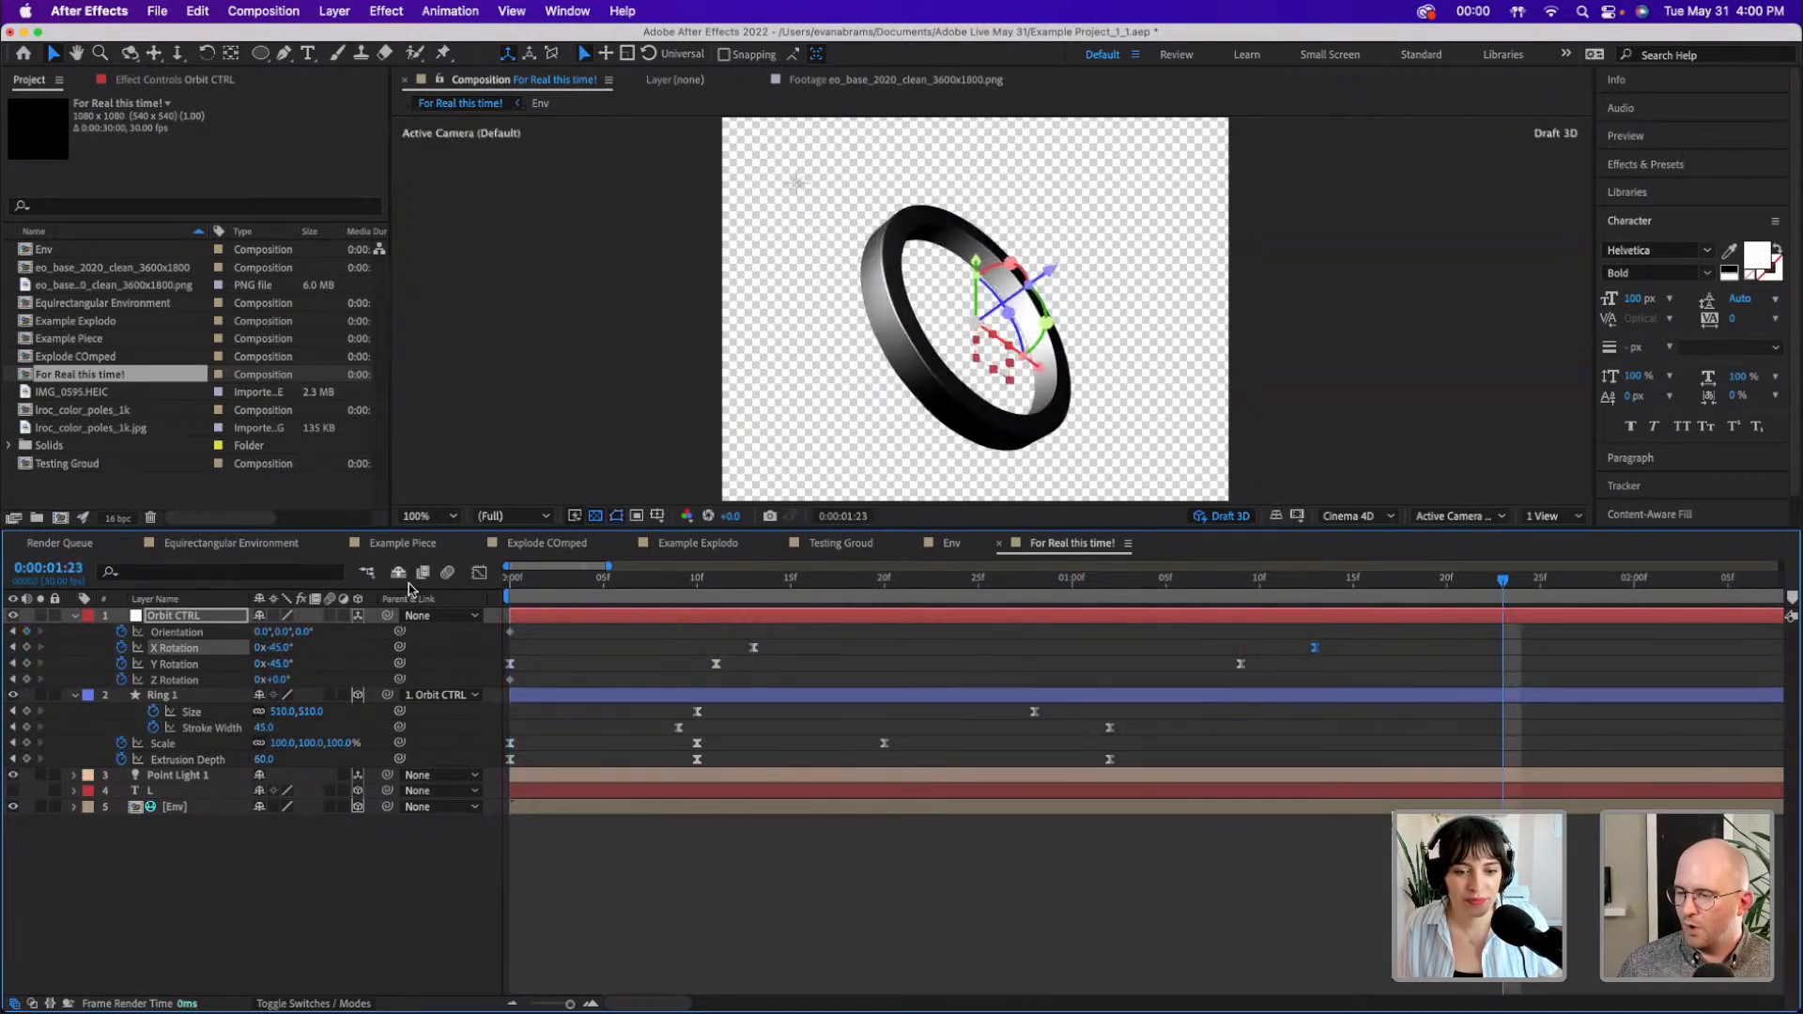
- Try lengthening the easing handles on Orbit CTRL's X Rotation speed curve in the Graph Editor for a quicker start and longer settle
{"action": "left_click", "coordinate": [479, 573]}
{"action": "left_click_drag", "start_coordinate": [1223, 633], "coordinate": [1113, 633]}
{"action": "left_click", "coordinate": [851, 639]}
{"action": "left_click_drag", "start_coordinate": [848, 637], "coordinate": [717, 626]}
{"action": "left_click_drag", "start_coordinate": [847, 633], "coordinate": [864, 633]}
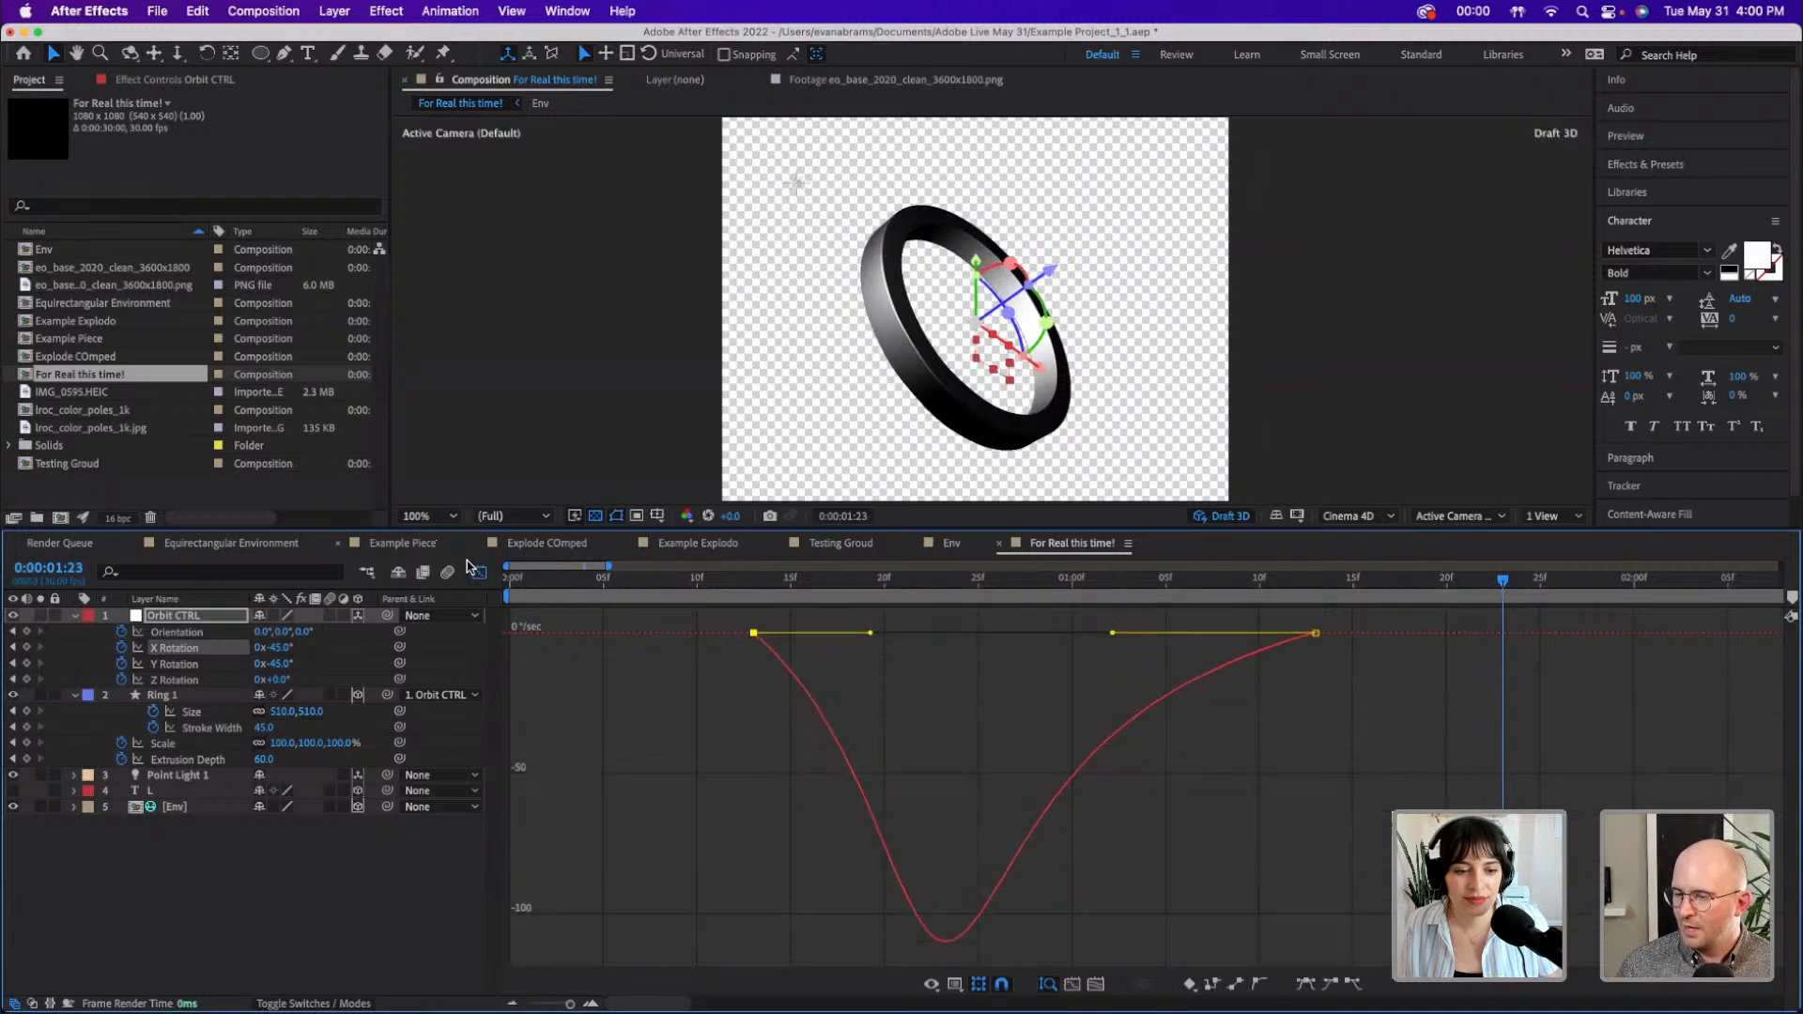
{"action": "left_click", "coordinate": [479, 572]}
- Try Orbit CTRL's X Rotation keyframes at frame 9 and 0:00:01:11 and preview the new timing
{"action": "left_click_drag", "start_coordinate": [754, 647], "coordinate": [678, 648]}
{"action": "key", "text": "Home"}
{"action": "key", "text": "space"}
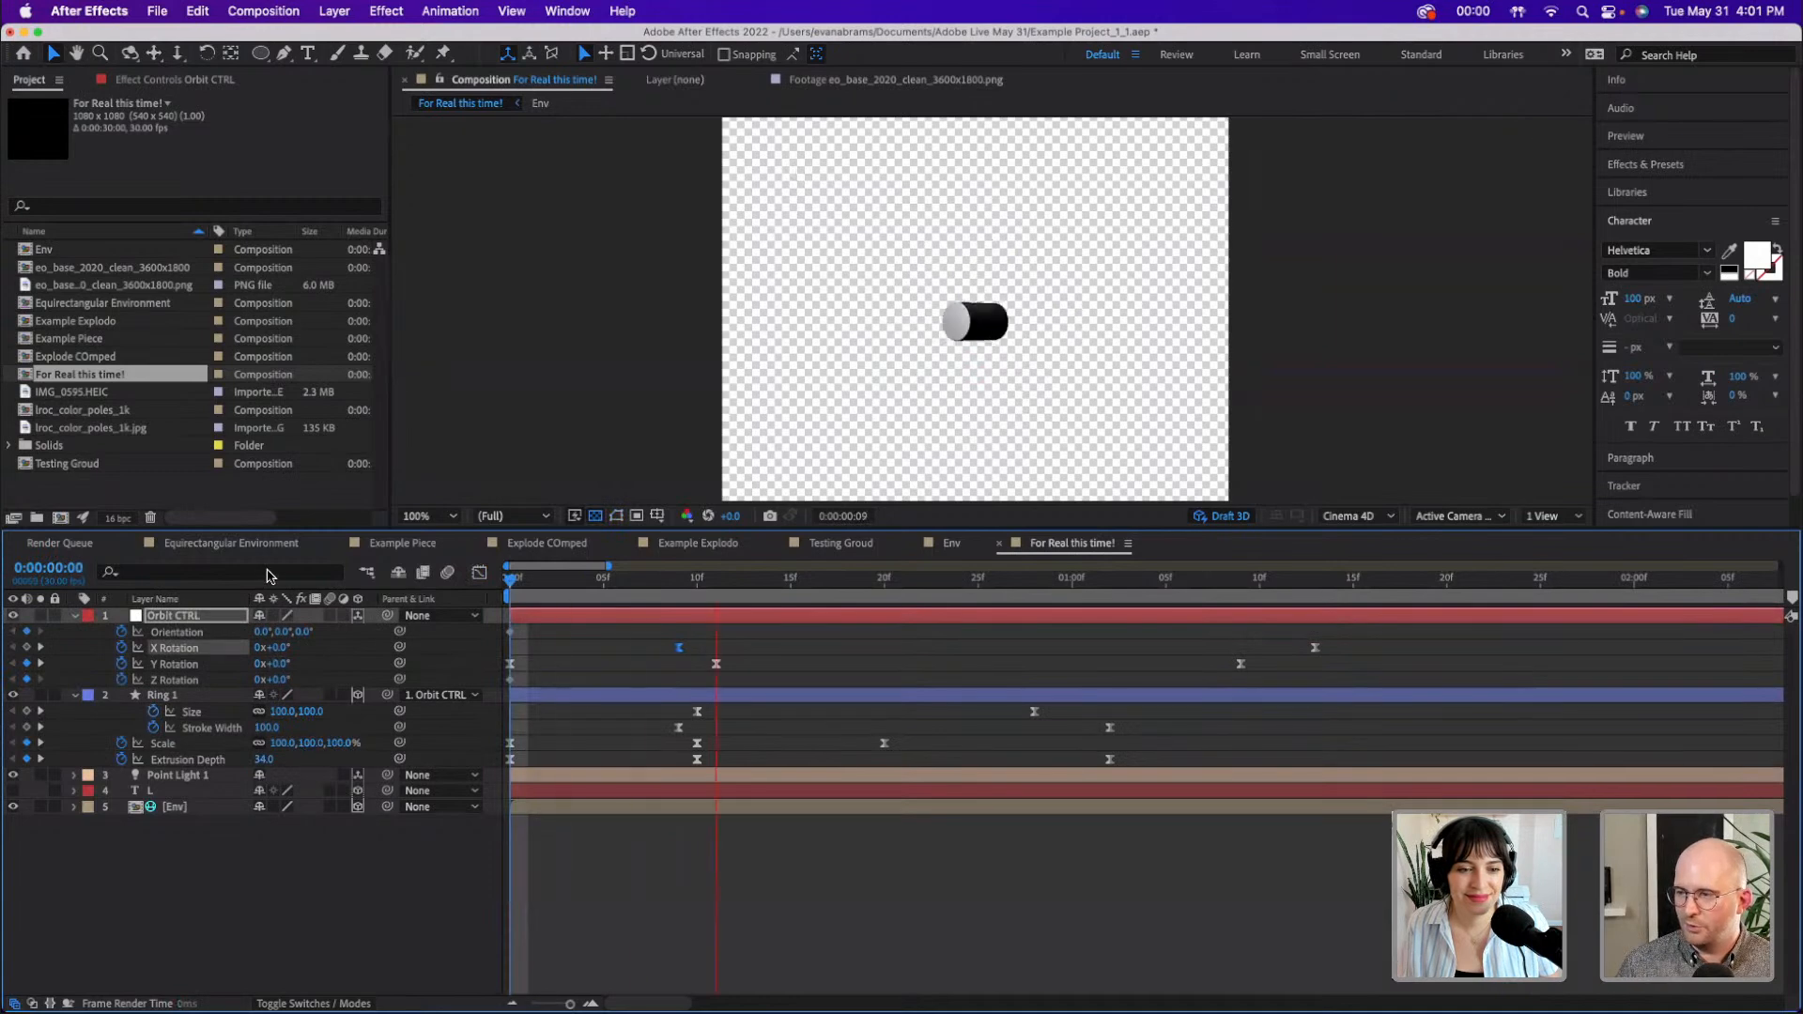
{"action": "key", "text": "space"}
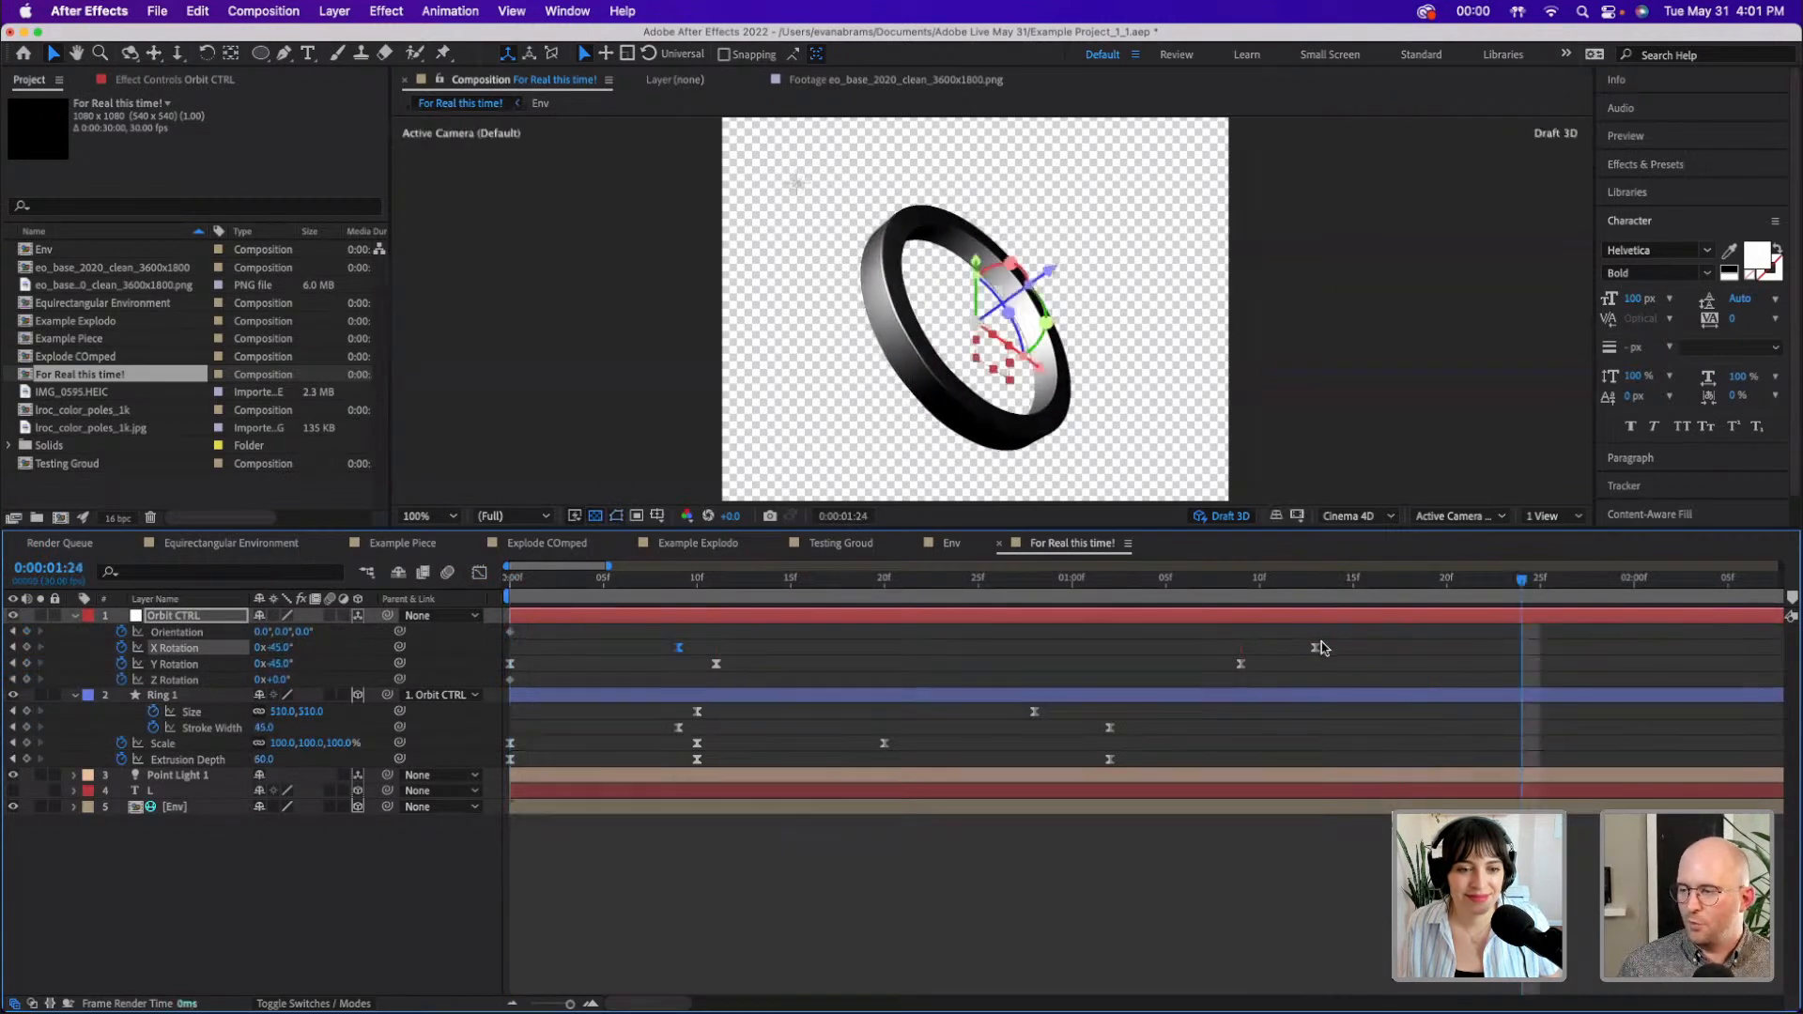
{"action": "left_click_drag", "start_coordinate": [1316, 649], "coordinate": [1278, 649]}
{"action": "left_click", "coordinate": [661, 580]}
{"action": "key", "text": "space"}
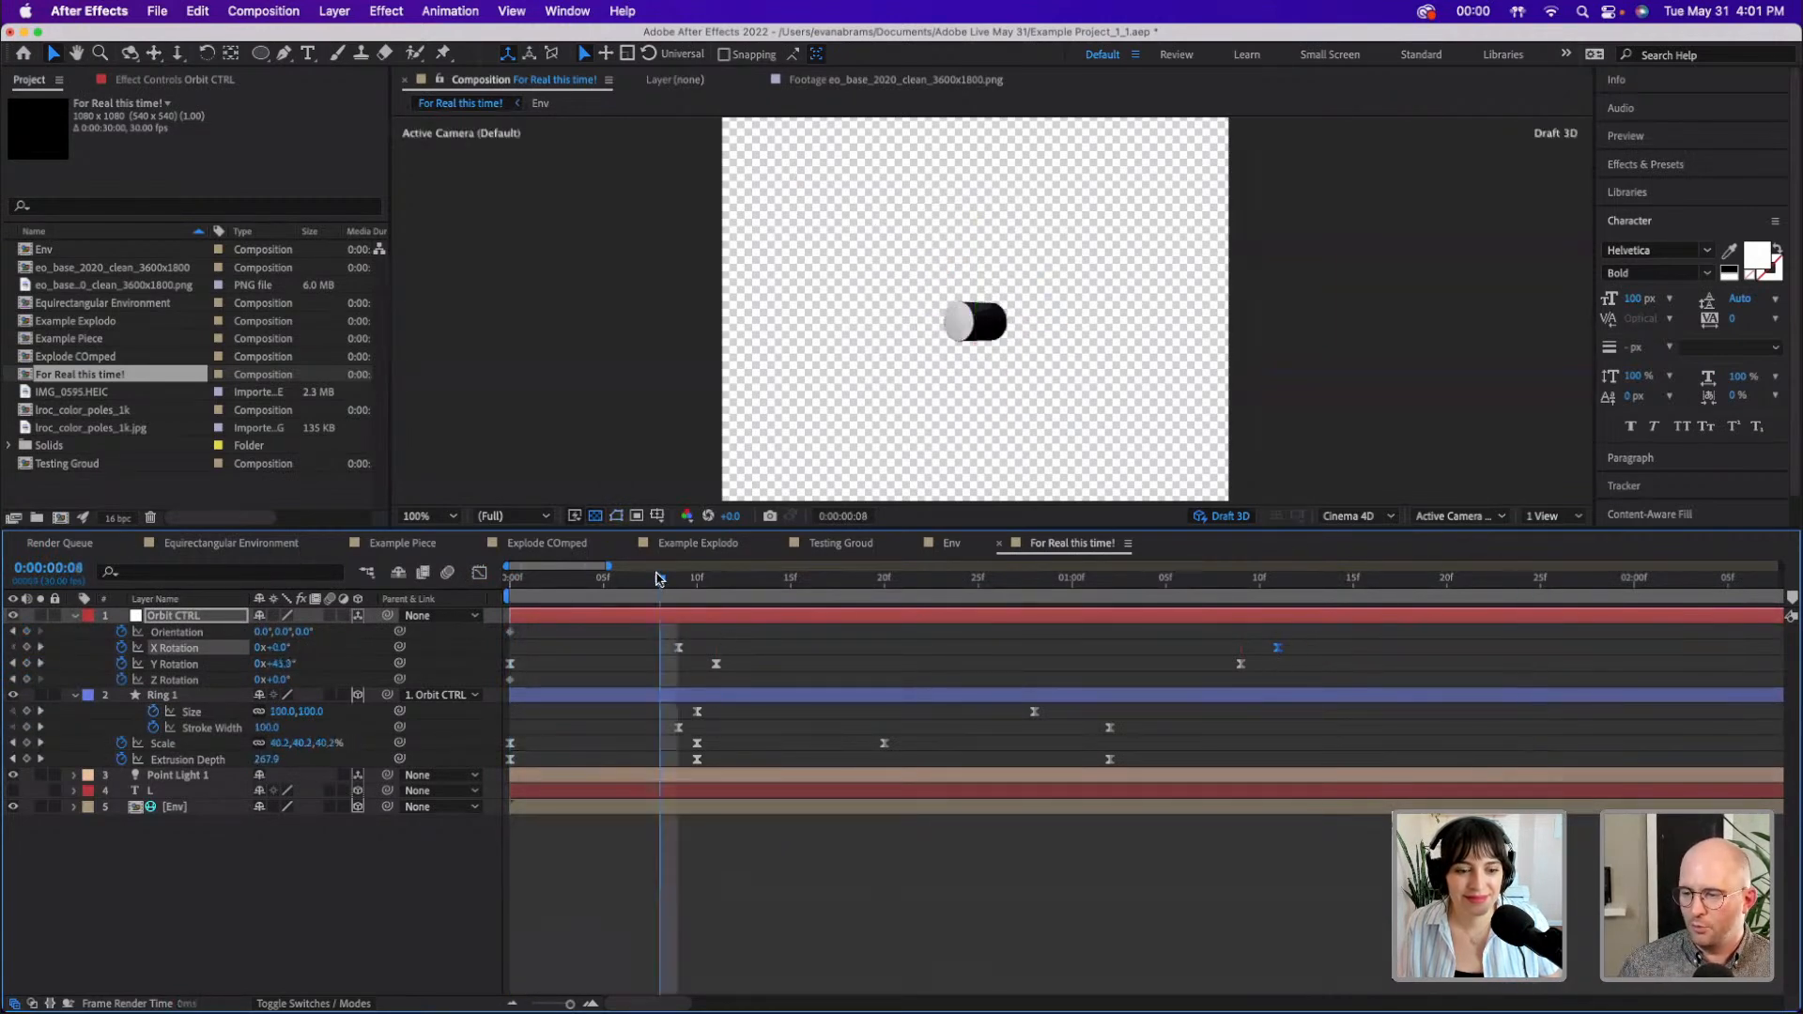
{"action": "key", "text": "space"}
- Realign Orbit CTRL's X Rotation keyframes with the Y Rotation keyframes at frame 11 and 0:00:01:09, selecting both pairs
{"action": "left_click", "coordinate": [691, 647]}
{"action": "left_click_drag", "start_coordinate": [681, 648], "coordinate": [713, 653]}
{"action": "left_click_drag", "start_coordinate": [1277, 649], "coordinate": [741, 697]}
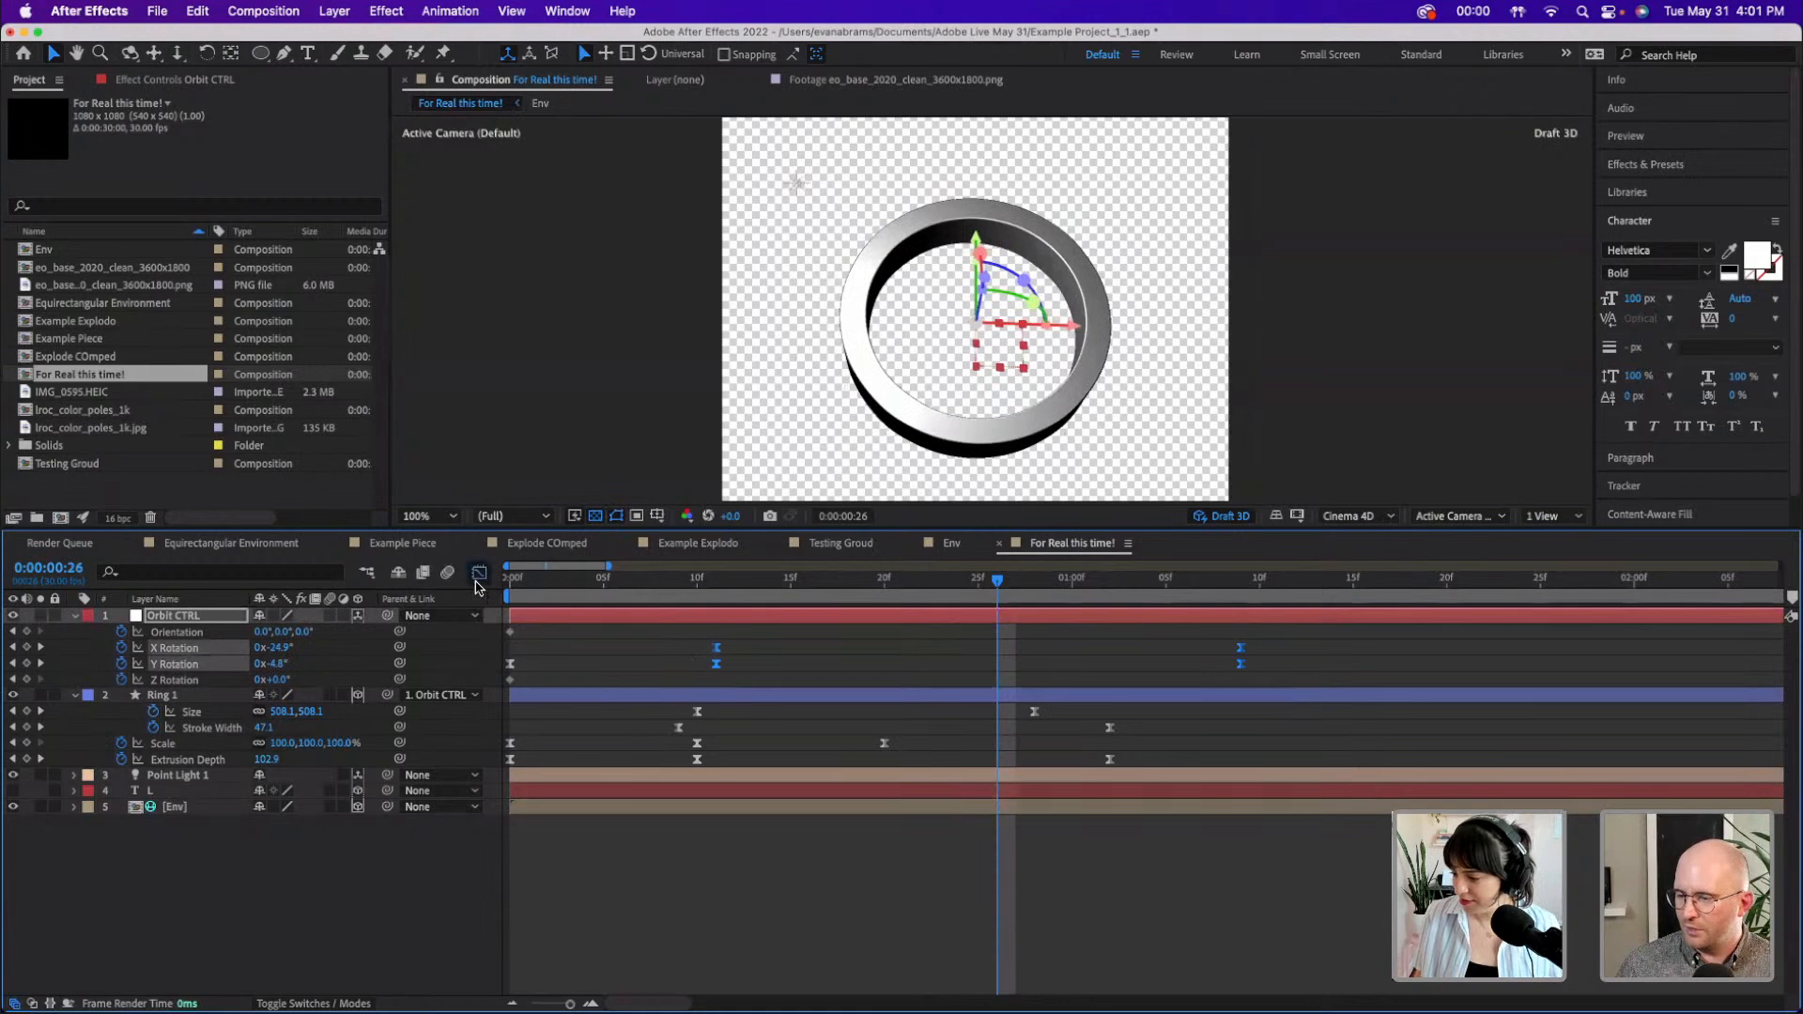
- Reshape Orbit CTRL's X and Y Rotation speed curves with longer easing handles, peaking near frame 20 with a long ease-out, and preview the motion
{"action": "left_click", "coordinate": [479, 572]}
{"action": "left_click_drag", "start_coordinate": [1314, 749], "coordinate": [603, 913]}
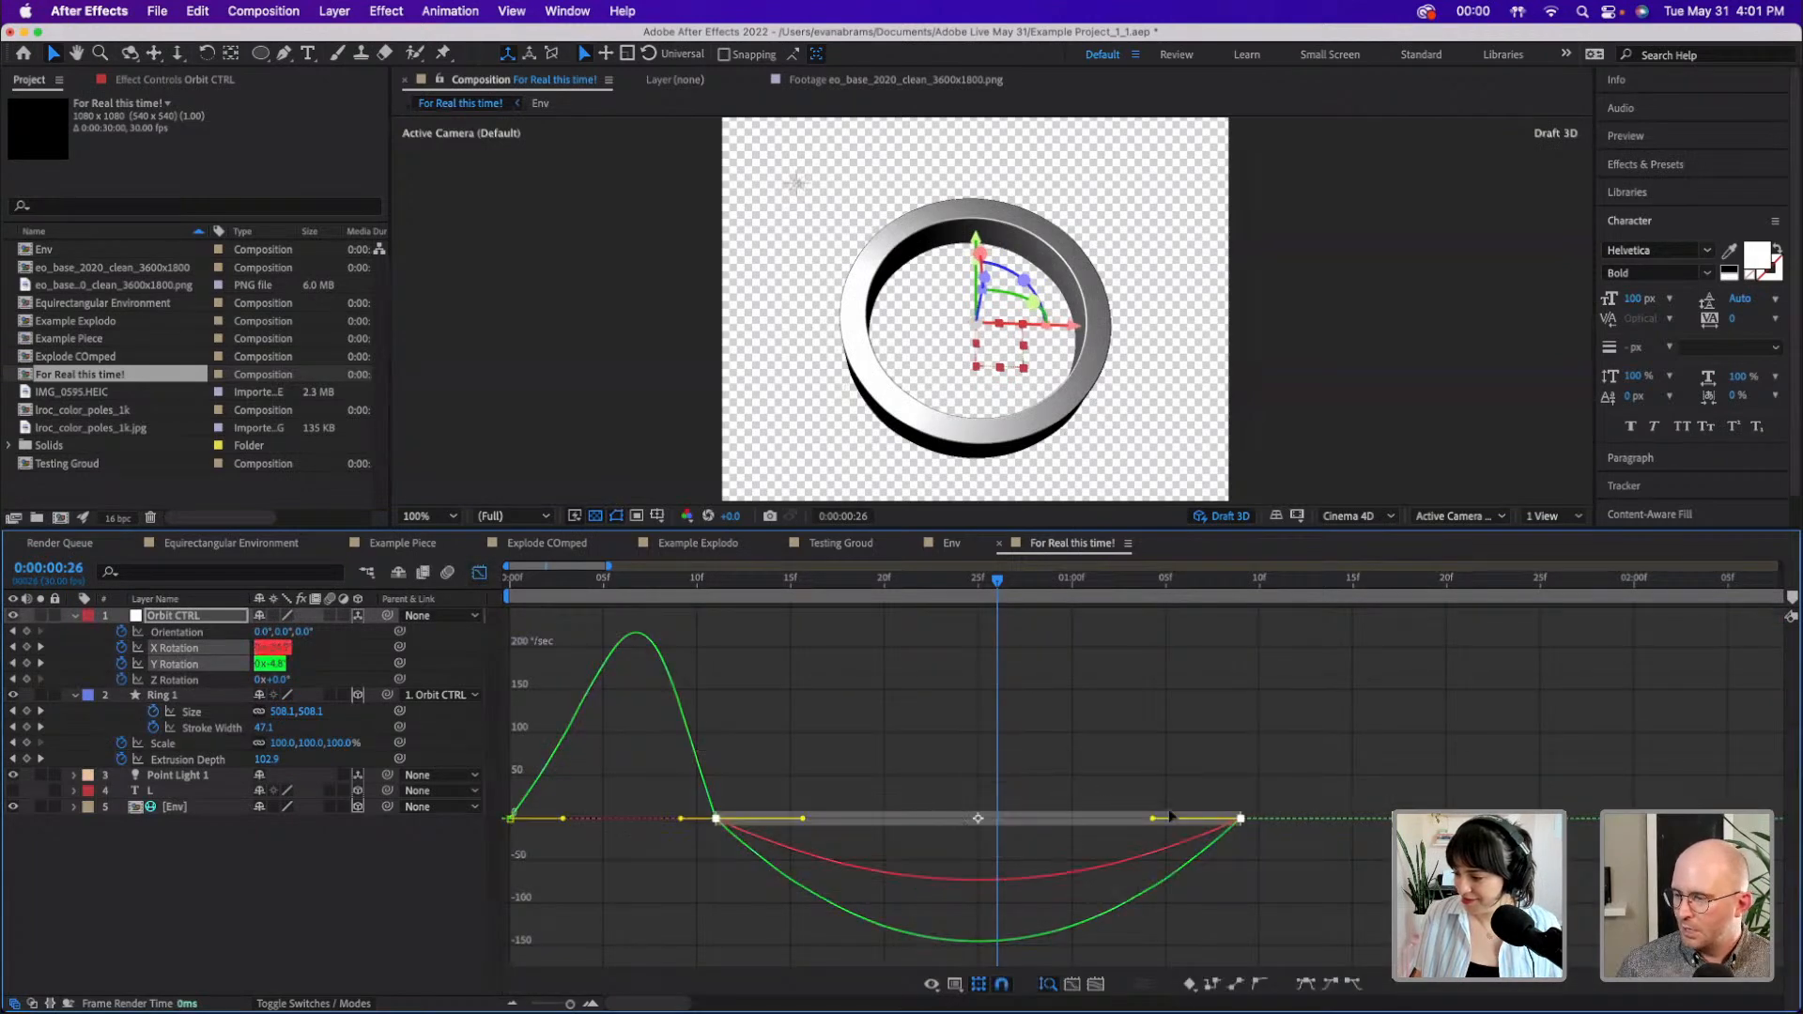
{"action": "left_click_drag", "start_coordinate": [1155, 820], "coordinate": [1078, 819]}
{"action": "key", "text": "super+z"}
{"action": "left_click_drag", "start_coordinate": [941, 787], "coordinate": [716, 900]}
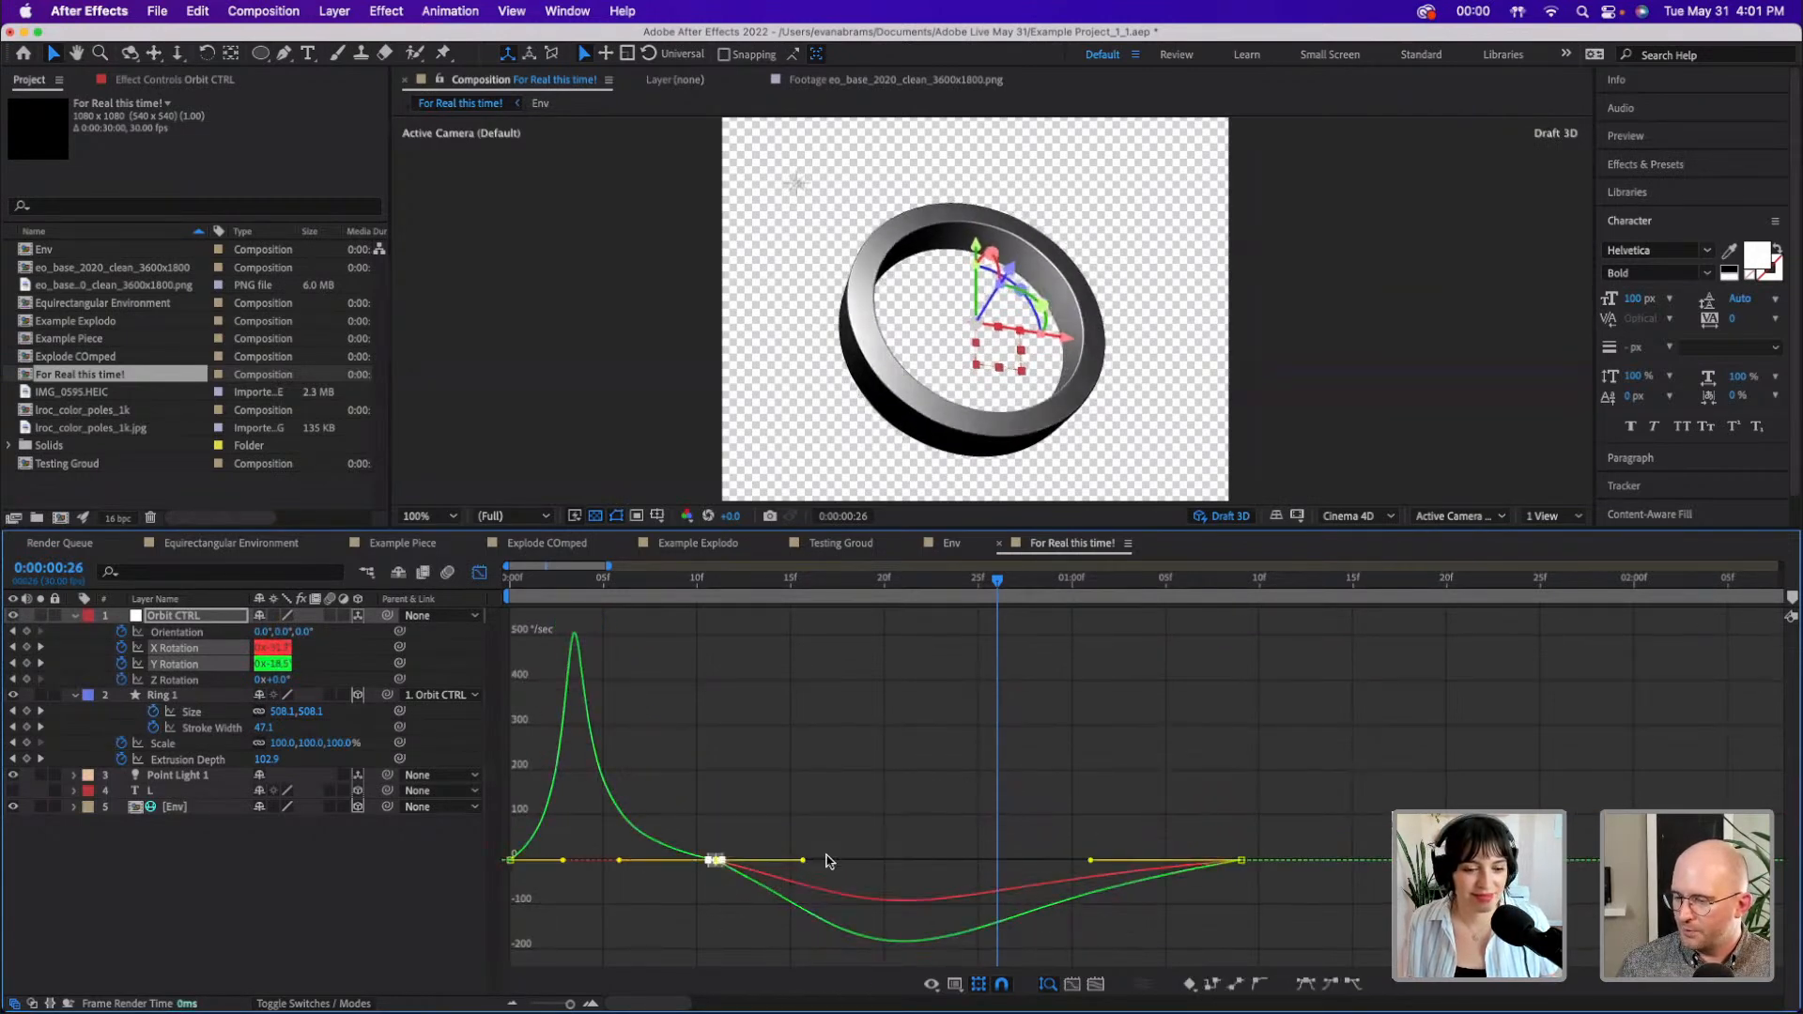
{"action": "left_click_drag", "start_coordinate": [822, 860], "coordinate": [954, 836]}
{"action": "left_click_drag", "start_coordinate": [1089, 816], "coordinate": [1253, 873]}
{"action": "left_click_drag", "start_coordinate": [1092, 855], "coordinate": [1007, 742]}
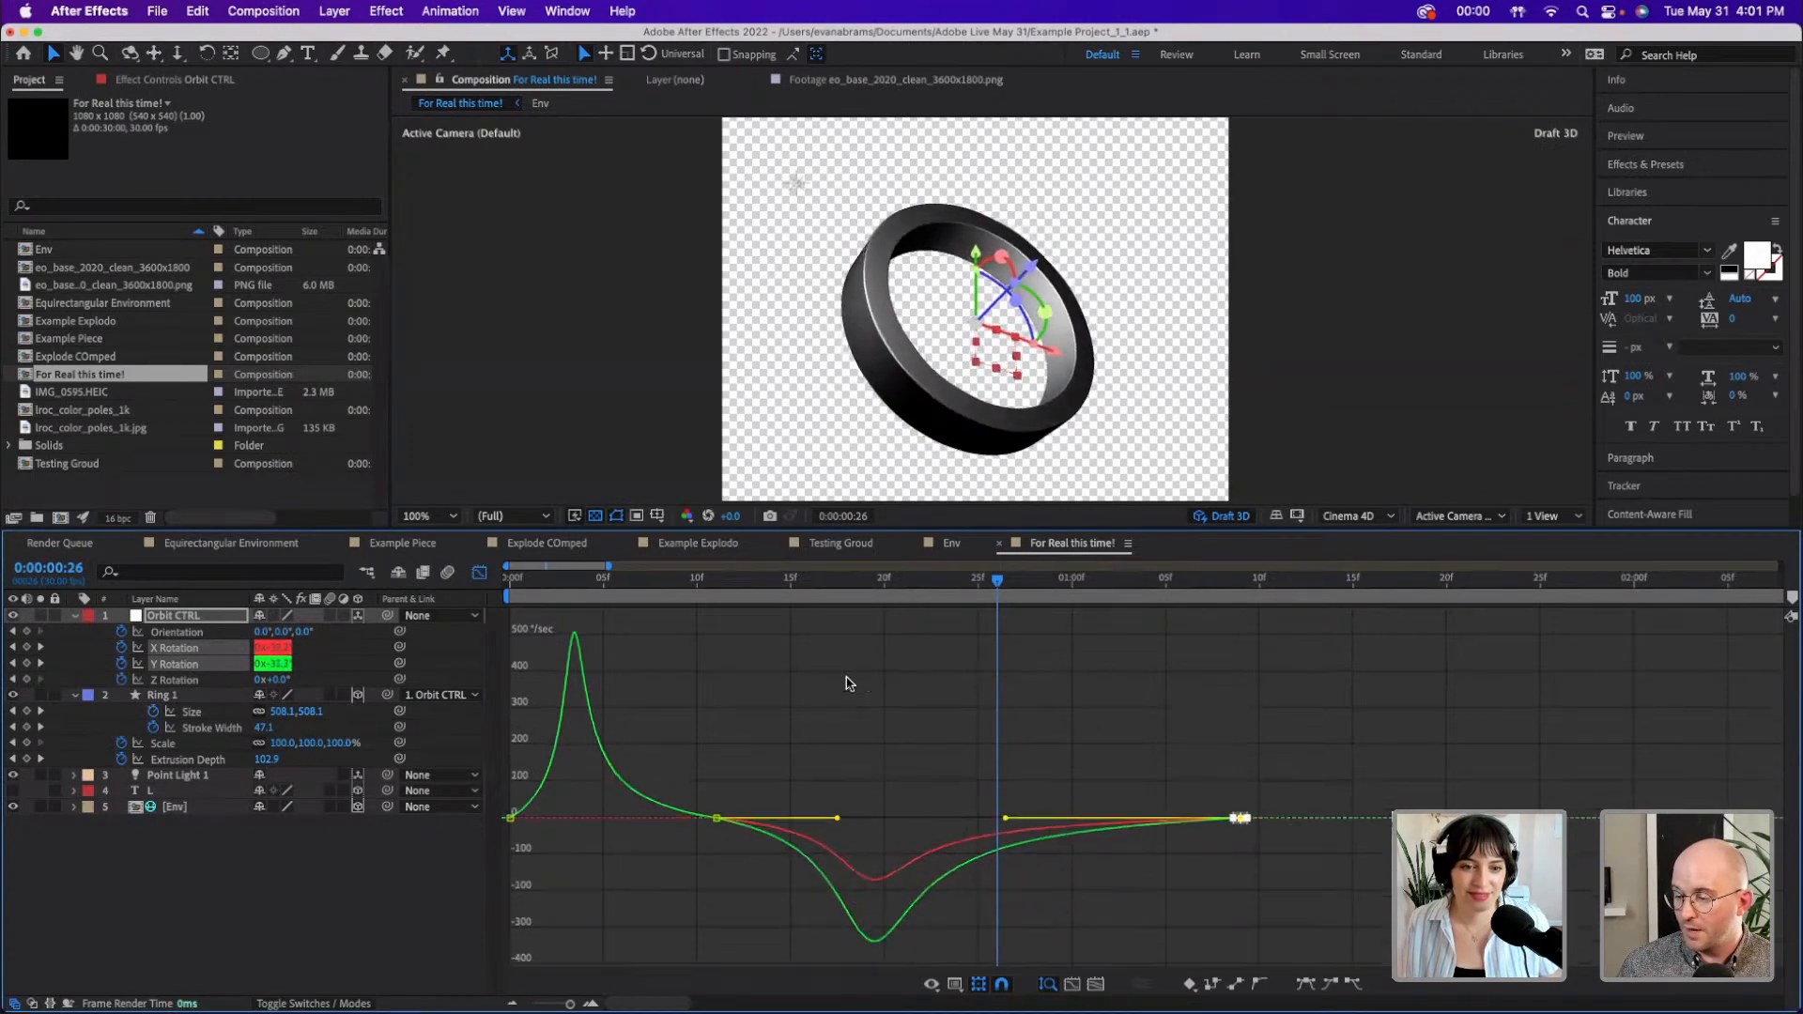
{"action": "left_click", "coordinate": [753, 599]}
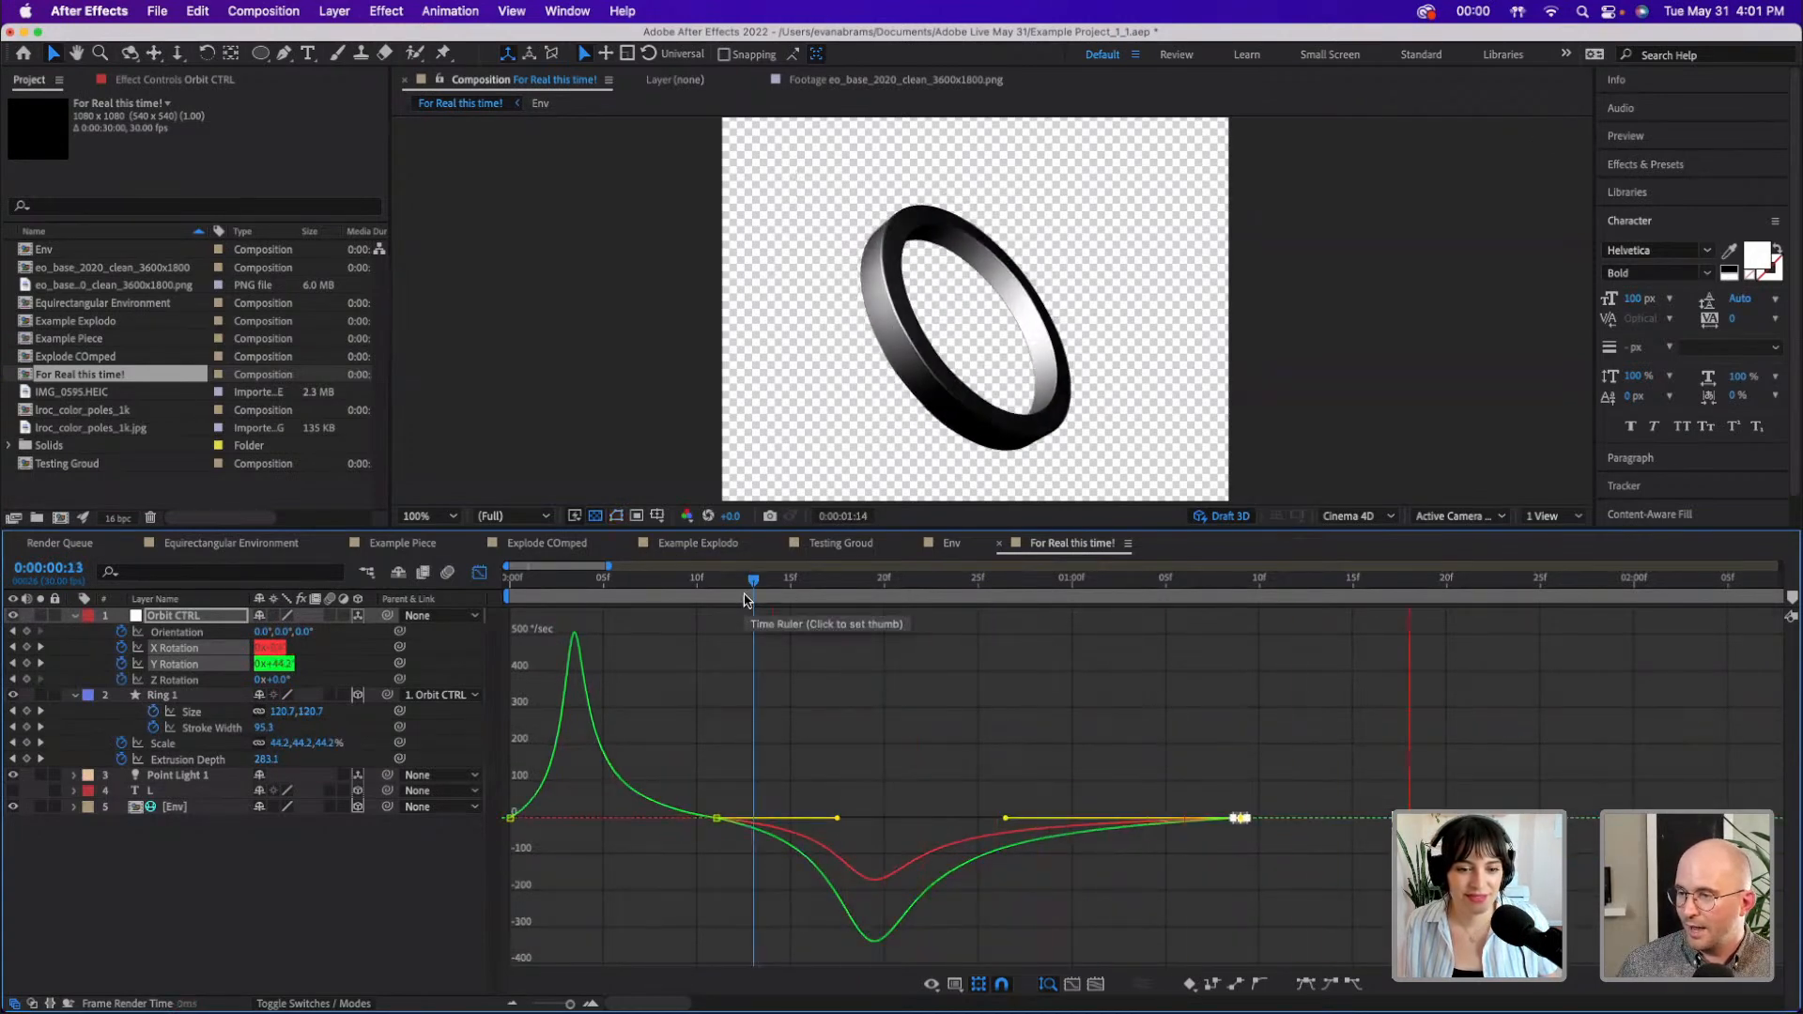
{"action": "key", "text": "space"}
{"action": "left_click", "coordinate": [479, 572]}
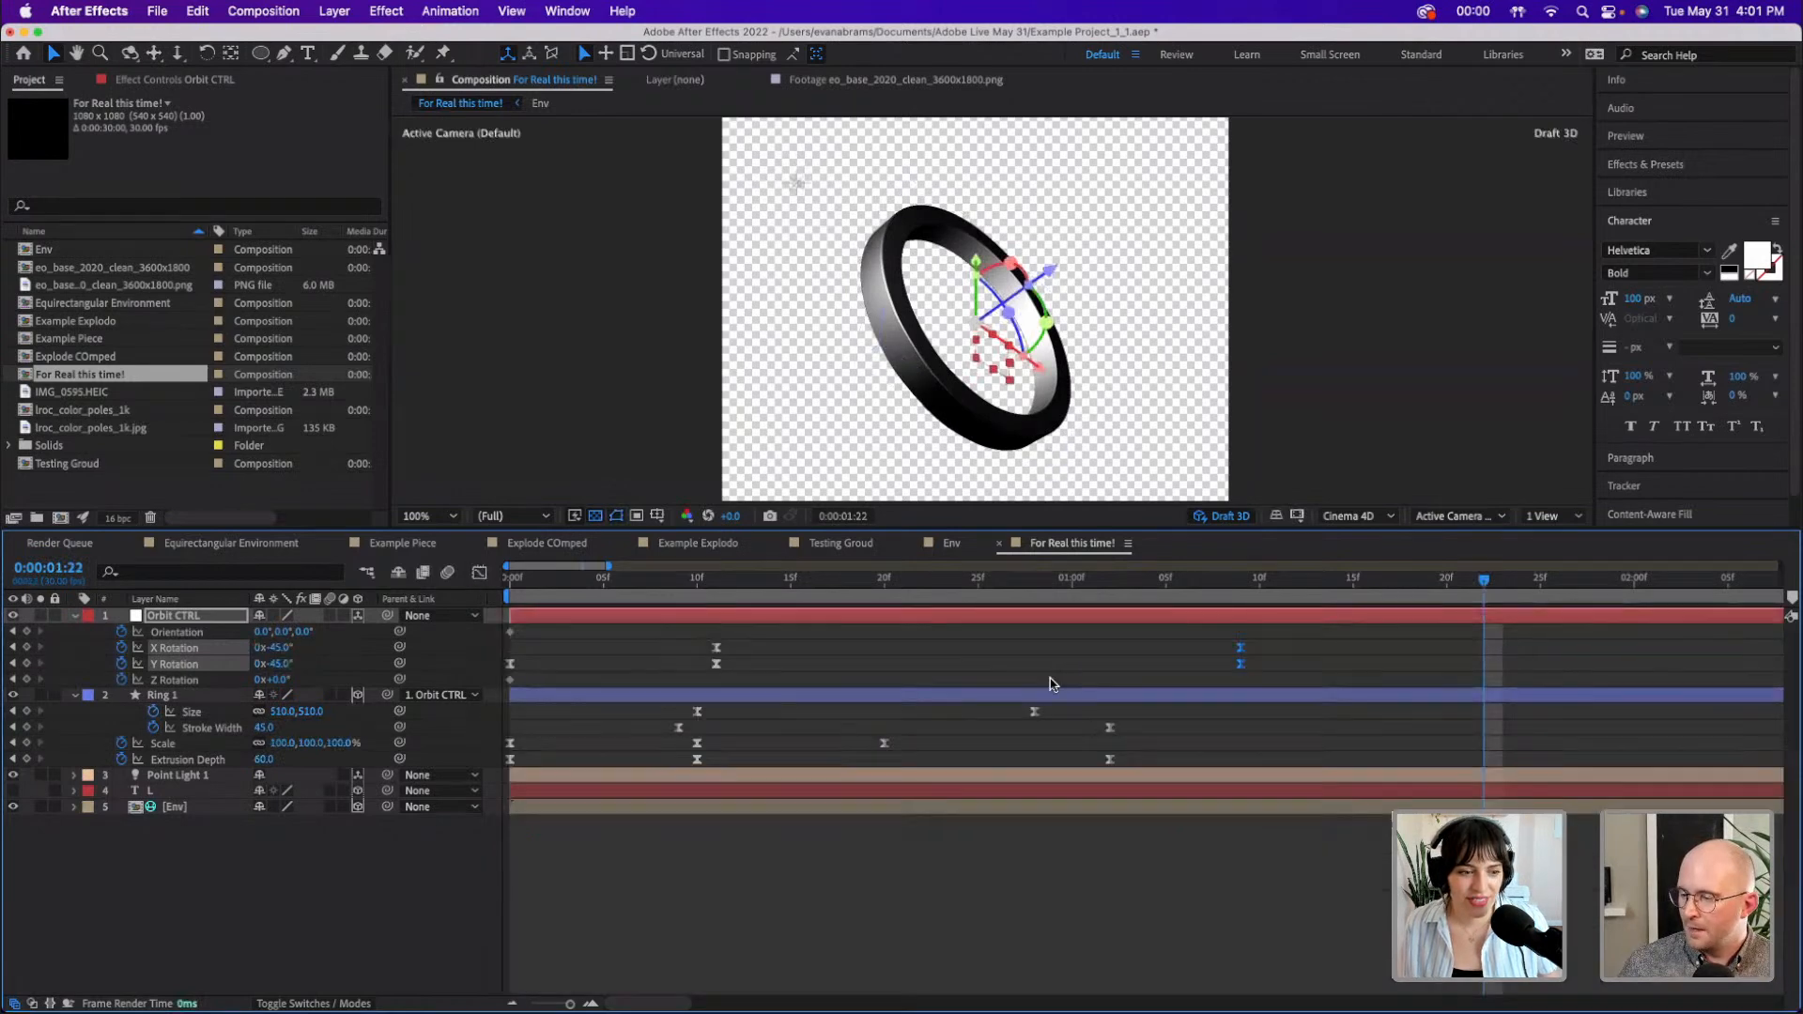
- Stagger Orbit CTRL's rotations with X Rotation keyframes at frame 9 and 0:00:01:12 and the last Y Rotation keyframe at 0:00:01:08, and preview
{"action": "left_click_drag", "start_coordinate": [717, 648], "coordinate": [679, 648]}
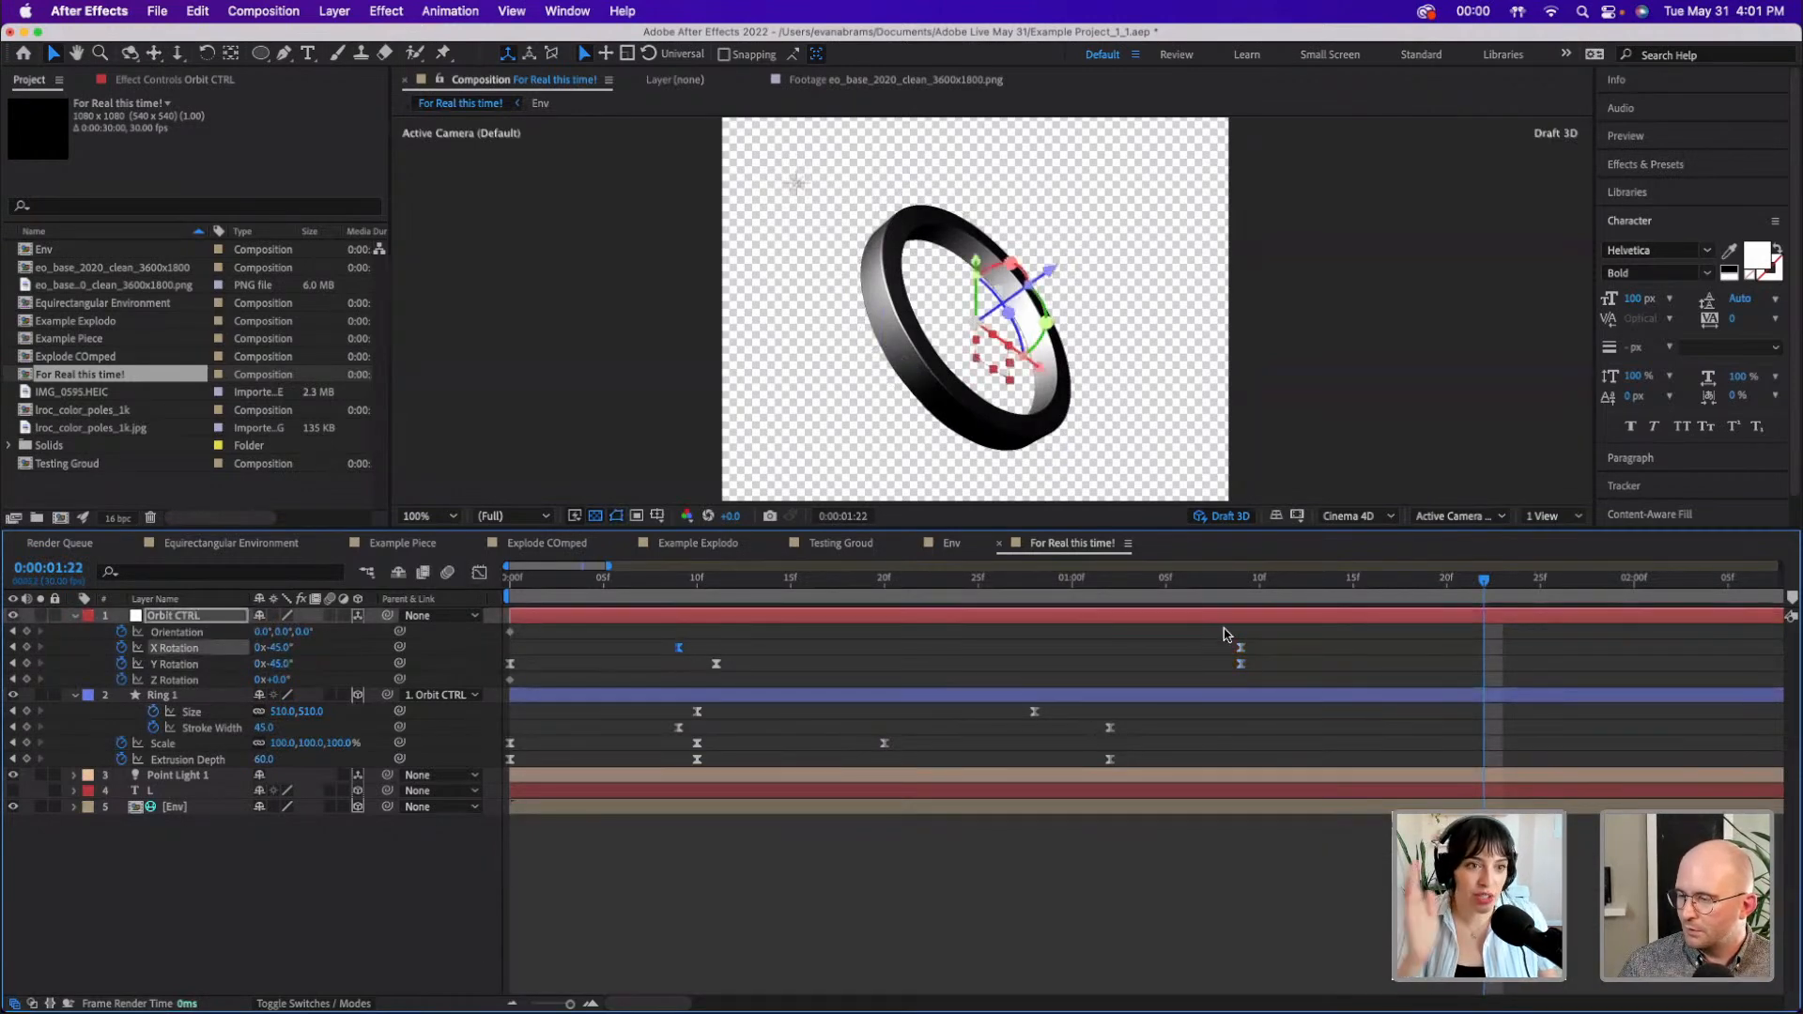
{"action": "mouse_move", "coordinate": [1241, 648]}
{"action": "left_mouse_down"}
{"action": "mouse_move", "coordinate": [1296, 648]}
{"action": "mouse_move", "coordinate": [1223, 664]}
{"action": "left_mouse_up"}
{"action": "left_click_drag", "start_coordinate": [1136, 582], "coordinate": [508, 581]}
{"action": "key", "text": "space"}
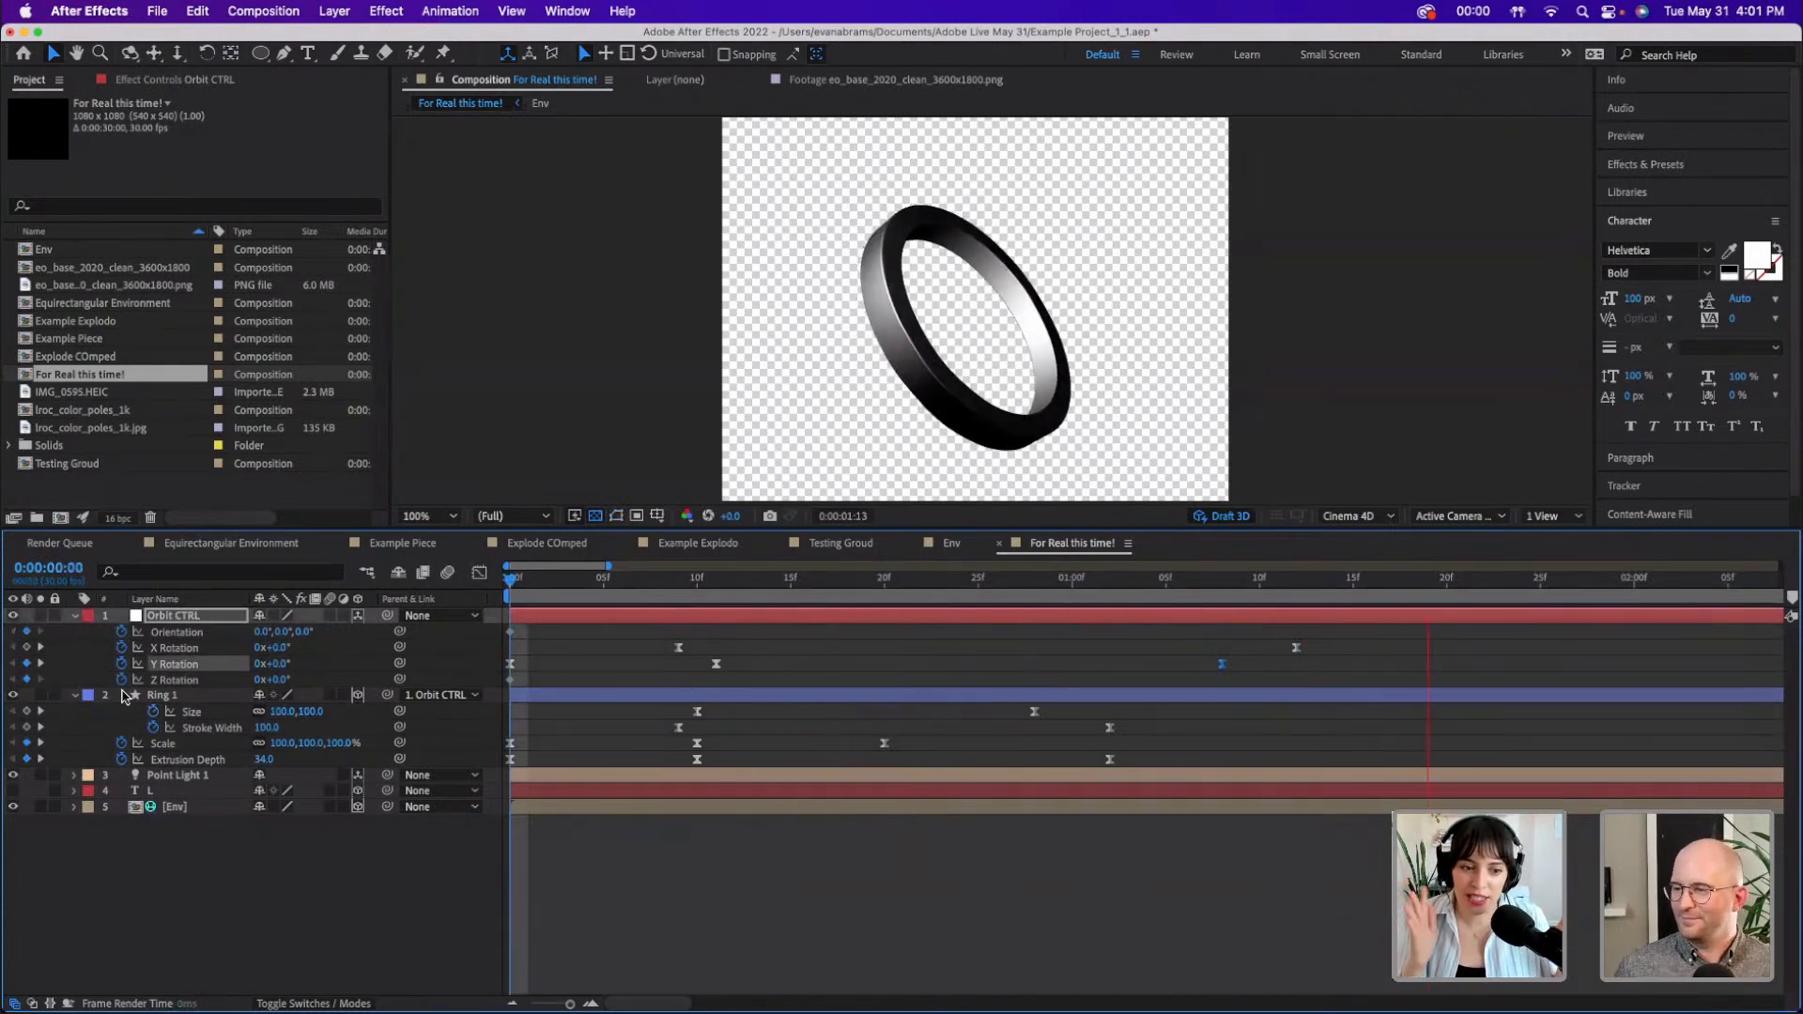
{"action": "key", "text": "space"}
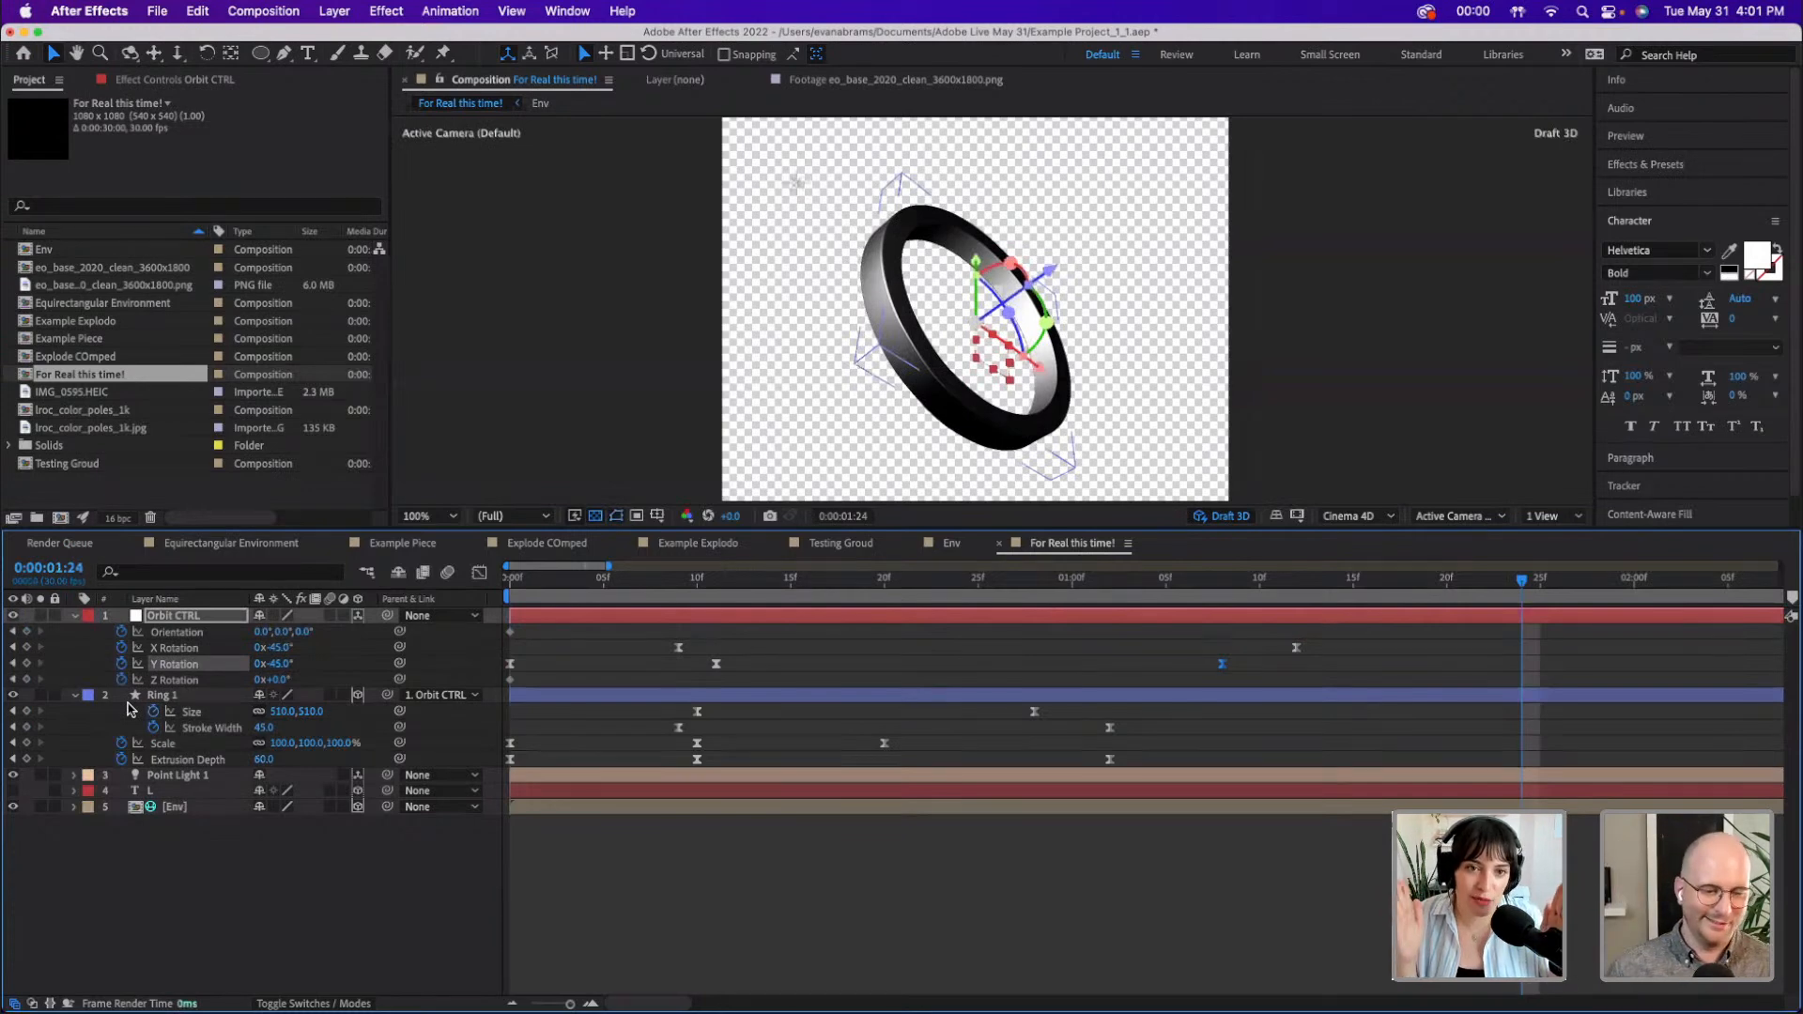
- Replay the staggered ring rotation from the start several times and examine it over a longer span of the timeline
{"action": "key", "text": "Home"}
{"action": "key", "text": "space"}
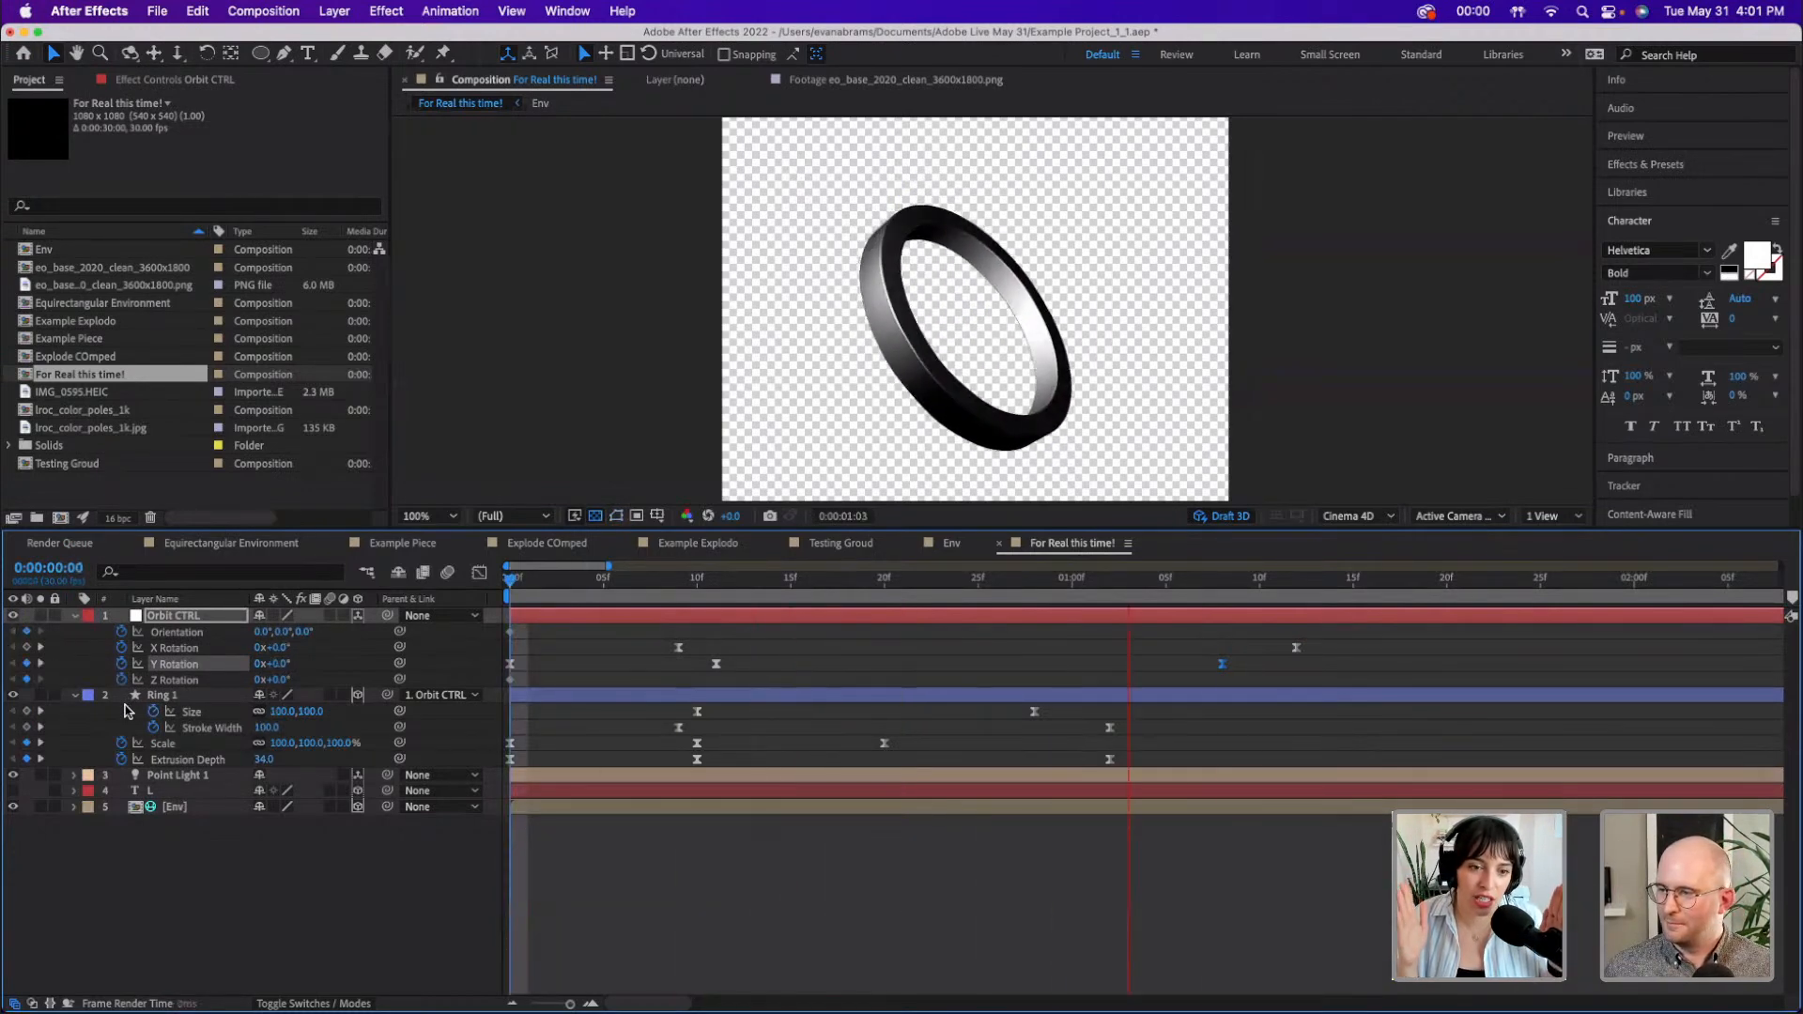
{"action": "key", "text": "space"}
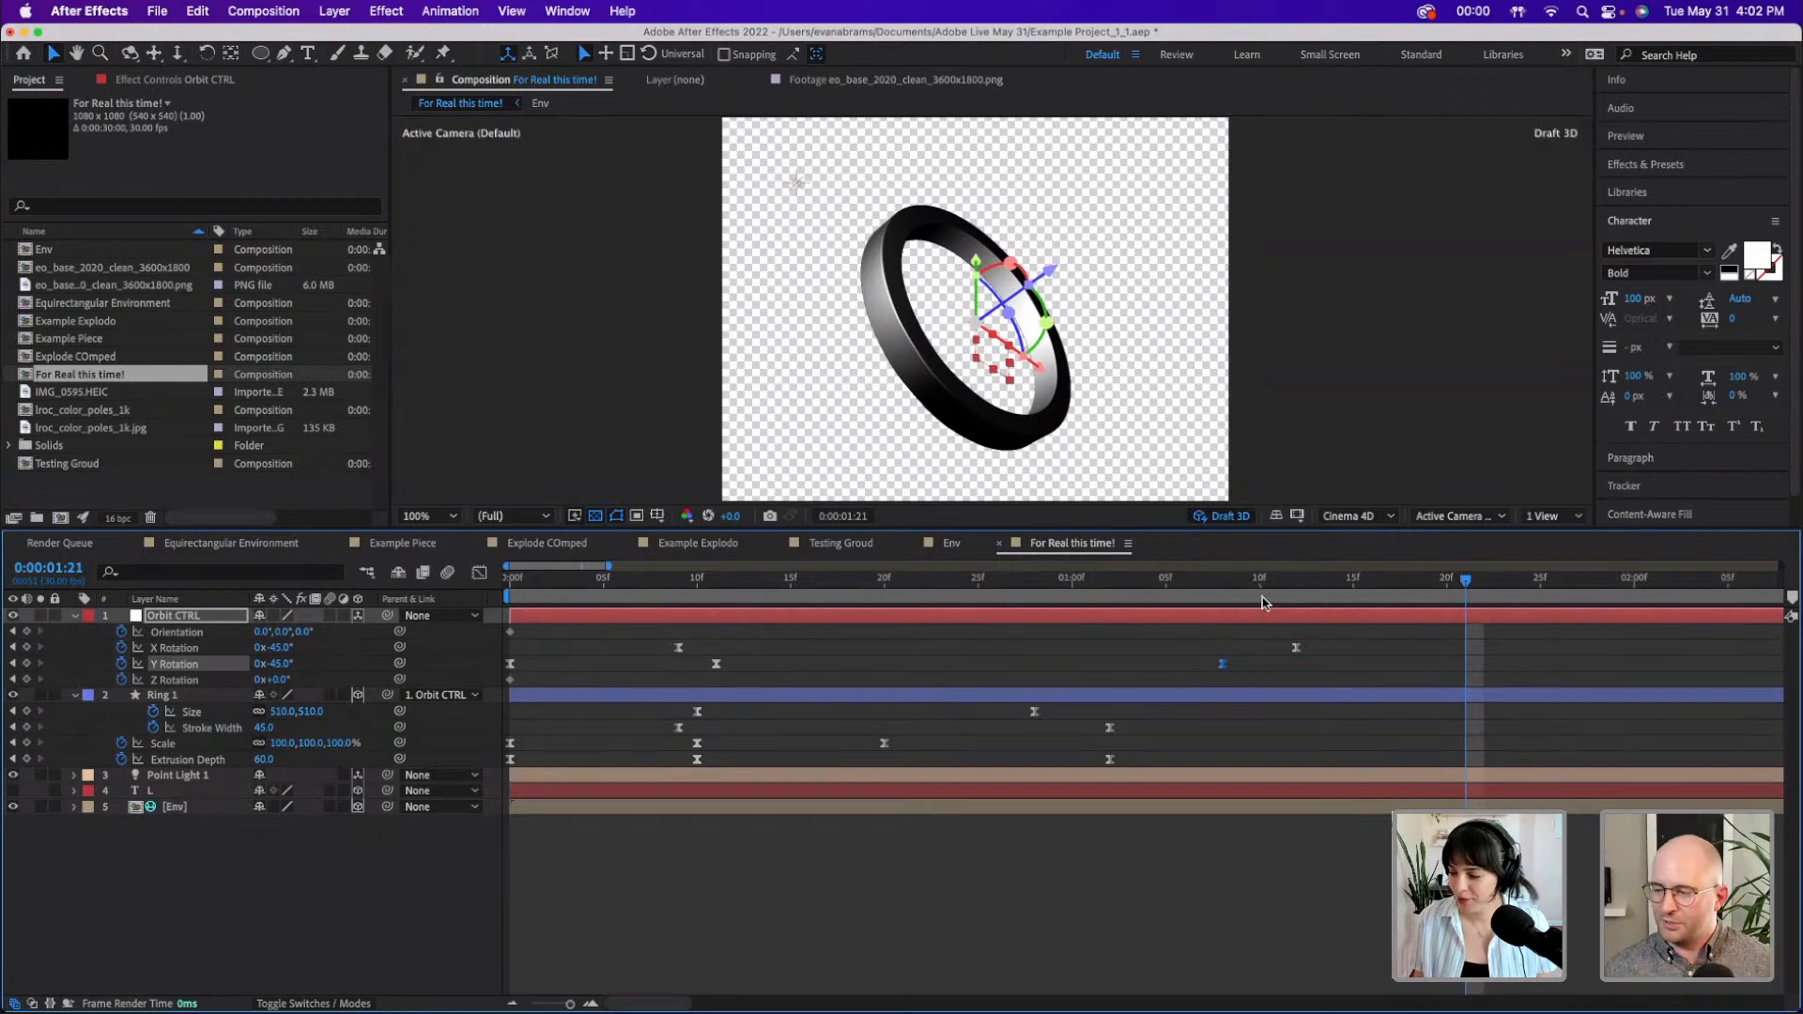
{"action": "left_click", "coordinate": [1297, 648]}
{"action": "key", "text": "space"}
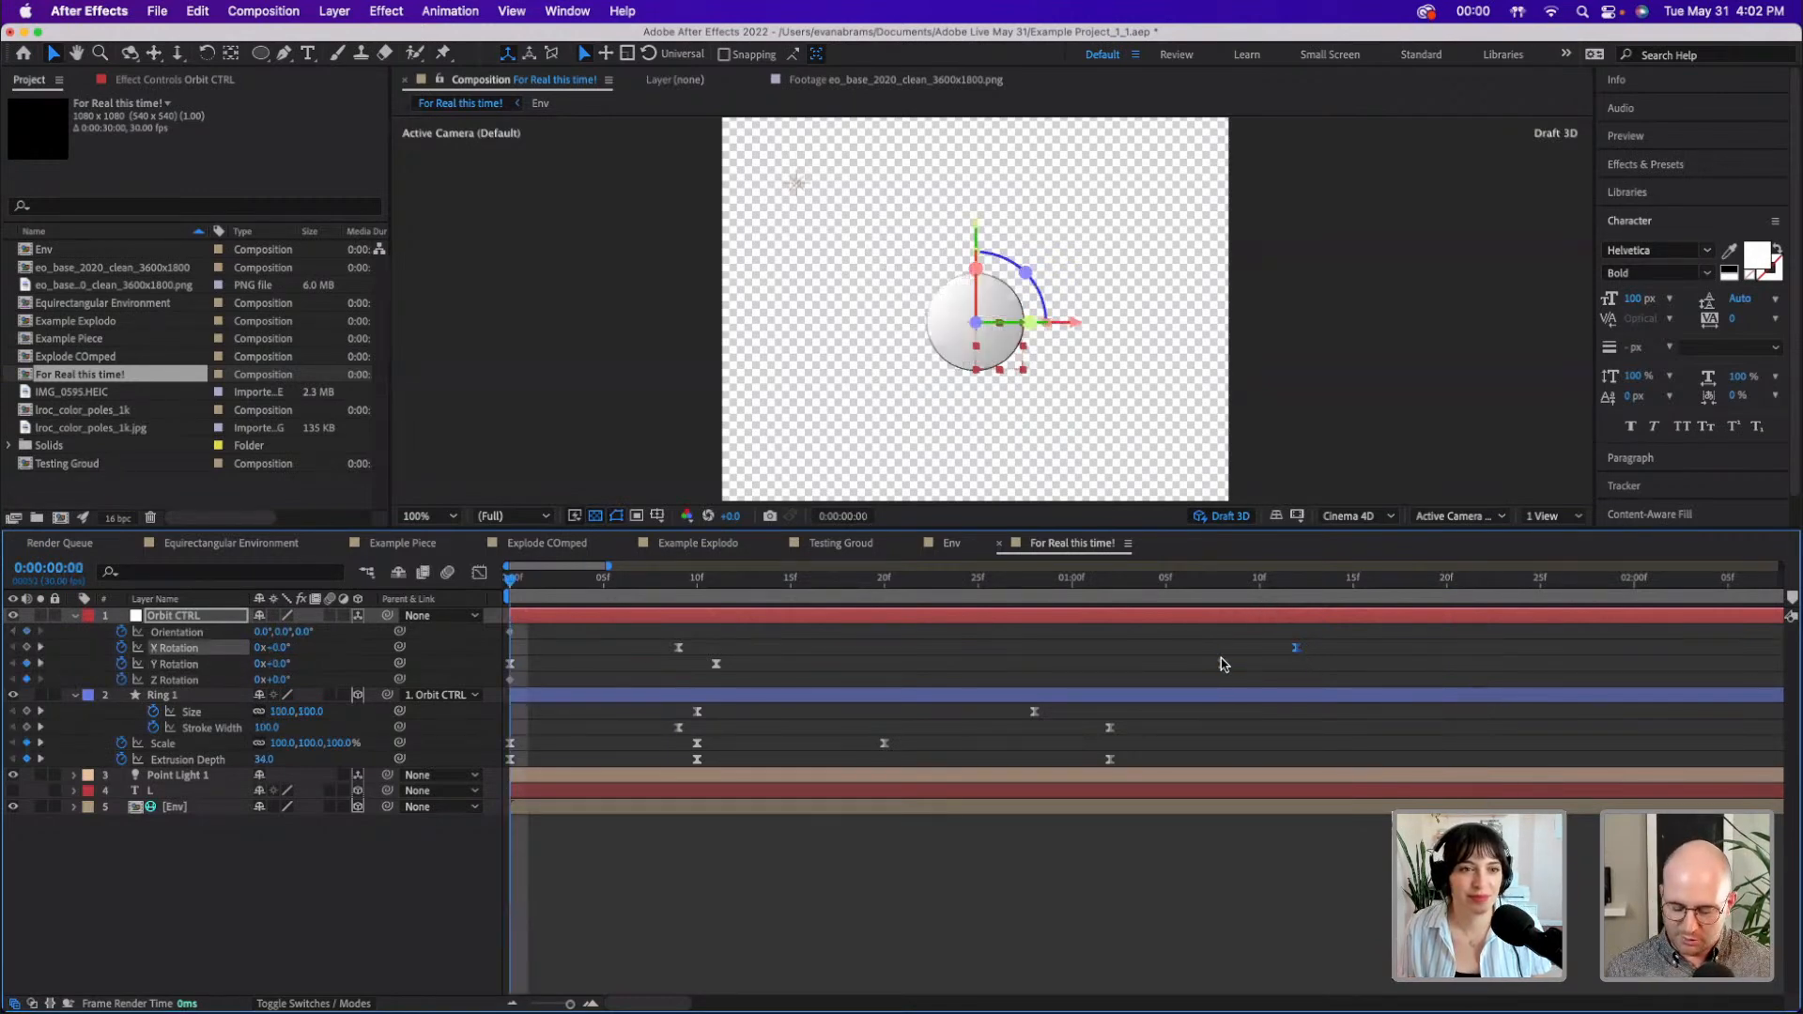
{"action": "key", "text": "space"}
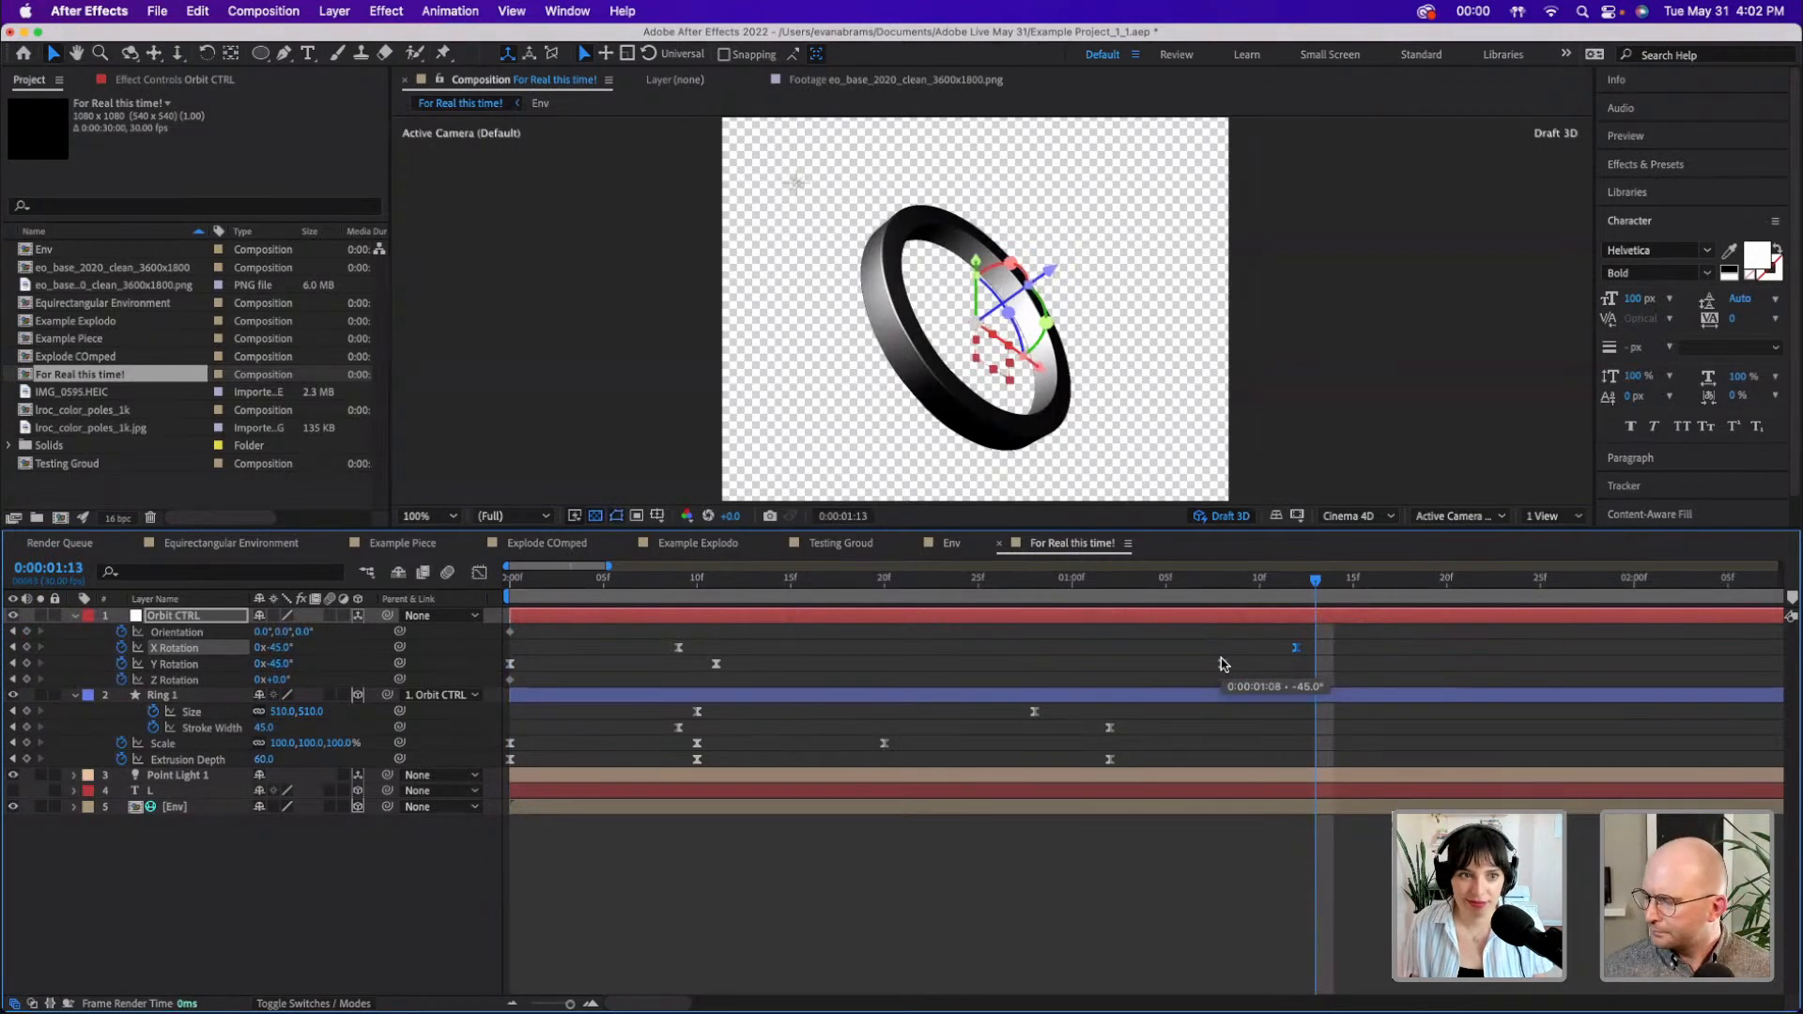
{"action": "scroll", "coordinate": [1157, 866], "scroll_direction": "up", "scroll_amount": 1}
{"action": "scroll", "coordinate": [1156, 866], "scroll_direction": "down", "scroll_amount": 1}
{"action": "scroll", "coordinate": [840, 811], "scroll_direction": "down", "scroll_amount": 1}
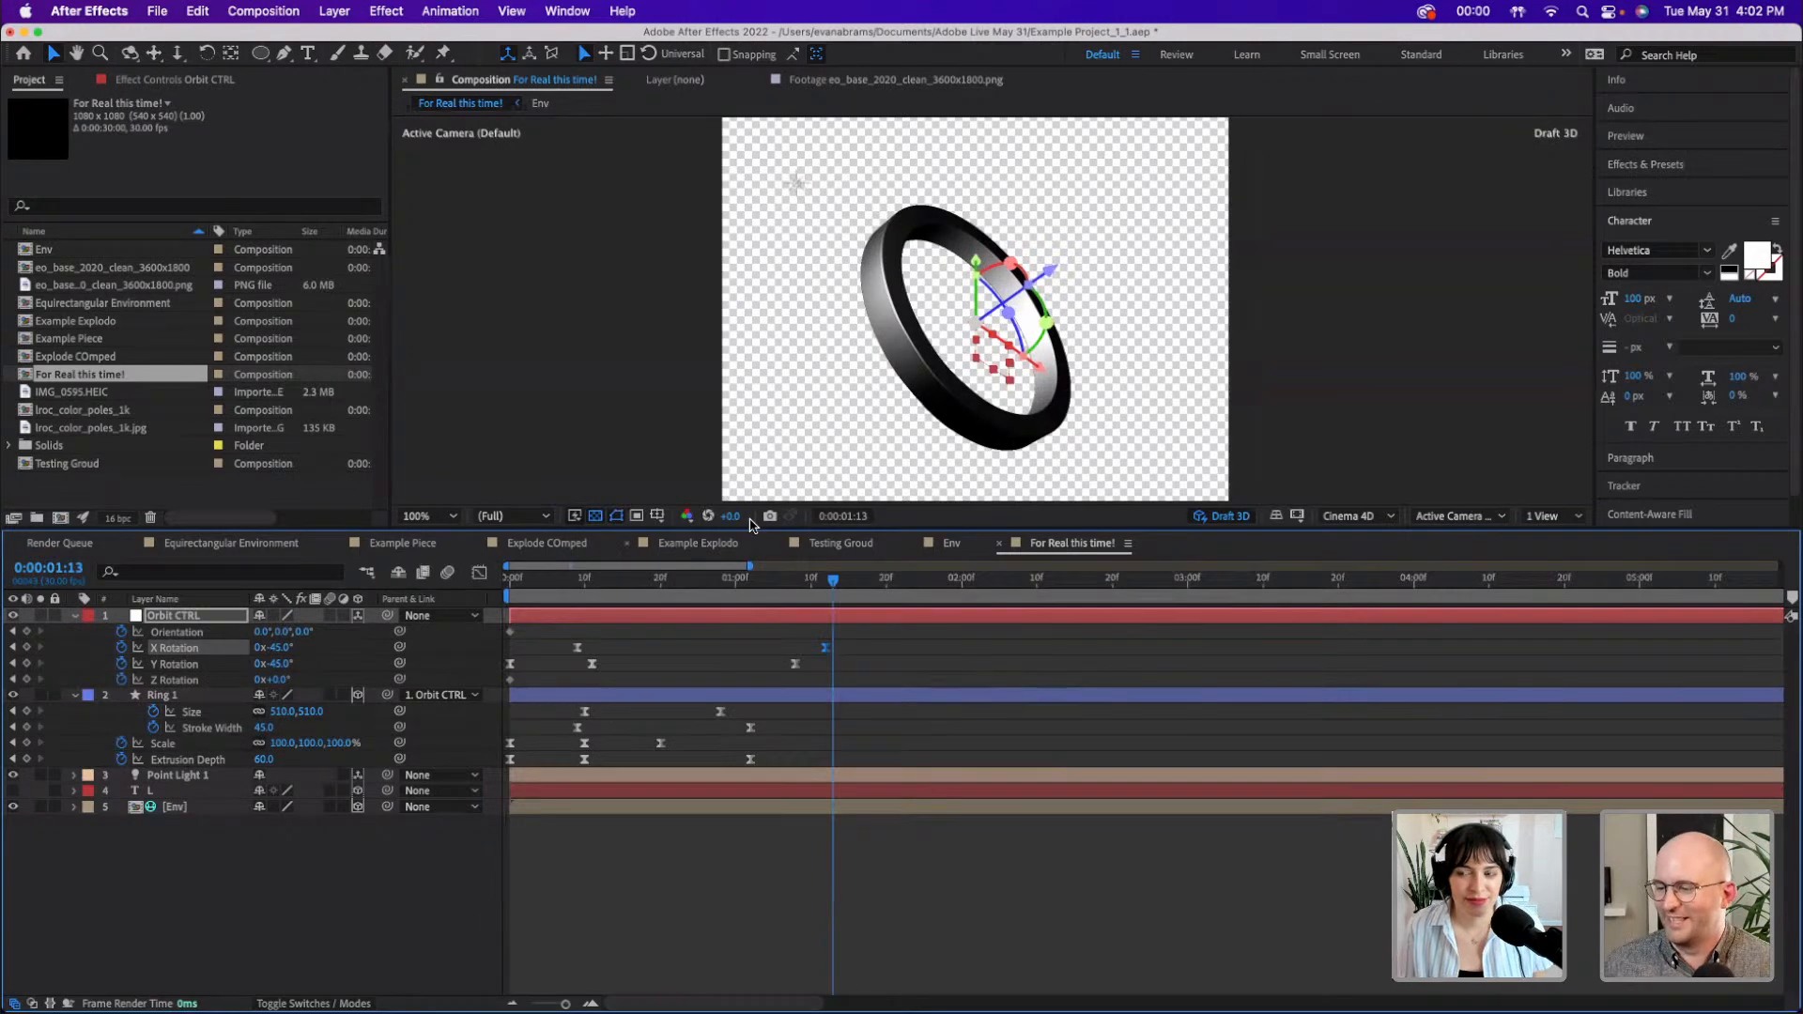
{"action": "key", "text": "space"}
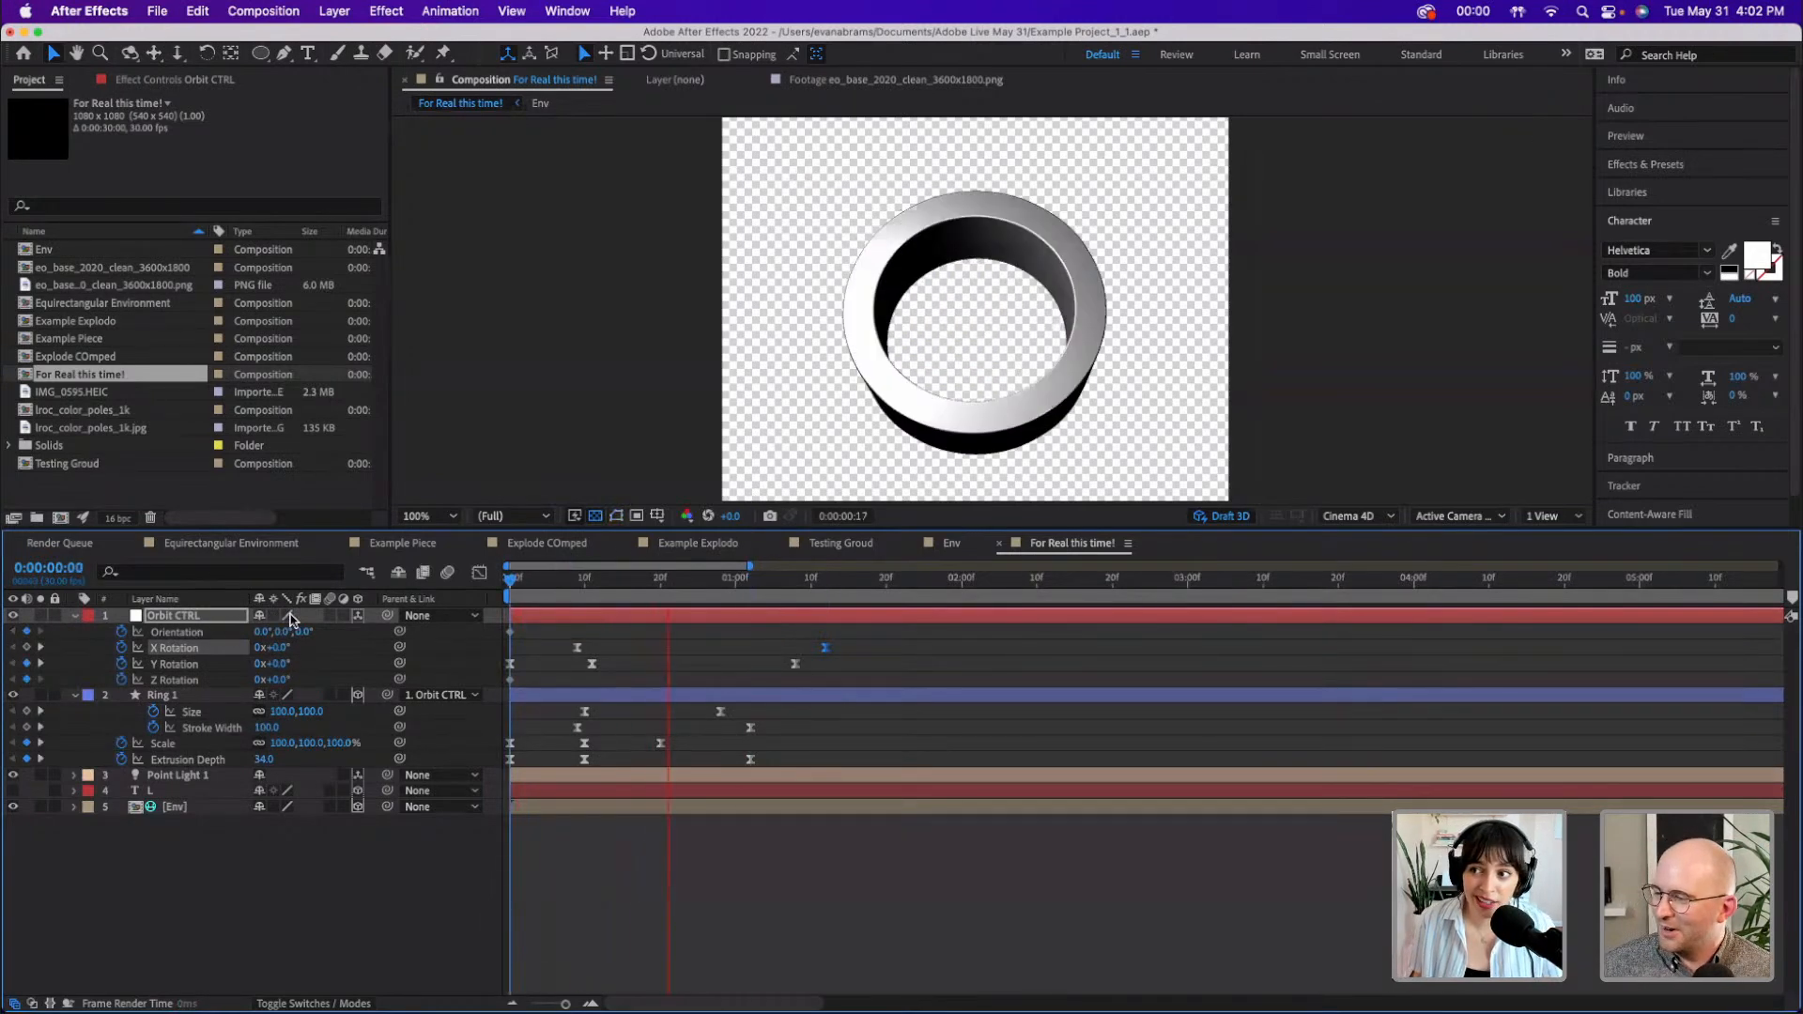
{"action": "key", "text": "space"}
{"action": "left_click_drag", "start_coordinate": [797, 585], "coordinate": [963, 628]}
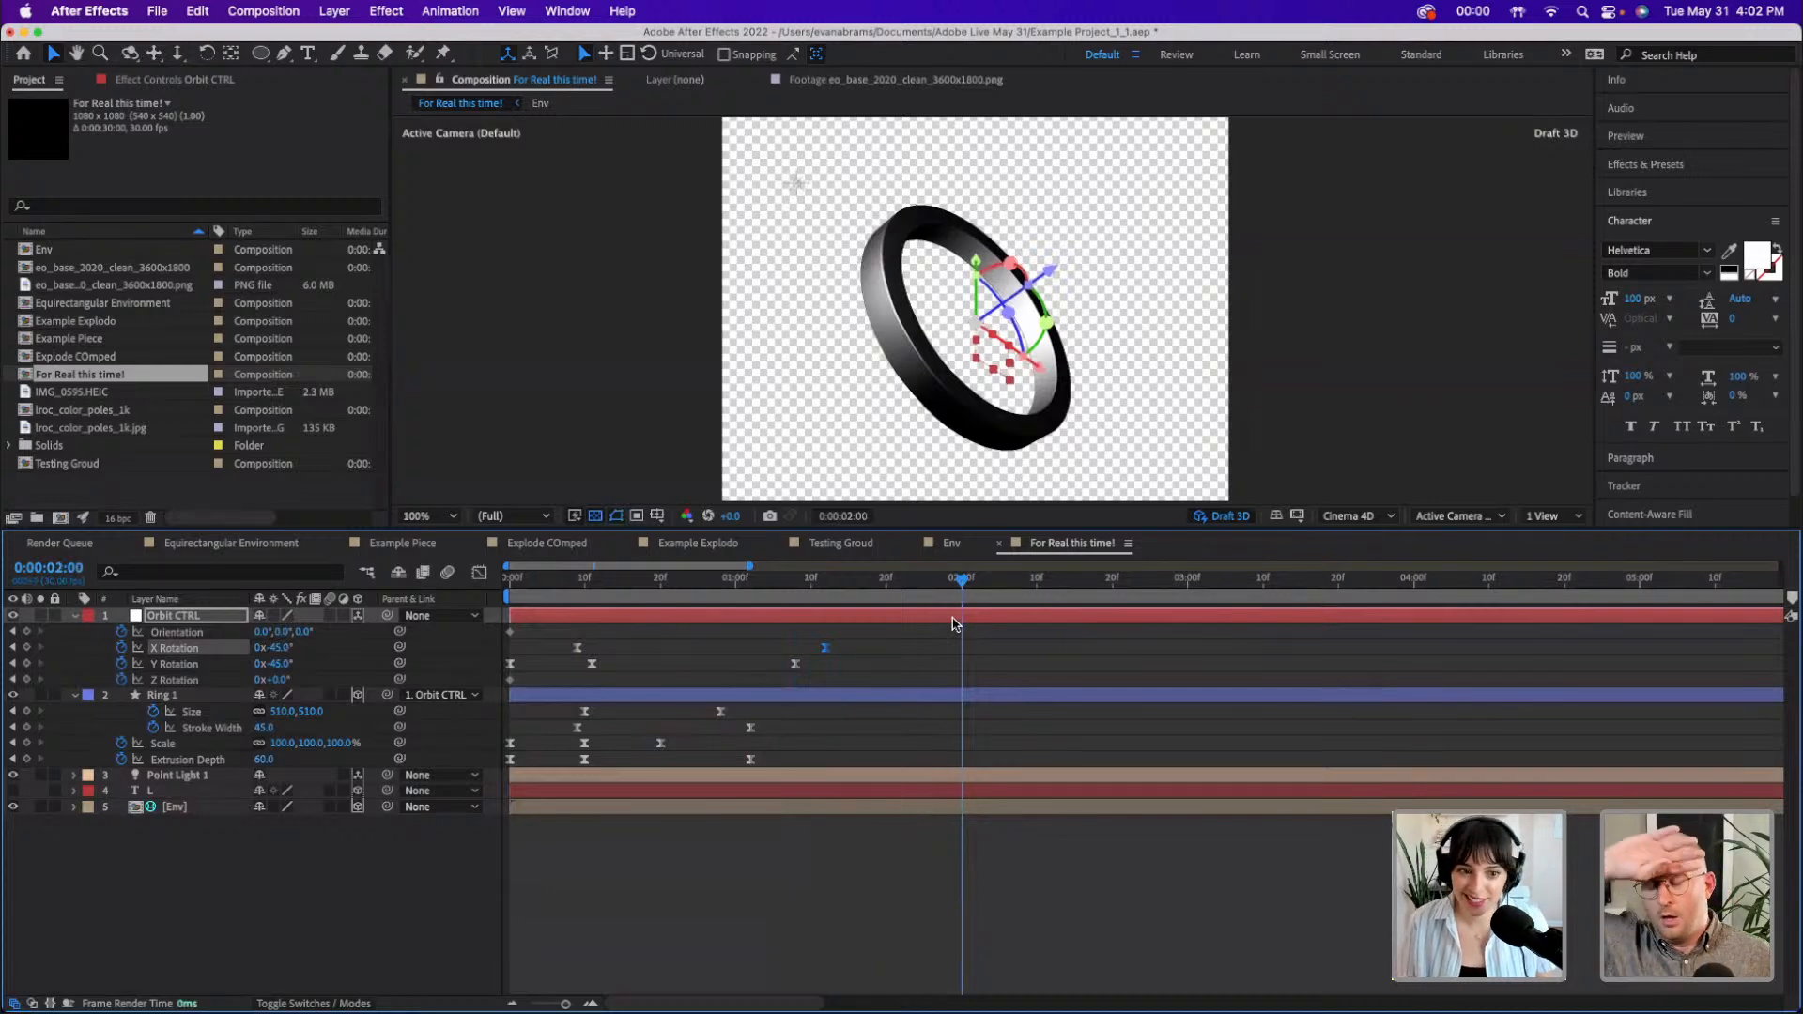
{"action": "key", "text": "space"}
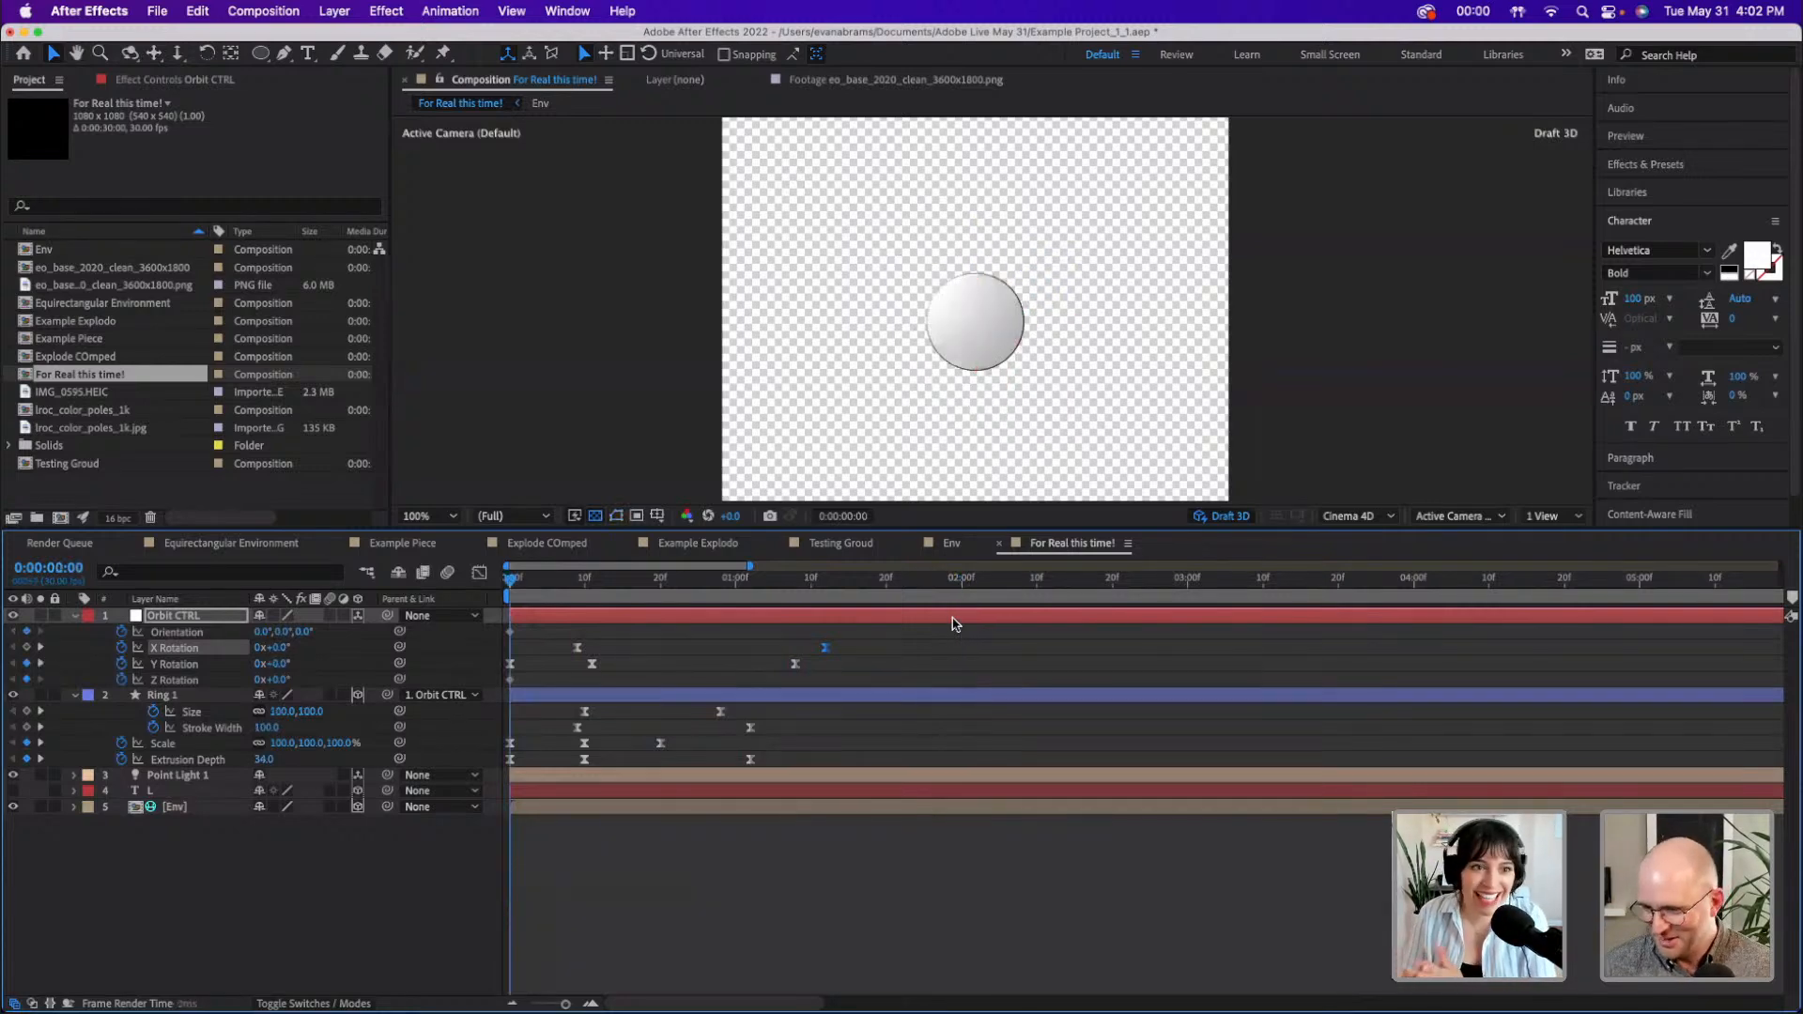
{"action": "key", "text": "space"}
{"action": "left_click", "coordinate": [907, 591]}
{"action": "left_click", "coordinate": [814, 902]}
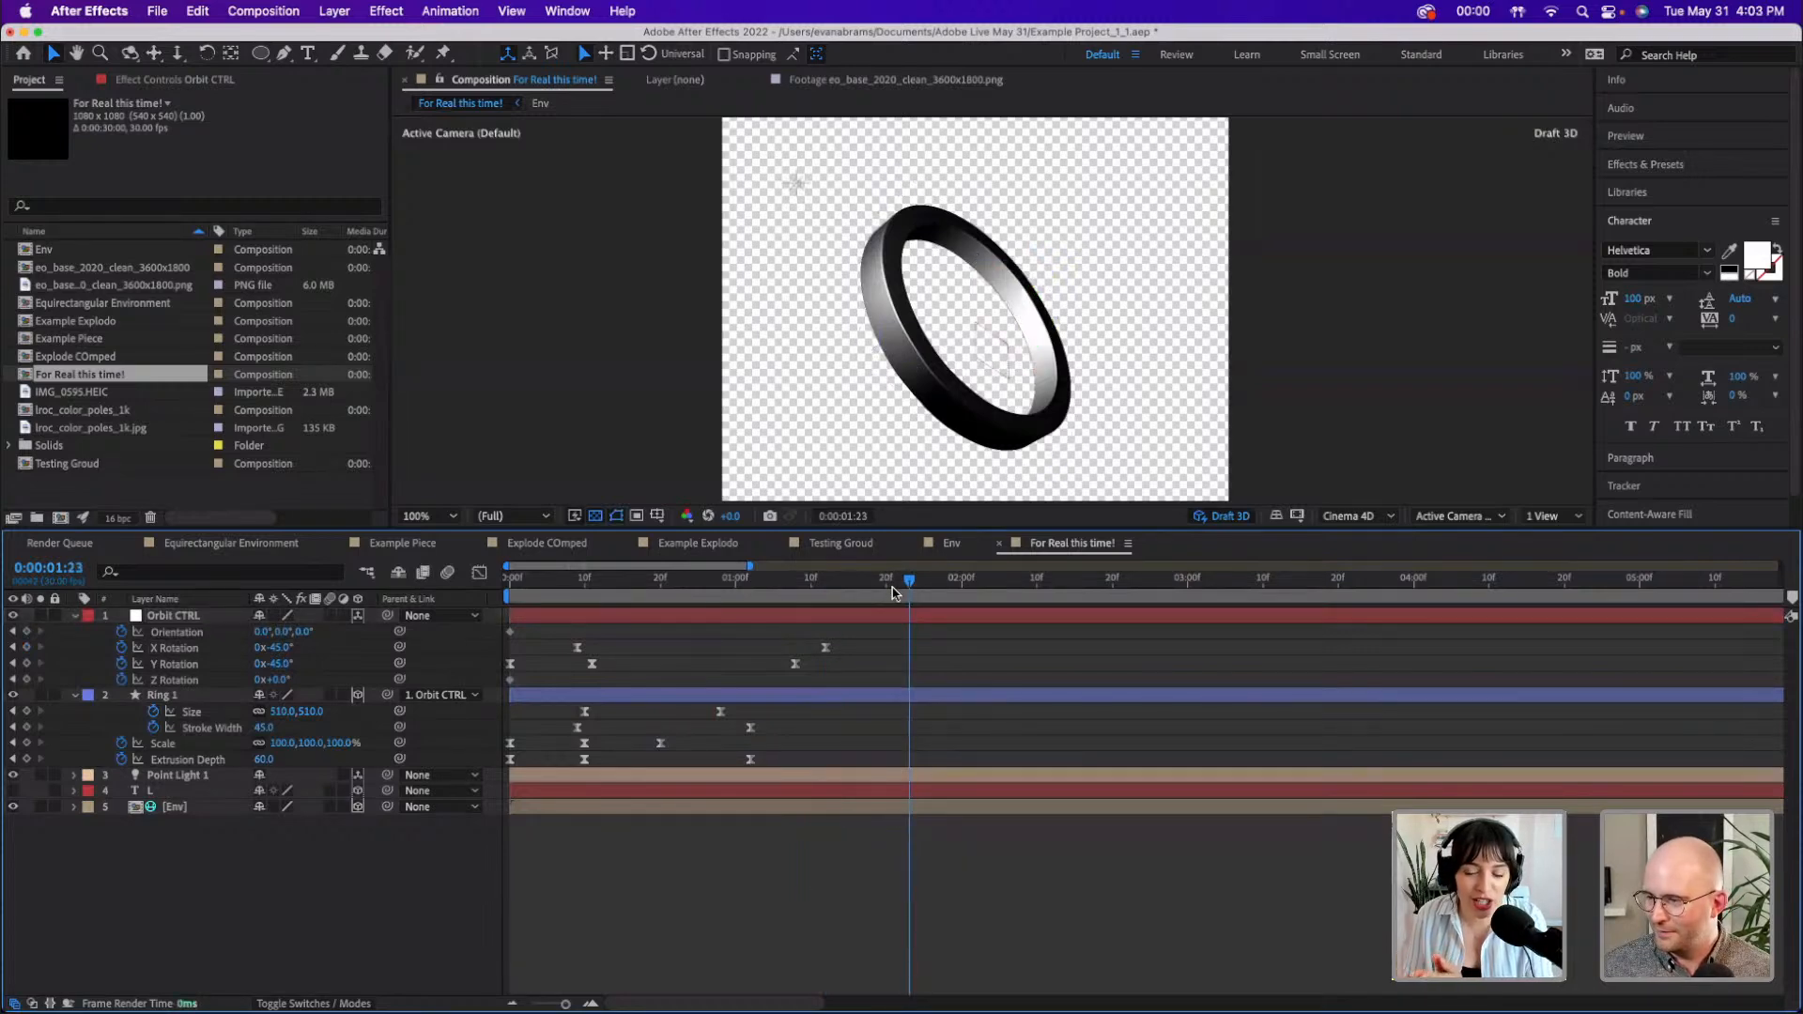
- Inspect the ring's pose and Orbit CTRL's Z Rotation at 0:00:01:04, and play the animation again
{"action": "left_click_drag", "start_coordinate": [892, 592], "coordinate": [767, 659]}
{"action": "left_click", "coordinate": [277, 680]}
{"action": "left_click", "coordinate": [324, 686]}
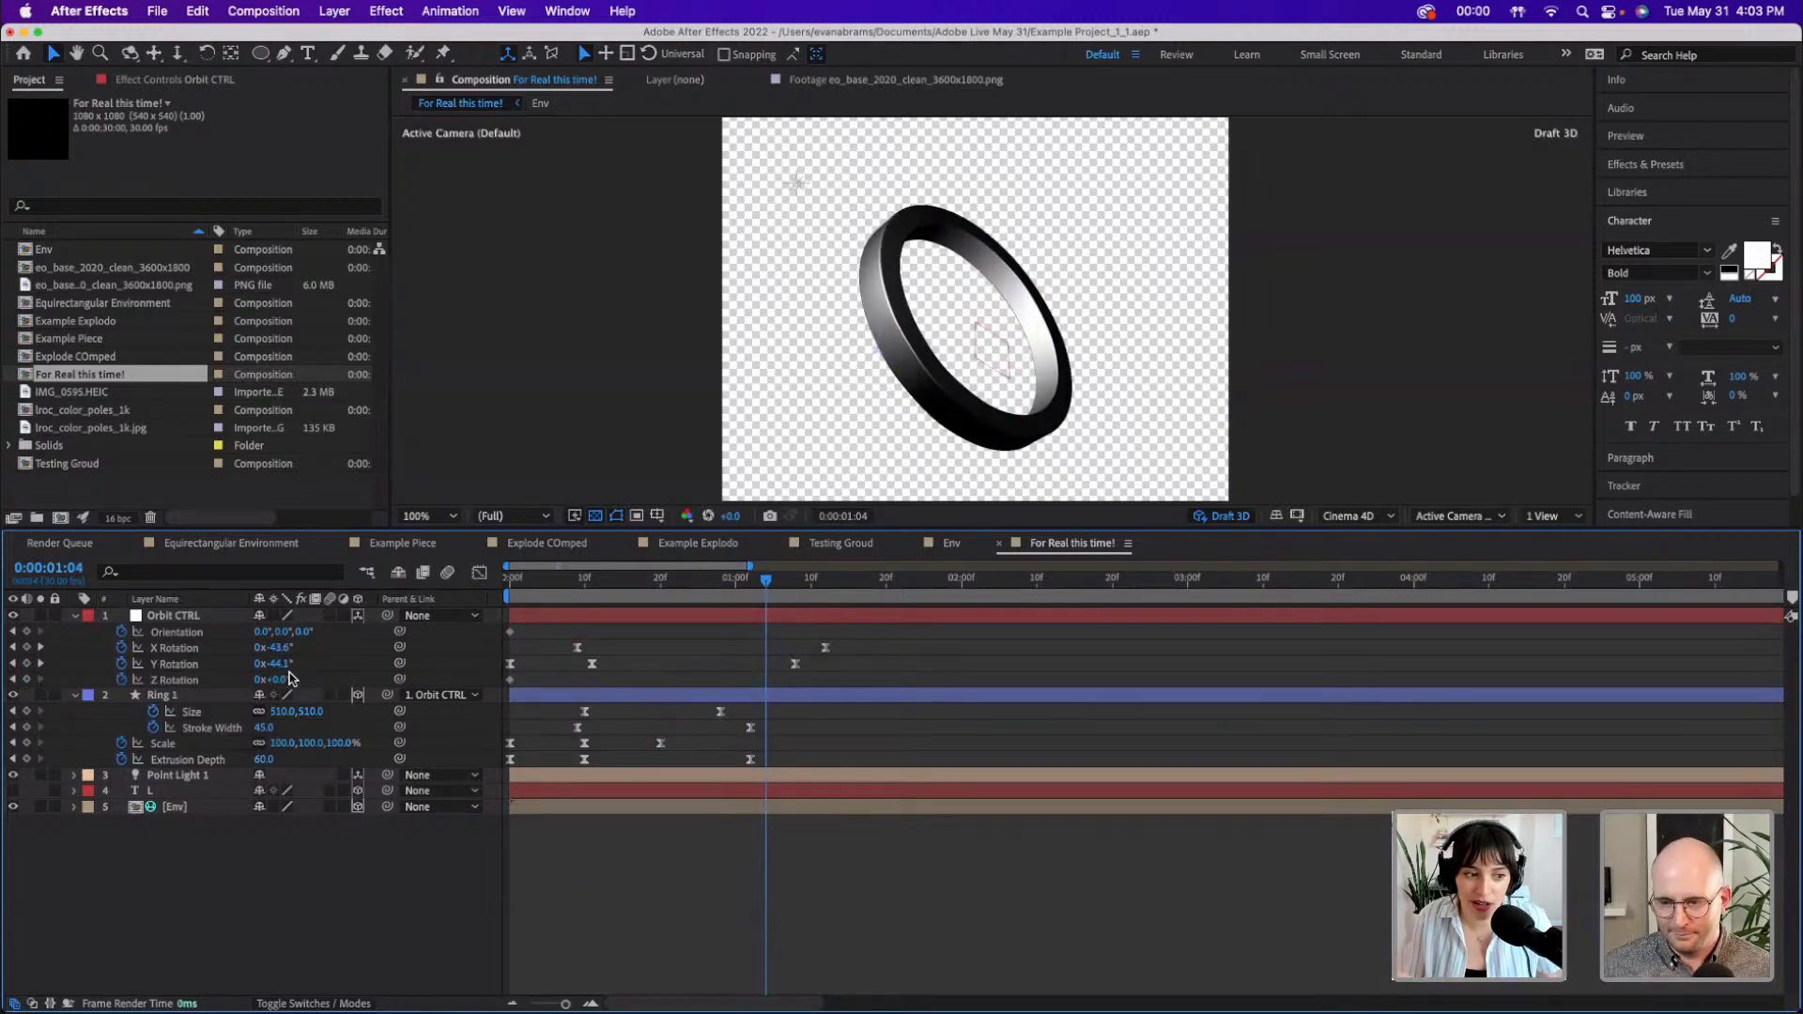
{"action": "key", "text": "space"}
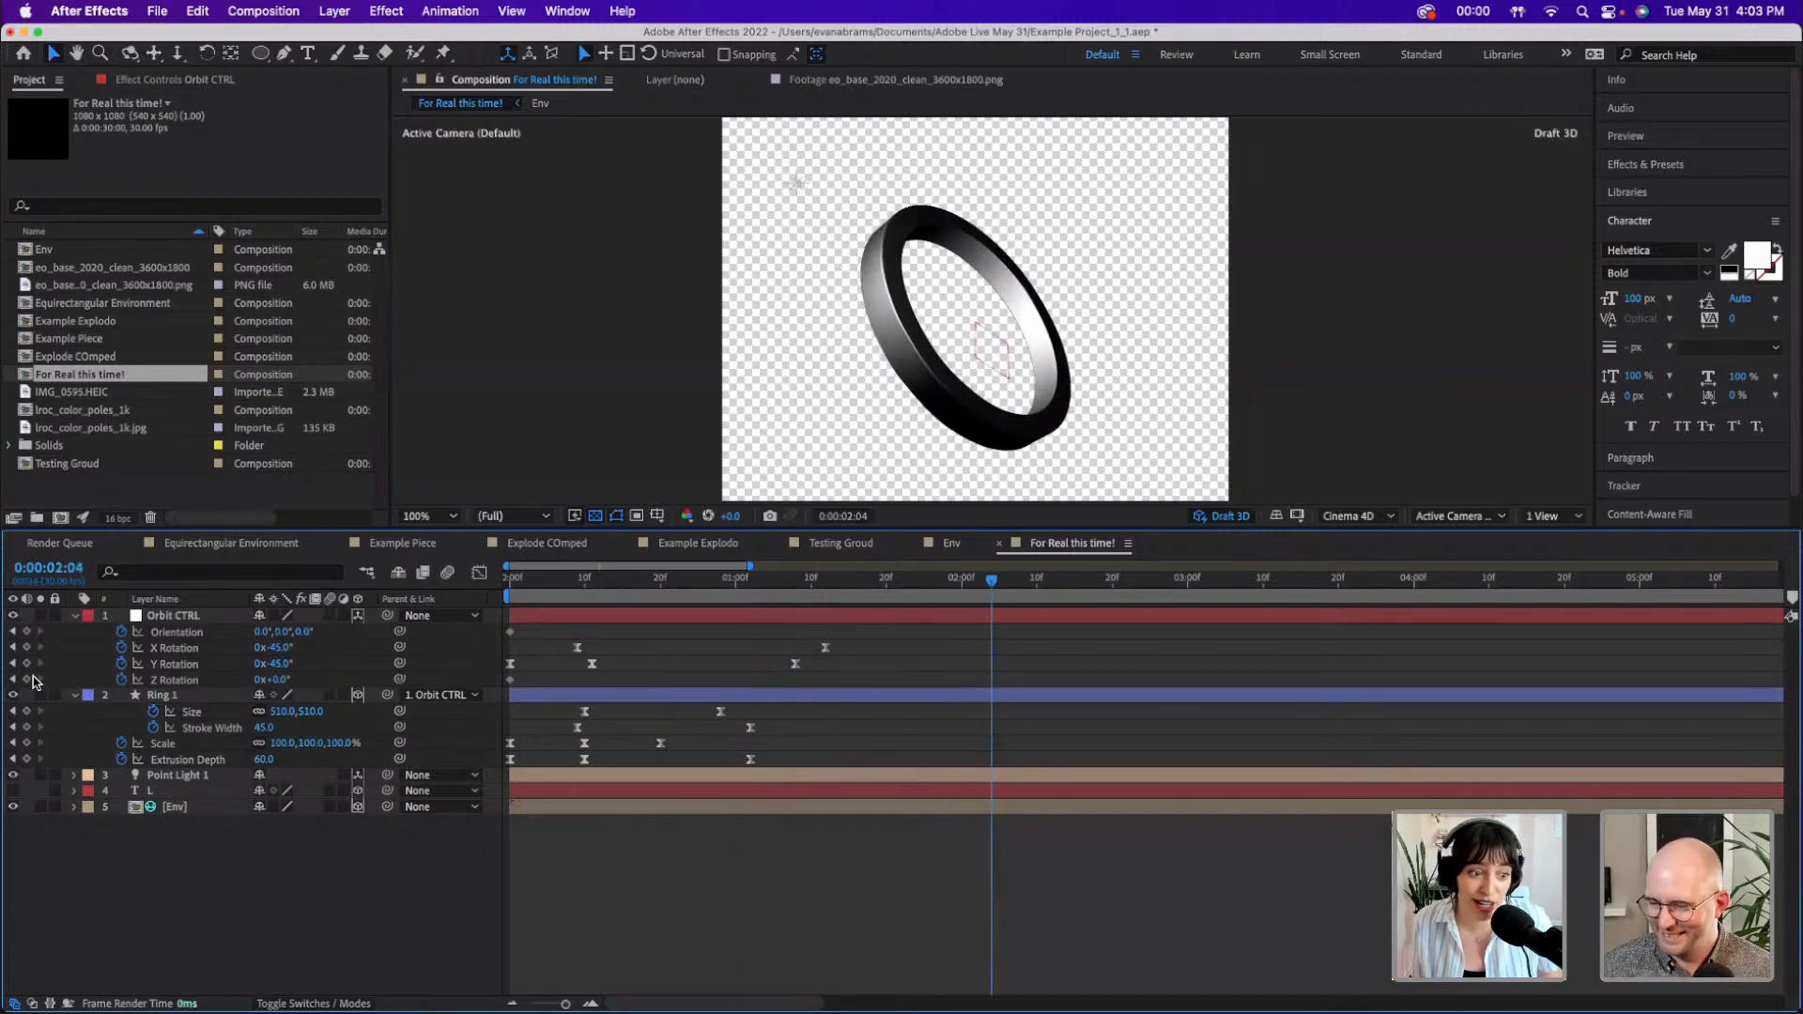
- Try keyframing Orbit CTRL's Y Rotation at 198° at 0:00:04:00 to keep the ring turning
{"action": "left_click", "coordinate": [794, 581]}
{"action": "left_click_drag", "start_coordinate": [819, 591], "coordinate": [1414, 592]}
{"action": "left_click_drag", "start_coordinate": [281, 670], "coordinate": [489, 648]}
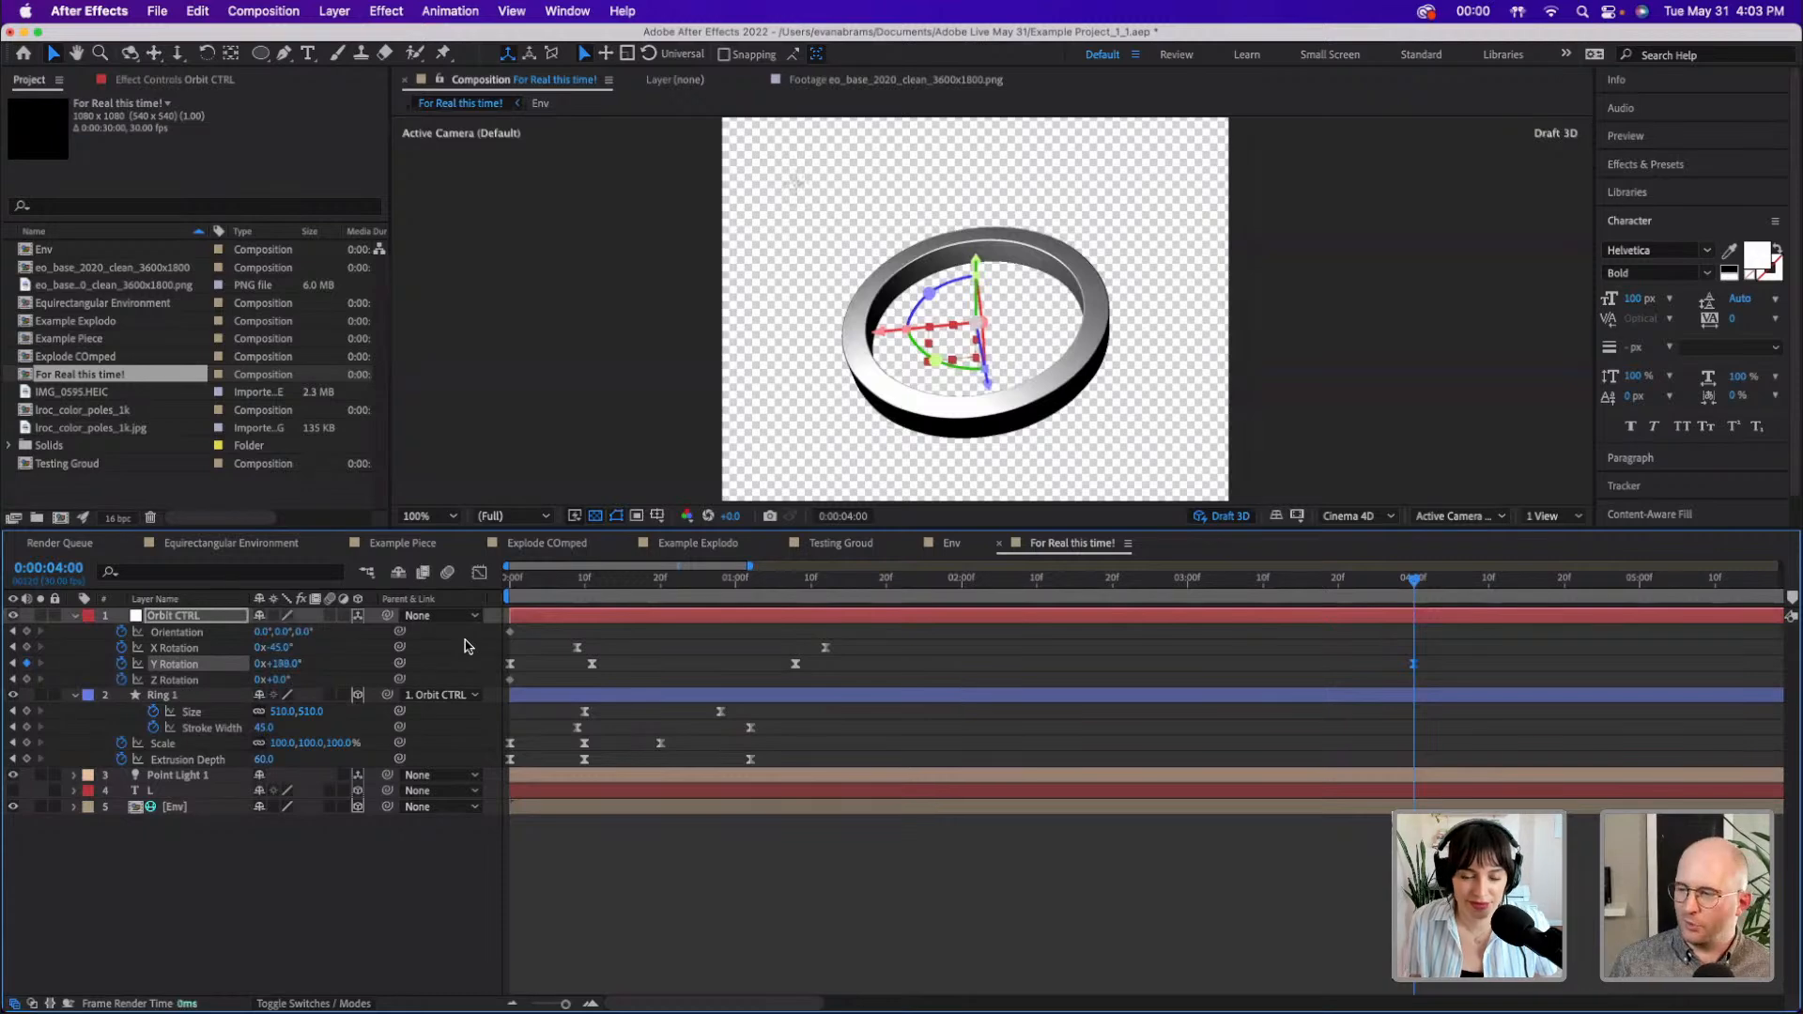
{"action": "key", "text": "super+z"}
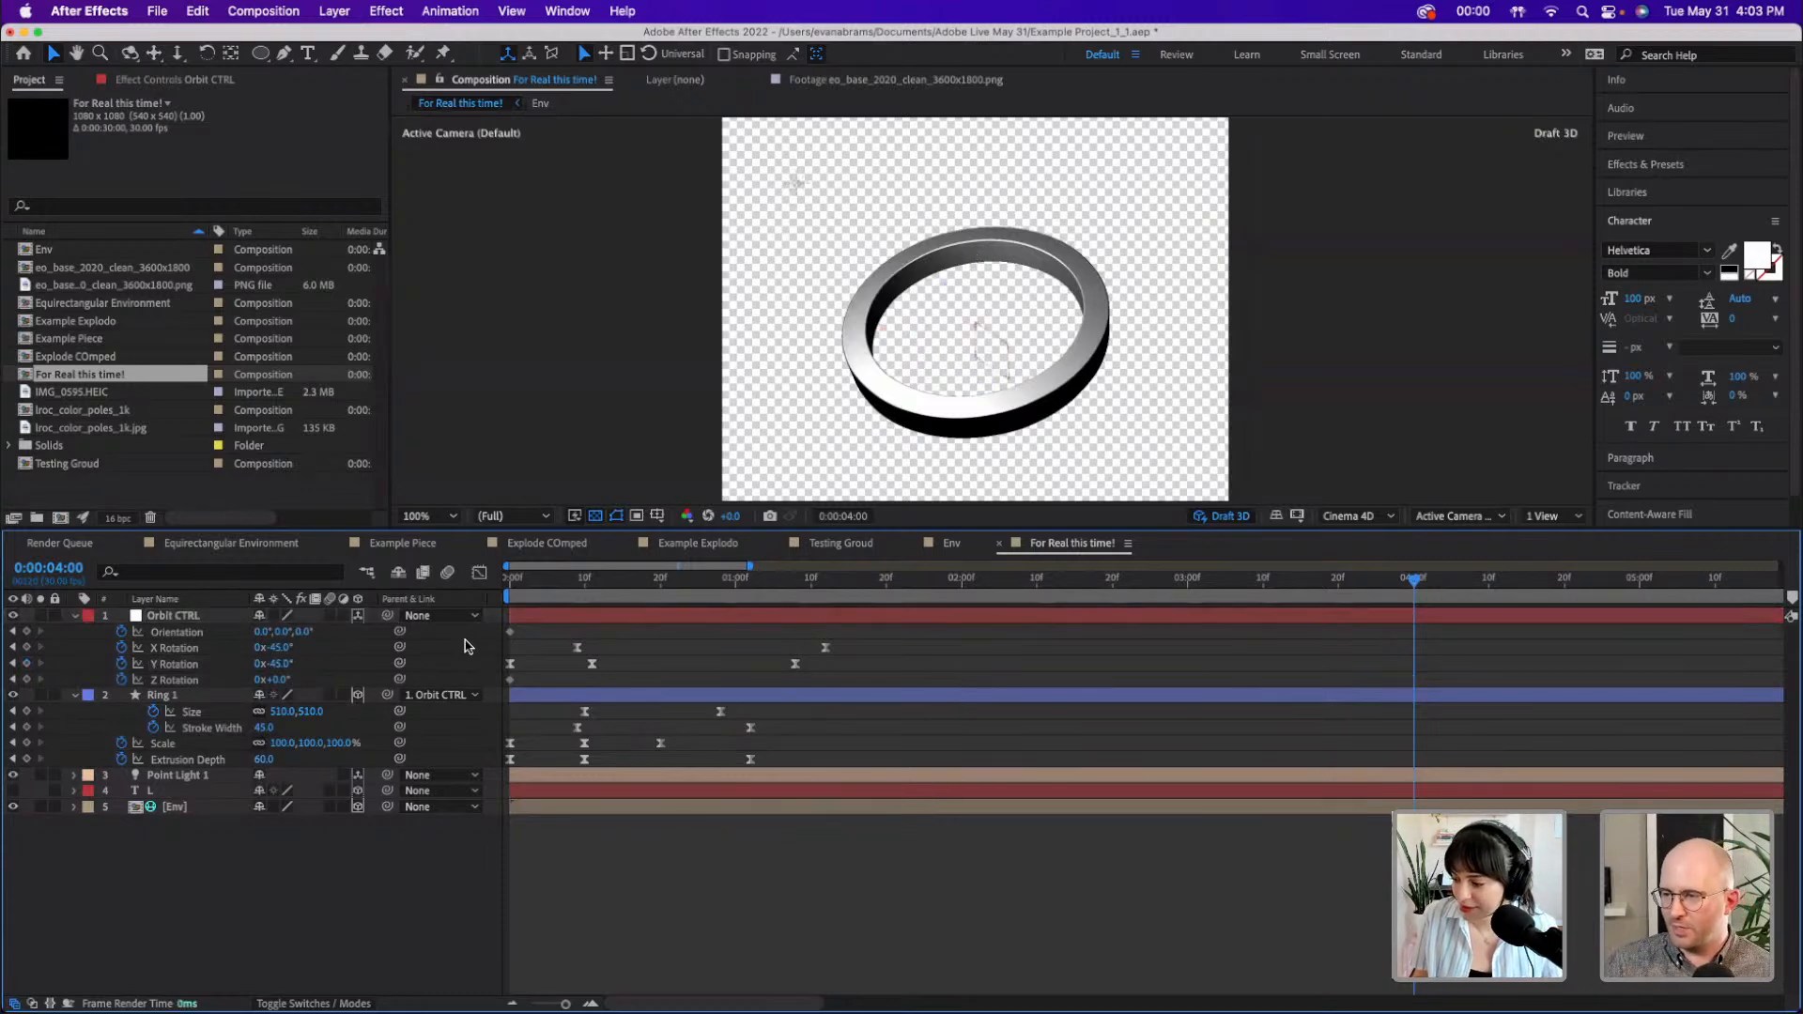
- Add a Trim Paths operator to the Contents of Ring 1 and reveal its properties
{"action": "key", "text": "space"}
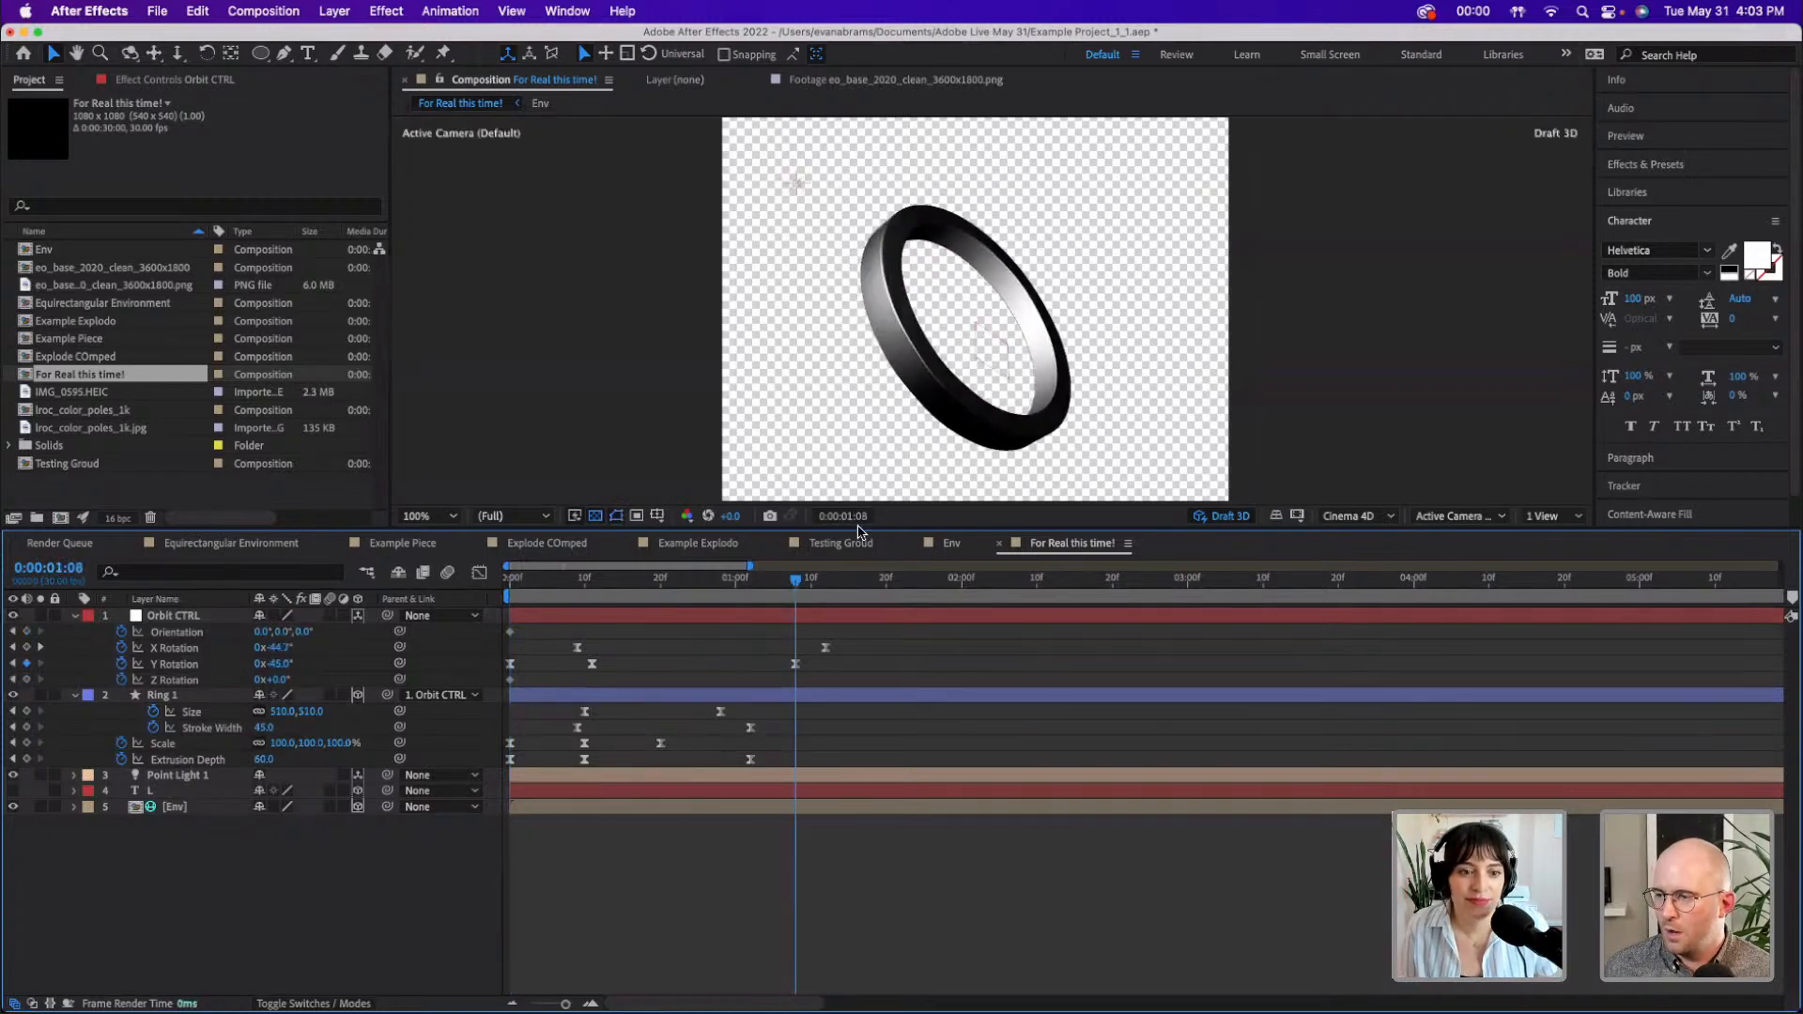
{"action": "left_click", "coordinate": [871, 695]}
{"action": "left_click", "coordinate": [366, 915]}
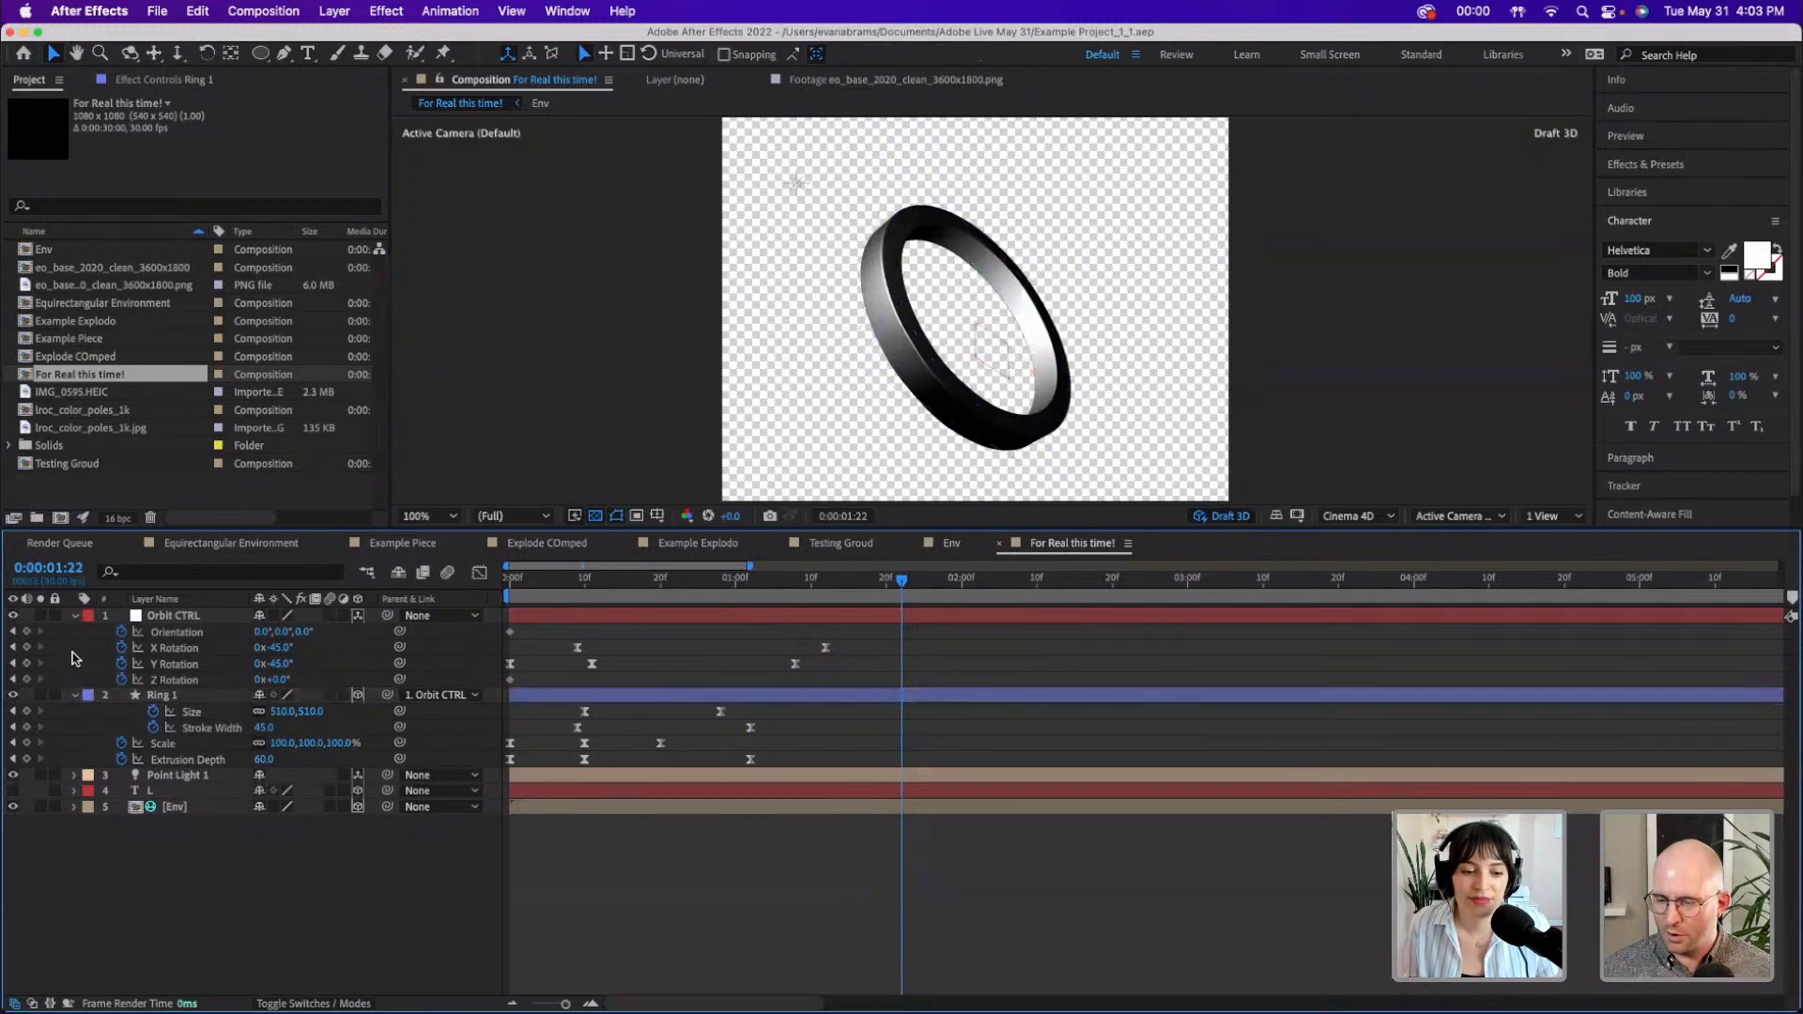
{"action": "left_click", "coordinate": [77, 698]}
{"action": "left_click", "coordinate": [77, 697]}
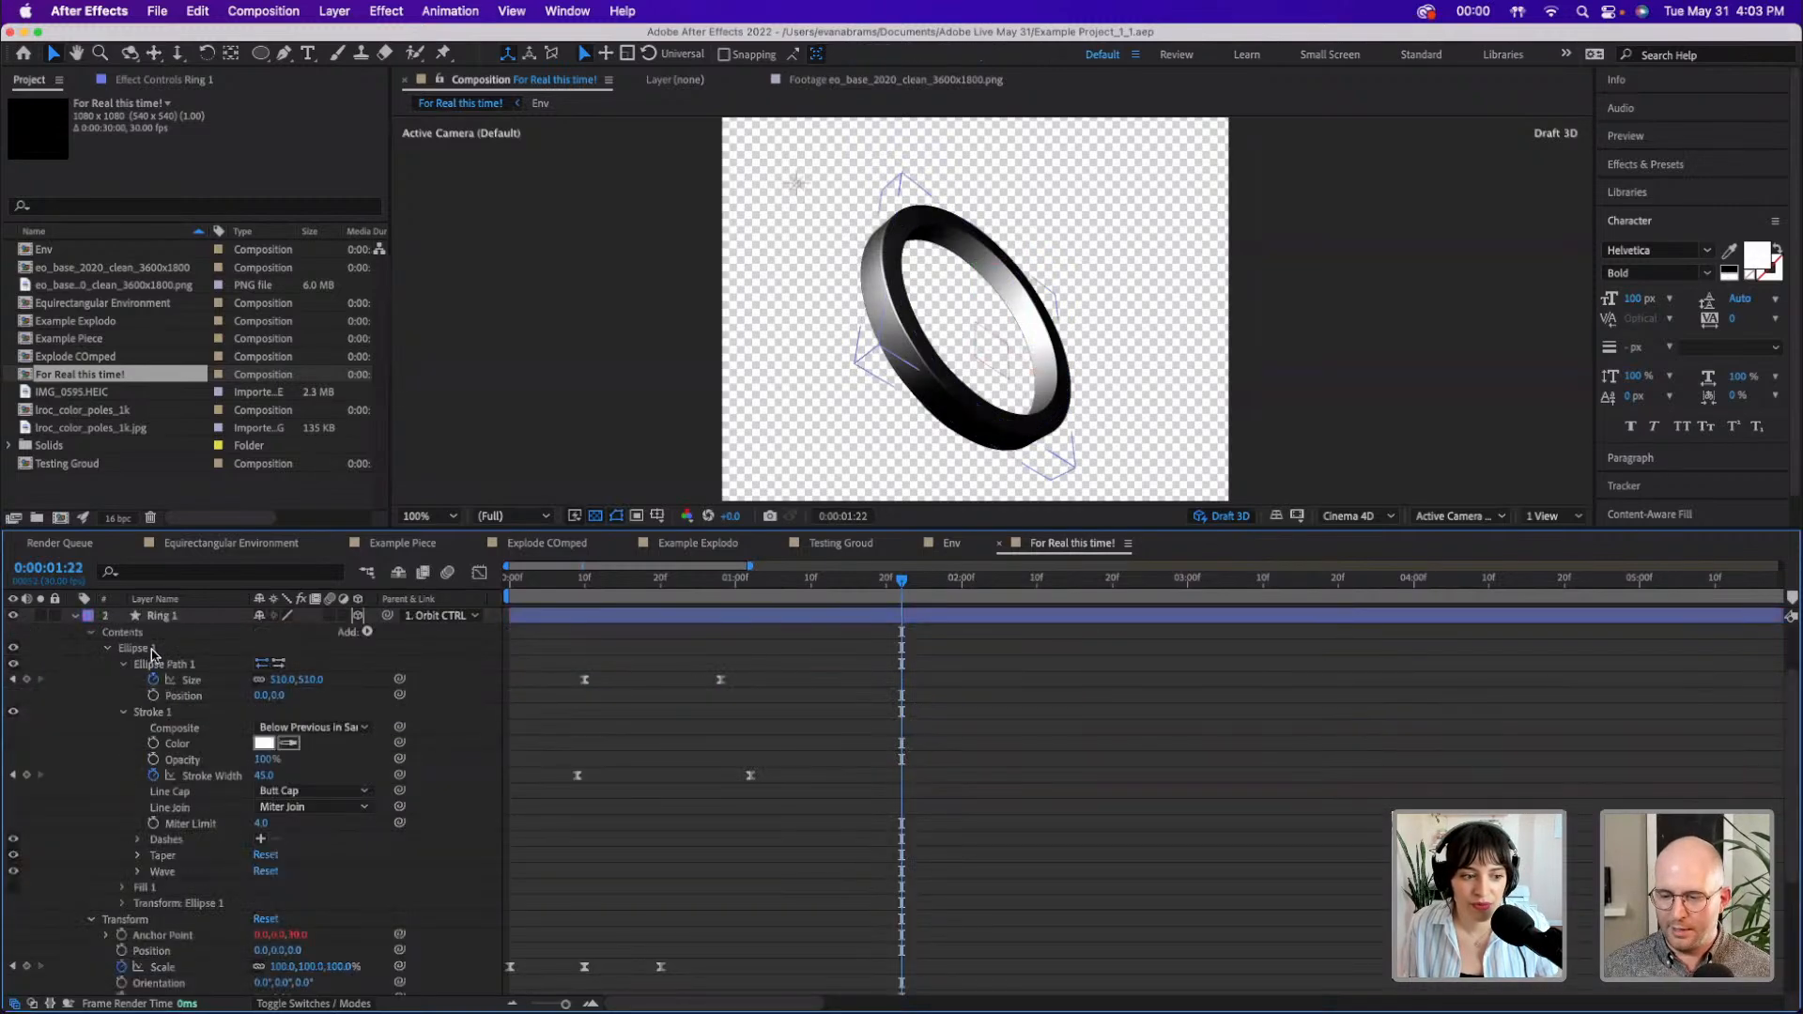
{"action": "left_click", "coordinate": [153, 617]}
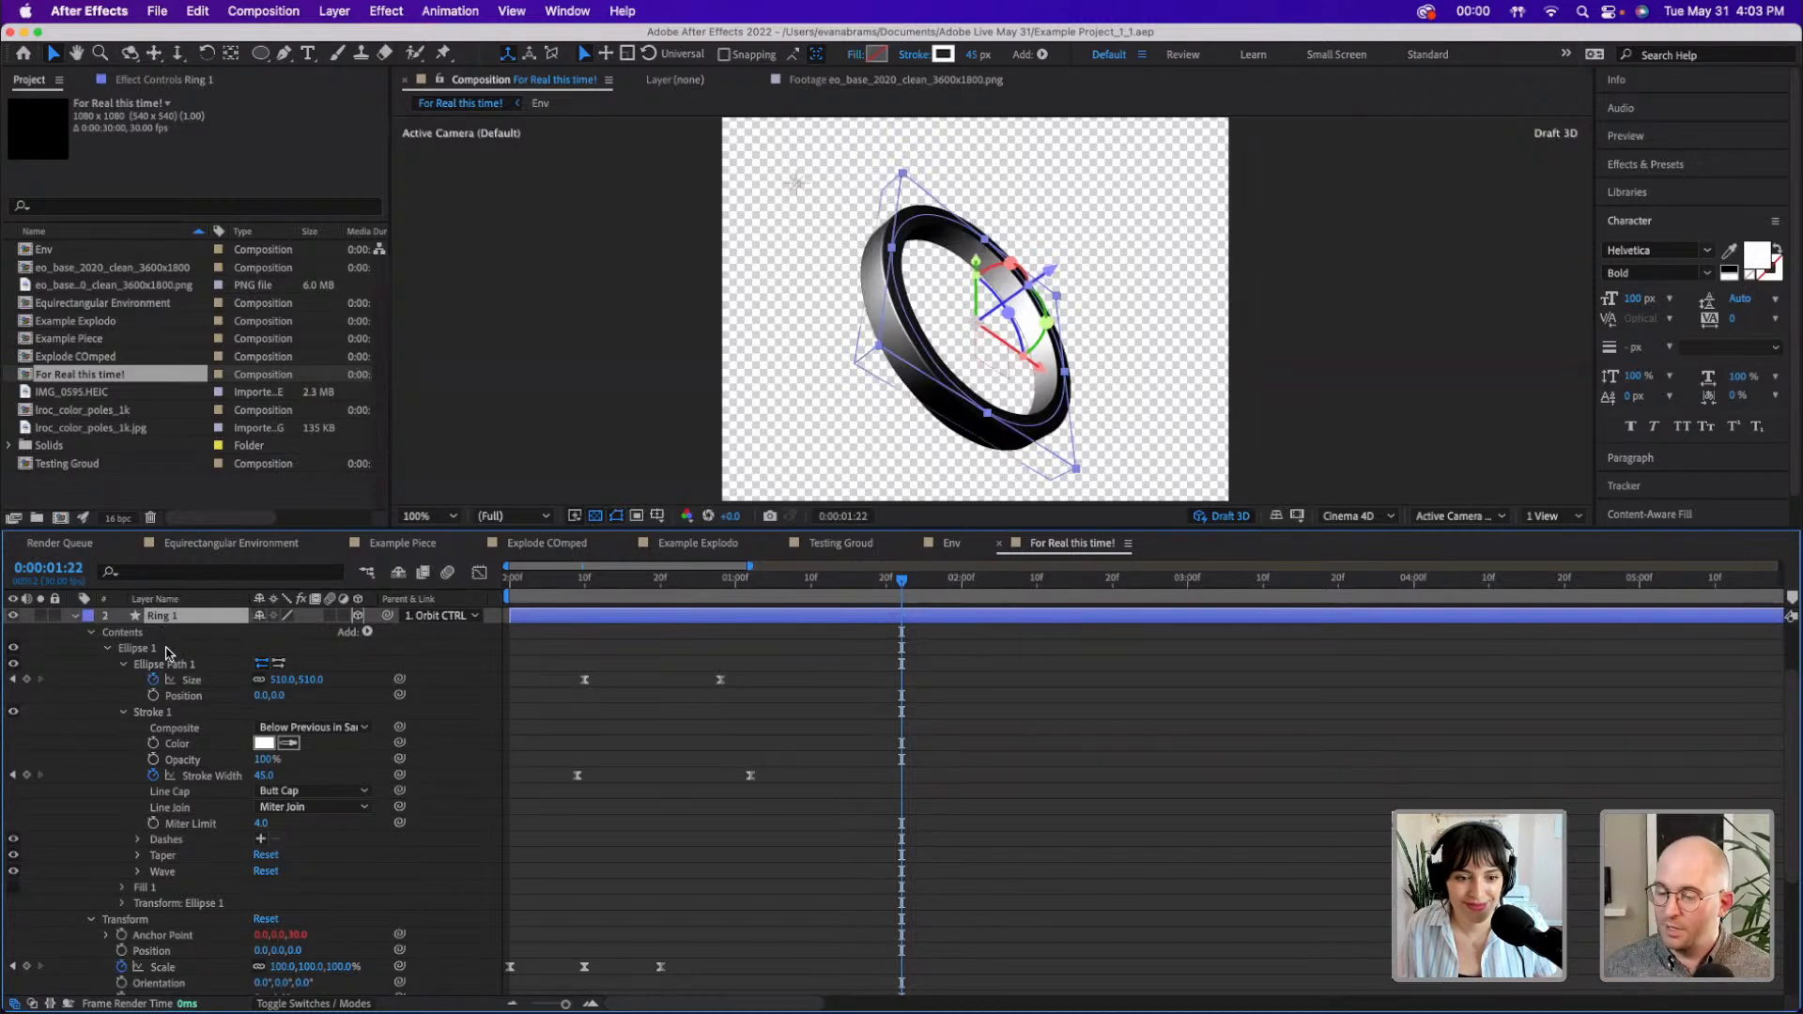
{"action": "left_click", "coordinate": [121, 634]}
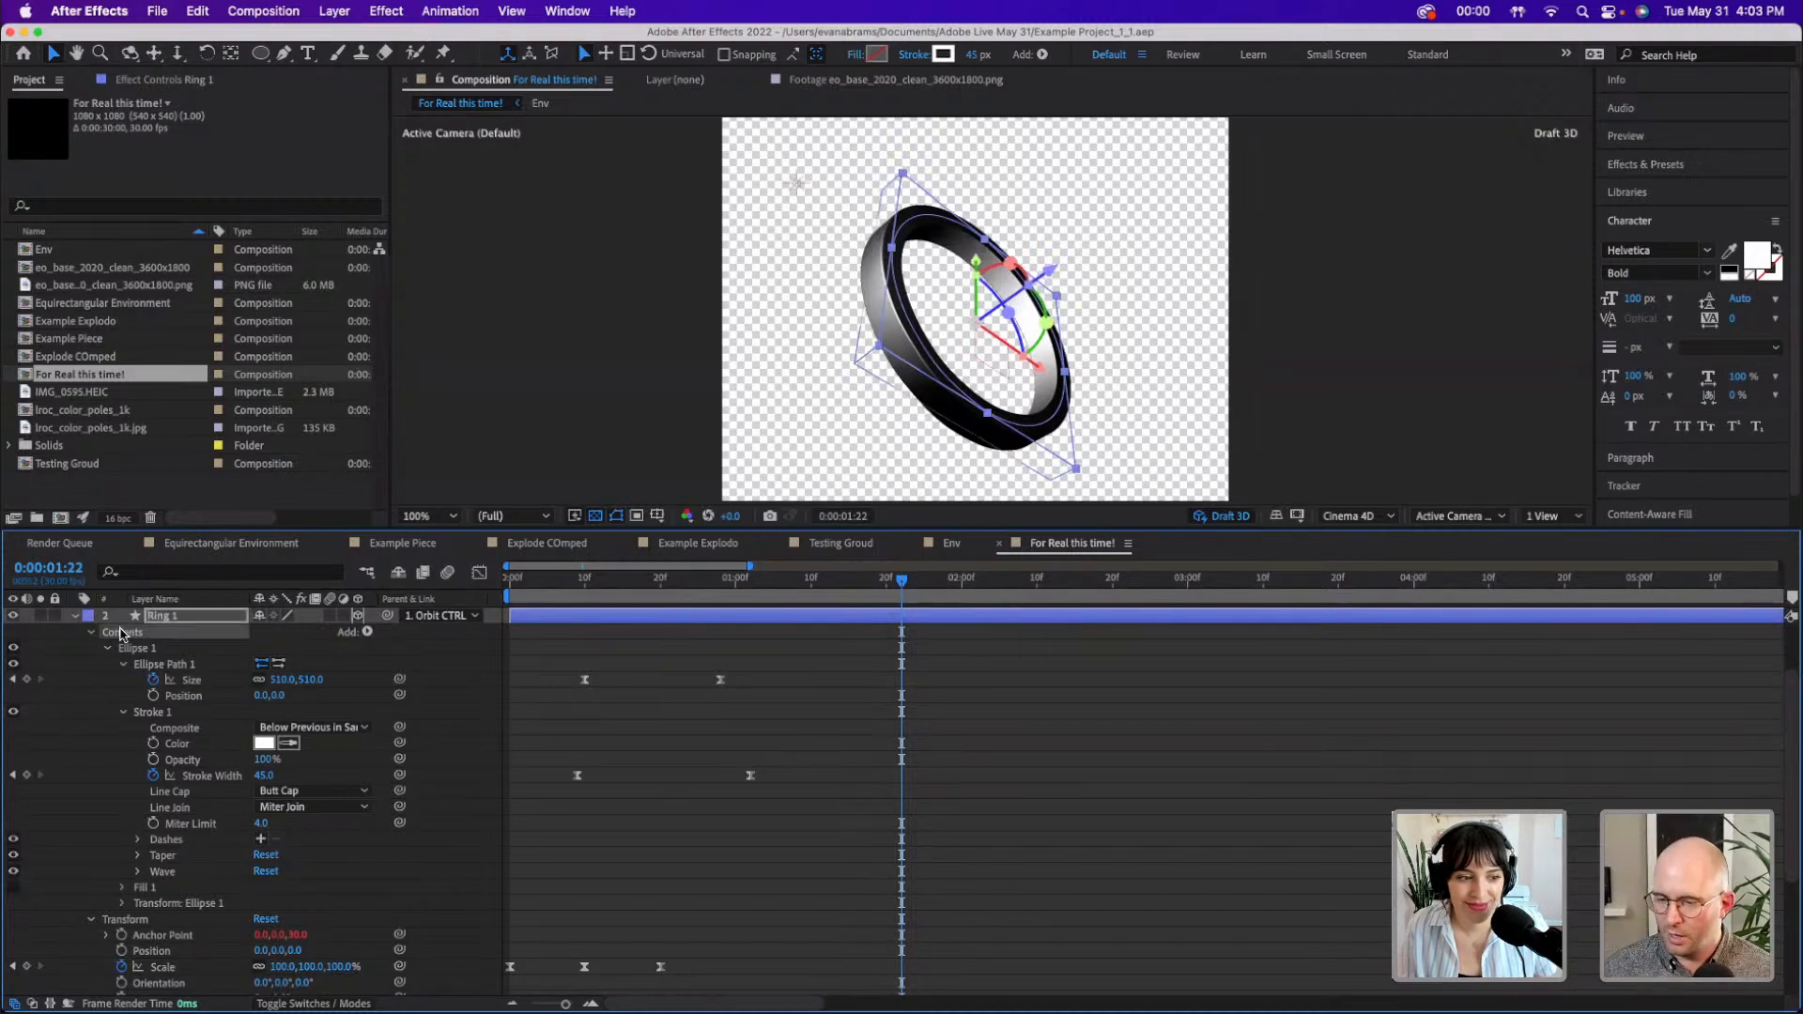
{"action": "left_click", "coordinate": [367, 634]}
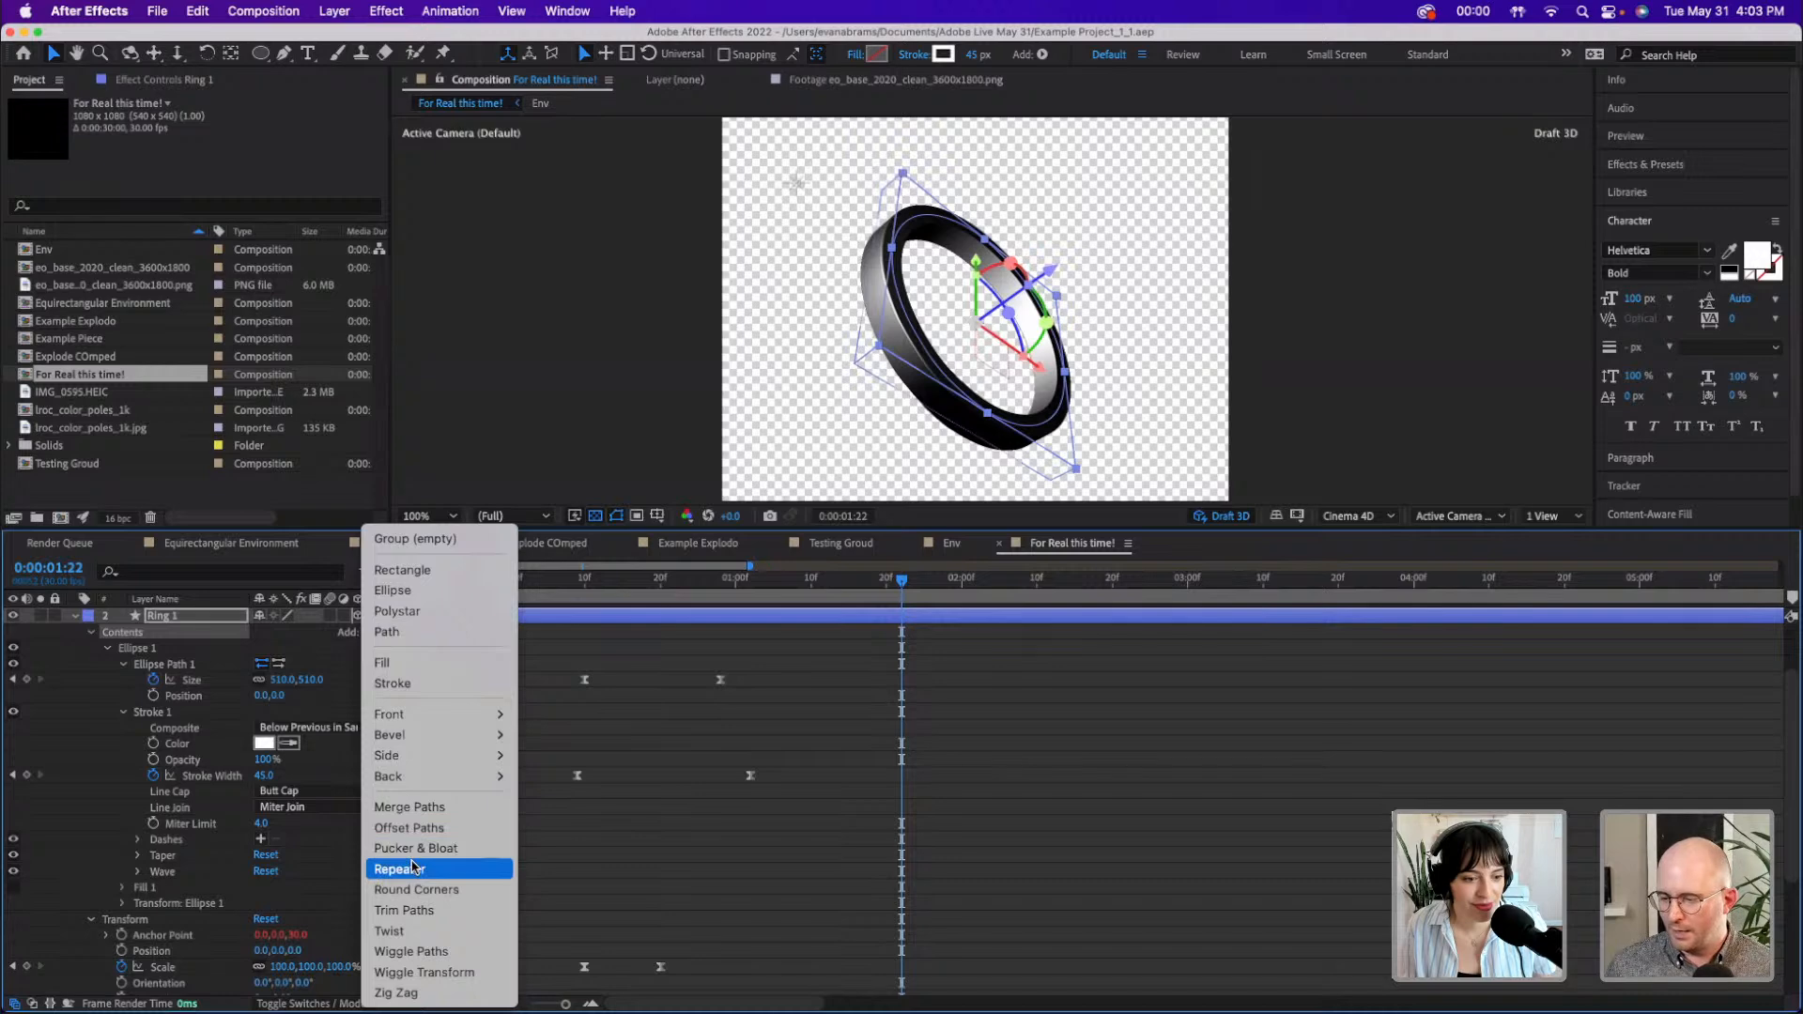
{"action": "left_click", "coordinate": [396, 911]}
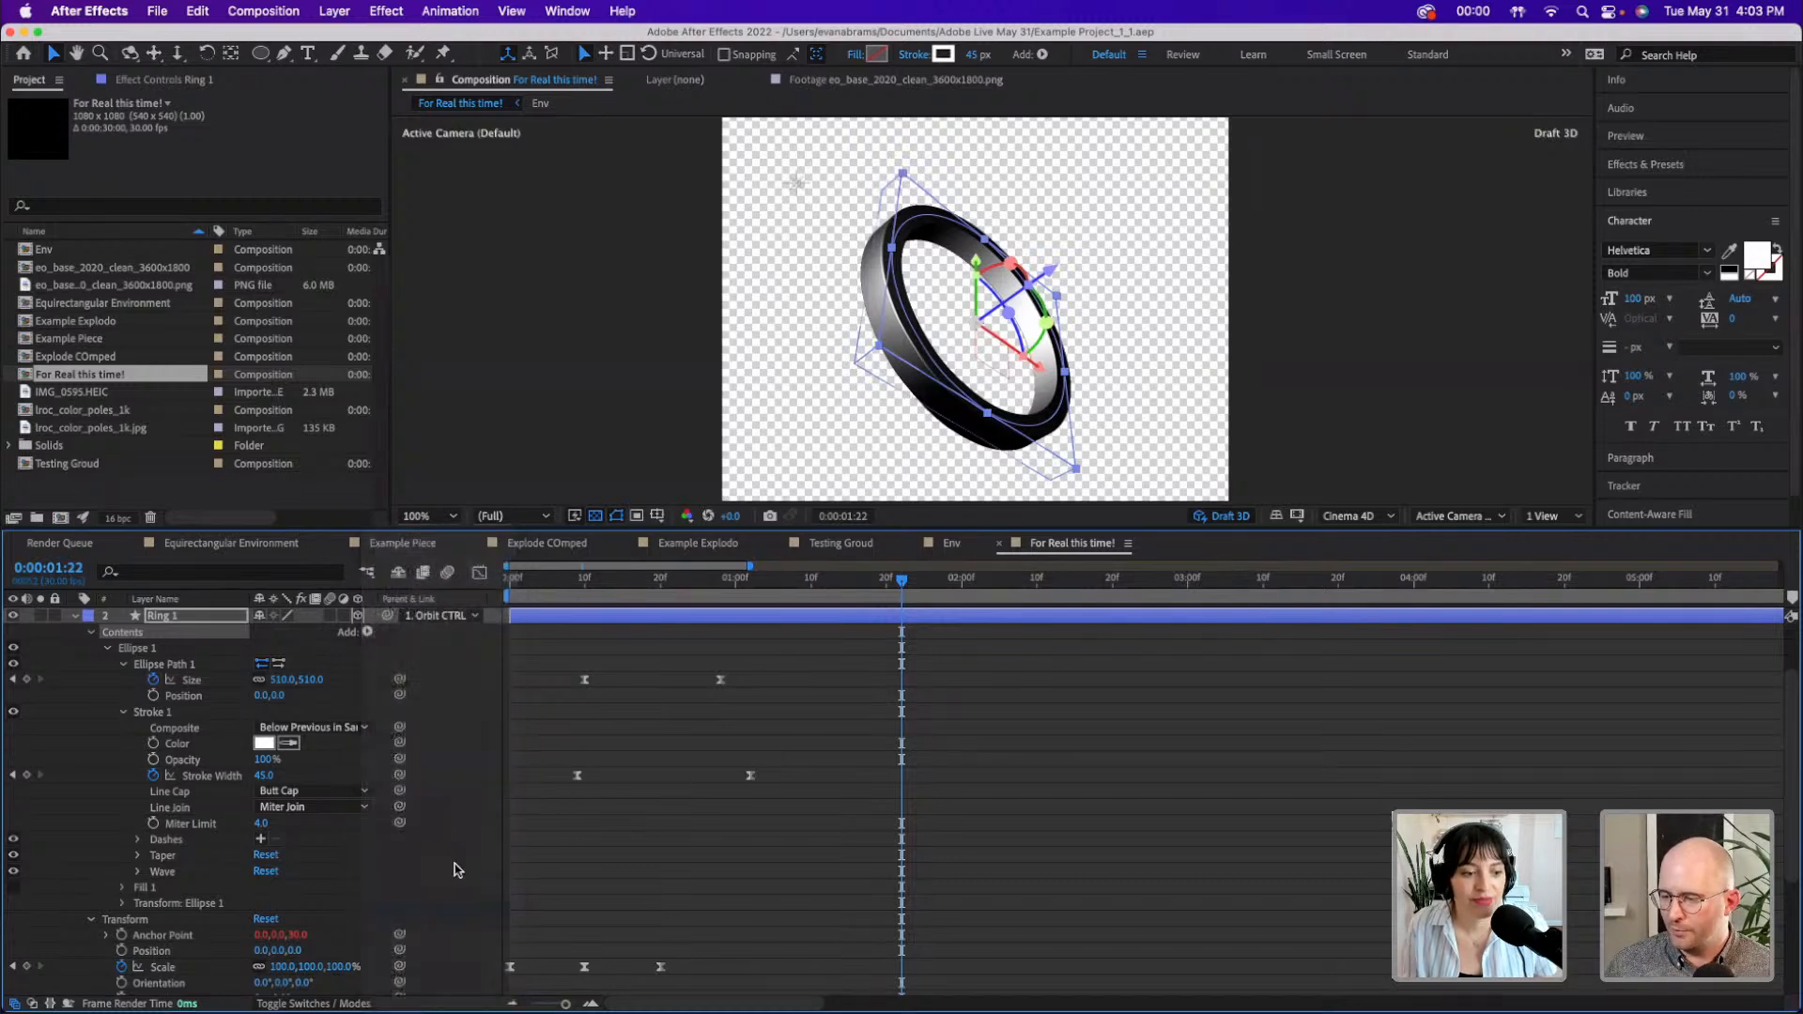
{"action": "left_click", "coordinate": [106, 923]}
{"action": "scroll", "coordinate": [187, 911], "scroll_direction": "down", "scroll_amount": 2}
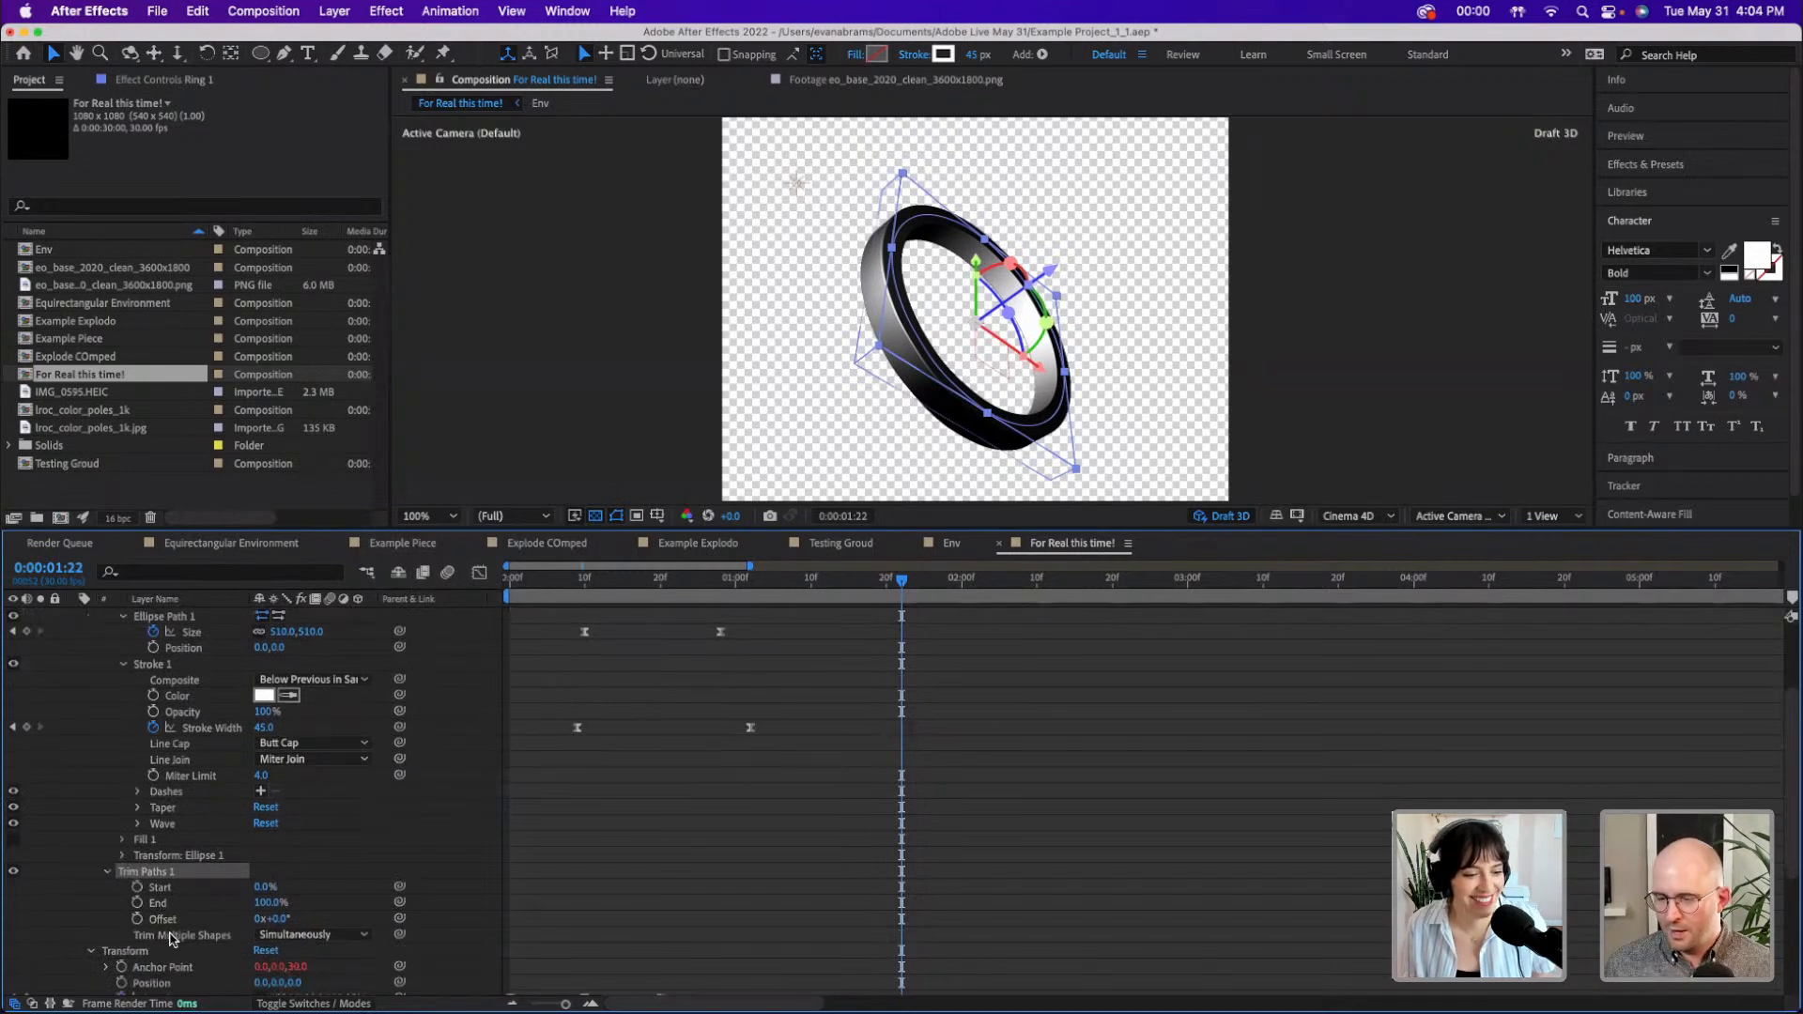
- Keyframe the Trim Paths End at 100% at 0:00:01:22 and 0% at 0:00:02:25
{"action": "left_click_drag", "start_coordinate": [270, 902], "coordinate": [309, 904]}
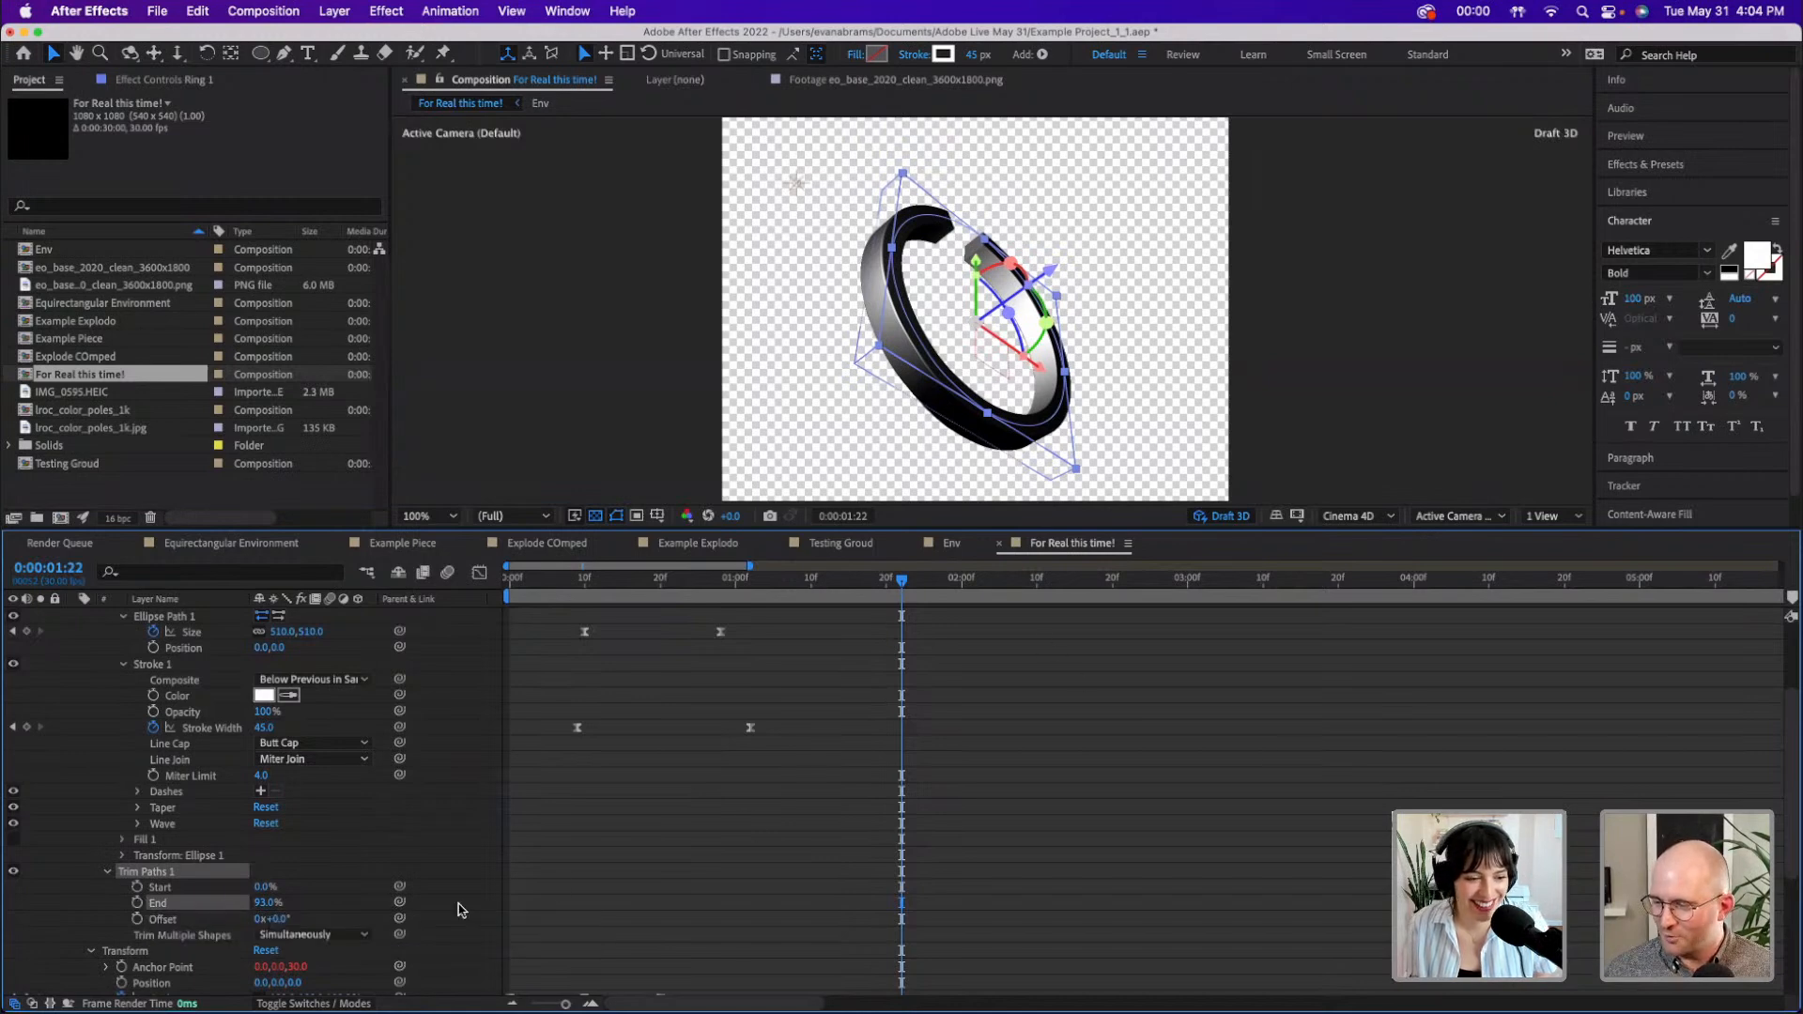
{"action": "left_click_drag", "start_coordinate": [267, 904], "coordinate": [299, 902]}
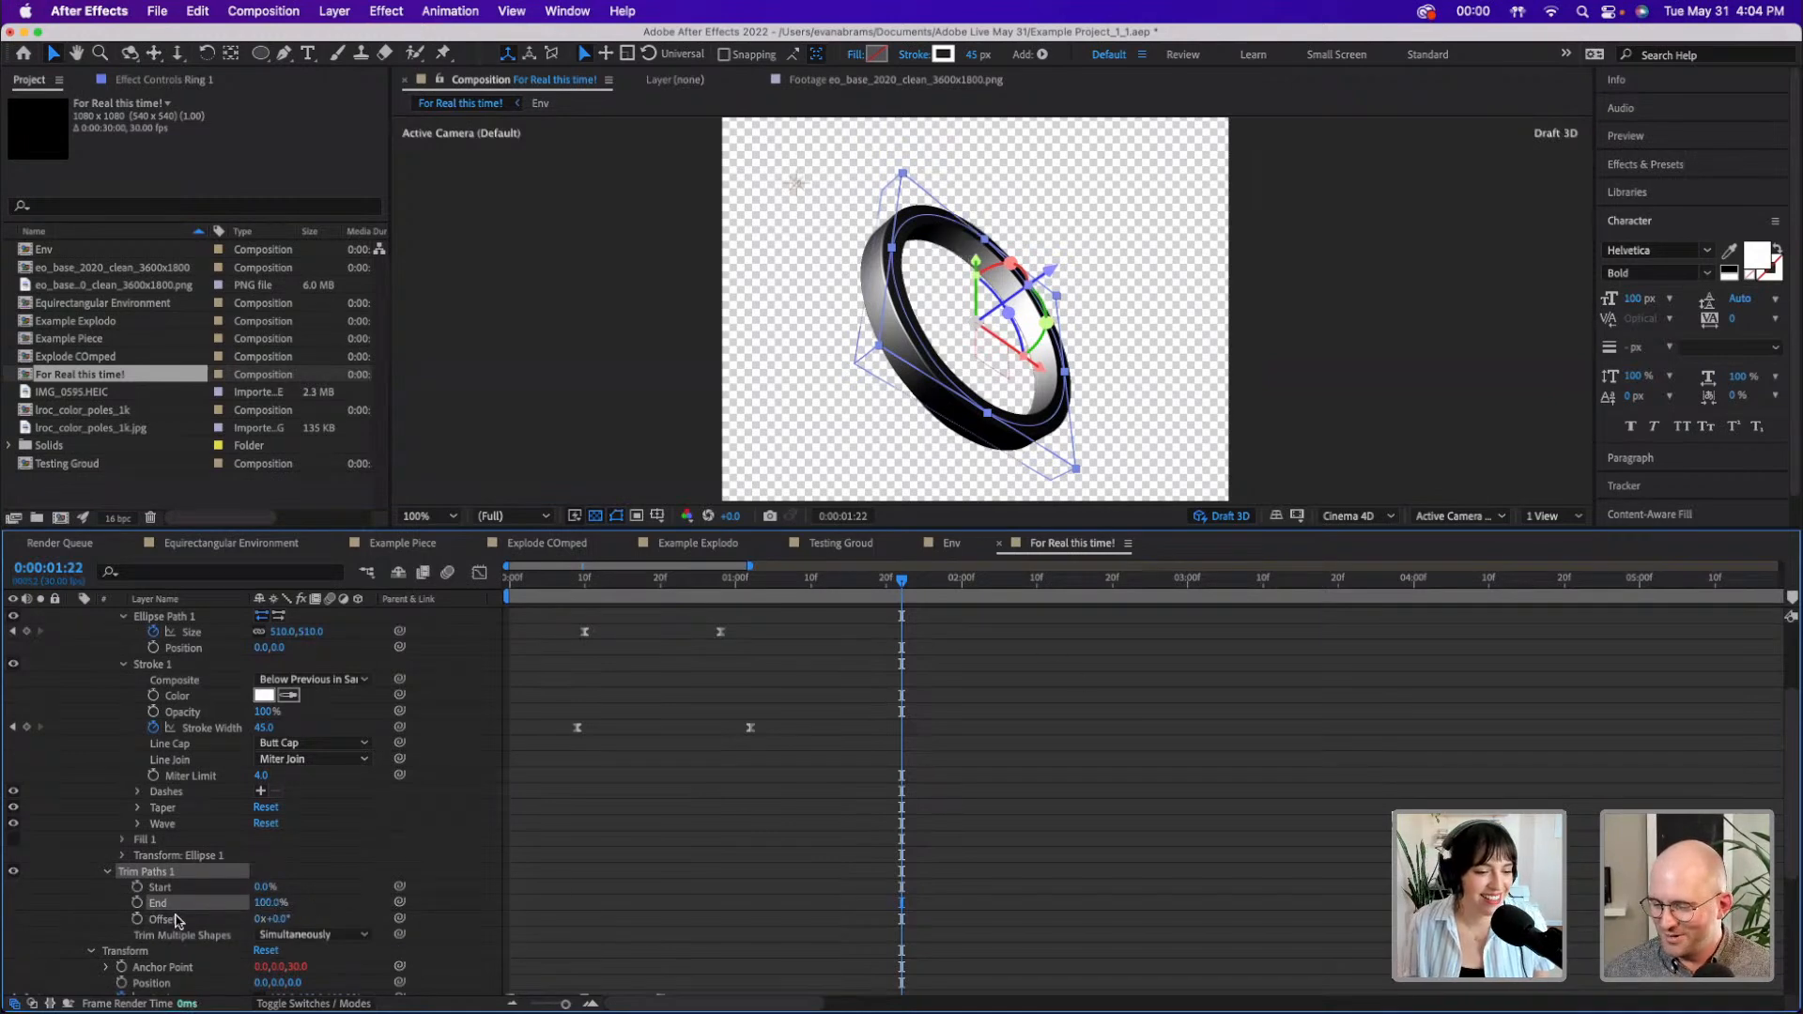
{"action": "left_click", "coordinate": [137, 903]}
{"action": "left_click_drag", "start_coordinate": [944, 599], "coordinate": [1151, 599]}
{"action": "left_click_drag", "start_coordinate": [274, 905], "coordinate": [238, 909]}
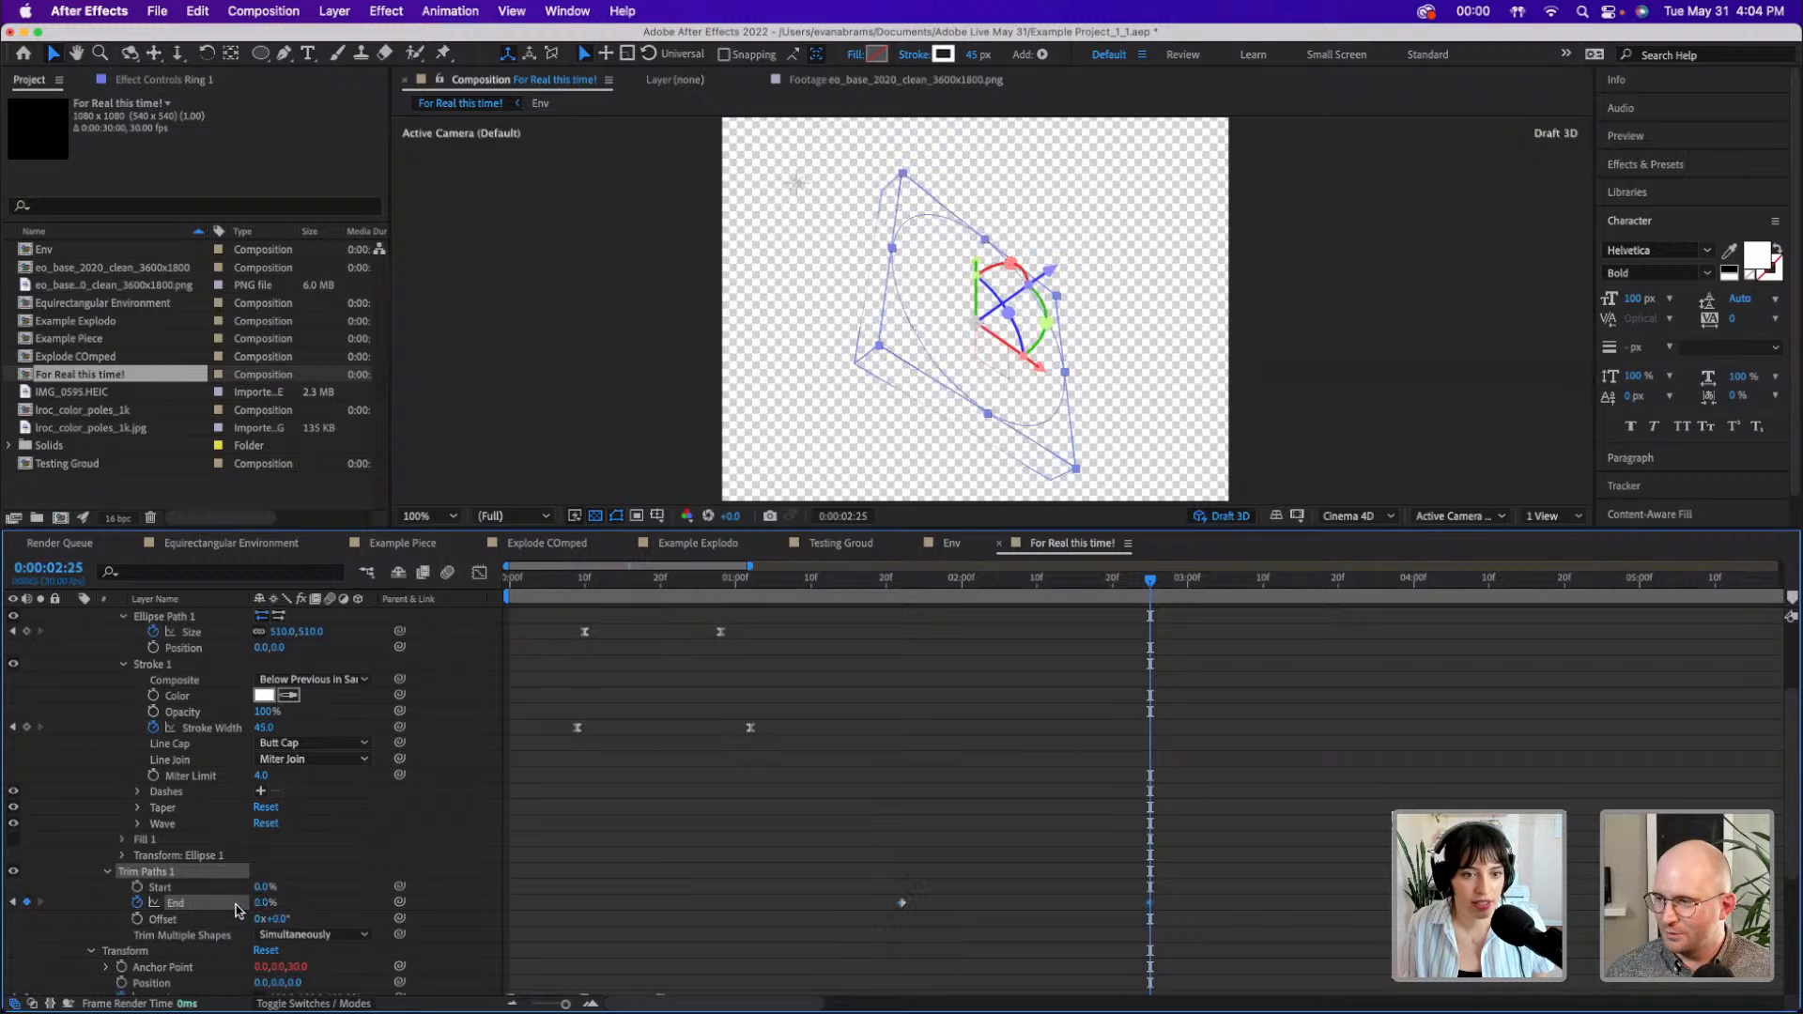
- Preview the ring trimming away and apply Easy Ease to both End keyframes
{"action": "left_click", "coordinate": [874, 598]}
{"action": "key", "text": "space"}
{"action": "left_click_drag", "start_coordinate": [865, 586], "coordinate": [961, 599]}
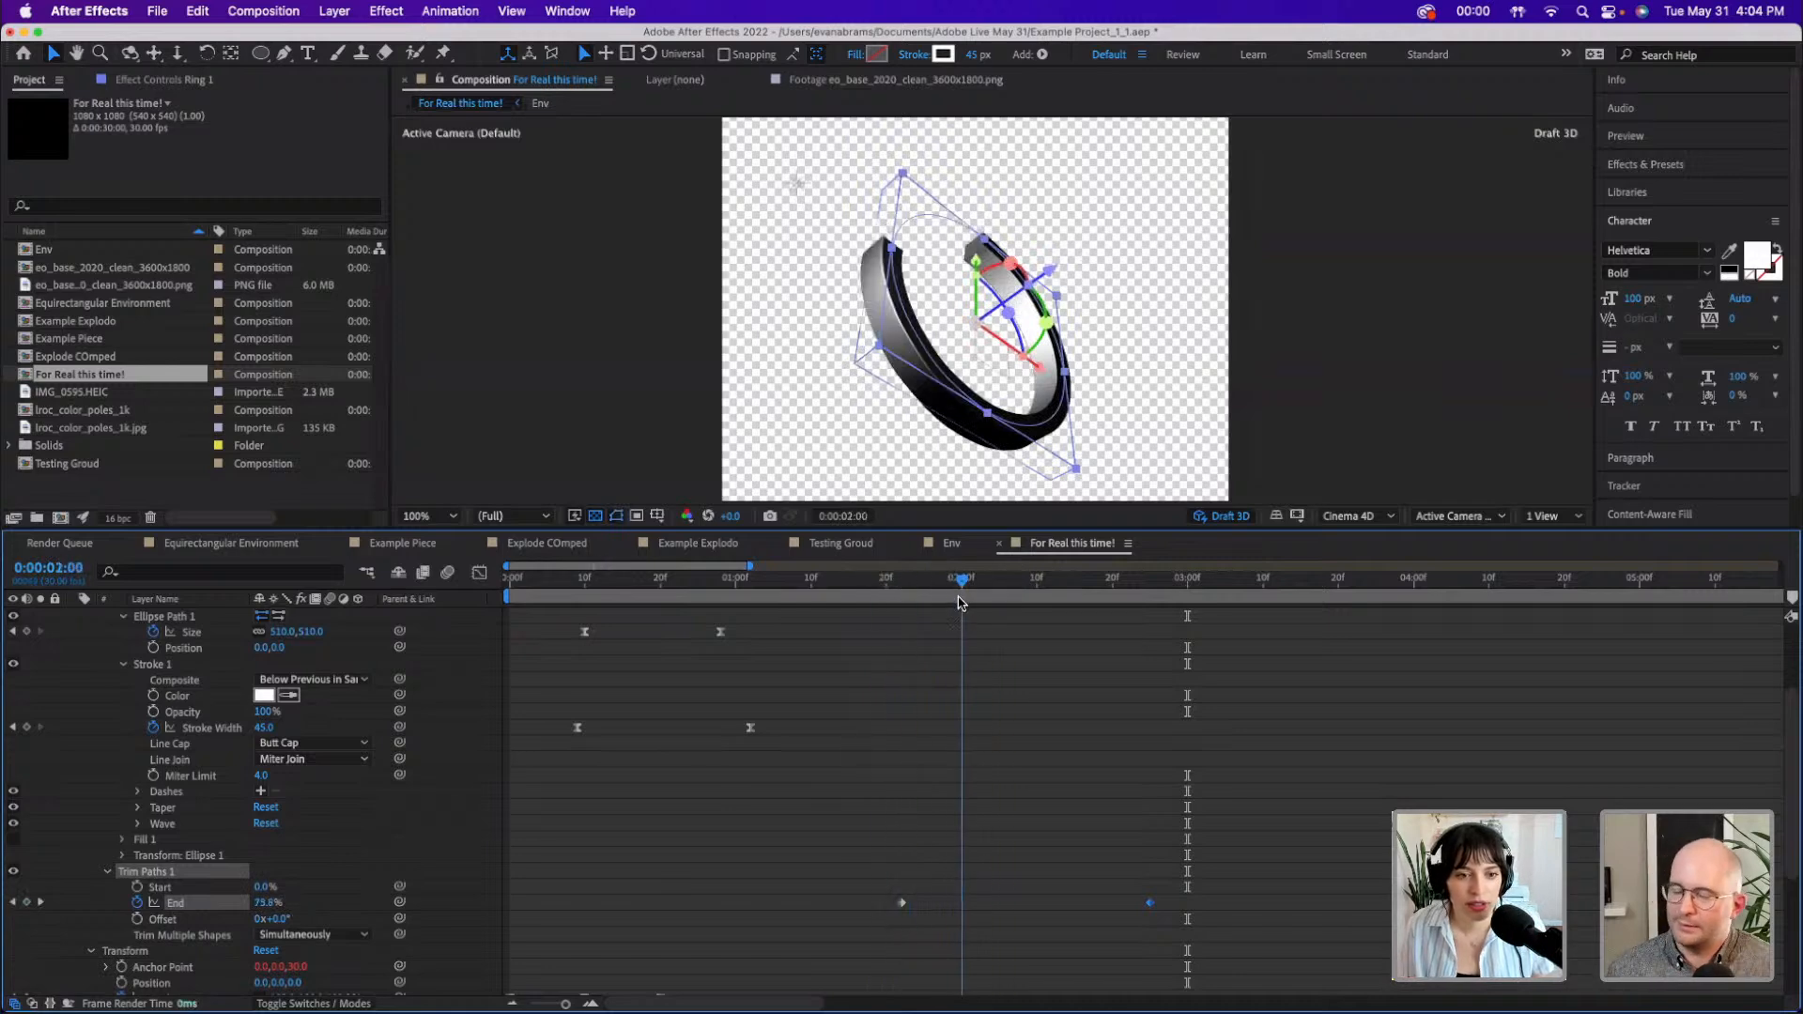
{"action": "left_click_drag", "start_coordinate": [1217, 921], "coordinate": [831, 884]}
{"action": "key", "text": "F9"}
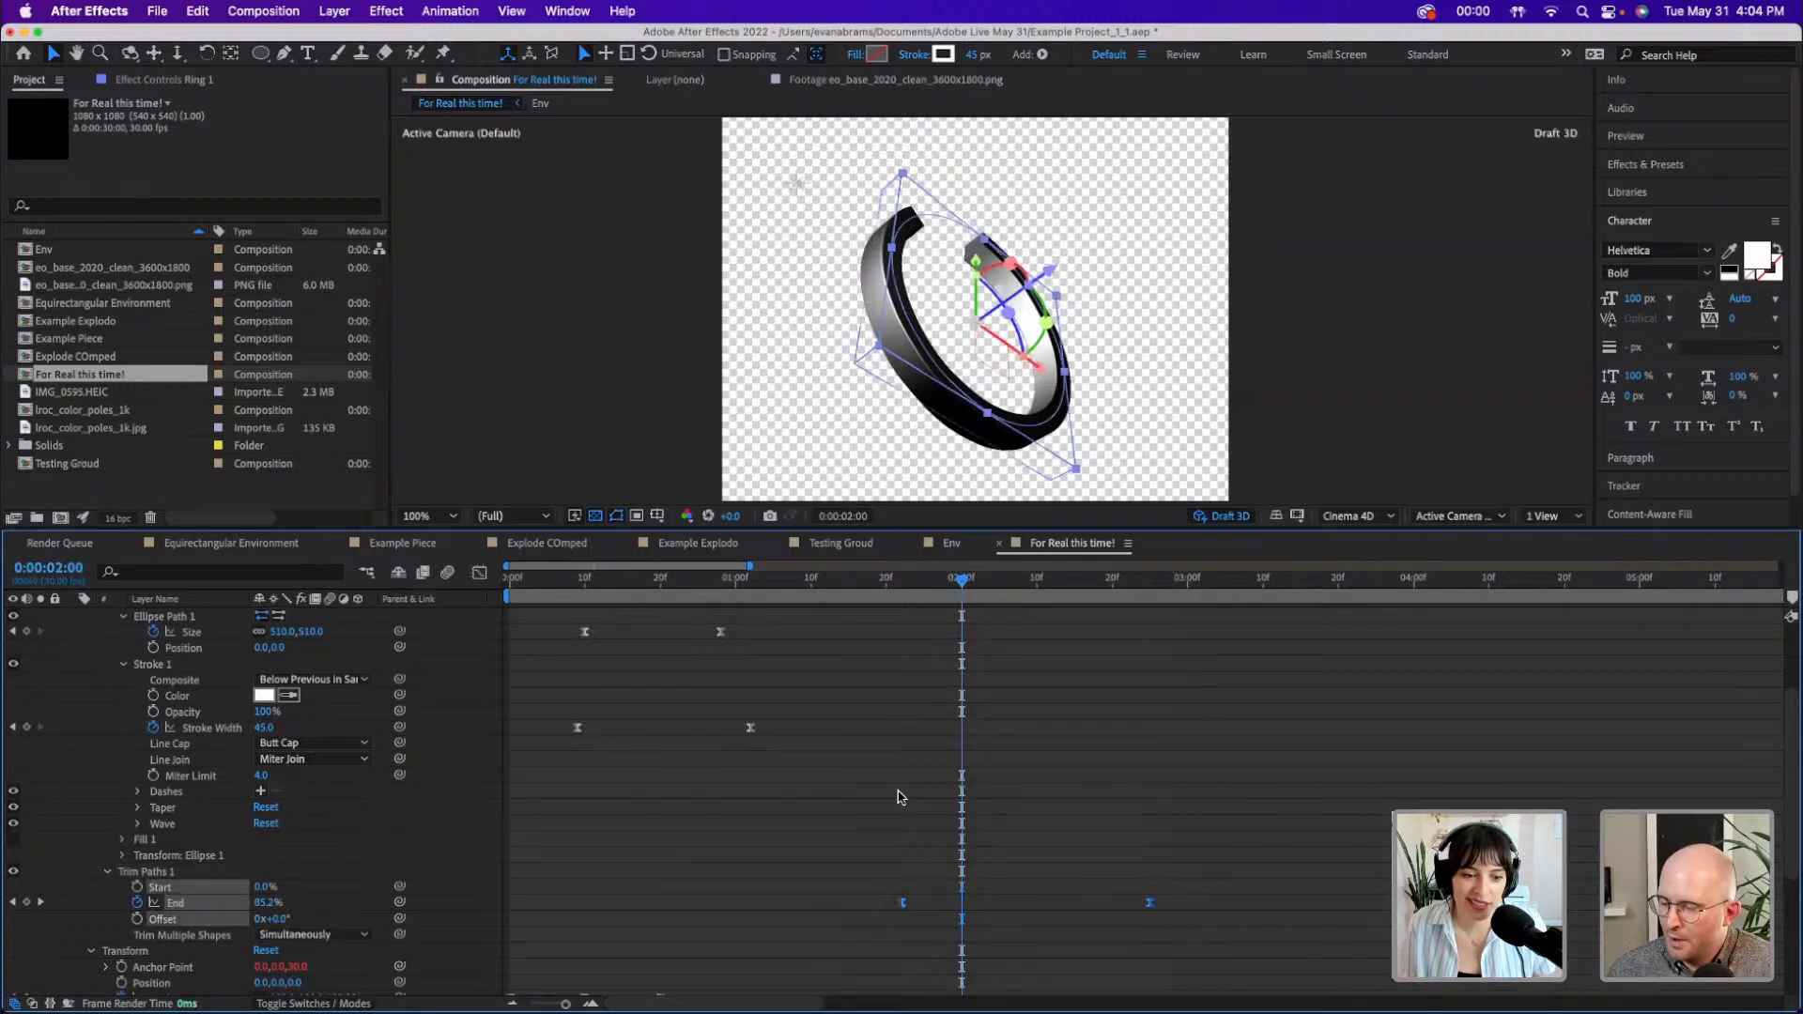
- Keyframe the Trim Paths Offset at 0° at 0:00:01:22, in line with the first End keyframe, and remove the Start keyframe
{"action": "left_click", "coordinate": [137, 919]}
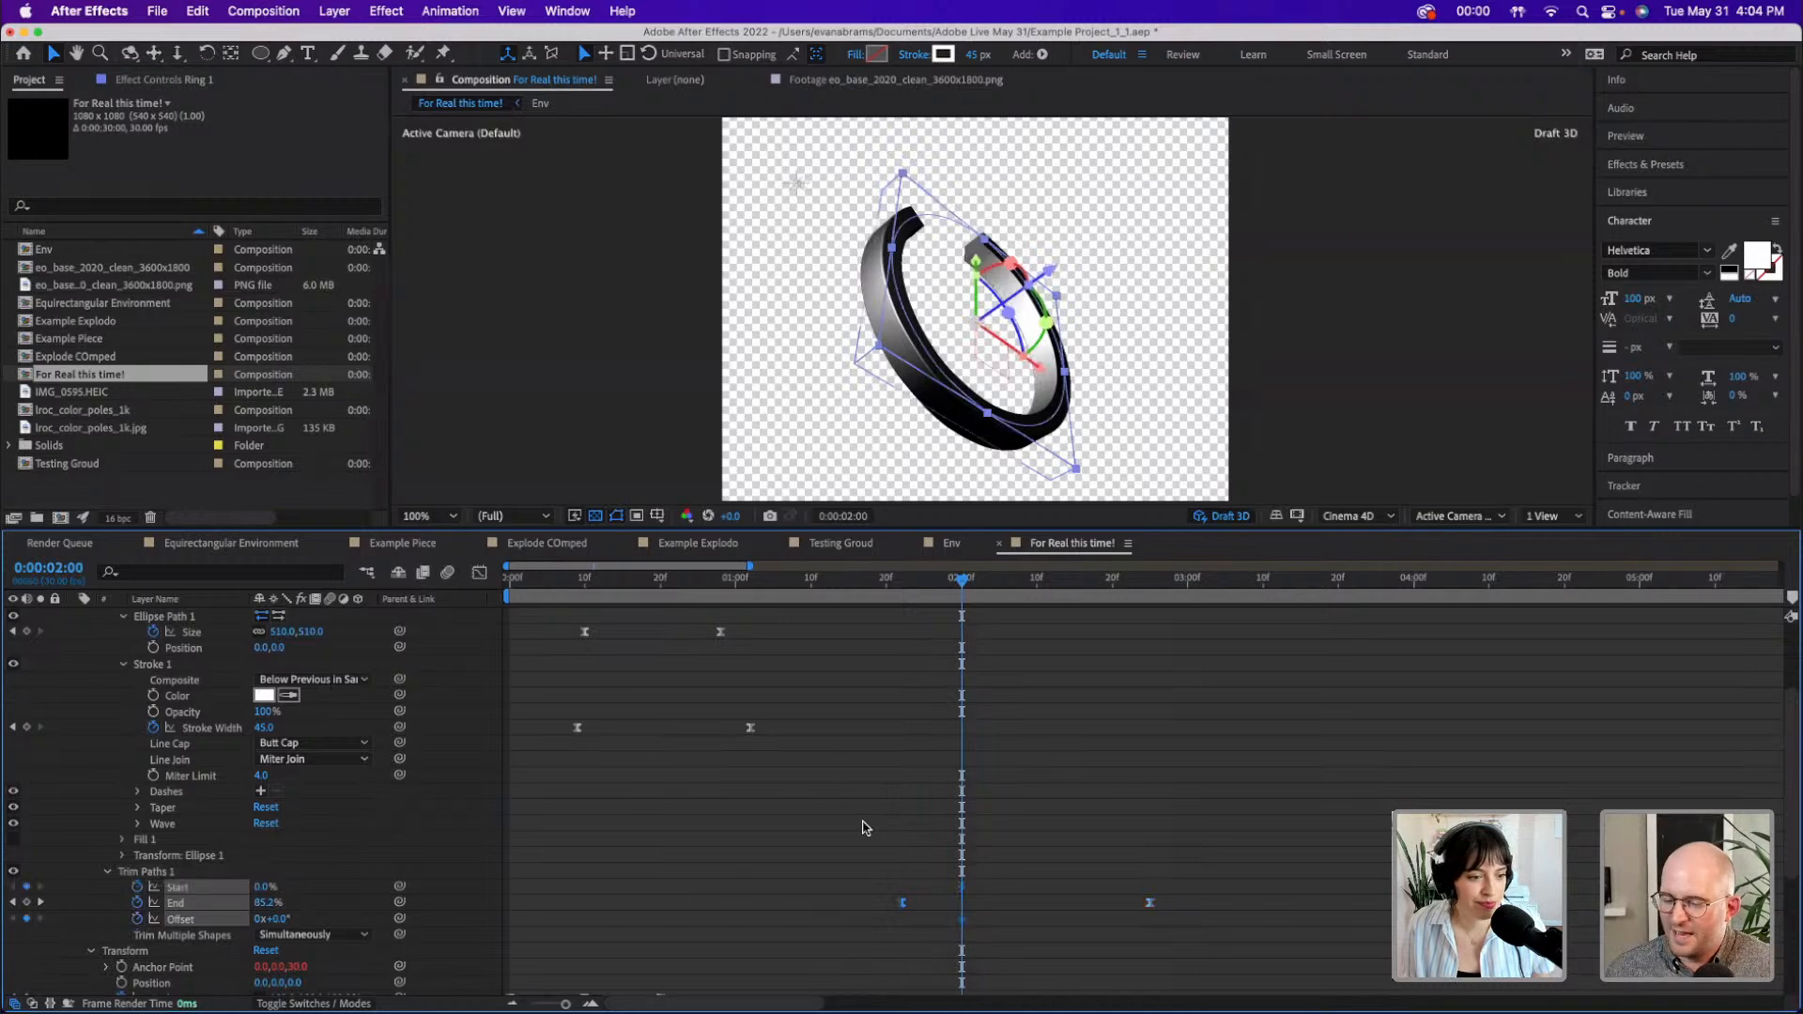
{"action": "left_click", "coordinate": [979, 897]}
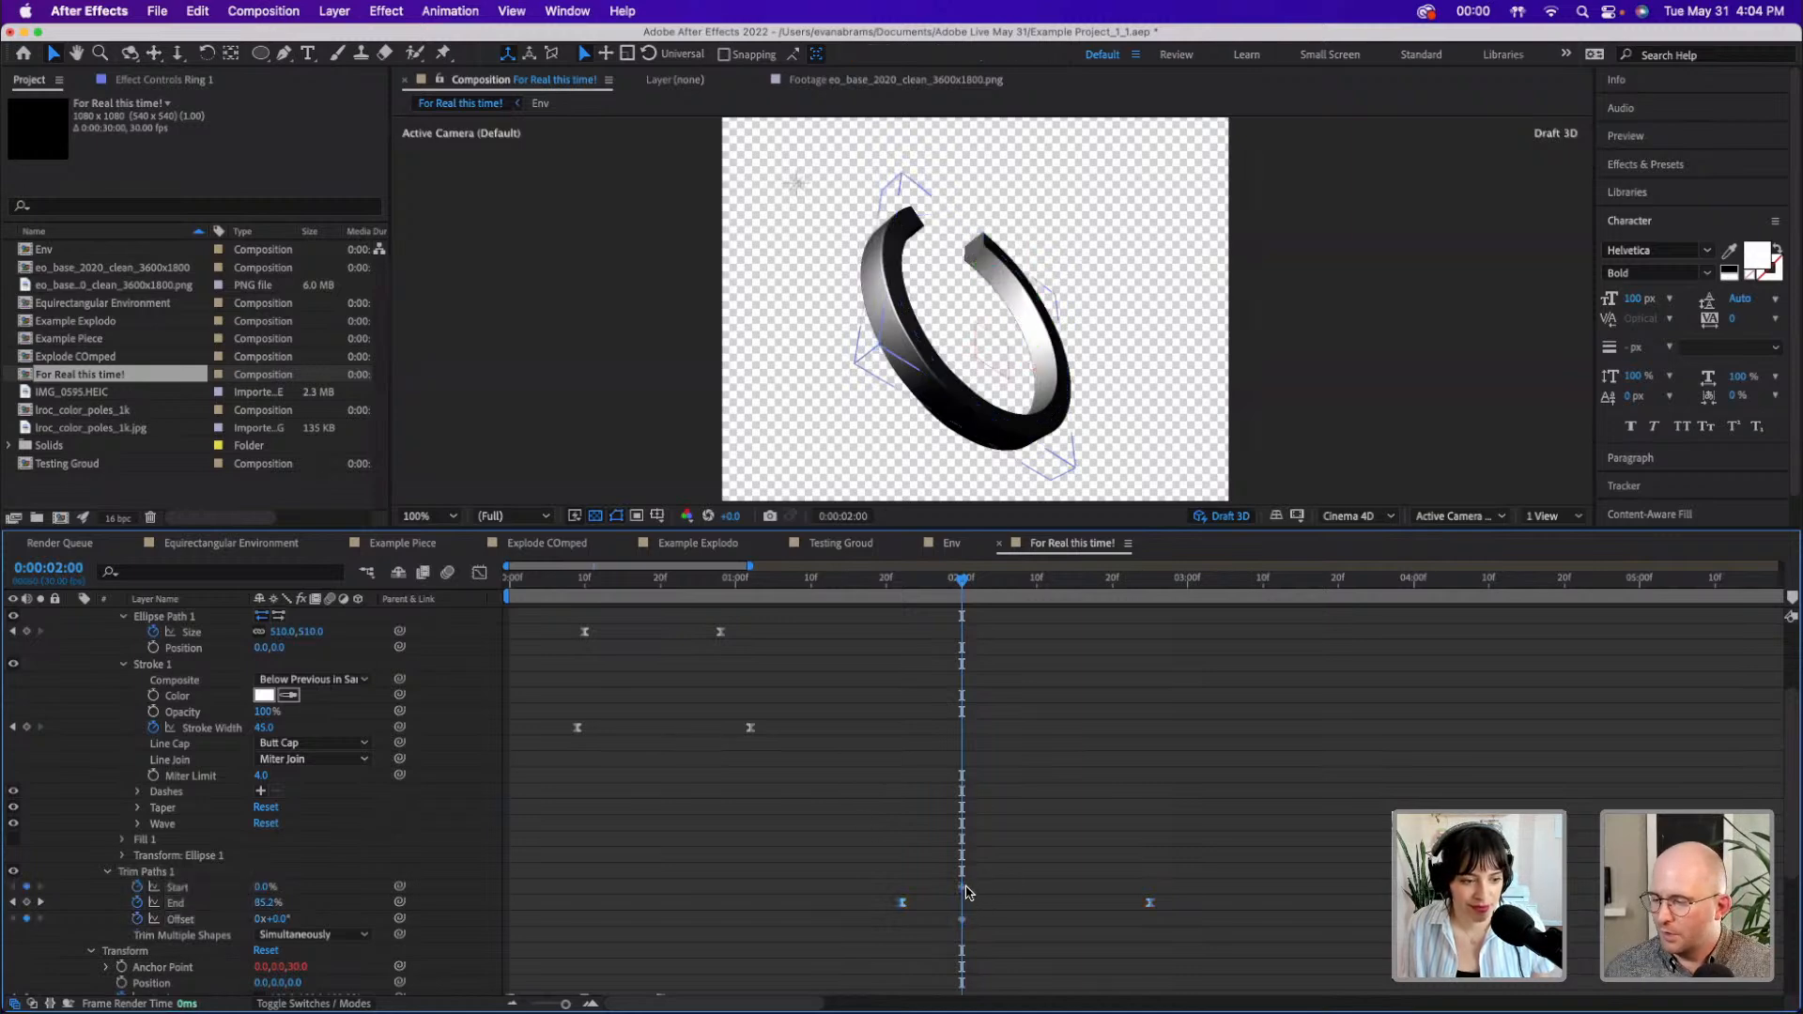
{"action": "left_click", "coordinate": [967, 889]}
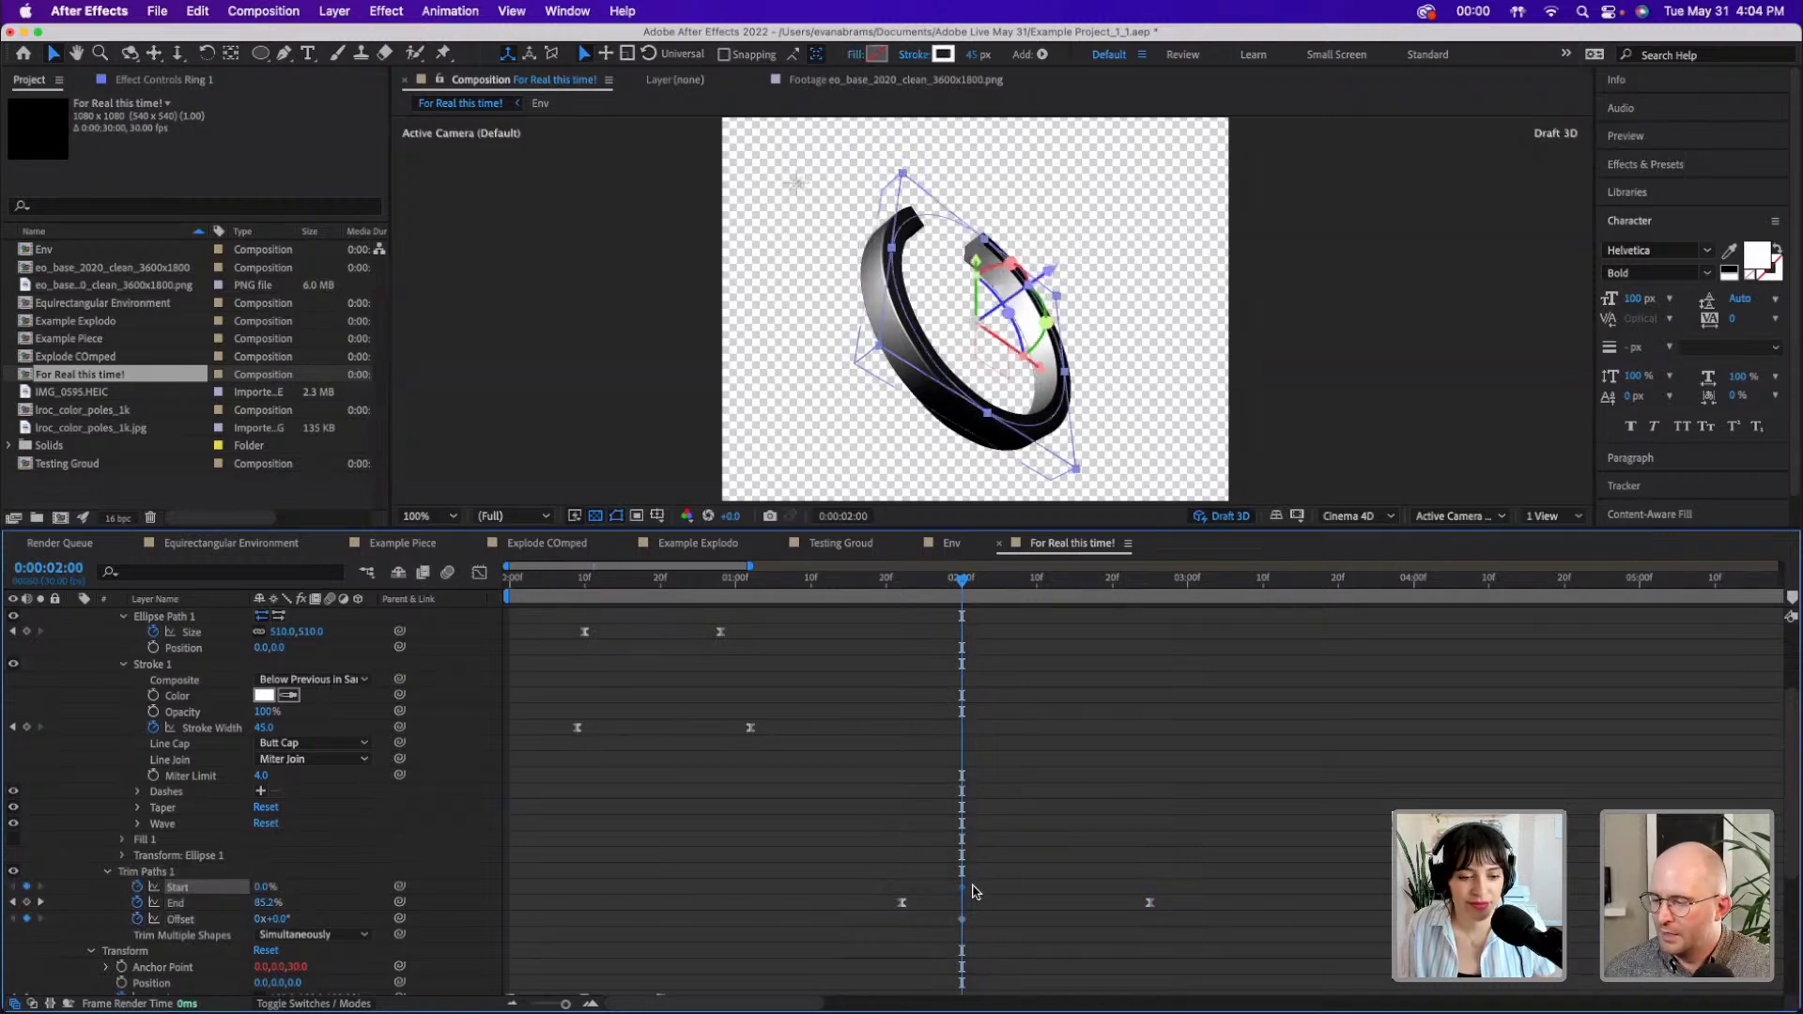
{"action": "left_click", "coordinate": [893, 581]}
{"action": "left_click_drag", "start_coordinate": [895, 584], "coordinate": [901, 583]}
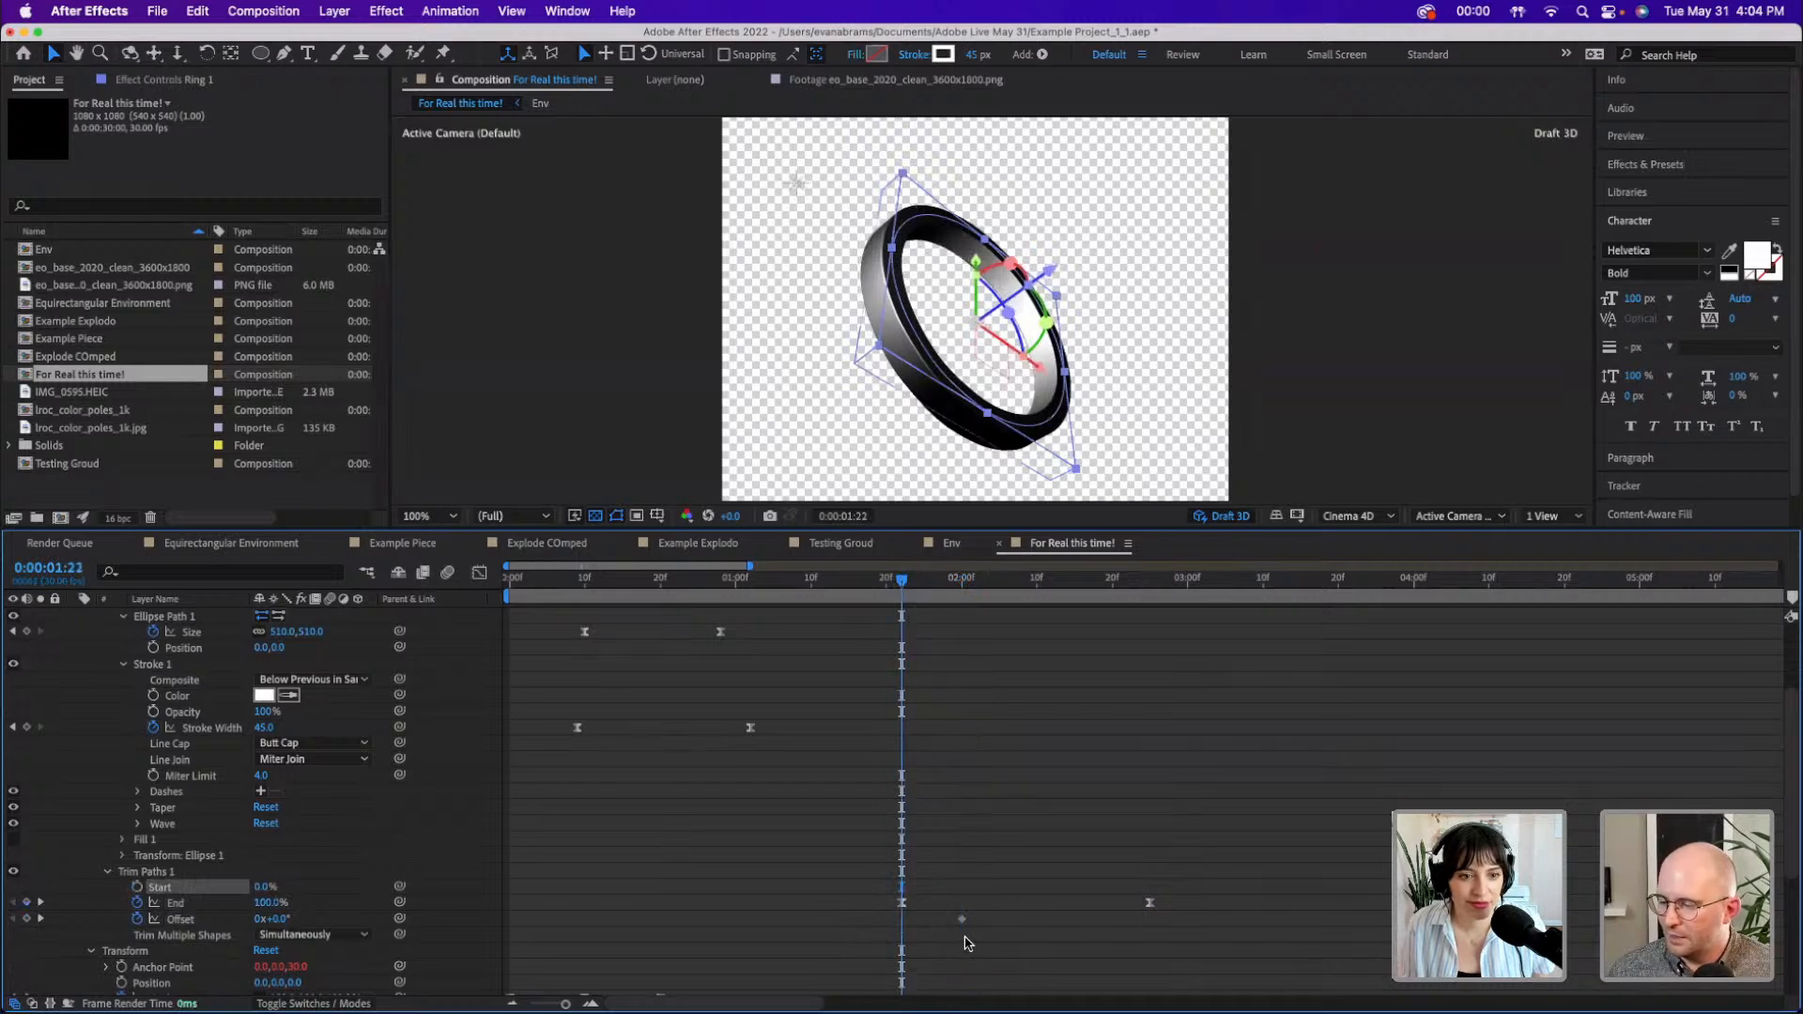
{"action": "left_click_drag", "start_coordinate": [962, 925], "coordinate": [898, 937]}
- Keyframe the Trim Paths Offset at -120° at 0:00:02:20
{"action": "left_click_drag", "start_coordinate": [1037, 586], "coordinate": [1113, 629]}
{"action": "left_click_drag", "start_coordinate": [280, 919], "coordinate": [169, 934]}
{"action": "left_click", "coordinate": [281, 921]}
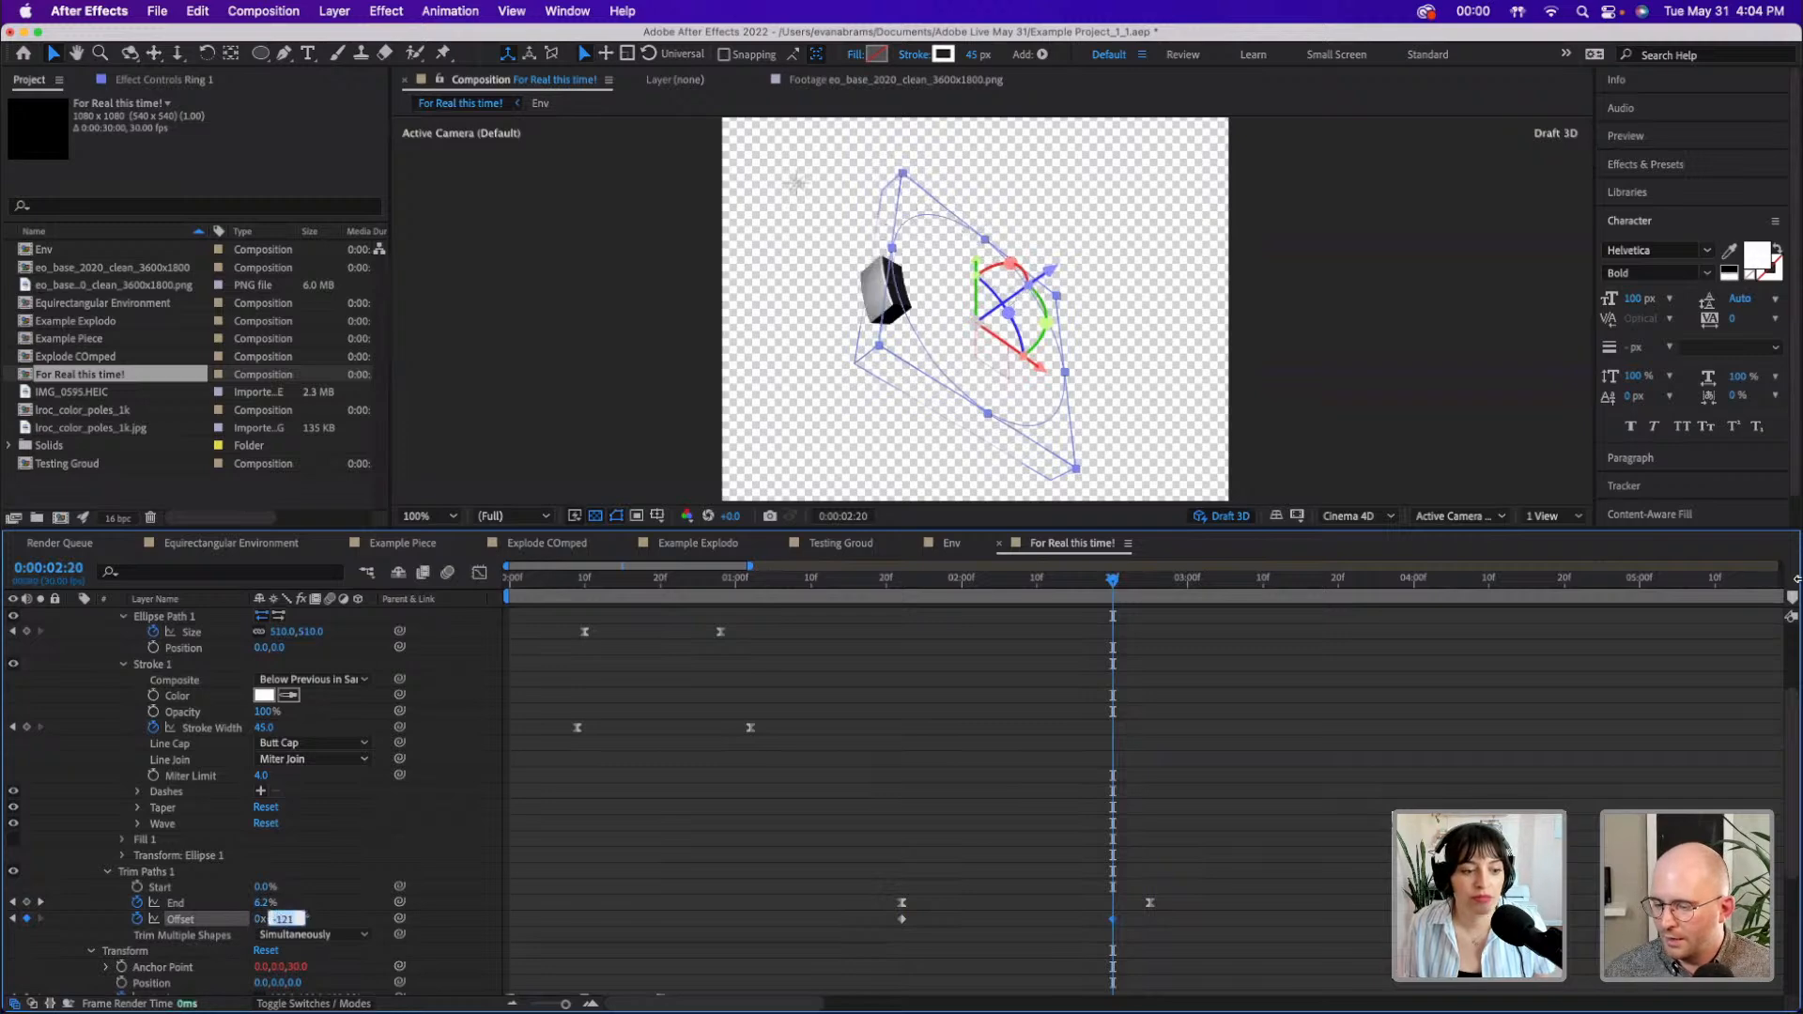
{"action": "type", "text": "-120"}
{"action": "key", "text": "Return"}
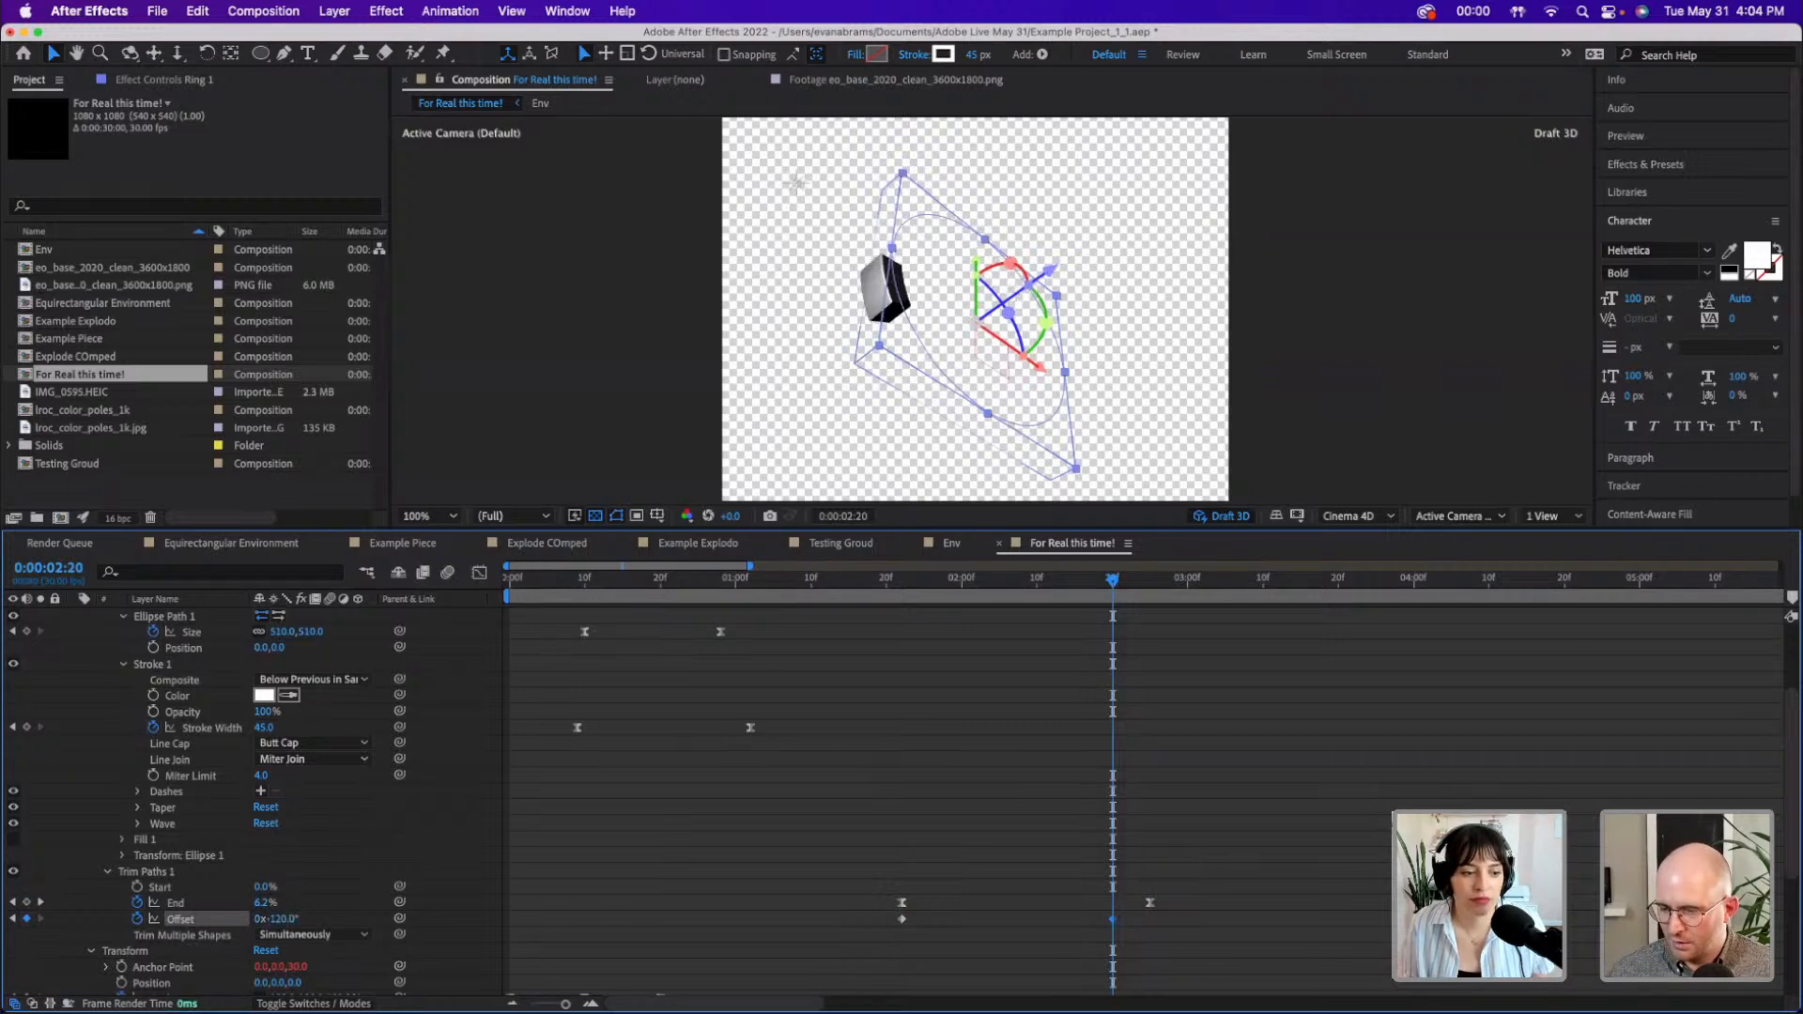
- Move the last Offset keyframe to 0:00:02:25 and apply Easy Ease to the Trim Paths keyframes
{"action": "left_click", "coordinate": [1109, 928]}
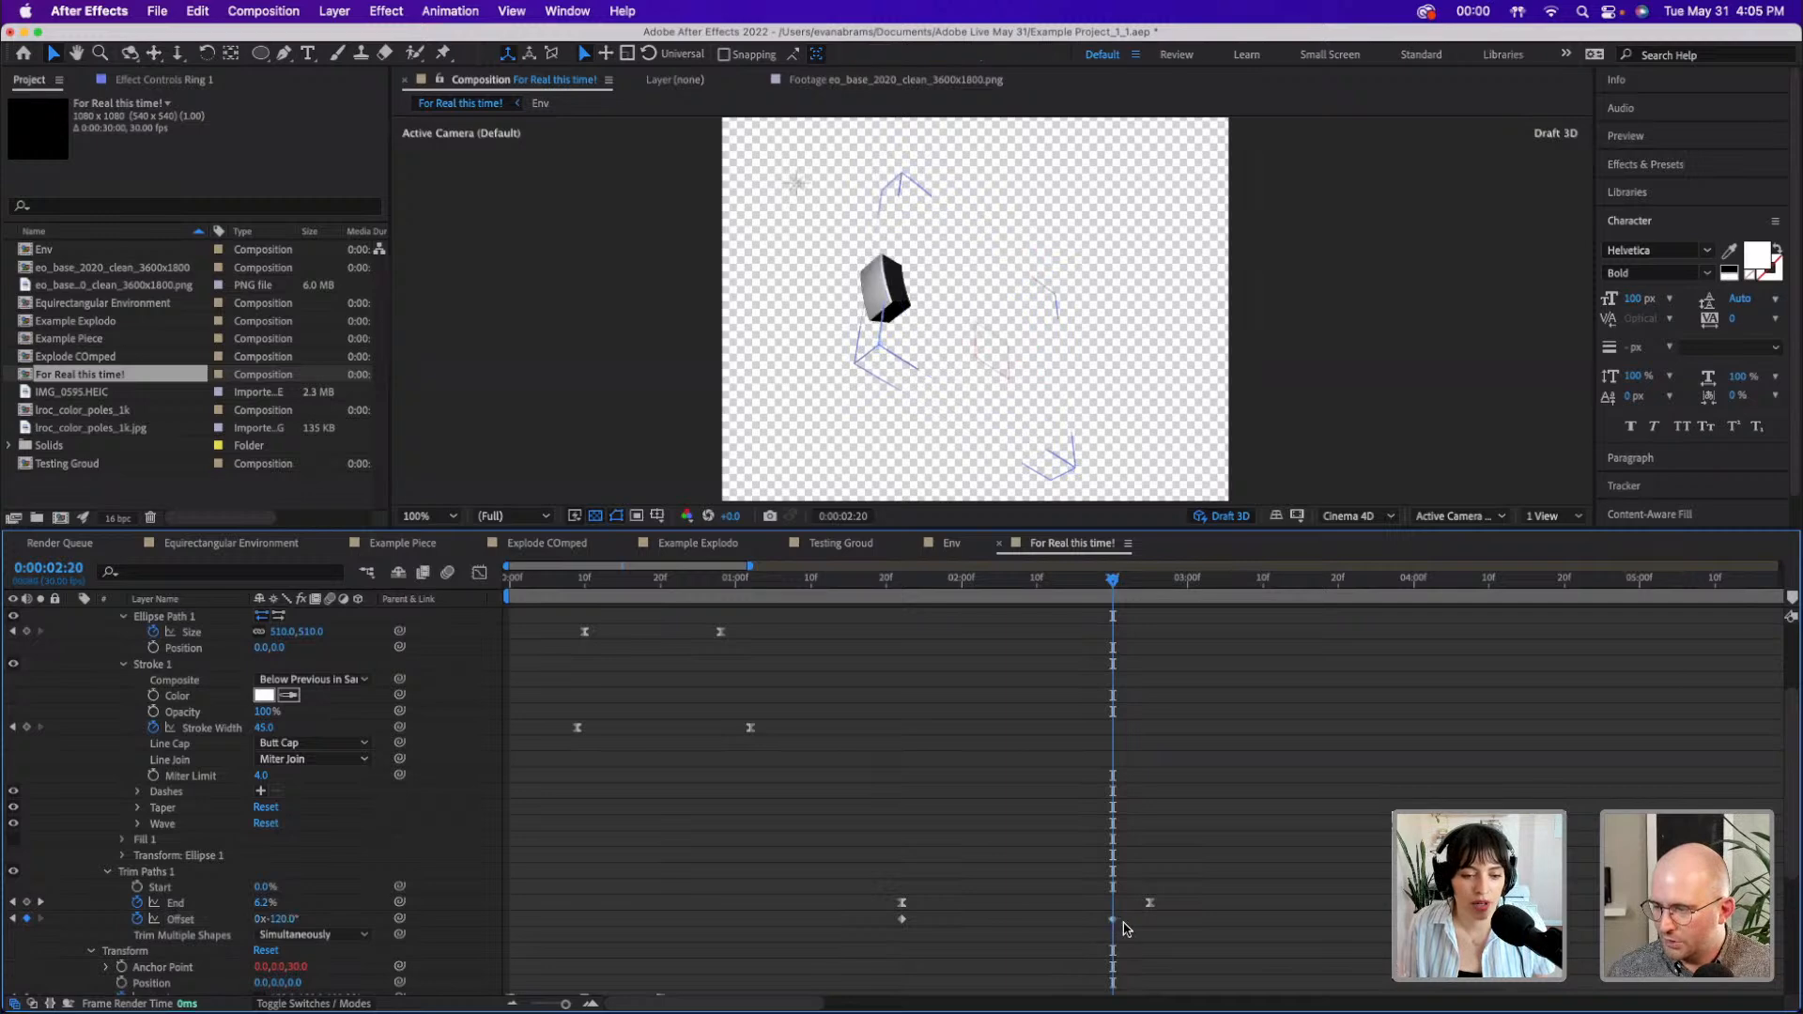
{"action": "left_click_drag", "start_coordinate": [1113, 922], "coordinate": [892, 944]}
{"action": "key", "text": "F9"}
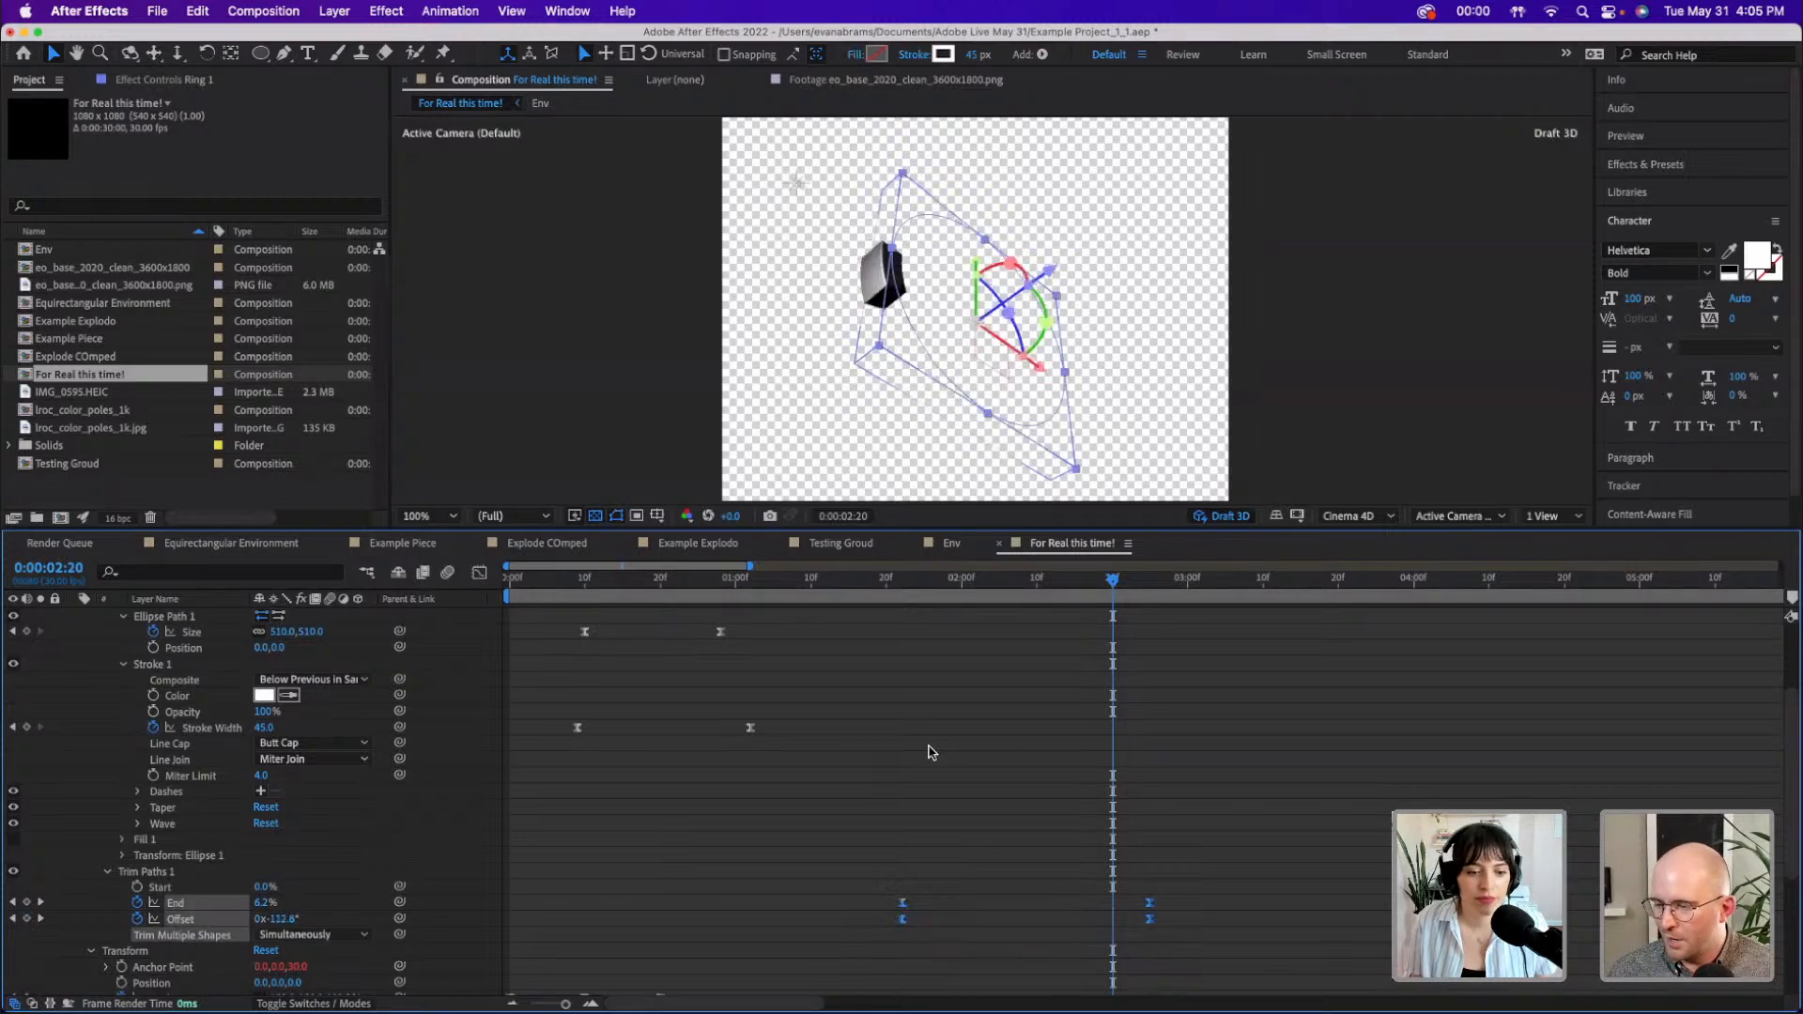
- Retime the End and Offset keyframes to start at about 0:00:00:27 and finish at 0:00:02:15, and preview the result
{"action": "left_click", "coordinate": [895, 581]}
{"action": "mouse_move", "coordinate": [904, 586]}
{"action": "left_mouse_down"}
{"action": "mouse_move", "coordinate": [1209, 584]}
{"action": "mouse_move", "coordinate": [905, 584]}
{"action": "mouse_move", "coordinate": [1076, 602]}
{"action": "mouse_move", "coordinate": [1118, 587]}
{"action": "mouse_move", "coordinate": [810, 587]}
{"action": "left_mouse_up"}
{"action": "left_click_drag", "start_coordinate": [736, 682], "coordinate": [704, 684]}
{"action": "left_click_drag", "start_coordinate": [1255, 894], "coordinate": [713, 944]}
{"action": "left_click_drag", "start_coordinate": [961, 919], "coordinate": [1073, 916]}
{"action": "key", "text": "space"}
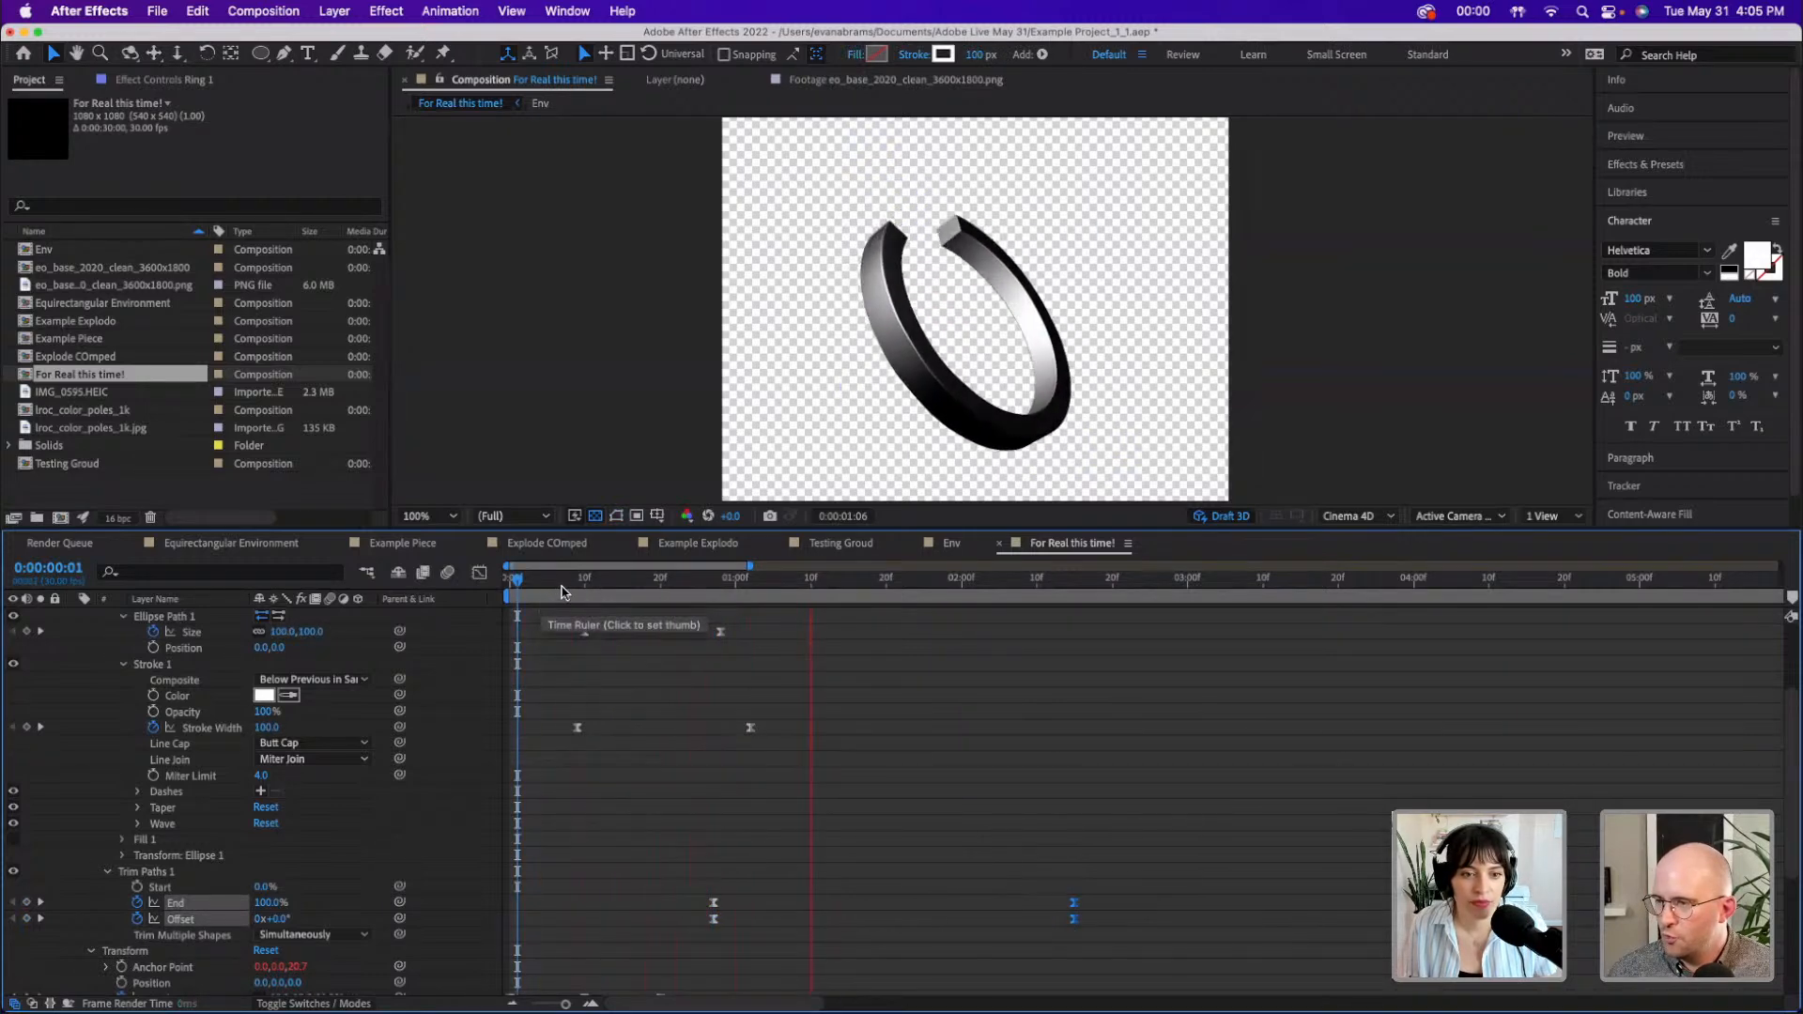
{"action": "key", "text": "space"}
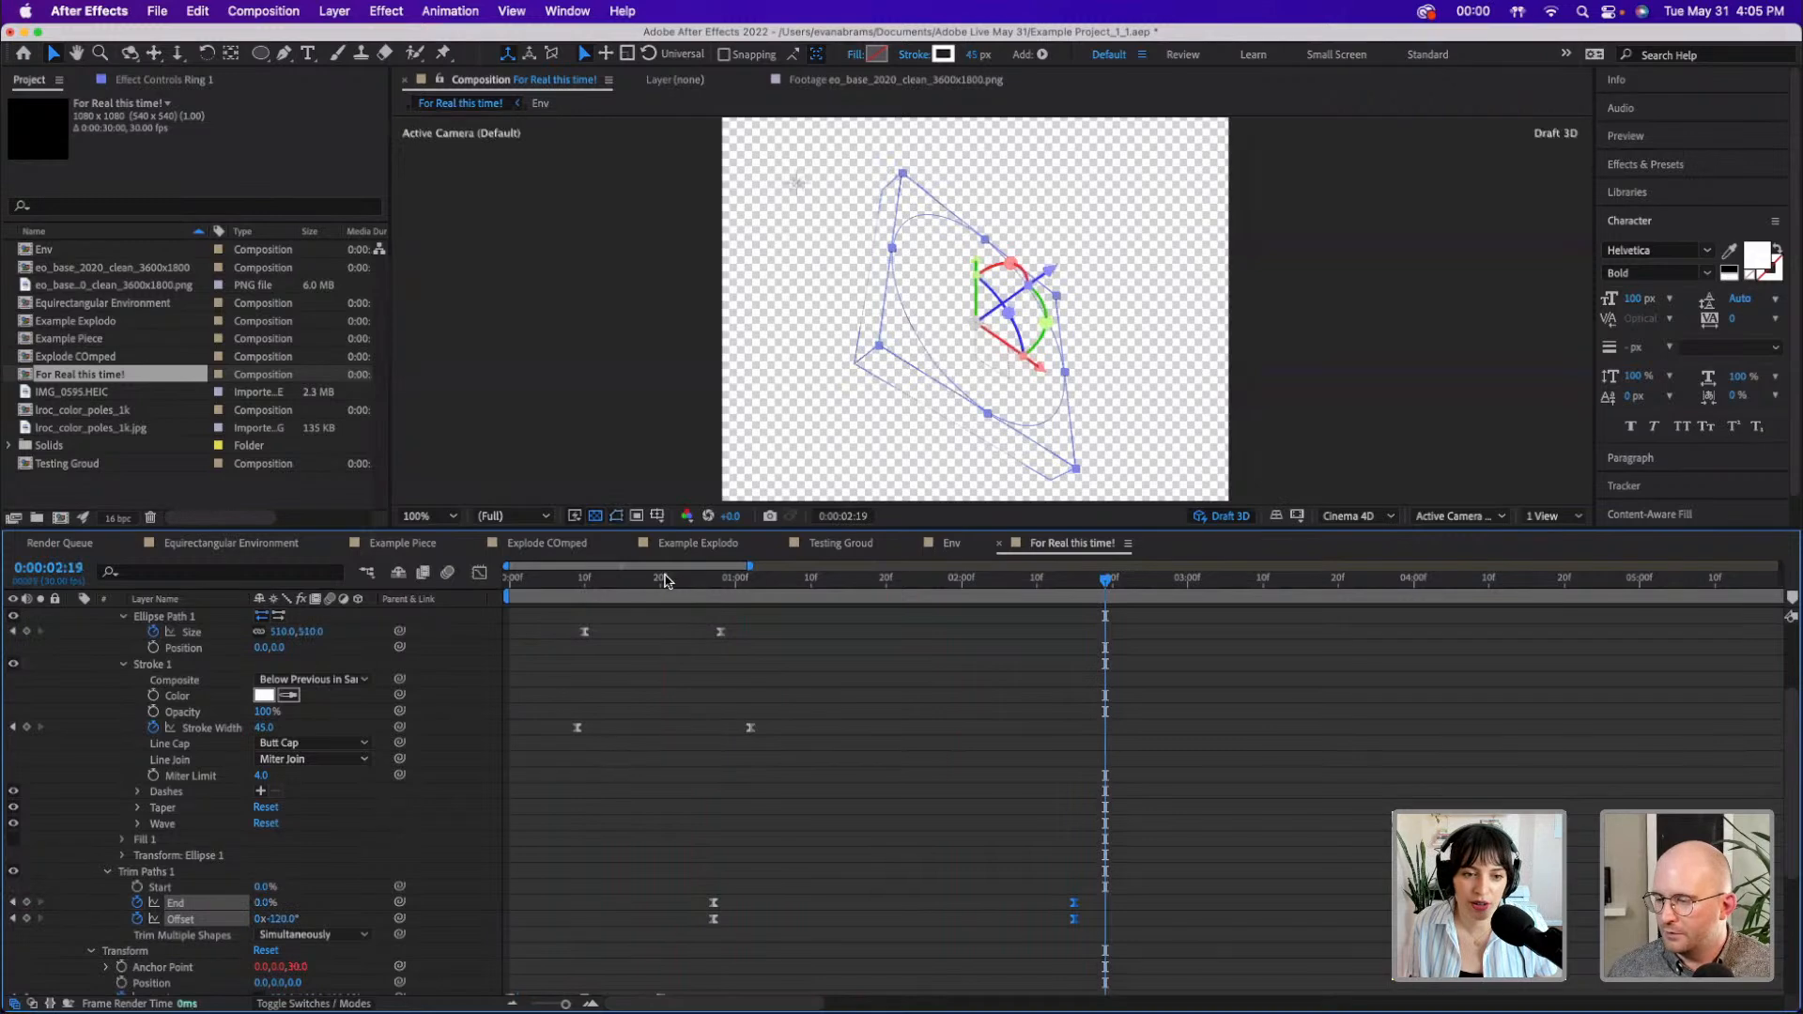
{"action": "key", "text": "space"}
{"action": "key", "text": "space"}
- Keyframe Orbit CTRL's Y Rotation at -90° at 0:00:02:15, in line with the last Trim Paths keyframes
{"action": "left_click_drag", "start_coordinate": [1022, 626], "coordinate": [1066, 648]}
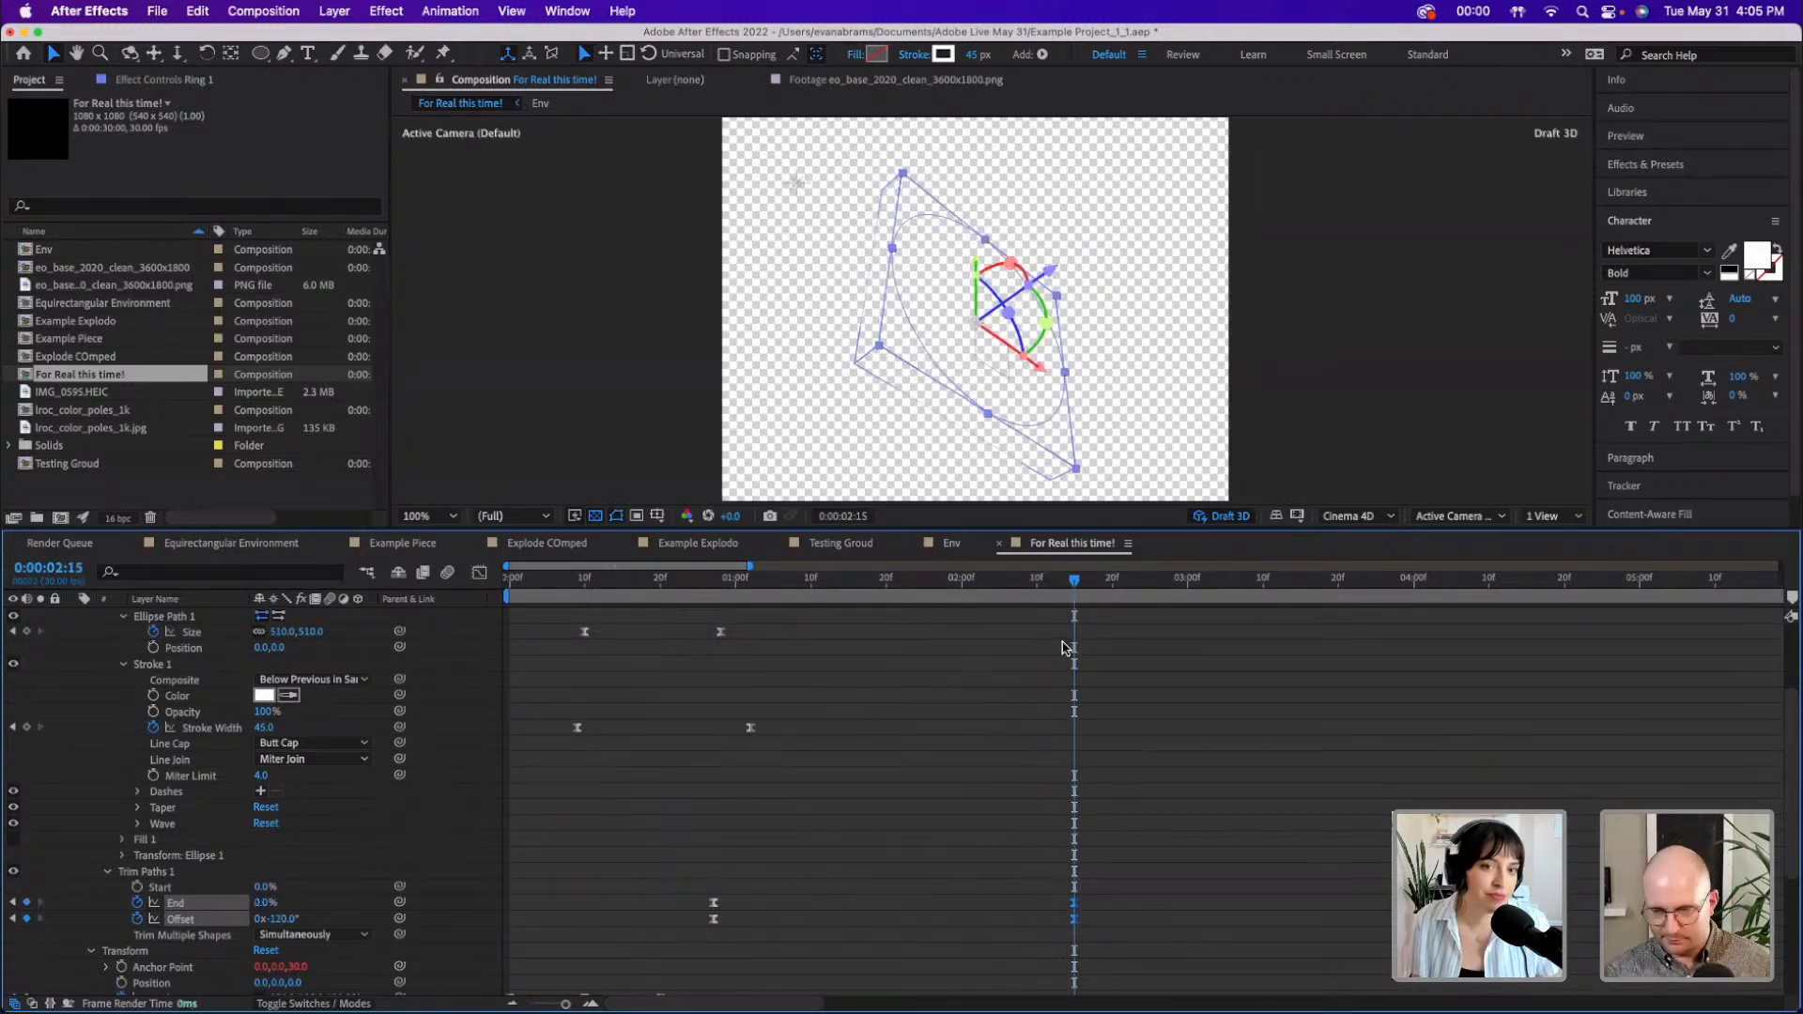
{"action": "scroll", "coordinate": [1023, 638], "scroll_direction": "up", "scroll_amount": 4}
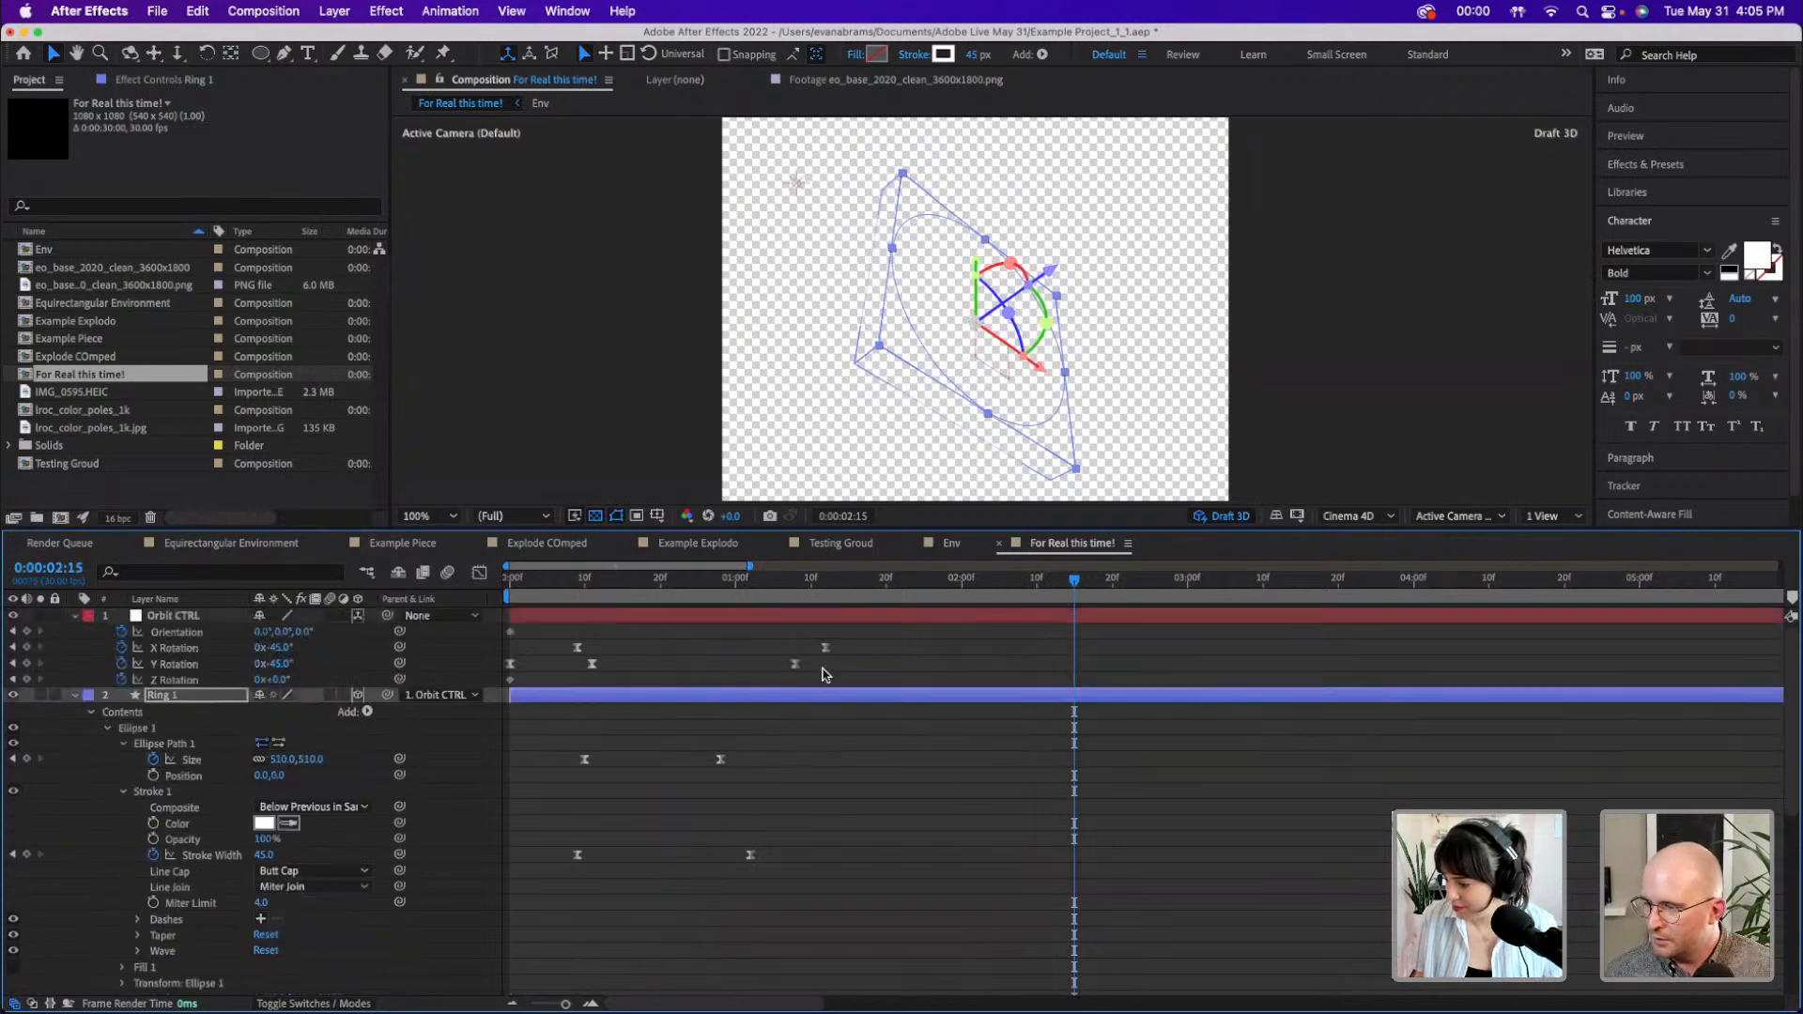
{"action": "left_click", "coordinate": [188, 664]}
{"action": "left_click", "coordinate": [711, 676]}
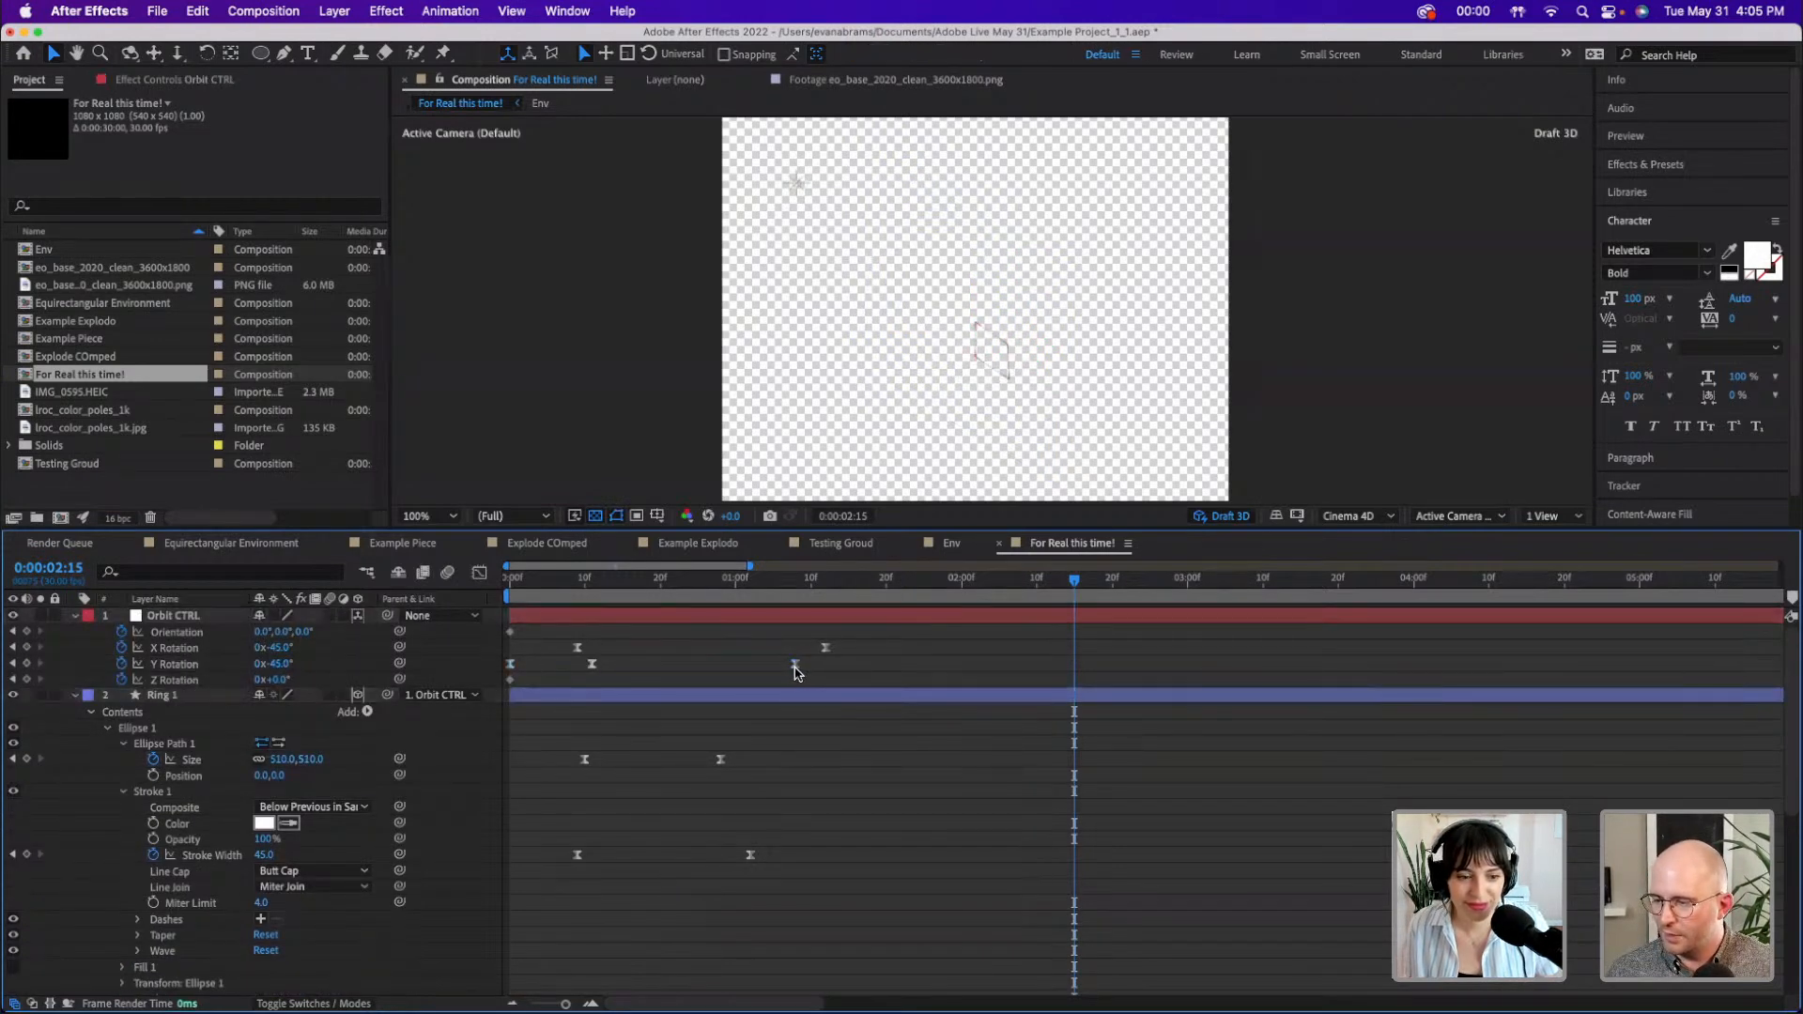
{"action": "left_click", "coordinate": [796, 665]}
{"action": "left_click", "coordinate": [280, 662]}
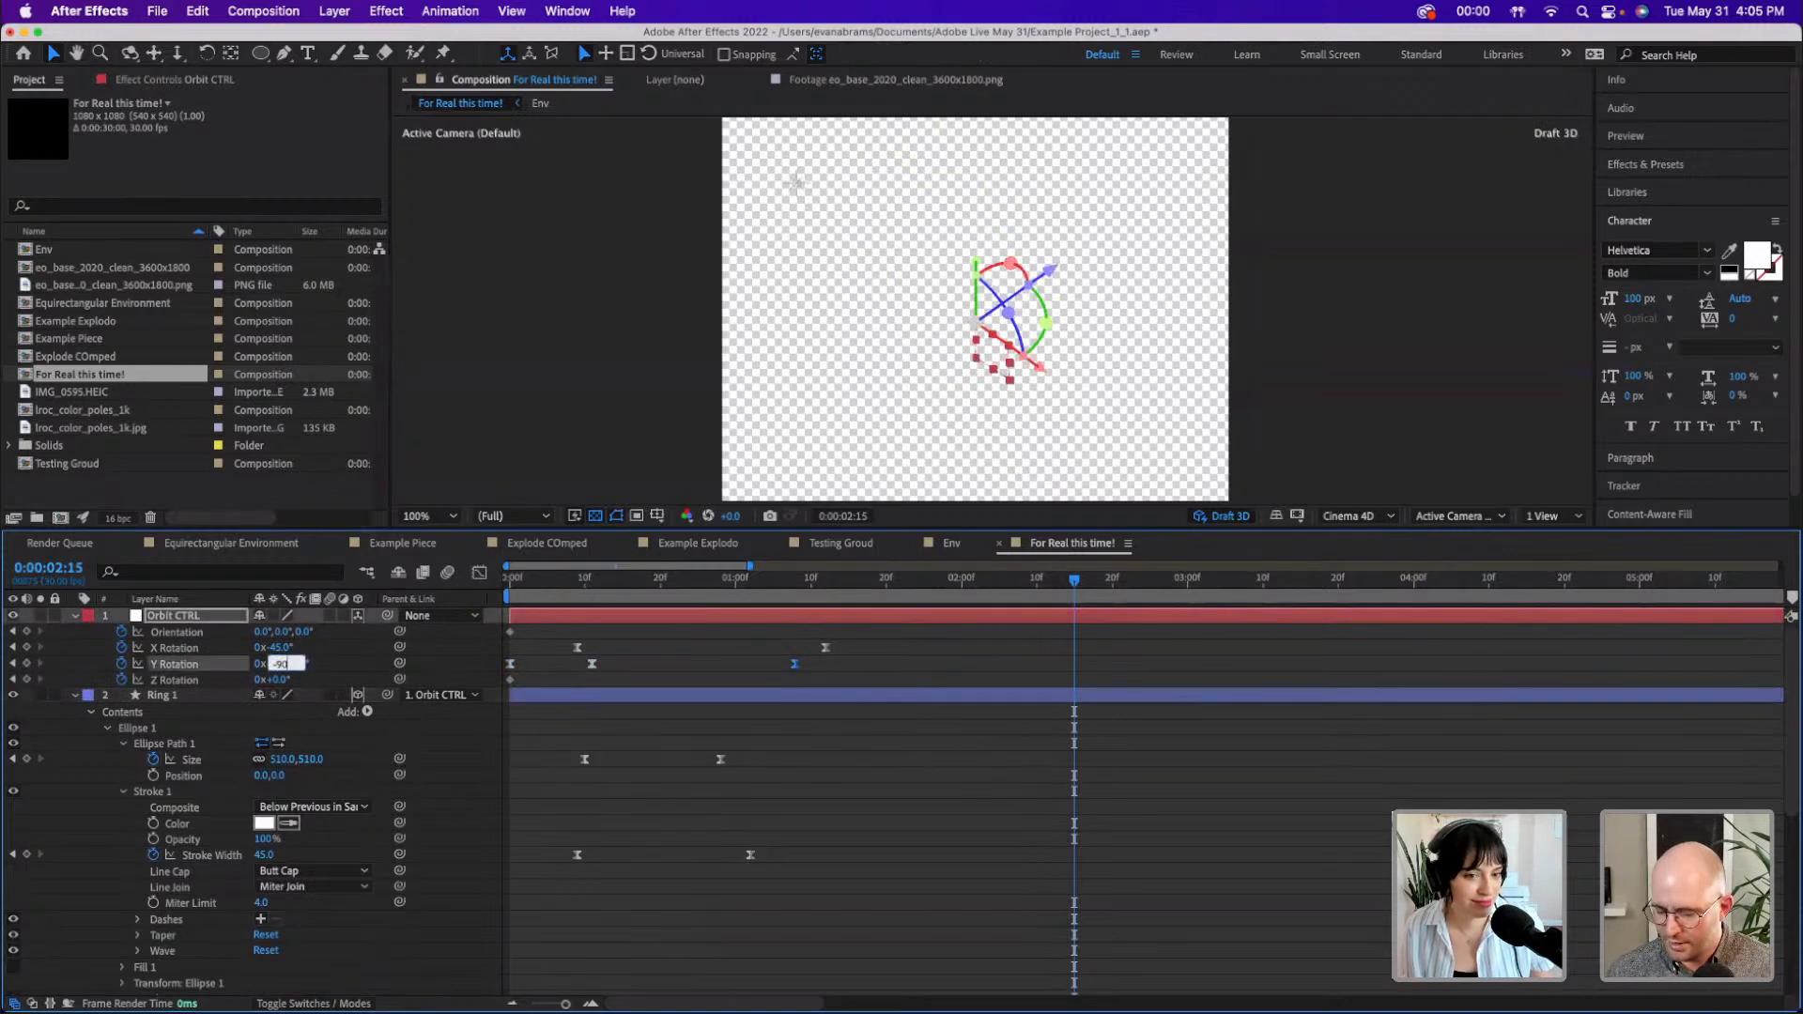
{"action": "key", "text": "Return"}
- Play the whole ring animation from the start at 50% magnification and inspect the added rotation around 0:00:01:29
{"action": "left_click", "coordinate": [738, 575]}
{"action": "key", "text": "space"}
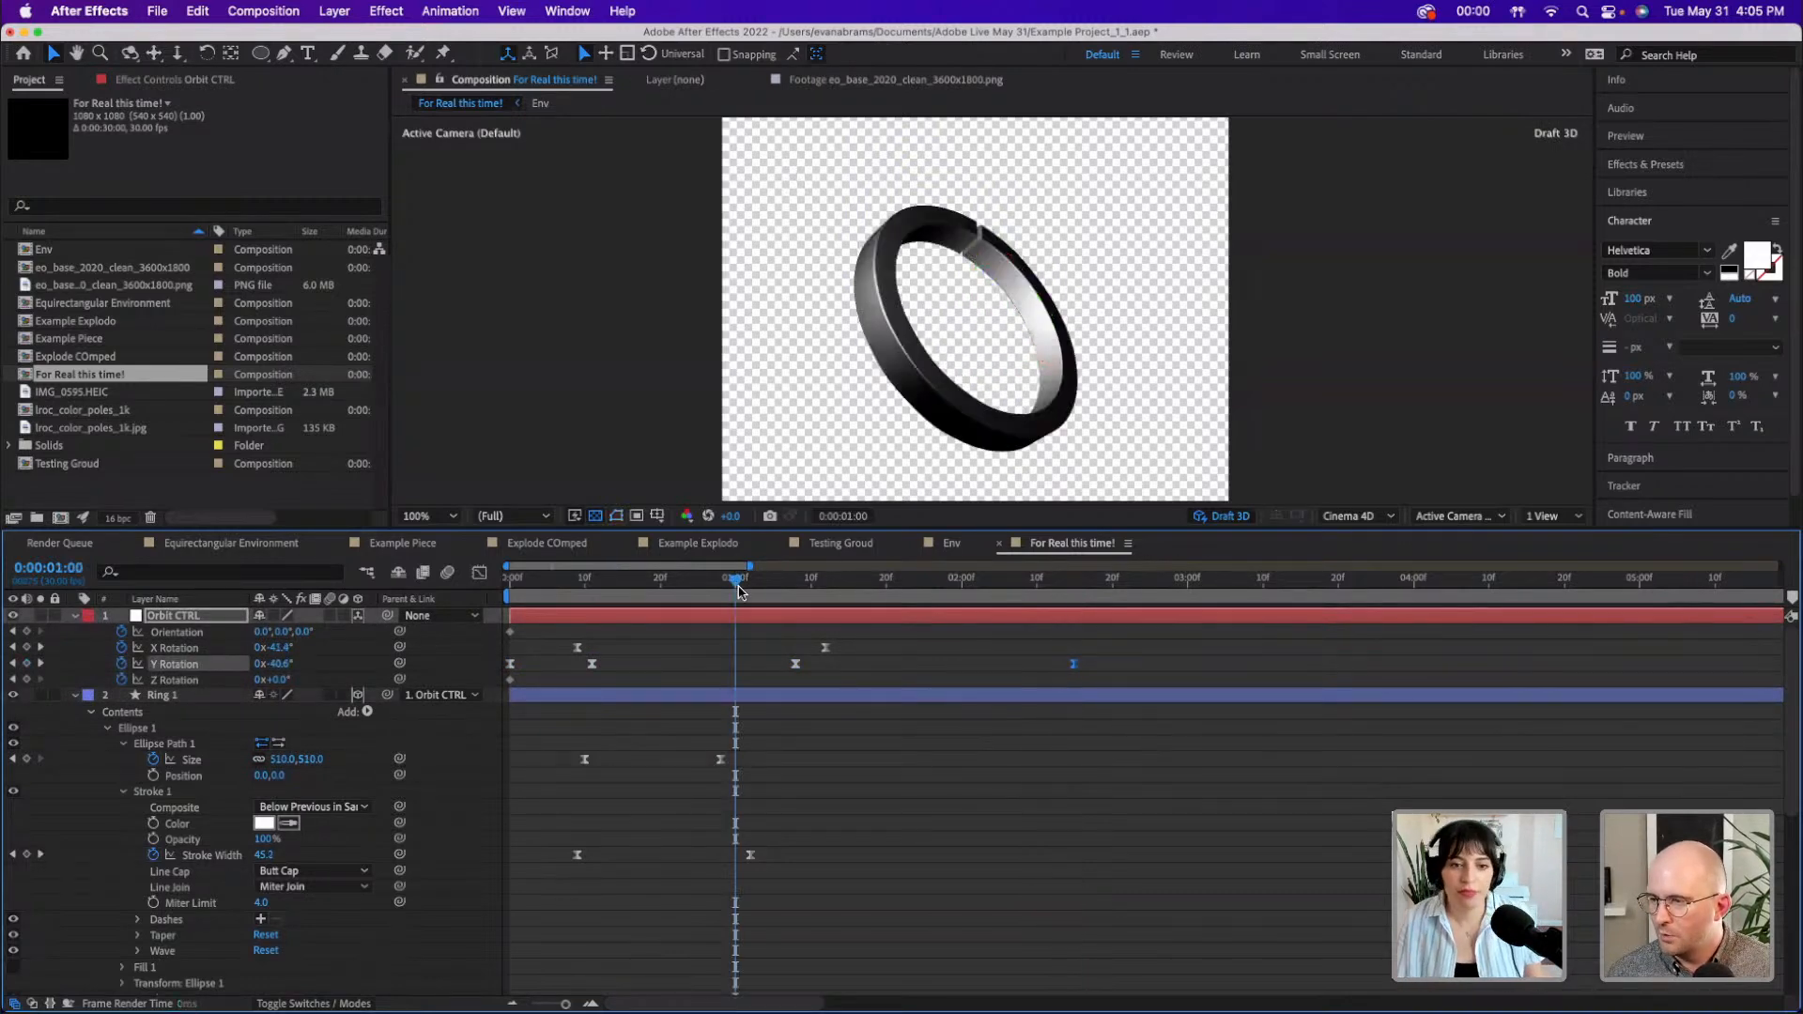
{"action": "left_click_drag", "start_coordinate": [962, 581], "coordinate": [509, 581]}
{"action": "scroll", "coordinate": [660, 431], "scroll_direction": "down", "scroll_amount": 1}
{"action": "key", "text": "space"}
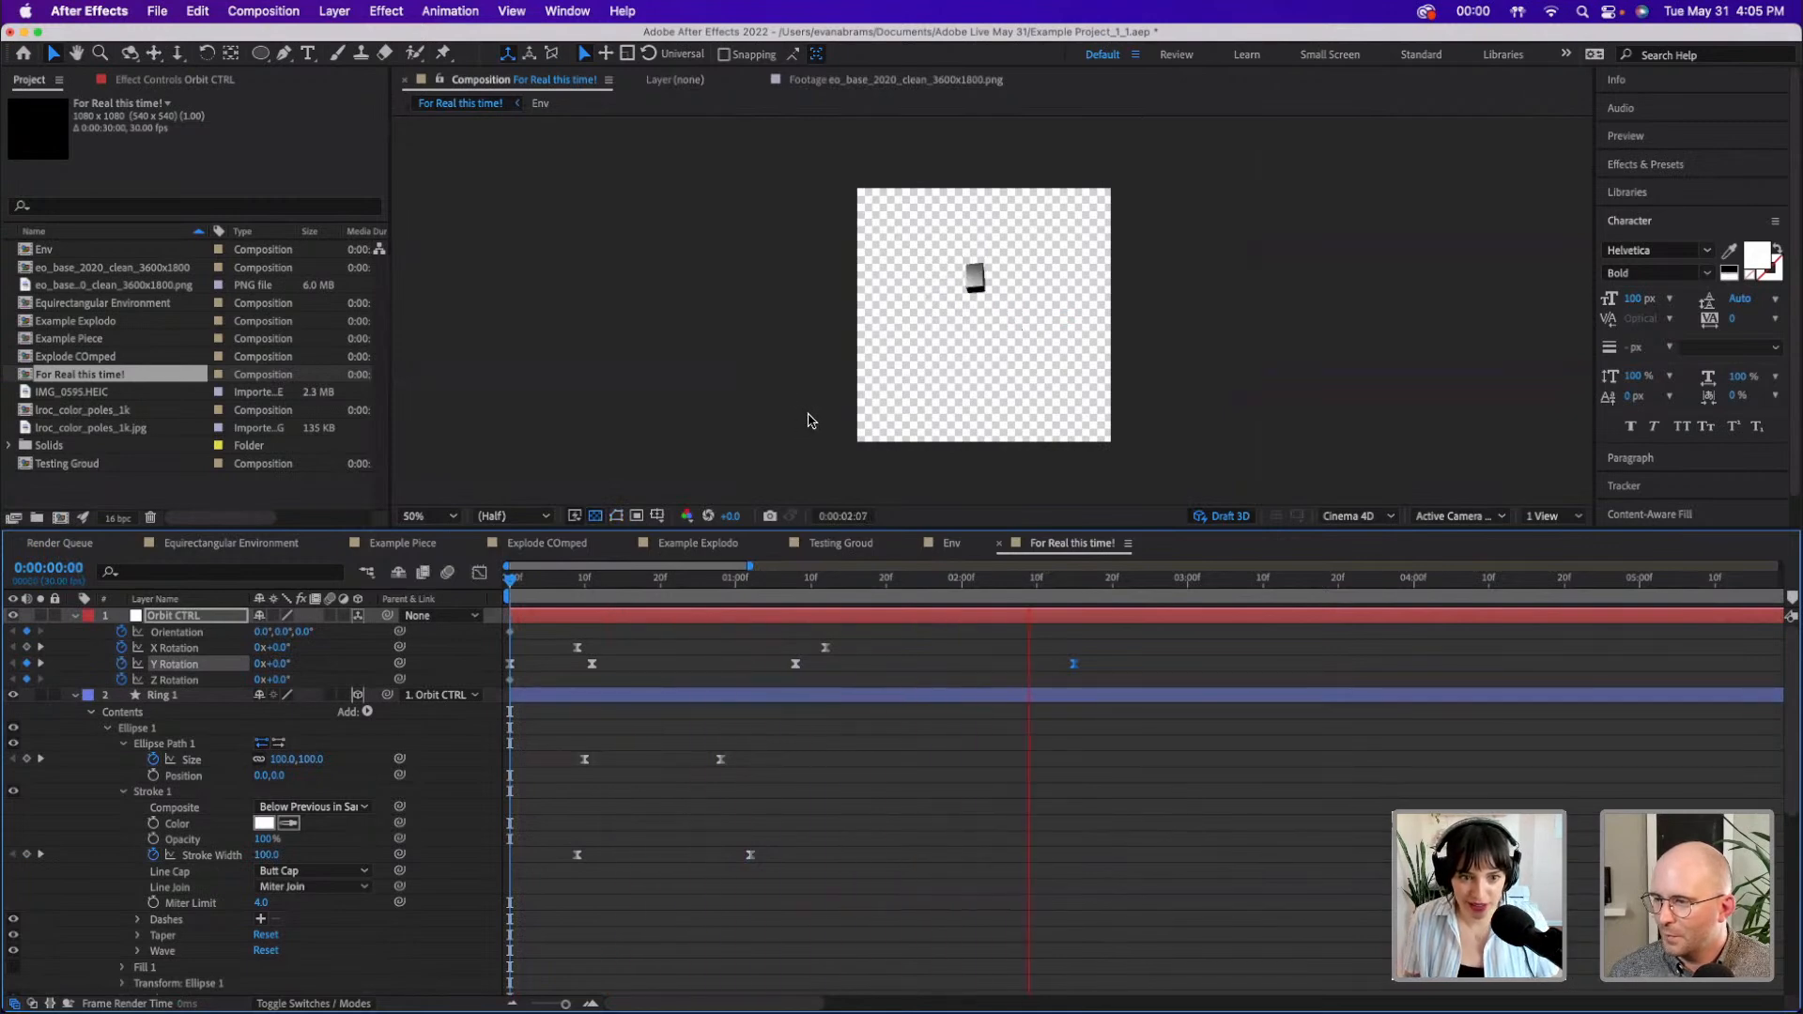
{"action": "left_click", "coordinate": [1086, 544]}
{"action": "left_click_drag", "start_coordinate": [1065, 580], "coordinate": [954, 581]}
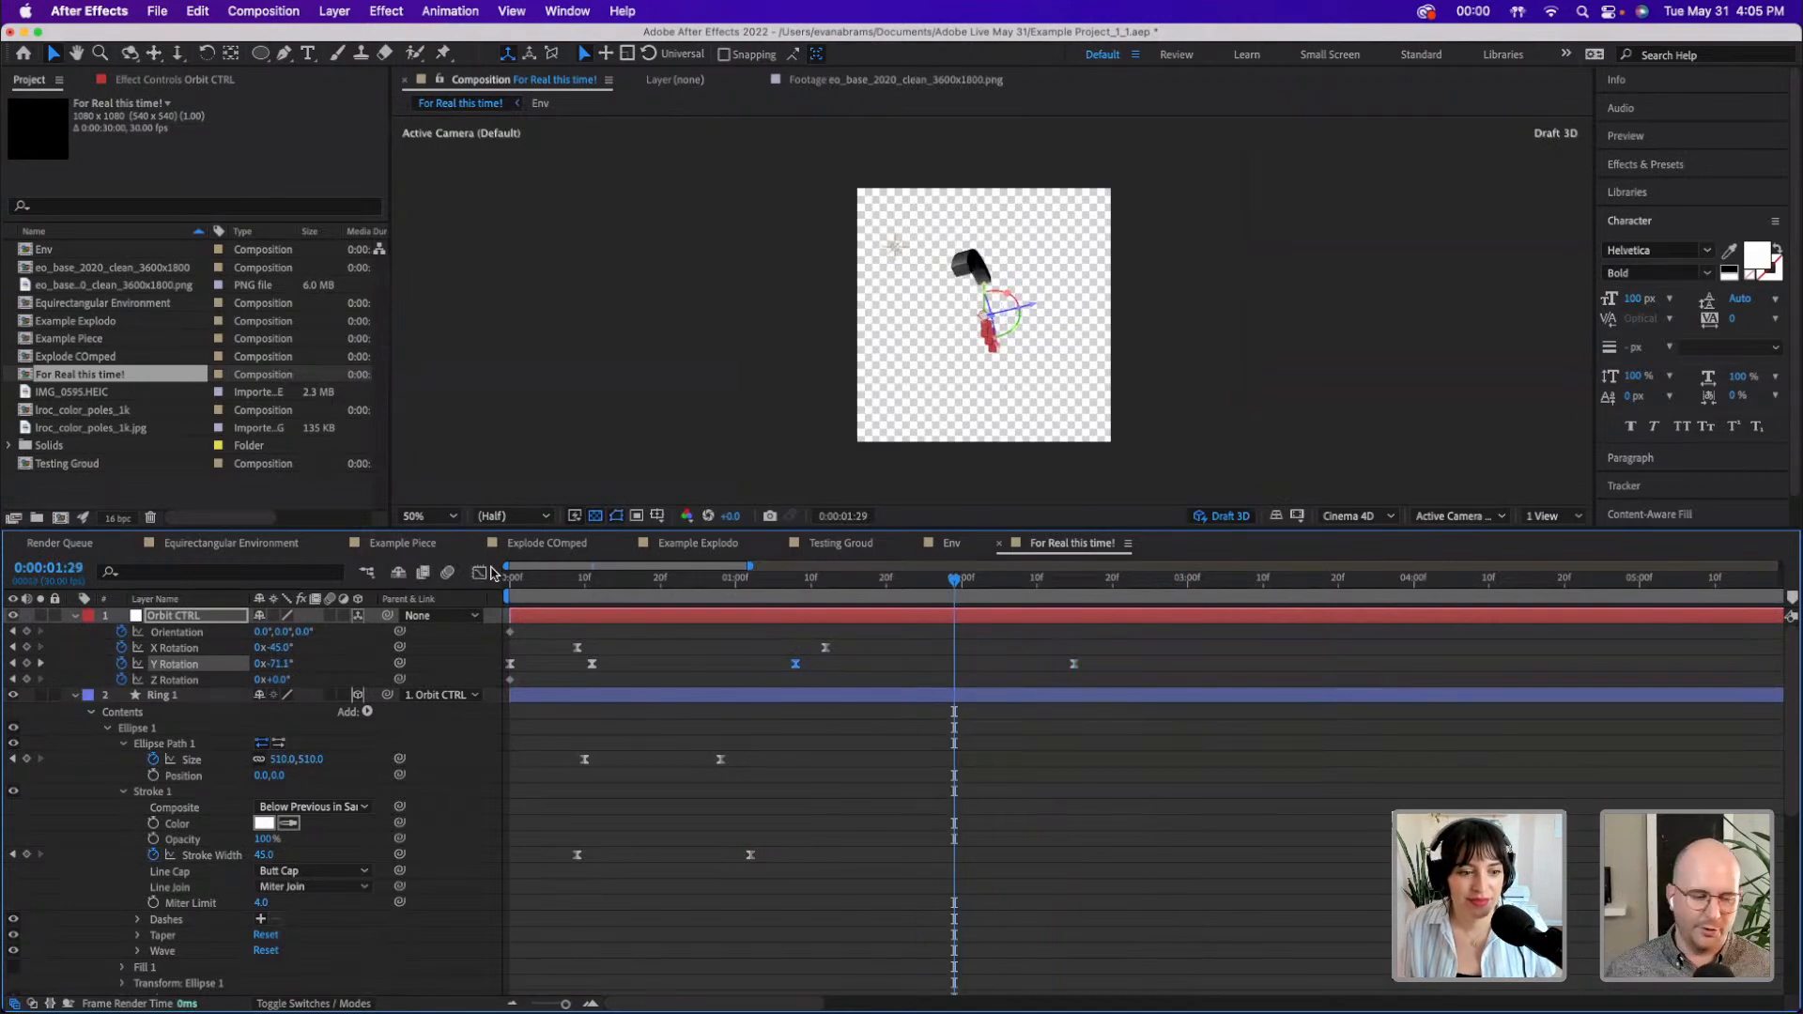
- Examine Orbit CTRL's Y Rotation speed curve in the Graph Editor around the 0:00:01:08 keyframe
{"action": "left_click", "coordinate": [481, 572]}
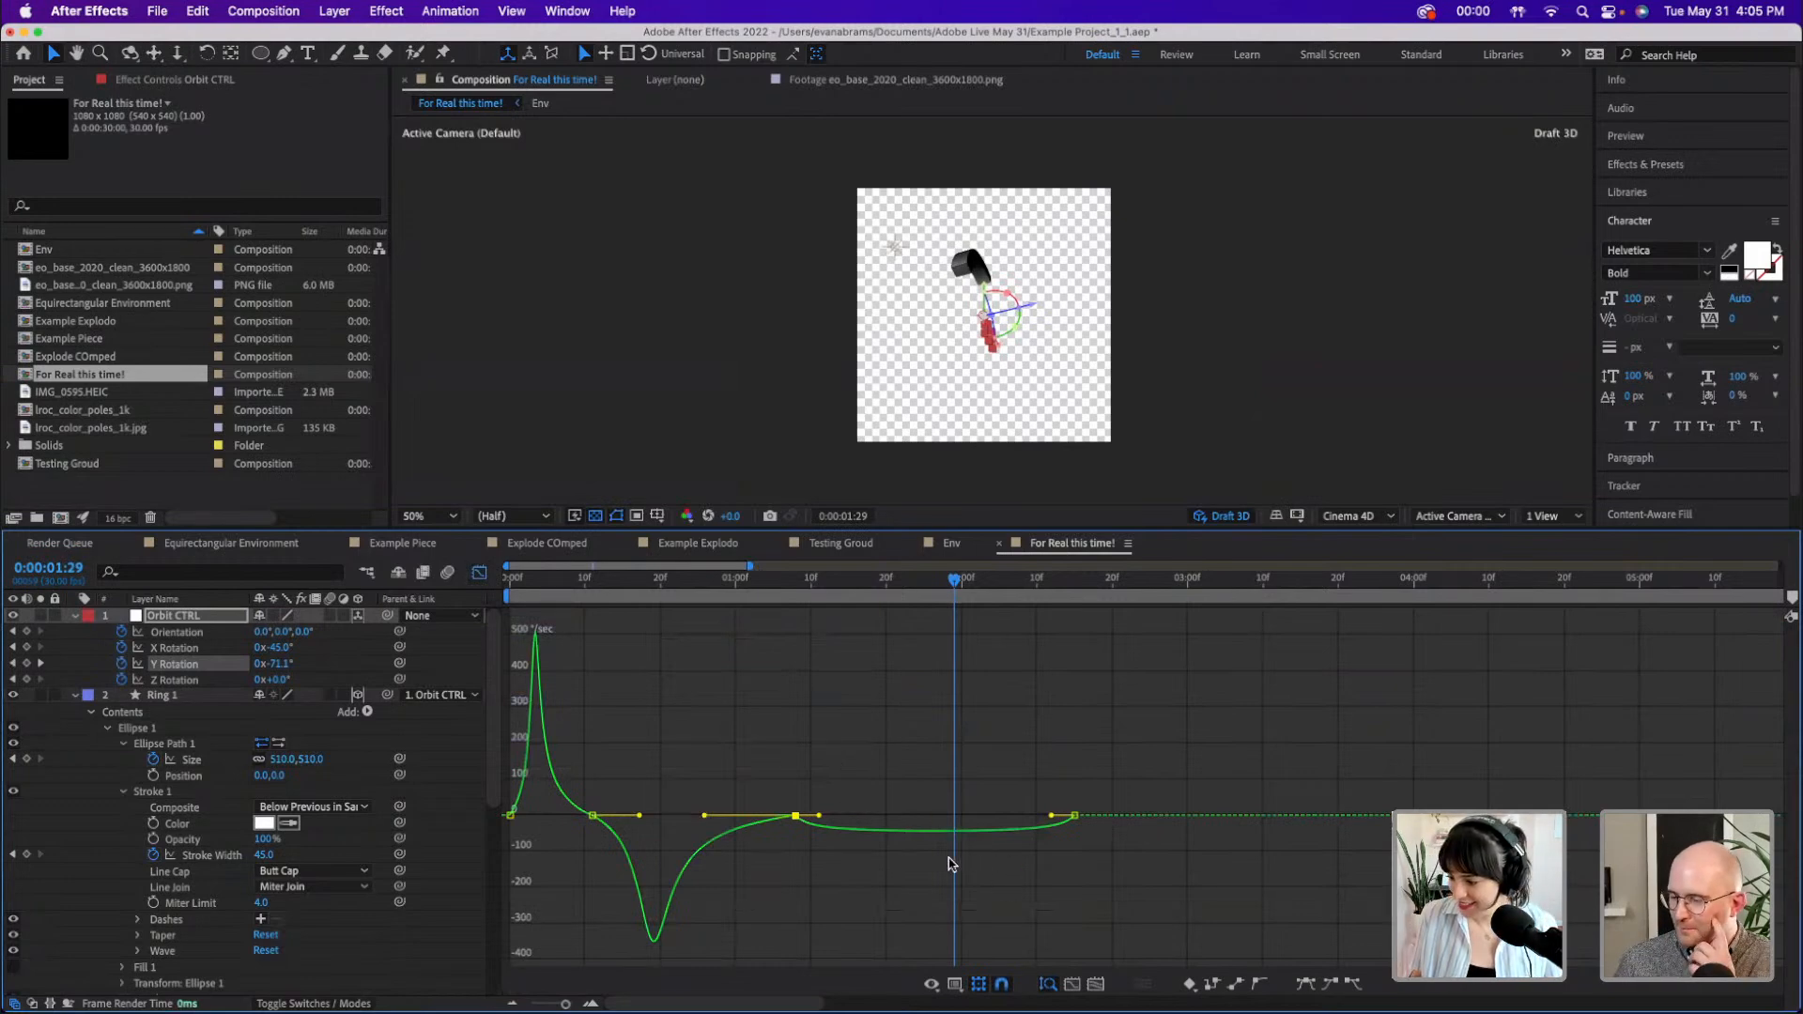
{"action": "scroll", "coordinate": [818, 809], "scroll_direction": "down", "scroll_amount": 5}
{"action": "scroll", "coordinate": [817, 809], "scroll_direction": "up", "scroll_amount": 9}
{"action": "left_click_drag", "start_coordinate": [823, 1003], "coordinate": [687, 1008]}
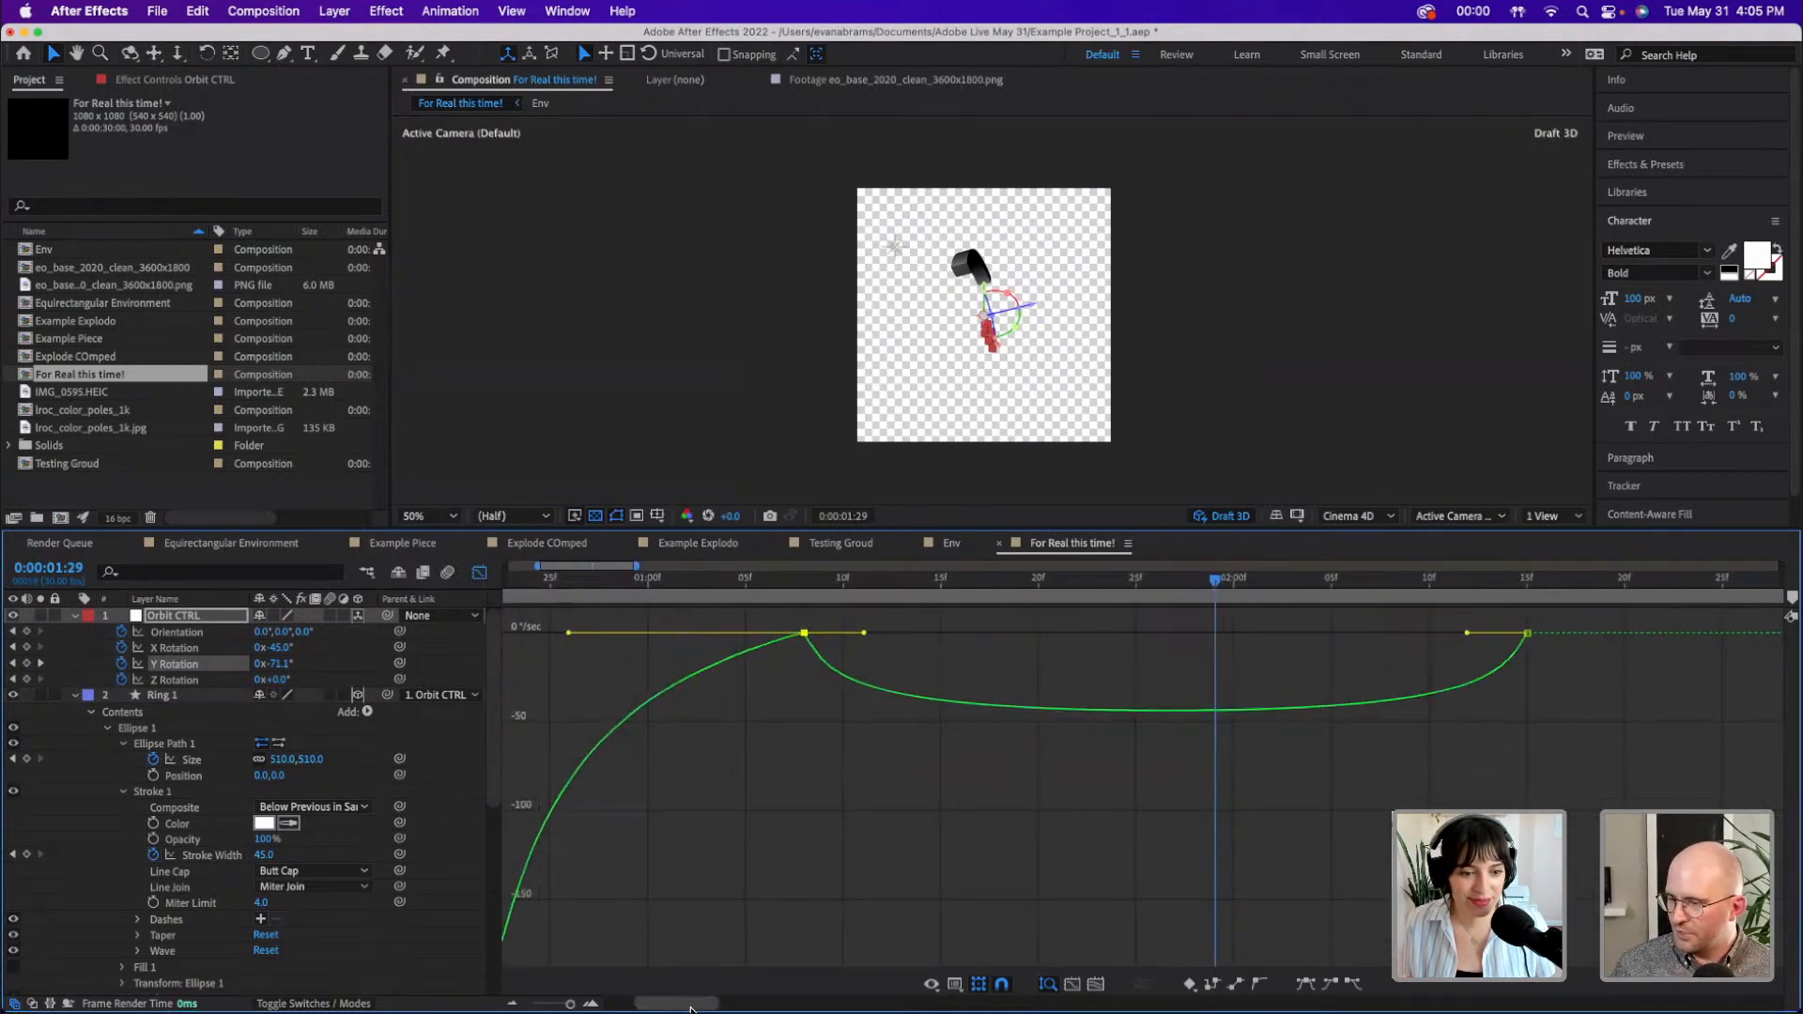
{"action": "left_click_drag", "start_coordinate": [776, 578], "coordinate": [815, 643]}
{"action": "key", "text": "Page_Up"}
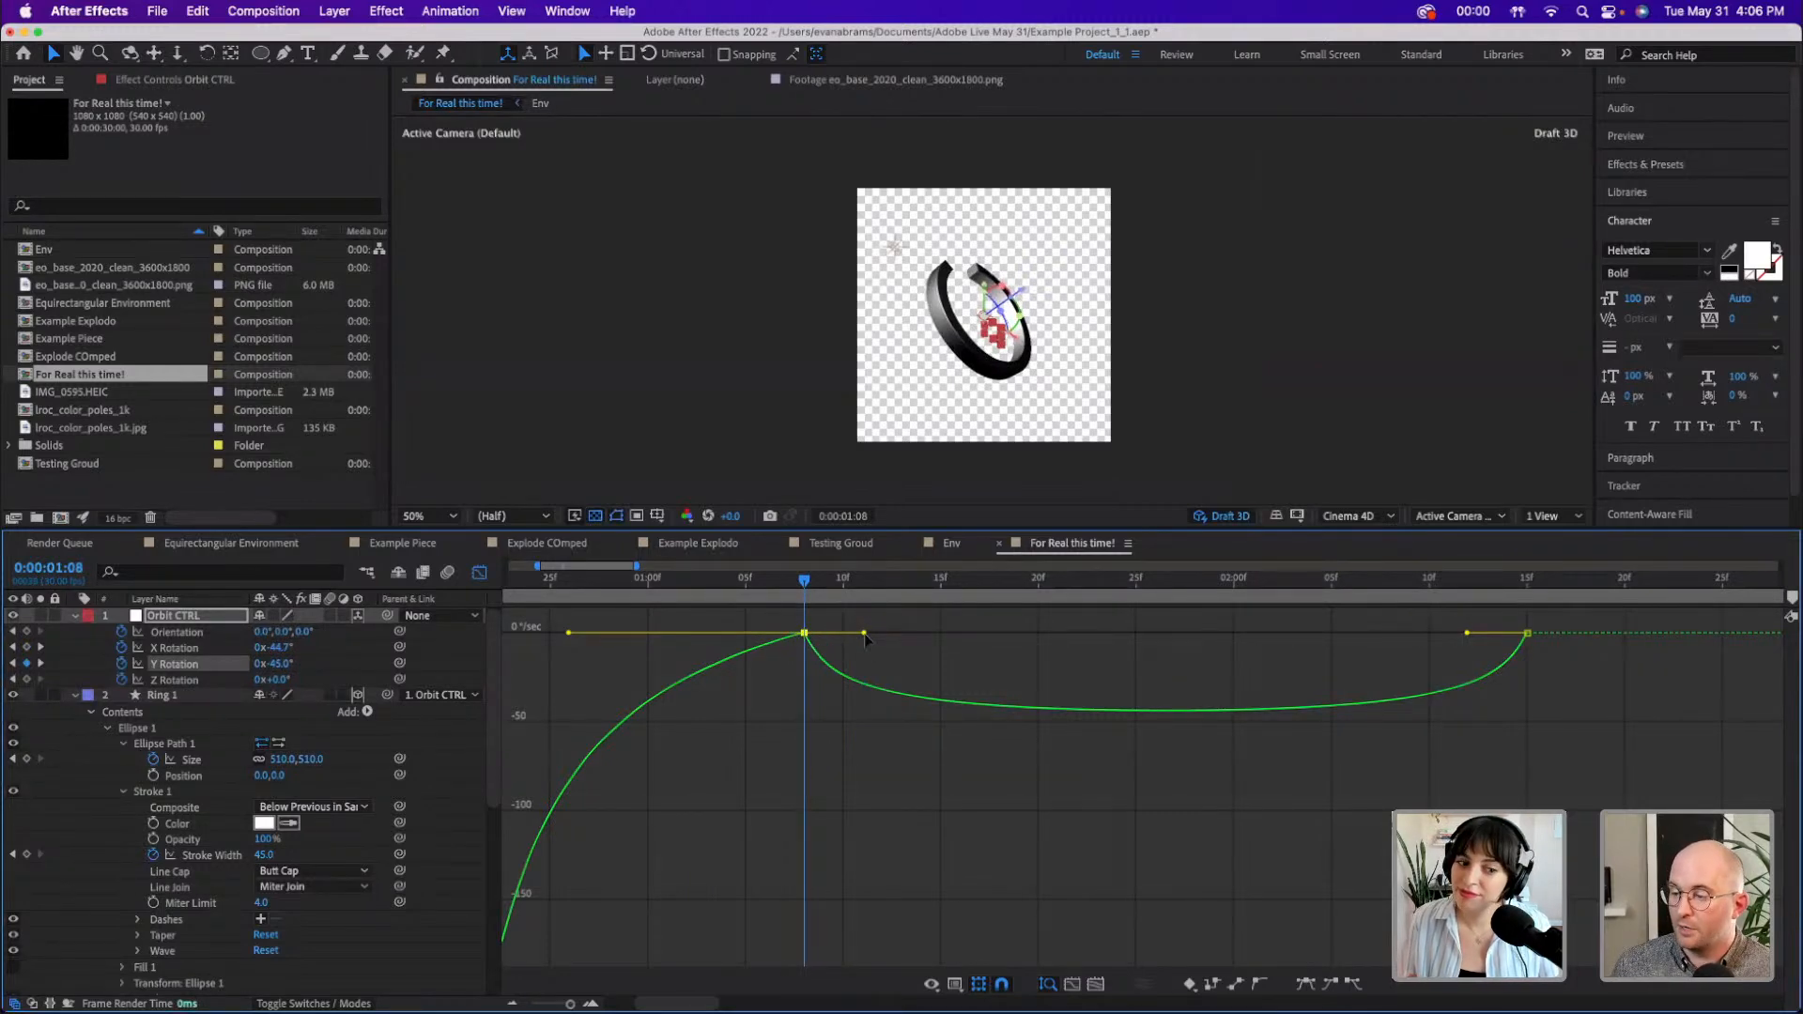
{"action": "double_click", "coordinate": [805, 635]}
{"action": "left_click", "coordinate": [623, 559]}
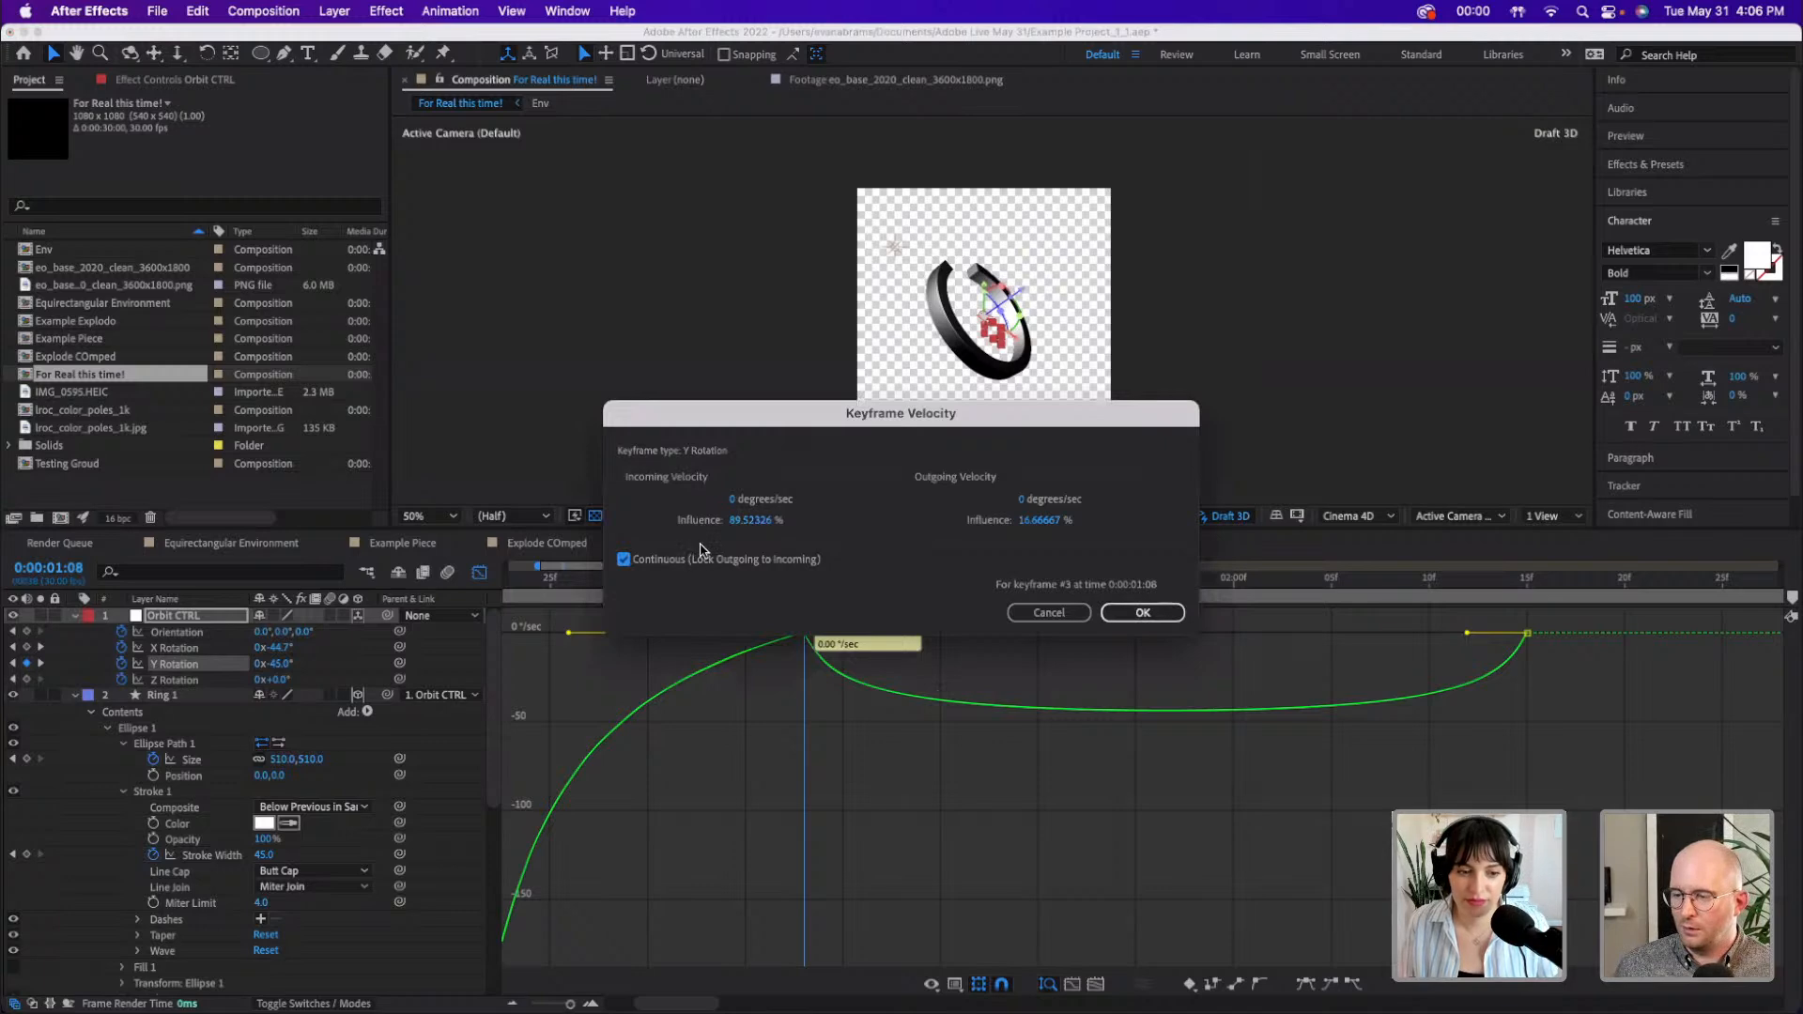
{"action": "left_click", "coordinate": [1030, 615]}
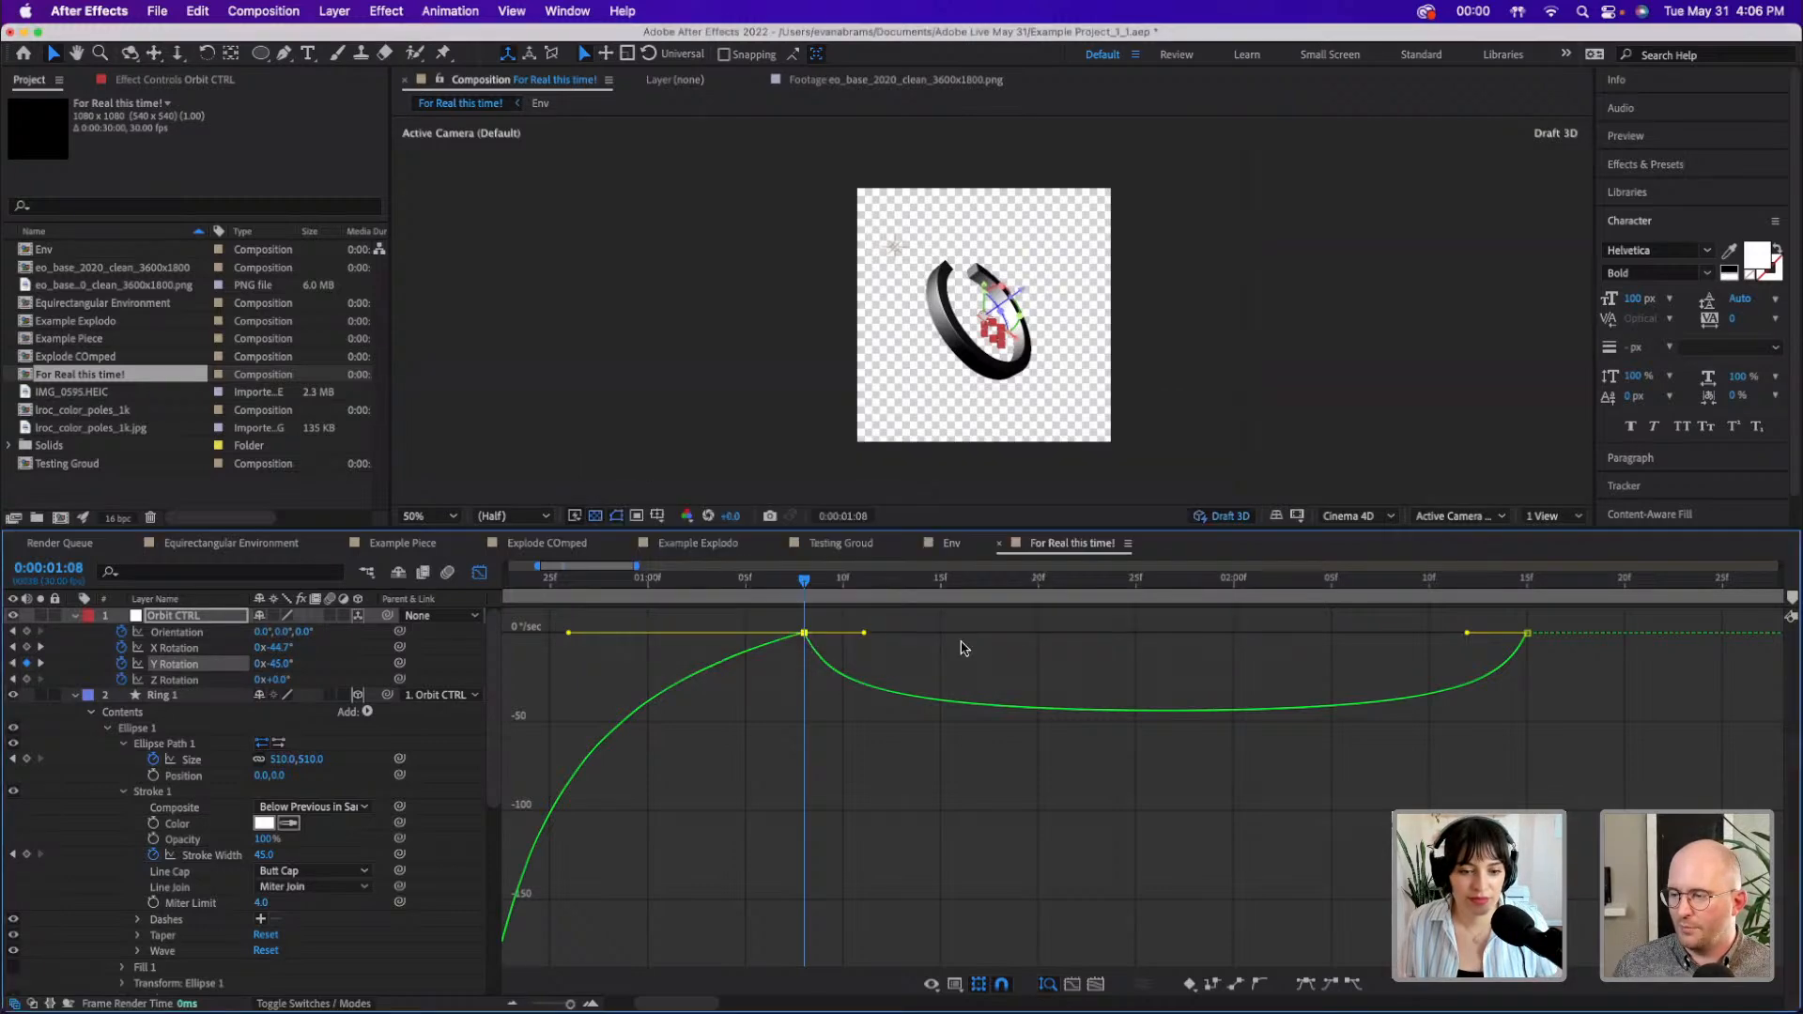
- Split the outgoing speed at Y Rotation's 0:00:01:08 keyframe, and restore continuous velocity with outgoing locked to incoming
{"action": "left_click_drag", "start_coordinate": [805, 635], "coordinate": [805, 768]}
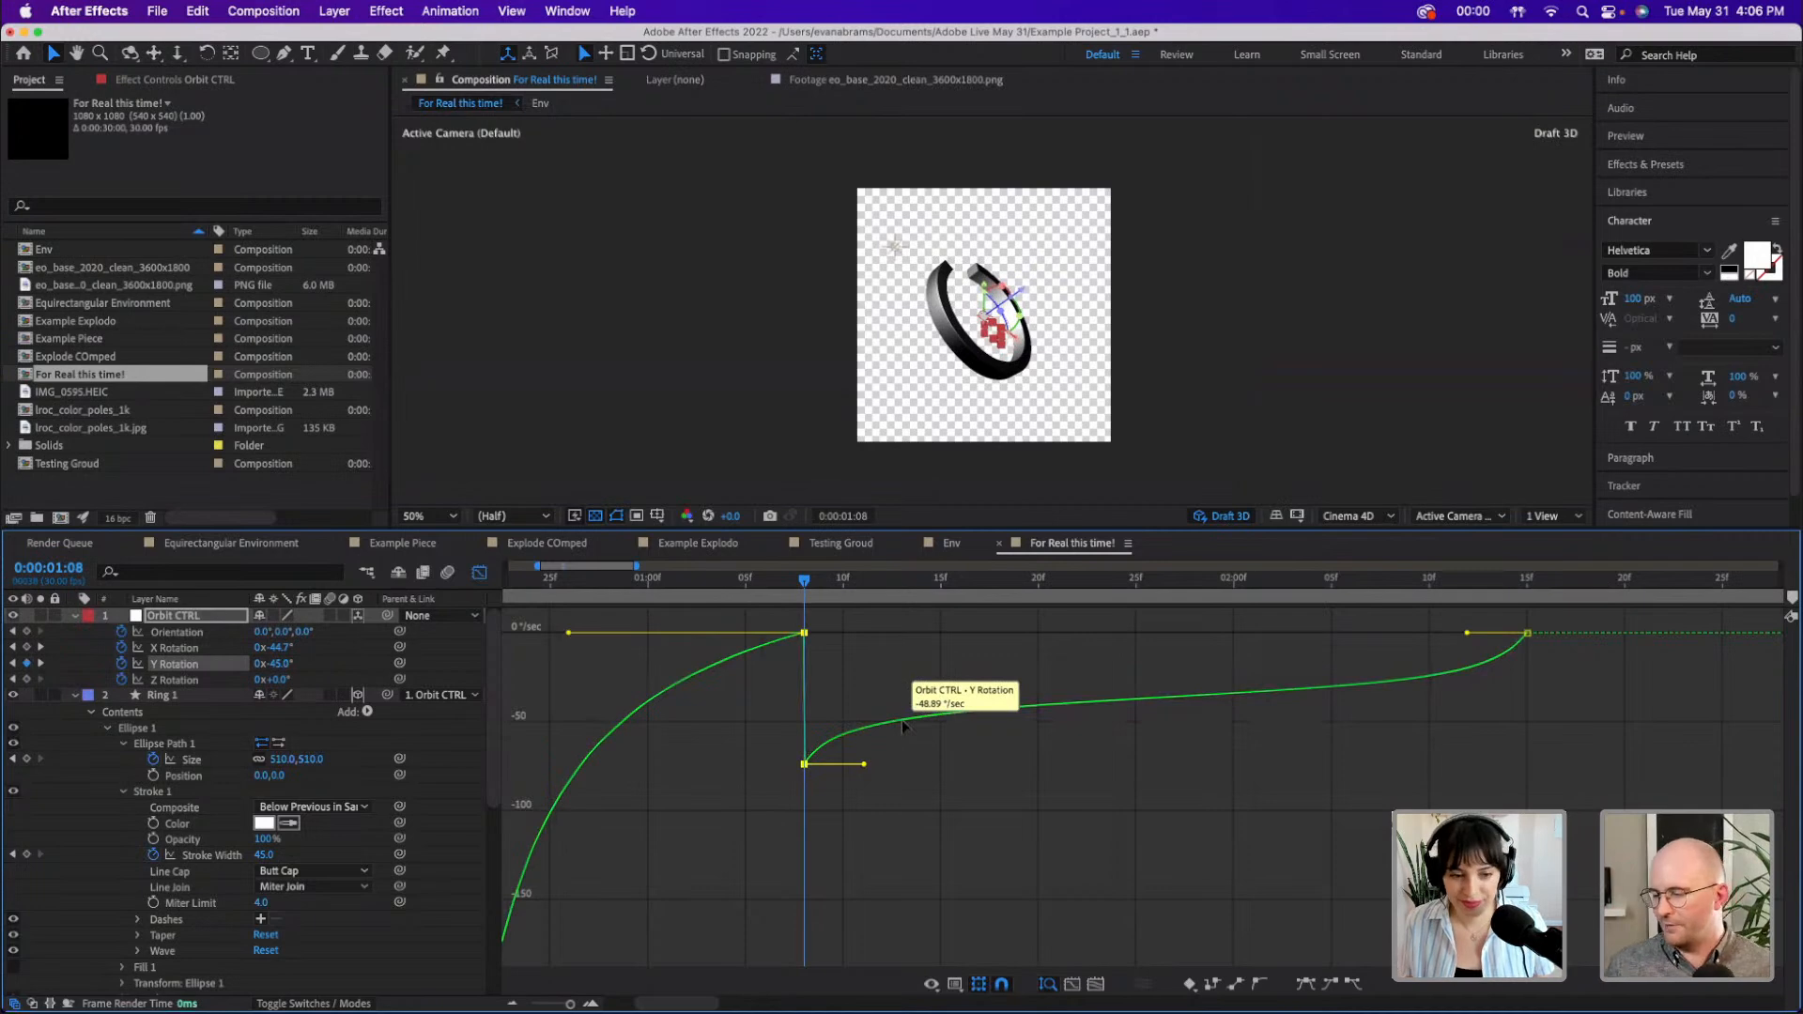
{"action": "left_click", "coordinate": [813, 646]}
{"action": "left_click", "coordinate": [807, 634]}
{"action": "double_click", "coordinate": [805, 633]}
{"action": "left_click", "coordinate": [747, 561]}
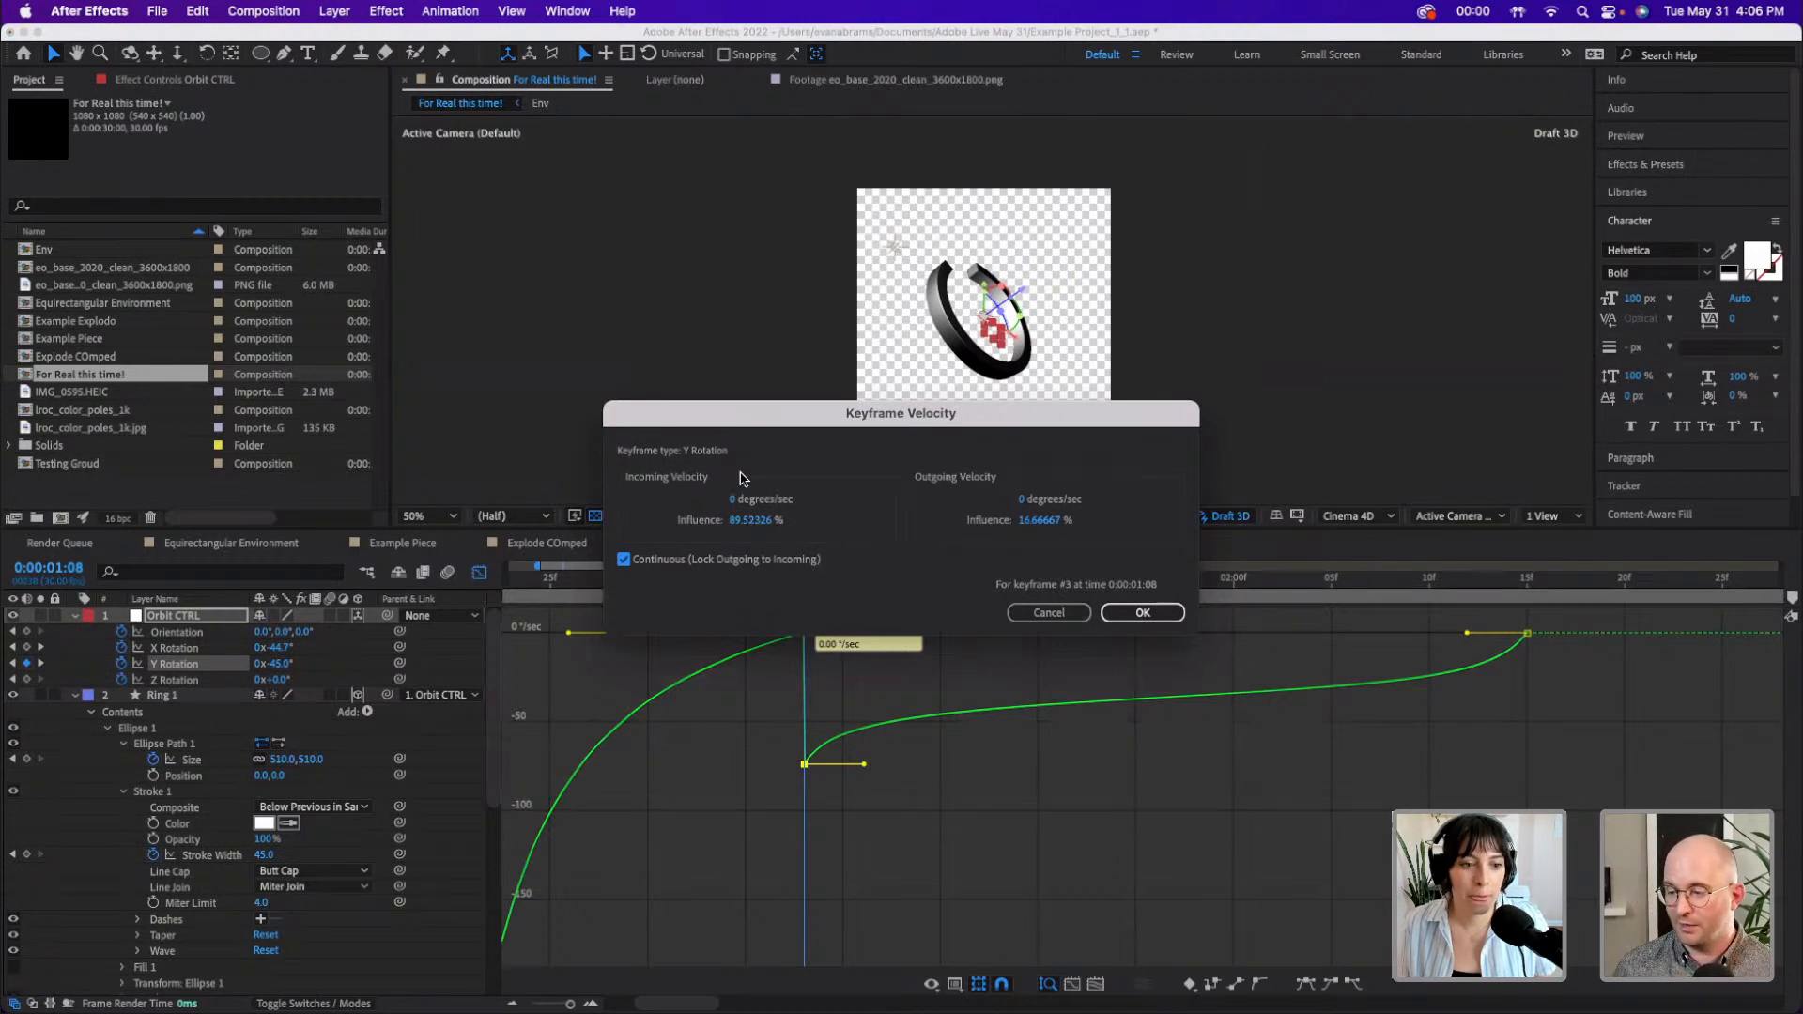
{"action": "left_click", "coordinate": [1140, 612]}
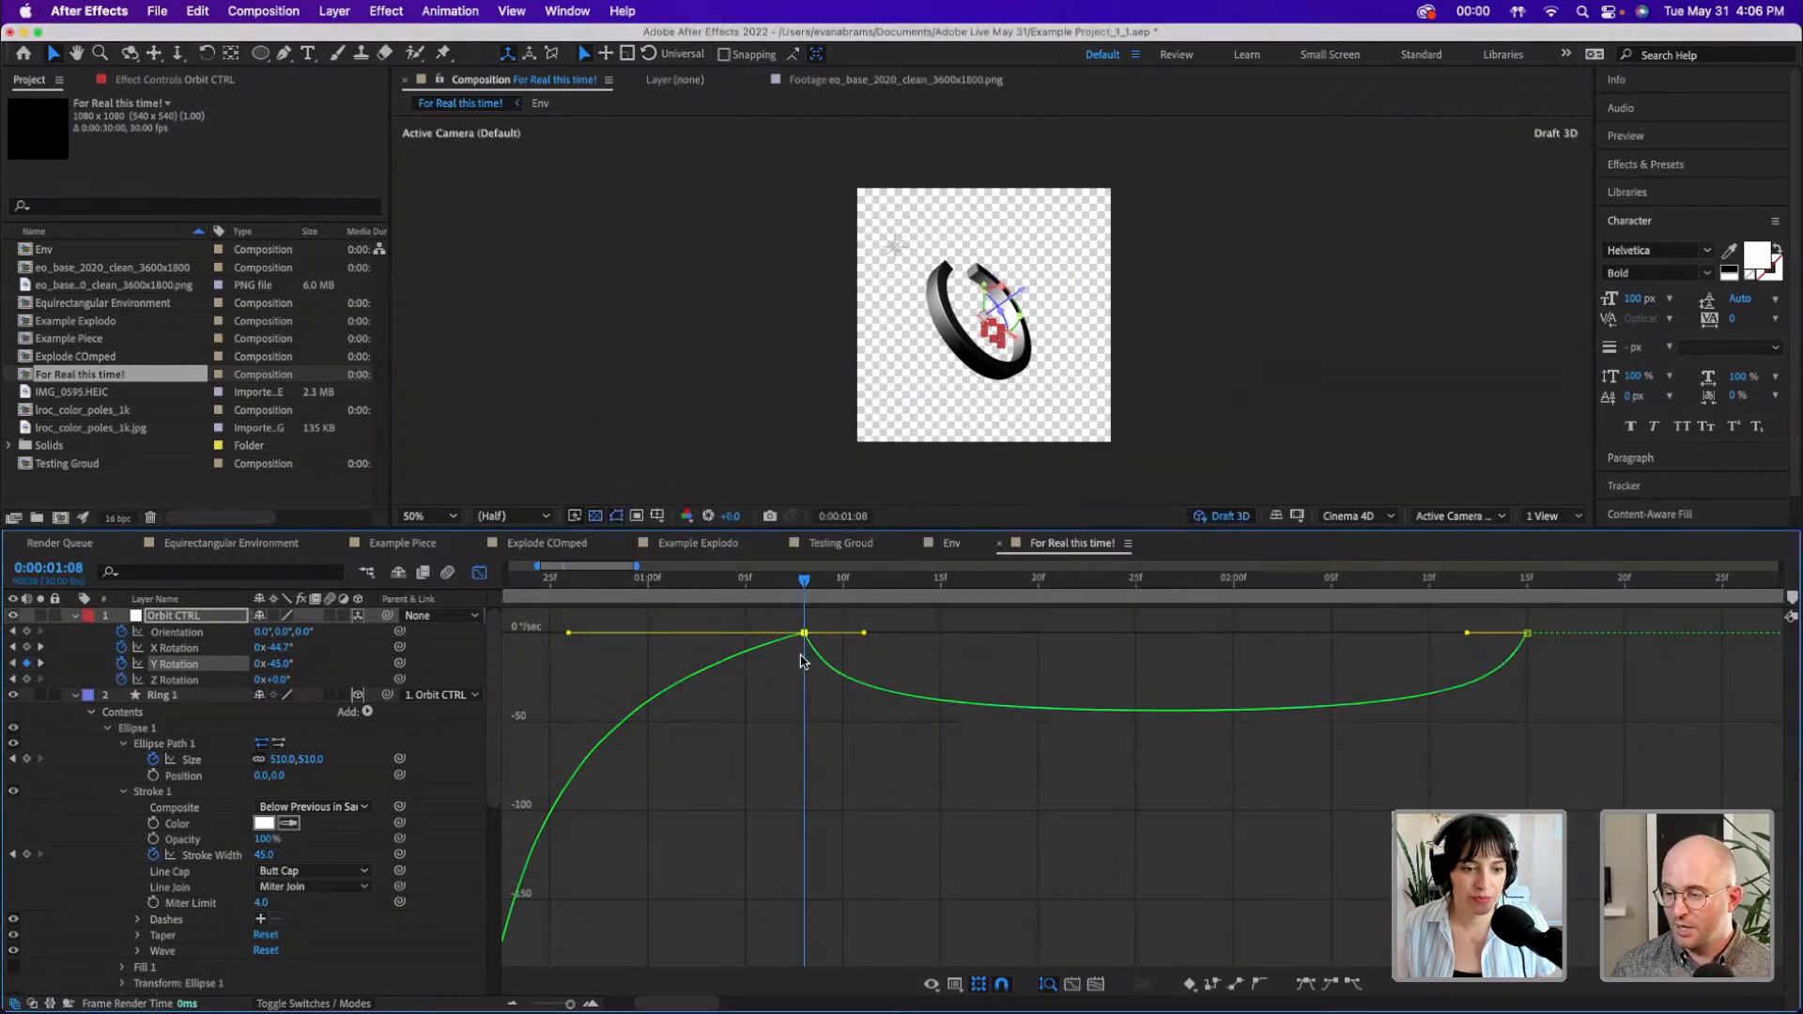
- Set the 0:00:01:08 keyframe's speed to about -56°/sec with about 26% outgoing influence, preview, and lengthen the last keyframe's incoming ease
{"action": "left_click_drag", "start_coordinate": [803, 633], "coordinate": [807, 729]}
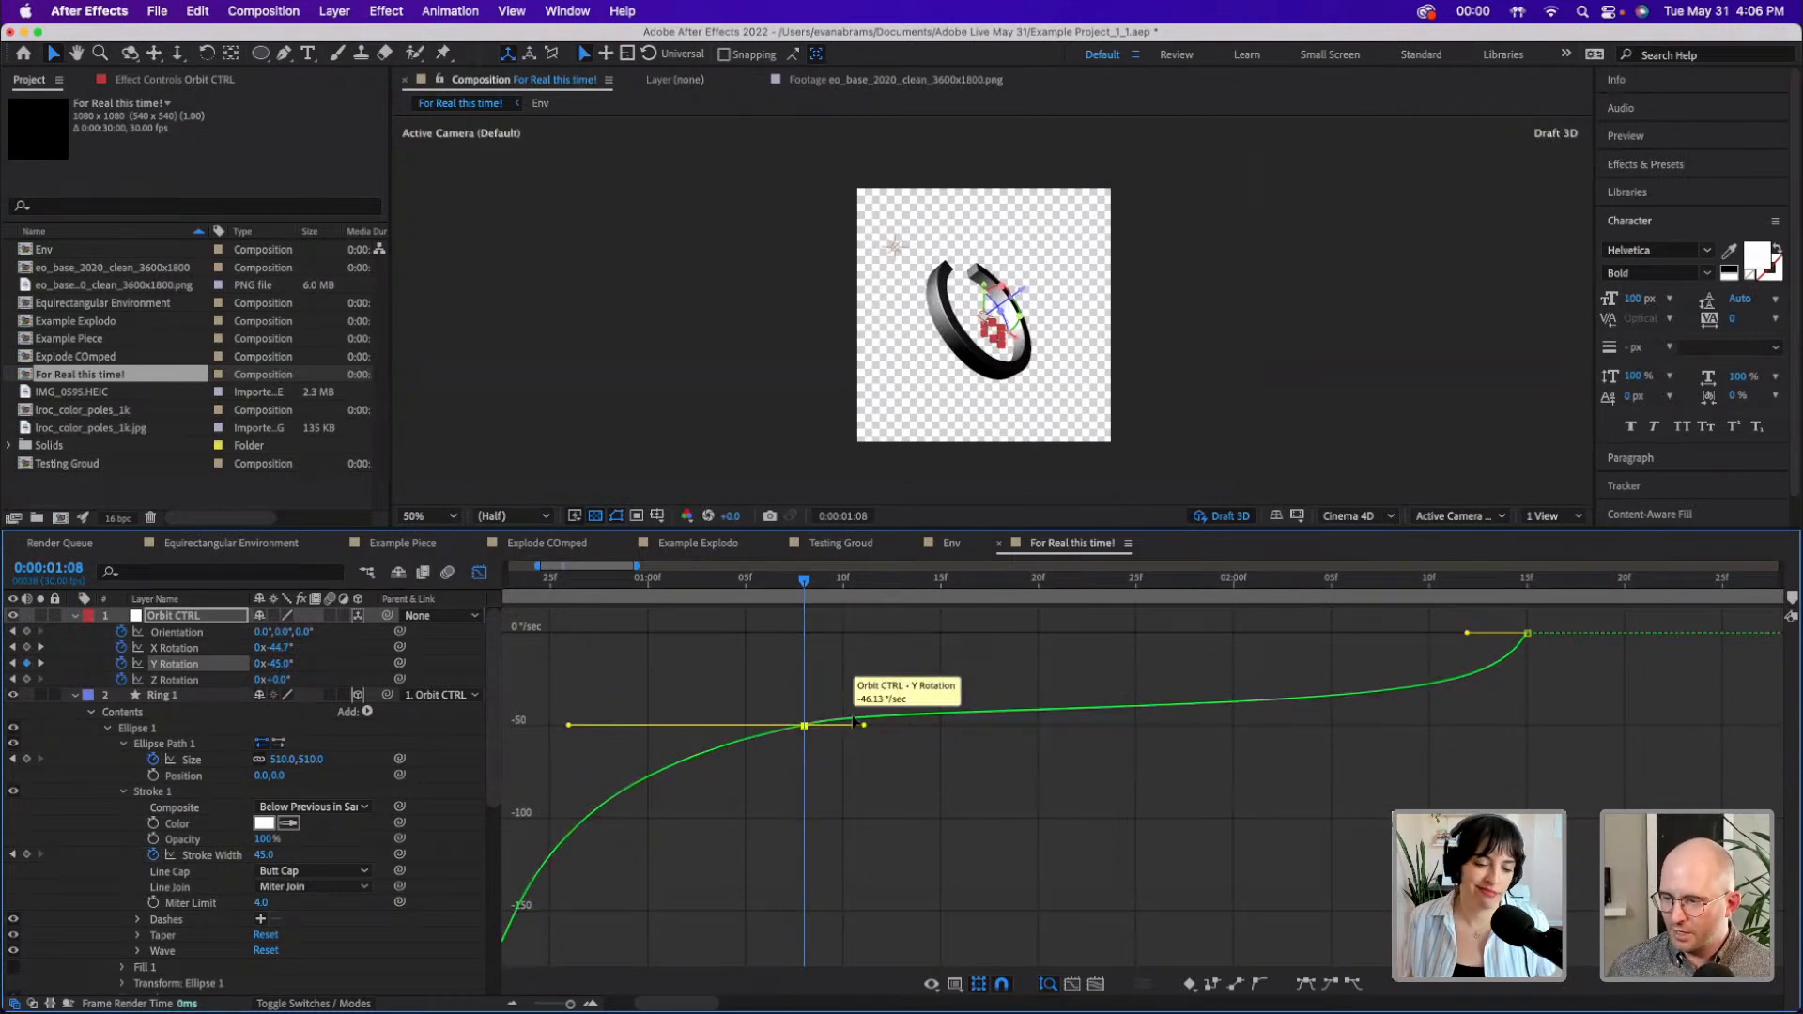
{"action": "left_click_drag", "start_coordinate": [864, 726], "coordinate": [899, 739]}
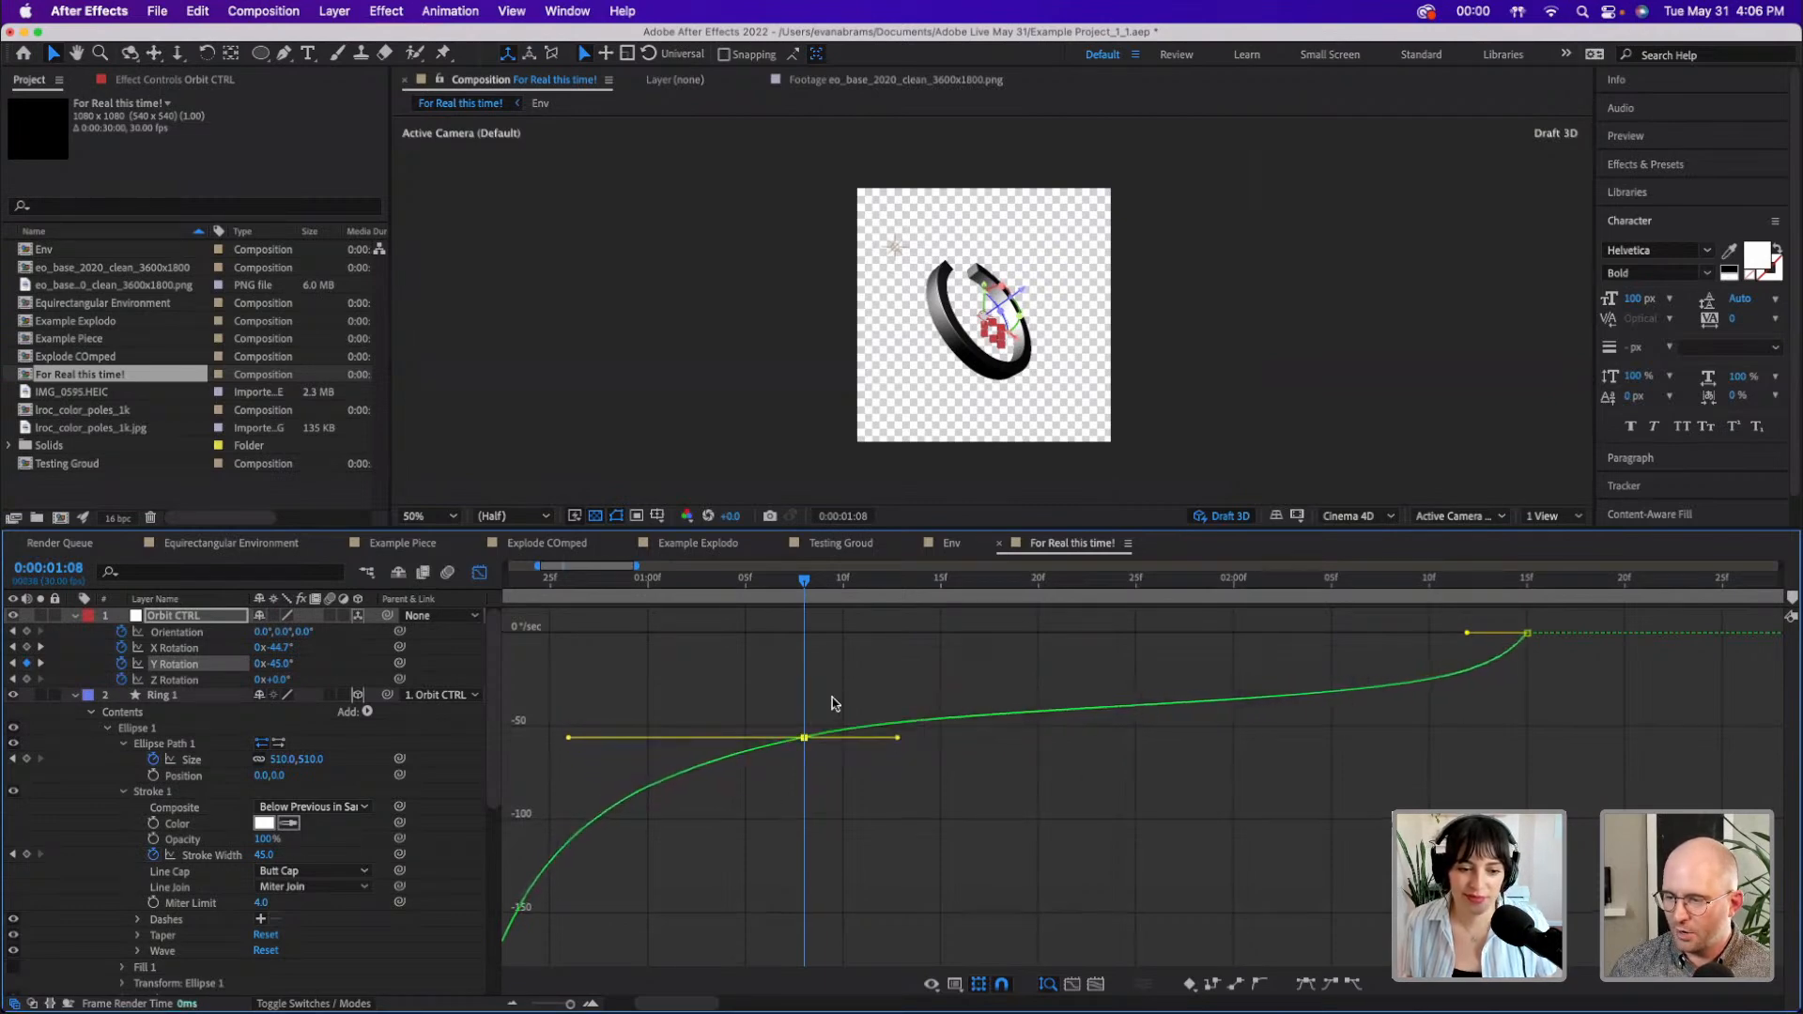
{"action": "scroll", "coordinate": [823, 699], "scroll_direction": "down", "scroll_amount": 2}
{"action": "left_click_drag", "start_coordinate": [728, 598], "coordinate": [628, 590]}
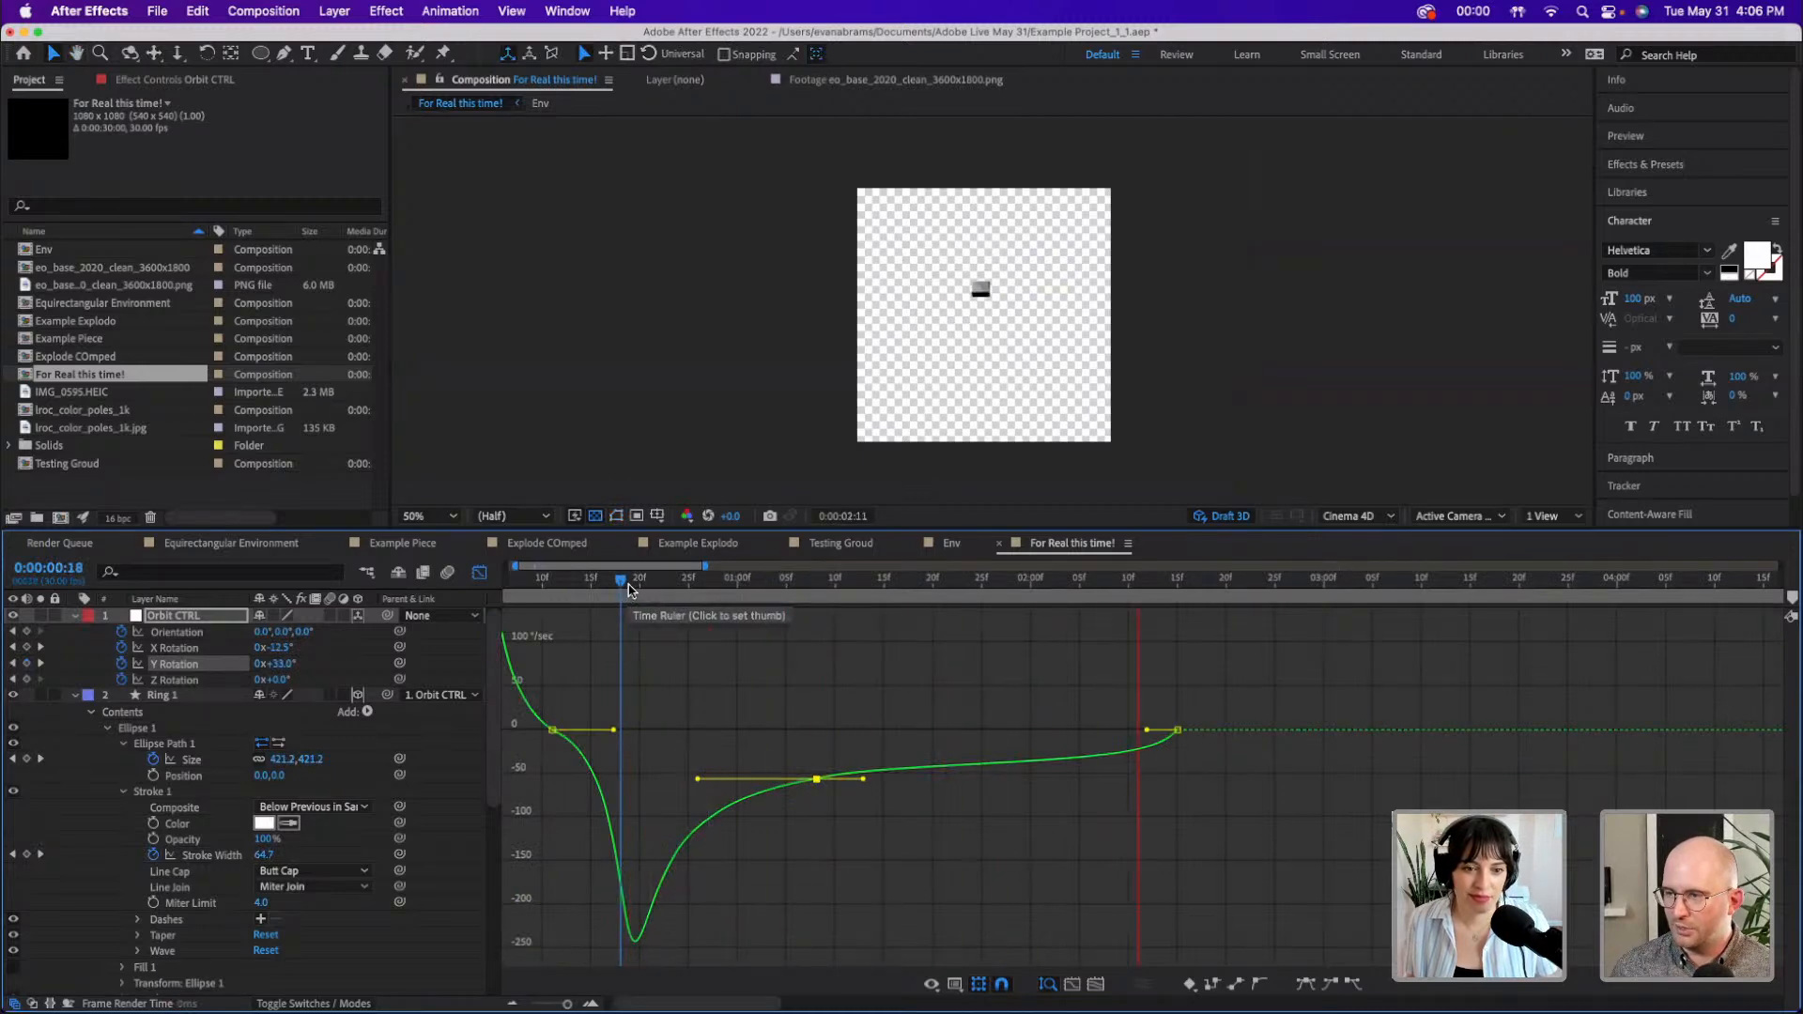
{"action": "key", "text": "space"}
{"action": "left_click_drag", "start_coordinate": [1146, 729], "coordinate": [1092, 732]}
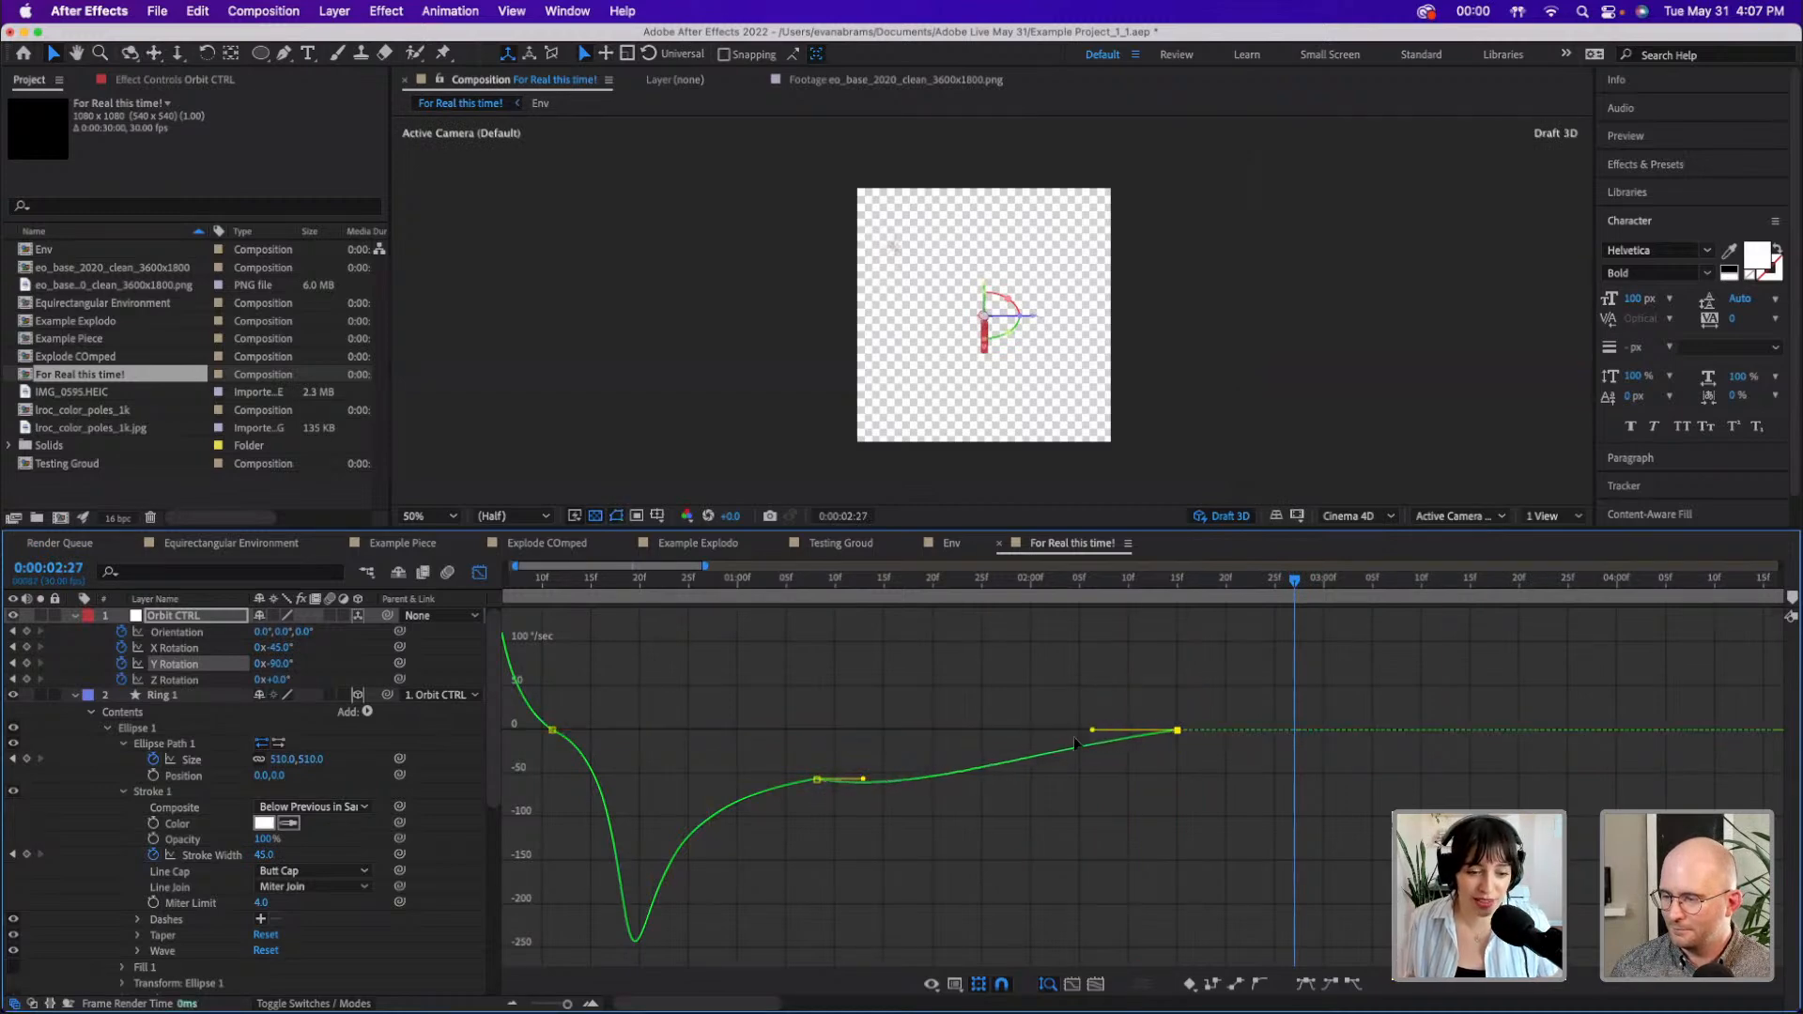
- Examine the 0:00:01:08 keyframe's velocity settings and its handles in the Y Rotation value graph
{"action": "left_click", "coordinate": [816, 780]}
{"action": "key", "text": "super+shift+k"}
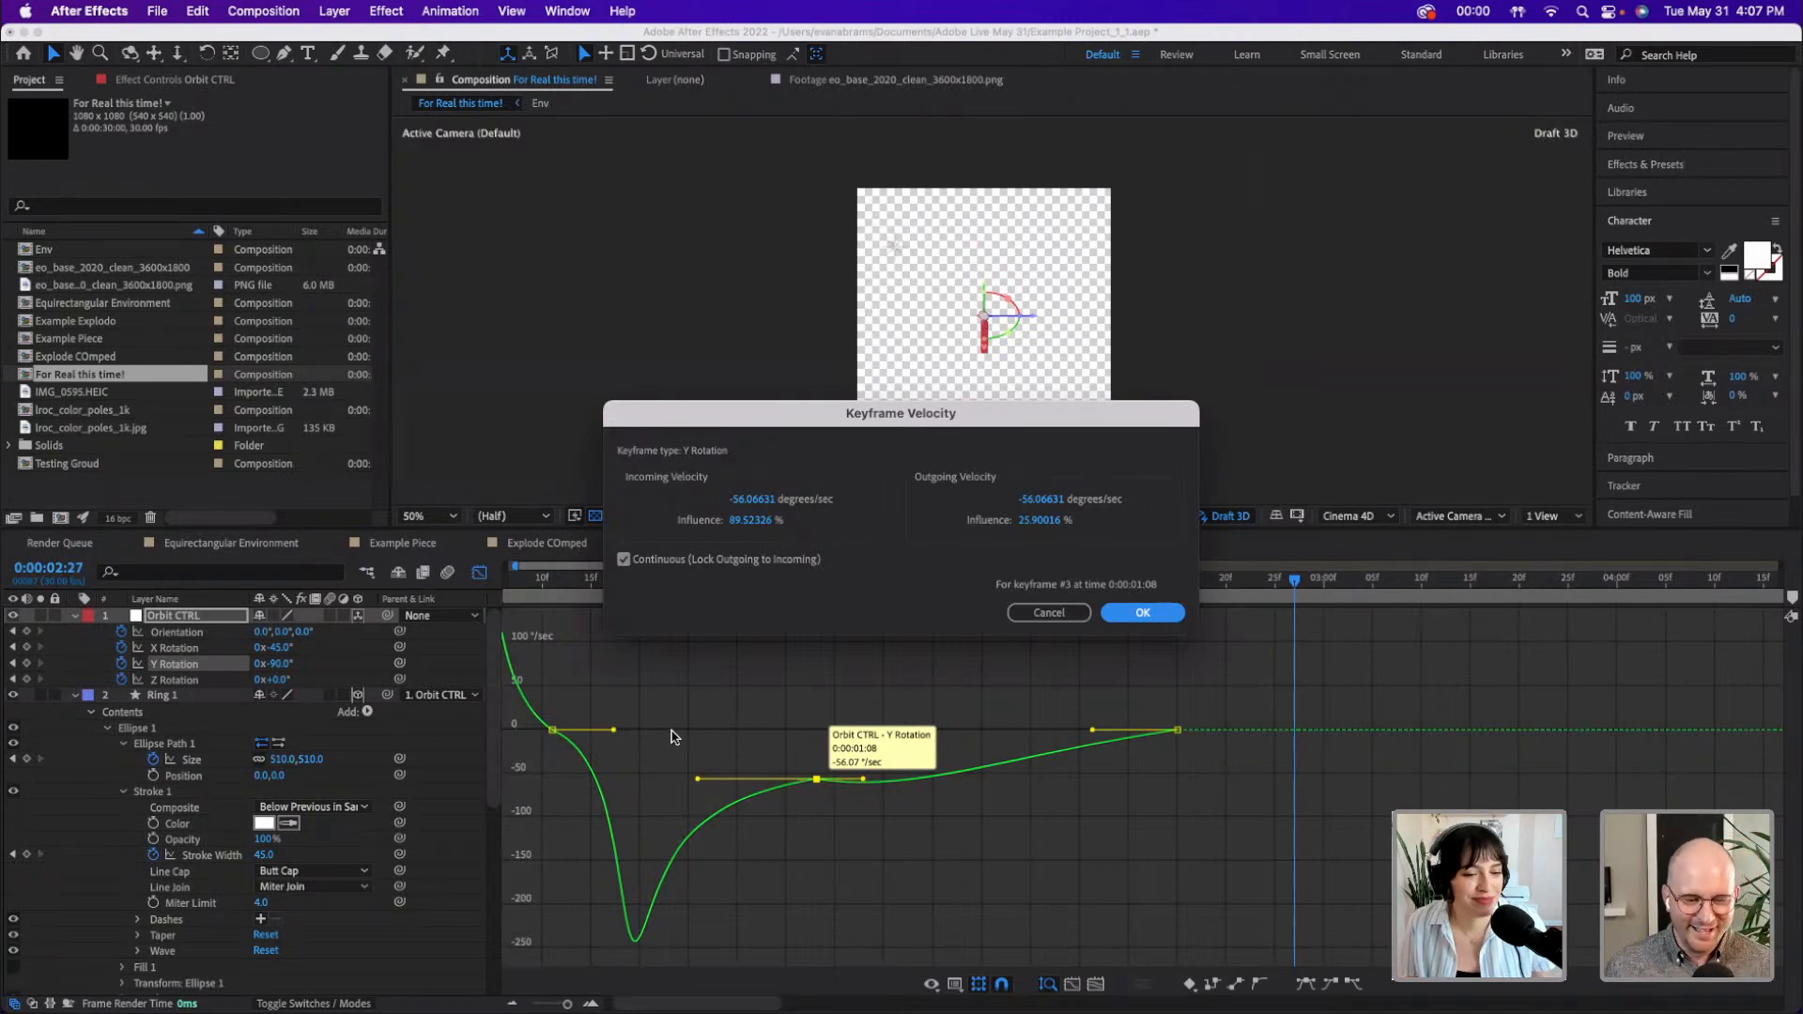
{"action": "left_click", "coordinate": [1138, 614]}
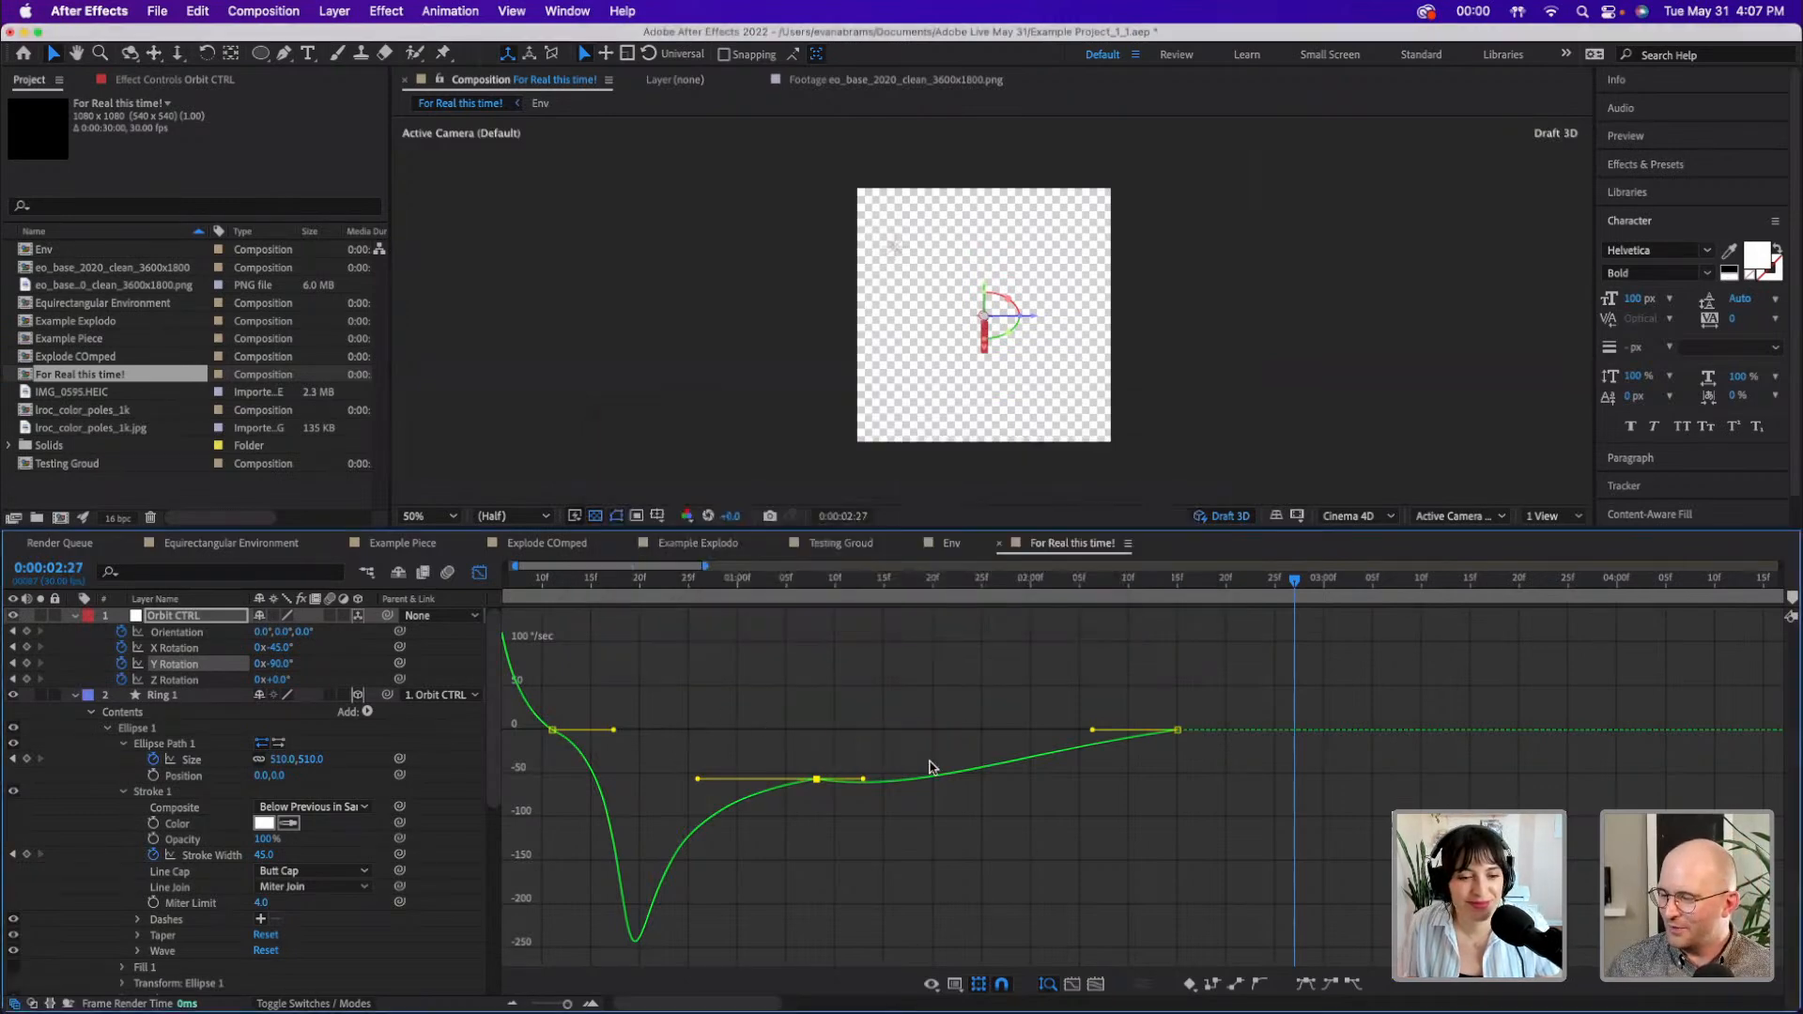
{"action": "left_click", "coordinate": [967, 978]}
{"action": "left_click", "coordinate": [971, 810]}
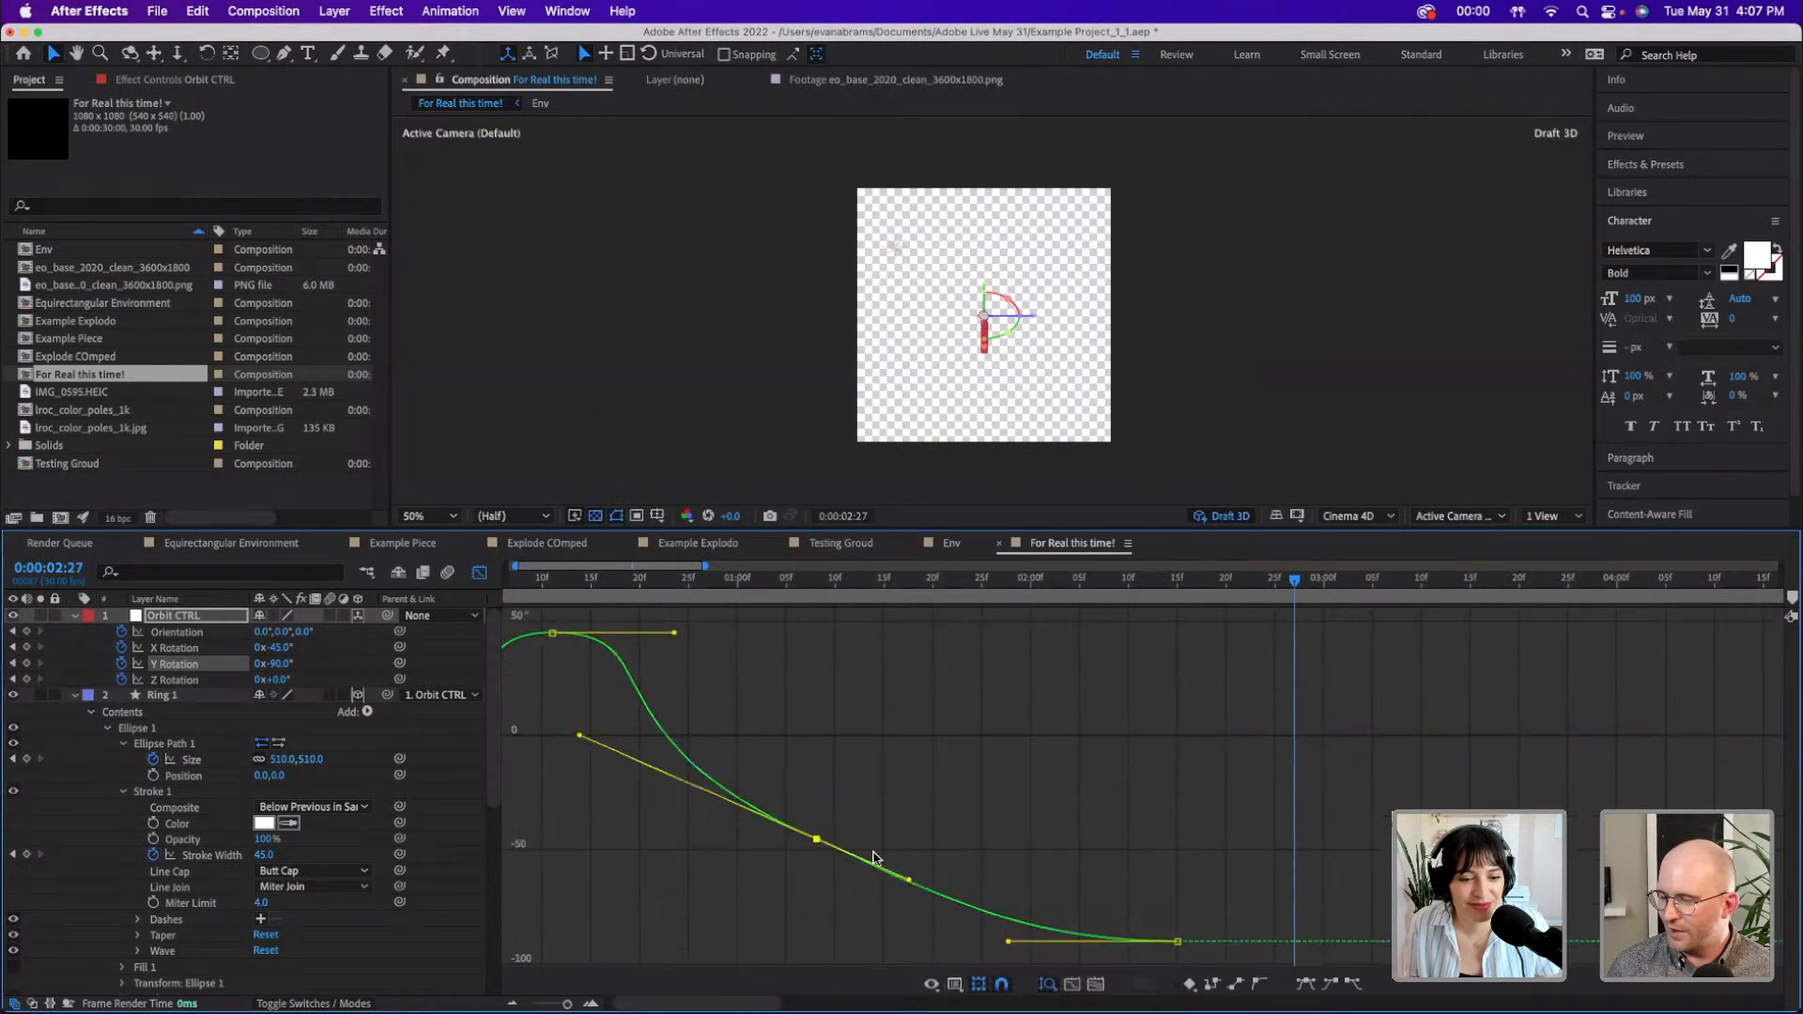
{"action": "left_click", "coordinate": [821, 859]}
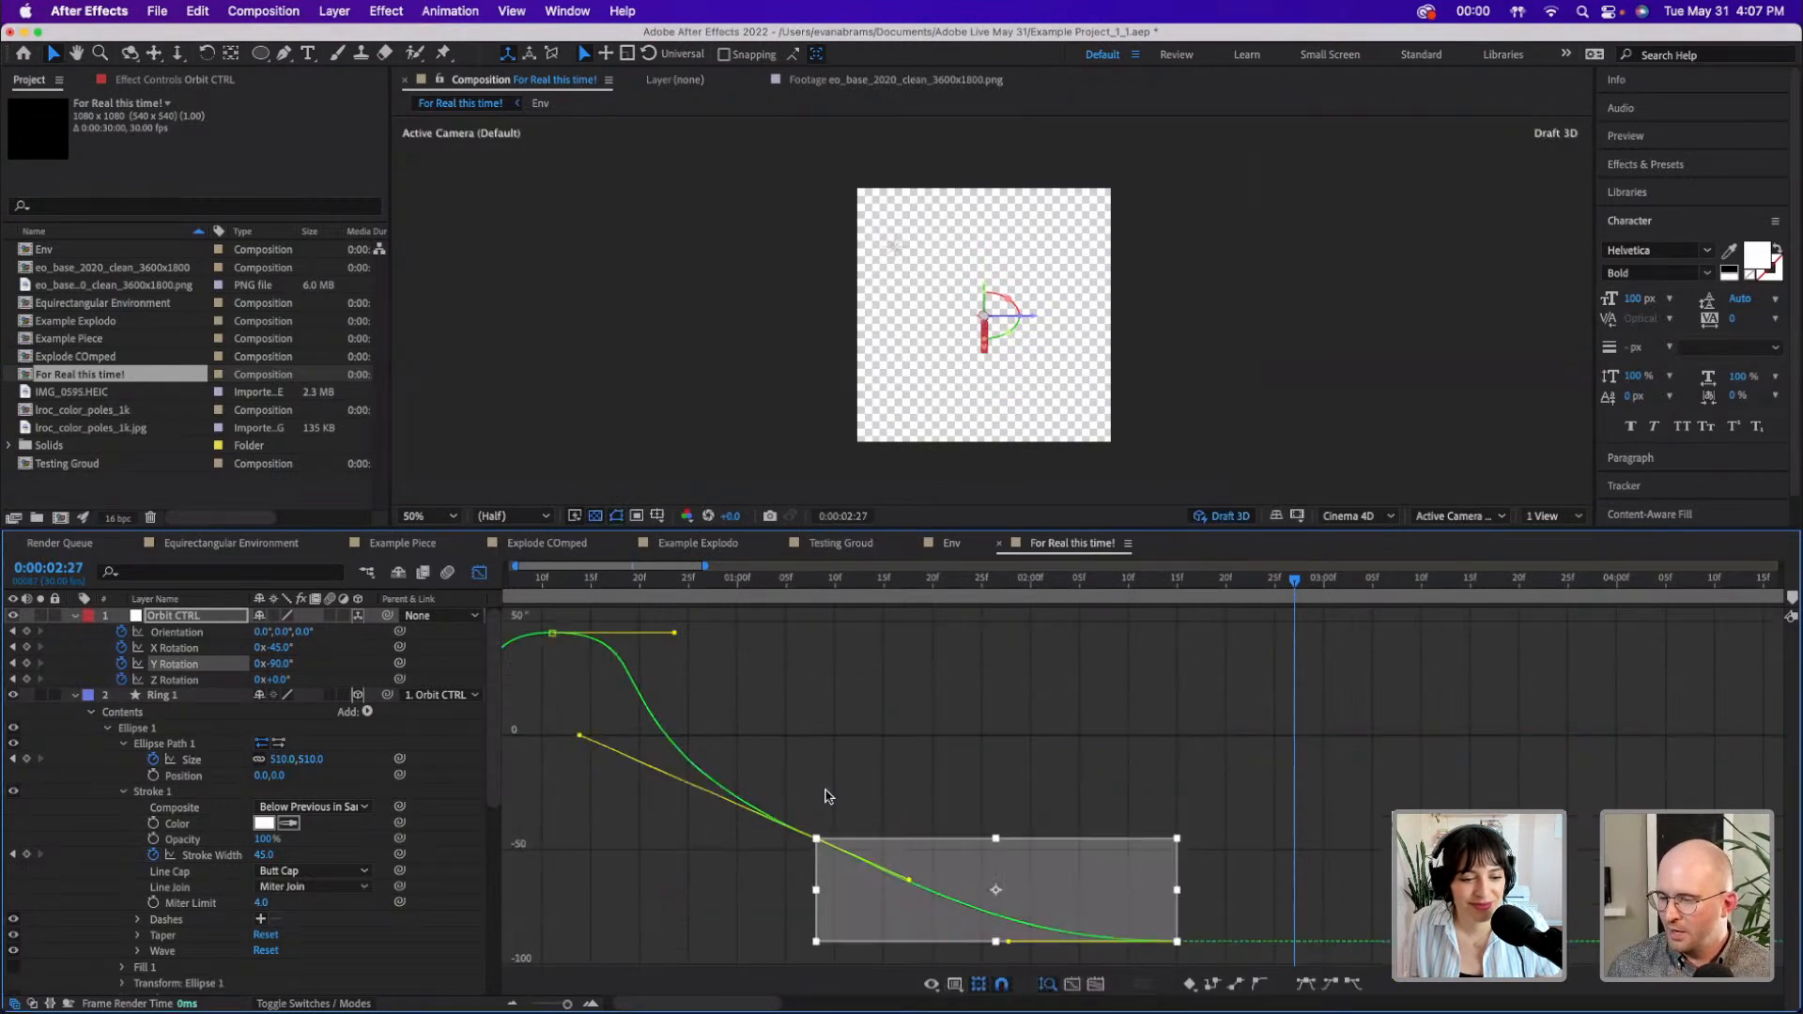
{"action": "left_click", "coordinate": [827, 796]}
{"action": "left_click", "coordinate": [817, 838]}
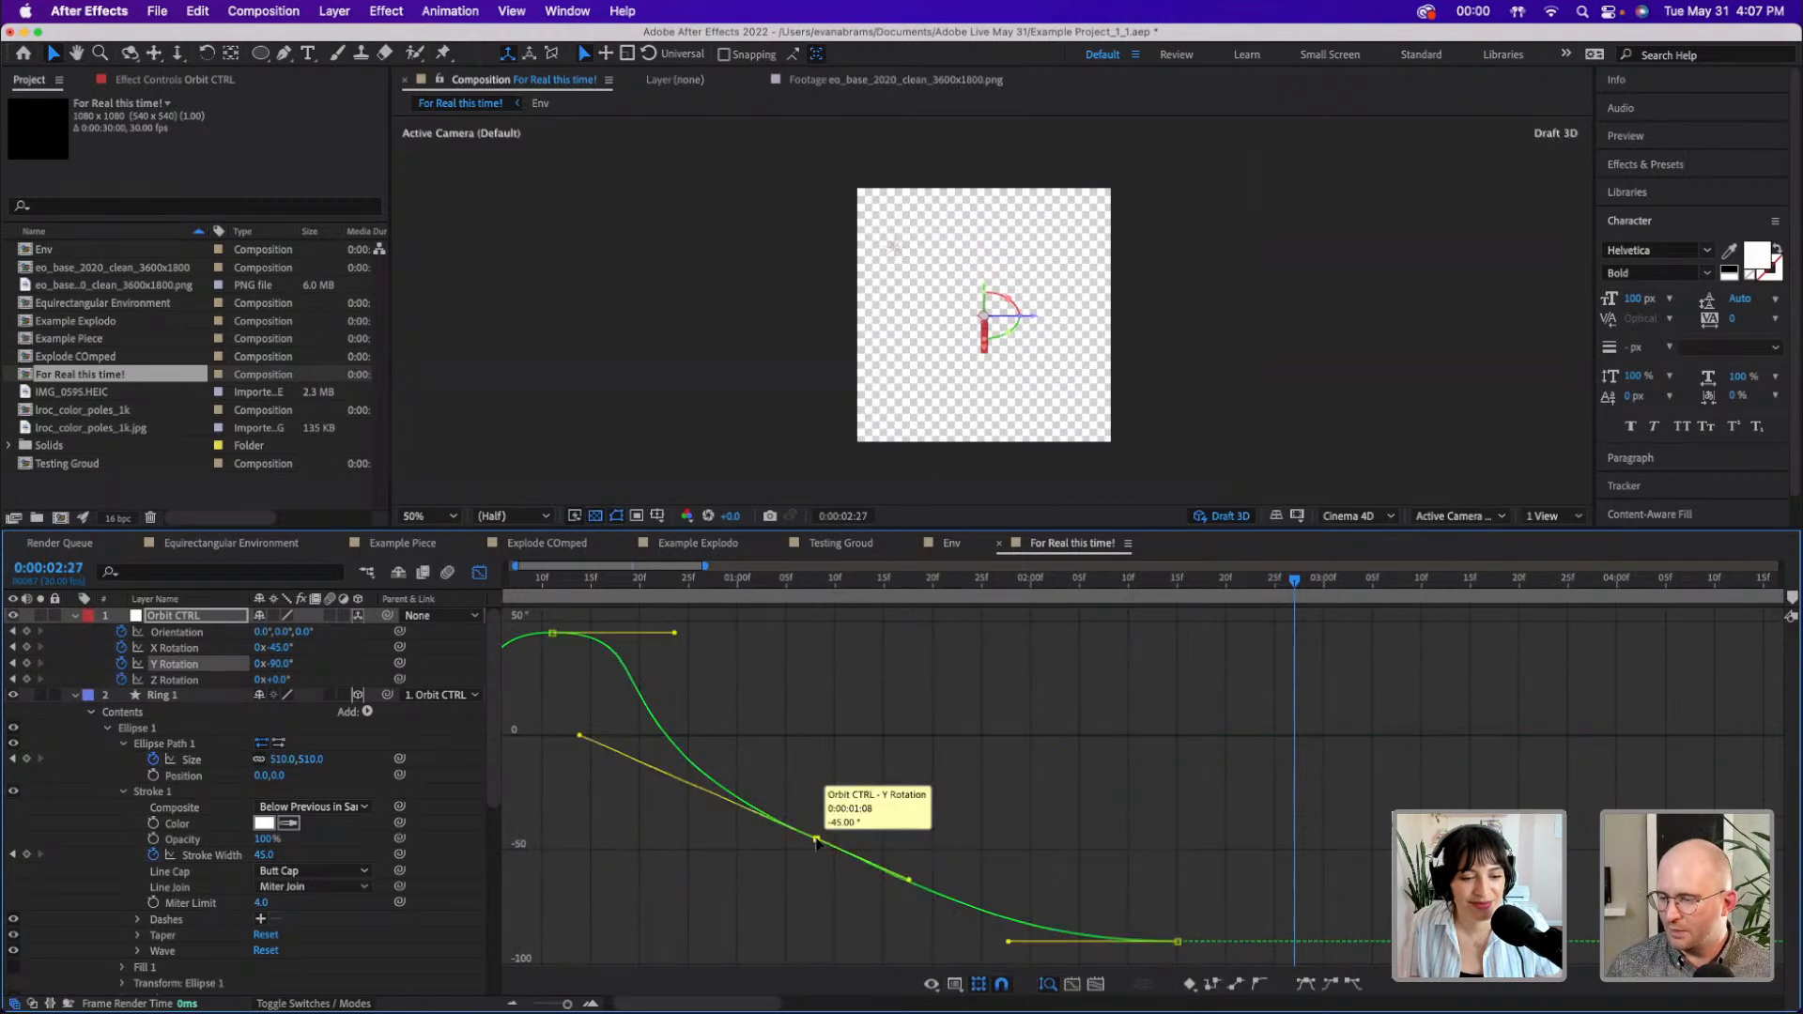
- Try reshaping both value-graph handles of Y Rotation's 0:00:01:08 keyframe, and undo both handle changes
{"action": "left_click_drag", "start_coordinate": [580, 739], "coordinate": [734, 833]}
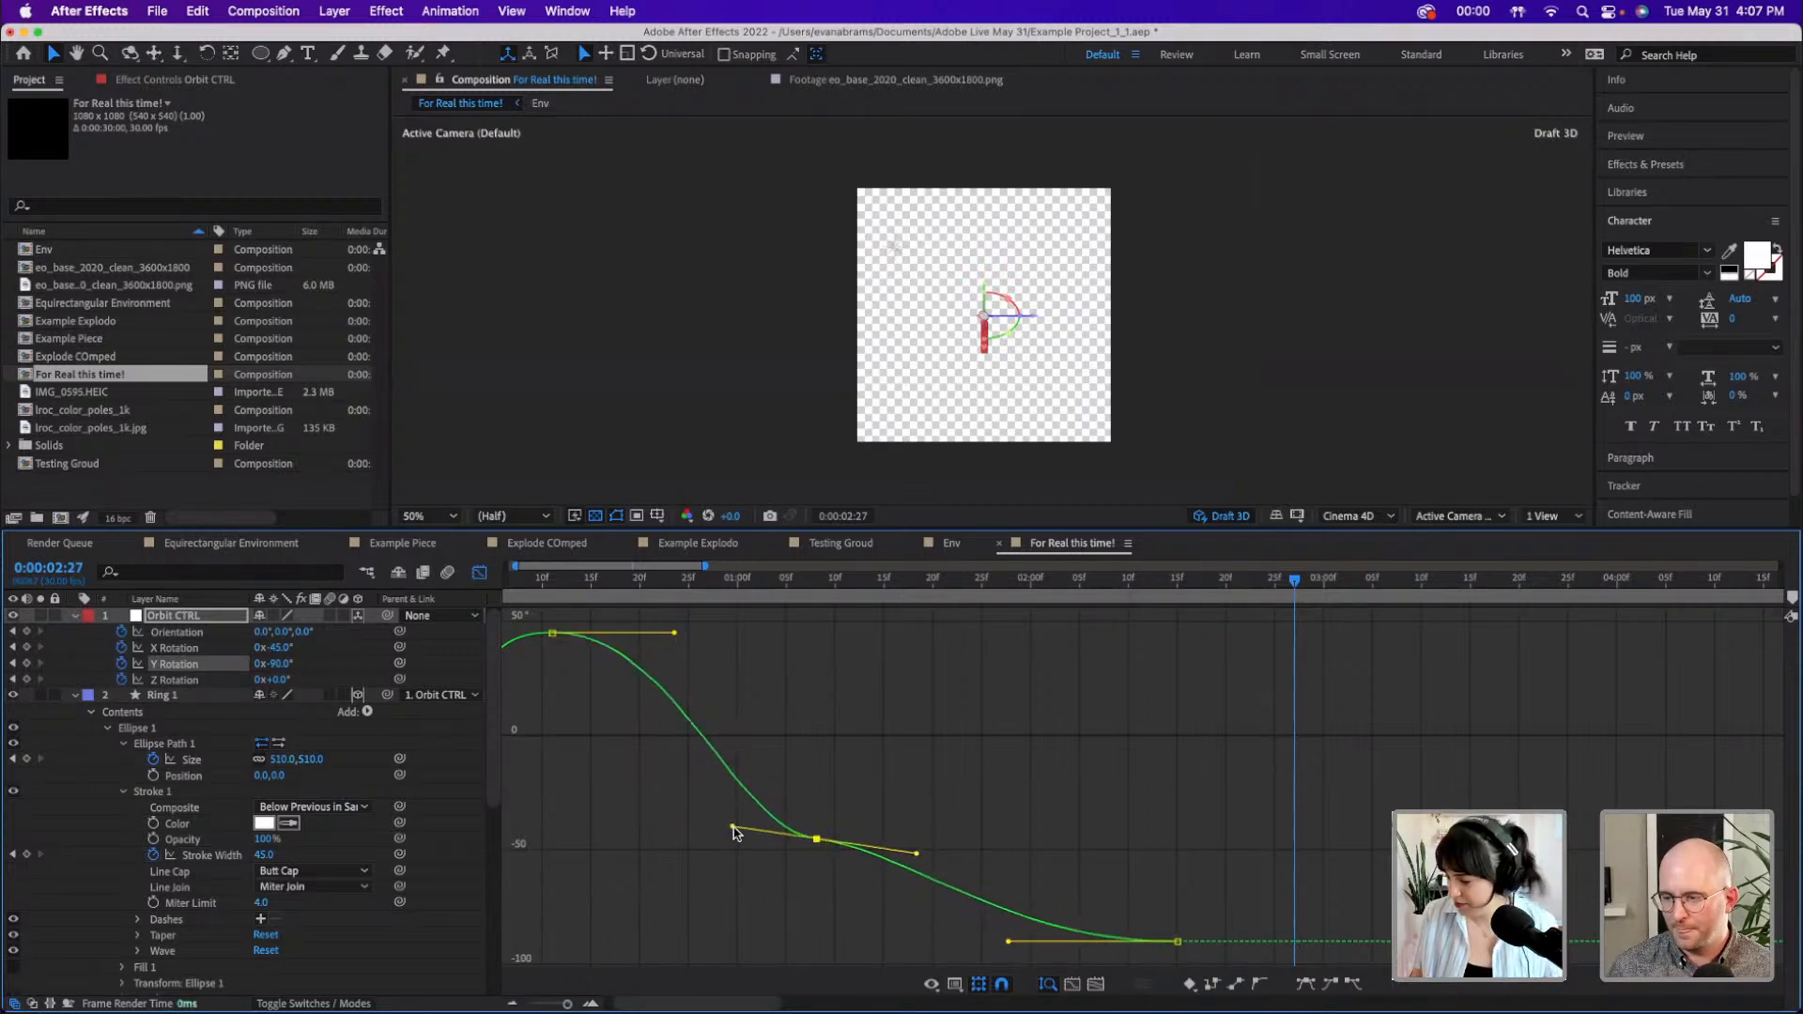
{"action": "left_click_drag", "start_coordinate": [916, 855], "coordinate": [878, 716]}
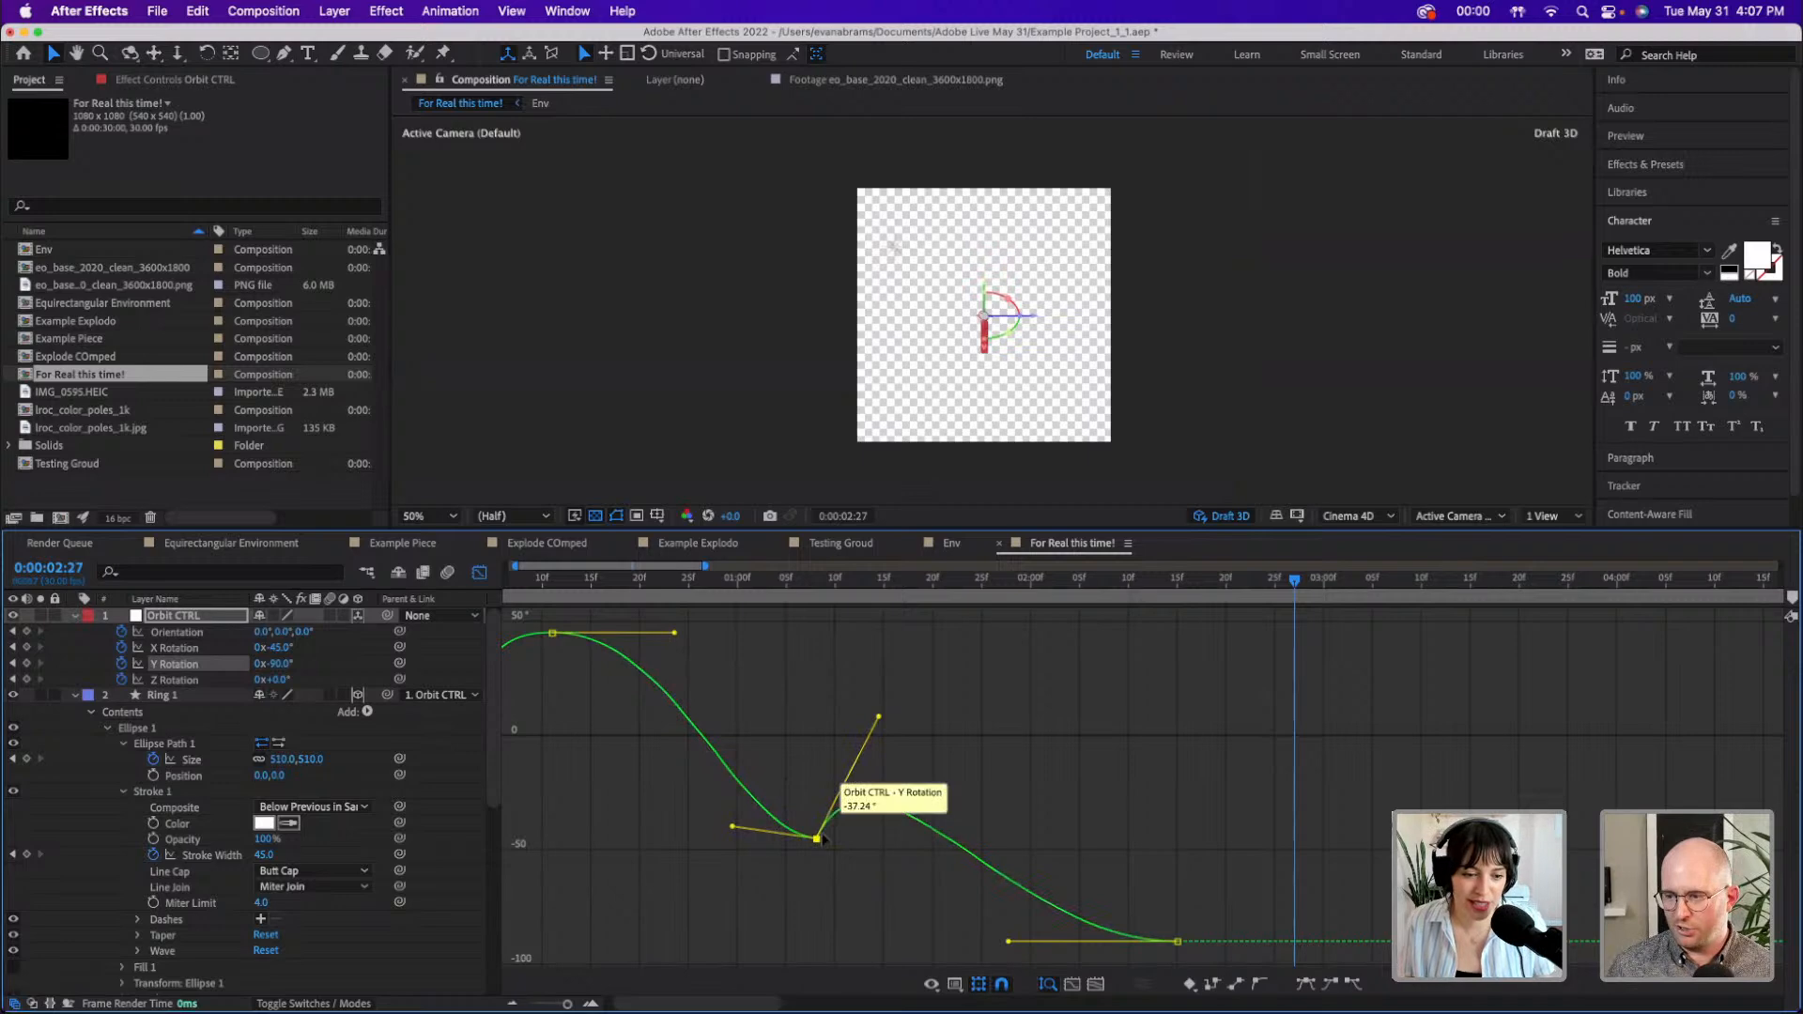
{"action": "key", "text": "super+z"}
{"action": "key", "text": "super+z"}
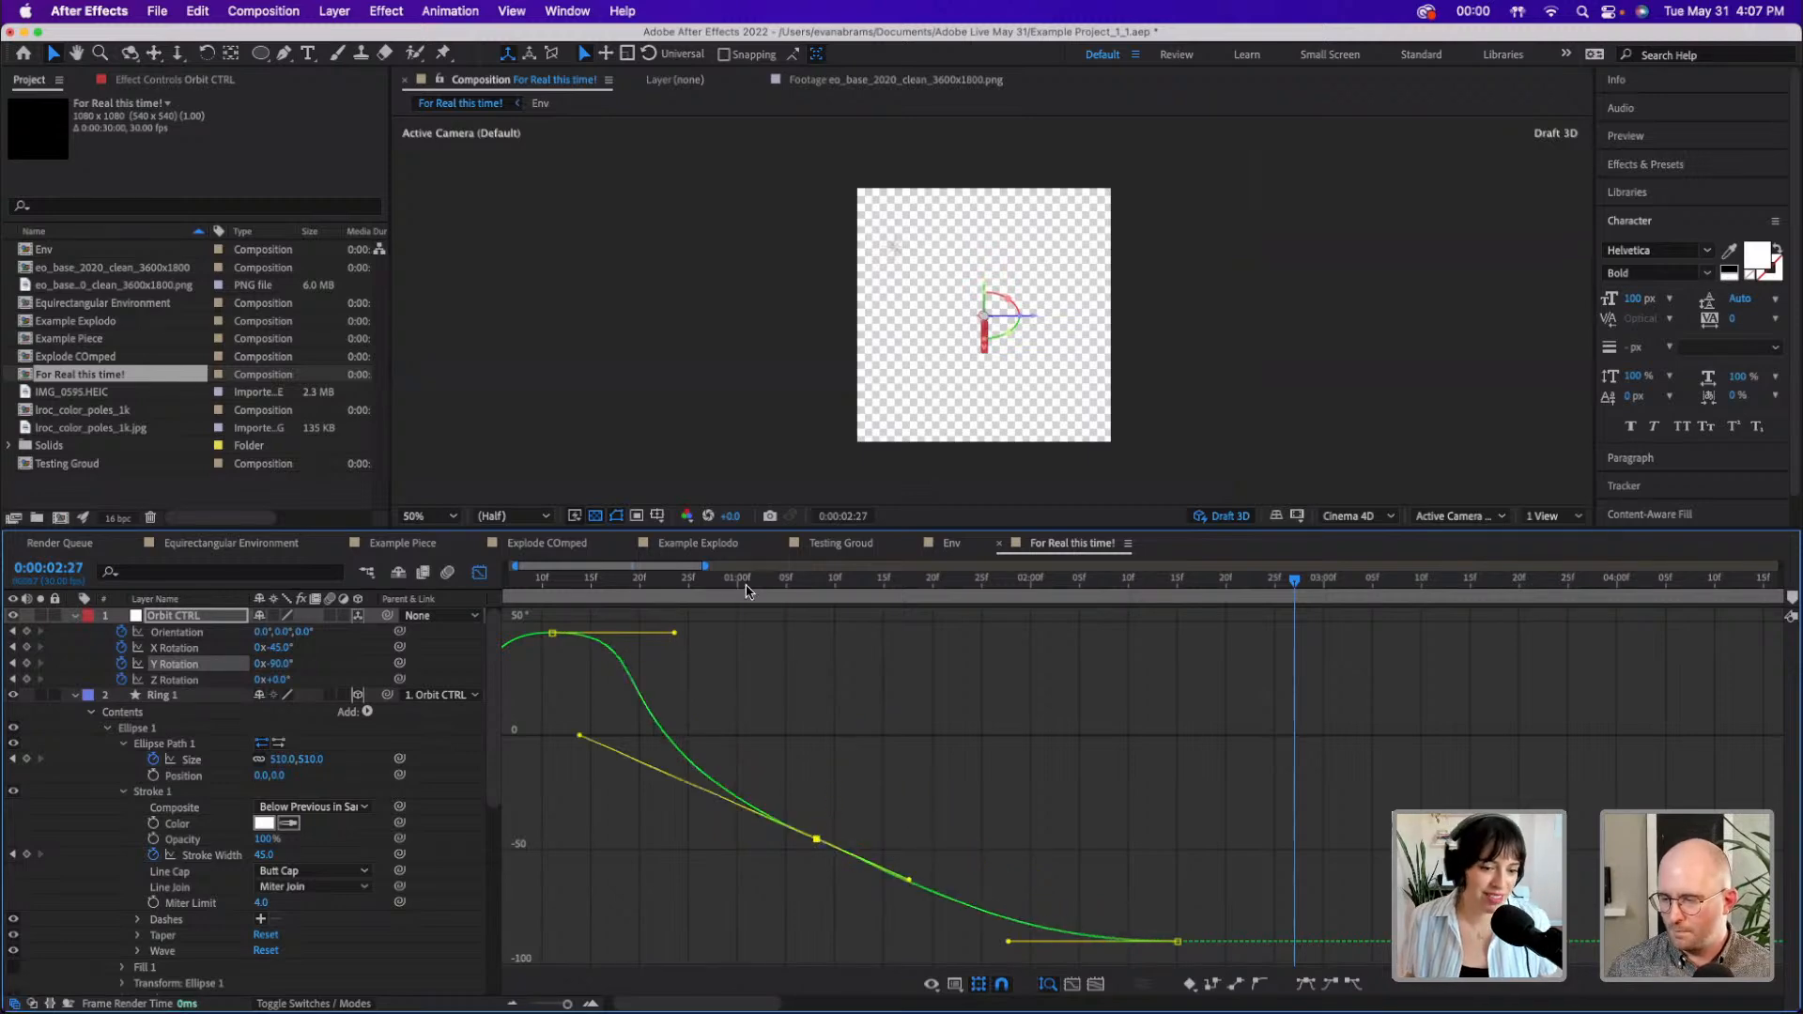
- Preview the rotation from 0:00:00:19, close the Graph Editor, play from the start, and scrub between 0:00:02:15 and 0:00:01:12
{"action": "left_click", "coordinate": [641, 576]}
{"action": "key", "text": "space"}
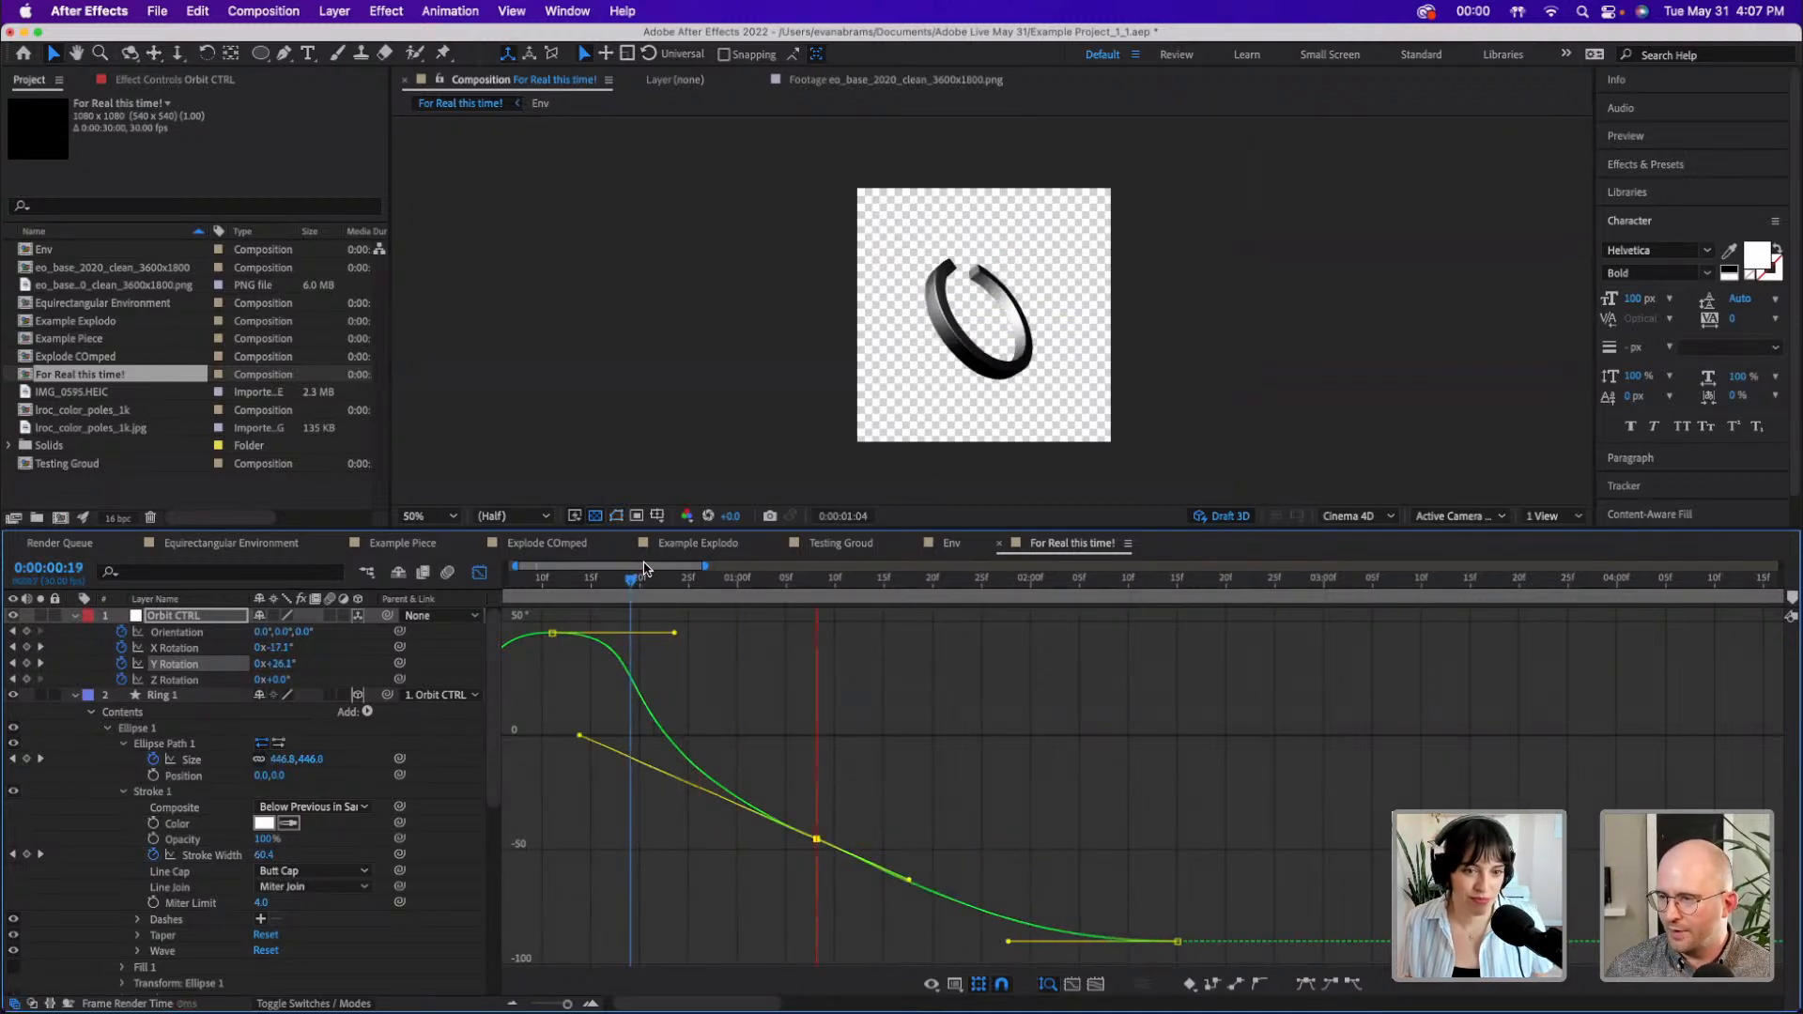
{"action": "key", "text": "space"}
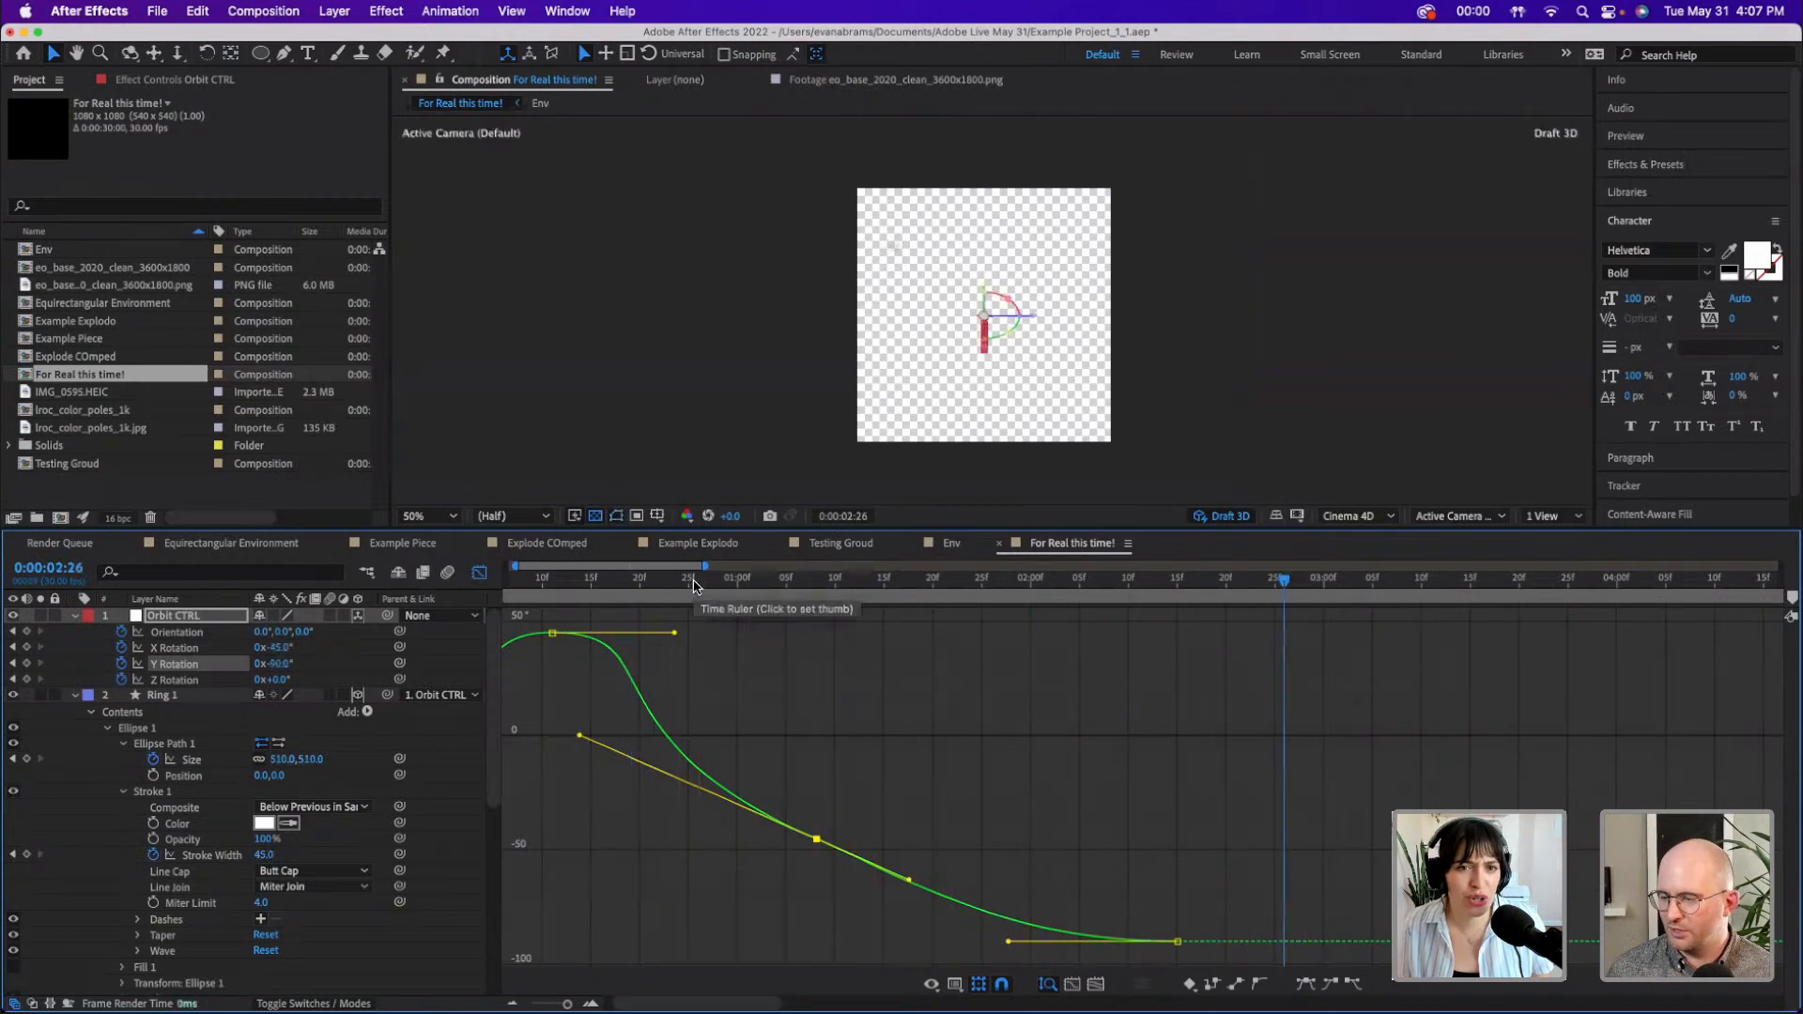
{"action": "key", "text": "space"}
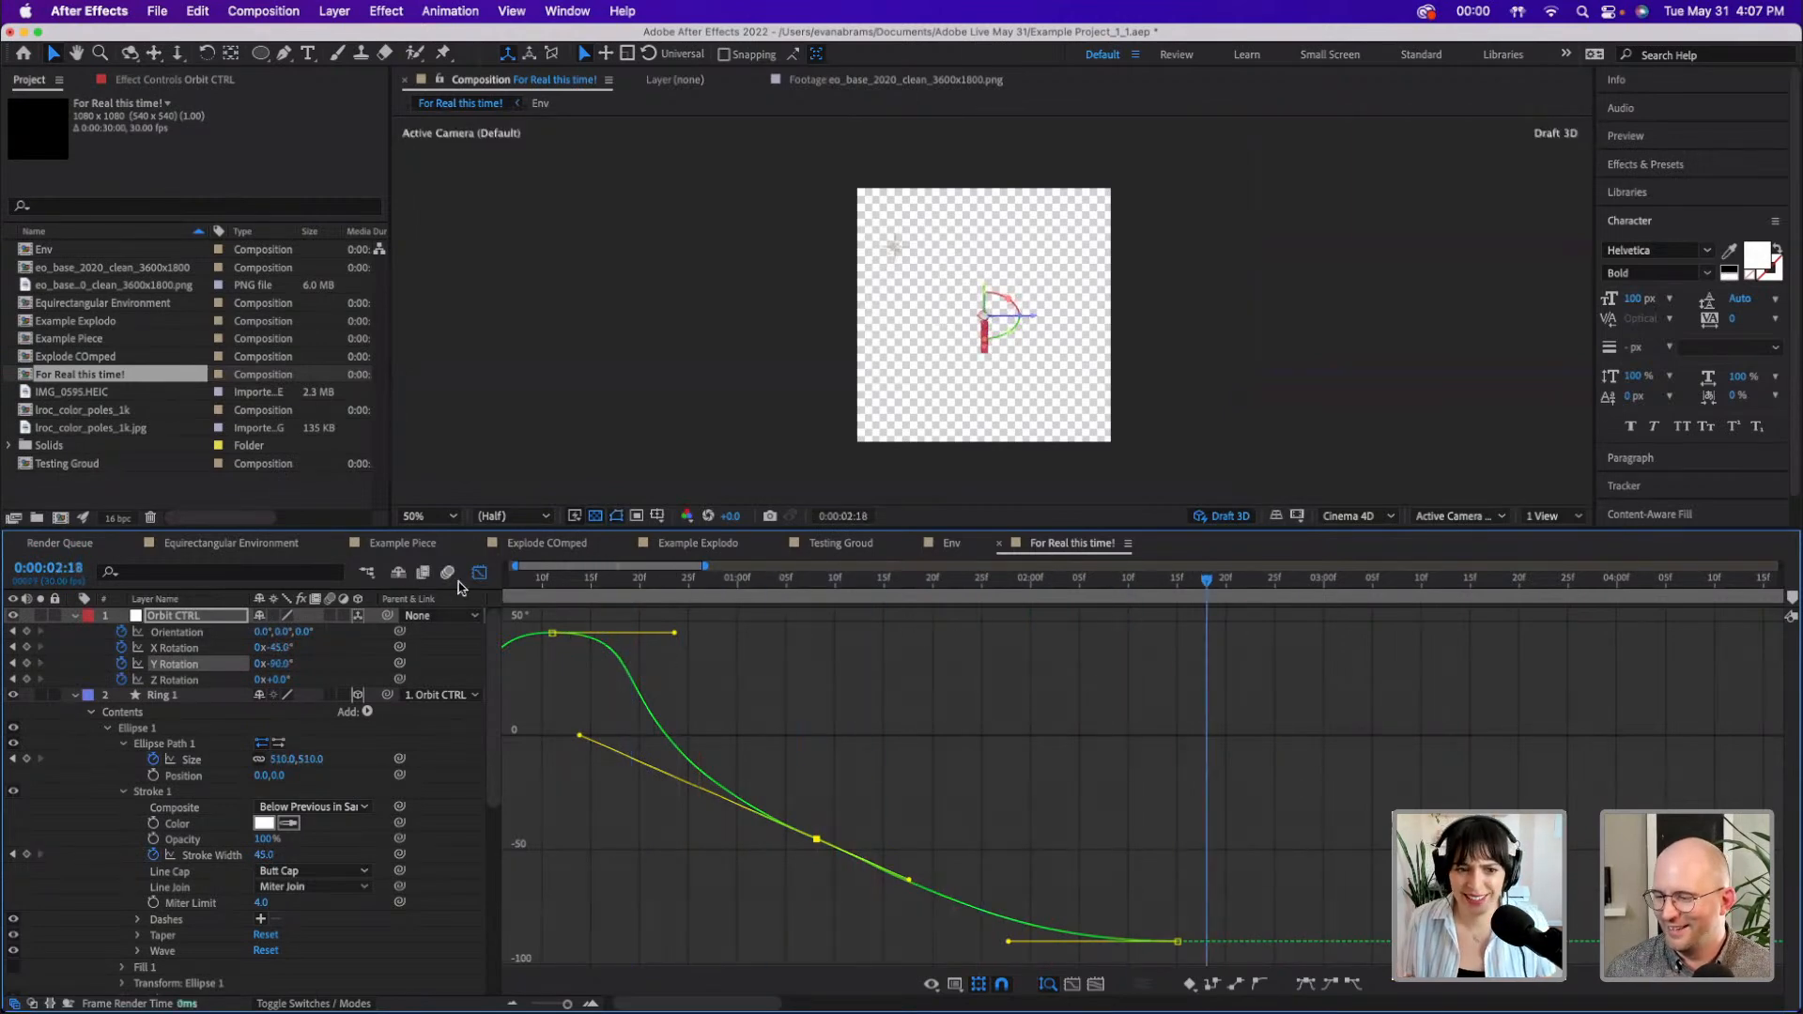
{"action": "left_click", "coordinate": [486, 575]}
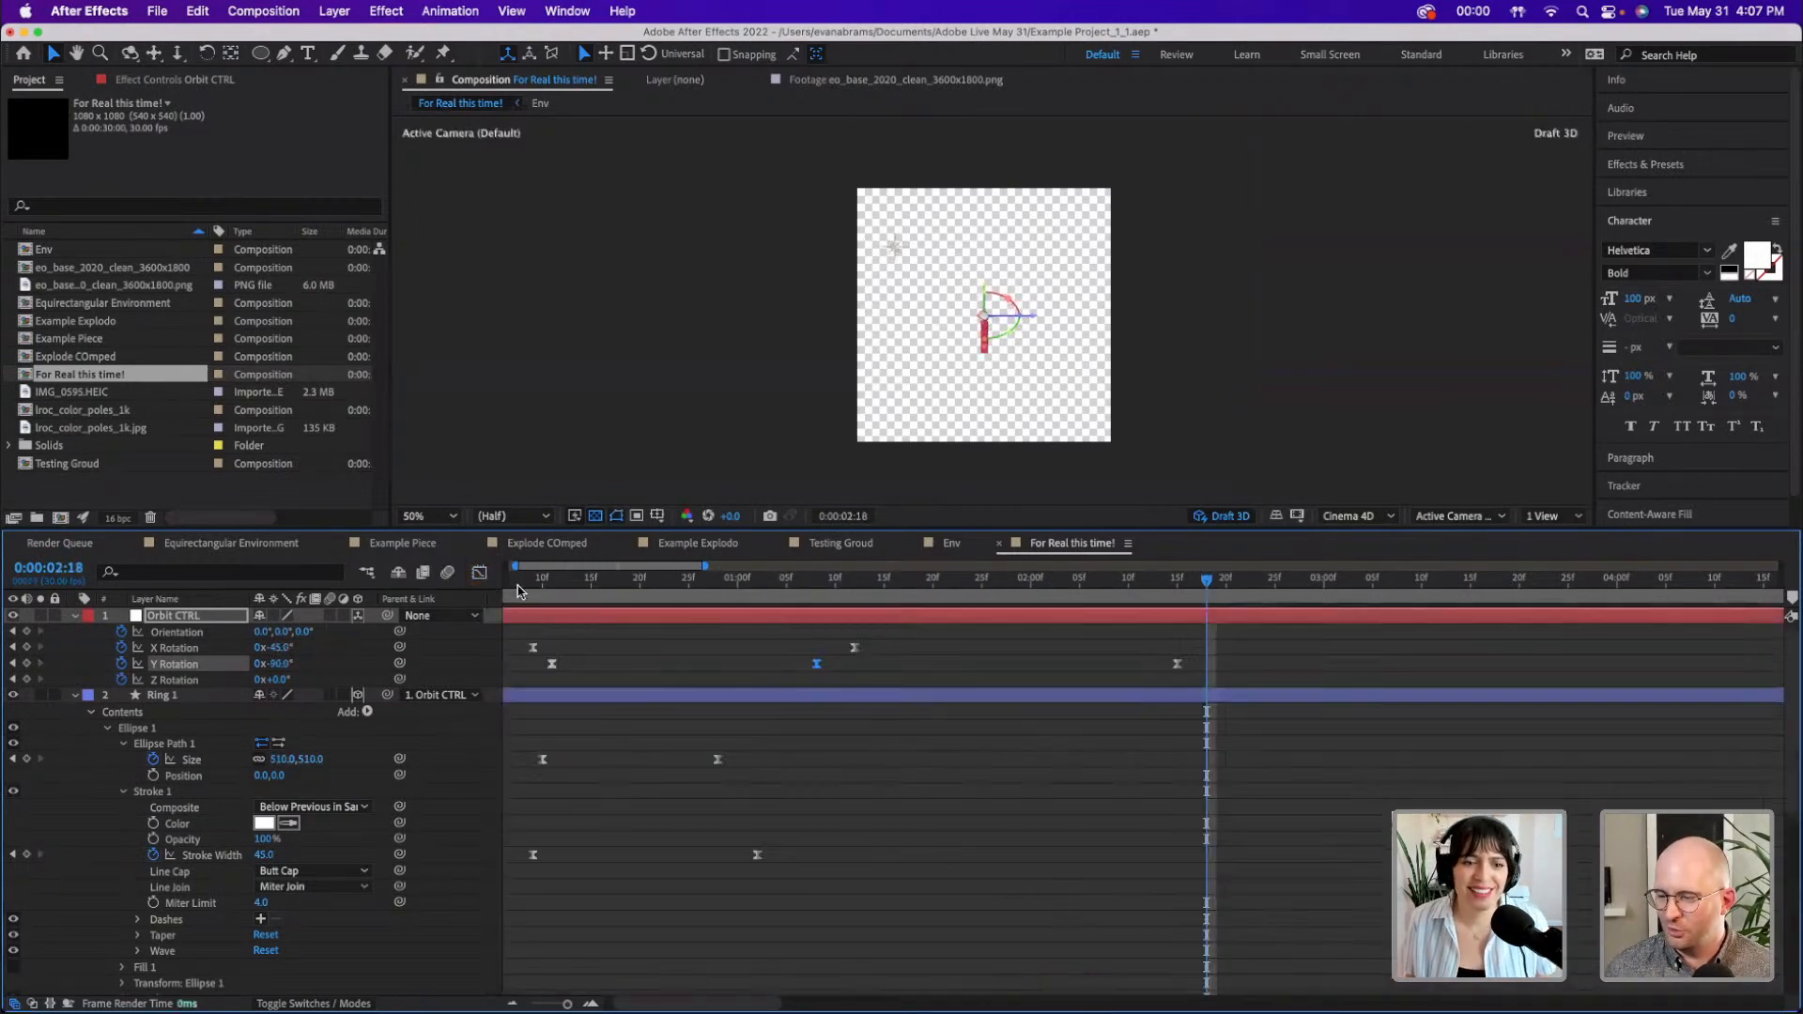
{"action": "key", "text": "Home"}
{"action": "key", "text": "space"}
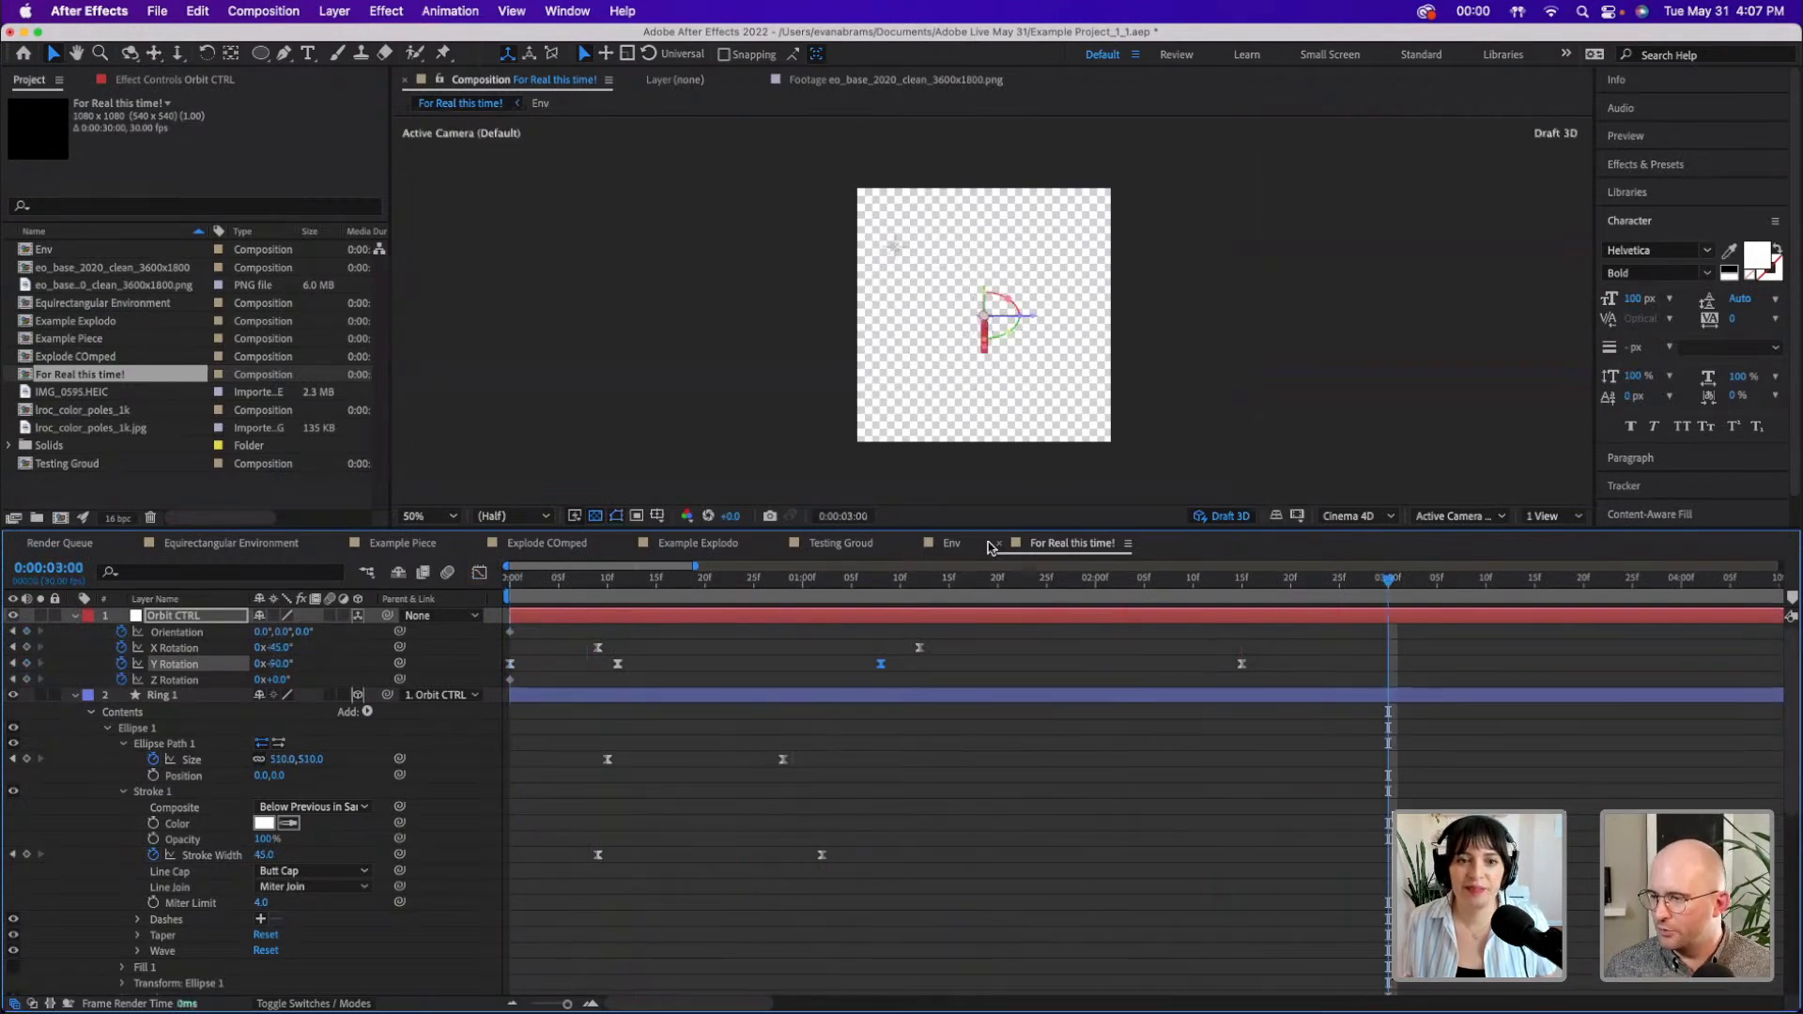
{"action": "left_click_drag", "start_coordinate": [941, 581], "coordinate": [1241, 587]}
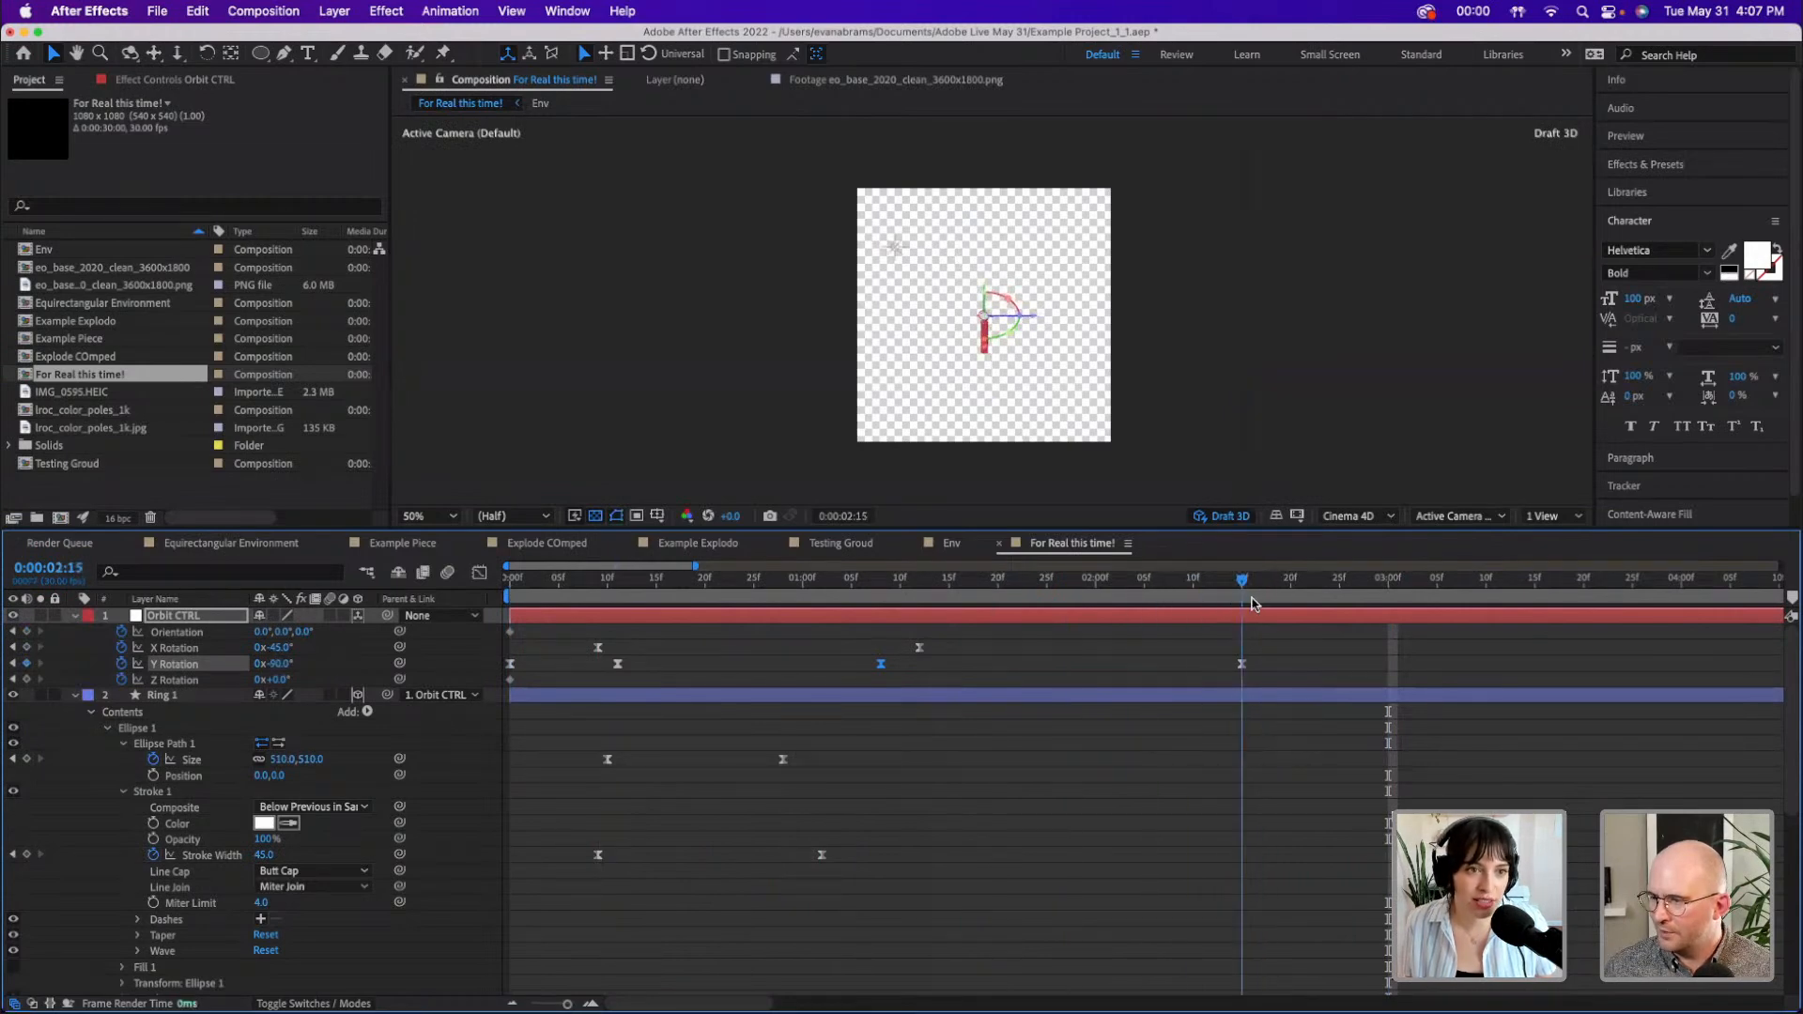
{"action": "left_click", "coordinate": [1237, 792]}
{"action": "left_click_drag", "start_coordinate": [1216, 589], "coordinate": [920, 765]}
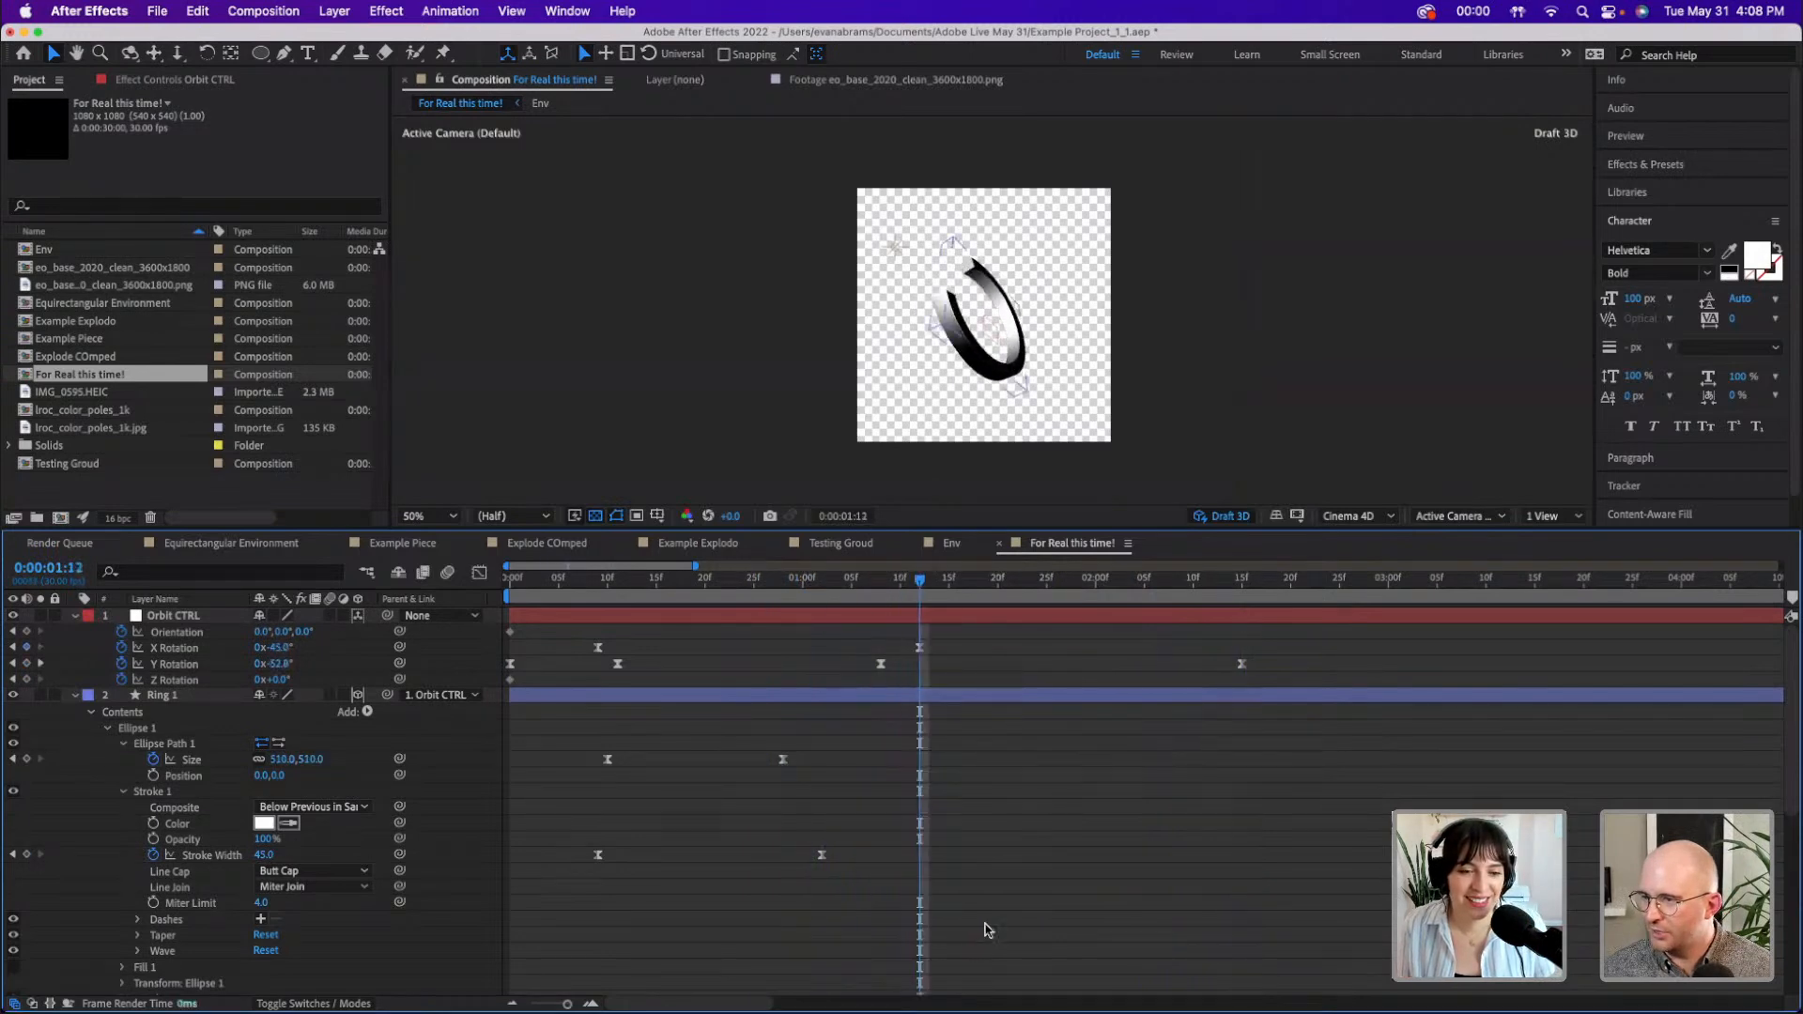
- Show only Ring 1's keyframed properties, keyframe its Extrusion Depth at 213 near 0:00:02:07, and preview from 0:00:00:27
{"action": "left_click", "coordinate": [797, 702]}
{"action": "key", "text": "u"}
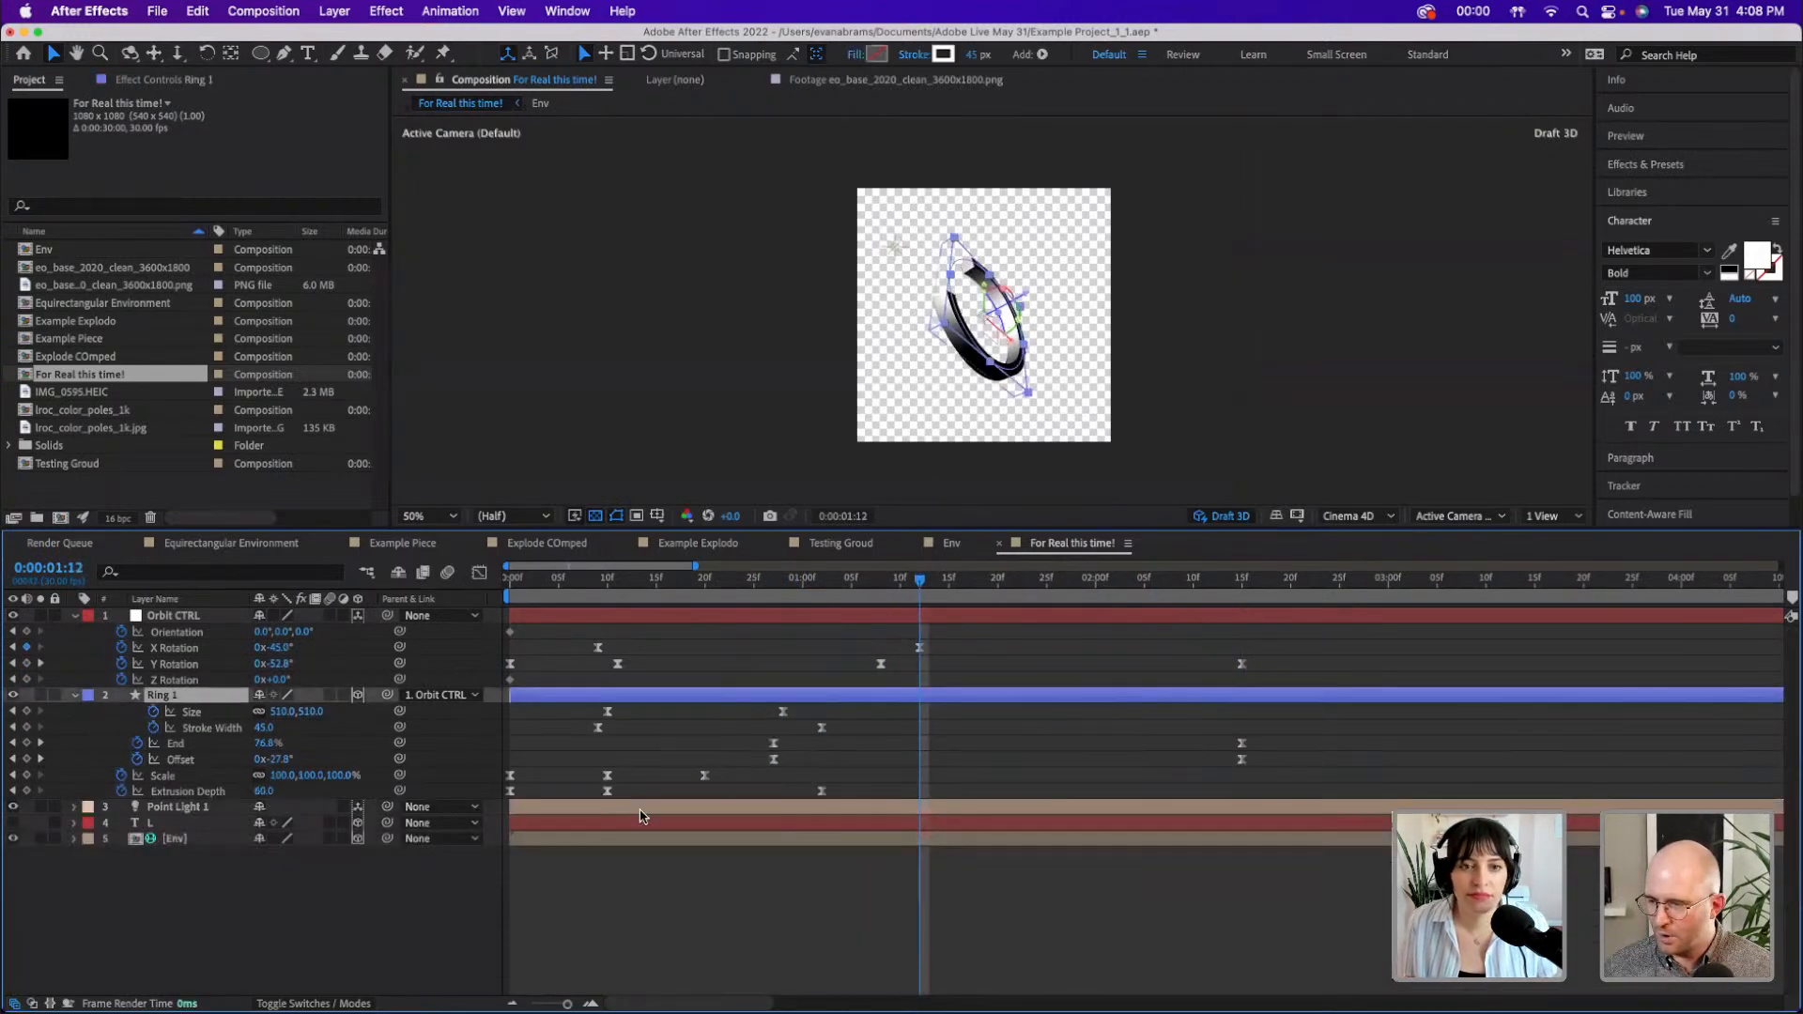
{"action": "left_click", "coordinate": [178, 793]}
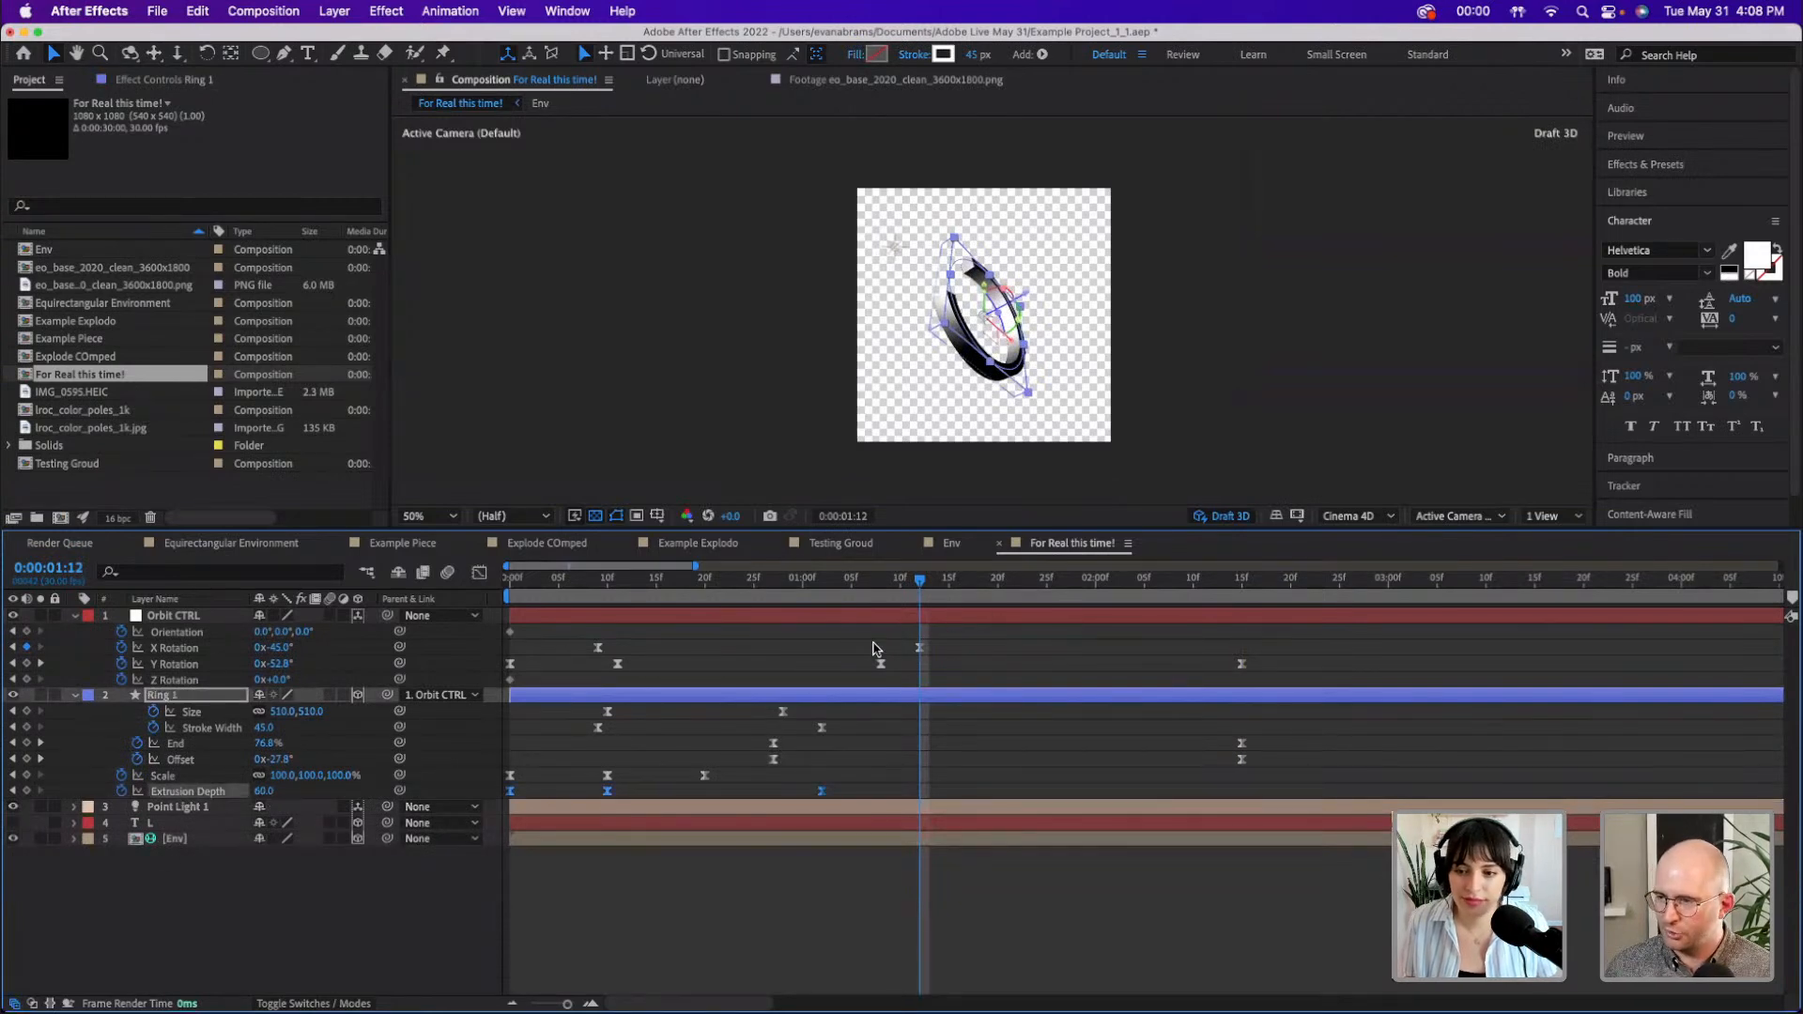
{"action": "left_click_drag", "start_coordinate": [813, 587], "coordinate": [1166, 589]}
{"action": "left_click", "coordinate": [508, 897]}
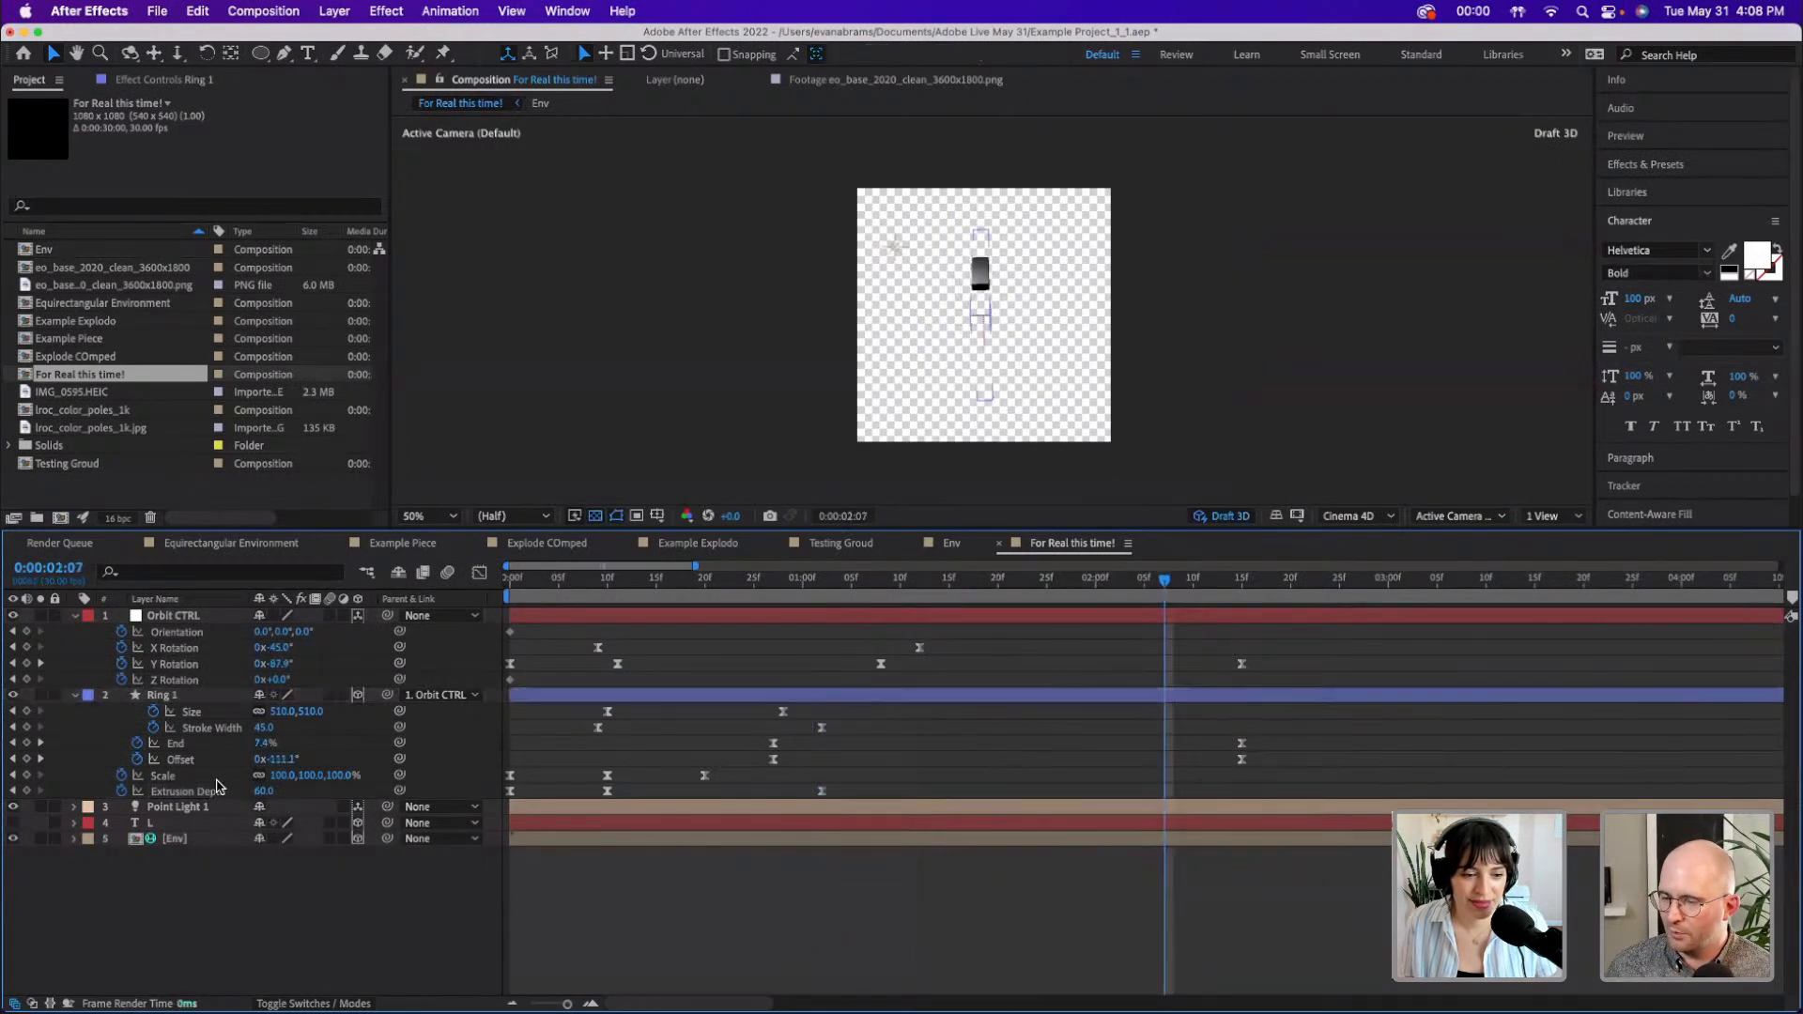
{"action": "left_click_drag", "start_coordinate": [266, 790], "coordinate": [401, 784]}
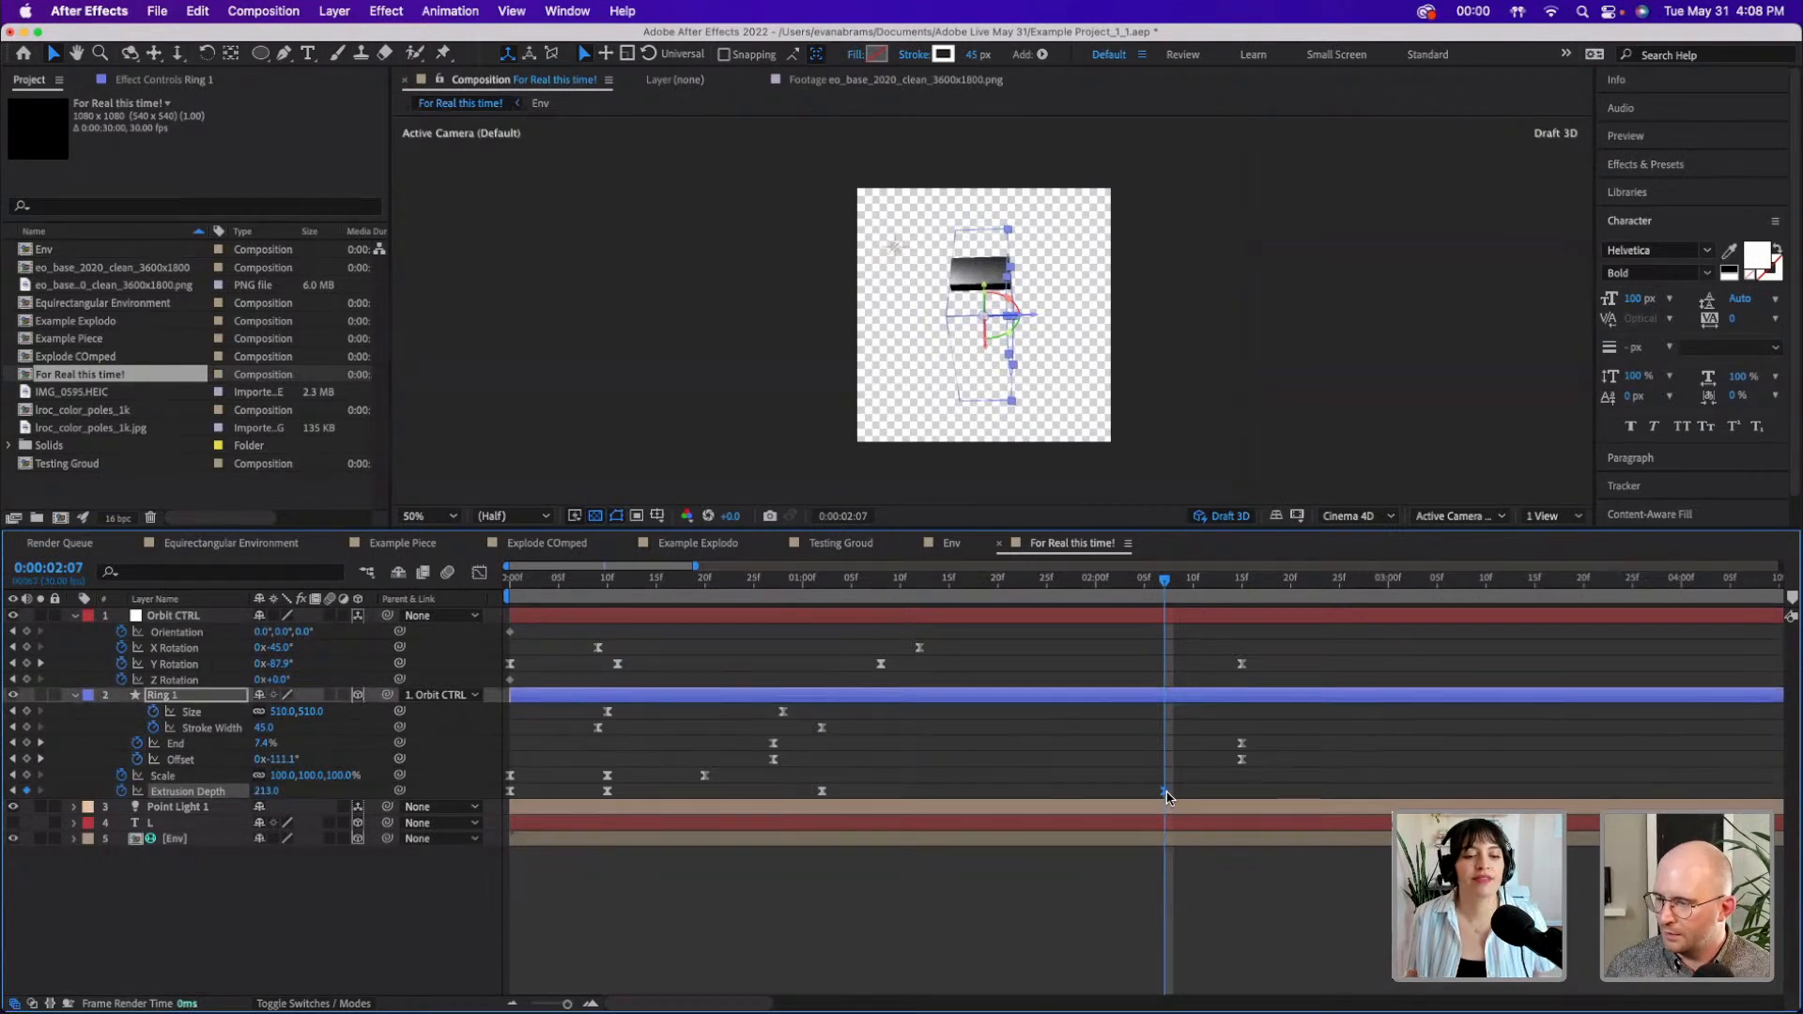
{"action": "left_click", "coordinate": [776, 579]}
{"action": "key", "text": "space"}
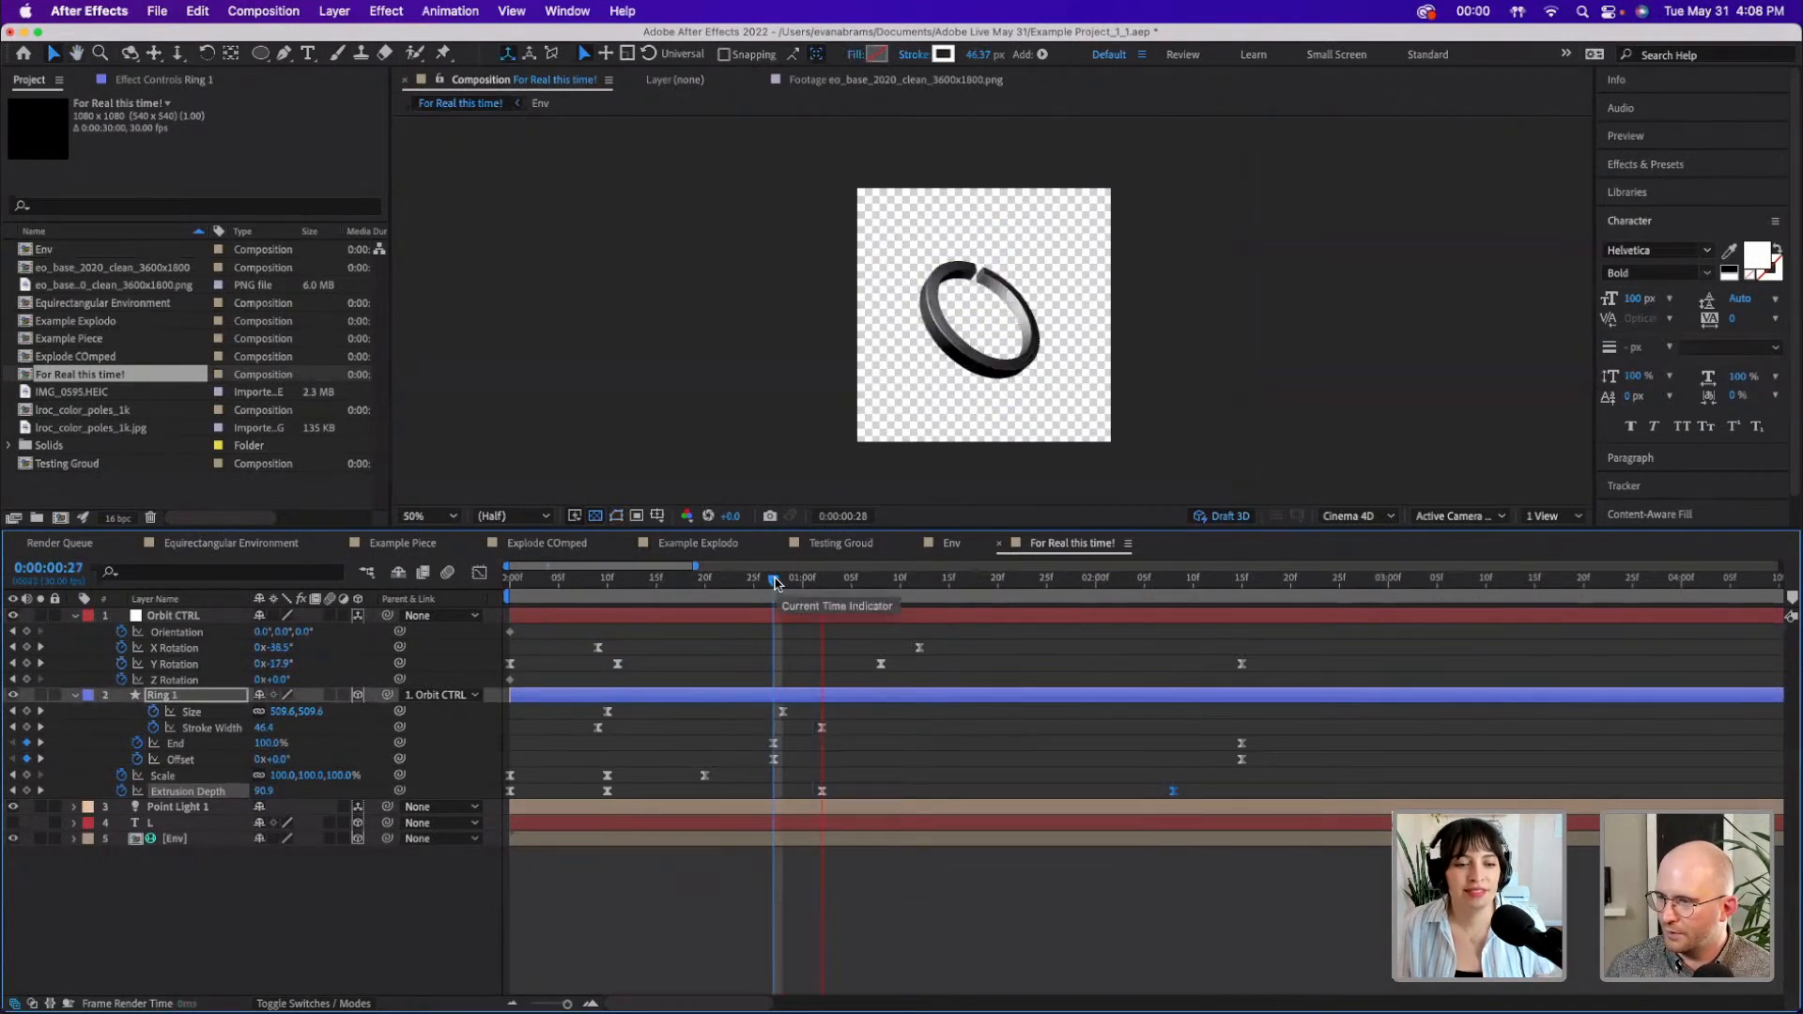
{"action": "key", "text": "space"}
{"action": "left_click_drag", "start_coordinate": [902, 584], "coordinate": [1023, 734]}
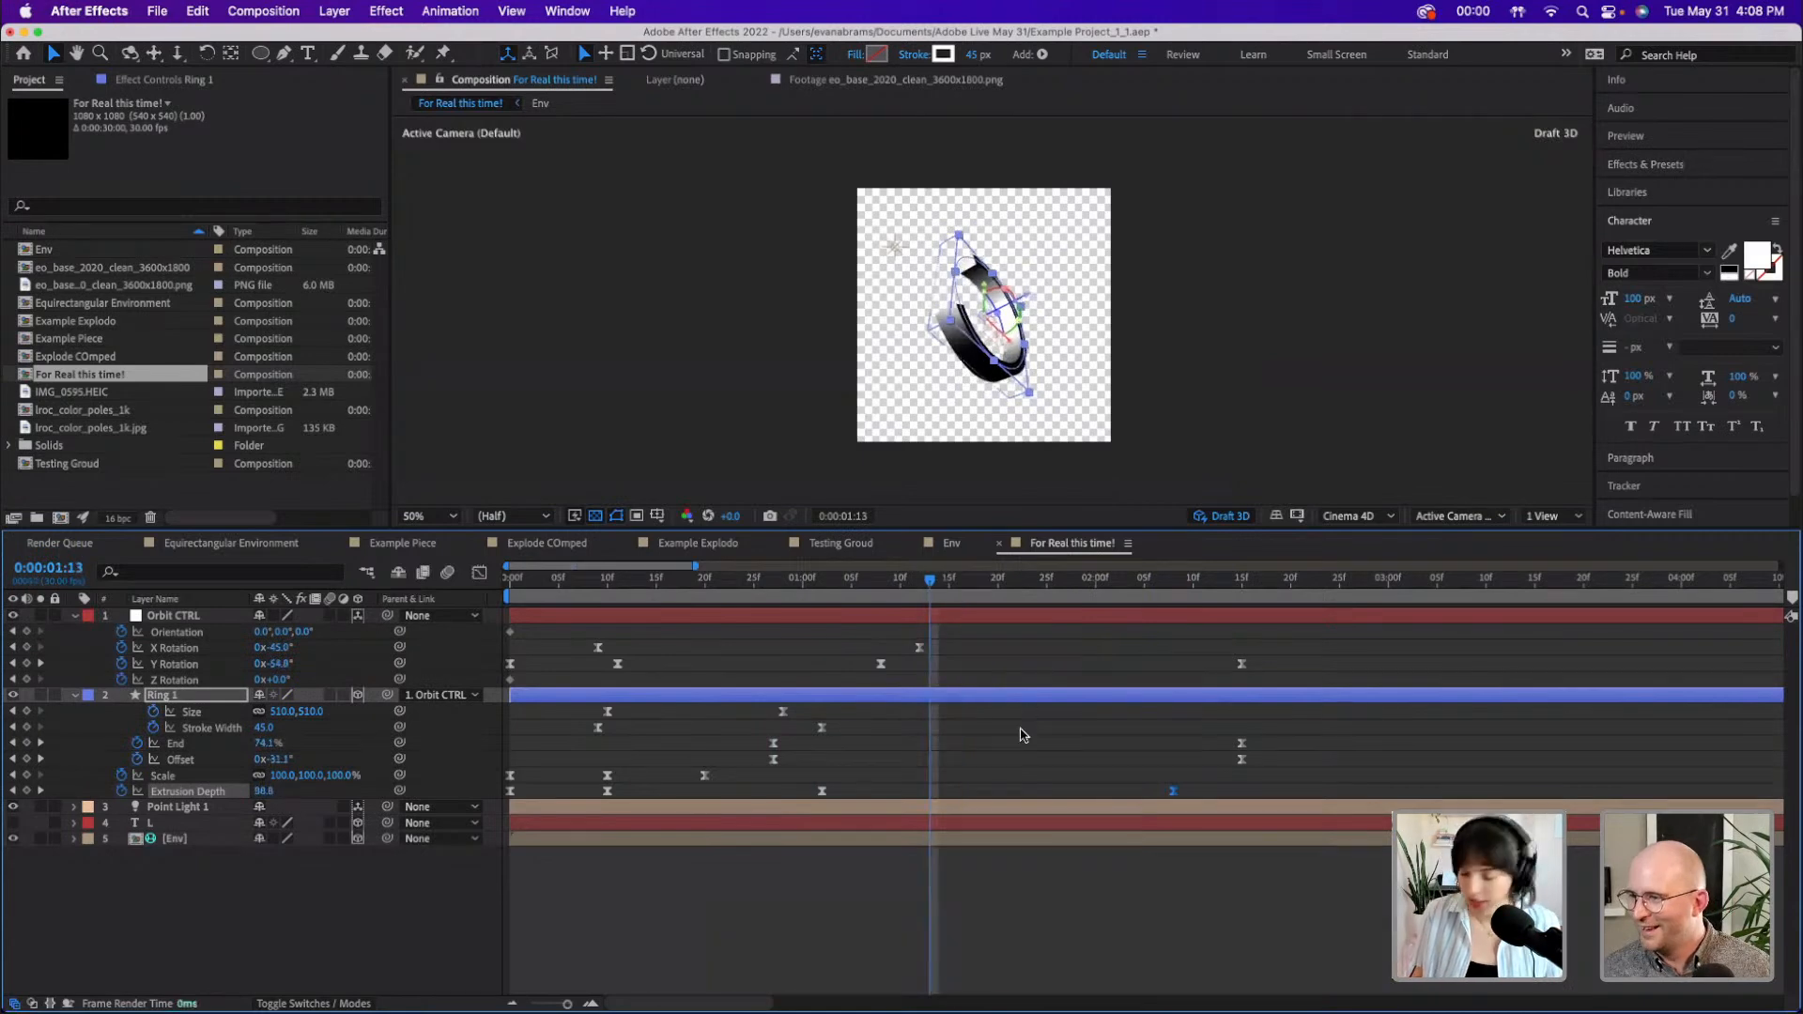
- Reveal Ring 1's Position property, try shifting its value, and undo the shift
{"action": "key", "text": "alt+shift+p"}
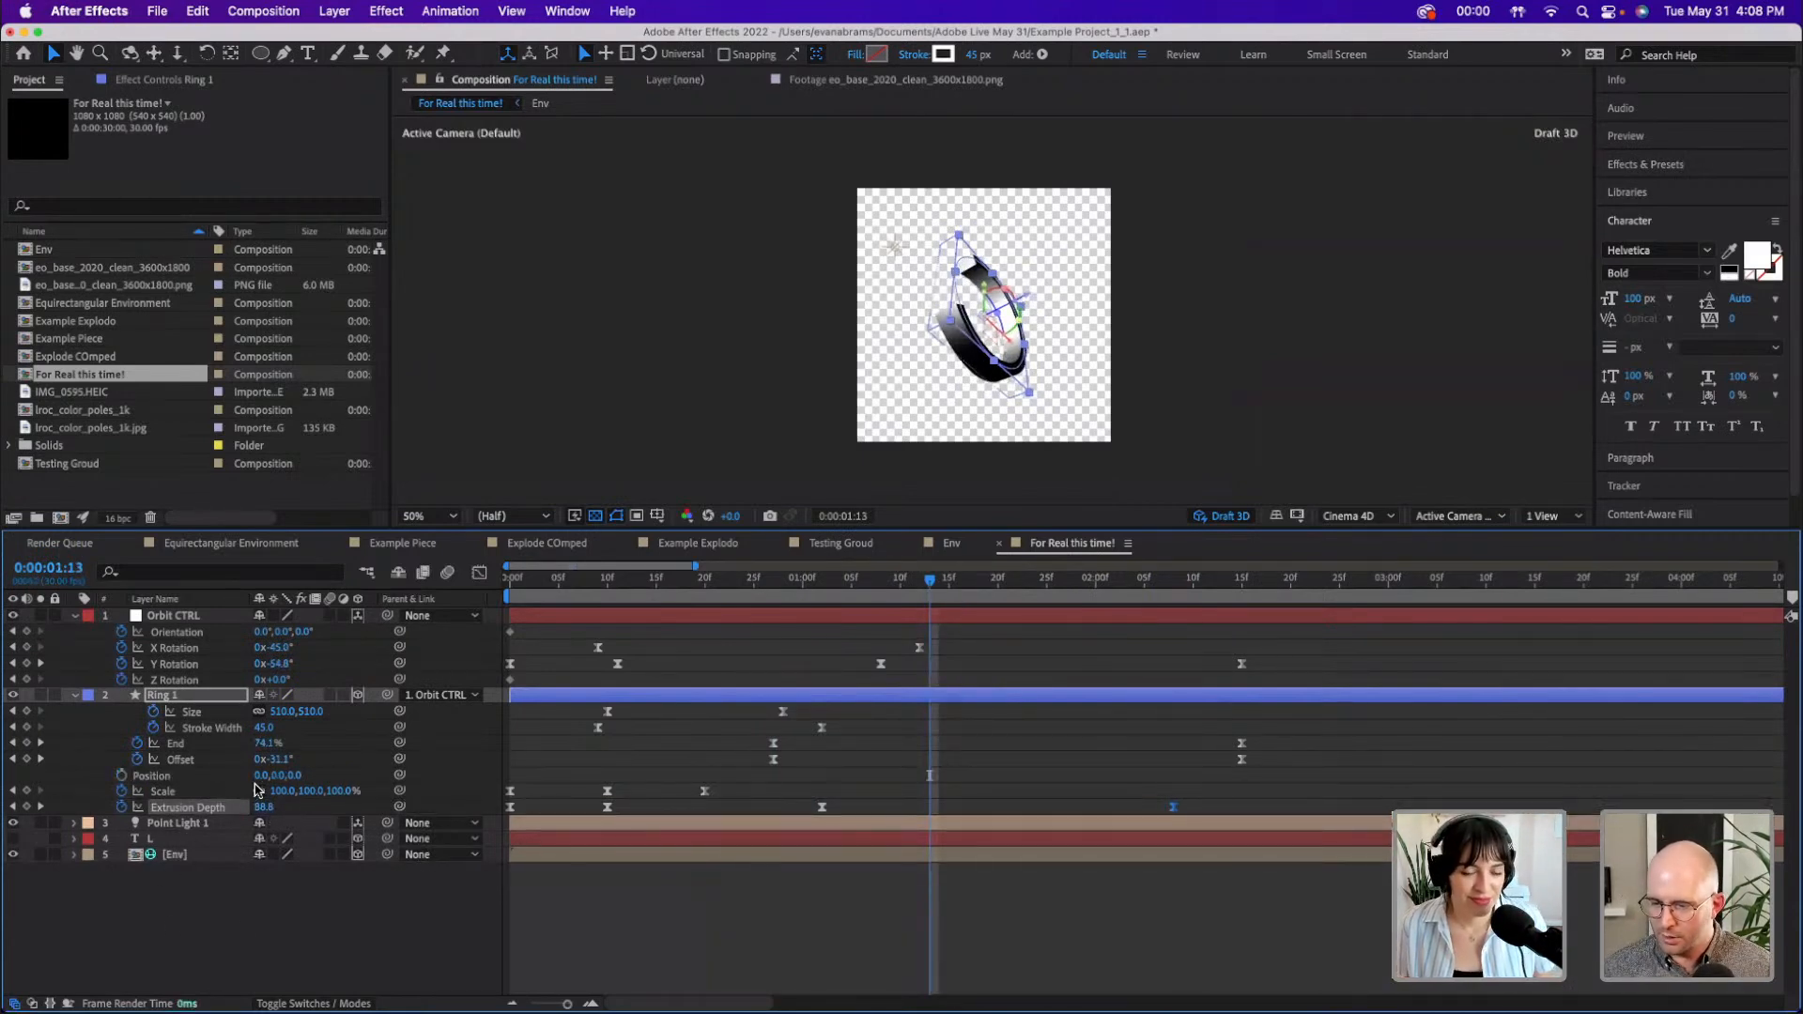
{"action": "left_click_drag", "start_coordinate": [295, 781], "coordinate": [132, 784]}
{"action": "key", "text": "super+z"}
{"action": "key", "text": "super+z"}
{"action": "key", "text": "super+z"}
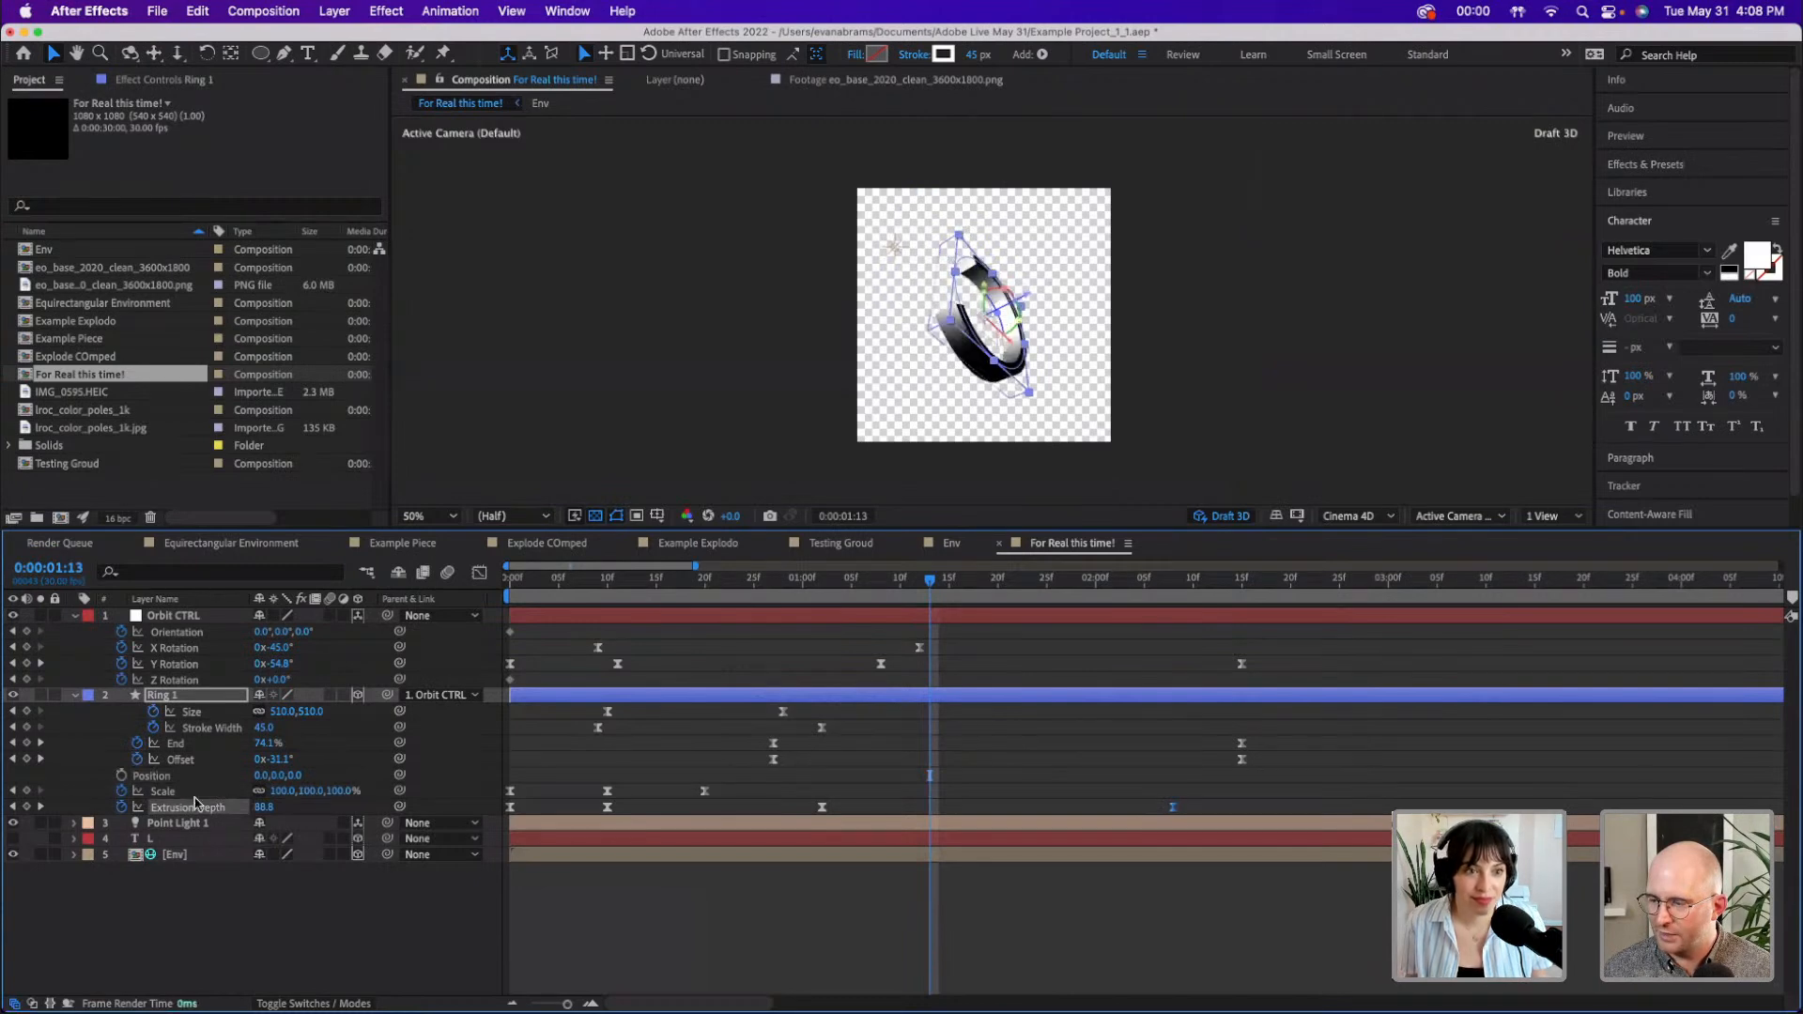
- Keyframe Ring 1's Position at 0, 0, 0 at 0:00:01:13 and at -205, 0, 0 at 0:00:02:03
{"action": "left_click", "coordinate": [121, 777]}
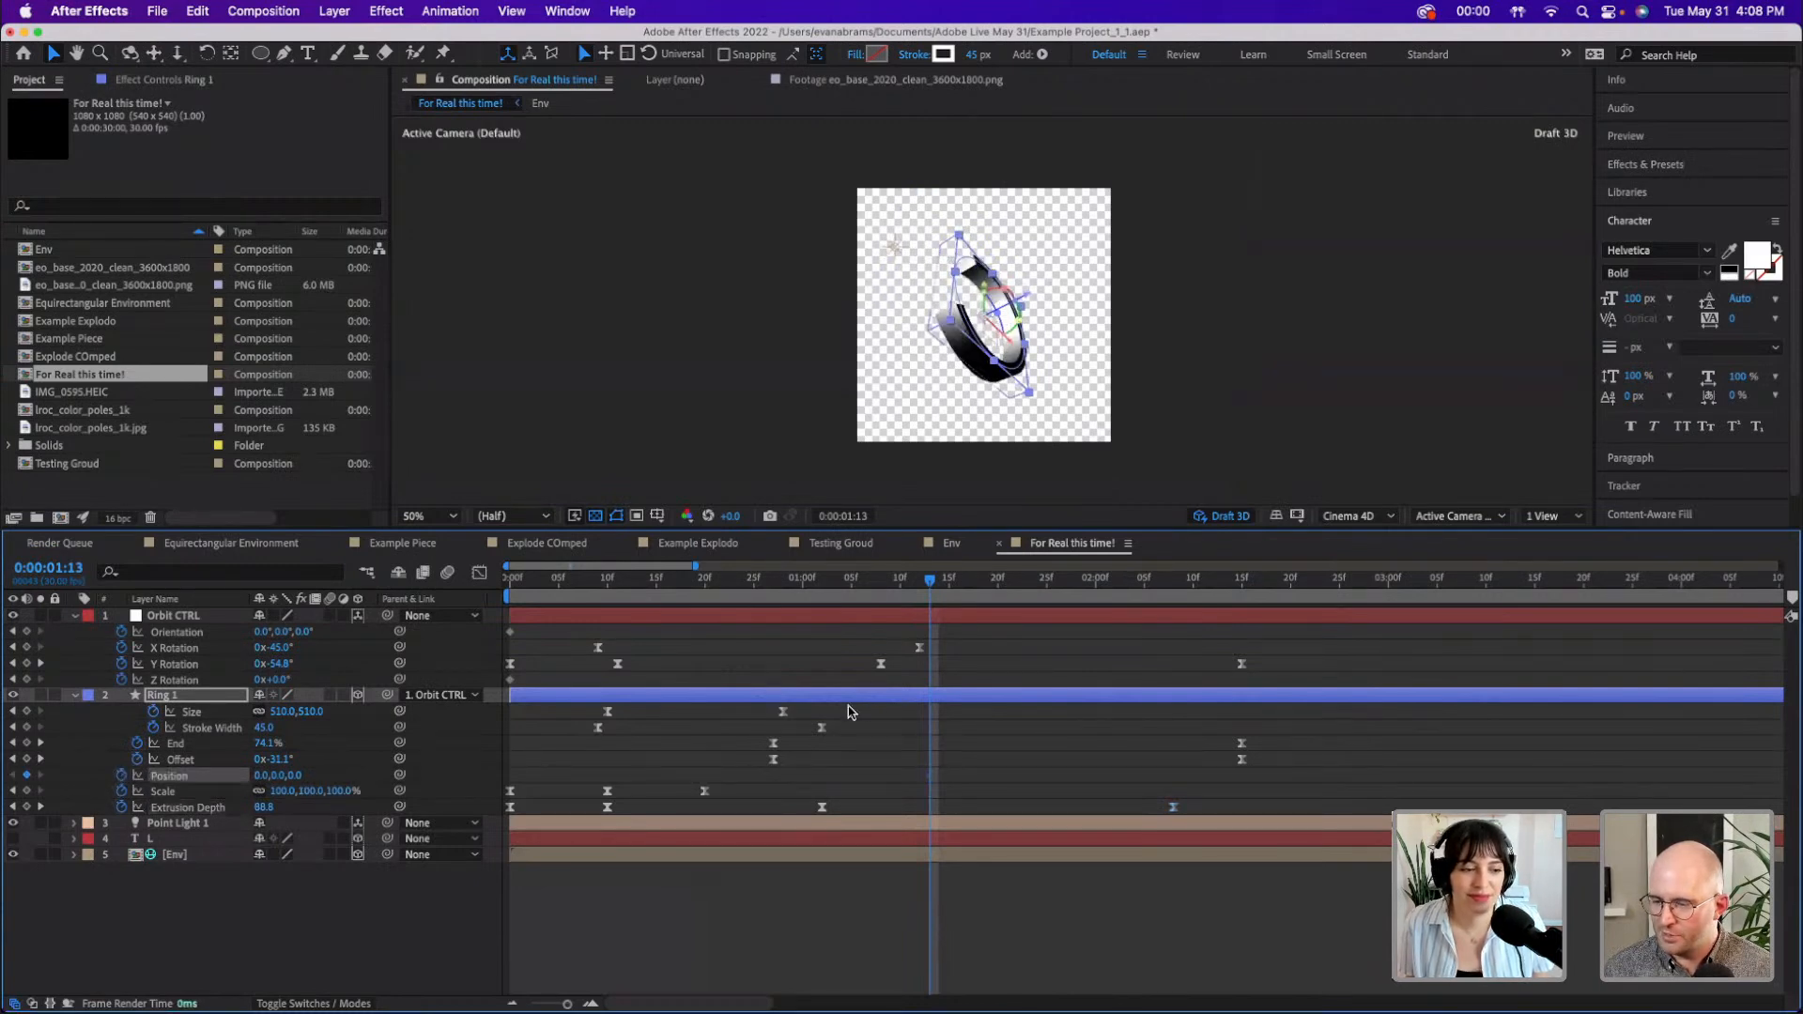
{"action": "left_click_drag", "start_coordinate": [974, 587], "coordinate": [1124, 582]}
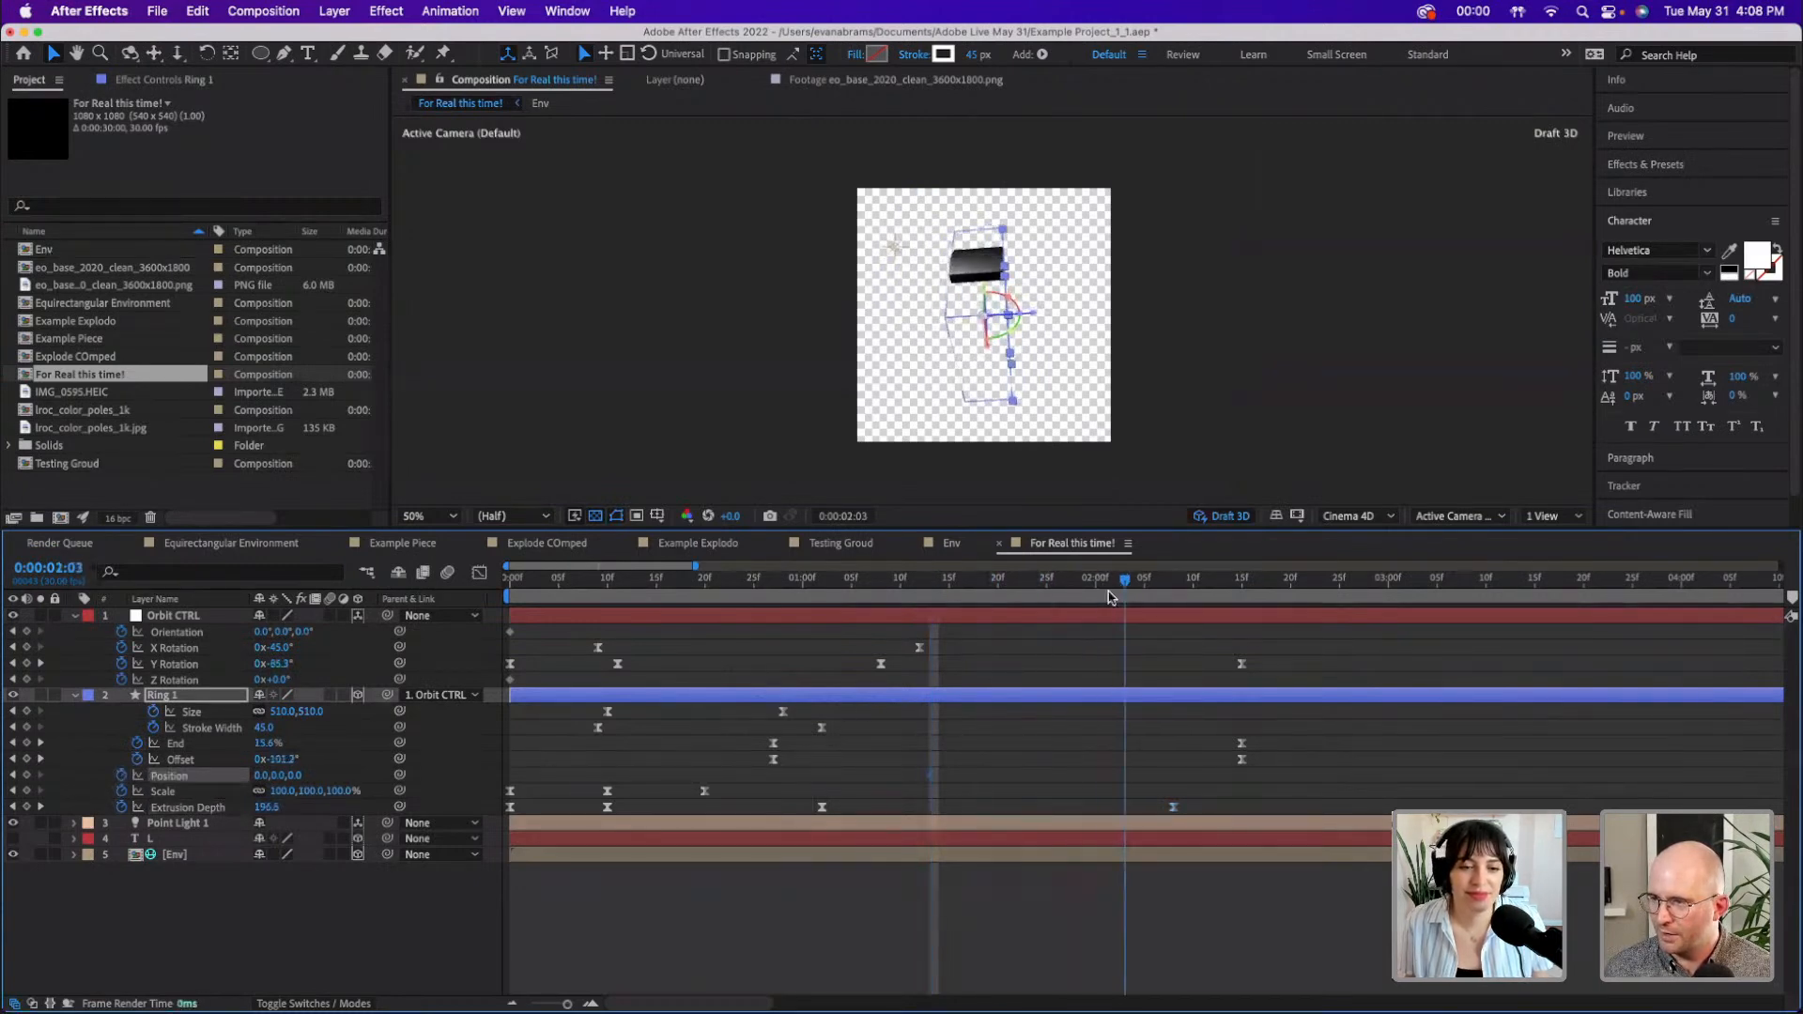
{"action": "left_click_drag", "start_coordinate": [265, 775], "coordinate": [65, 762]}
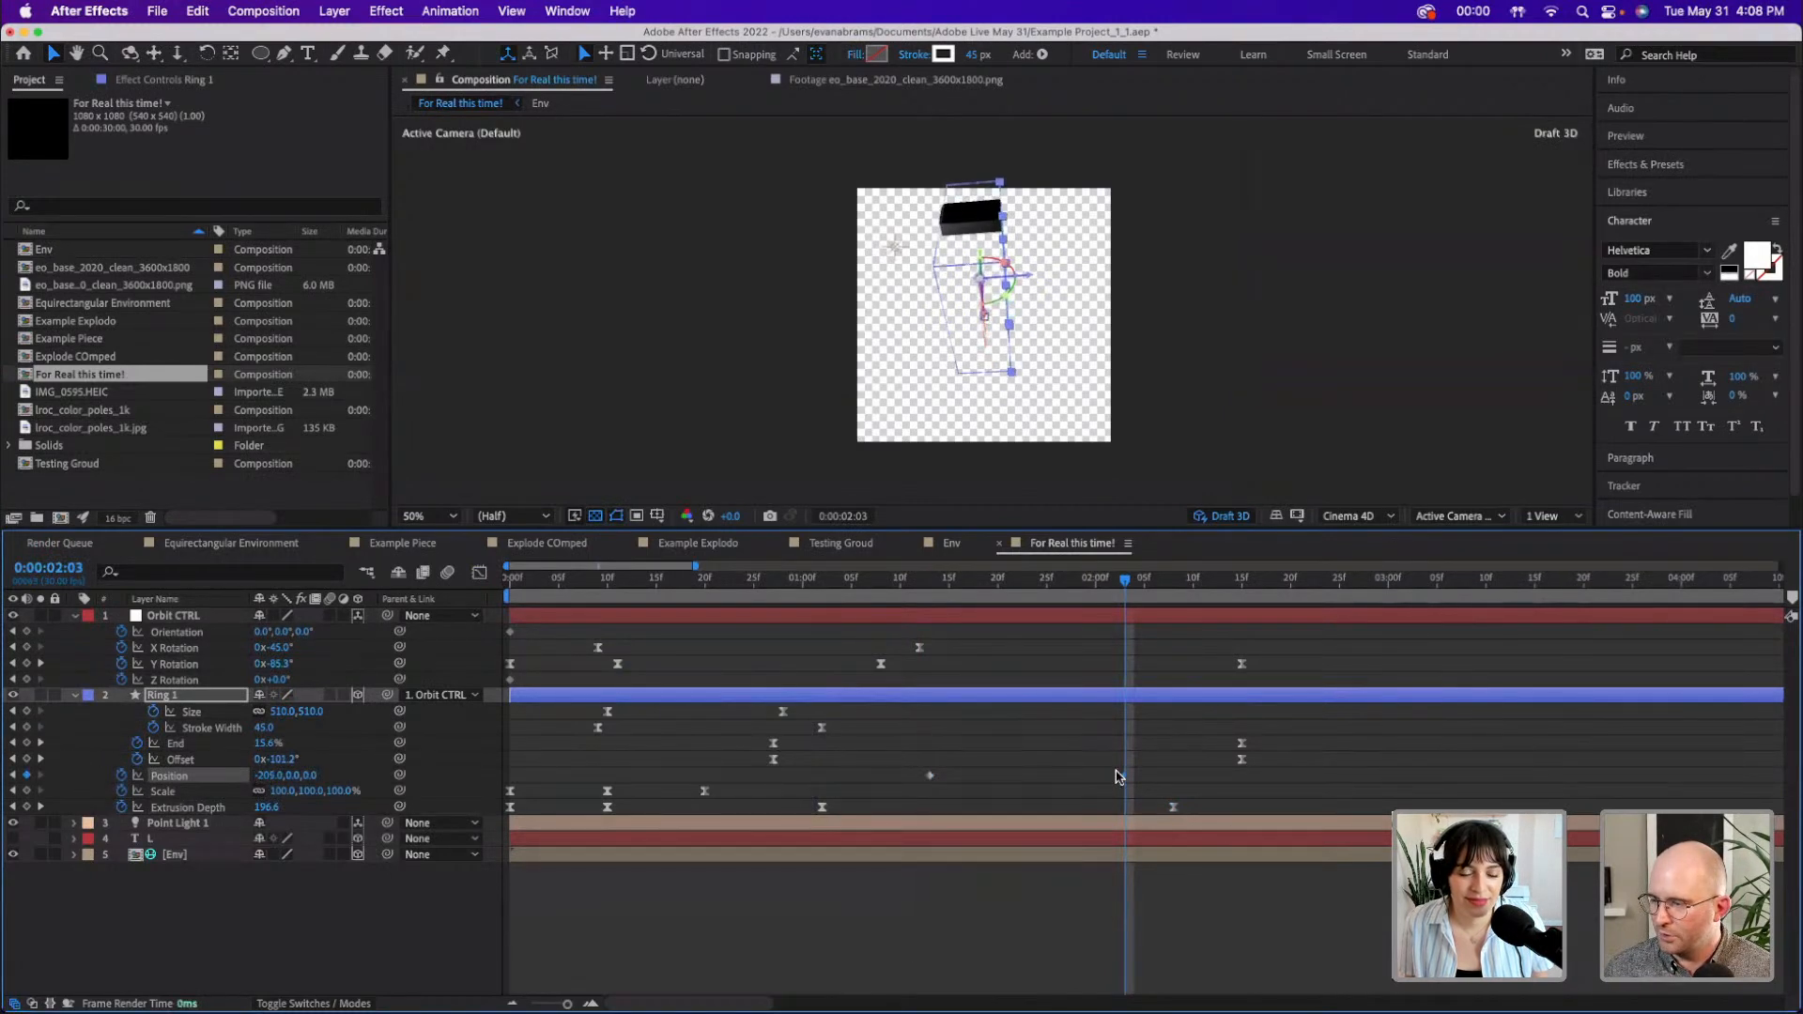
- Retime Ring 1's Position keyframes to about 0:00:01:03 and 0:00:02:15, apply Easy Ease, and preview from 0:00:00:15
{"action": "left_click_drag", "start_coordinate": [1184, 778], "coordinate": [1237, 777]}
{"action": "left_click_drag", "start_coordinate": [1126, 585], "coordinate": [1125, 653]}
{"action": "mouse_move", "coordinate": [1261, 785]}
{"action": "left_mouse_down"}
{"action": "mouse_move", "coordinate": [959, 784]}
{"action": "mouse_move", "coordinate": [875, 761]}
{"action": "mouse_move", "coordinate": [886, 779]}
{"action": "mouse_move", "coordinate": [830, 780]}
{"action": "left_mouse_up"}
{"action": "key", "text": "F9"}
{"action": "left_click", "coordinate": [937, 780]}
{"action": "left_click", "coordinate": [656, 578]}
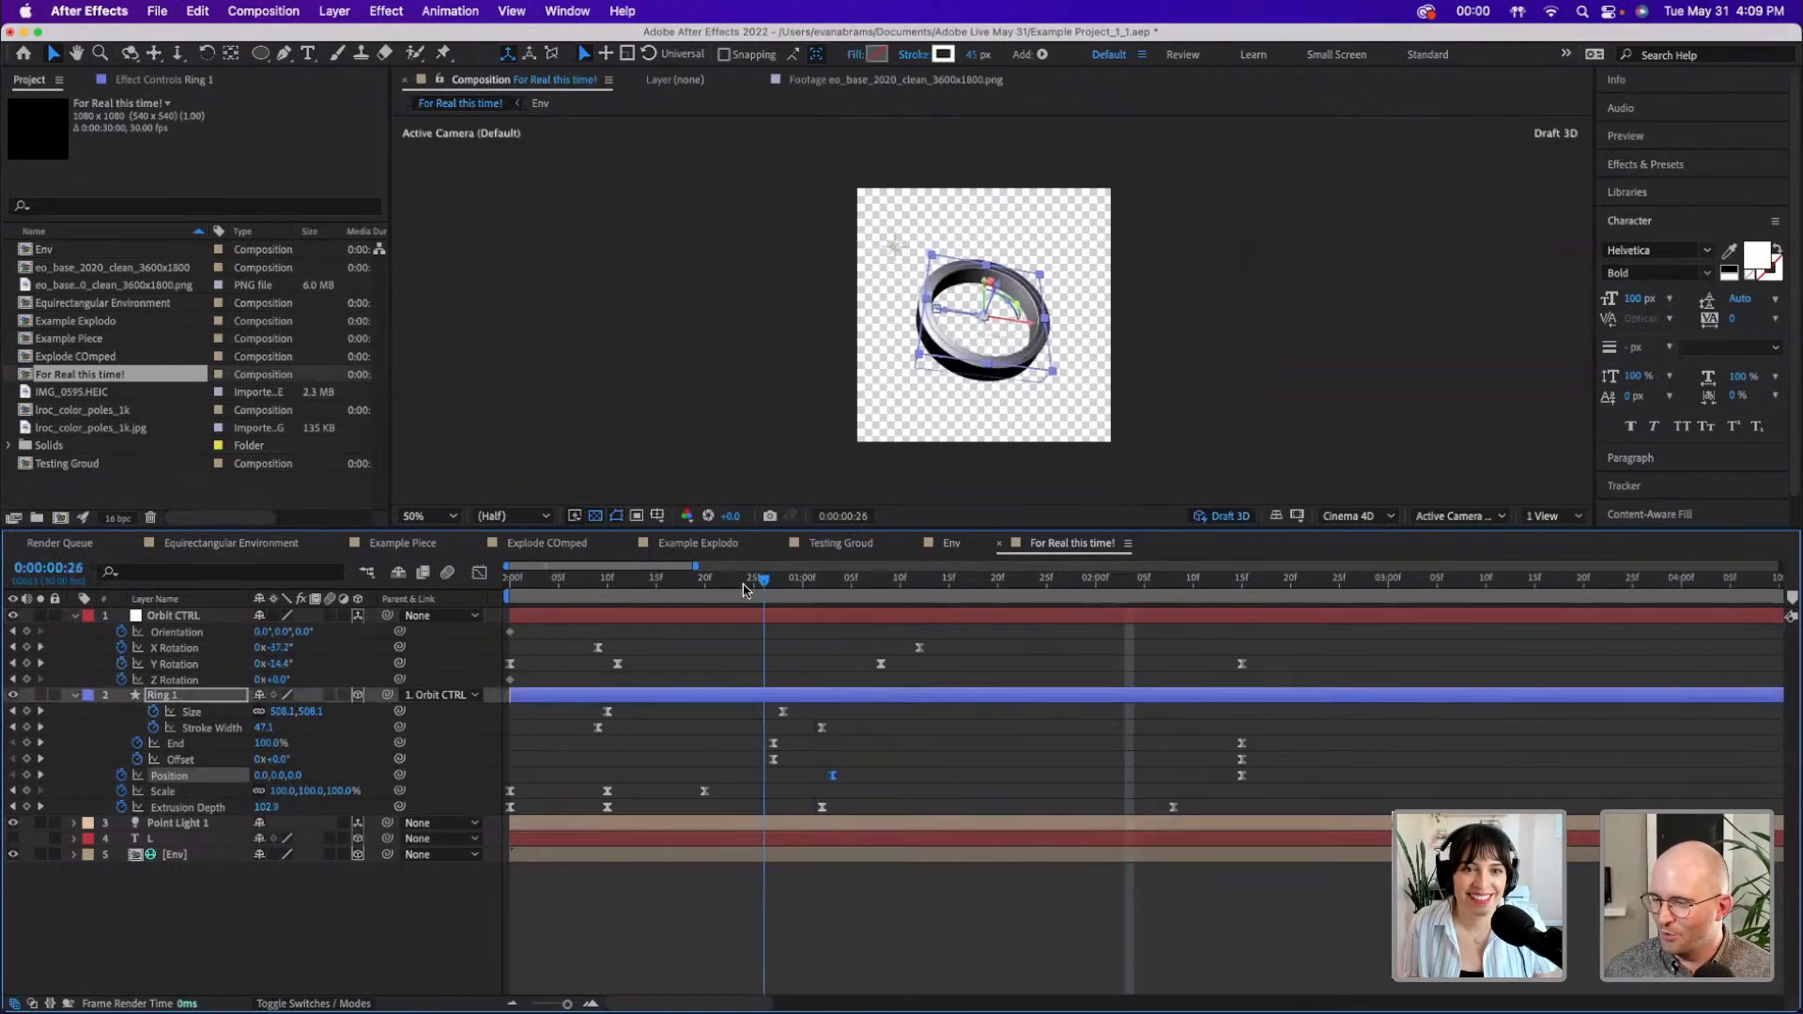
{"action": "key", "text": "space"}
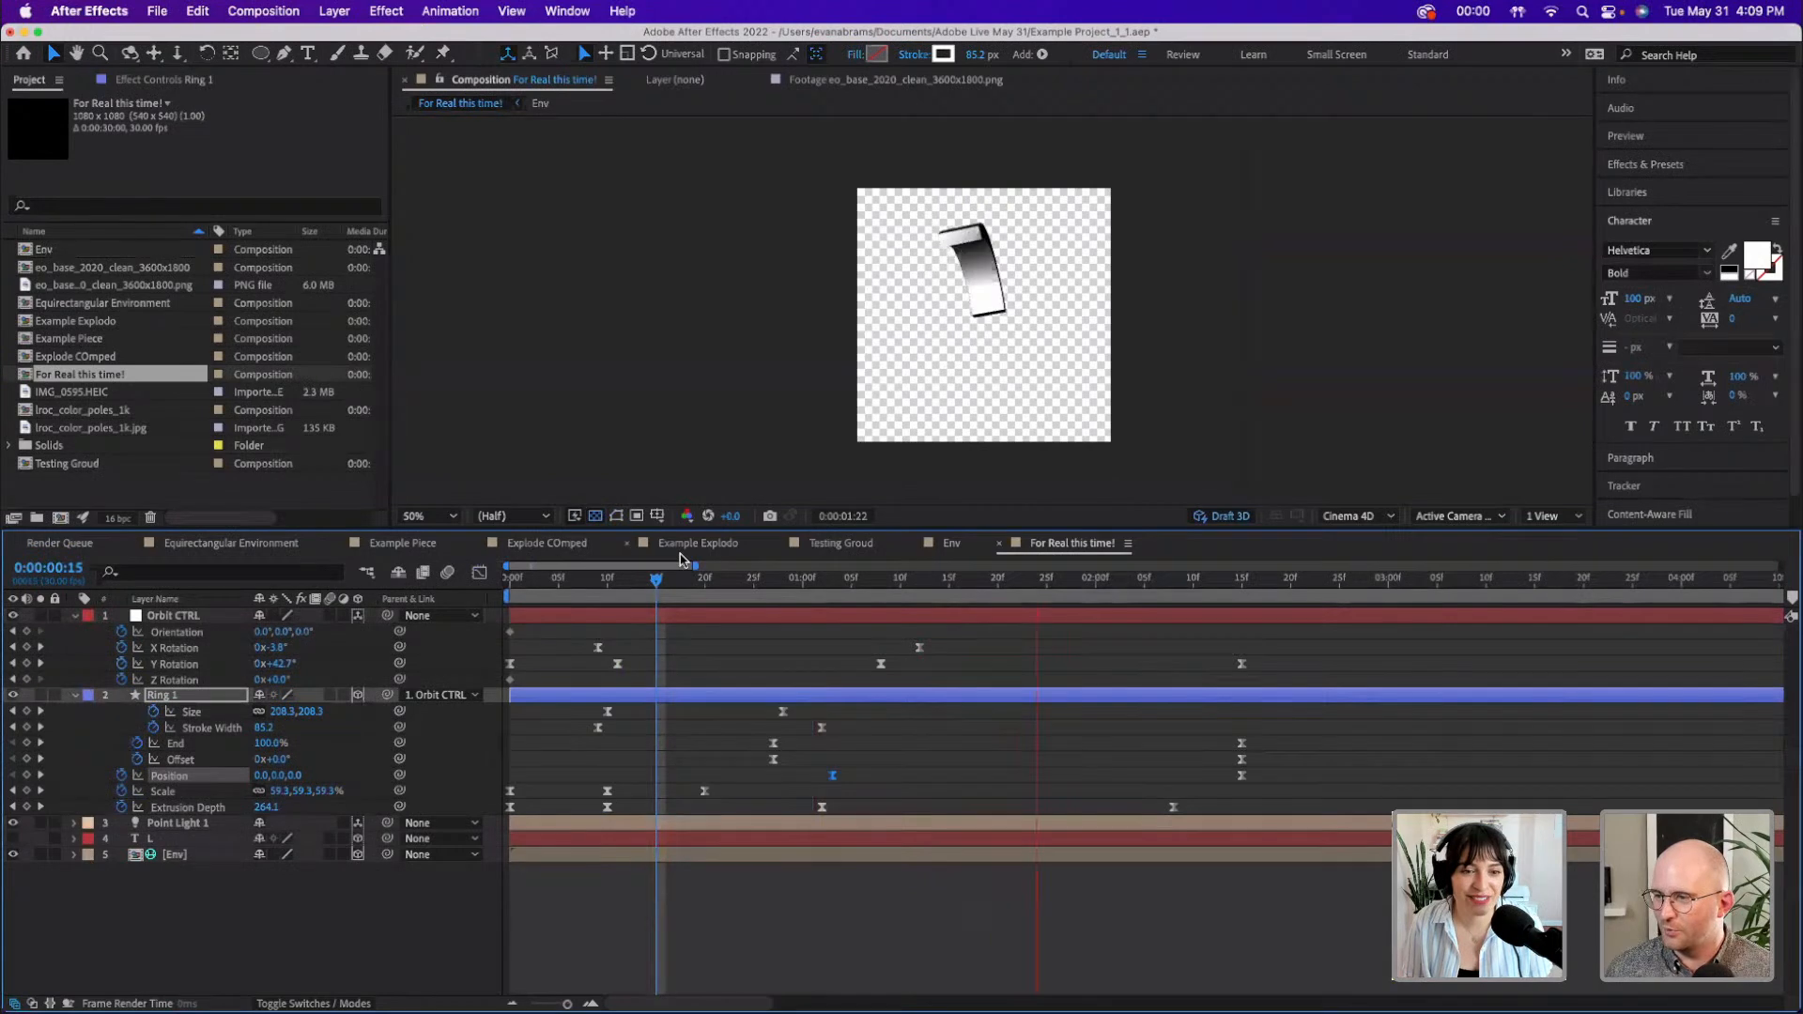
- Keyframe Orbit CTRL's Z Rotation at -63° and move that keyframe to about 0:00:02:11
{"action": "key", "text": "space"}
{"action": "left_click_drag", "start_coordinate": [1185, 582], "coordinate": [985, 590]}
{"action": "left_click", "coordinate": [972, 624]}
{"action": "left_click_drag", "start_coordinate": [280, 679], "coordinate": [221, 680]}
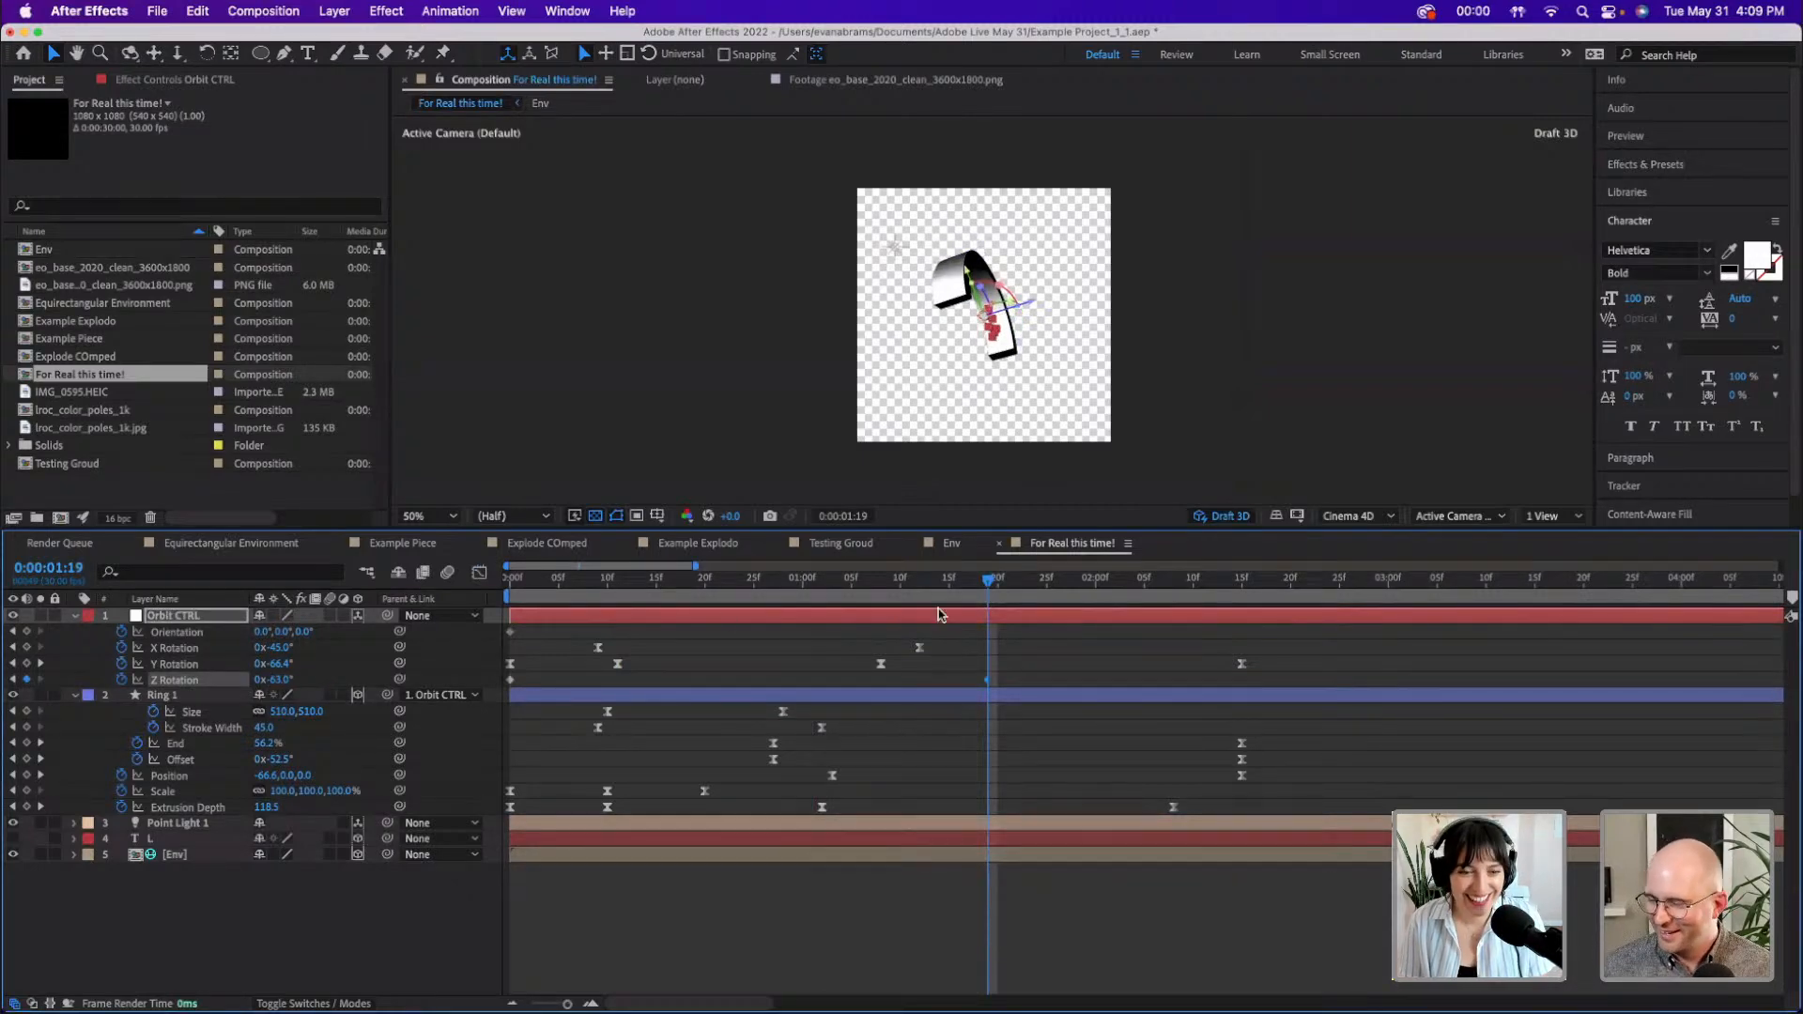
{"action": "left_click_drag", "start_coordinate": [986, 679], "coordinate": [1202, 679]}
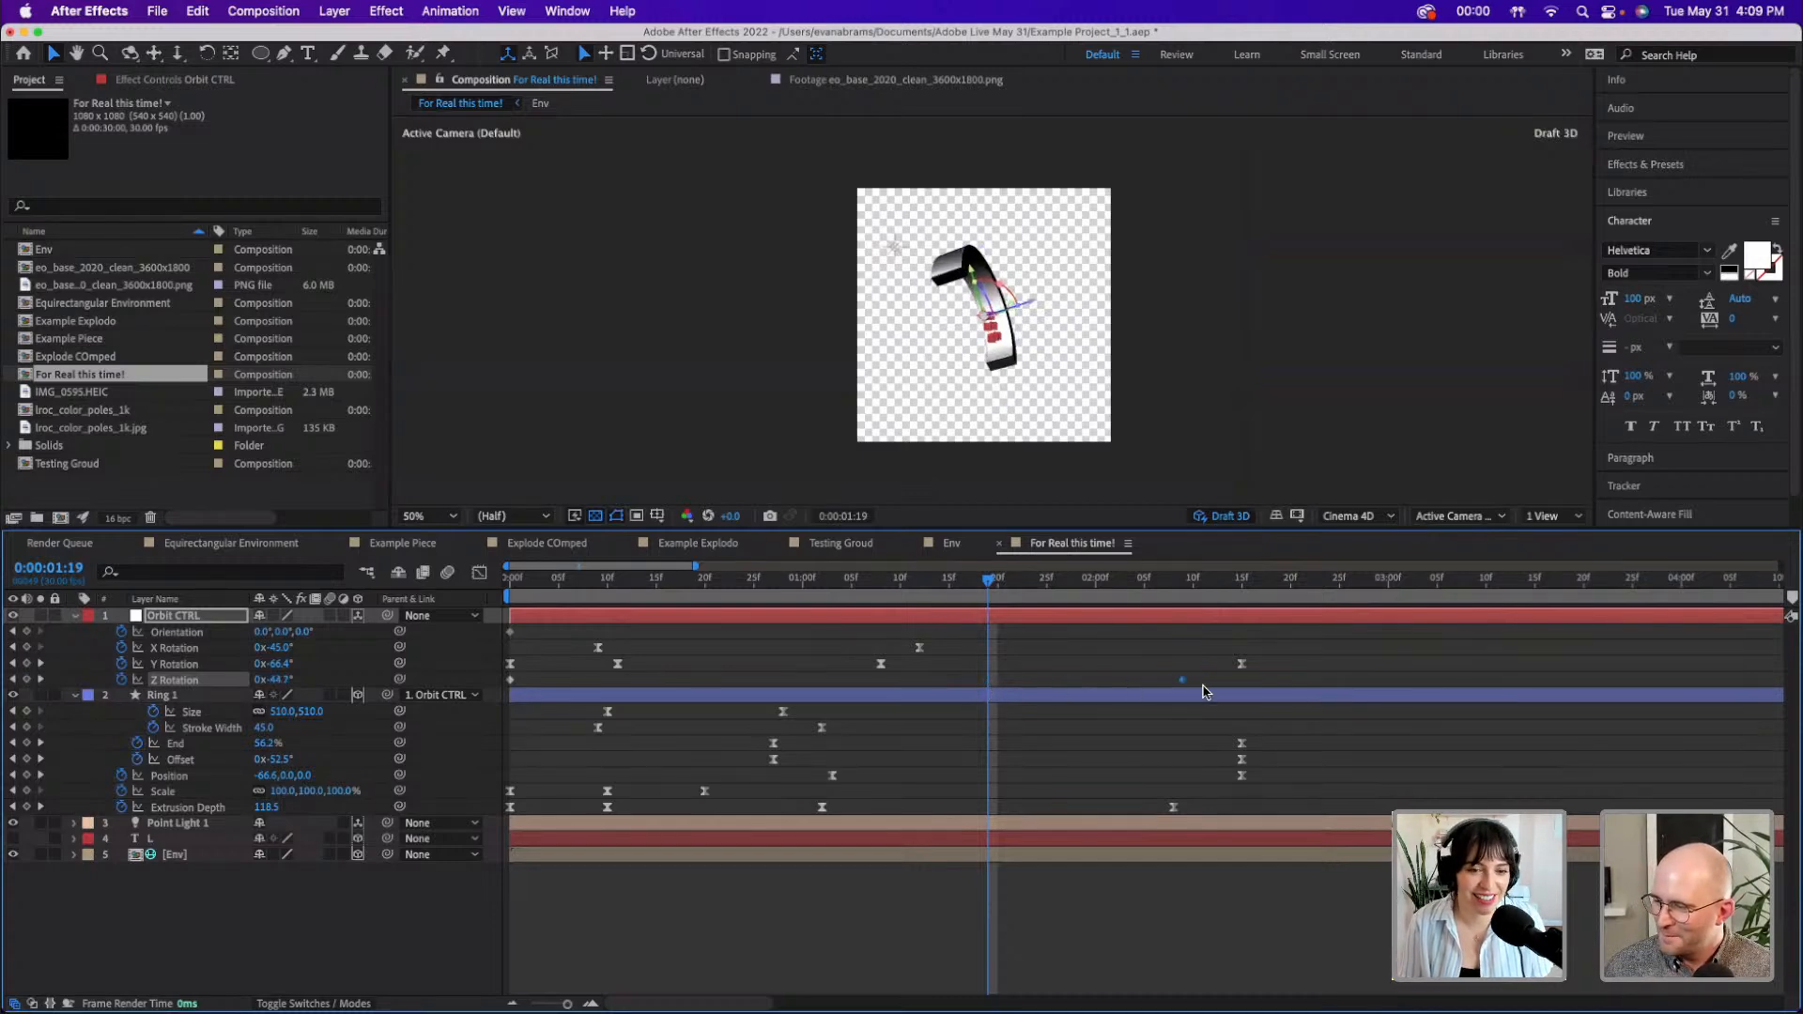
- Keyframe Orbit CTRL's Z Rotation at 0° at about 0:00:00:25, Easy Ease both new keyframes, and preview from 0:00:00:27
{"action": "left_click", "coordinate": [280, 682]}
{"action": "type", "text": "0"}
{"action": "key", "text": "Return"}
{"action": "left_click_drag", "start_coordinate": [990, 679], "coordinate": [771, 669]}
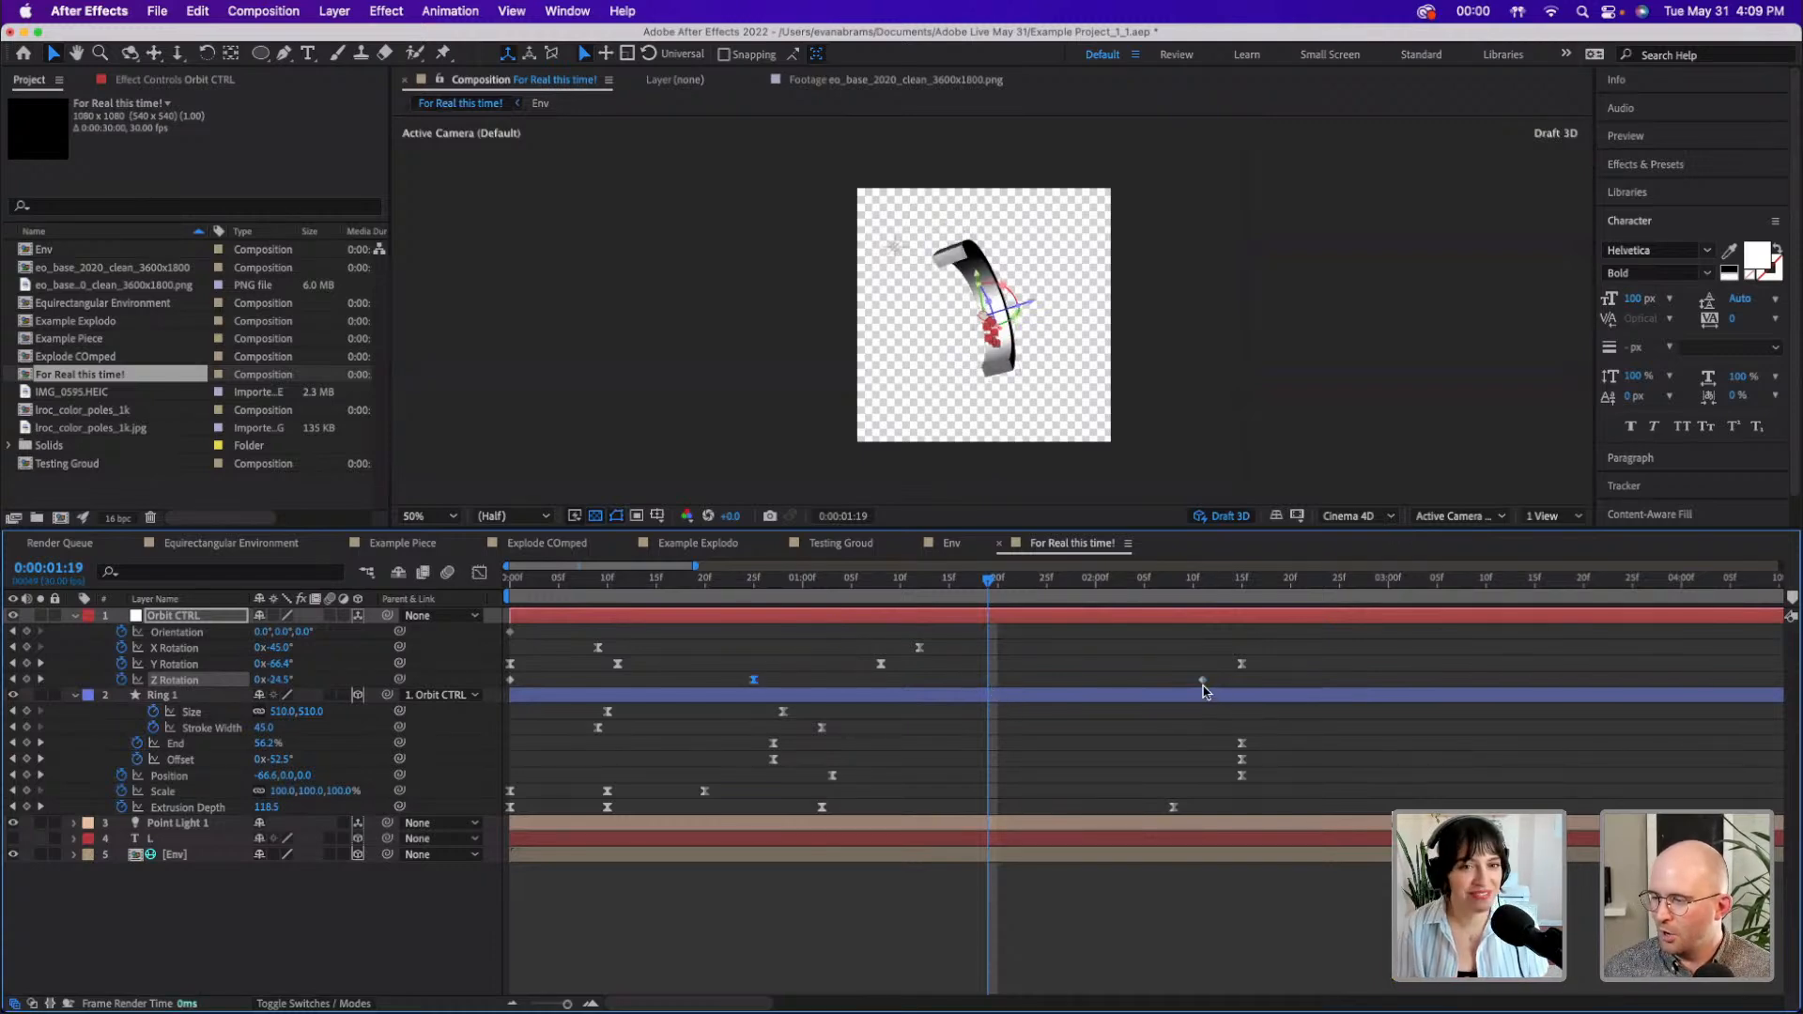
{"action": "left_click", "coordinate": [774, 580]}
{"action": "key", "text": "space"}
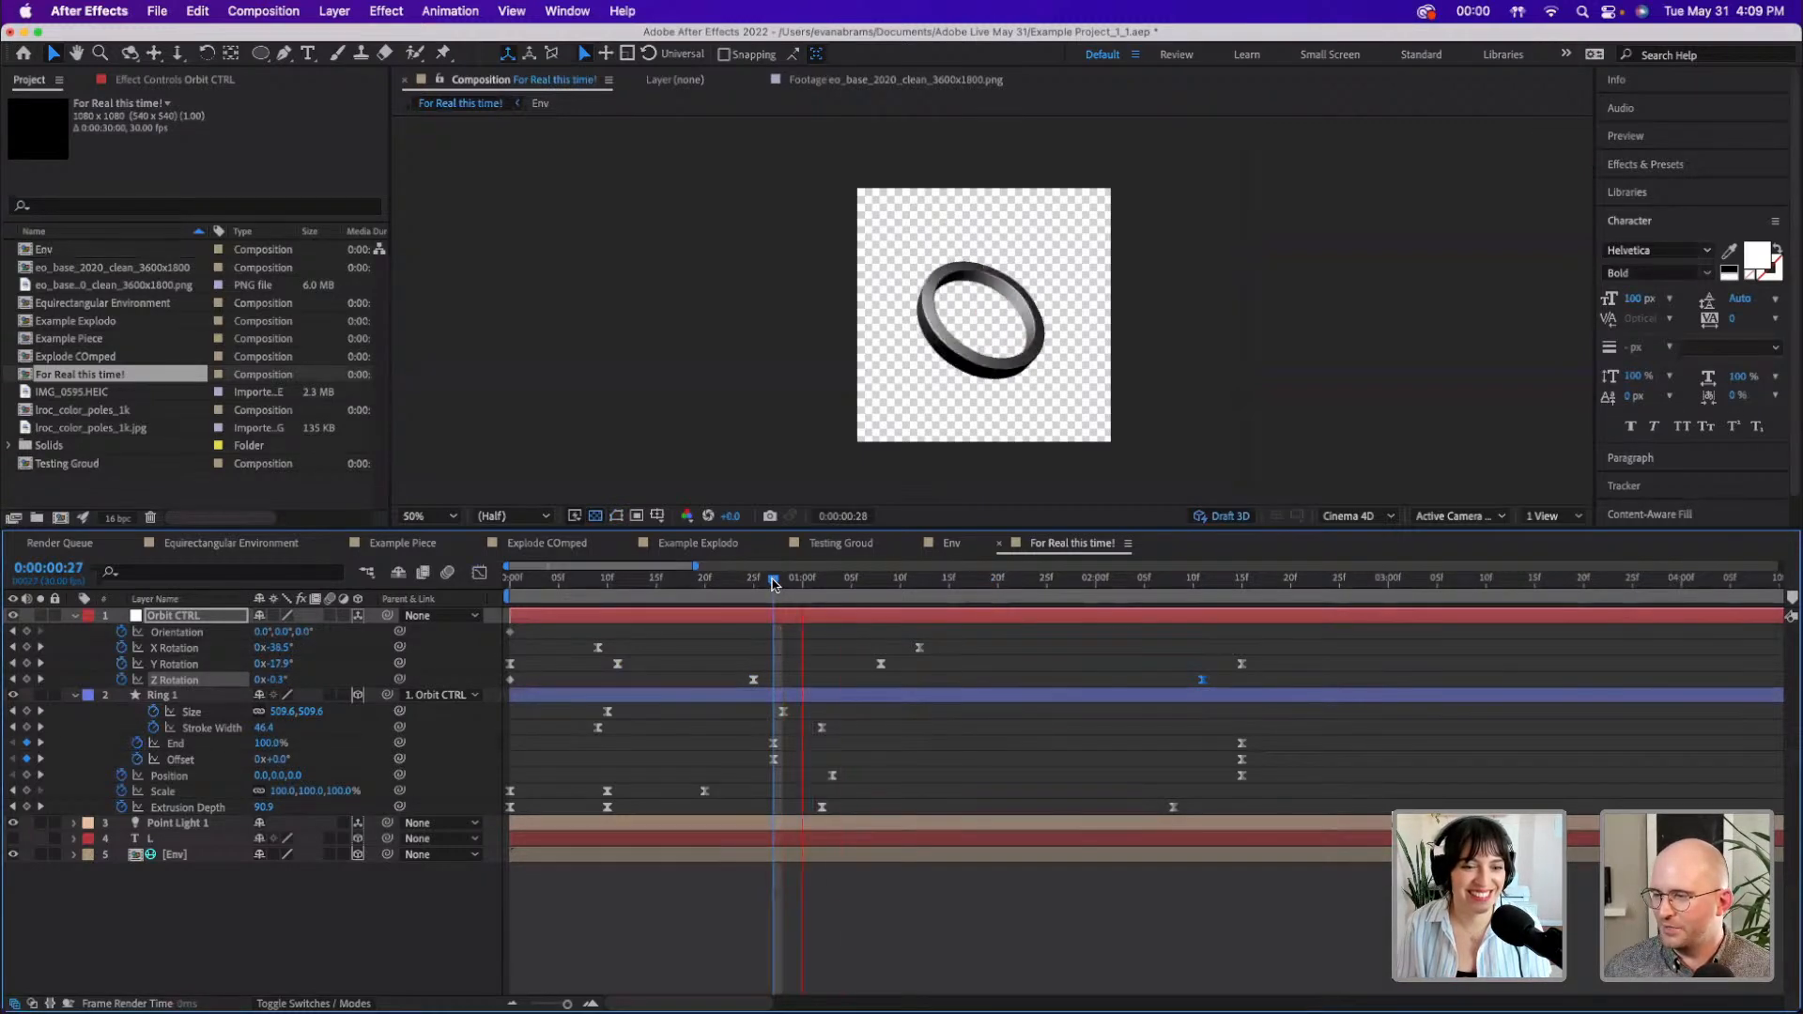
{"action": "key", "text": "space"}
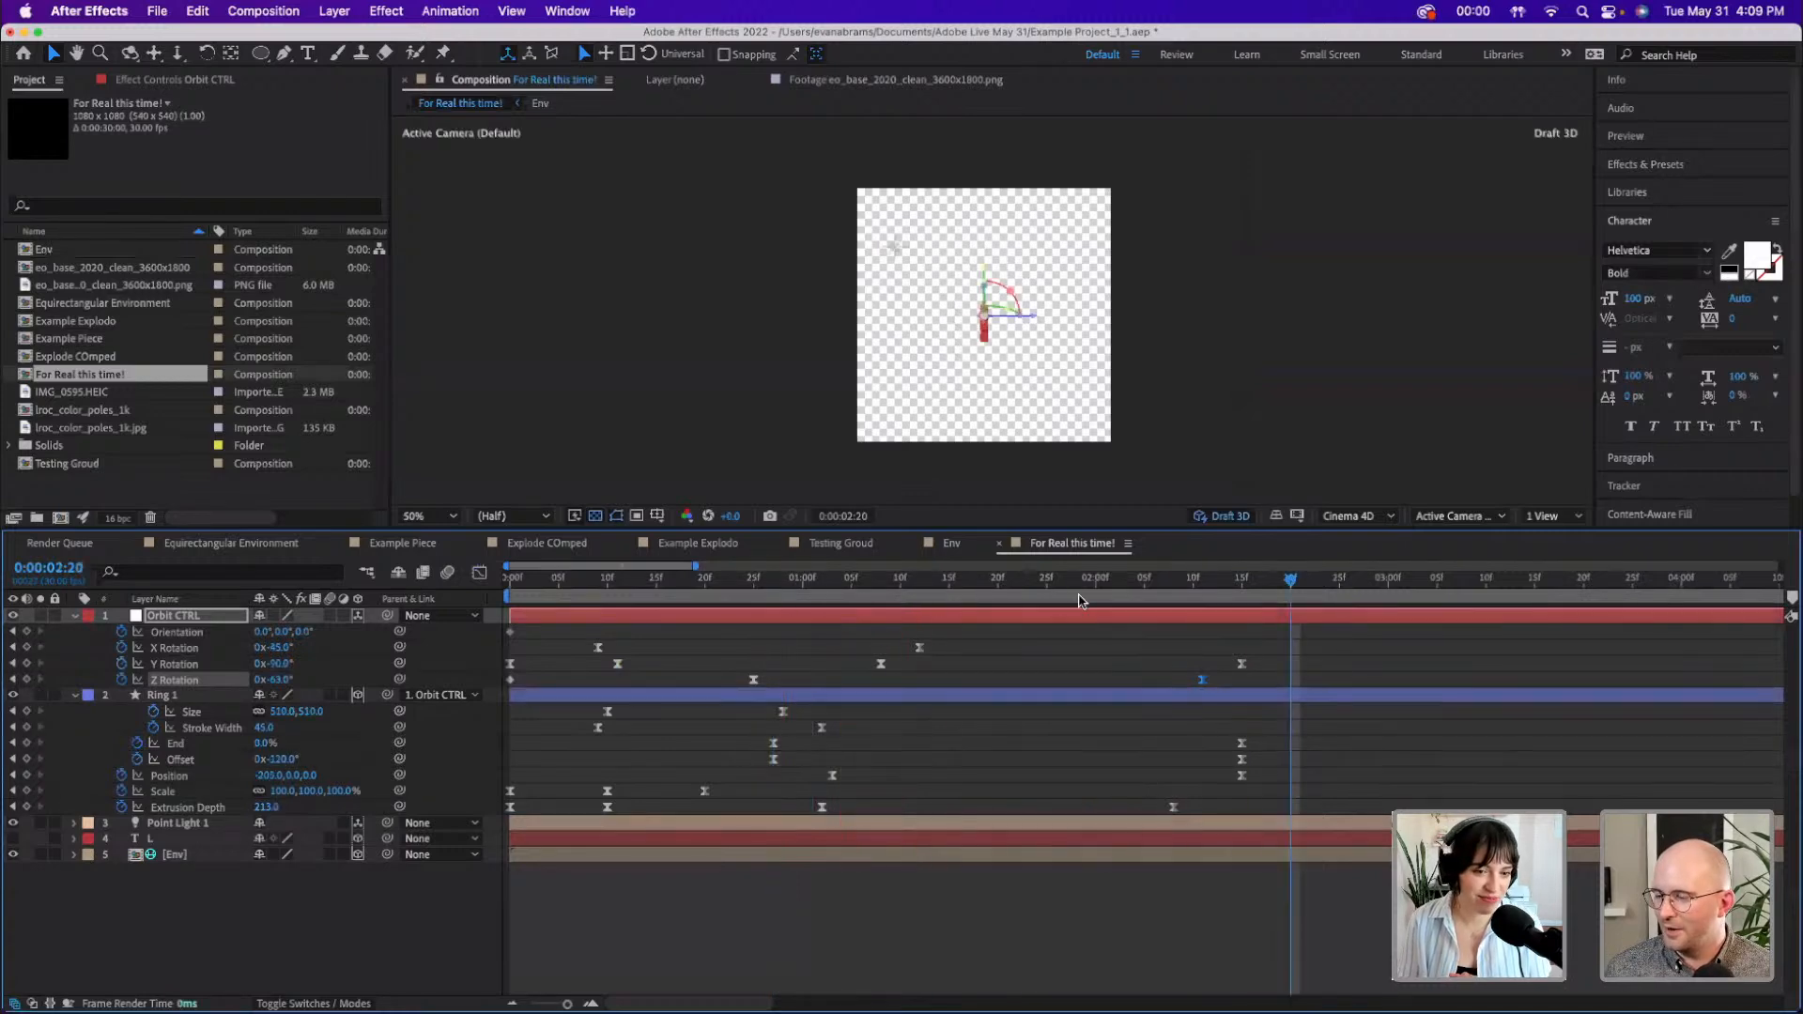
- Set Orbit CTRL's Z Rotation at 0:00:02:11 to -44°, preview the motion, and save the project
{"action": "left_click", "coordinate": [1191, 584]}
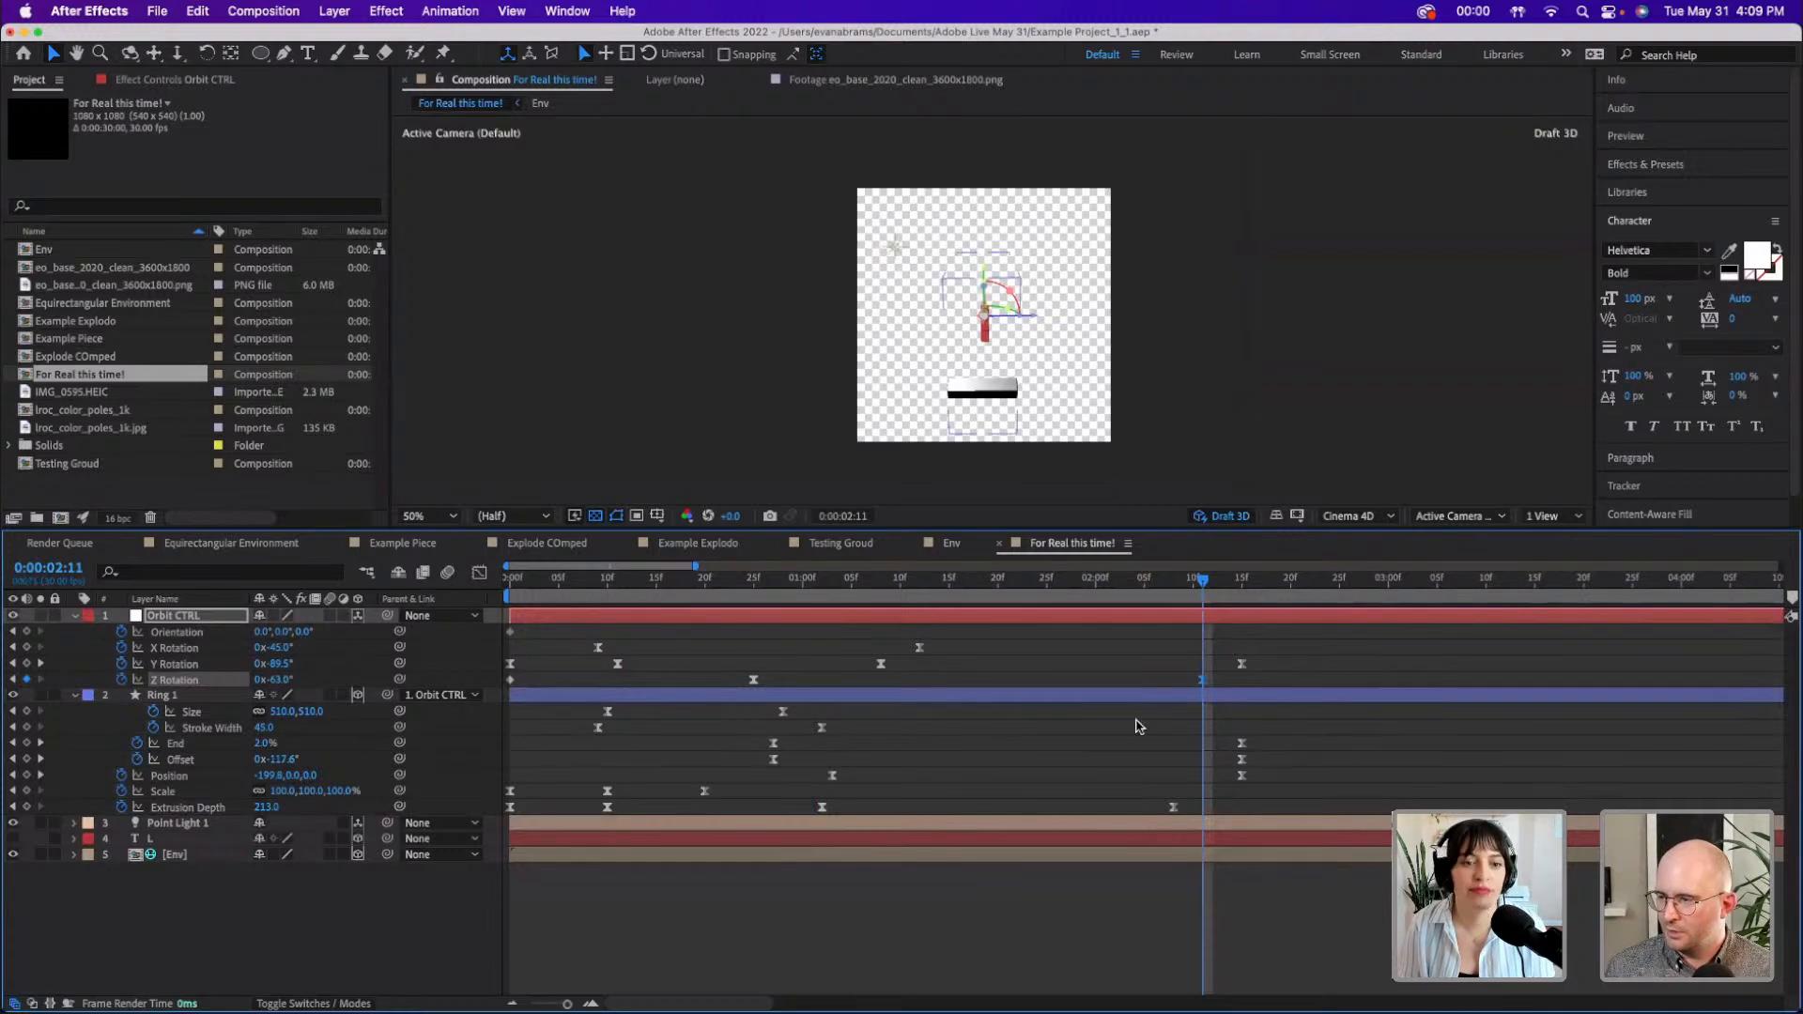
{"action": "left_click_drag", "start_coordinate": [273, 679], "coordinate": [296, 679]}
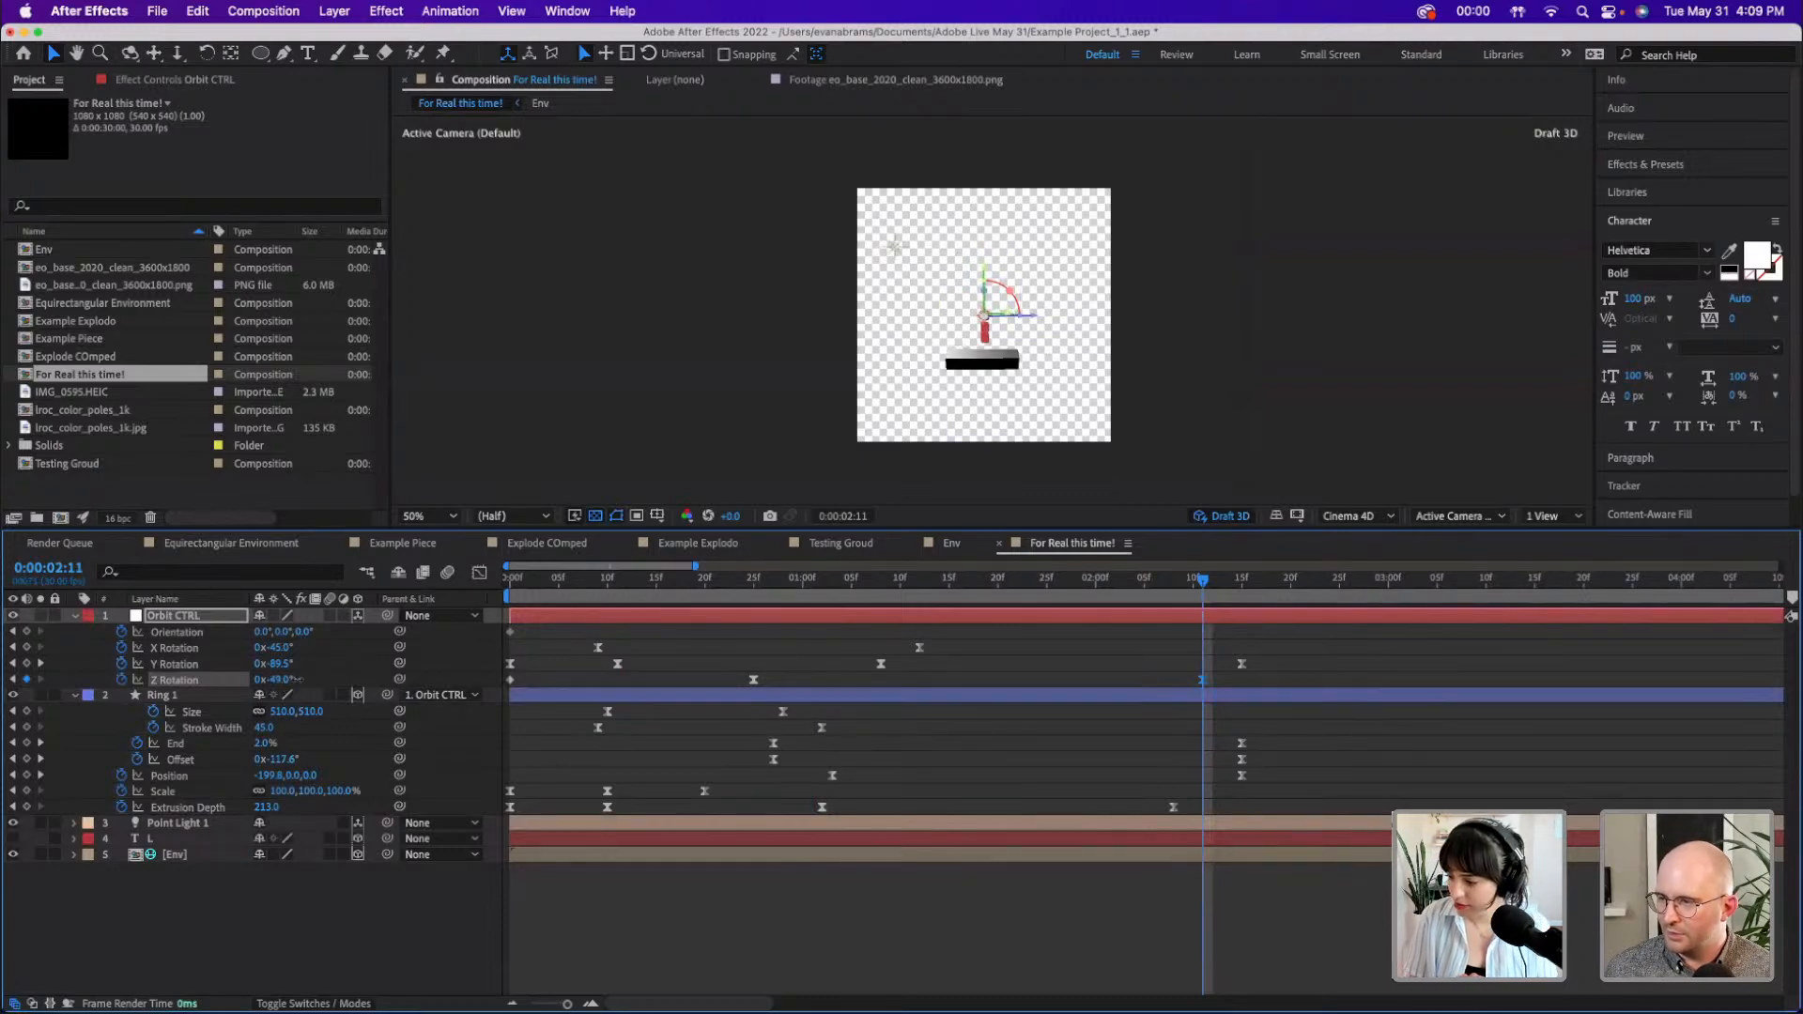
{"action": "left_click", "coordinate": [764, 584]}
{"action": "key", "text": "space"}
{"action": "key", "text": "space"}
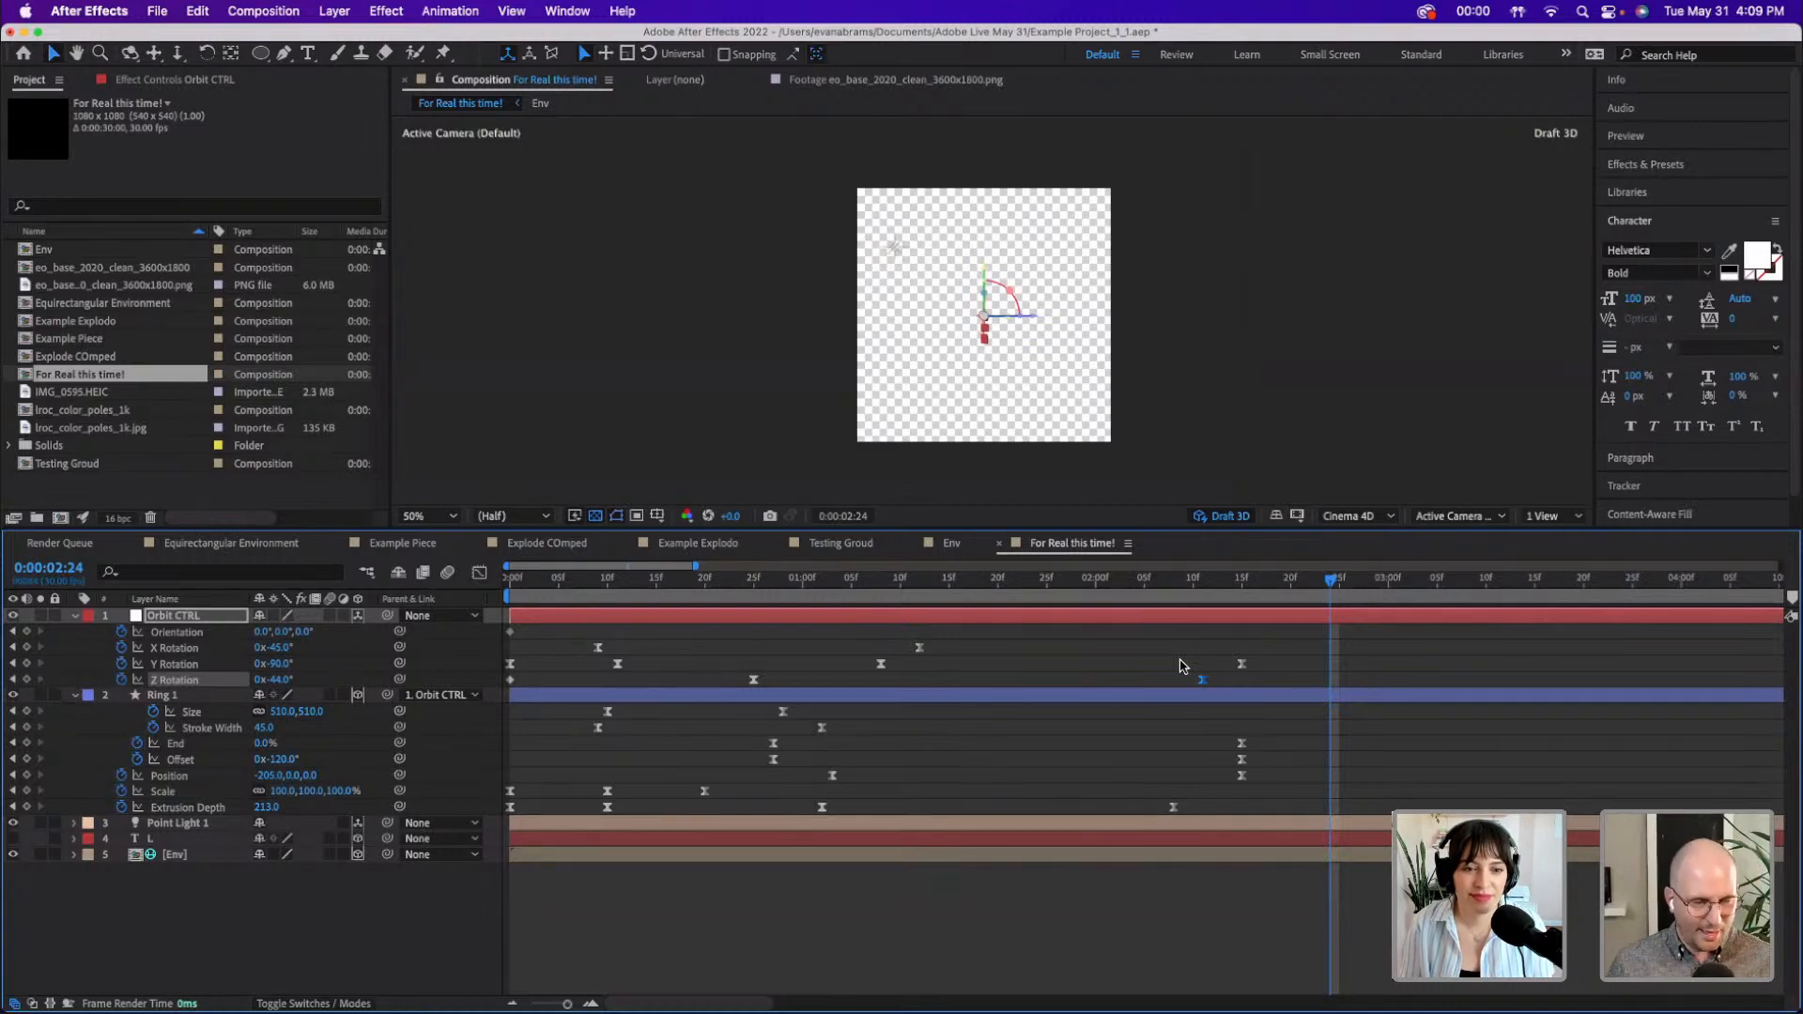
{"action": "key", "text": "super+s"}
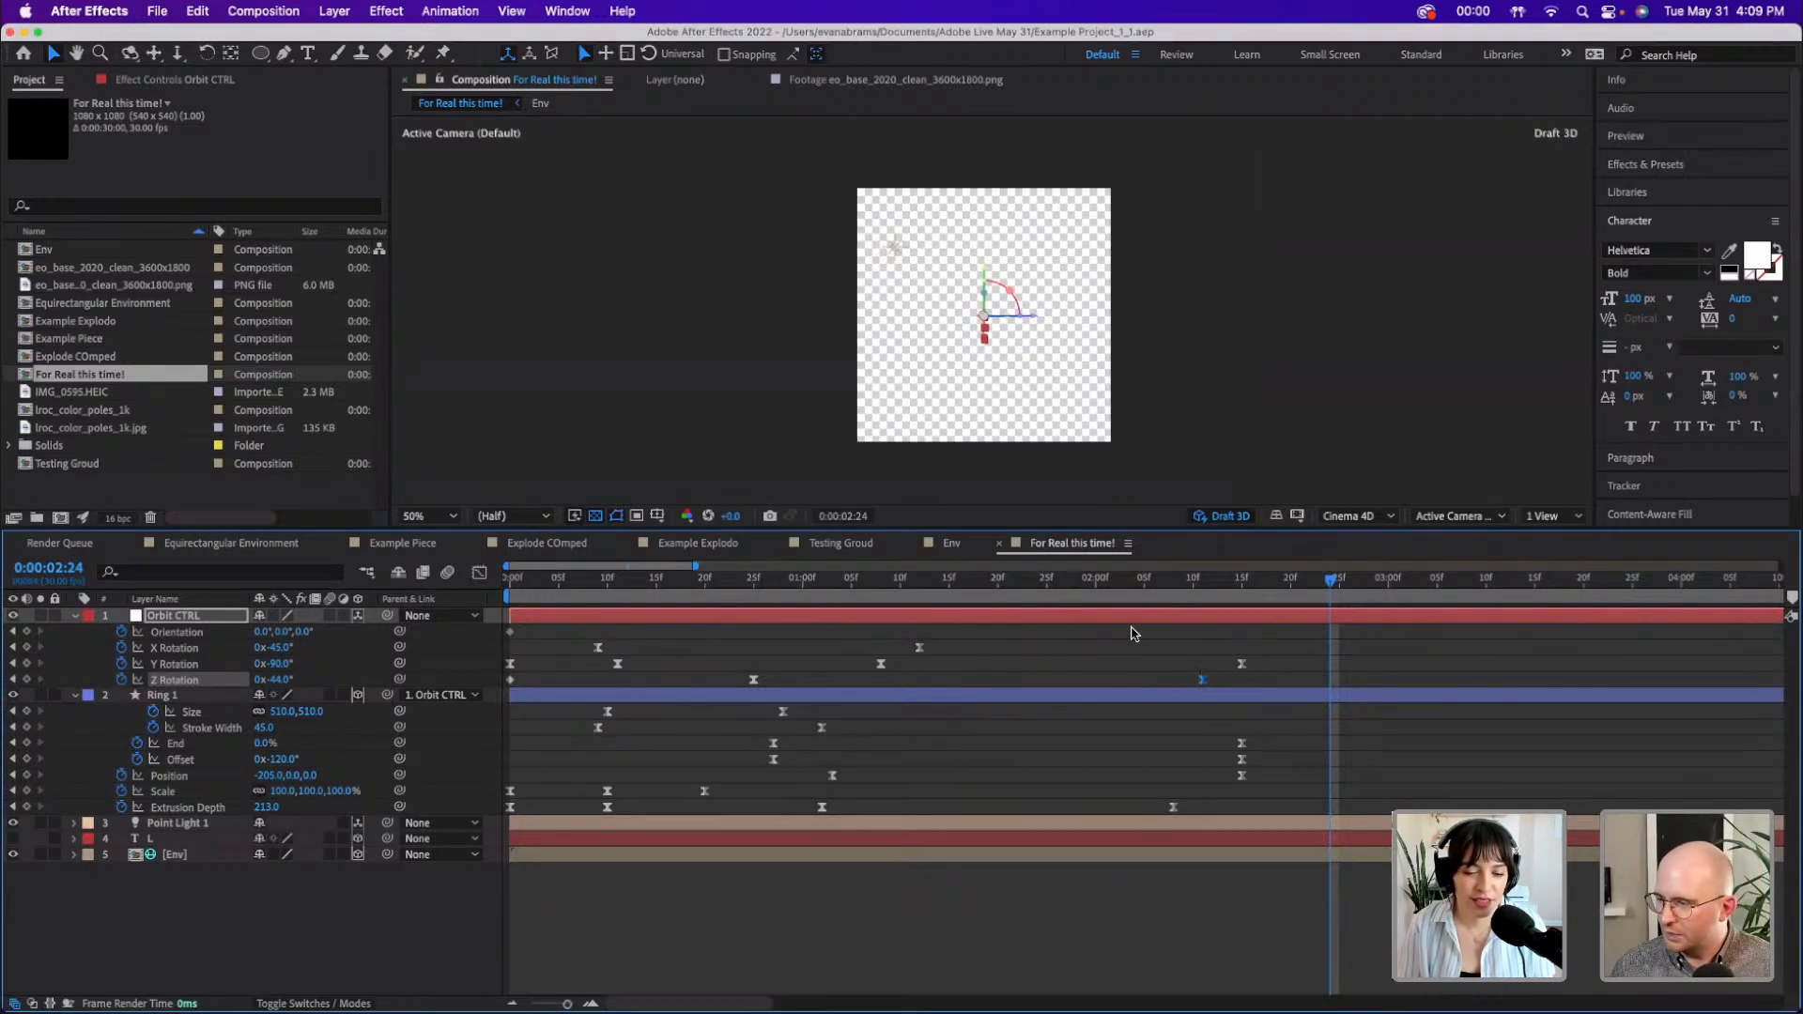
- Lengthen the ease handles on both ends of Orbit CTRL's Z Rotation curve in the Graph Editor and preview from the start
{"action": "left_click", "coordinate": [479, 574]}
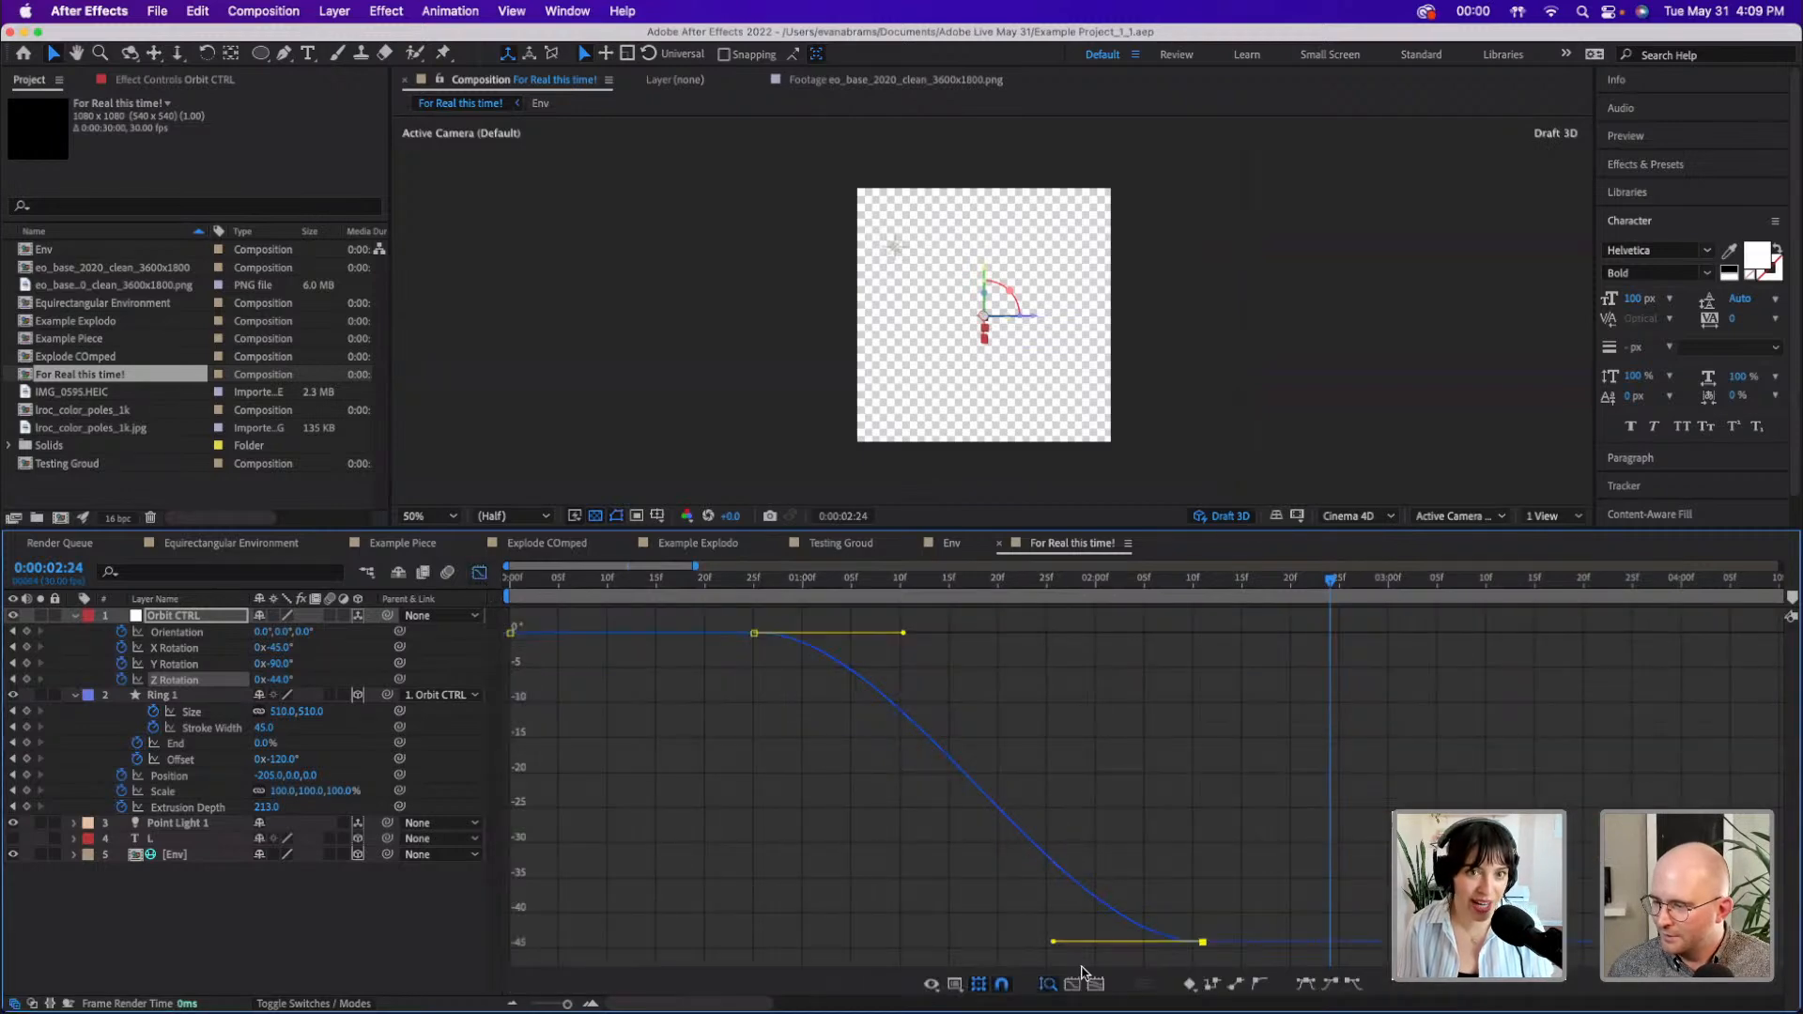
{"action": "left_click_drag", "start_coordinate": [1054, 945], "coordinate": [941, 944]}
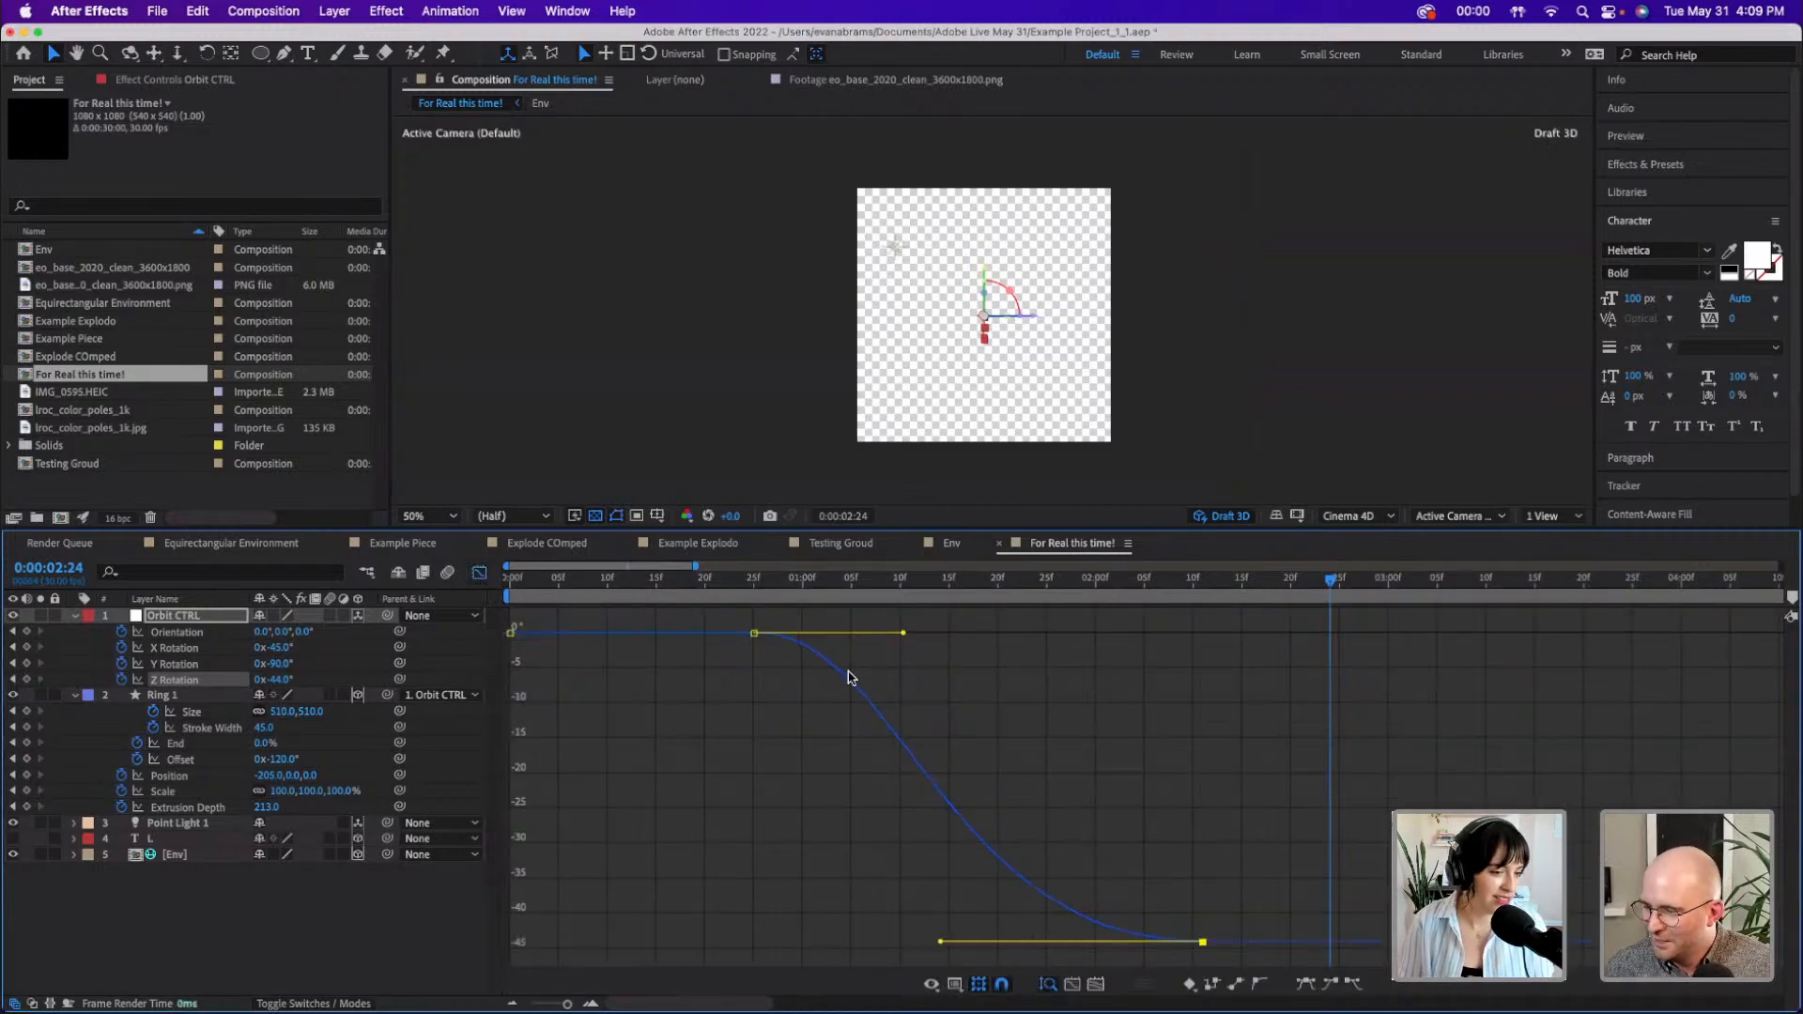
{"action": "left_click_drag", "start_coordinate": [903, 633], "coordinate": [964, 633]}
{"action": "left_click_drag", "start_coordinate": [936, 943], "coordinate": [905, 943]}
{"action": "left_click", "coordinate": [478, 573]}
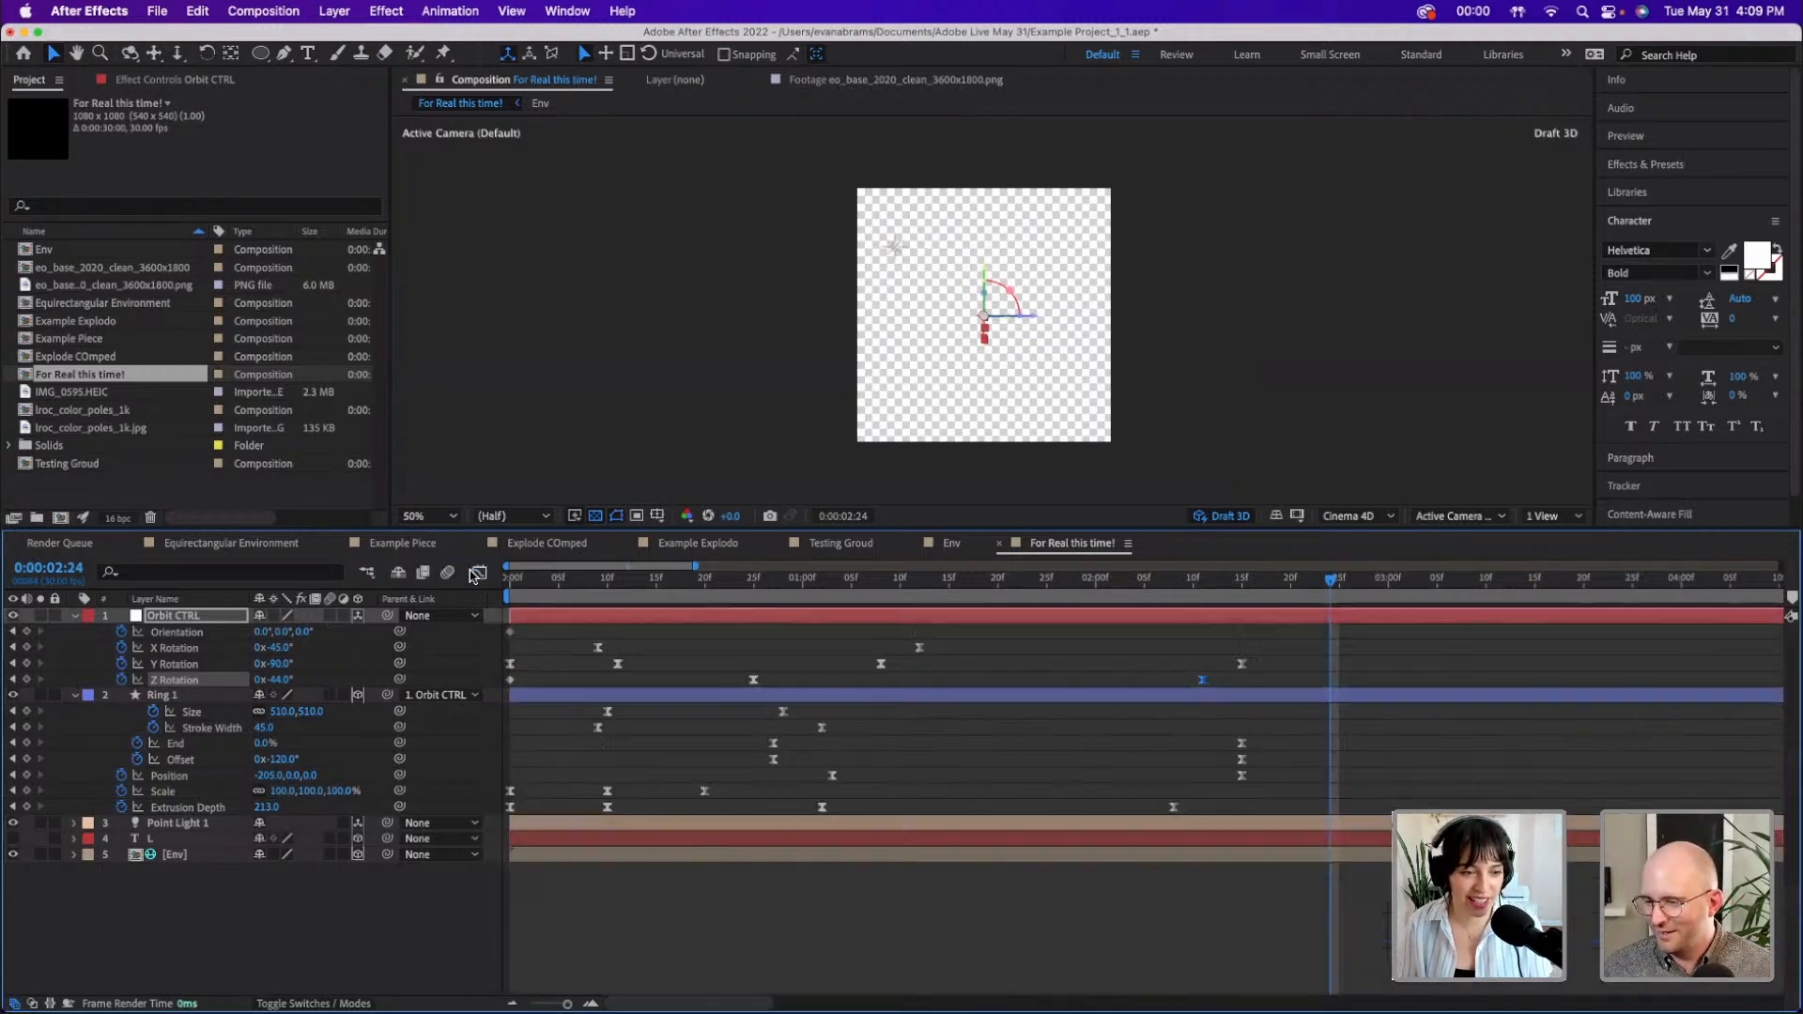
{"action": "key", "text": "space"}
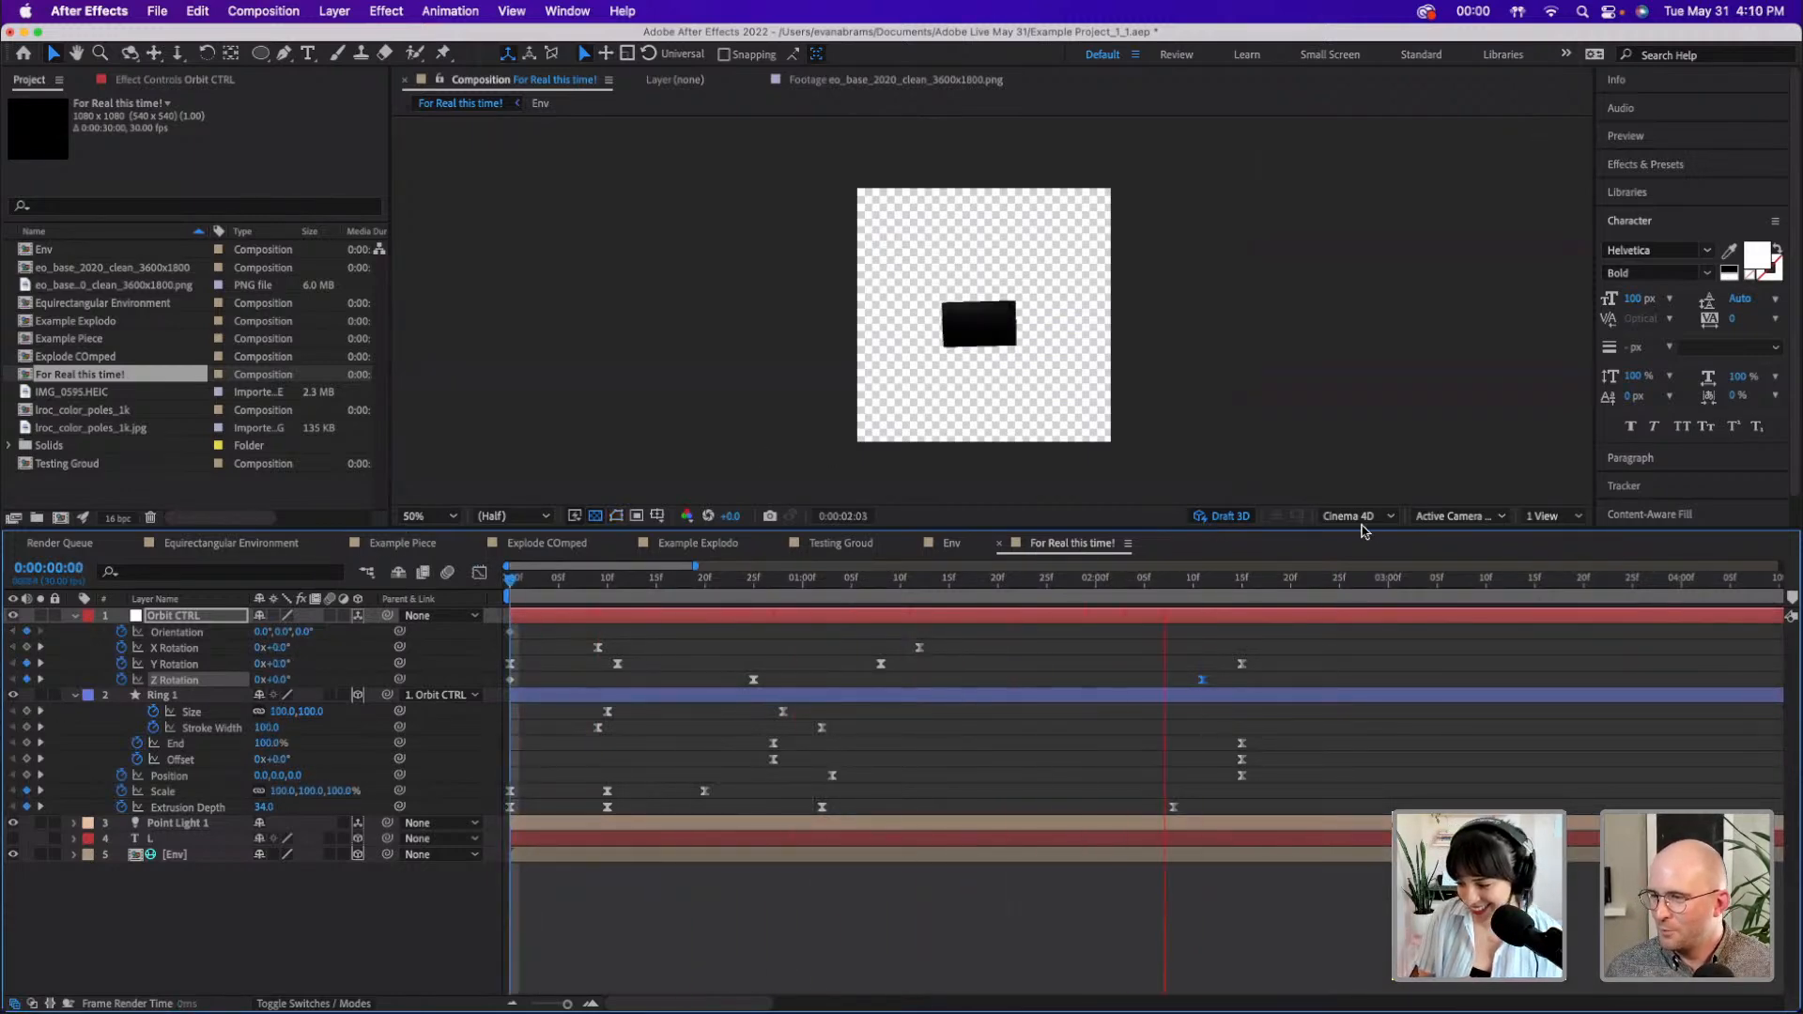
- Park the playhead at 0:00:02:15, collapse the Orbit CTRL and Ring 1 layers, and save the project
{"action": "left_click_drag", "start_coordinate": [1344, 578], "coordinate": [1236, 584]}
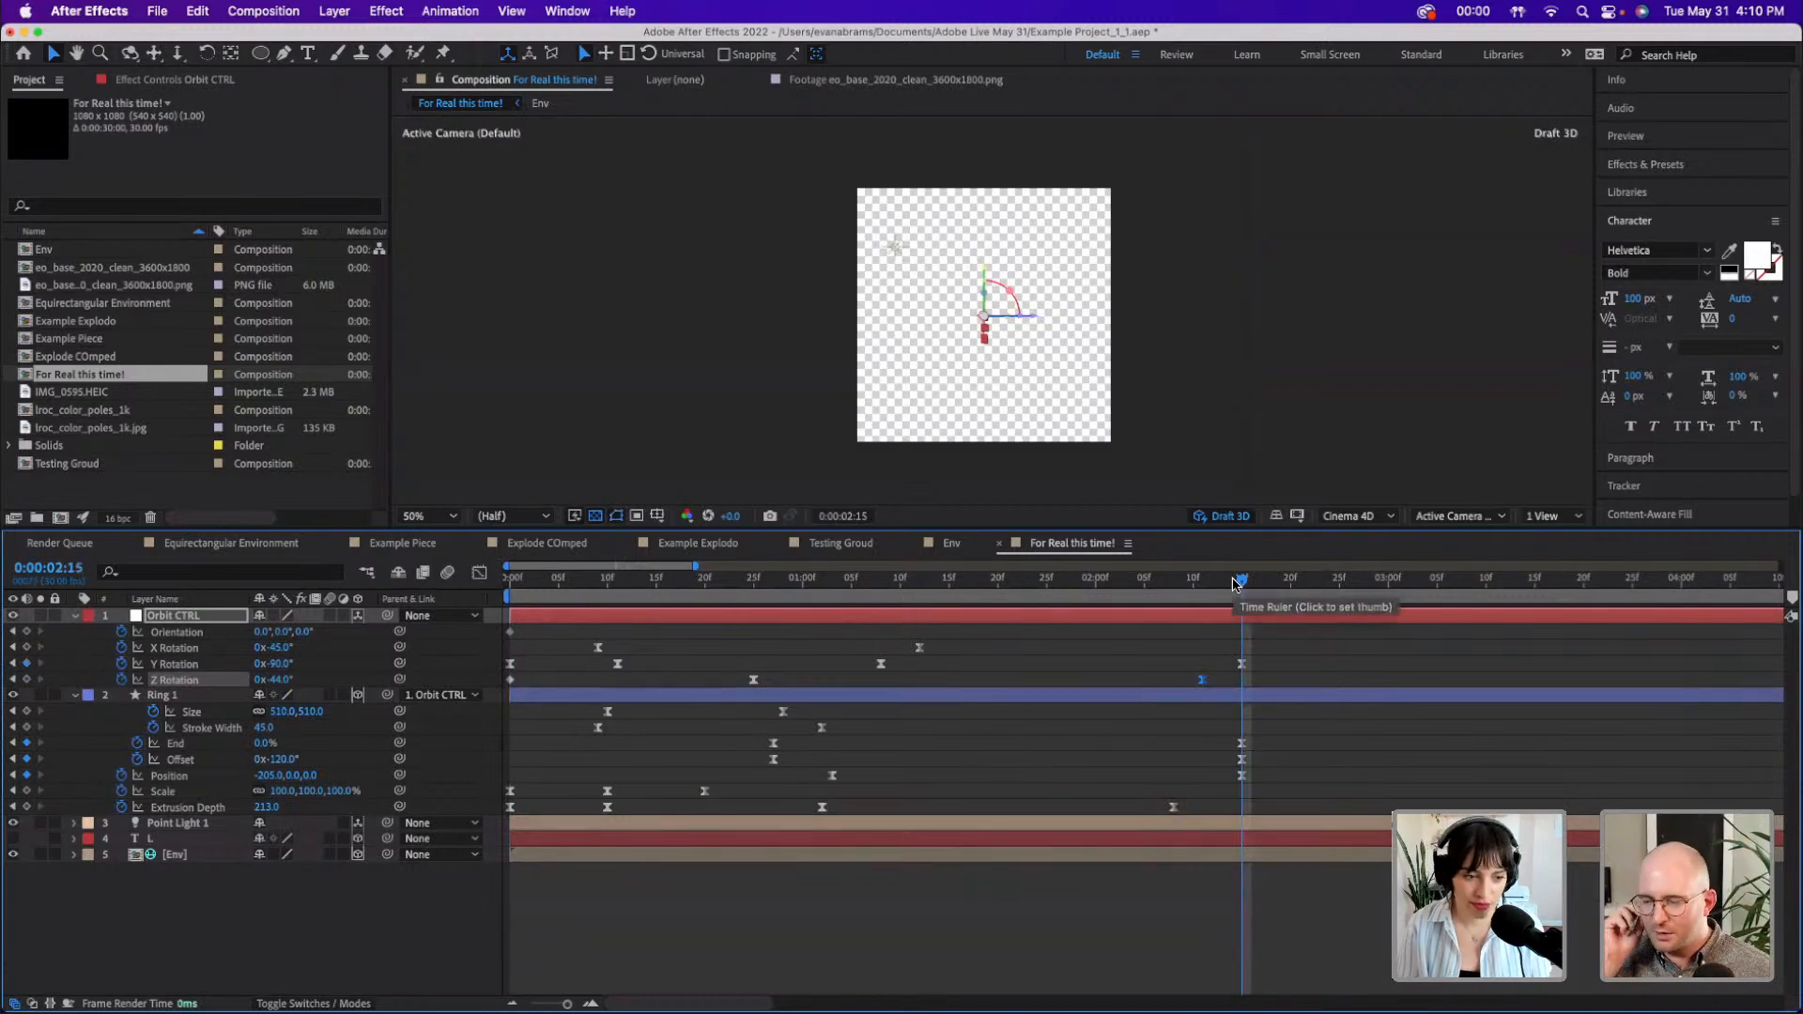
{"action": "left_click", "coordinate": [74, 615]}
{"action": "left_click", "coordinate": [74, 631]}
{"action": "left_click", "coordinate": [94, 746]}
{"action": "key", "text": "super+s"}
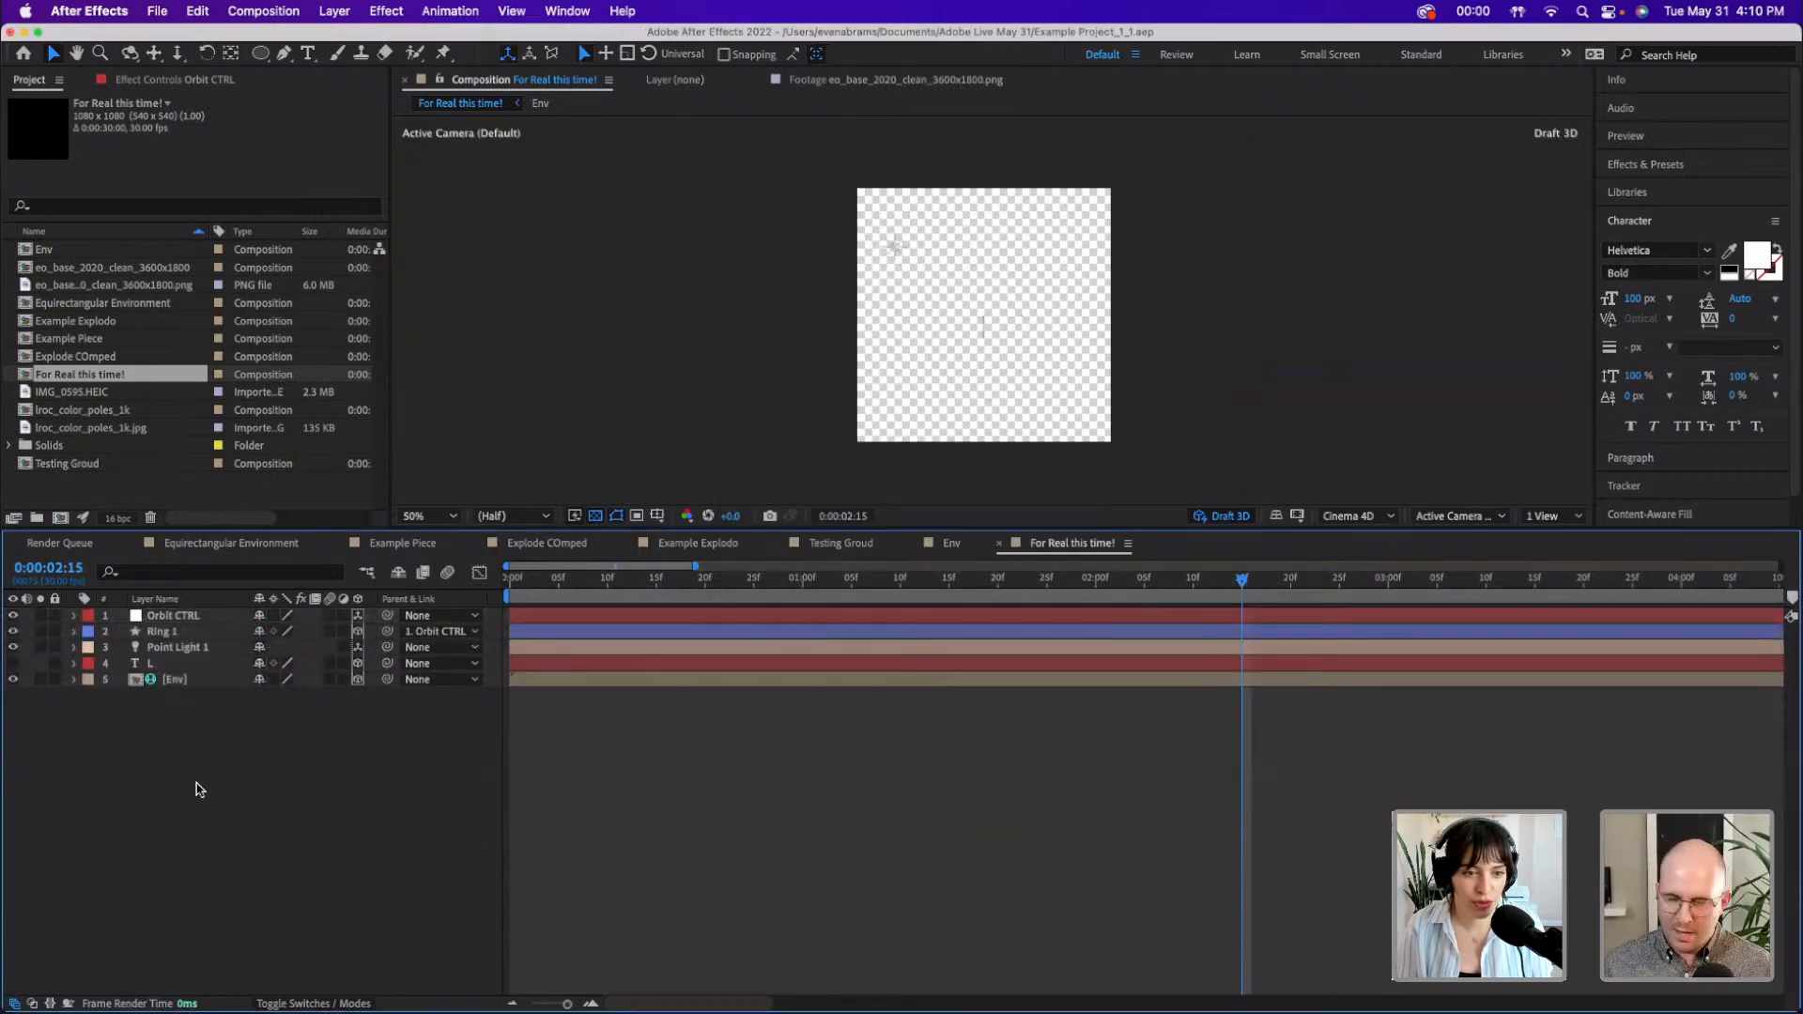
- Duplicate Orbit CTRL and Ring 1, stack the copies above the originals, and shift them to start at about 0:00:01:14
{"action": "left_click", "coordinate": [200, 618]}
{"action": "left_click", "coordinate": [200, 631], "text": "shift"}
{"action": "key", "text": "super+d"}
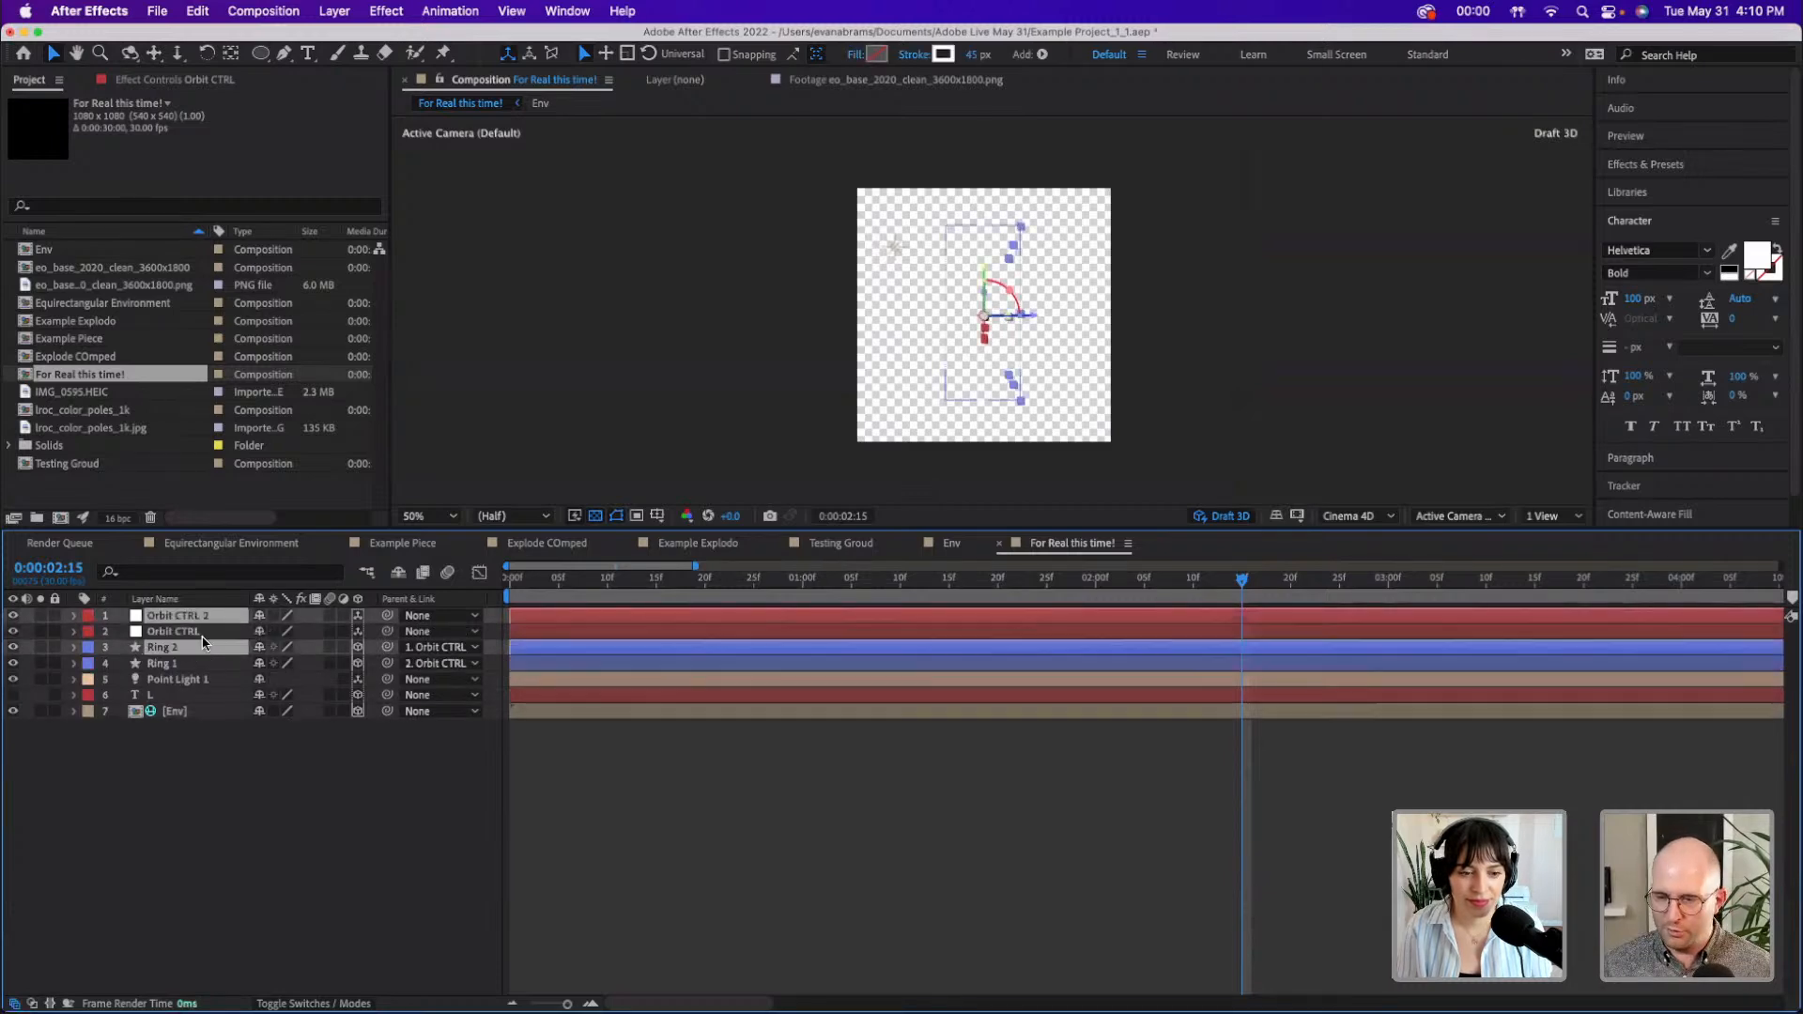
{"action": "left_click_drag", "start_coordinate": [200, 631], "coordinate": [200, 624]}
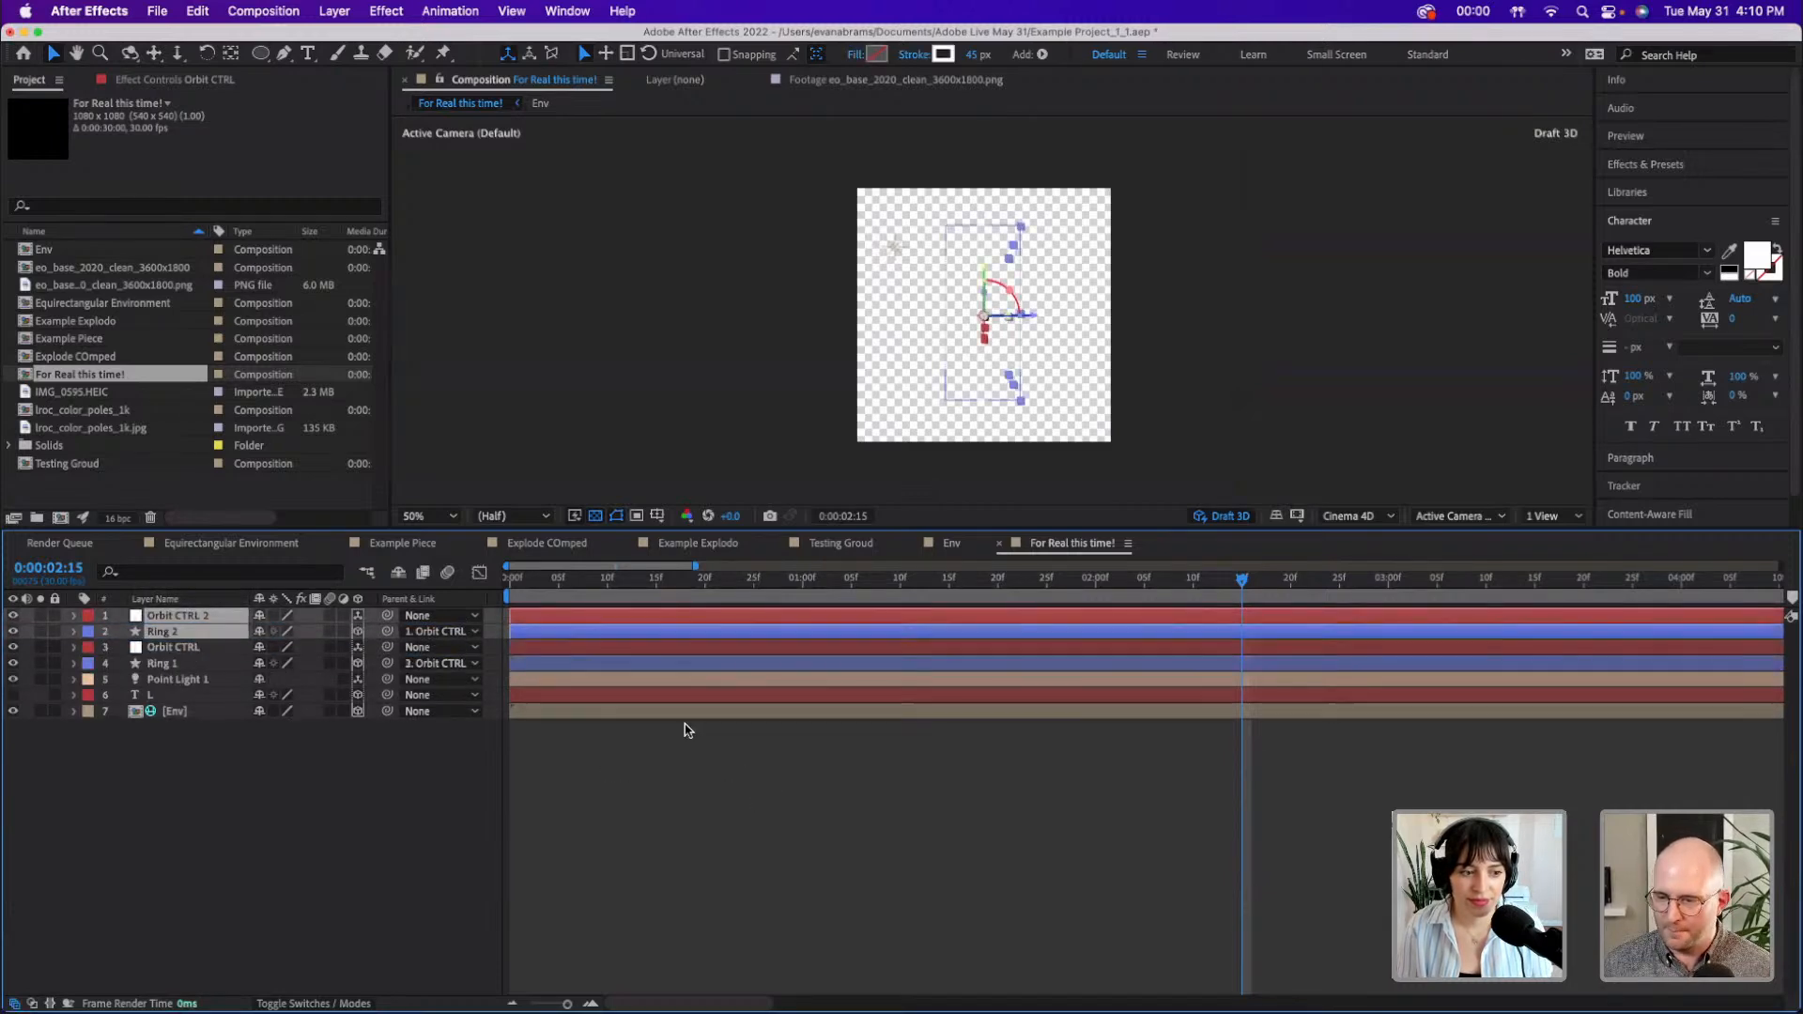
{"action": "left_click_drag", "start_coordinate": [596, 635], "coordinate": [1038, 658]}
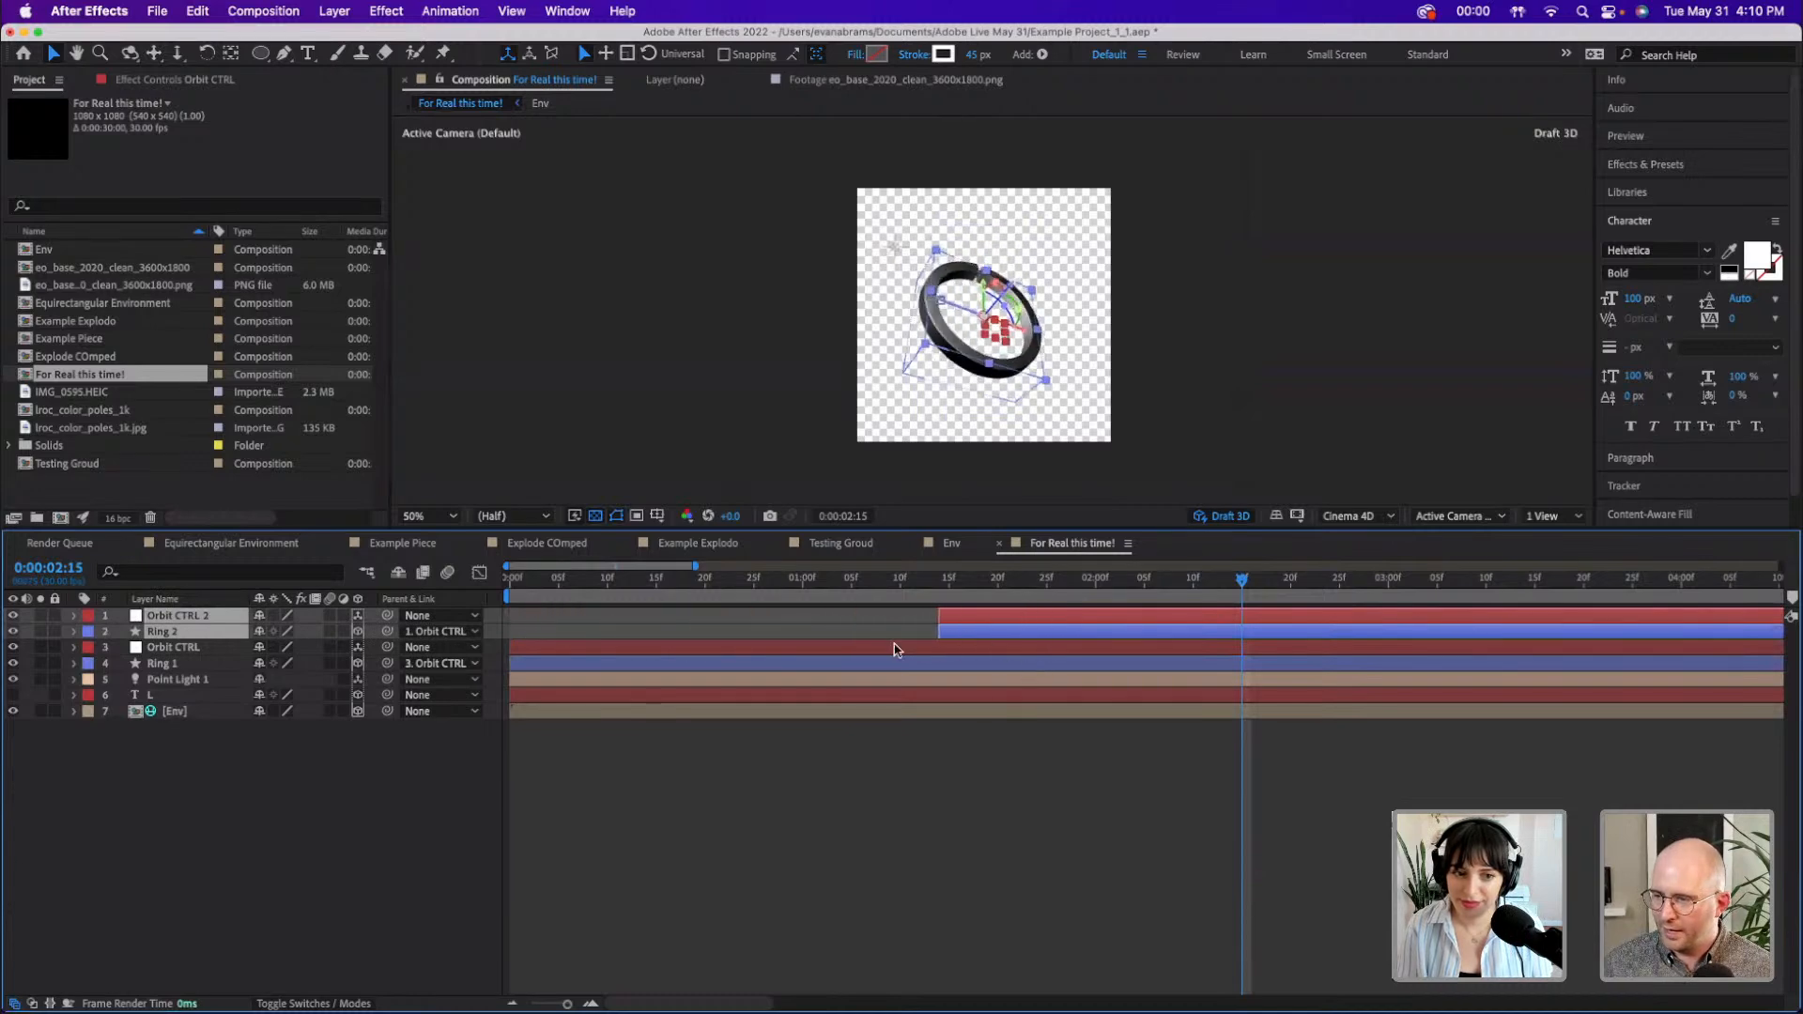
- Preview the overlapping ring animations from the start and delete the duplicated controller and ring
{"action": "left_click_drag", "start_coordinate": [864, 602], "coordinate": [933, 612]}
{"action": "key", "text": "space"}
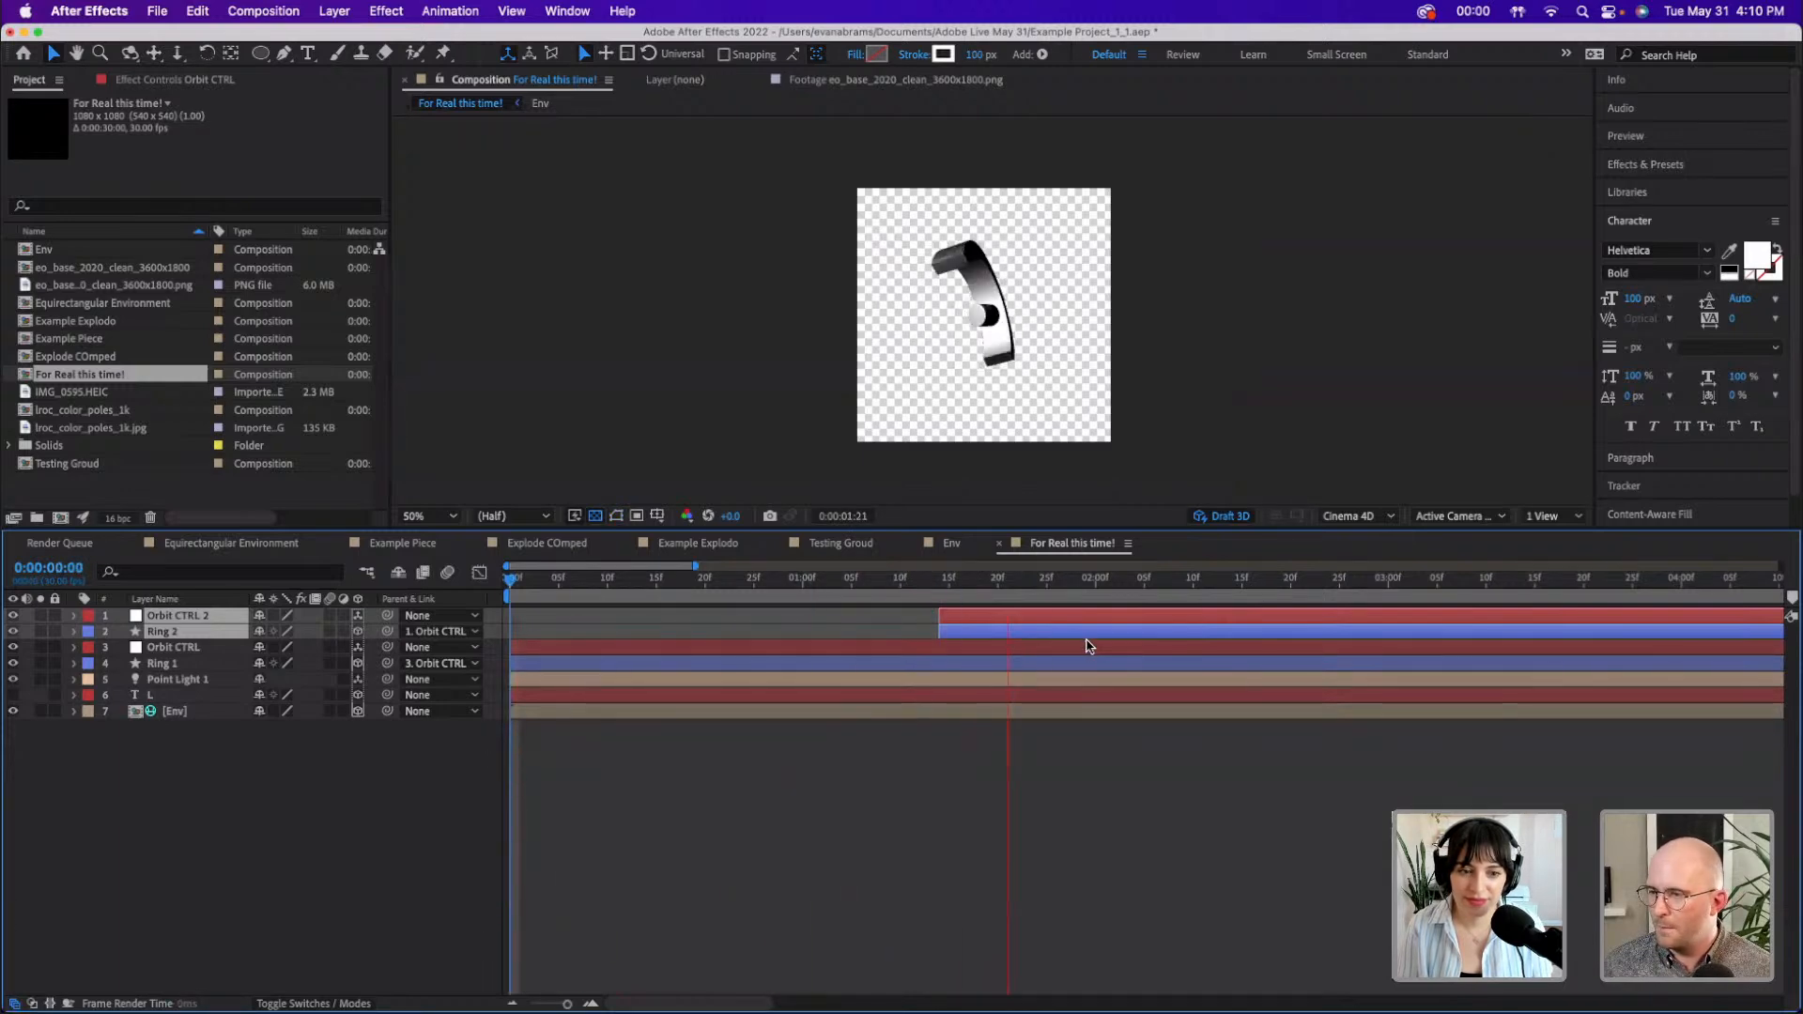
{"action": "key", "text": "space"}
{"action": "left_click_drag", "start_coordinate": [933, 579], "coordinate": [696, 601]}
{"action": "key", "text": "space"}
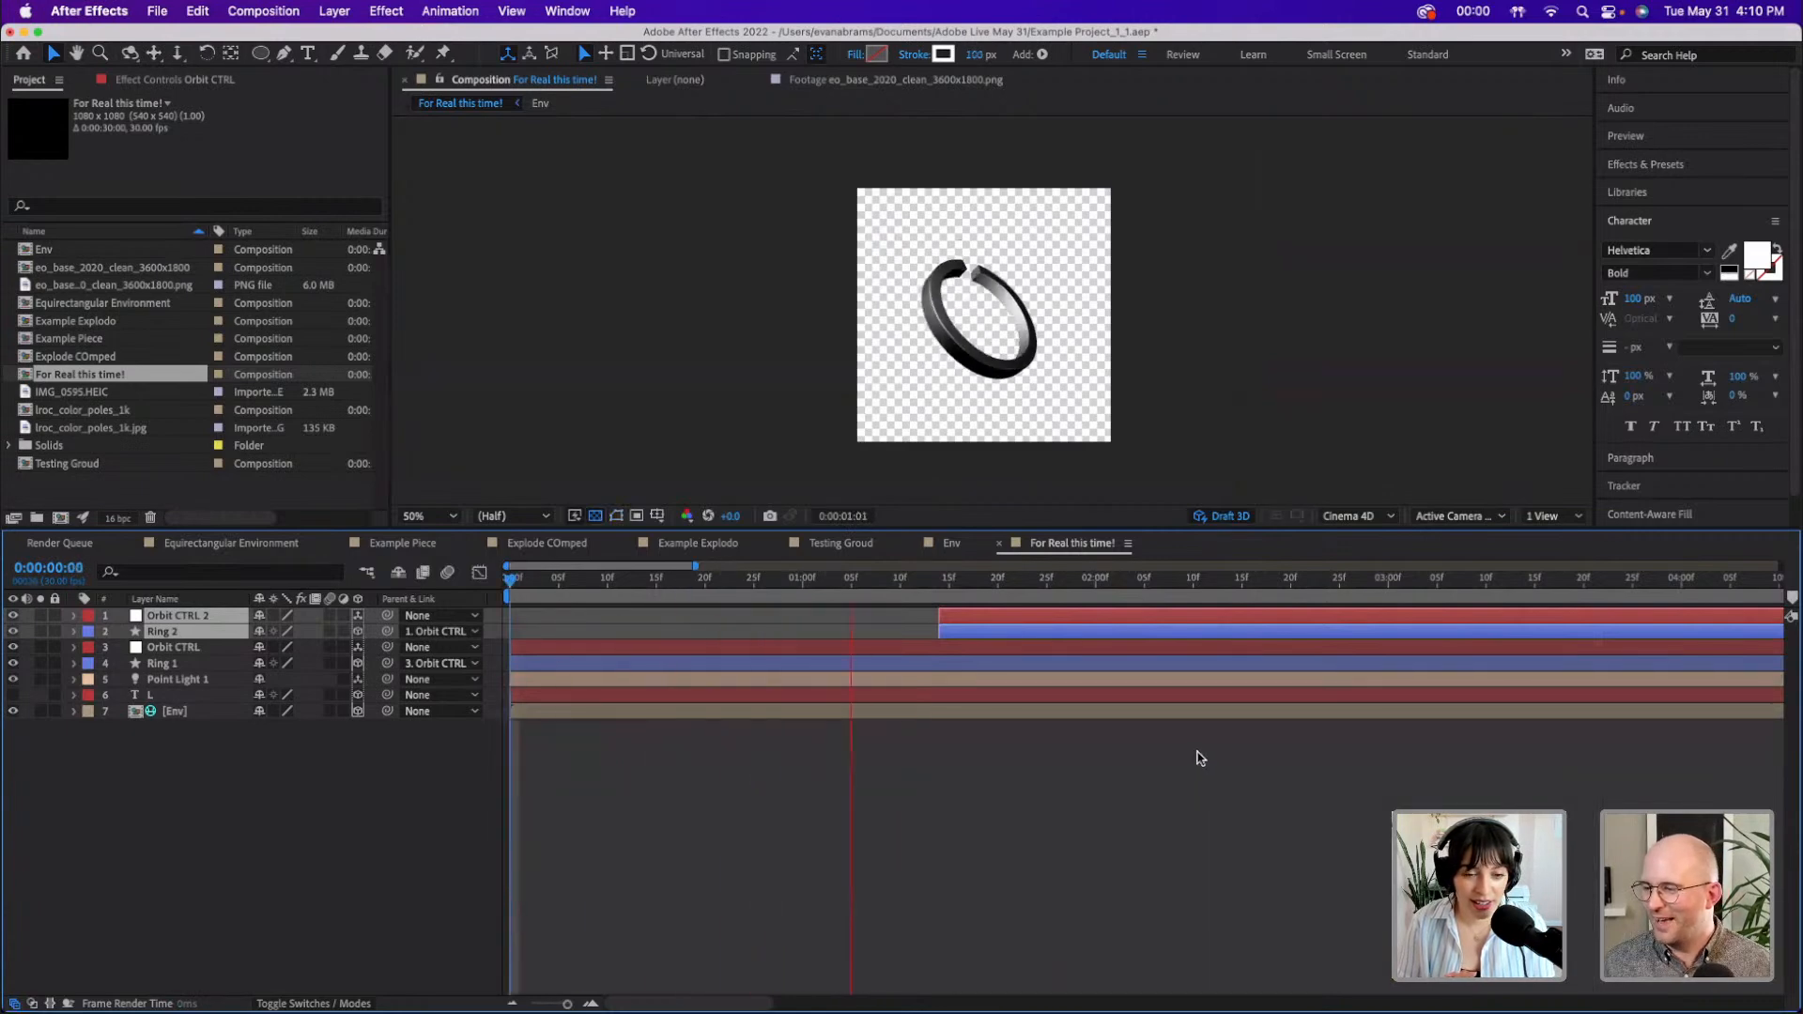
{"action": "key", "text": "space"}
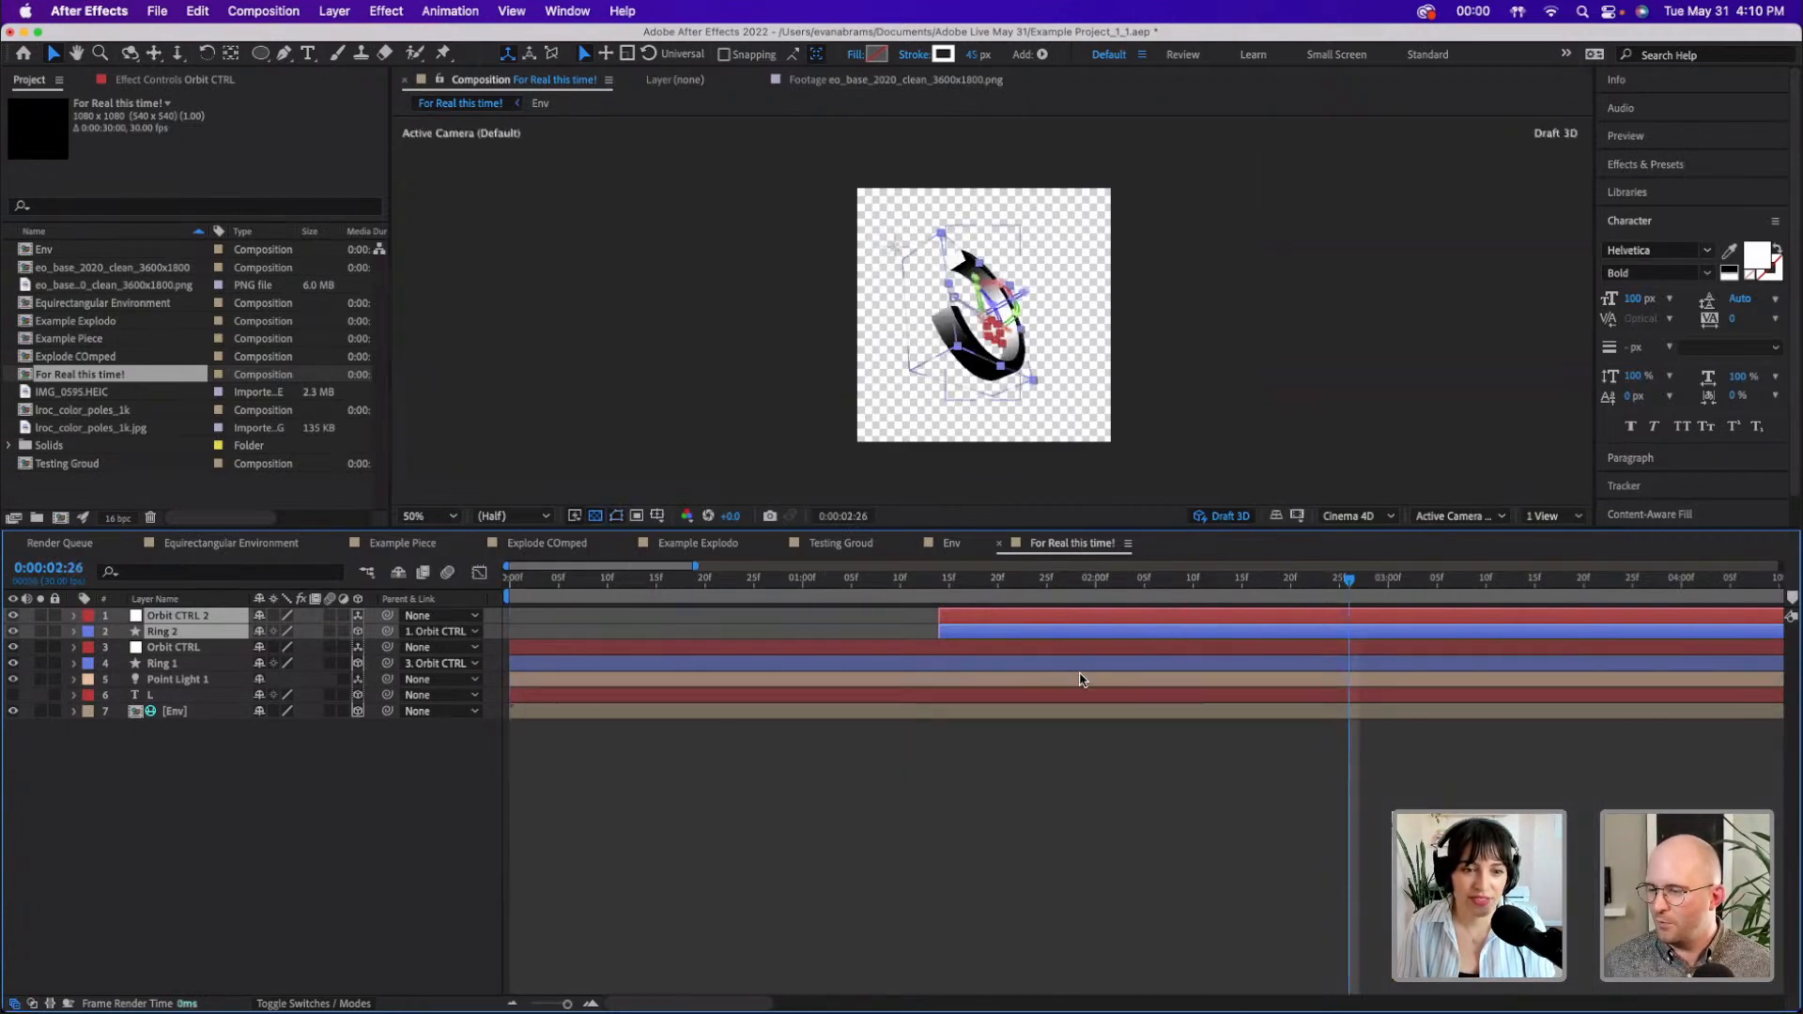
{"action": "key", "text": "Delete"}
- Reveal Ring 1's keyframed properties, preview the animation from the start, and save the project
{"action": "mouse_move", "coordinate": [911, 589]}
{"action": "left_mouse_down"}
{"action": "mouse_move", "coordinate": [635, 601]}
{"action": "mouse_move", "coordinate": [657, 617]}
{"action": "mouse_move", "coordinate": [1254, 630]}
{"action": "mouse_move", "coordinate": [1230, 652]}
{"action": "mouse_move", "coordinate": [1014, 676]}
{"action": "mouse_move", "coordinate": [1207, 656]}
{"action": "left_mouse_up"}
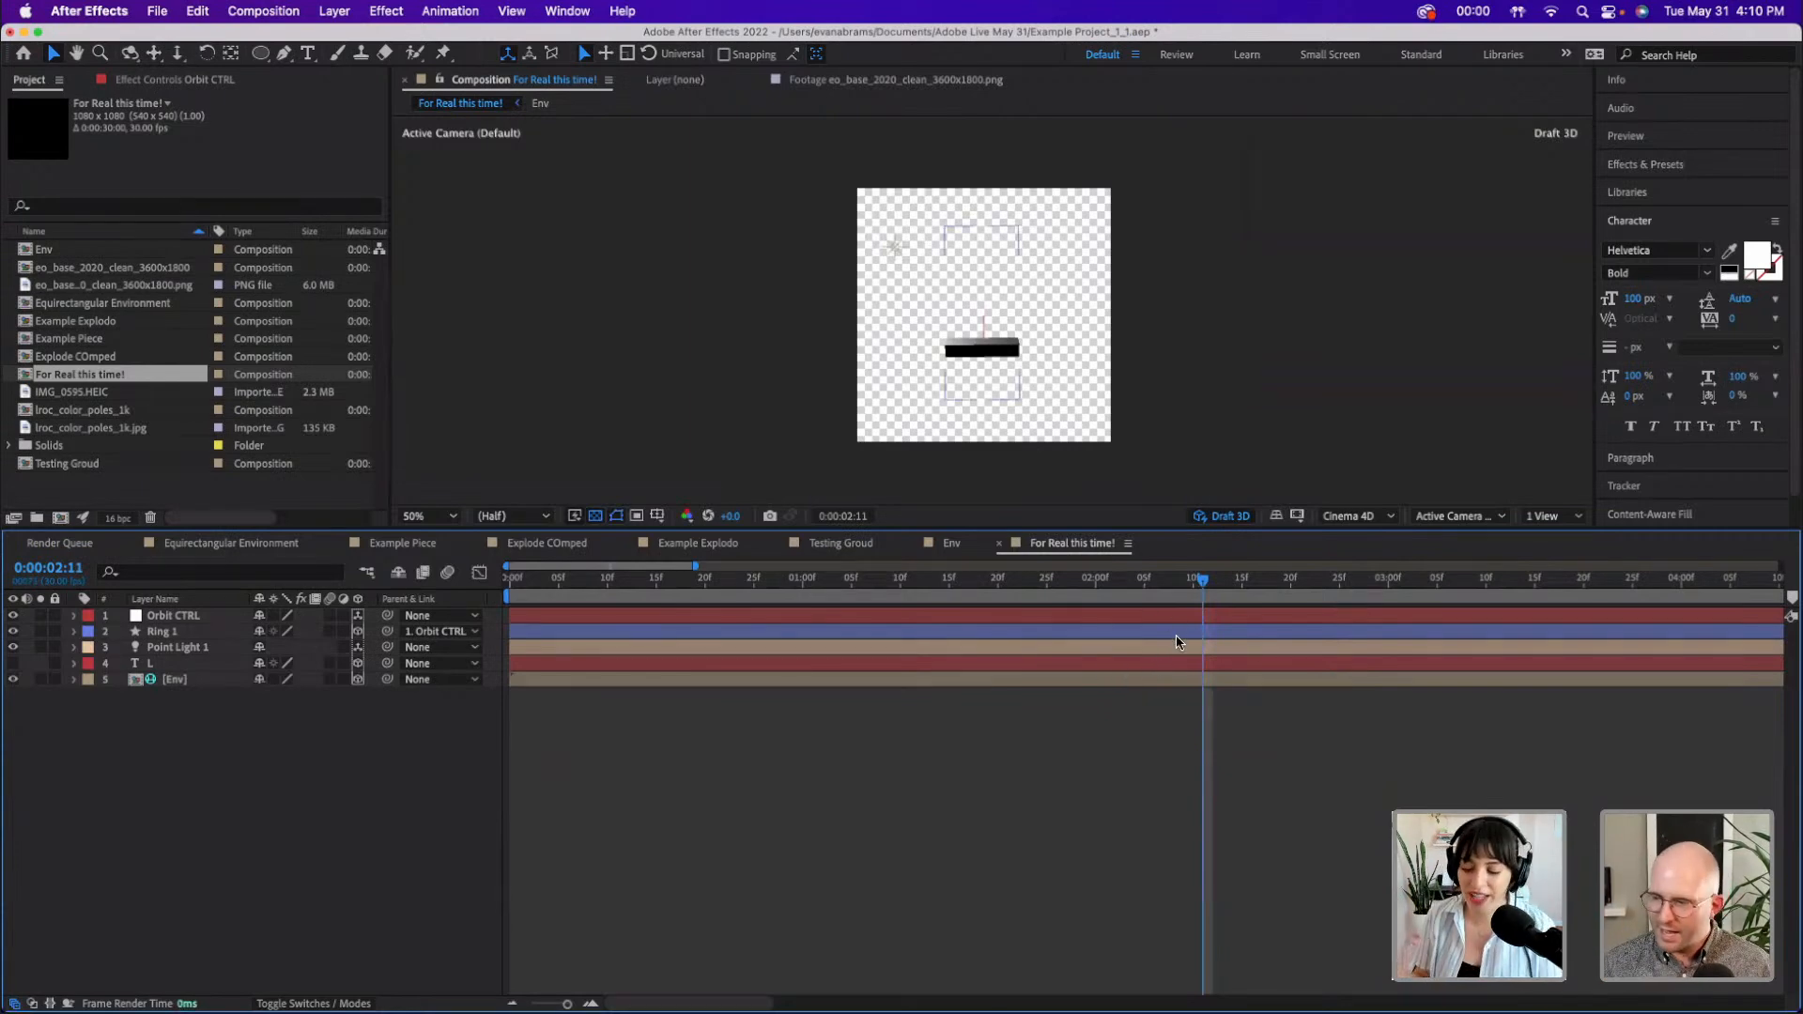
{"action": "left_click", "coordinate": [1176, 635]}
{"action": "key", "text": "u"}
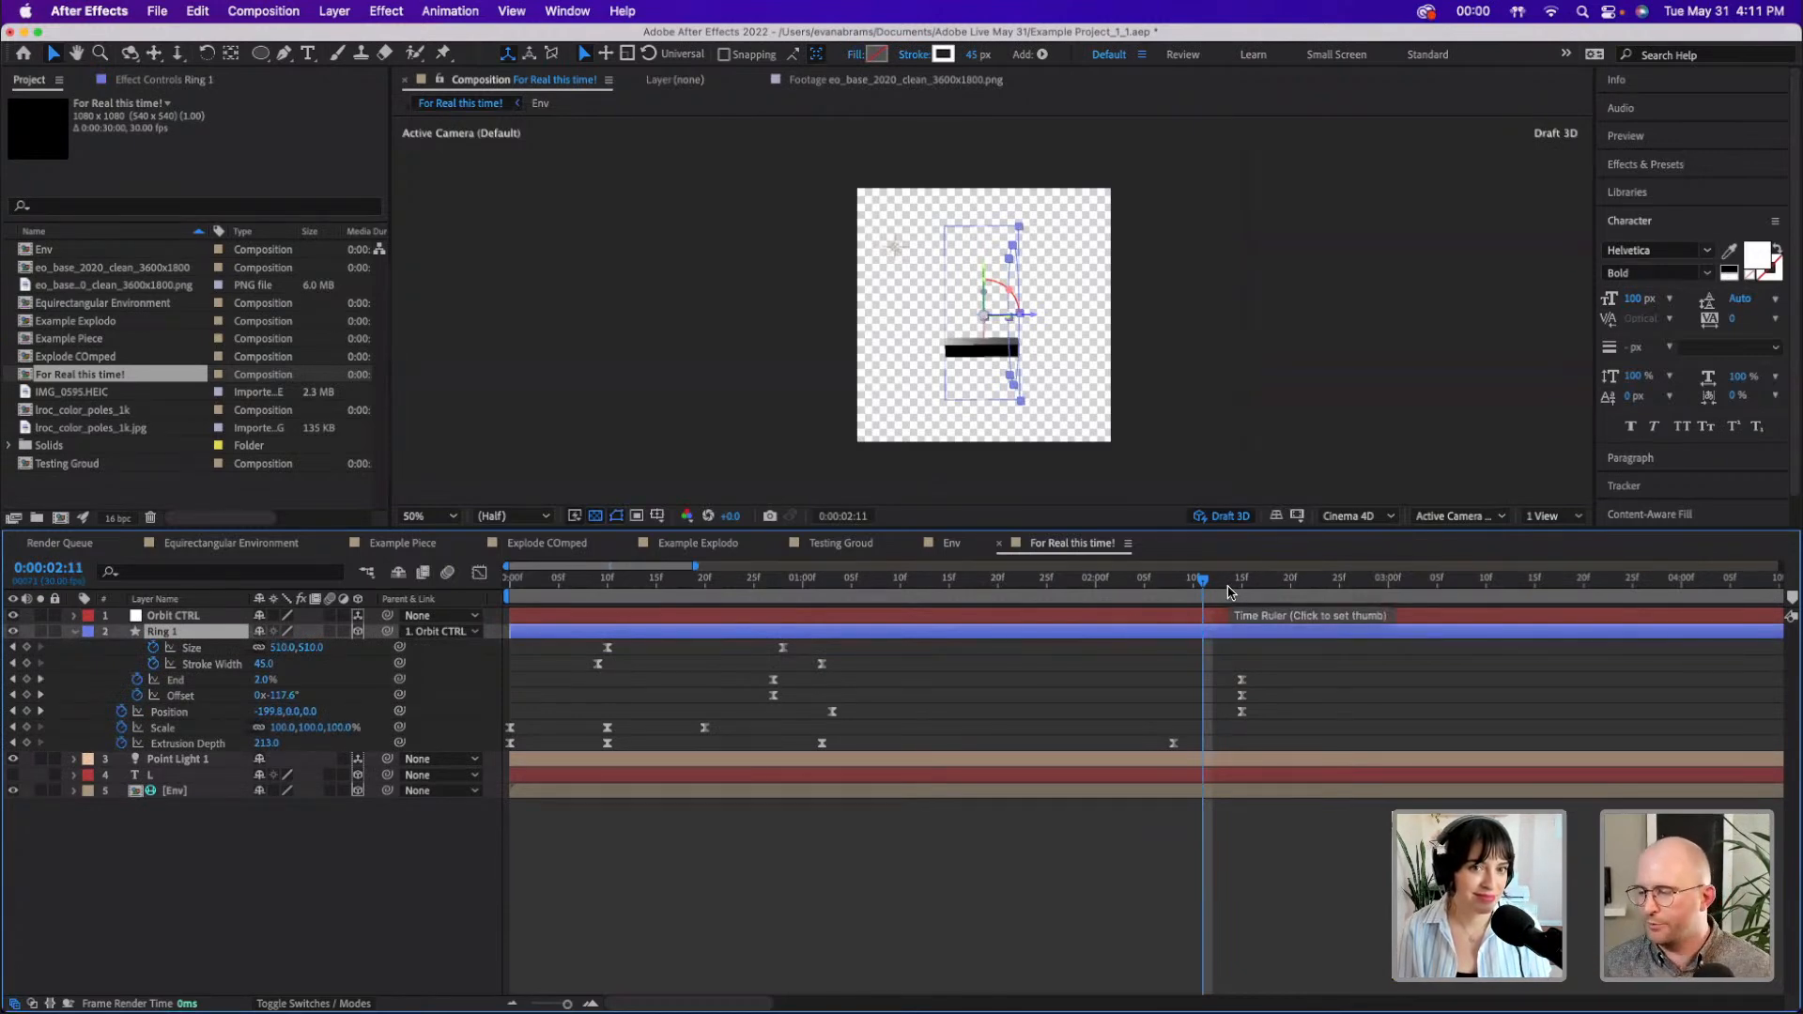
{"action": "left_click_drag", "start_coordinate": [1209, 593], "coordinate": [1328, 625]}
{"action": "left_click_drag", "start_coordinate": [516, 580], "coordinate": [340, 607]}
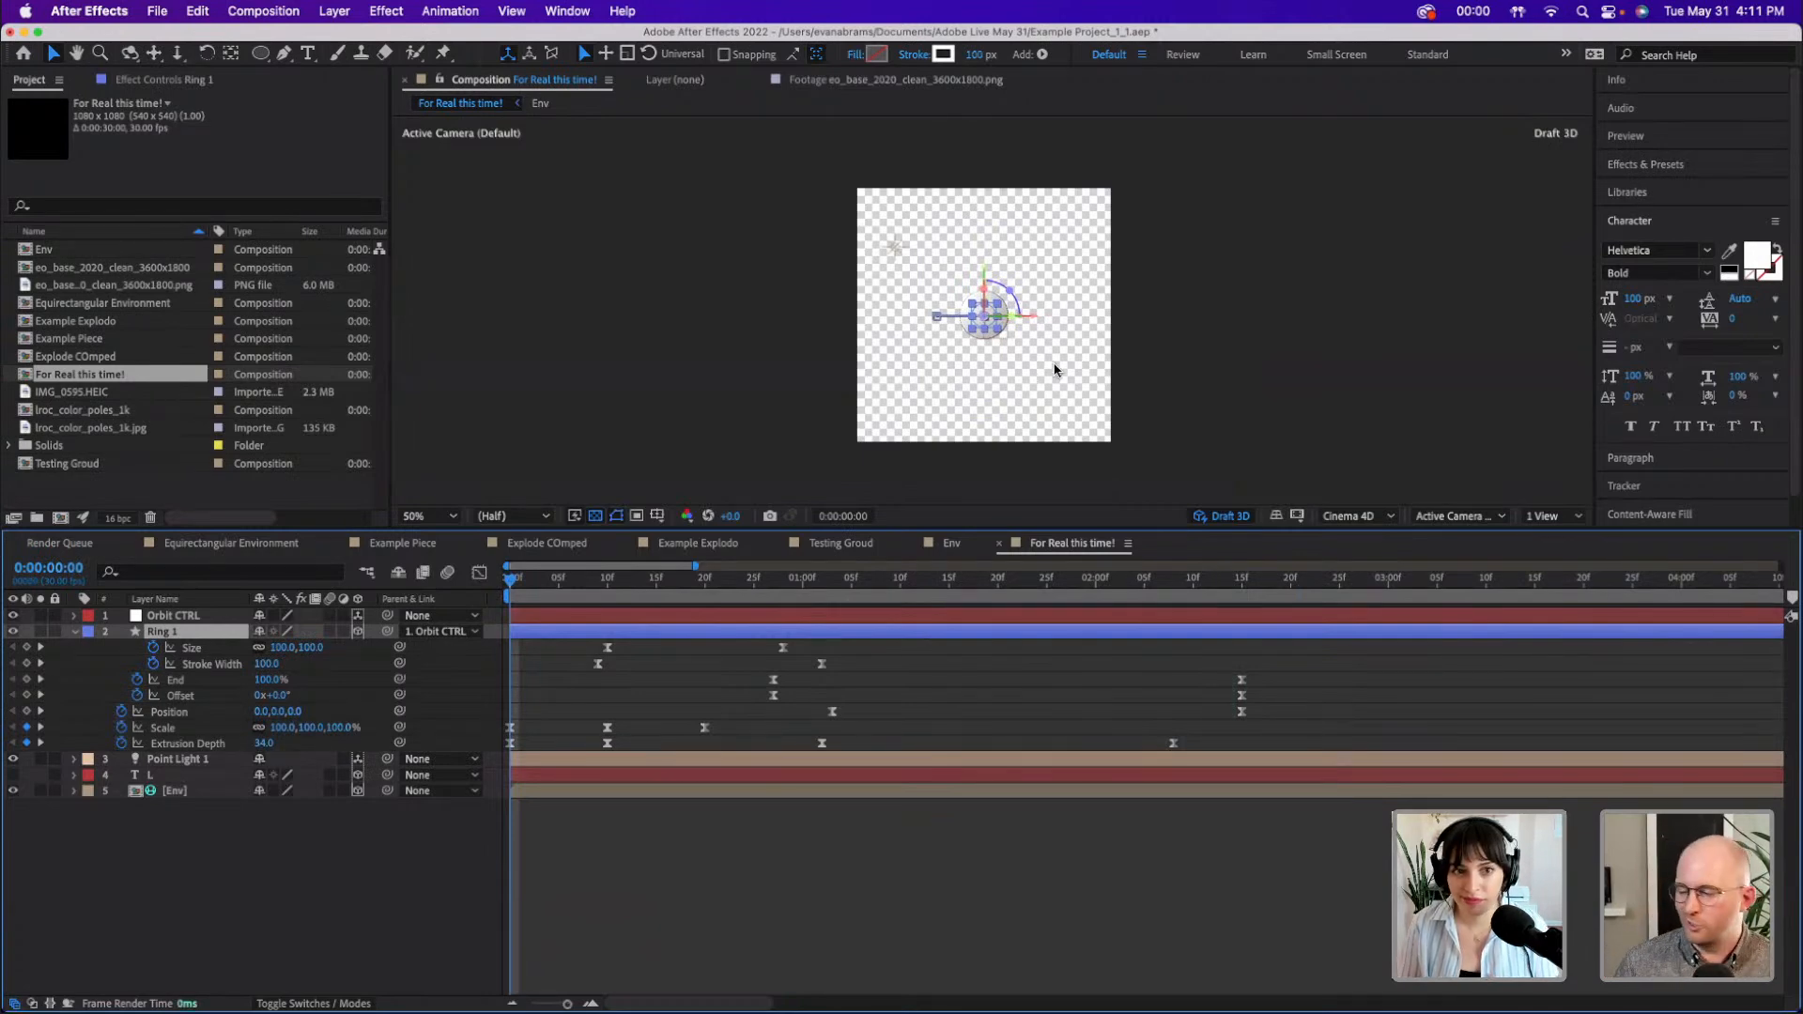
{"action": "key", "text": "space"}
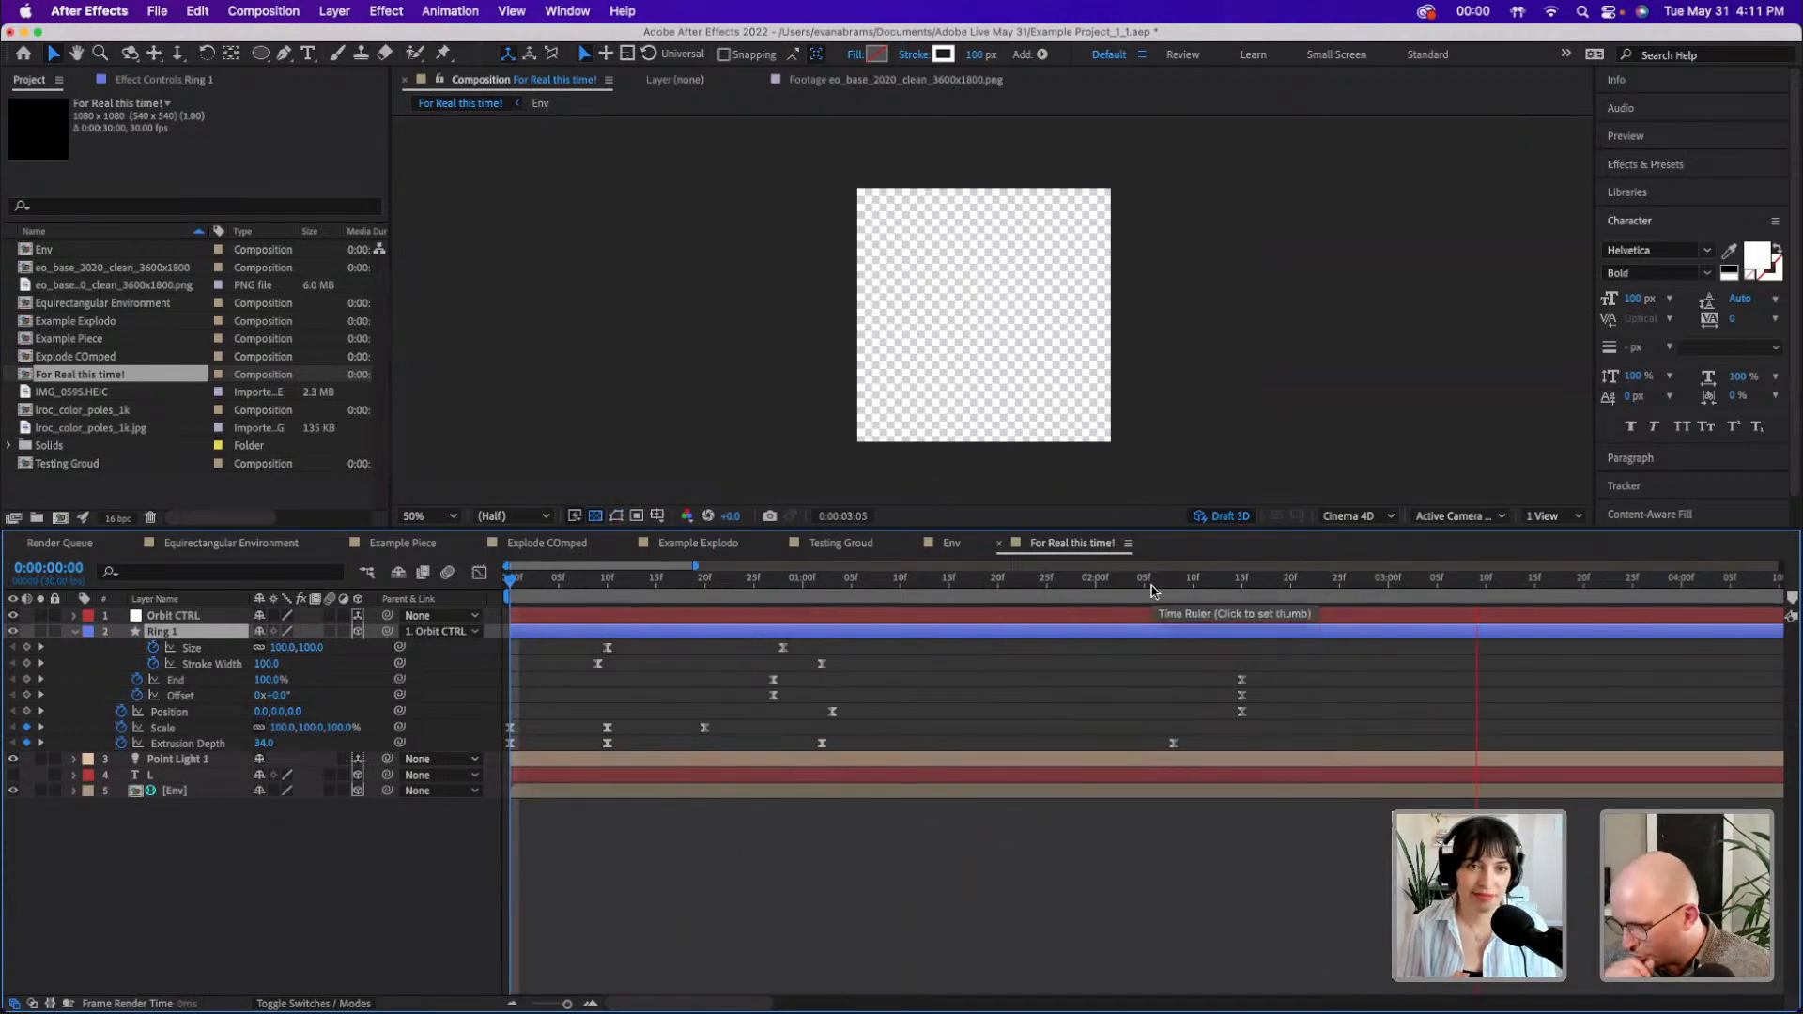
{"action": "key", "text": "space"}
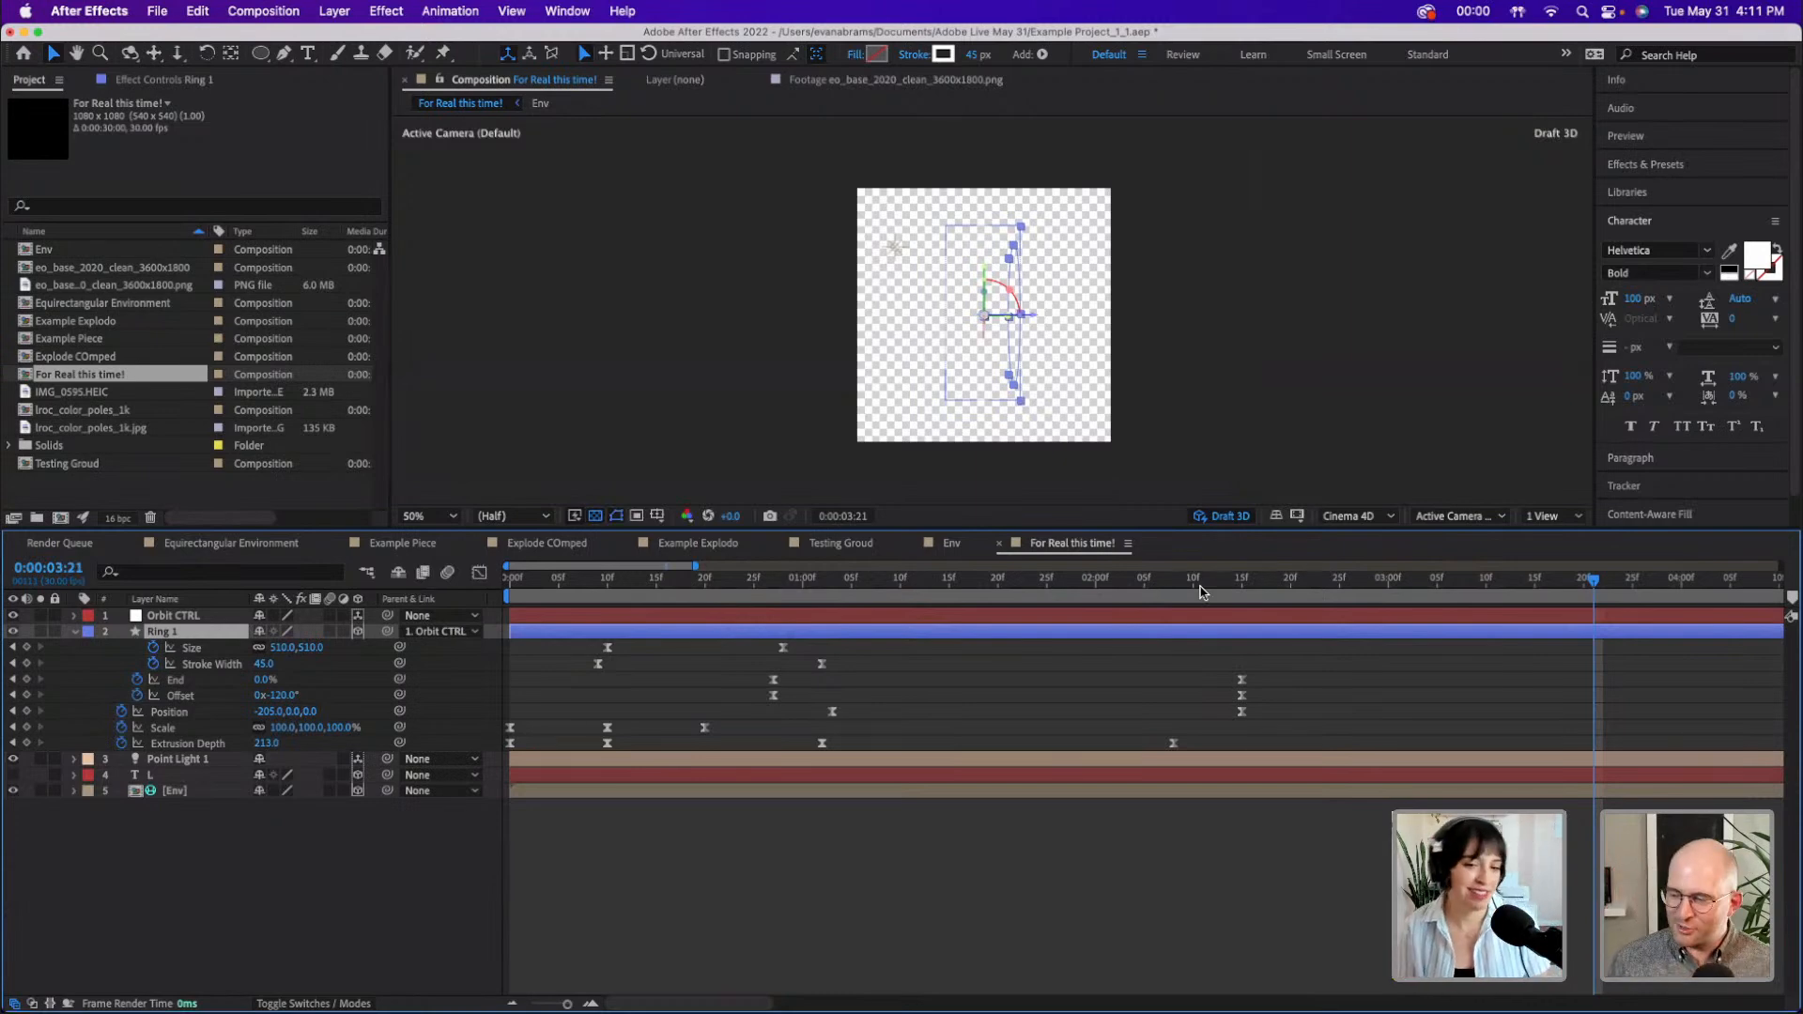
{"action": "left_click_drag", "start_coordinate": [1282, 583], "coordinate": [1284, 613]}
{"action": "key", "text": "super+s"}
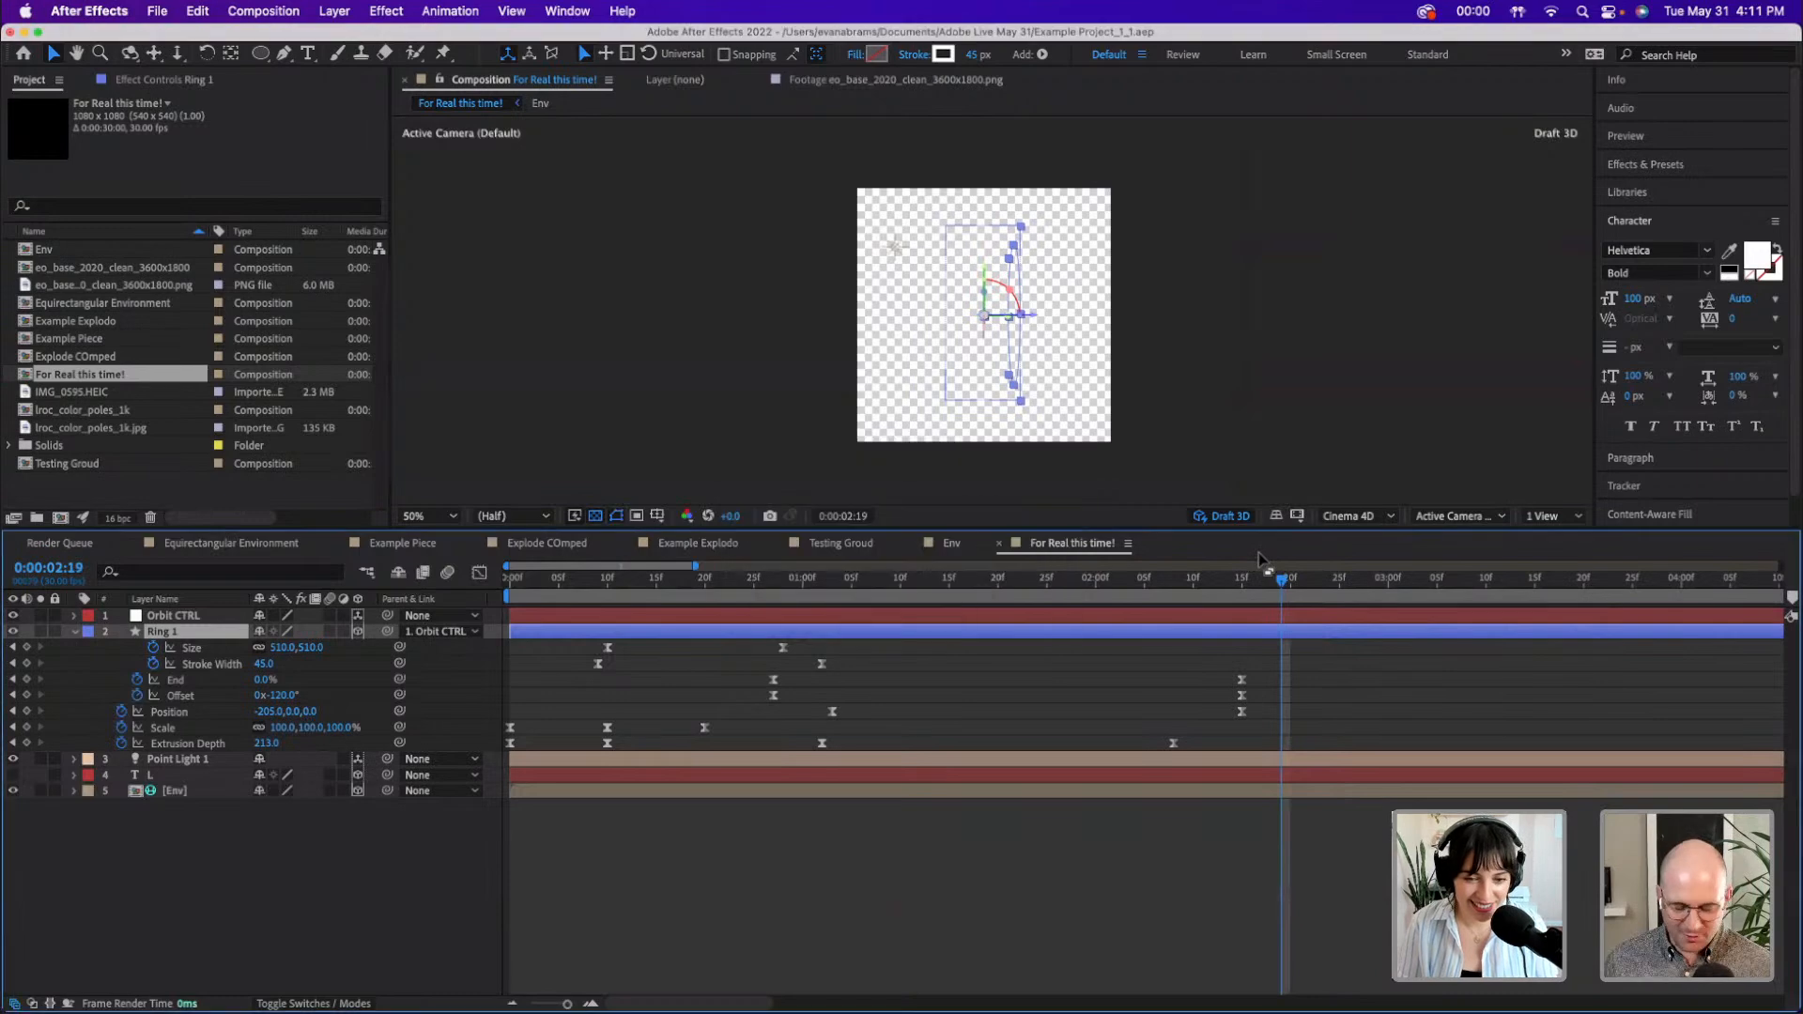
- Turn off Draft 3D and the transparency grid, checking the ring's fully rendered look at 0:00:02:08
{"action": "left_click", "coordinate": [1222, 516]}
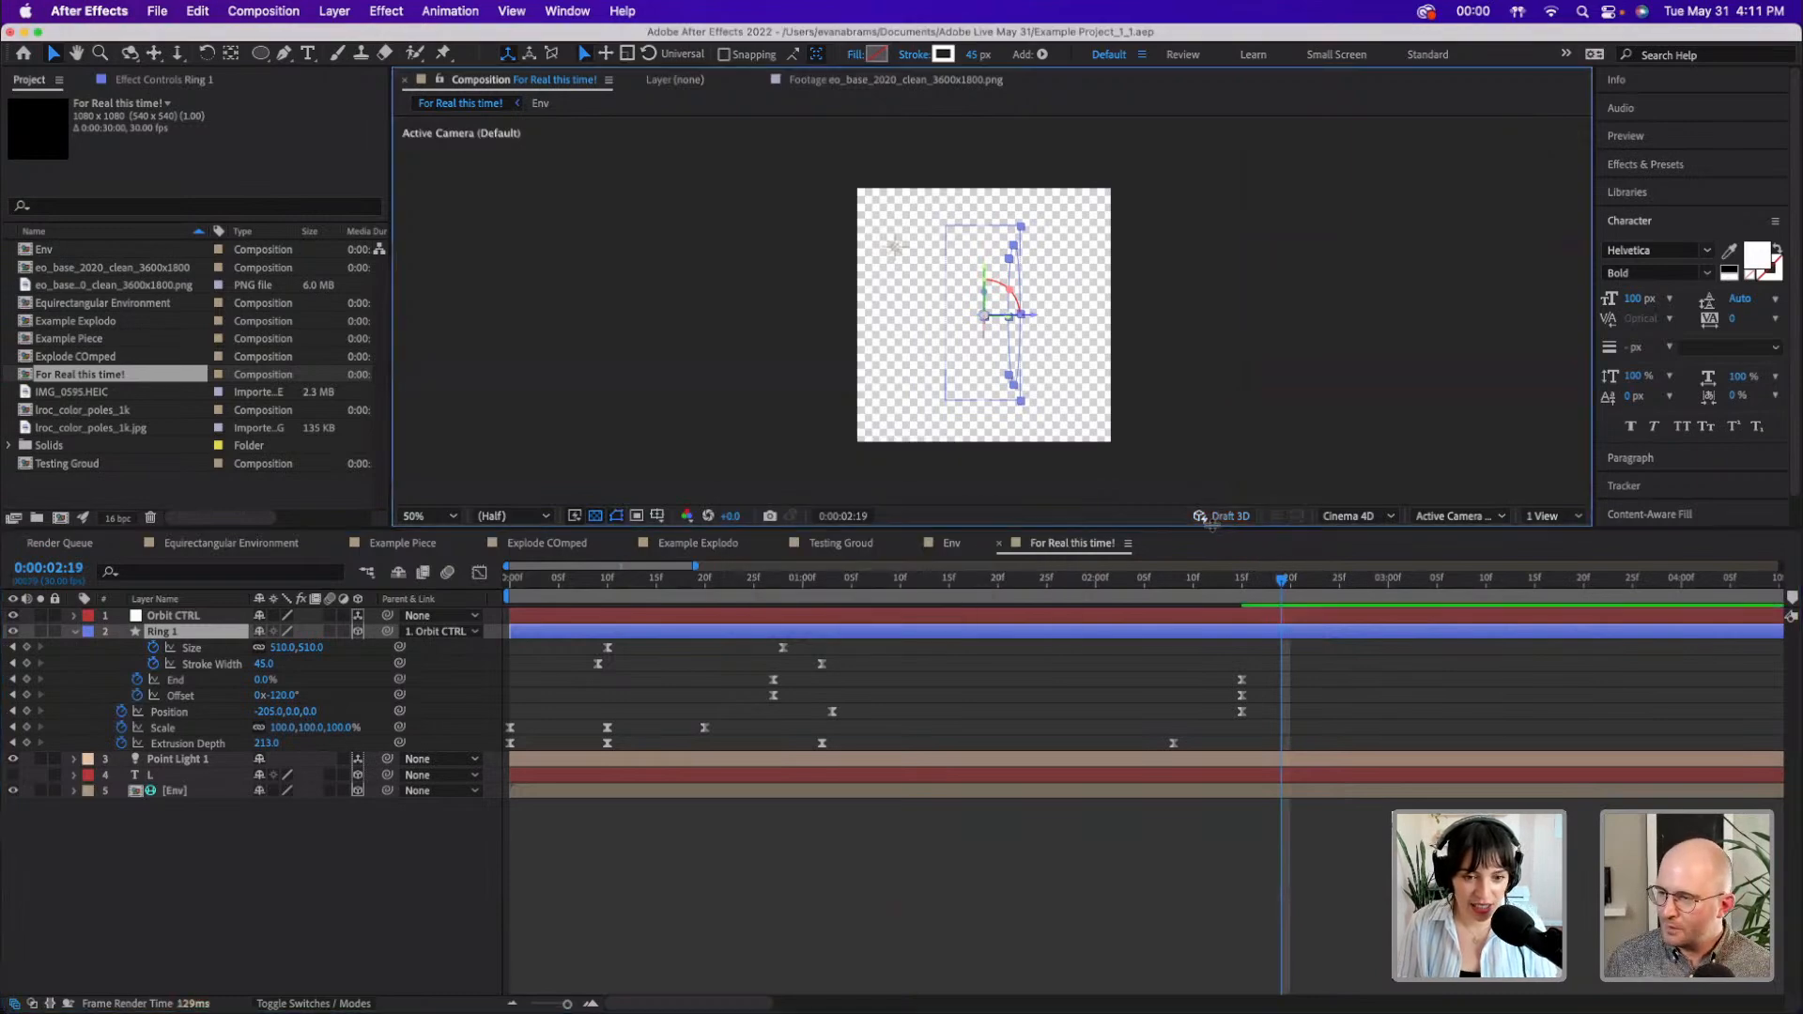
{"action": "left_click_drag", "start_coordinate": [1233, 598], "coordinate": [1049, 600]}
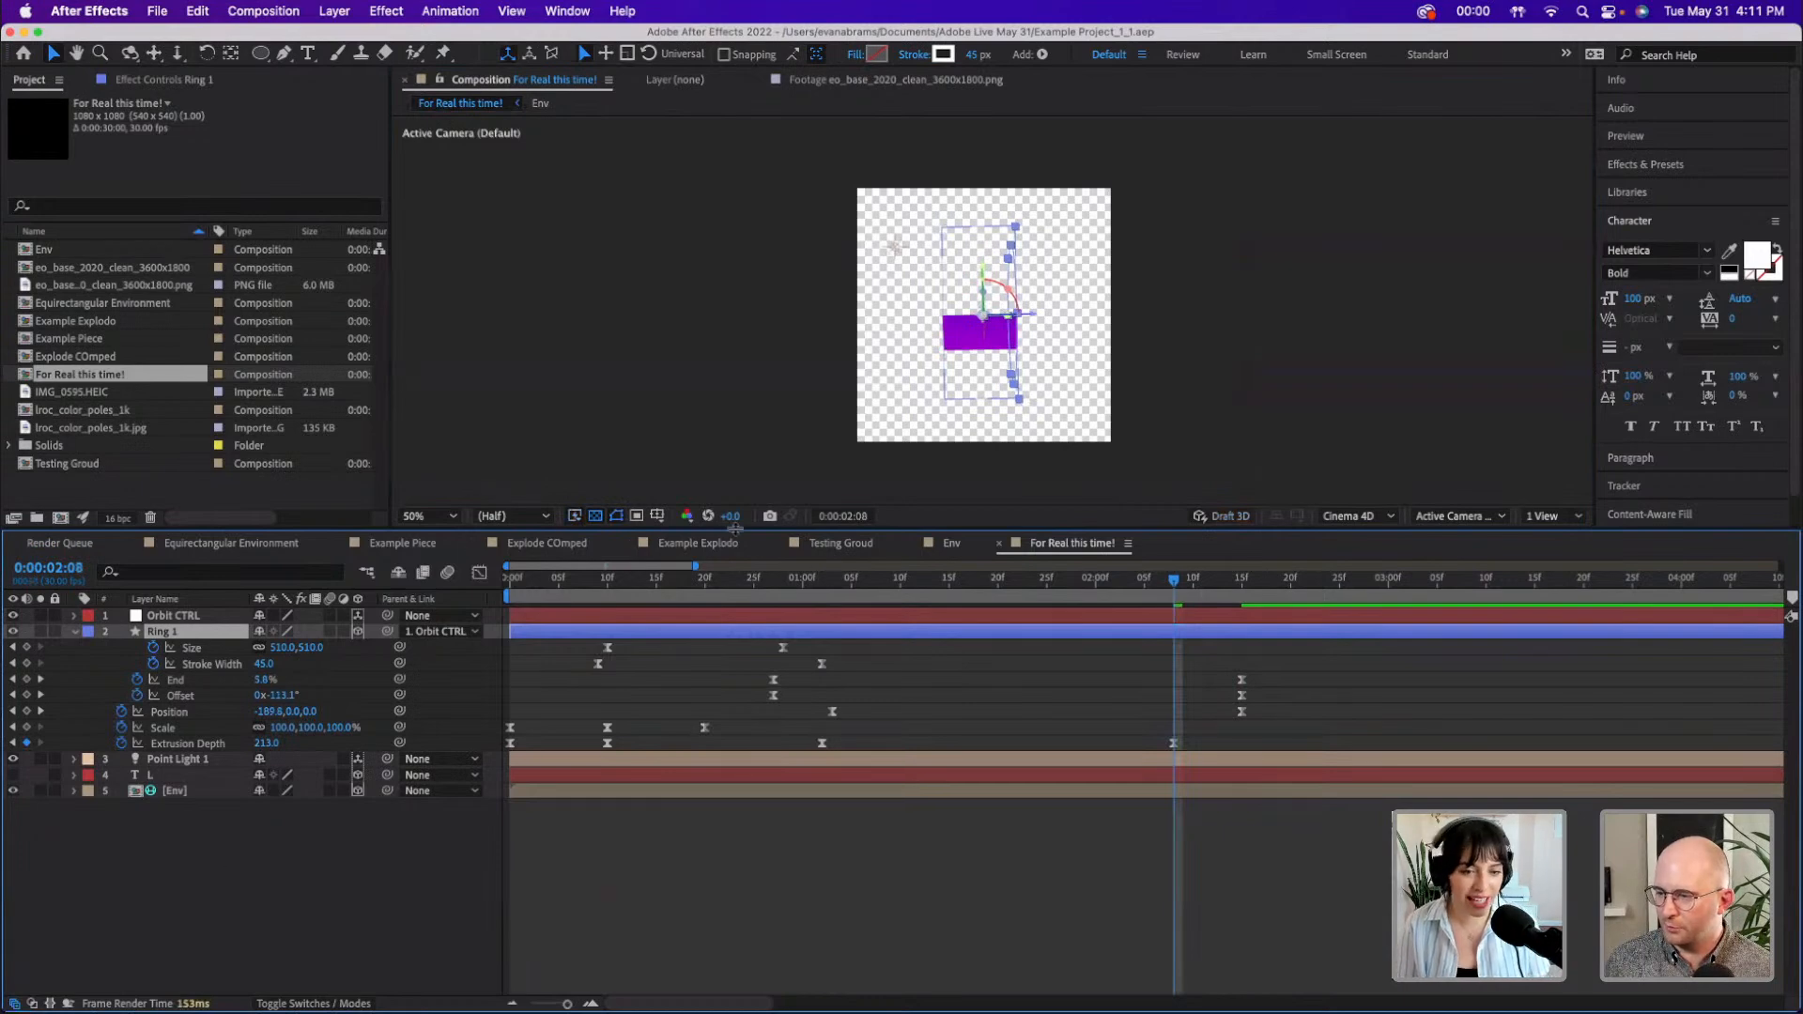
{"action": "left_click", "coordinate": [596, 516]}
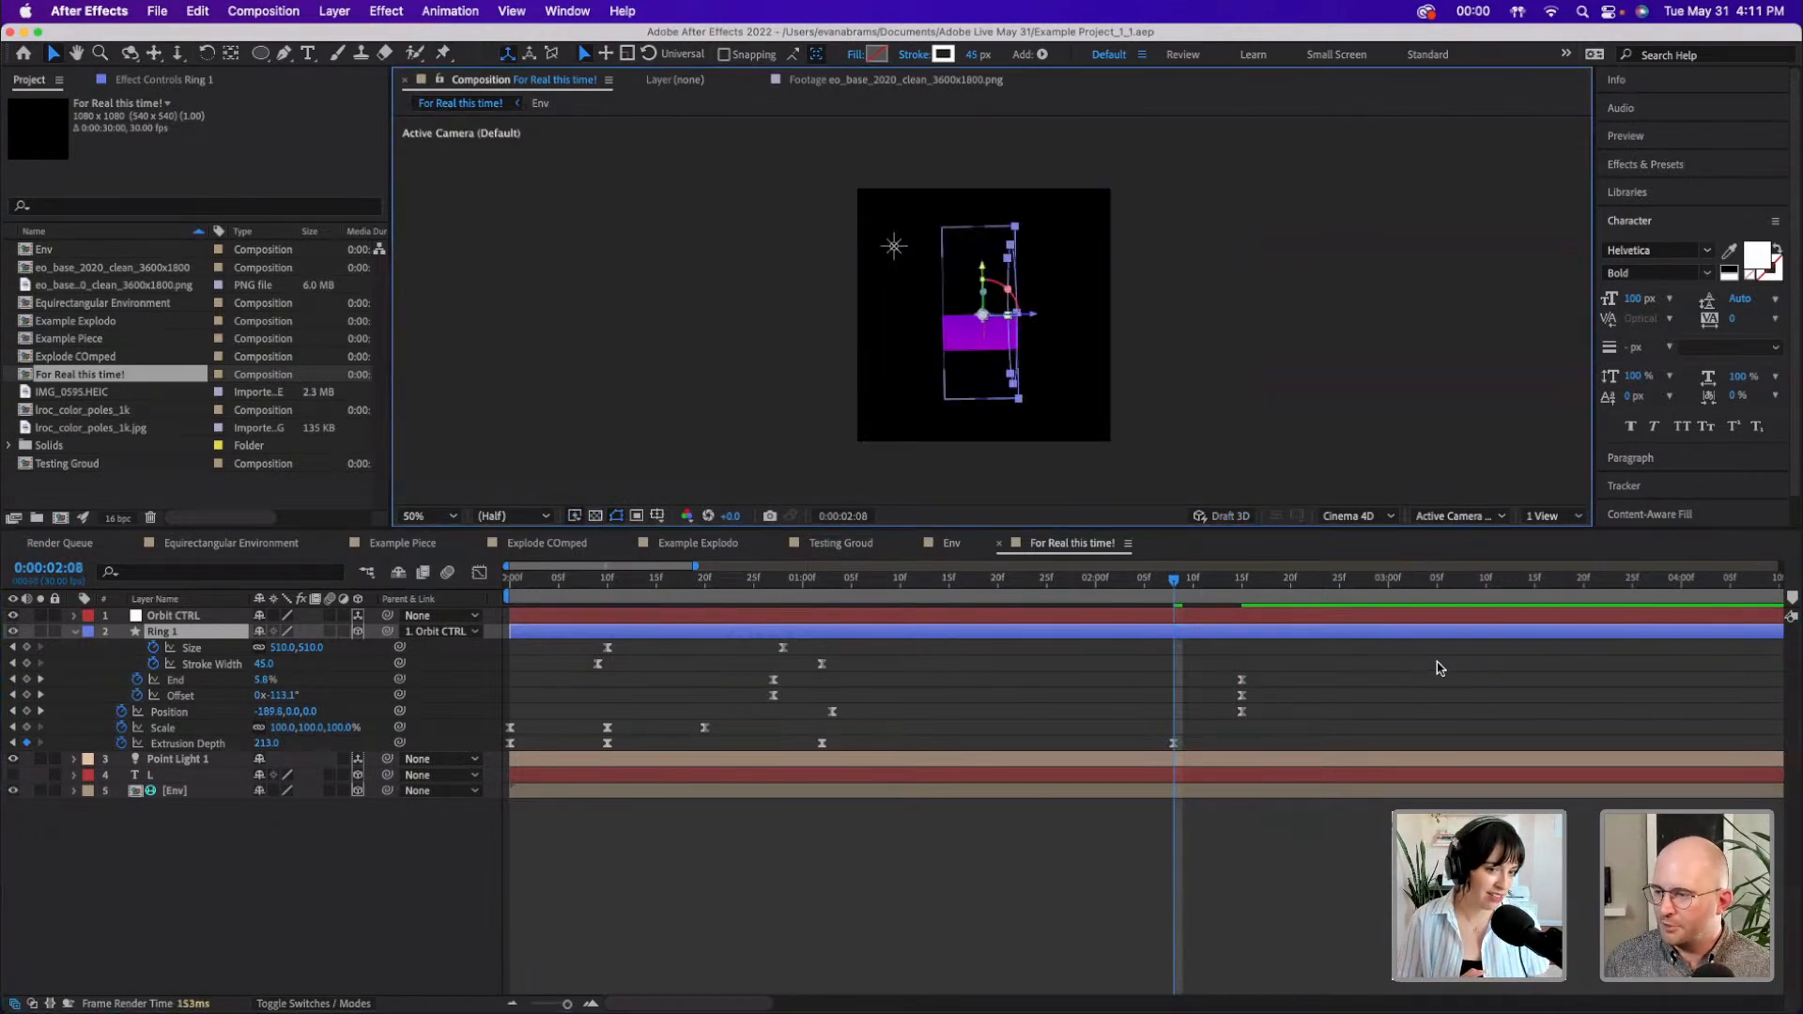
- End the work area at 0:00:03:00 and preview the fully rendered ring animation
{"action": "left_click_drag", "start_coordinate": [1358, 580], "coordinate": [1388, 580]}
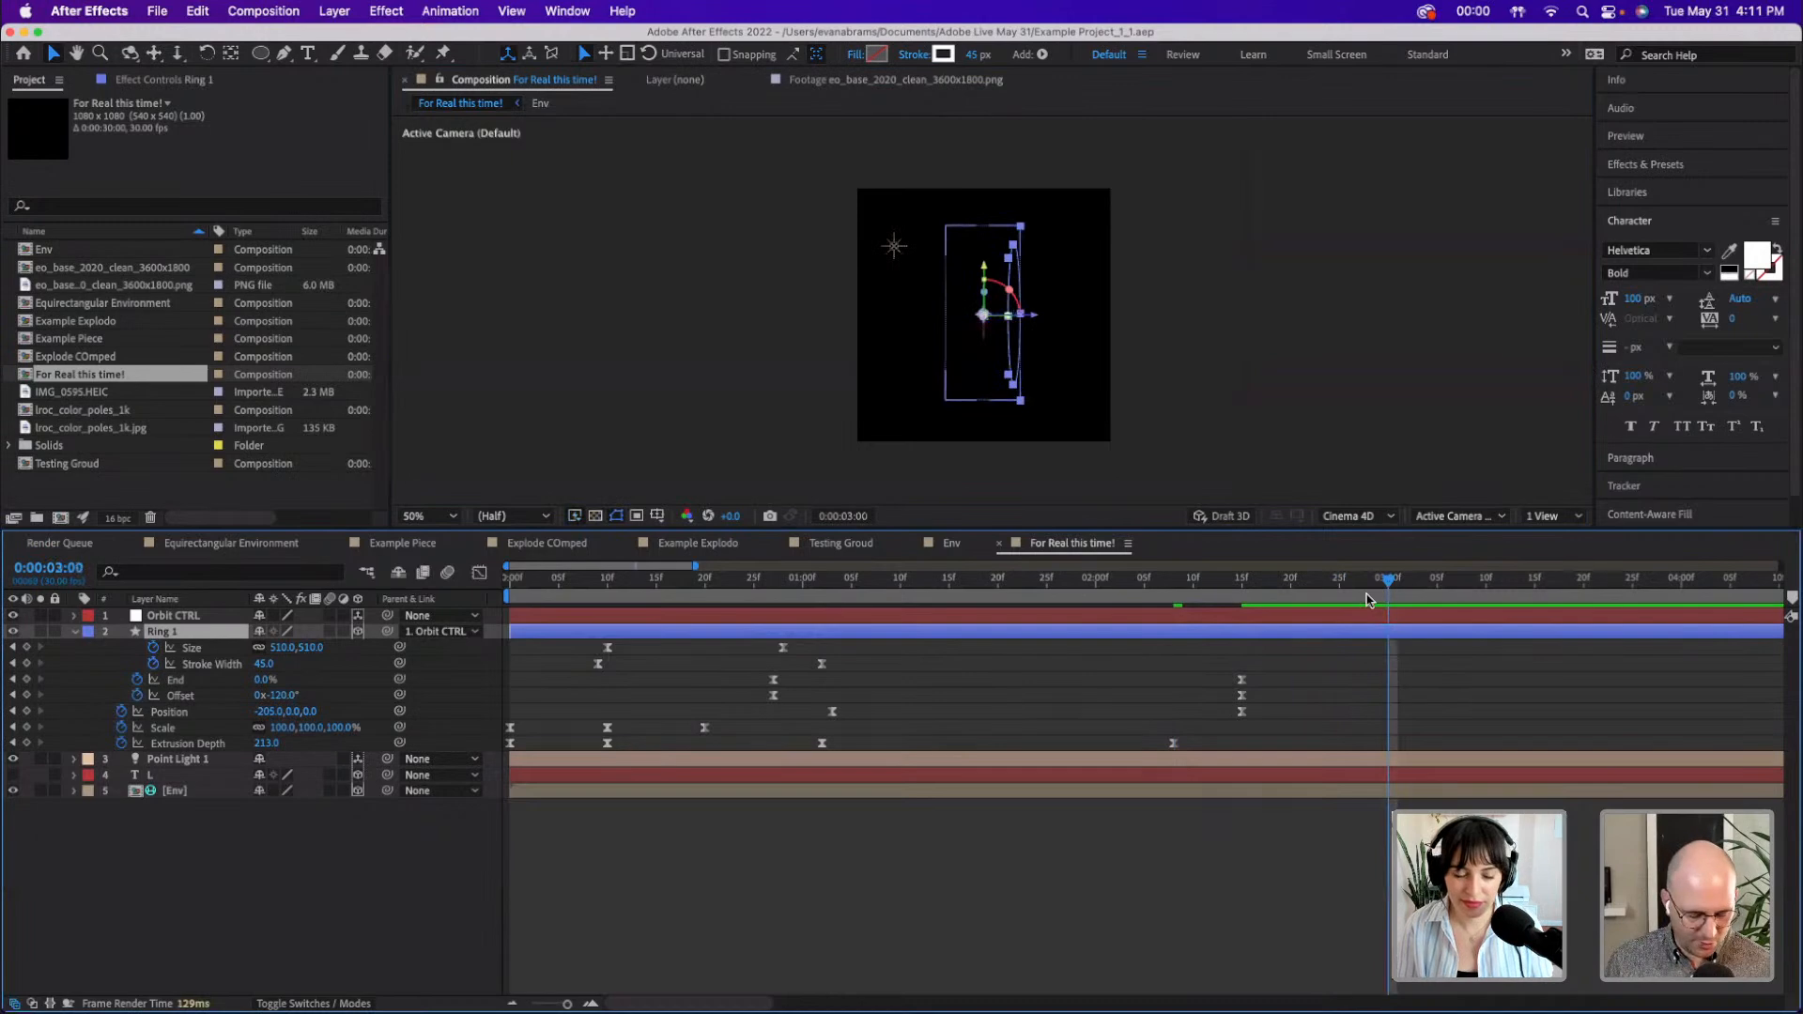
{"action": "key", "text": "n"}
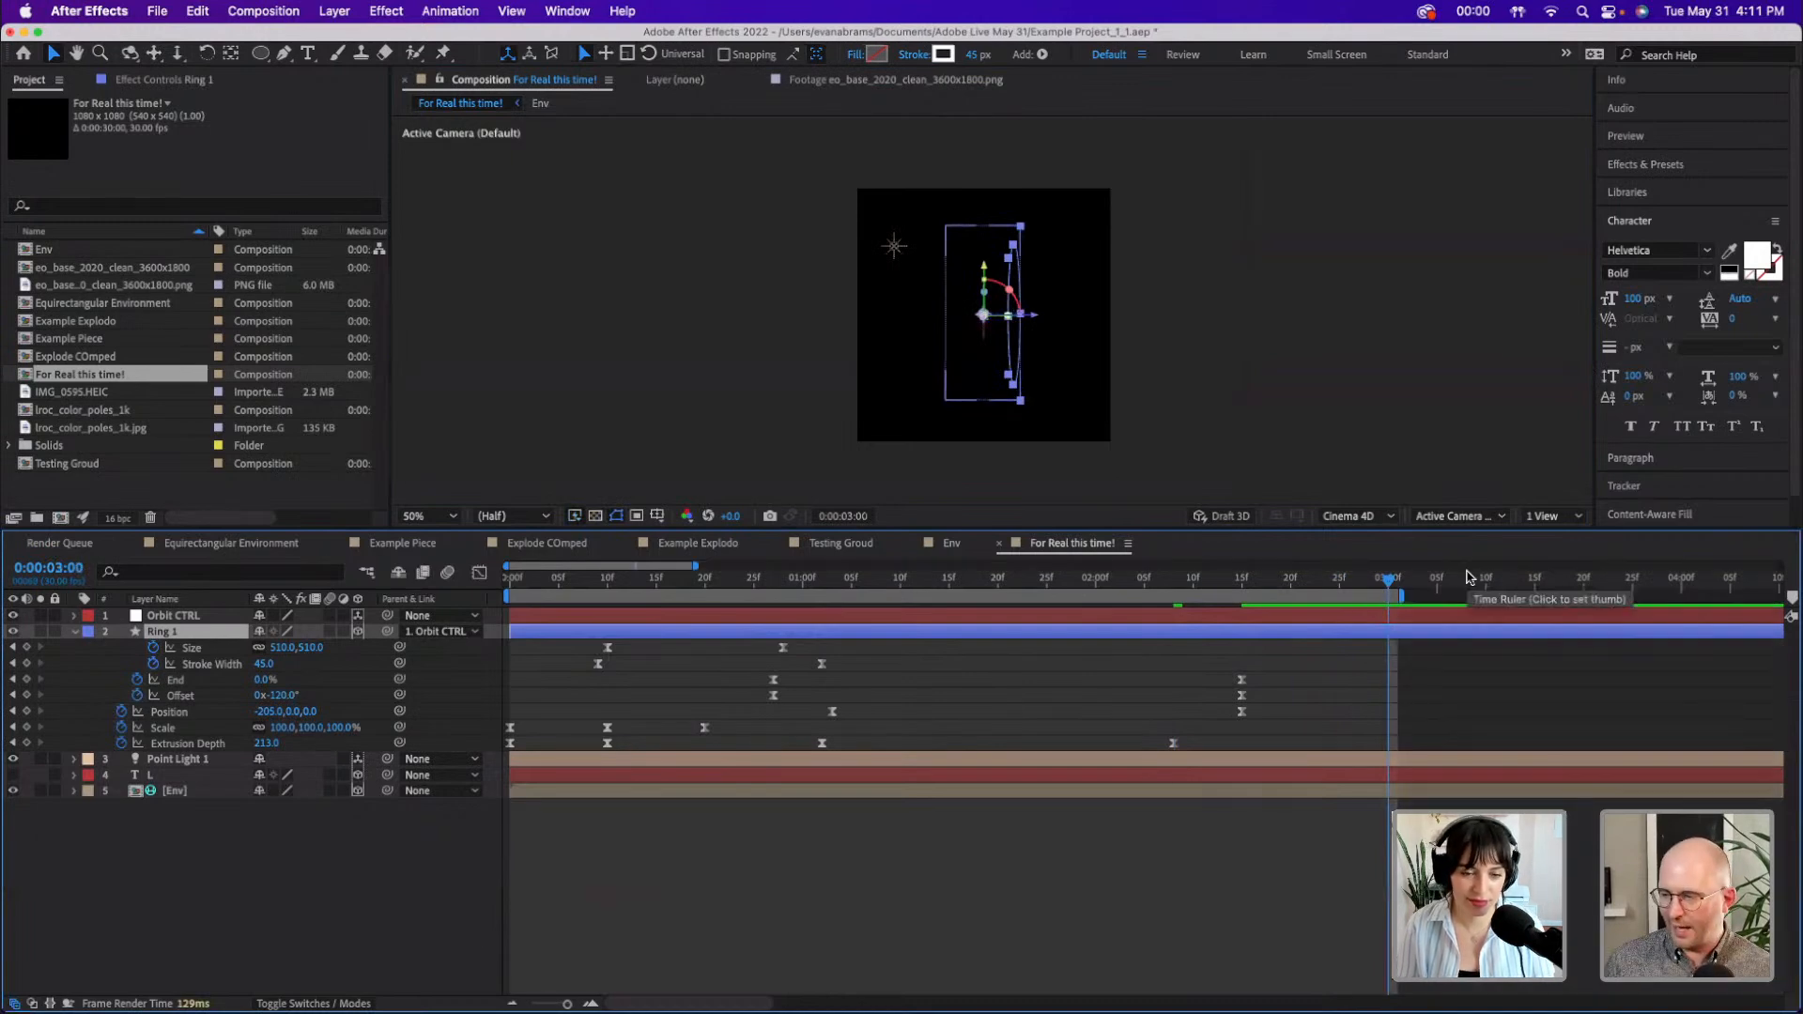
{"action": "key", "text": "space"}
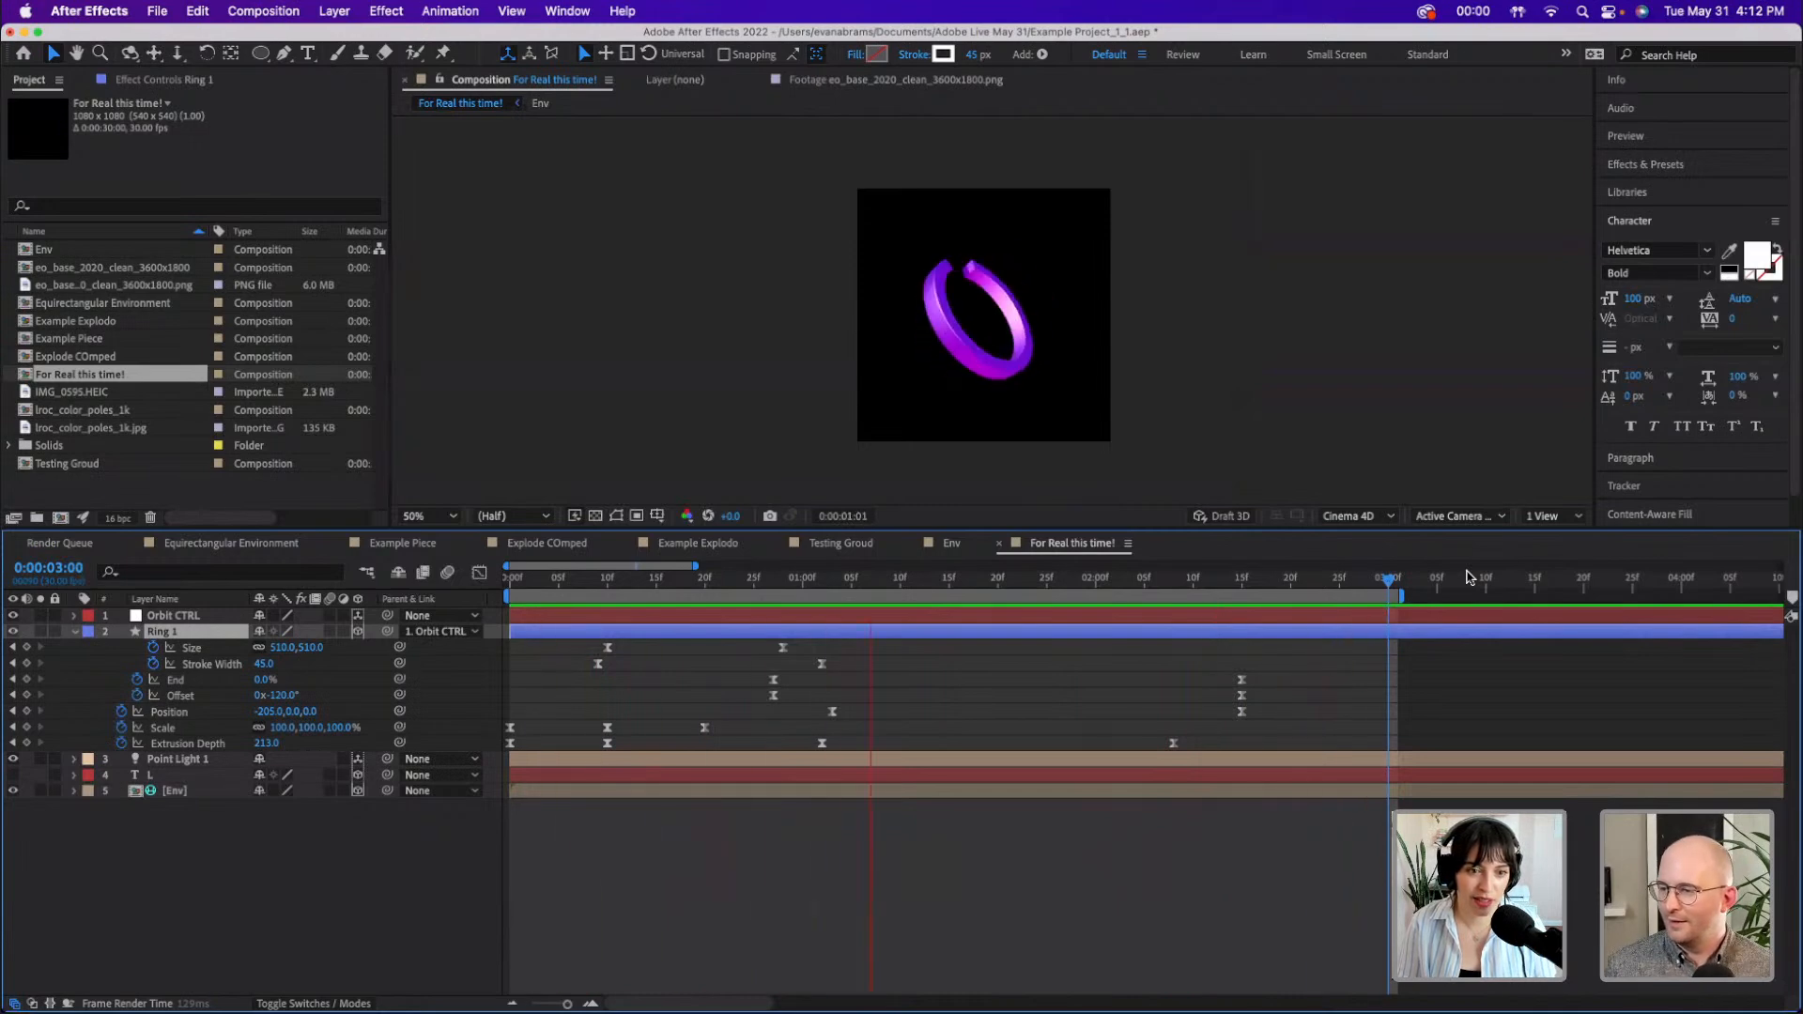
{"action": "key", "text": "space"}
- Move the playhead to 0:00:02:15, deselect Ring 1, and reset the work area to the full composition
{"action": "left_click", "coordinate": [1239, 584]}
{"action": "left_click", "coordinate": [366, 865]}
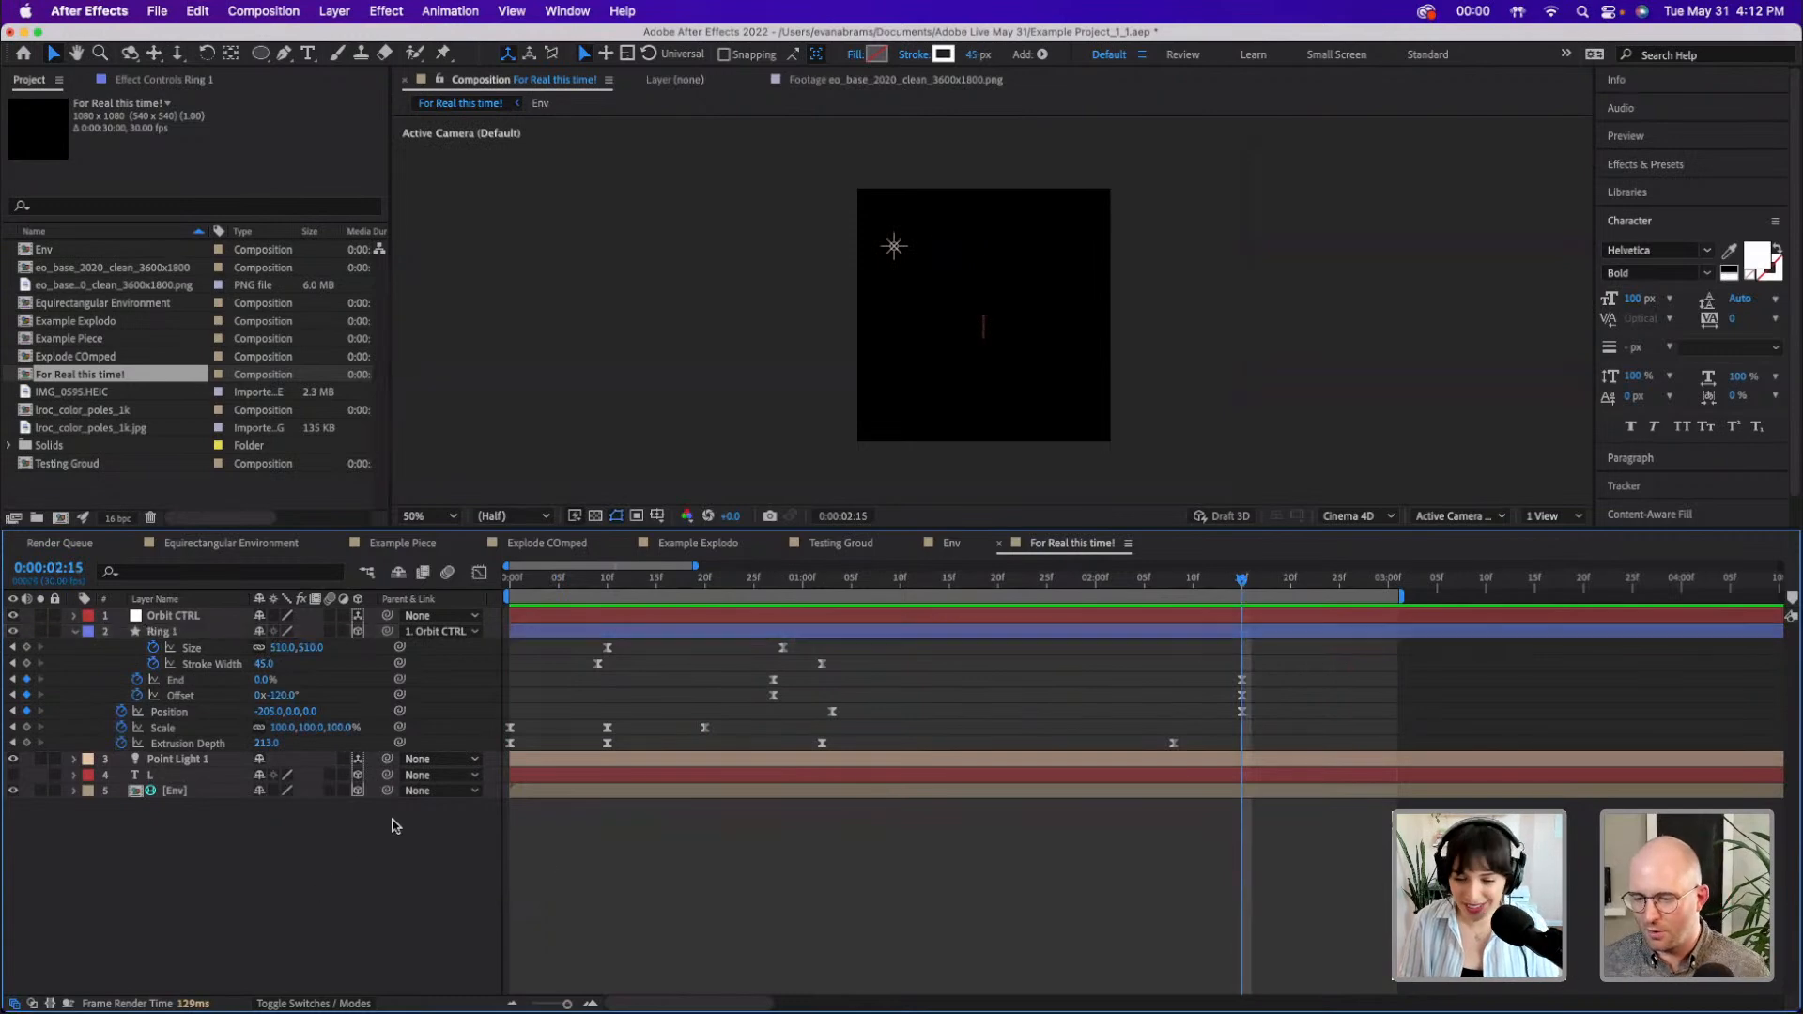
{"action": "double_click", "coordinate": [1329, 594]}
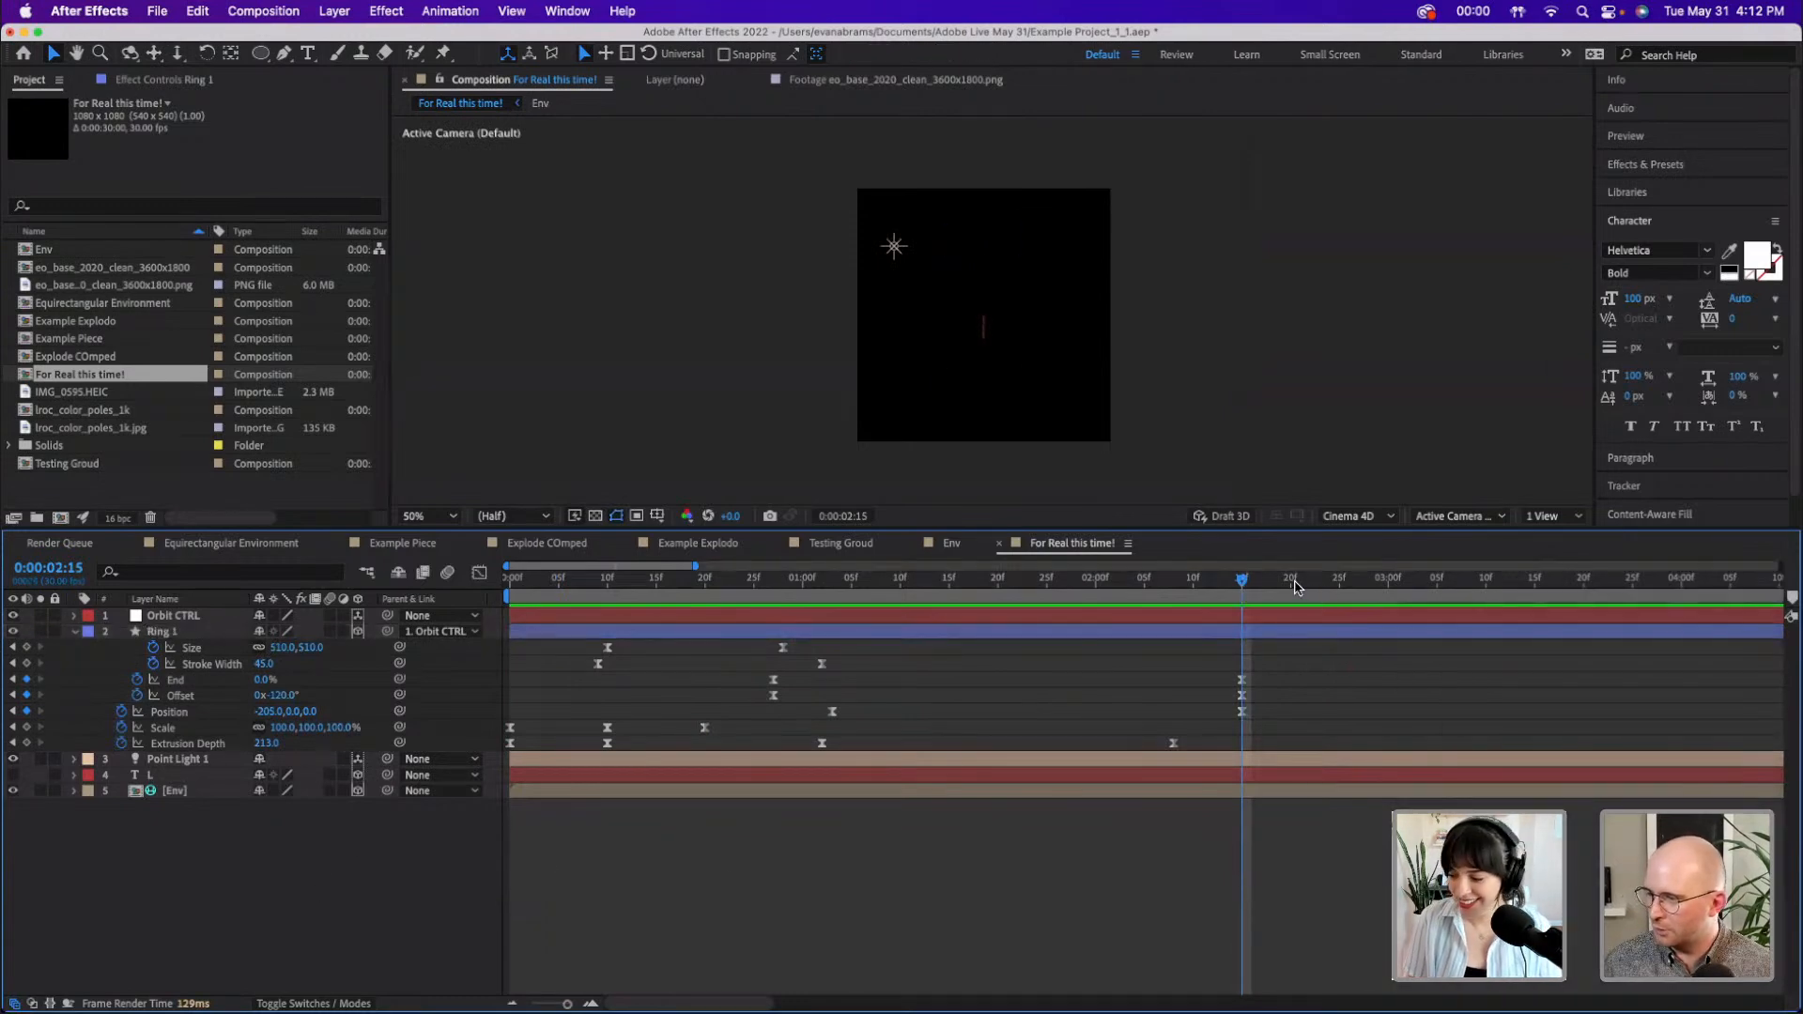
- Keyframe Ring 1's End at 100% at 0:00:04:01 and preview the trim from 0:00:02:07
{"action": "left_click", "coordinate": [1456, 579]}
{"action": "left_click_drag", "start_coordinate": [1509, 577], "coordinate": [1690, 577]}
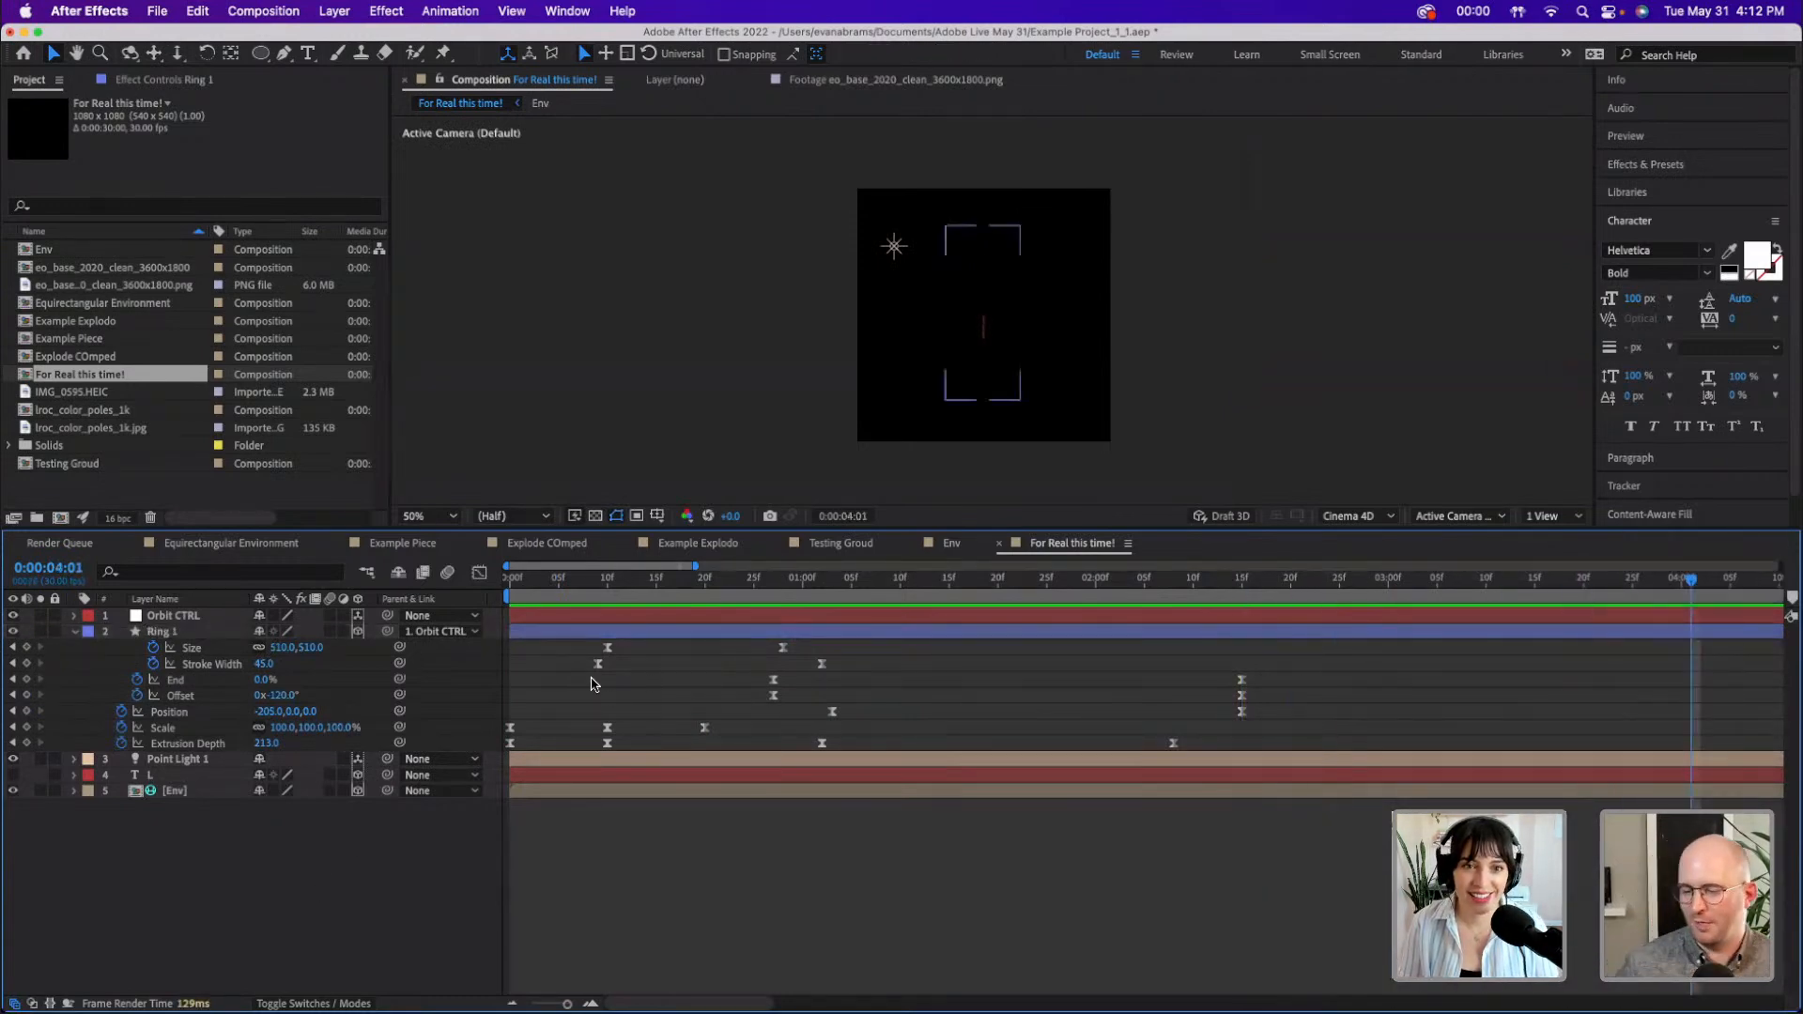
{"action": "left_click", "coordinate": [179, 681]}
{"action": "left_click", "coordinate": [1130, 669]}
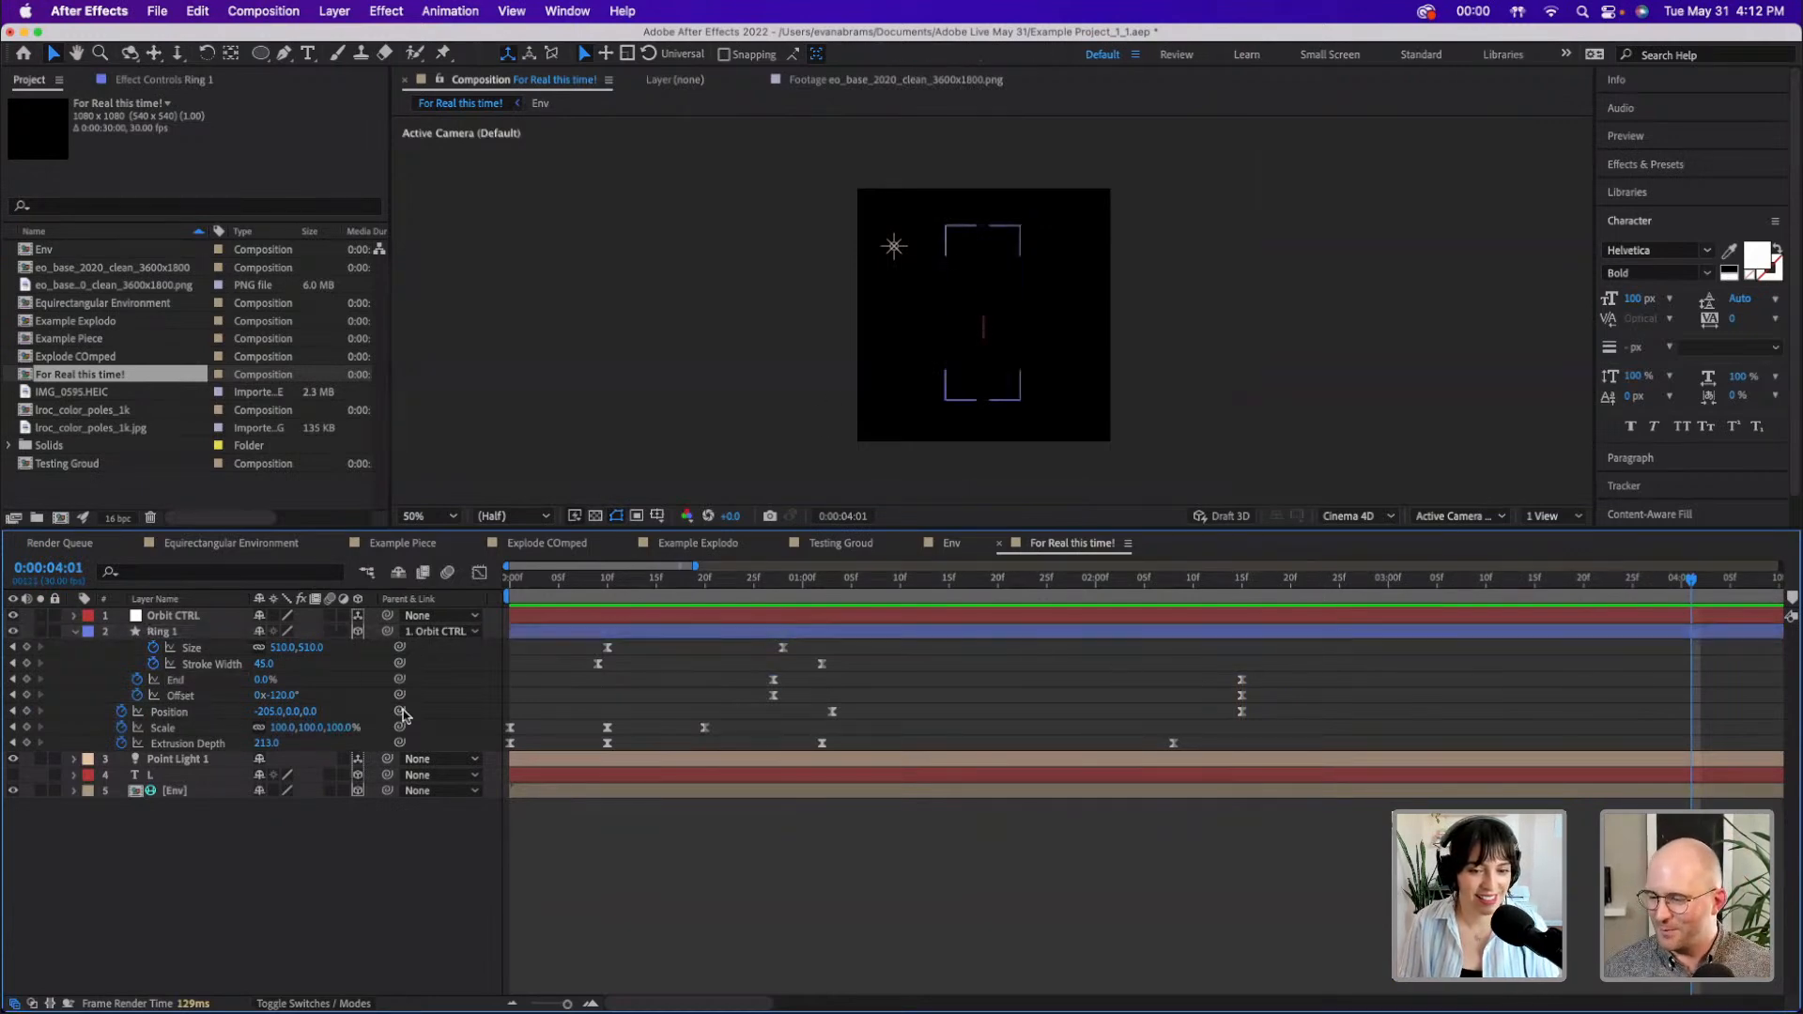
{"action": "left_click_drag", "start_coordinate": [264, 680], "coordinate": [706, 755]}
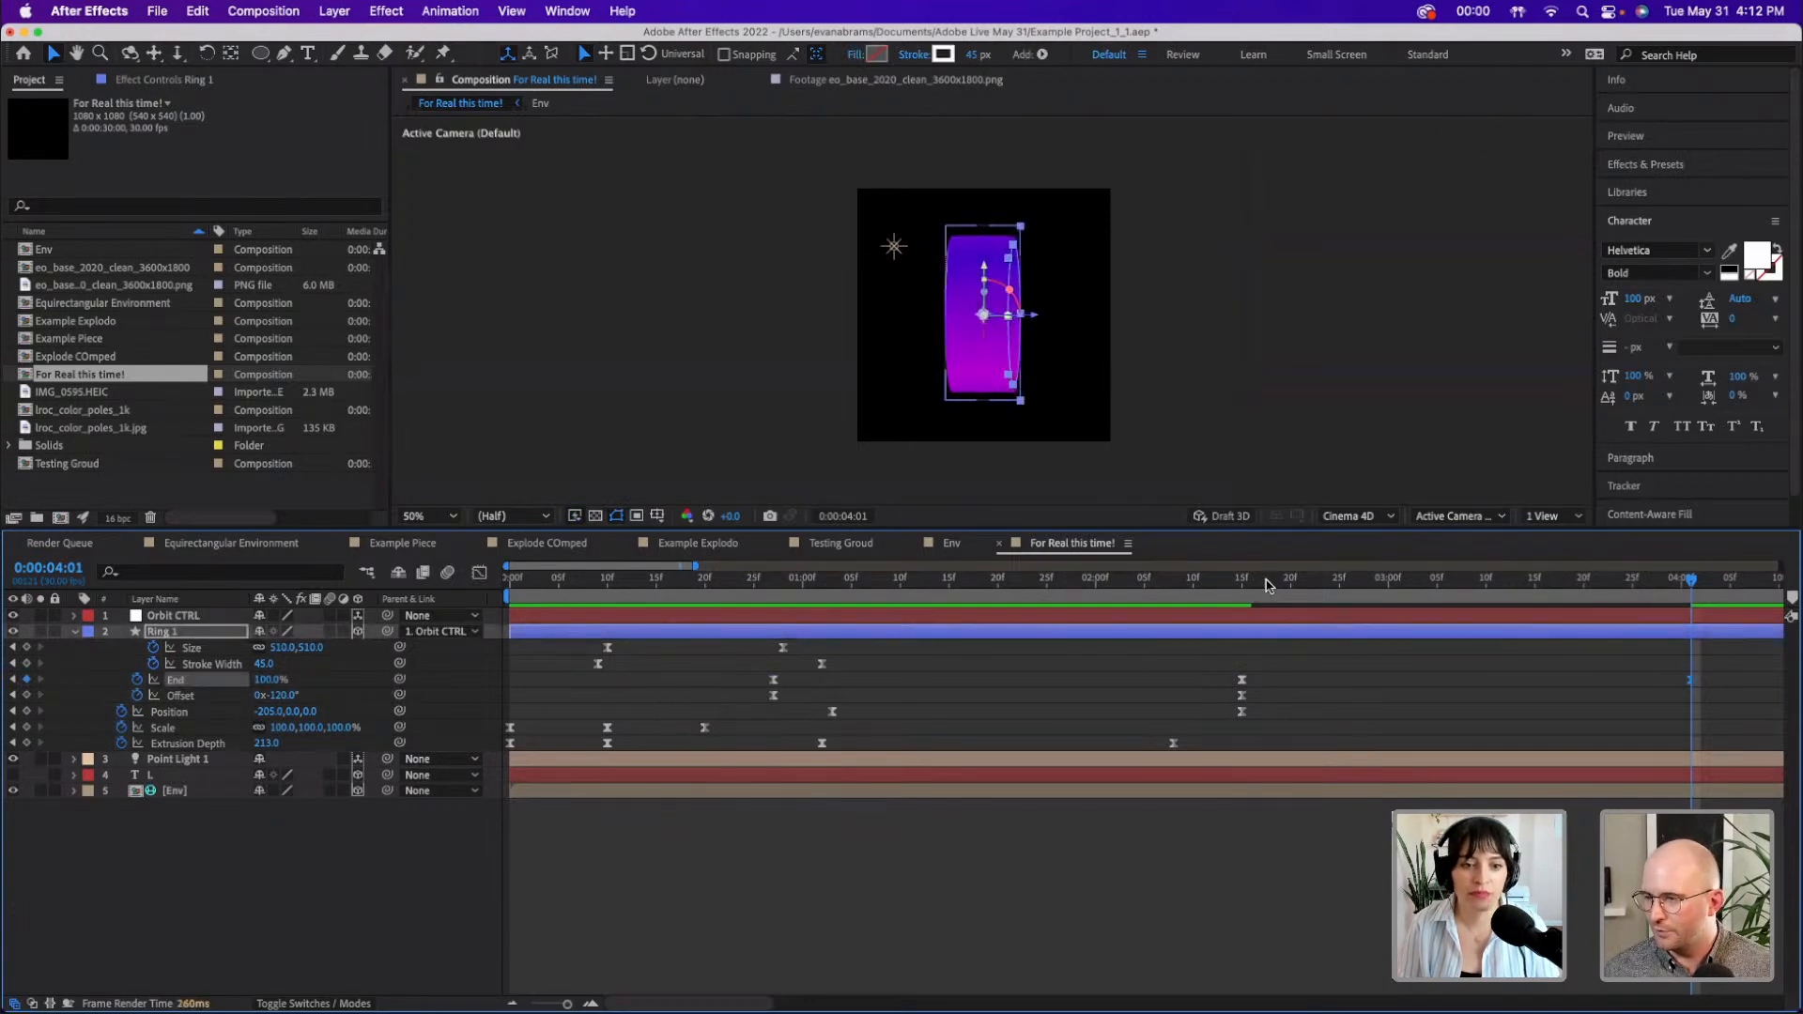
{"action": "left_click_drag", "start_coordinate": [1203, 579], "coordinate": [1165, 578]}
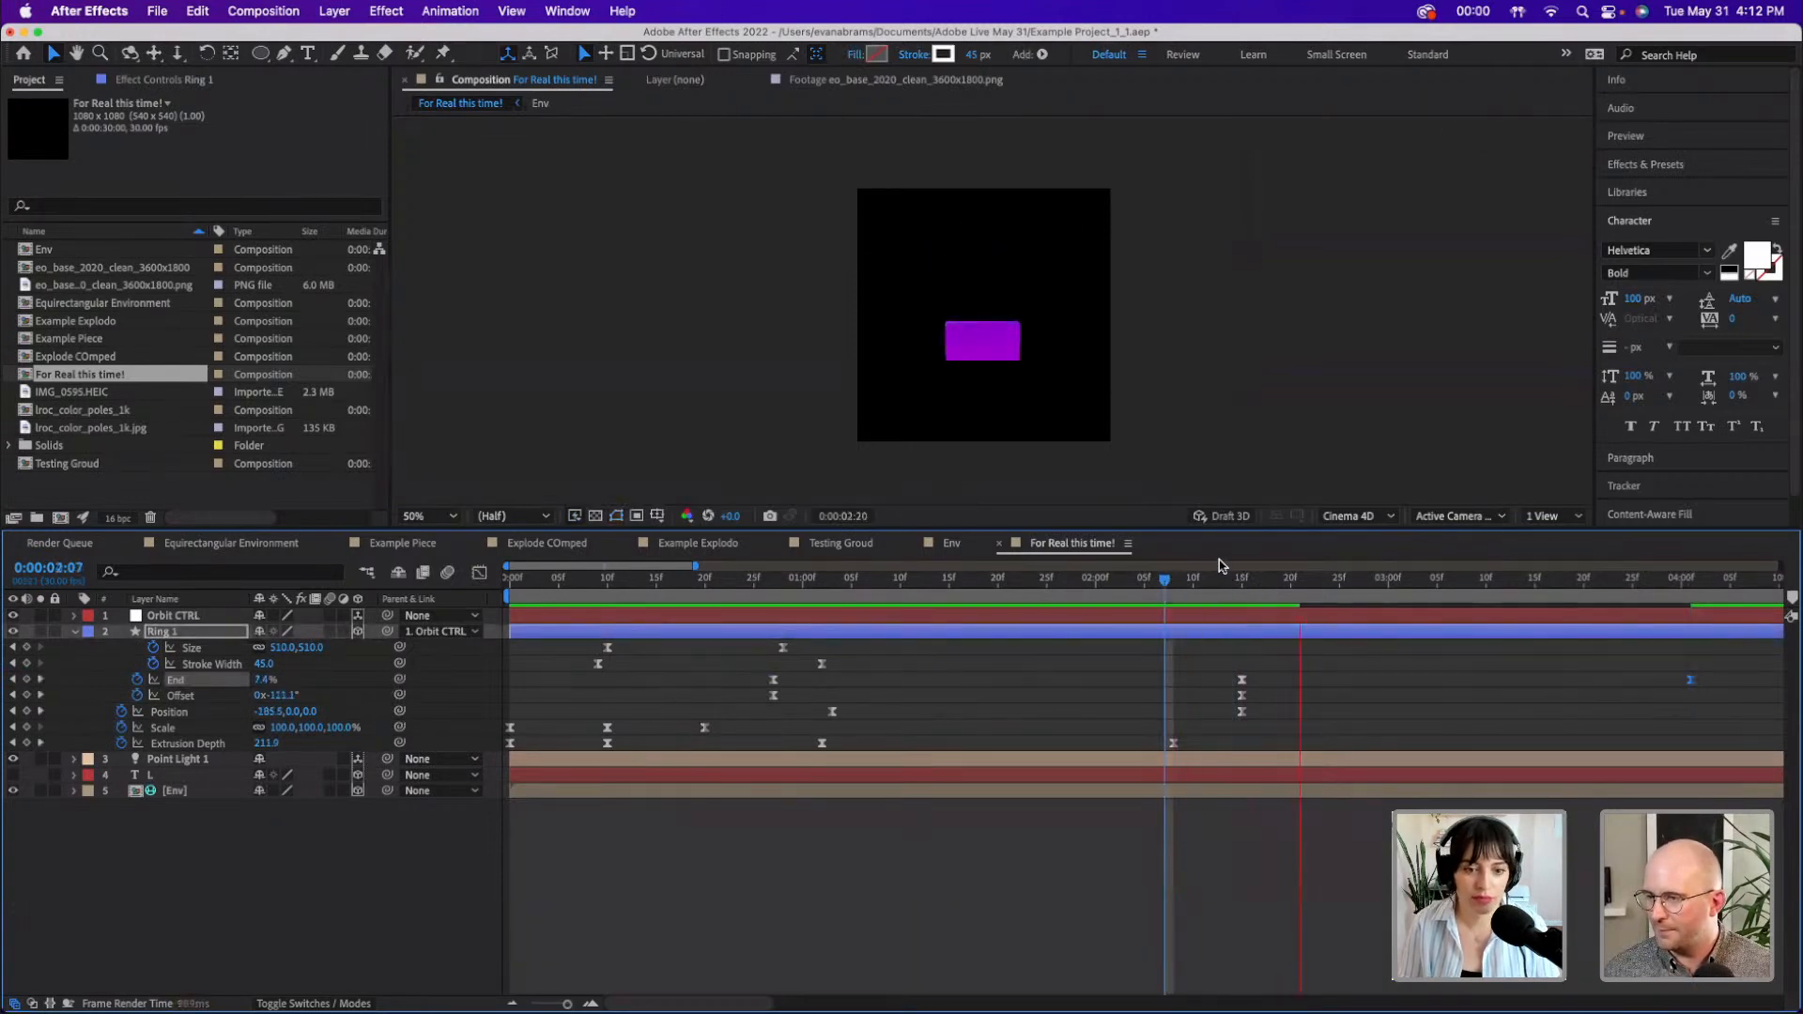
{"action": "key", "text": "space"}
{"action": "left_click", "coordinate": [1707, 590]}
{"action": "left_click_drag", "start_coordinate": [1707, 590], "coordinate": [1690, 590]}
- Reveal Orbit CTRL's keyframed properties, then try a different Y Rotation at 0:00:04:01 and undo it
{"action": "left_click", "coordinate": [1652, 620]}
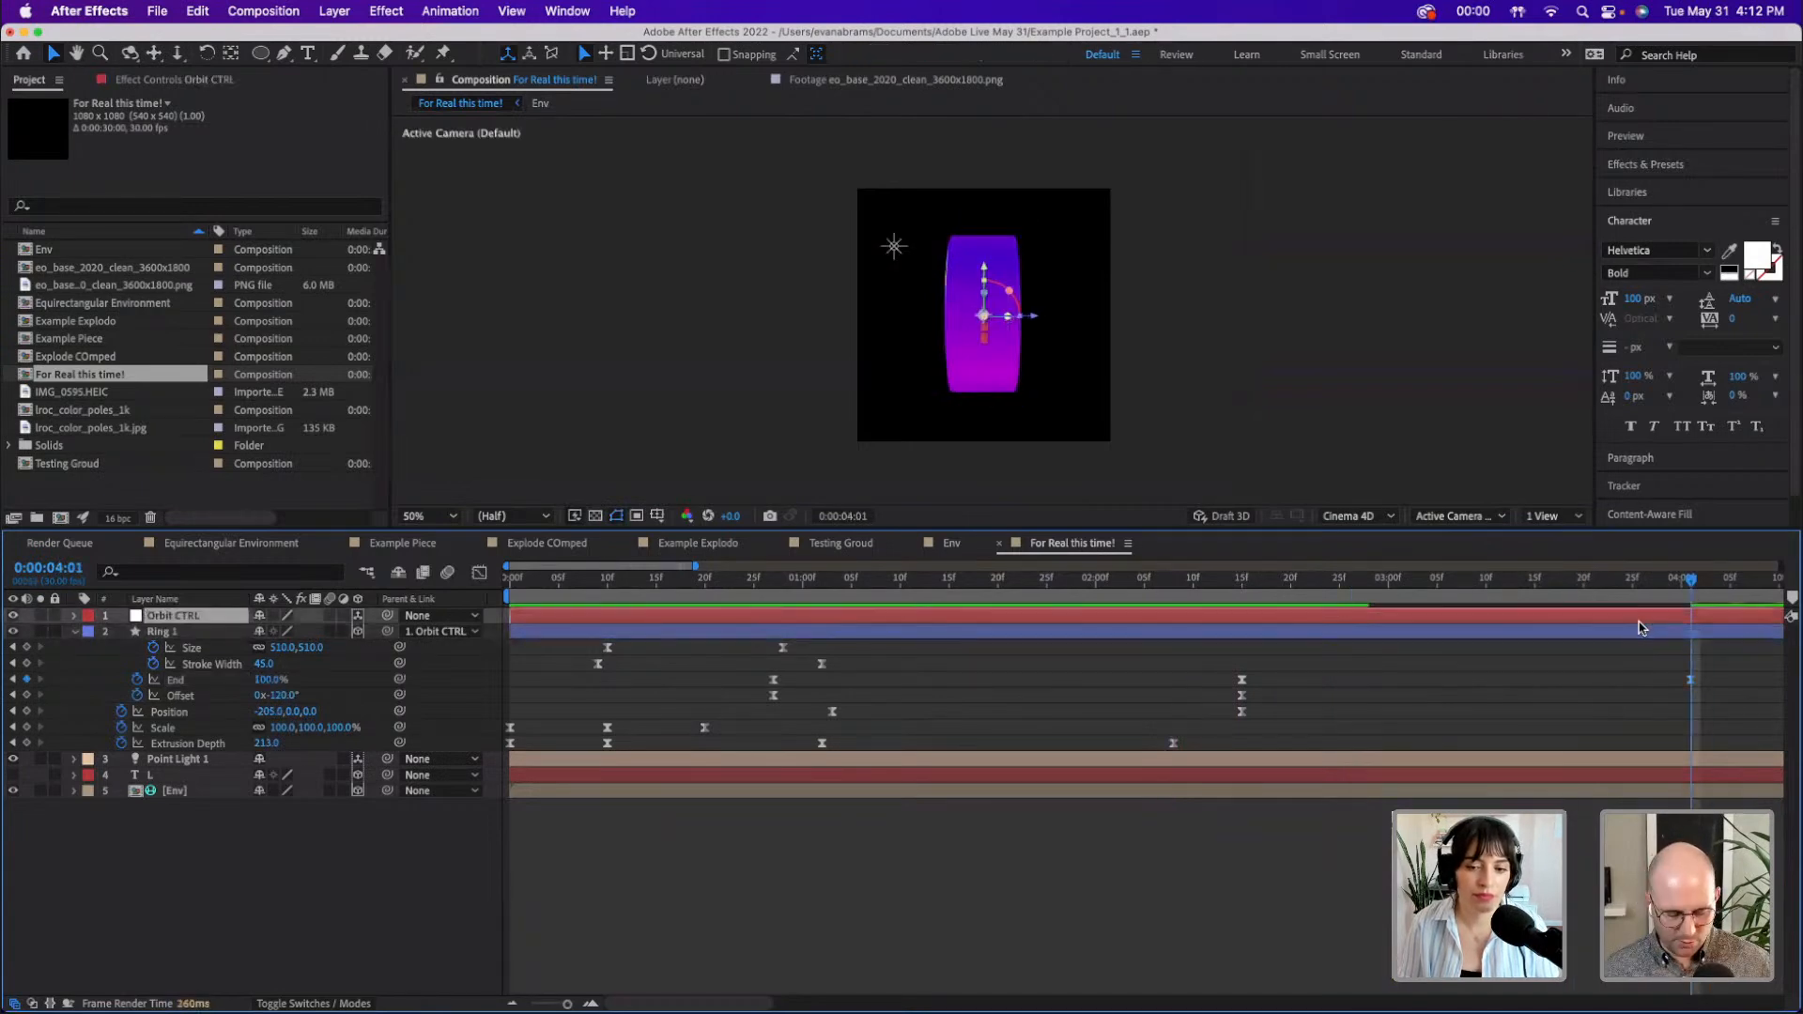
{"action": "key", "text": "u"}
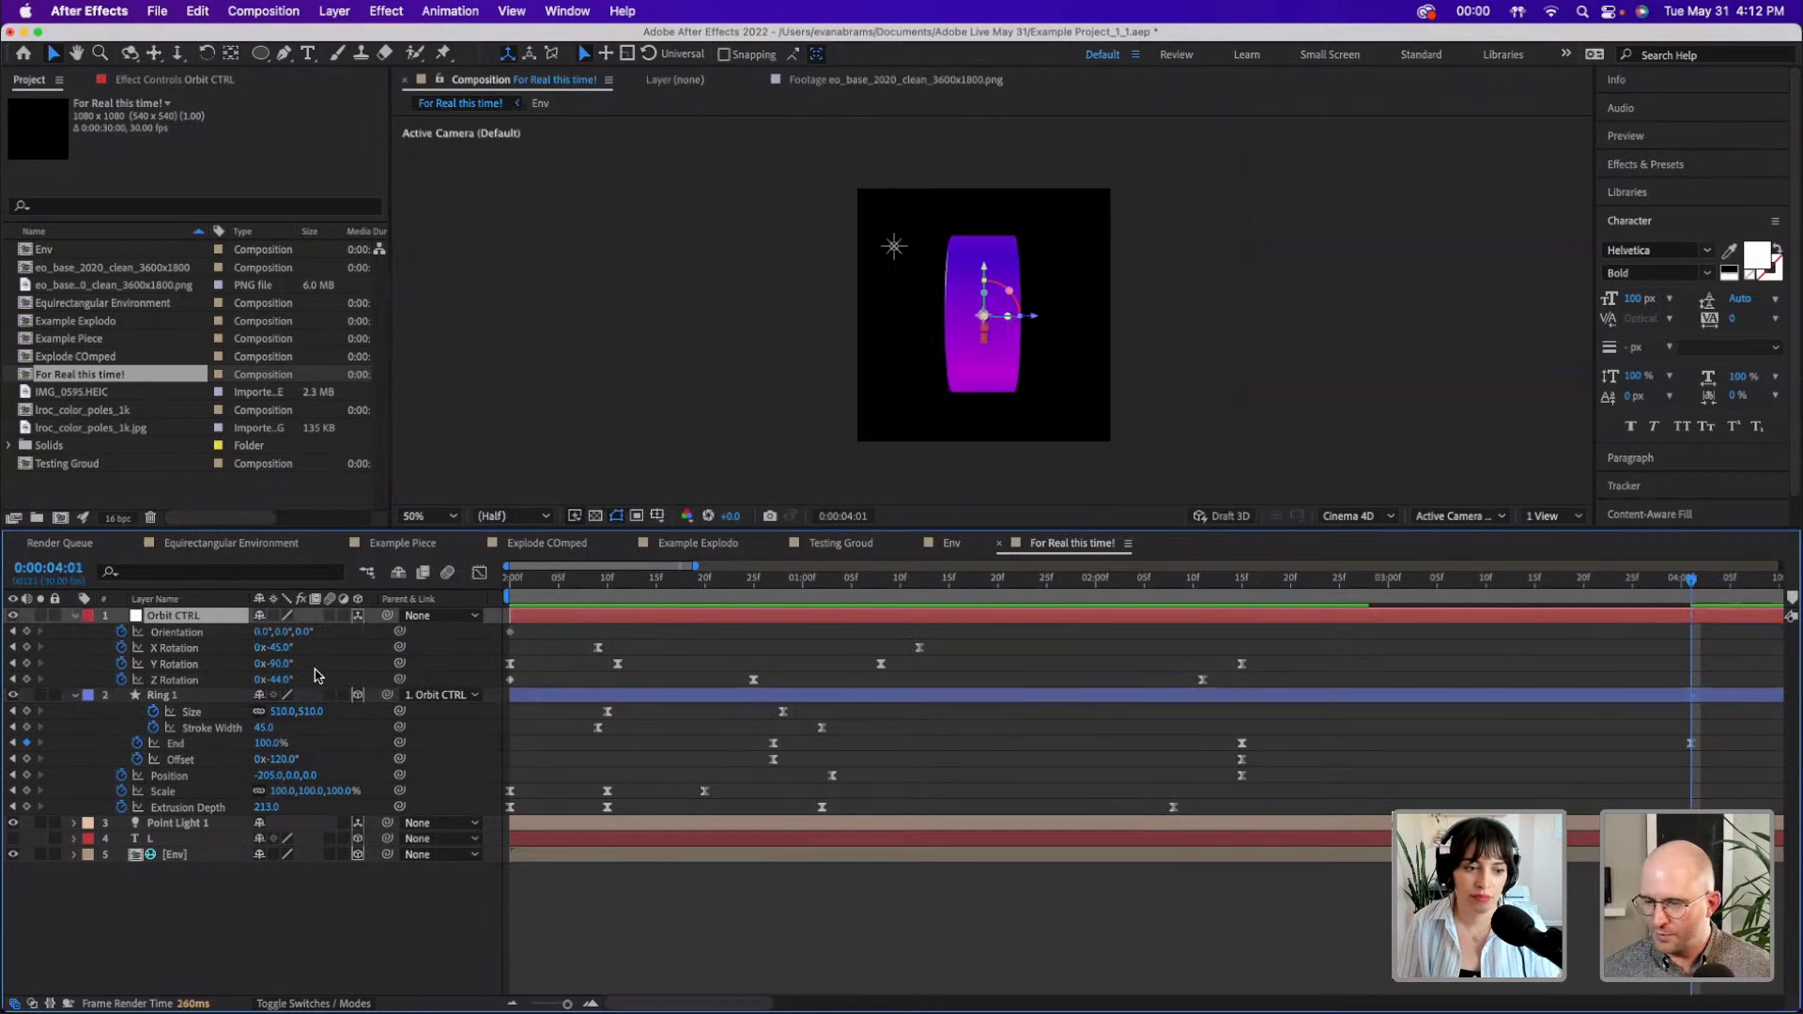
{"action": "left_click_drag", "start_coordinate": [285, 666], "coordinate": [368, 662]}
{"action": "key", "text": "super+z"}
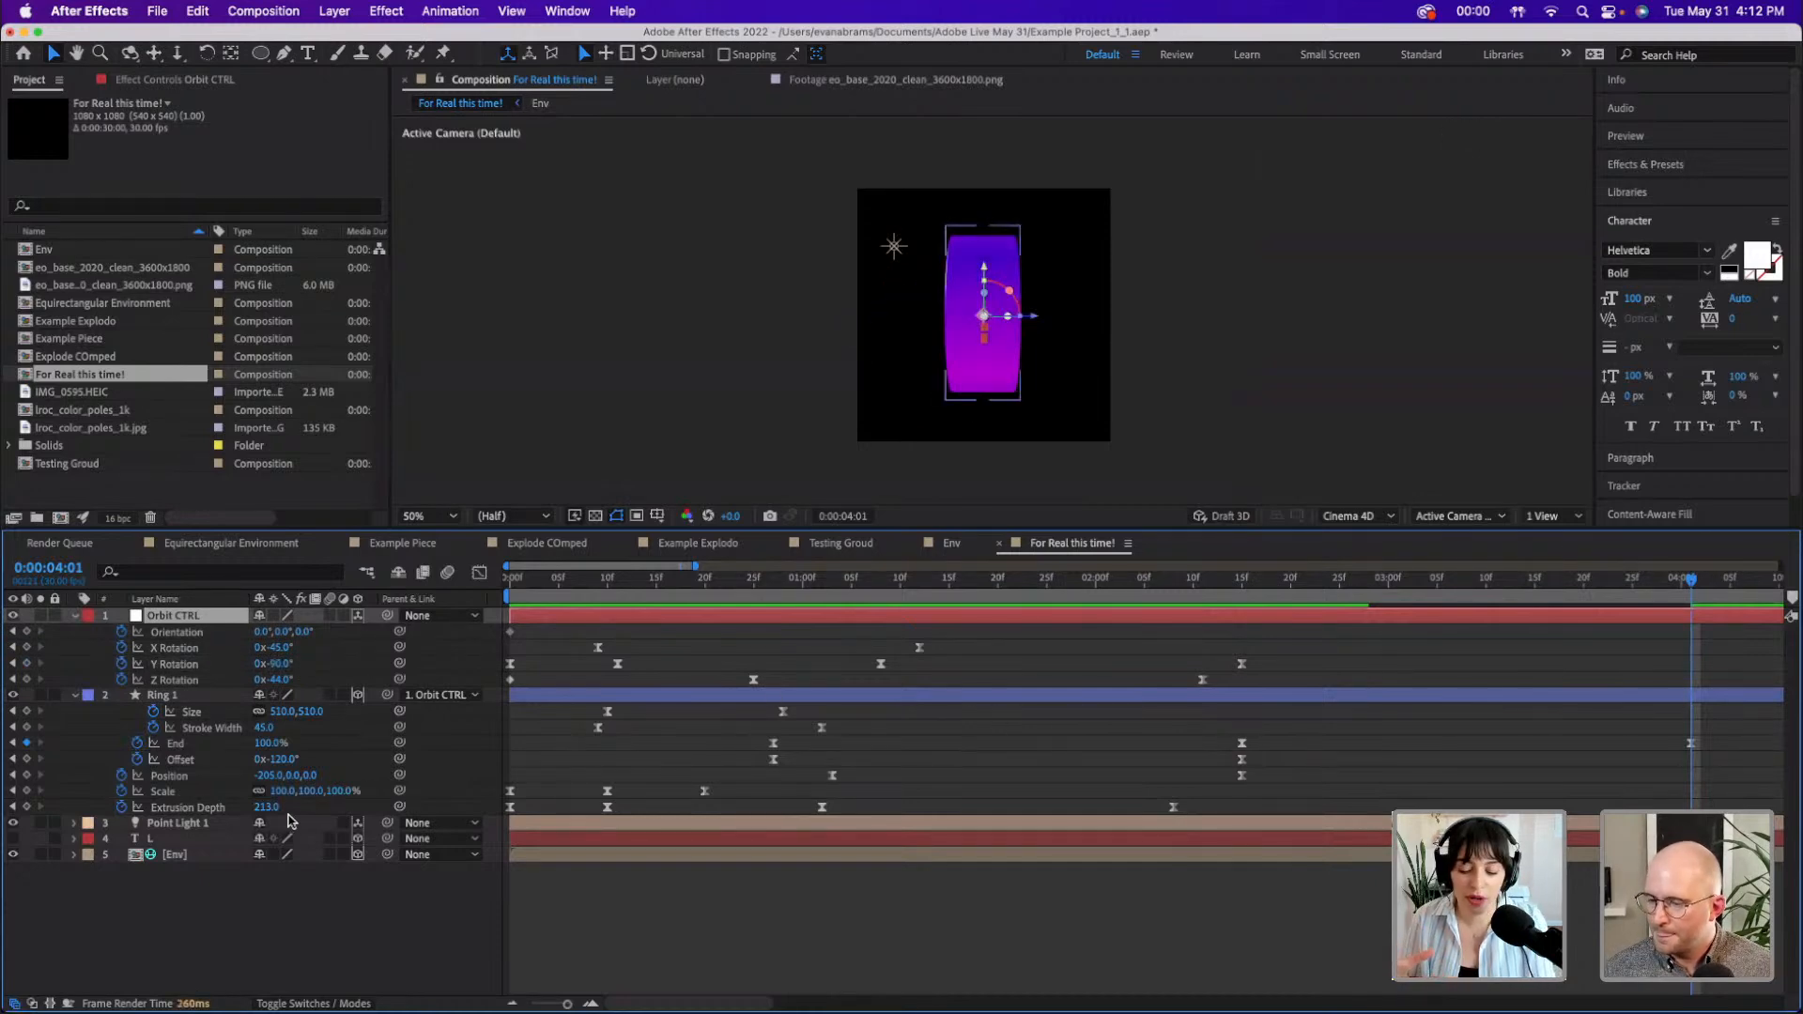
- Keyframe Ring 1's X position at 0 at 0:00:04:01 and preview the animation from the start
{"action": "left_click", "coordinate": [267, 777]}
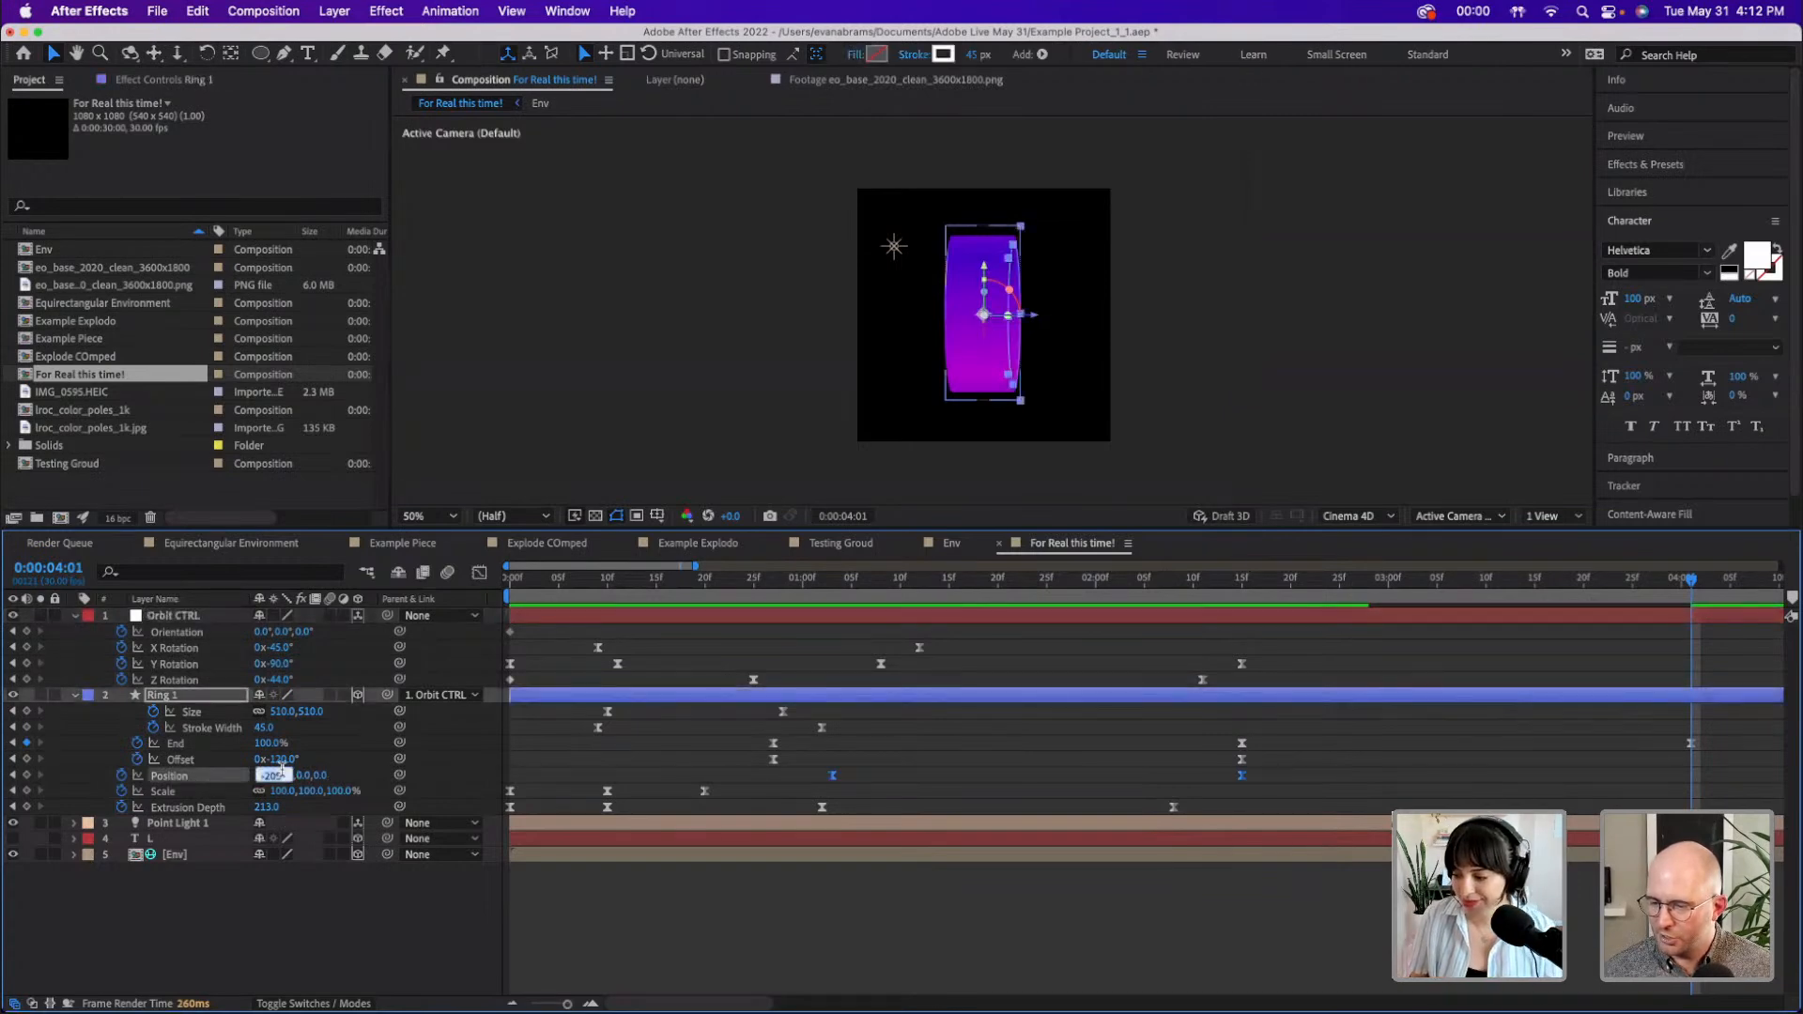
{"action": "type", "text": "0"}
{"action": "key", "text": "Return"}
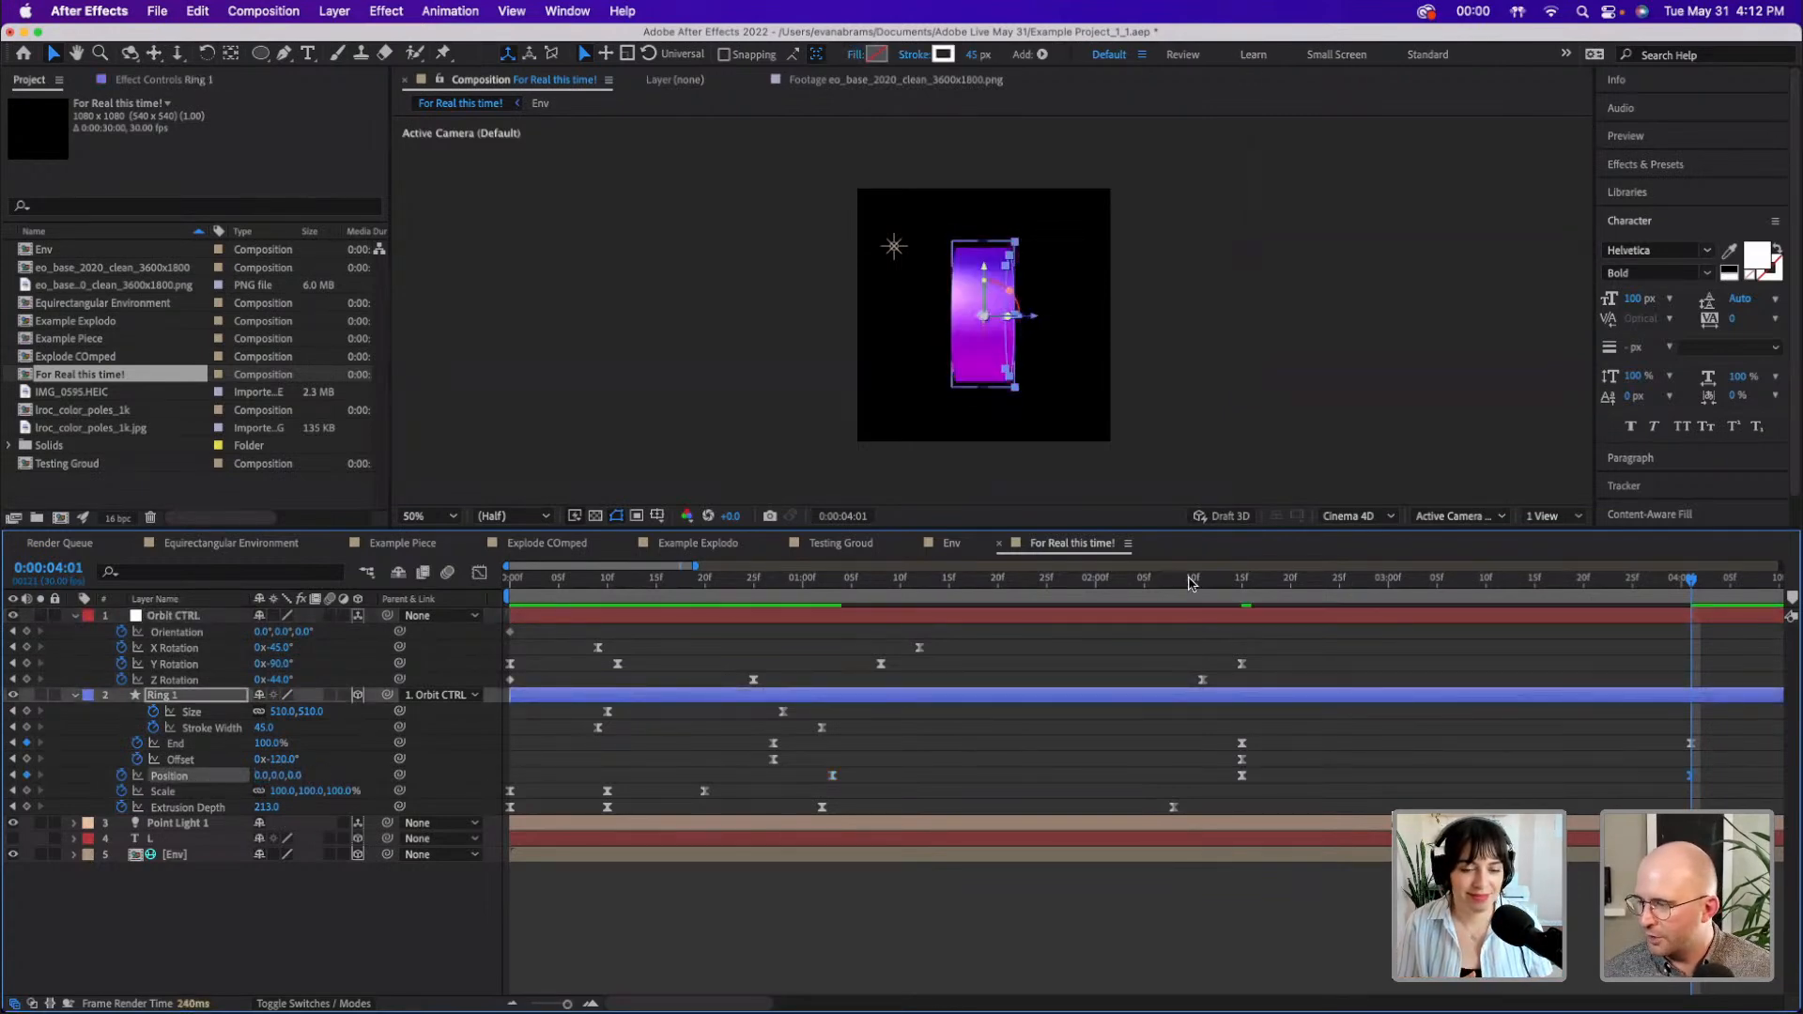
{"action": "left_click_drag", "start_coordinate": [1249, 585], "coordinate": [1690, 665]}
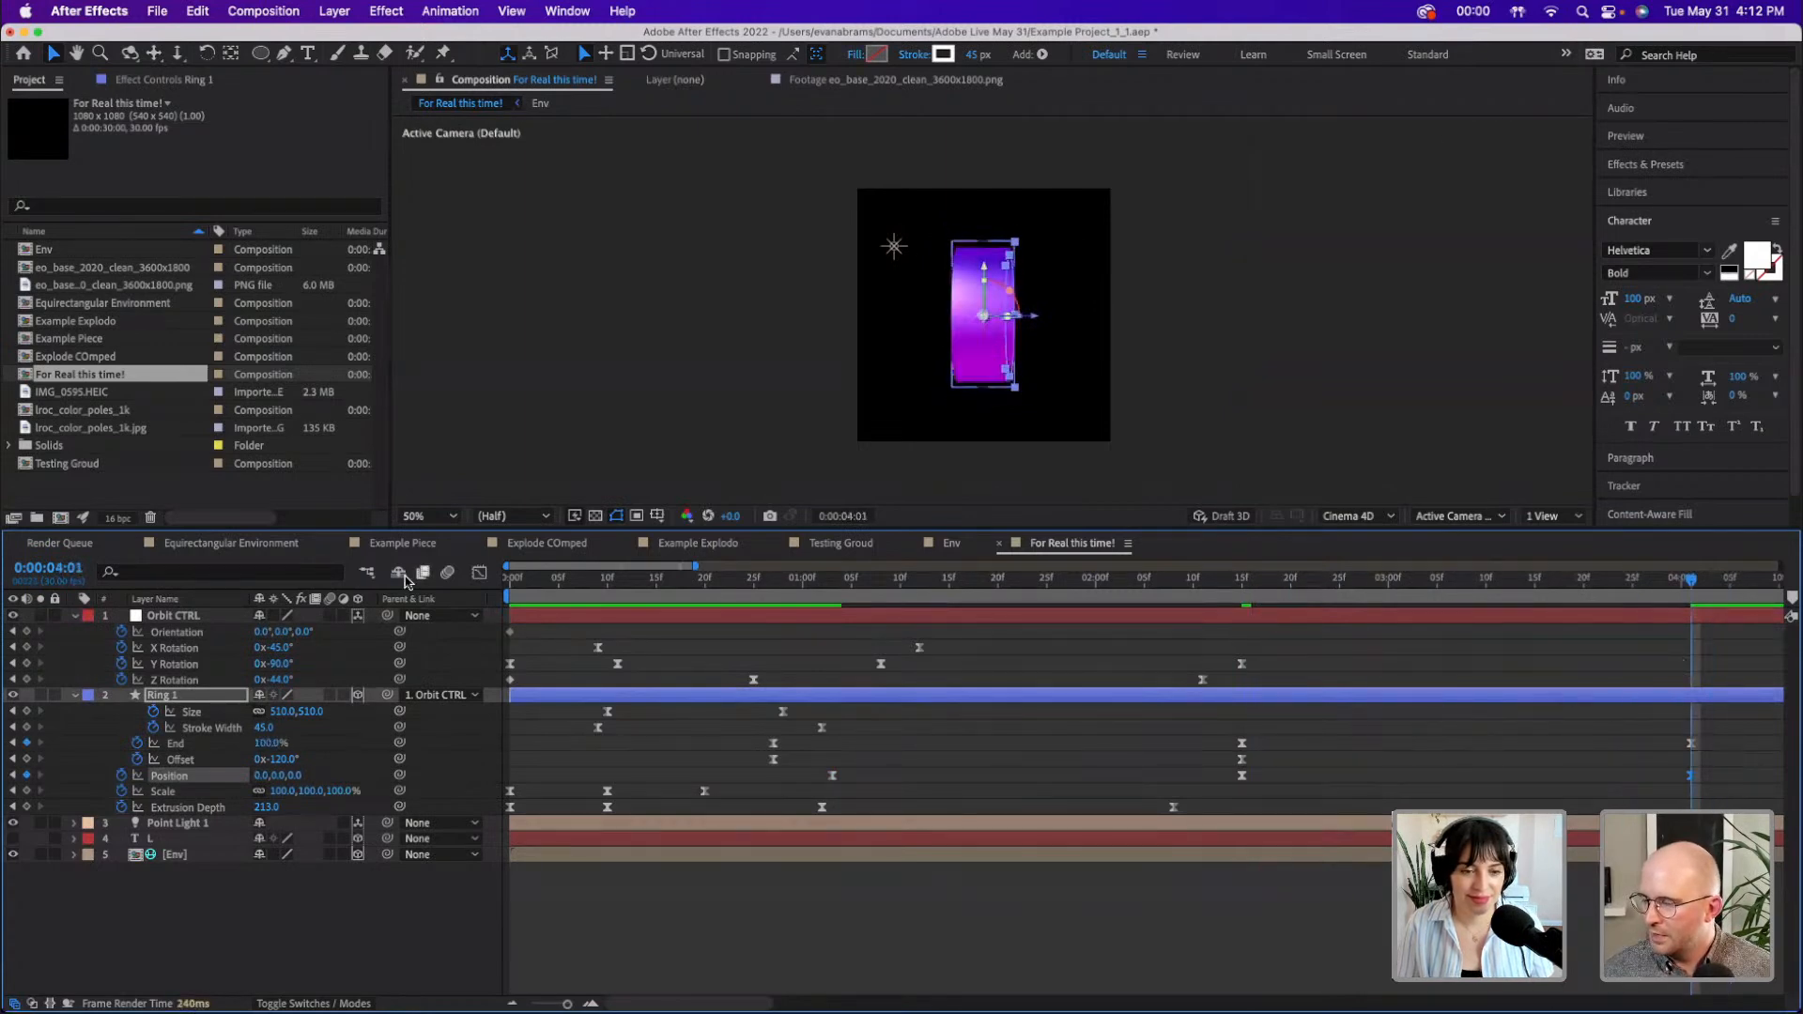
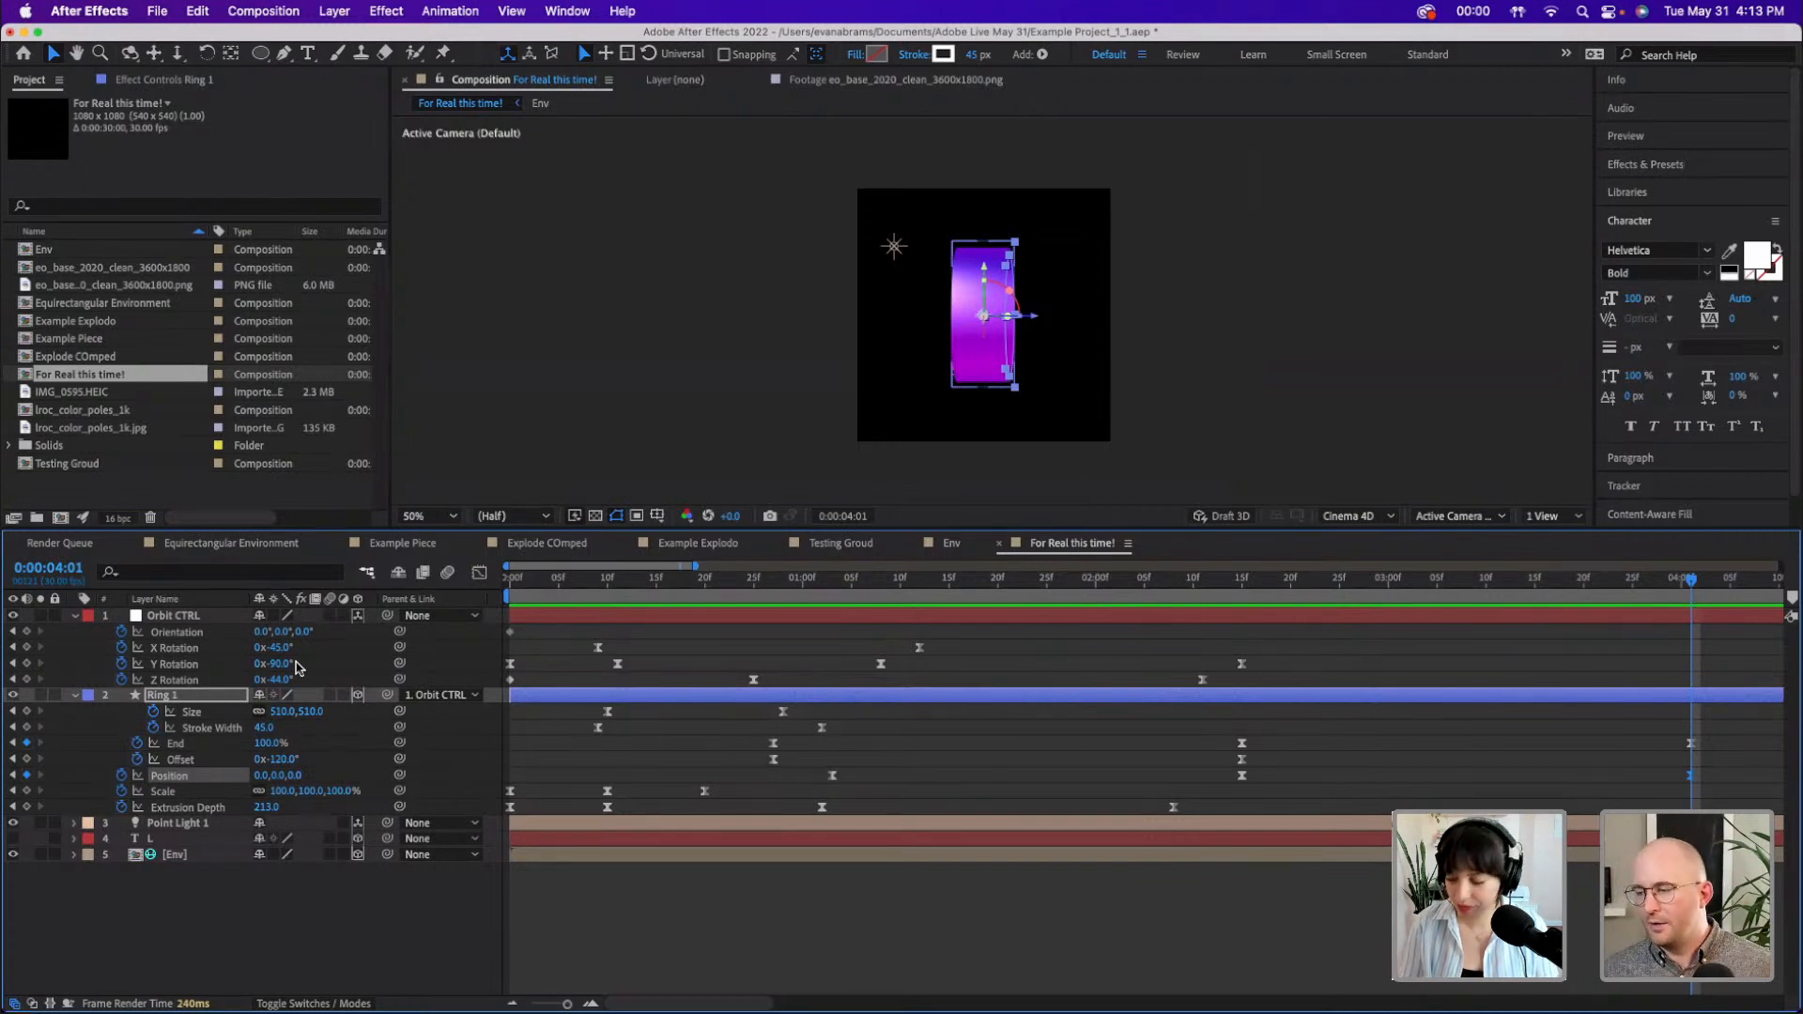
{"action": "key", "text": "space"}
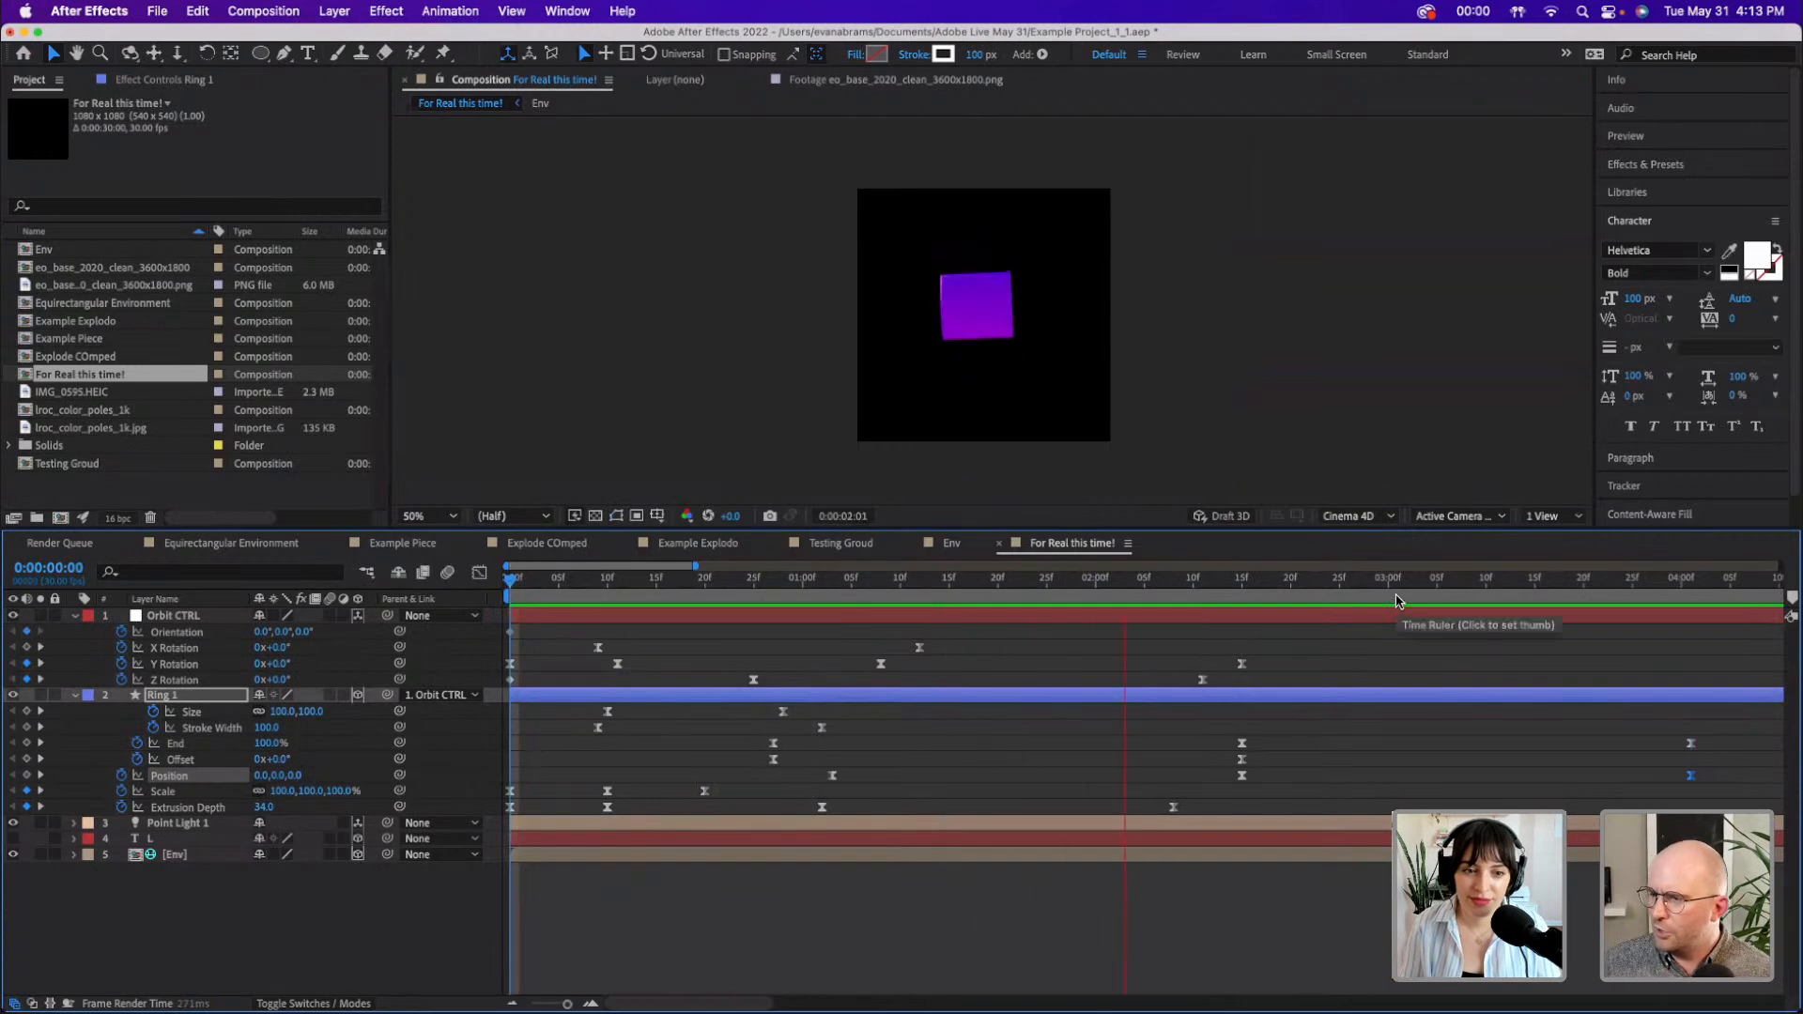
{"action": "key", "text": "space"}
- Return the playhead to 0:00:02:15 and delete Ring 1's End and Position keyframes at 0:00:04:01
{"action": "left_click_drag", "start_coordinate": [1447, 575], "coordinate": [1251, 628]}
{"action": "left_click_drag", "start_coordinate": [1736, 730], "coordinate": [1671, 787]}
{"action": "key", "text": "Delete"}
{"action": "left_click", "coordinate": [1671, 793]}
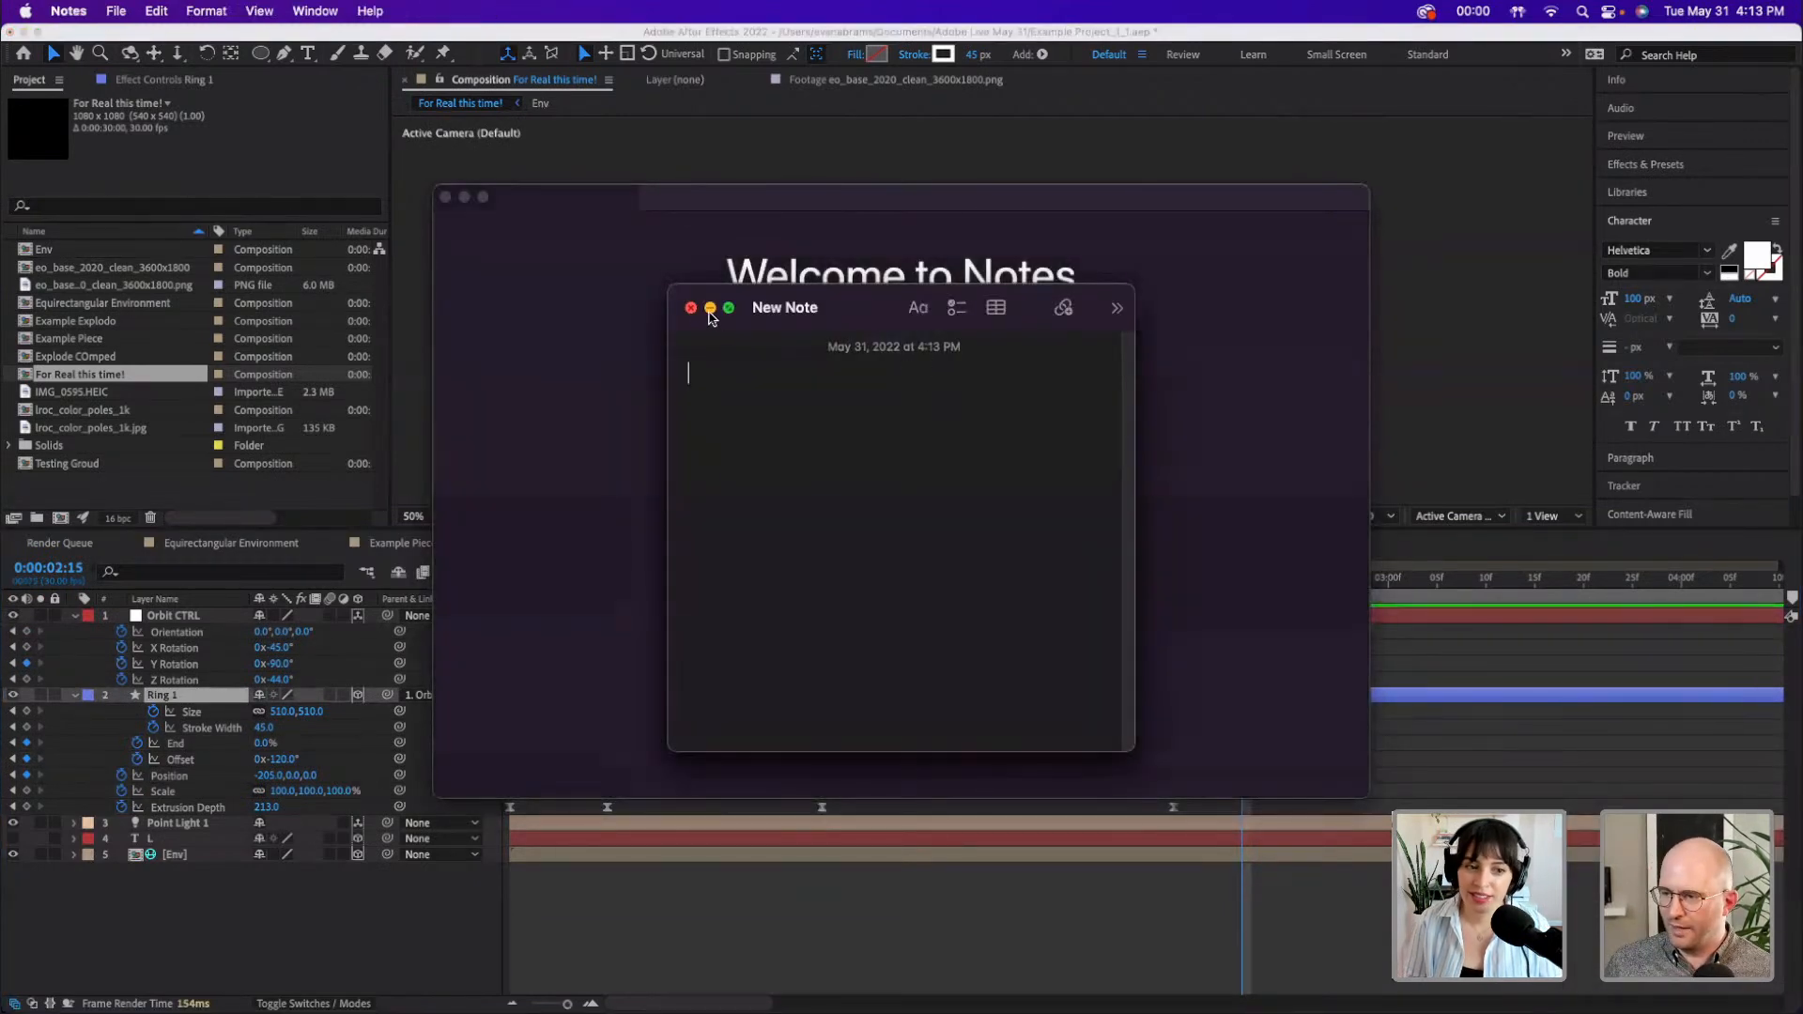
{"action": "left_click", "coordinate": [691, 307]}
{"action": "left_click_drag", "start_coordinate": [528, 164], "coordinate": [747, 341]}
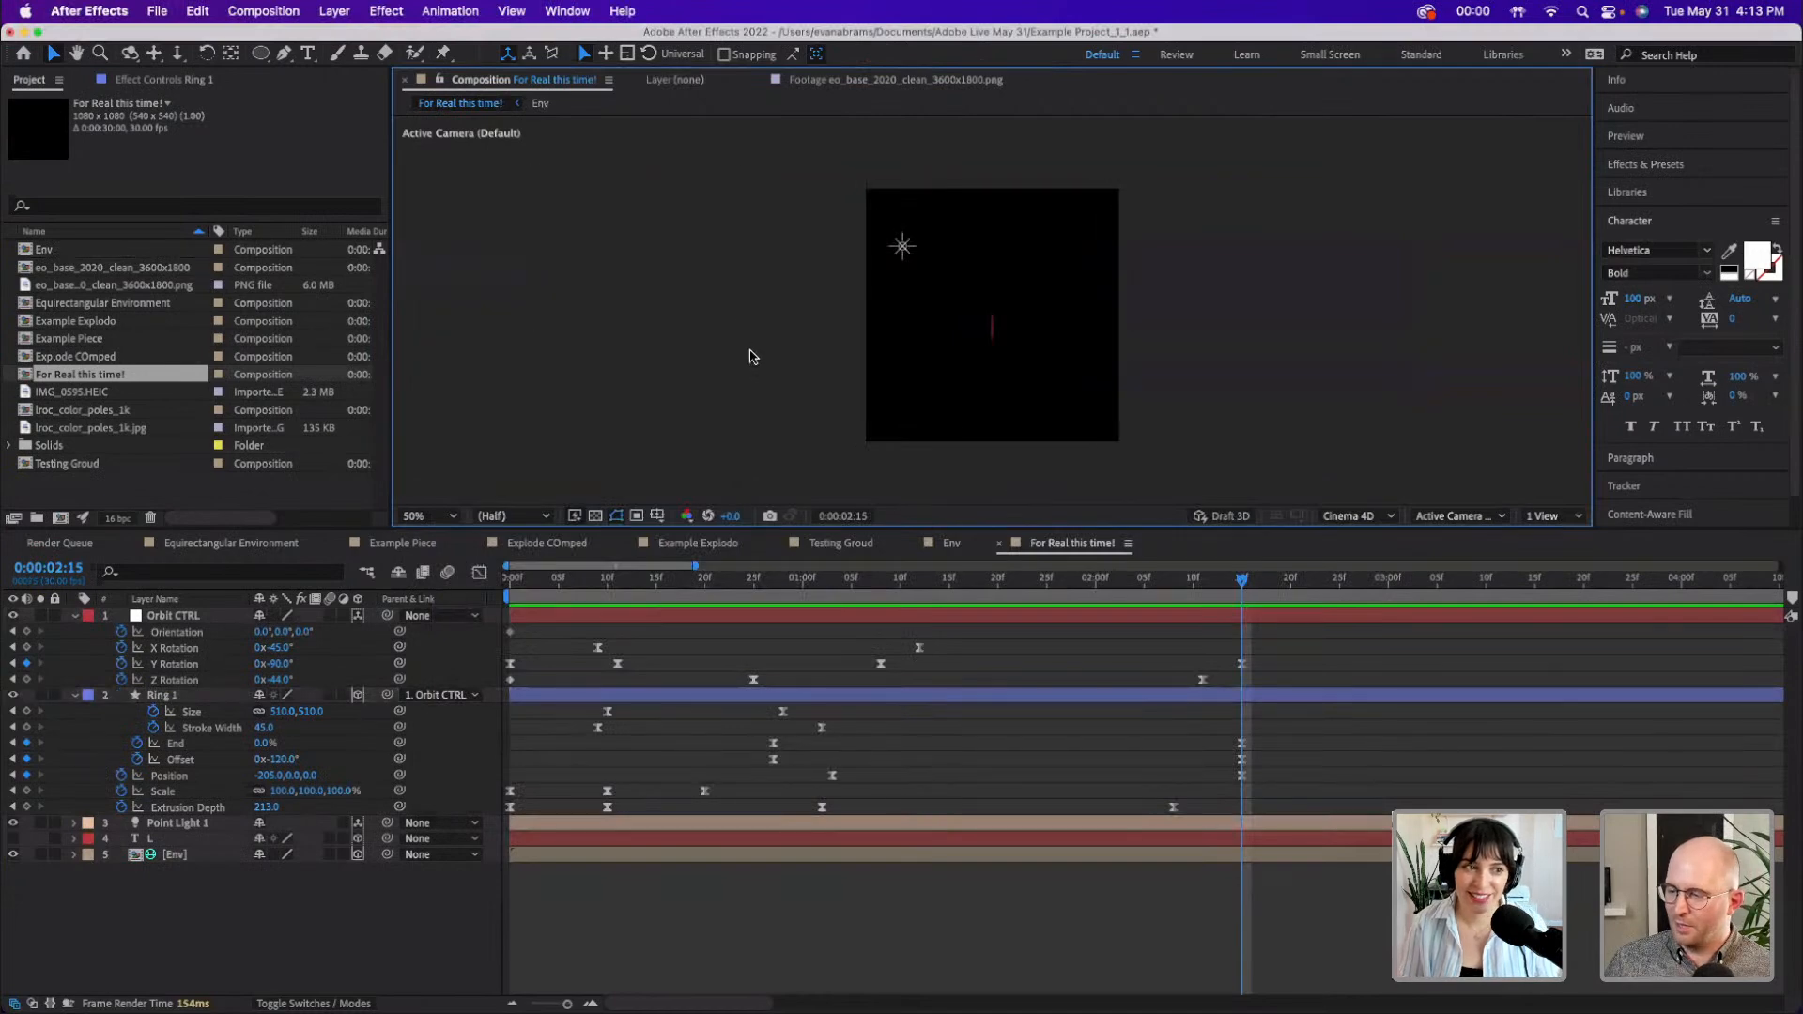
- Preview the ring animation from the start of the composition with the viewer at 50%
{"action": "key", "text": "comma"}
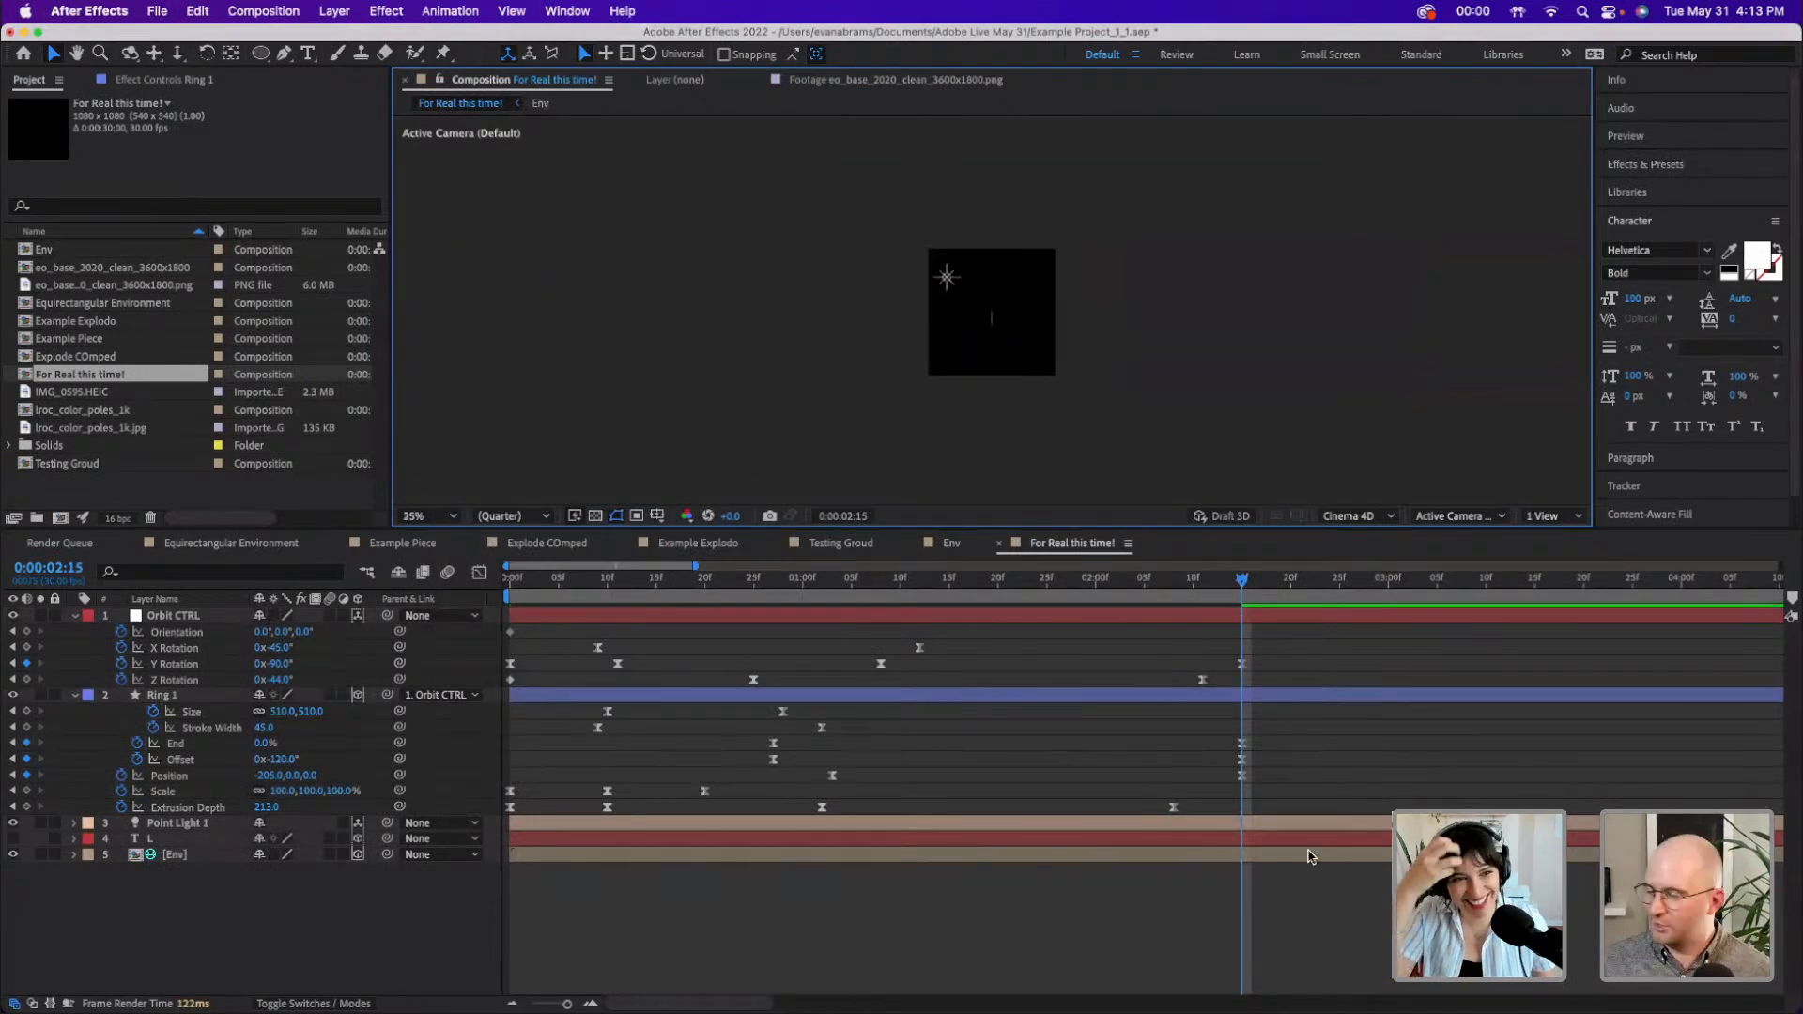
{"action": "left_click_drag", "start_coordinate": [1241, 590], "coordinate": [512, 588]}
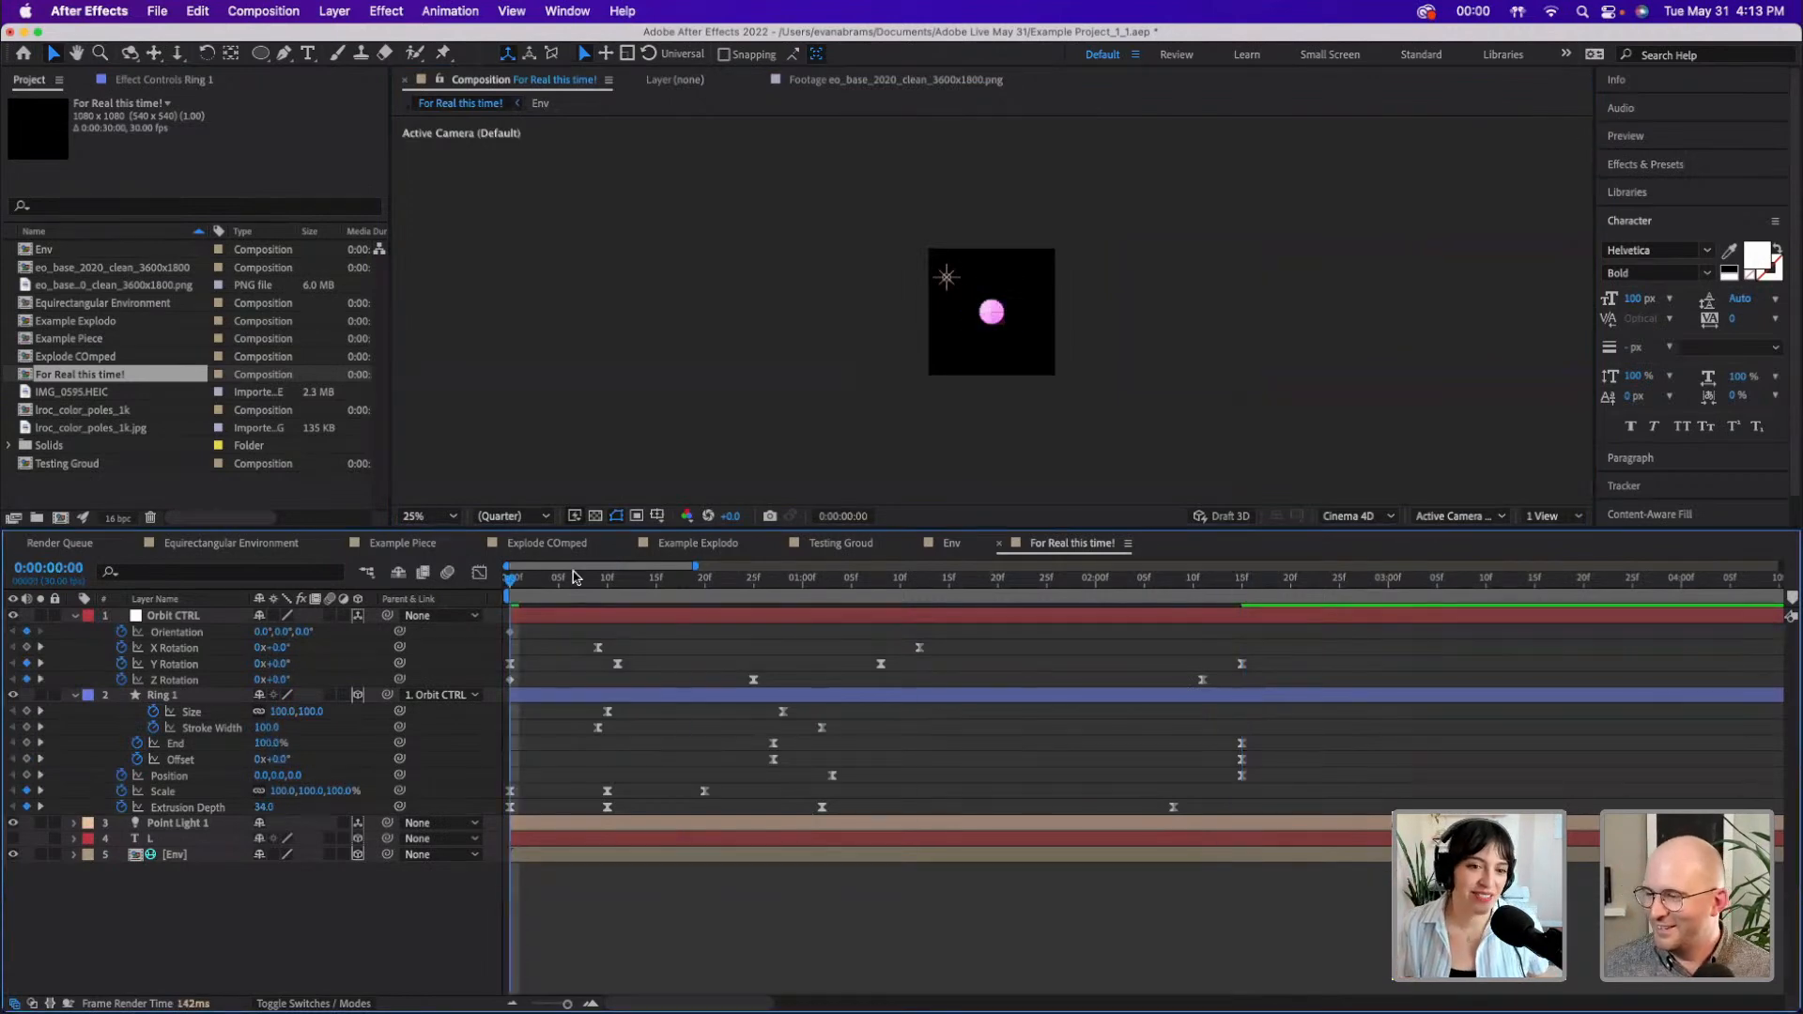
{"action": "key", "text": "period"}
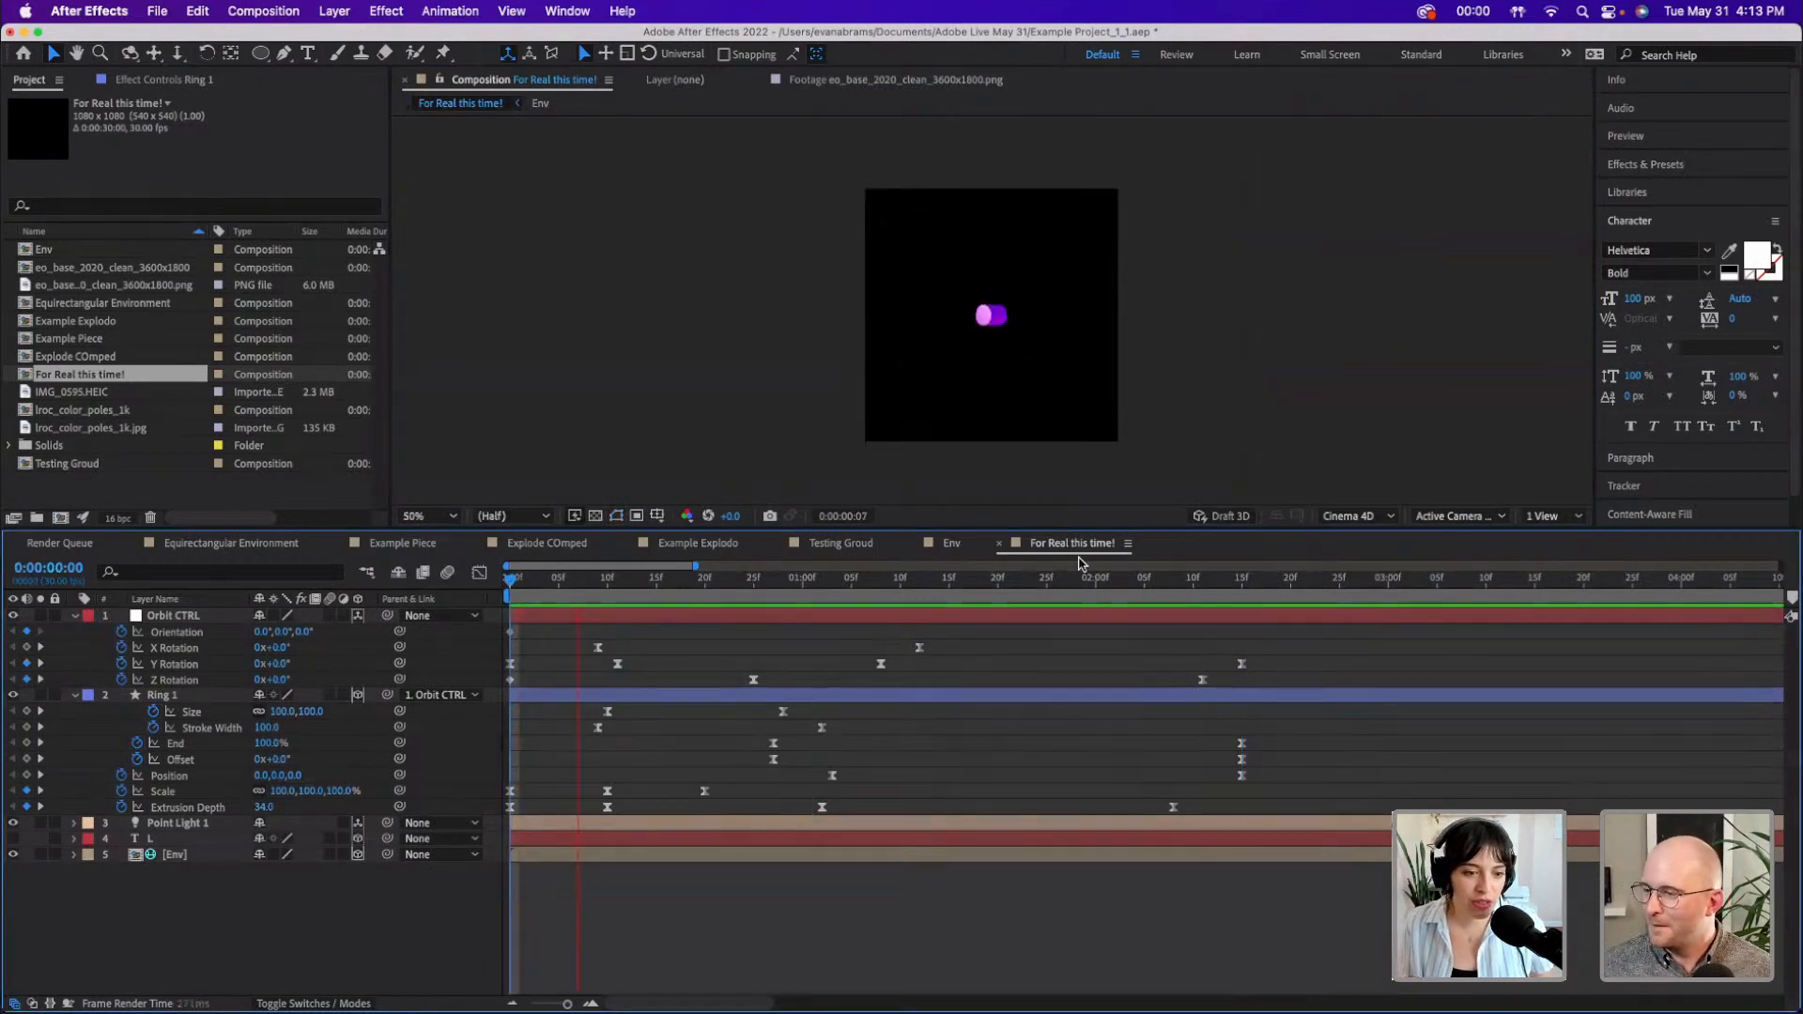
{"action": "key", "text": "space"}
{"action": "left_click_drag", "start_coordinate": [528, 586], "coordinate": [483, 591]}
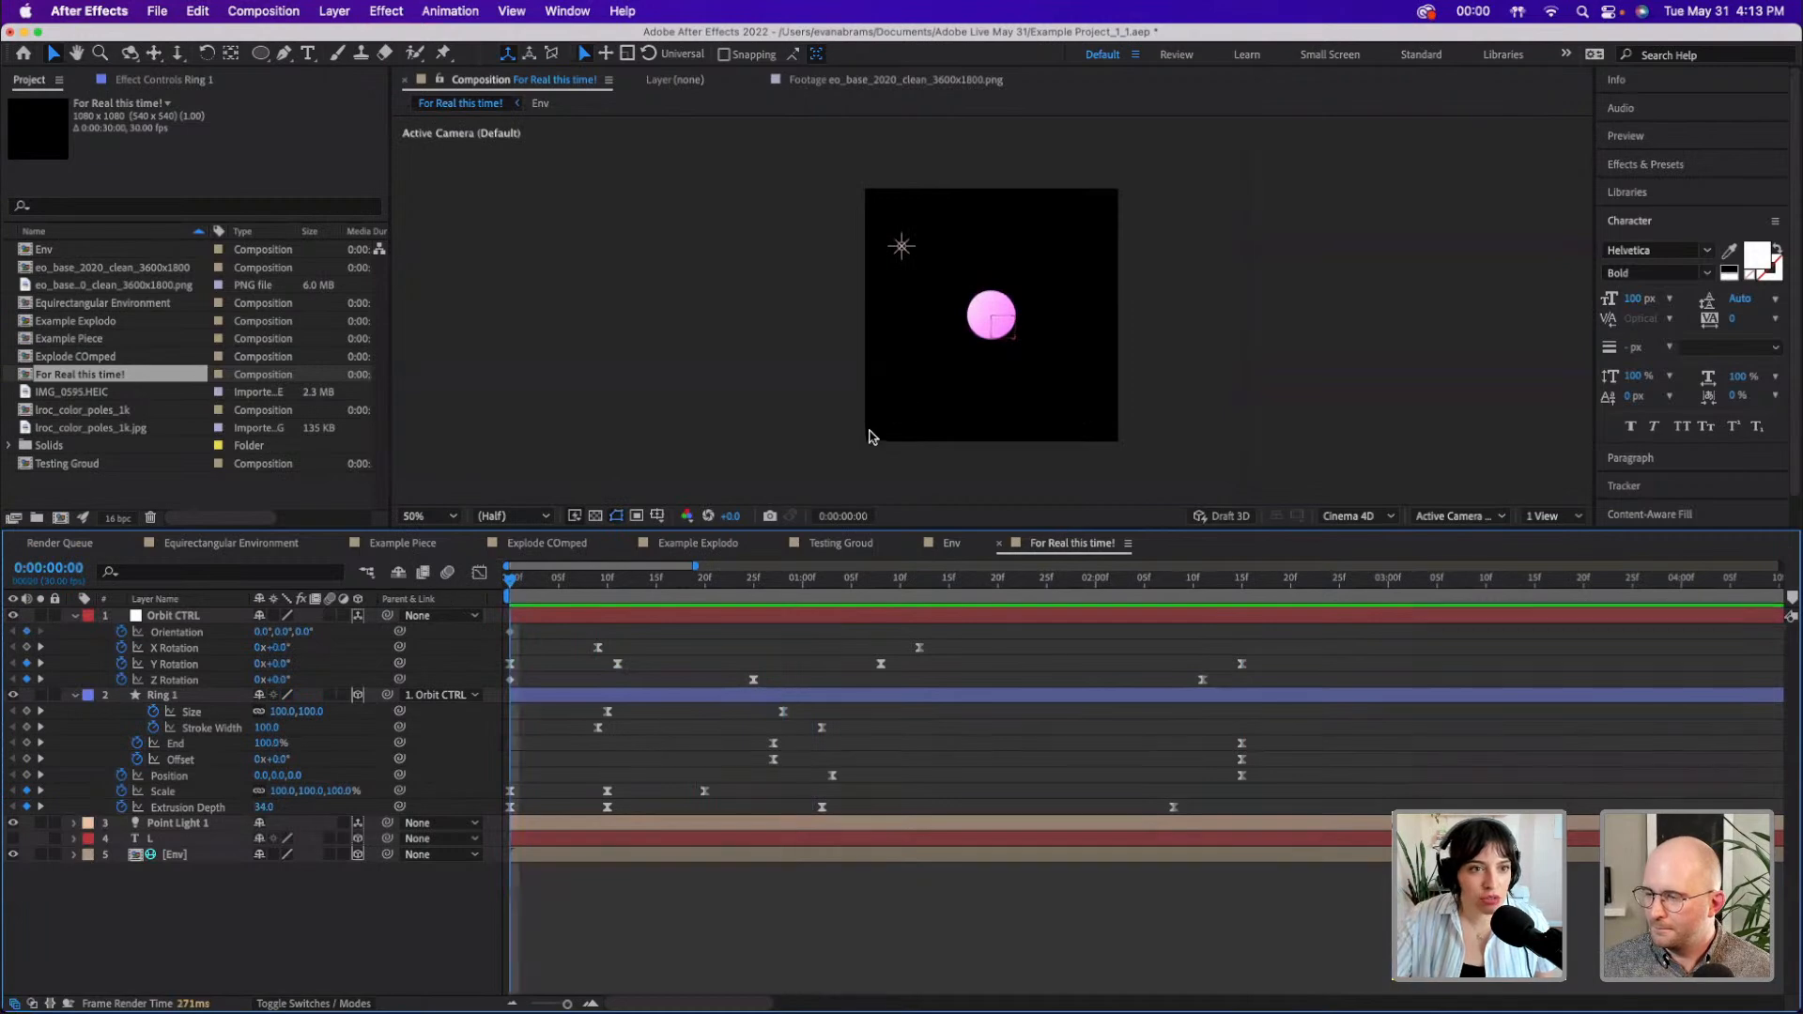
- Set Ring 1's End keyframe at 0:00:02:15 to 7%
{"action": "left_click", "coordinate": [1233, 586]}
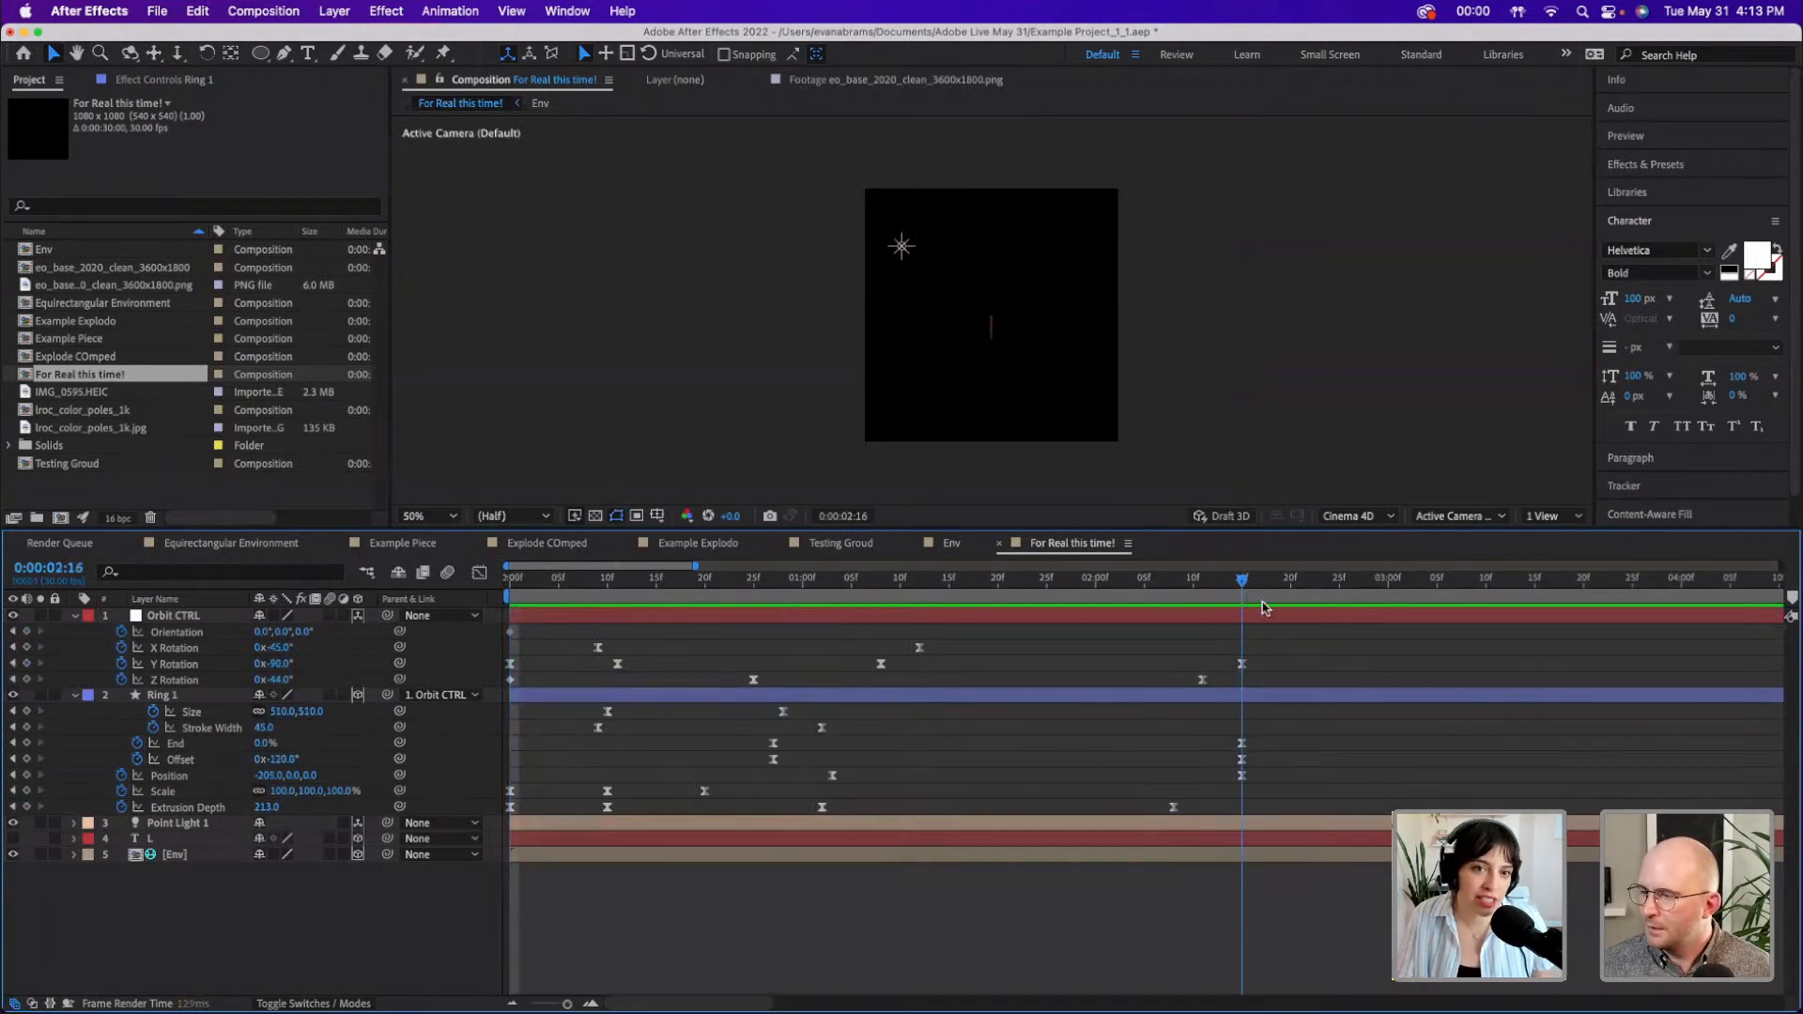
{"action": "left_click_drag", "start_coordinate": [1236, 617], "coordinate": [1245, 618]}
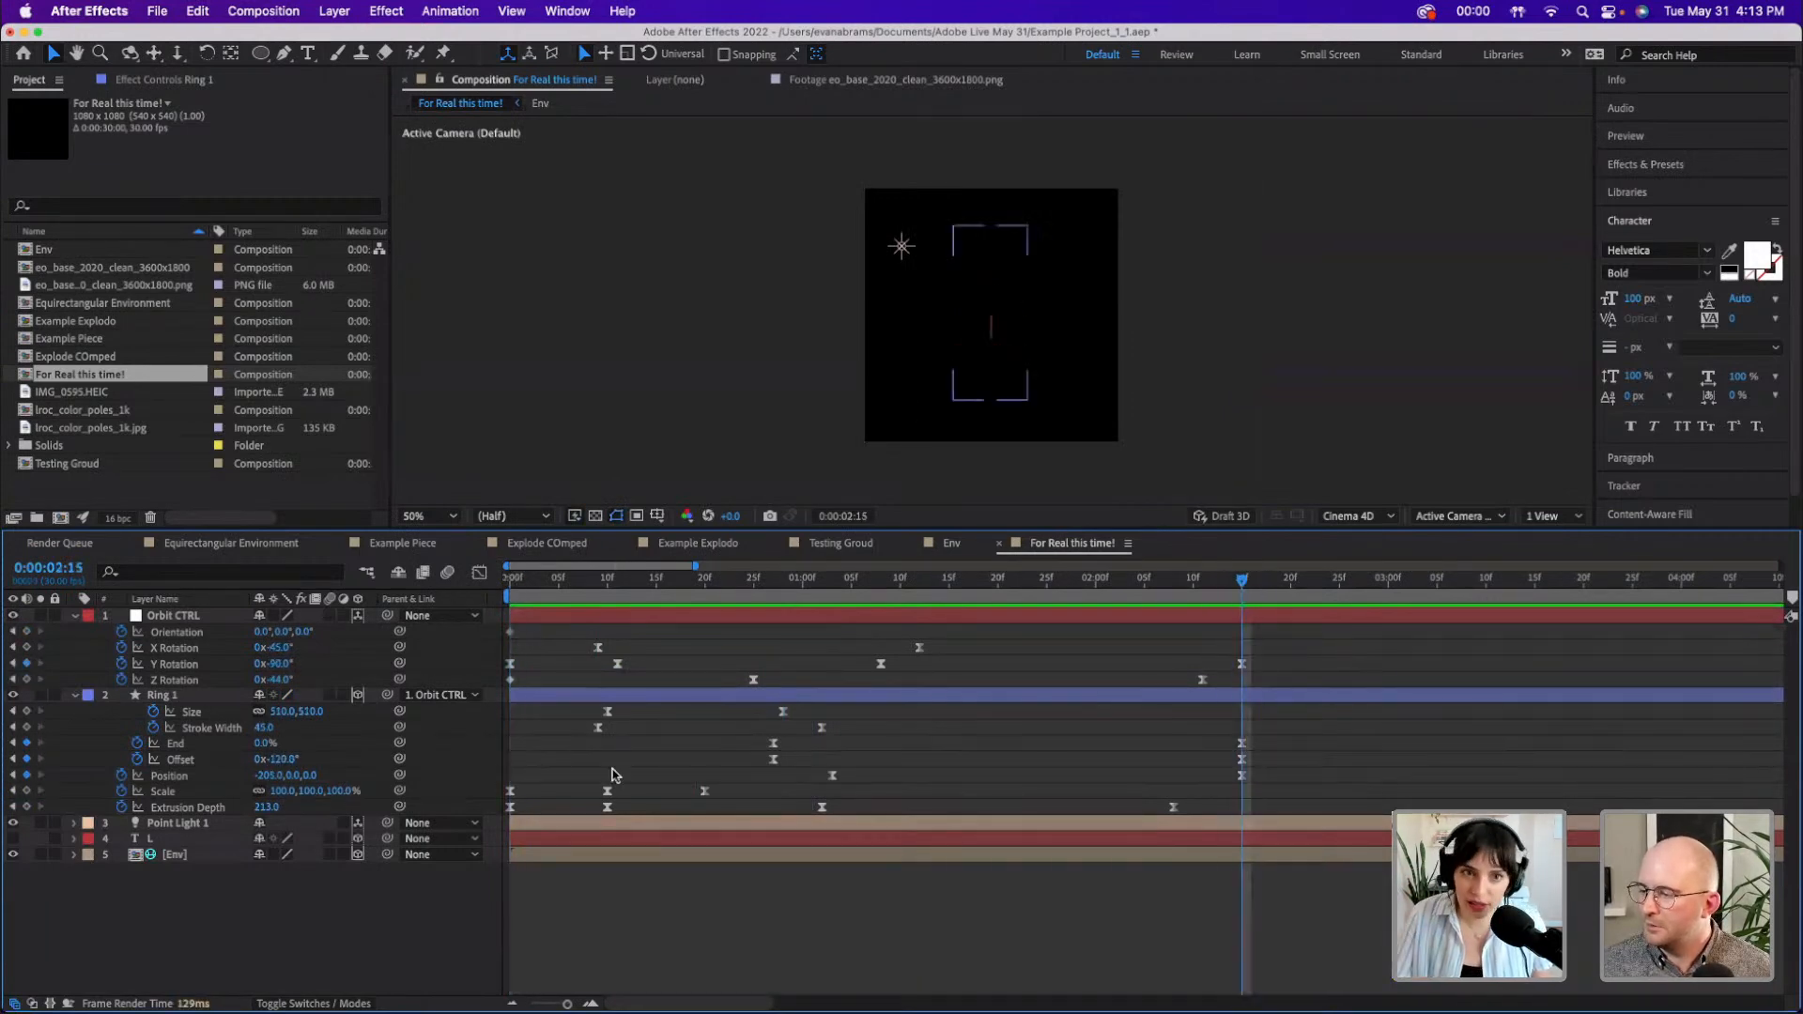
{"action": "mouse_move", "coordinate": [267, 742]}
{"action": "left_mouse_down"}
{"action": "mouse_move", "coordinate": [301, 743]}
{"action": "mouse_move", "coordinate": [269, 743]}
{"action": "left_mouse_up"}
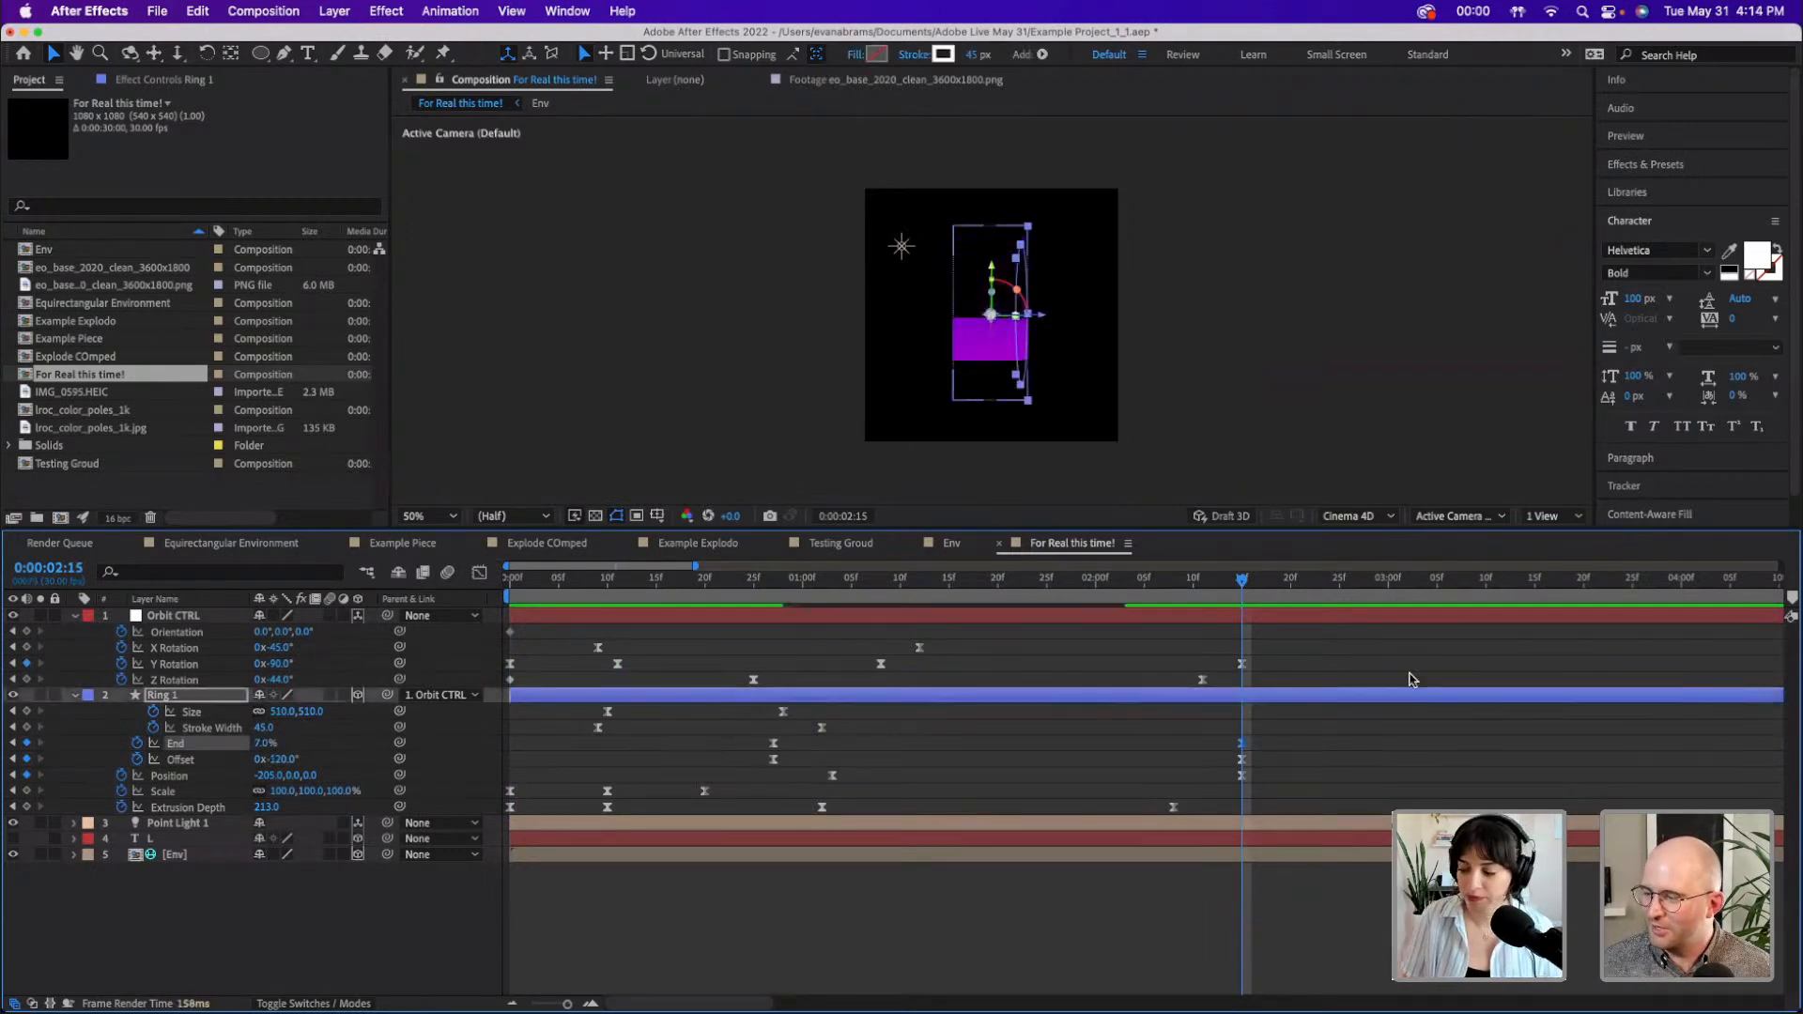
- Keyframe Ring 1's End at 100% at 0:00:03:22
{"action": "left_click_drag", "start_coordinate": [1242, 583], "coordinate": [1602, 632]}
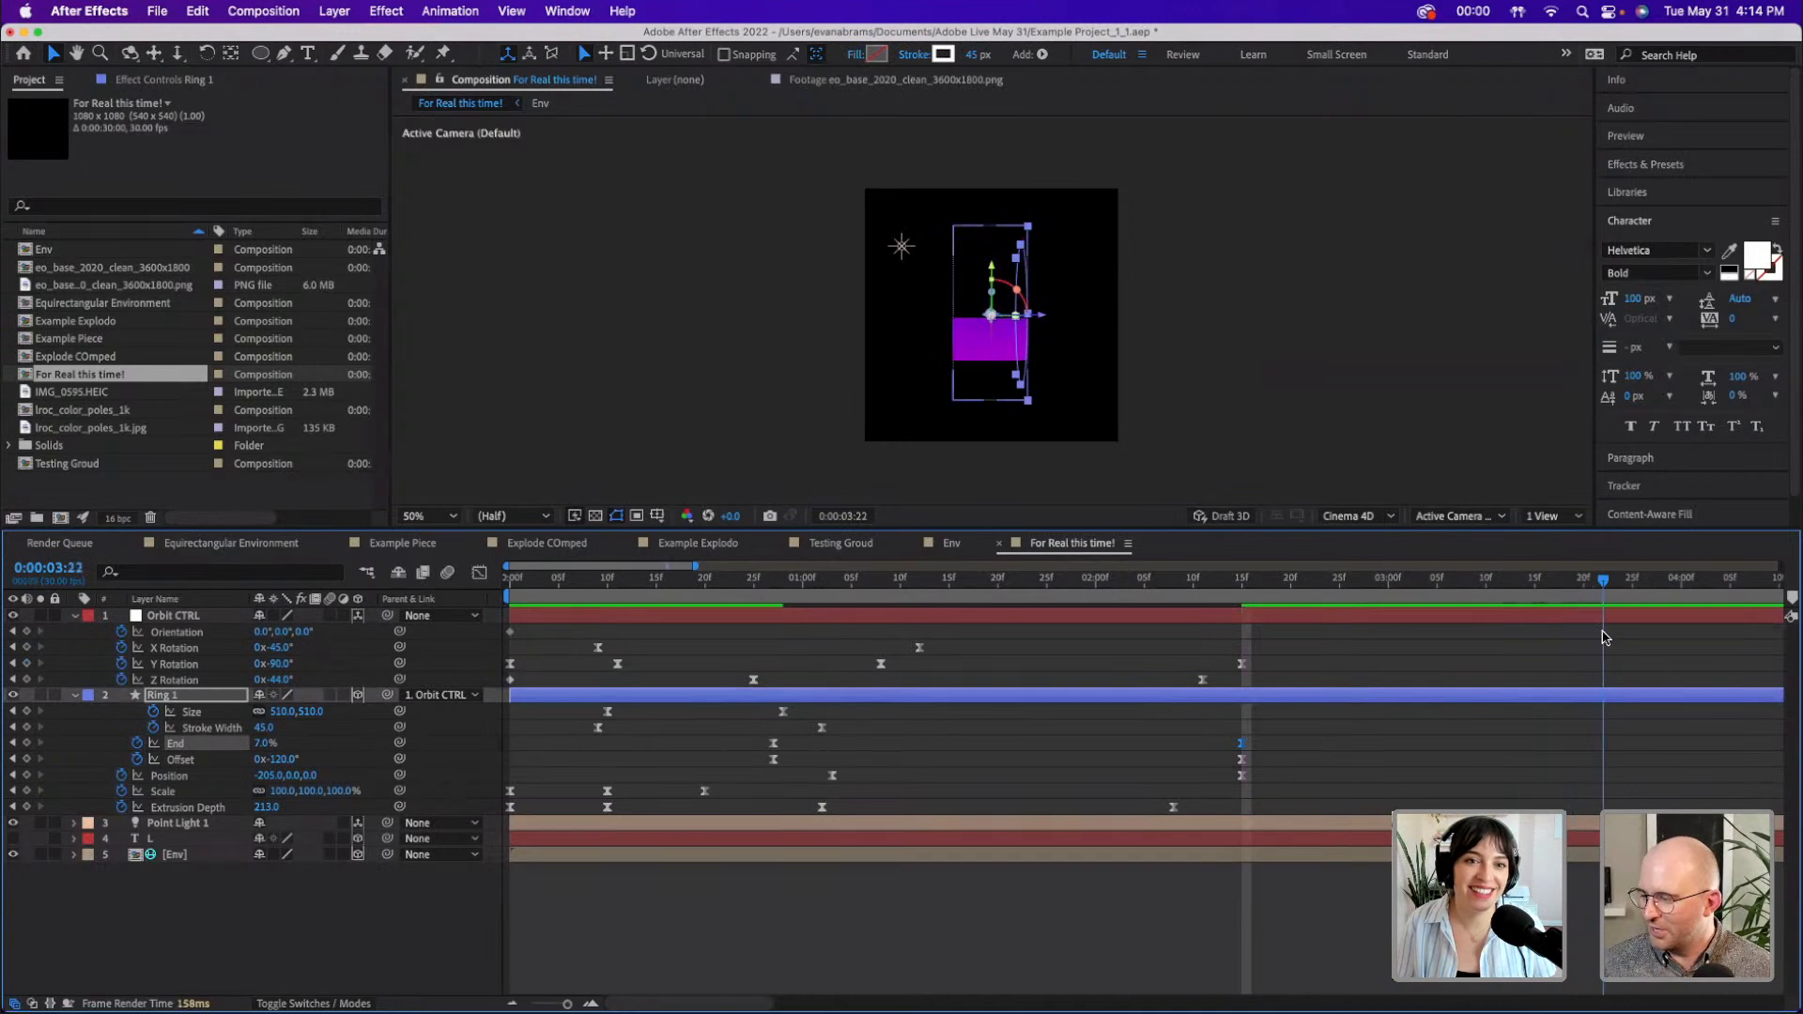
{"action": "left_click_drag", "start_coordinate": [255, 746], "coordinate": [257, 746]}
{"action": "left_click", "coordinate": [263, 745]}
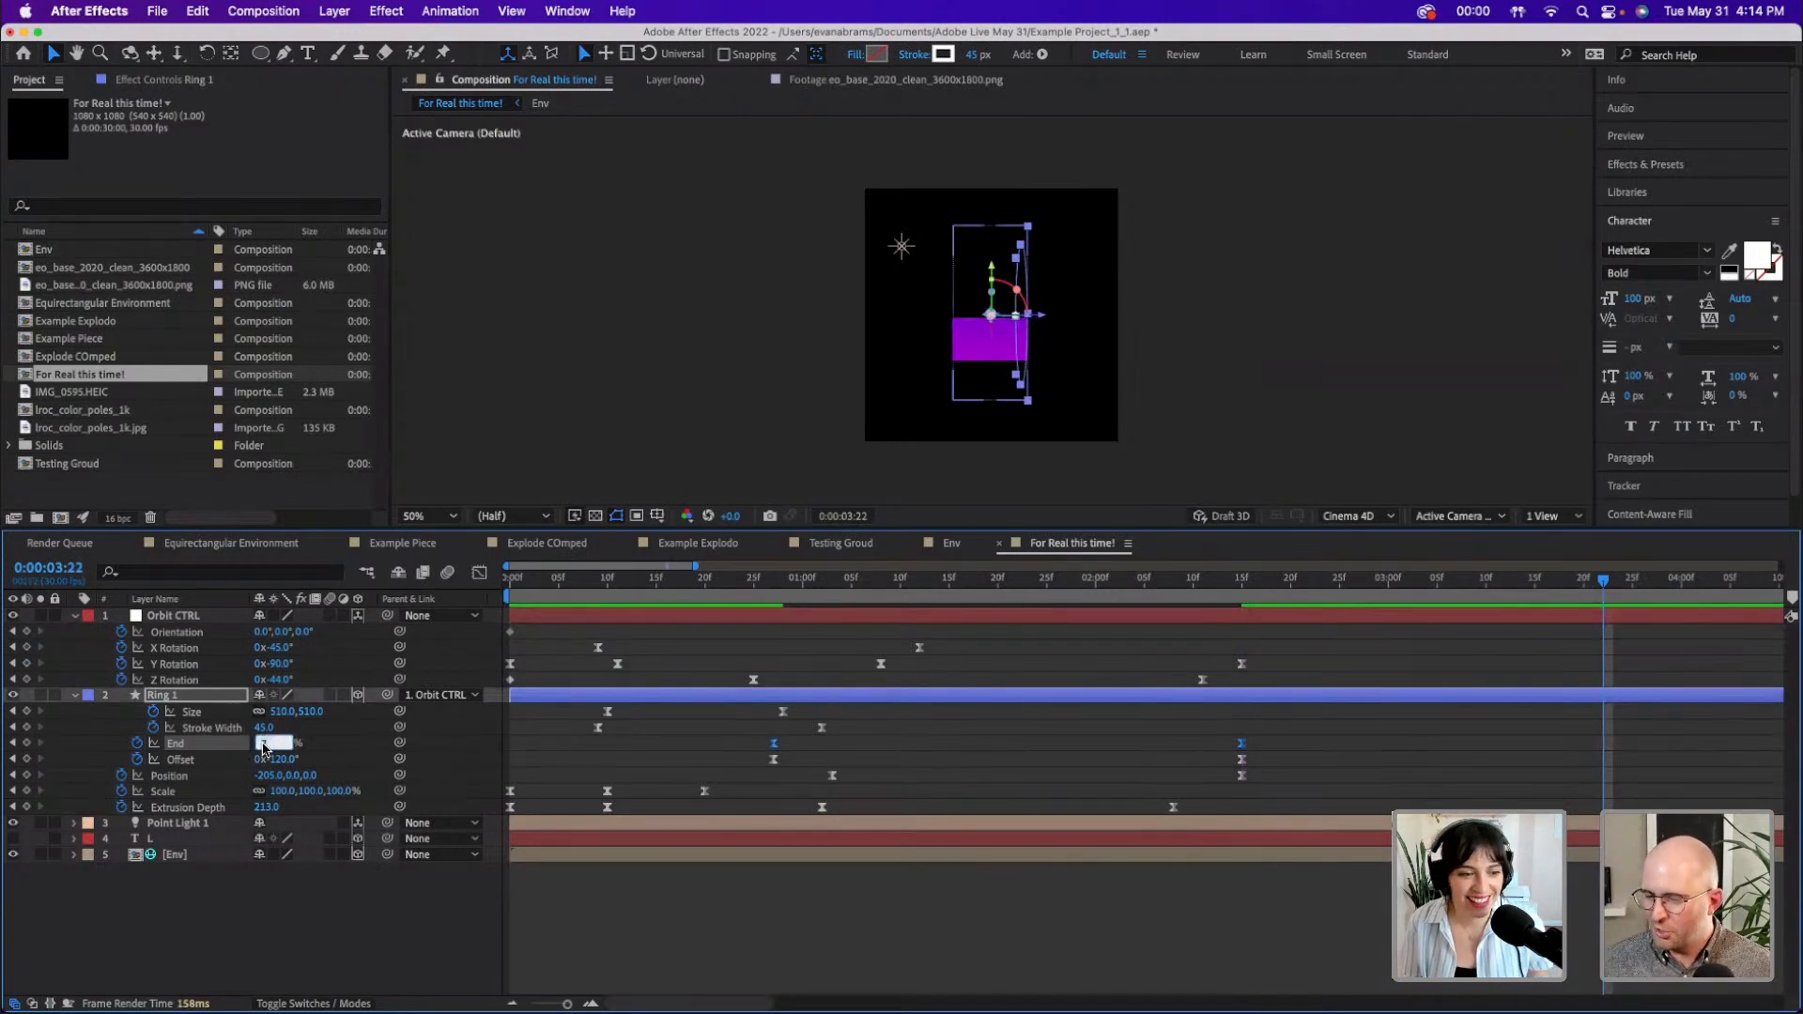
{"action": "type", "text": "10"}
{"action": "key", "text": "Return"}
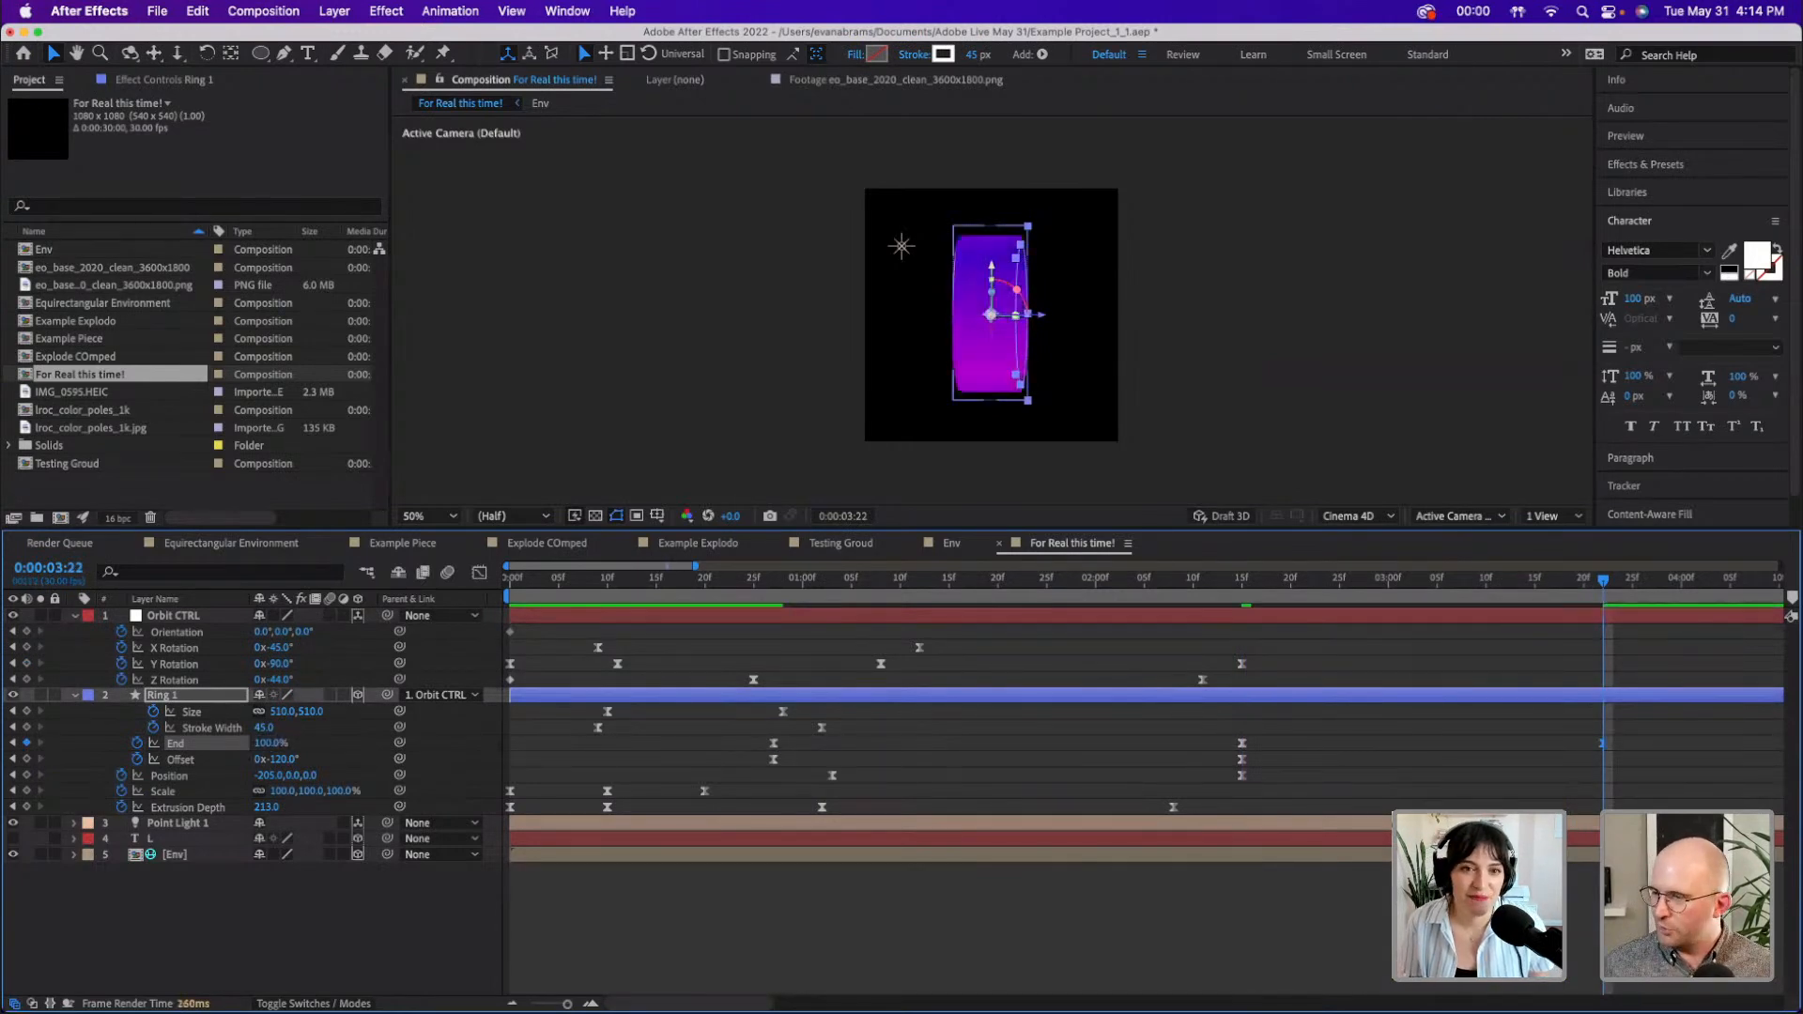
- In the graph editor, lengthen the ease handles on Ring 1's End curve between 0:00:02:15 and 0:00:03:22
{"action": "left_click", "coordinate": [1238, 594]}
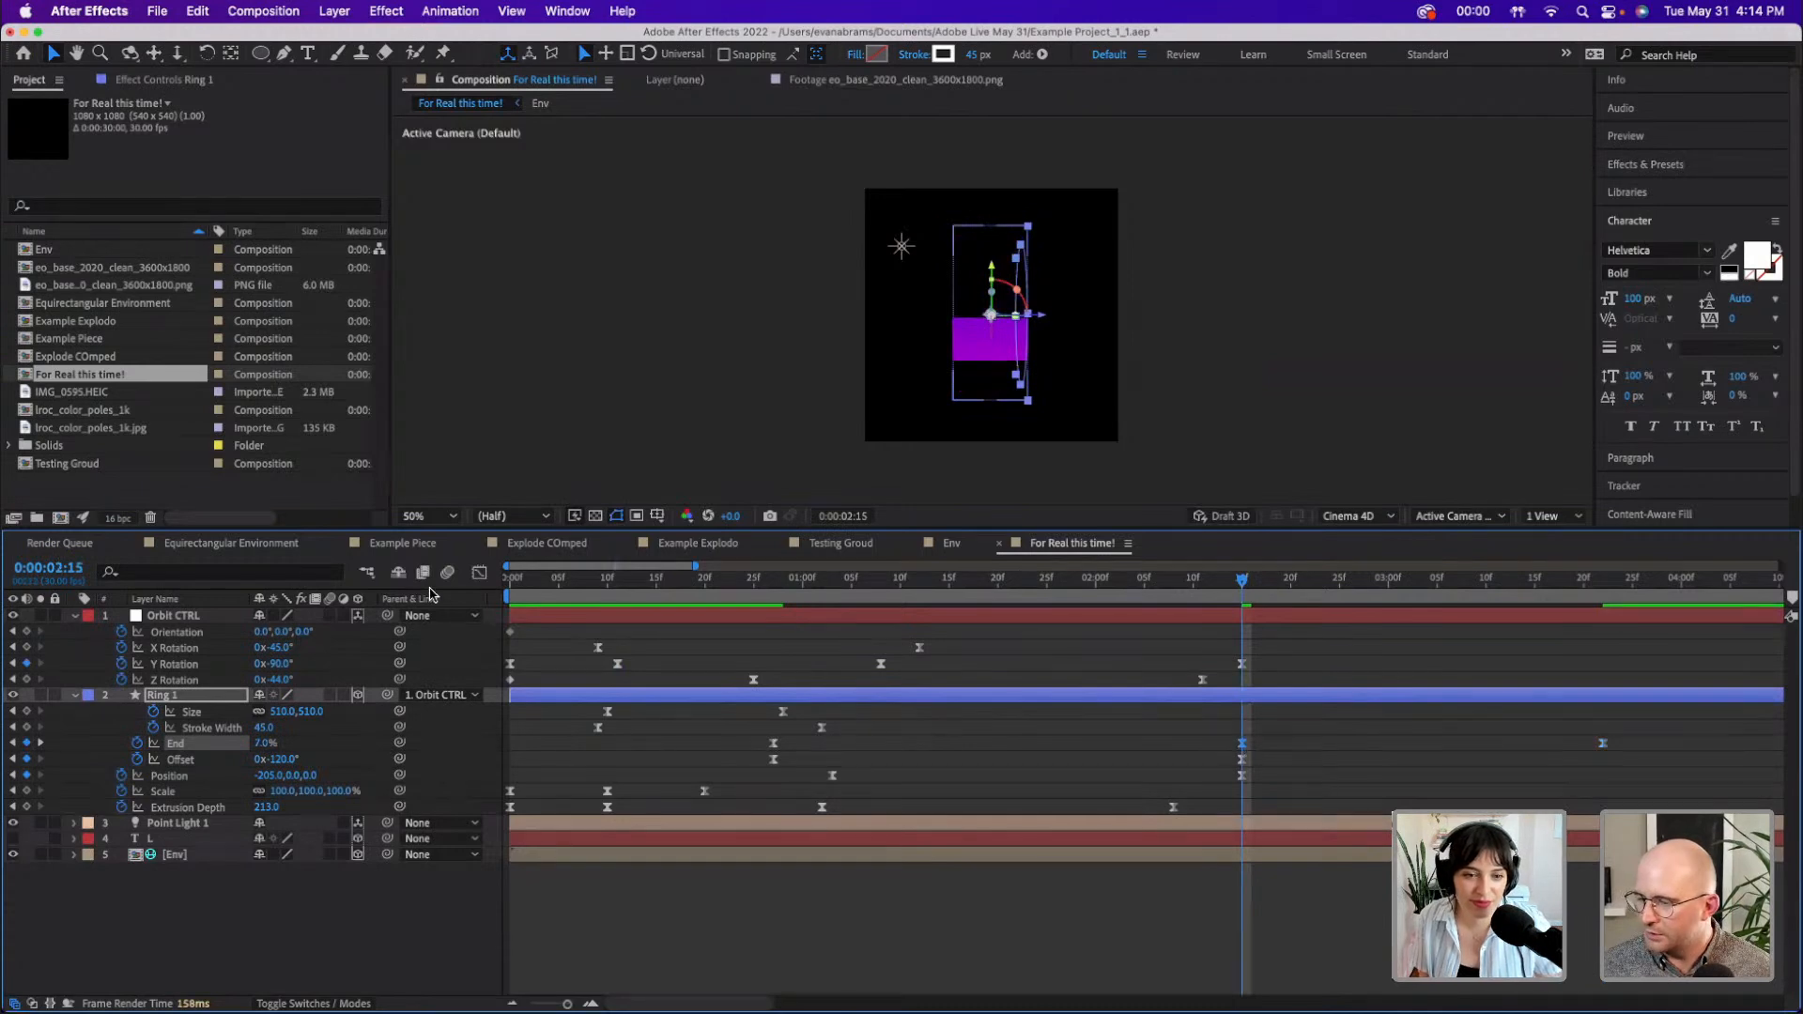
{"action": "left_click", "coordinate": [480, 575]}
{"action": "left_click_drag", "start_coordinate": [1301, 941], "coordinate": [1034, 971]}
{"action": "left_click", "coordinate": [1476, 902]}
{"action": "left_click_drag", "start_coordinate": [1472, 941], "coordinate": [1549, 941]}
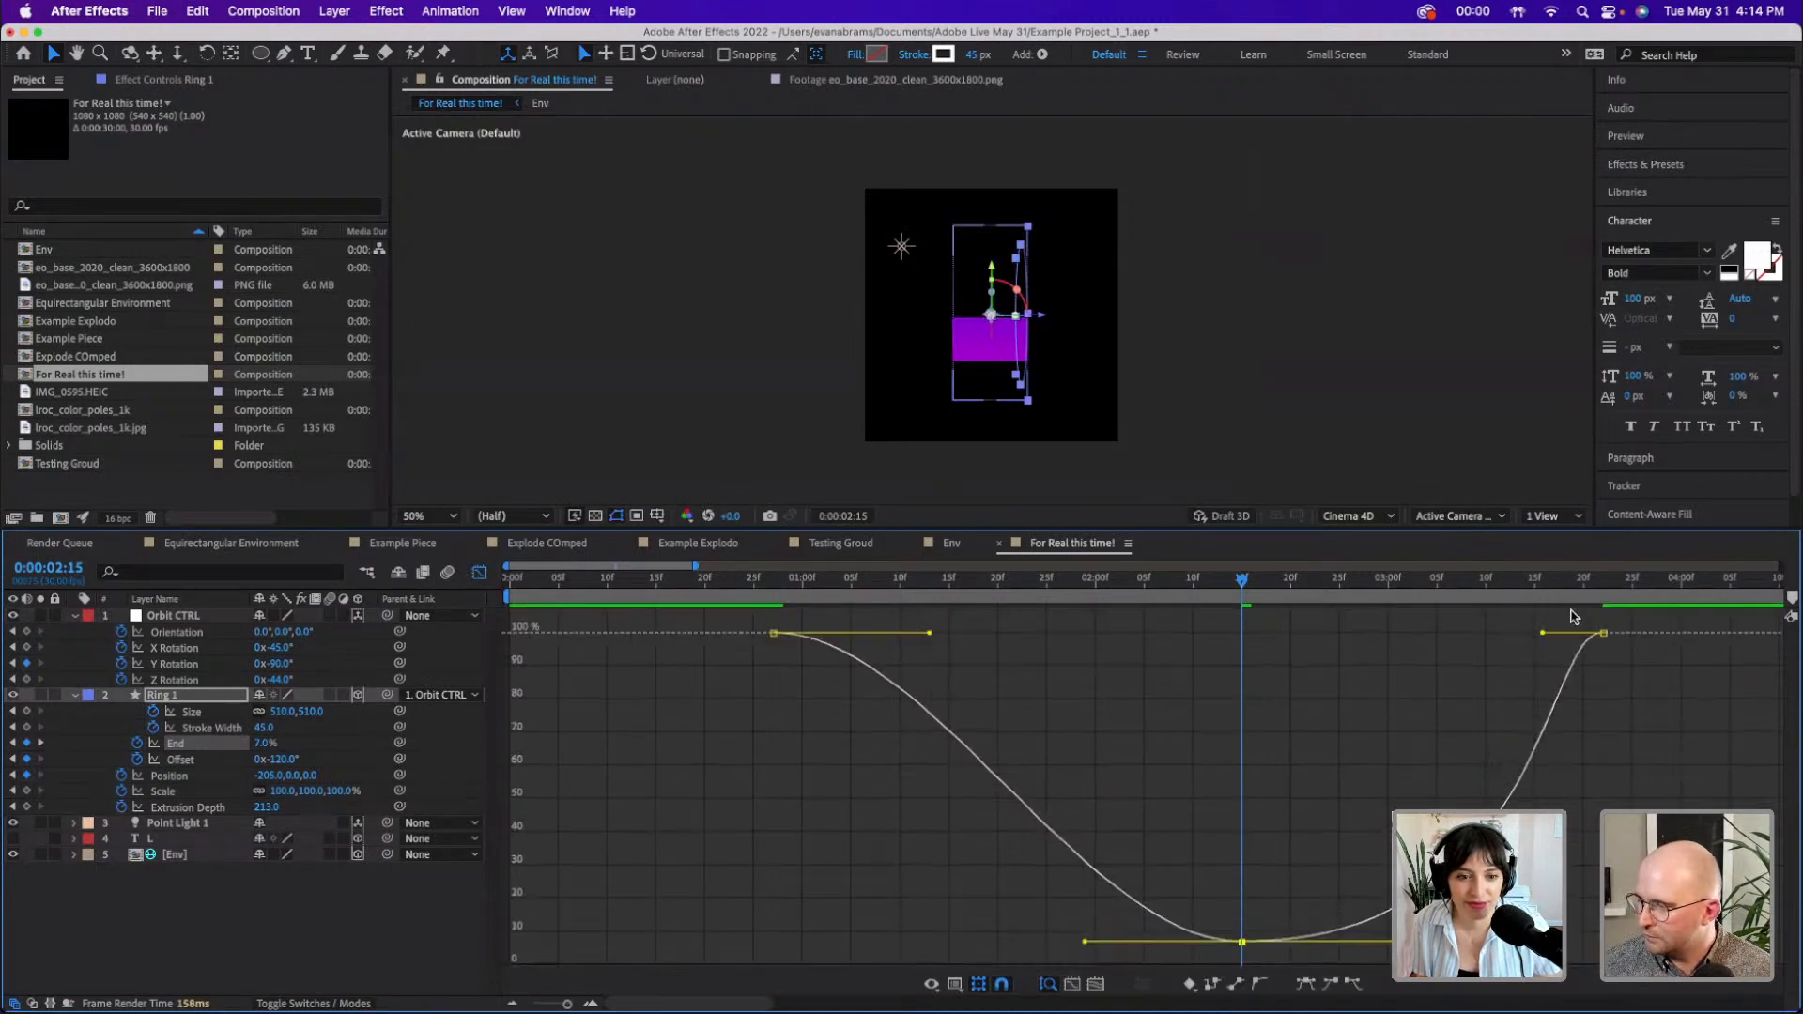
{"action": "left_click_drag", "start_coordinate": [1541, 635], "coordinate": [1410, 633]}
- Turn on Draft 3D and the transparency grid, and preview the eased trim from 0:00:02:08
{"action": "left_click", "coordinate": [1086, 591]}
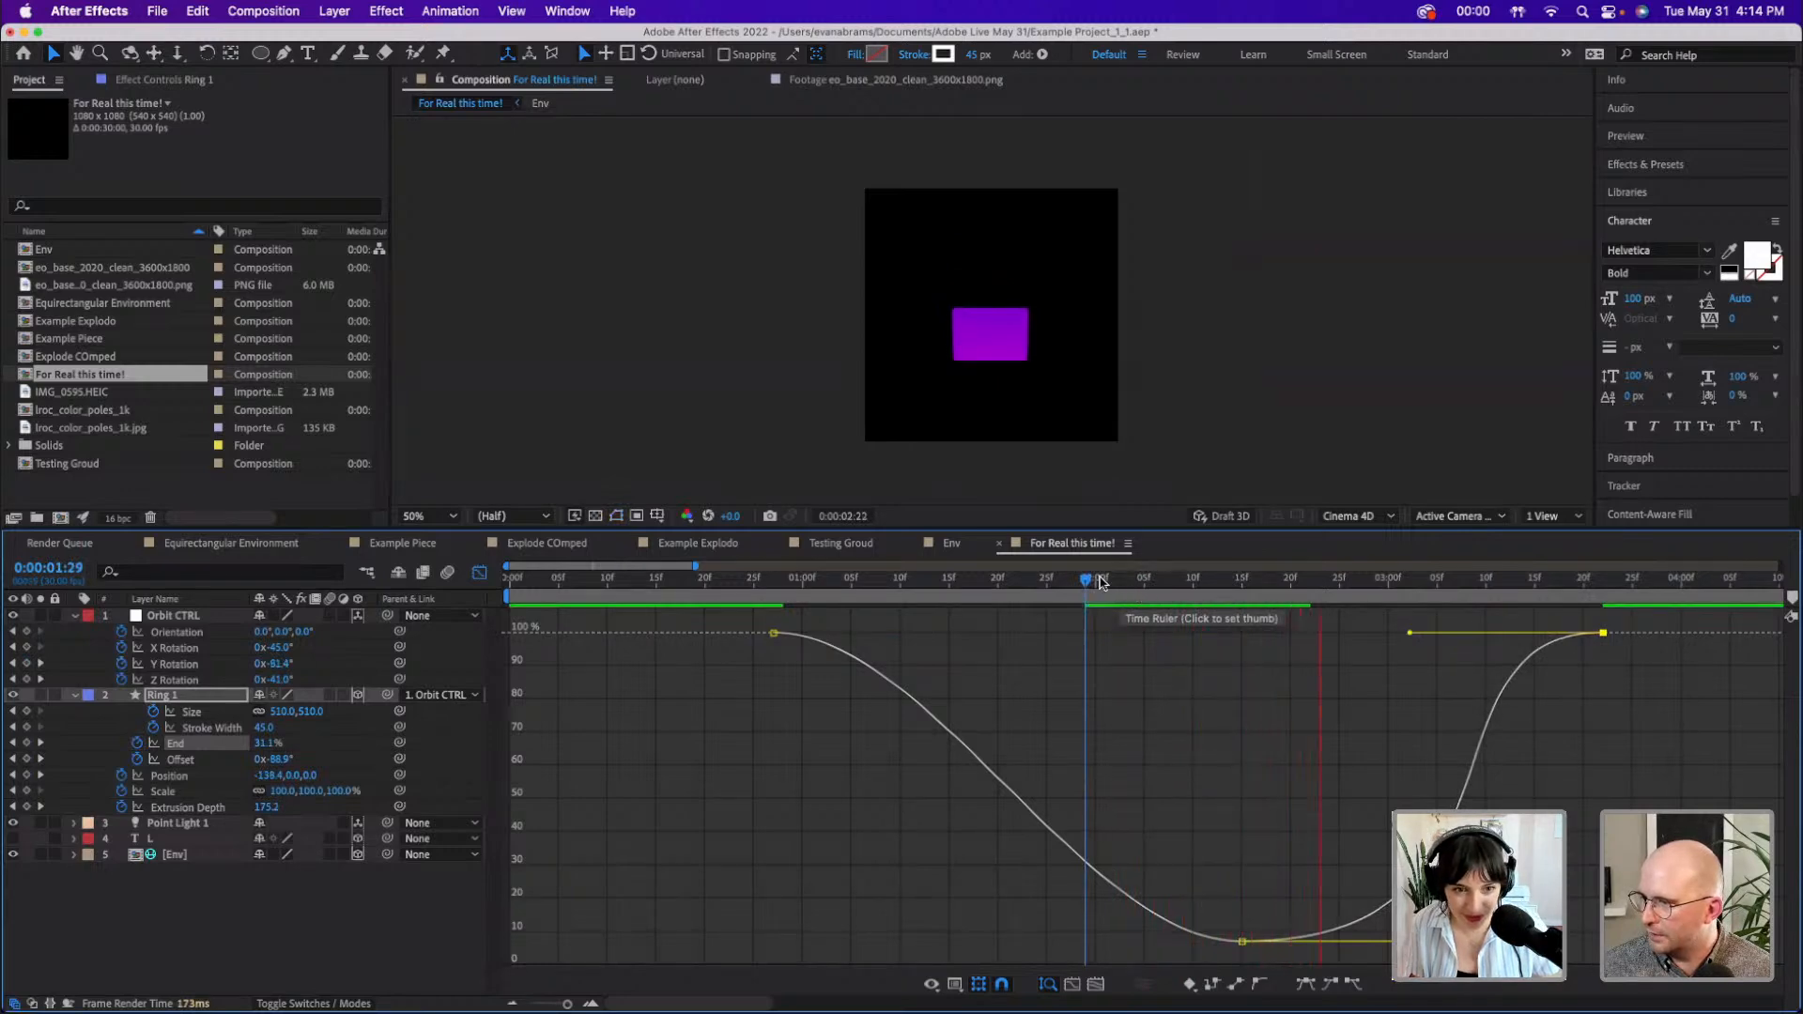
{"action": "key", "text": "space"}
{"action": "left_click", "coordinate": [1233, 516]}
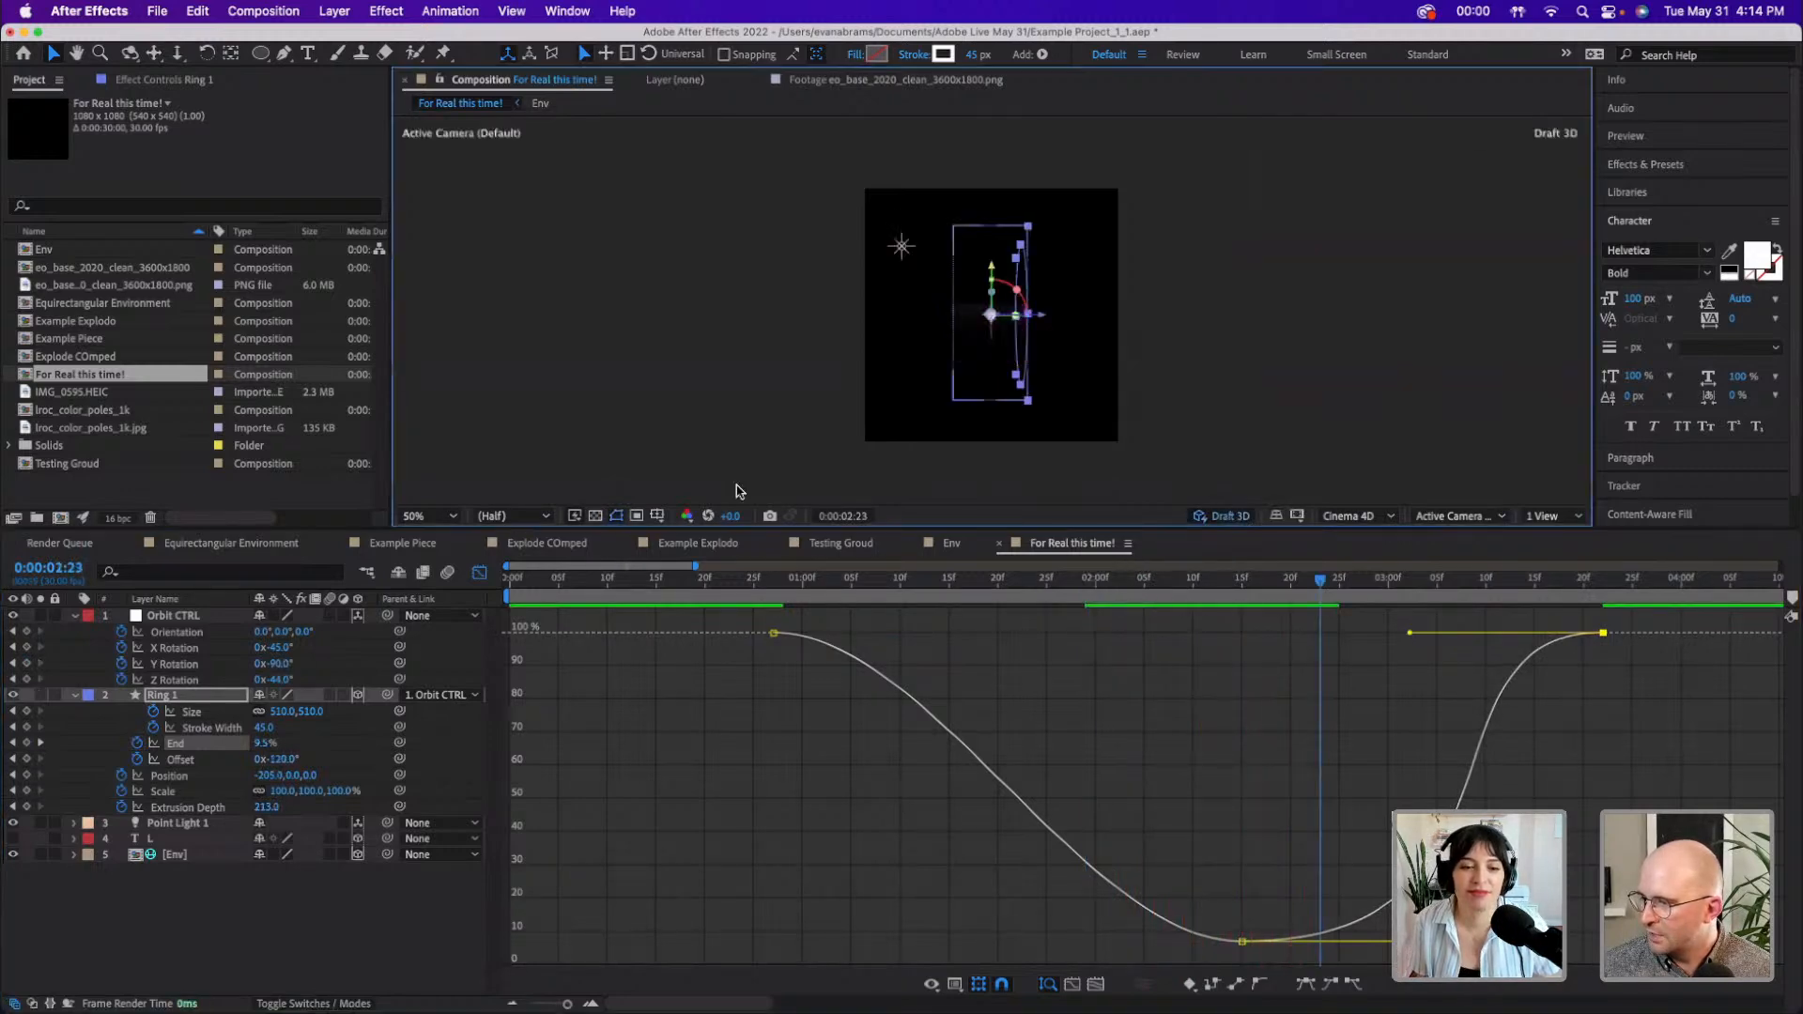
{"action": "left_click", "coordinate": [594, 516]}
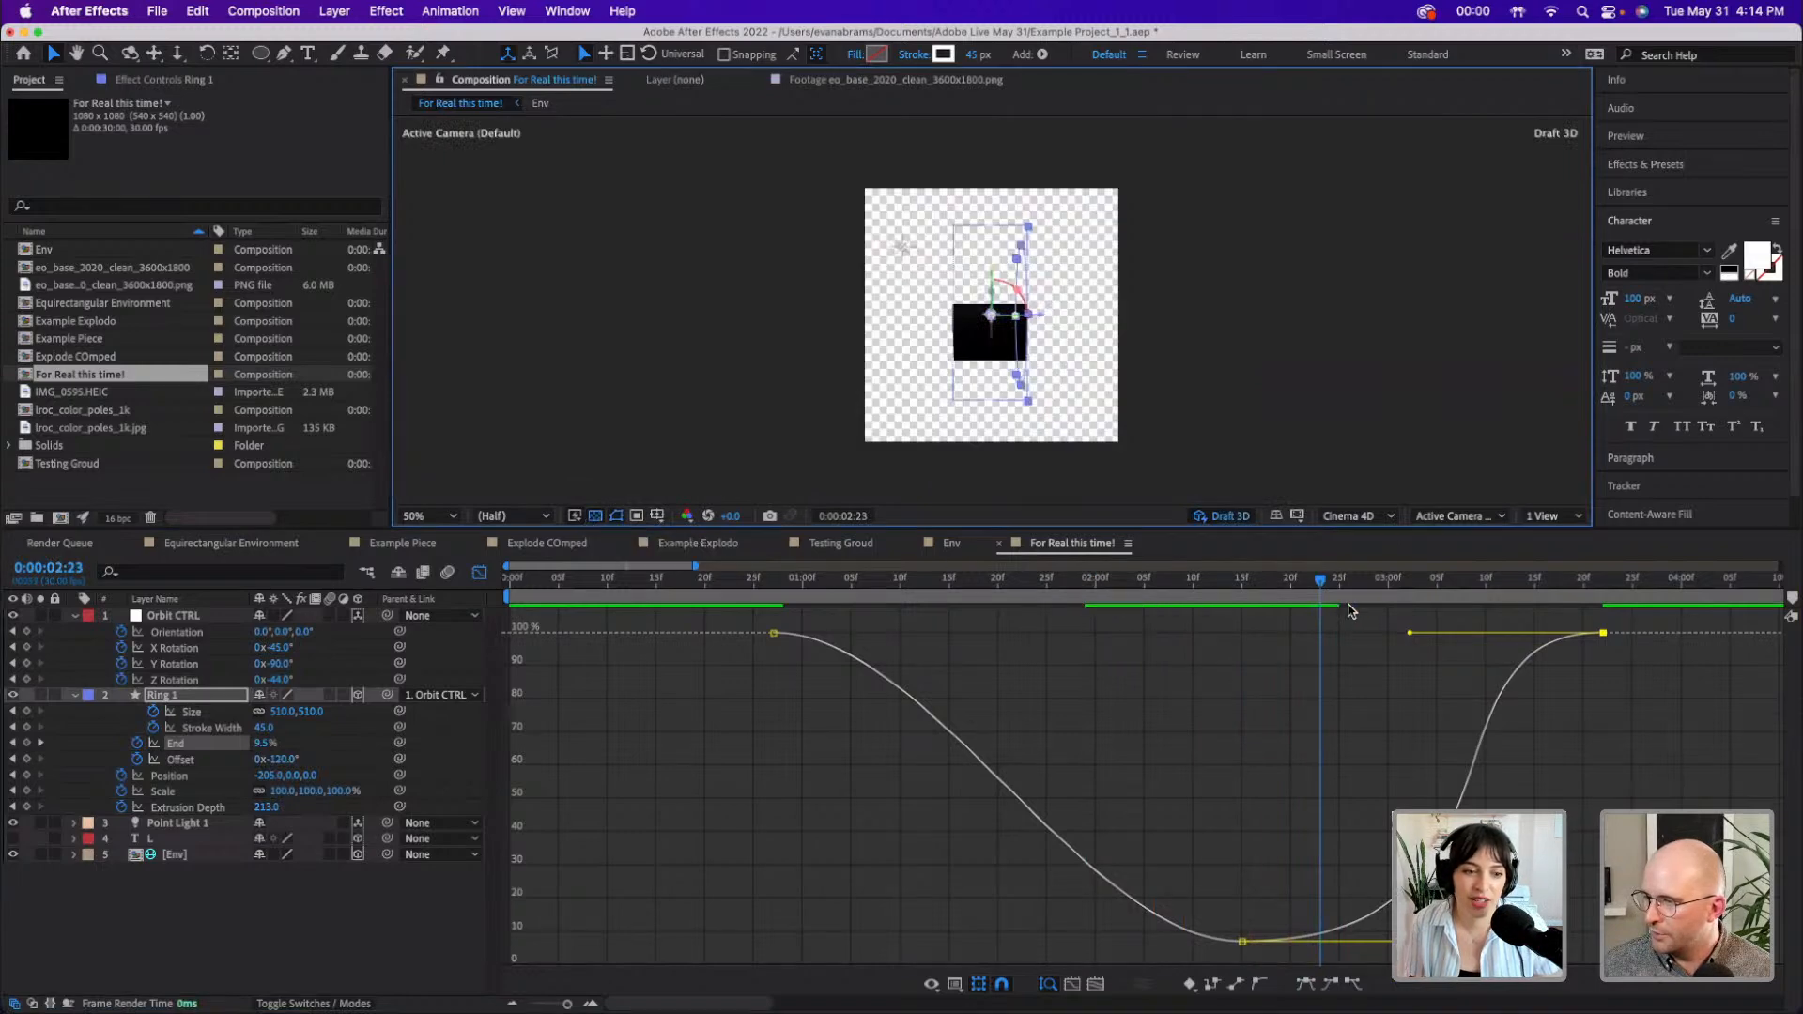
{"action": "left_click", "coordinate": [1169, 592]}
{"action": "key", "text": "space"}
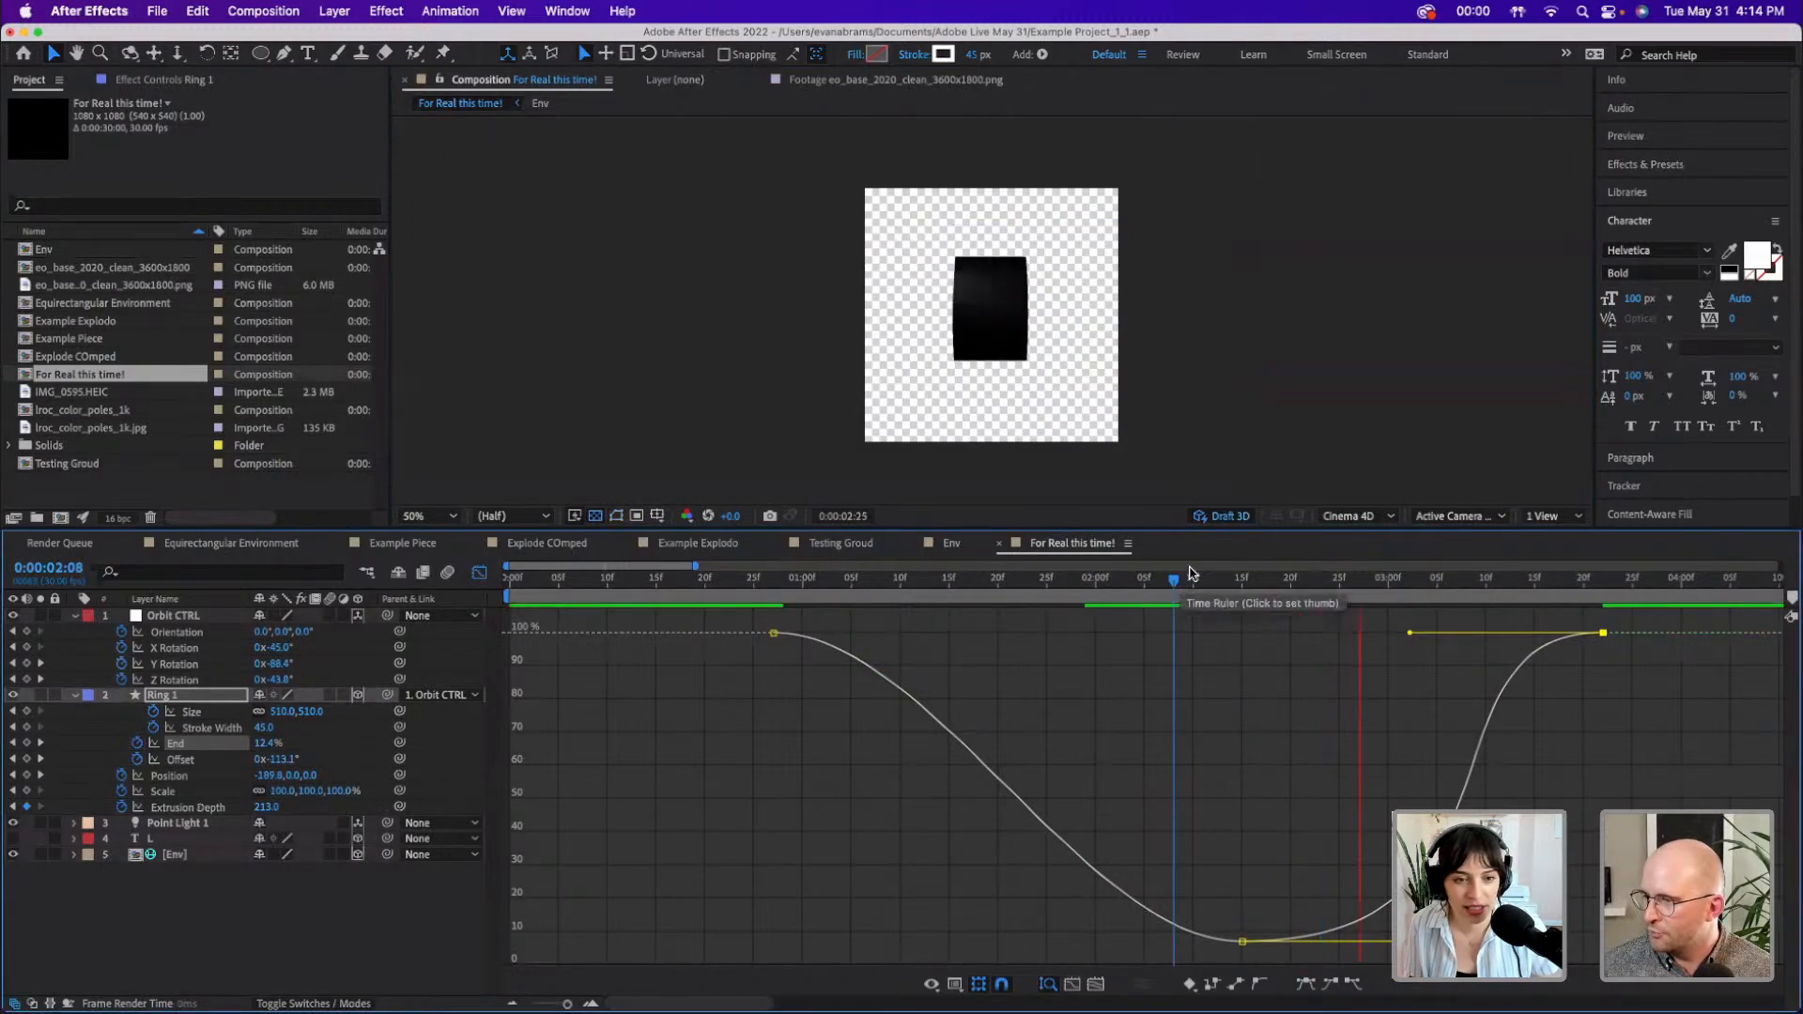
{"action": "key", "text": "space"}
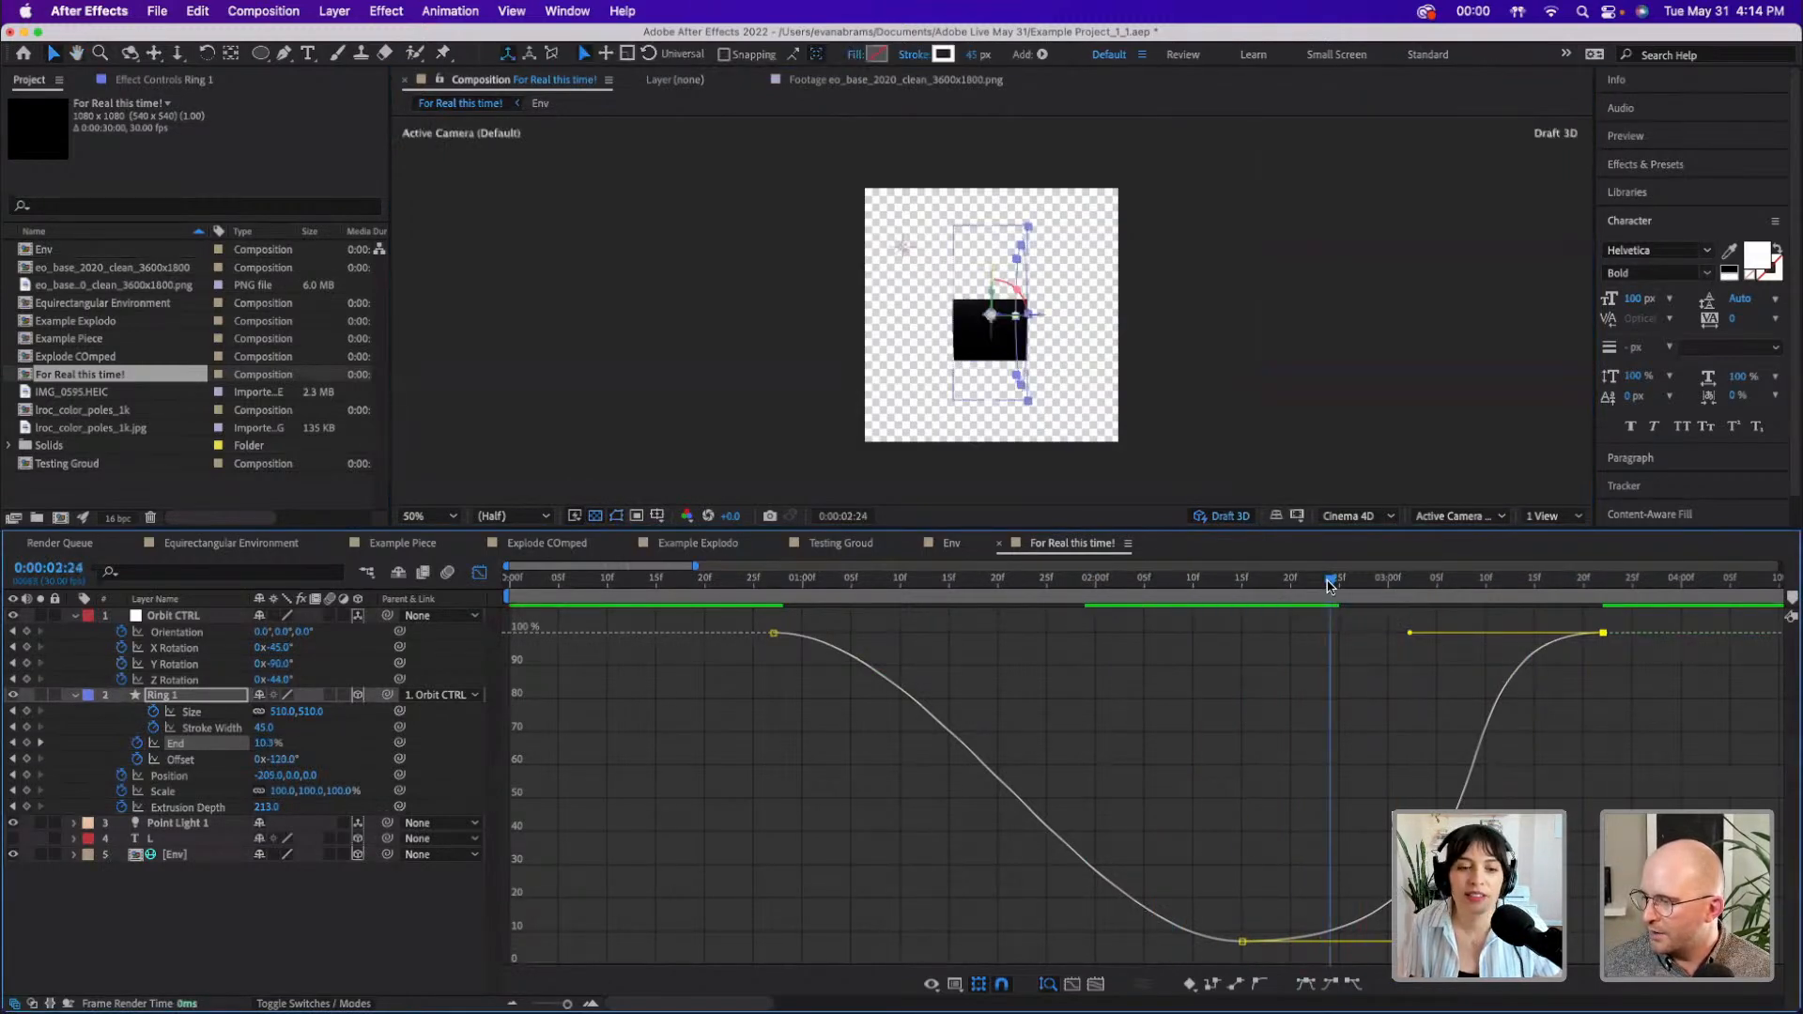
- Close the graph editor and keyframe Ring 1's X position at 0 at 0:00:03:22
{"action": "left_click", "coordinate": [478, 572]}
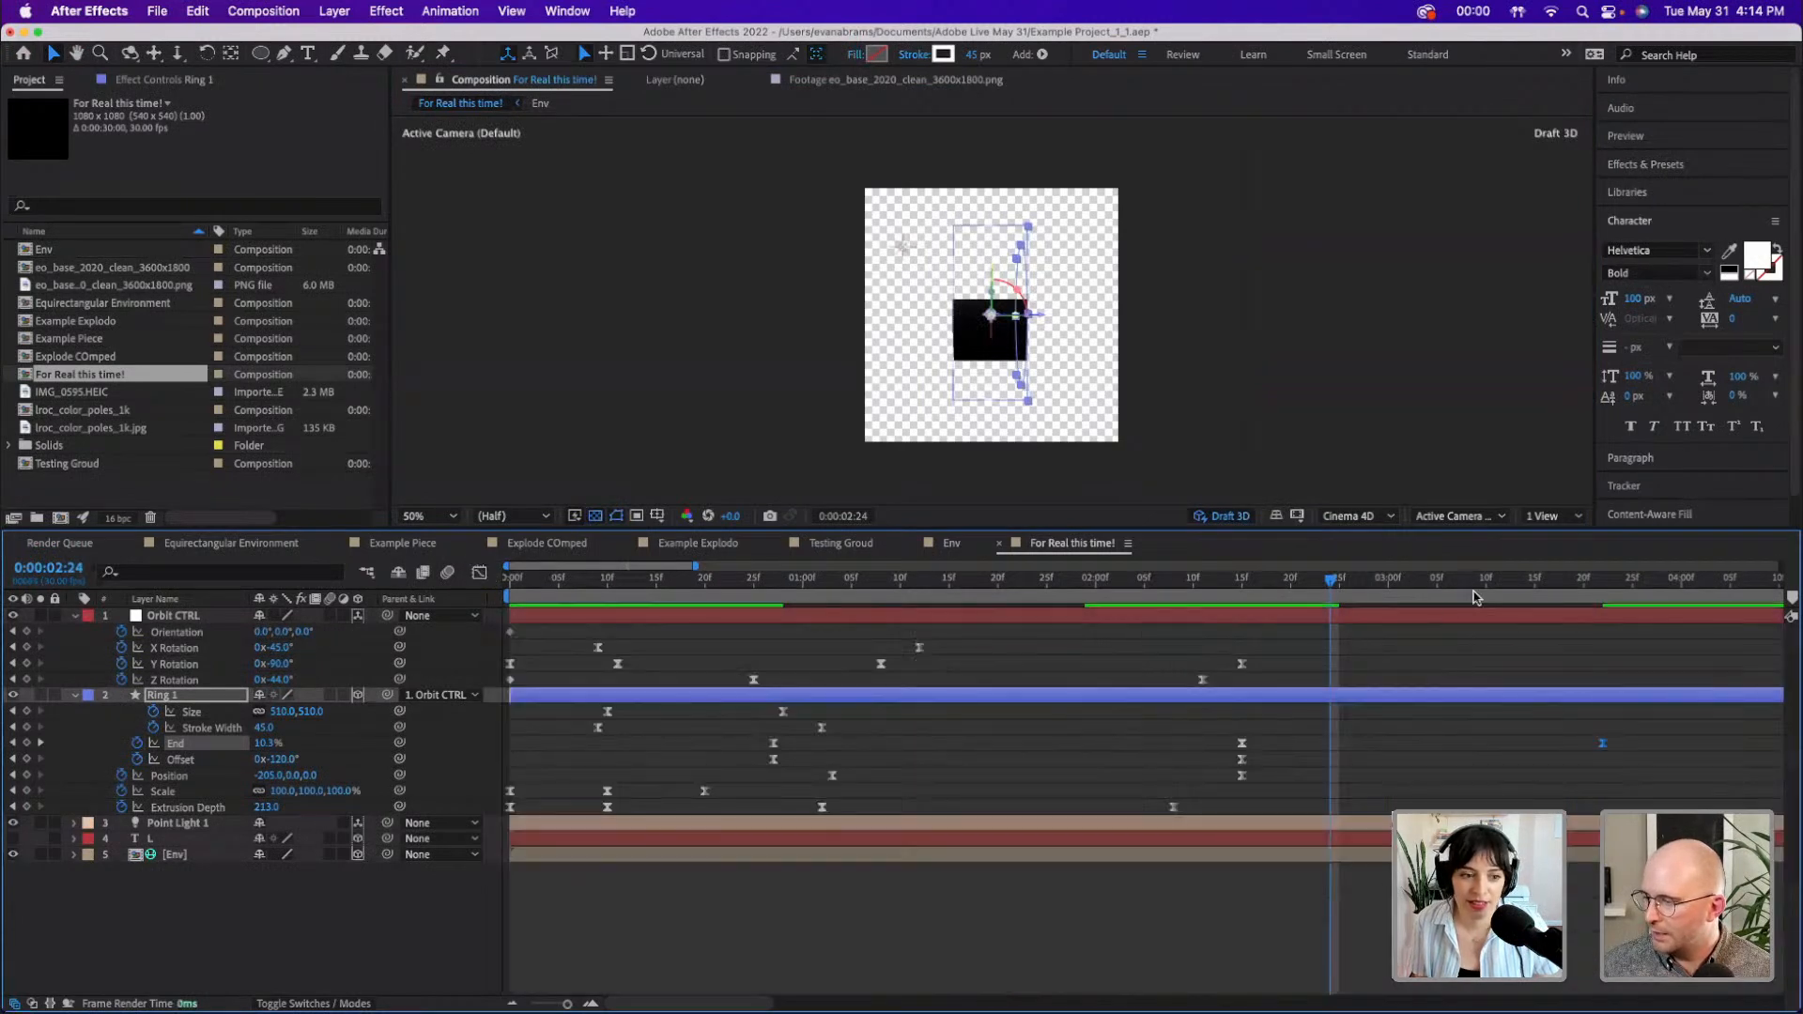
{"action": "left_click", "coordinate": [1554, 583]}
{"action": "left_click", "coordinate": [1603, 582]}
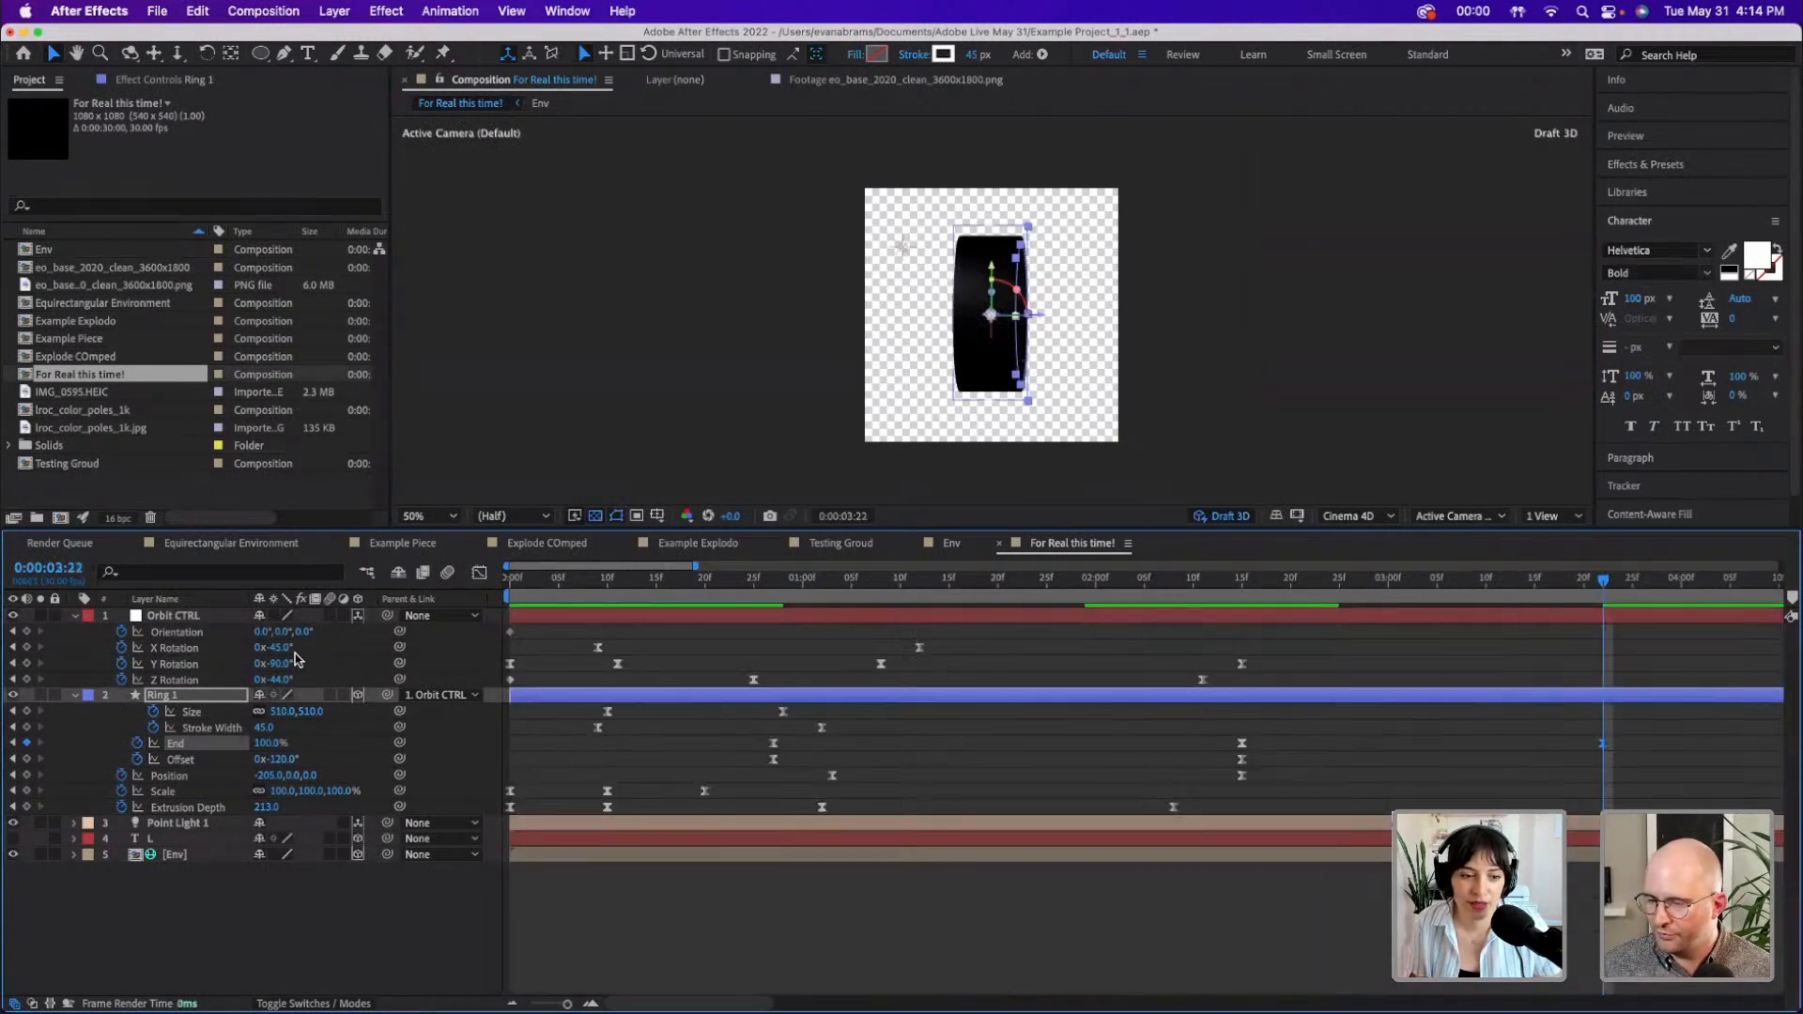
{"action": "left_click", "coordinate": [256, 775]}
{"action": "type", "text": "0"}
{"action": "key", "text": "Return"}
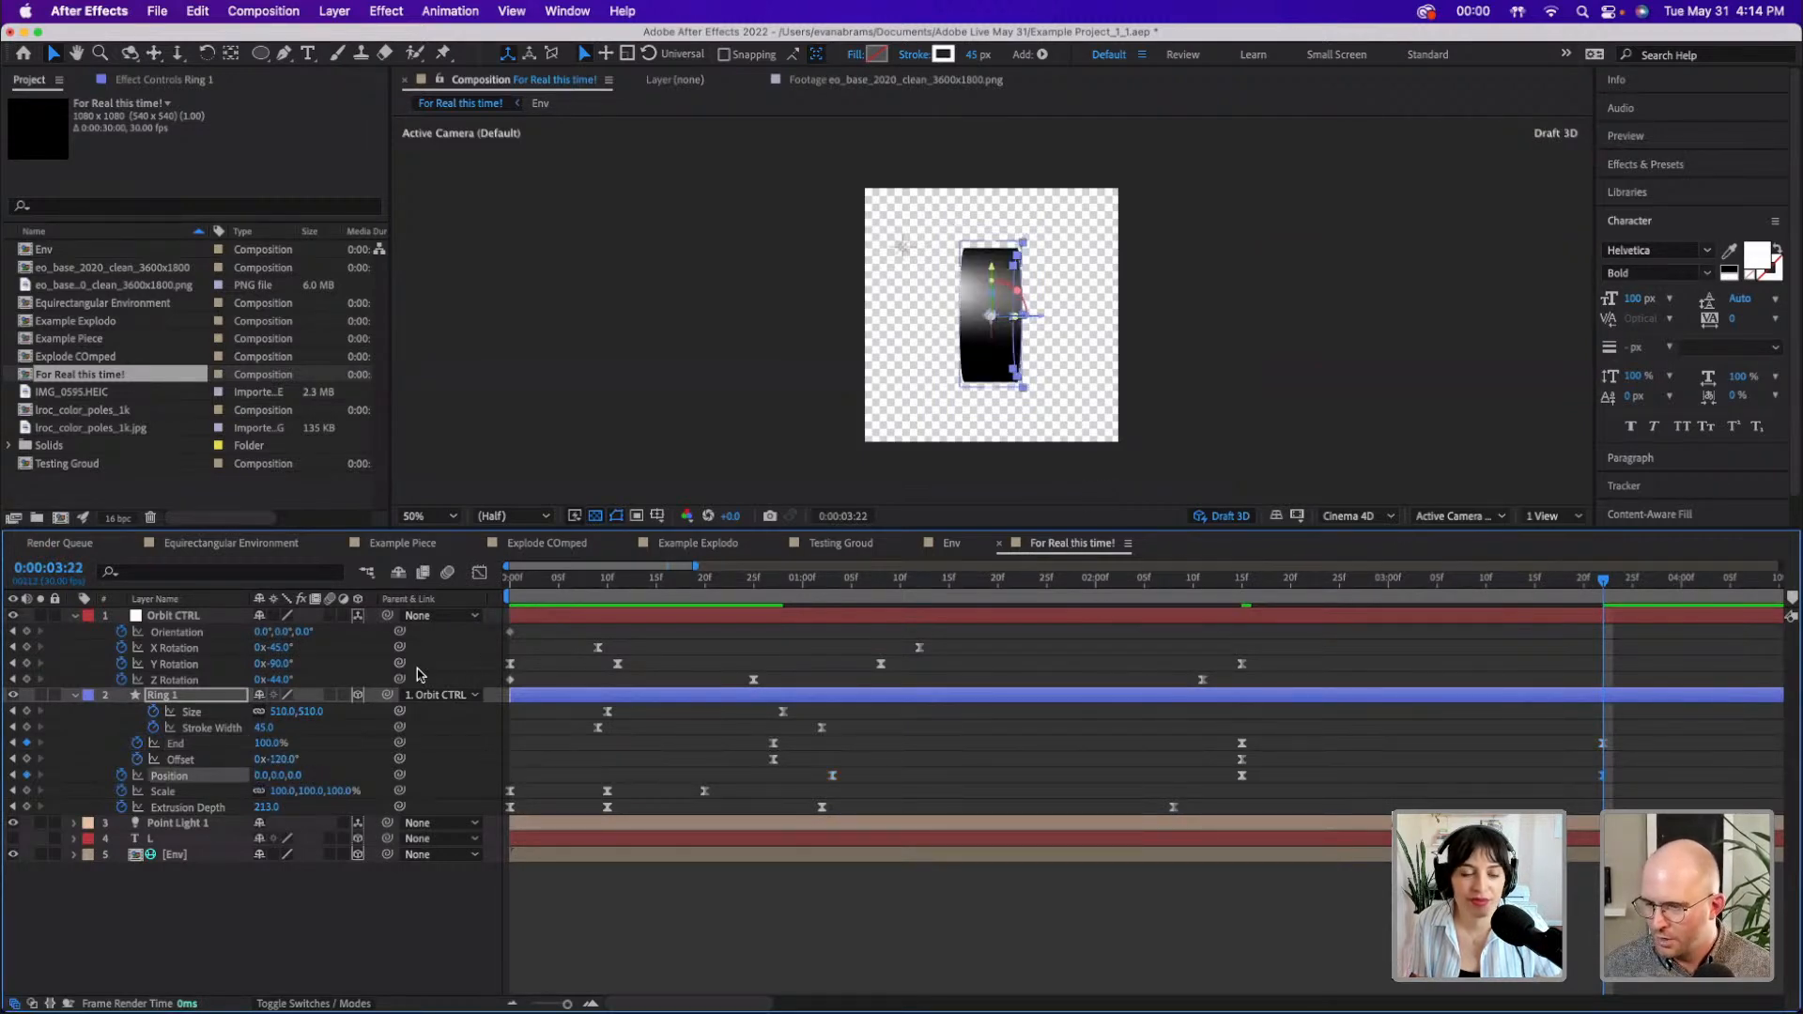
- Keyframe the Orbit CTRL layer's Y Rotation at -180° at 0:00:03:22
{"action": "left_click_drag", "start_coordinate": [280, 664], "coordinate": [193, 664]}
{"action": "key", "text": "super+z"}
{"action": "key", "text": "super+z"}
{"action": "key", "text": "super+z"}
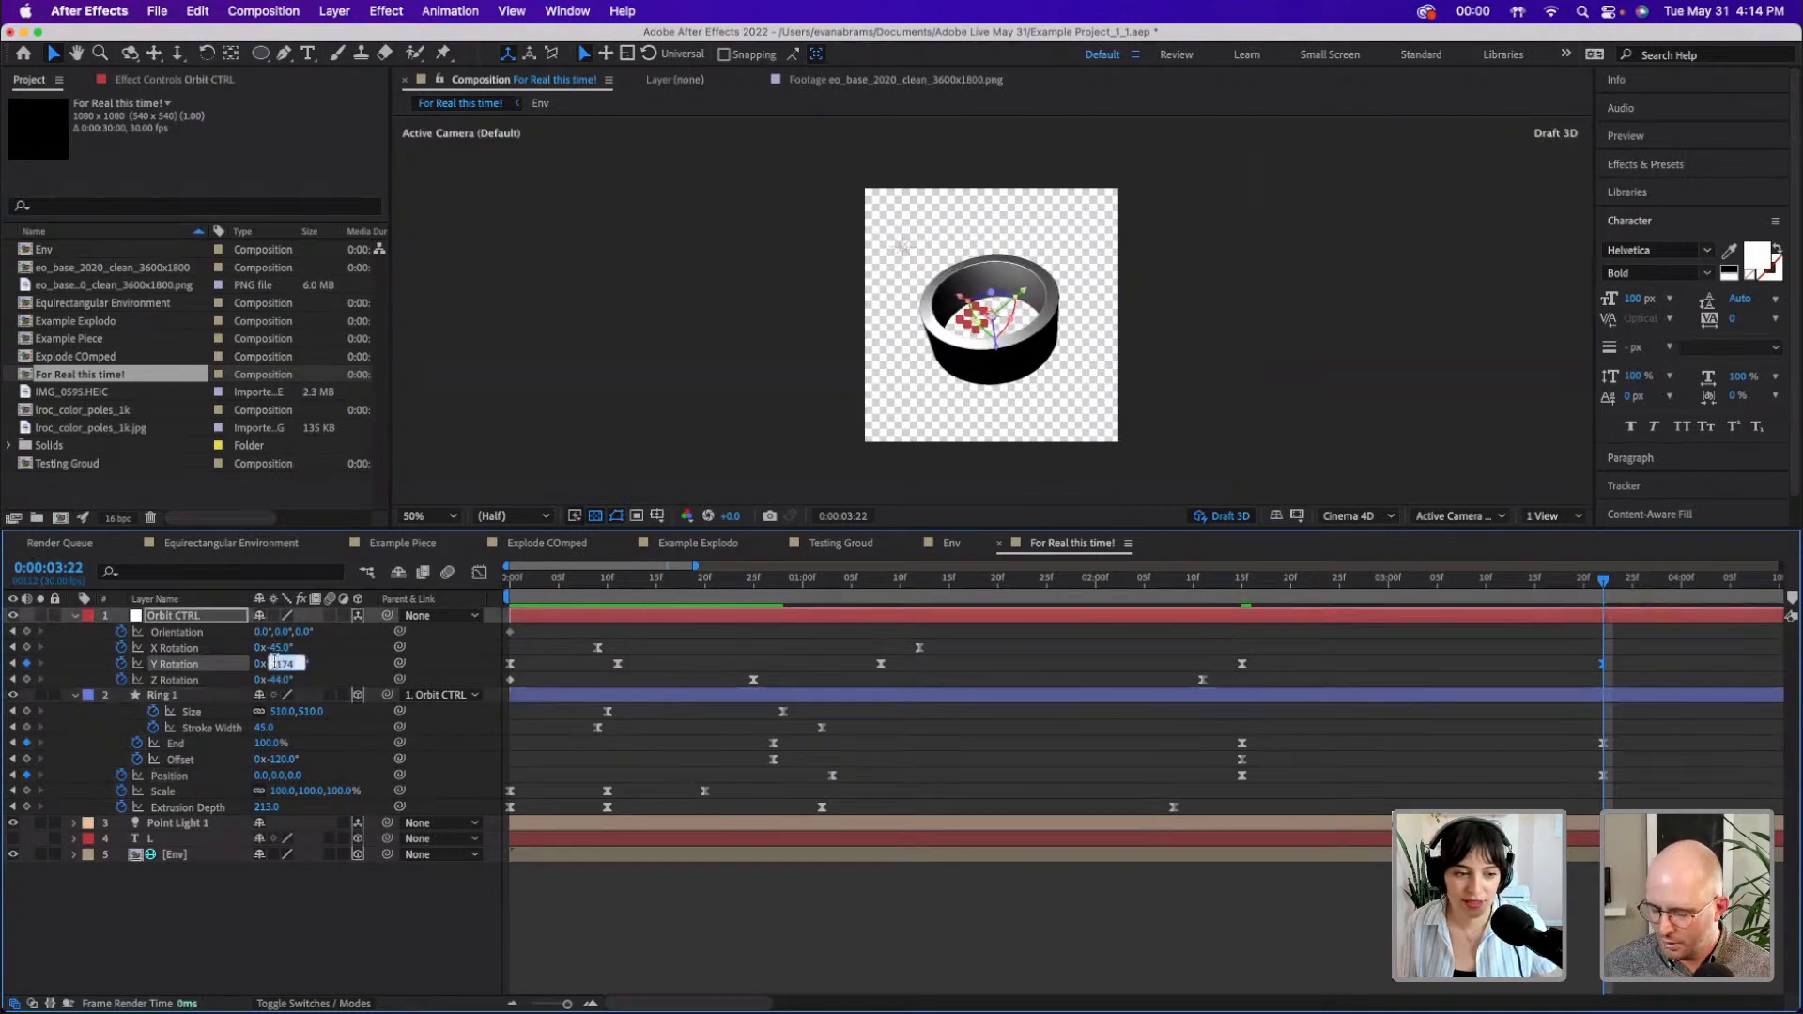
{"action": "type", "text": "-180"}
{"action": "key", "text": "Return"}
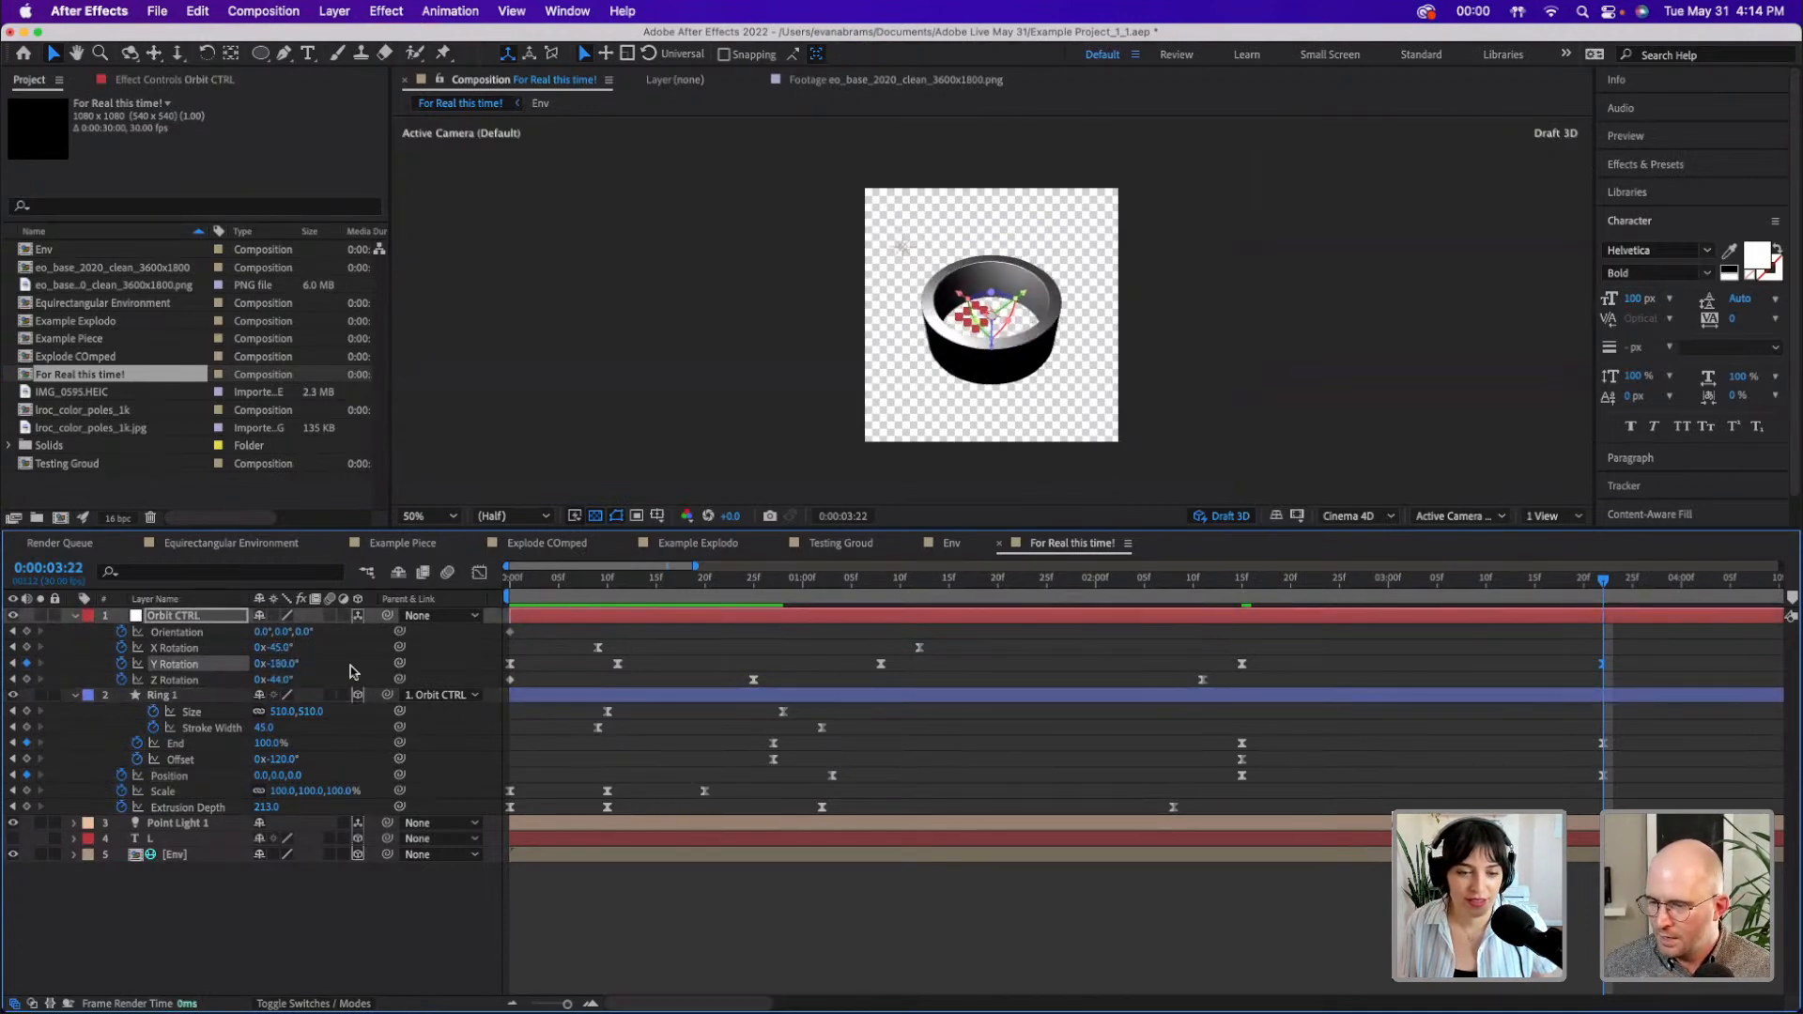
- Keyframe Orbit CTRL's X Rotation at 0° at 0:00:03:22, keeping its Z Rotation as it is
{"action": "mouse_move", "coordinate": [285, 680]}
{"action": "left_mouse_down"}
{"action": "mouse_move", "coordinate": [292, 653]}
{"action": "mouse_move", "coordinate": [303, 676]}
{"action": "left_mouse_up"}
{"action": "key", "text": "super+z"}
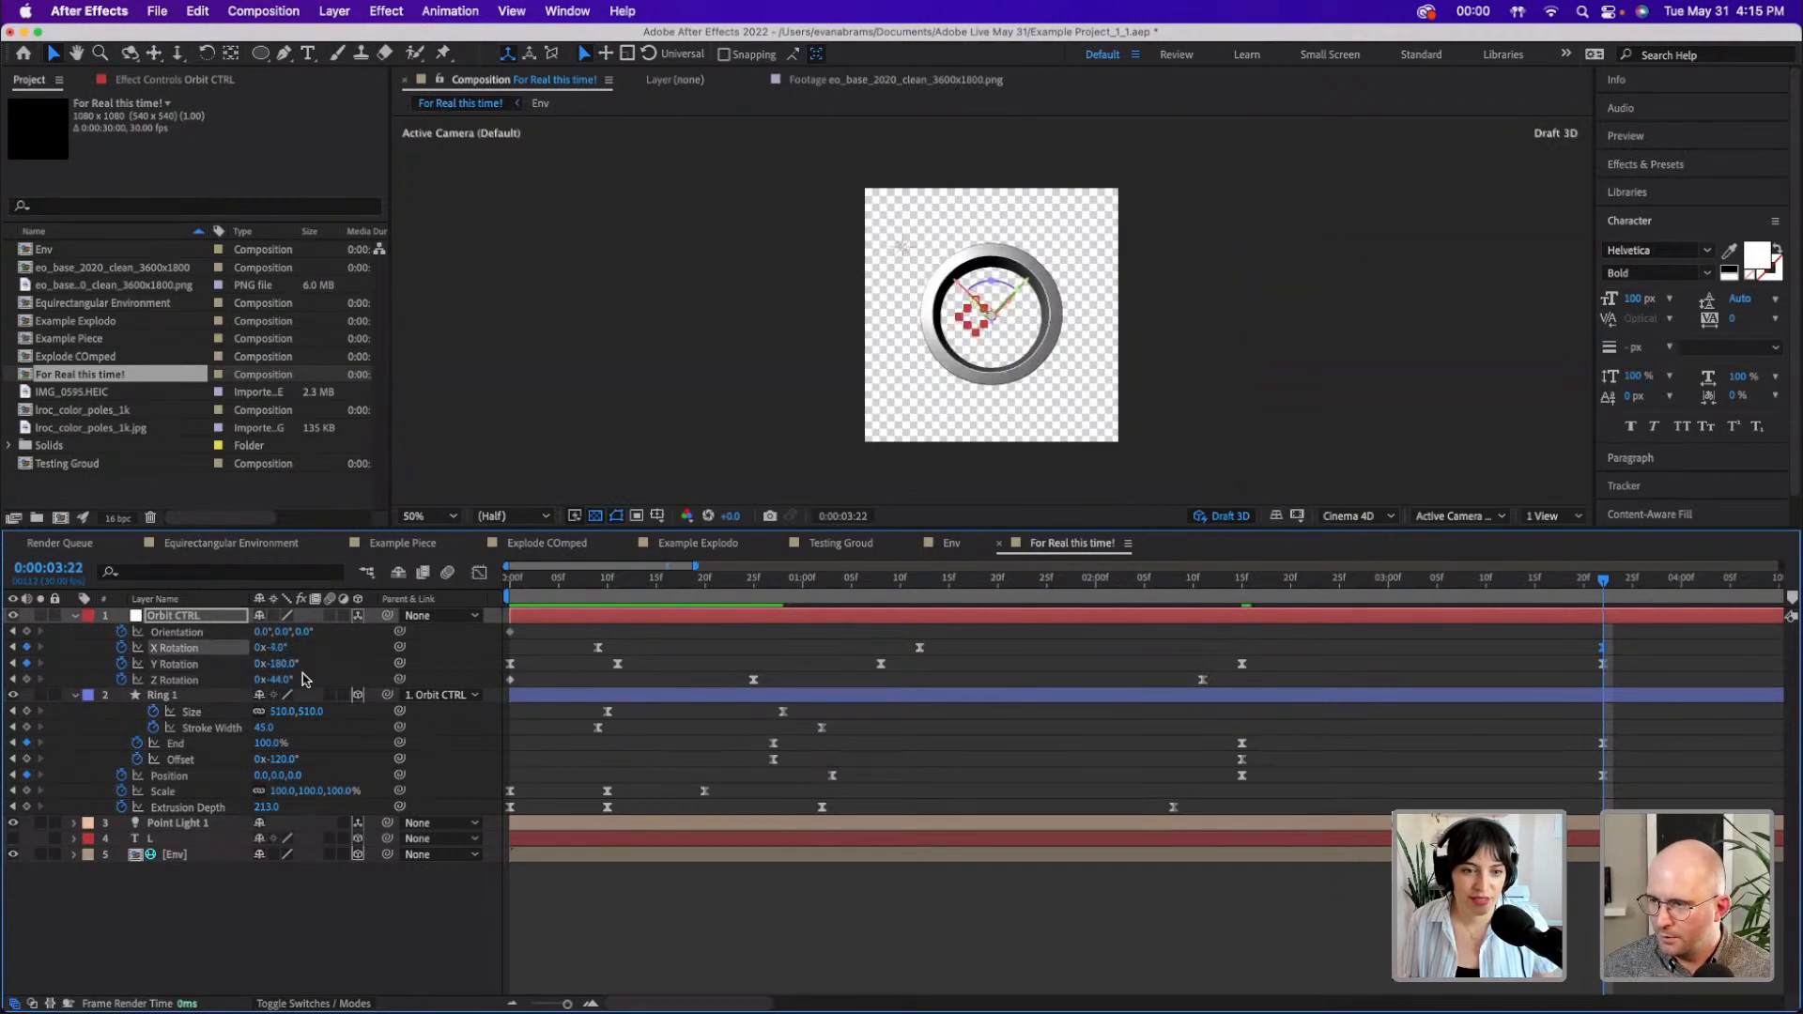
{"action": "type", "text": "0"}
{"action": "key", "text": "Return"}
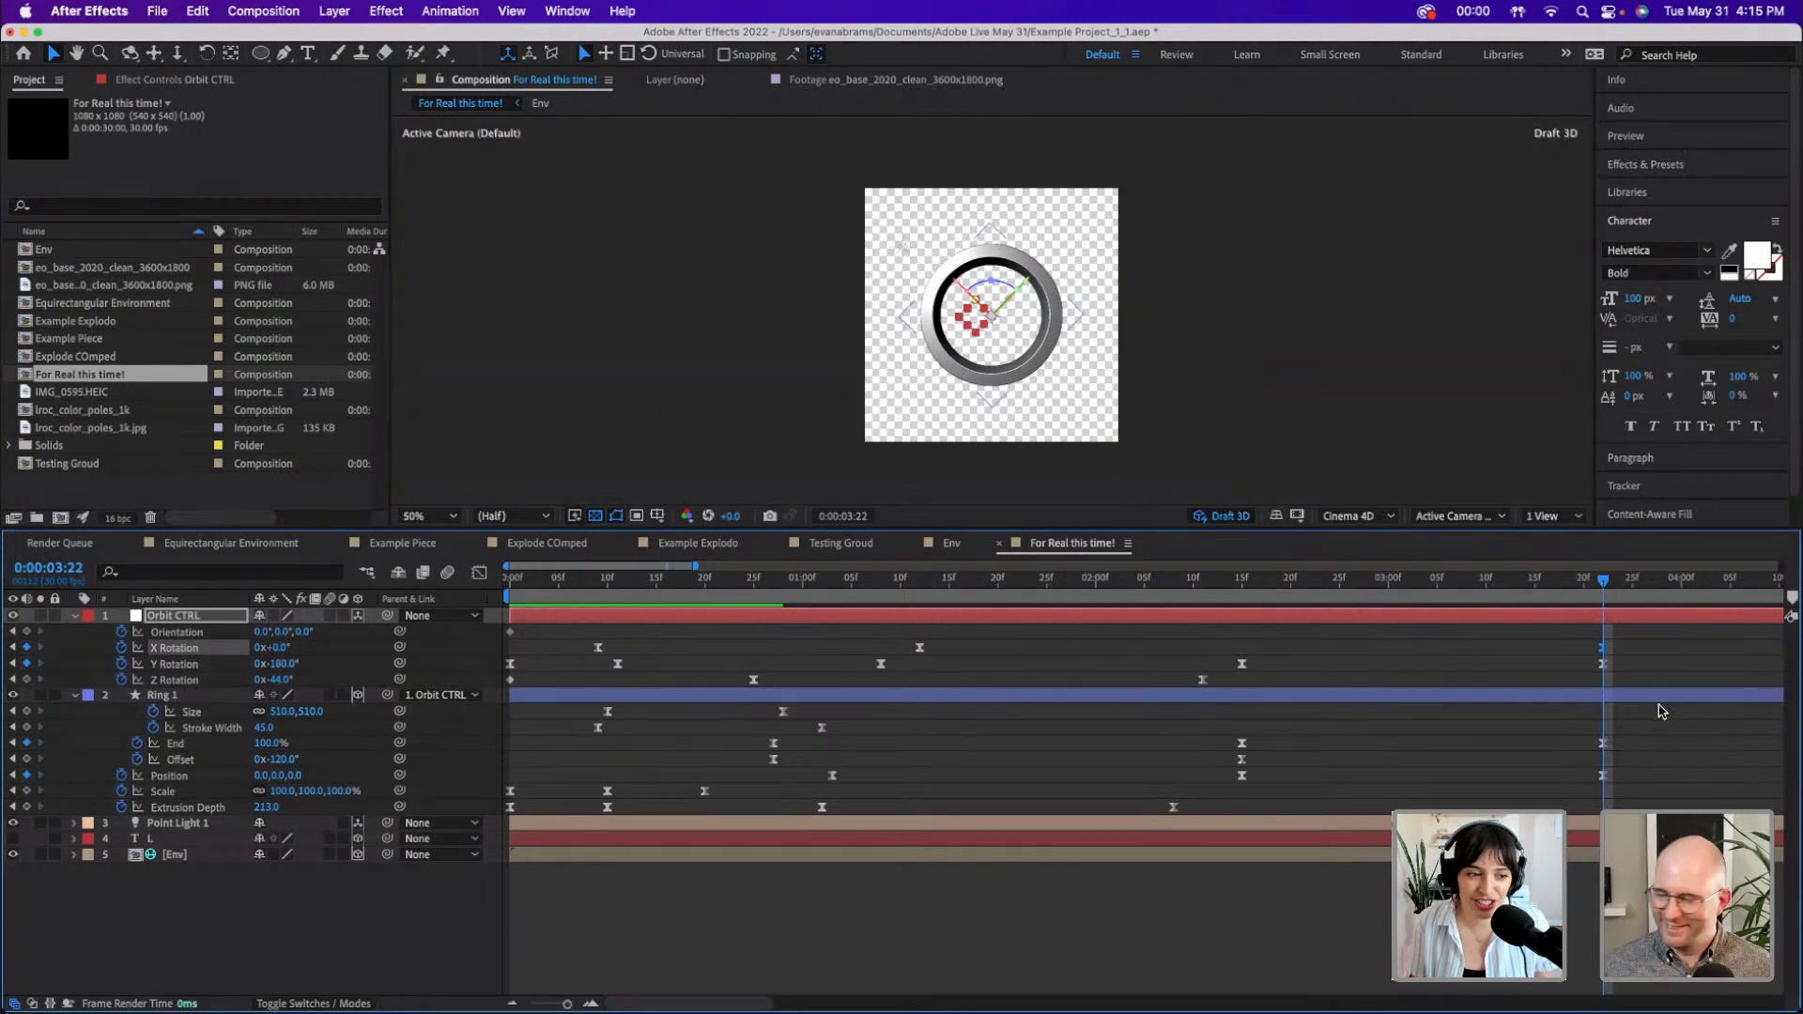
{"action": "left_click_drag", "start_coordinate": [1247, 584], "coordinate": [1602, 640]}
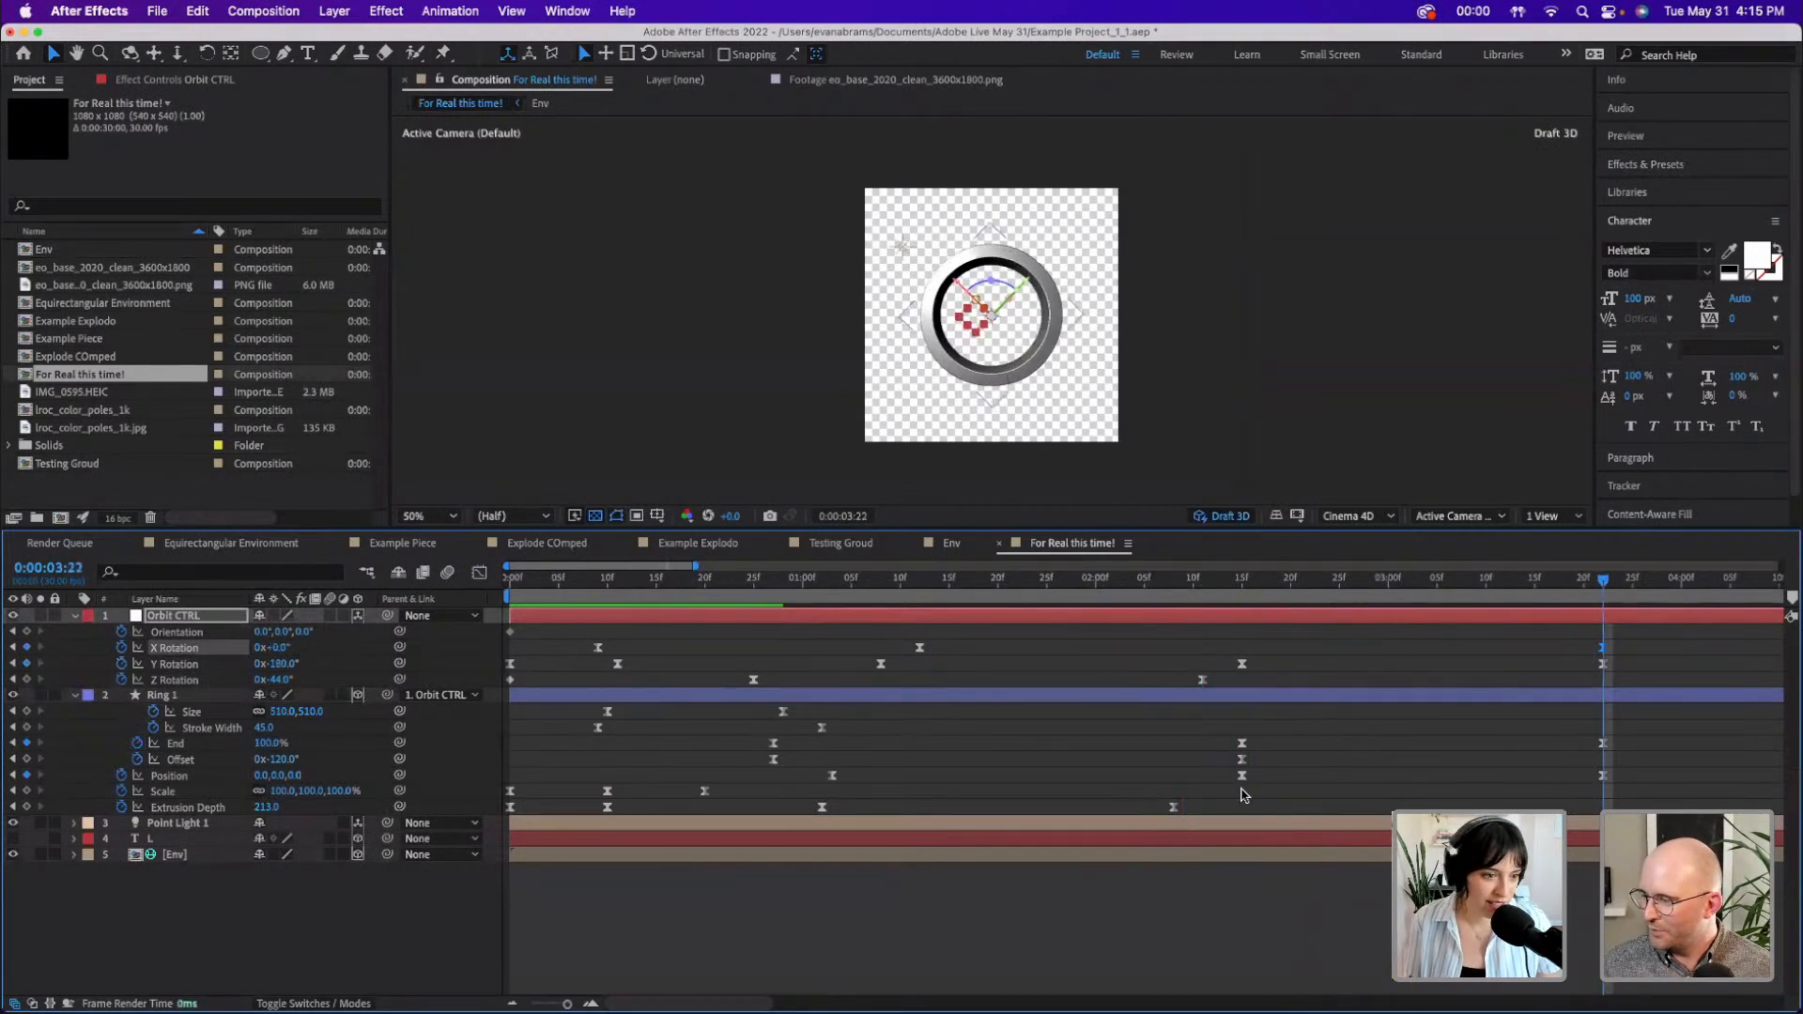
- Copy Ring 1's Position keyframe from 0:00:02:15 to 0:00:02:20, shift the original one frame earlier, and preview from 0:00:02:11
{"action": "left_click", "coordinate": [200, 776]}
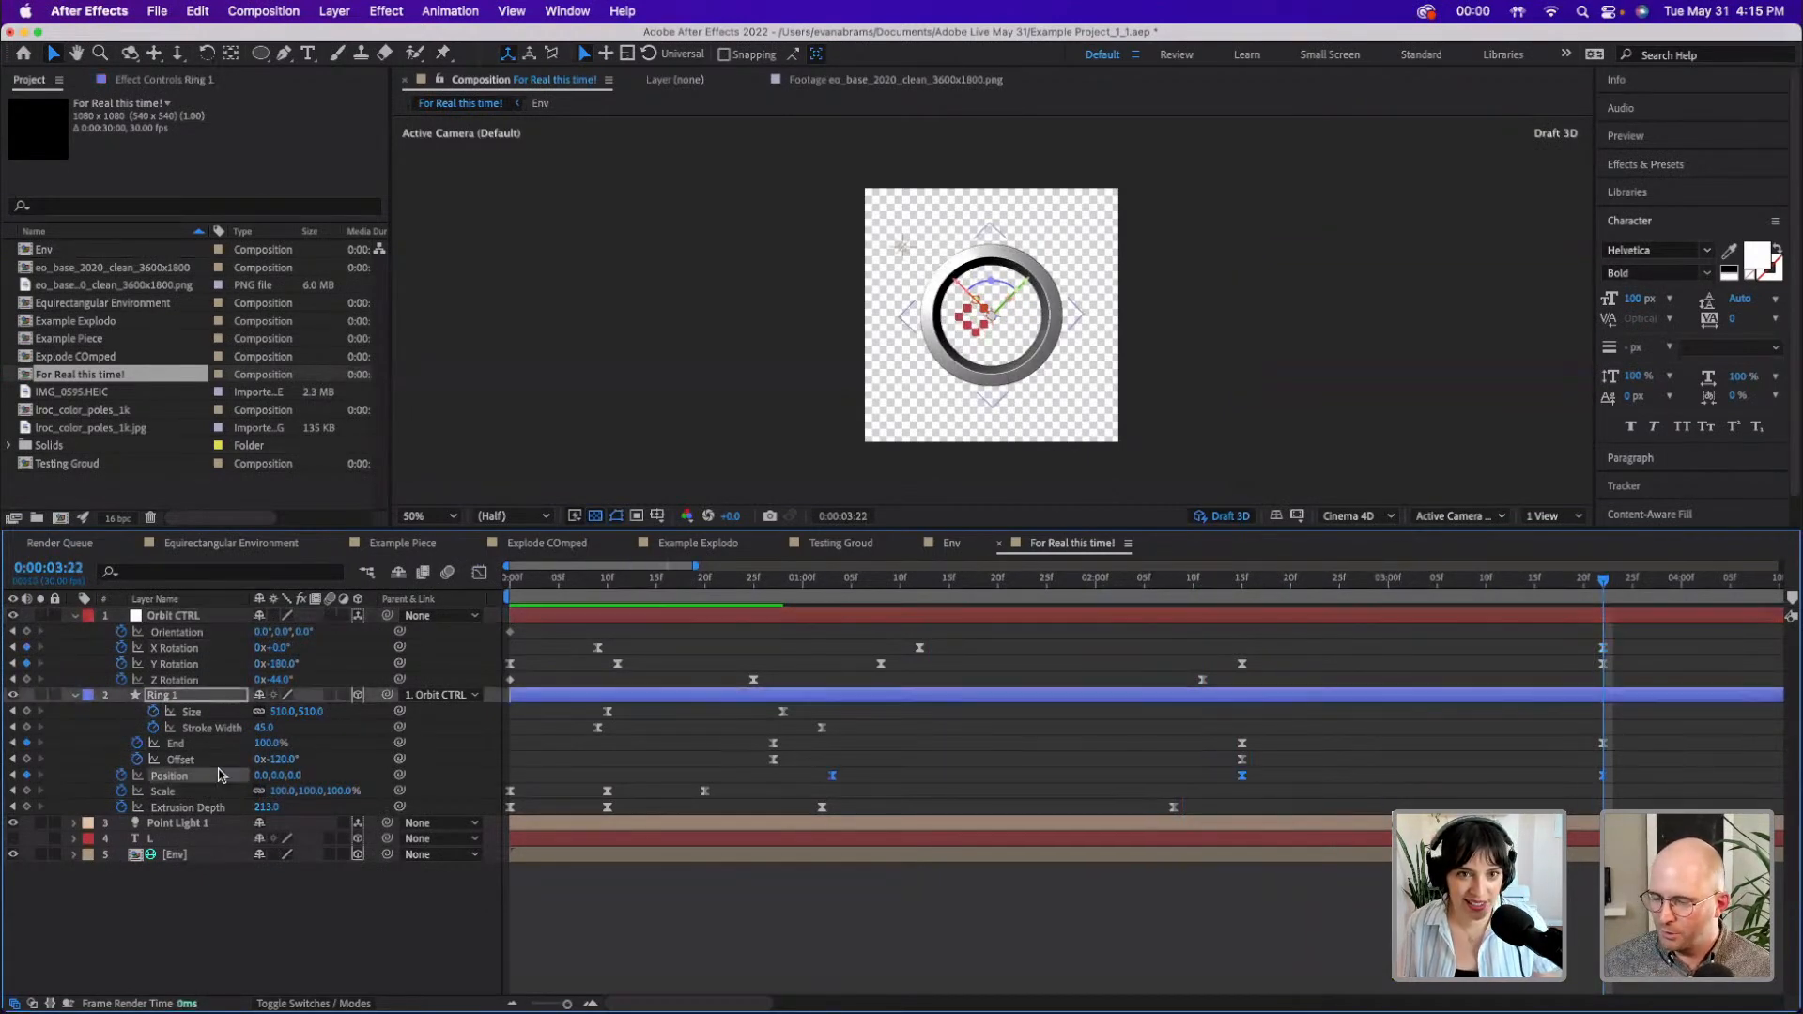
{"action": "left_click", "coordinate": [1262, 779]}
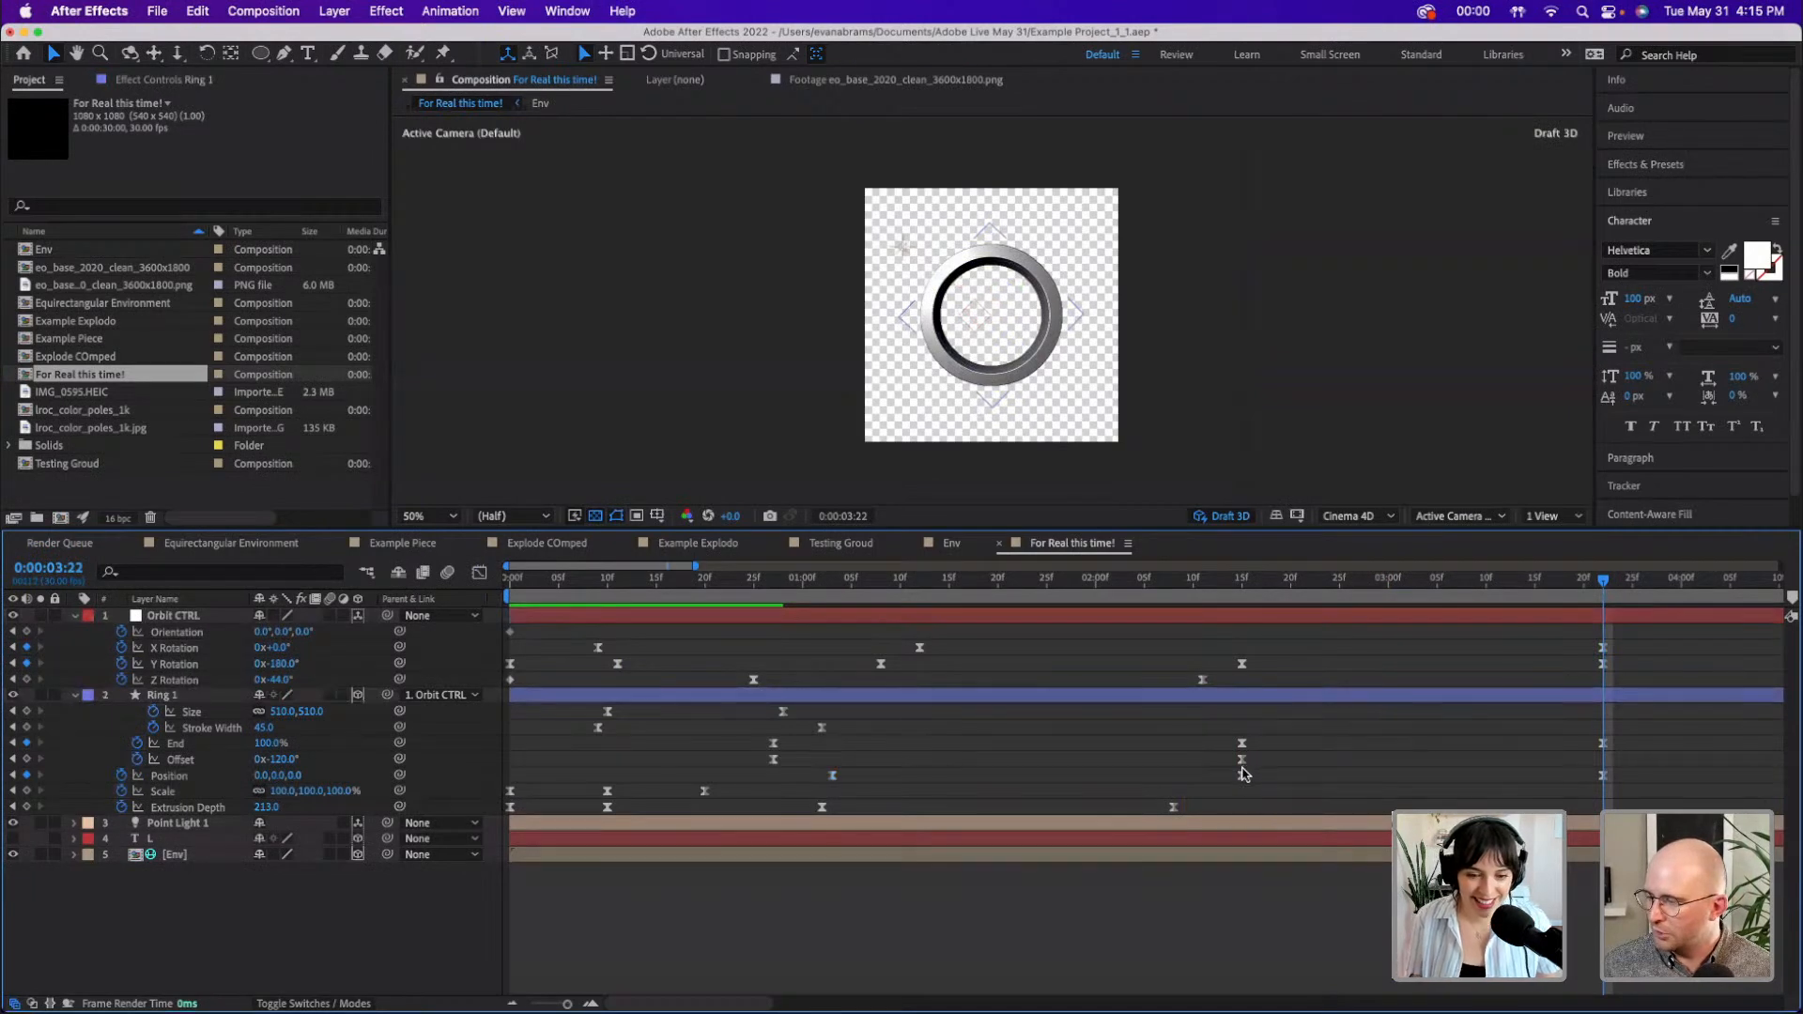
{"action": "double_click", "coordinate": [1241, 775]}
{"action": "key", "text": "Escape"}
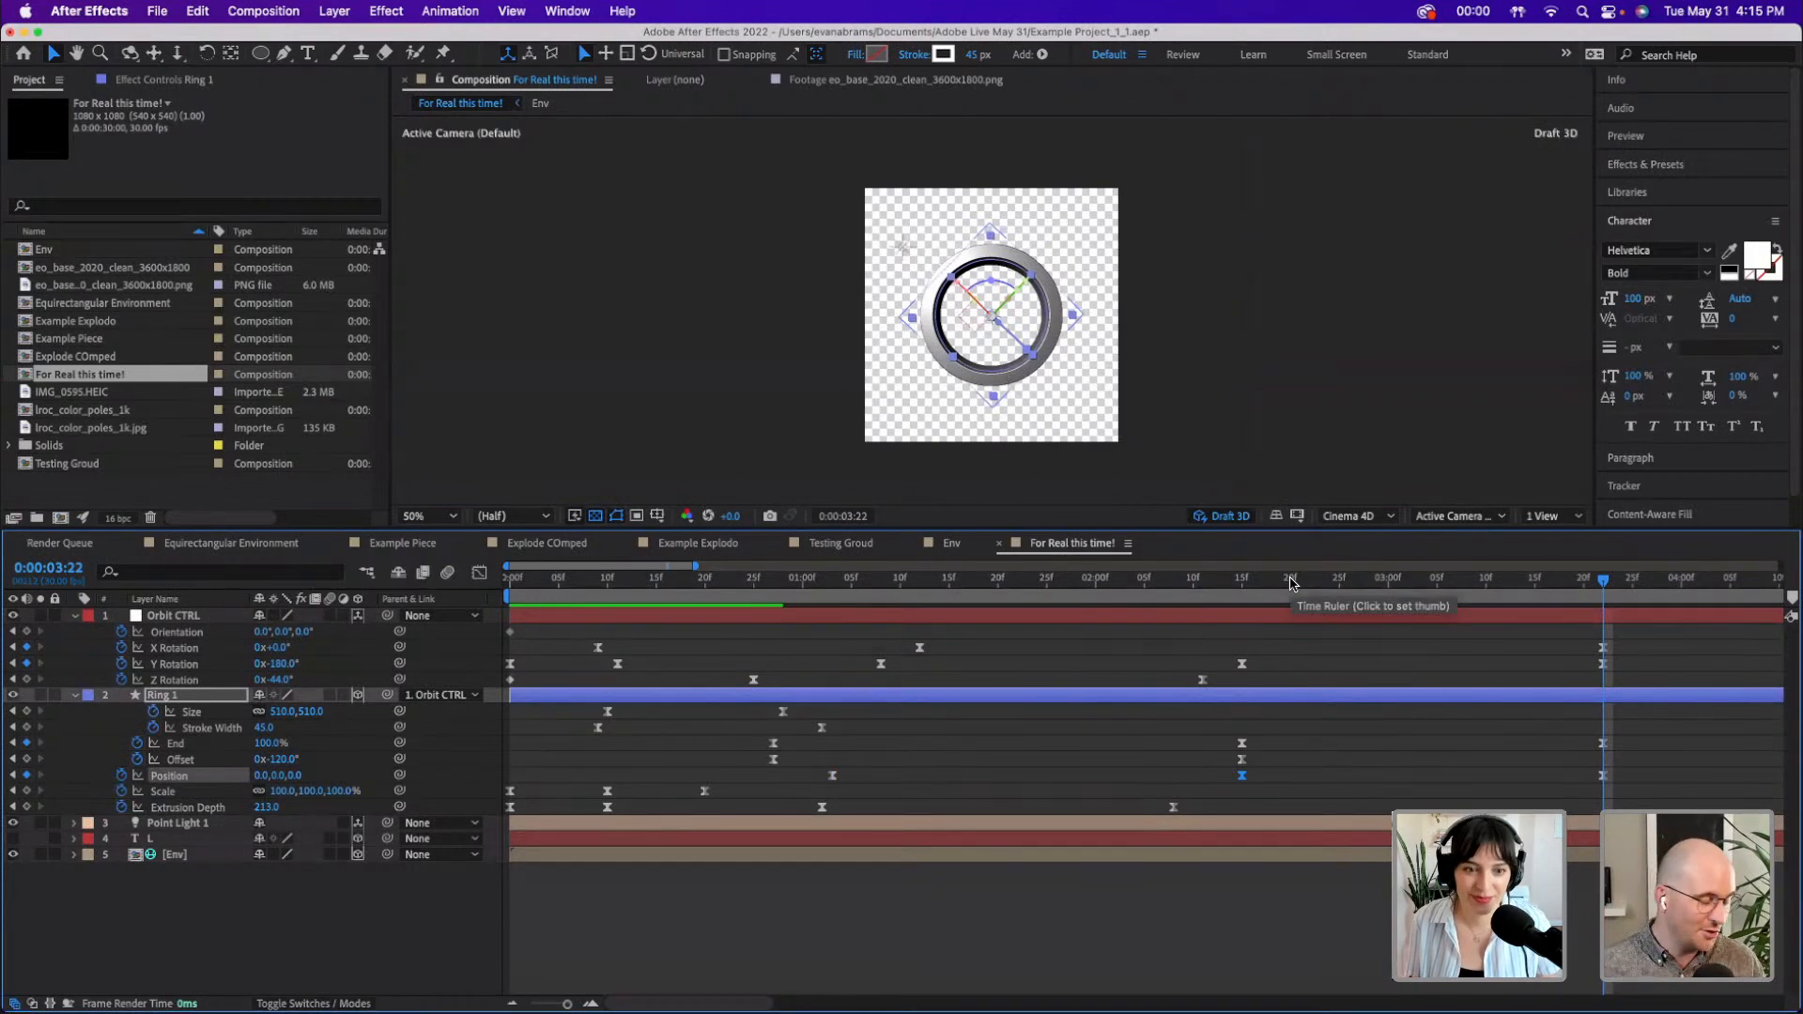
{"action": "left_click_drag", "start_coordinate": [1296, 587], "coordinate": [1166, 584]}
{"action": "left_click", "coordinate": [1241, 584]}
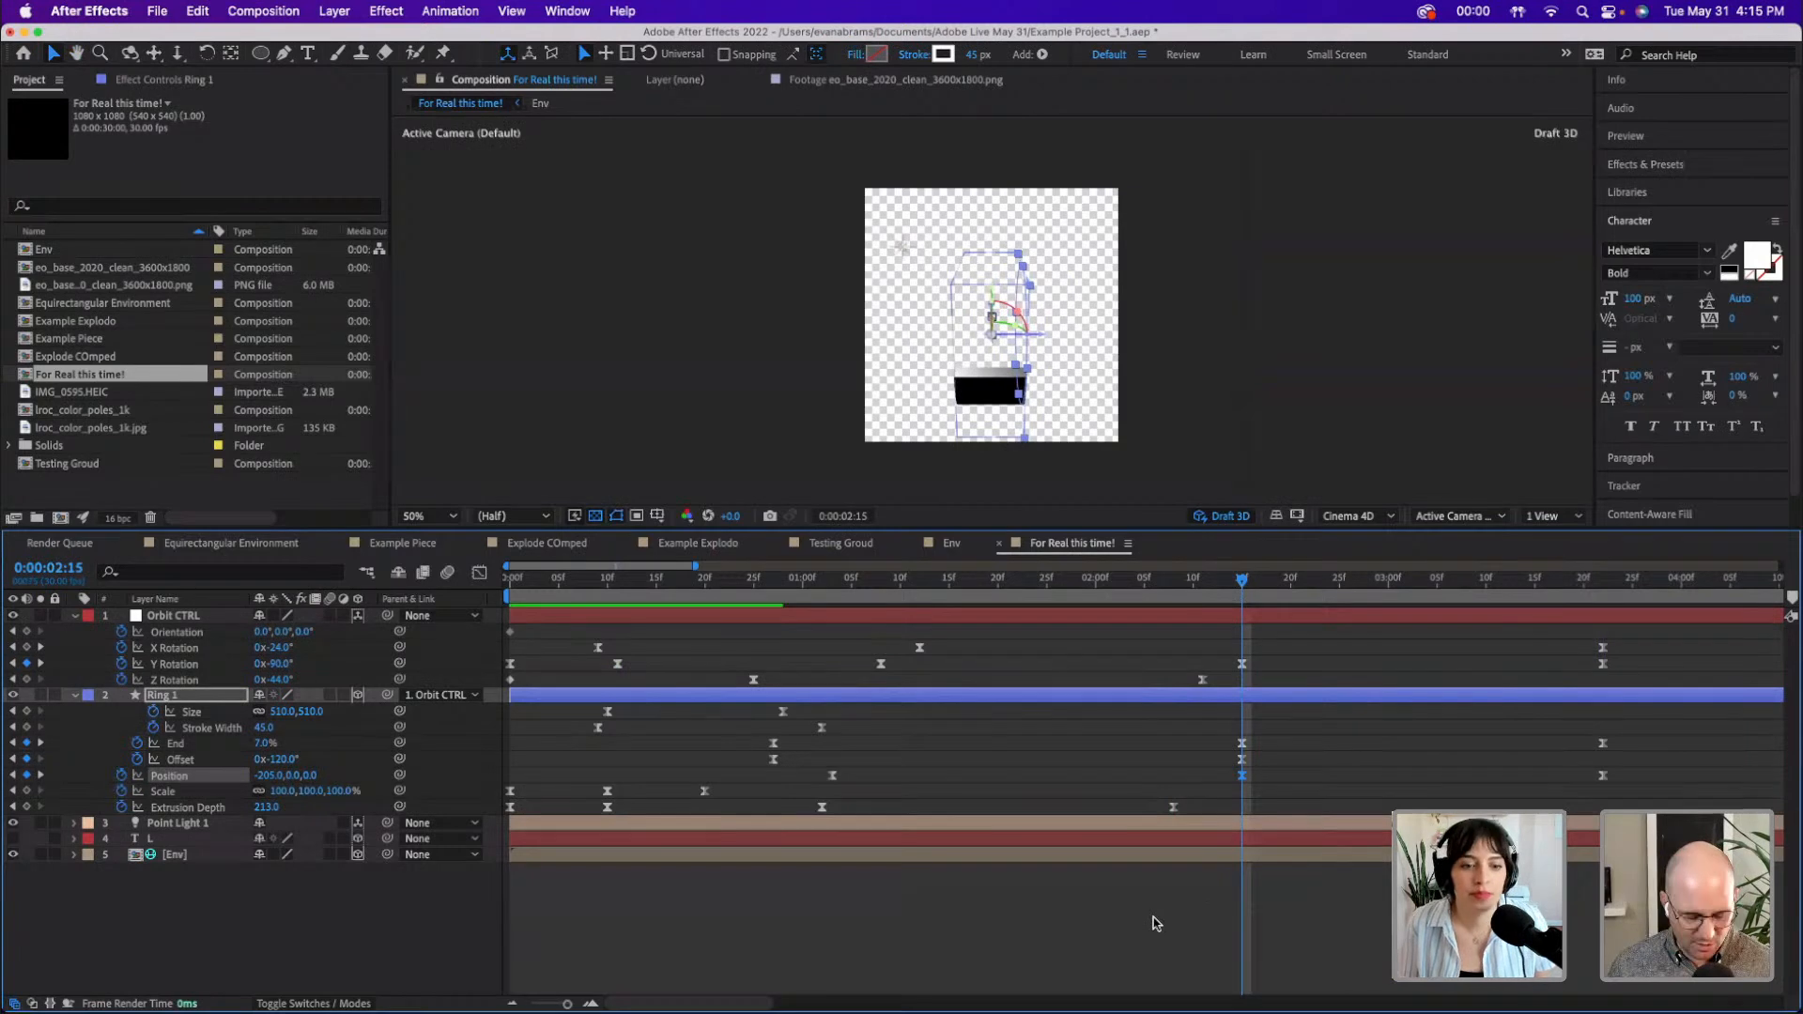
{"action": "left_click_drag", "start_coordinate": [1258, 586], "coordinate": [1286, 589]}
{"action": "key", "text": "super+v"}
{"action": "left_click_drag", "start_coordinate": [1241, 775], "coordinate": [1232, 776]}
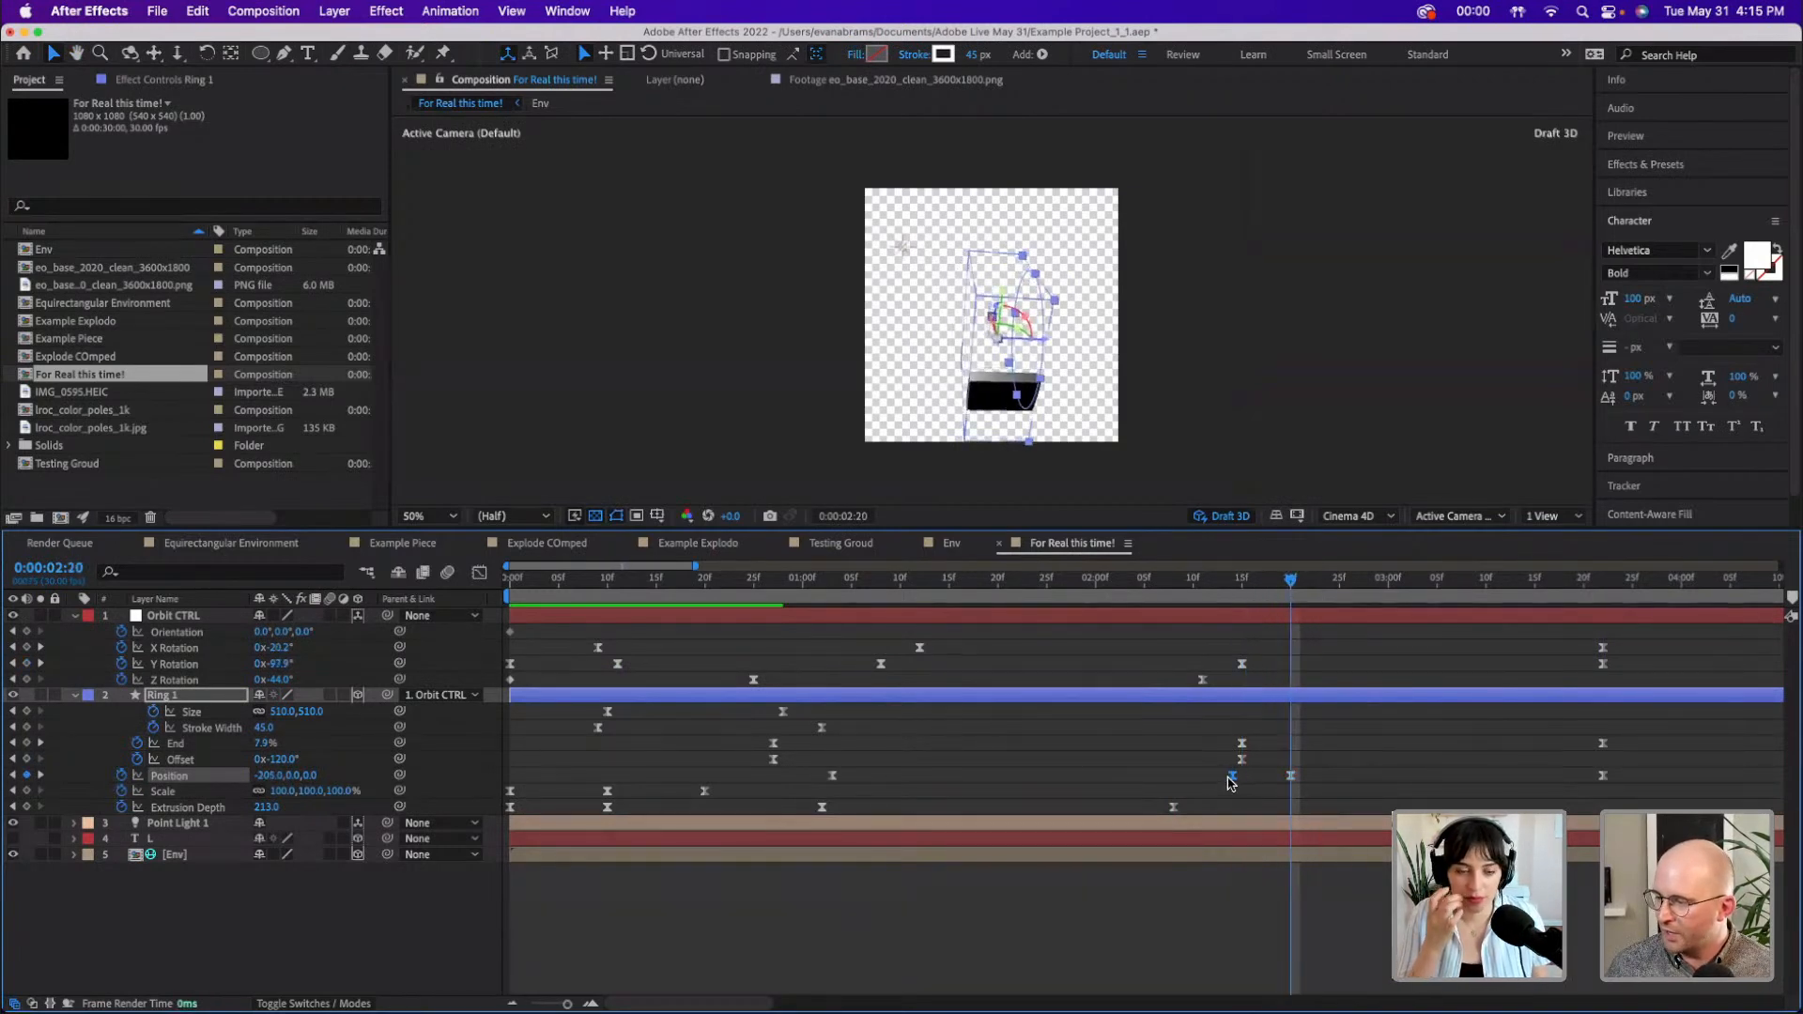
{"action": "left_click", "coordinate": [1202, 582]}
{"action": "key", "text": "space"}
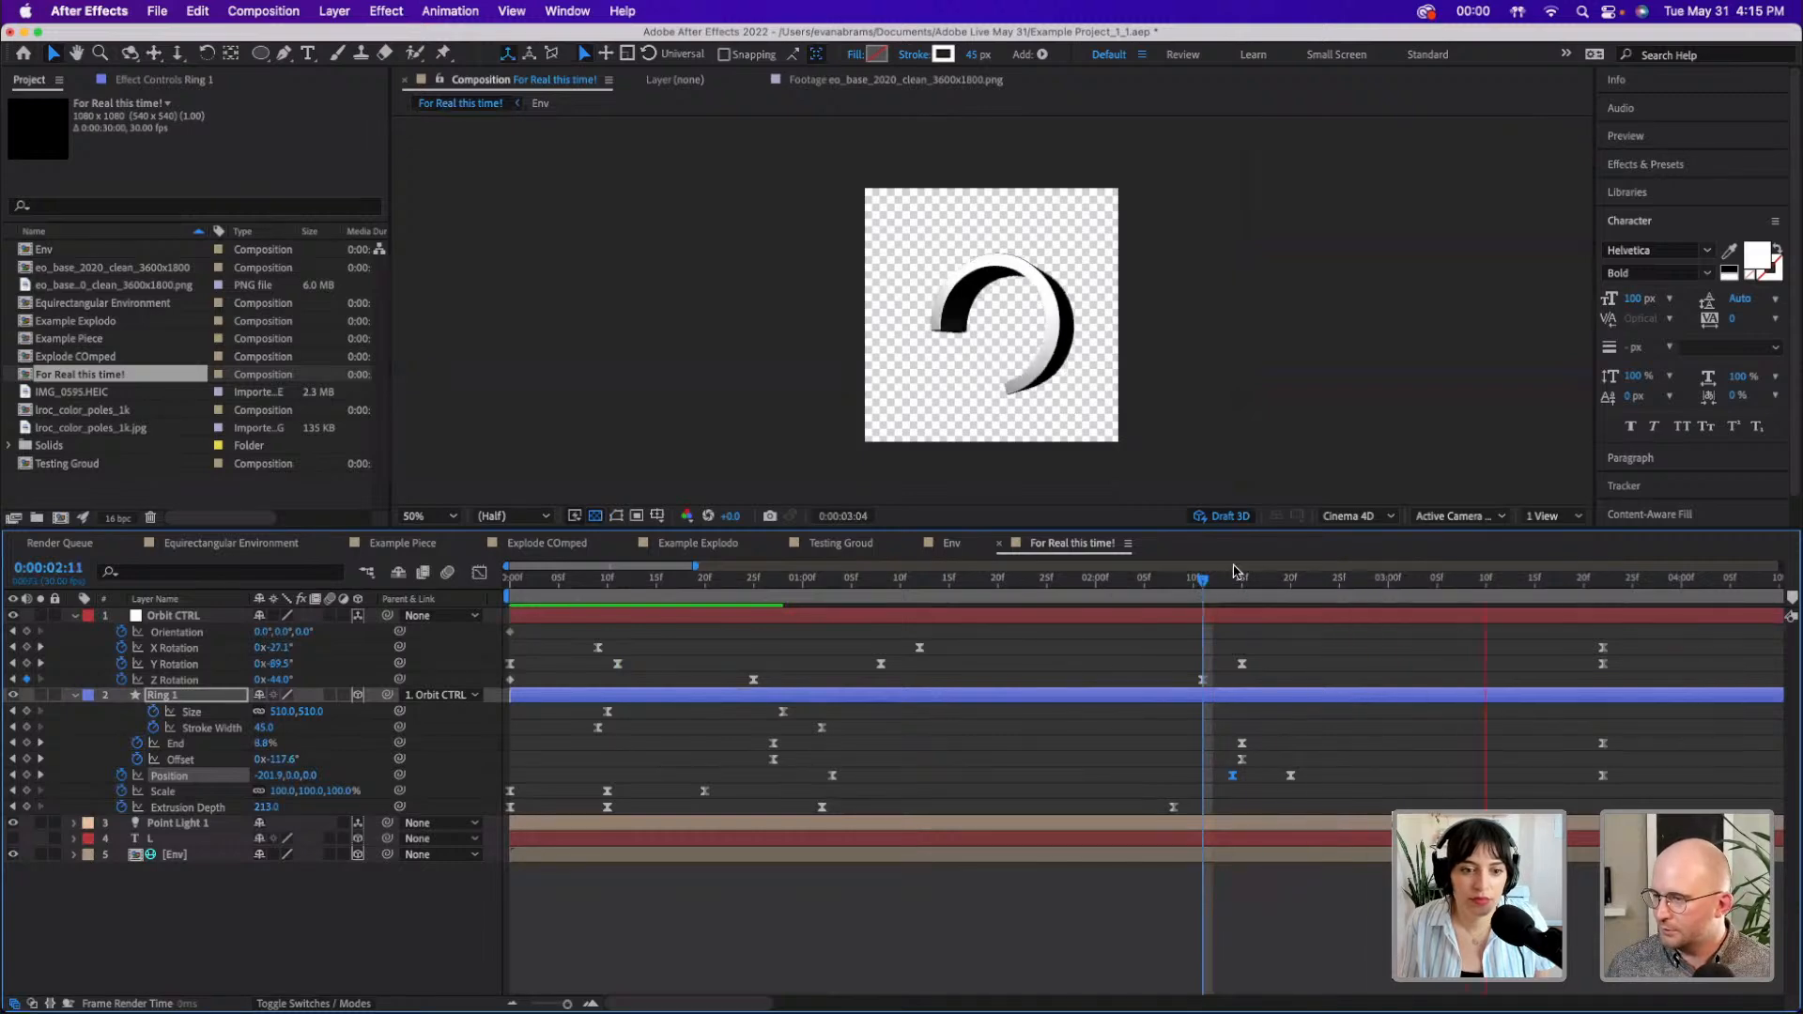
- Check Ring 1's Position curve in the graph editor around the hold between 0:00:02:14 and 0:00:02:20
{"action": "left_click", "coordinate": [1297, 779]}
{"action": "left_click", "coordinate": [1291, 776]}
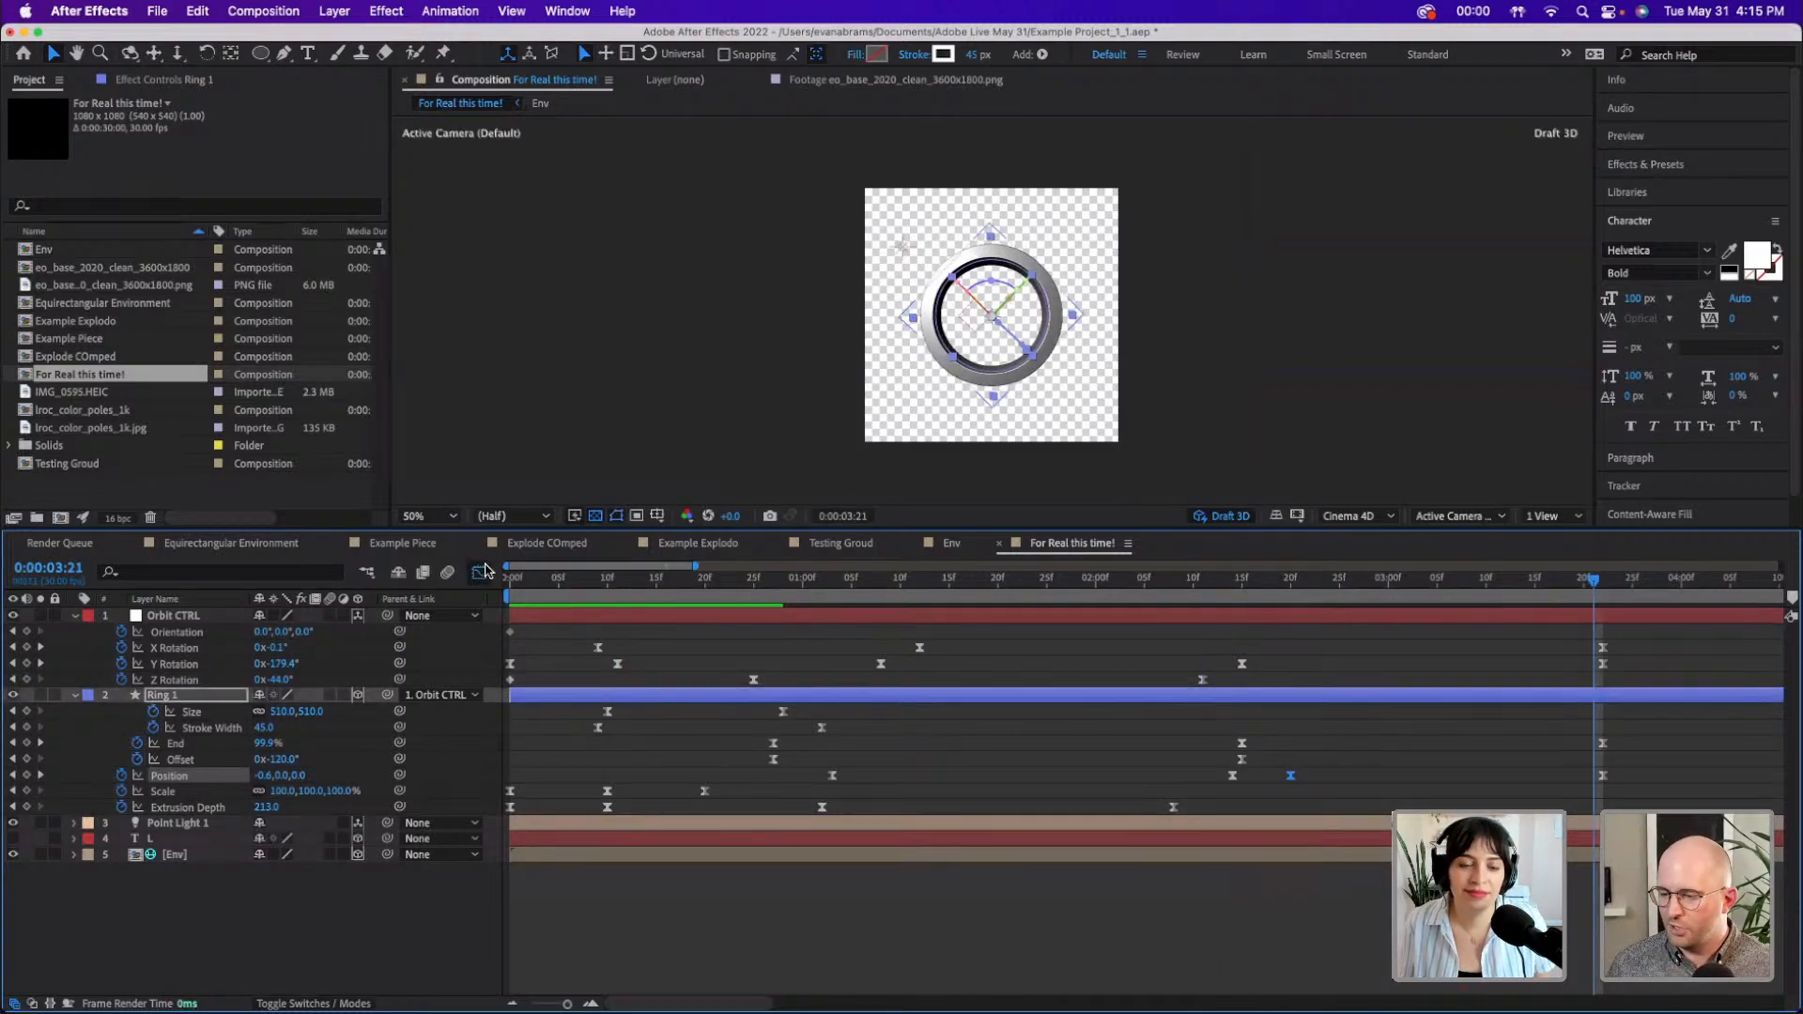
{"action": "left_click", "coordinate": [479, 572]}
{"action": "left_click_drag", "start_coordinate": [1324, 913], "coordinate": [1245, 951]}
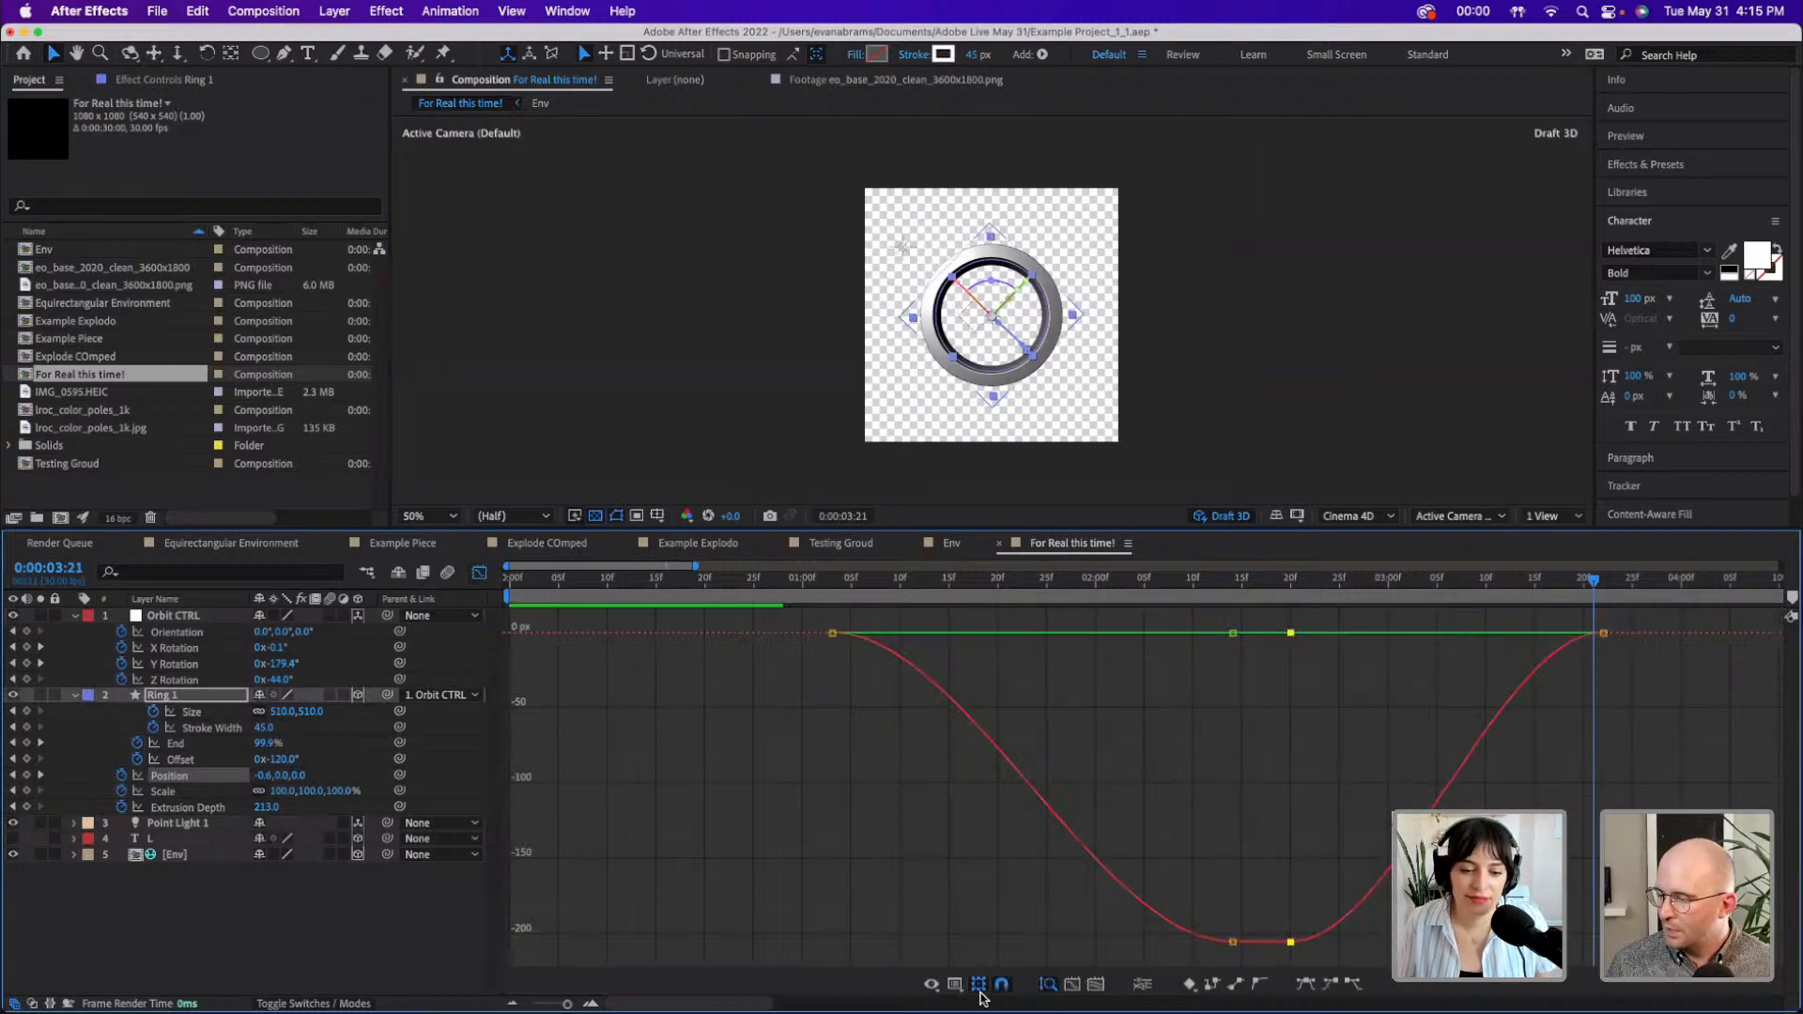
{"action": "left_click", "coordinate": [184, 779]}
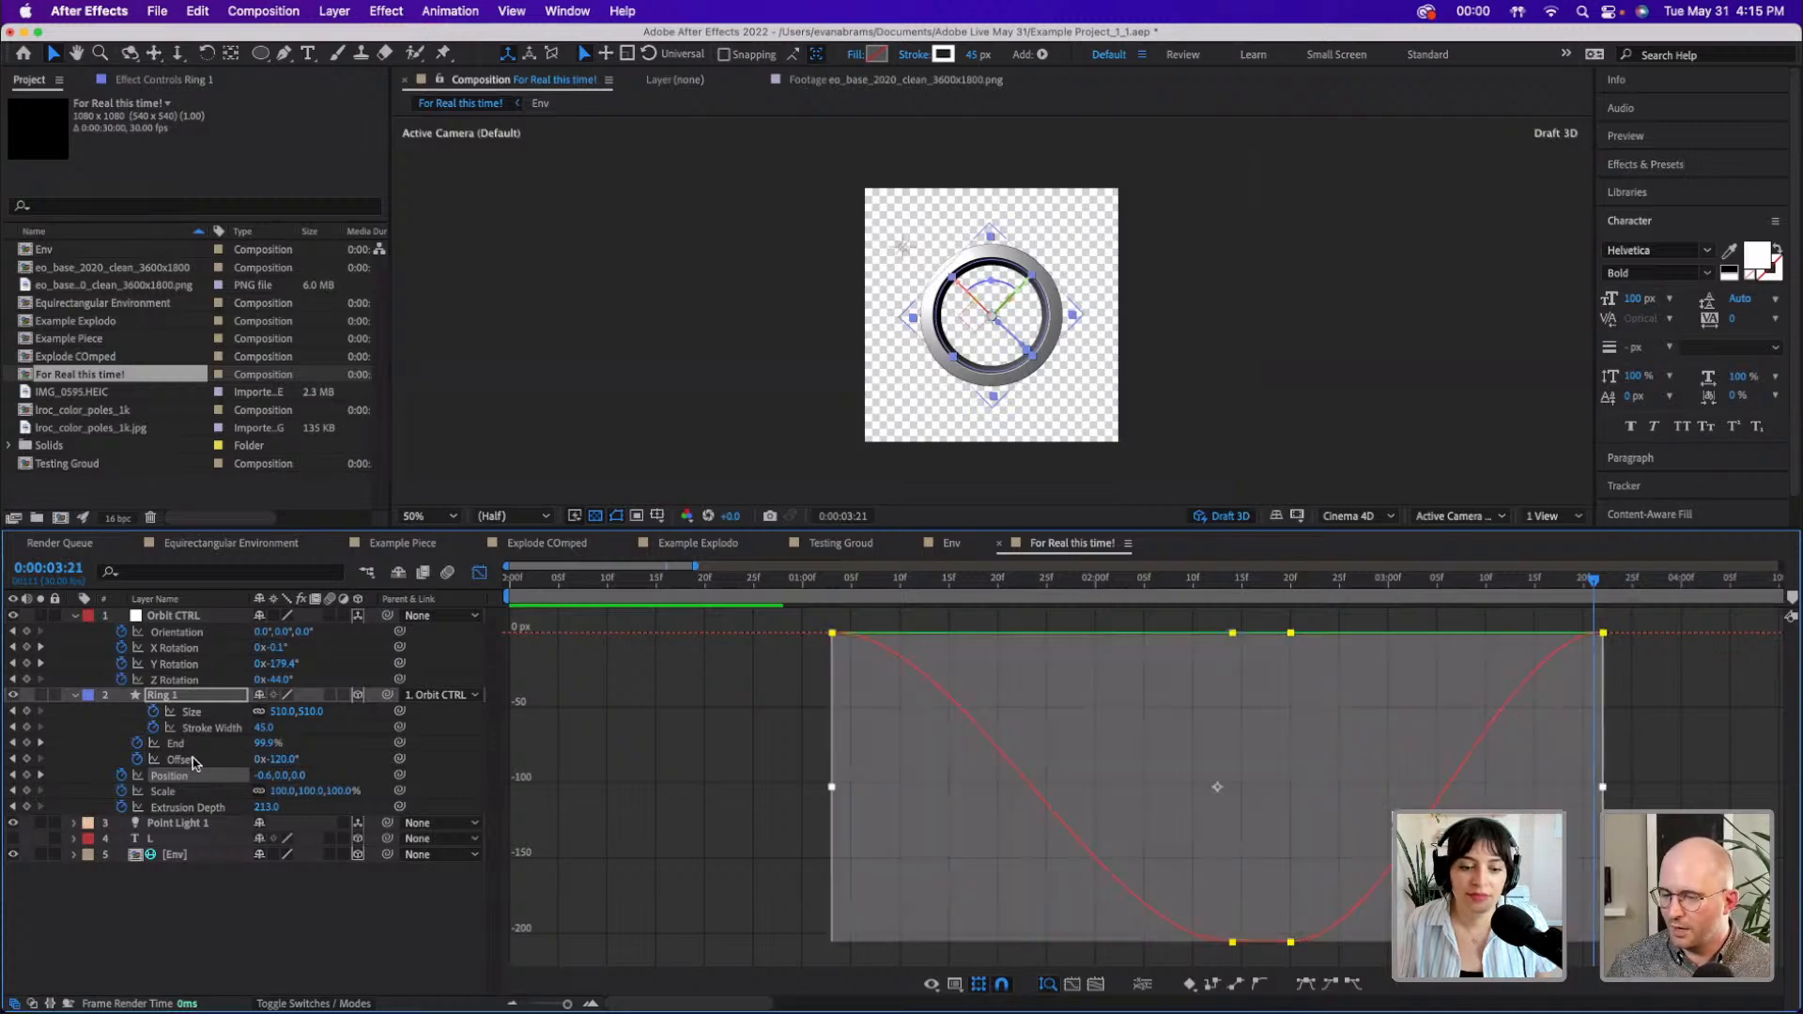
{"action": "left_click", "coordinate": [479, 571]}
- Copy Ring 1's End keyframe from 0:00:02:15 to 0:00:02:18 to hold the trim at 7%
{"action": "left_click", "coordinate": [1299, 743]}
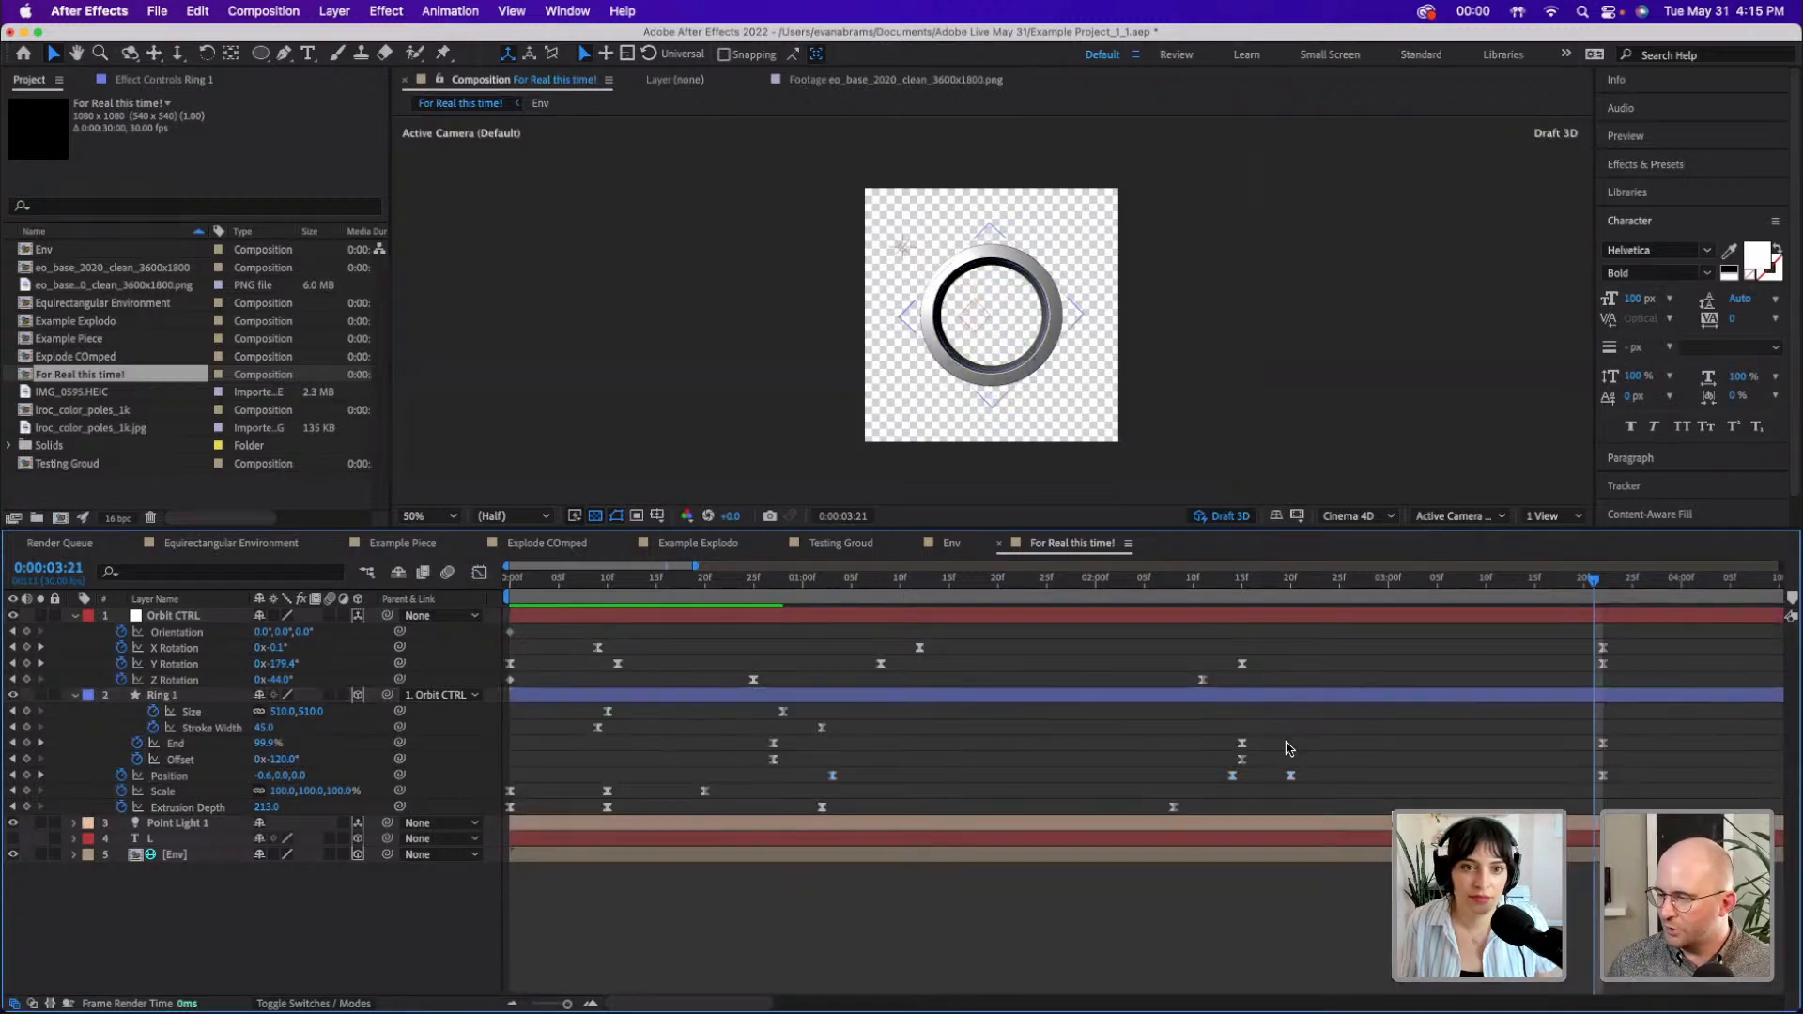
{"action": "left_click", "coordinate": [209, 746]}
{"action": "left_click", "coordinate": [1242, 742]}
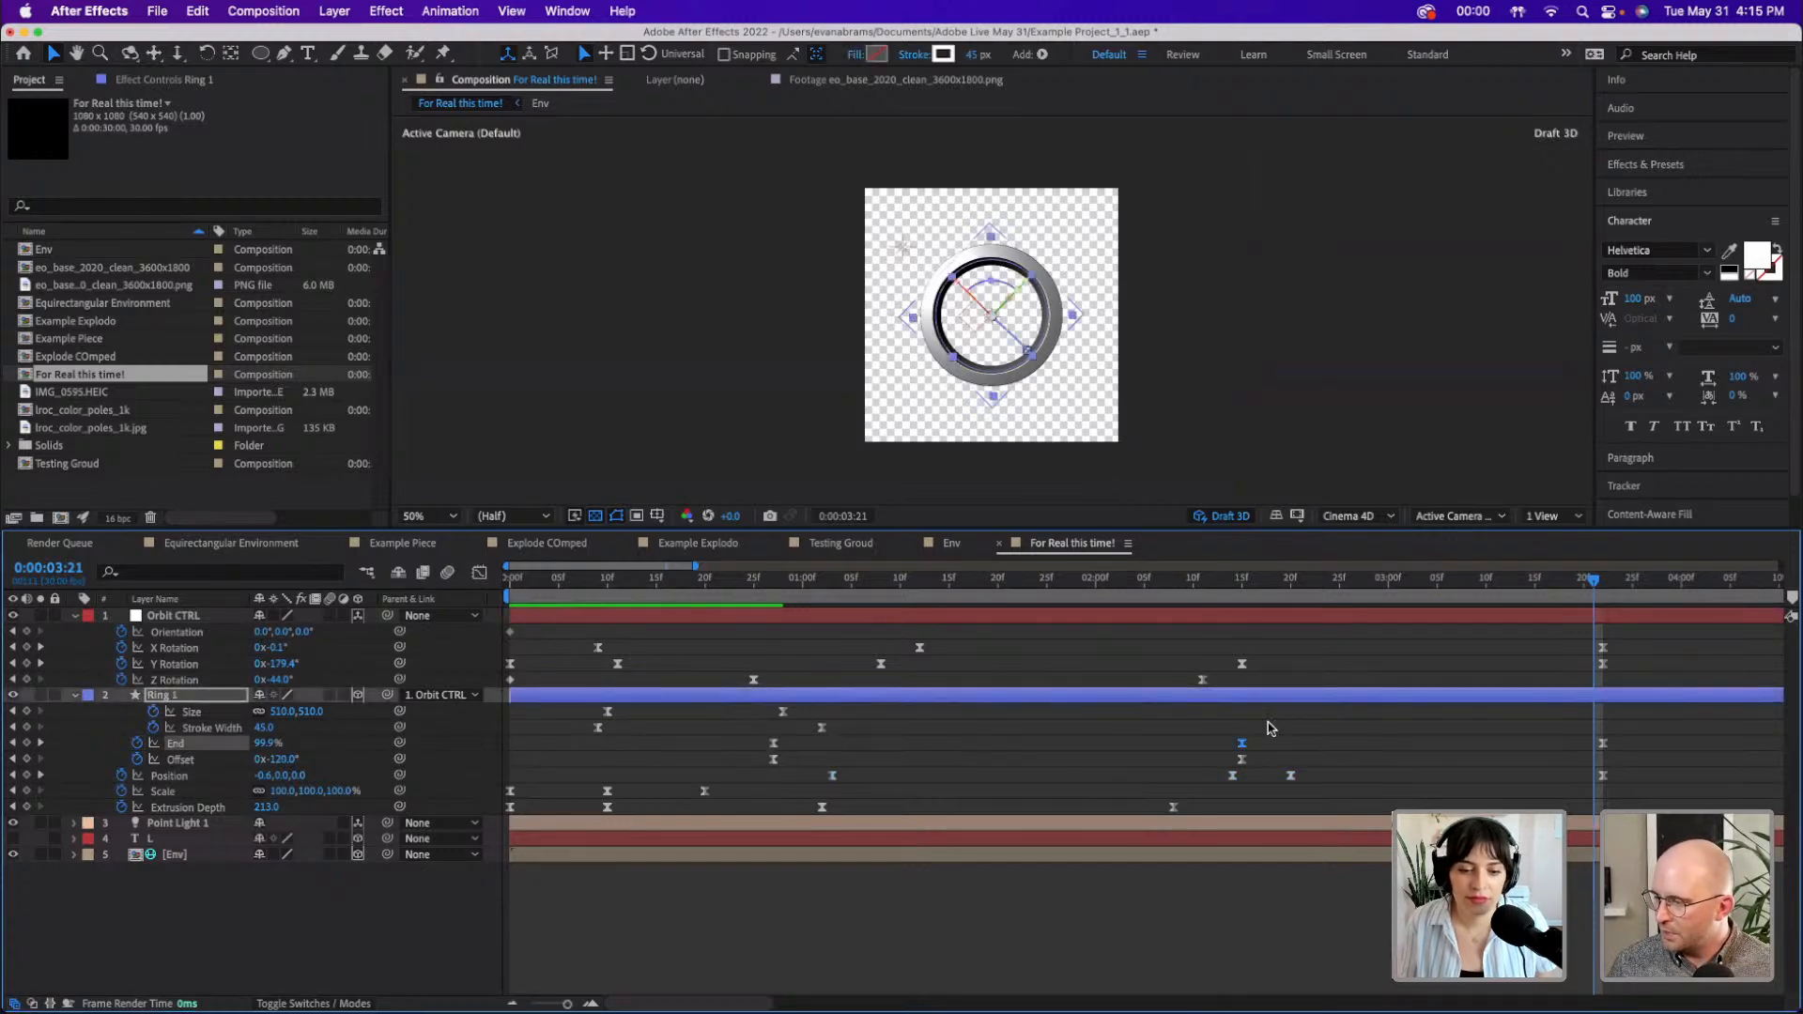
{"action": "mouse_move", "coordinate": [1293, 589]}
{"action": "left_mouse_down"}
{"action": "mouse_move", "coordinate": [1237, 589]}
{"action": "mouse_move", "coordinate": [1272, 592]}
{"action": "left_mouse_up"}
{"action": "key", "text": "super+v"}
{"action": "left_click", "coordinate": [1265, 674]}
{"action": "left_click", "coordinate": [1271, 743]}
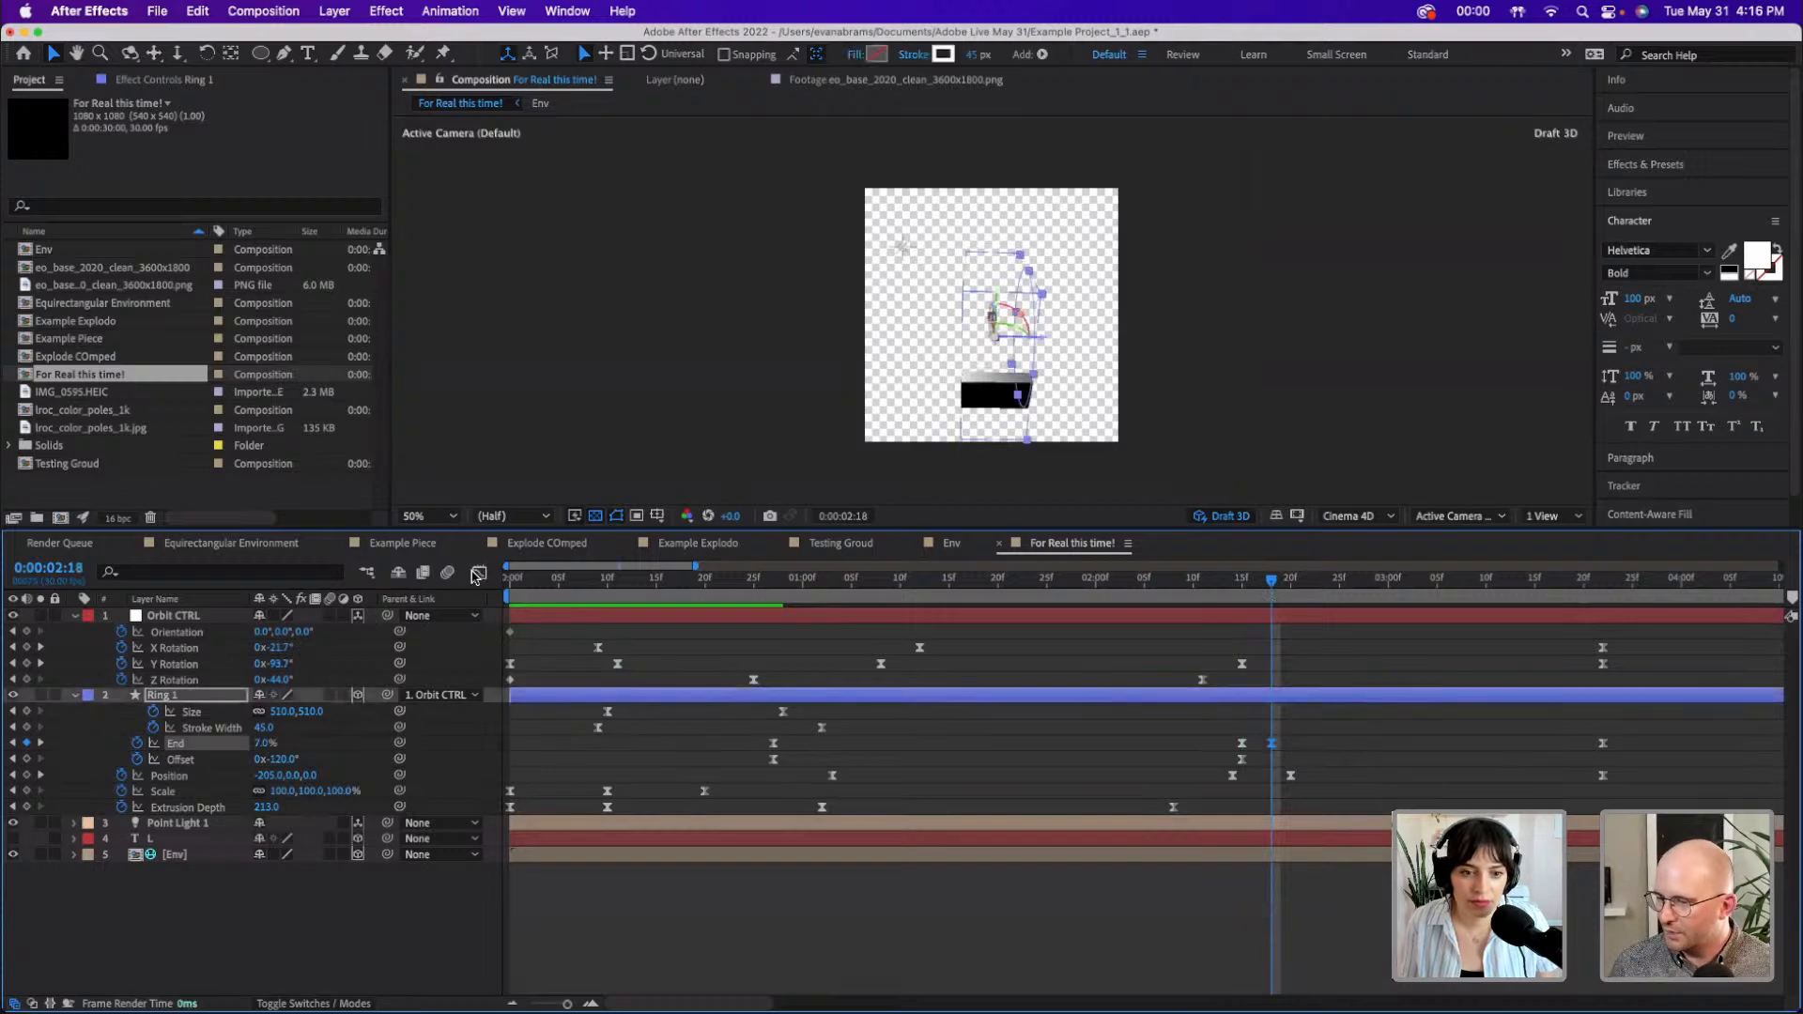
- In the graph editor, extend the incoming ease of Ring 1's last End keyframe back to 0:00:02:18, and preview from 0:00:02:11
{"action": "left_click", "coordinate": [479, 572]}
{"action": "left_click", "coordinate": [1268, 941]}
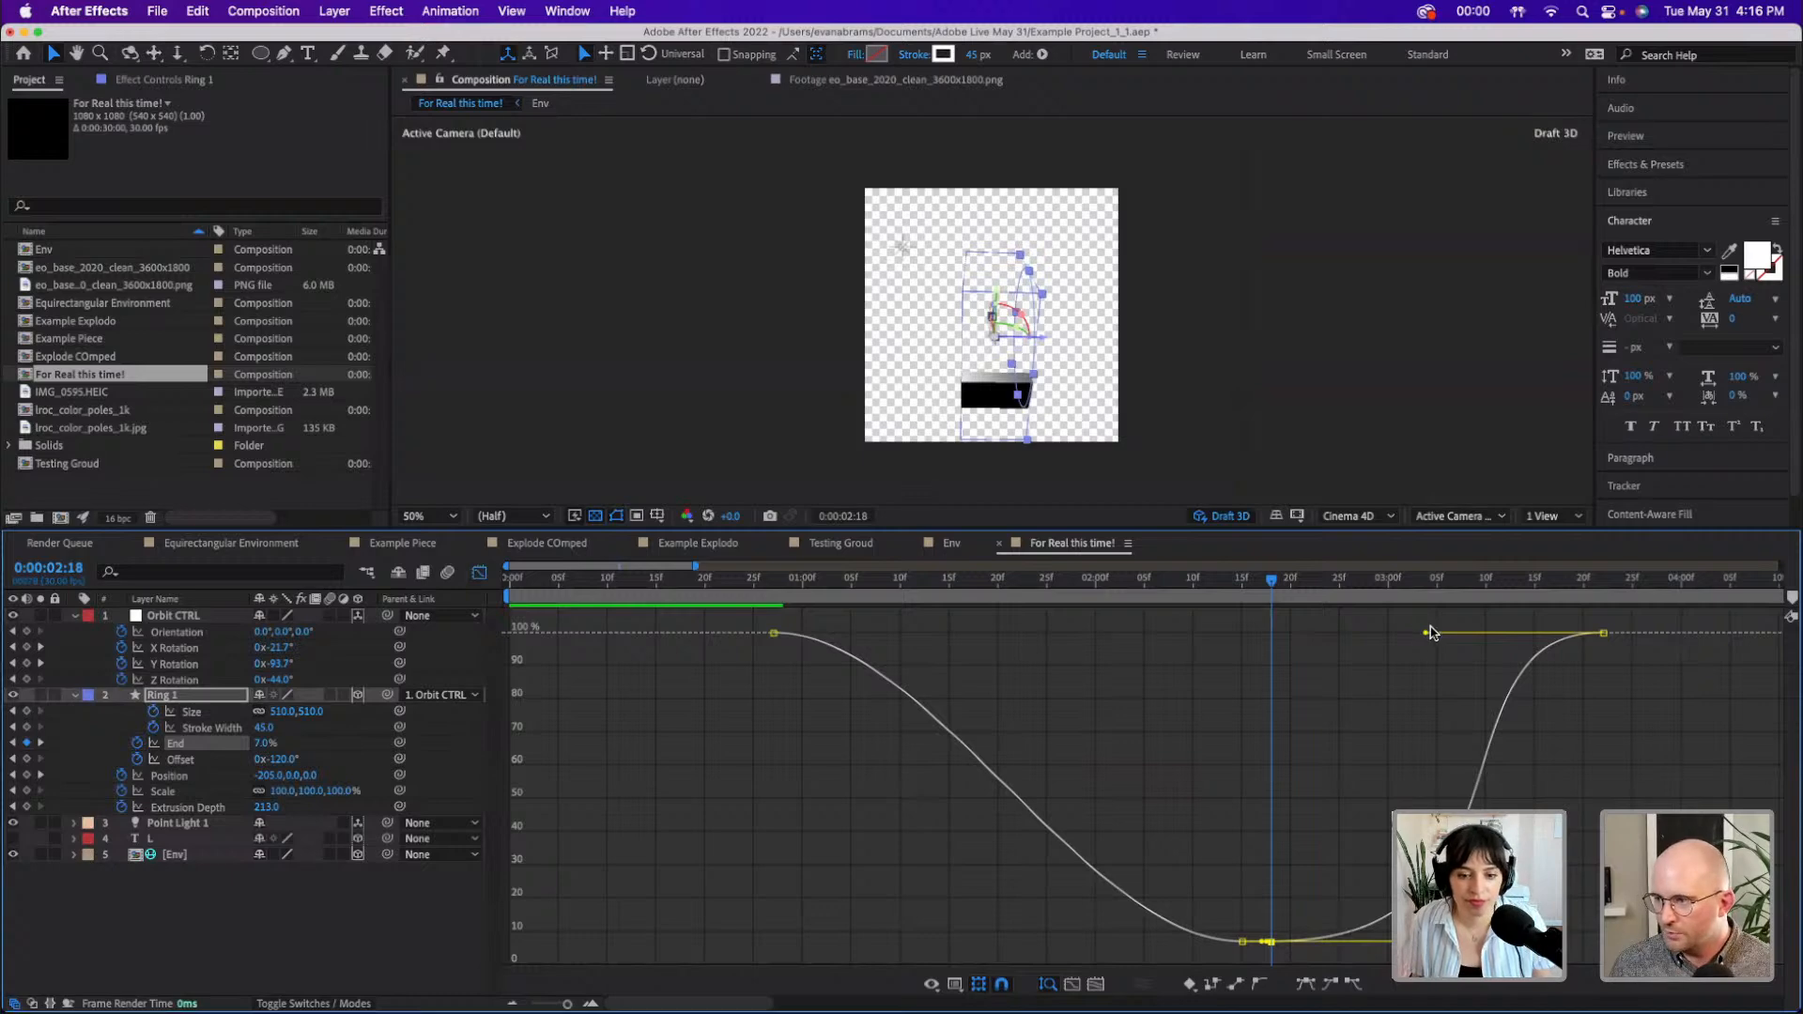
{"action": "left_click_drag", "start_coordinate": [1297, 639], "coordinate": [1273, 641]}
{"action": "left_click", "coordinate": [1204, 586]}
{"action": "key", "text": "space"}
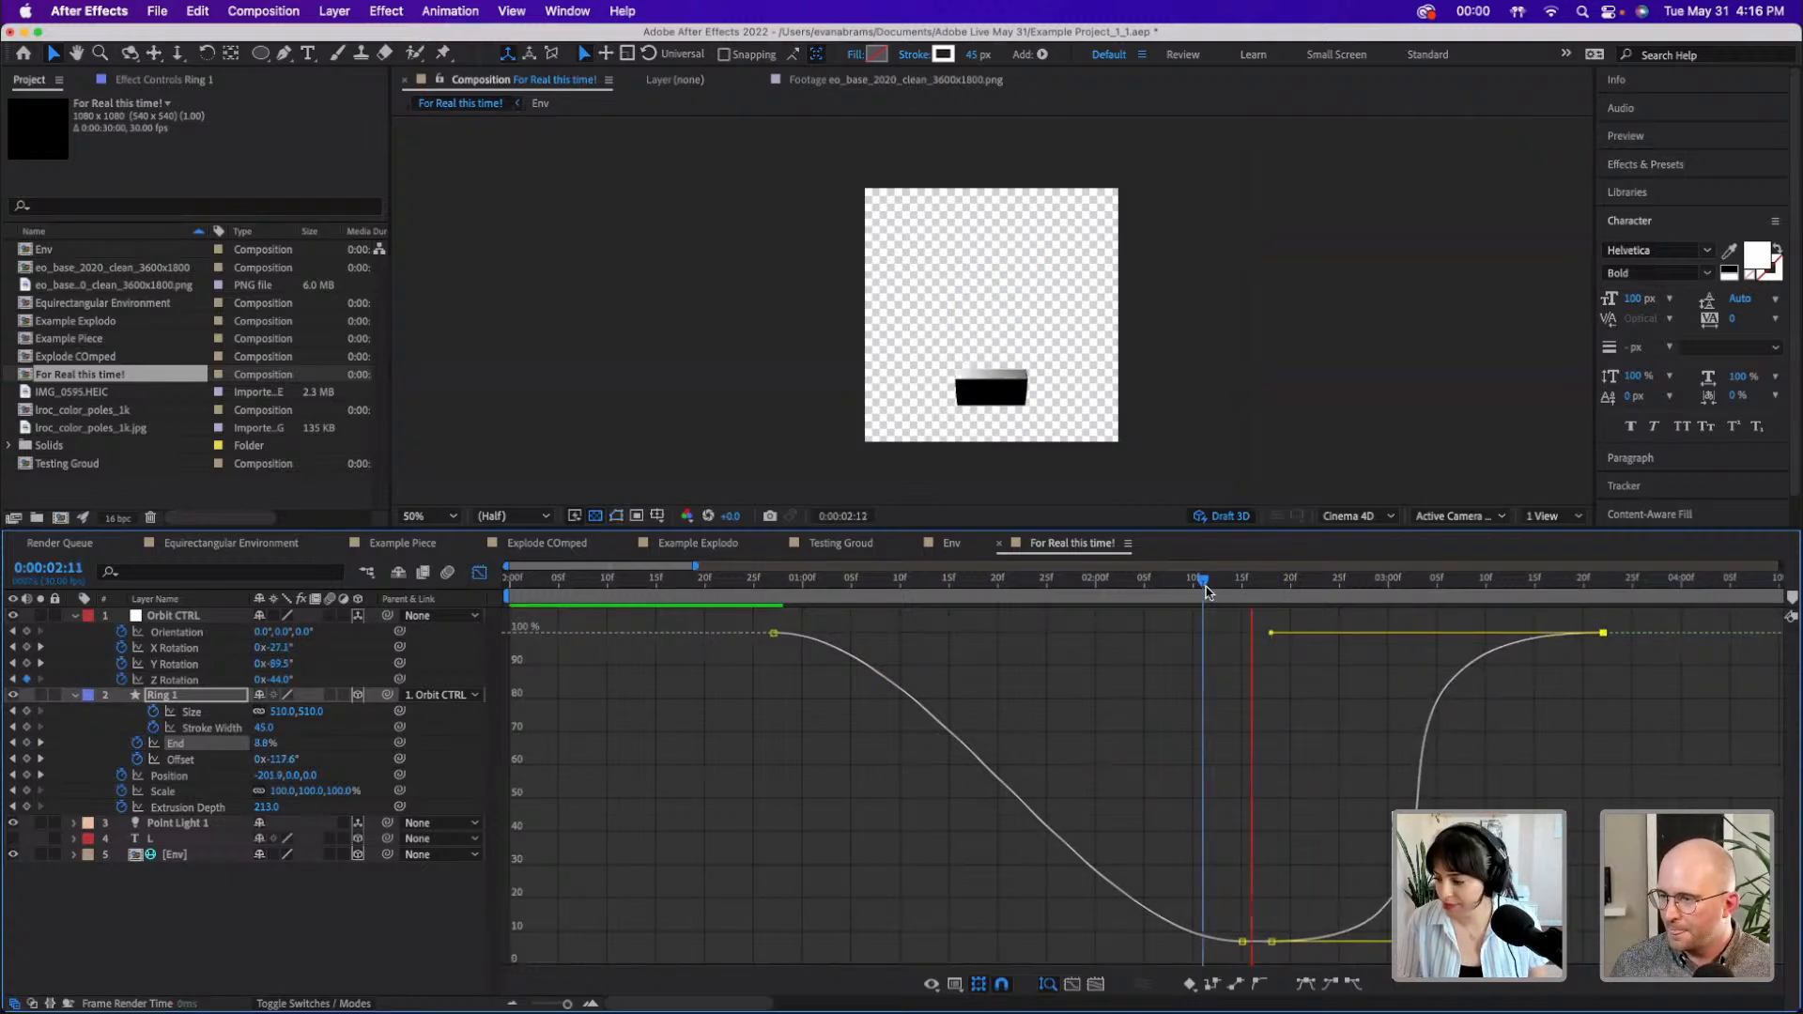
{"action": "key", "text": "space"}
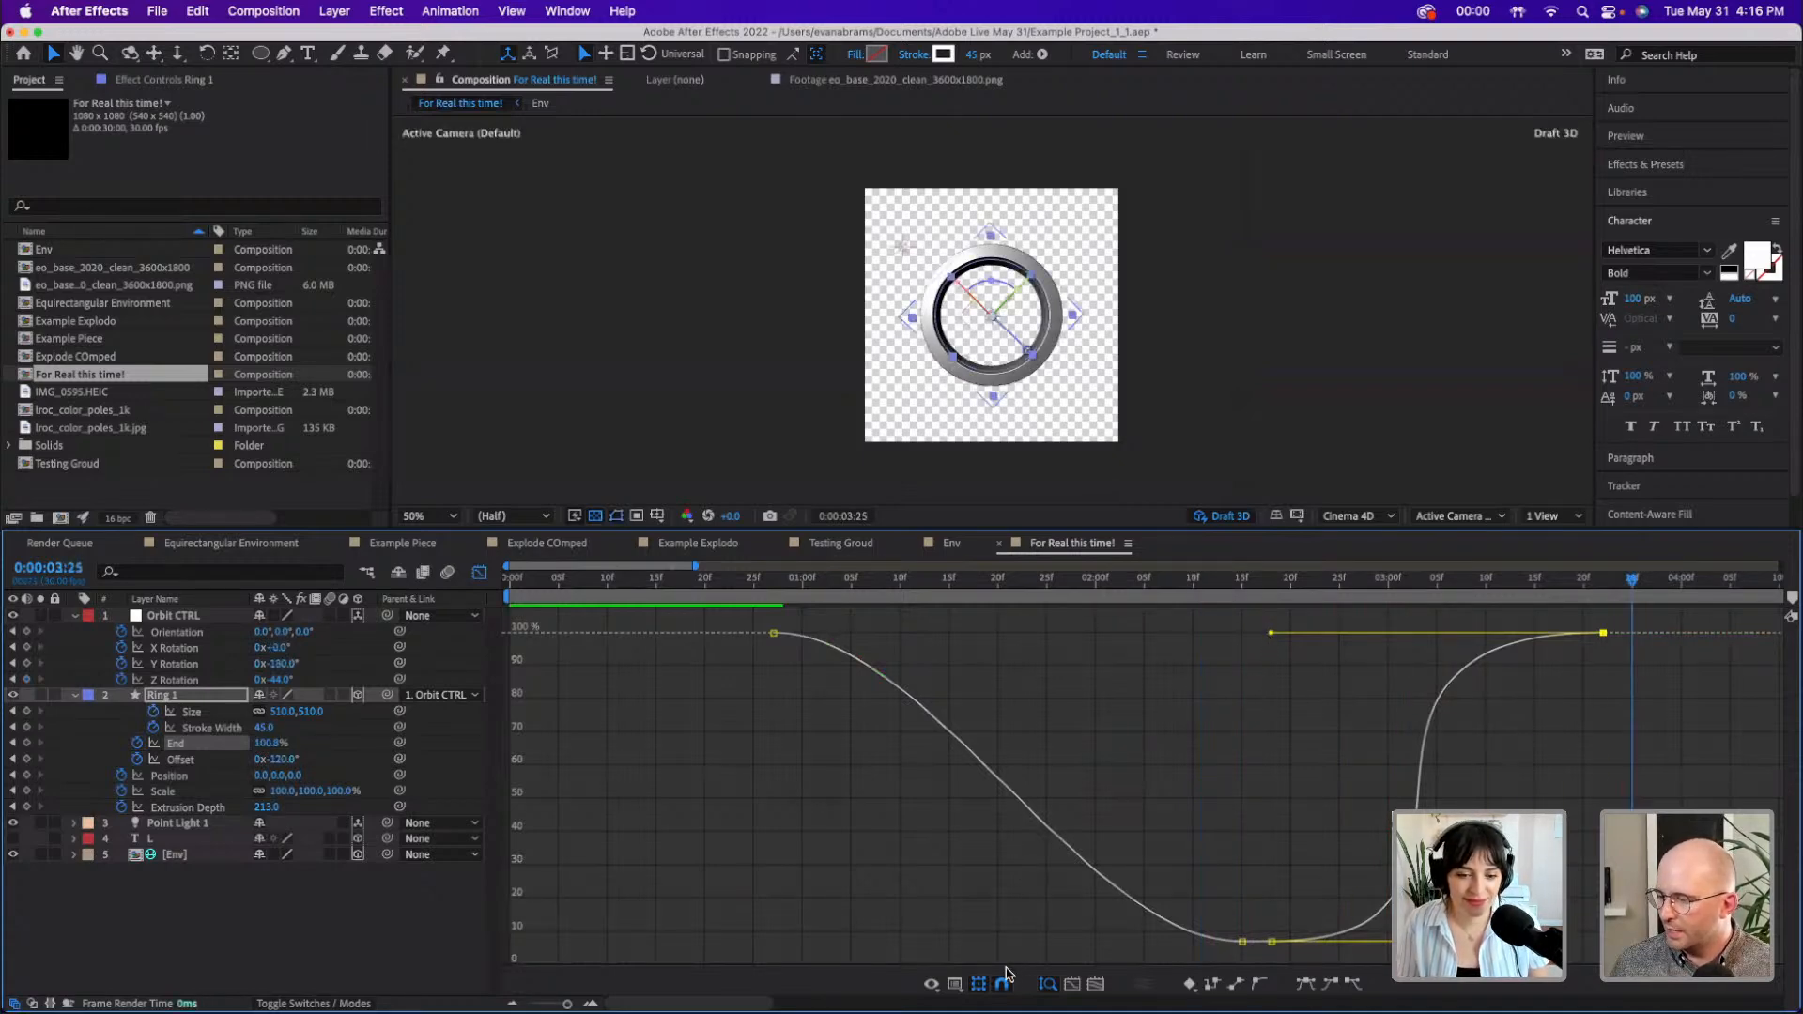
- Switch the graph editor to the speed graph for Ring 1's End
{"action": "left_click", "coordinate": [958, 985]}
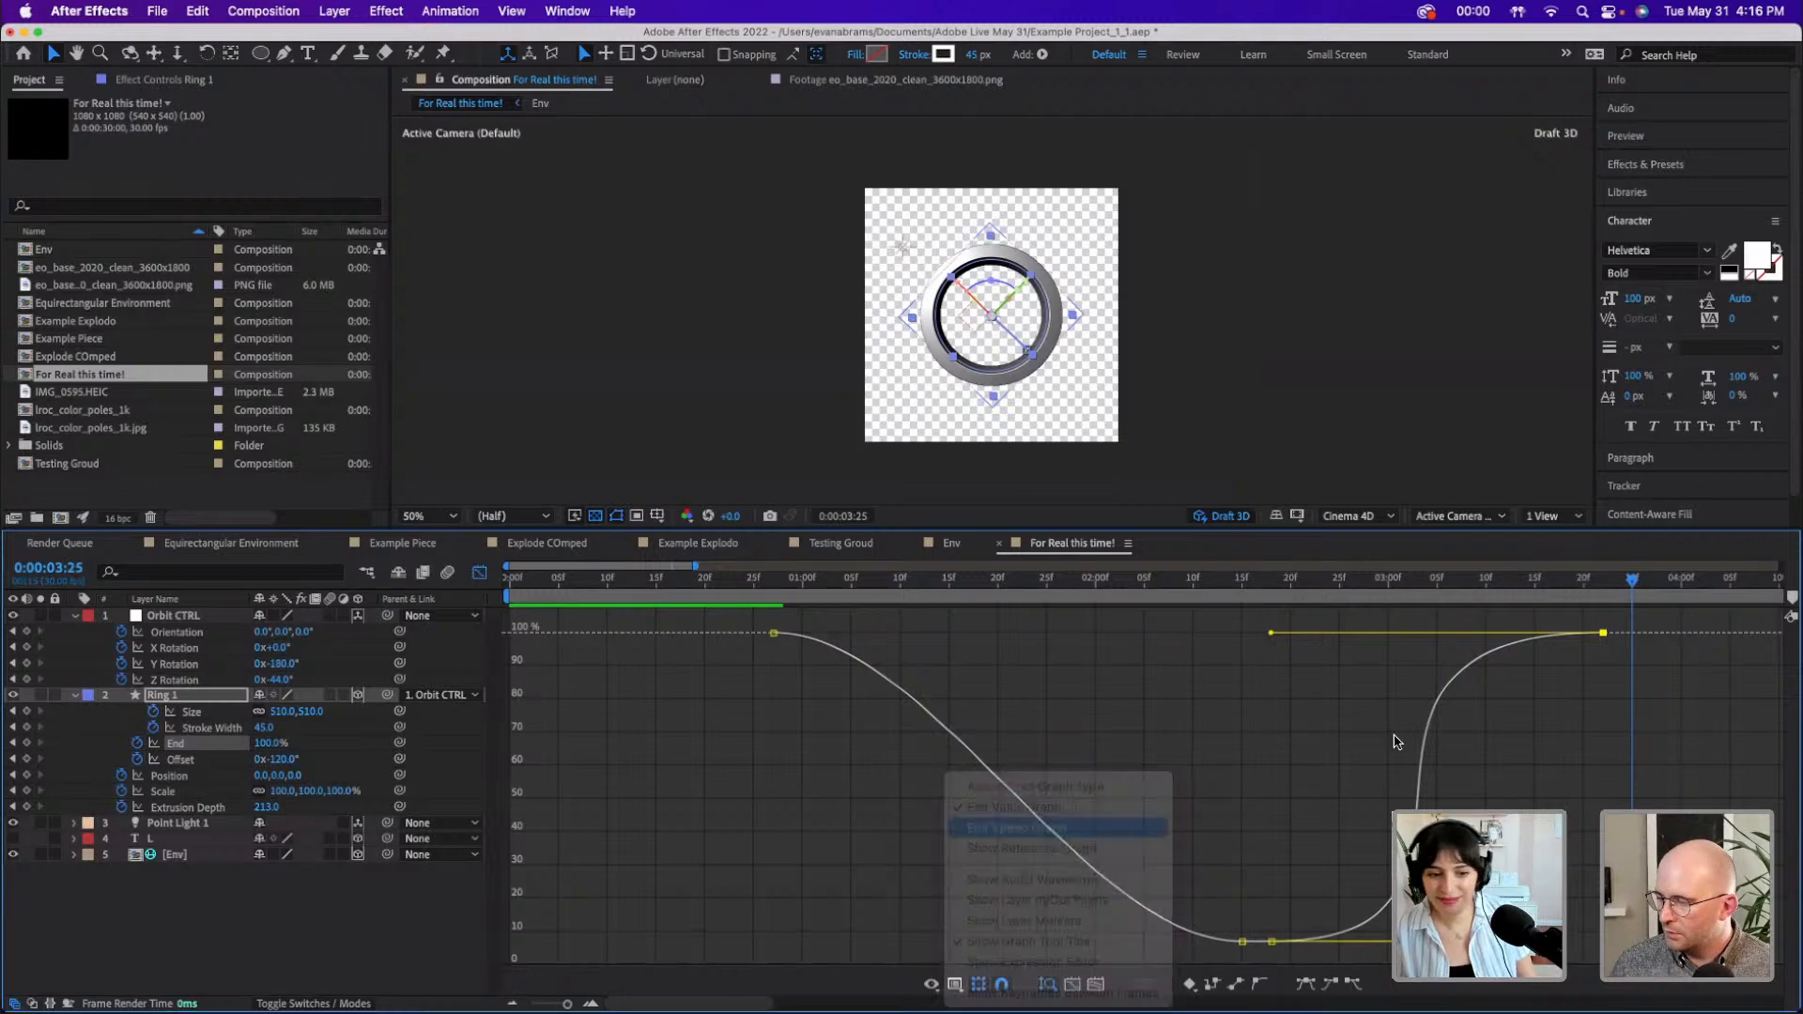
{"action": "left_click", "coordinate": [991, 831]}
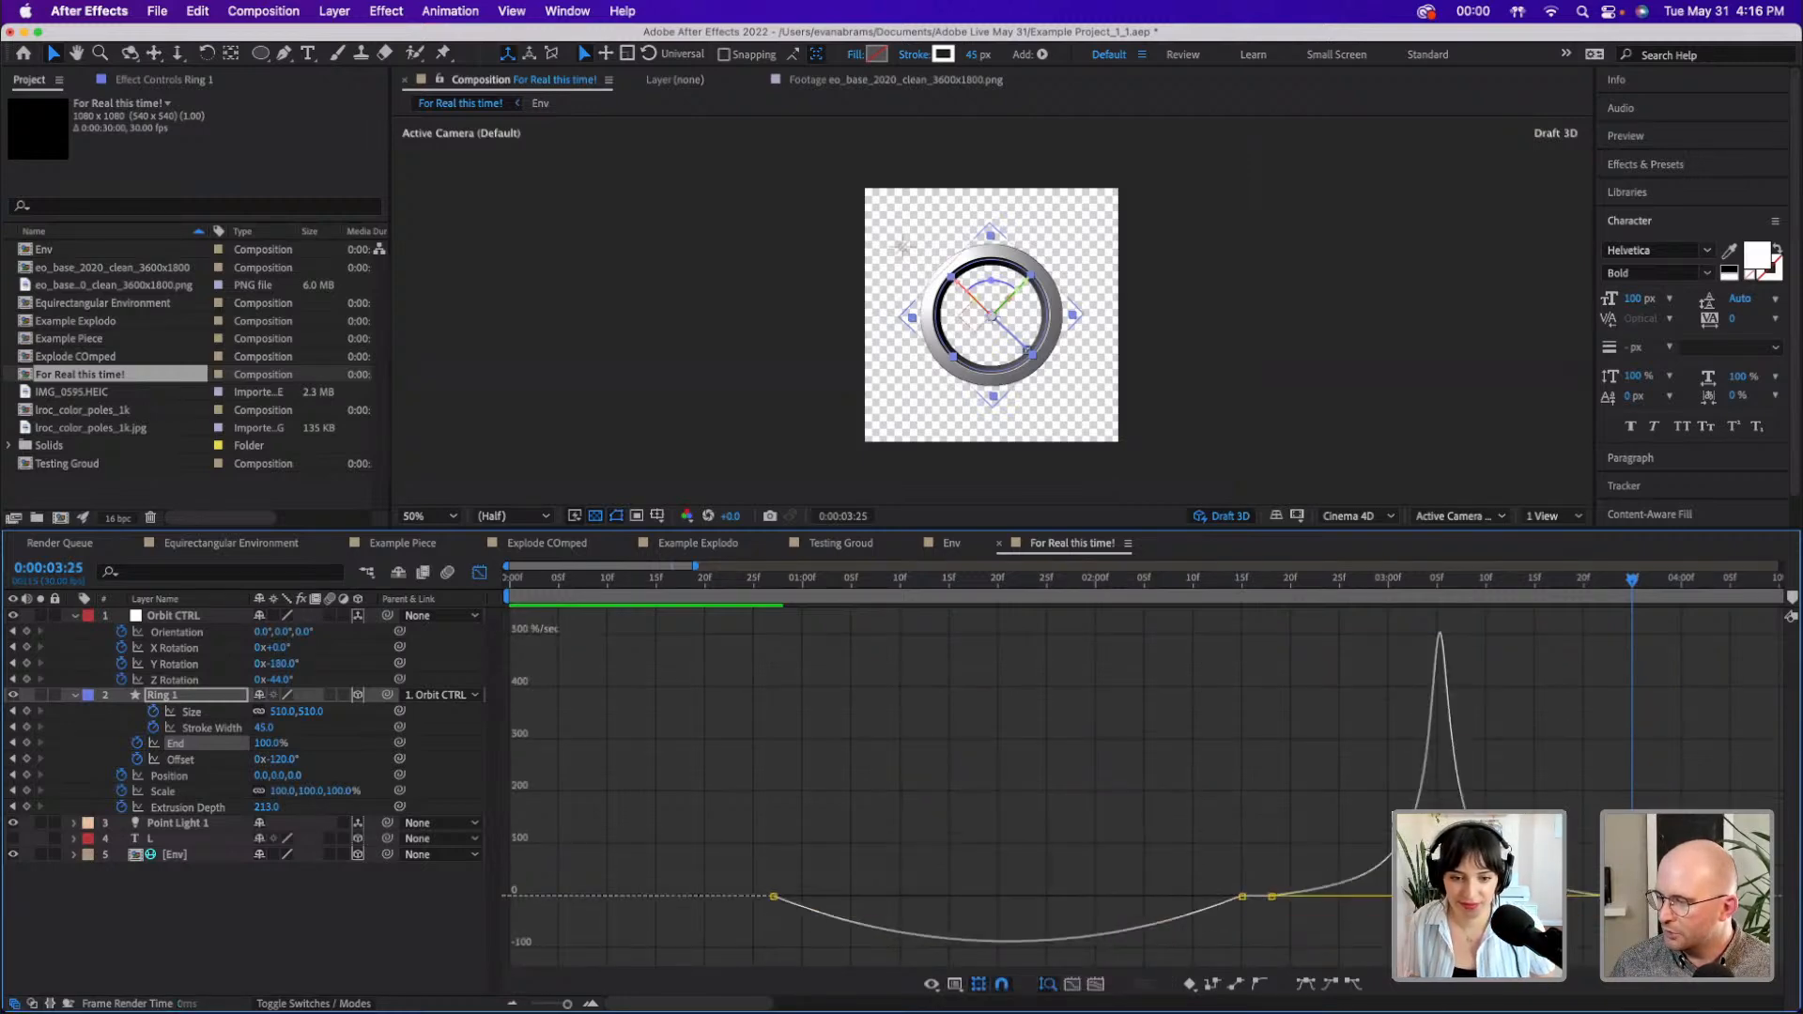
- Lengthen the easing on Ring 1's End keyframes so the second change peaks near 350 %/sec, then preview the motion
{"action": "left_click_drag", "start_coordinate": [1411, 897], "coordinate": [1340, 899]}
{"action": "left_click_drag", "start_coordinate": [1480, 859], "coordinate": [1451, 859]}
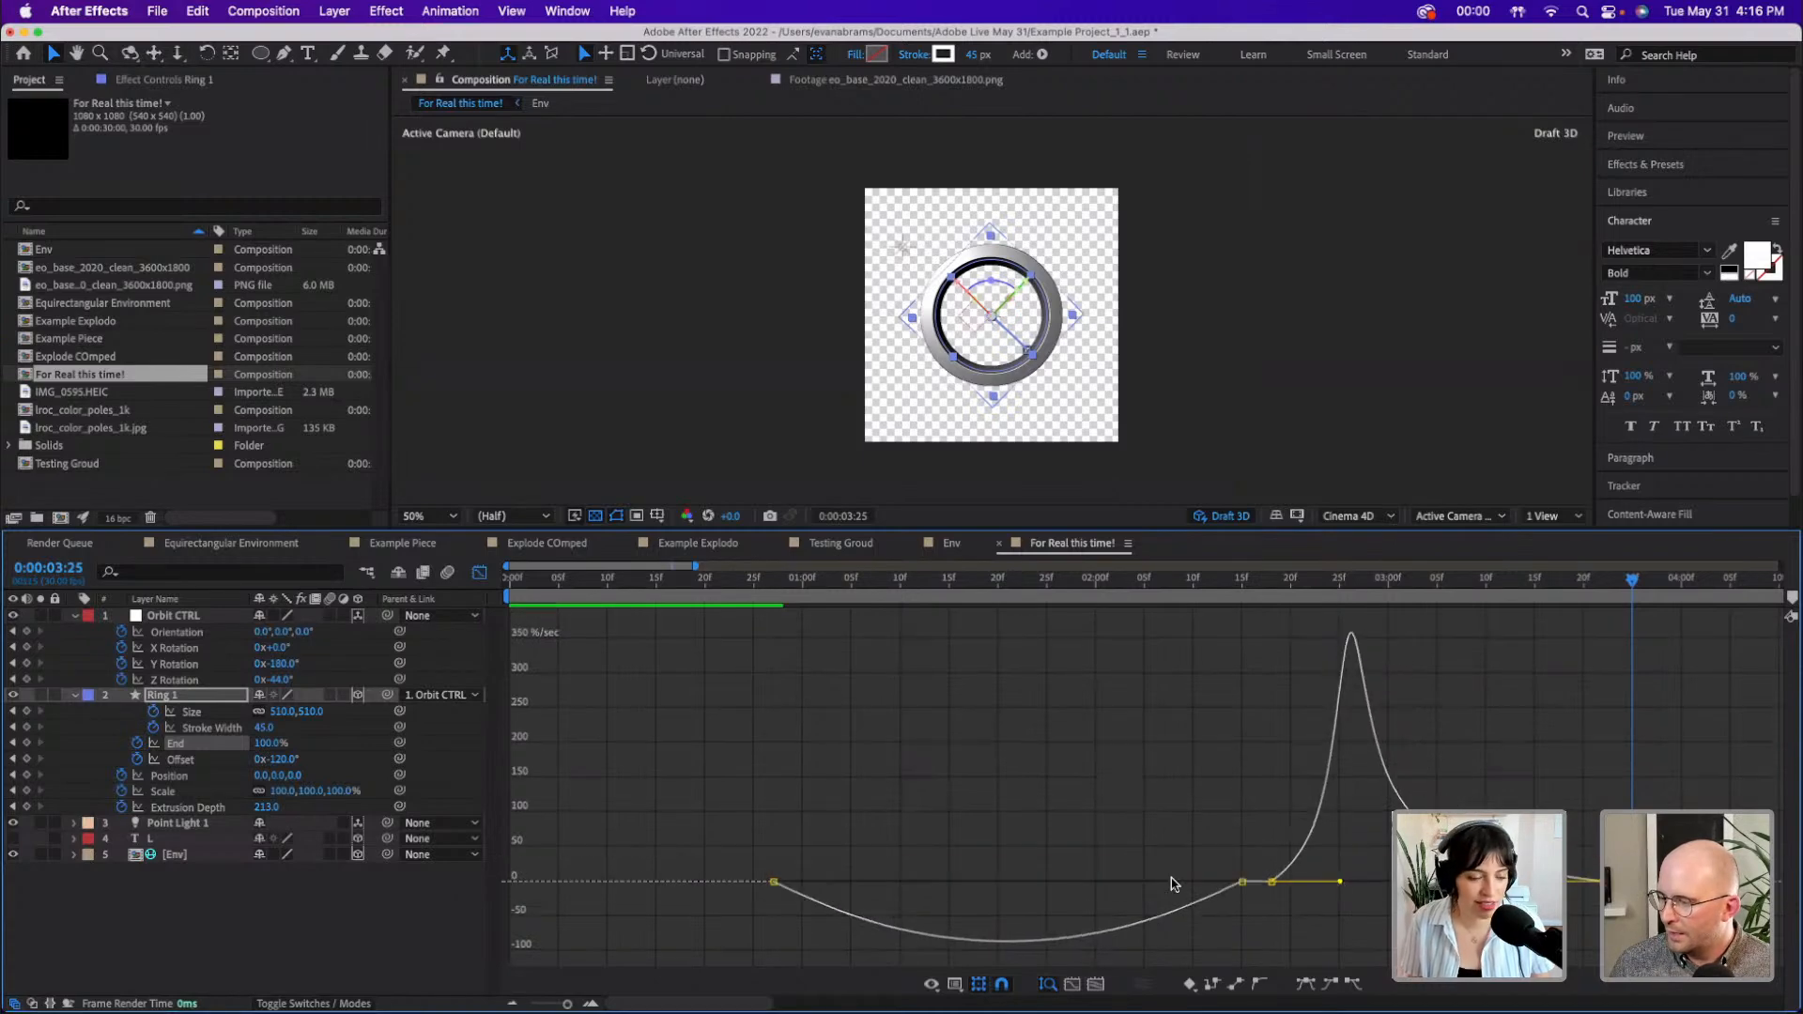
{"action": "left_click", "coordinate": [1242, 881]}
{"action": "left_click_drag", "start_coordinate": [1165, 887], "coordinate": [1120, 882]}
{"action": "left_click_drag", "start_coordinate": [848, 885], "coordinate": [915, 873]}
{"action": "left_click", "coordinate": [764, 574]}
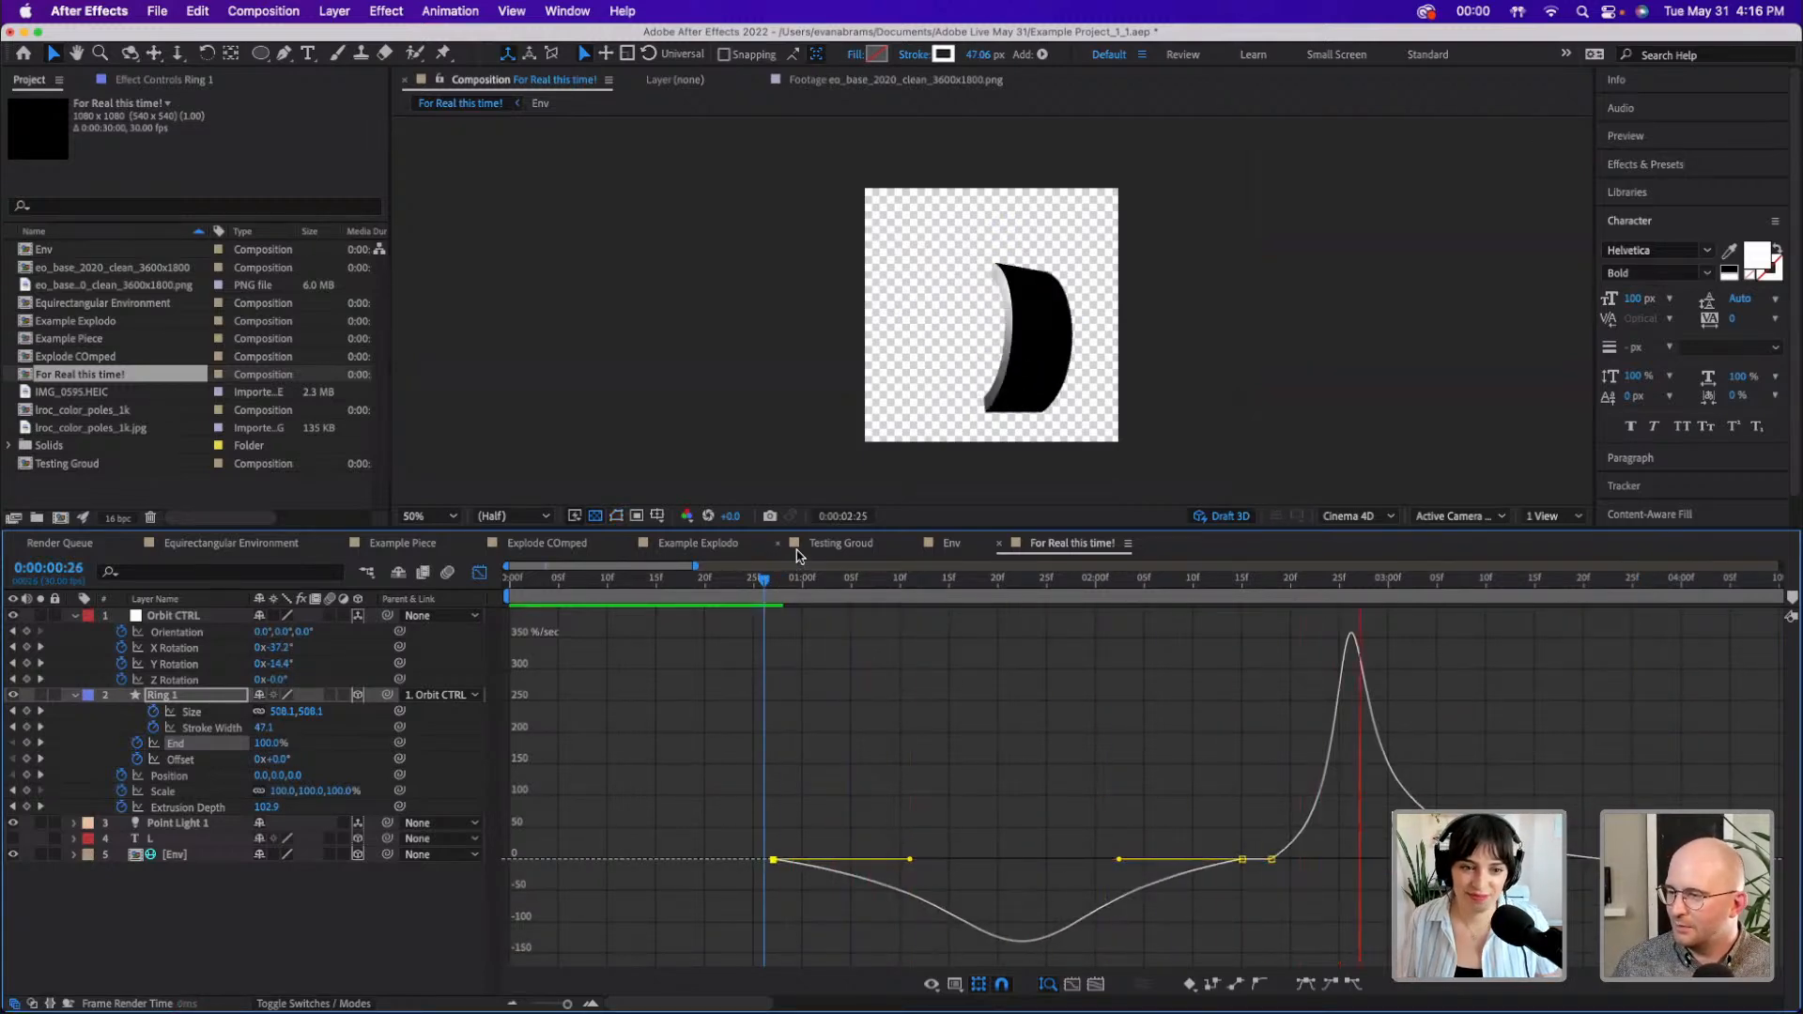
{"action": "left_click", "coordinate": [1247, 599]}
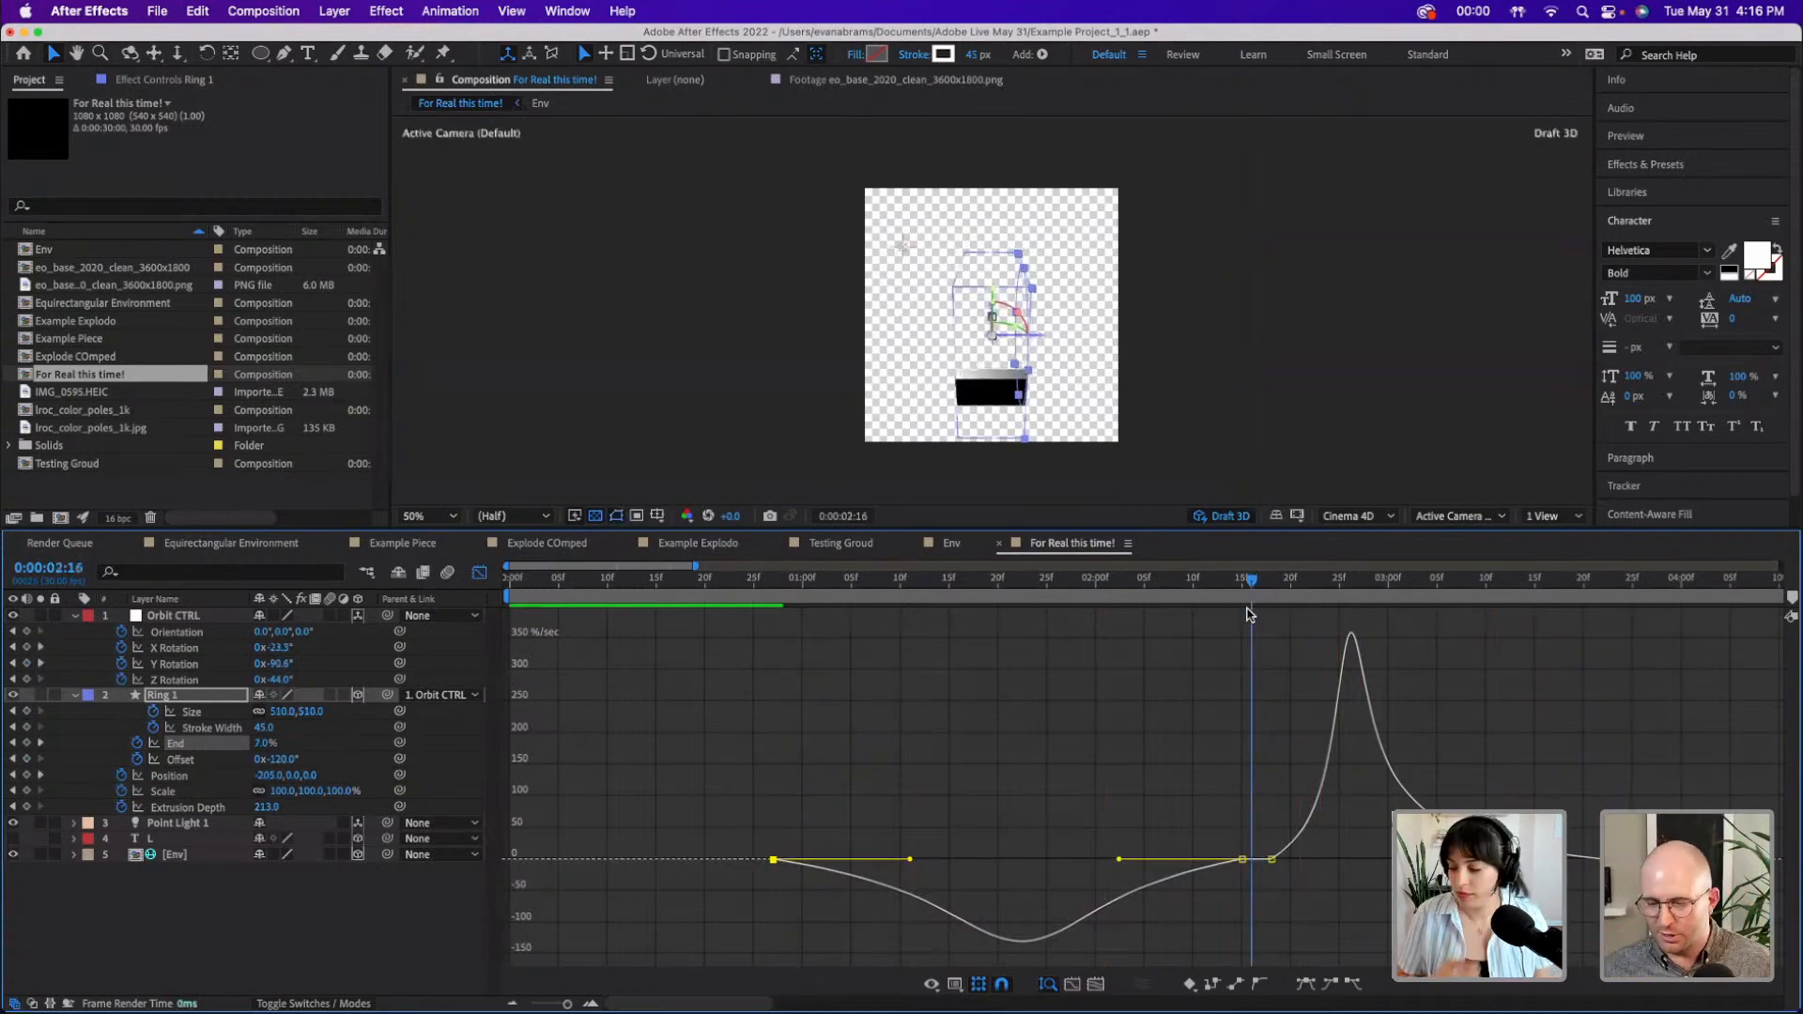
- Sharpen Ring 1's second Position move to peak early near 850 px/sec, with its last keyframe at about 0:00:03:11
{"action": "left_click", "coordinate": [480, 574]}
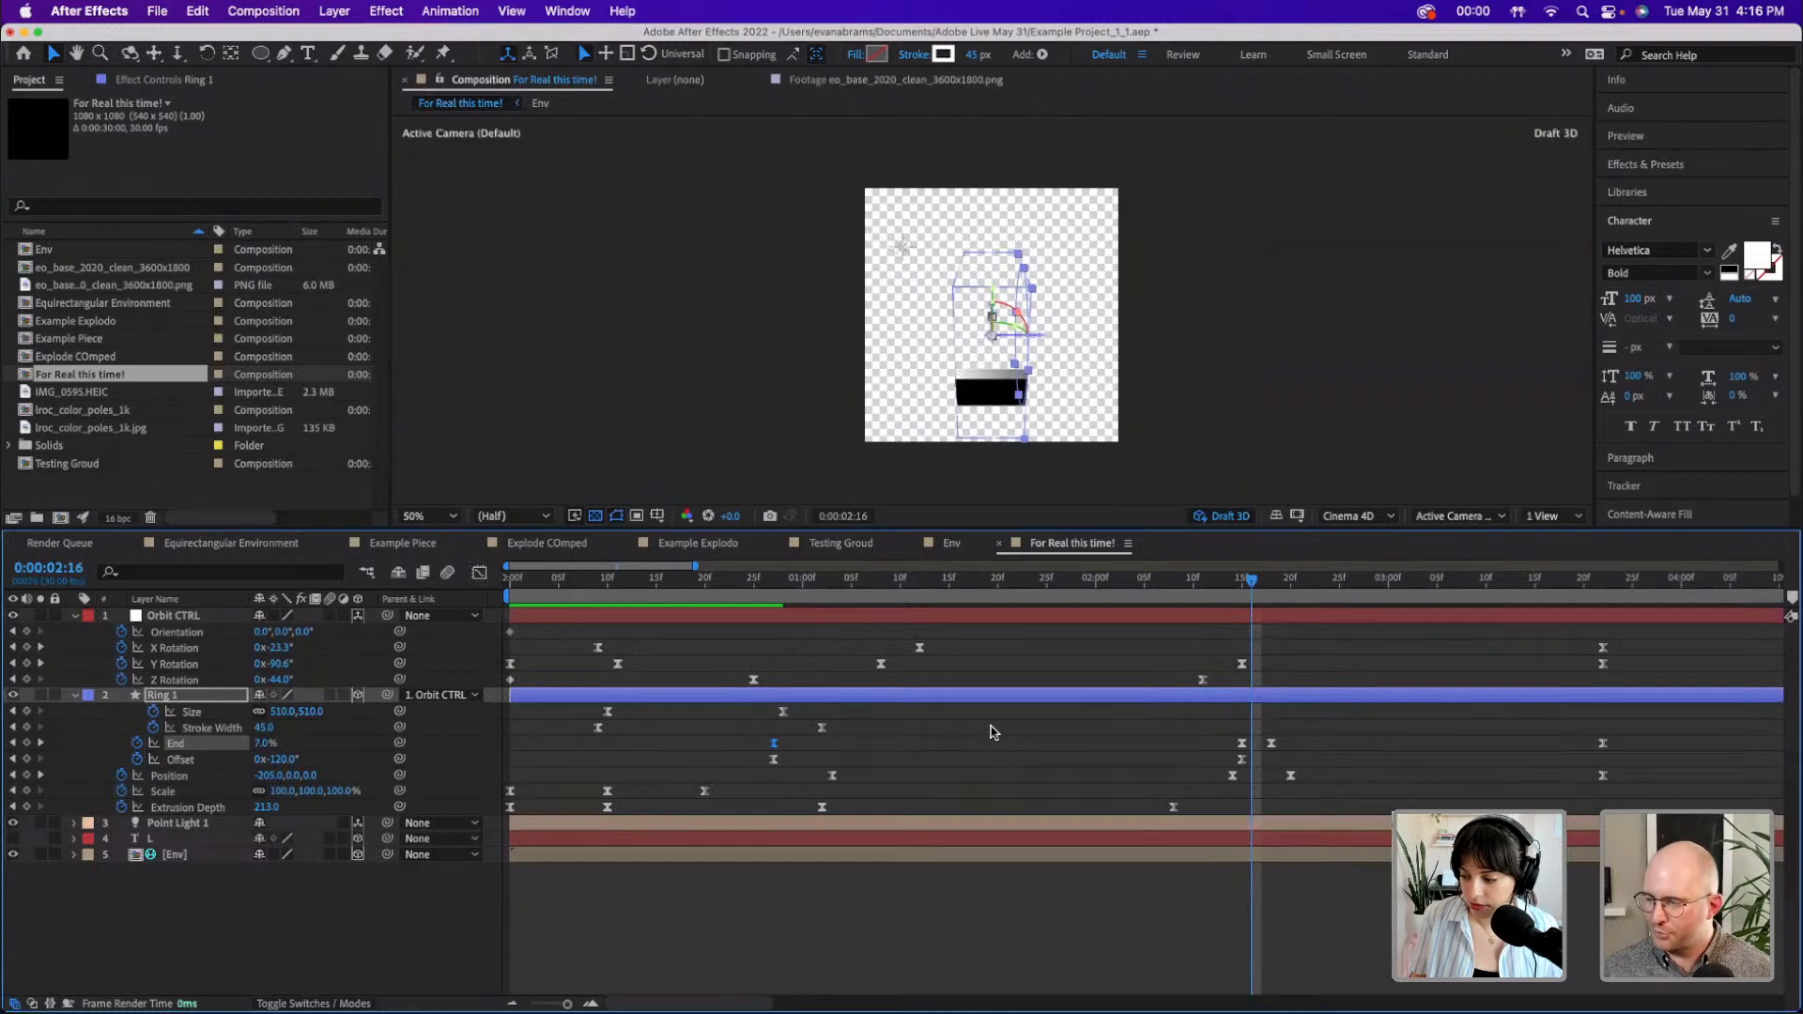
{"action": "left_click", "coordinate": [183, 779]}
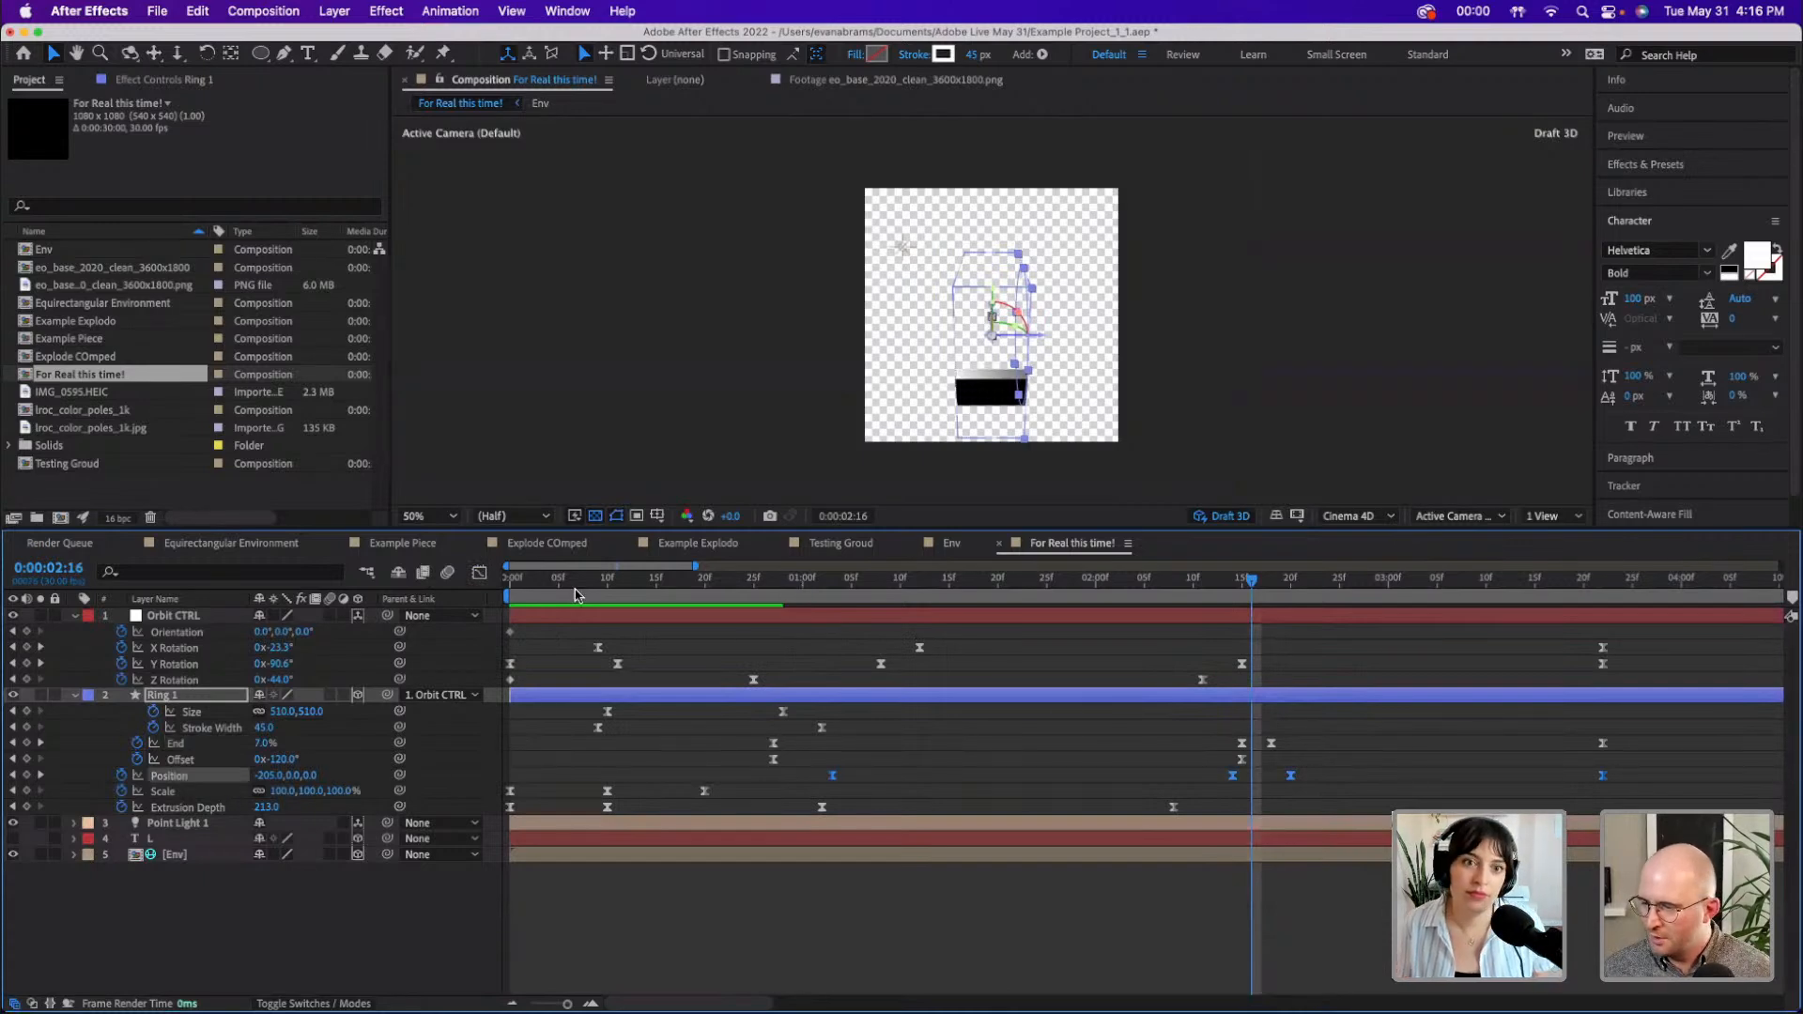
{"action": "left_click", "coordinate": [480, 574]}
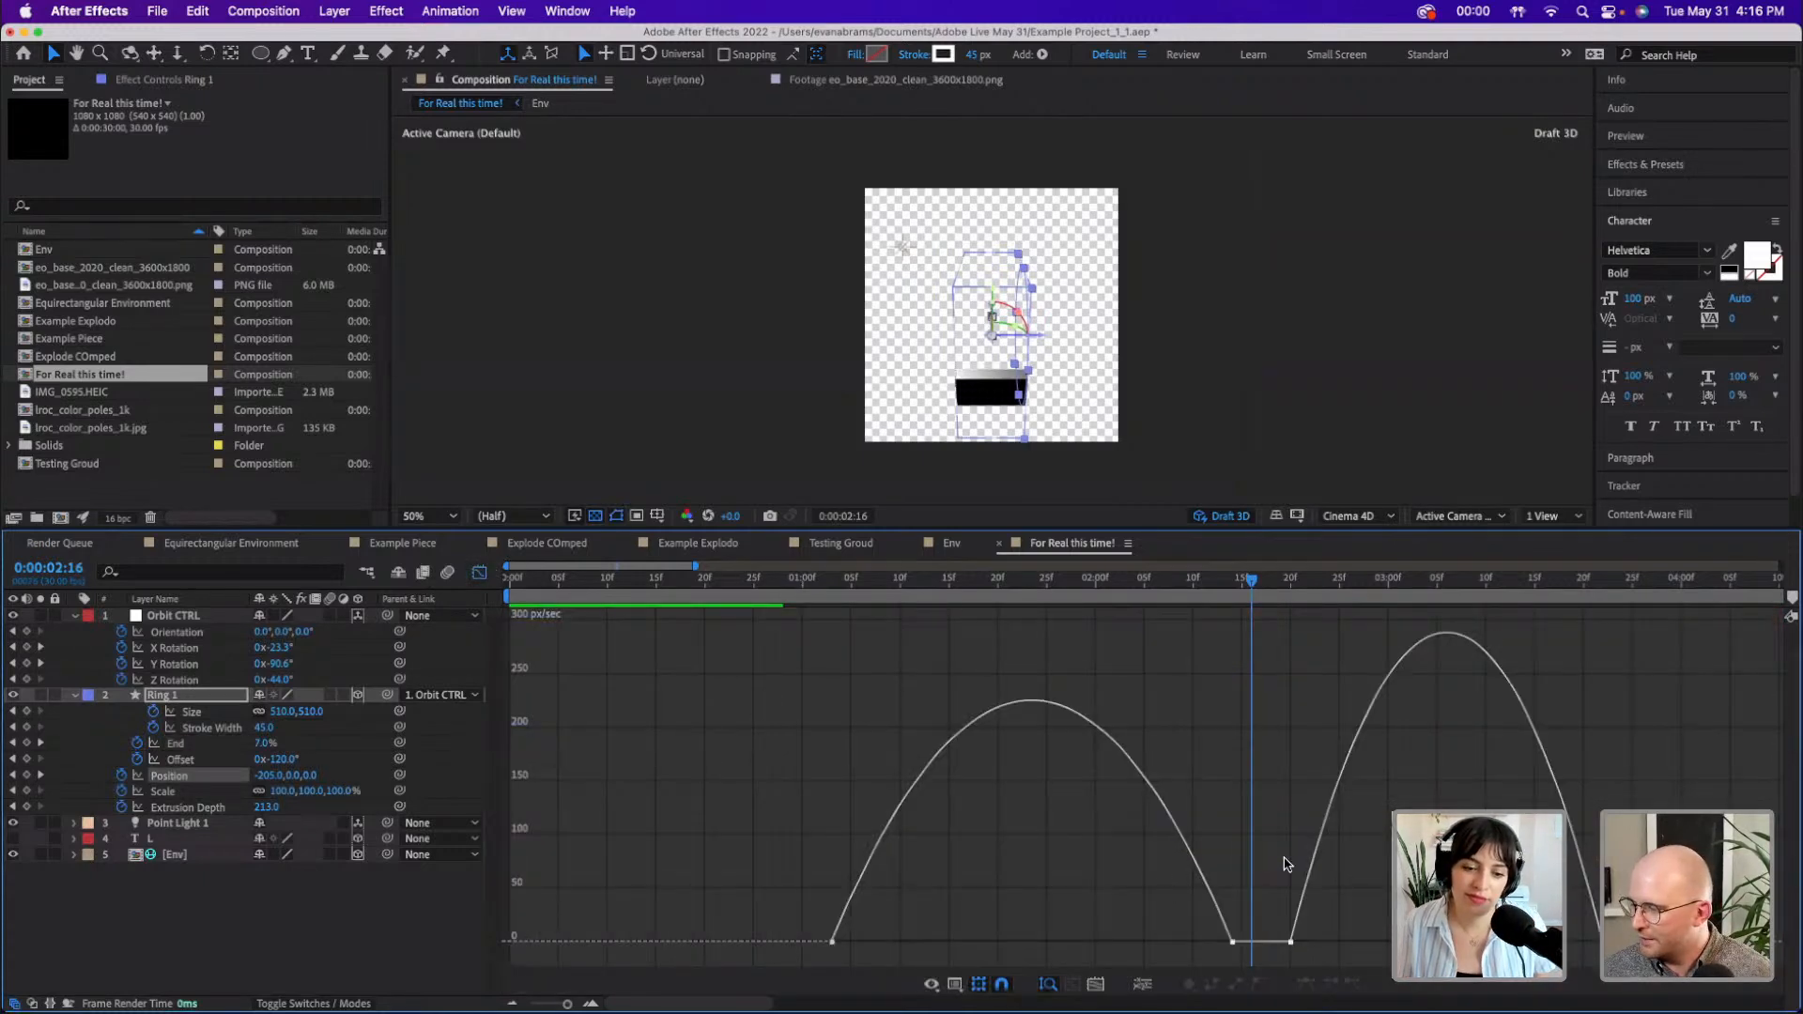
{"action": "left_click", "coordinate": [1288, 940]}
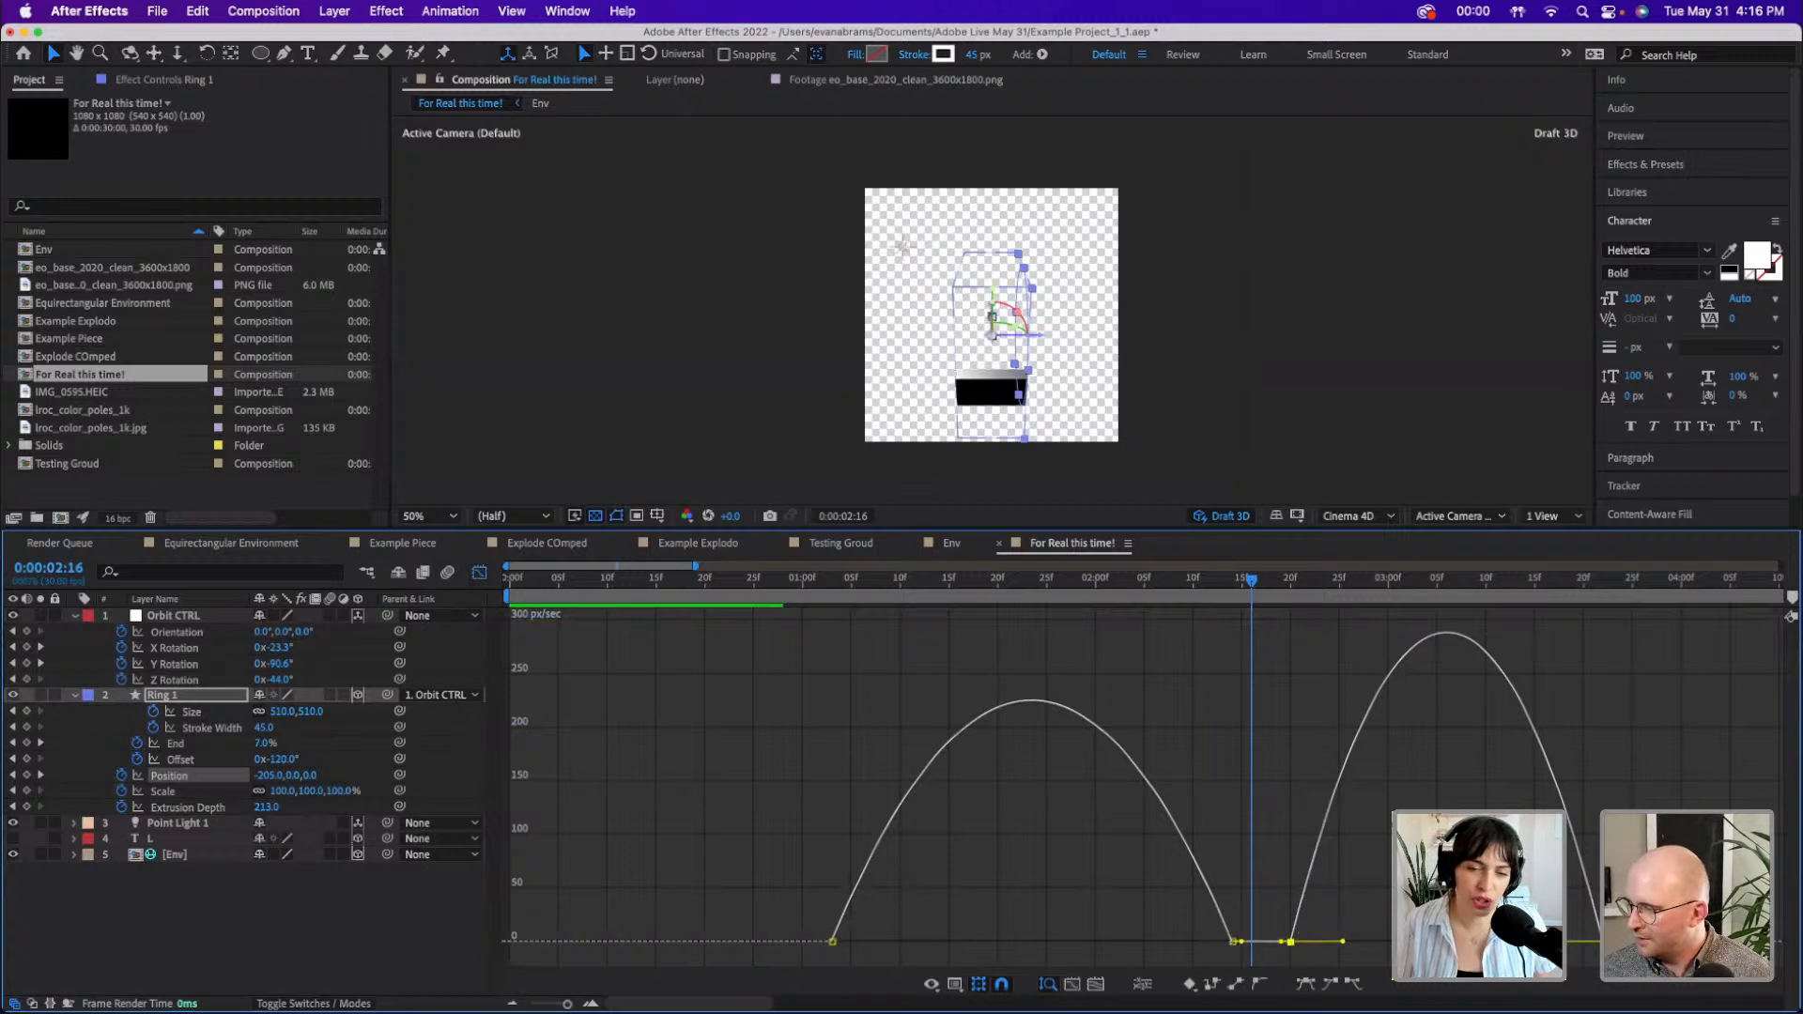
{"action": "left_click_drag", "start_coordinate": [1550, 941], "coordinate": [1471, 941]}
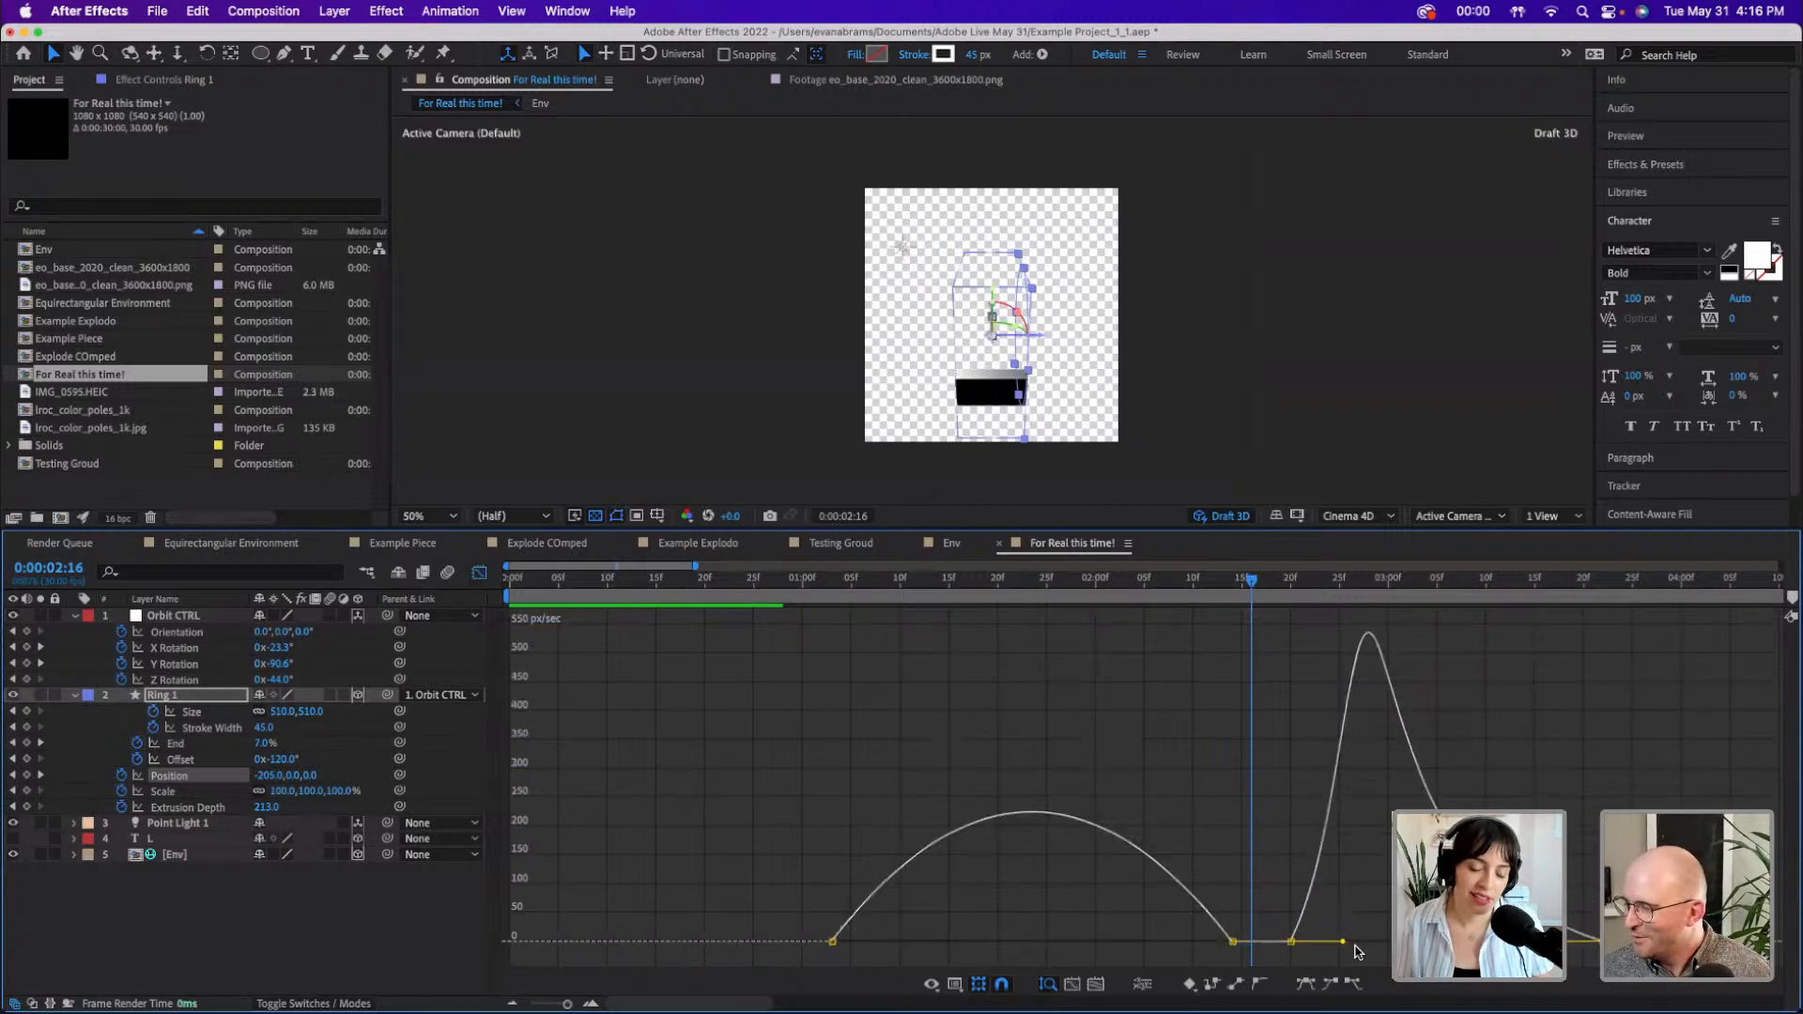
{"action": "left_click_drag", "start_coordinate": [1343, 941], "coordinate": [1334, 940]}
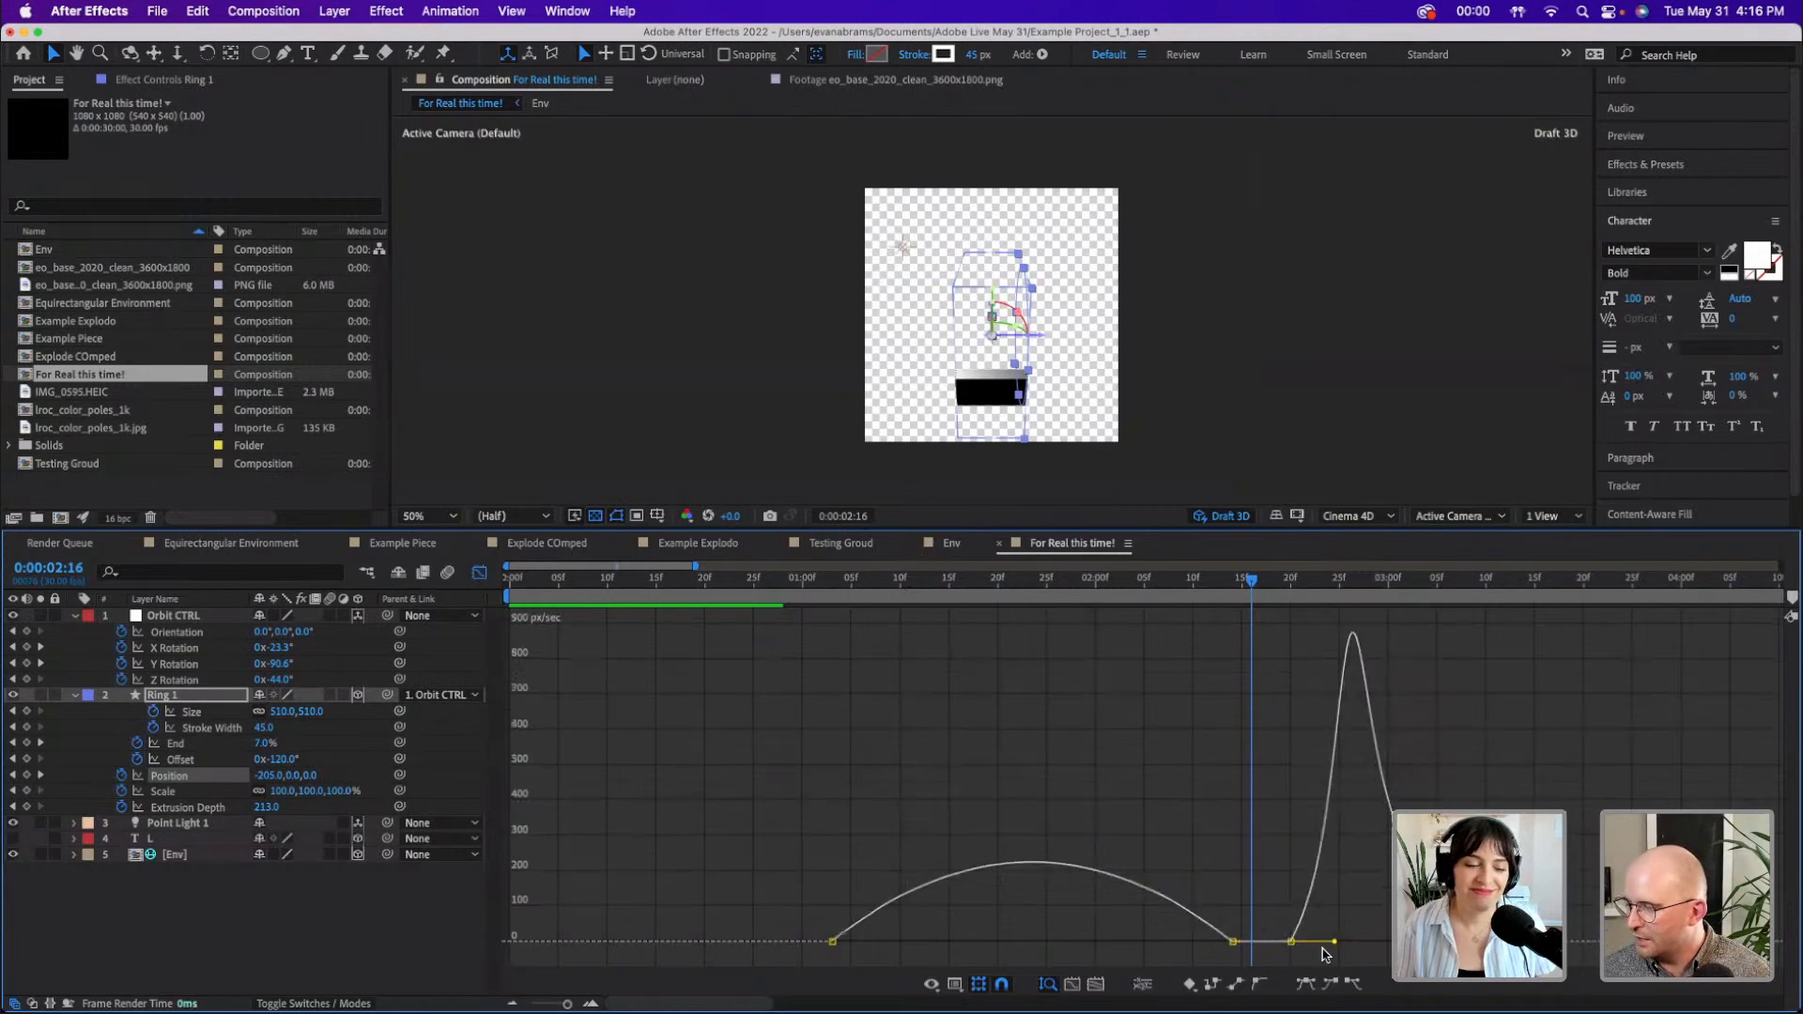
- Strengthen the easing of Ring 1's first Position move, with about 59% outgoing influence on its first keyframe, and preview it
{"action": "left_click", "coordinate": [1231, 941]}
{"action": "left_click_drag", "start_coordinate": [1164, 942], "coordinate": [1125, 941]}
{"action": "left_click_drag", "start_coordinate": [898, 942], "coordinate": [951, 942]}
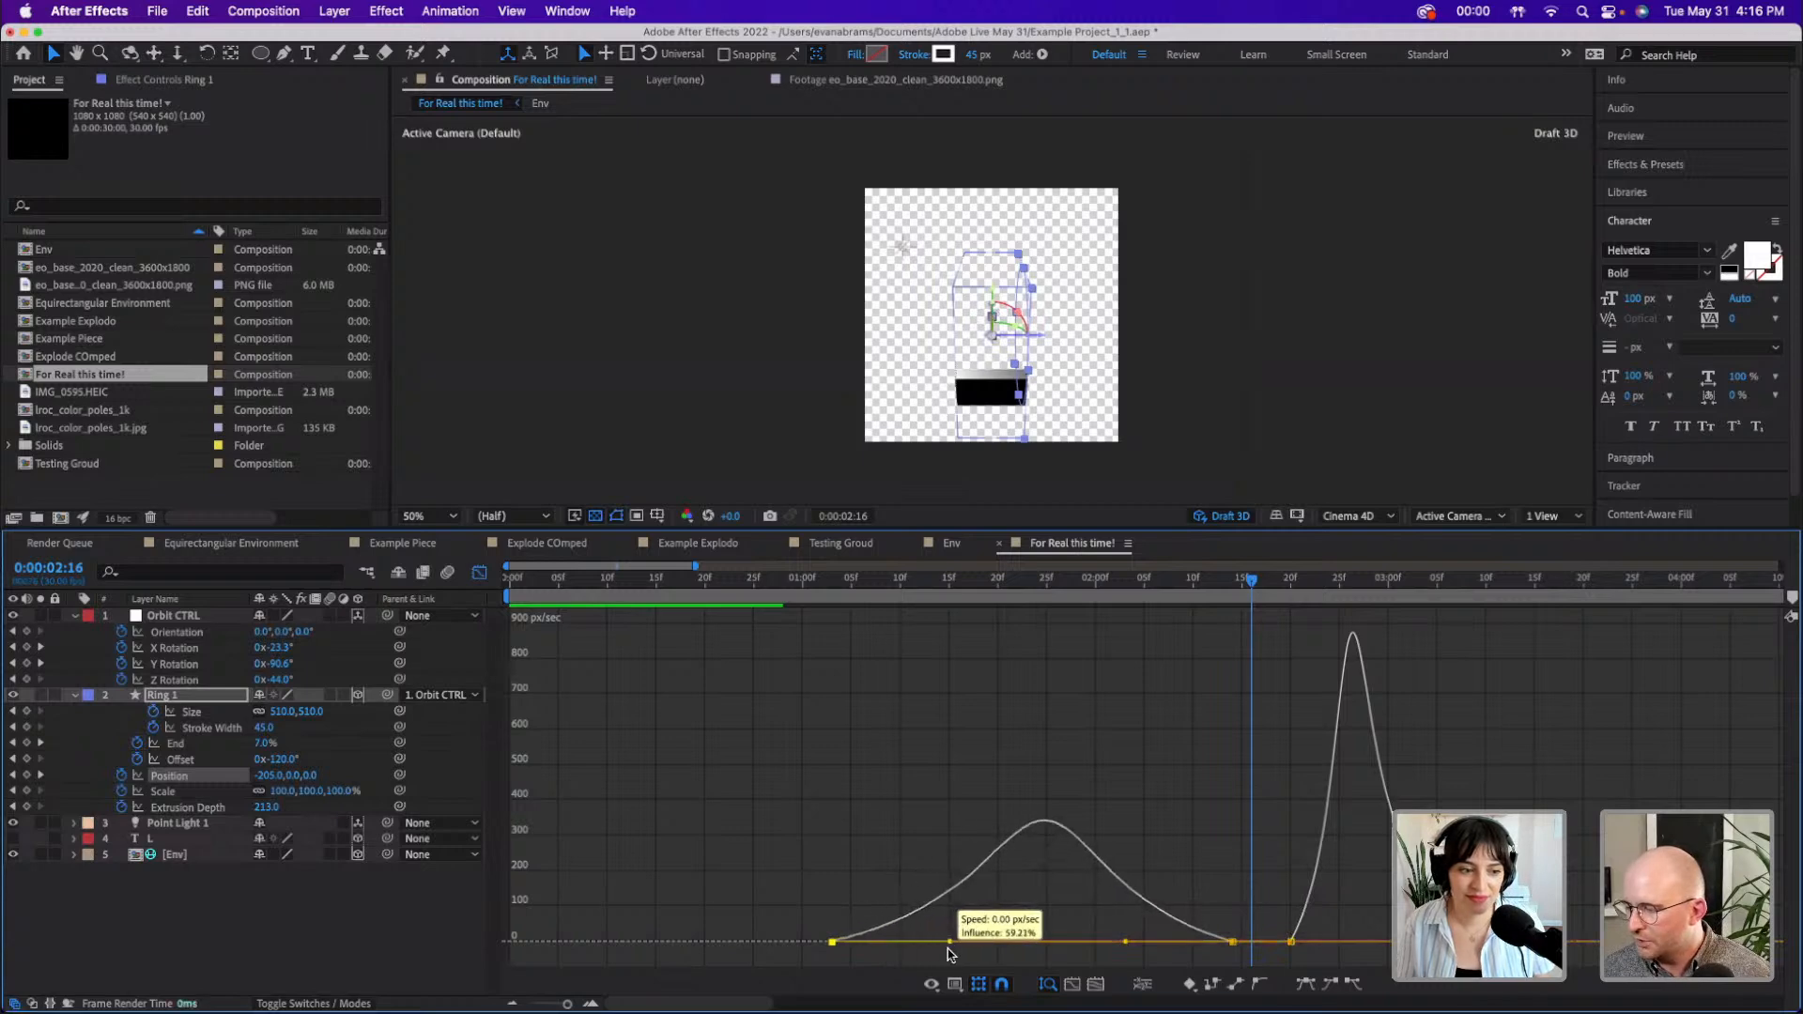
{"action": "left_click", "coordinate": [815, 599]}
{"action": "key", "text": "space"}
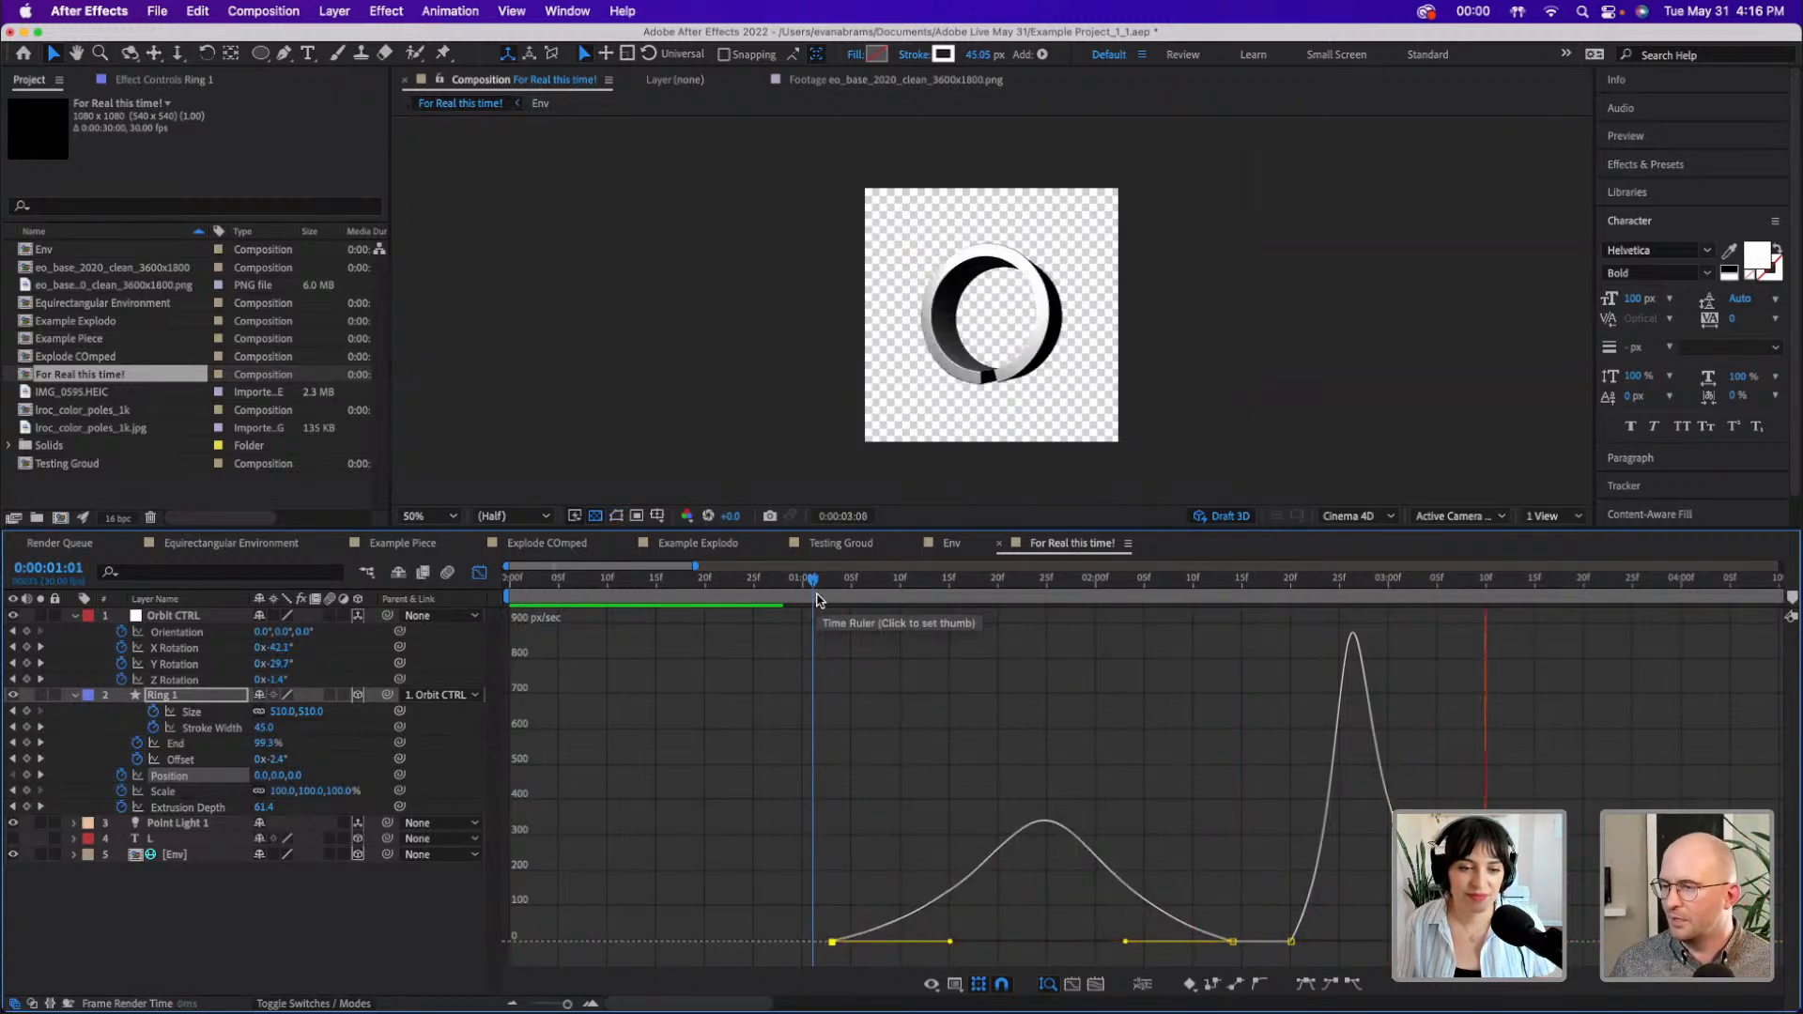
{"action": "left_click", "coordinate": [1106, 580]}
{"action": "key", "text": "space"}
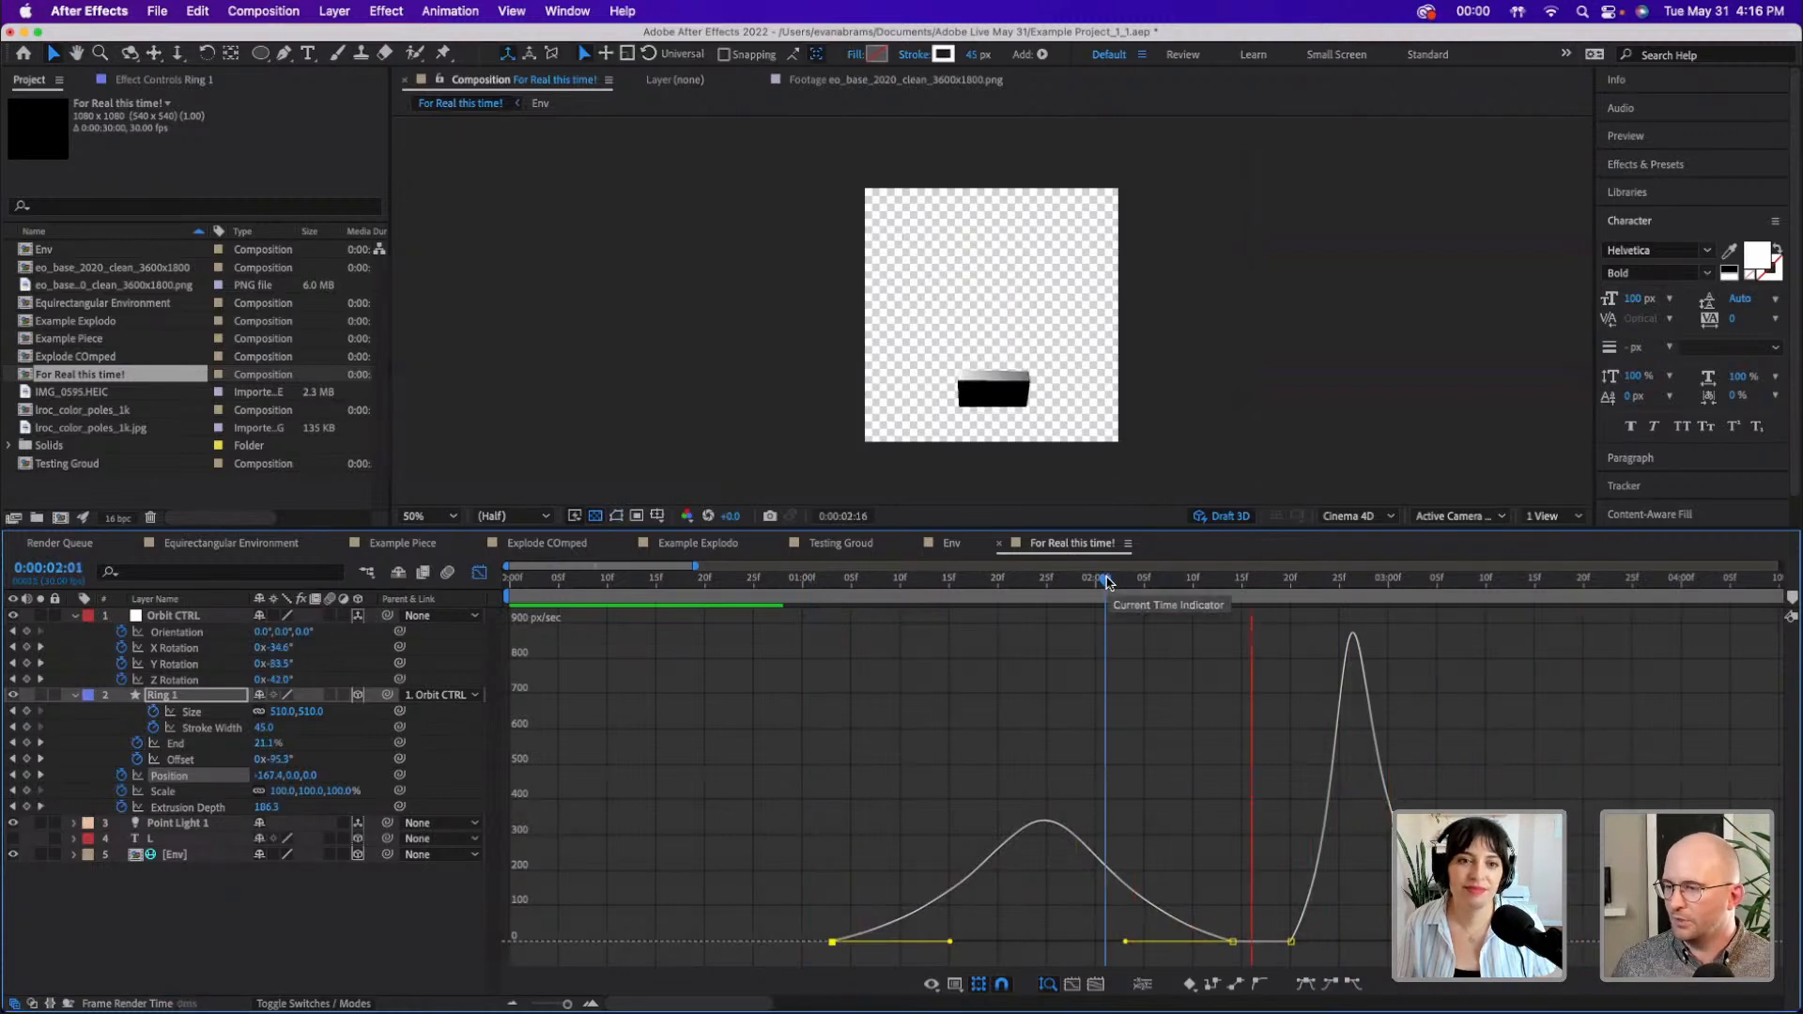
- Move Orbit CTRL's final Z Rotation keyframe to 0:00:02:20
{"action": "mouse_move", "coordinate": [1155, 586]}
{"action": "left_mouse_down"}
{"action": "mouse_move", "coordinate": [1270, 597]}
{"action": "mouse_move", "coordinate": [1165, 603]}
{"action": "left_mouse_up"}
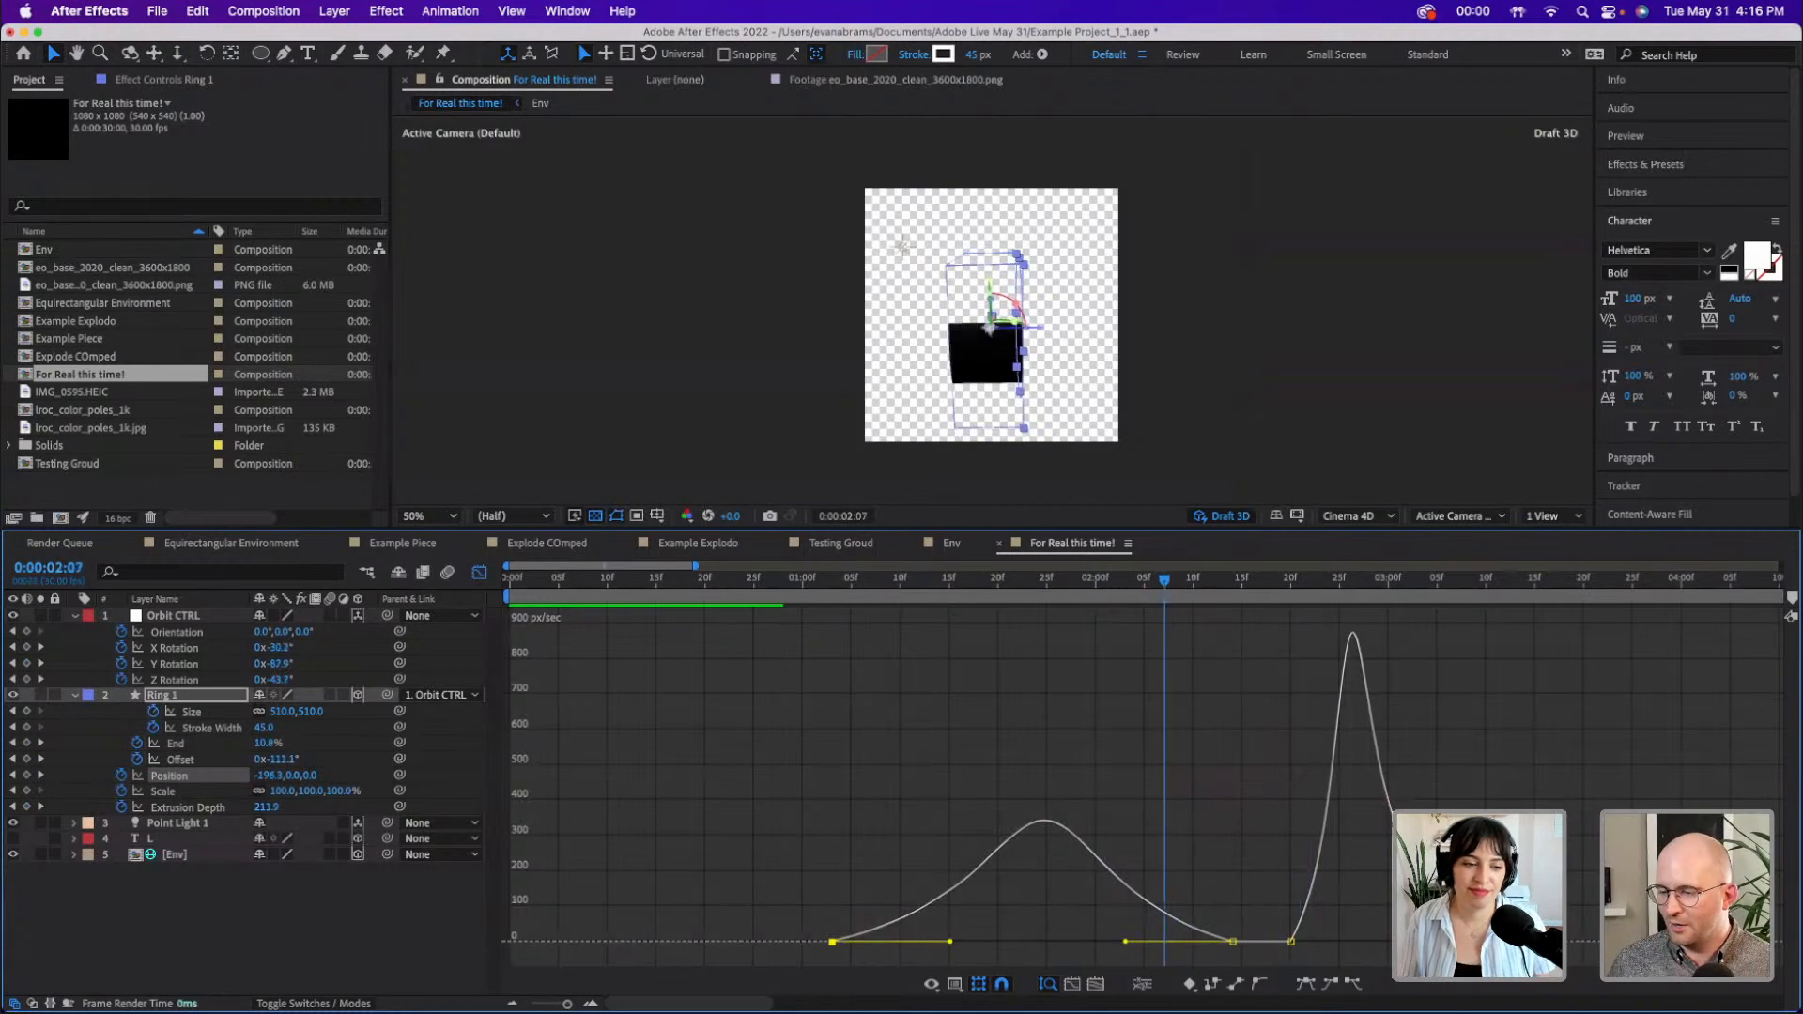
{"action": "left_click", "coordinate": [193, 681]}
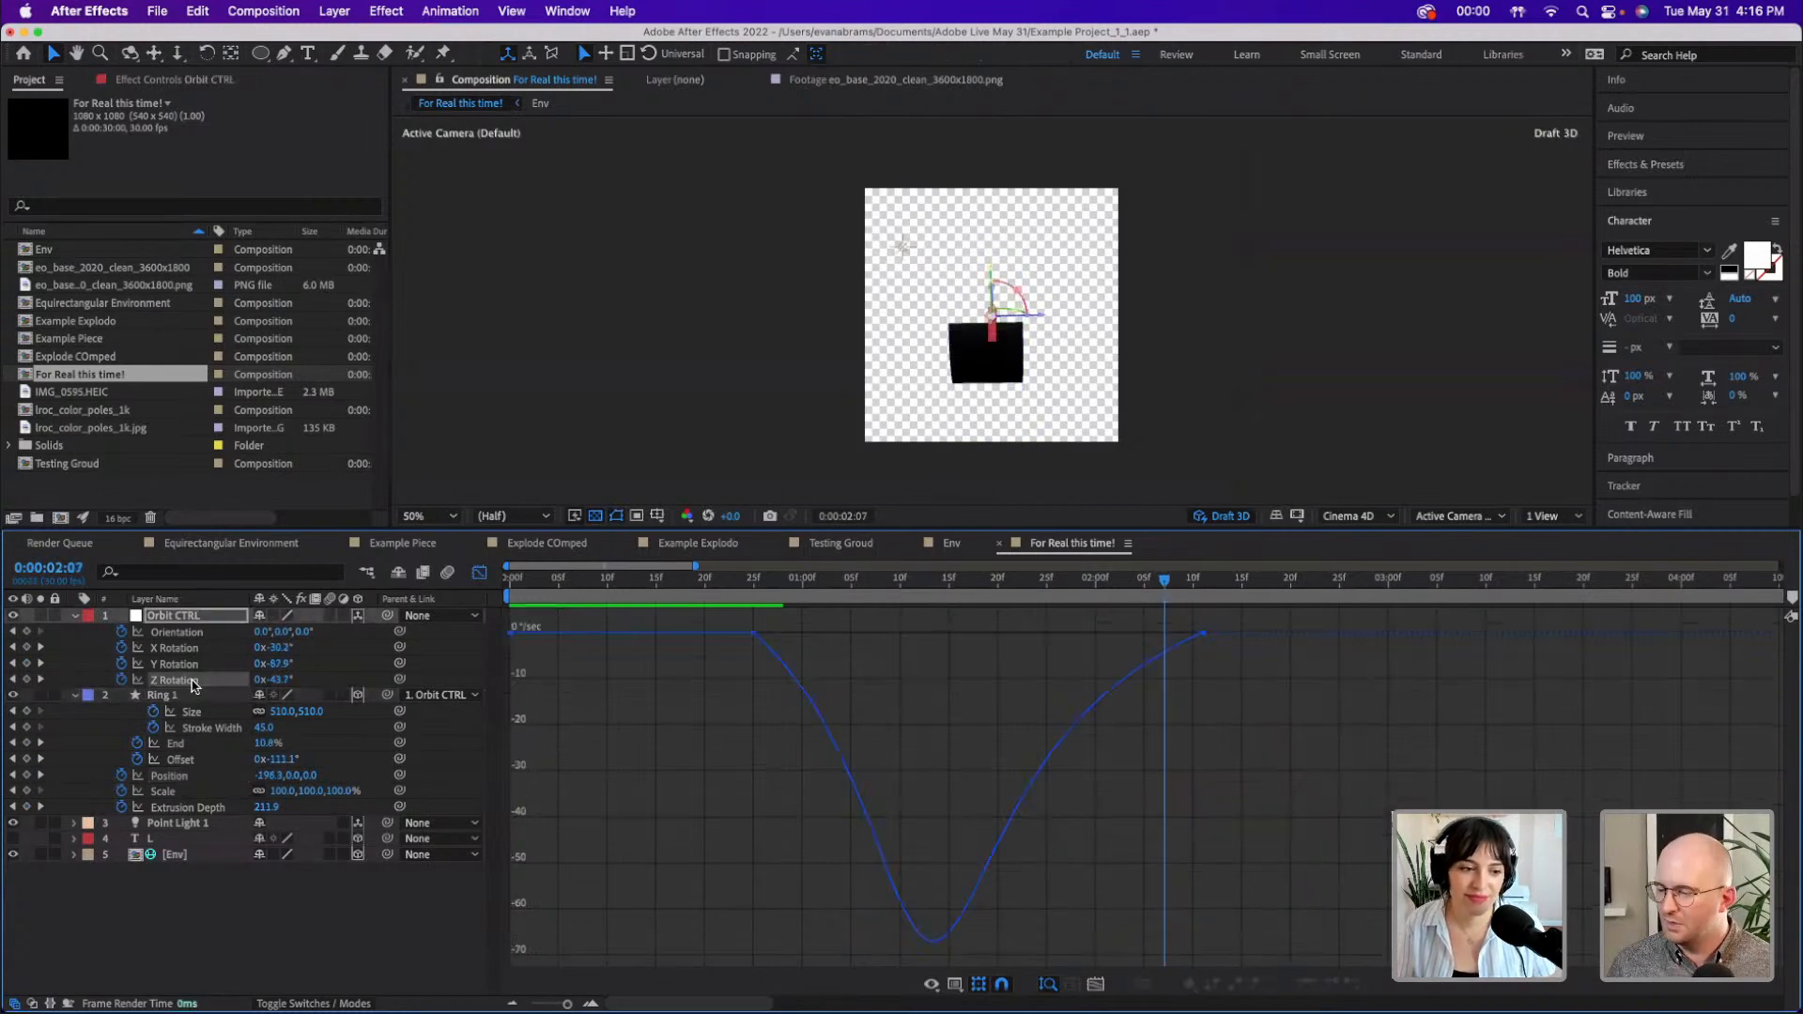
{"action": "left_click_drag", "start_coordinate": [1203, 634], "coordinate": [1291, 633]}
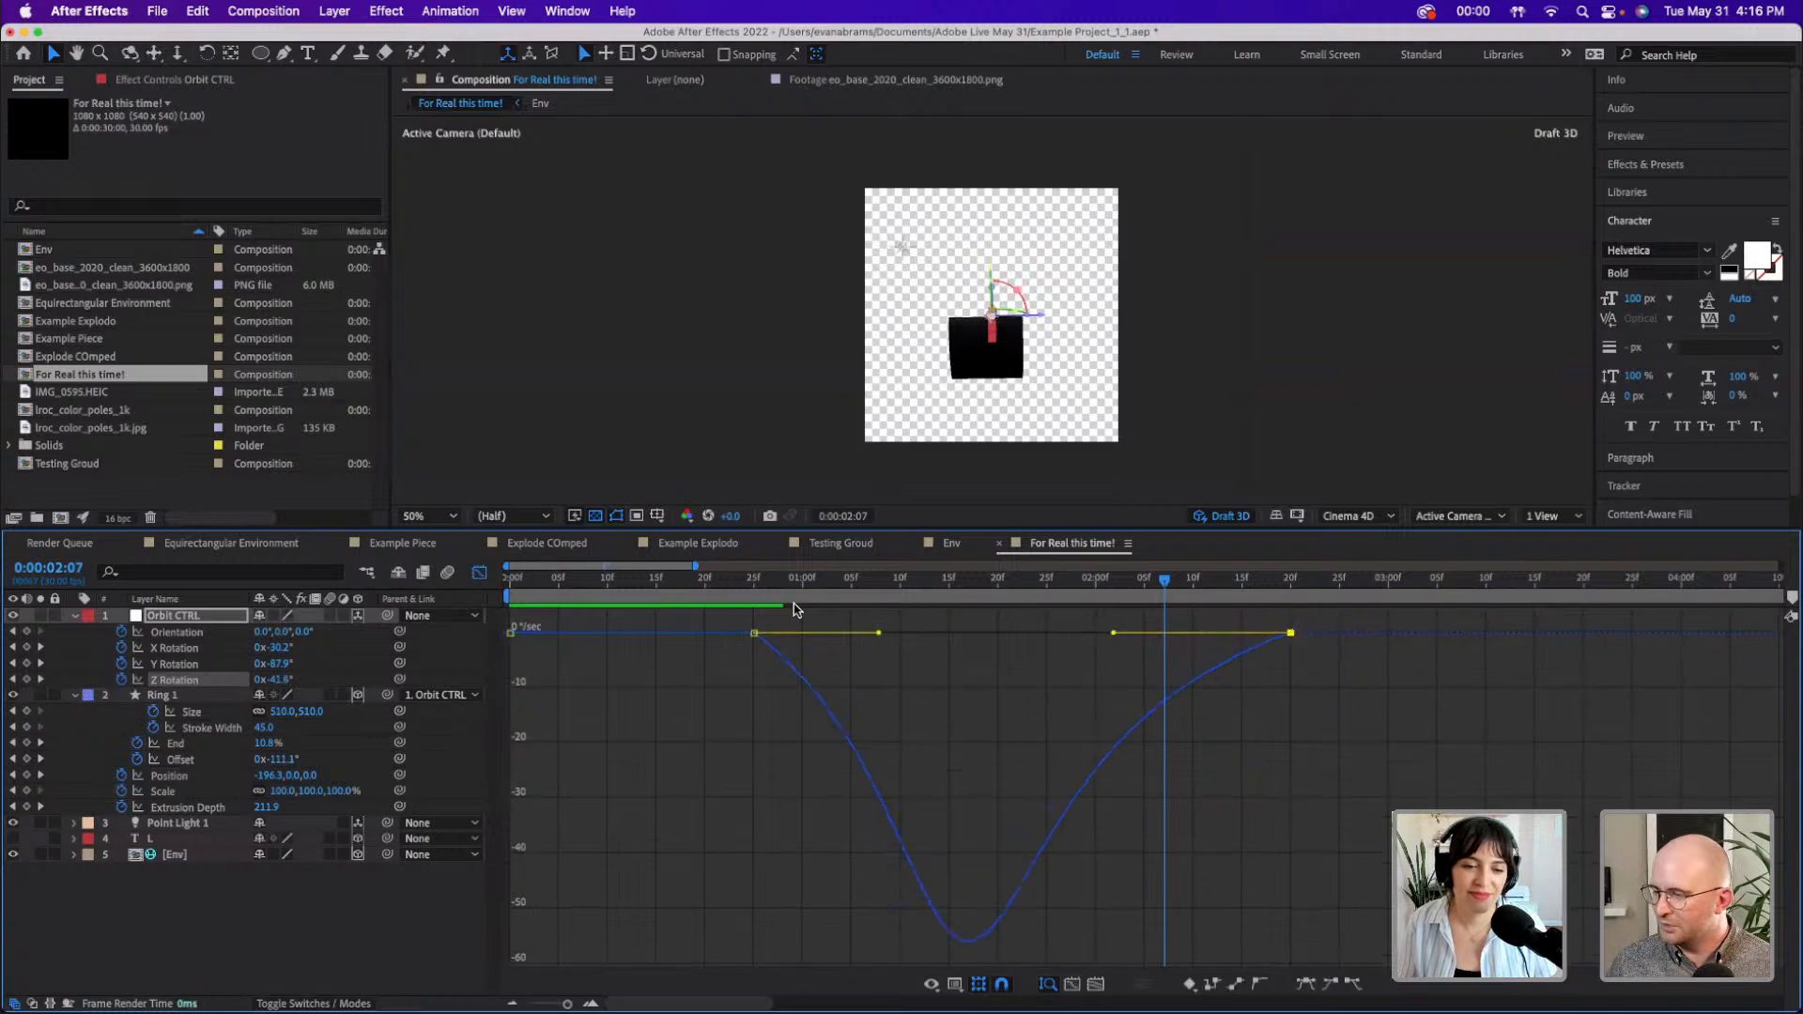
- Lock outgoing velocity to incoming on Orbit CTRL's Y Rotation keyframe at 0:00:02:15
{"action": "left_click", "coordinate": [208, 663]}
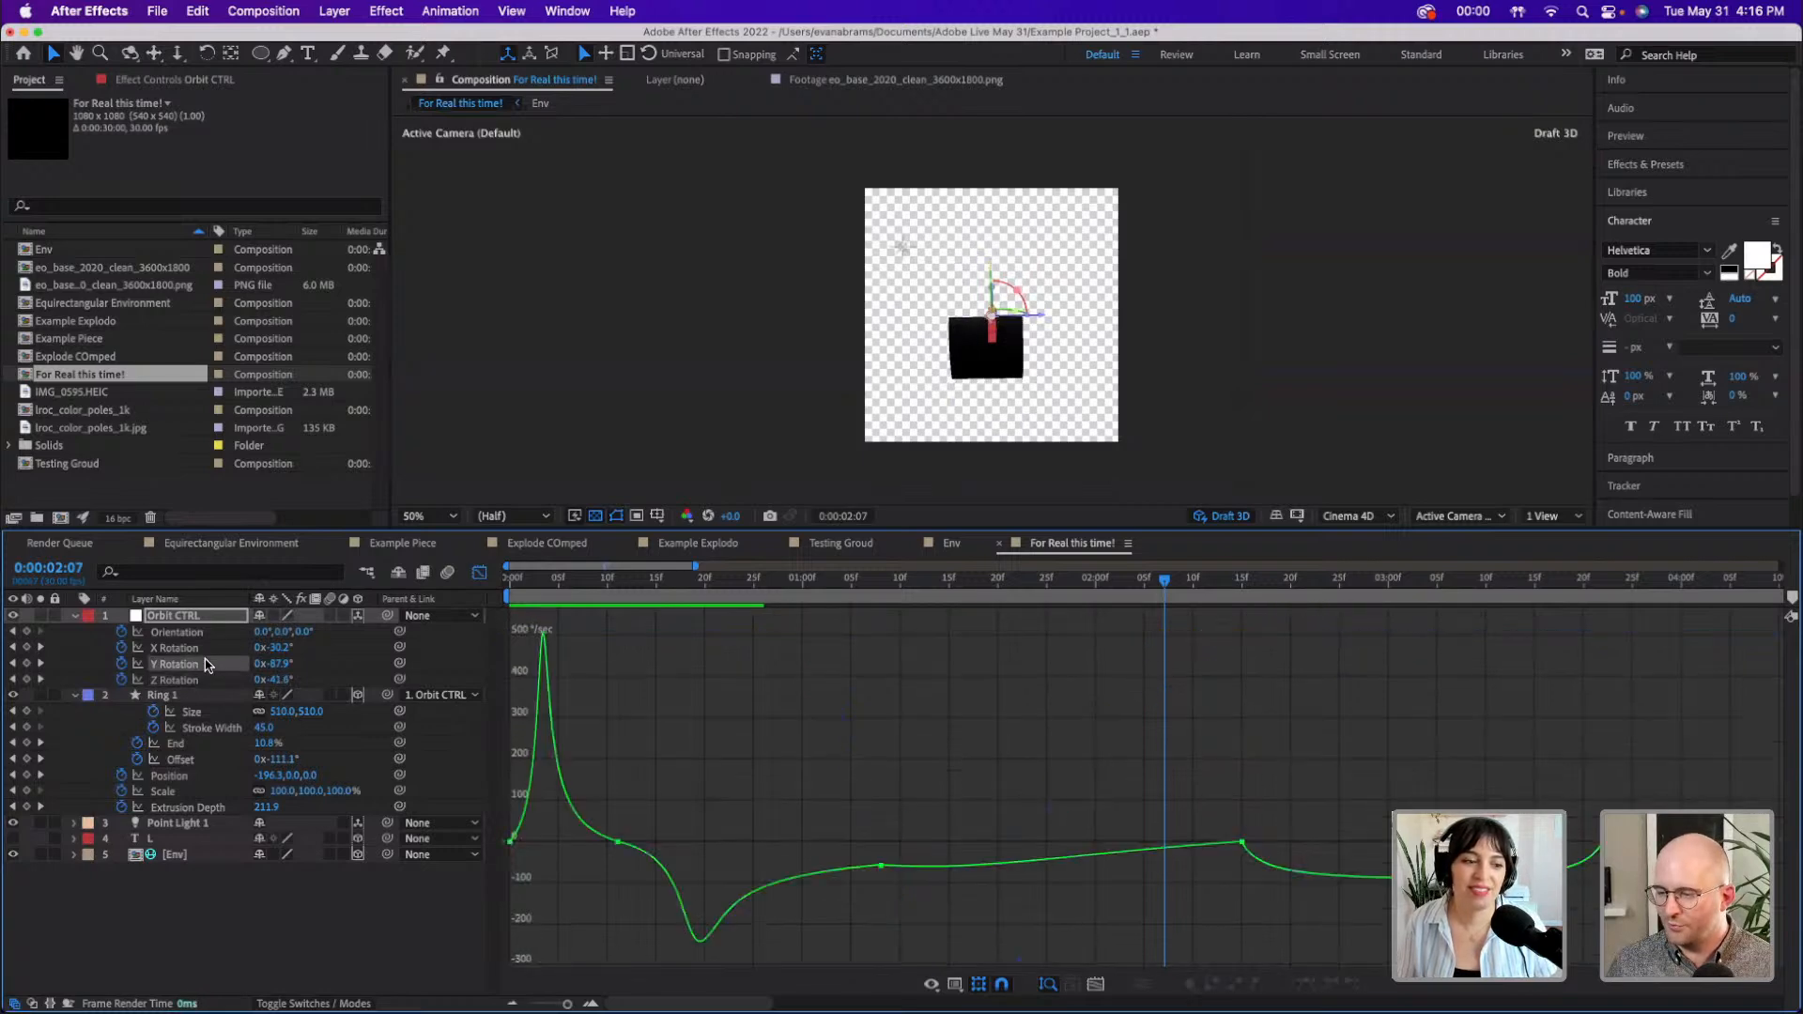
{"action": "left_click", "coordinate": [1242, 843]}
{"action": "left_click_drag", "start_coordinate": [1273, 842], "coordinate": [1291, 842]}
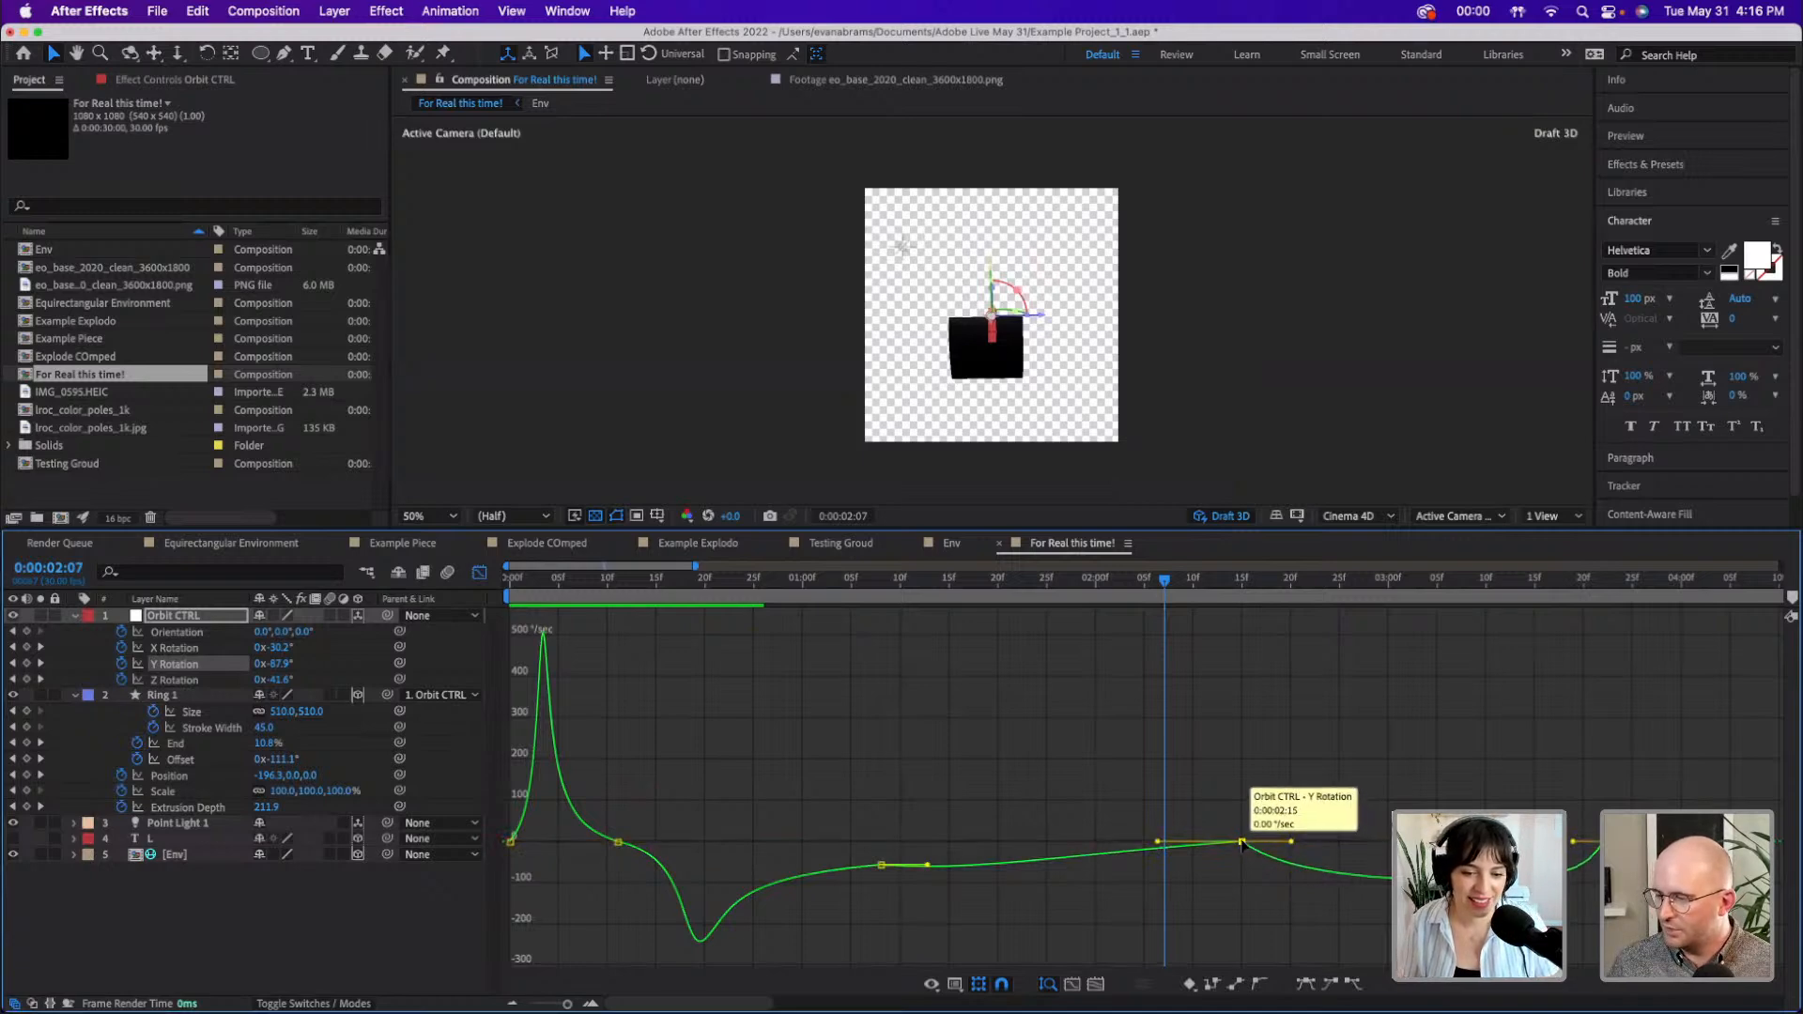
{"action": "double_click", "coordinate": [1242, 844]}
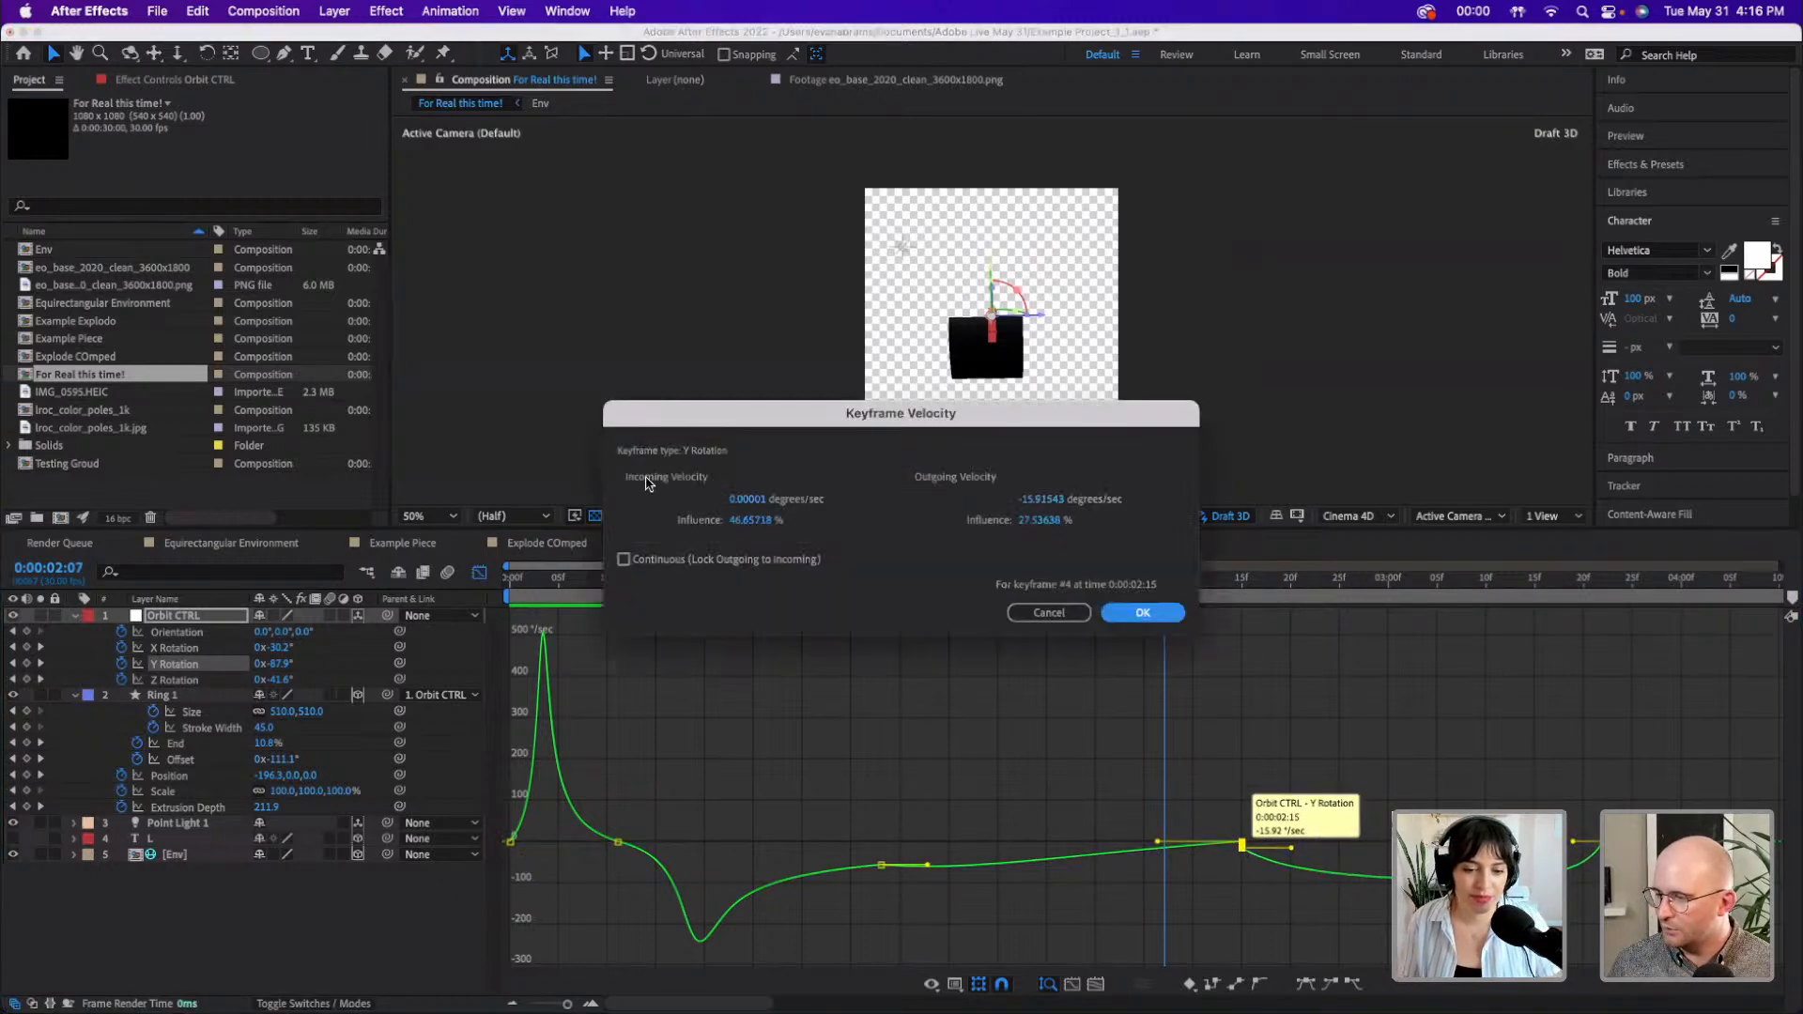
{"action": "left_click", "coordinate": [623, 559]}
{"action": "left_click", "coordinate": [1143, 612]}
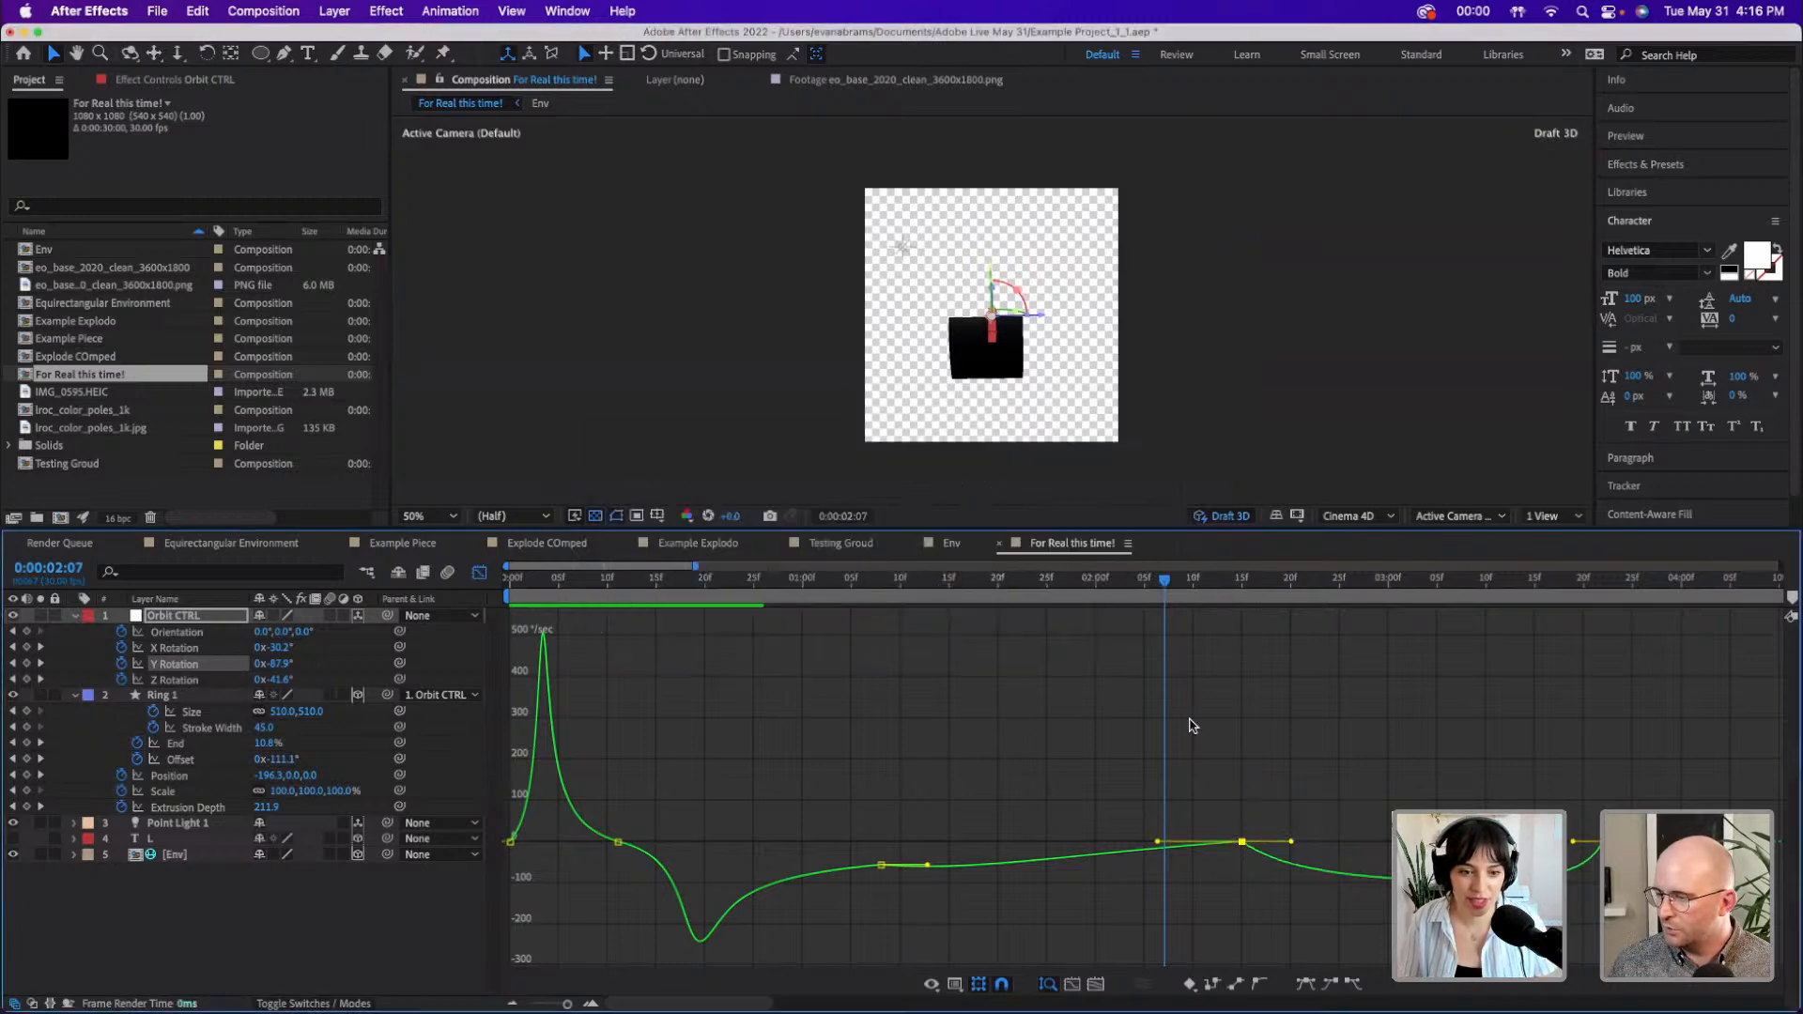
- Set the Y Rotation velocity at 0:00:02:15 to about -54 °/sec, lengthen the final keyframe's incoming easing and preview the spin
{"action": "mouse_move", "coordinate": [1236, 847]}
{"action": "left_mouse_down"}
{"action": "mouse_move", "coordinate": [1287, 857]}
{"action": "mouse_move", "coordinate": [1242, 869]}
{"action": "left_mouse_up"}
{"action": "key", "text": "space"}
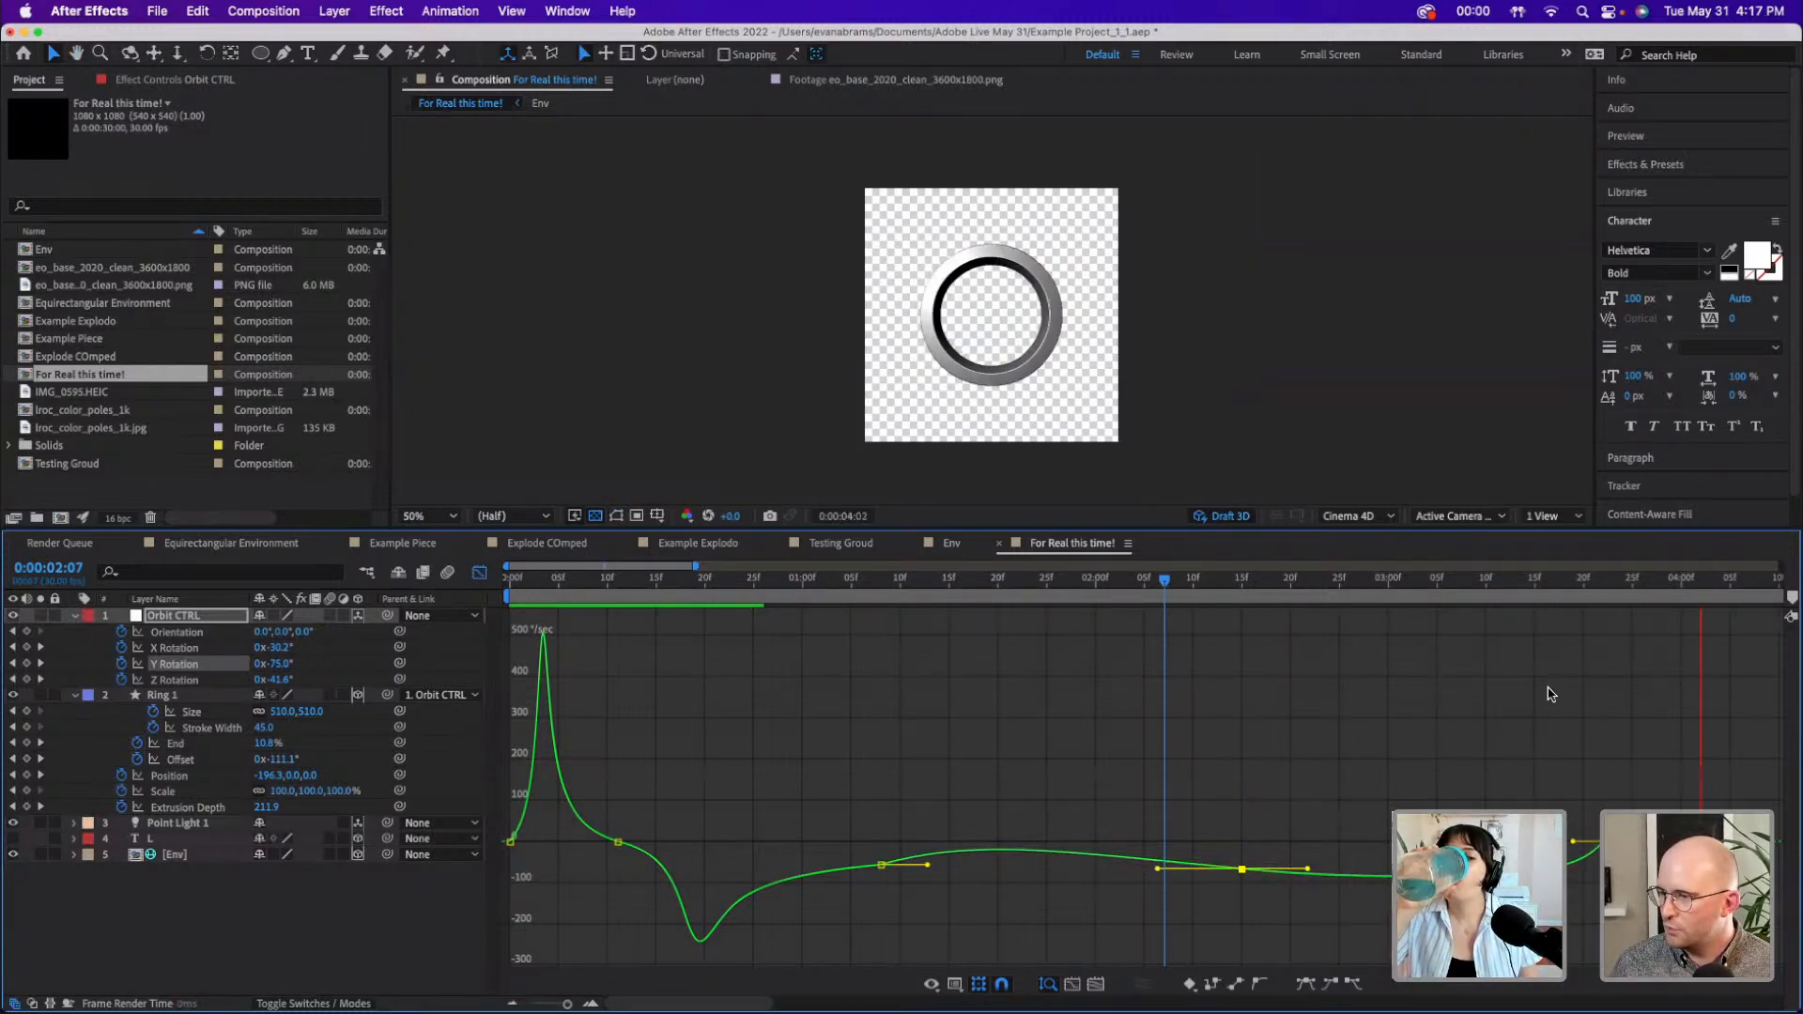
{"action": "key", "text": "space"}
{"action": "left_click_drag", "start_coordinate": [1583, 844], "coordinate": [1364, 890]}
{"action": "left_click_drag", "start_coordinate": [1243, 874], "coordinate": [1326, 863]}
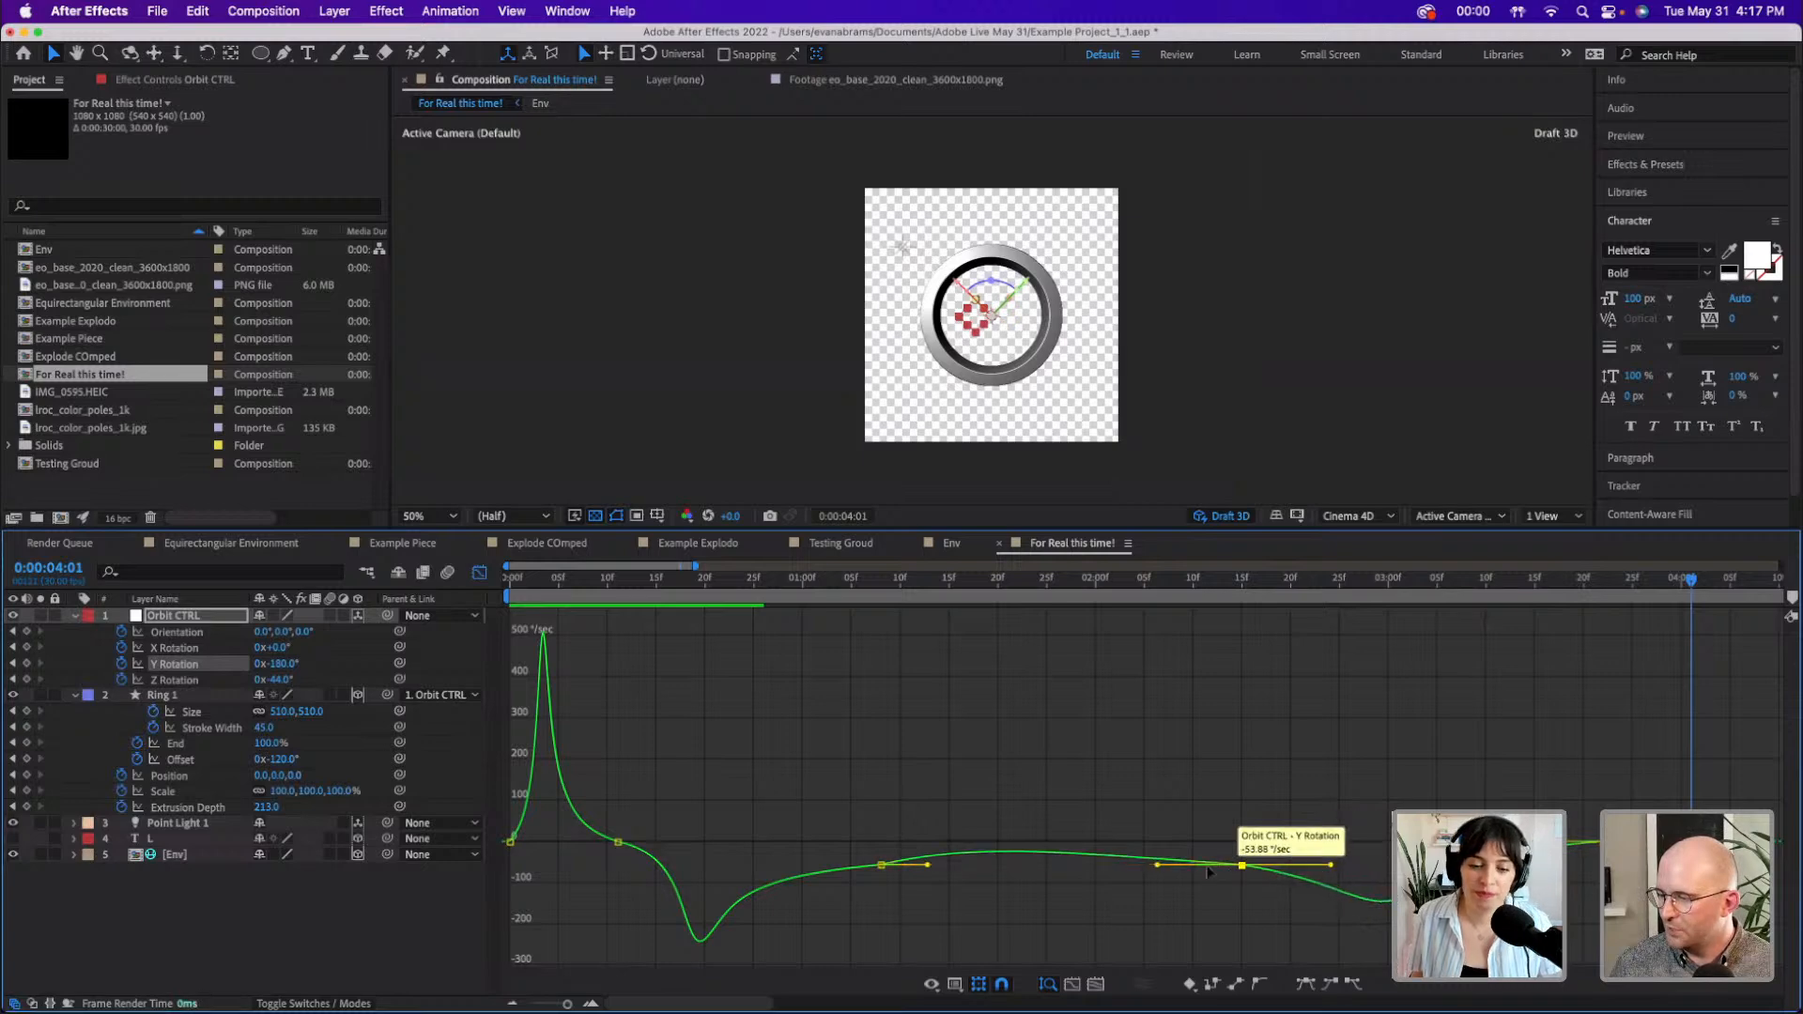
{"action": "left_click_drag", "start_coordinate": [1073, 585], "coordinate": [784, 656]}
{"action": "key", "text": "space"}
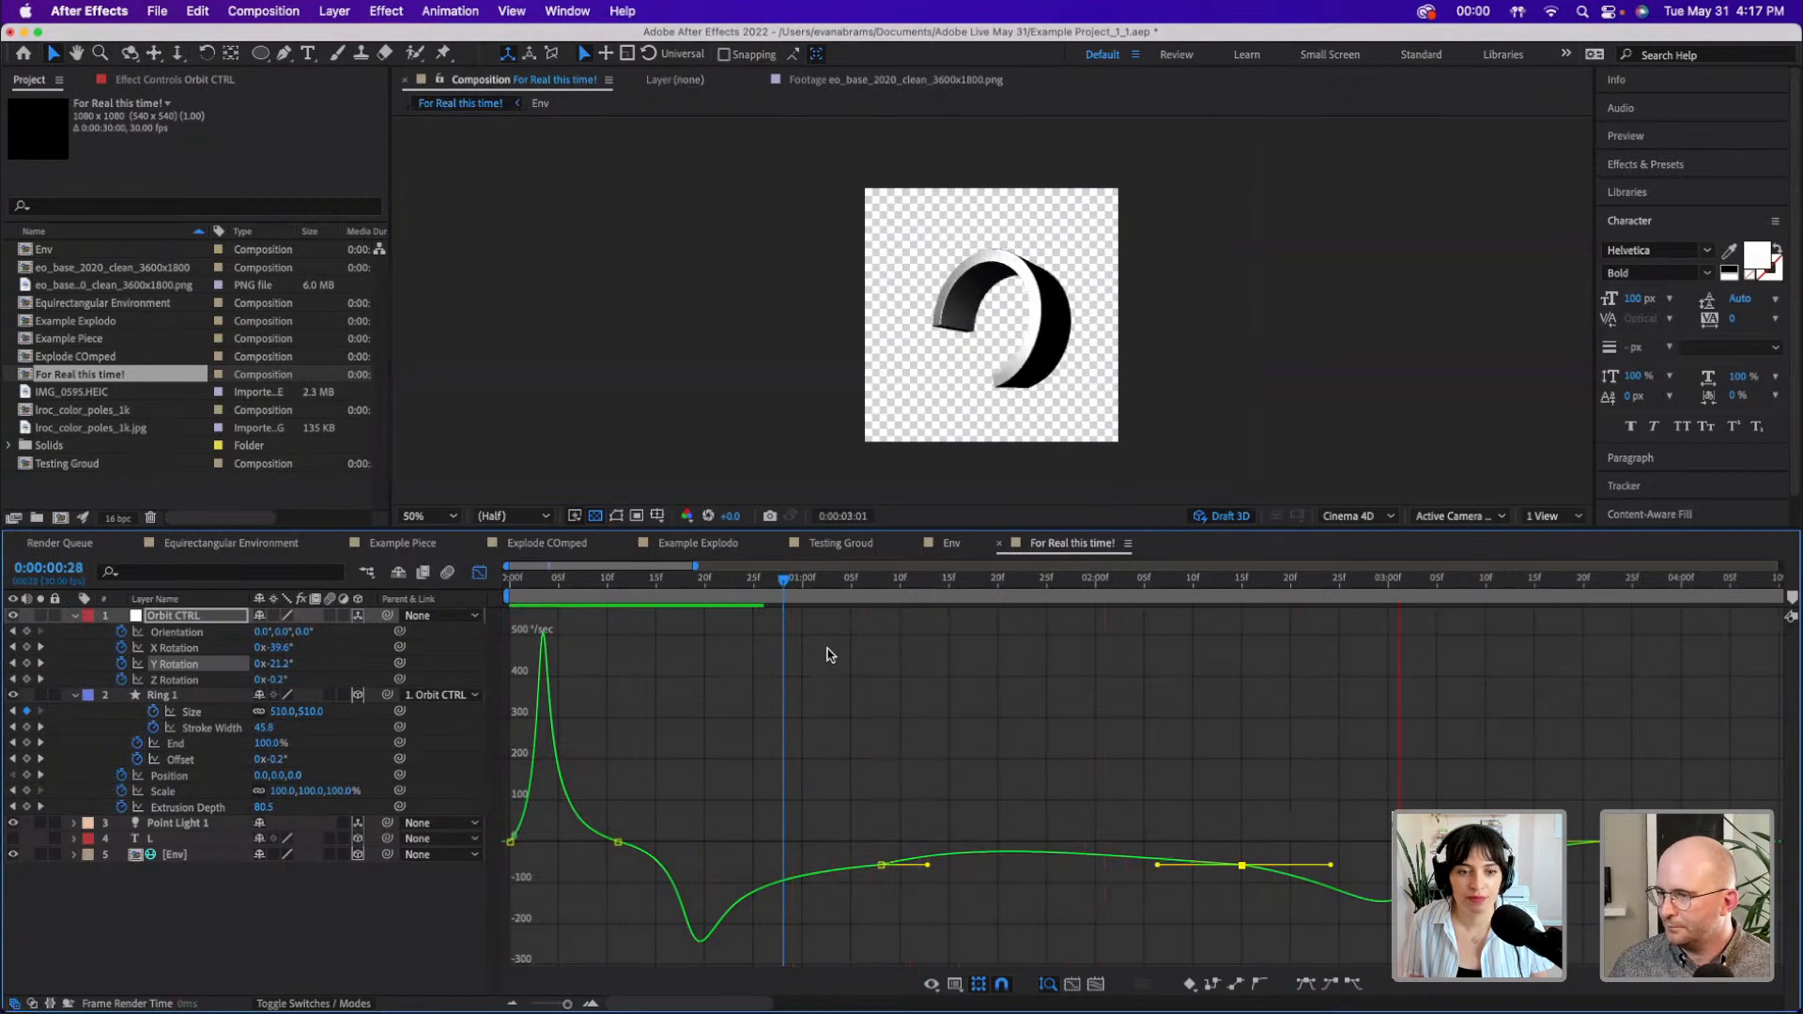
{"action": "key", "text": "space"}
{"action": "left_click", "coordinate": [1608, 589]}
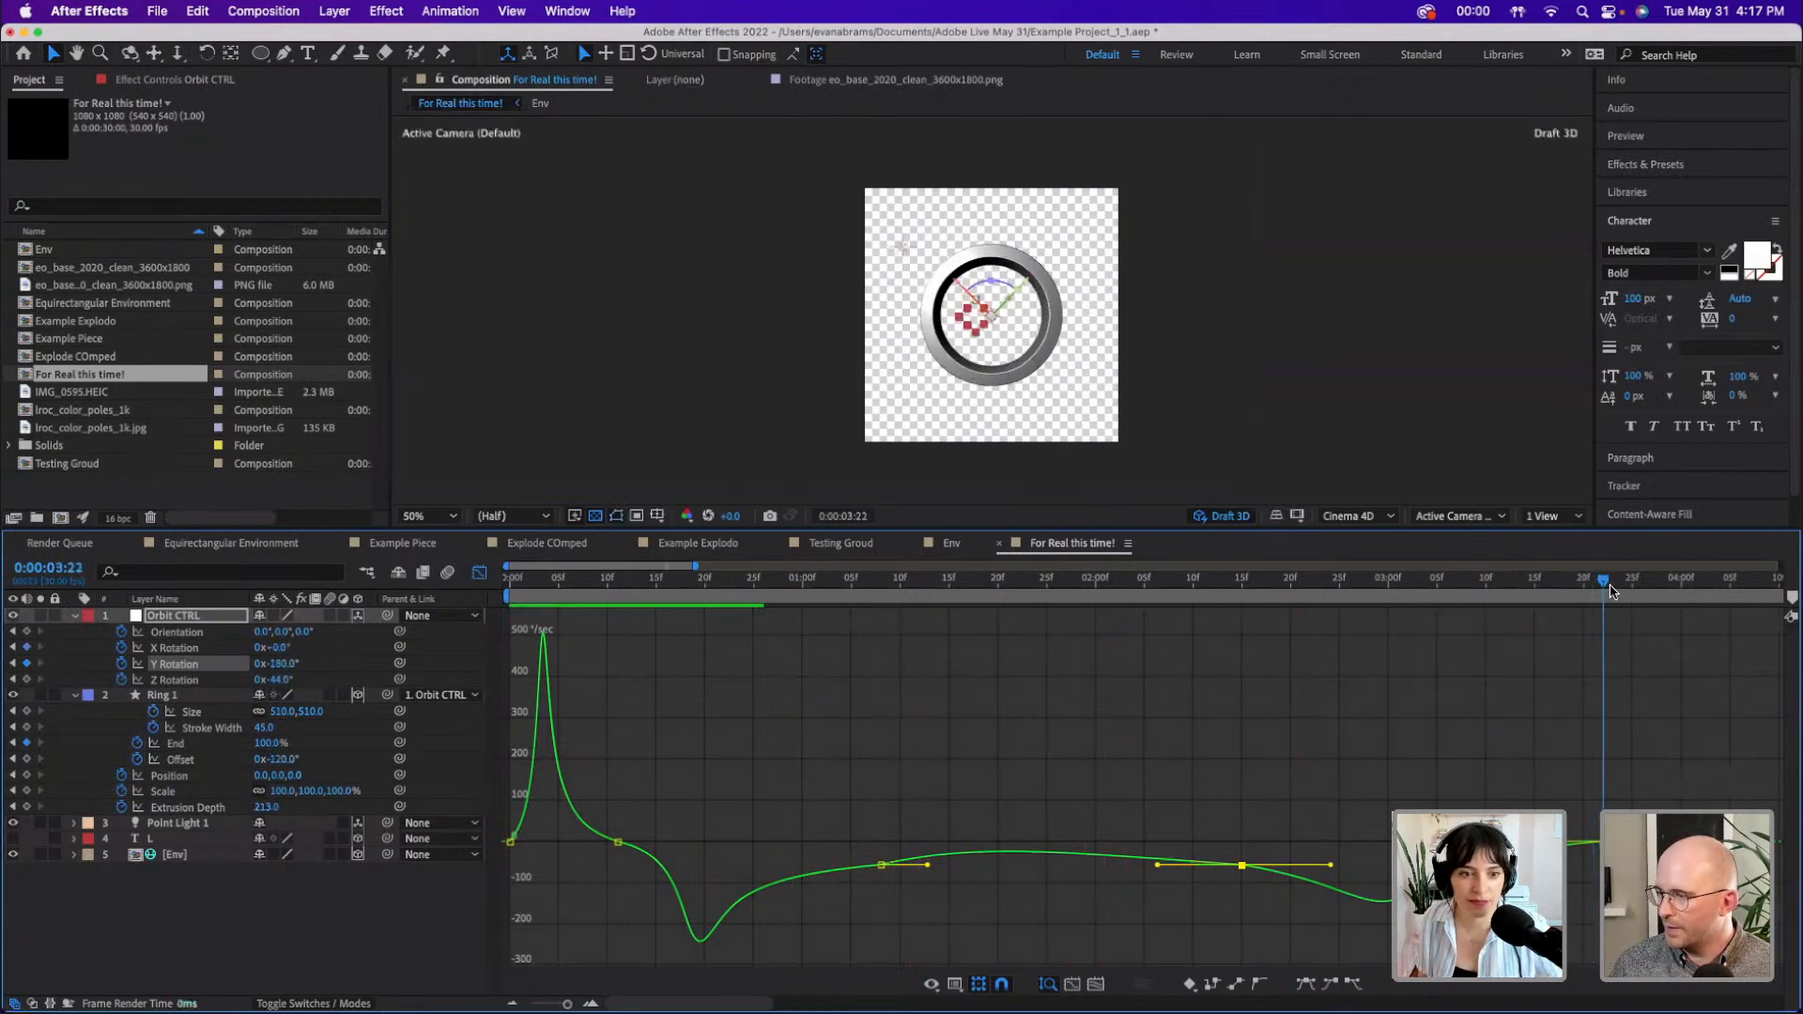
- Save the project and play back the ring animation in the timeline's keyframe view
{"action": "left_click", "coordinate": [479, 572]}
{"action": "left_click", "coordinate": [863, 981]}
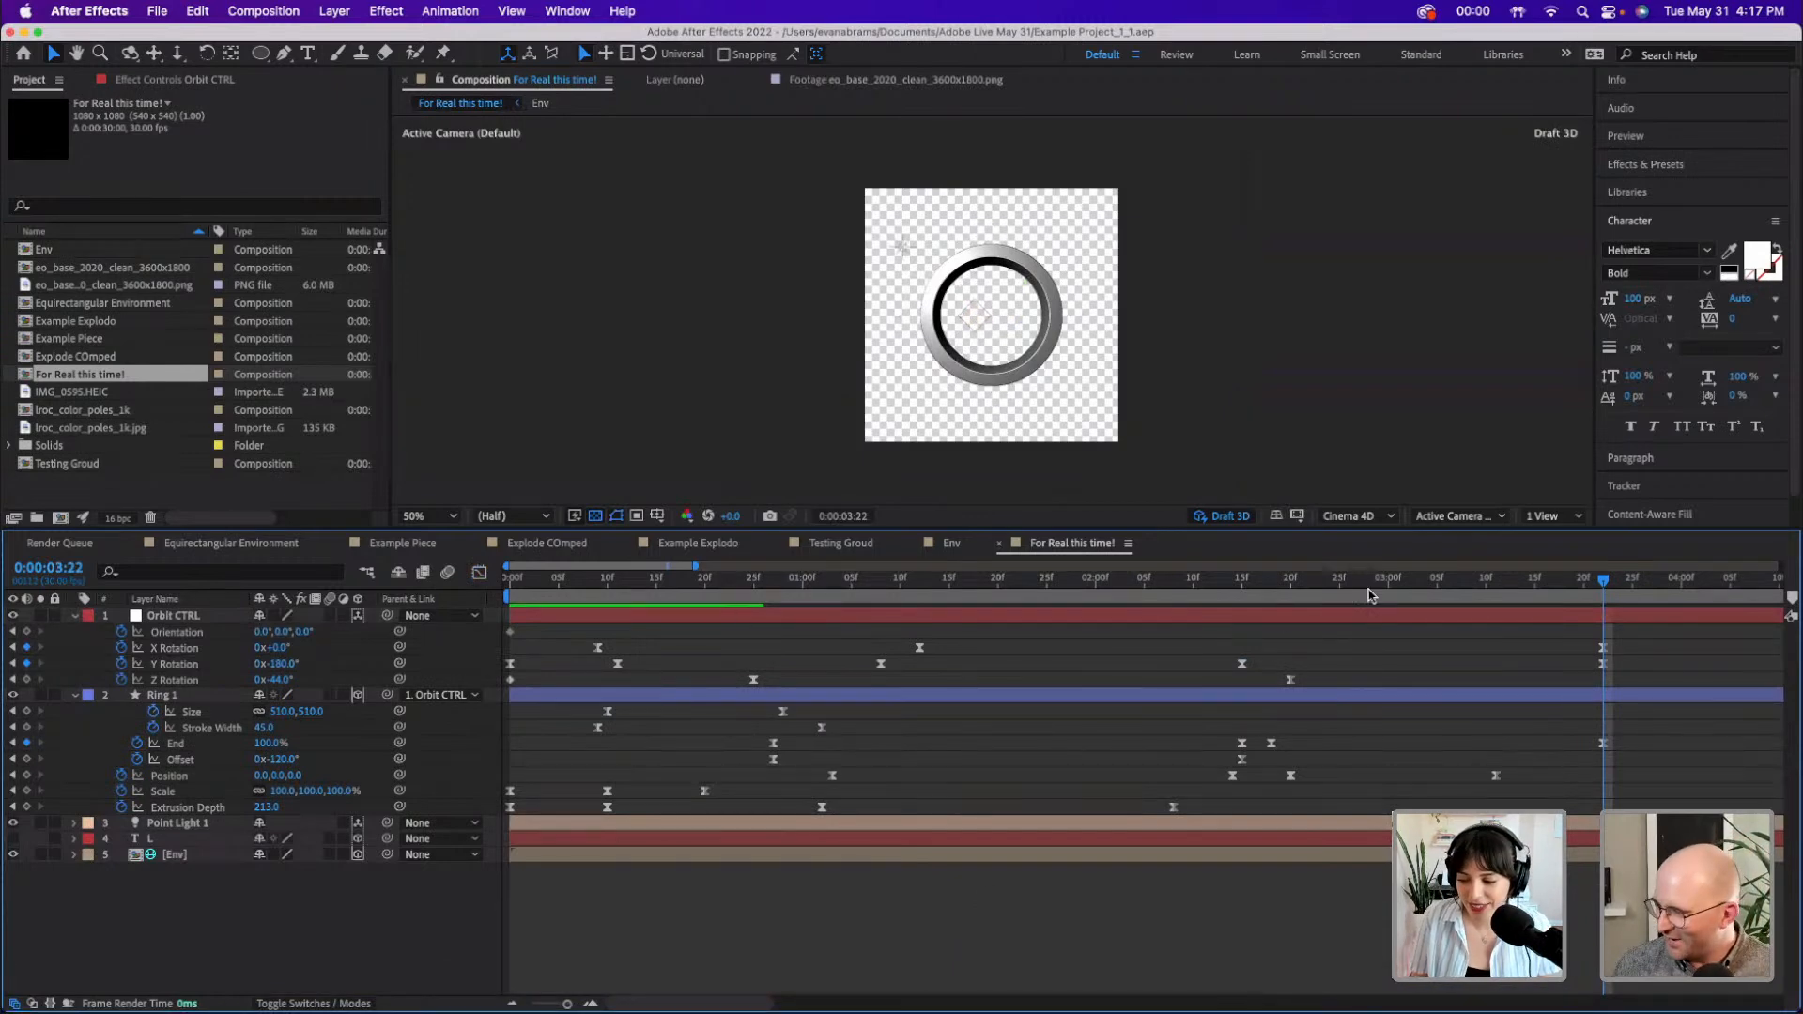
{"action": "key", "text": "space"}
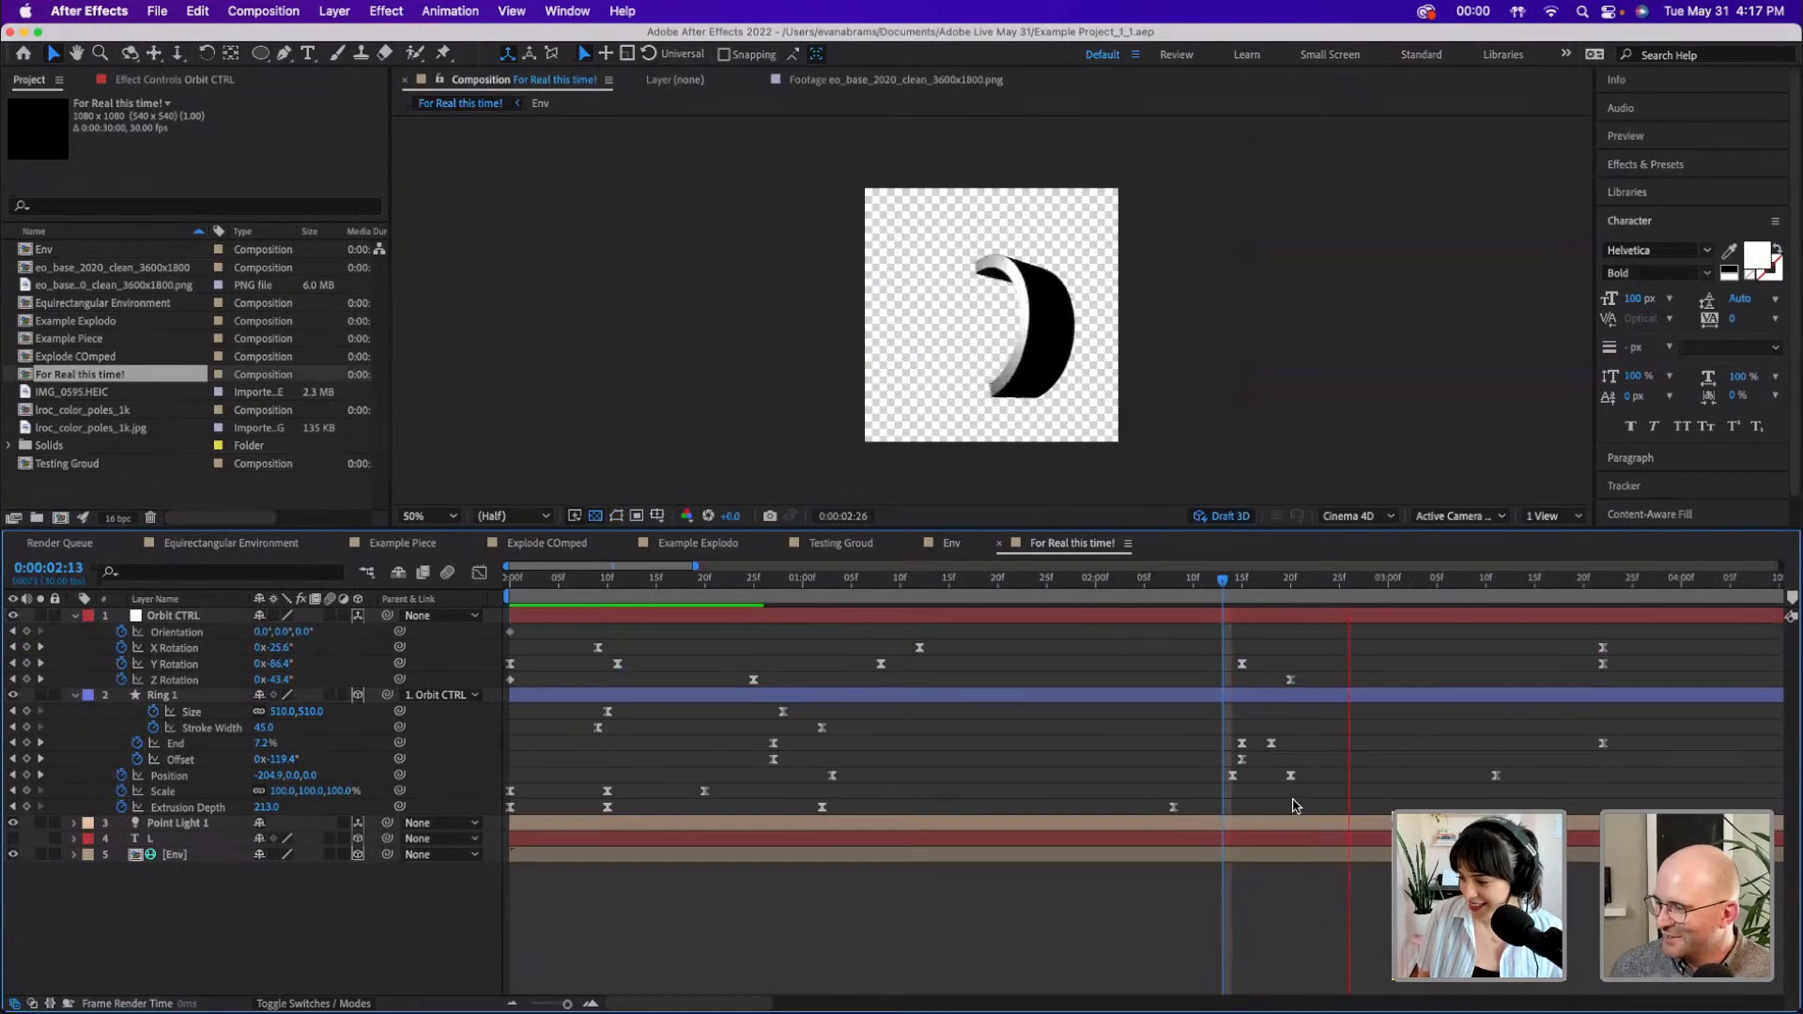
{"action": "key", "text": "space"}
{"action": "left_click_drag", "start_coordinate": [1592, 592], "coordinate": [1398, 589]}
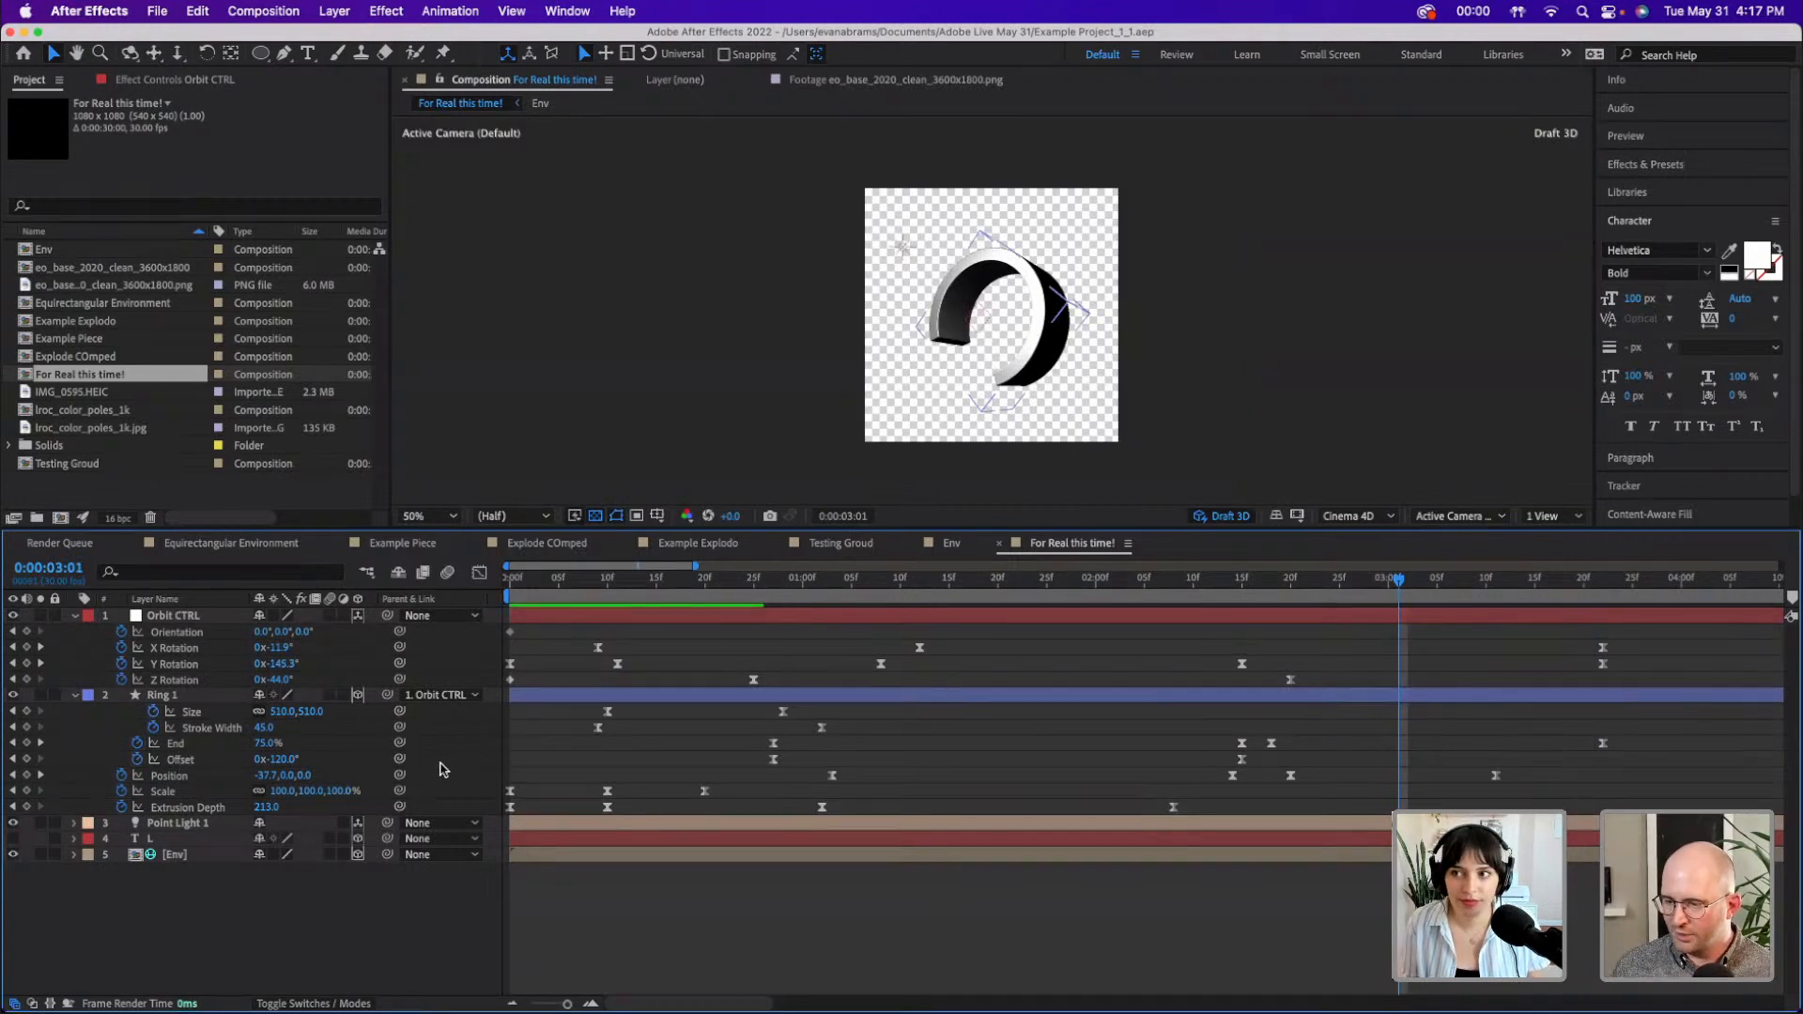
- Keyframe Ring 1's Size at 100, 100 and its Stroke Width at 100 at 0:00:03:17
{"action": "left_click", "coordinate": [529, 583]}
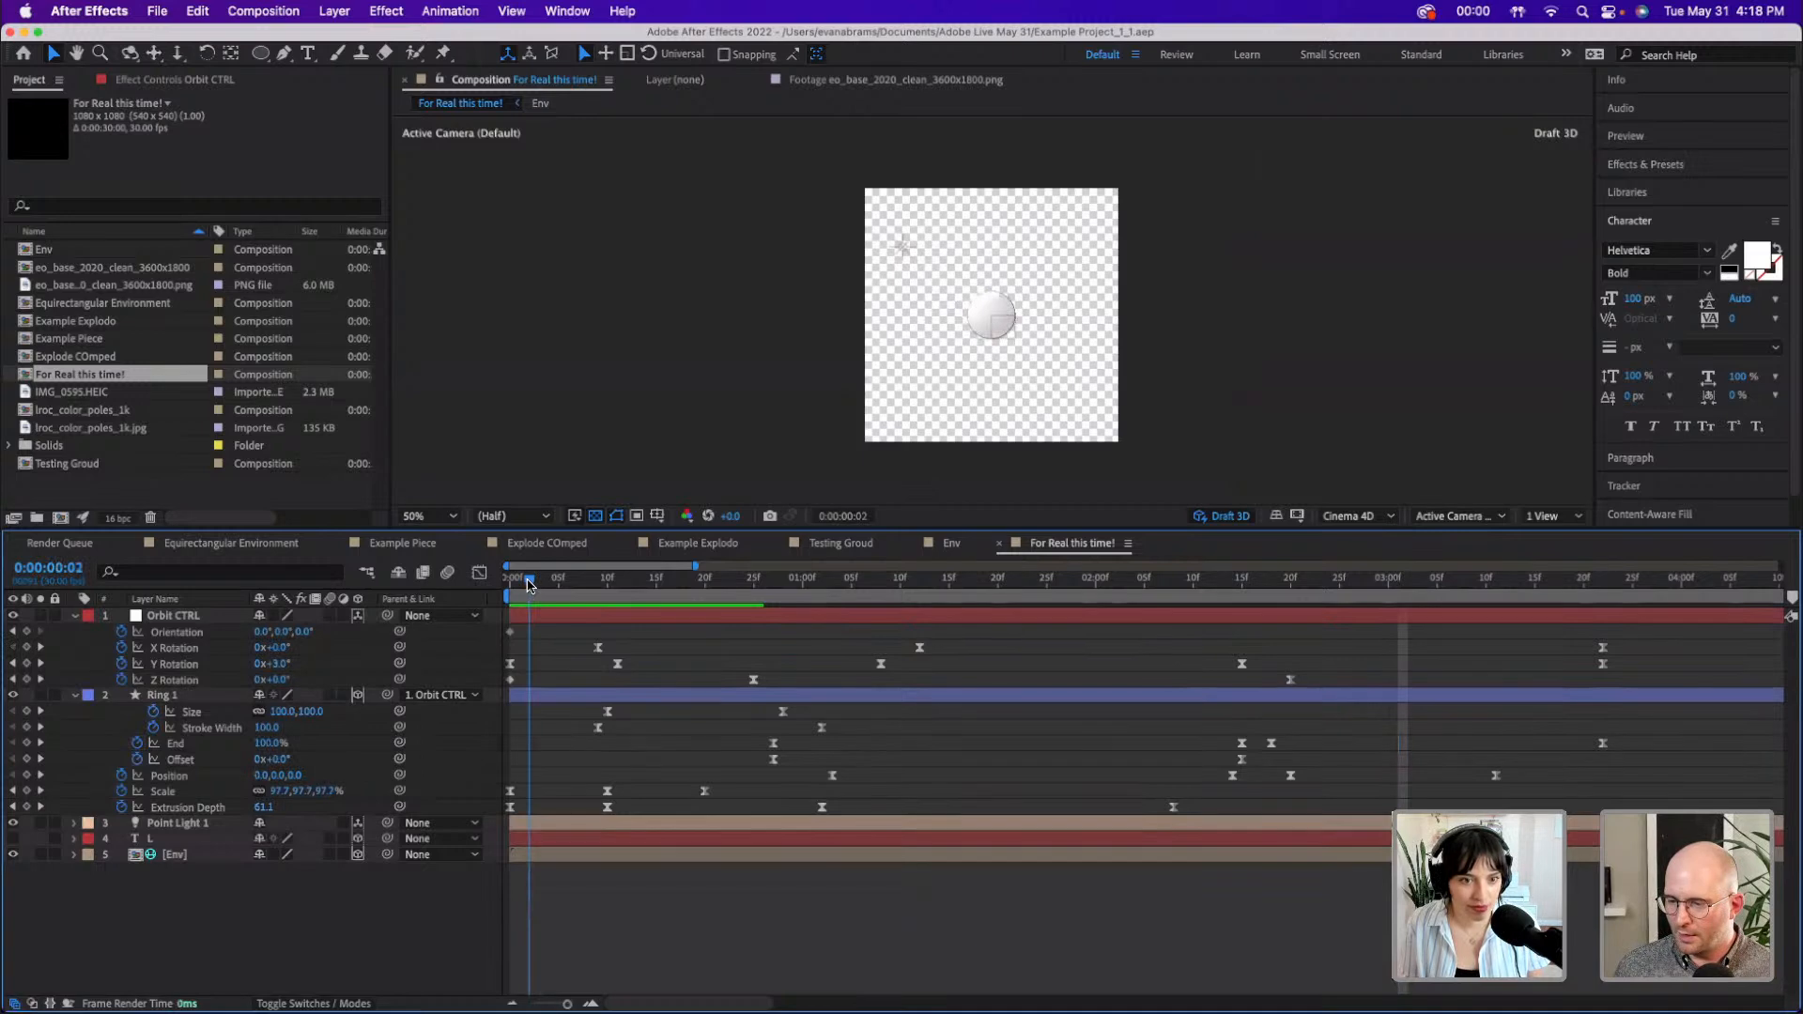
{"action": "left_click", "coordinate": [216, 729]}
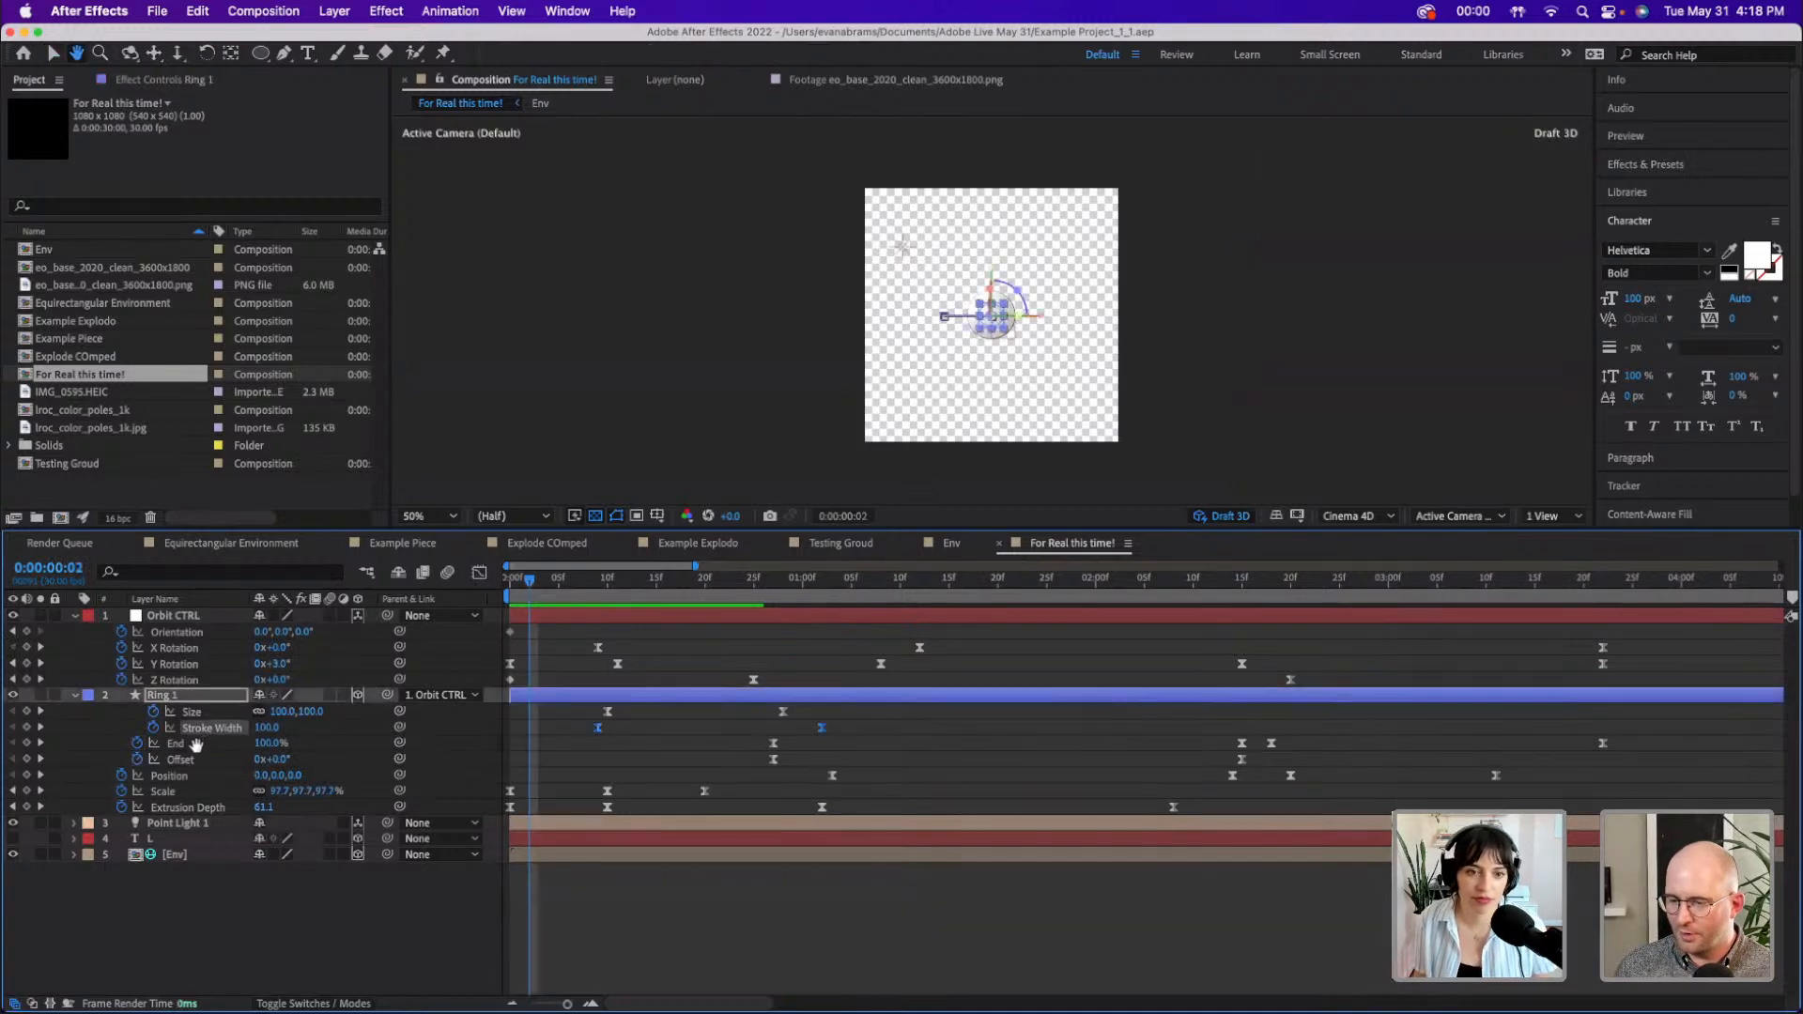
{"action": "key", "text": "v"}
{"action": "left_click", "coordinate": [883, 815]}
{"action": "left_click_drag", "start_coordinate": [1444, 581], "coordinate": [1554, 581]}
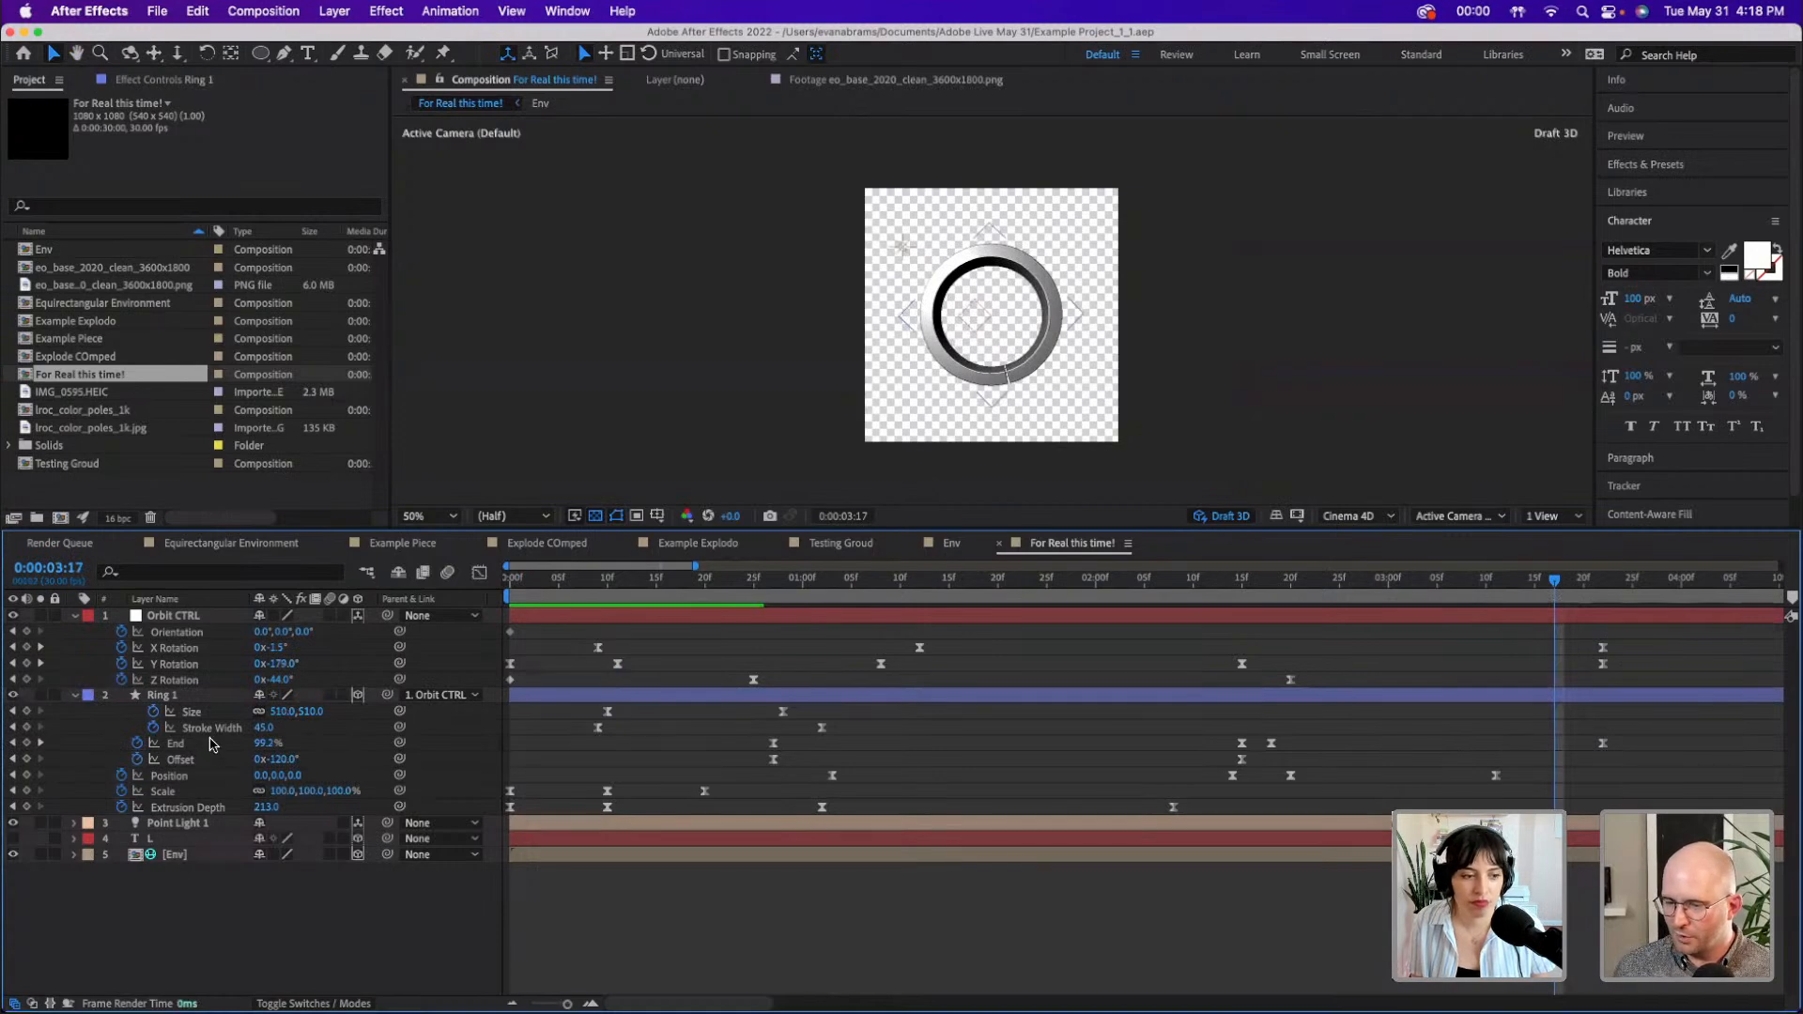
{"action": "left_click", "coordinate": [243, 729]}
{"action": "type", "text": "100"}
{"action": "key", "text": "Tab"}
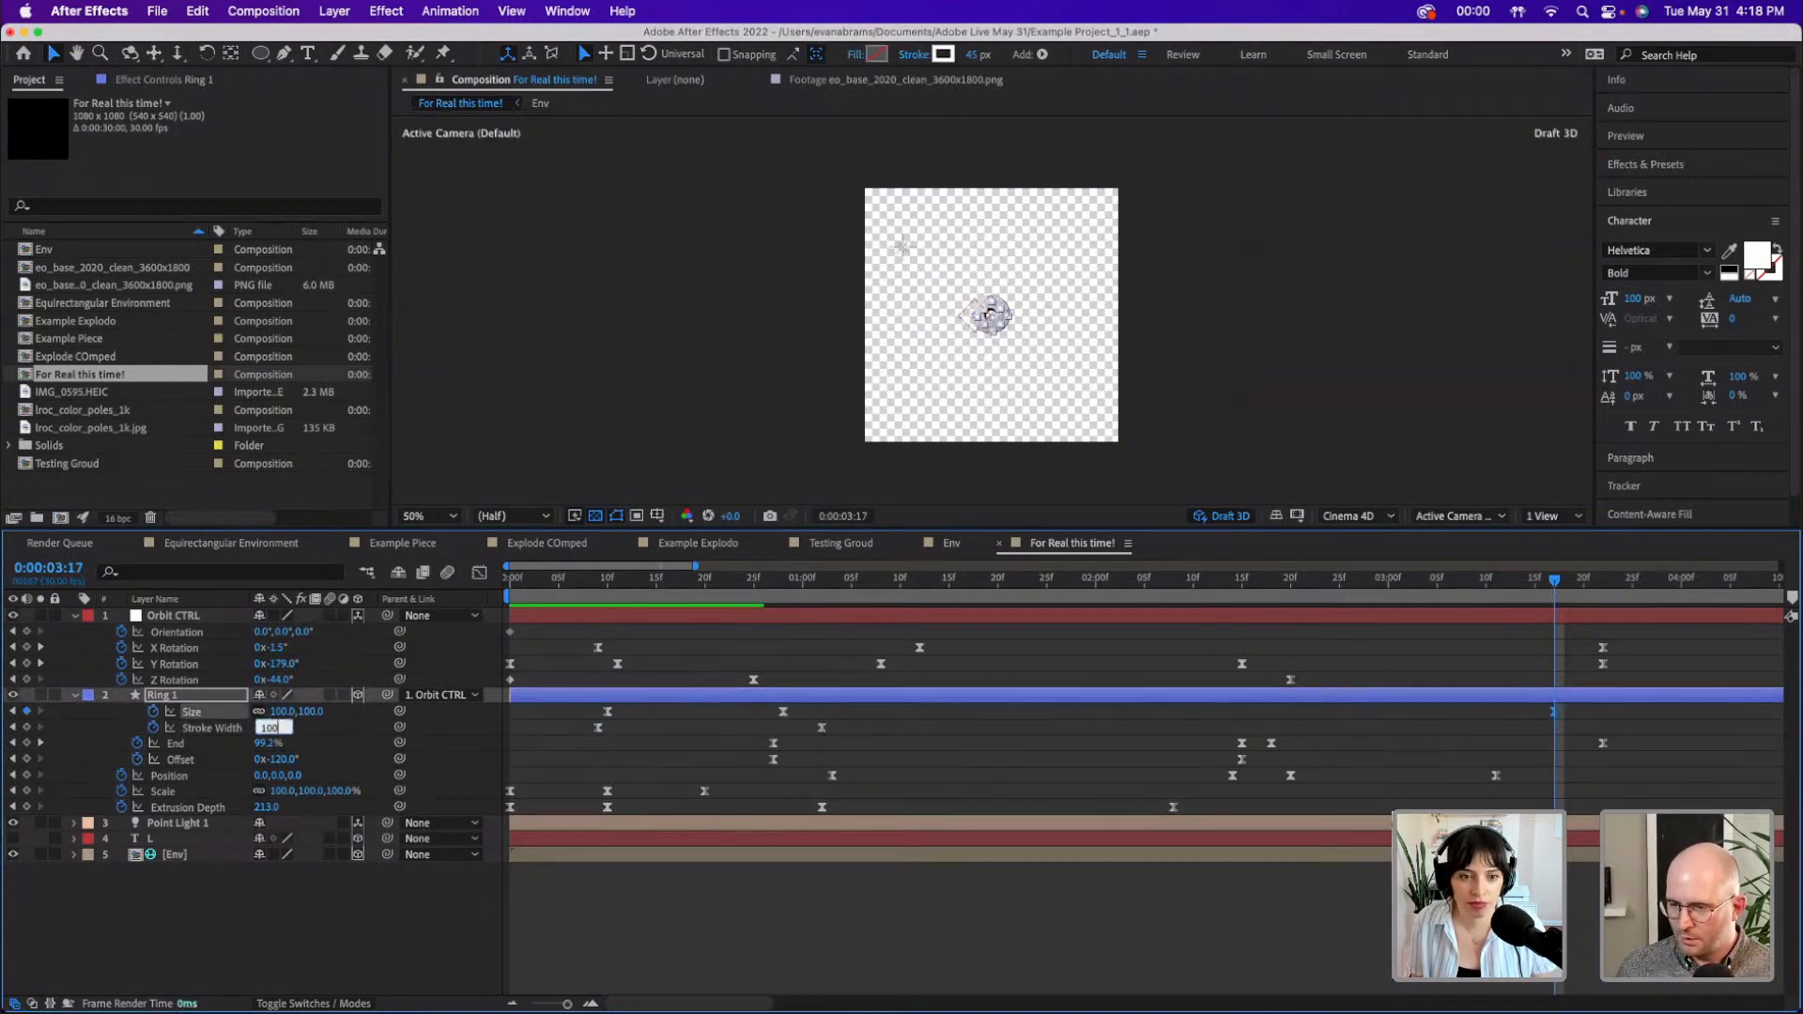
{"action": "key", "text": "Return"}
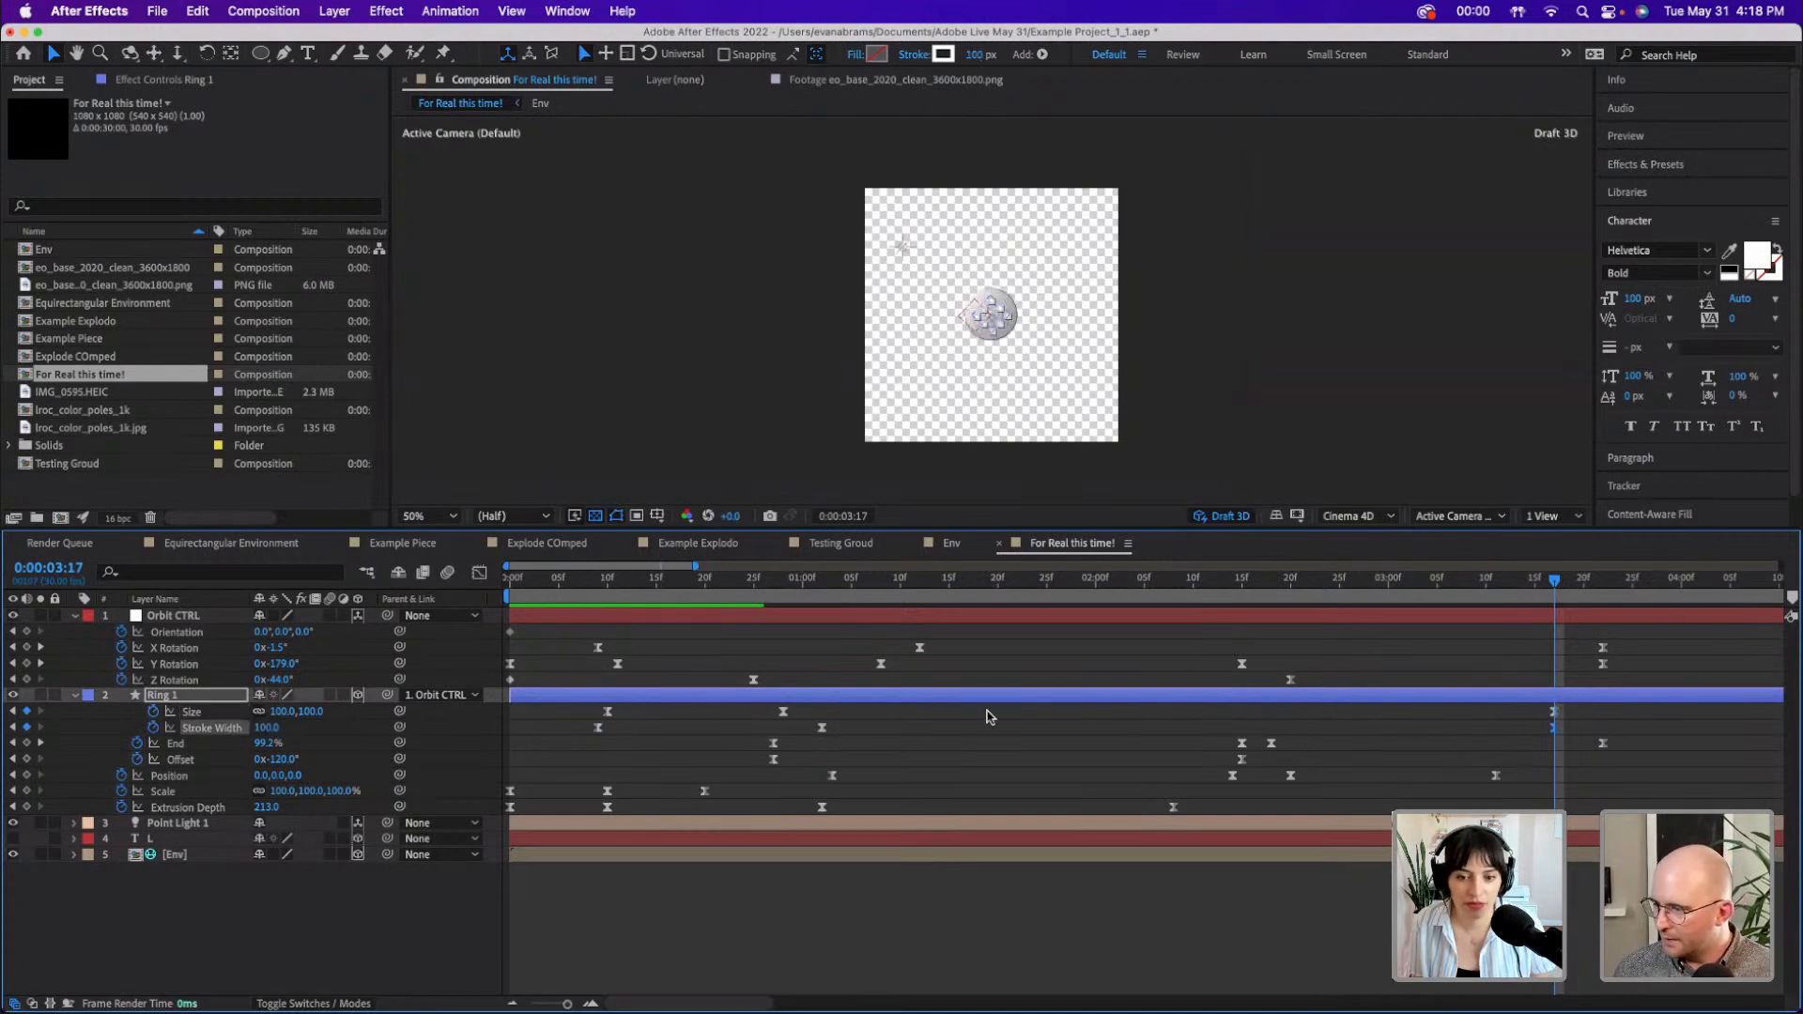
- Preview the shrinking ring and copy the Stroke Width keyframe from 0:00:01:02 to 0:00:02:28
{"action": "left_click_drag", "start_coordinate": [1517, 586], "coordinate": [989, 615]}
{"action": "key", "text": "space"}
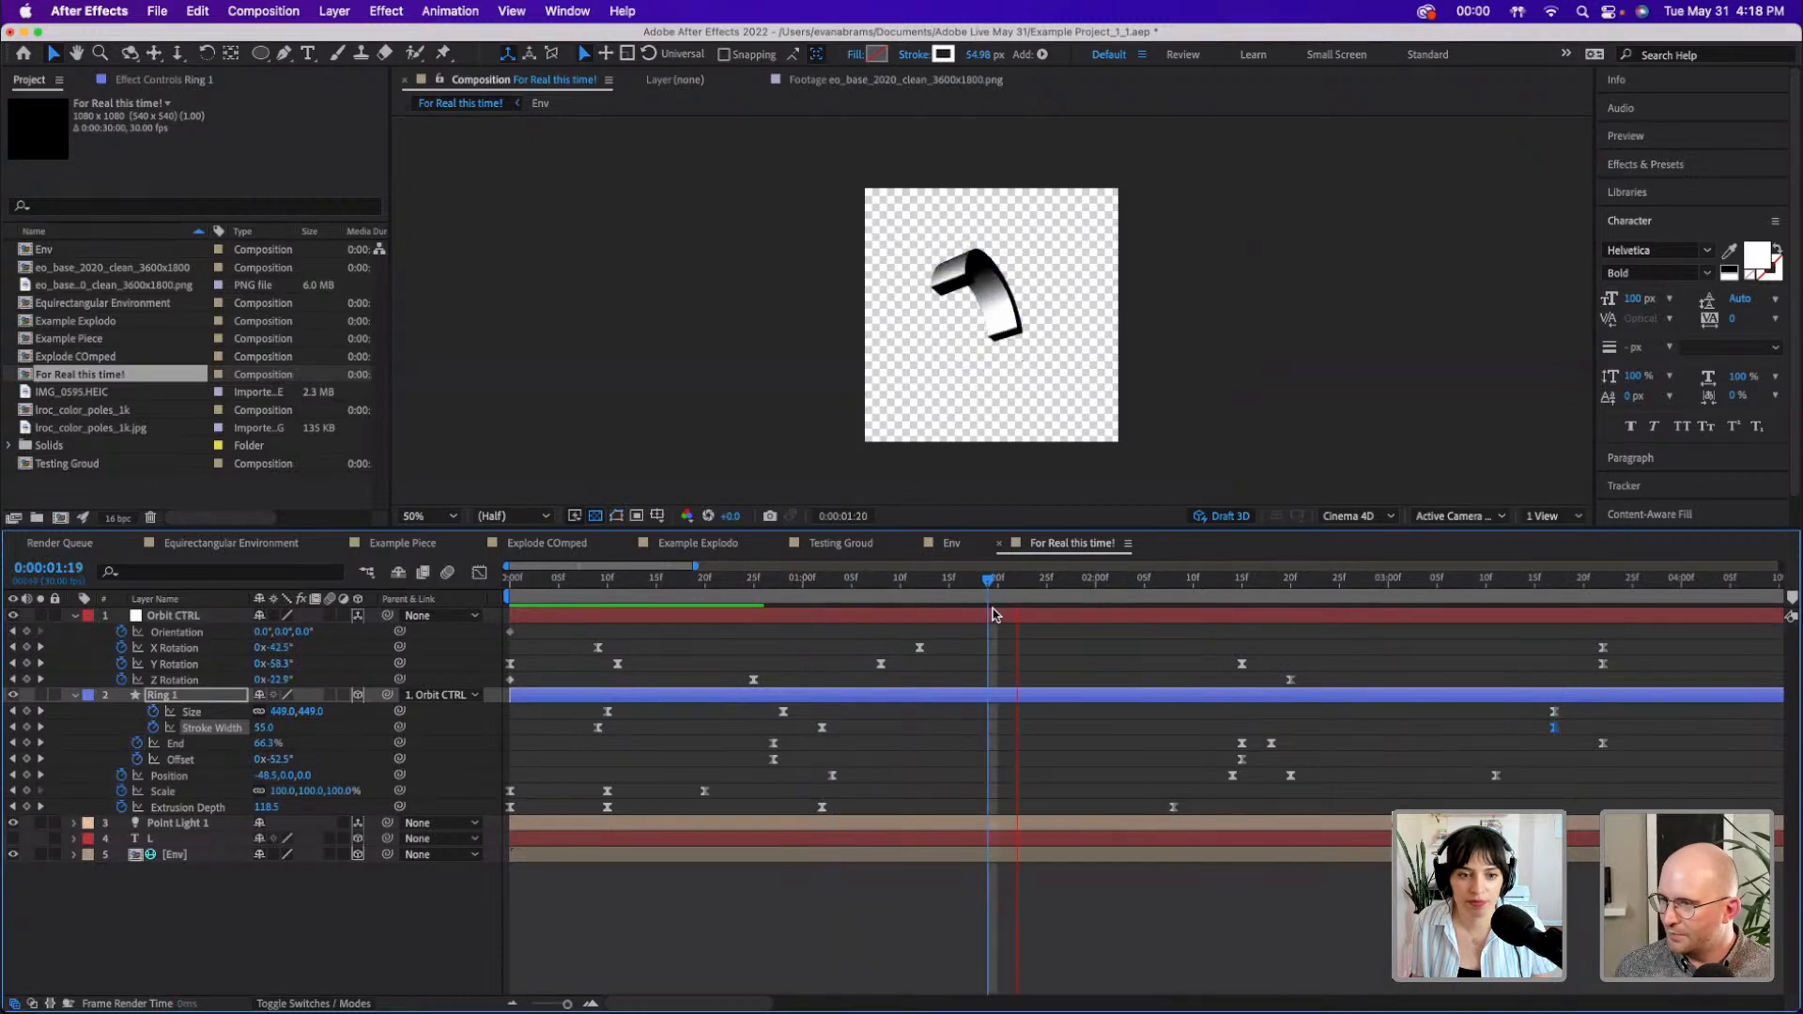
{"action": "key", "text": "space"}
{"action": "left_click", "coordinate": [1370, 596]}
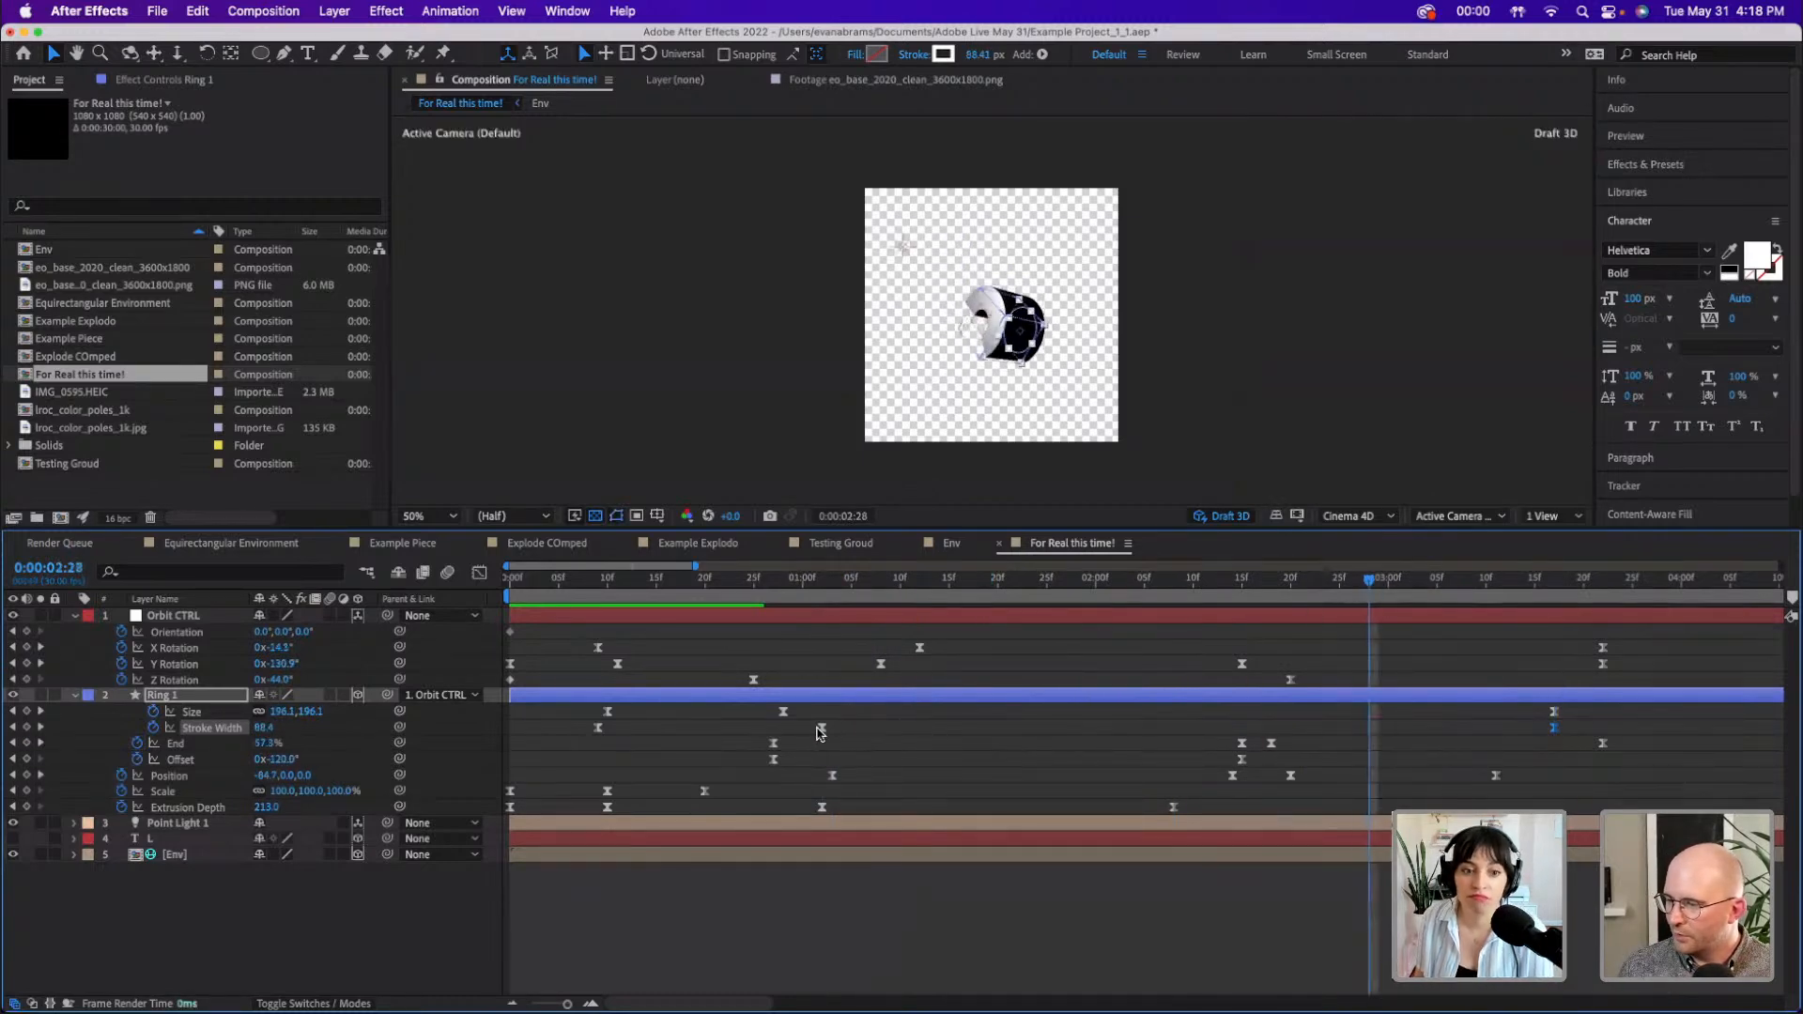
{"action": "key", "text": "ctrl+c"}
{"action": "key", "text": "ctrl+v"}
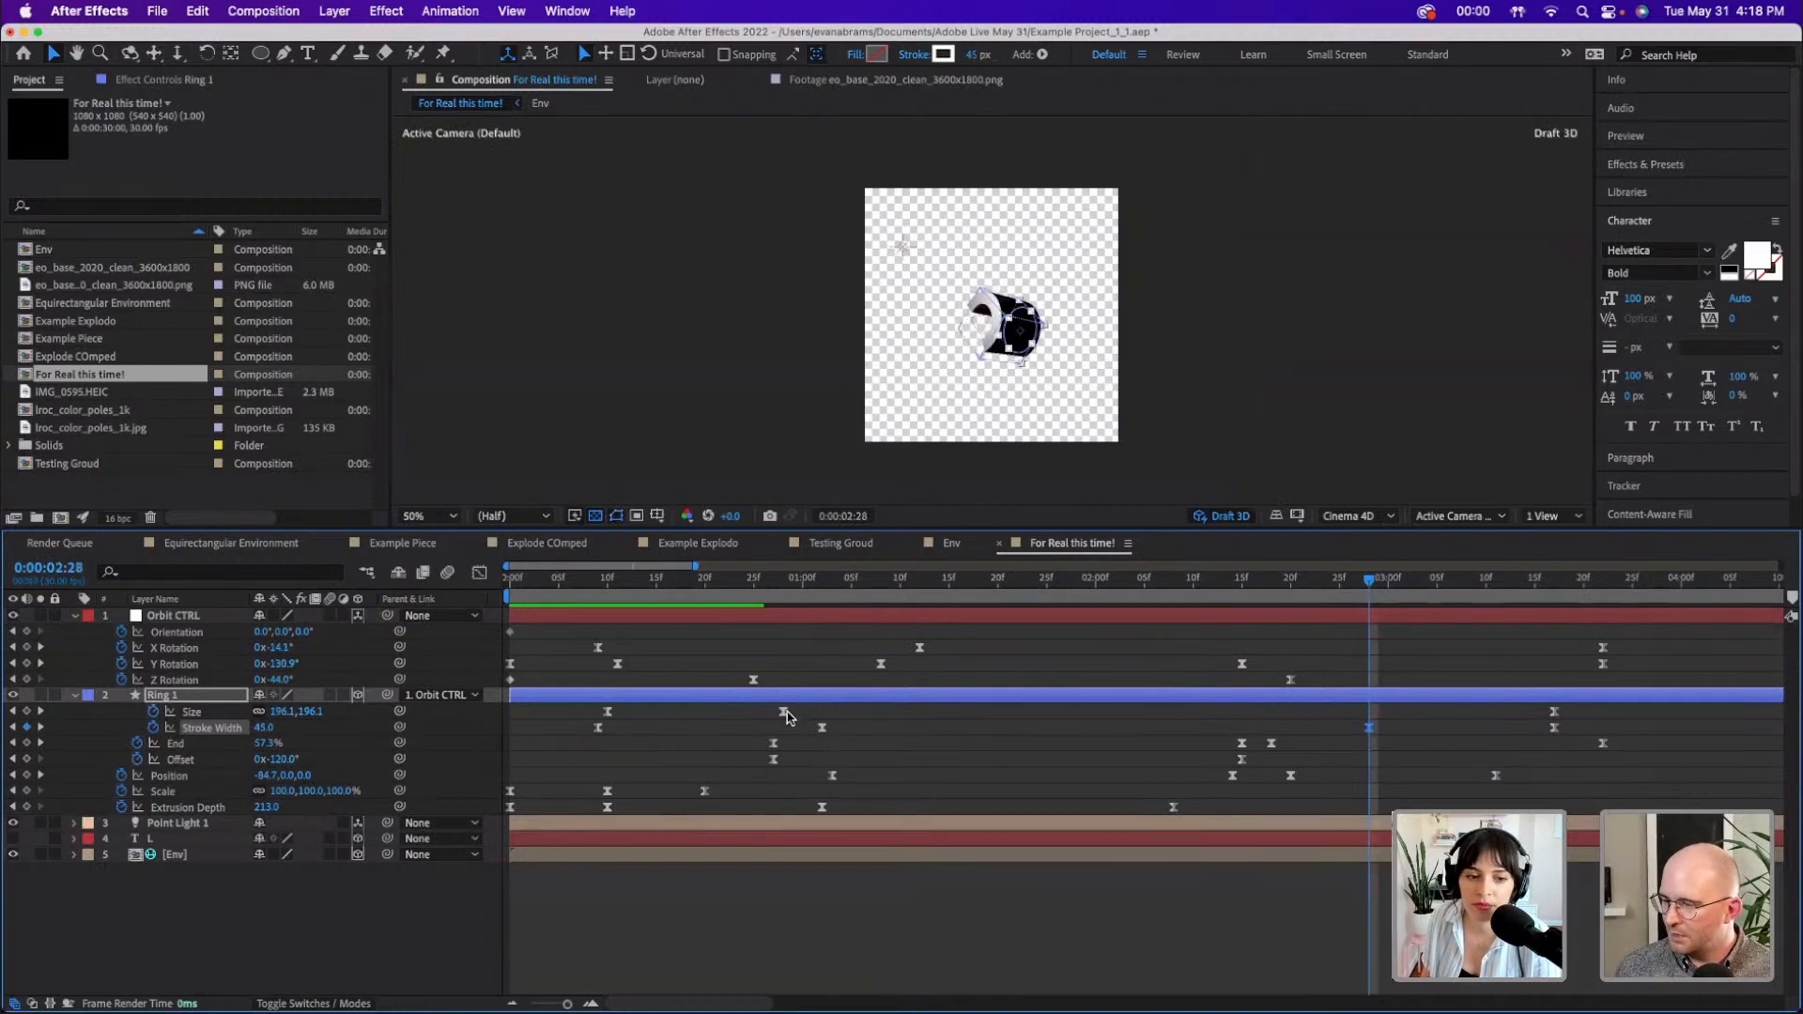
- Copy the 510 Size keyframe to 0:00:02:28 and shift it together with the new Stroke Width keyframe to about 0:00:02:23
{"action": "left_click", "coordinate": [784, 712]}
{"action": "key", "text": "ctrl+c"}
{"action": "key", "text": "ctrl+v"}
{"action": "left_click_drag", "start_coordinate": [1380, 737], "coordinate": [1318, 735]}
{"action": "left_click", "coordinate": [1290, 578]}
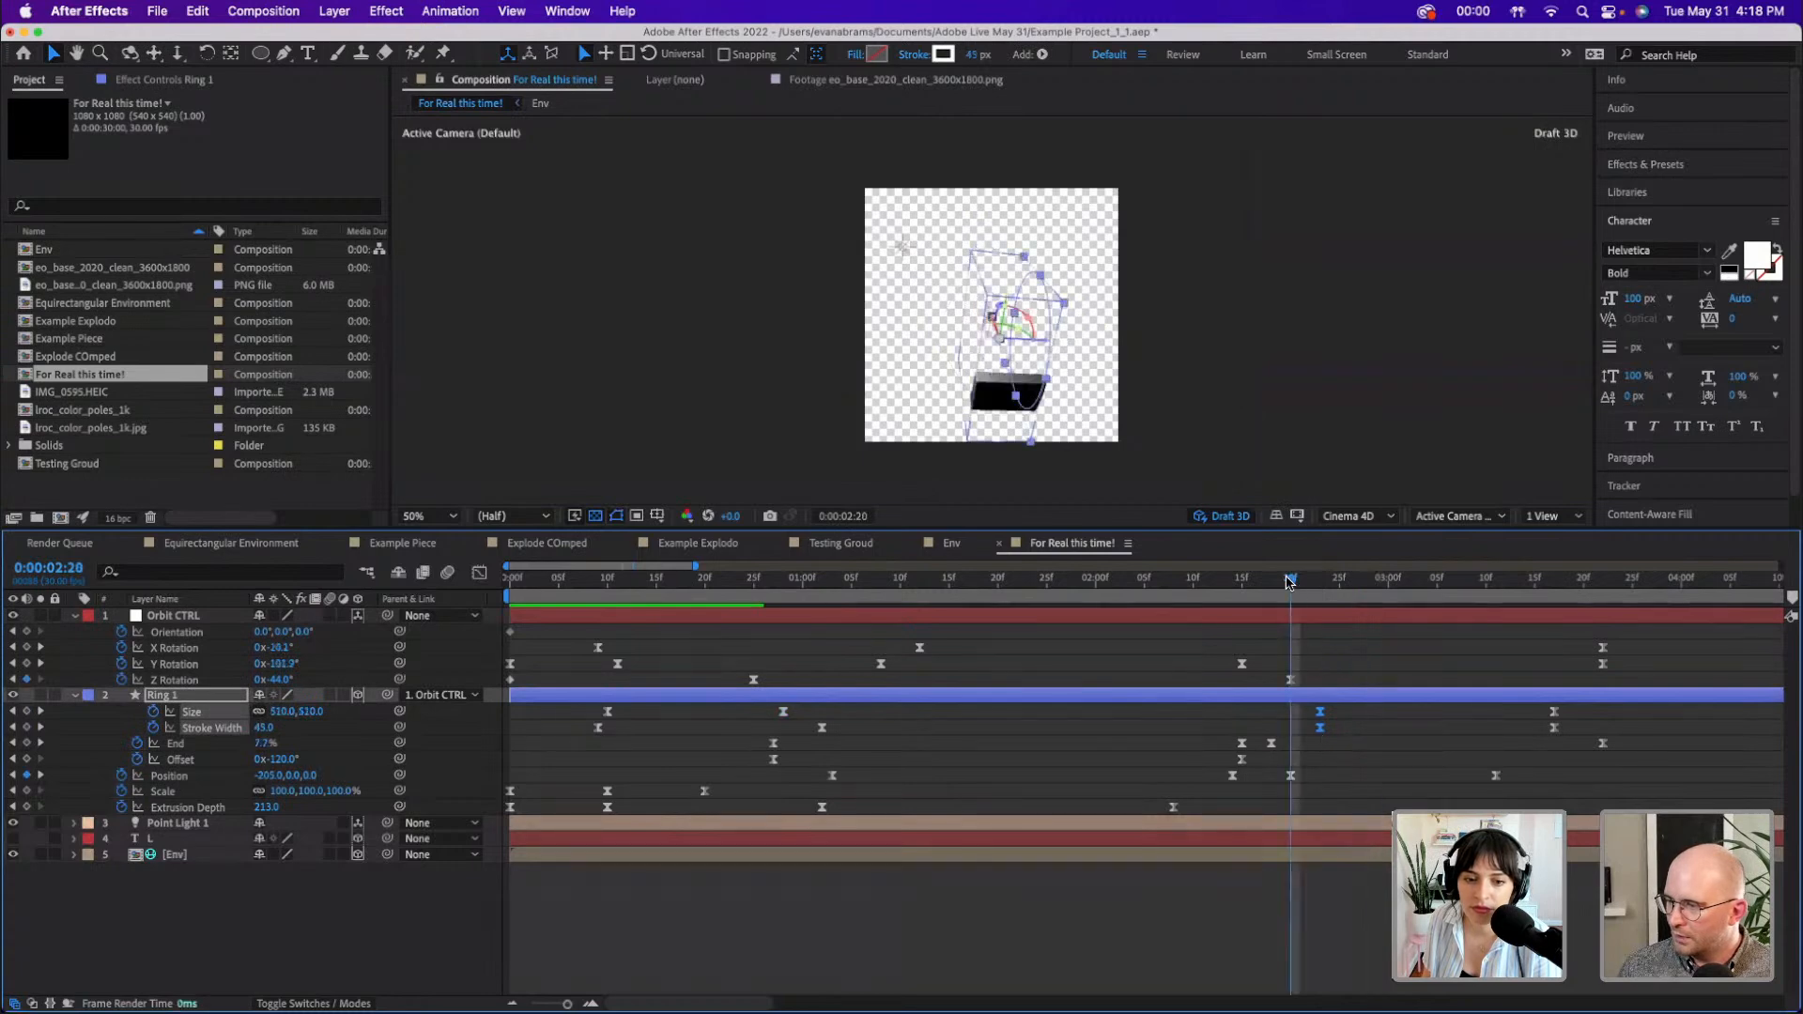
- Retime Ring 1's closing Size and Stroke Width keyframes to 0:00:03:13 and 0:00:04:01, then preview the shrink
{"action": "key", "text": "space"}
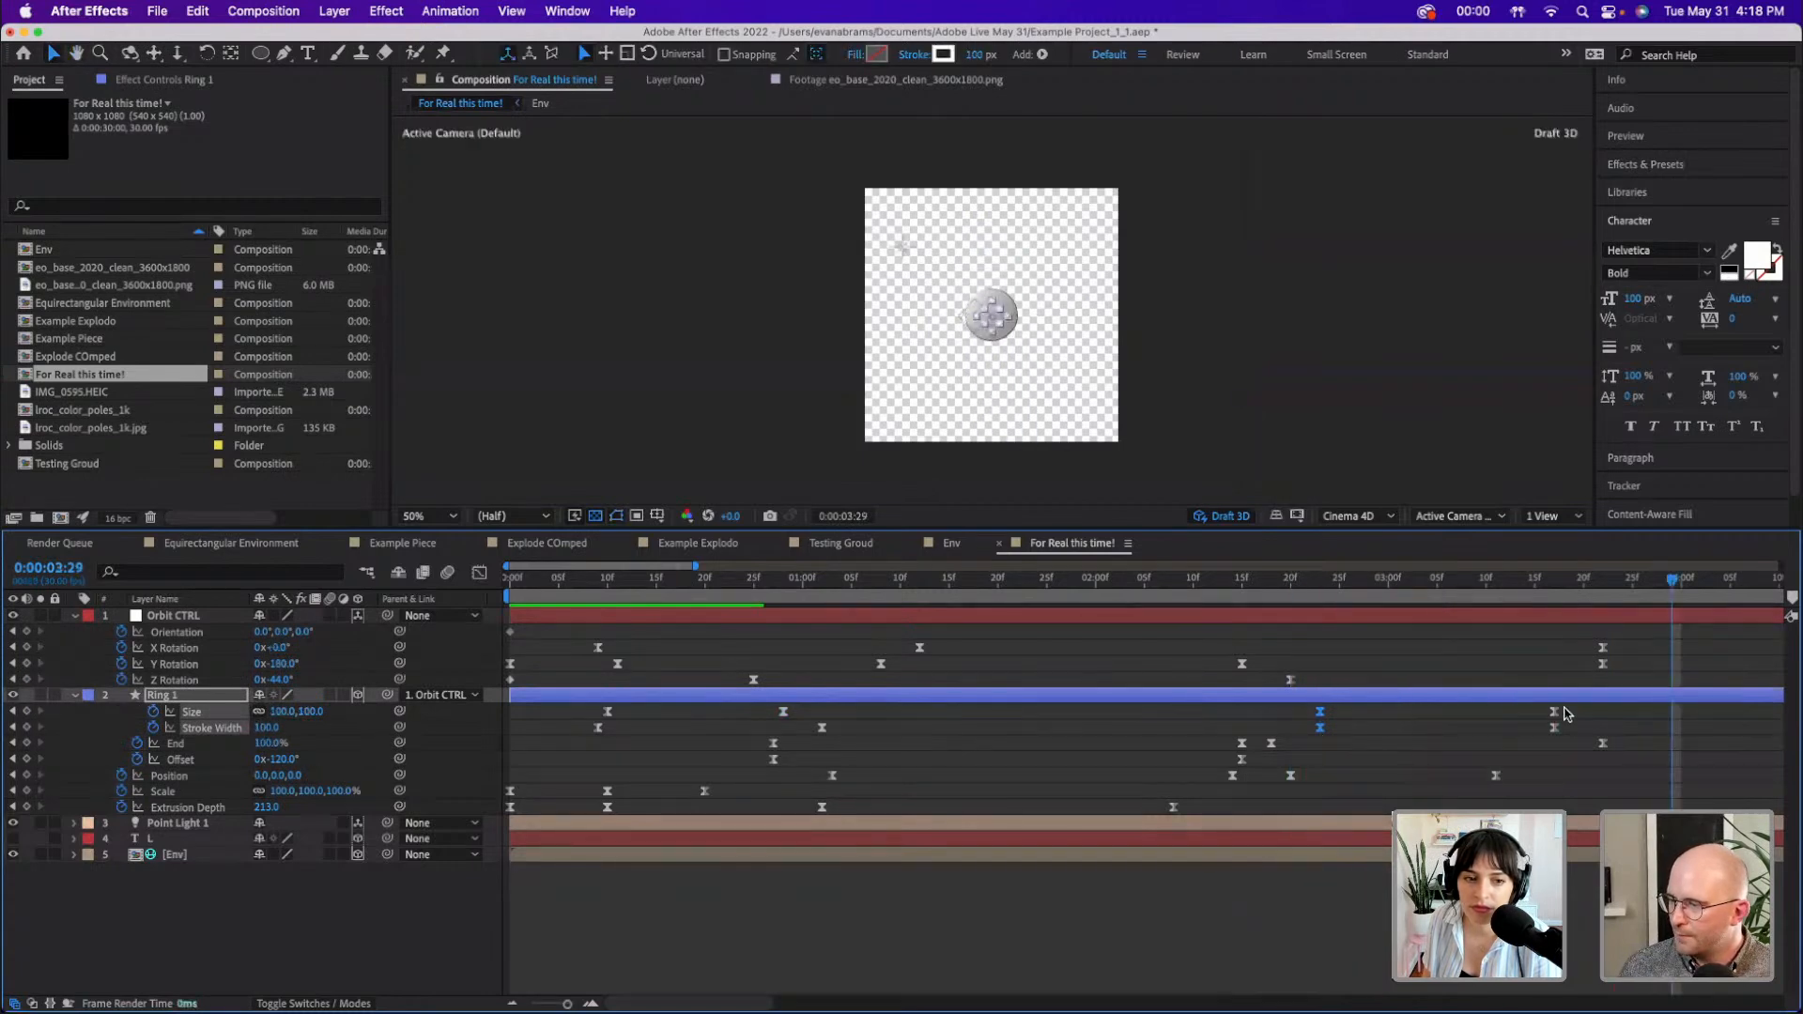
{"action": "left_click_drag", "start_coordinate": [1331, 581], "coordinate": [1448, 592]}
{"action": "mouse_move", "coordinate": [1565, 709]}
{"action": "left_mouse_down"}
{"action": "mouse_move", "coordinate": [1545, 731]}
{"action": "mouse_move", "coordinate": [1315, 730]}
{"action": "mouse_move", "coordinate": [1512, 739]}
{"action": "left_mouse_up"}
{"action": "key", "text": "space"}
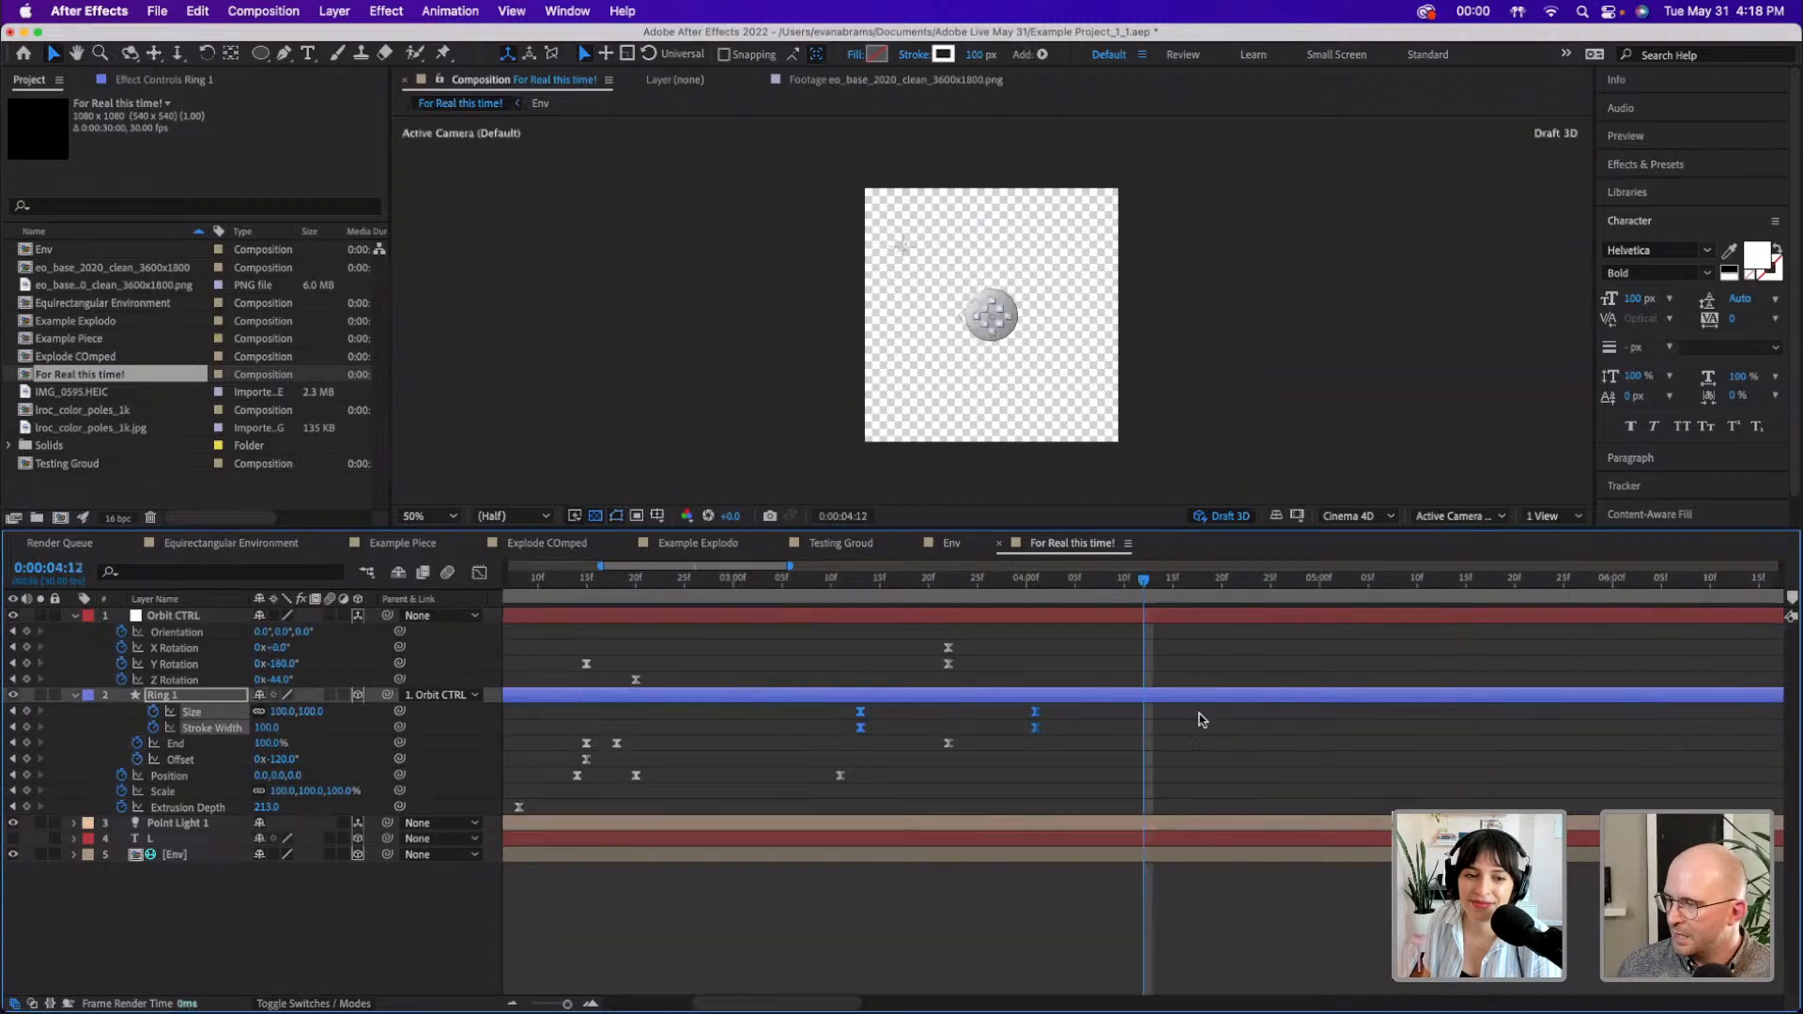
{"action": "left_click", "coordinate": [858, 598]}
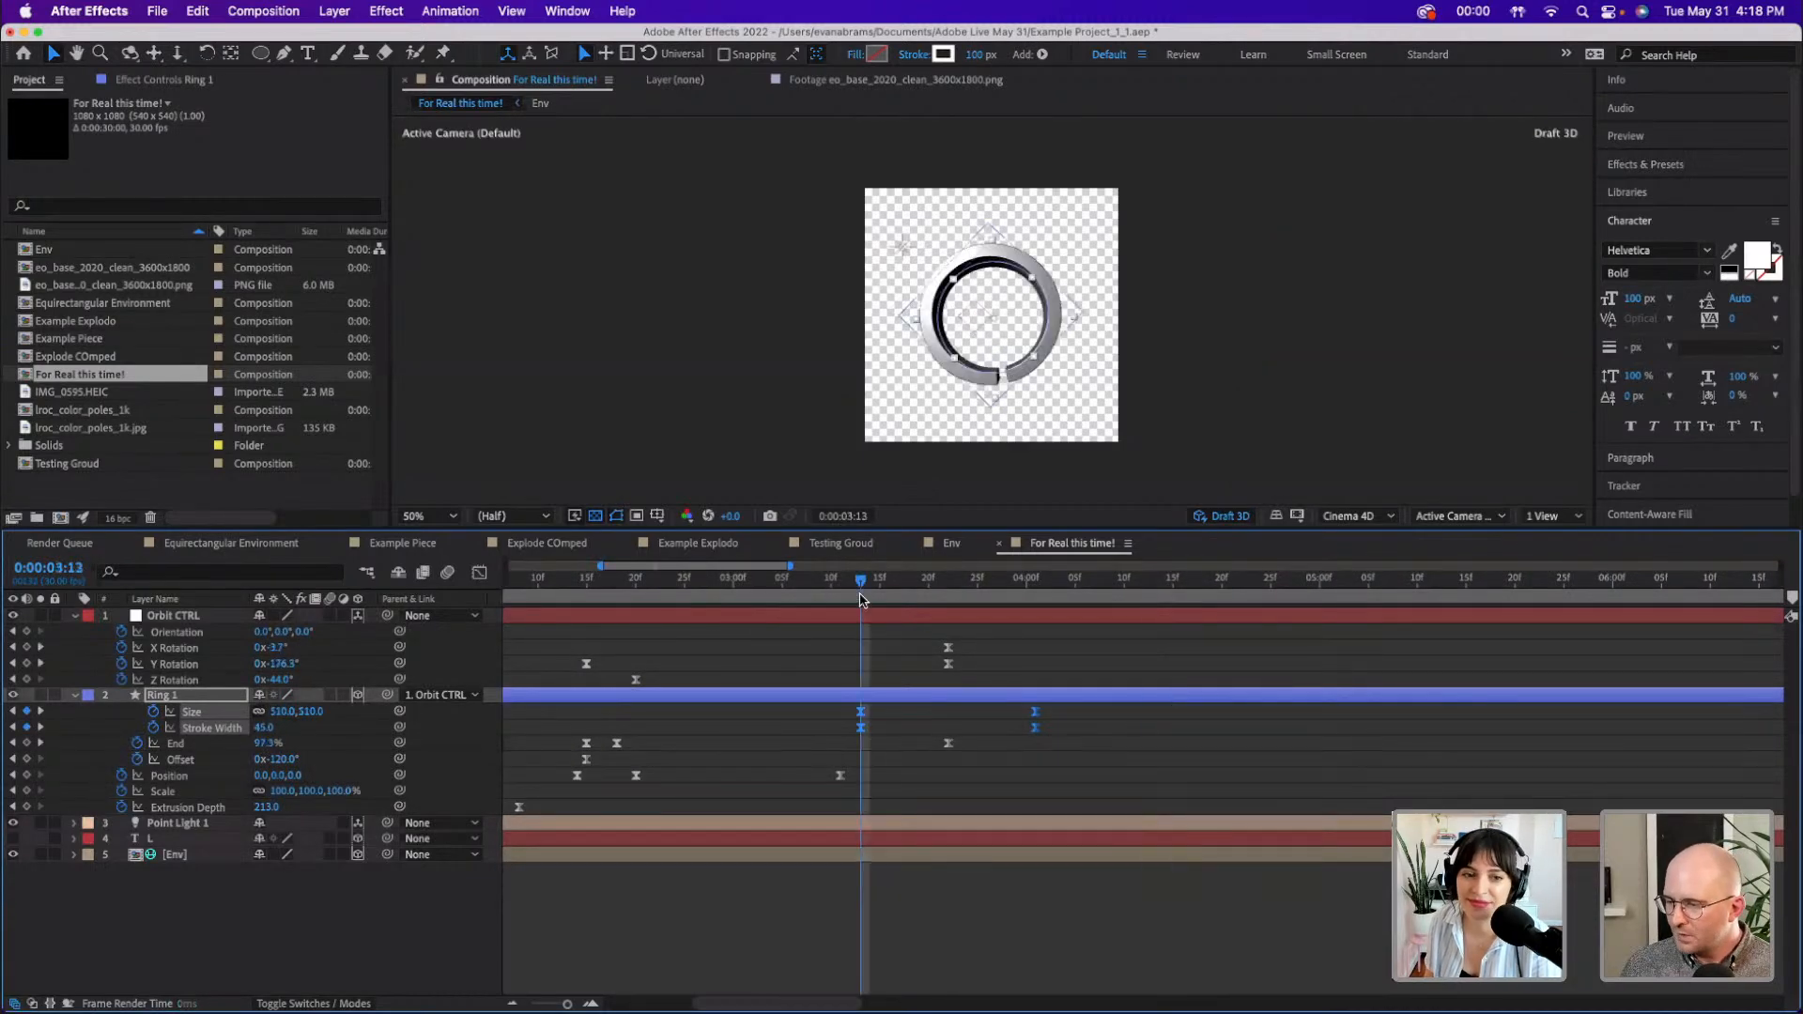
{"action": "key", "text": "space"}
{"action": "key", "text": "space"}
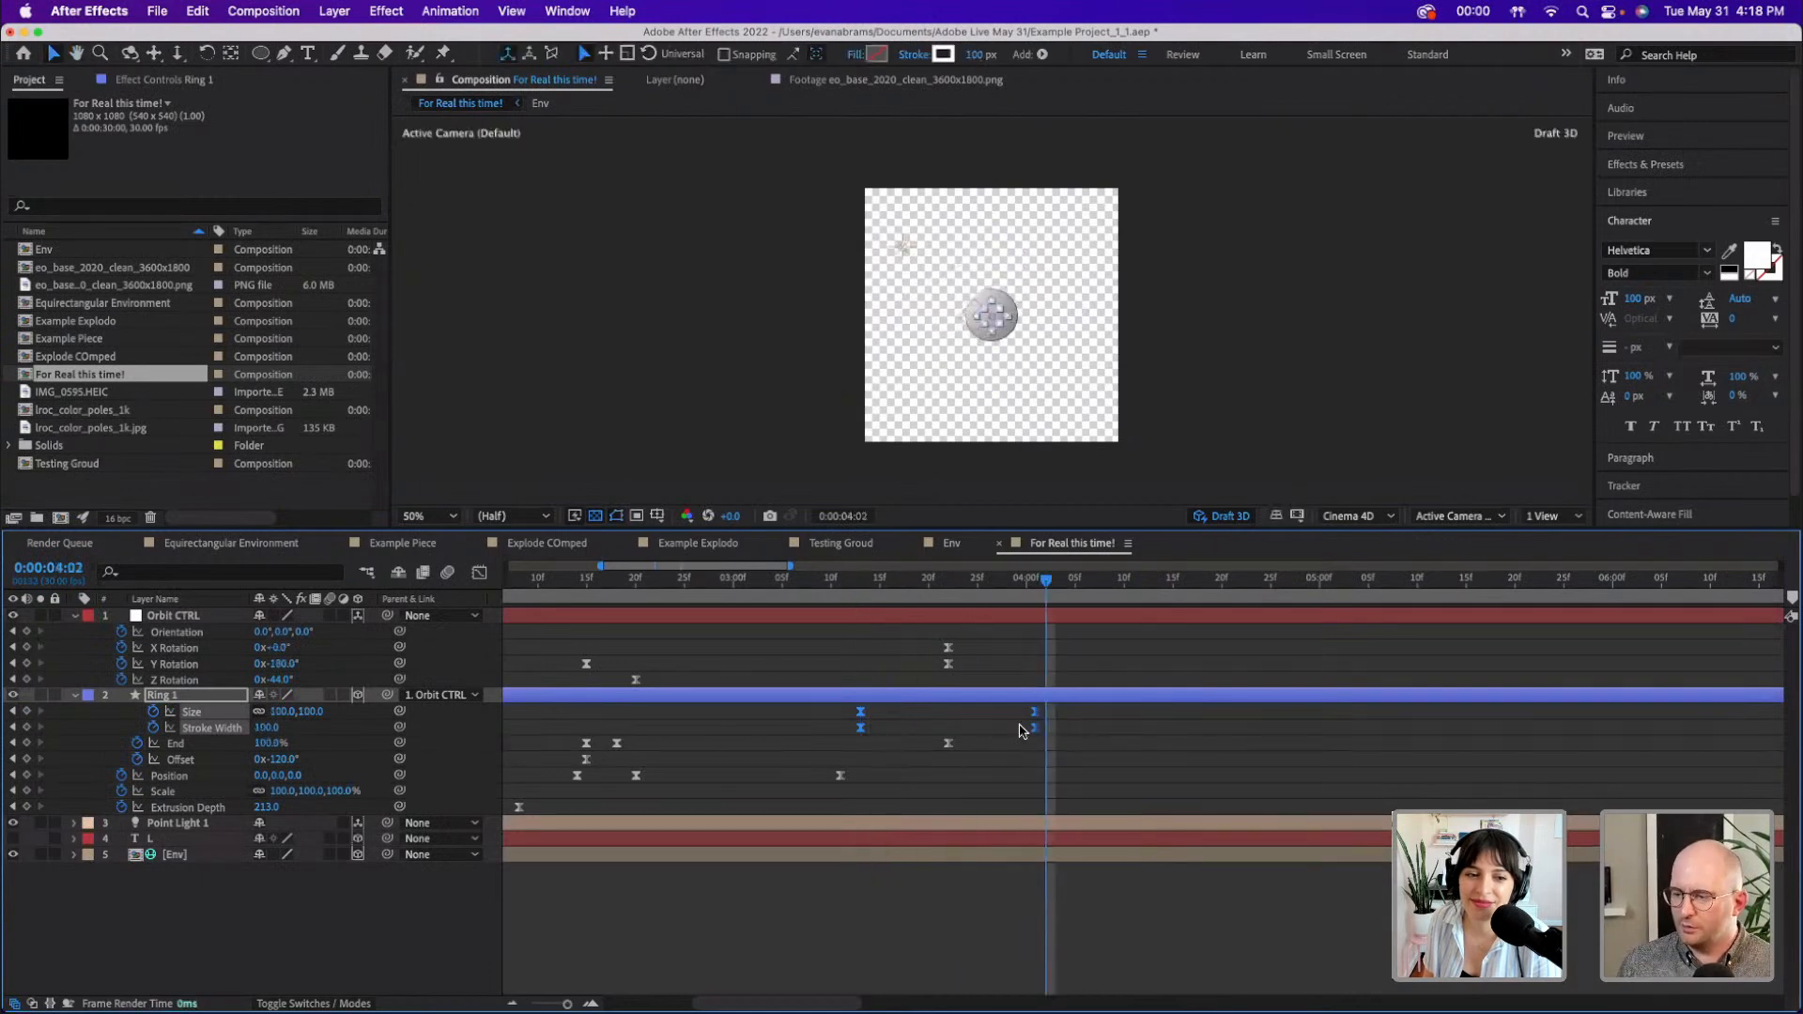
- Even out the easing of the closing Size and Stroke Width keyframes into symmetrical speed curves in the Graph Editor
{"action": "left_click", "coordinate": [478, 574]}
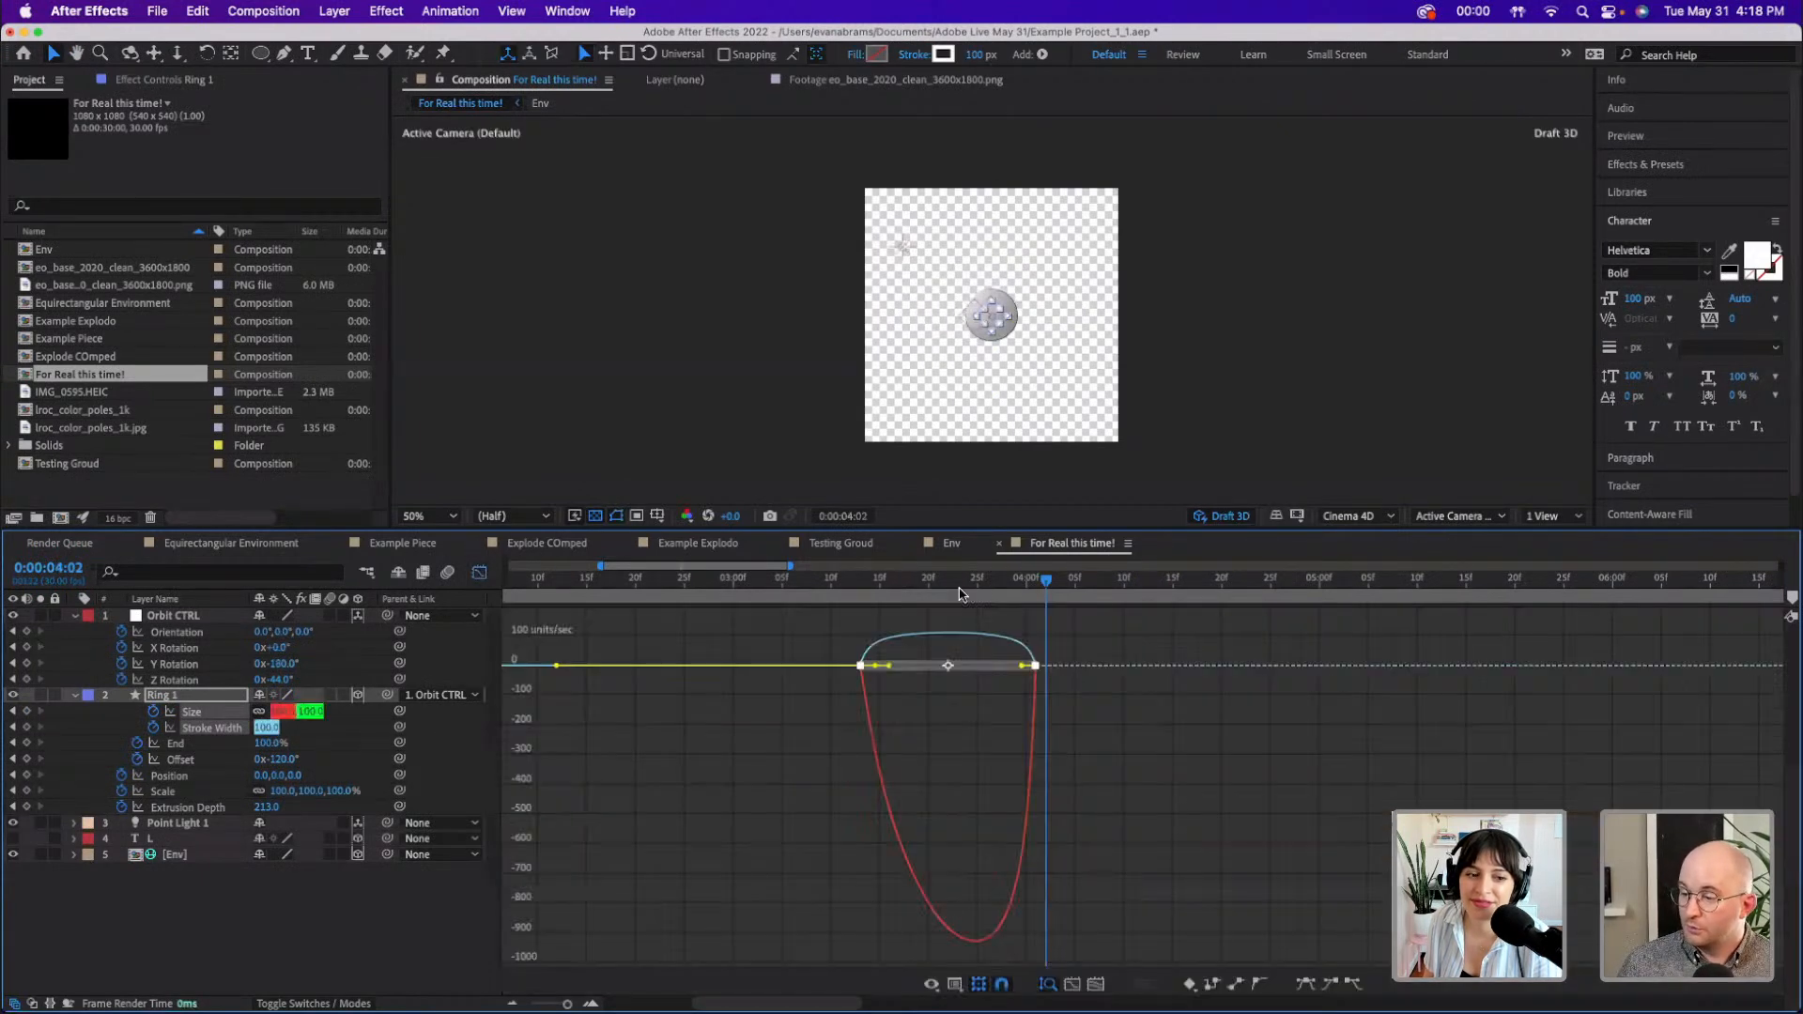
{"action": "left_click", "coordinate": [861, 584]}
{"action": "key", "text": "space"}
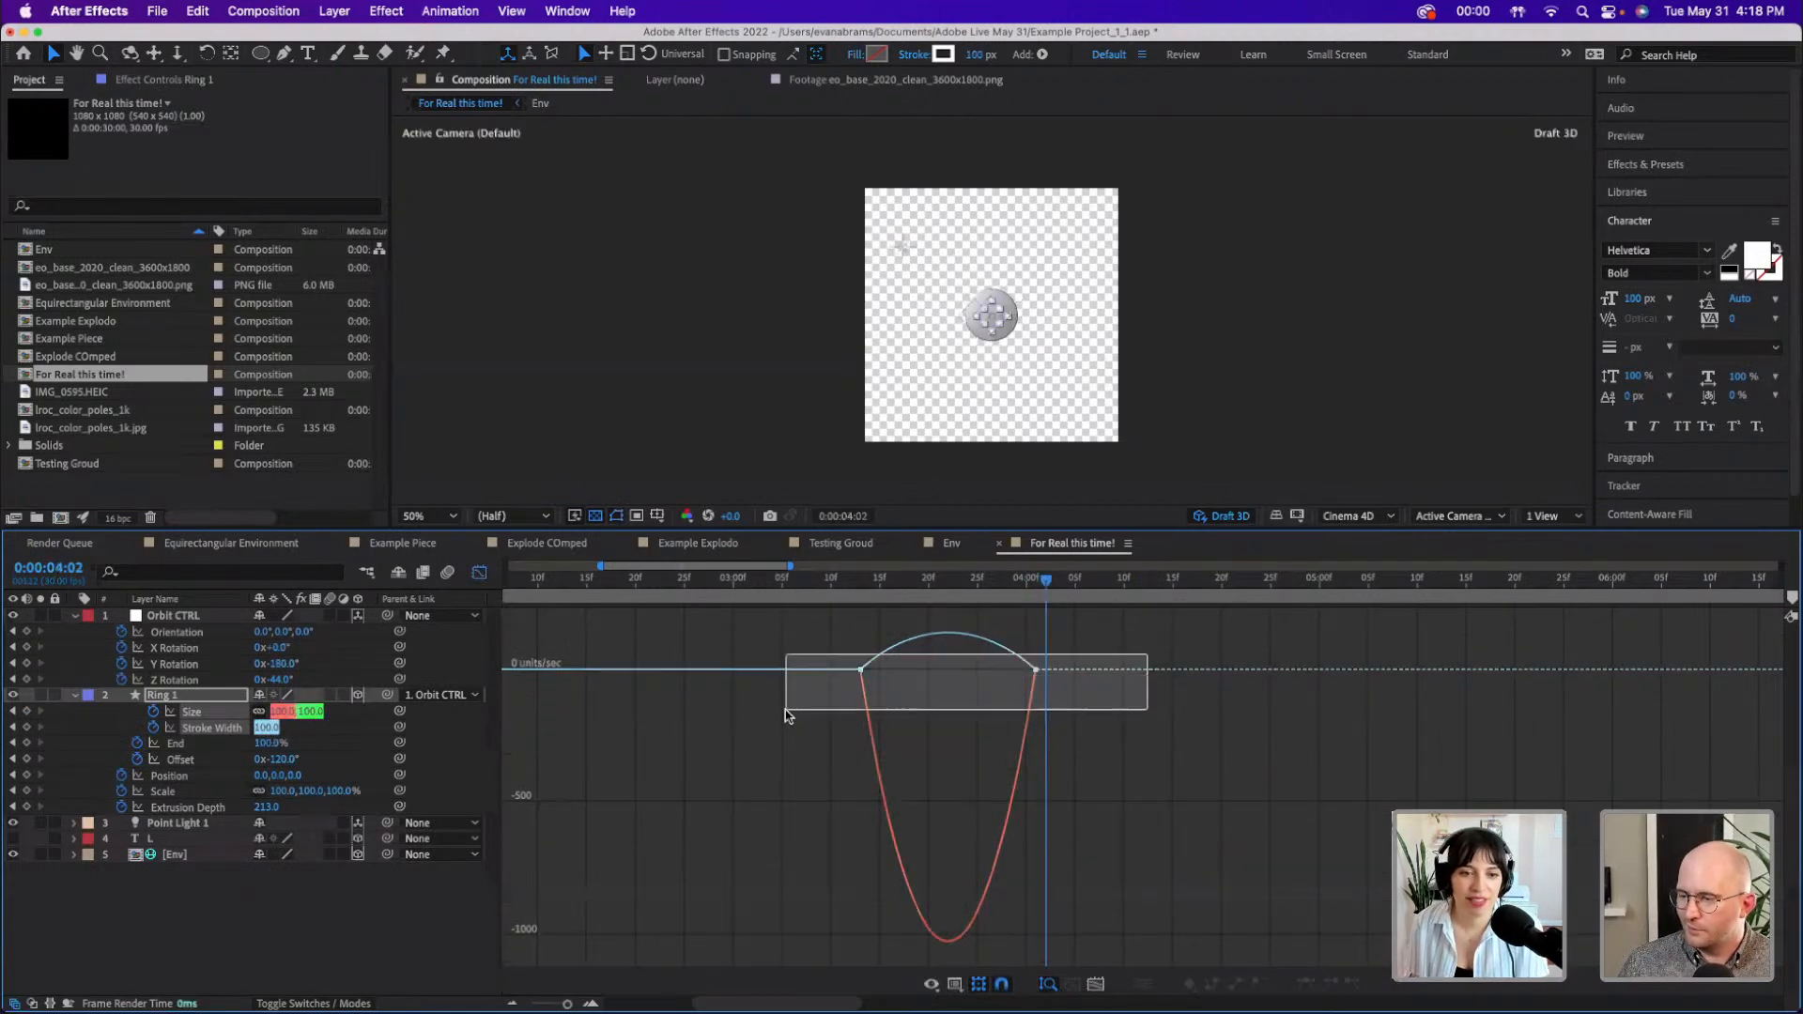
{"action": "left_click", "coordinate": [856, 587]}
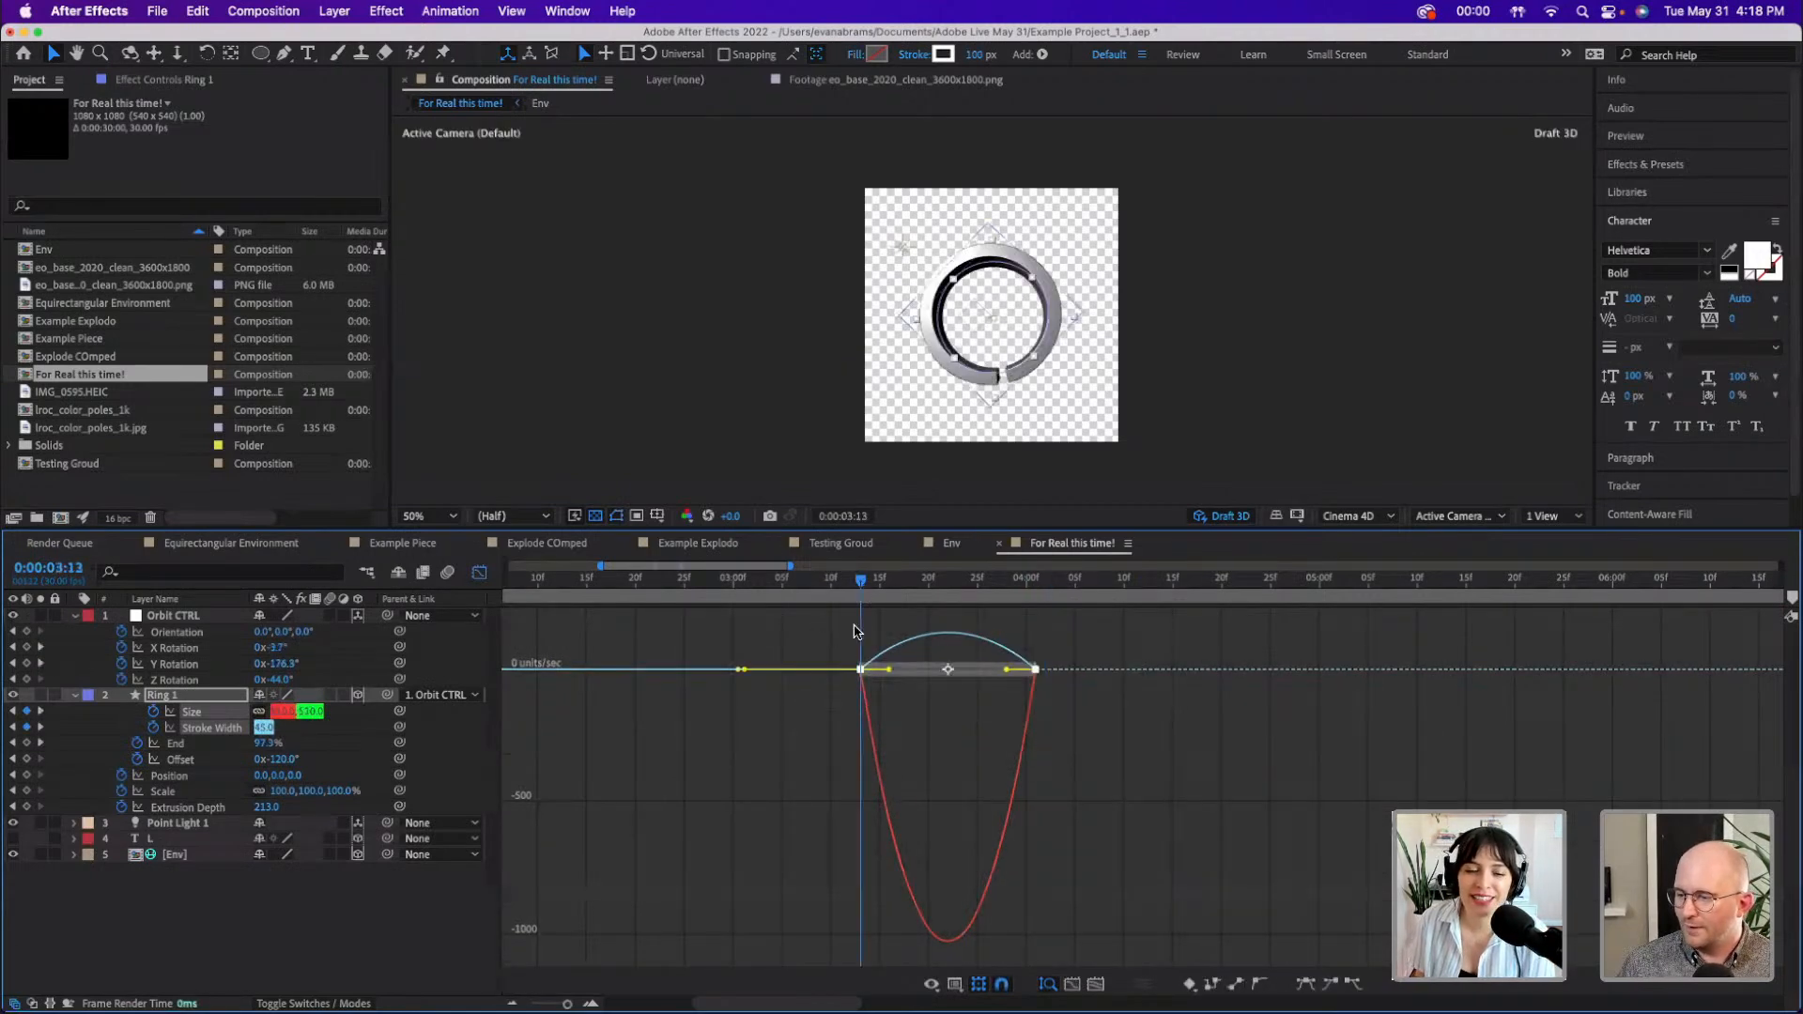
- Isolate Ring 1's Size property in the Graph Editor and switch it to the value graph
{"action": "left_click", "coordinate": [136, 727]}
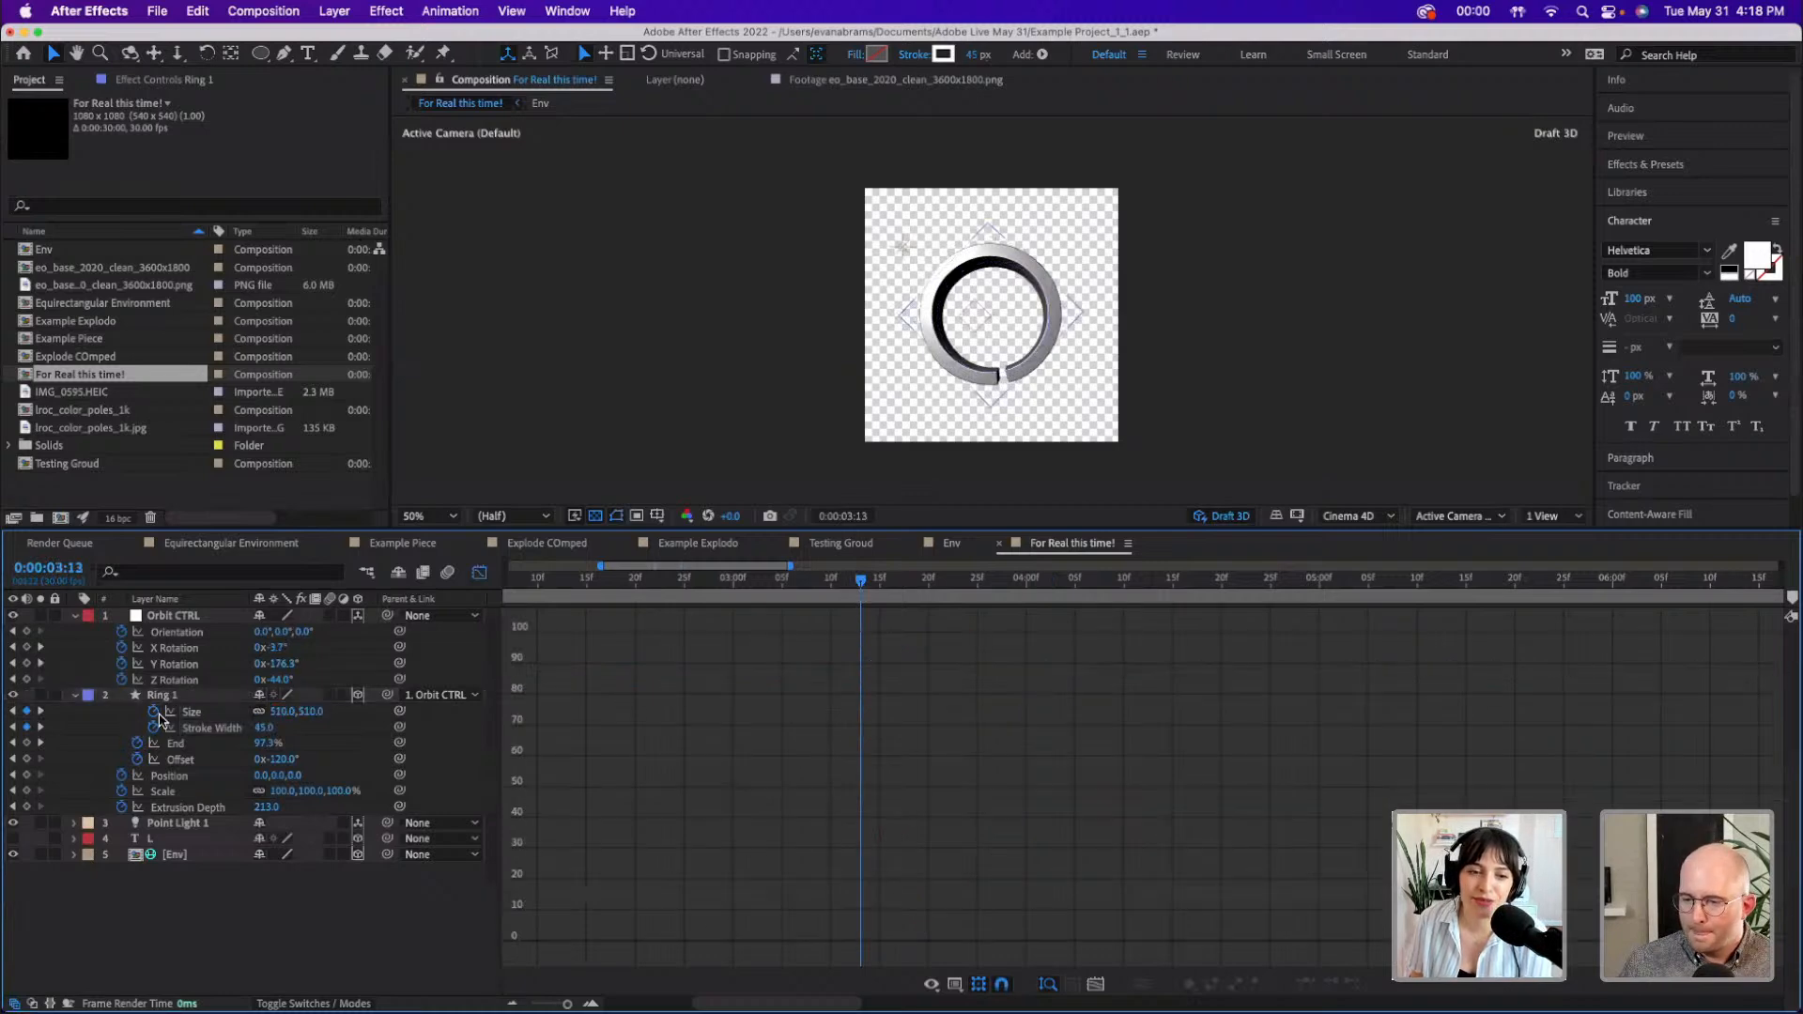
{"action": "left_click", "coordinate": [178, 716]}
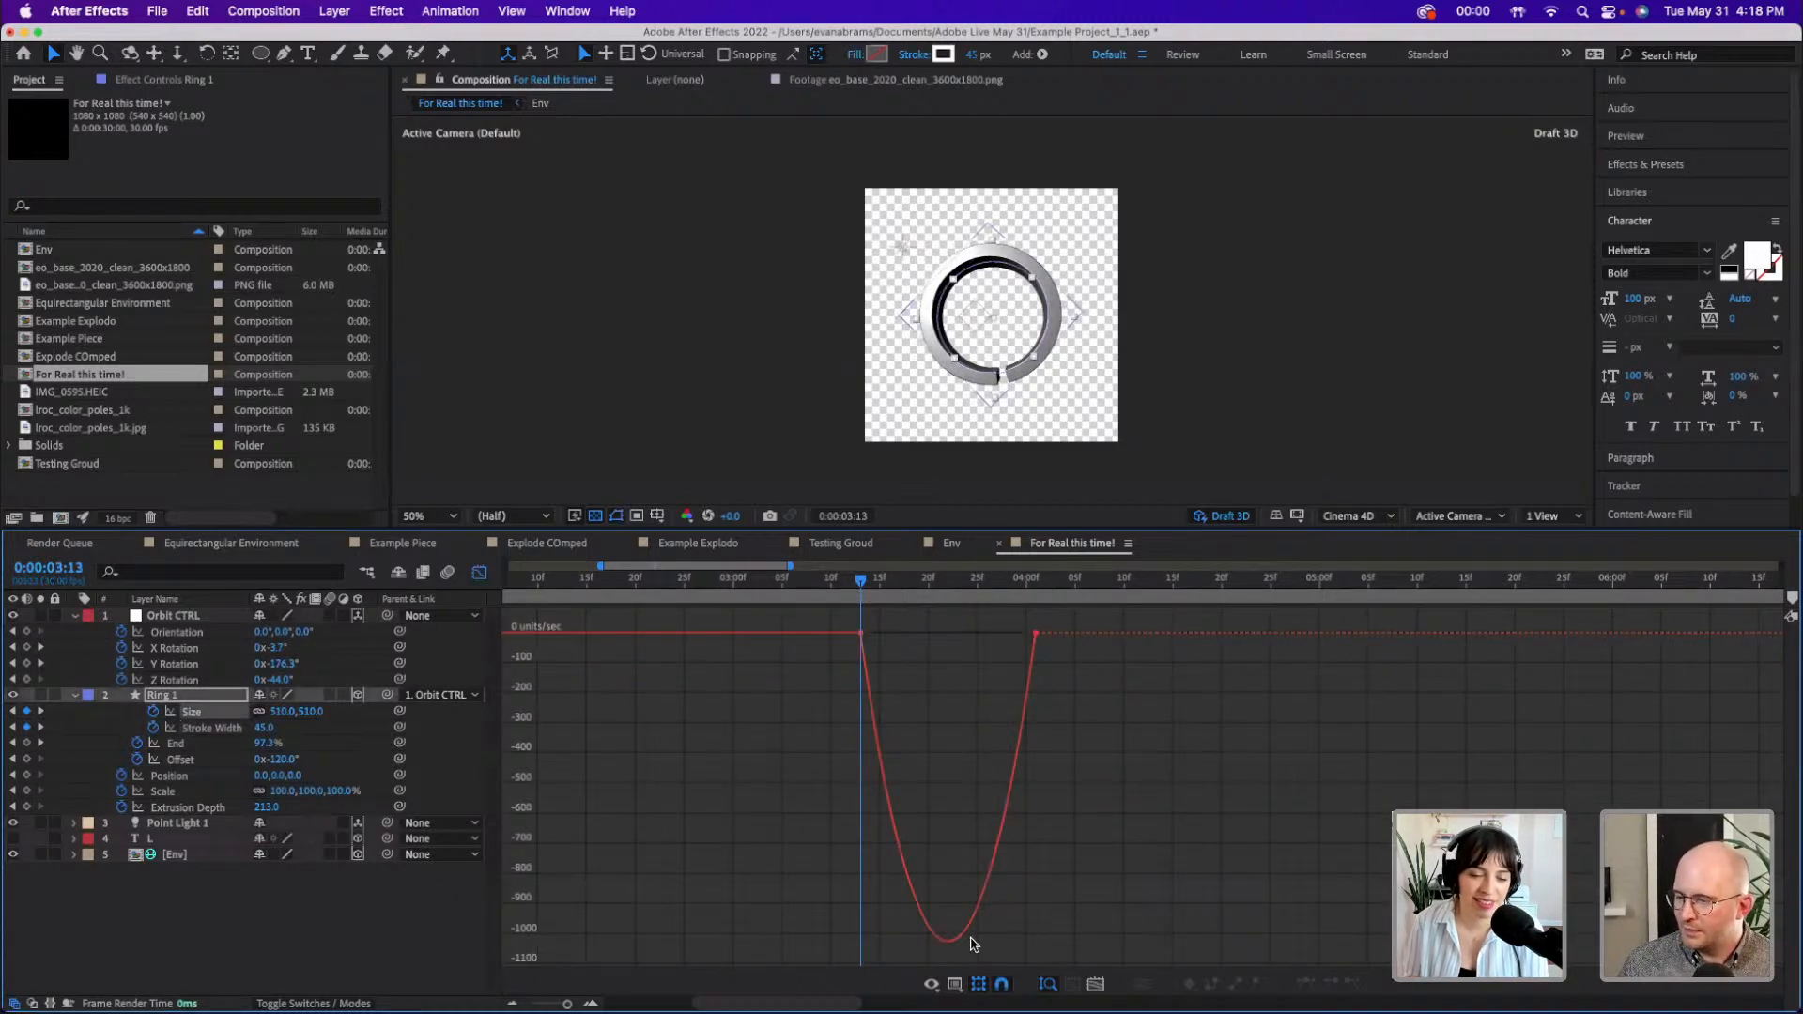
{"action": "left_click", "coordinate": [955, 986]}
{"action": "left_click", "coordinate": [972, 806]}
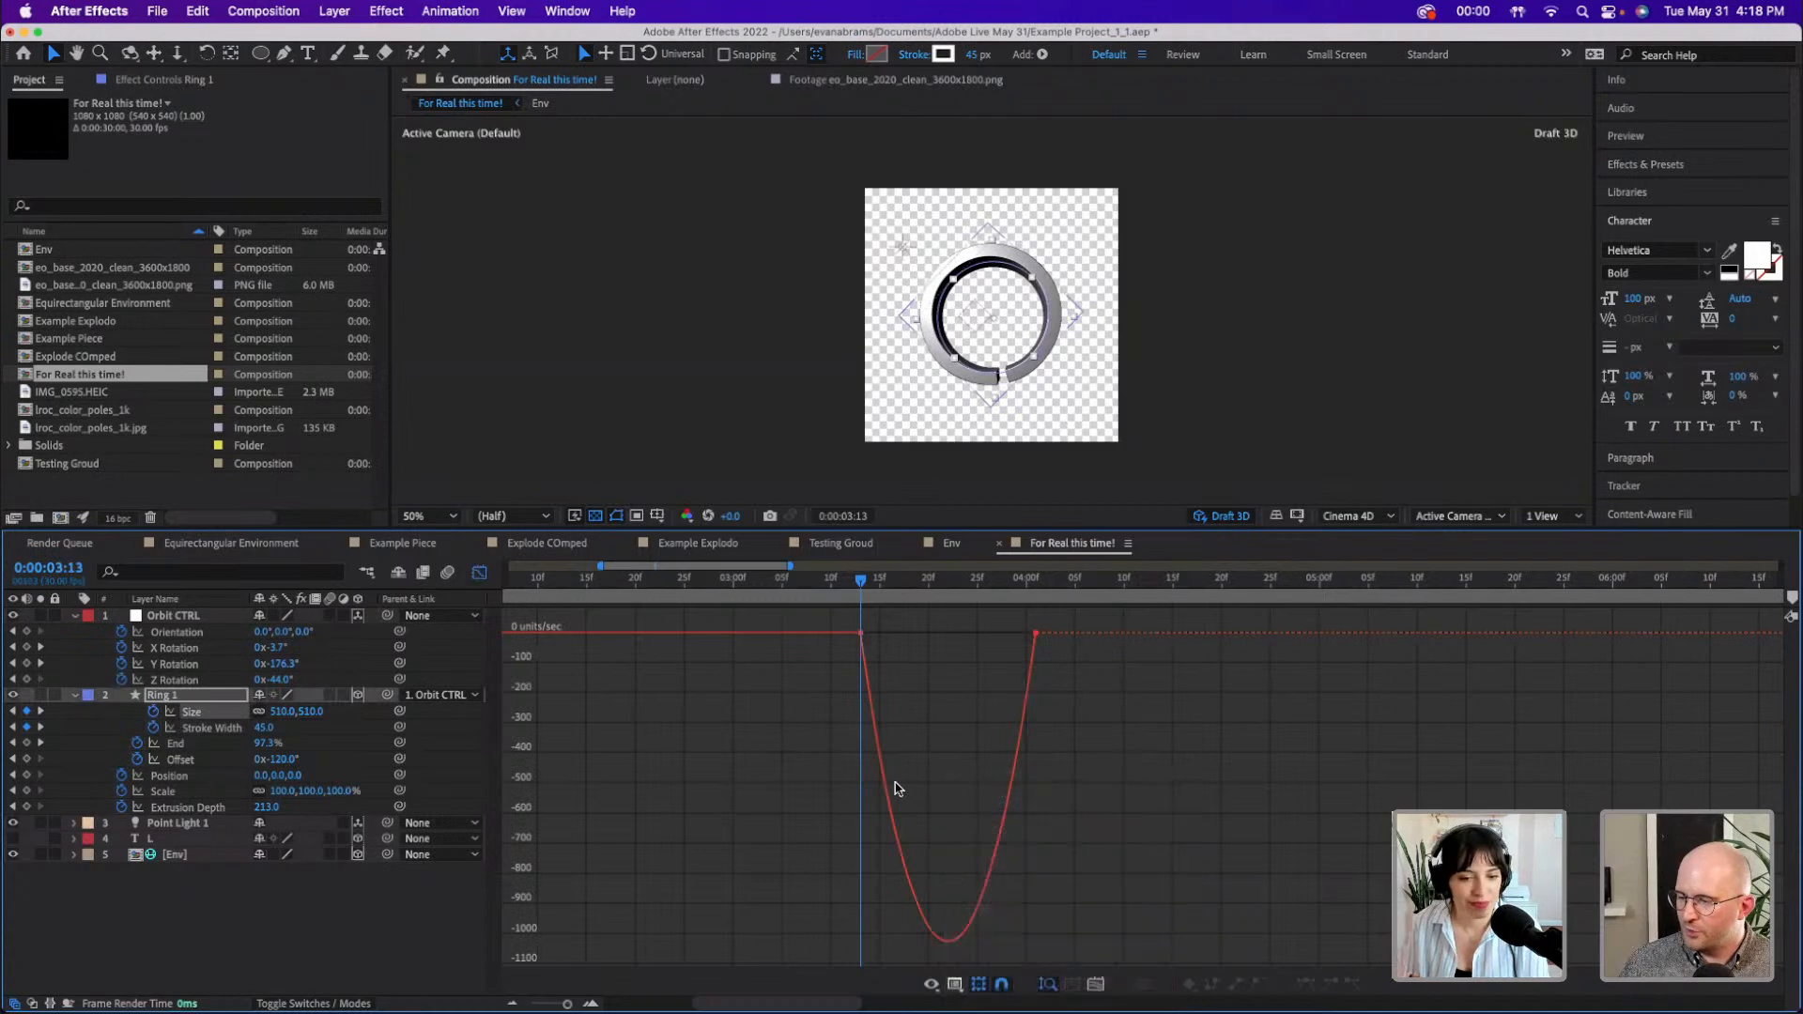
- Shape the Size curve to overshoot above 510 after 0:00:03:13 and ease gradually into 100 at 0:00:04:01
{"action": "left_click", "coordinate": [861, 635]}
{"action": "left_click_drag", "start_coordinate": [866, 634], "coordinate": [1042, 632]}
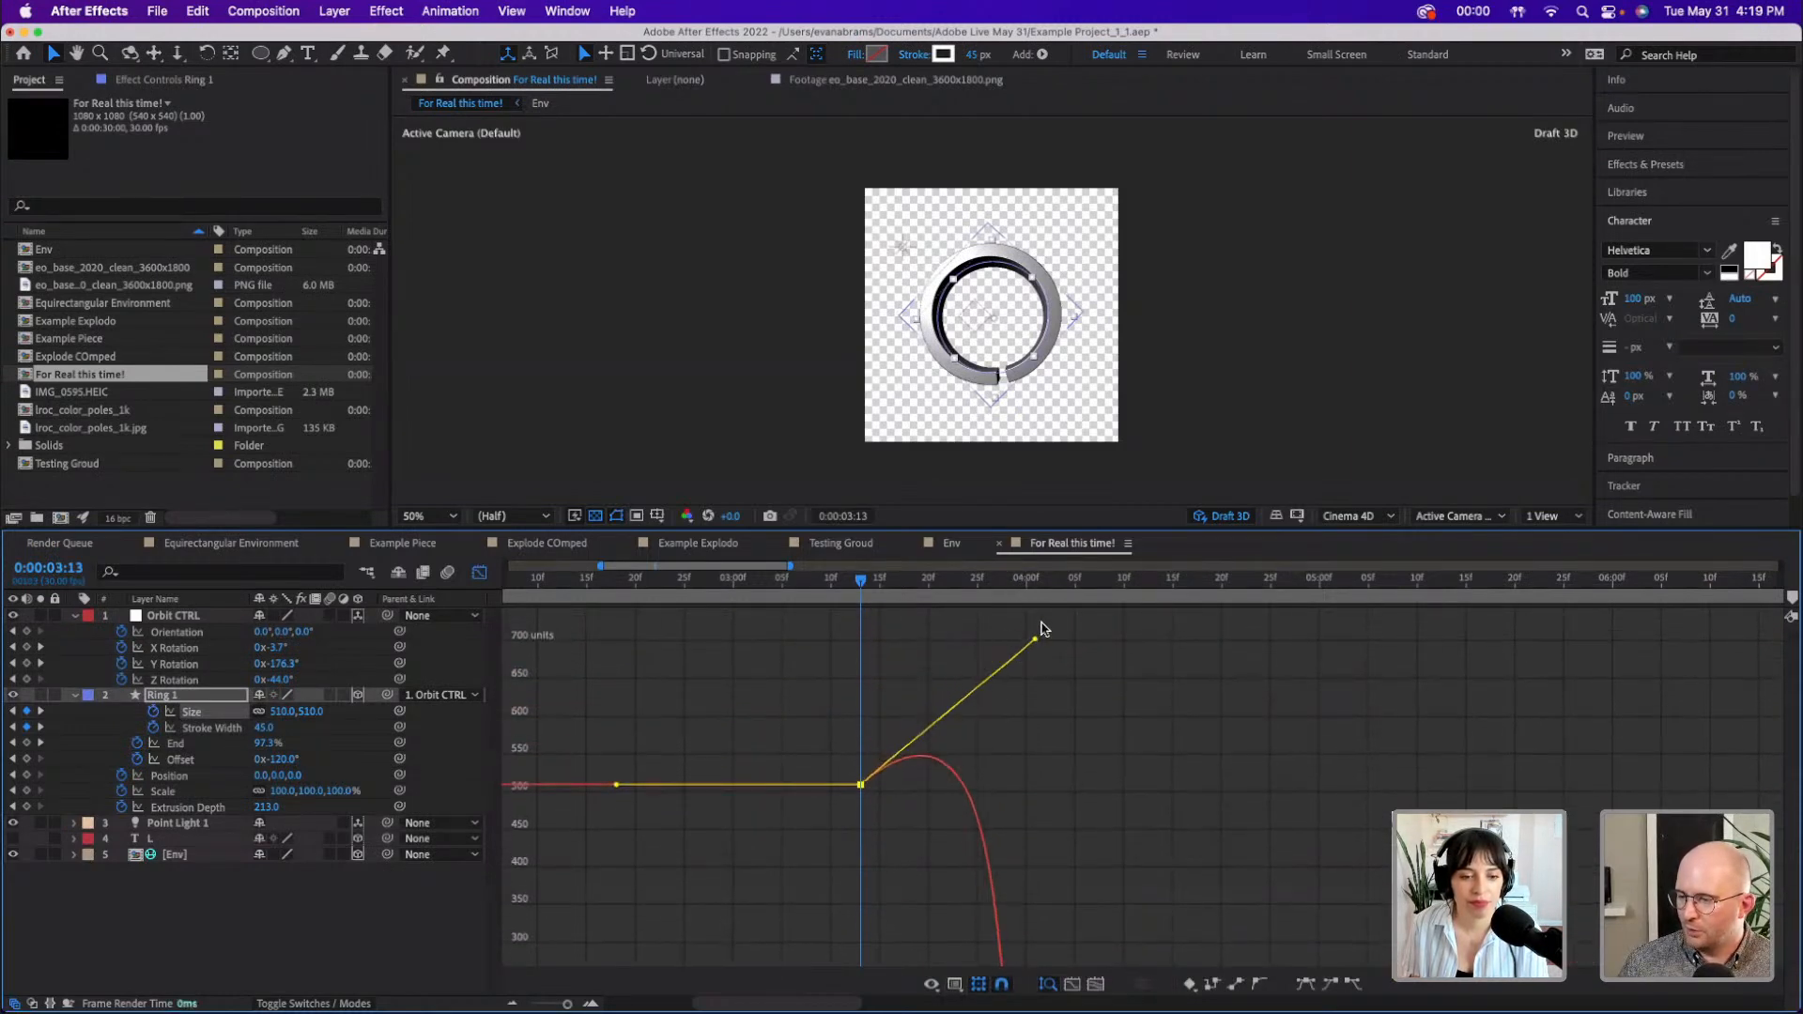
{"action": "key", "text": "super+z"}
{"action": "left_click_drag", "start_coordinate": [982, 944], "coordinate": [1139, 836]}
{"action": "left_click_drag", "start_coordinate": [977, 942], "coordinate": [890, 942]}
{"action": "left_click_drag", "start_coordinate": [919, 633], "coordinate": [946, 683]}
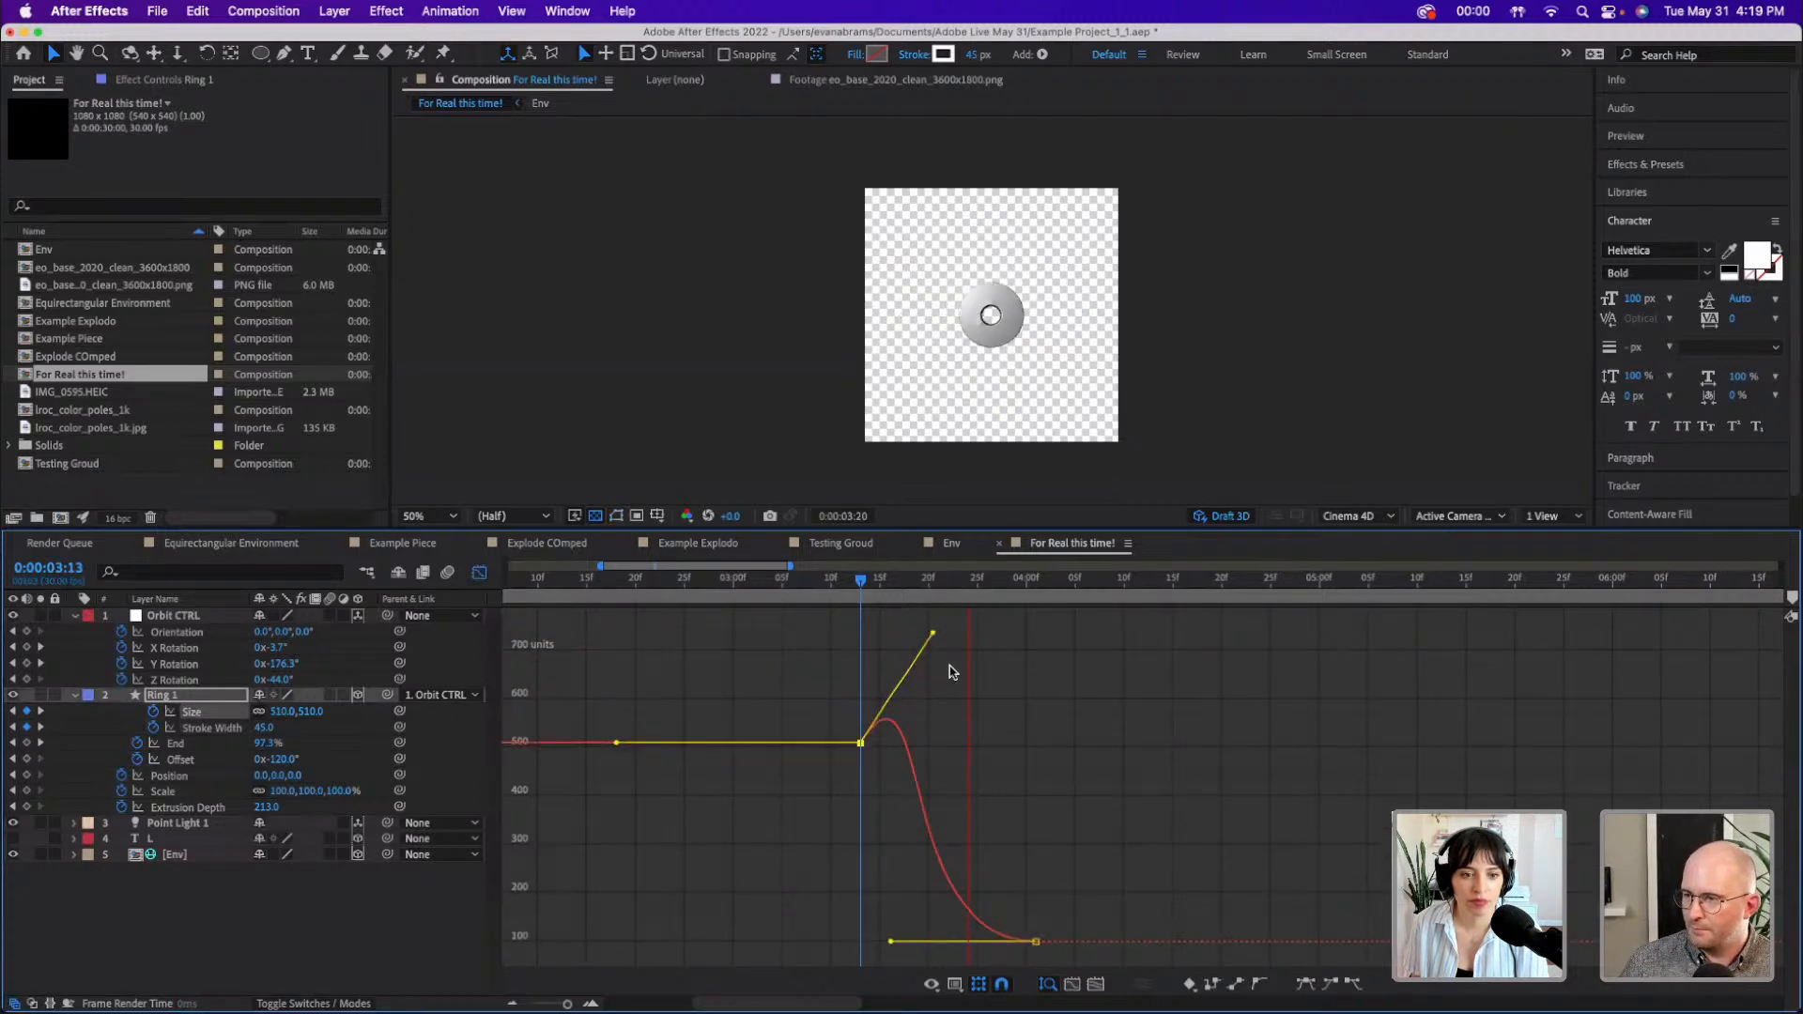
- Preview the Size overshoot and lengthen the outgoing handle of the 0:00:03:13 keyframe until it reaches 0:00:04:01
{"action": "left_click", "coordinate": [825, 579]}
{"action": "key", "text": "space"}
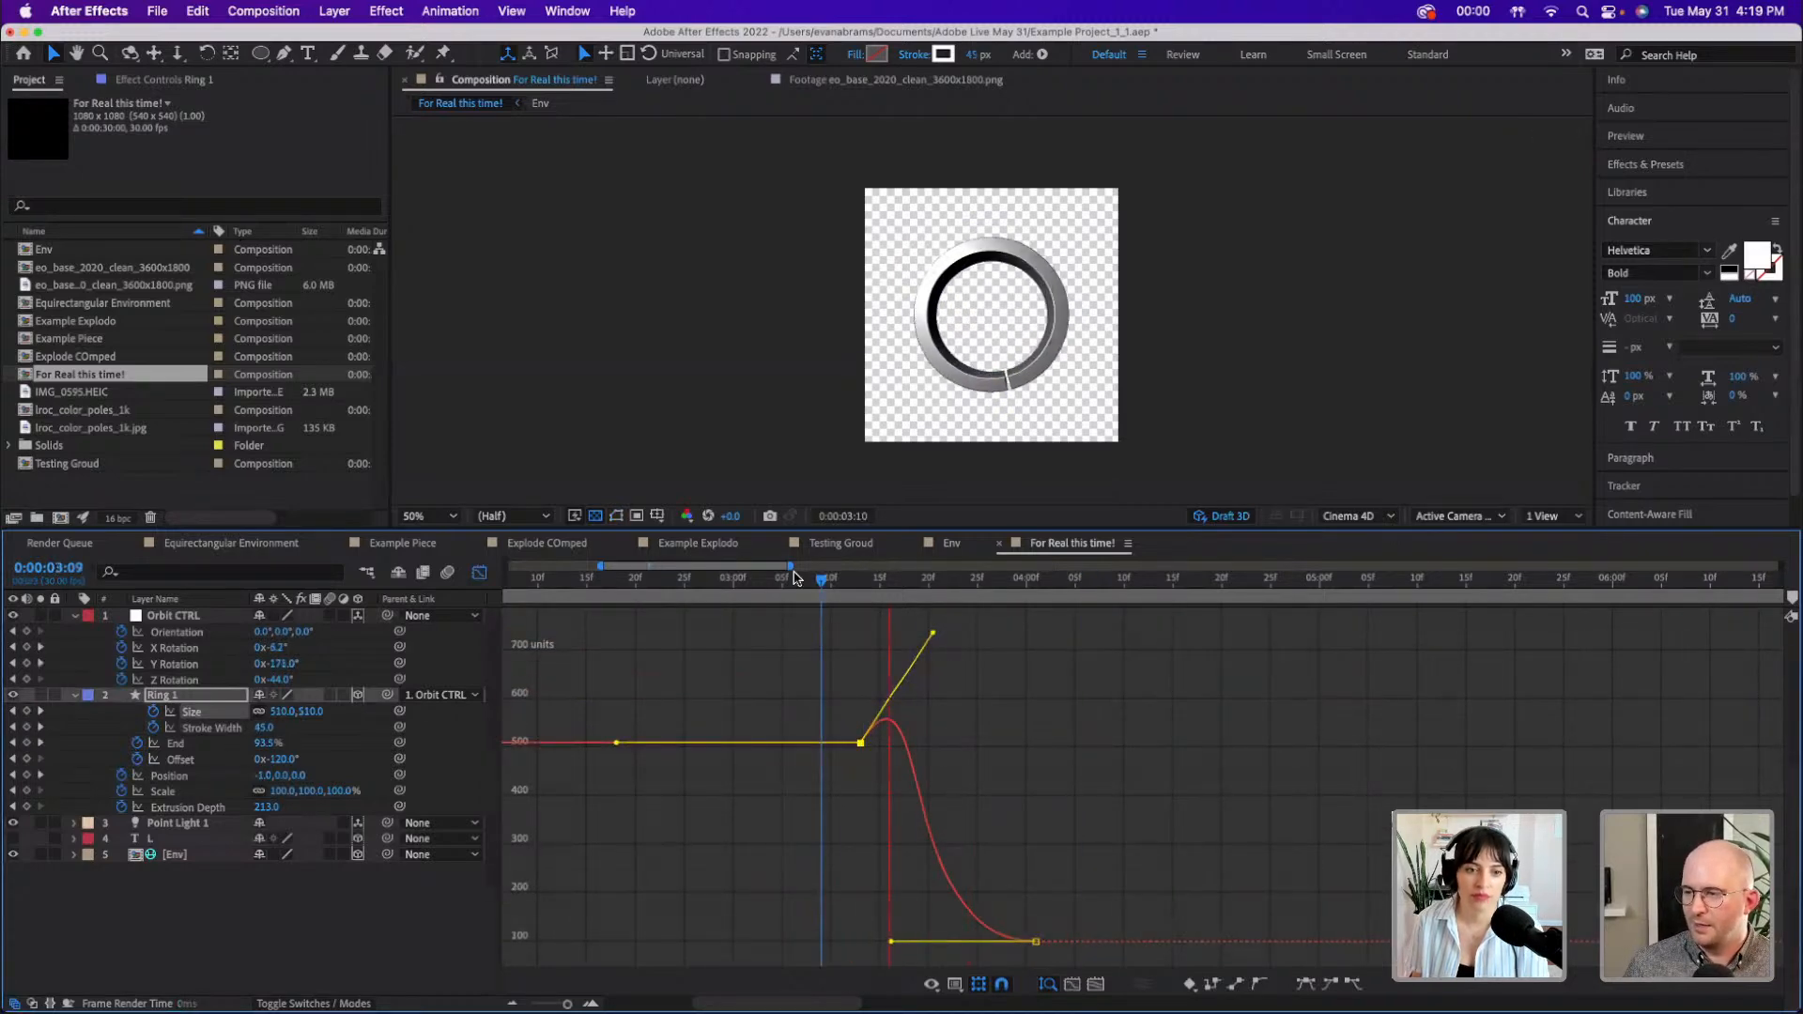
{"action": "key", "text": "space"}
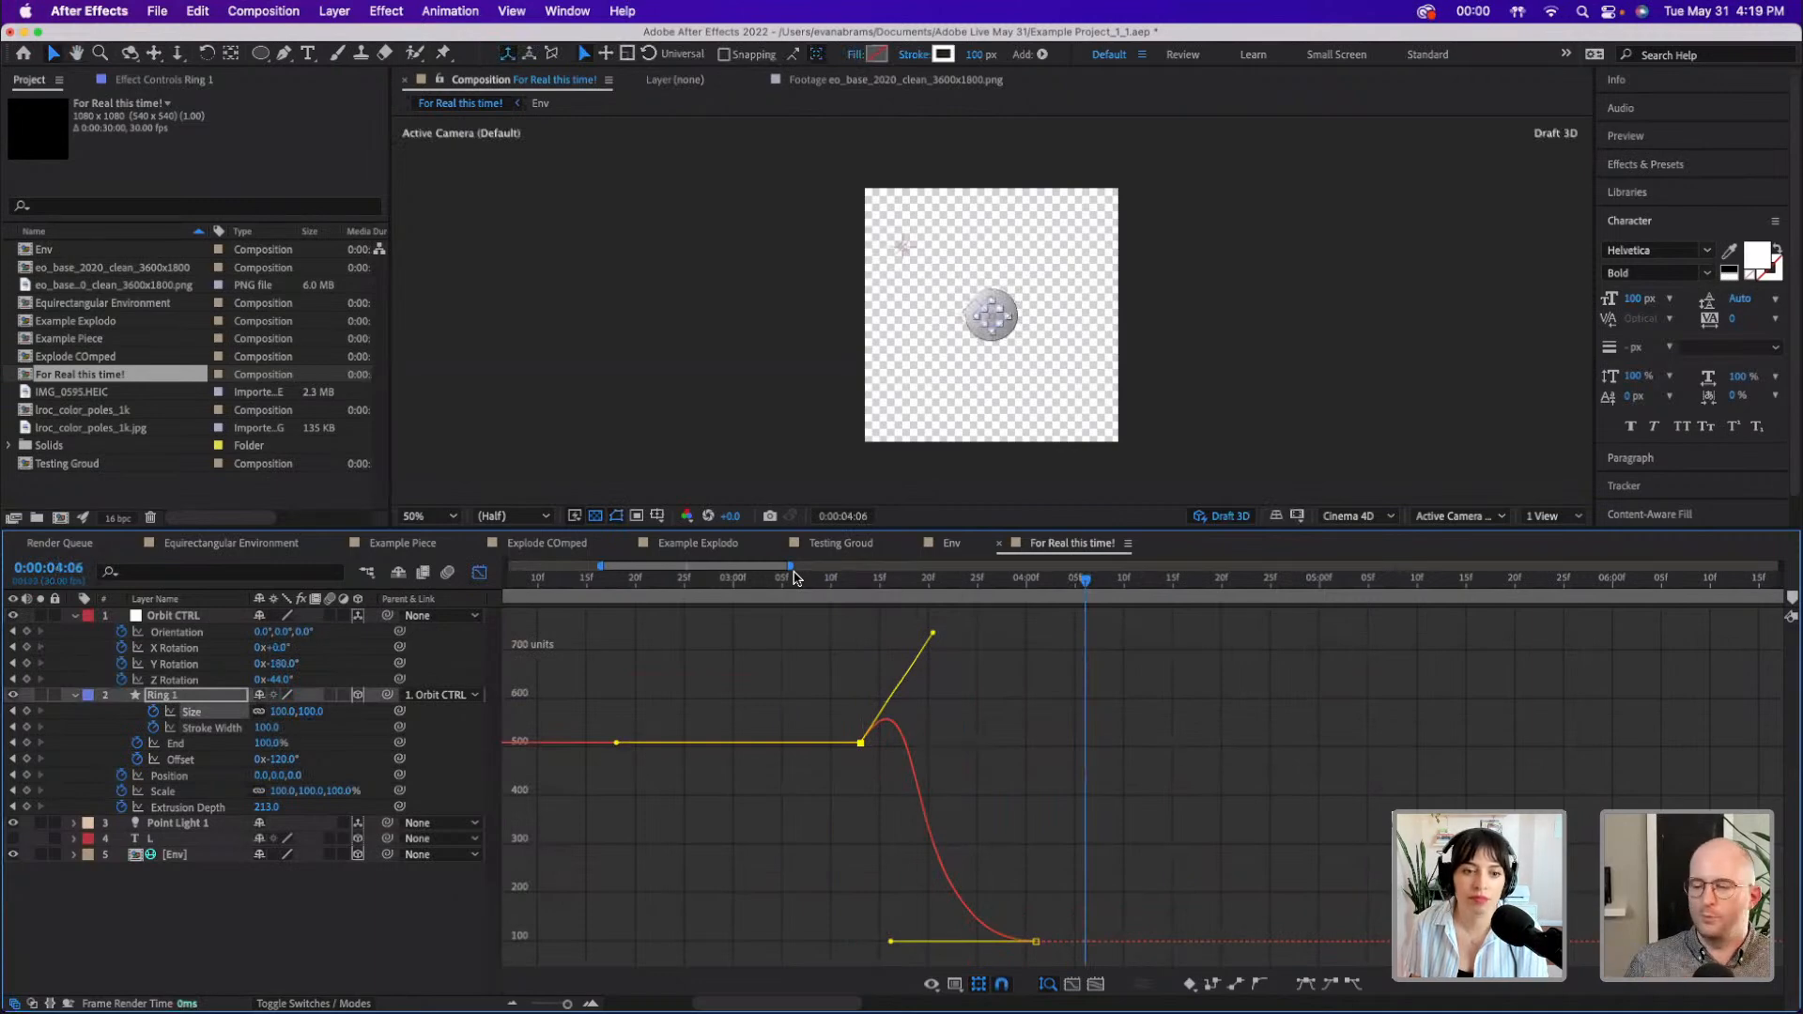
{"action": "left_click_drag", "start_coordinate": [929, 635], "coordinate": [1049, 637]}
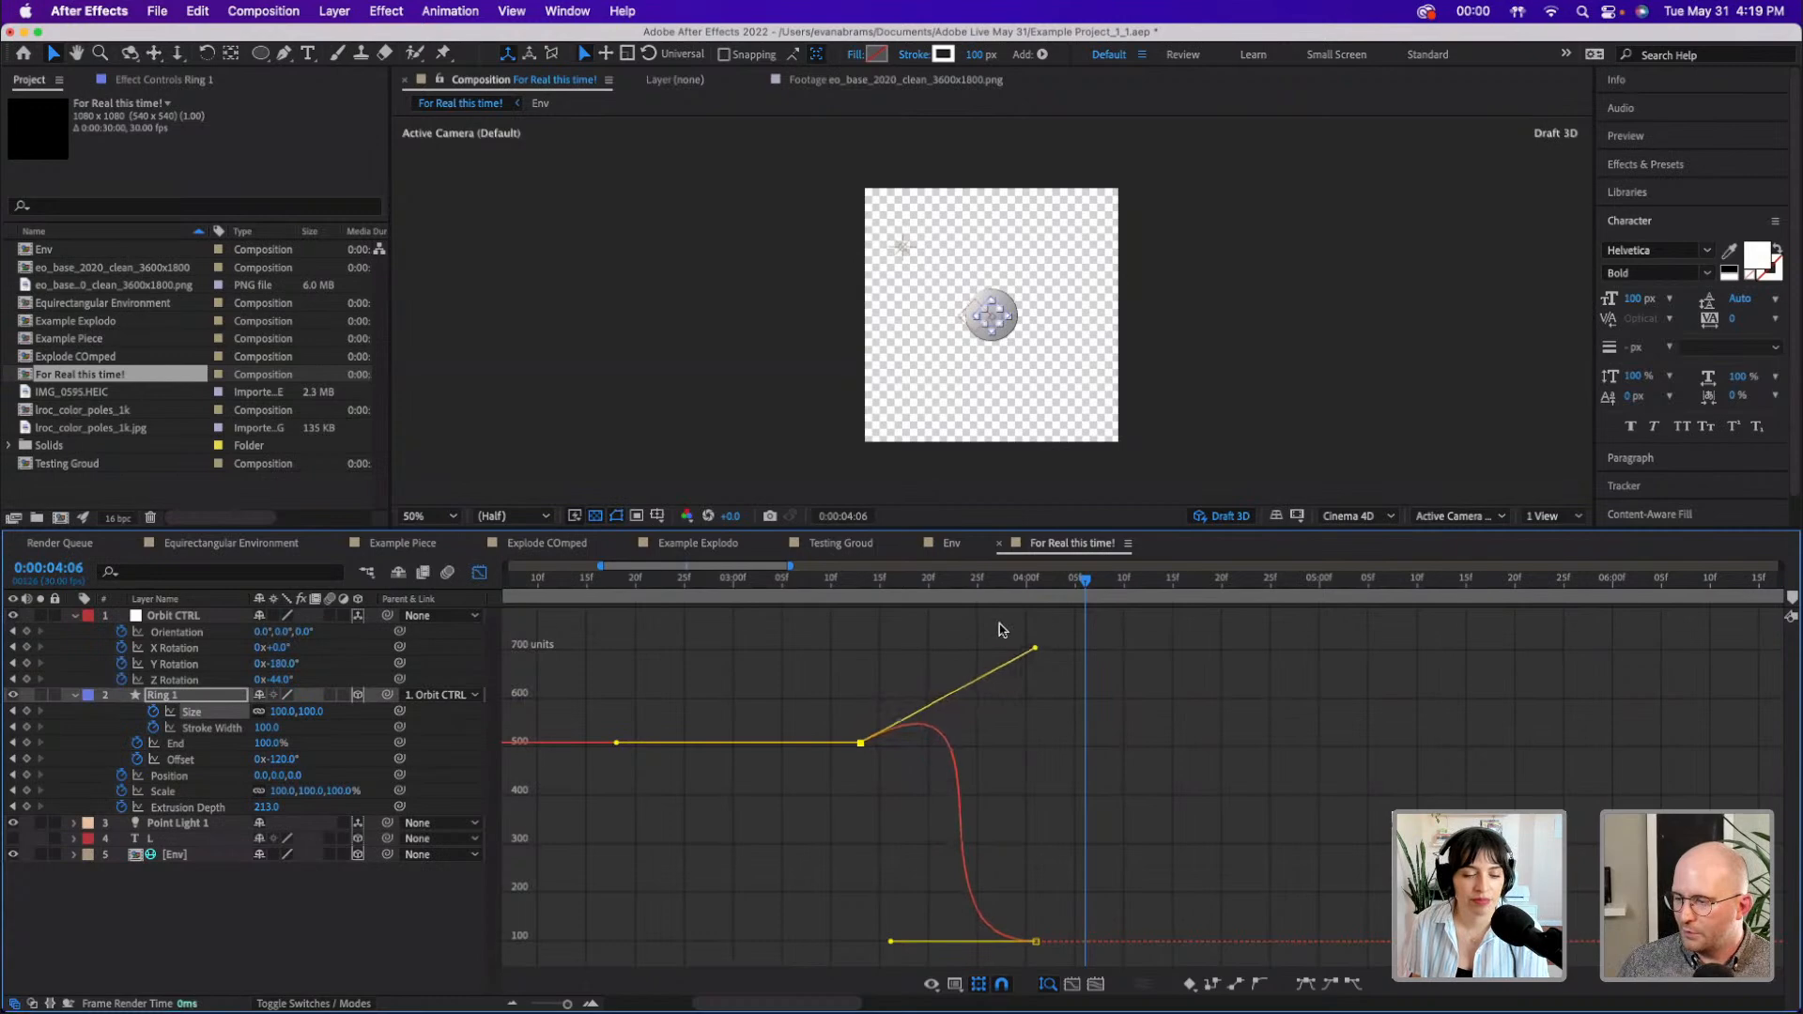
{"action": "left_click", "coordinate": [781, 579]}
{"action": "left_click_drag", "start_coordinate": [775, 578], "coordinate": [860, 609]}
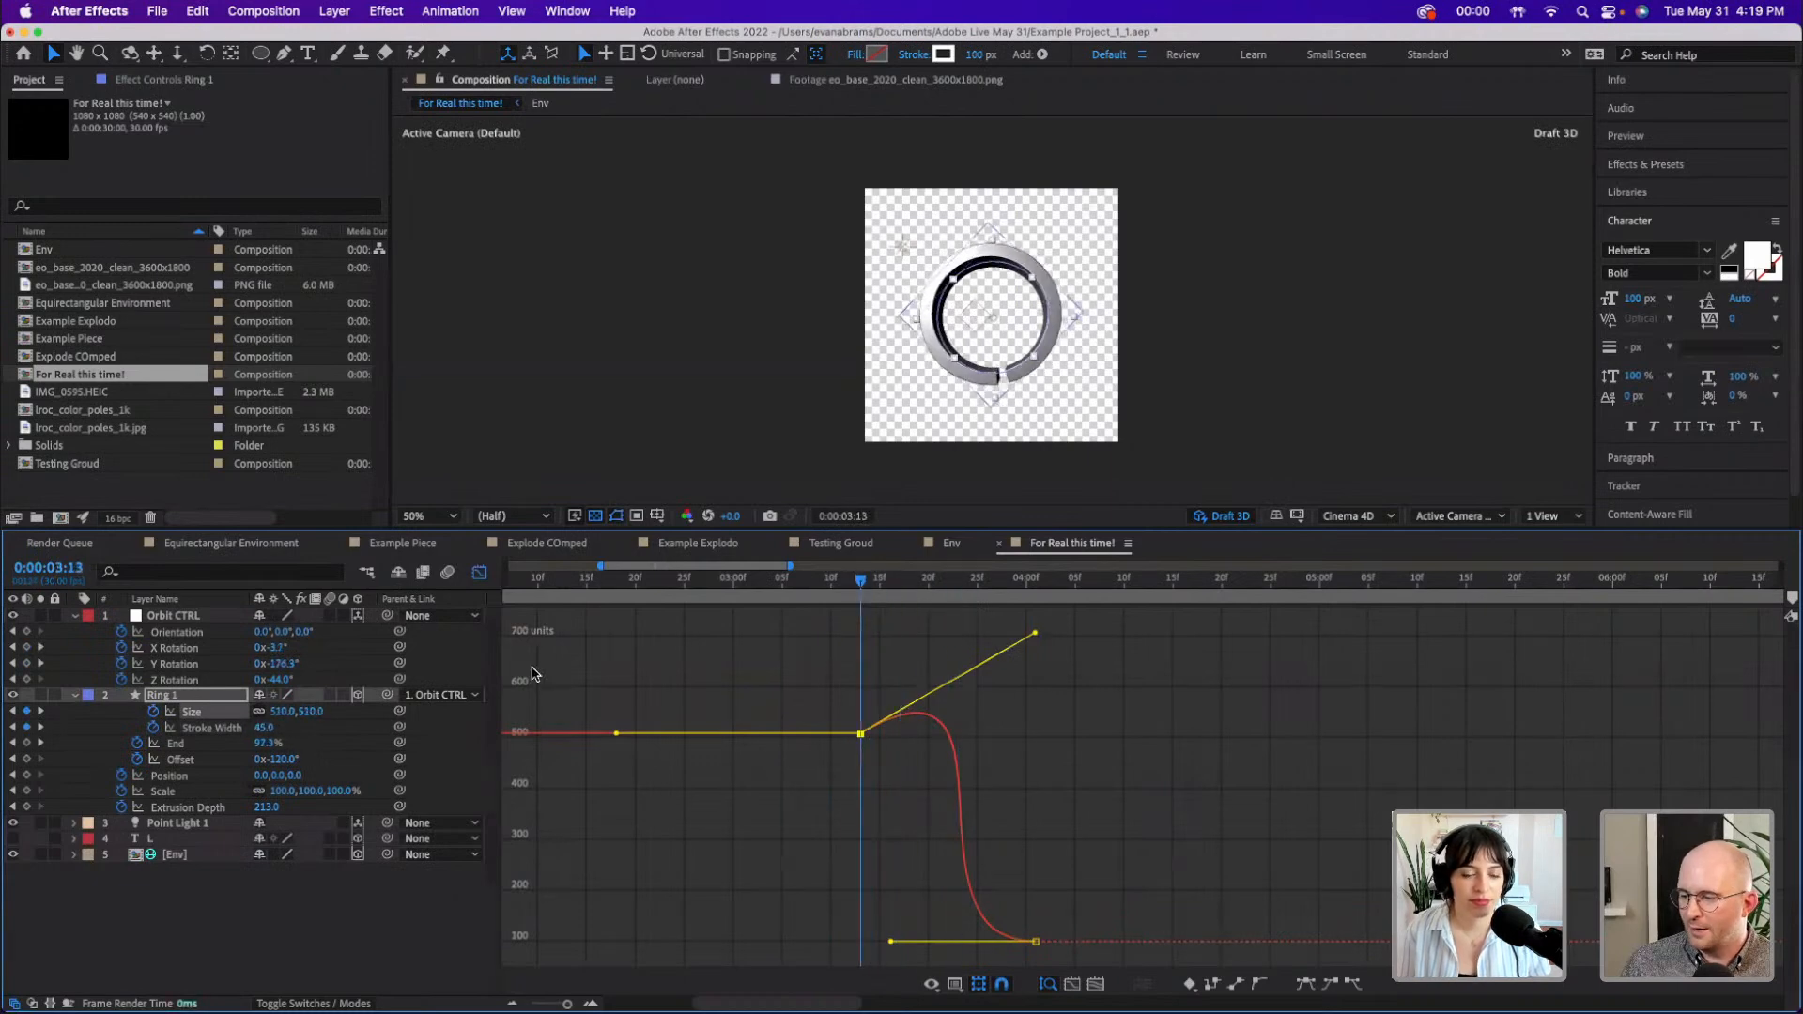
- Shape the Stroke Width value curve to dip below 45 after 0:00:03:13 and ease gradually into 100 at 0:00:04:01
{"action": "left_click", "coordinate": [478, 574]}
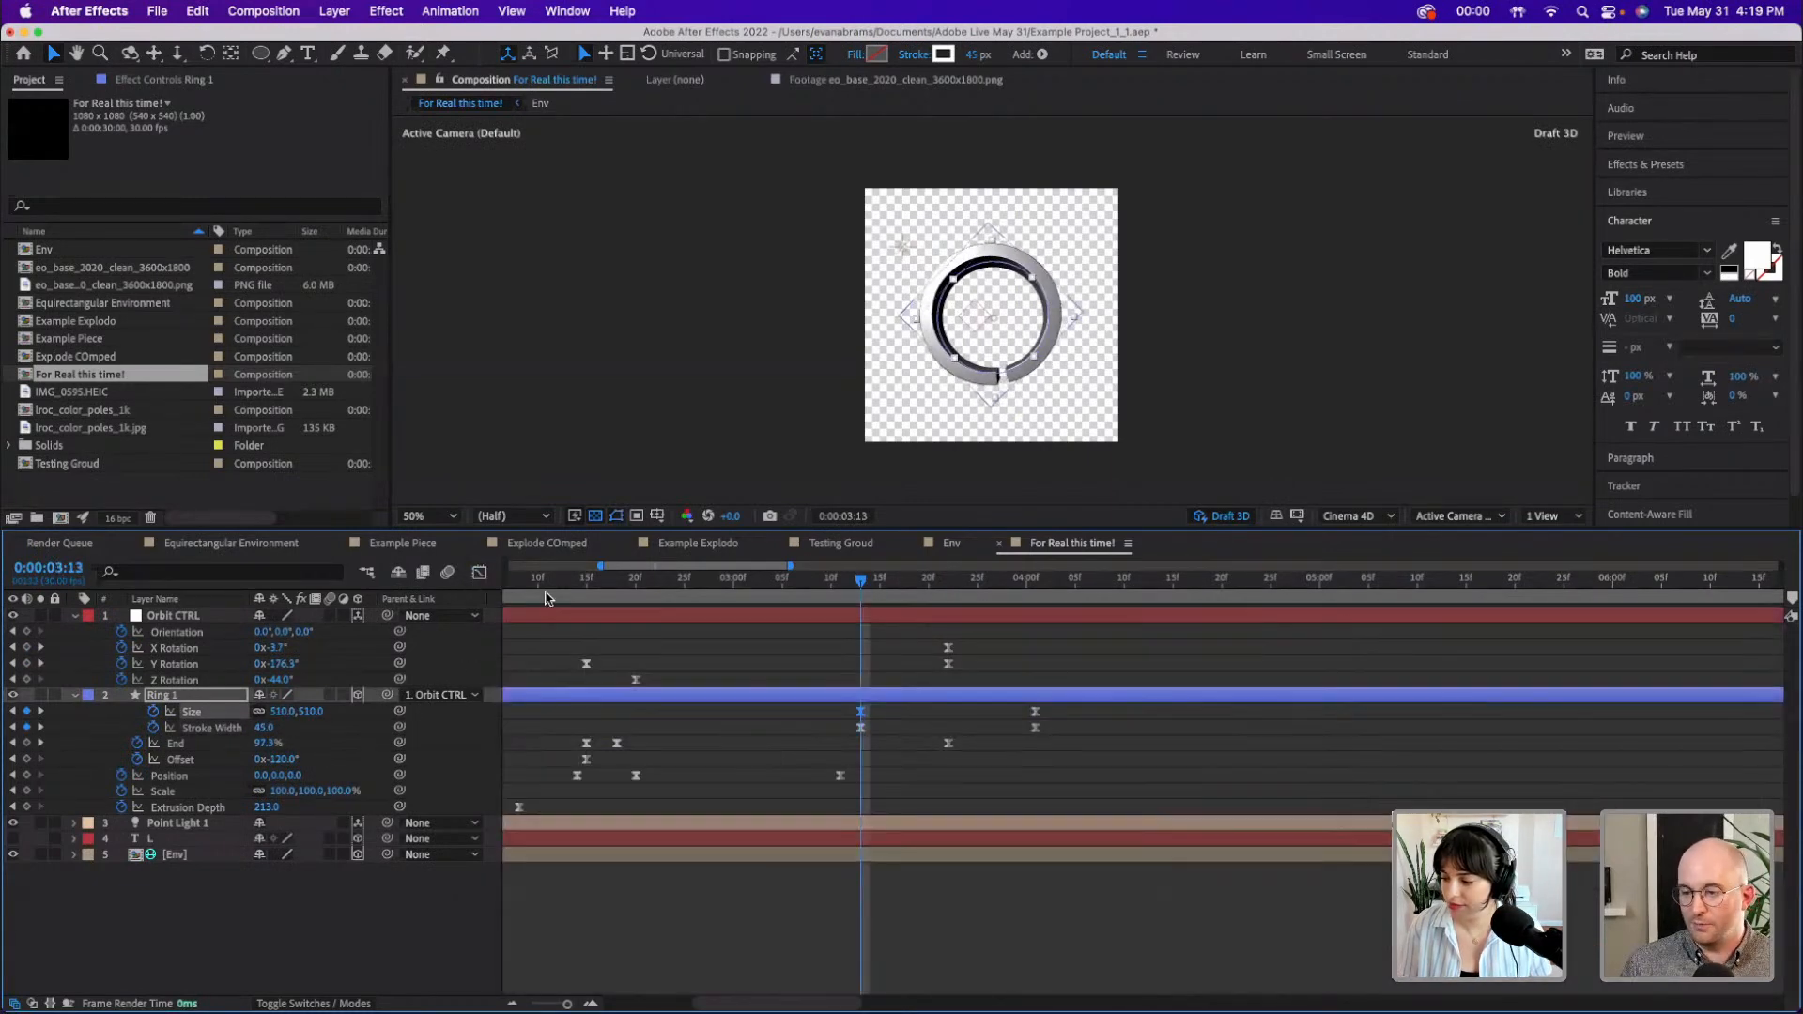
{"action": "left_click", "coordinate": [199, 729]}
{"action": "left_click", "coordinate": [479, 572]}
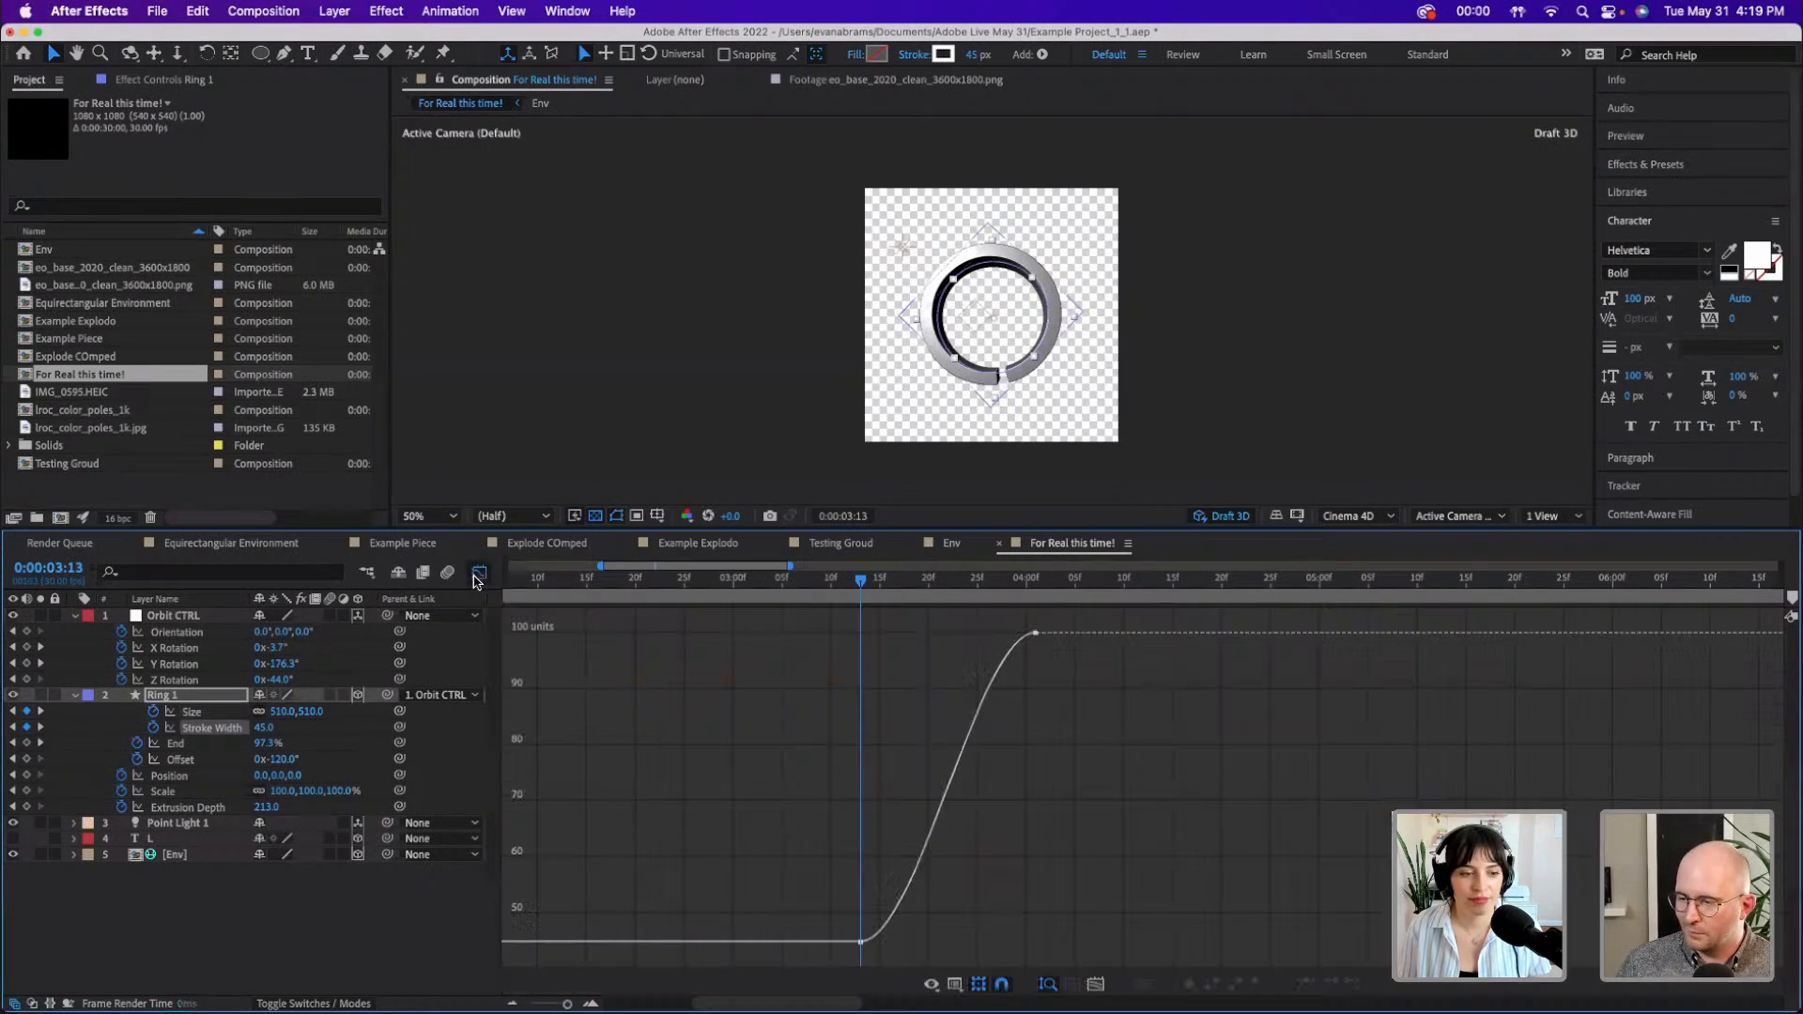
{"action": "left_click_drag", "start_coordinate": [909, 940], "coordinate": [1026, 941]}
{"action": "left_click_drag", "start_coordinate": [978, 632], "coordinate": [899, 632]}
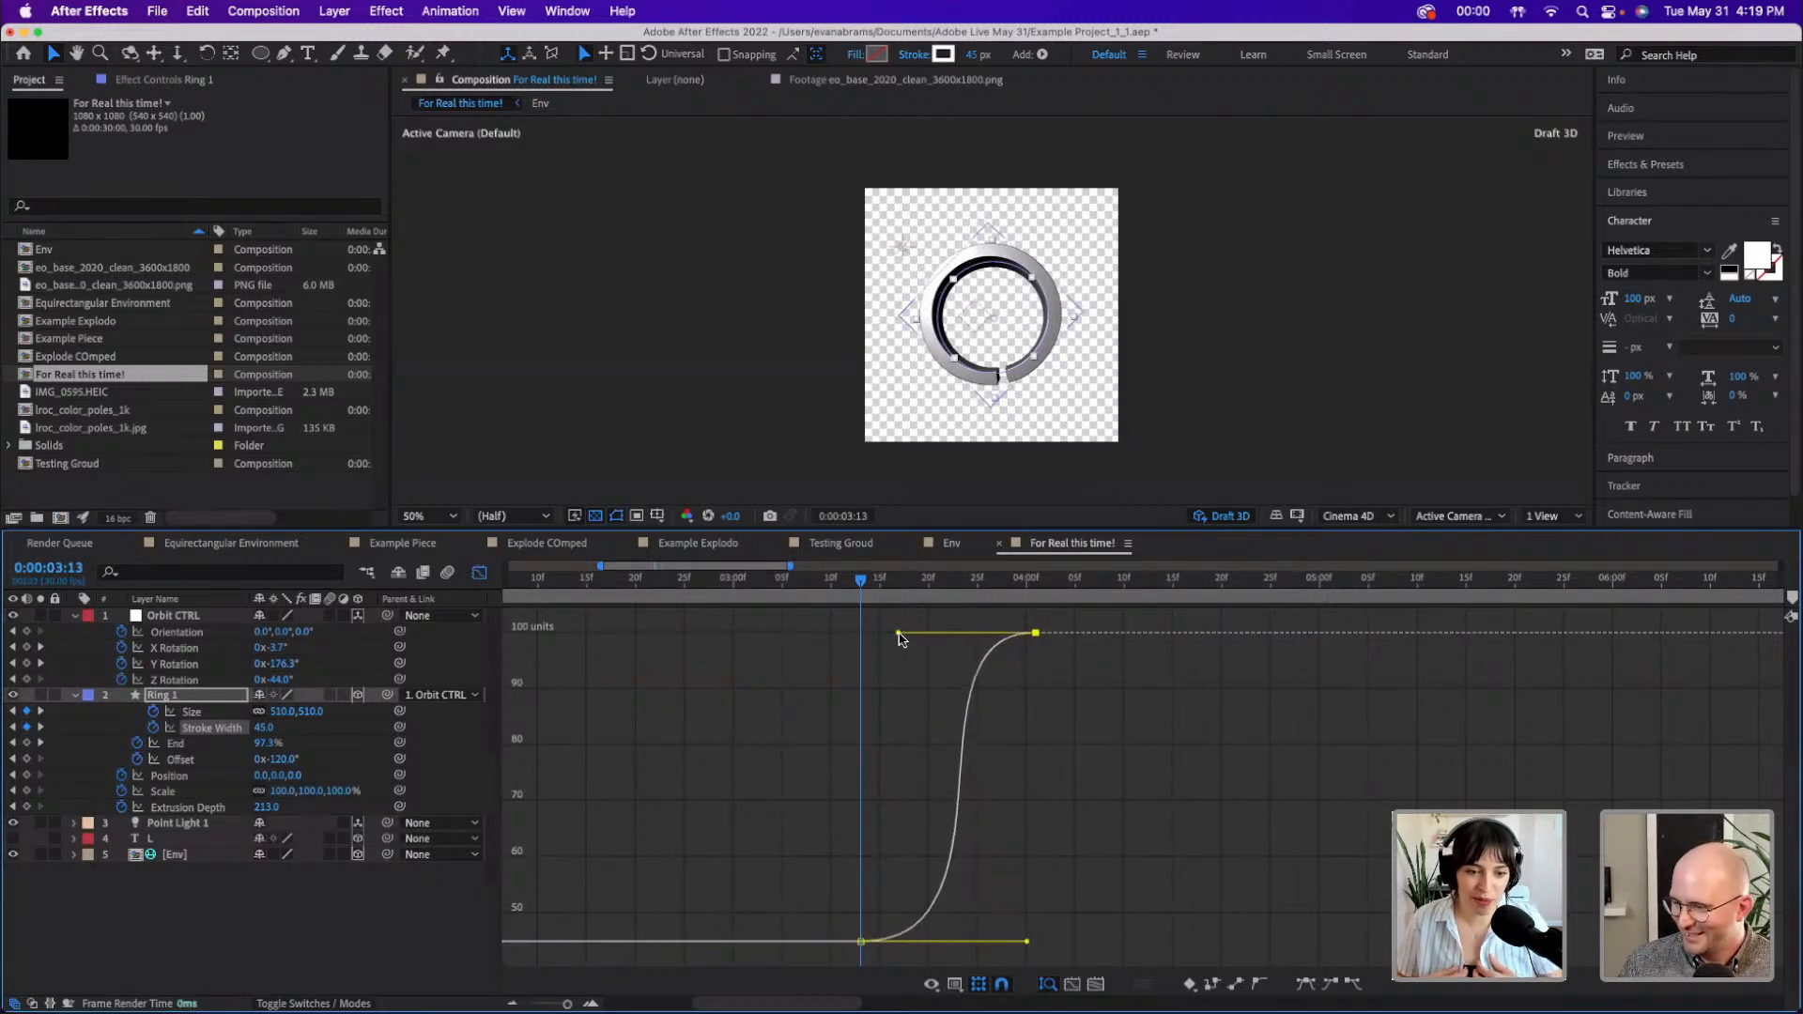
{"action": "left_click_drag", "start_coordinate": [1027, 941], "coordinate": [1035, 996]}
{"action": "left_click_drag", "start_coordinate": [1075, 902], "coordinate": [1115, 958]}
- Play back the shrinking ring from 0:00:03:13 to check the new Stroke Width curve
{"action": "key", "text": "space"}
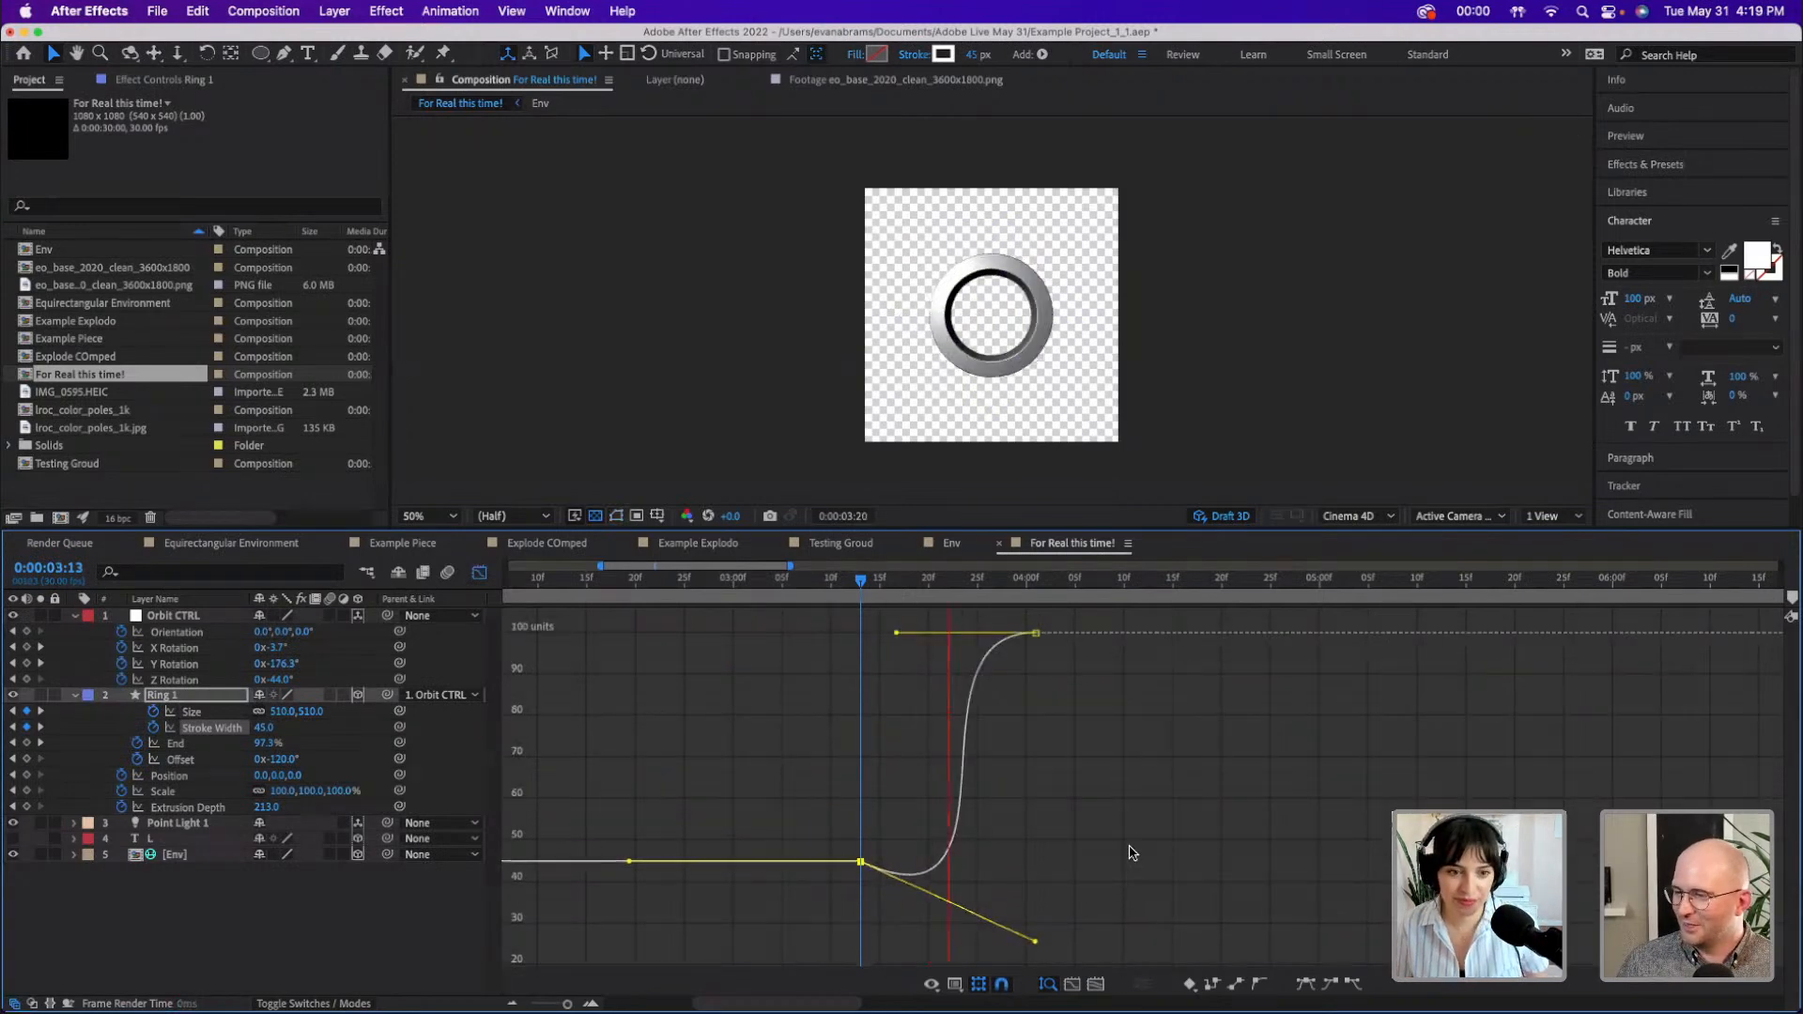
{"action": "left_click_drag", "start_coordinate": [976, 590], "coordinate": [860, 589]}
{"action": "key", "text": "space"}
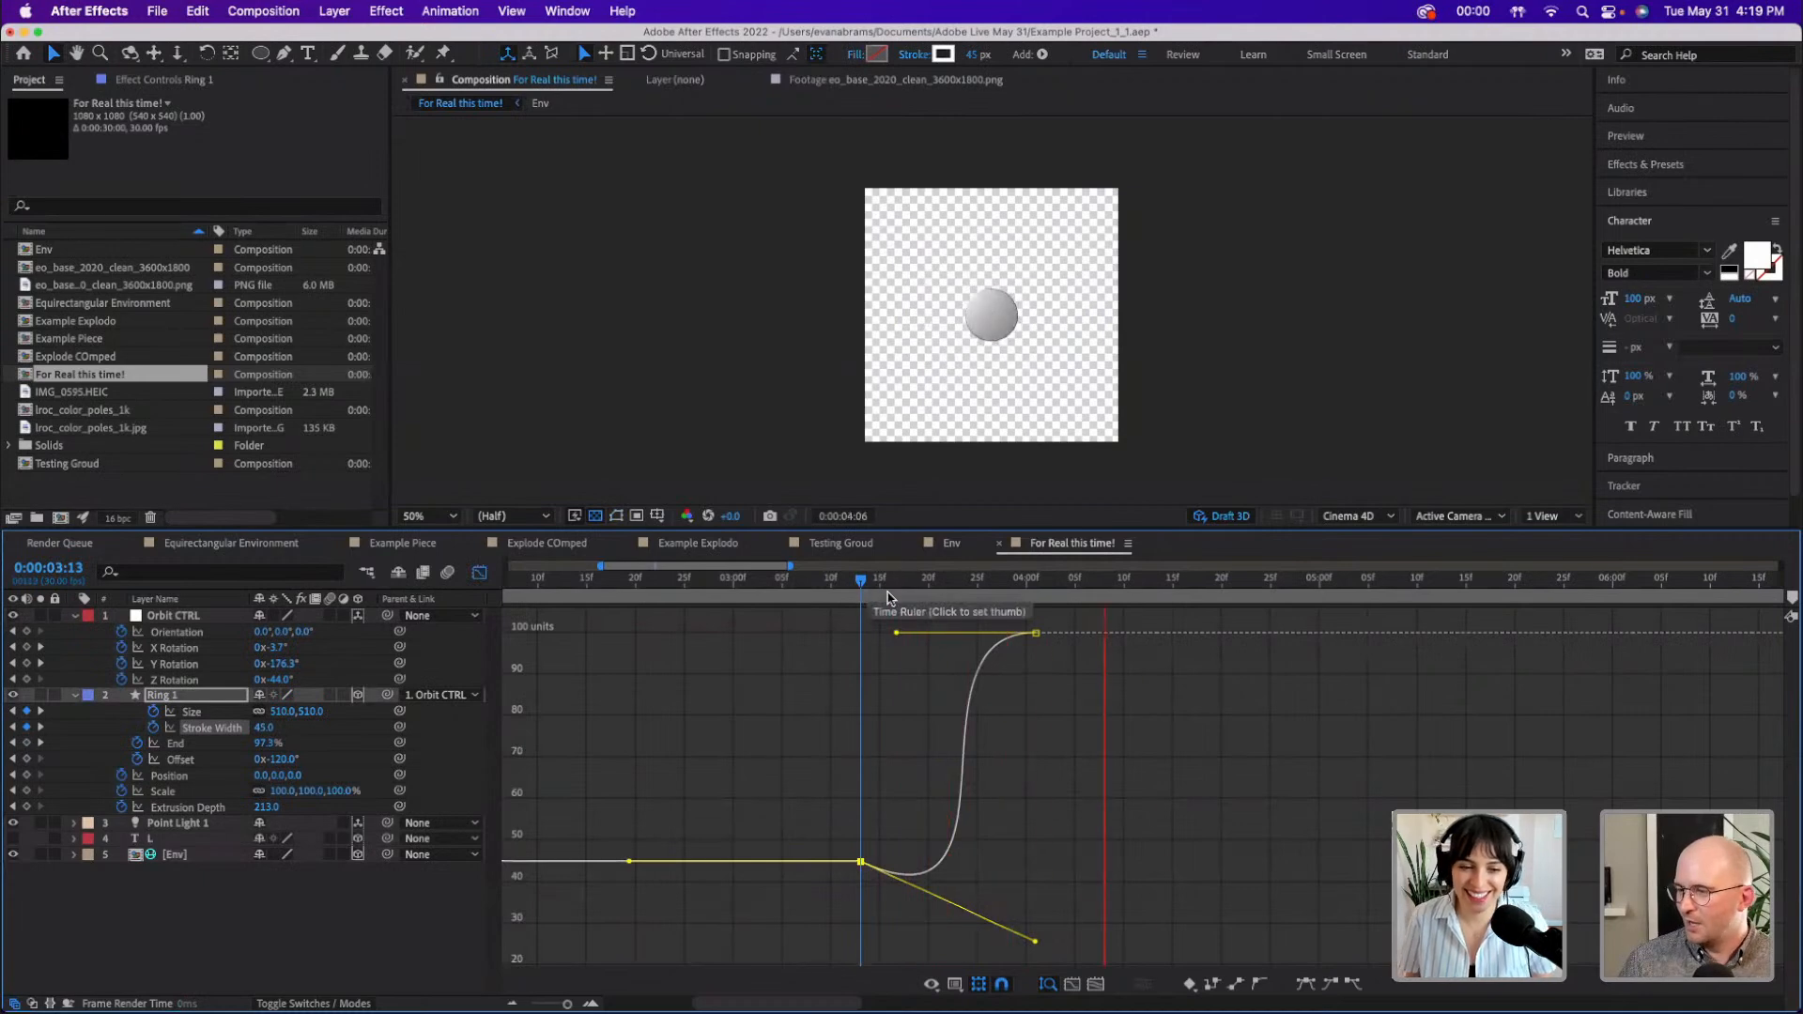
{"action": "key", "text": "space"}
- Return to the keyframe view, end the work area at 0:00:04:01 and preview the animation
{"action": "left_click_drag", "start_coordinate": [1017, 588], "coordinate": [1035, 587]}
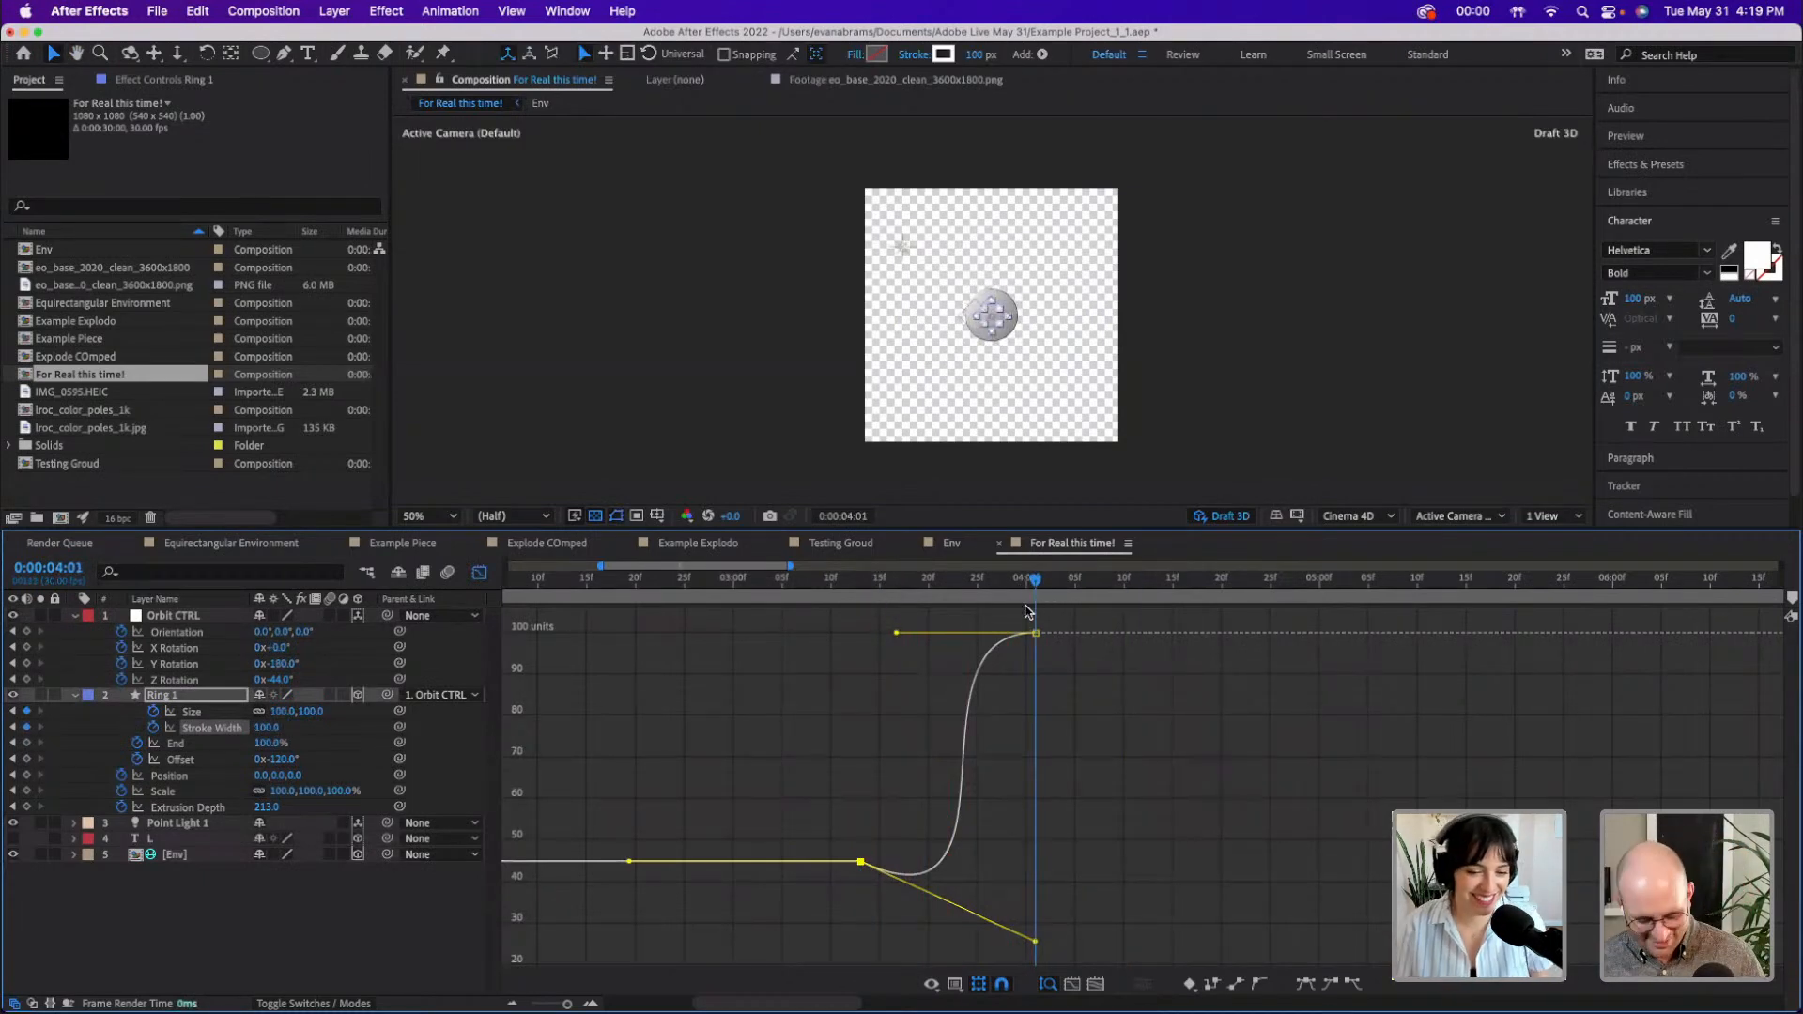
{"action": "left_click", "coordinate": [479, 572]}
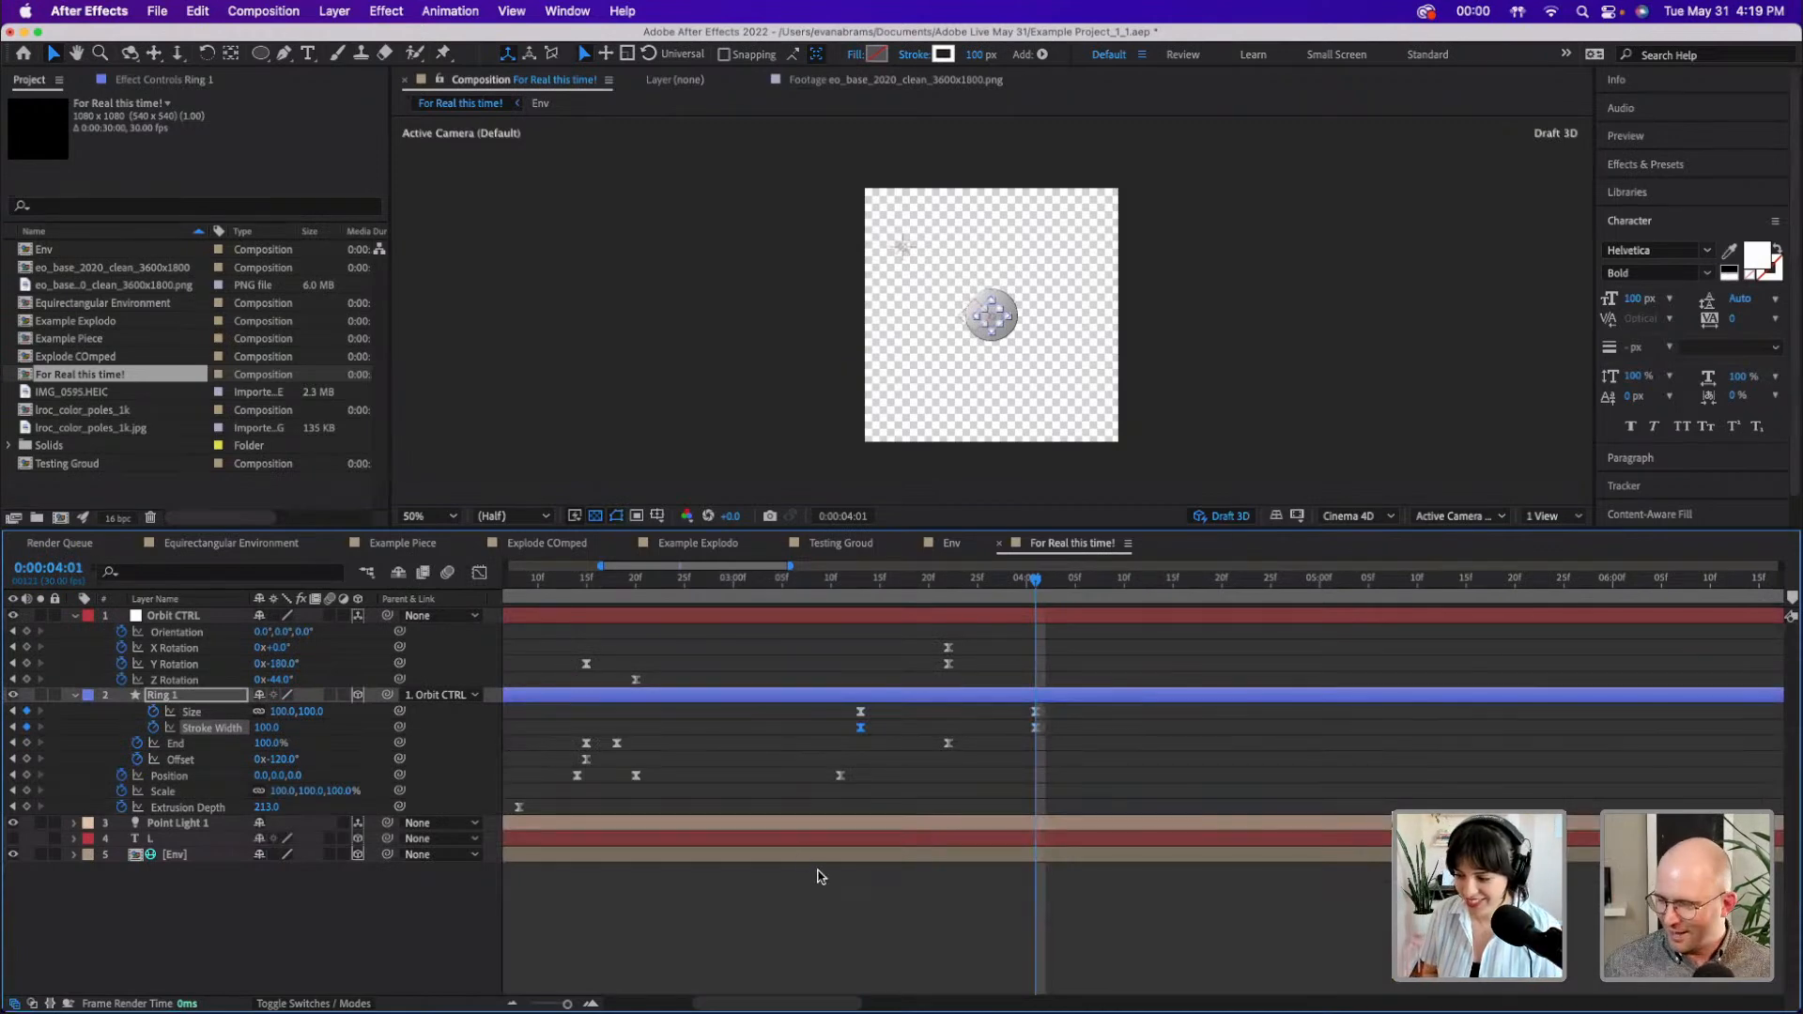
{"action": "scroll", "coordinate": [818, 871], "scroll_direction": "up", "scroll_amount": 2}
{"action": "scroll", "coordinate": [817, 870], "scroll_direction": "down", "scroll_amount": 4}
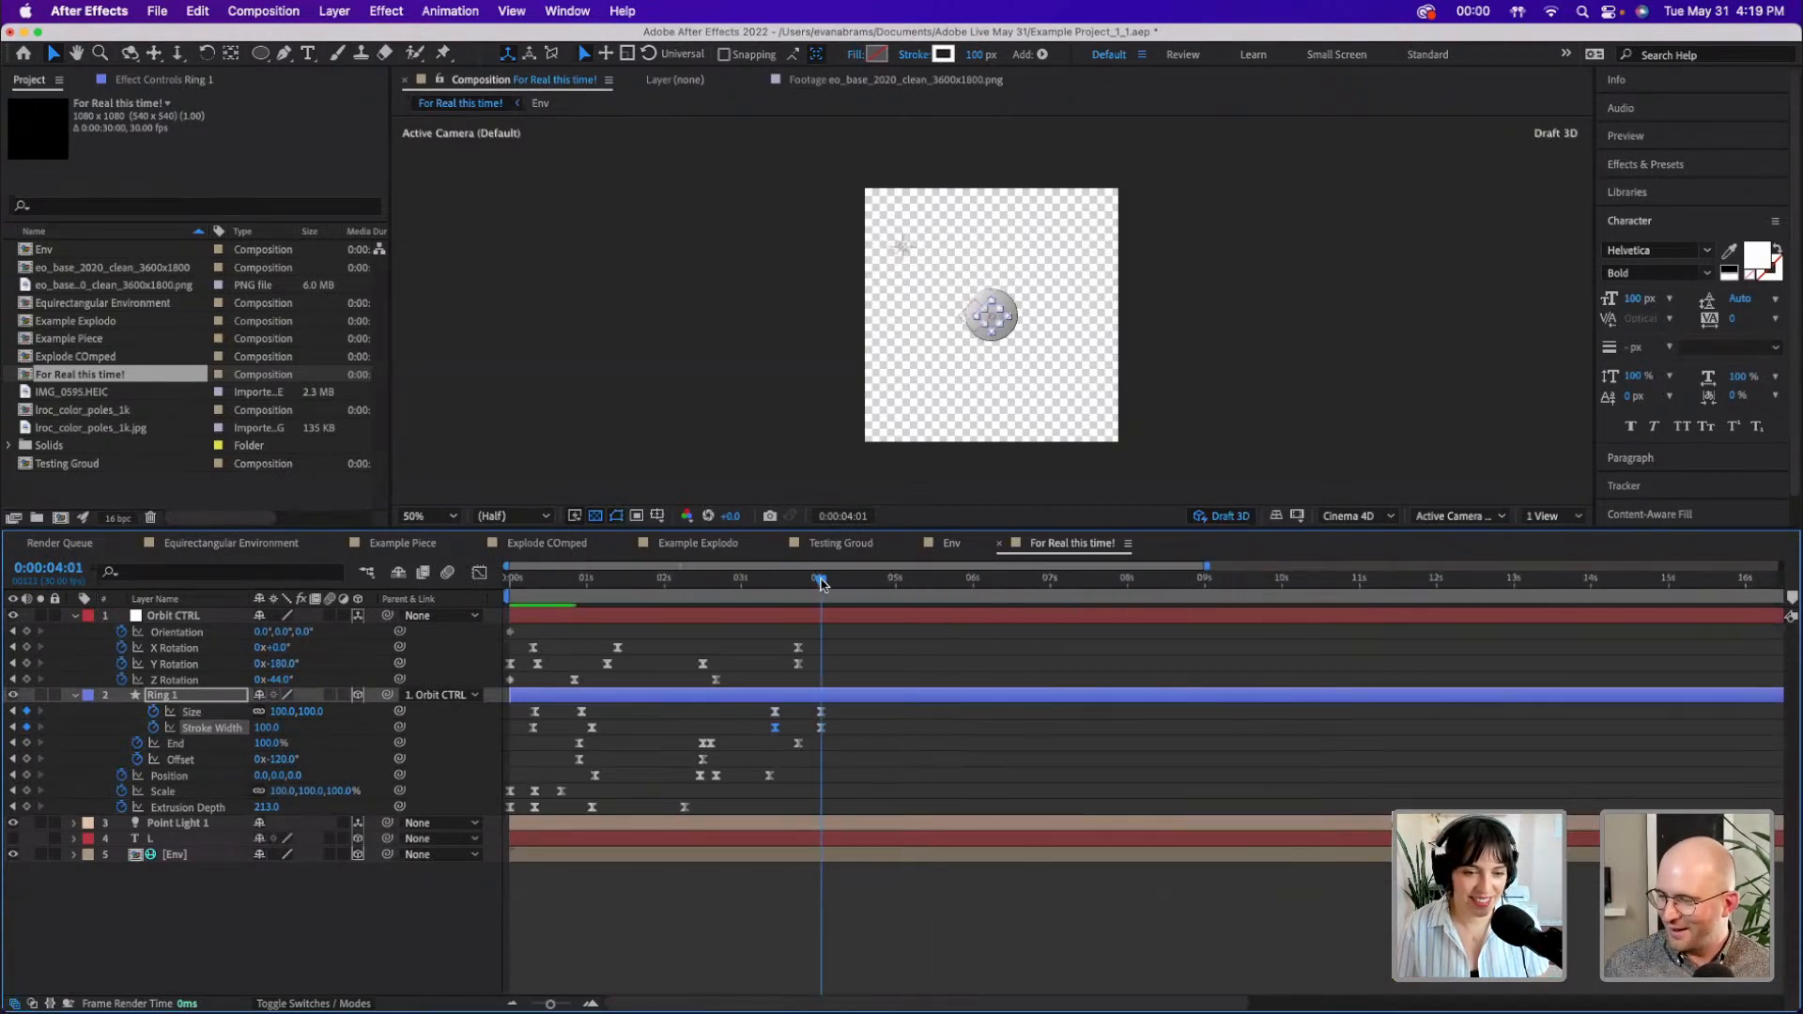
{"action": "key", "text": "n"}
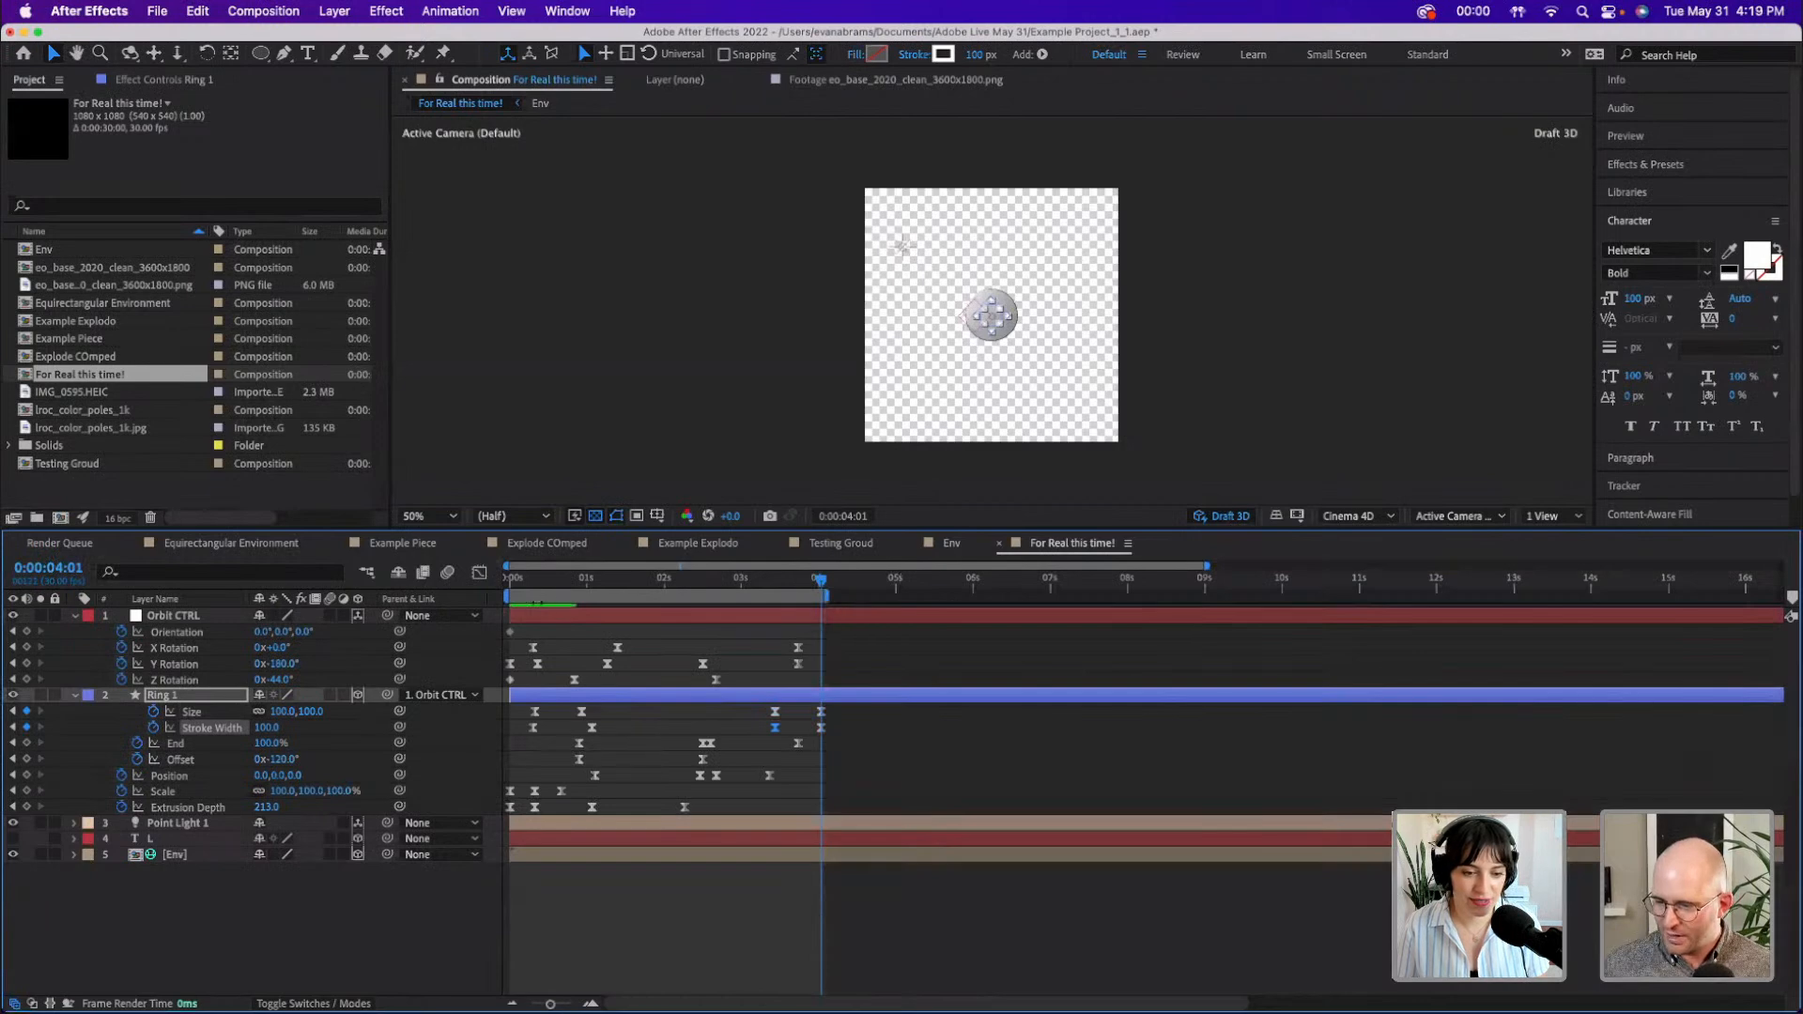
{"action": "key", "text": "space"}
{"action": "key", "text": "space"}
- Keyframe Ring 1's Extrusion Depth at 213 at about 0:00:03:18 and paste the 34 keyframe at 0:00:04:01
{"action": "left_click", "coordinate": [27, 807]}
{"action": "left_click_drag", "start_coordinate": [815, 807], "coordinate": [786, 807]}
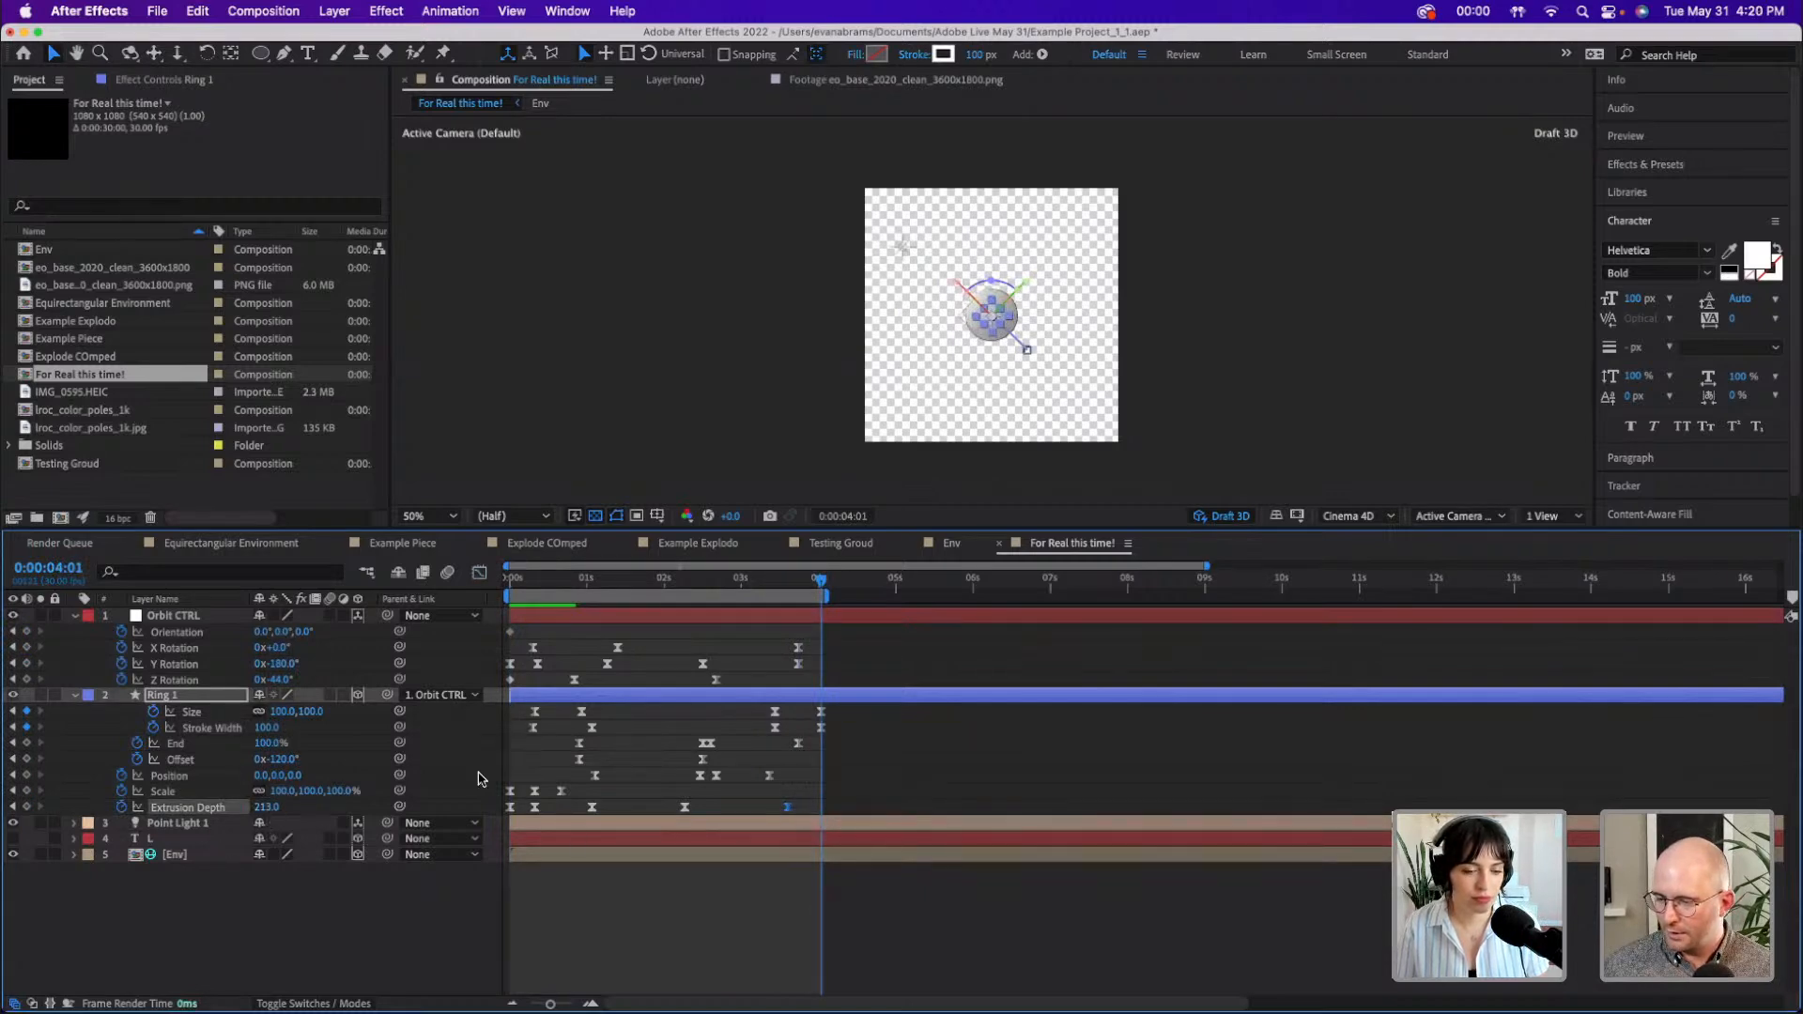
{"action": "key", "text": "super+v"}
{"action": "left_click", "coordinate": [902, 919]}
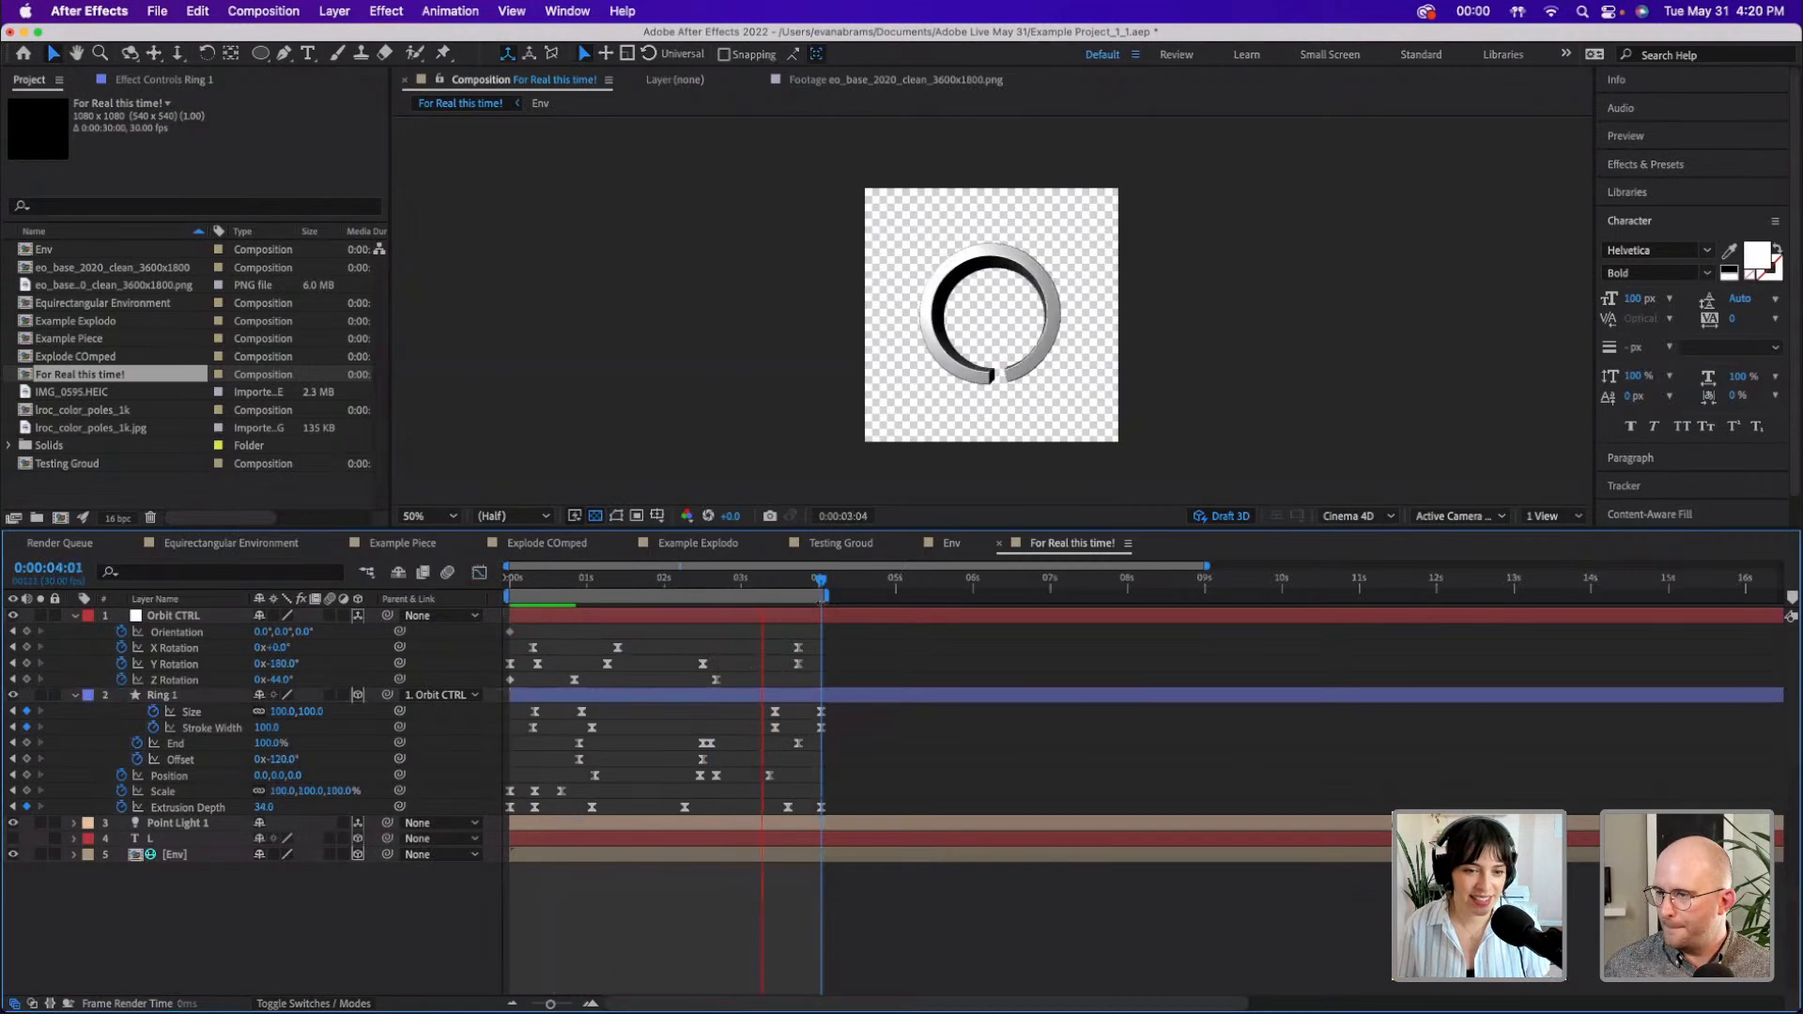
- Play back the work area to review the extrusion shrinking and how the loop ends at 0:00:04:01
{"action": "key", "text": "space"}
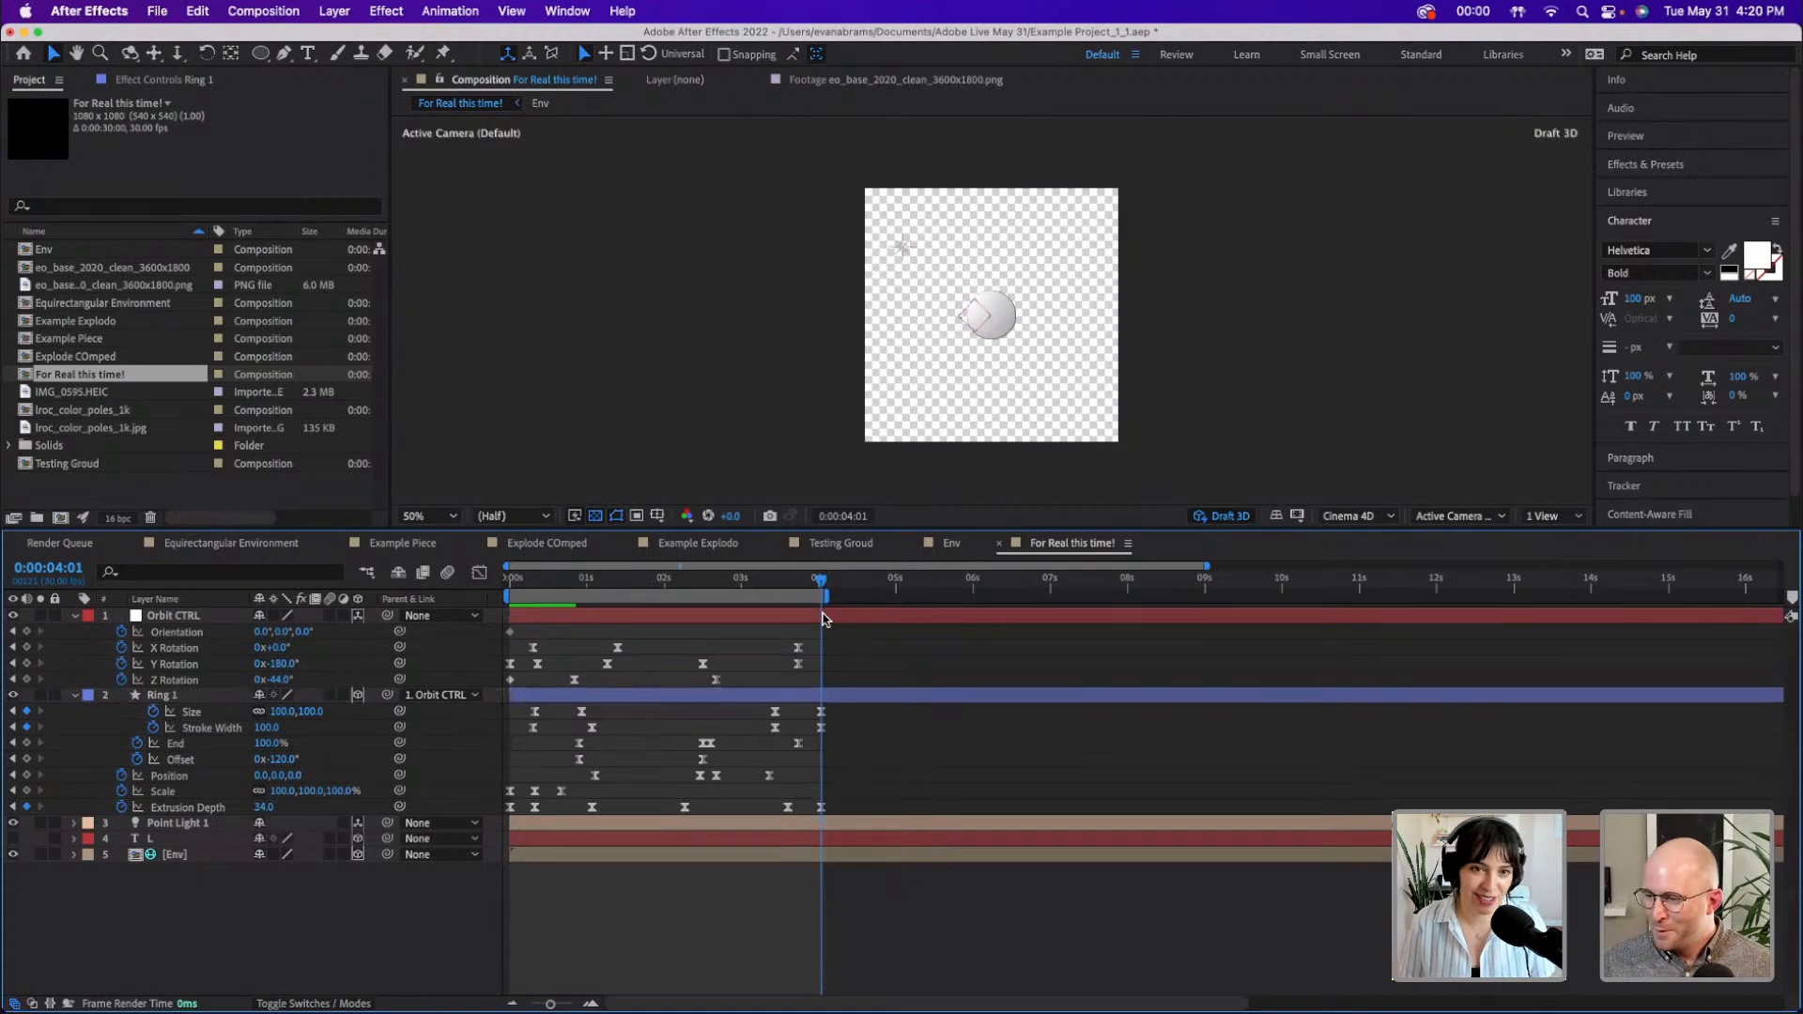
{"action": "key", "text": "space"}
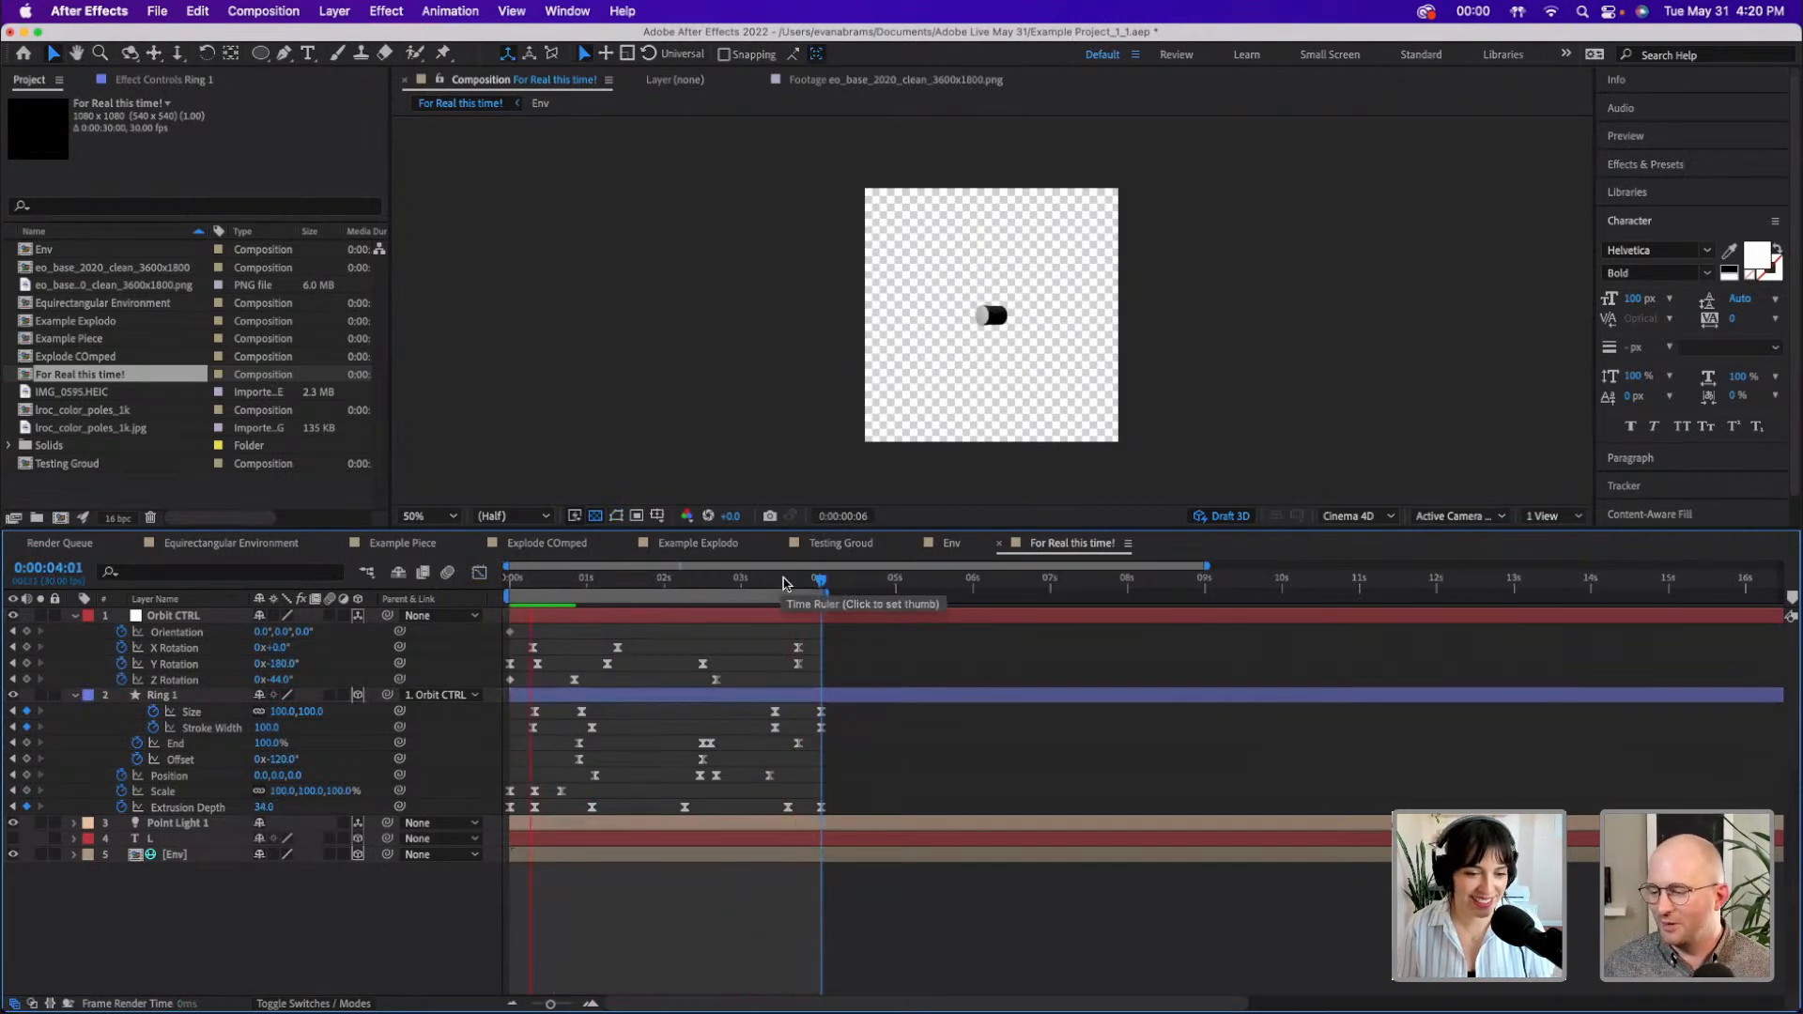
{"action": "left_click", "coordinate": [813, 588]}
{"action": "left_click_drag", "start_coordinate": [813, 588], "coordinate": [822, 592]}
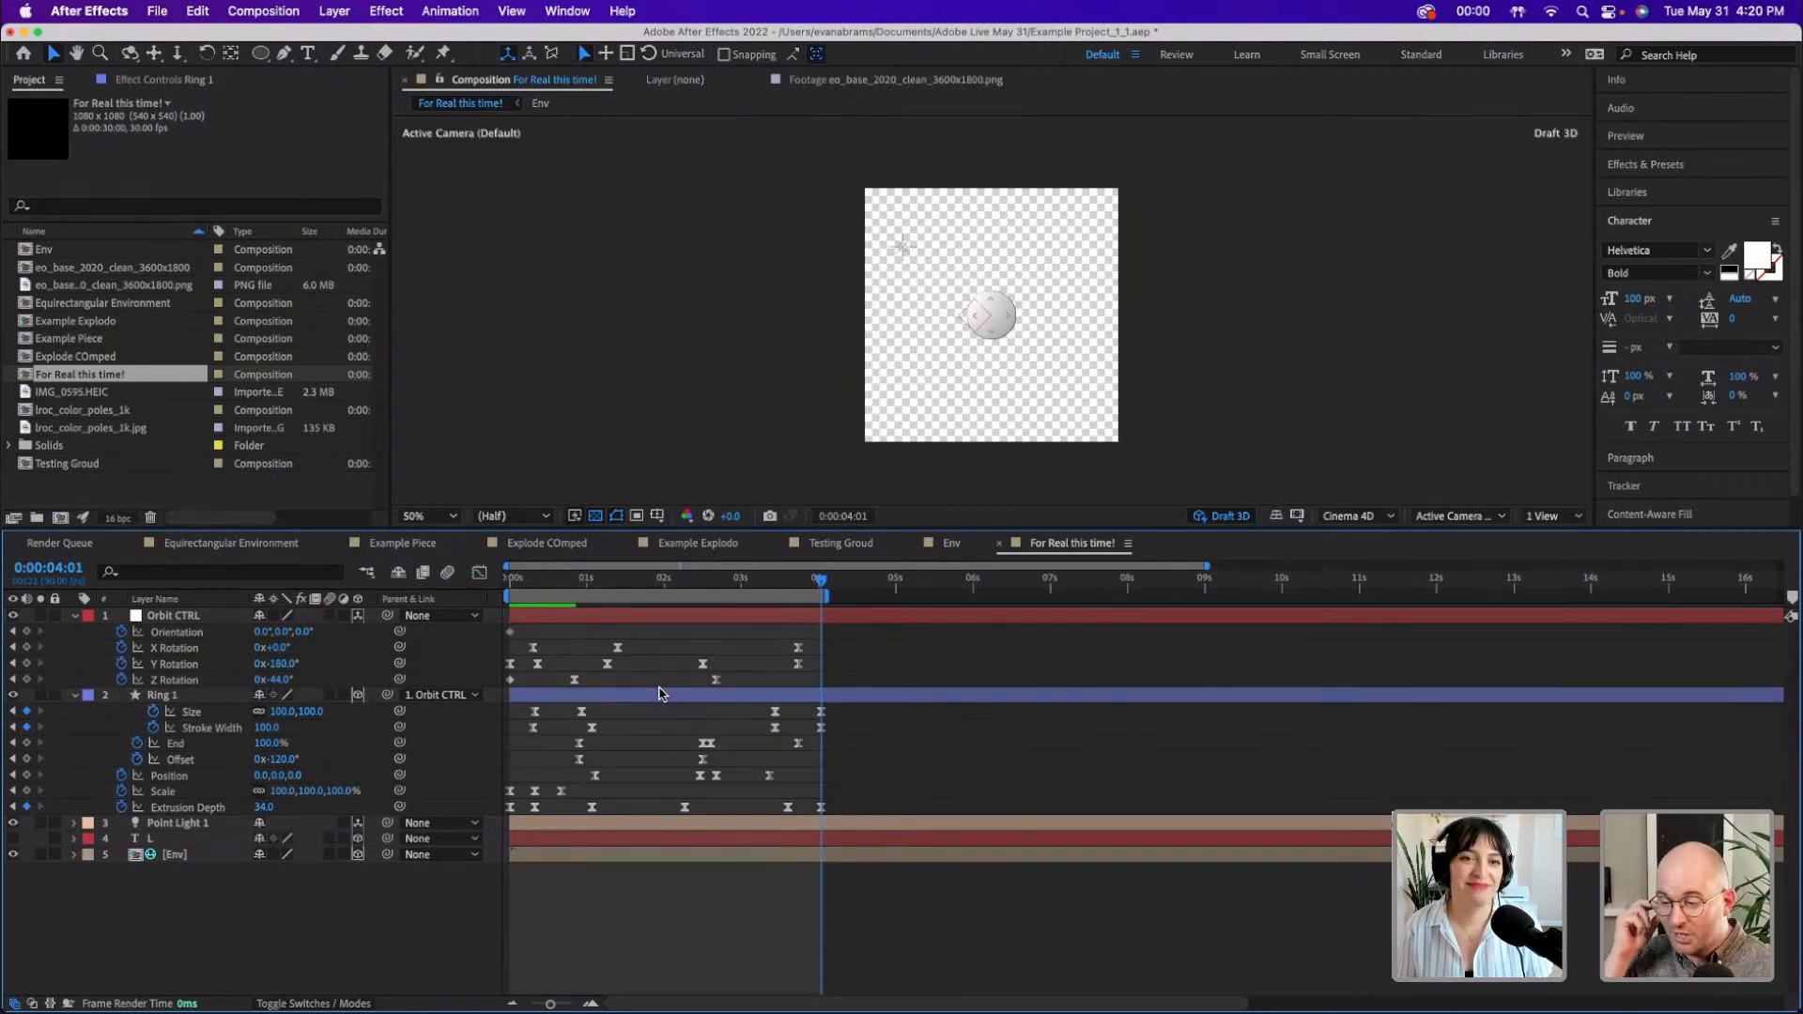
- Save the project and play back the whole ring animation from 0:00:00:00
{"action": "key", "text": "super+s"}
{"action": "key", "text": "space"}
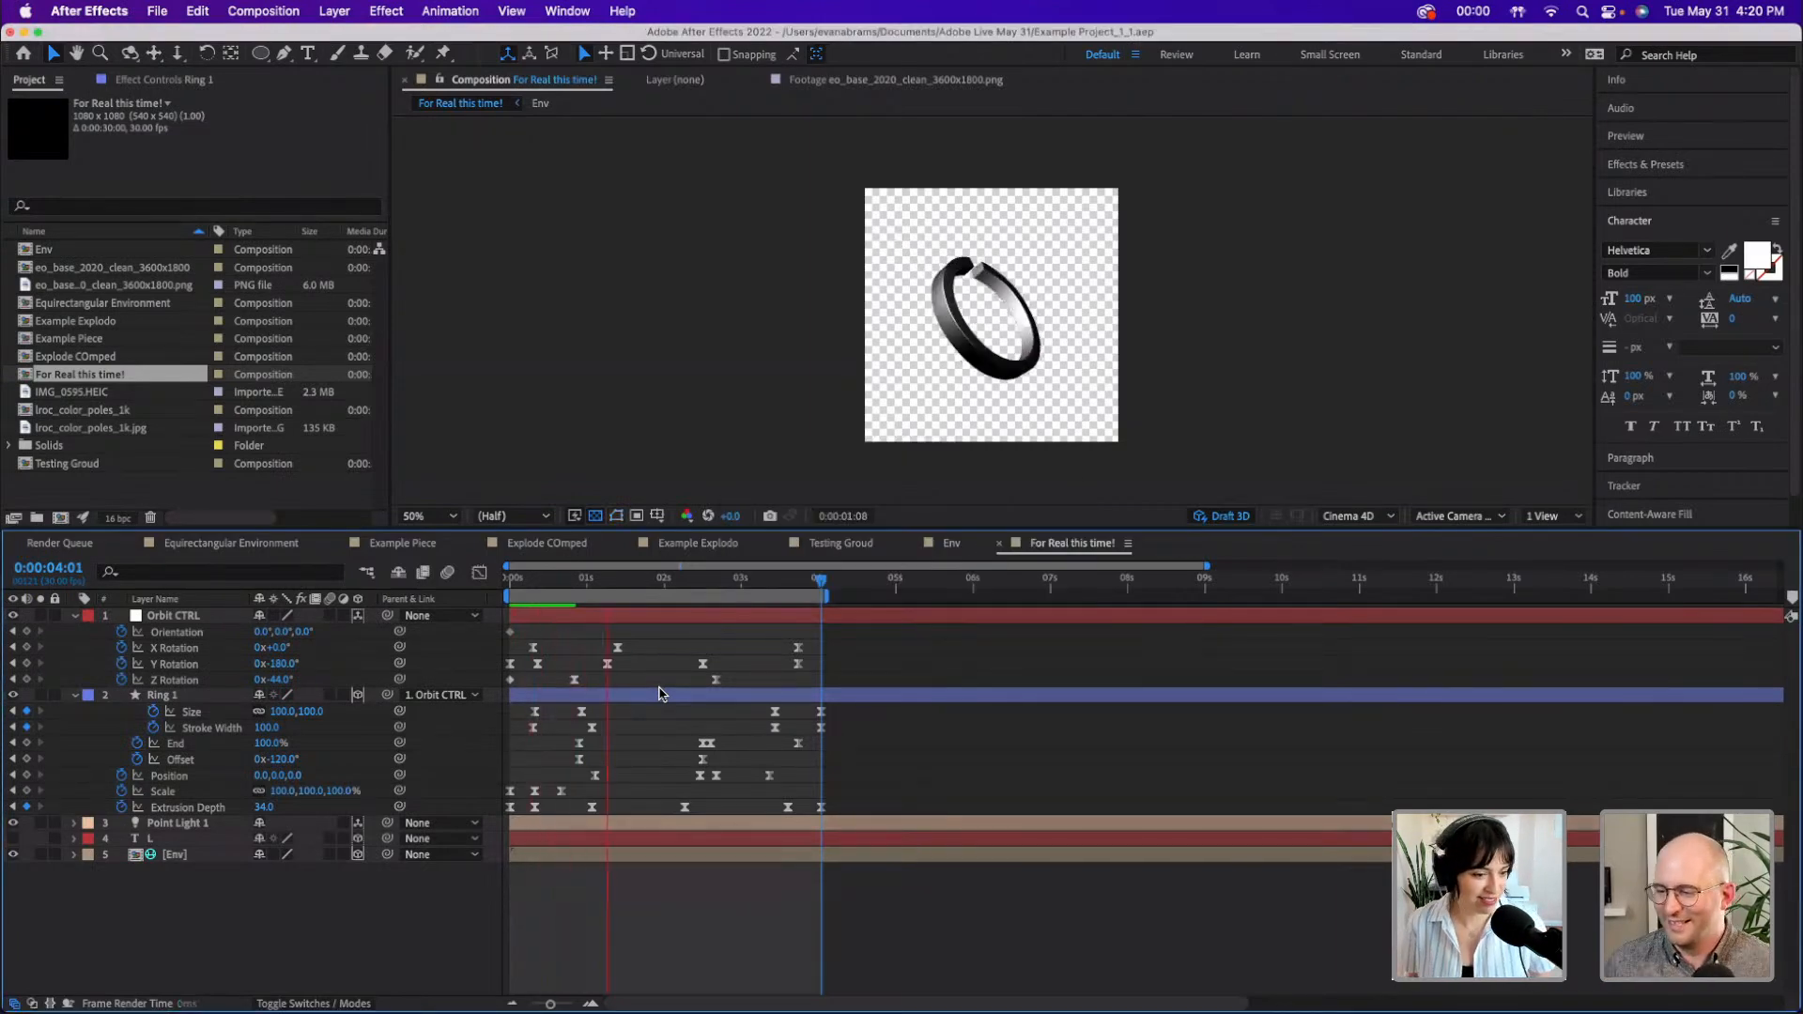
{"action": "key", "text": "space"}
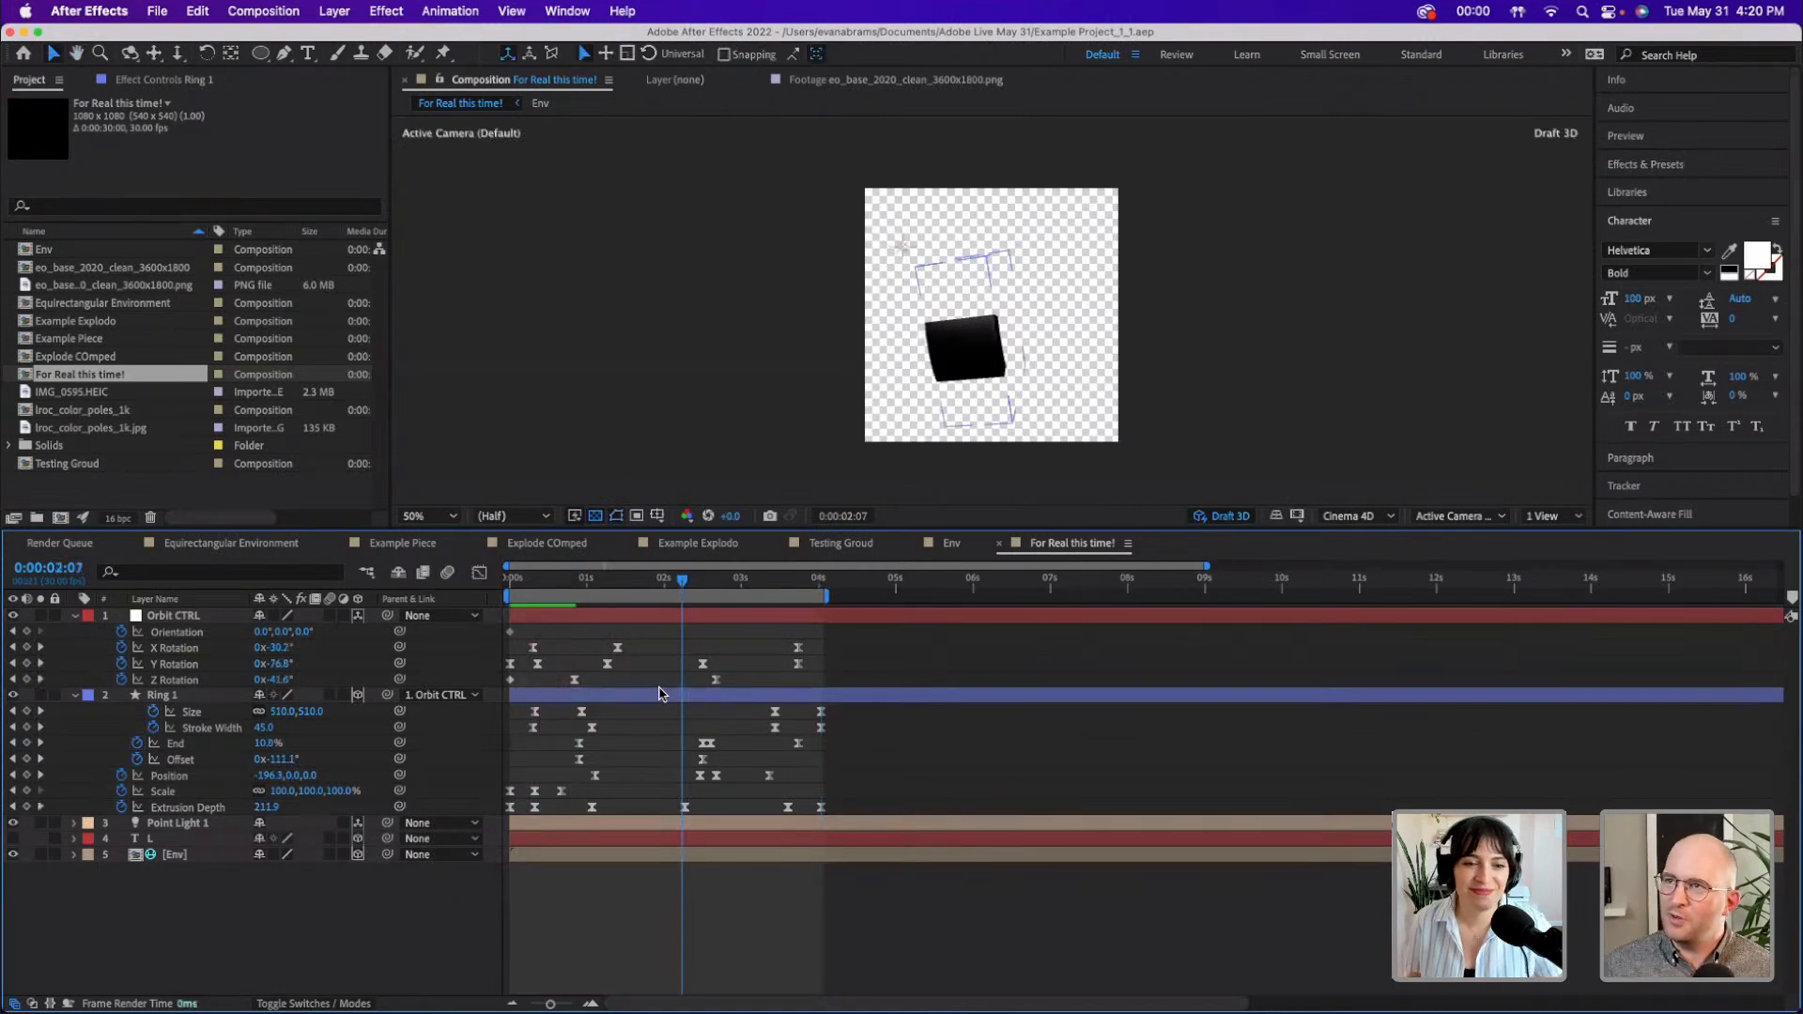
{"action": "key", "text": "space"}
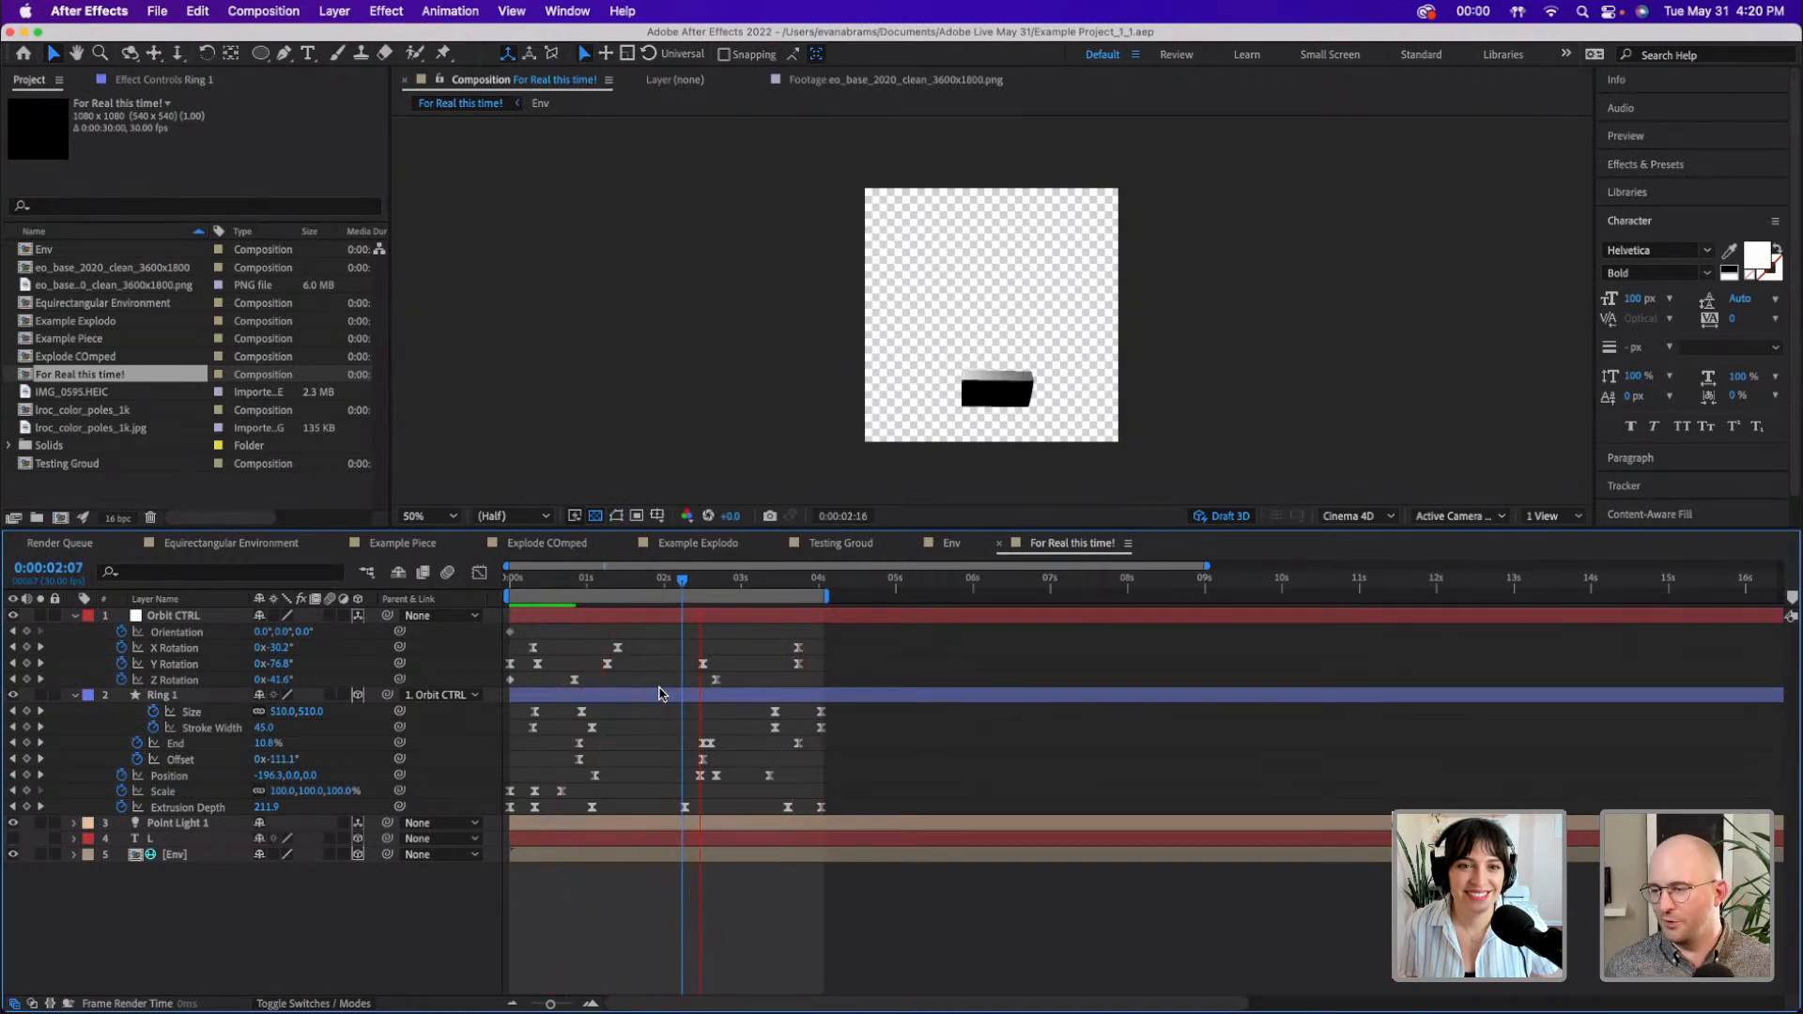
{"action": "key", "text": "space"}
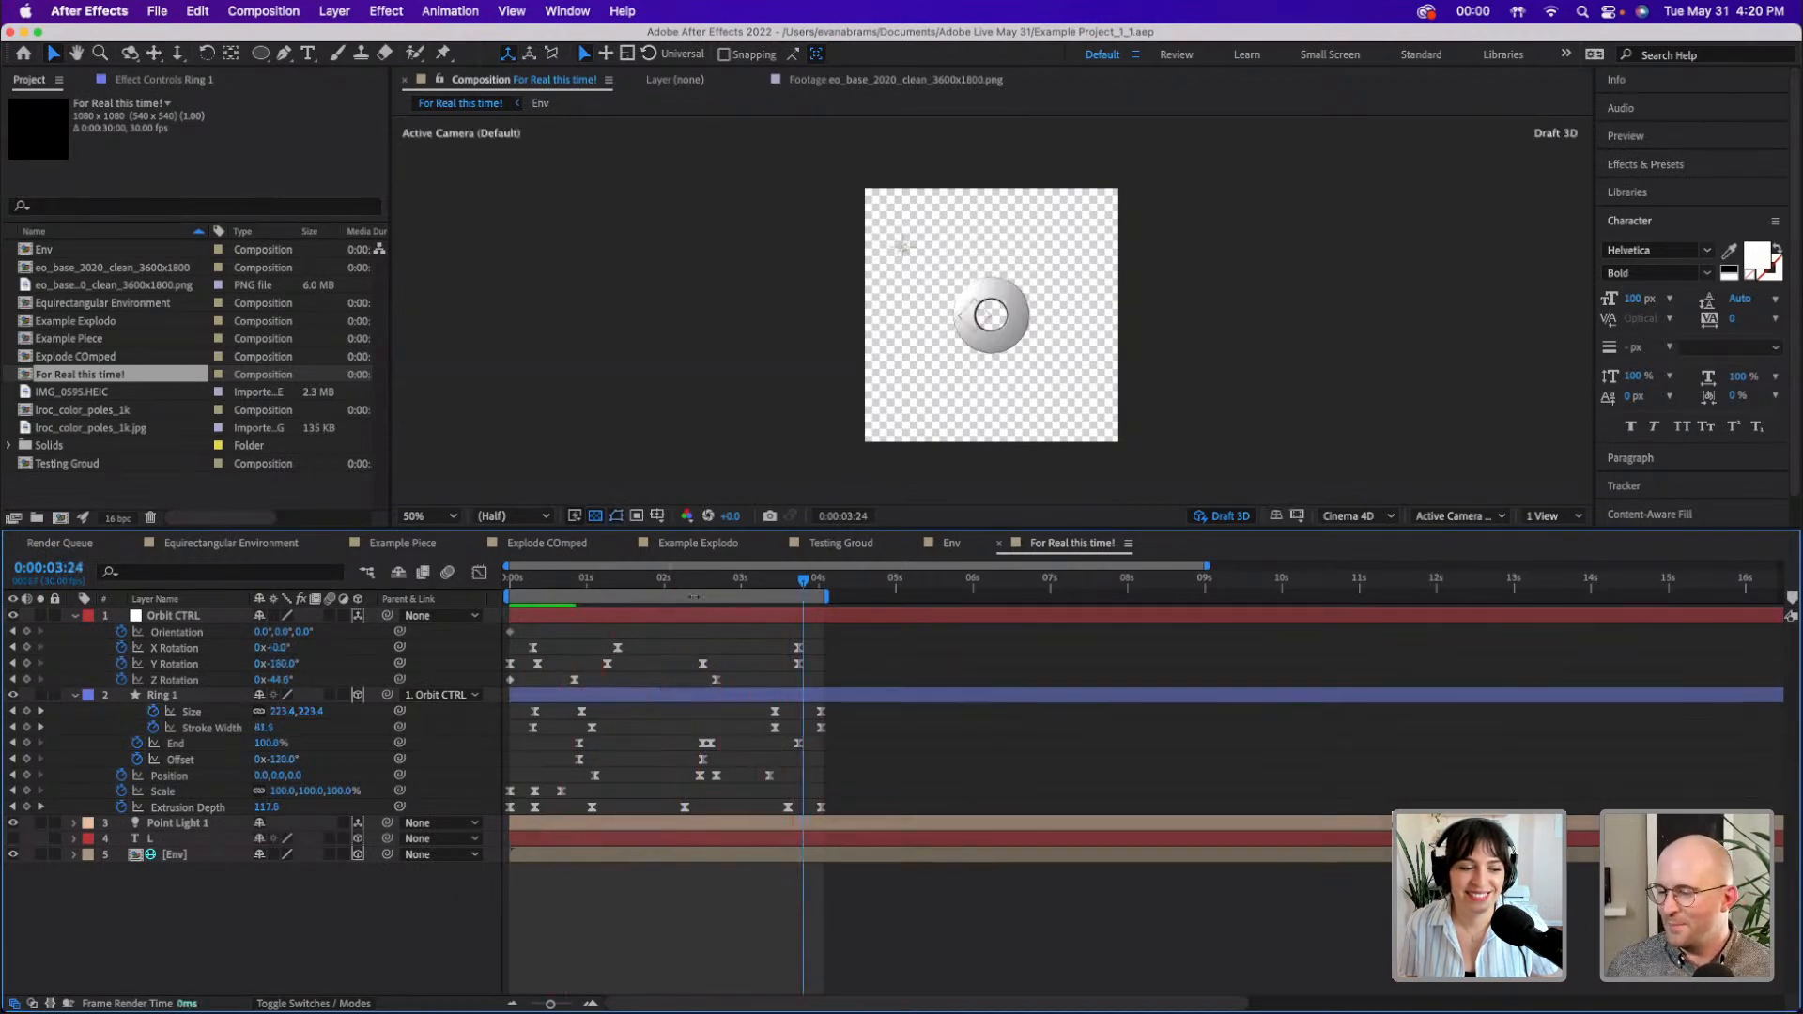
{"action": "left_click_drag", "start_coordinate": [690, 583], "coordinate": [408, 721]}
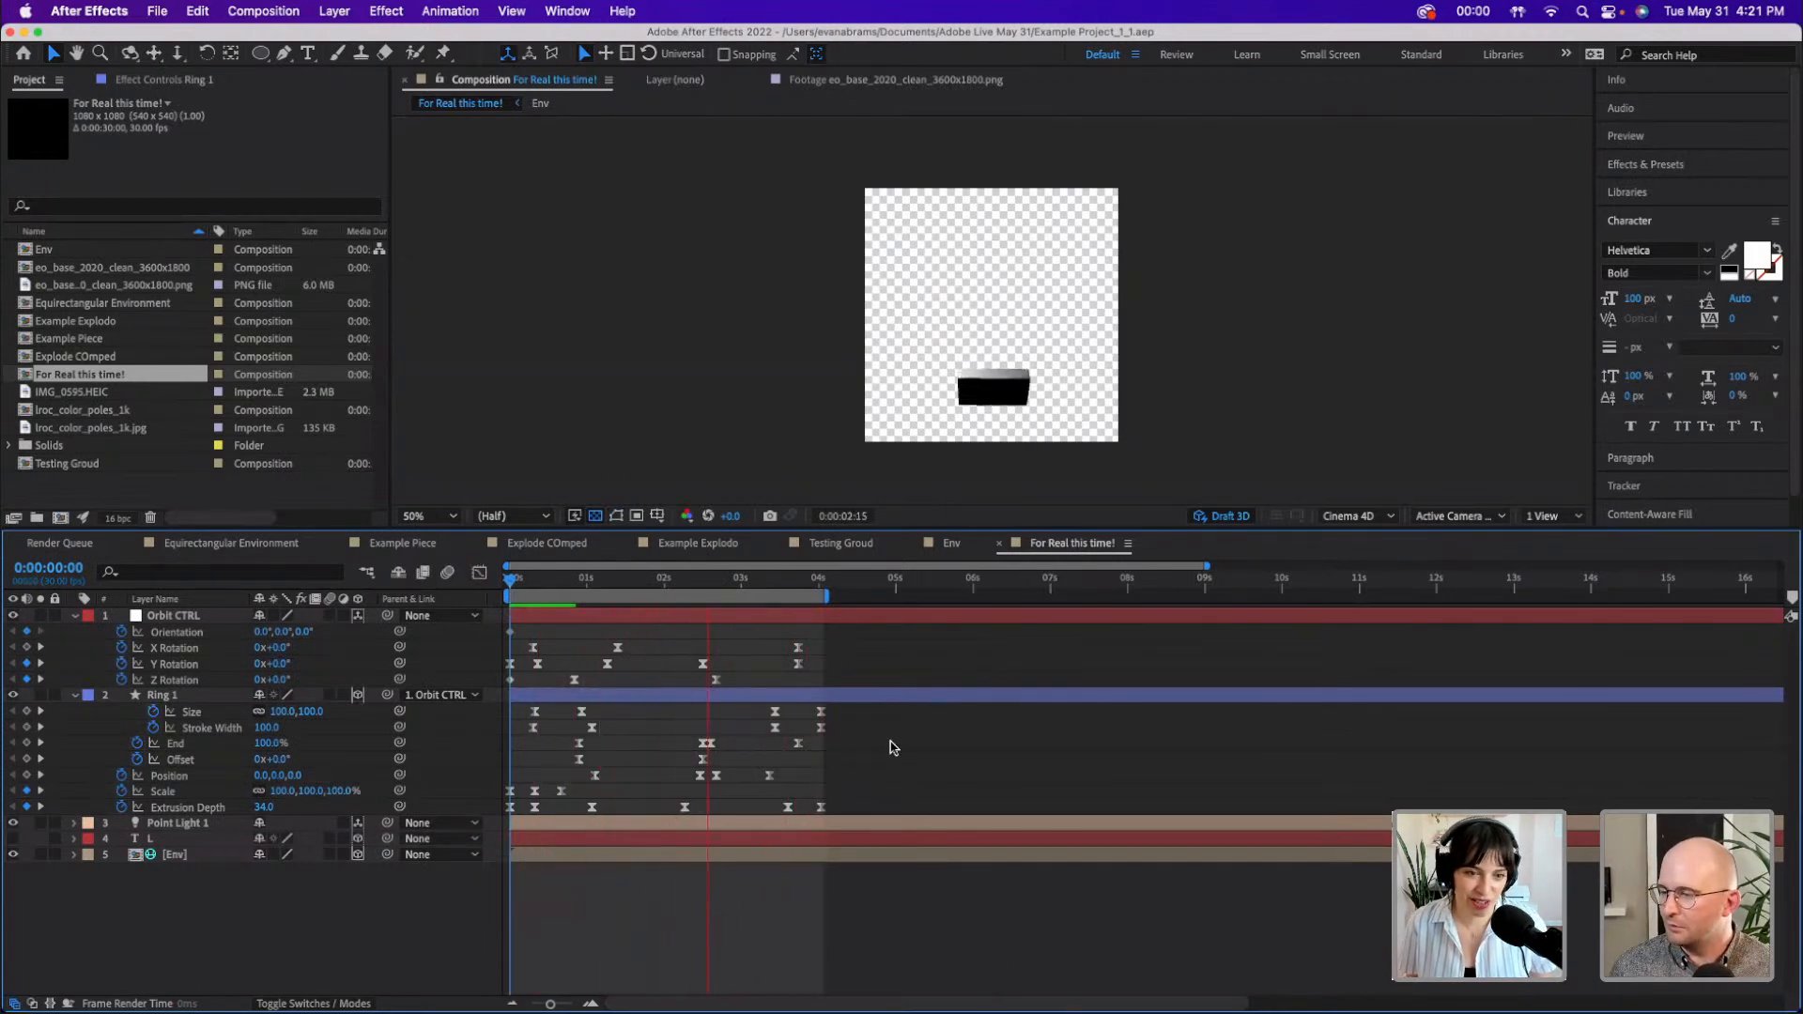
- Move Ring 1's final Size, Stroke Width and Extrusion Depth keyframes to 0:00:04:00
{"action": "left_click_drag", "start_coordinate": [801, 581], "coordinate": [772, 610]}
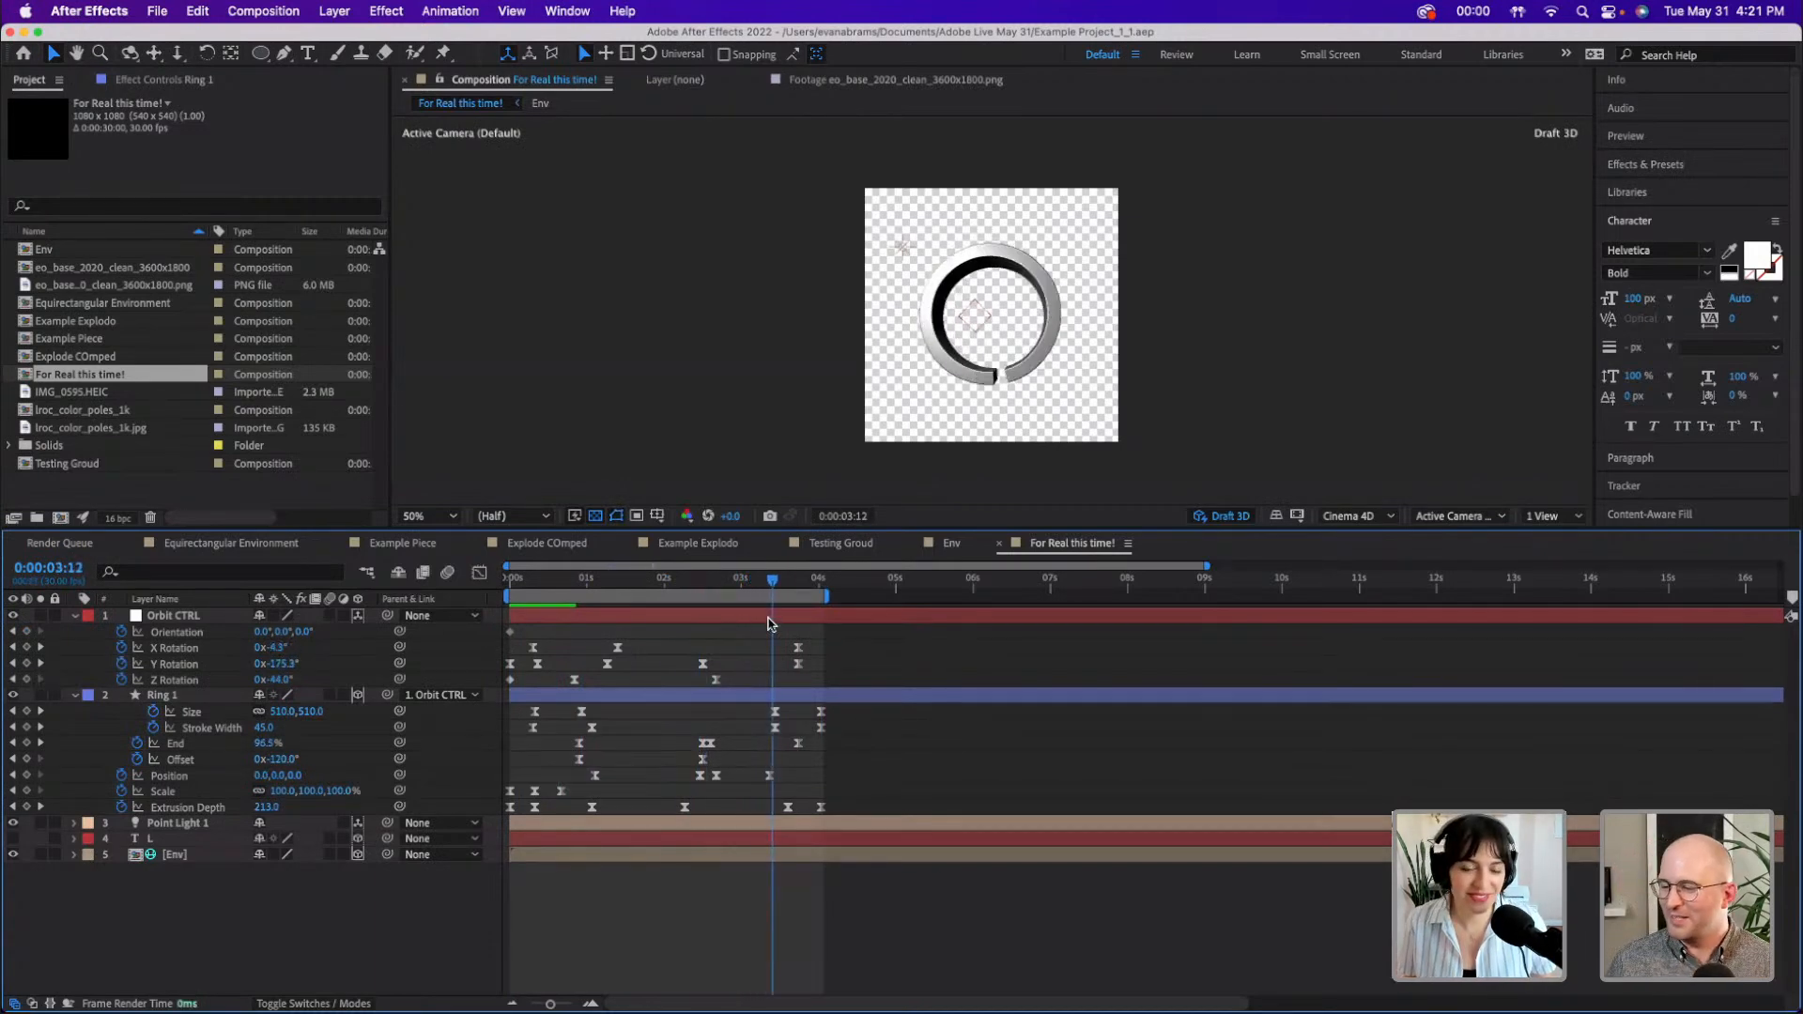
{"action": "key", "text": "space"}
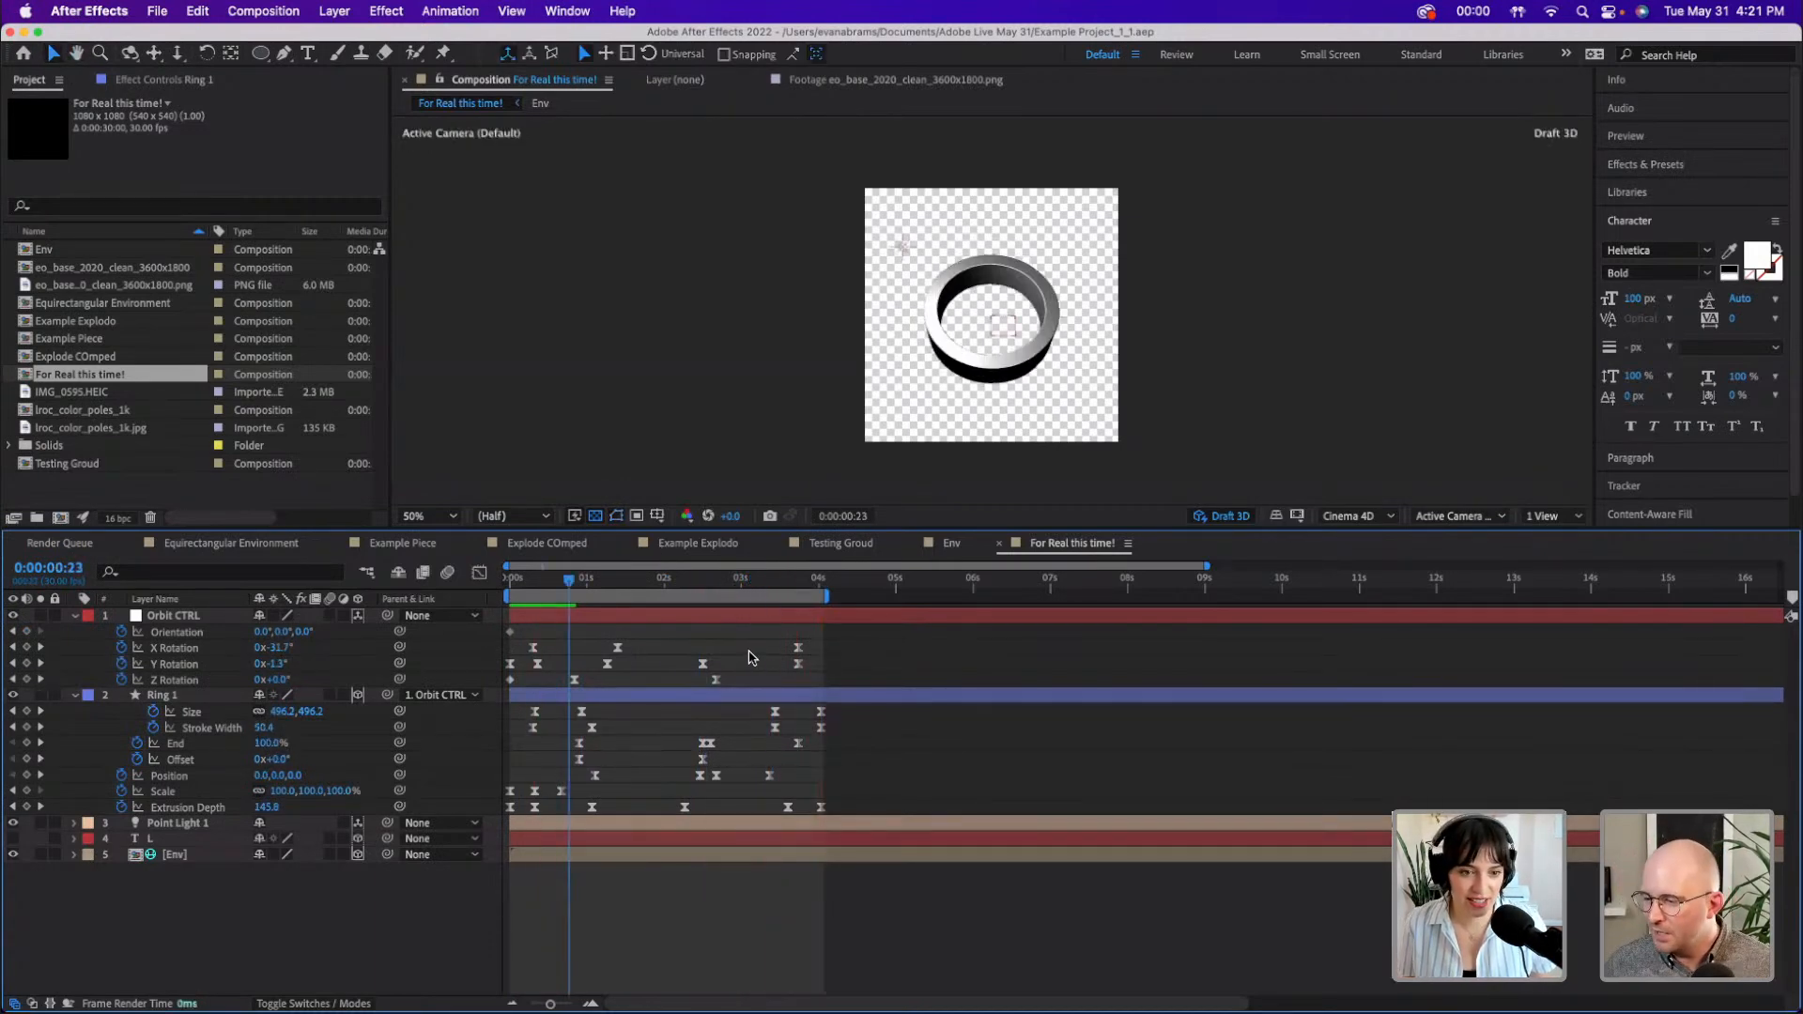
{"action": "left_click", "coordinate": [822, 589]}
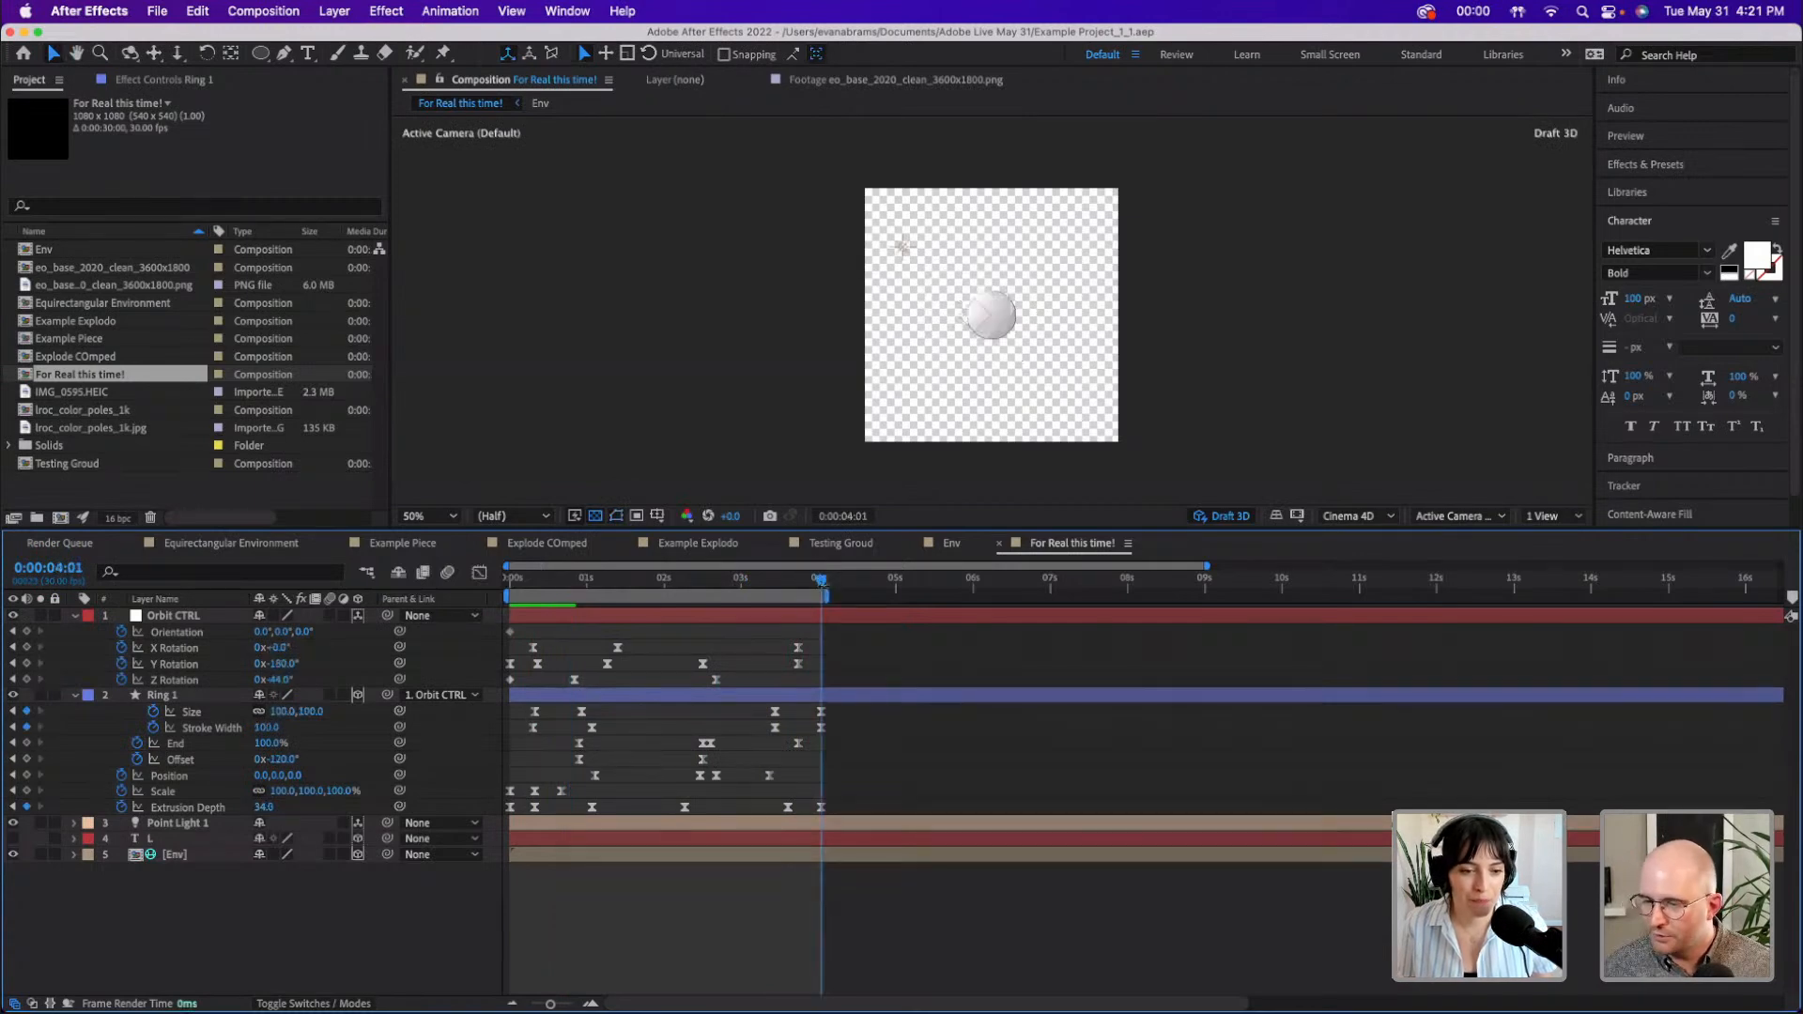
{"action": "scroll", "coordinate": [803, 607], "scroll_direction": "right", "scroll_amount": 5}
{"action": "scroll", "coordinate": [574, 783], "scroll_direction": "up", "scroll_amount": 1}
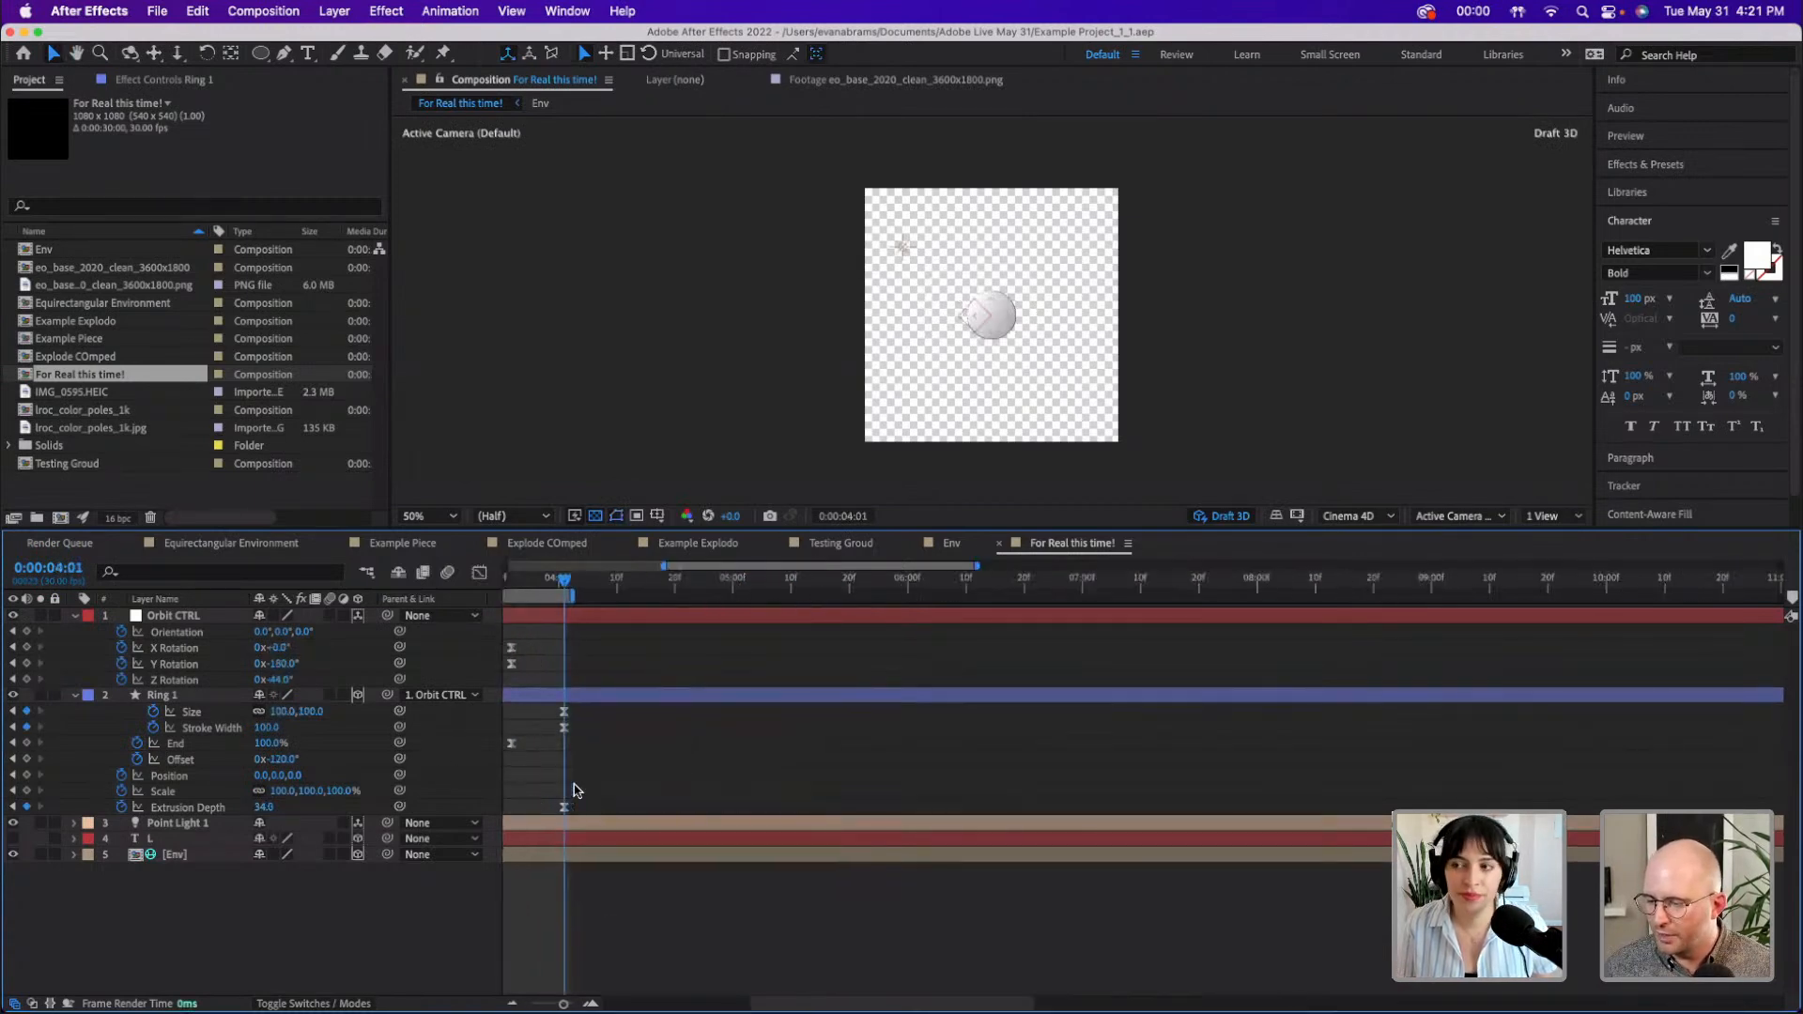
{"action": "left_click_drag", "start_coordinate": [589, 718], "coordinate": [543, 830]}
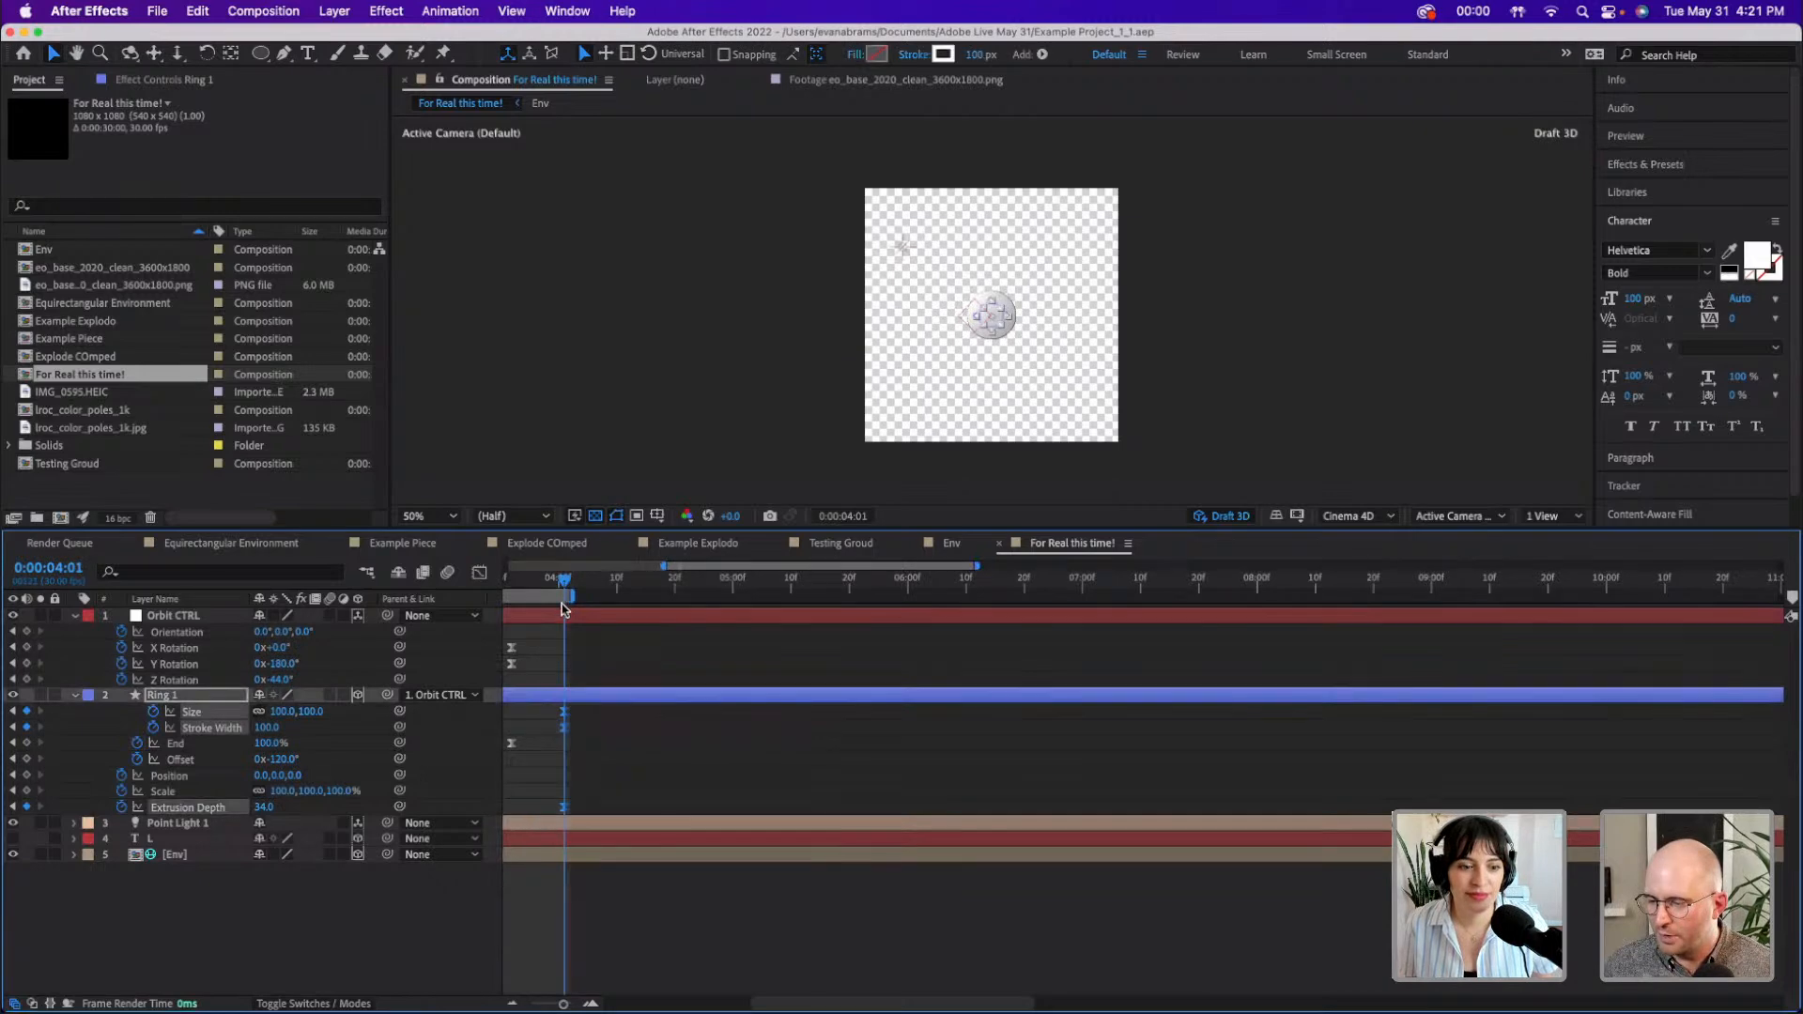
{"action": "left_click", "coordinate": [559, 581]}
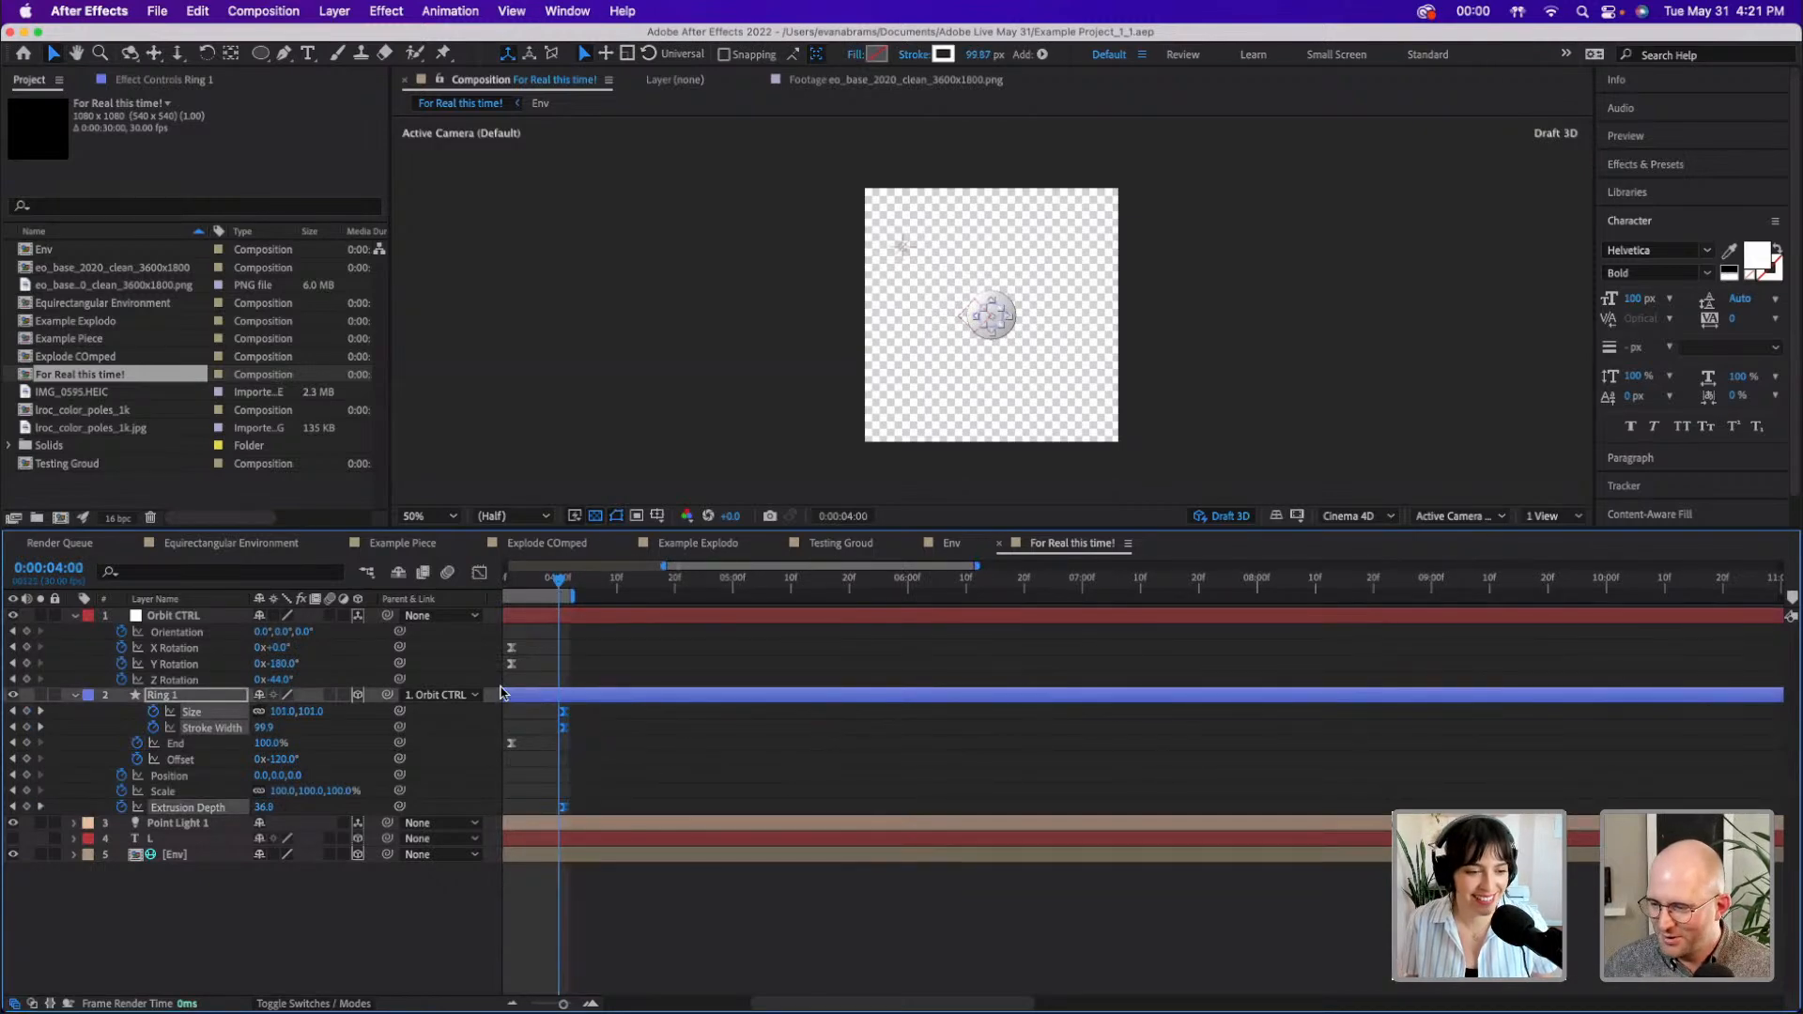
{"action": "left_click_drag", "start_coordinate": [570, 720], "coordinate": [557, 717]}
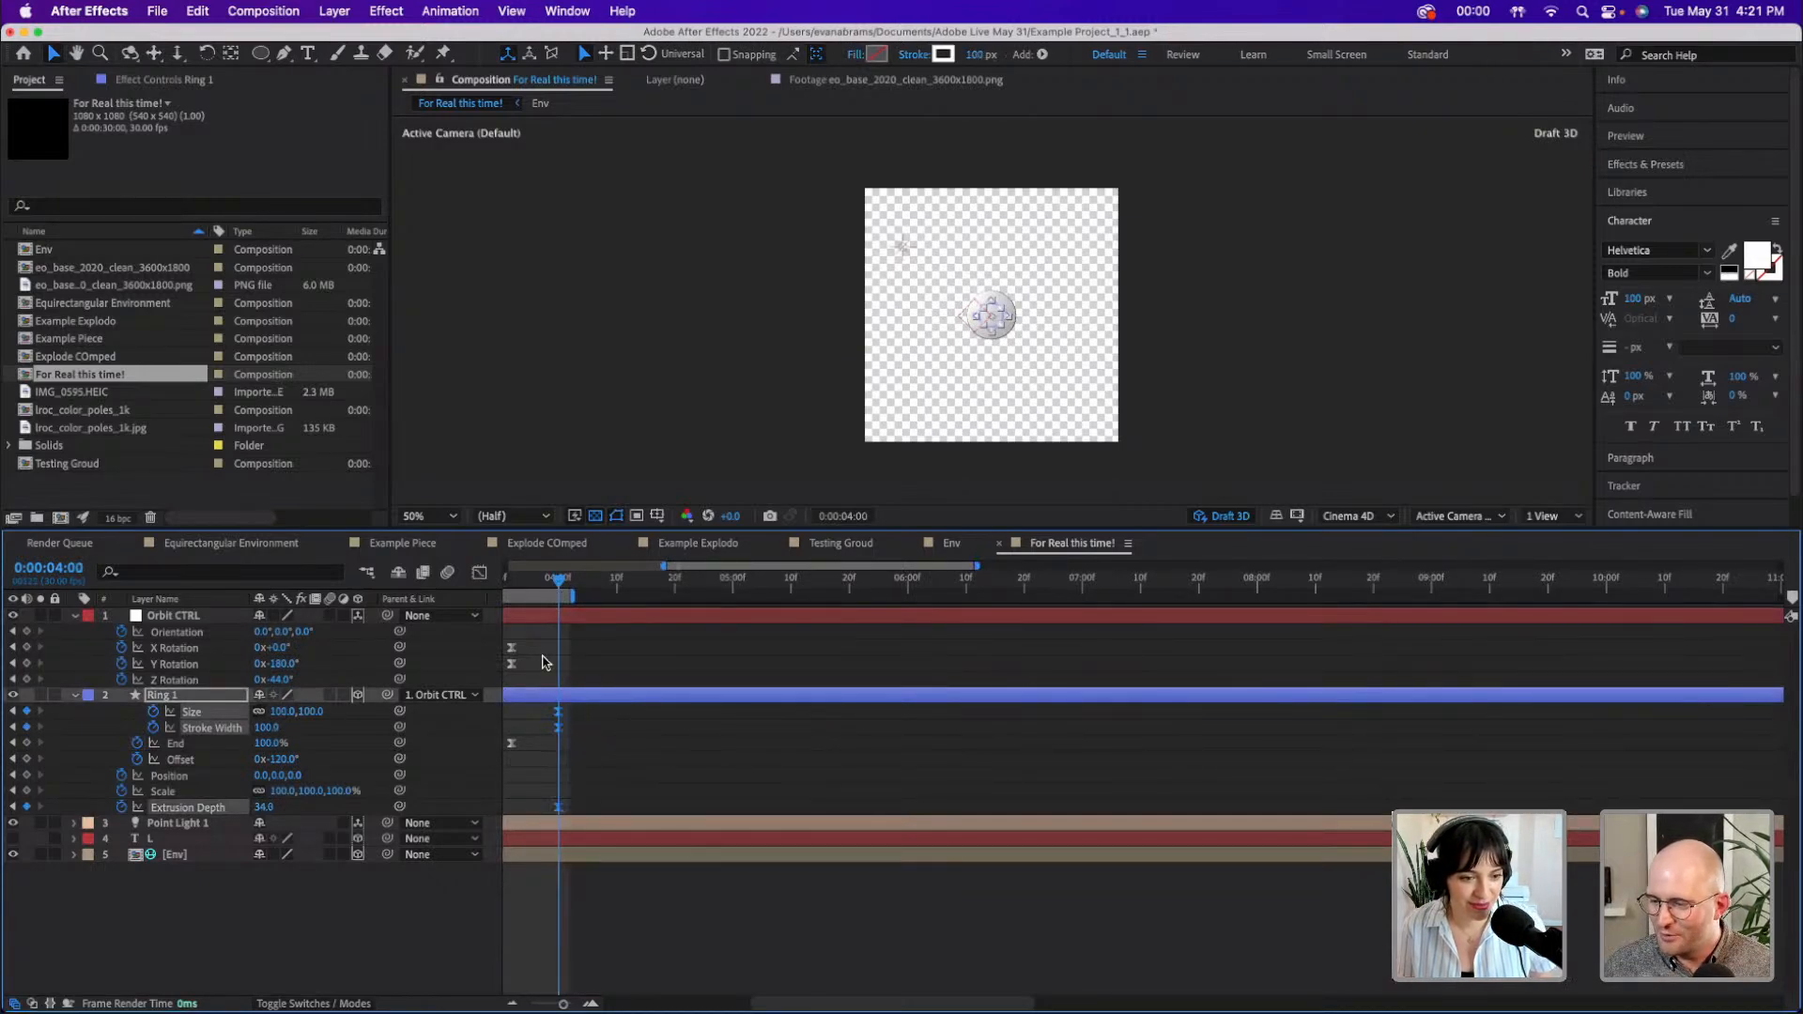
- Compare the loop's first and last frames and trim the work area to end one frame before 0:00:04:00
{"action": "key", "text": "Home"}
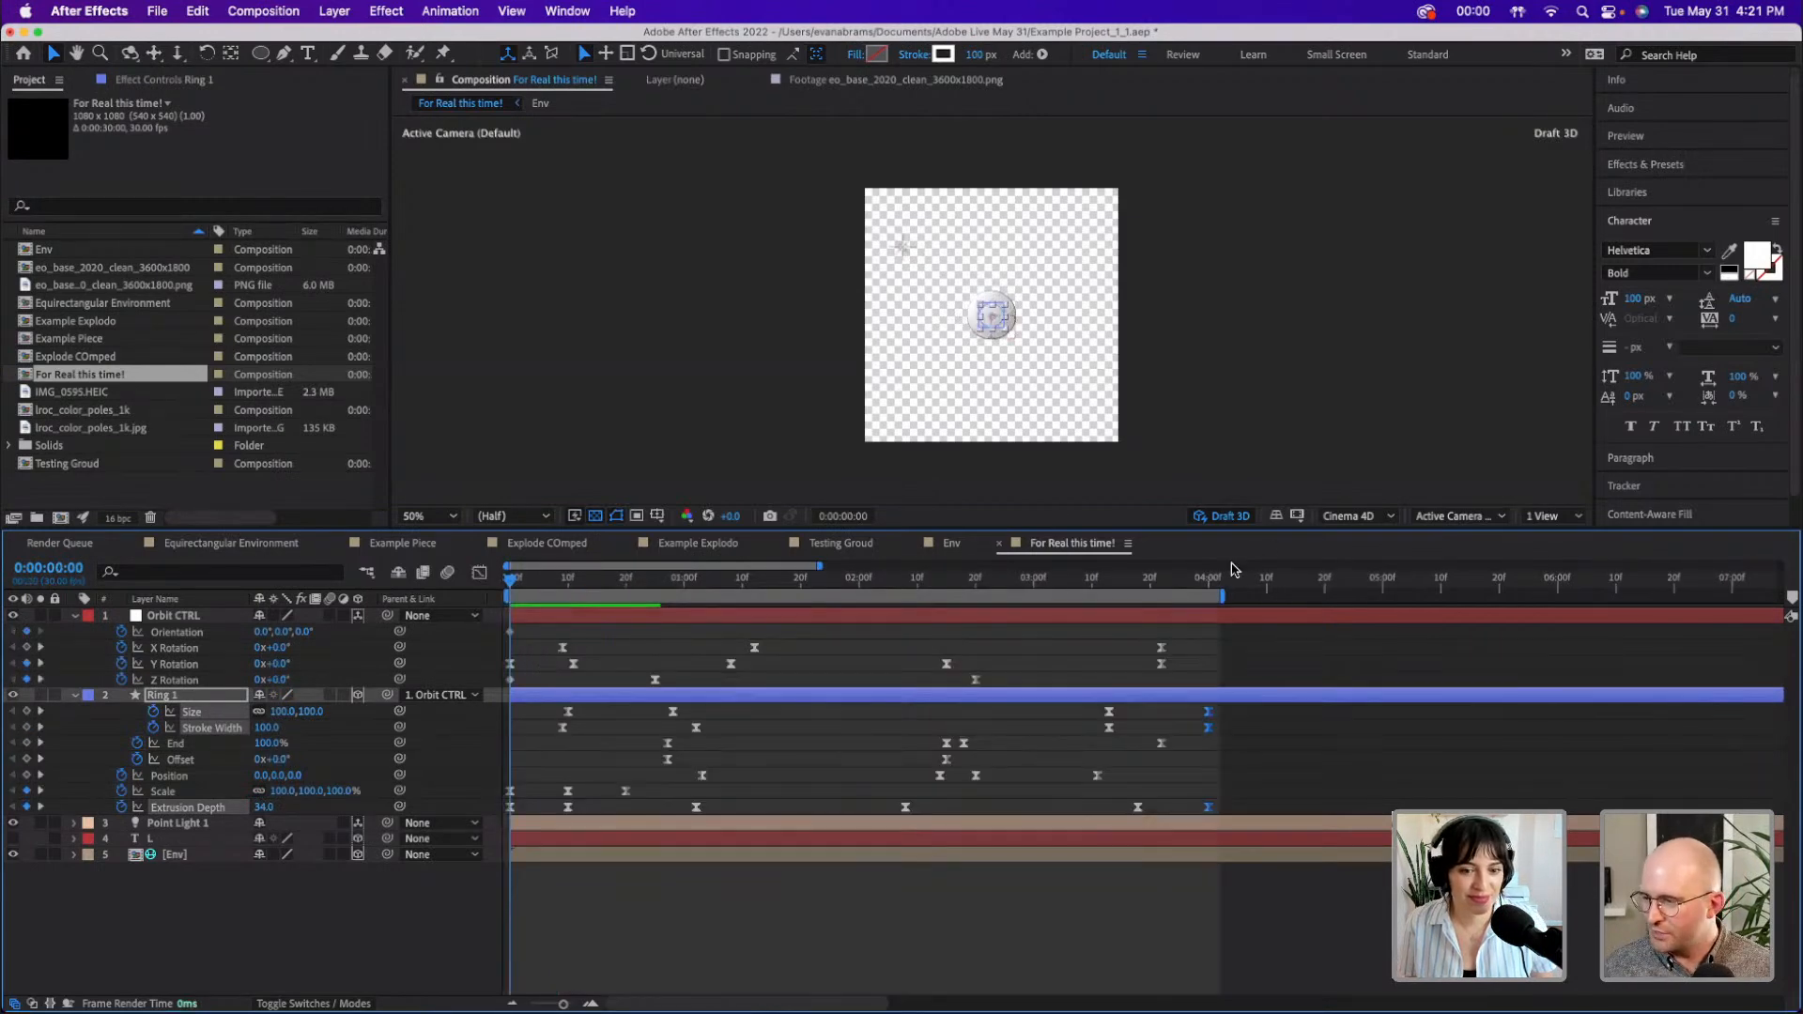
{"action": "left_click", "coordinate": [1208, 590]}
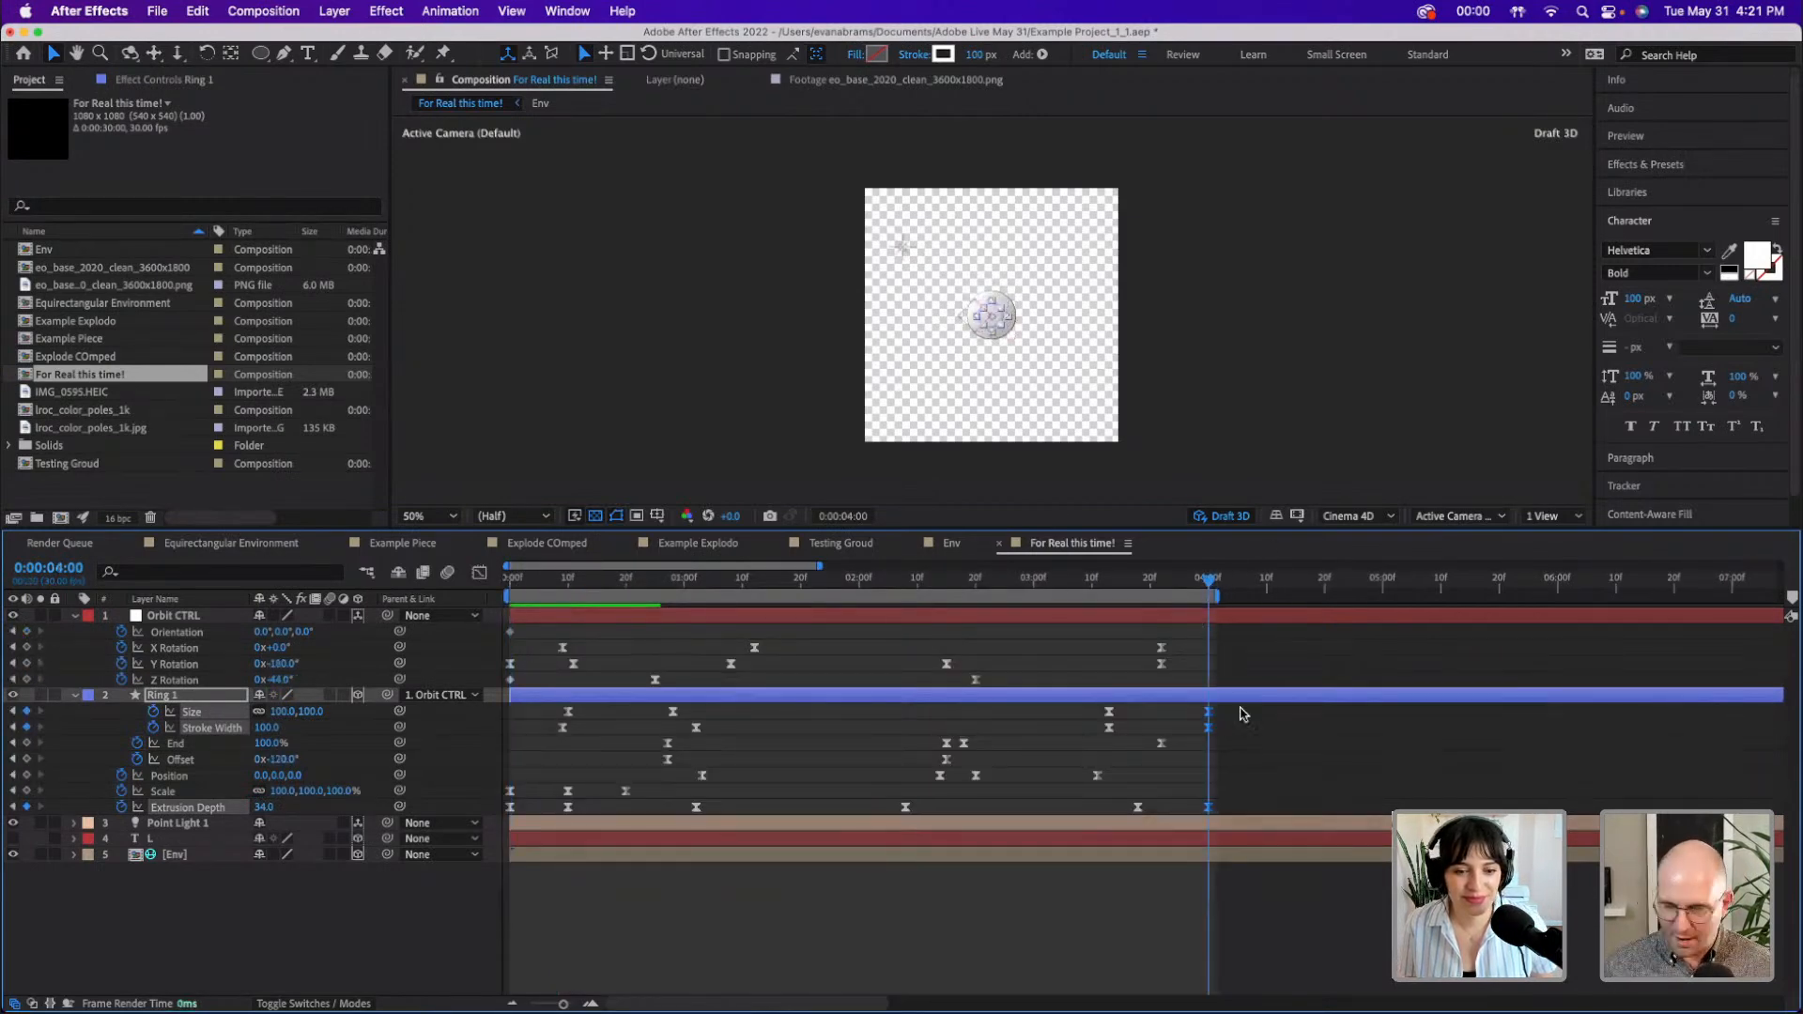
{"action": "key", "text": "Home"}
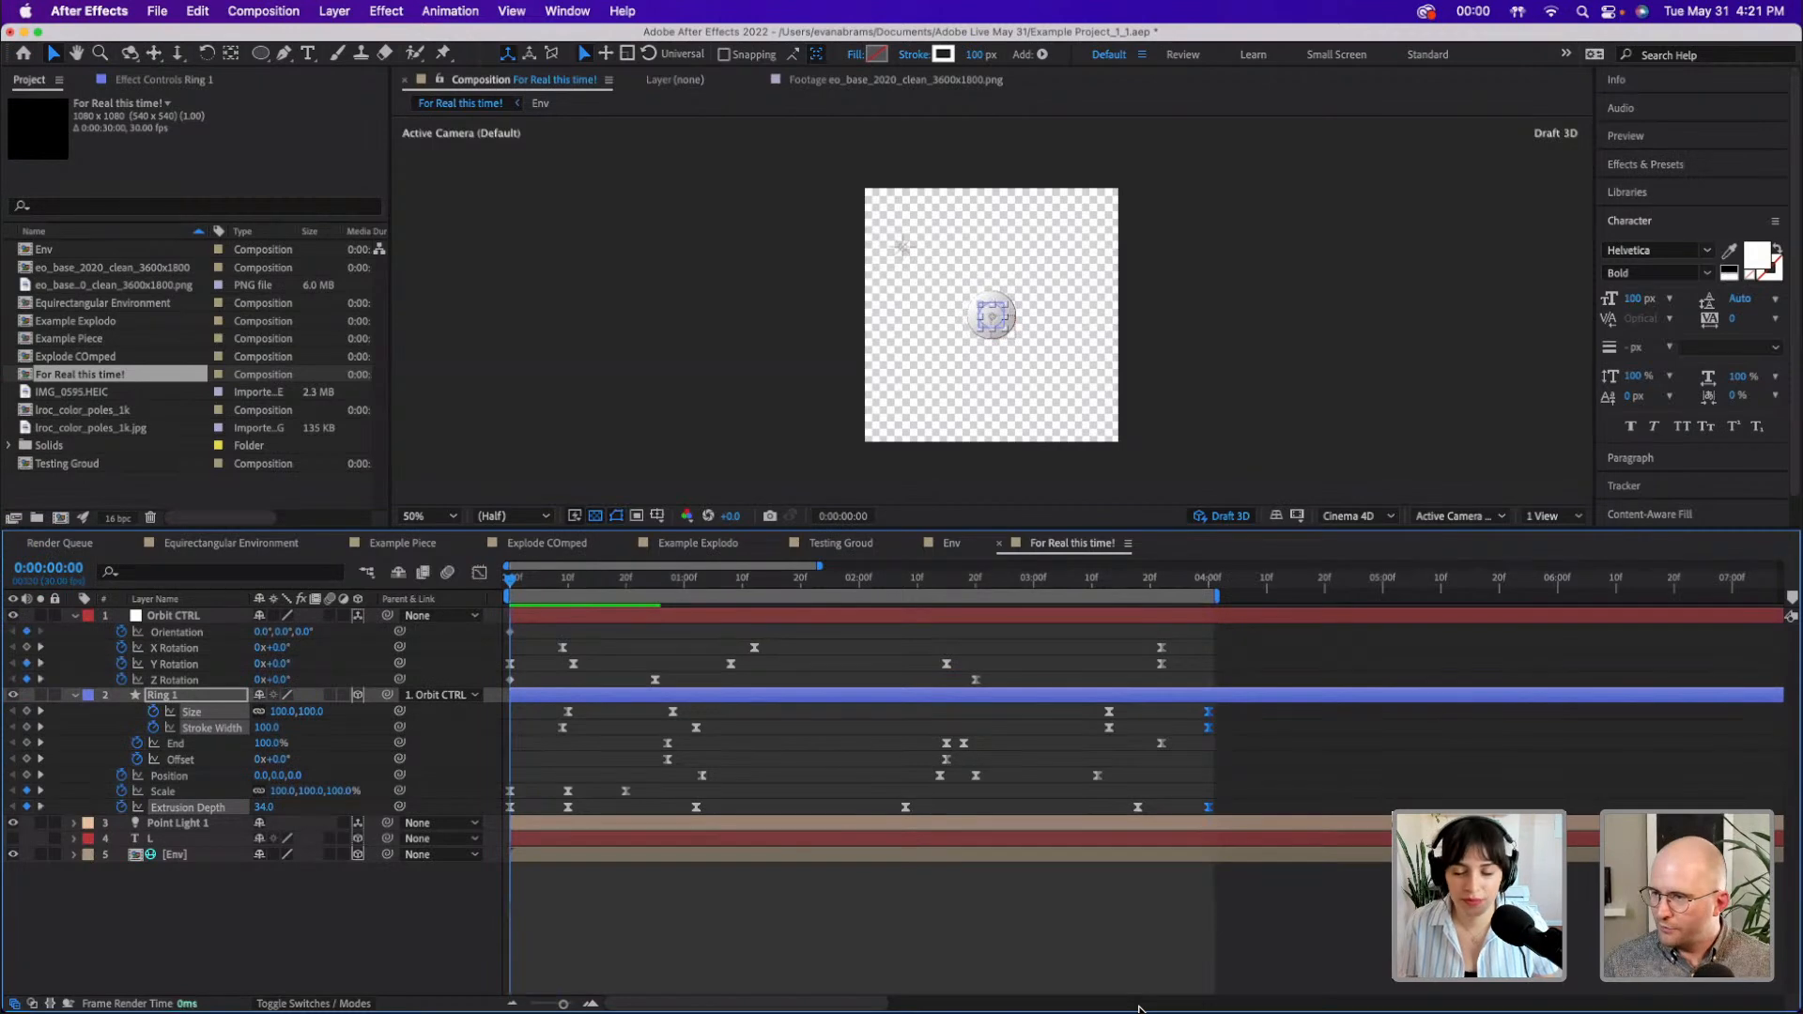
{"action": "left_click", "coordinate": [1208, 590]}
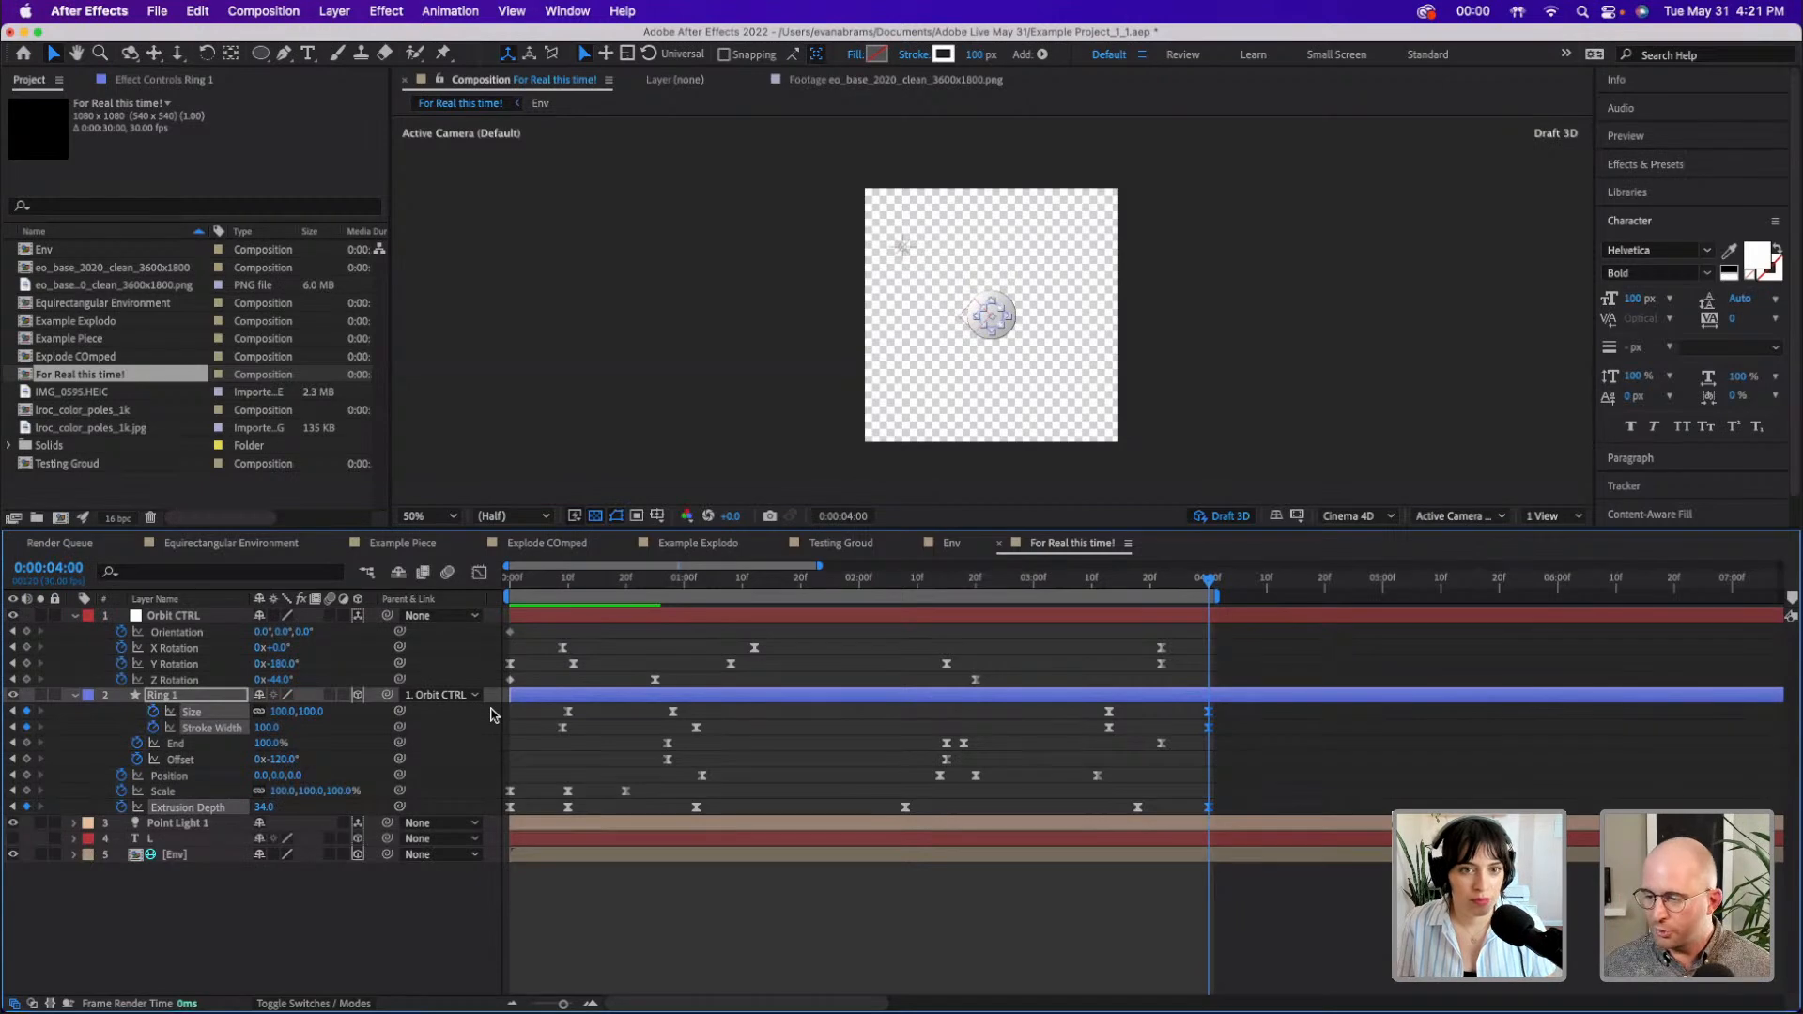
{"action": "key", "text": "Home"}
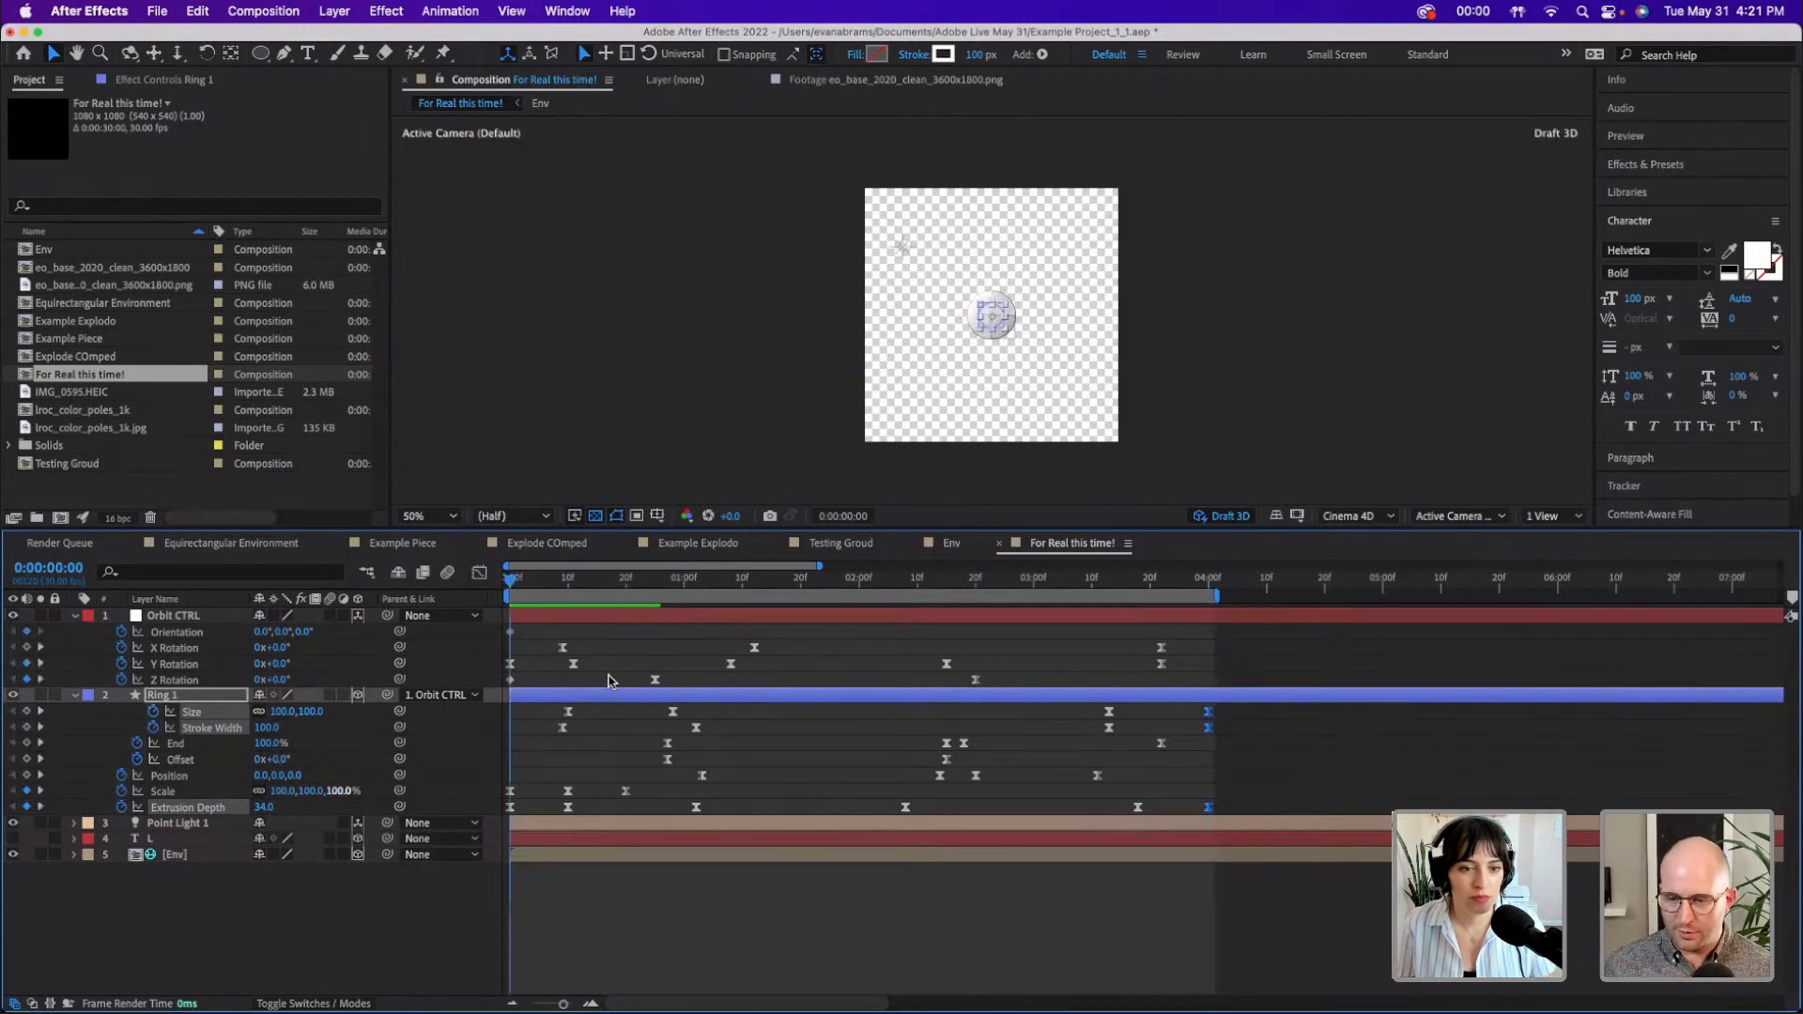
{"action": "left_click", "coordinate": [1207, 586]}
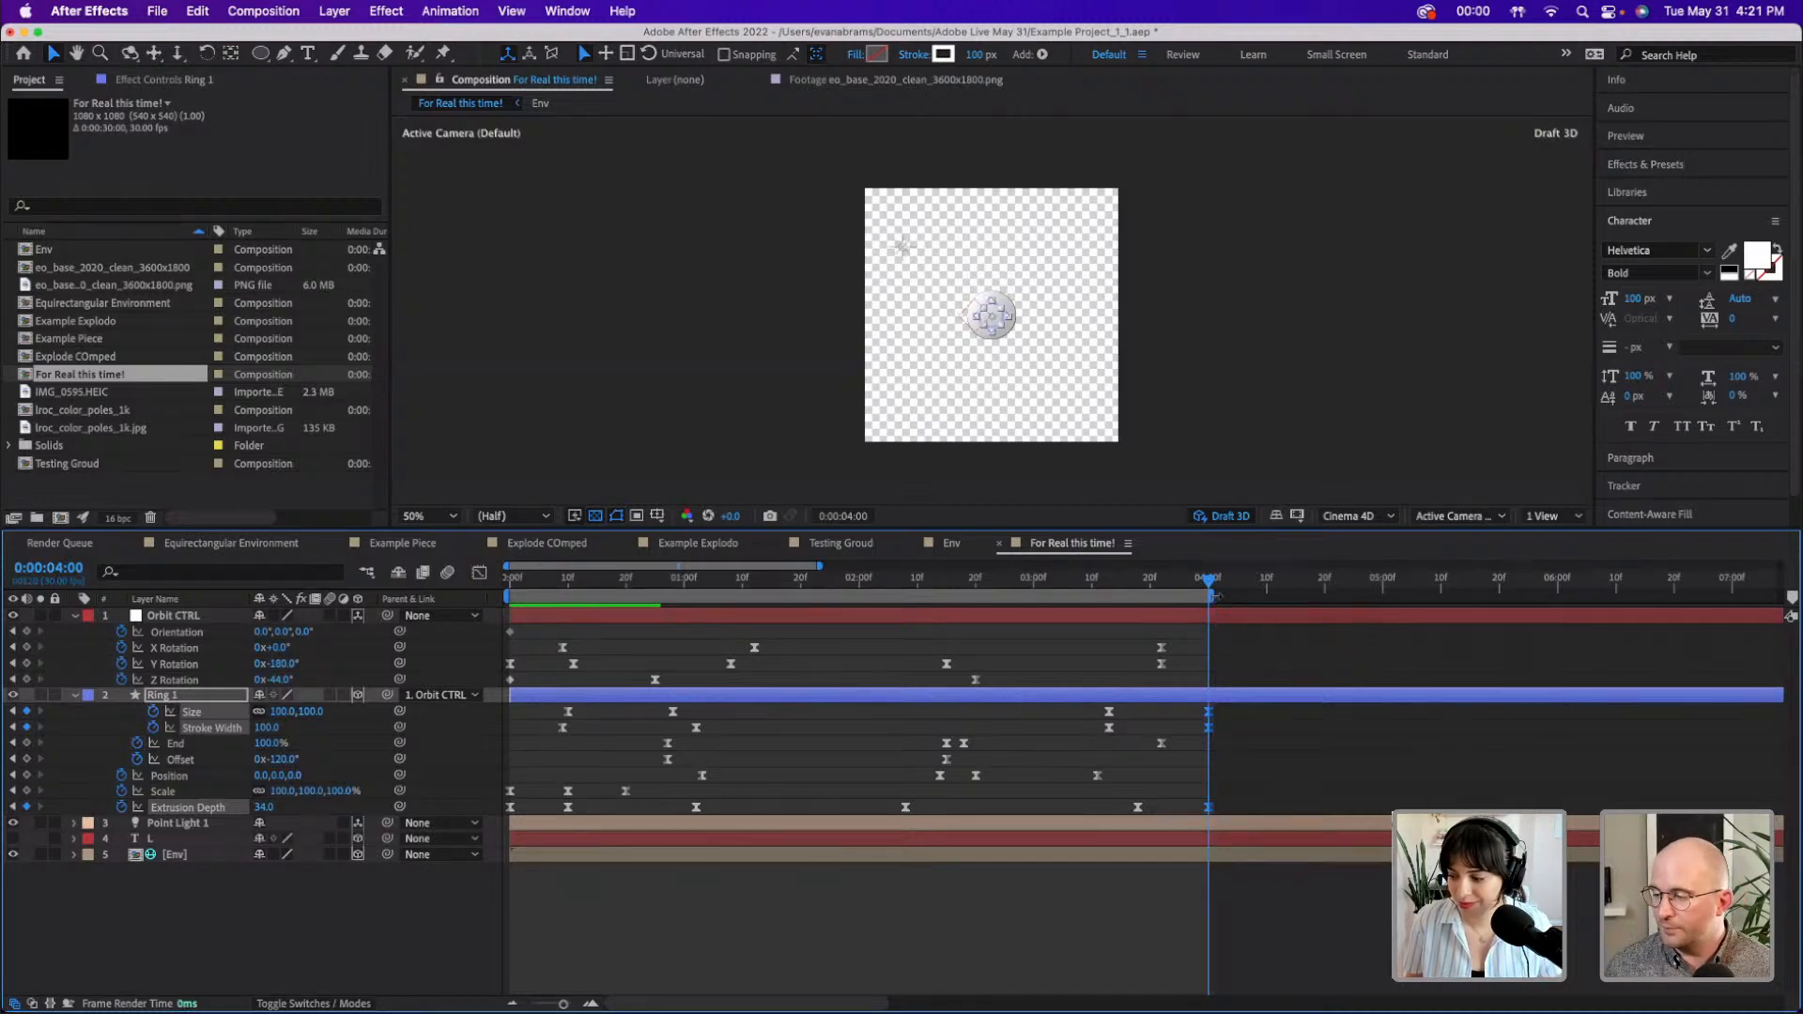
{"action": "left_click_drag", "start_coordinate": [1209, 590], "coordinate": [1172, 588]}
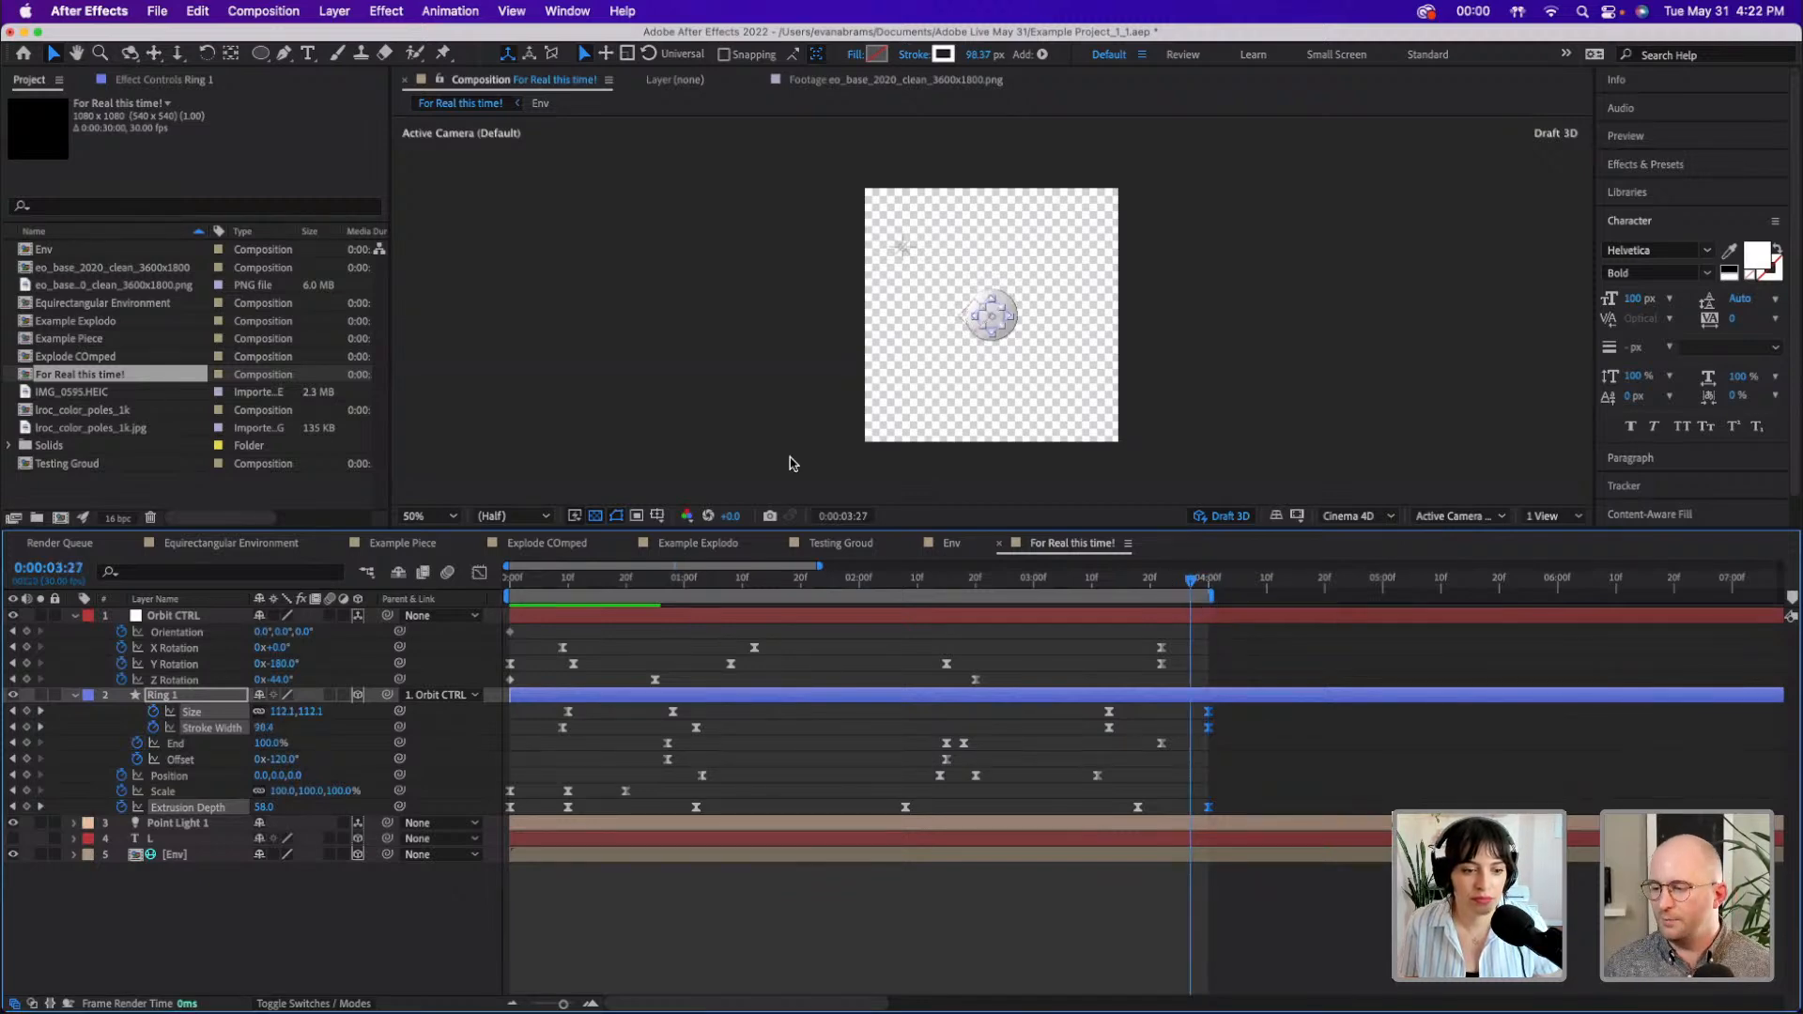
- Turn off the transparency grid and Draft 3D, and preview the animation at 100% and full resolution in an enlarged viewer
{"action": "left_click", "coordinate": [595, 516]}
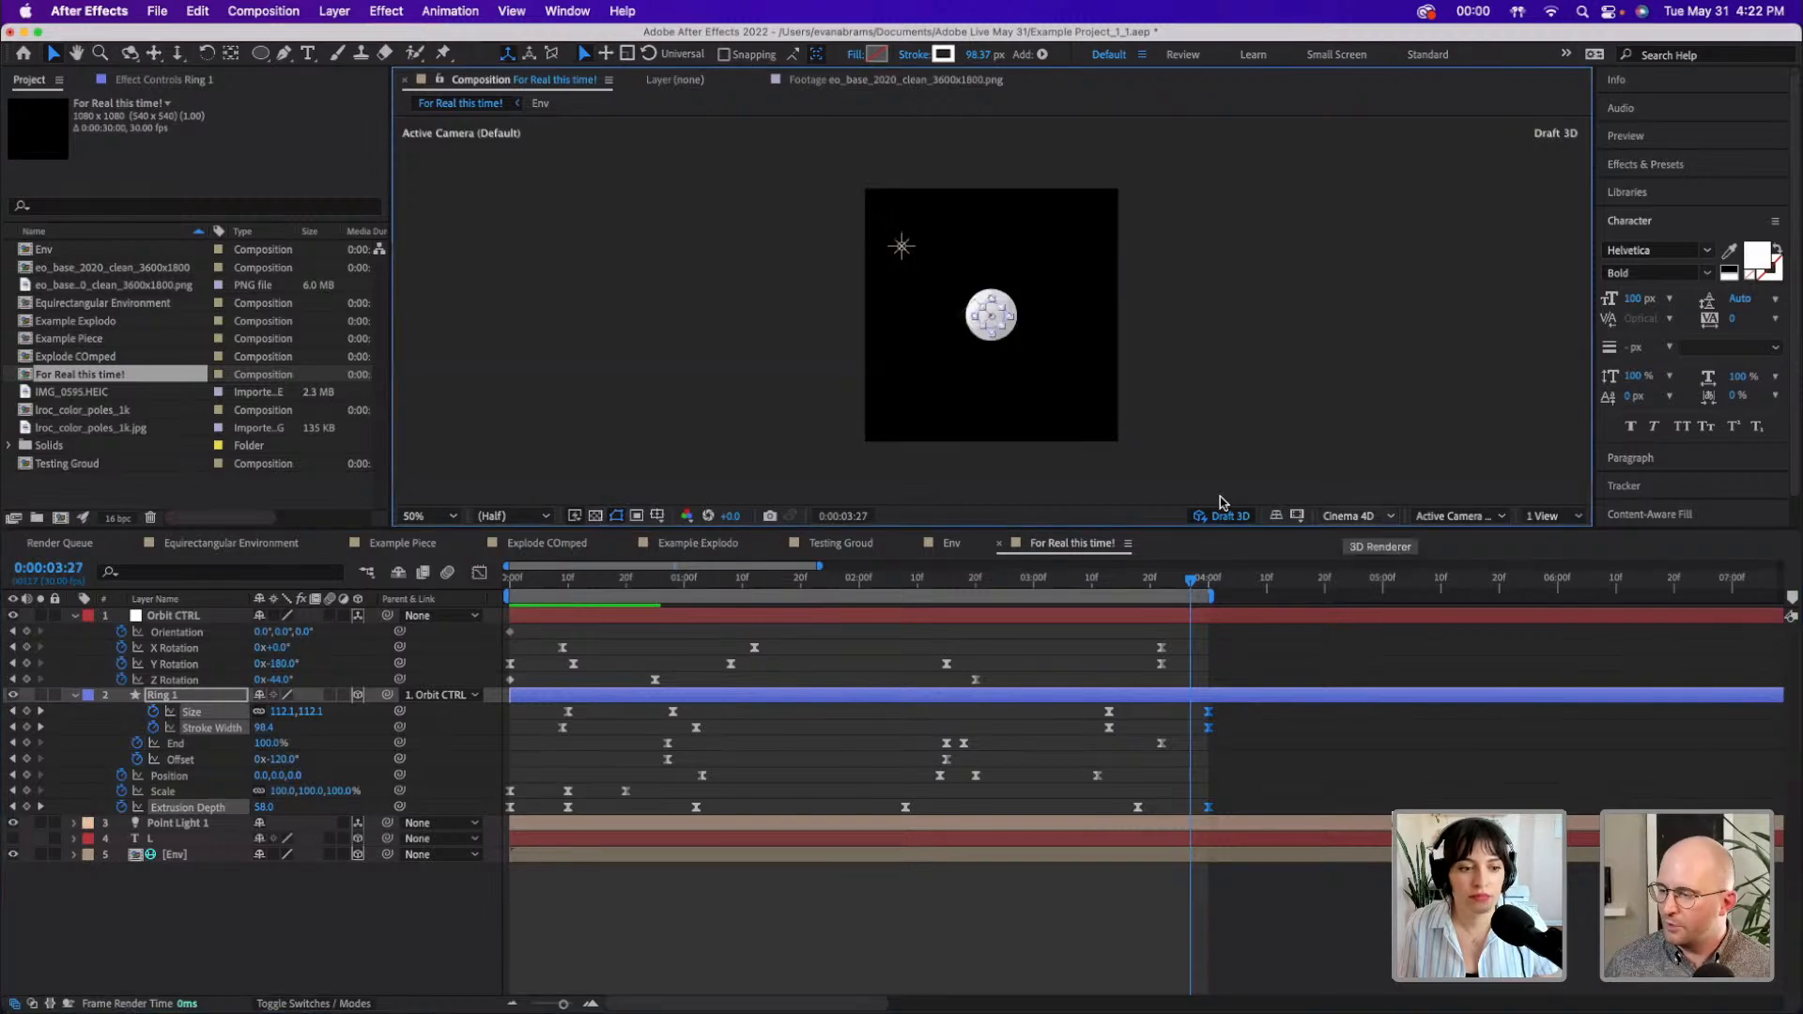
{"action": "left_click", "coordinate": [1237, 522]}
{"action": "key", "text": "comma"}
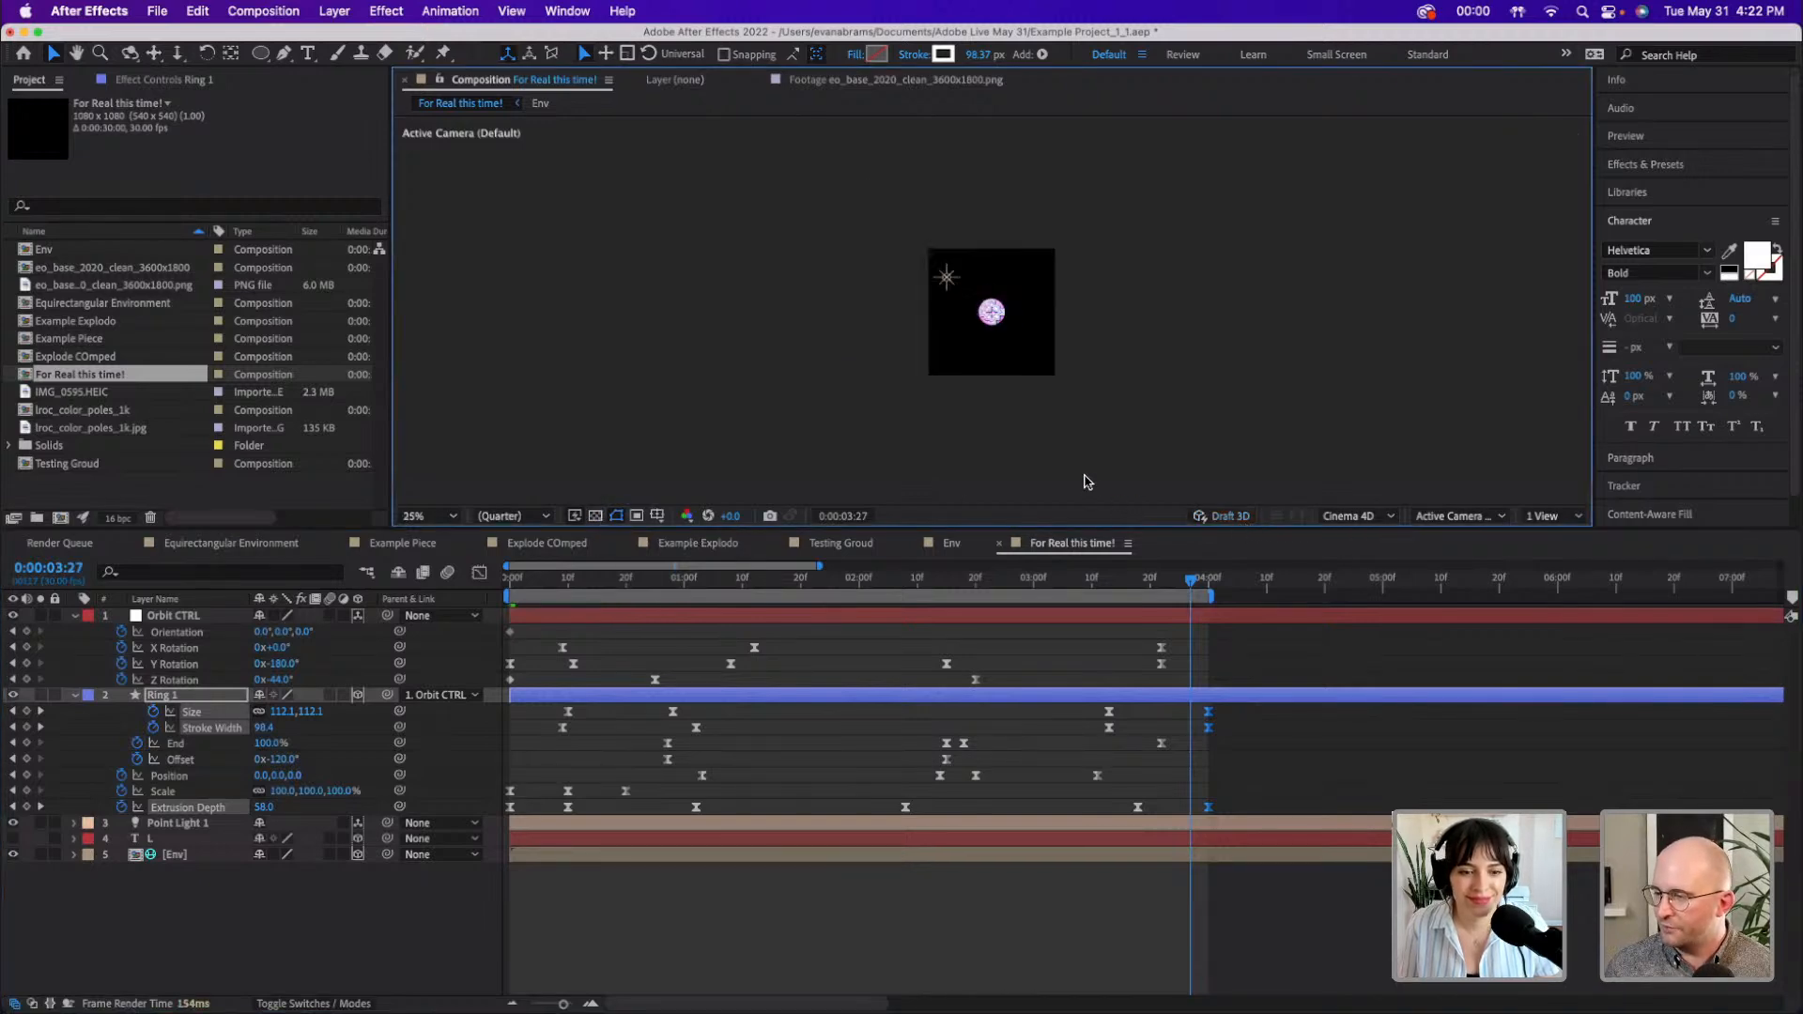
{"action": "key", "text": "period"}
{"action": "key", "text": "period"}
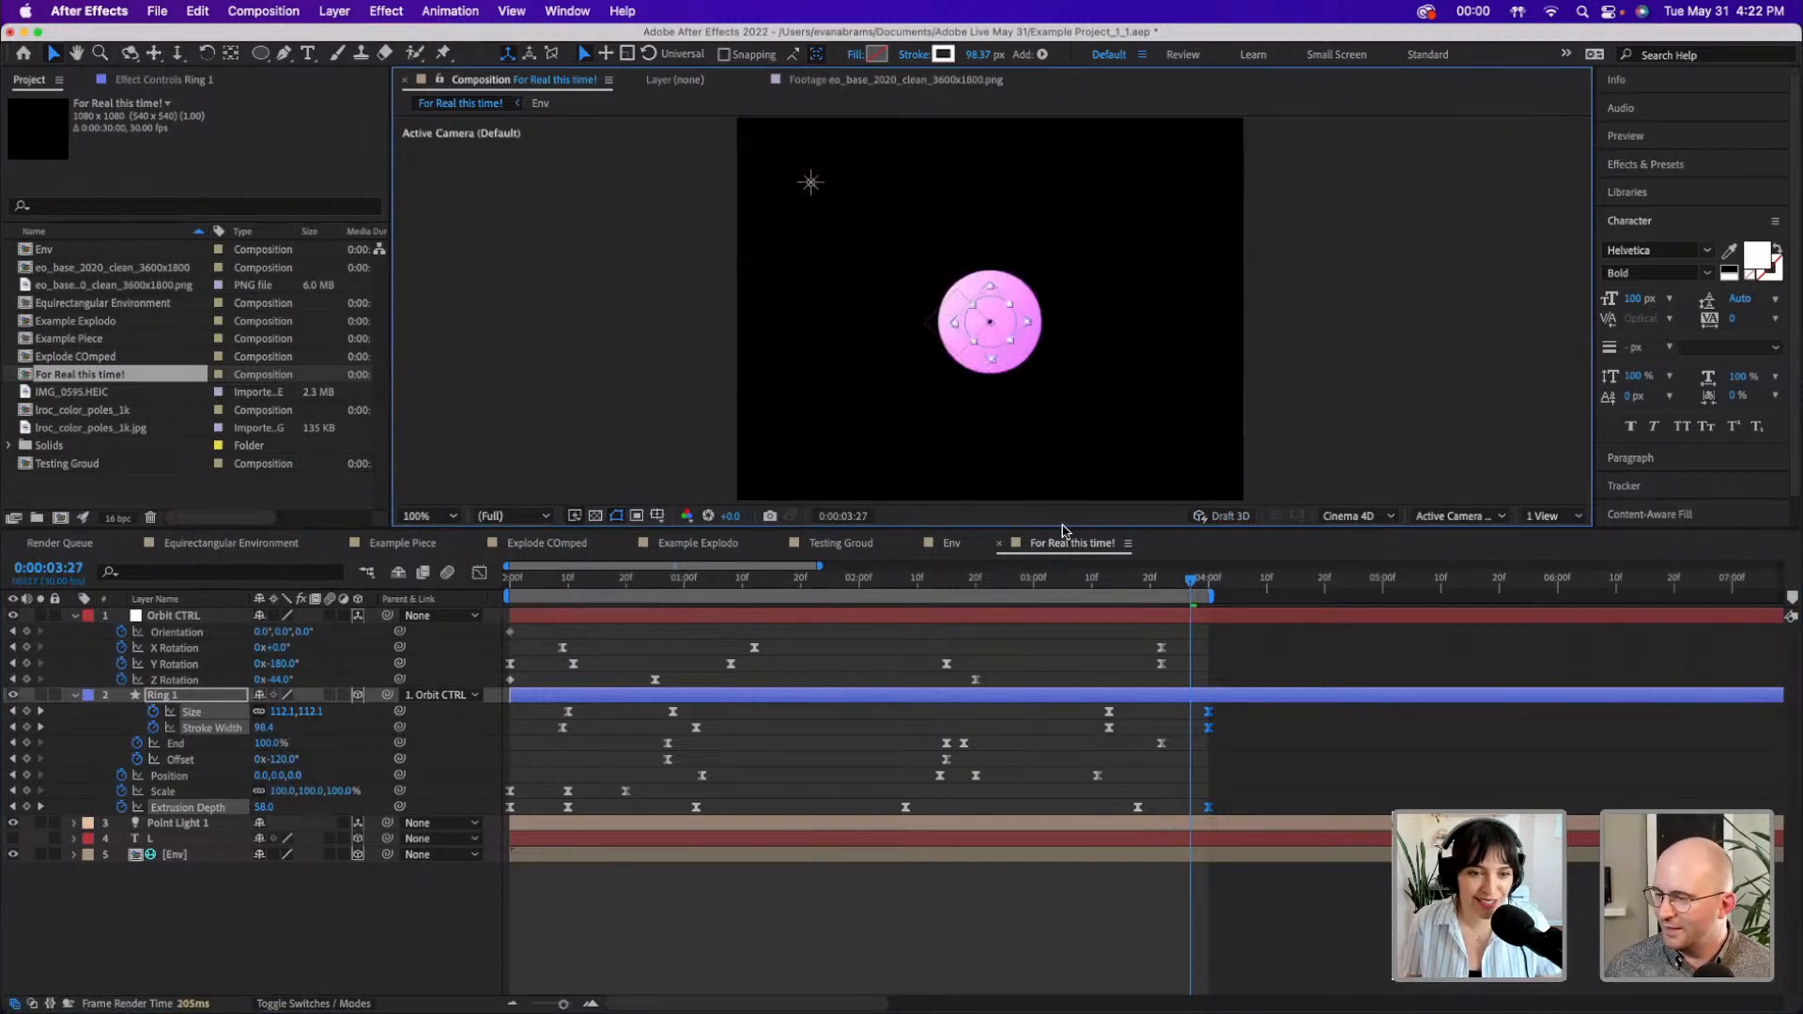
{"action": "left_click_drag", "start_coordinate": [1059, 528], "coordinate": [1061, 756]}
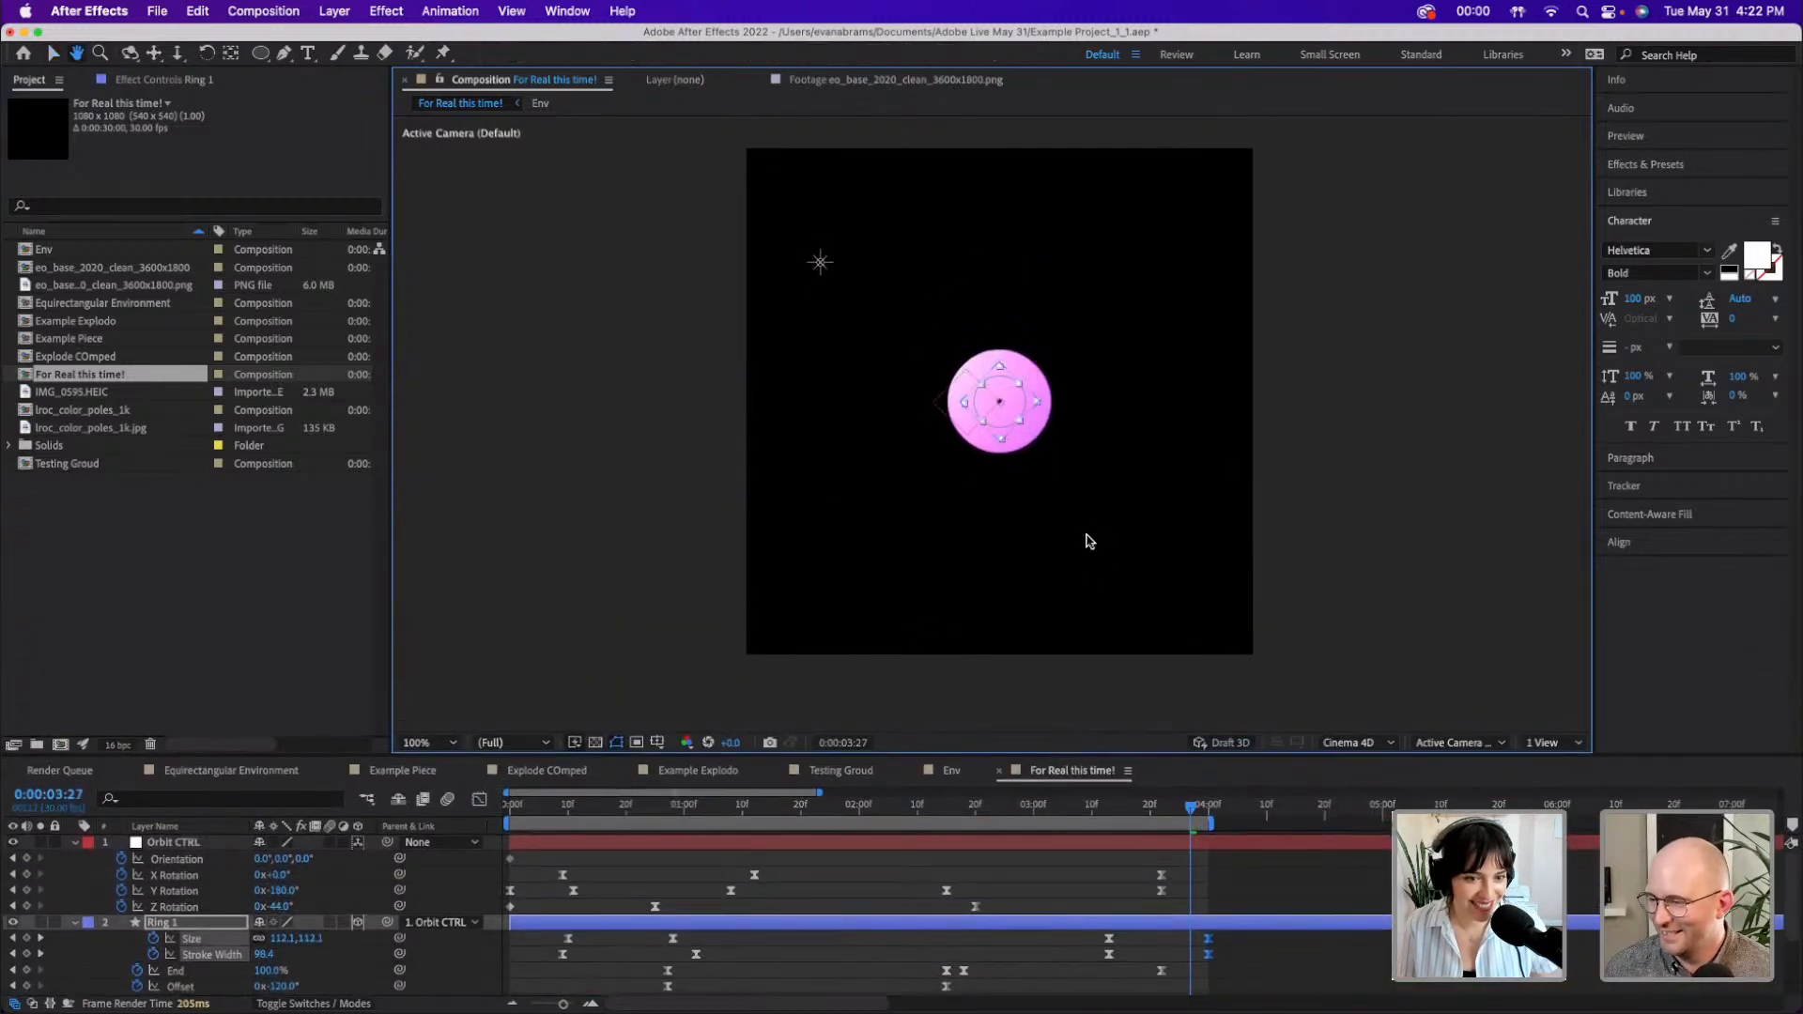
{"action": "key", "text": "space"}
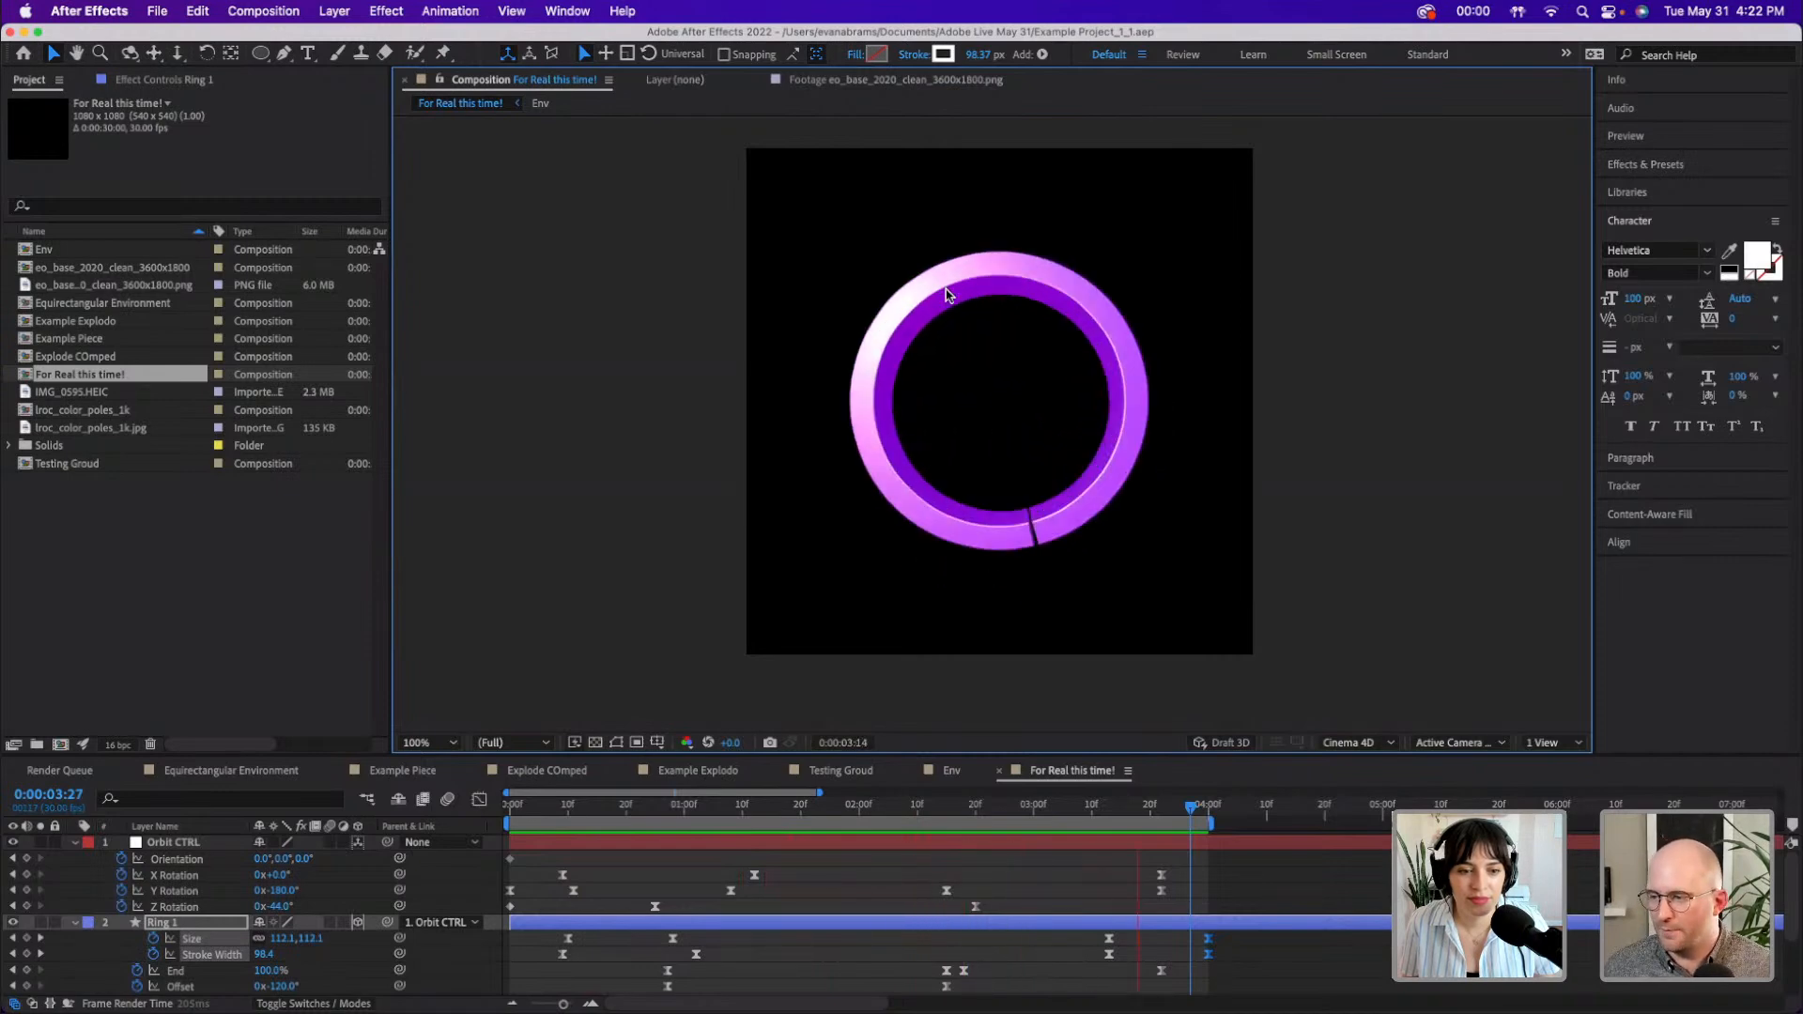
{"action": "key", "text": "space"}
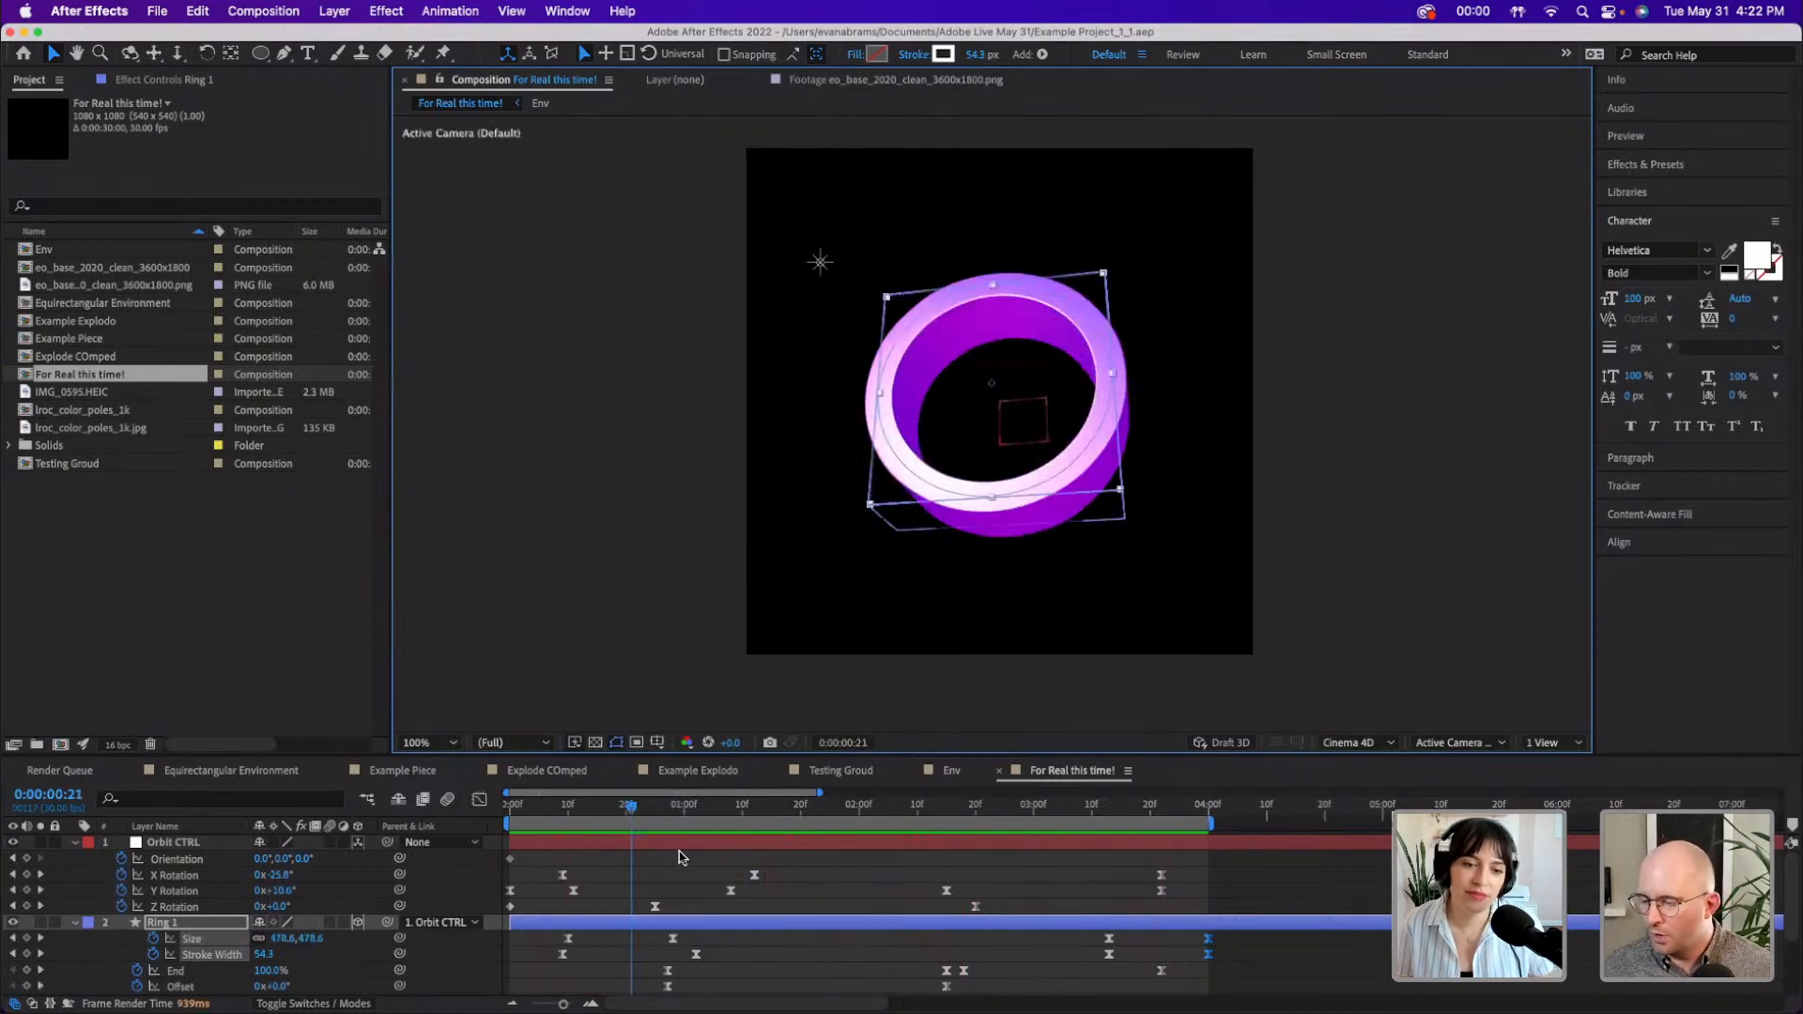
- Reveal Ring 1's Geometry Options and keyframe Bevel Depth at 3 at 0:00:00:21 and at 10 at 0:00:01:06
{"action": "left_click", "coordinate": [588, 925]}
{"action": "key", "text": "a"}
{"action": "key", "text": "a"}
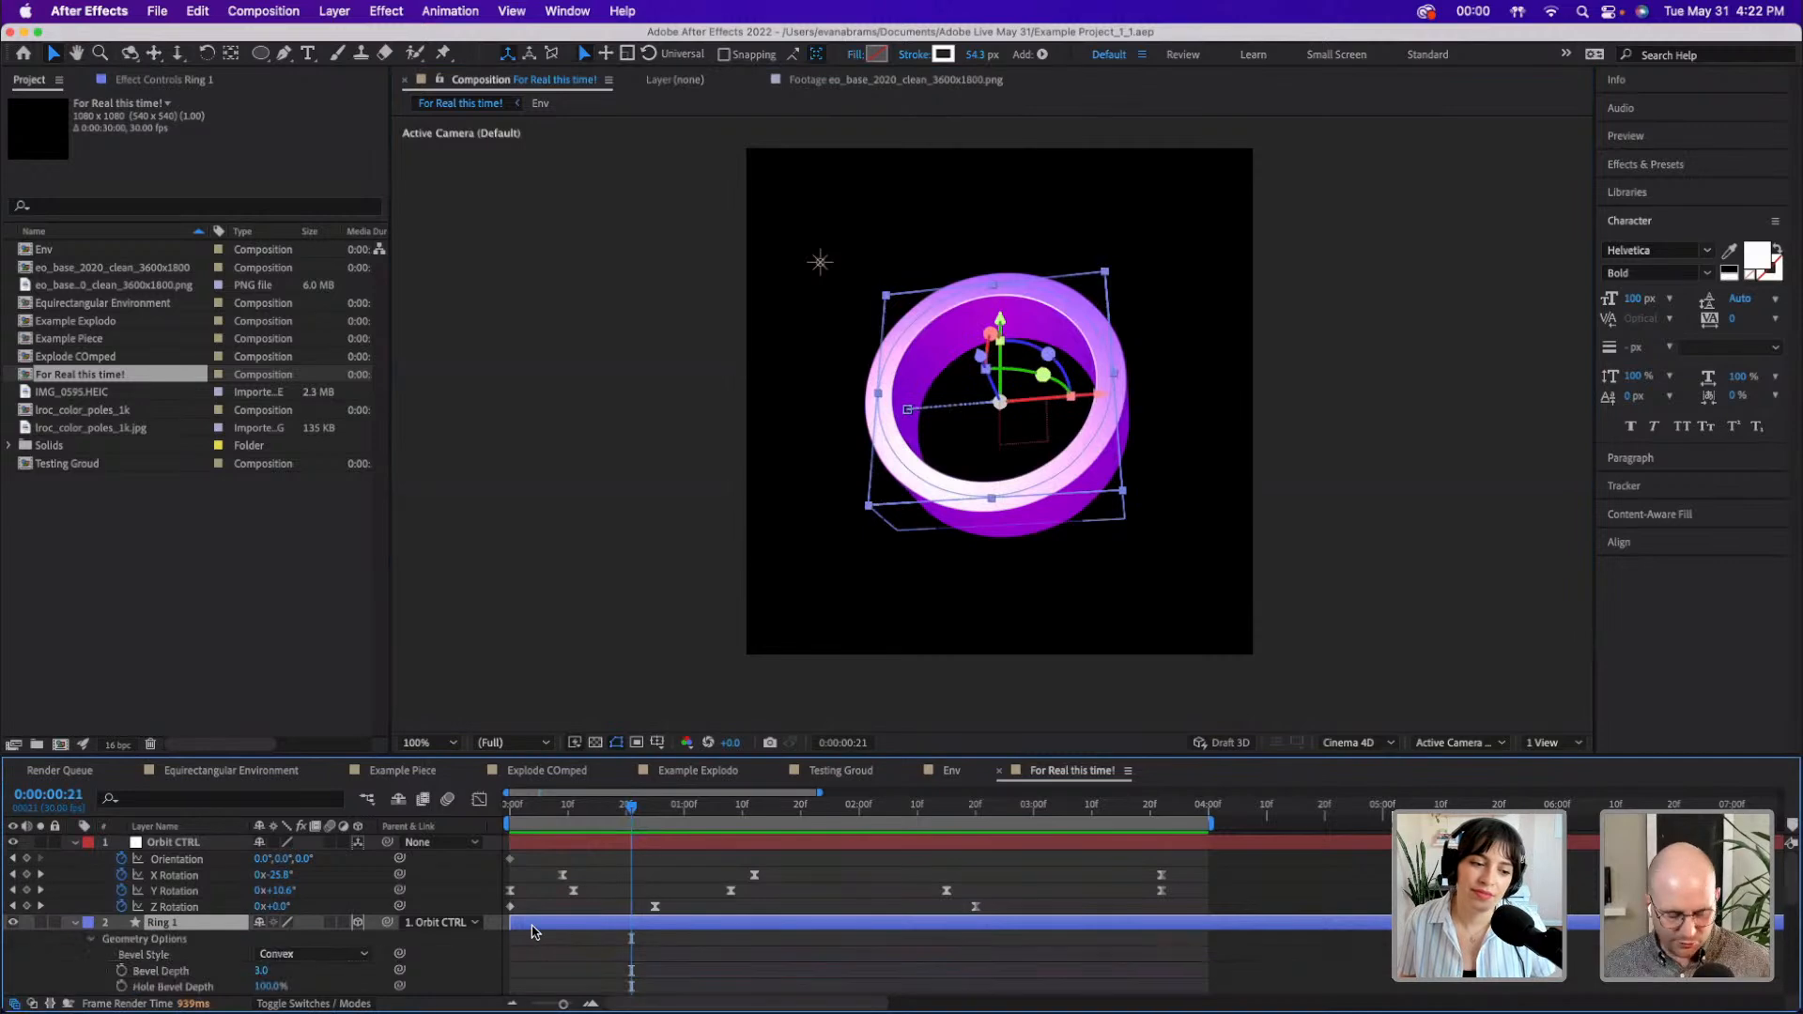
{"action": "left_click", "coordinate": [161, 972]}
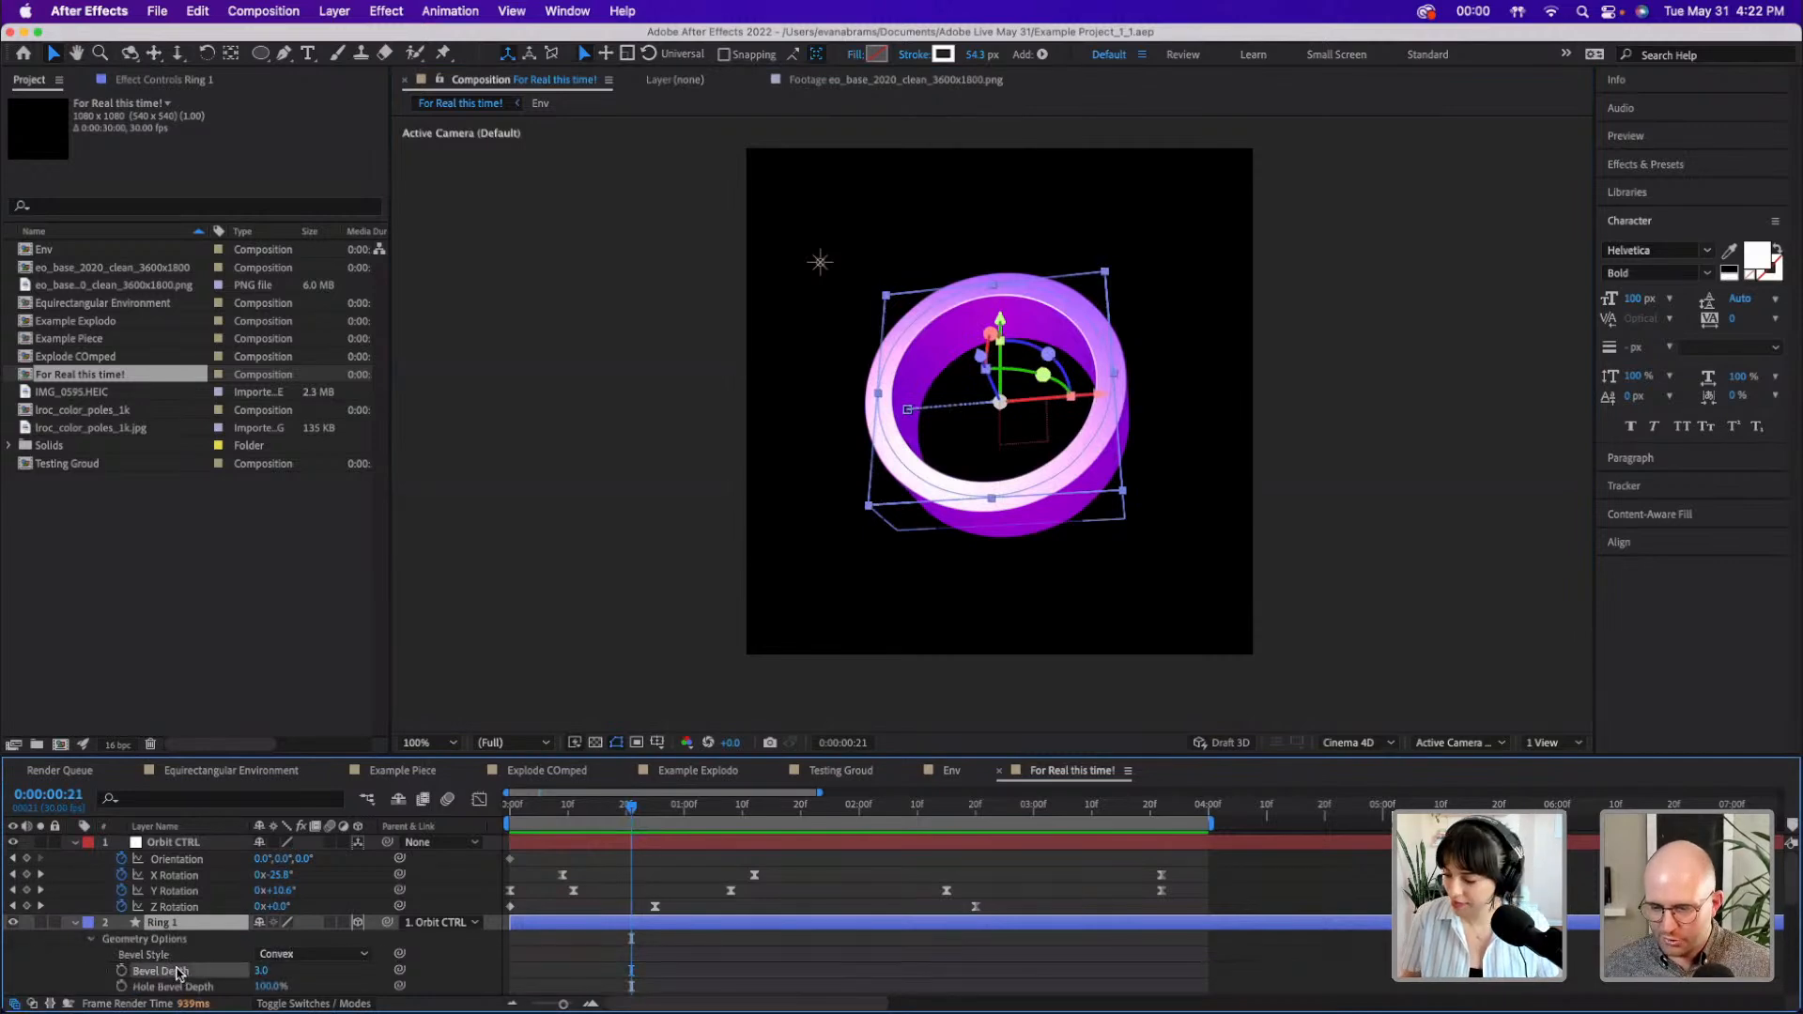
{"action": "left_click", "coordinate": [122, 970]}
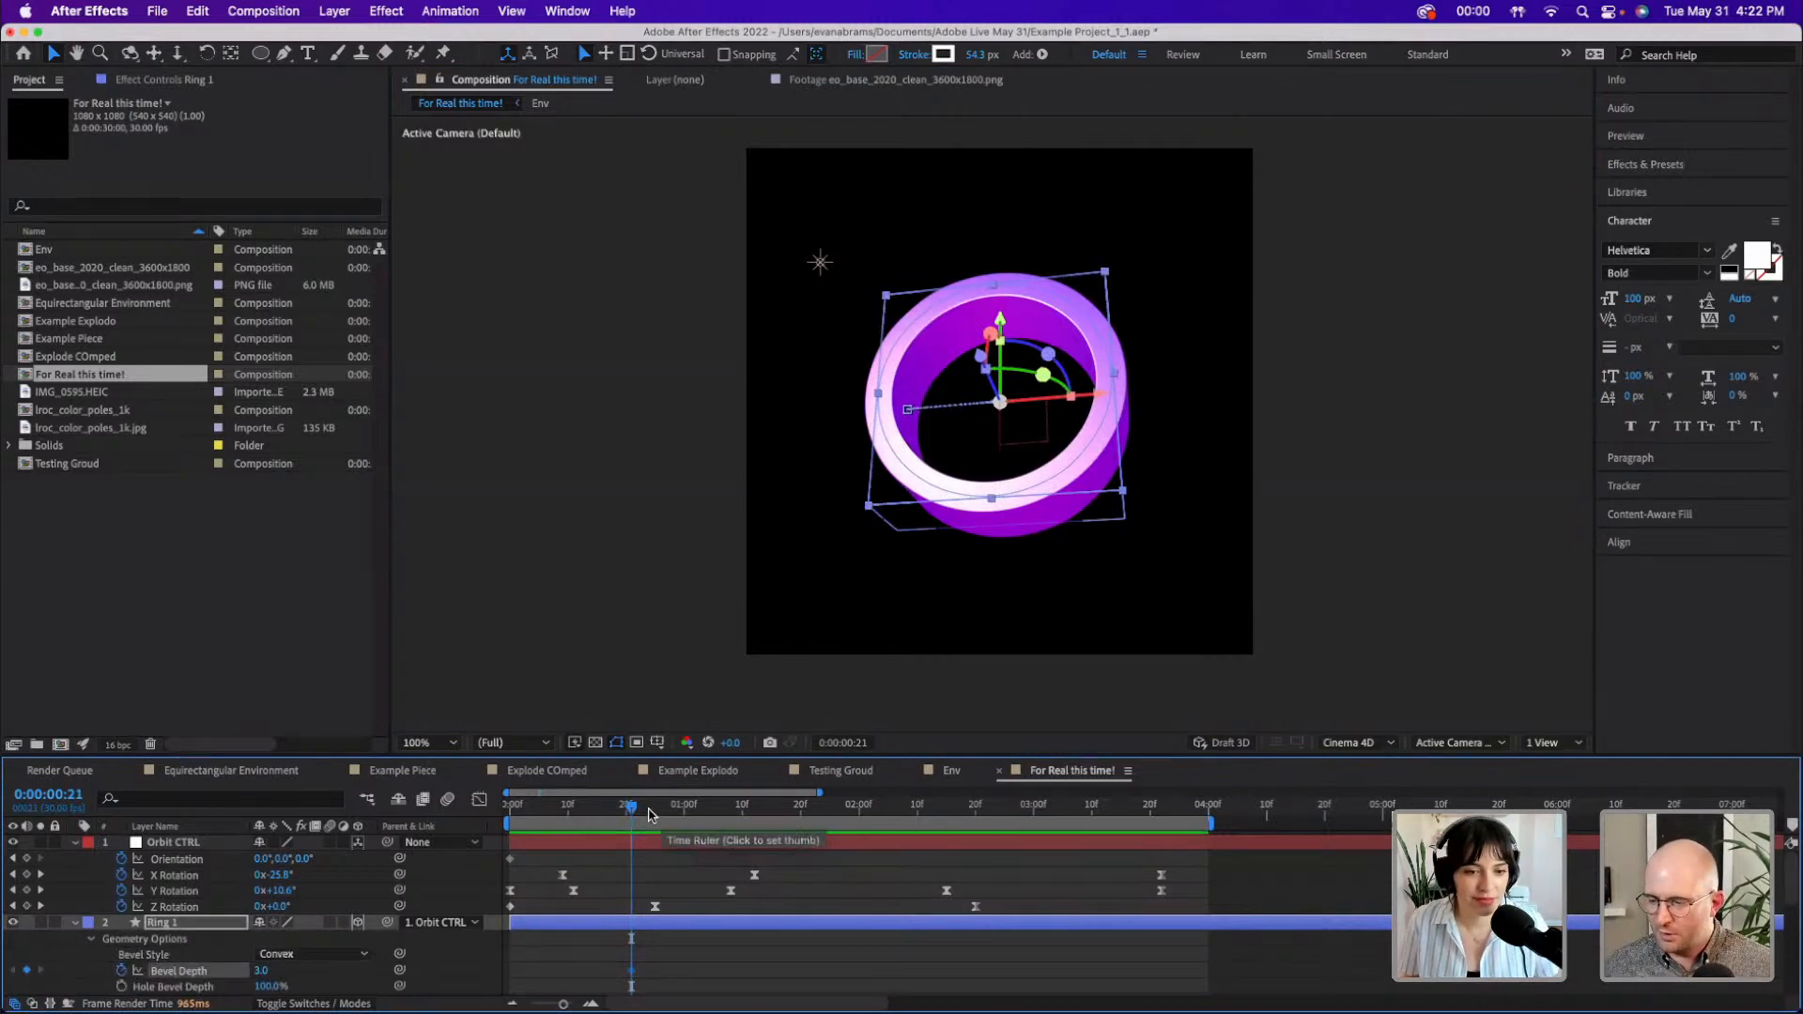
{"action": "left_click_drag", "start_coordinate": [645, 813], "coordinate": [719, 813]}
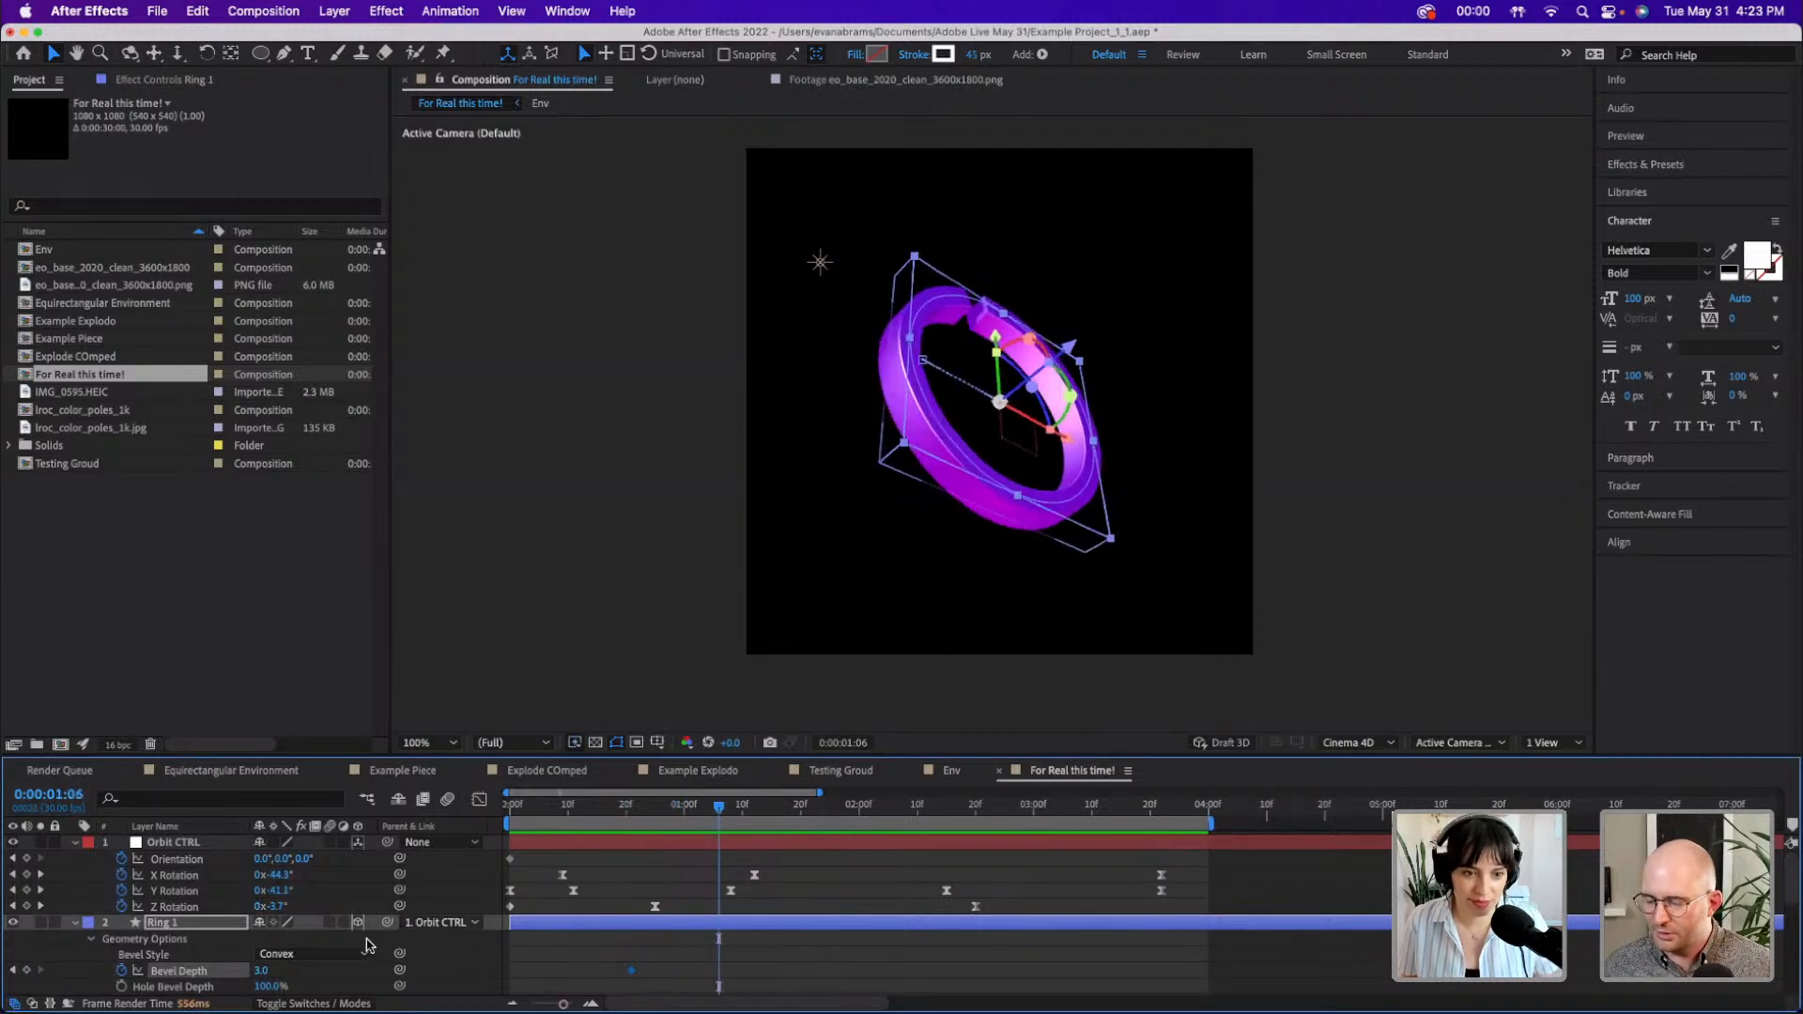
{"action": "left_click_drag", "start_coordinate": [261, 971], "coordinate": [393, 971]}
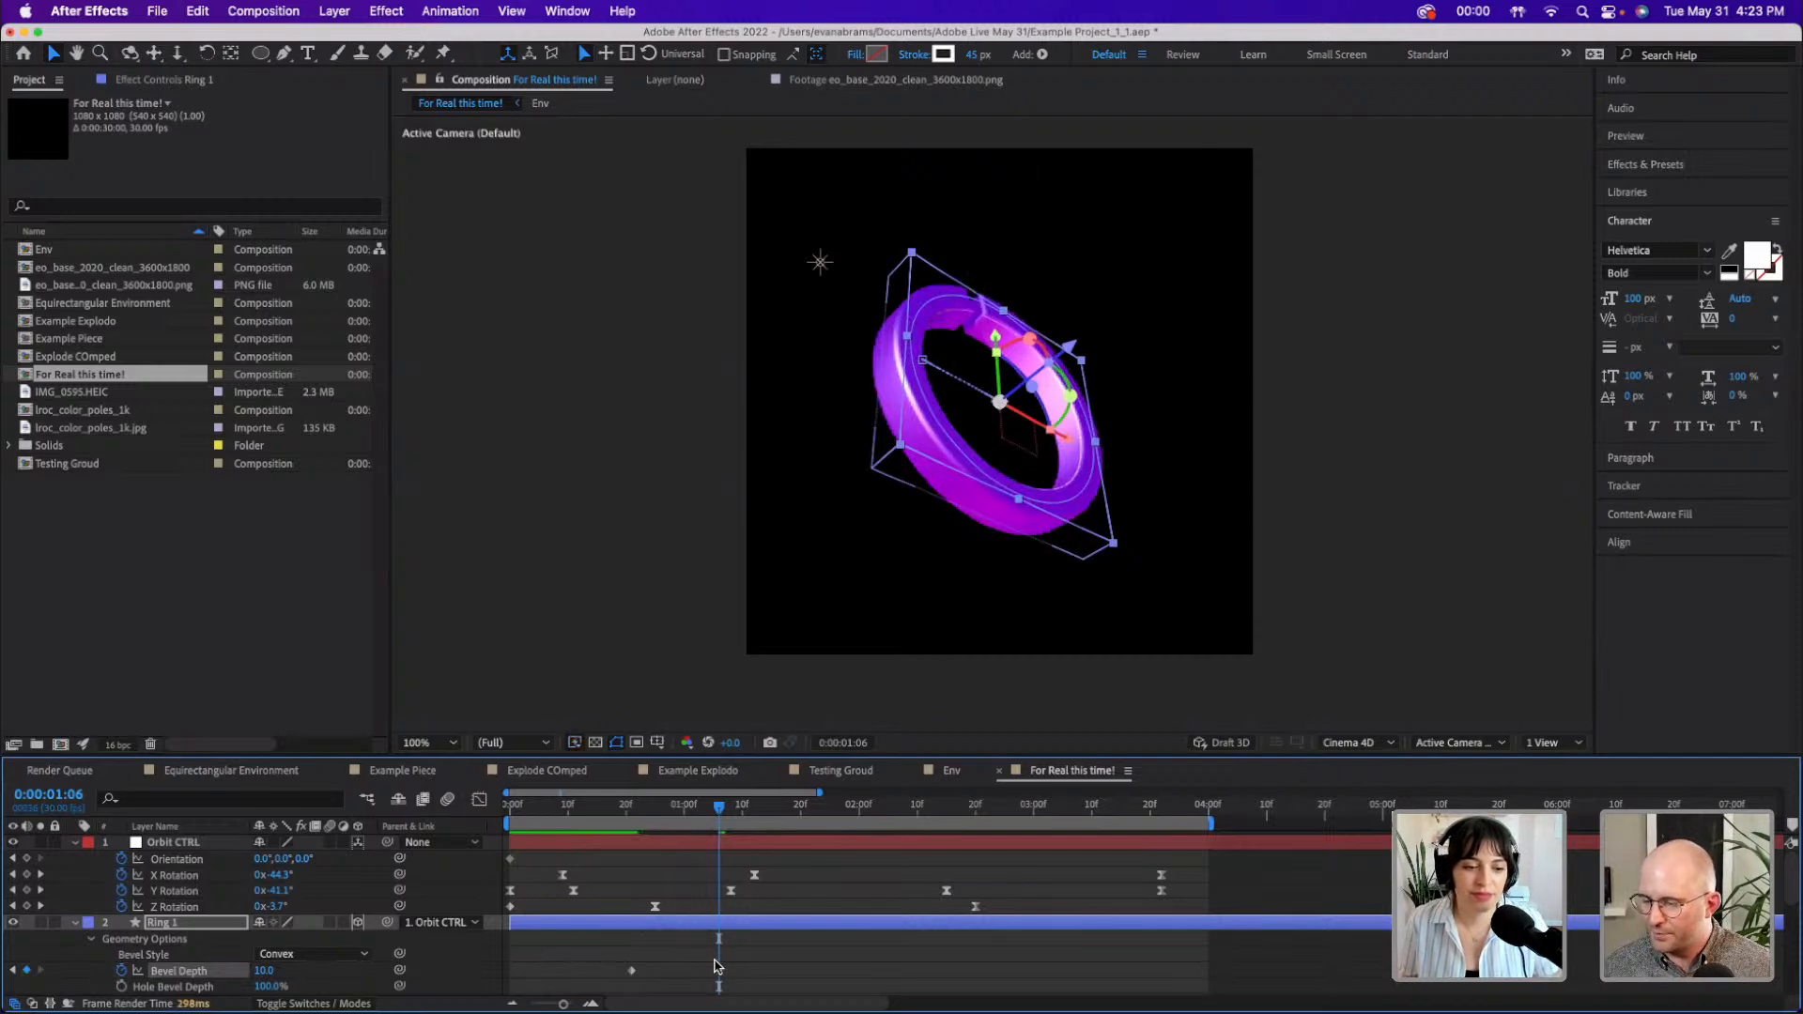
- Ease the Bevel Depth keyframes, move the 10 keyframe to about 0:00:01:16 and paste the 3 keyframe at 0:00:02:07
{"action": "left_click_drag", "start_coordinate": [740, 956], "coordinate": [618, 1001]}
{"action": "key", "text": "F9"}
{"action": "left_click_drag", "start_coordinate": [718, 970], "coordinate": [777, 970]}
{"action": "left_click_drag", "start_coordinate": [822, 813], "coordinate": [899, 819]}
{"action": "left_click_drag", "start_coordinate": [696, 968], "coordinate": [615, 981]}
{"action": "key", "text": "super+v"}
{"action": "left_click_drag", "start_coordinate": [964, 959], "coordinate": [549, 984]}
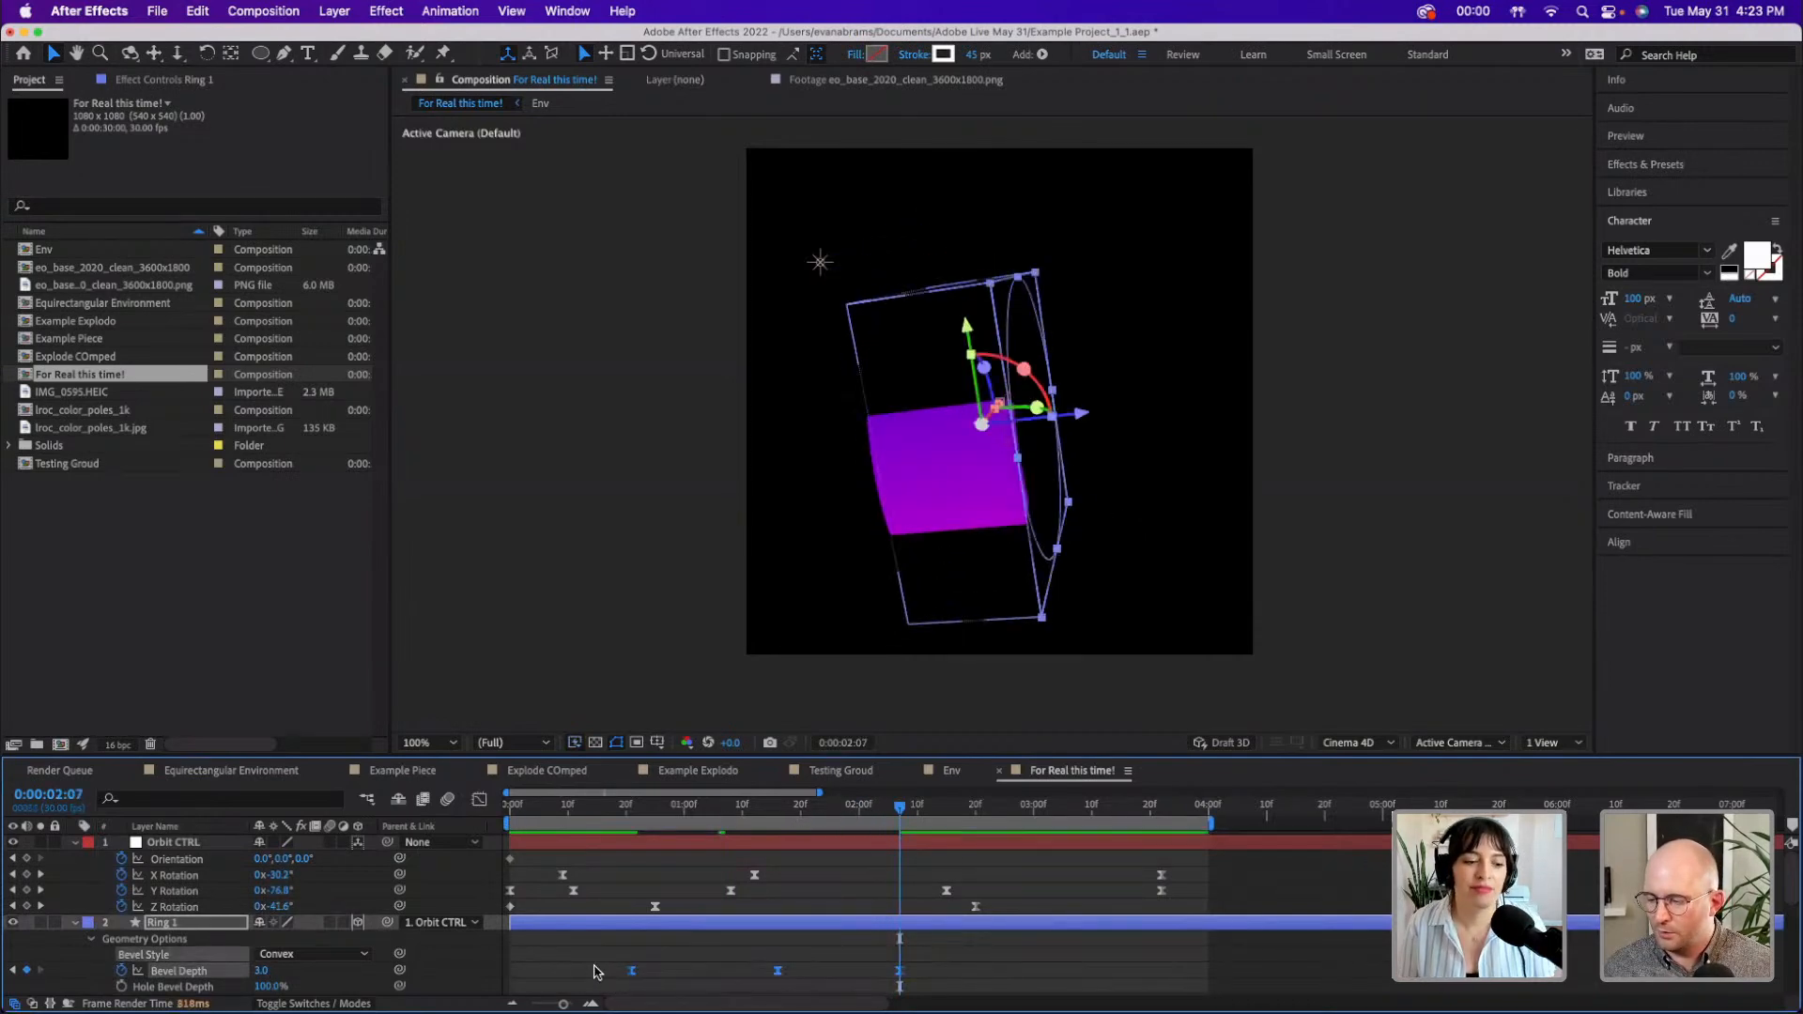
- Play back the work area to review how the ring's bevel swells and shrinks
{"action": "left_click", "coordinate": [683, 813]}
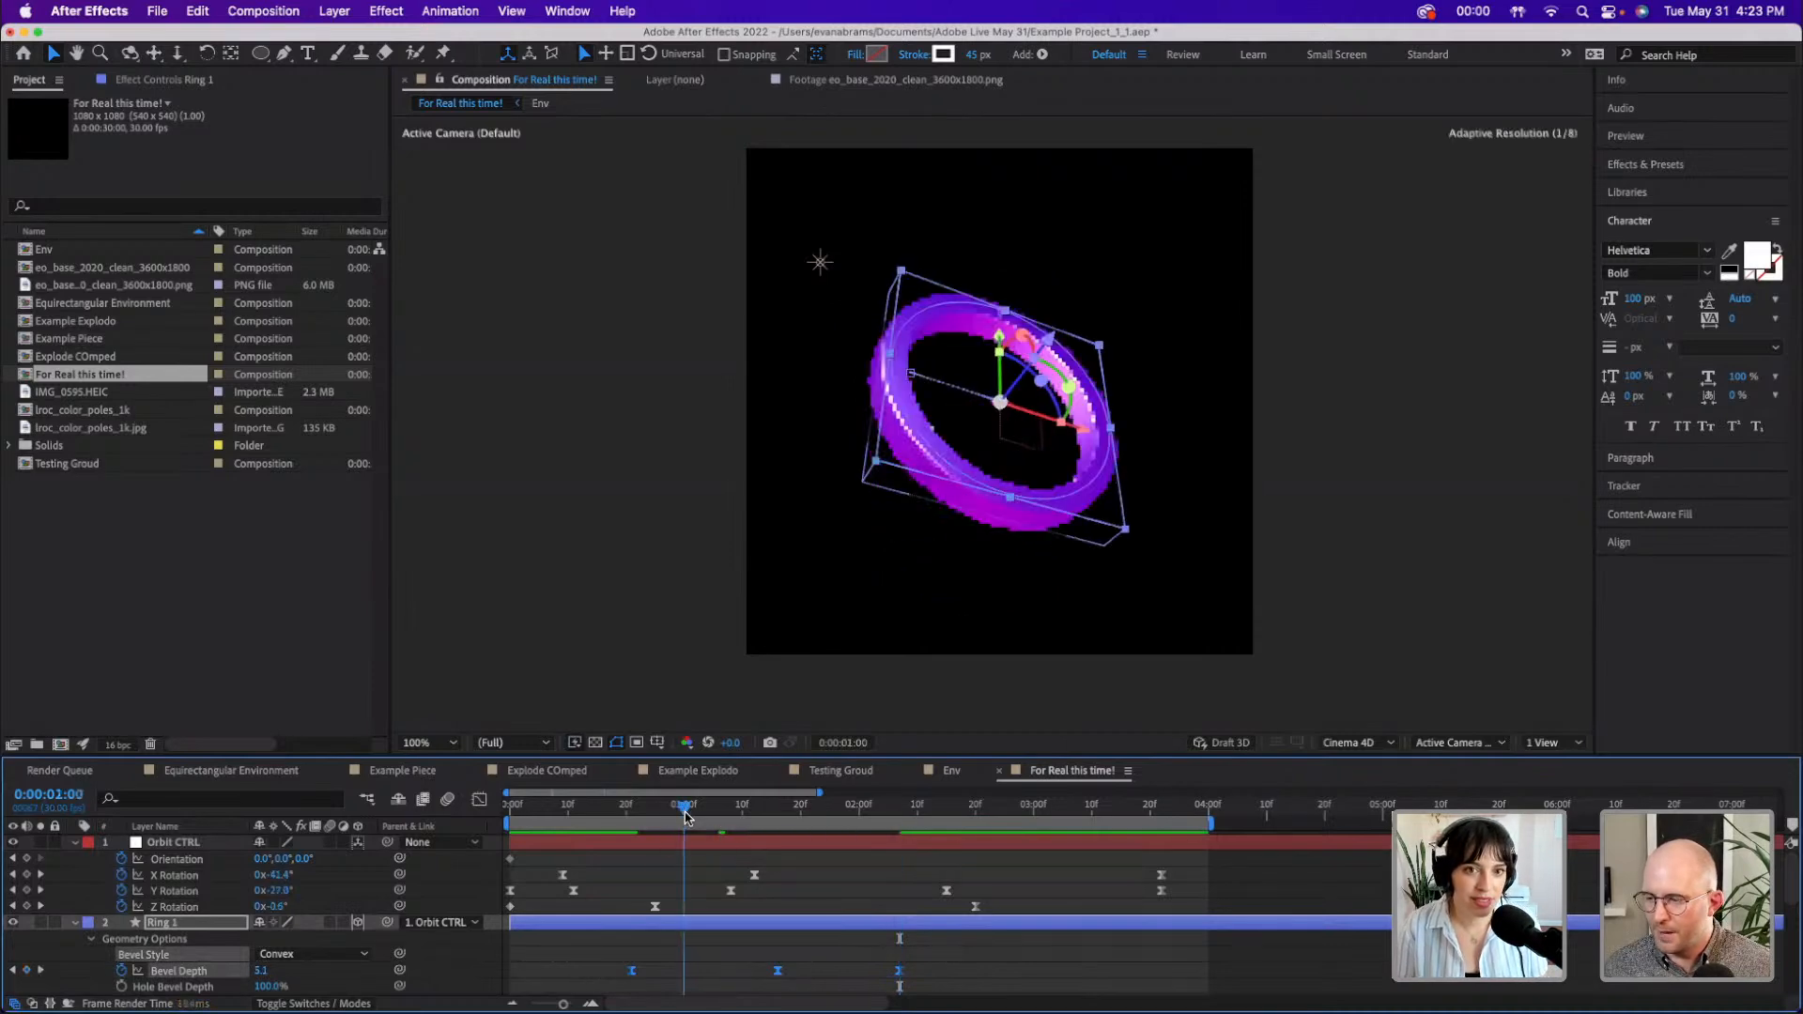
{"action": "key", "text": "space"}
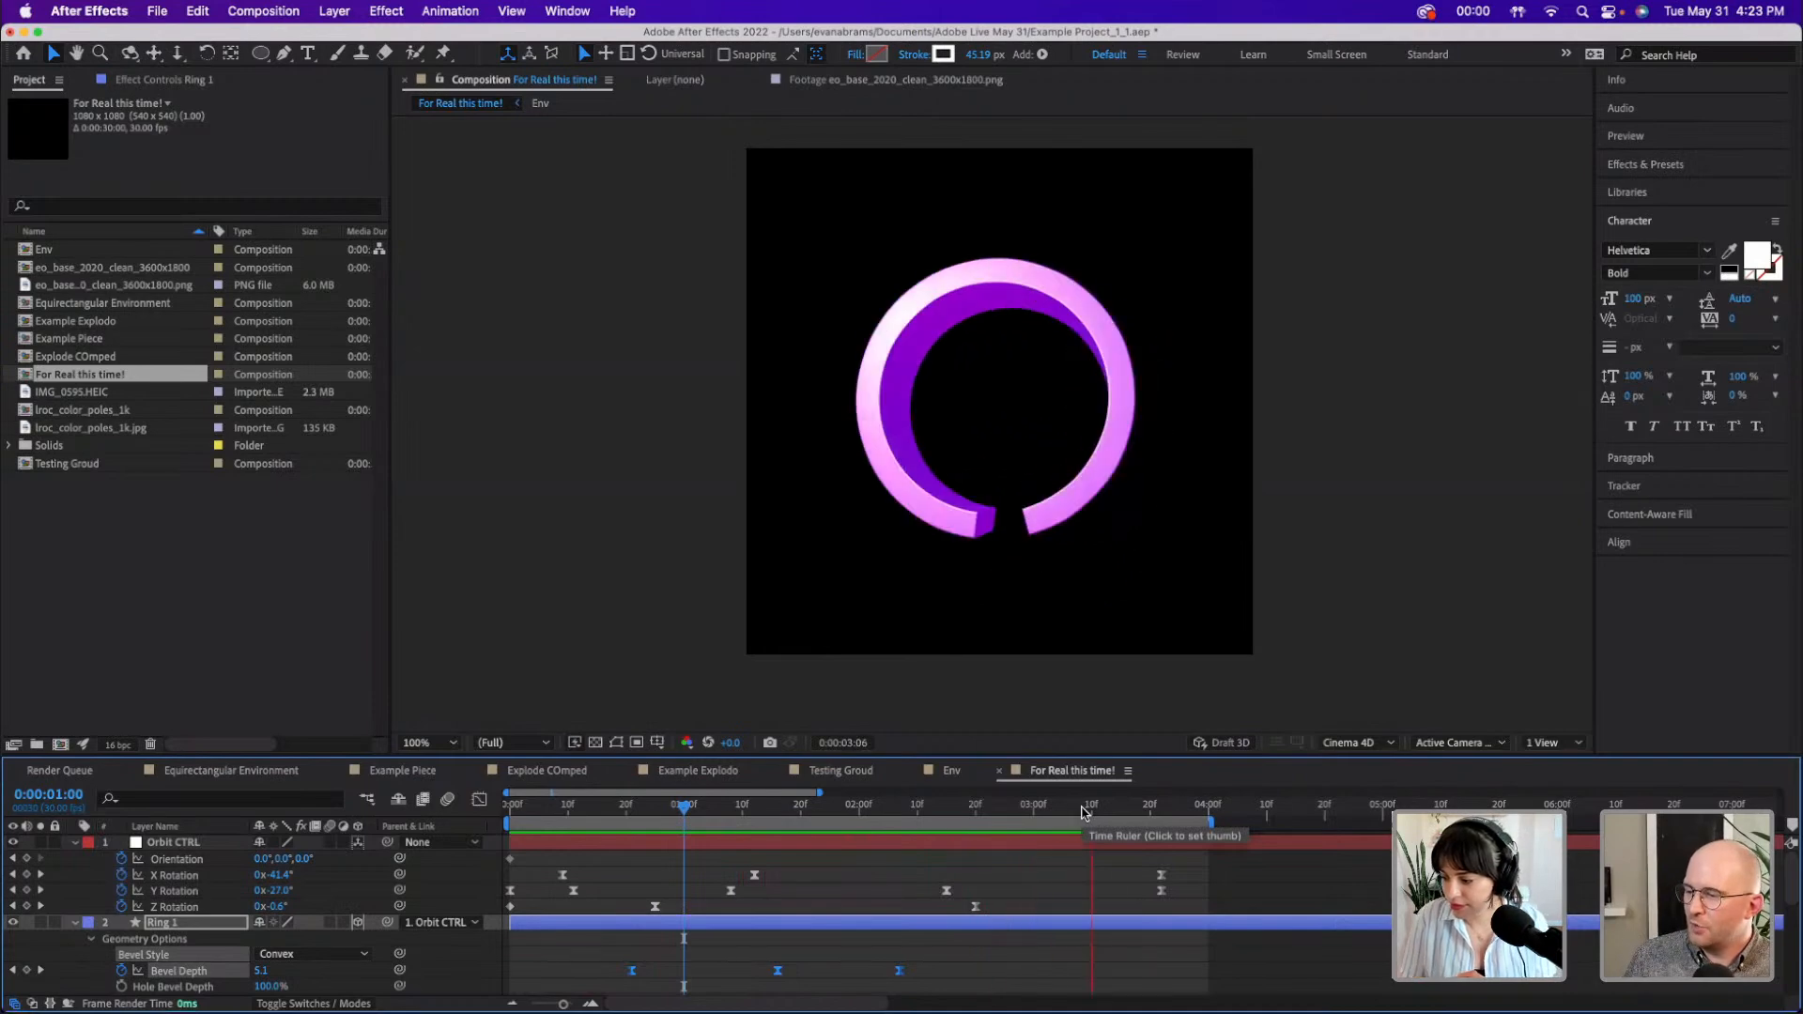
{"action": "key", "text": "space"}
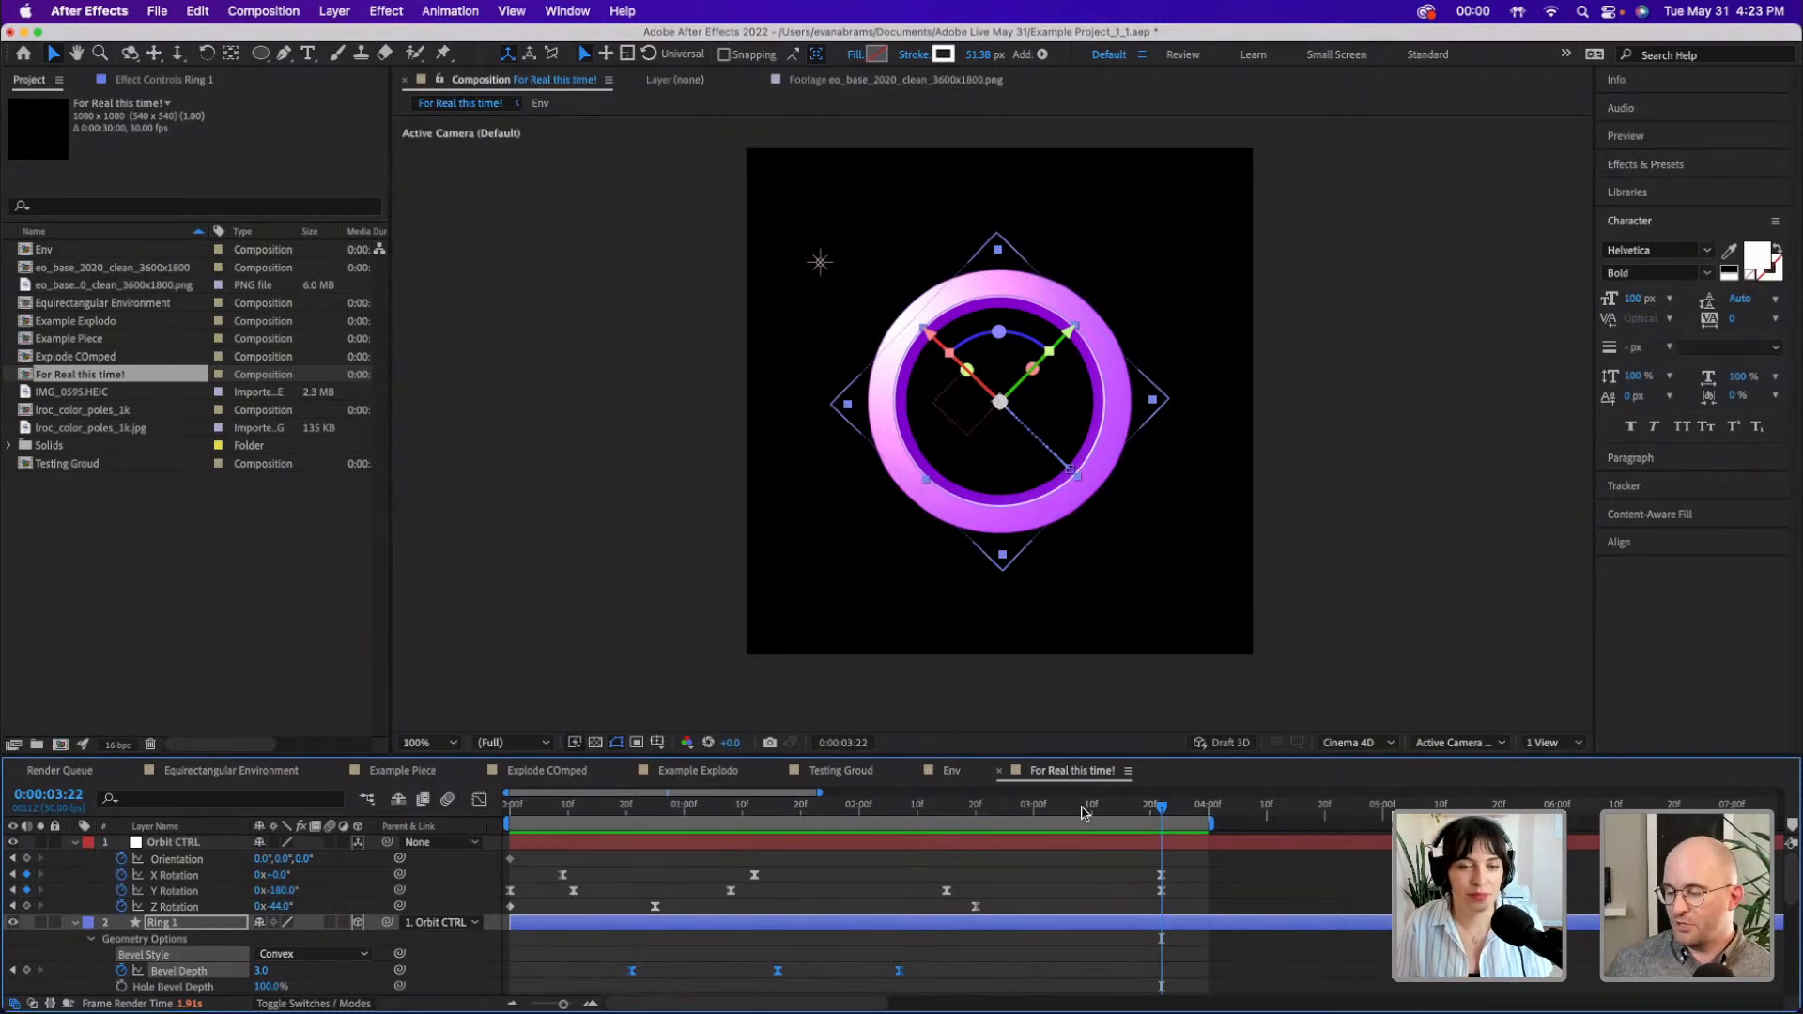
{"action": "key", "text": "space"}
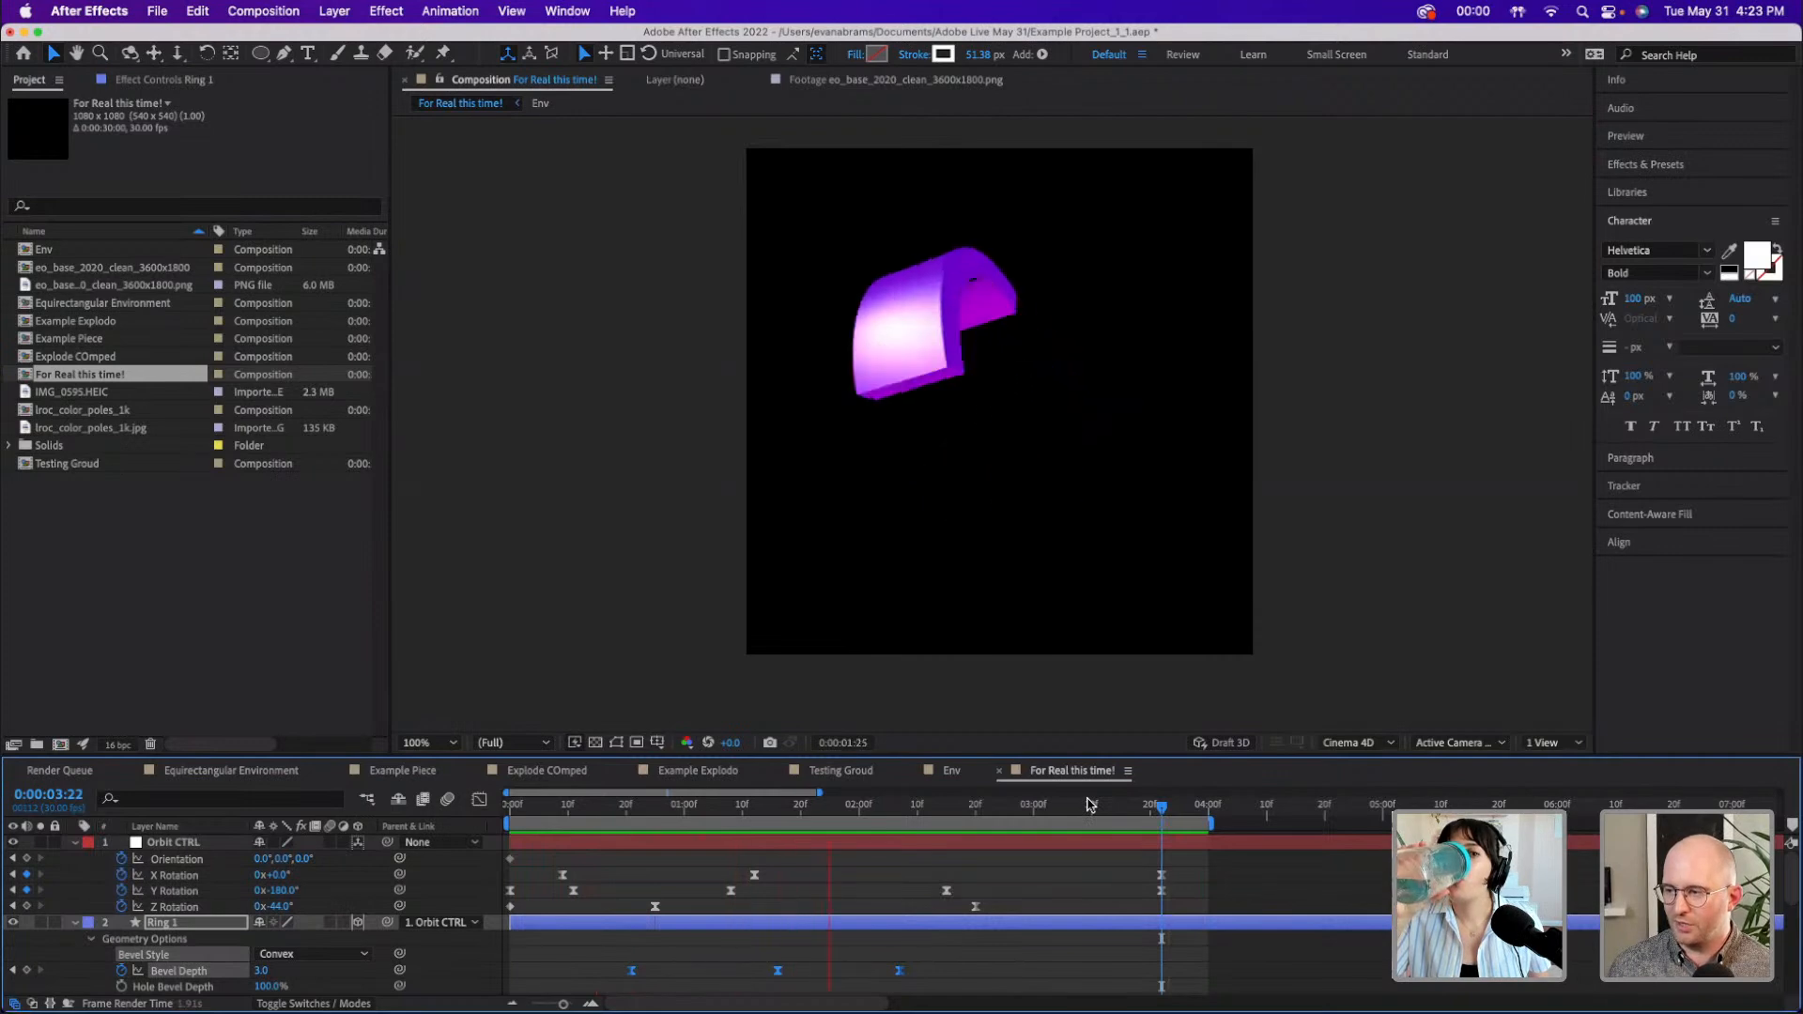
{"action": "key", "text": "space"}
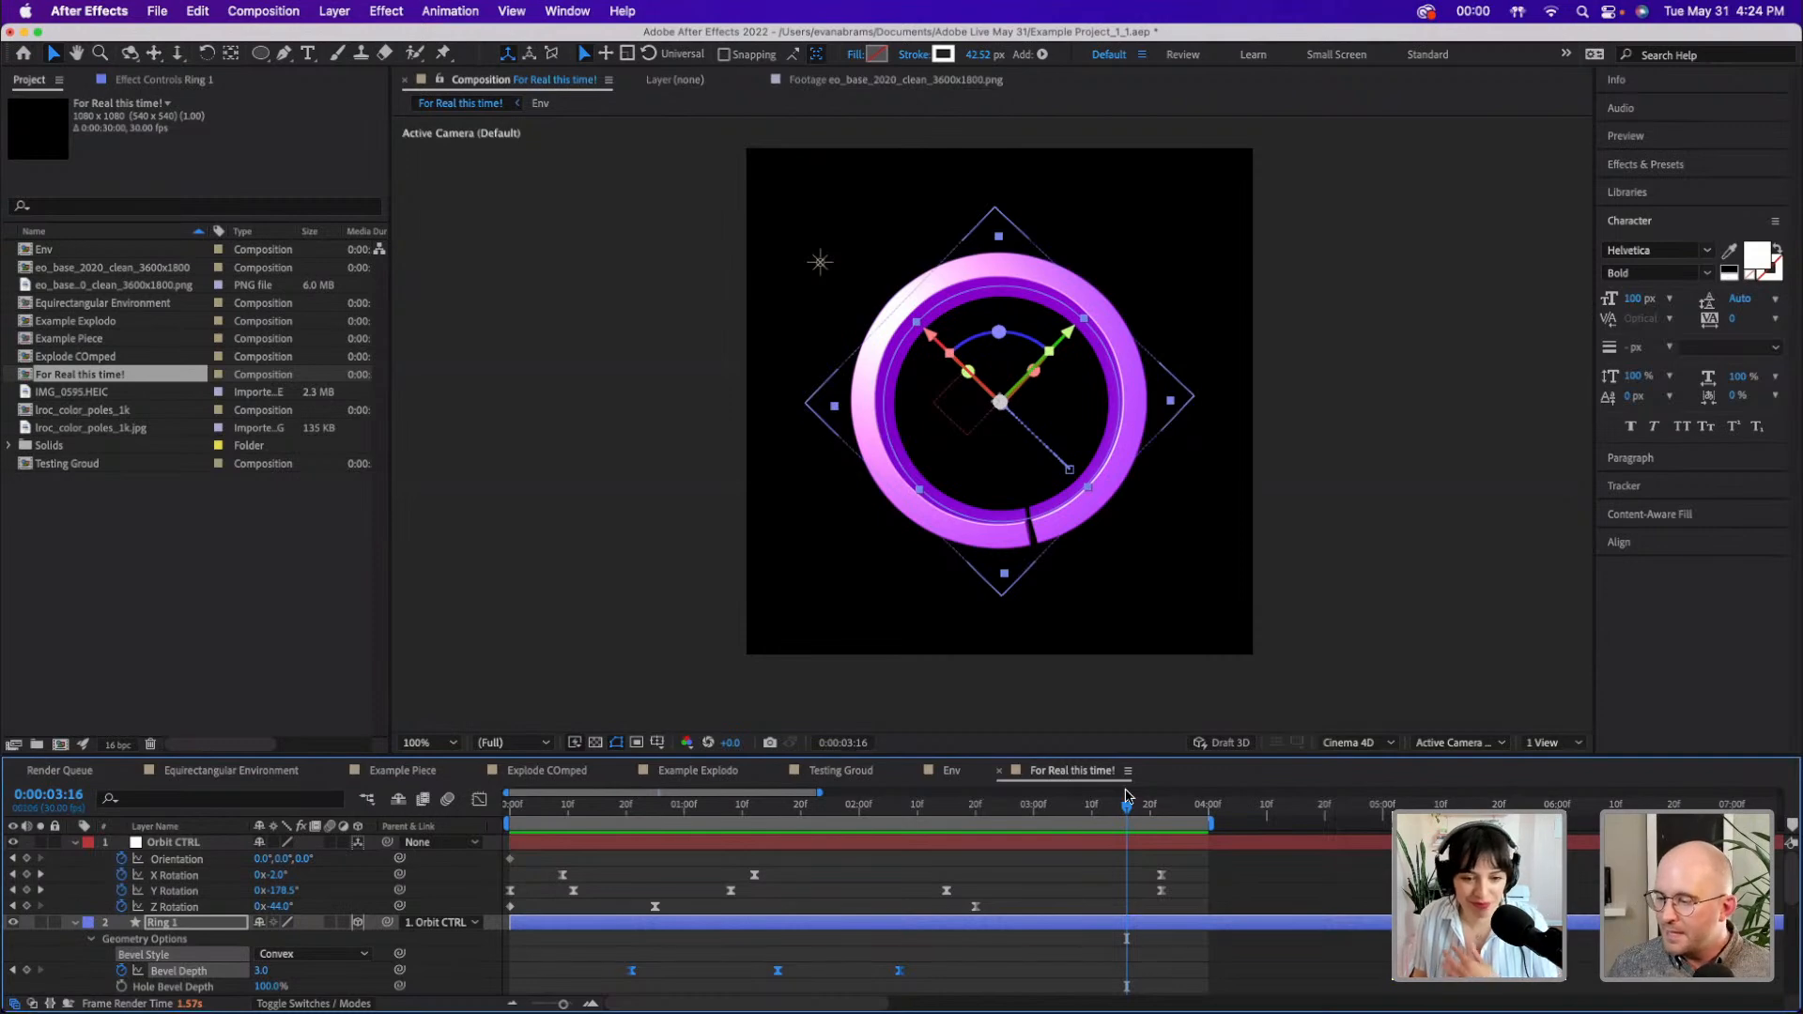
- Move Ring 1's last Bevel Depth keyframe to about 0:00:02:23 and the middle one to about 0:00:01:20
{"action": "left_click", "coordinate": [1018, 986]}
{"action": "left_click_drag", "start_coordinate": [899, 970], "coordinate": [992, 970]}
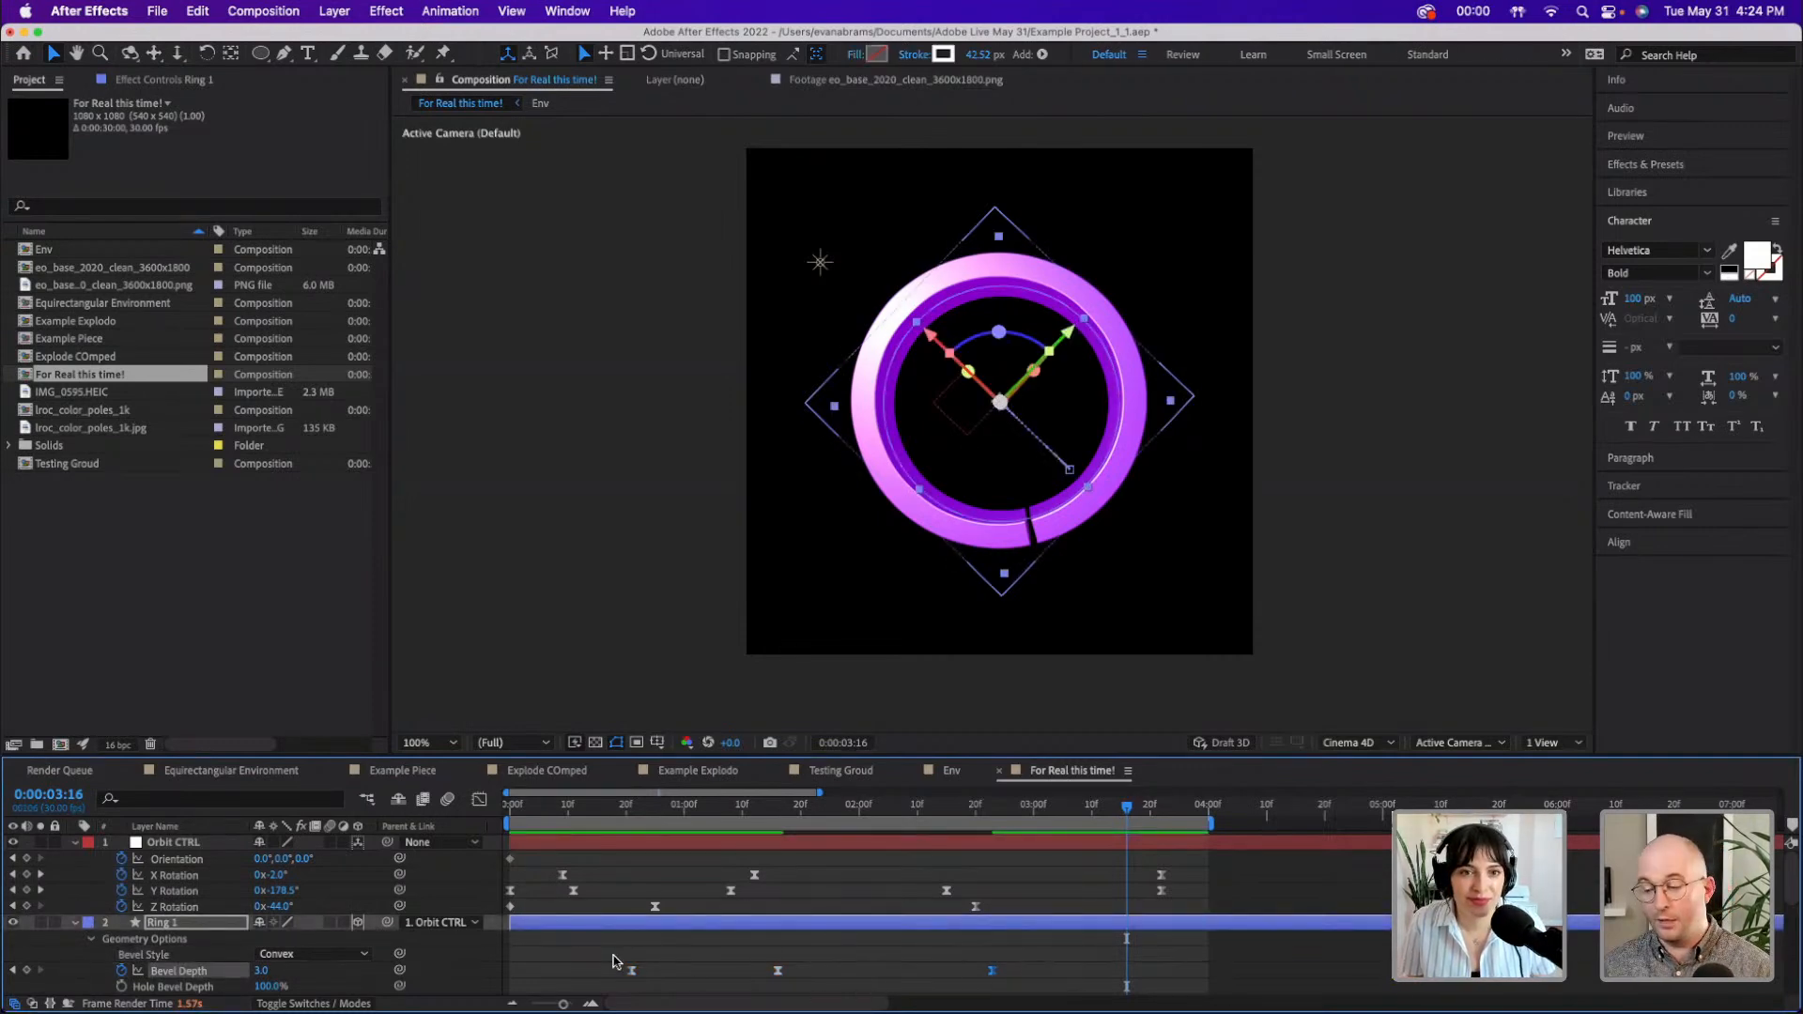
{"action": "left_click_drag", "start_coordinate": [776, 973], "coordinate": [798, 973]}
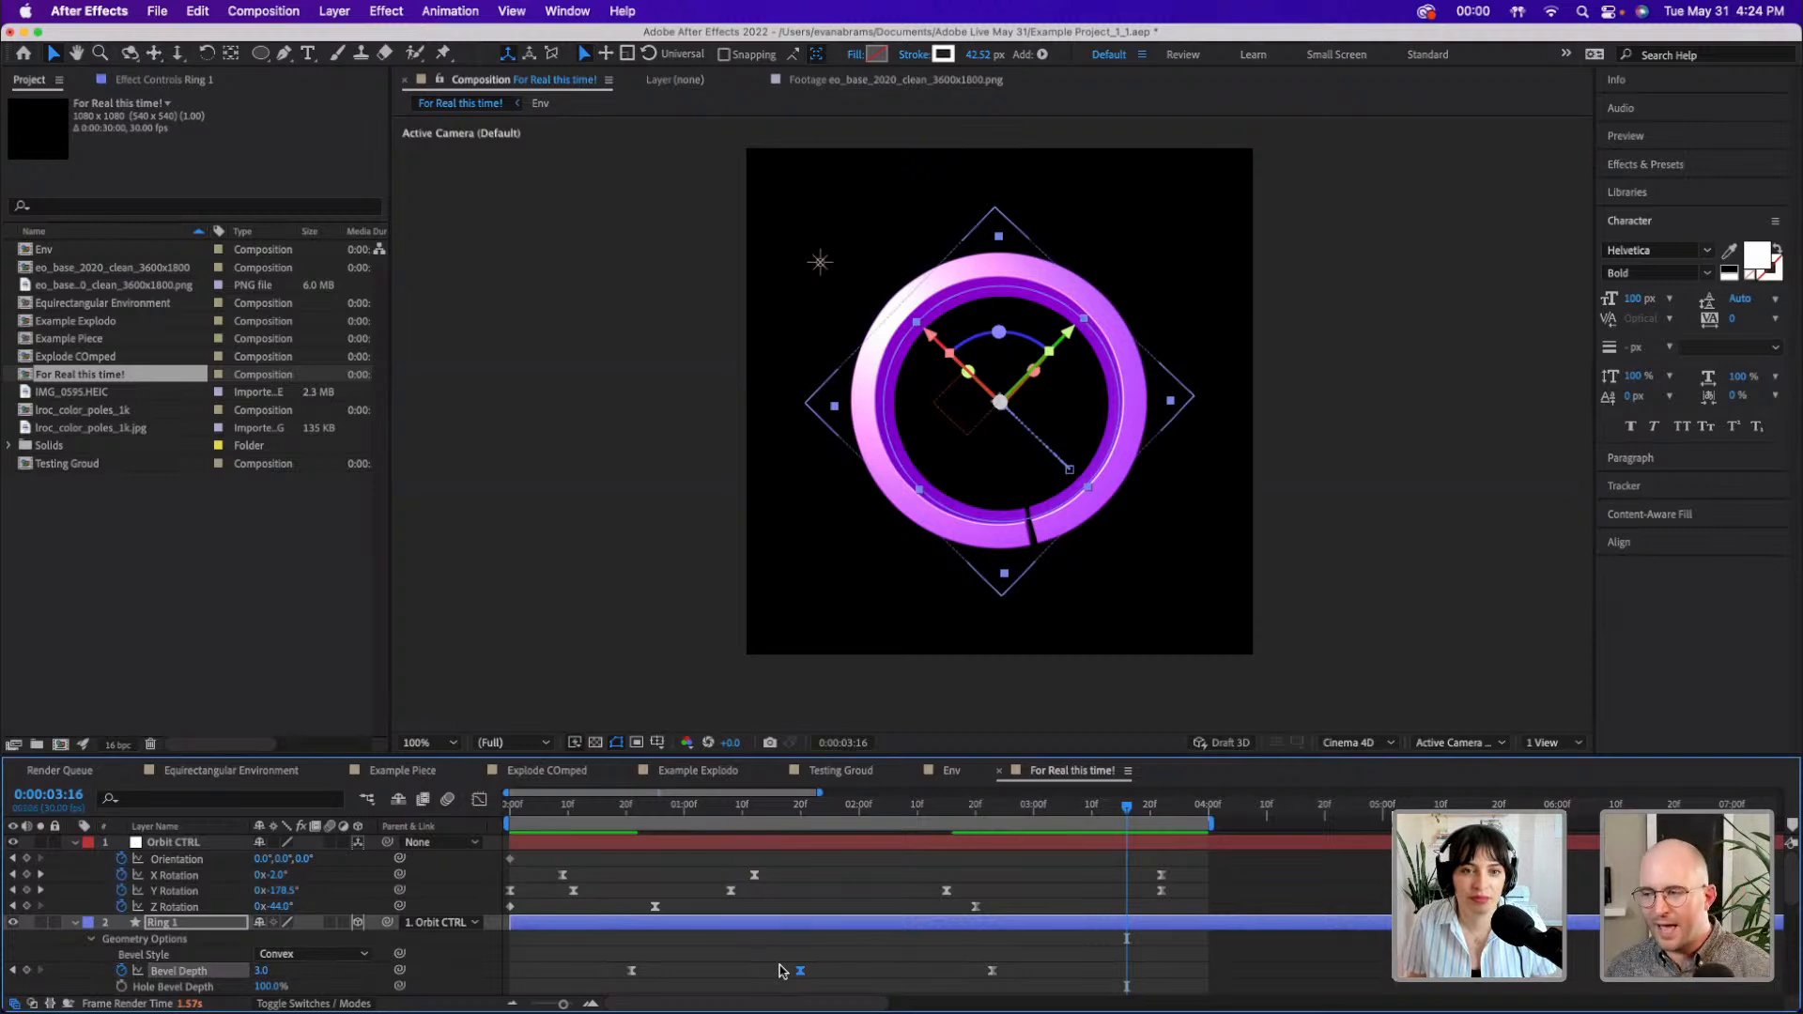
- Show the Bevel Depth curve in the Graph Editor and play back the animation from 0:00:00:00
{"action": "left_click", "coordinate": [480, 800]}
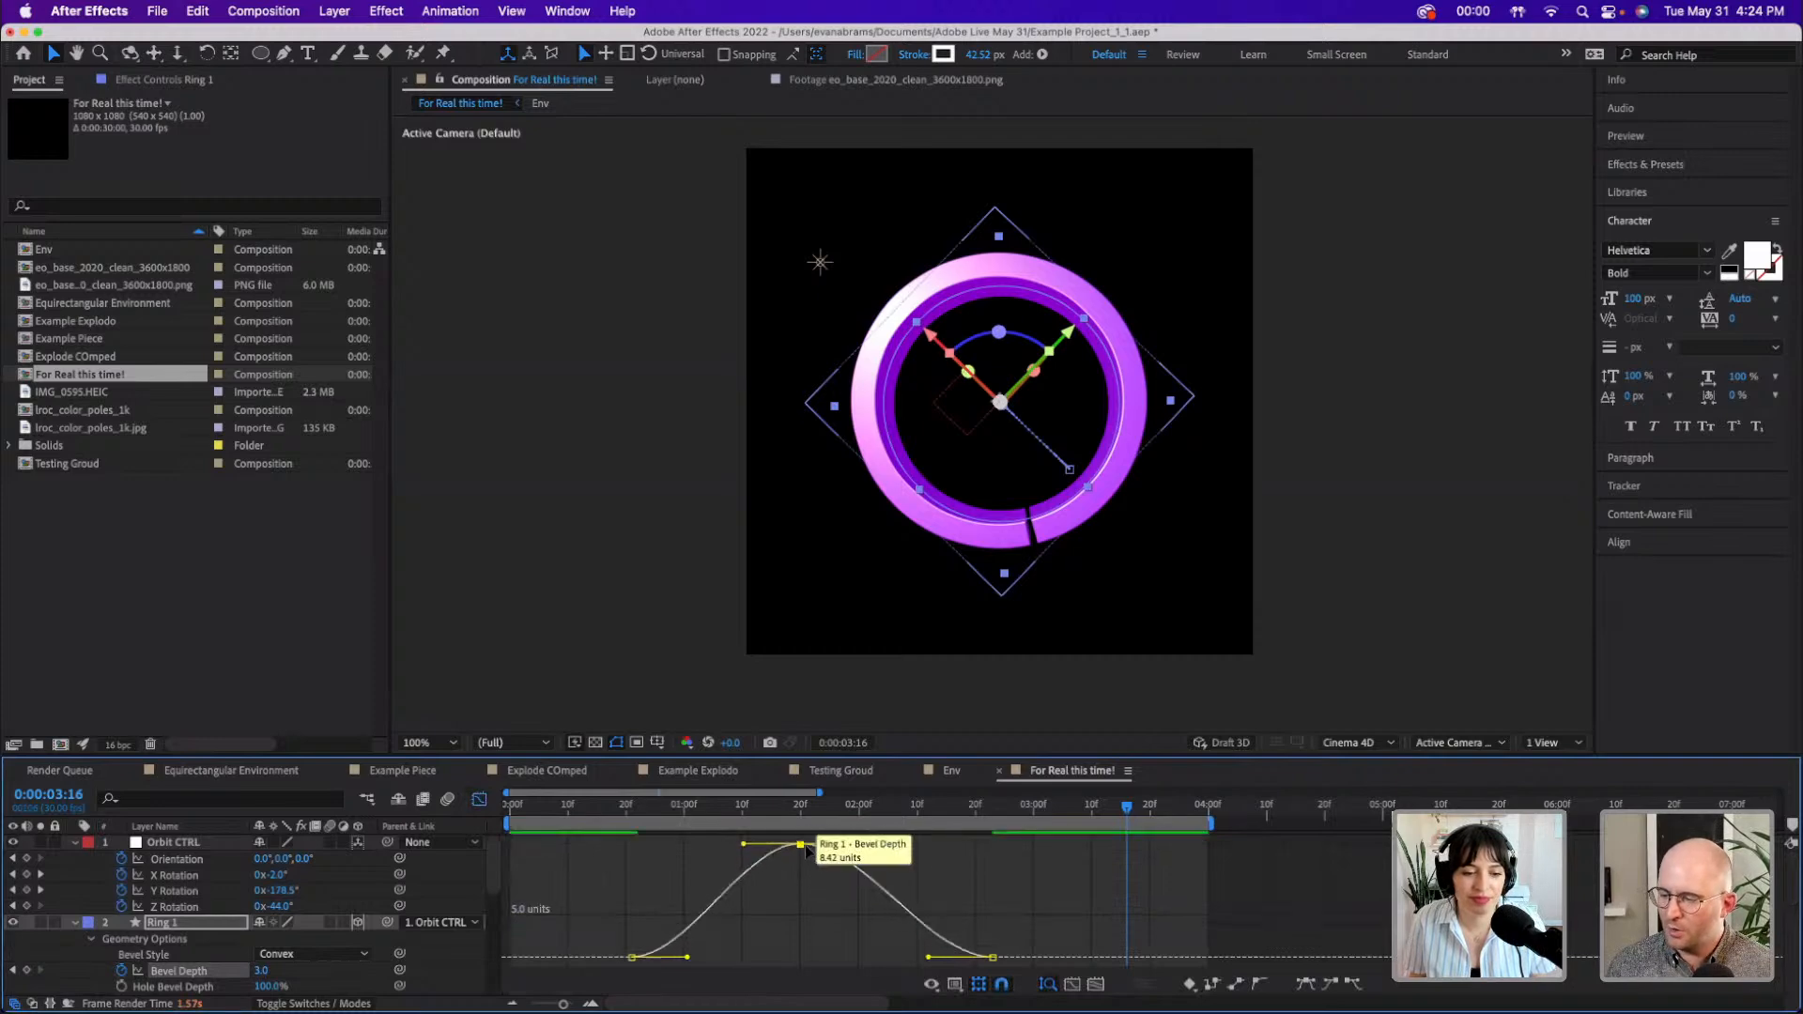
{"action": "left_click_drag", "start_coordinate": [814, 810], "coordinate": [497, 828]}
{"action": "key", "text": "space"}
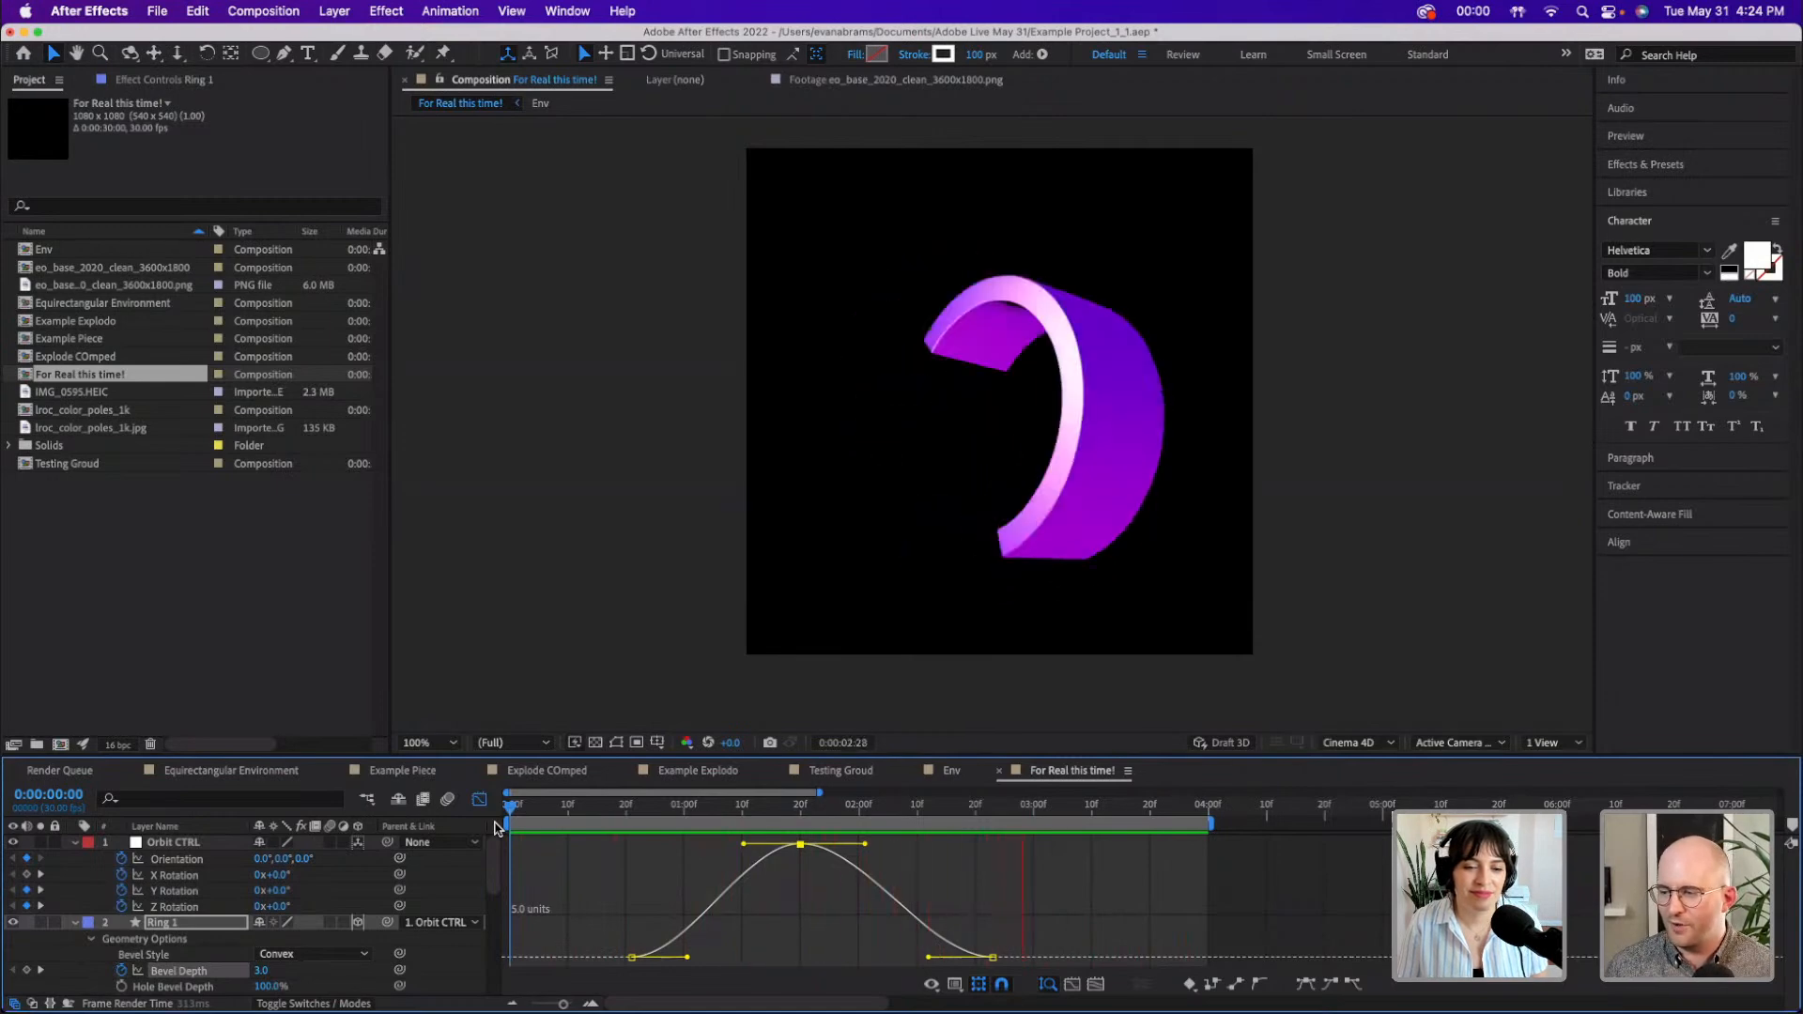
- Stop the preview, close the Graph Editor and collapse the properties of the Orbit CTRL and Ring 1 layers
{"action": "key", "text": "space"}
{"action": "left_click", "coordinate": [479, 799]}
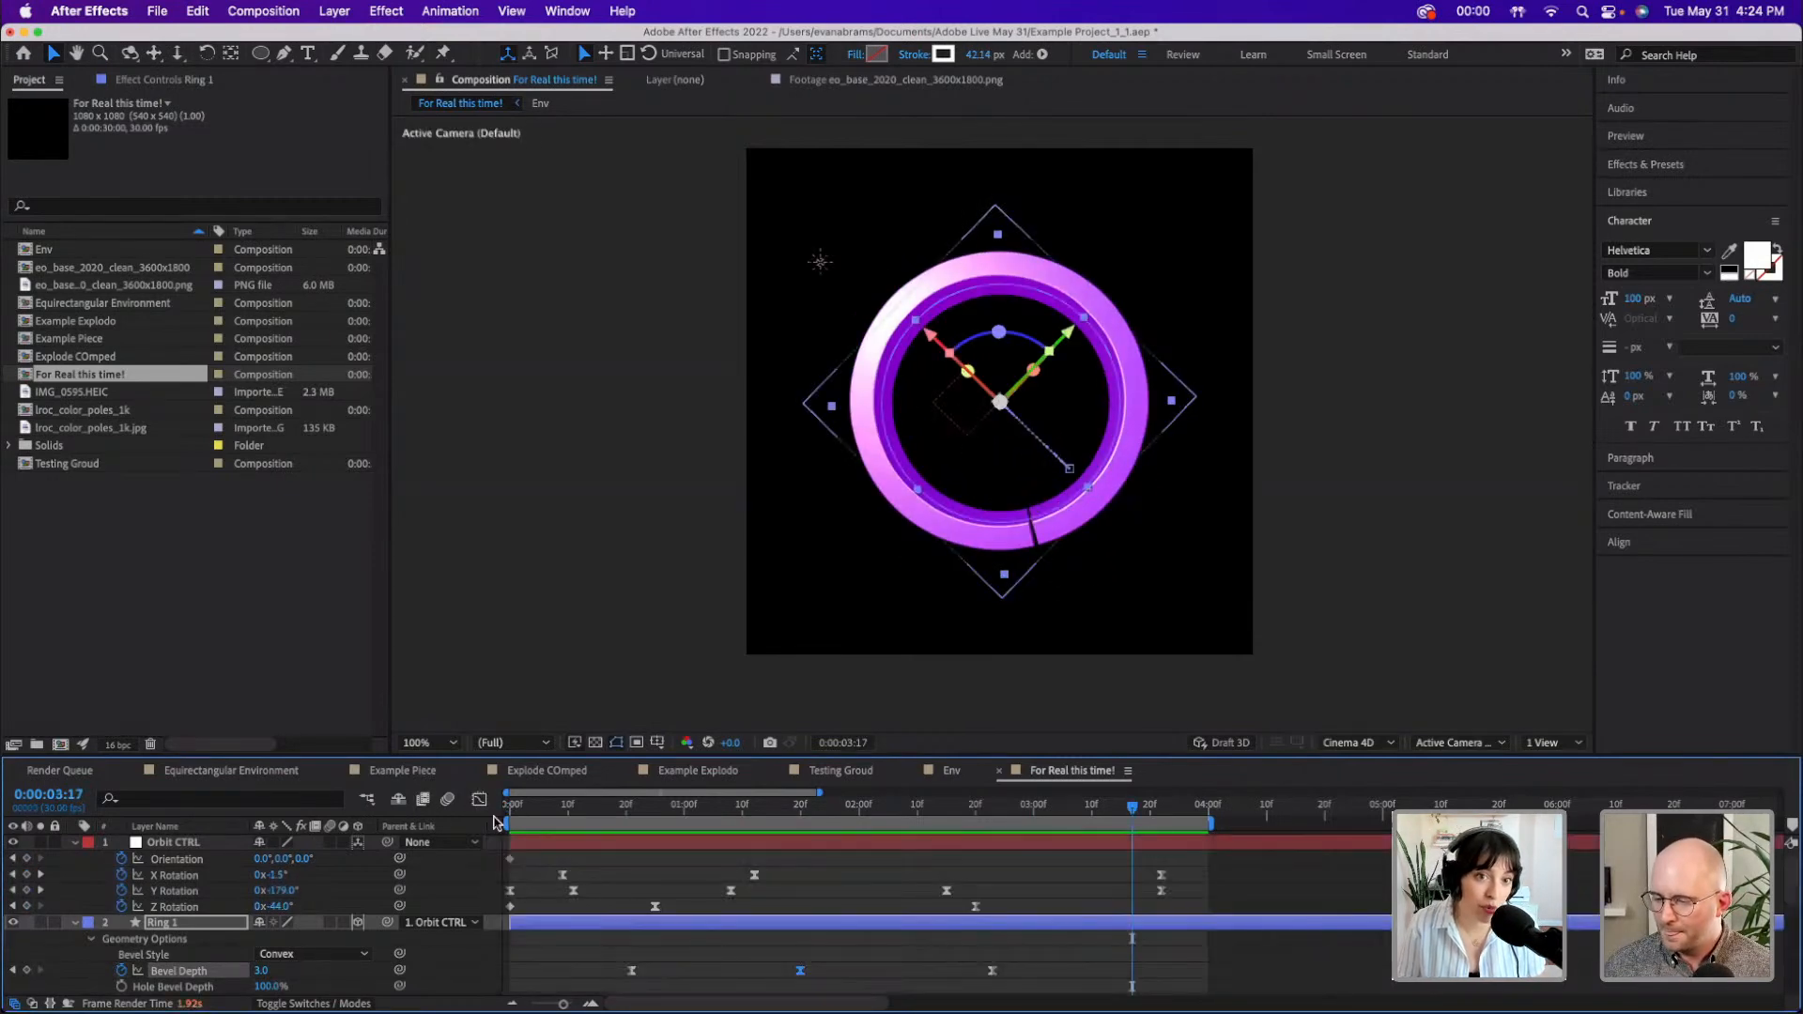
{"action": "left_click", "coordinate": [96, 847]}
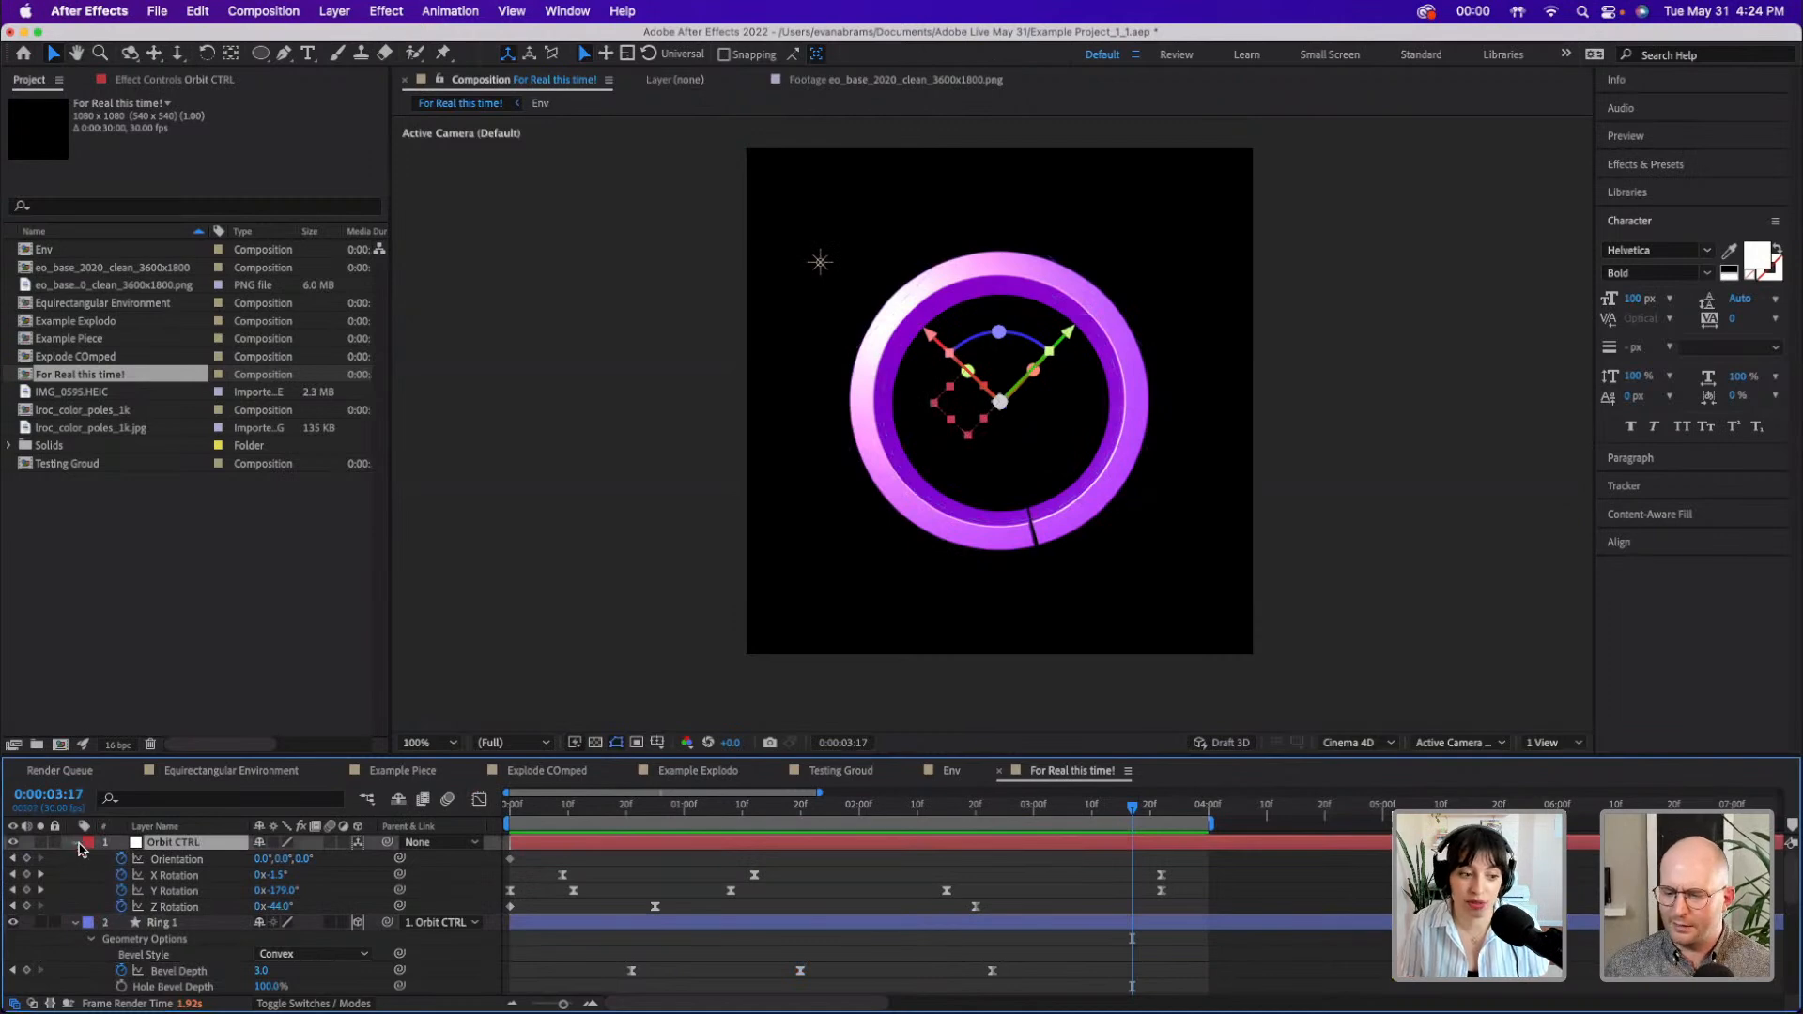
{"action": "left_click", "coordinate": [75, 844]}
{"action": "left_click", "coordinate": [75, 858]}
{"action": "left_click", "coordinate": [959, 931]}
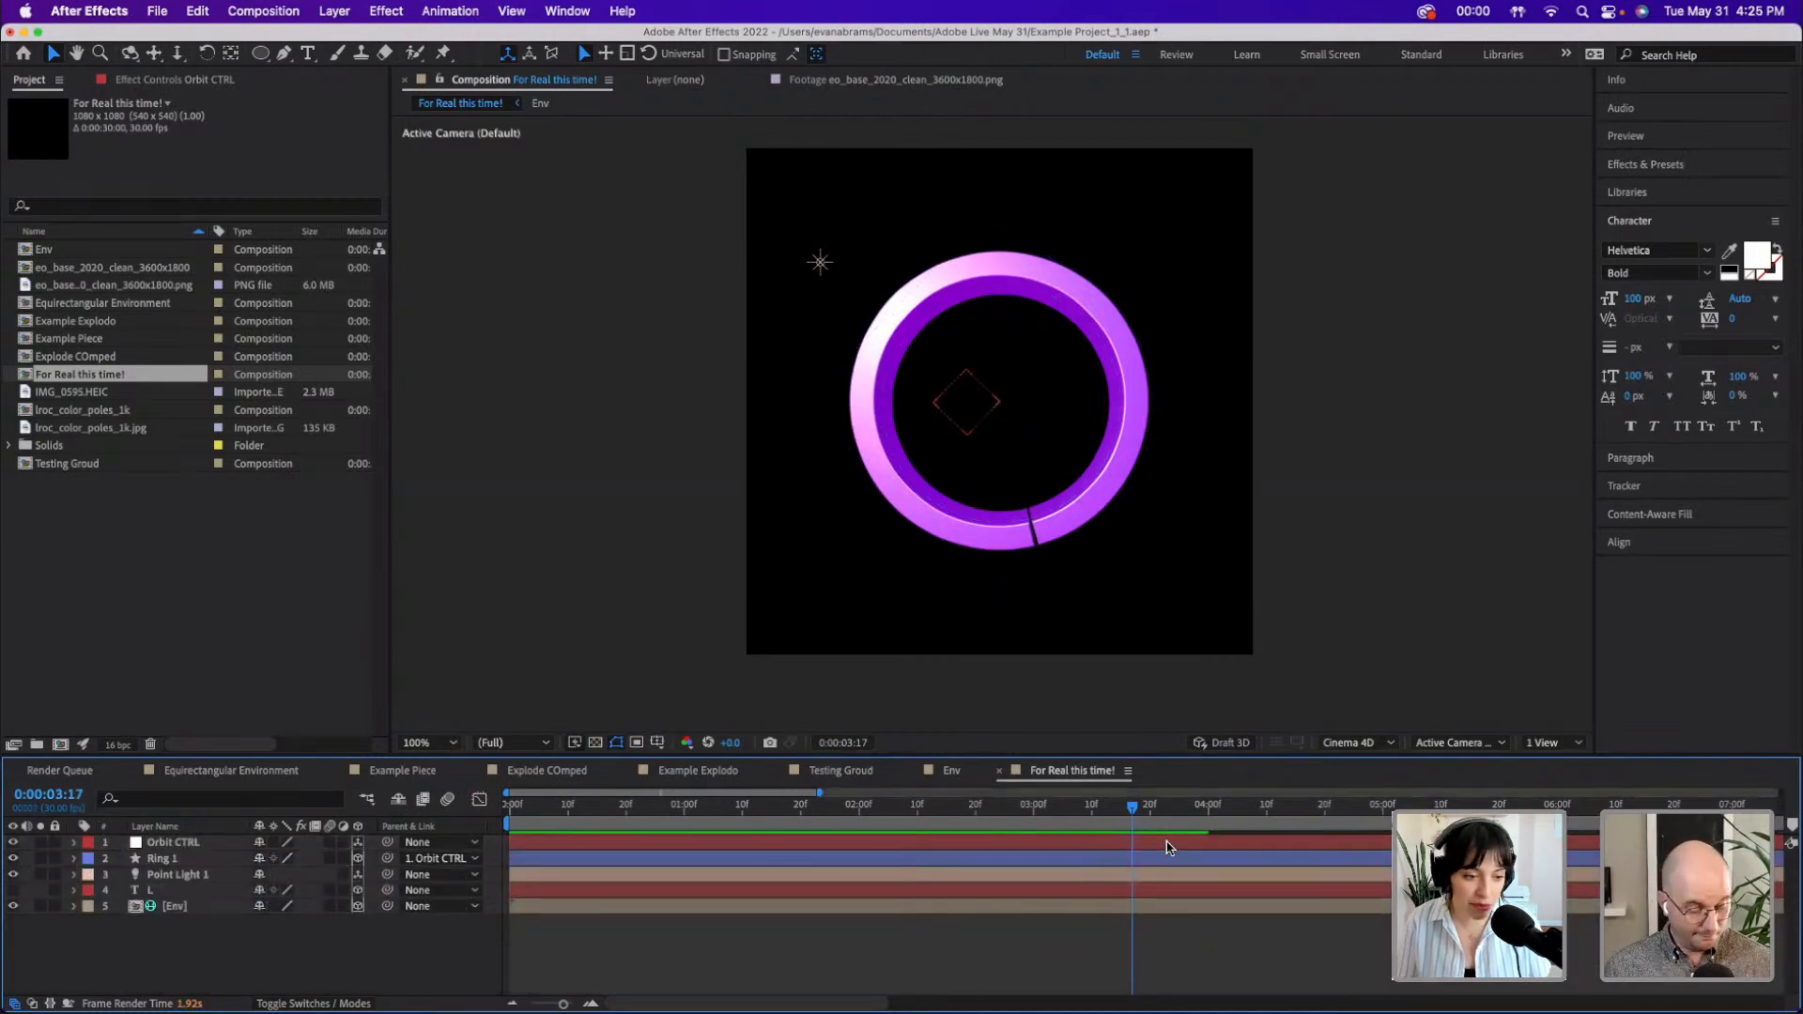
- Trim the ends of the Orbit CTRL and Ring 1 layers to 0:00:04:00 and collapse layer L
{"action": "key", "text": "u"}
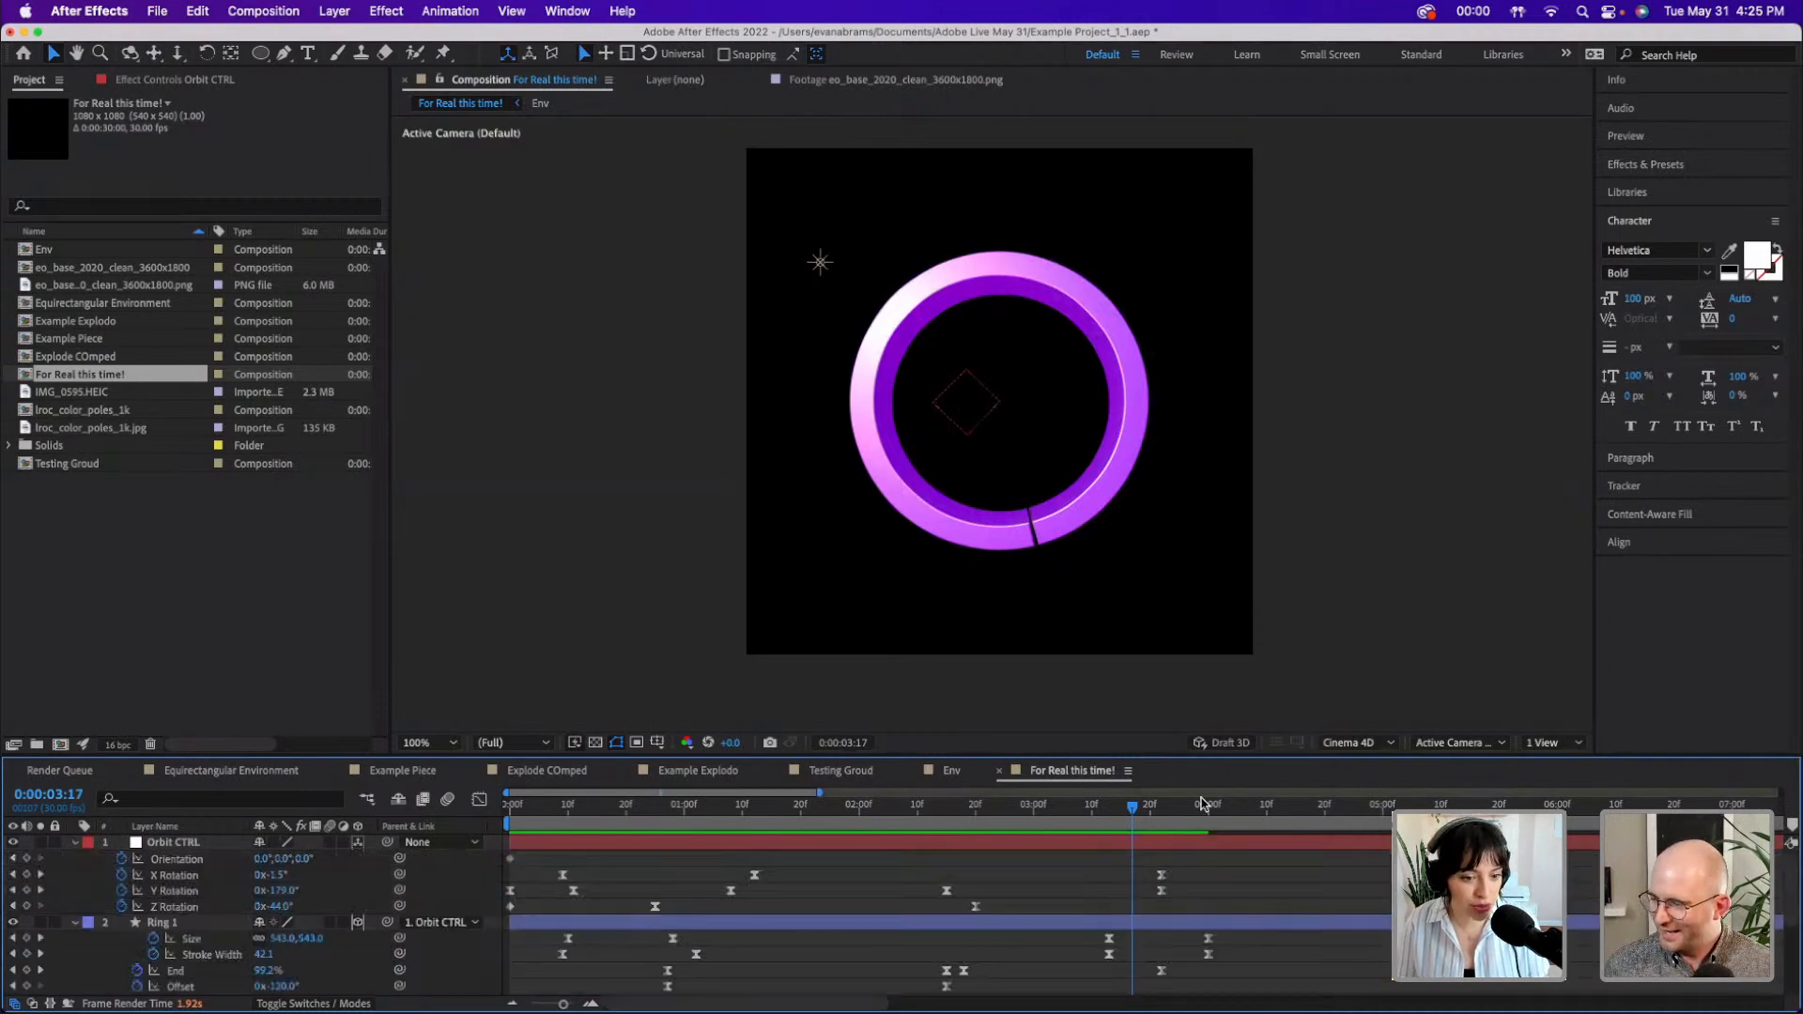
{"action": "left_click", "coordinate": [1204, 804]}
{"action": "left_click", "coordinate": [1200, 878]}
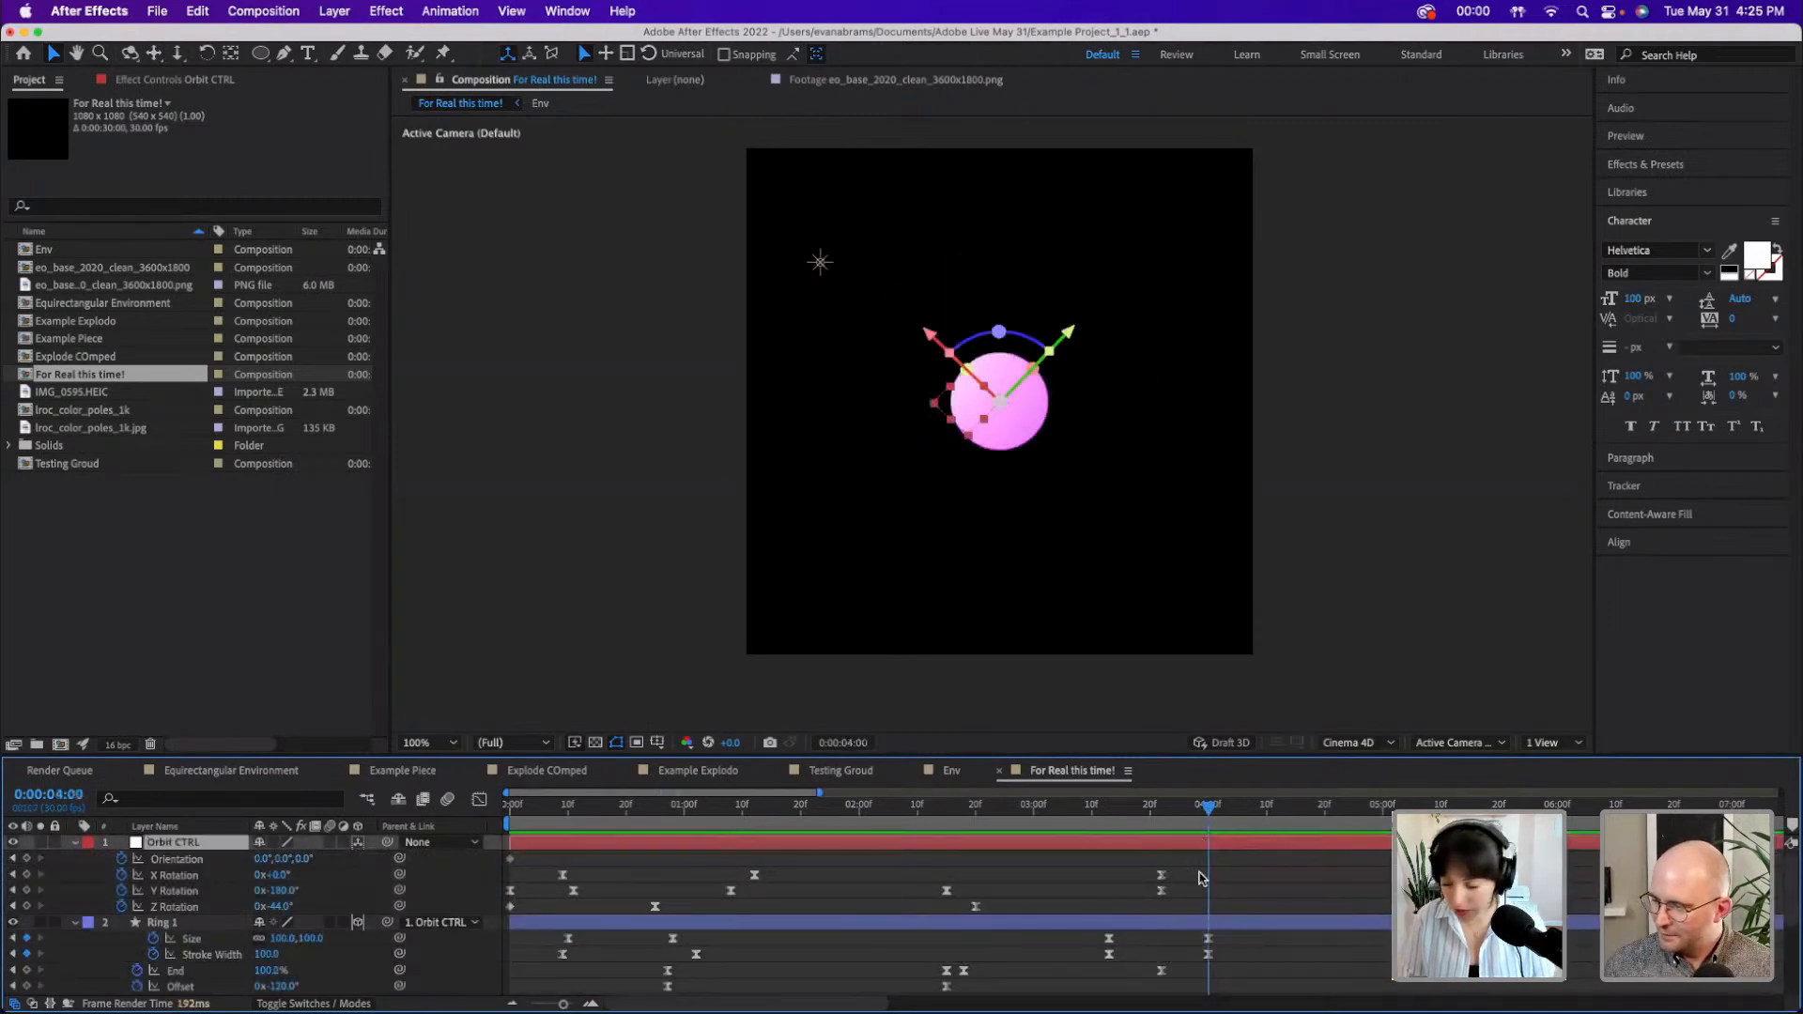
{"action": "left_click", "coordinate": [1198, 923], "text": "shift"}
{"action": "key", "text": "u"}
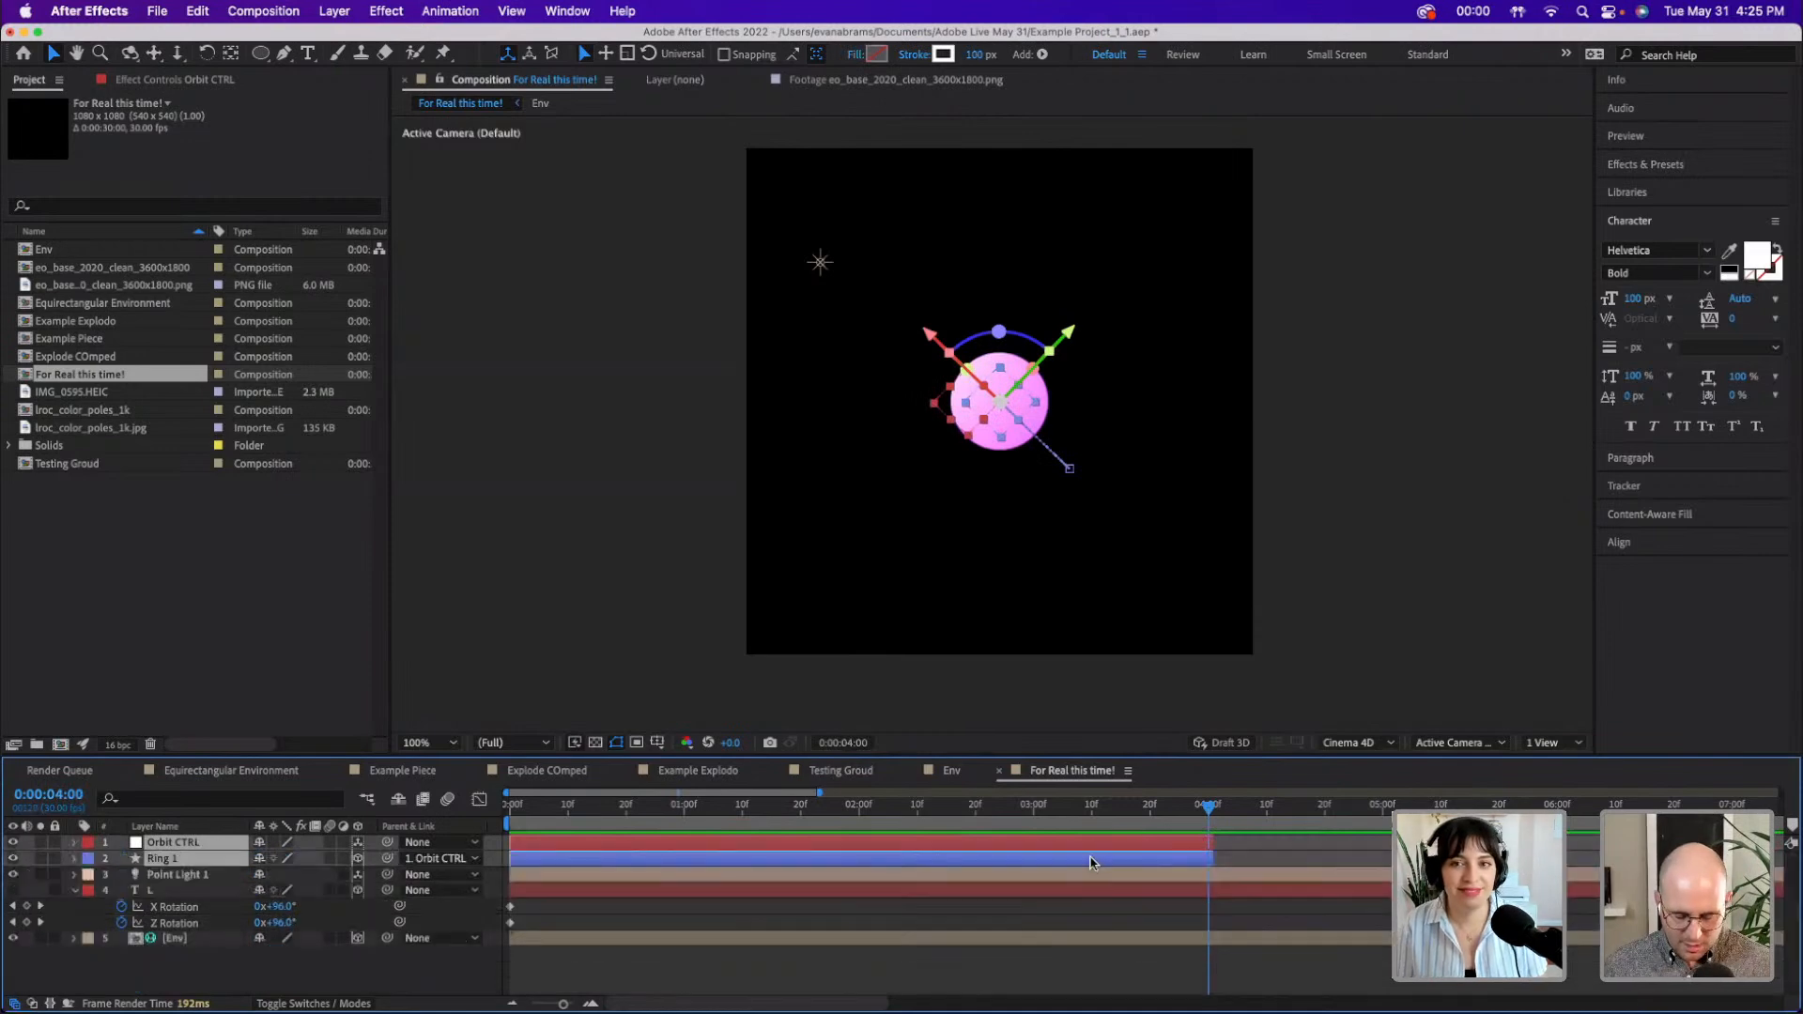
{"action": "left_click", "coordinate": [74, 892]}
{"action": "left_click", "coordinate": [400, 983]}
- Scrub and play back the trimmed ring animation up to about 0:00:02:00 to find where a second ring can start
{"action": "left_click", "coordinate": [551, 808]}
{"action": "left_click_drag", "start_coordinate": [550, 815], "coordinate": [766, 803]}
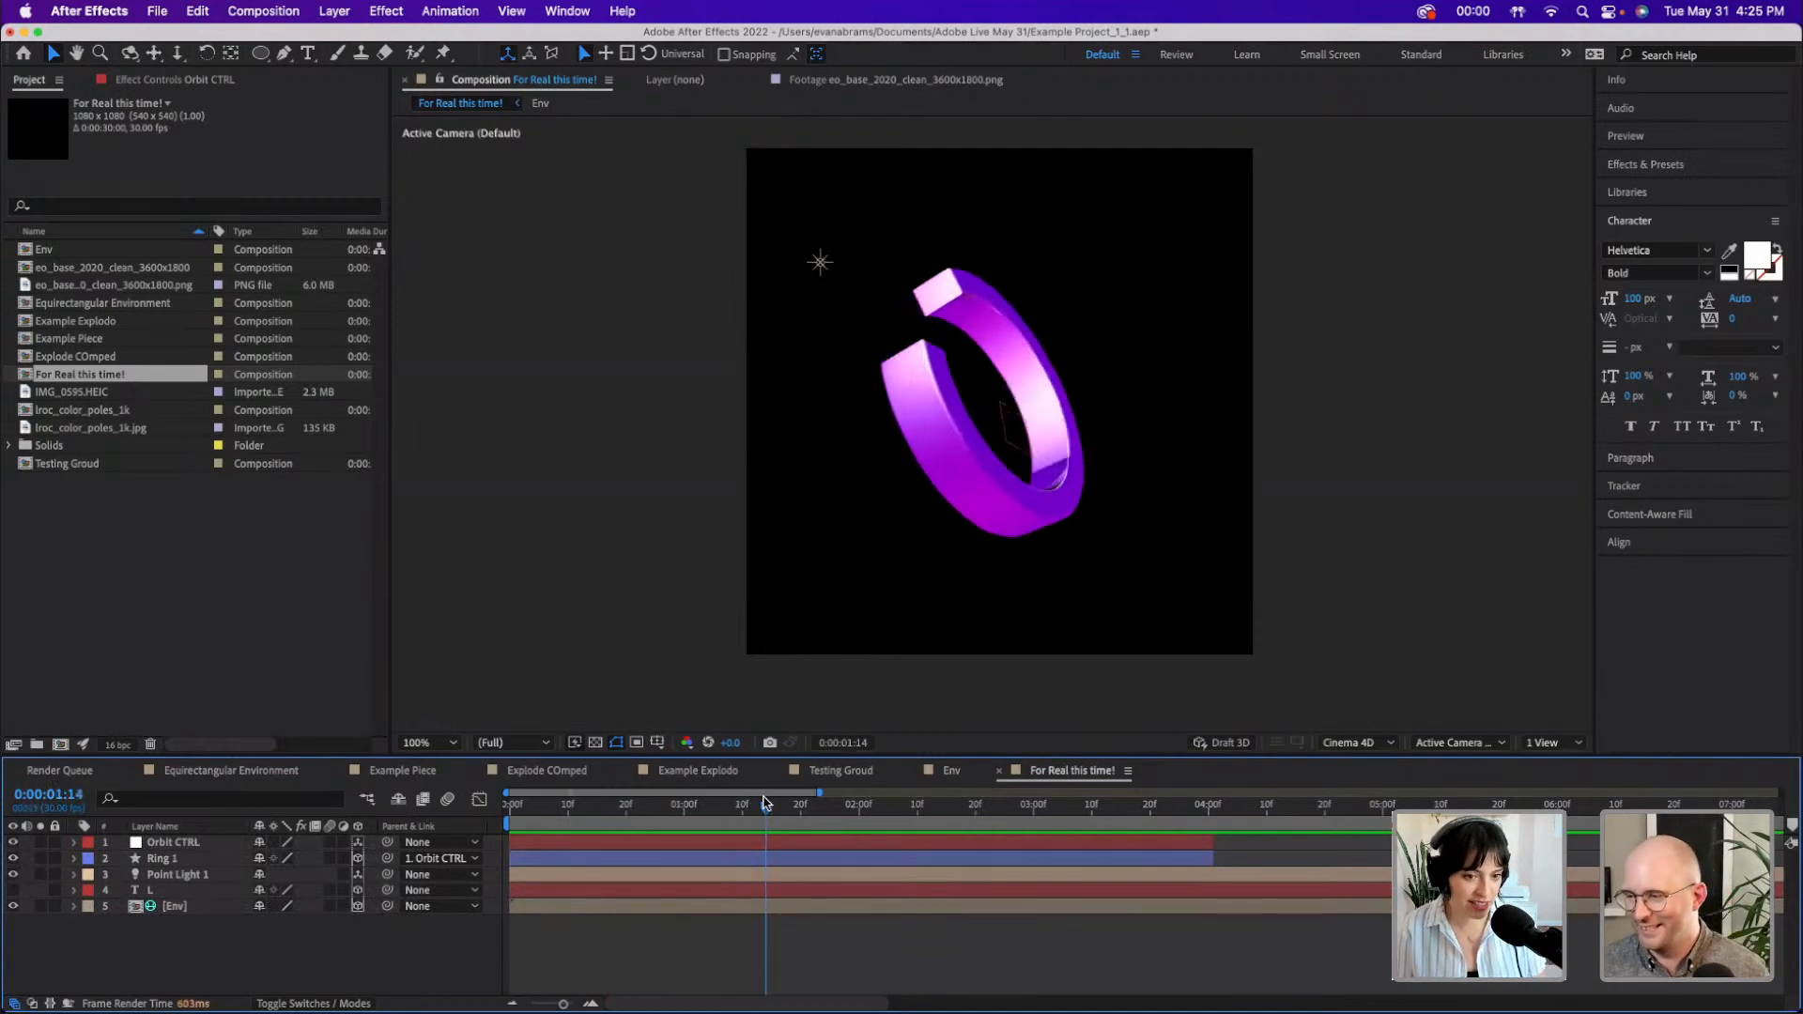
{"action": "left_click", "coordinate": [742, 845]}
{"action": "key", "text": "a"}
{"action": "key", "text": "a"}
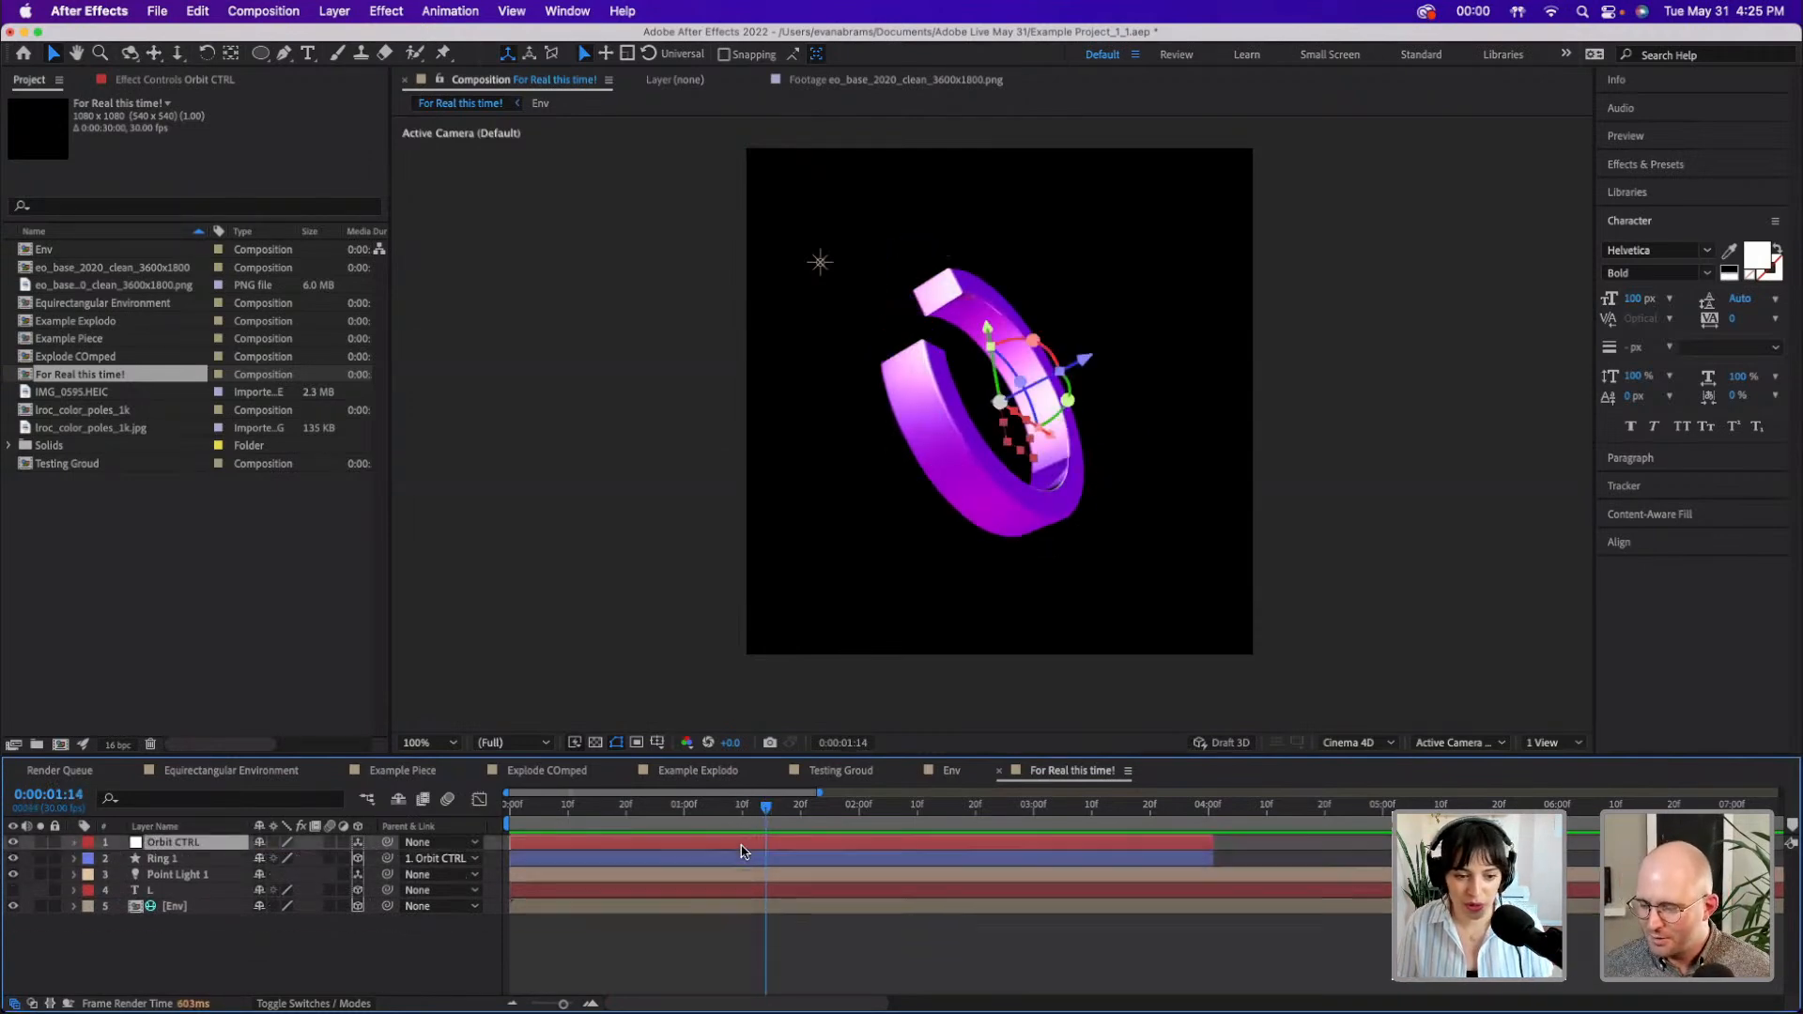
{"action": "key", "text": "space"}
{"action": "key", "text": "space"}
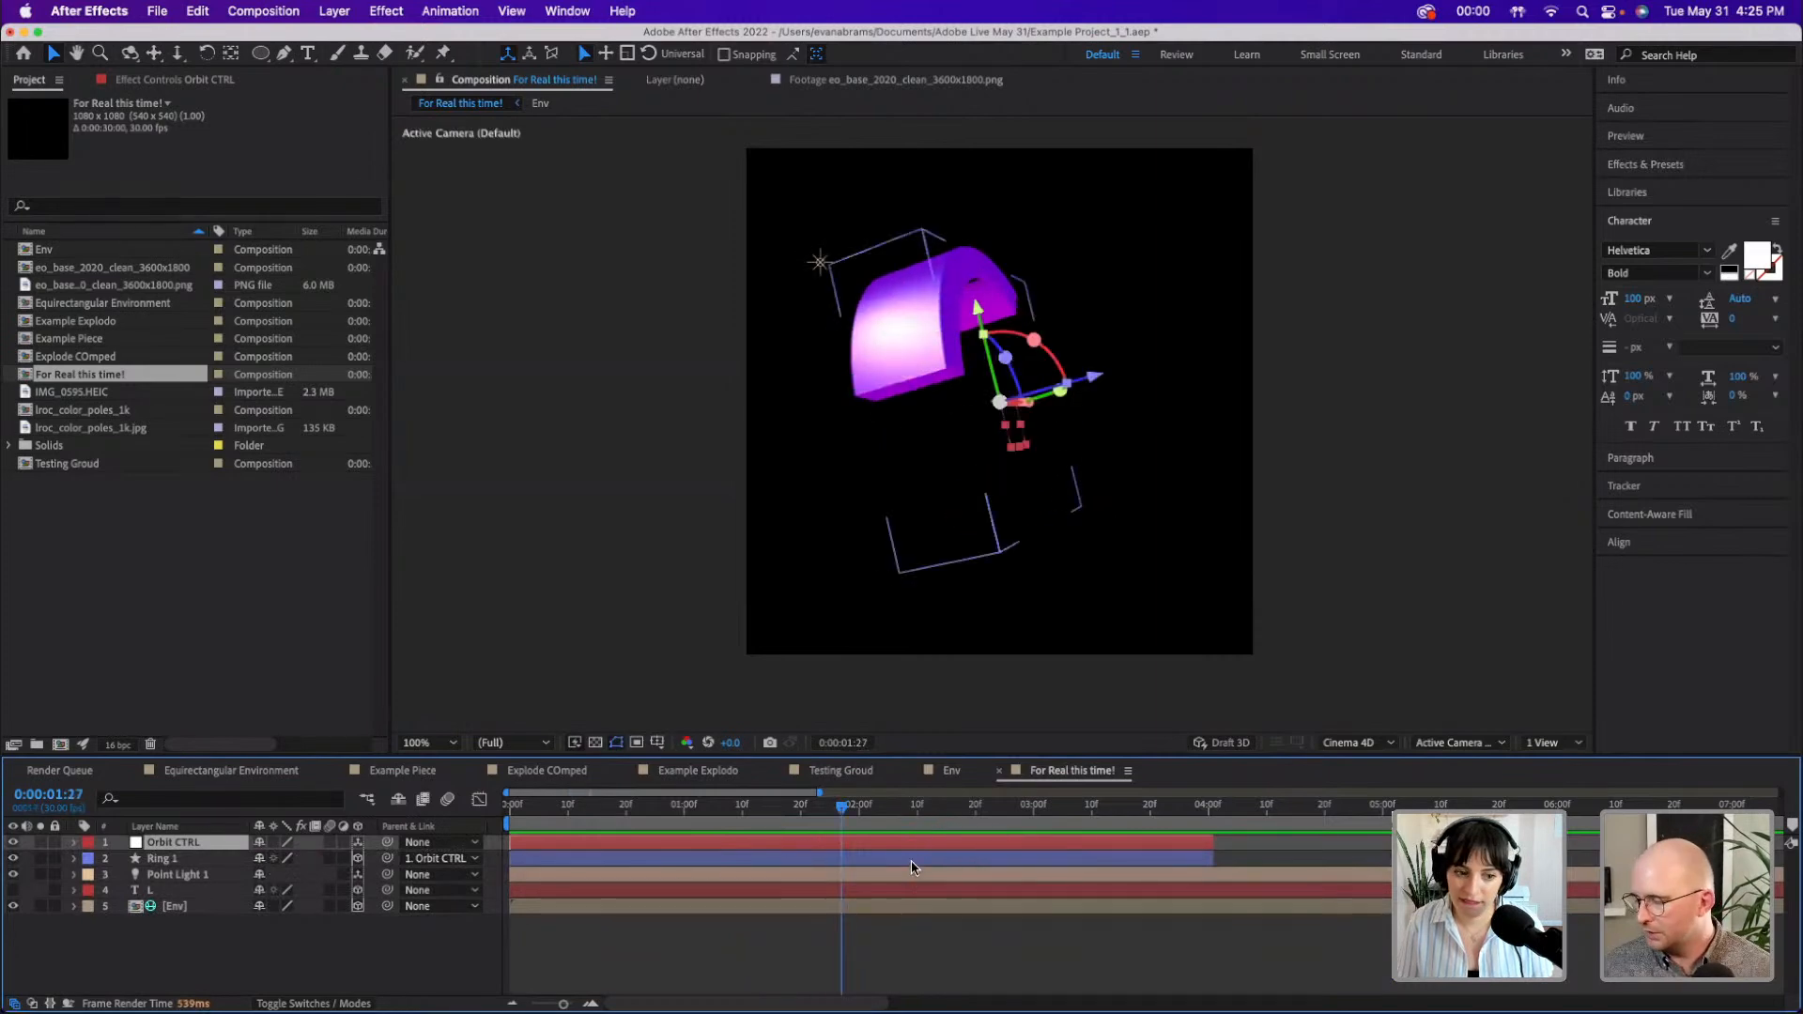
- Duplicate the Orbit CTRL and Ring 1 layers and move the copies to start at 0:00:02:00
{"action": "left_click_drag", "start_coordinate": [841, 833], "coordinate": [860, 836]}
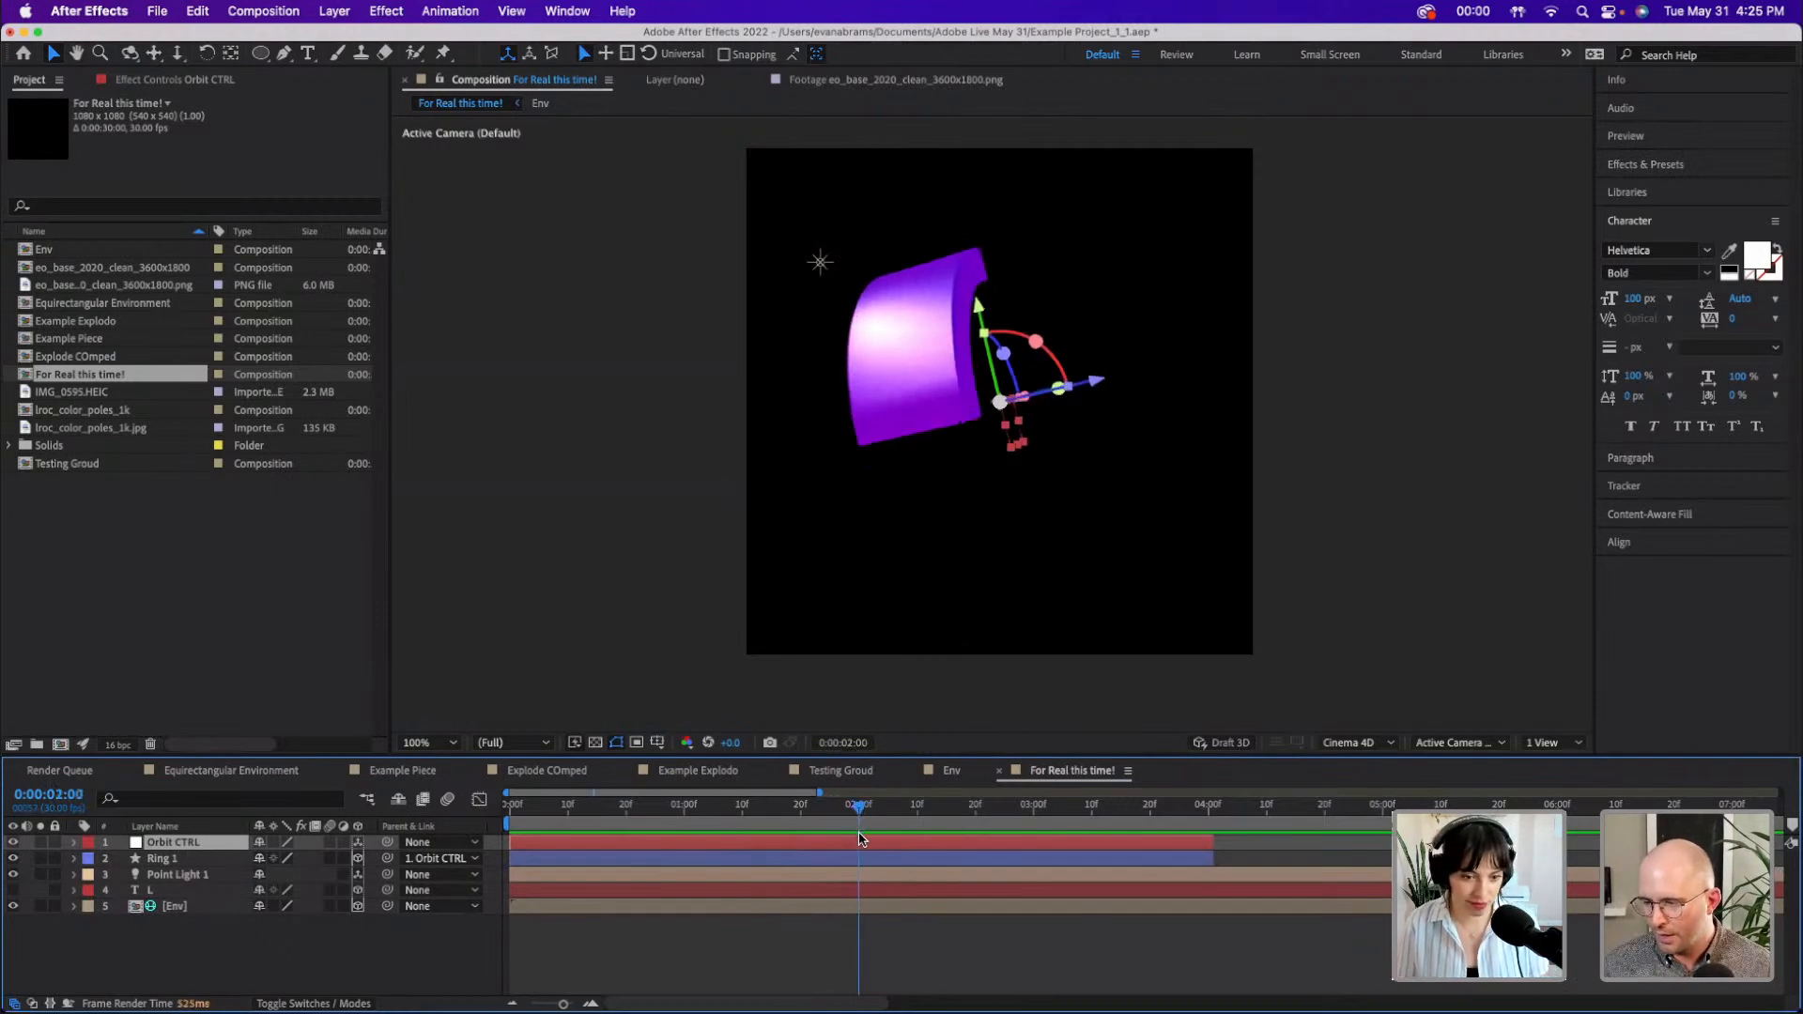
{"action": "left_click", "coordinate": [787, 863]}
{"action": "key", "text": "super+d"}
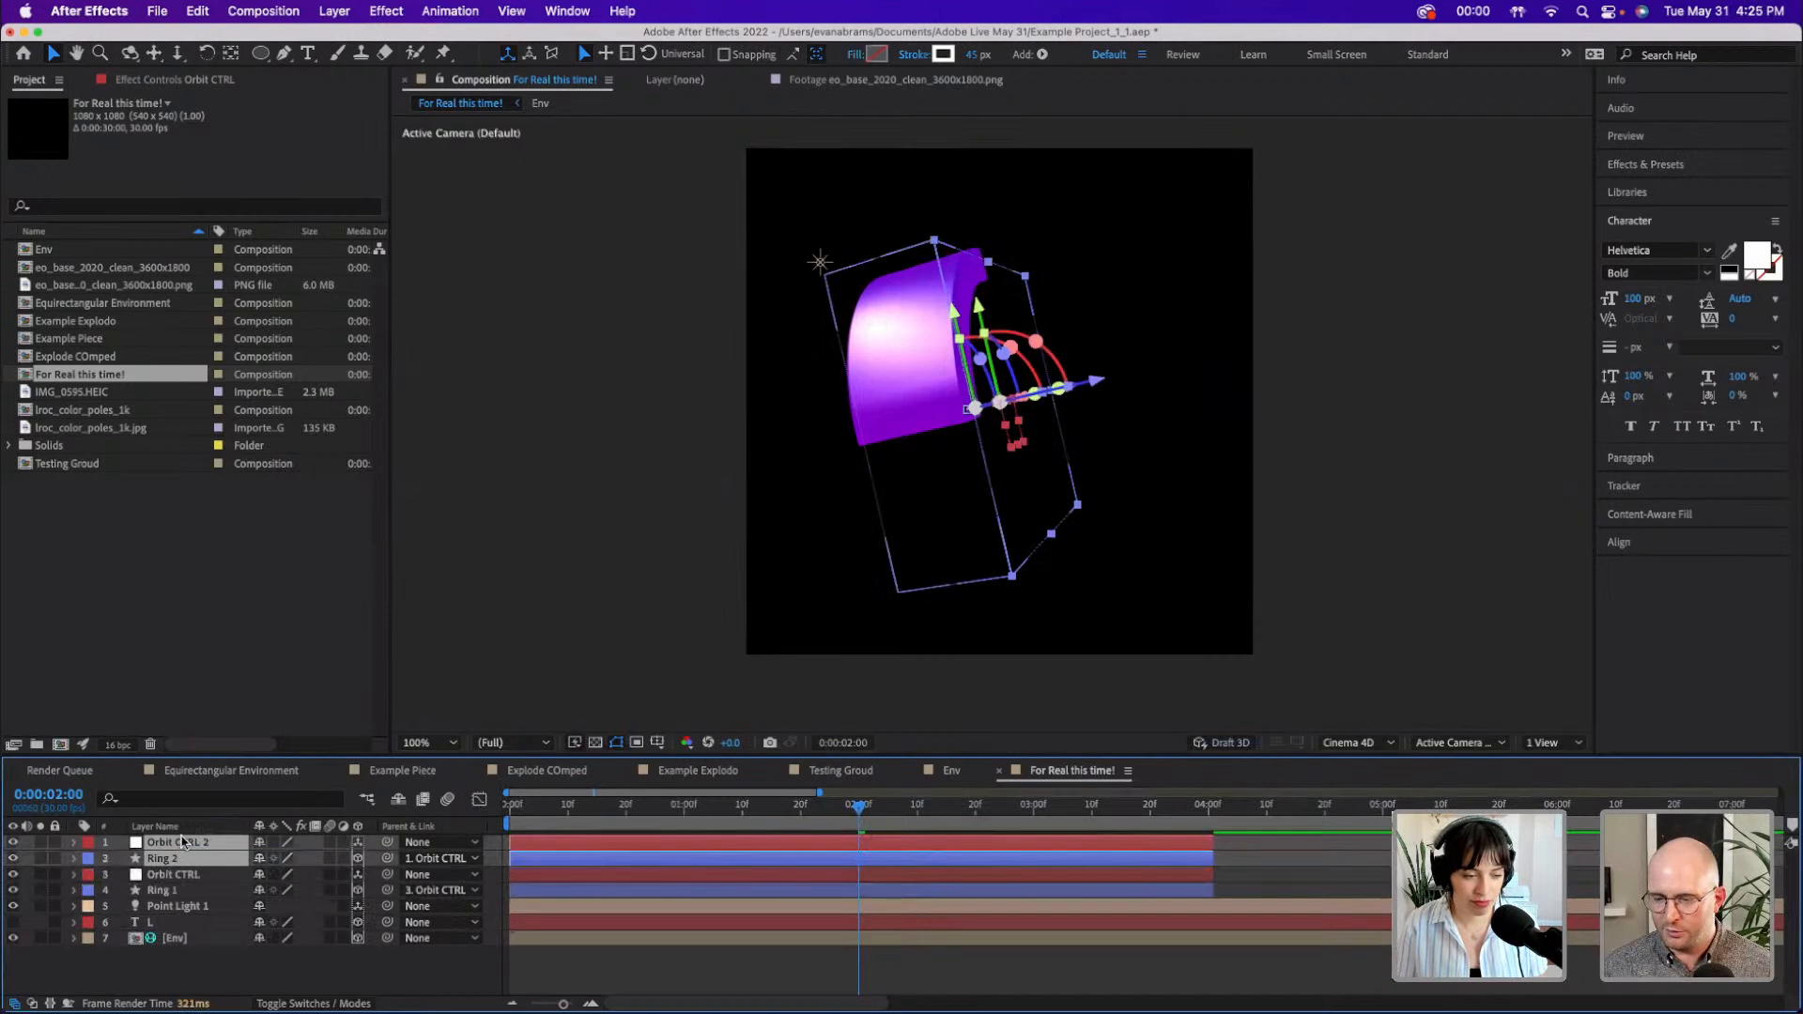
{"action": "left_click", "coordinate": [277, 969]}
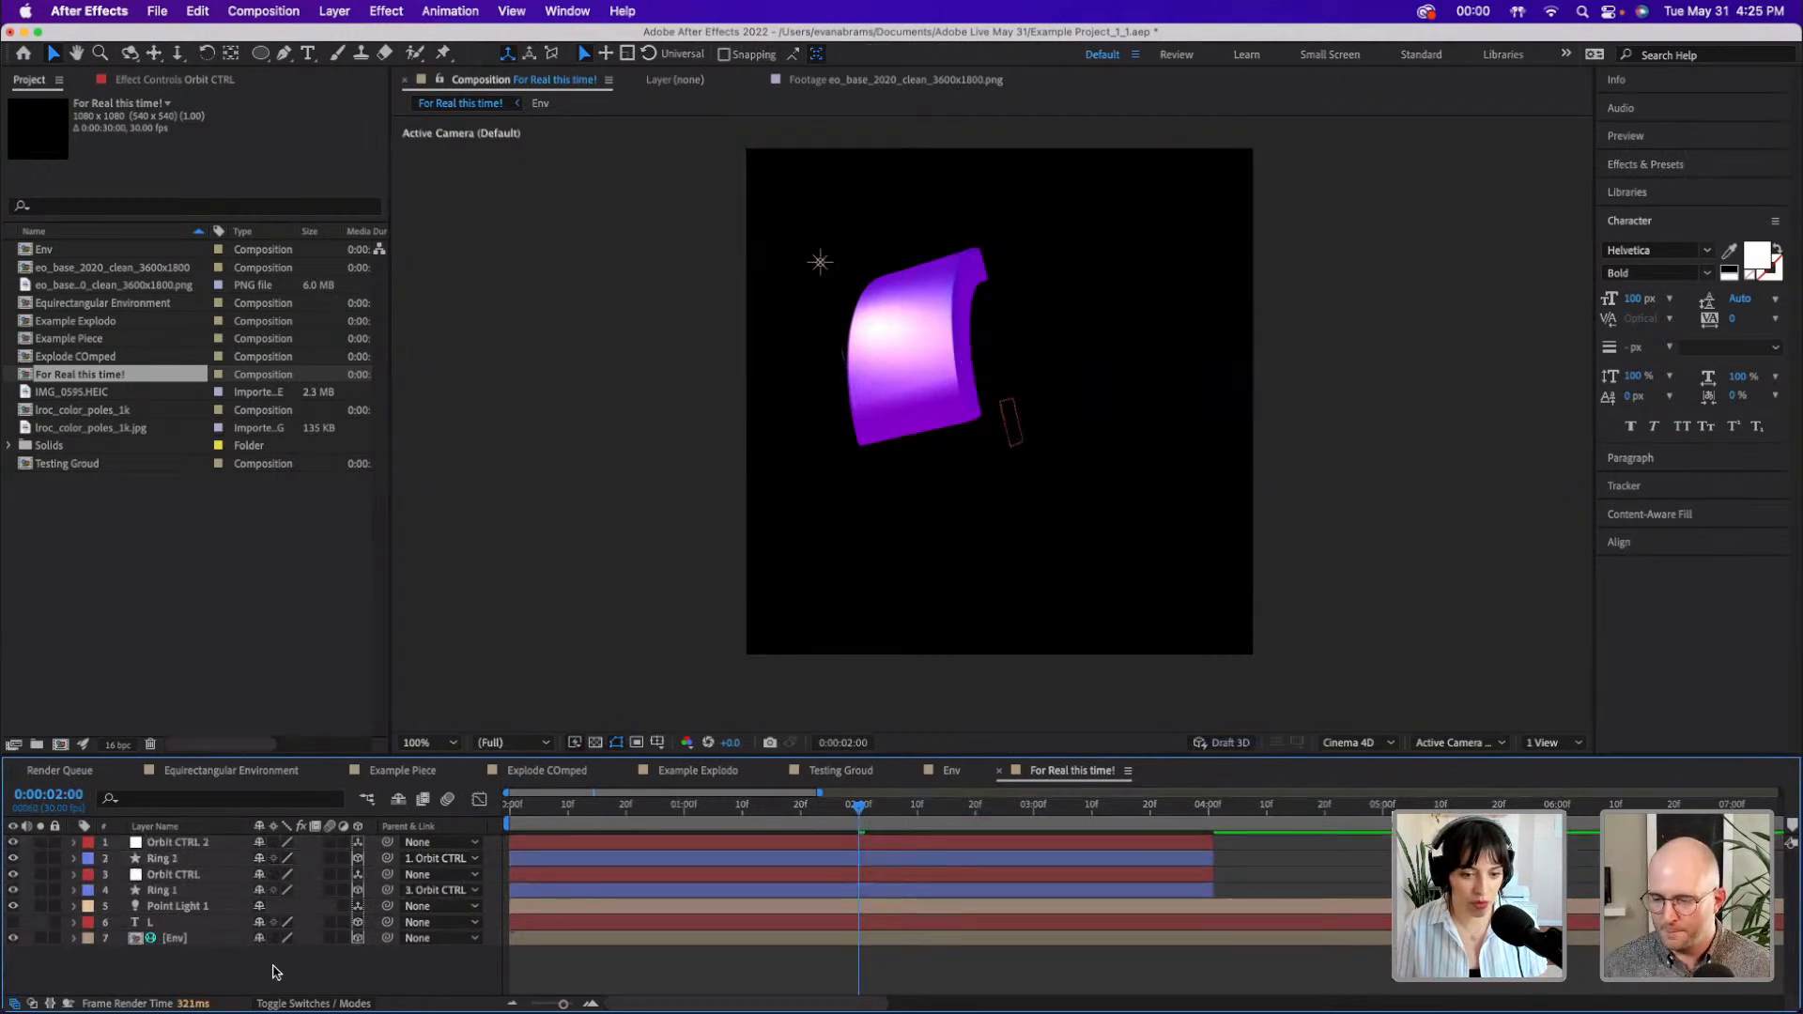
{"action": "left_click", "coordinate": [535, 845]}
{"action": "left_click", "coordinate": [532, 859], "text": "shift"}
{"action": "left_click_drag", "start_coordinate": [531, 859], "coordinate": [871, 903]}
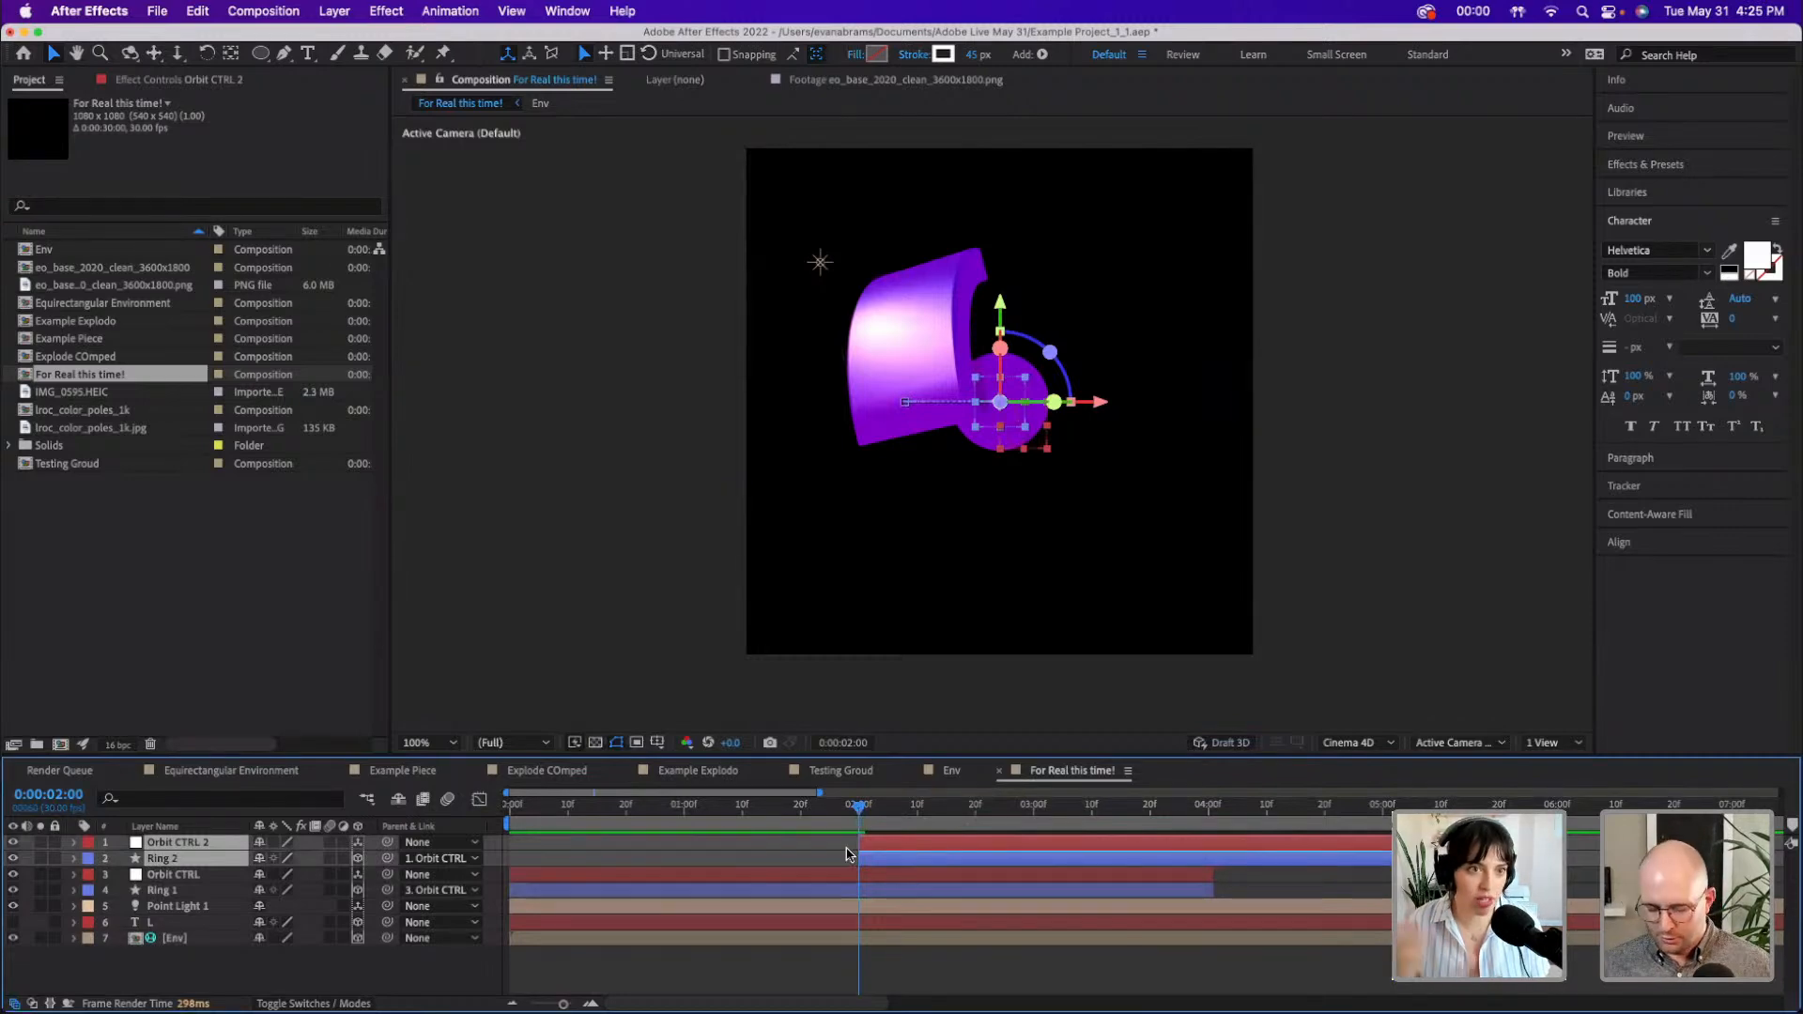
- Play back and scrub from 0:00:02:00 to 0:00:03:04 to examine where the two rings intersect
{"action": "key", "text": "space"}
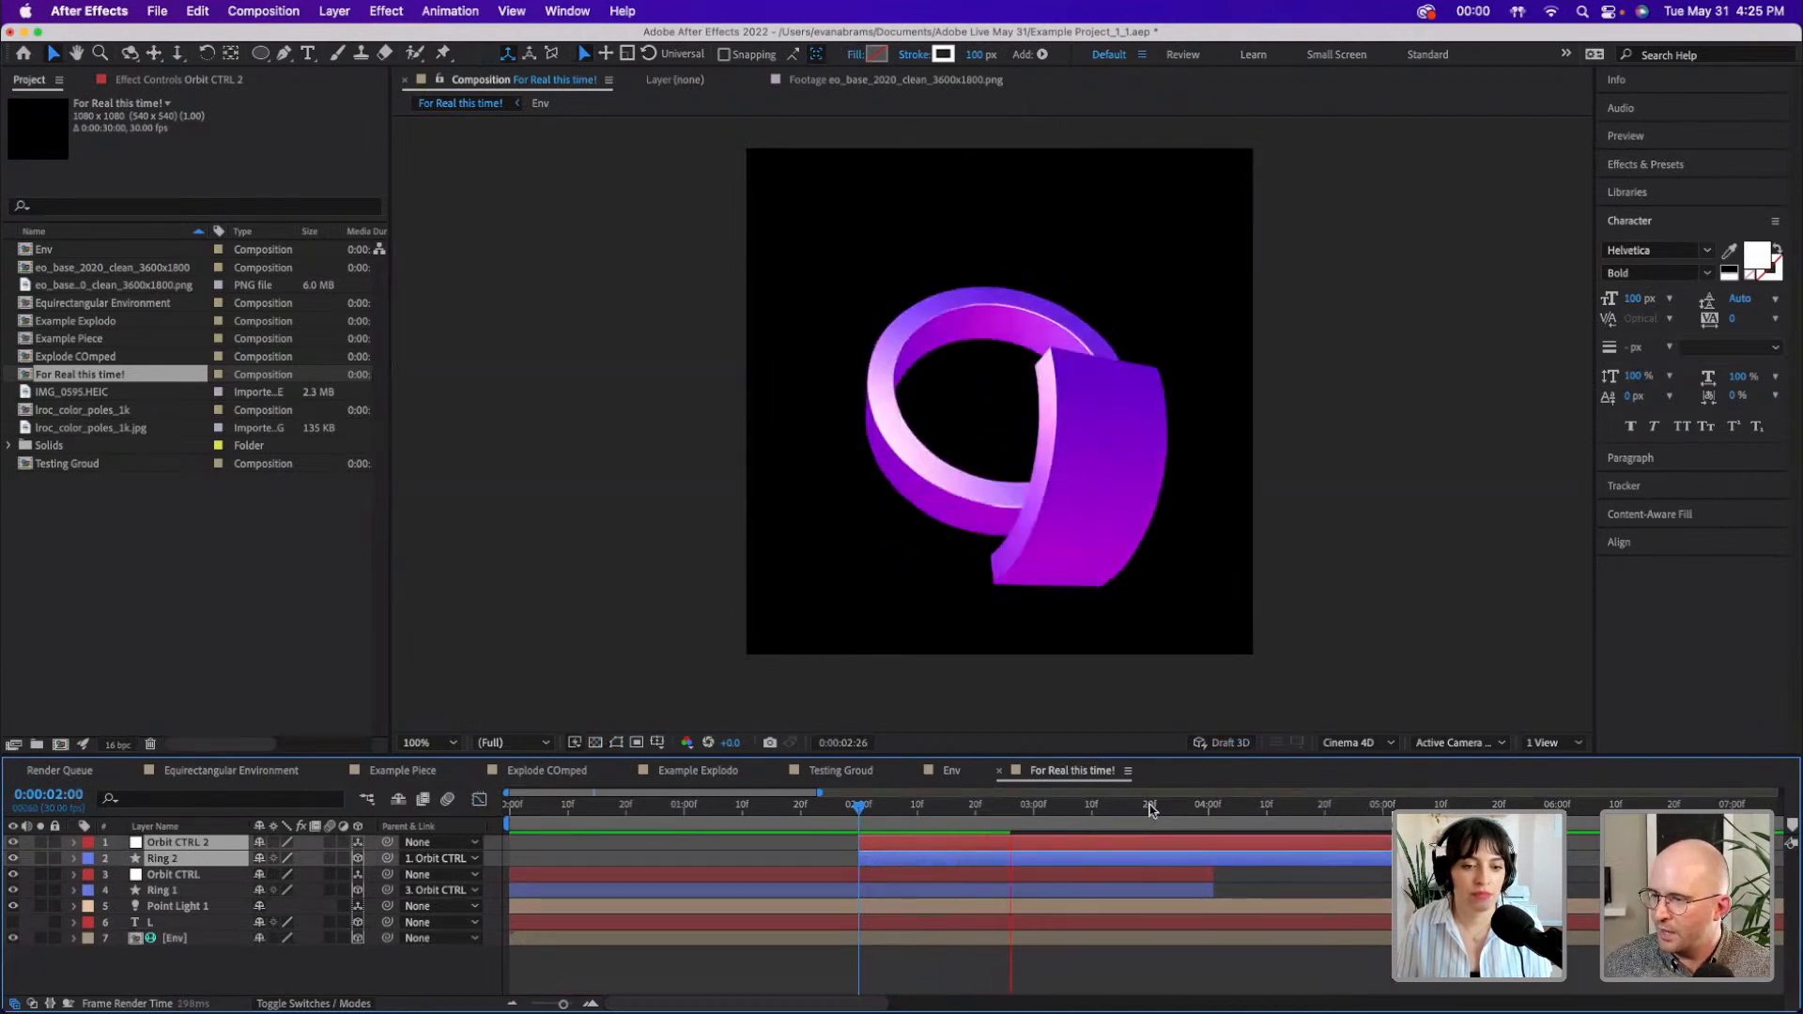
{"action": "left_click", "coordinate": [1005, 807]}
{"action": "left_click_drag", "start_coordinate": [1006, 812], "coordinate": [990, 815]}
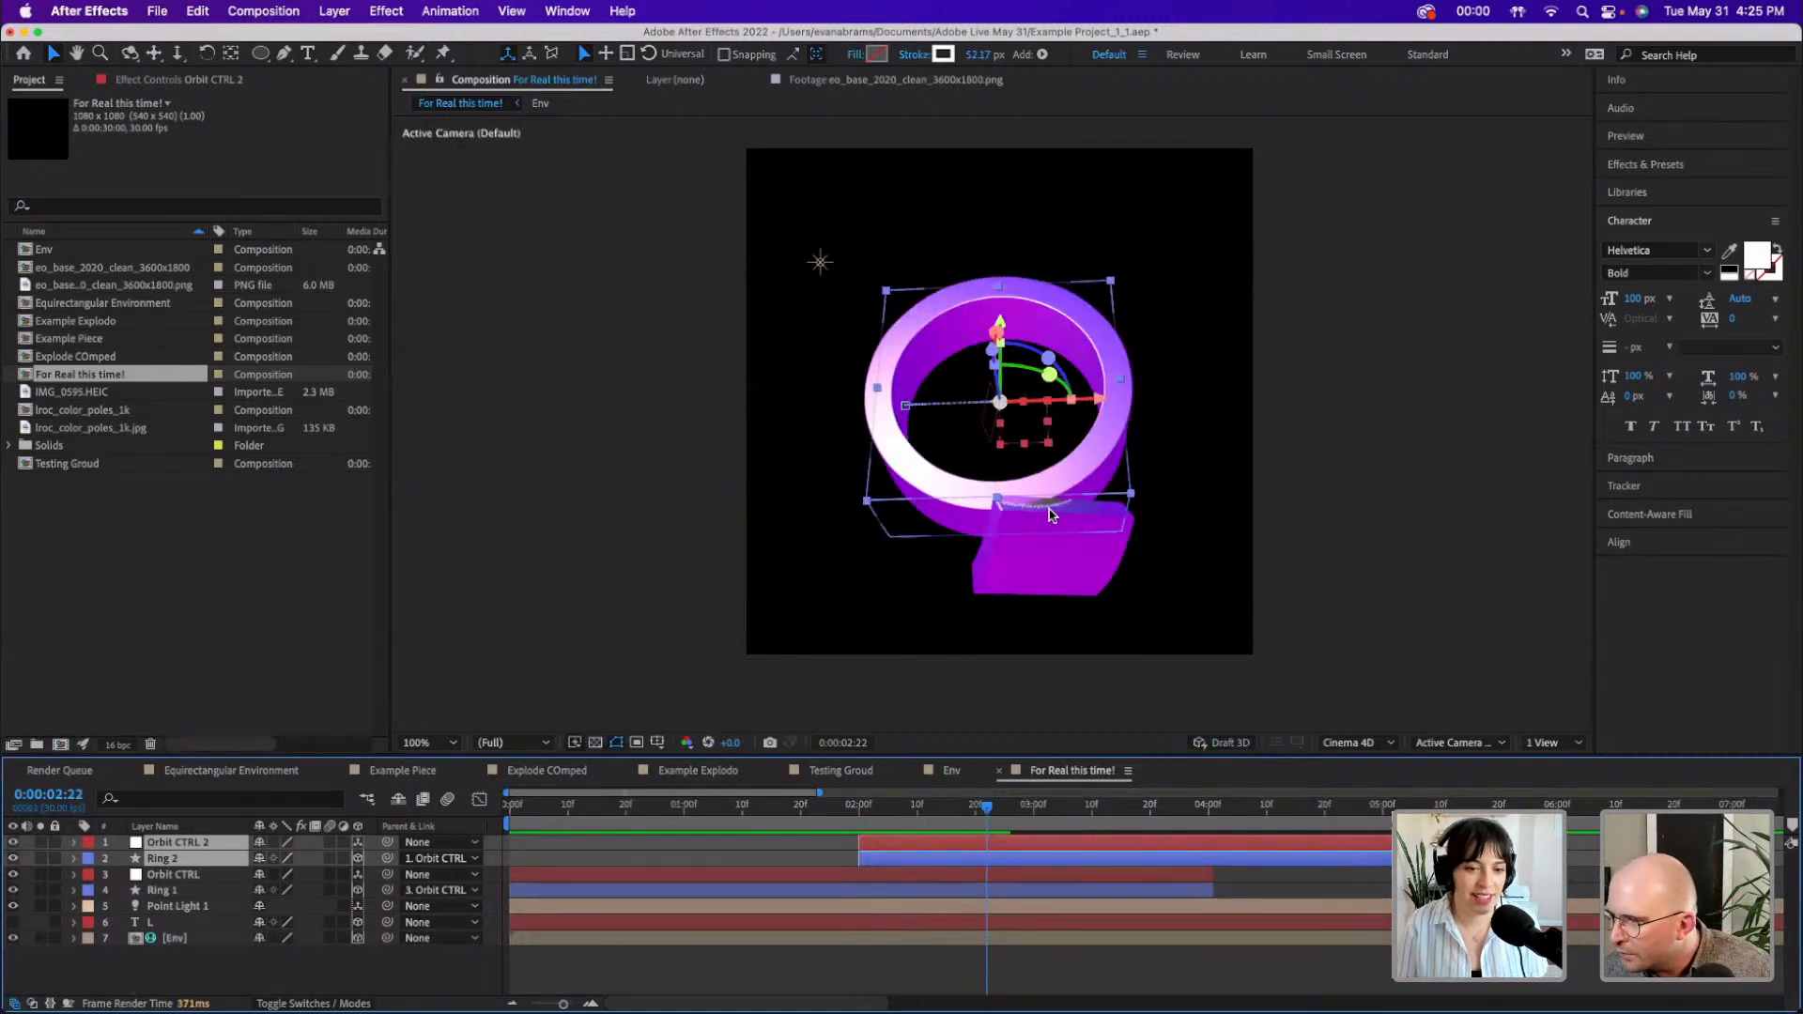
{"action": "left_click", "coordinate": [1016, 556]}
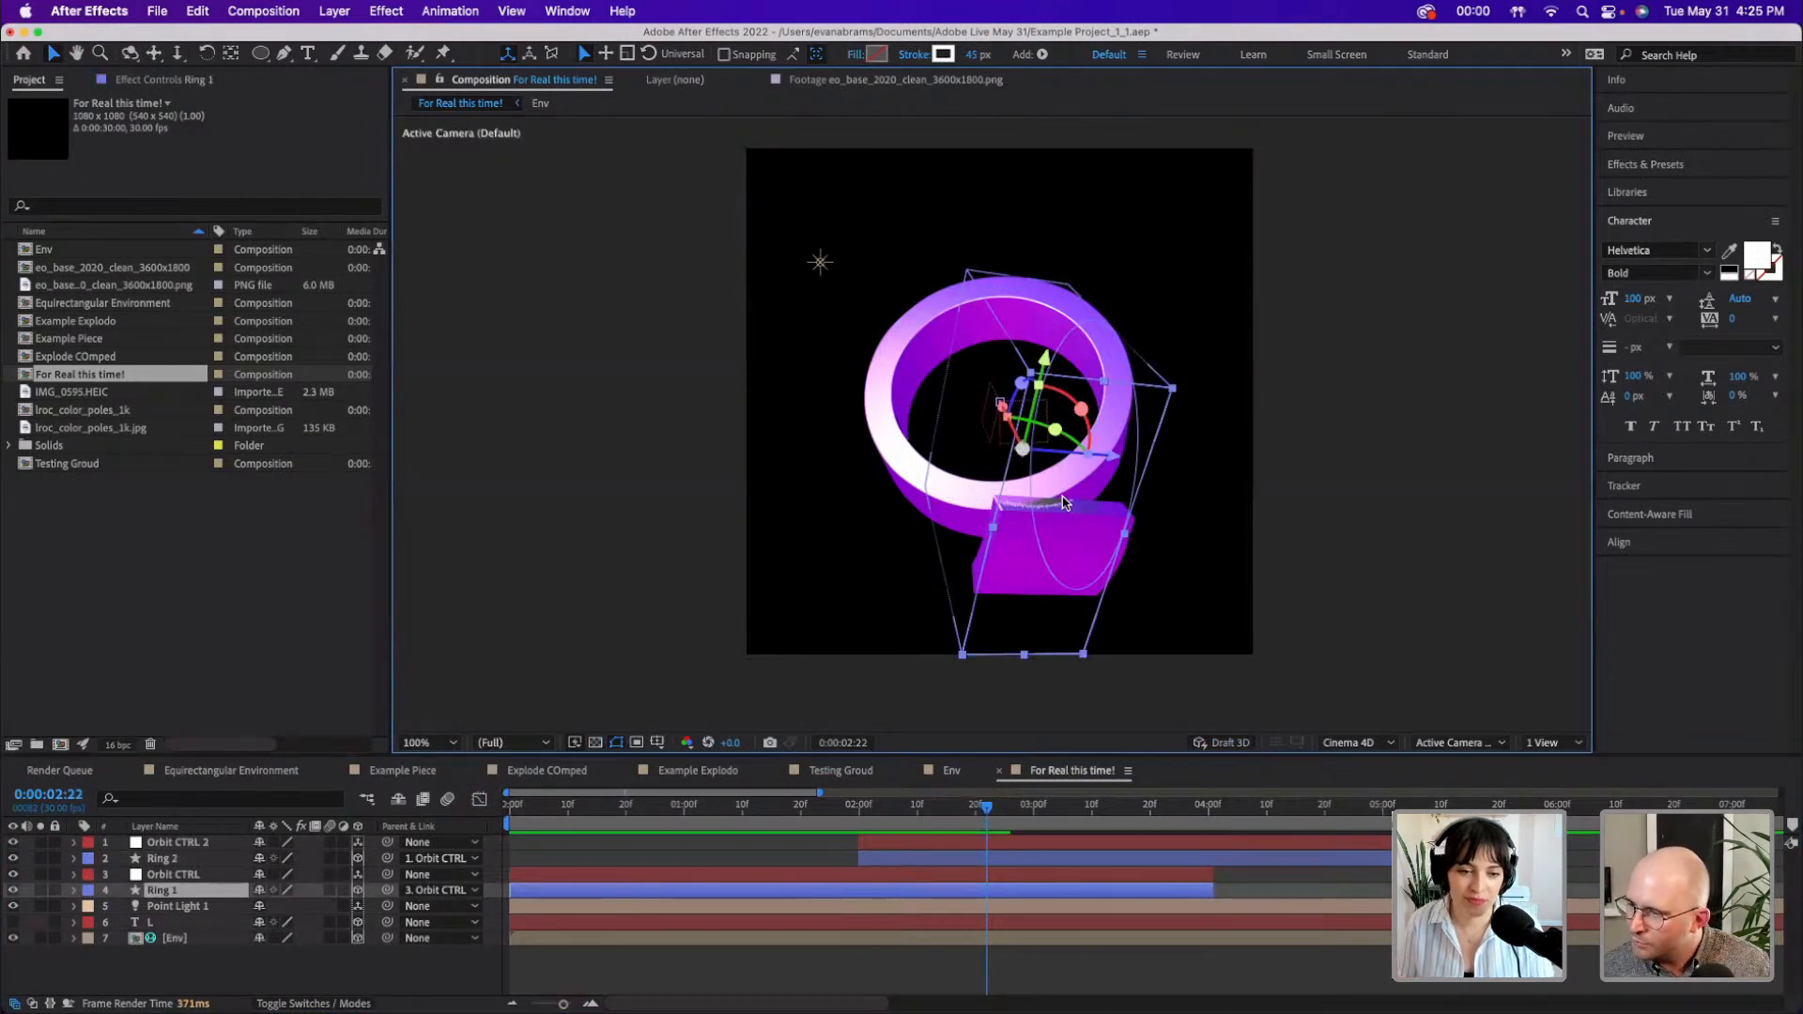
{"action": "left_click_drag", "start_coordinate": [983, 797], "coordinate": [1057, 809]}
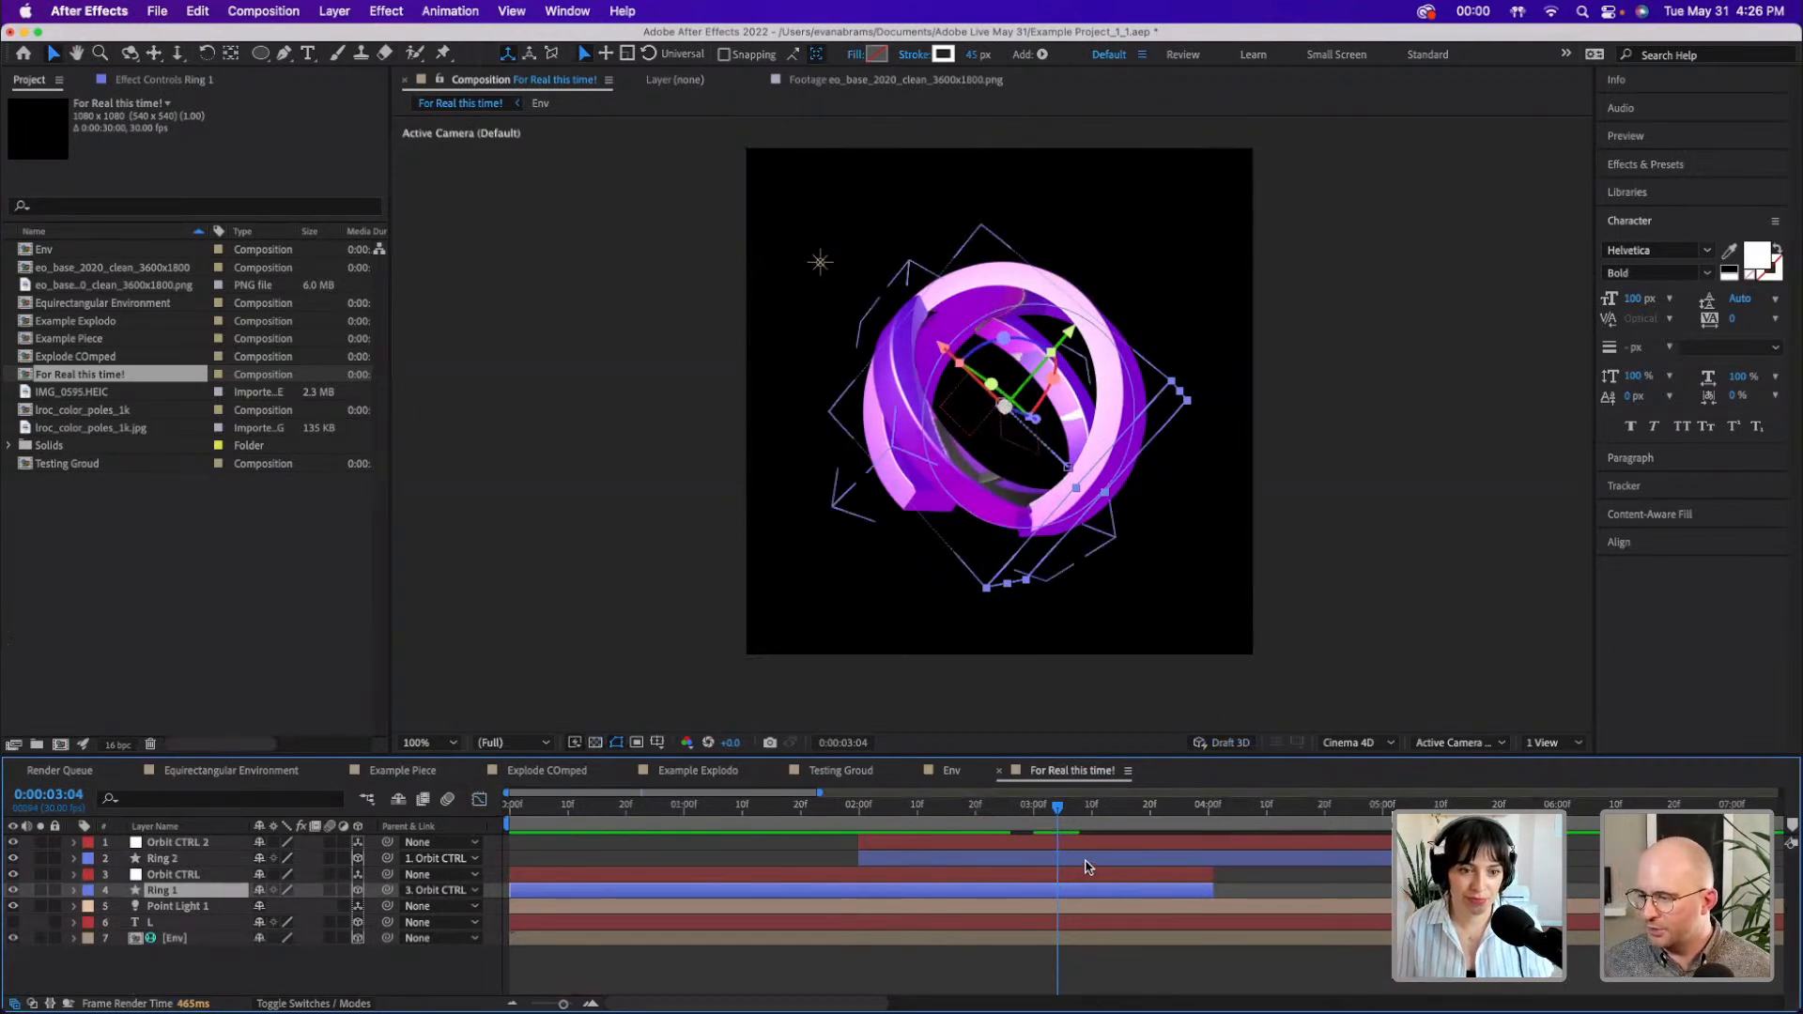
- Reveal Ring 2's keyframed properties and examine its Size keyframes
{"action": "left_click", "coordinate": [1087, 864]}
{"action": "key", "text": "u"}
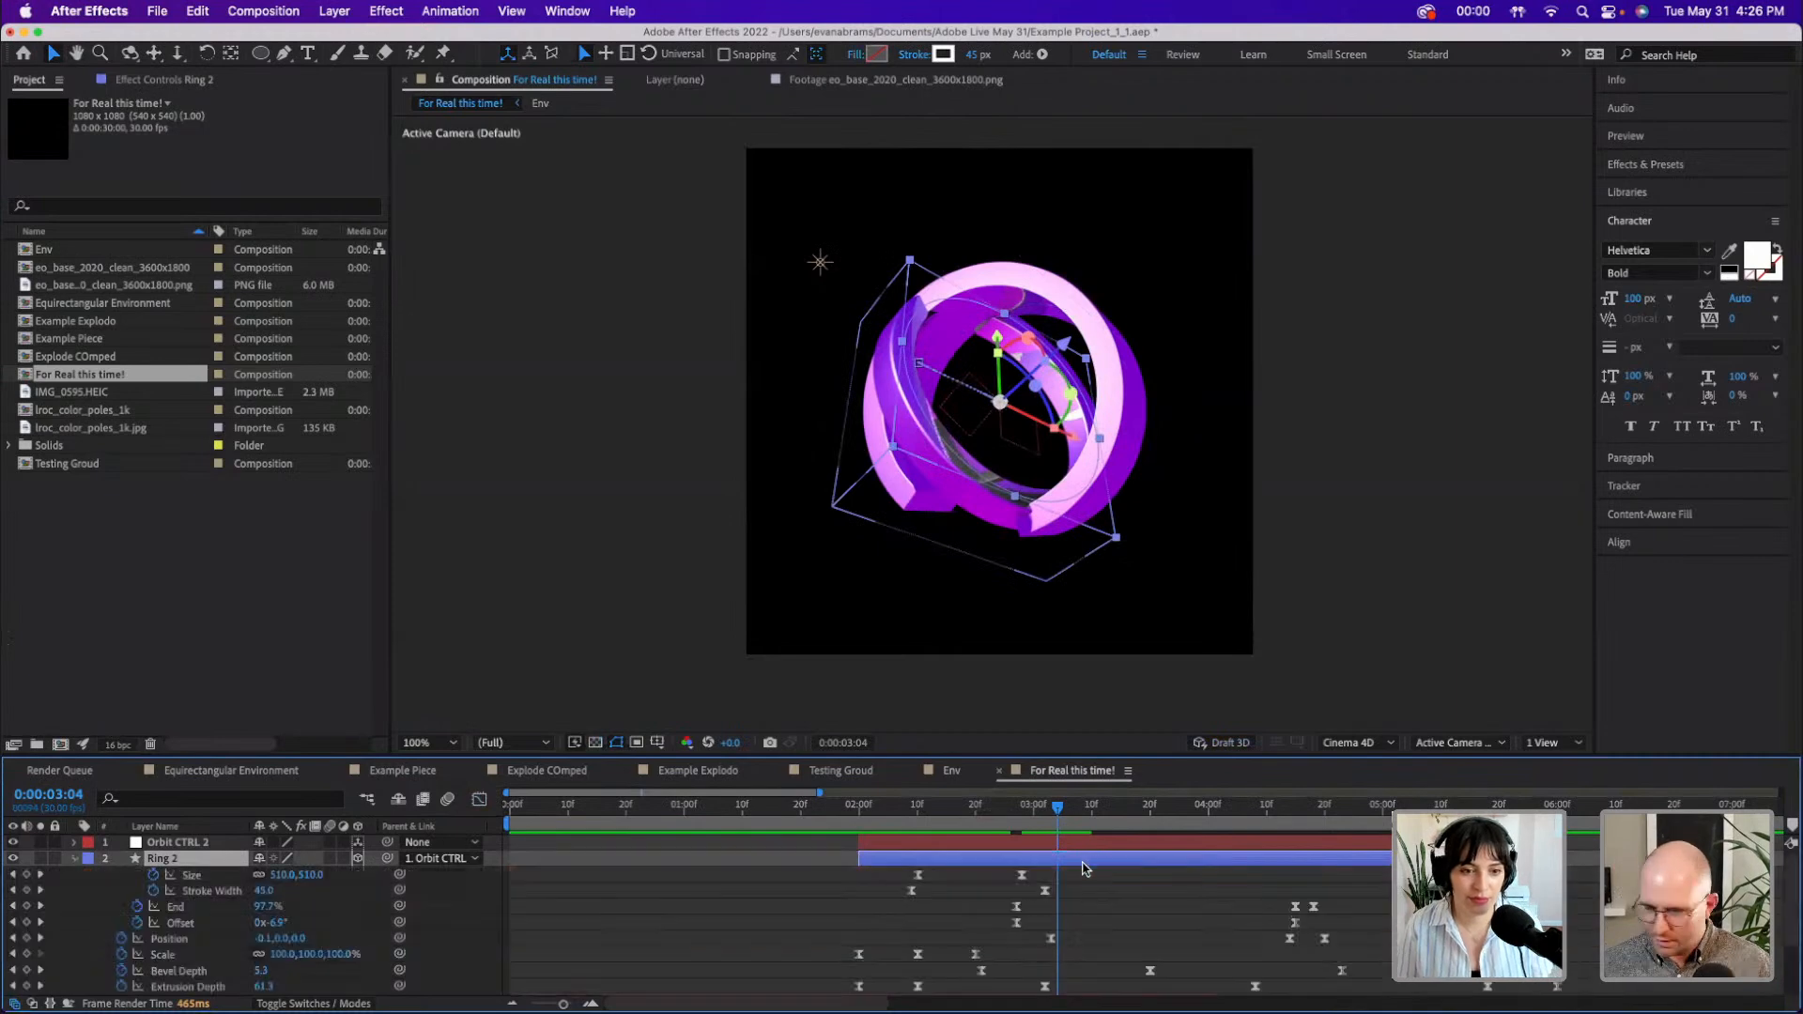
{"action": "left_click", "coordinate": [199, 875]}
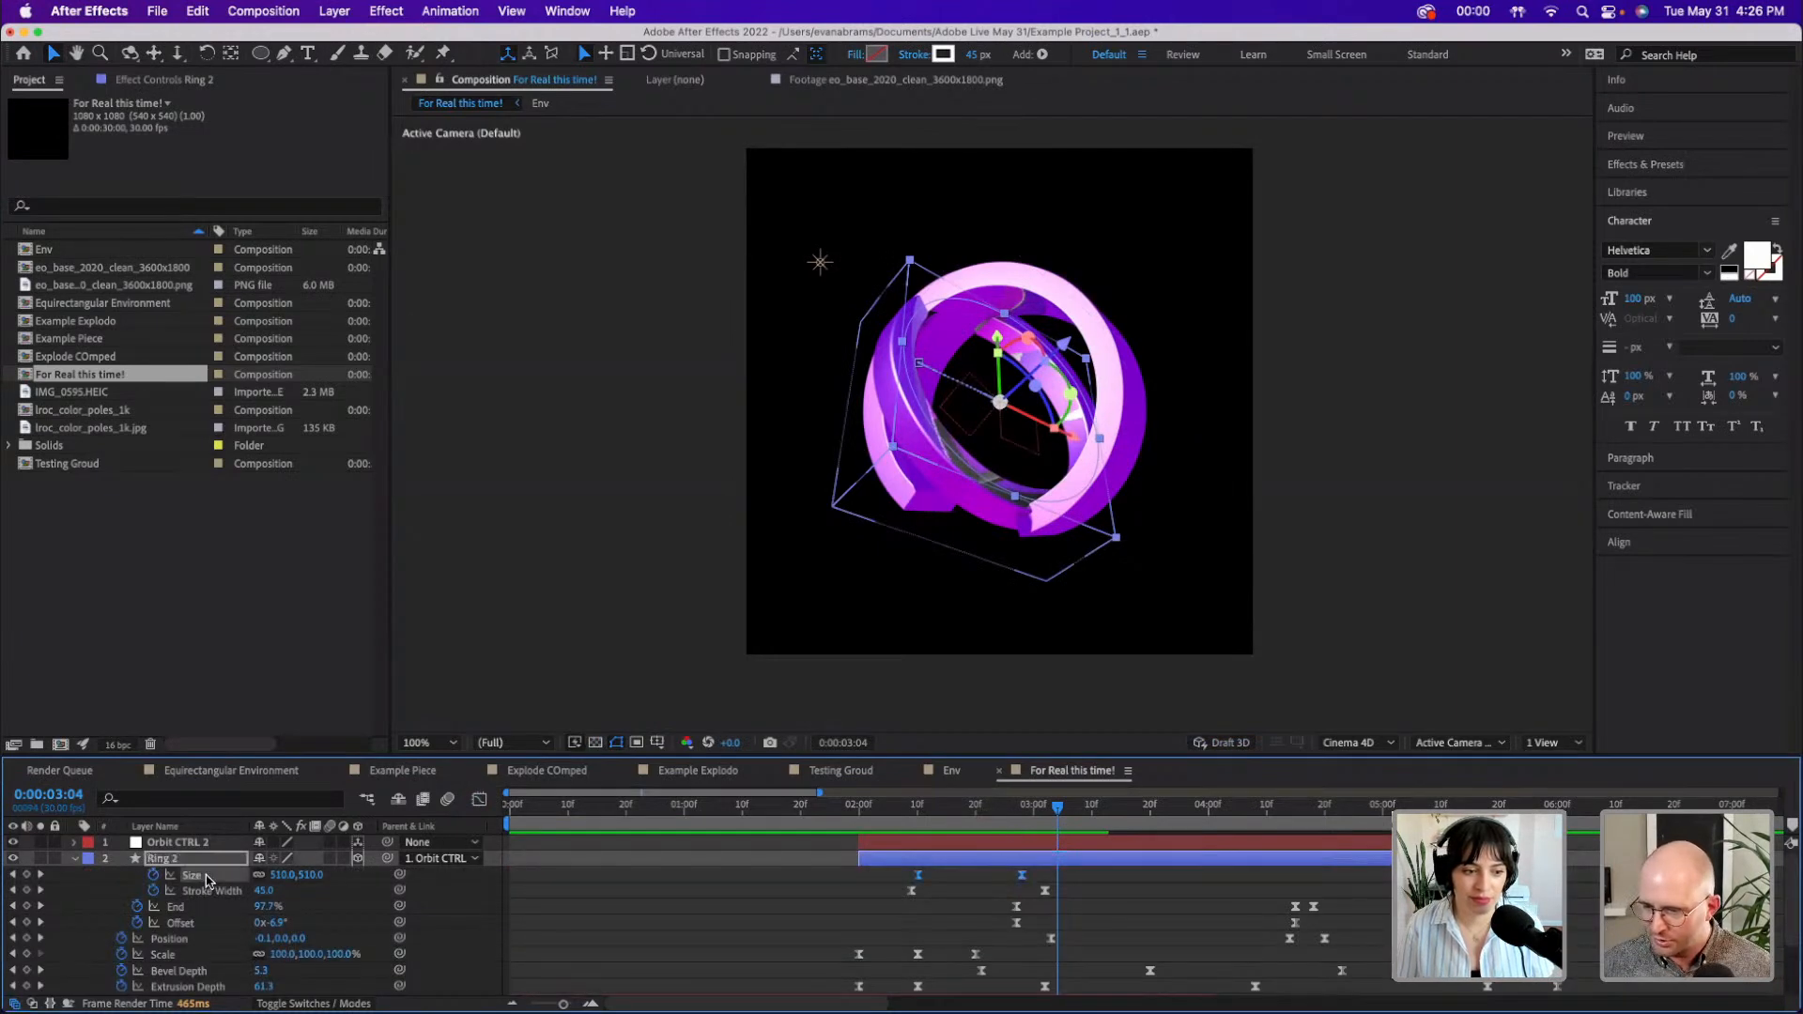
{"action": "left_click", "coordinate": [1110, 880]}
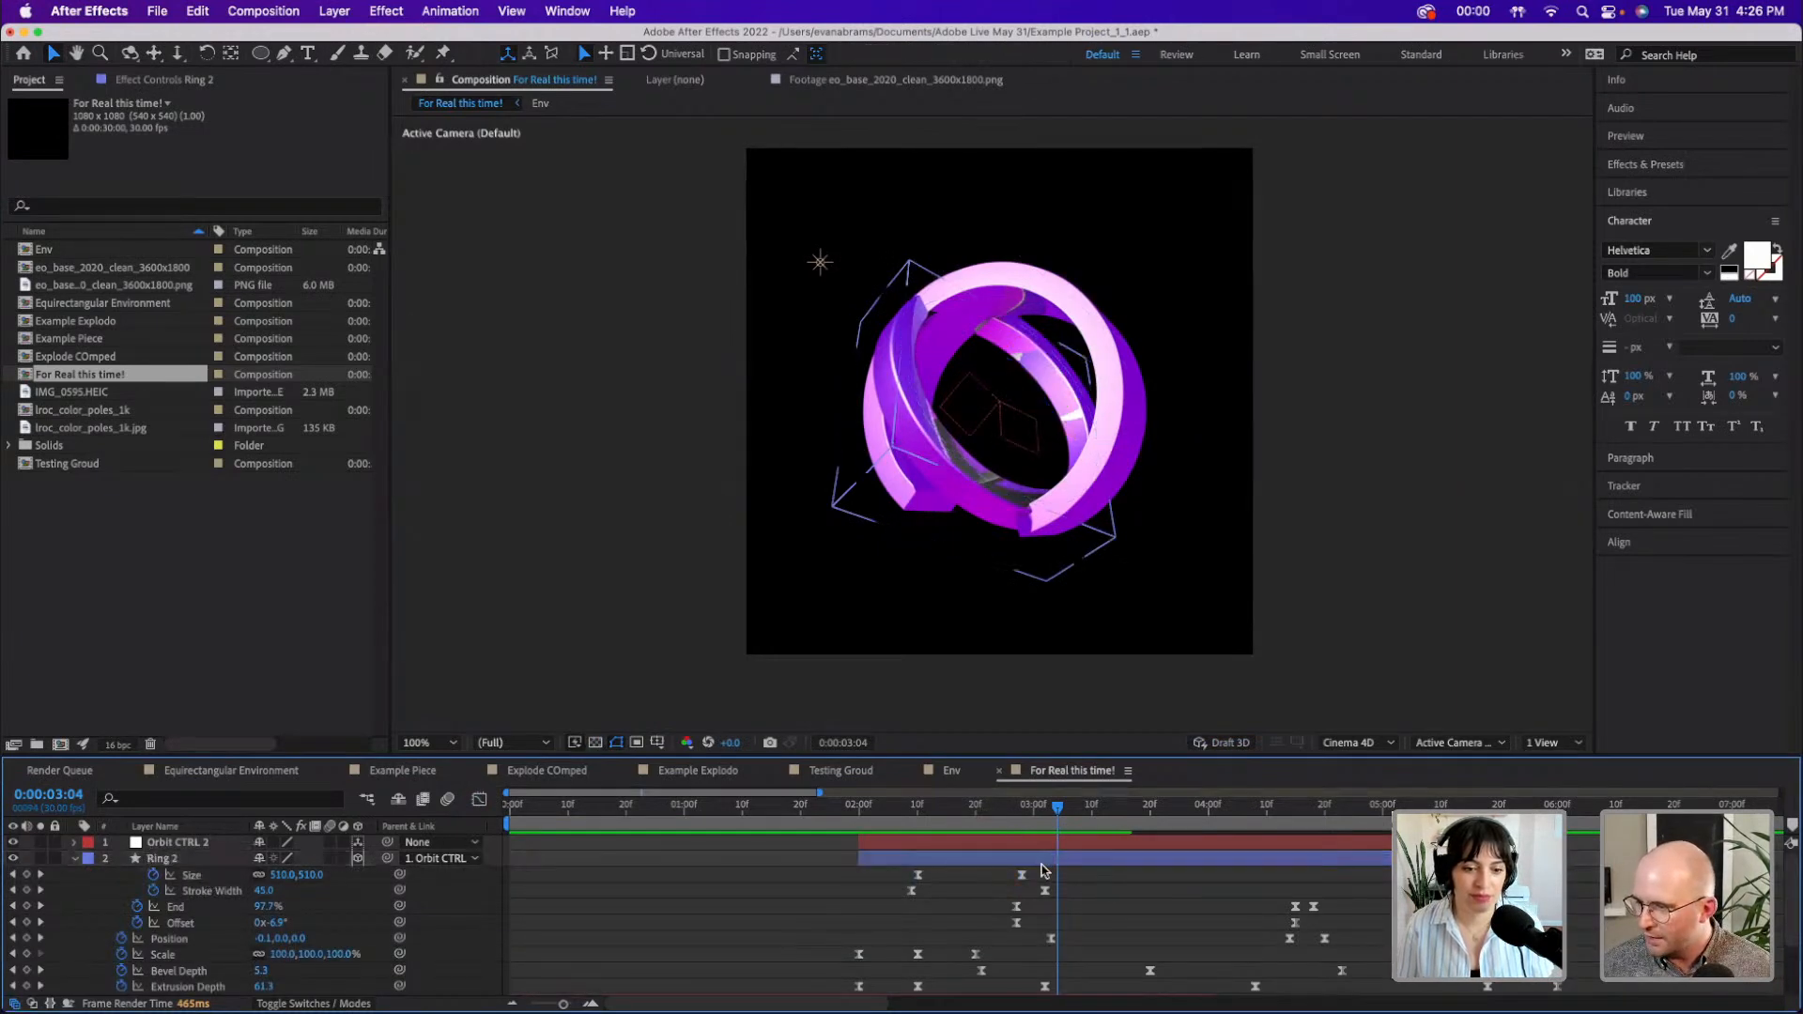
{"action": "left_click", "coordinate": [1022, 875]}
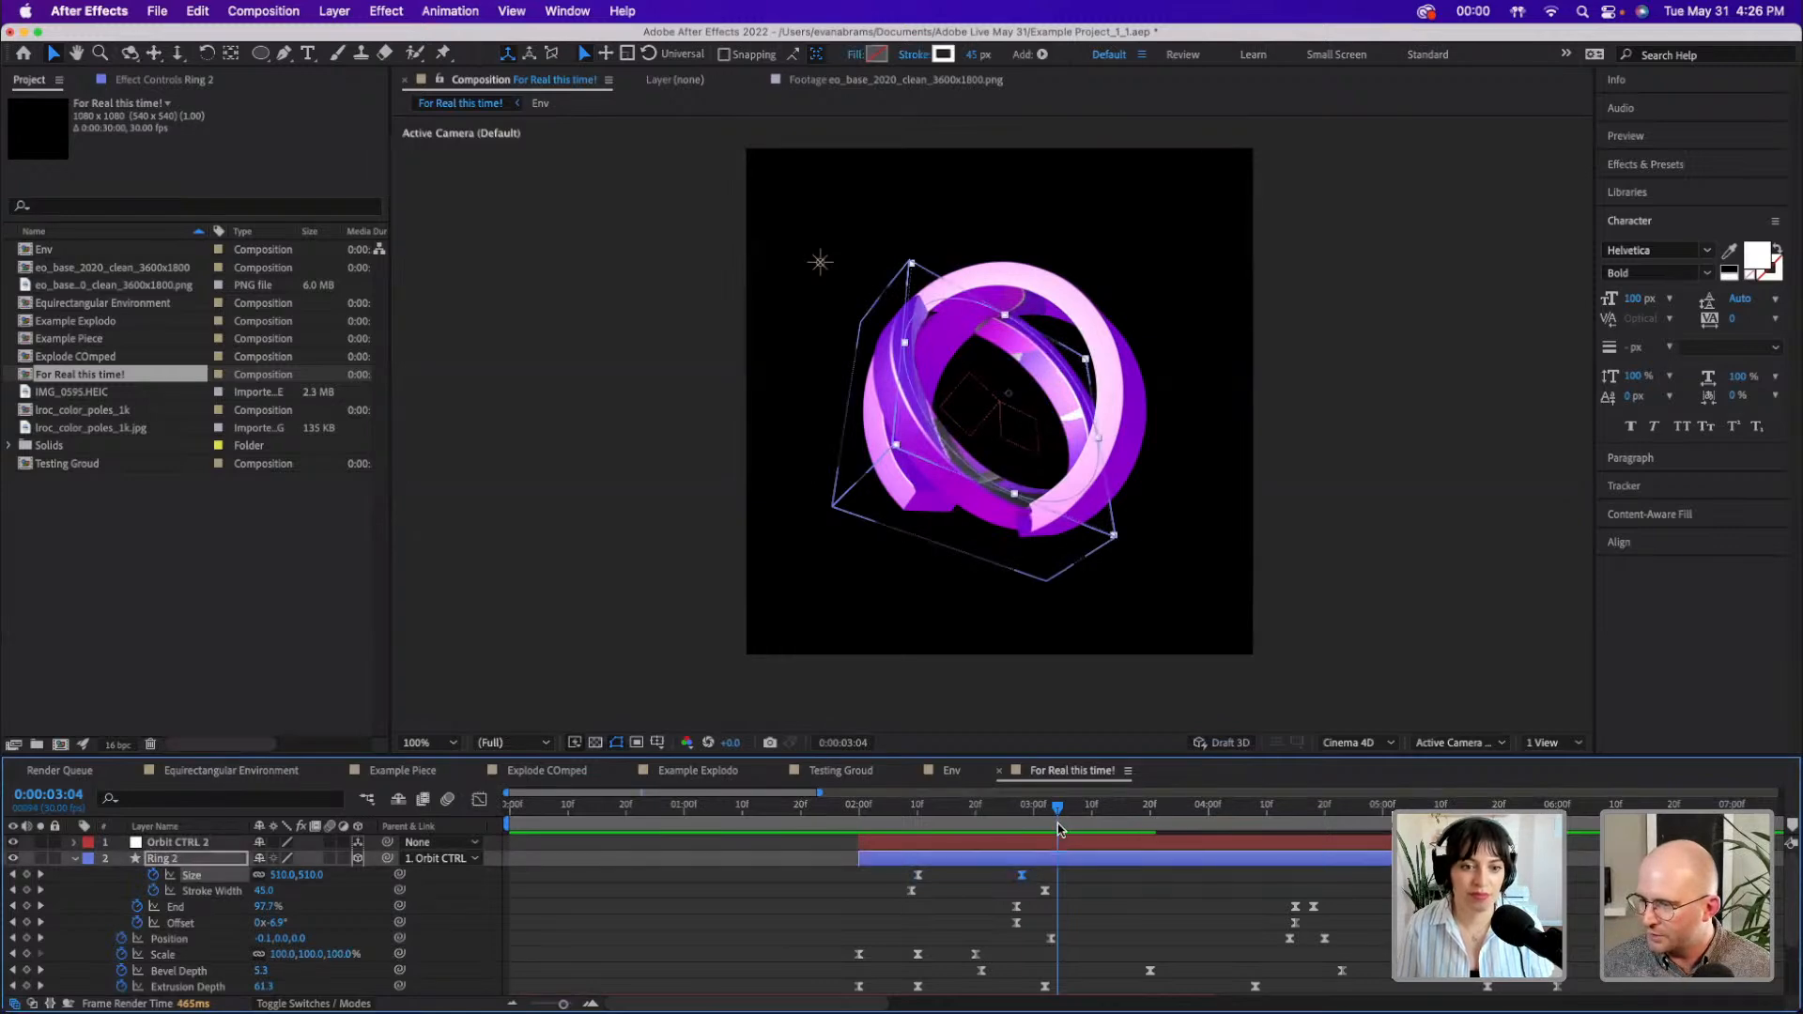
{"action": "key", "text": "u"}
- Show the Scale property of Ring 2 and Ring 1 and add a Scale keyframe to each at 0:00:03:04
{"action": "key", "text": "s"}
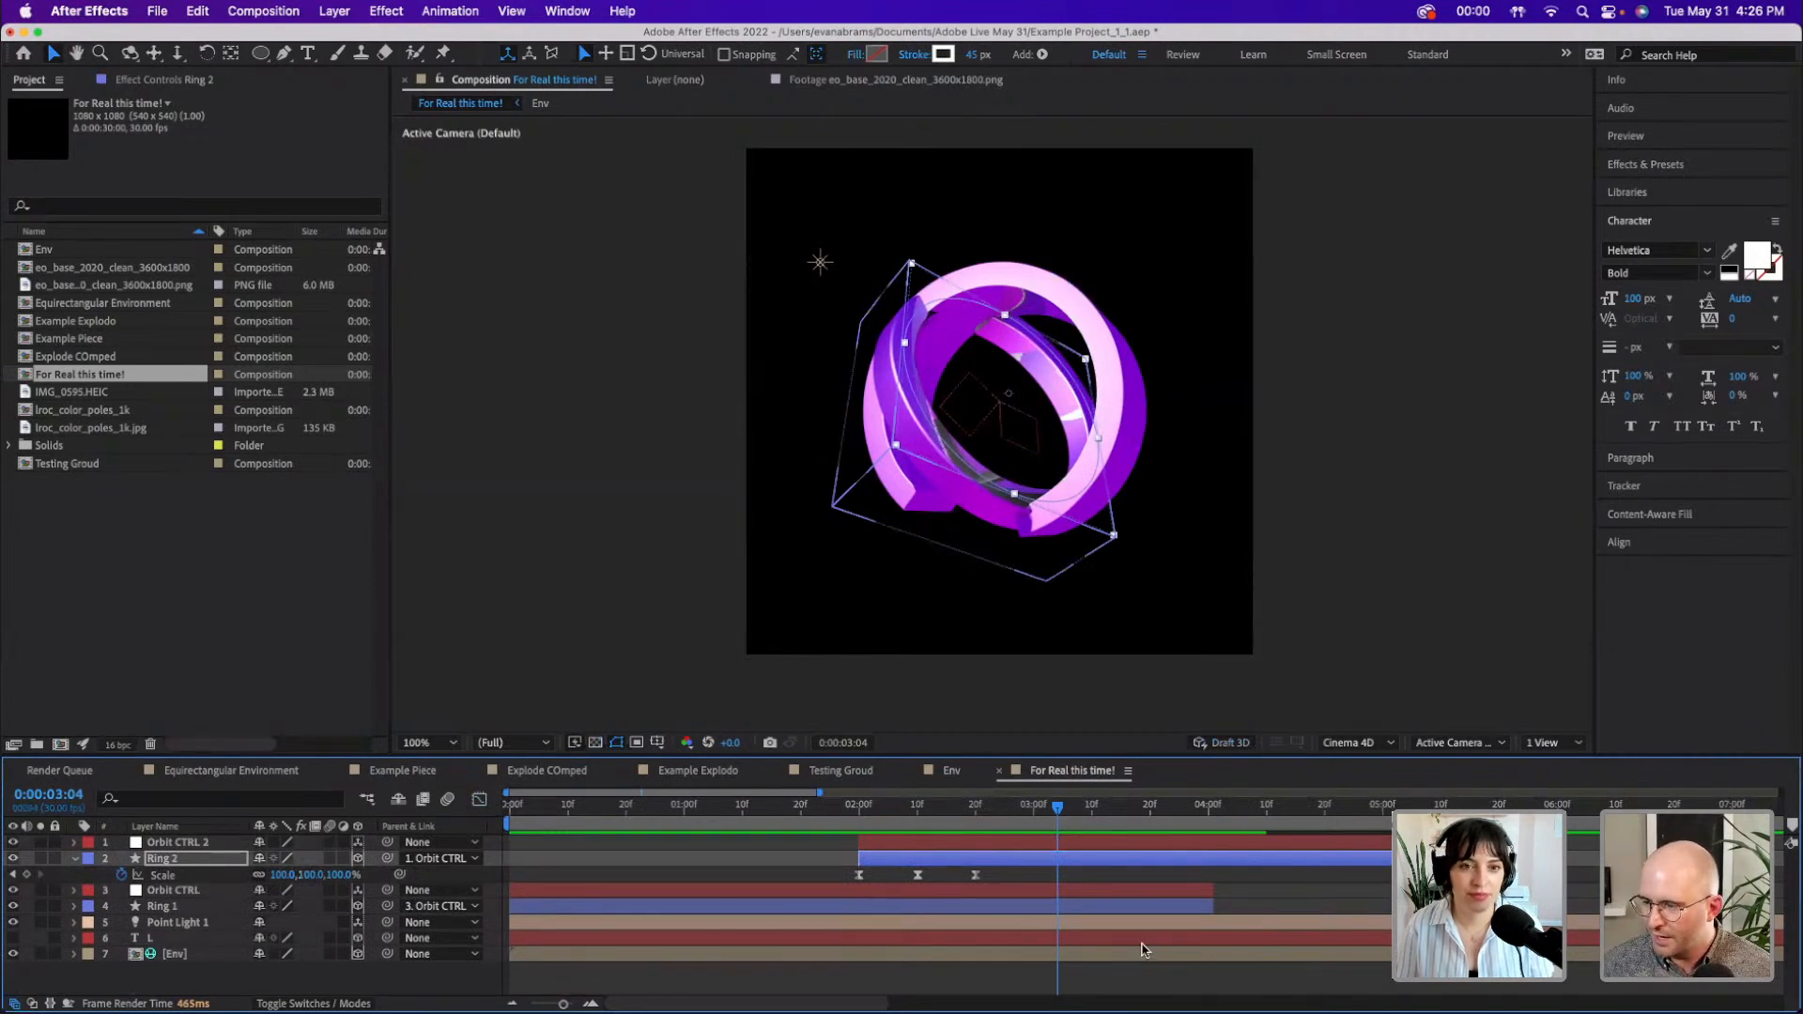
{"action": "left_click", "coordinate": [1092, 908]}
{"action": "key", "text": "s"}
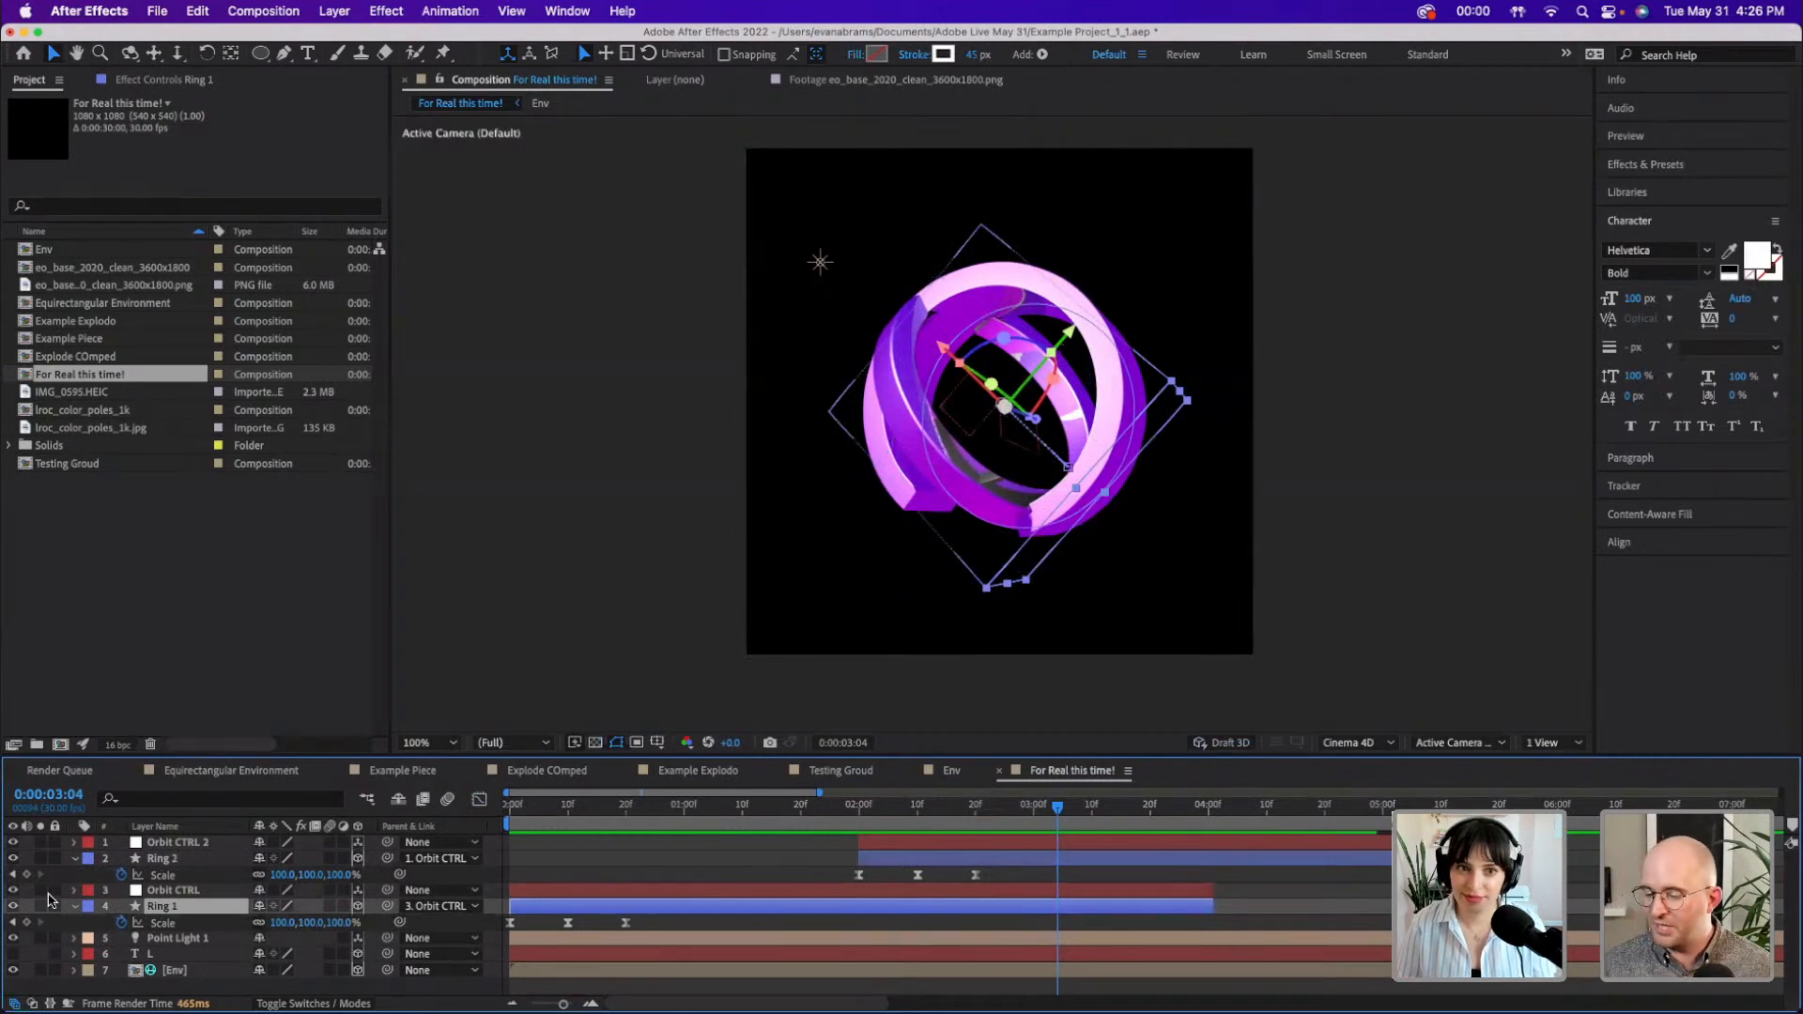
{"action": "left_click", "coordinate": [26, 874]}
{"action": "left_click", "coordinate": [27, 923]}
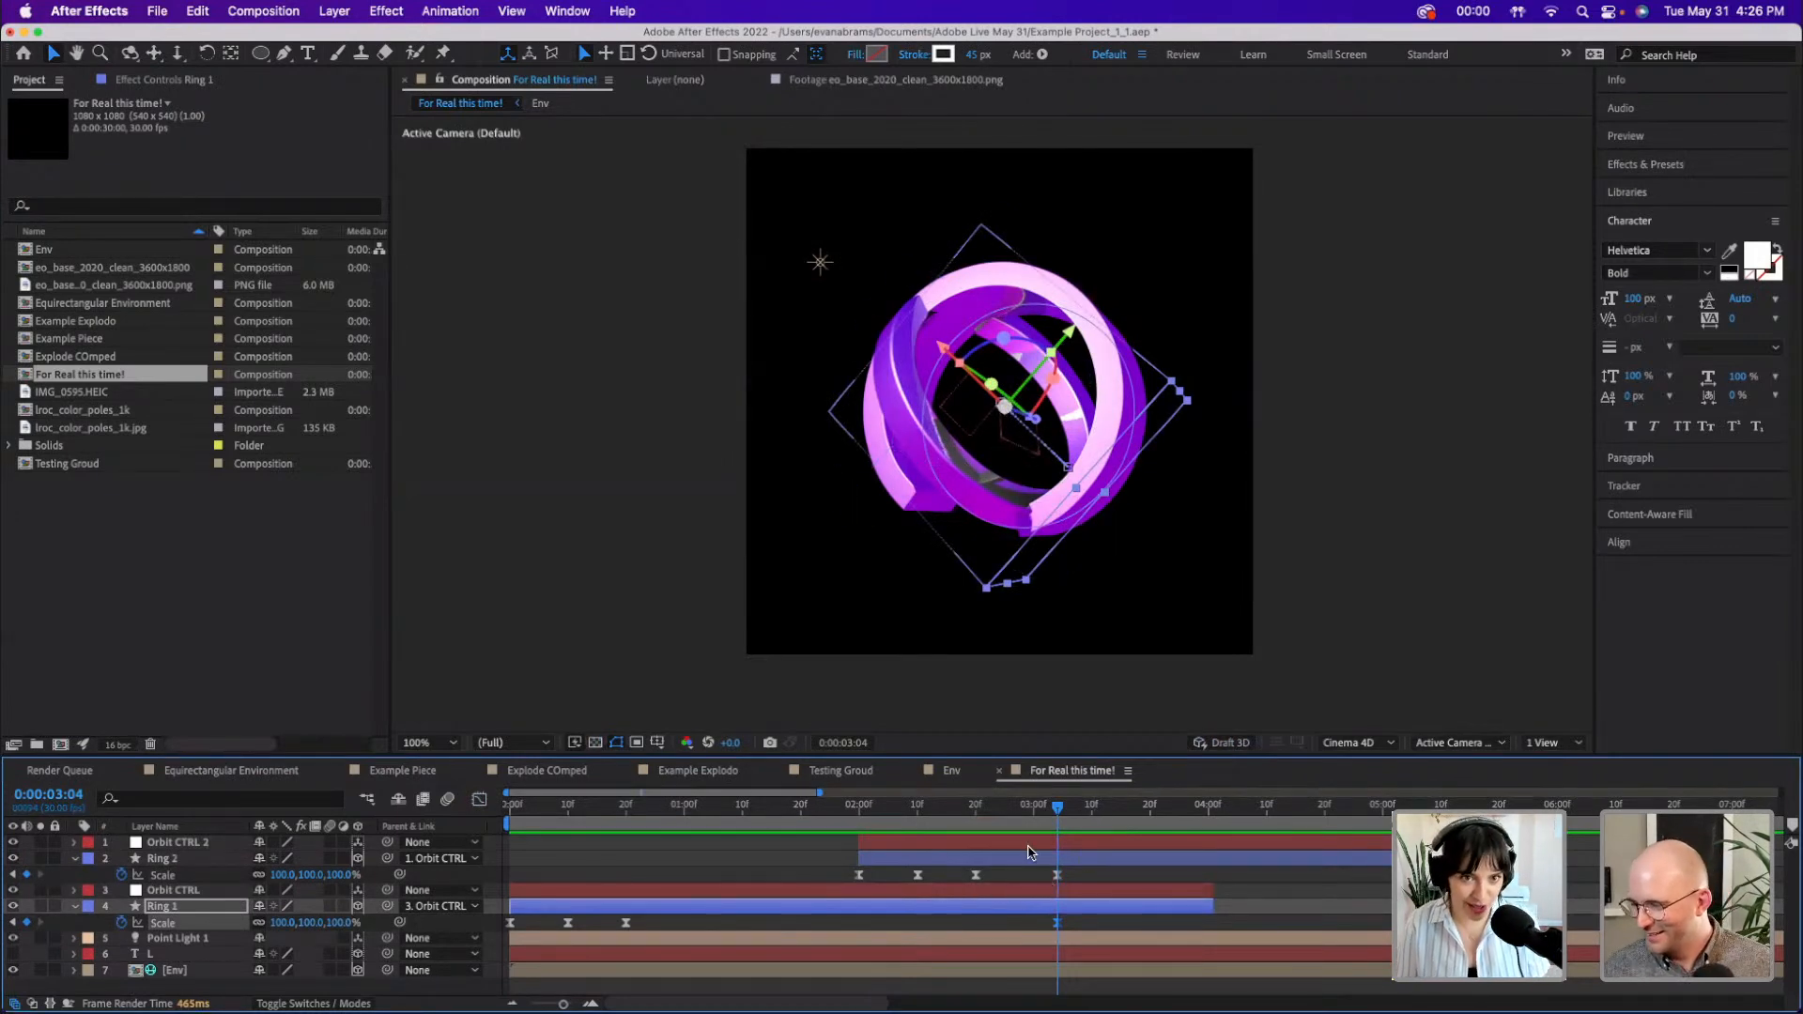
- Set the Scale at 0:00:03:04 to 88% for Ring 2 and 117% for Ring 1
{"action": "left_click", "coordinate": [552, 865]}
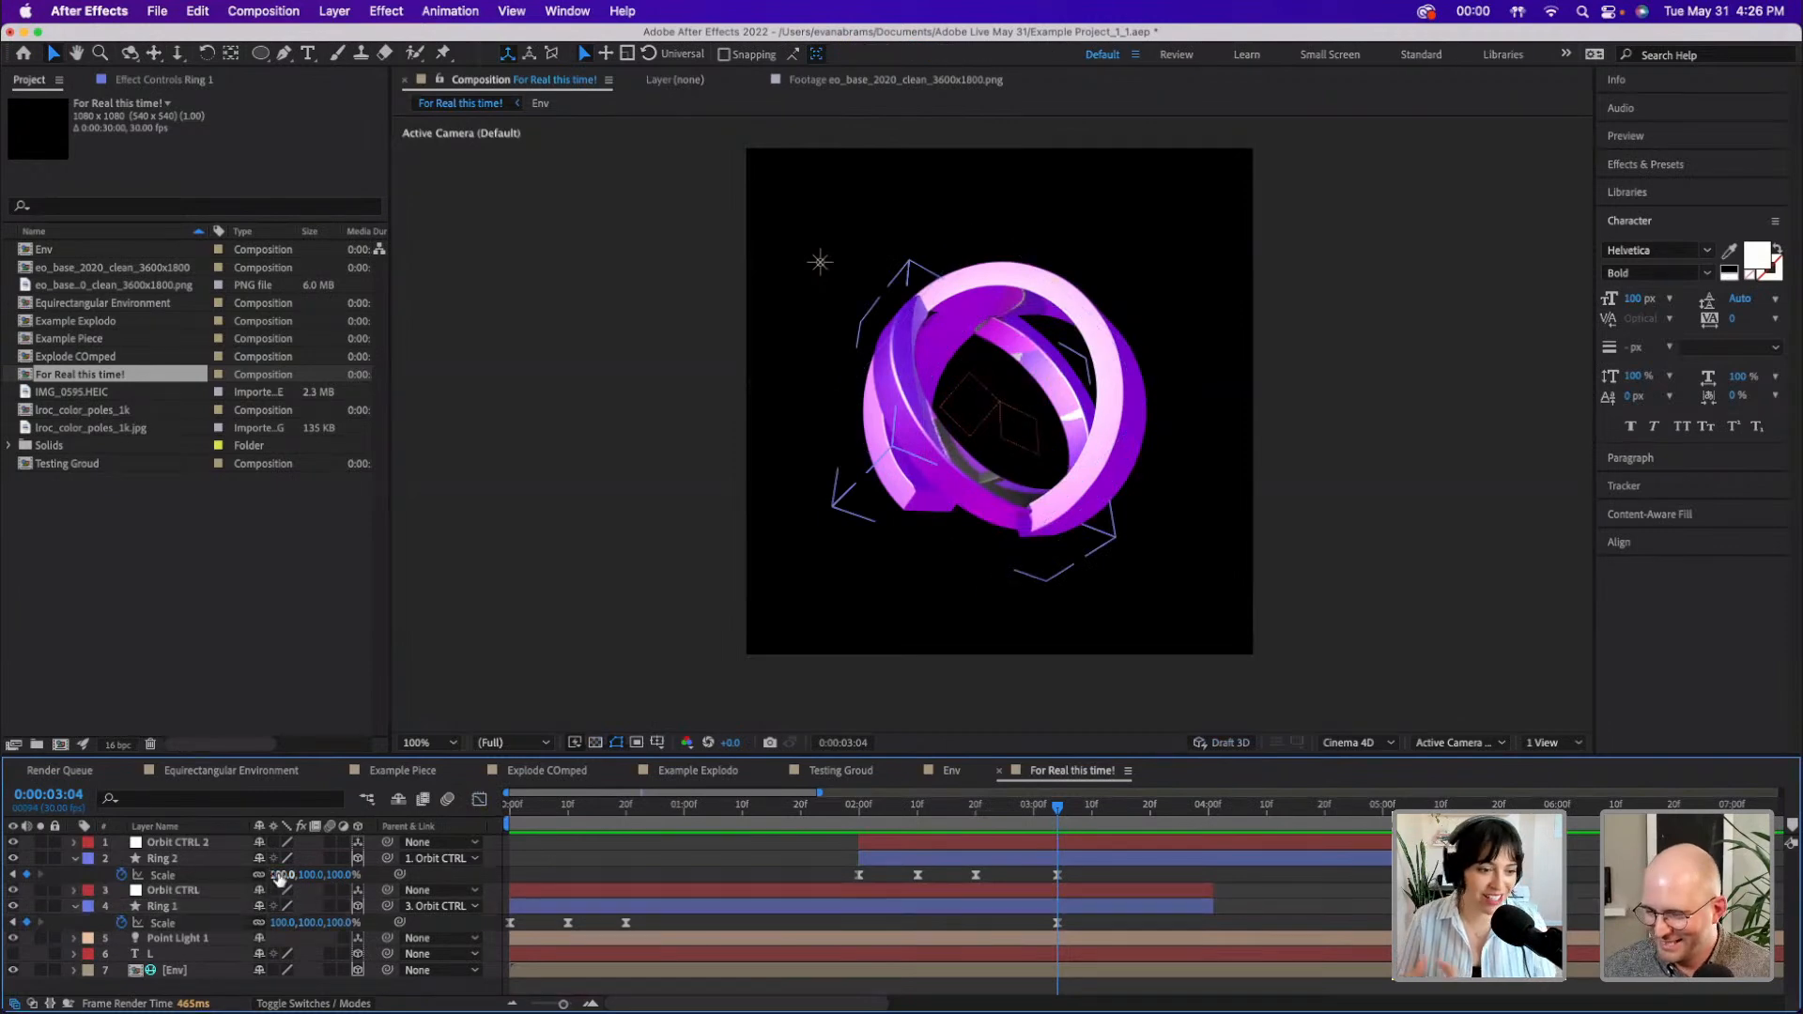
{"action": "left_click_drag", "start_coordinate": [300, 874], "coordinate": [272, 874]}
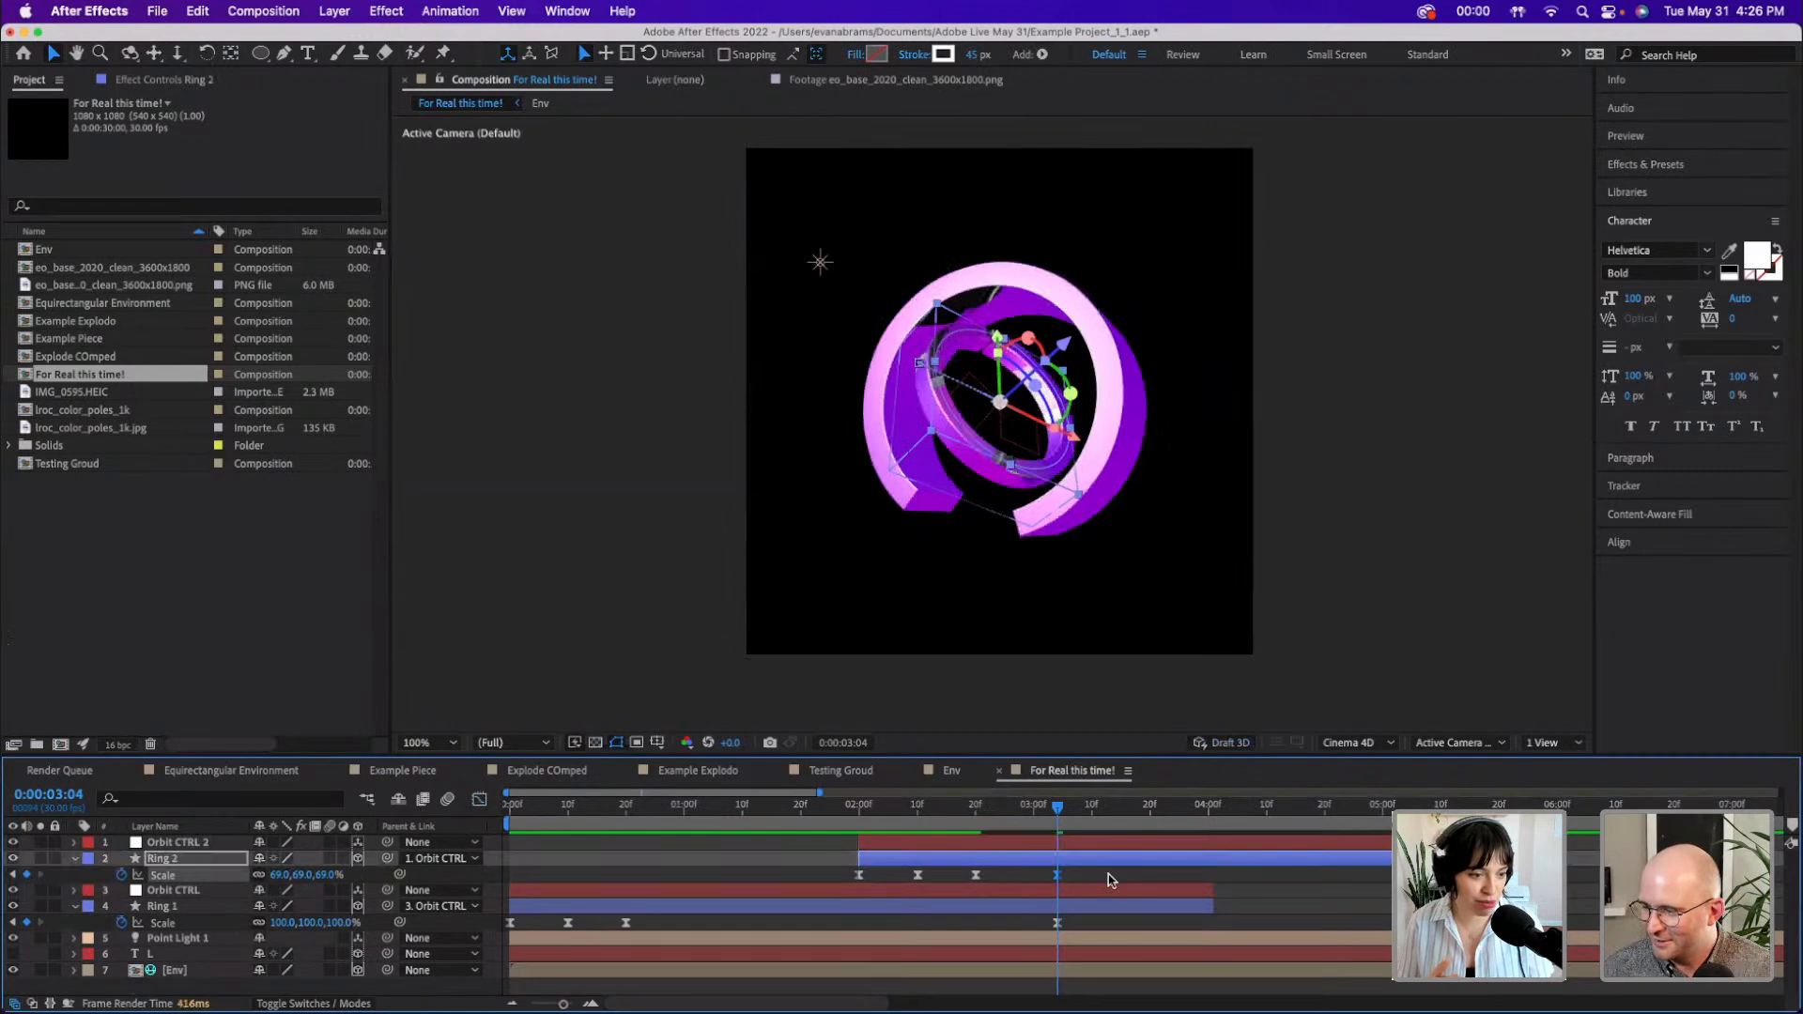
{"action": "key", "text": "super+z"}
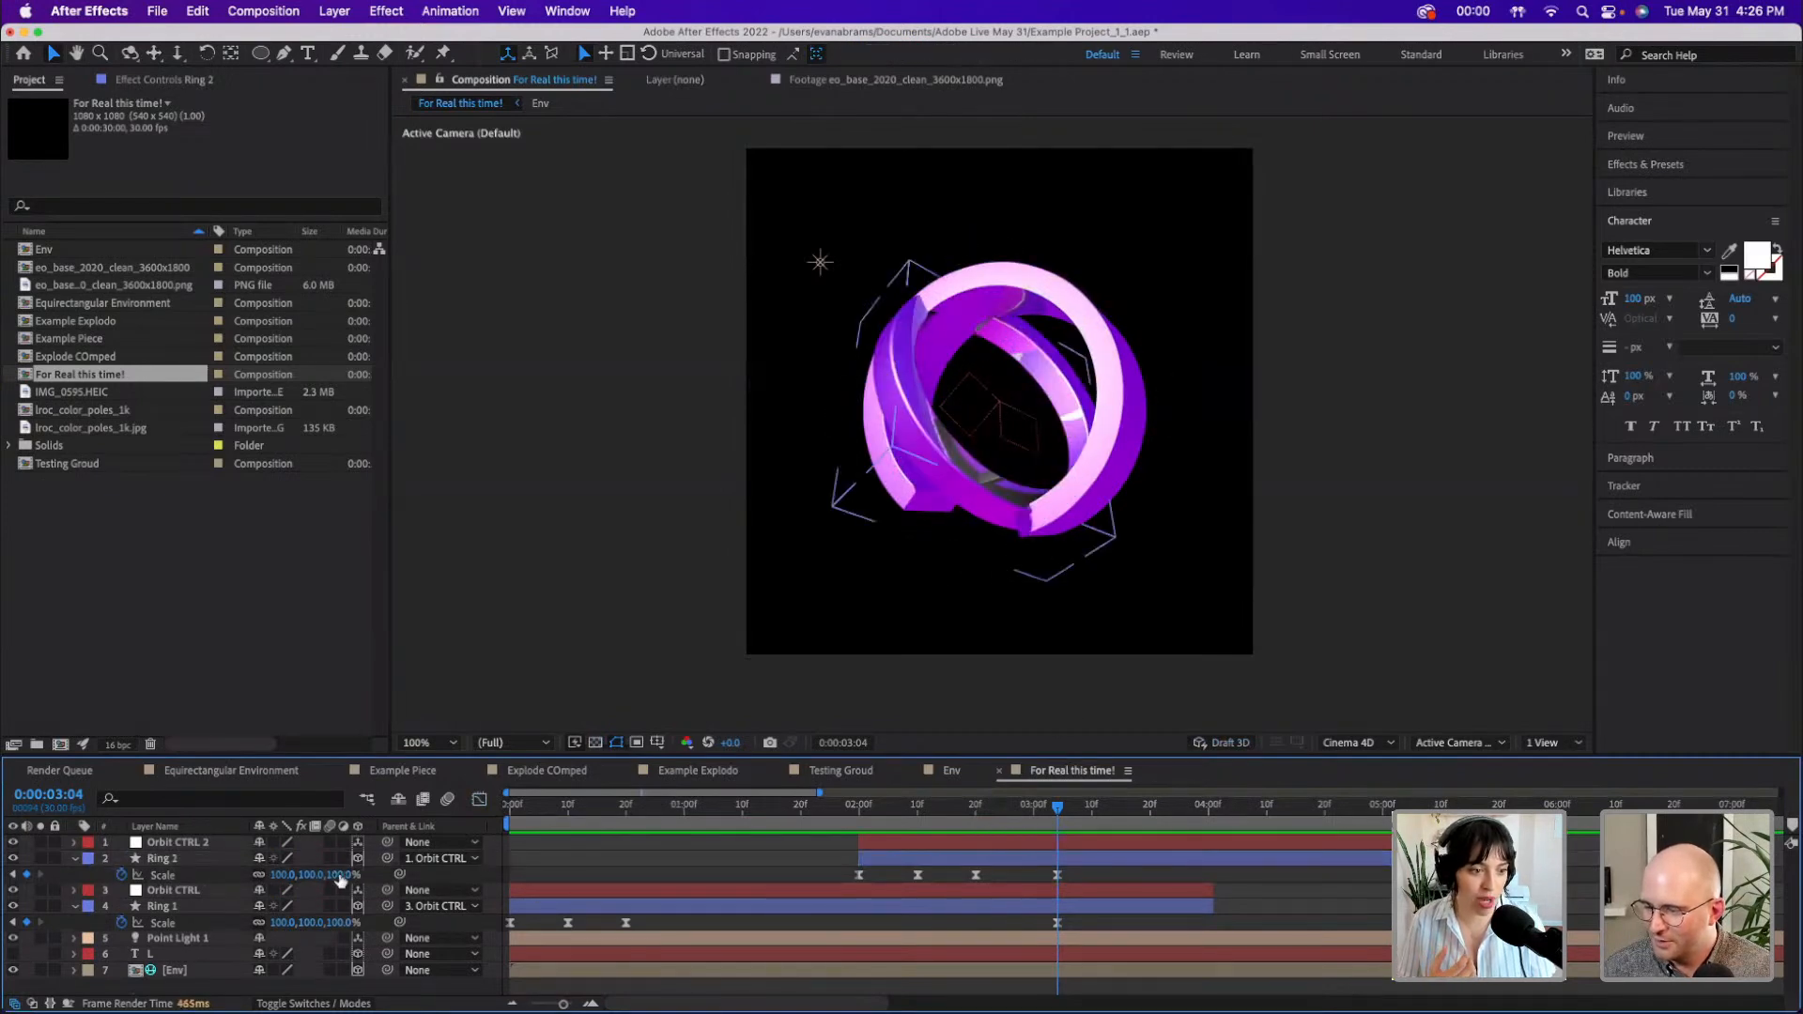
{"action": "left_click_drag", "start_coordinate": [320, 874], "coordinate": [331, 920]}
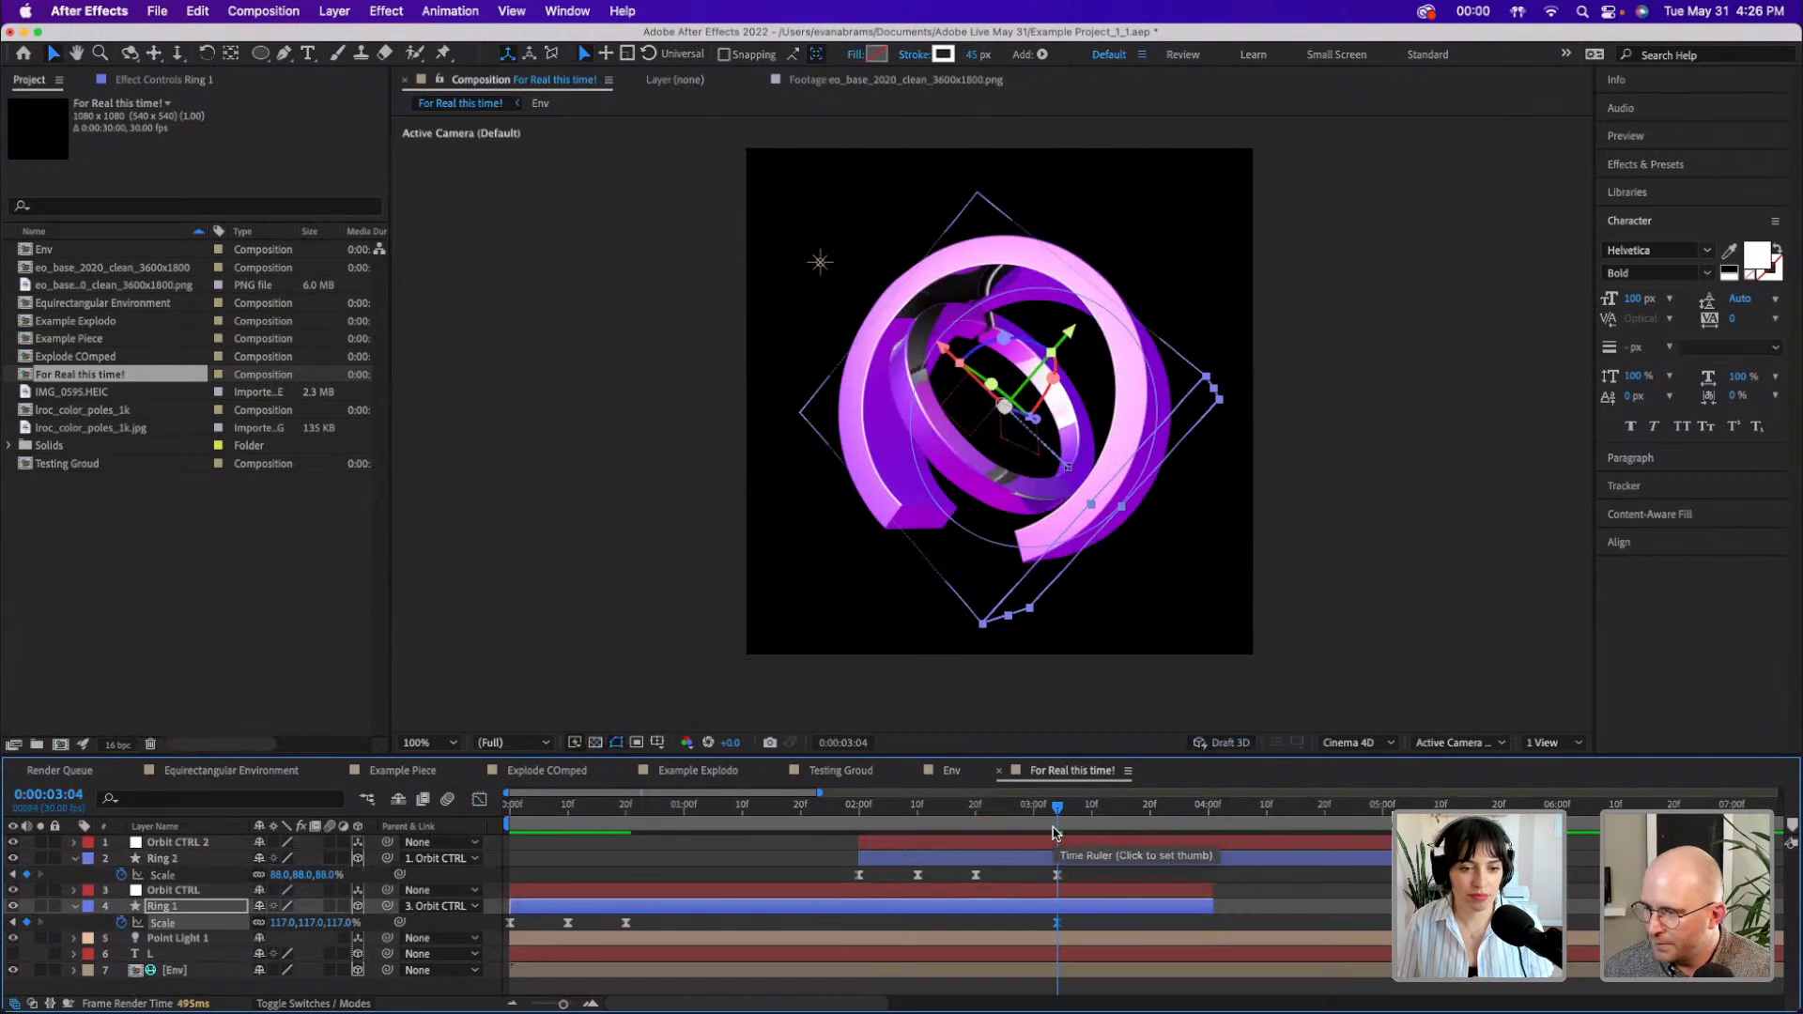
- Turn on the transparency grid and Draft 3D, and scrub through the ring overlap to 0:00:02:28
{"action": "left_click_drag", "start_coordinate": [1030, 817], "coordinate": [937, 809]}
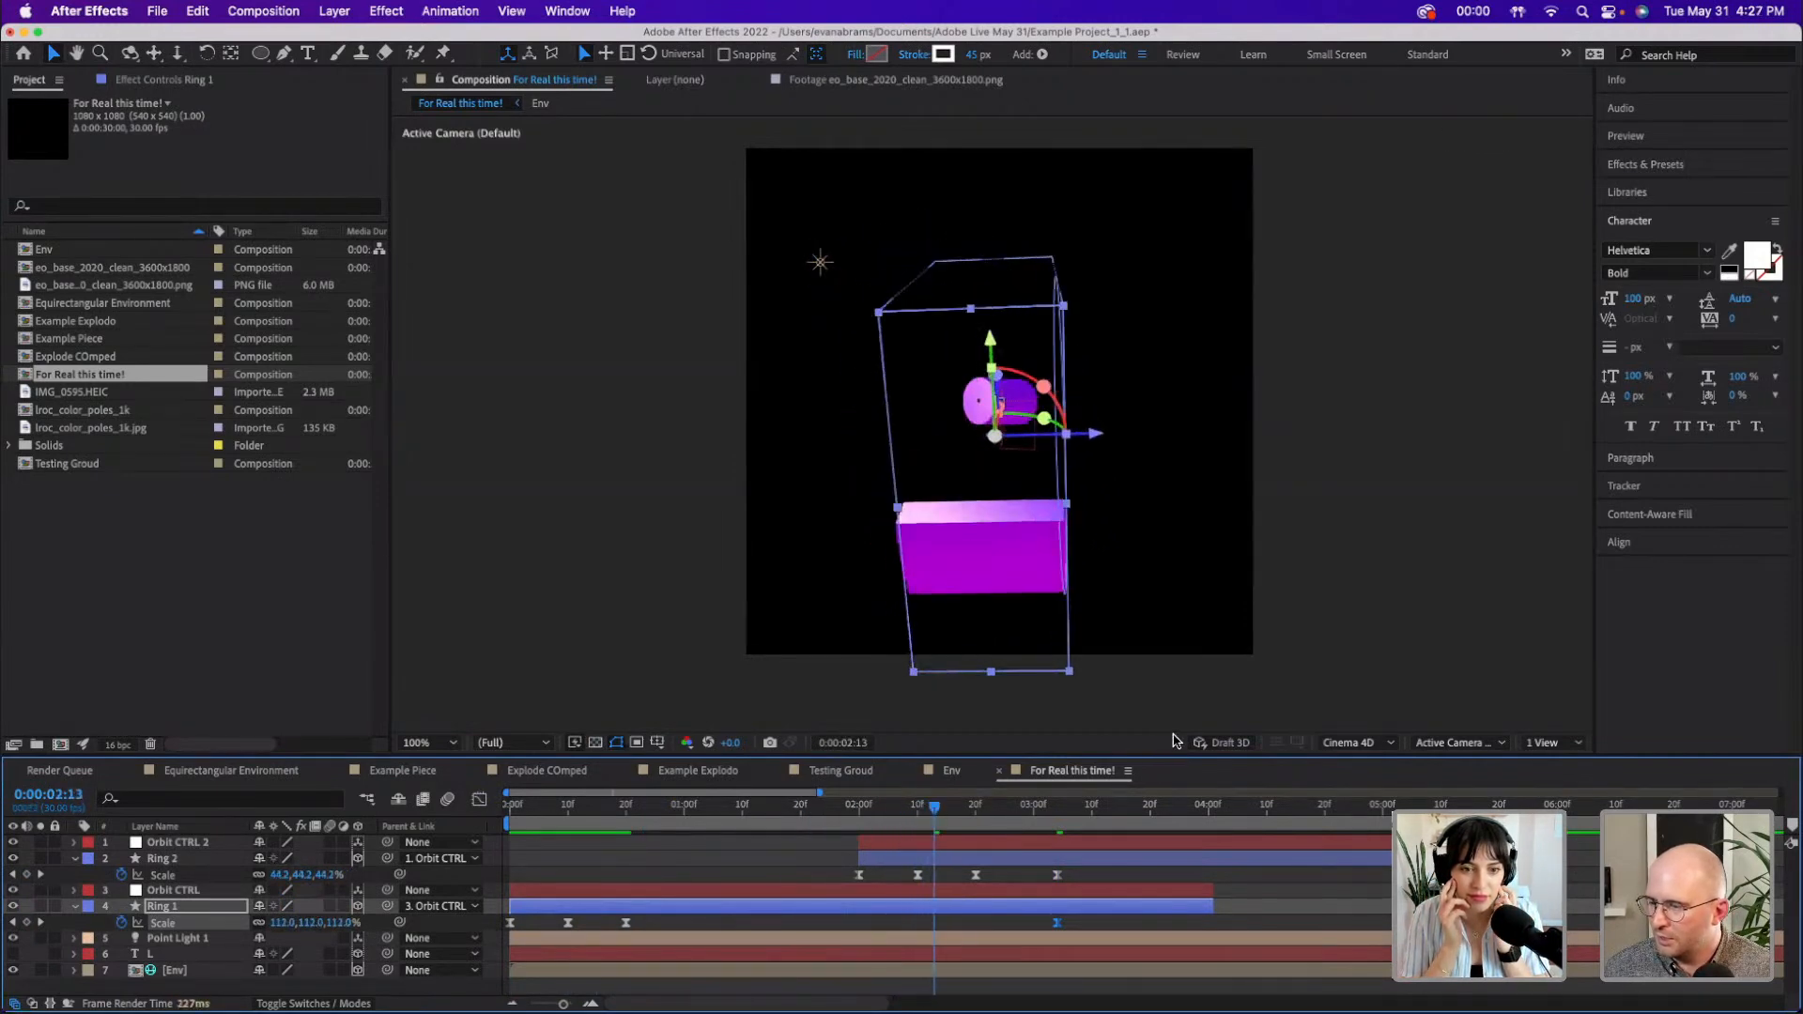
{"action": "left_click", "coordinate": [595, 743]}
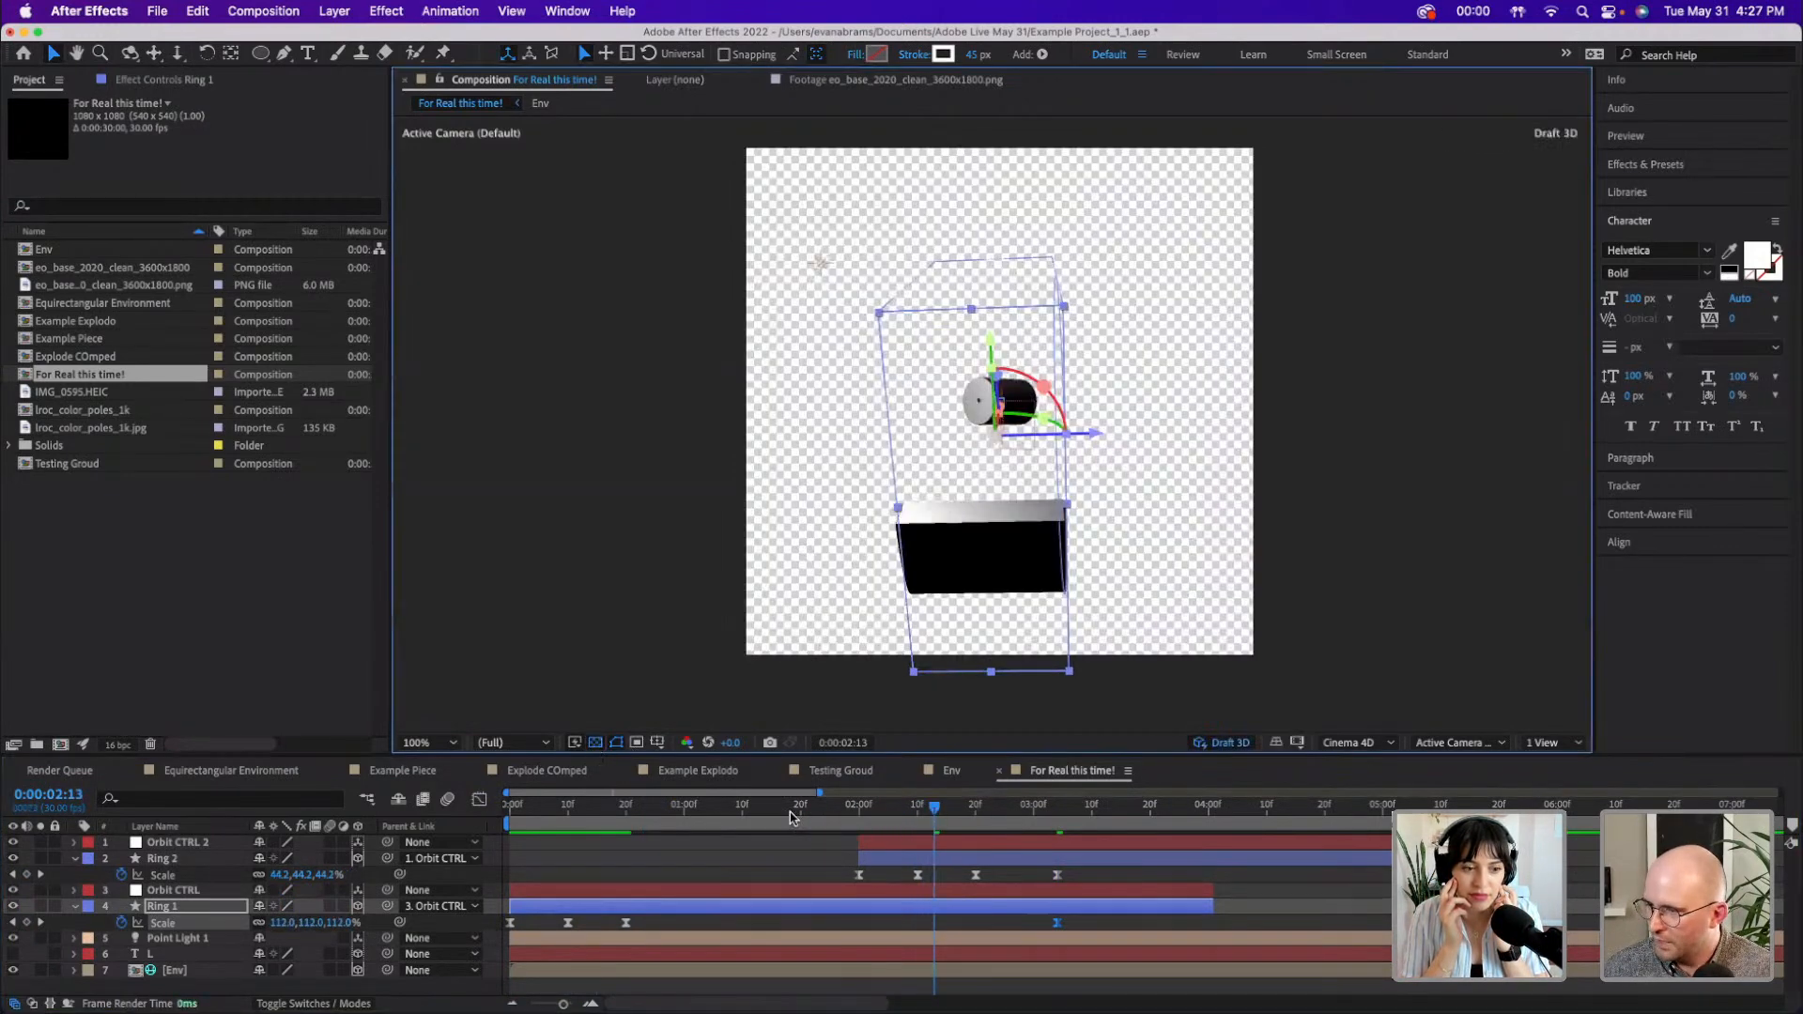
{"action": "left_click_drag", "start_coordinate": [938, 833], "coordinate": [1030, 811]}
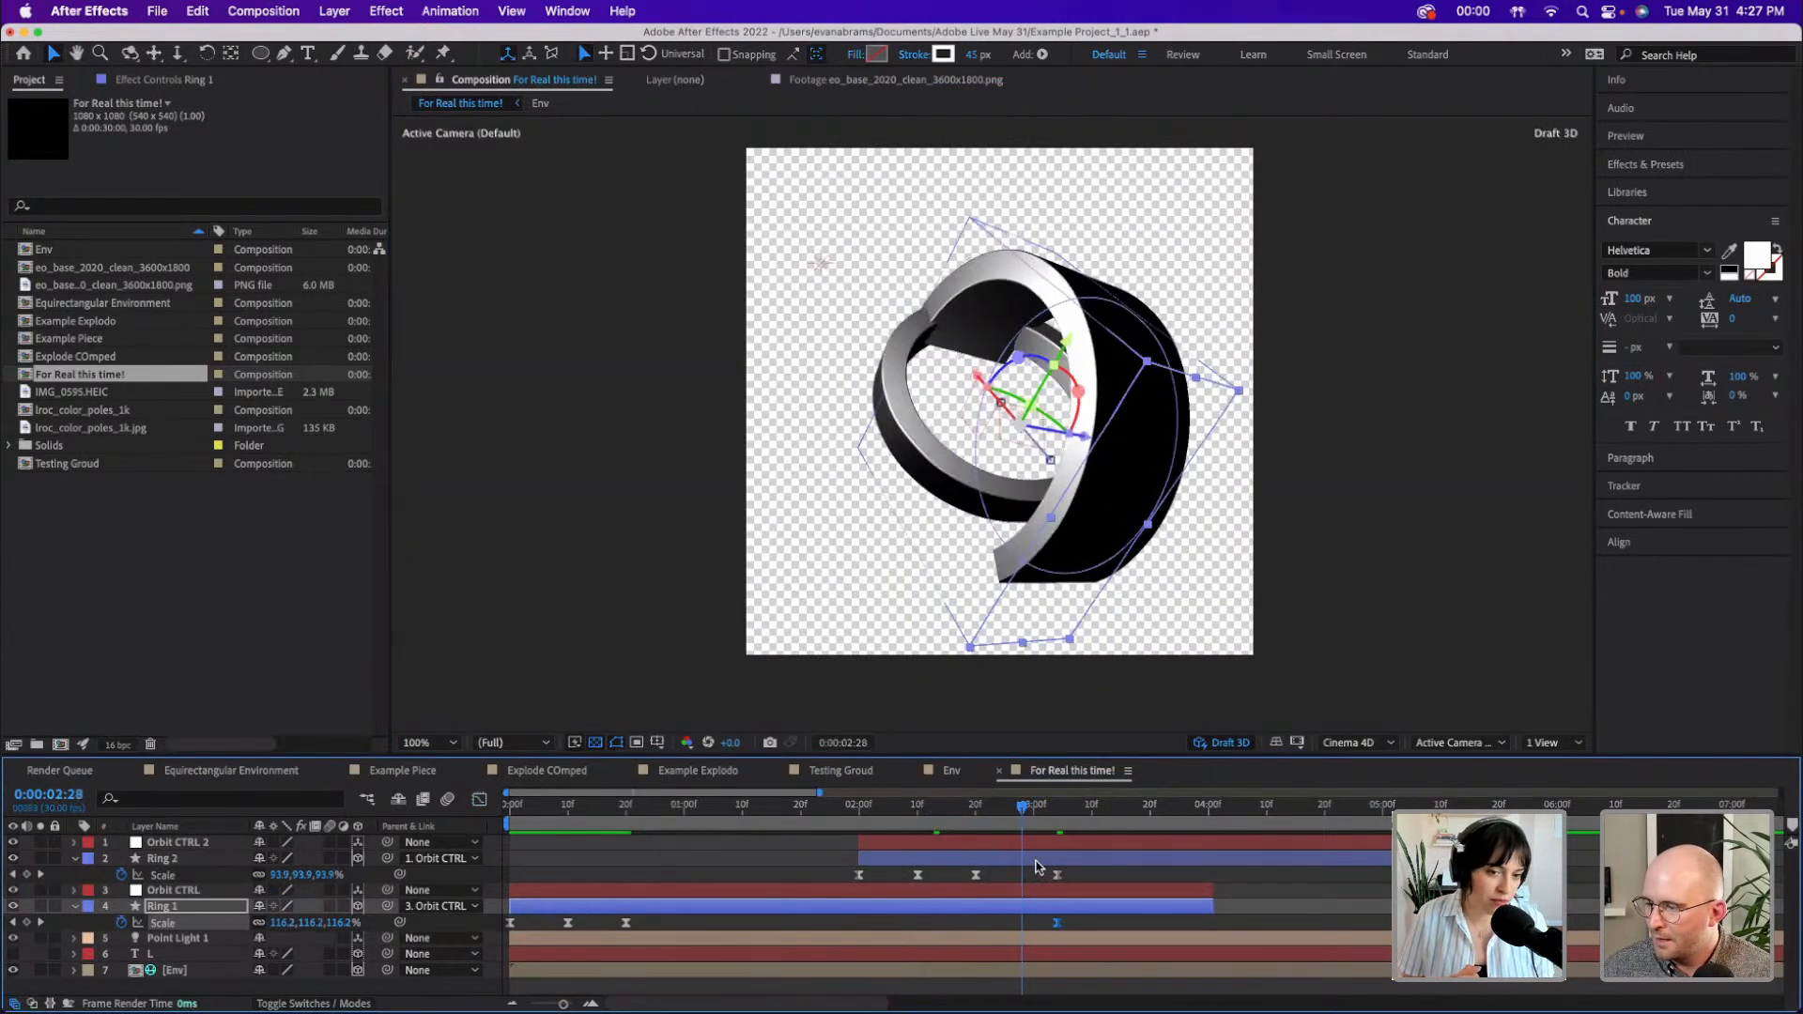
- Move the last Scale keyframes of Ring 2 and Ring 1 to 0:00:02:28 and scrub to check the overlap
{"action": "left_click", "coordinate": [1058, 875]}
{"action": "left_click", "coordinate": [1057, 923], "text": "shift"}
{"action": "left_click_drag", "start_coordinate": [1057, 923], "coordinate": [1024, 928]}
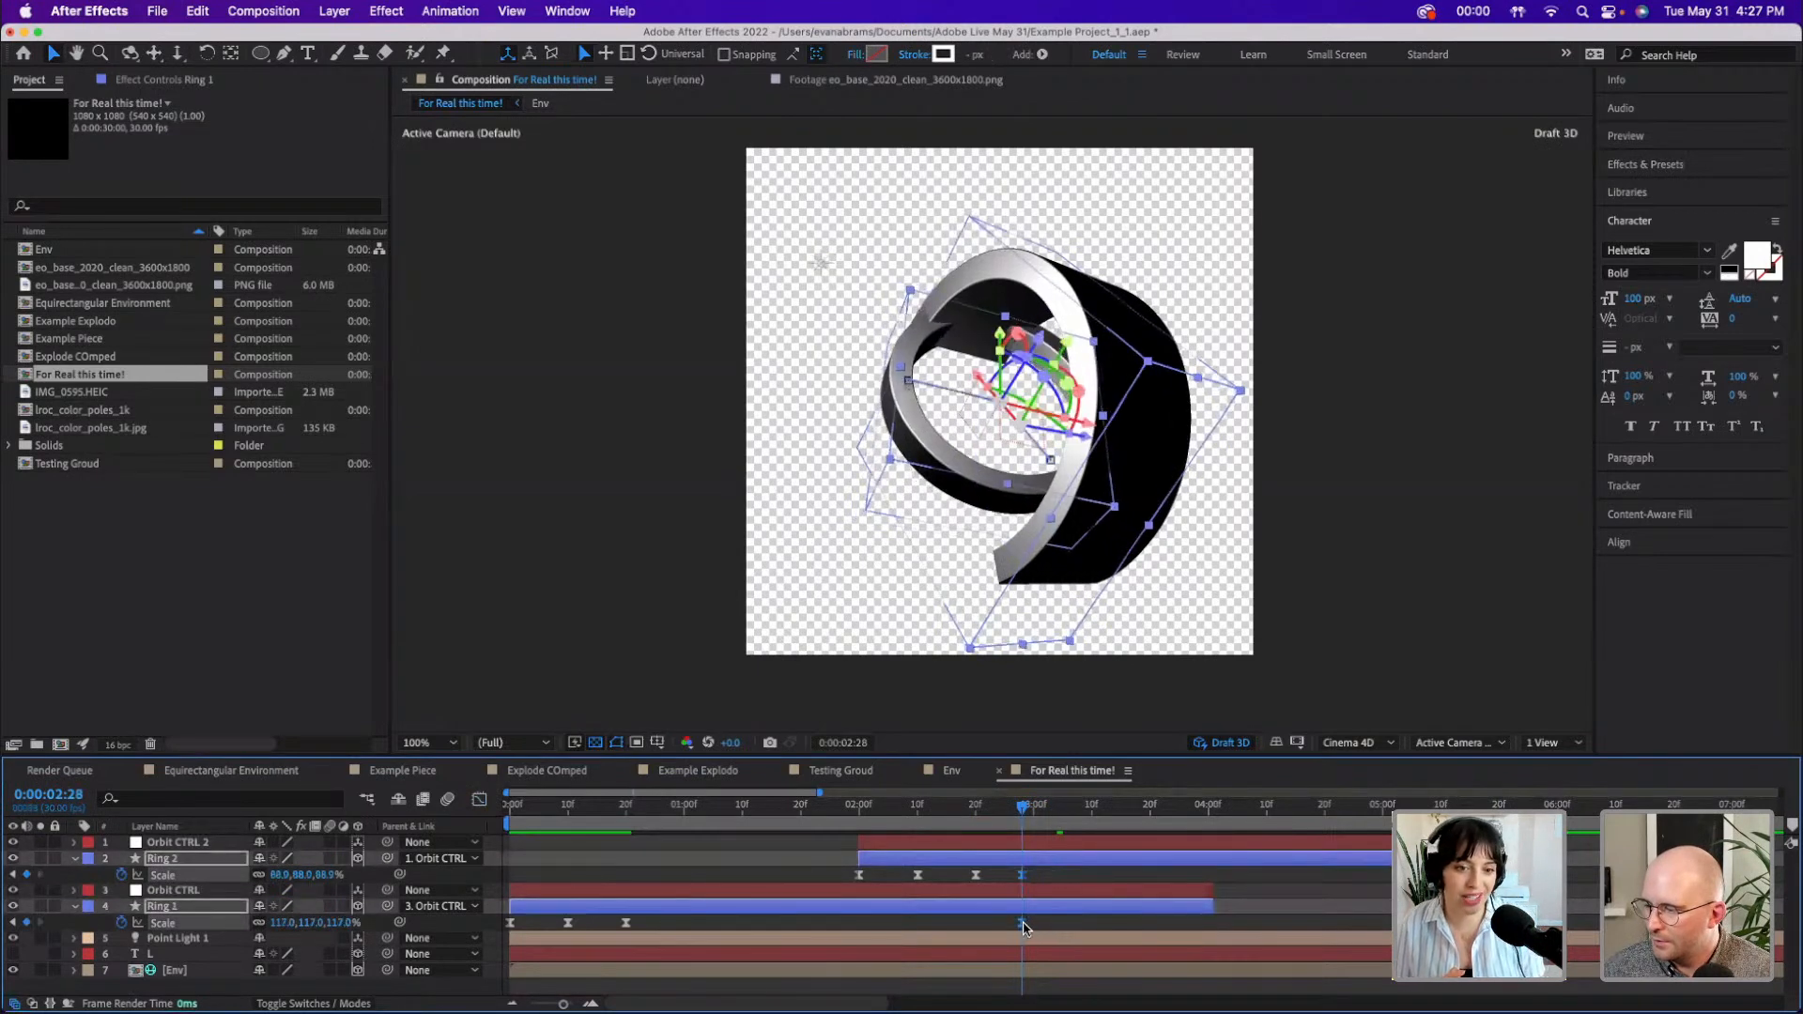
{"action": "left_click", "coordinate": [1045, 873]}
{"action": "left_click_drag", "start_coordinate": [982, 817], "coordinate": [1024, 822]}
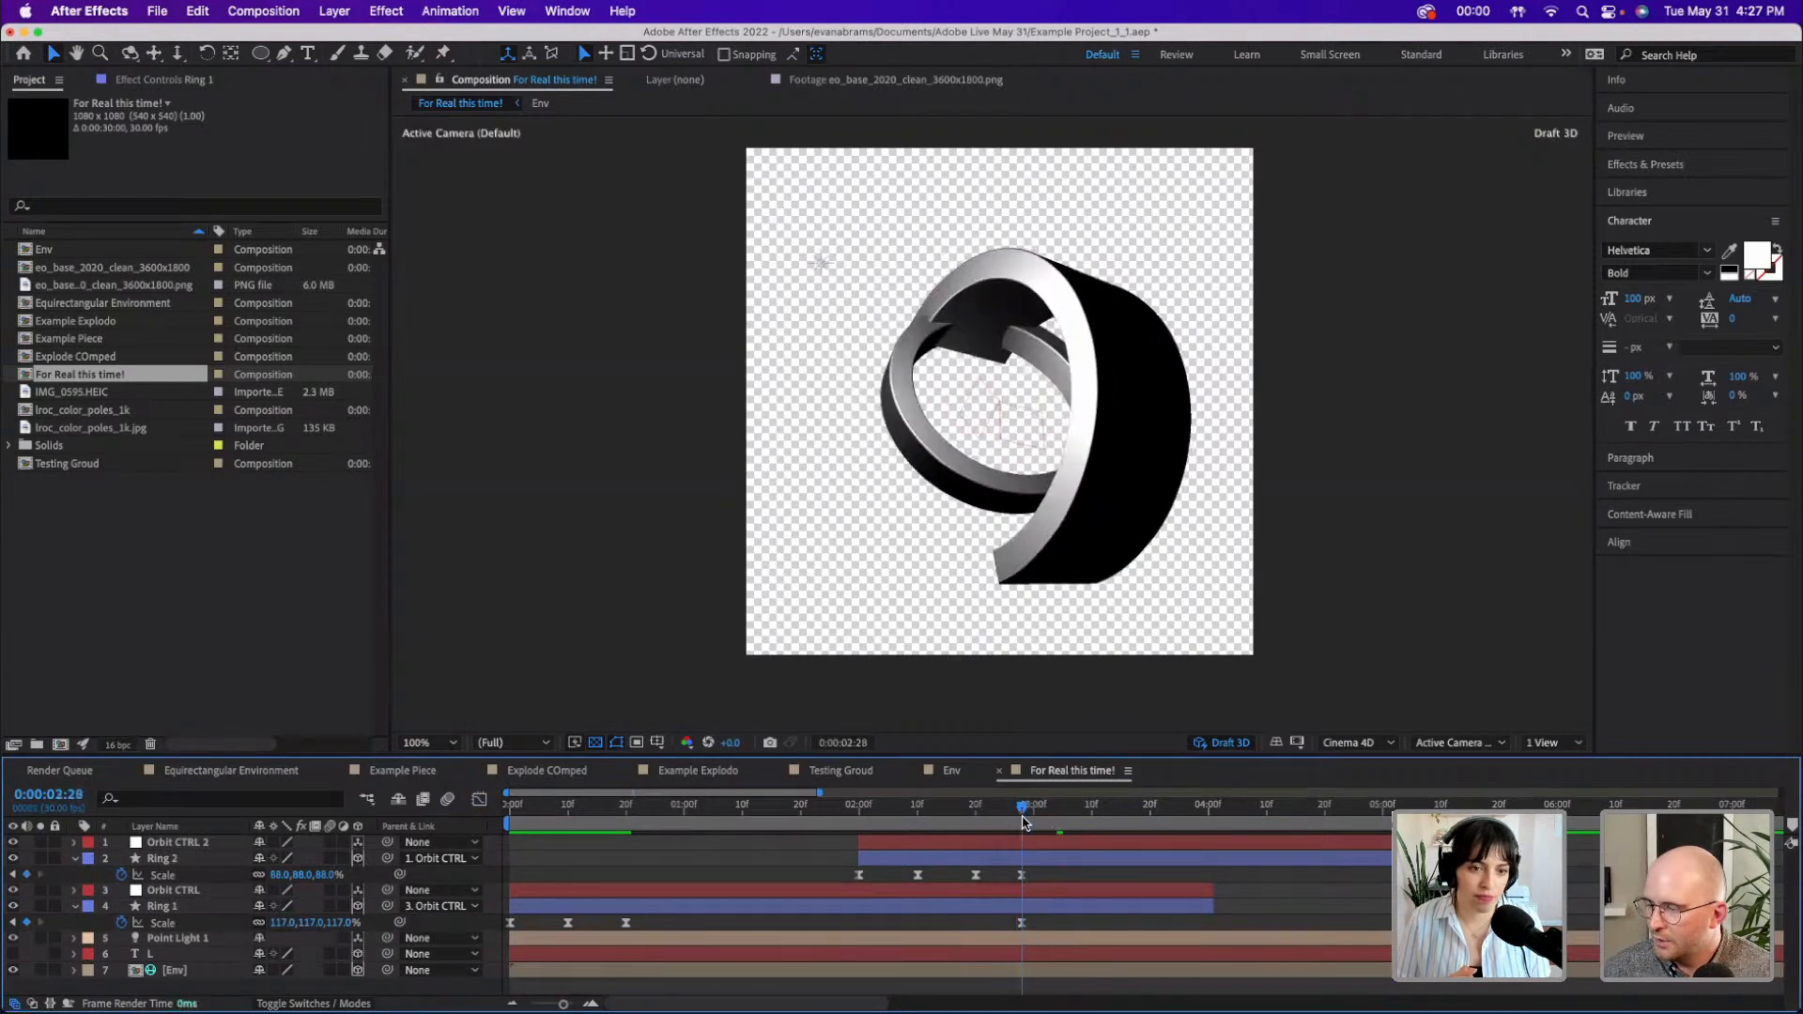
- Set Ring 1's Scale at 0:00:02:28 to 154%
{"action": "left_click", "coordinate": [1023, 915]}
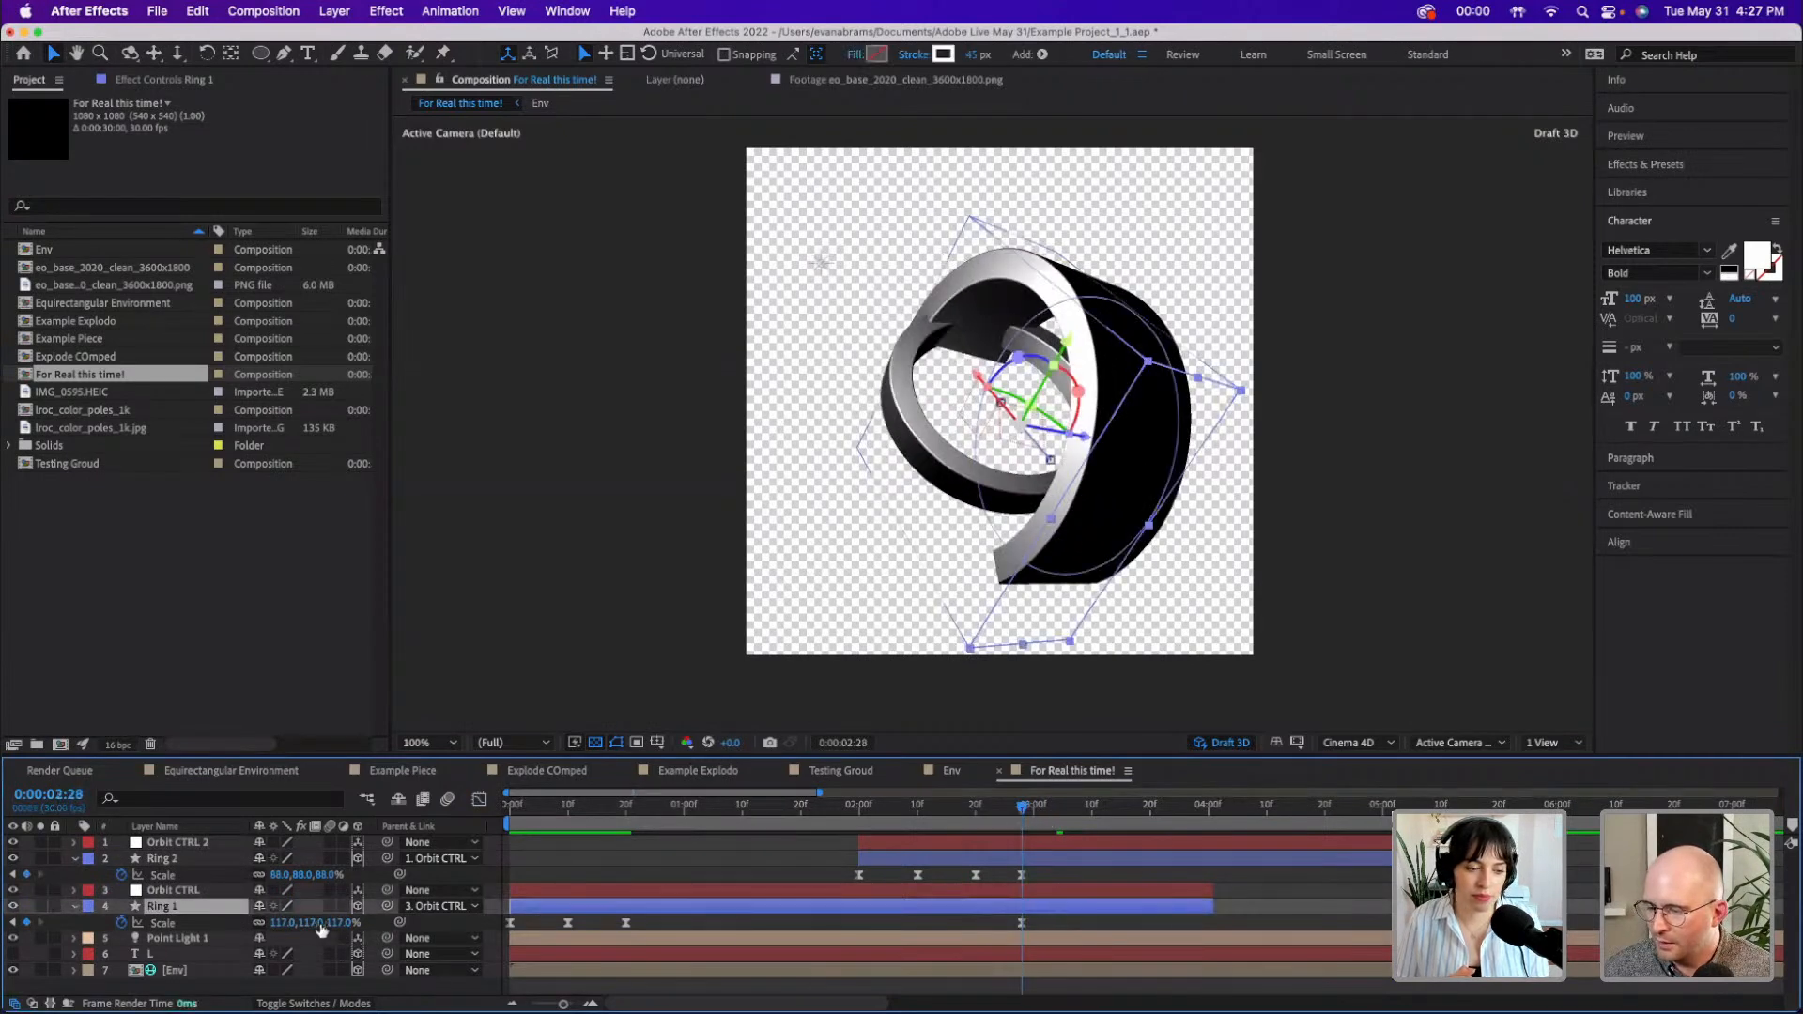
{"action": "left_click_drag", "start_coordinate": [305, 923], "coordinate": [352, 923]}
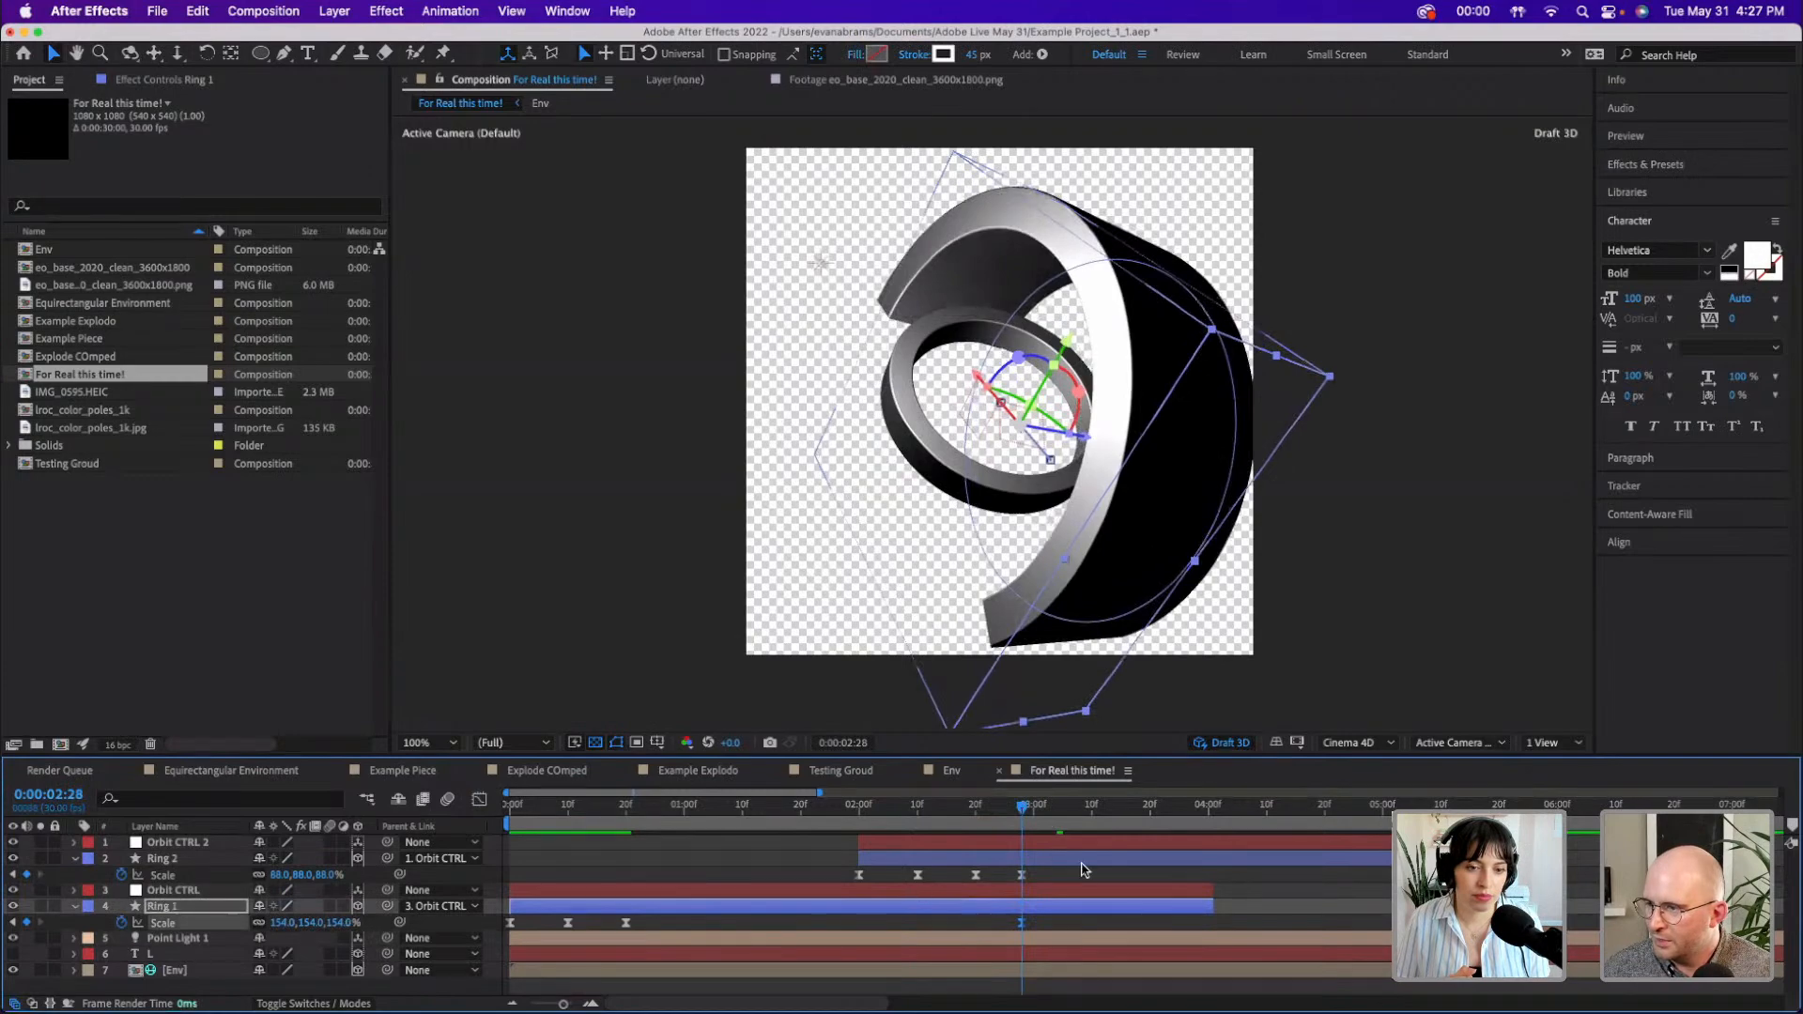
- Shift the Ring 2 and Orbit CTRL 2 layers two seconds earlier so they start at 0:00:00:00
{"action": "left_click_drag", "start_coordinate": [1035, 824], "coordinate": [1021, 890]}
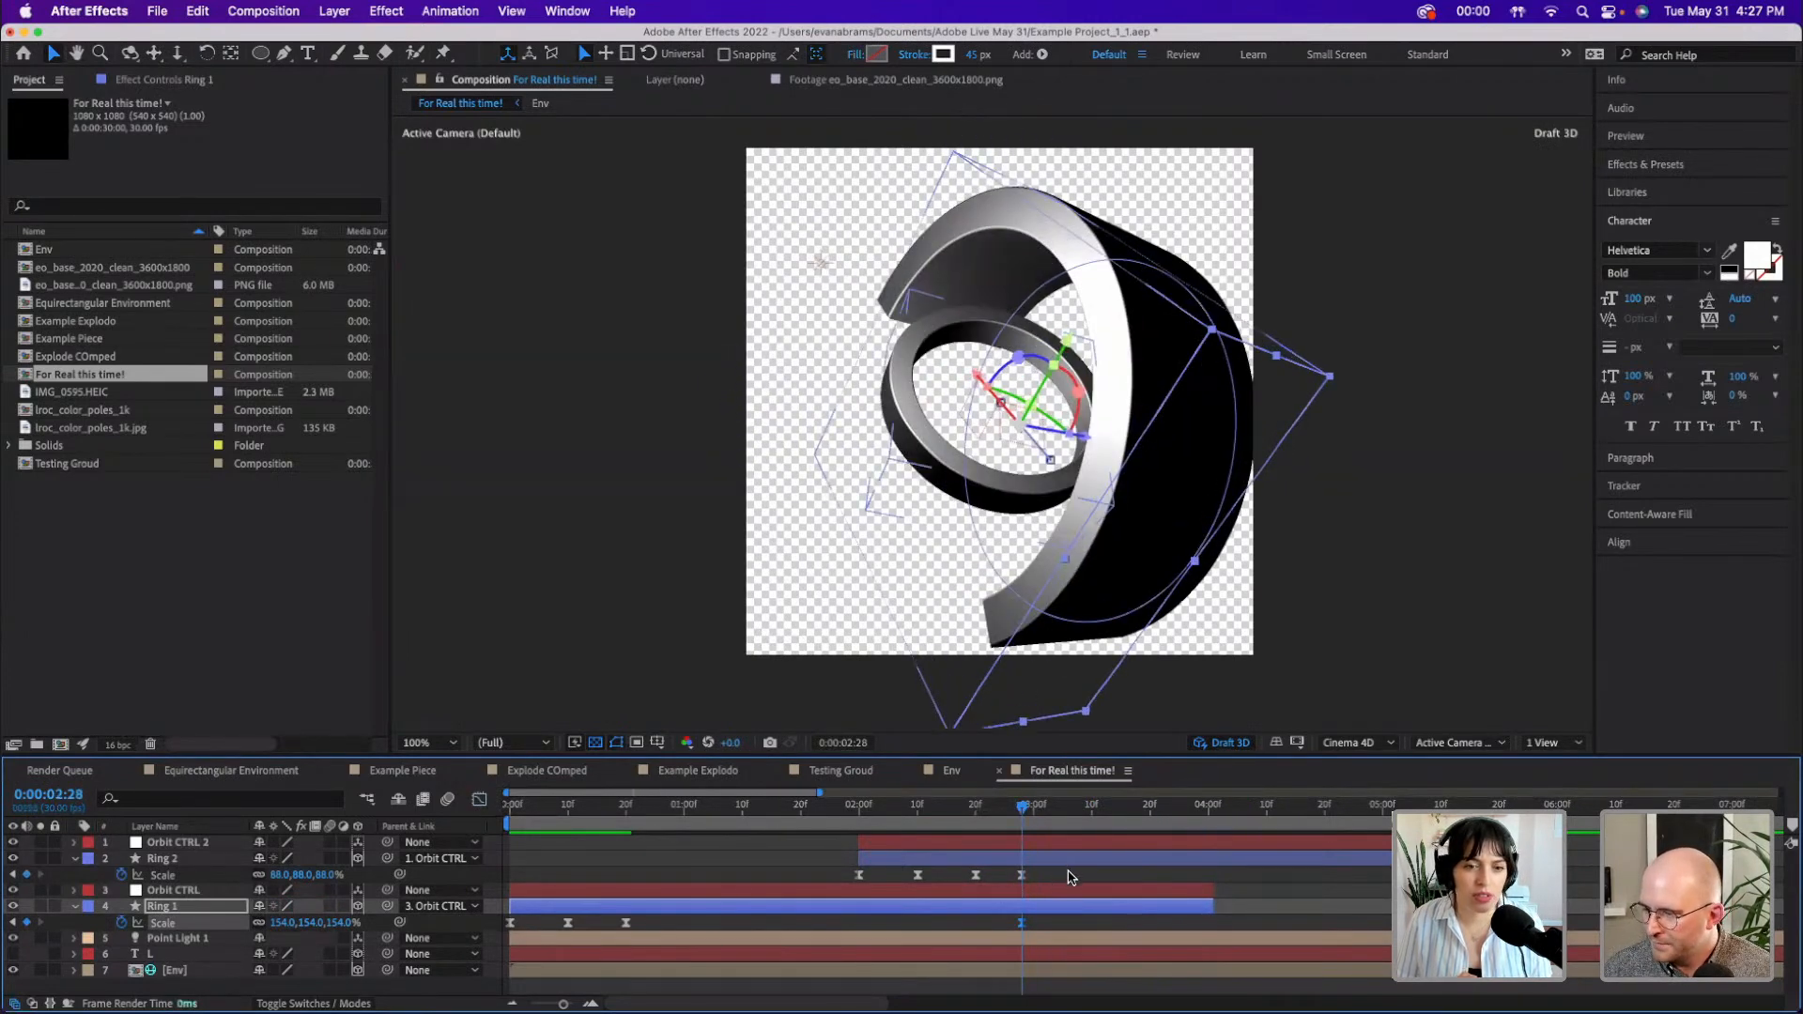
{"action": "left_click", "coordinate": [1063, 876]}
{"action": "left_click", "coordinate": [1061, 858]}
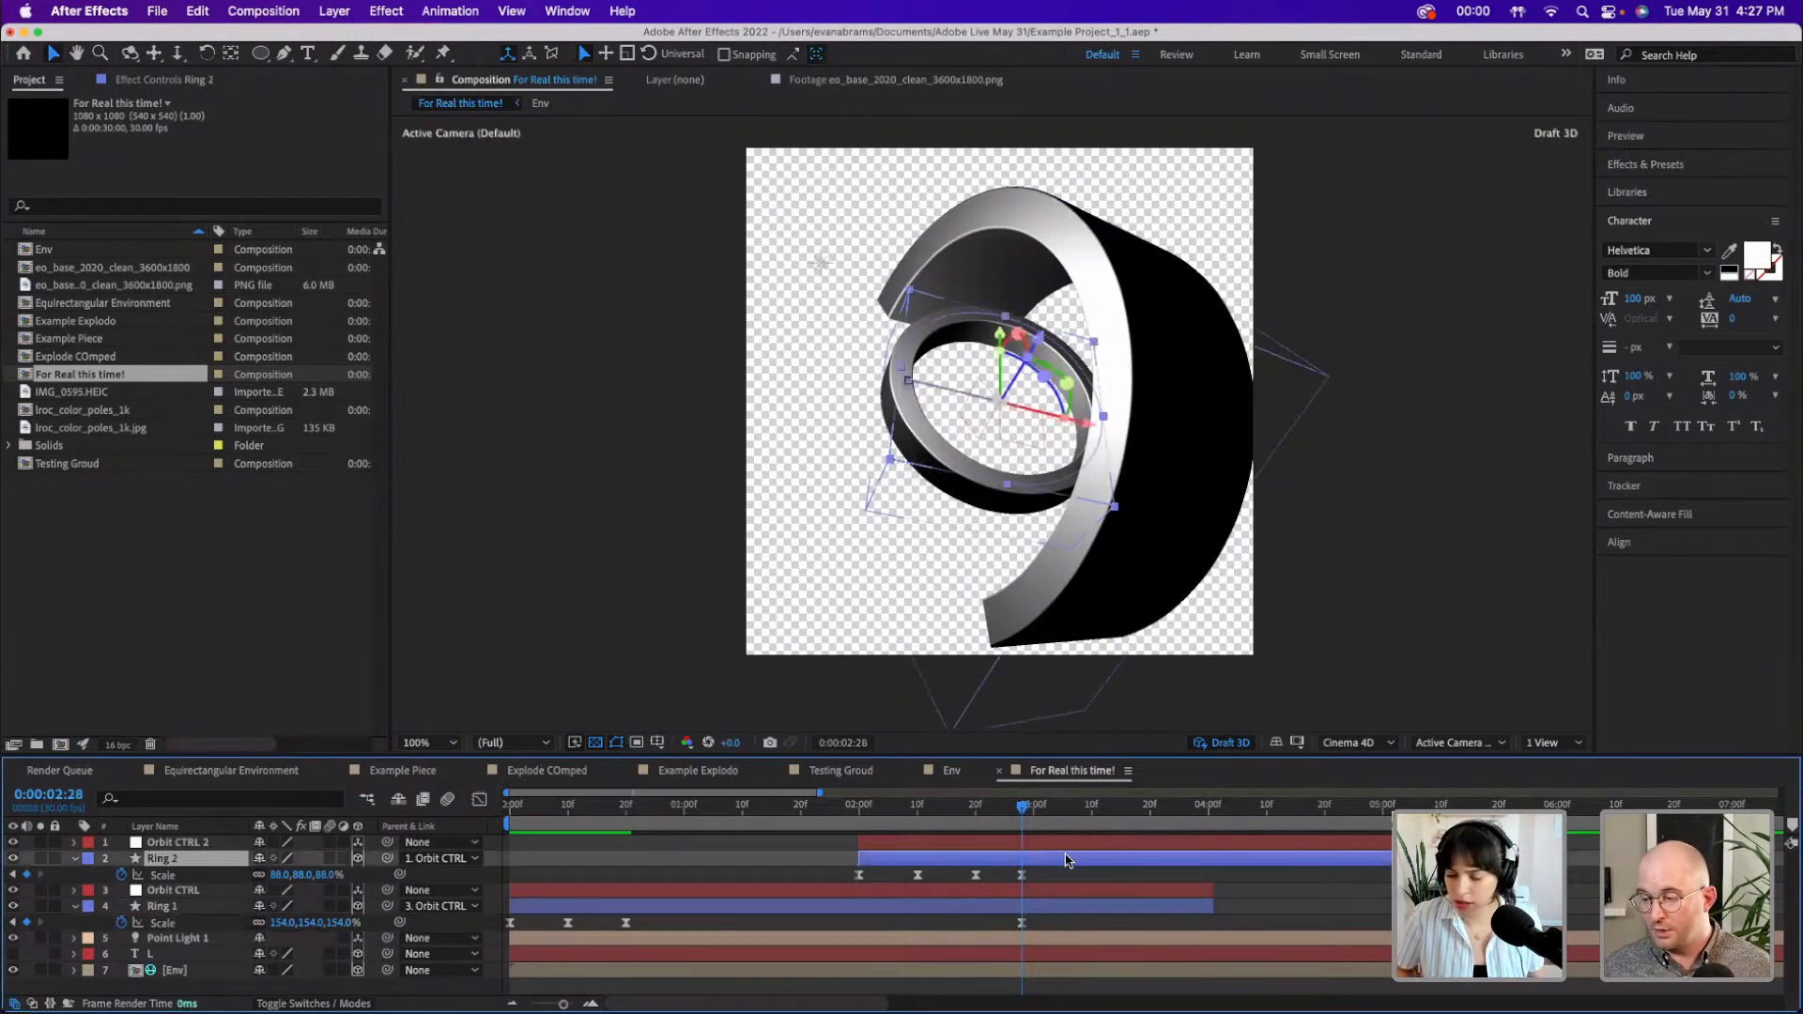
{"action": "left_click_drag", "start_coordinate": [1082, 859], "coordinate": [711, 896]}
{"action": "left_click", "coordinate": [1081, 845], "text": "shift"}
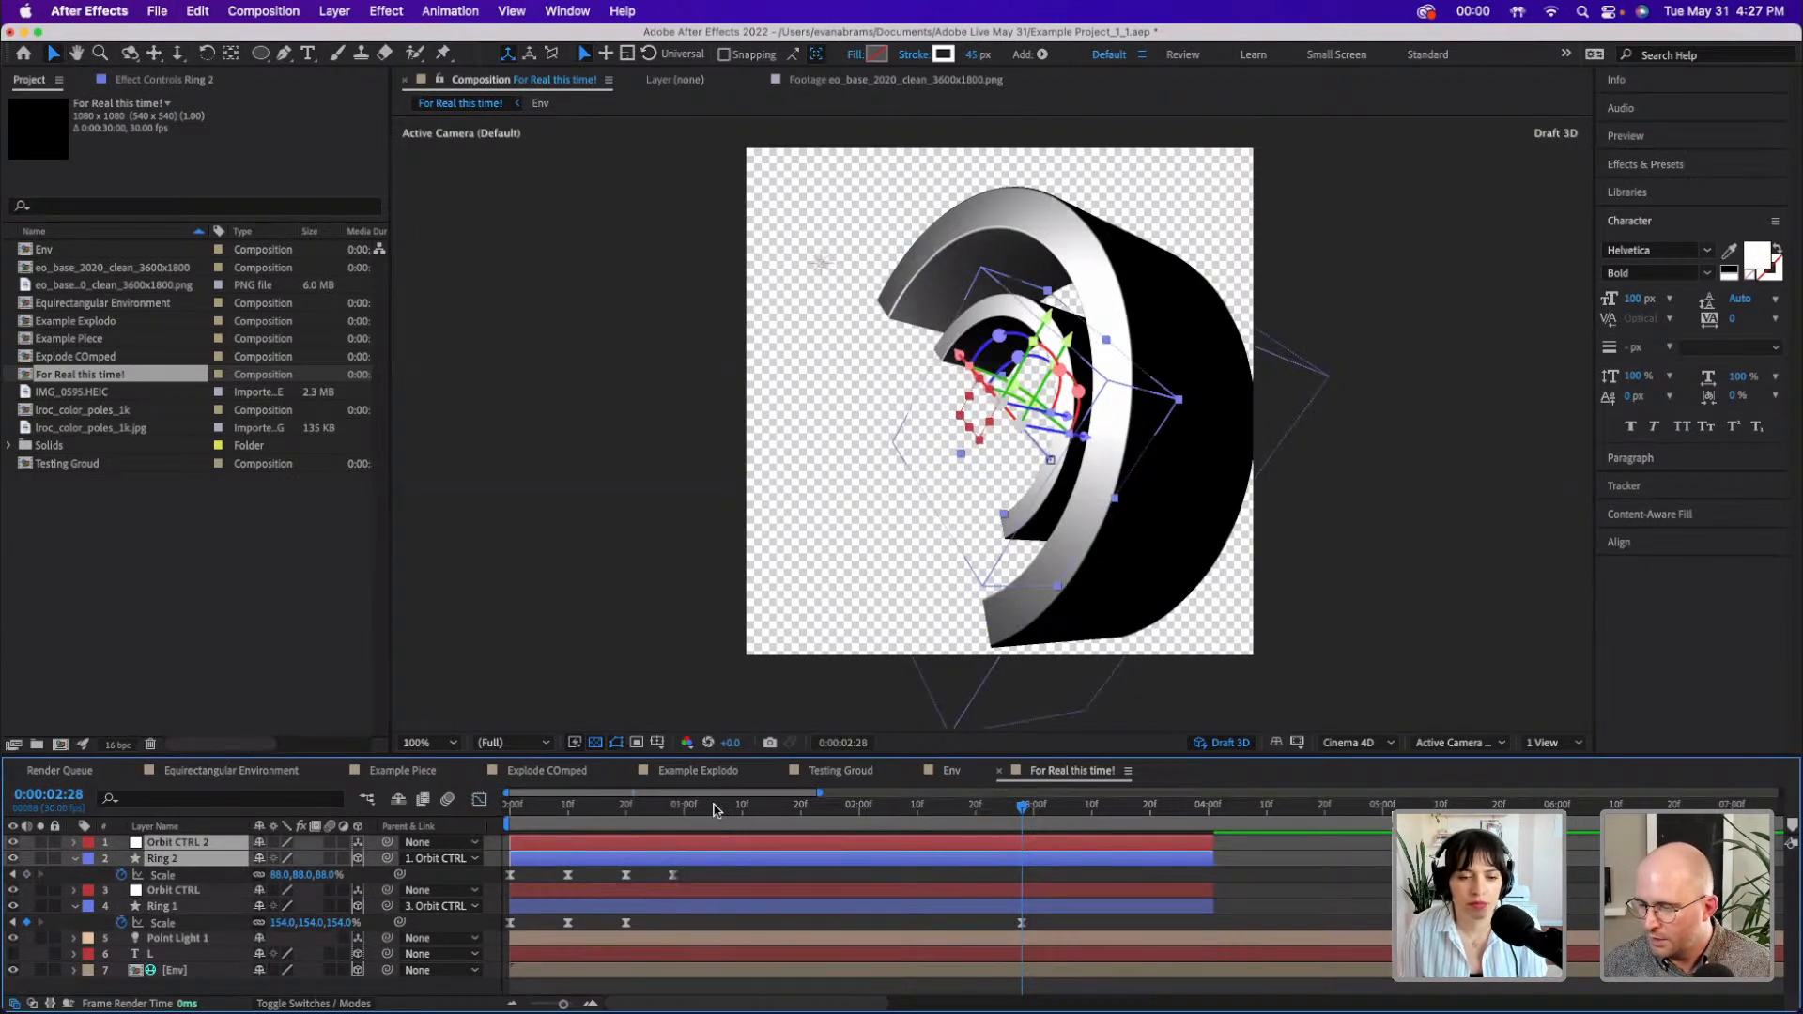
- Copy Ring 2's 88% Scale keyframe at 0:00:00:28 onto Ring 1 at the same time
{"action": "left_click", "coordinate": [672, 806]}
{"action": "left_click", "coordinate": [681, 931]}
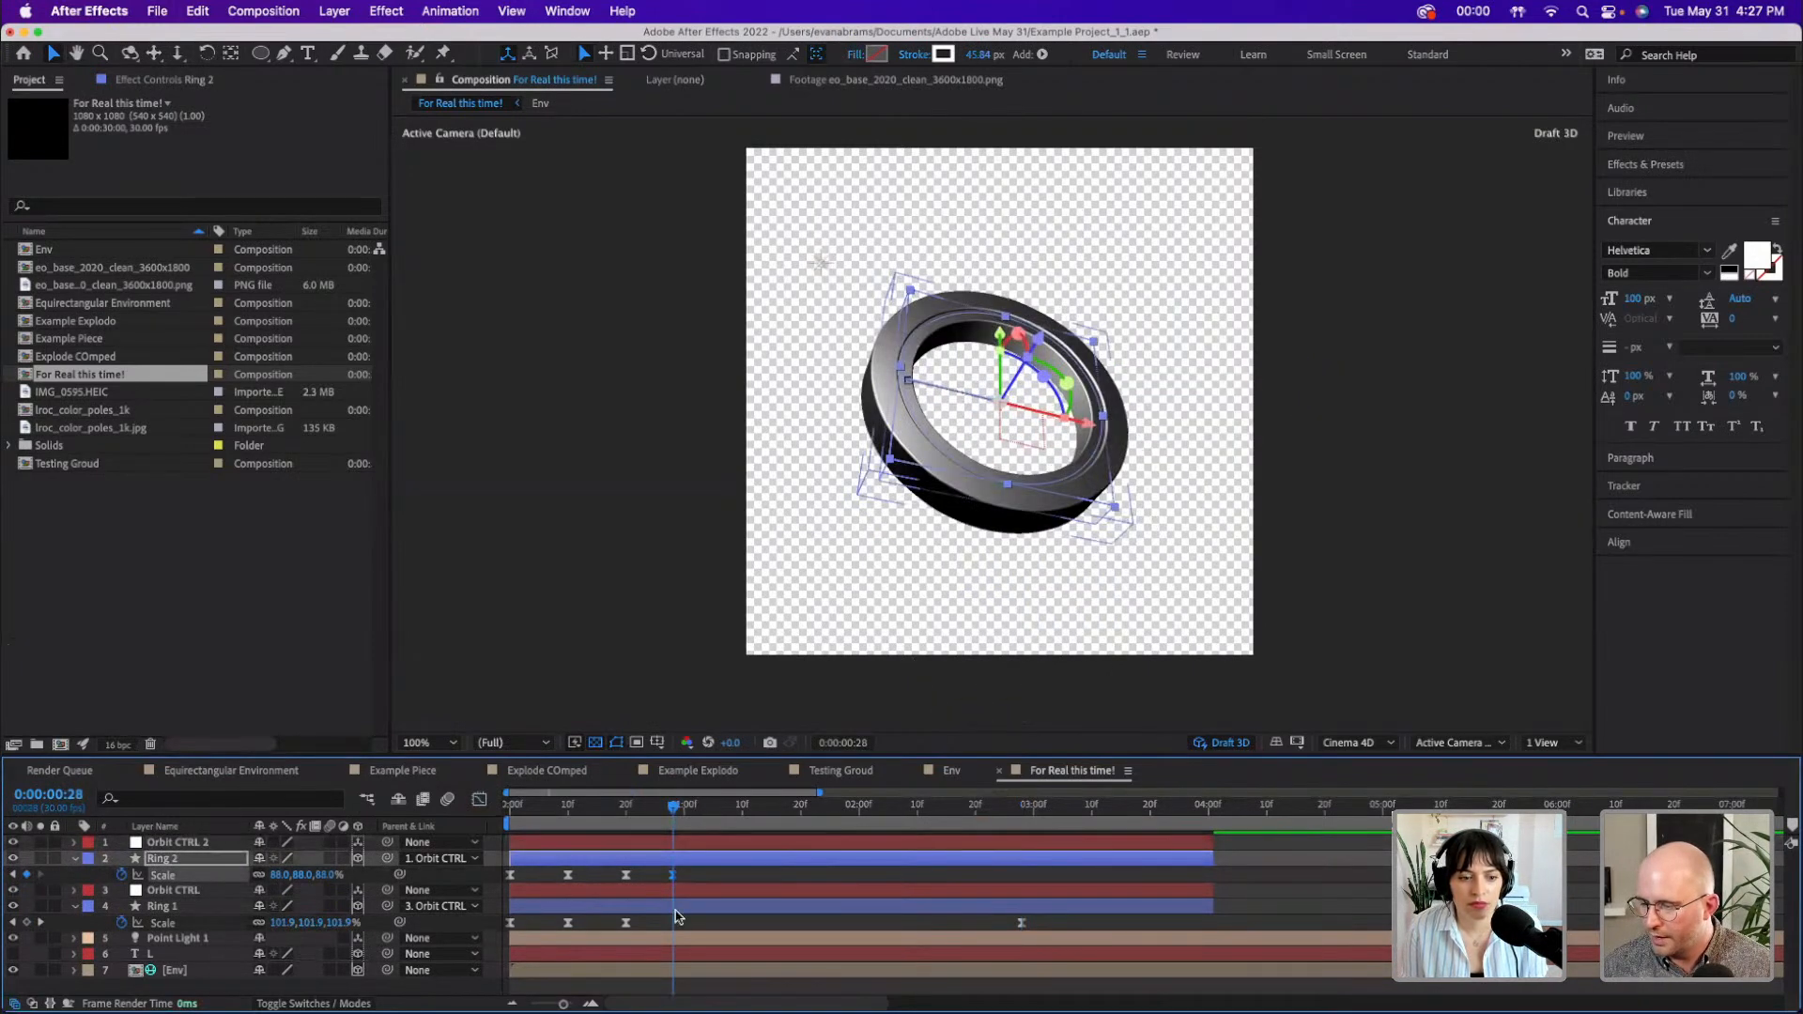
{"action": "left_click", "coordinate": [676, 907]}
{"action": "key", "text": "super+v"}
- Copy Ring 1's 154% Scale keyframe at 0:00:02:28 onto Ring 2 at the same time
{"action": "left_click", "coordinate": [679, 858]}
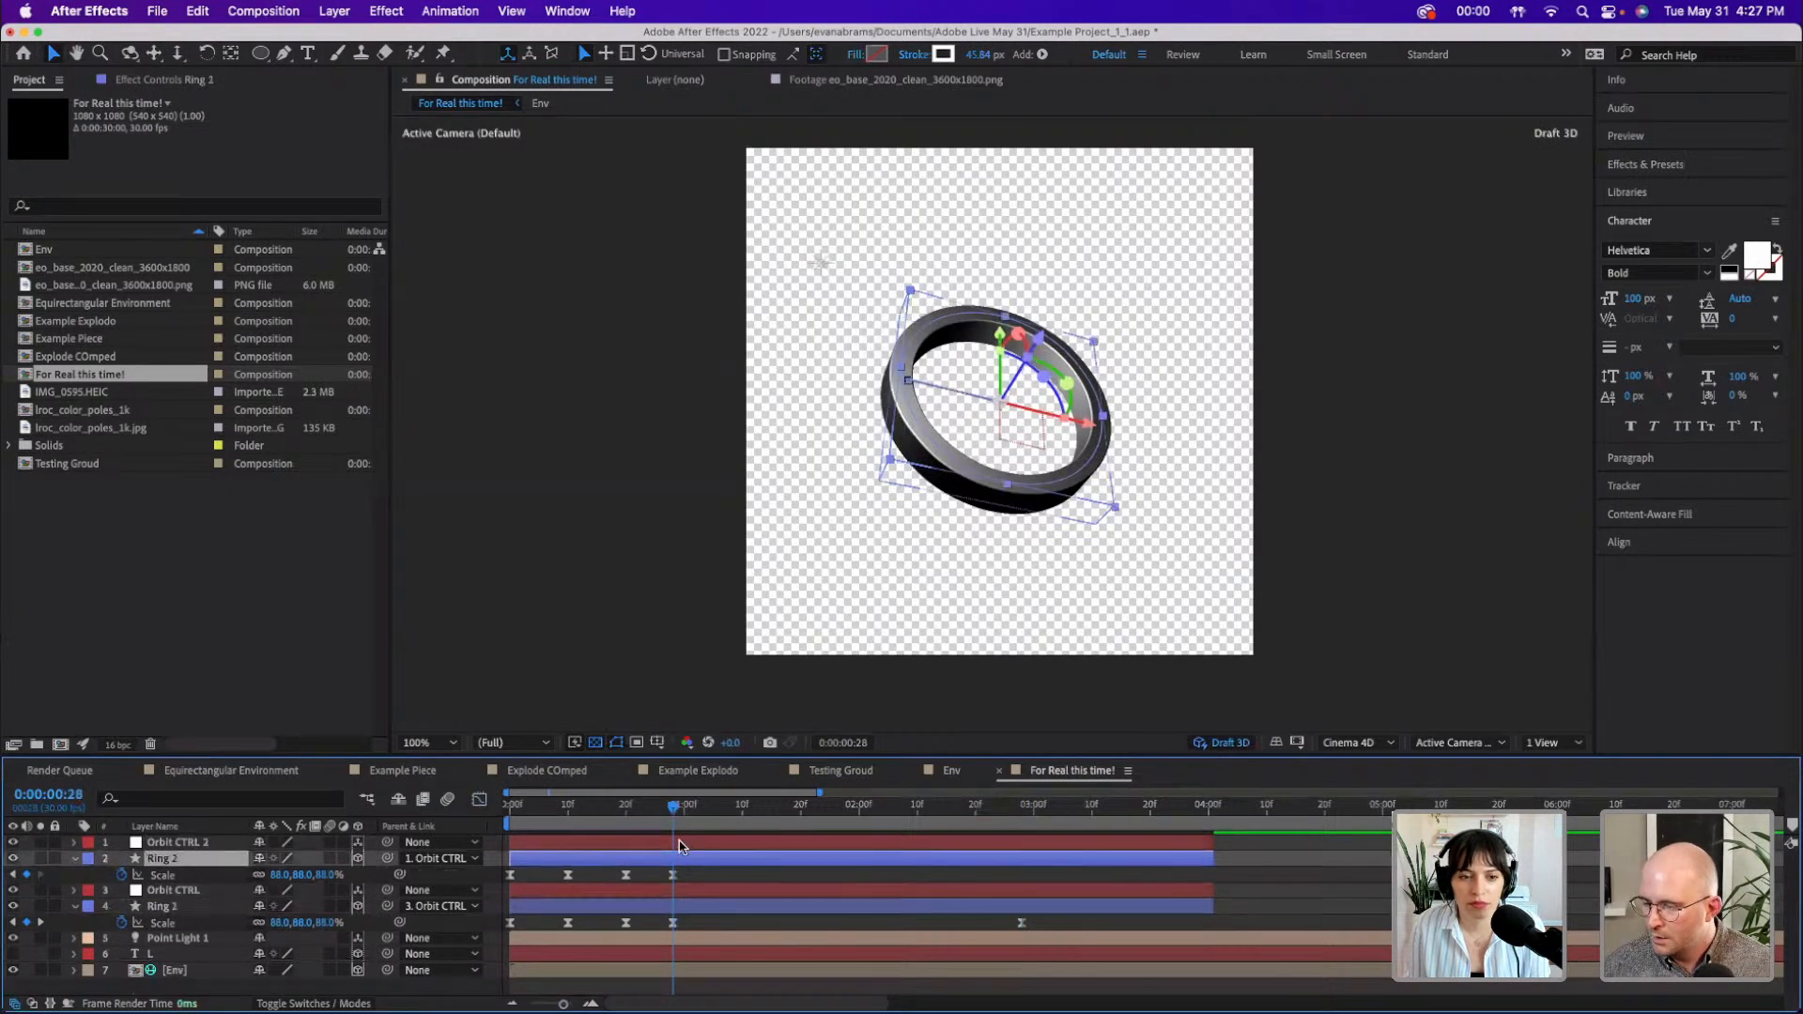
{"action": "left_click", "coordinate": [1022, 930]}
{"action": "left_click", "coordinate": [1024, 922]}
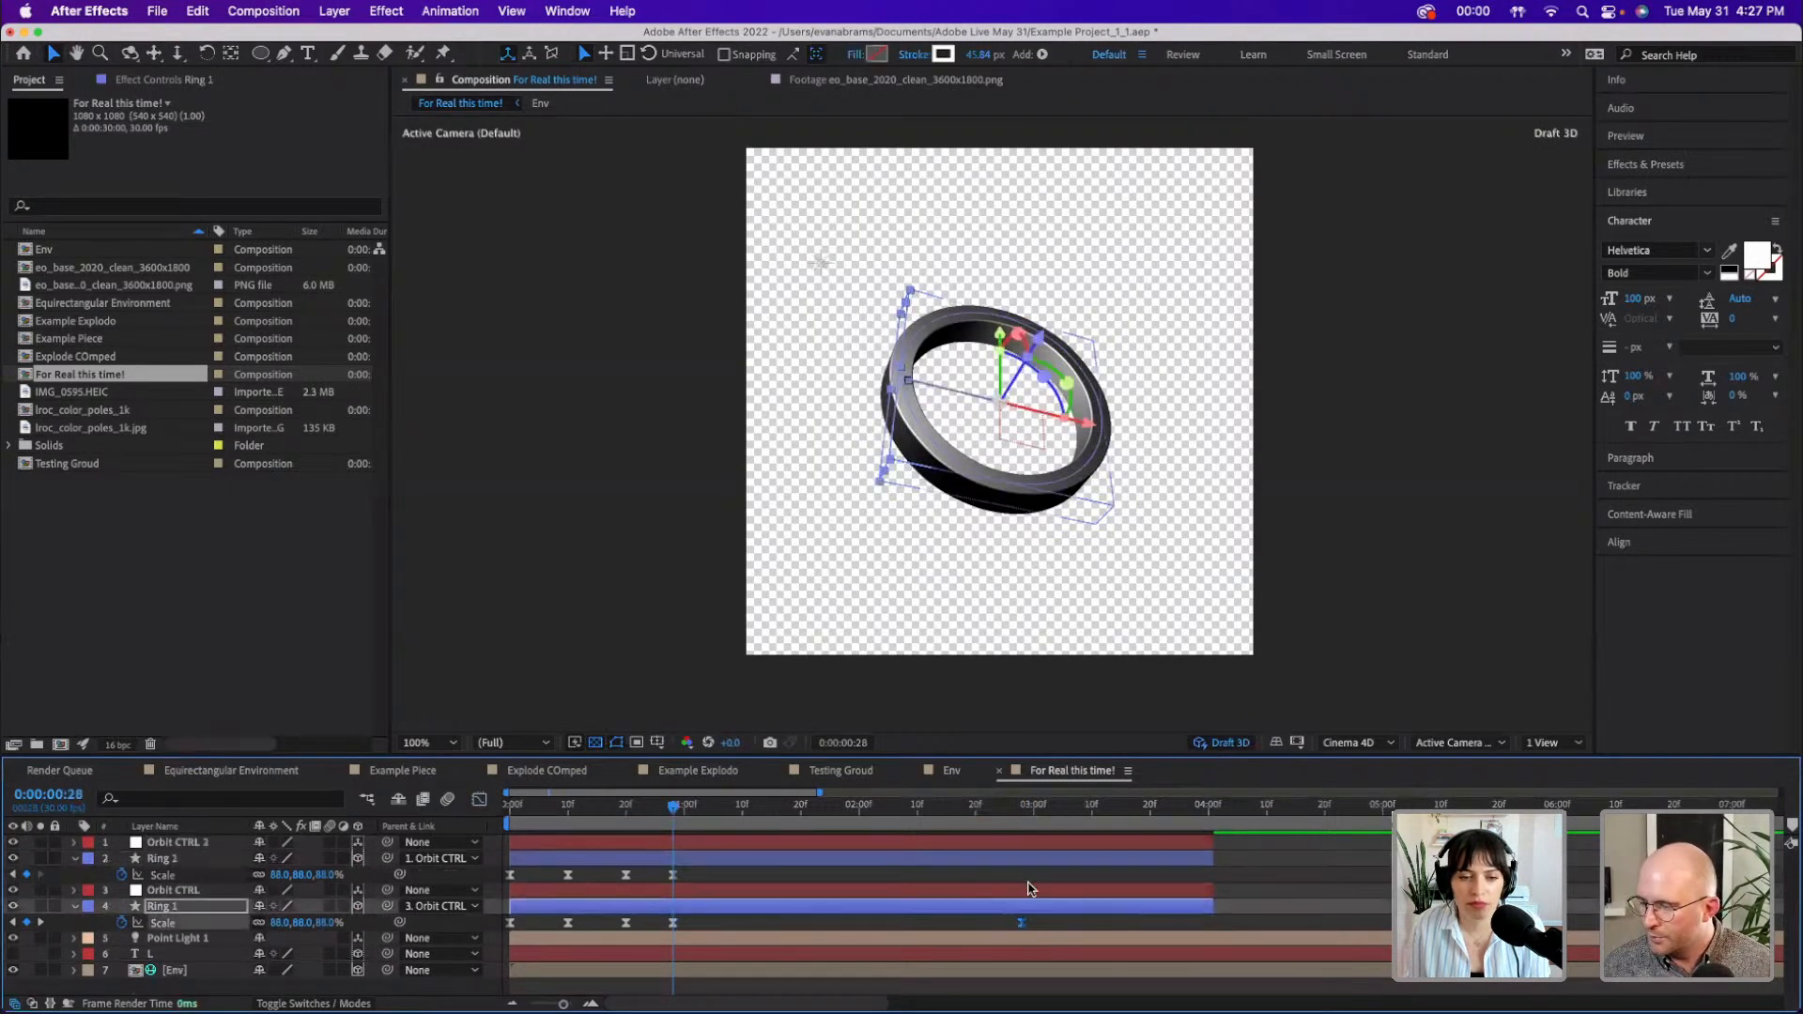
{"action": "left_click", "coordinate": [1012, 810]}
{"action": "left_click", "coordinate": [1019, 858]}
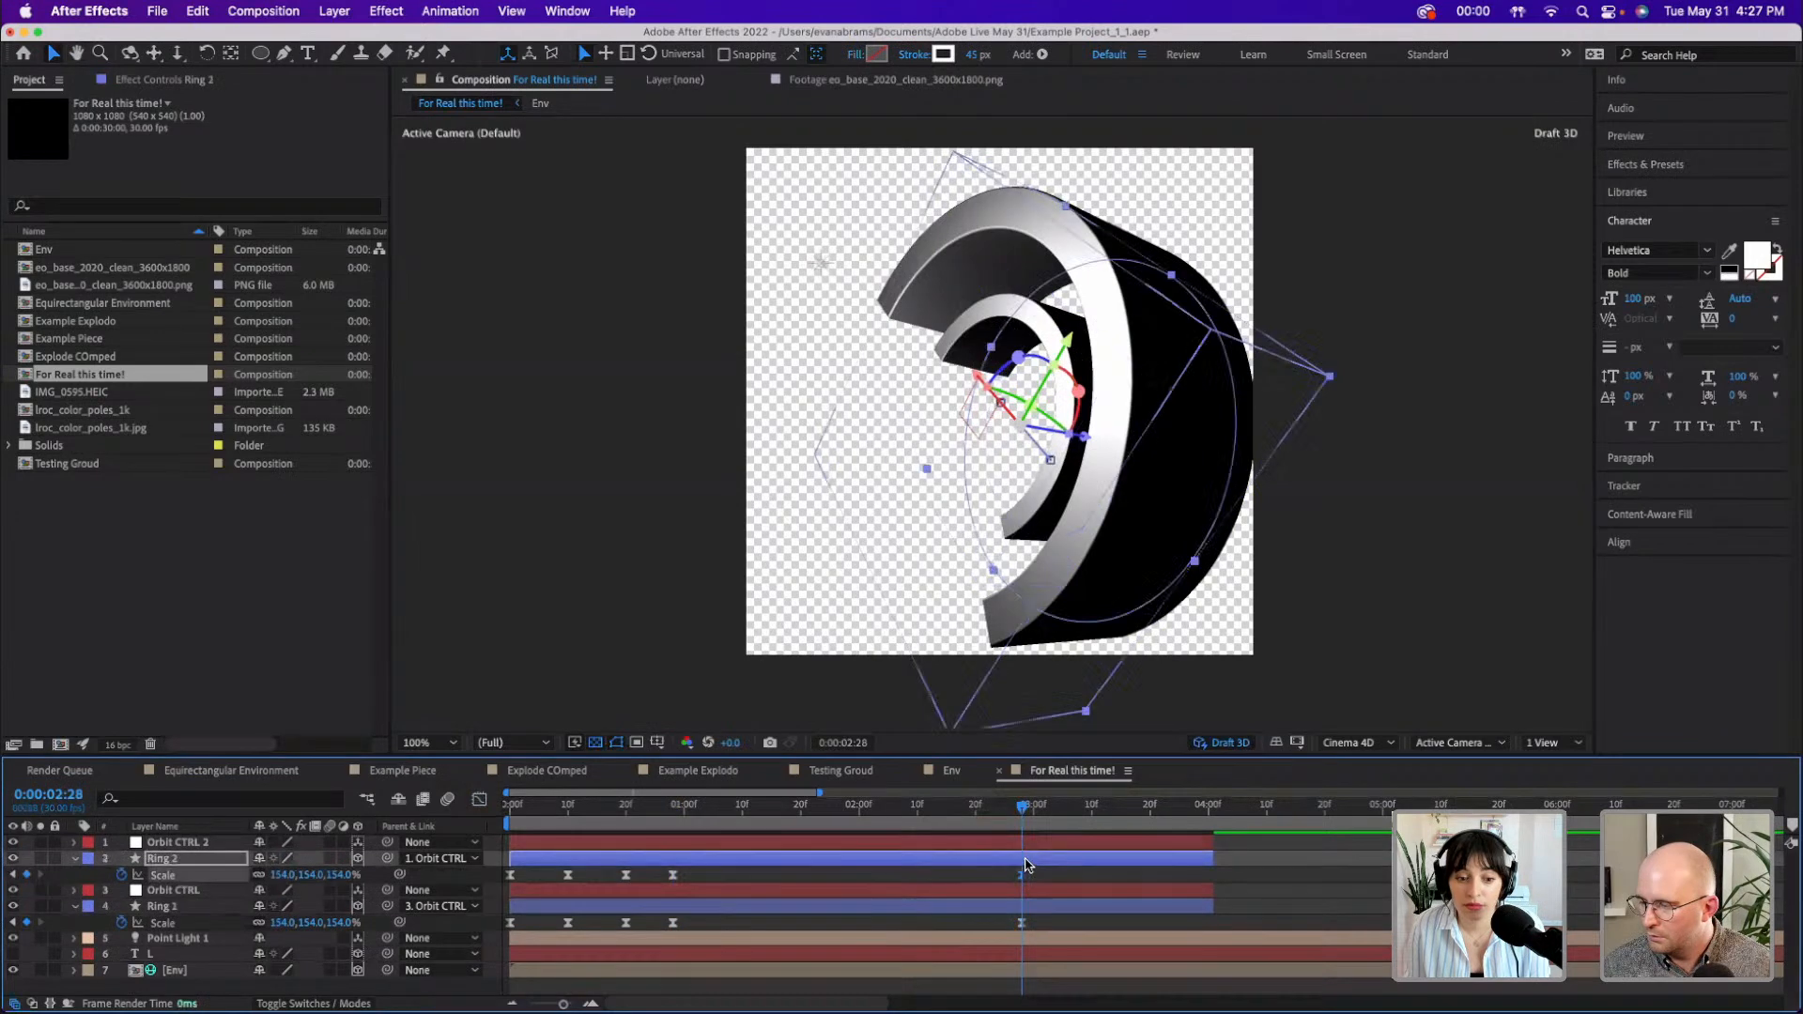
- Move the Ring 2 and Orbit CTRL 2 layers back to start at 0:00:02:00 and preview the animation from the beginning
{"action": "left_click", "coordinate": [987, 847], "text": "shift"}
{"action": "left_click_drag", "start_coordinate": [619, 849], "coordinate": [972, 854]}
{"action": "left_click_drag", "start_coordinate": [859, 813], "coordinate": [388, 878]}
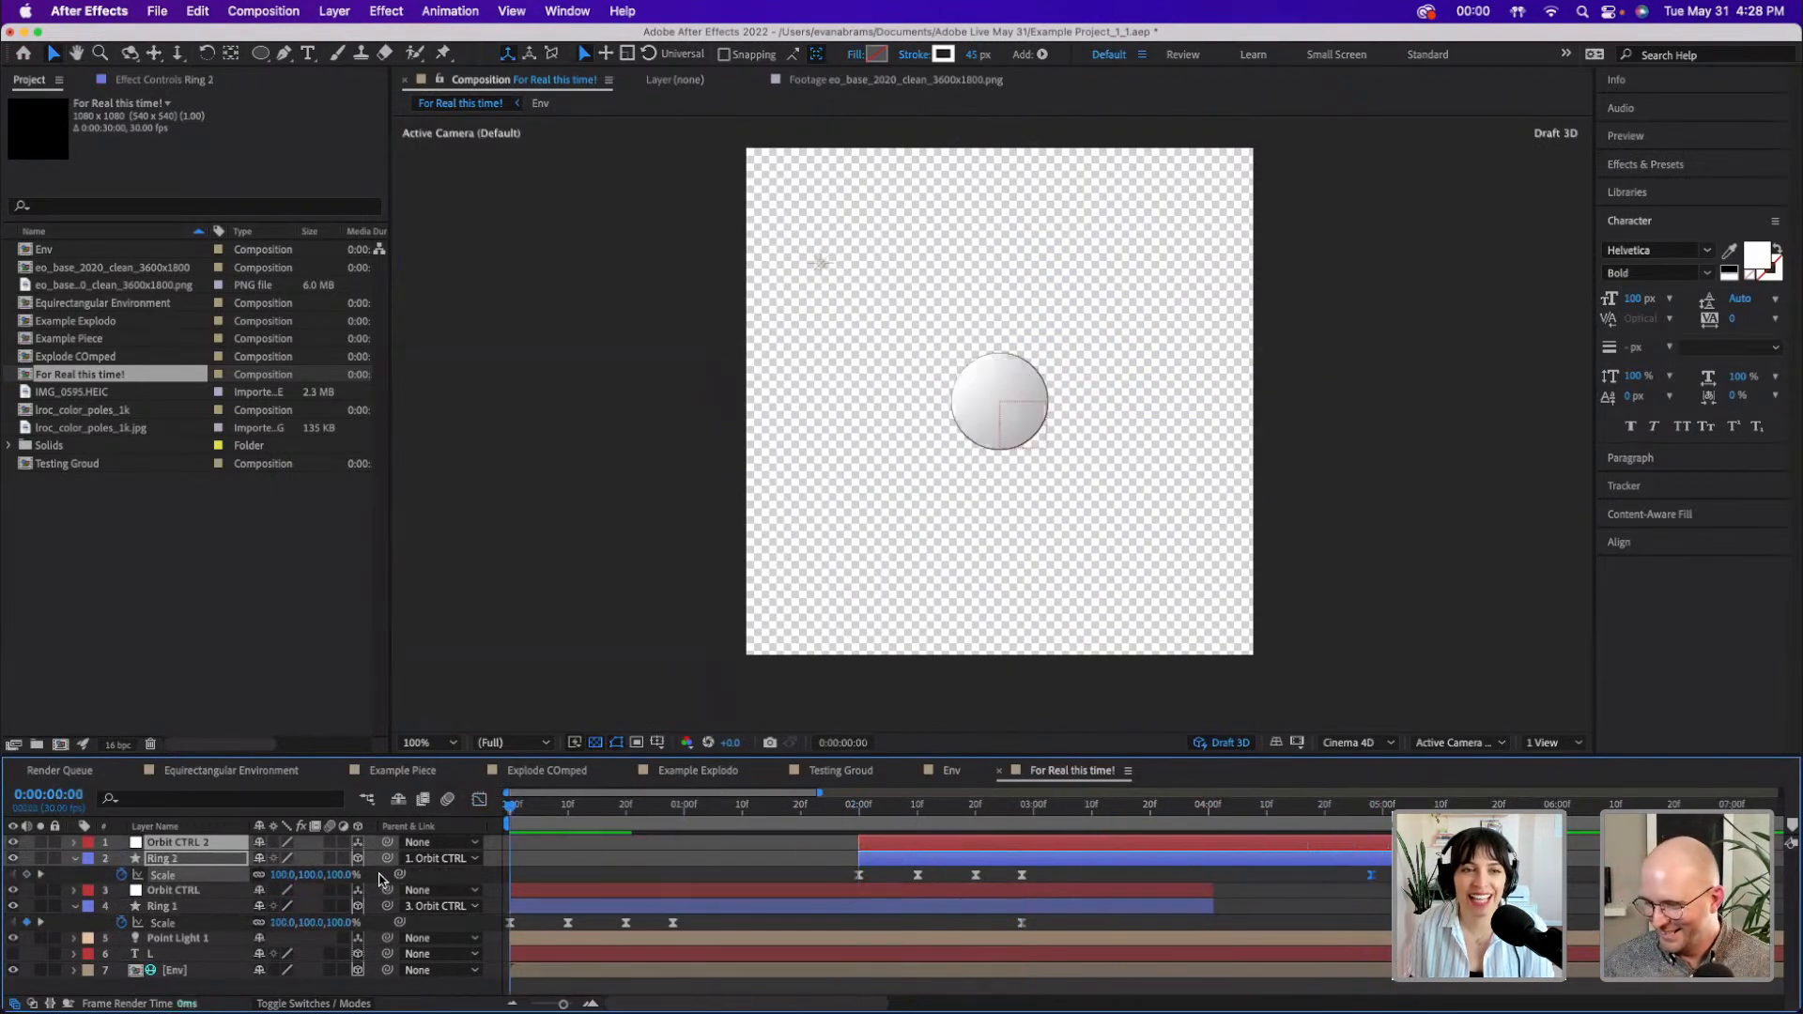
{"action": "left_click_drag", "start_coordinate": [574, 804], "coordinate": [388, 838]}
{"action": "key", "text": "space"}
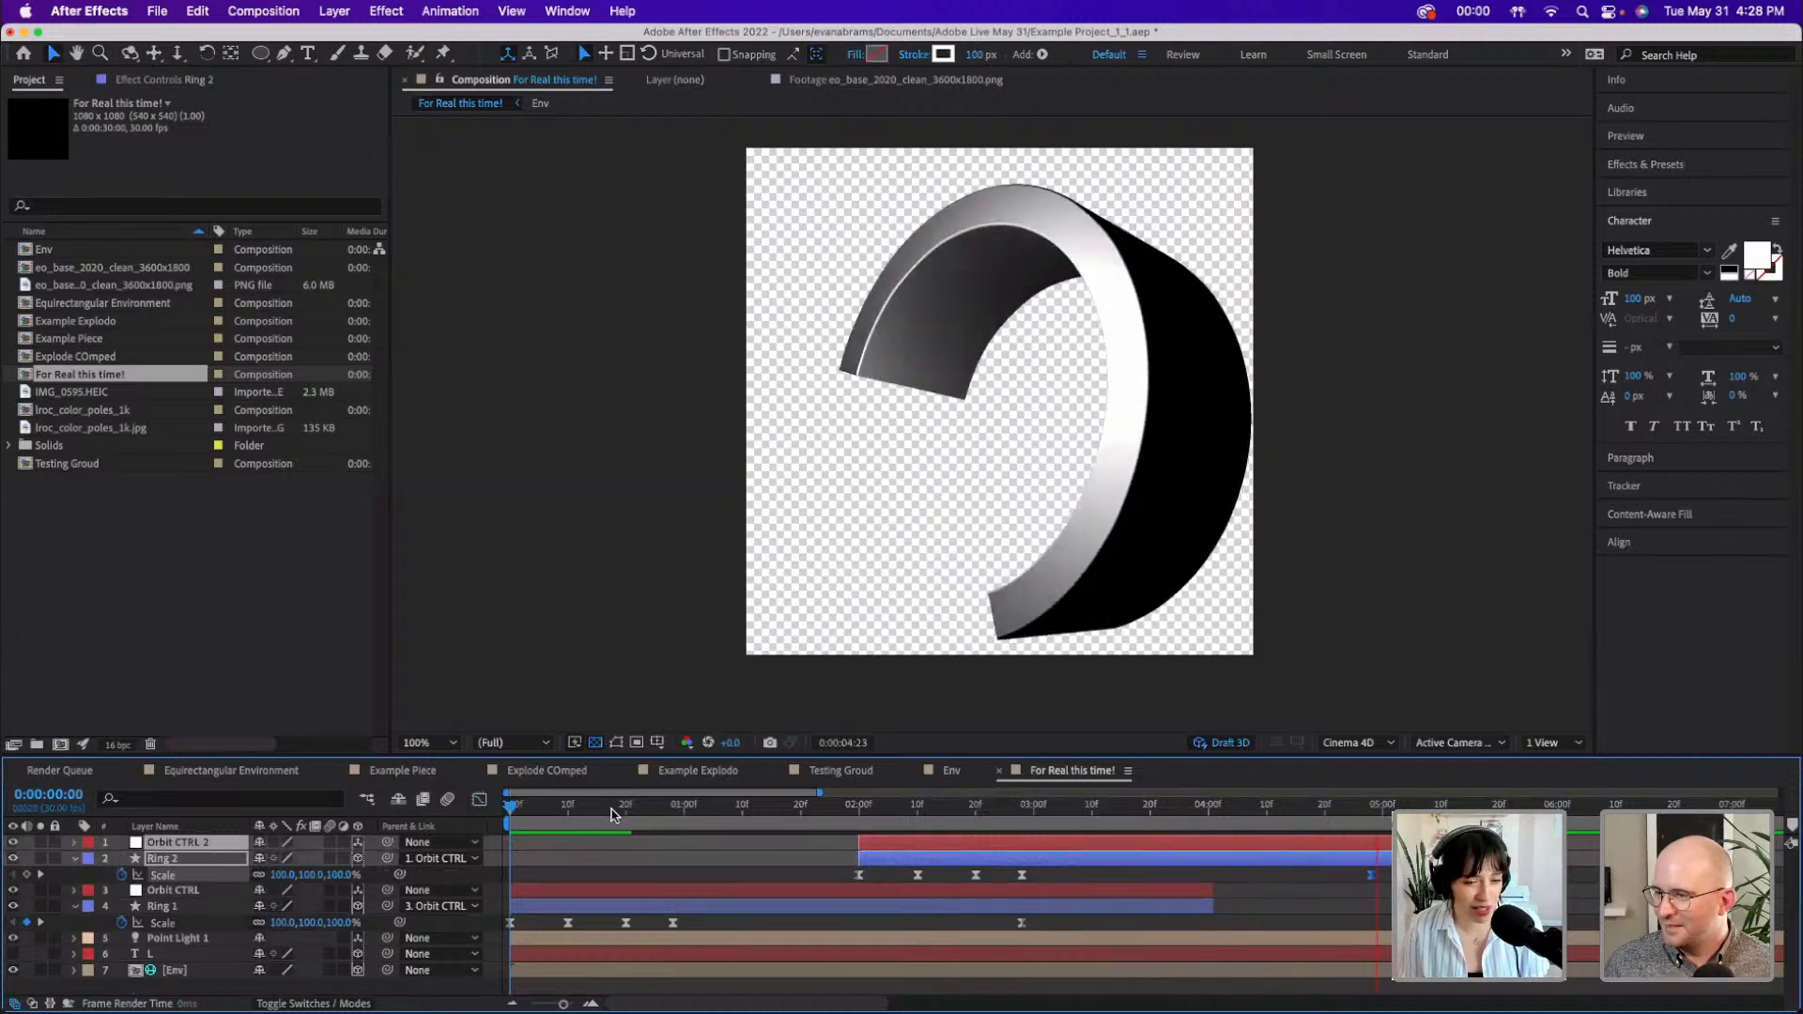
- Check the motion after 0:00:04:28 and copy Ring 2's first Scale keyframe of 100% to 0:00:06:00
{"action": "left_click", "coordinate": [1376, 807]}
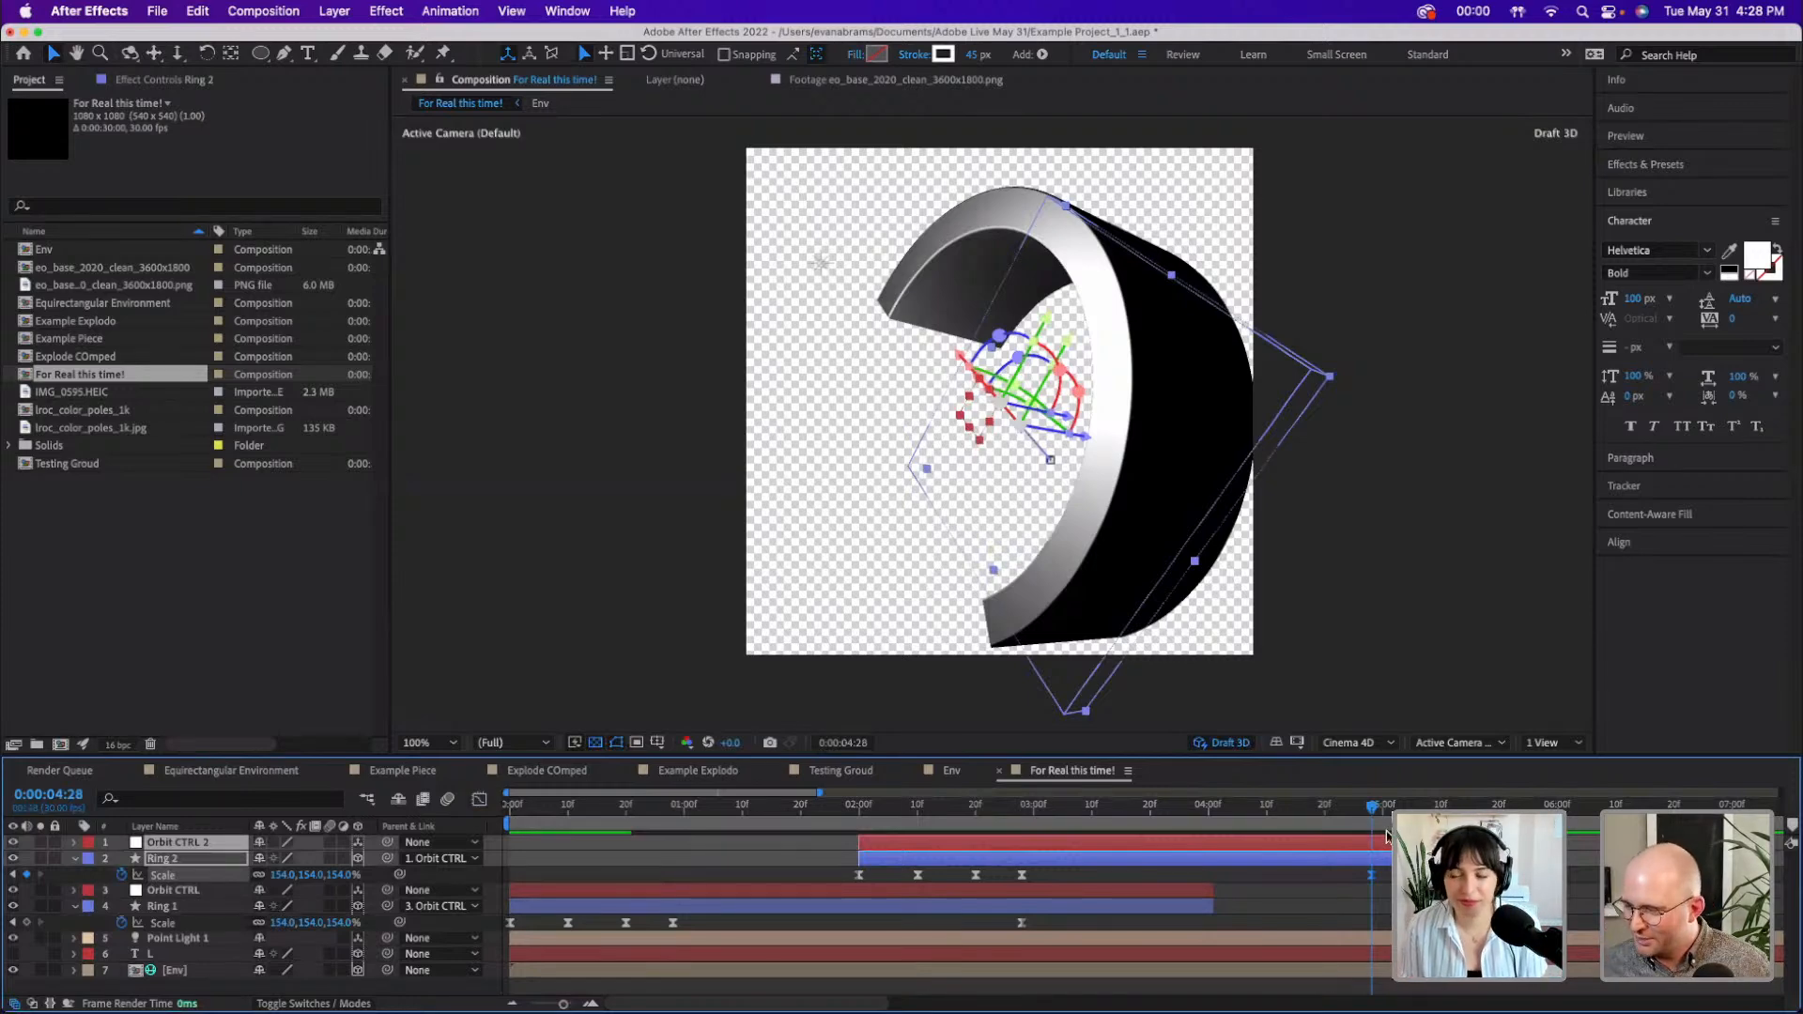
{"action": "key", "text": "space"}
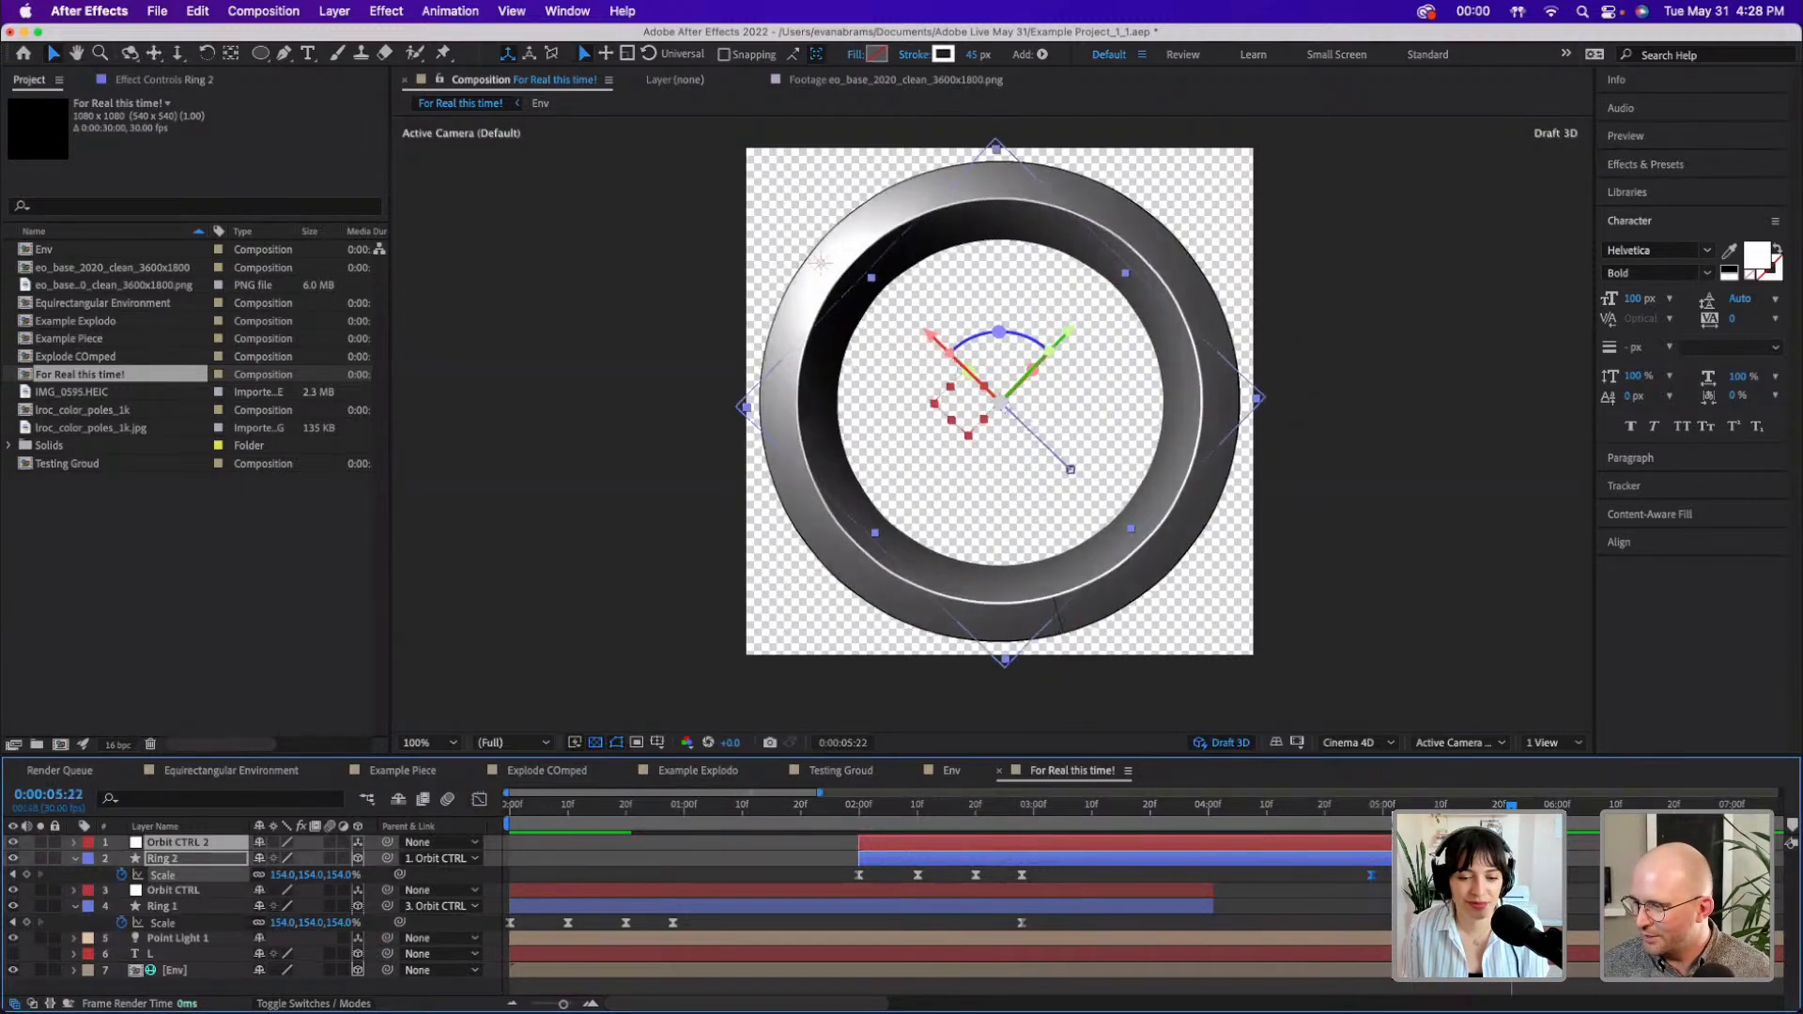
{"action": "left_click", "coordinate": [859, 875]}
{"action": "key", "text": "super+c"}
{"action": "key", "text": "super+v"}
- Copy Ring 1's first Scale keyframe to 0:00:04:00 and scrub back to 0:00:03:17 to check the overlap
{"action": "left_click", "coordinate": [510, 923]}
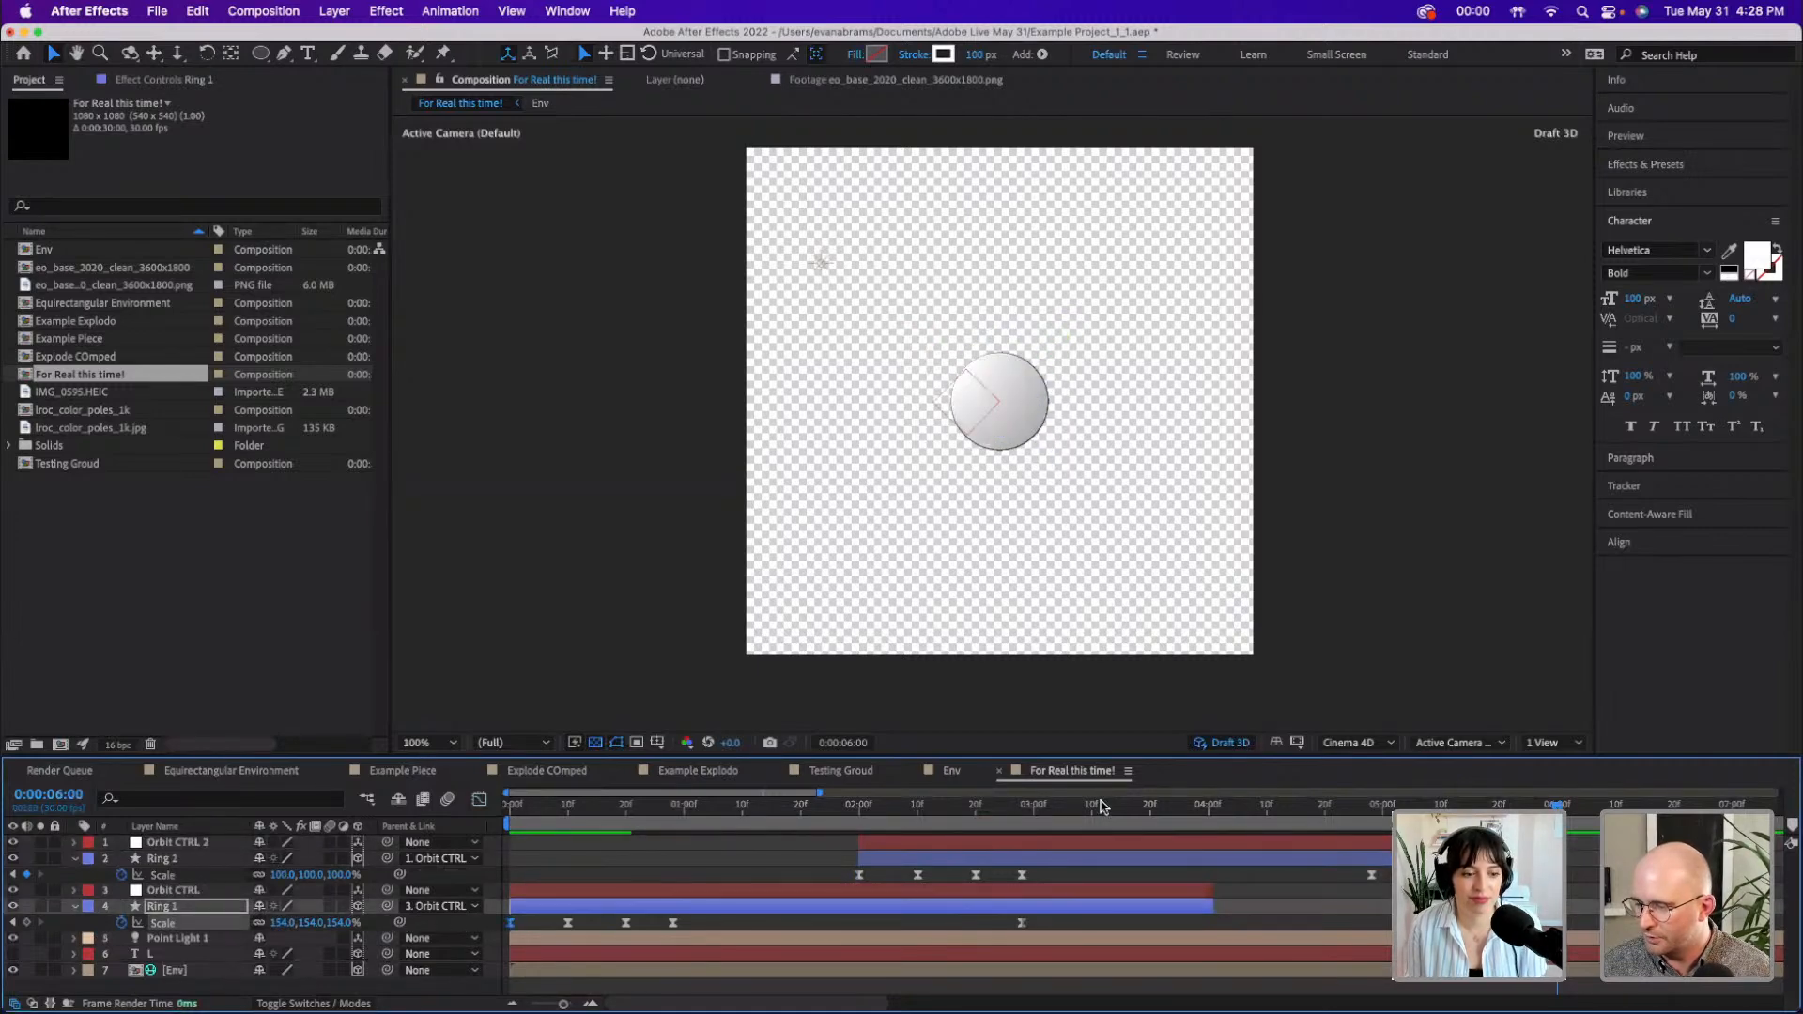
{"action": "left_click", "coordinate": [1207, 806]}
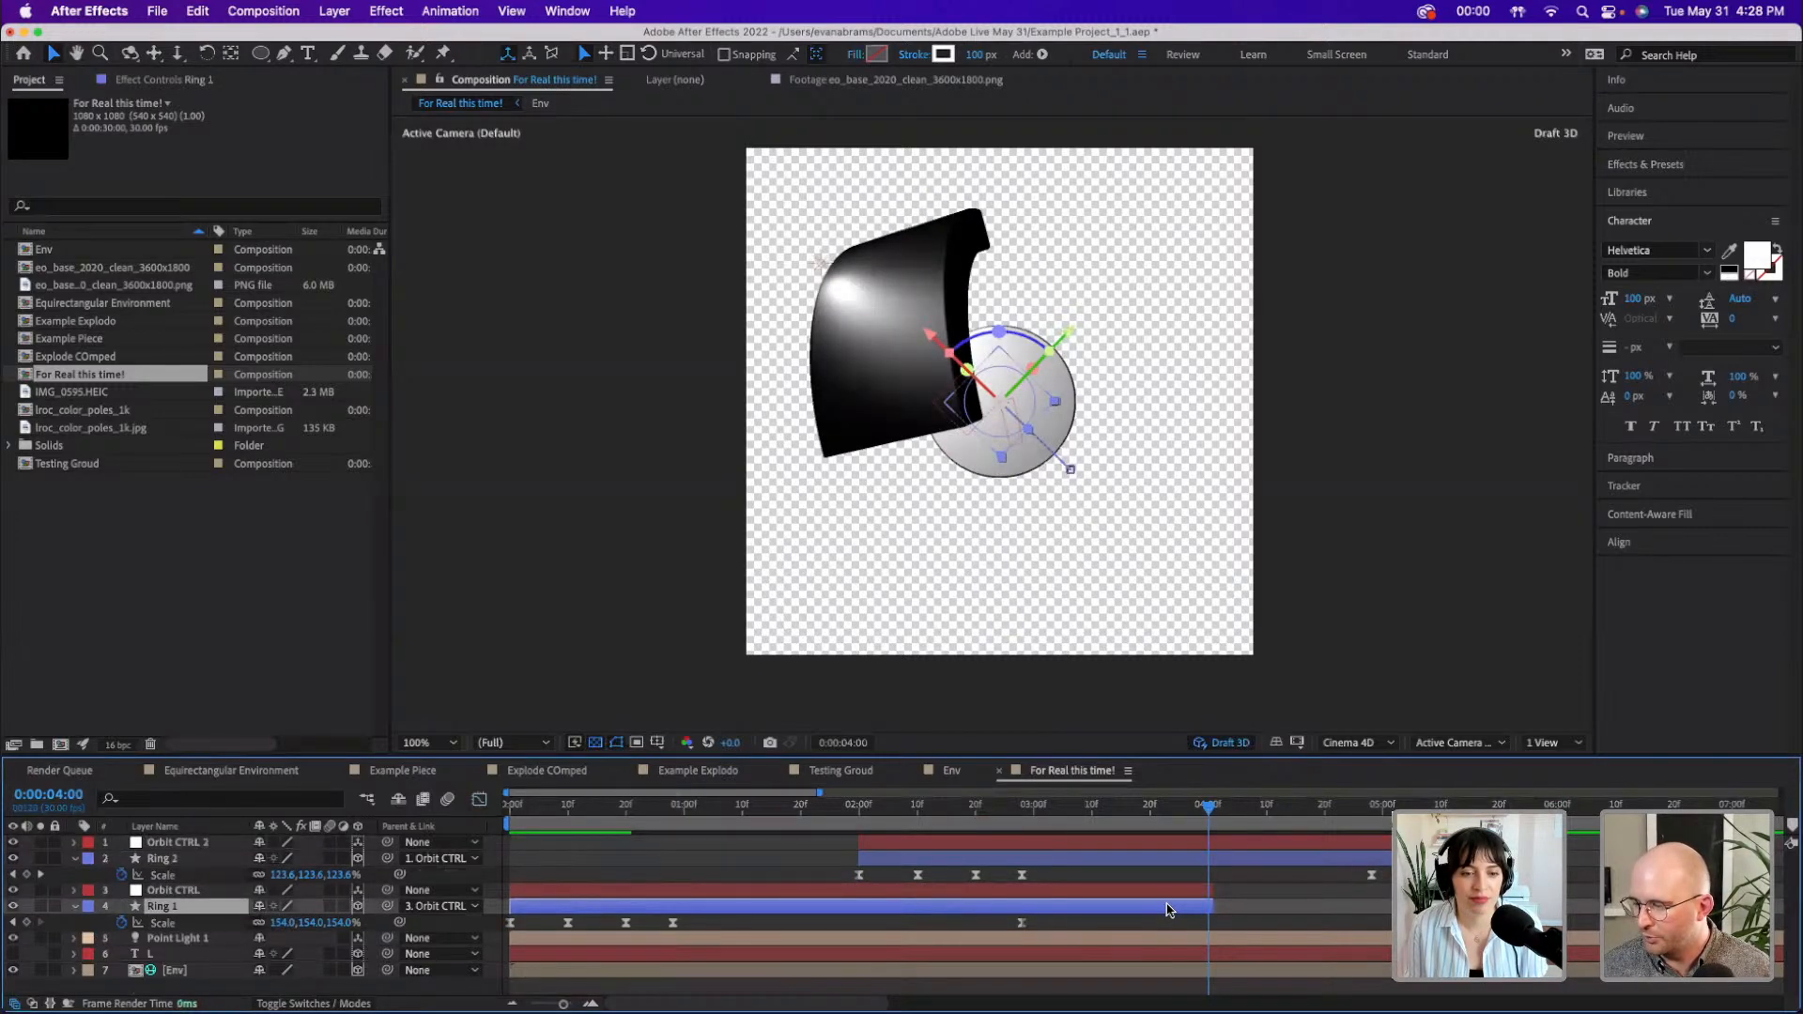
{"action": "key", "text": "super+v"}
{"action": "left_click_drag", "start_coordinate": [1200, 820], "coordinate": [1135, 820]}
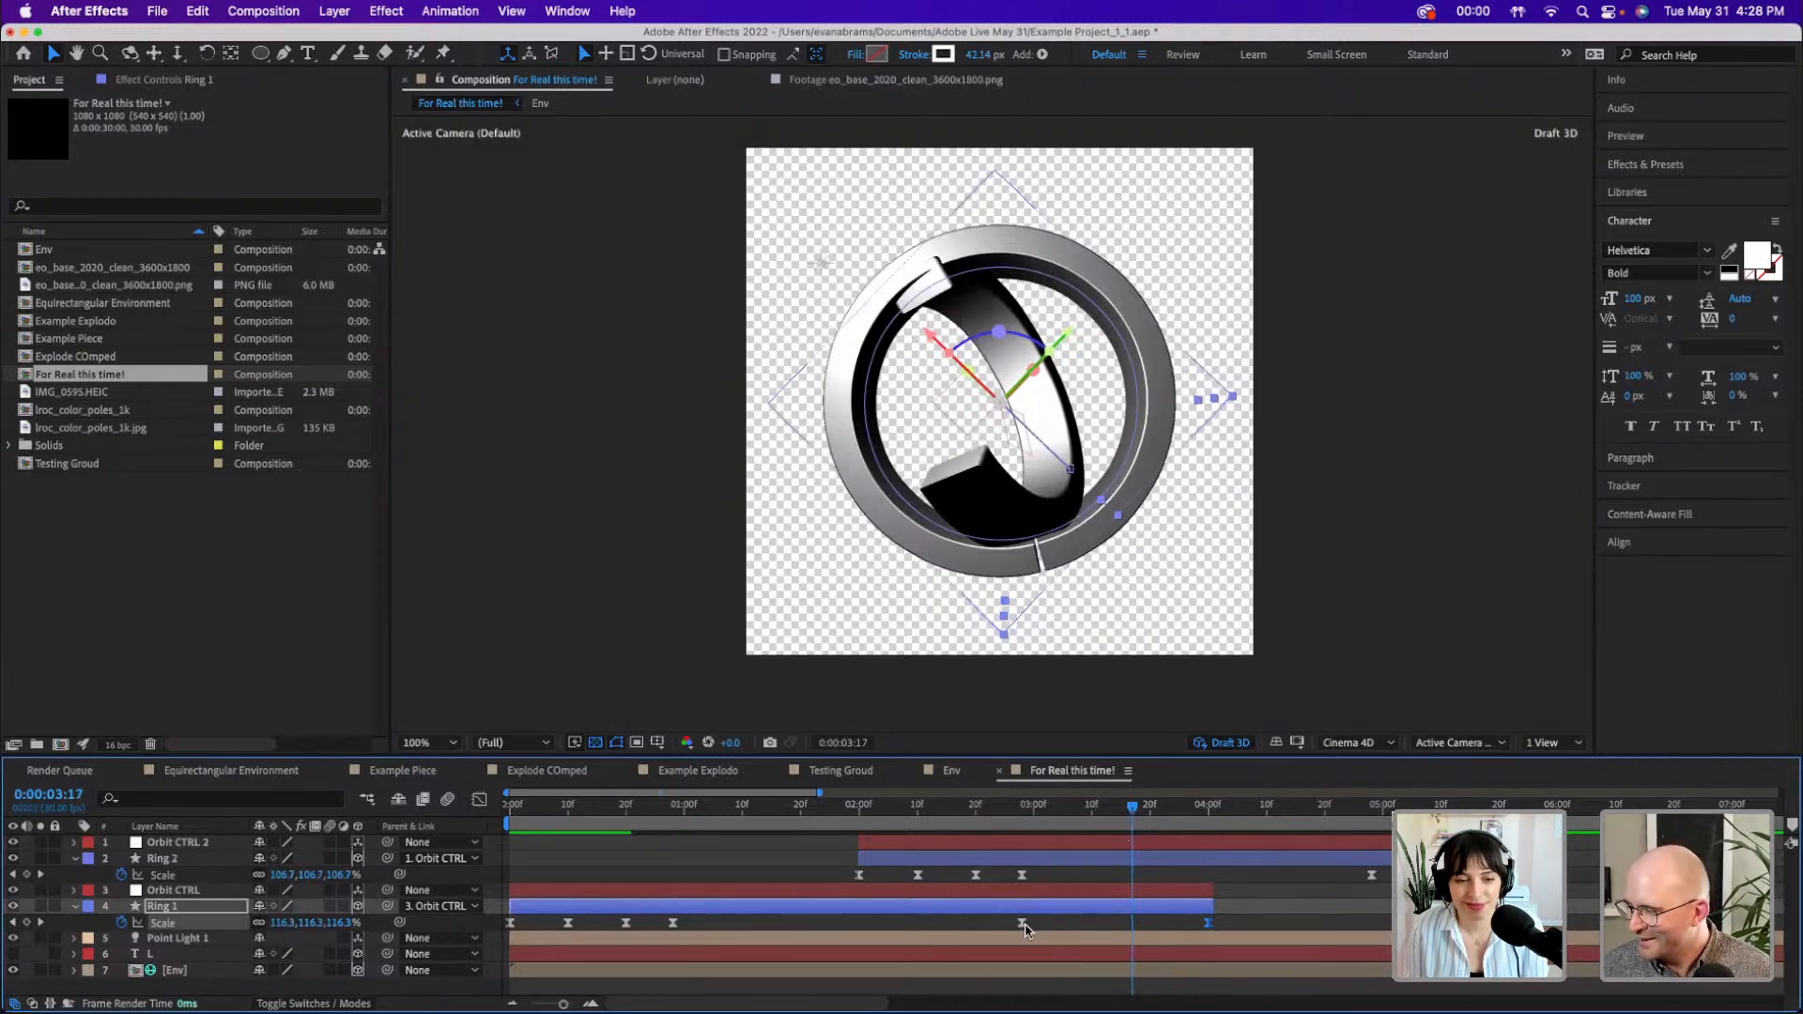
- Try pasting a copy of Ring 1's Scale keyframe from 0:00:02:28 further along, and undo it
{"action": "key", "text": "super+c"}
{"action": "key", "text": "super+v"}
{"action": "mouse_move", "coordinate": [1147, 813]}
{"action": "left_mouse_down"}
{"action": "mouse_move", "coordinate": [1167, 815]}
{"action": "mouse_move", "coordinate": [1143, 824]}
{"action": "mouse_move", "coordinate": [1174, 827]}
{"action": "mouse_move", "coordinate": [1165, 843]}
{"action": "left_mouse_up"}
{"action": "key", "text": "super+z"}
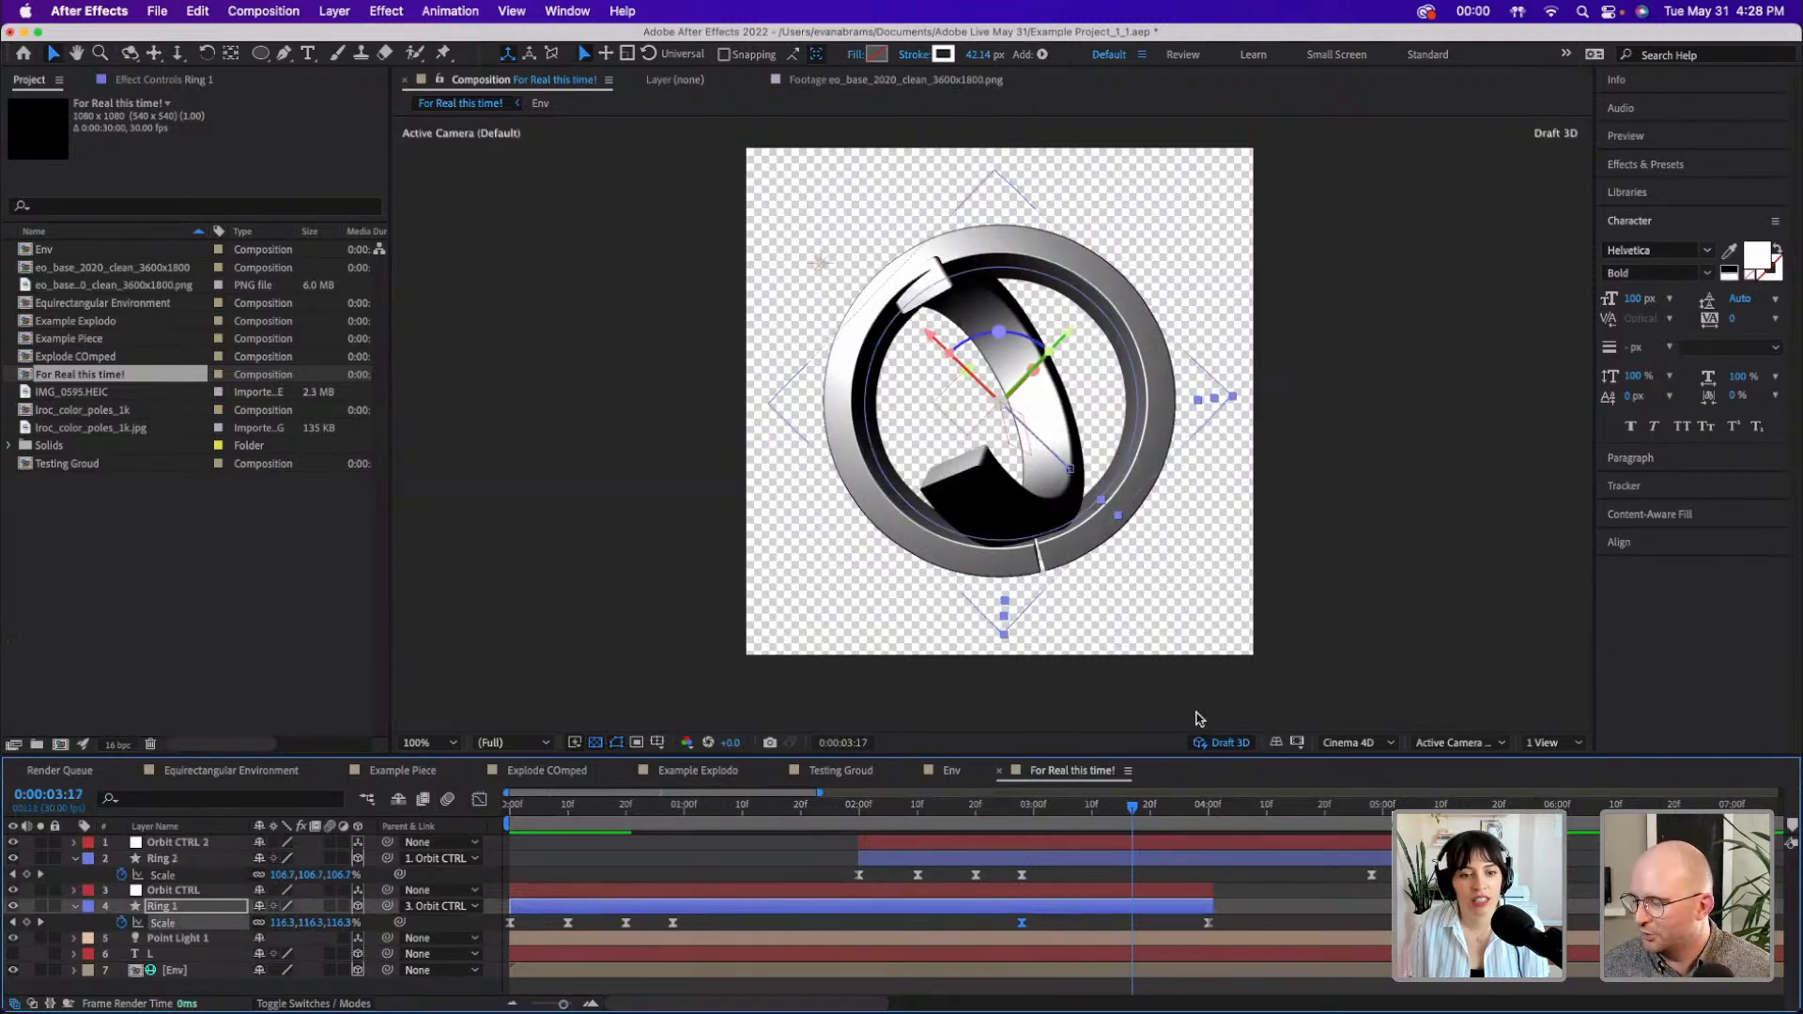
- Turn off Draft 3D and play the fully rendered ring overlap from 0:00:02:28
{"action": "left_click", "coordinate": [1236, 744]}
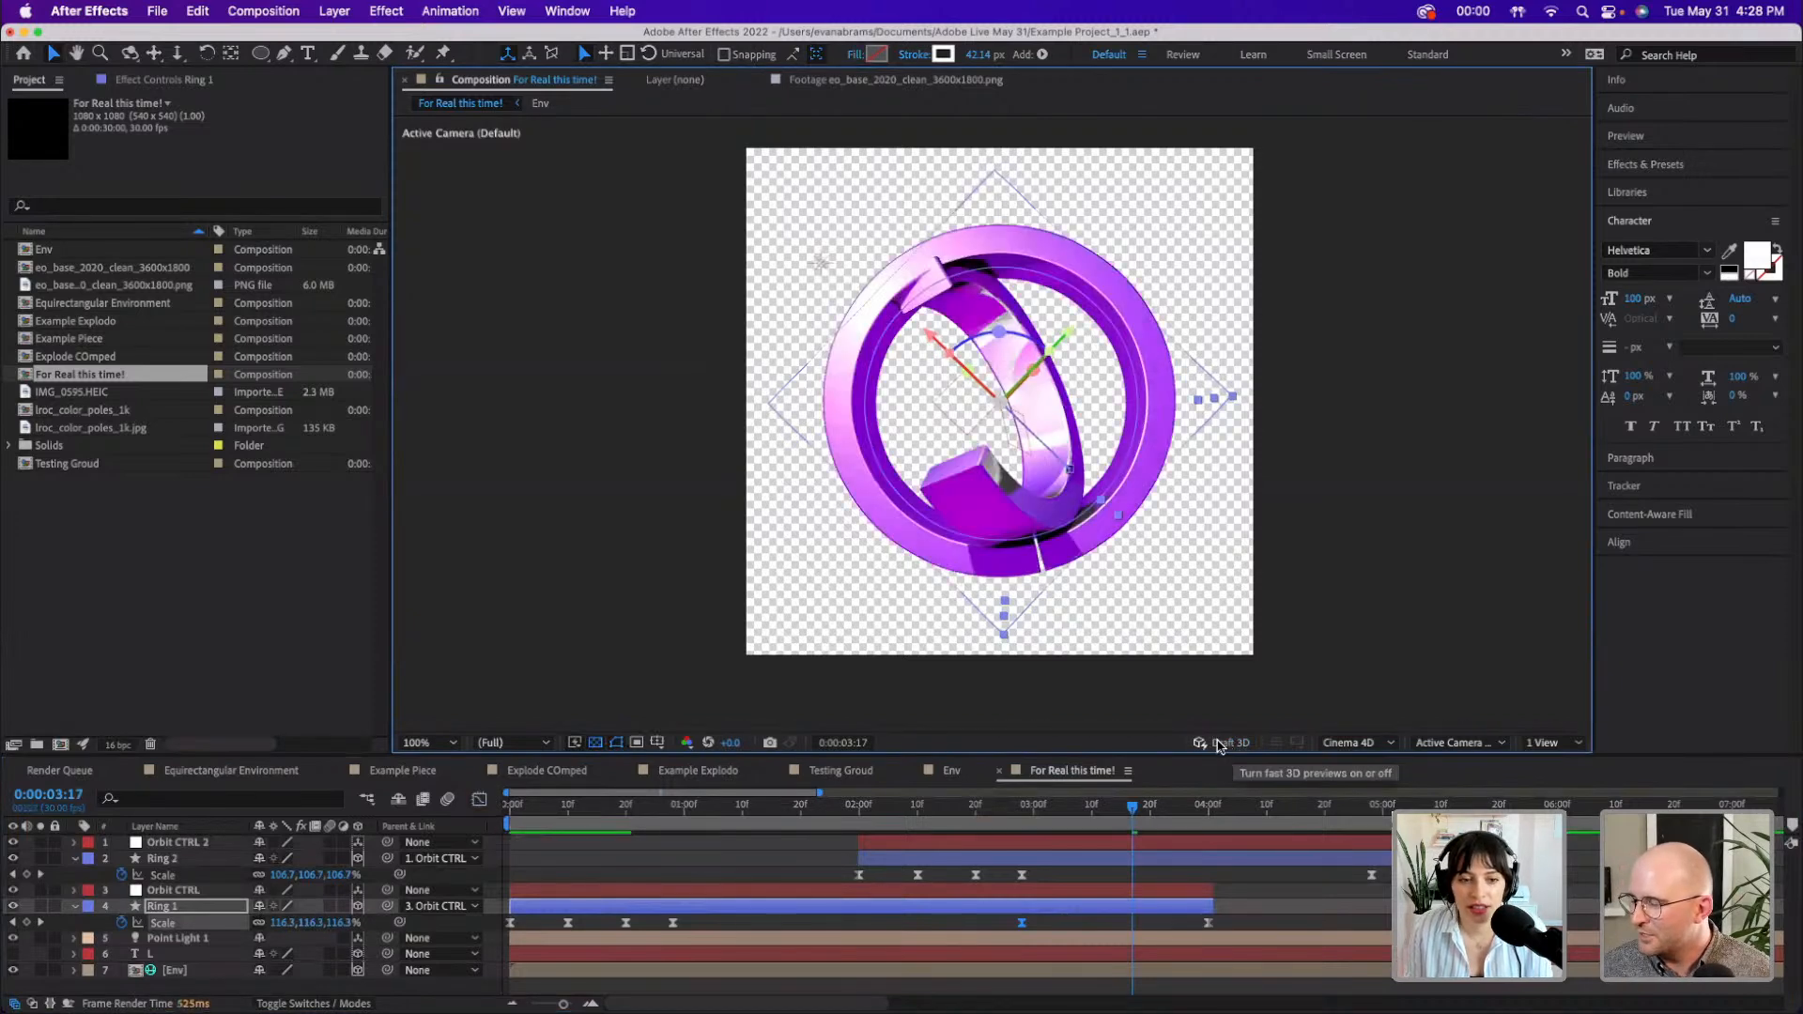
{"action": "left_click_drag", "start_coordinate": [1133, 810], "coordinate": [1024, 832]}
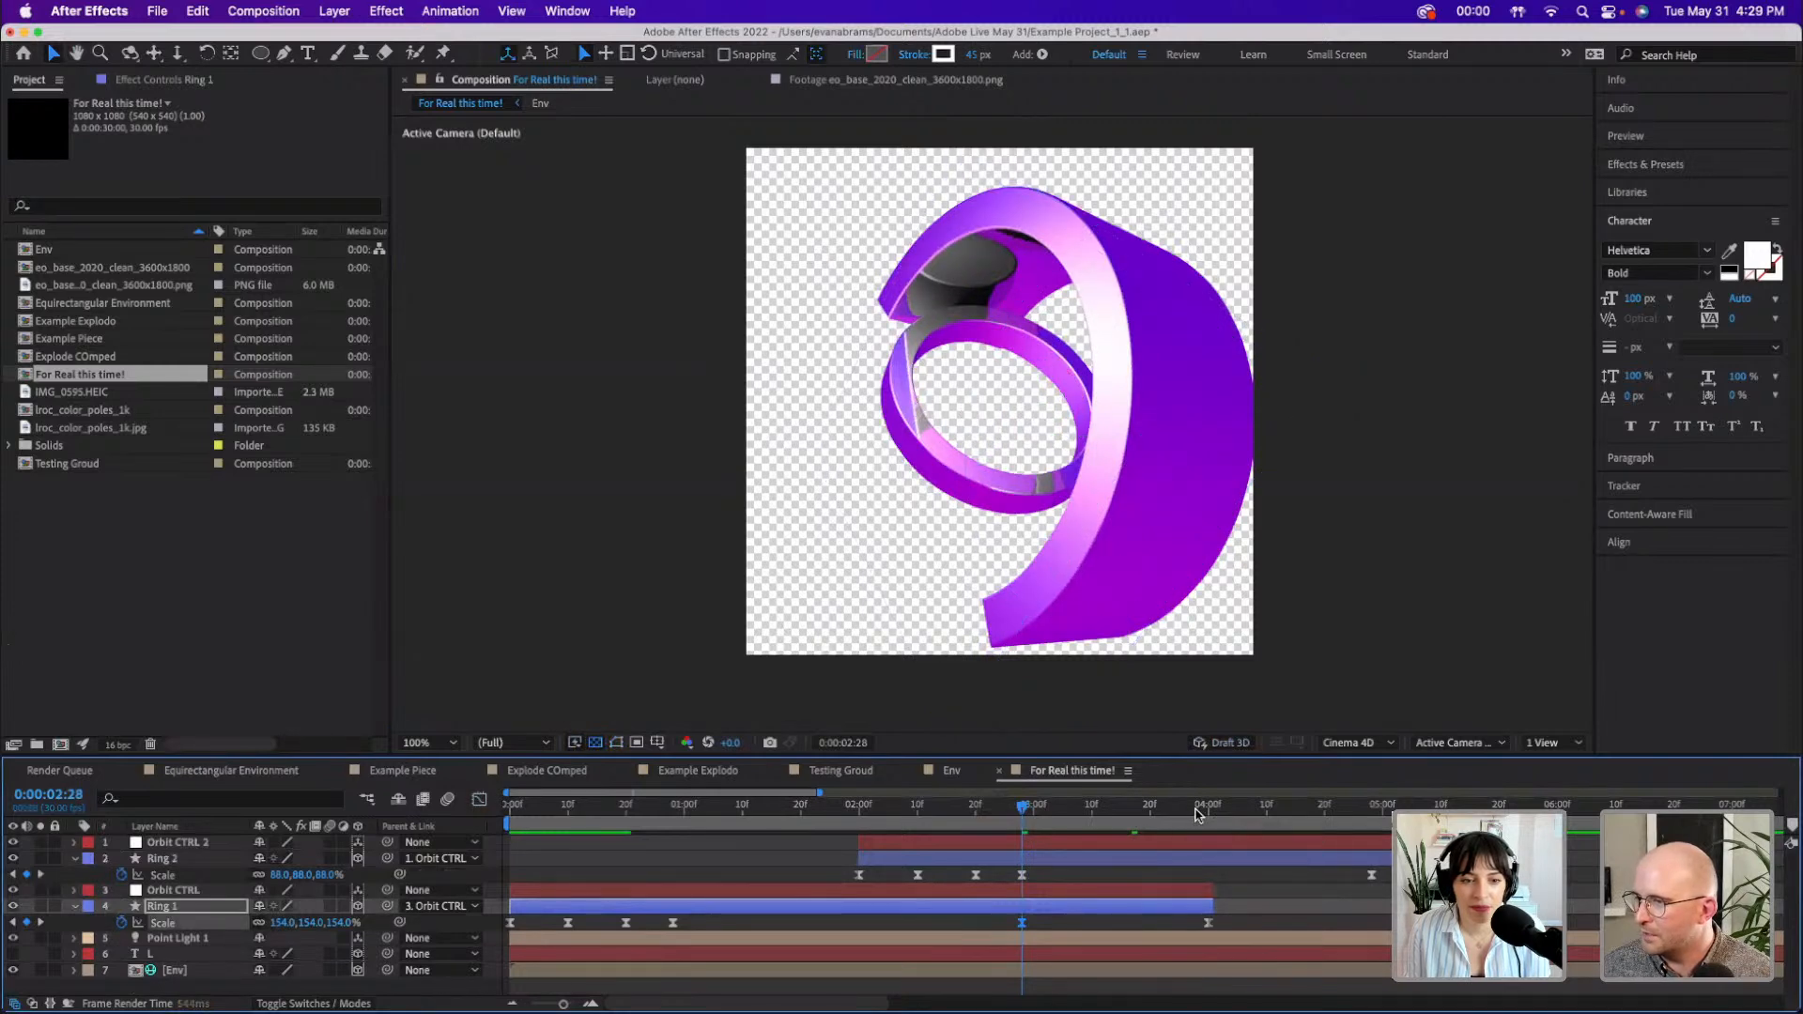
{"action": "key", "text": "space"}
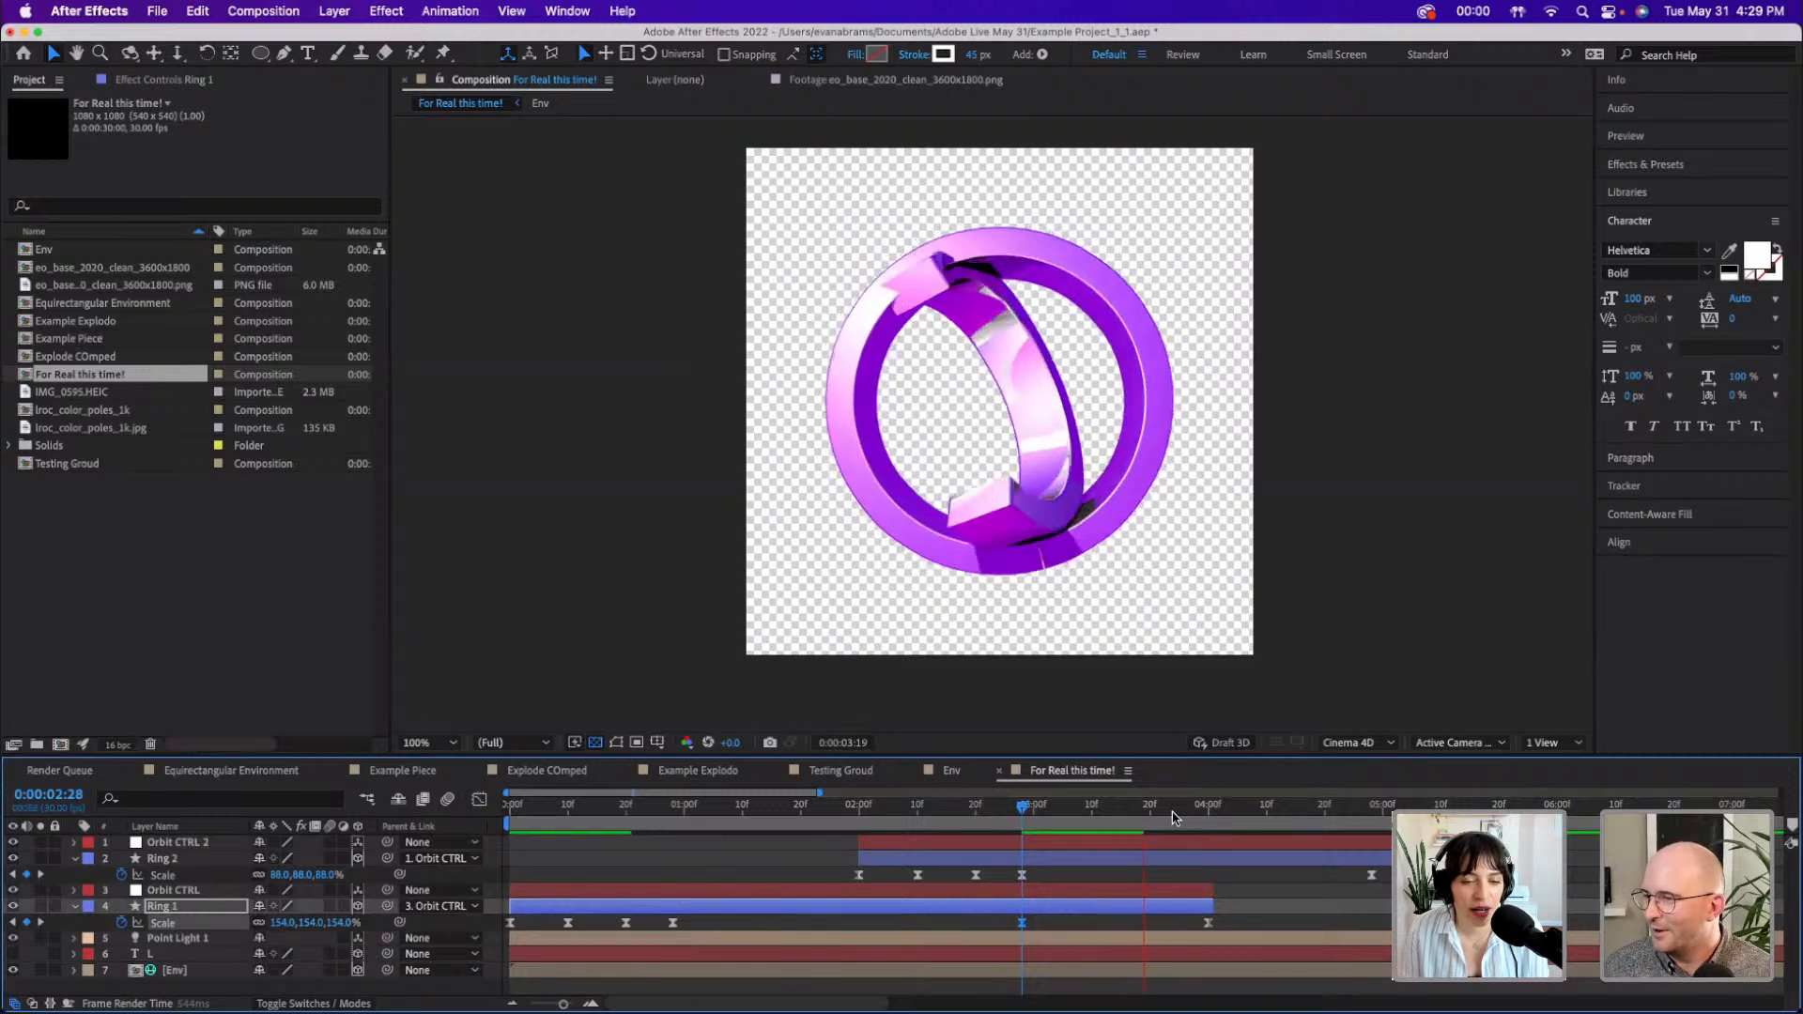
{"action": "key", "text": "space"}
- Undo Ring 1's added Scale keyframe at 0:00:04:00, turn Draft 3D back on and scrub to 0:00:03:19
{"action": "key", "text": "super+z"}
{"action": "left_click_drag", "start_coordinate": [1207, 816], "coordinate": [1275, 748]}
{"action": "left_click", "coordinate": [1211, 747]}
{"action": "left_click_drag", "start_coordinate": [933, 812], "coordinate": [1145, 763]}
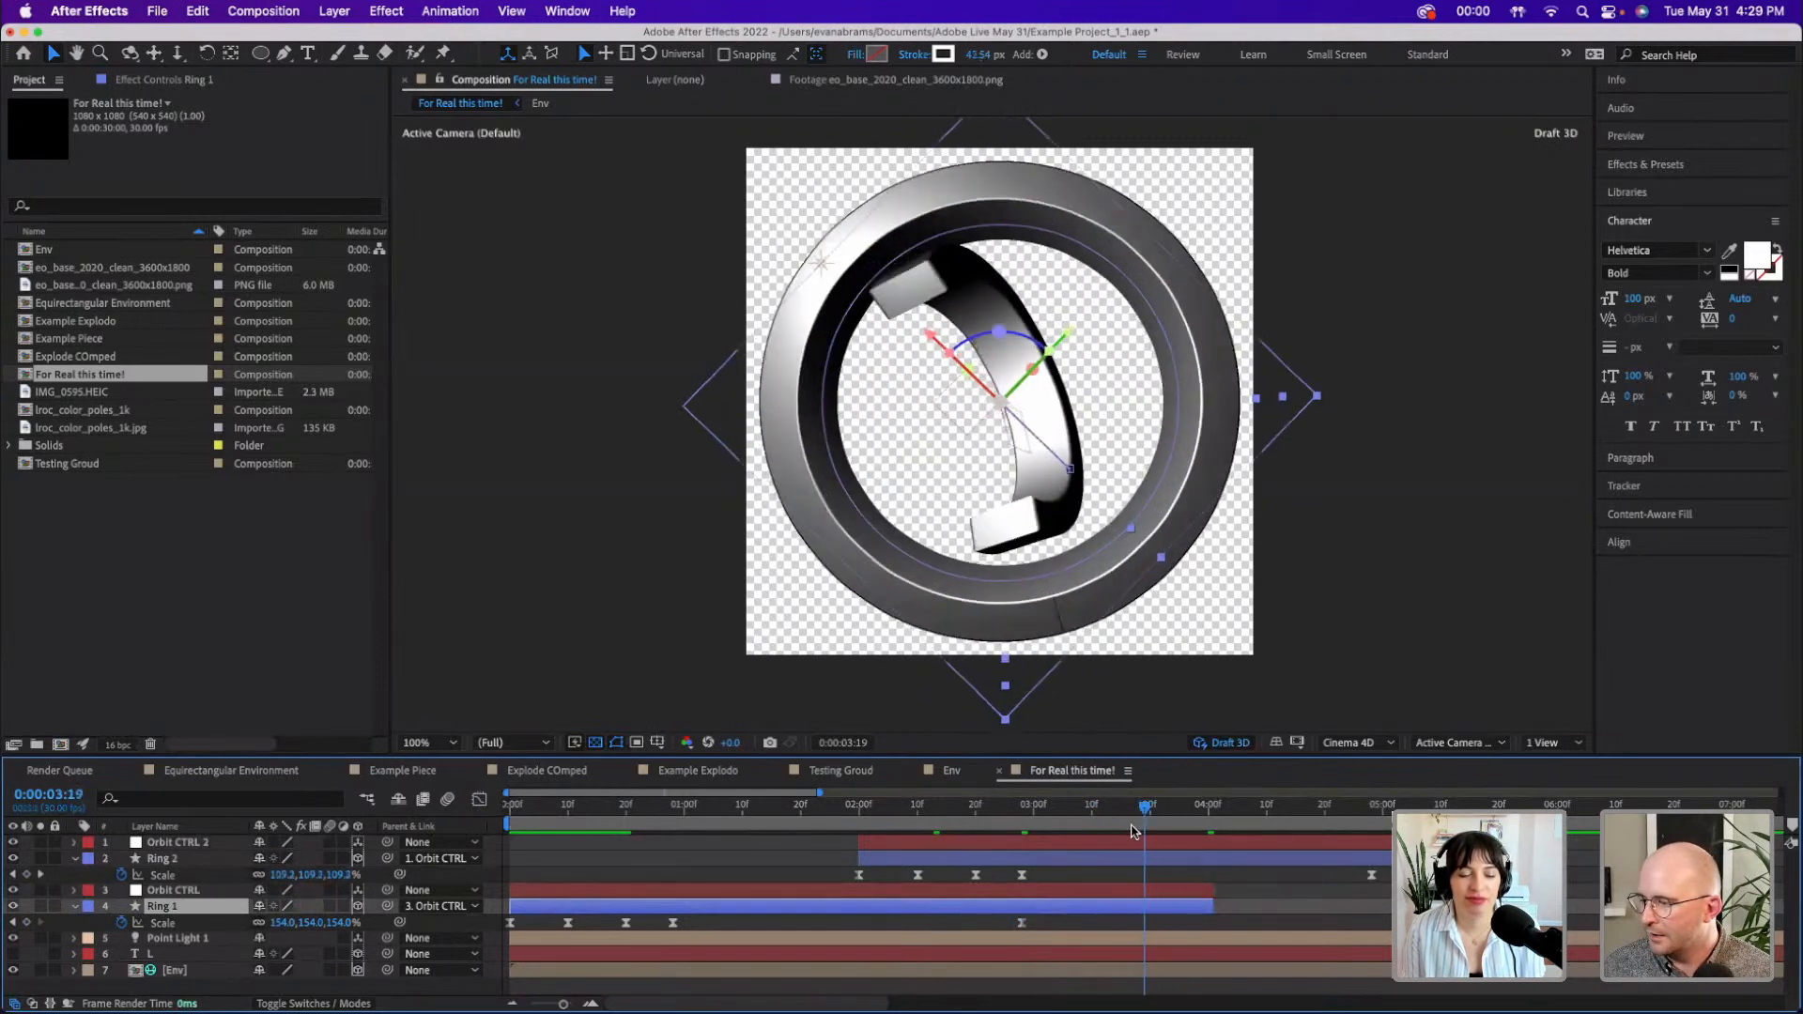
- Reveal the Position of Orbit CTRL, try a different Z value and undo that change
{"action": "left_click", "coordinate": [1159, 888]}
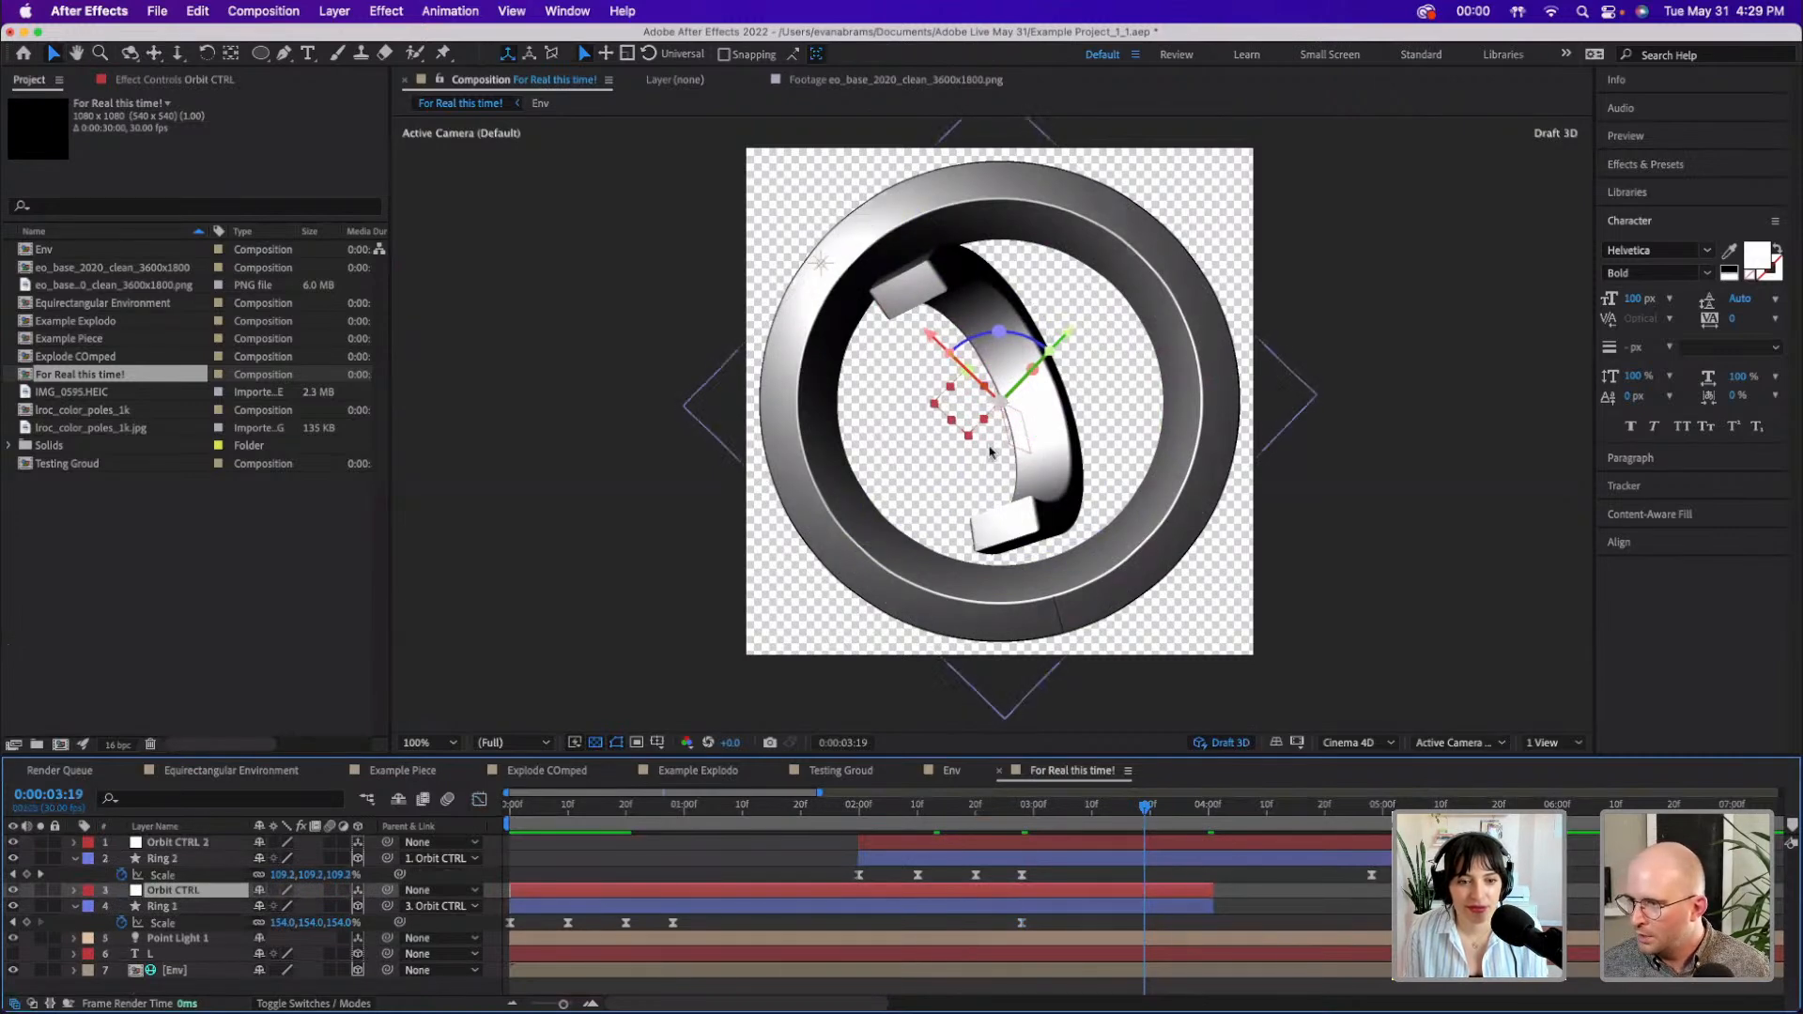
{"action": "key", "text": "p"}
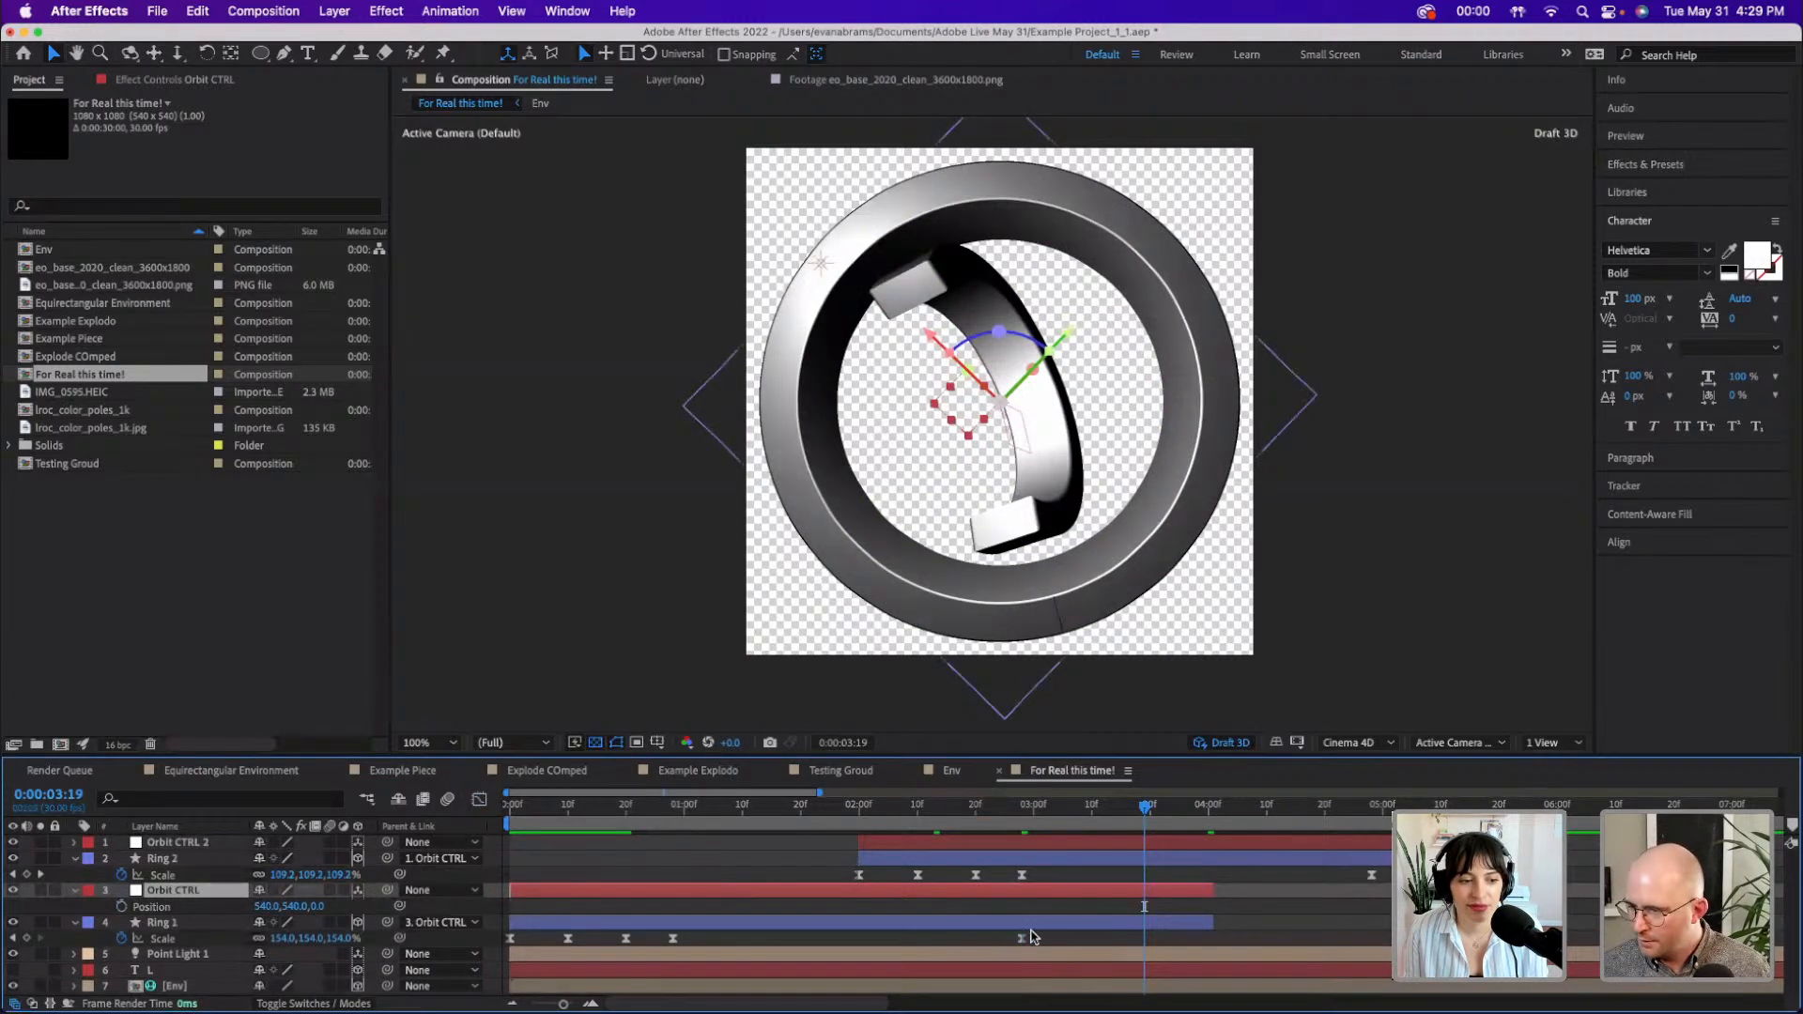
{"action": "left_click_drag", "start_coordinate": [319, 908], "coordinate": [657, 887]}
{"action": "key", "text": "super+z"}
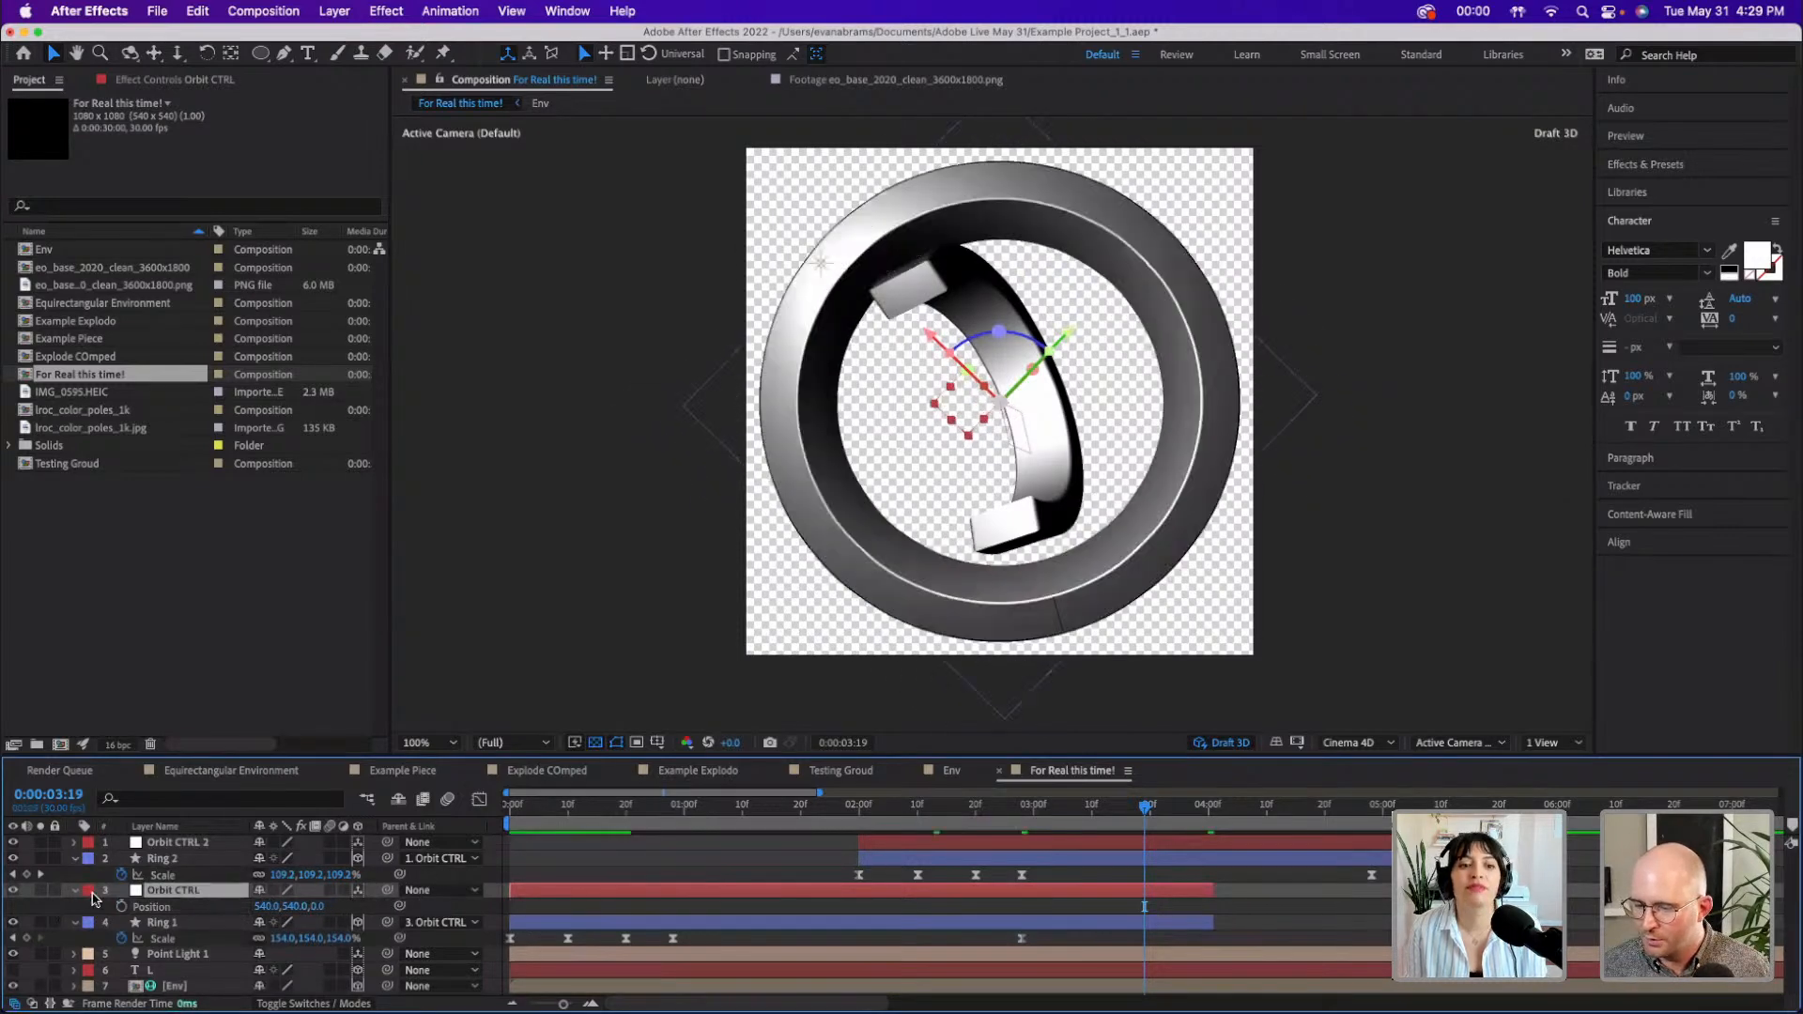
- Keyframe Orbit CTRL's Position at about 0:00:02:22 and at the end of its layer, just after 0:00:04:00
{"action": "left_click", "coordinate": [120, 907]}
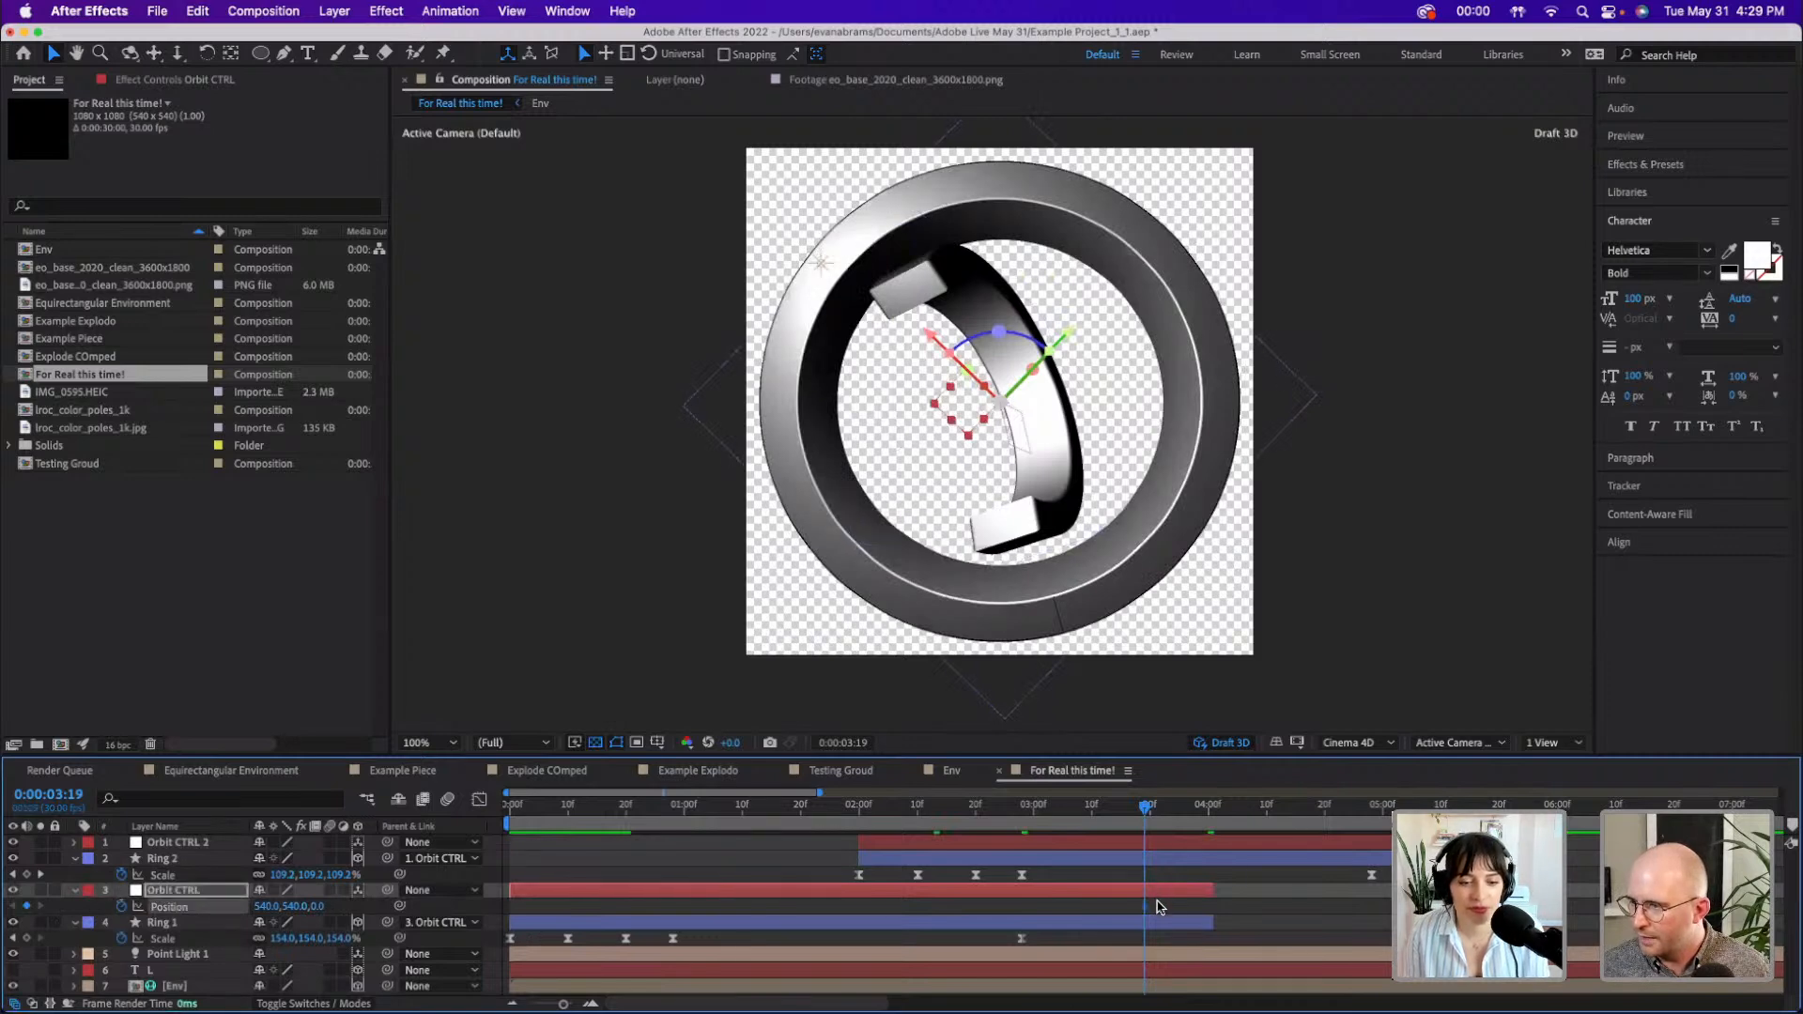
{"action": "left_click_drag", "start_coordinate": [997, 913], "coordinate": [984, 911]}
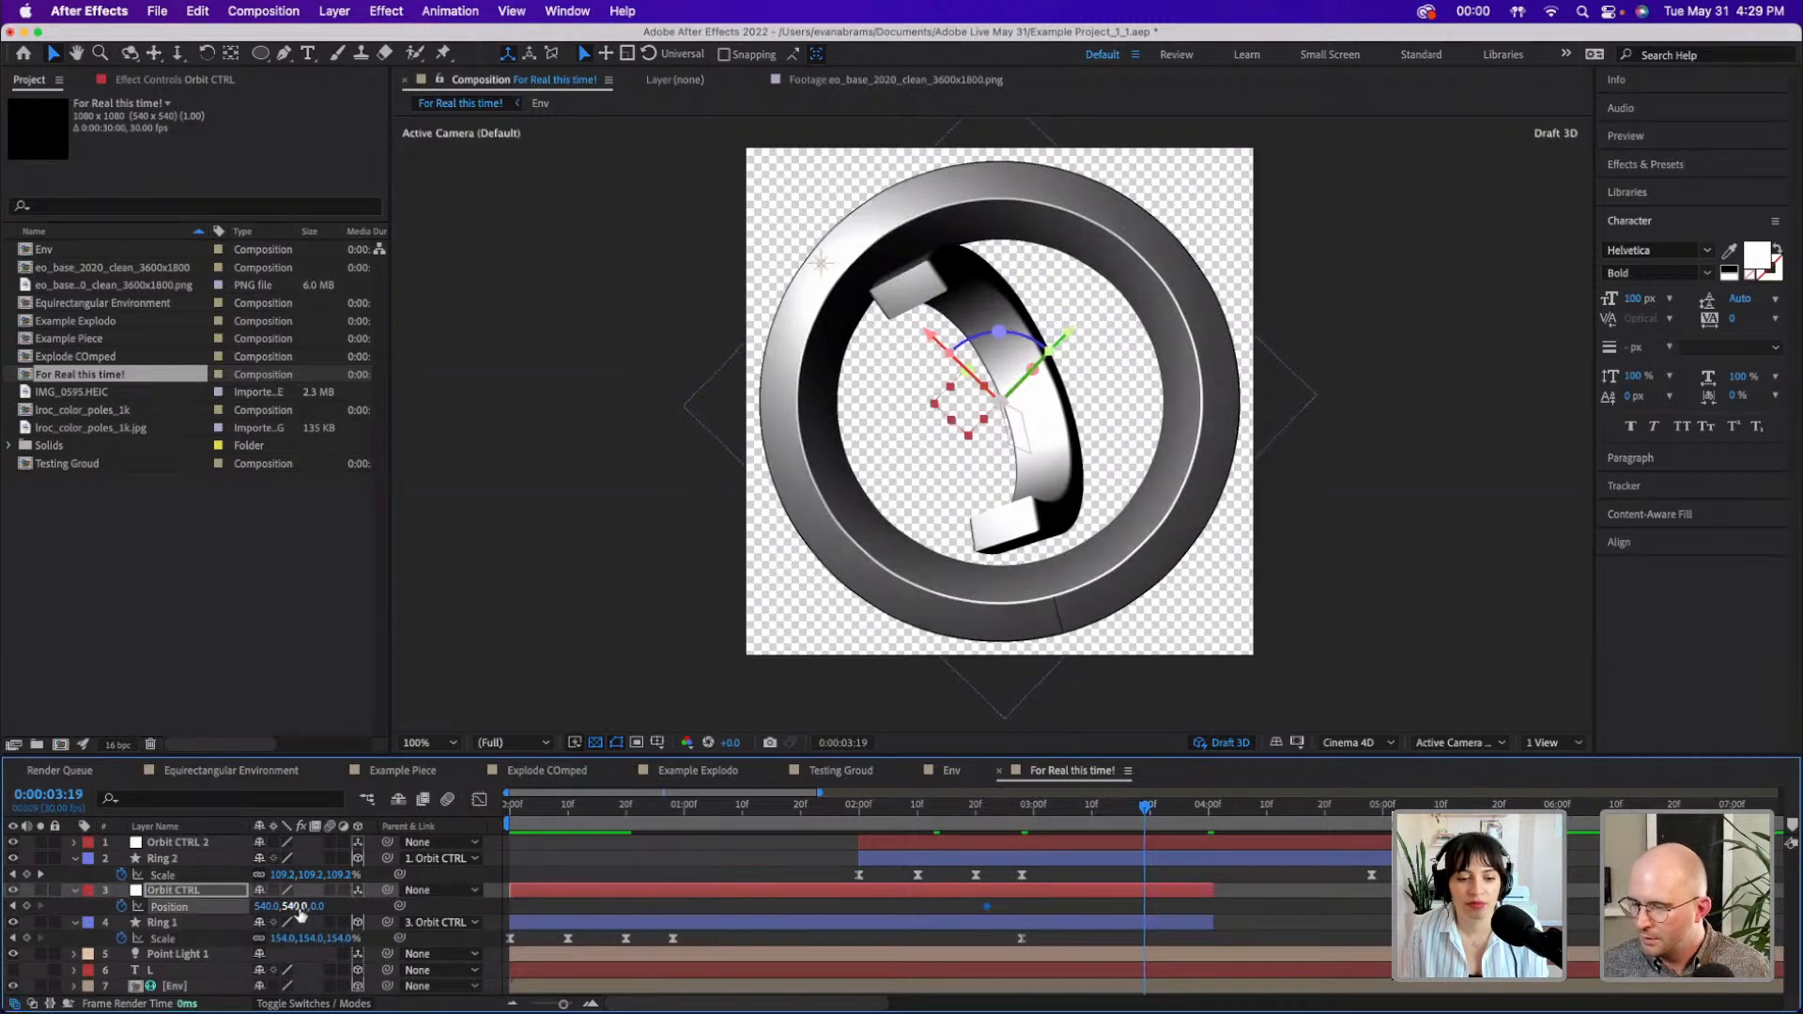
{"action": "left_click", "coordinate": [26, 906]}
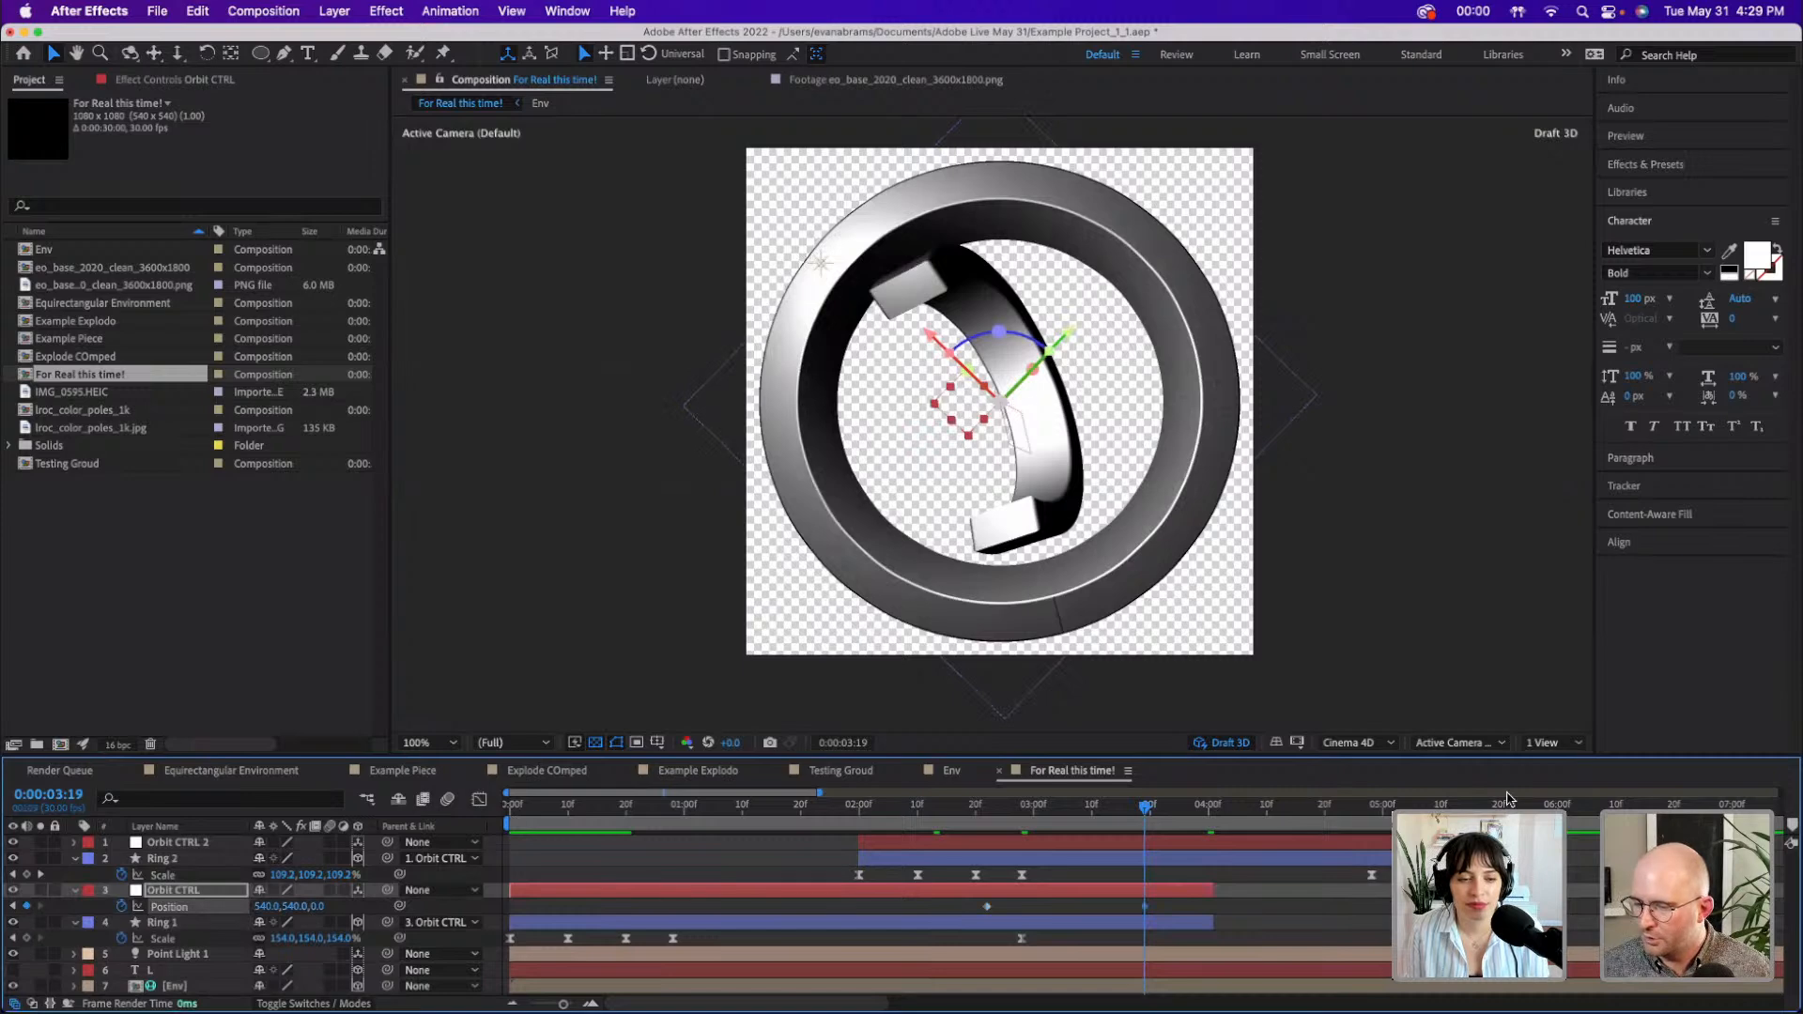
{"action": "left_click_drag", "start_coordinate": [1148, 907], "coordinate": [1213, 907]}
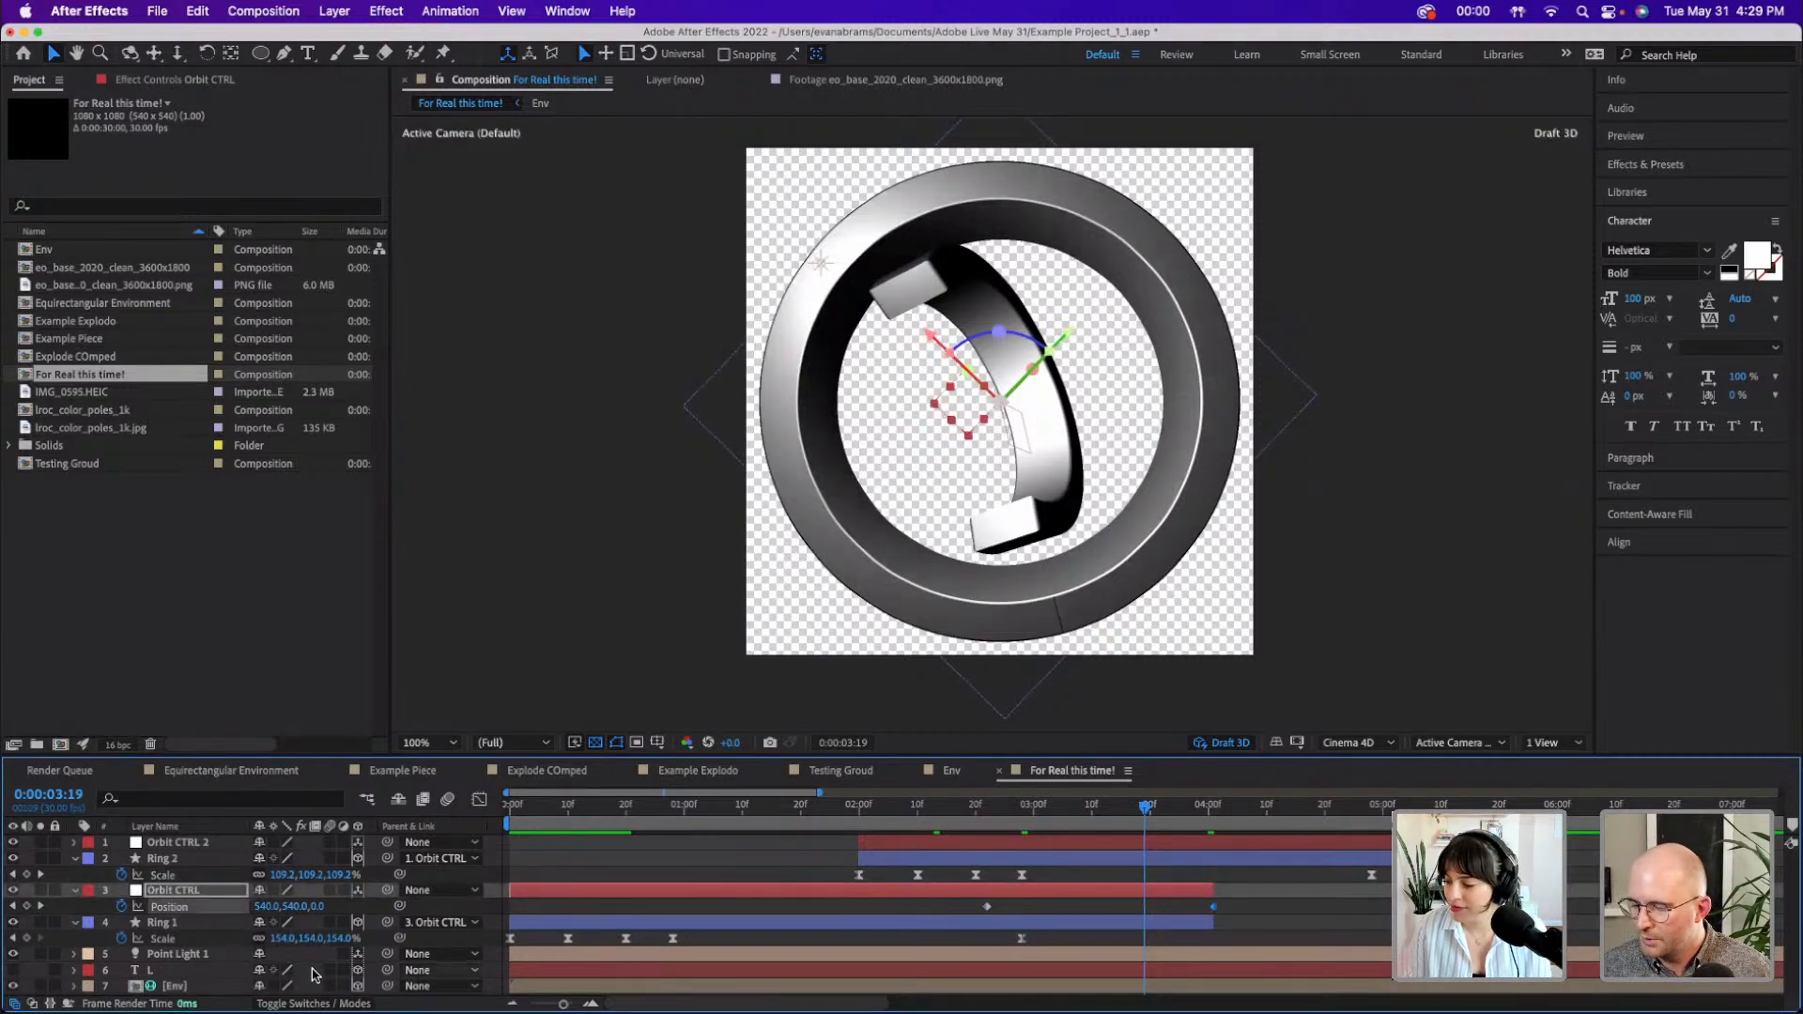
- Set the Z Position of Orbit CTRL at 0:00:03:19 to 511
{"action": "left_click", "coordinate": [317, 907]}
{"action": "type", "text": "364"}
{"action": "key", "text": "Return"}
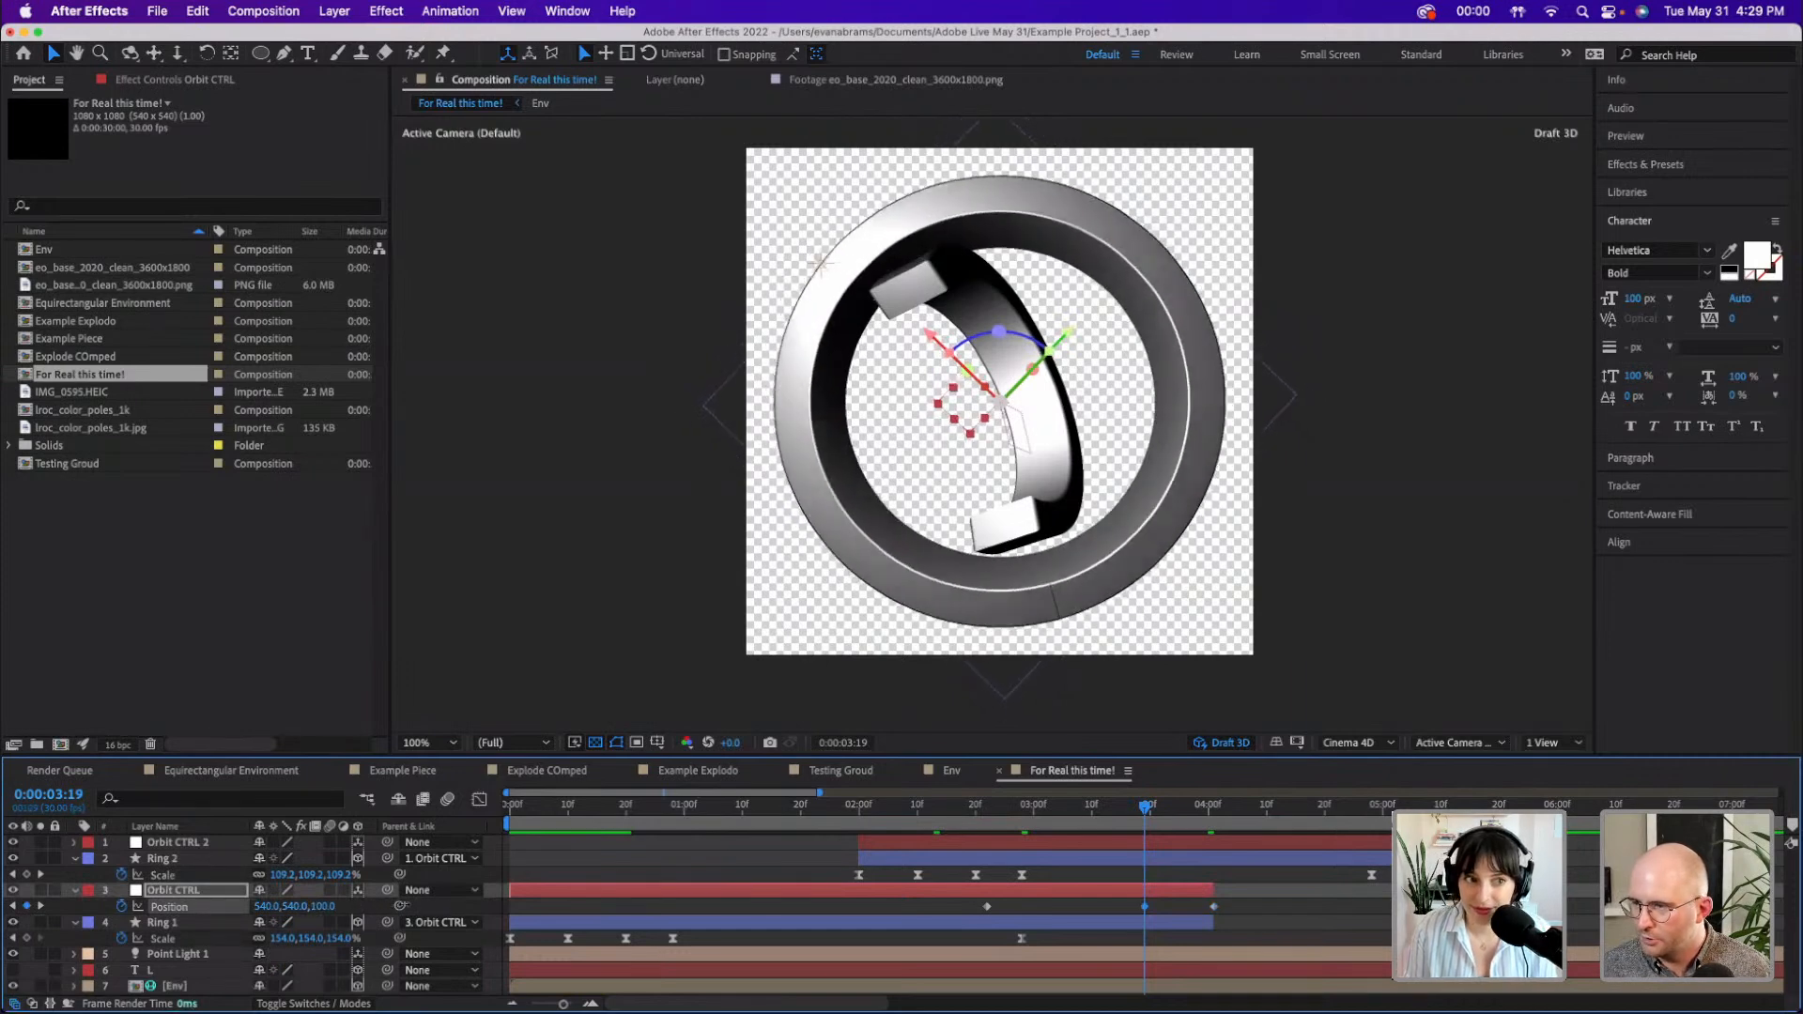
{"action": "left_click_drag", "start_coordinate": [636, 886], "coordinate": [768, 885]}
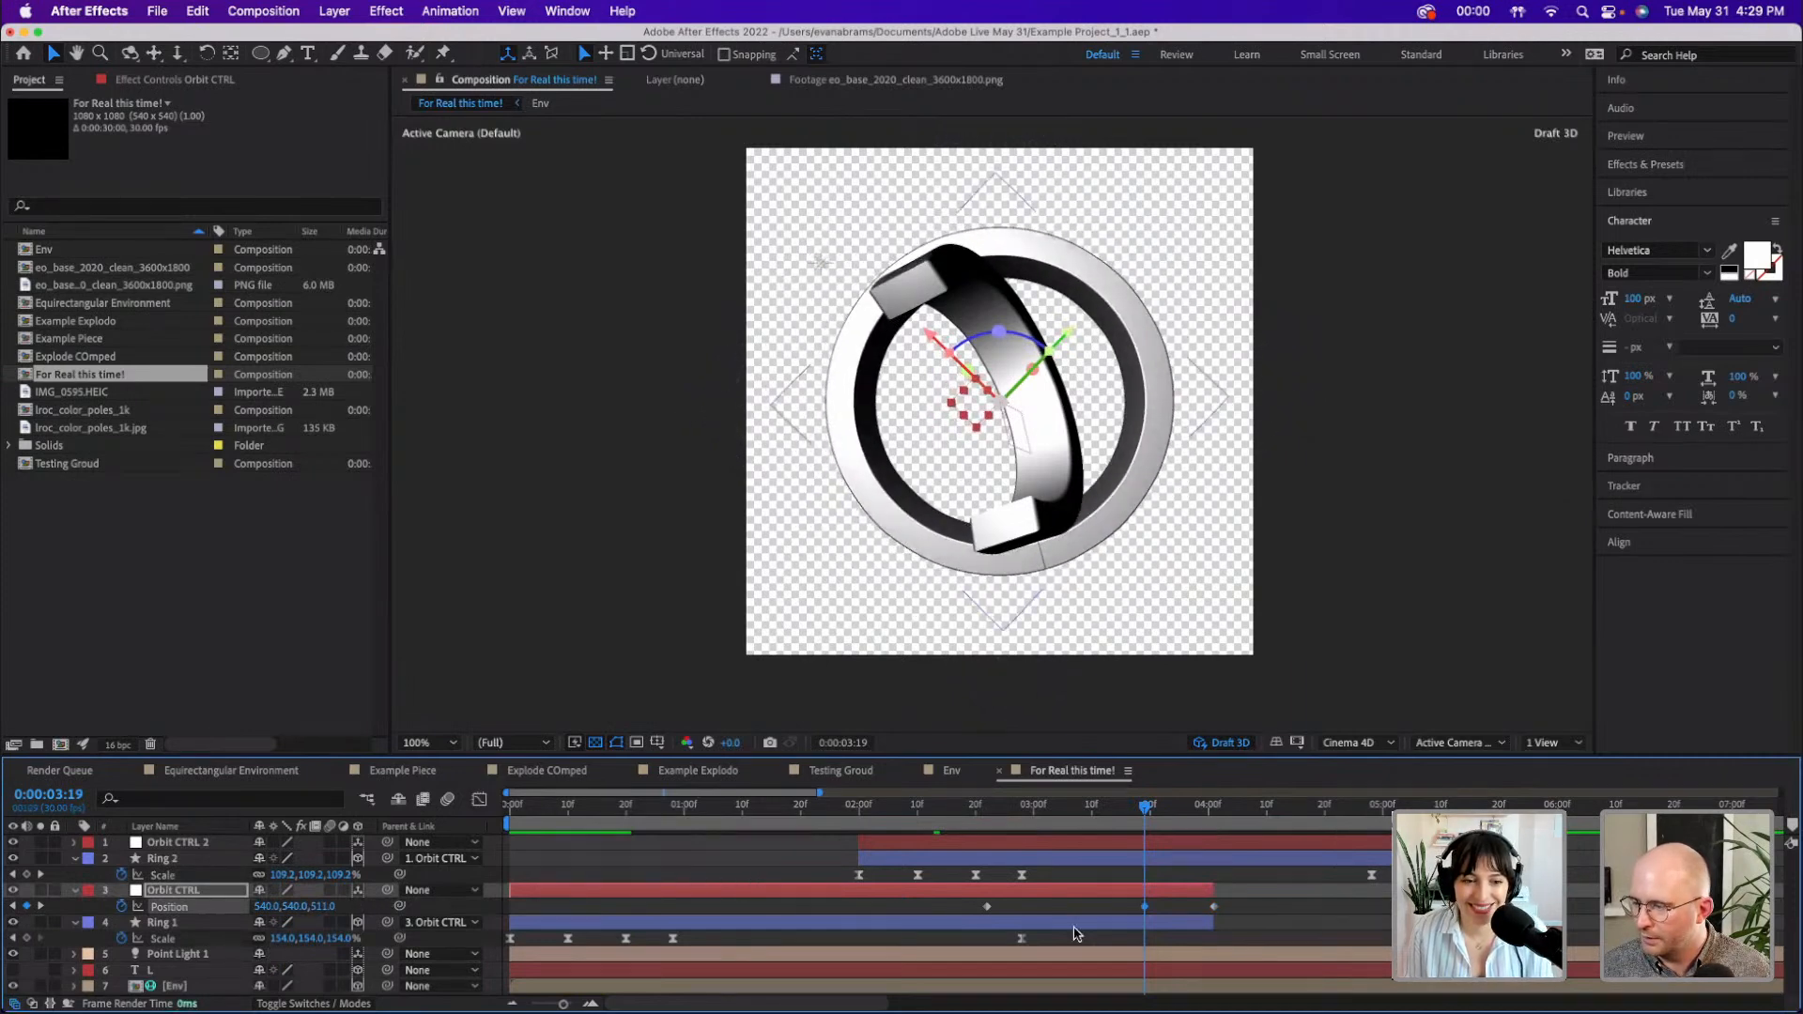
- Apply Easy Ease to Orbit CTRL's three Position keyframes and move the middle one to about 0:00:03:14
{"action": "left_click_drag", "start_coordinate": [1237, 920], "coordinate": [944, 899]}
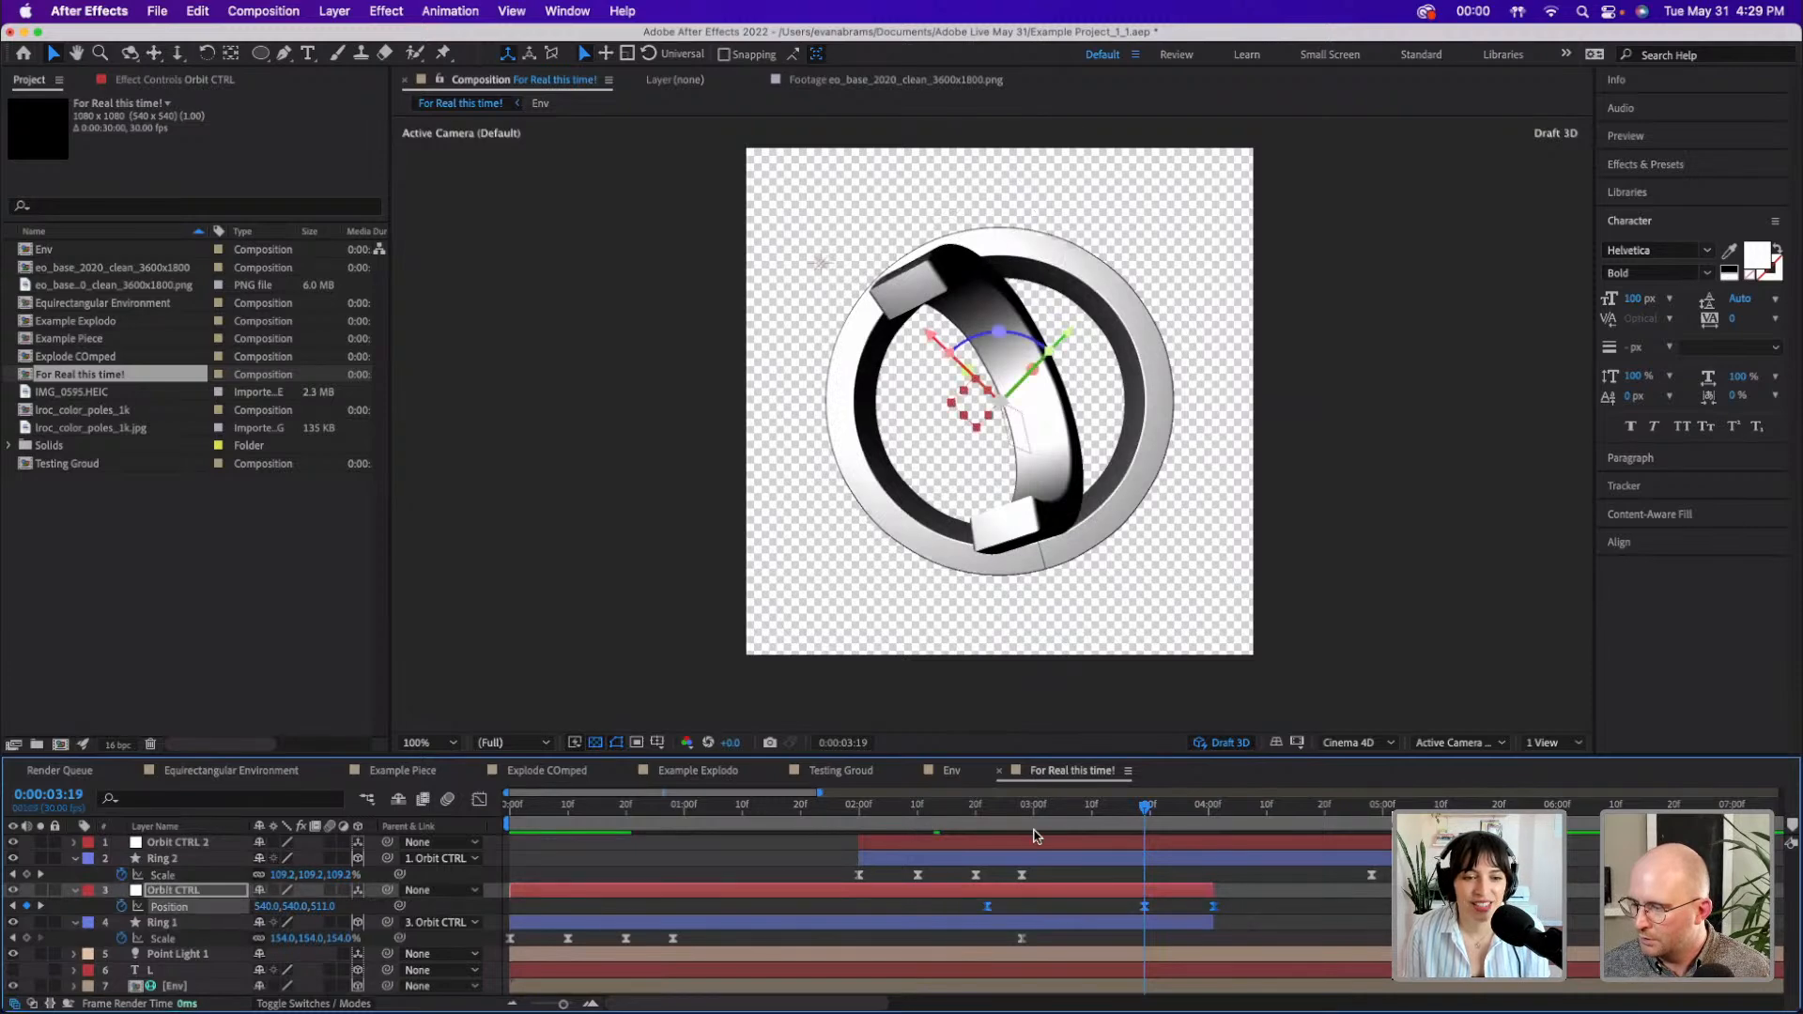
{"action": "left_click_drag", "start_coordinate": [987, 820], "coordinate": [1097, 823]}
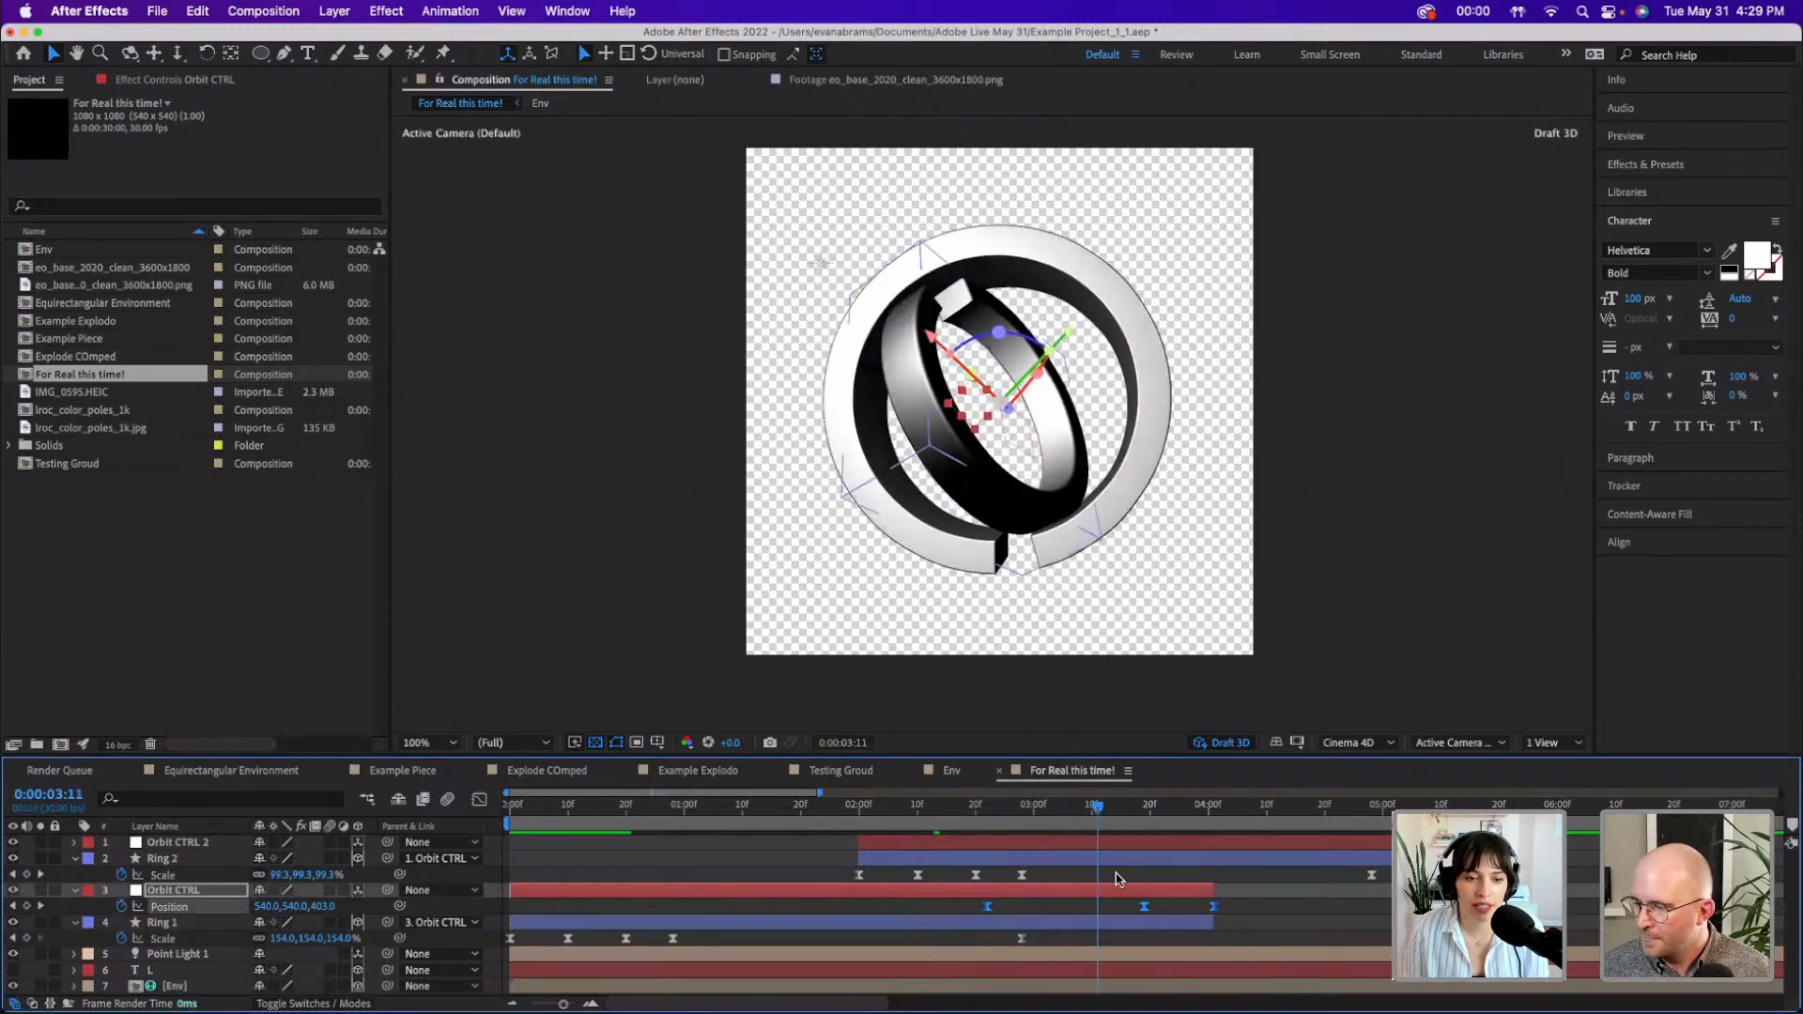
{"action": "left_click_drag", "start_coordinate": [1144, 907], "coordinate": [980, 931]}
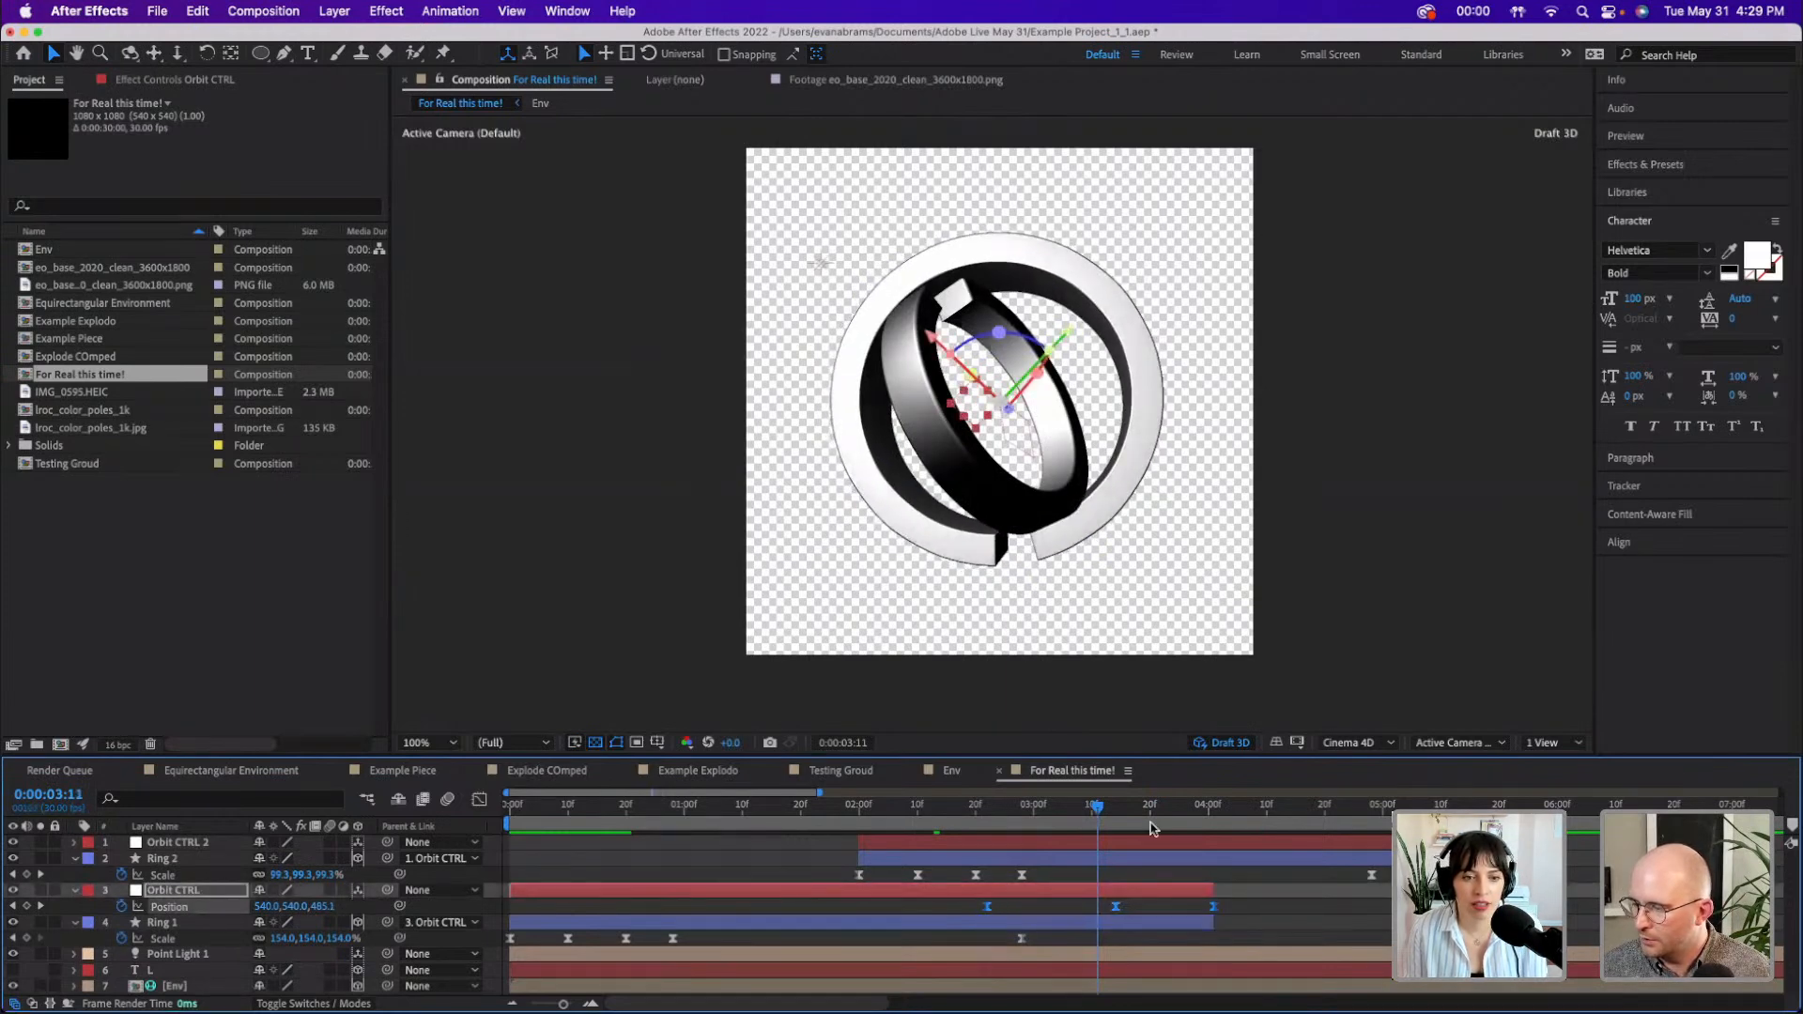
- Paste Orbit CTRL's Position keyframes onto Orbit CTRL 2, starting at about 0:00:04:21, and play the animation from 0:00:01:29
{"action": "left_click", "coordinate": [177, 842]}
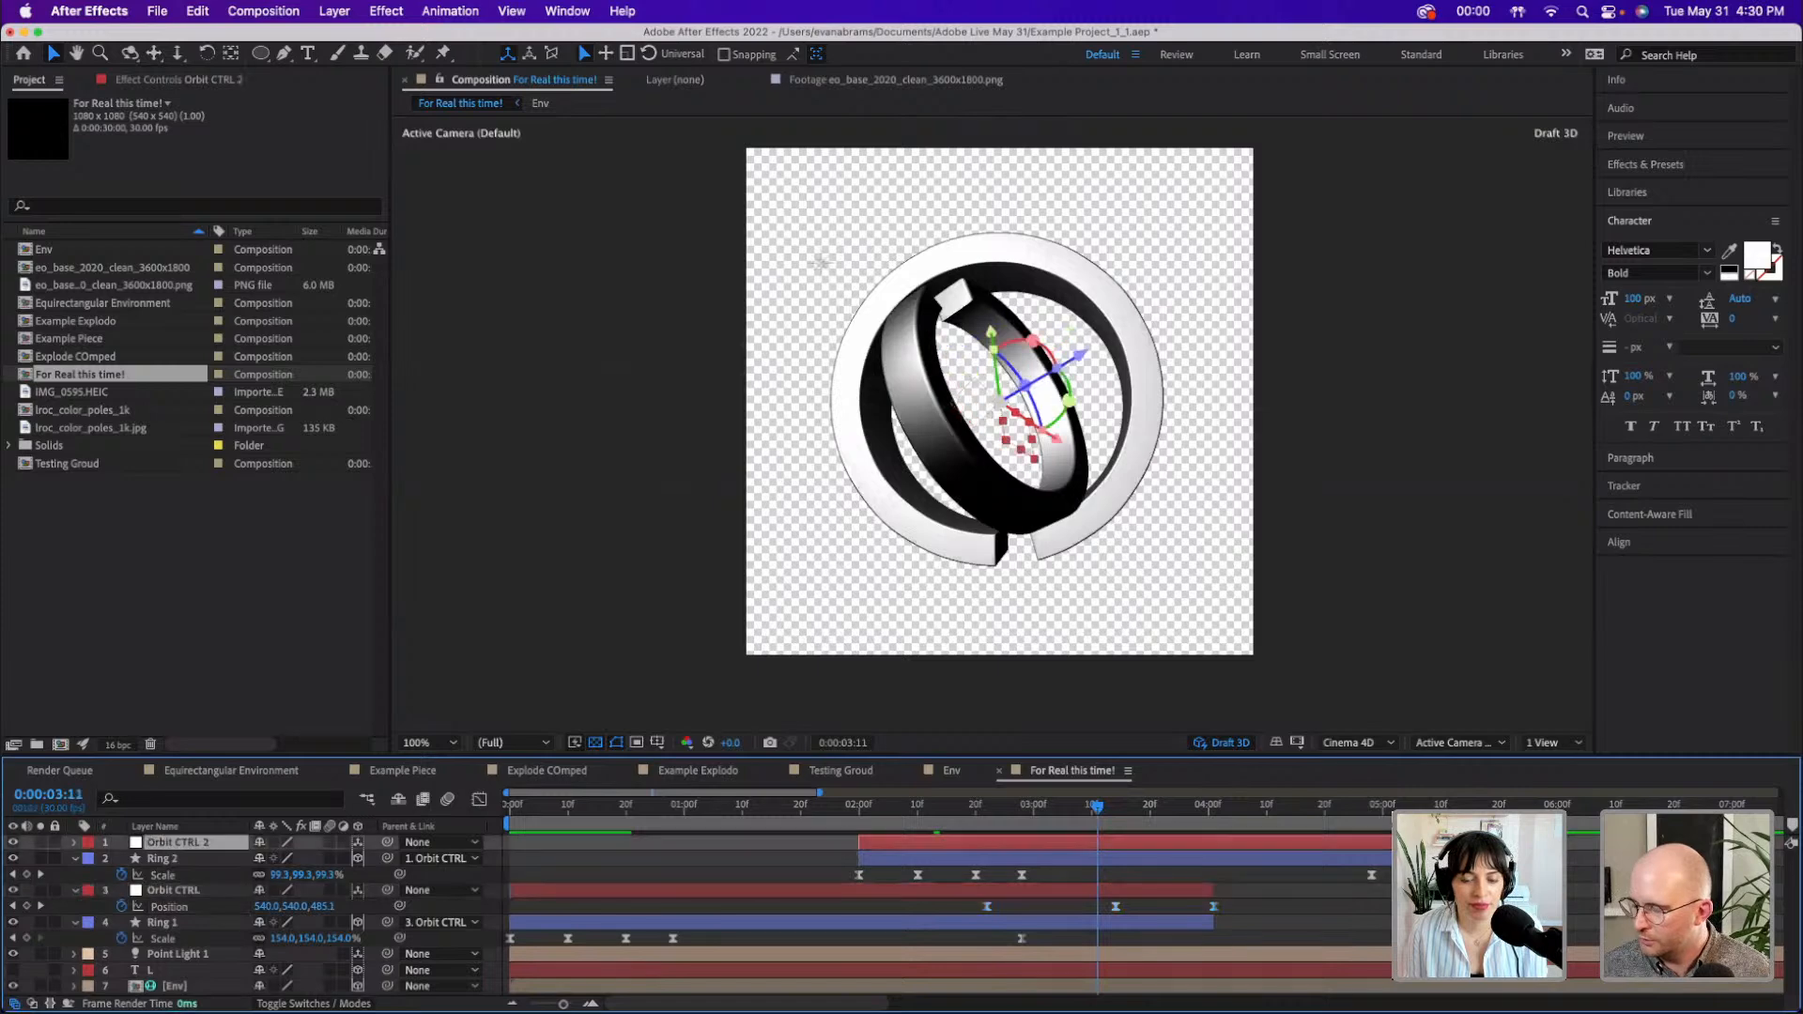
{"action": "key", "text": "p"}
{"action": "left_click", "coordinate": [1435, 805]}
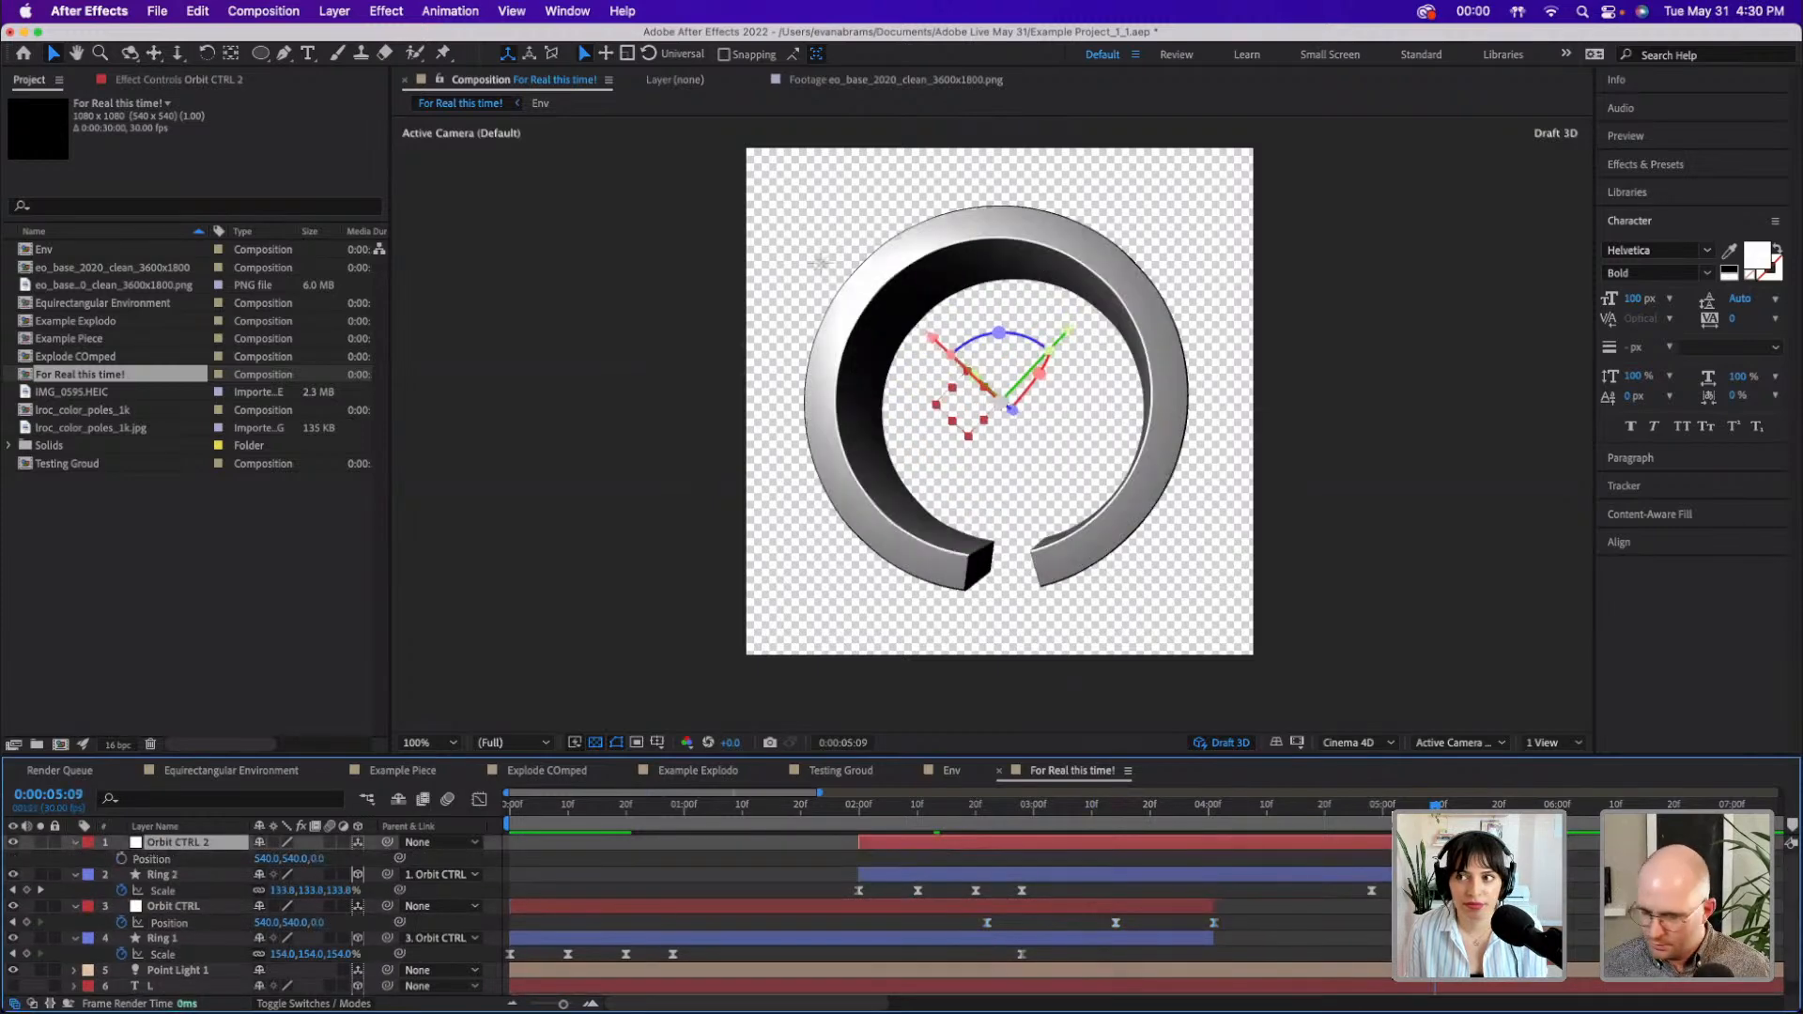
{"action": "key", "text": "super+v"}
{"action": "left_click_drag", "start_coordinate": [1435, 859], "coordinate": [1127, 796]}
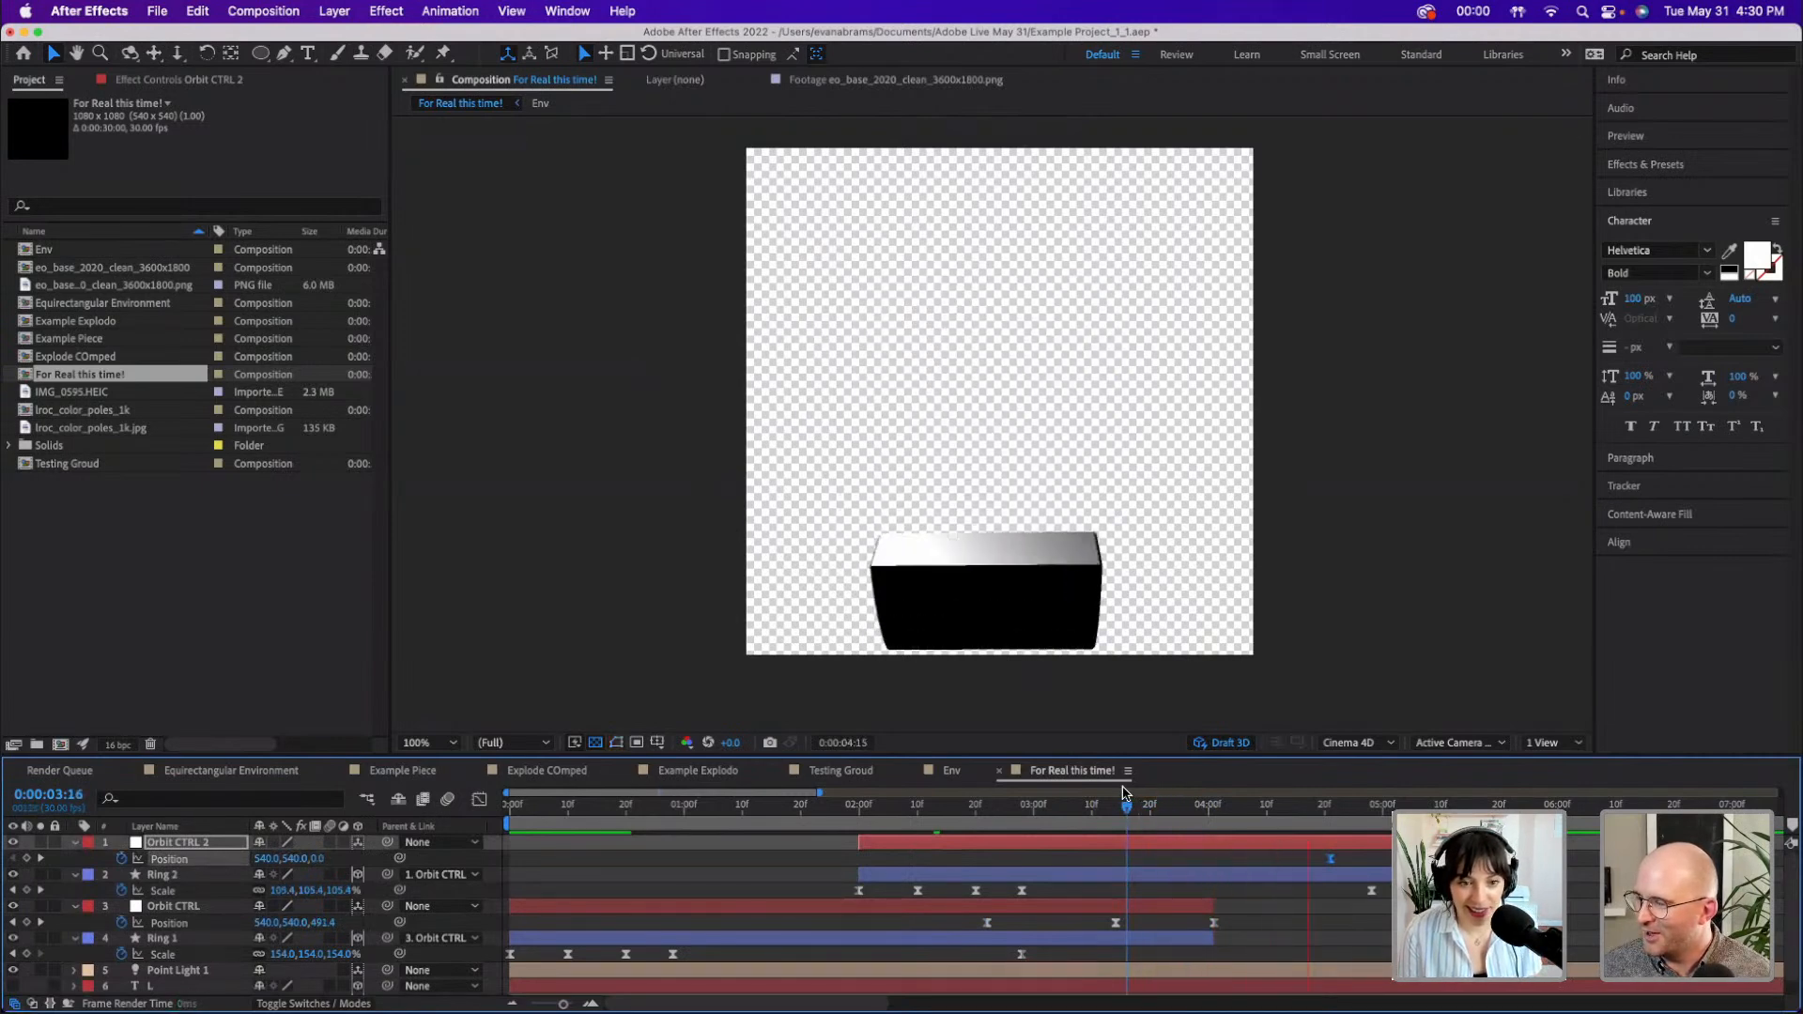
{"action": "key", "text": "space"}
{"action": "left_click_drag", "start_coordinate": [862, 805], "coordinate": [854, 805]}
{"action": "key", "text": "space"}
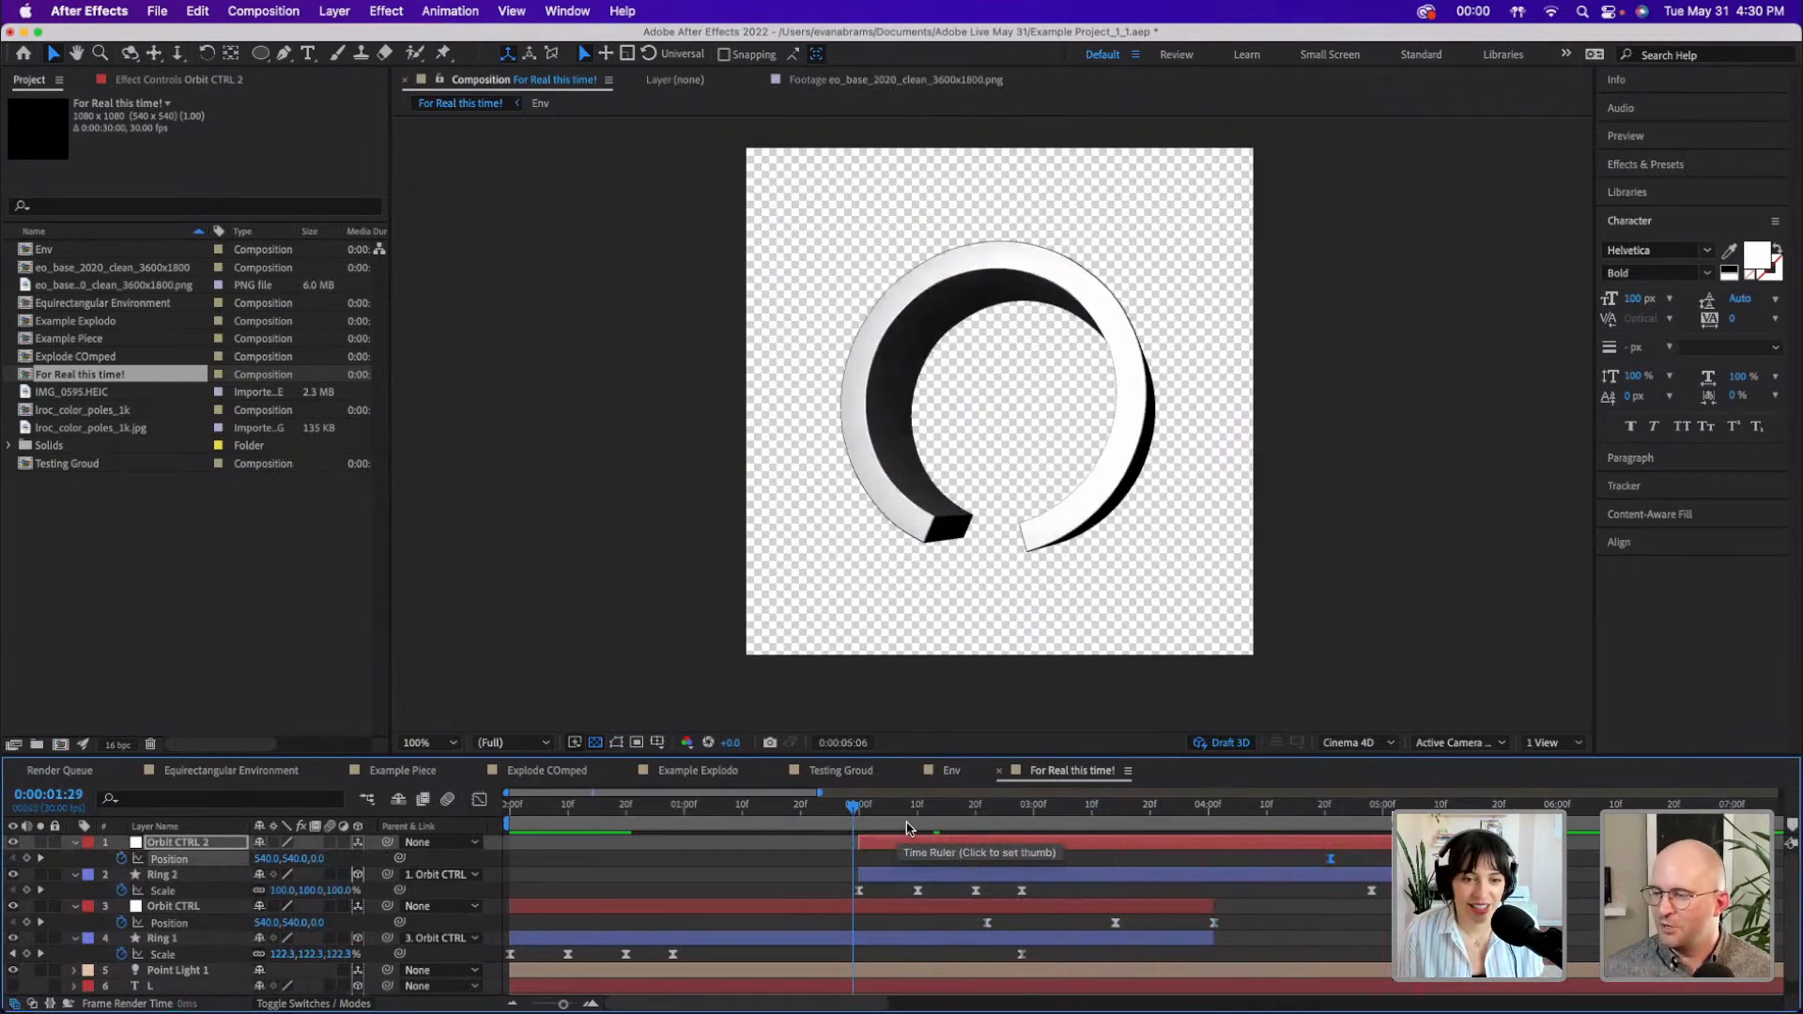
- Stop the preview and save the project
{"action": "key", "text": "space"}
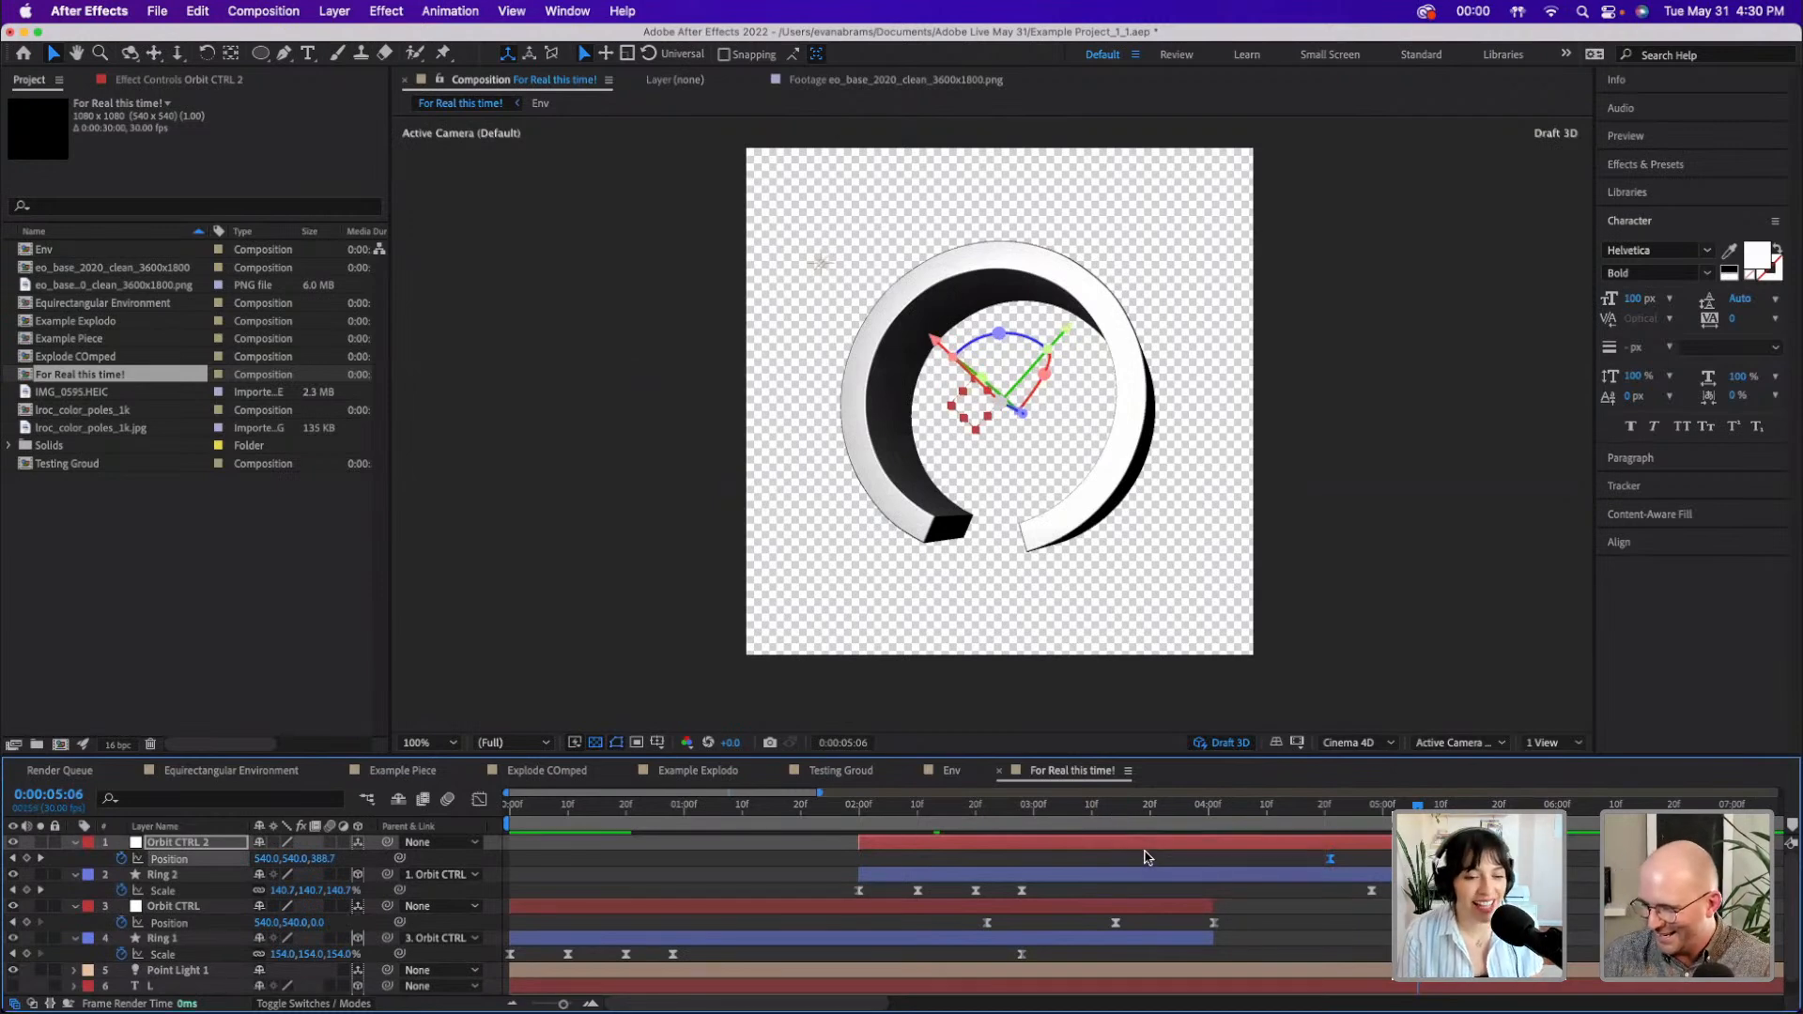
{"action": "left_click", "coordinate": [131, 599]}
{"action": "key", "text": "super+s"}
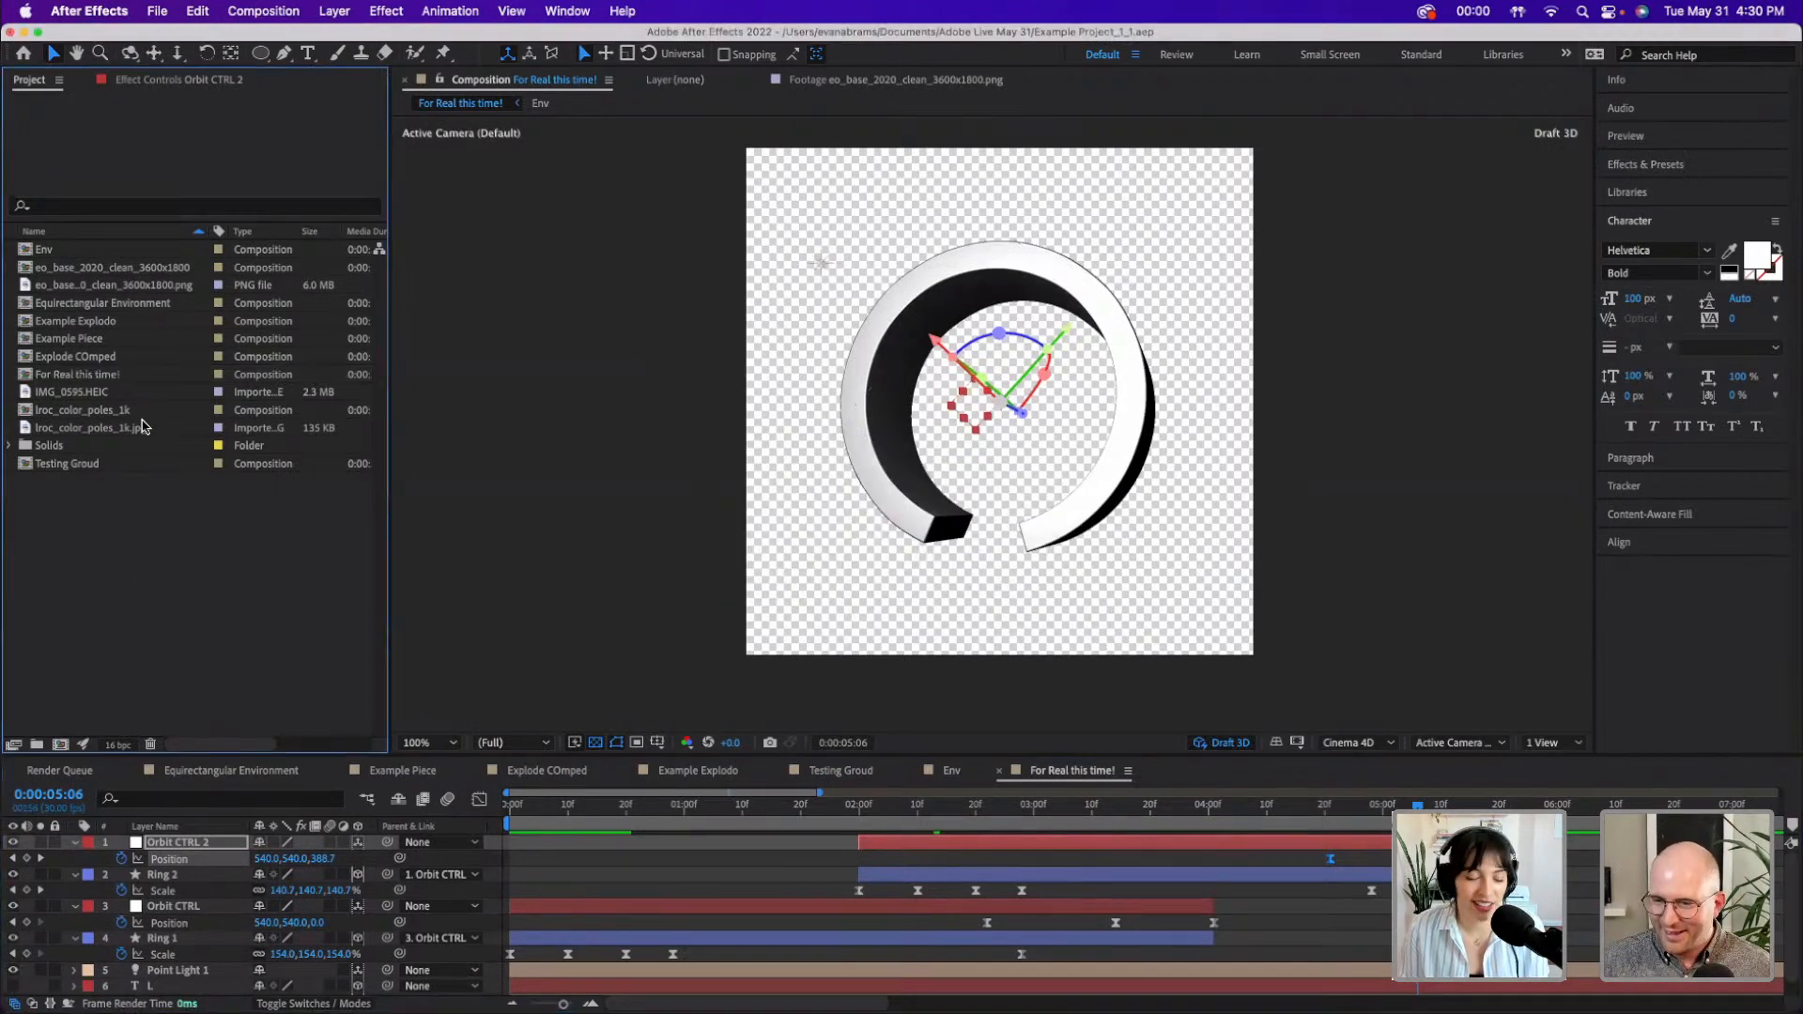
{"action": "left_click", "coordinate": [112, 376]}
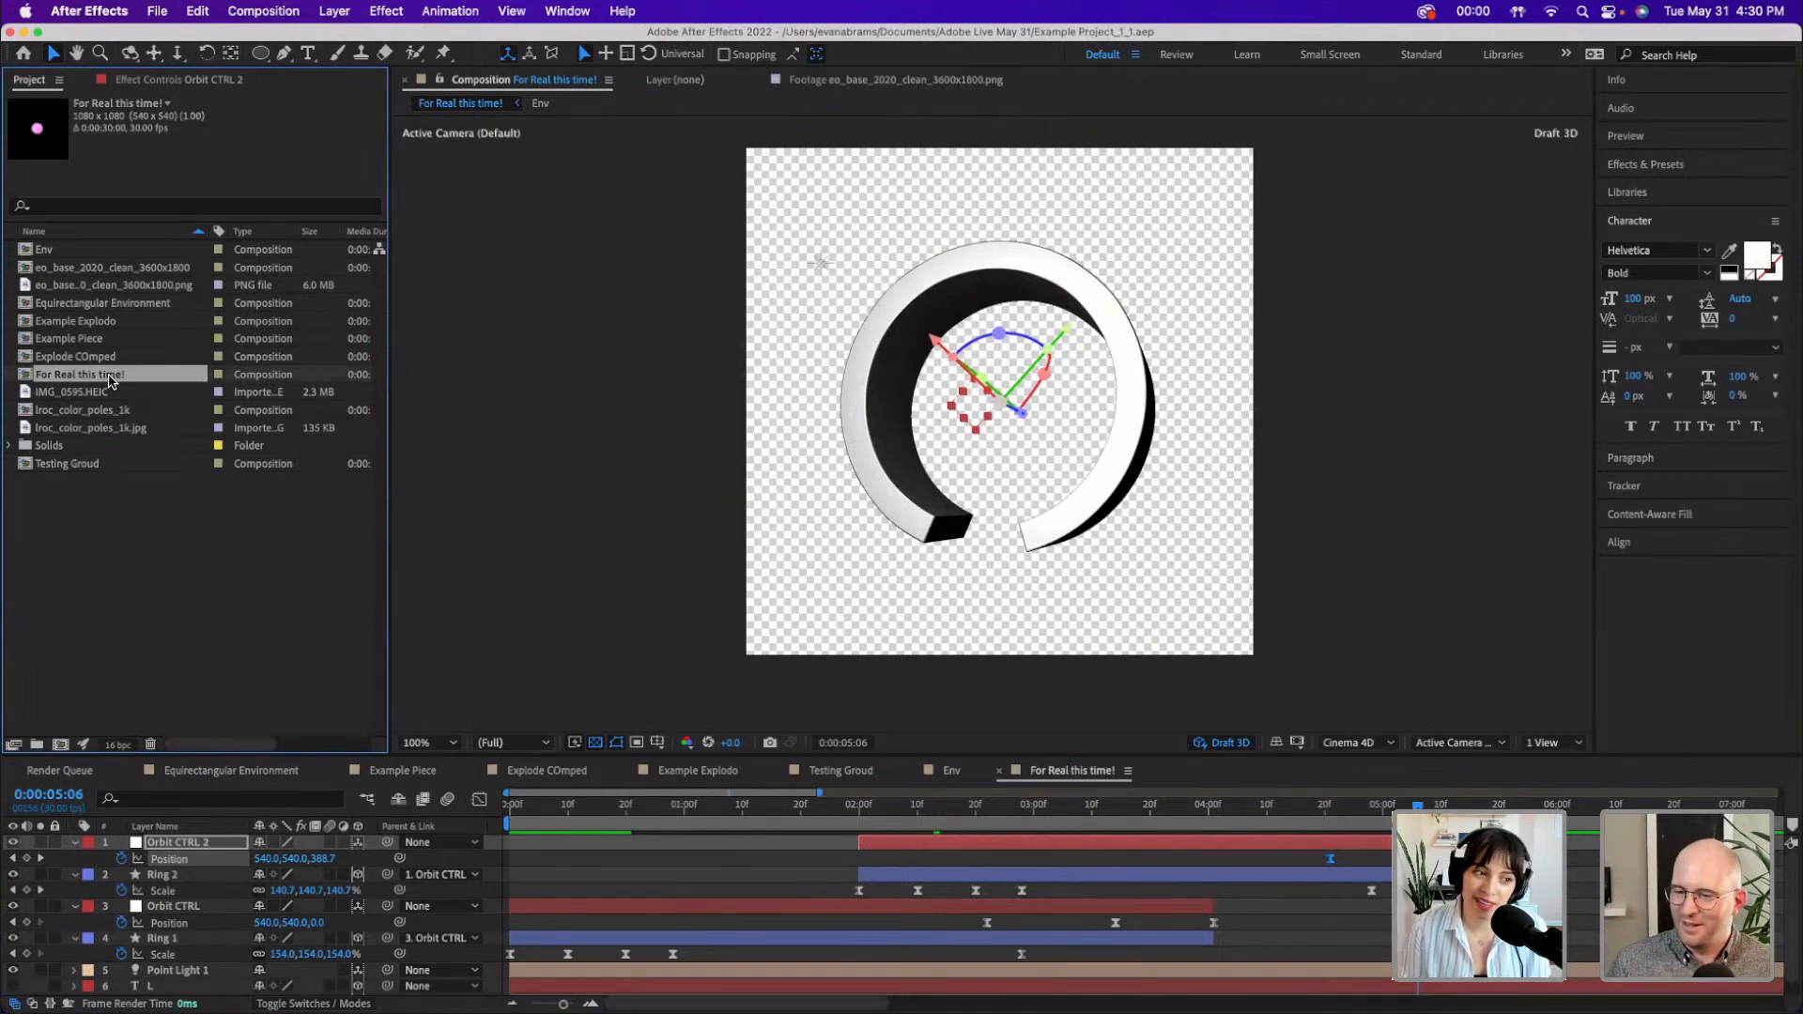
{"action": "key", "text": "super+d"}
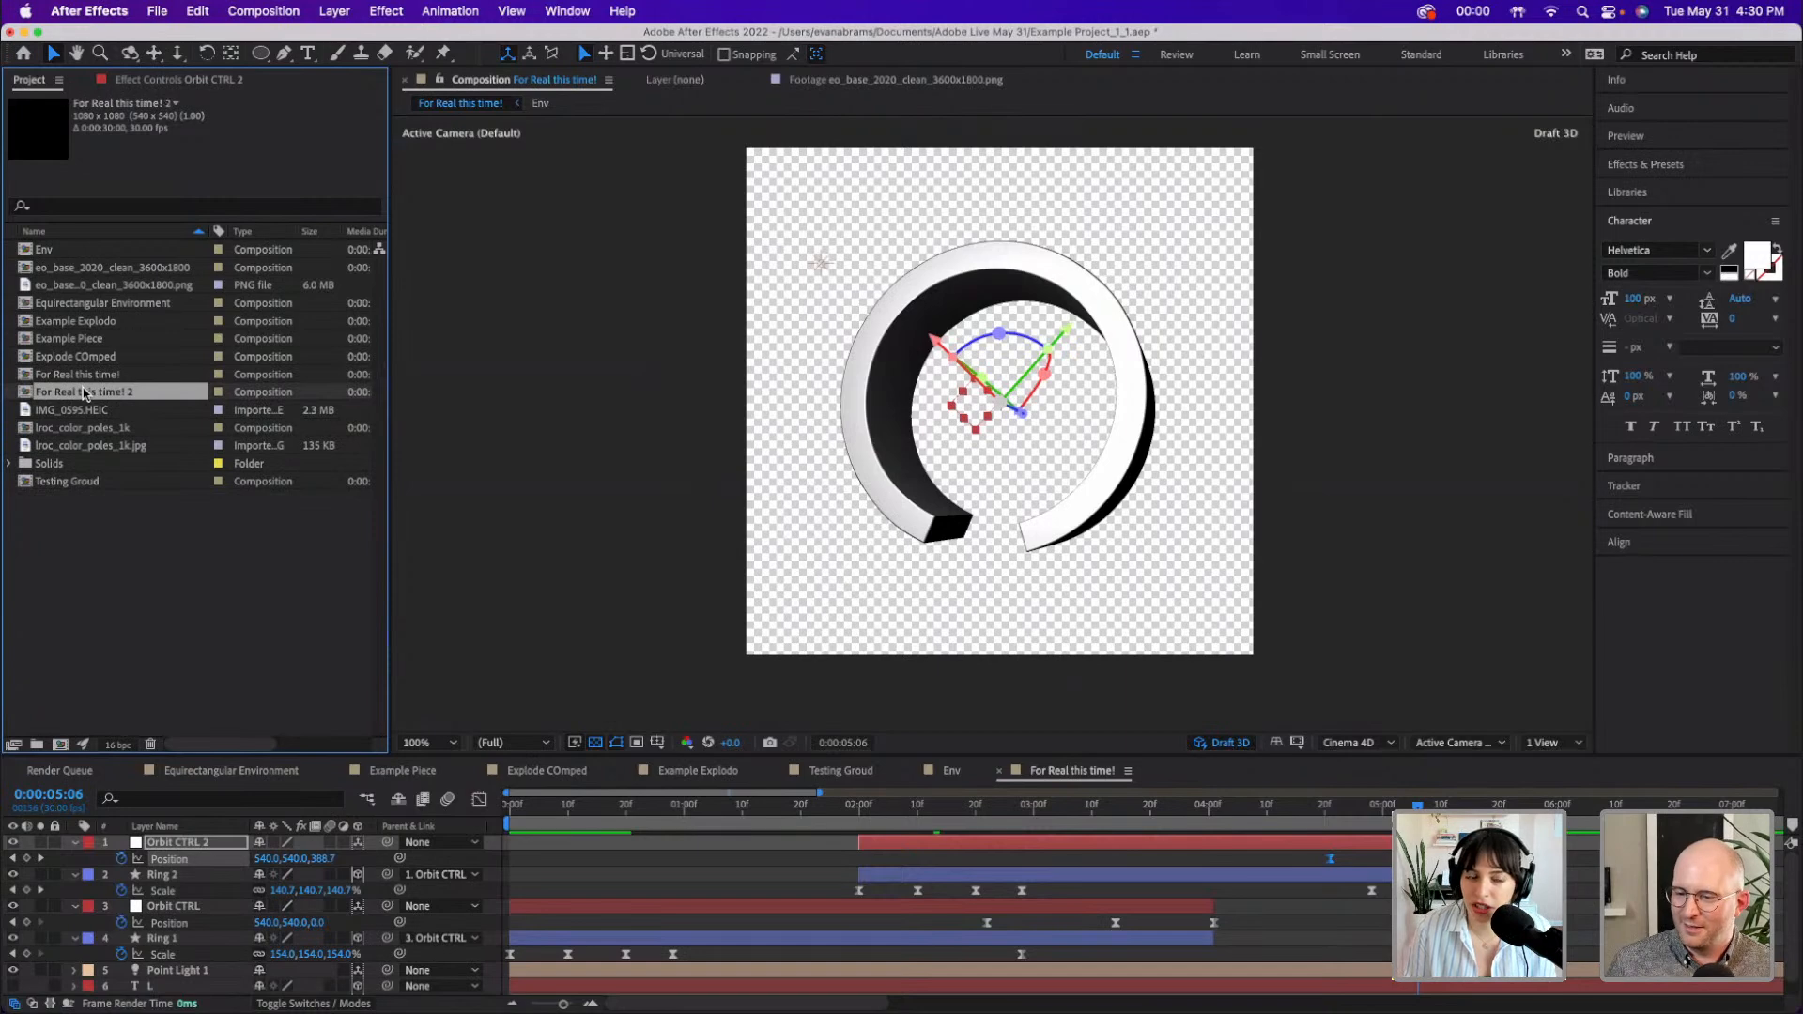
{"action": "key", "text": "Delete"}
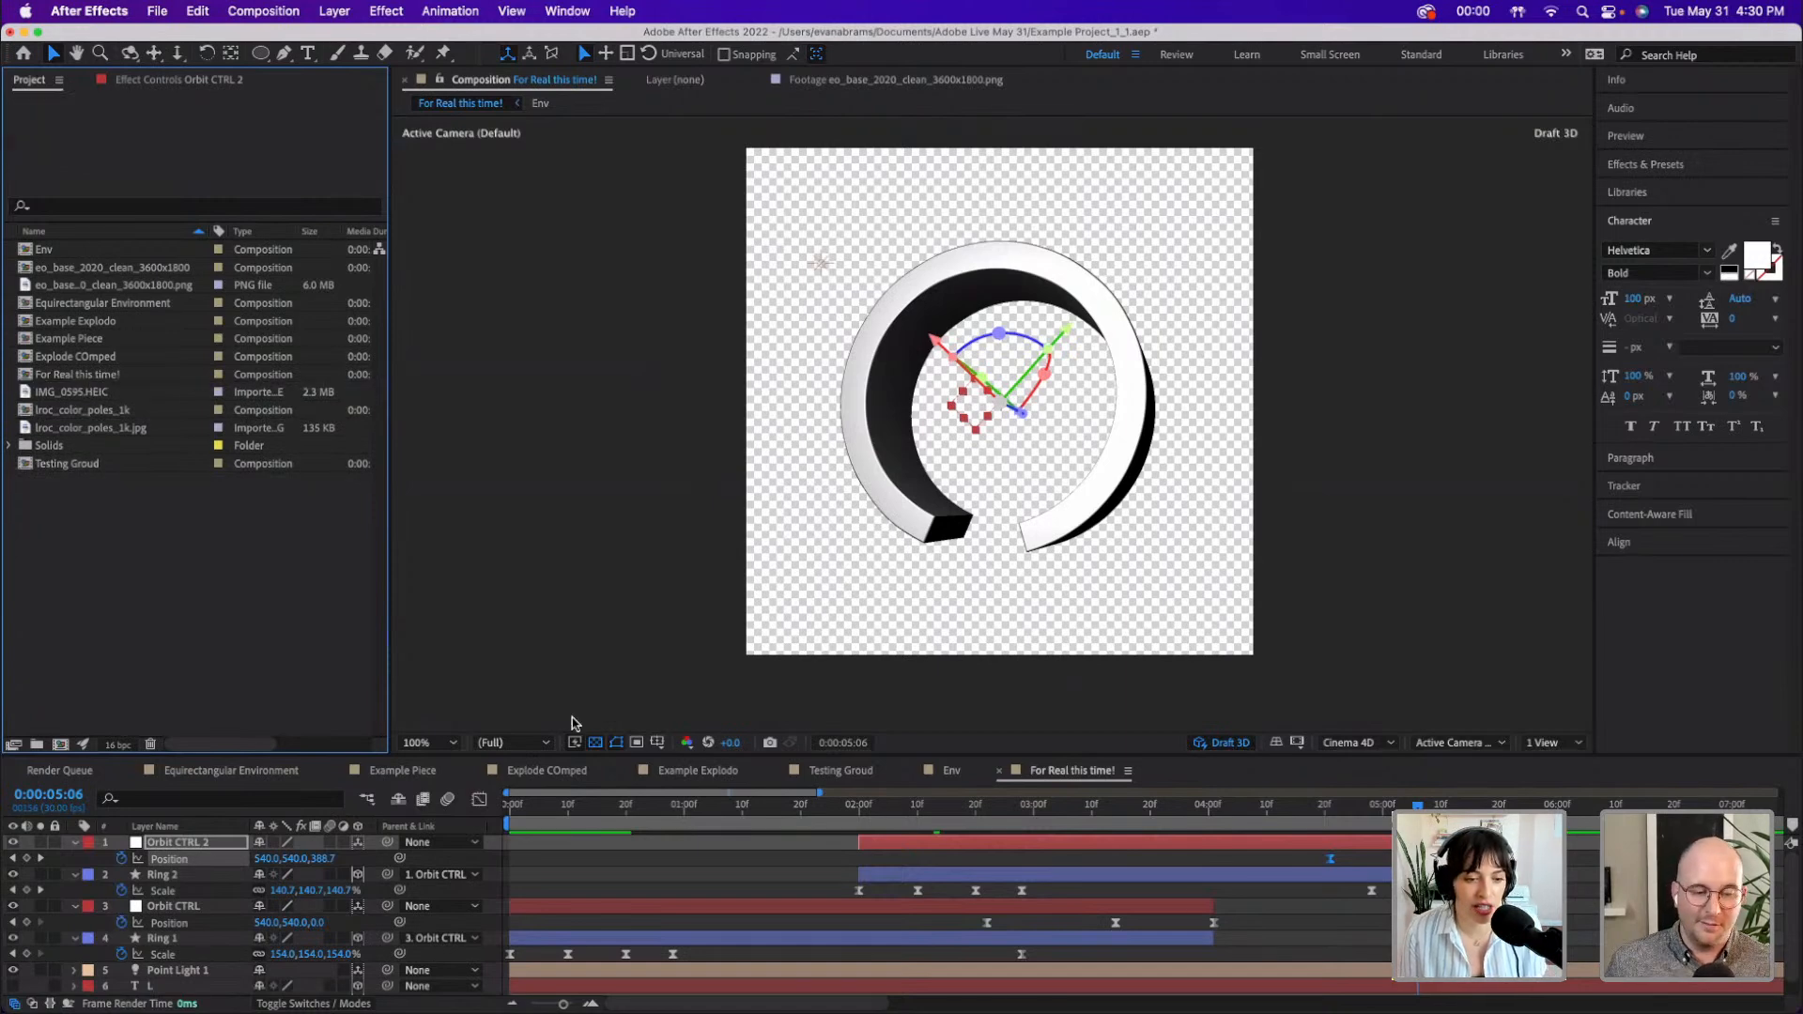
- Enlarge the timeline area and delete the Orbit CTRL 2 and Ring 2 layers
{"action": "left_click_drag", "start_coordinate": [1418, 805], "coordinate": [1557, 806]}
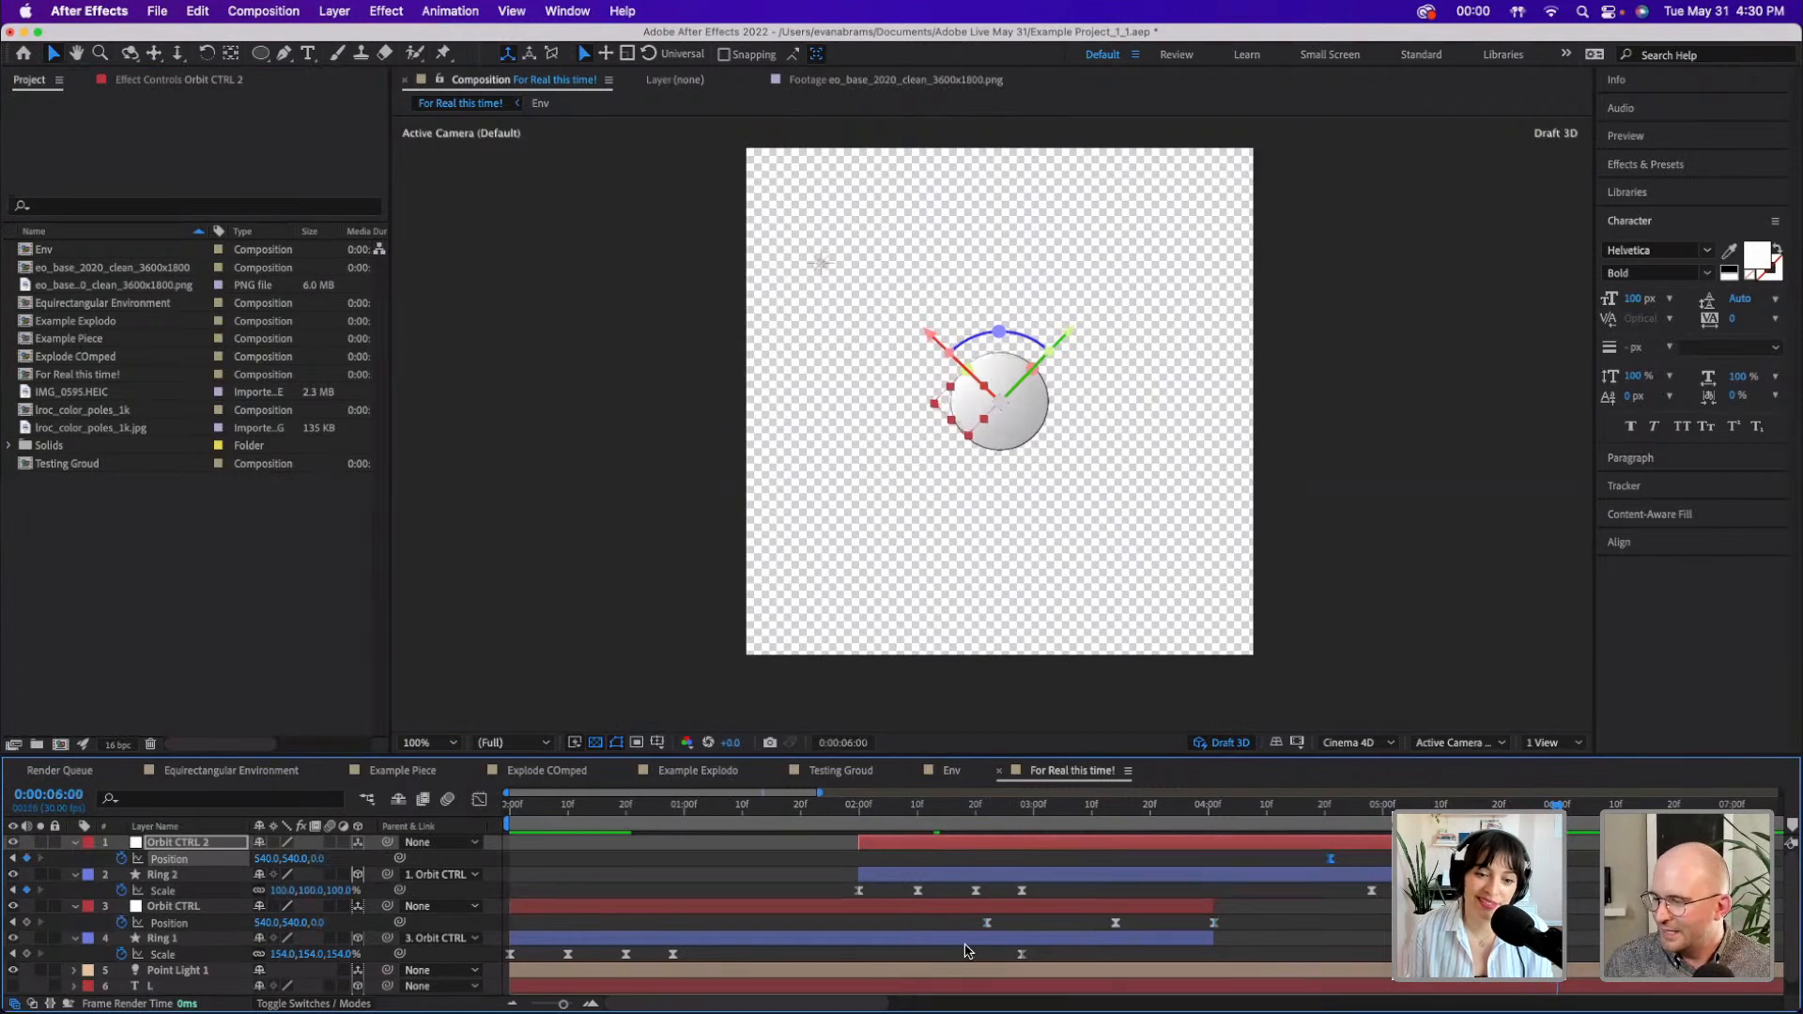
{"action": "left_click", "coordinate": [922, 876]}
{"action": "left_click", "coordinate": [916, 846], "text": "shift"}
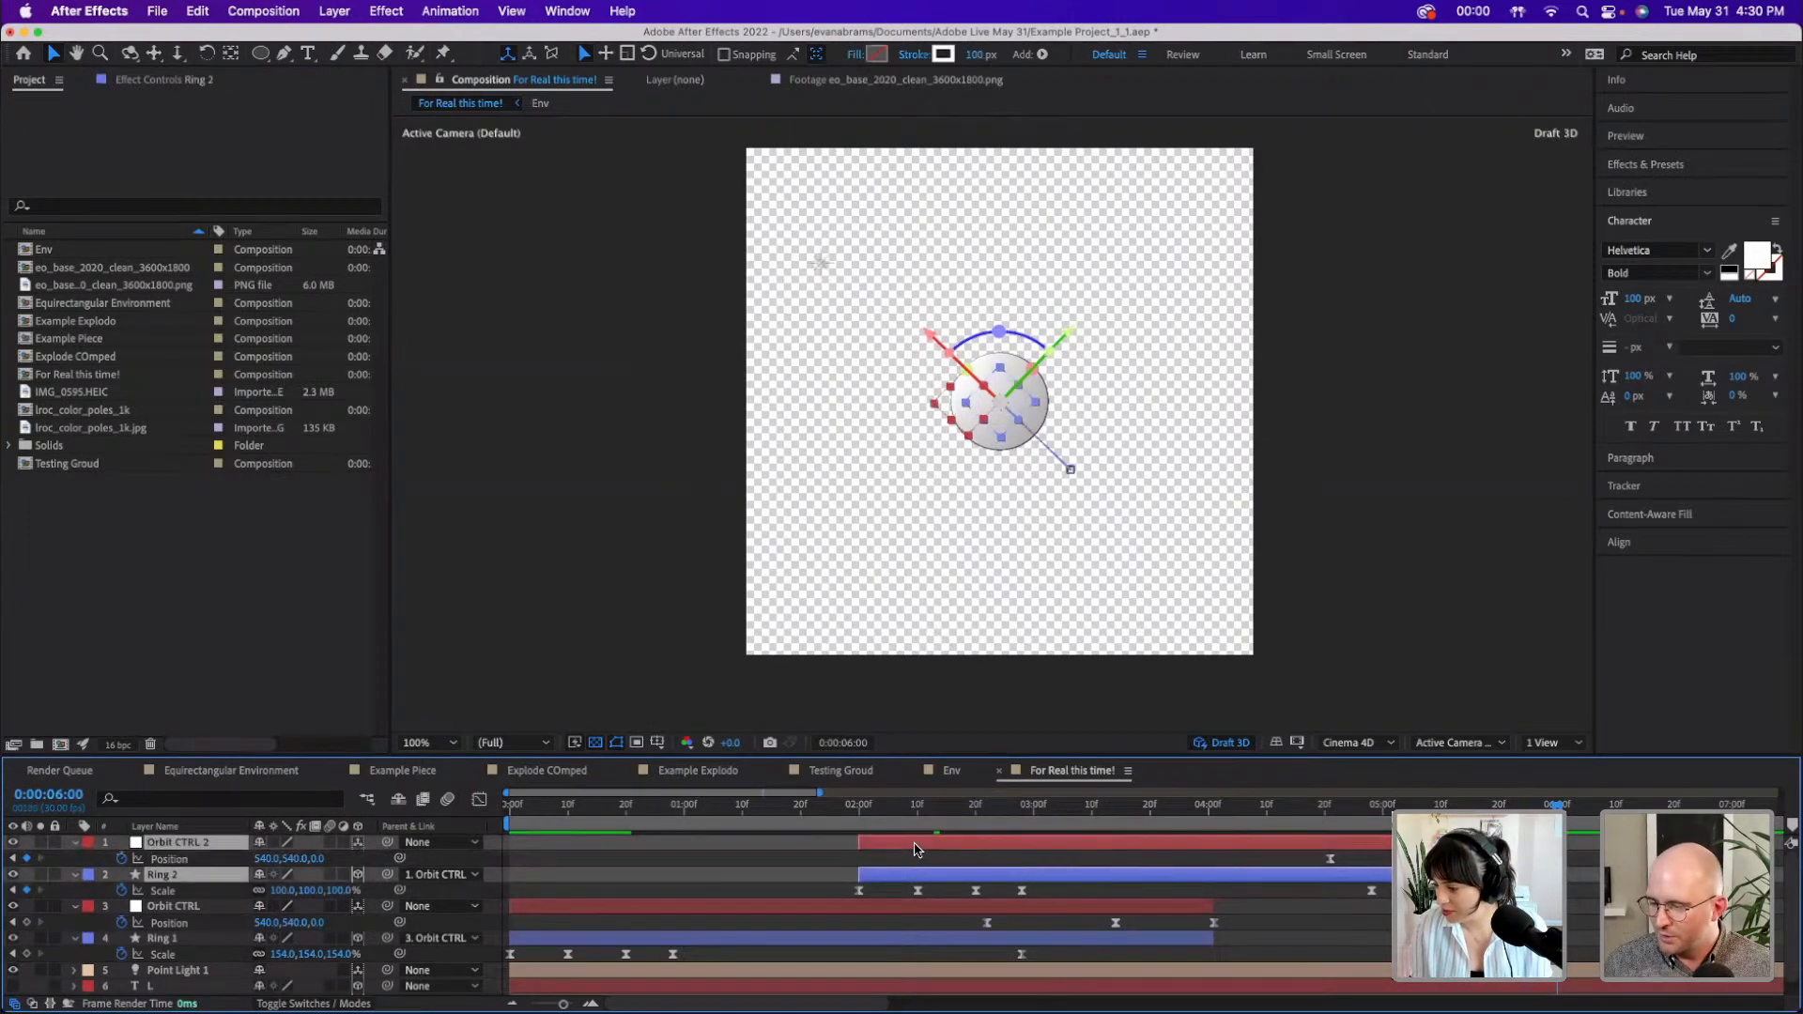
{"action": "key", "text": "u"}
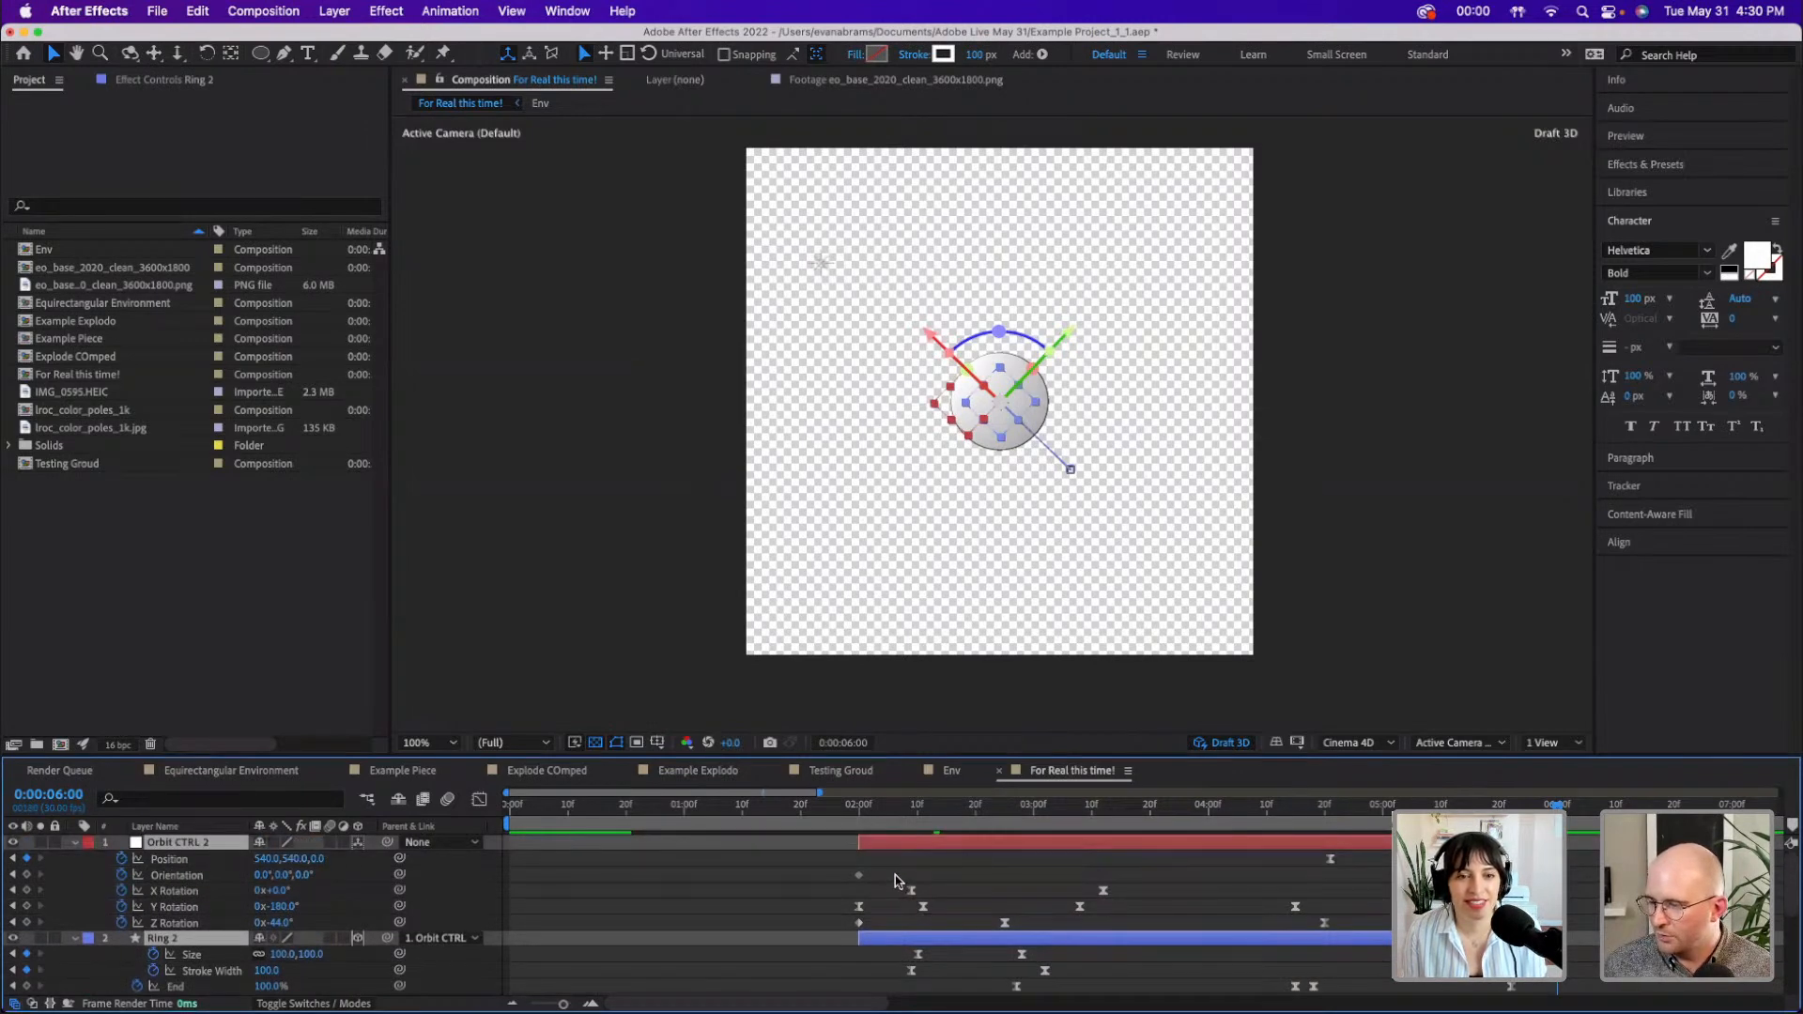
{"action": "scroll", "coordinate": [859, 879], "scroll_direction": "down", "scroll_amount": 5}
{"action": "scroll", "coordinate": [854, 875], "scroll_direction": "up", "scroll_amount": 5}
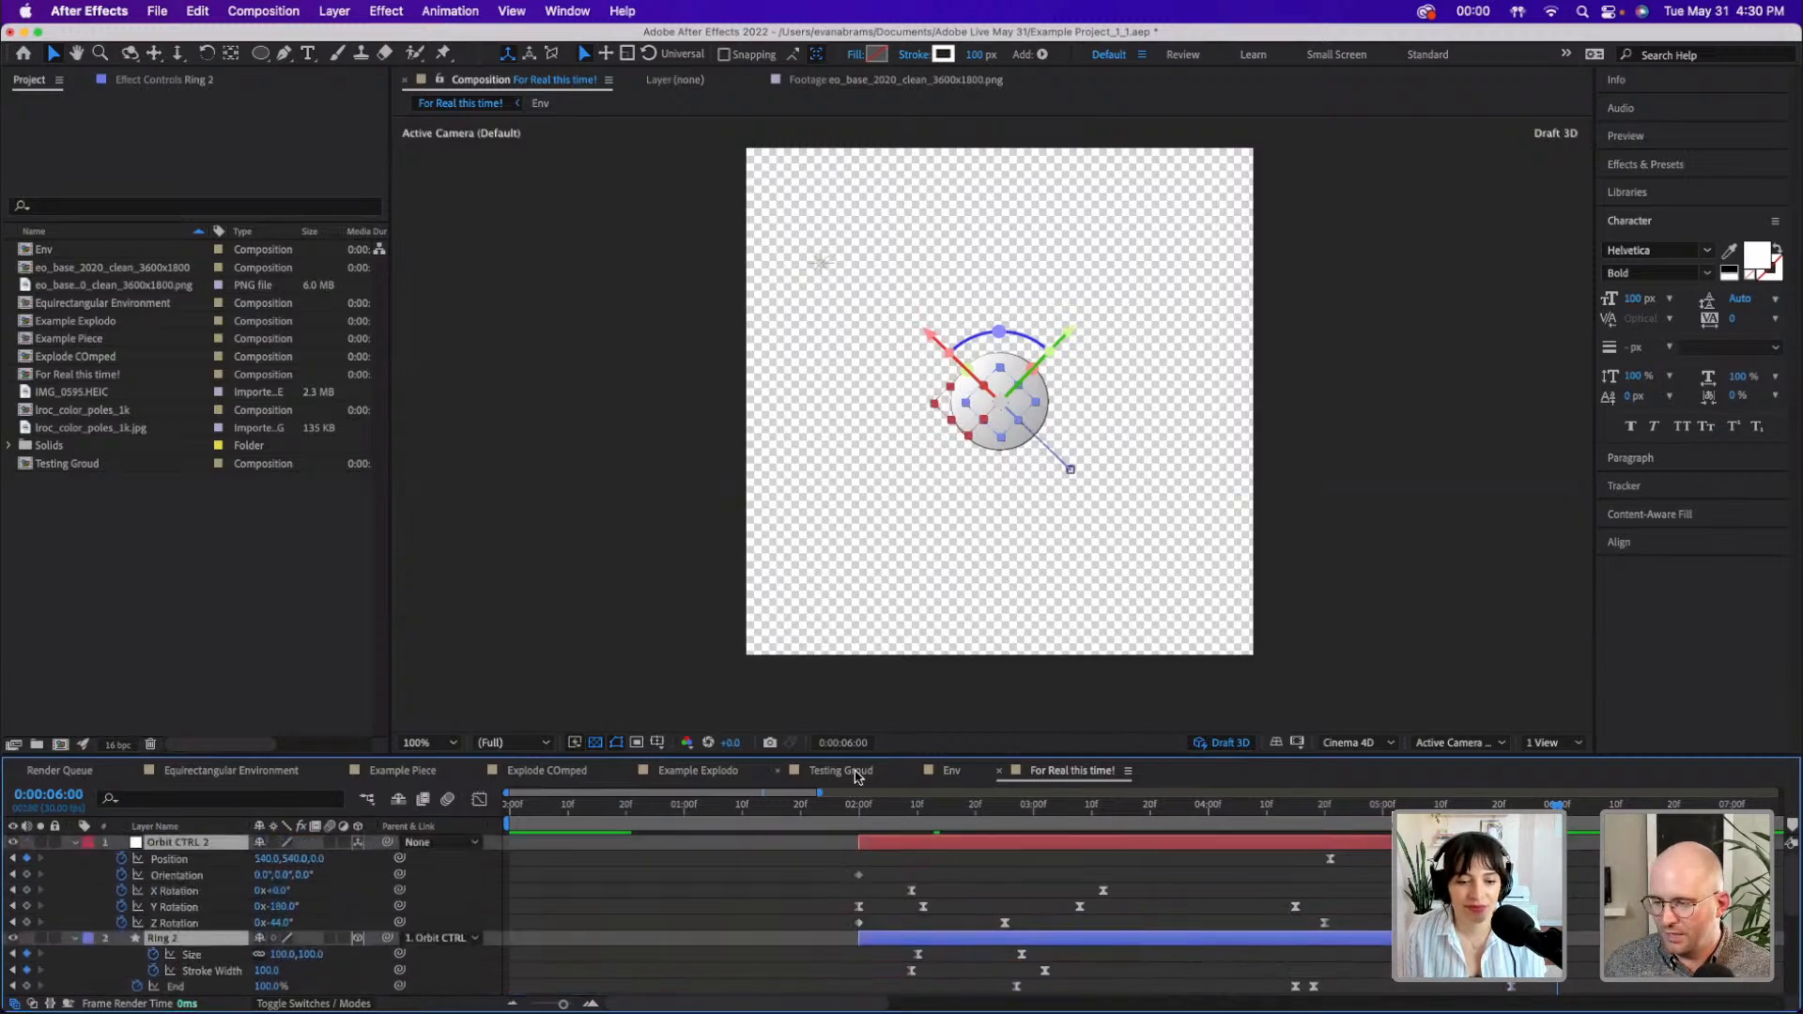
{"action": "left_click_drag", "start_coordinate": [864, 754], "coordinate": [864, 359]}
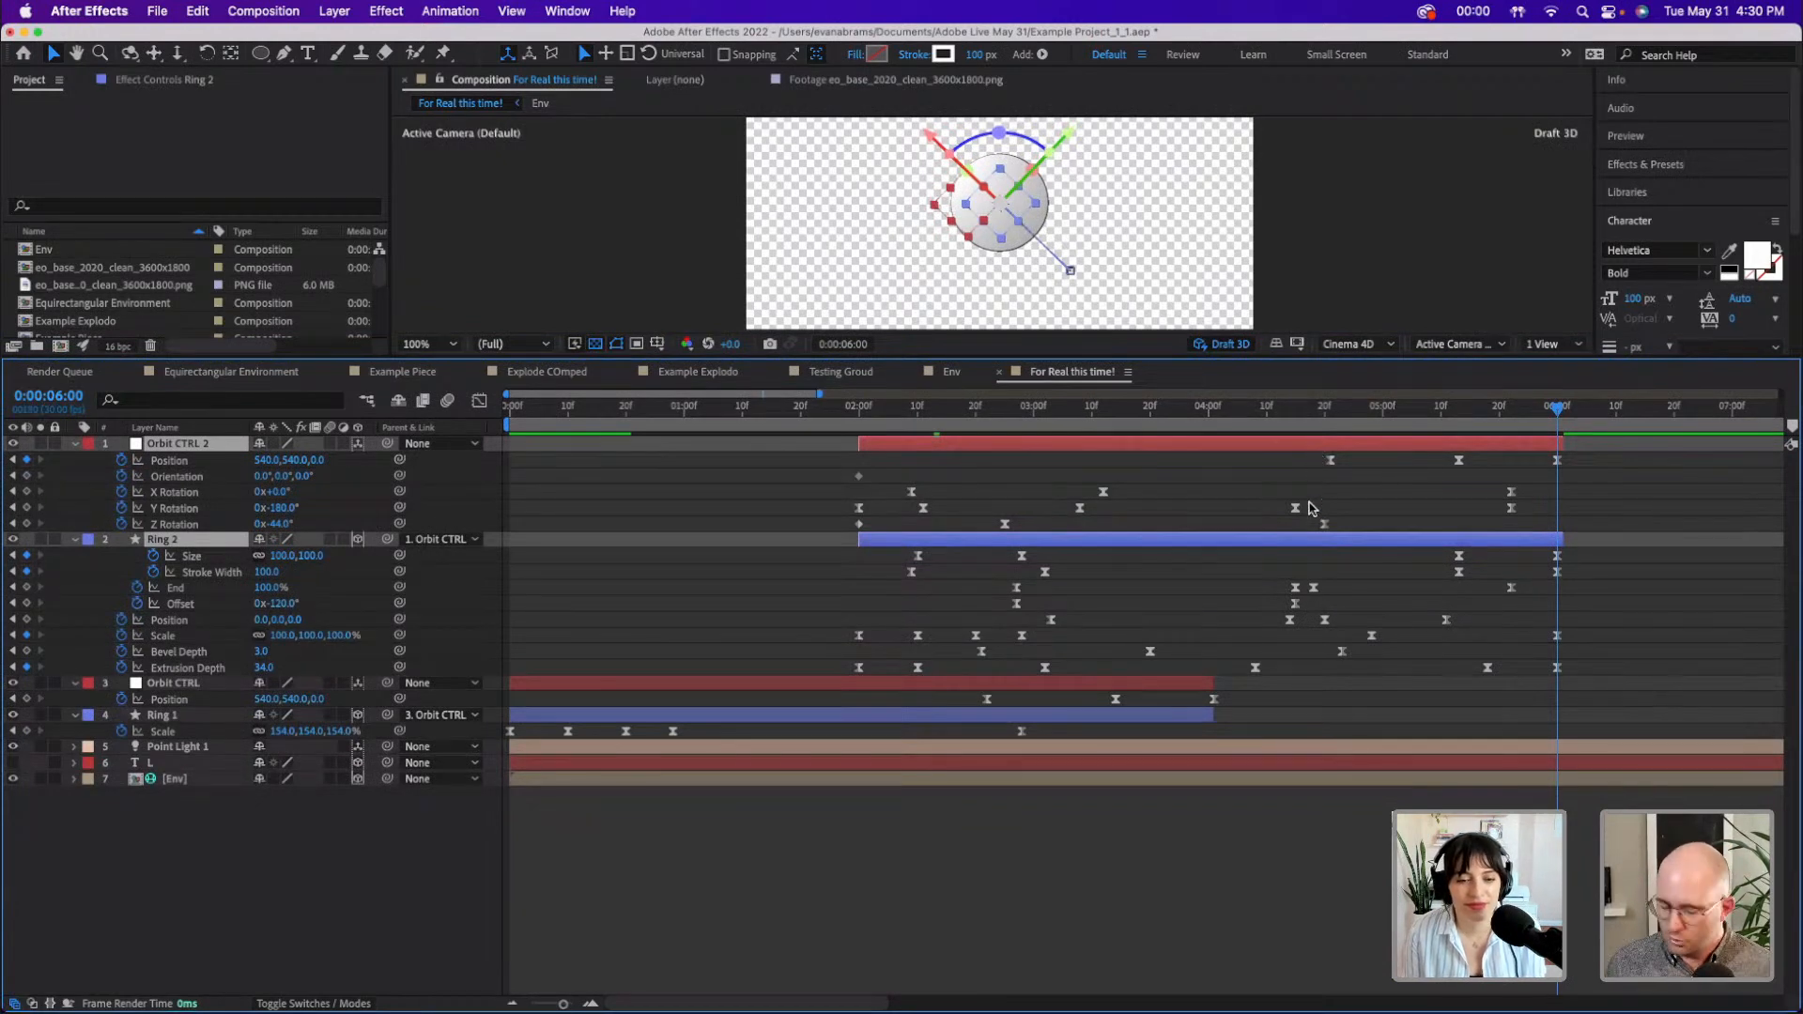
{"action": "key", "text": "Delete"}
- Extend the Orbit CTRL and Ring 1 layers to end just before 0:00:11:00 and reveal all their keyframed properties
{"action": "left_click", "coordinate": [1133, 476]}
{"action": "left_click", "coordinate": [1127, 449], "text": "shift"}
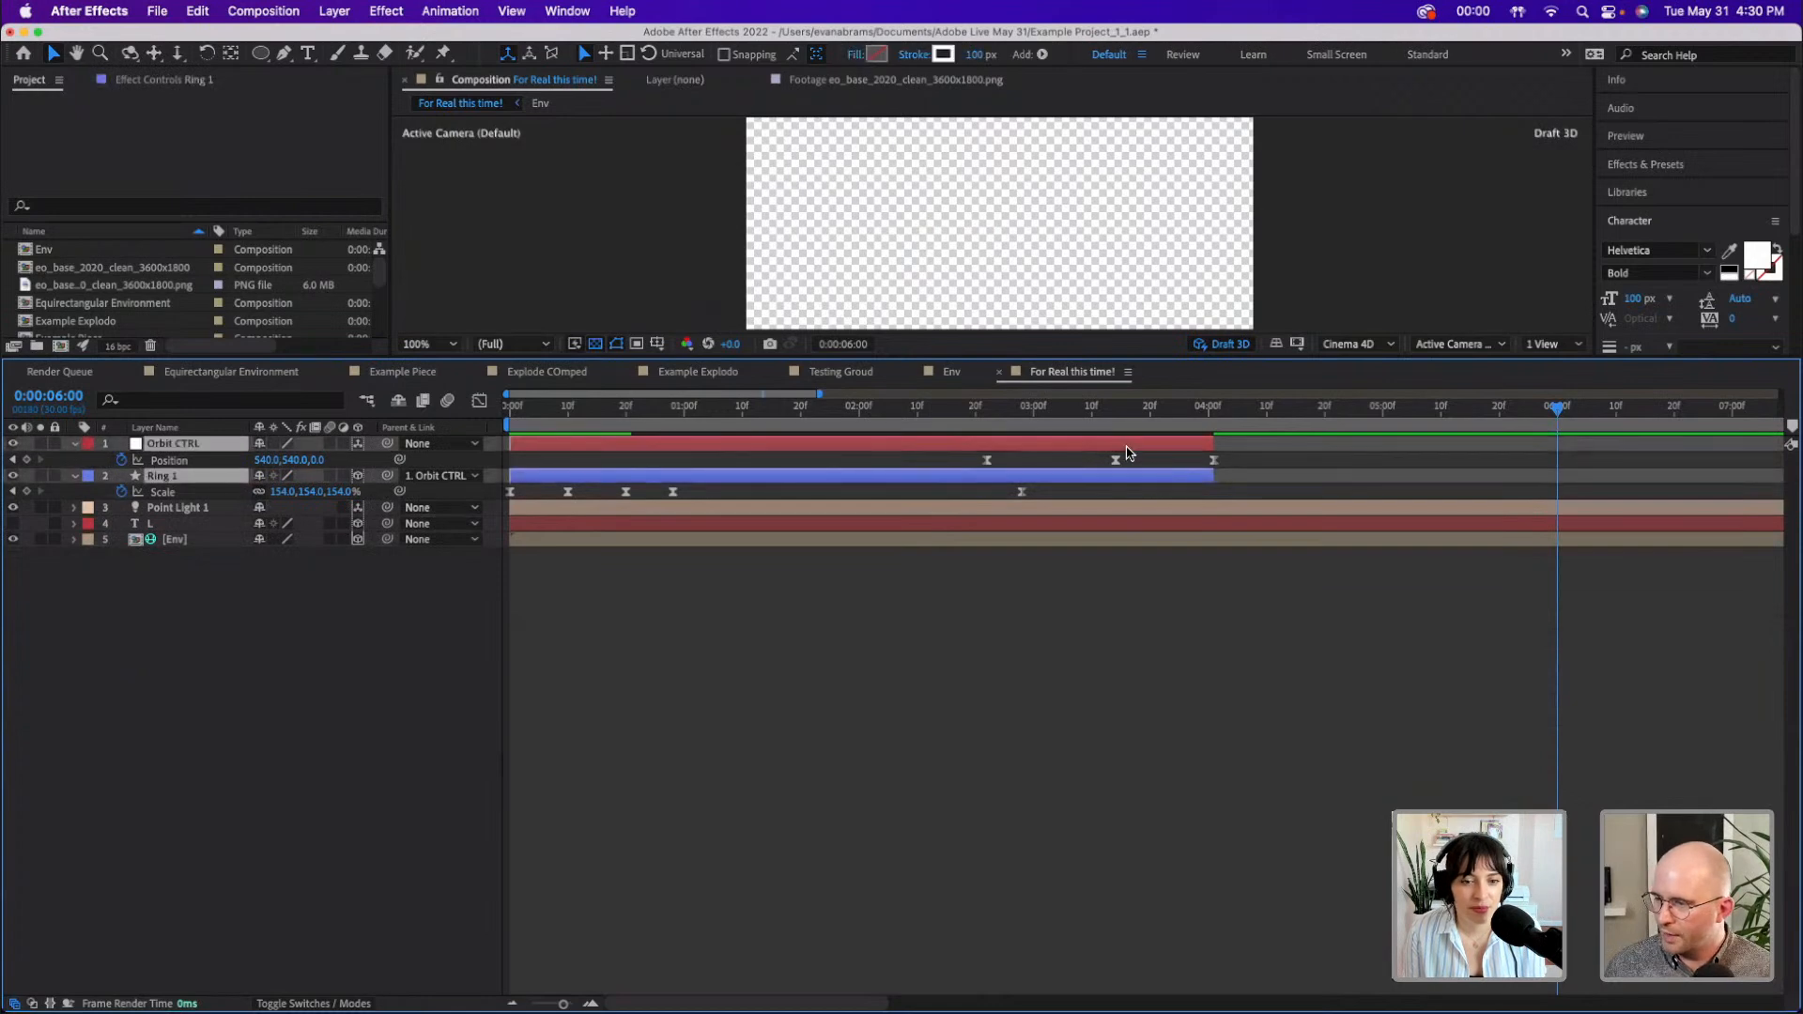
{"action": "key", "text": "u"}
{"action": "left_click_drag", "start_coordinate": [1214, 441], "coordinate": [1730, 447]}
{"action": "scroll", "coordinate": [1078, 586], "scroll_direction": "up", "scroll_amount": 3}
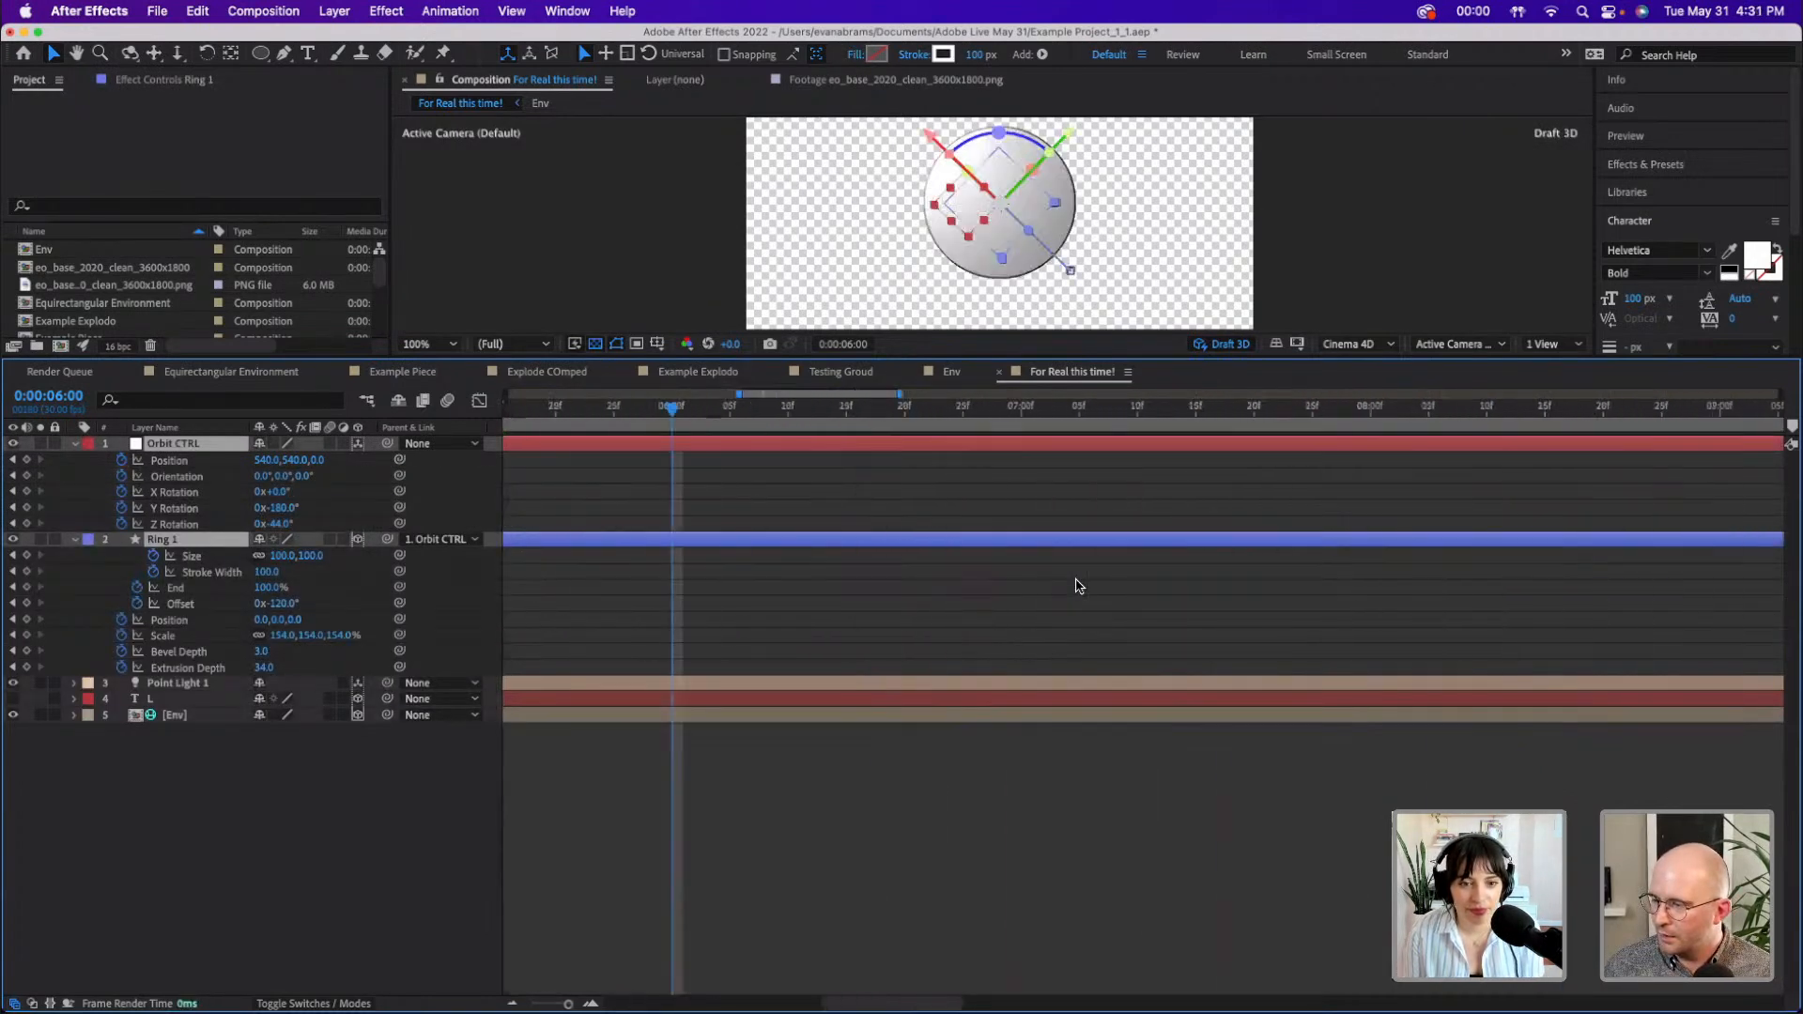
{"action": "scroll", "coordinate": [1076, 587], "scroll_direction": "down", "scroll_amount": 3}
- Copy all of Ring 1's keyframes and paste them on the same layer starting at 0:00:04:01
{"action": "left_click_drag", "start_coordinate": [913, 456], "coordinate": [505, 680]}
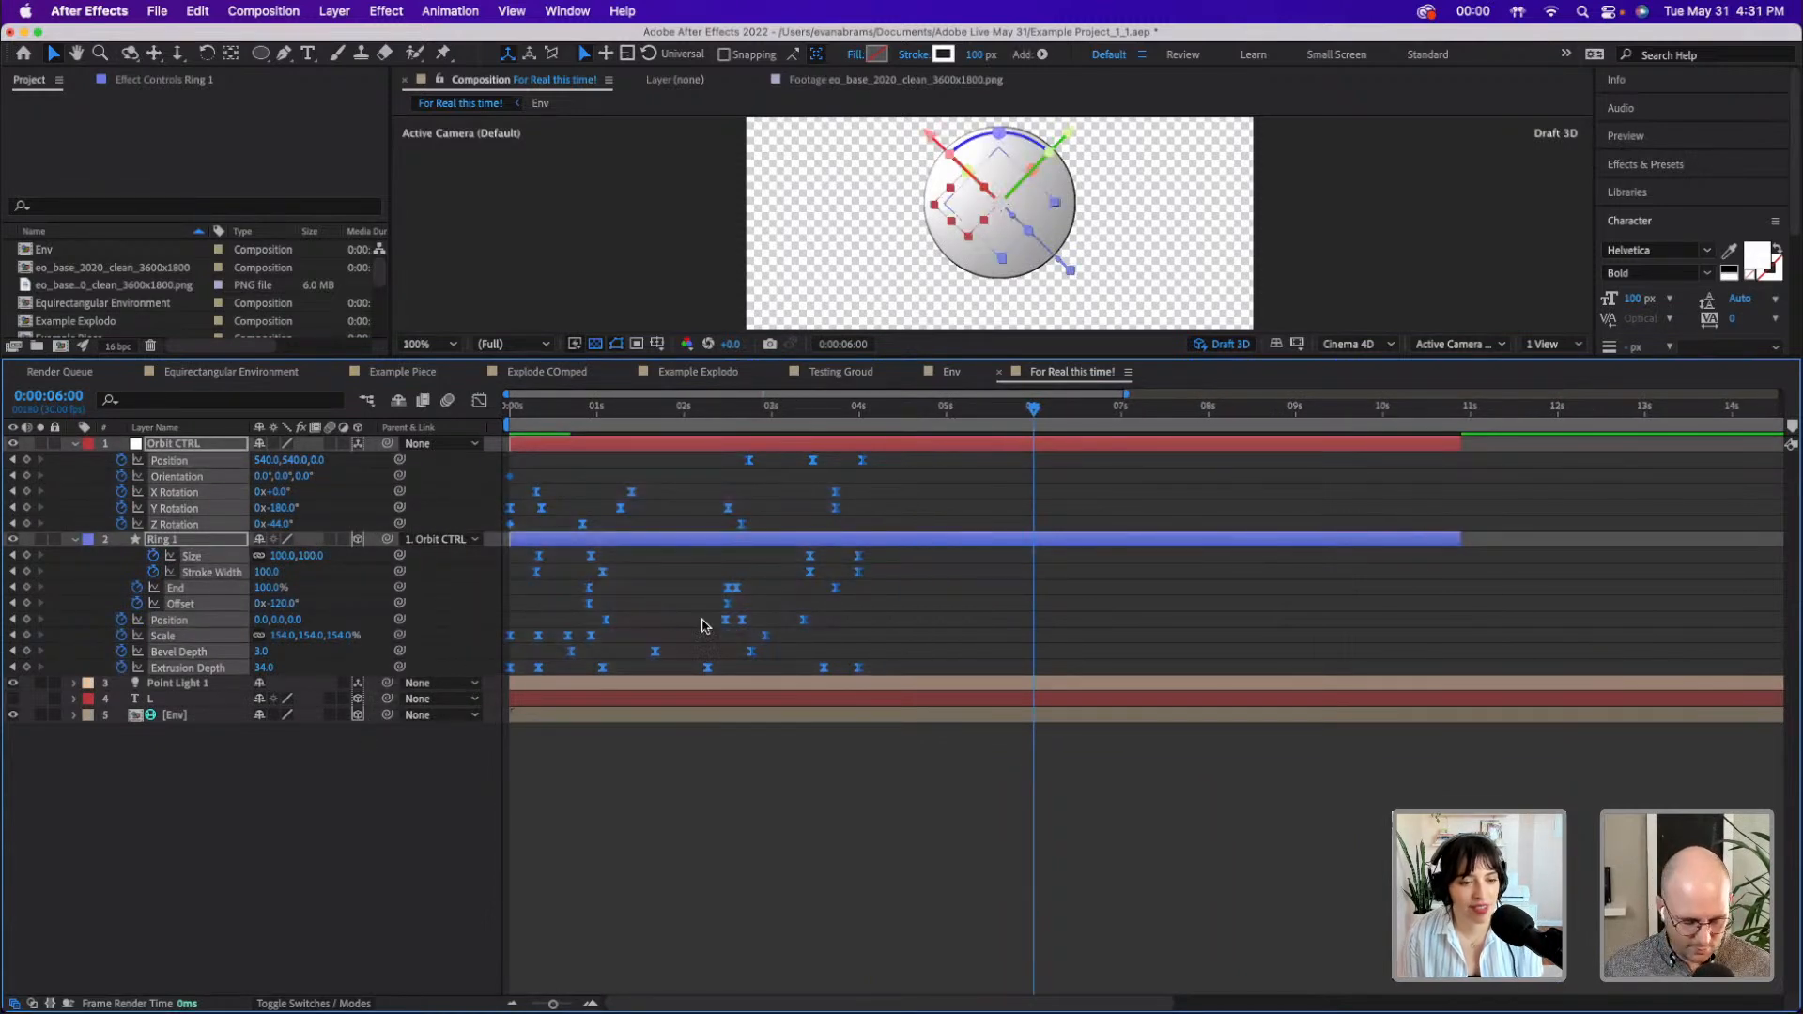
{"action": "left_click_drag", "start_coordinate": [879, 411], "coordinate": [863, 414]}
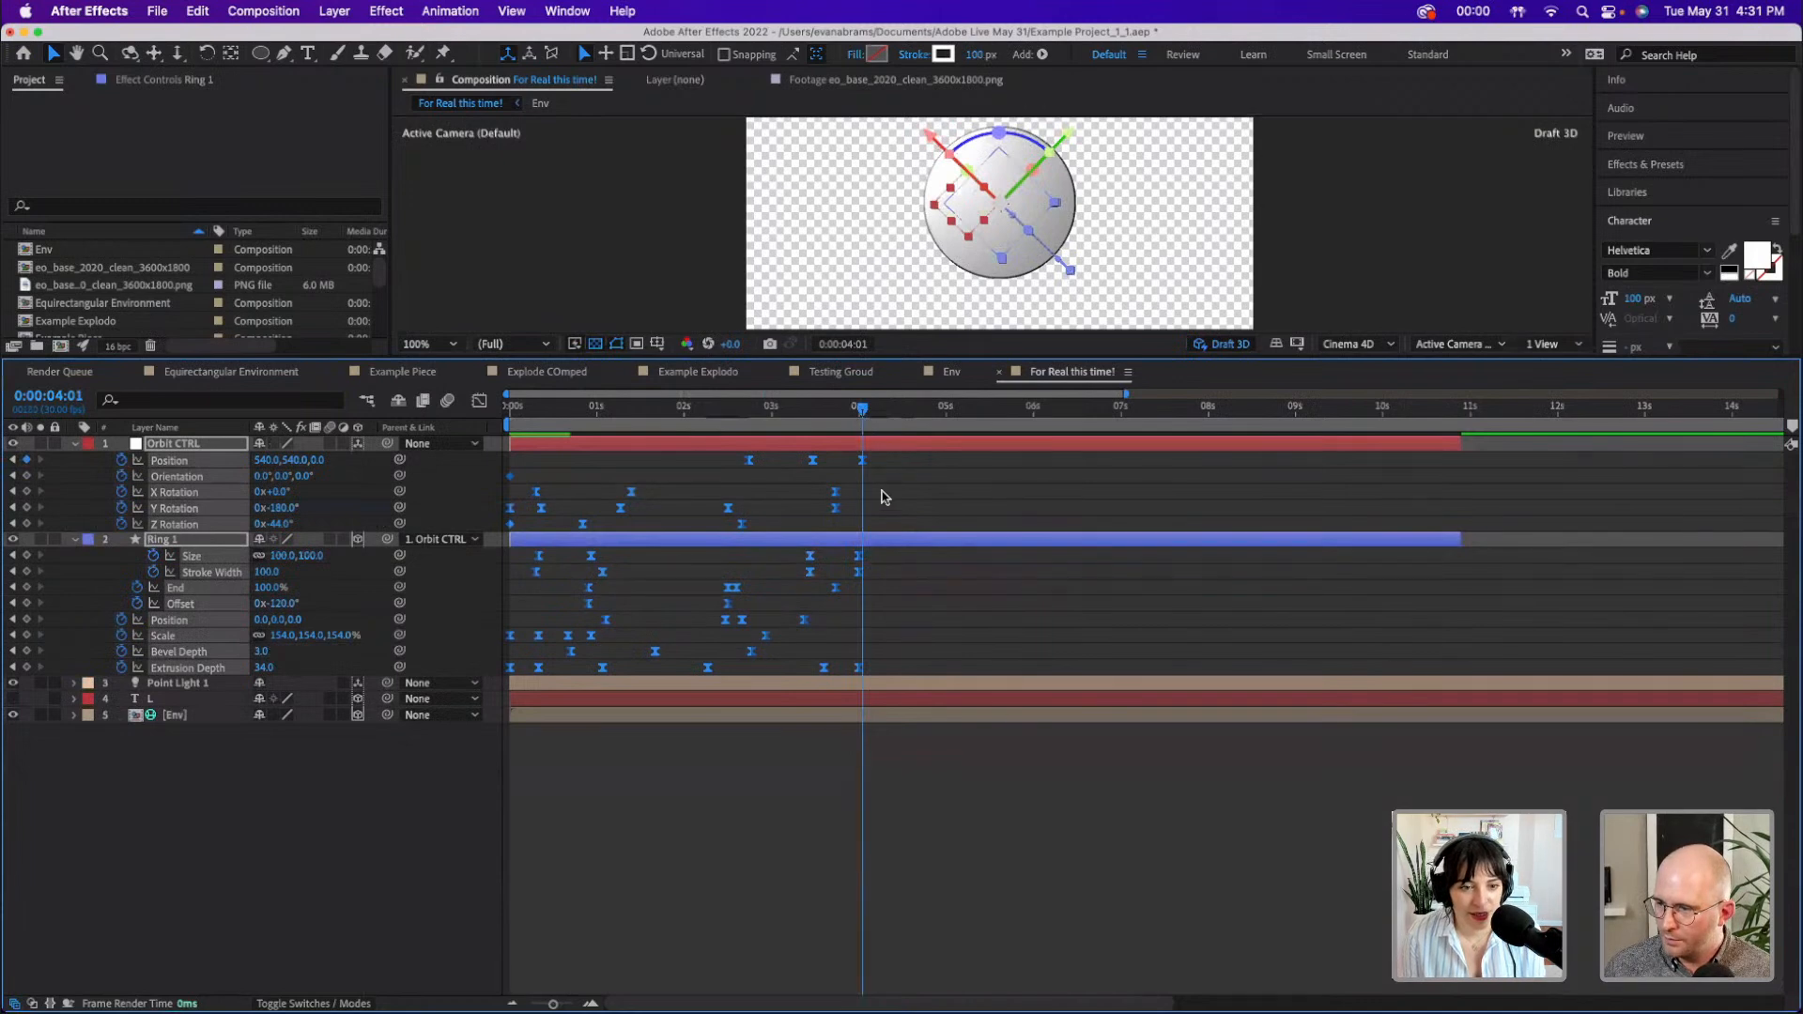
{"action": "left_click", "coordinate": [883, 558]}
{"action": "left_click_drag", "start_coordinate": [887, 552], "coordinate": [498, 686]}
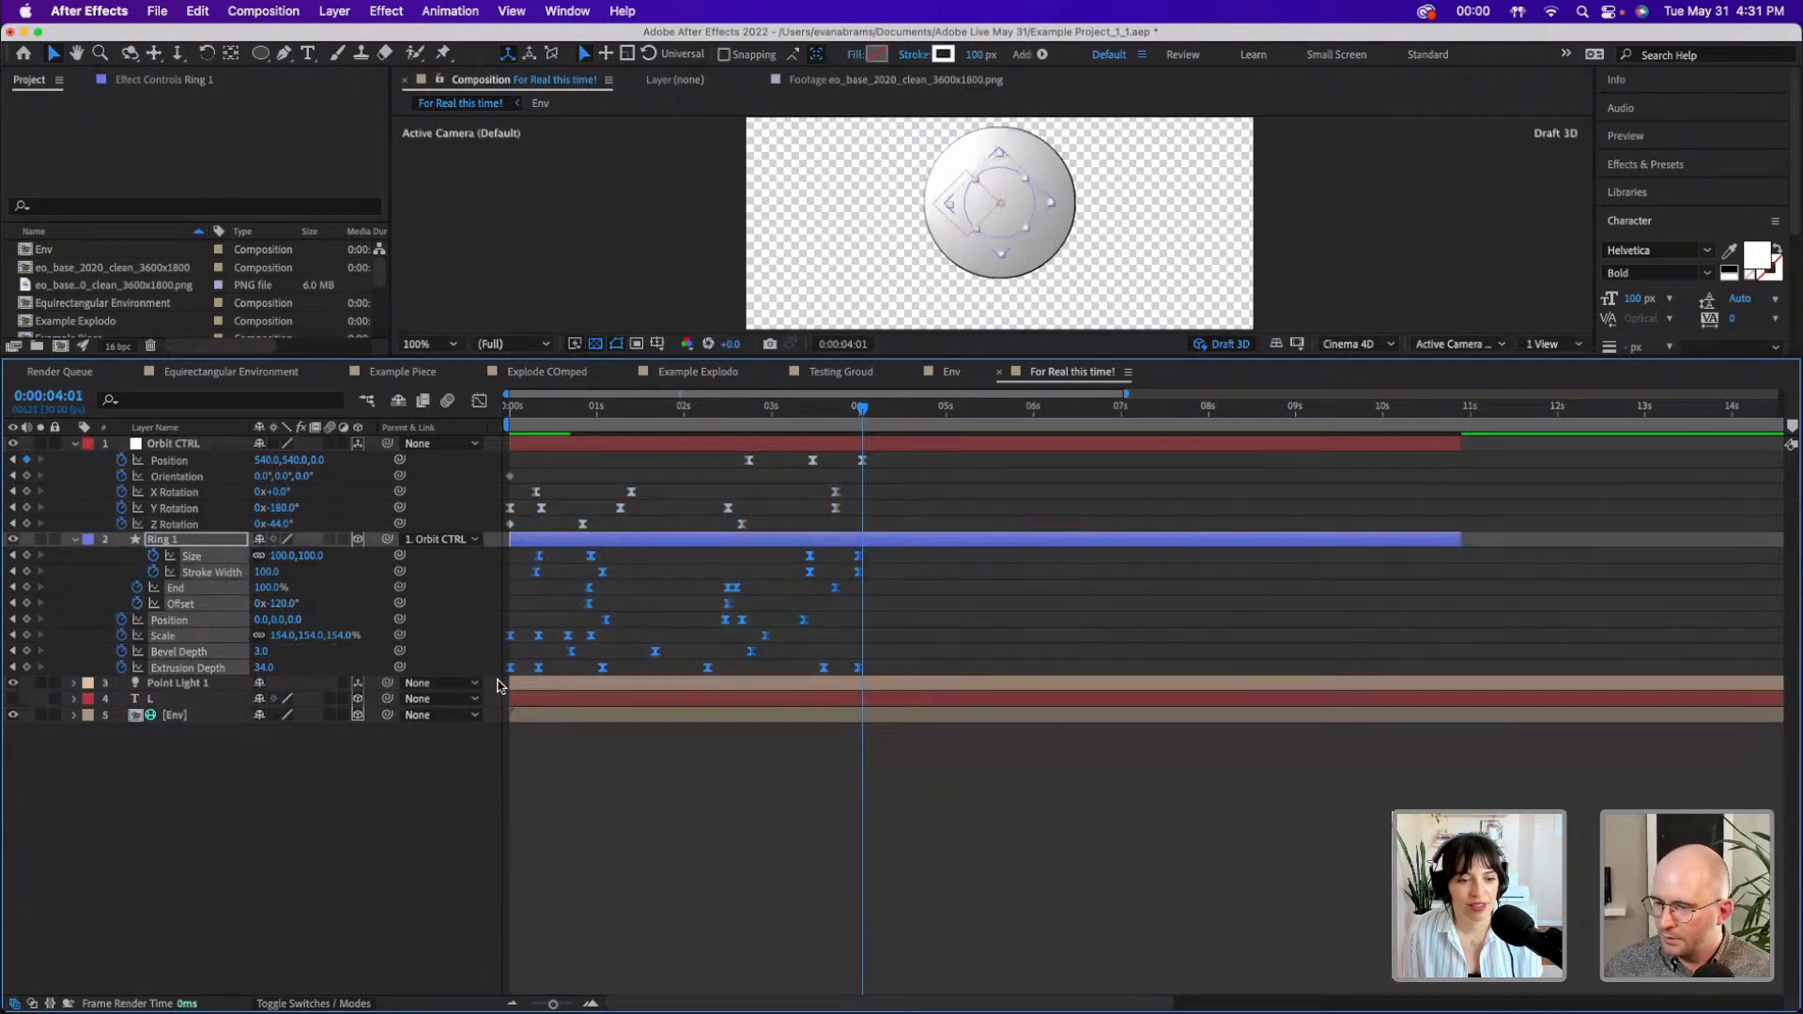
{"action": "key", "text": "super+v"}
- Copy all of Orbit CTRL's keyframes, paste them at 0:00:04:01, and check the end of the second cycle at 0:00:08:02
{"action": "left_click_drag", "start_coordinate": [885, 461], "coordinate": [501, 533]}
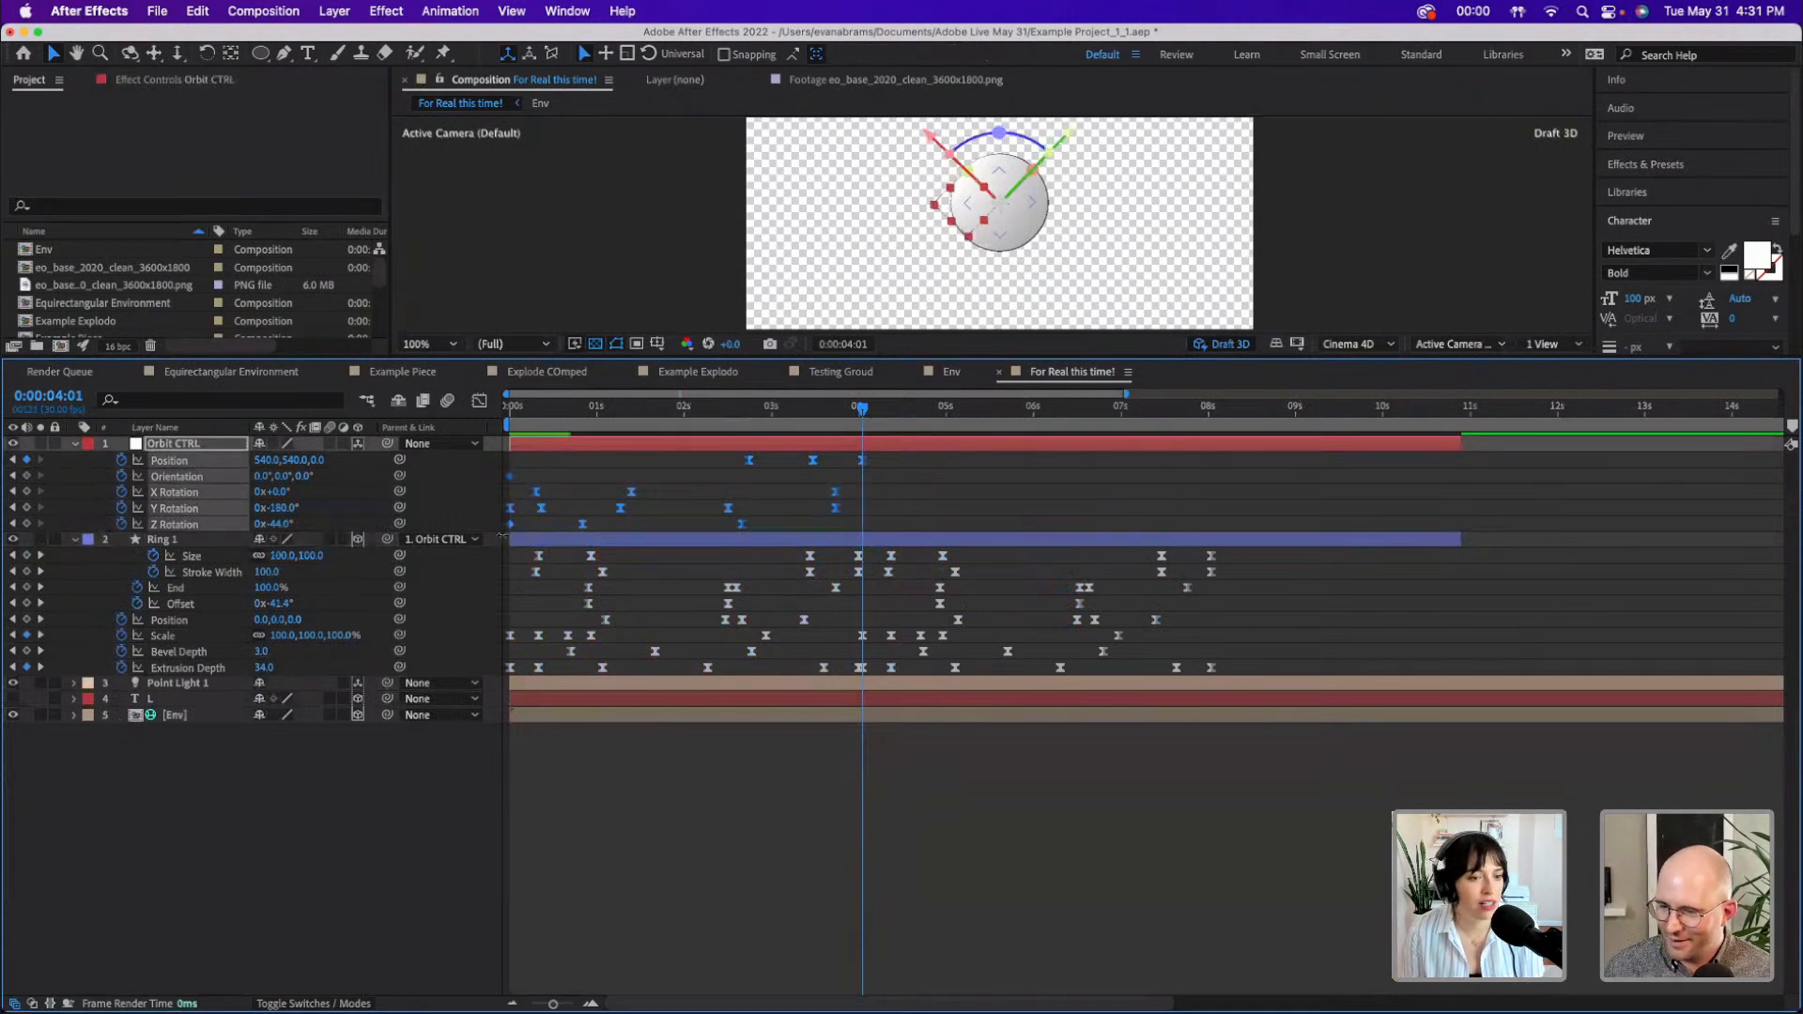
{"action": "key", "text": "super+v"}
{"action": "left_click_drag", "start_coordinate": [1213, 418], "coordinate": [1222, 435]}
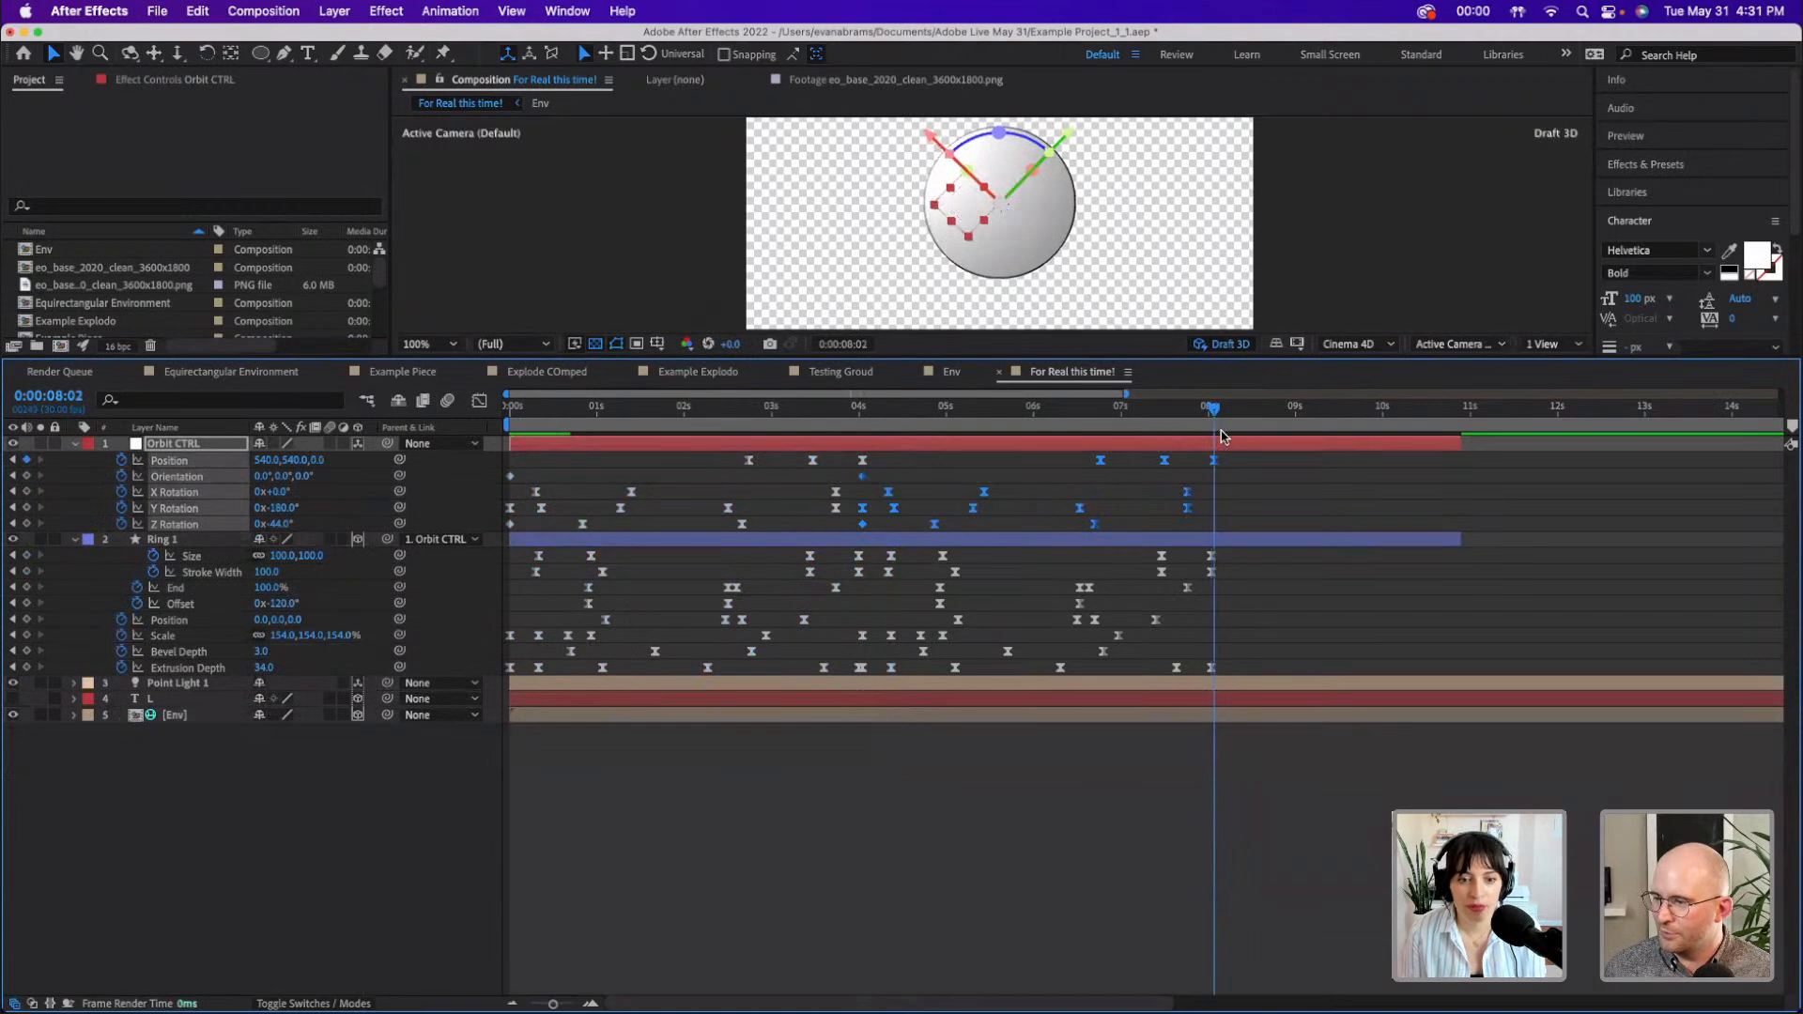
- Duplicate Orbit CTRL and Ring 1, and place the Ring 2 copy directly beneath Orbit CTRL 2
{"action": "left_click", "coordinate": [864, 417]}
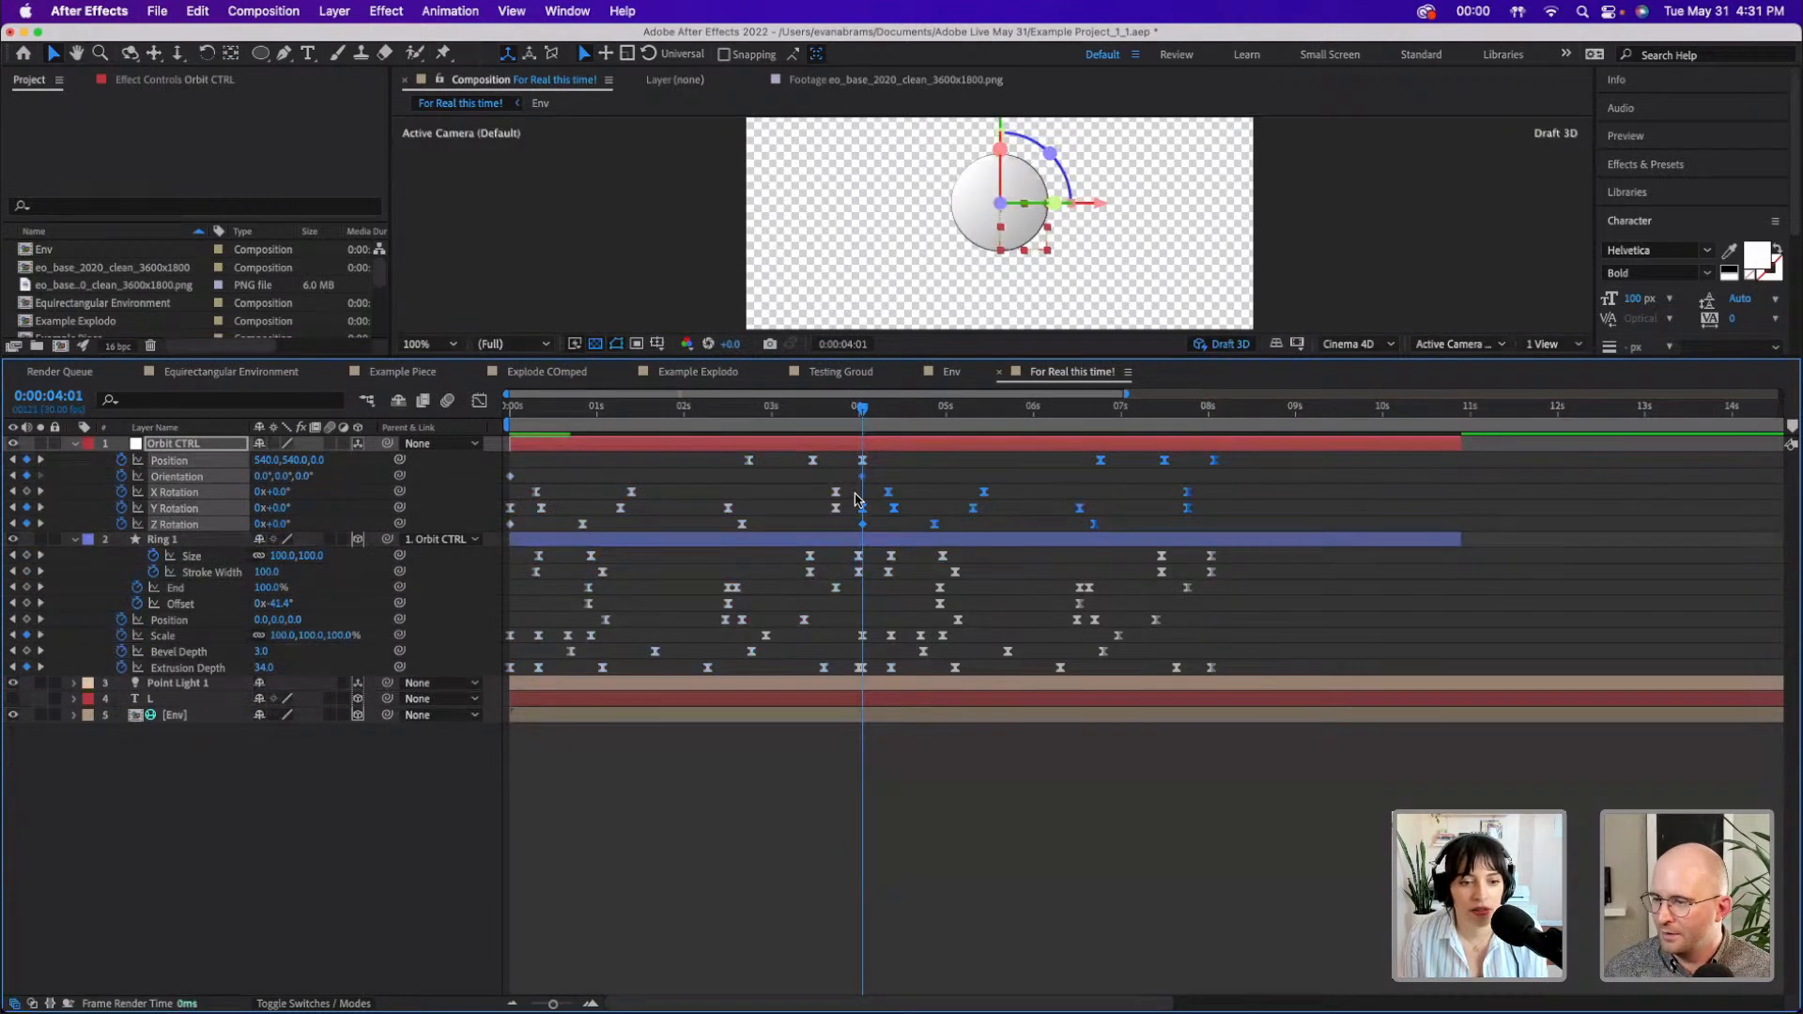
{"action": "left_click", "coordinate": [872, 542]}
{"action": "key", "text": "super+d"}
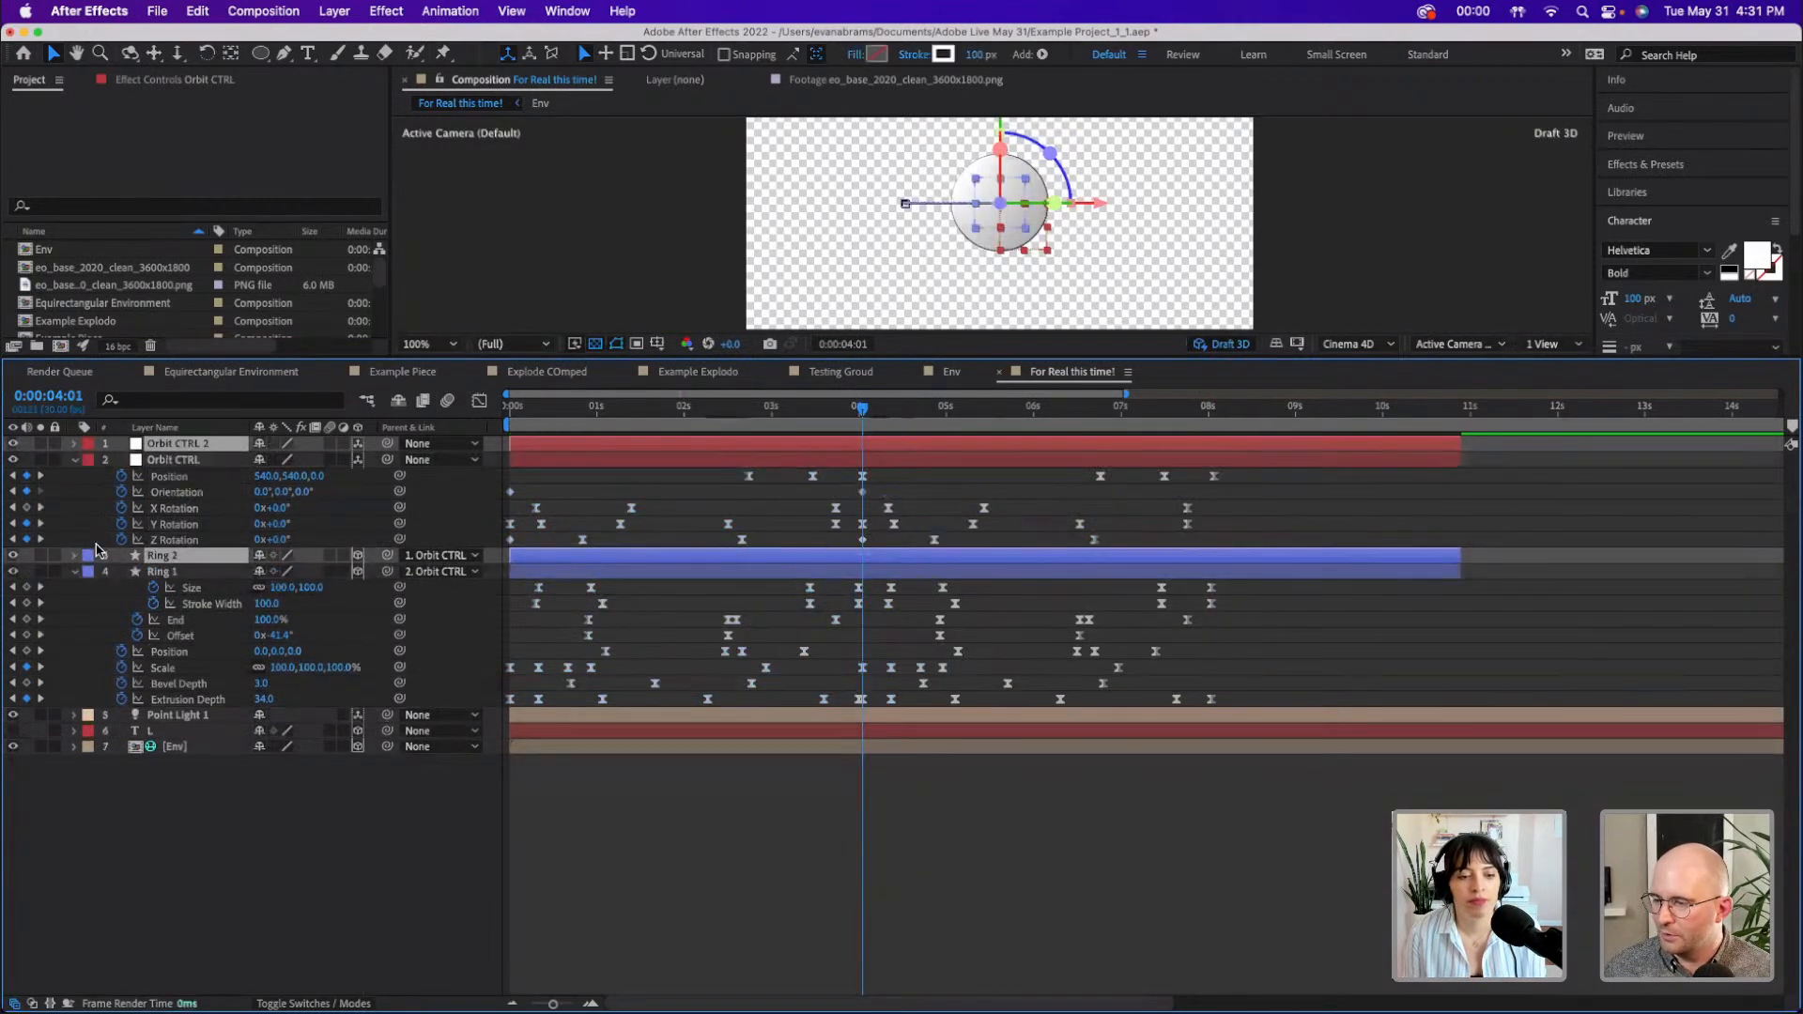
{"action": "left_click_drag", "start_coordinate": [182, 558], "coordinate": [203, 478]}
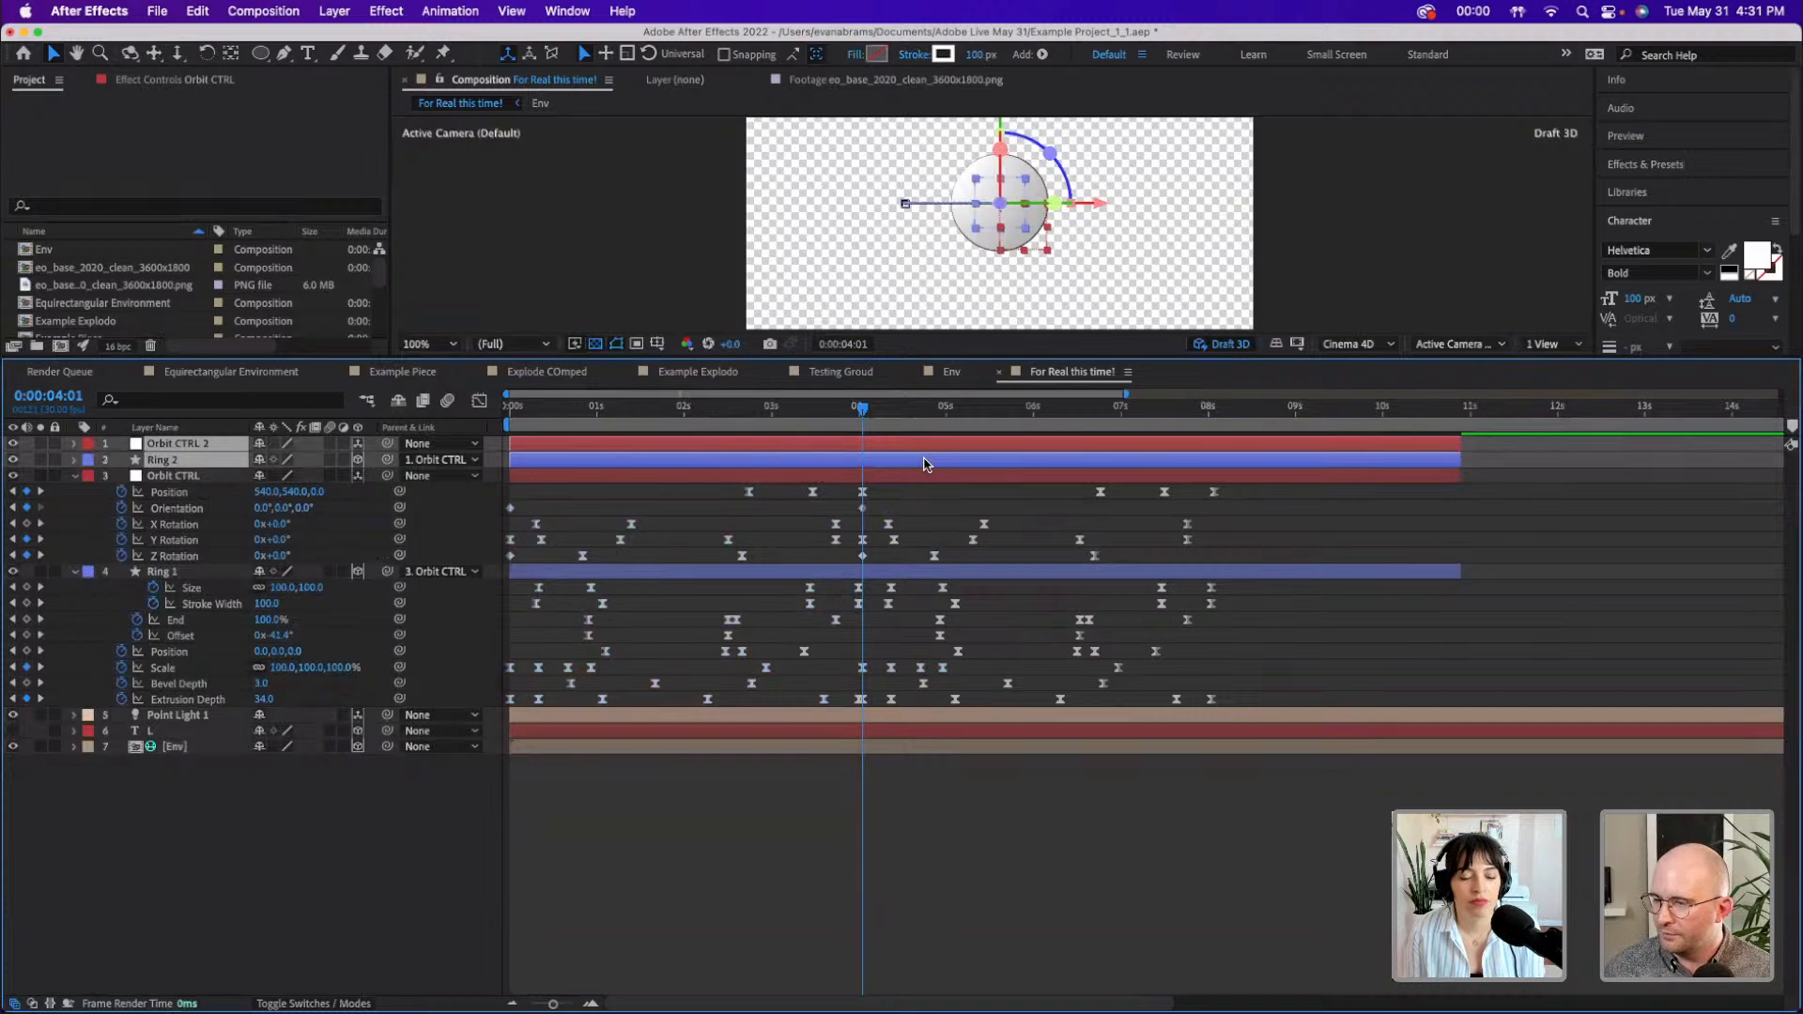
- Shift Orbit CTRL 2 and Ring 2 about 1.6 seconds earlier and preview the loop with the work area ending at 0:00:04:01
{"action": "left_click_drag", "start_coordinate": [918, 472], "coordinate": [775, 472]}
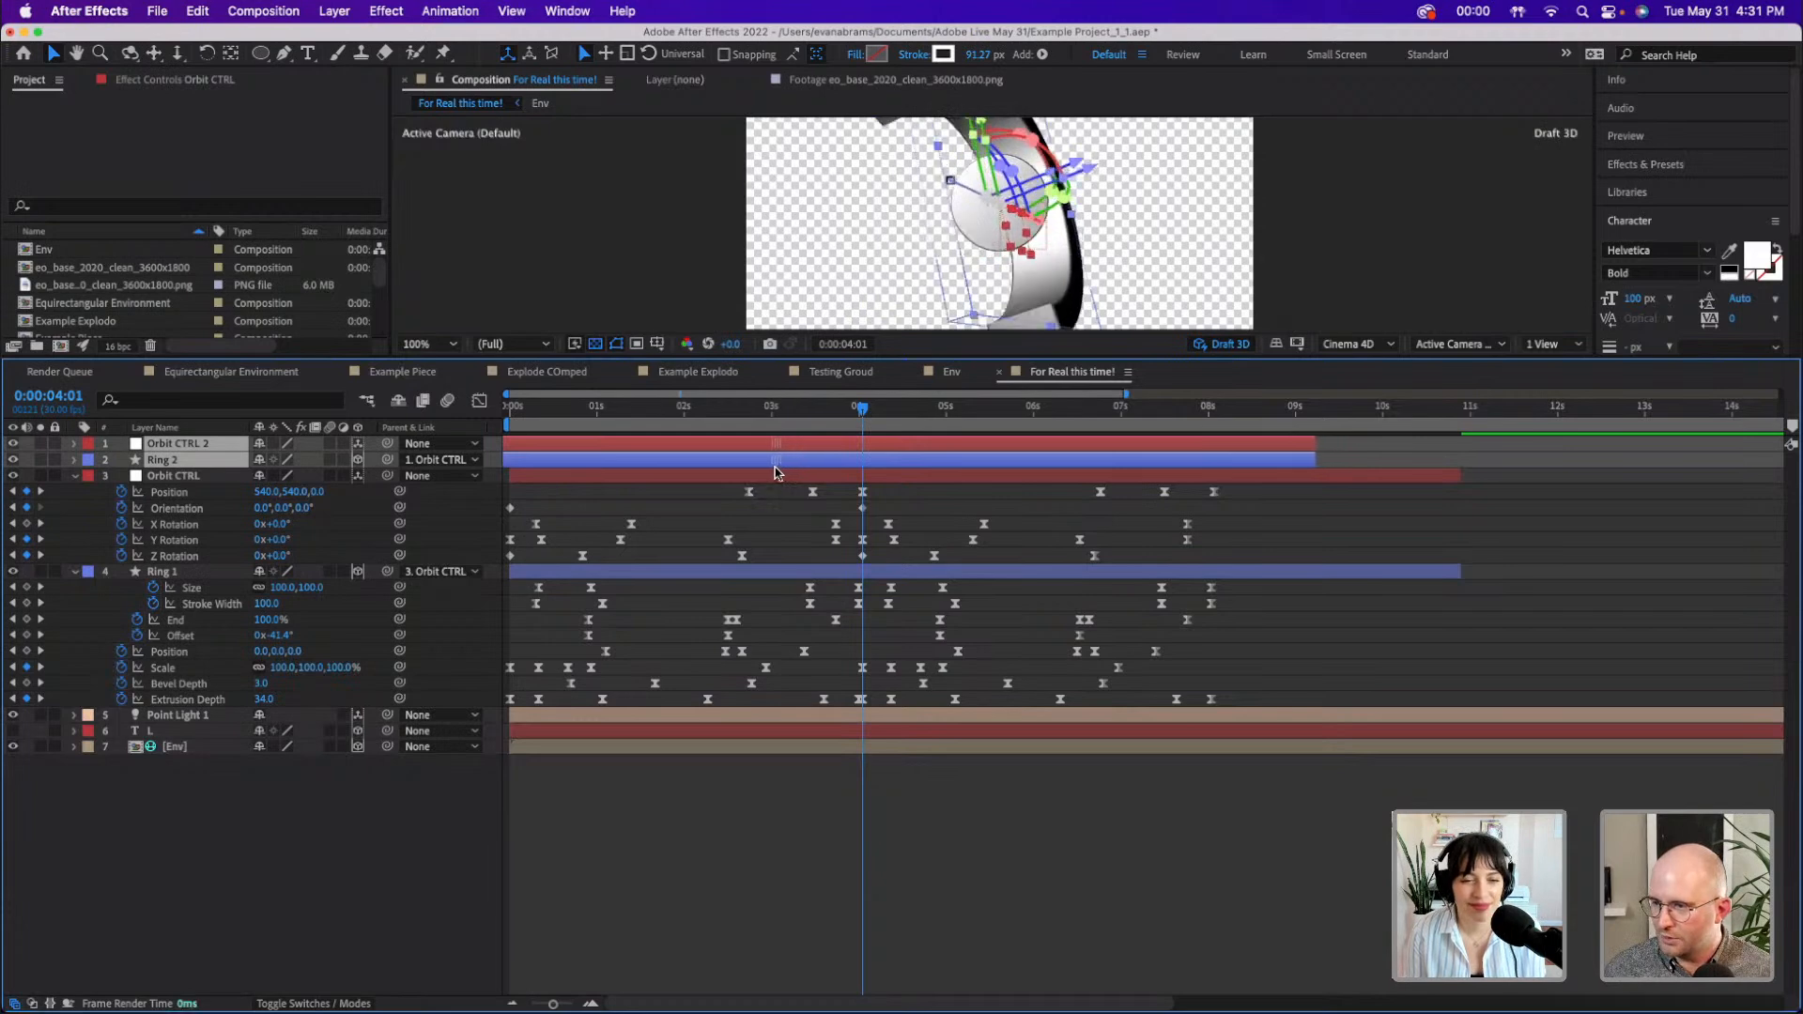
{"action": "key", "text": "n"}
{"action": "scroll", "coordinate": [1214, 293], "scroll_direction": "down", "scroll_amount": 1}
{"action": "key", "text": "space"}
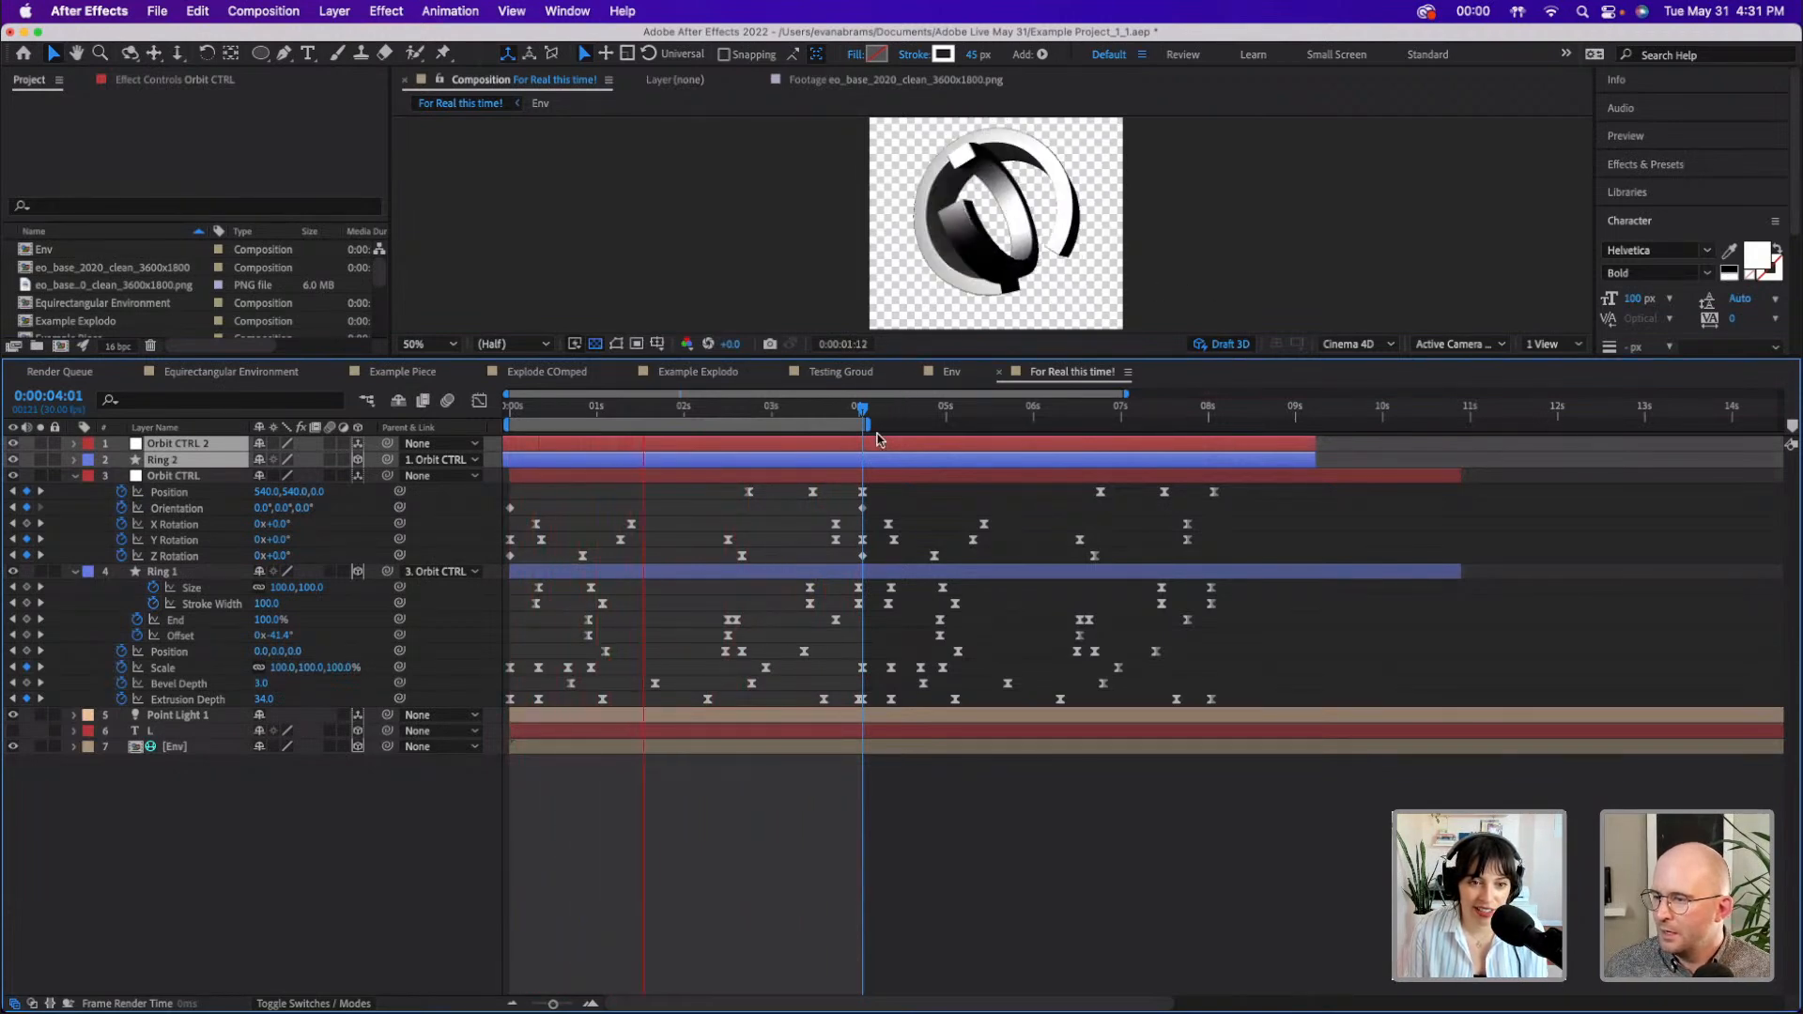
{"action": "key", "text": "space"}
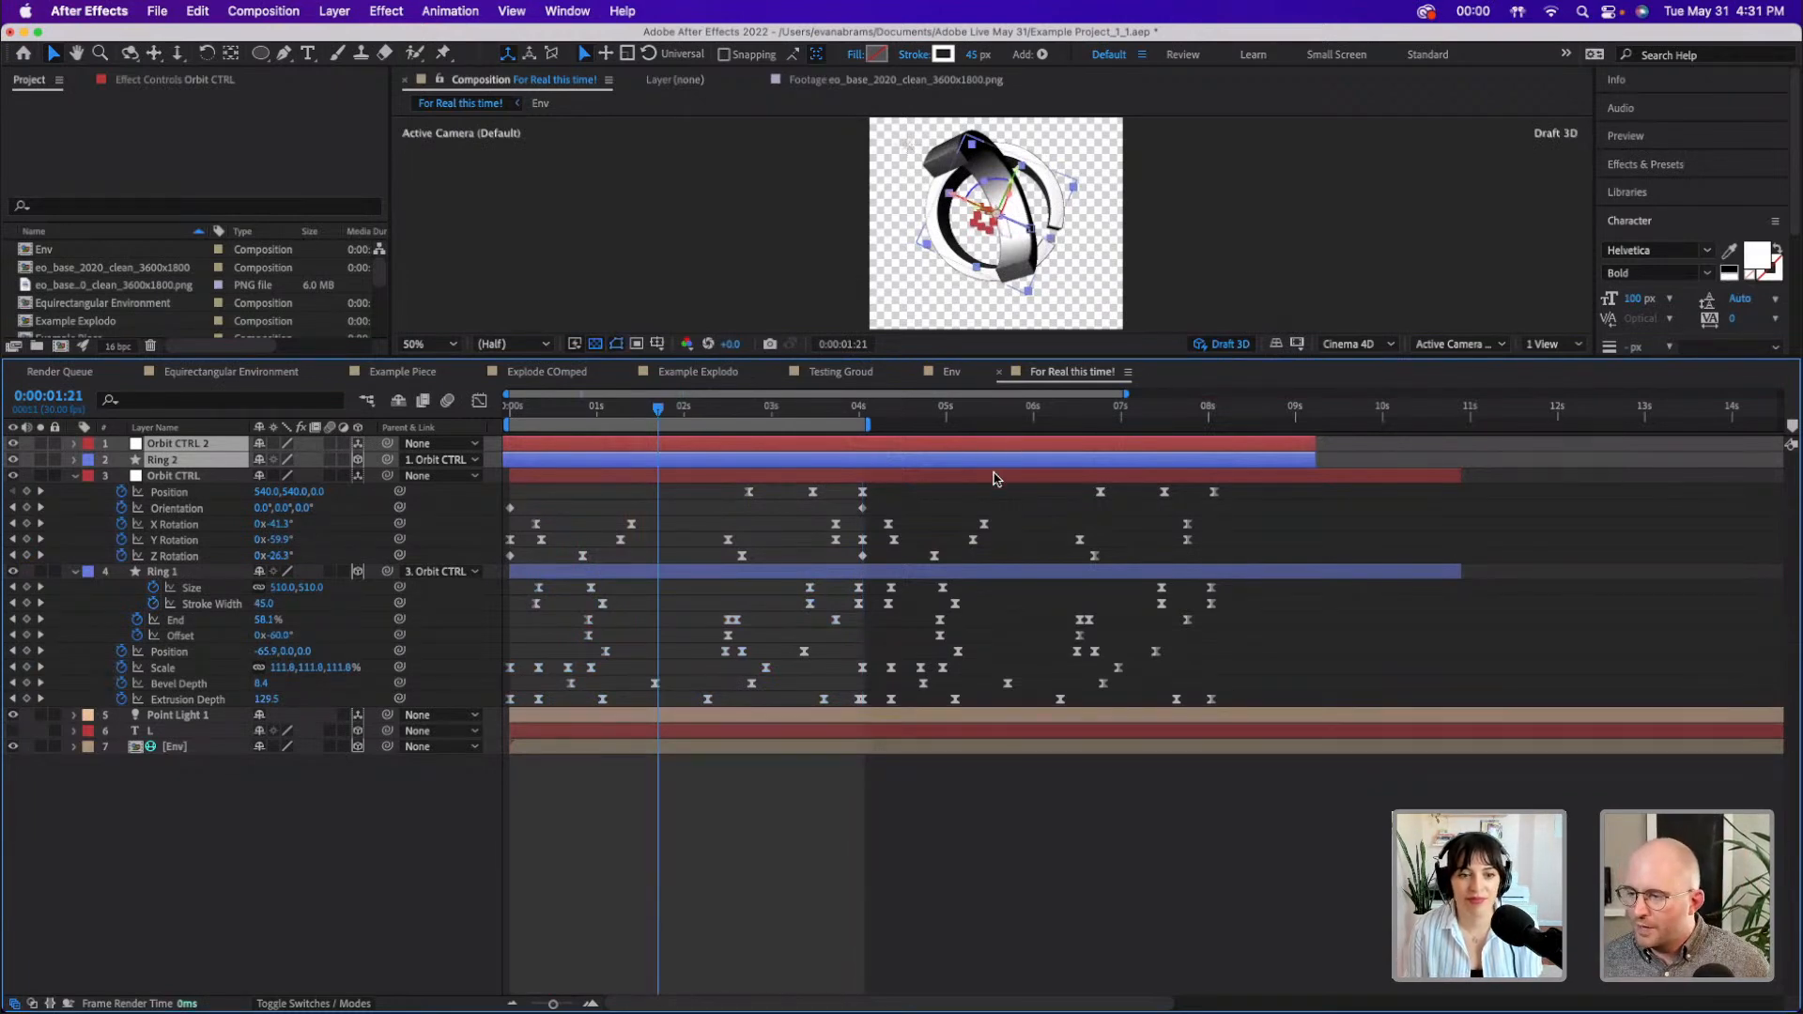
- Reveal all keyframes of Orbit CTRL 2 and Ring 2 and slide both layers back to start at the beginning of the composition
{"action": "left_click_drag", "start_coordinate": [999, 464], "coordinate": [955, 479]}
{"action": "key", "text": "u"}
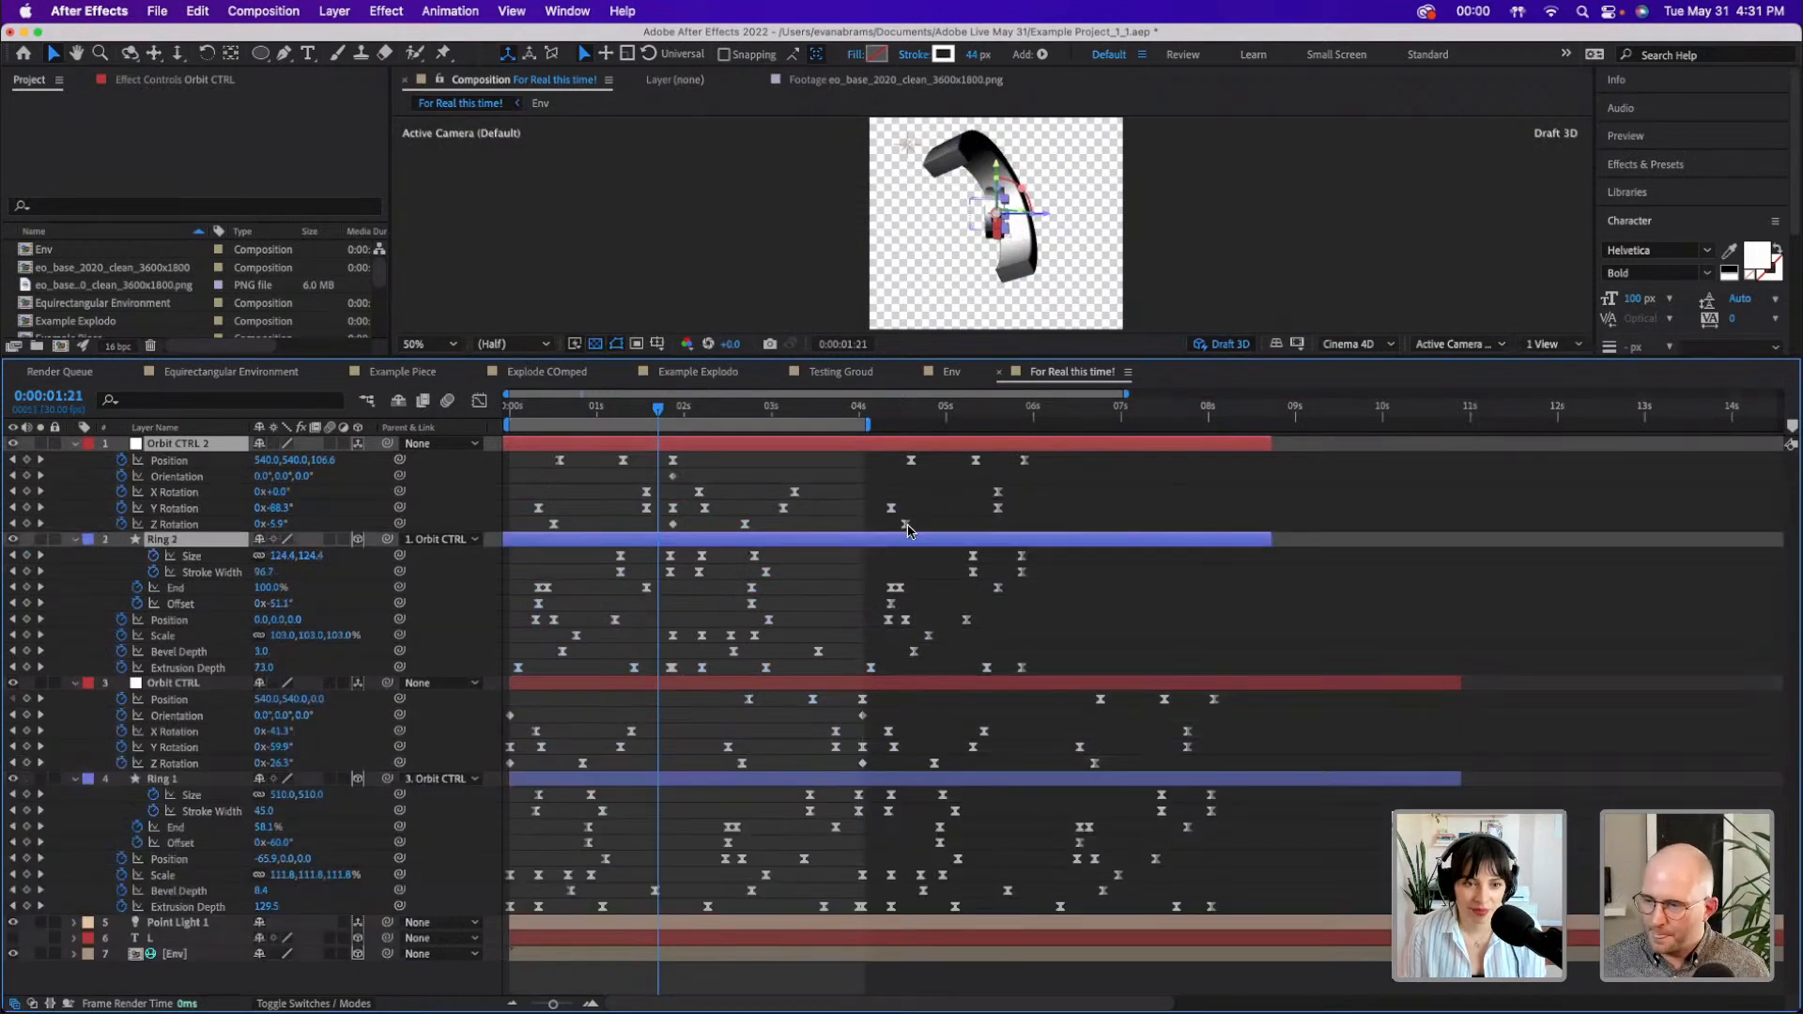
{"action": "left_click_drag", "start_coordinate": [899, 548], "coordinate": [1099, 542]}
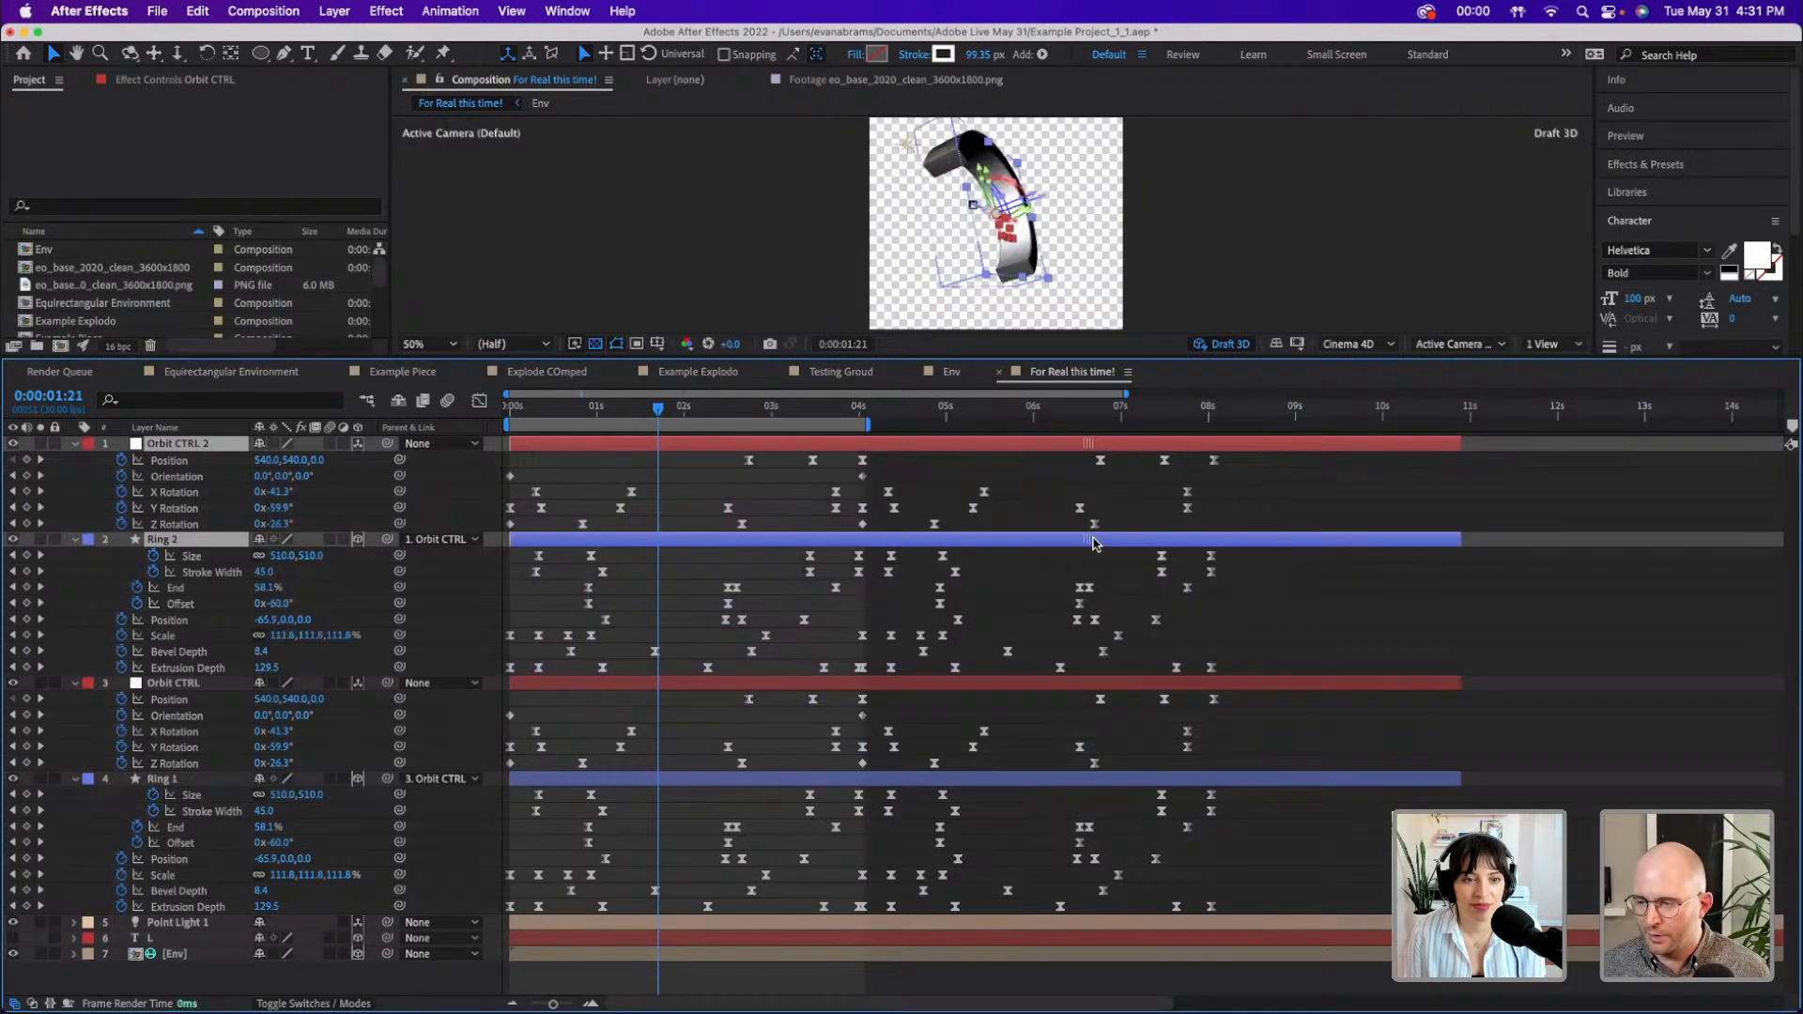
- Add layer markers at 0:00:04:01 and 0:00:08:02 on Orbit CTRL 2, Ring 2 and Orbit CTRL
{"action": "left_click", "coordinate": [852, 408]}
{"action": "left_click", "coordinate": [862, 411]}
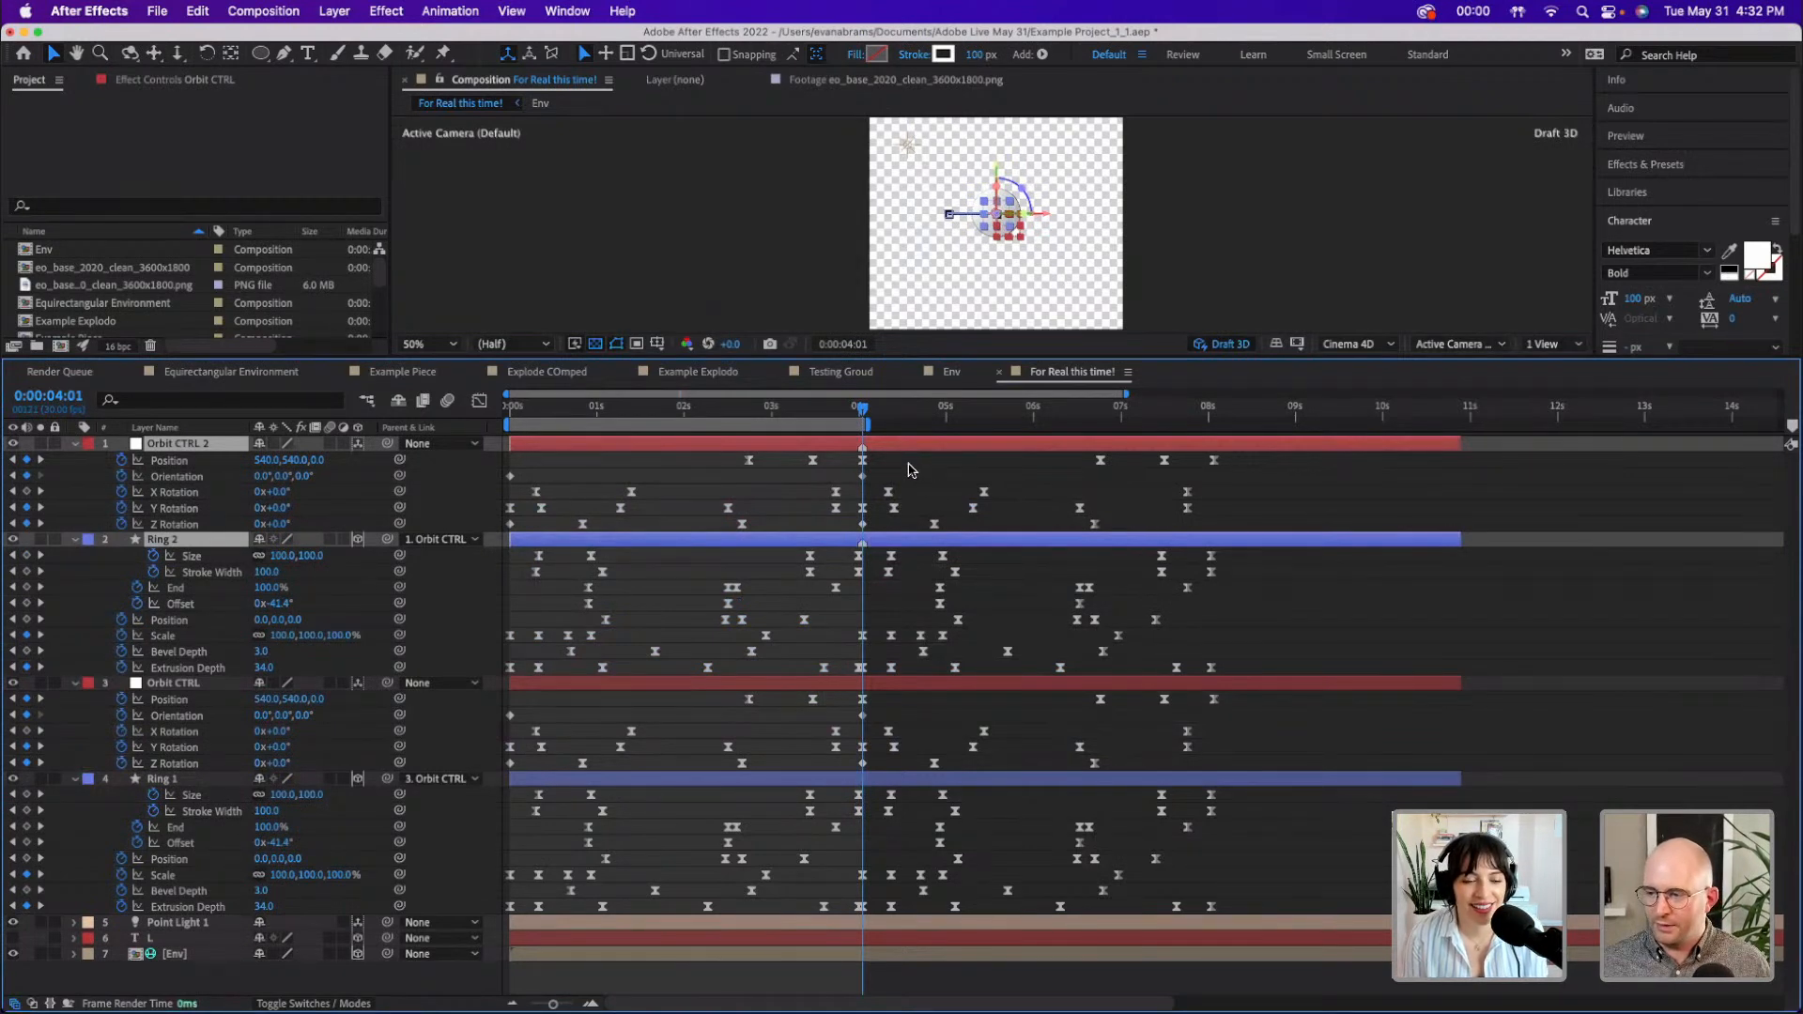
{"action": "left_click", "coordinate": [1214, 413]}
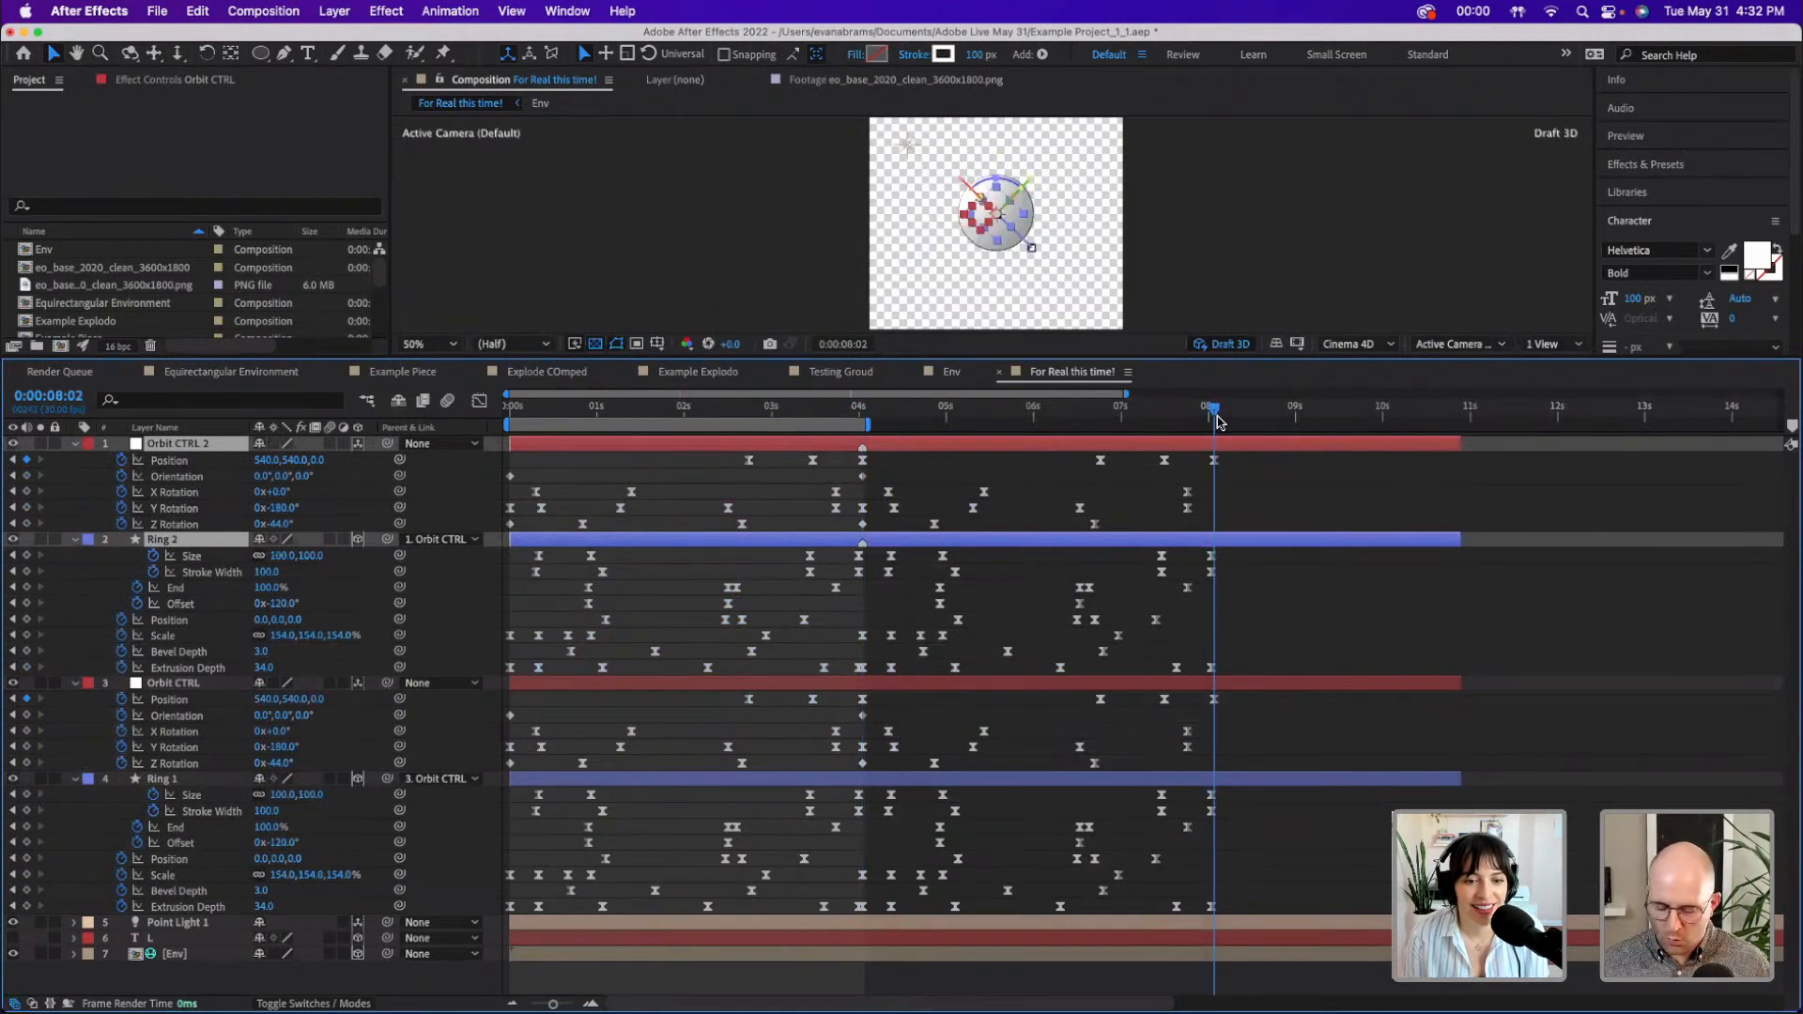
{"action": "left_click", "coordinate": [1220, 685]}
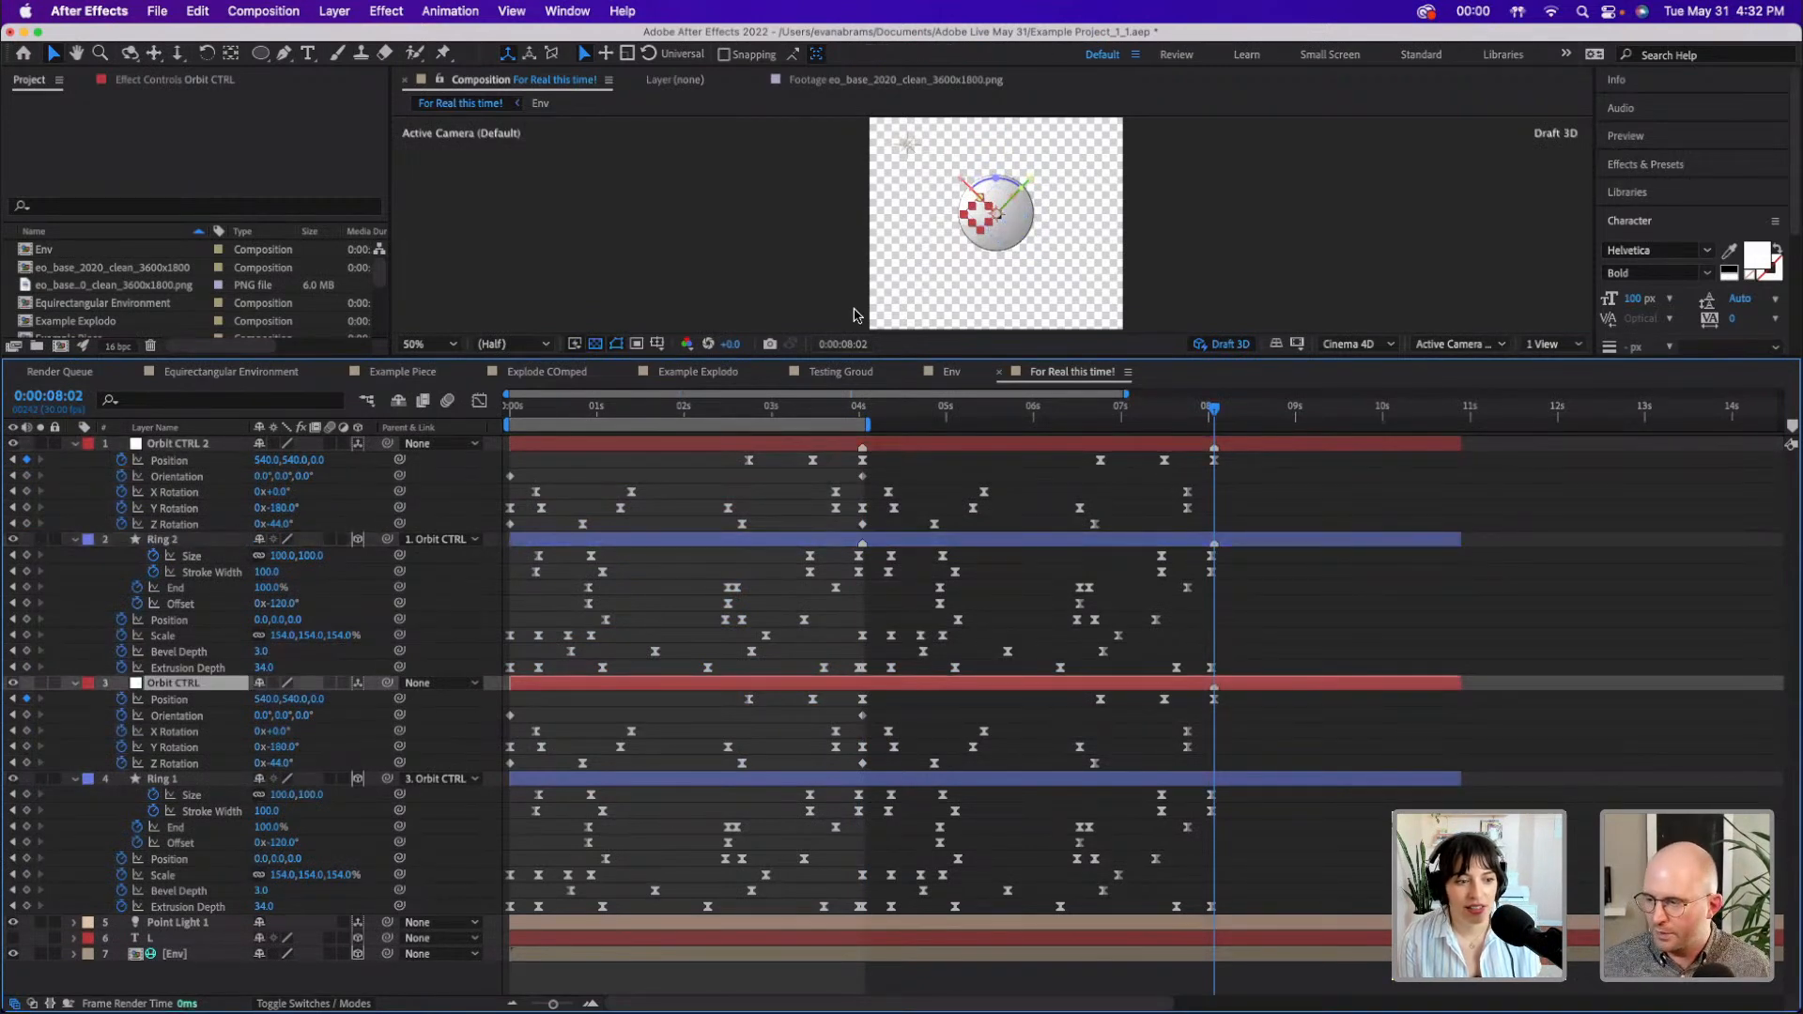
{"action": "left_click", "coordinate": [858, 409]}
{"action": "left_click_drag", "start_coordinate": [858, 410], "coordinate": [862, 411]}
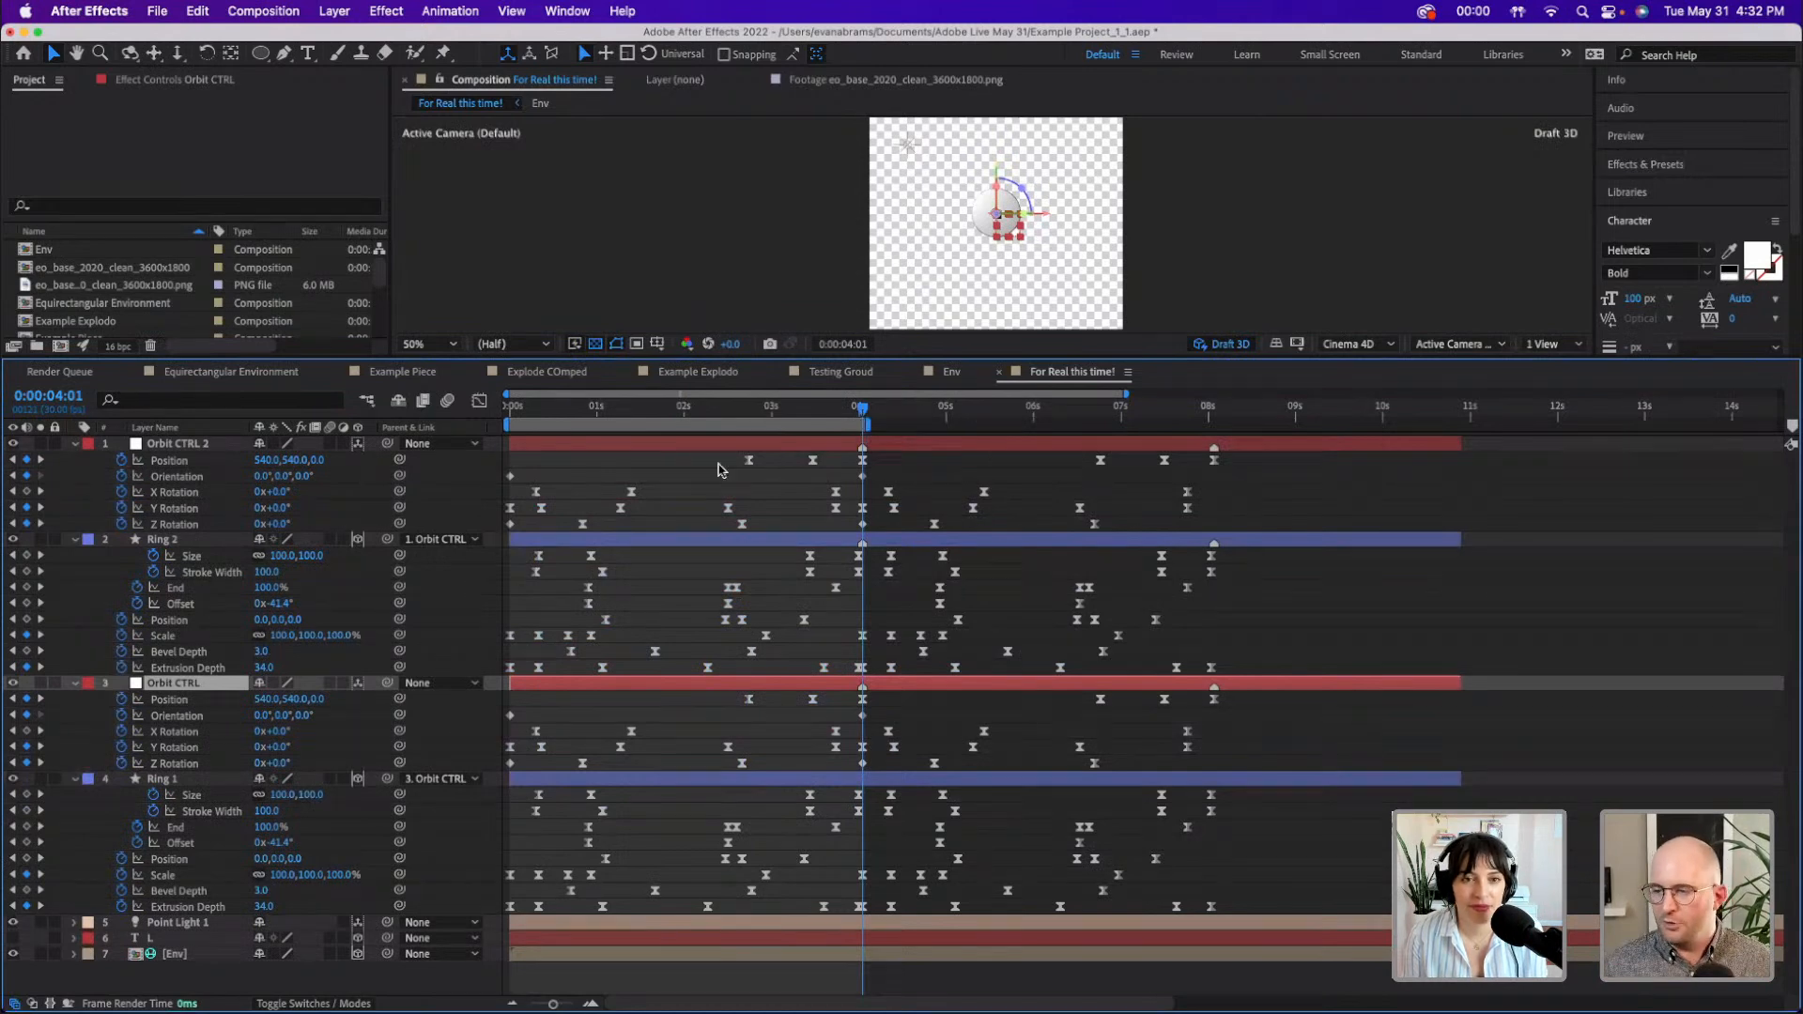
- Collapse all layer properties and slide Orbit CTRL 2 and Ring 2 earlier so their first markers align with 0:00:02:00
{"action": "key", "text": "u"}
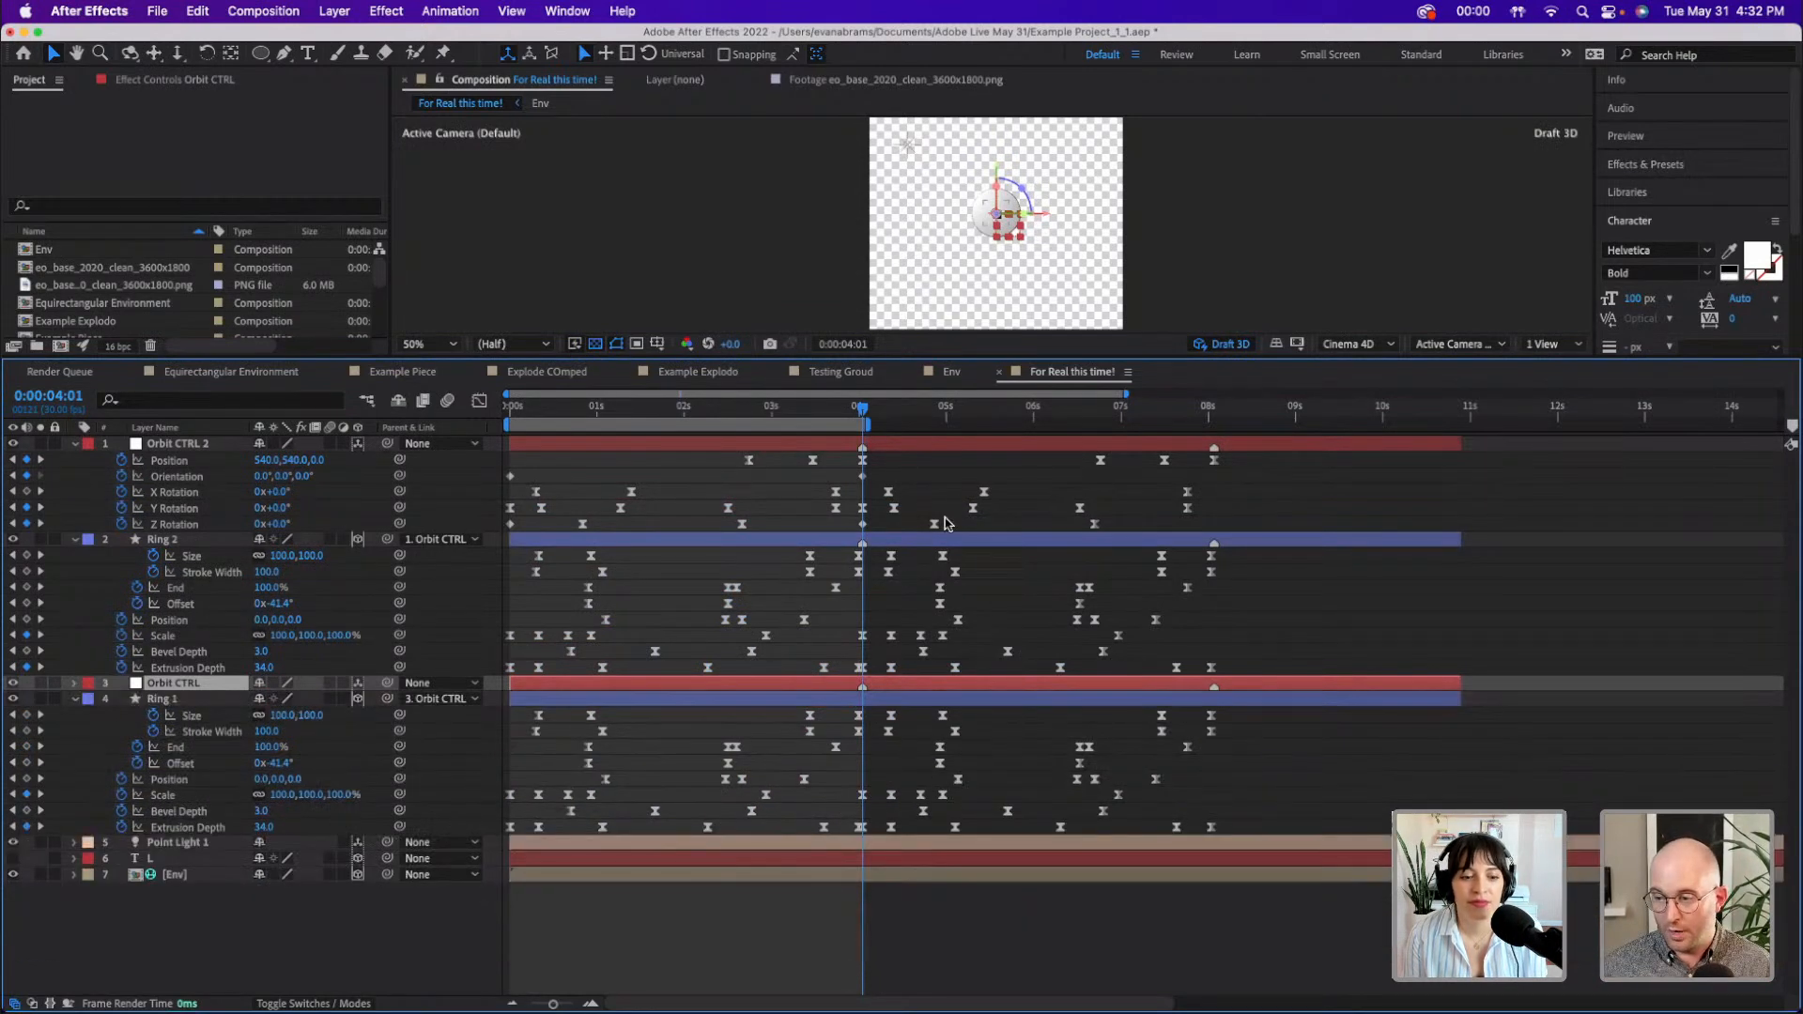
{"action": "key", "text": "F2"}
{"action": "key", "text": "u"}
{"action": "left_click", "coordinate": [939, 451]}
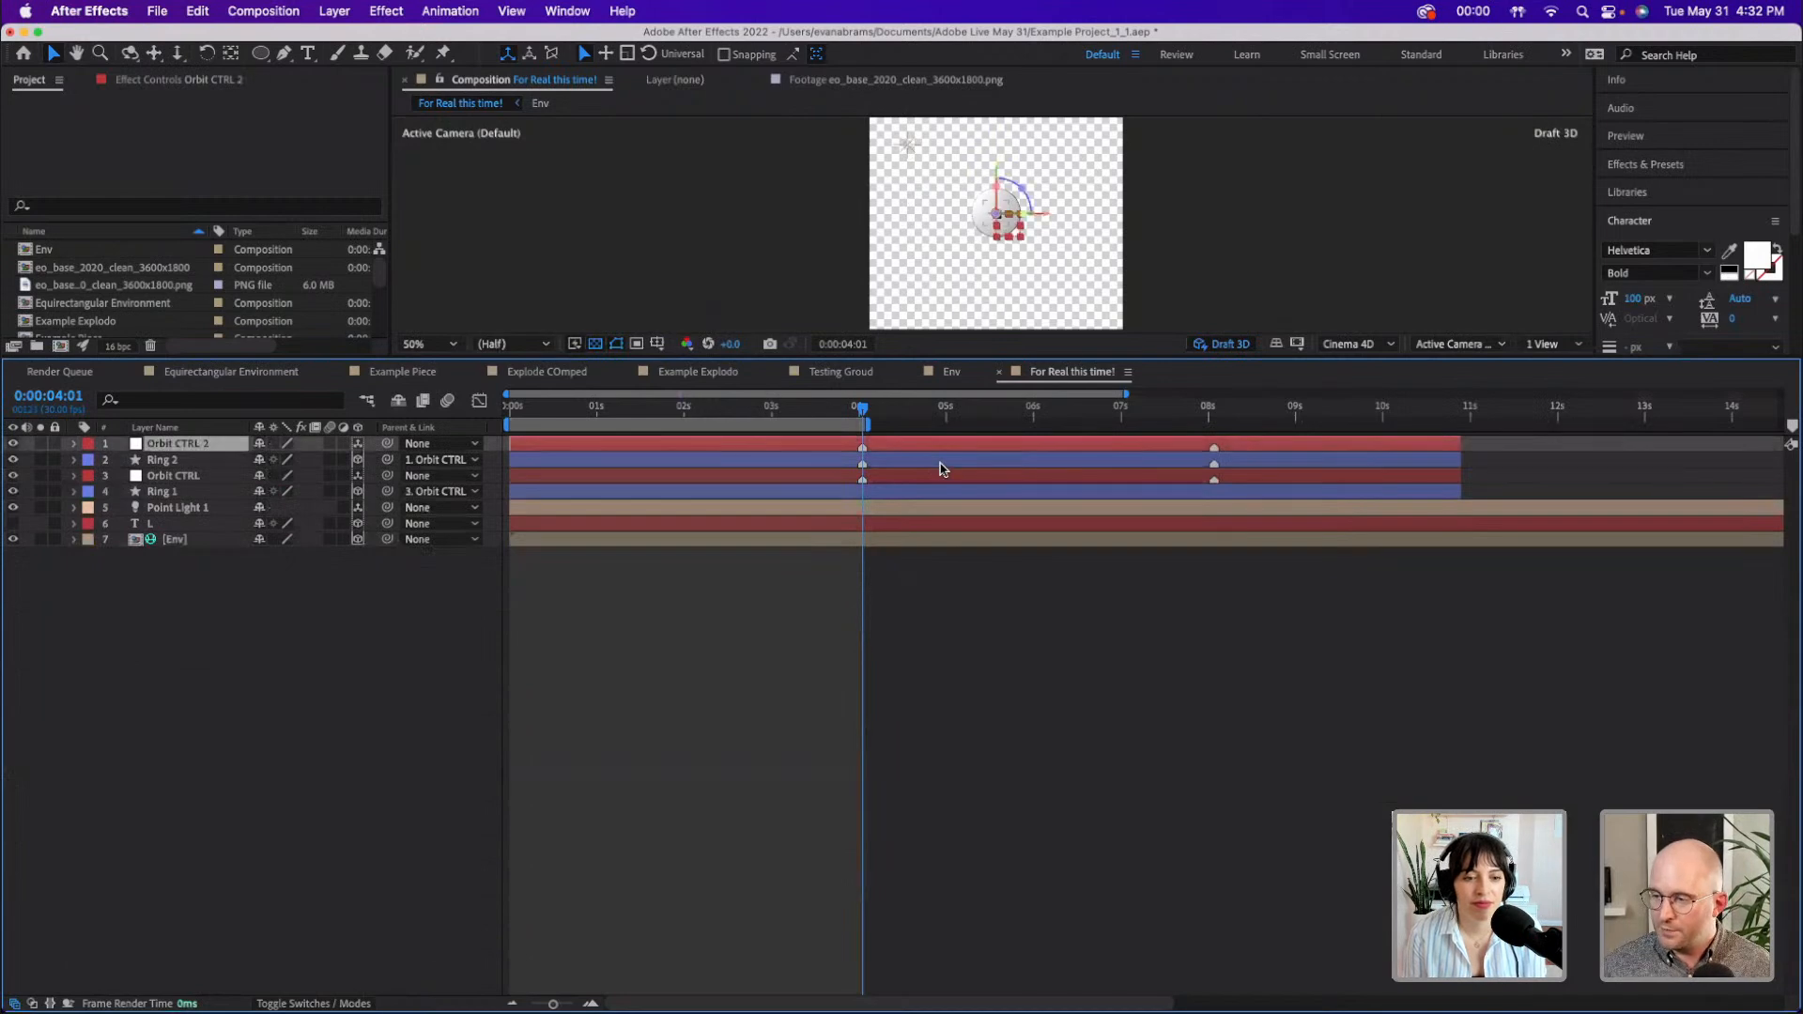
{"action": "left_click", "coordinate": [939, 461], "text": "shift"}
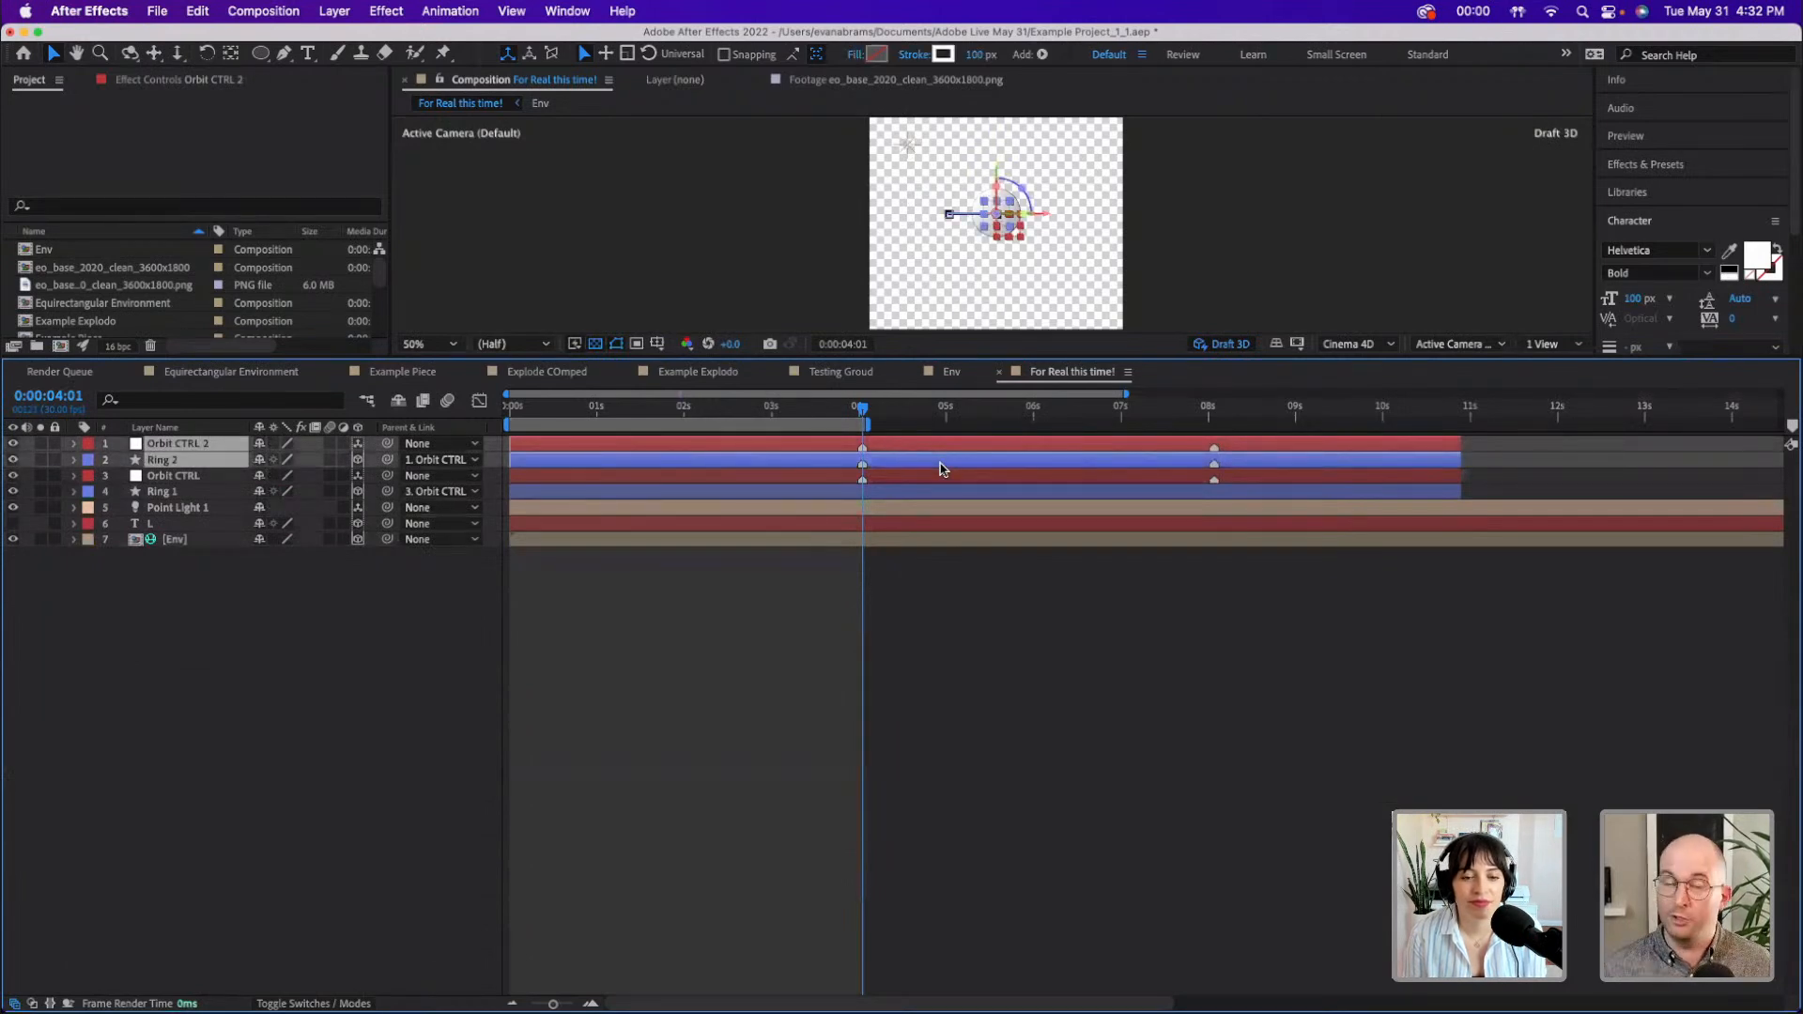
{"action": "left_click_drag", "start_coordinate": [720, 411], "coordinate": [683, 411]}
{"action": "left_click_drag", "start_coordinate": [862, 462], "coordinate": [722, 477]}
- Deselect the layers and preview the loop with the two rings offset, stopping at 0:00:02:28
{"action": "left_click", "coordinate": [805, 674]}
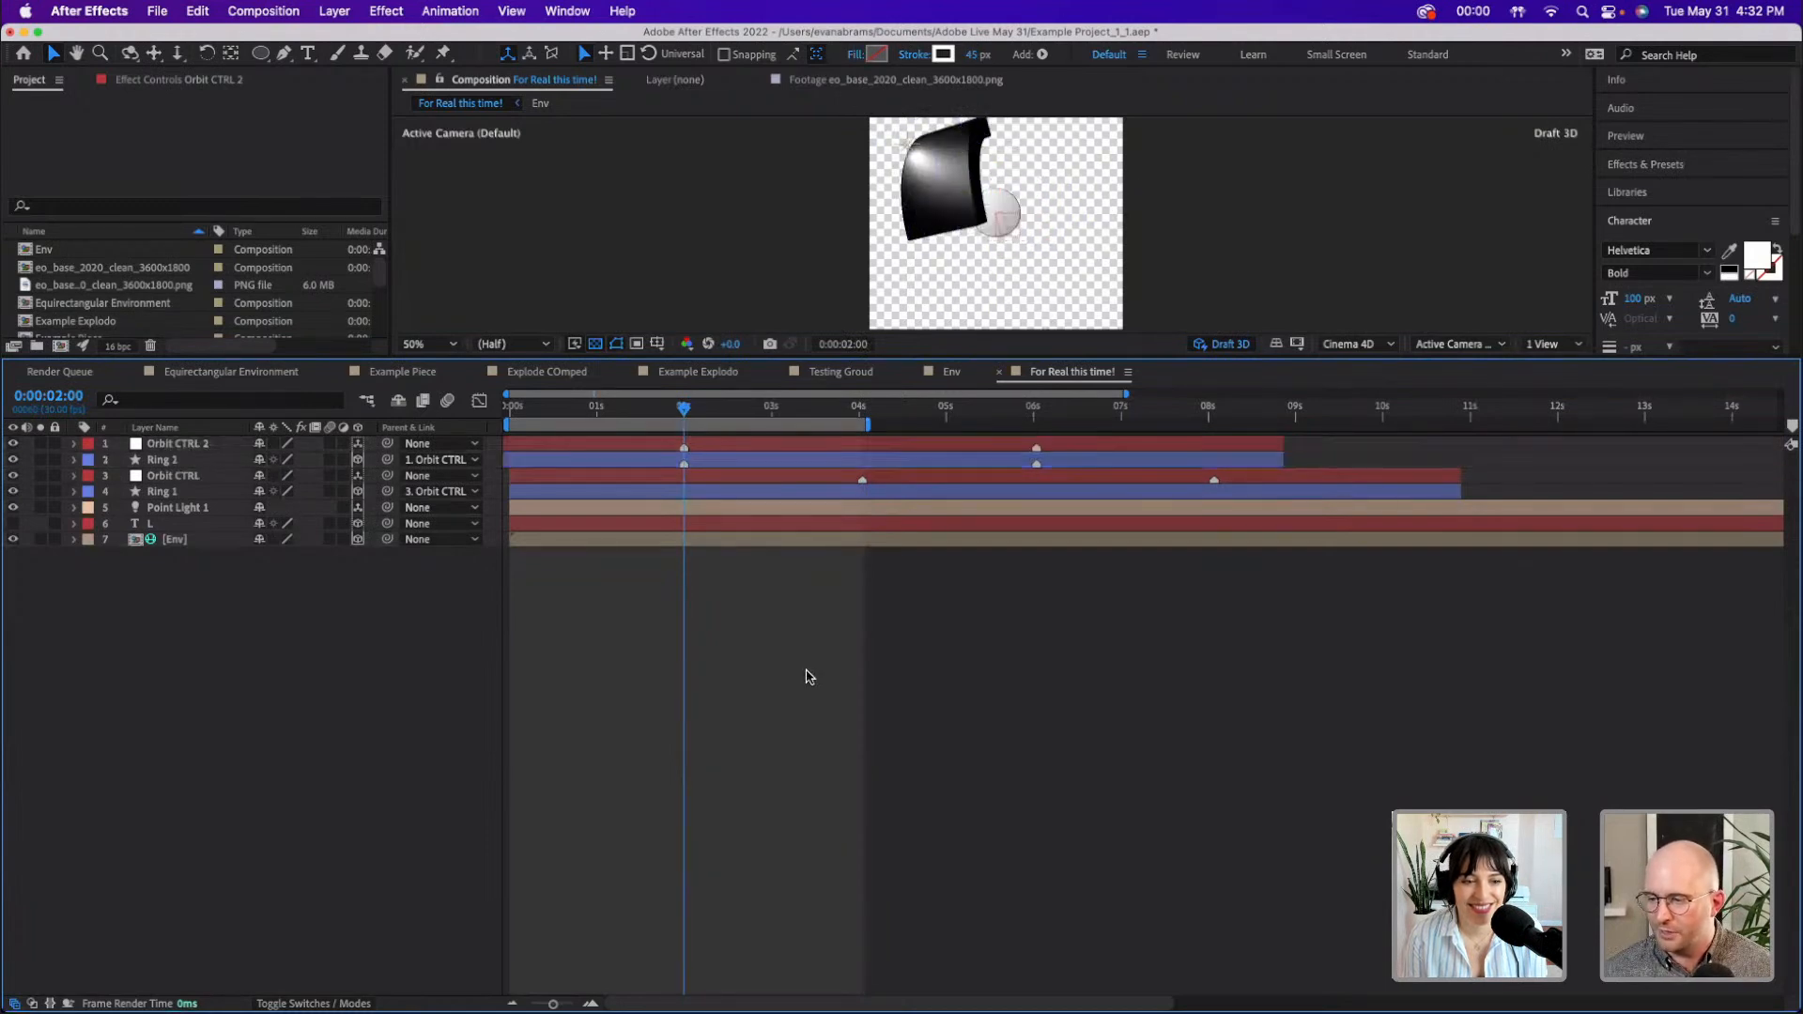
{"action": "key", "text": "space"}
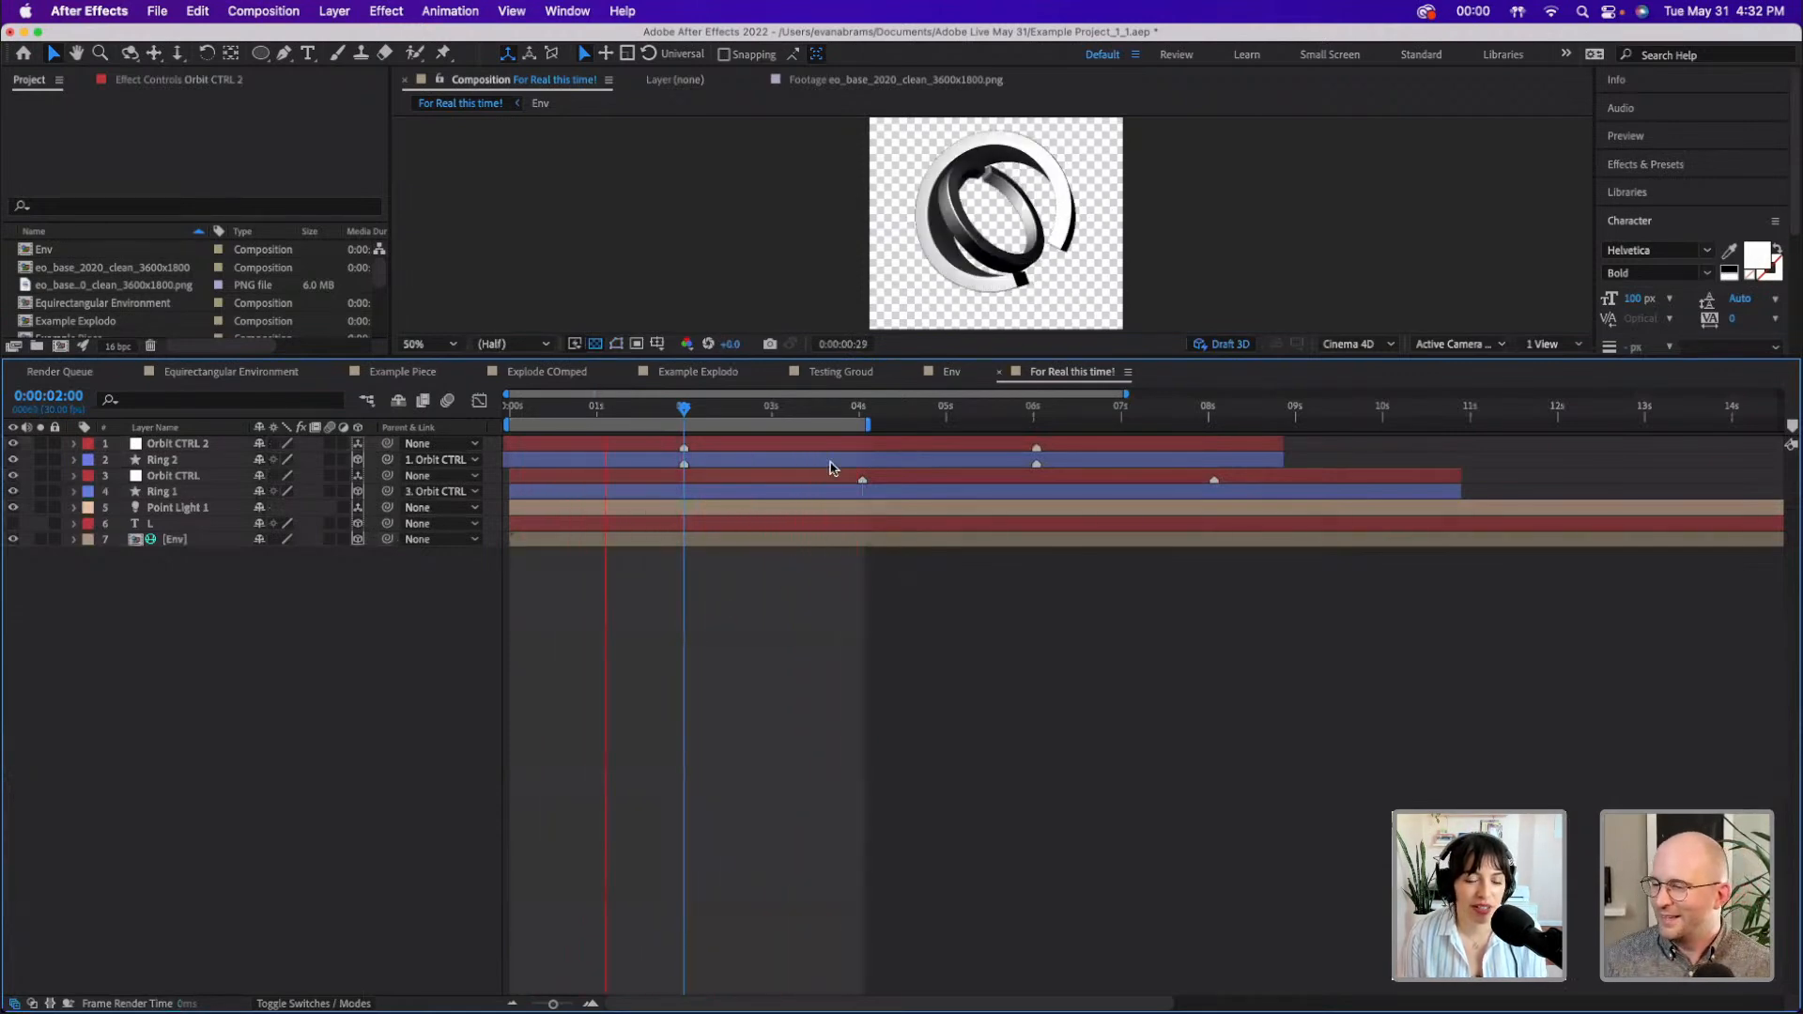
{"action": "key", "text": "space"}
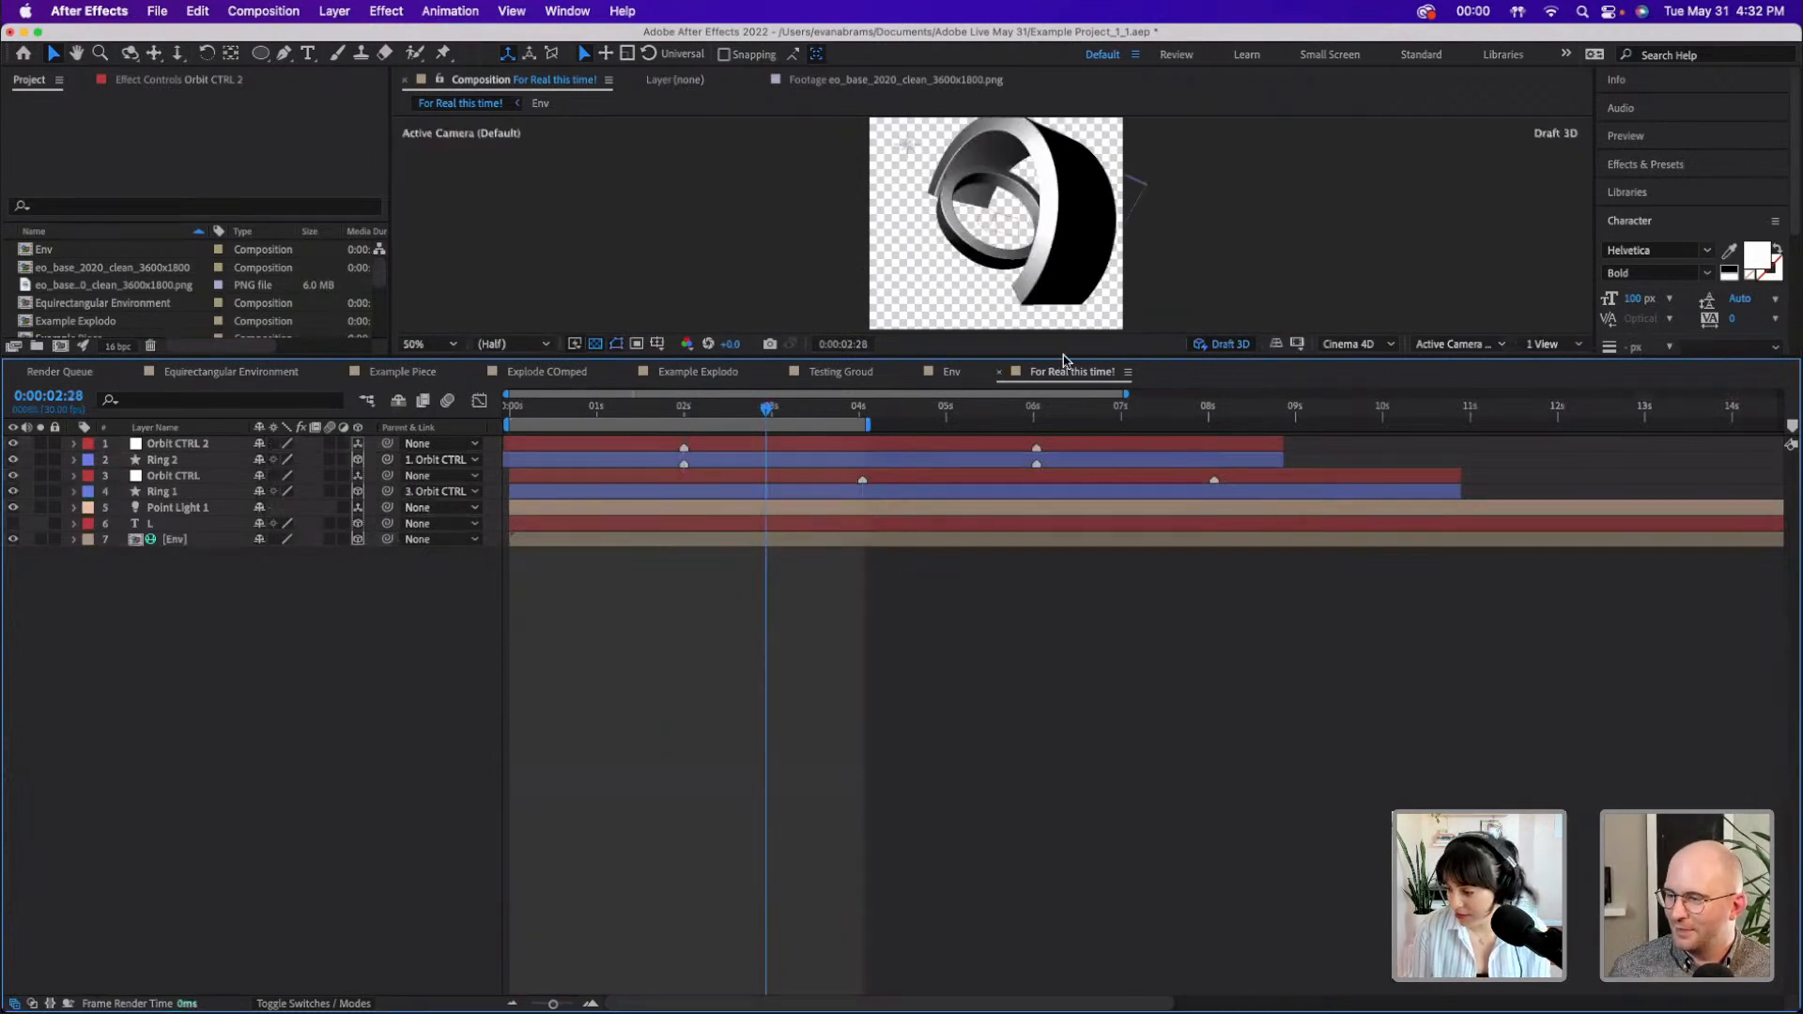
- Preview the two-ring loop in an enlarged composition viewer and save the project
{"action": "left_click_drag", "start_coordinate": [1064, 355], "coordinate": [929, 688]}
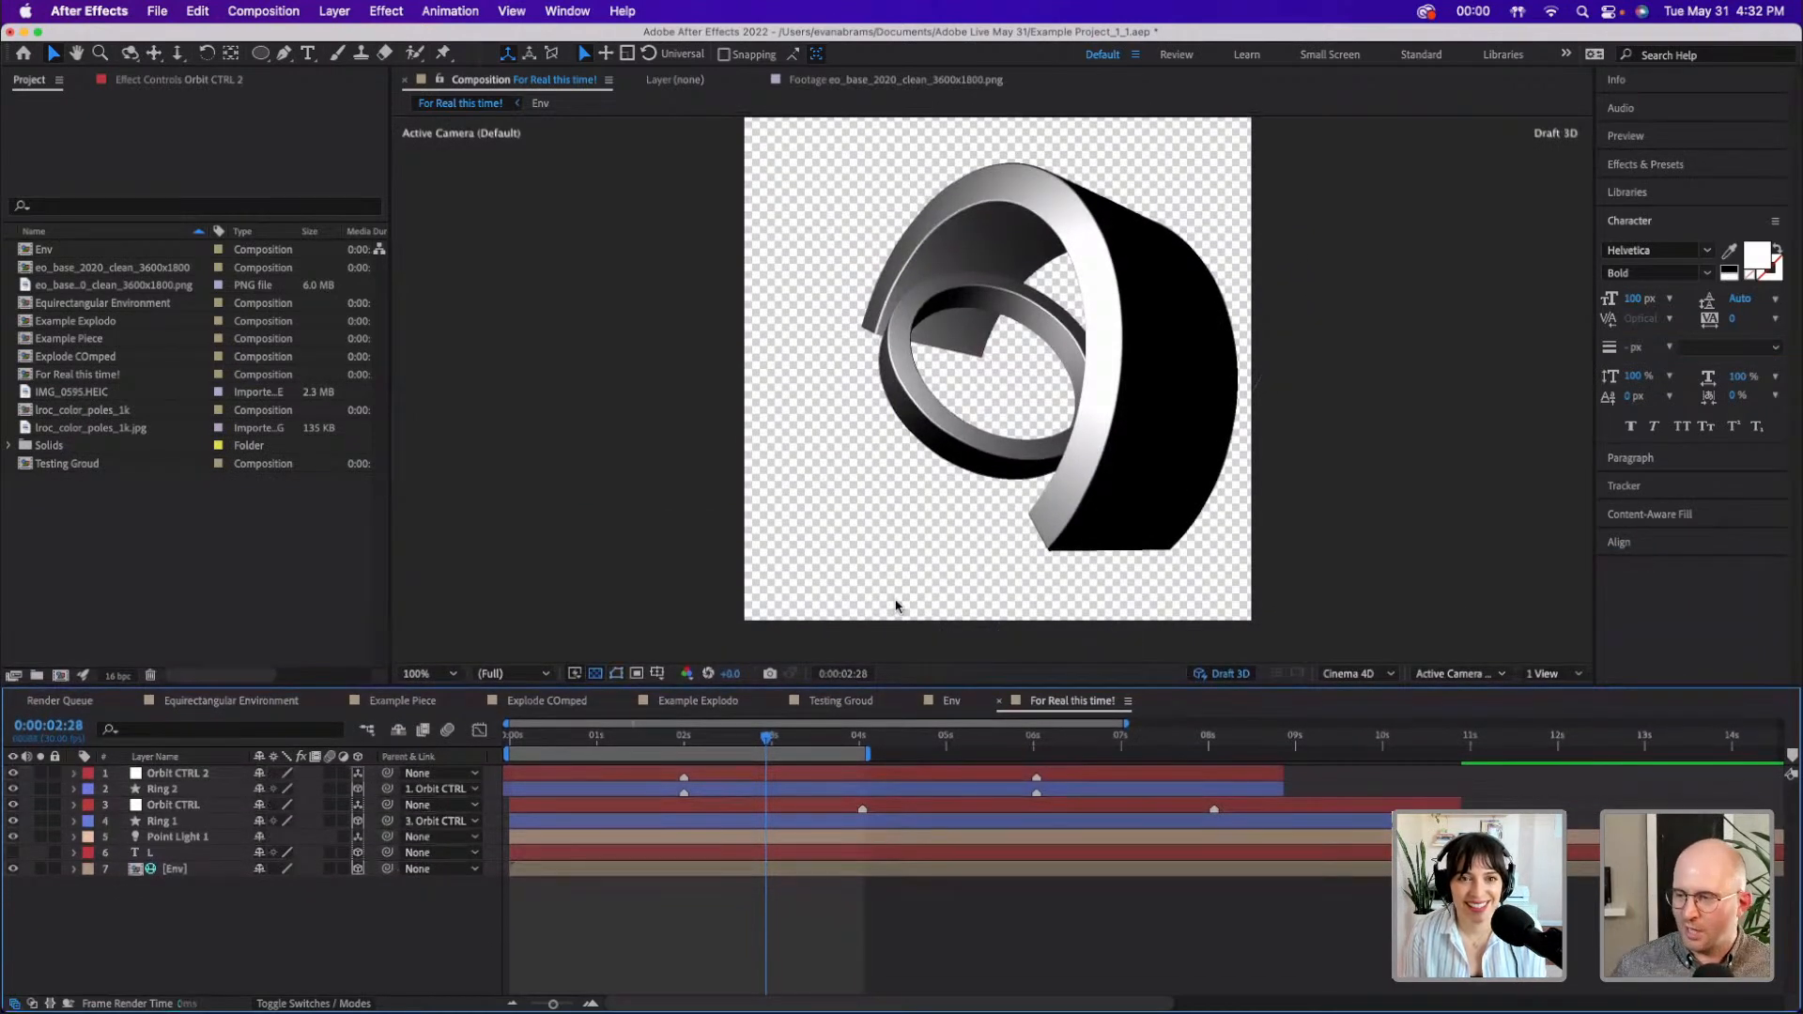
{"action": "key", "text": "space"}
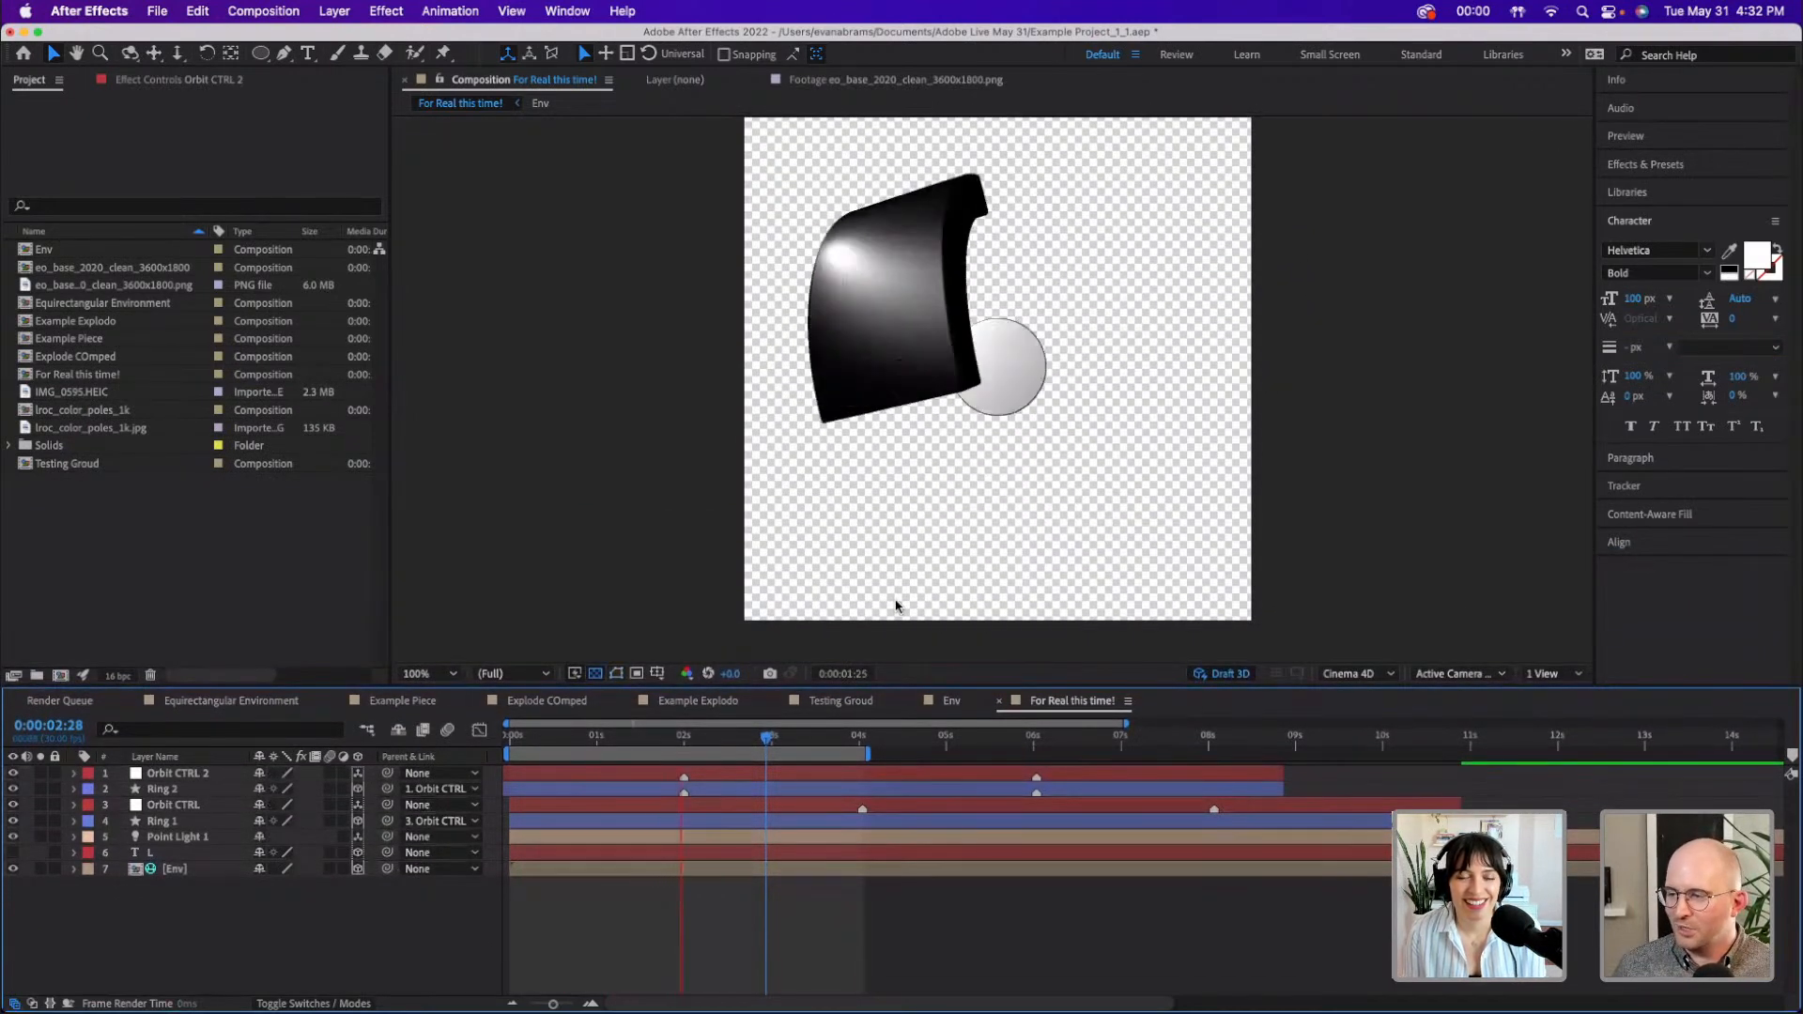
{"action": "key", "text": "space"}
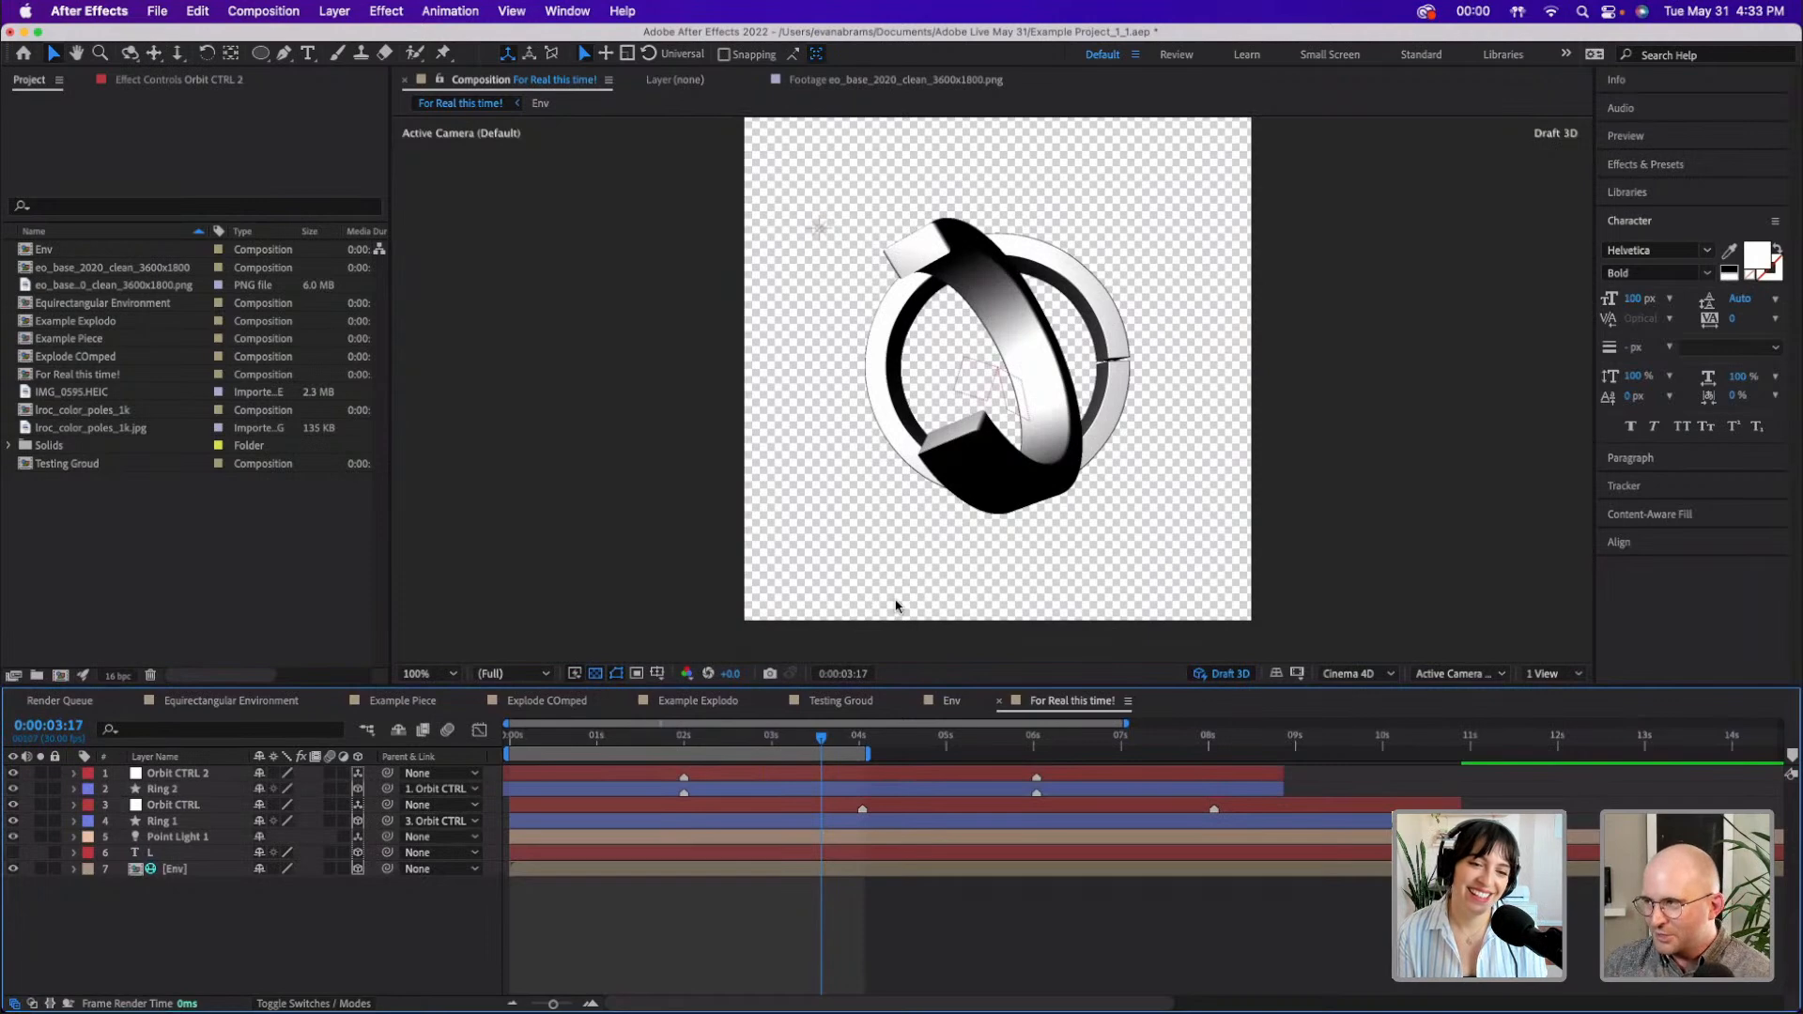
{"action": "key", "text": "super+s"}
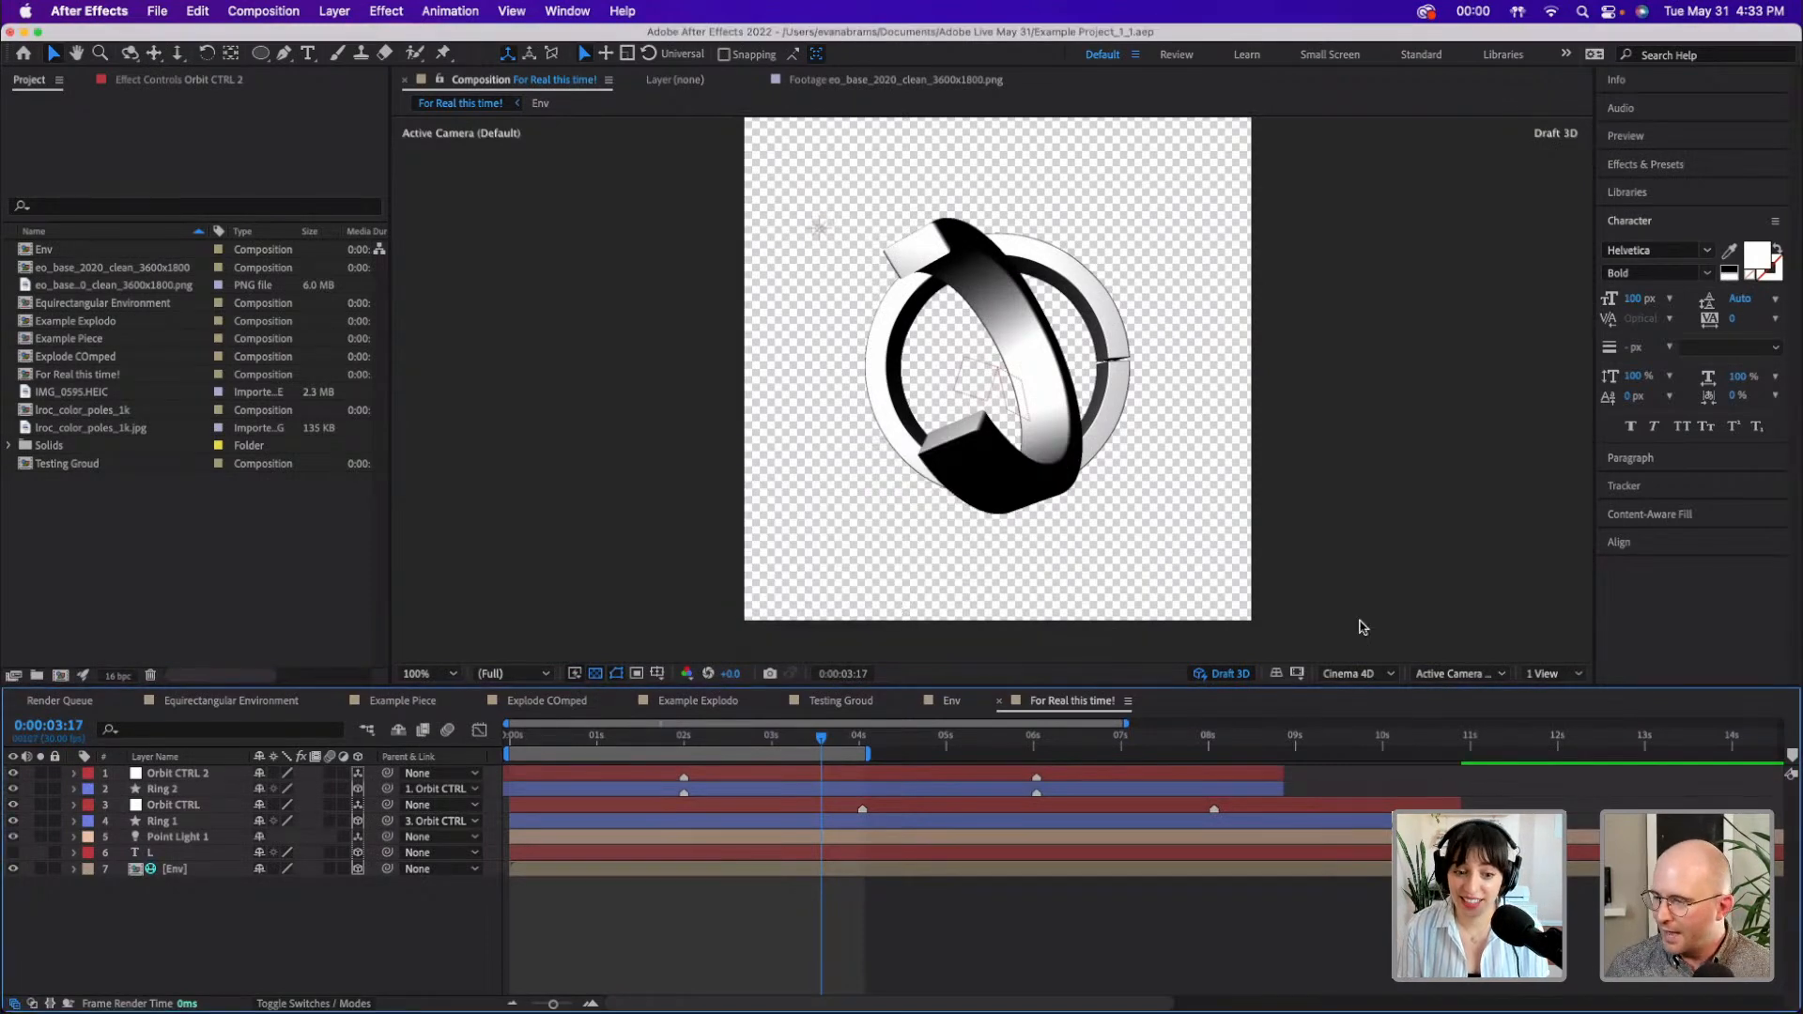
- Turn off Draft 3D and the transparency grid in the composition viewer
{"action": "left_click", "coordinate": [1221, 683]}
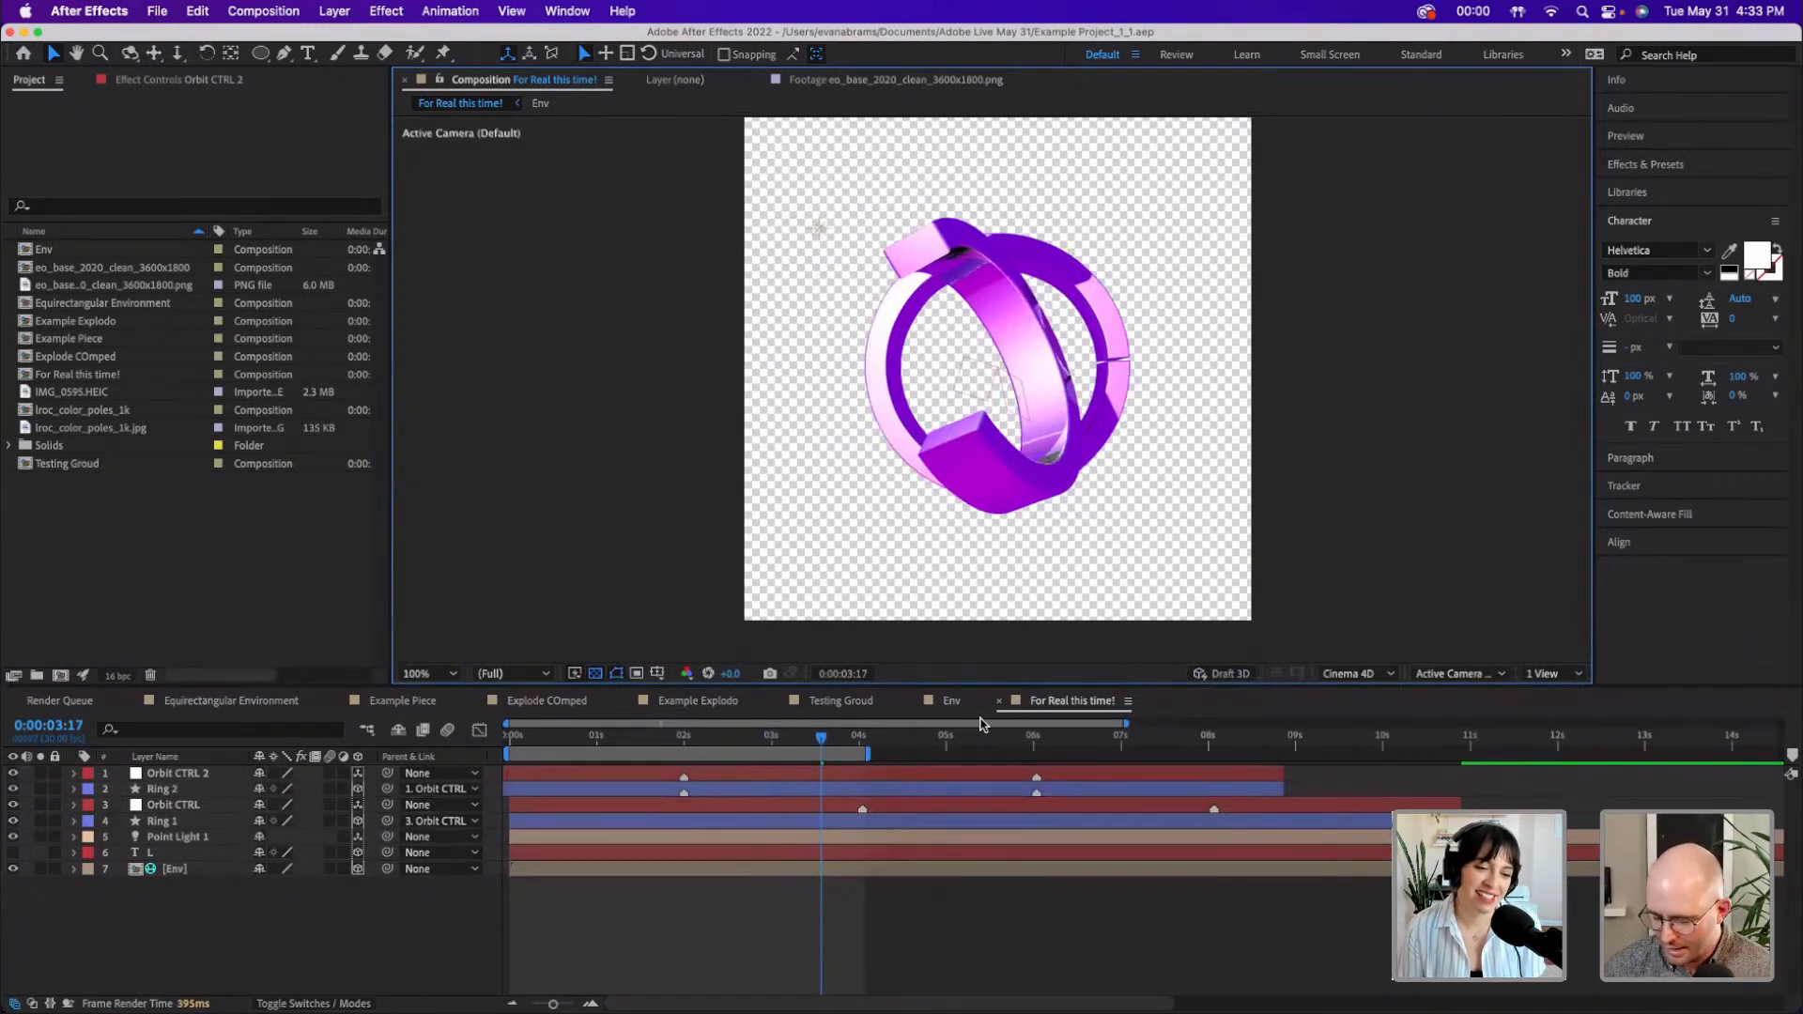
{"action": "left_click", "coordinate": [616, 674]}
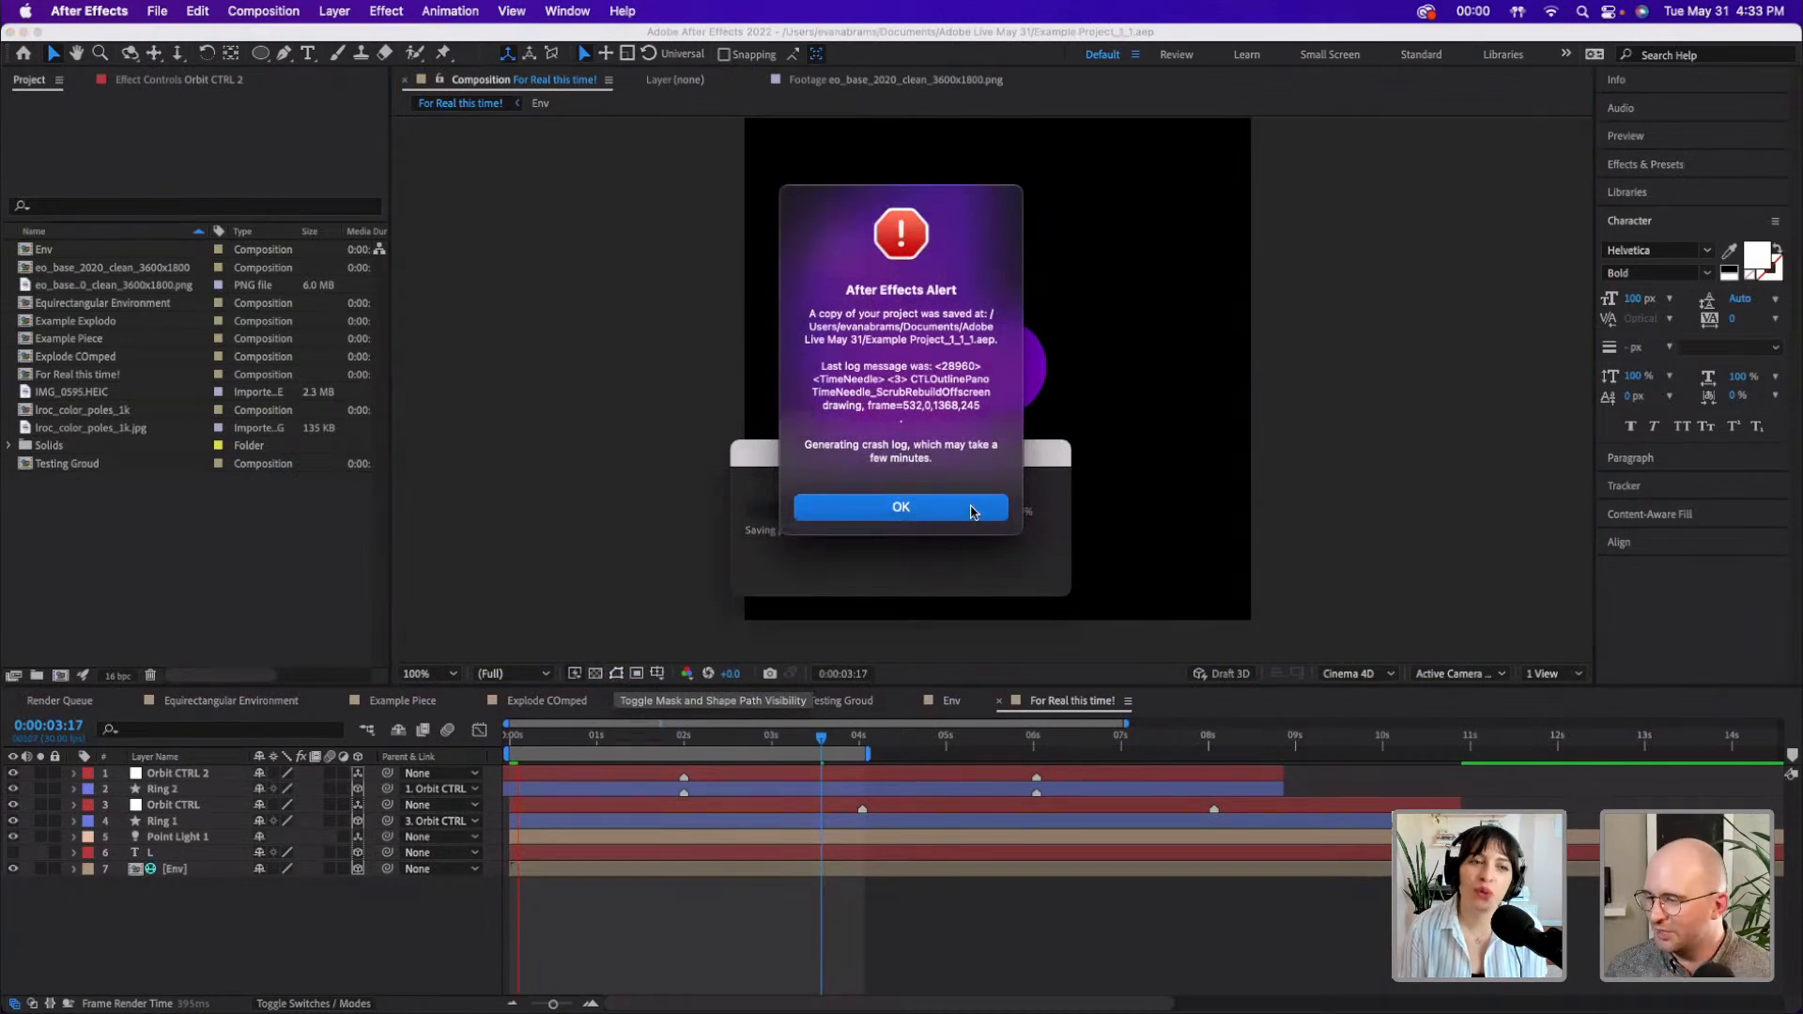
- Clear the crash alert and the stray Notes window, and reopen Example Project_1_1_1 in After Effects
{"action": "left_click_drag", "start_coordinate": [918, 229], "coordinate": [545, 282]}
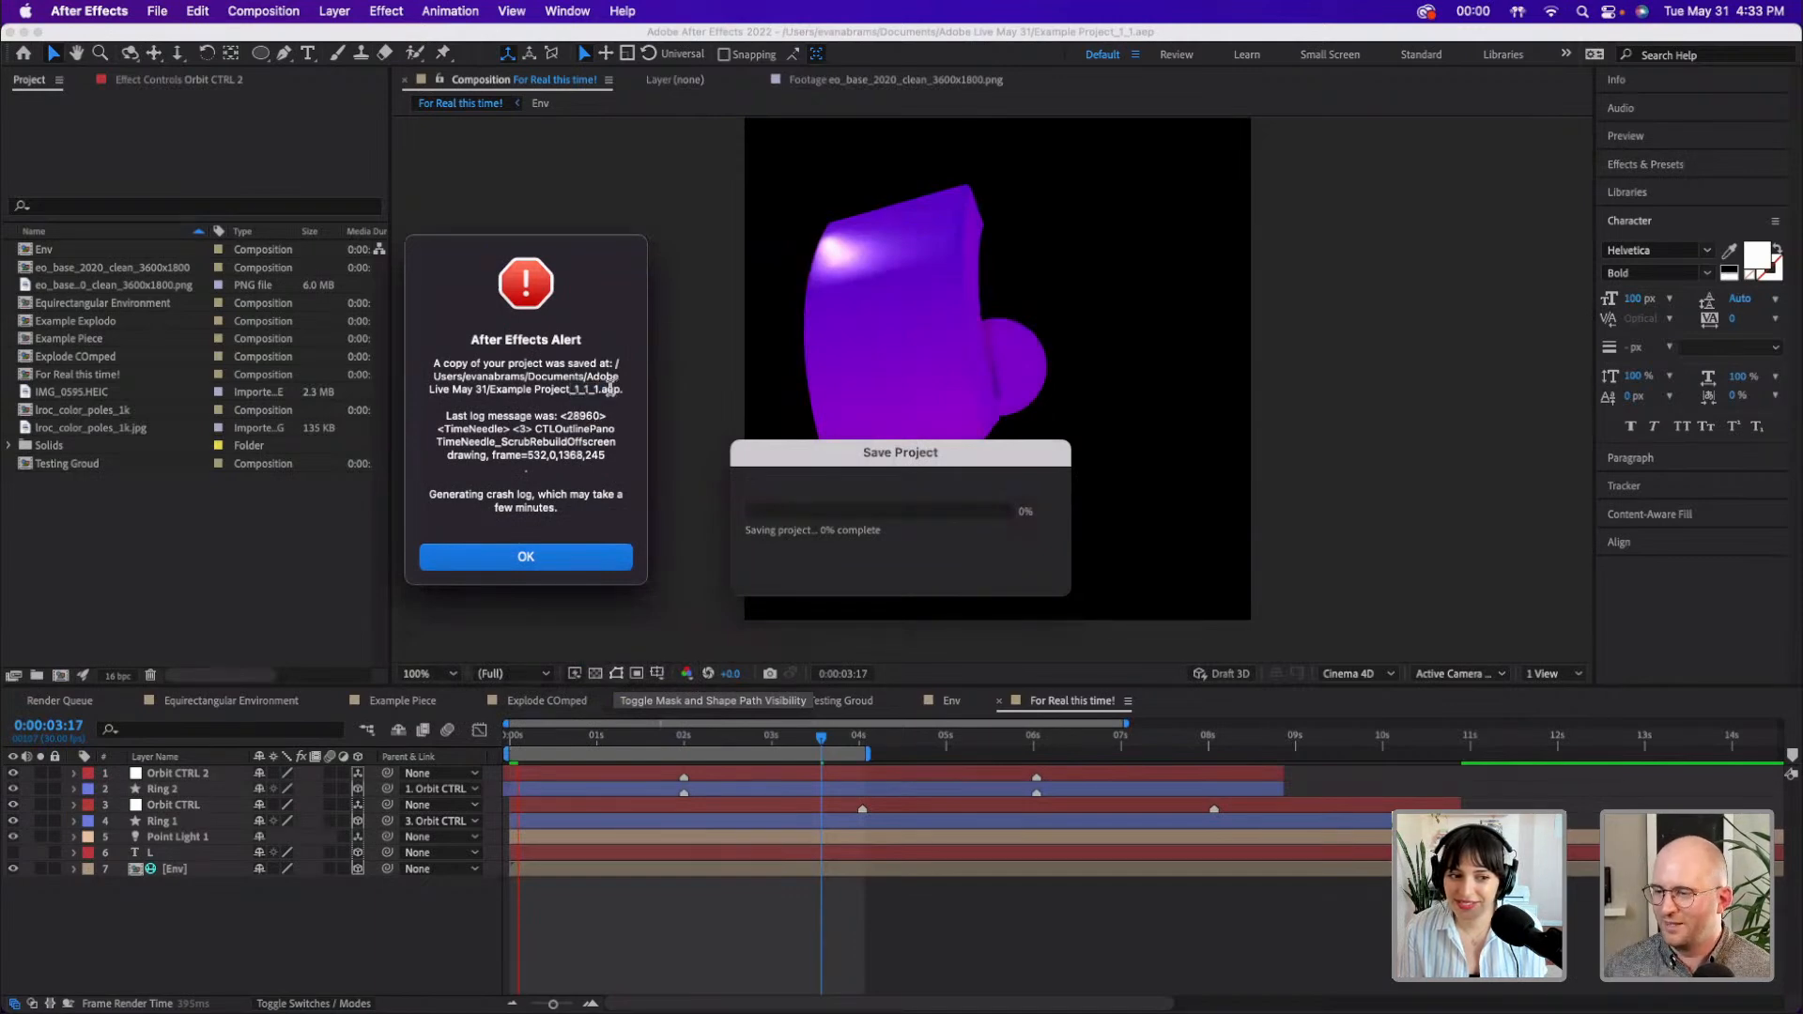
{"action": "left_click", "coordinate": [786, 496]}
{"action": "left_click", "coordinate": [580, 553]}
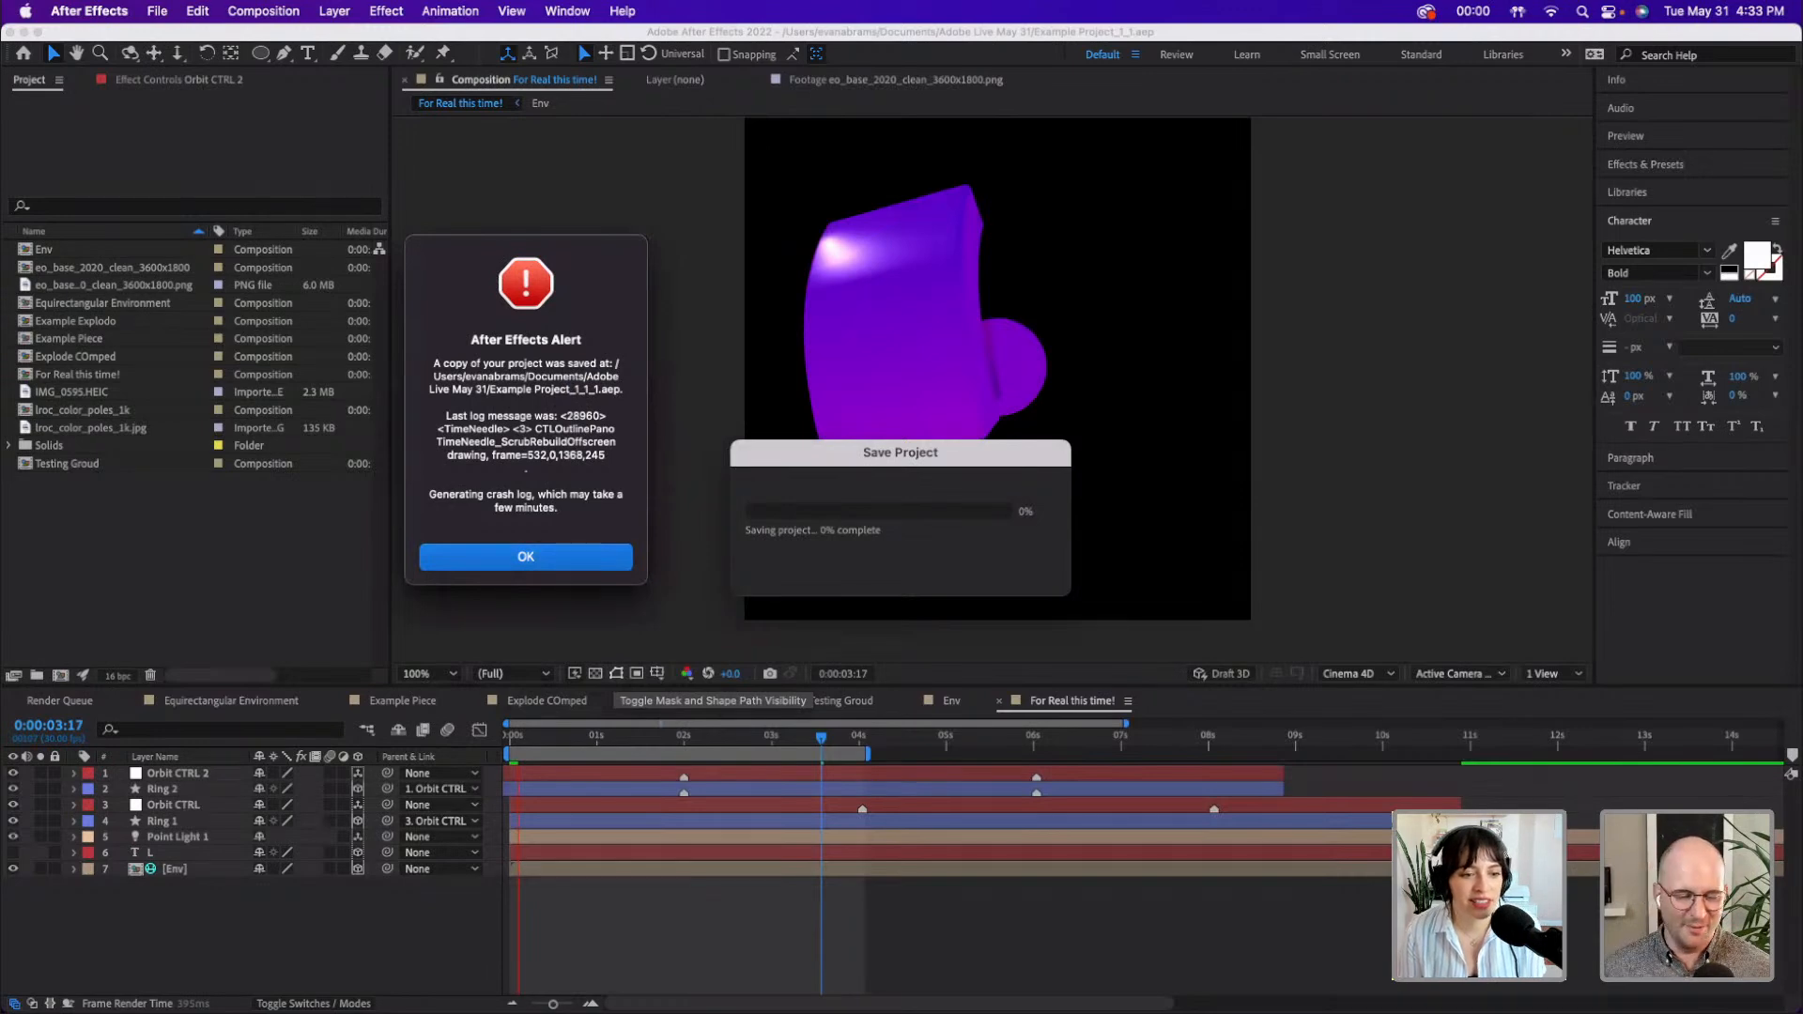
{"action": "left_click_drag", "start_coordinate": [559, 260], "coordinate": [1, 329]}
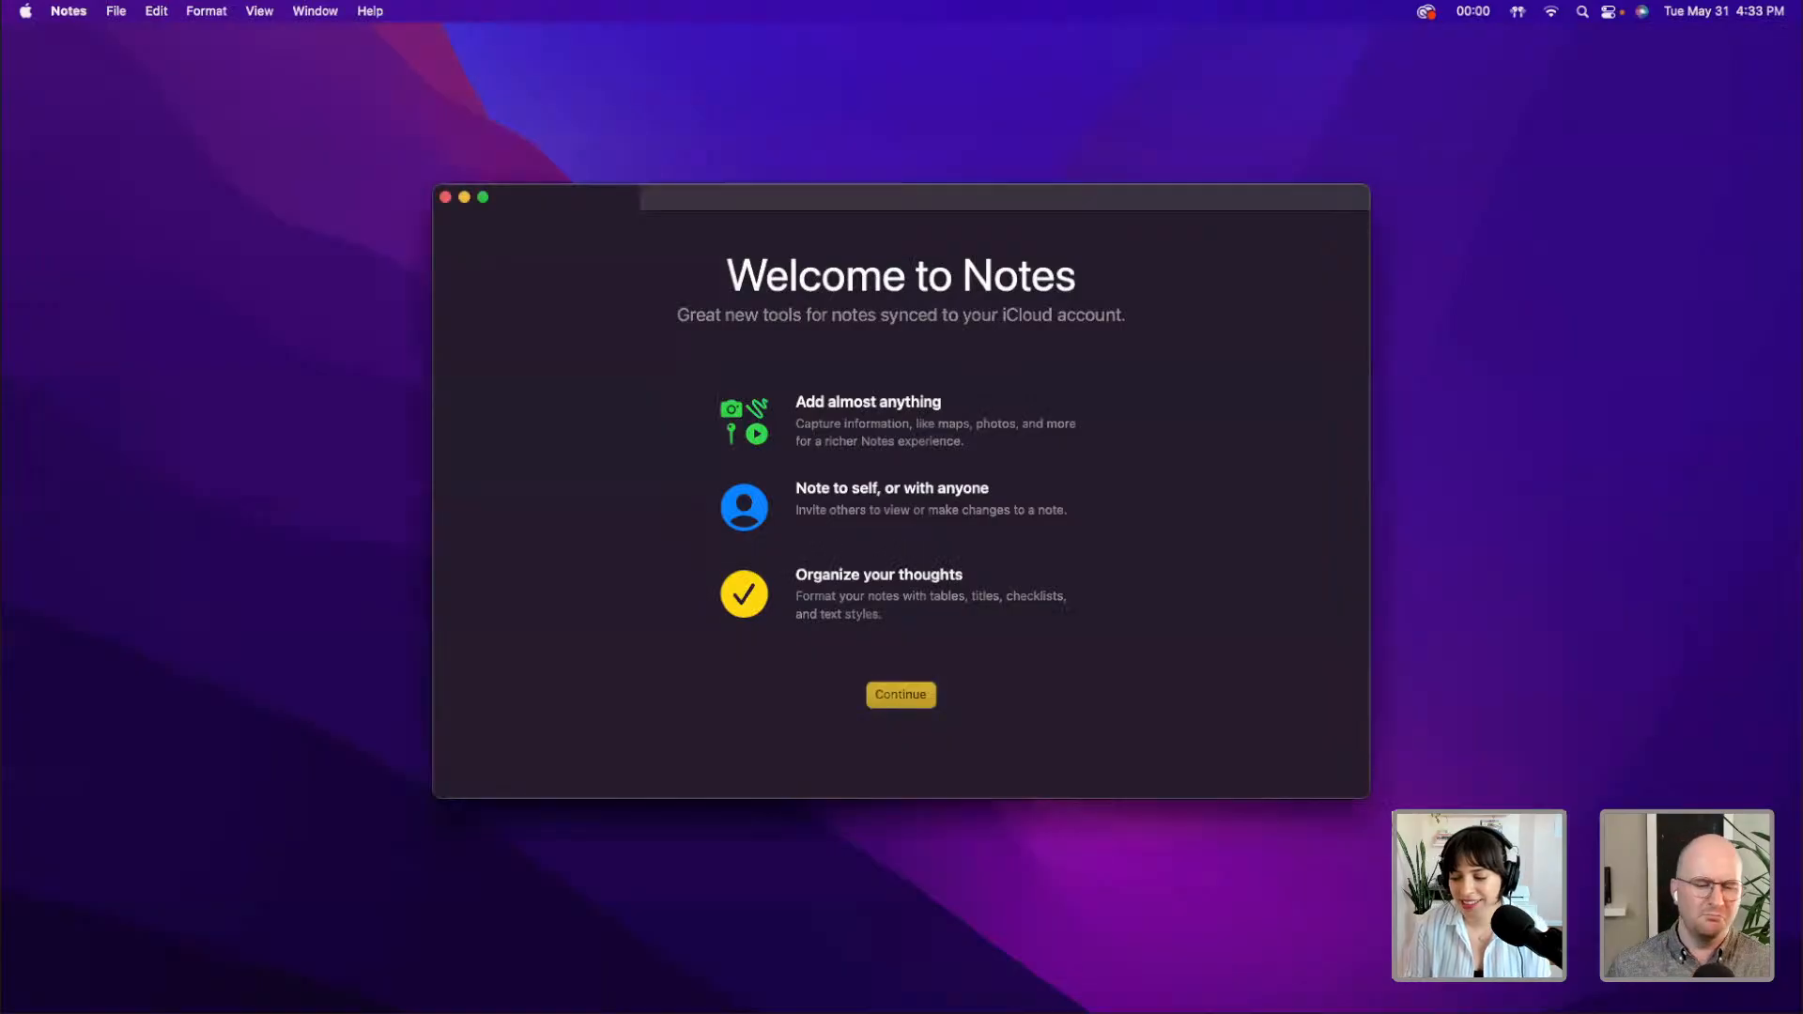
{"action": "left_click", "coordinate": [445, 197]}
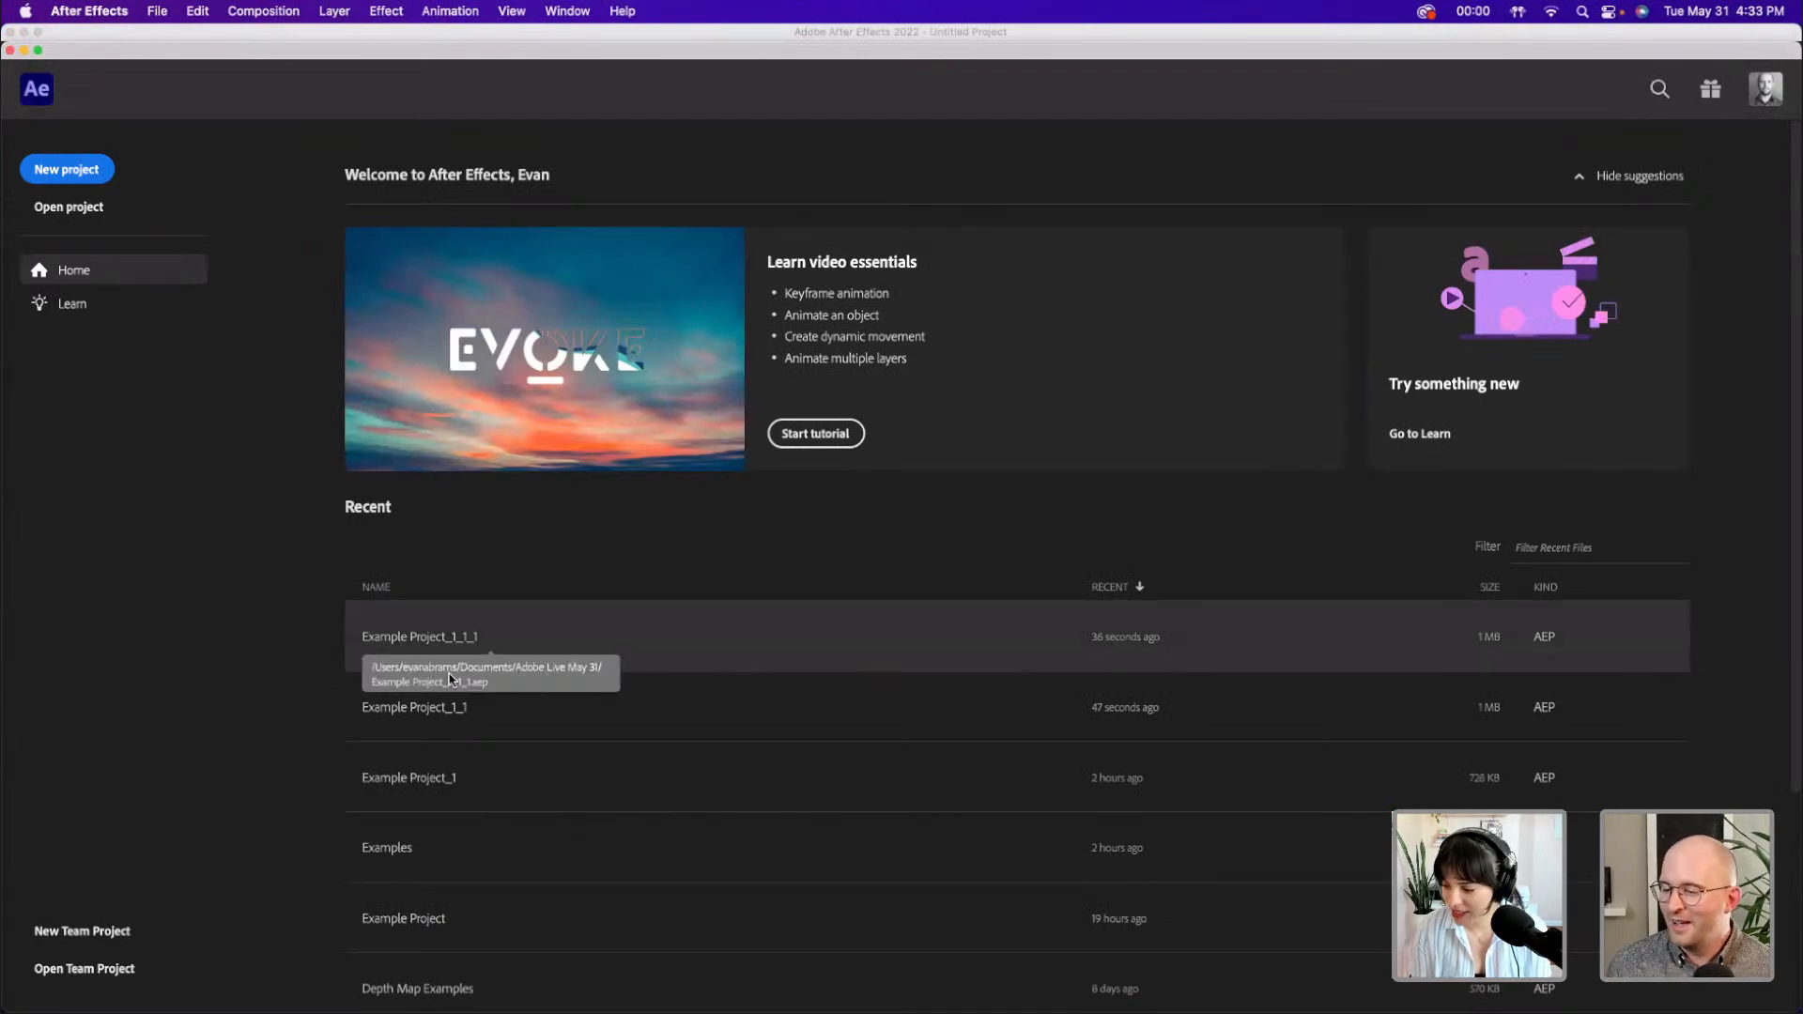
{"action": "left_click", "coordinate": [470, 647]}
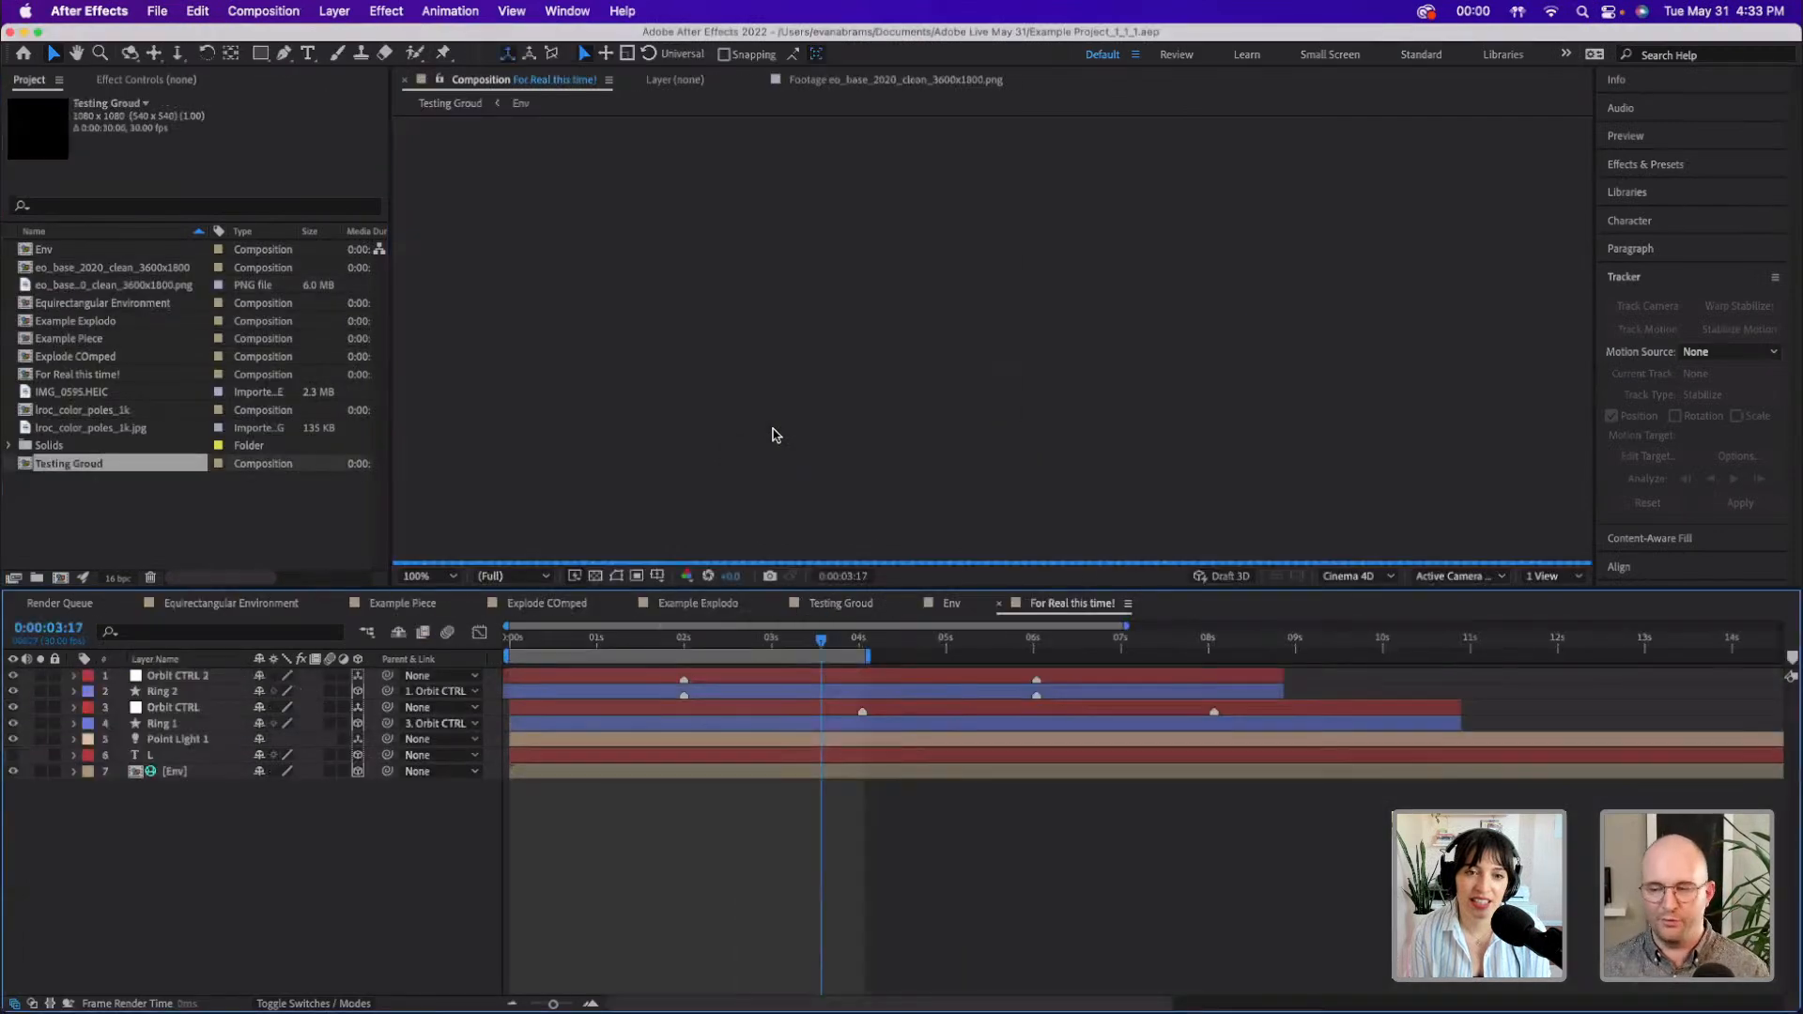
- Preview the fully rendered two-ring loop in the For Real this time! composition, stopping at 0:00:03:19
{"action": "left_click_drag", "start_coordinate": [813, 648], "coordinate": [769, 646]}
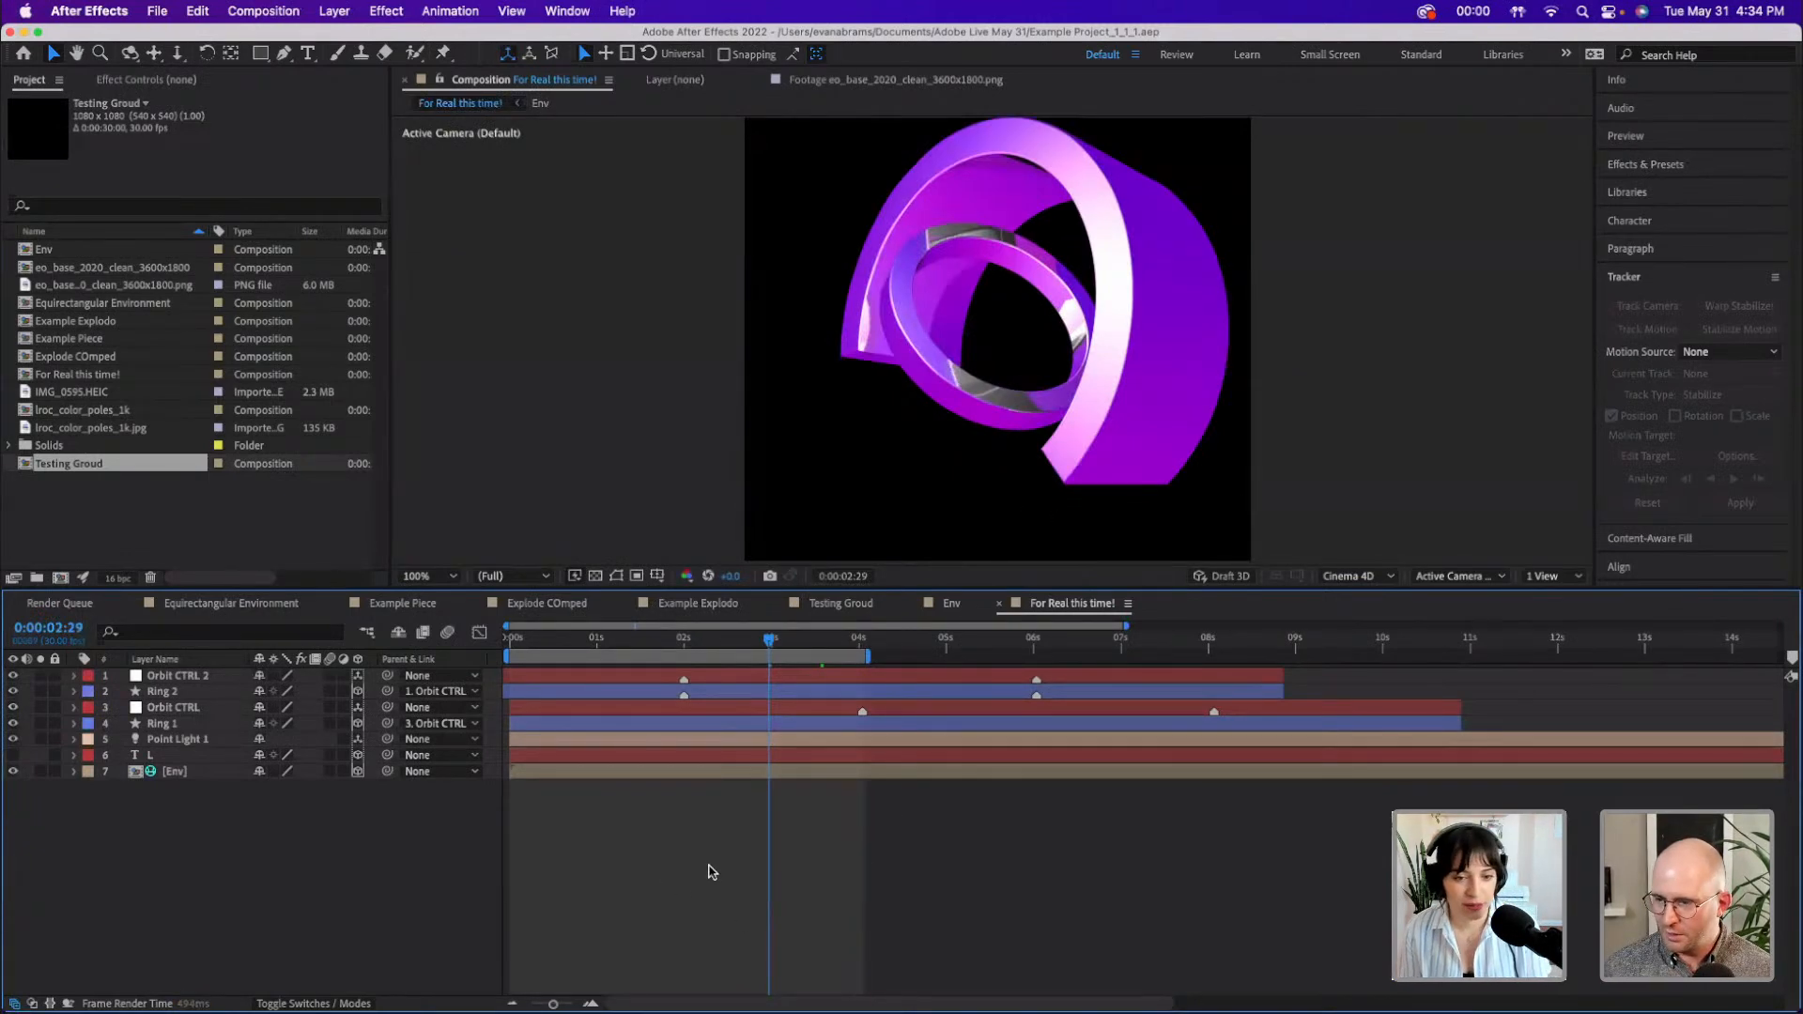
{"action": "key", "text": "space"}
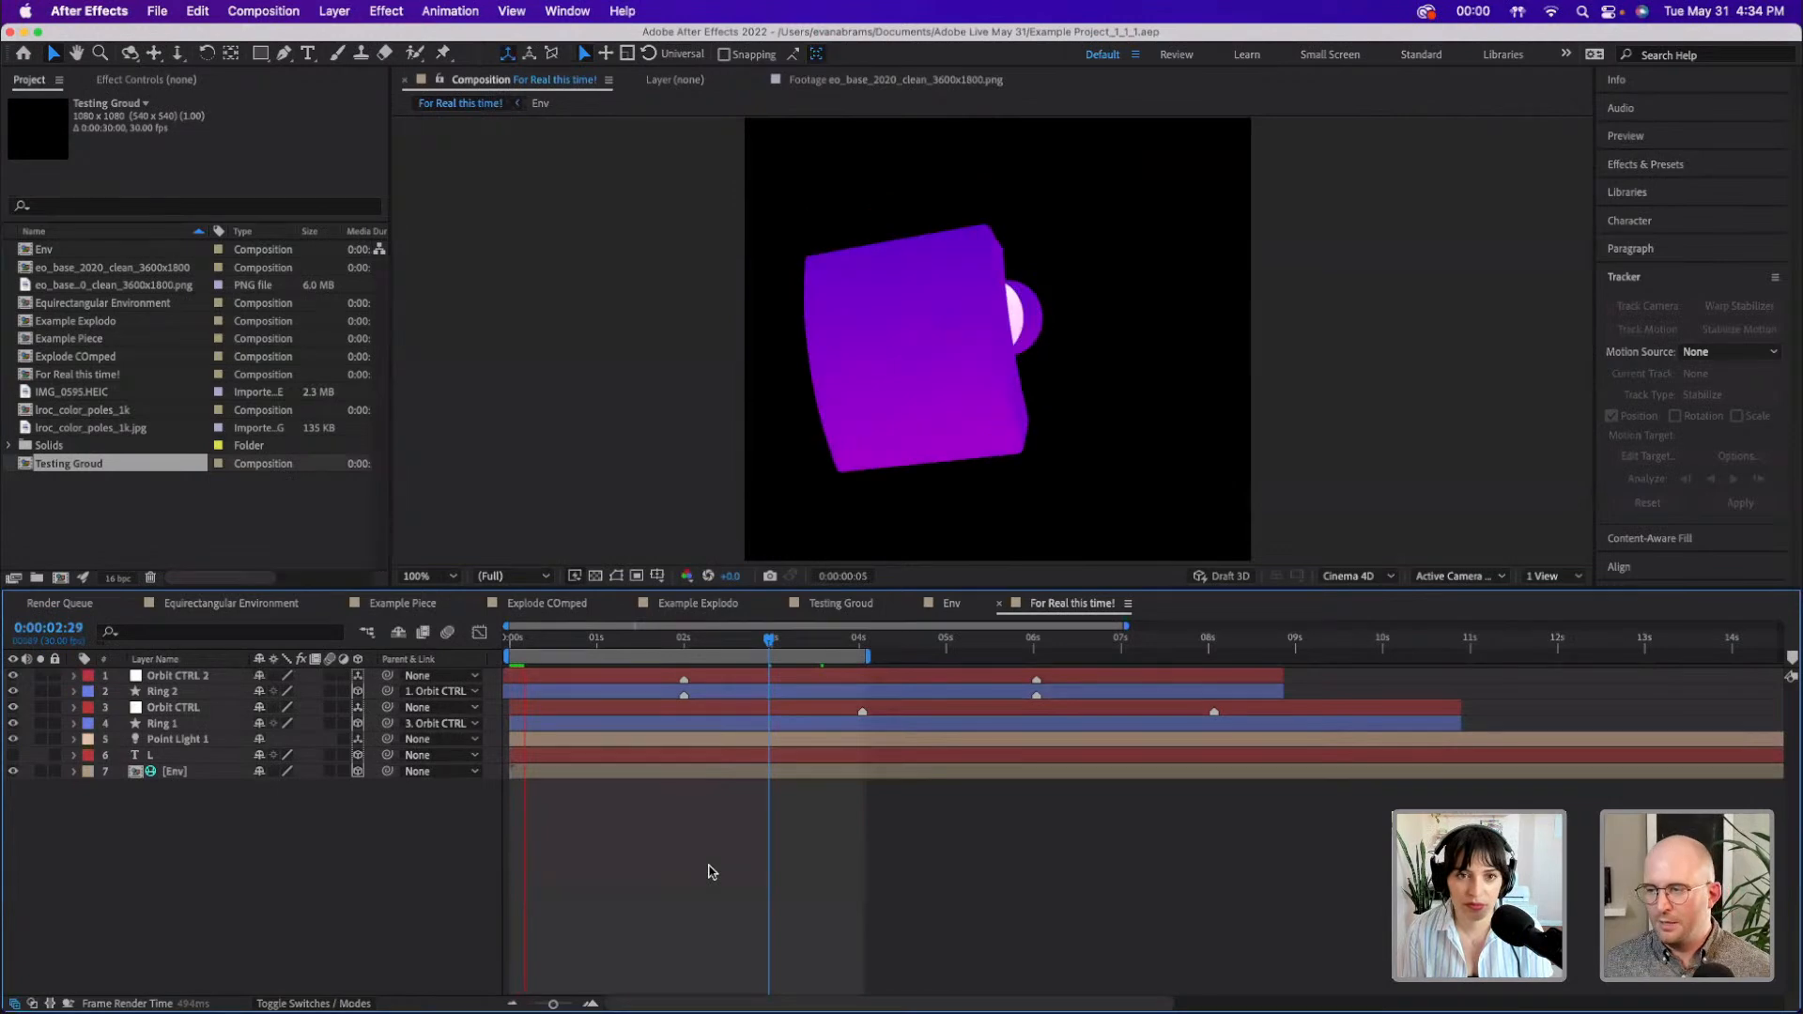
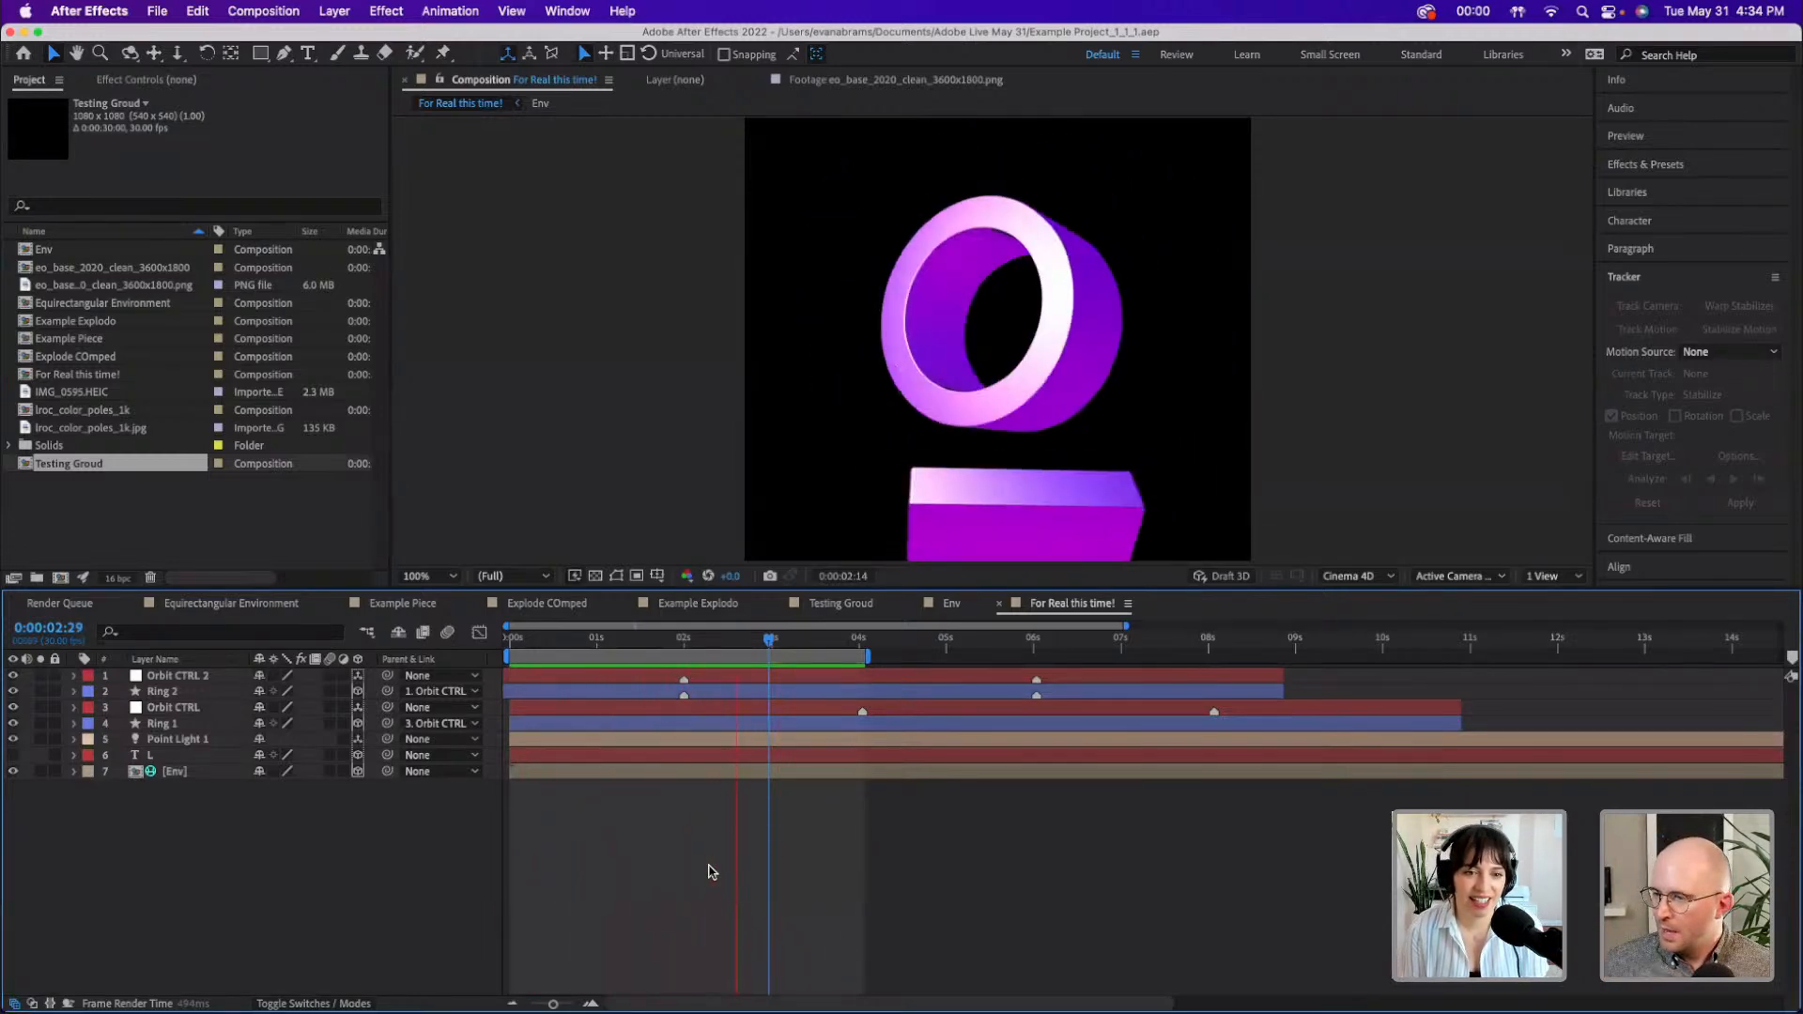
{"action": "key", "text": "space"}
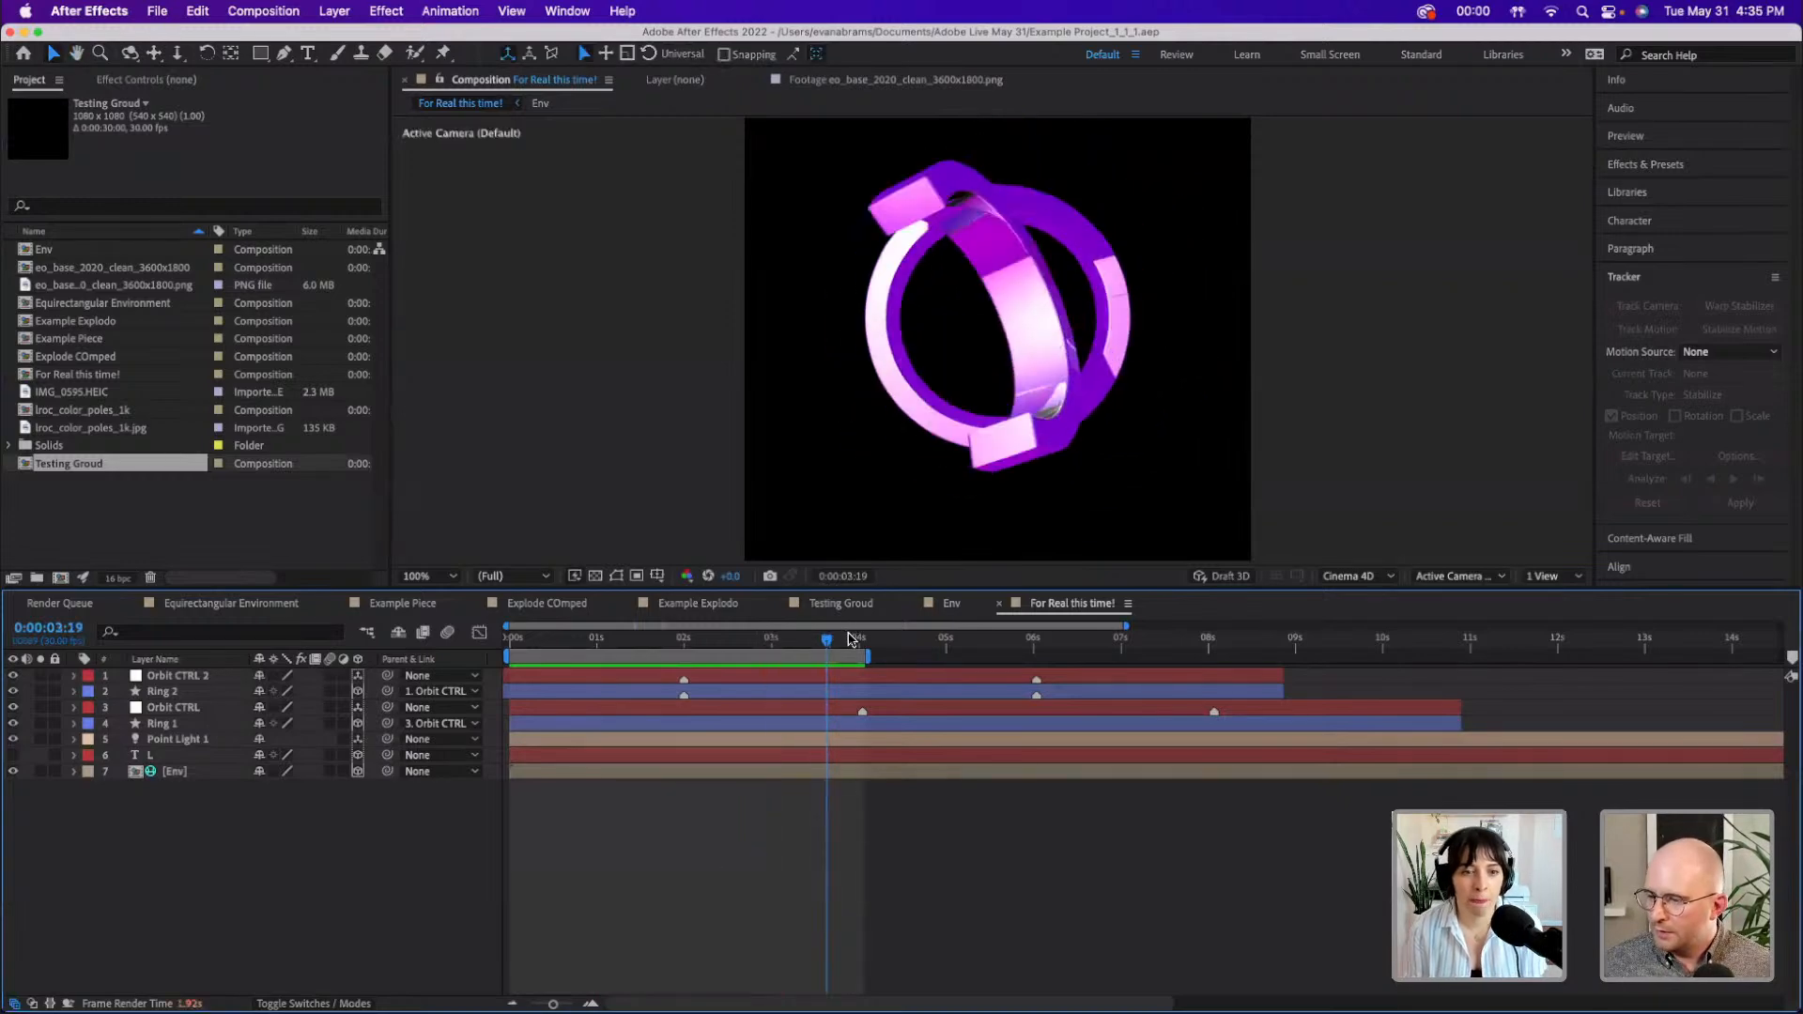
- Go to 0:00:04:01, reveal the Env layer's rotation properties and set its Y orientation to 0°
{"action": "left_click", "coordinate": [858, 640]}
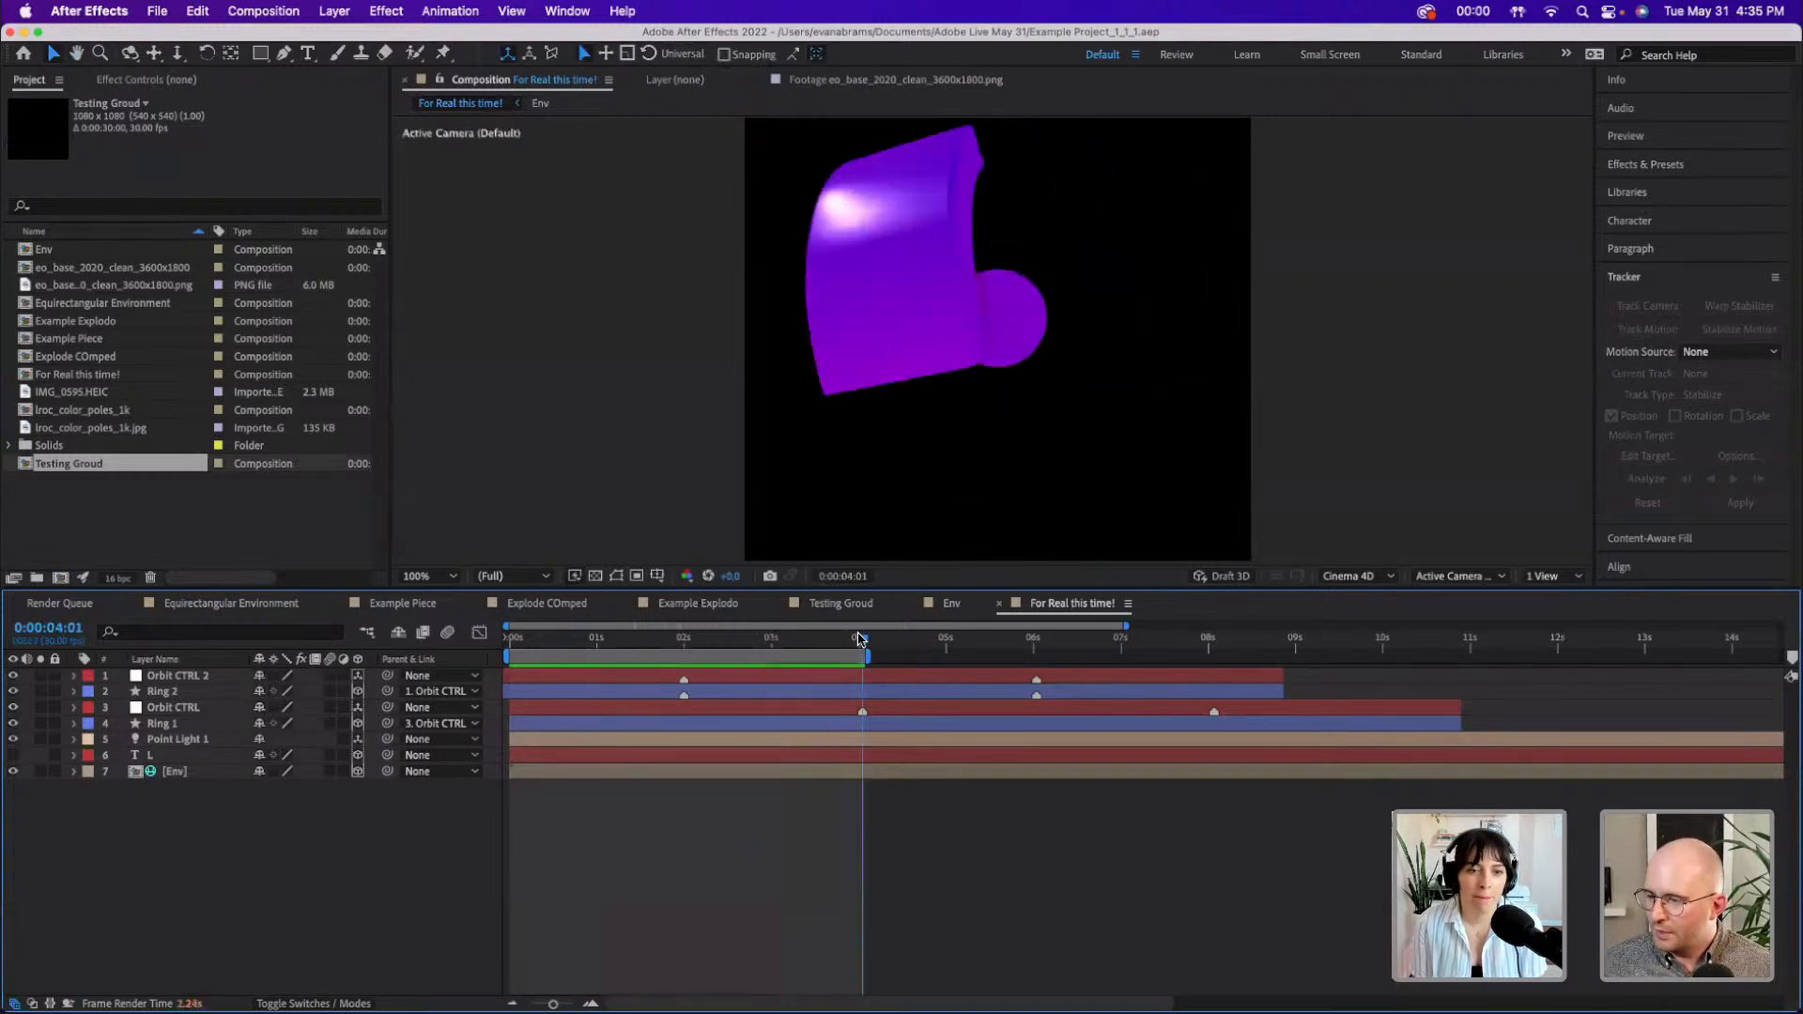
{"action": "left_click", "coordinate": [183, 771]}
{"action": "key", "text": "r"}
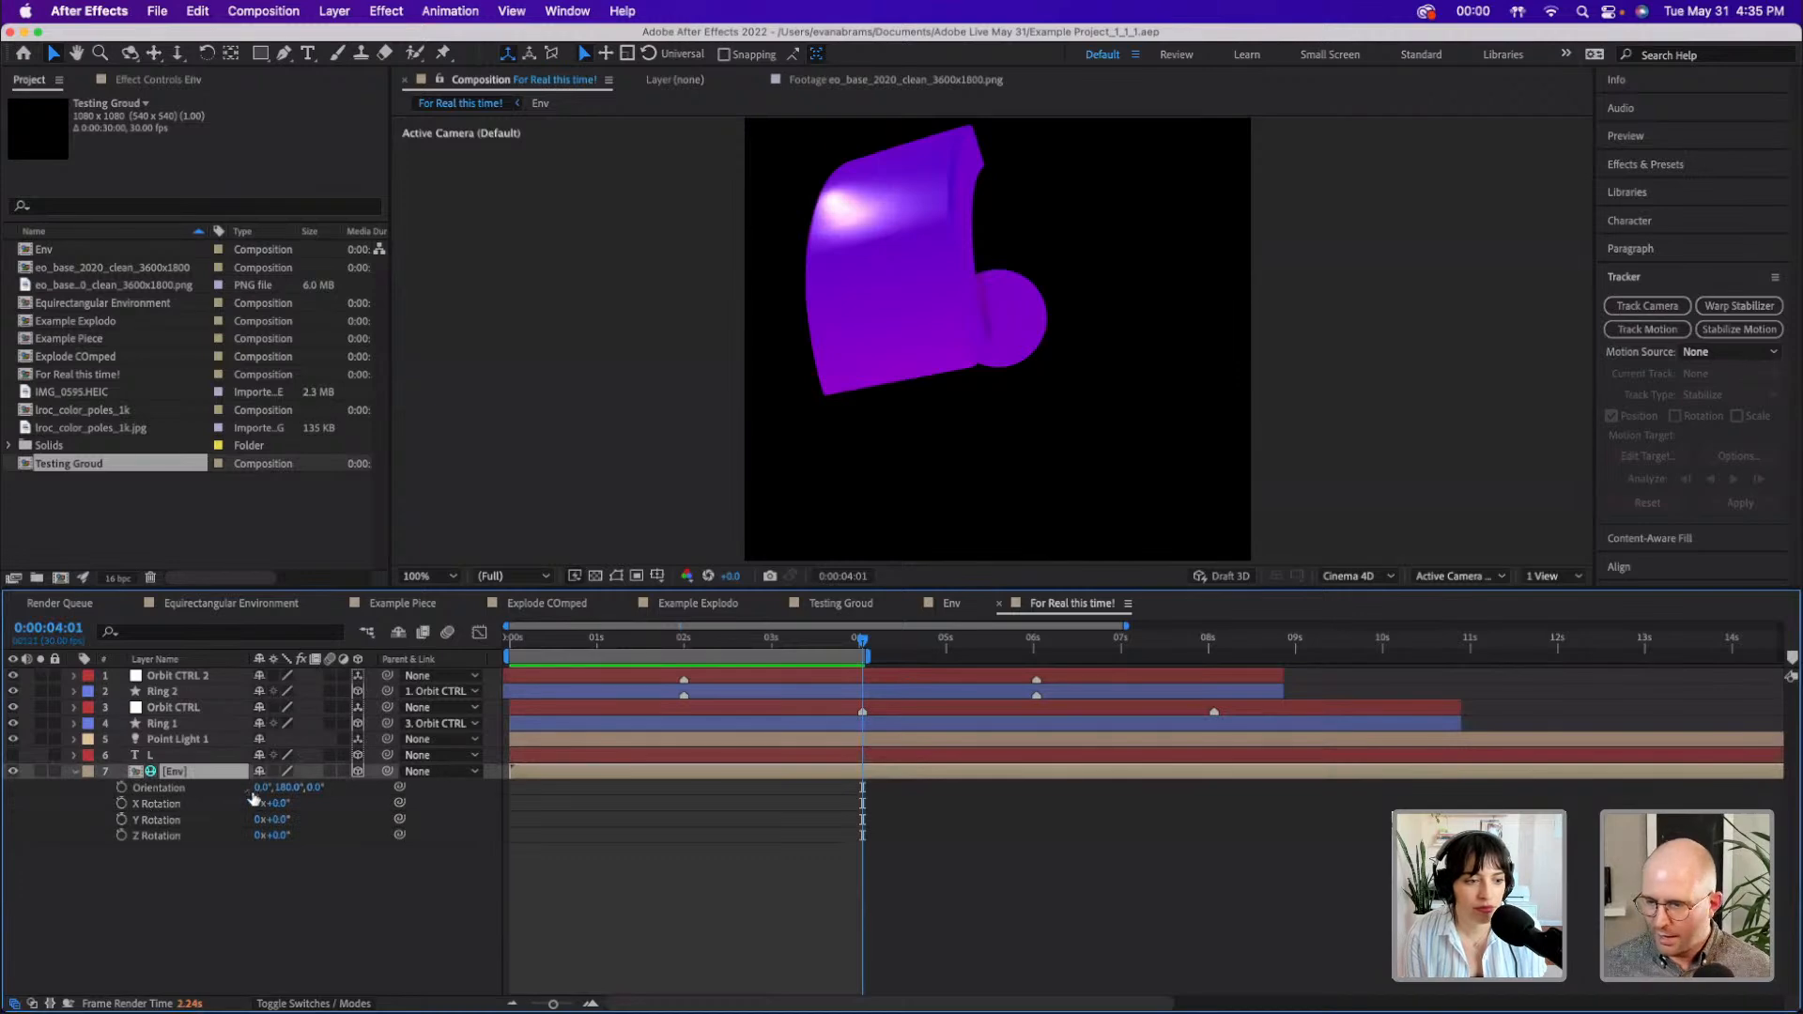
{"action": "left_click", "coordinate": [289, 787]}
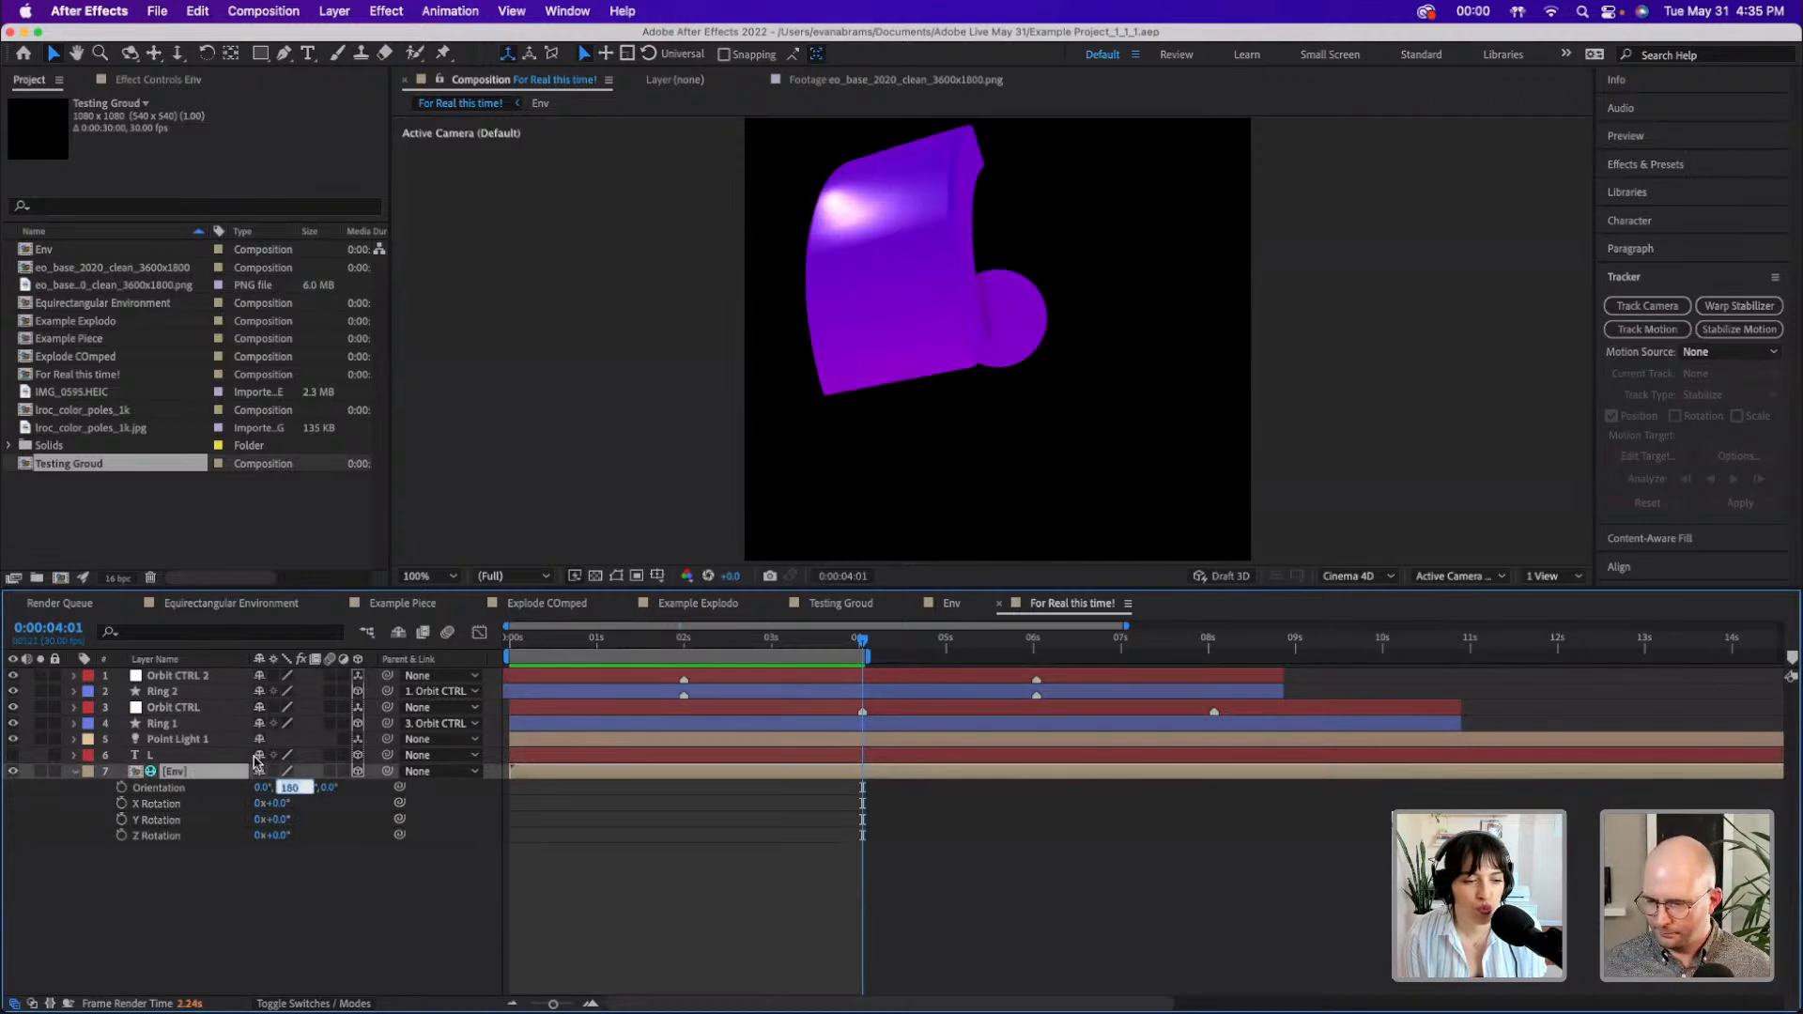
{"action": "type", "text": "0"}
{"action": "key", "text": "Return"}
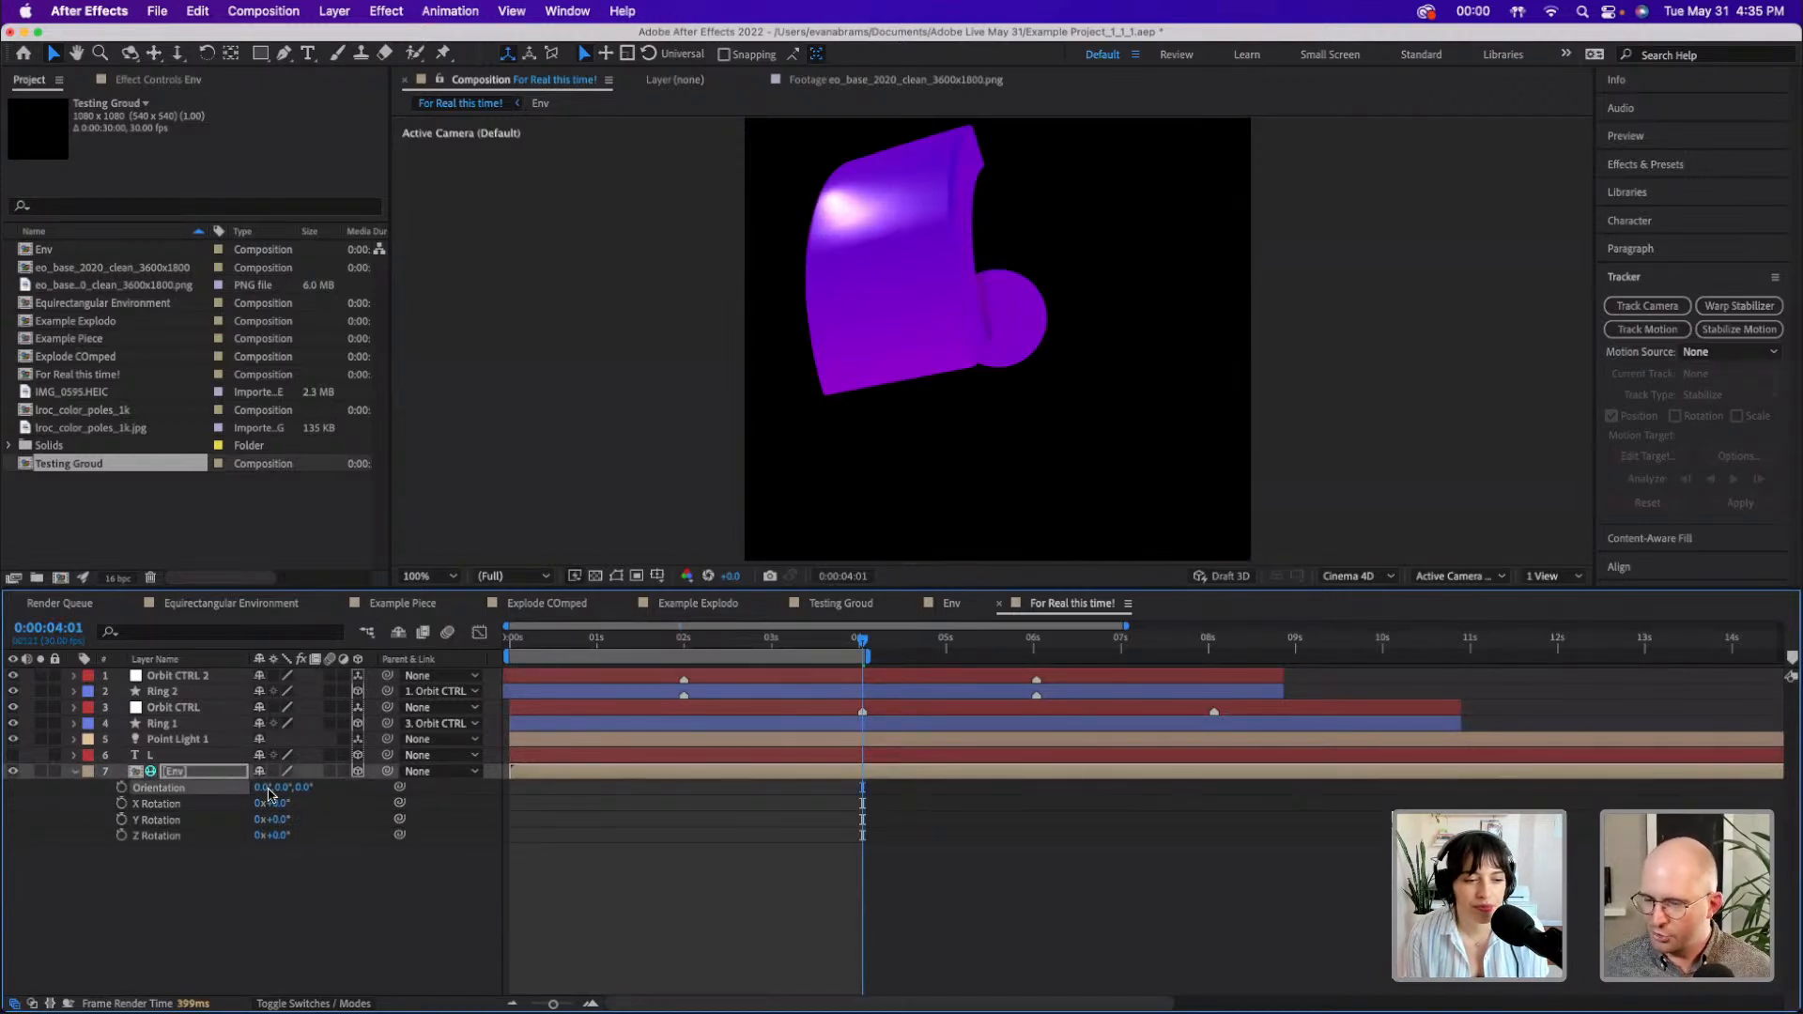
- Enable Orientation keyframing on the Env layer and set its X orientation to 180° at 0:00:04:01
{"action": "left_click_drag", "start_coordinate": [263, 789], "coordinate": [615, 801]}
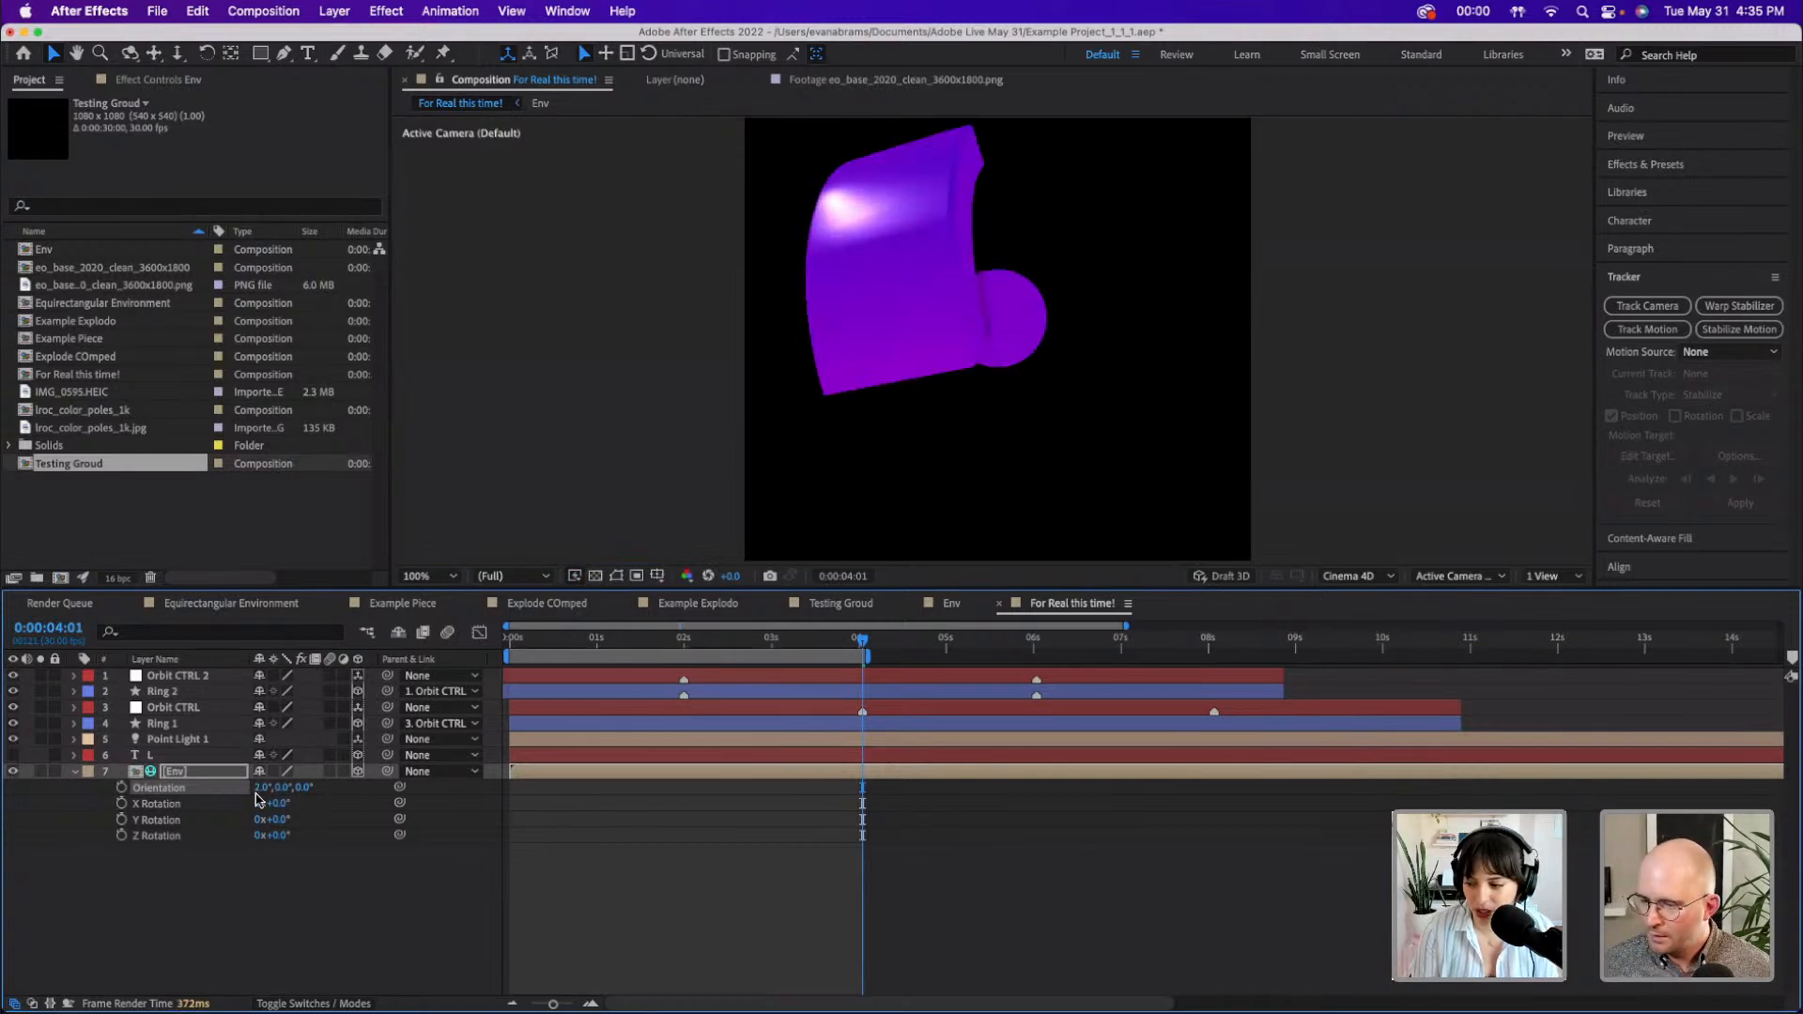
{"action": "left_click", "coordinate": [121, 787]}
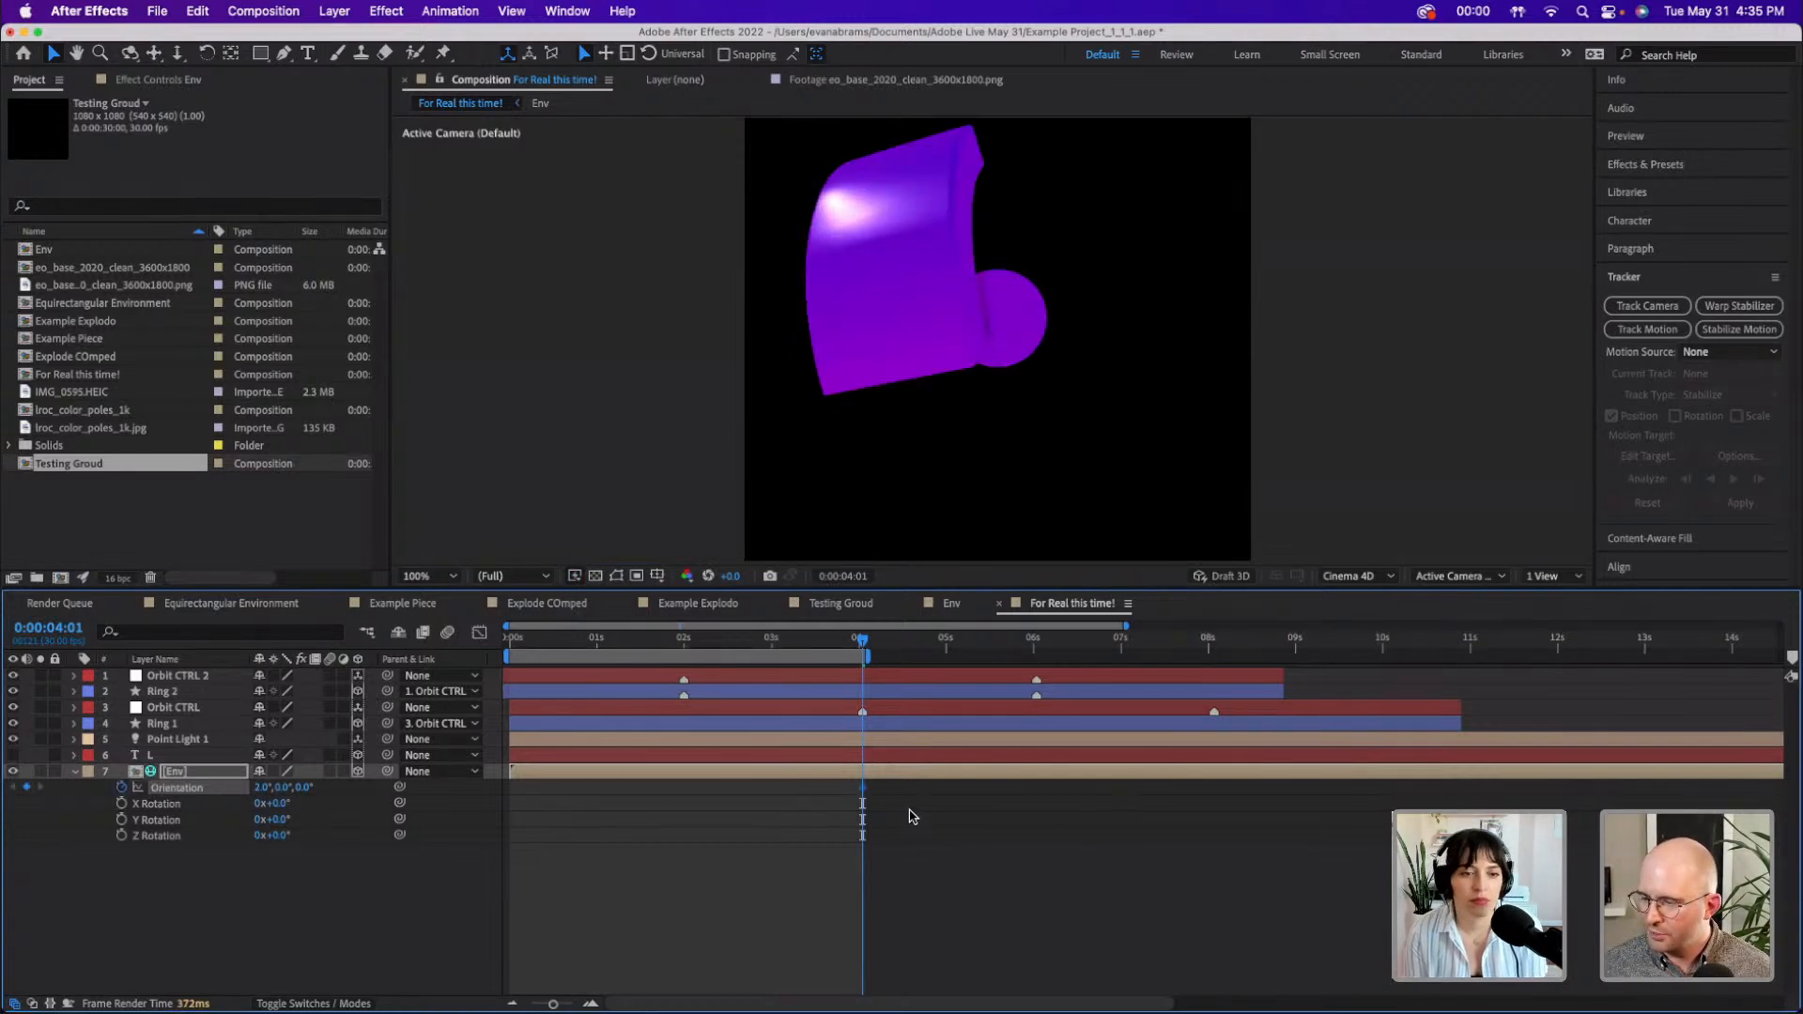
{"action": "left_click", "coordinate": [267, 787]}
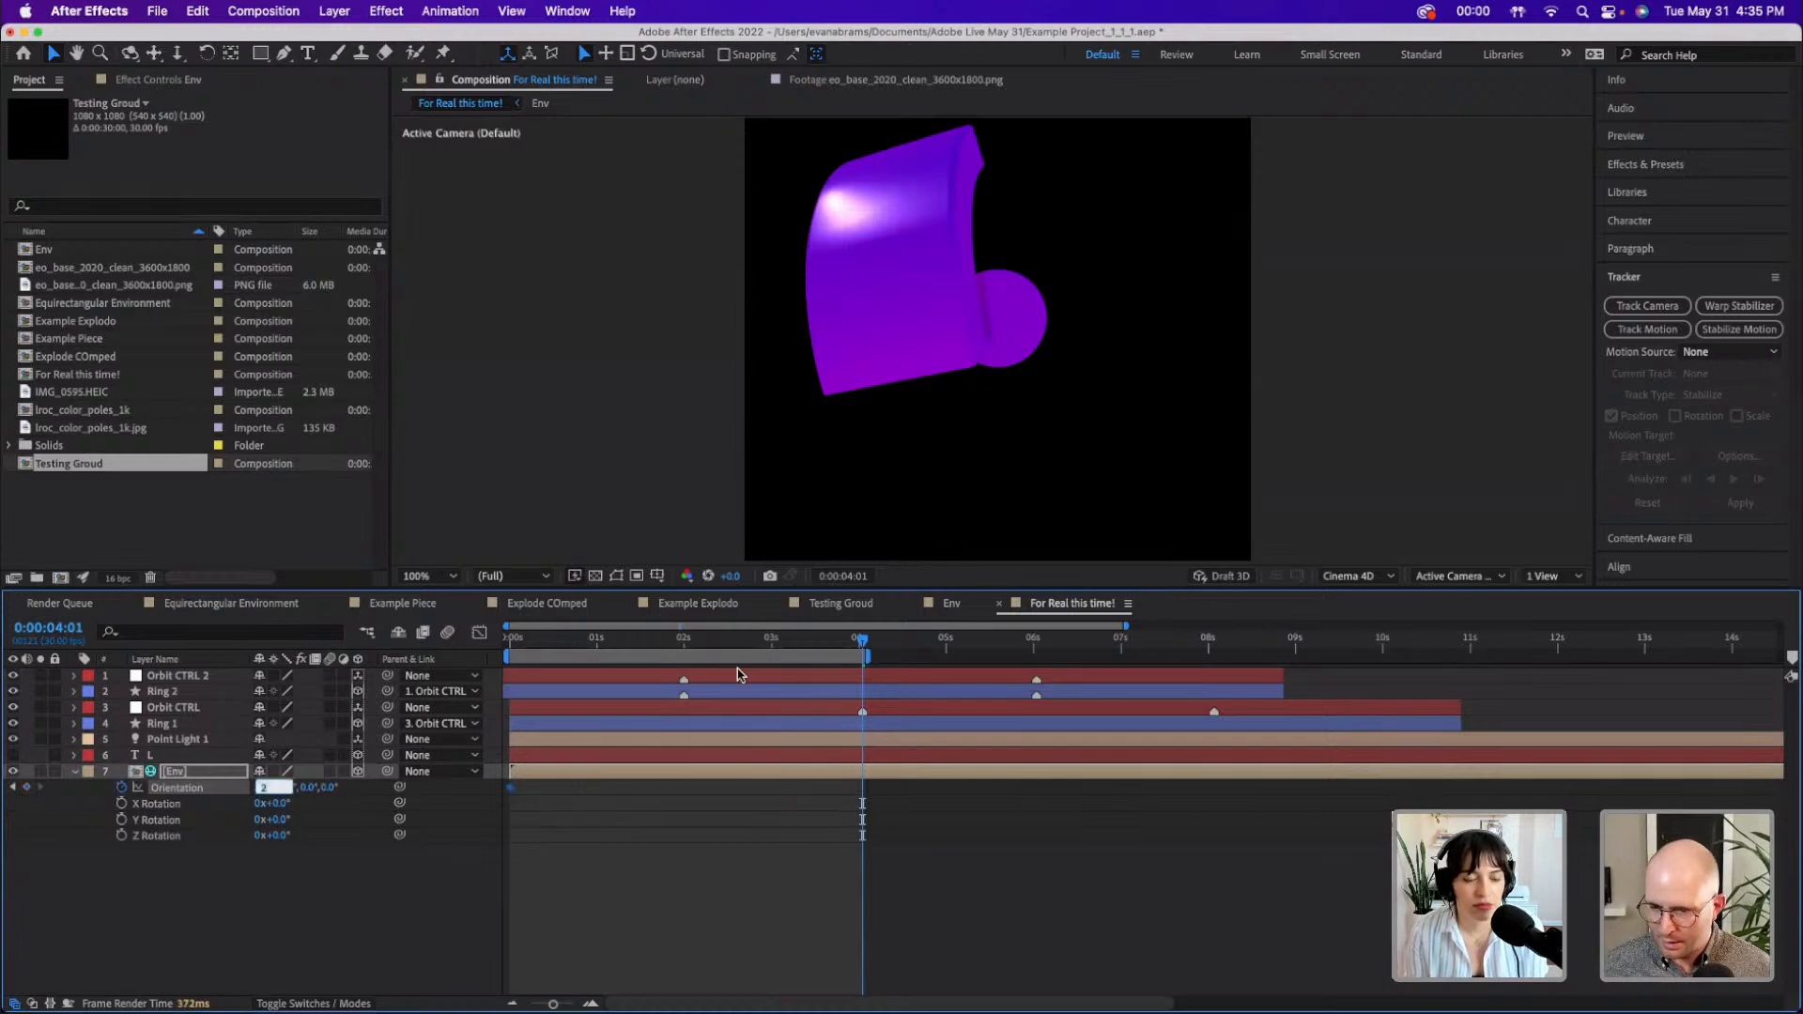
{"action": "type", "text": "180"}
{"action": "key", "text": "Return"}
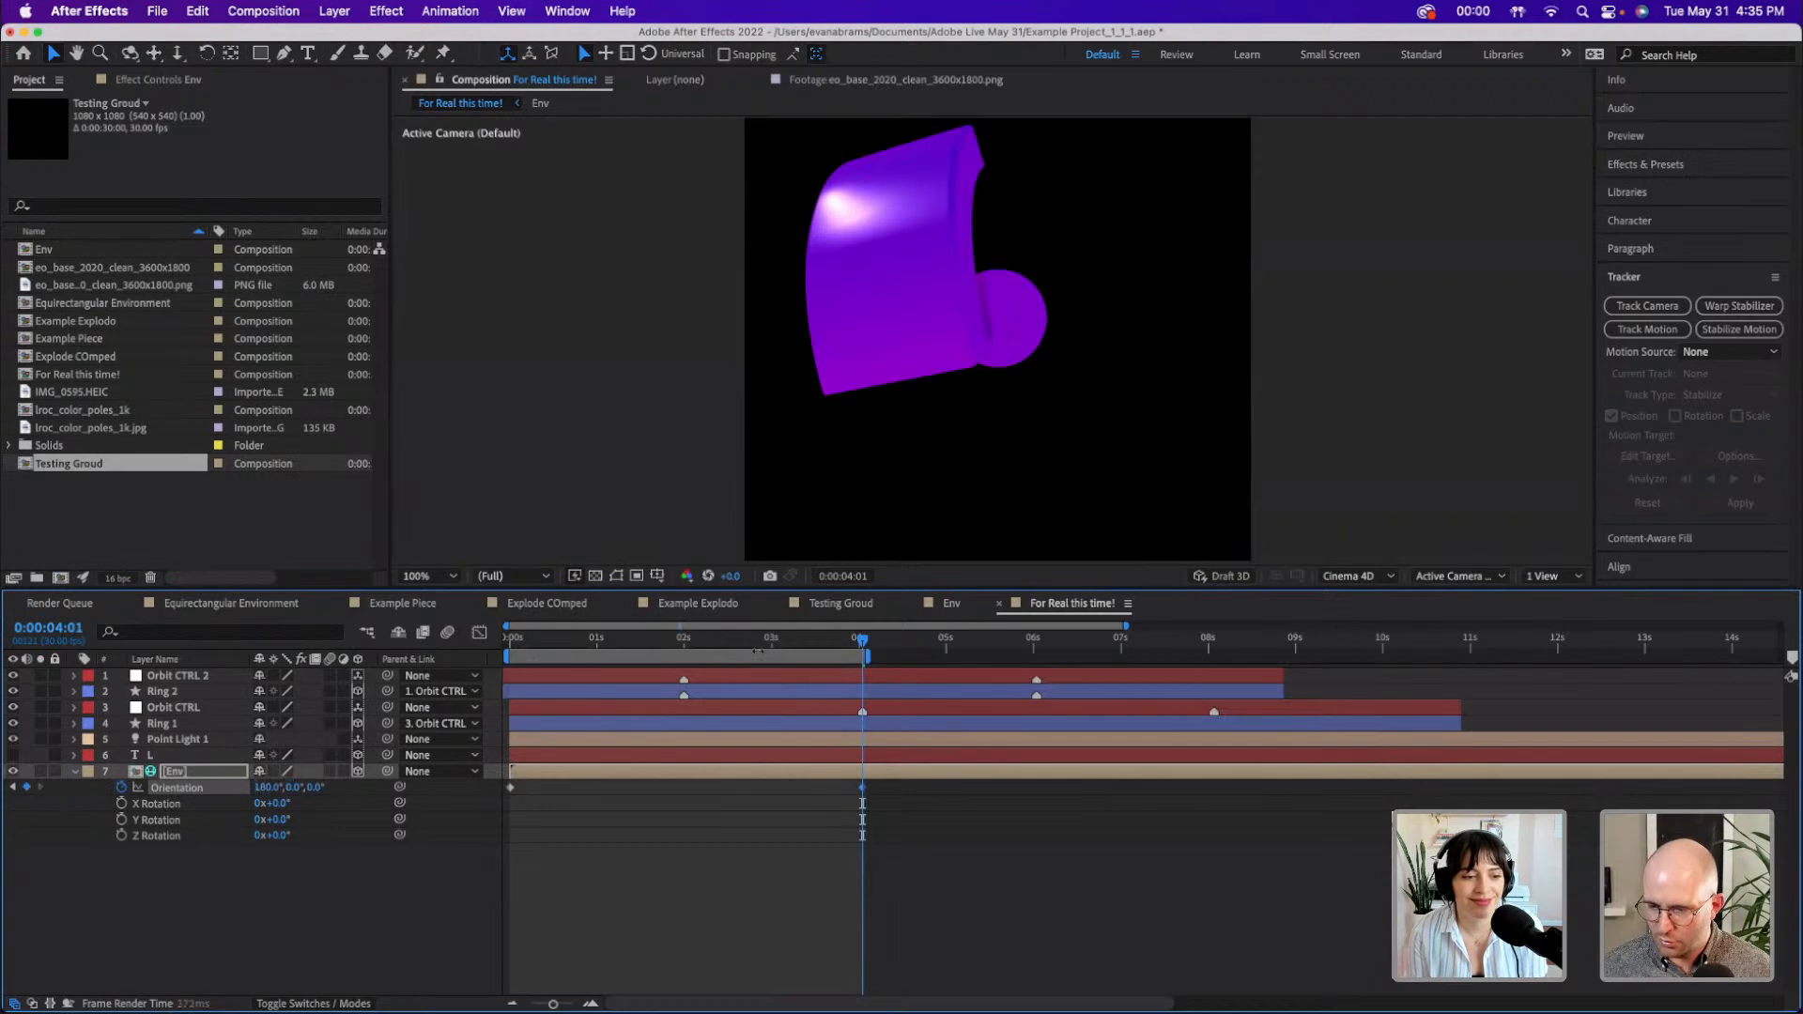
- Set the Env layer's X orientation to 0° at the beginning of the composition
{"action": "left_click_drag", "start_coordinate": [528, 648], "coordinate": [510, 646]}
{"action": "left_click", "coordinate": [266, 789]}
{"action": "type", "text": "0"}
{"action": "key", "text": "Return"}
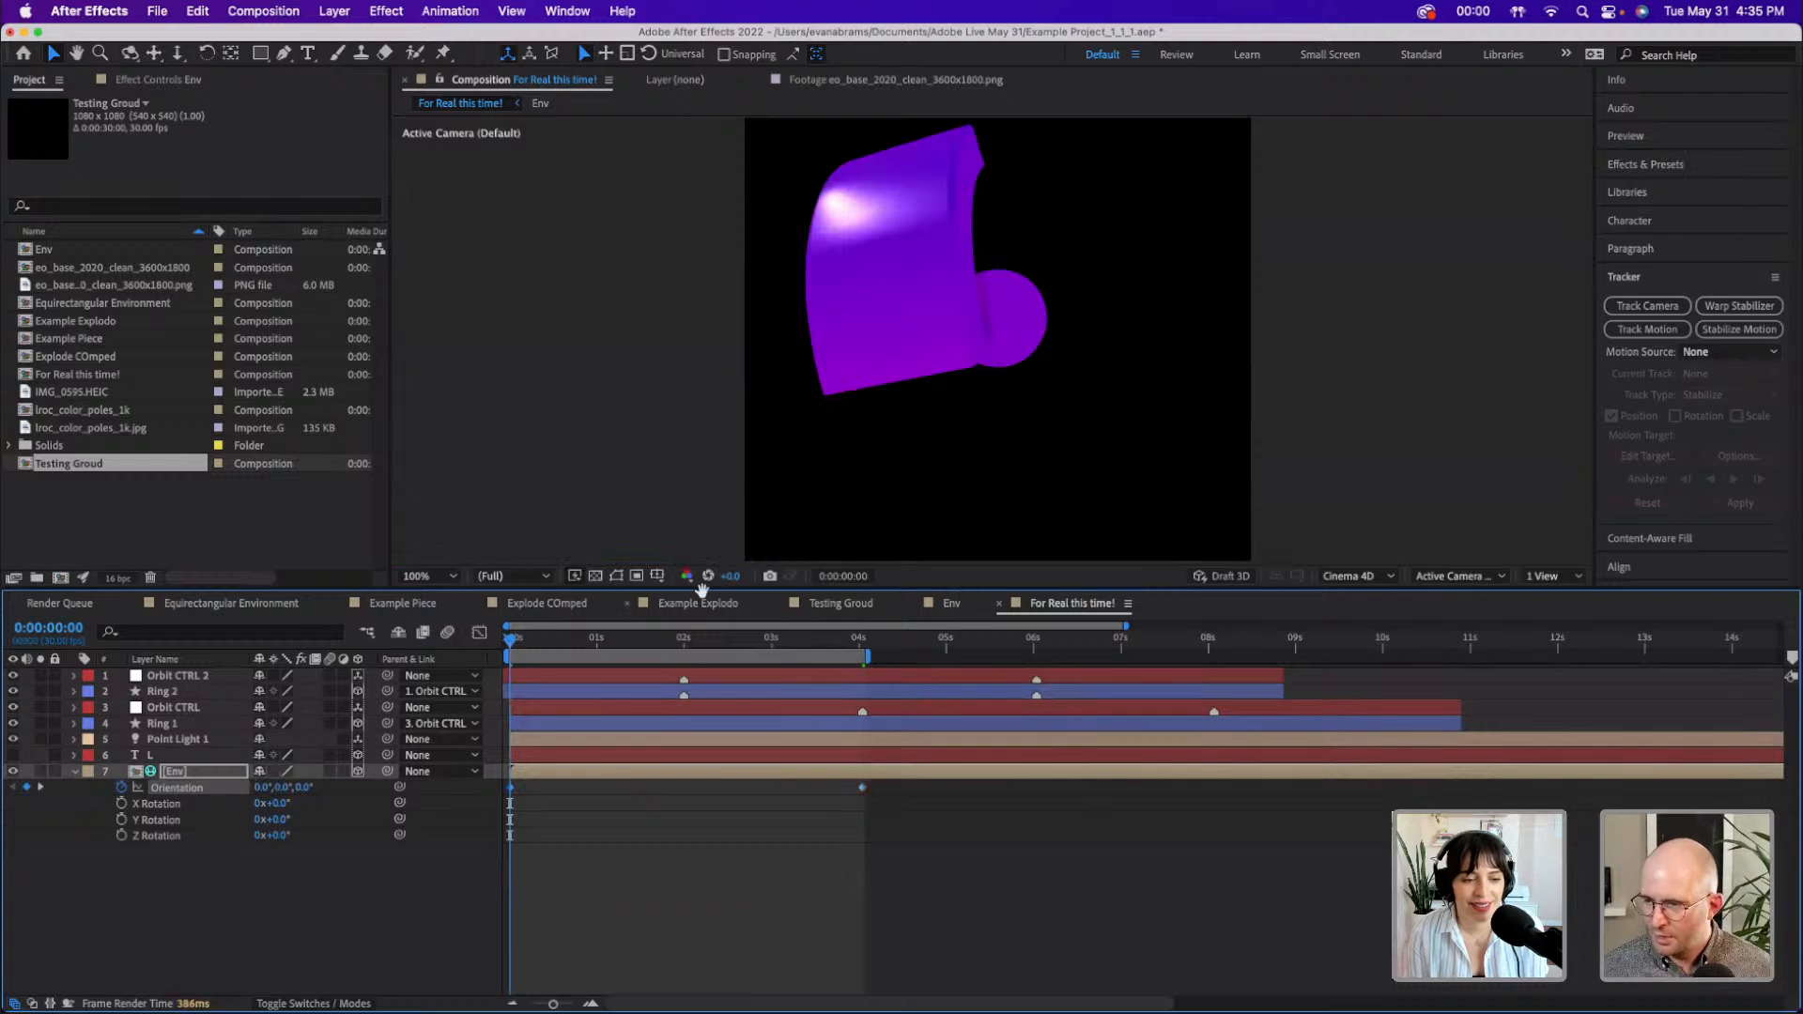
- Preview the rings with the rotating environment and scrub to 0:00:04:01 to check the reflections
{"action": "key", "text": "space"}
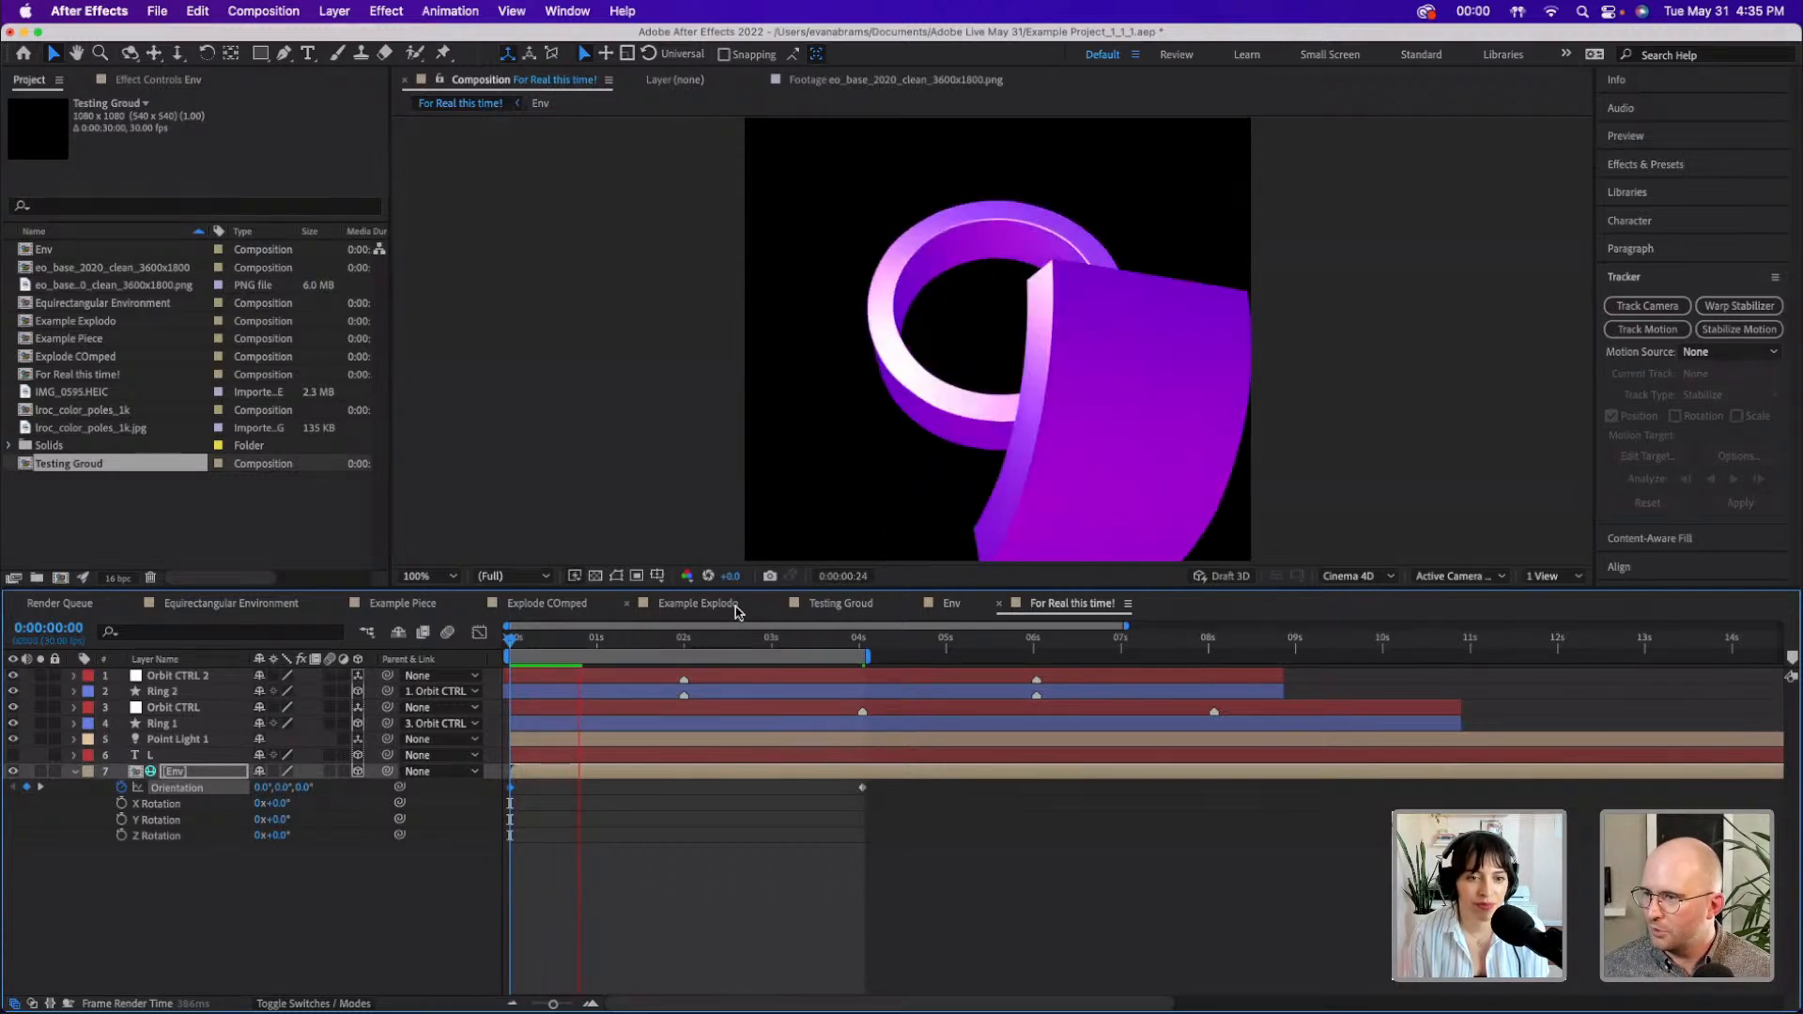
{"action": "key", "text": "space"}
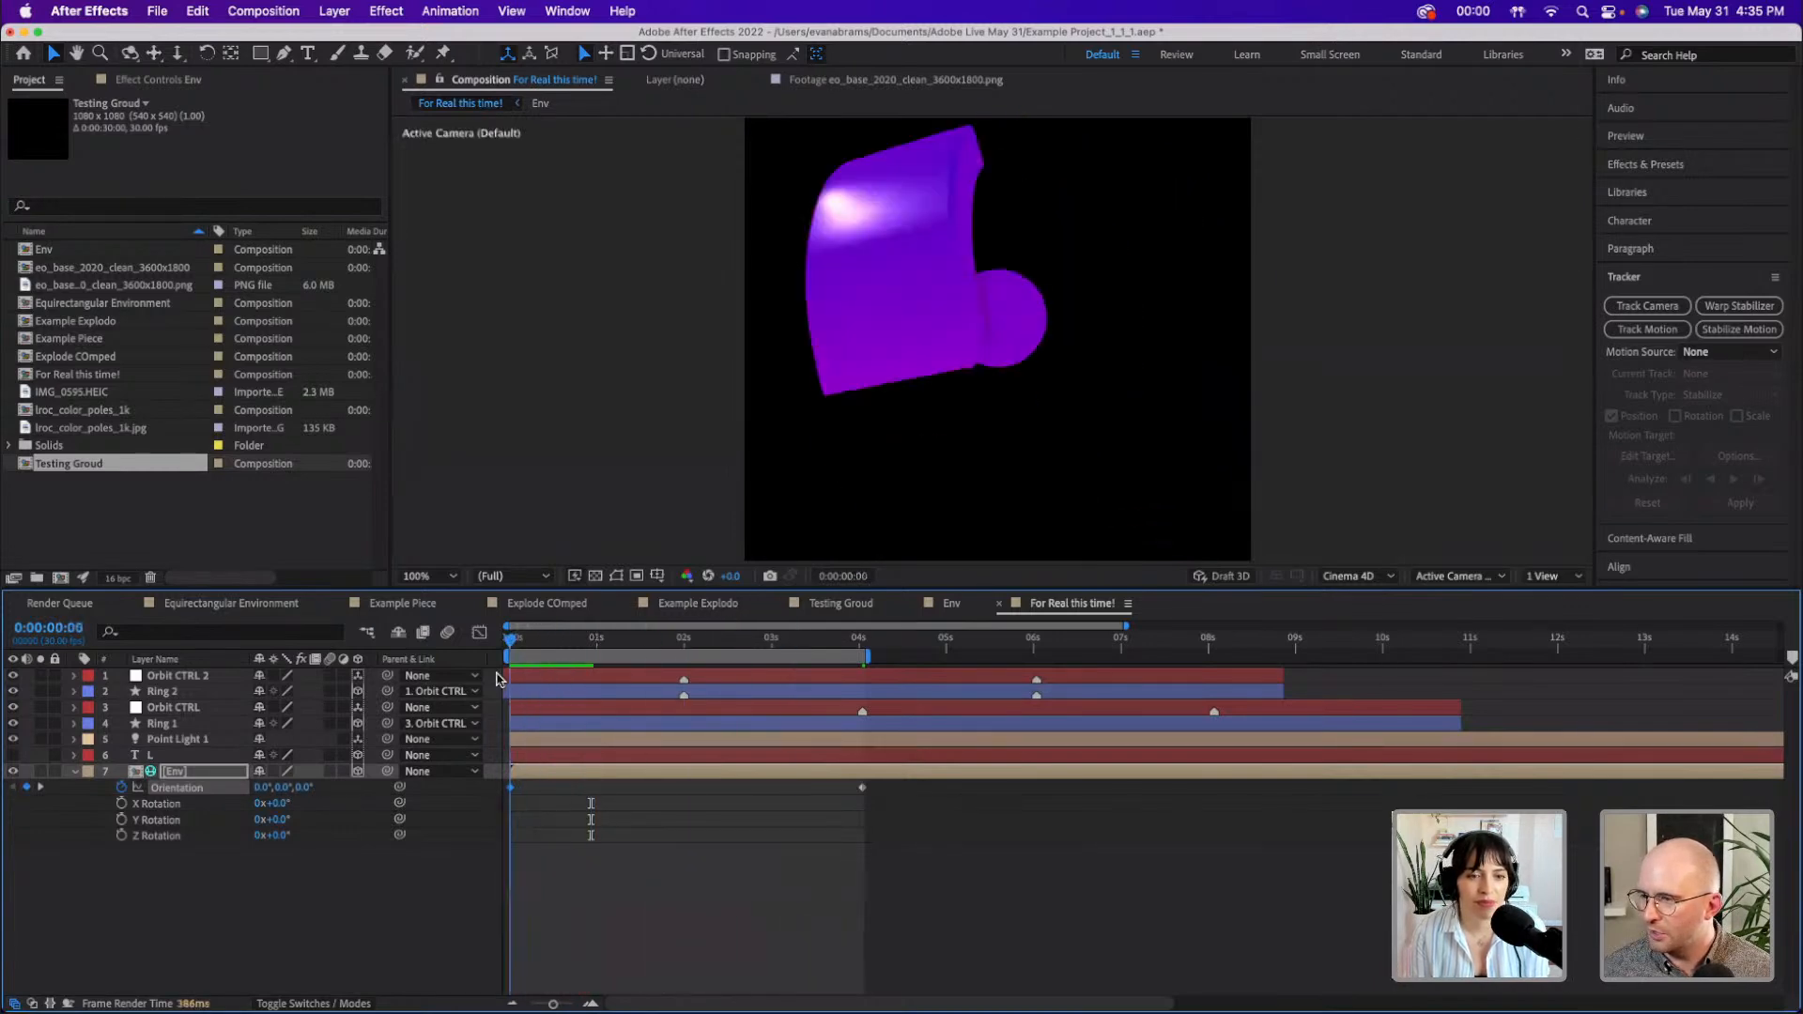
{"action": "left_click_drag", "start_coordinate": [498, 678], "coordinate": [859, 676]}
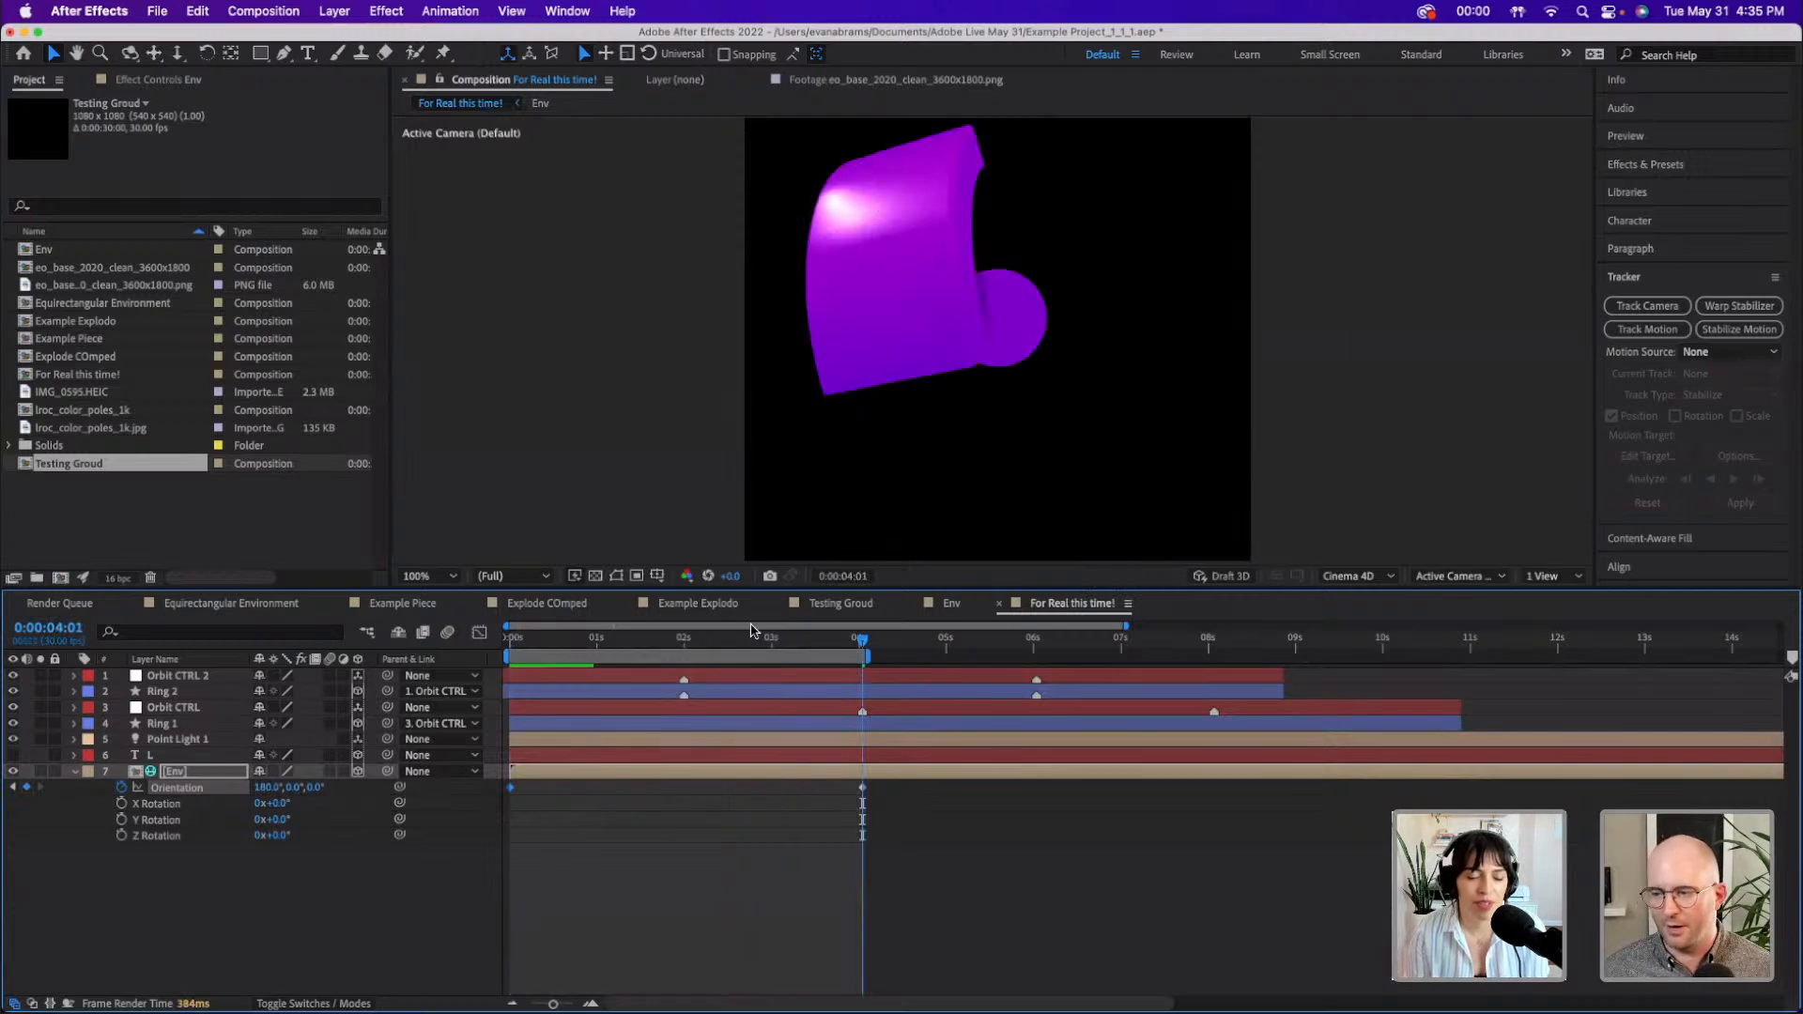
- Select the layers from Ring 1 up to Orbit CTRL 2 and reveal all their keyframes
{"action": "left_click", "coordinate": [877, 725]}
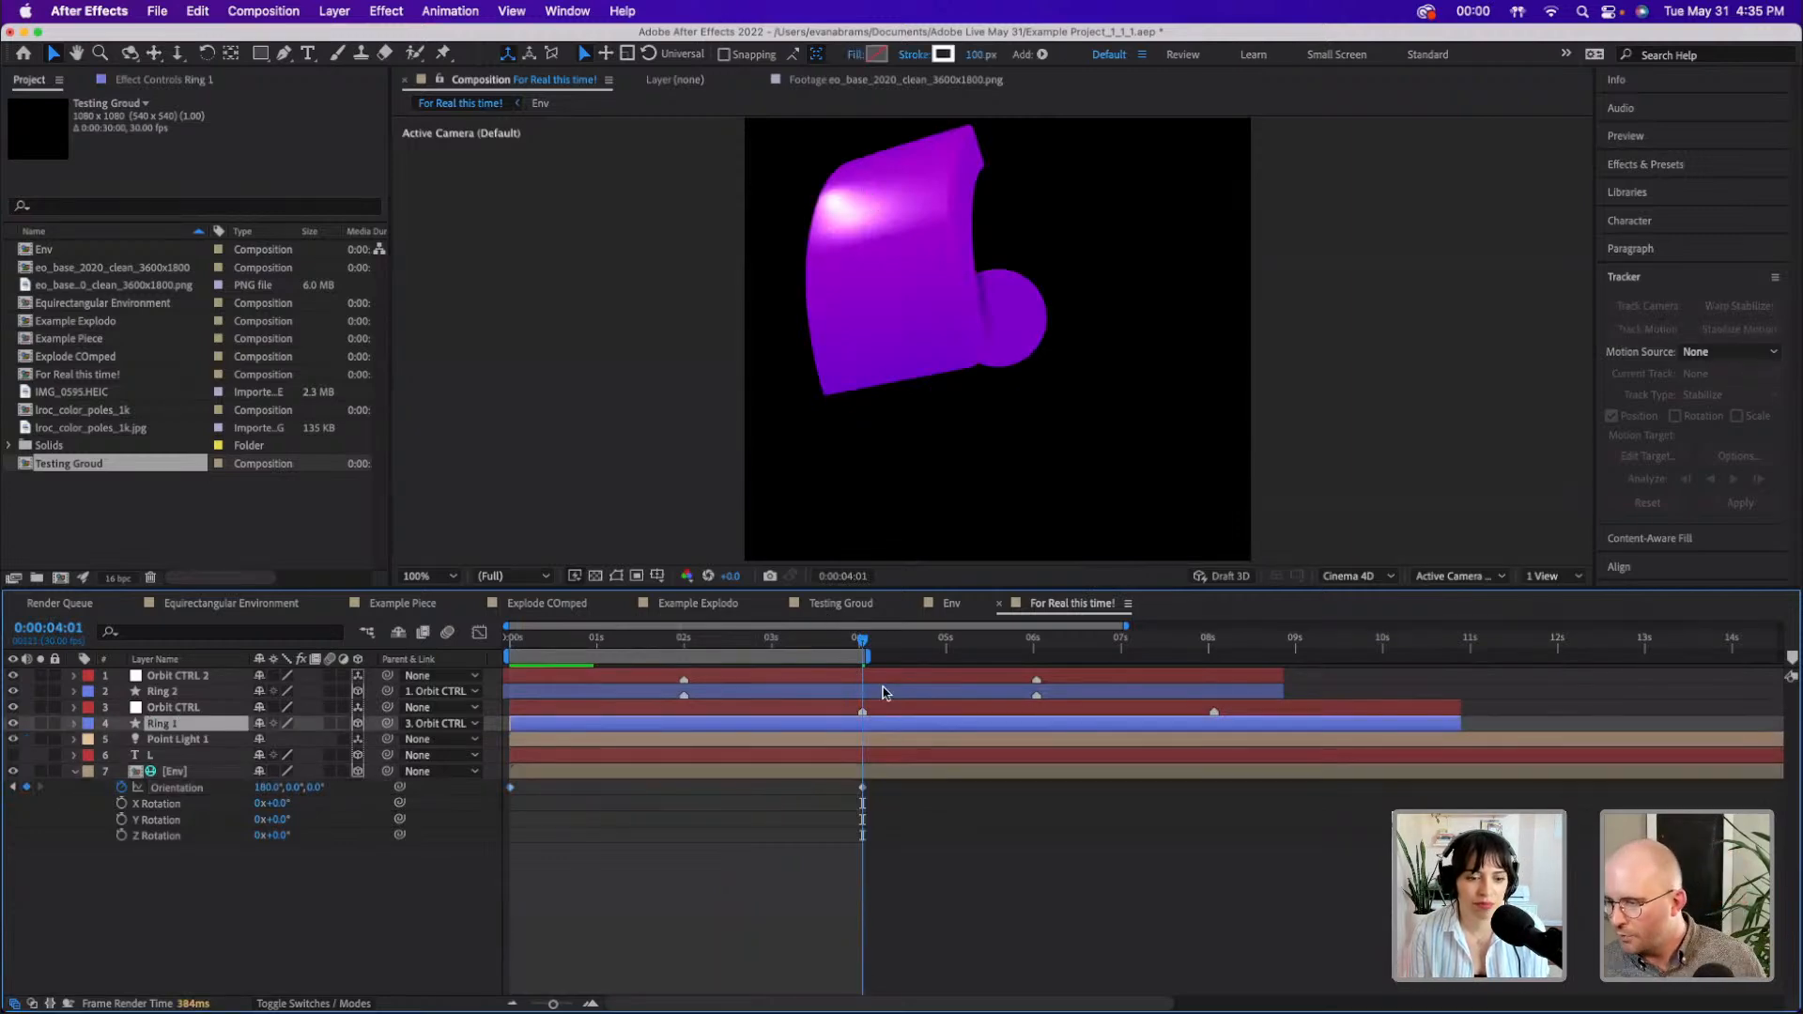
{"action": "left_click", "coordinate": [882, 679], "text": "shift"}
{"action": "key", "text": "u"}
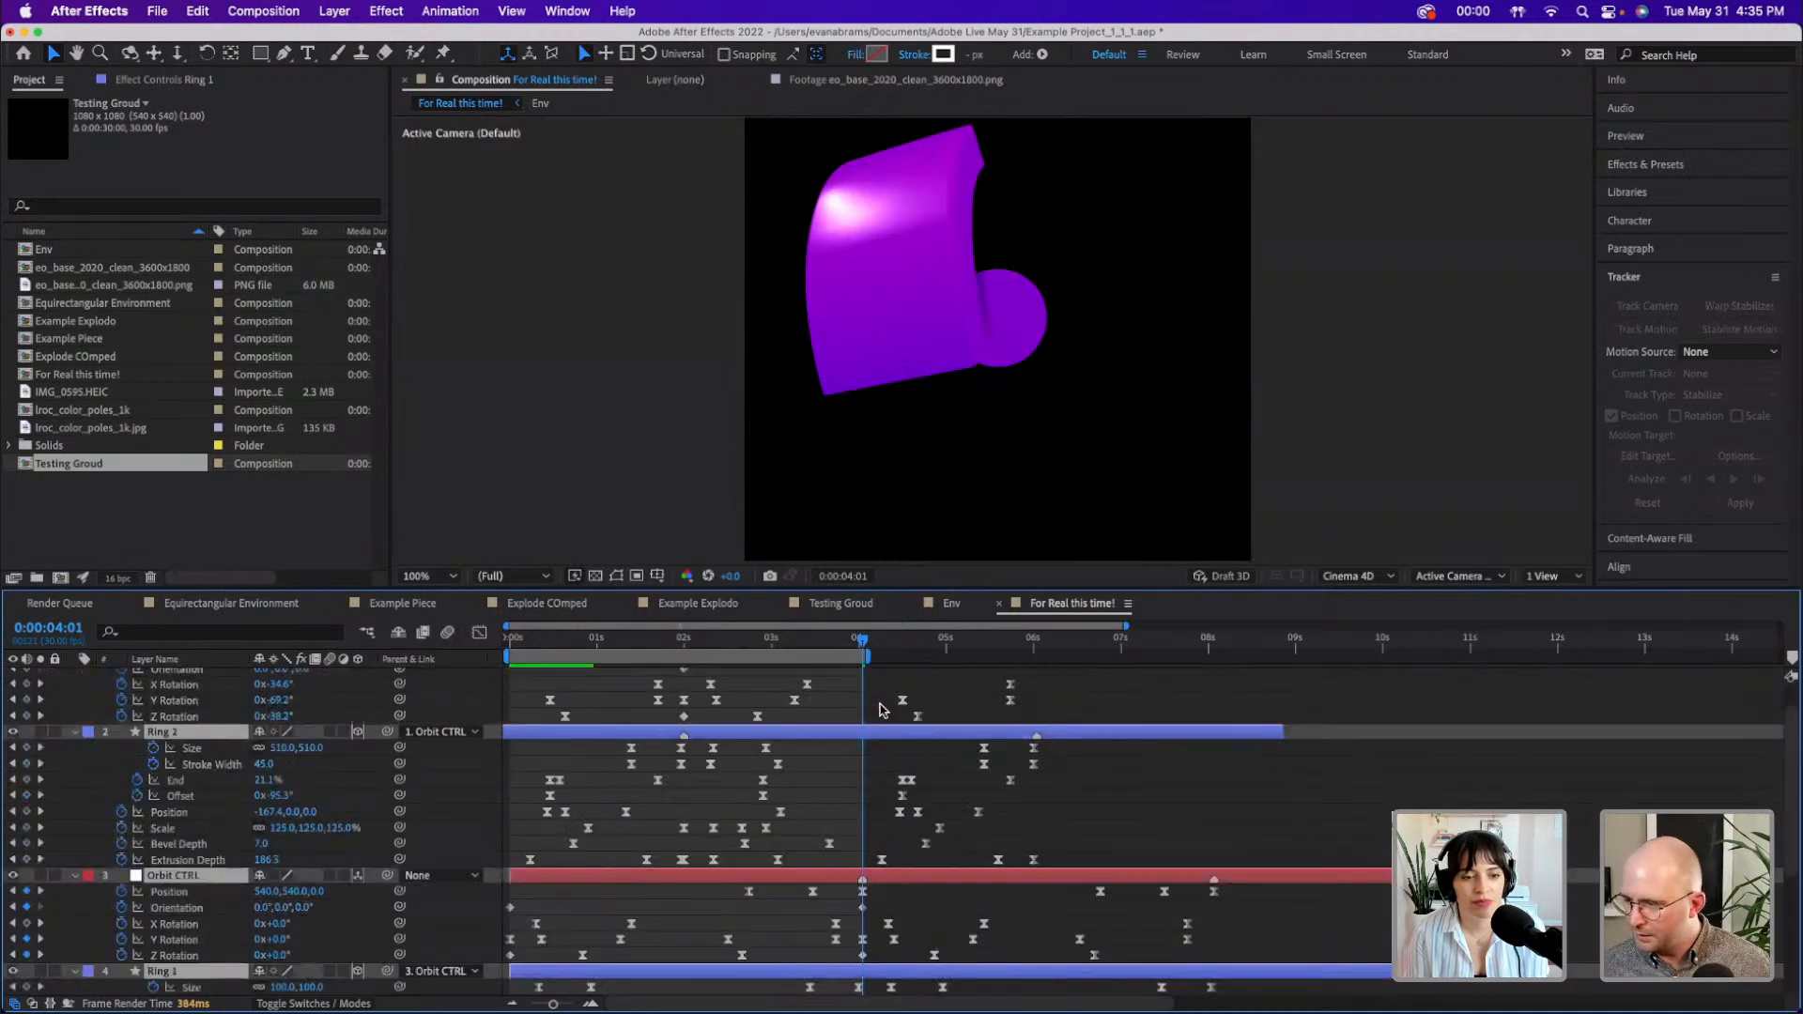
{"action": "scroll", "coordinate": [880, 723], "scroll_direction": "up", "scroll_amount": 2}
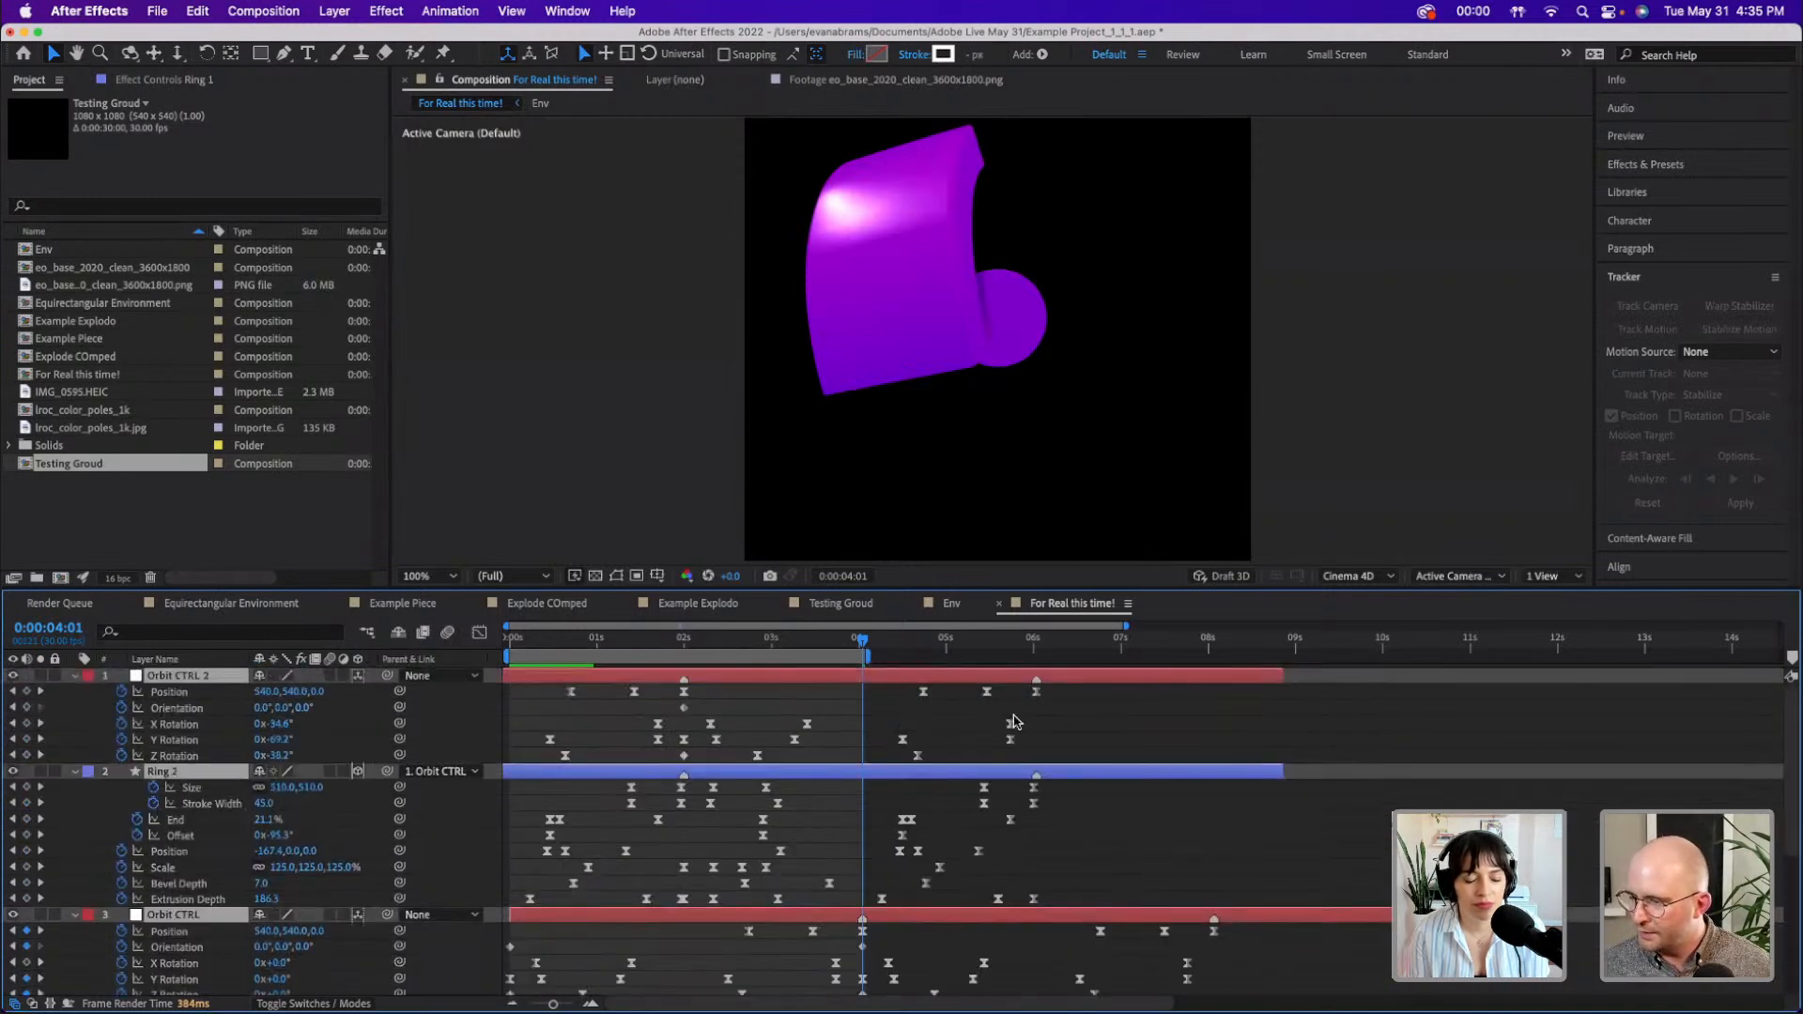
- Copy Orbit CTRL 2's keyframes between its first and second markers and paste them at 0:00:06:01
{"action": "left_click_drag", "start_coordinate": [1080, 696], "coordinate": [678, 916]}
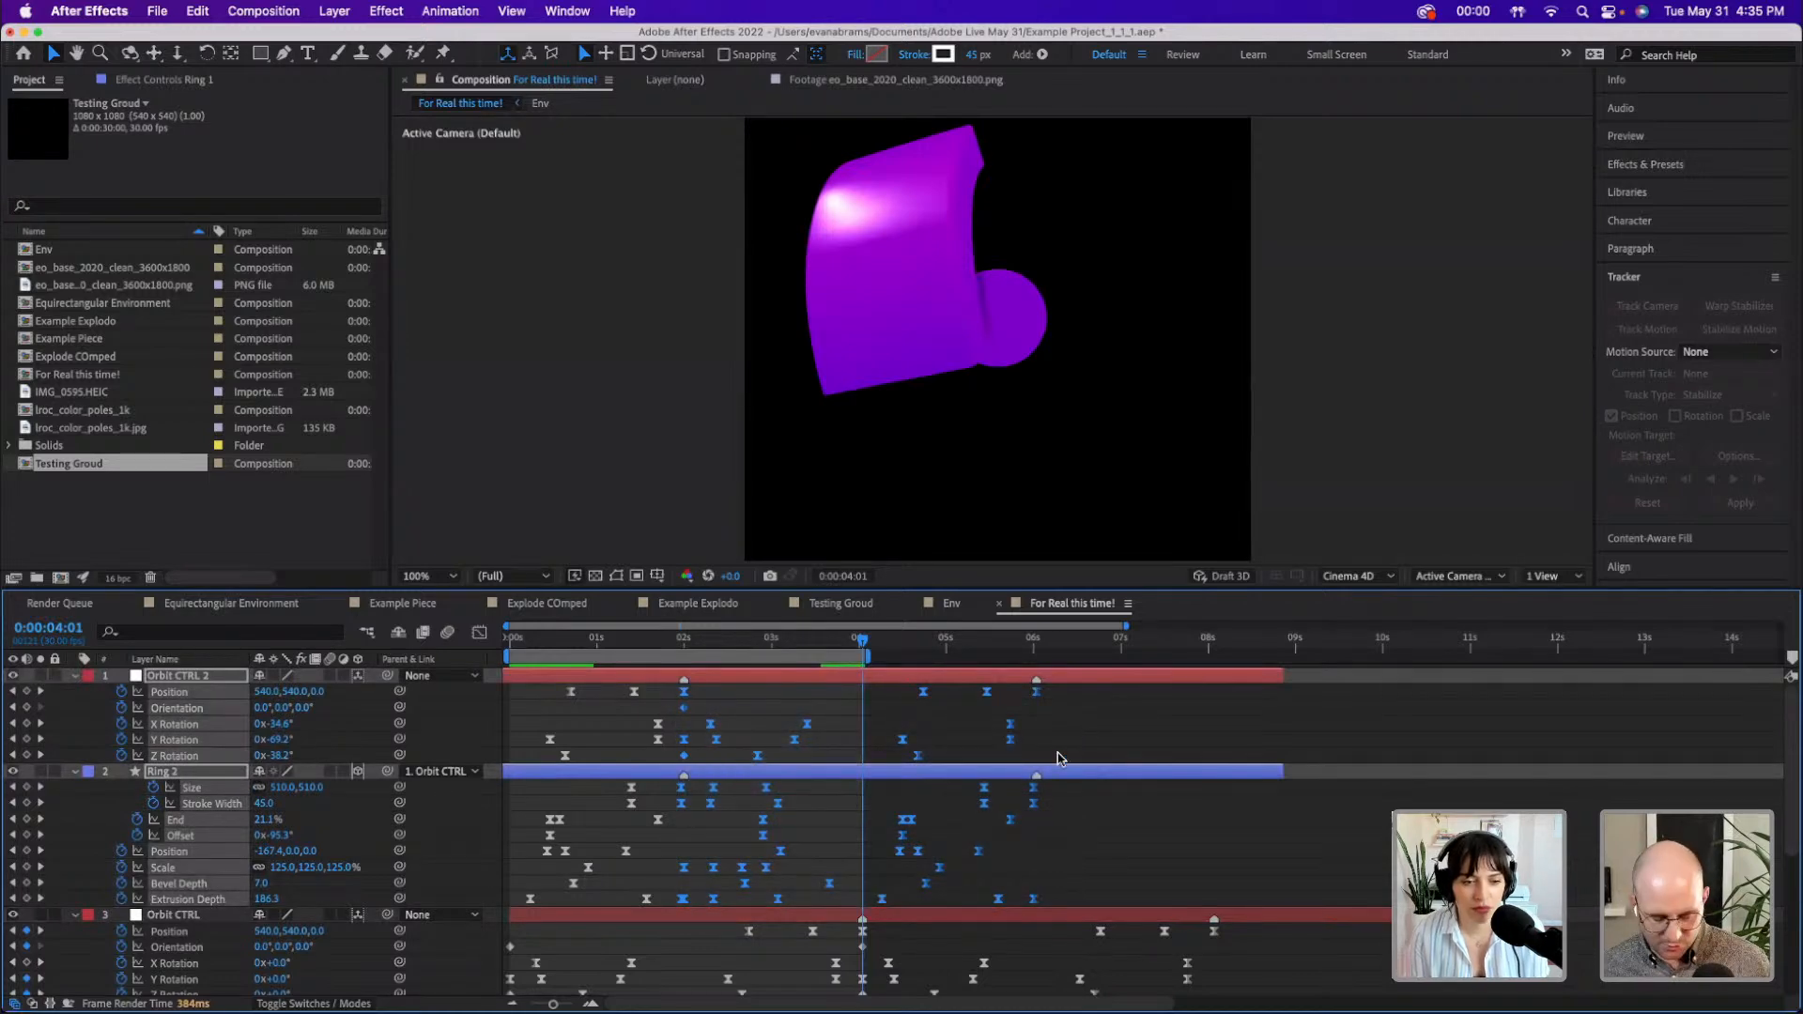
{"action": "left_click", "coordinate": [1033, 650]}
{"action": "left_click_drag", "start_coordinate": [1033, 660], "coordinate": [695, 875]}
{"action": "left_click_drag", "start_coordinate": [787, 815], "coordinate": [681, 896]}
{"action": "key", "text": "minus"}
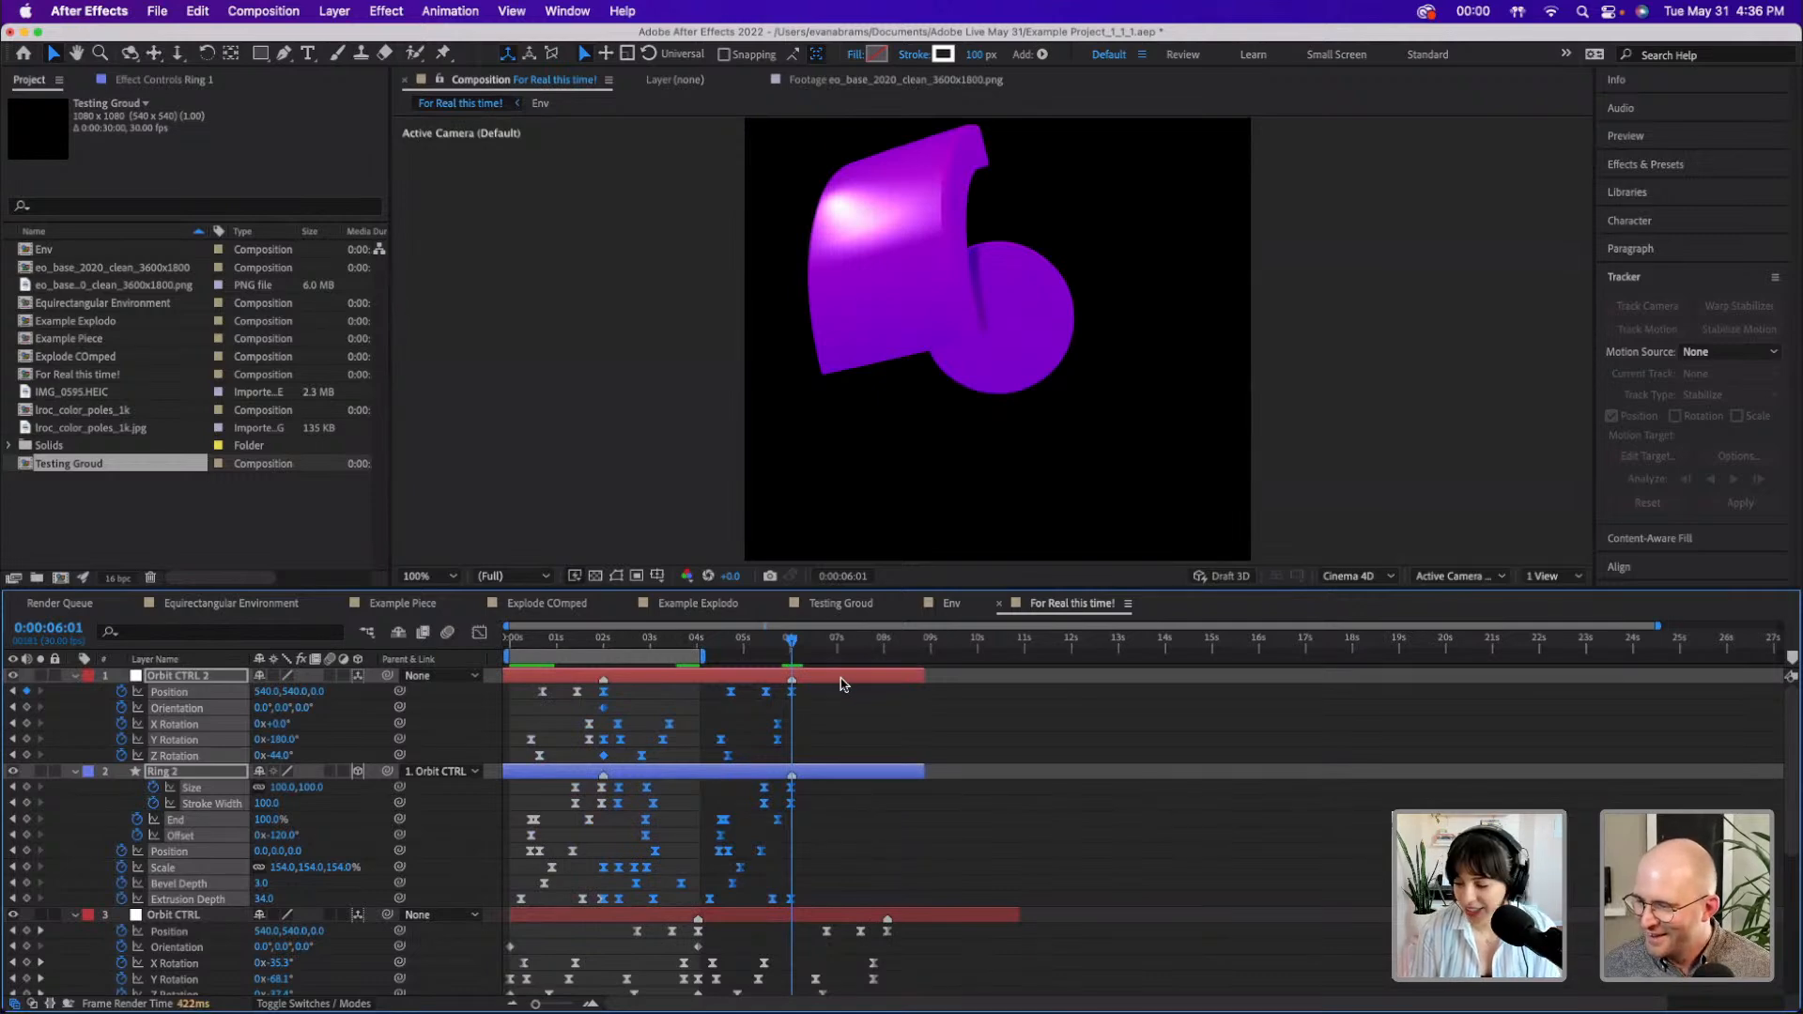
{"action": "left_click_drag", "start_coordinate": [826, 695], "coordinate": [601, 765]}
{"action": "key", "text": "super+c"}
{"action": "key", "text": "super+v"}
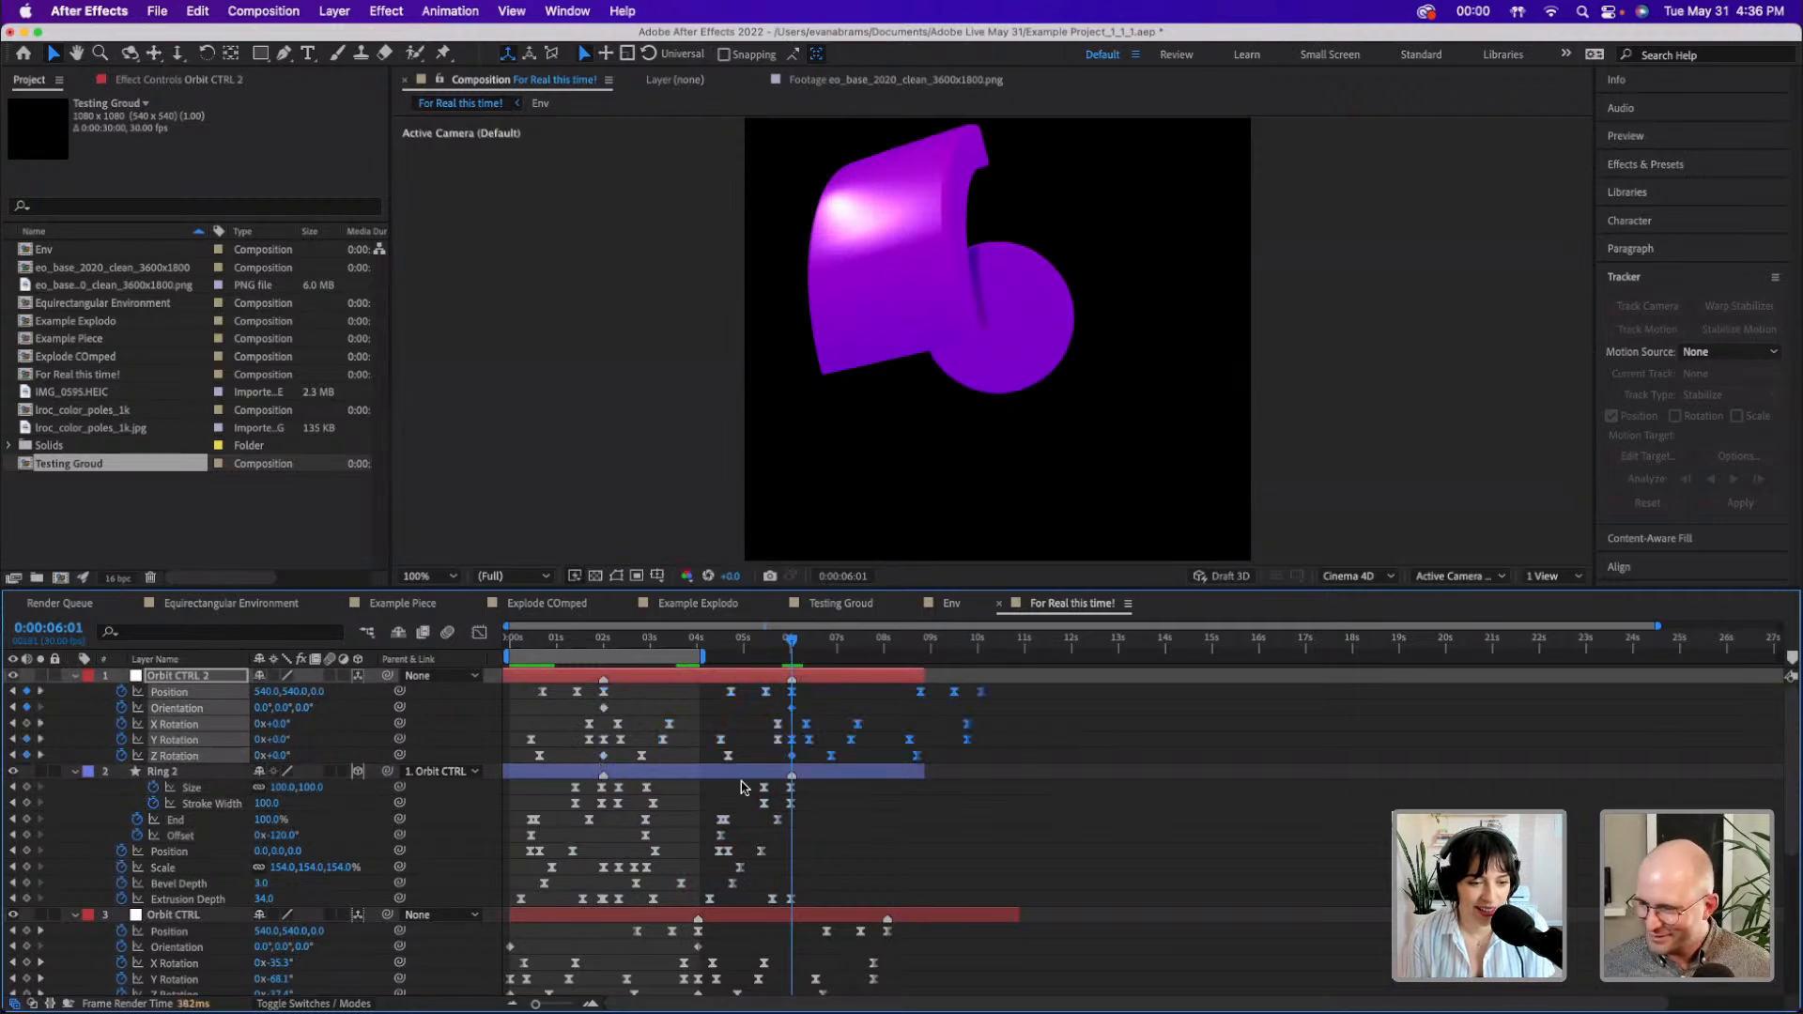
{"action": "left_click_drag", "start_coordinate": [922, 676], "coordinate": [924, 676]}
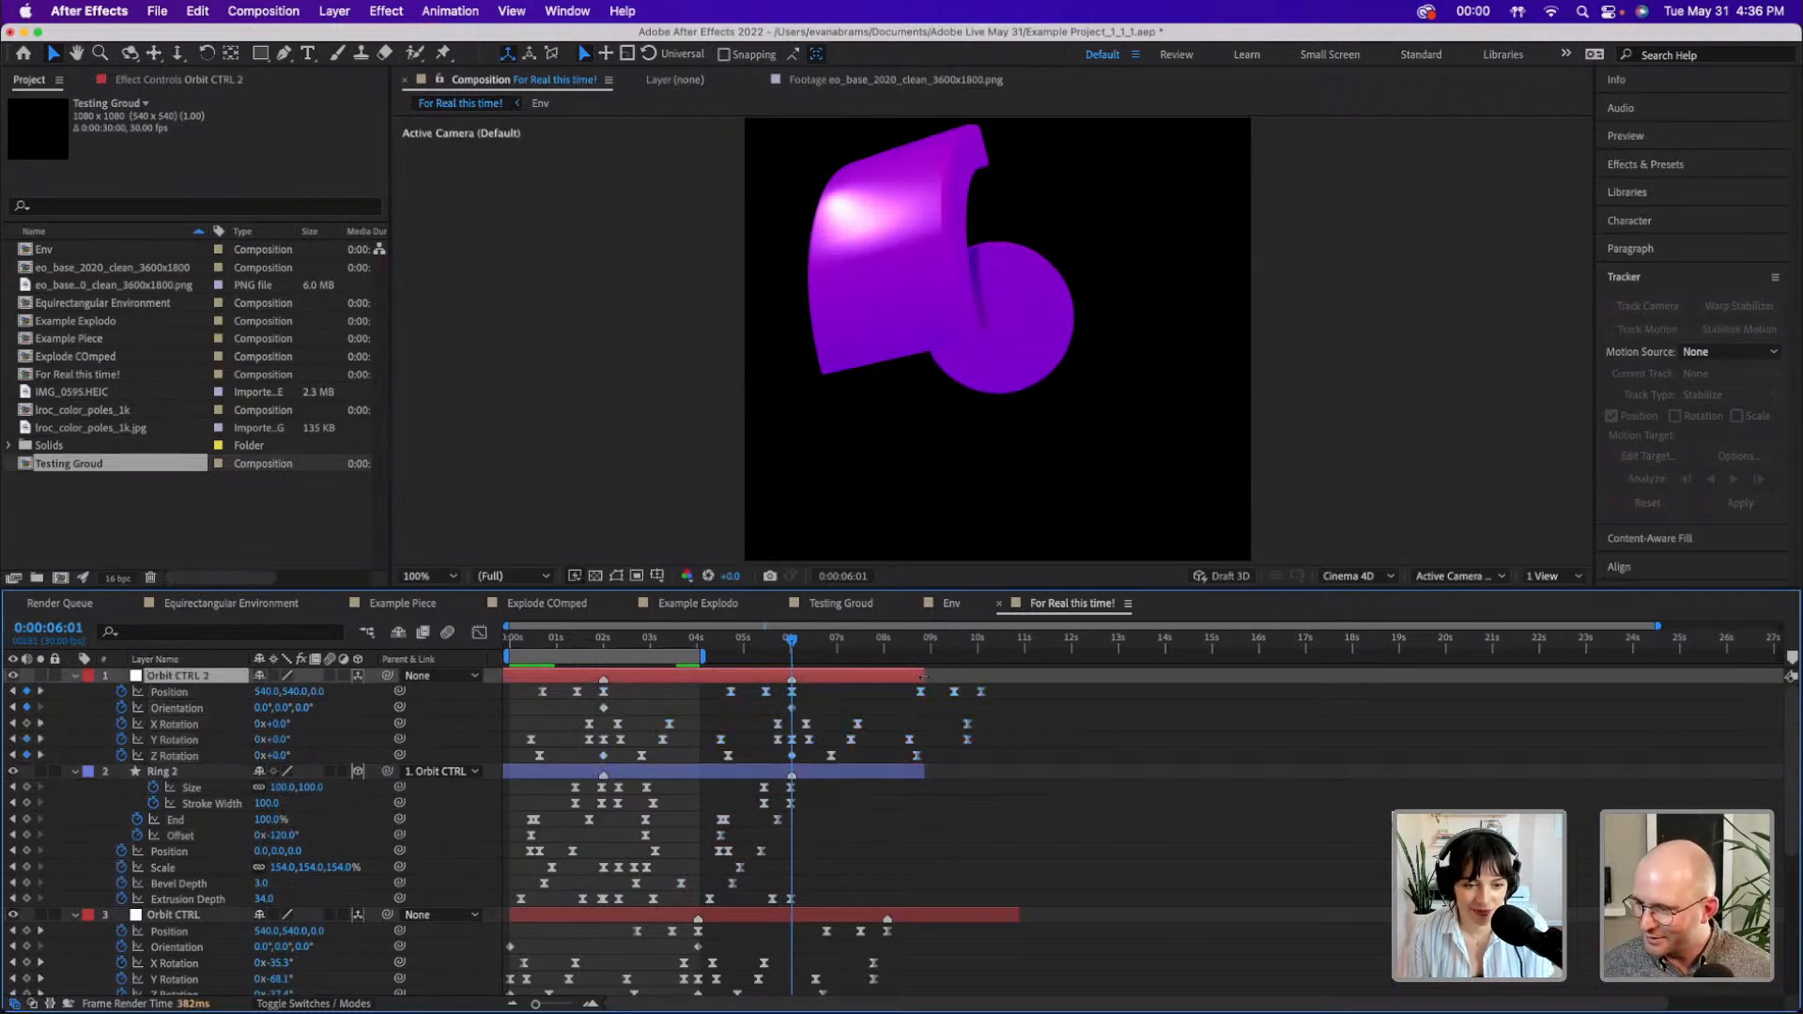
- Copy Ring 2's keyframes between its first and second markers and paste them at 0:00:06:01
{"action": "left_click_drag", "start_coordinate": [813, 785], "coordinate": [600, 909]}
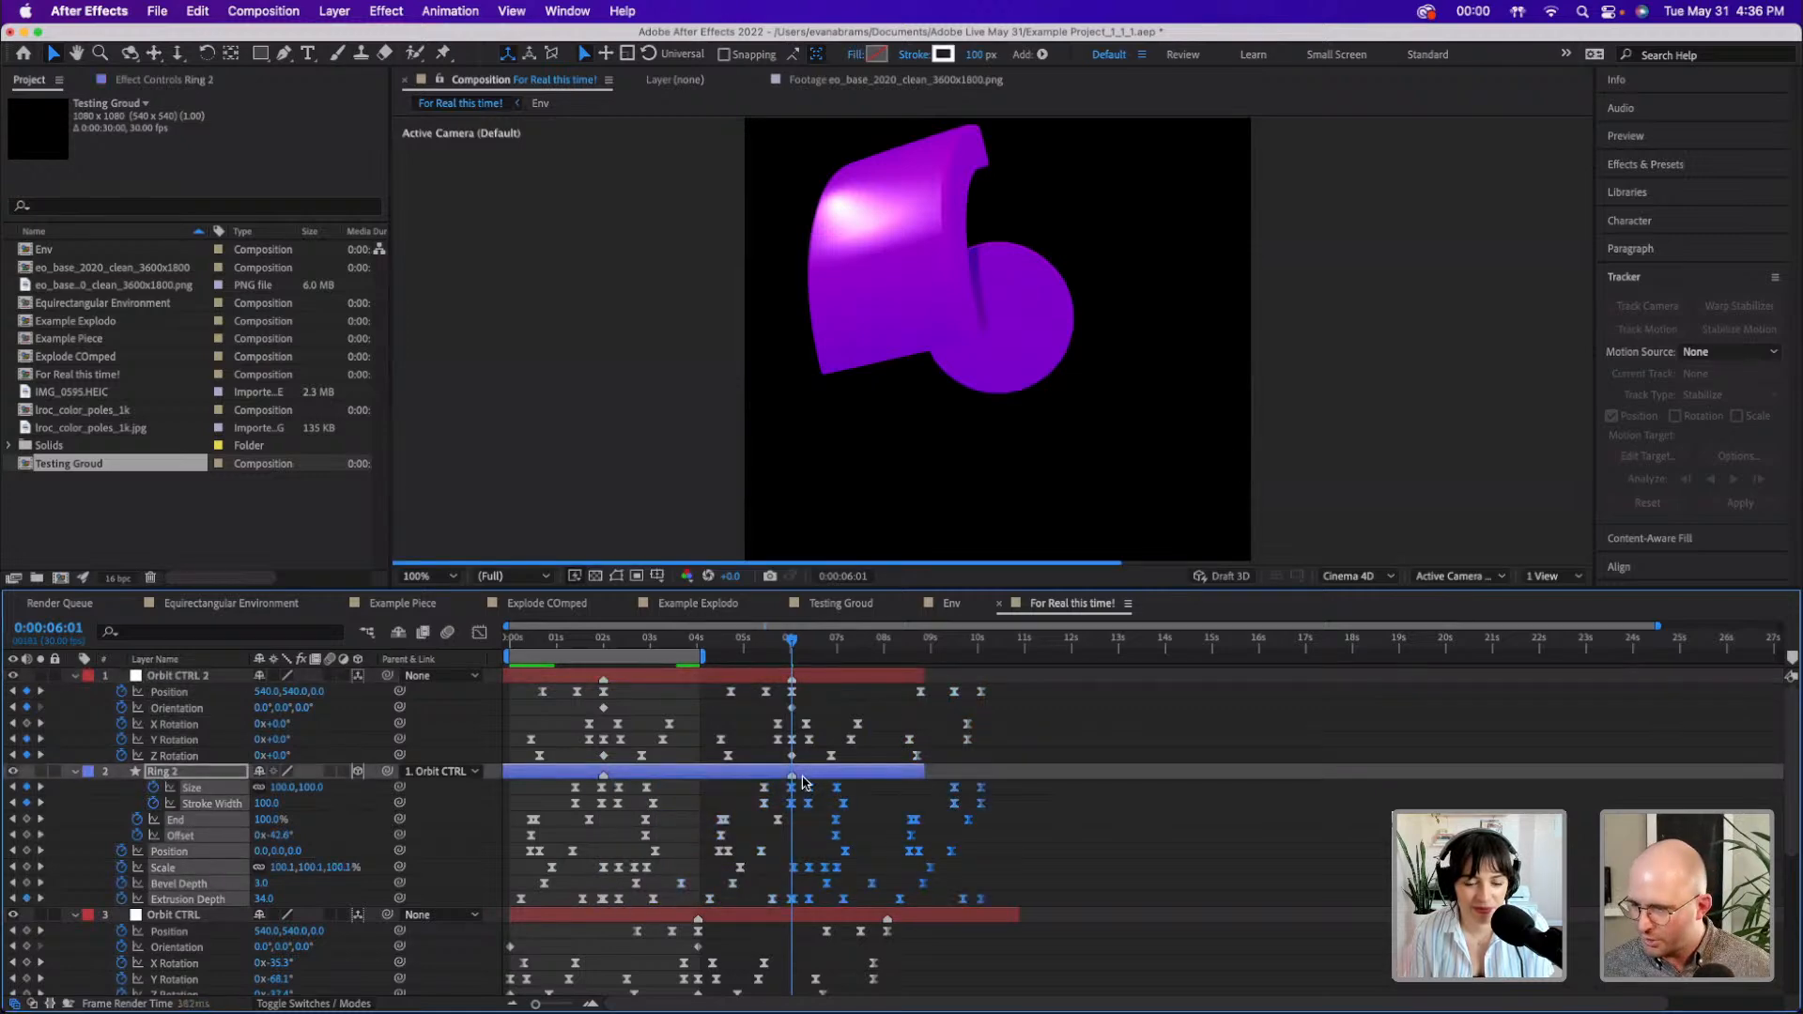
- Extend the work area end to 0:00:08:02 and preview the repeated ring animation at 50% magnification
{"action": "key", "text": "super+c"}
{"action": "key", "text": "super+v"}
{"action": "left_click_drag", "start_coordinate": [706, 658], "coordinate": [890, 667]}
{"action": "left_click", "coordinate": [887, 644]}
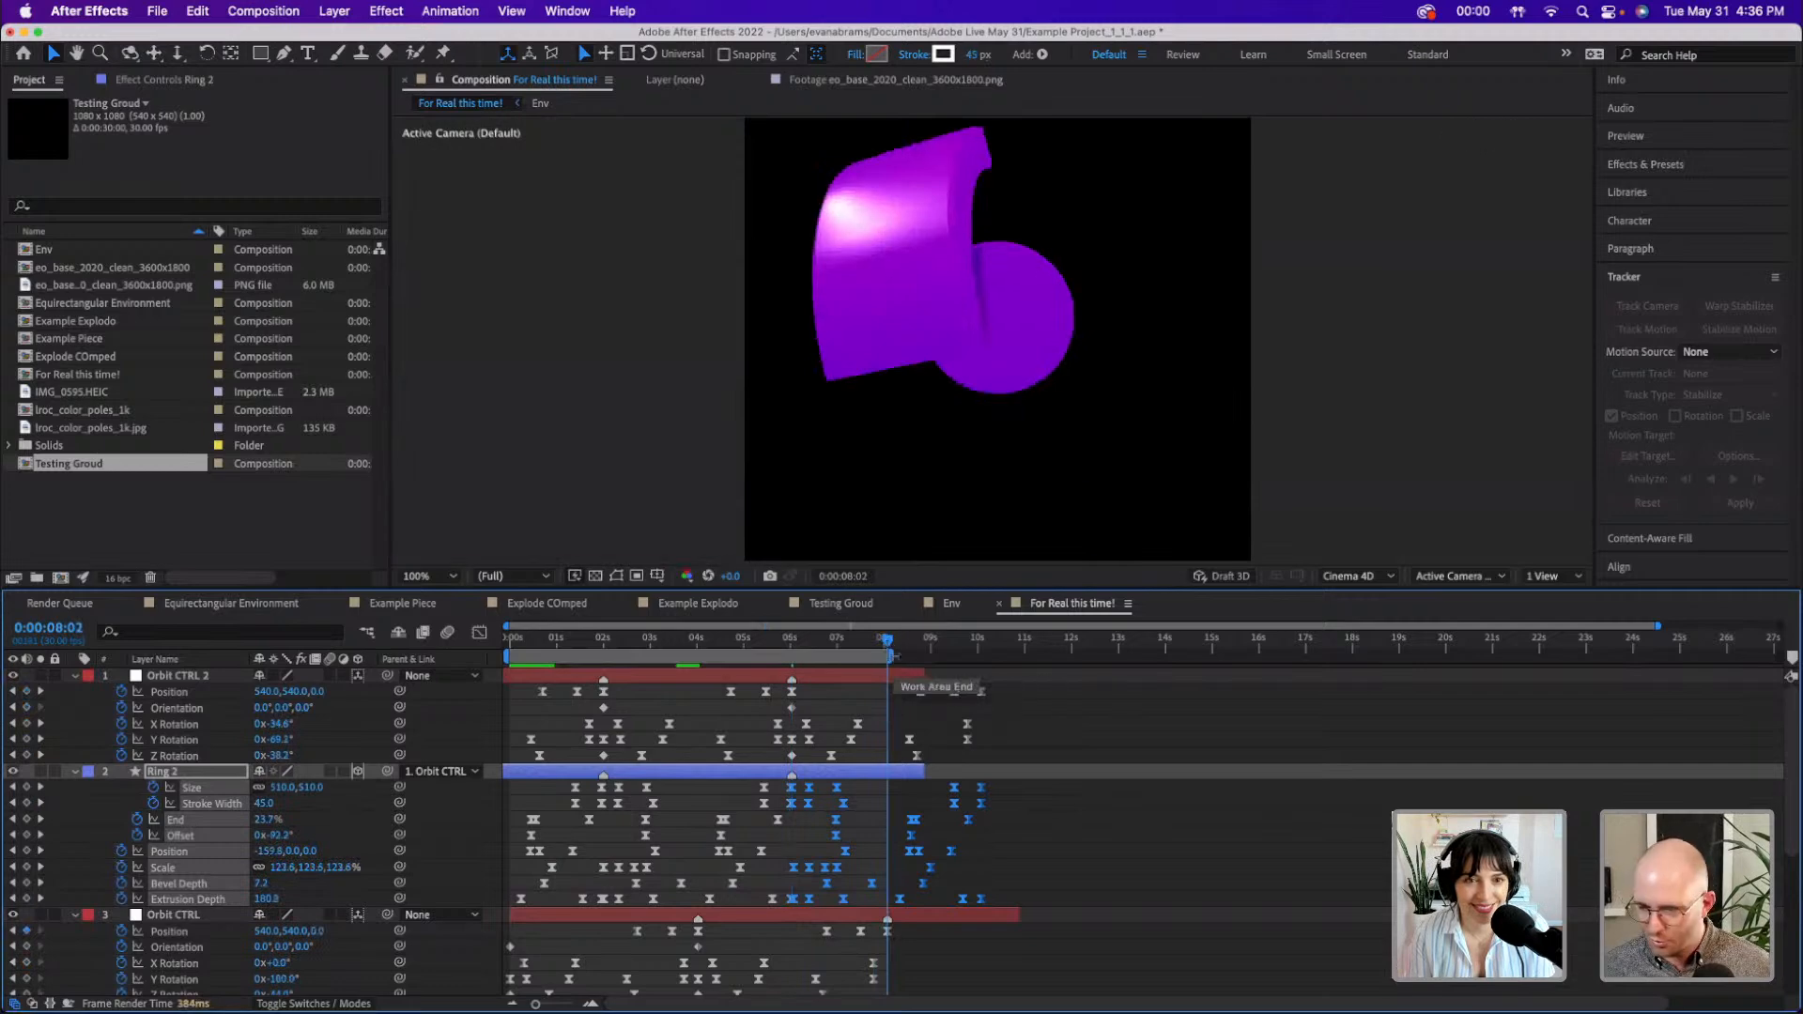
{"action": "key", "text": "space"}
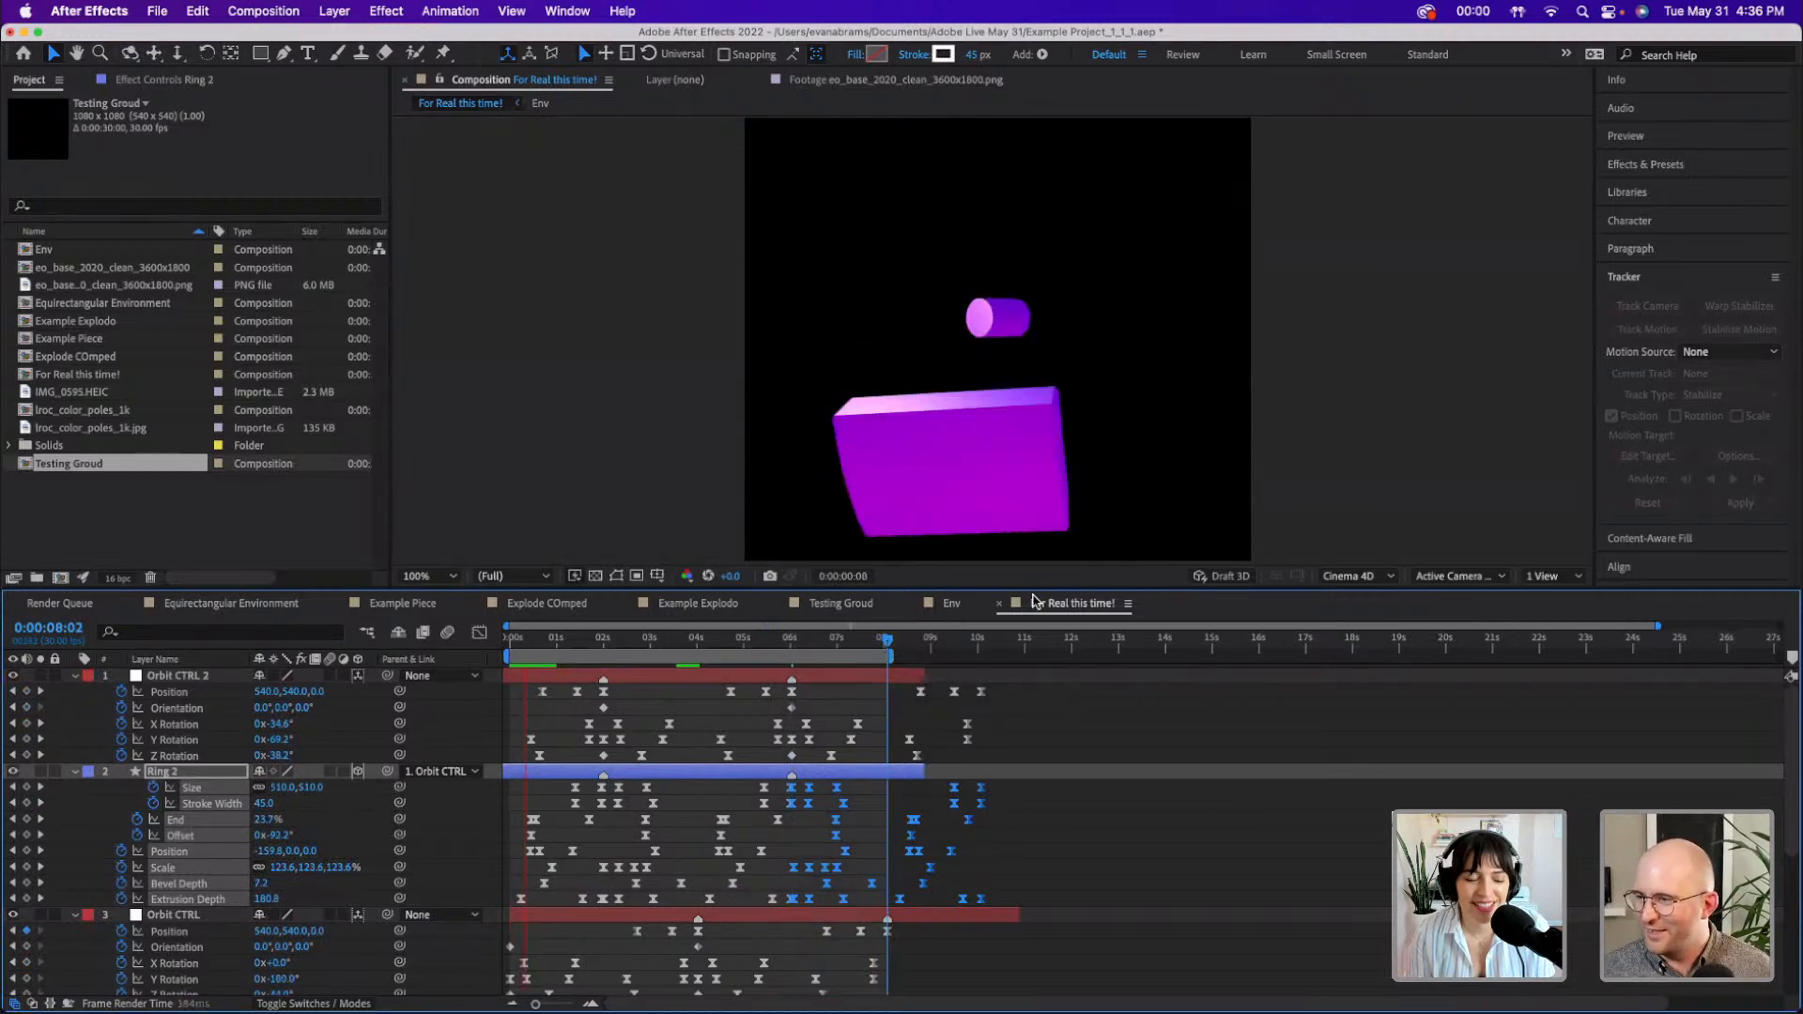
{"action": "scroll", "coordinate": [1033, 540], "scroll_direction": "down", "scroll_amount": 2}
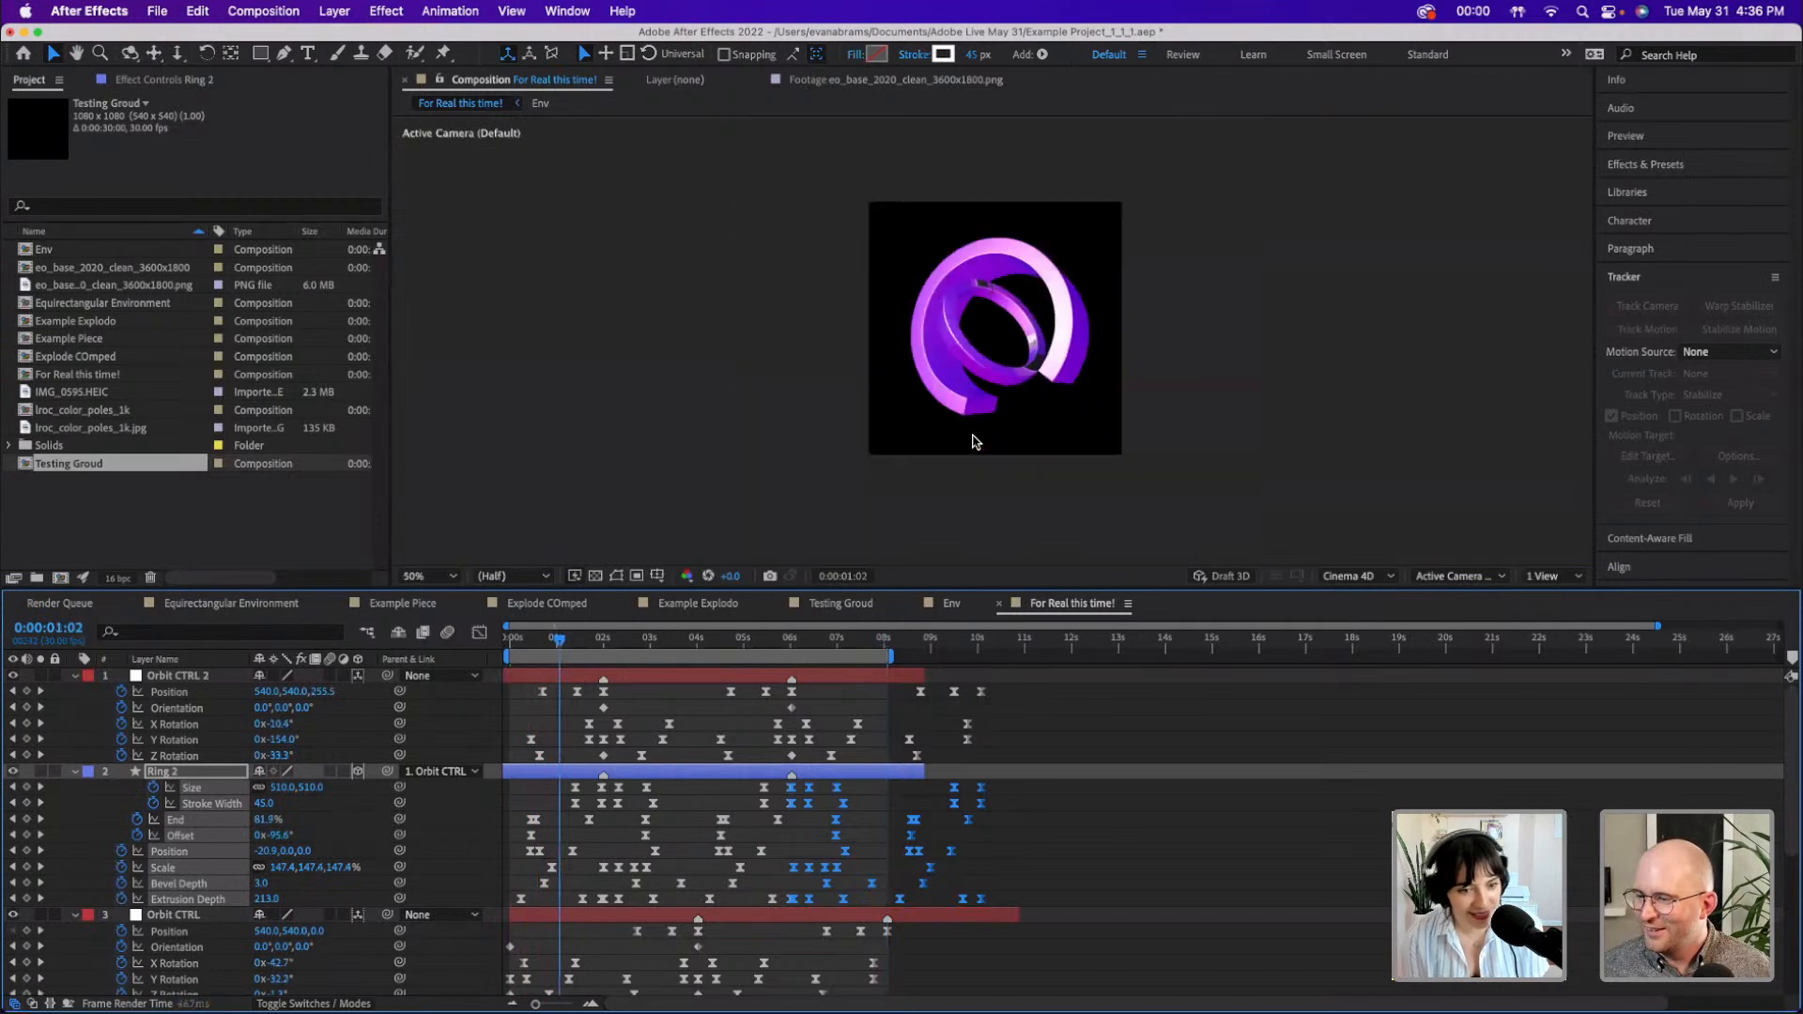
- Switch the composition view to Draft 3D, inspect the frame at 0:00:02:11 and save the project
{"action": "left_click", "coordinate": [1230, 575]}
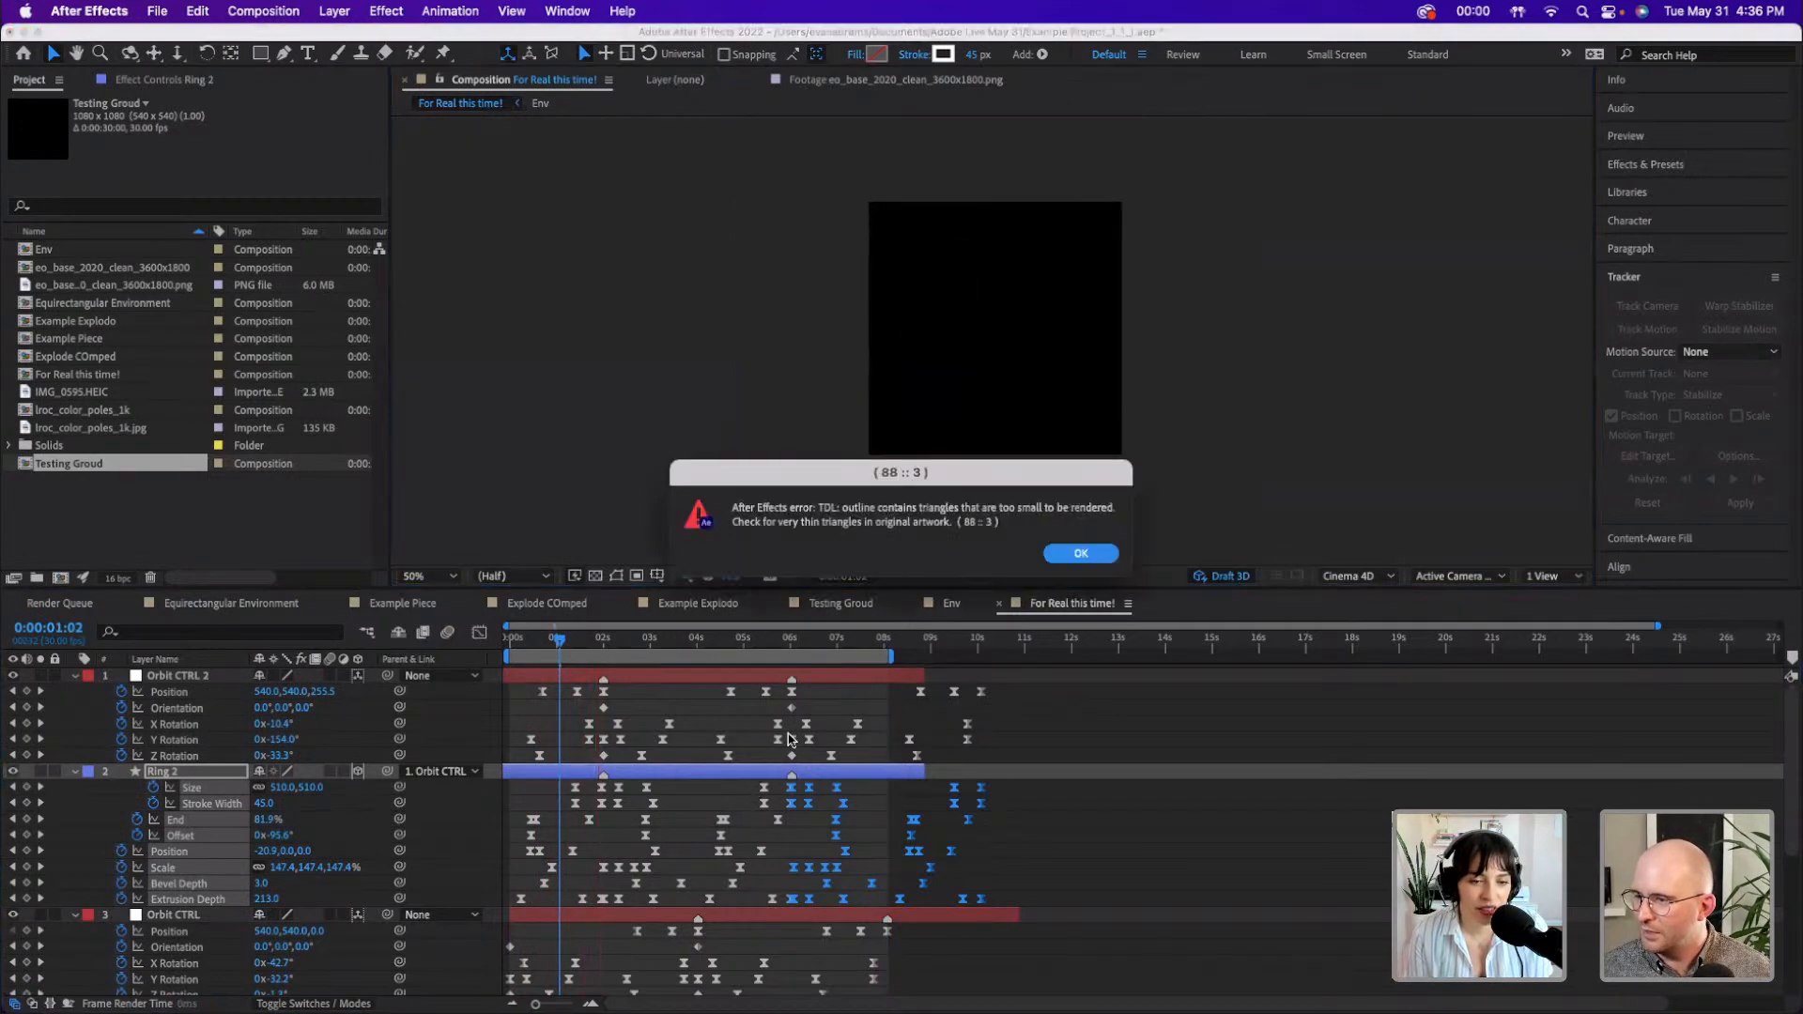
{"action": "left_click", "coordinate": [1079, 553]}
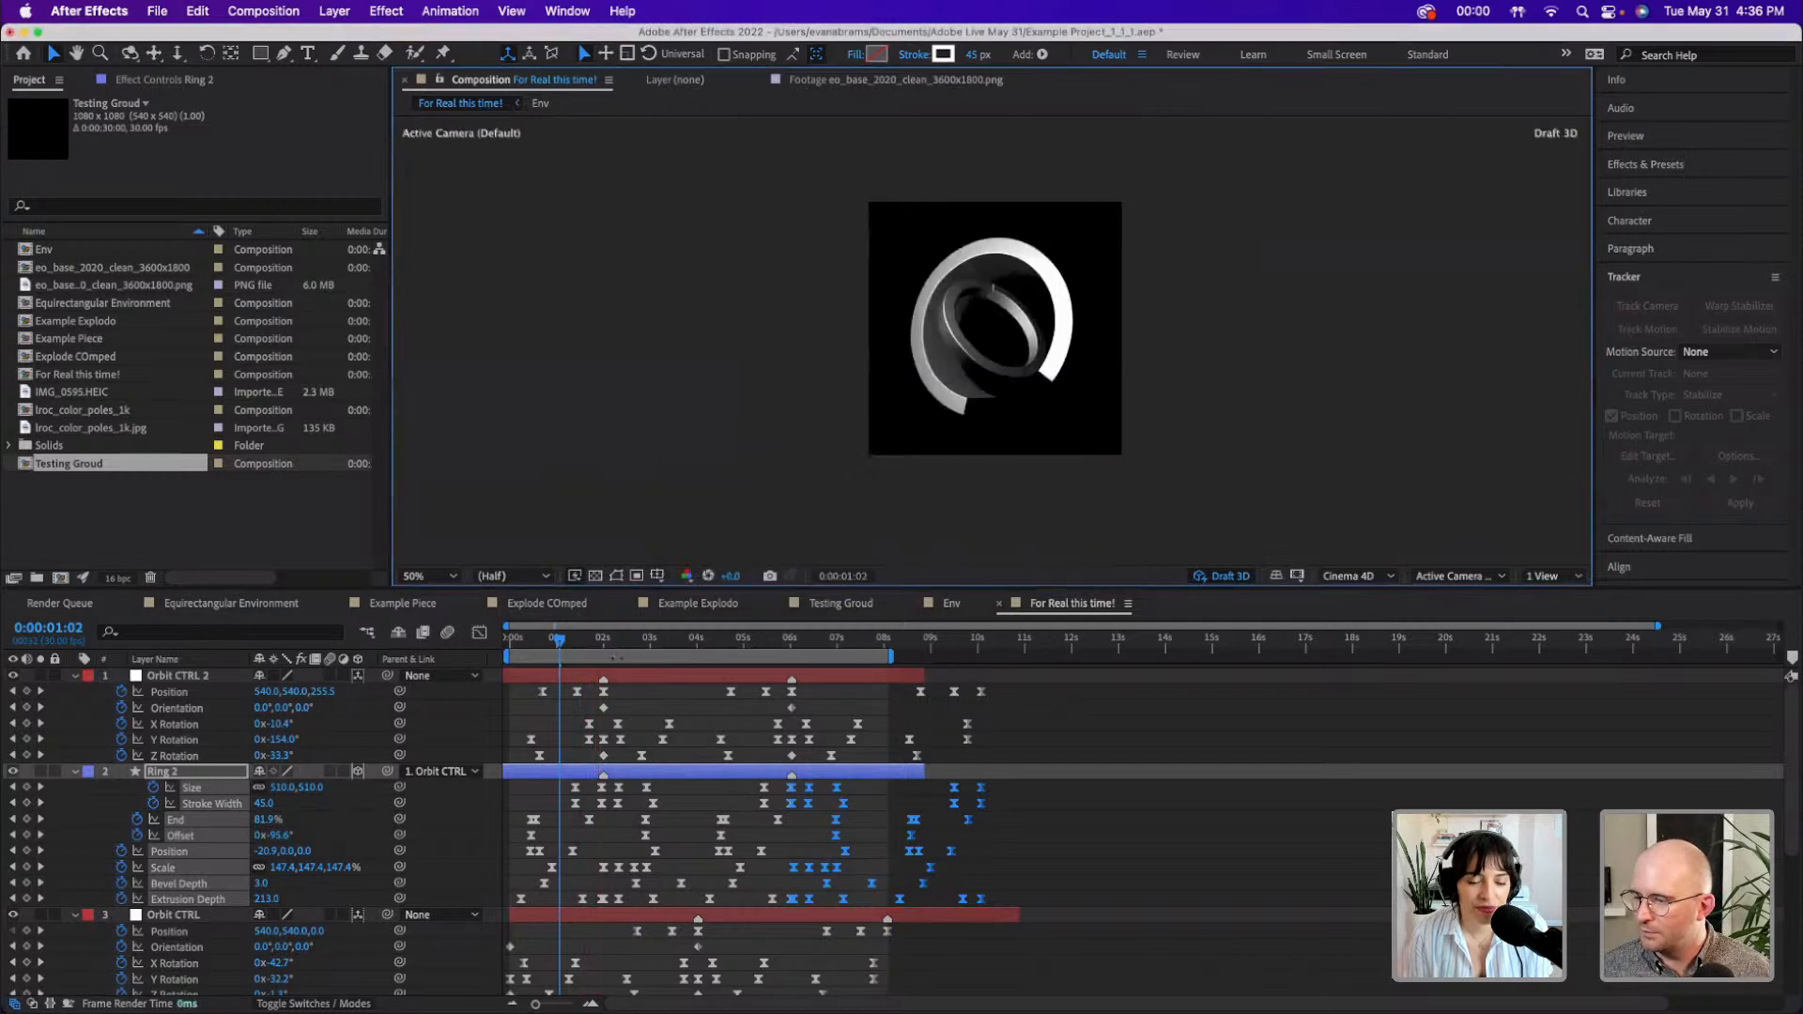
{"action": "left_click", "coordinate": [618, 640]}
{"action": "key", "text": "super+s"}
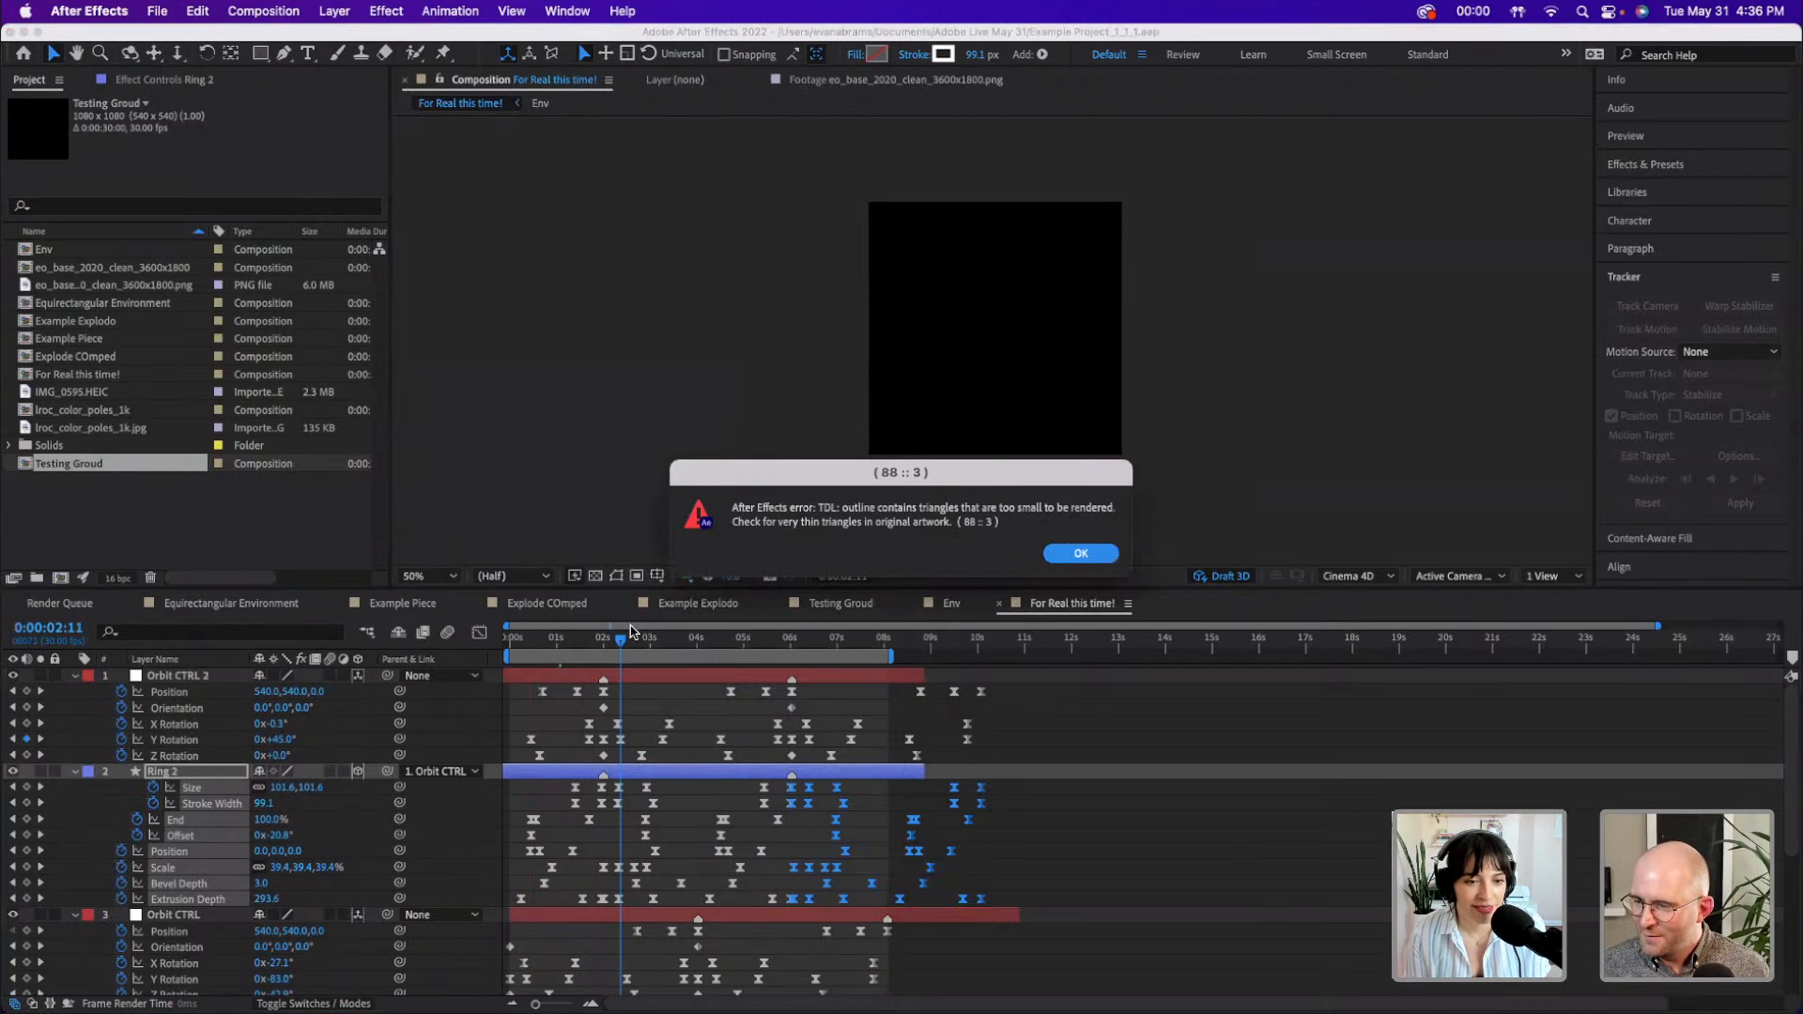
{"action": "left_click", "coordinate": [1082, 553]}
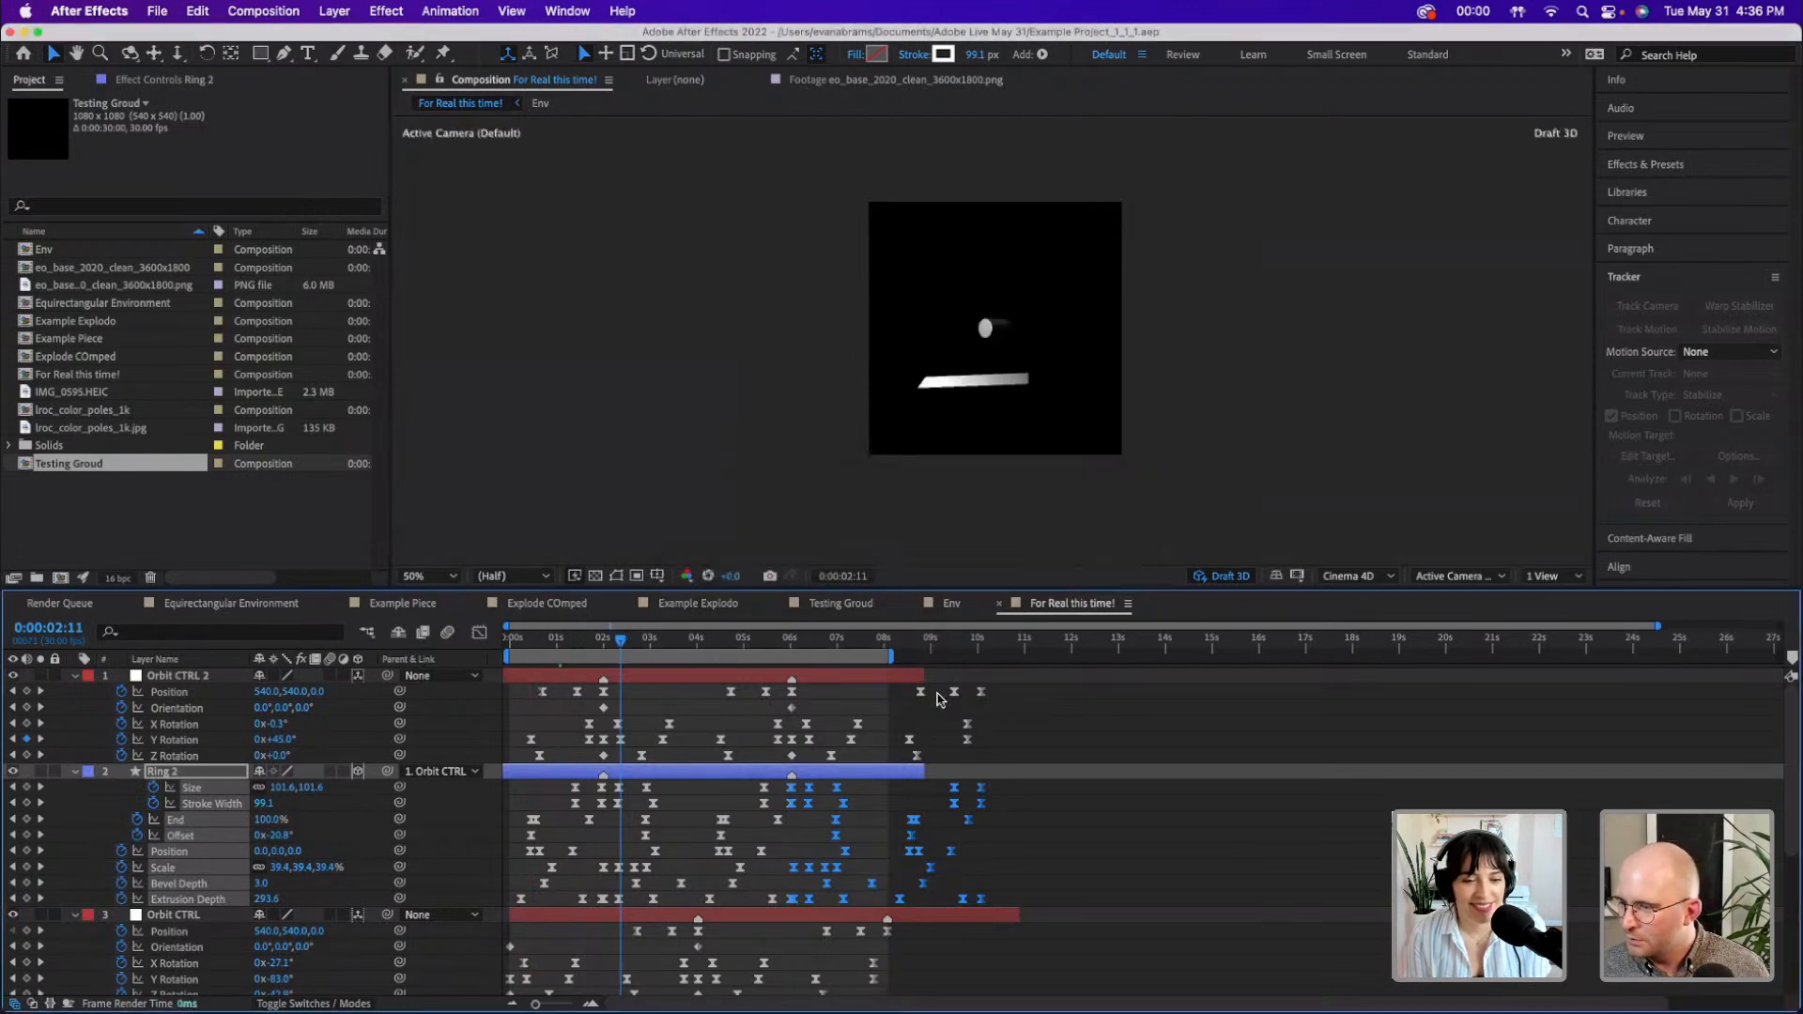
- Filter the timeline properties by "trim" and expand Trim Paths 1 for Ring 2 and Ring 1
{"action": "left_click", "coordinate": [668, 720]}
{"action": "mouse_move", "coordinate": [586, 639]}
{"action": "left_mouse_down"}
{"action": "mouse_move", "coordinate": [562, 641]}
{"action": "mouse_move", "coordinate": [638, 640]}
{"action": "mouse_move", "coordinate": [530, 651]}
{"action": "mouse_move", "coordinate": [587, 650]}
{"action": "mouse_move", "coordinate": [564, 657]}
{"action": "left_mouse_up"}
{"action": "key", "text": "super+a"}
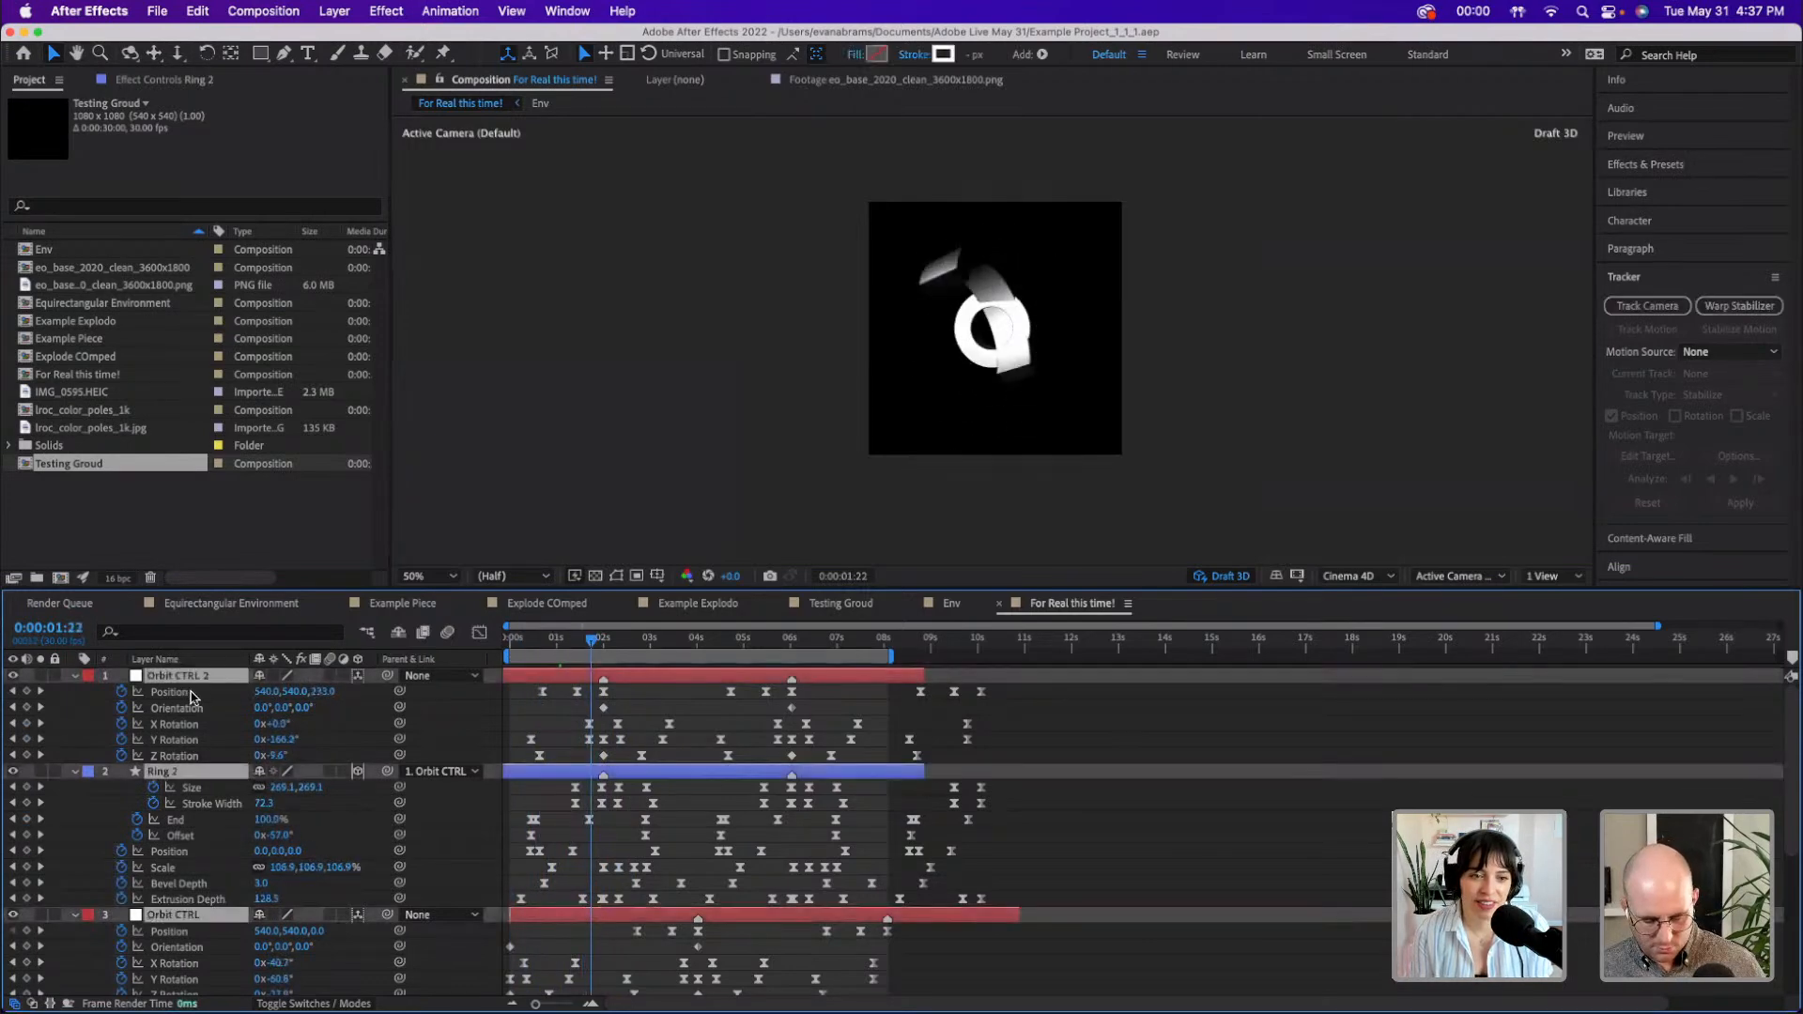
{"action": "key", "text": "i"}
{"action": "left_click", "coordinate": [189, 638]}
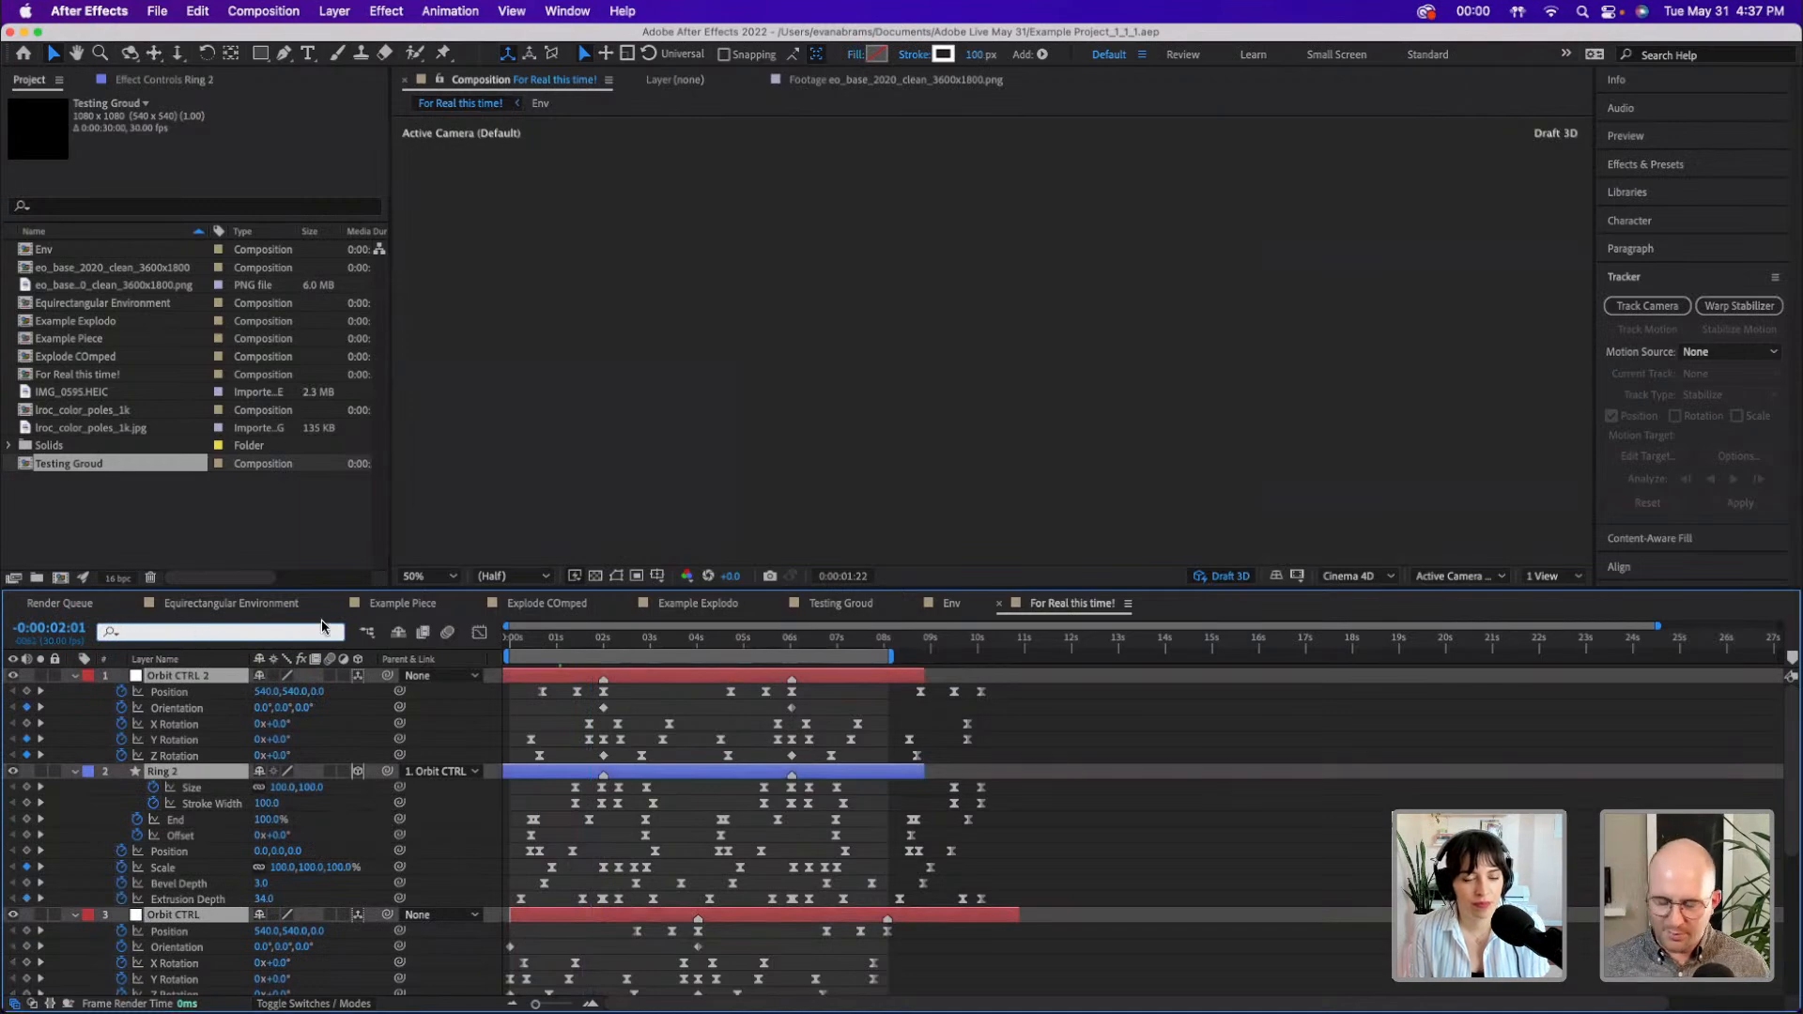
{"action": "type", "text": "trim"}
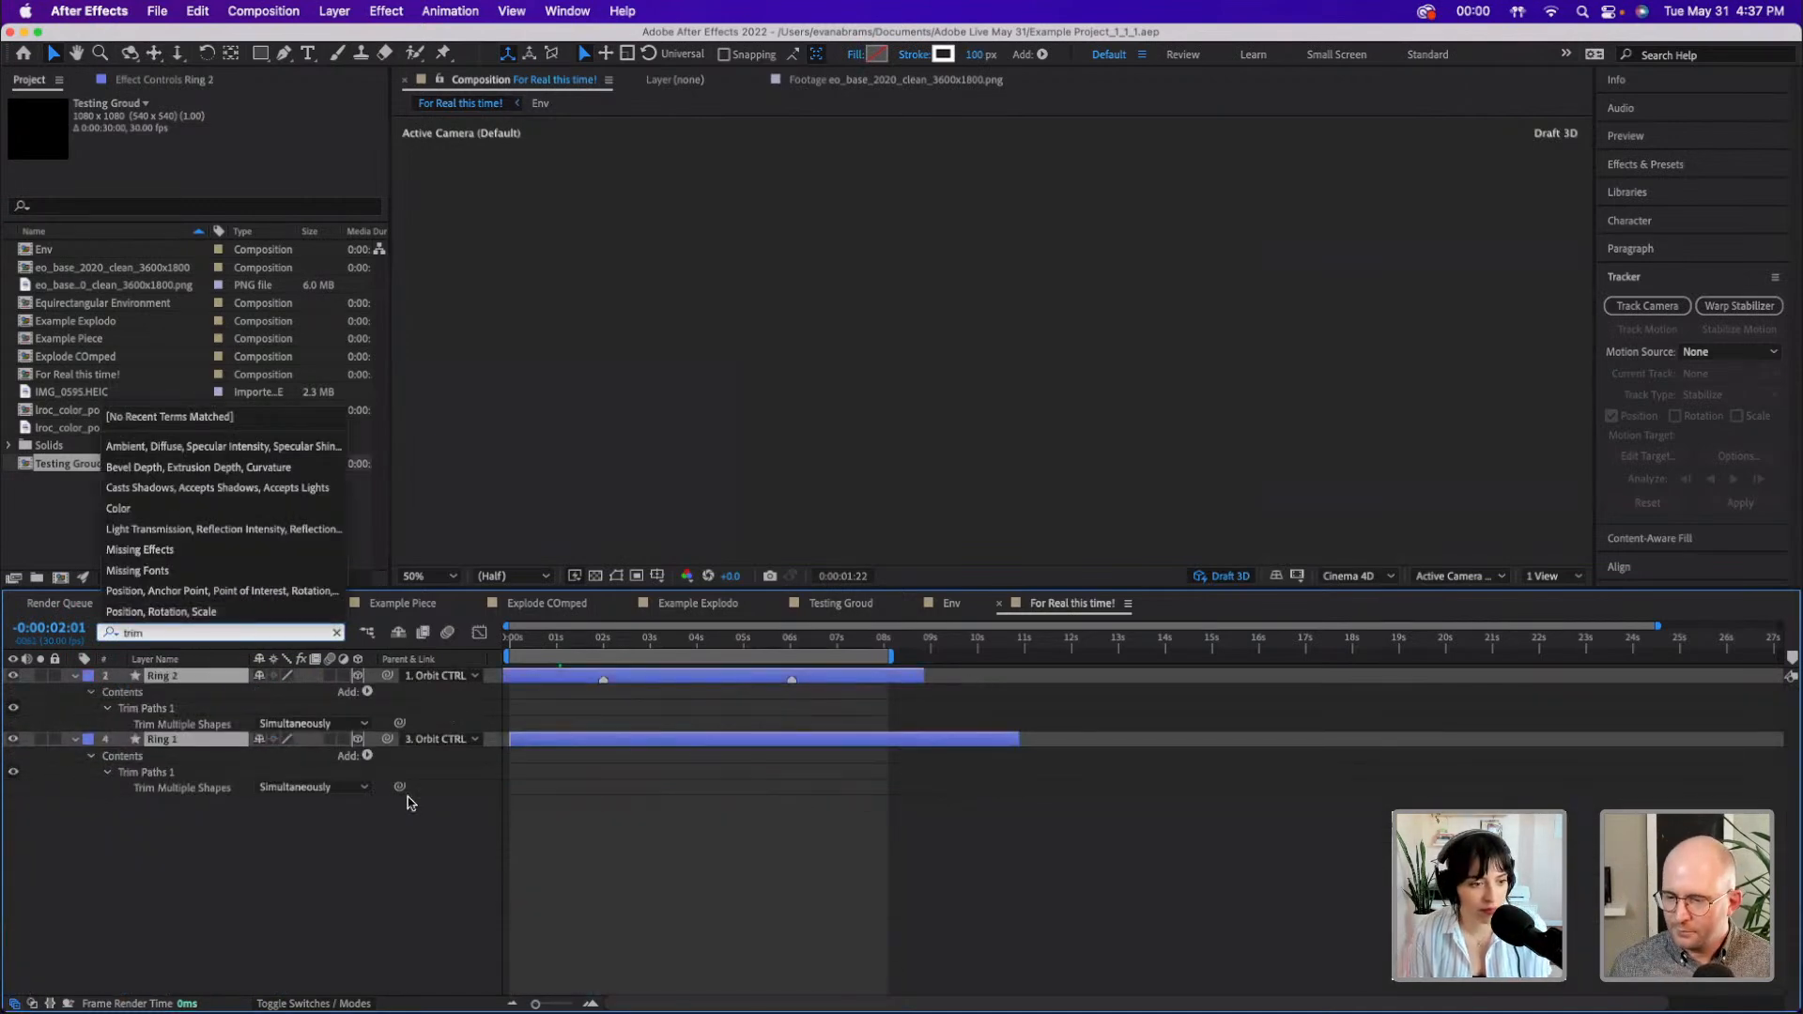
{"action": "left_click", "coordinate": [109, 709]}
{"action": "left_click", "coordinate": [108, 819]}
{"action": "key", "text": "minus"}
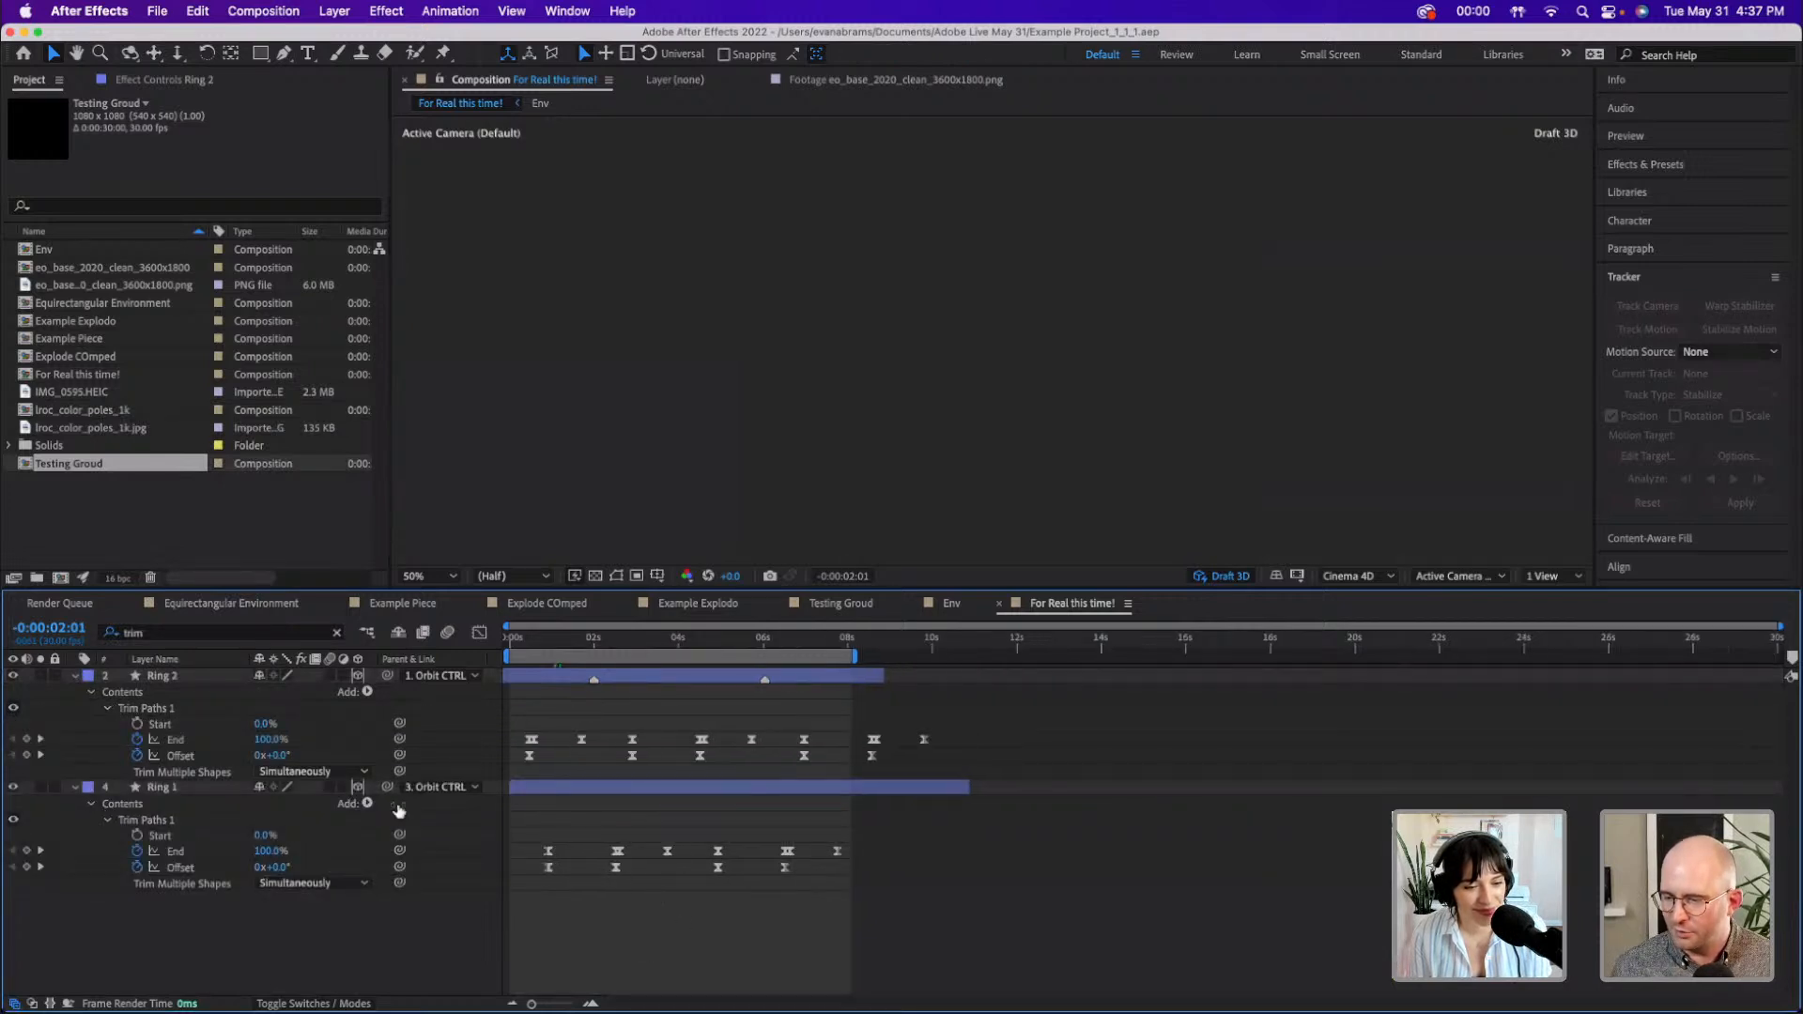
- Select Ring 2's trim End keyframes, return to 0:00:00:00 and show the transparency grid behind the rings
{"action": "left_click", "coordinate": [212, 741]}
{"action": "key", "text": "space"}
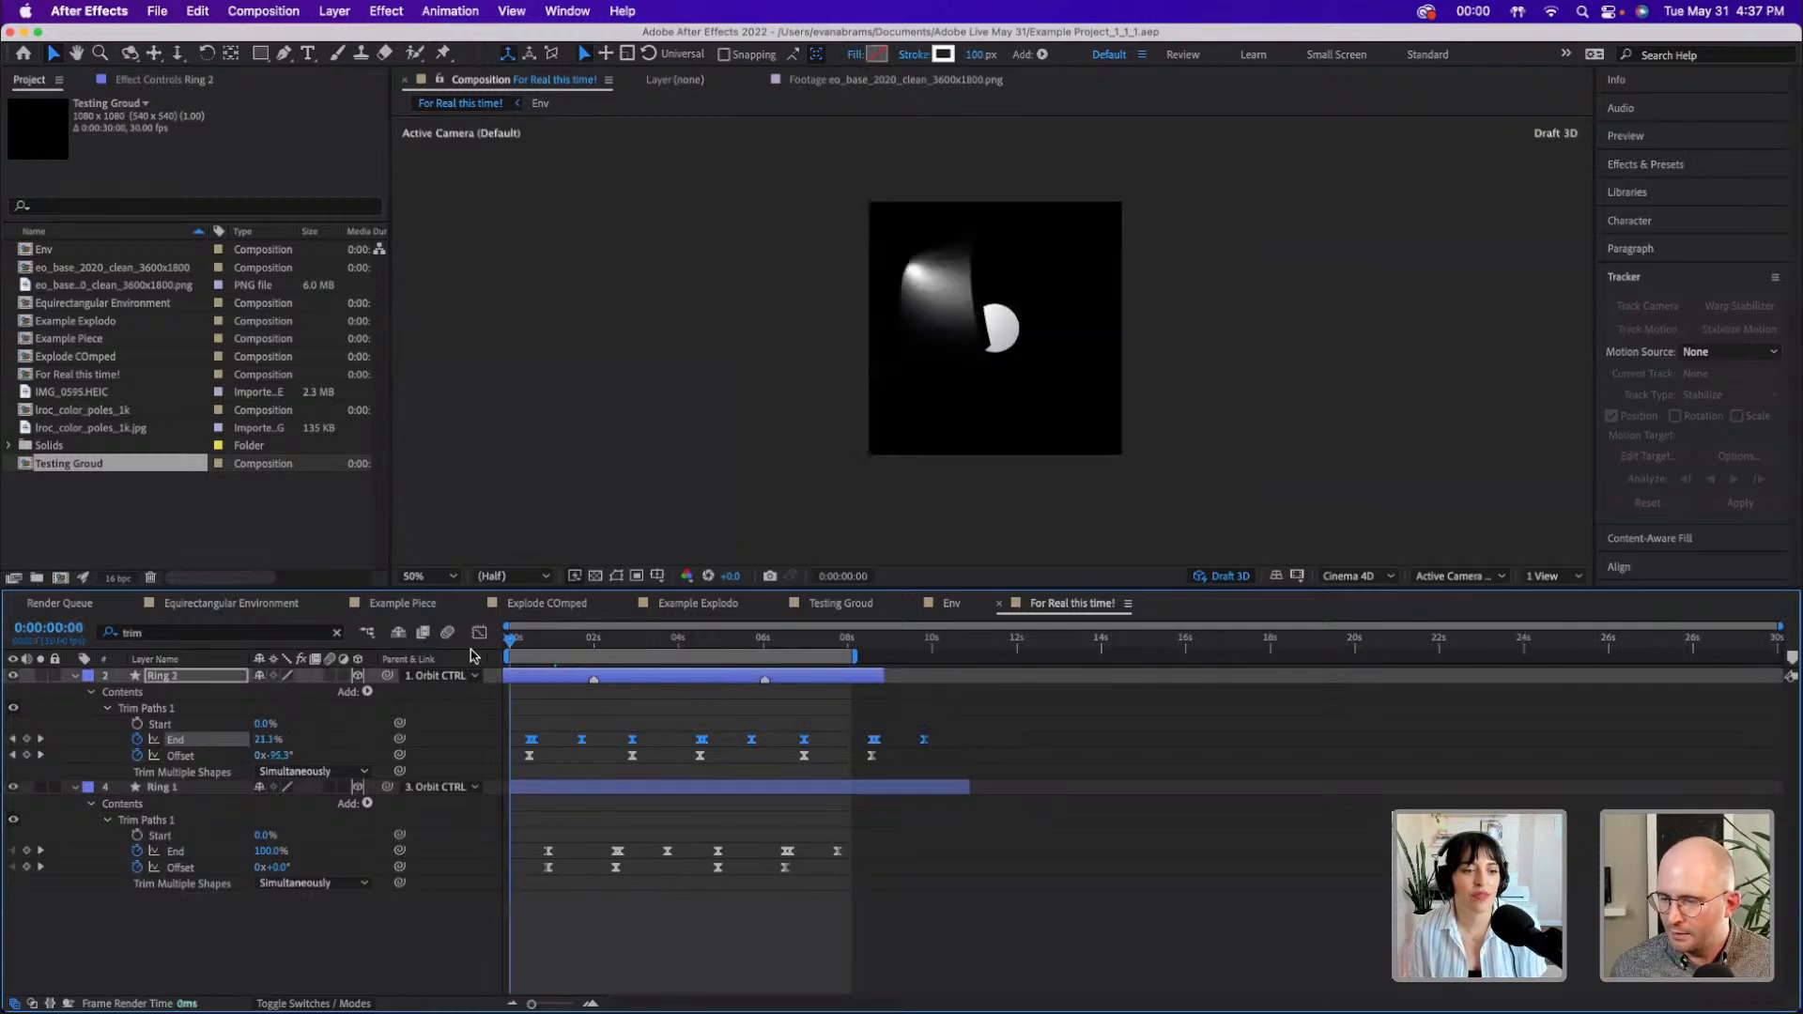
{"action": "left_click_drag", "start_coordinate": [570, 661], "coordinate": [411, 710]}
{"action": "left_click", "coordinate": [595, 576]}
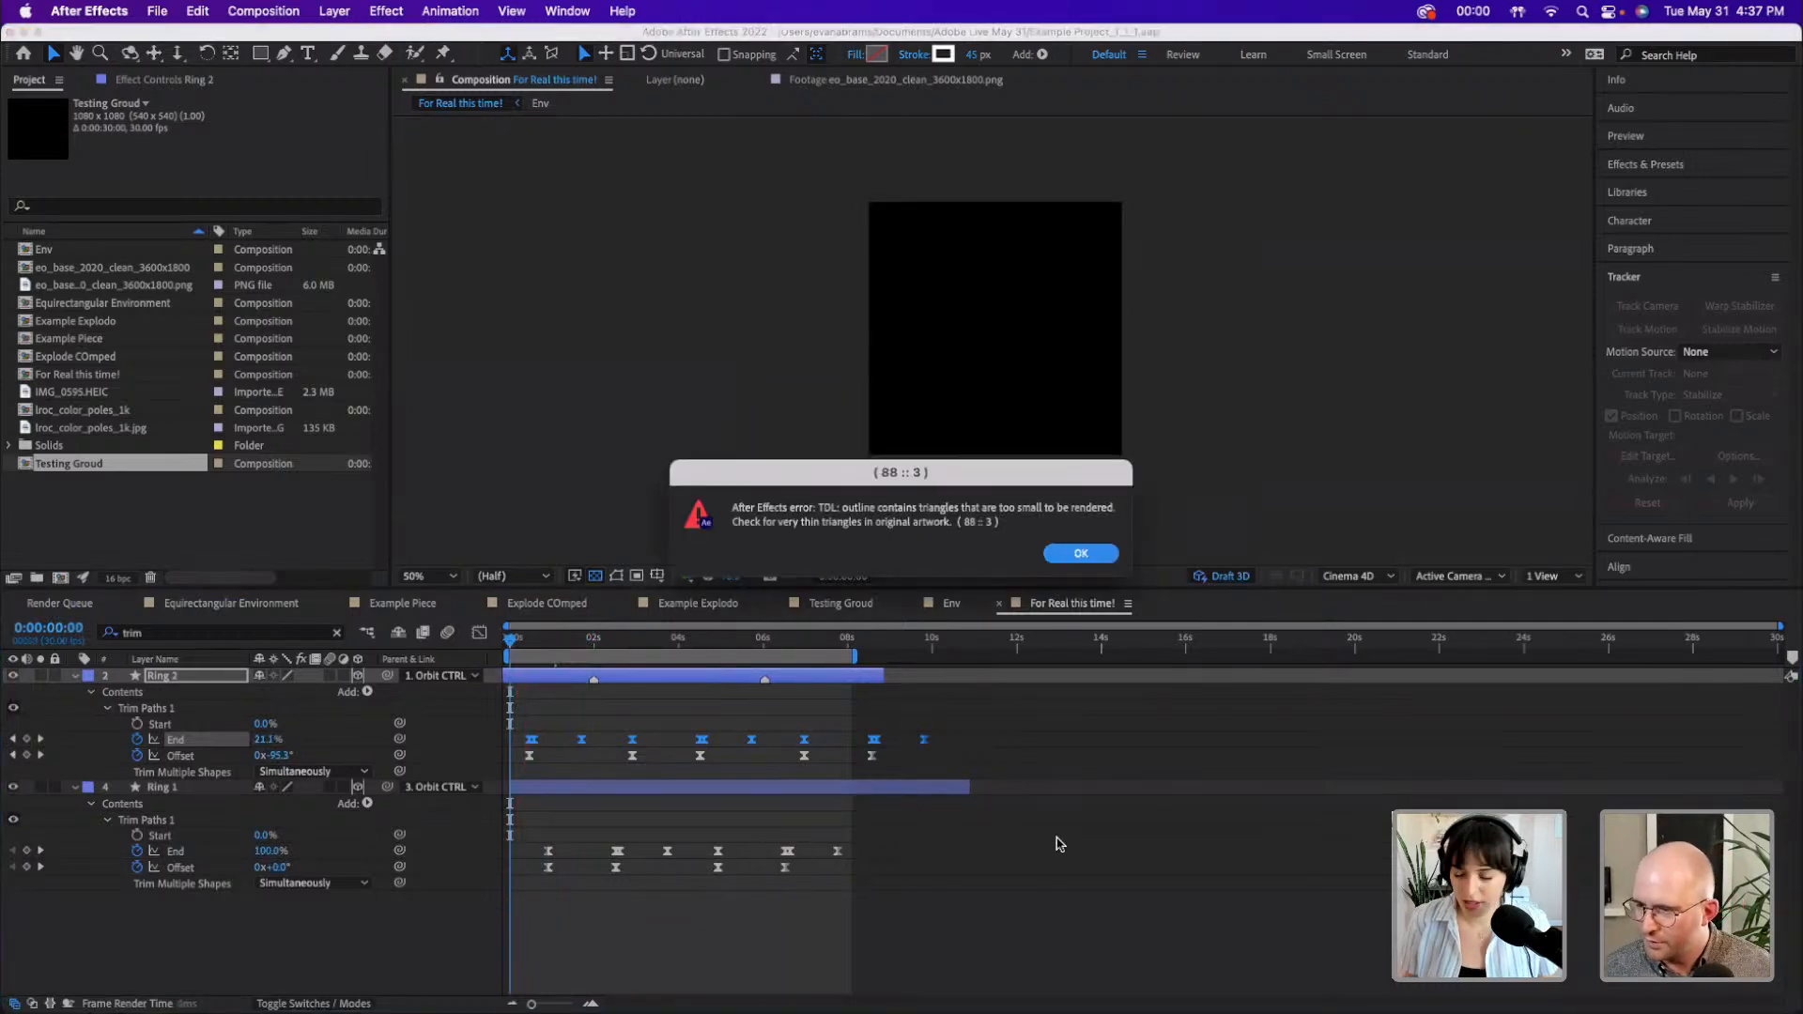
{"action": "left_click", "coordinate": [1081, 554]}
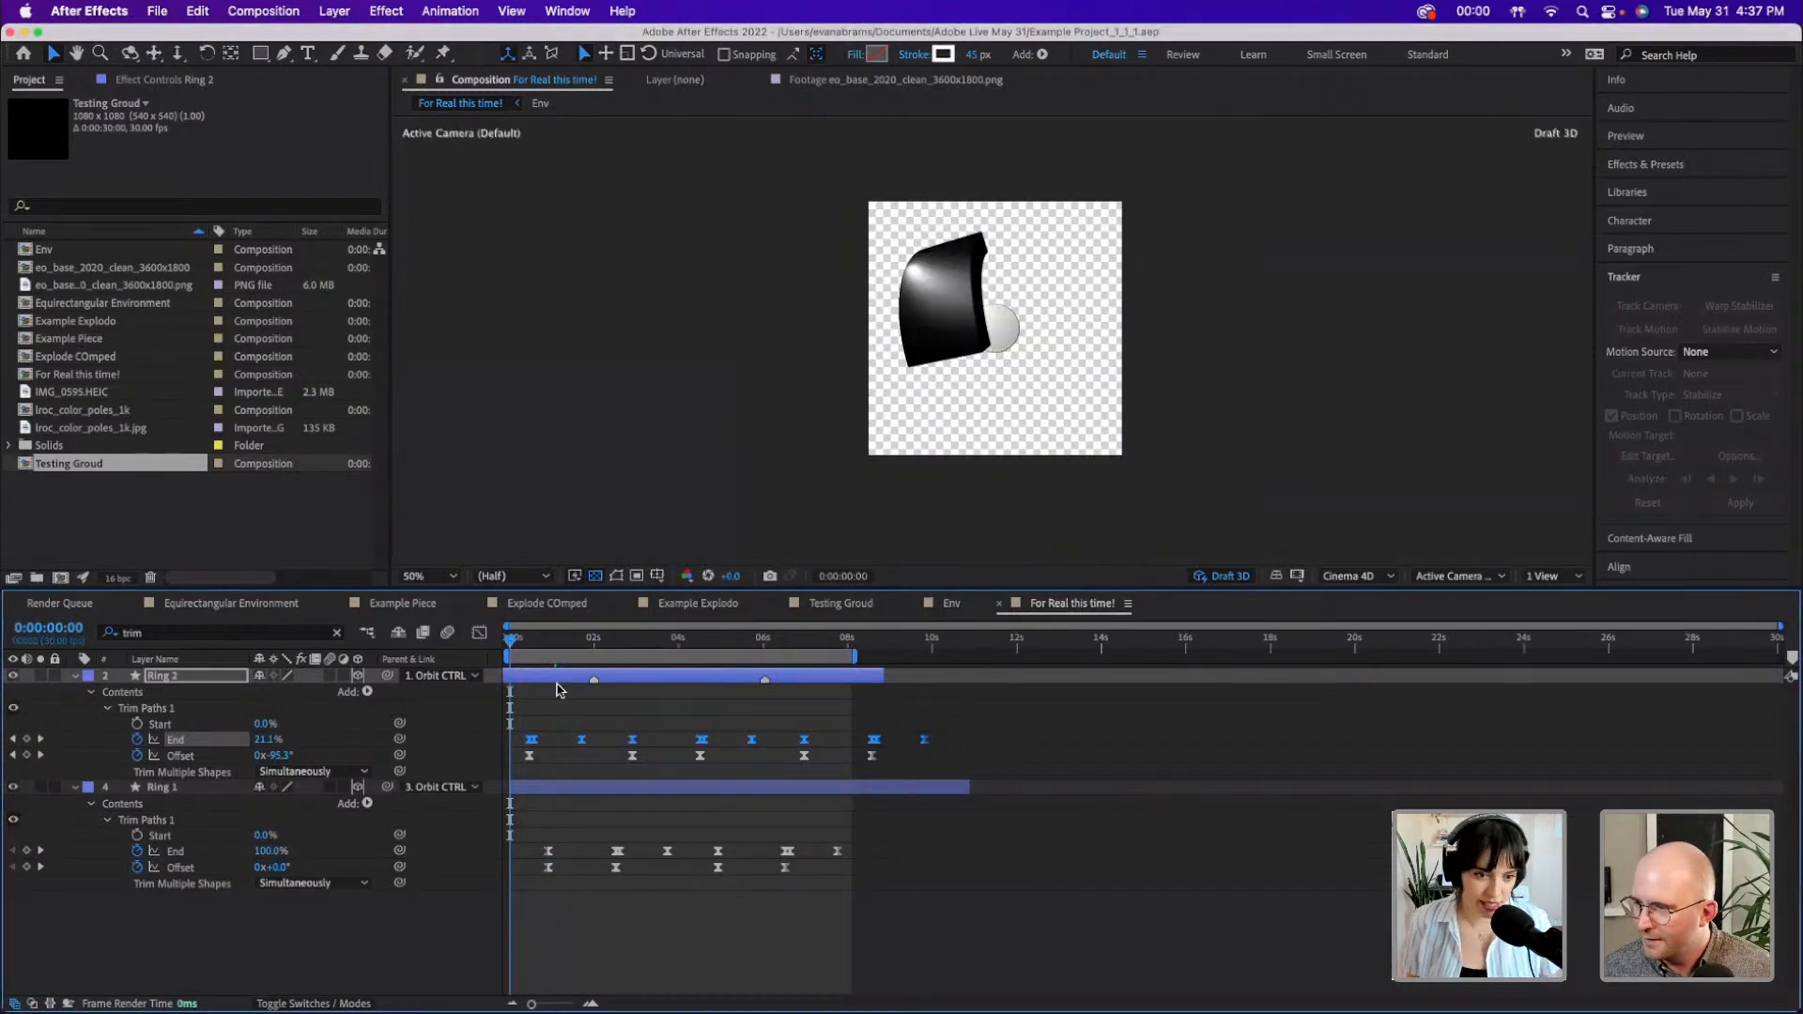
- Examine Ring 2's trim End keyframes, scrub the rings to 0:00:01:02 and preview them again from the start
{"action": "scroll", "coordinate": [566, 720], "scroll_direction": "up", "scroll_amount": 2}
{"action": "left_click", "coordinate": [558, 725]}
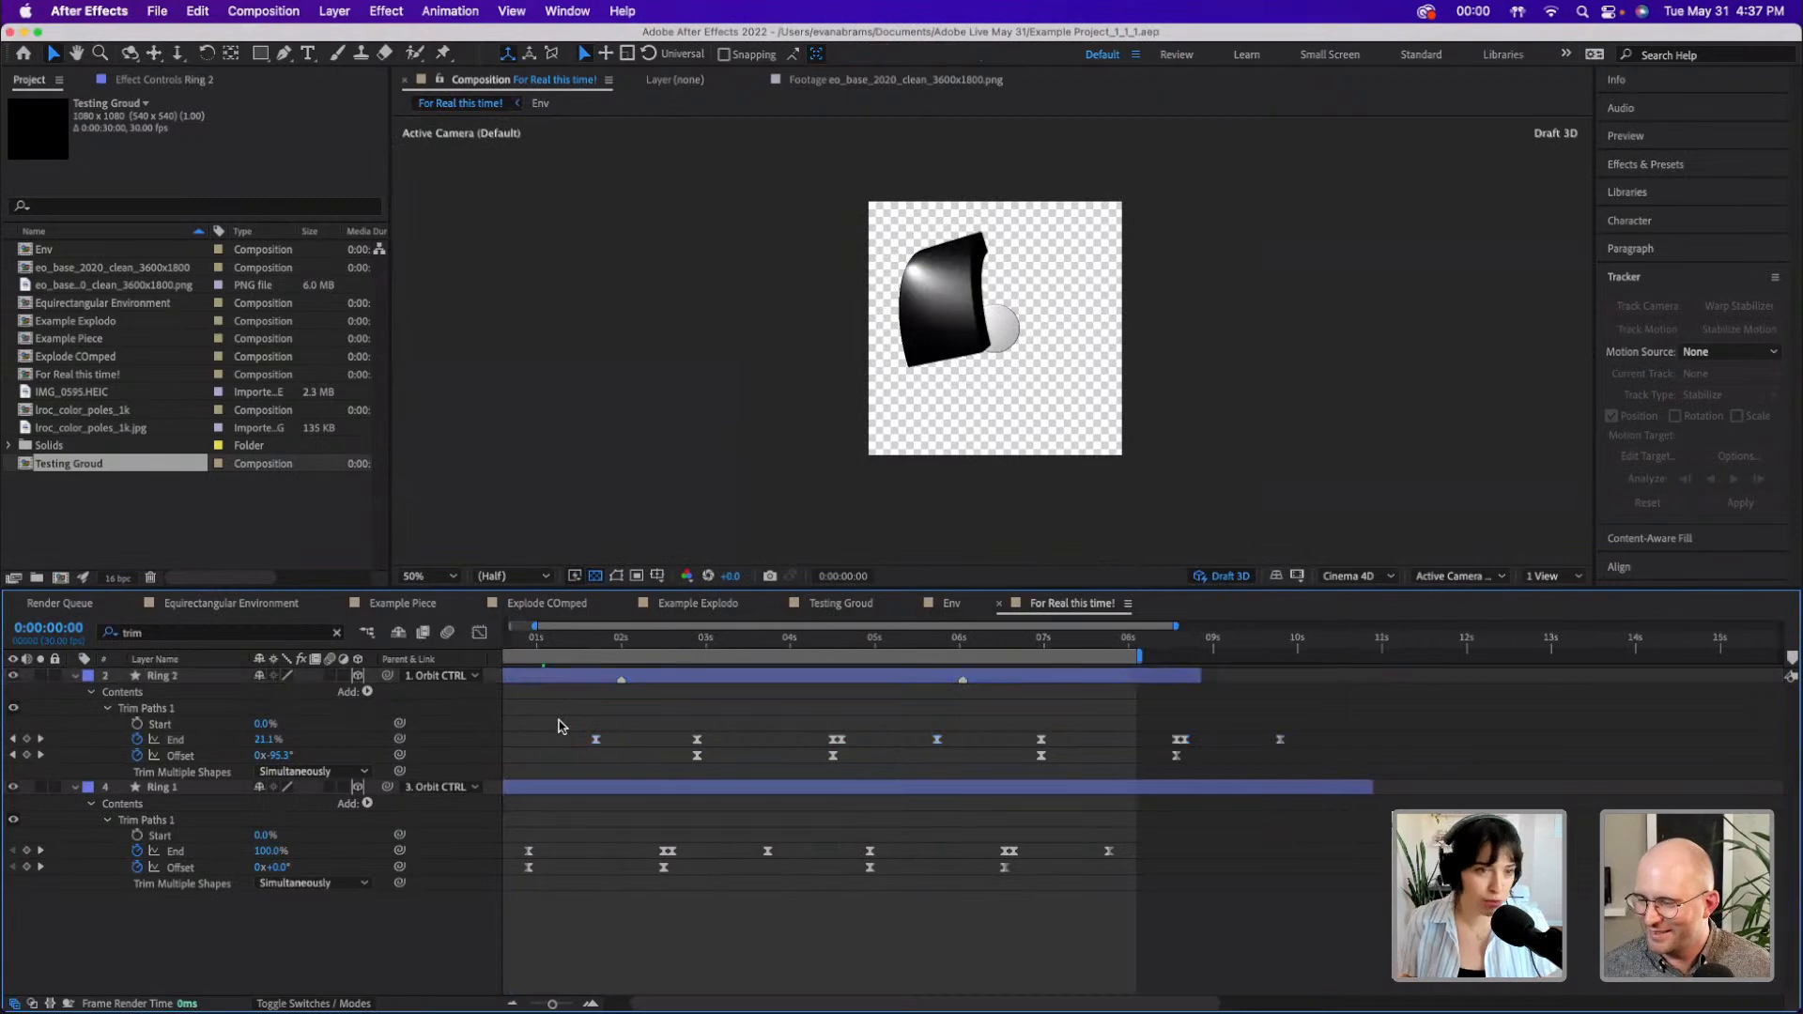
{"action": "scroll", "coordinate": [566, 723], "scroll_direction": "up", "scroll_amount": 2}
{"action": "scroll", "coordinate": [608, 751], "scroll_direction": "left", "scroll_amount": 2}
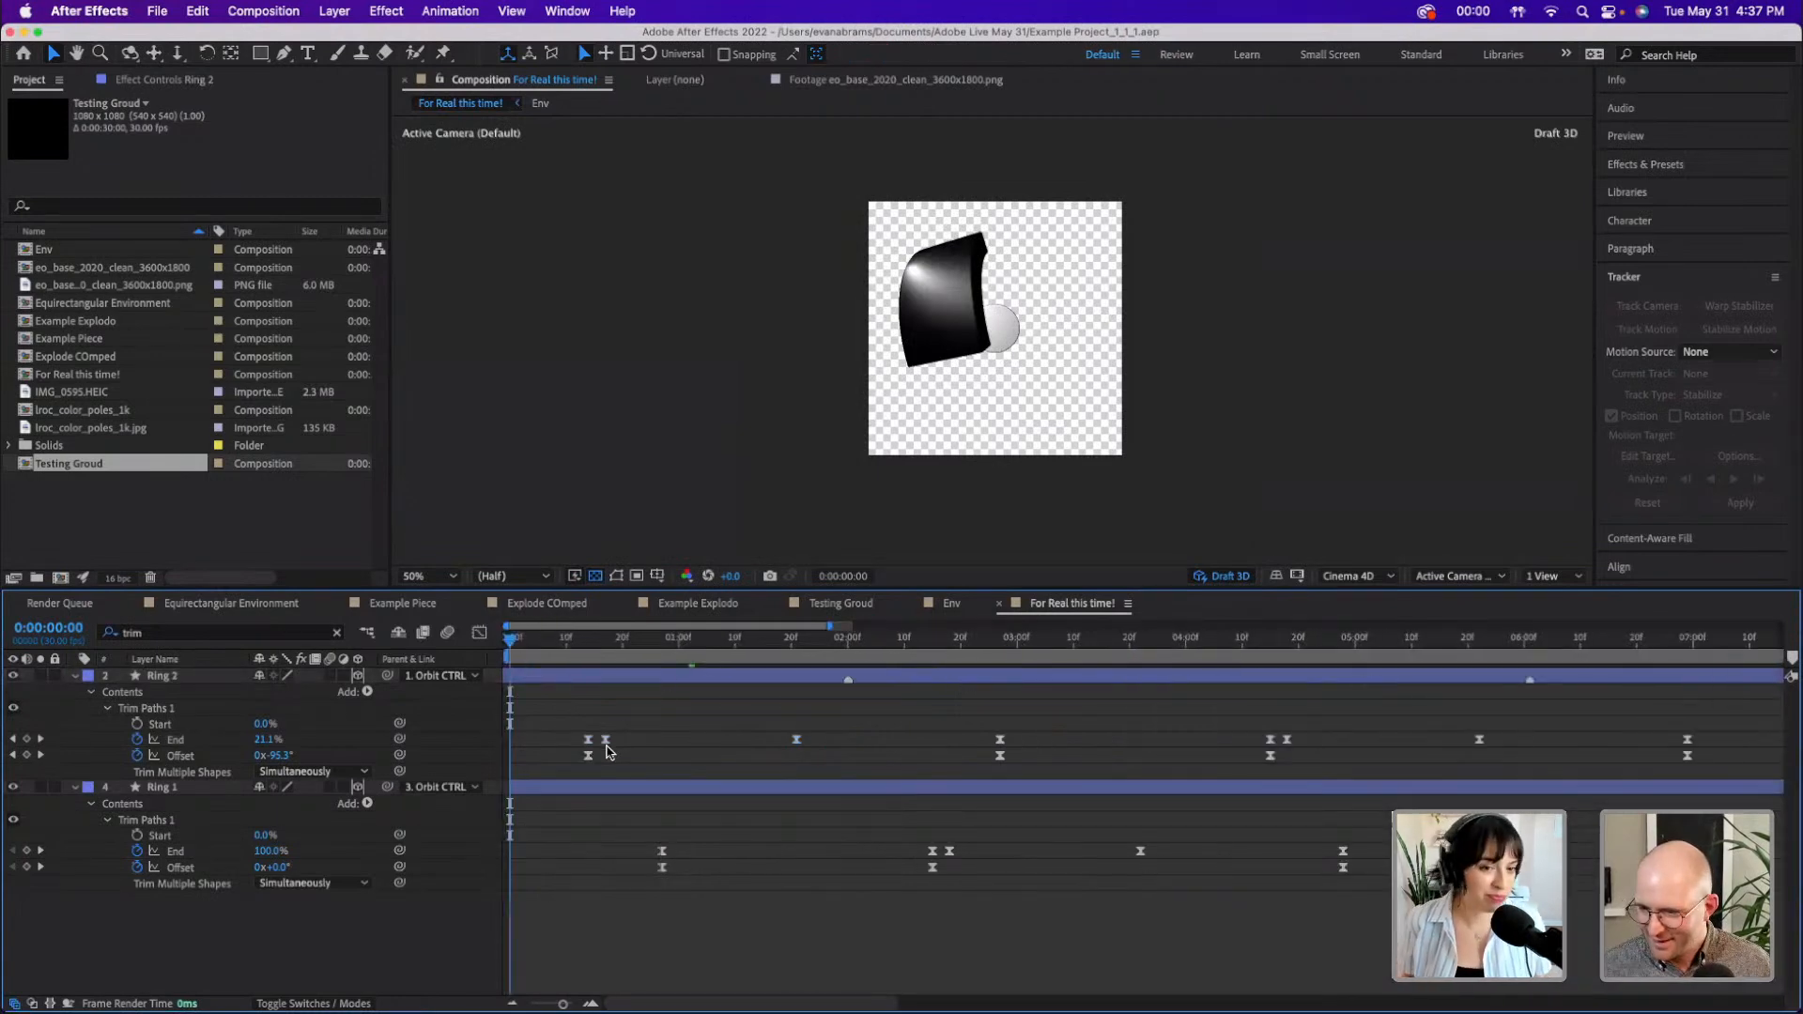
{"action": "left_click", "coordinate": [176, 741]}
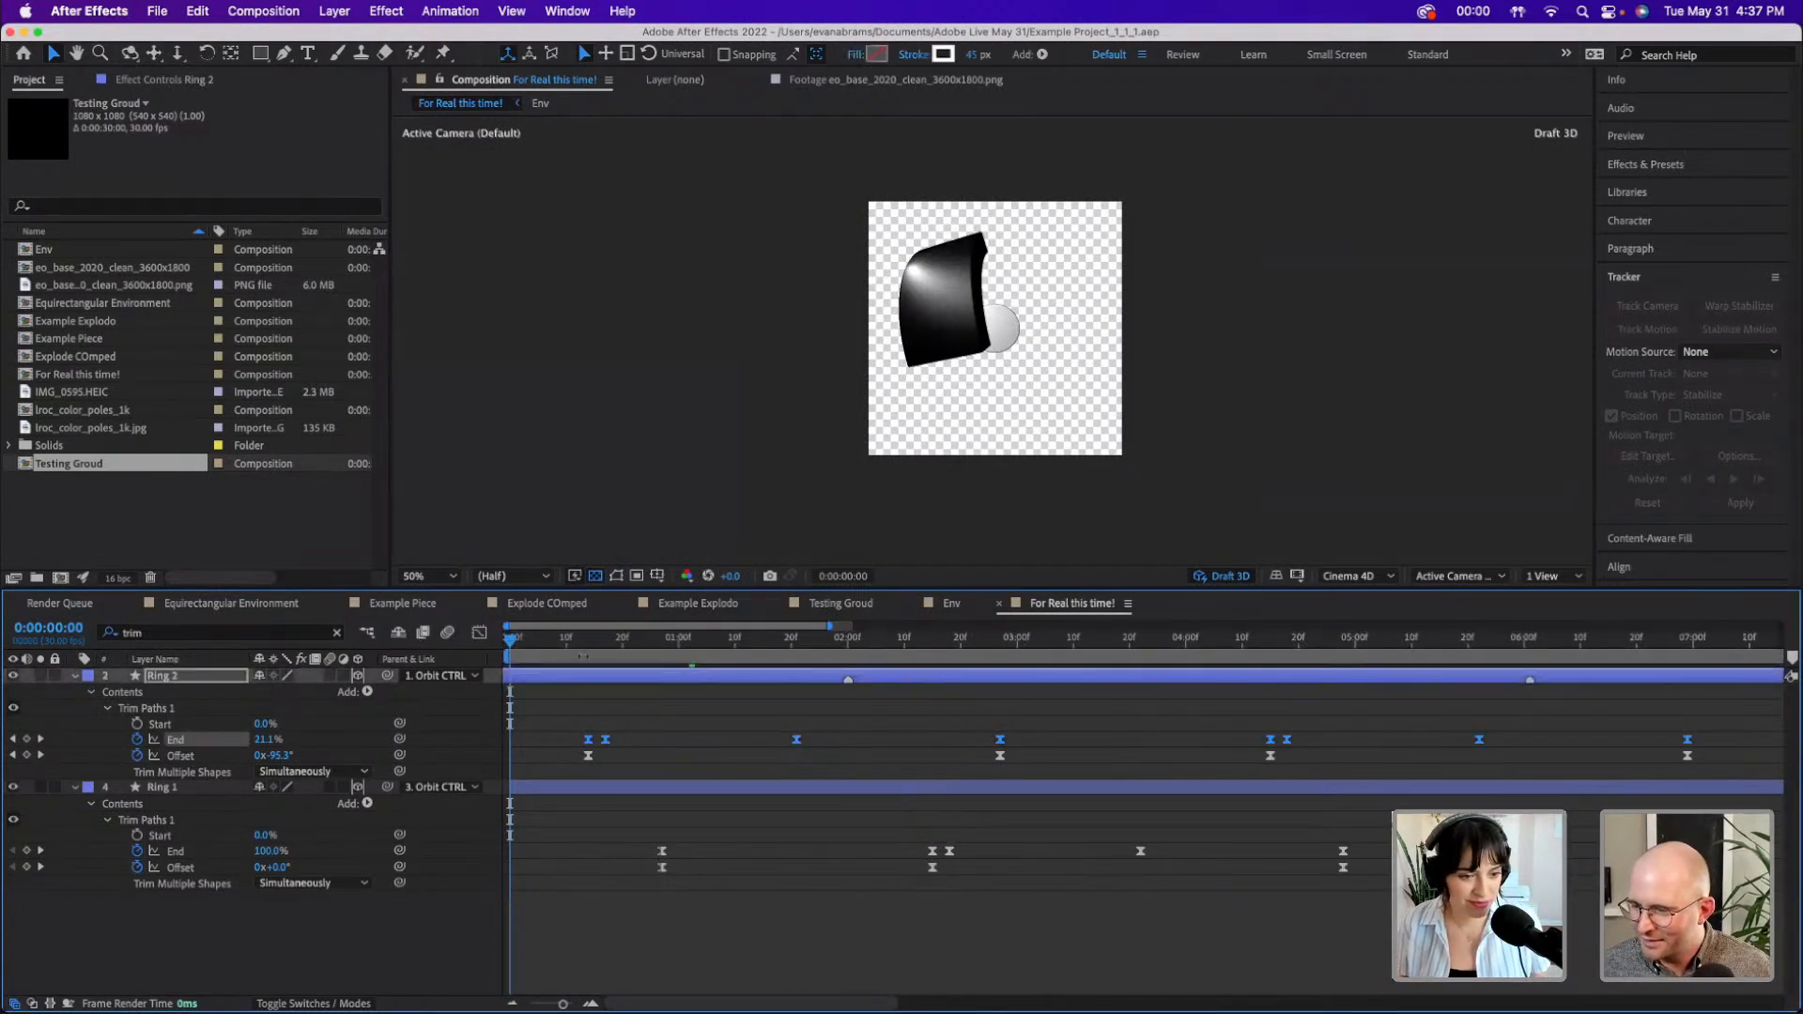
{"action": "left_click_drag", "start_coordinate": [581, 648], "coordinate": [690, 648]}
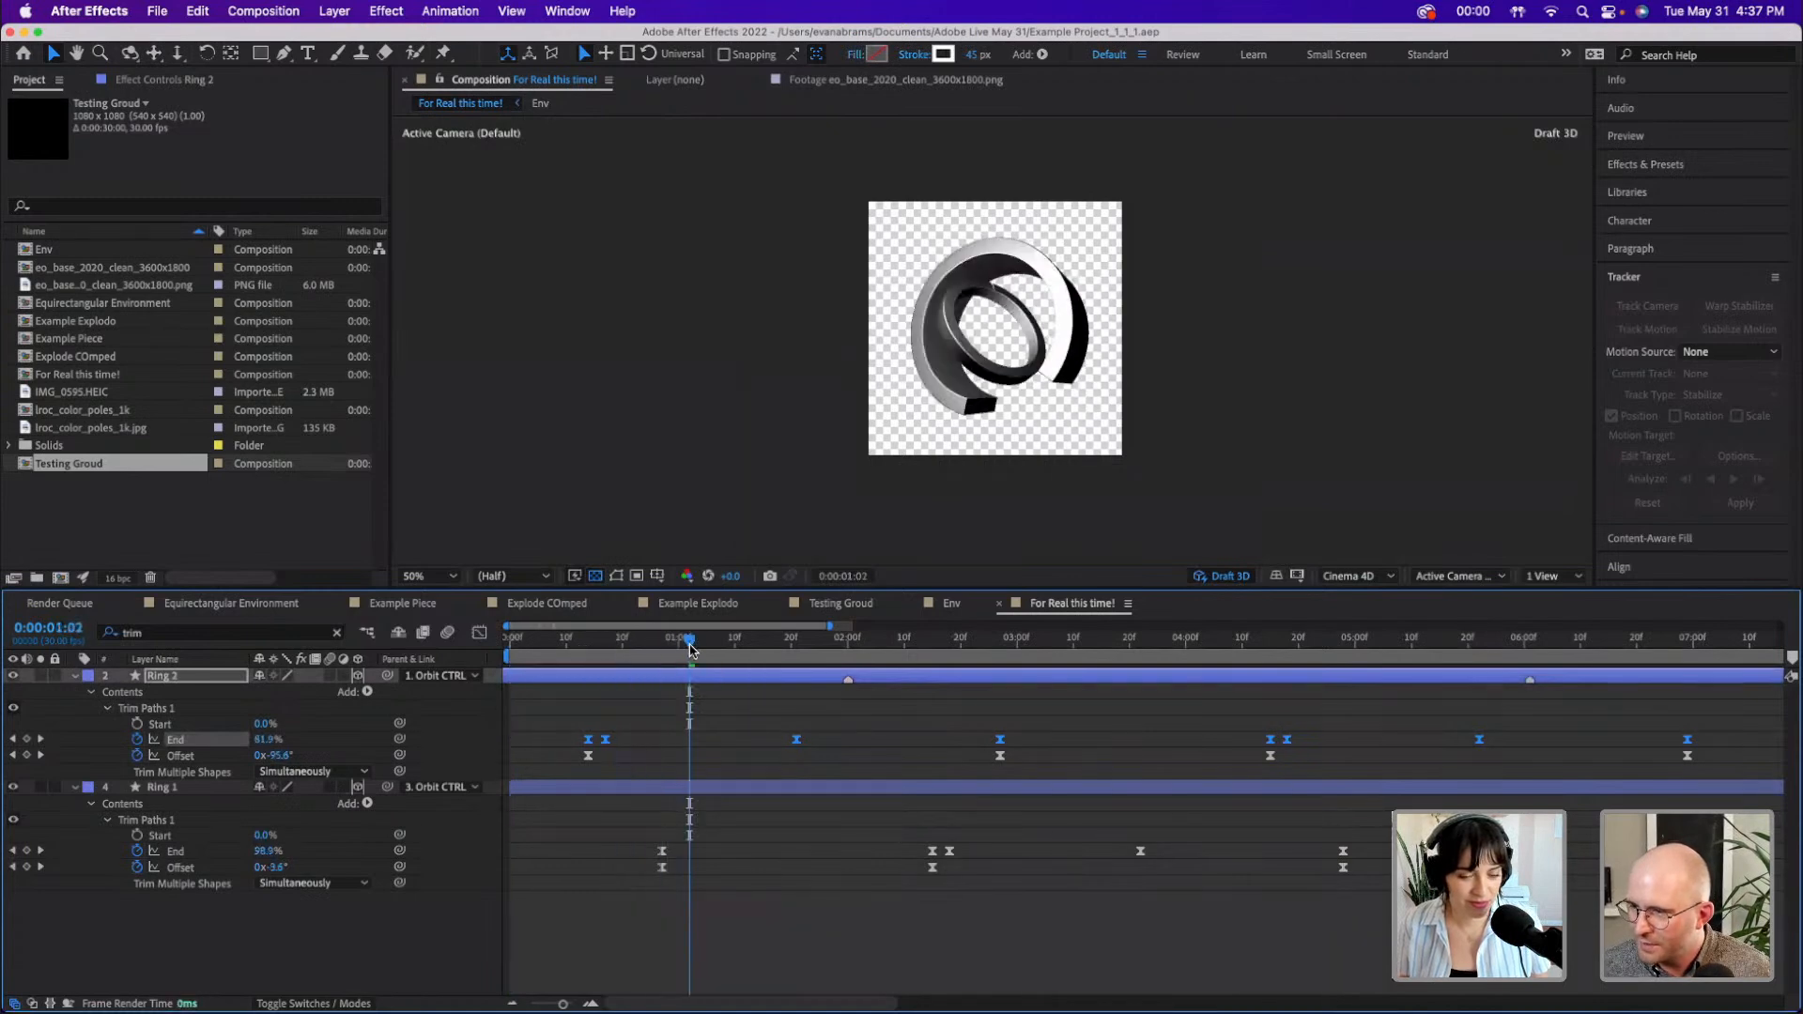
{"action": "key", "text": "Home"}
{"action": "key", "text": "space"}
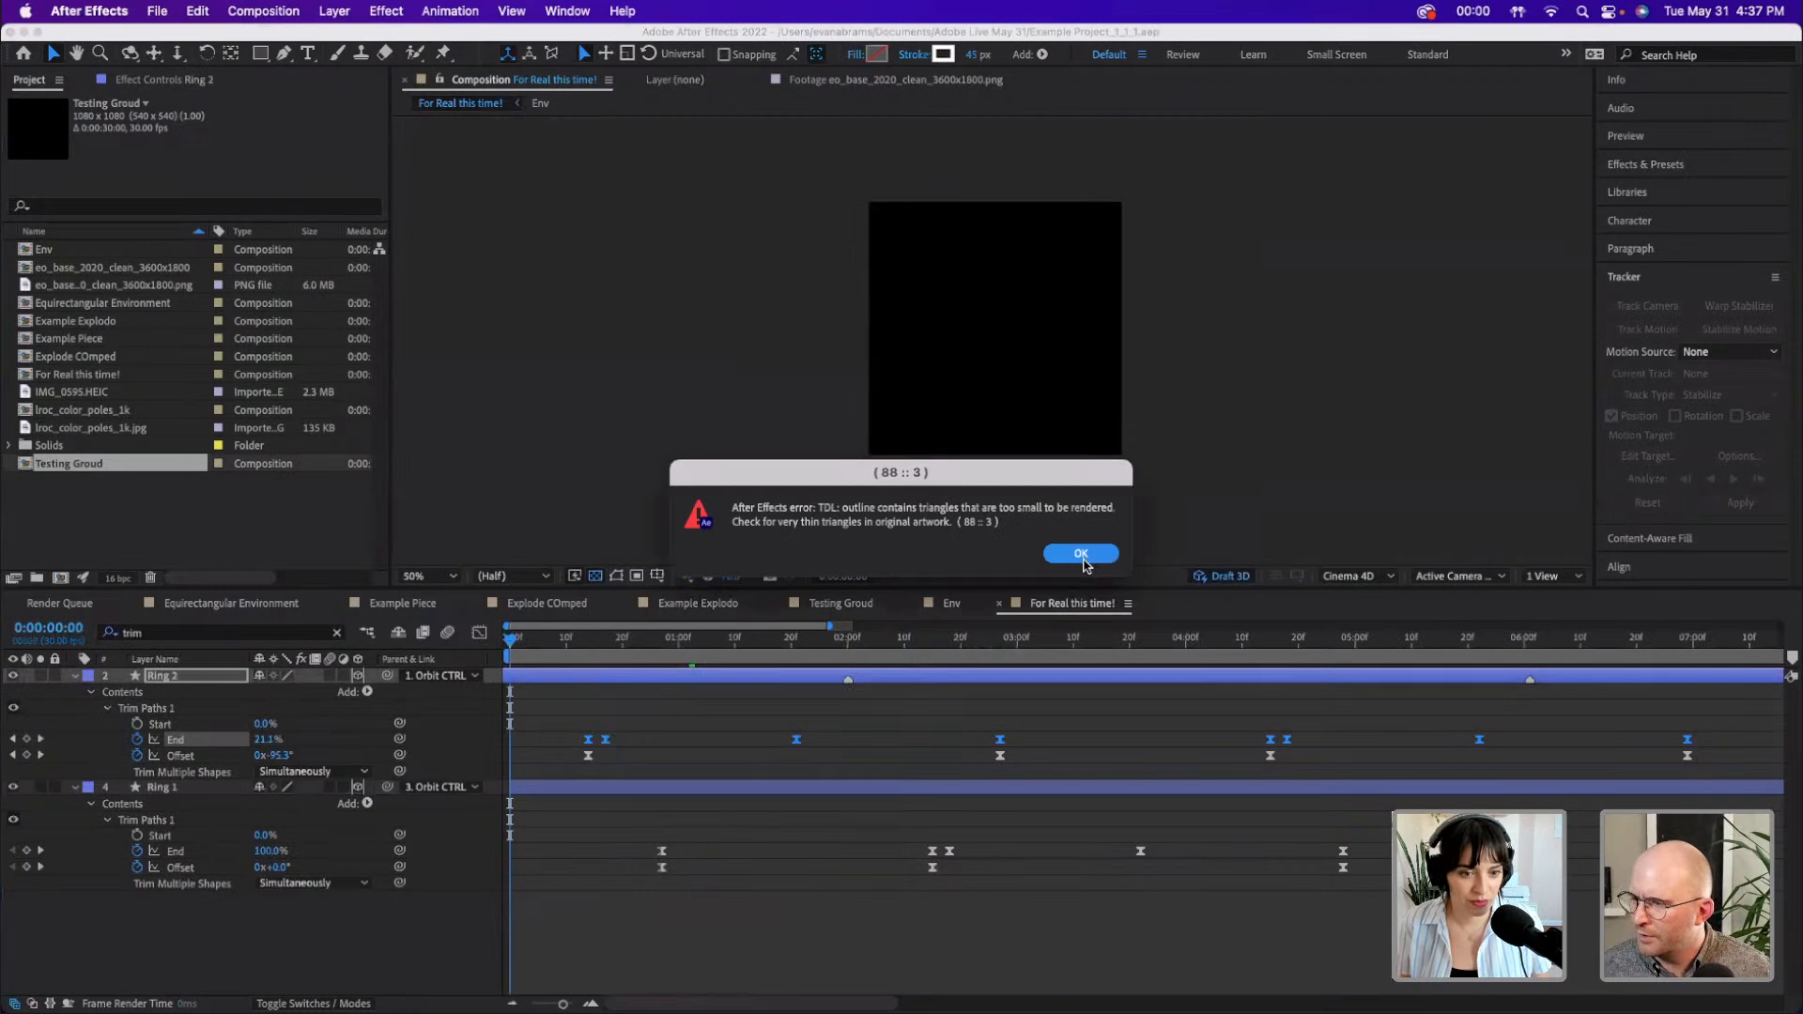
{"action": "left_click", "coordinate": [1082, 556]}
{"action": "left_click", "coordinate": [576, 463]}
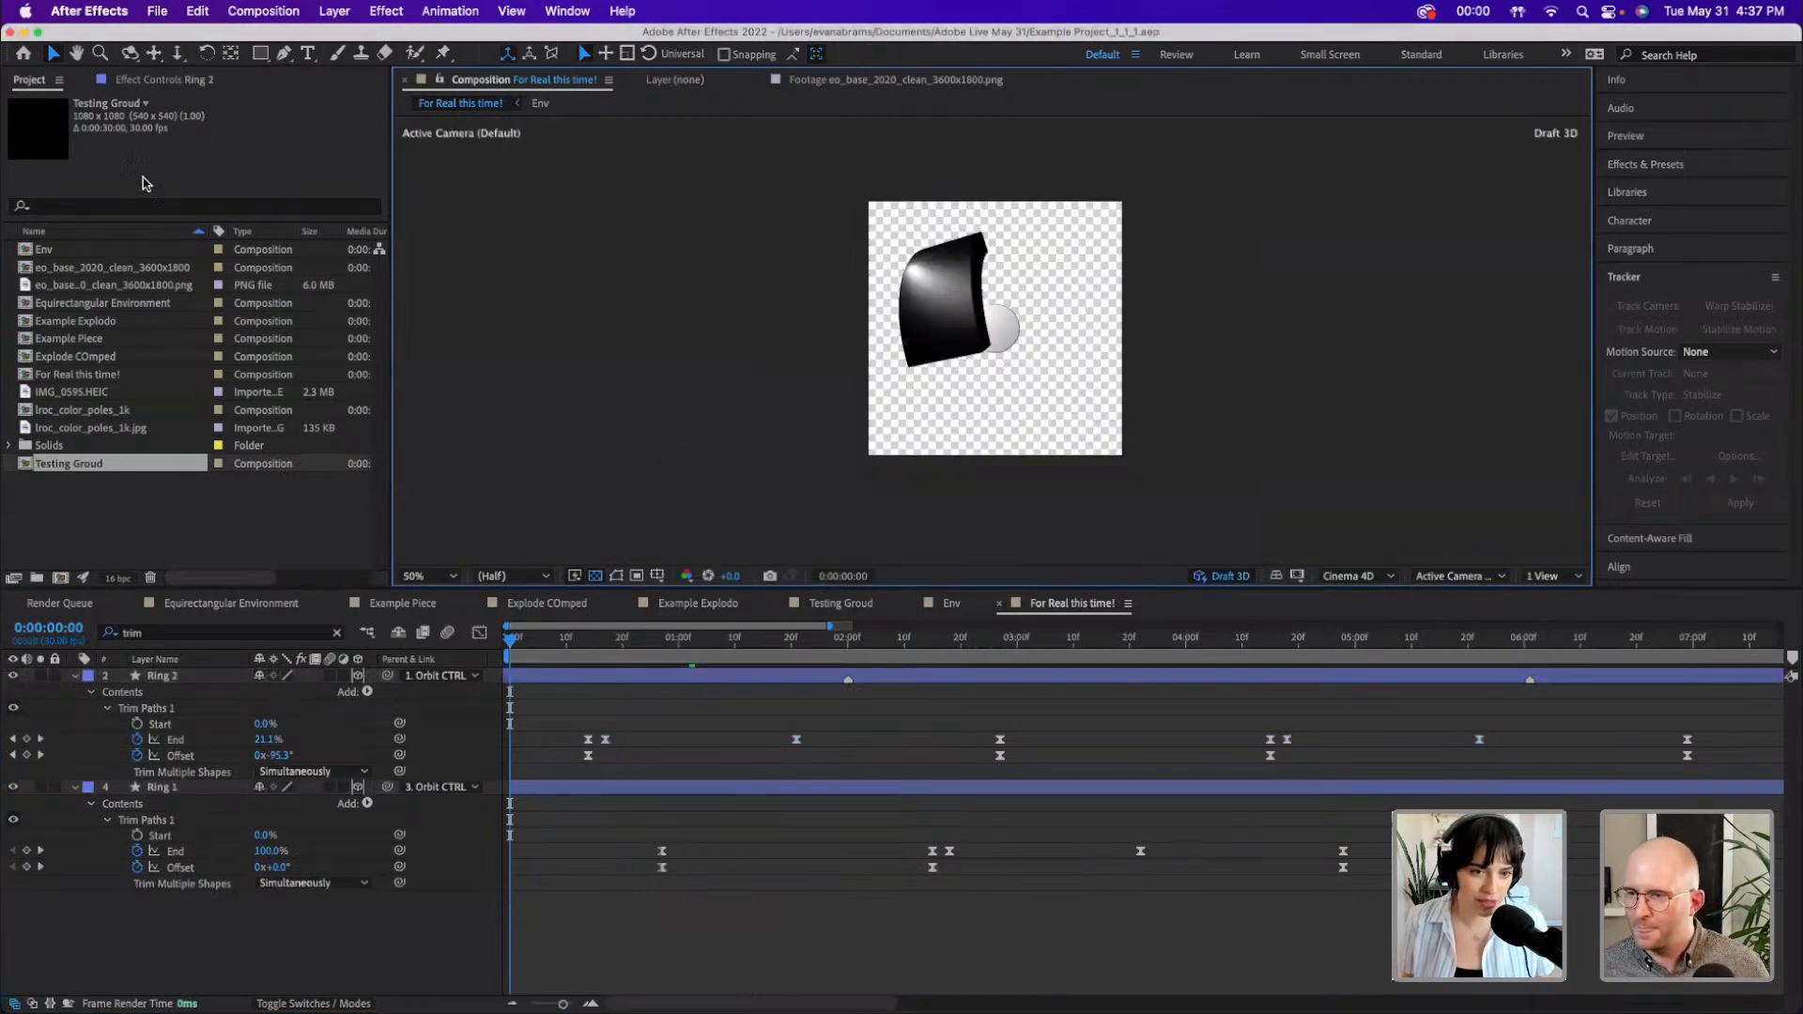
- Purge the cached previews and delete all files from the disk cache
{"action": "left_click", "coordinate": [197, 10]}
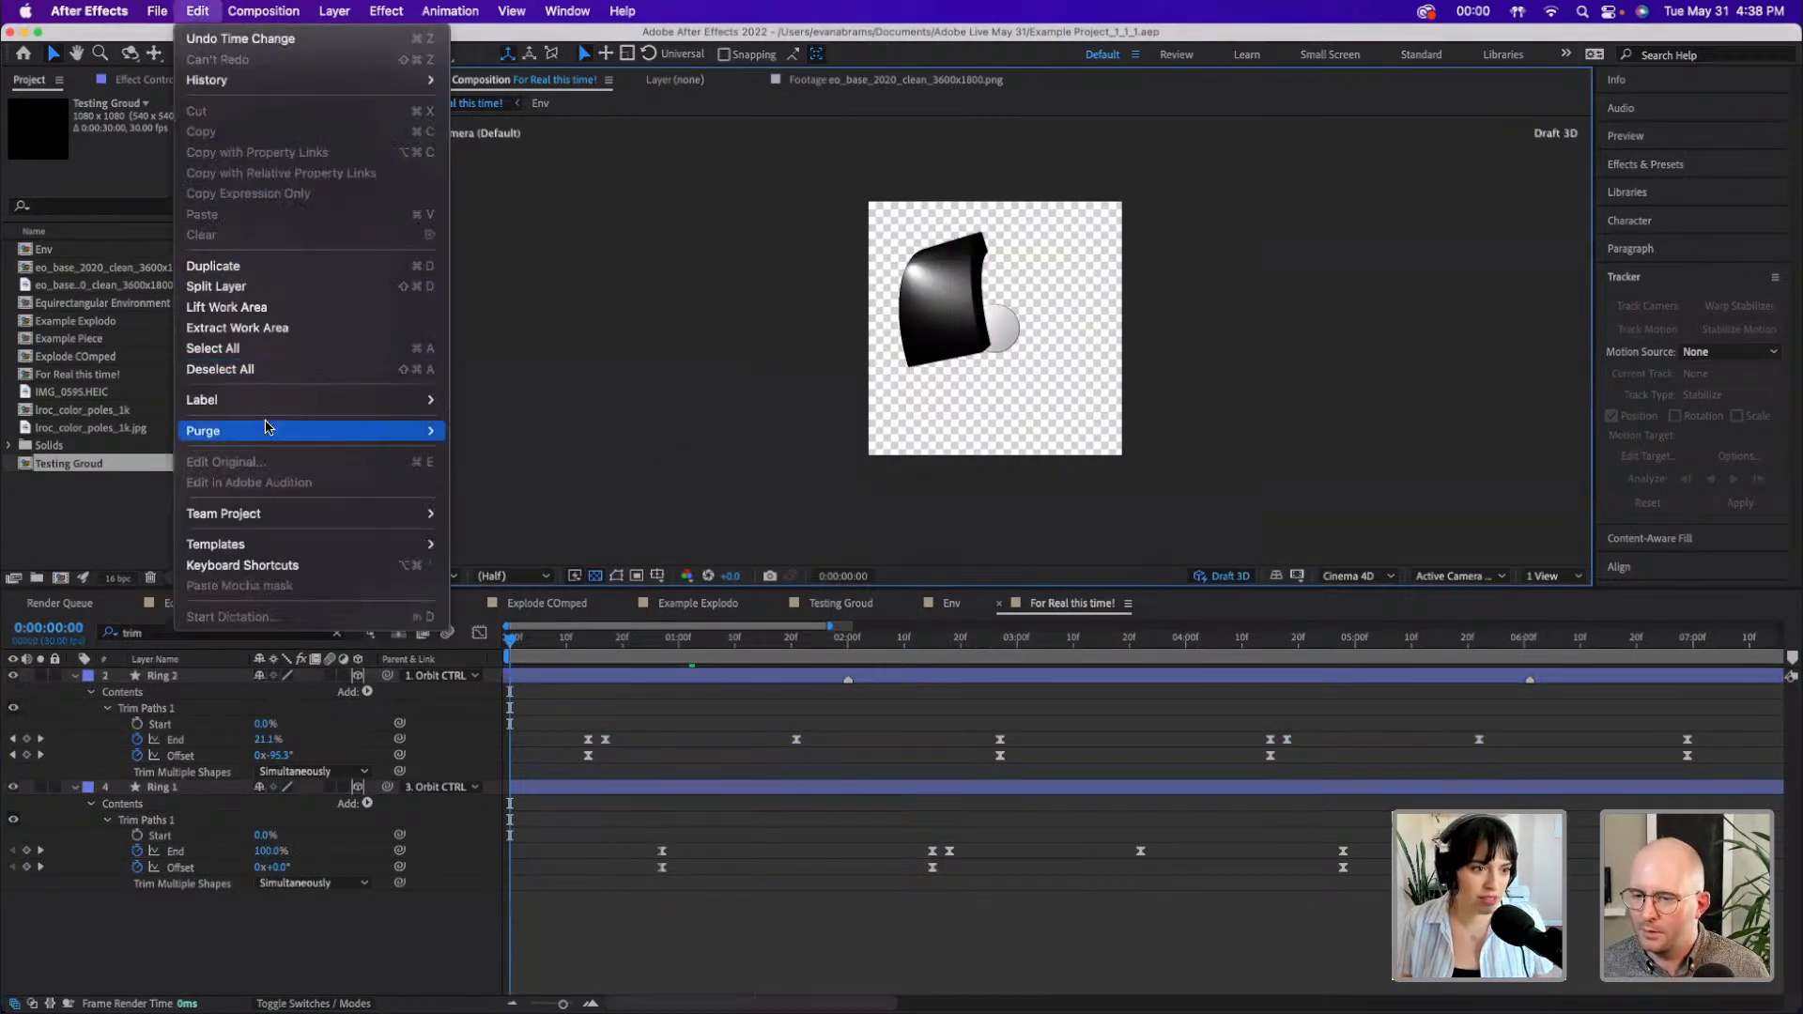
{"action": "mouse_move", "coordinate": [268, 429]}
{"action": "left_click", "coordinate": [515, 432]}
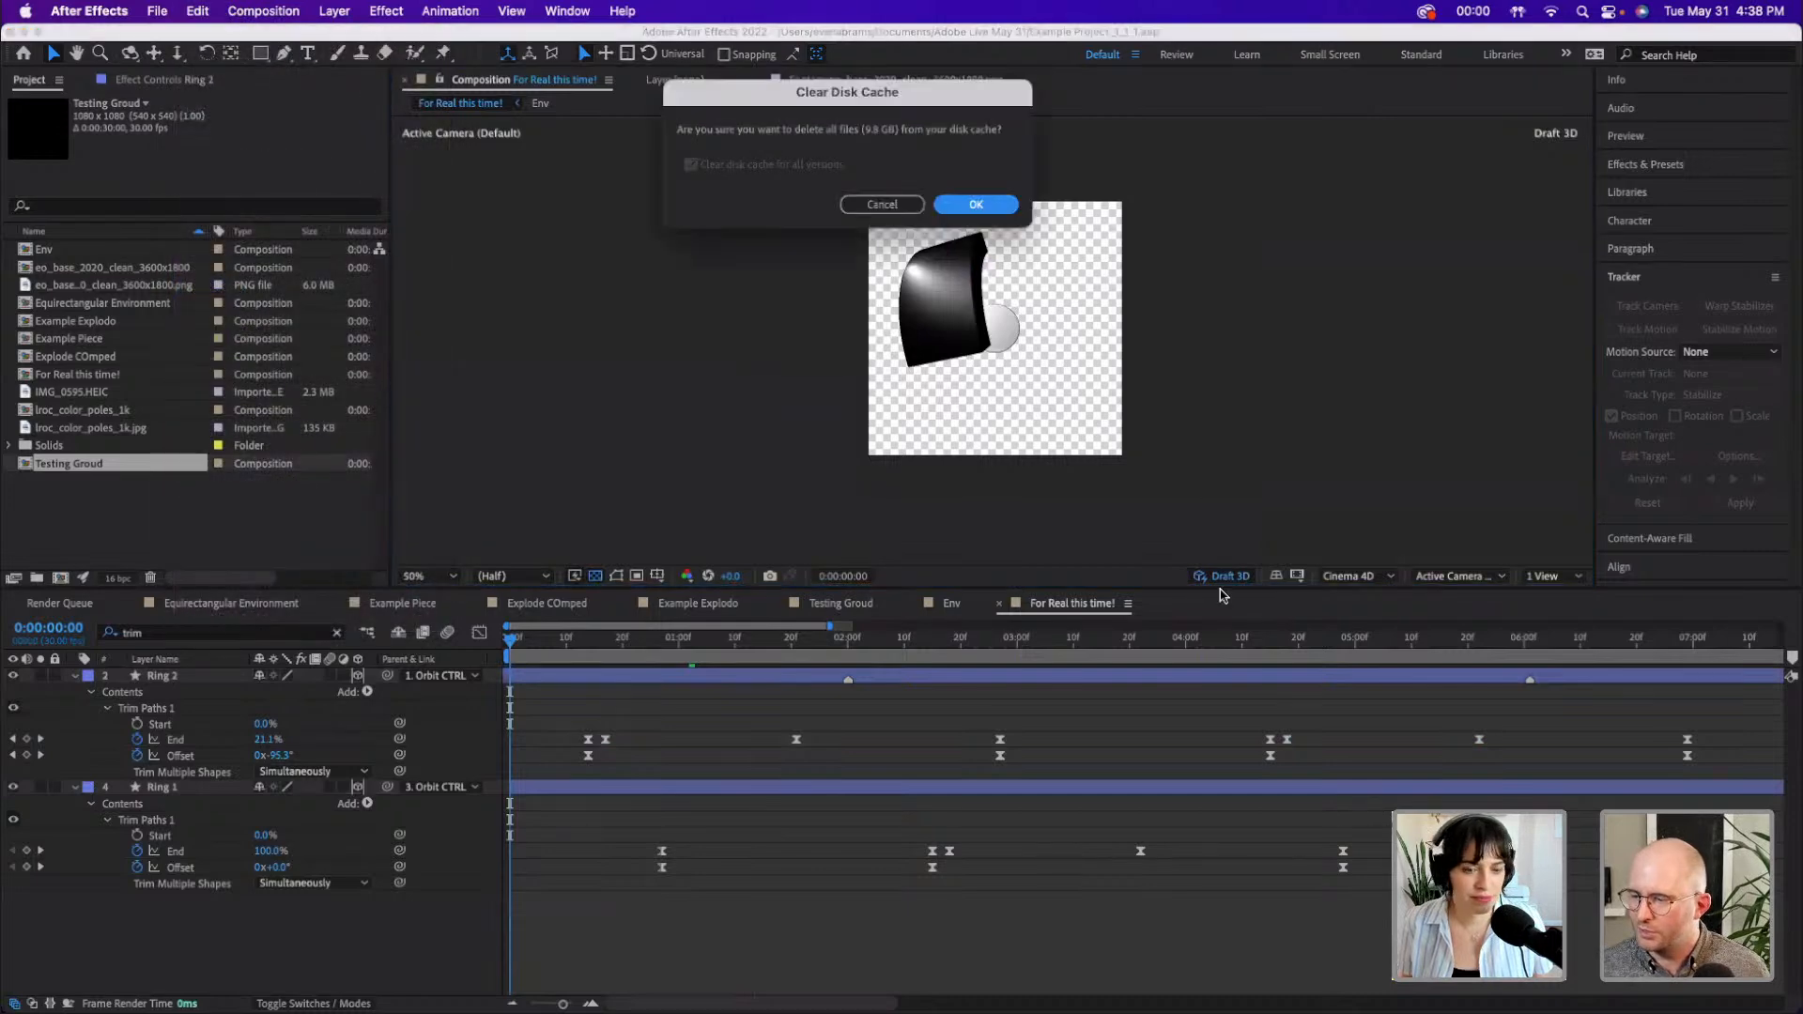
{"action": "left_click", "coordinate": [944, 208]}
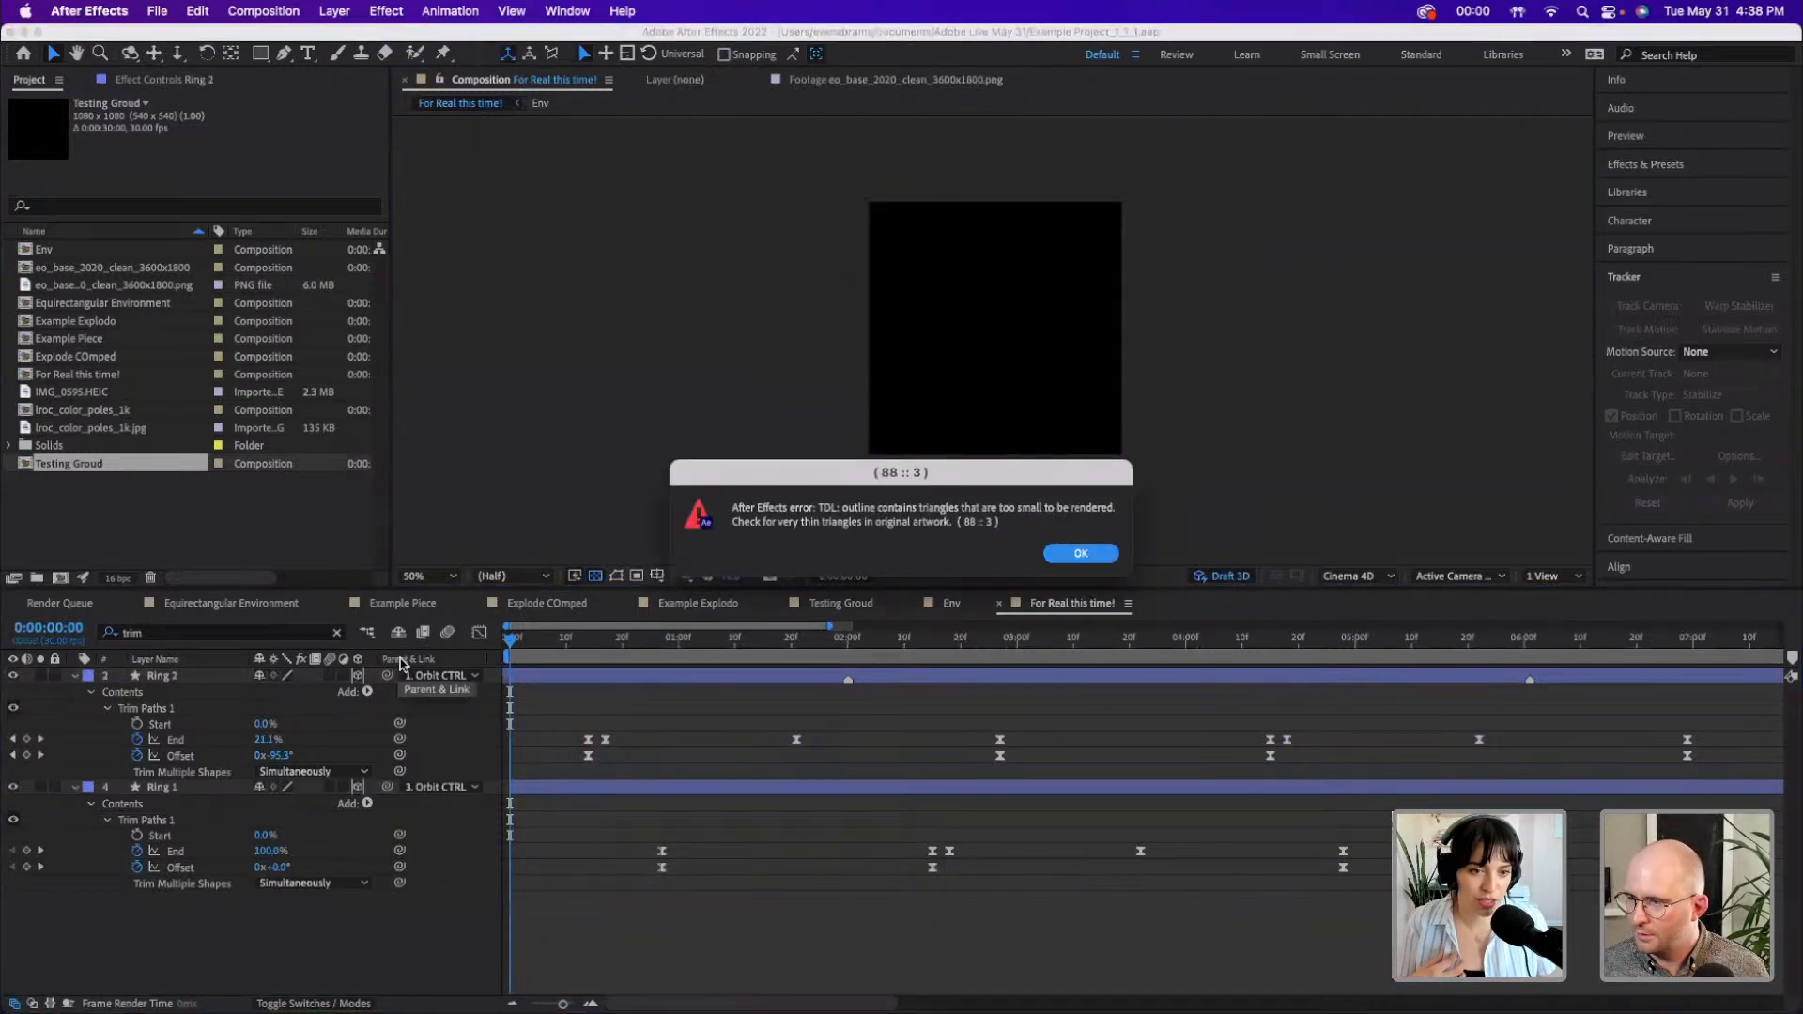
{"action": "left_click", "coordinate": [1082, 553]}
- Scrub the rings to 0:00:07:00 and back to 0:00:04:01, and turn off Draft 3D to check 0:00:02:29
{"action": "left_click_drag", "start_coordinate": [555, 645], "coordinate": [1230, 658]}
{"action": "key", "text": "minus"}
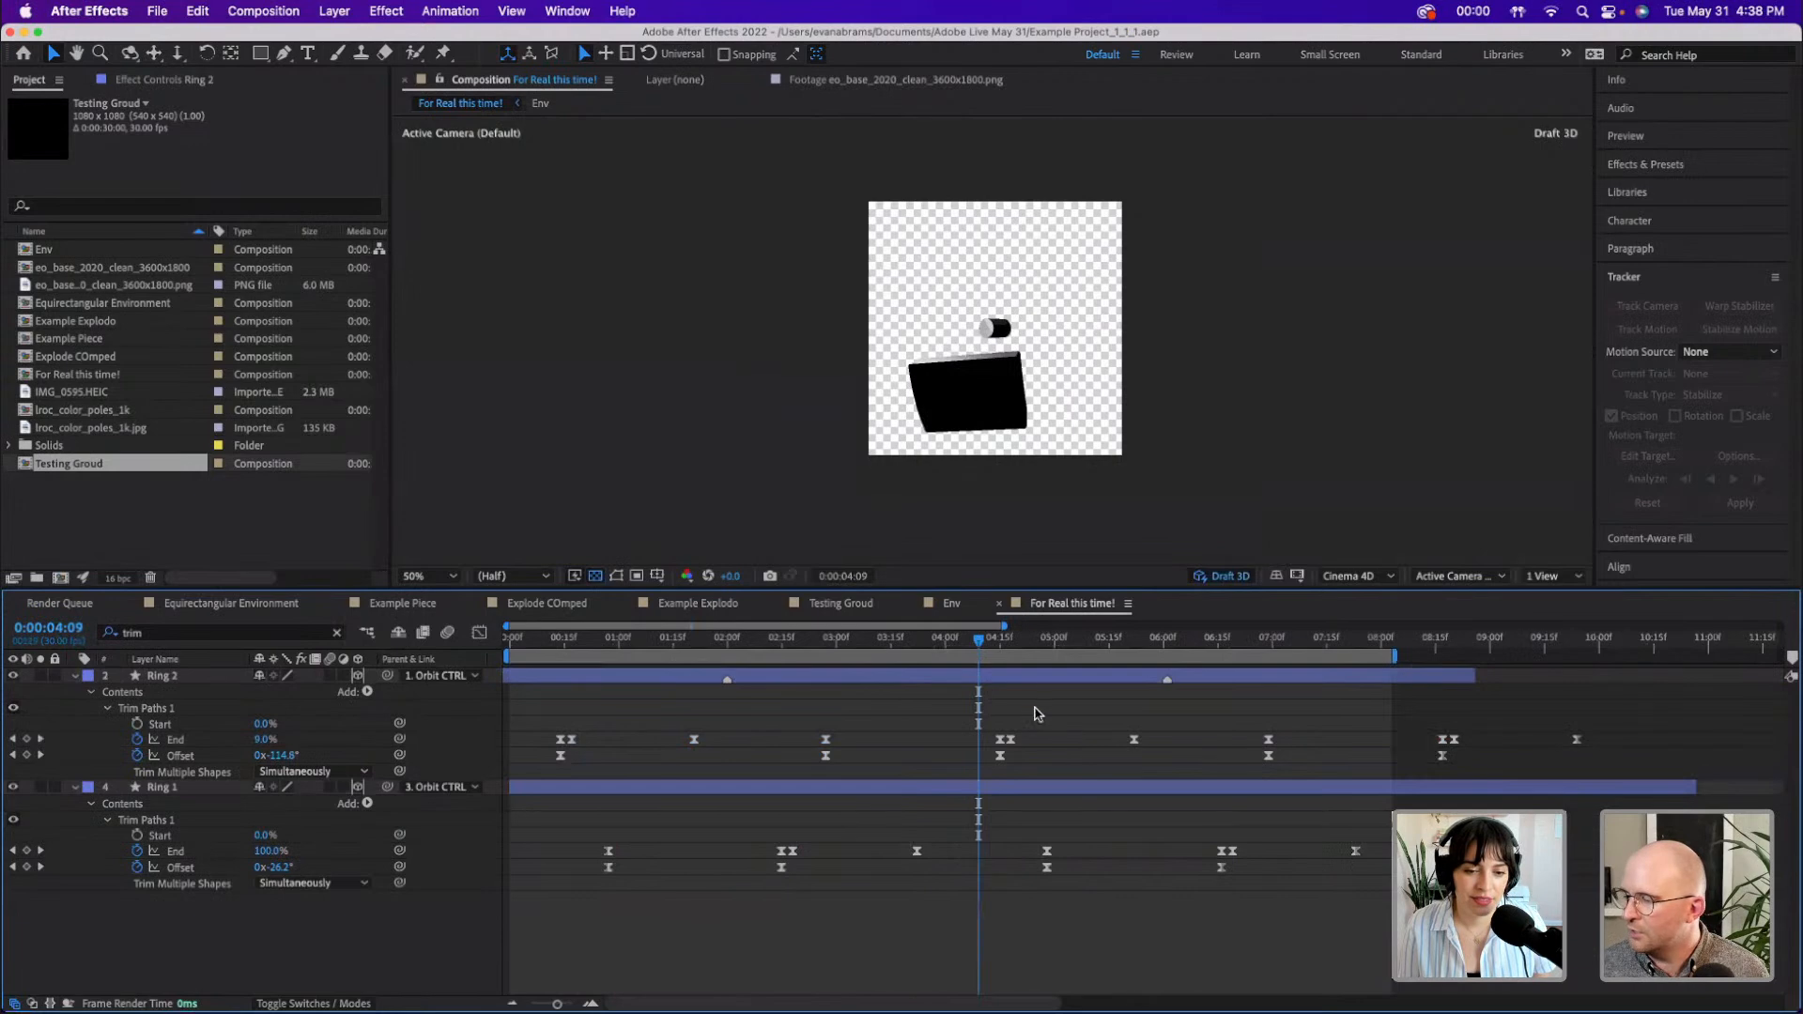
{"action": "left_click_drag", "start_coordinate": [1070, 648], "coordinate": [1274, 672]}
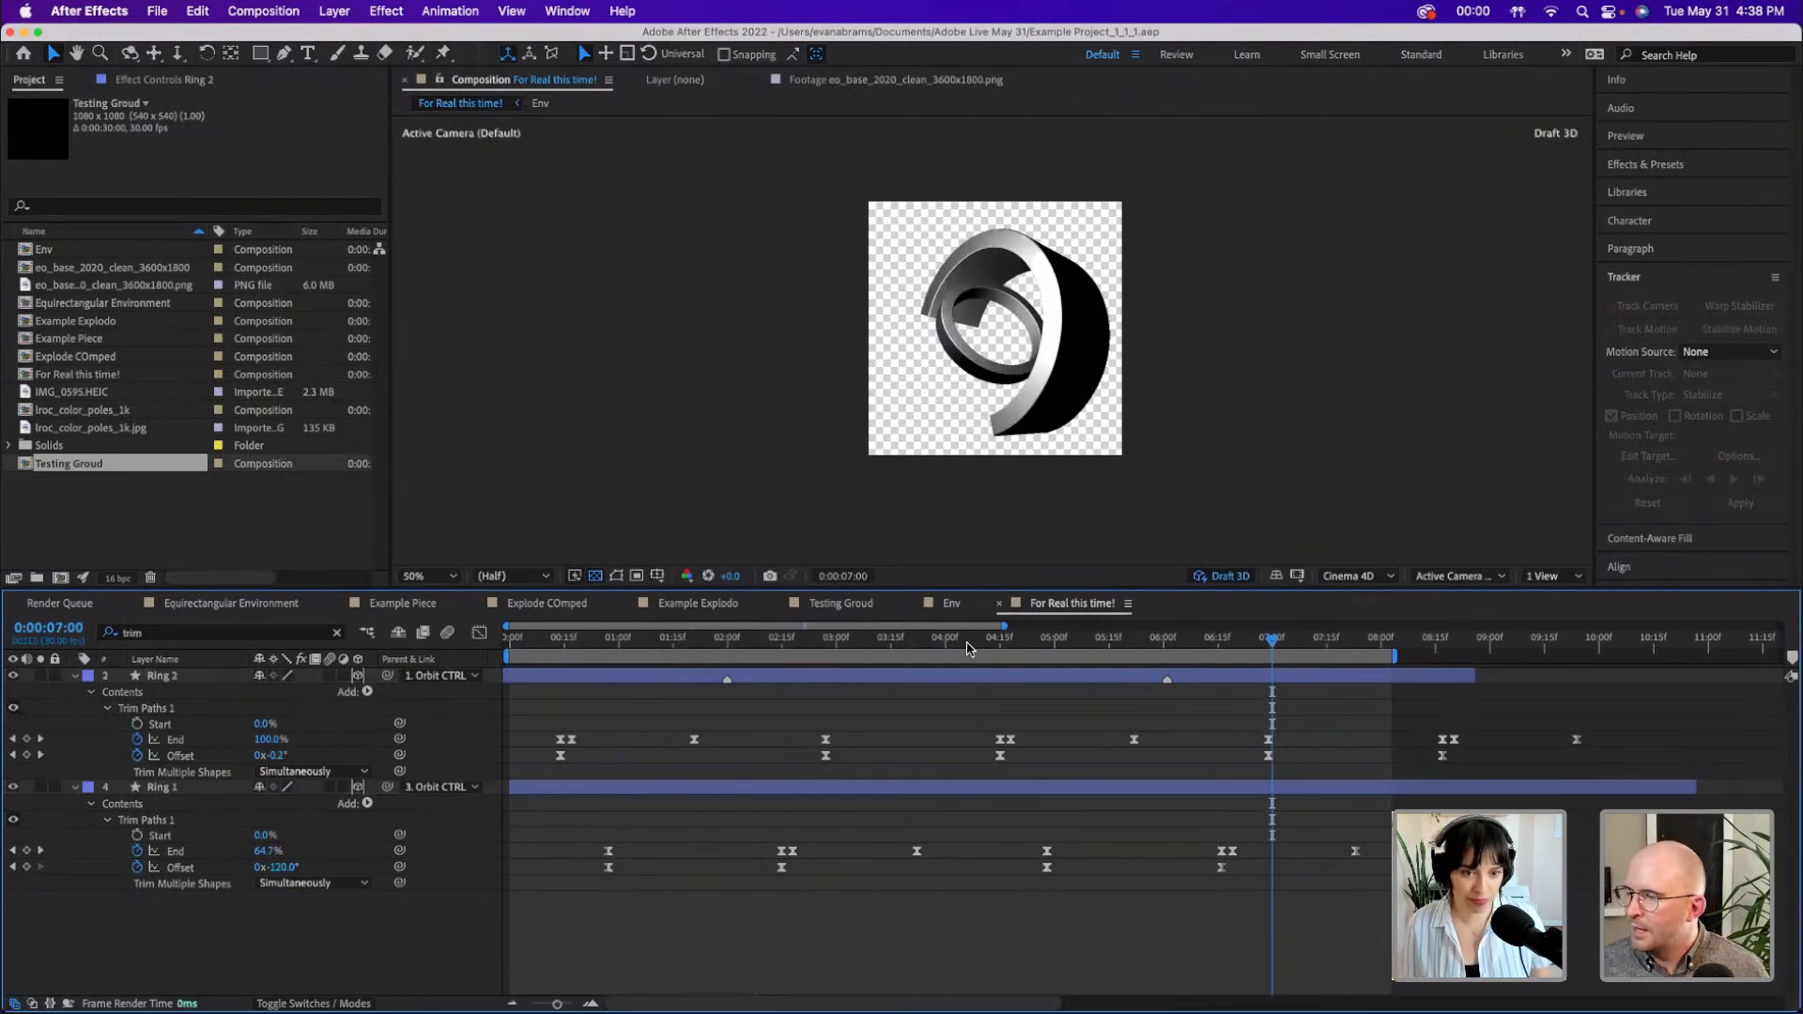
{"action": "mouse_move", "coordinate": [956, 642]}
{"action": "left_mouse_down"}
{"action": "mouse_move", "coordinate": [925, 644]}
{"action": "mouse_move", "coordinate": [950, 644]}
{"action": "left_mouse_up"}
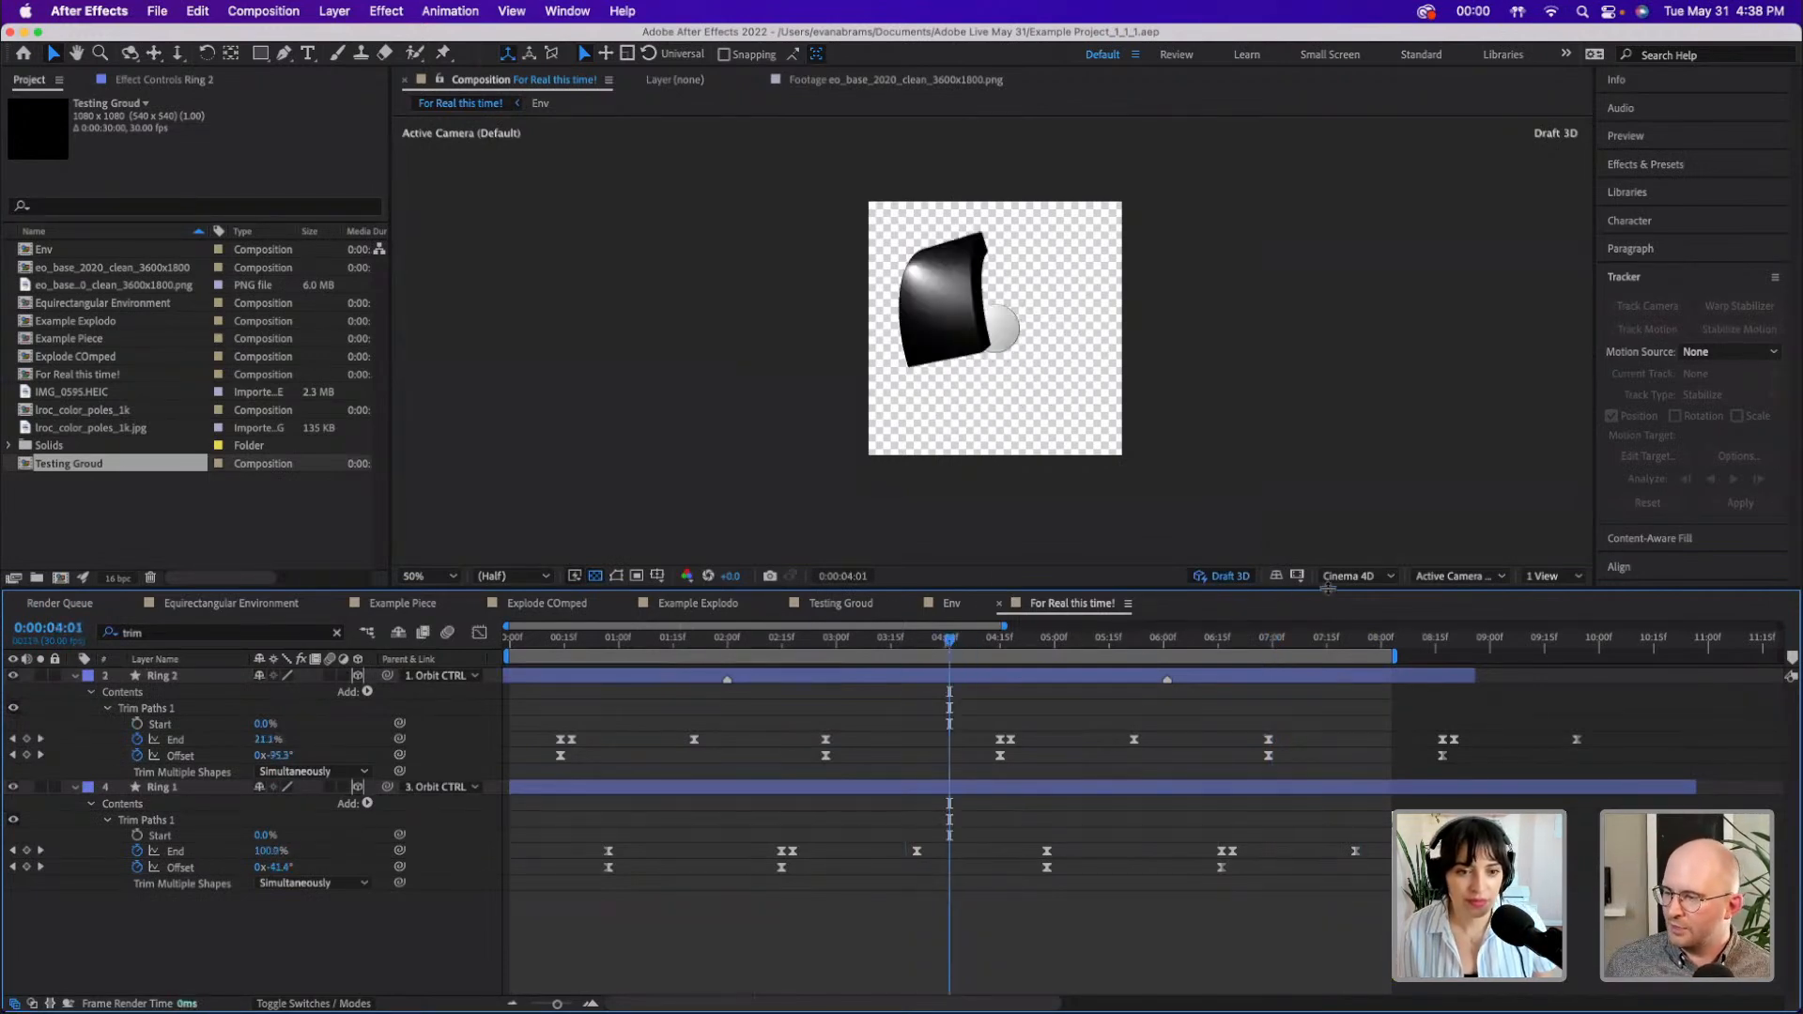
{"action": "left_click", "coordinate": [1231, 579]}
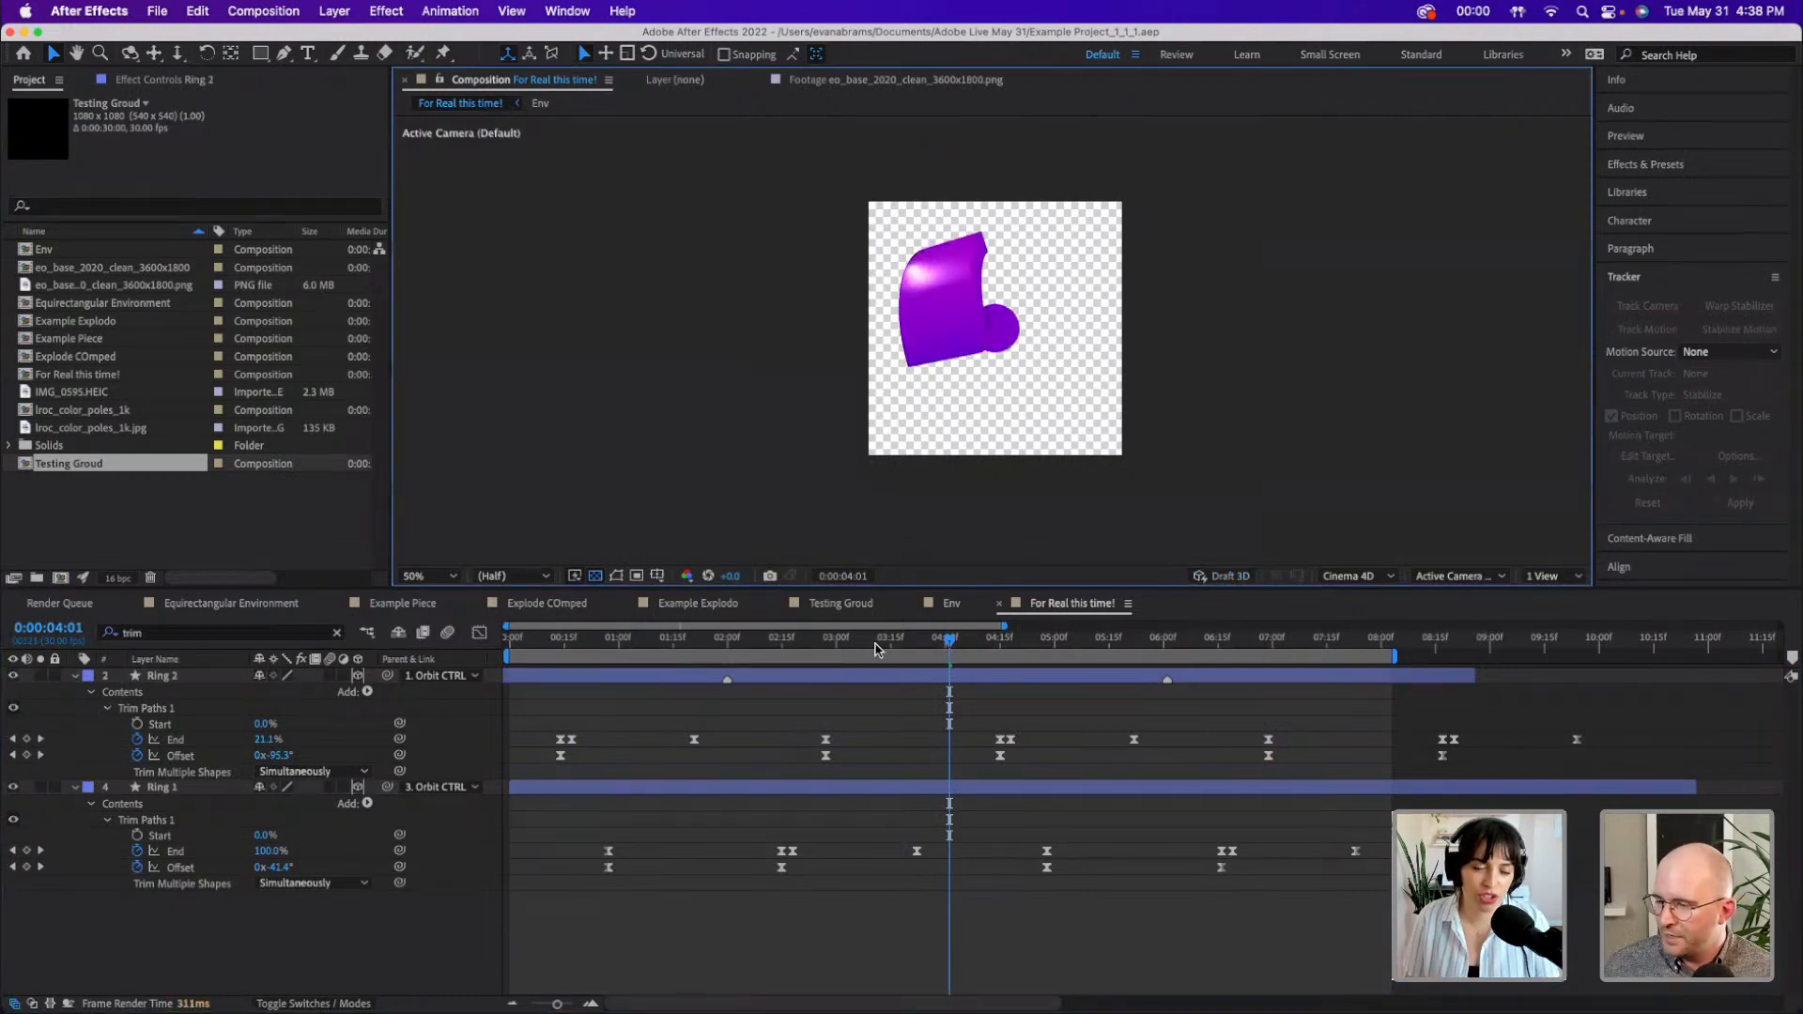
{"action": "left_click_drag", "start_coordinate": [875, 648], "coordinate": [832, 639]}
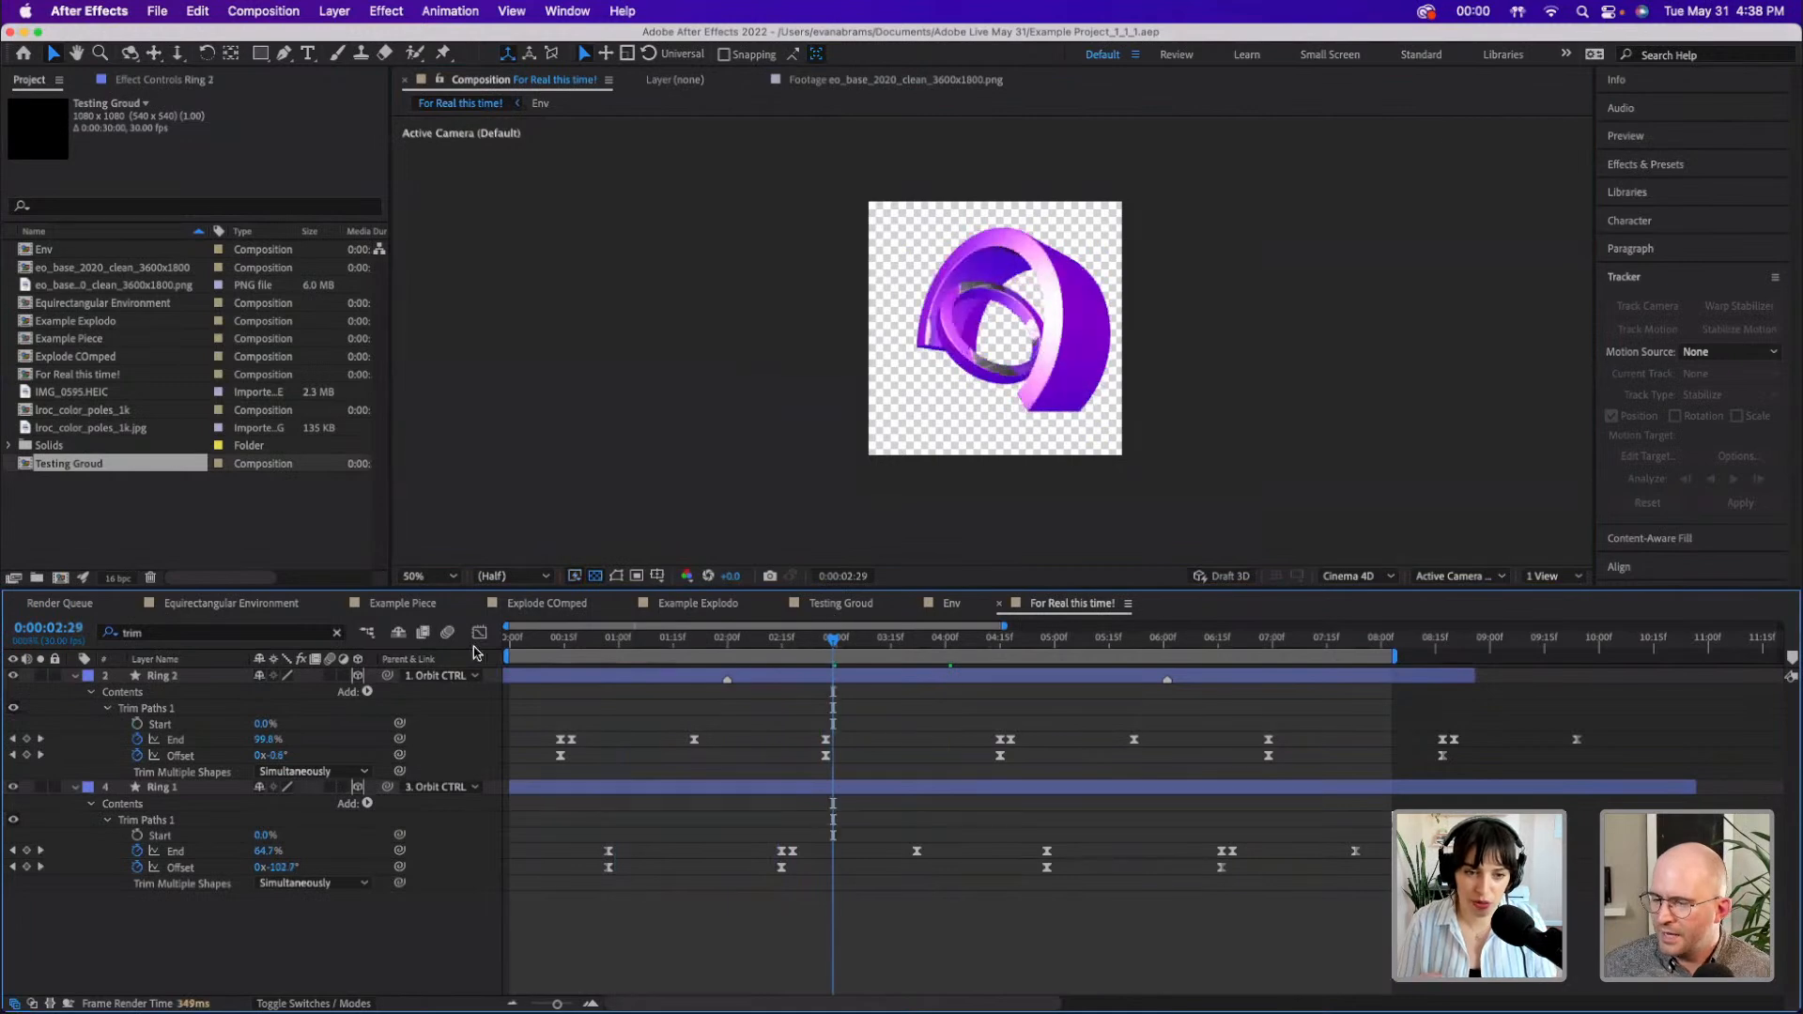
- Clear the "trim" property filter and collapse the properties of all layers
{"action": "left_click", "coordinate": [479, 633]}
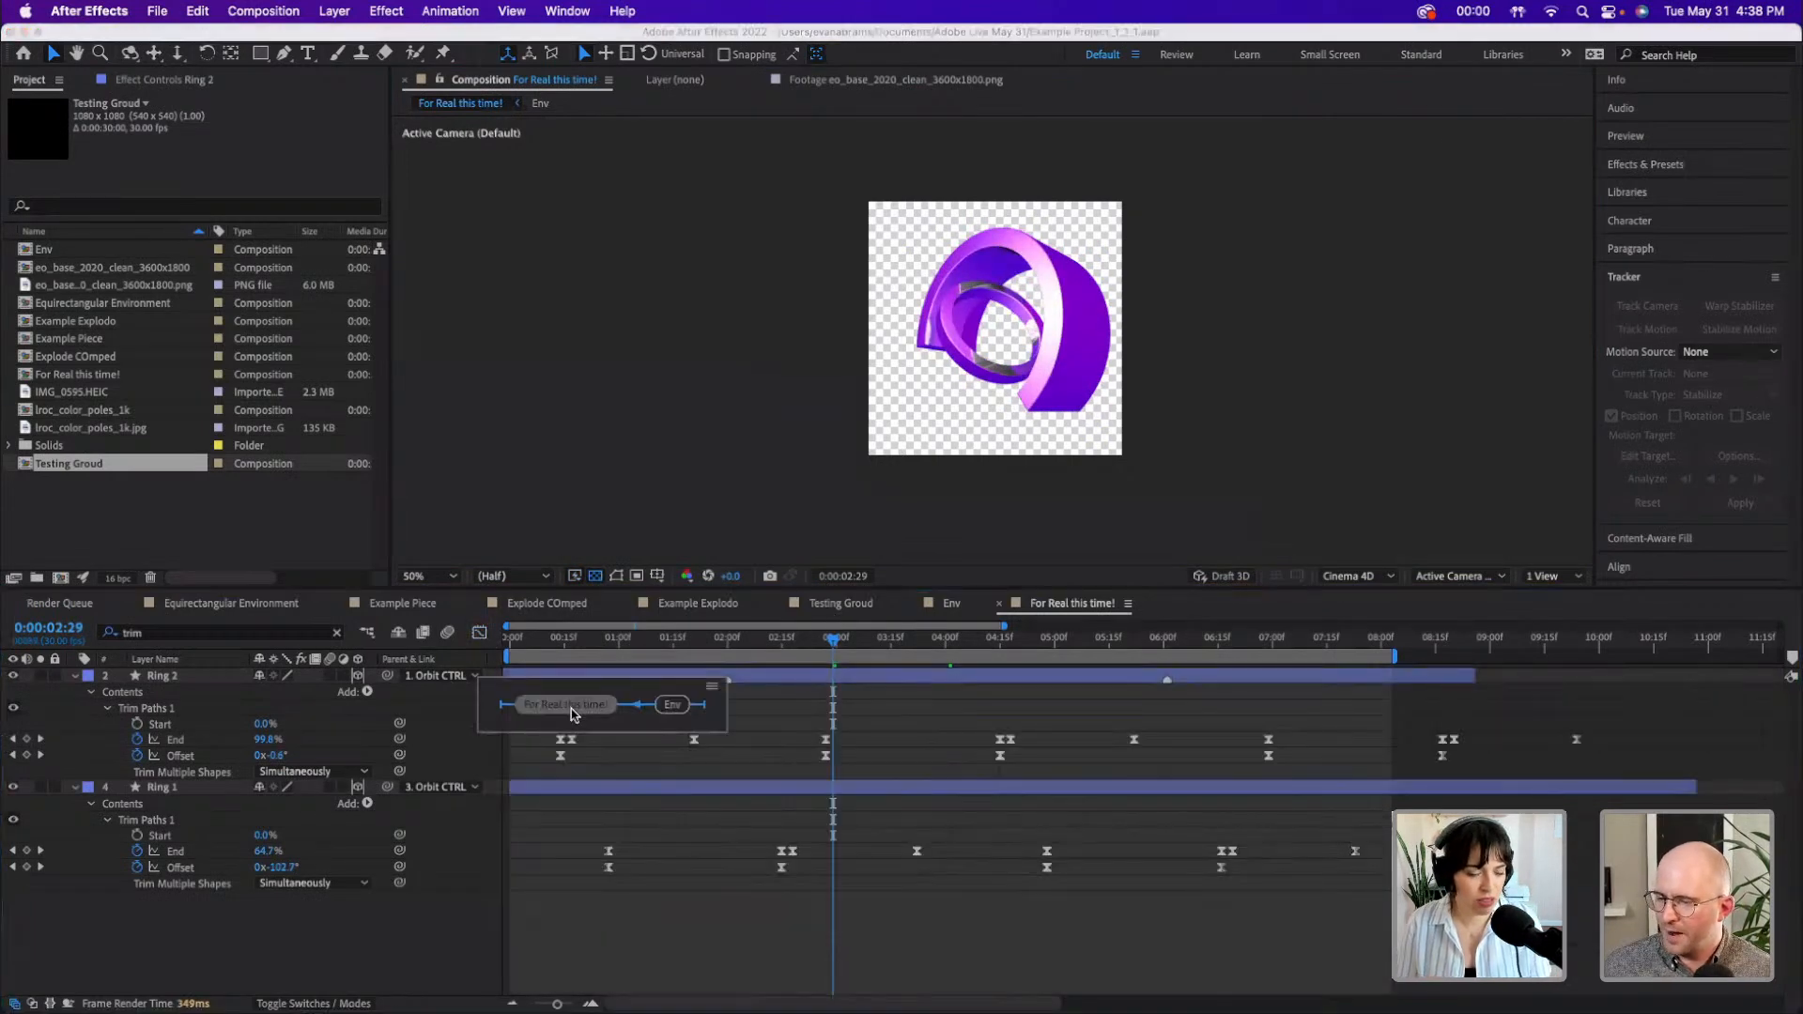
{"action": "left_click", "coordinate": [312, 968]}
{"action": "key", "text": "u"}
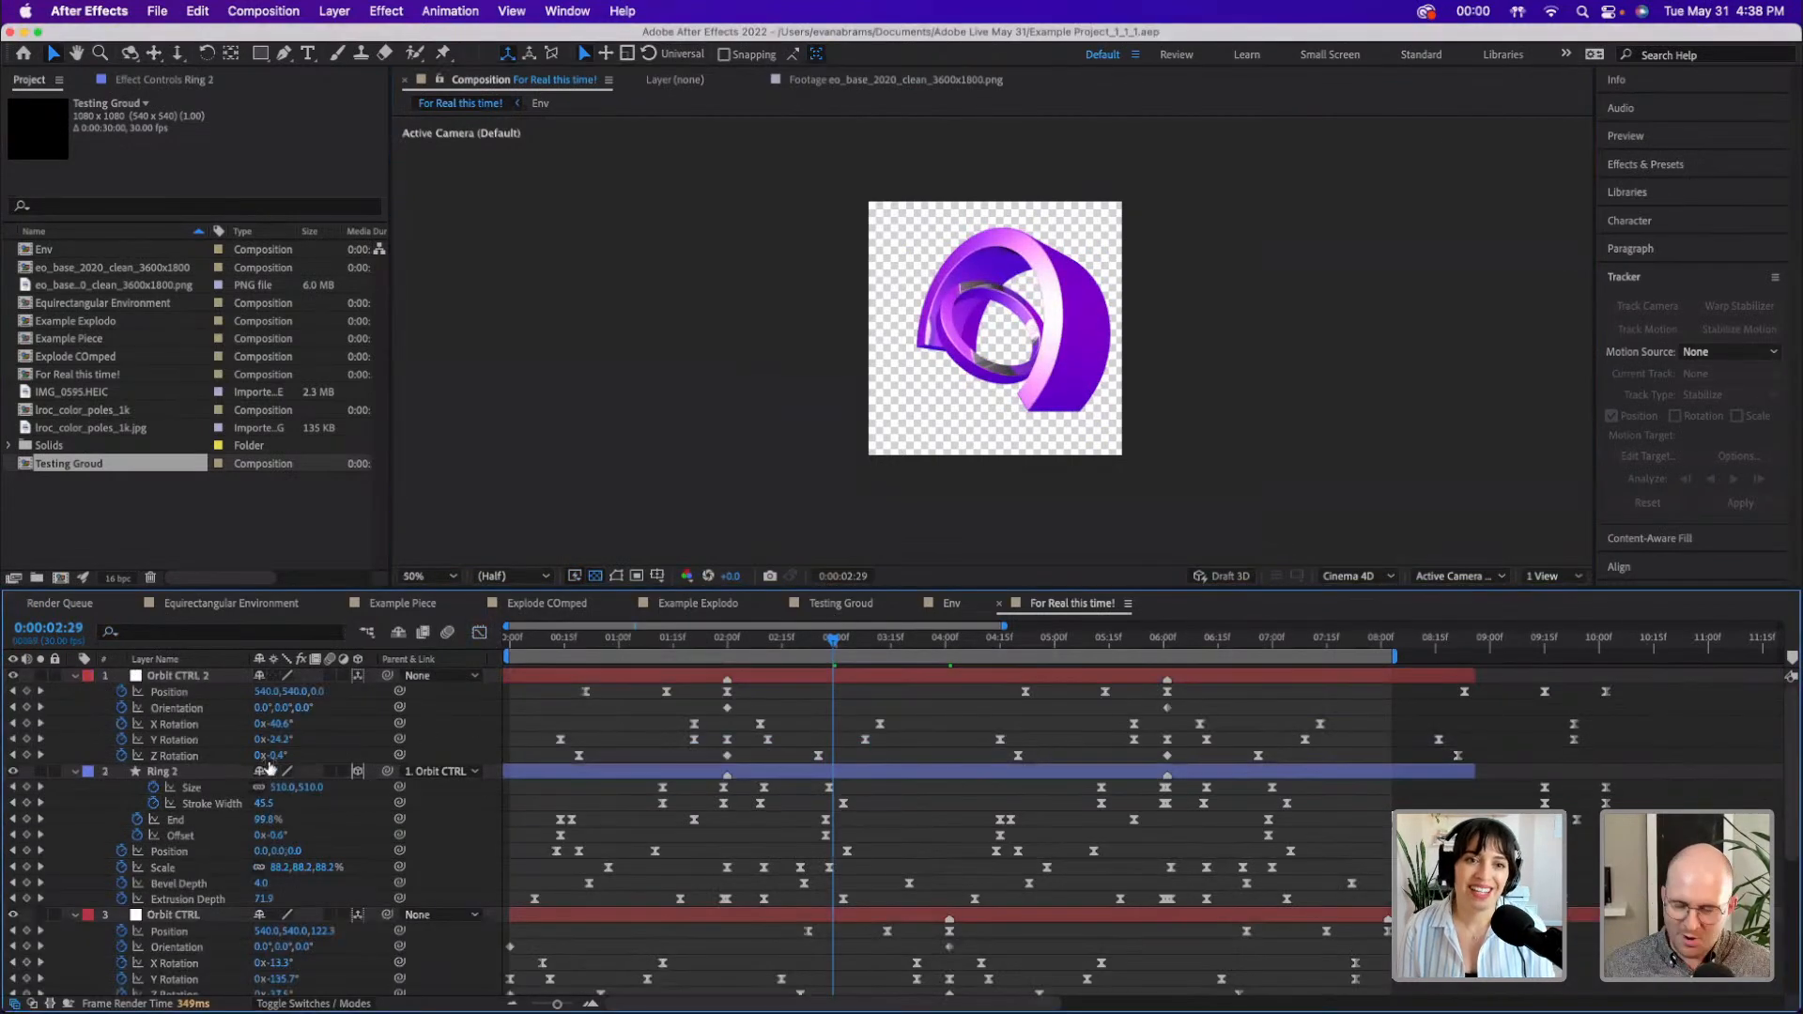
{"action": "key", "text": "u"}
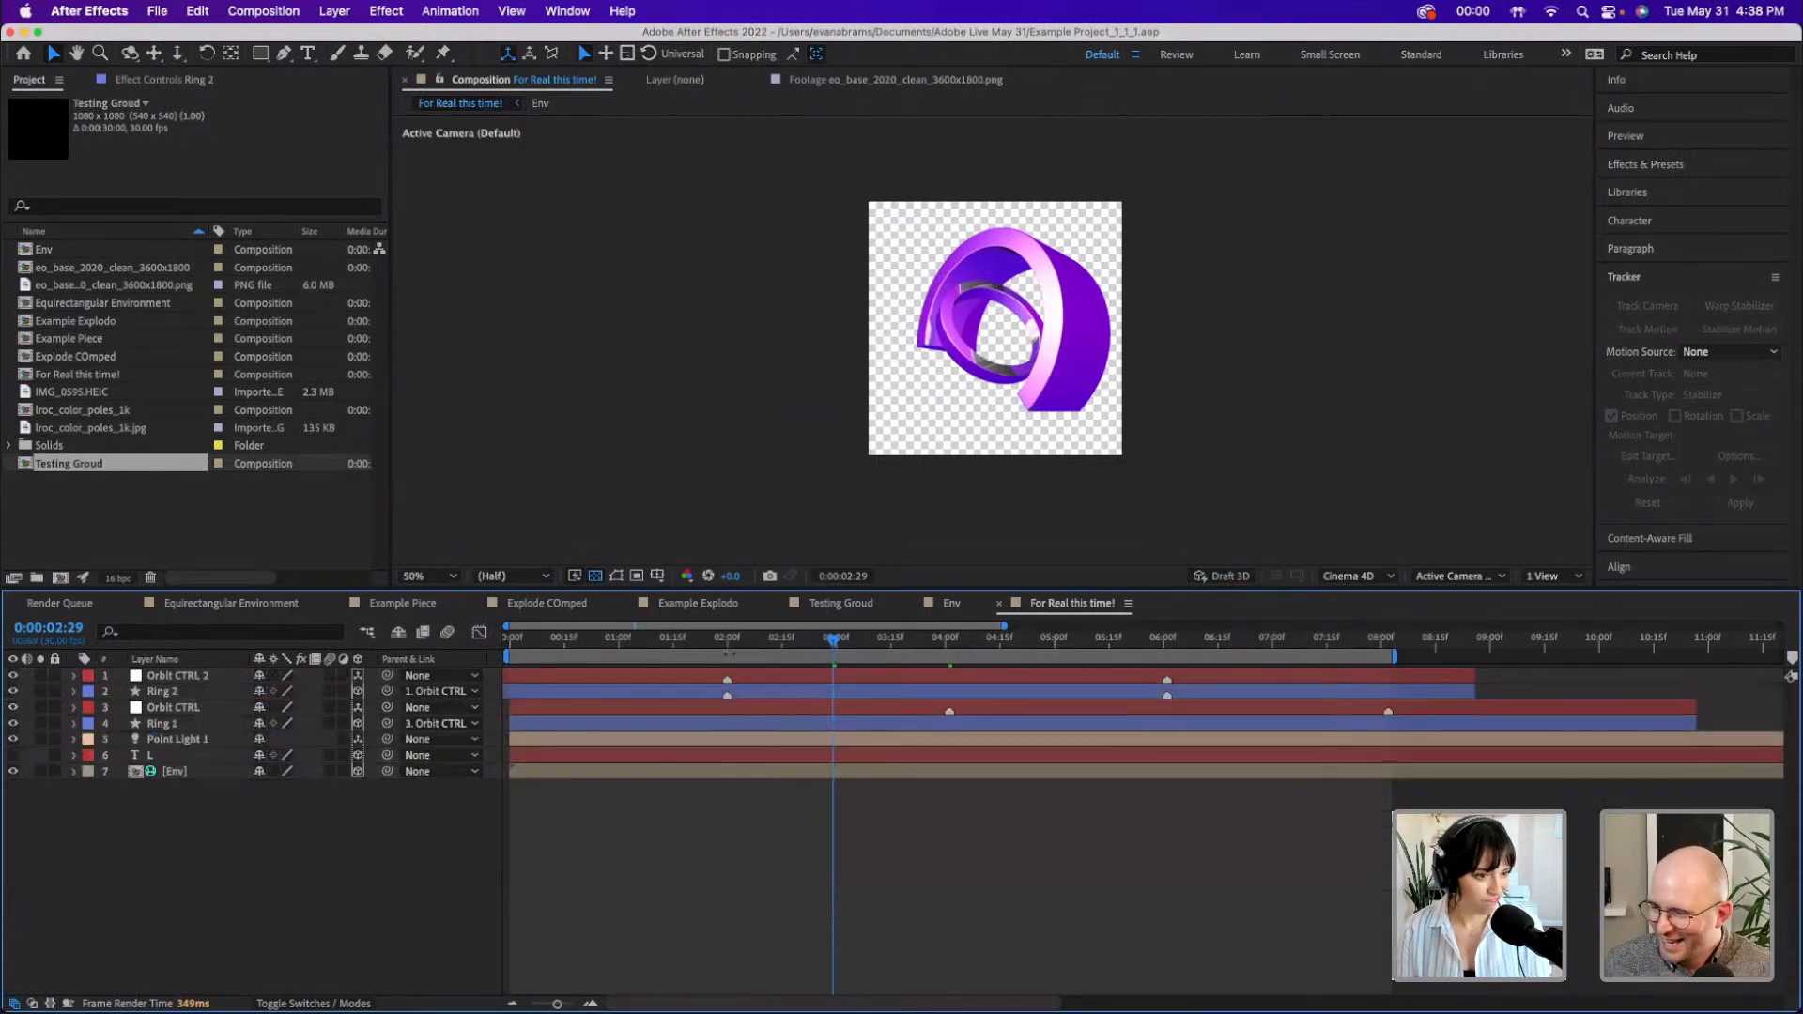
- Delete the Orbit CTRL 2 and Ring 2 layers
{"action": "left_click", "coordinate": [768, 678]}
{"action": "left_click", "coordinate": [720, 694], "text": "shift"}
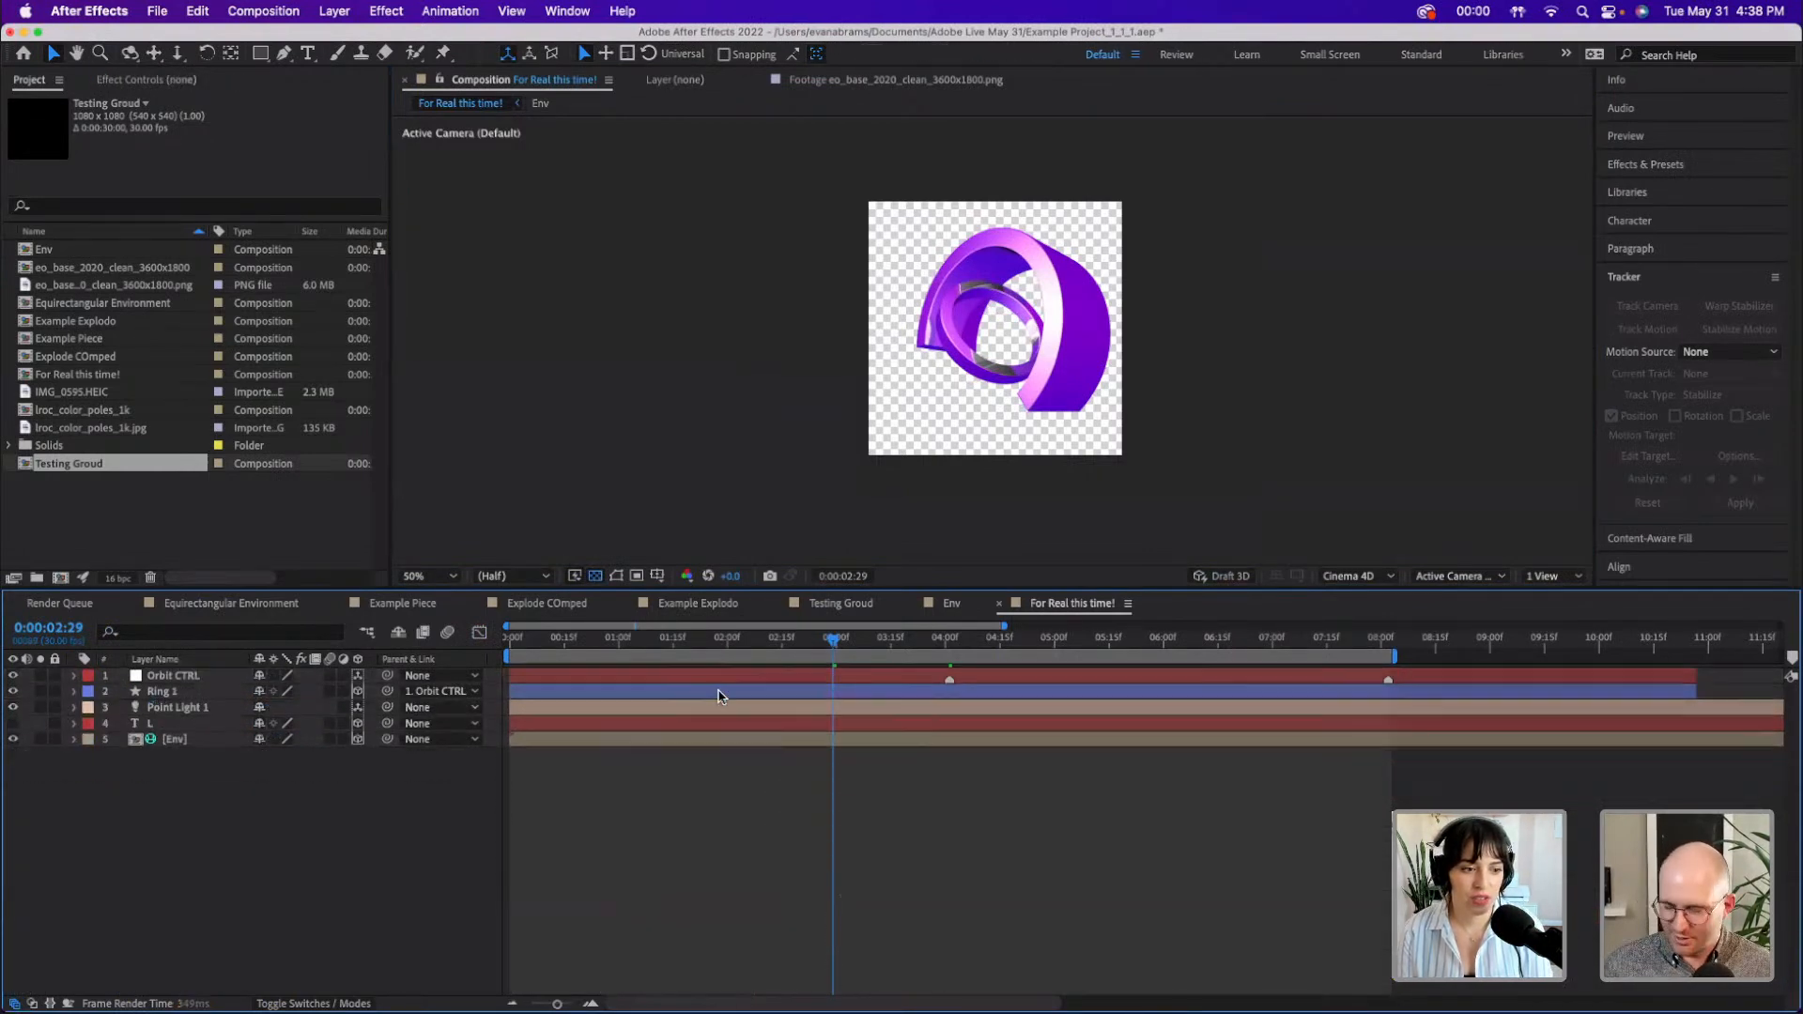
{"action": "key", "text": "Delete"}
- Preview Ring 1 alone from the start of the composition and stop at 0:00:04:20
{"action": "key", "text": "Home"}
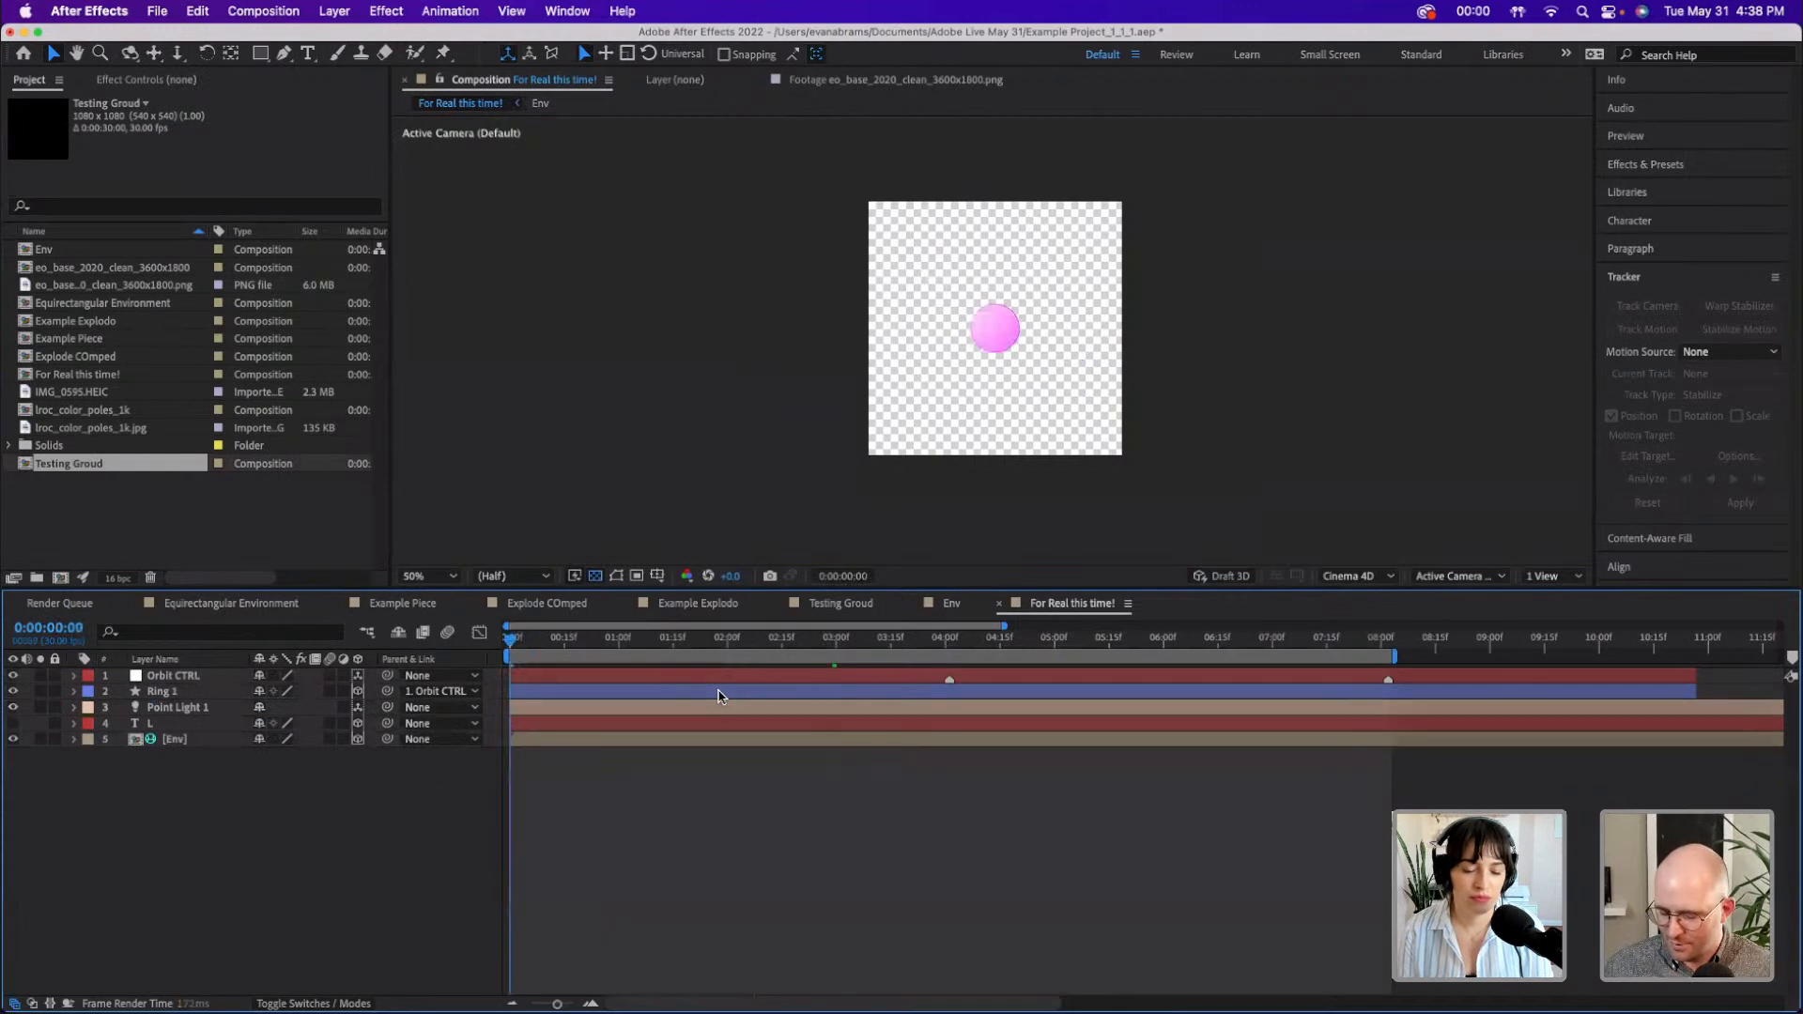
{"action": "key", "text": "space"}
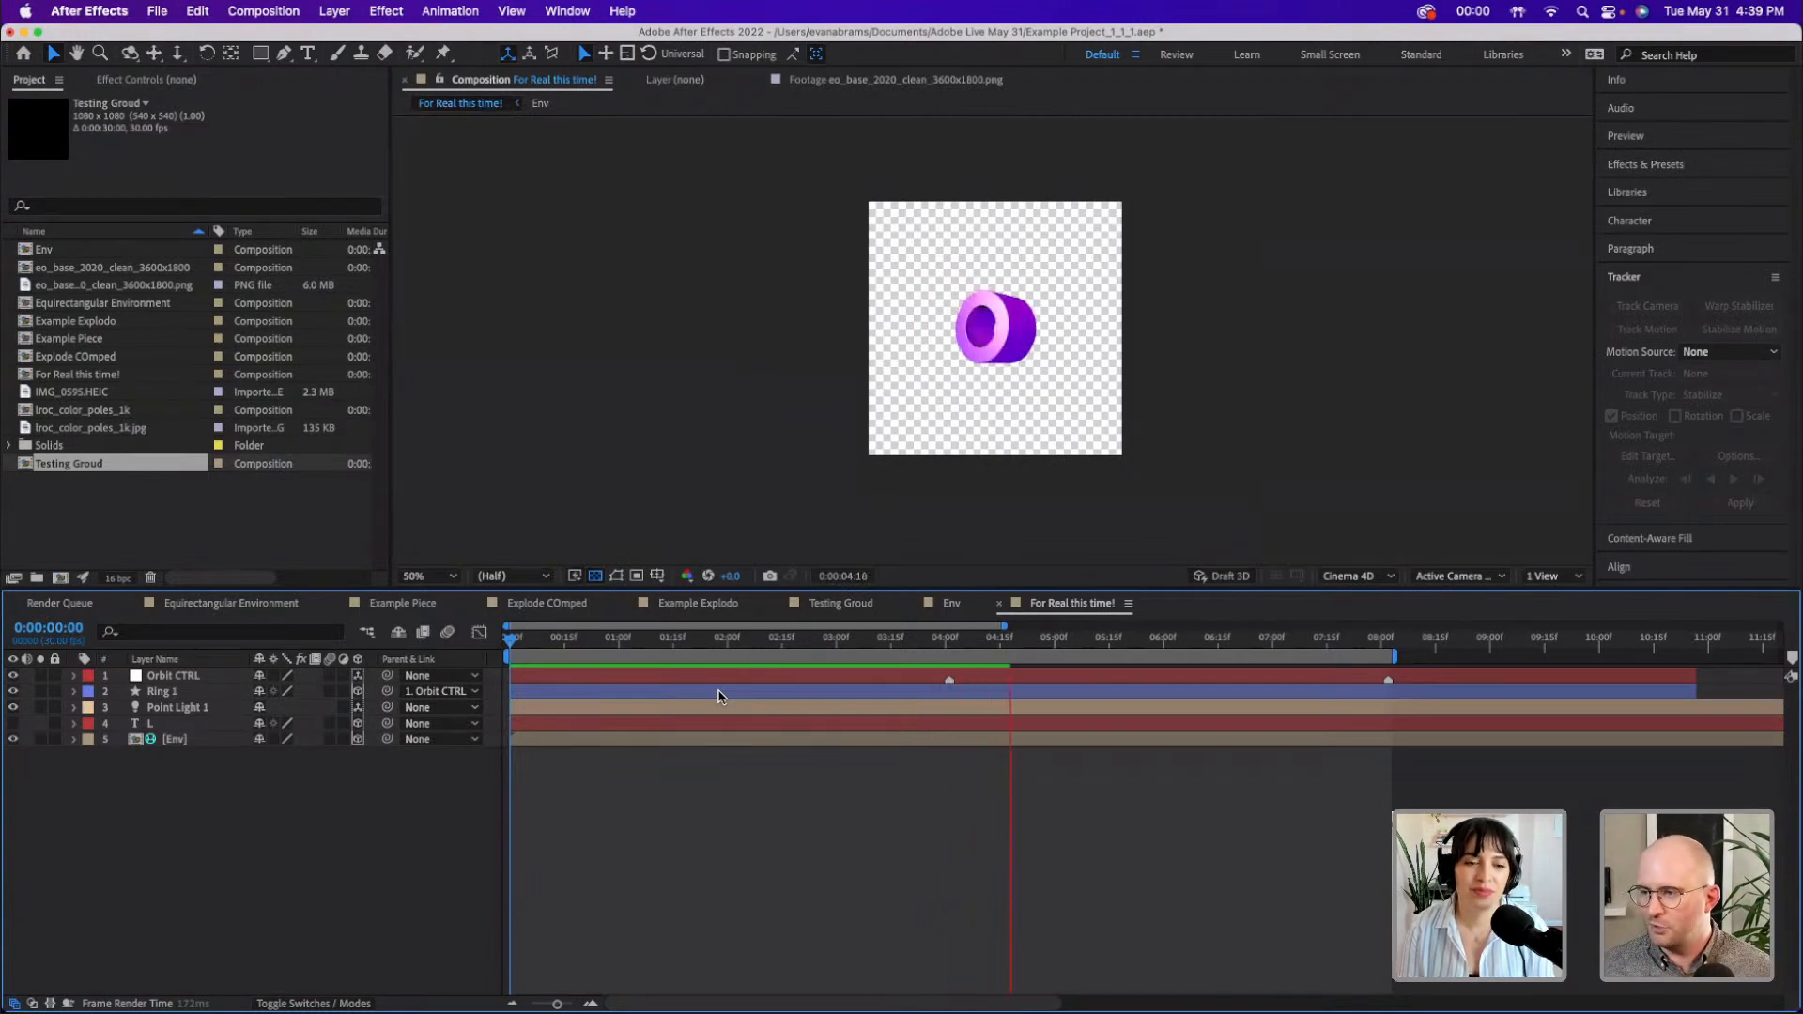
{"action": "key", "text": "space"}
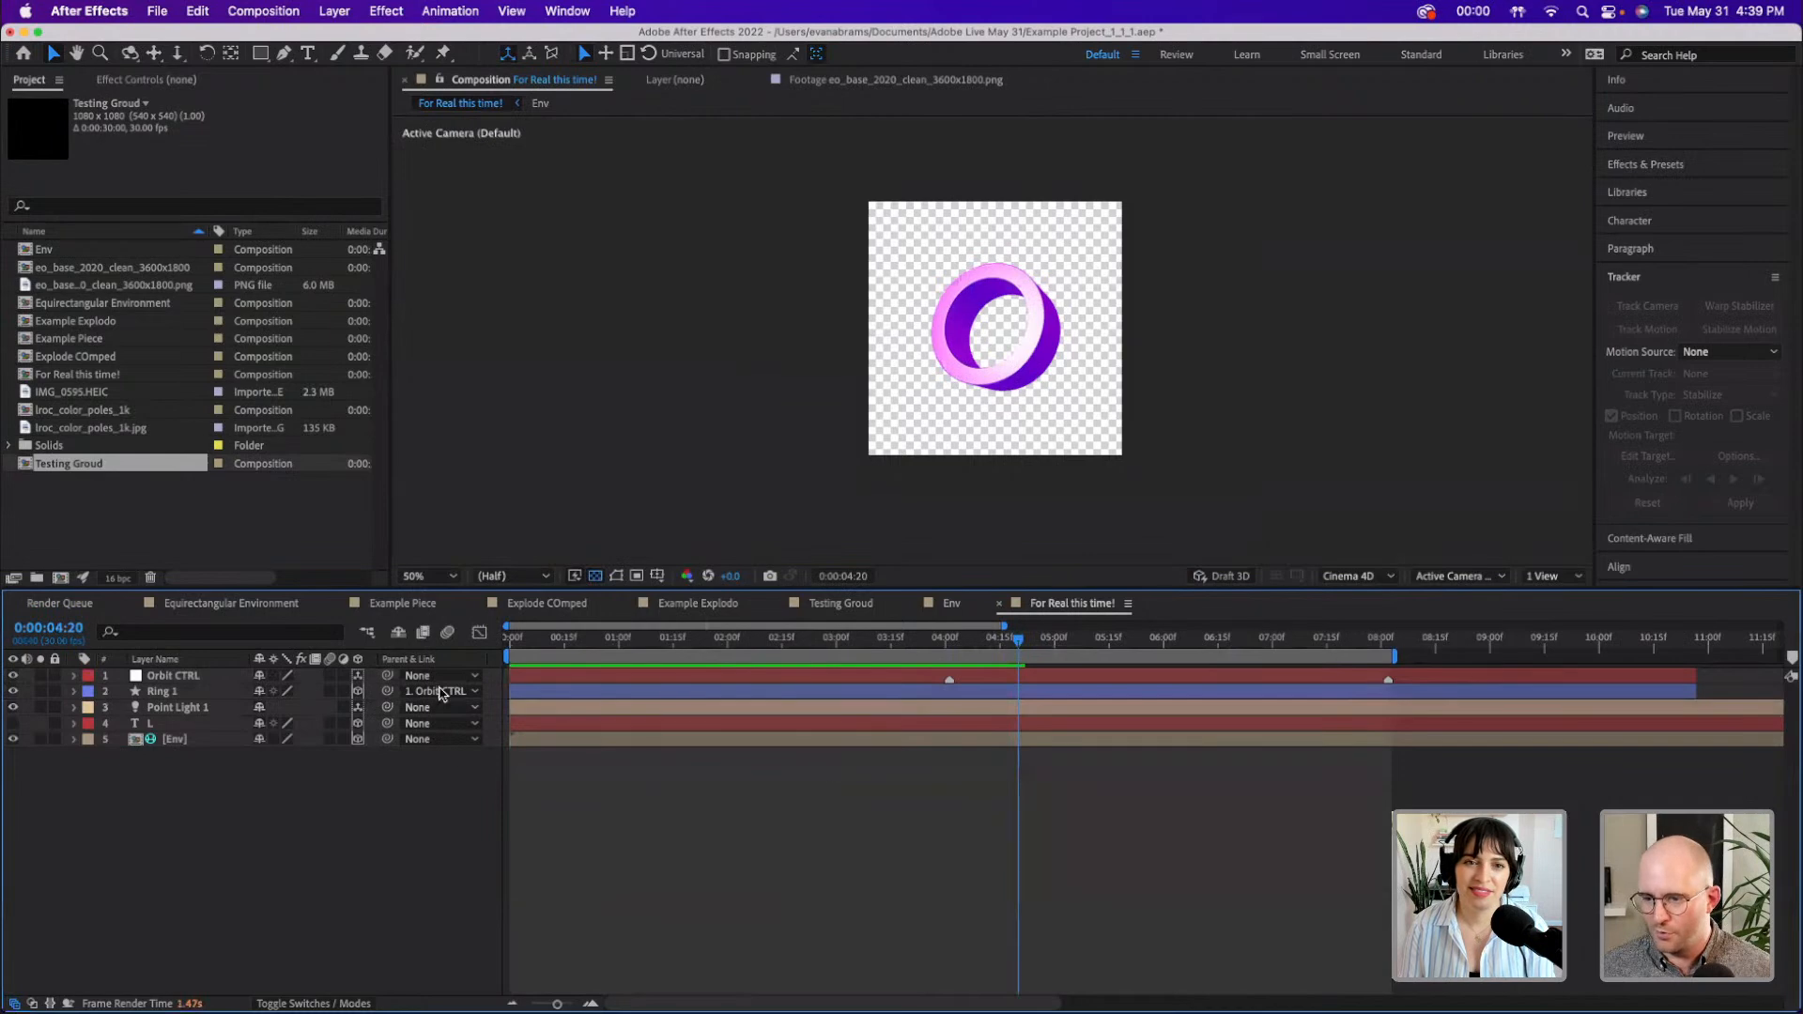
- Copy the Env layer's first Orientation keyframe (0°, 0°, 0°) to 0:00:08:02
{"action": "left_click", "coordinate": [176, 740]}
{"action": "key", "text": "u"}
{"action": "left_click", "coordinate": [1378, 643]}
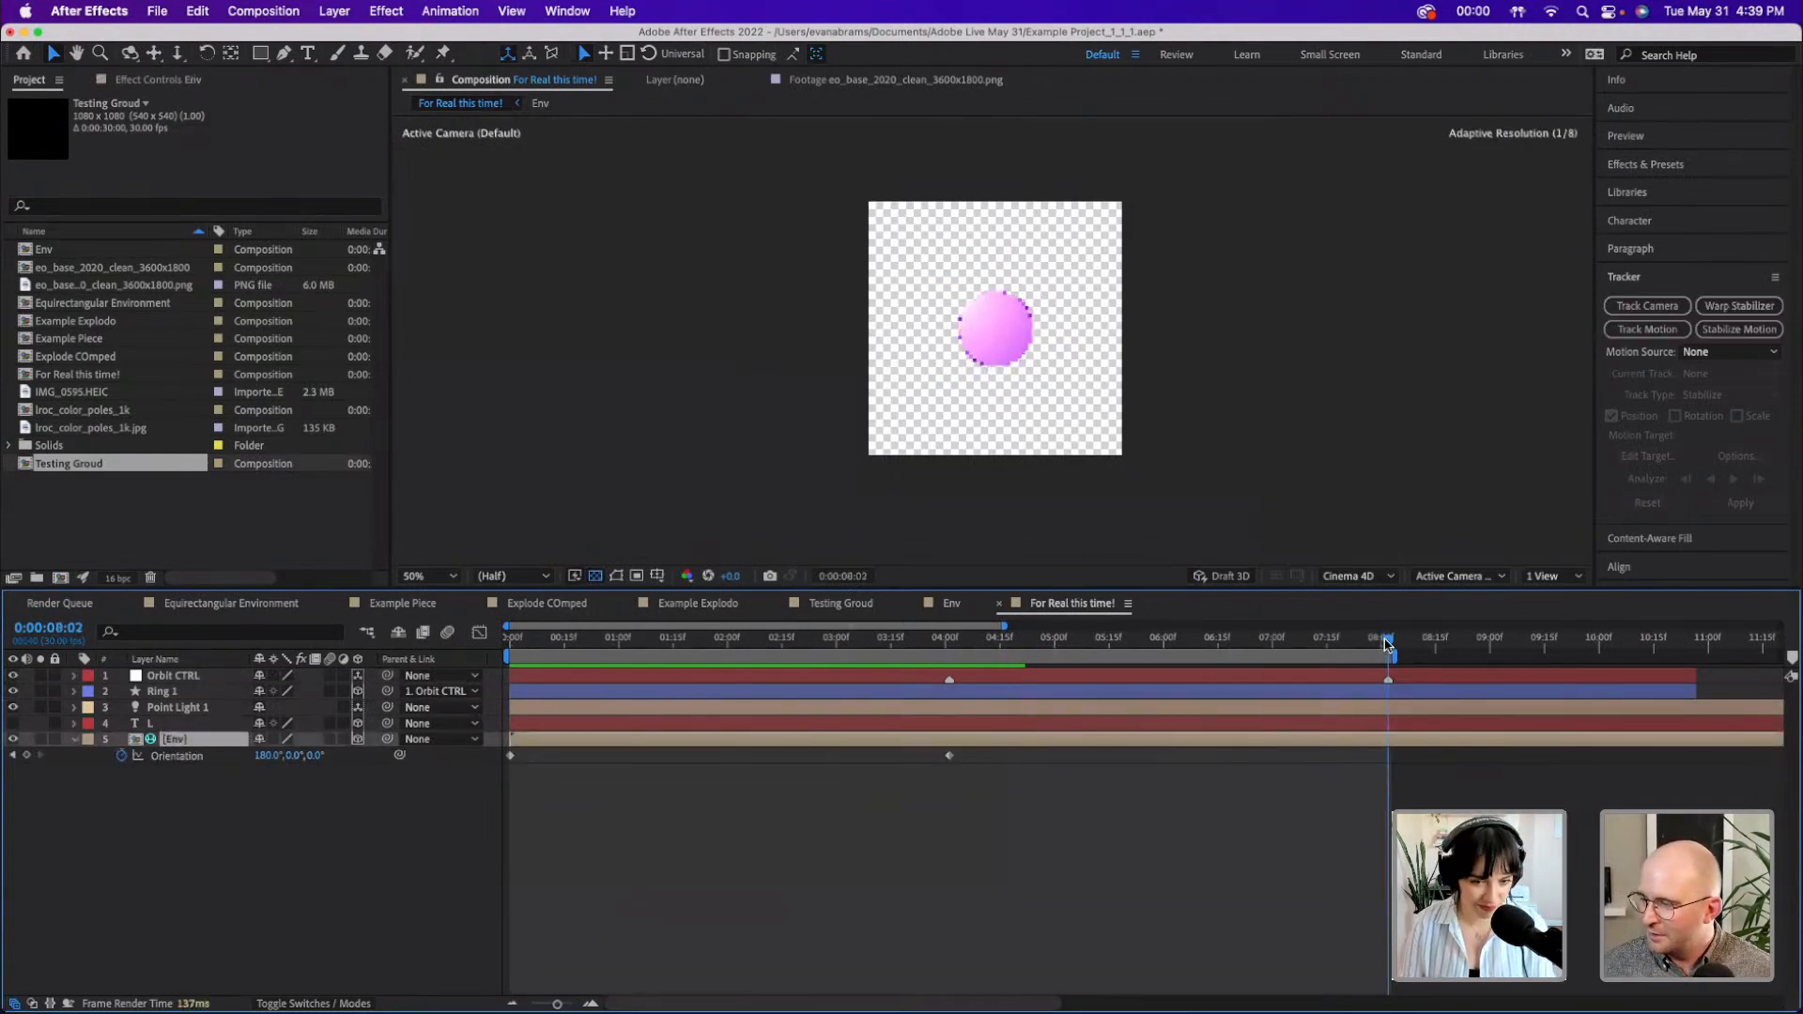
{"action": "left_click", "coordinate": [508, 756]}
{"action": "key", "text": "Return"}
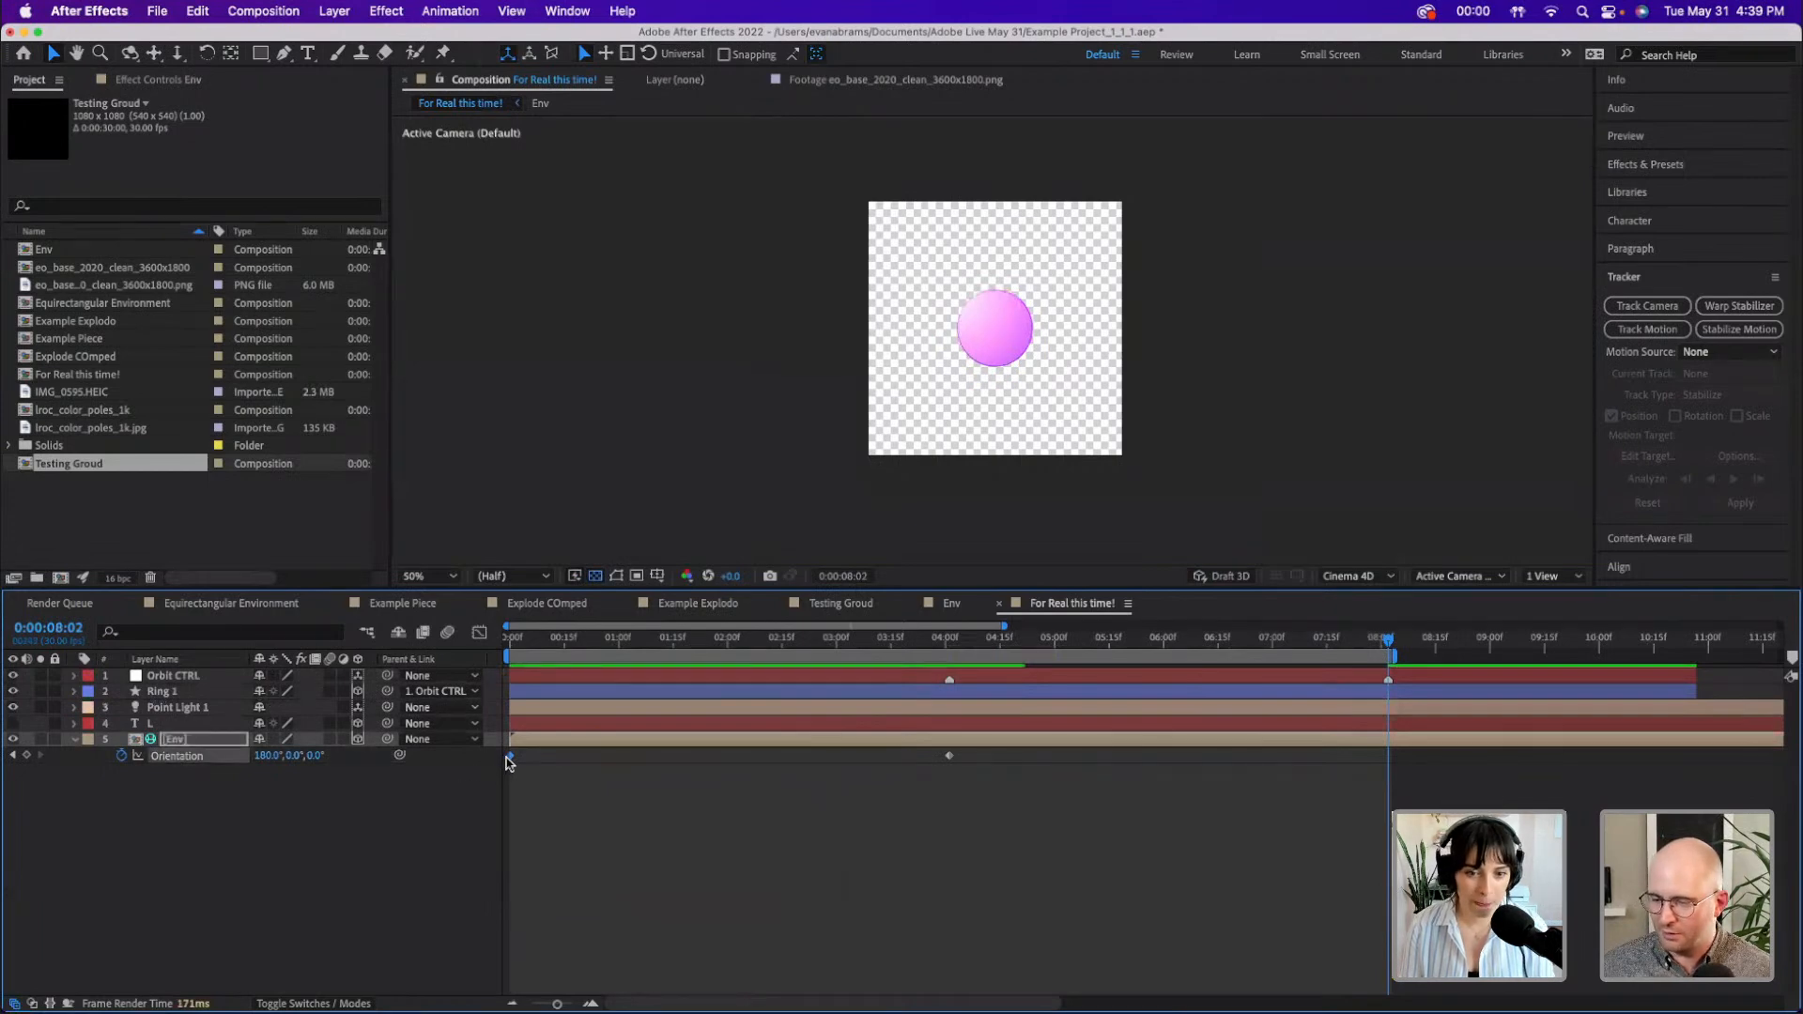
{"action": "key", "text": "super+v"}
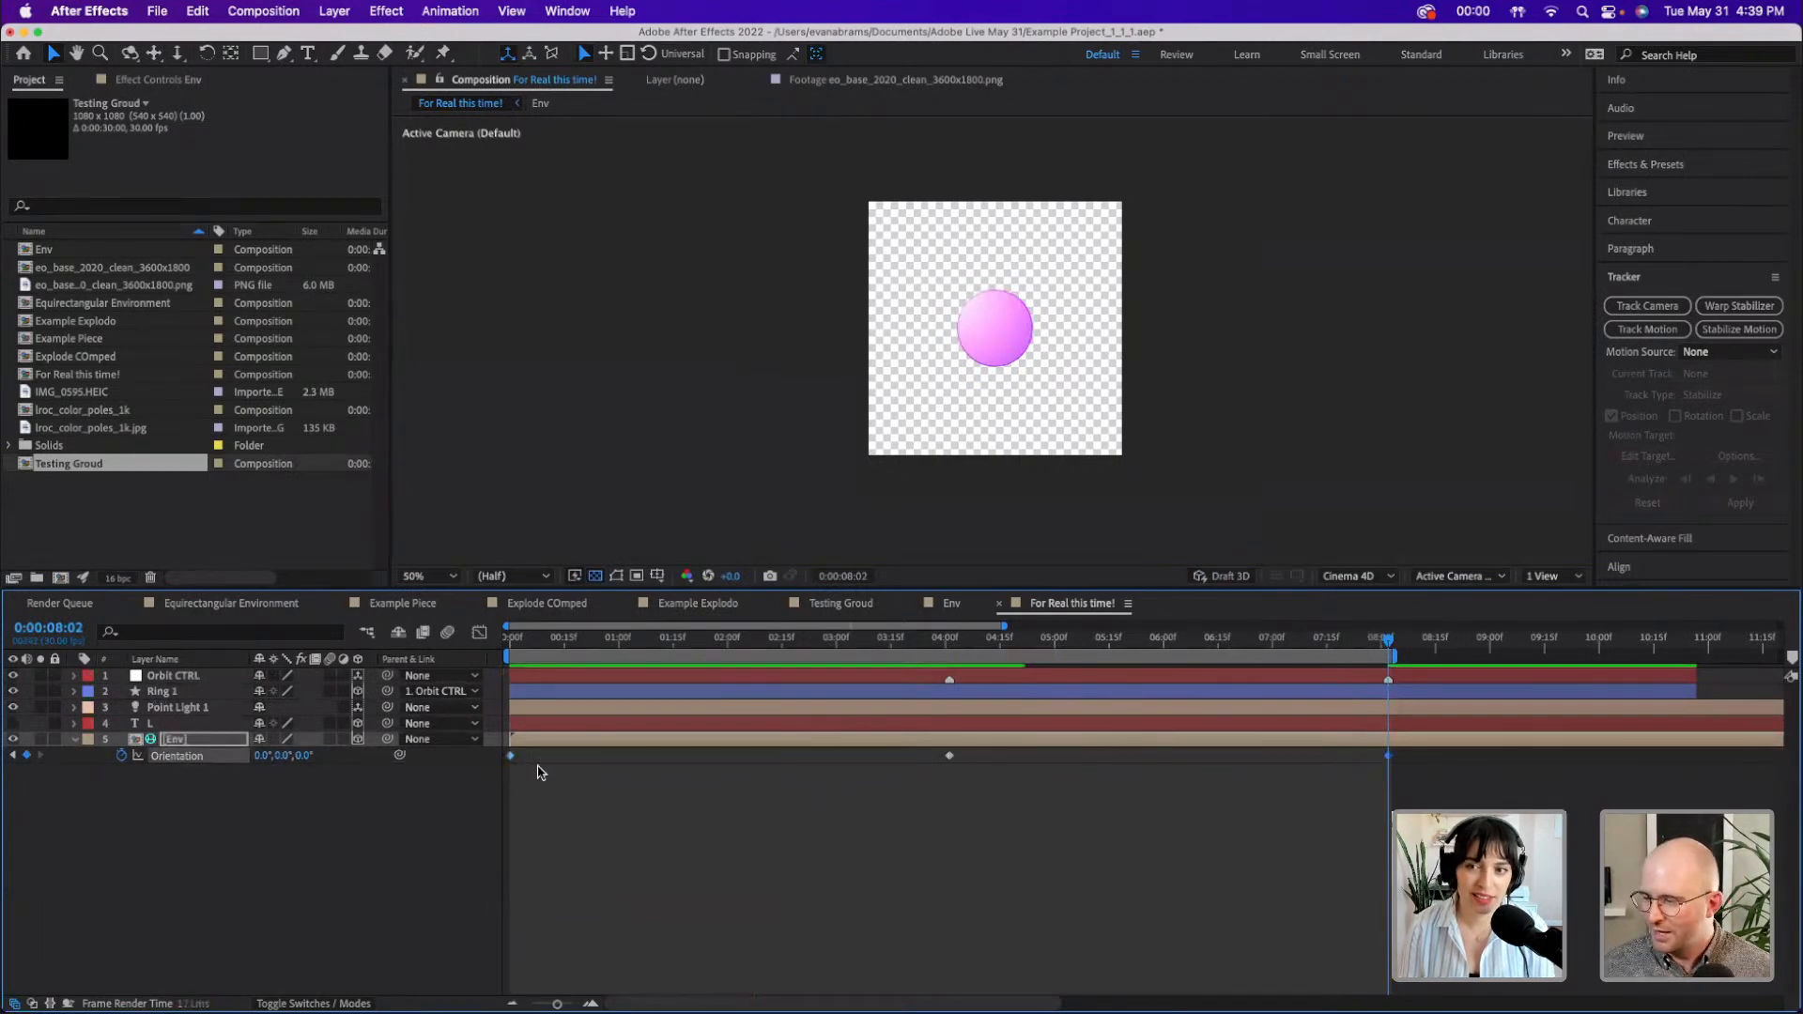
- Preview the ring animation after scrubbing to 0:00:05:28, and scrub back to 0:00:02:21
{"action": "left_click_drag", "start_coordinate": [1244, 636], "coordinate": [1156, 639]}
{"action": "key", "text": "space"}
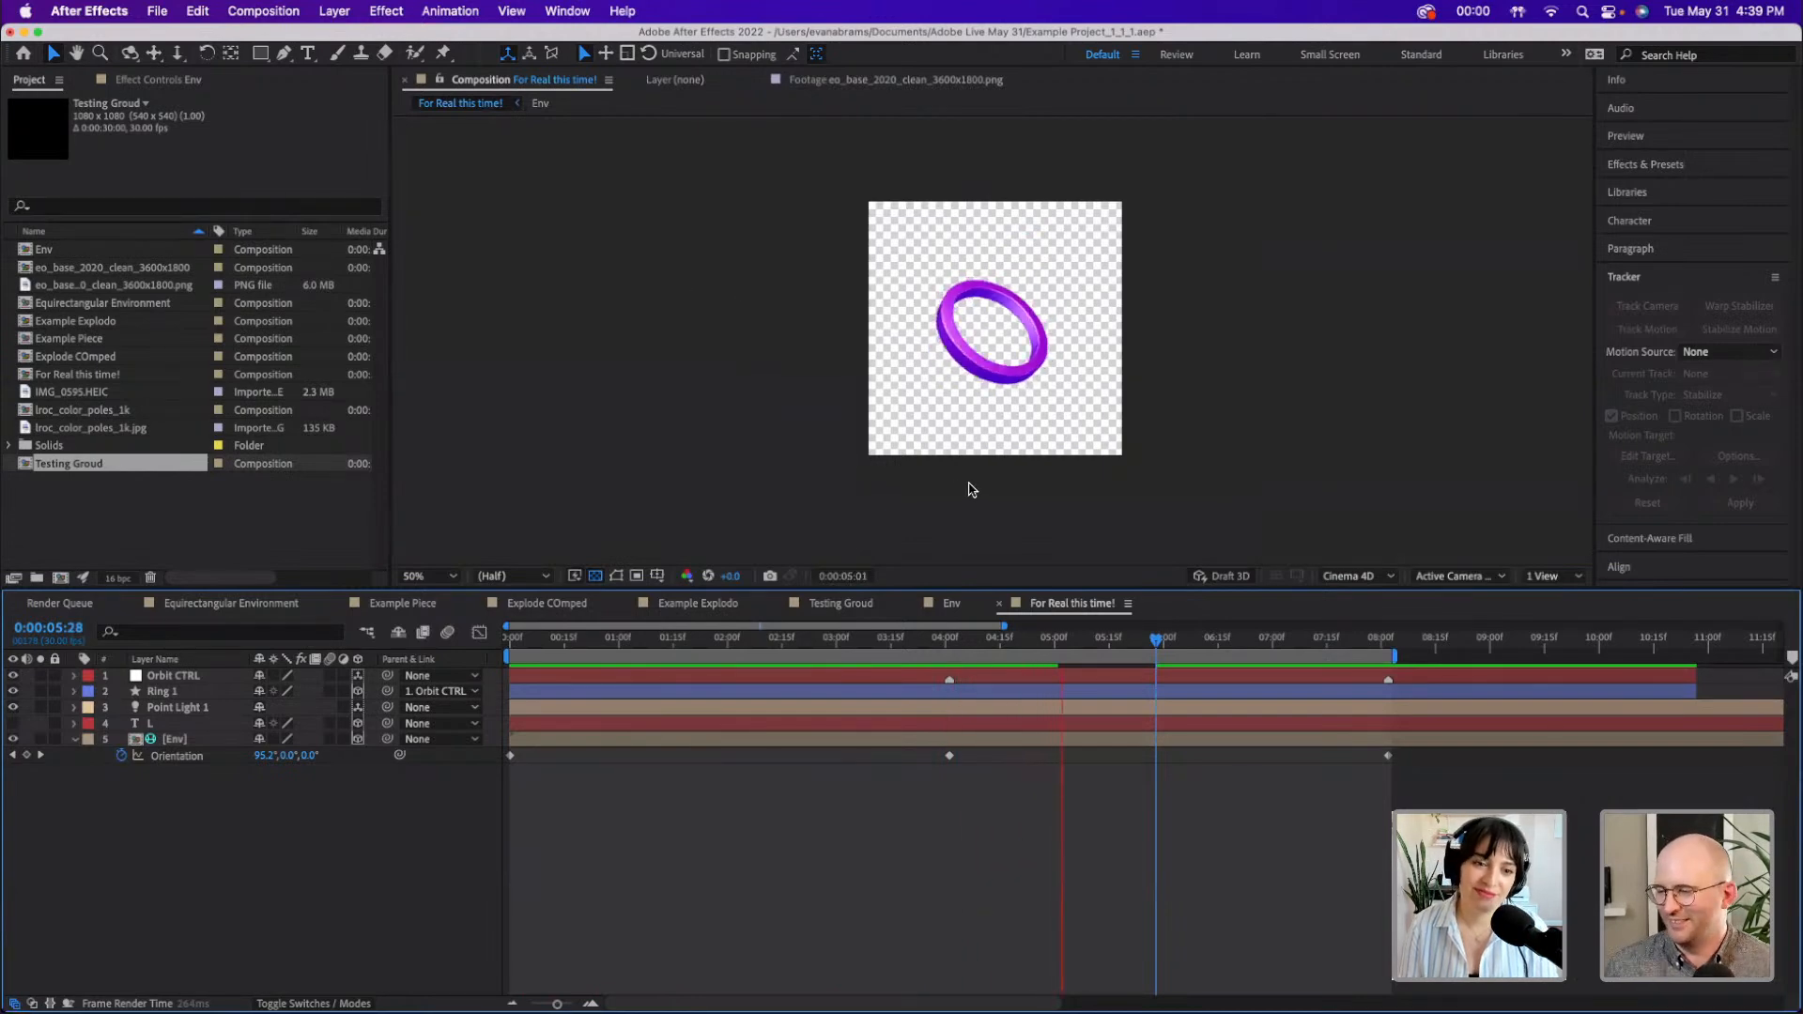
{"action": "key", "text": "space"}
{"action": "left_click_drag", "start_coordinate": [997, 642], "coordinate": [800, 678]}
- Reveal the Scale properties of Orbit CTRL and Ring 1, and show Ring 1's Scale curve in the Graph Editor
{"action": "left_click", "coordinate": [800, 678]}
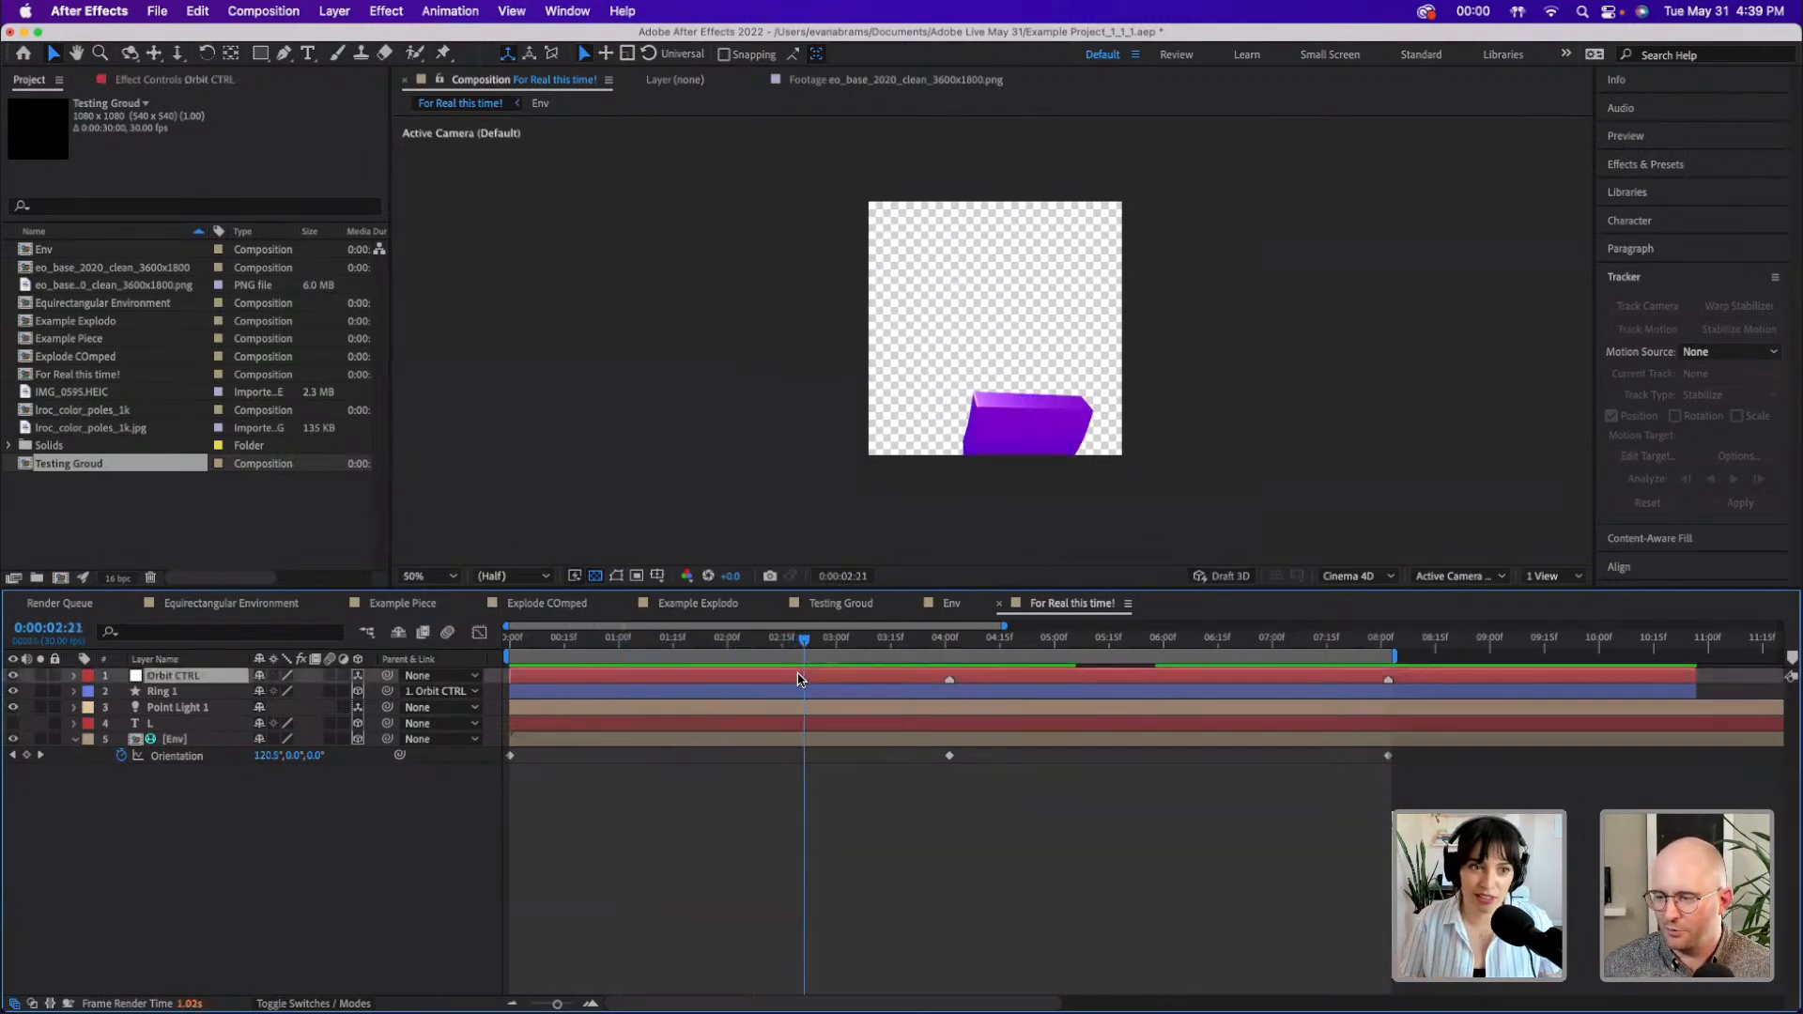
{"action": "key", "text": "s"}
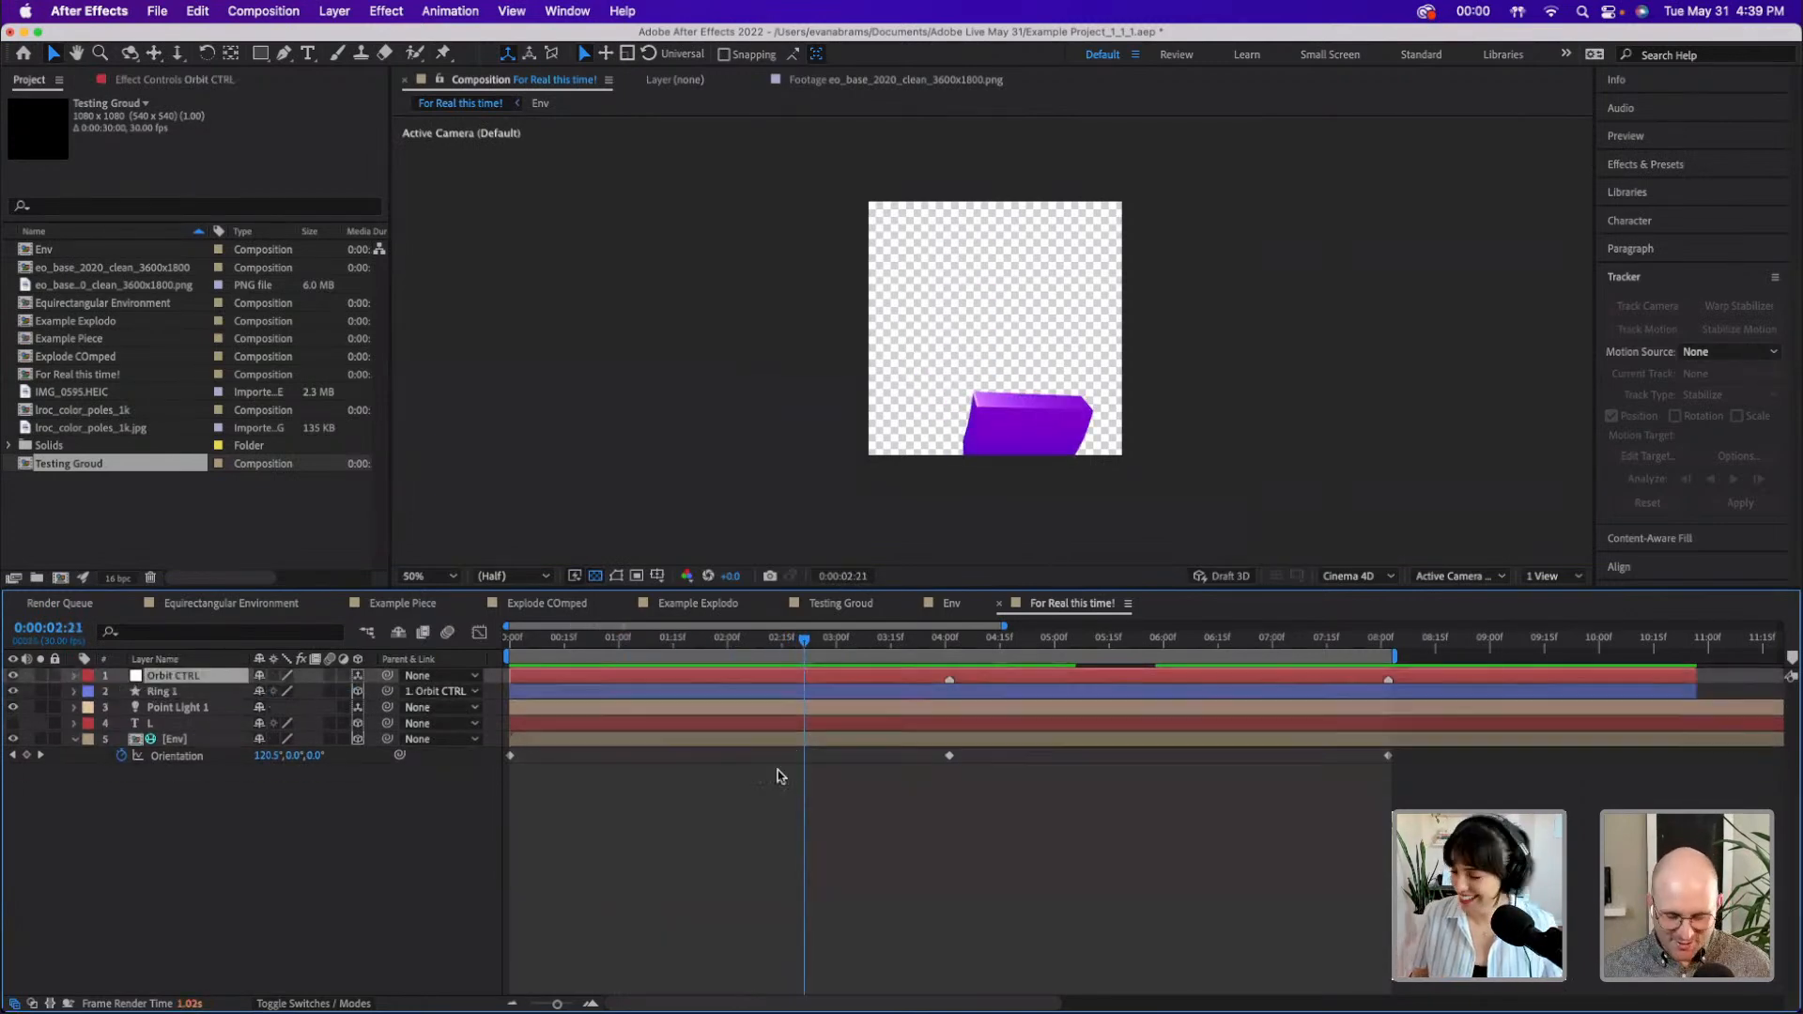
{"action": "left_click", "coordinate": [871, 706]}
{"action": "key", "text": "s"}
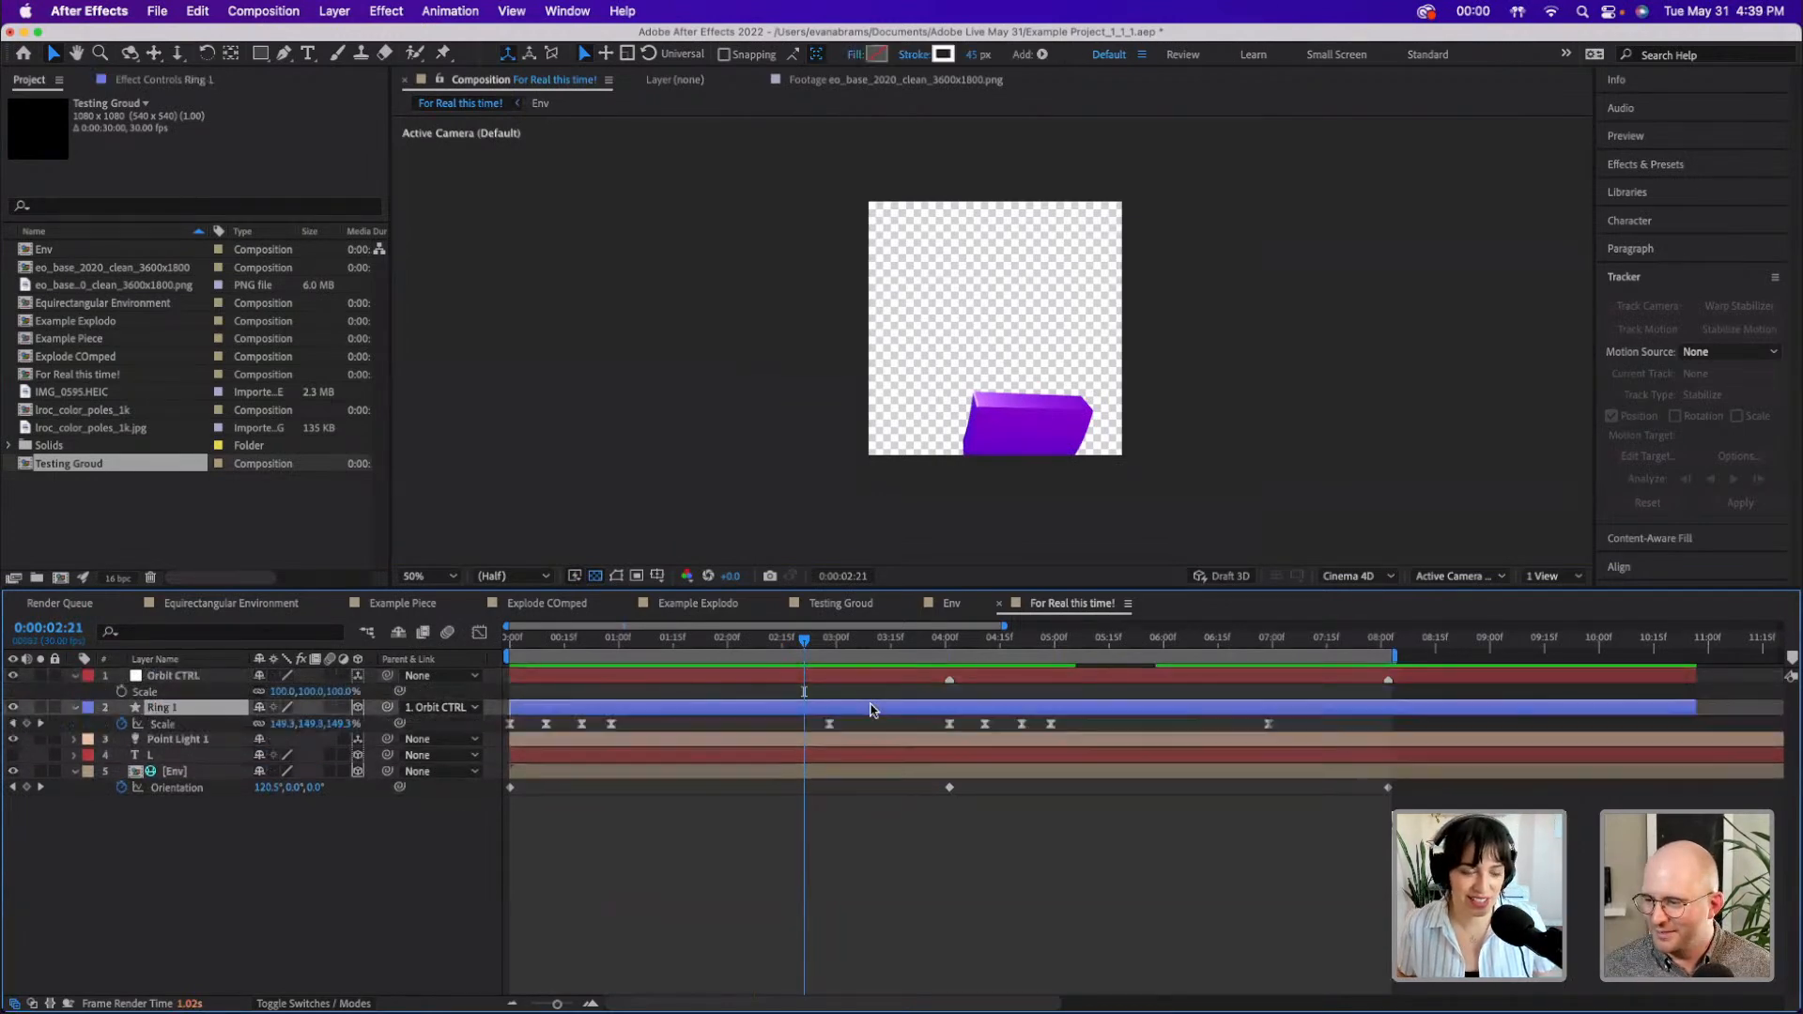
{"action": "left_click", "coordinate": [837, 642]}
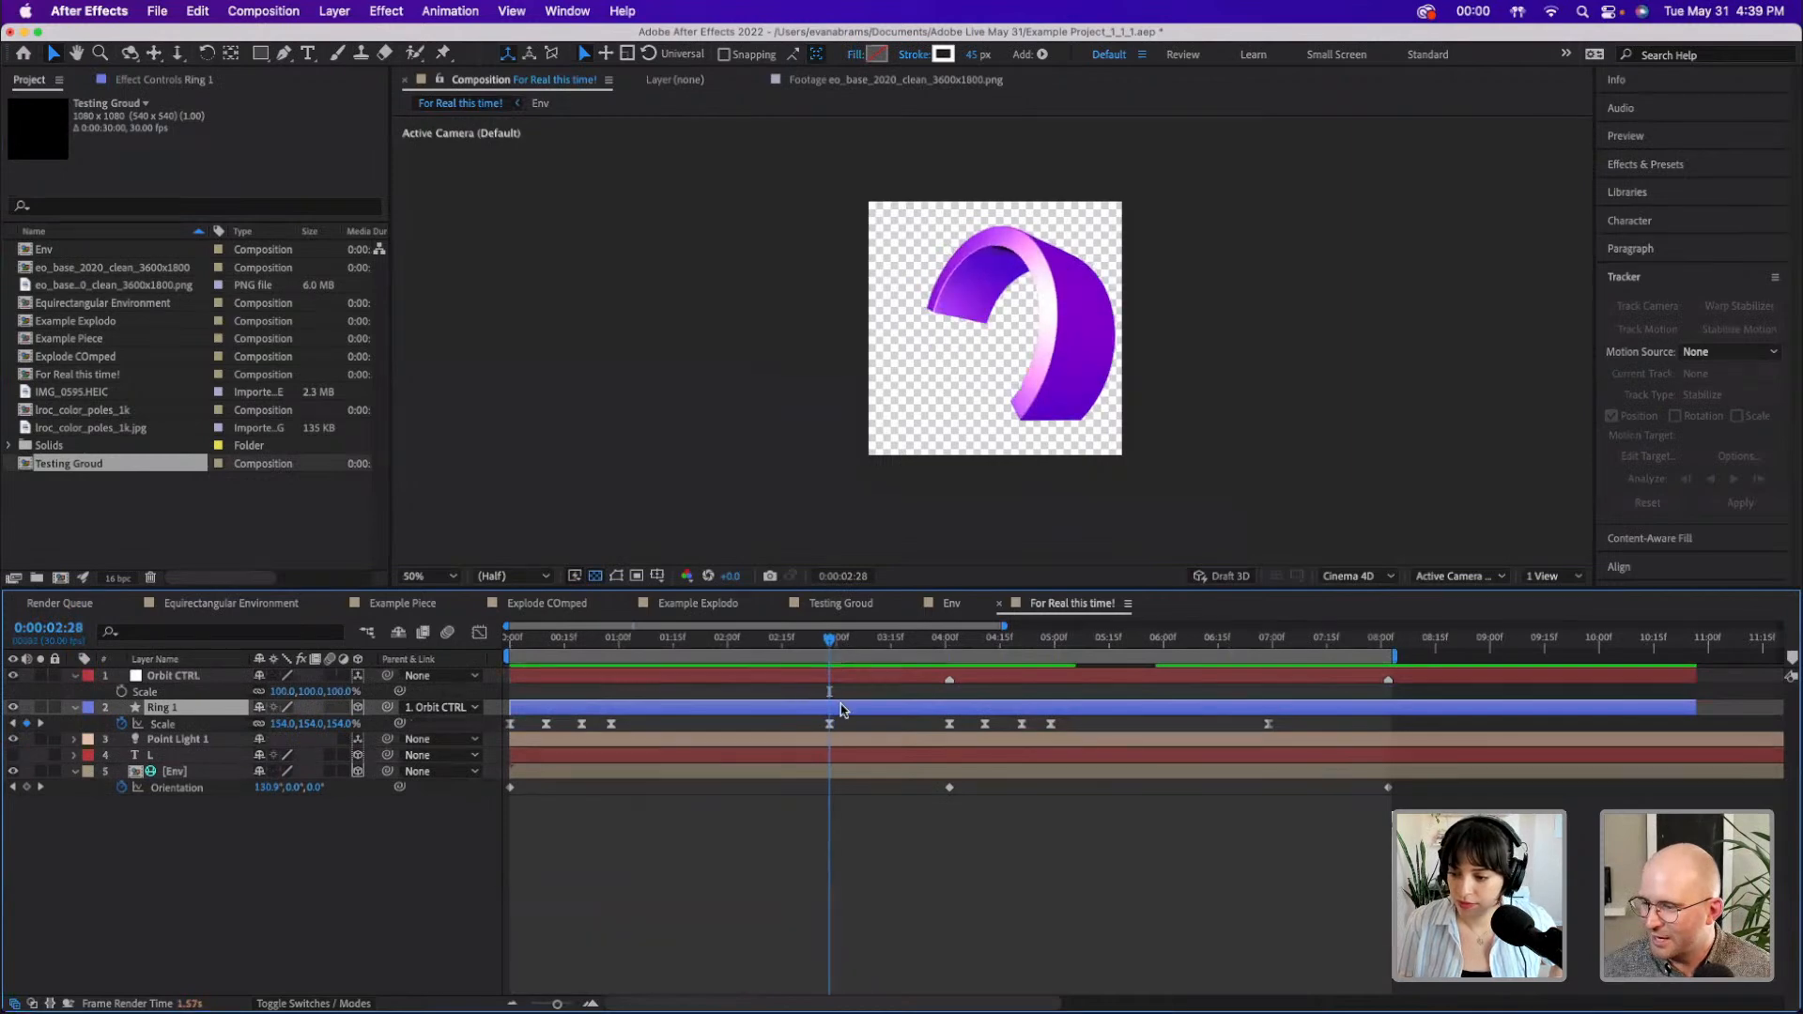
{"action": "left_click", "coordinate": [1268, 724]}
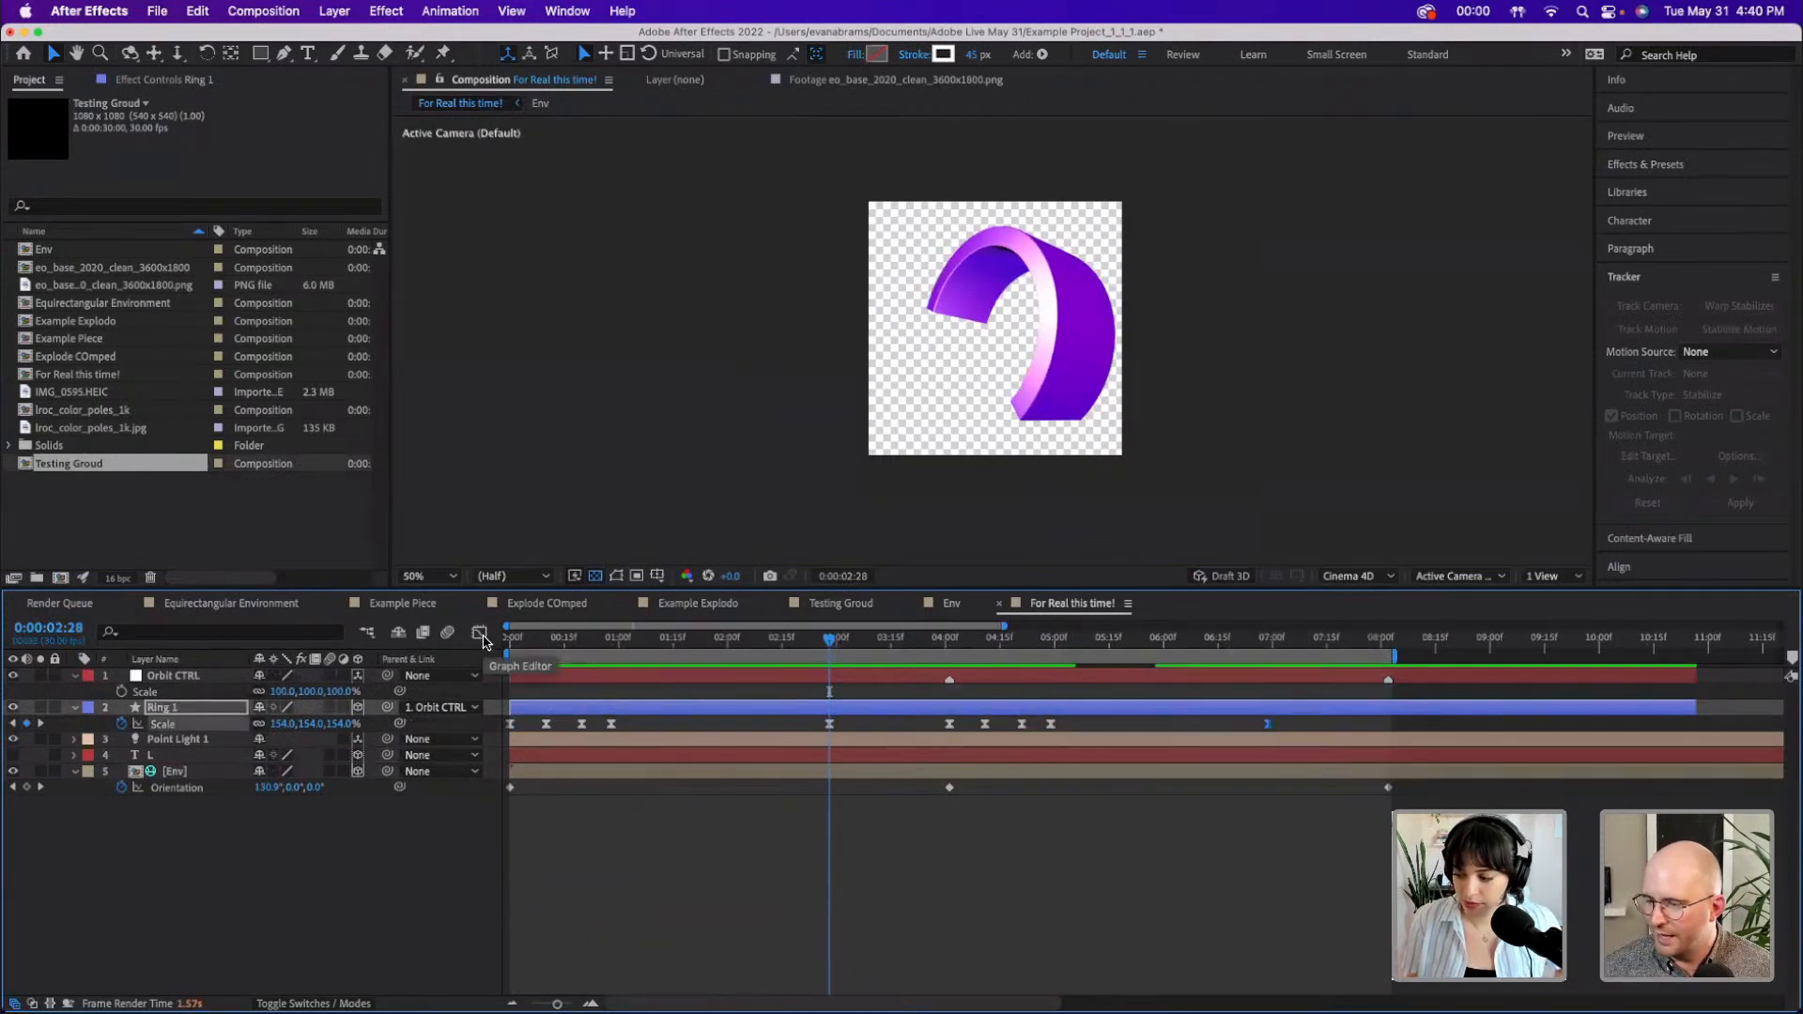
{"action": "left_click", "coordinate": [480, 634]}
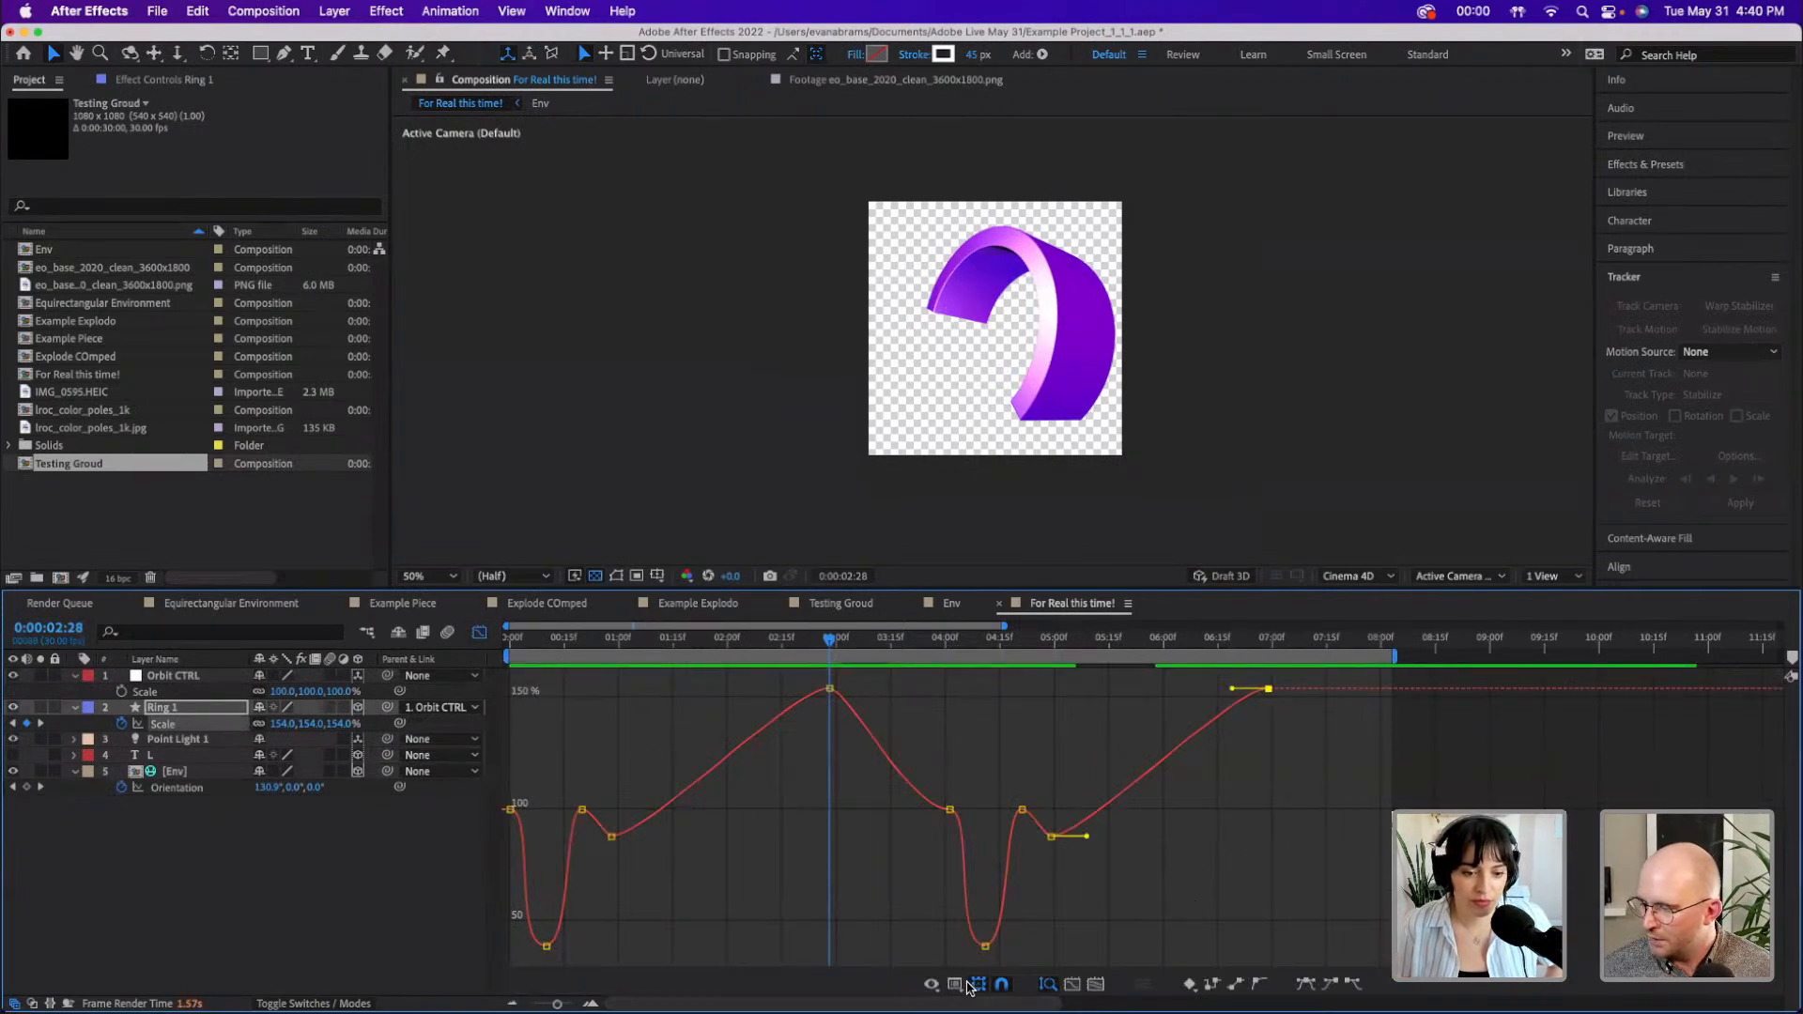
- Lower Ring 1's two peak Scale keyframes together to about 131%, checking the ring around 0:00:03:00
{"action": "left_click", "coordinate": [1071, 983]}
{"action": "left_click", "coordinate": [1352, 738]}
{"action": "left_click_drag", "start_coordinate": [1355, 742], "coordinate": [690, 678]}
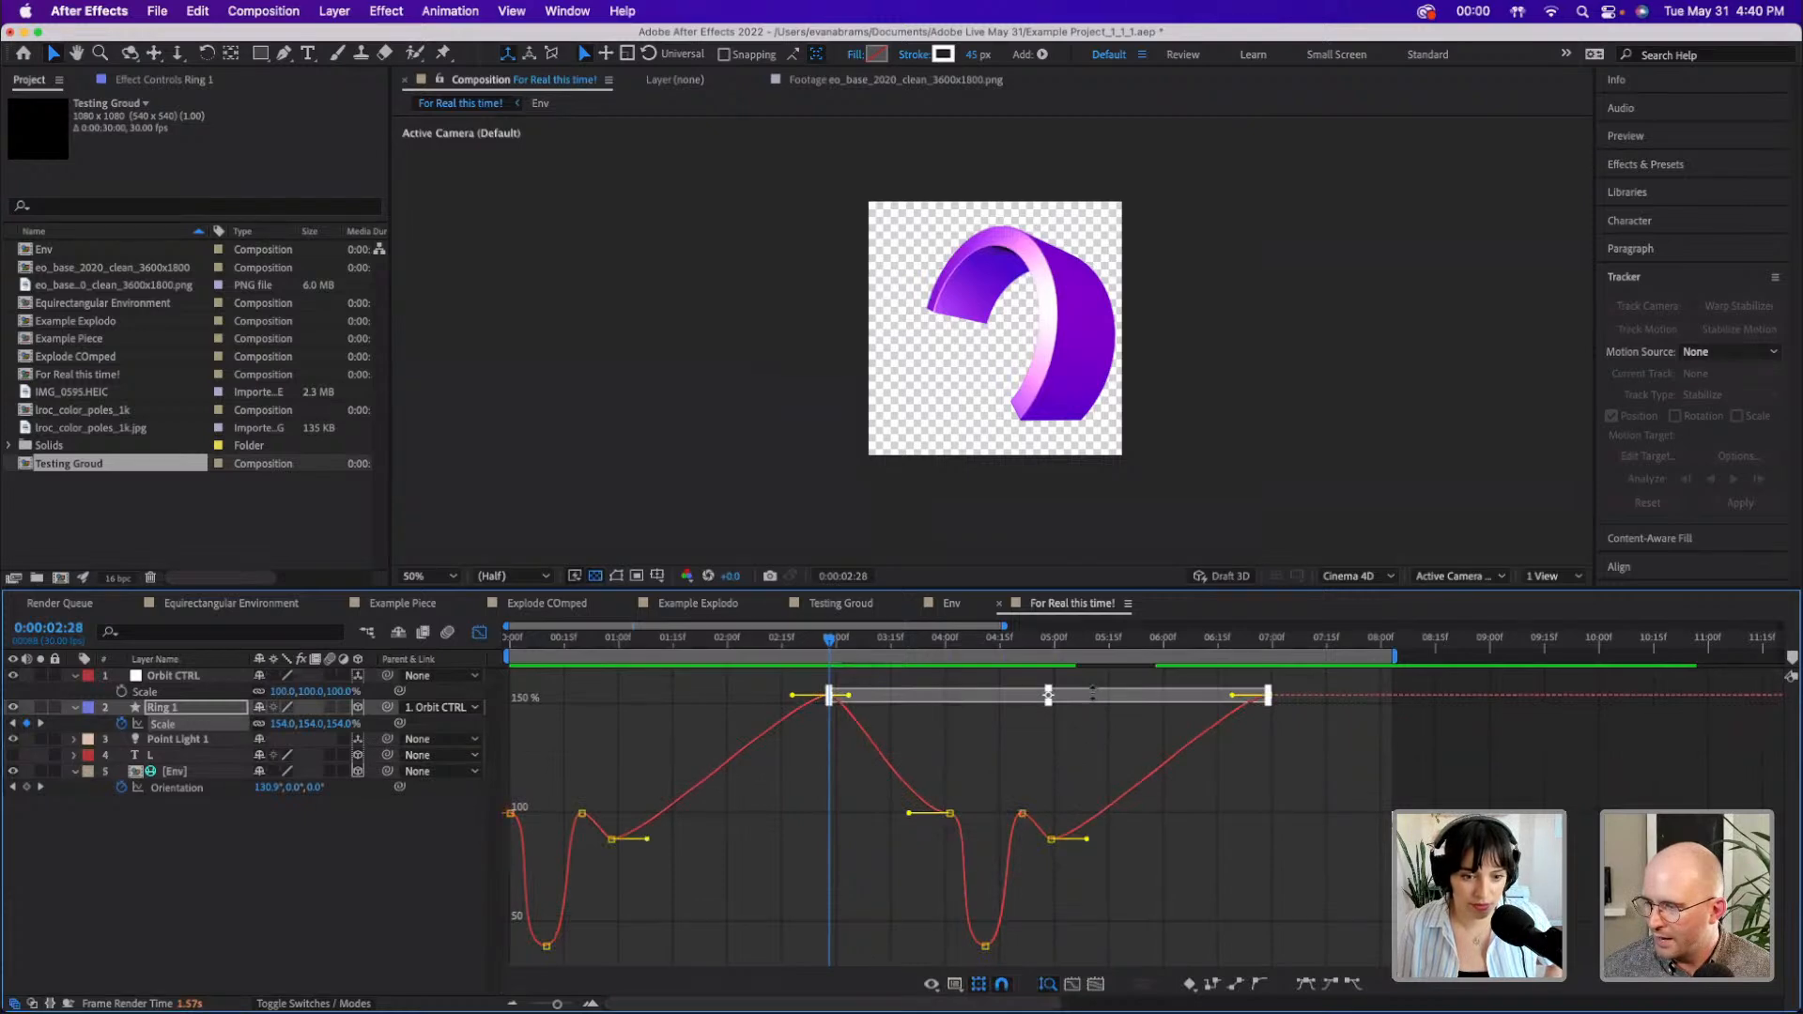
{"action": "left_click", "coordinate": [1249, 793]}
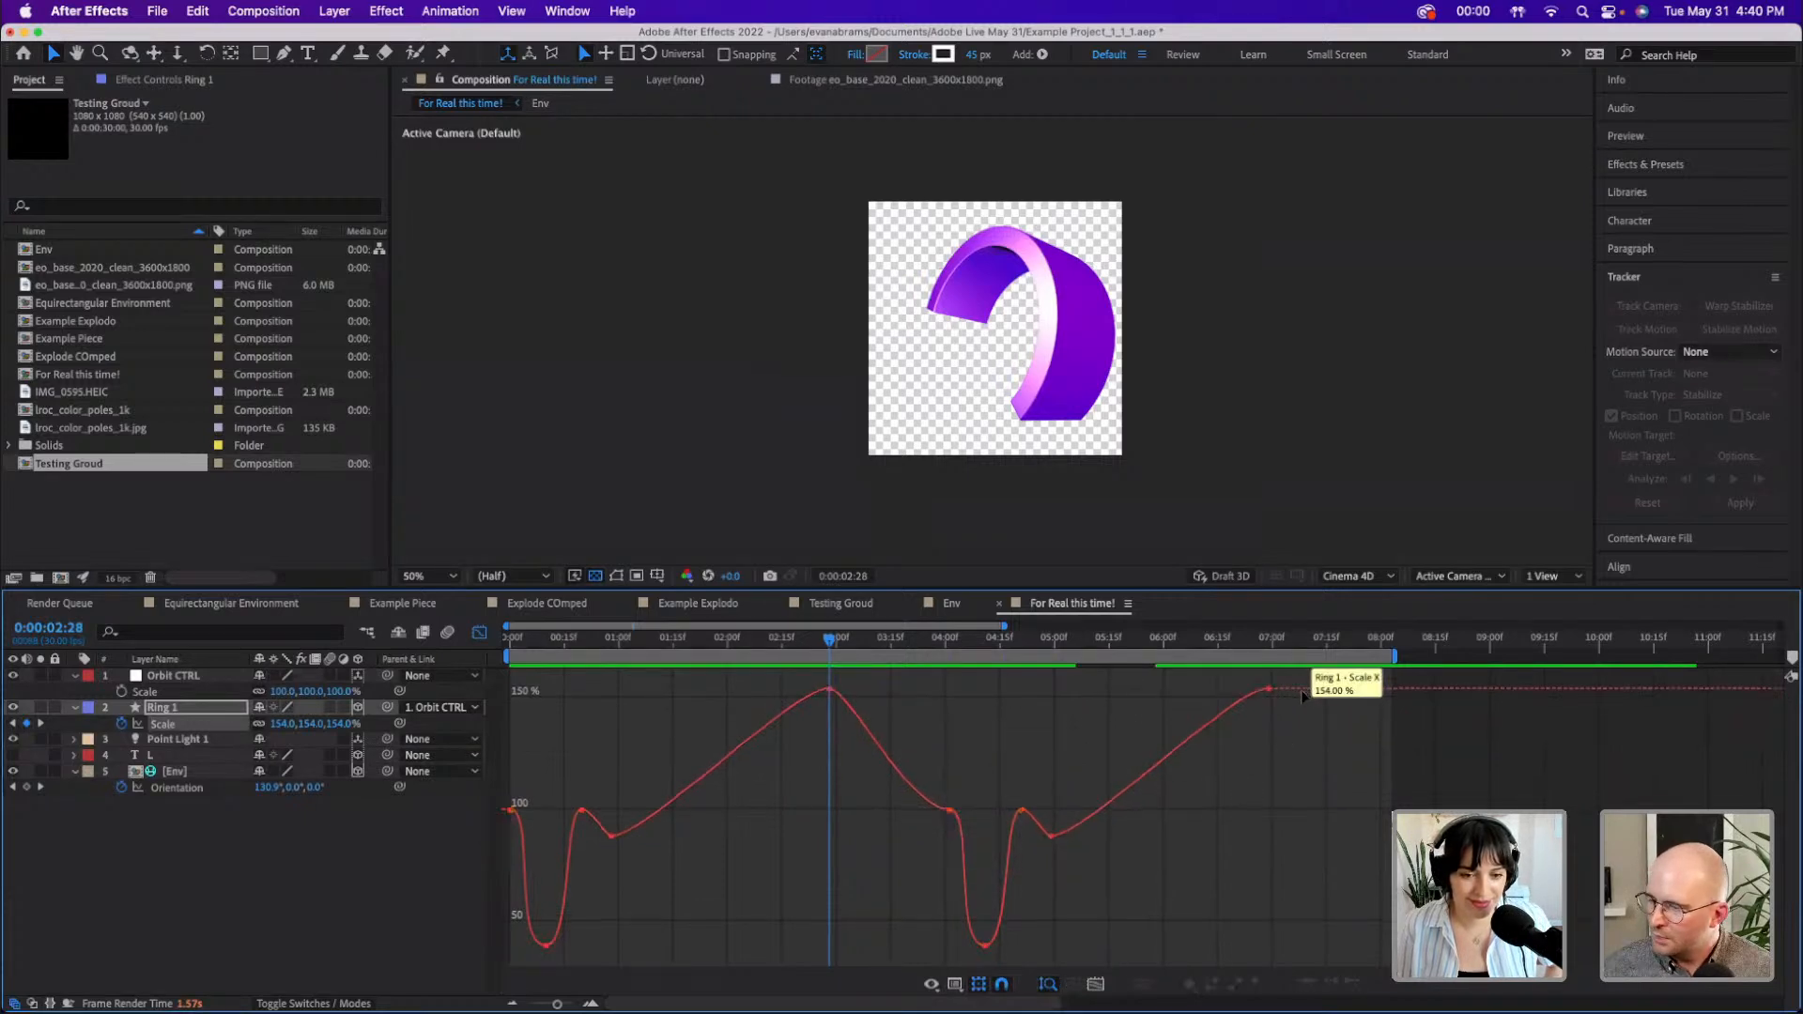
{"action": "left_click", "coordinate": [1244, 704]}
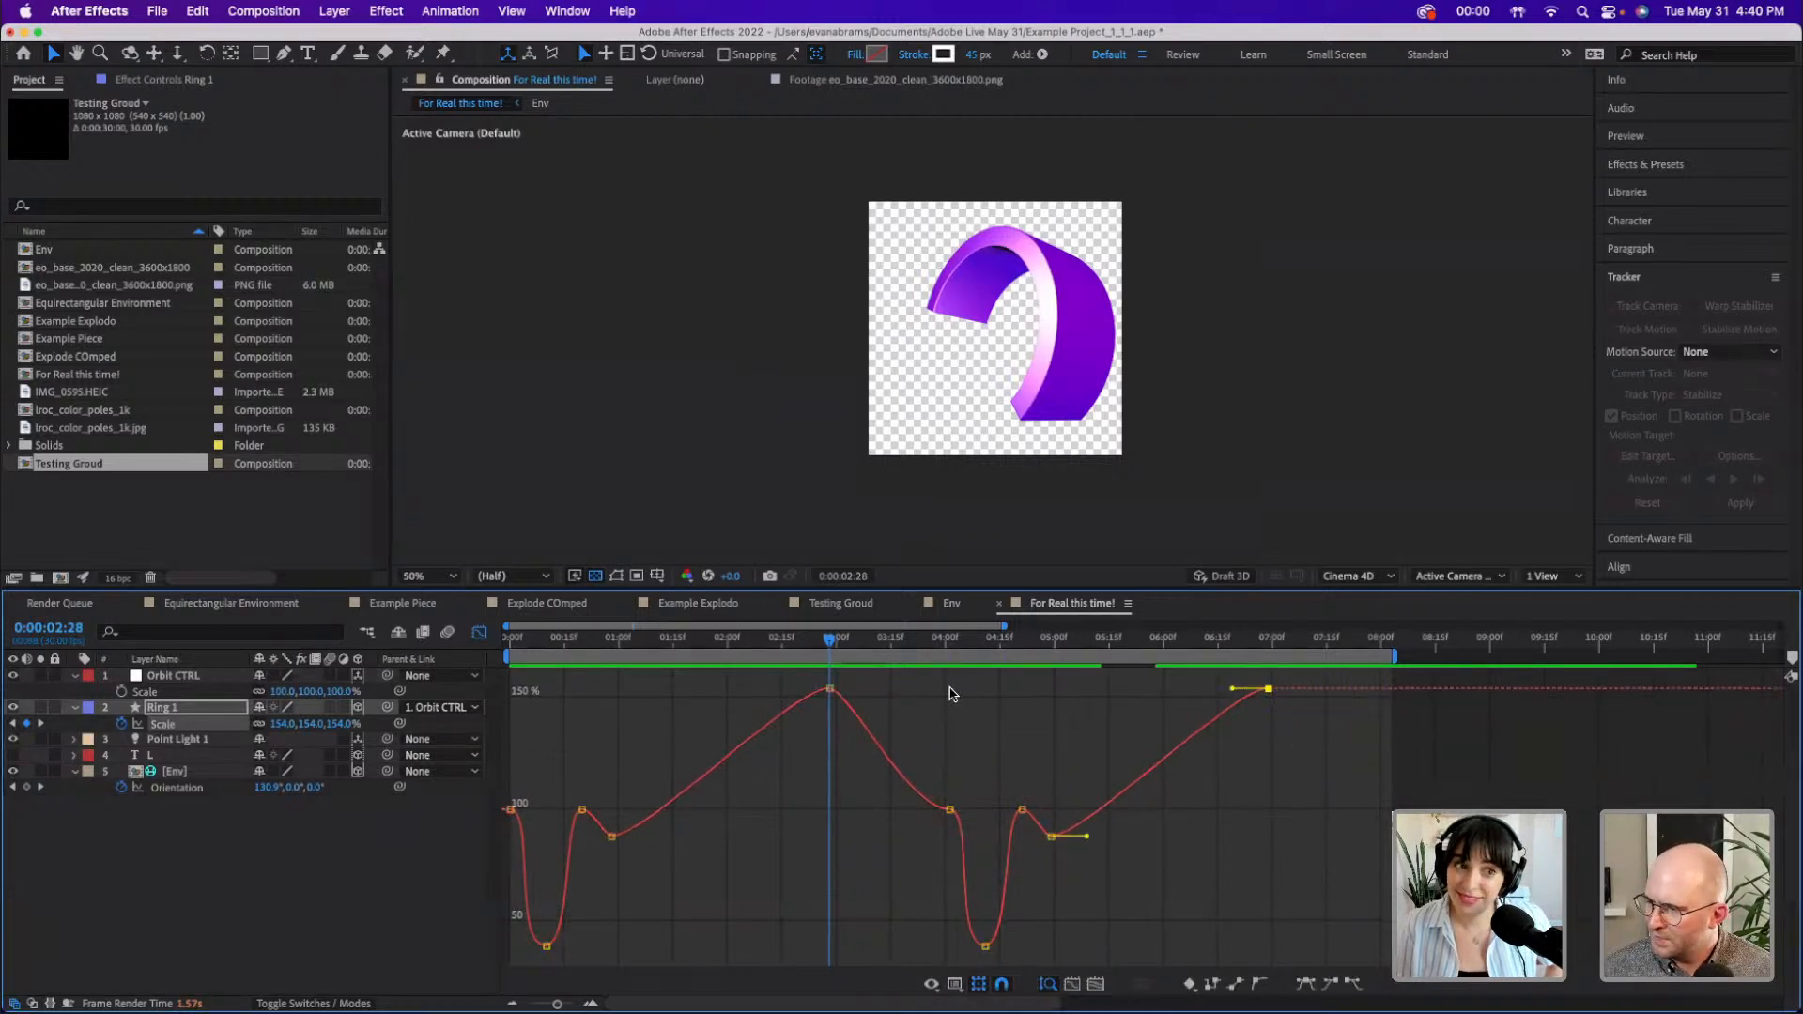
{"action": "left_click", "coordinate": [829, 690], "text": "shift"}
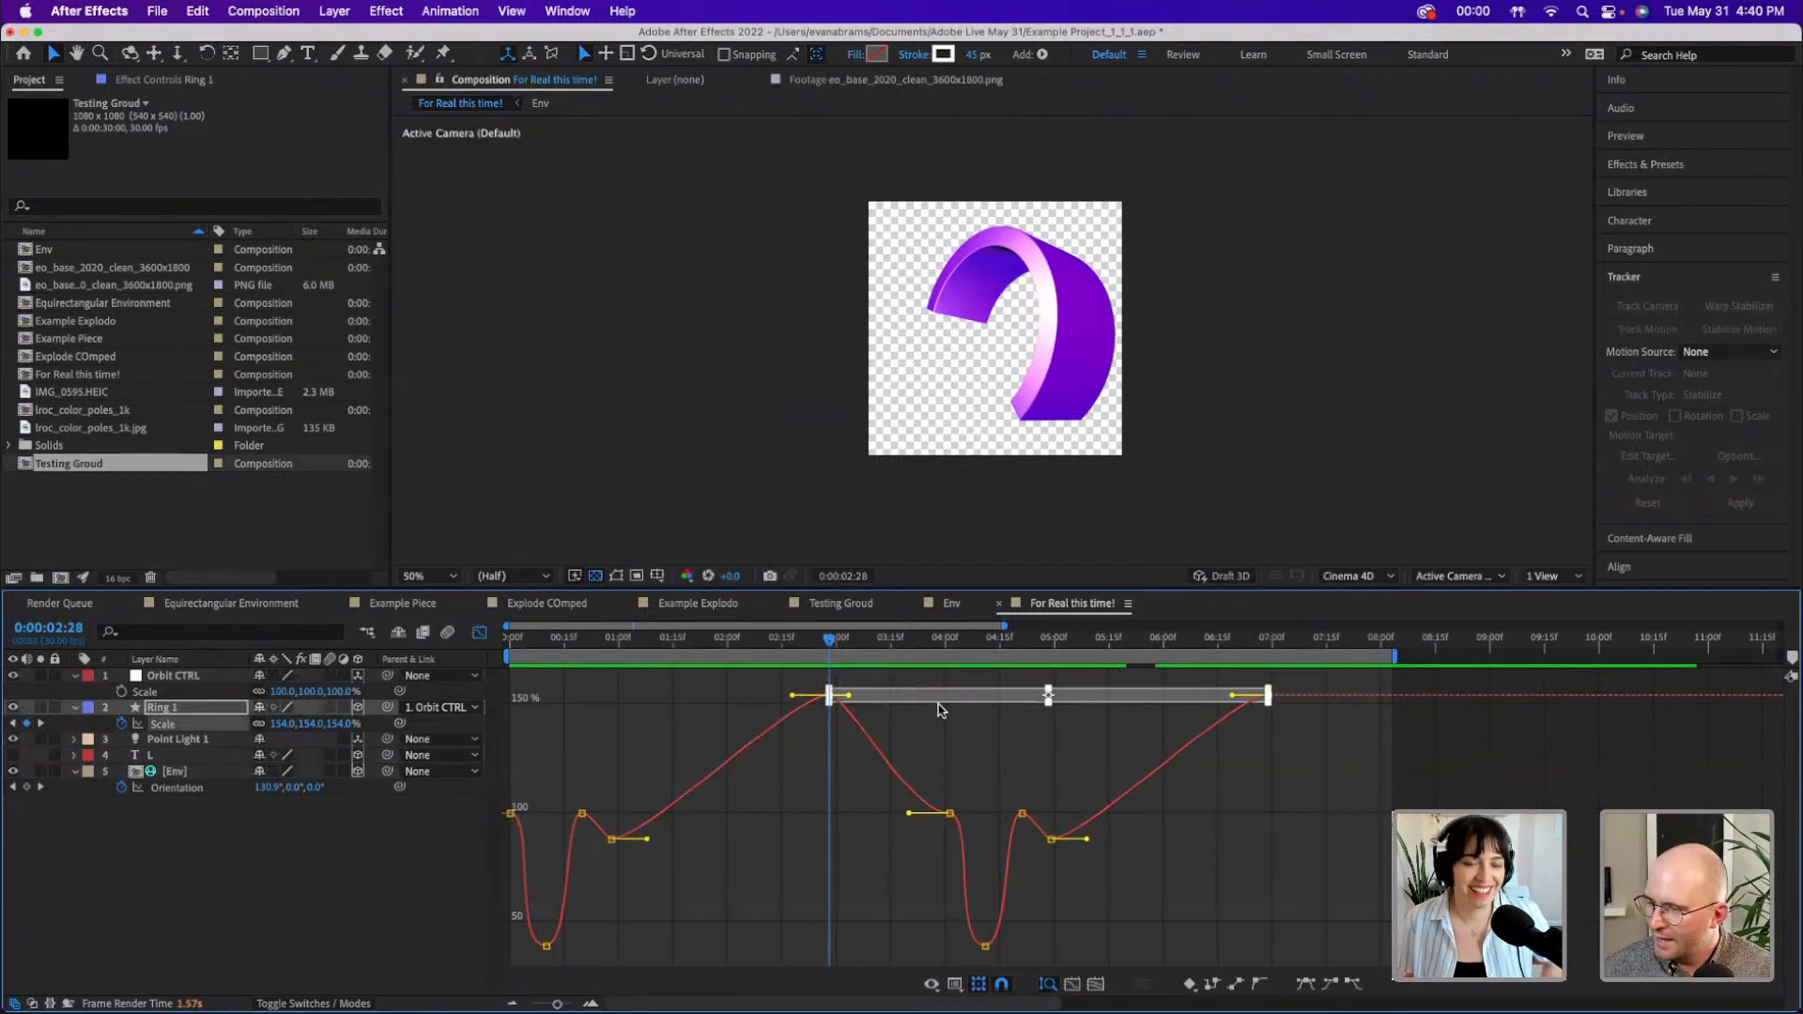
{"action": "left_click_drag", "start_coordinate": [1048, 697], "coordinate": [1044, 883]}
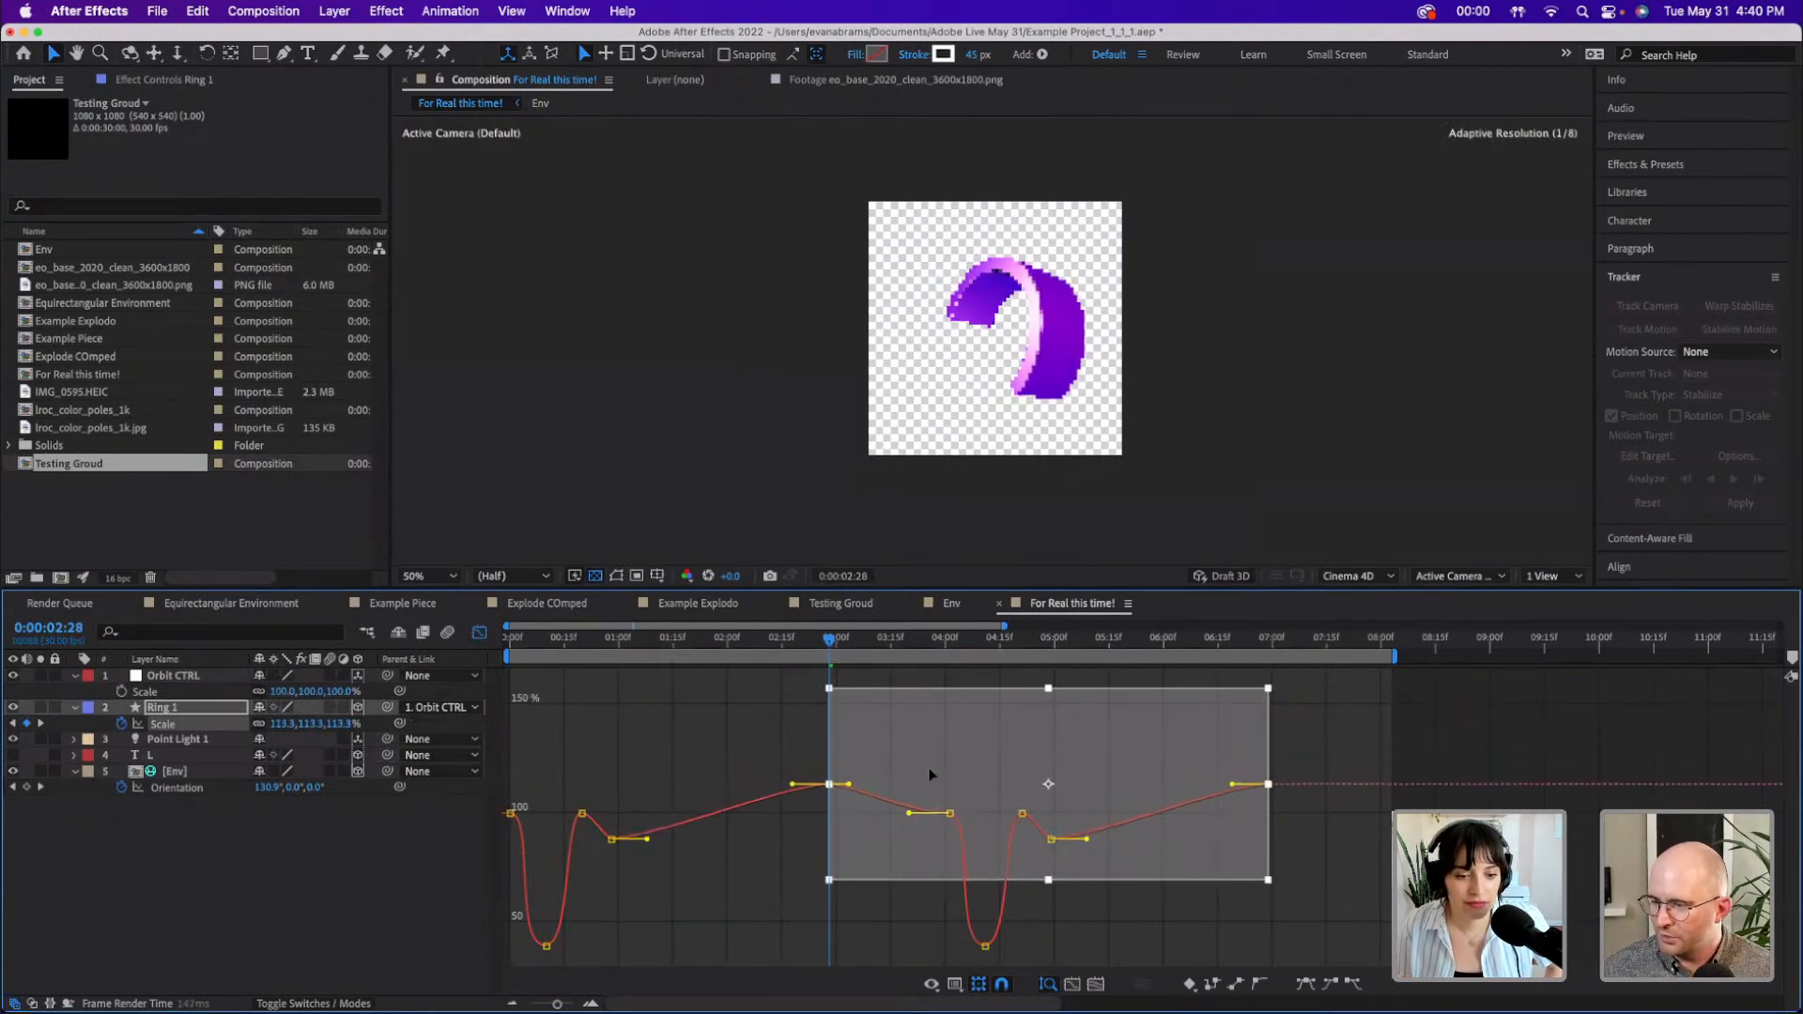
{"action": "left_click", "coordinate": [801, 642]}
{"action": "left_click_drag", "start_coordinate": [801, 642], "coordinate": [818, 641]}
{"action": "left_click_drag", "start_coordinate": [1049, 883], "coordinate": [1052, 955]}
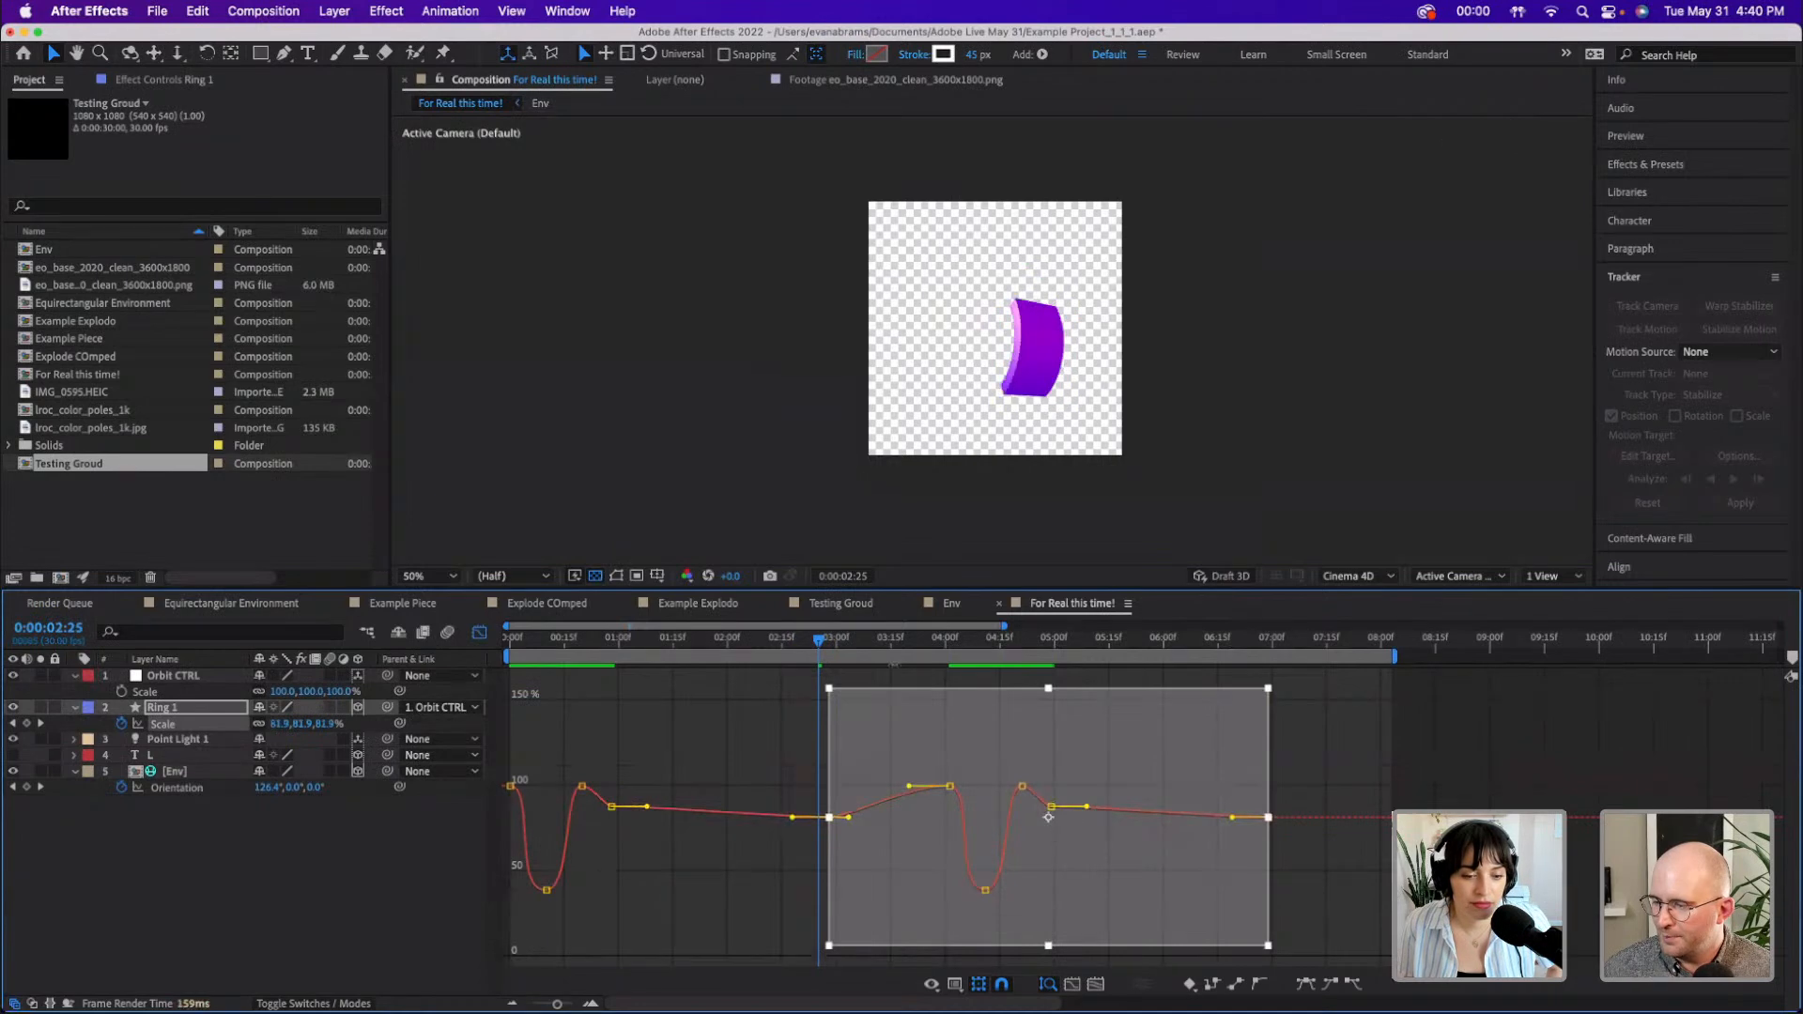
{"action": "left_click_drag", "start_coordinate": [836, 641], "coordinate": [836, 691]}
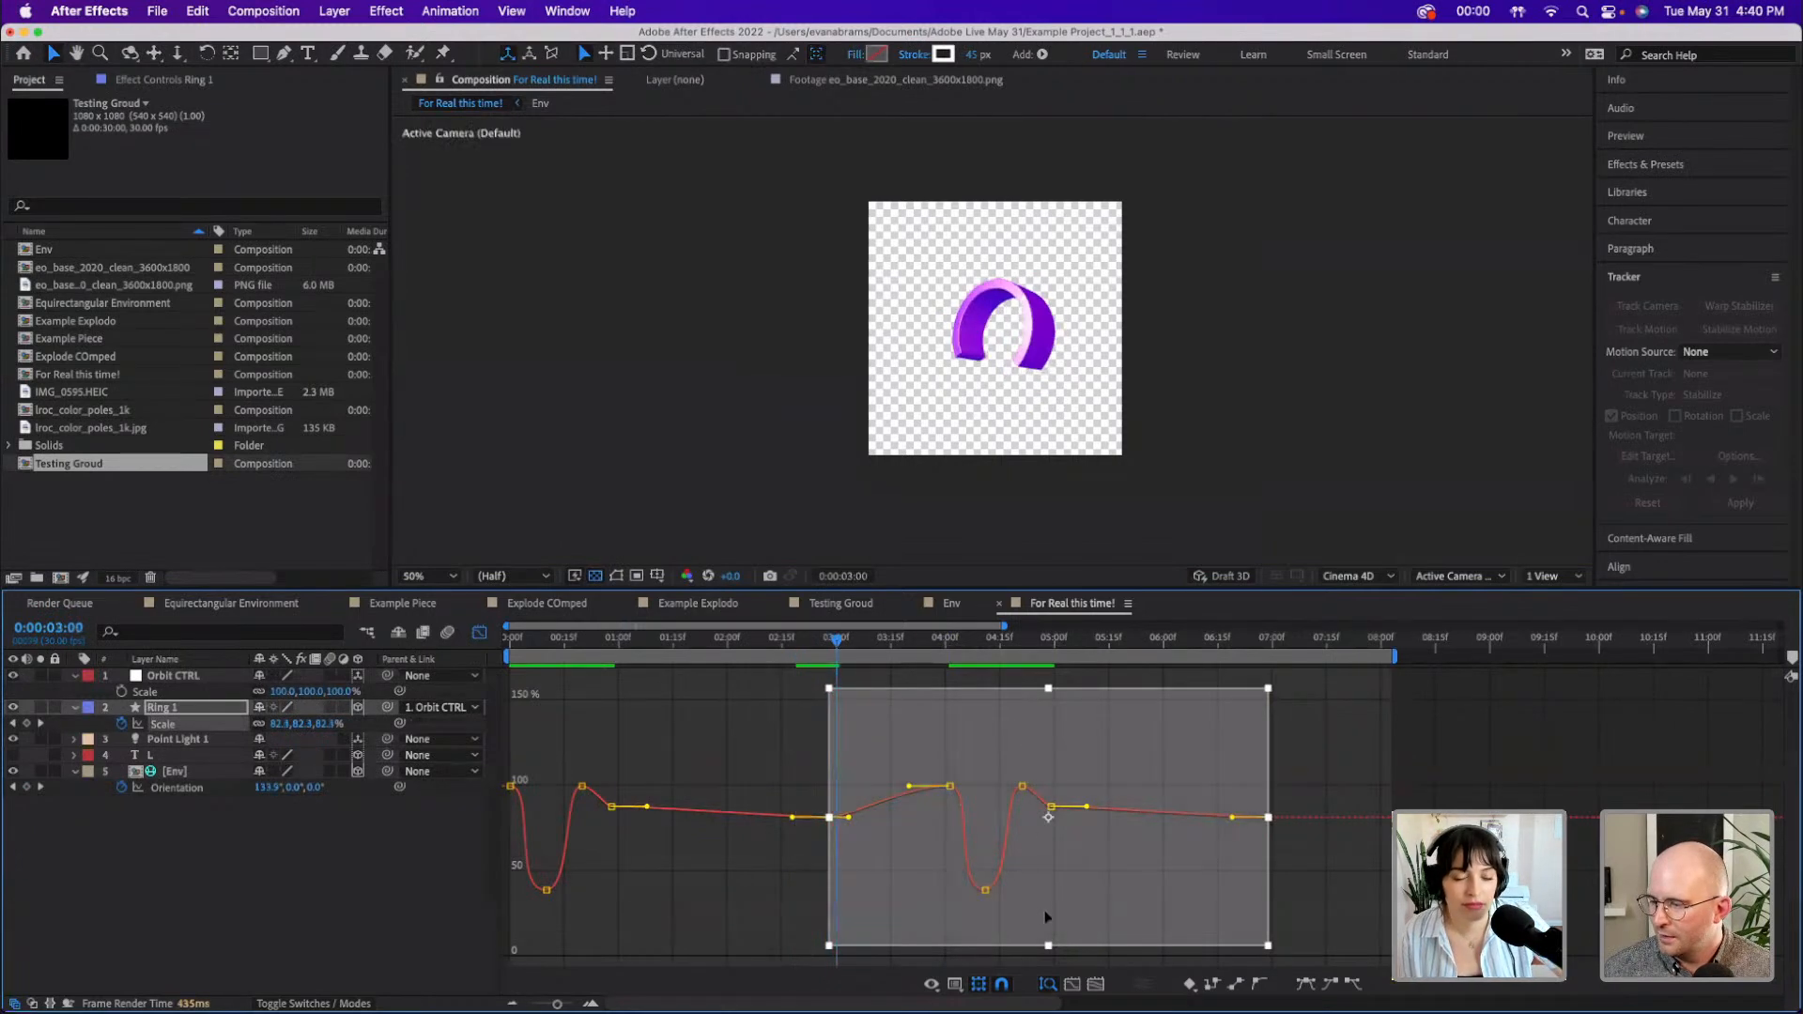
{"action": "left_click_drag", "start_coordinate": [1049, 945], "coordinate": [1048, 785]}
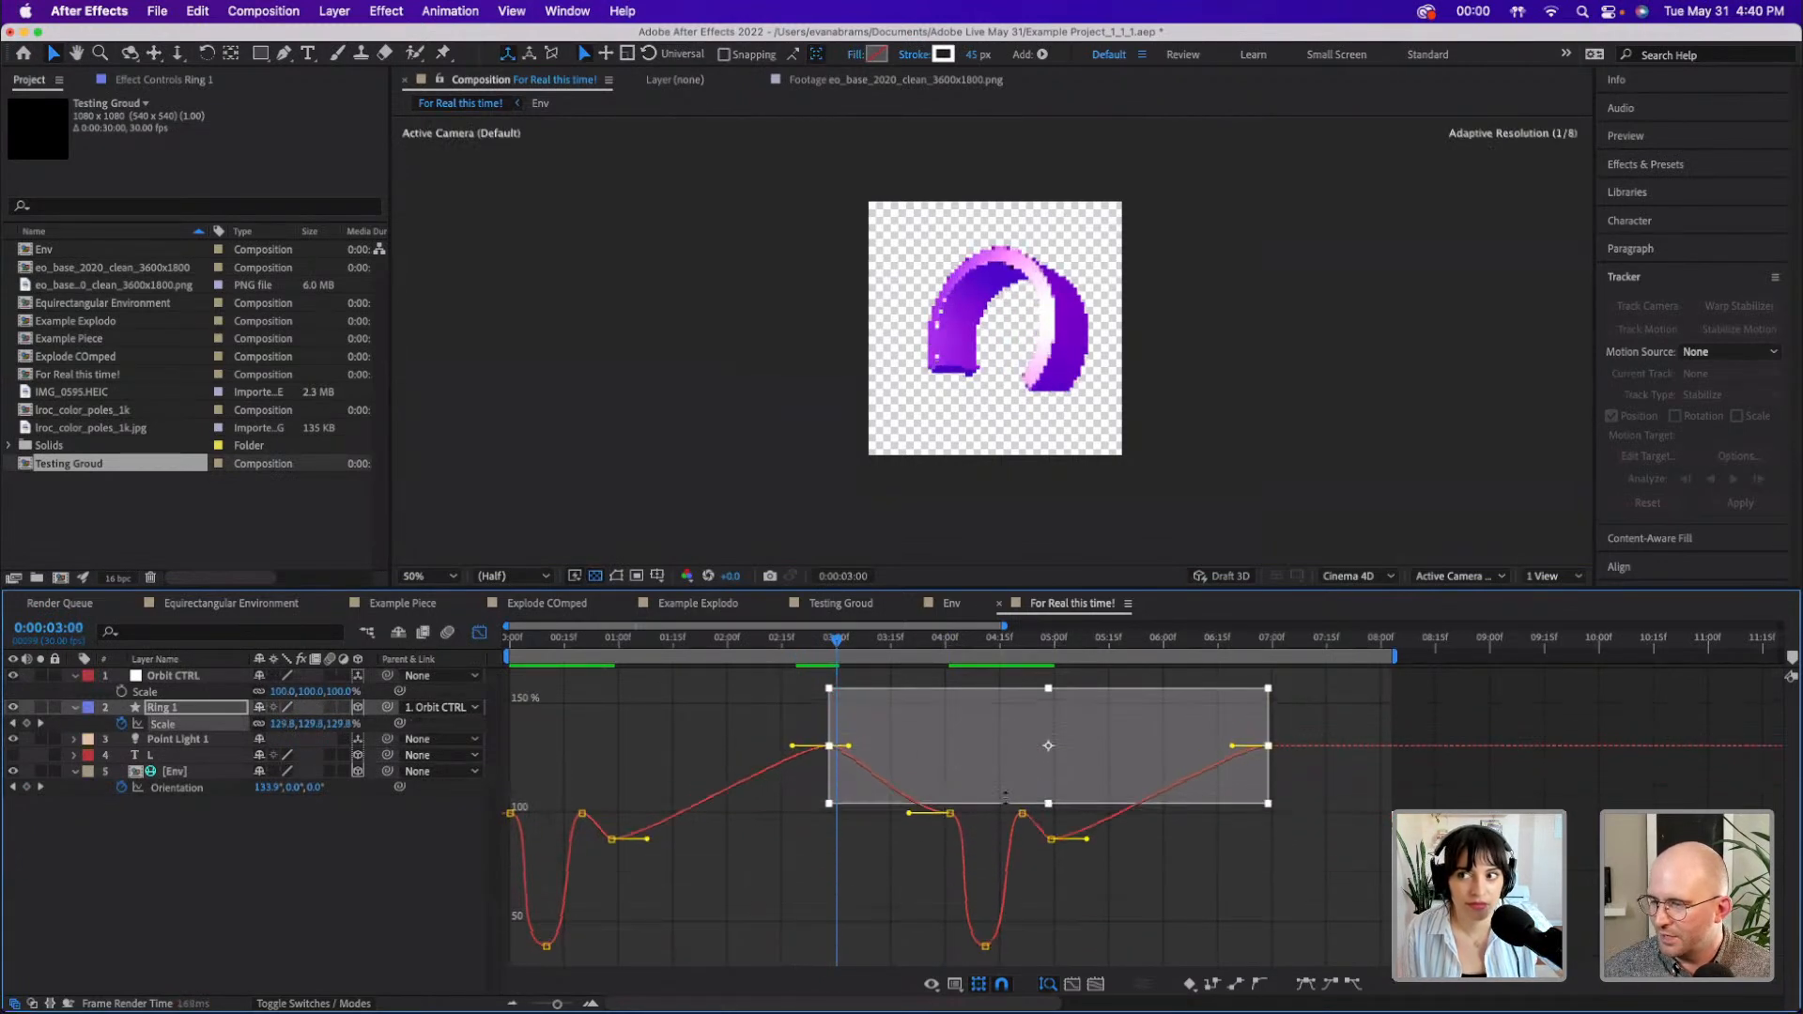
{"action": "left_click", "coordinate": [945, 679]}
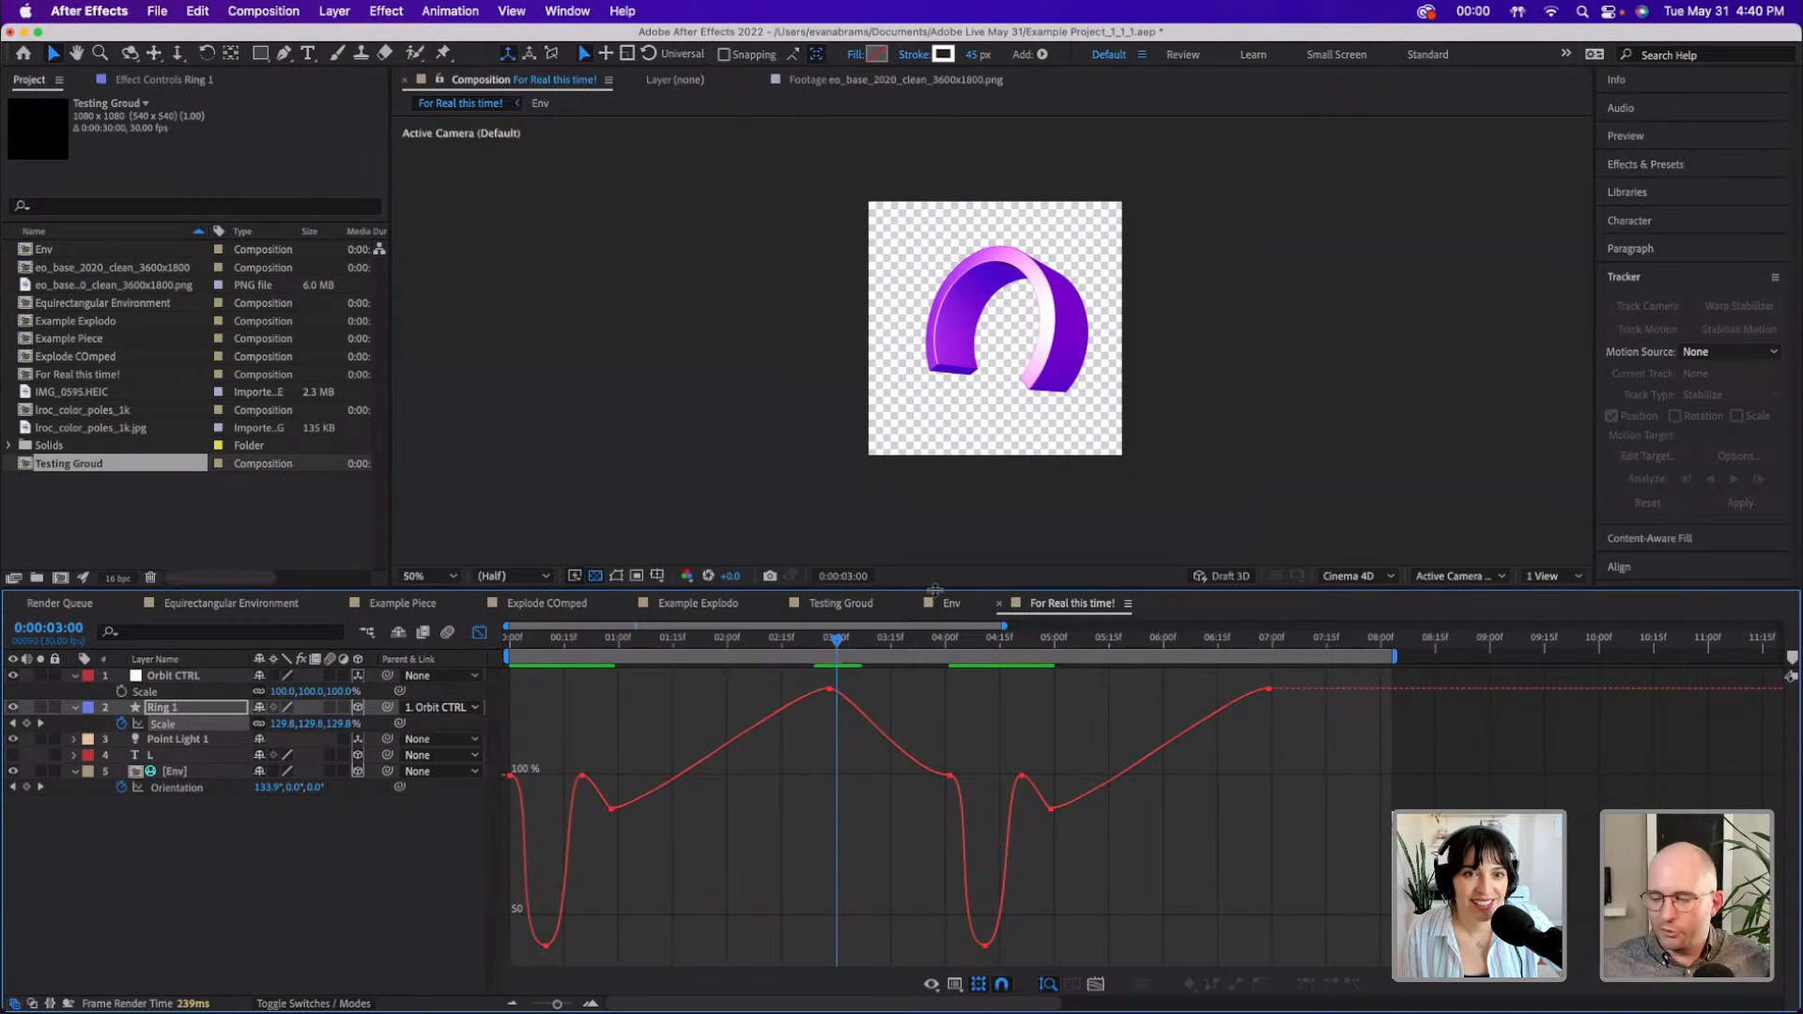
- Preview Ring 1 from the start of the composition, and replay from 0:00:04:09 to 0:00:04:28
{"action": "key", "text": "Tab"}
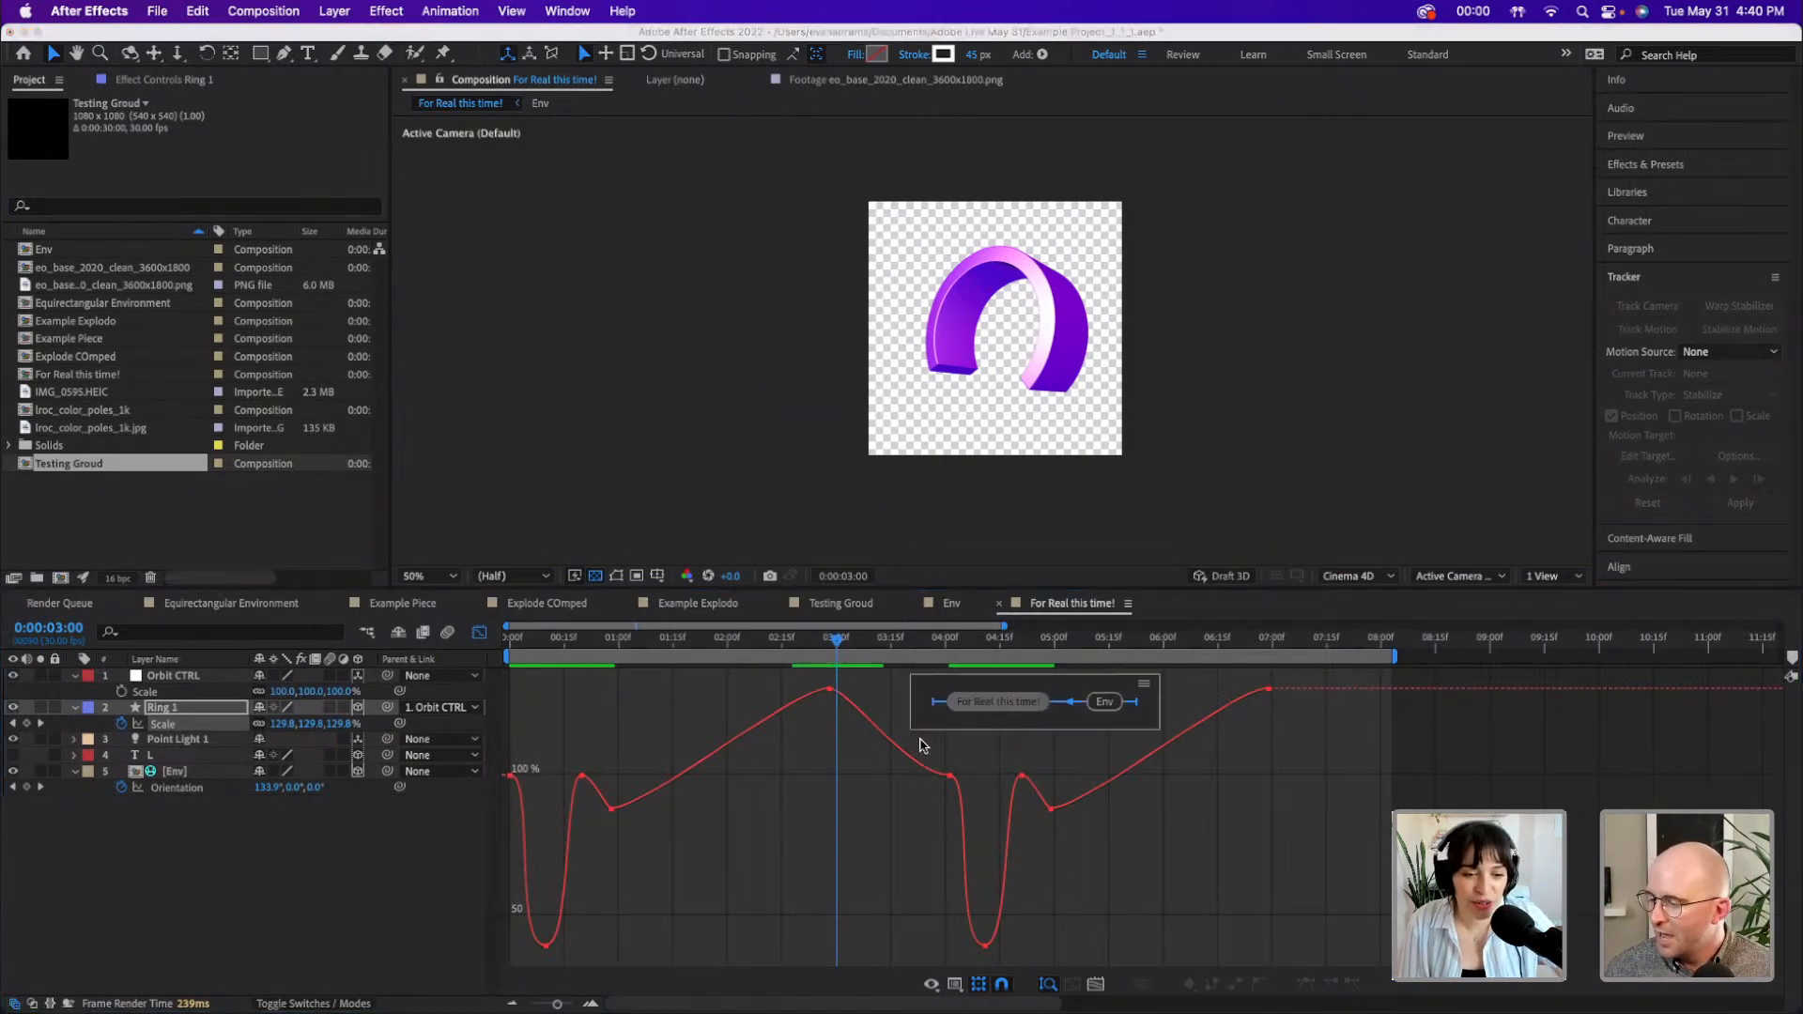
{"action": "left_click", "coordinate": [1002, 704]}
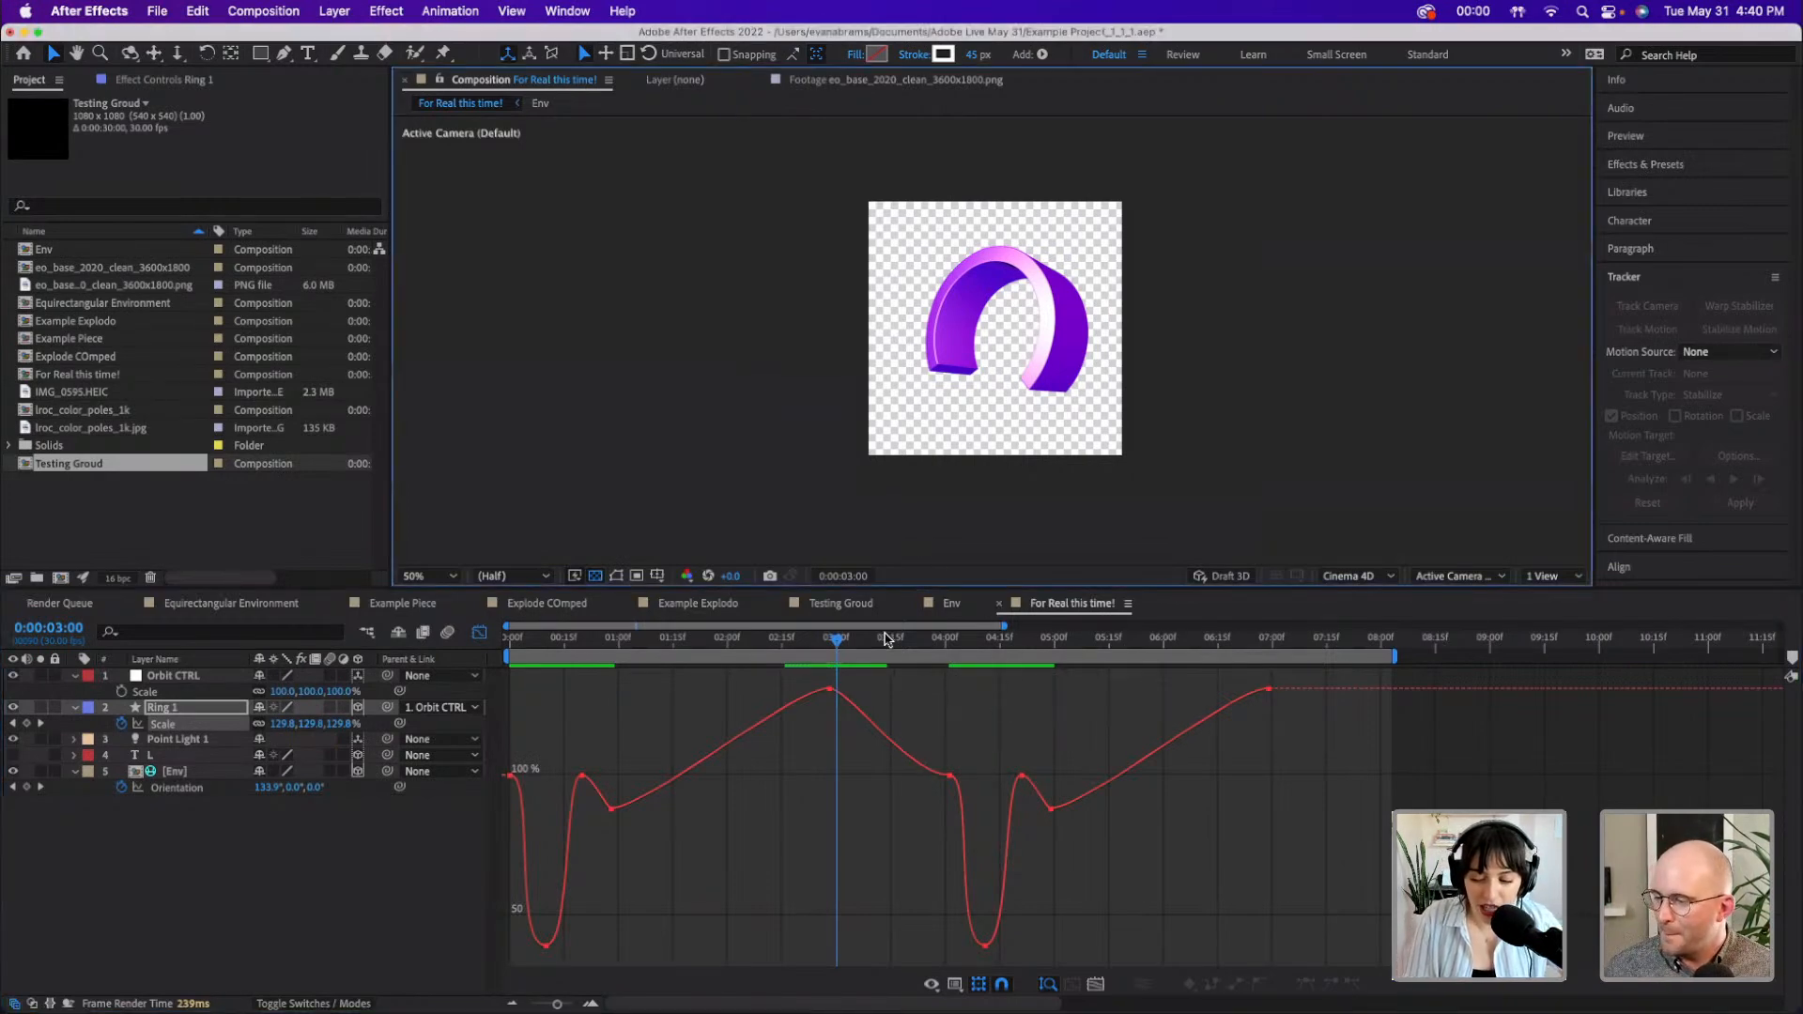
{"action": "left_click_drag", "start_coordinate": [881, 642], "coordinate": [271, 678]}
{"action": "key", "text": "space"}
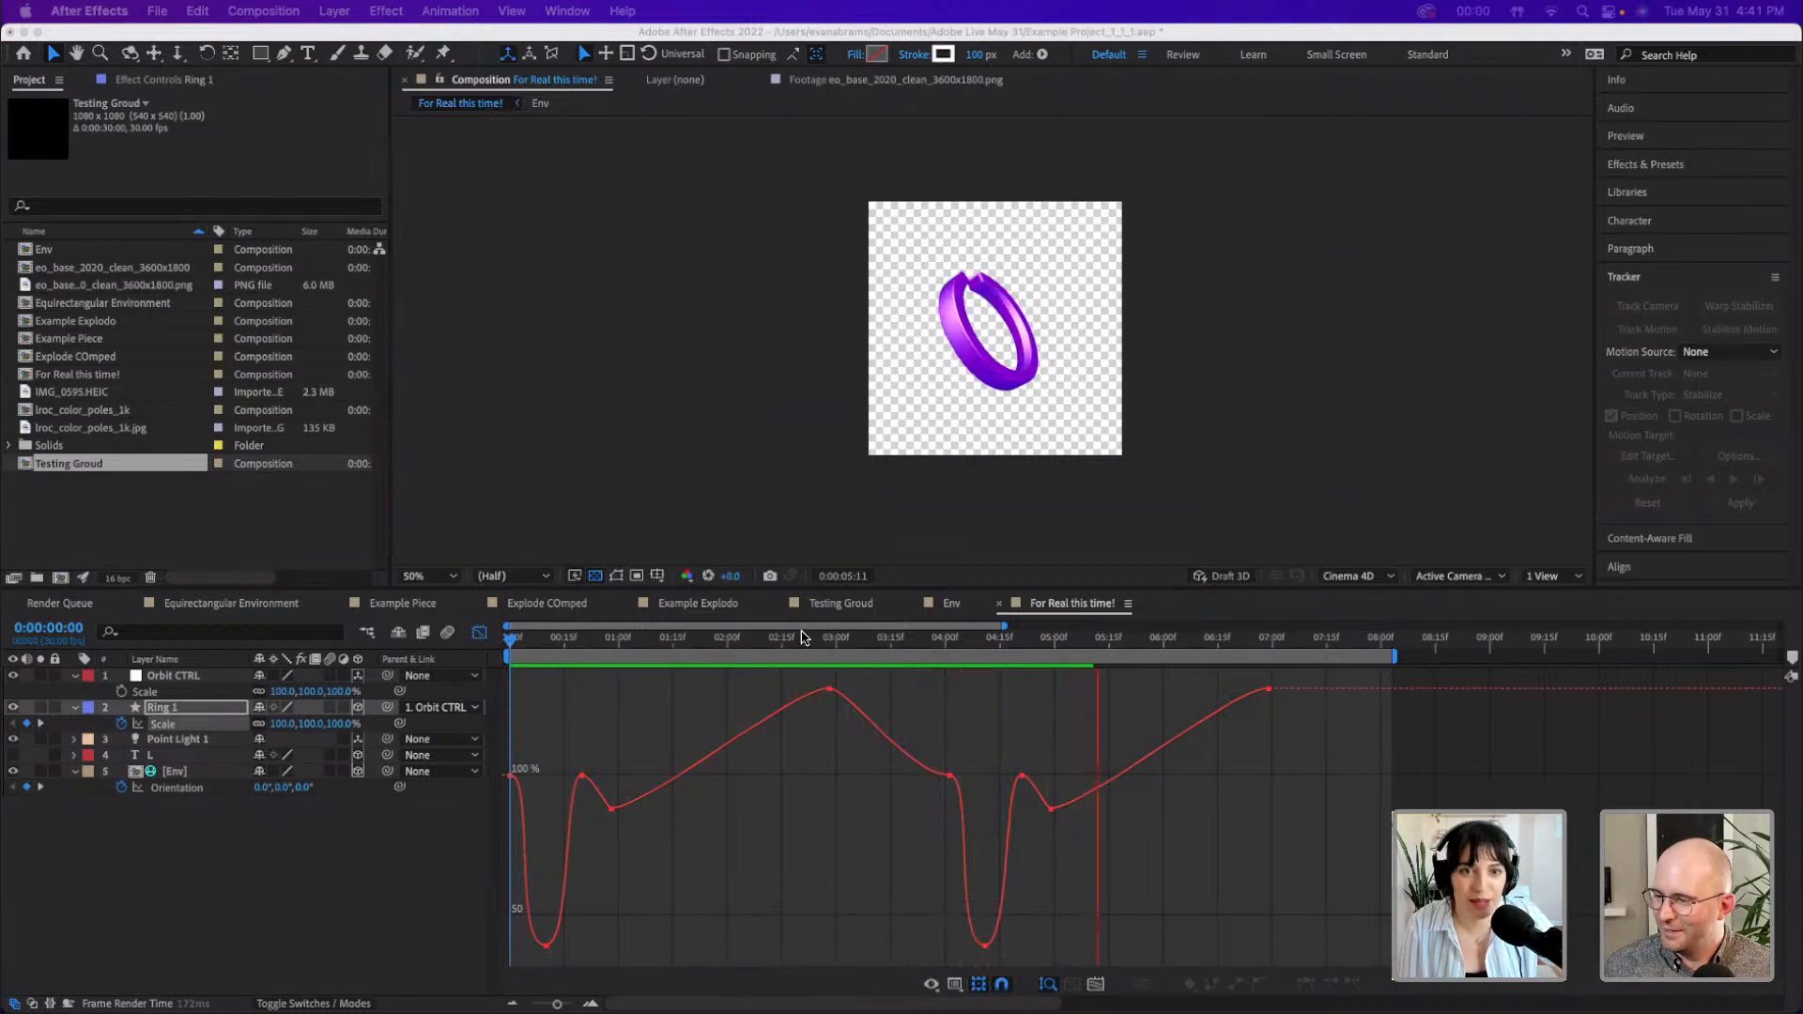
{"action": "left_click", "coordinate": [979, 650]}
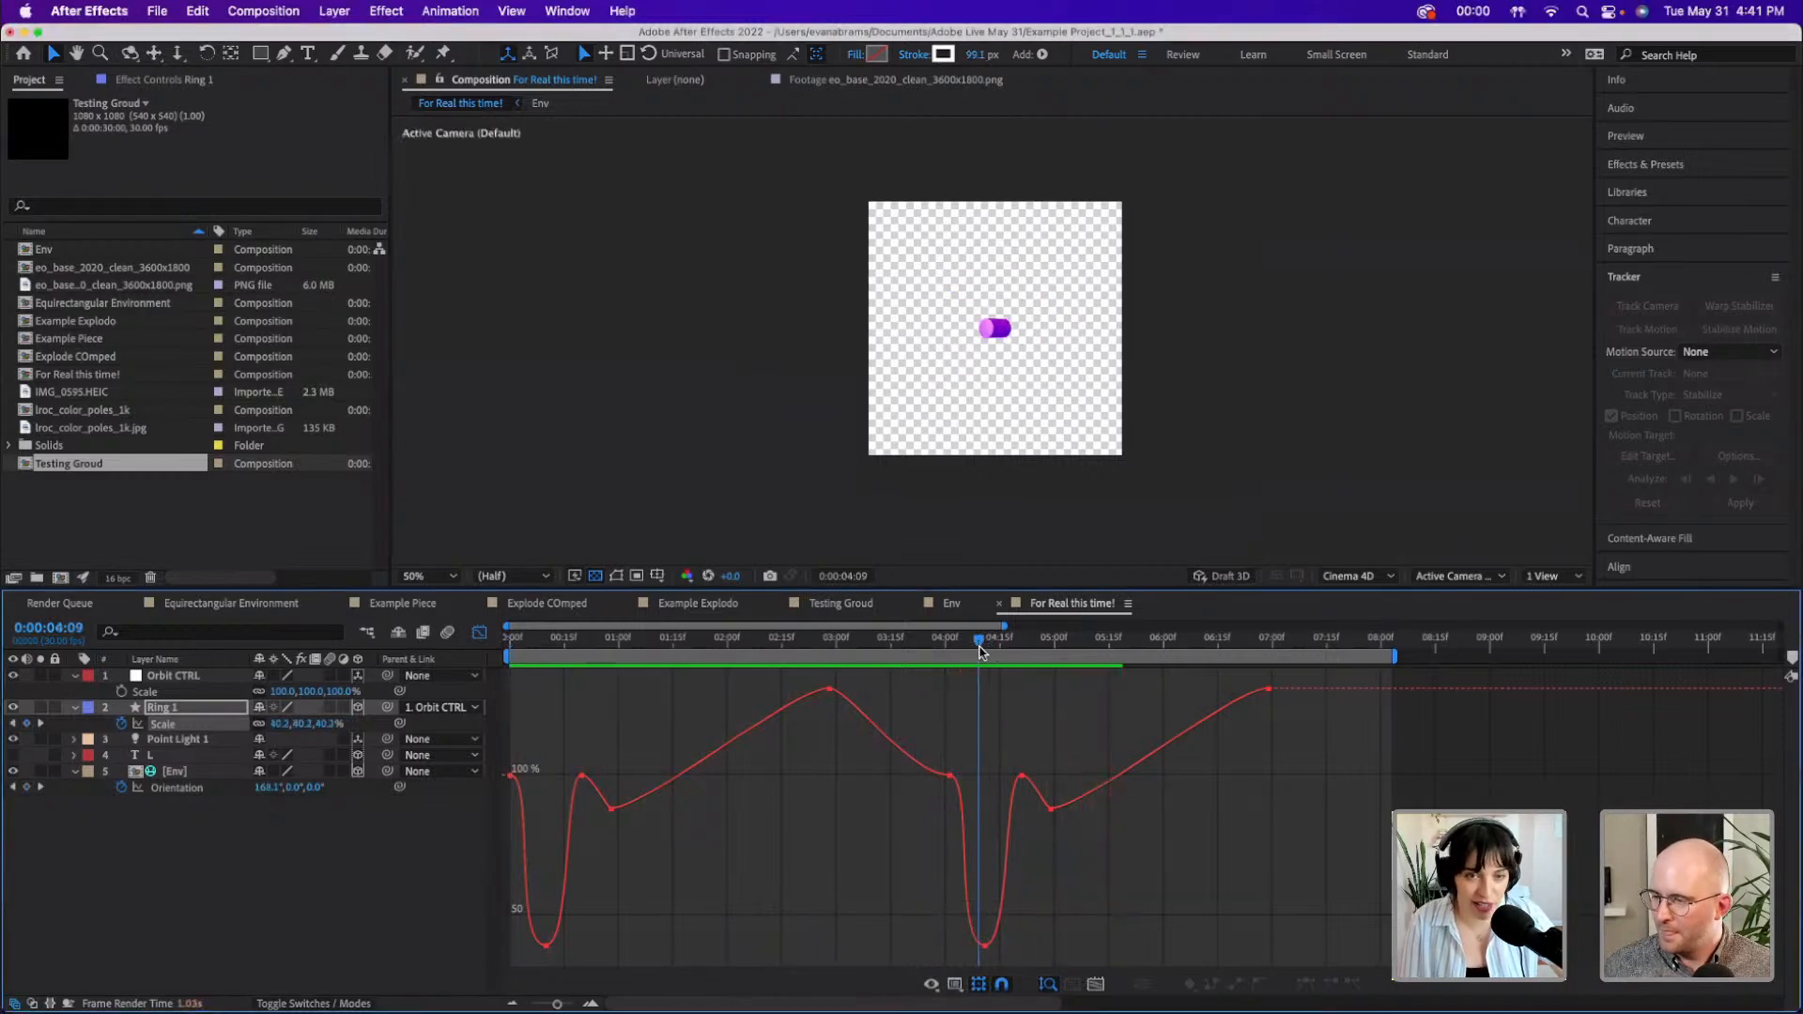
{"action": "key", "text": "space"}
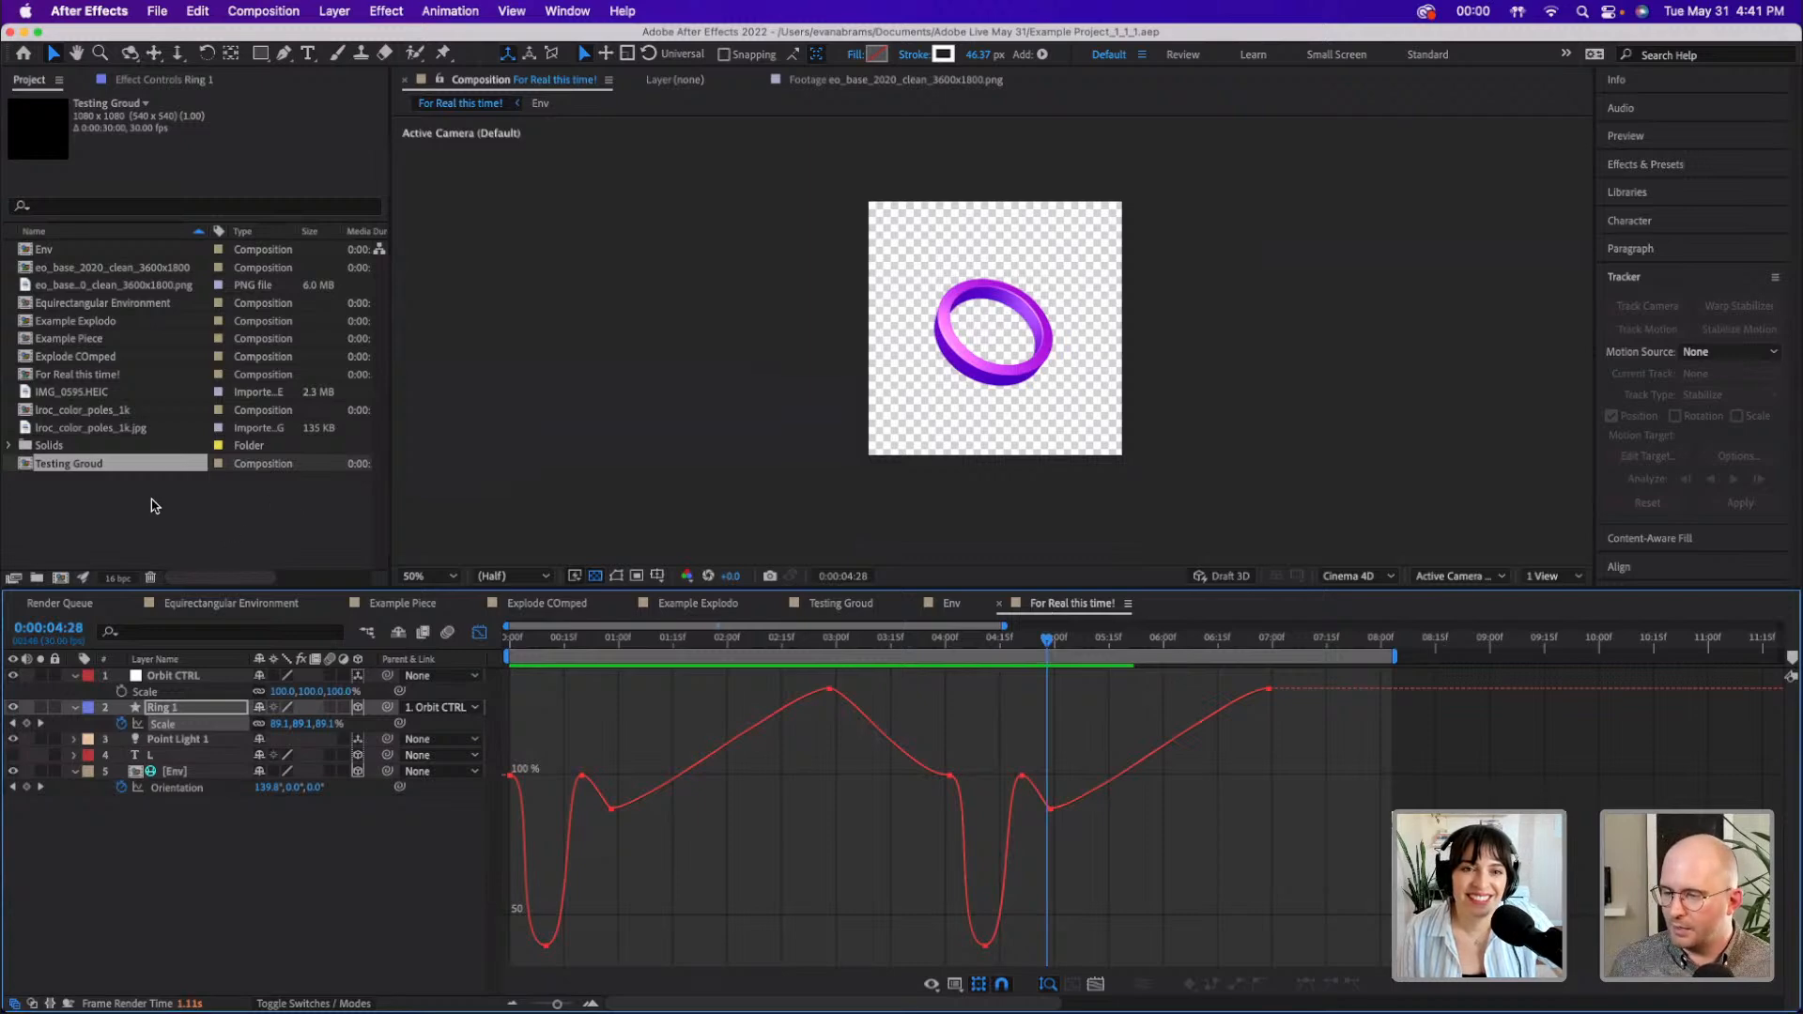
- Close the Graph Editor and add a composition marker at 0:00:08:02
{"action": "left_click", "coordinate": [150, 502]}
{"action": "left_click", "coordinate": [133, 375]}
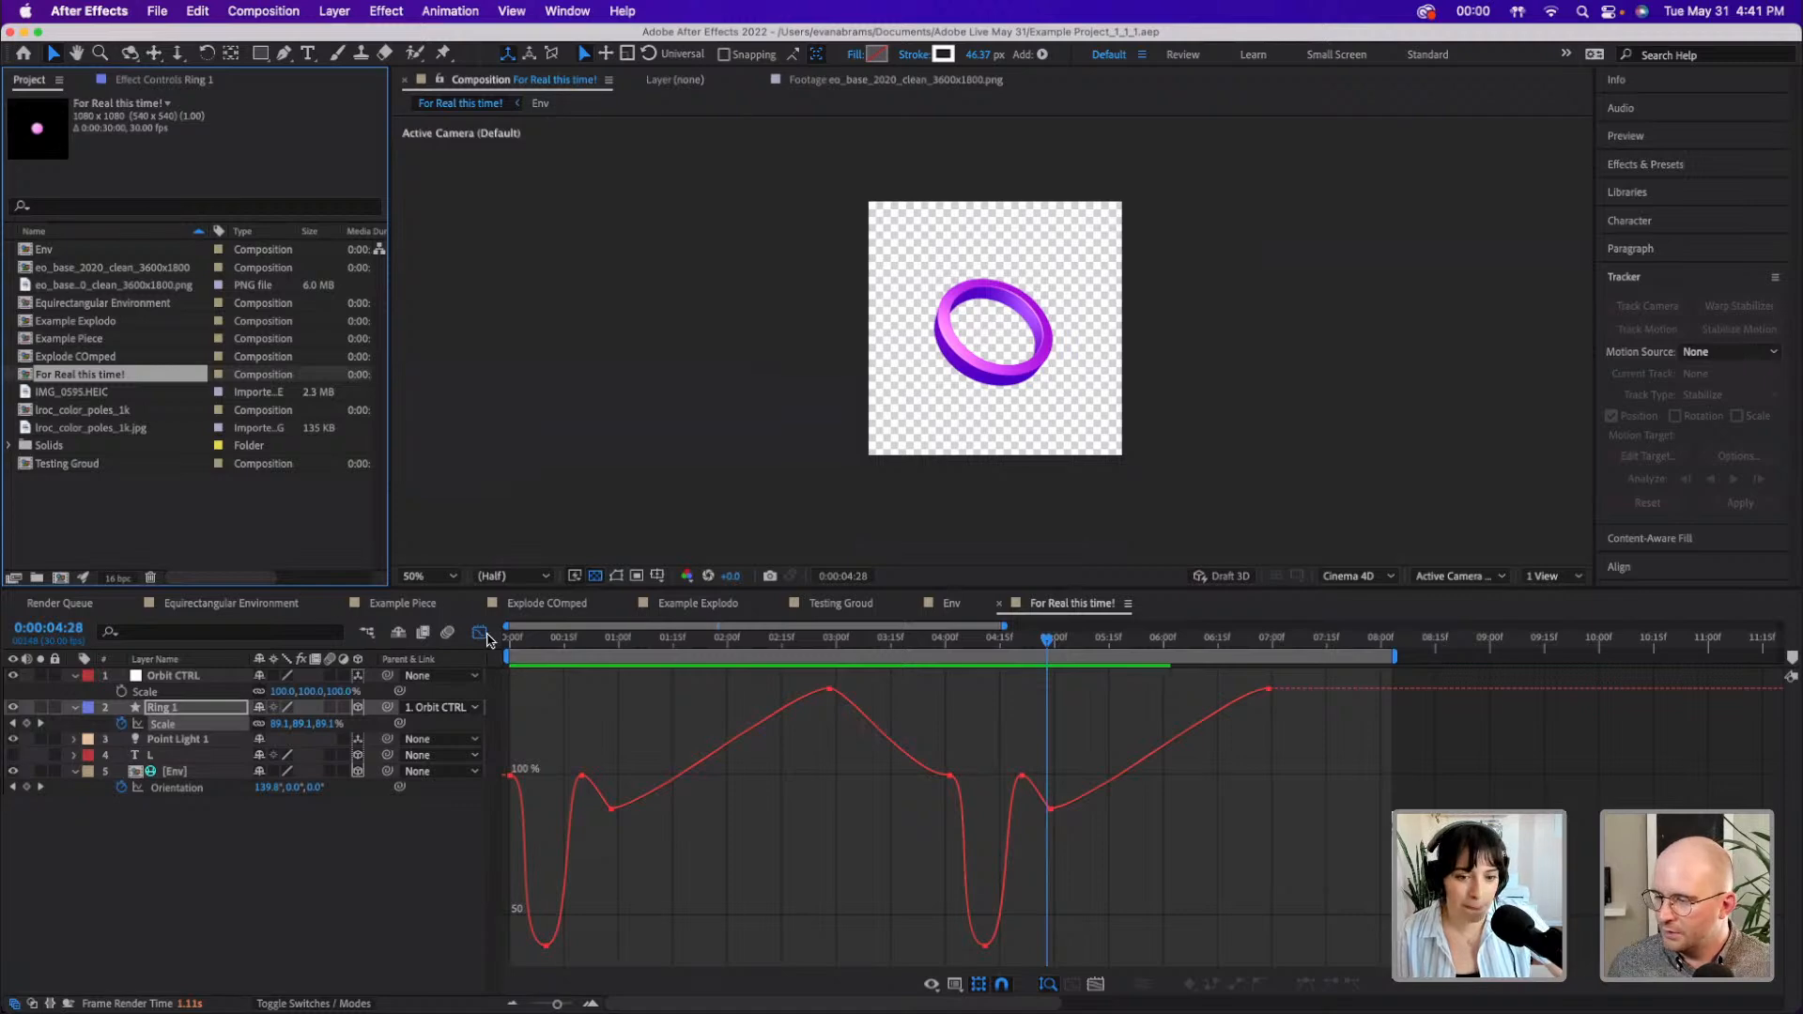
{"action": "left_click", "coordinate": [479, 632]}
{"action": "left_click", "coordinate": [1381, 643]}
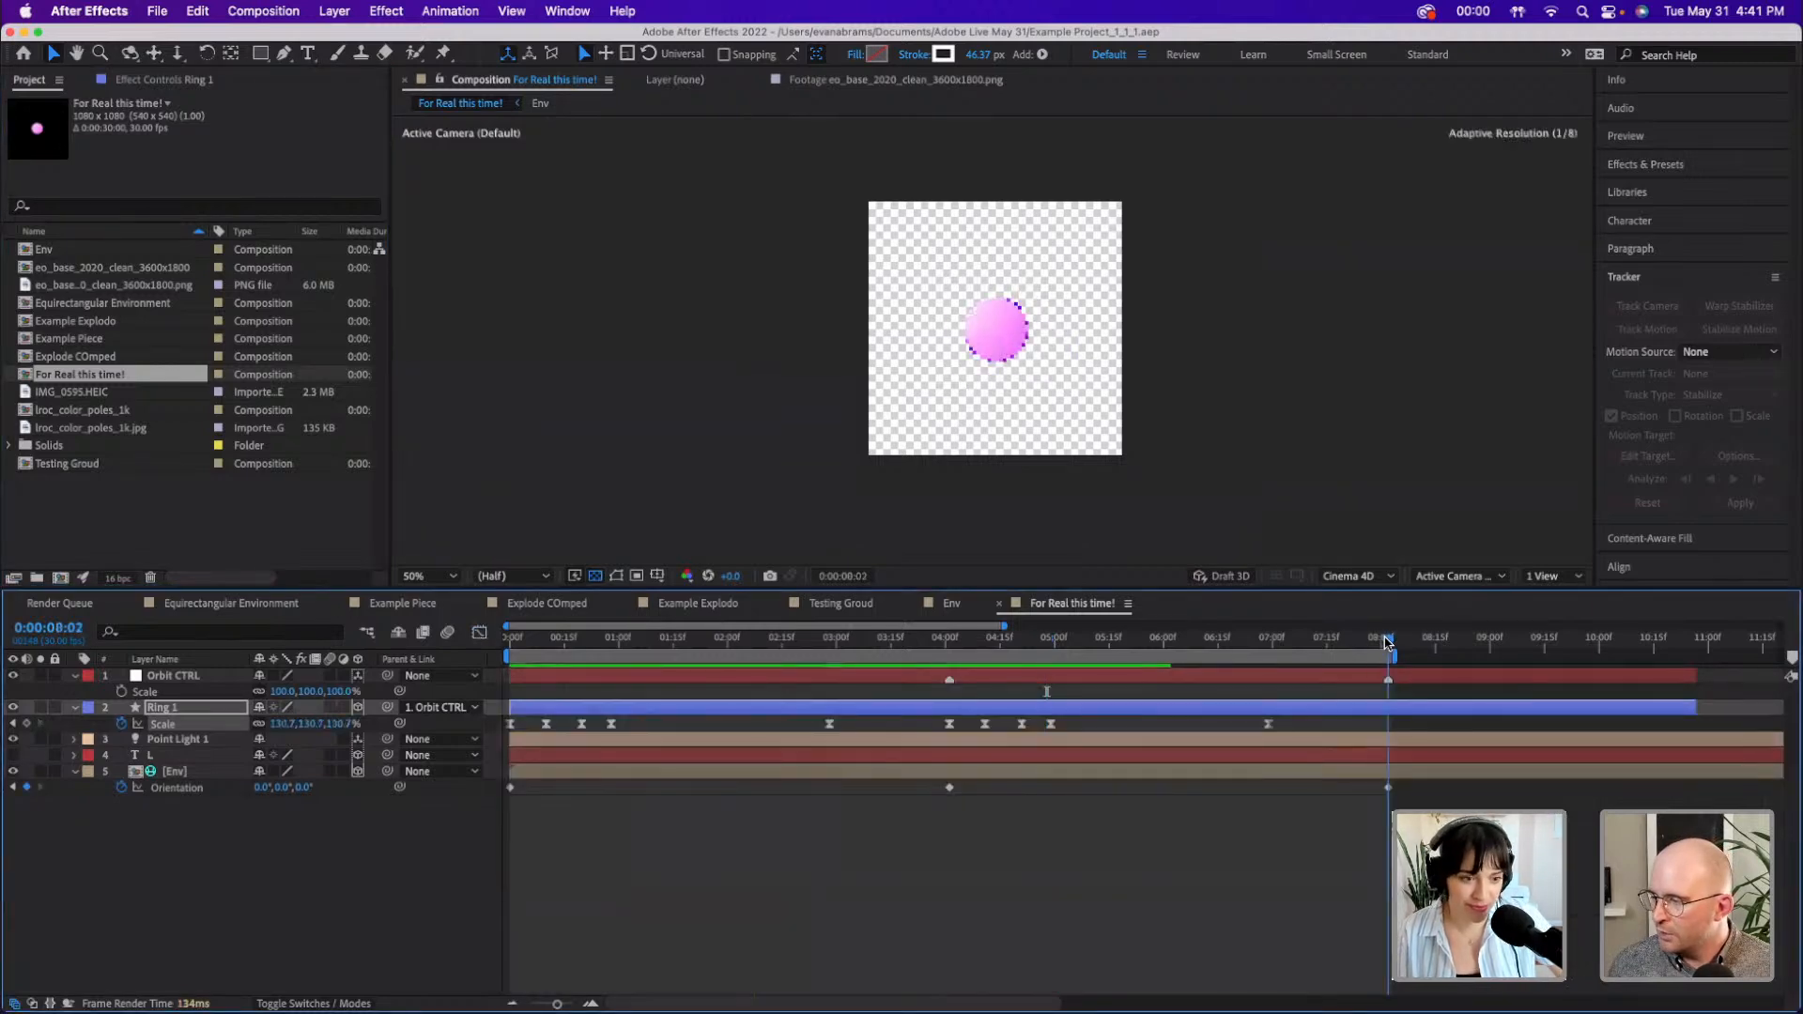
{"action": "left_click", "coordinate": [1268, 893]}
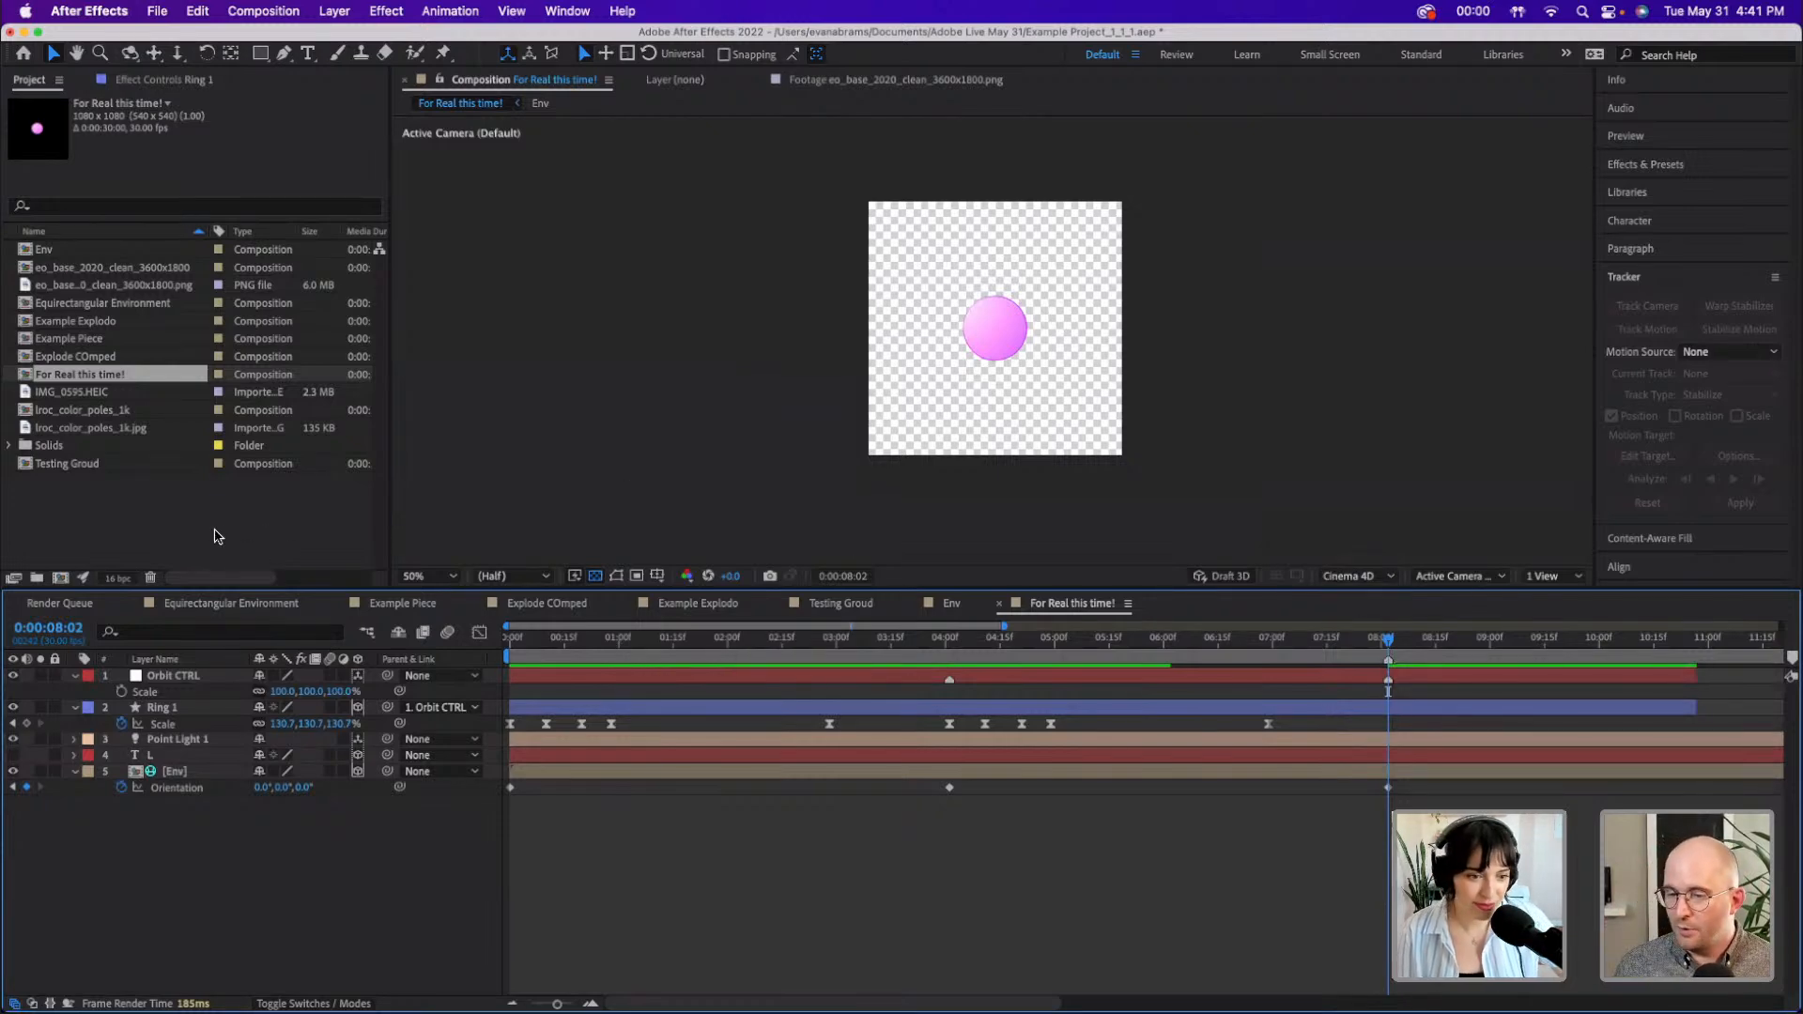
- Nest the "For Real this time!" composition in a new composition named "For Real For Real"
{"action": "left_click", "coordinate": [214, 529]}
{"action": "left_click", "coordinate": [85, 376]}
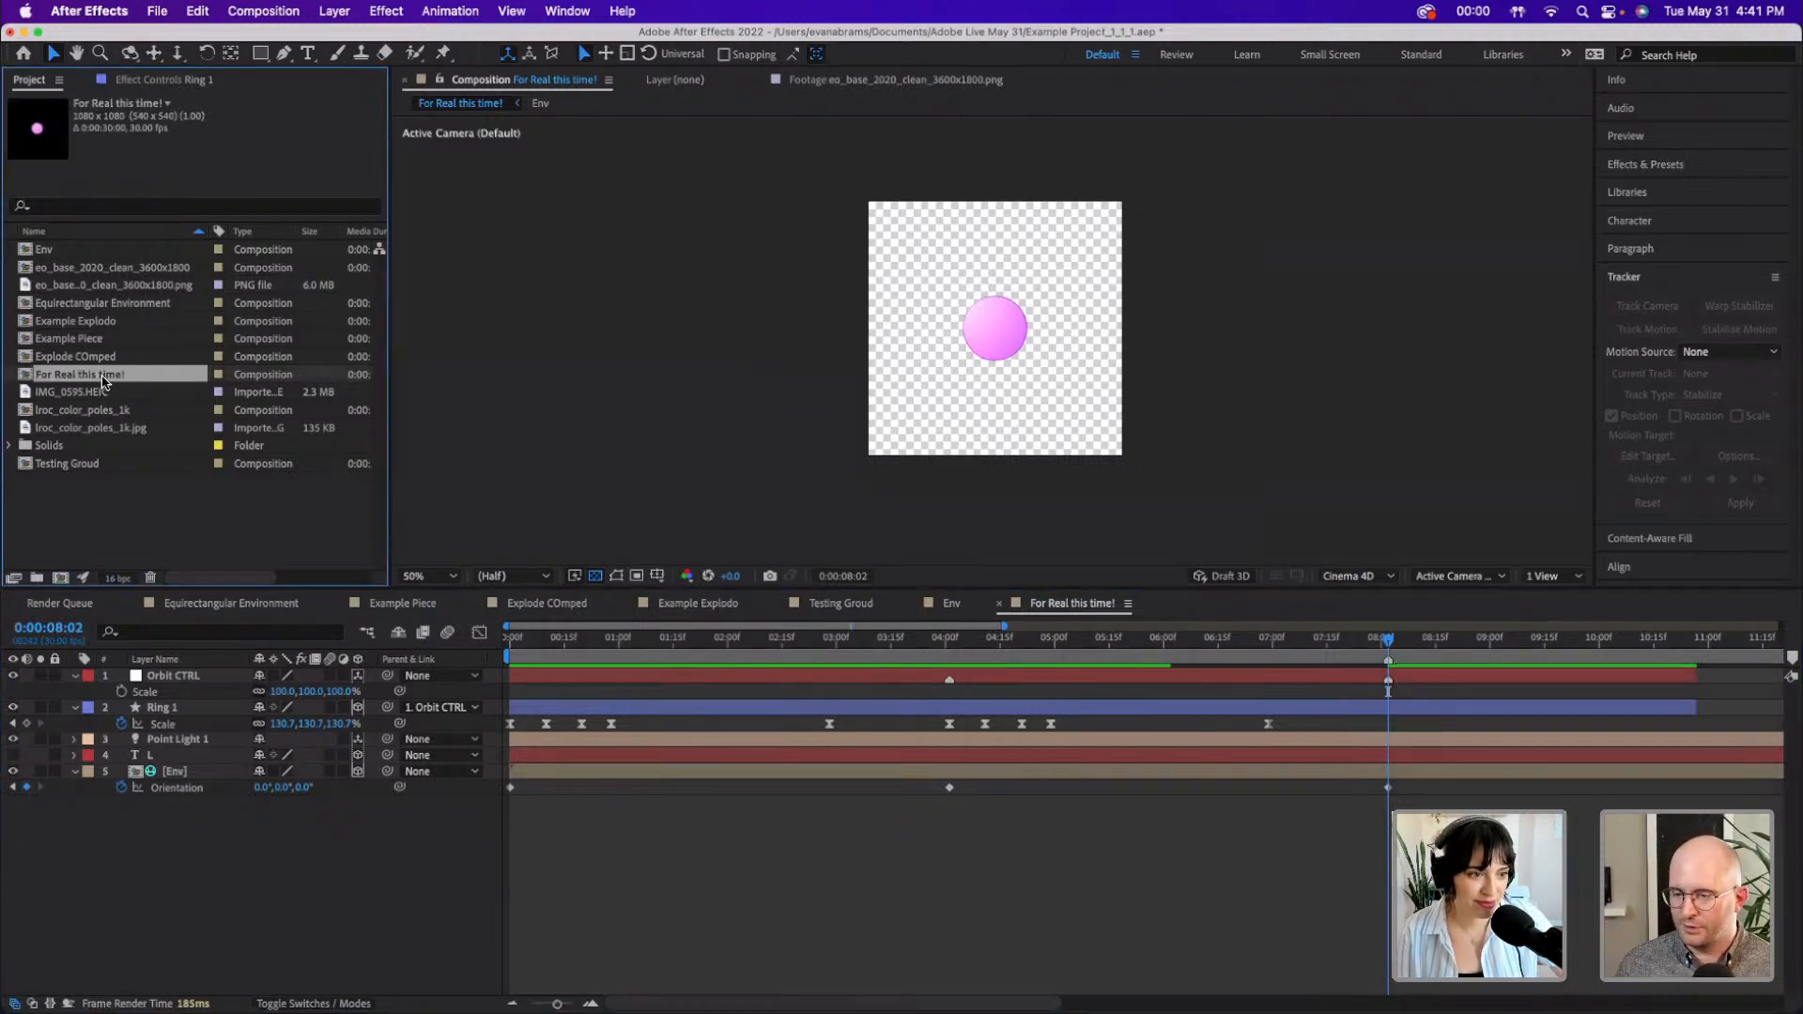
{"action": "left_click_drag", "start_coordinate": [102, 379], "coordinate": [62, 580]}
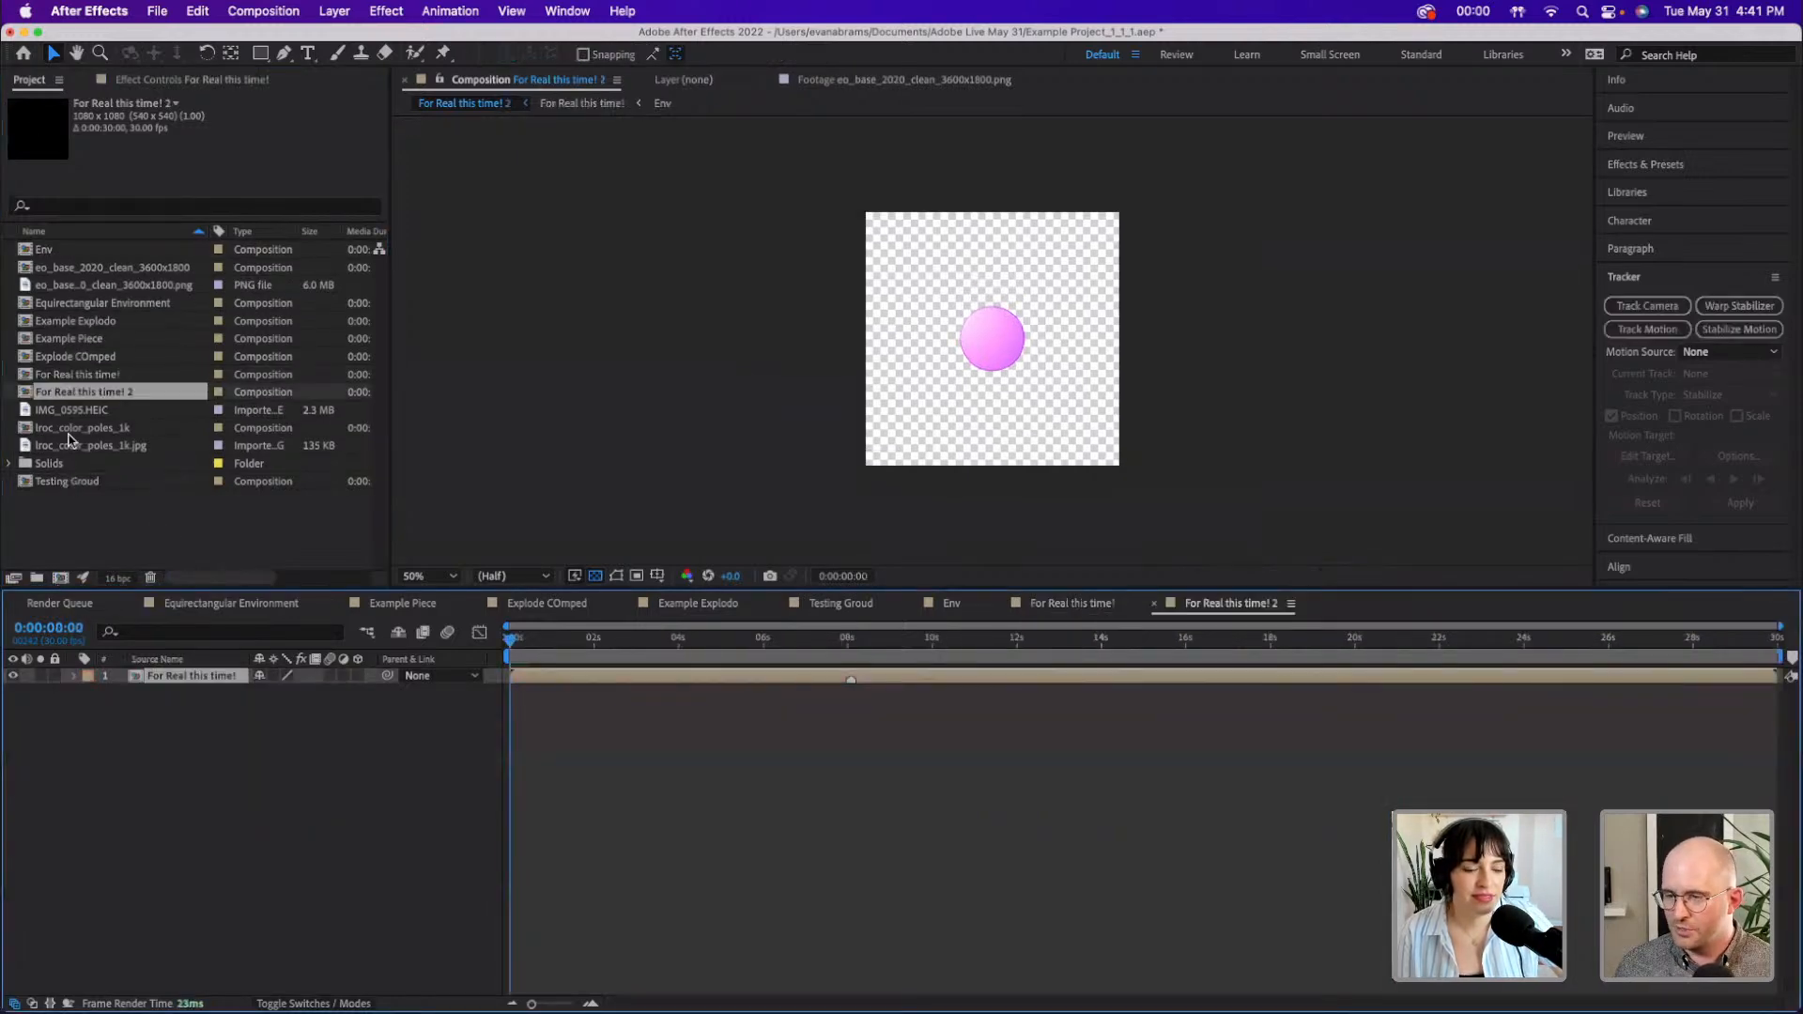
{"action": "key", "text": "Return"}
{"action": "type", "text": "For"}
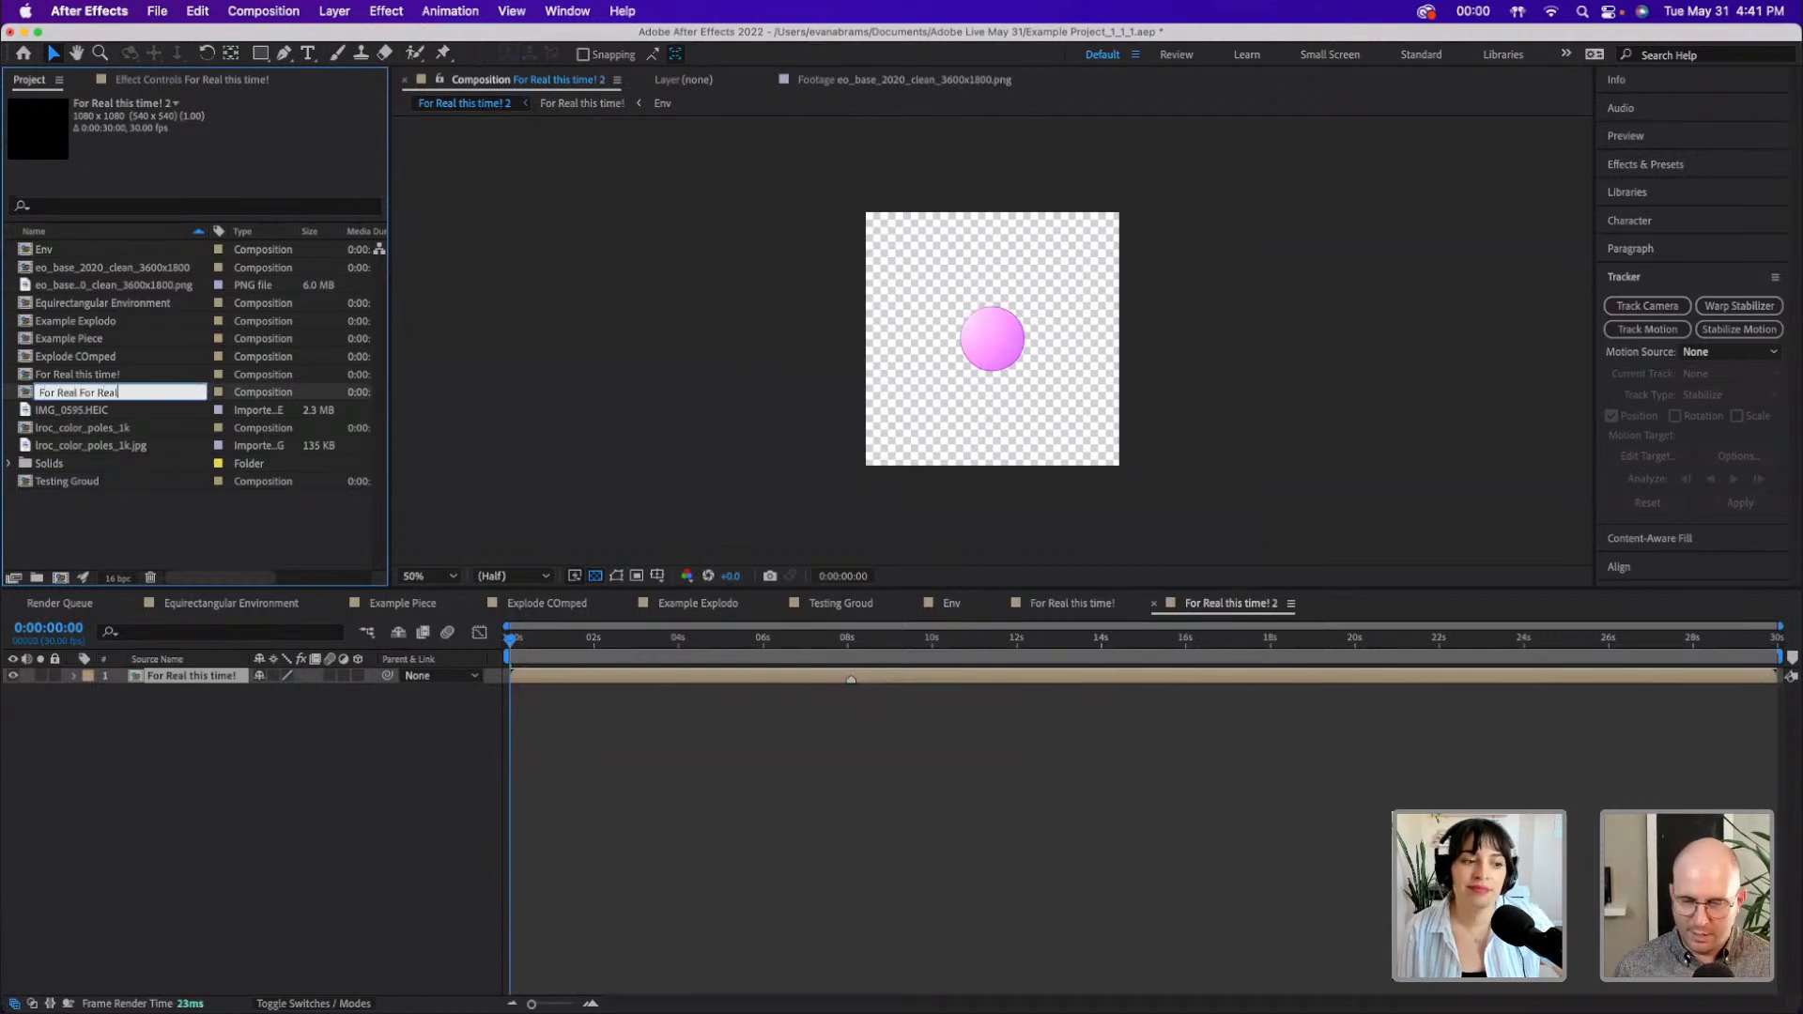
{"action": "type", "text": " Real For Real"}
{"action": "key", "text": "Return"}
- Scrub the nested animation to 0:00:08:02 and back, and preview it from the start
{"action": "left_click_drag", "start_coordinate": [830, 642], "coordinate": [851, 661]}
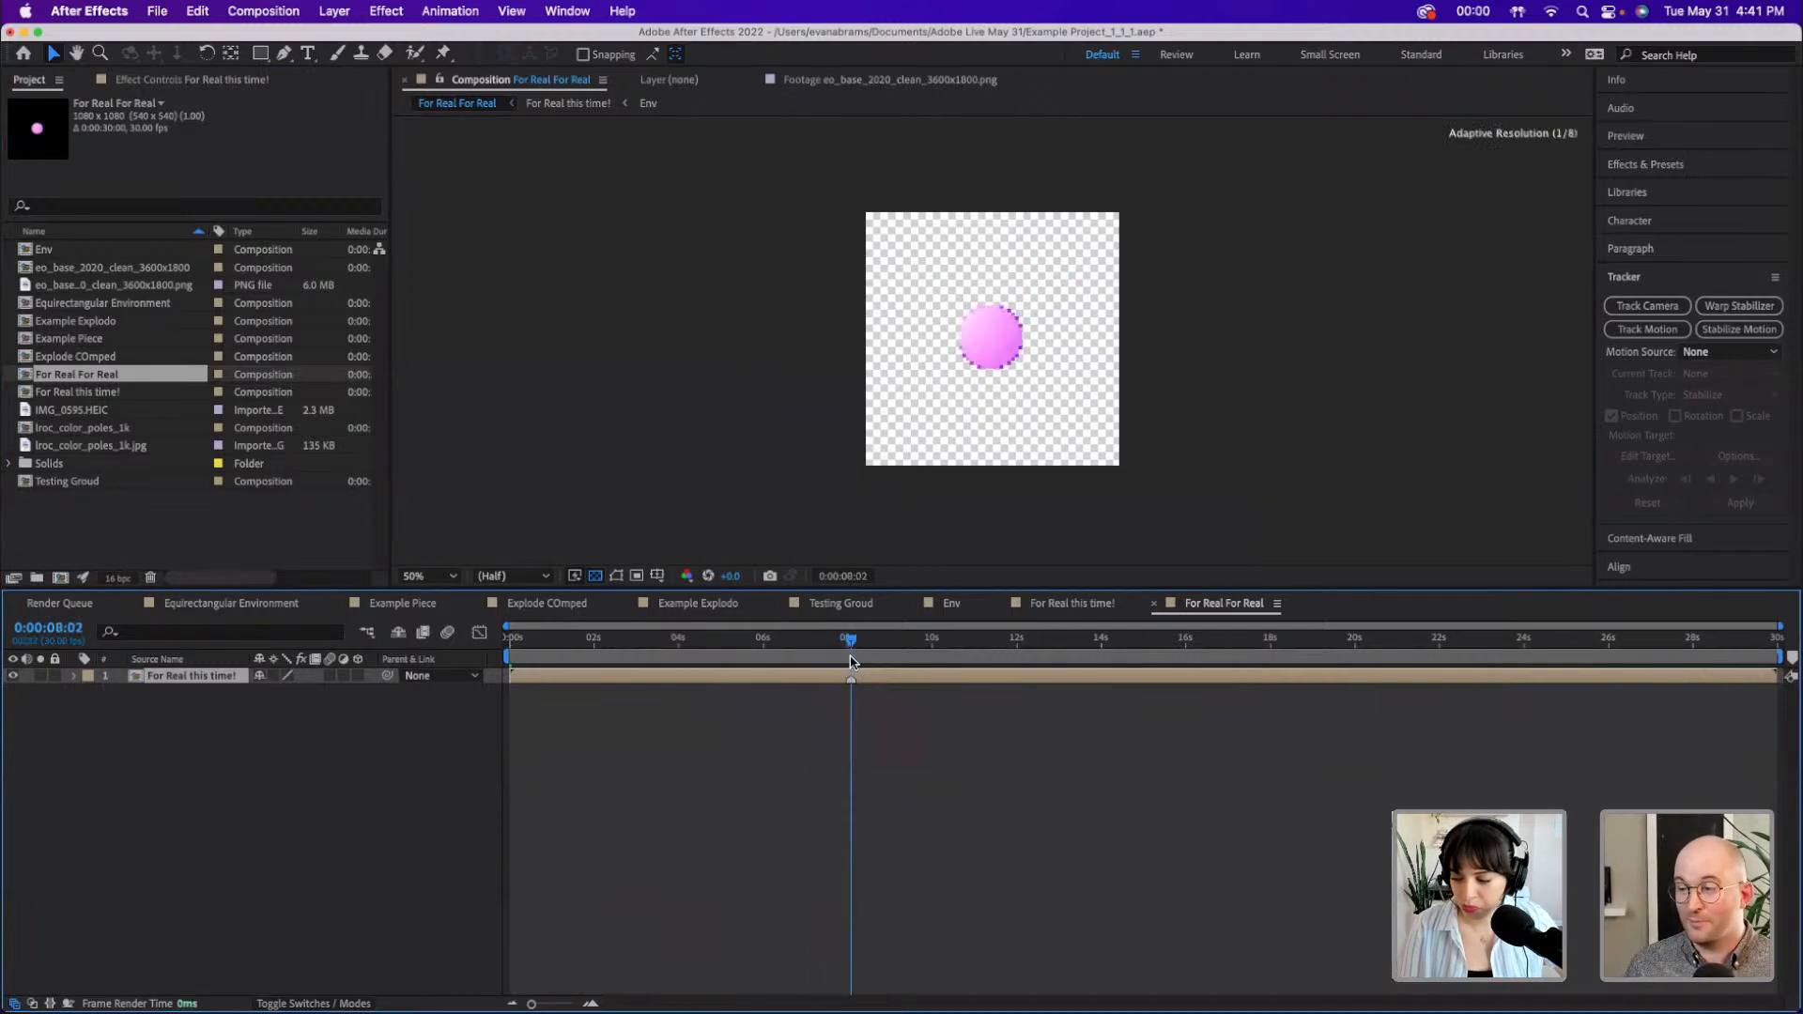
{"action": "left_click_drag", "start_coordinate": [841, 639], "coordinate": [510, 641]}
{"action": "key", "text": "space"}
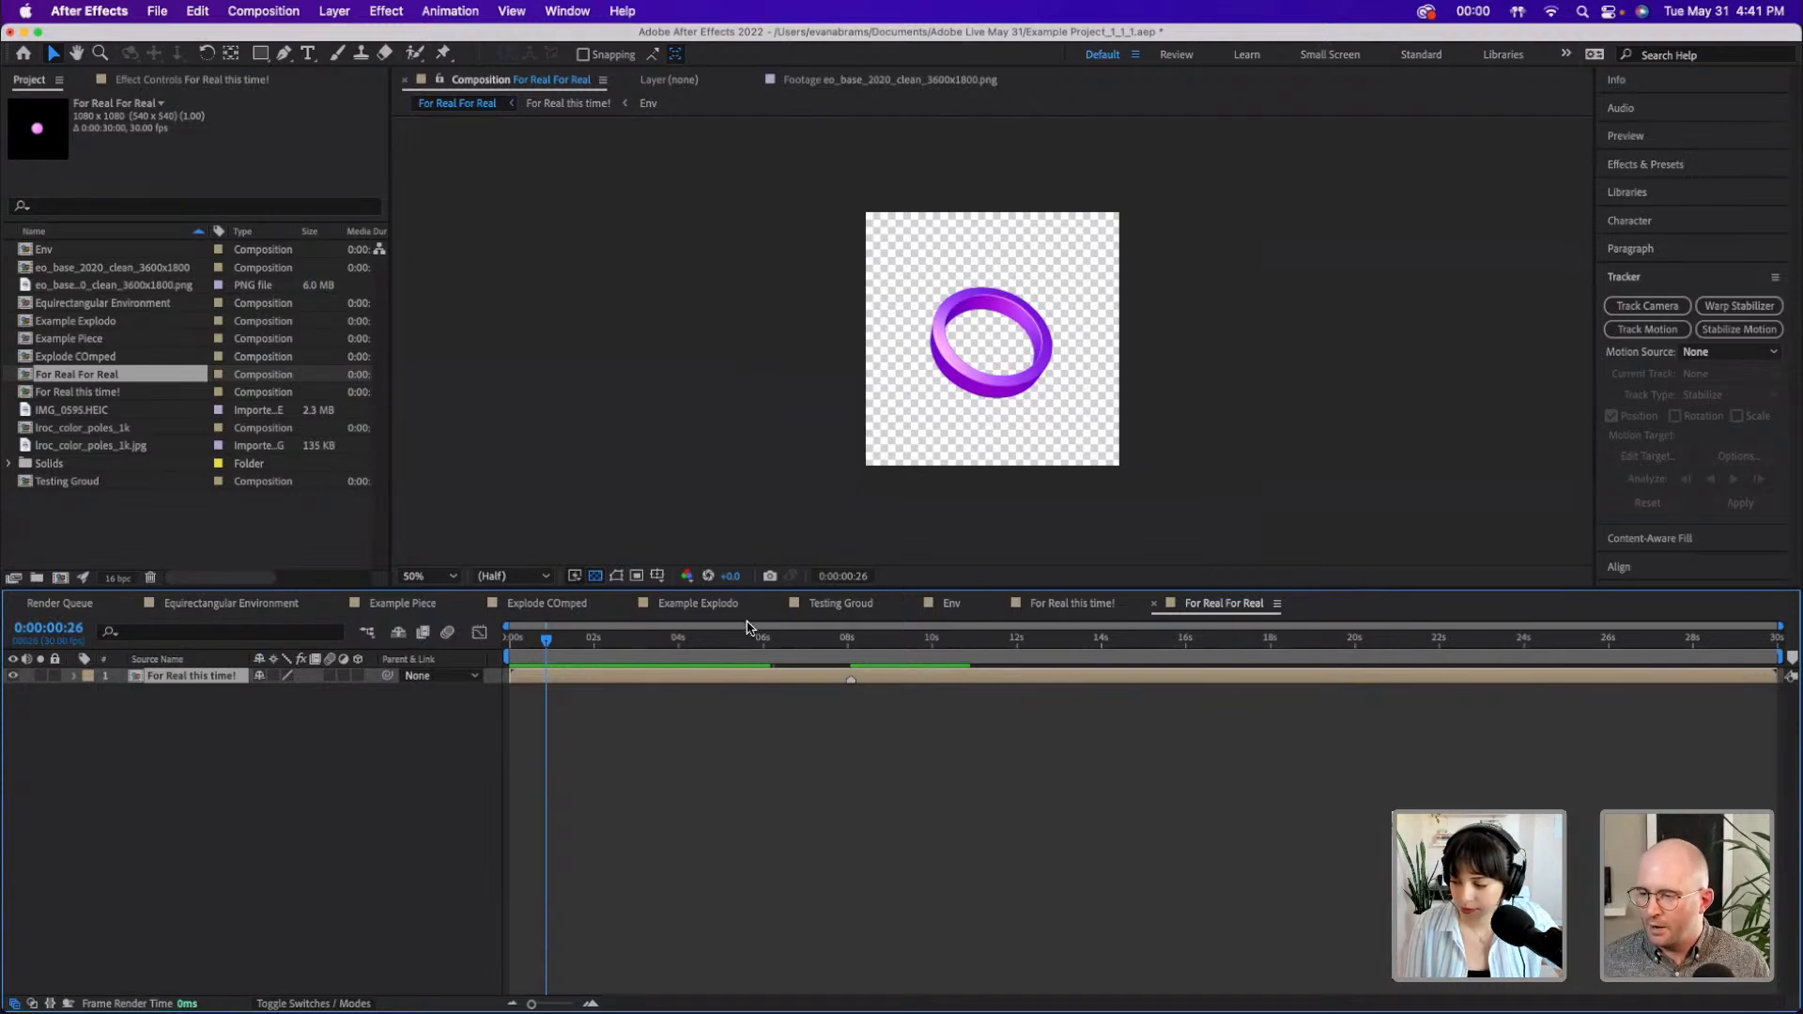
- Move to 0:00:08:02 and enable Time Remapping on the "For Real this time!" layer
{"action": "left_click_drag", "start_coordinate": [758, 648], "coordinate": [848, 651]}
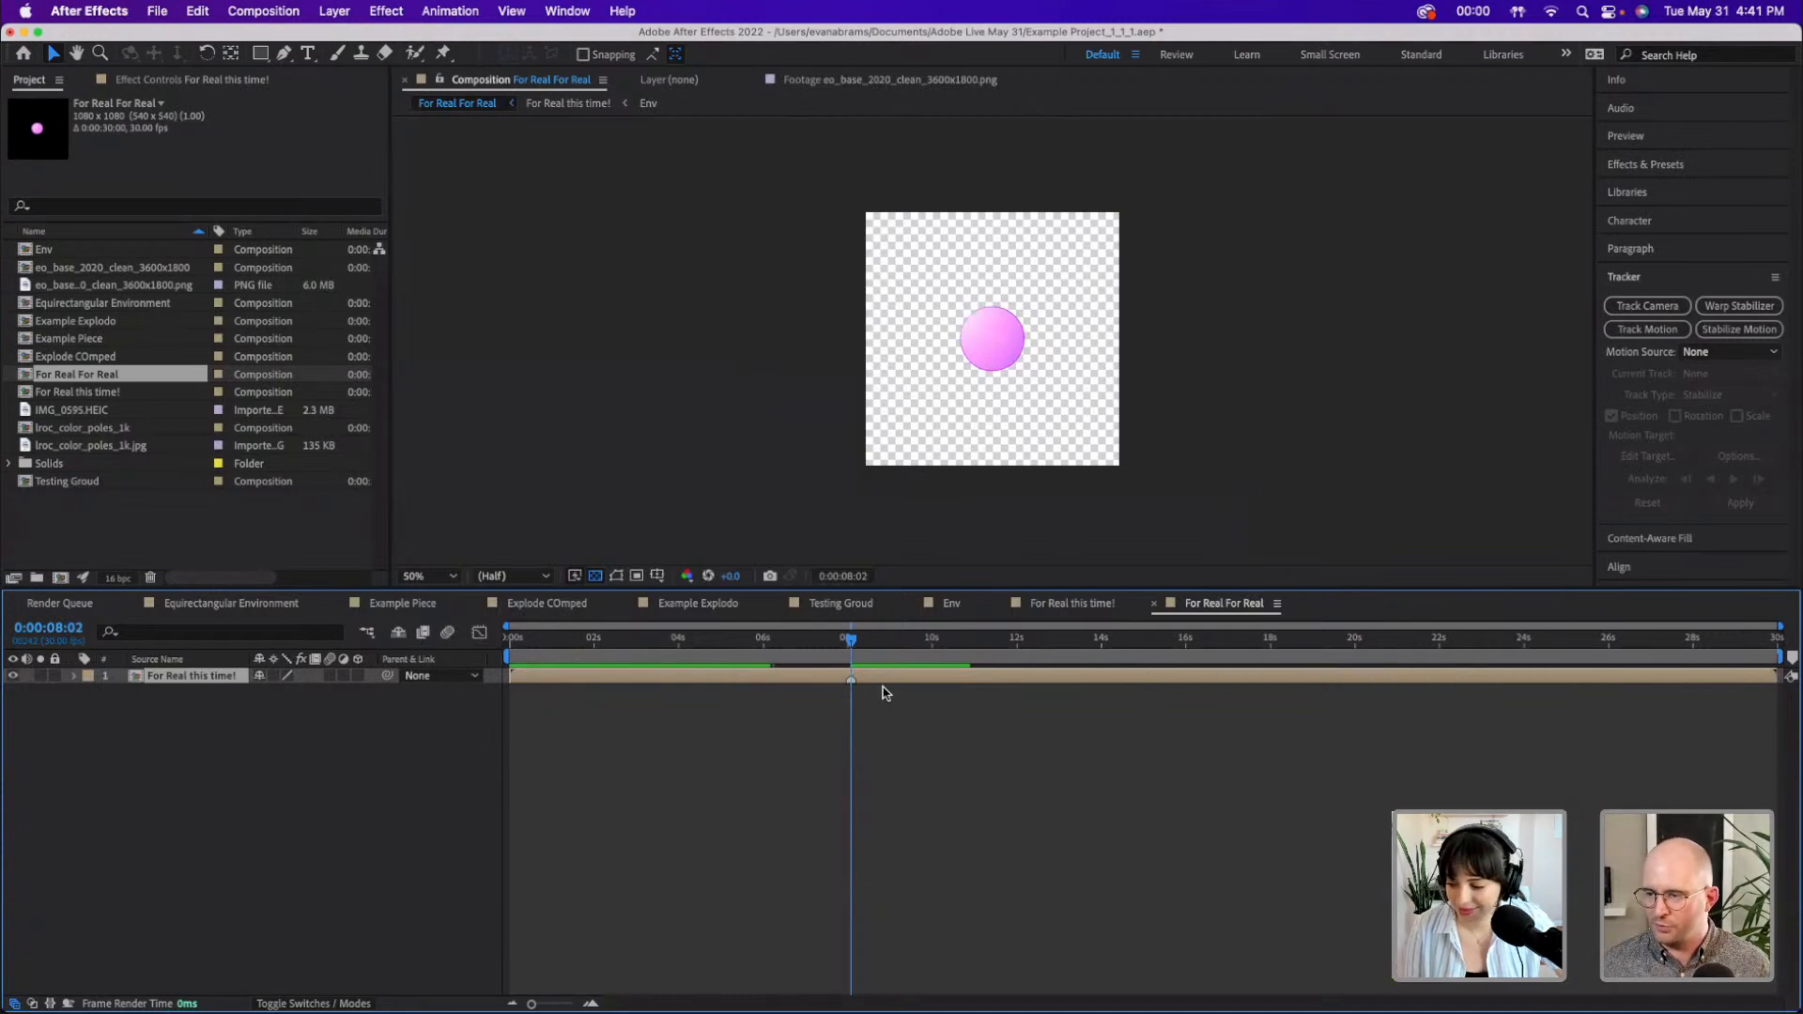
{"action": "right_click", "coordinate": [214, 681]}
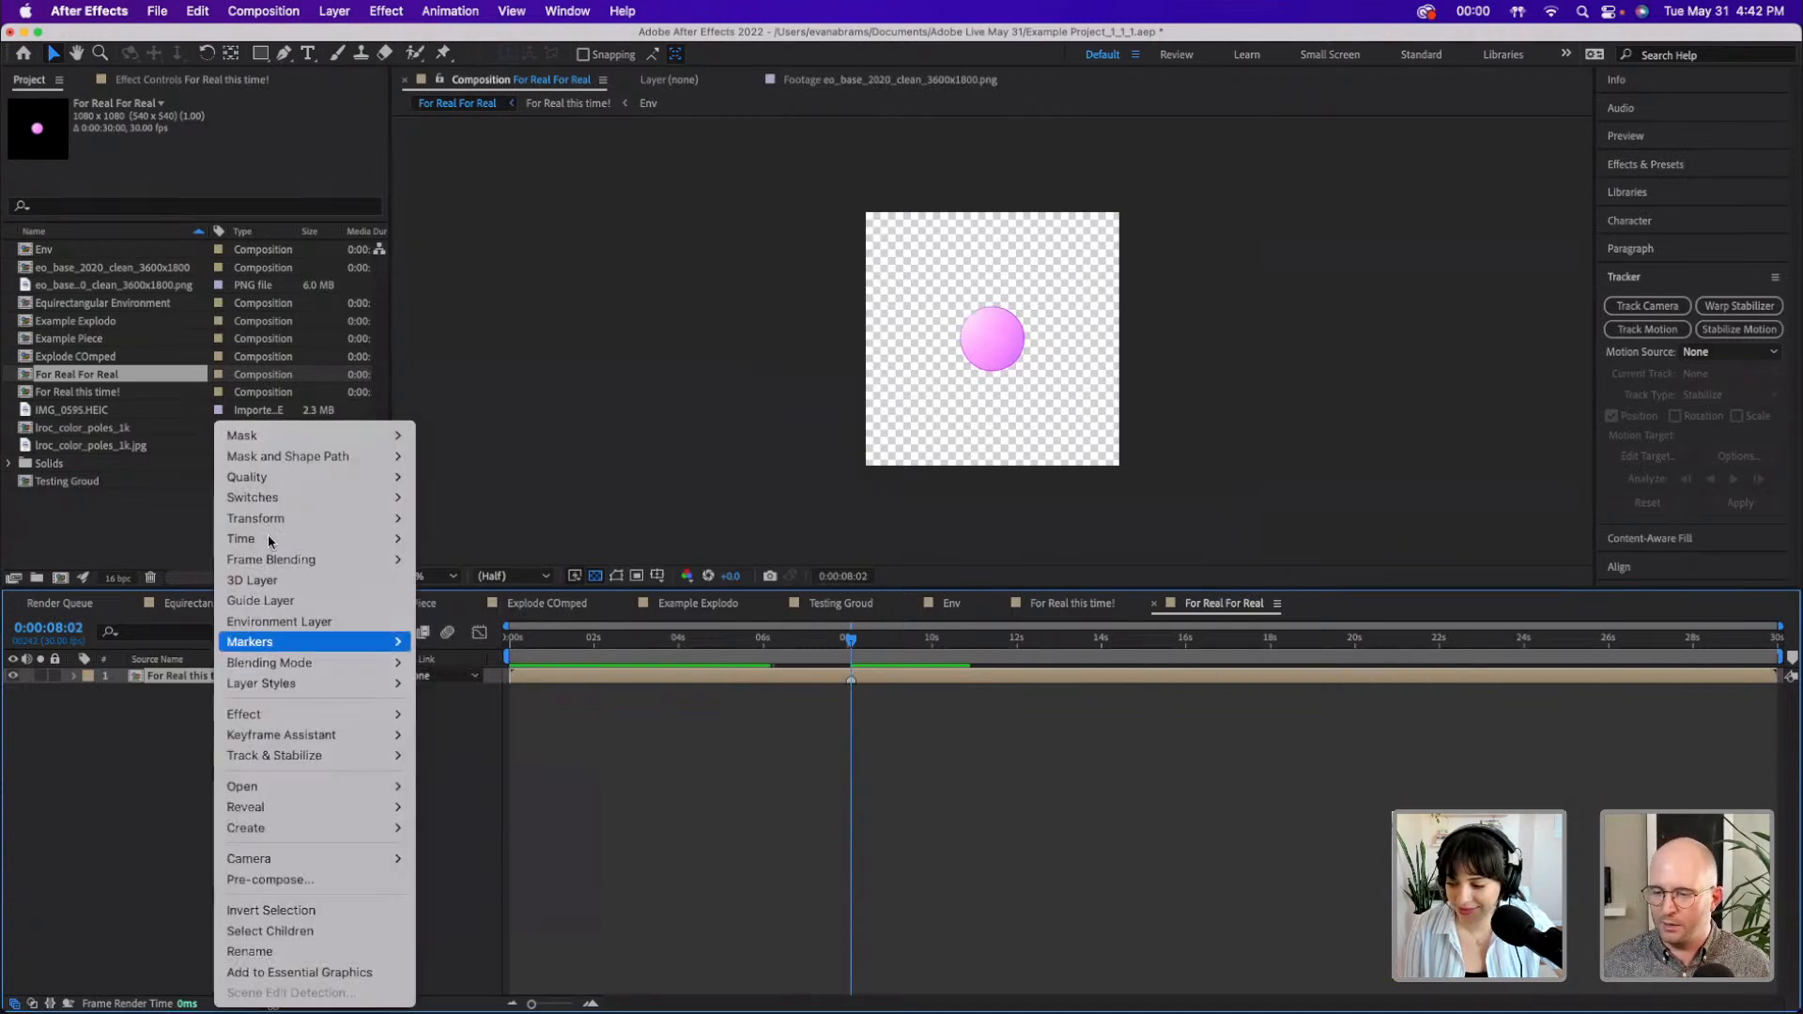
{"action": "mouse_move", "coordinate": [395, 538]}
{"action": "left_click", "coordinate": [470, 547]}
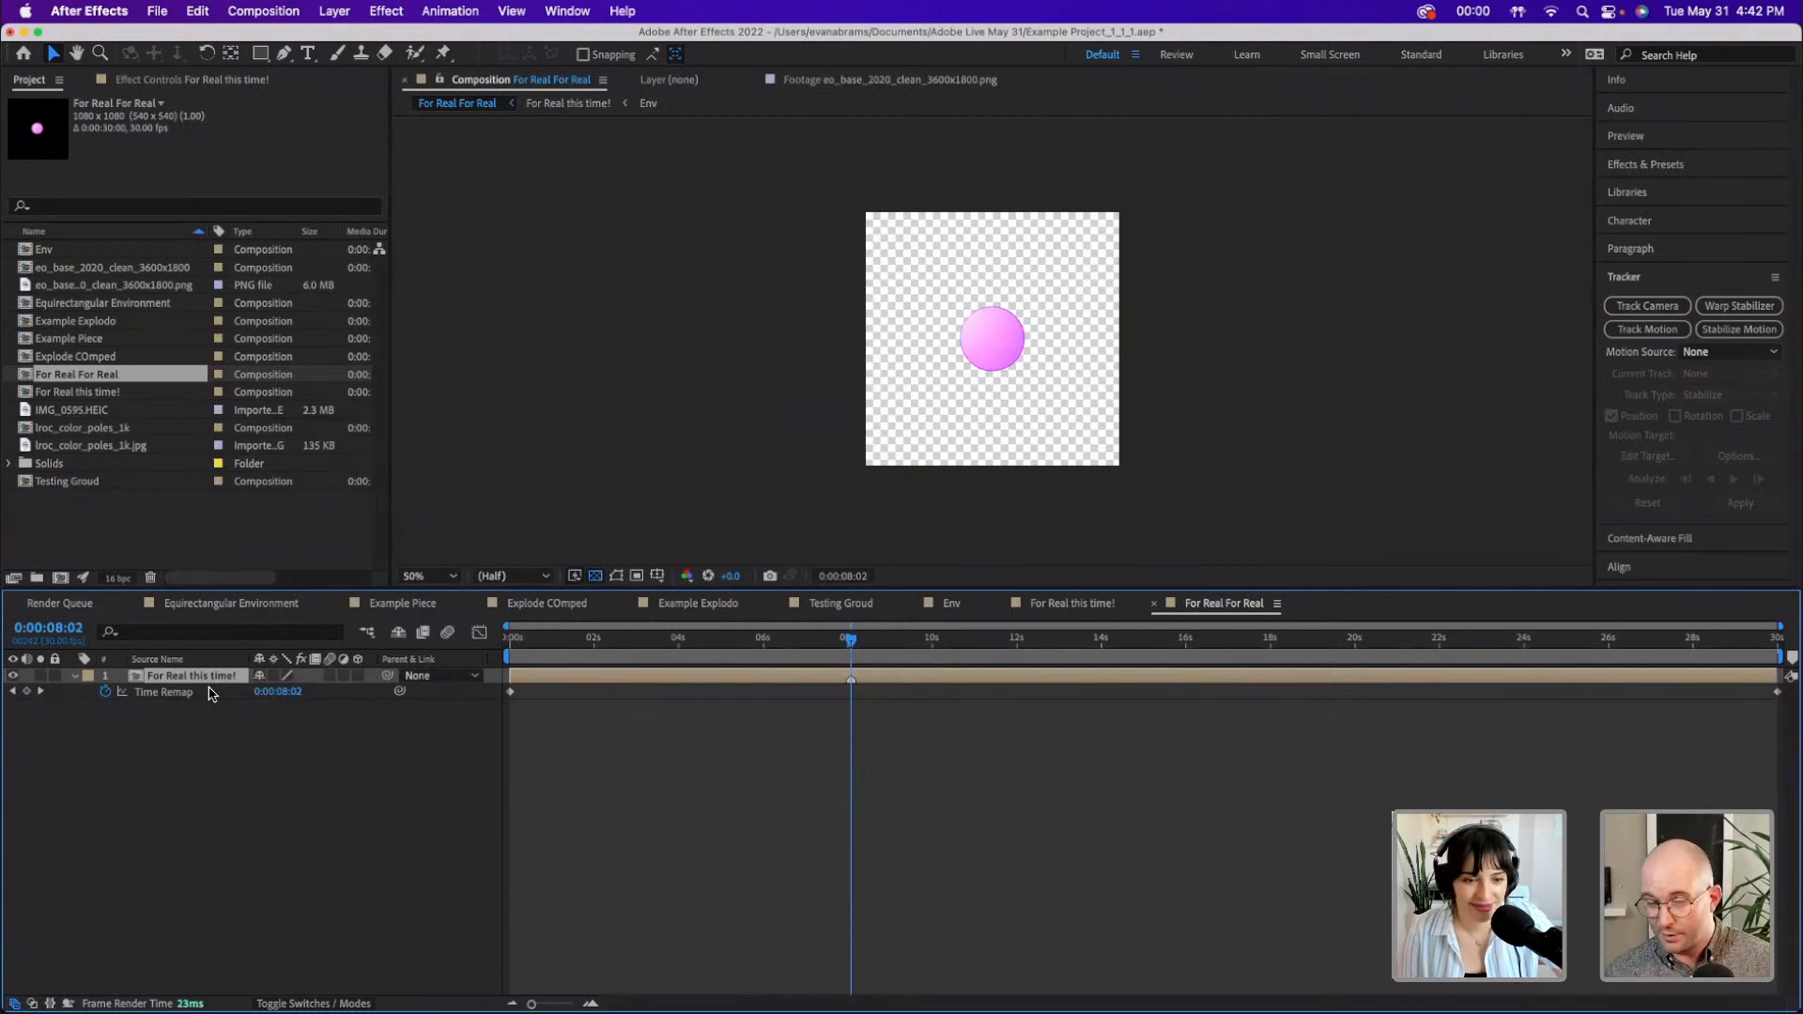
- Add a Time Remap keyframe at 0:00:08:02, delete the keyframe at the layer's end, and return to 0:00:08:02
{"action": "left_click", "coordinate": [27, 692]}
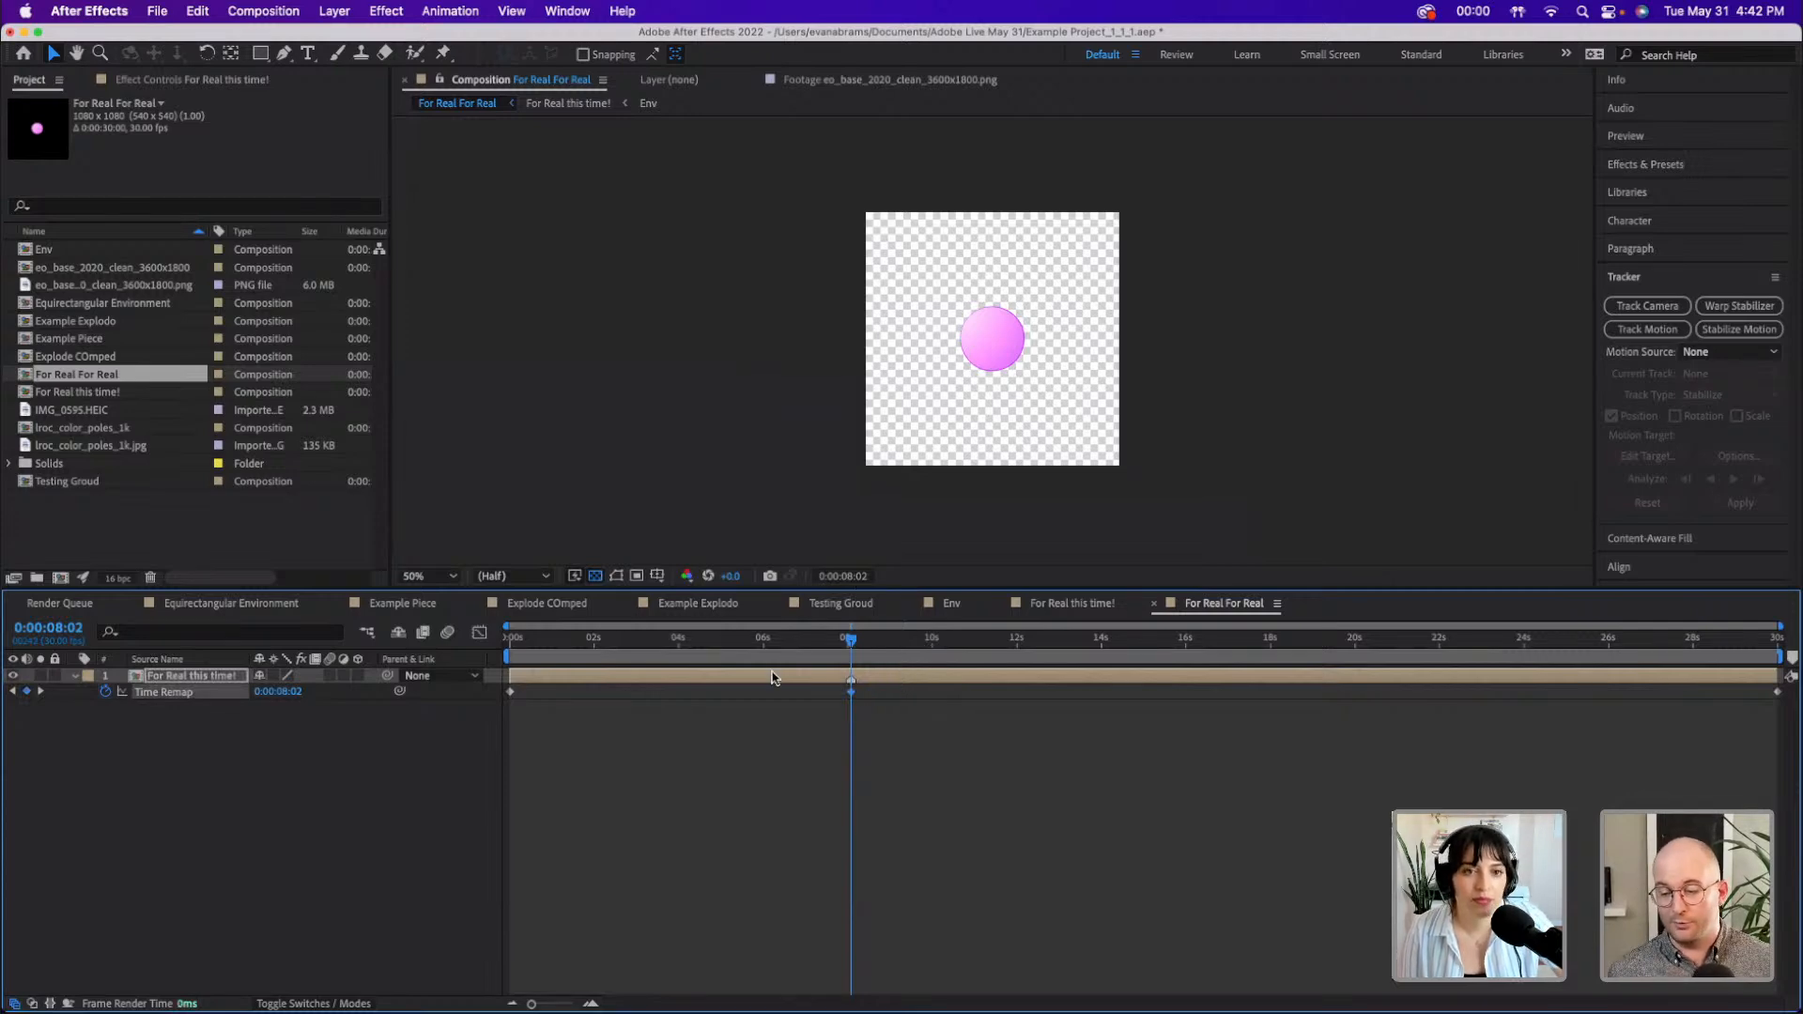
{"action": "left_click", "coordinate": [42, 692]}
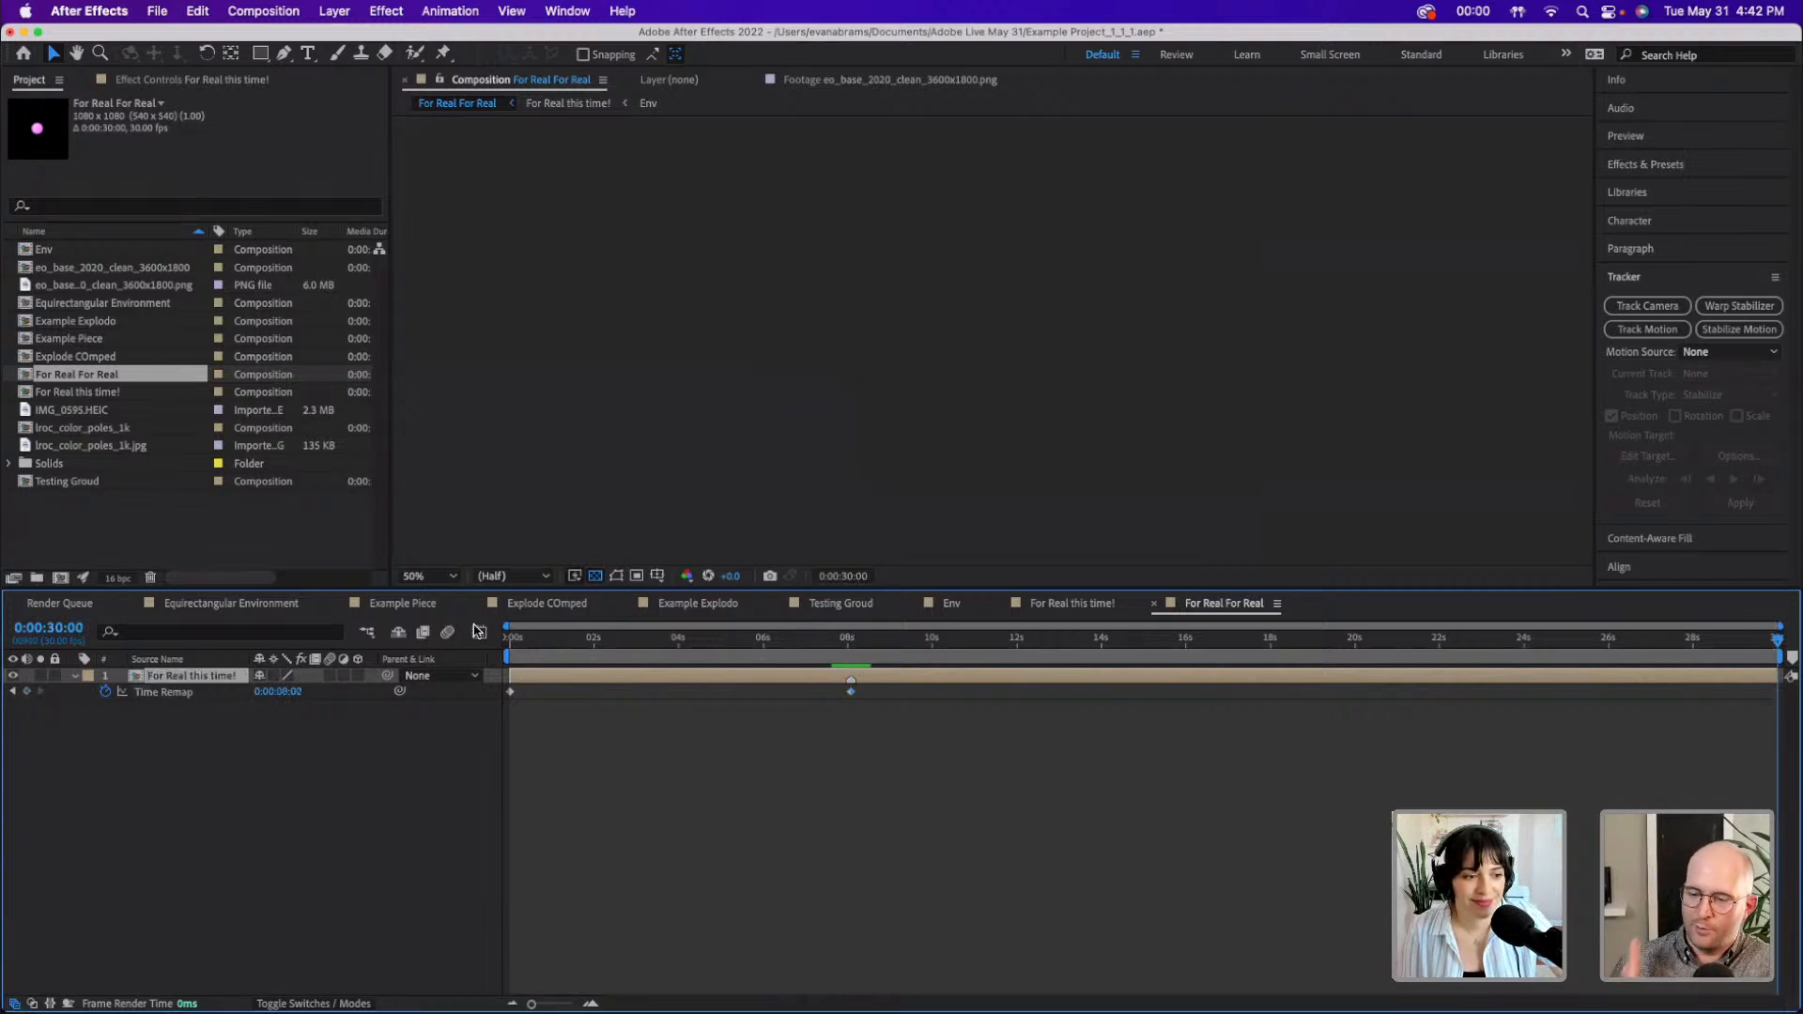
{"action": "left_click", "coordinate": [765, 642]}
{"action": "left_click_drag", "start_coordinate": [777, 647], "coordinate": [865, 686]}
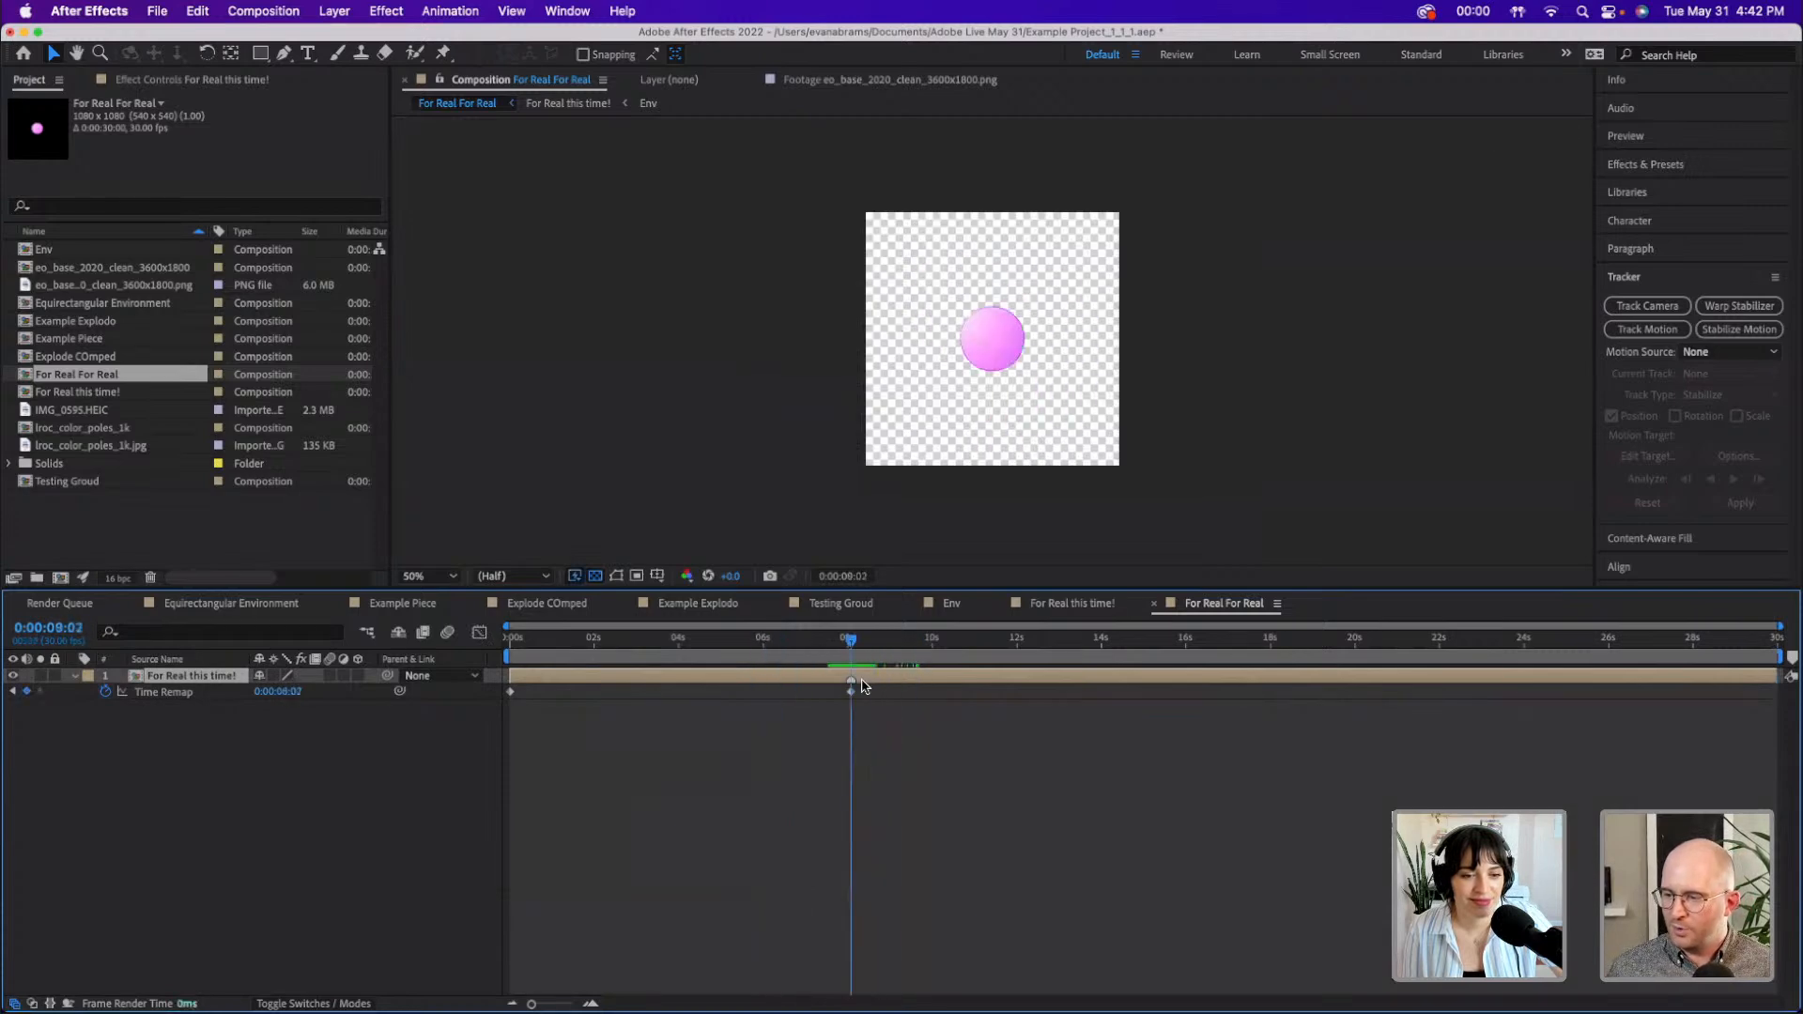
{"action": "left_click", "coordinate": [807, 688]}
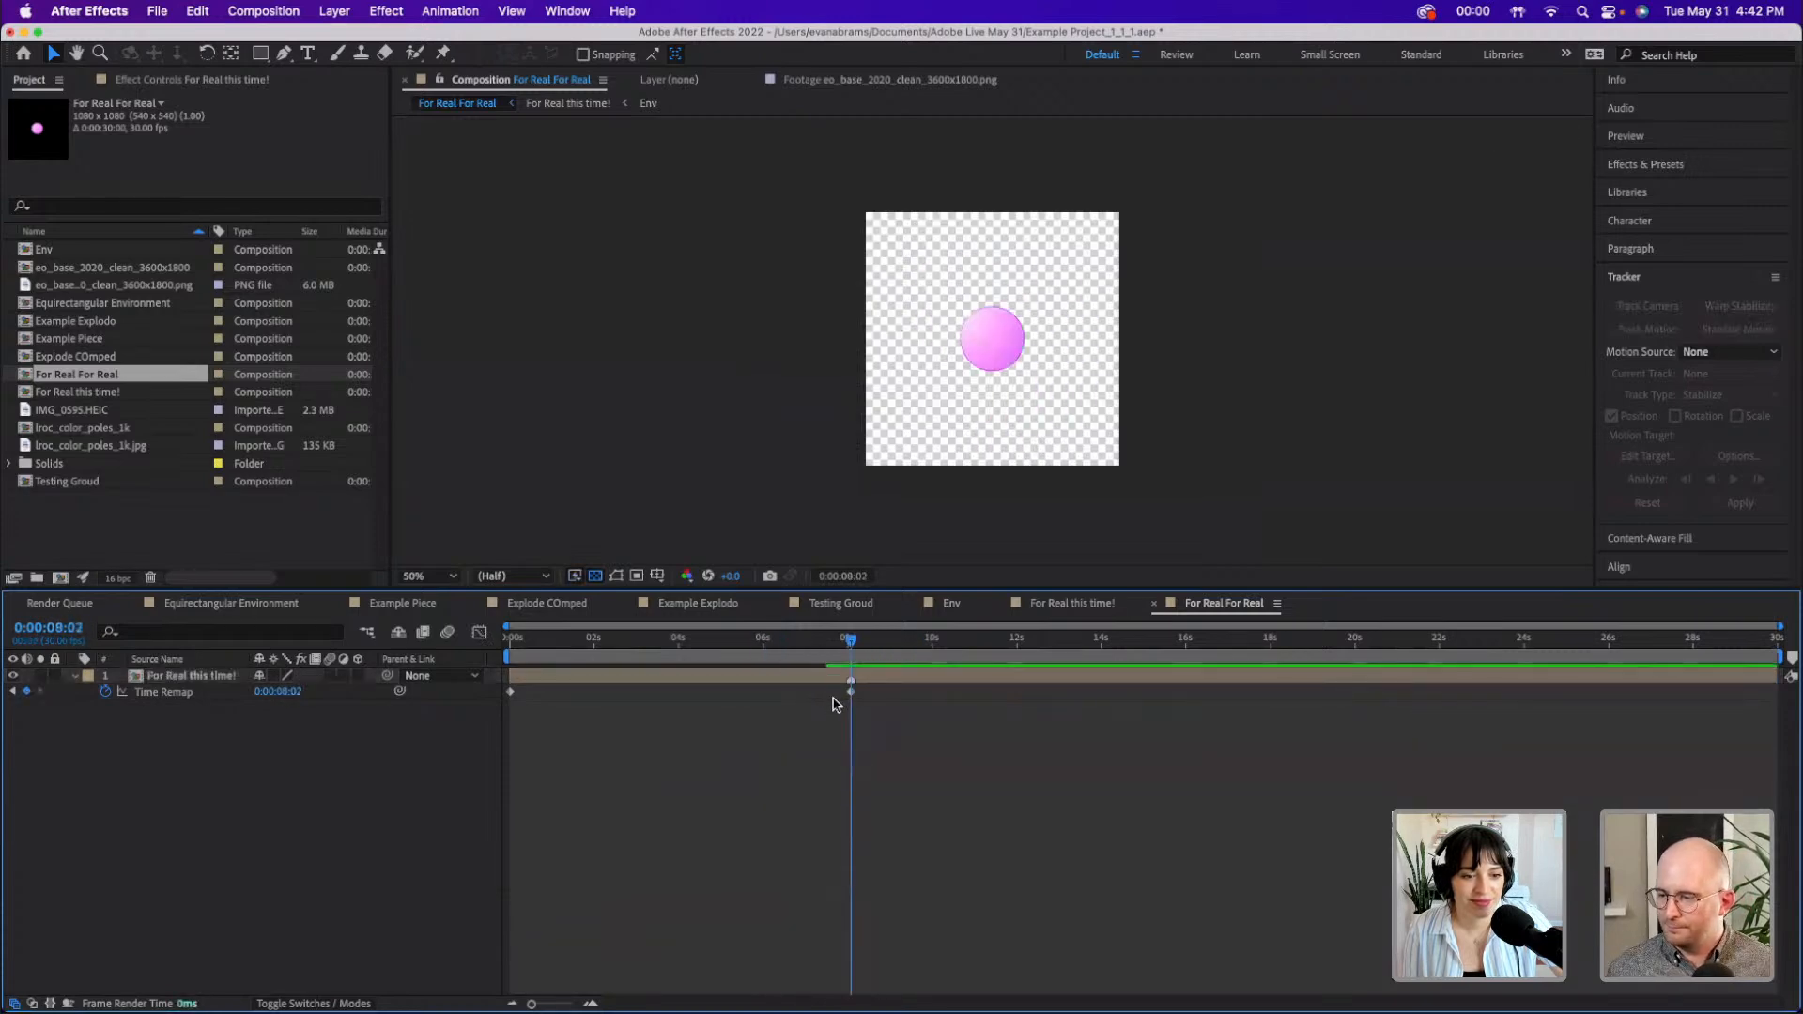
- Add the expression loopOut() to the Time Remap property of the "For Real this time!" layer
{"action": "left_click", "coordinate": [104, 692], "text": "alt"}
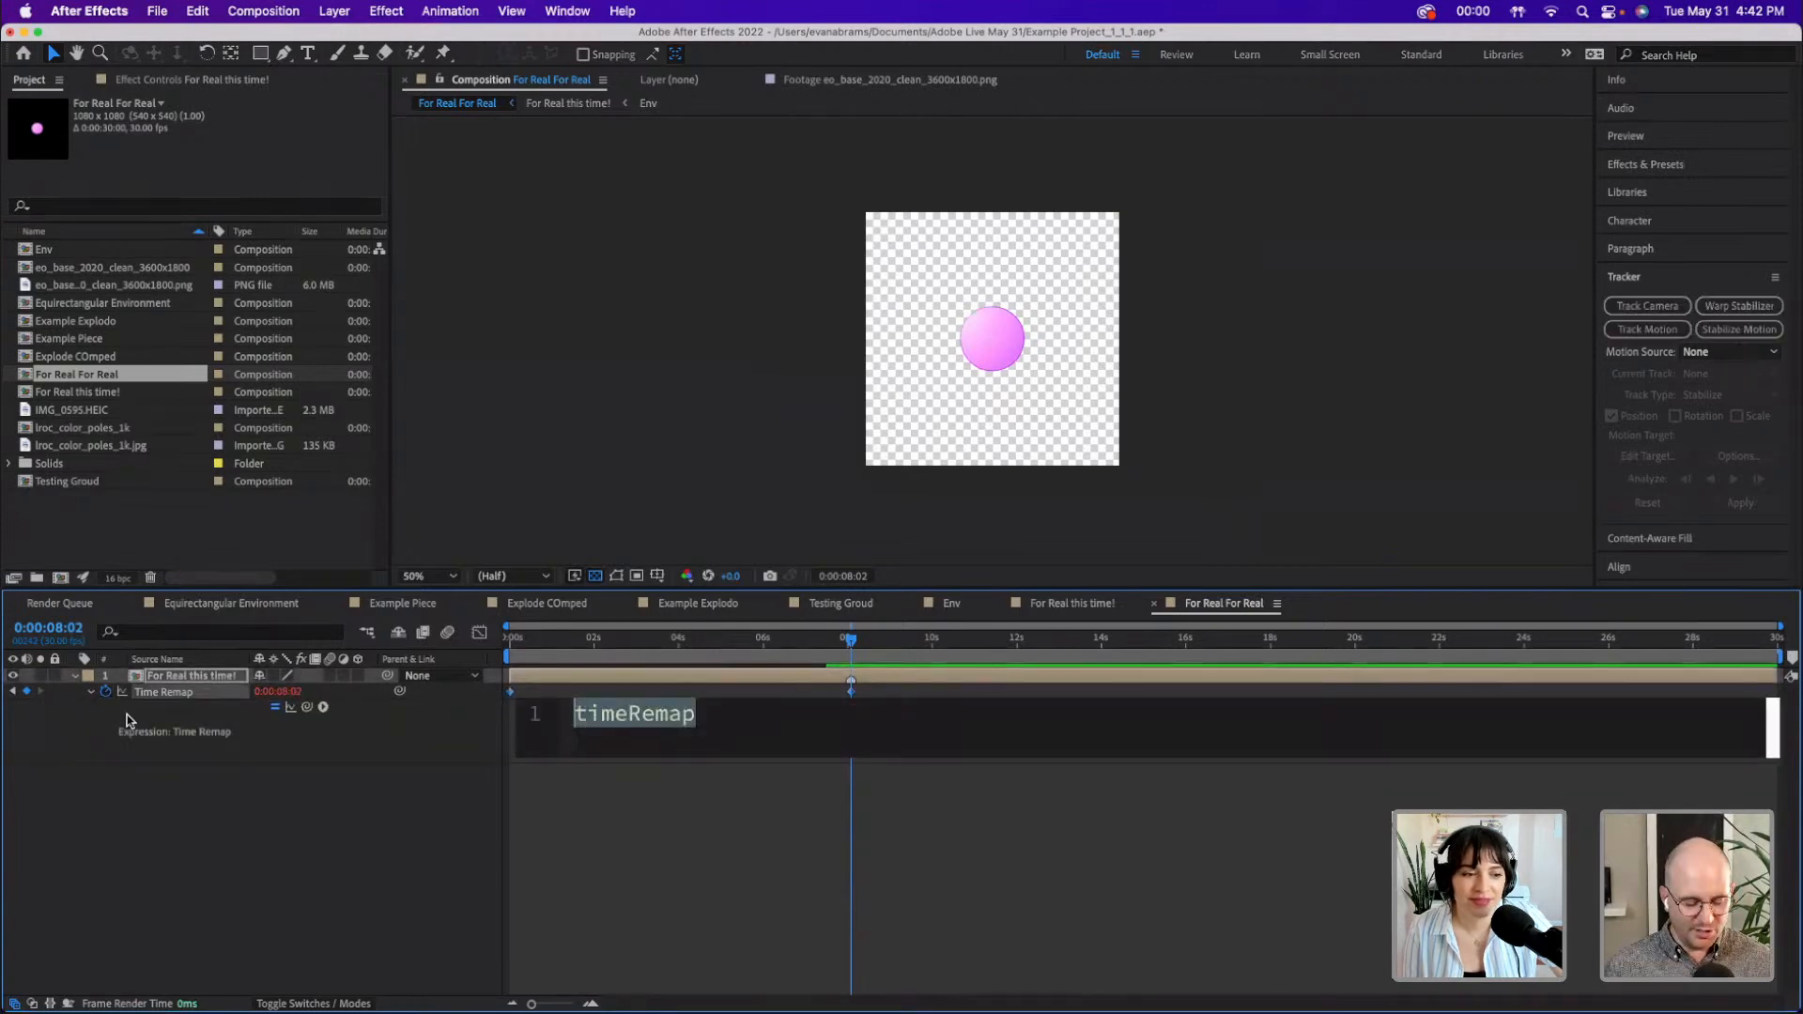
{"action": "type", "text": "loop"}
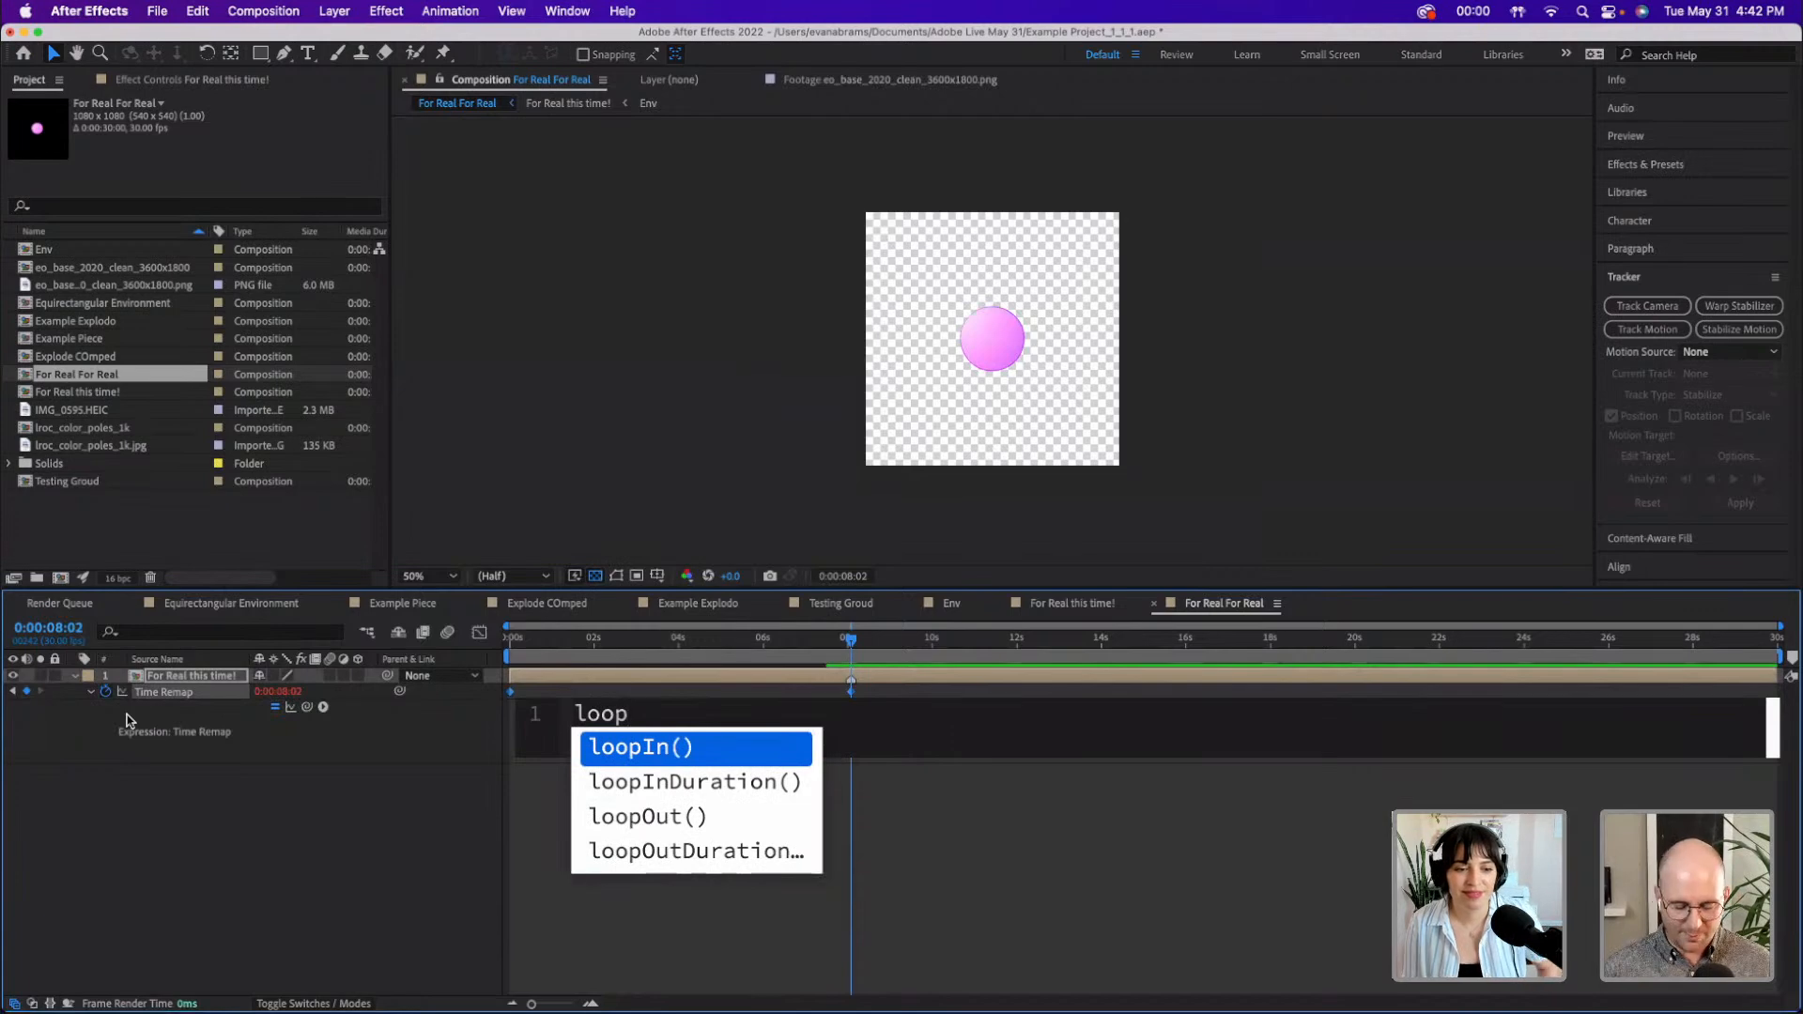
{"action": "type", "text": "Out"}
{"action": "key", "text": "Return"}
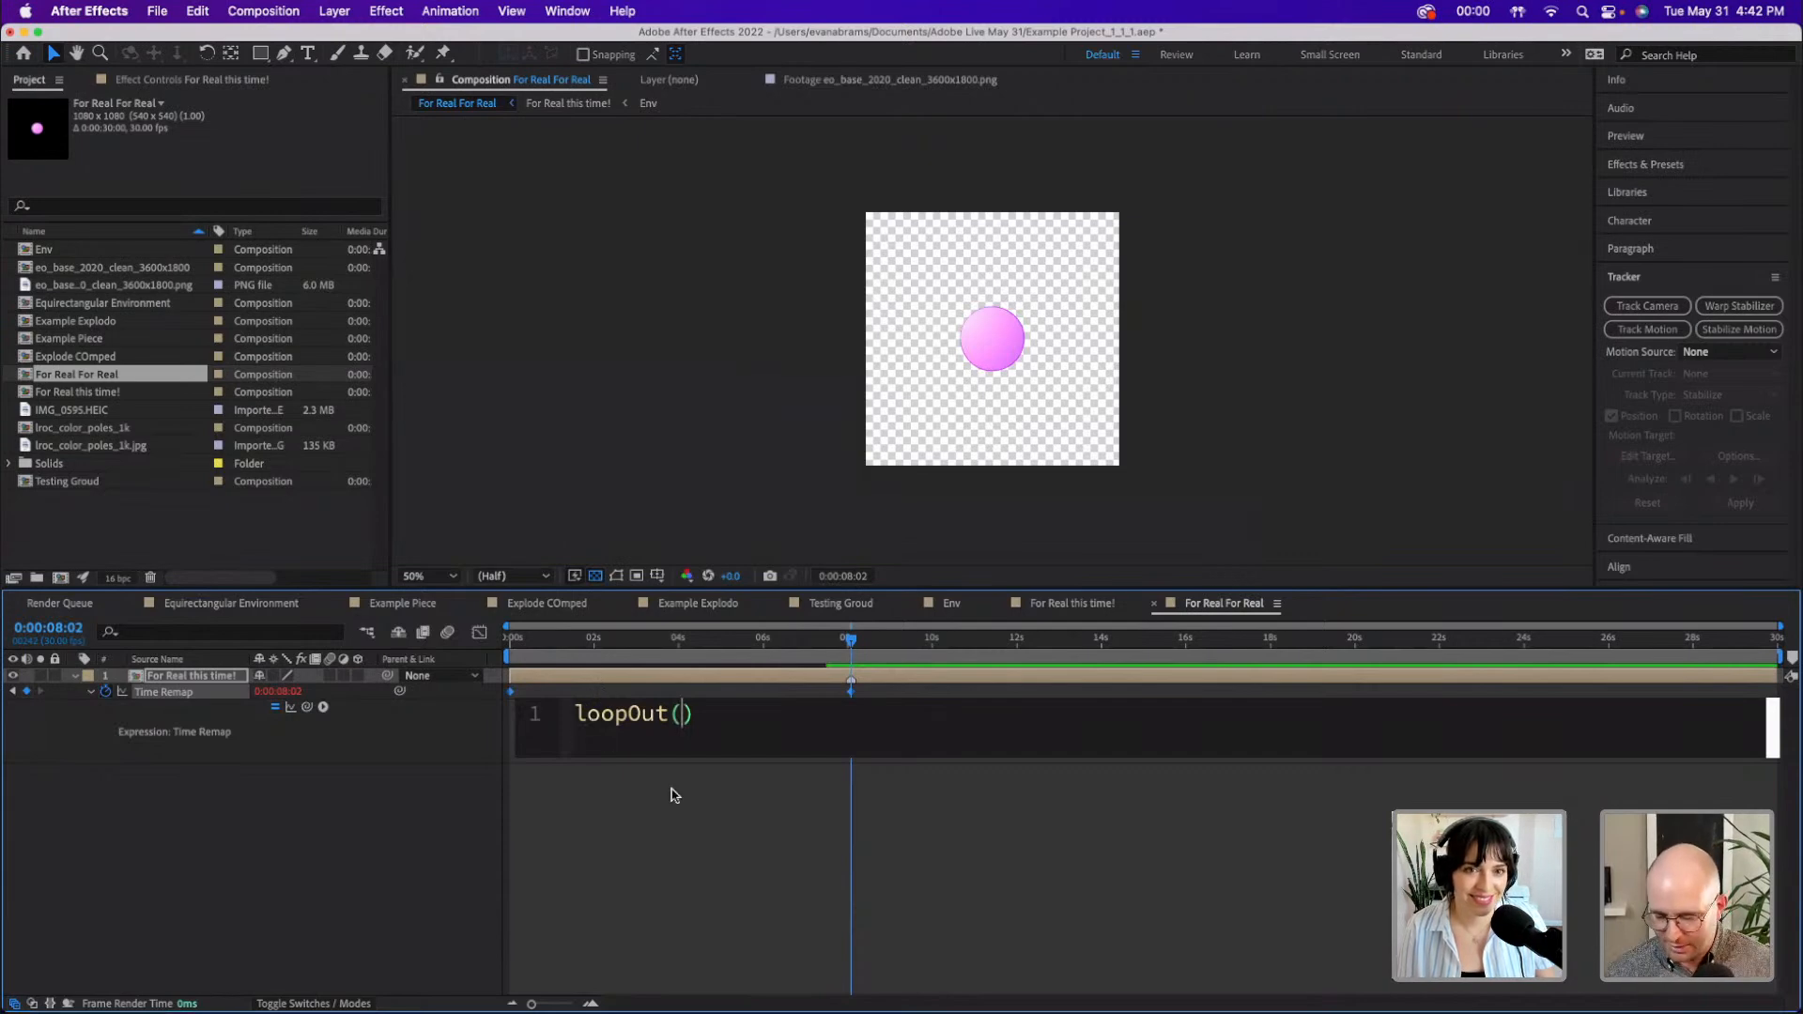
{"action": "left_click", "coordinate": [689, 704]}
- Scrub back and forth across 0:00:08:02 to check how the time-remapped layer loops
{"action": "left_click", "coordinate": [727, 640]}
{"action": "left_click_drag", "start_coordinate": [695, 651], "coordinate": [926, 732]}
{"action": "left_click", "coordinate": [936, 669]}
{"action": "left_click", "coordinate": [878, 833]}
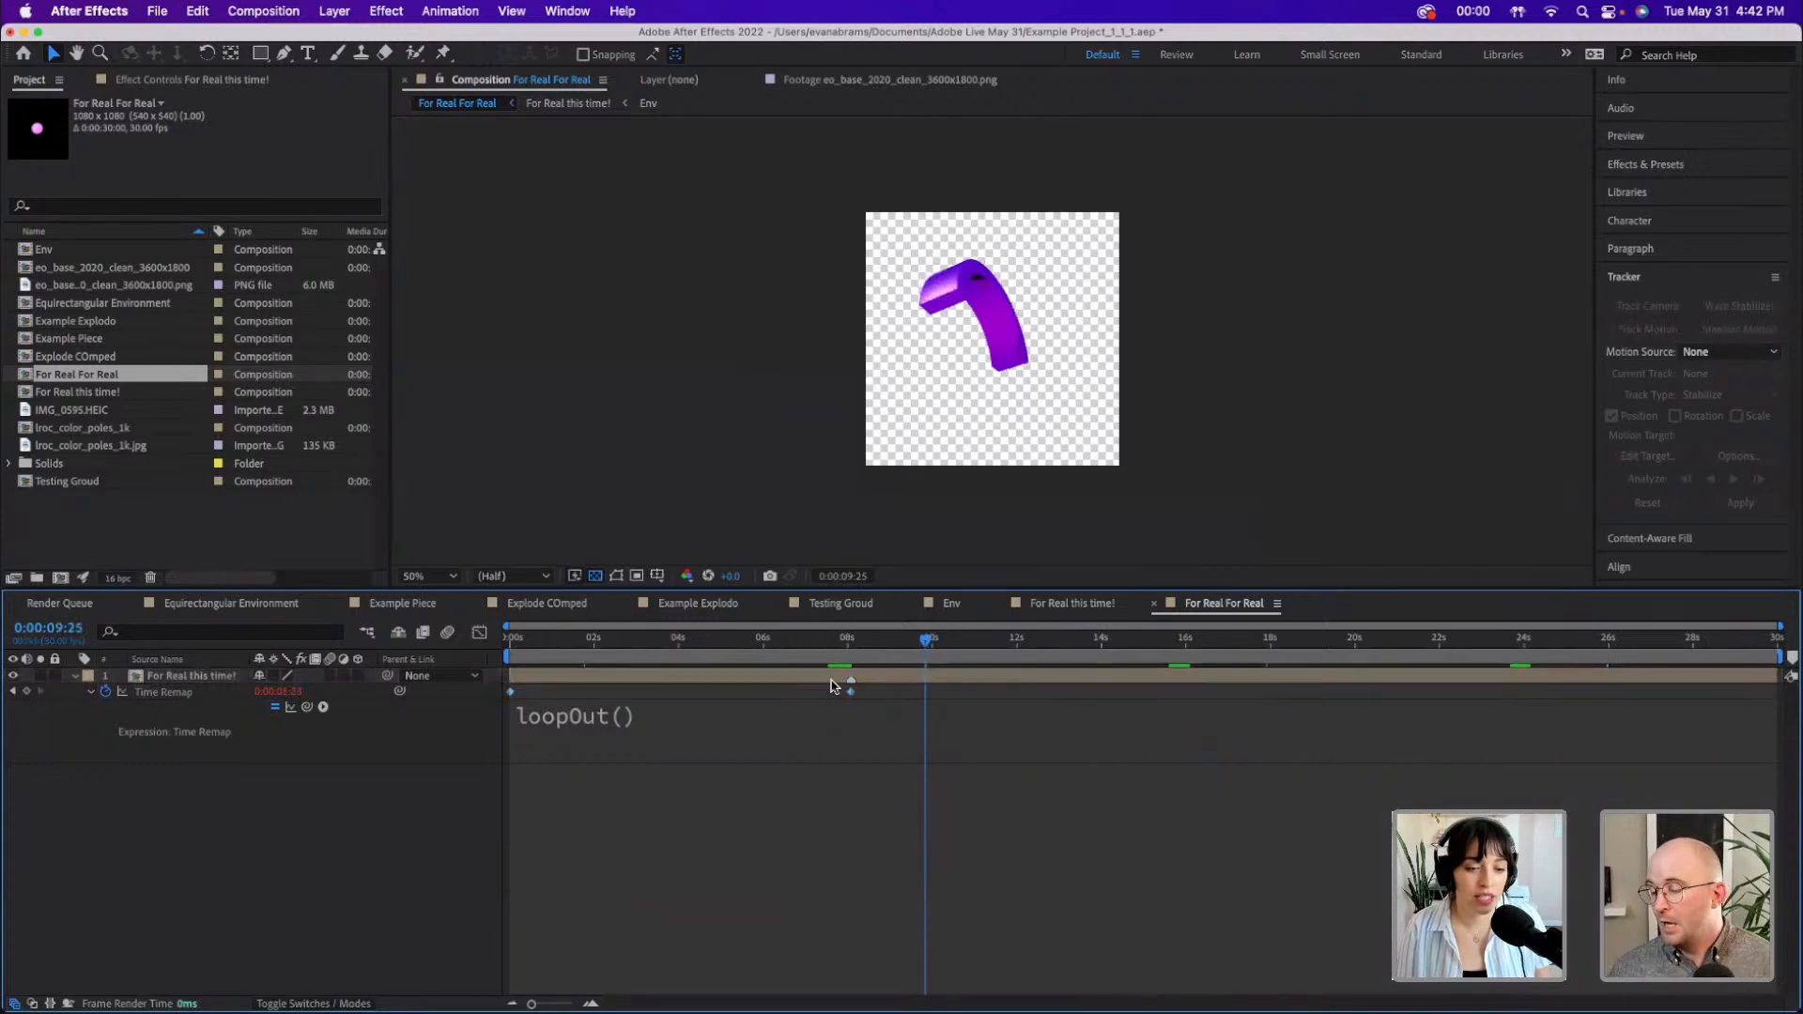
{"action": "left_click_drag", "start_coordinate": [798, 639], "coordinate": [714, 653]}
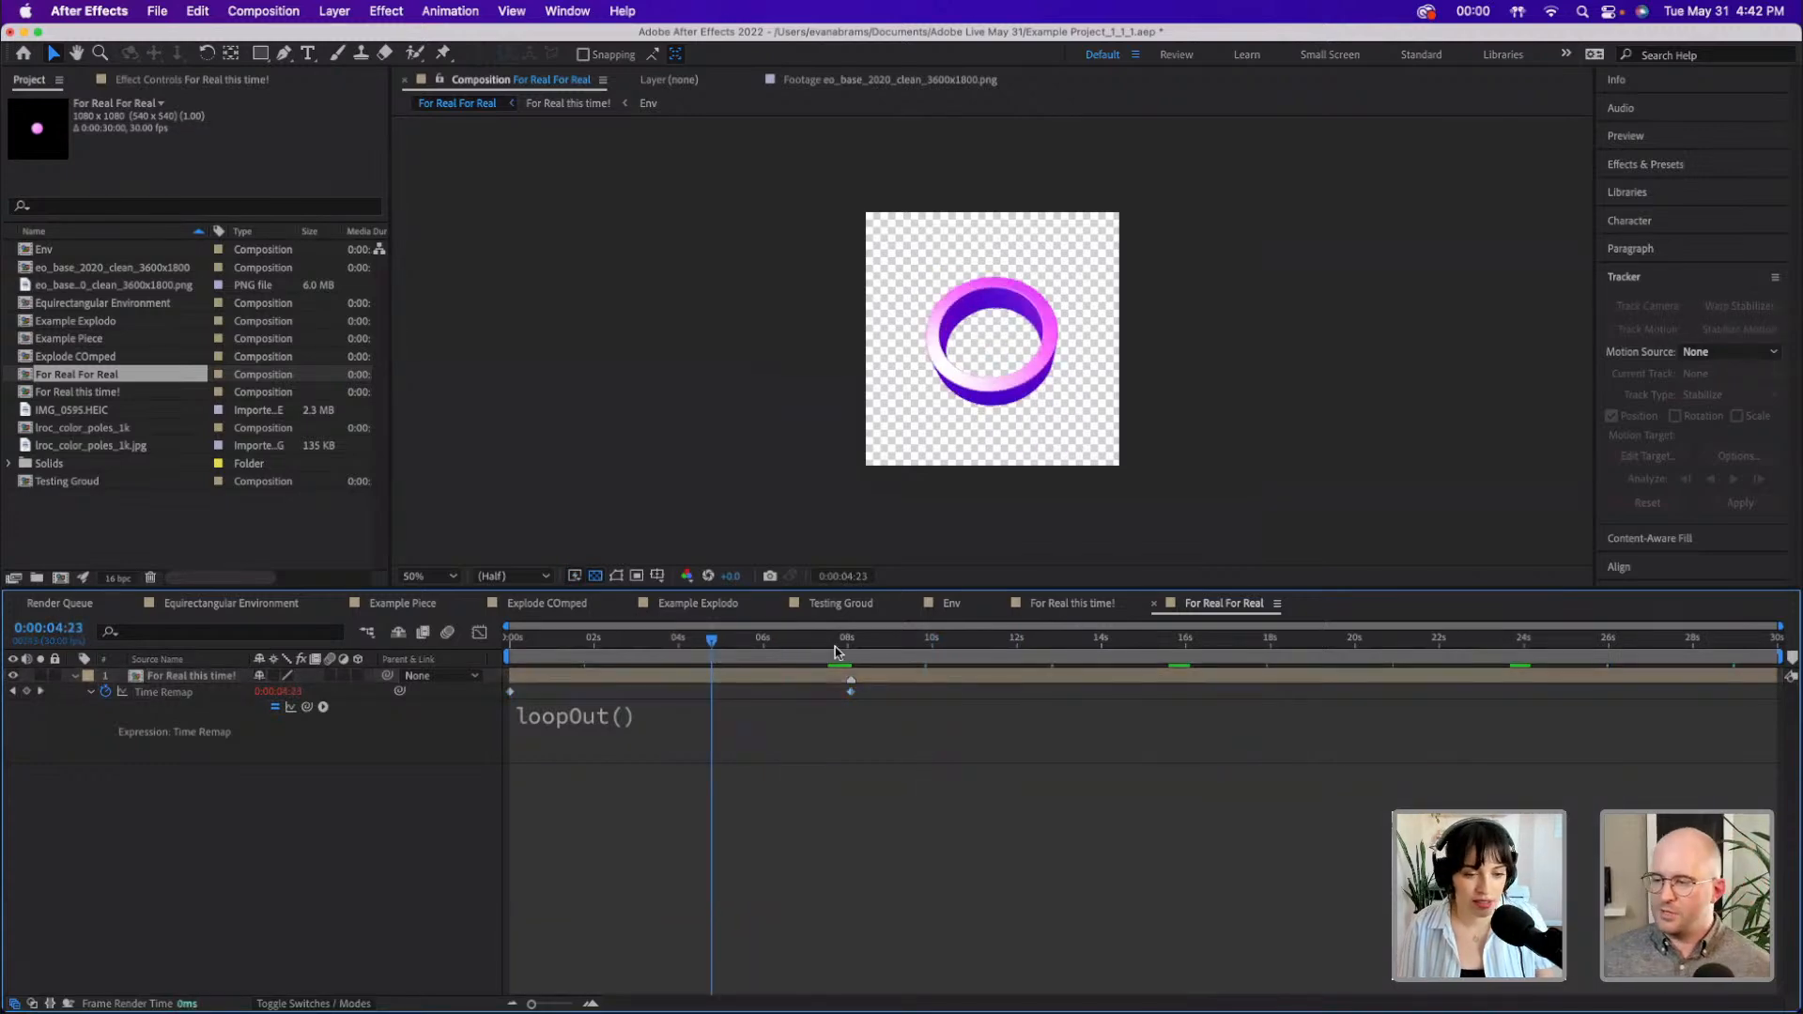
{"action": "left_click", "coordinate": [825, 686]}
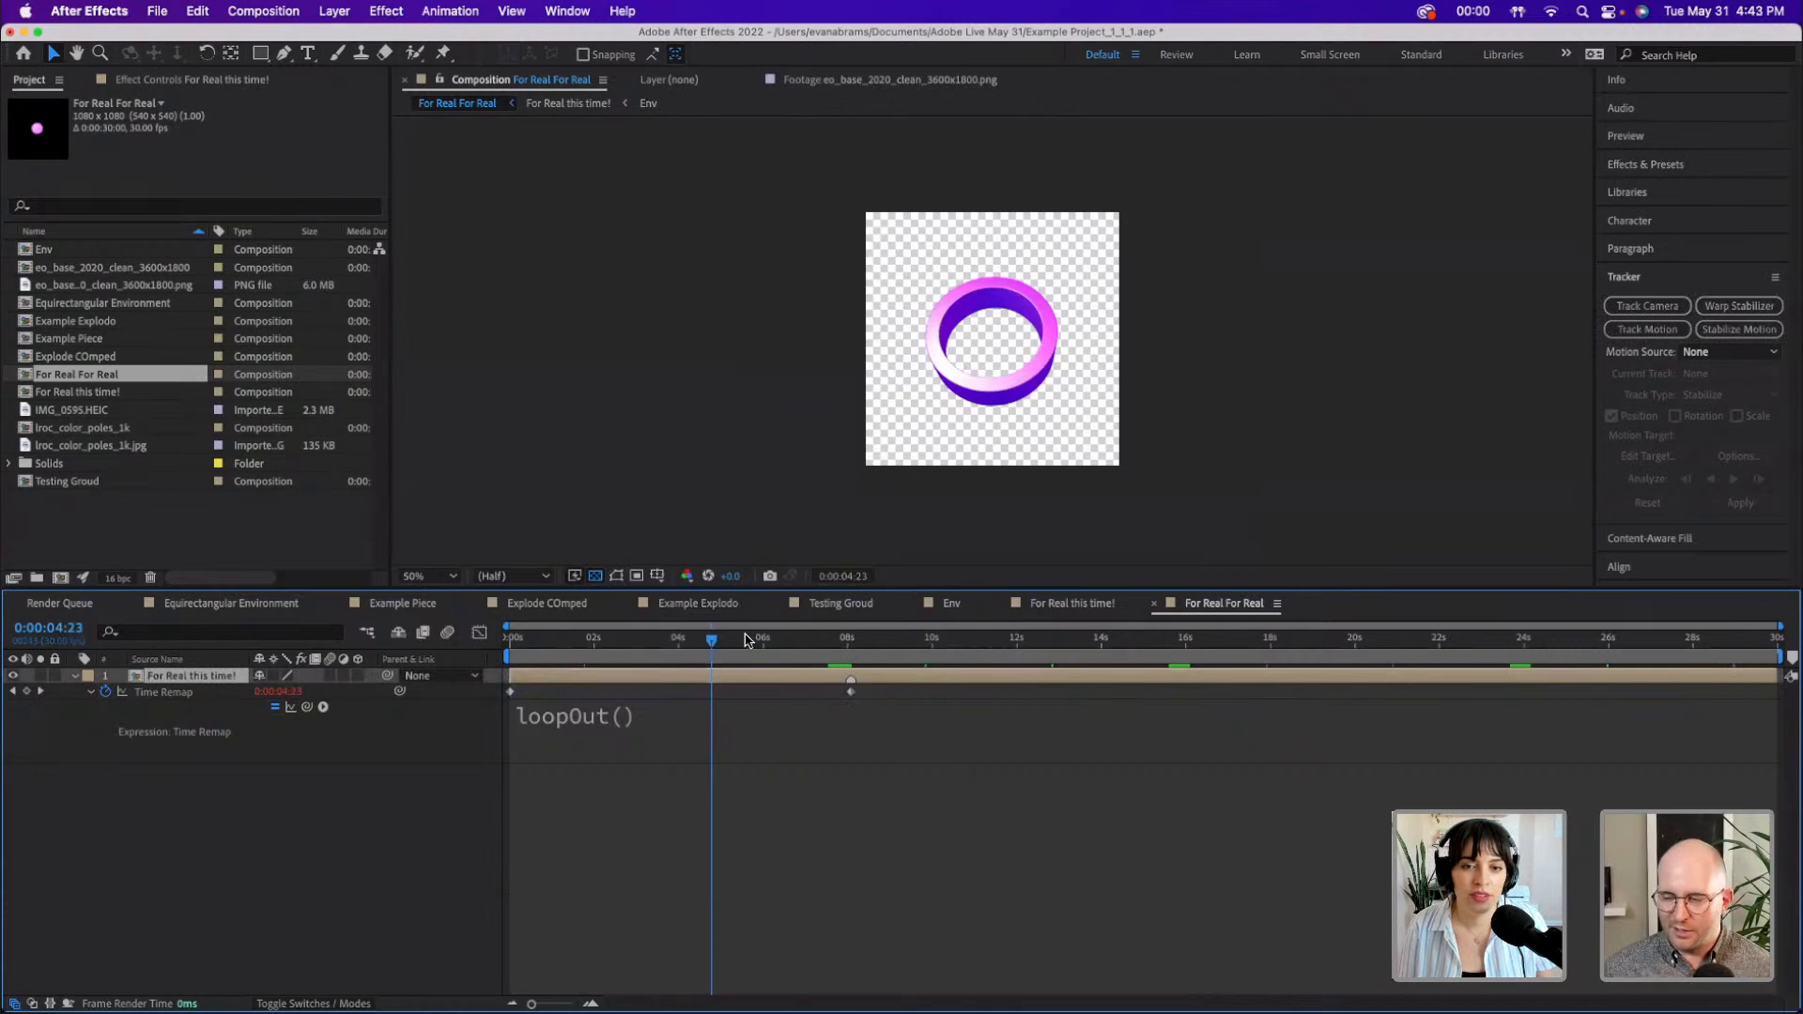
{"action": "mouse_move", "coordinate": [744, 646]}
{"action": "left_mouse_down"}
{"action": "mouse_move", "coordinate": [677, 648]}
{"action": "mouse_move", "coordinate": [766, 667]}
{"action": "left_mouse_up"}
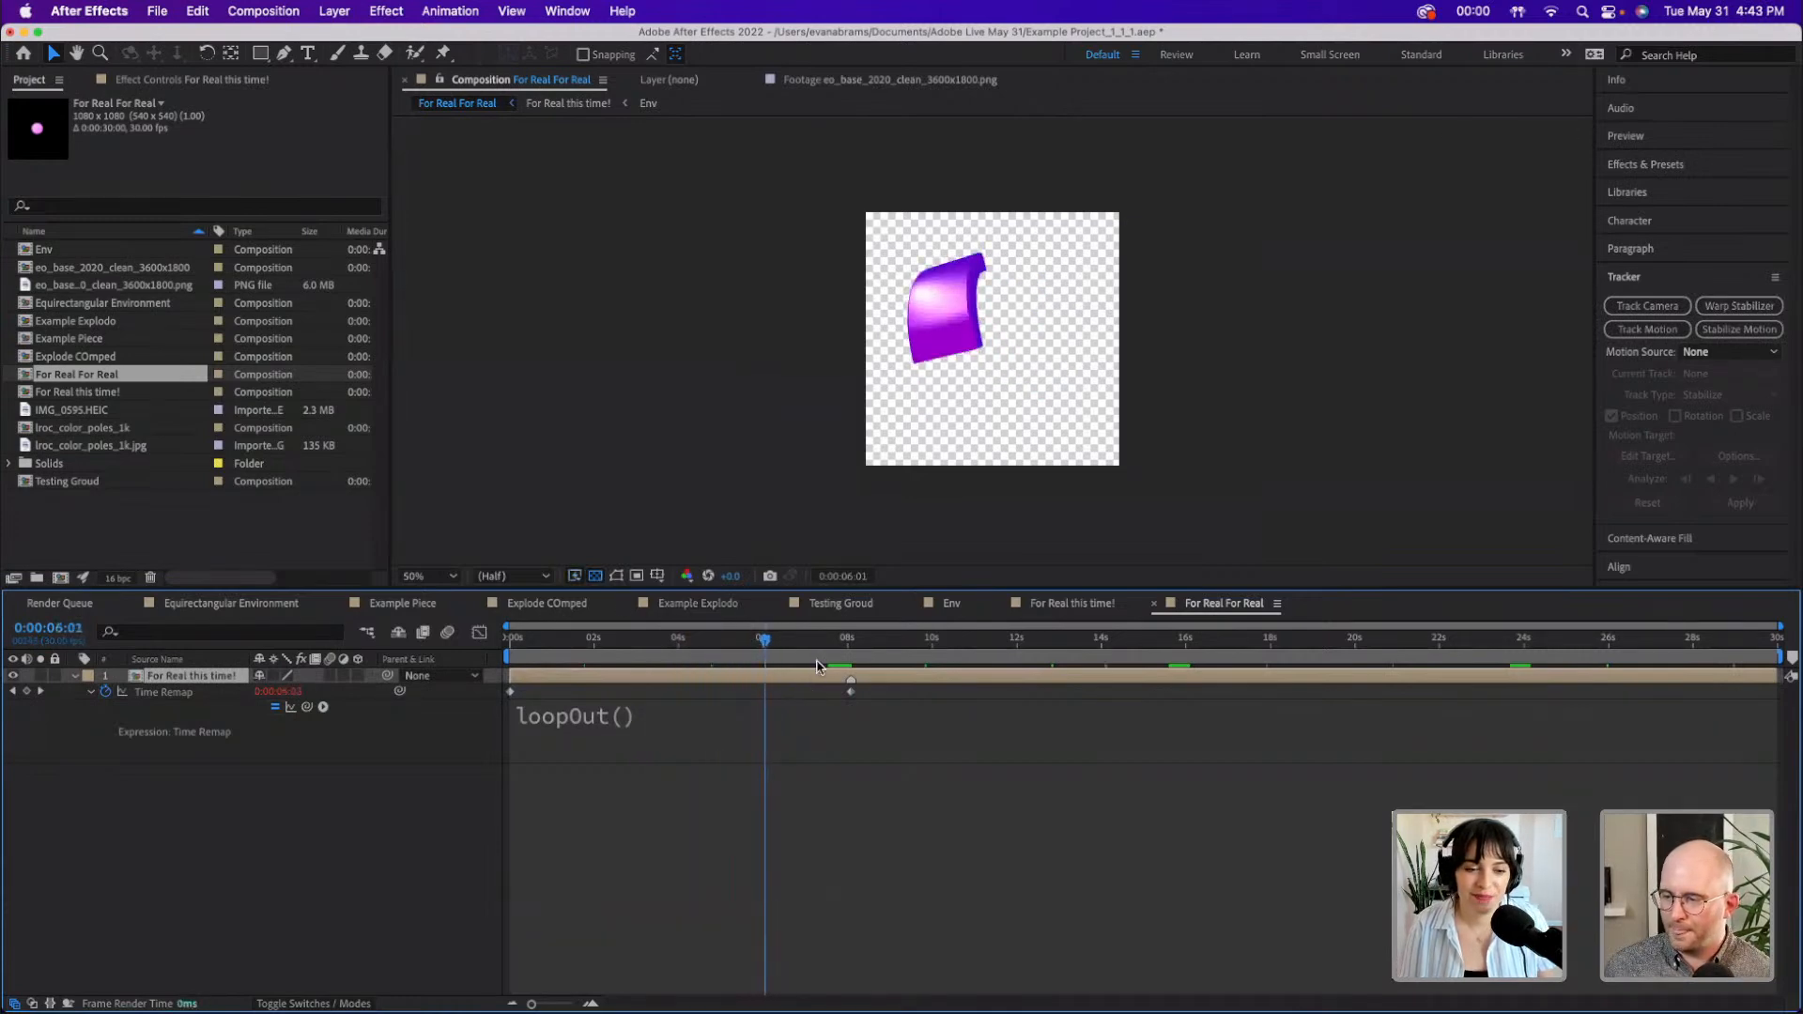
- Keyframe the layer's Scale at 100% at 0:00:08:02 and at one third of that at 0:00:09:02
{"action": "left_click", "coordinate": [851, 644]}
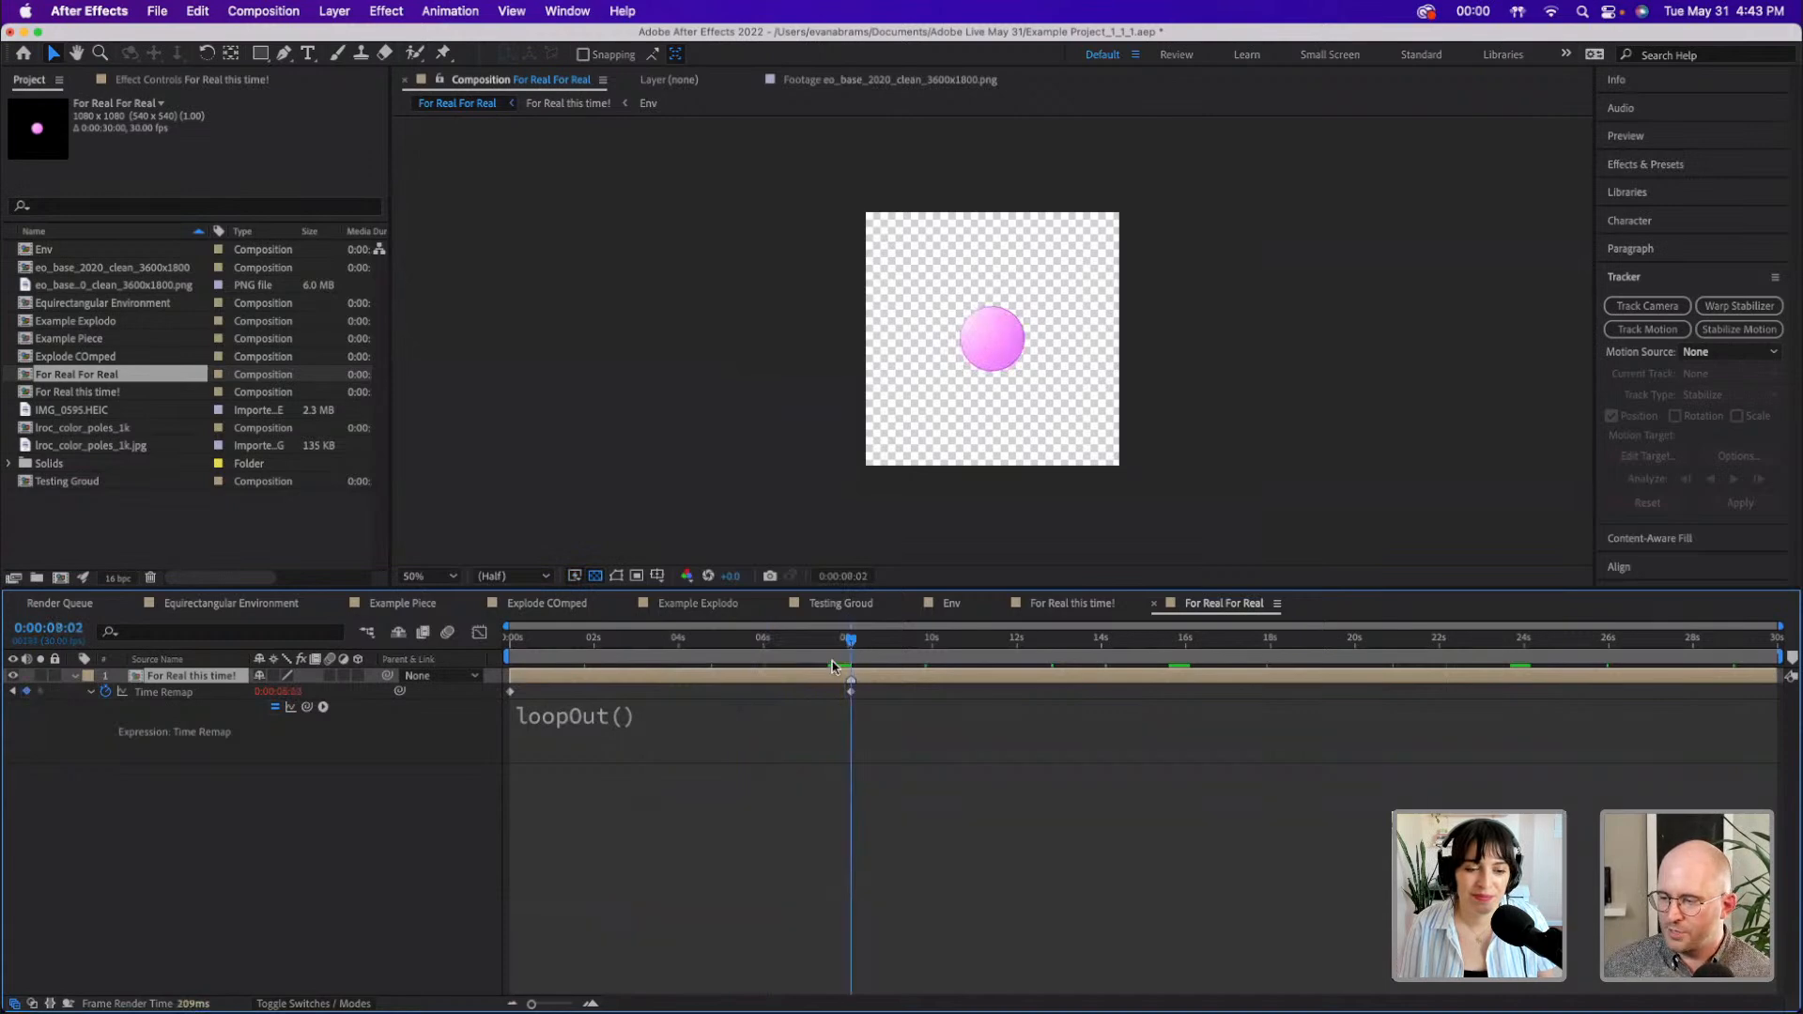
{"action": "key", "text": "s"}
{"action": "left_click", "coordinate": [123, 692]}
{"action": "key", "text": "shift+Page_Down"}
{"action": "key", "text": "shift+Page_Down"}
{"action": "key", "text": "shift+Page_Down"}
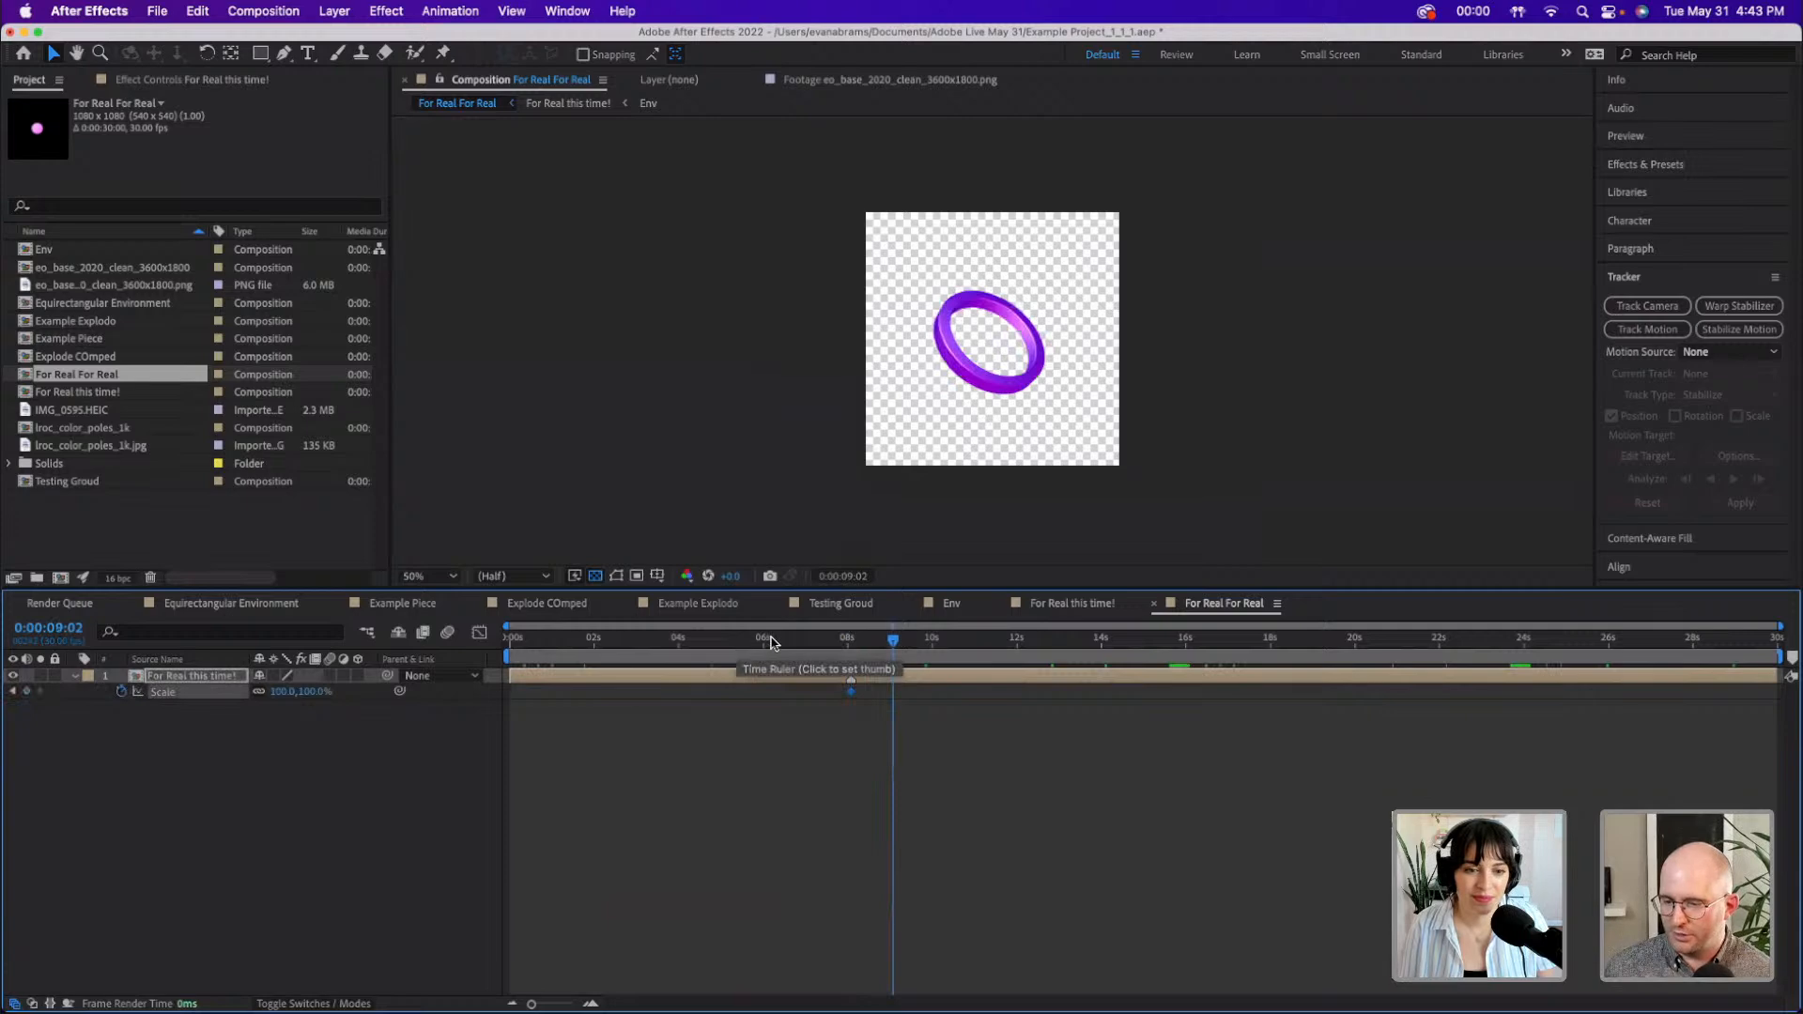
{"action": "left_click", "coordinate": [285, 692]}
{"action": "key", "text": "Right"}
{"action": "type", "text": "/3"}
{"action": "key", "text": "Return"}
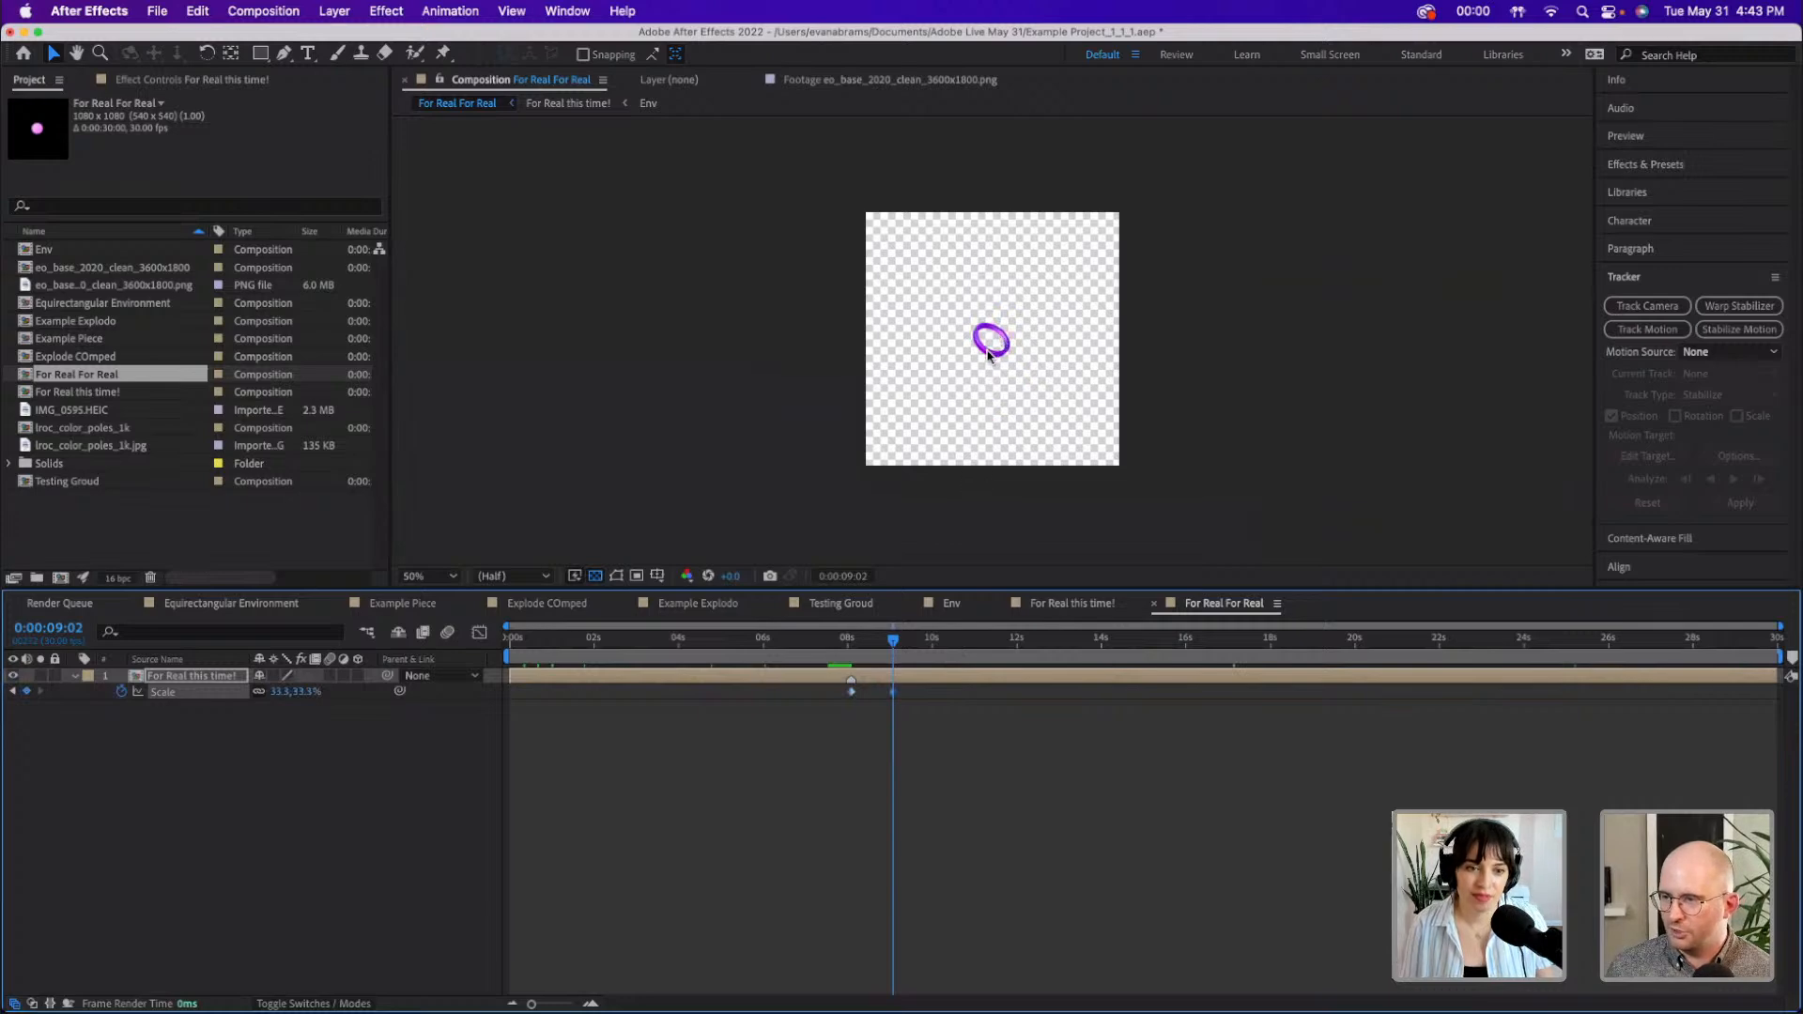
- Search the effects for "motion" and apply Motion Tile to the "For Real this time!" layer
{"action": "left_click", "coordinate": [1681, 169]}
{"action": "left_click", "coordinate": [1660, 192]}
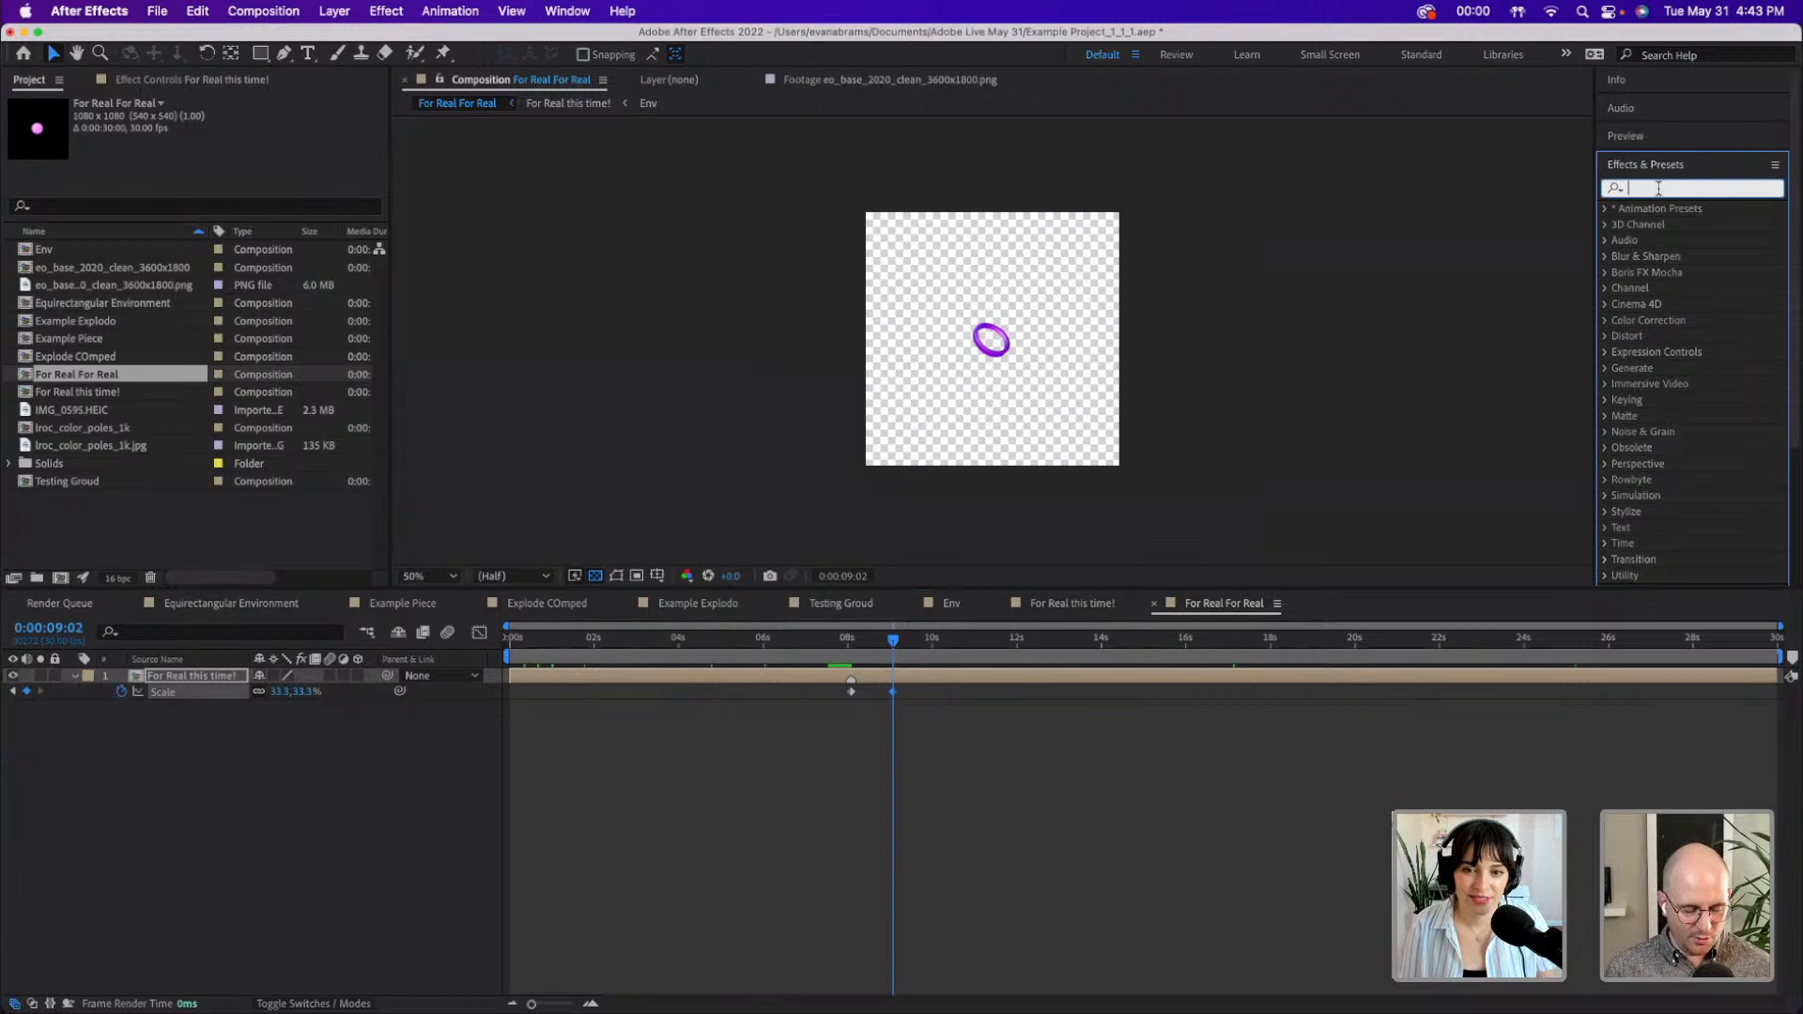
{"action": "type", "text": "moti"}
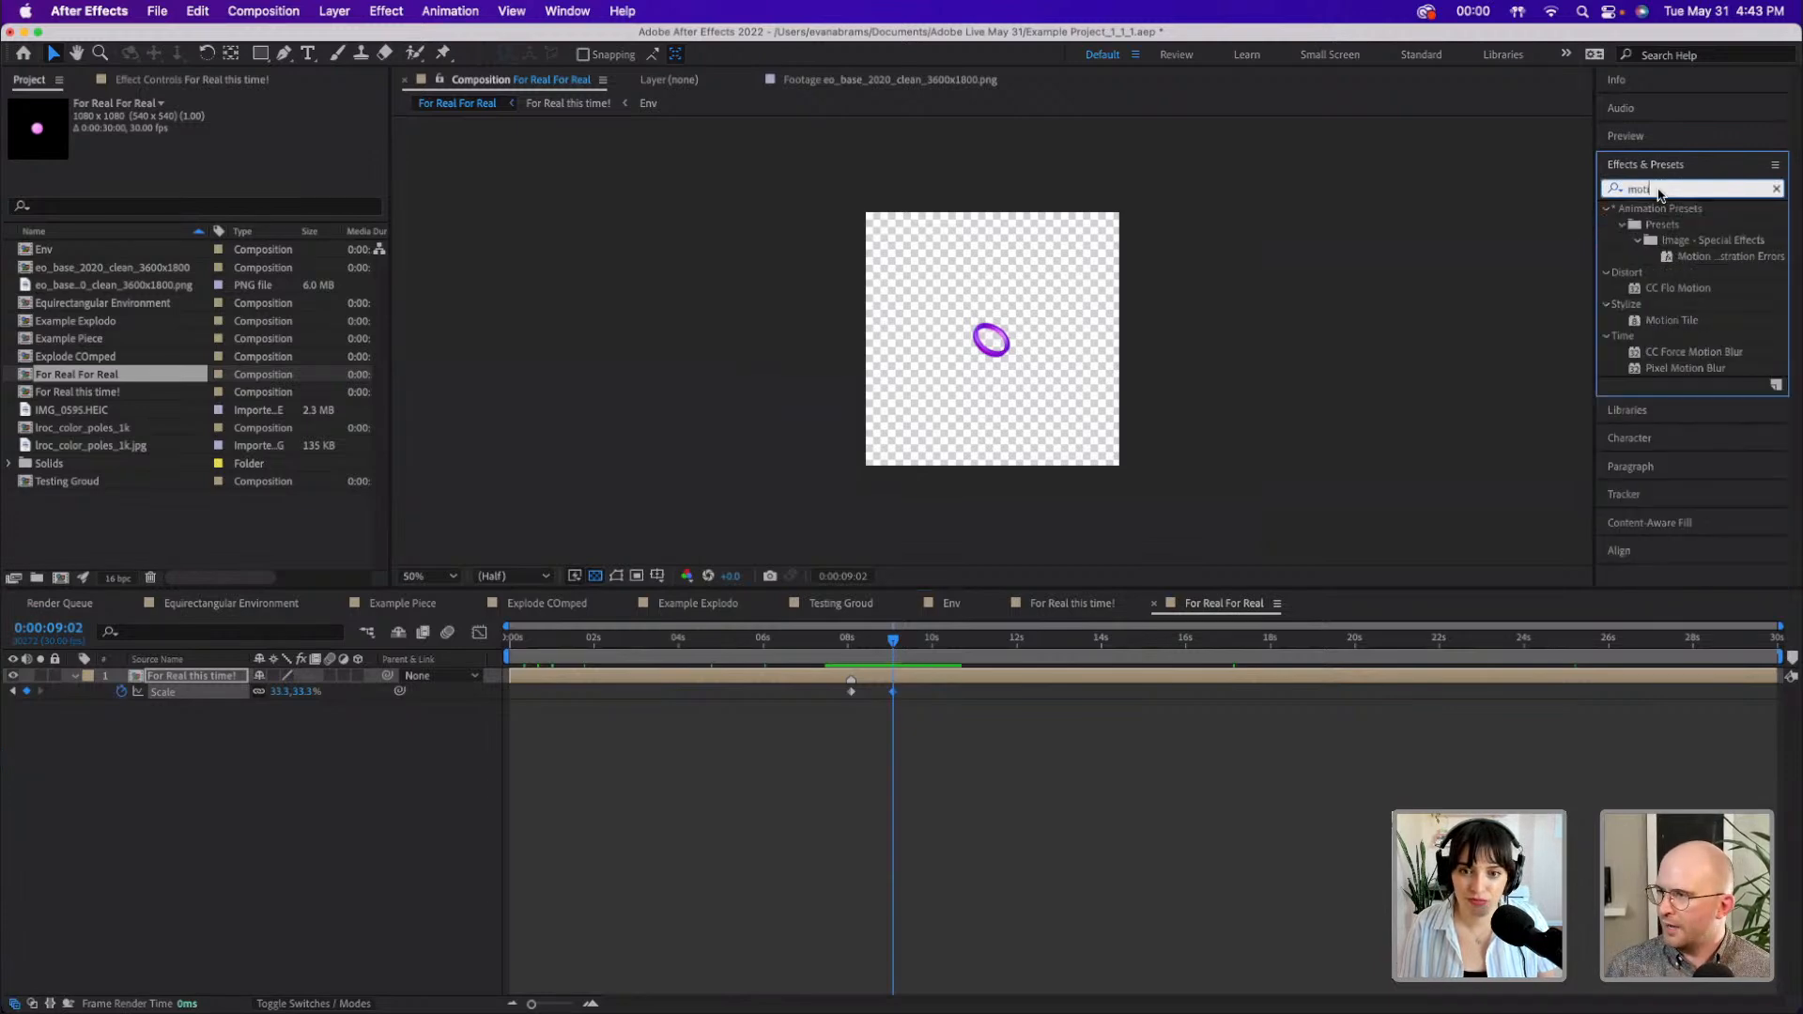
{"action": "left_click_drag", "start_coordinate": [1676, 323], "coordinate": [1074, 678]}
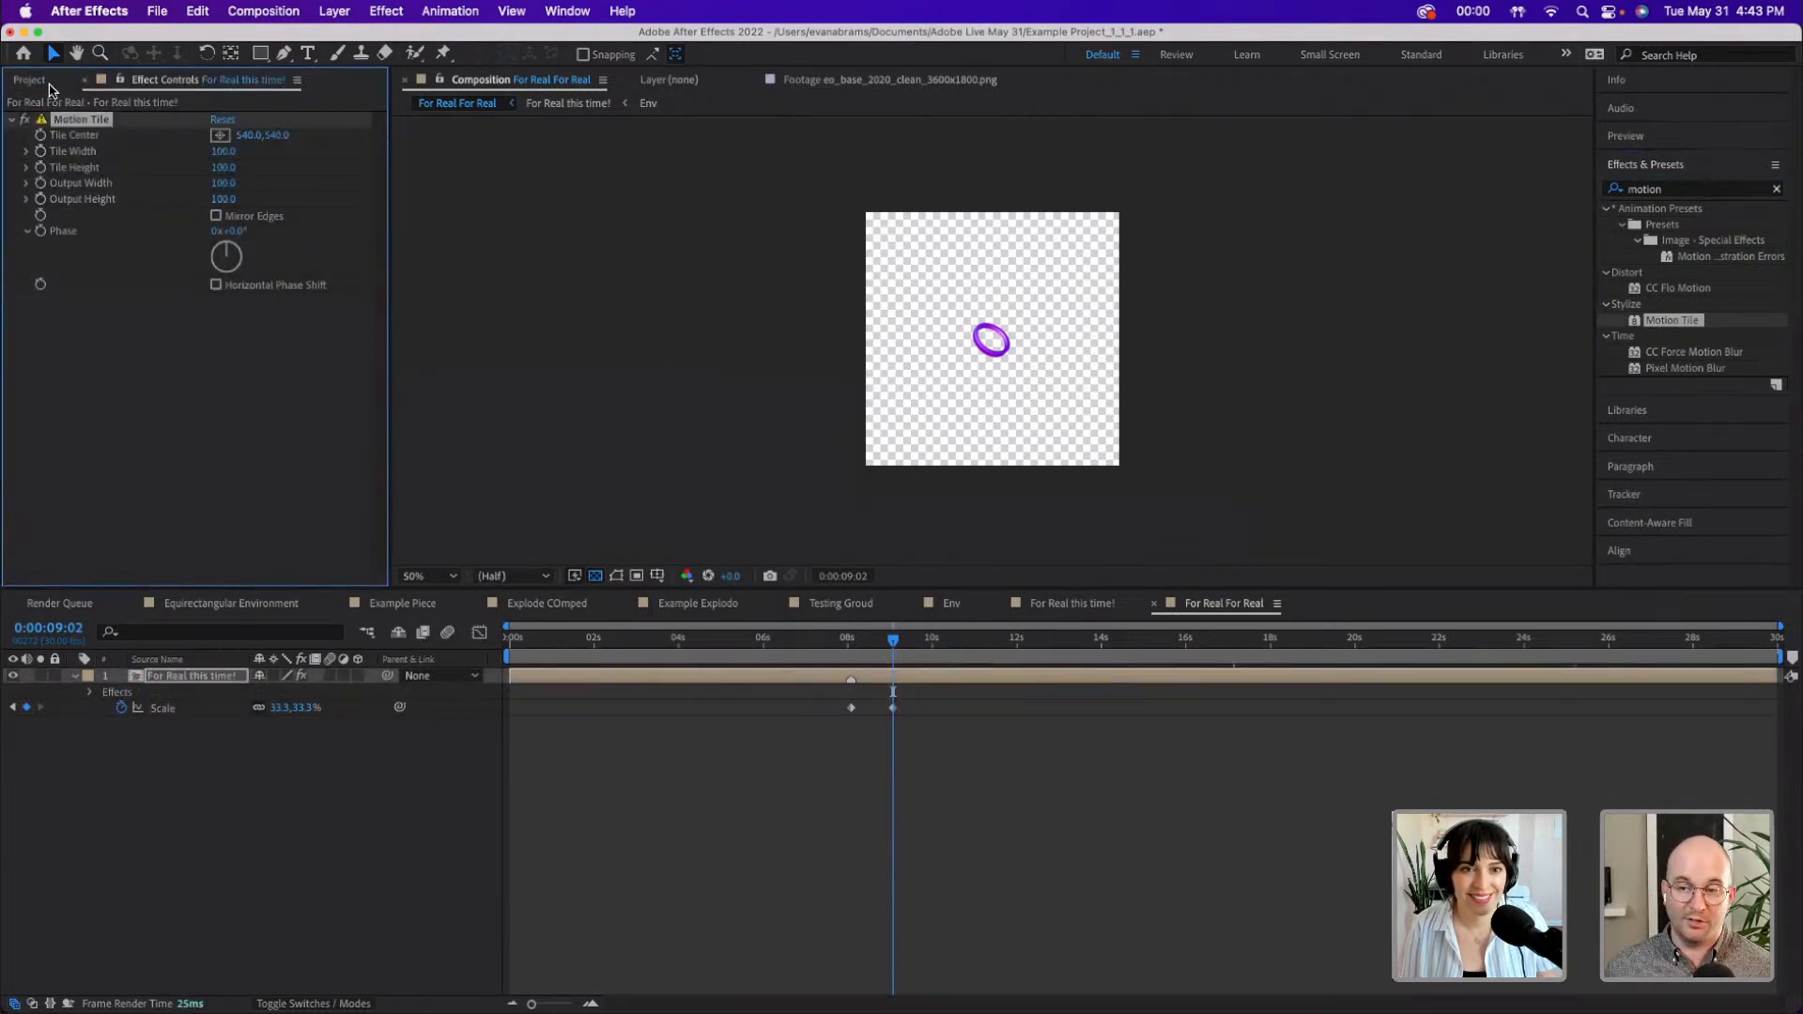
- Set the project's color depth to 8 bits per channel
{"action": "left_click", "coordinate": [44, 83]}
{"action": "left_click", "coordinate": [118, 578]}
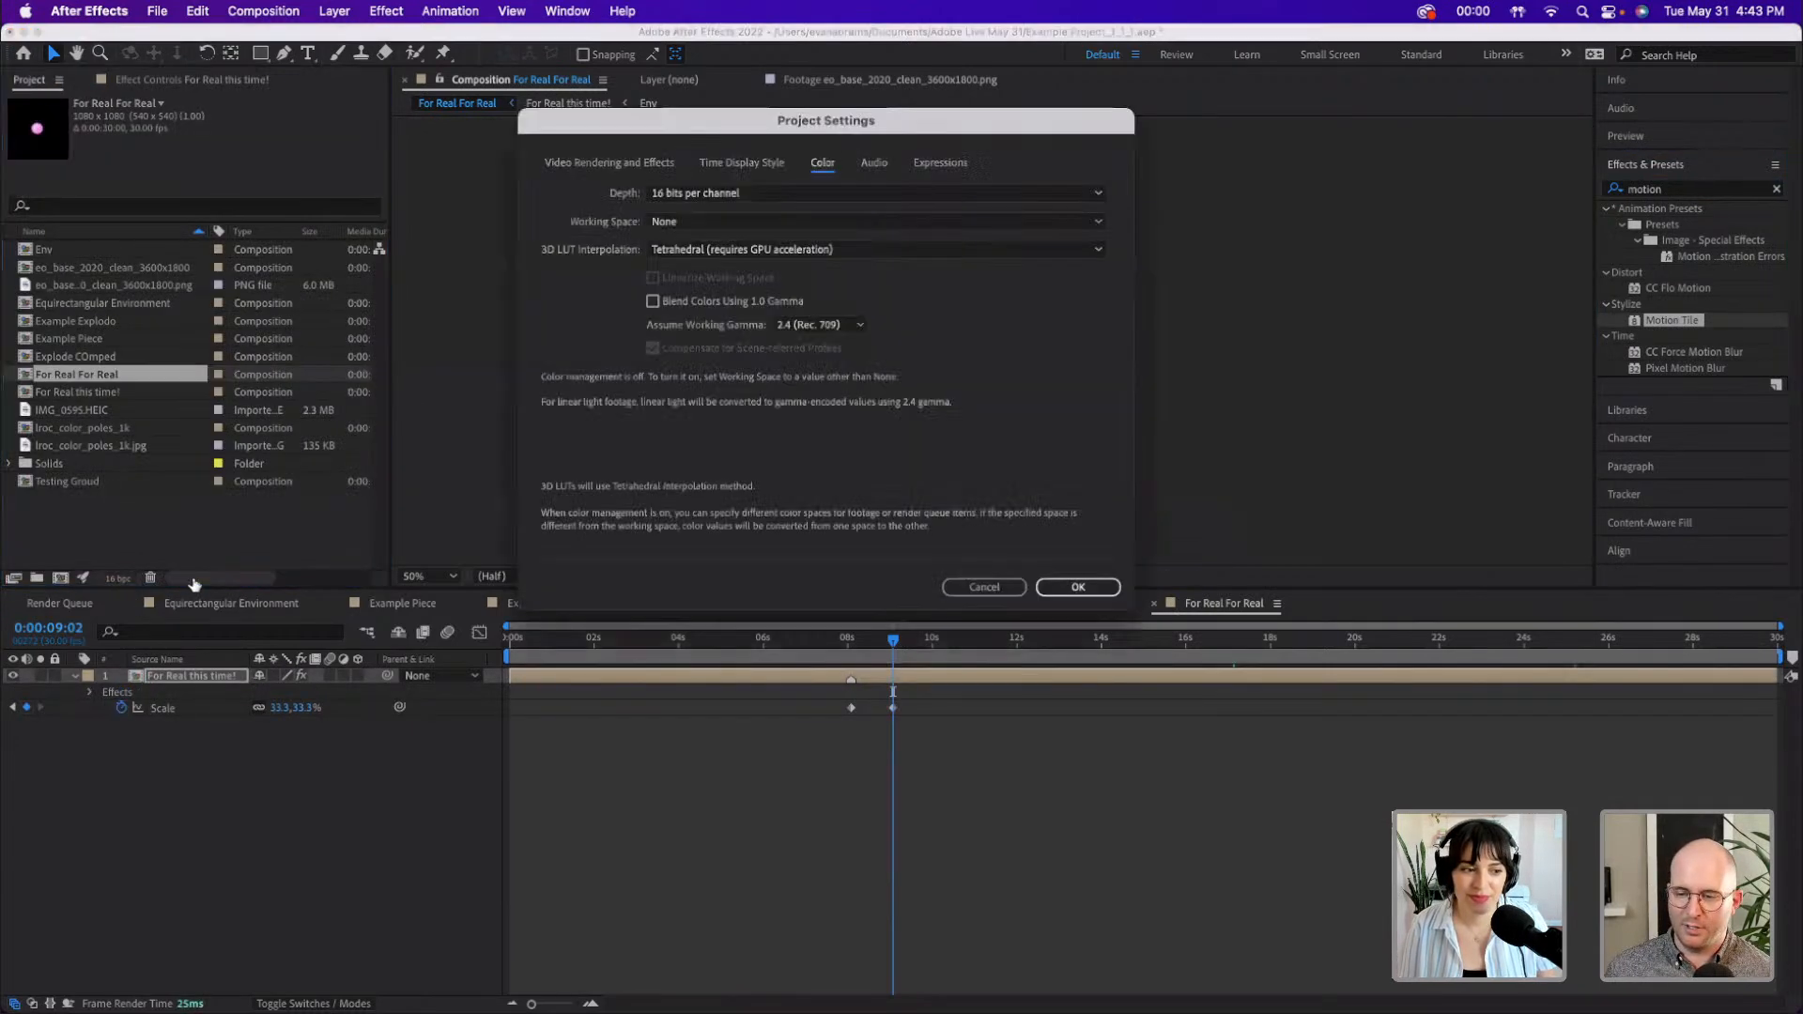
{"action": "left_click", "coordinate": [730, 194]}
{"action": "left_click", "coordinate": [732, 208]}
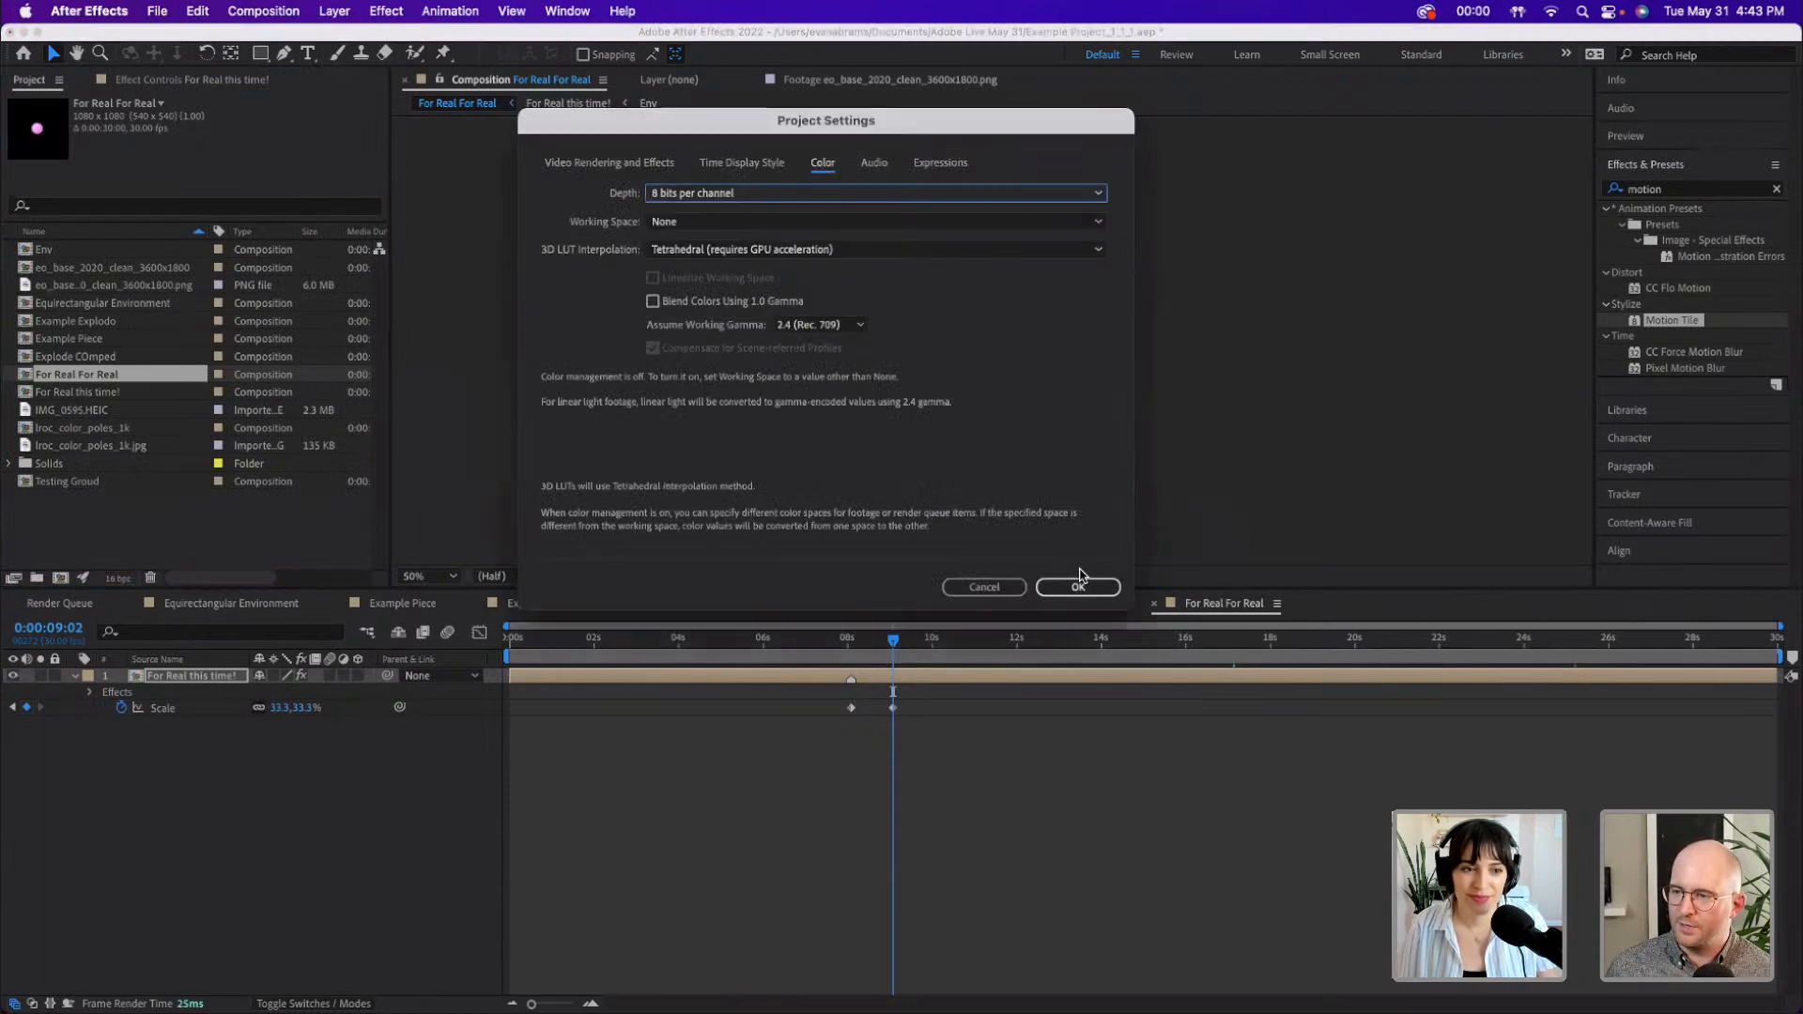
{"action": "left_click", "coordinate": [1078, 586]}
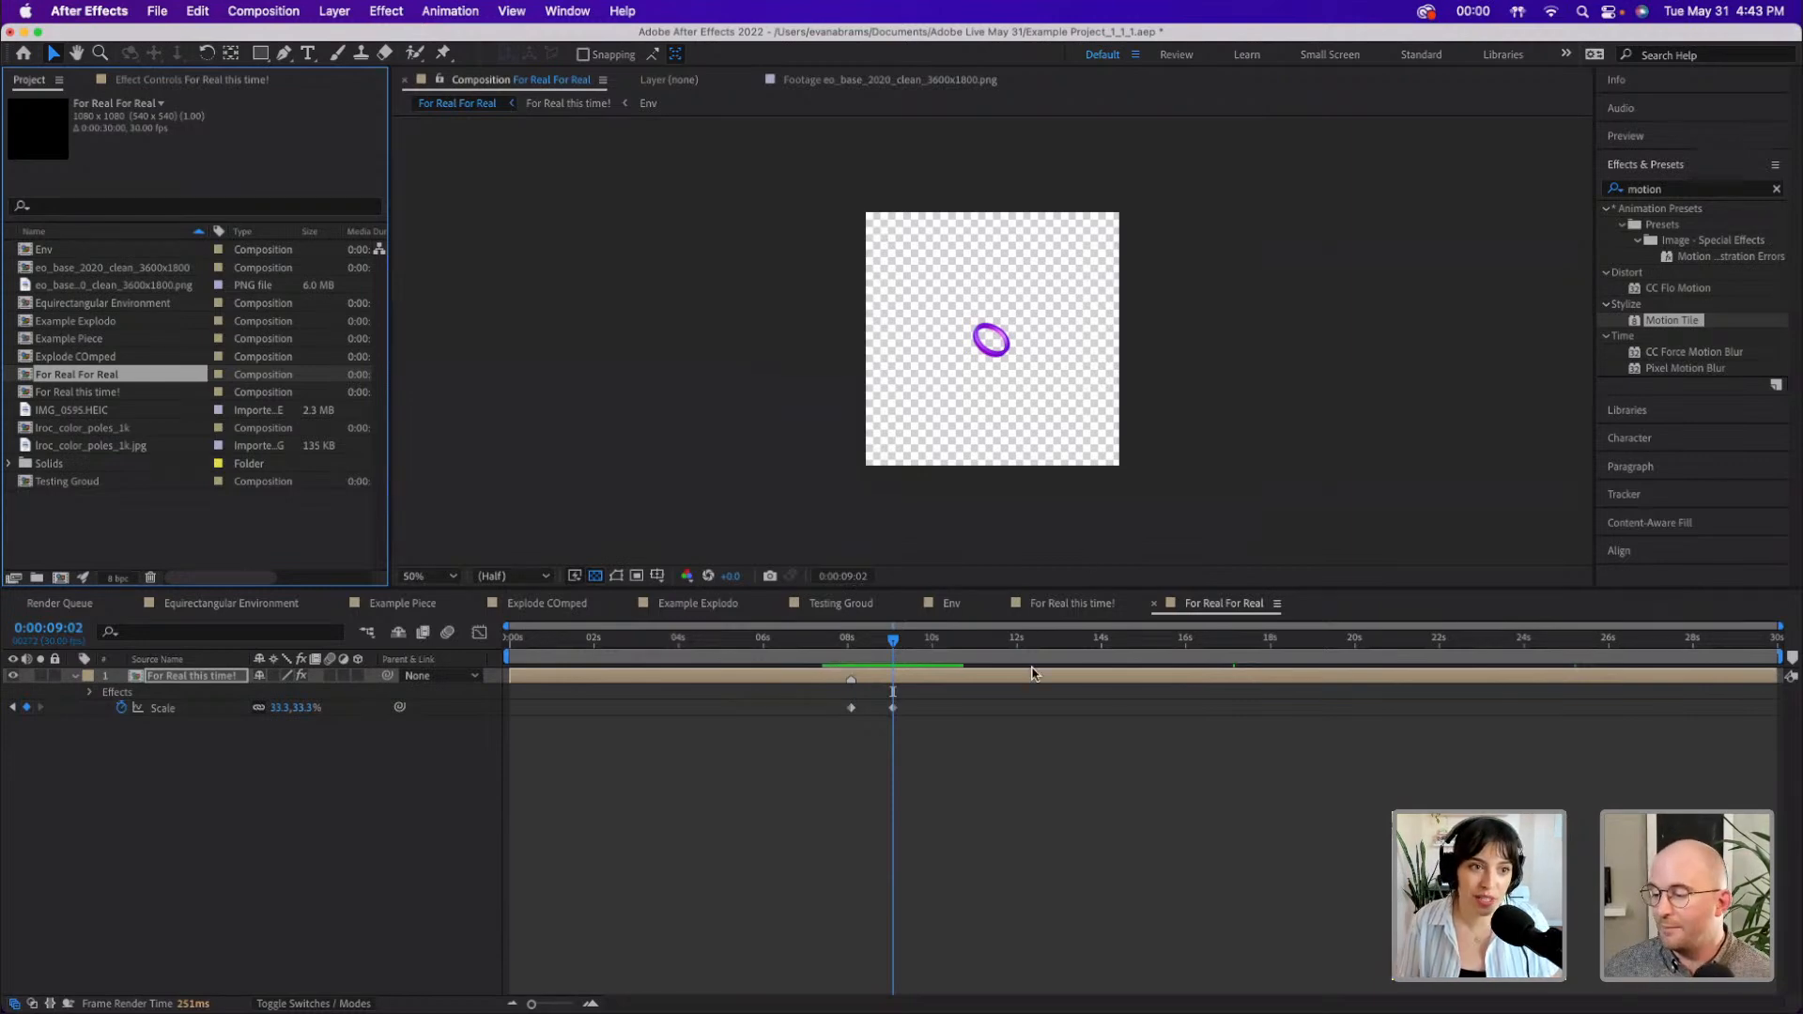
- Set the Motion Tile effect's Output Width and Output Height to 300
{"action": "mouse_move", "coordinate": [880, 650]}
{"action": "left_mouse_down"}
{"action": "mouse_move", "coordinate": [676, 667]}
{"action": "mouse_move", "coordinate": [892, 675]}
{"action": "left_mouse_up"}
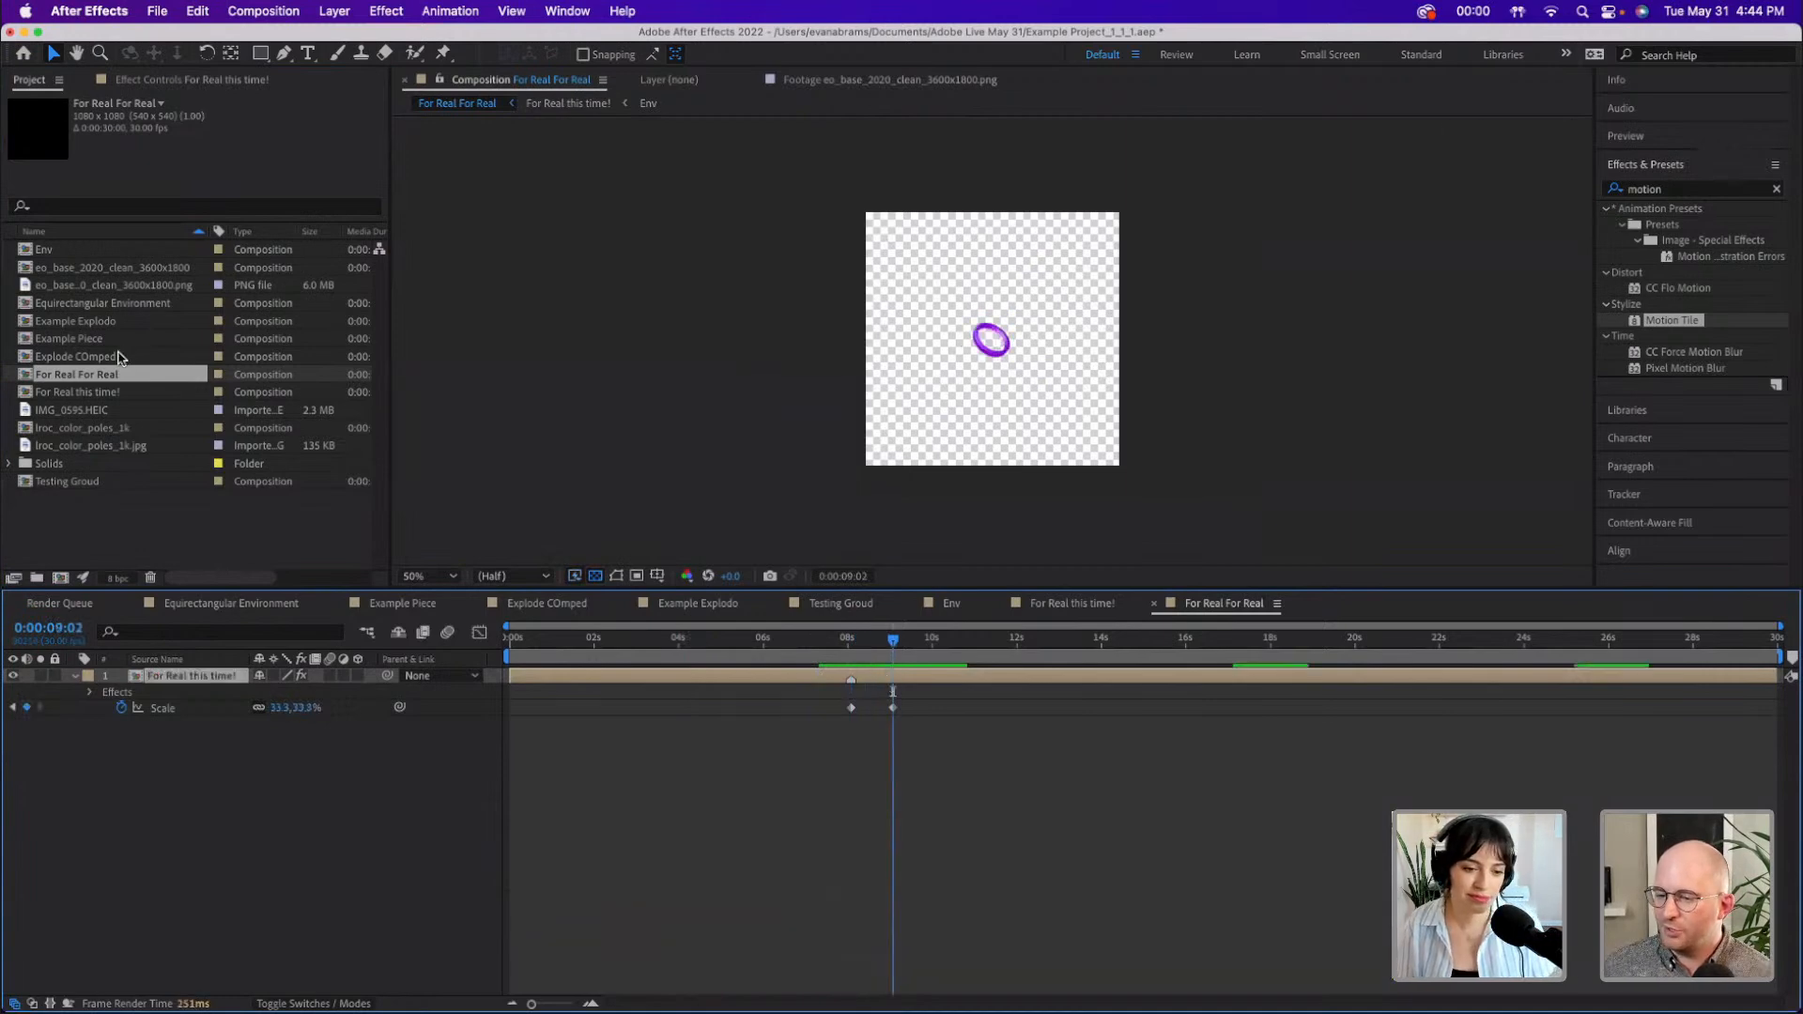
{"action": "left_click", "coordinate": [214, 89]}
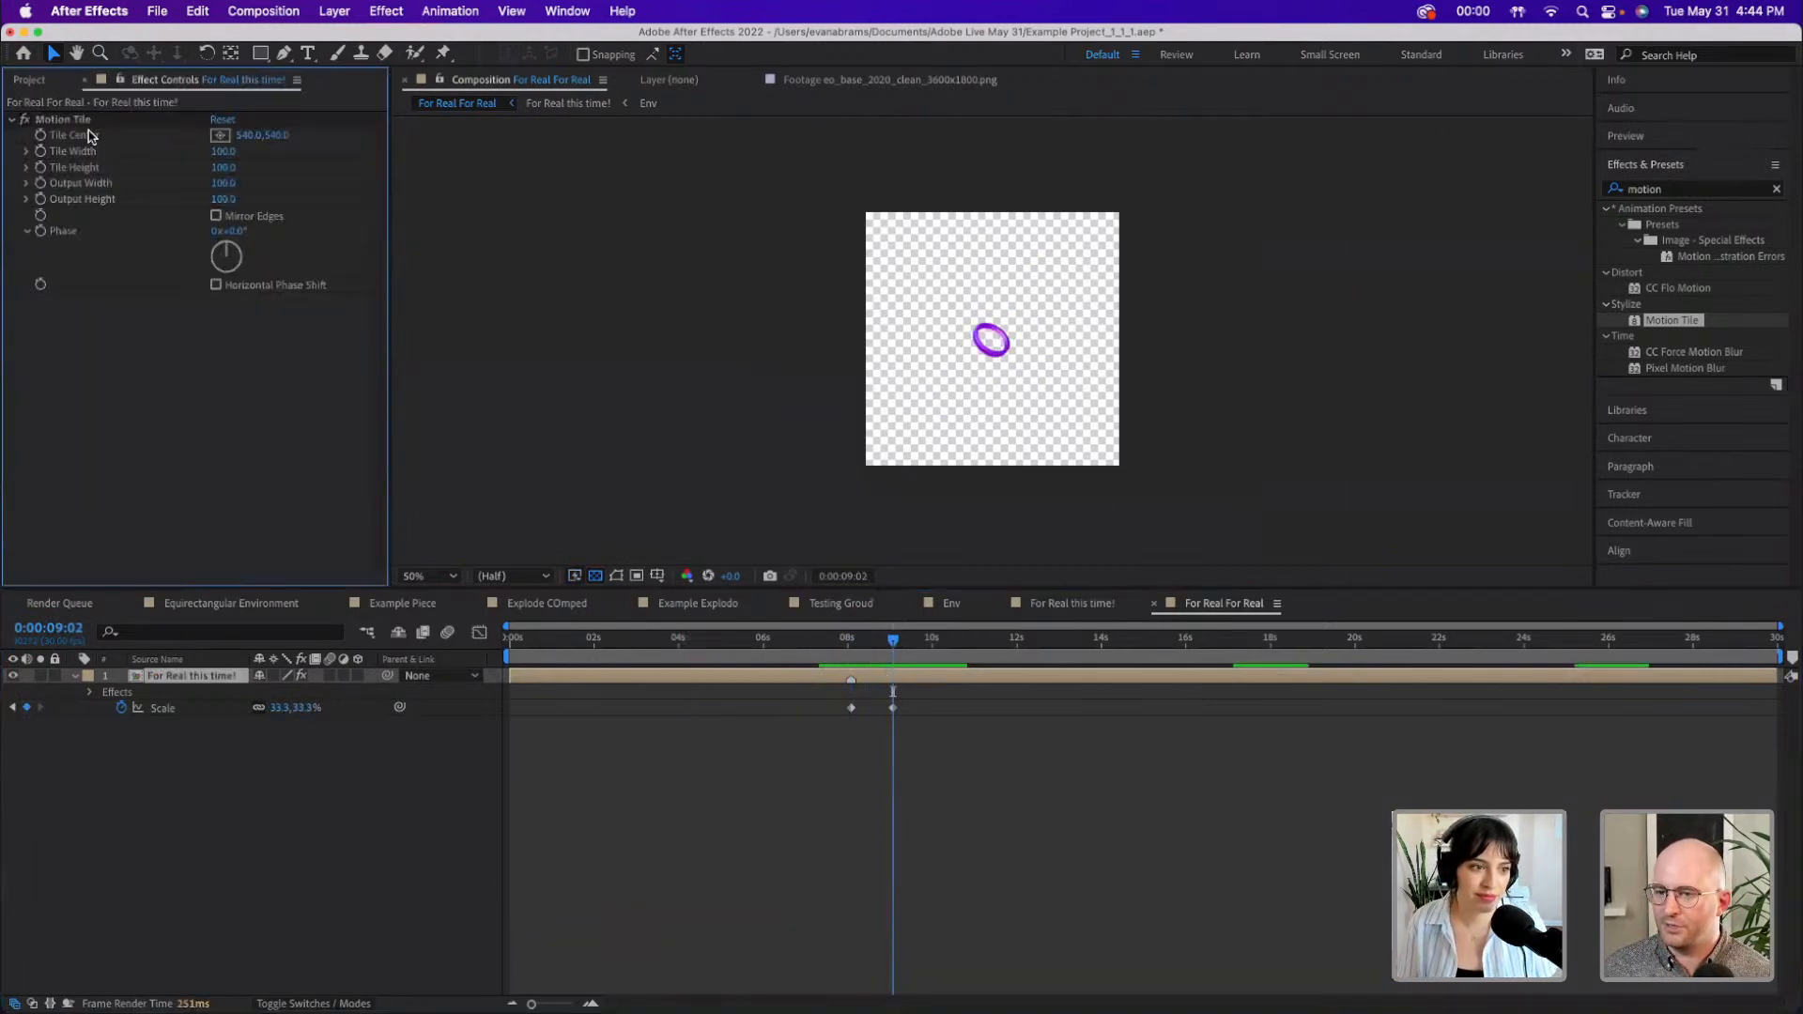
{"action": "left_click", "coordinate": [223, 183]}
{"action": "type", "text": "300"}
{"action": "key", "text": "Tab"}
{"action": "type", "text": "300"}
{"action": "key", "text": "Return"}
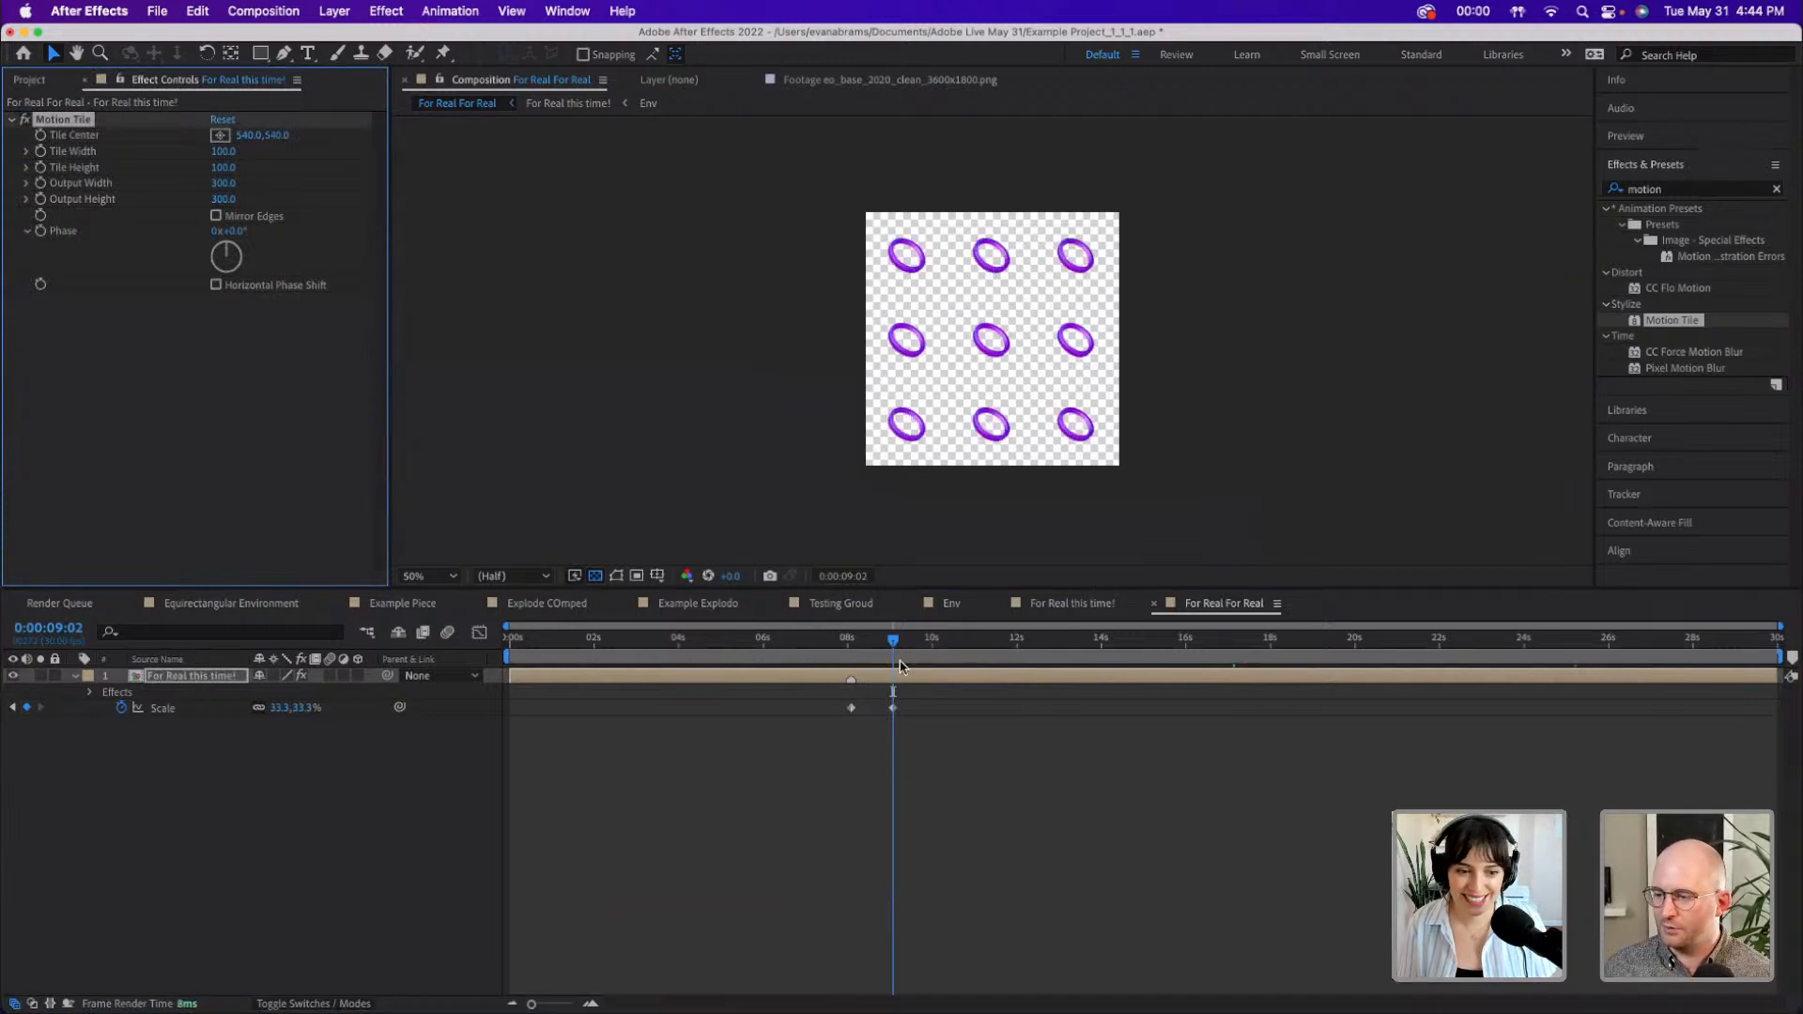
- Preview the tiled rings briefly and apply Easy Ease to both Scale keyframes
{"action": "key", "text": "space"}
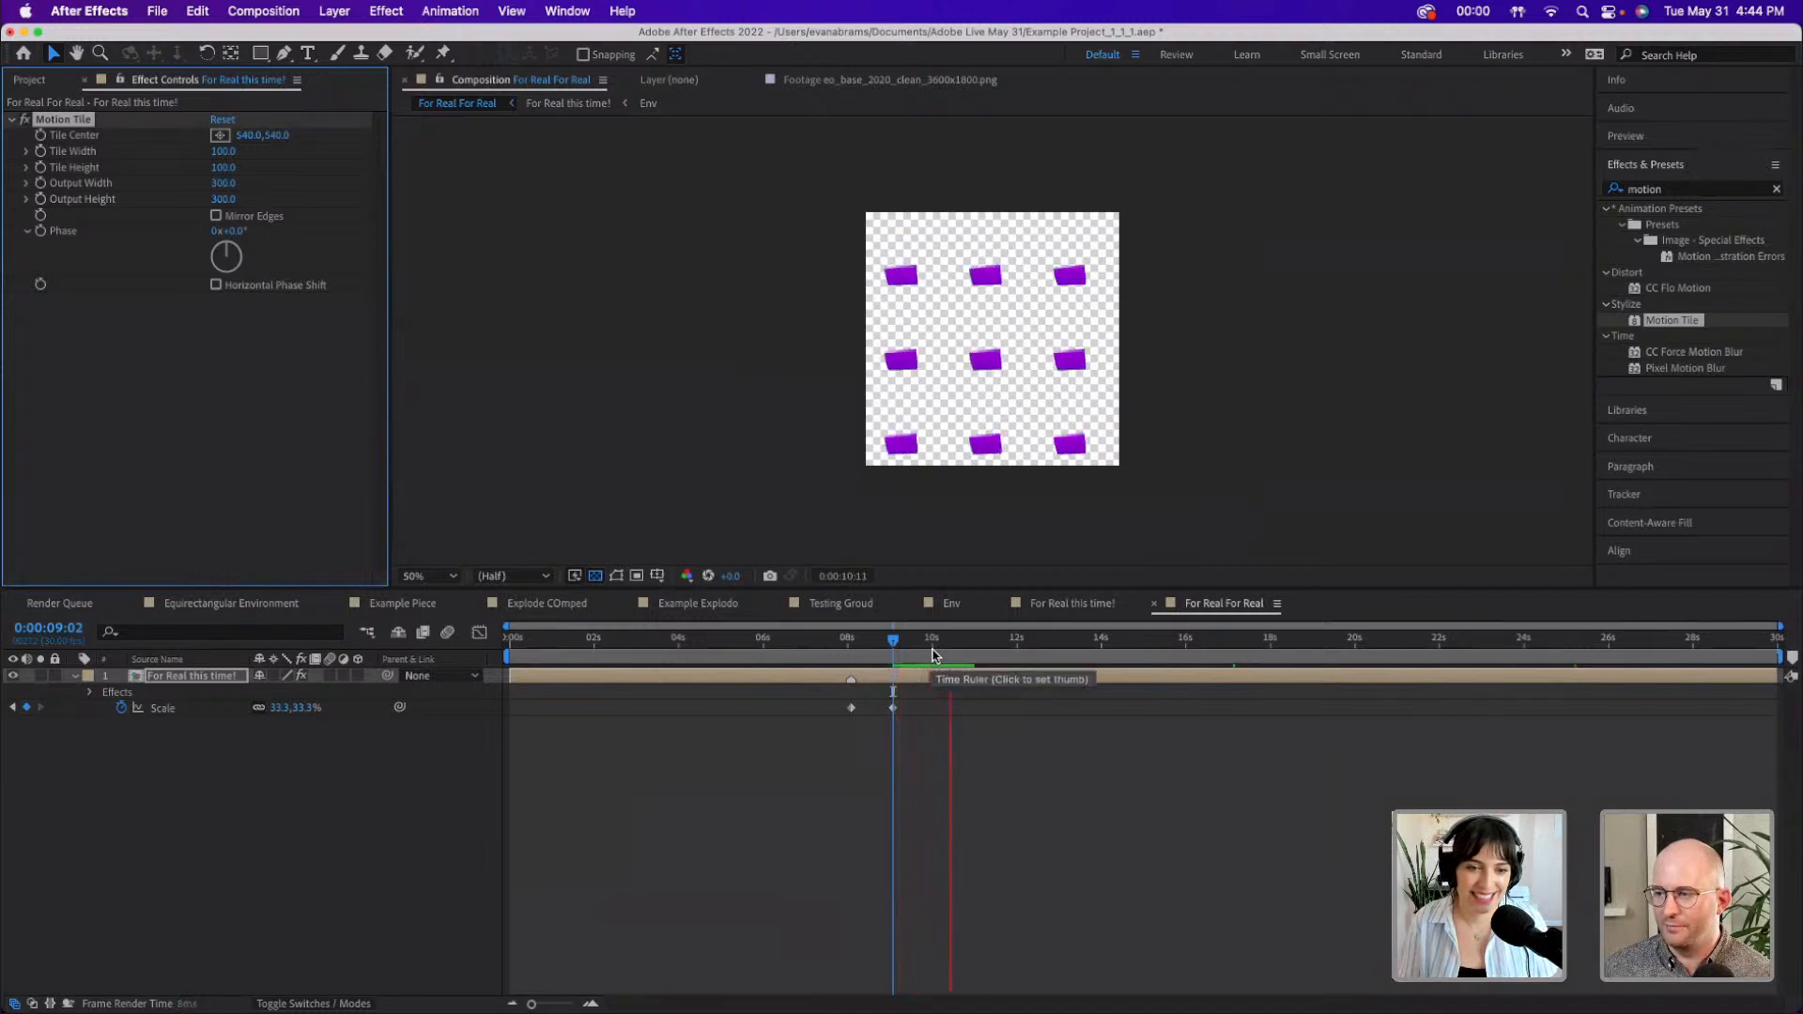
{"action": "key", "text": "space"}
{"action": "left_click_drag", "start_coordinate": [904, 652], "coordinate": [828, 720]}
- Play the eased scale-down into the tiled grid several times, starting around 0:00:08:02
{"action": "left_click", "coordinate": [851, 640]}
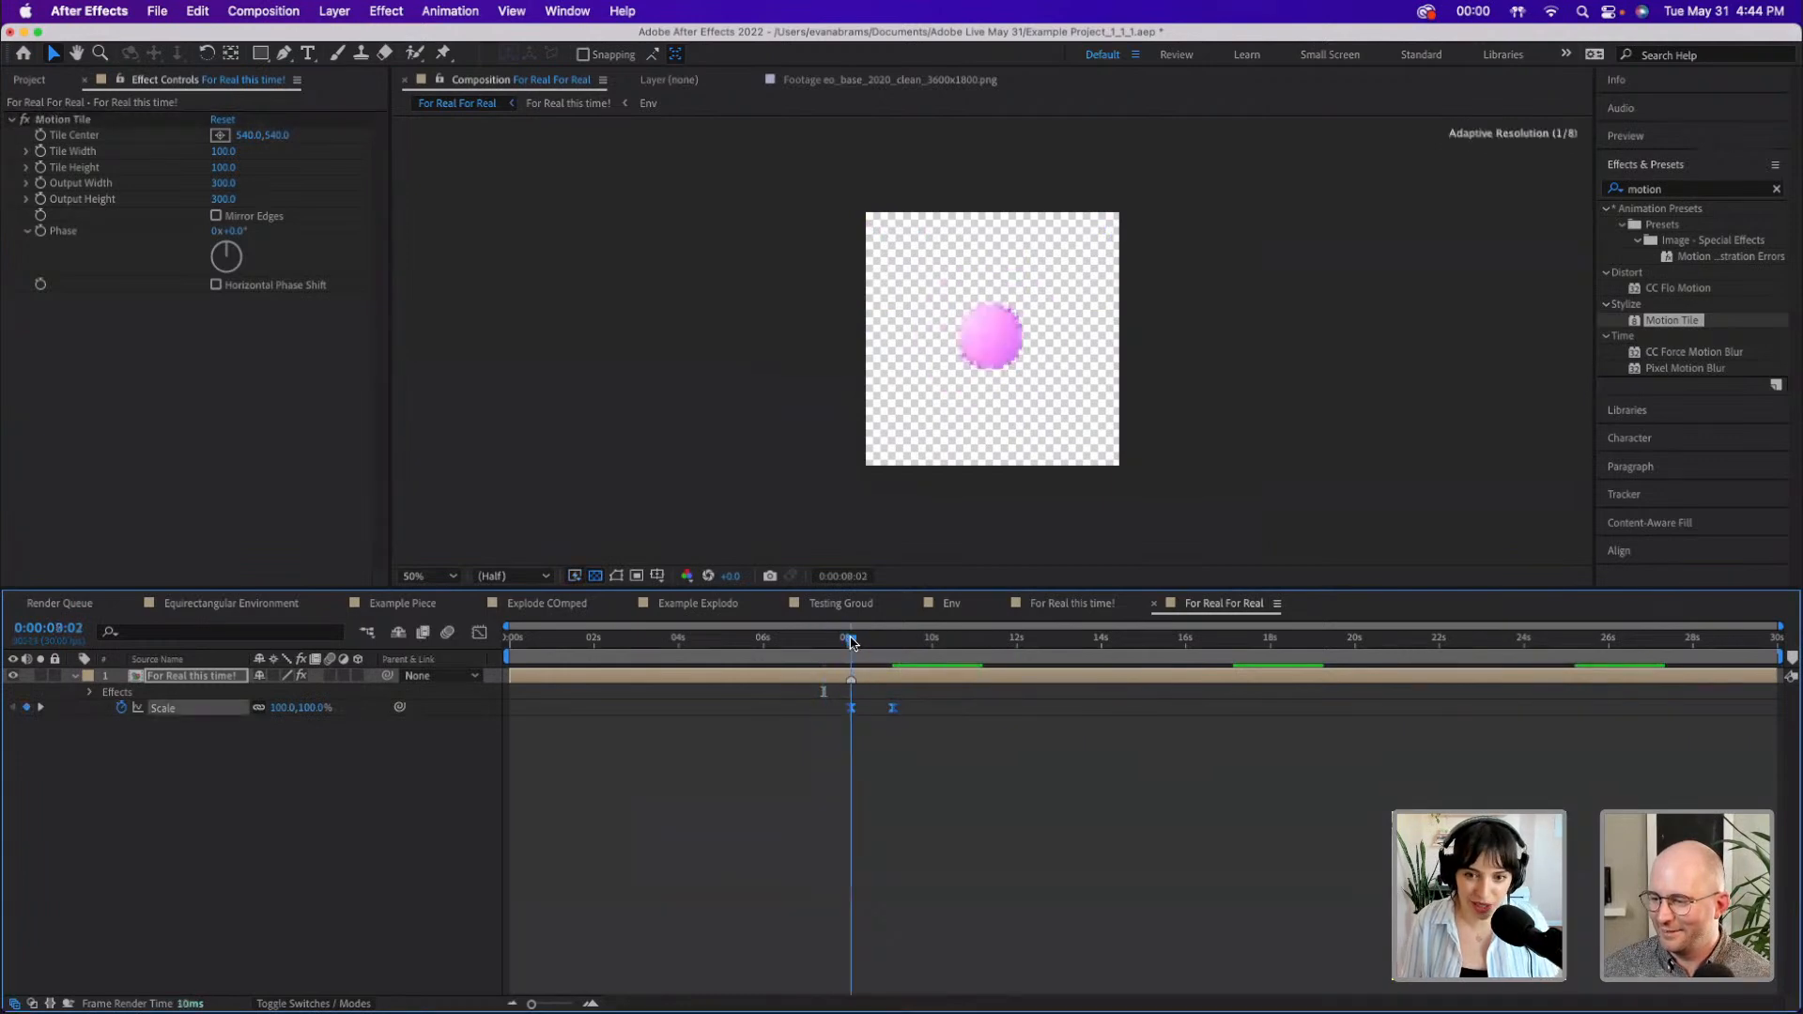
{"action": "mouse_move", "coordinate": [851, 642]}
{"action": "left_mouse_down"}
{"action": "mouse_move", "coordinate": [510, 642]}
{"action": "mouse_move", "coordinate": [834, 643]}
{"action": "left_mouse_up"}
{"action": "key", "text": "space"}
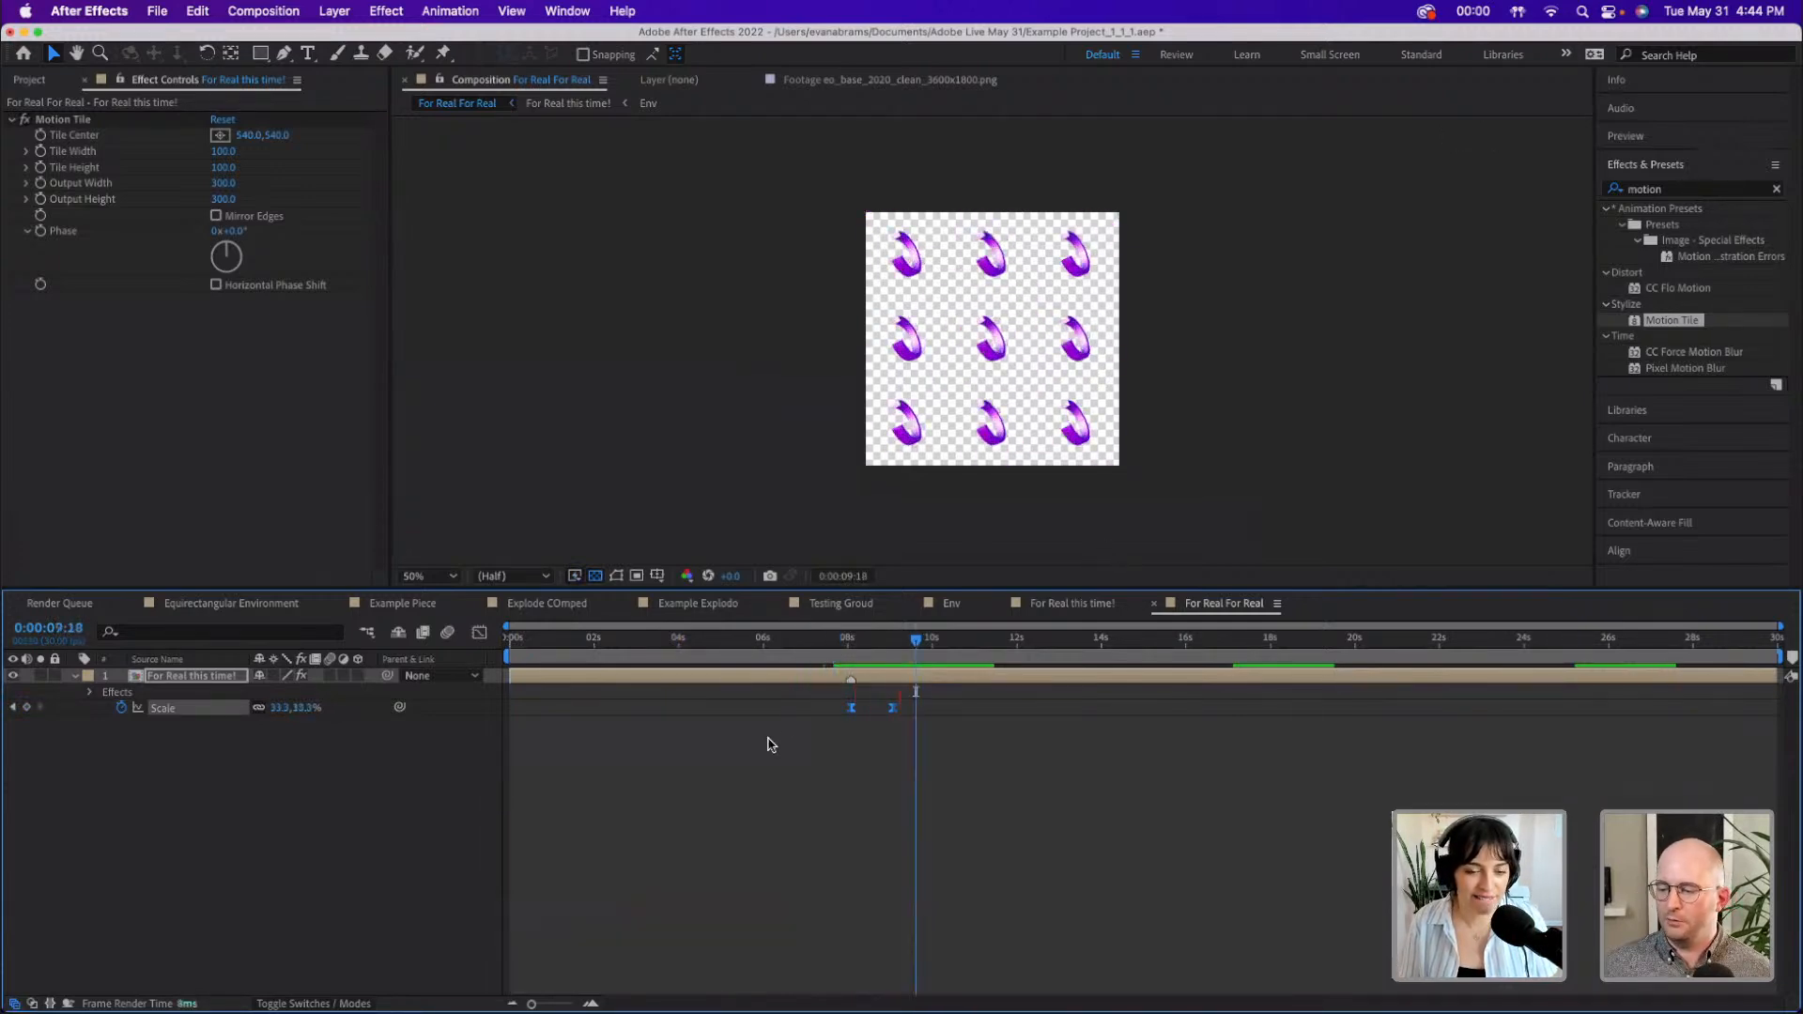
{"action": "left_click", "coordinate": [851, 646]}
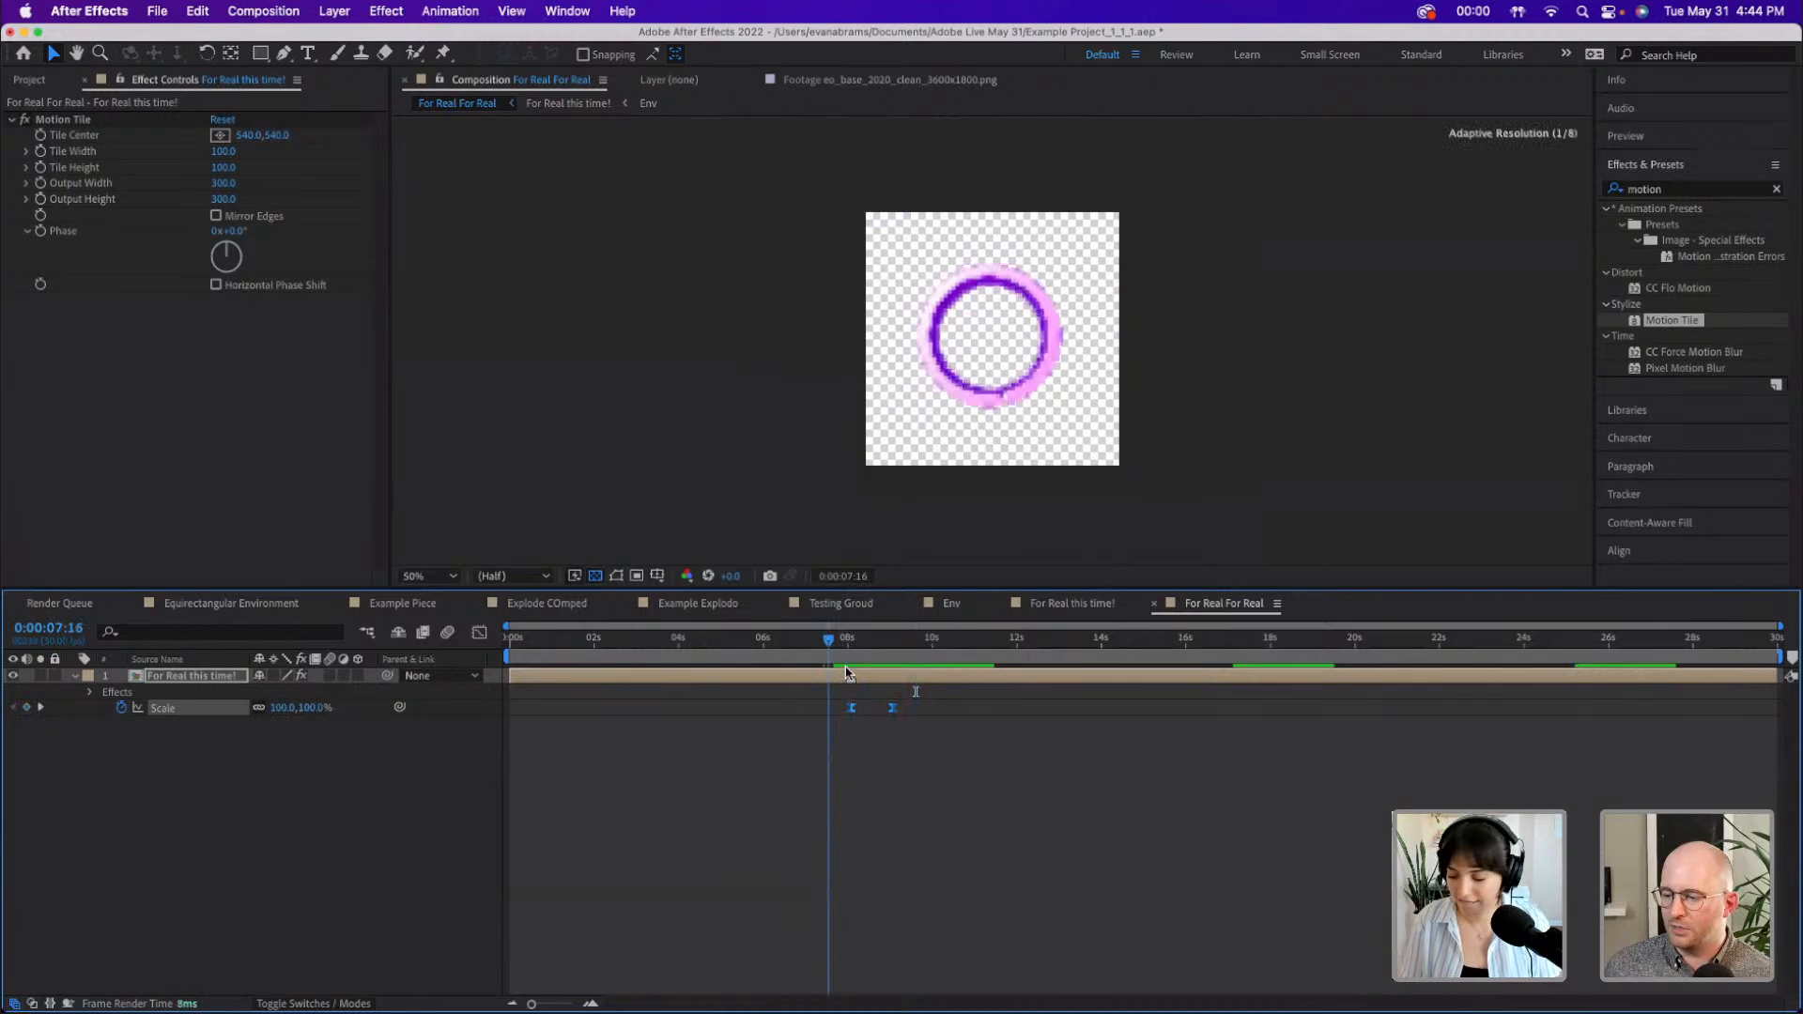
{"action": "key", "text": "space"}
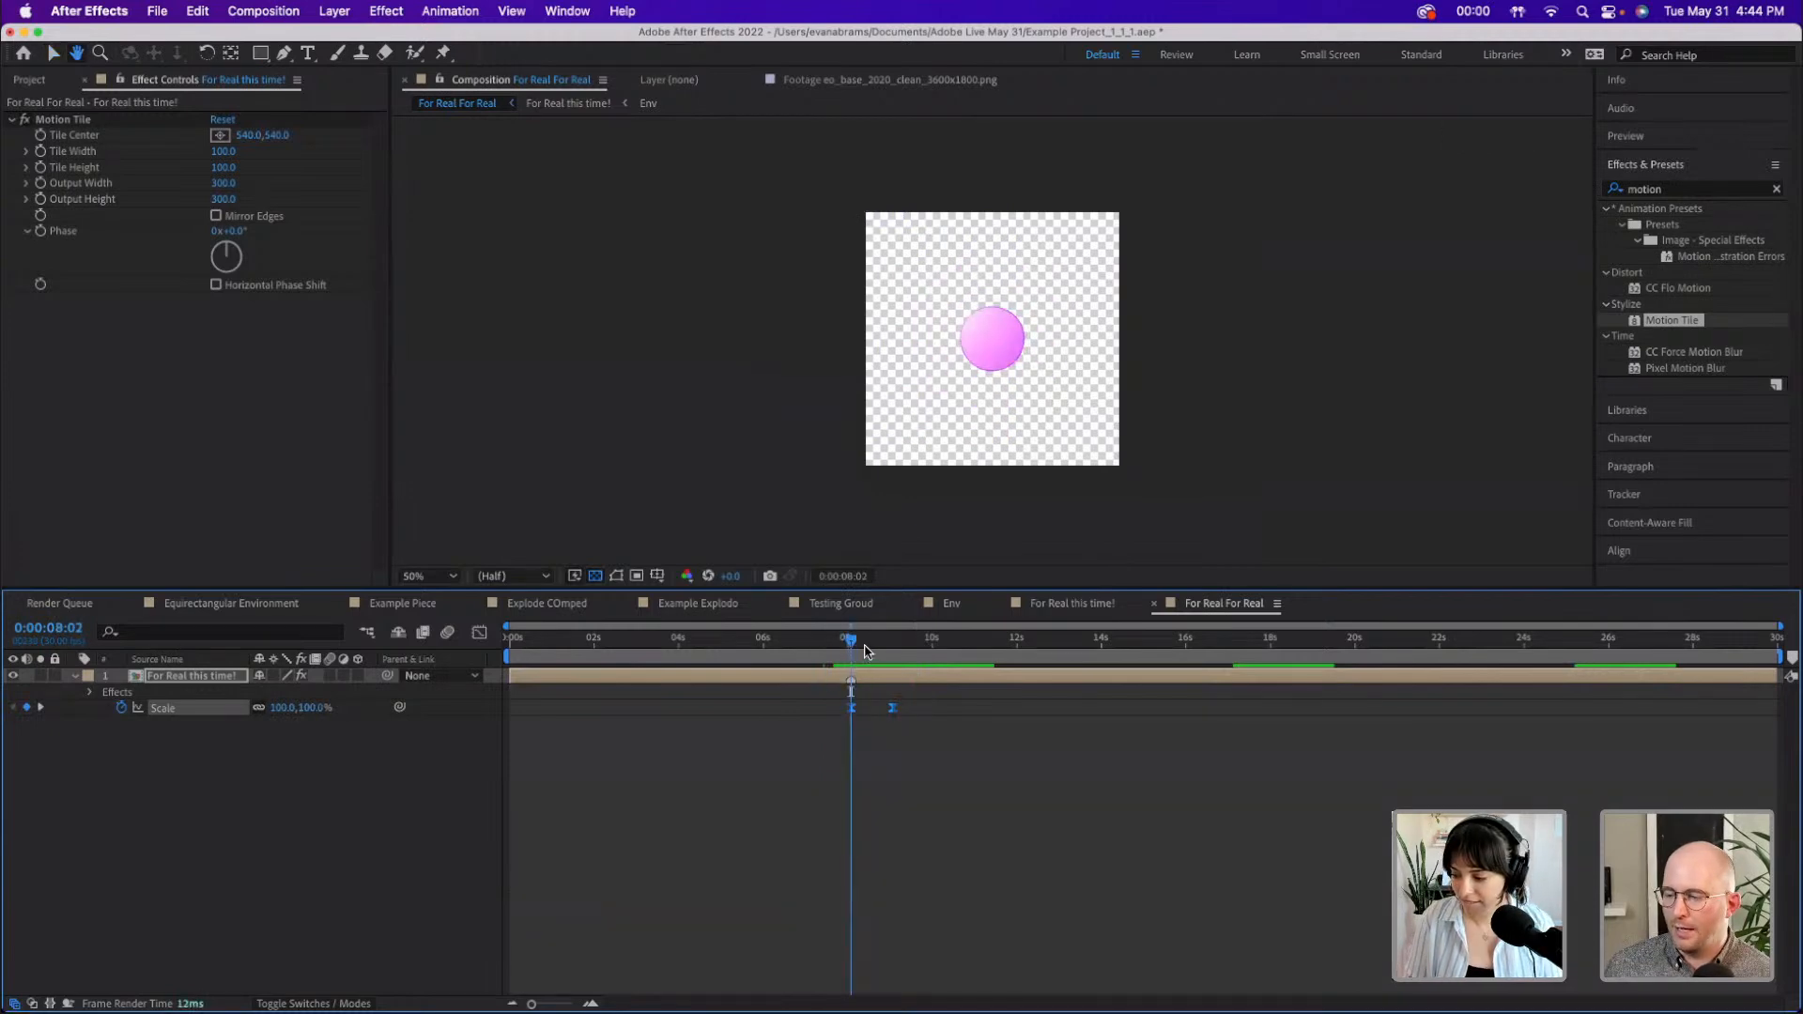
{"action": "key", "text": "space"}
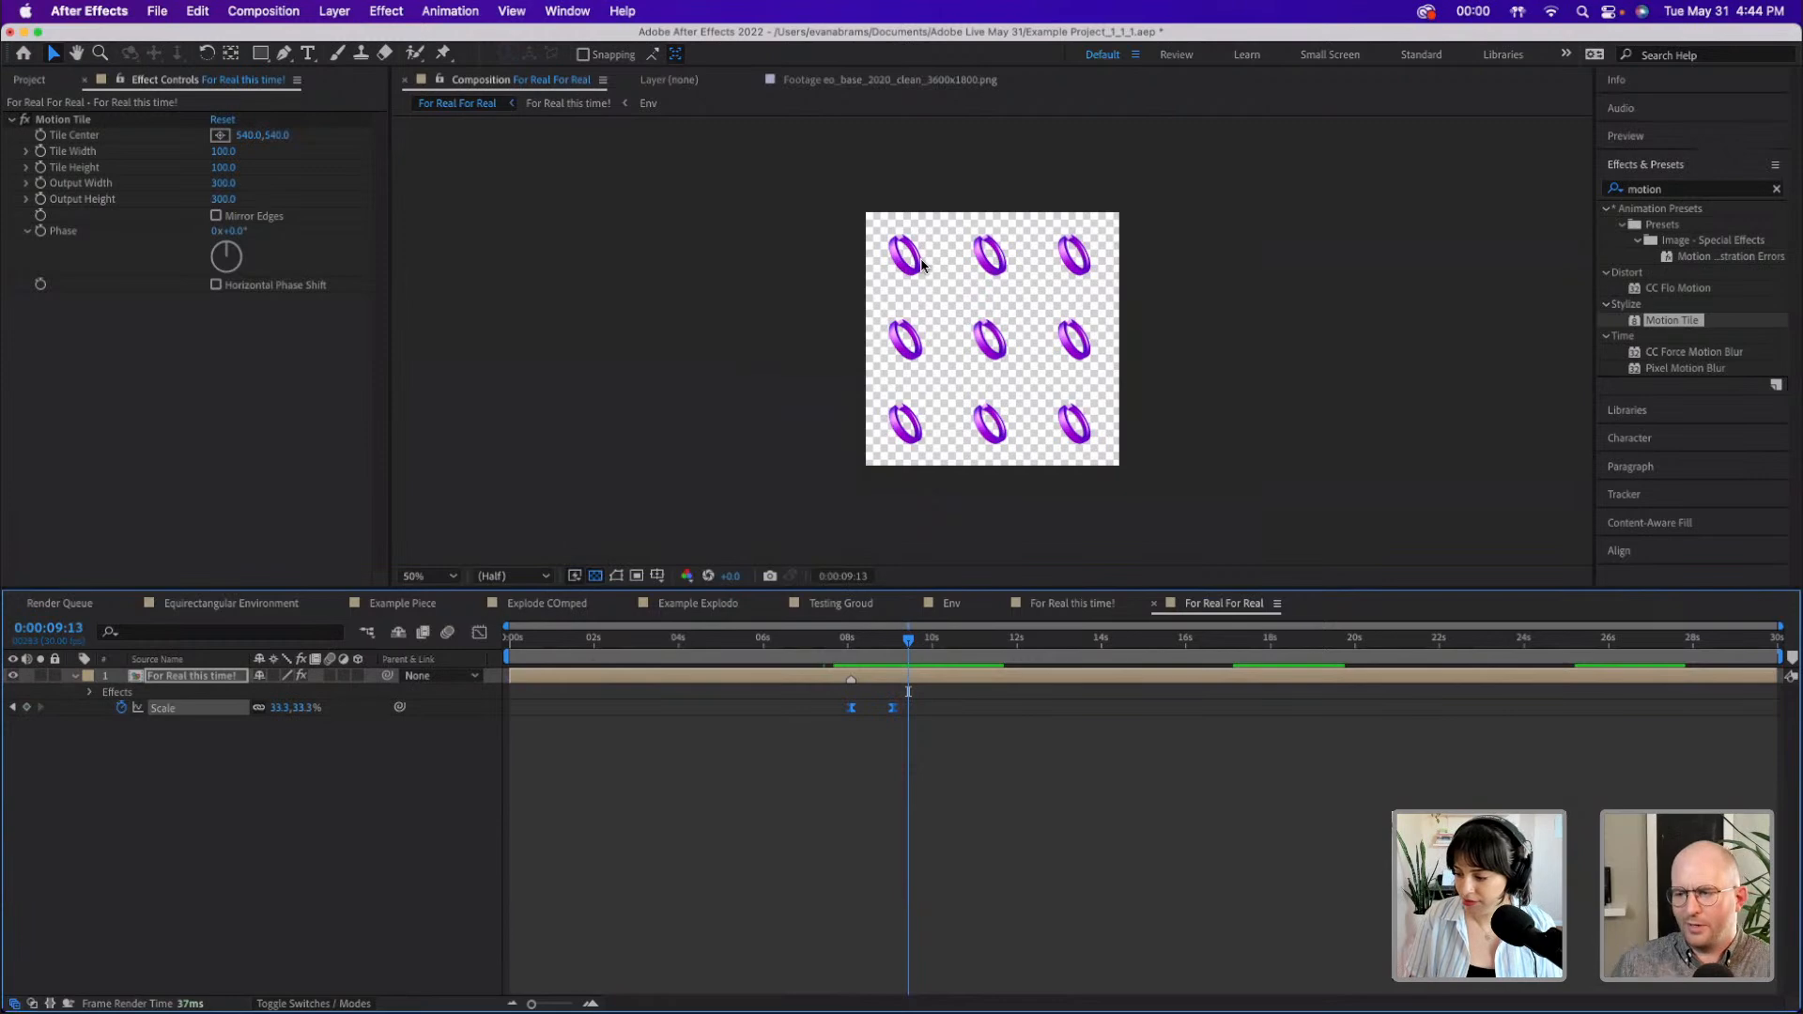
{"action": "left_click", "coordinate": [85, 132]}
{"action": "left_click", "coordinate": [75, 122]}
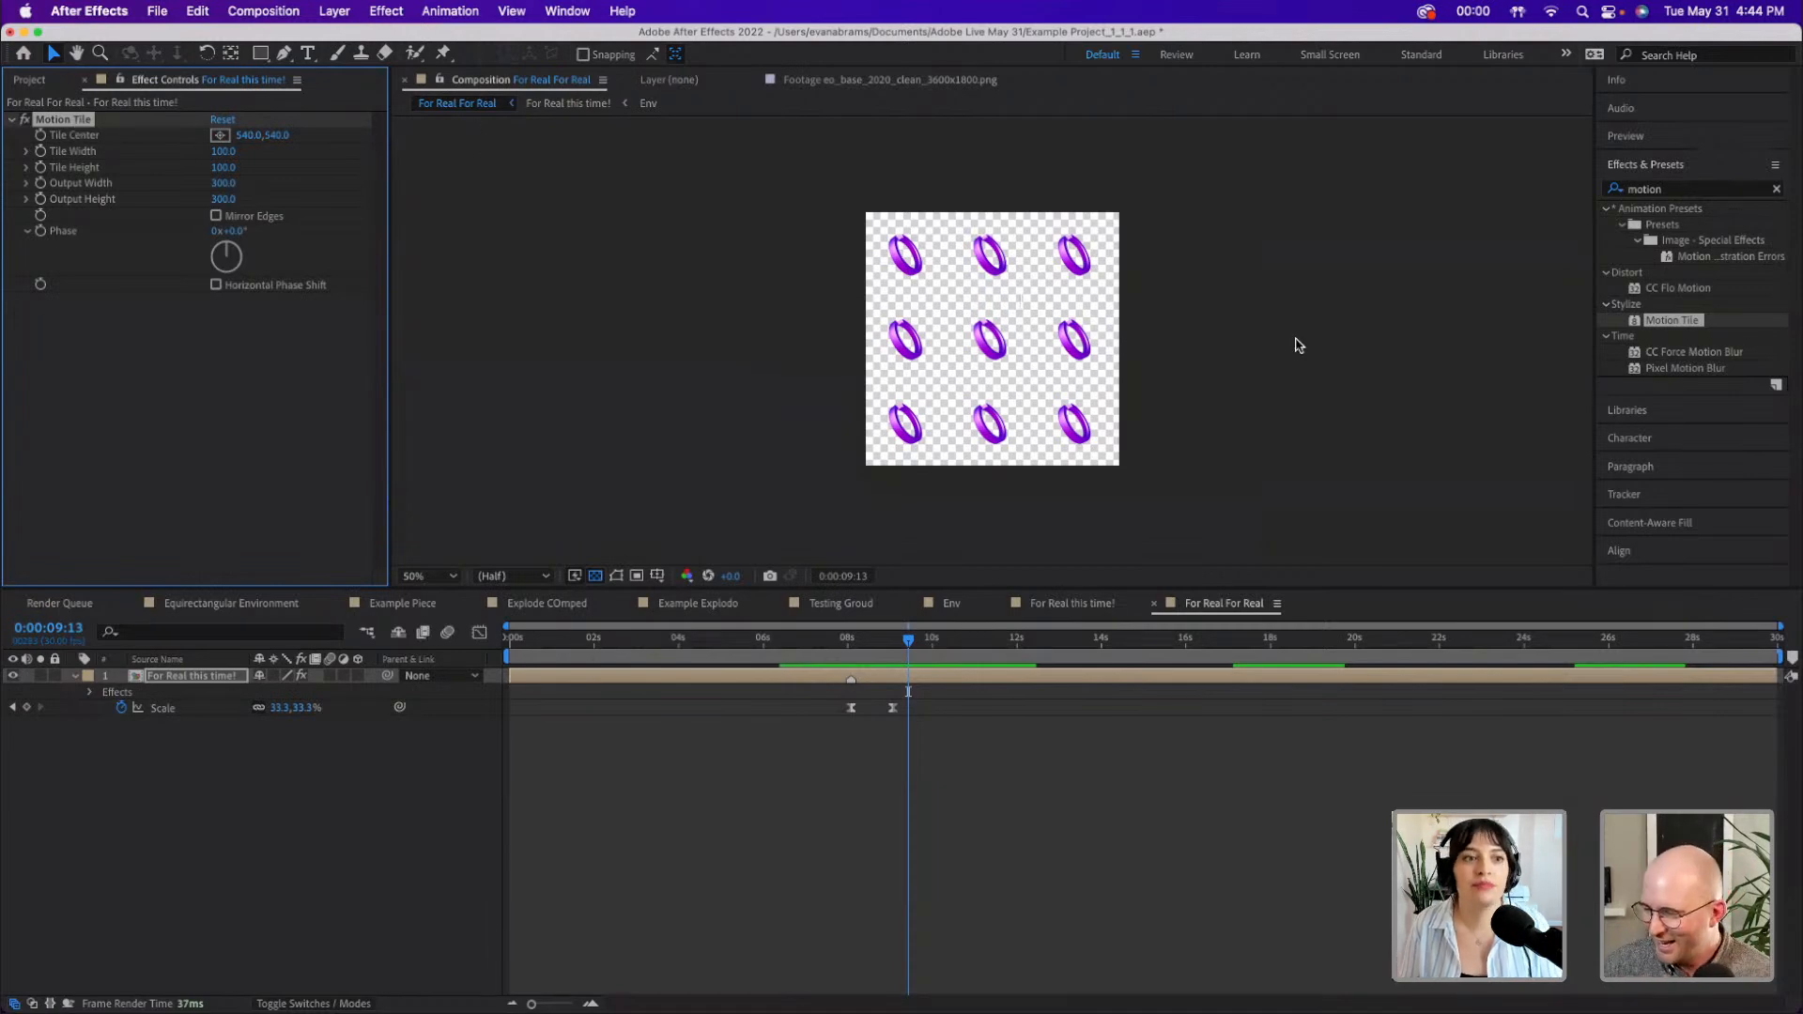
{"action": "left_click", "coordinate": [848, 658]}
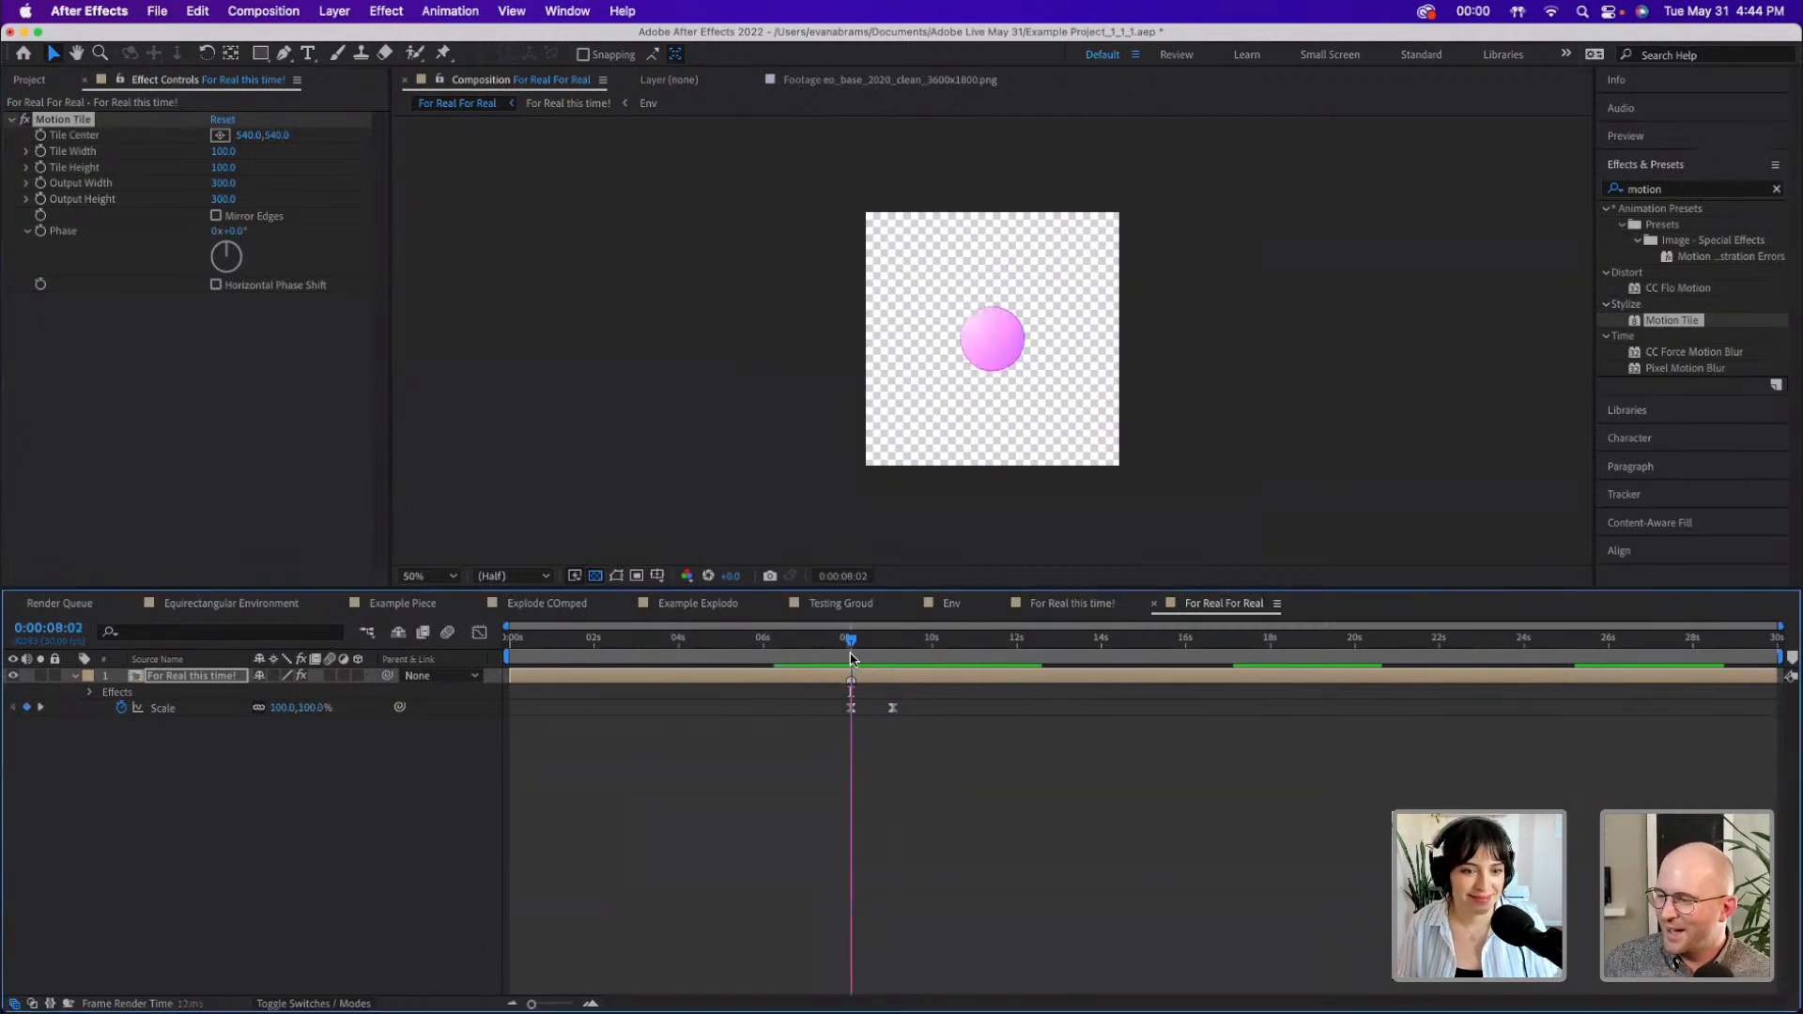
{"action": "key", "text": "space"}
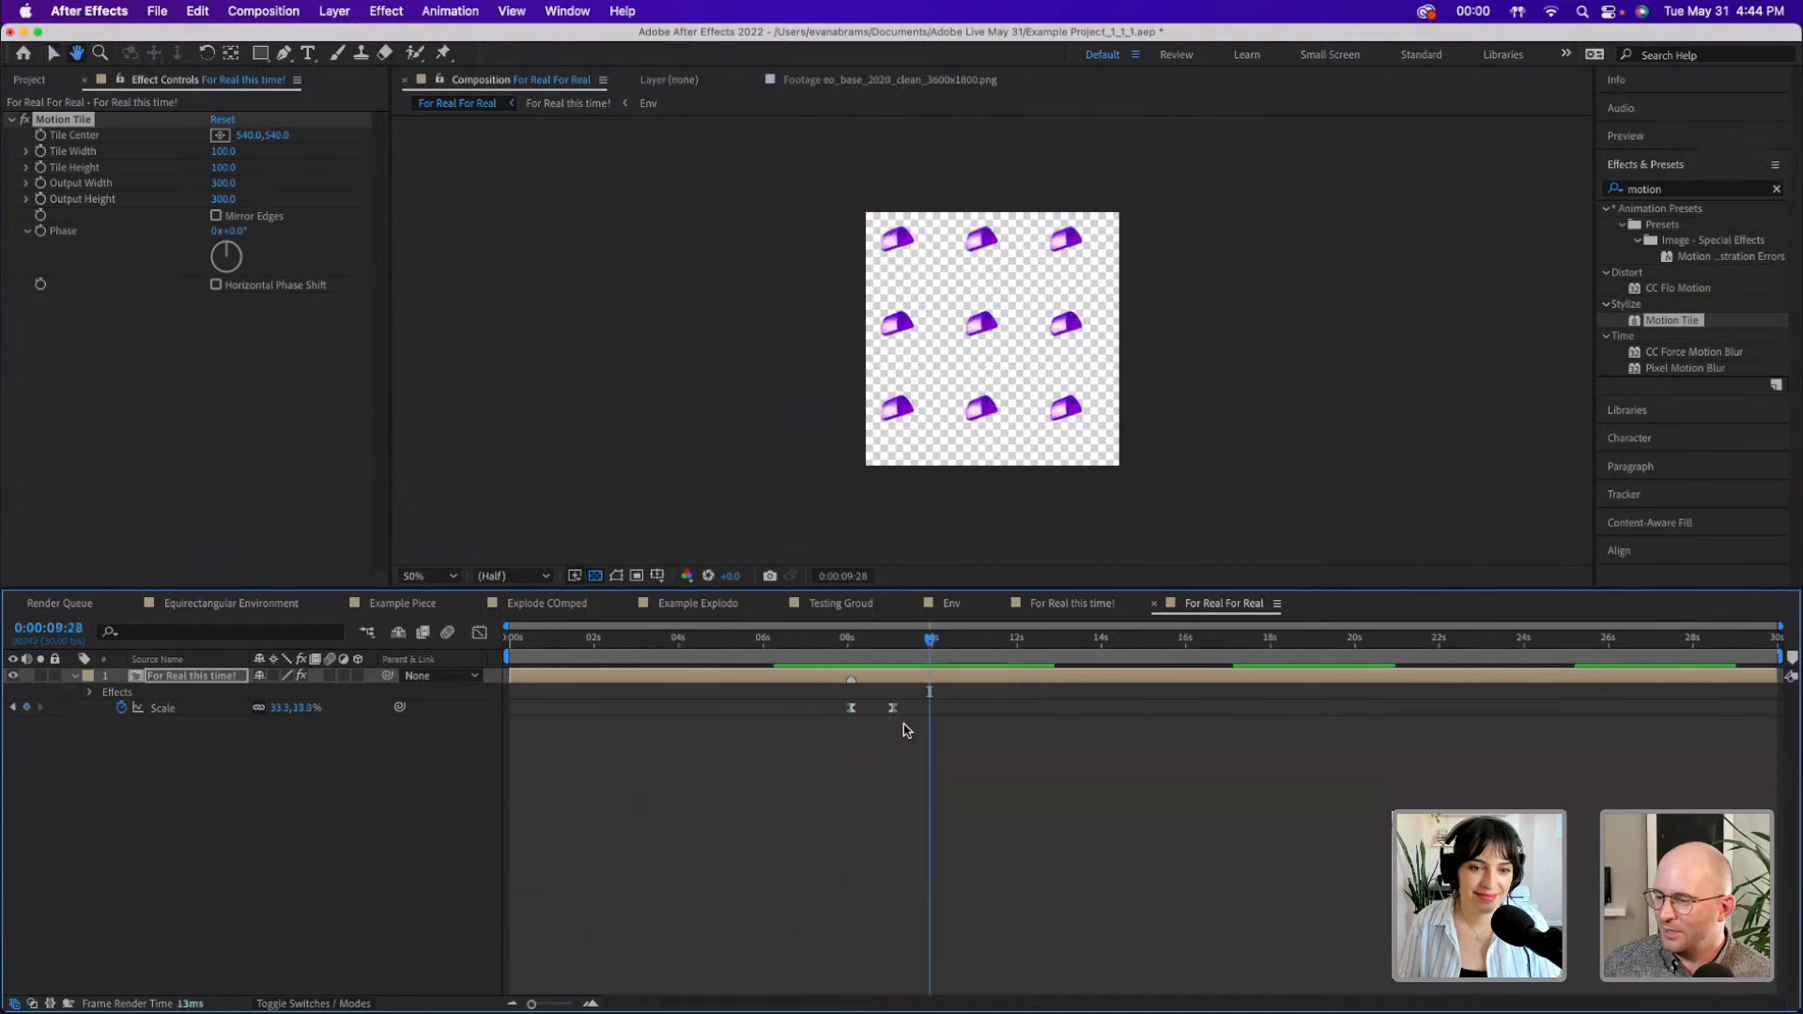
- Show the Scale curve in the Graph Editor, lengthen both keyframes' easing handles for a steeper middle, and move to the curve's start
{"action": "left_click", "coordinate": [480, 633]}
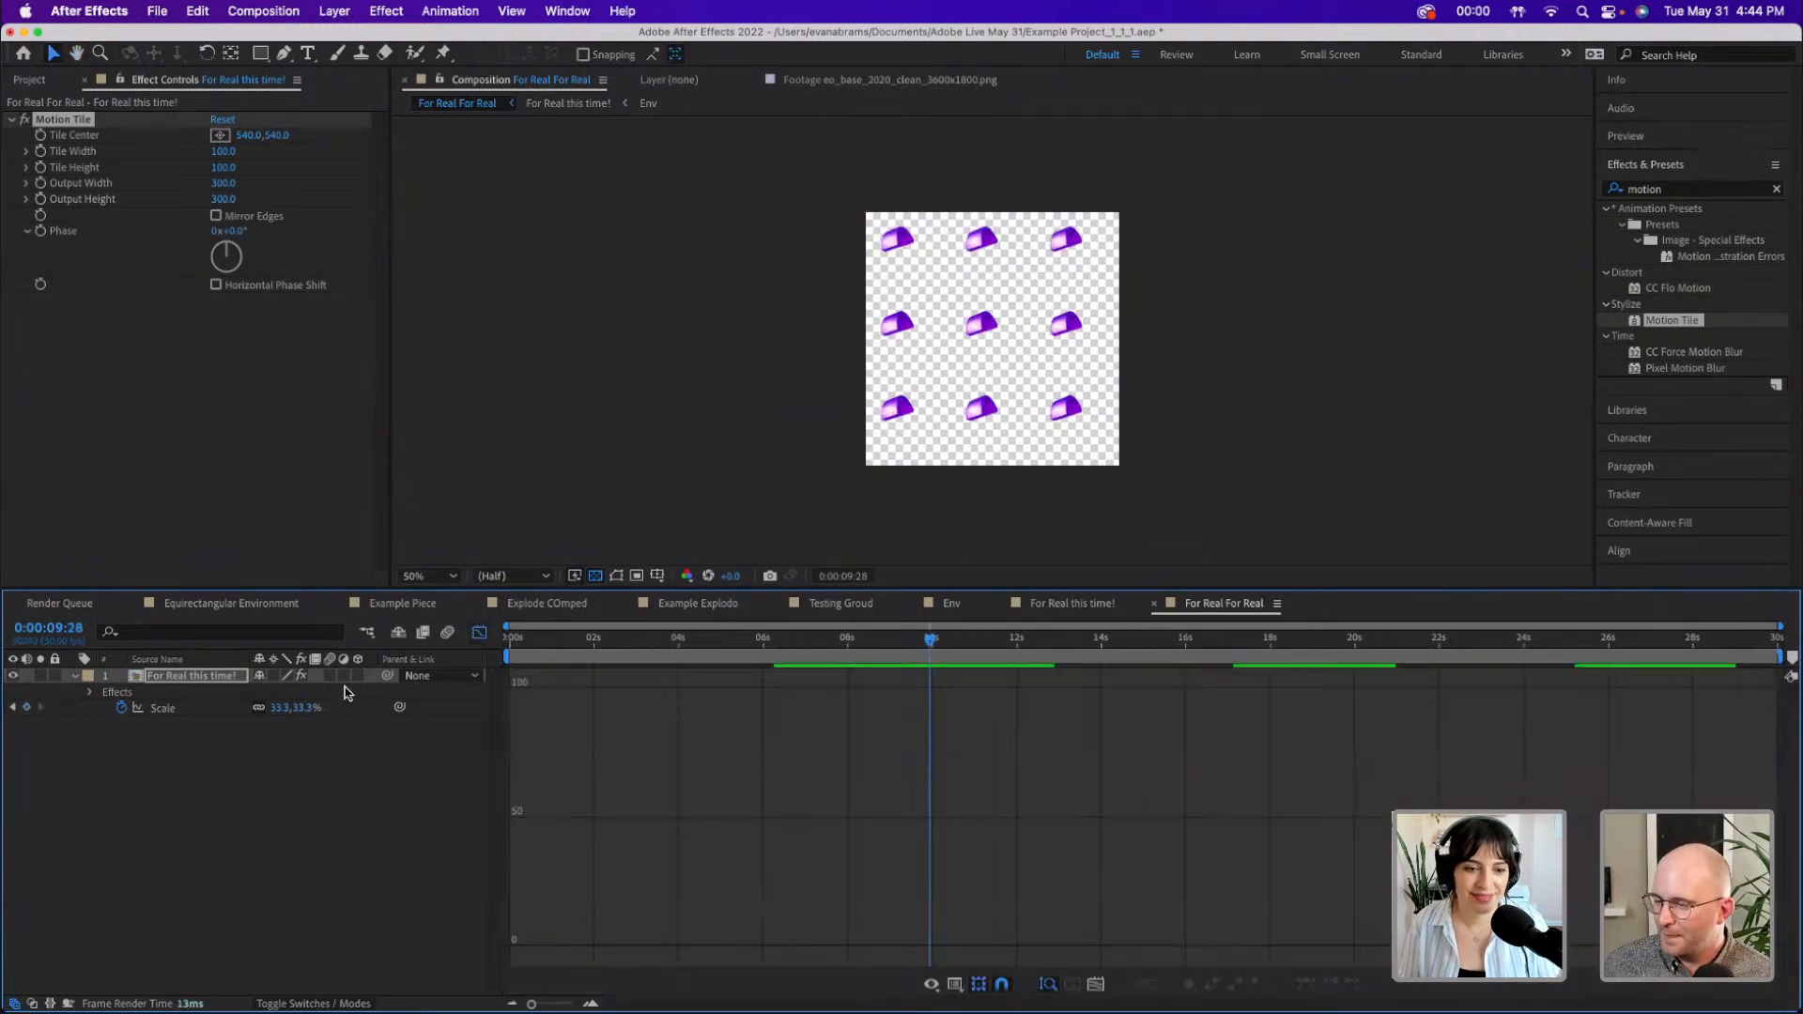
{"action": "left_click", "coordinate": [146, 707]}
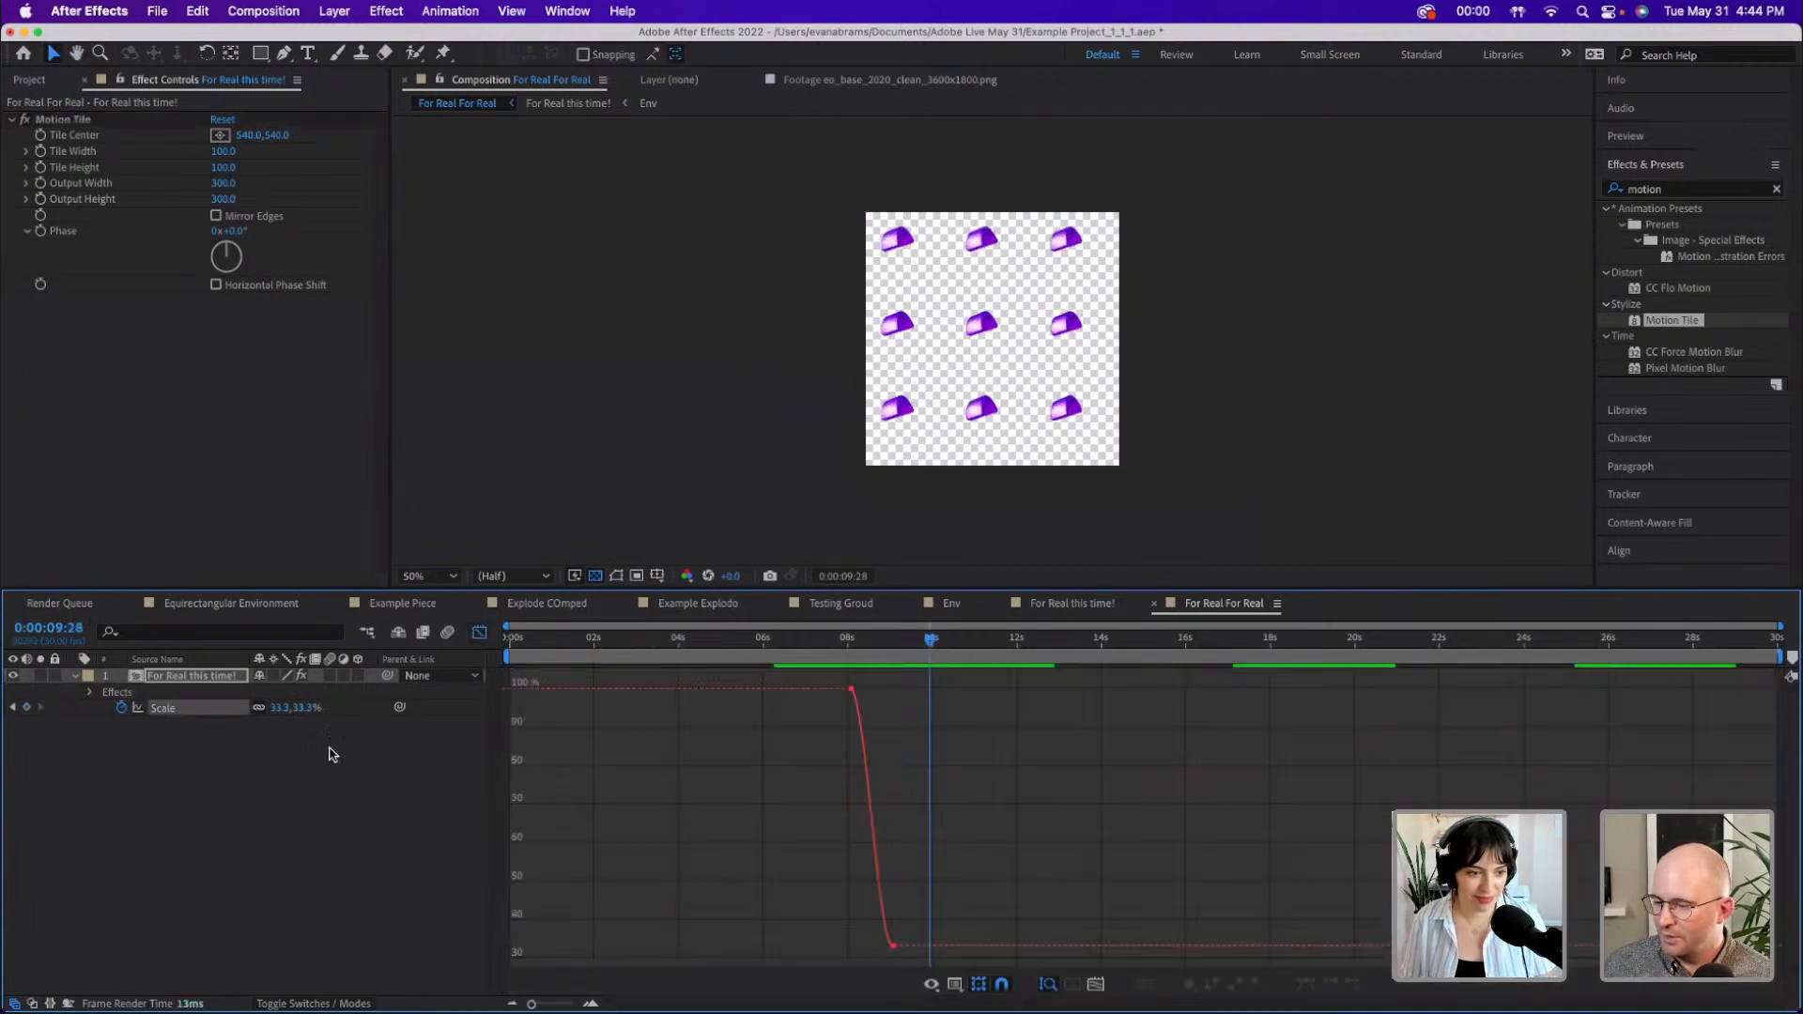
{"action": "left_click", "coordinate": [874, 911]}
{"action": "left_click_drag", "start_coordinate": [878, 947], "coordinate": [864, 945]}
{"action": "left_click_drag", "start_coordinate": [864, 689], "coordinate": [880, 688]}
{"action": "left_click_drag", "start_coordinate": [864, 945], "coordinate": [860, 945]}
{"action": "left_click_drag", "start_coordinate": [881, 689], "coordinate": [885, 689]}
{"action": "left_click", "coordinate": [852, 646]}
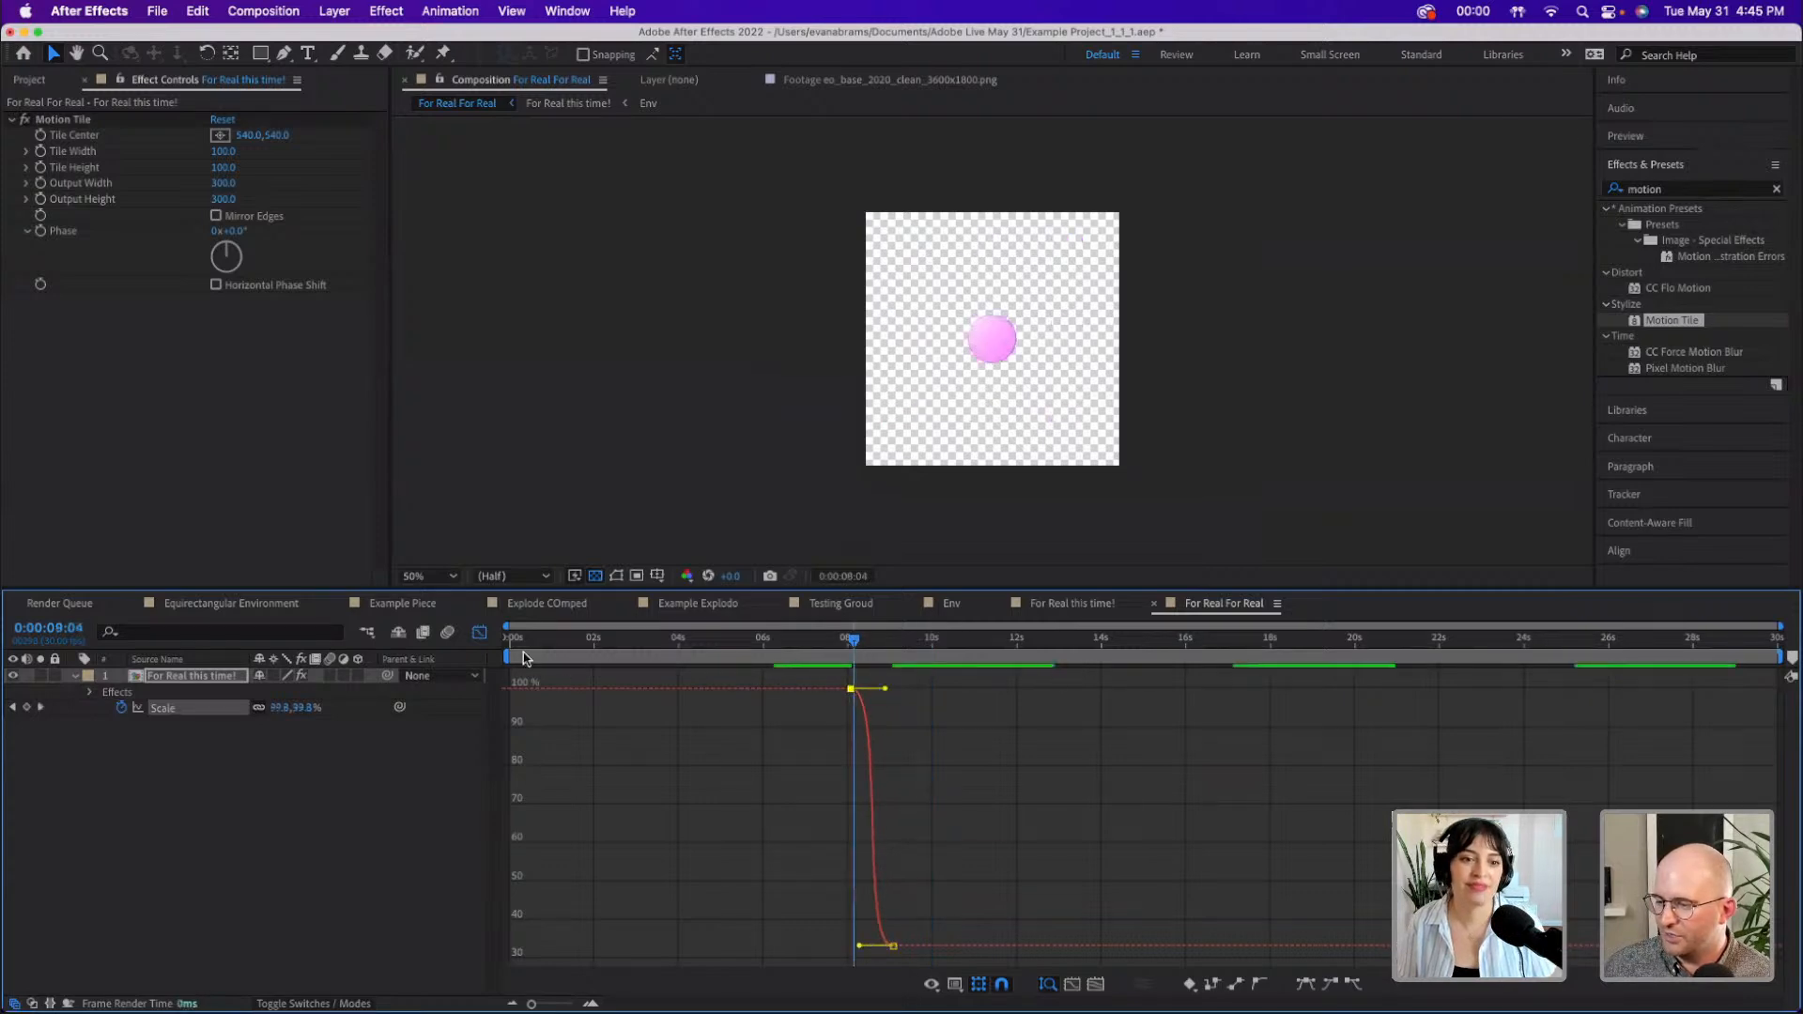
- Leave the Graph Editor, preview the eased scale-down, and shift both Scale keyframes so it starts at 0:00:04:00
{"action": "left_click", "coordinate": [479, 633]}
{"action": "key", "text": "space"}
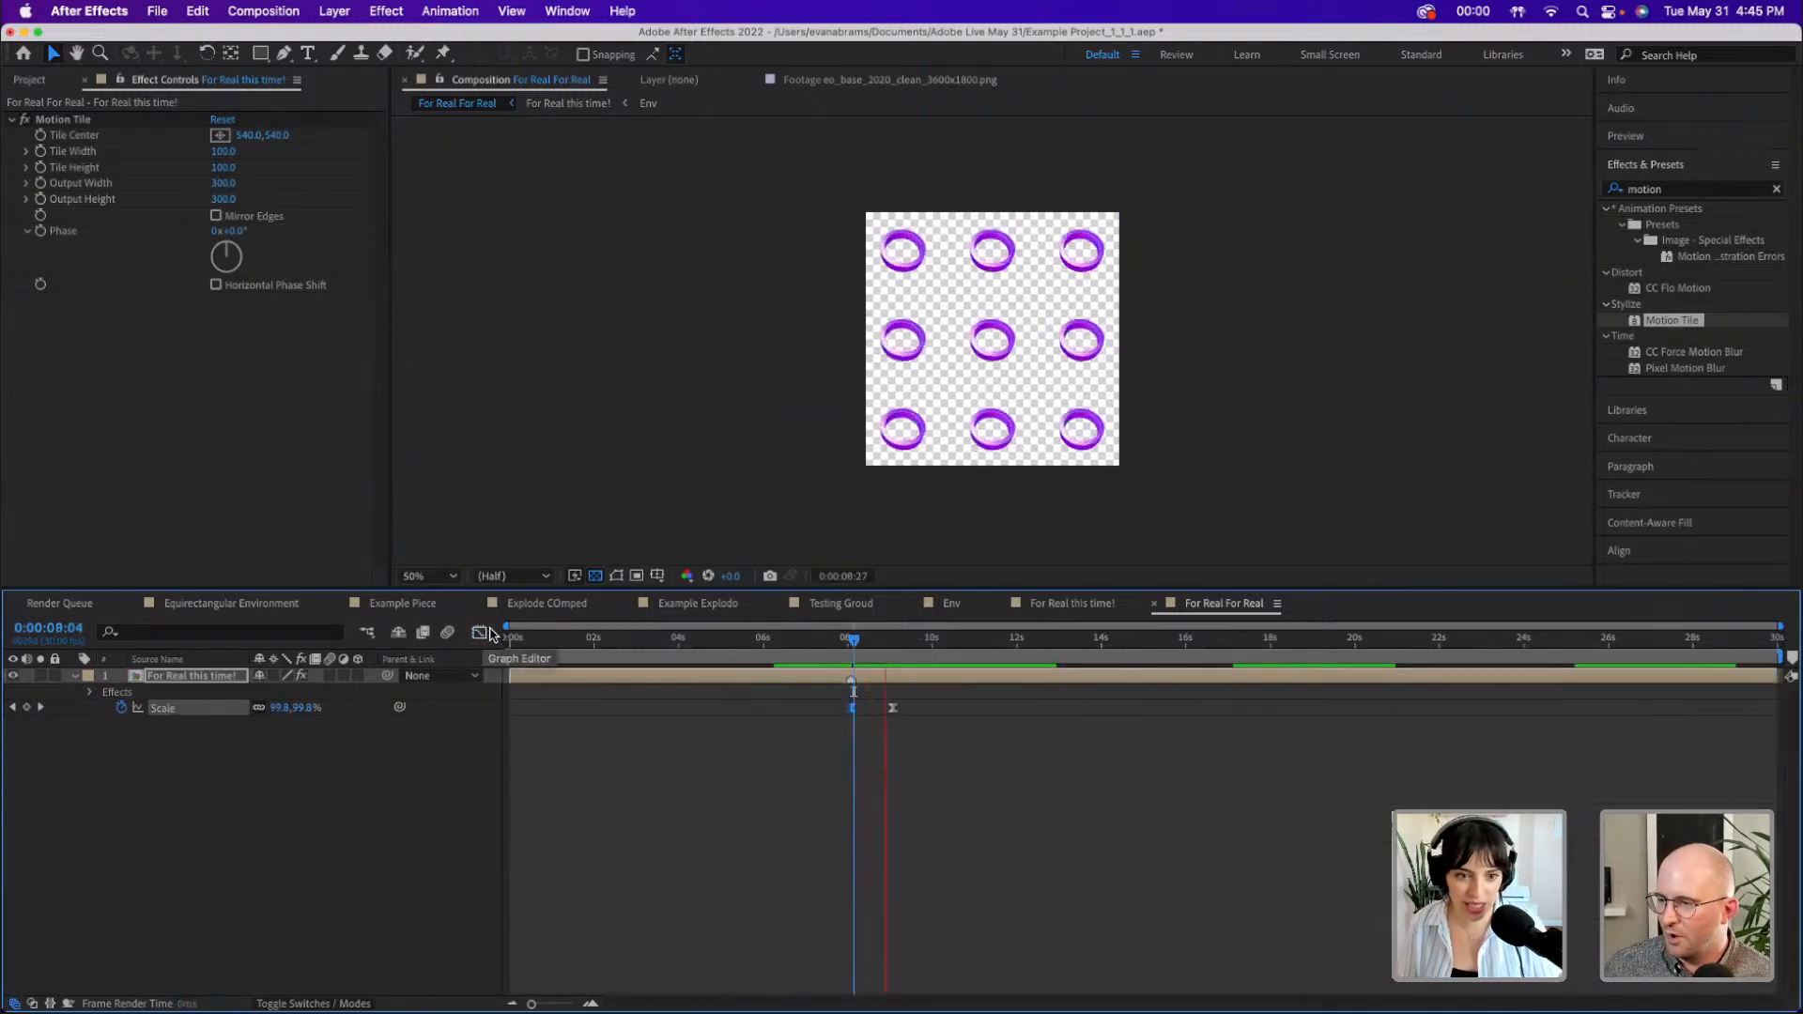
{"action": "left_click_drag", "start_coordinate": [893, 639], "coordinate": [678, 693]}
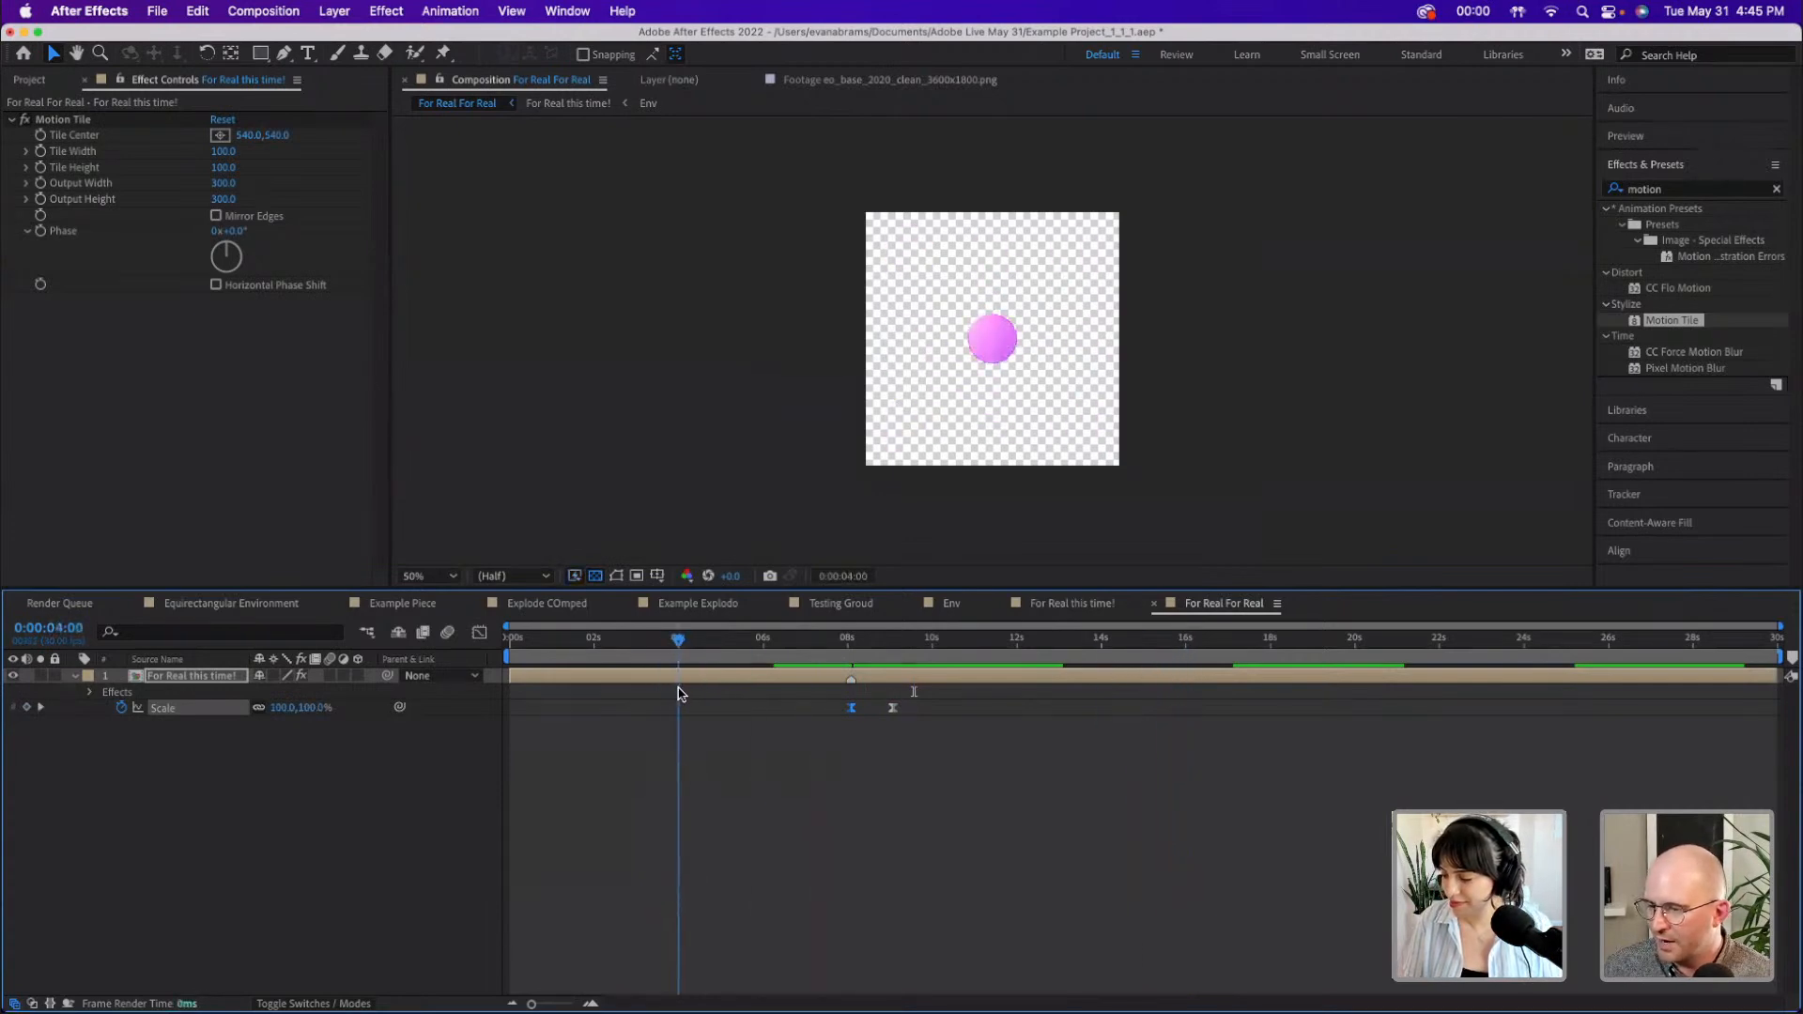
{"action": "left_click_drag", "start_coordinate": [1007, 742], "coordinate": [684, 736]}
{"action": "key", "text": "space"}
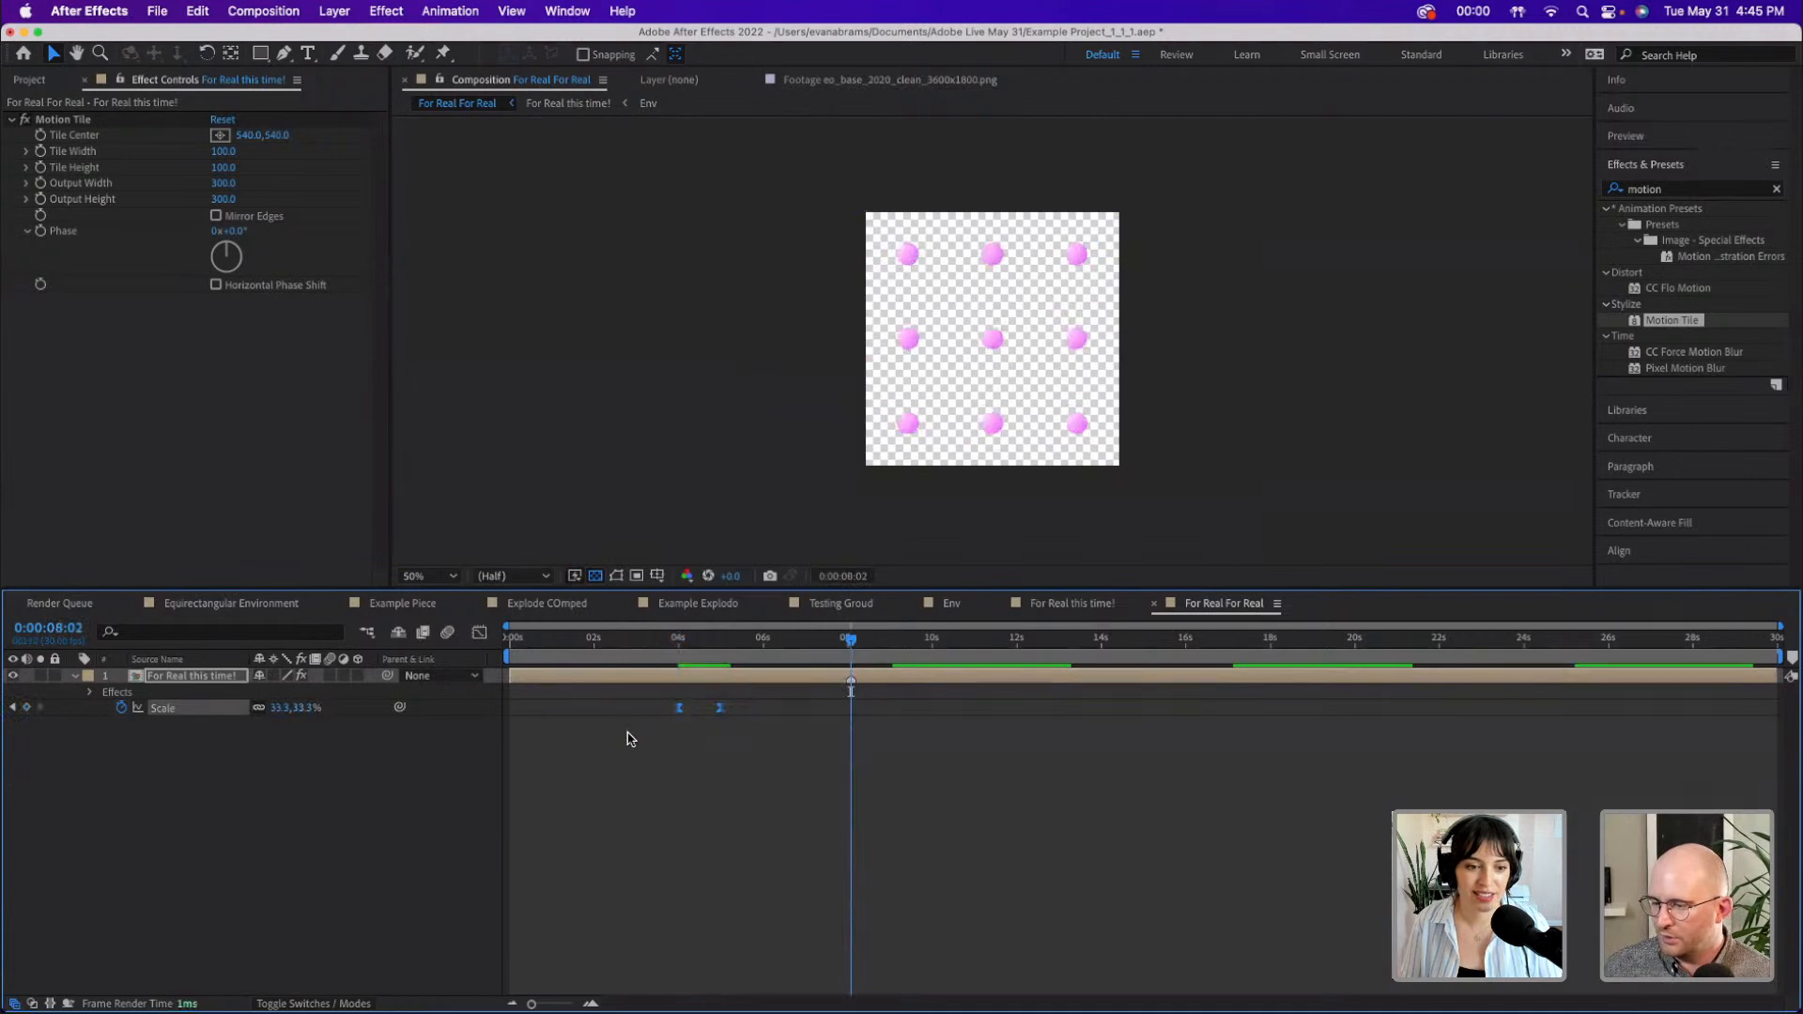
- Paste a copy of the two Scale keyframes at 0:00:08:02 and set them to 100/3 and 20 percent
{"action": "key", "text": "ctrl+v"}
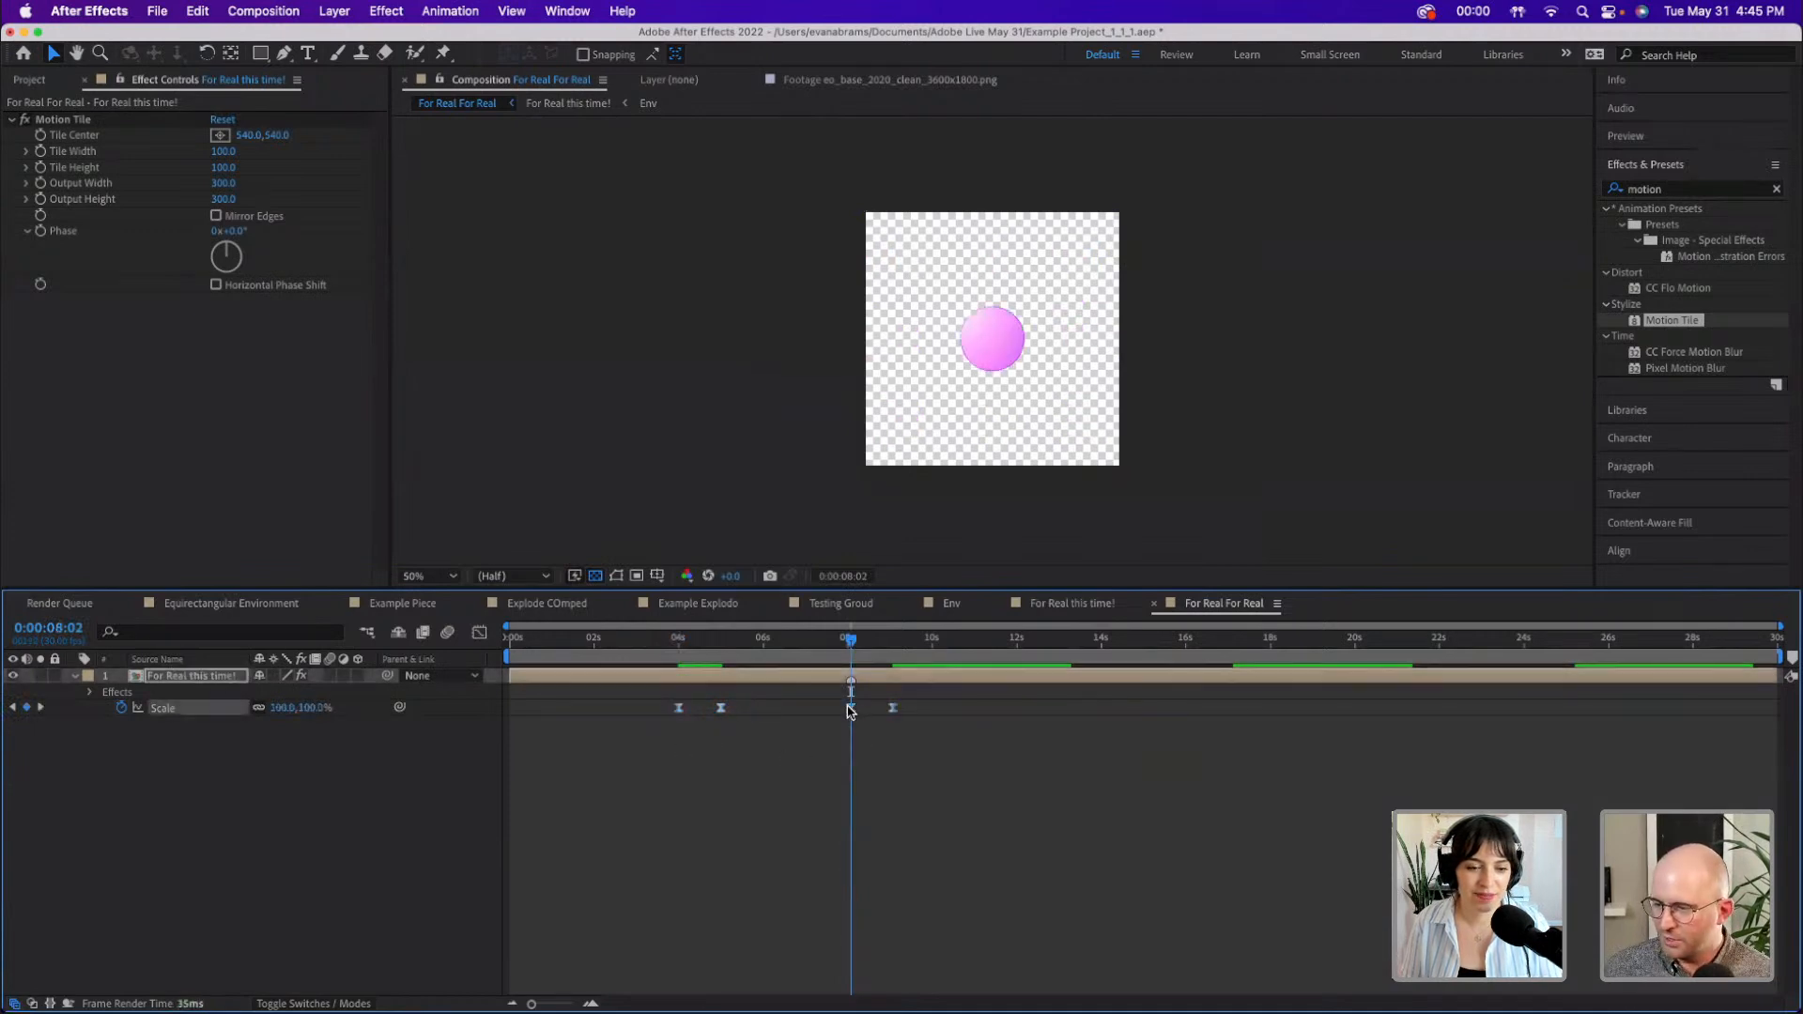
{"action": "double_click", "coordinate": [850, 708]}
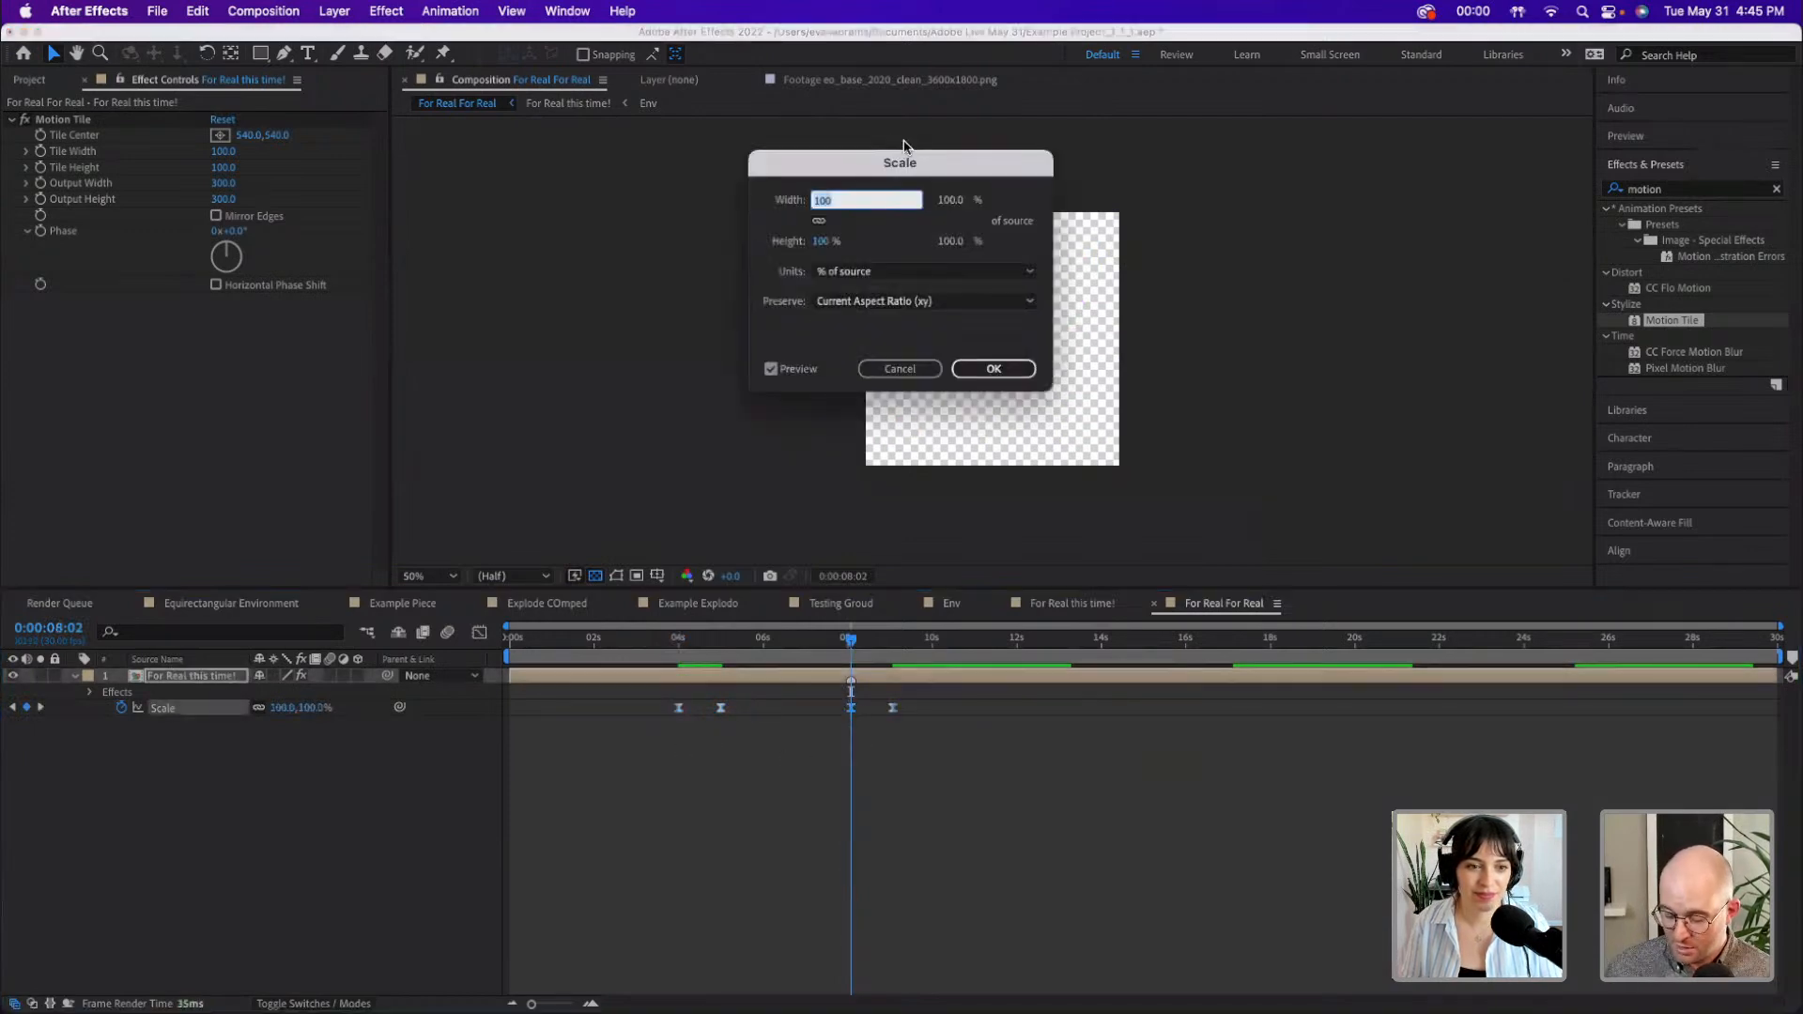
{"action": "type", "text": "100/3"}
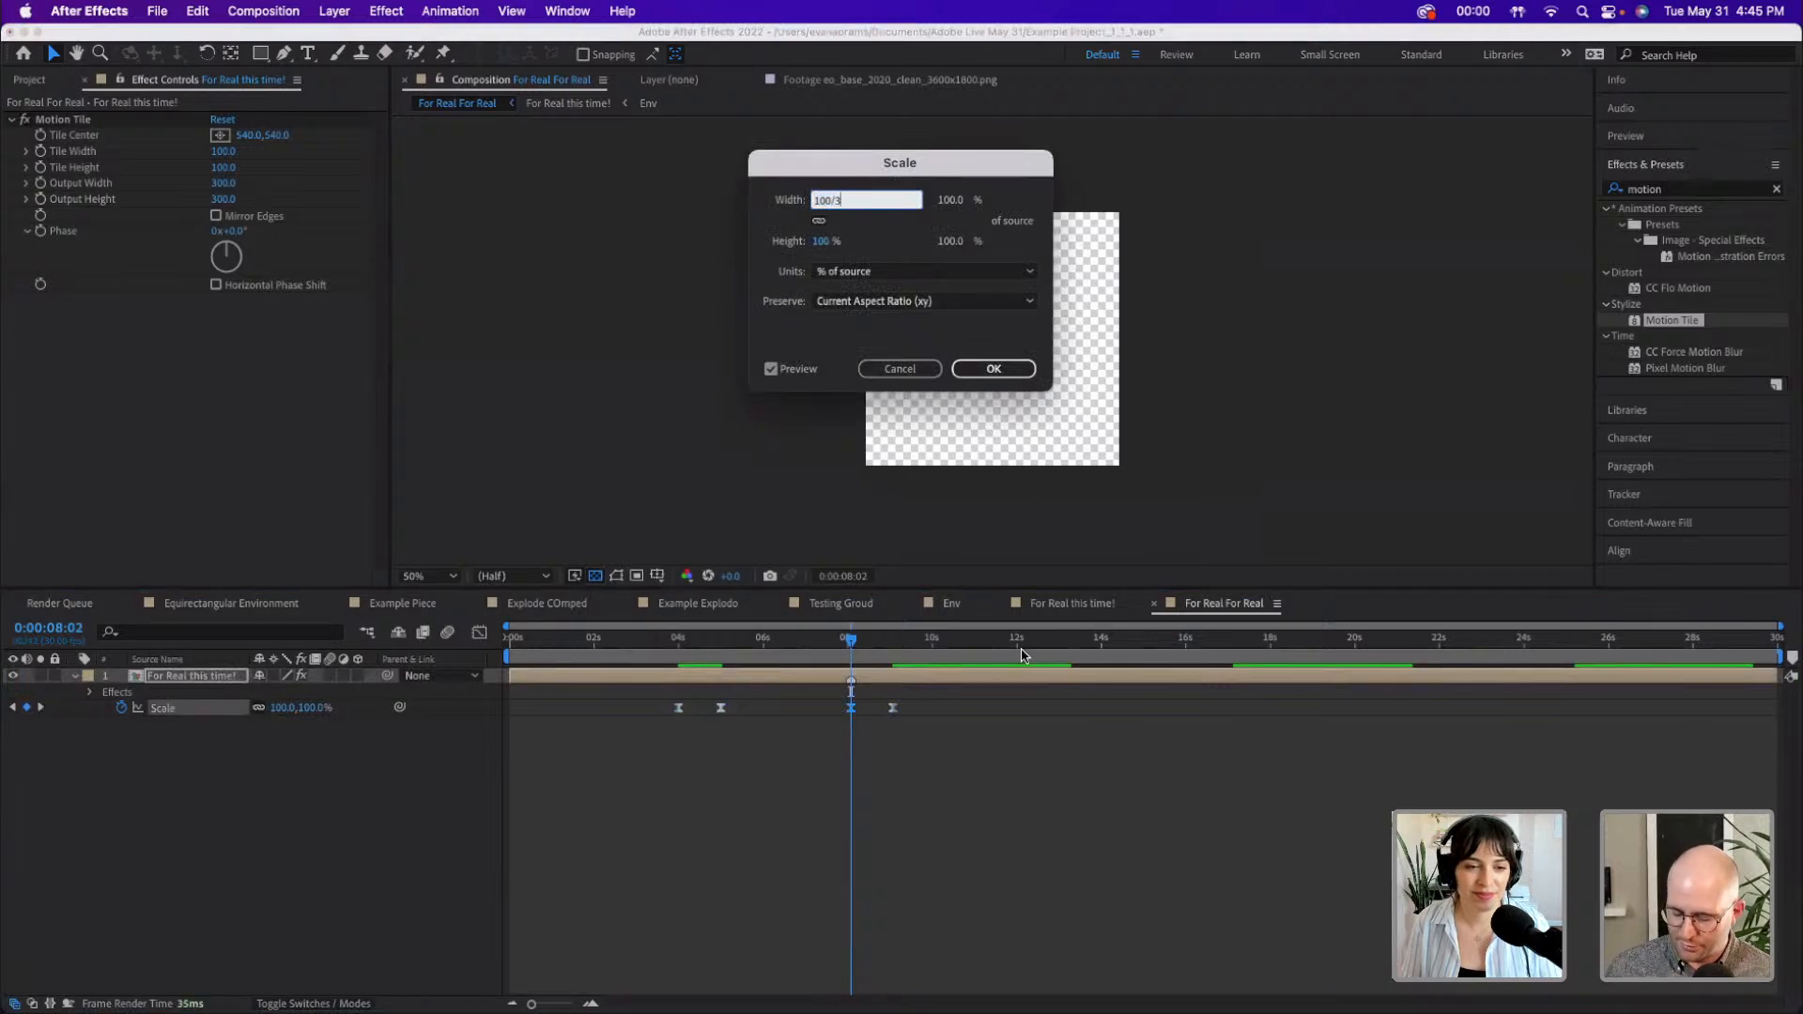
{"action": "key", "text": "Return"}
{"action": "key", "text": "k"}
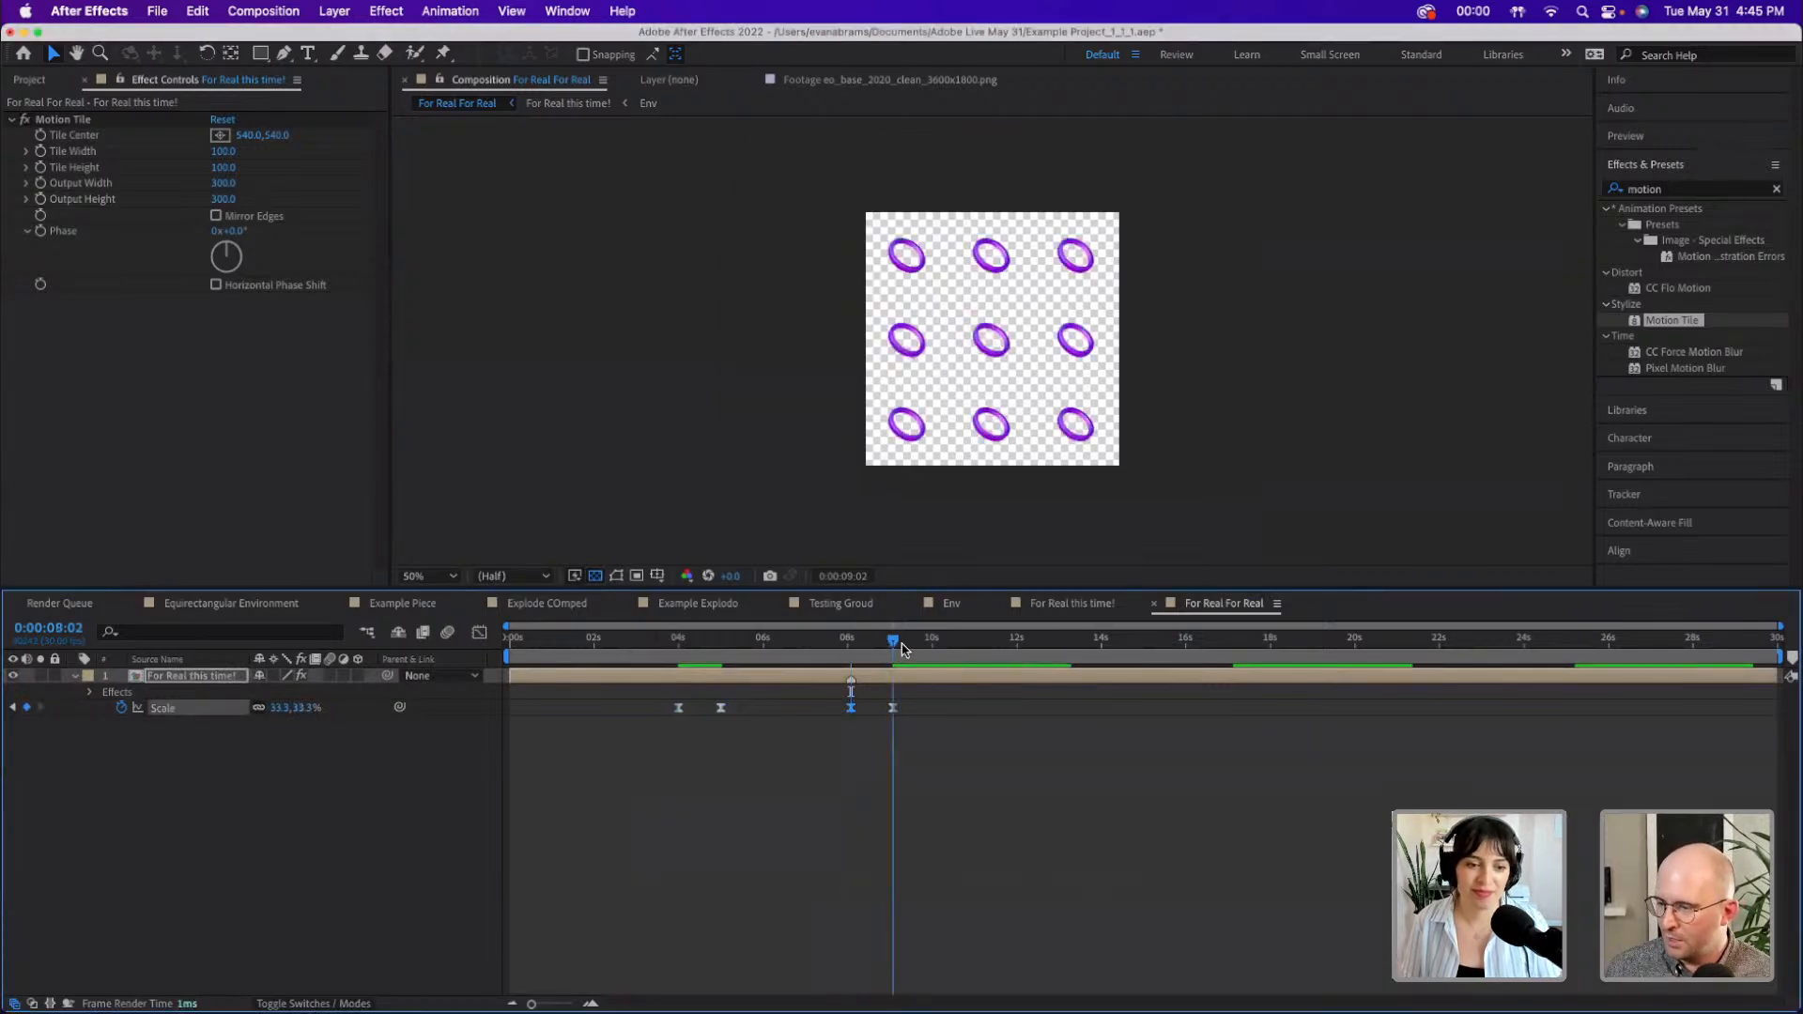
{"action": "double_click", "coordinate": [894, 708]}
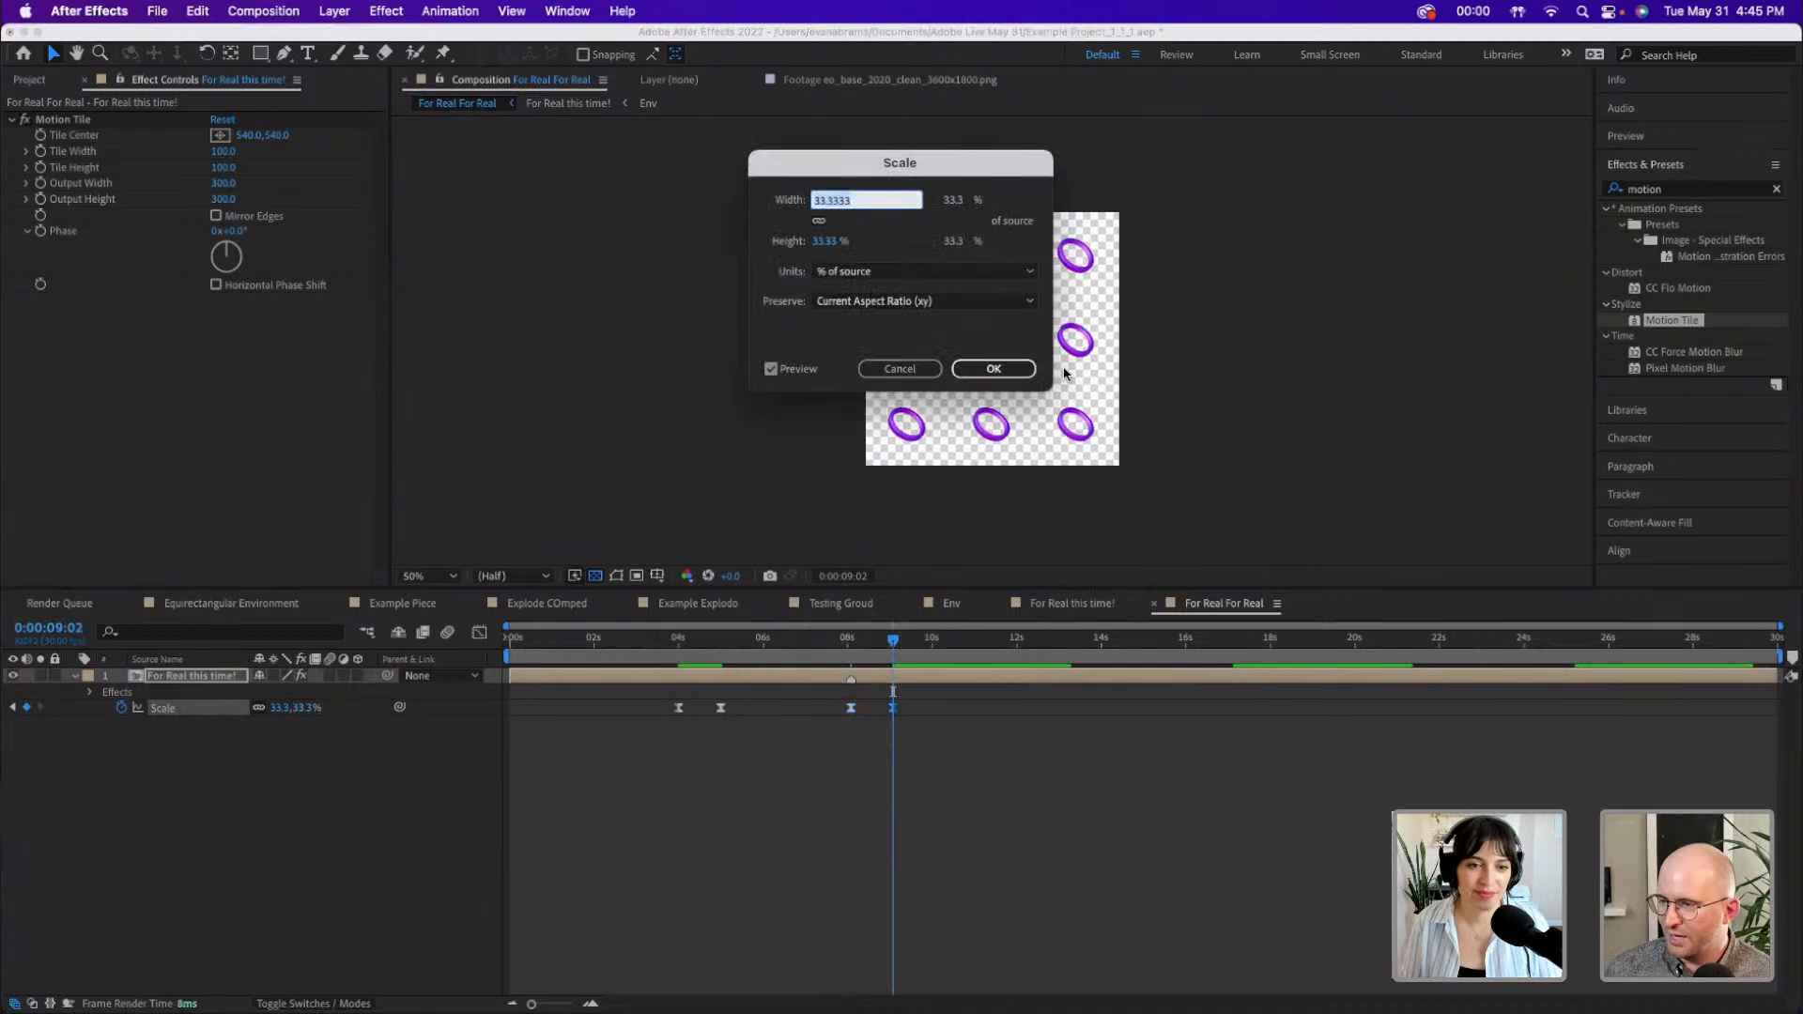
{"action": "type", "text": "20"}
{"action": "key", "text": "Return"}
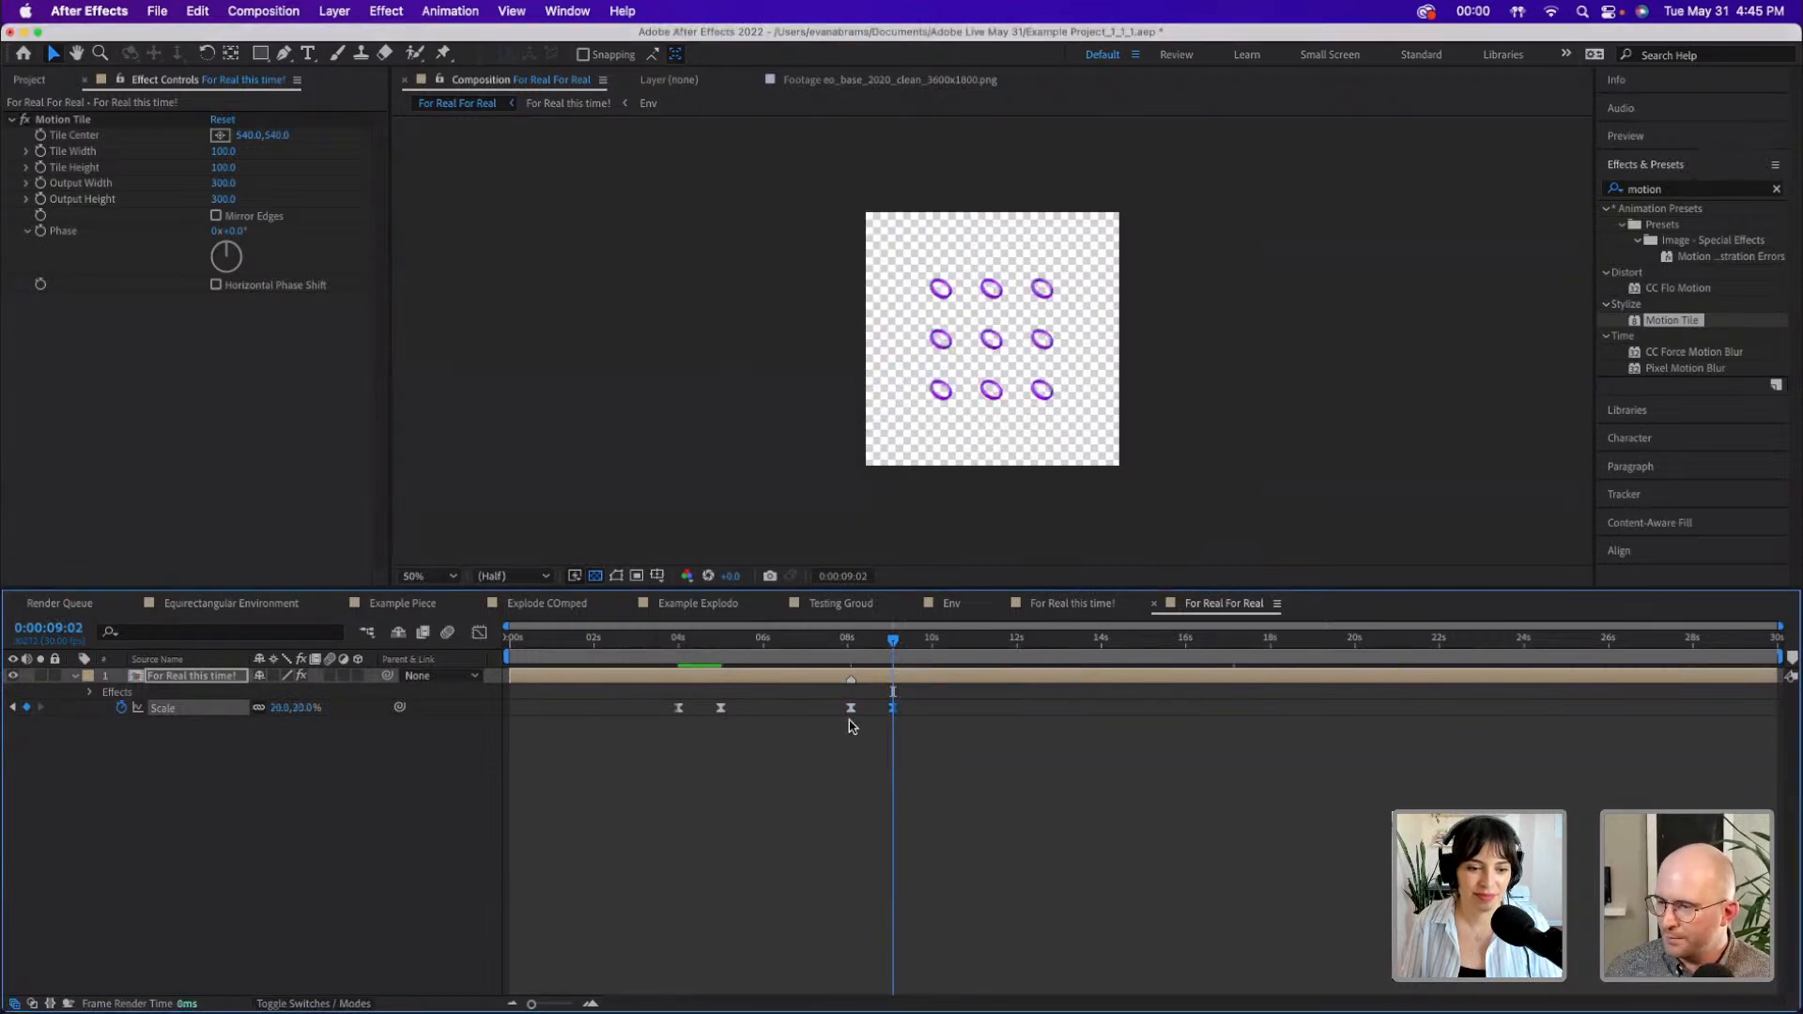
- Set the Motion Tile effect's Output Width and Output Height to 500
{"action": "left_click", "coordinate": [224, 184]}
{"action": "type", "text": "100"}
{"action": "key", "text": "Tab"}
{"action": "type", "text": "500"}
{"action": "key", "text": "Return"}
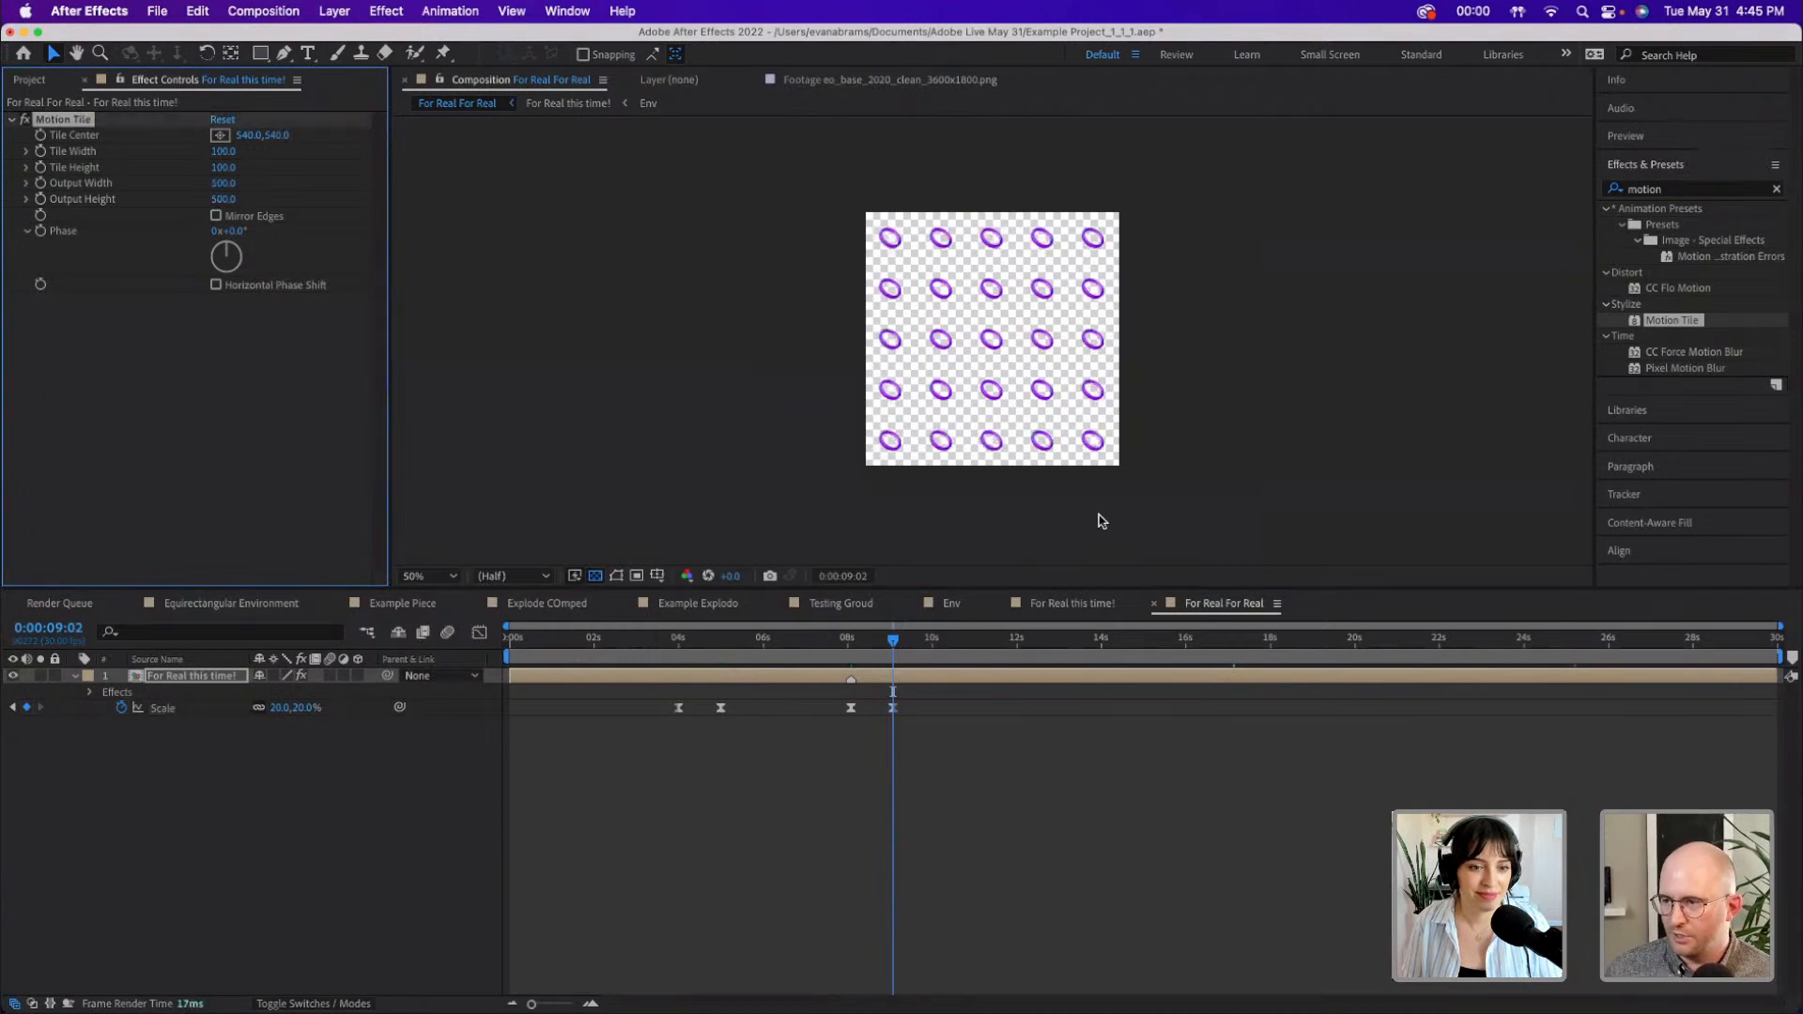
- Paste a copy of the second pair of Scale keyframes near 0:00:12:00 and align the copies to 0:00:12:00 and 0:00:13:00
{"action": "left_click", "coordinate": [903, 794]}
{"action": "left_click", "coordinate": [923, 646]}
{"action": "left_click_drag", "start_coordinate": [934, 650], "coordinate": [836, 700]}
{"action": "key", "text": "super+c"}
{"action": "key", "text": "super+v"}
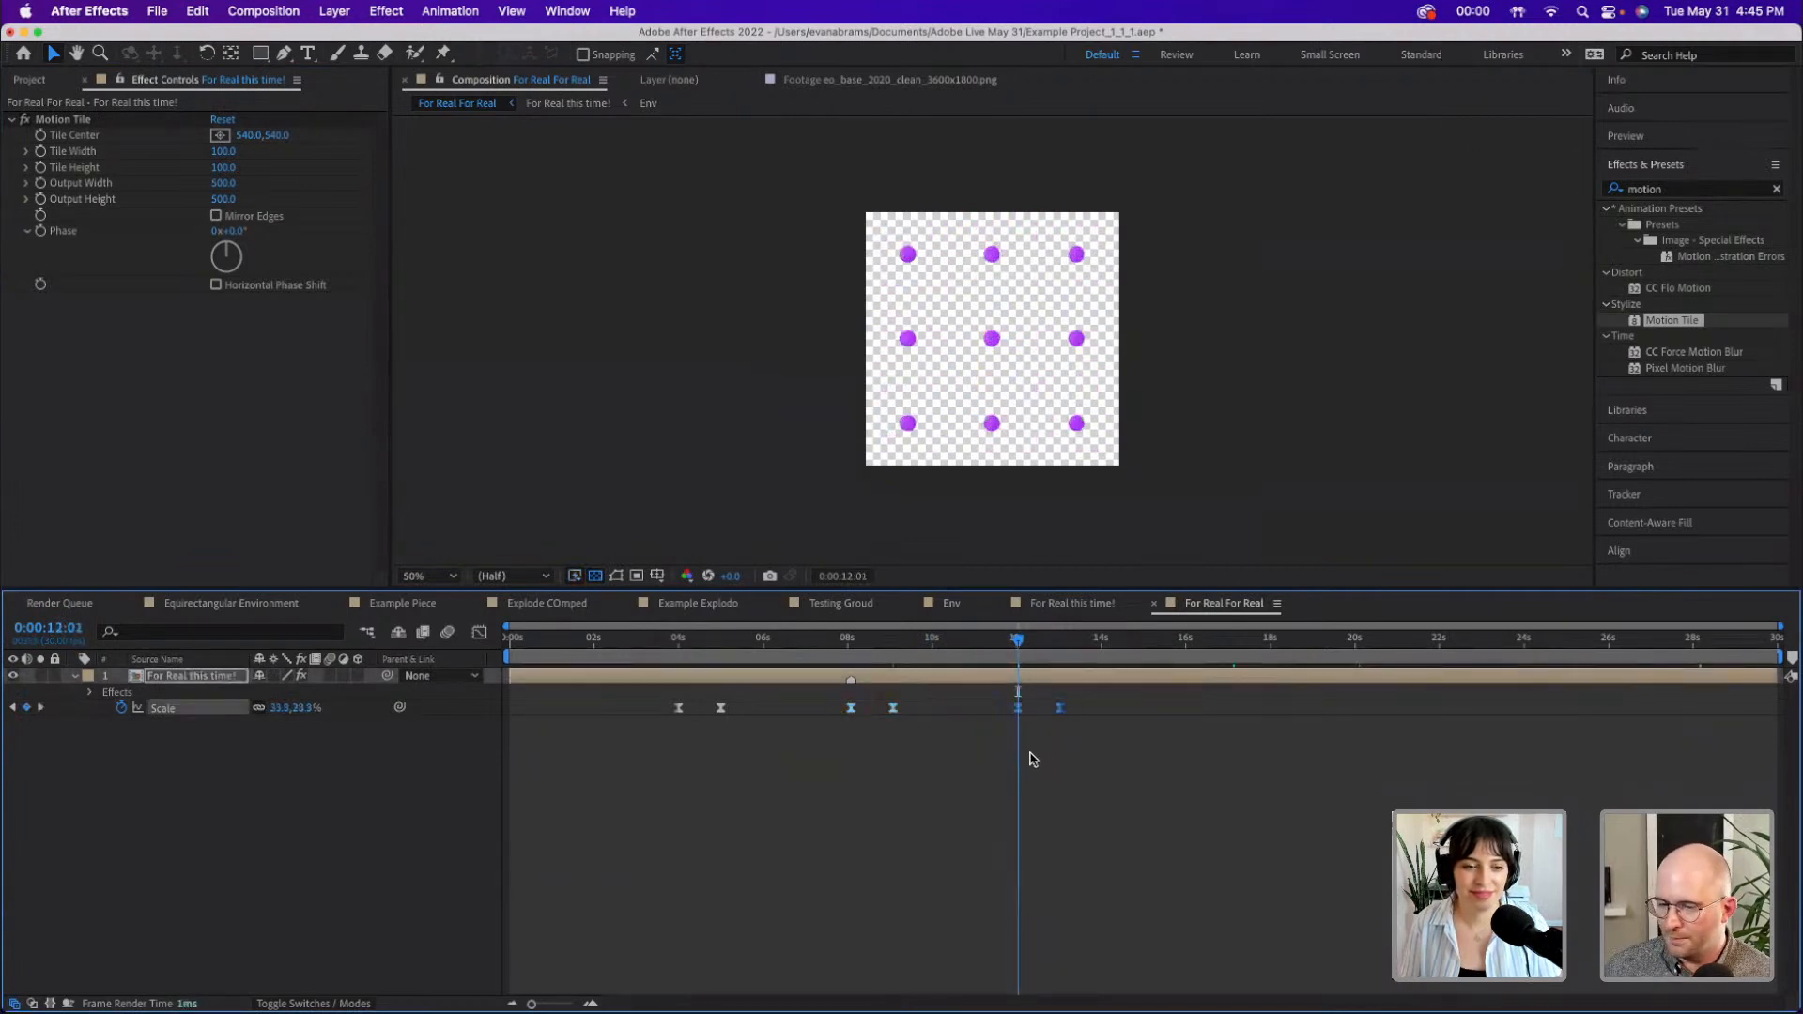
{"action": "scroll", "coordinate": [1015, 714], "scroll_direction": "up", "scroll_amount": 2}
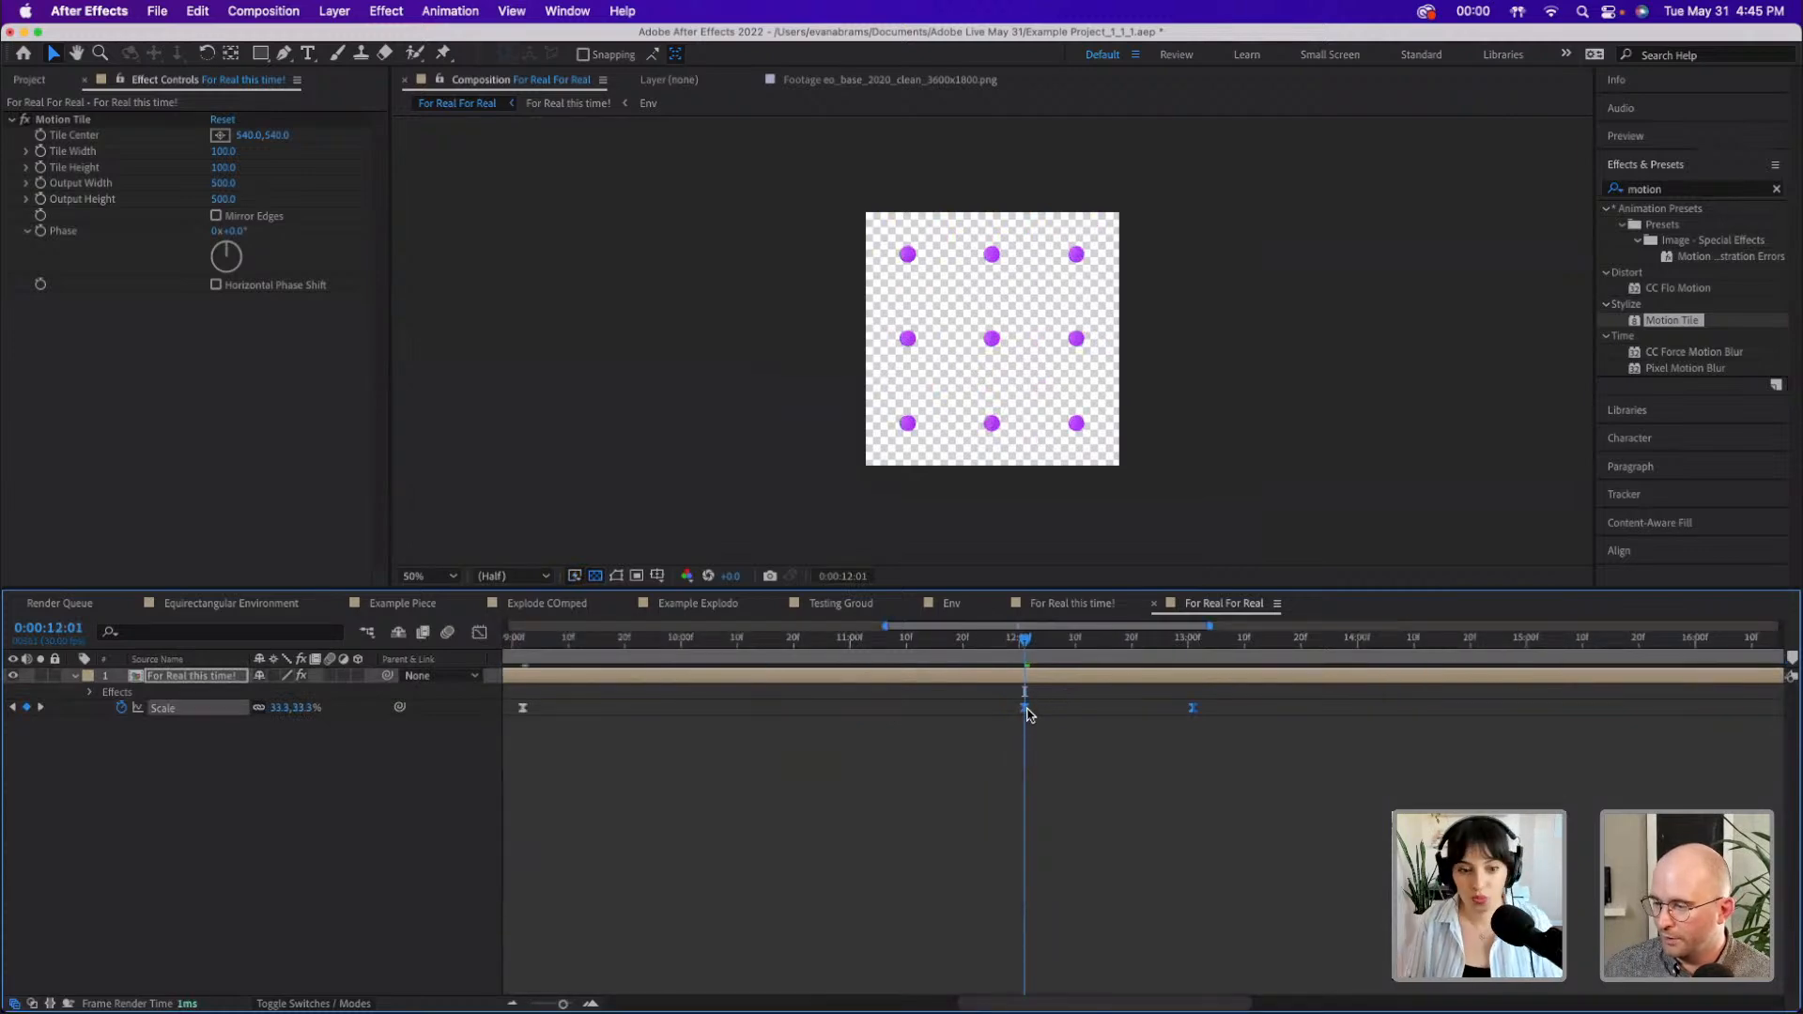
{"action": "left_click_drag", "start_coordinate": [1024, 708], "coordinate": [1019, 708]}
{"action": "left_click_drag", "start_coordinate": [1022, 646], "coordinate": [1173, 660]}
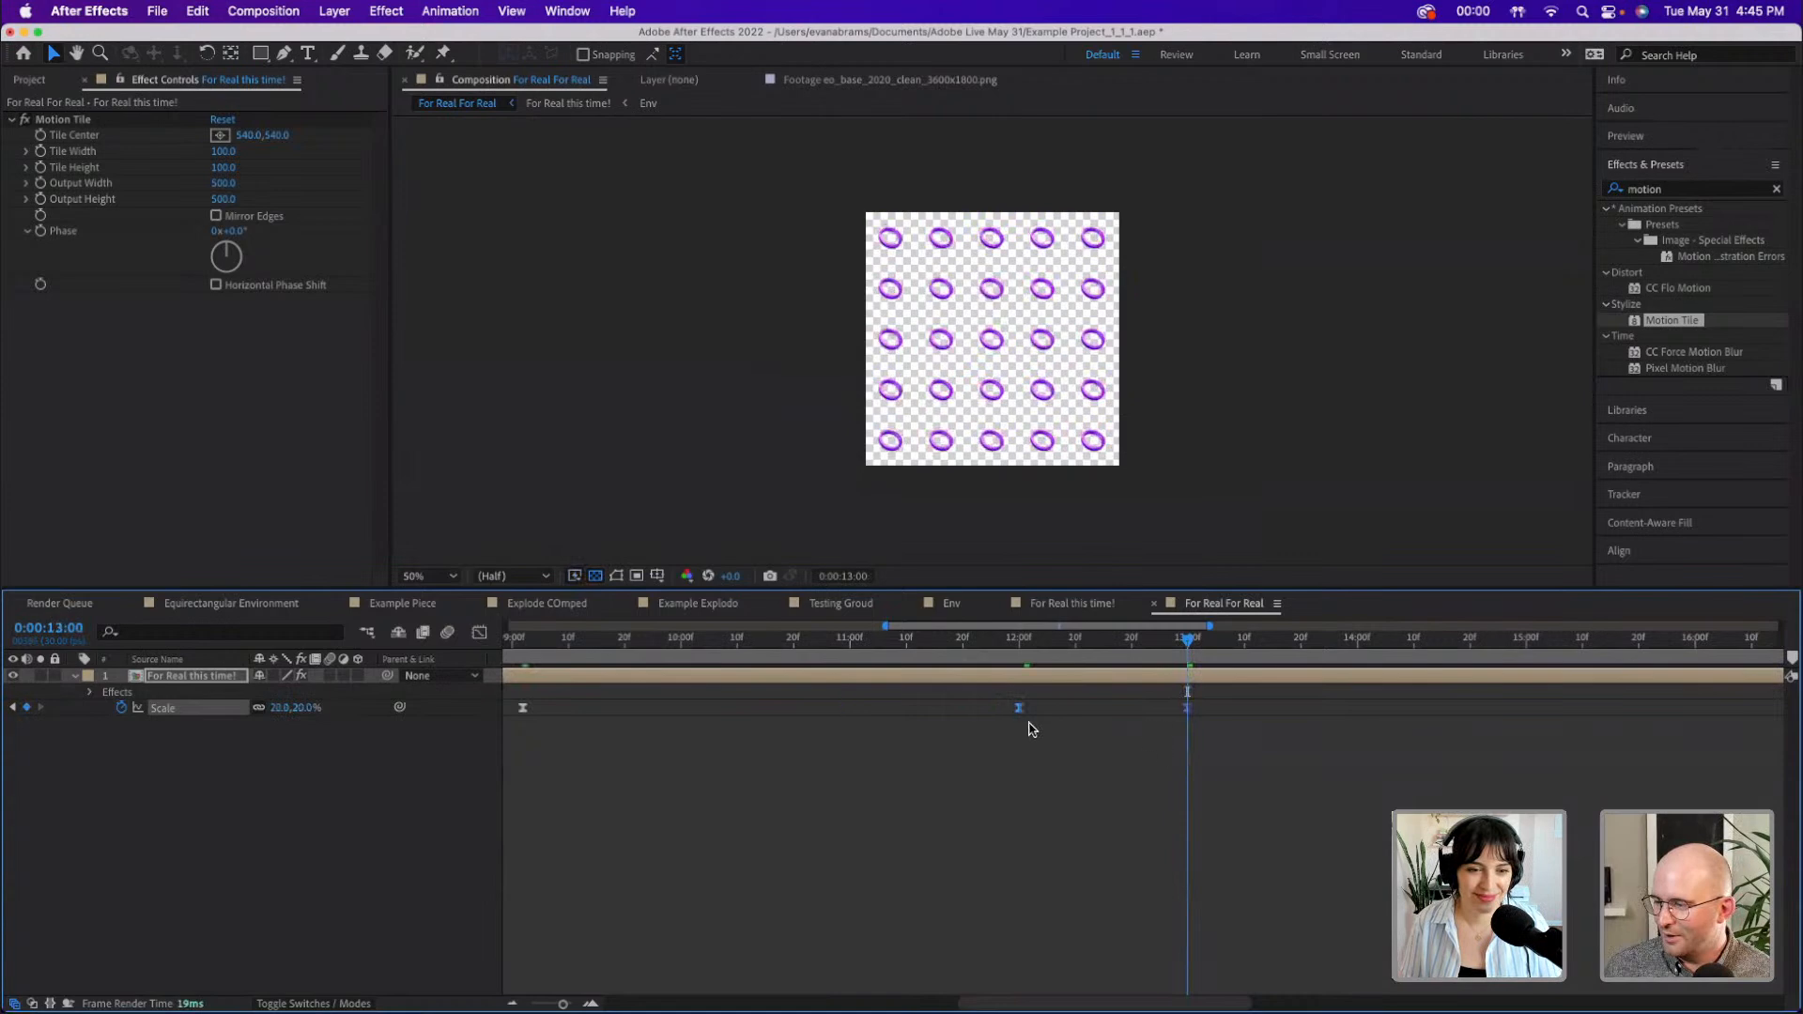
- Set the Scale keyframe at 0:00:12:00 to 20 percent and the one at 0:00:13:00 to 100 percent
{"action": "left_click", "coordinate": [991, 726]}
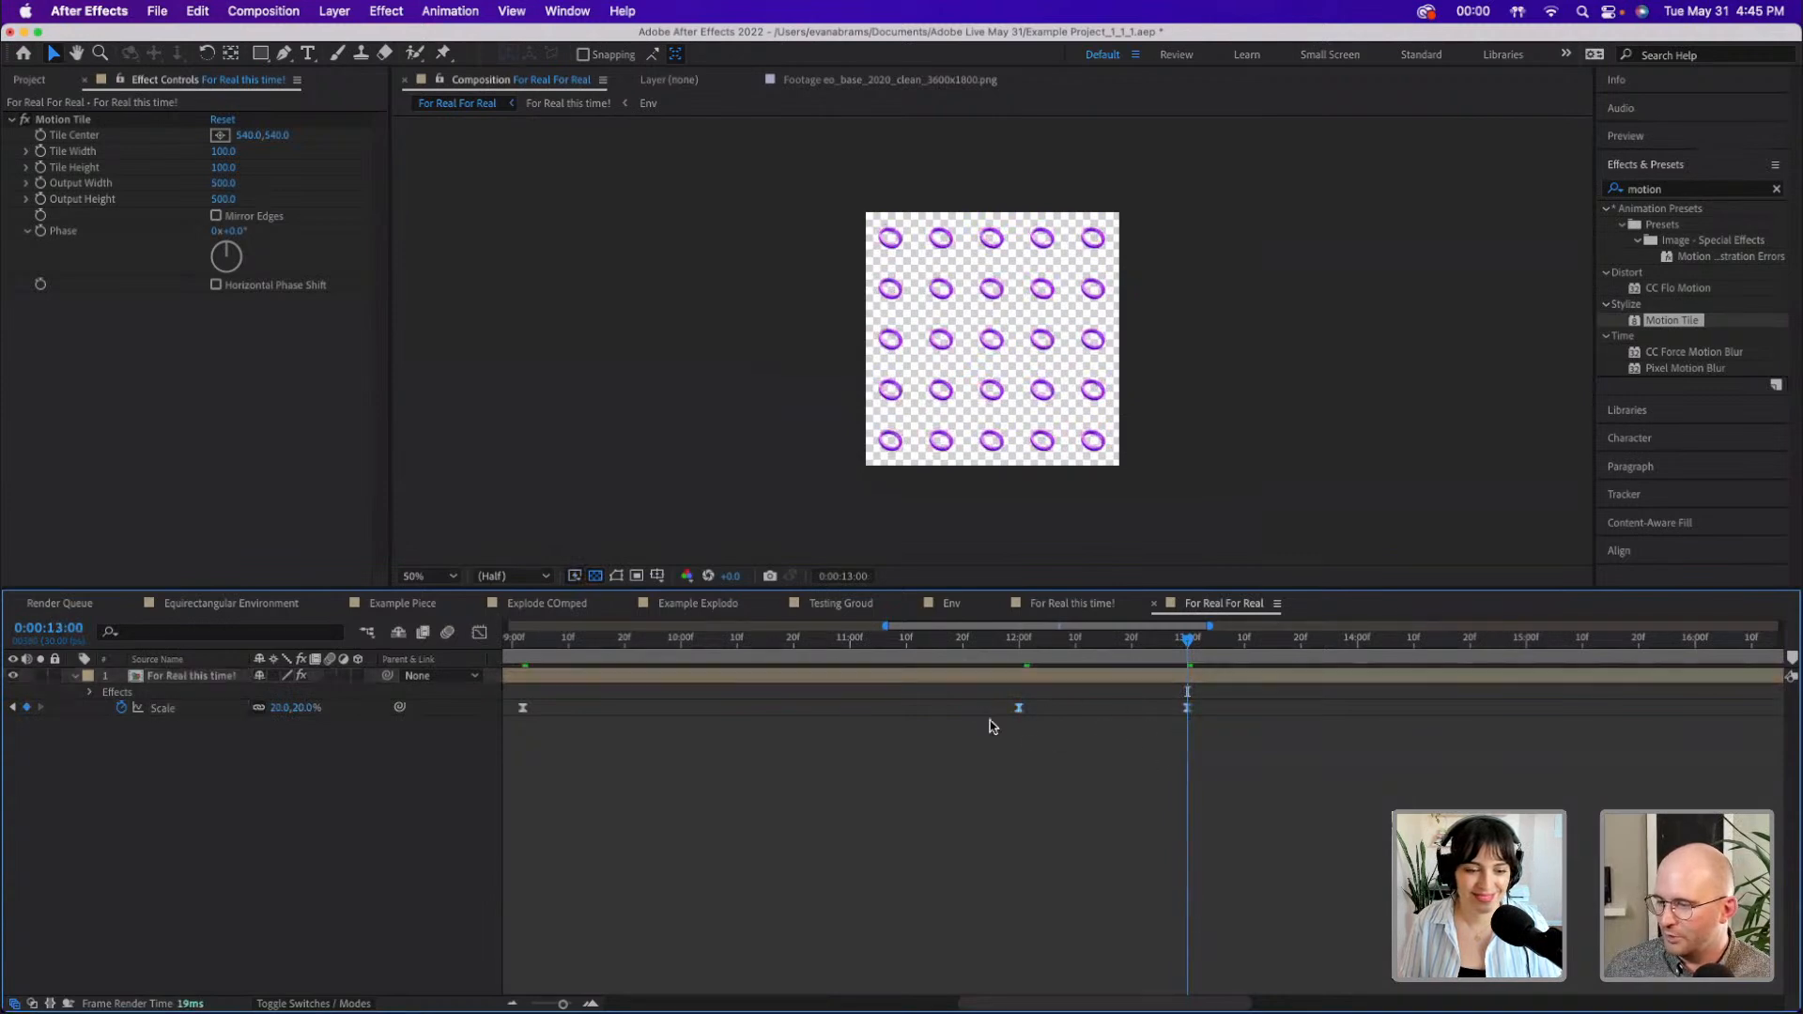
{"action": "double_click", "coordinate": [1020, 708]}
{"action": "type", "text": "20"}
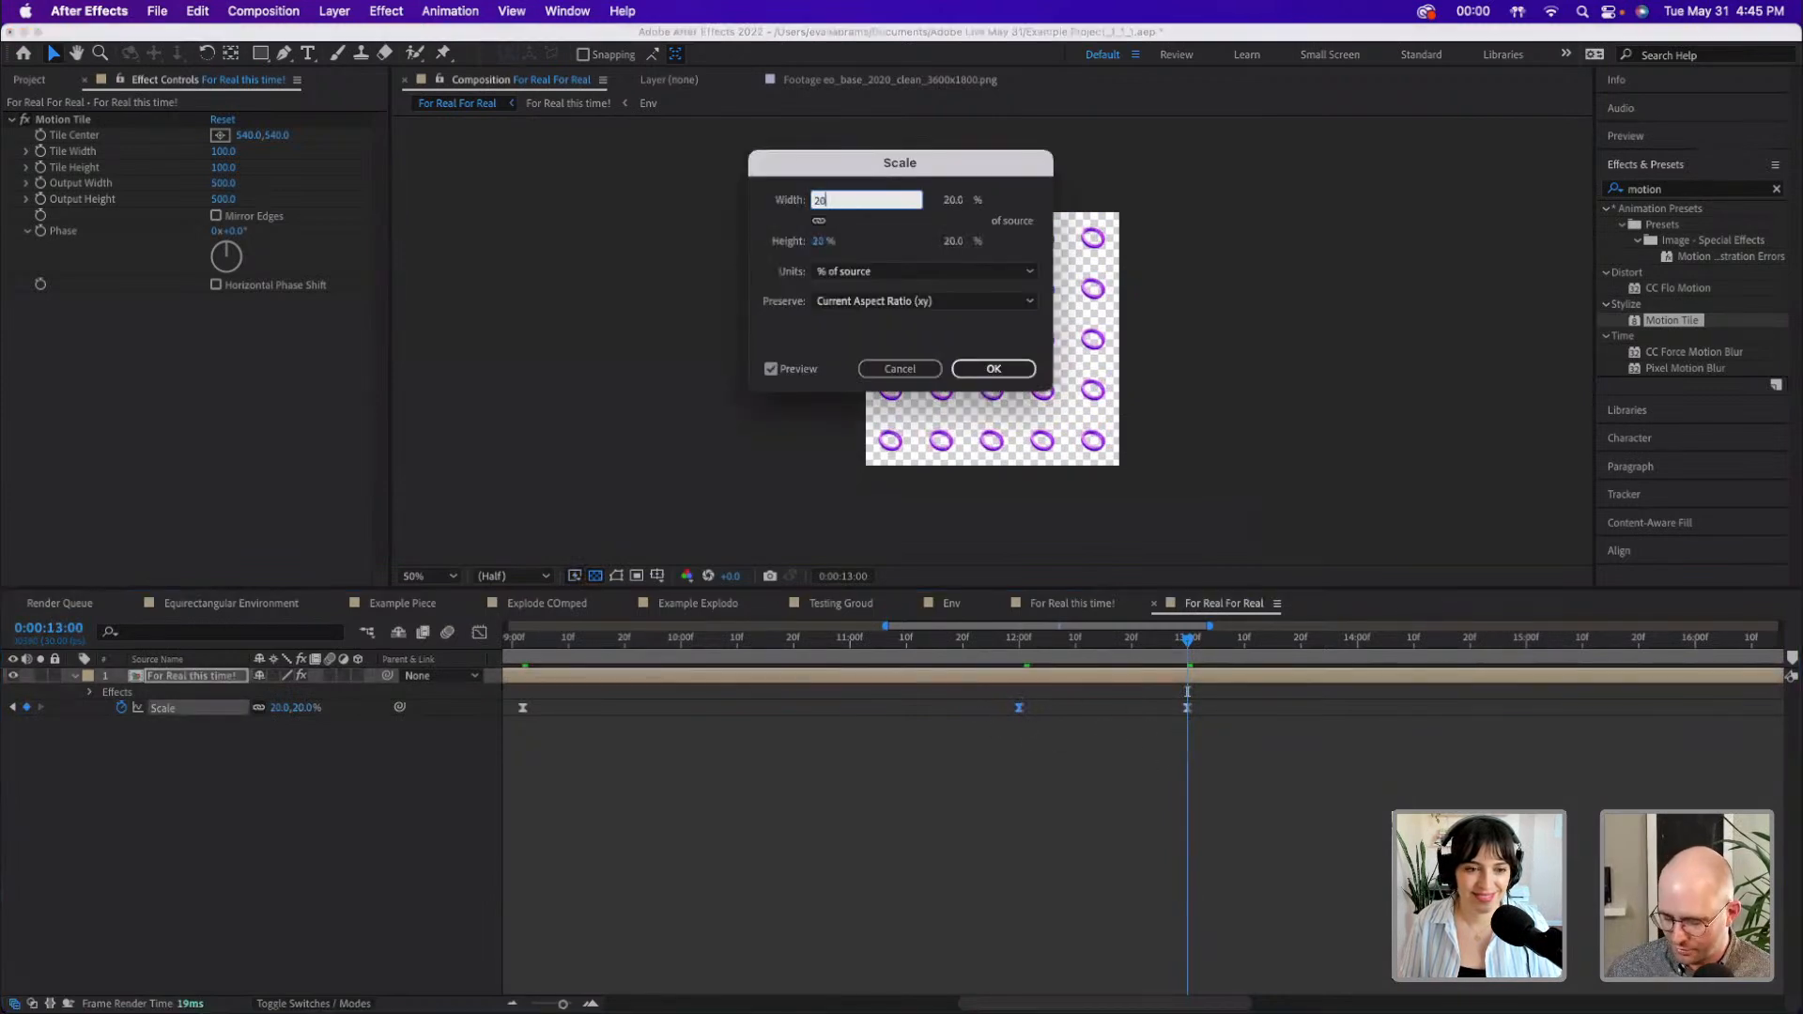
{"action": "key", "text": "Return"}
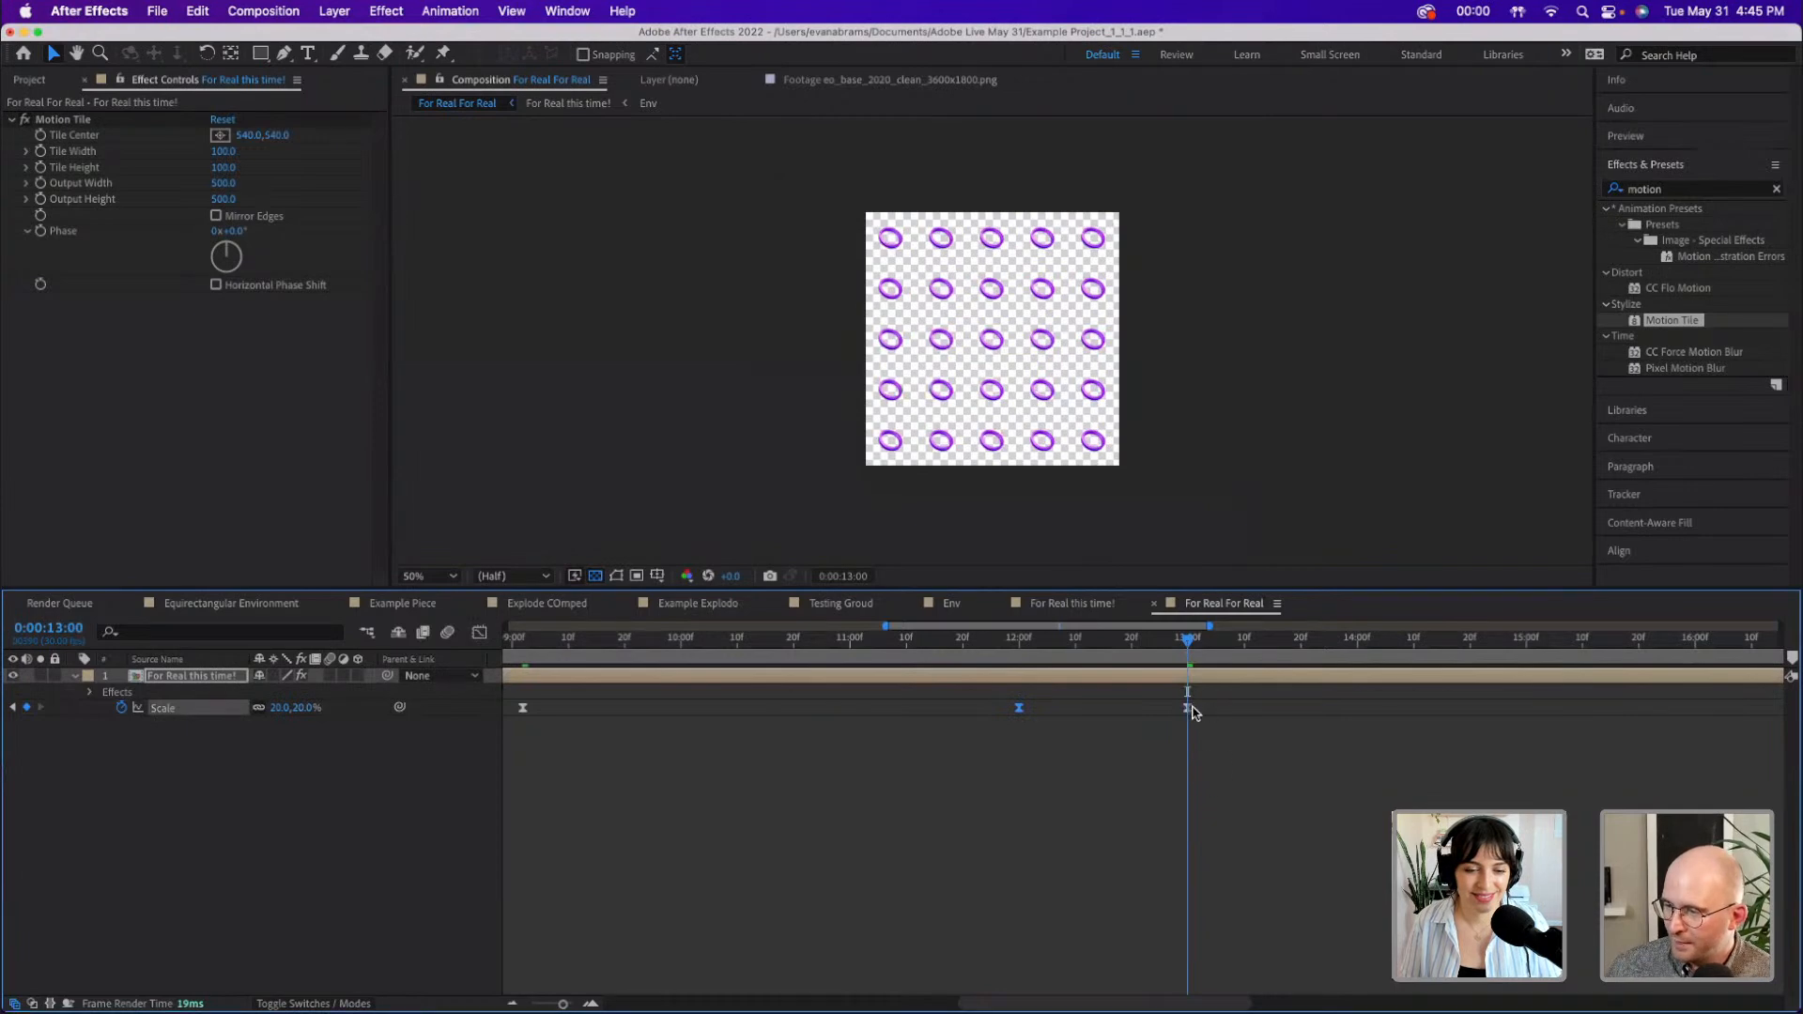
{"action": "double_click", "coordinate": [1187, 708]}
{"action": "type", "text": "100"}
{"action": "key", "text": "Return"}
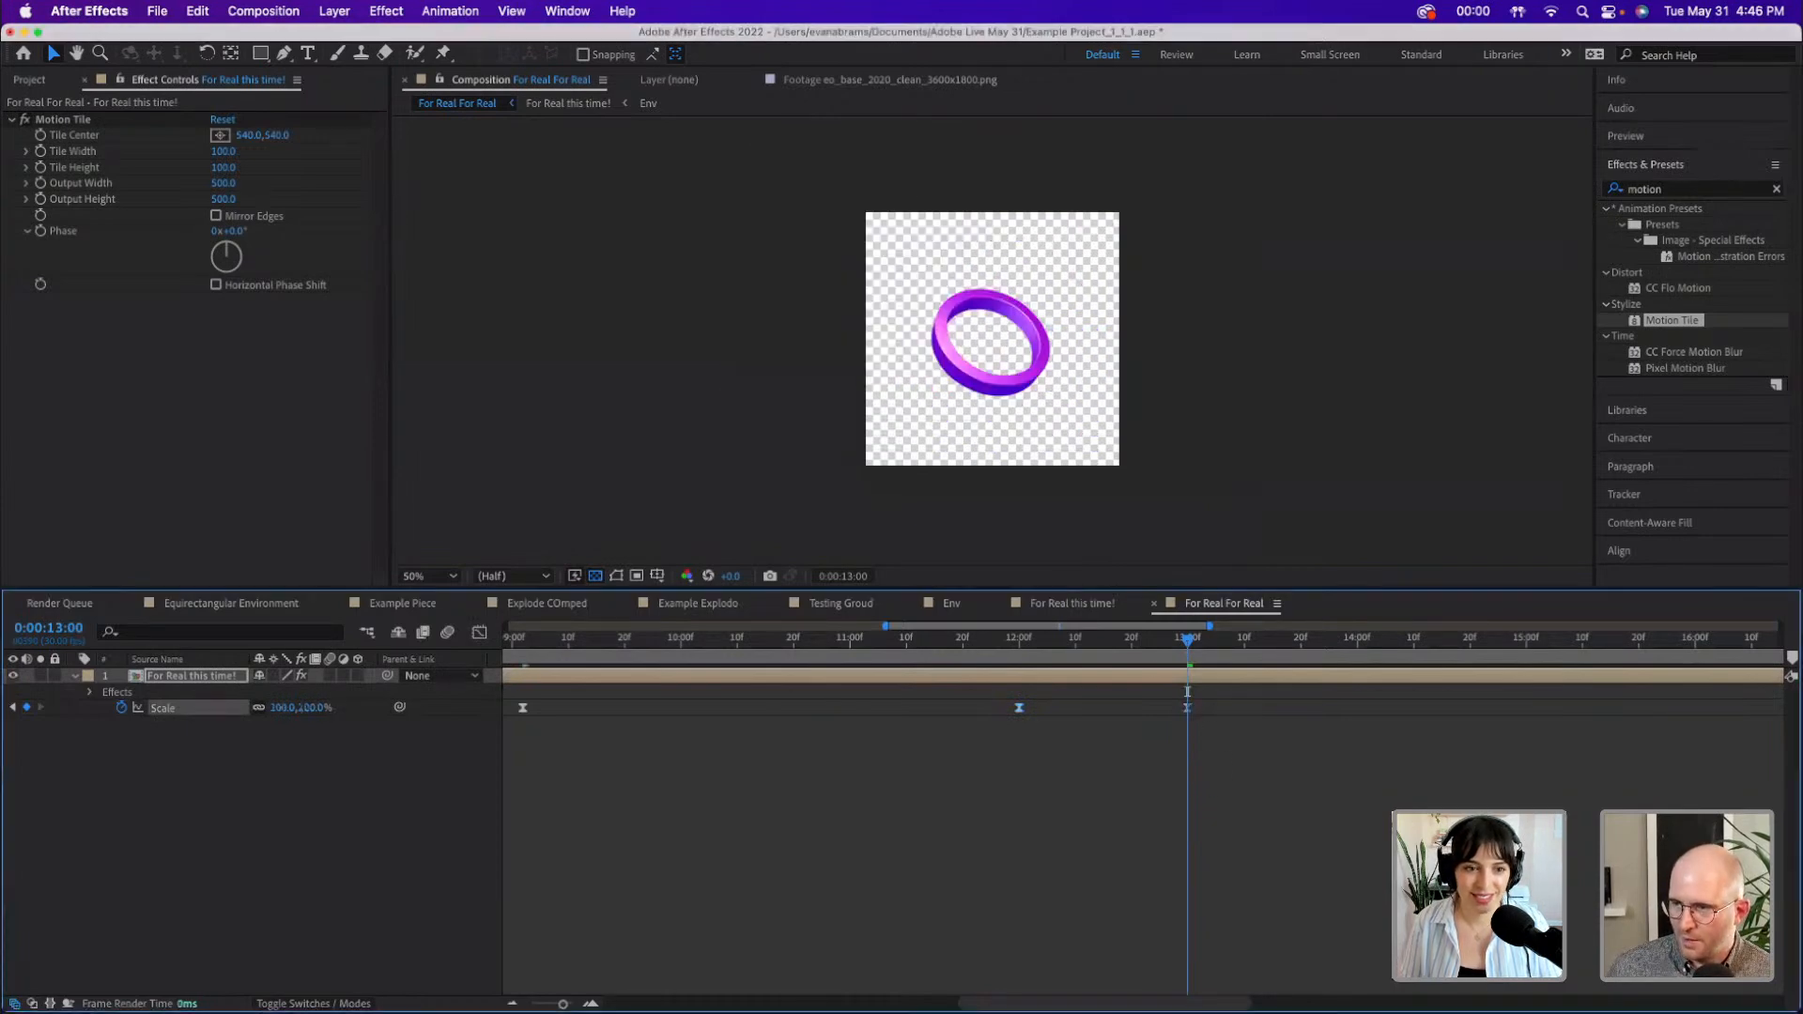
- Show the whole Scale curve in the Graph Editor and end the work area at 0:00:16:01
{"action": "left_click", "coordinate": [479, 632]}
{"action": "scroll", "coordinate": [1127, 768], "scroll_direction": "down", "scroll_amount": 5}
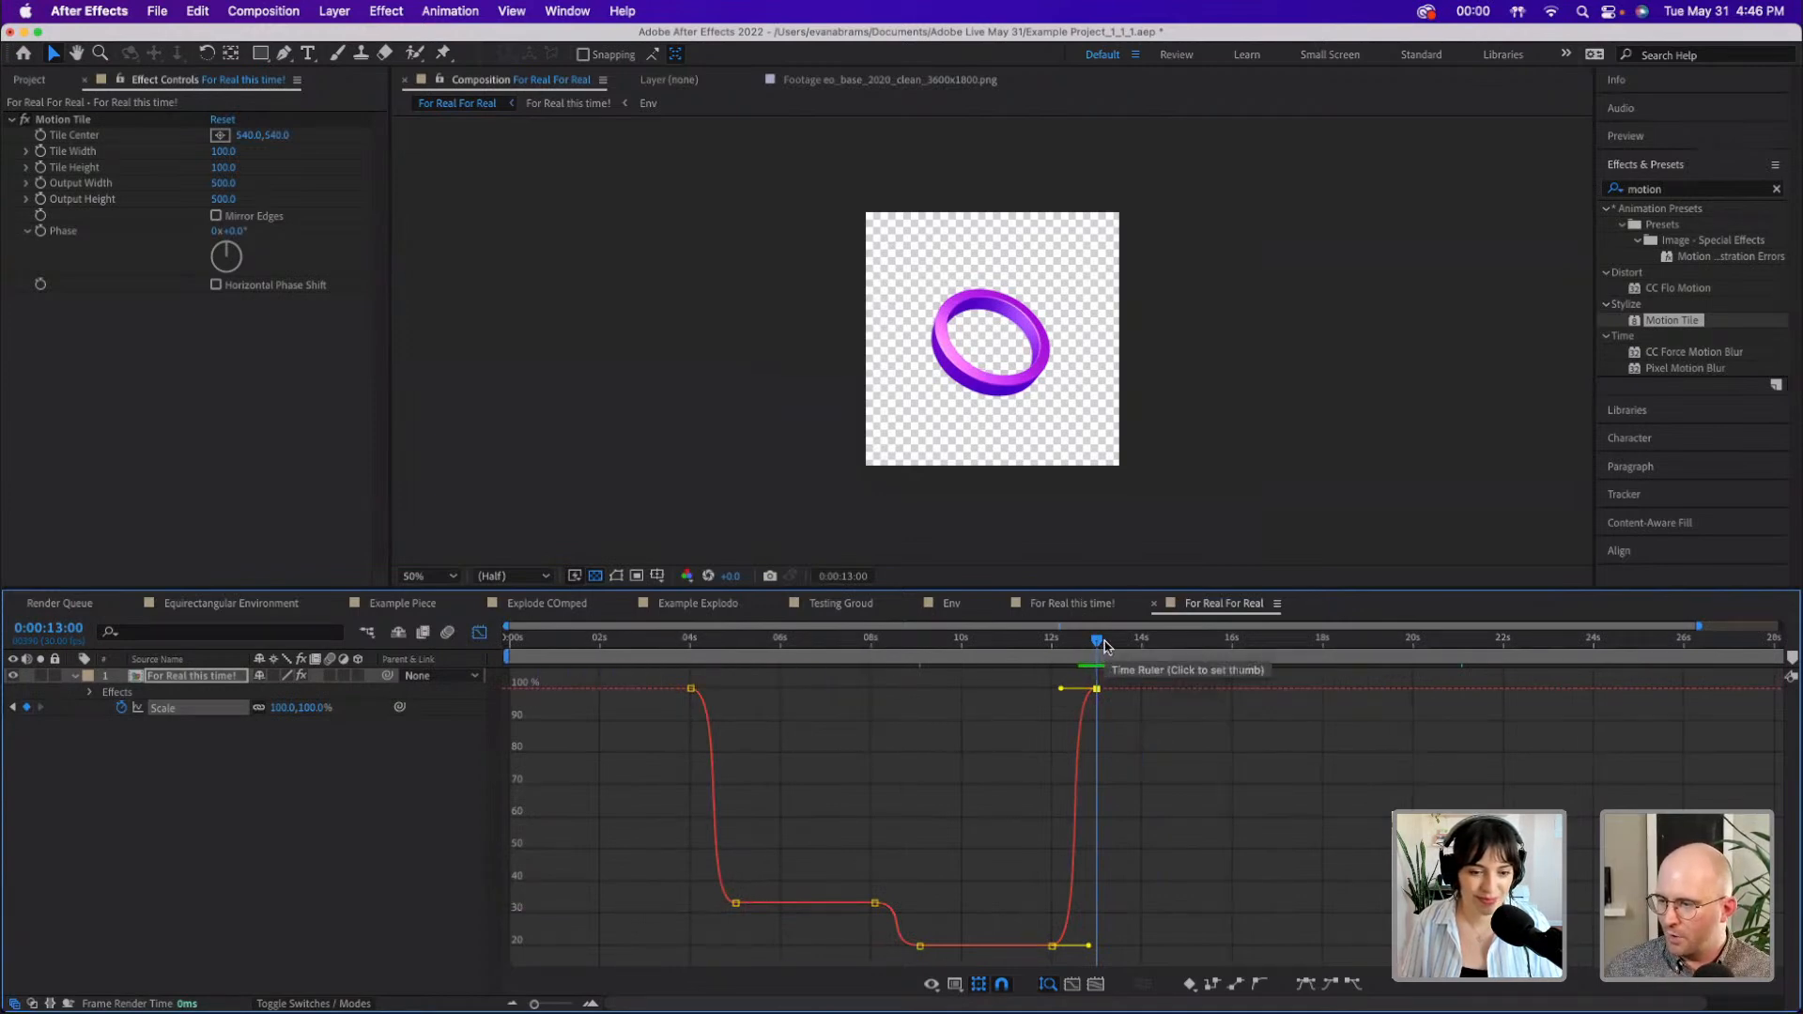
{"action": "left_click_drag", "start_coordinate": [1232, 643], "coordinate": [1233, 730]}
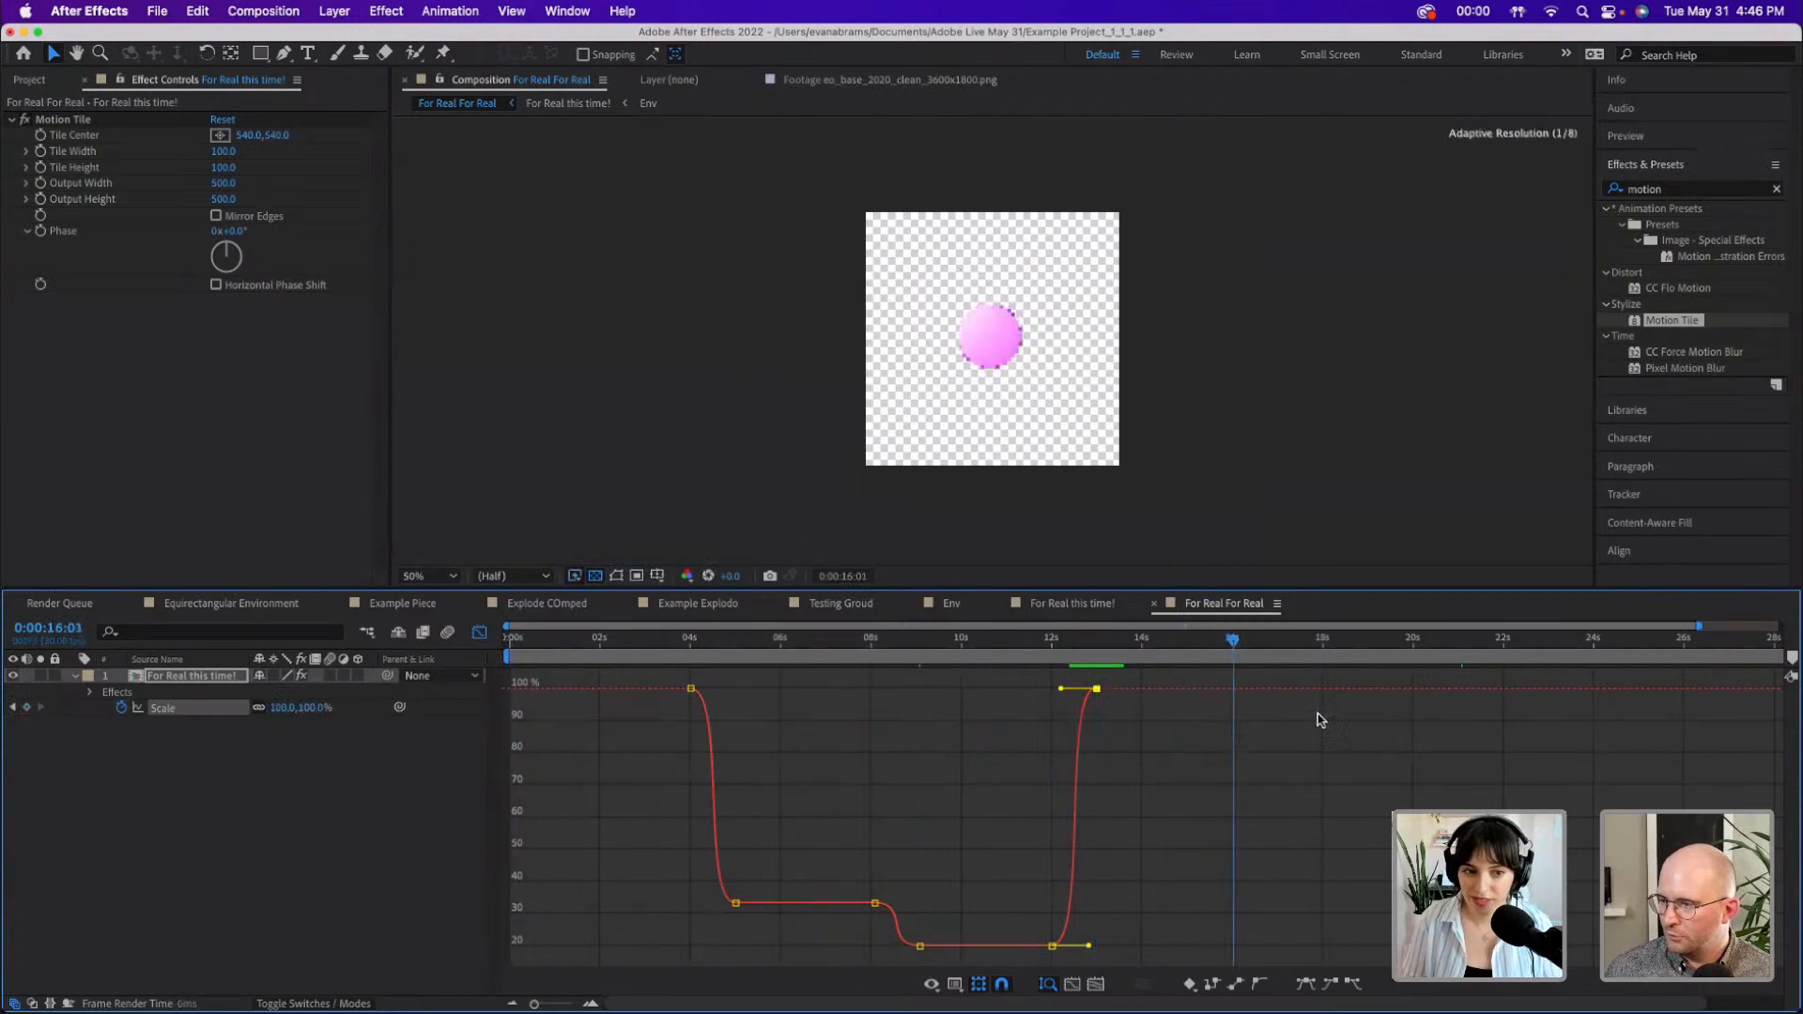
{"action": "key", "text": "n"}
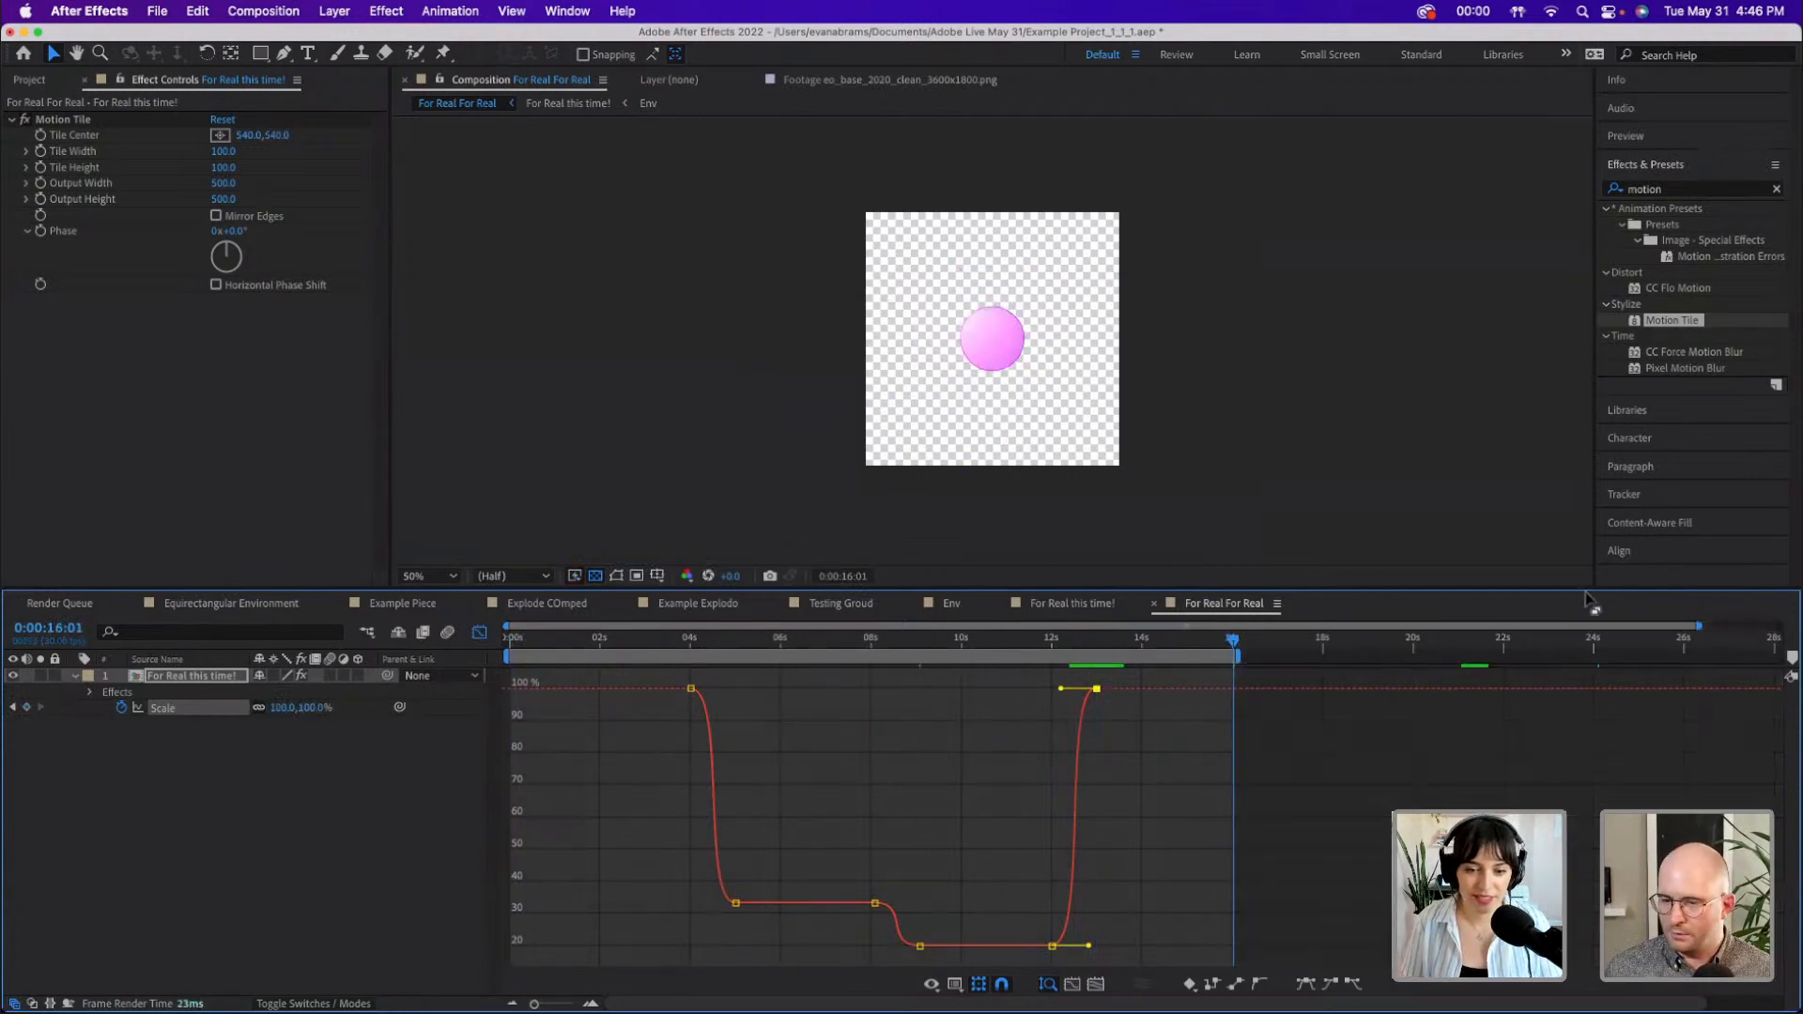
{"action": "key", "text": "Page_Up"}
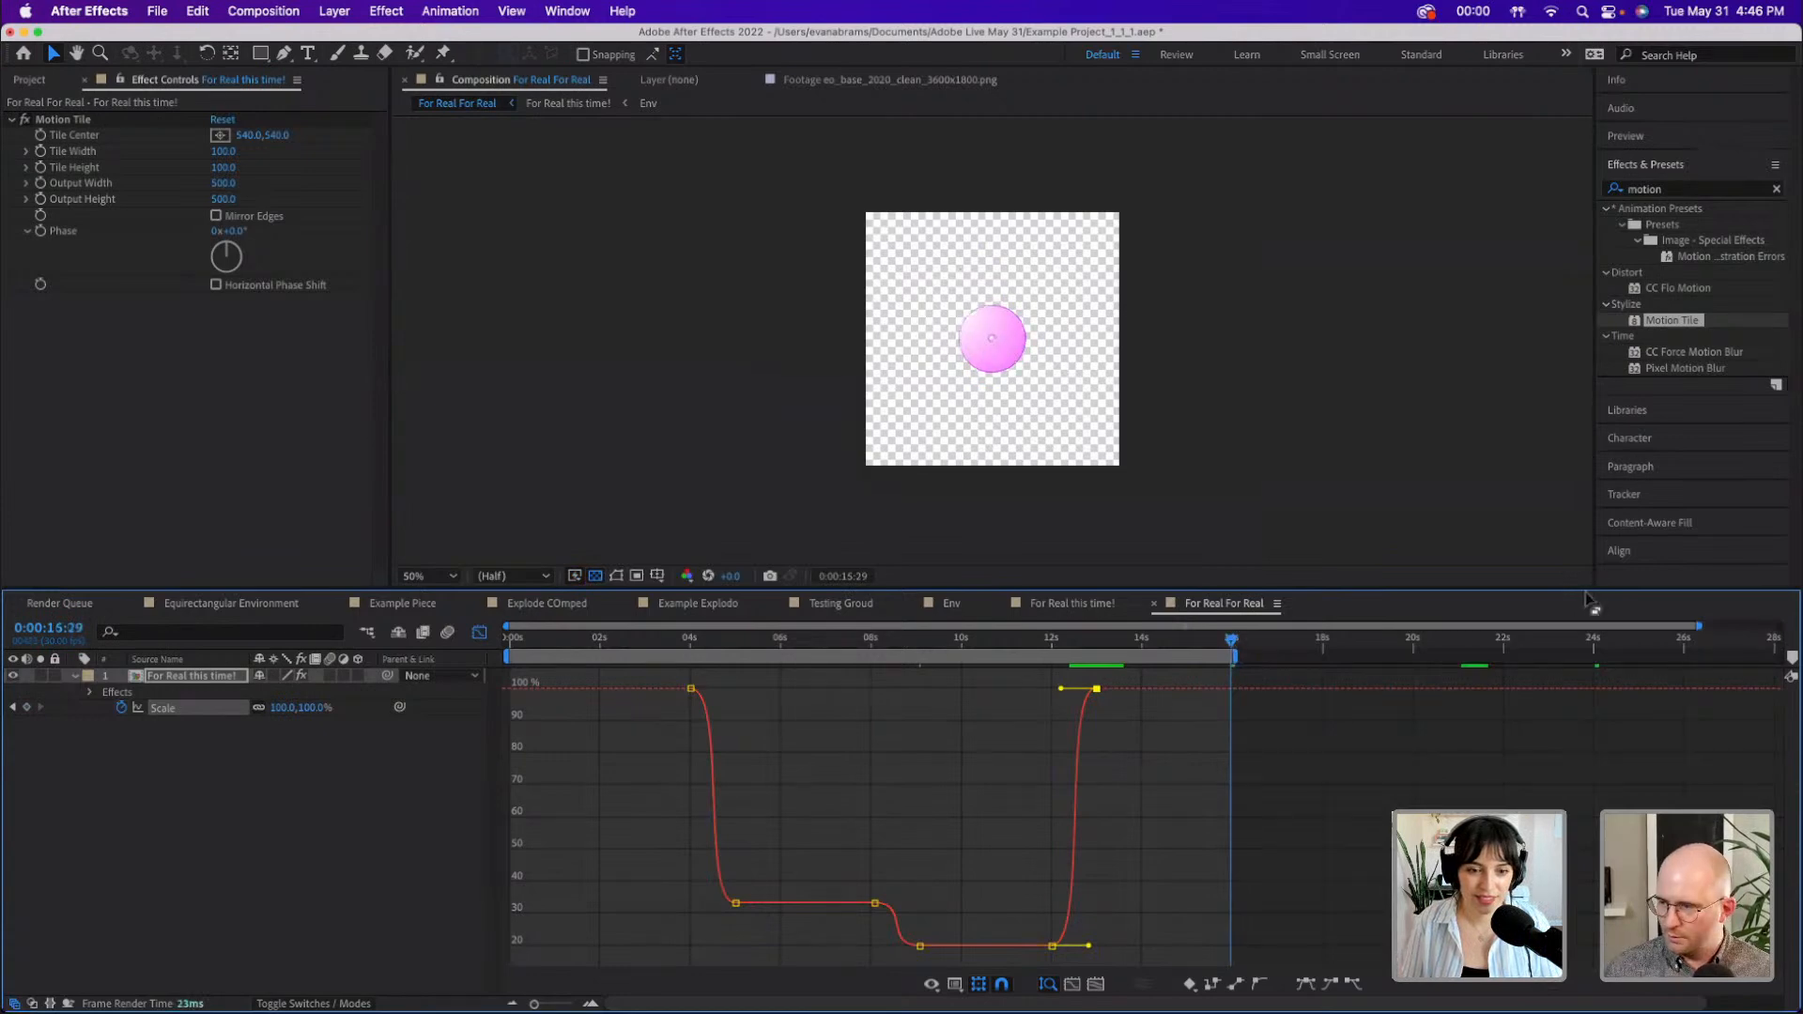
- Play the whole work area repeatedly to review the ring's scaling and tiling, switching from the Graph Editor back to the keyframe view
{"action": "key", "text": "space"}
{"action": "left_click", "coordinate": [1350, 852]}
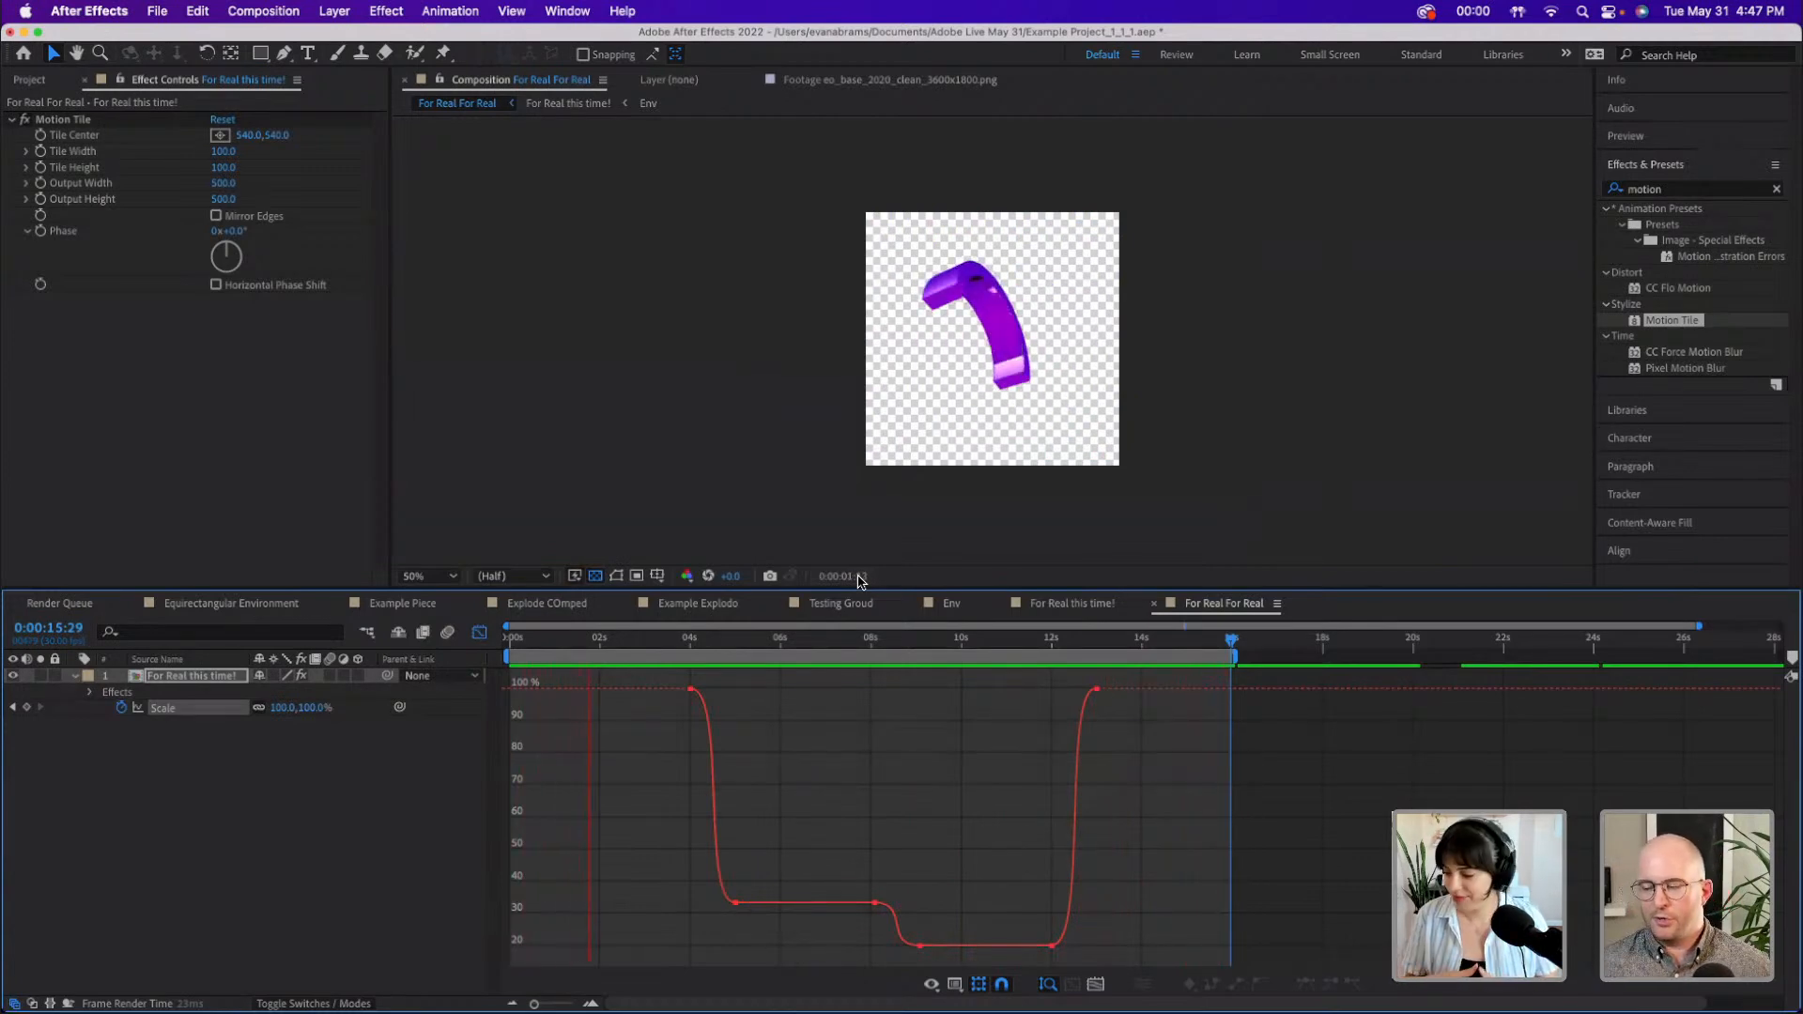
{"action": "left_click", "coordinate": [861, 576]}
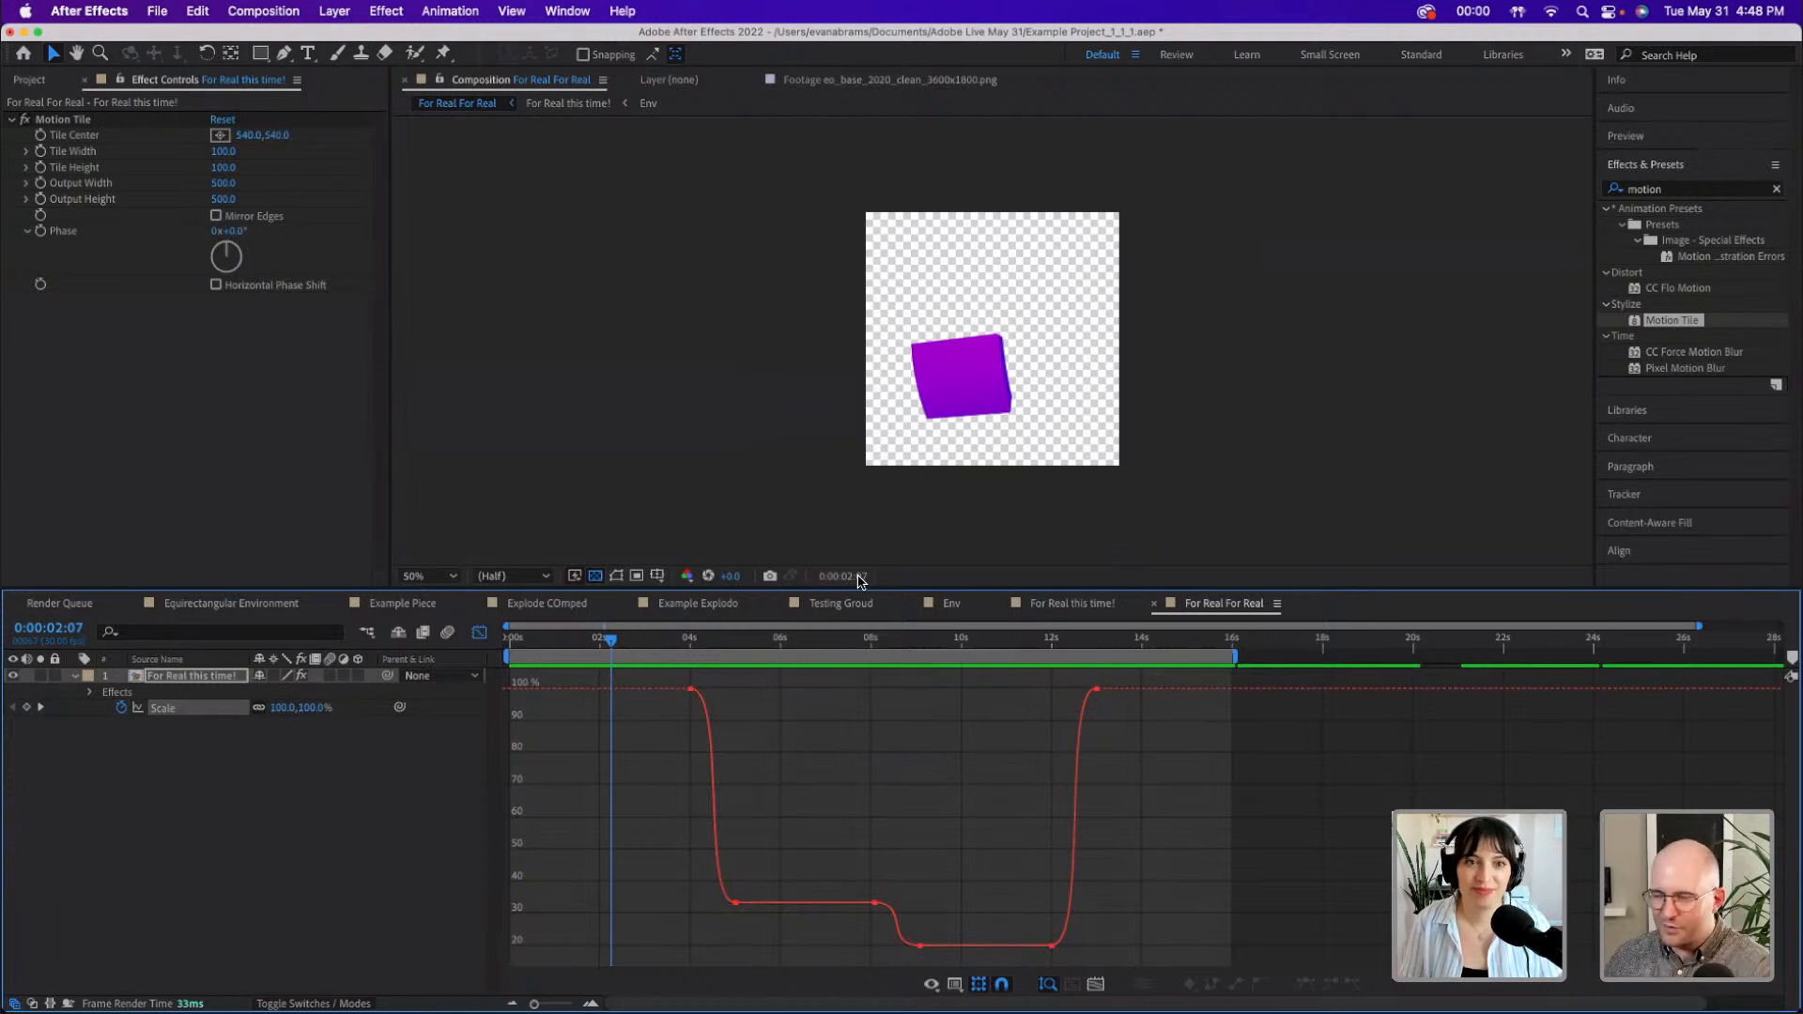
{"action": "key", "text": "space"}
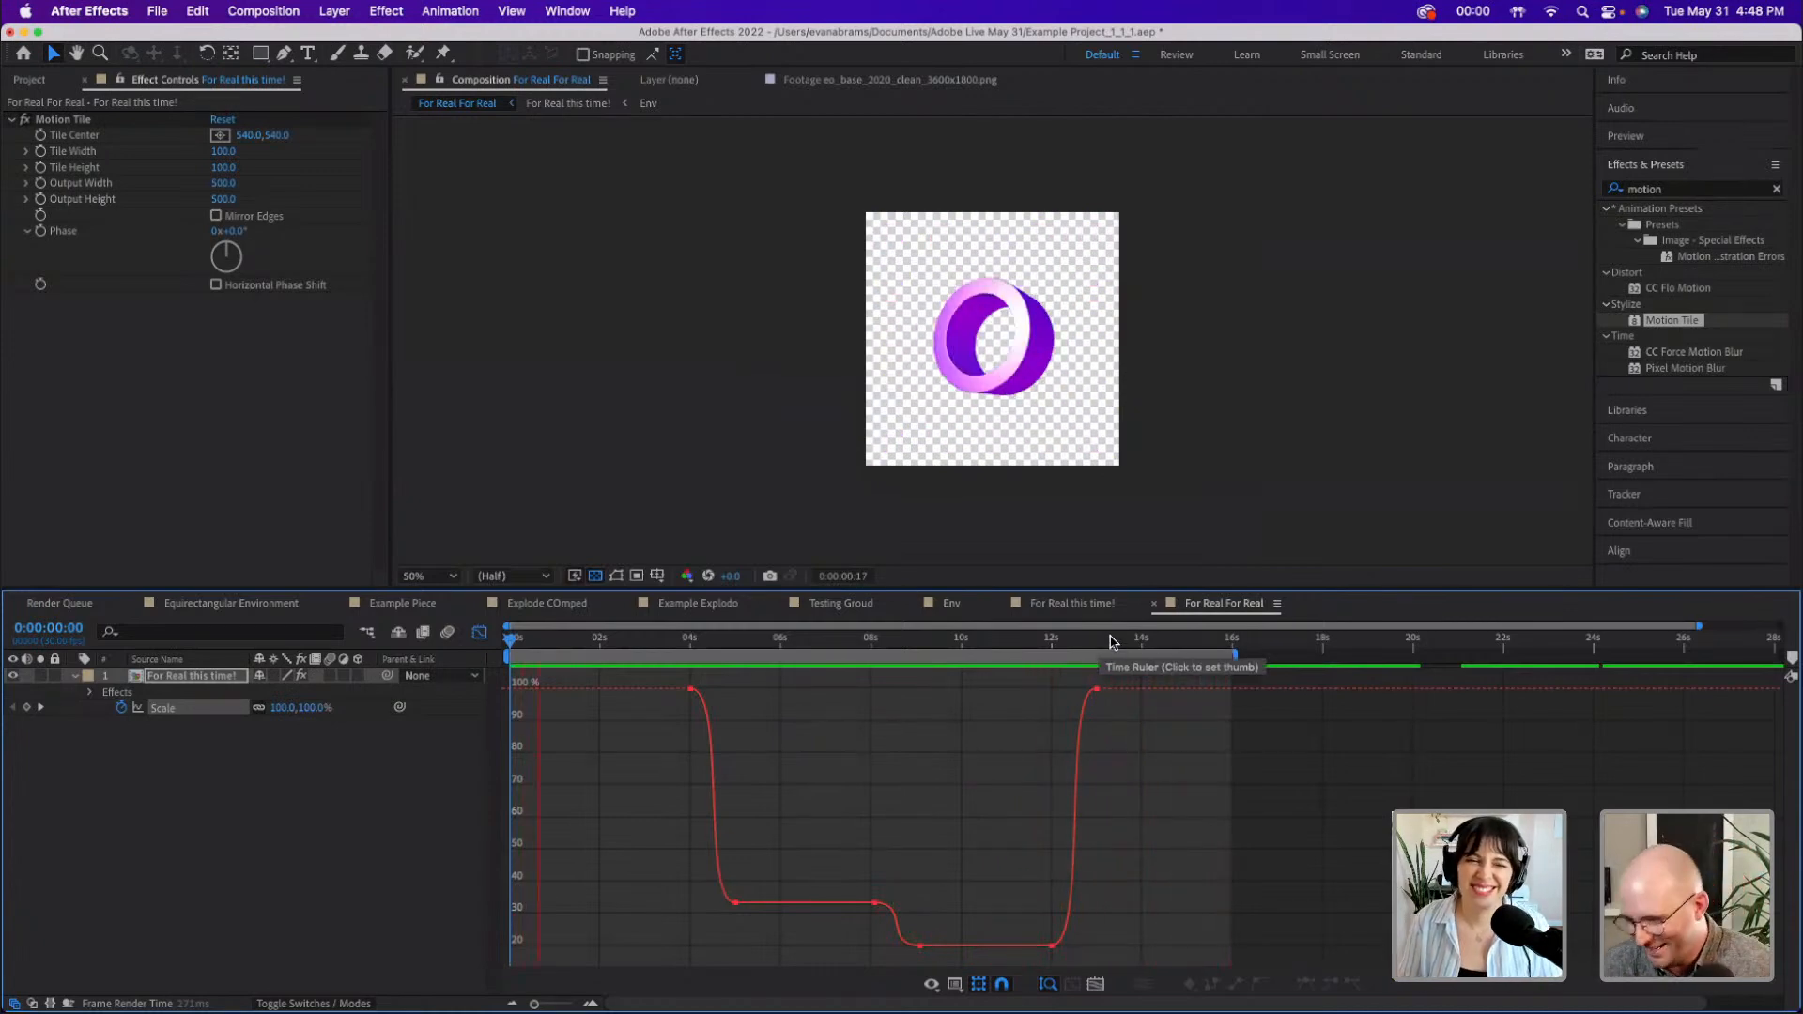
{"action": "left_click", "coordinate": [479, 632]}
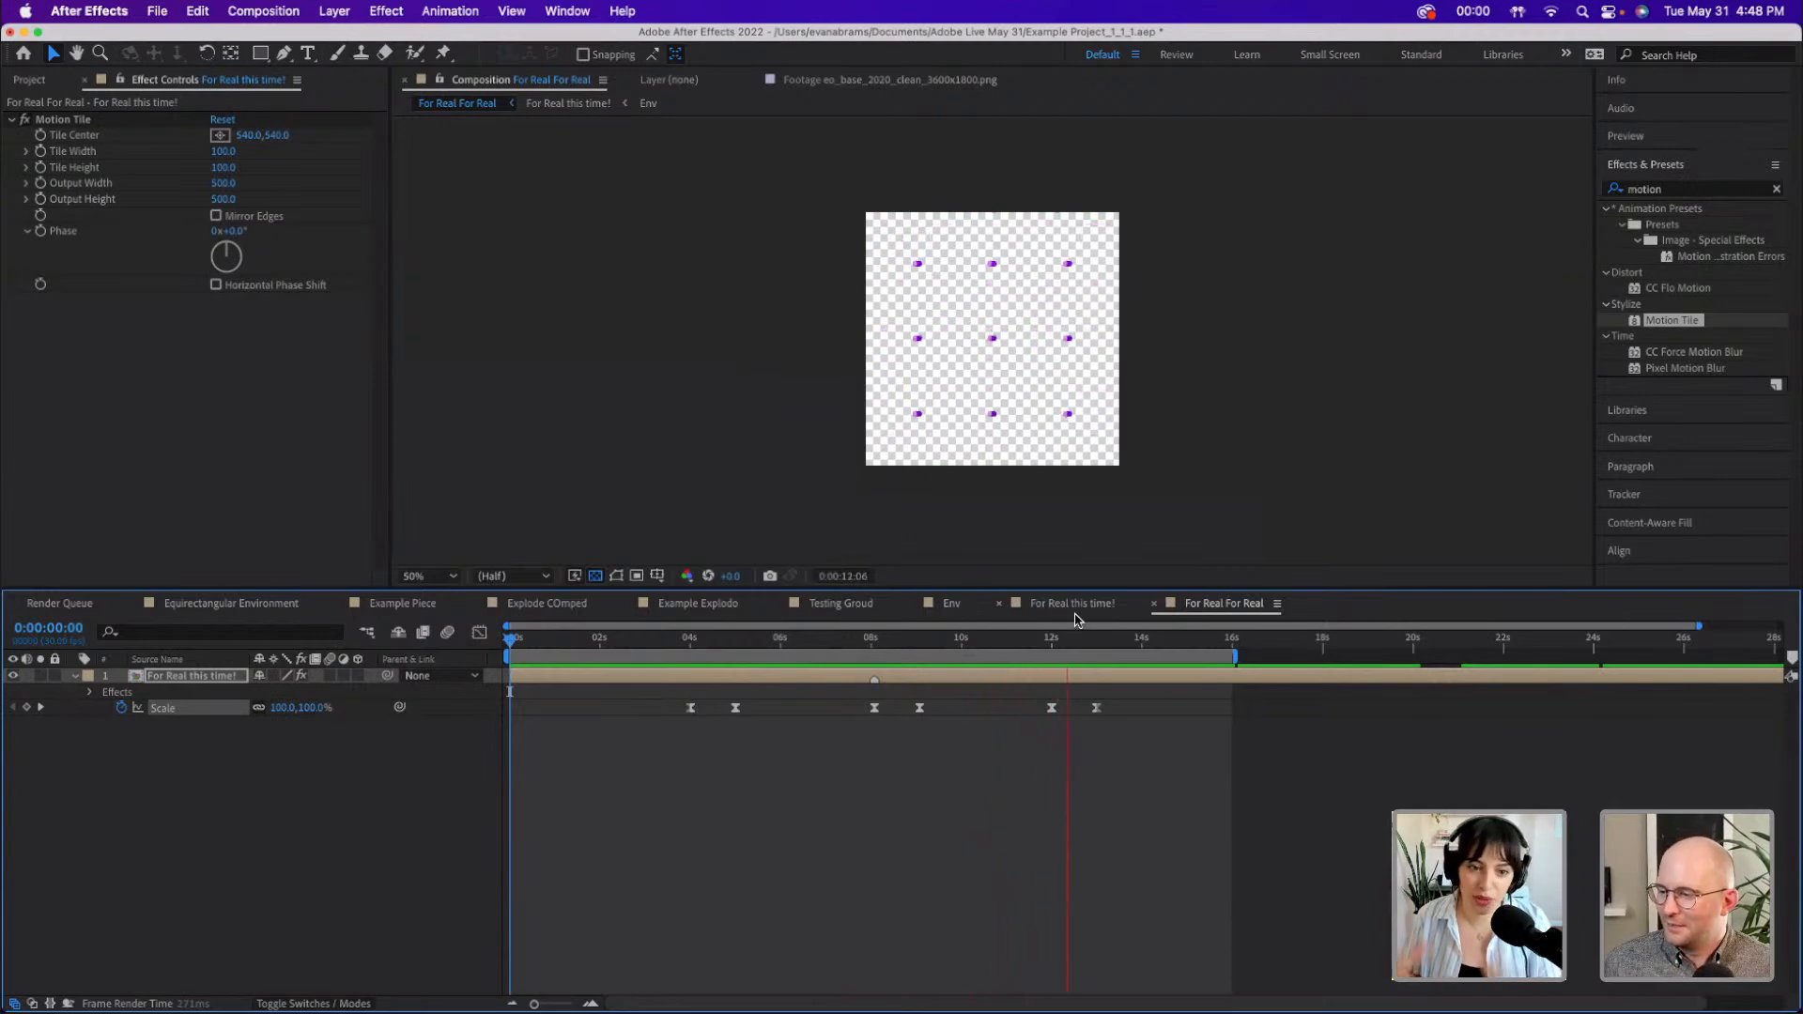
{"action": "left_click", "coordinate": [1053, 645]}
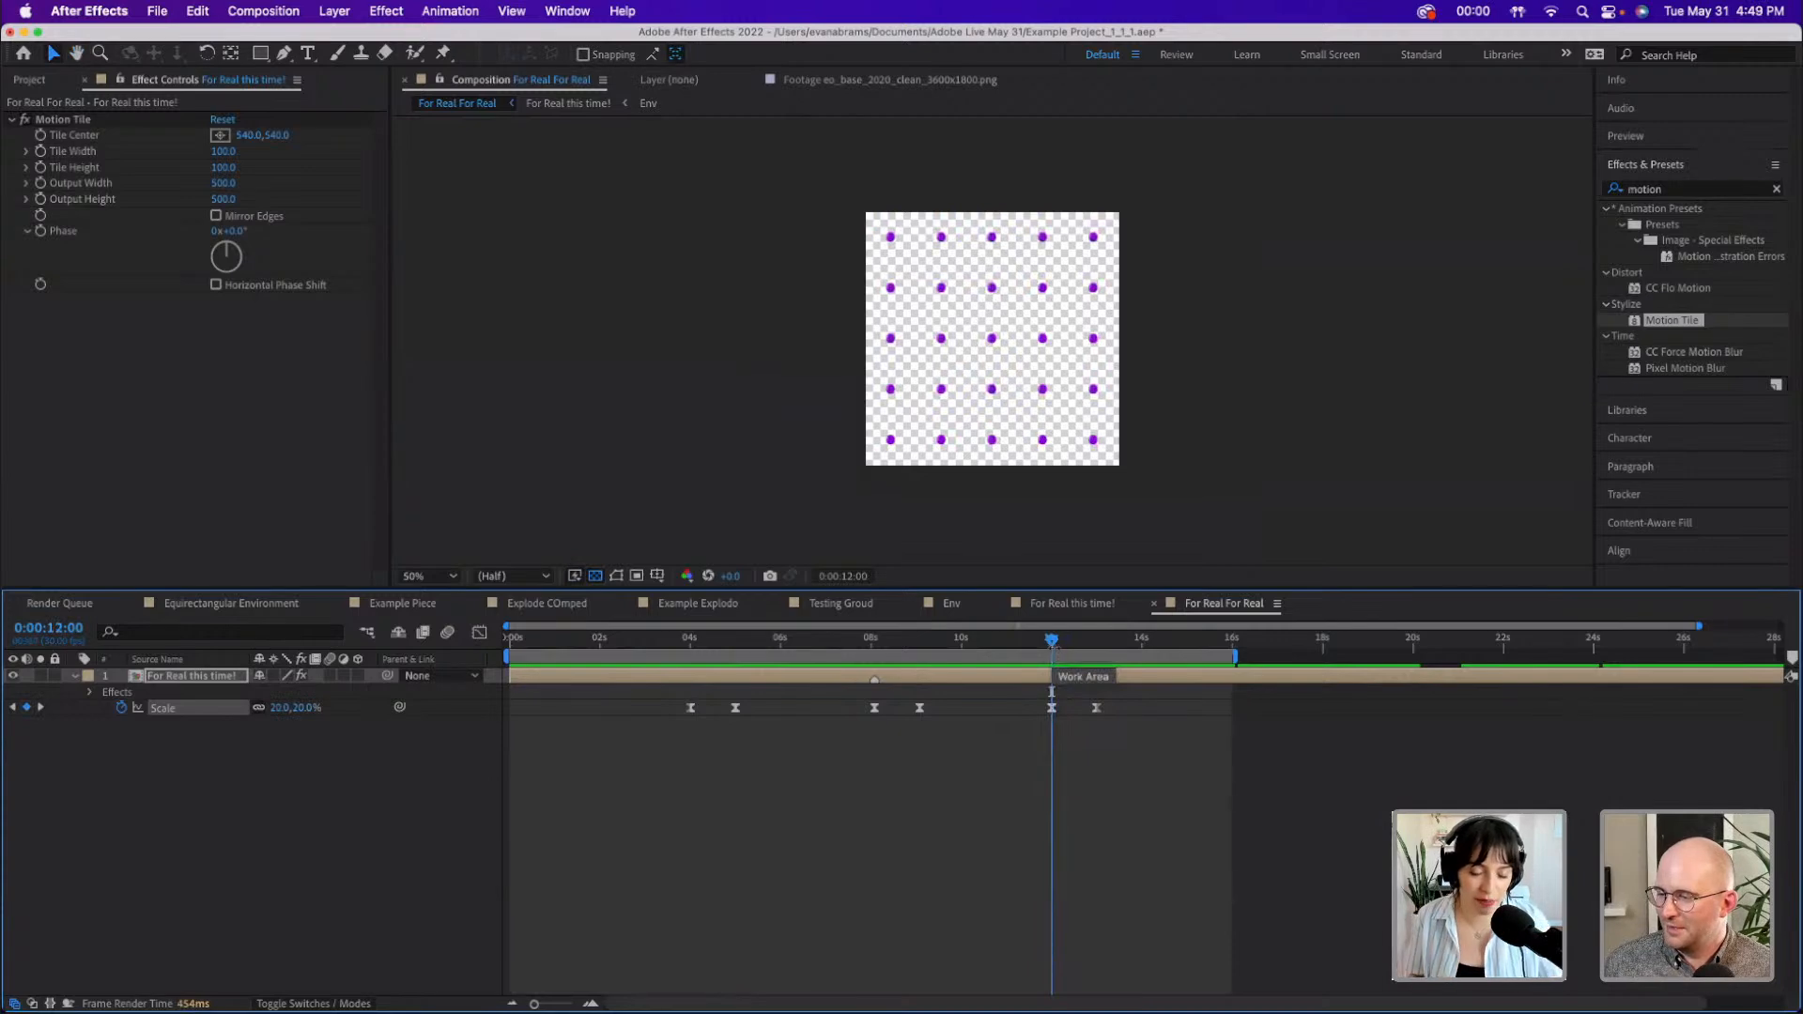
{"action": "key", "text": "space"}
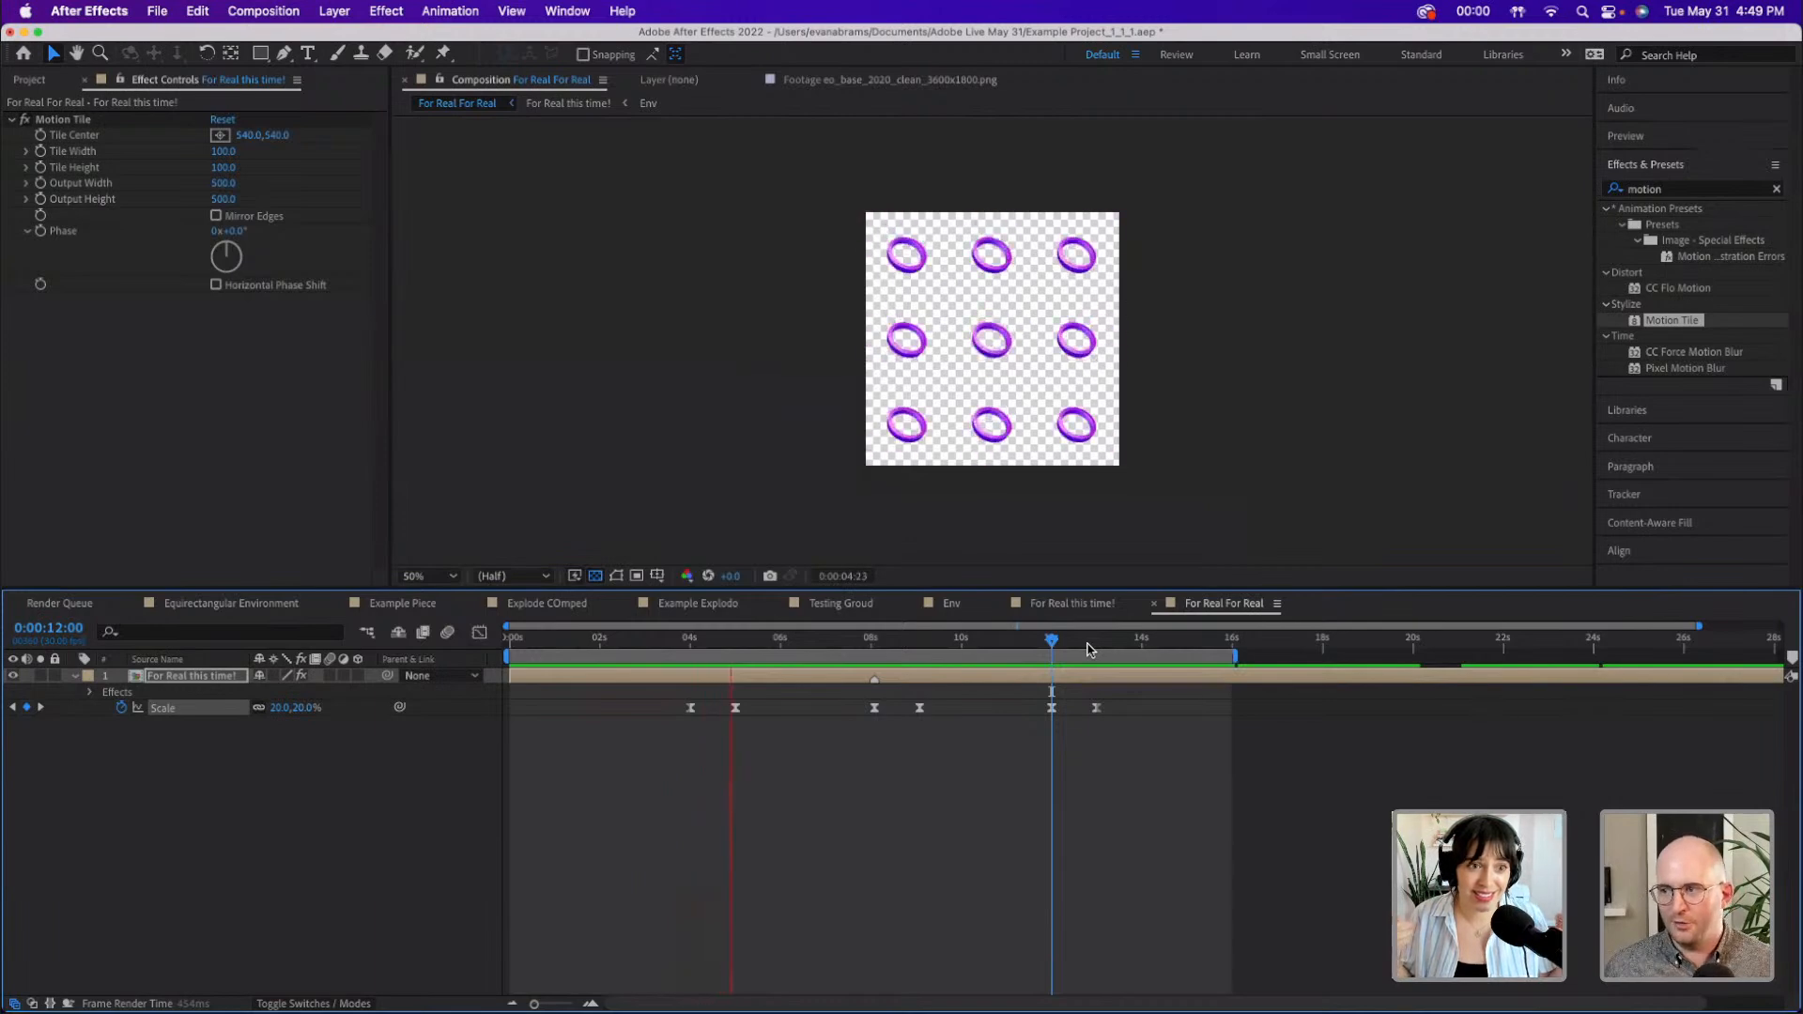
{"action": "key", "text": "space"}
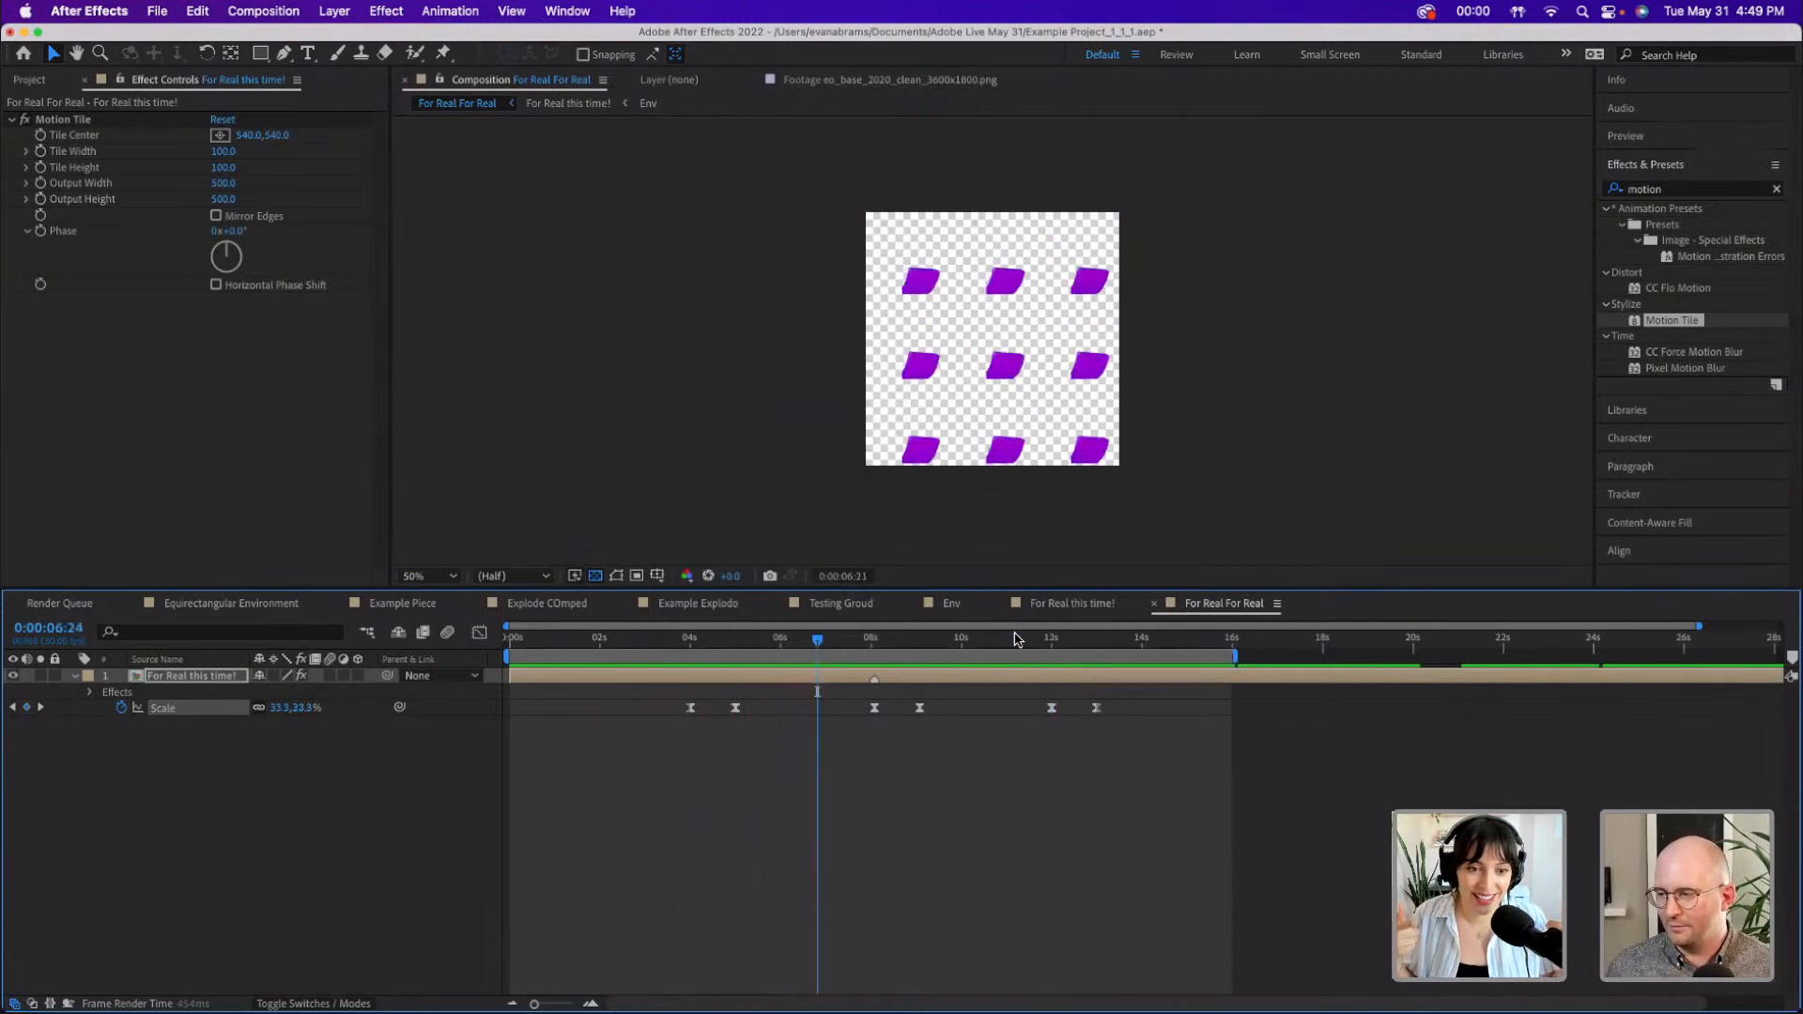
- Create a 1080 × 1080 px solid in black (000000) and place it beneath the For Real this time! layer
{"action": "left_click", "coordinate": [1014, 641]}
{"action": "left_click_drag", "start_coordinate": [1035, 643], "coordinate": [1002, 641]}
{"action": "left_click", "coordinate": [697, 738]}
{"action": "right_click", "coordinate": [392, 753]}
{"action": "mouse_move", "coordinate": [475, 765]}
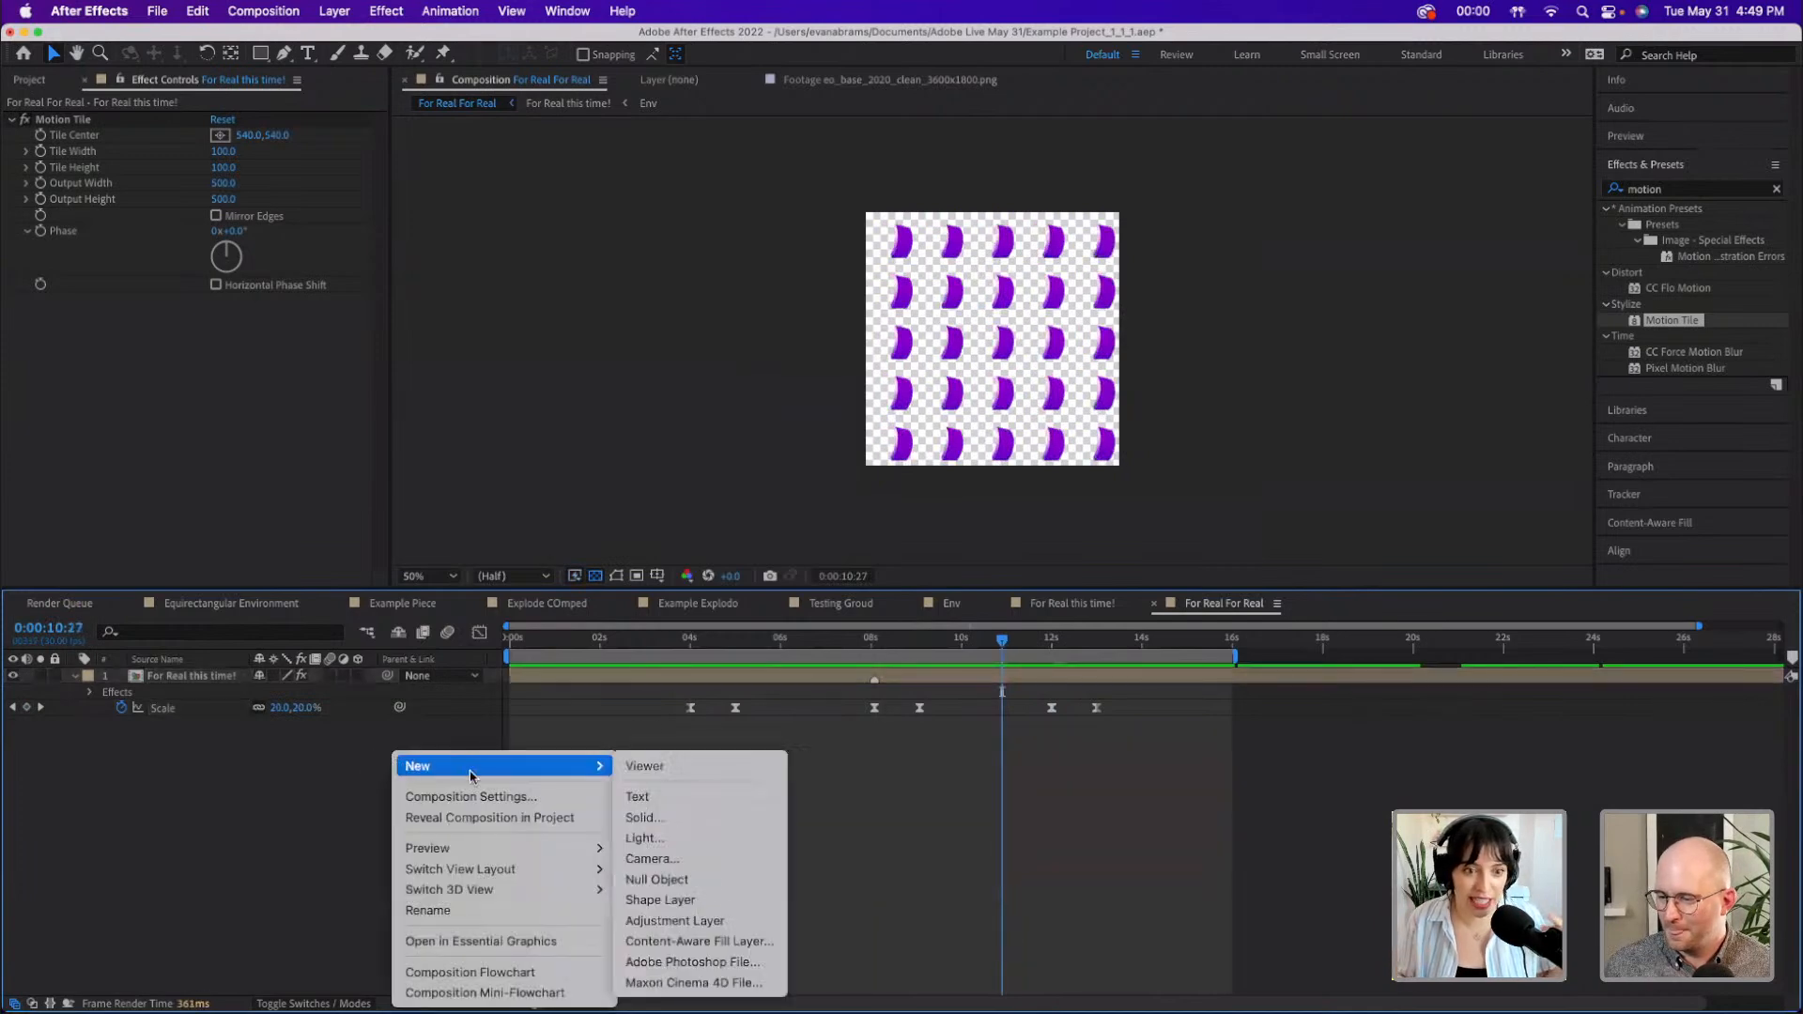
{"action": "left_click", "coordinate": [702, 818]}
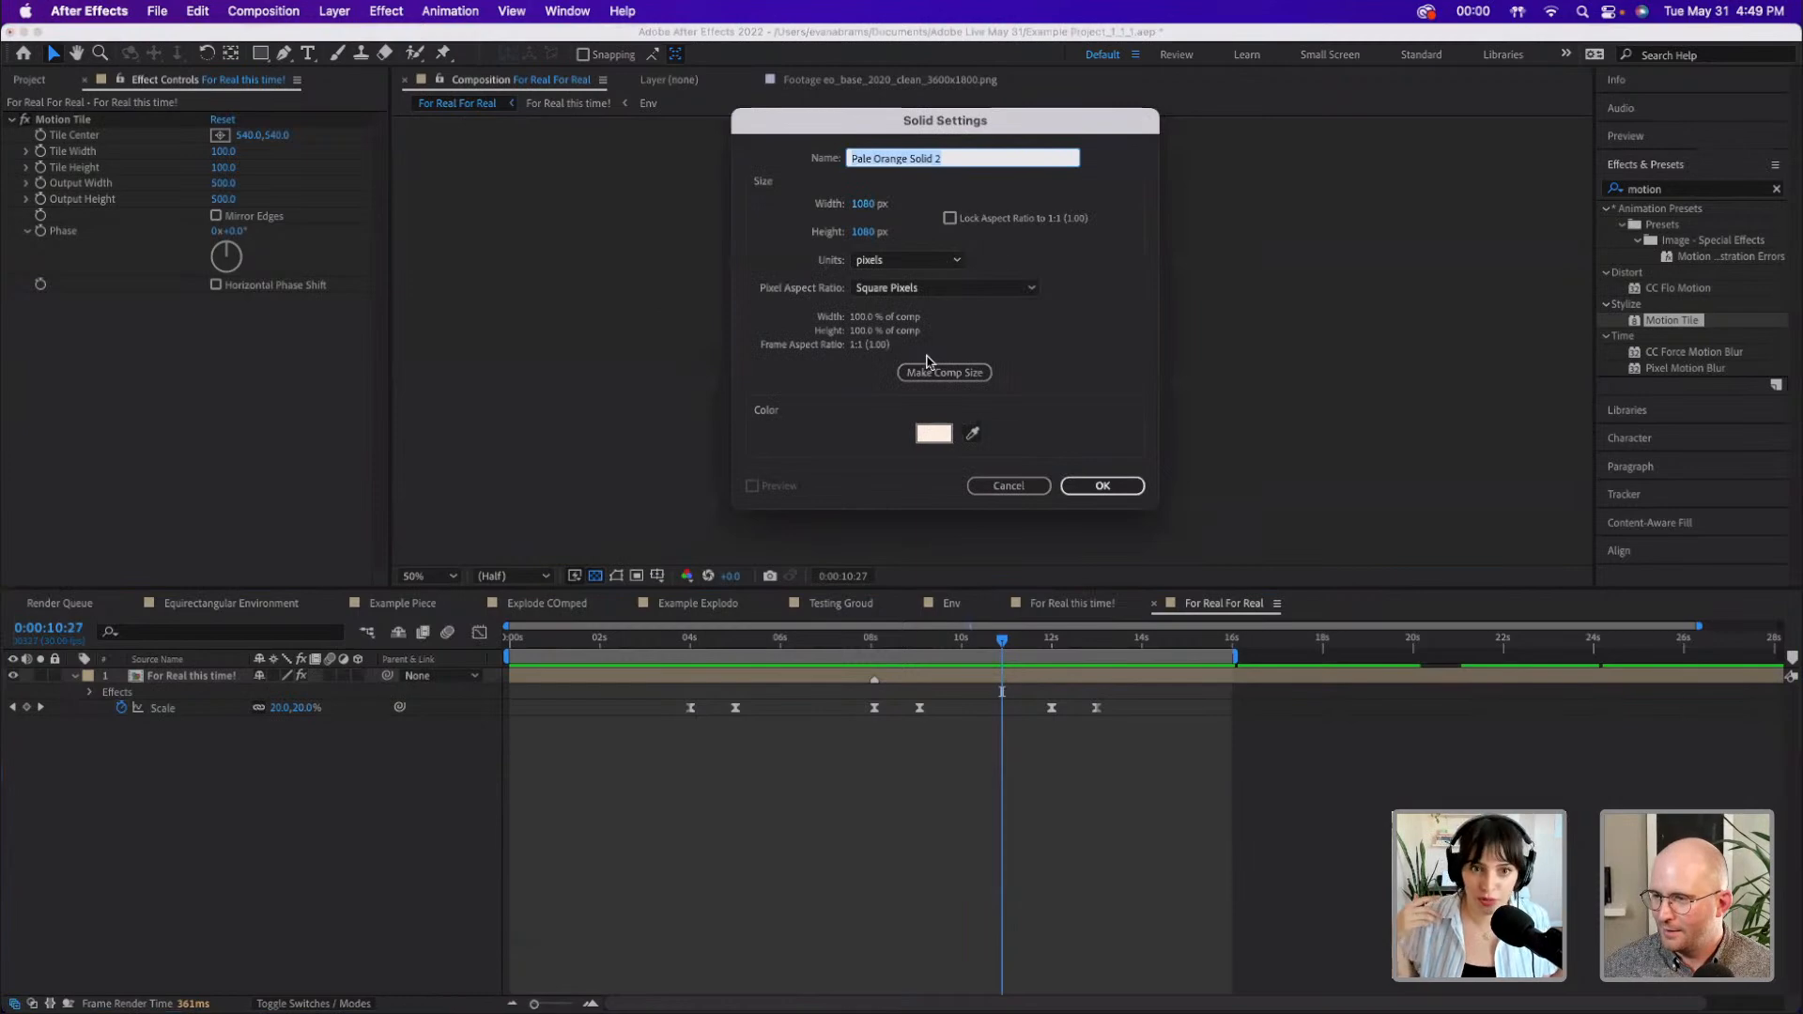
{"action": "left_click", "coordinate": [933, 433]}
{"action": "left_click_drag", "start_coordinate": [385, 374], "coordinate": [224, 455]}
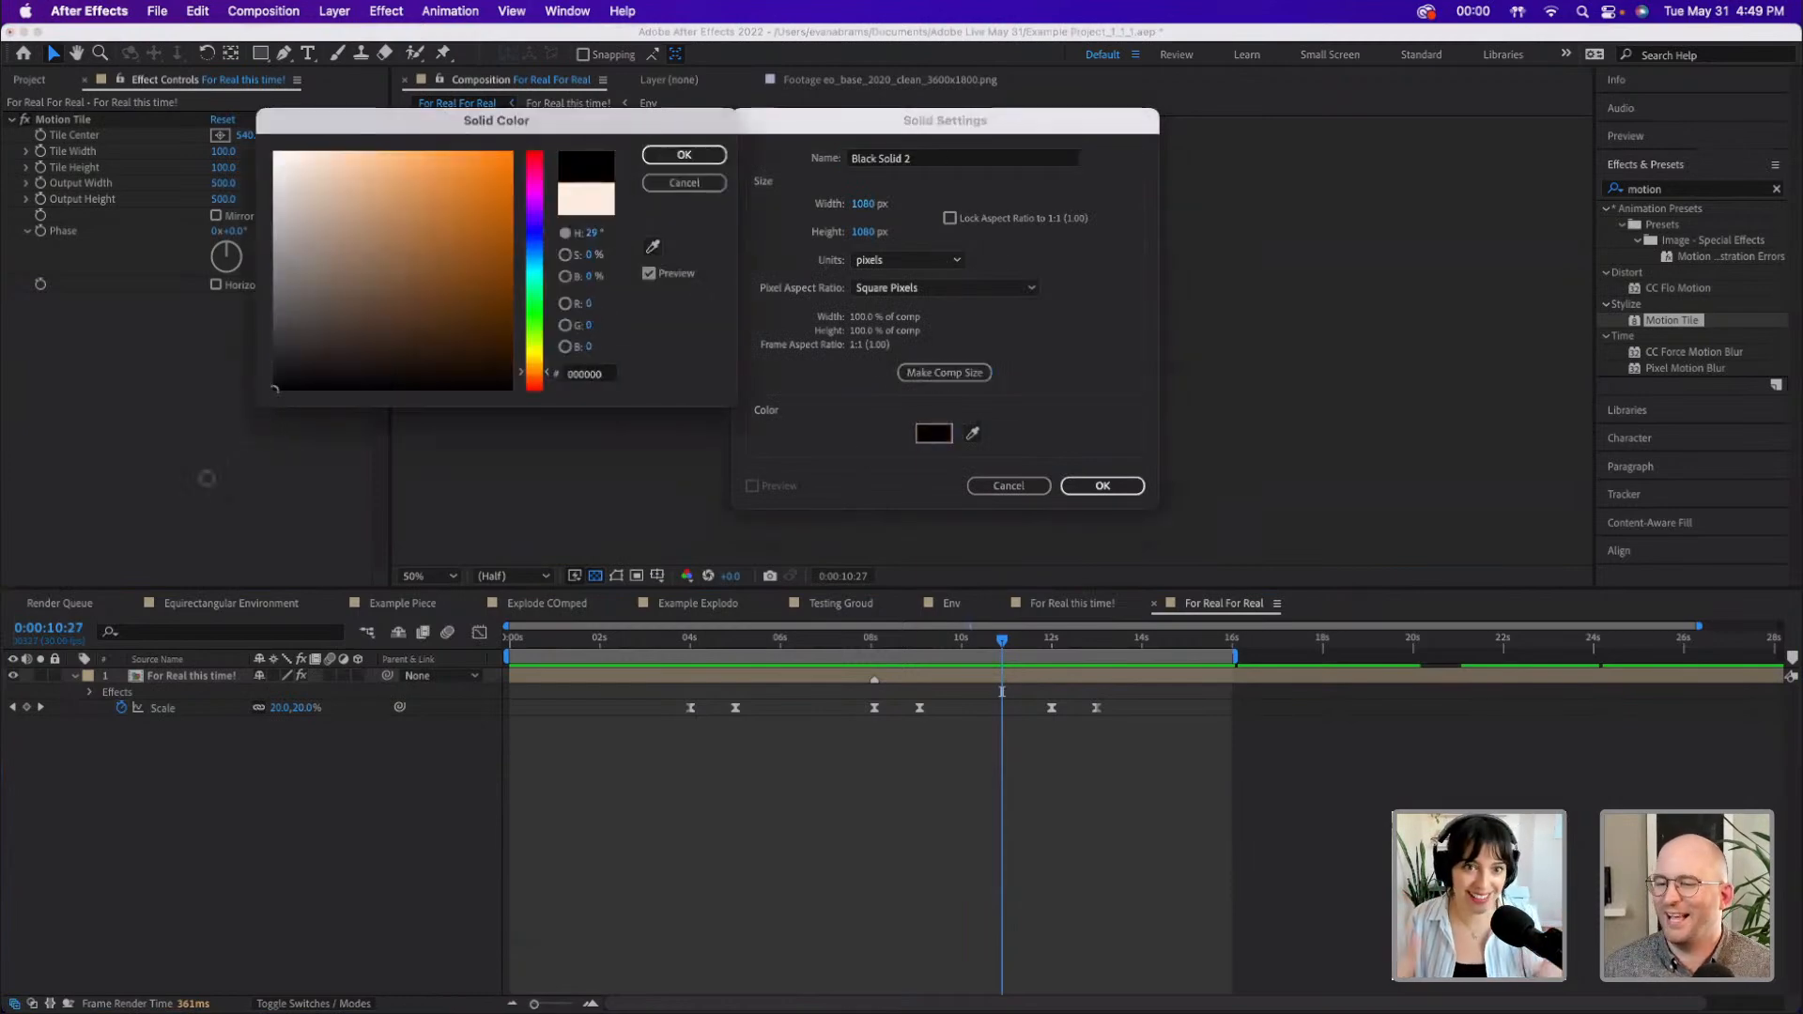
{"action": "left_click", "coordinate": [716, 157]}
{"action": "left_click", "coordinate": [1080, 485]}
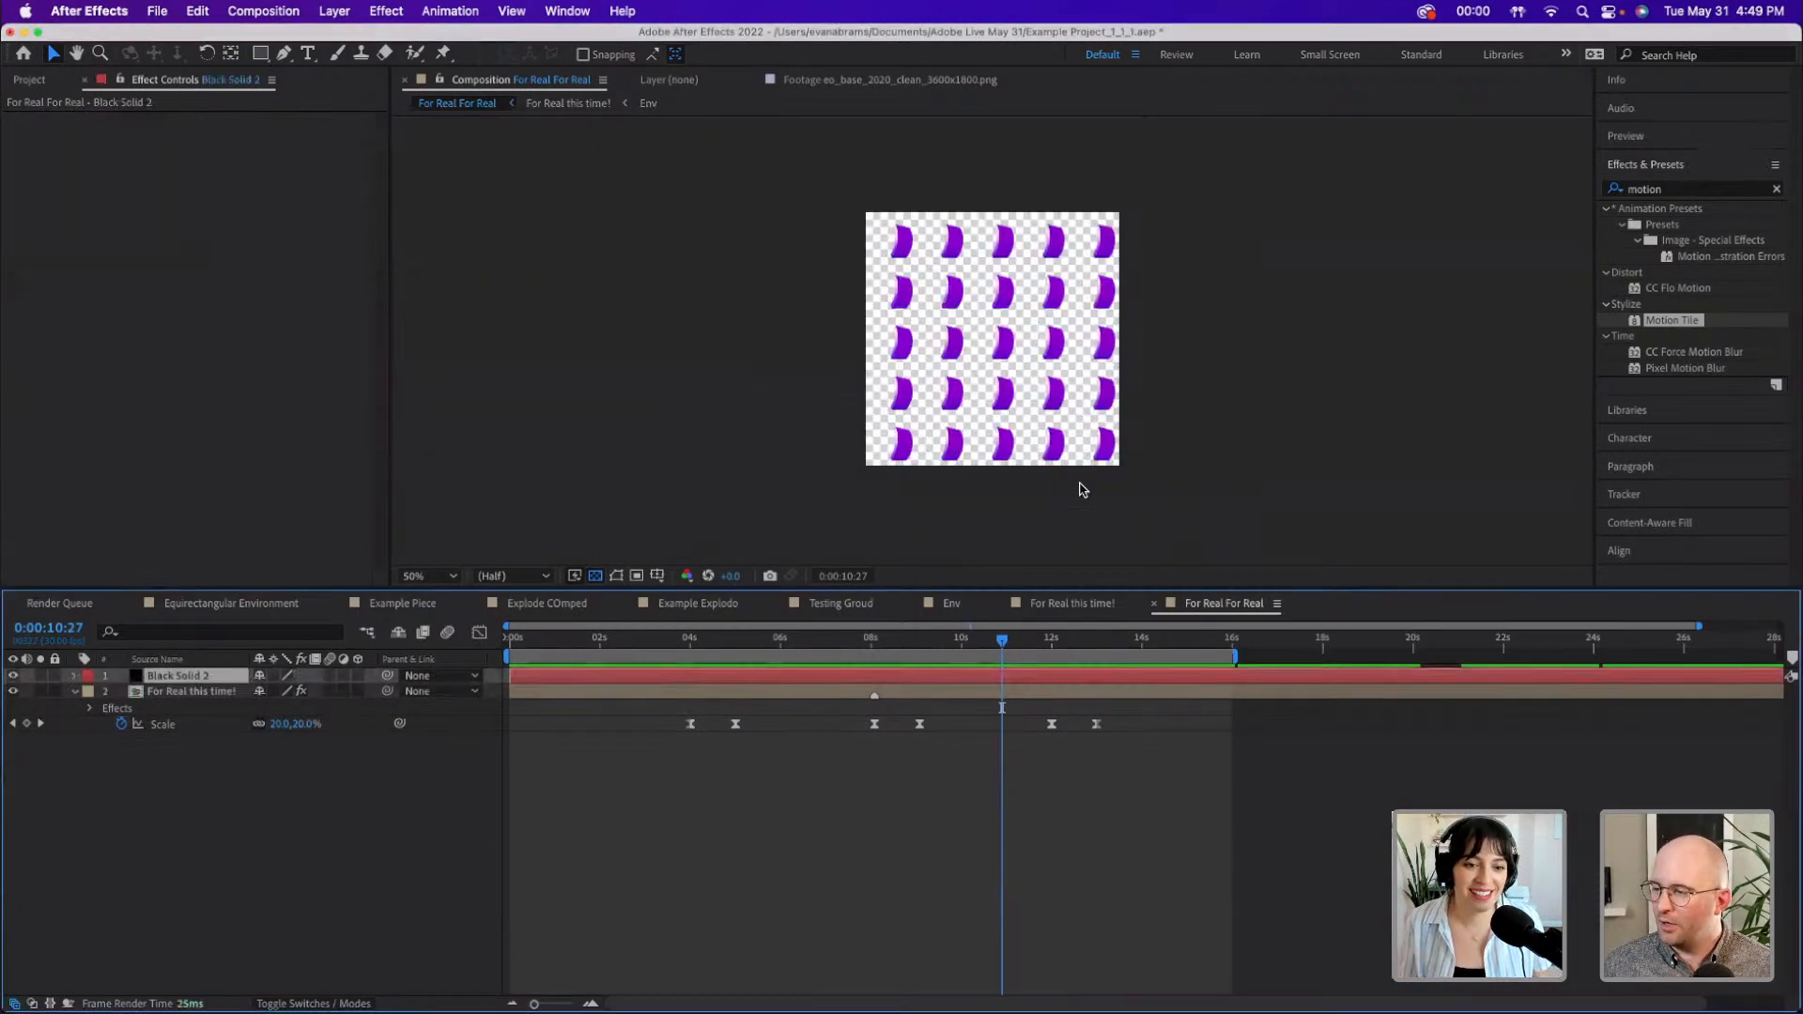
{"action": "left_click", "coordinate": [147, 692]}
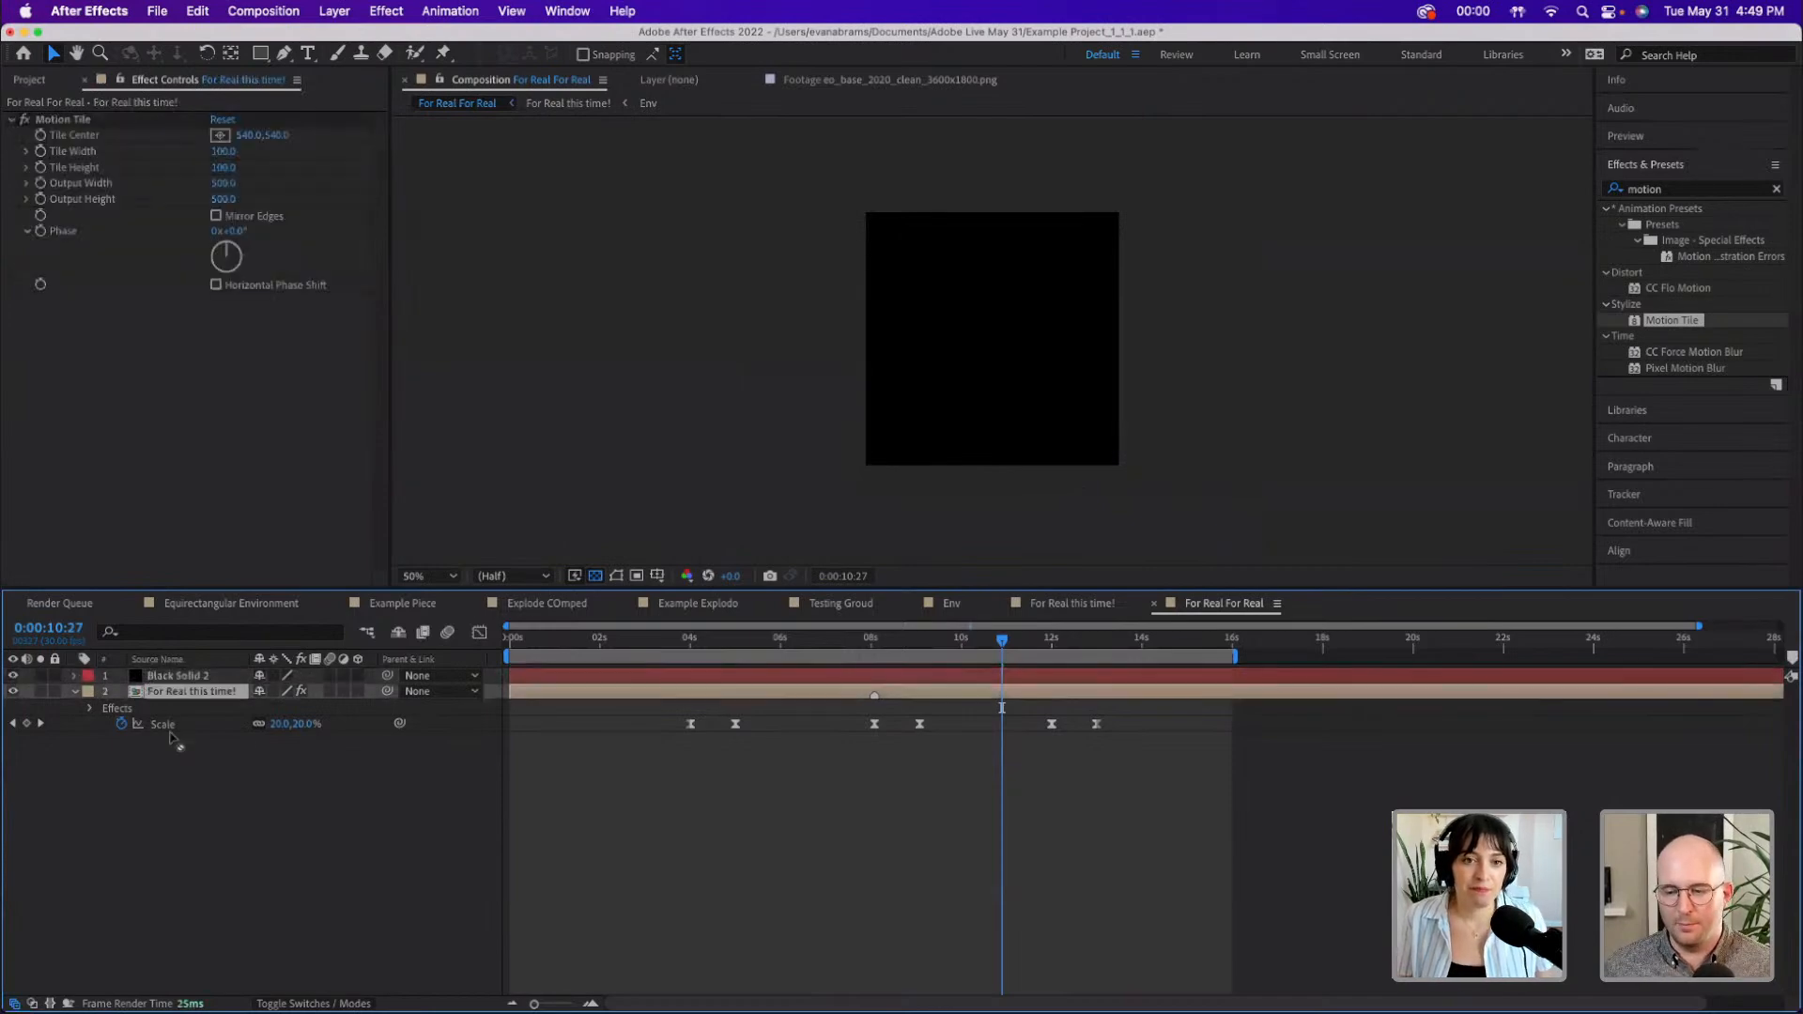
{"action": "left_click_drag", "start_coordinate": [166, 678], "coordinate": [177, 729]}
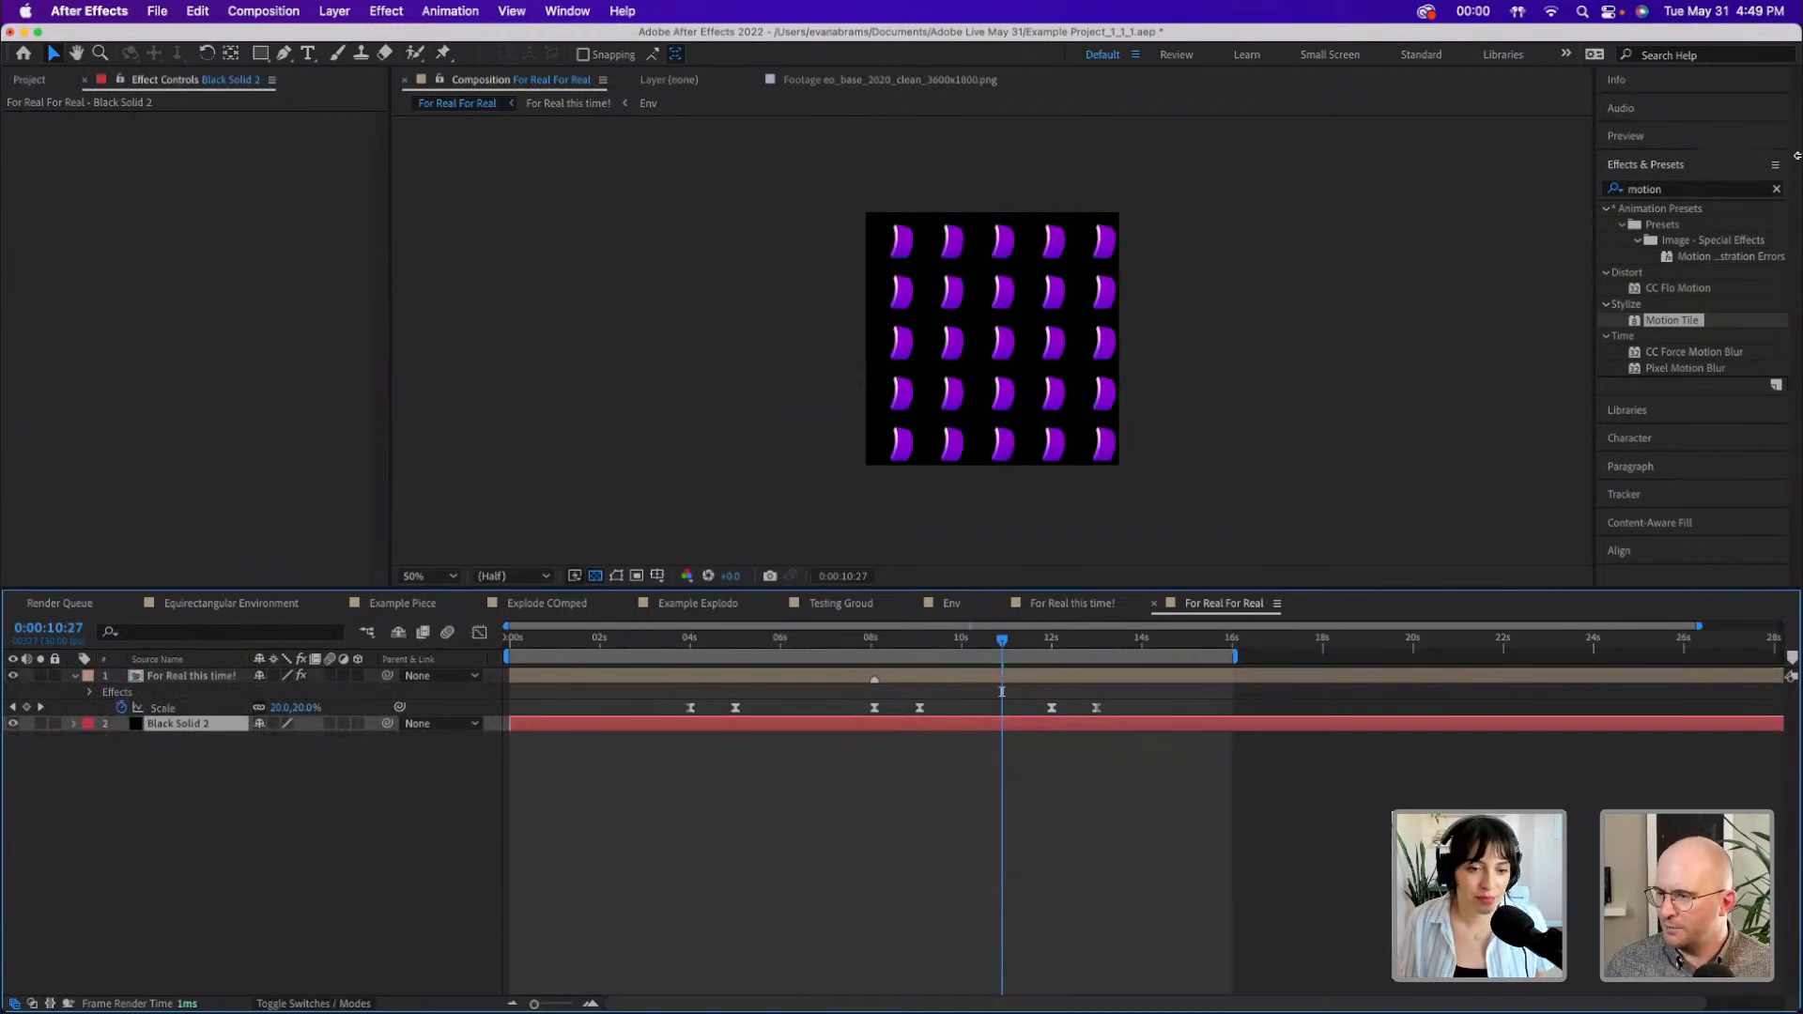
- Find the Gradient Ramp effect by searching for ramp and apply it to the black solid layer
{"action": "left_click", "coordinate": [1683, 187]}
{"action": "double_click", "coordinate": [1683, 187]}
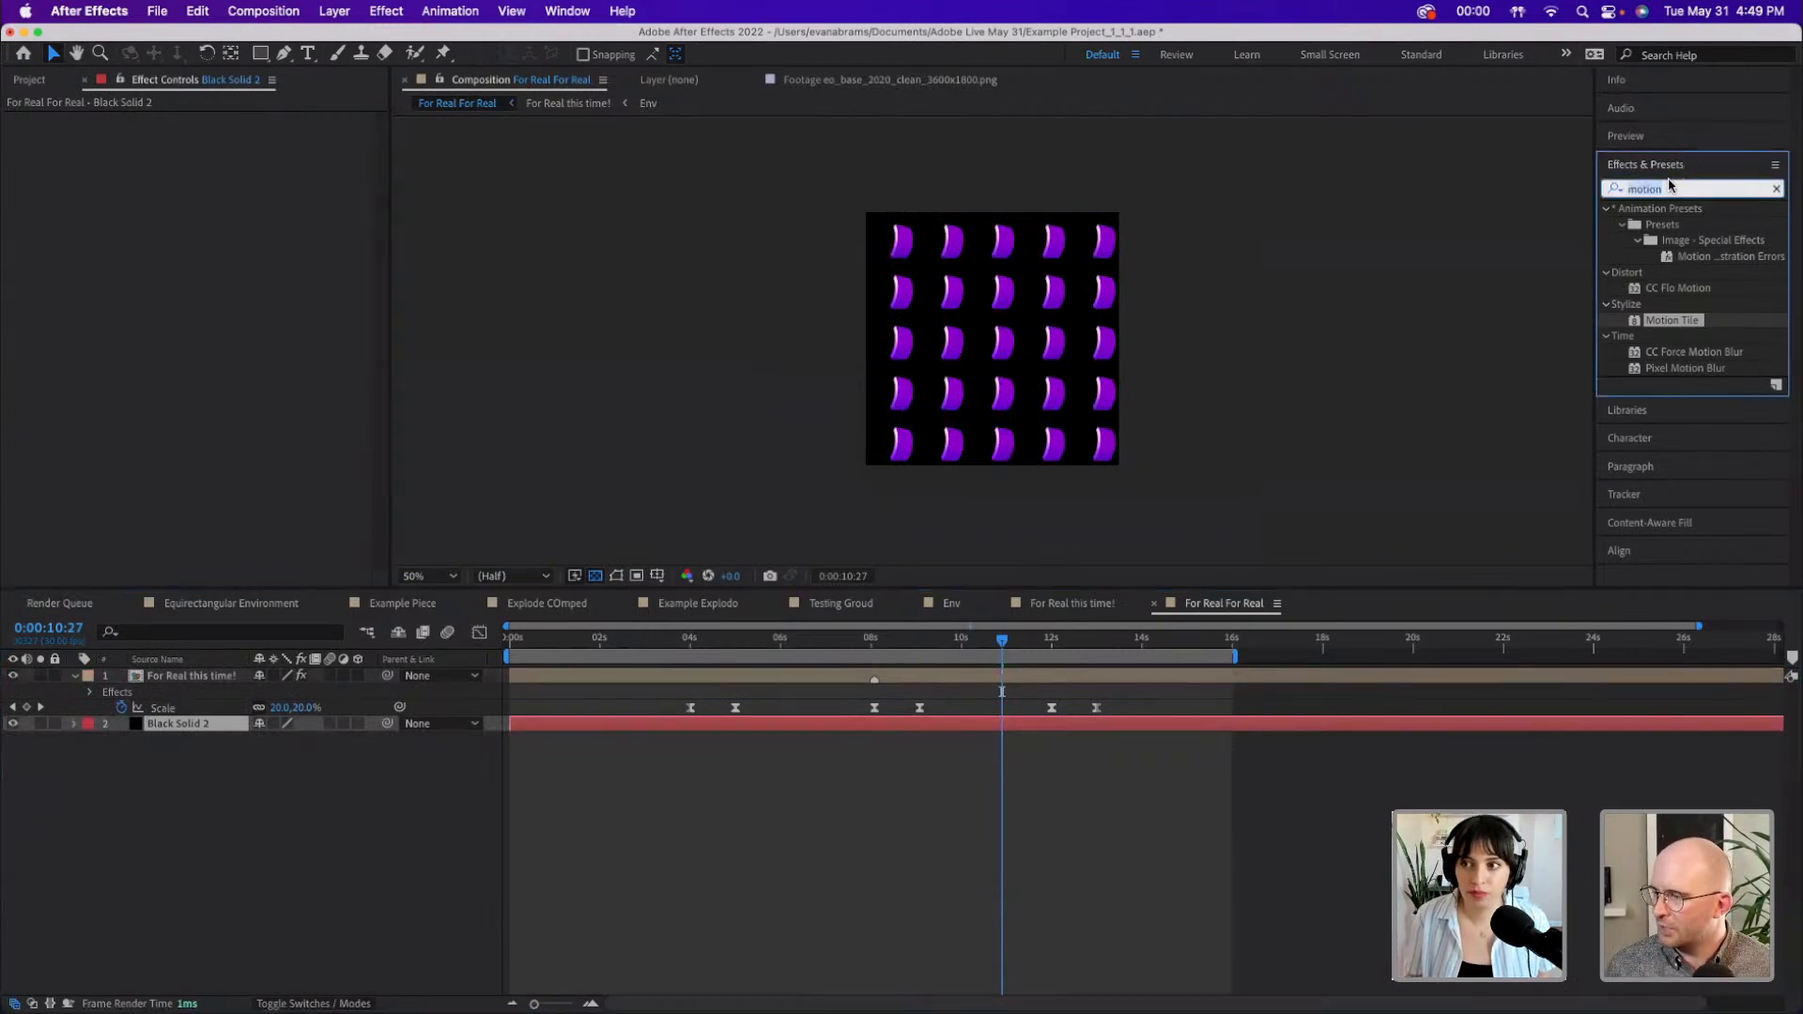
{"action": "type", "text": "ramp"}
{"action": "left_click_drag", "start_coordinate": [1696, 225], "coordinate": [1205, 718]}
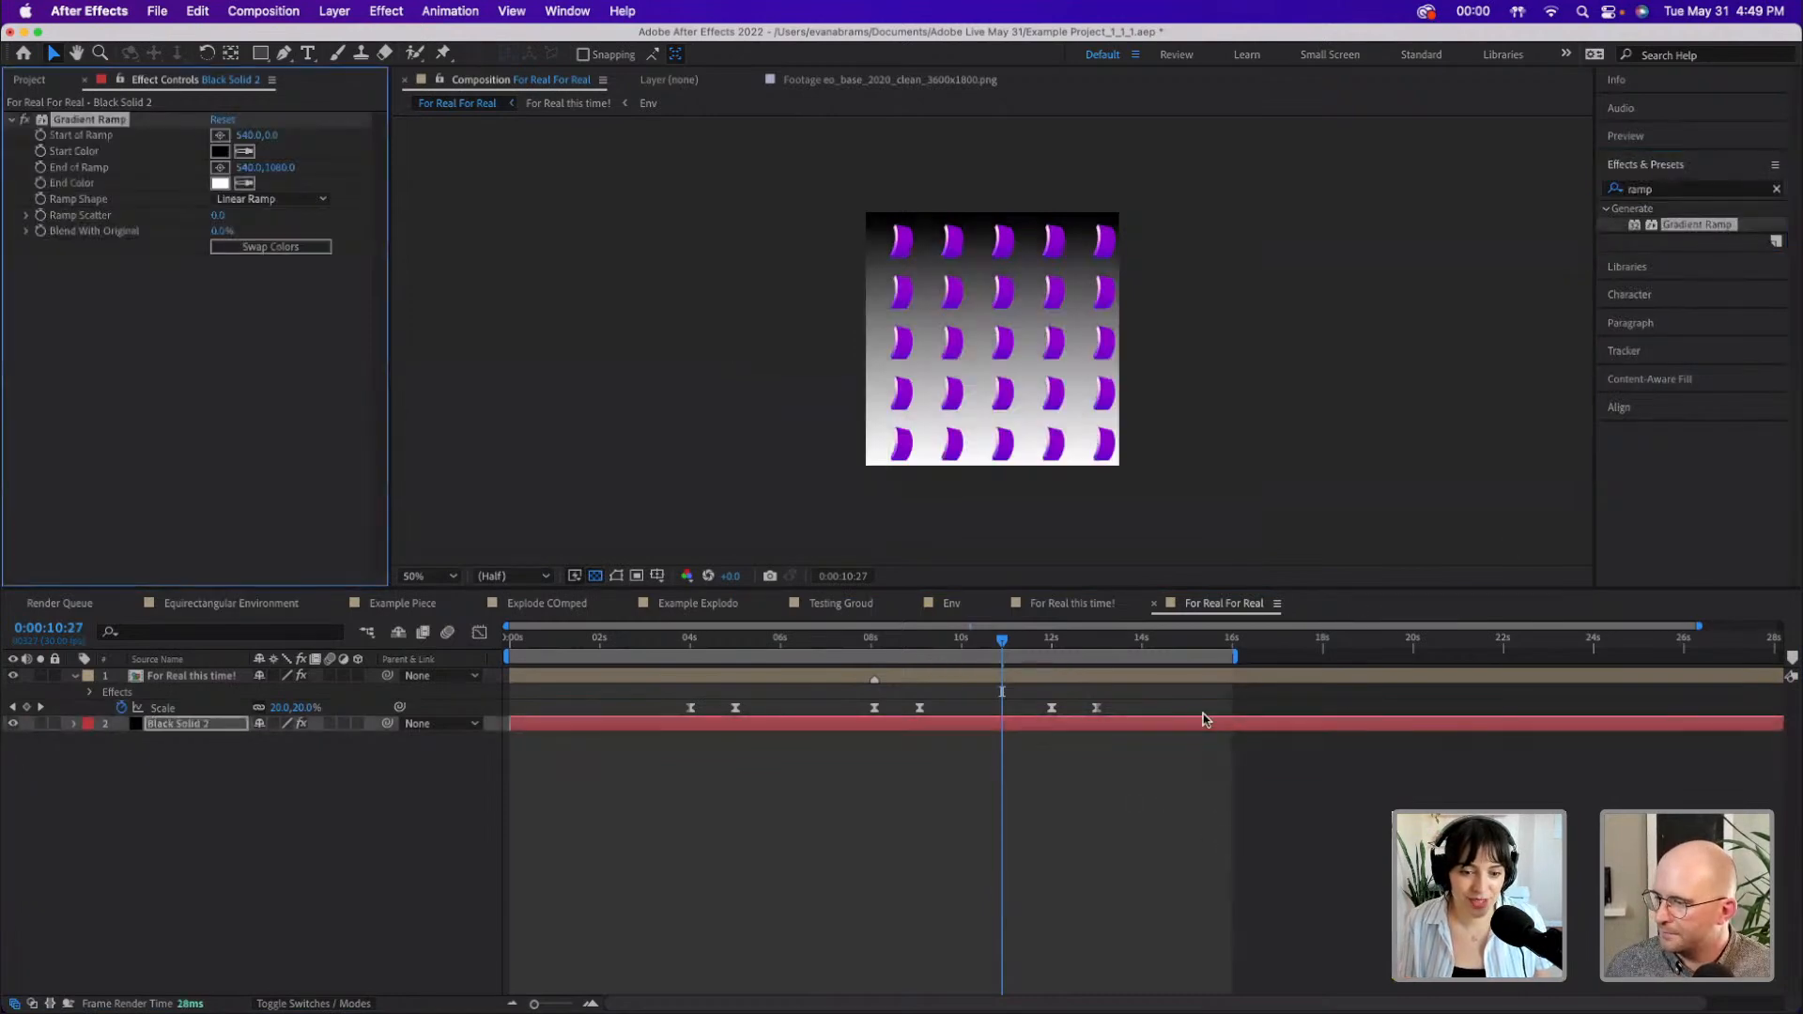
- Sample the ring's light pink edge as the ramp's Start Color and its dark violet lower edge as the End Color
{"action": "scroll", "coordinate": [1033, 277], "scroll_direction": "down", "scroll_amount": 1}
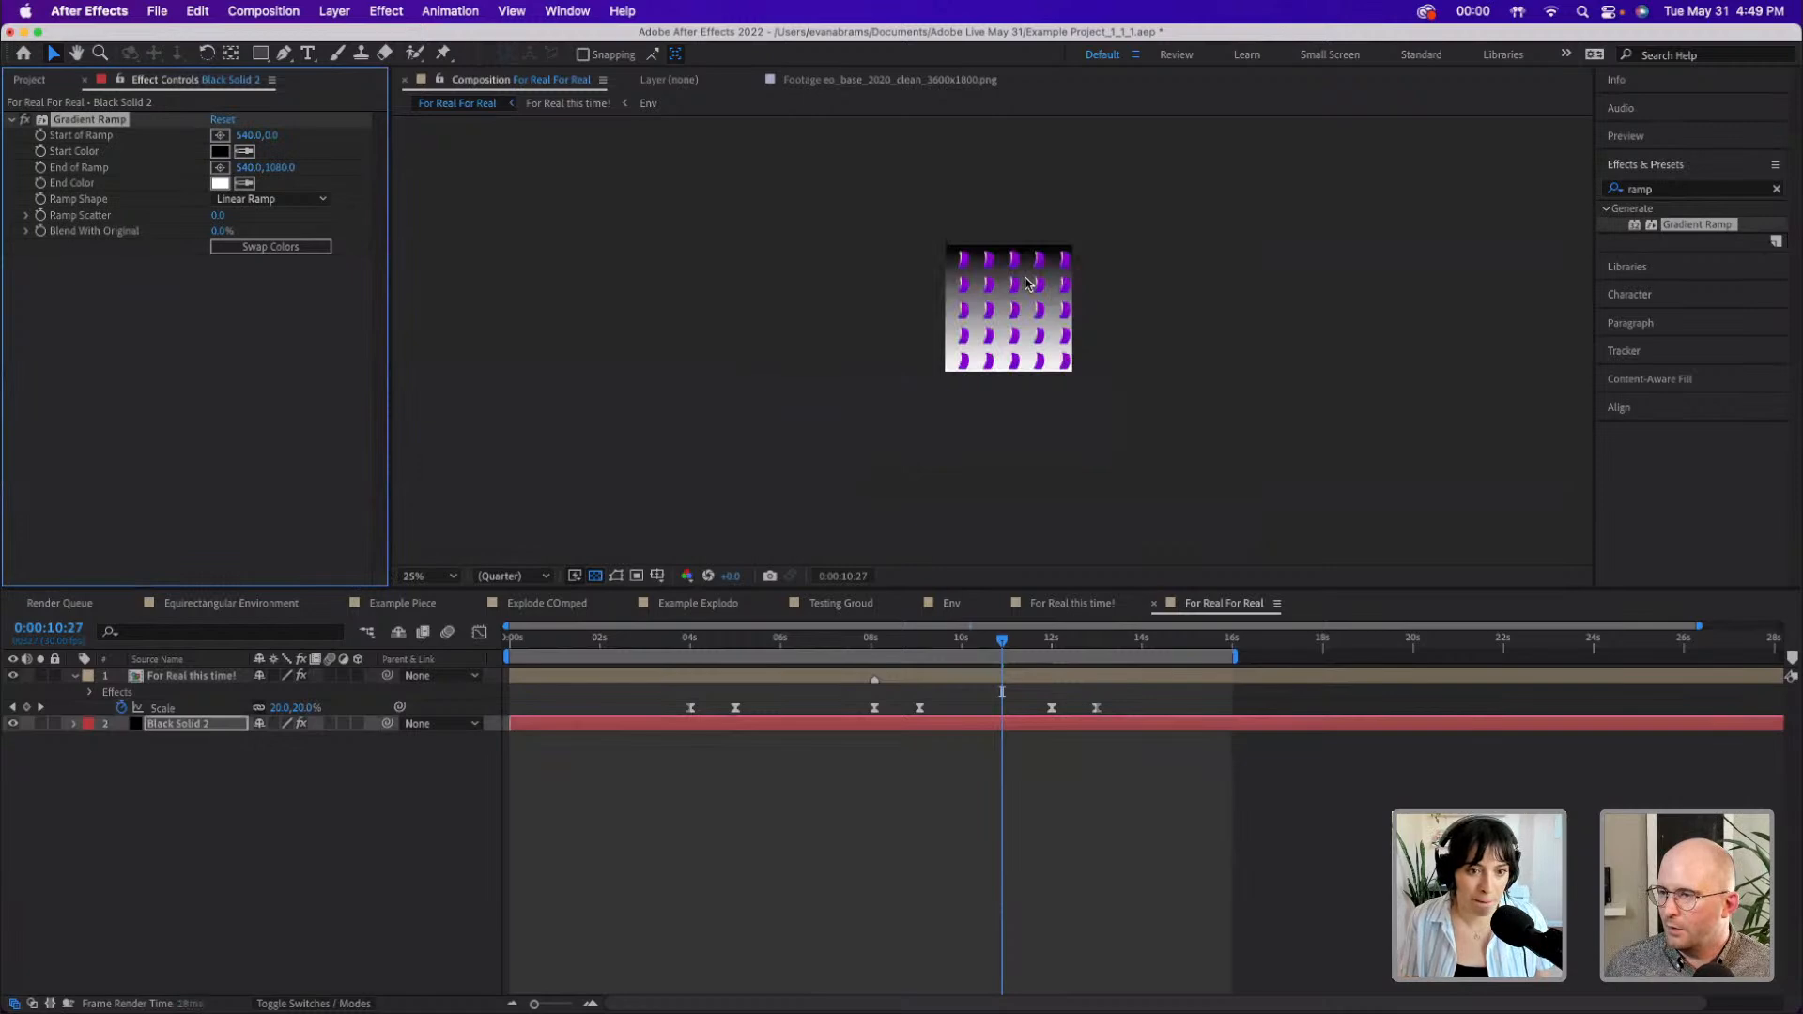
{"action": "scroll", "coordinate": [1023, 280], "scroll_direction": "up", "scroll_amount": 8}
{"action": "left_click", "coordinate": [245, 151]}
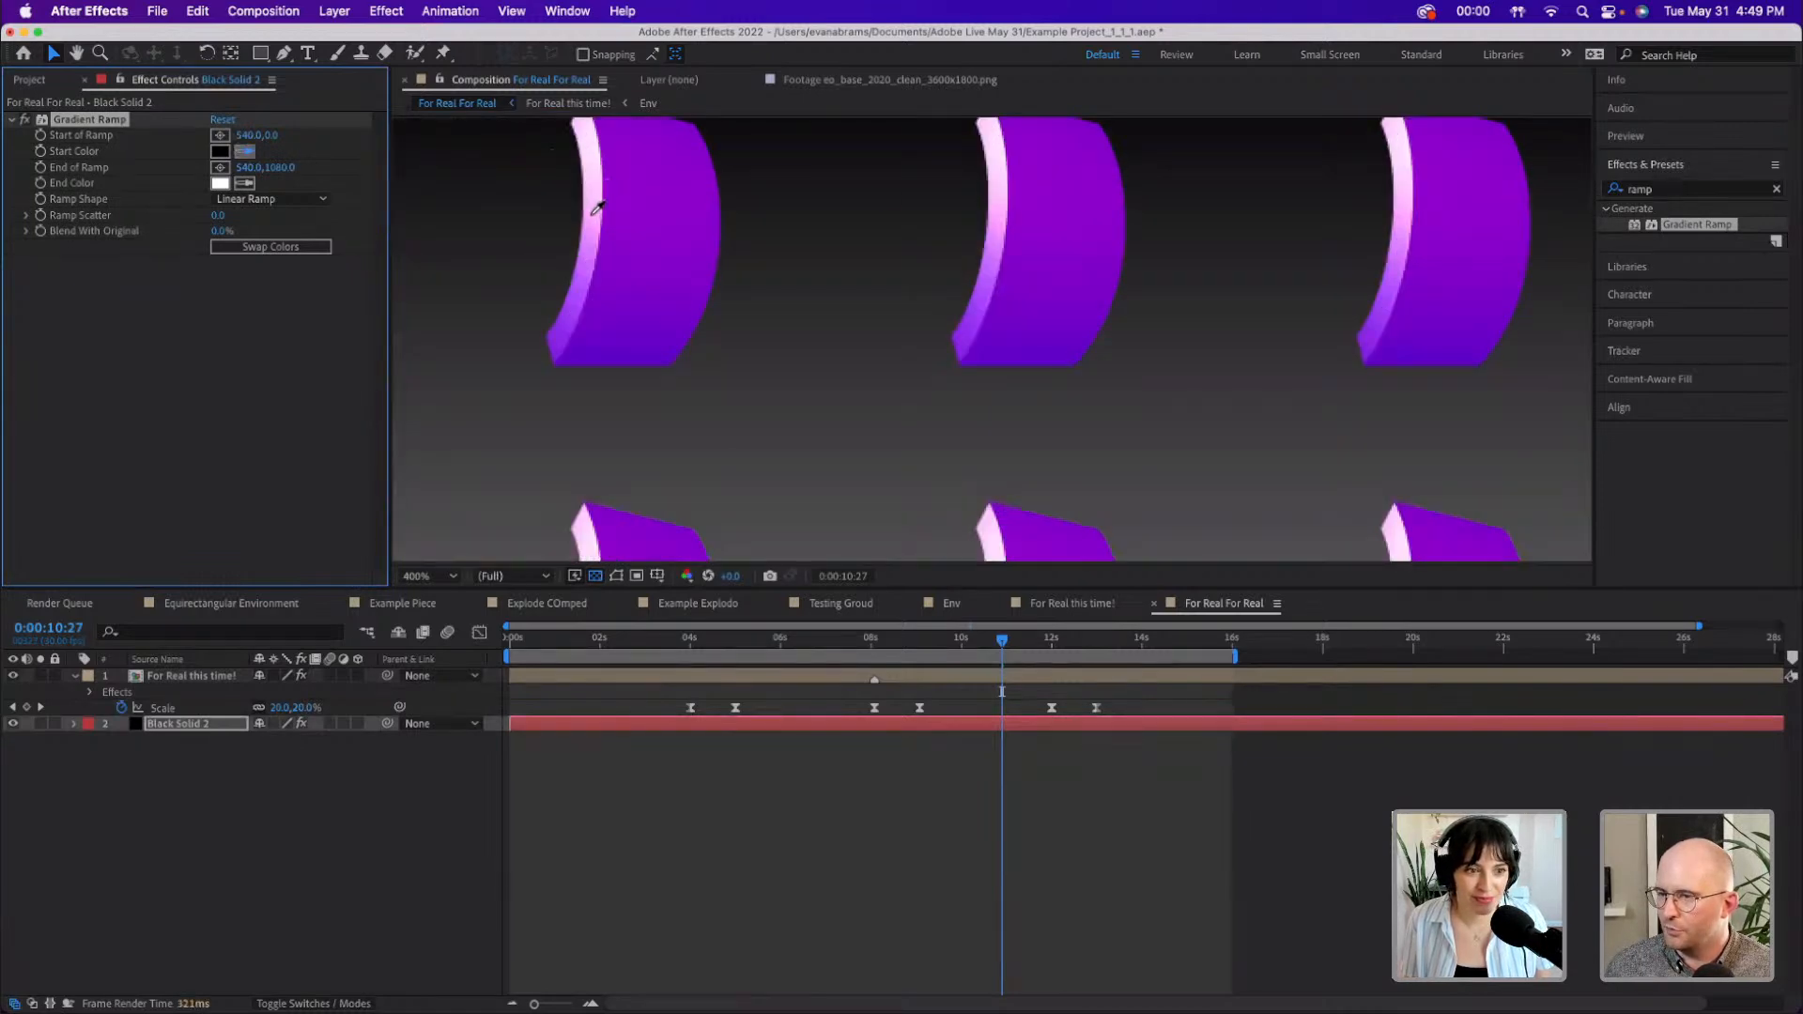
{"action": "left_click", "coordinate": [598, 222]}
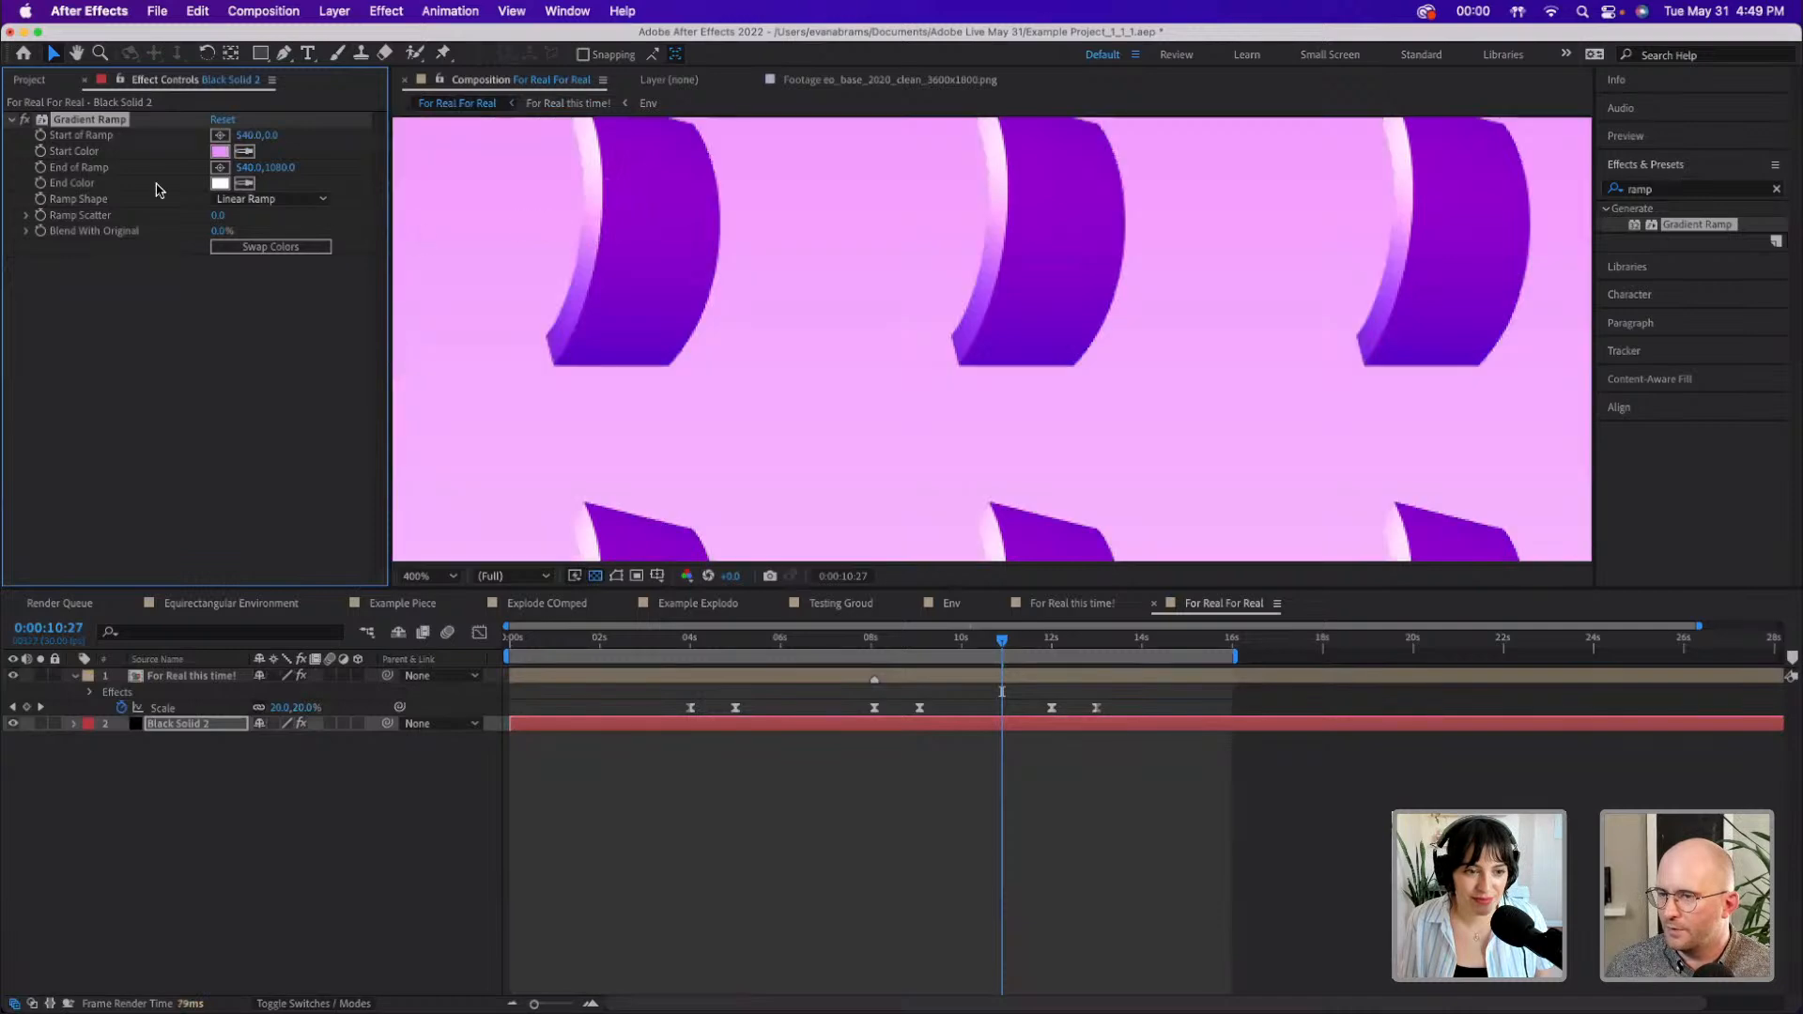
{"action": "left_click", "coordinate": [244, 183]}
{"action": "left_click", "coordinate": [567, 361]}
{"action": "scroll", "coordinate": [661, 350], "scroll_direction": "down", "scroll_amount": 6}
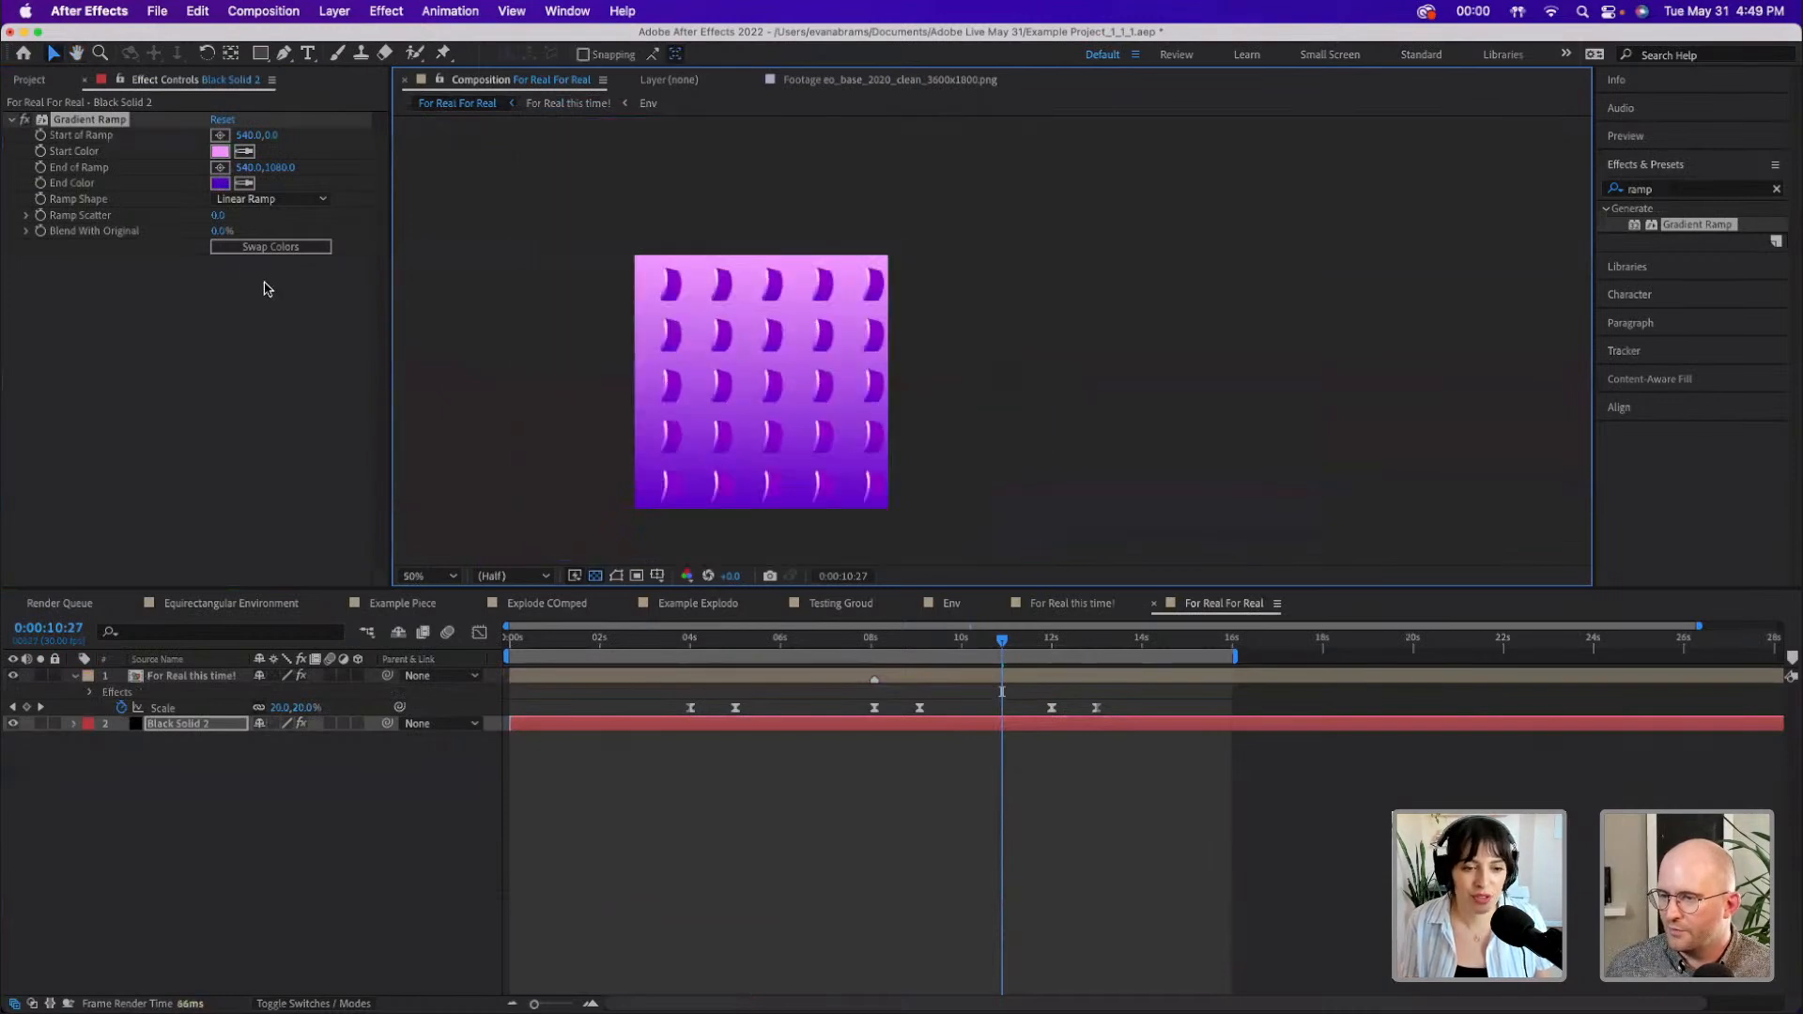
- Set the ramp's Blend With Original to 65 percent and check the background behind the single ring at 0:00:00:27
{"action": "left_click_drag", "start_coordinate": [223, 236], "coordinate": [300, 233]}
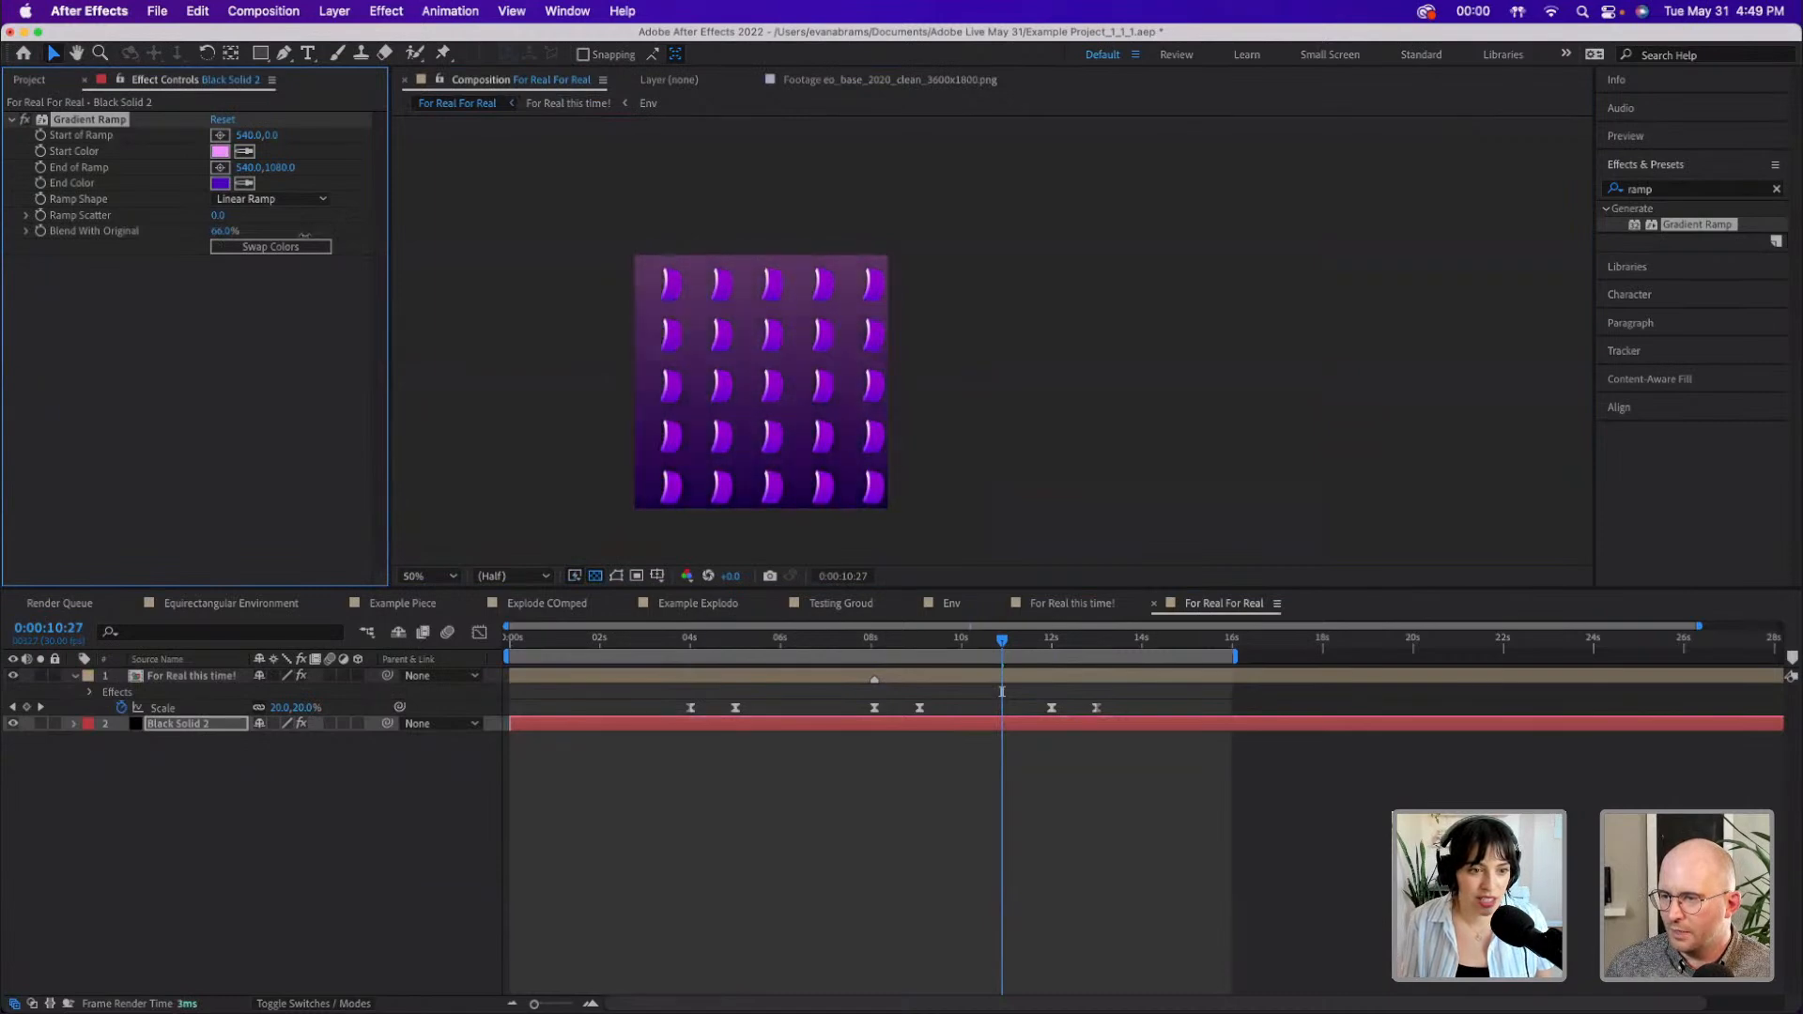
{"action": "left_click", "coordinate": [830, 919]}
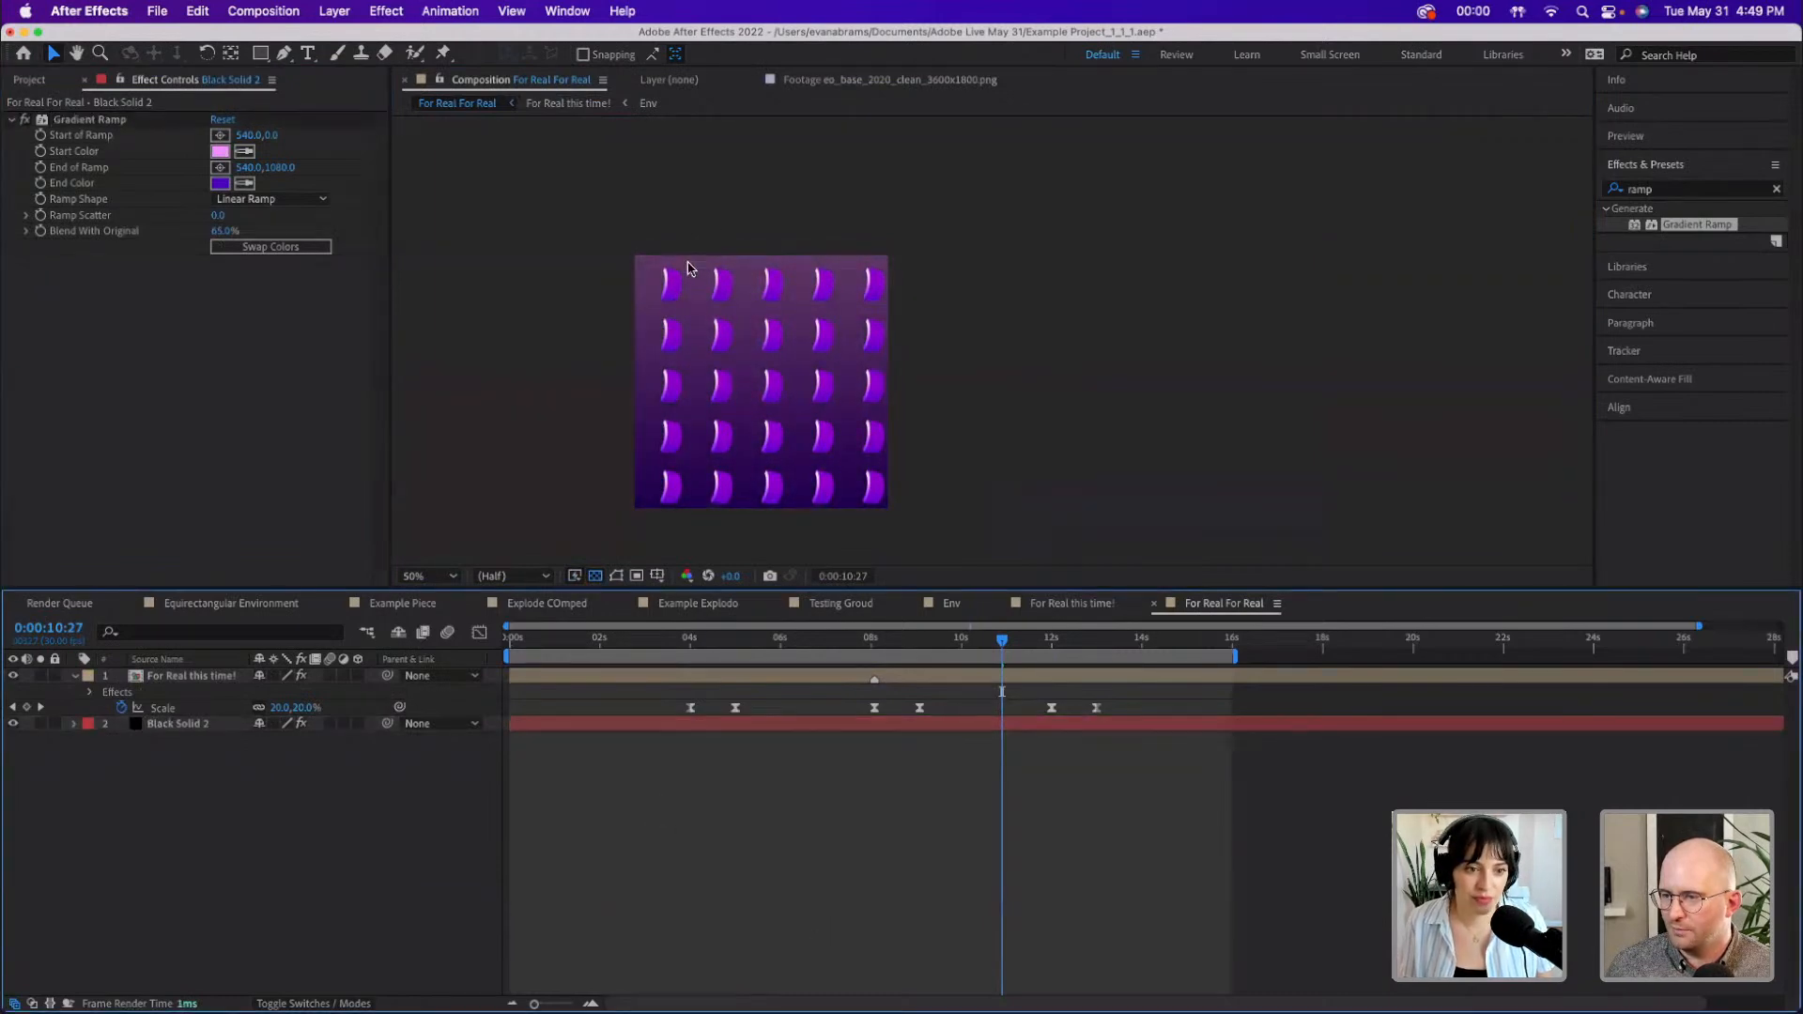
{"action": "left_click_drag", "start_coordinate": [917, 646], "coordinate": [549, 665]}
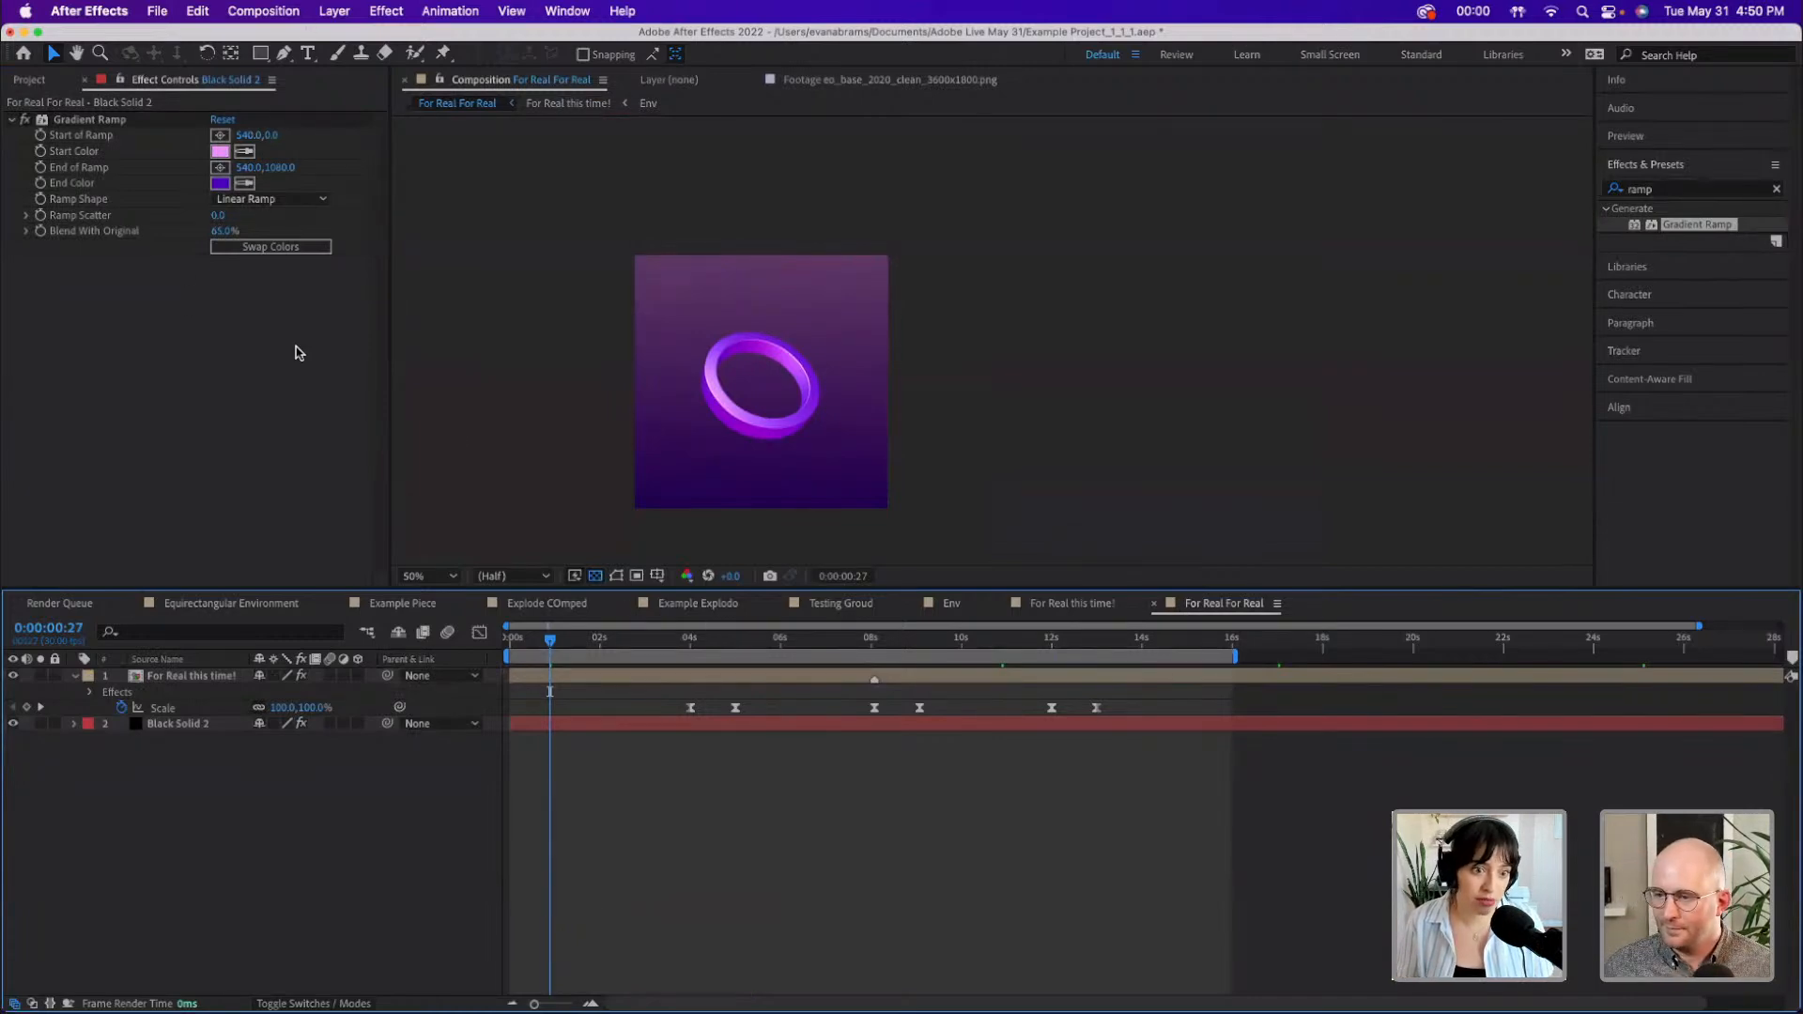
- Duplicate the For Real this time! layer, then select the lower copy and move the current time to 0:00:04:29
{"action": "left_click", "coordinate": [192, 677]}
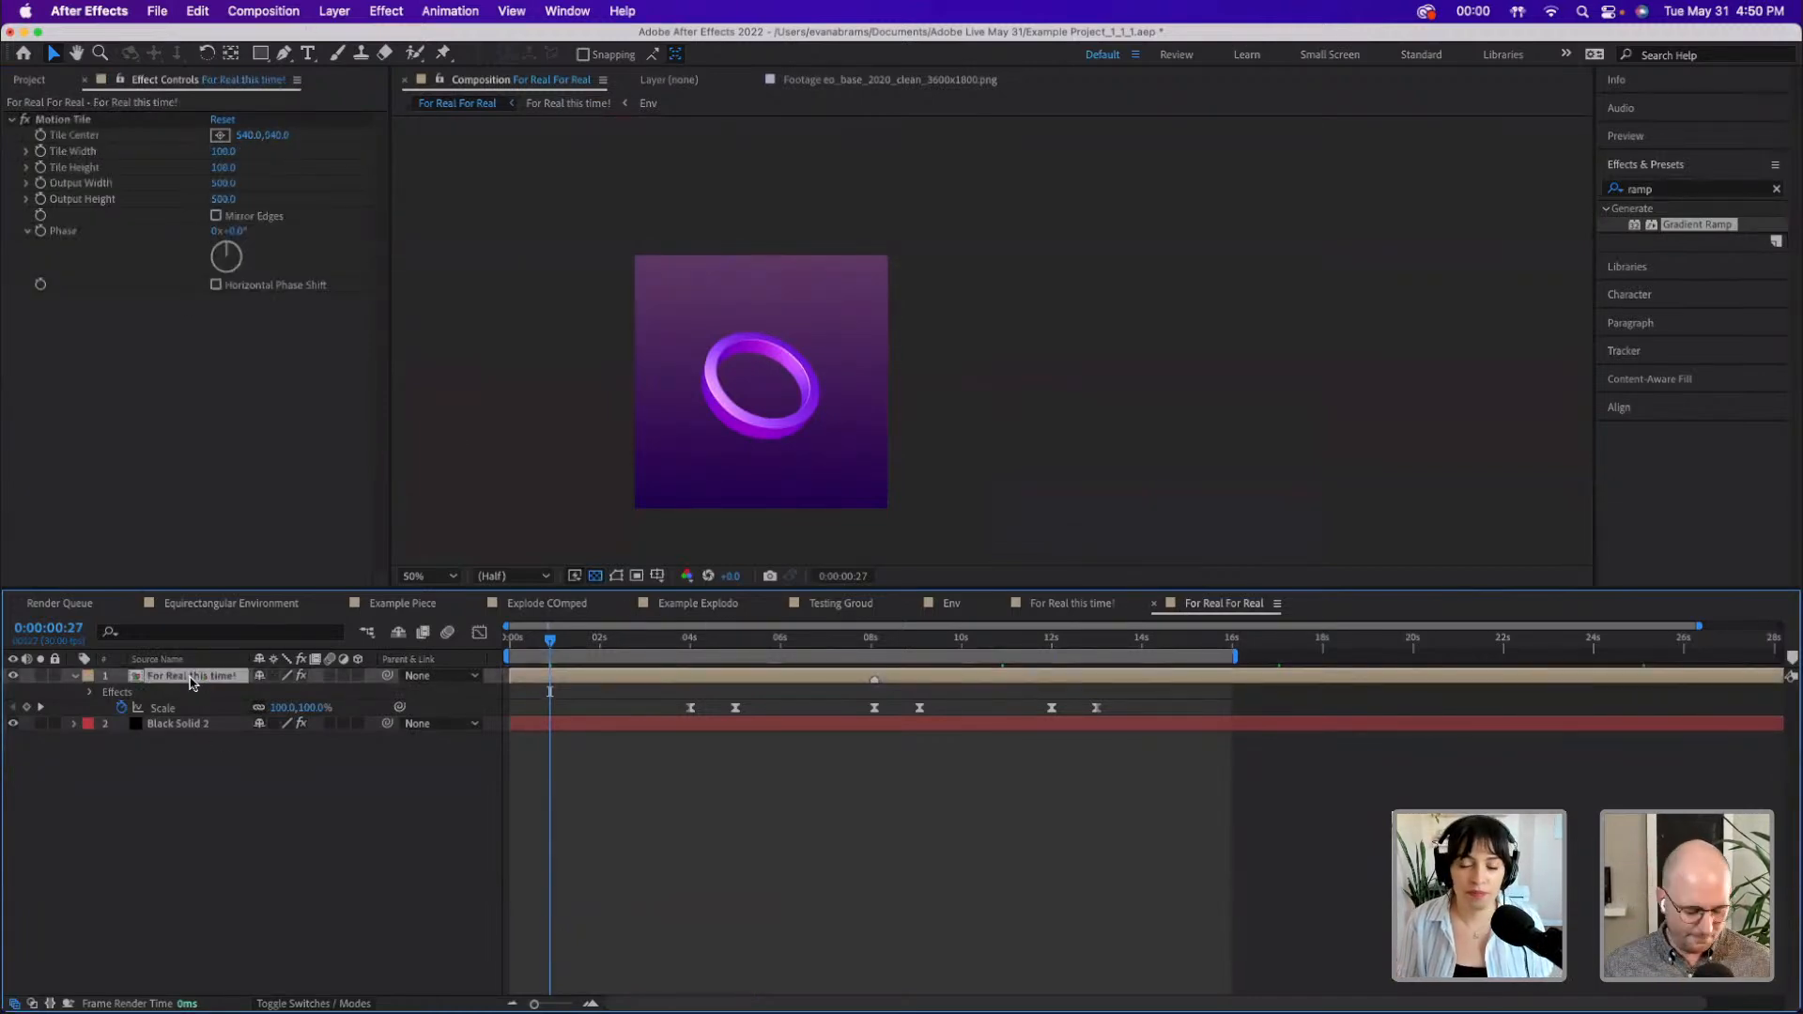
{"action": "key", "text": "super+d"}
{"action": "left_click", "coordinate": [190, 693]}
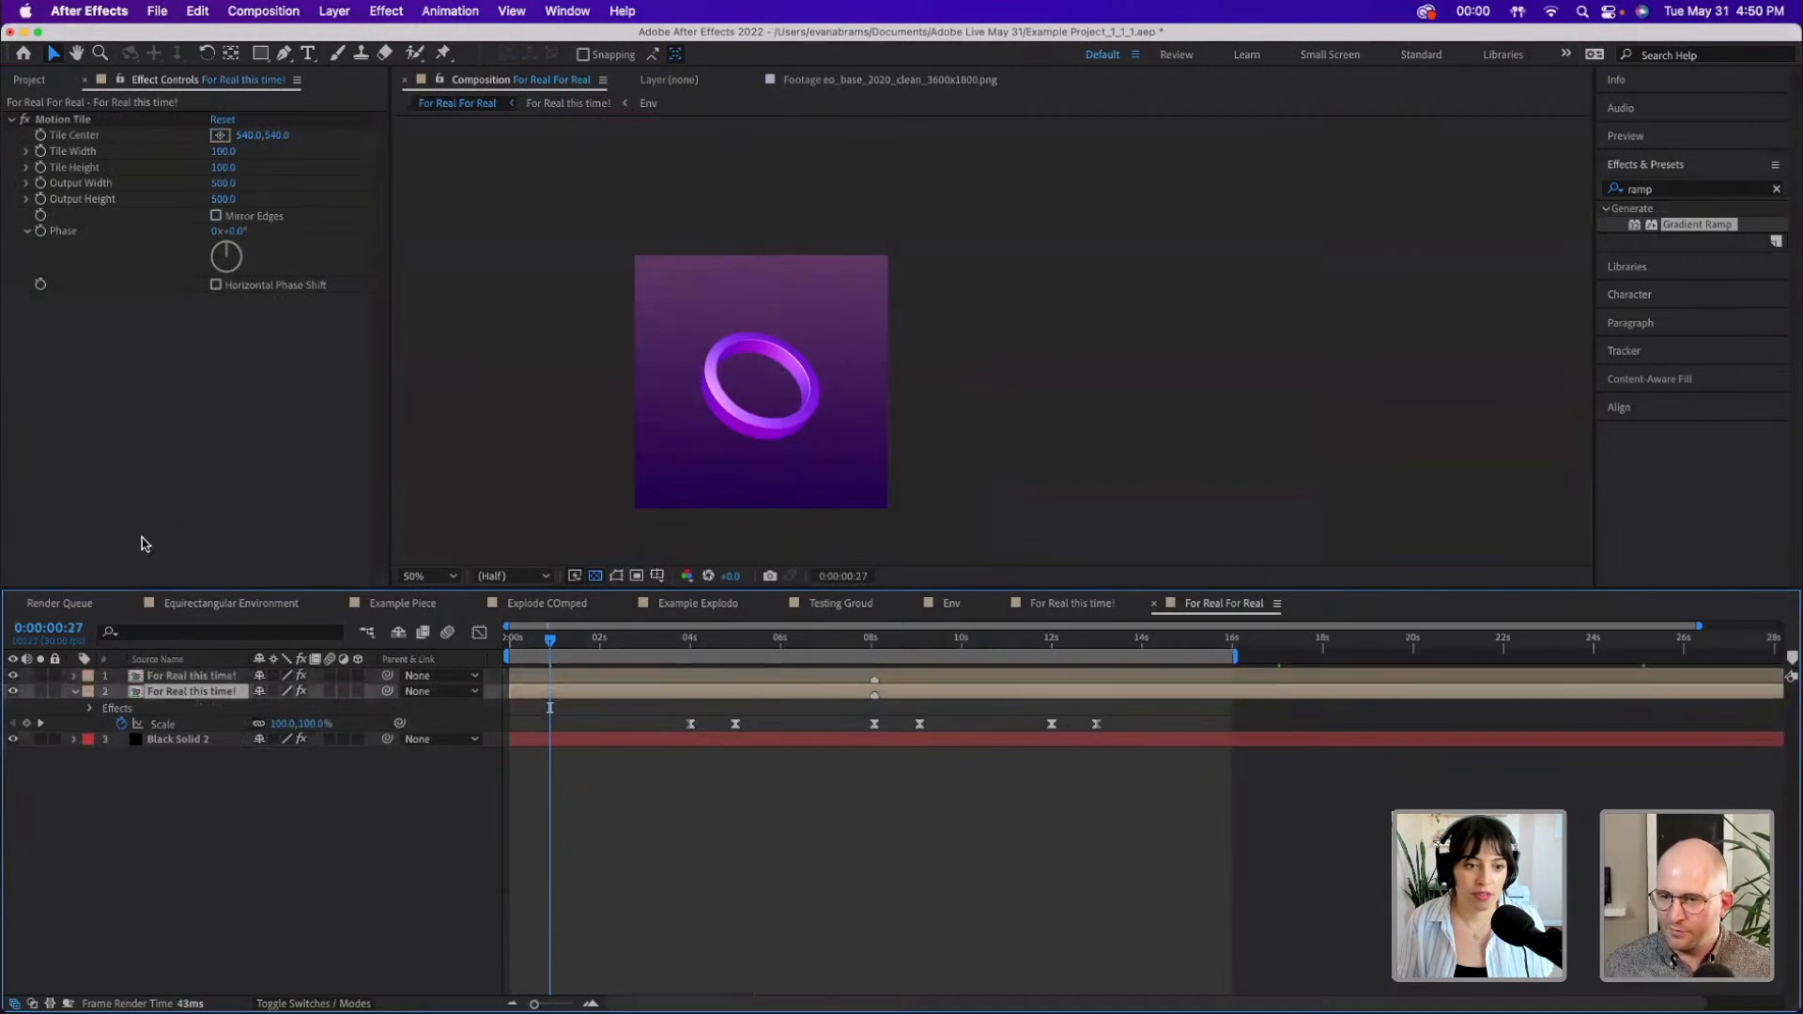
{"action": "left_click_drag", "start_coordinate": [682, 650], "coordinate": [735, 654]}
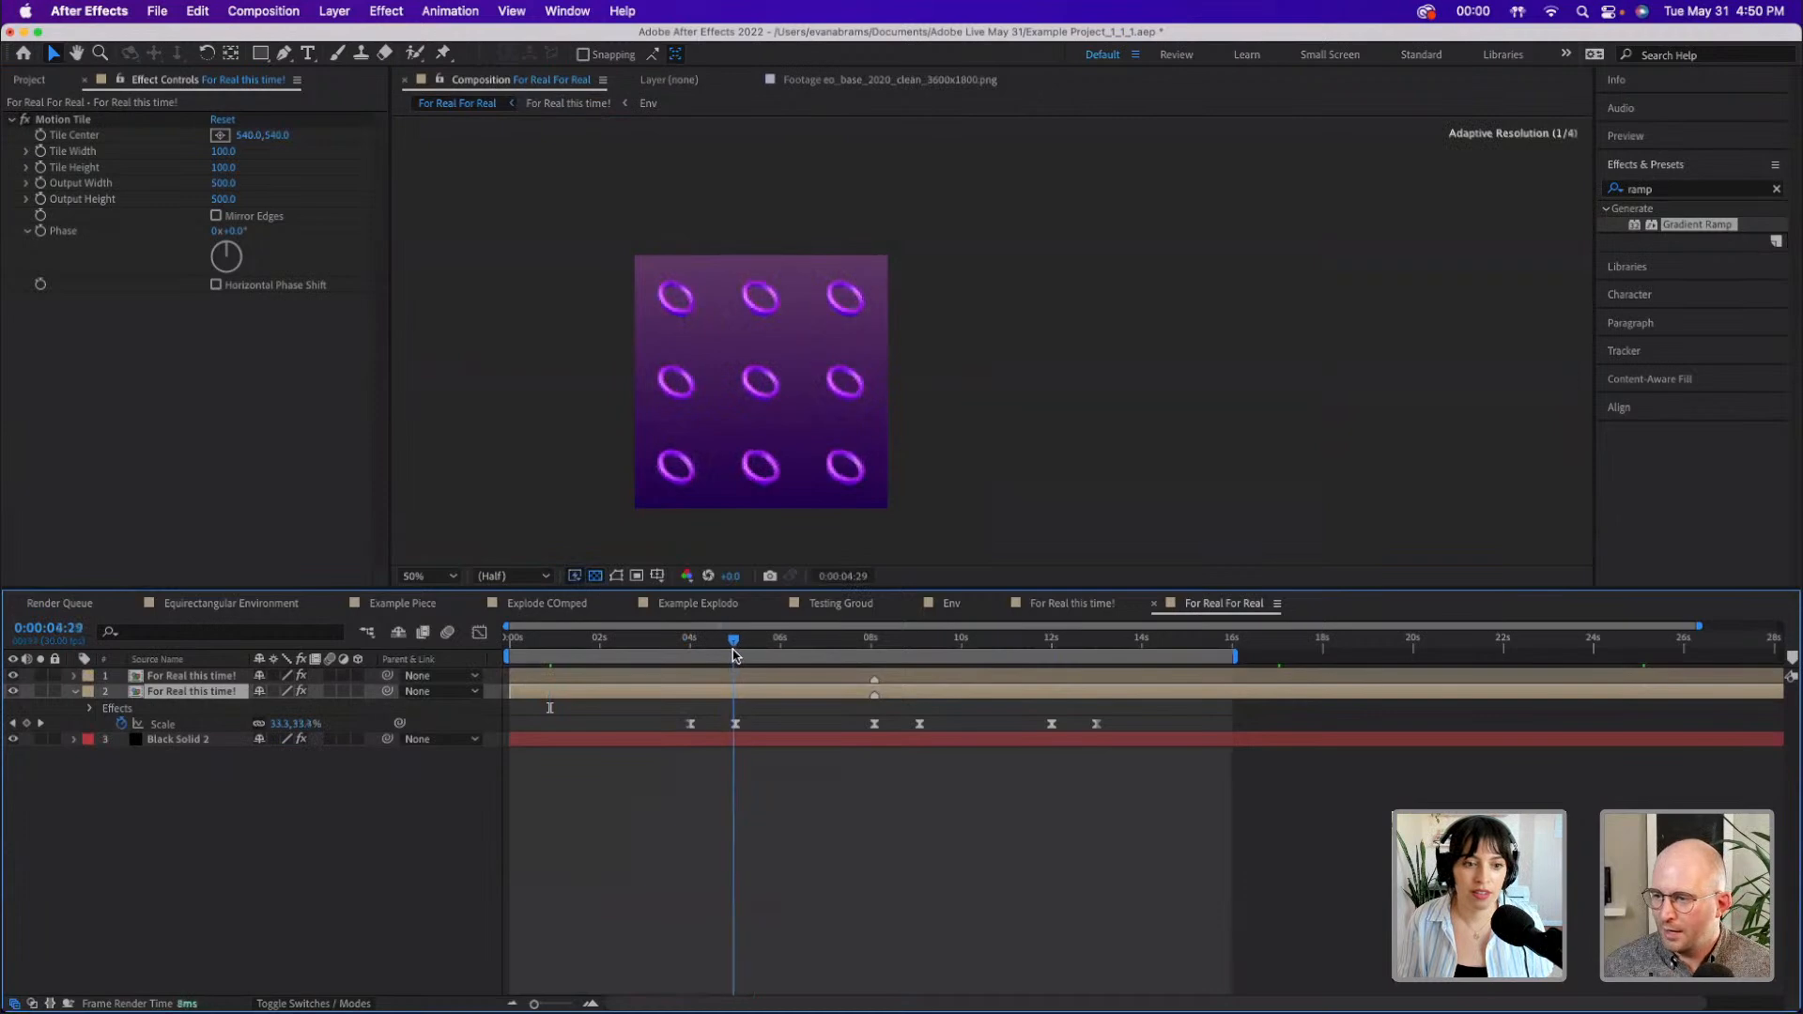